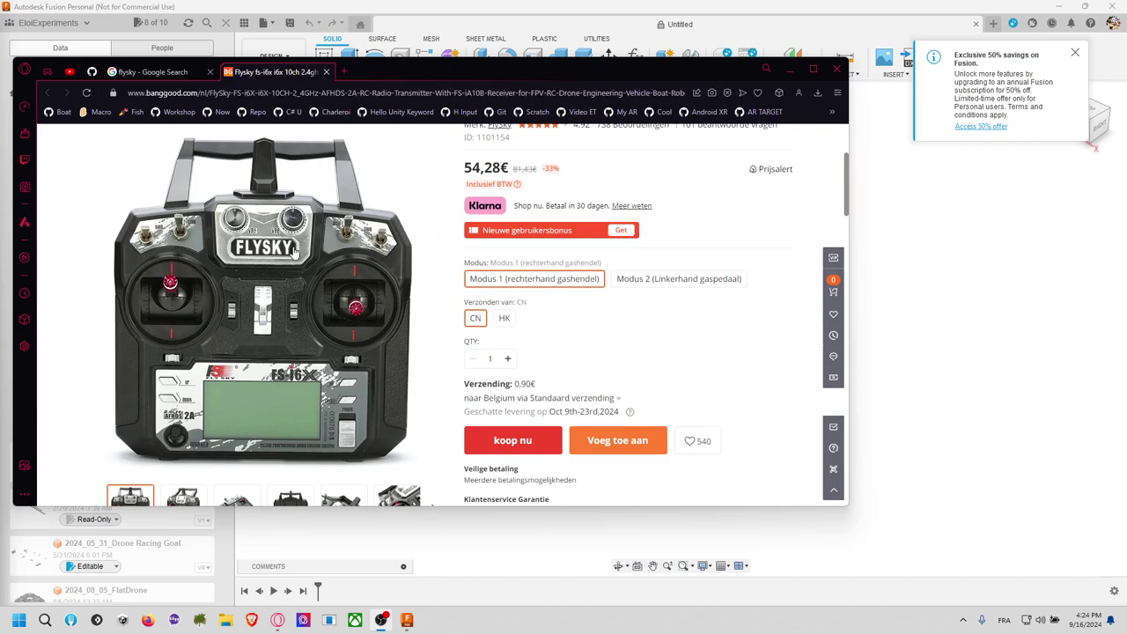
Step: Switch between the Flysky search results, the Banggood transmitter page and the GitHub issue, ending on GitHub
left_click(171, 74)
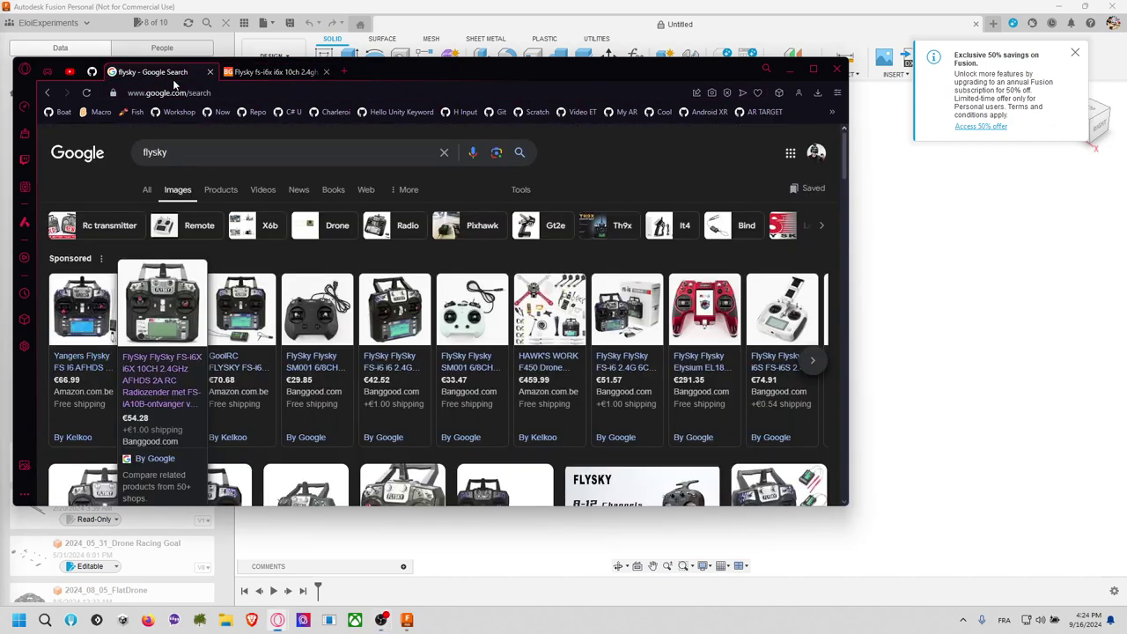
left_click(92, 72)
scroll(437, 363, "up", 5)
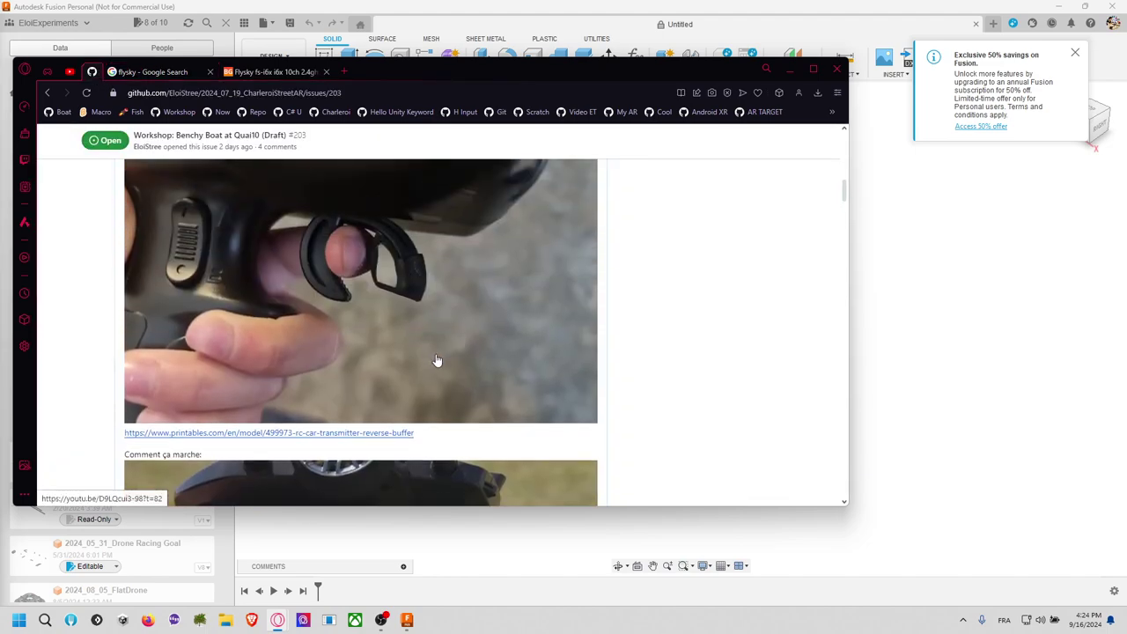
left_click(301, 74)
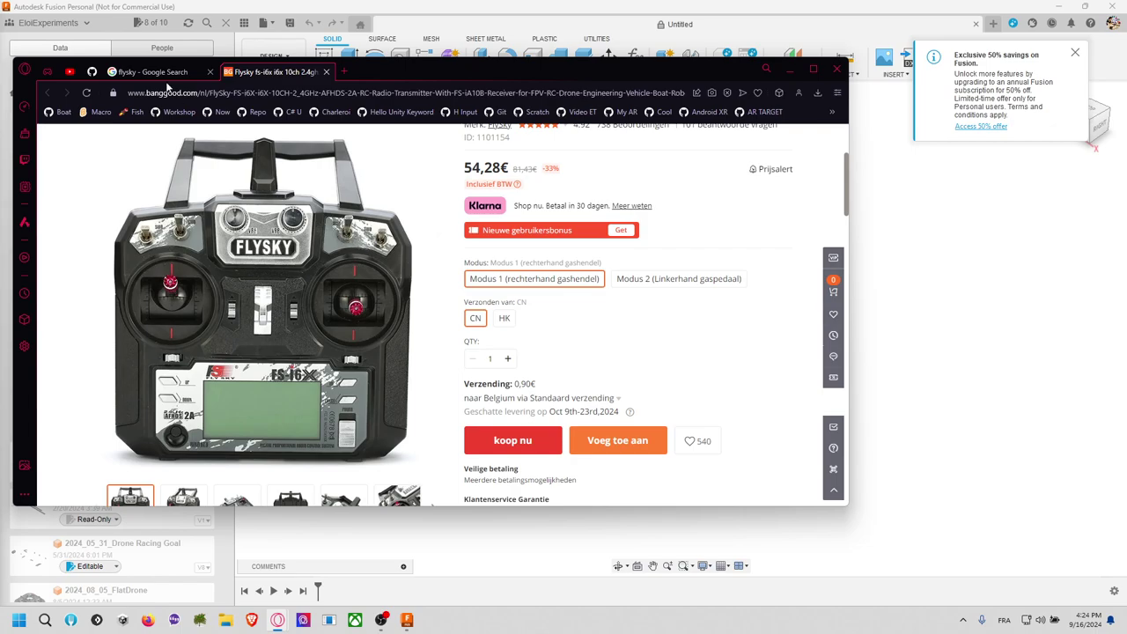
left_click(132, 80)
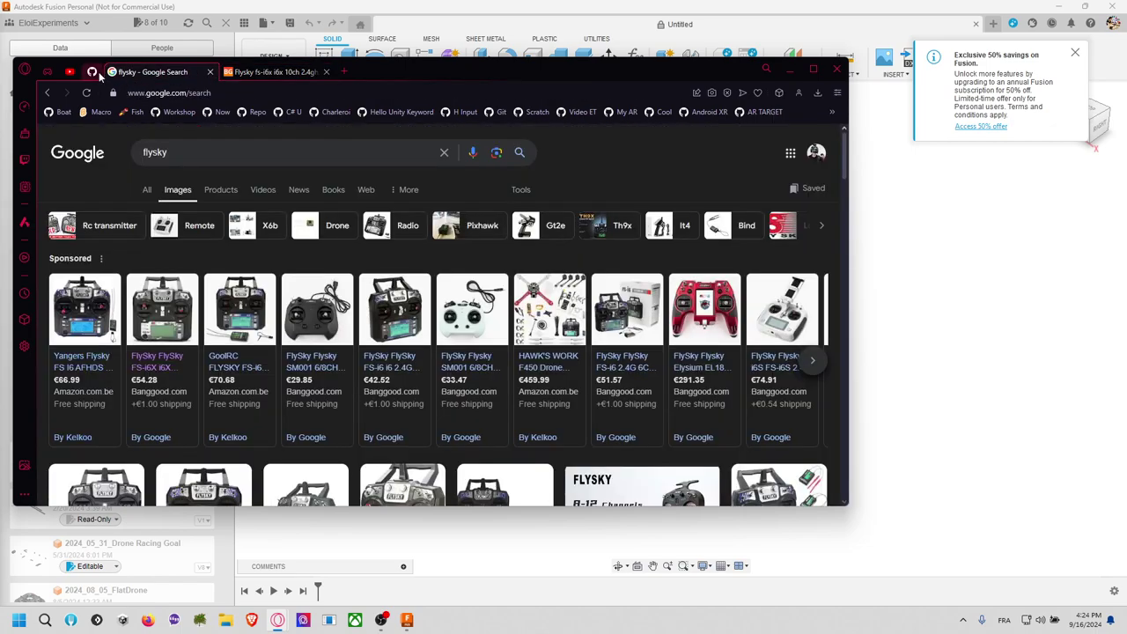
left_click(93, 72)
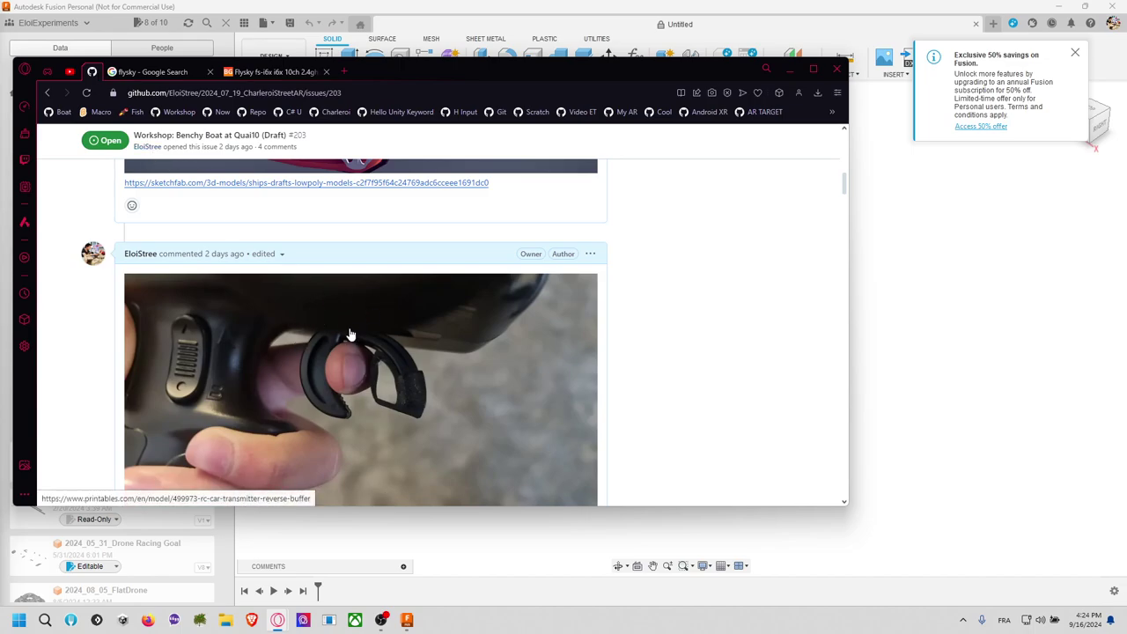
Step: Scroll issue #203 past the transmitter images to the 'Derrière la scène' photo, then switch to Fusion
scroll(350, 333, "up", 2)
scroll(353, 331, "down", 3)
scroll(353, 331, "down", 3)
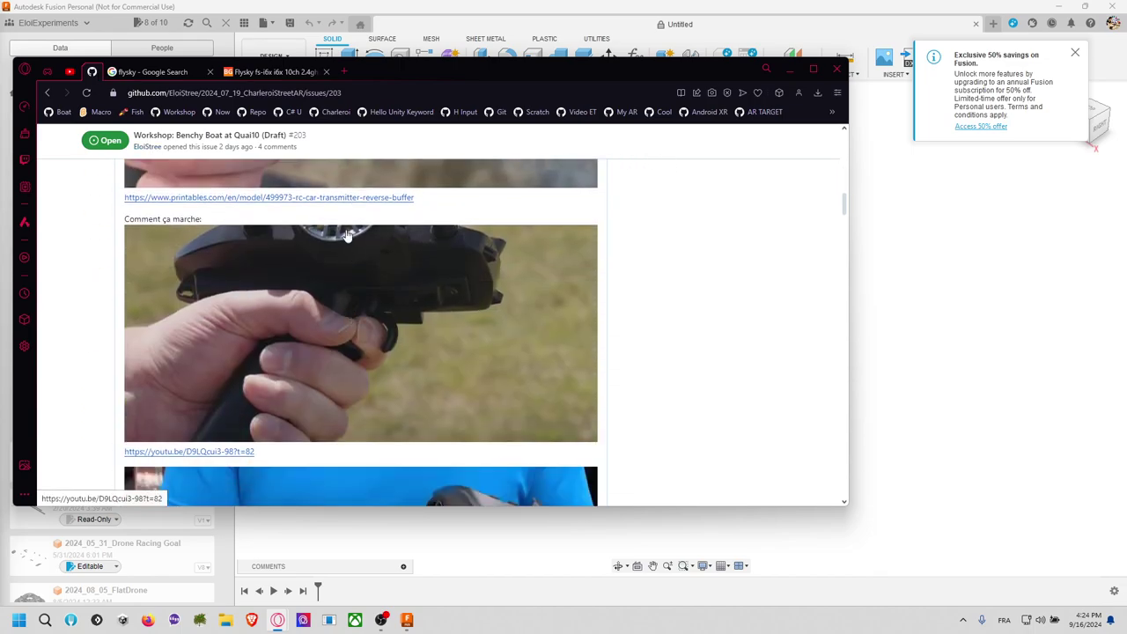
scroll(364, 277, "down", 1)
scroll(365, 281, "down", 2)
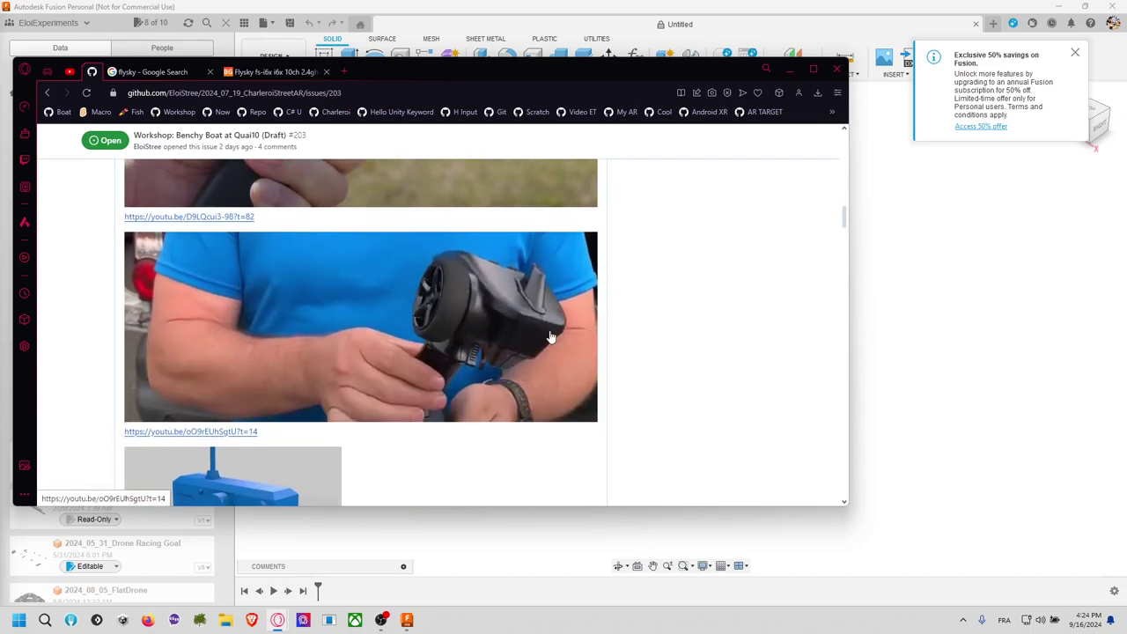
scroll(475, 322, "down", 1)
scroll(475, 322, "down", 2)
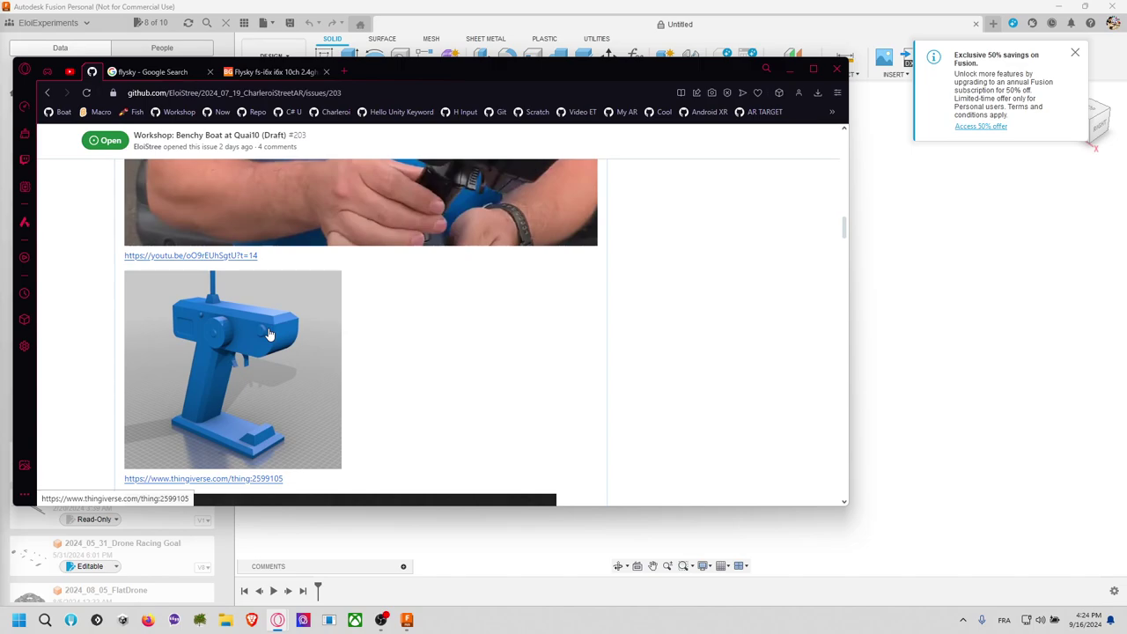
scroll(276, 329, "down", 1)
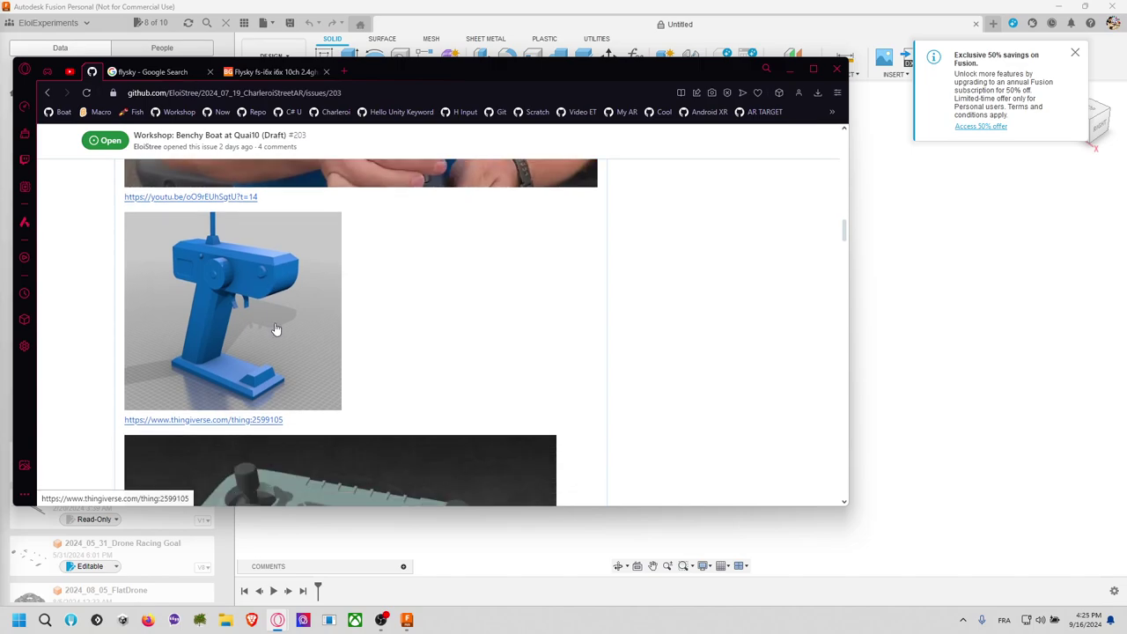
scroll(265, 251, "down", 2)
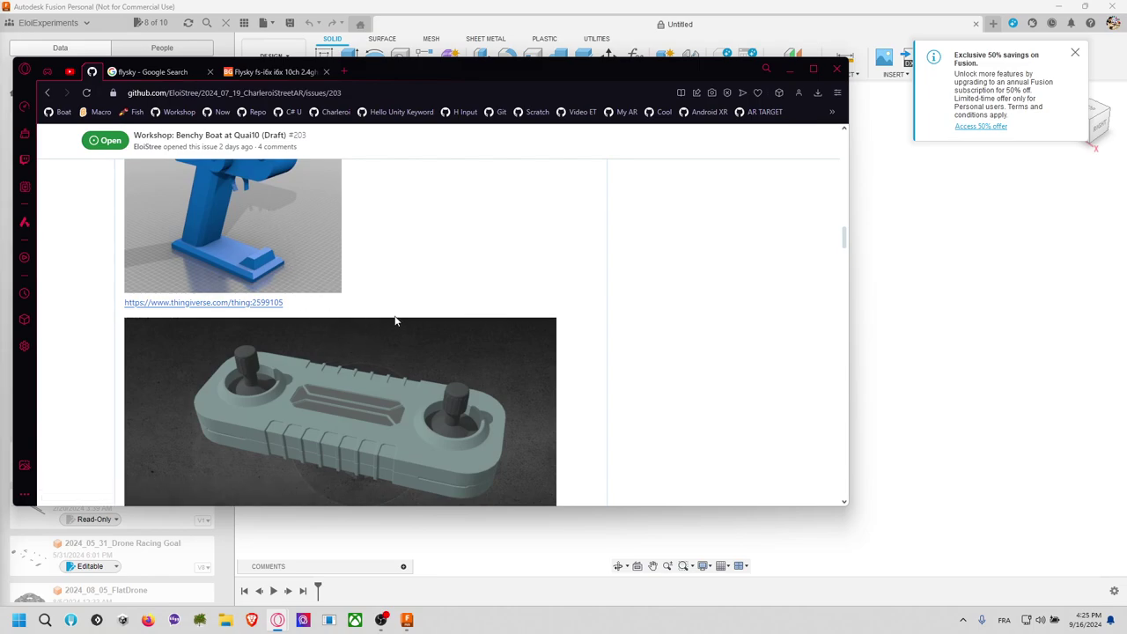
scroll(352, 320, "up", 2)
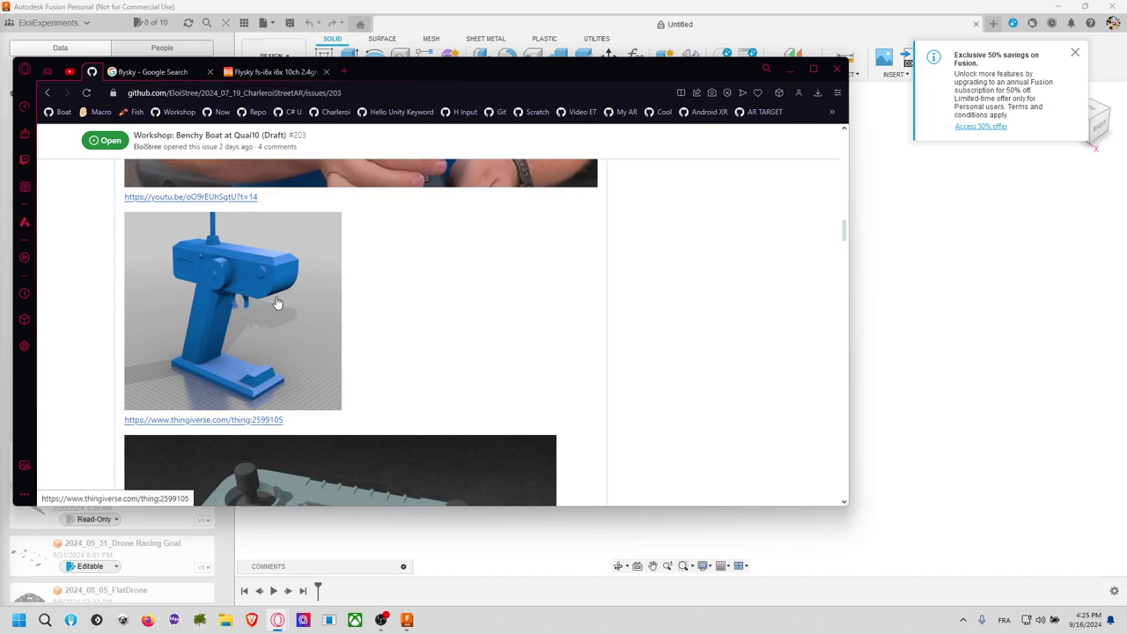
scroll(310, 317, "down", 4)
scroll(313, 317, "down", 3)
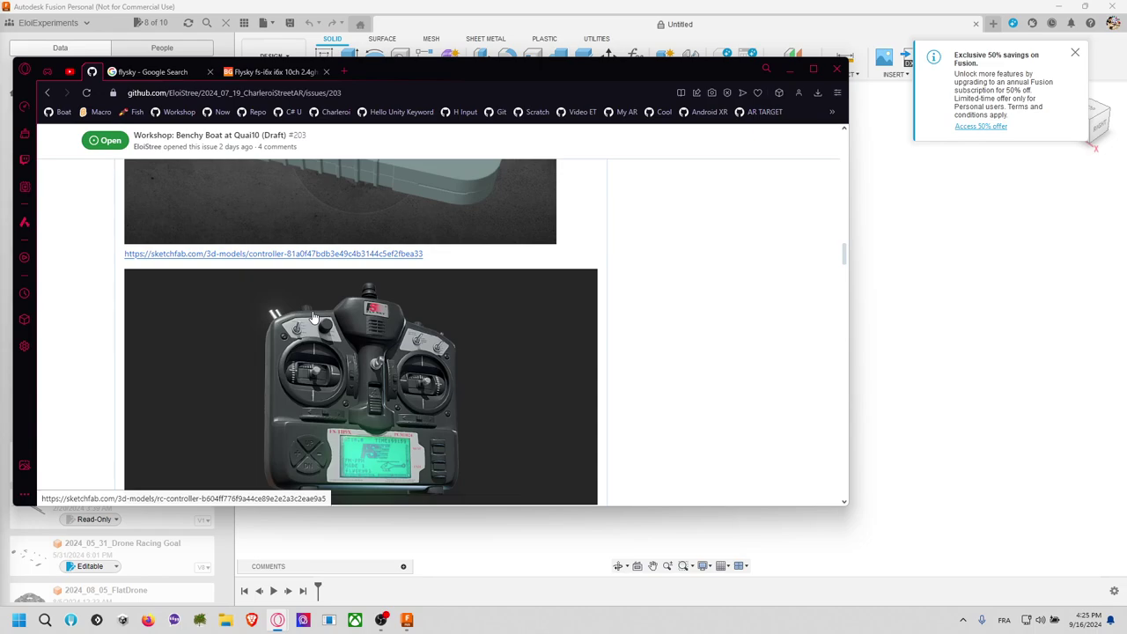
scroll(312, 317, "down", 1)
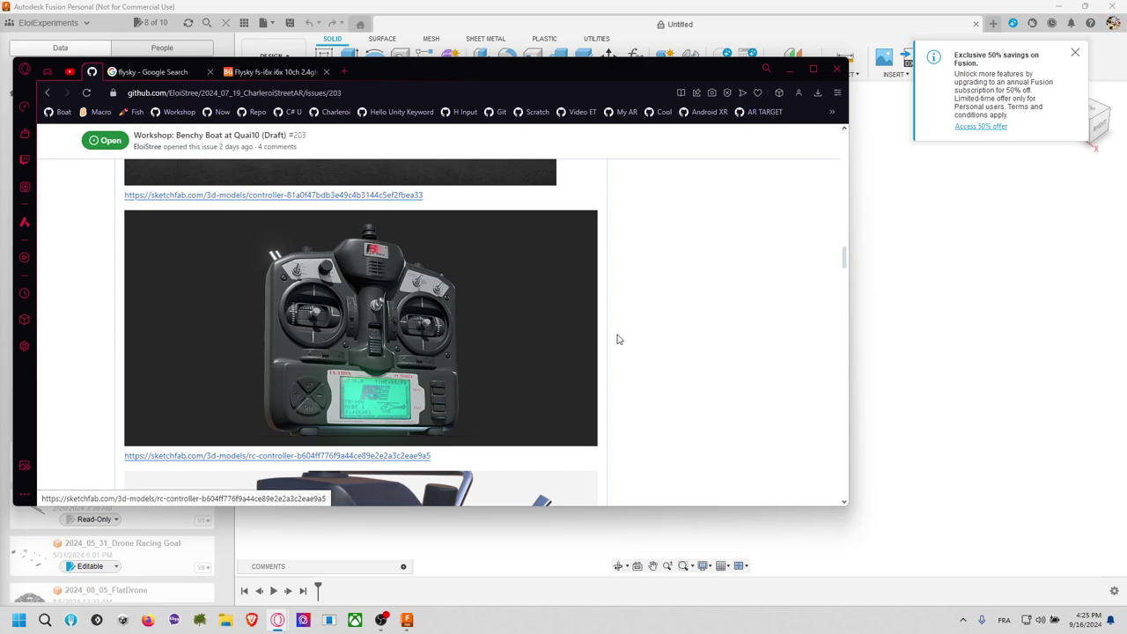
scroll(465, 334, "down", 6)
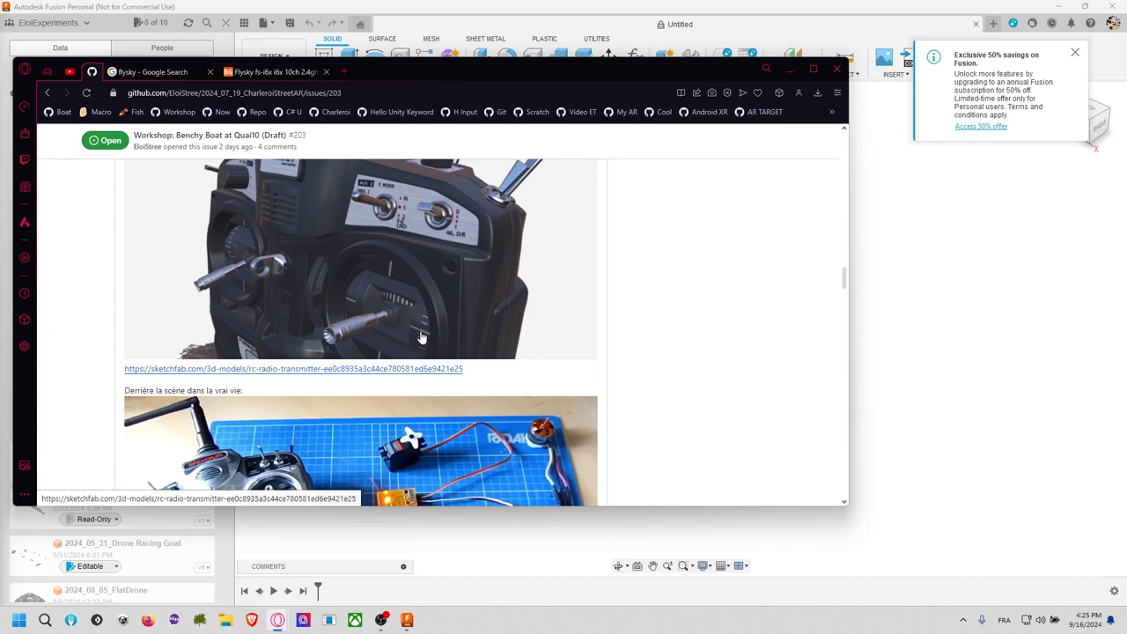
scroll(383, 292, "down", 3)
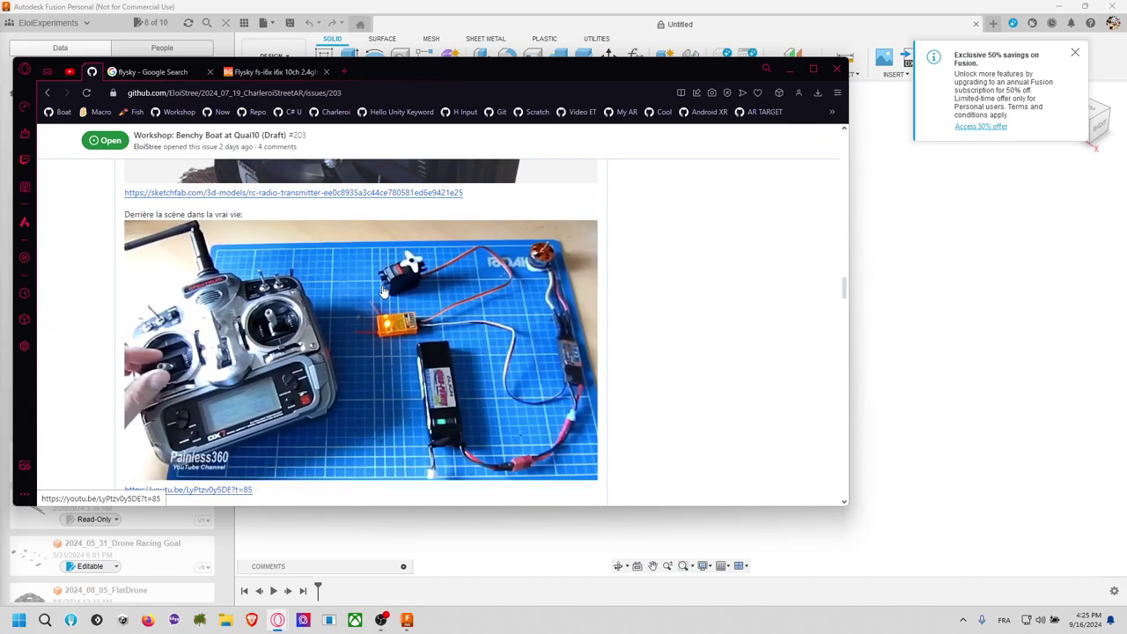
left_click(897, 293)
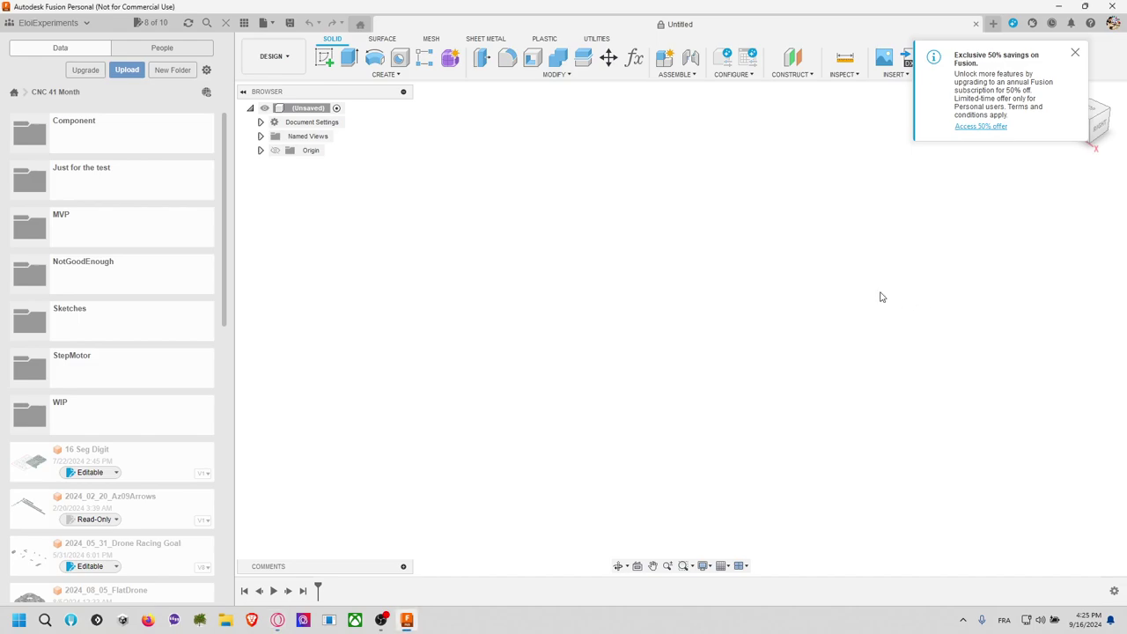
Step: Sketch a 5.2 mm diameter Center Diameter Circle at the origin on the XZ plane
left_click(324, 57)
left_click(735, 338)
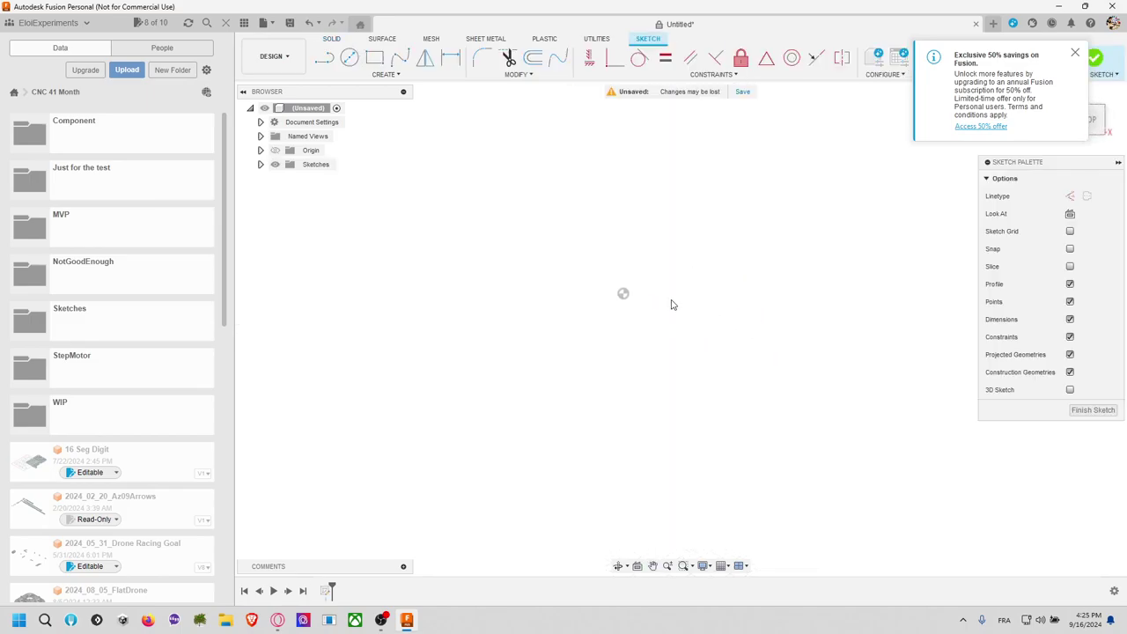
left_click(349, 57)
left_click(623, 293)
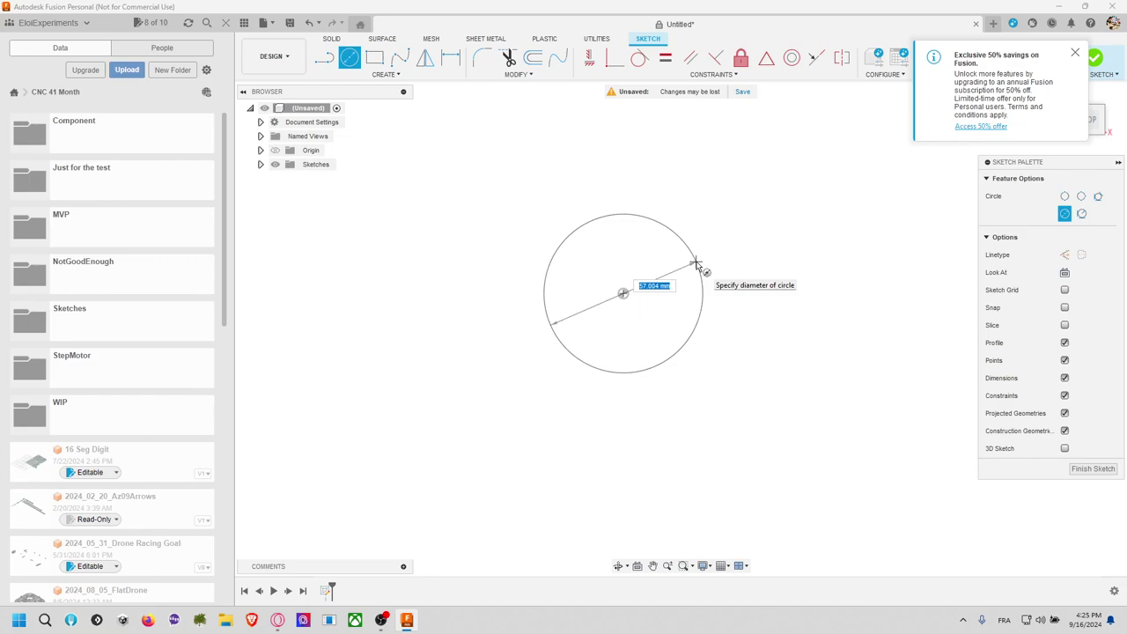
type("2")
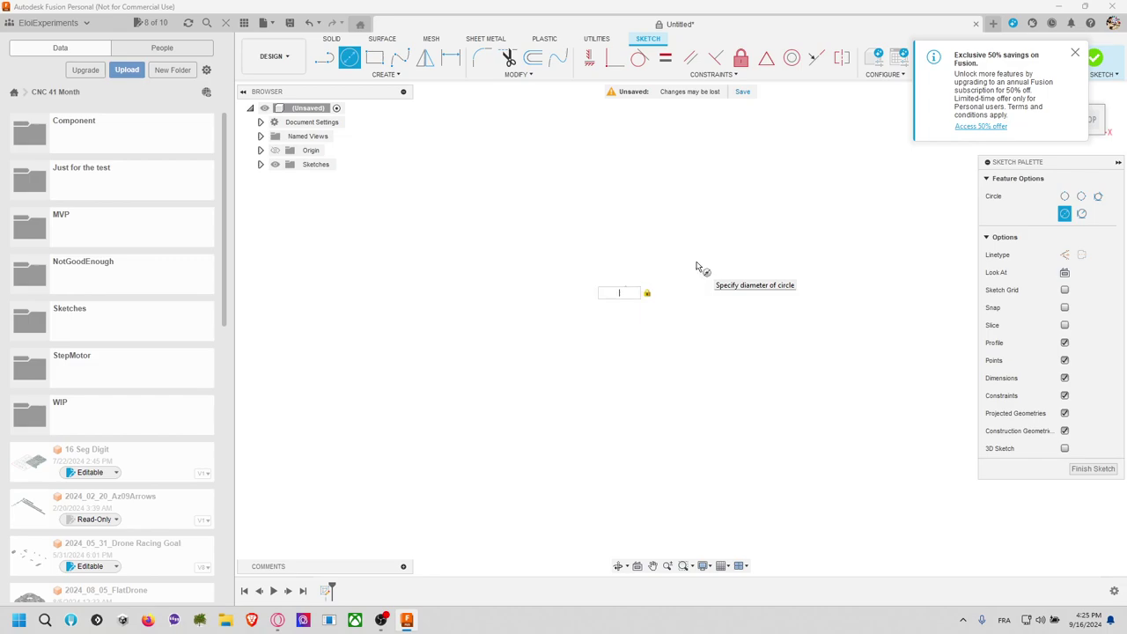
type(".2")
key("Return")
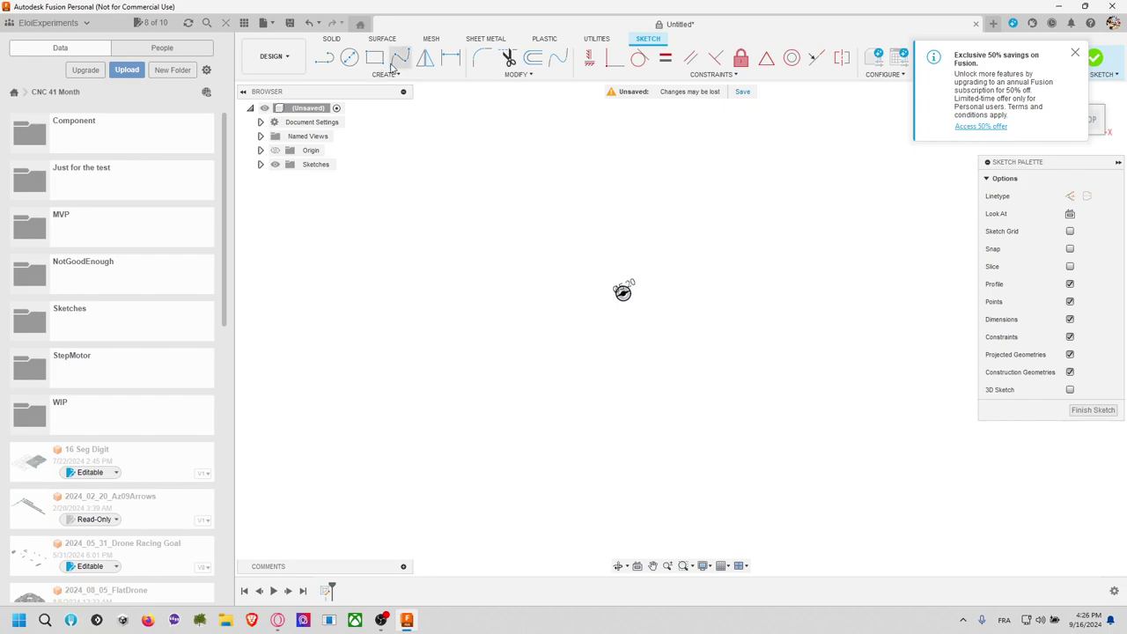
Step: Add a concentric 6.5 mm diameter circle centred on the origin
left_click(349, 57)
left_click(644, 297)
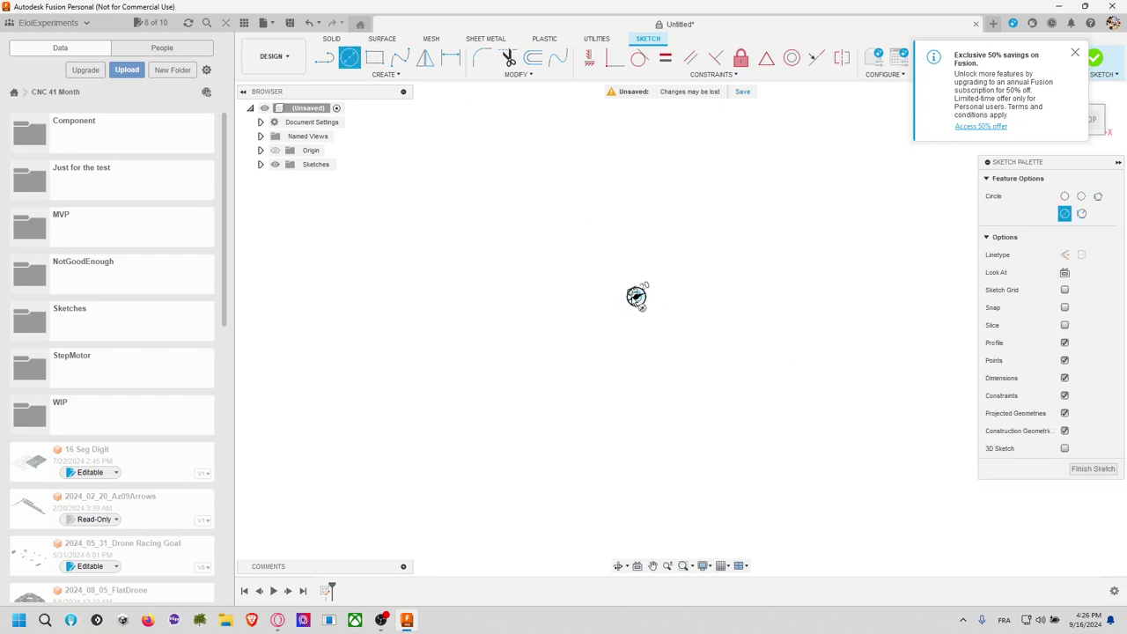
left_click(667, 288)
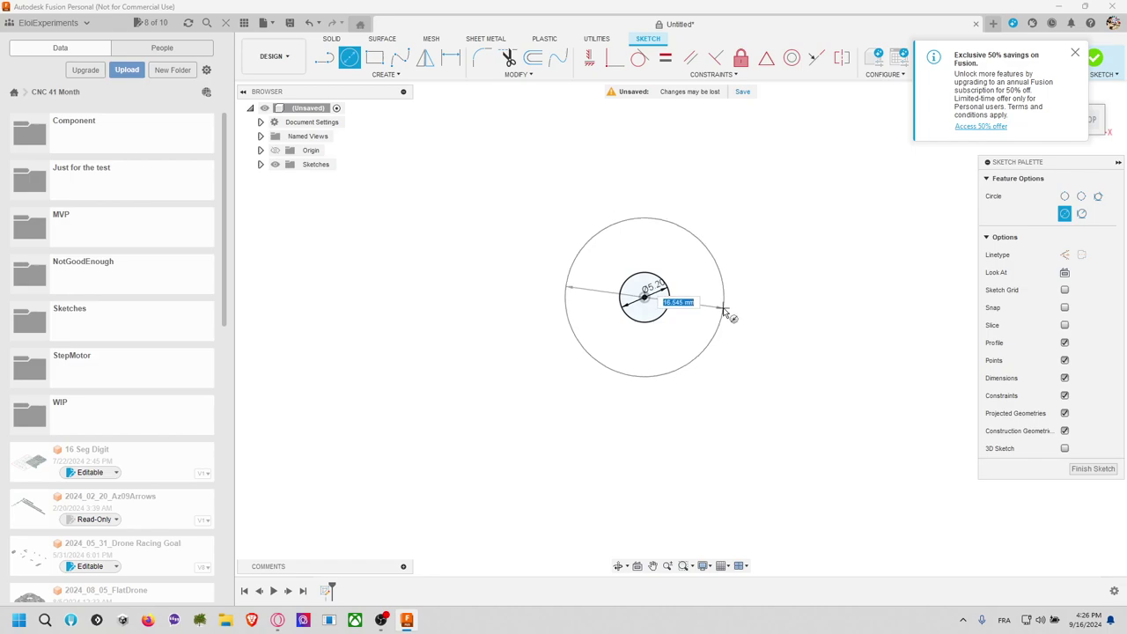
type("6")
type(".5")
key("Return")
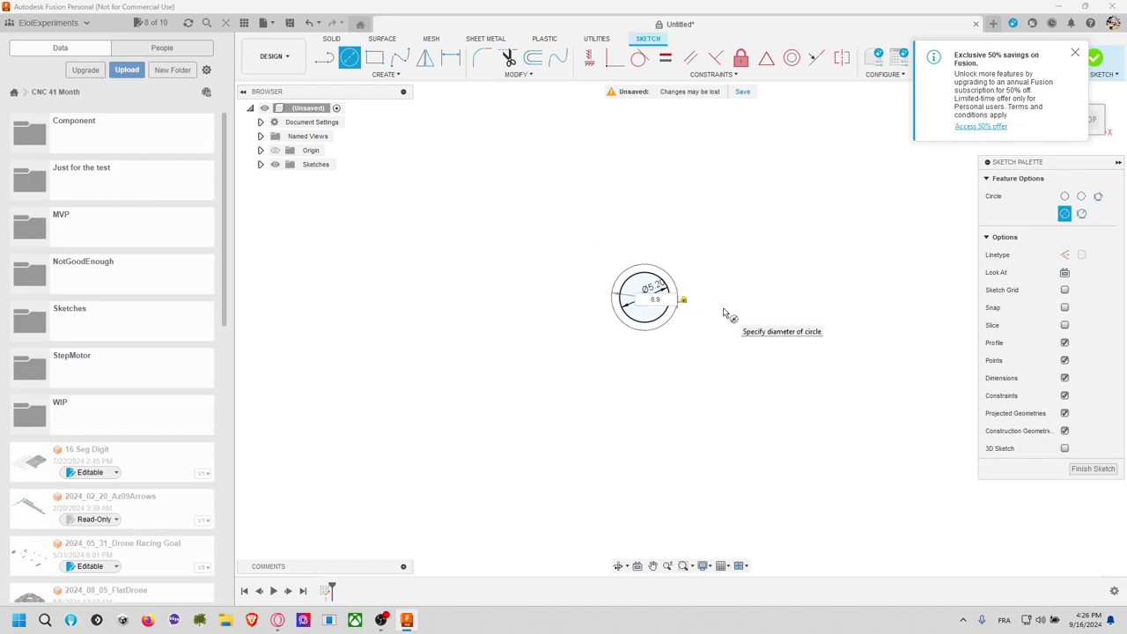
key("Escape")
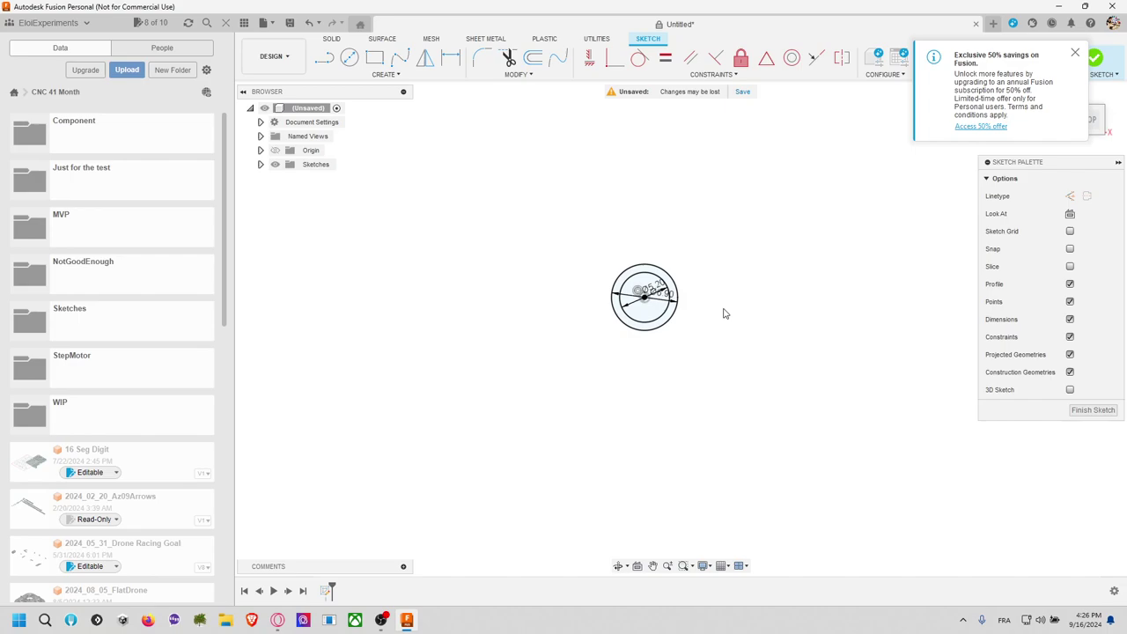
Step: Add a concentric 8 mm diameter circle and finish the sketch
left_click(349, 58)
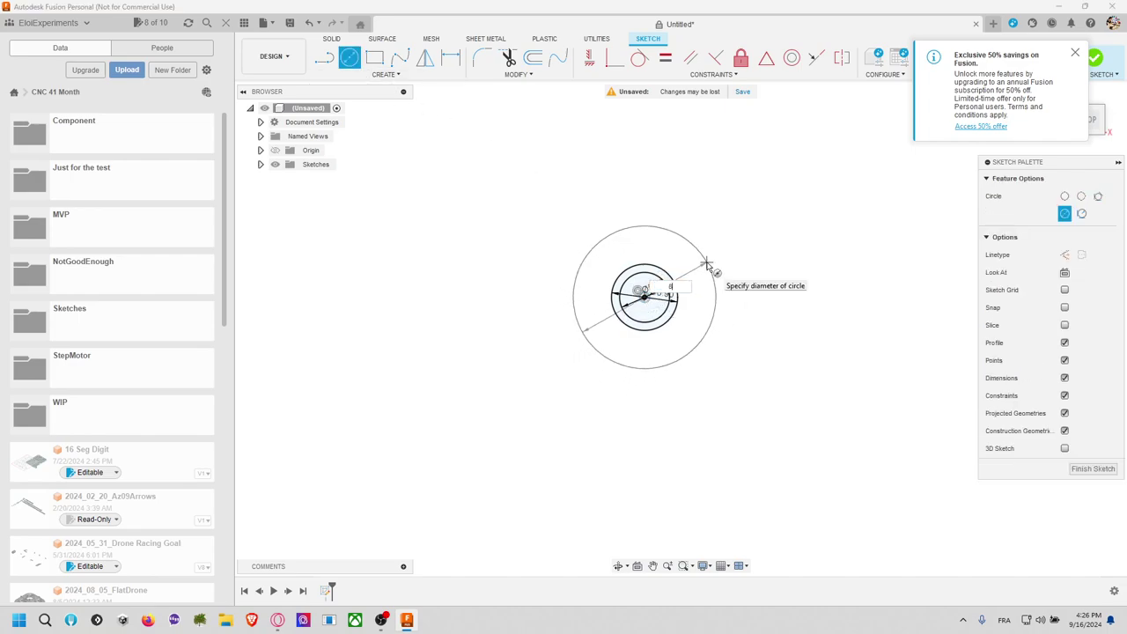
type("8")
key("Return")
key("Escape")
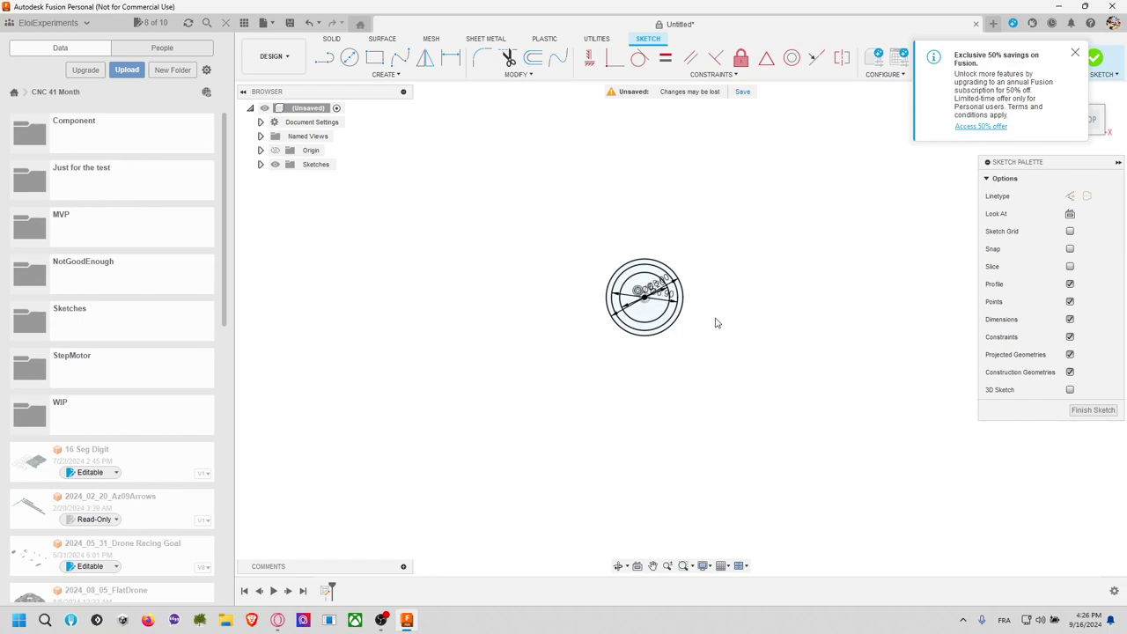
middle_click_drag(714, 320, 703, 260)
left_click(1097, 59)
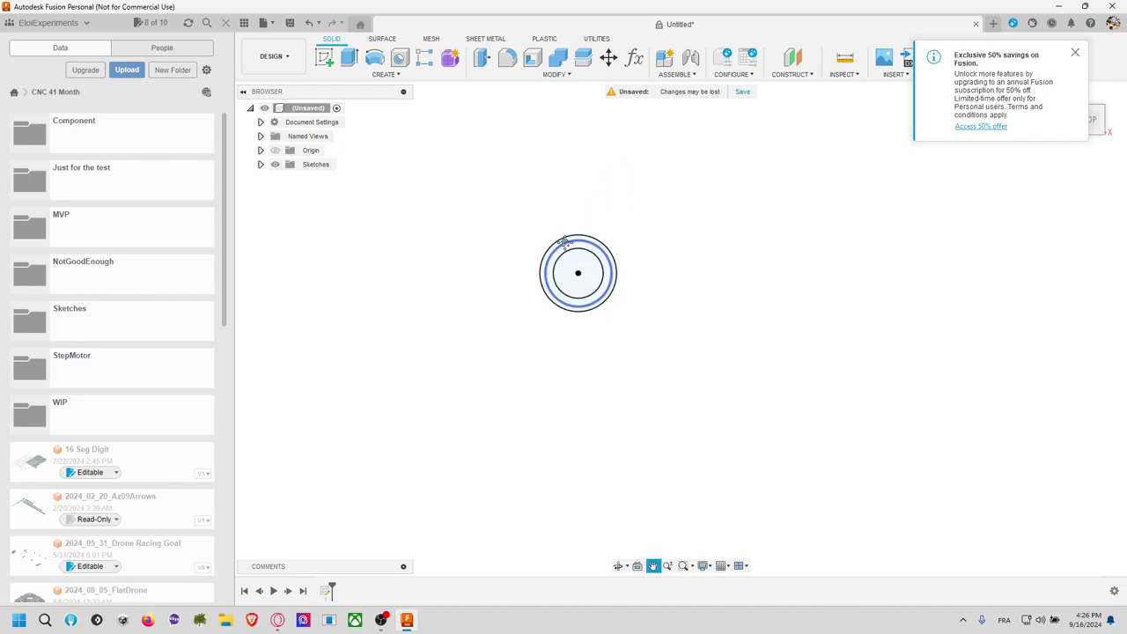
Step: Start and cancel an extrusion twice, dismissing the discount and update notices
key("e")
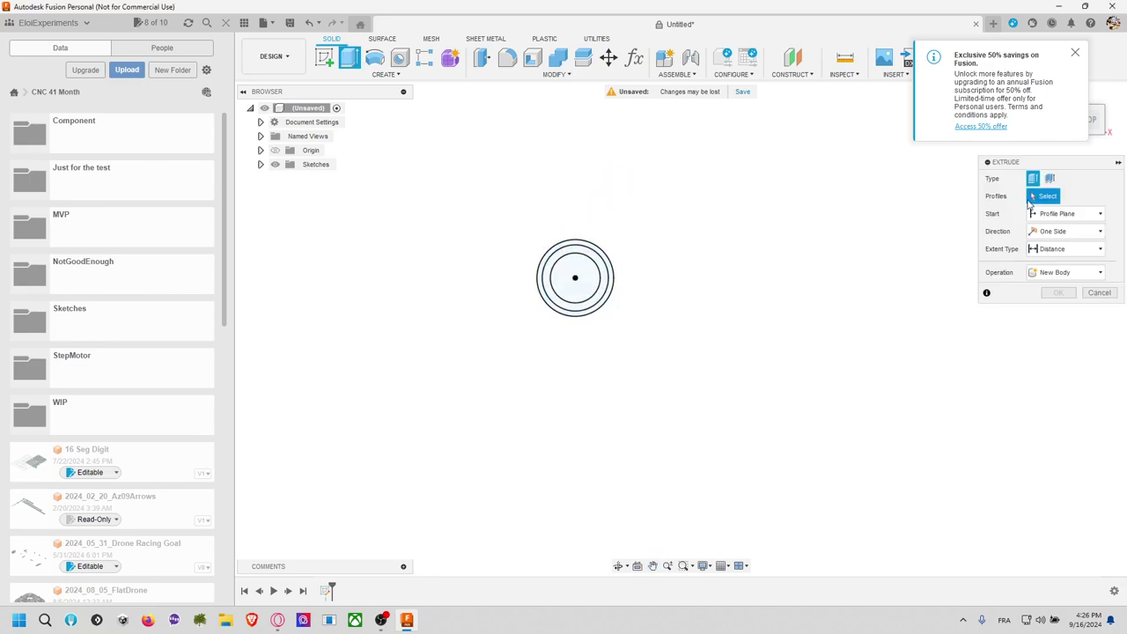
left_click(1101, 292)
left_click(1075, 55)
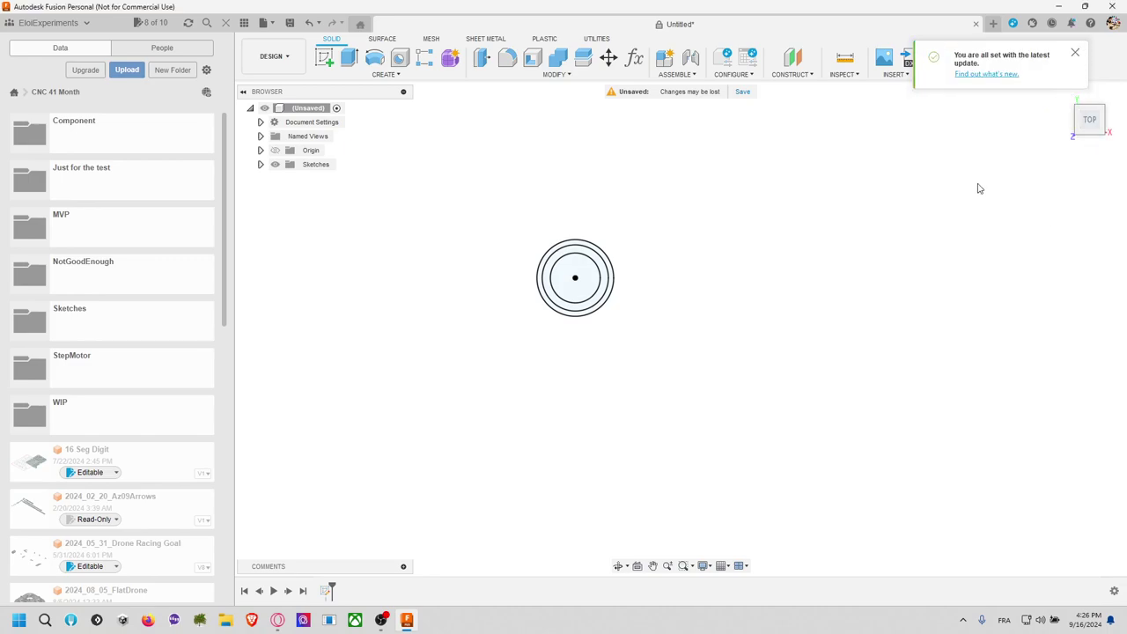
key("e")
mouse_move(1063, 103)
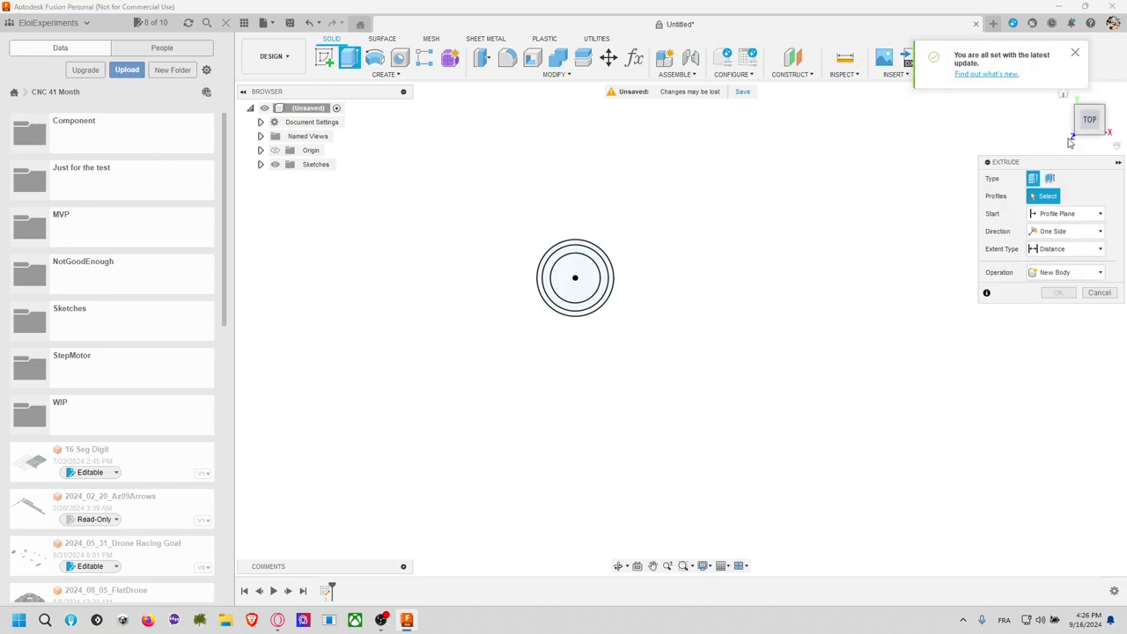
left_click(1099, 292)
left_click(1078, 56)
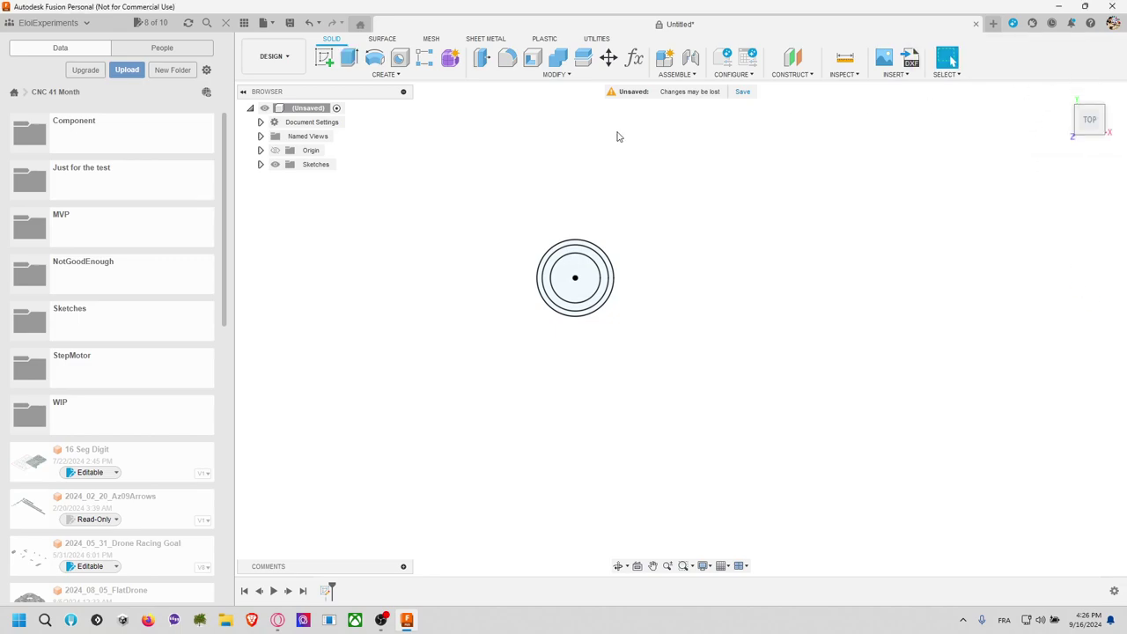
Step: Save the design as 2024_09_16_FlySkySwitchAndStick in the CNC 41 Month folder
key("ctrl+s")
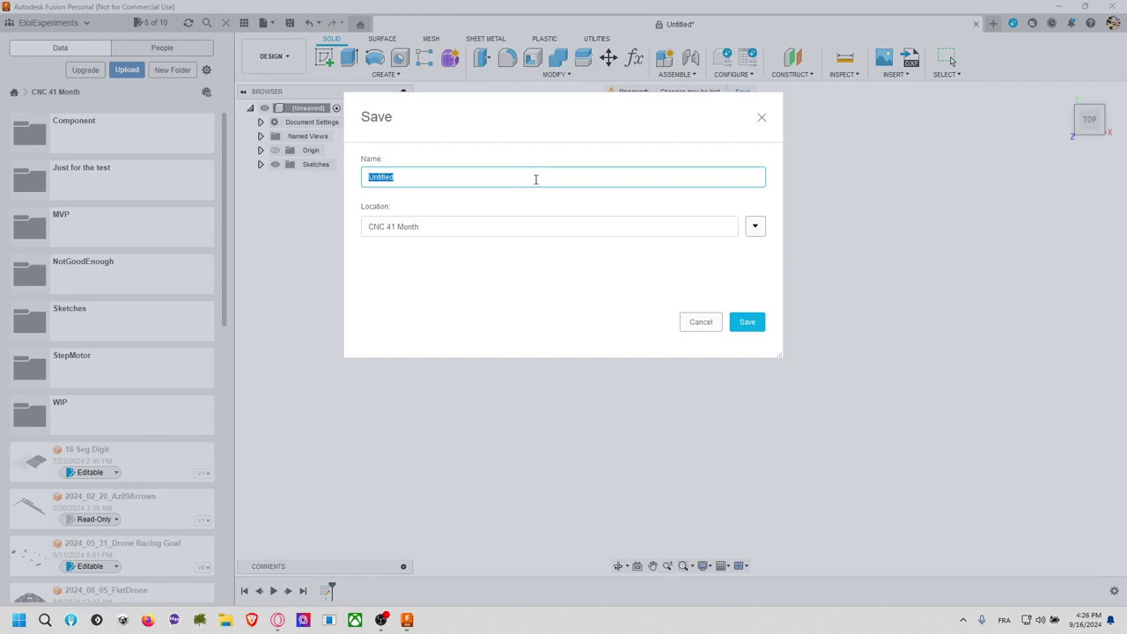
type("FlySkyS")
type("witch")
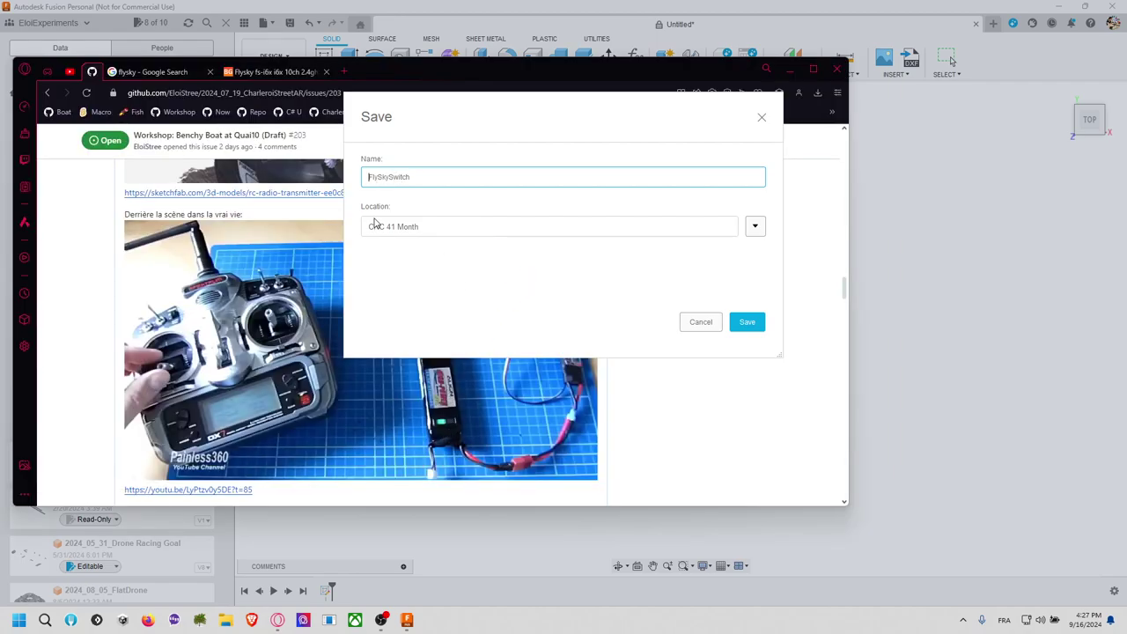
type("2024_09_16_")
type("AndStick")
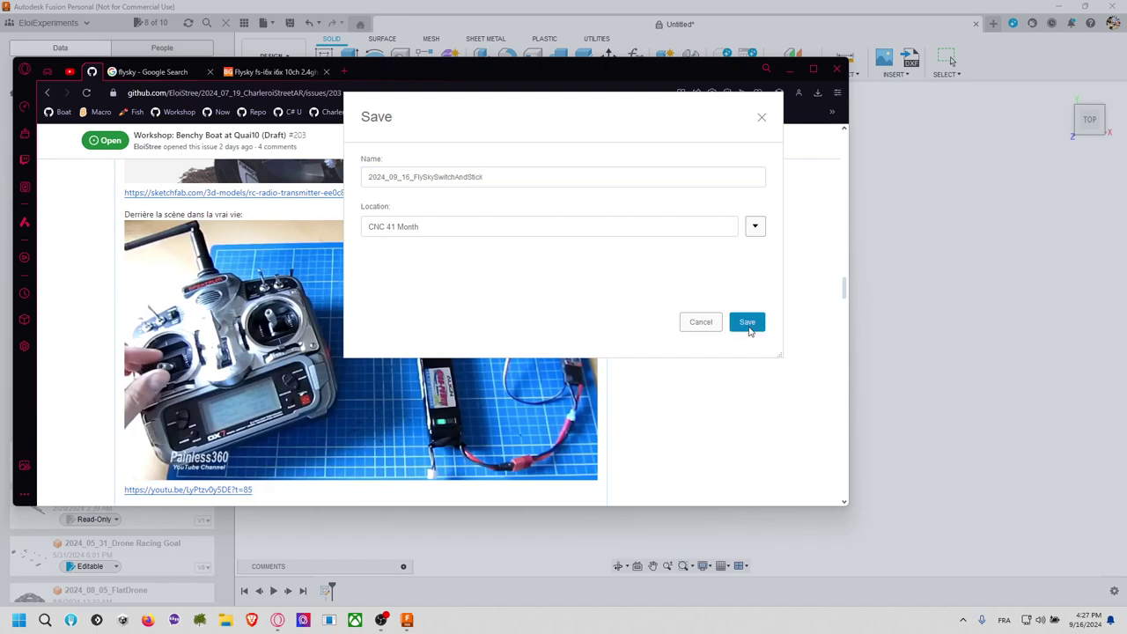
left_click(747, 322)
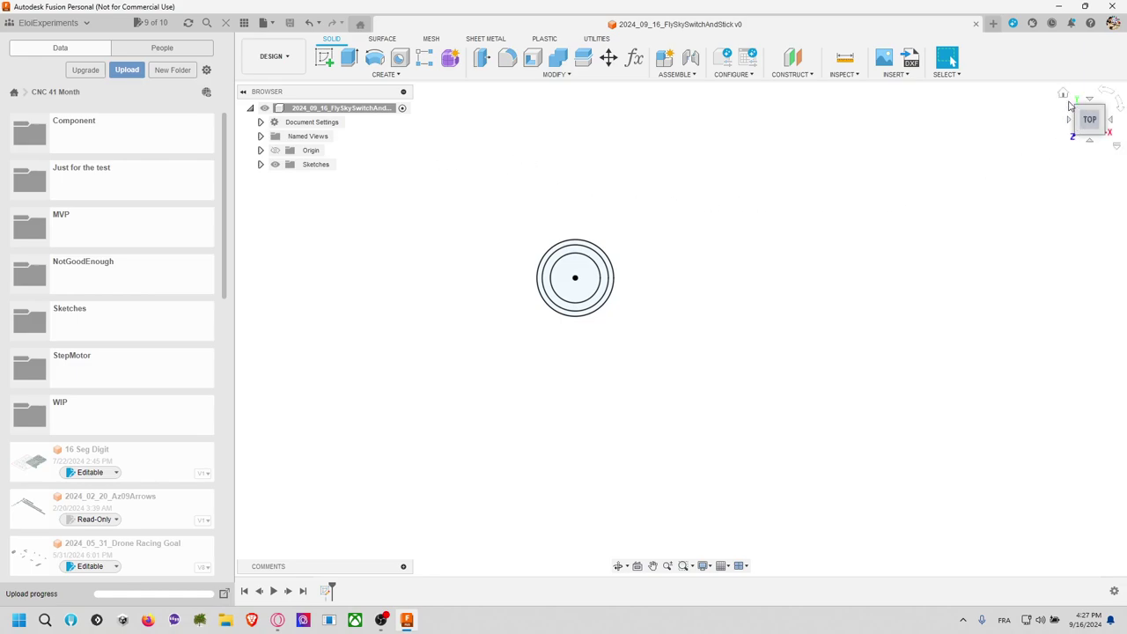
Step: Extrude the three concentric circle profiles 15 mm into a new solid cylinder body
left_click(1064, 95)
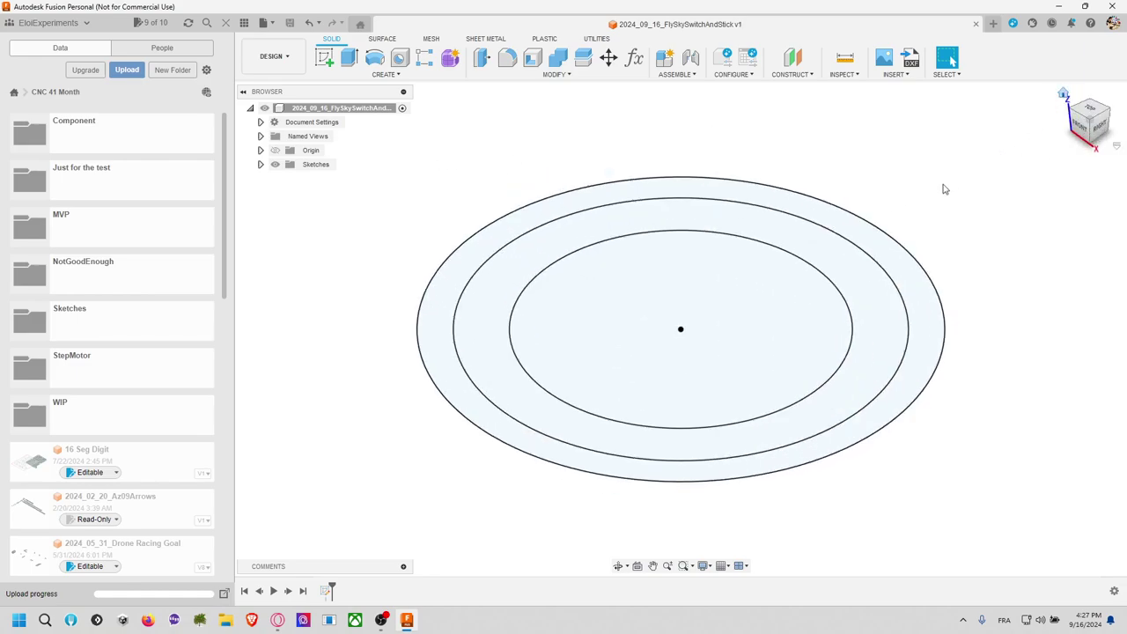
scroll(960, 252, "up", 5)
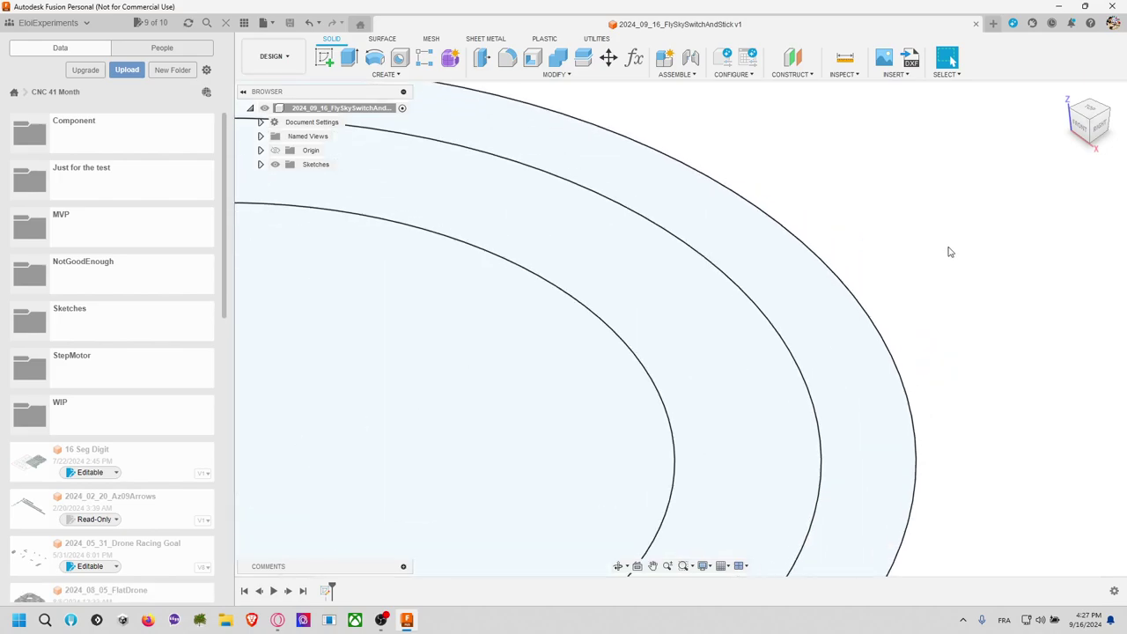
scroll(950, 248, "down", 5)
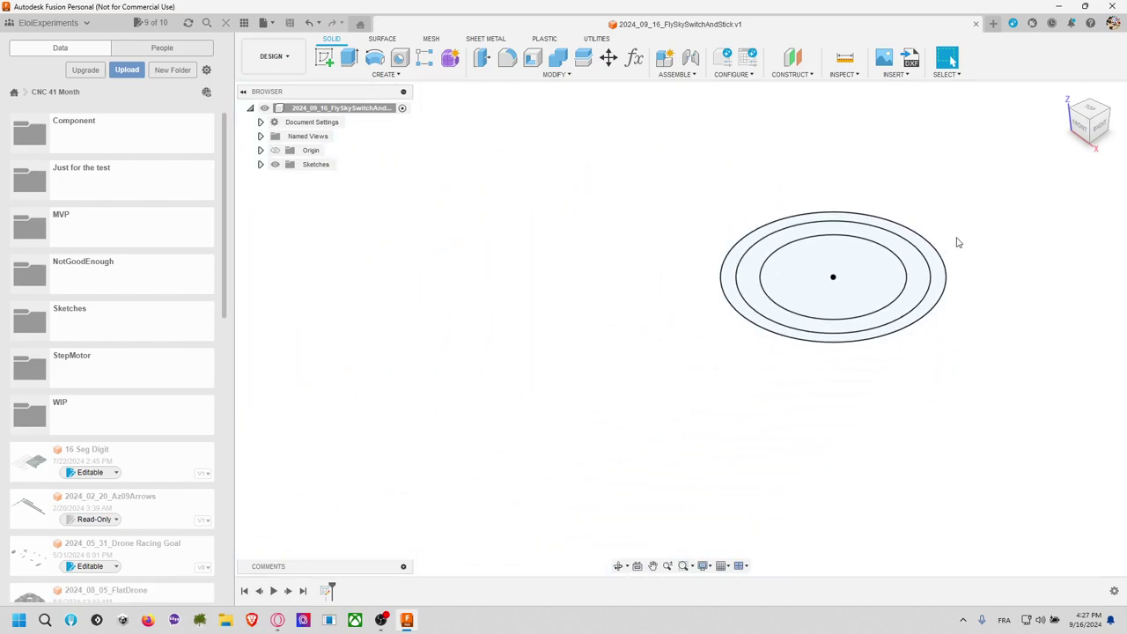
middle_click_drag(984, 237, 735, 266, "shift")
scroll(744, 246, "down", 3)
key("e")
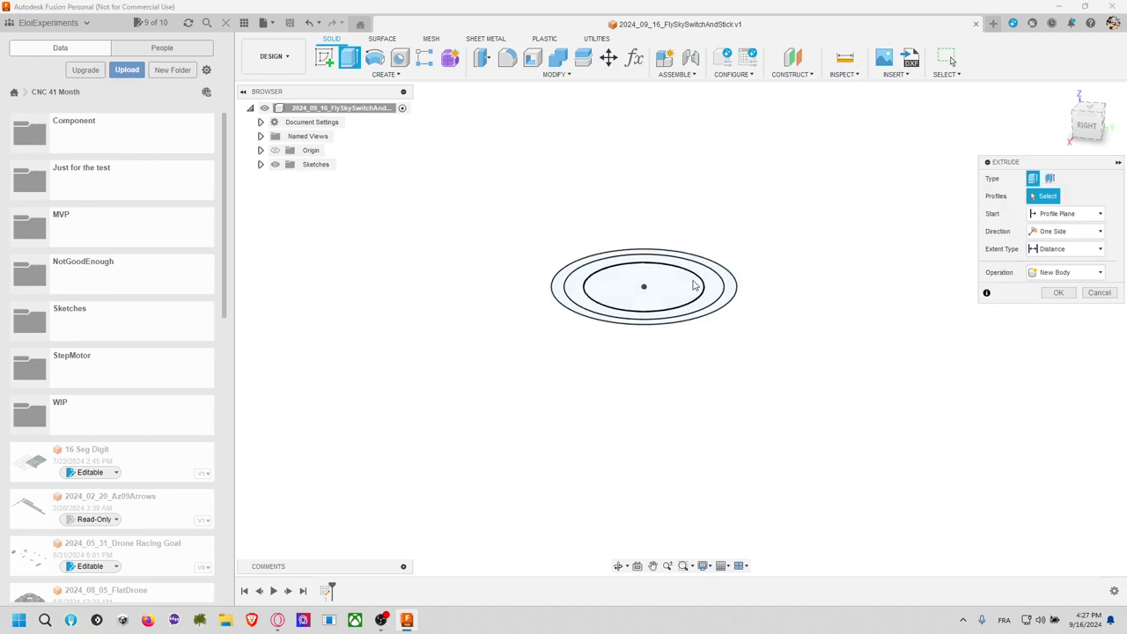
left_click(714, 286)
left_click(731, 284)
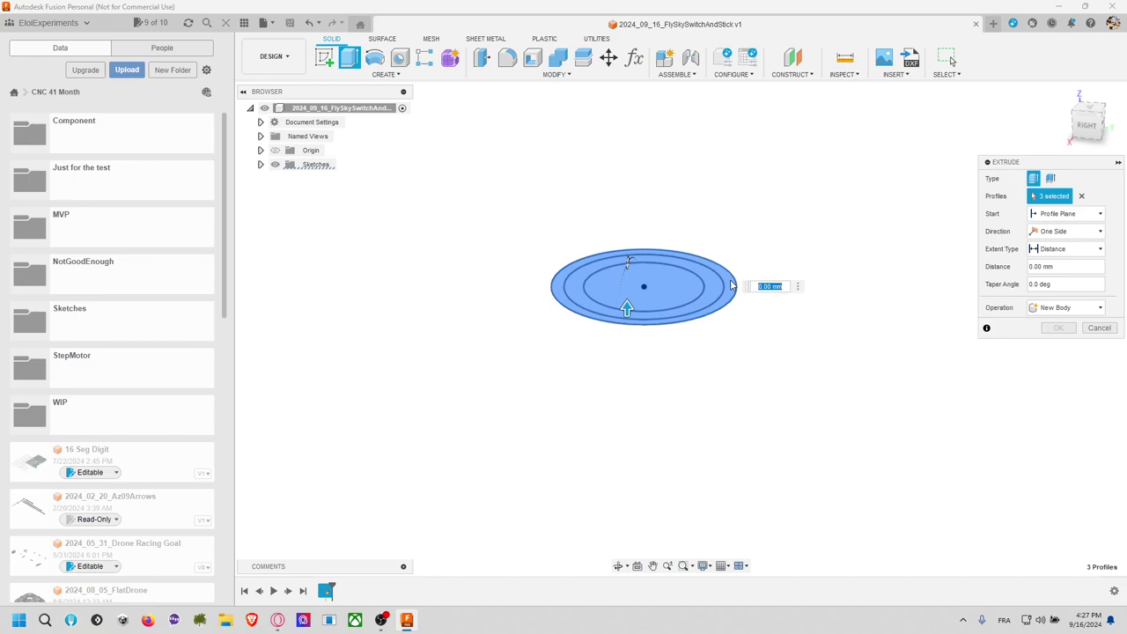
type("15")
key("Return")
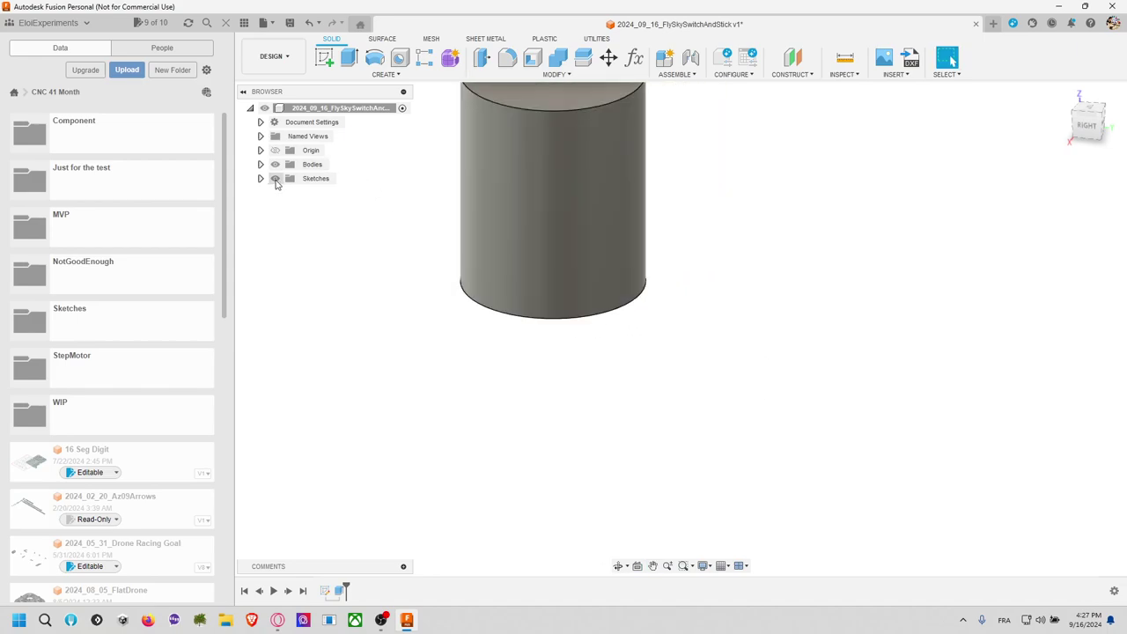
Step: Show Sketch1 and cut the outer ring profile 10 mm up into the cylinder
left_click(260, 178)
left_click(285, 192)
key("e")
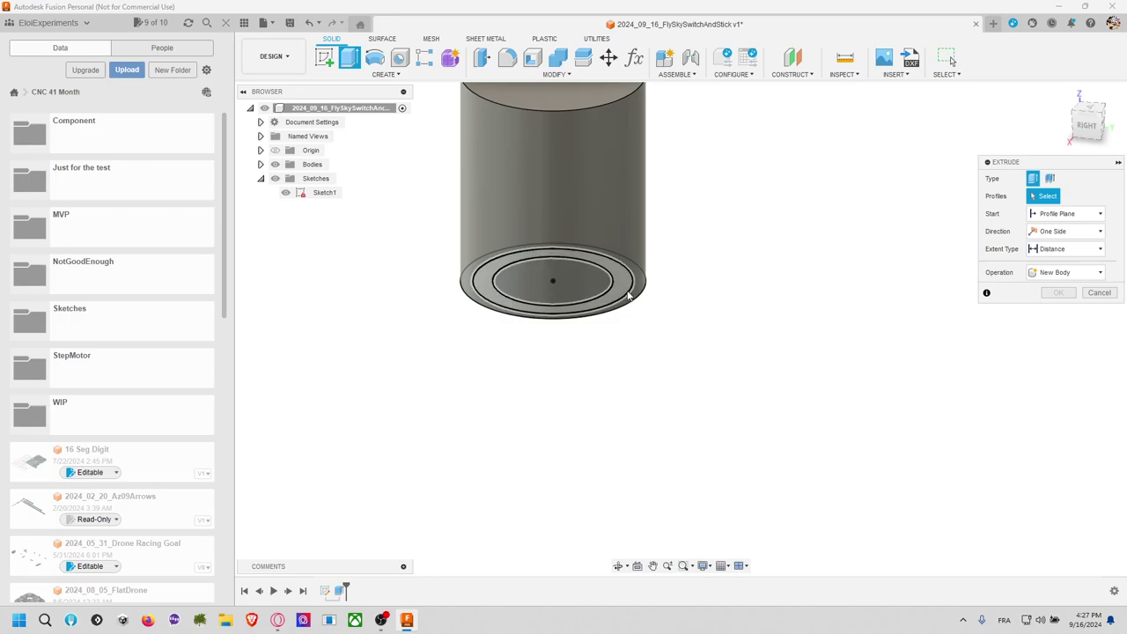
left_click(629, 296)
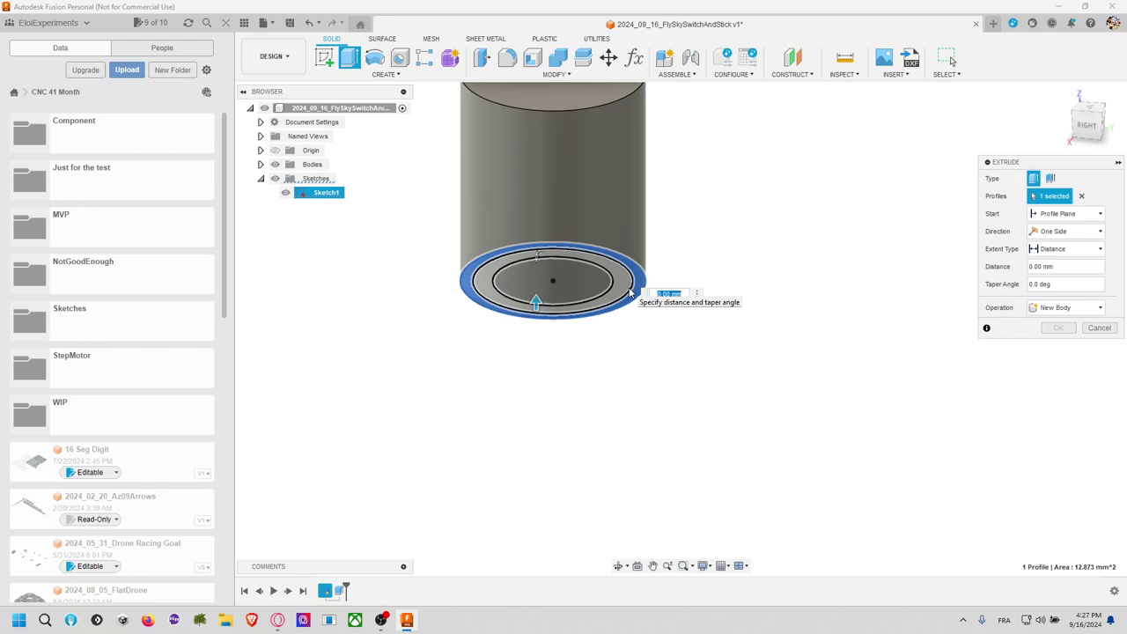
type("10")
key("Return")
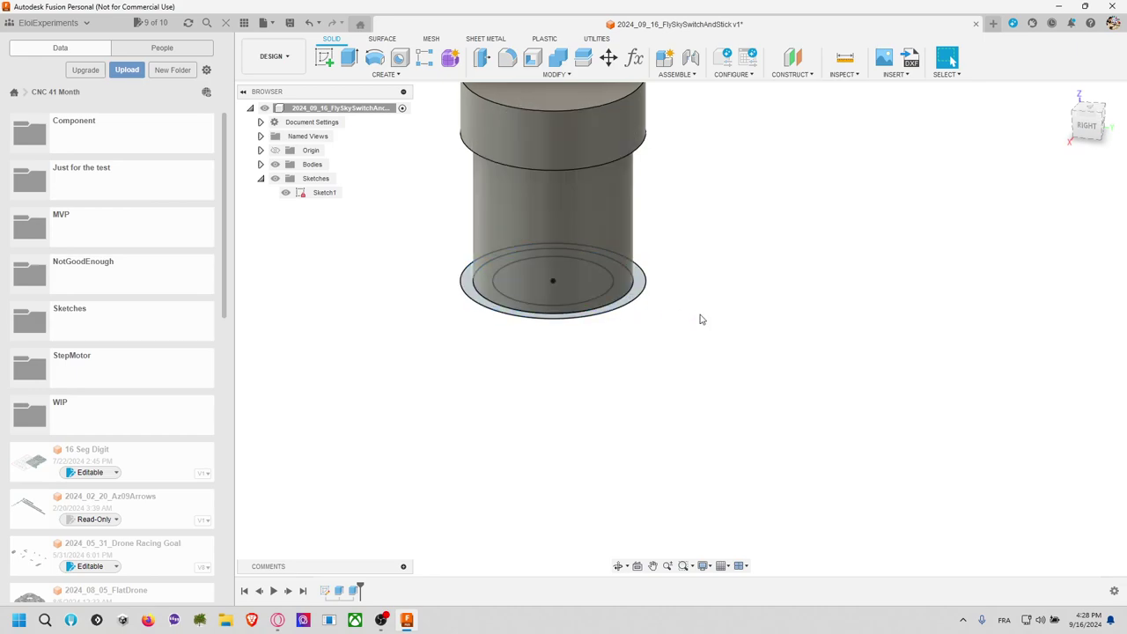
Step: Try a 7 mm cut on the next ring profile, then undo it
middle_click_drag(690, 321, 687, 297)
key("e")
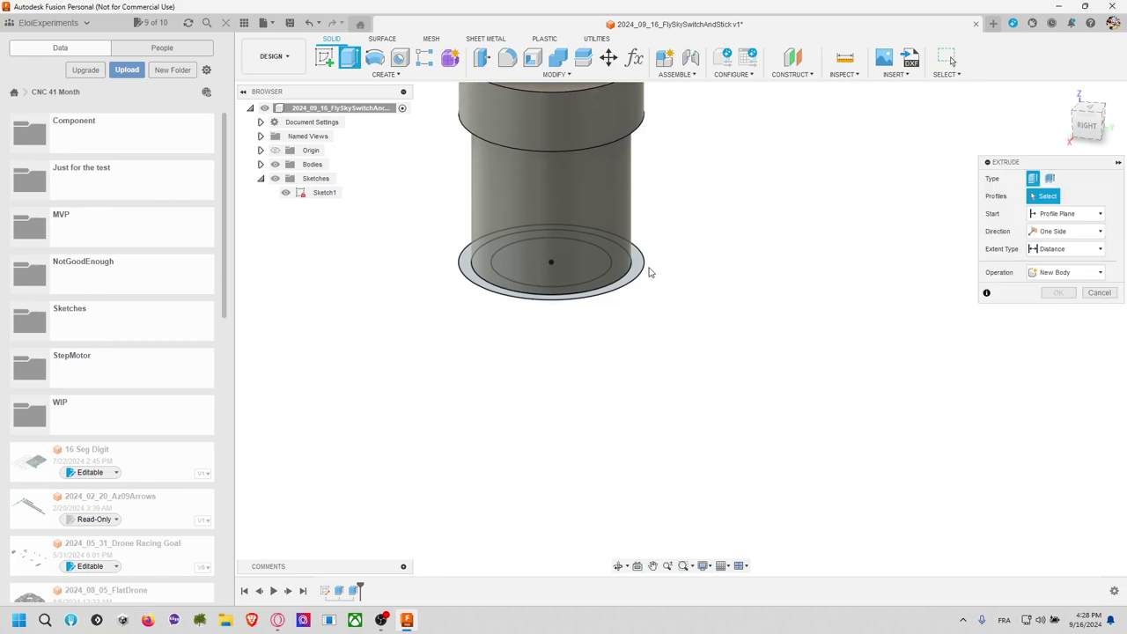
scroll(649, 273, "up", 2)
left_click(616, 257)
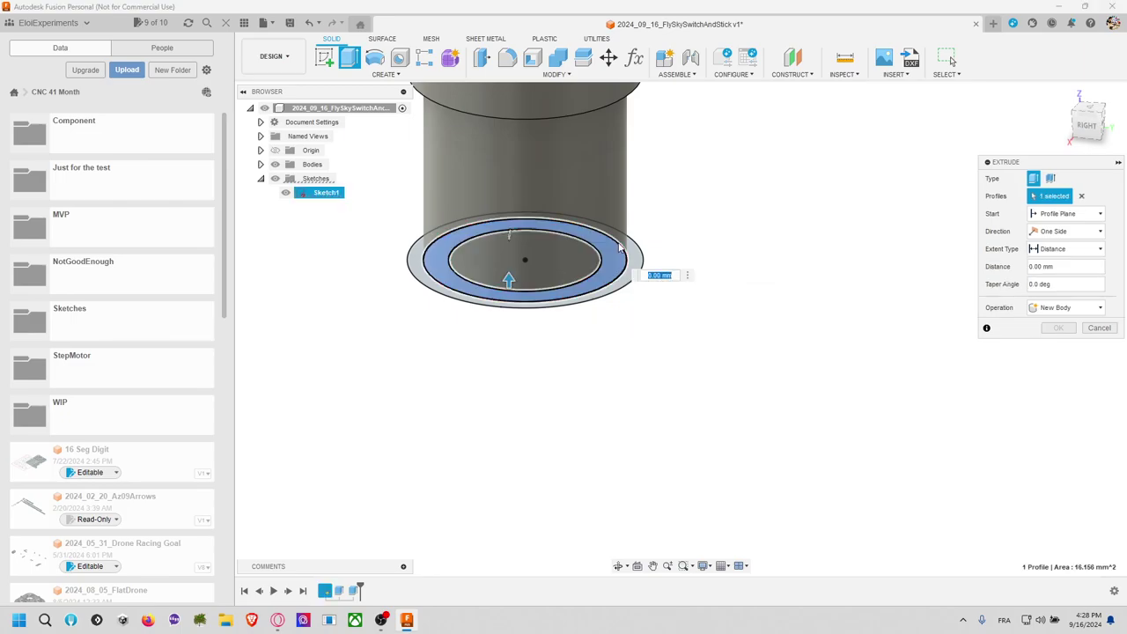
left_click(702, 246)
middle_click_drag(699, 238, 696, 287, "shift")
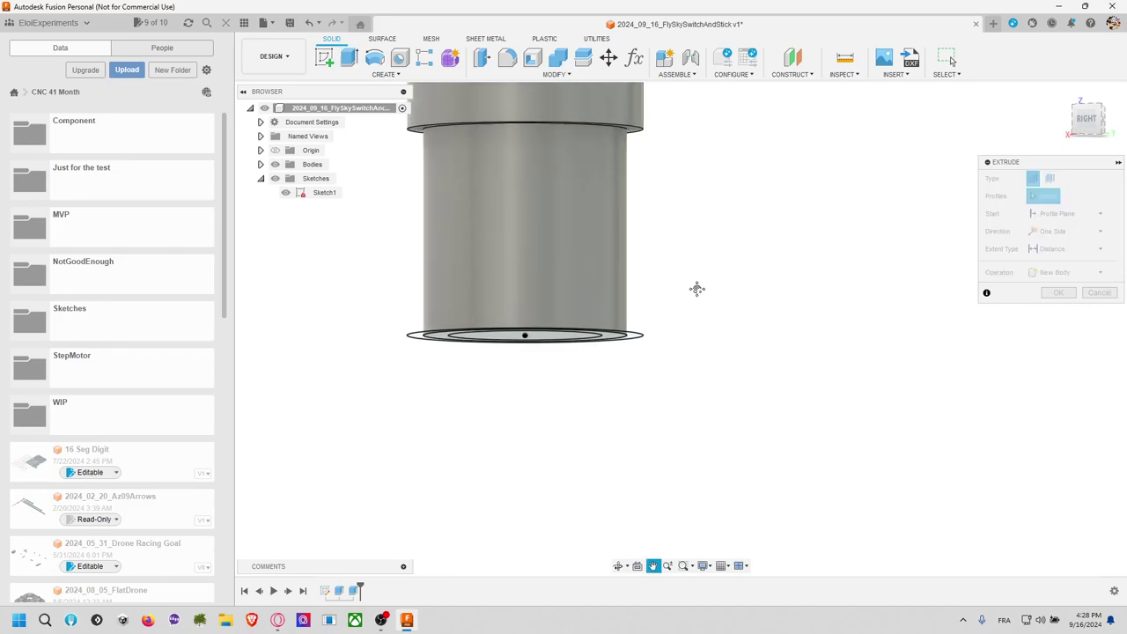
left_click(606, 340)
type("7")
key("Return")
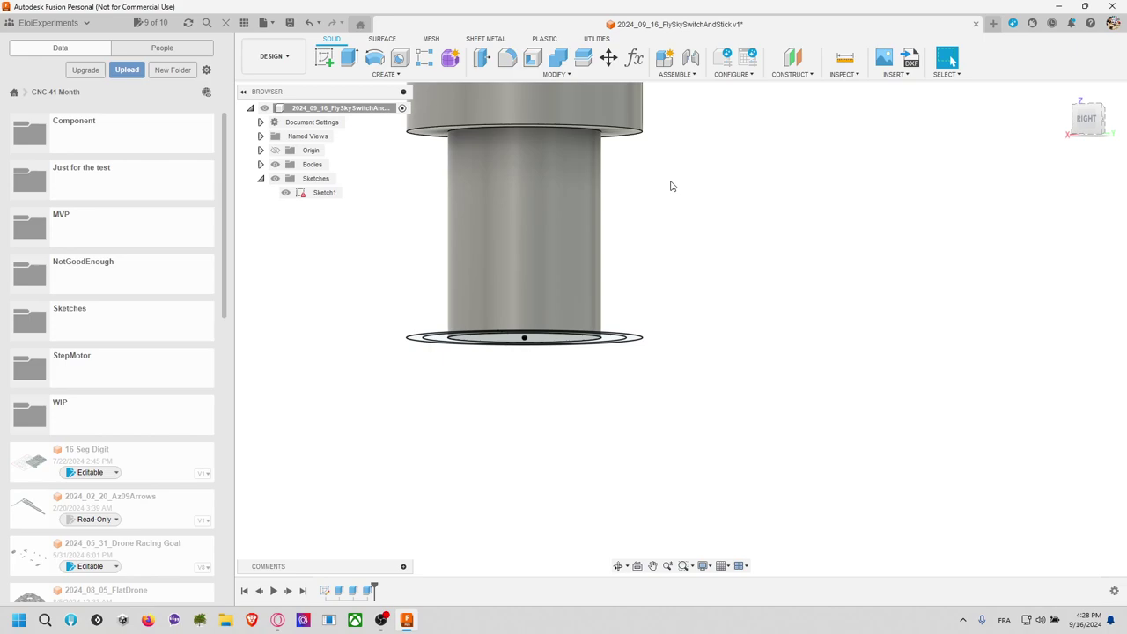
key("ctrl+z")
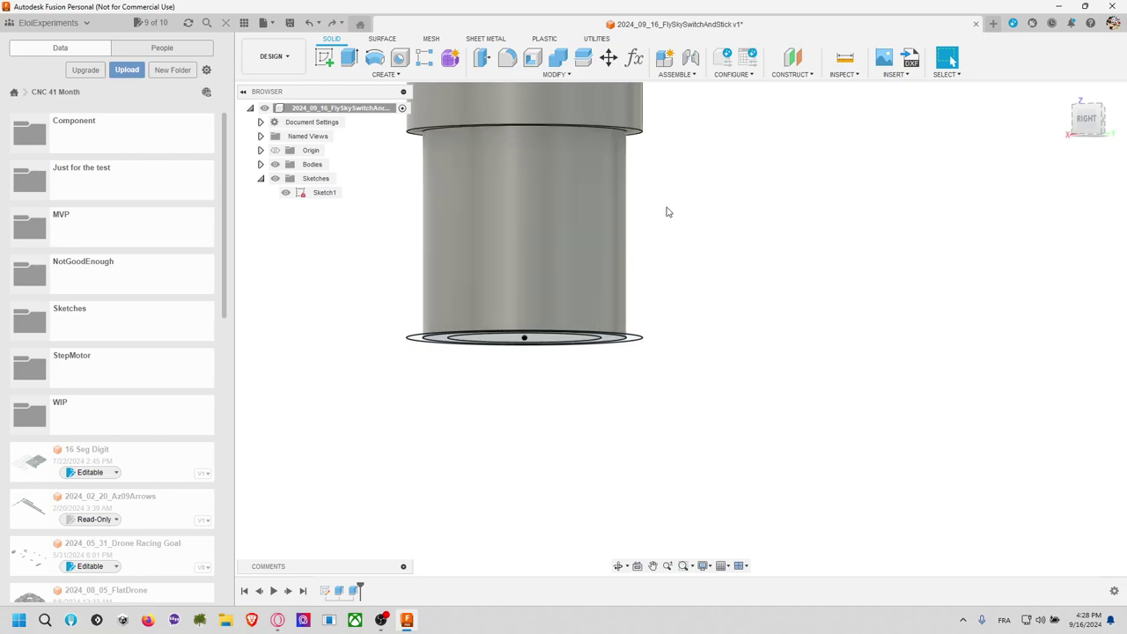
Step: Cut the bottom ring profile 7 mm into the cylinder's lower section
key("e")
left_click(617, 342)
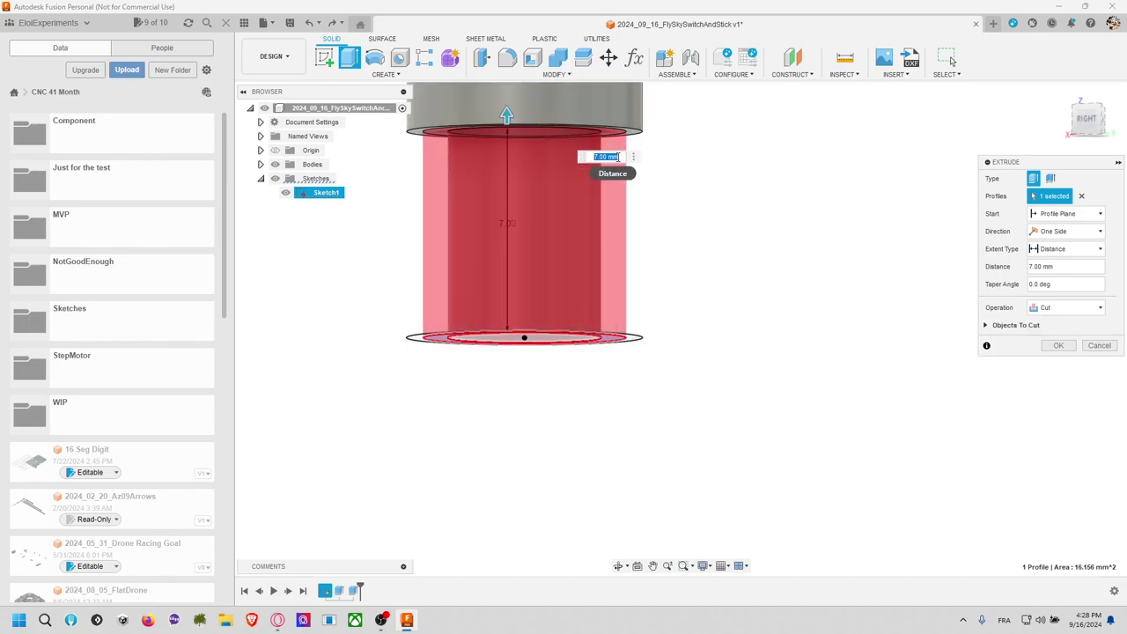
double_click(615, 157)
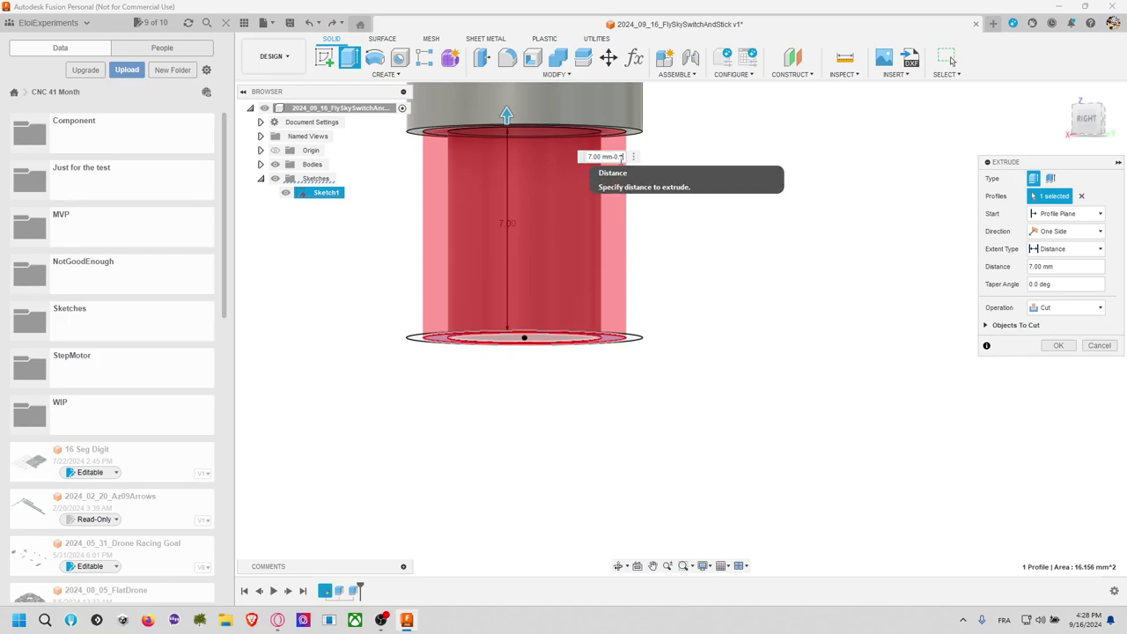
key("Return")
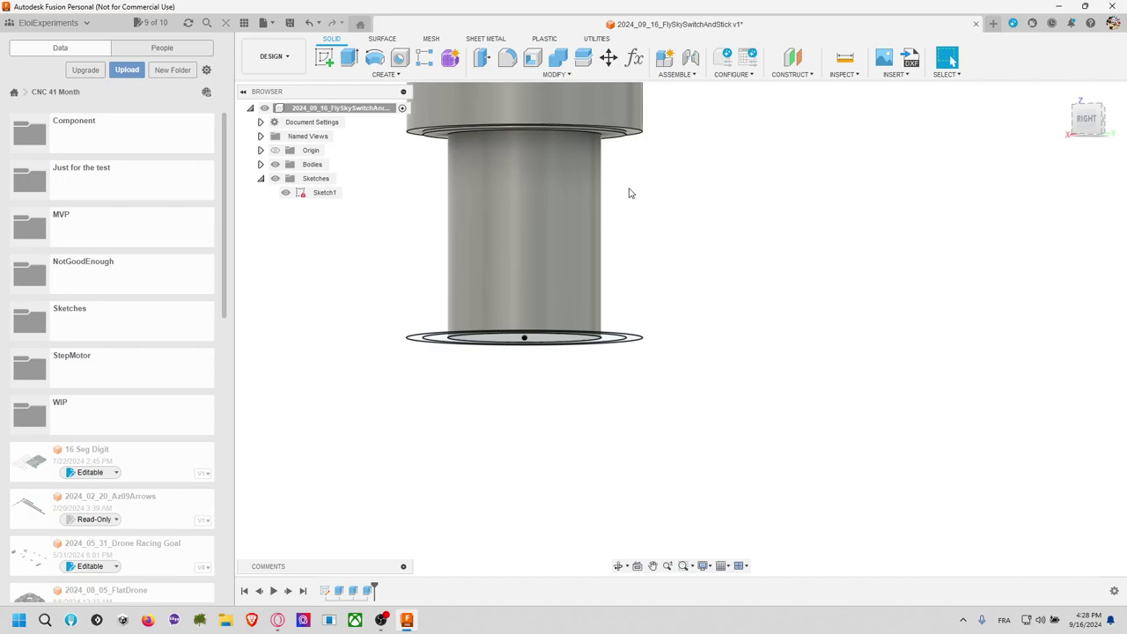
left_click(557, 65)
left_click(556, 75)
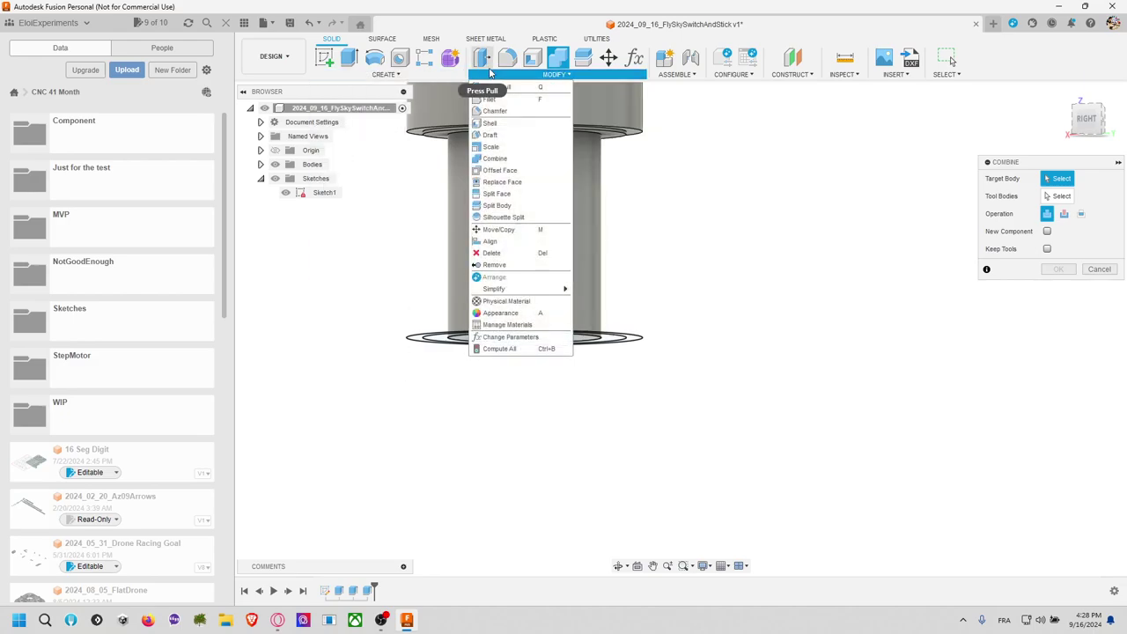
Step: Close the Combine panel, then attempt a loft between the top and bottom circles and cancel it
left_click(691, 125)
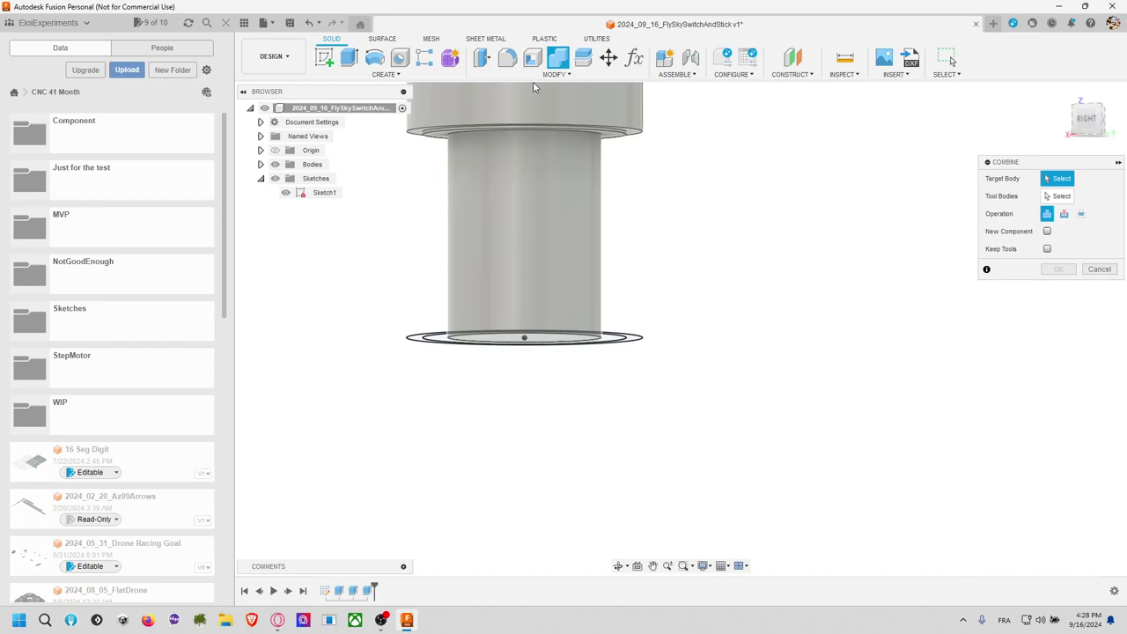
left_click(398, 75)
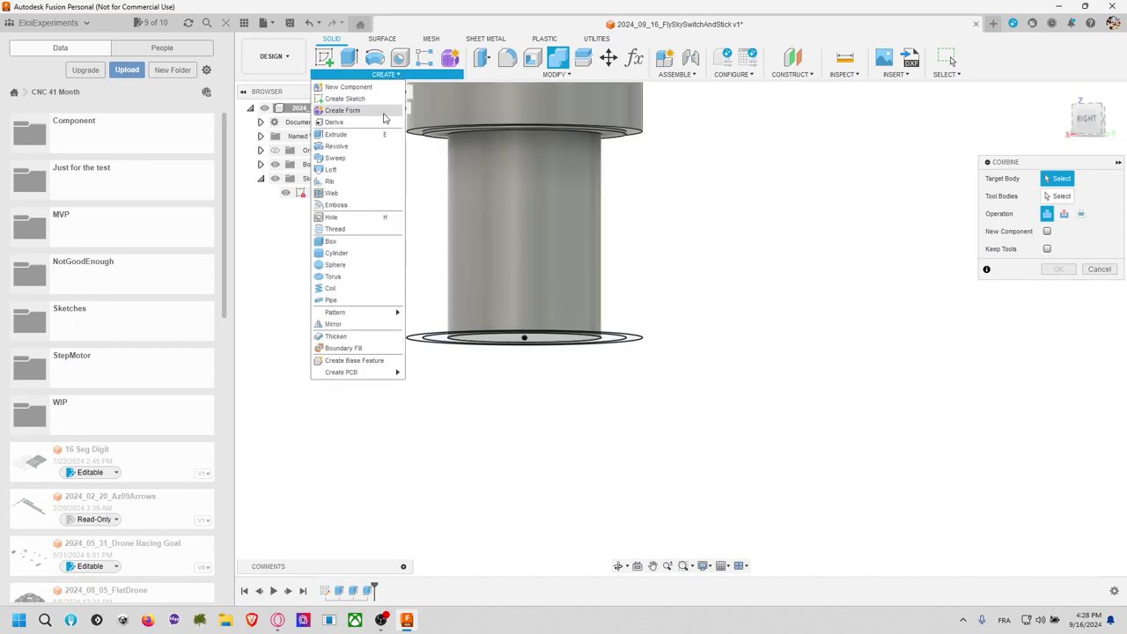
left_click(352, 169)
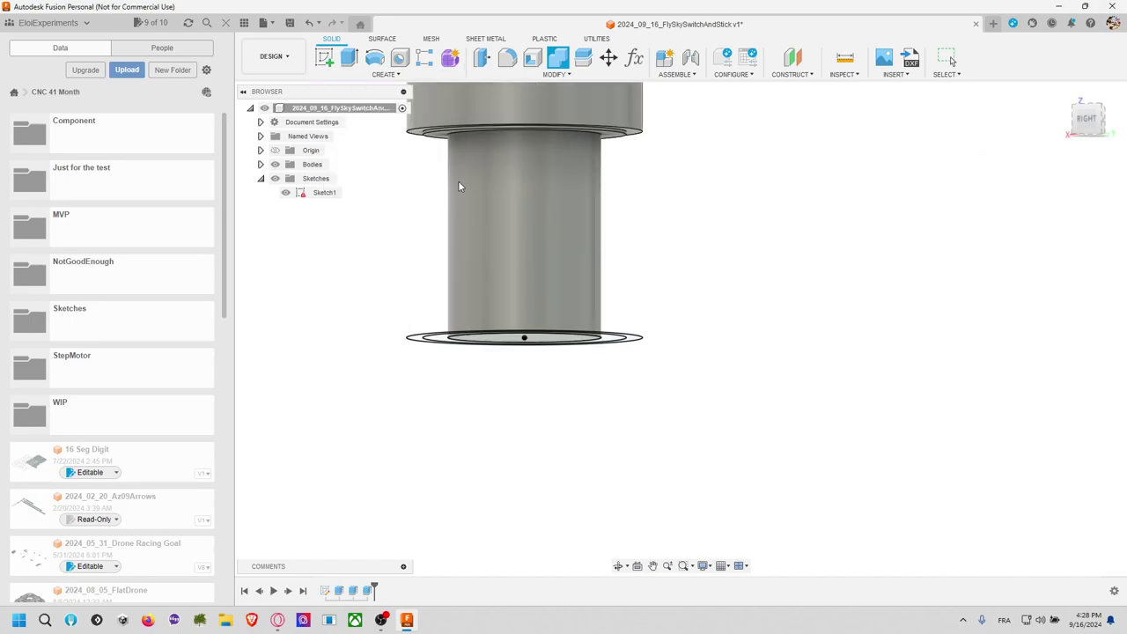
left_click(615, 135)
left_click(598, 343)
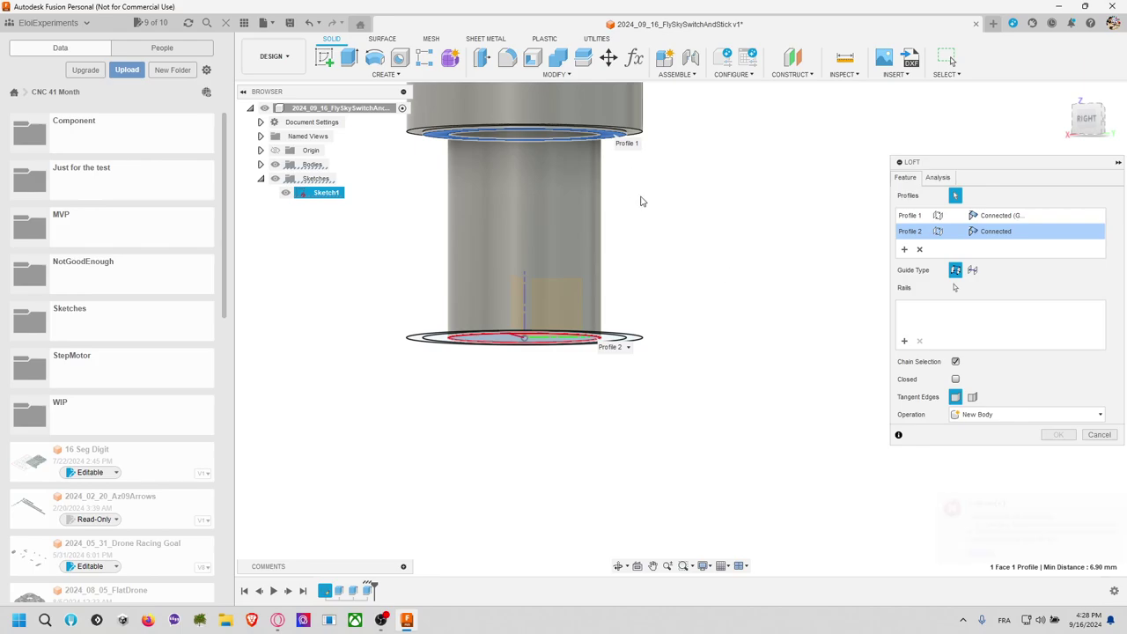
scroll(647, 203, "up", 5)
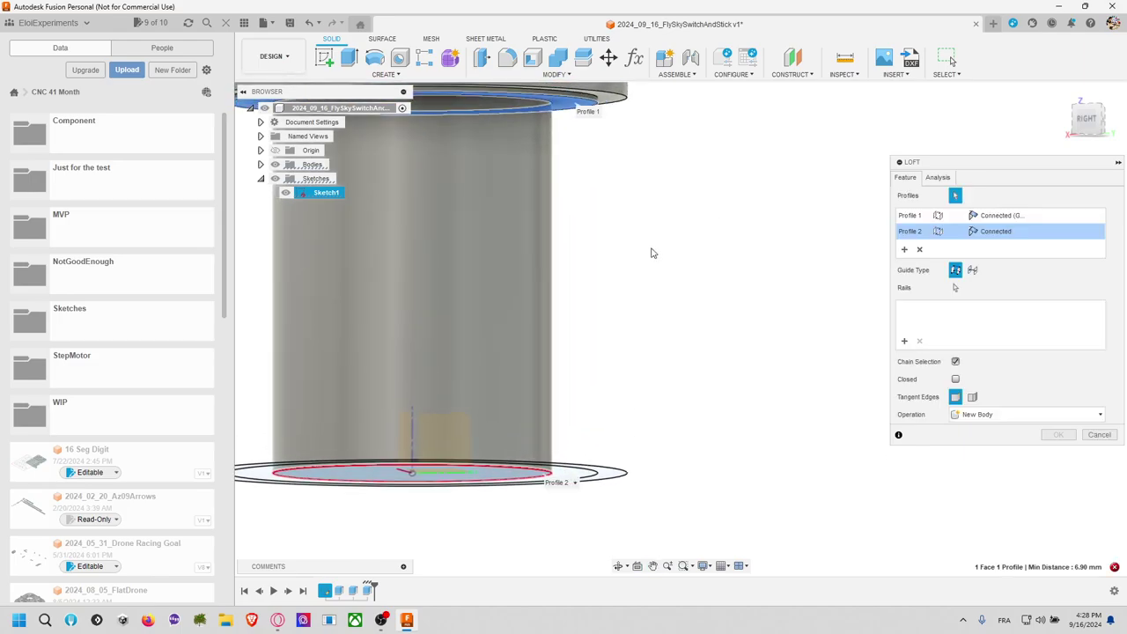
key("Escape")
Step: Pan and orbit the view around the stepped cylinder
middle_click_drag(644, 277, 765, 288)
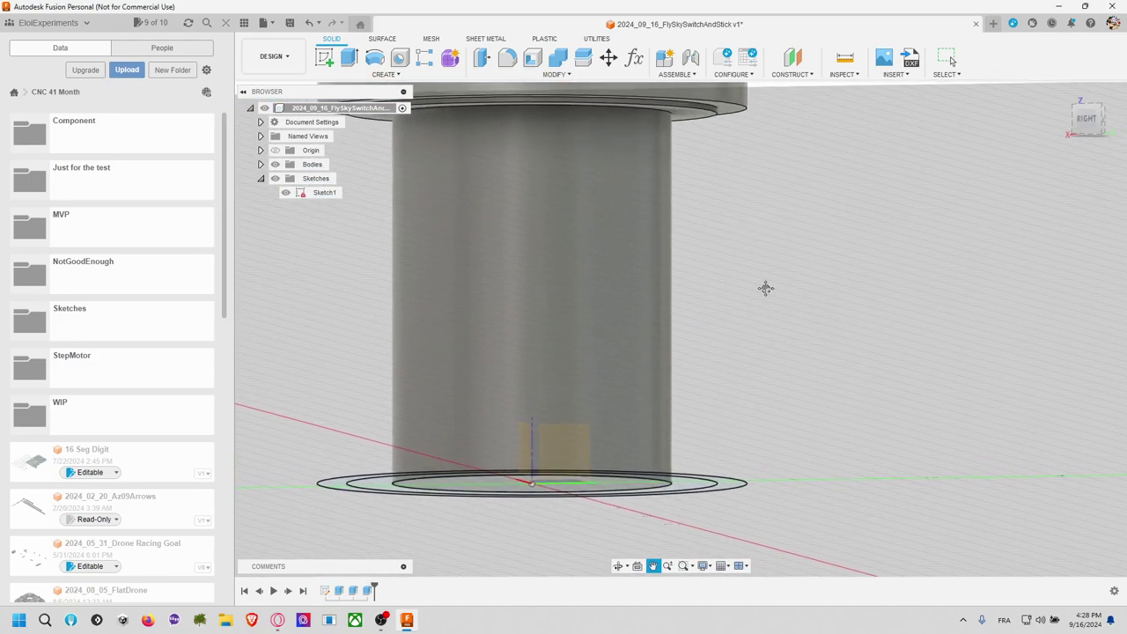
right_click(738, 247)
left_click(790, 232)
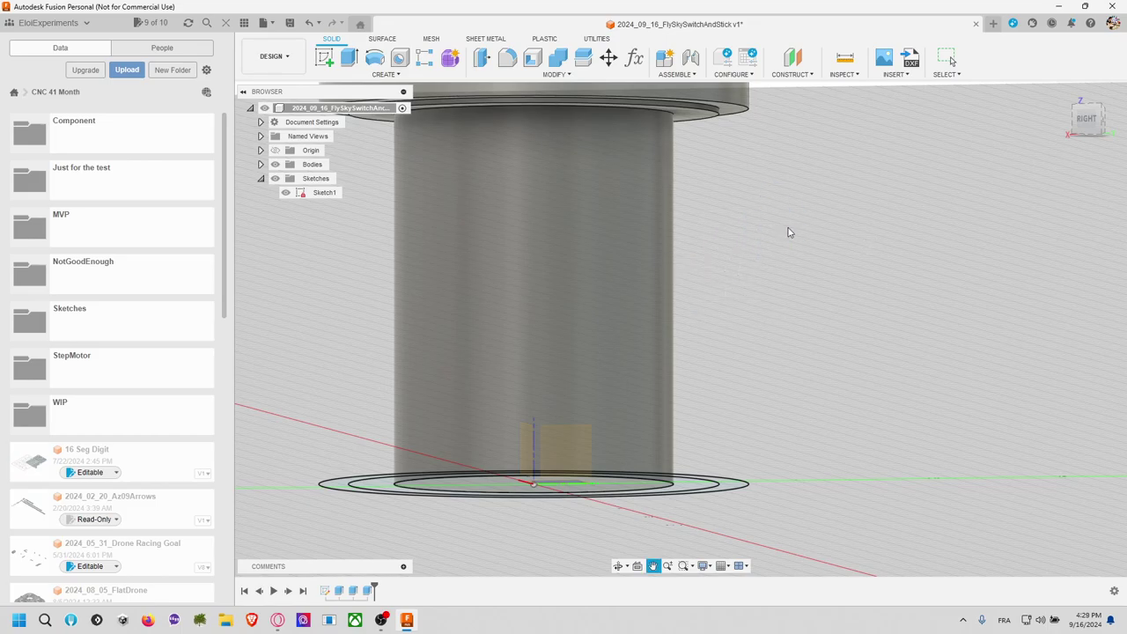
middle_click_drag(790, 232, 787, 249, "shift")
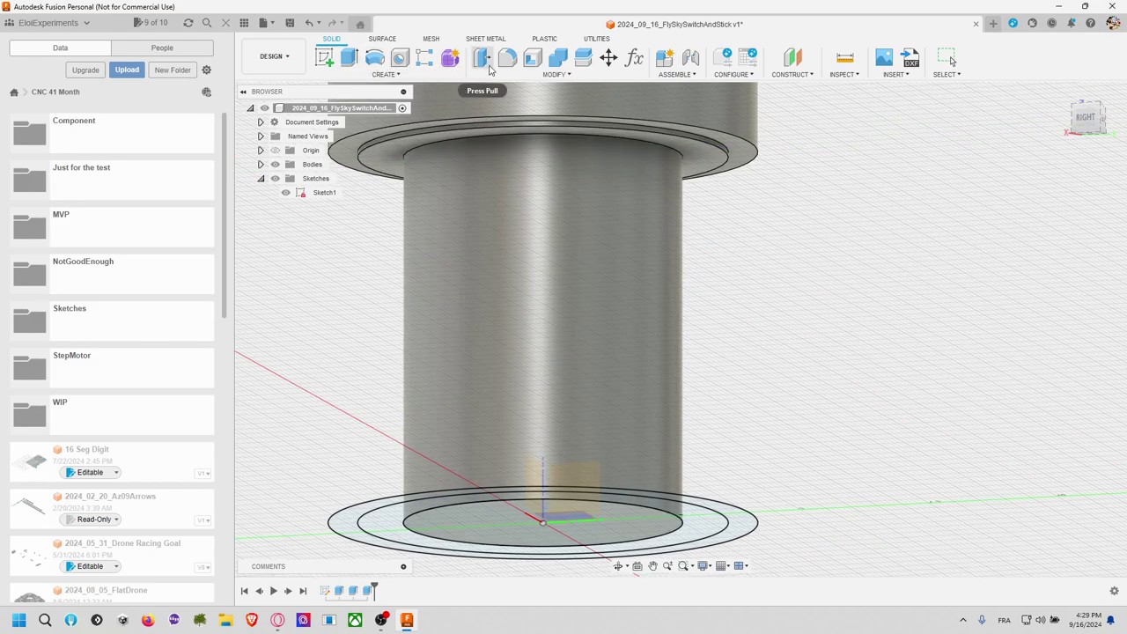
Step: Attempt a loft from the top ring to the bottom inner disc, then cancel it
left_click(386, 74)
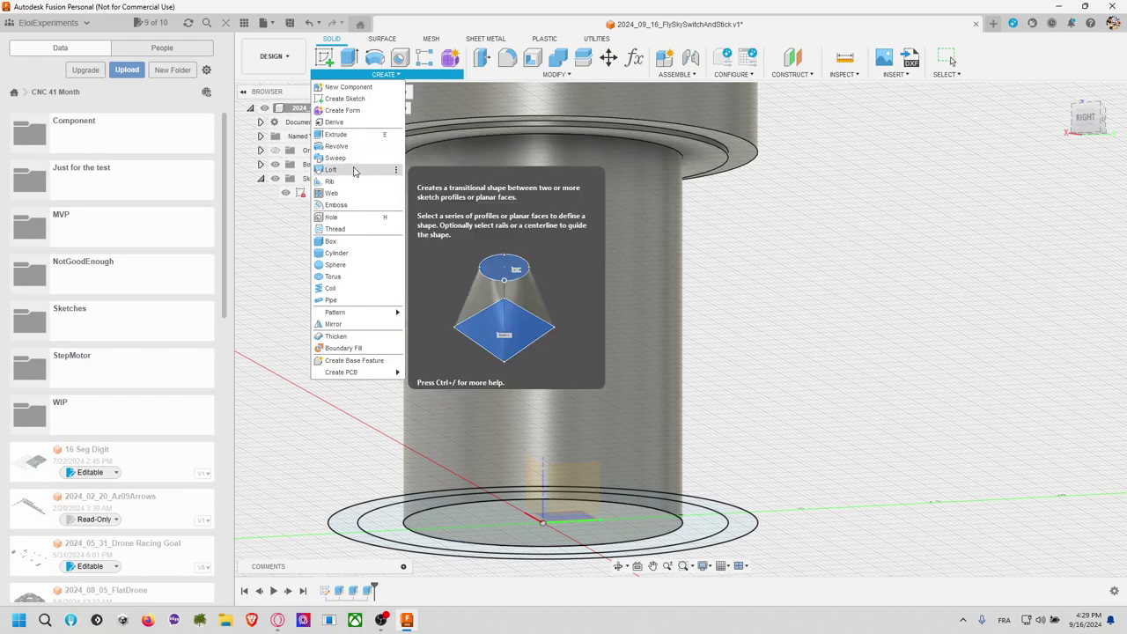
left_click(331, 169)
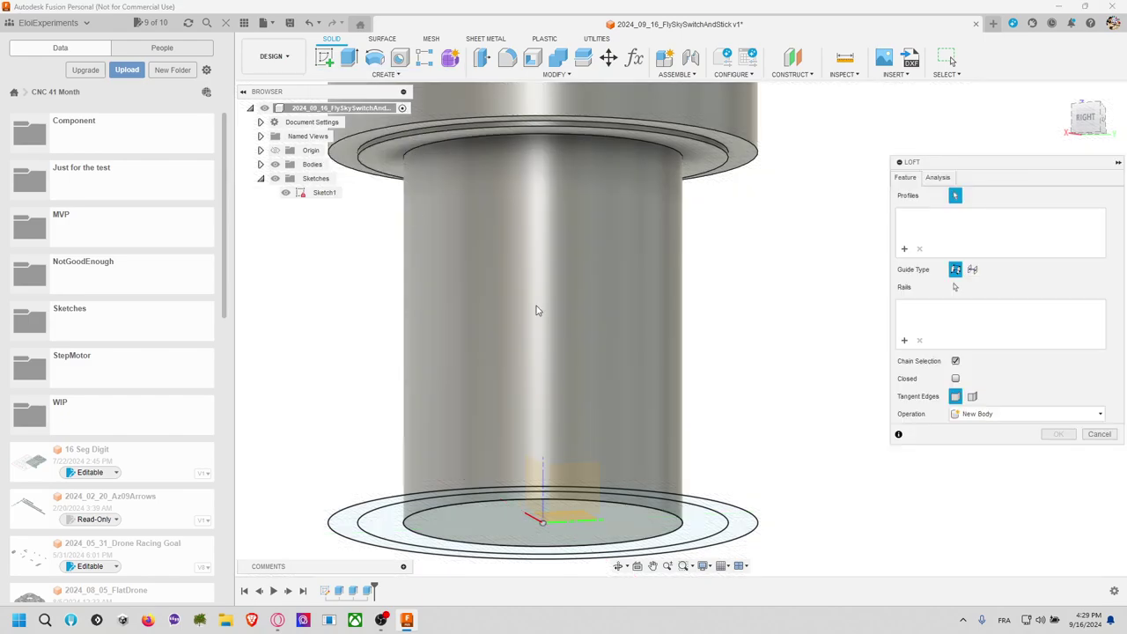
left_click(723, 166)
left_click(650, 537)
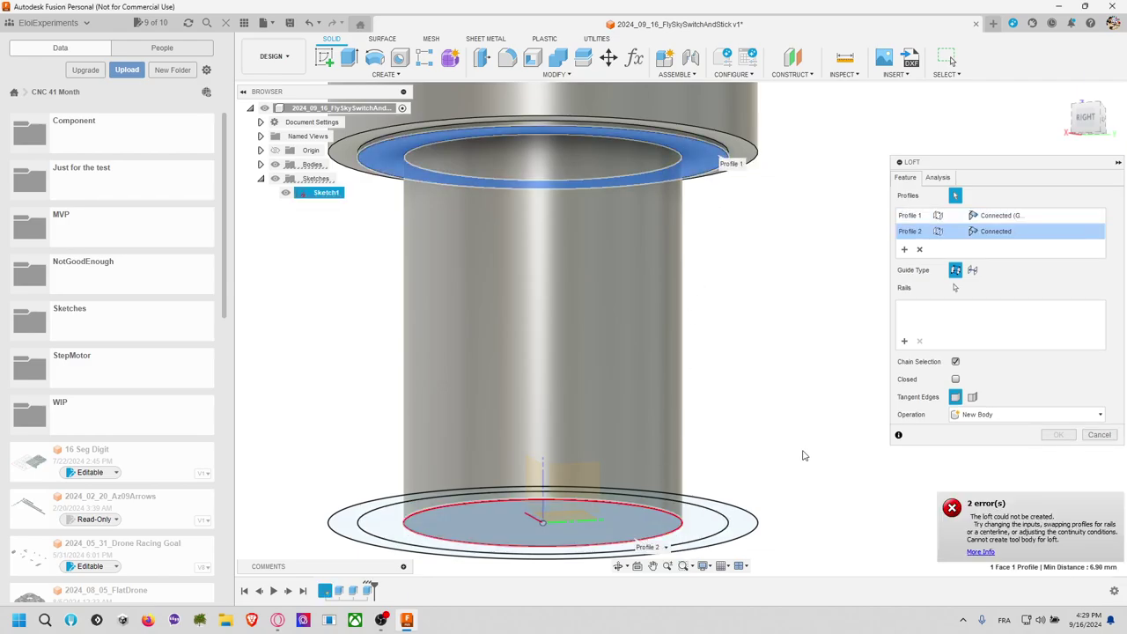
left_click(1098, 434)
Step: Cut the bottom inner disc 6.90 mm up toward the top flange
left_click(539, 526)
key("e")
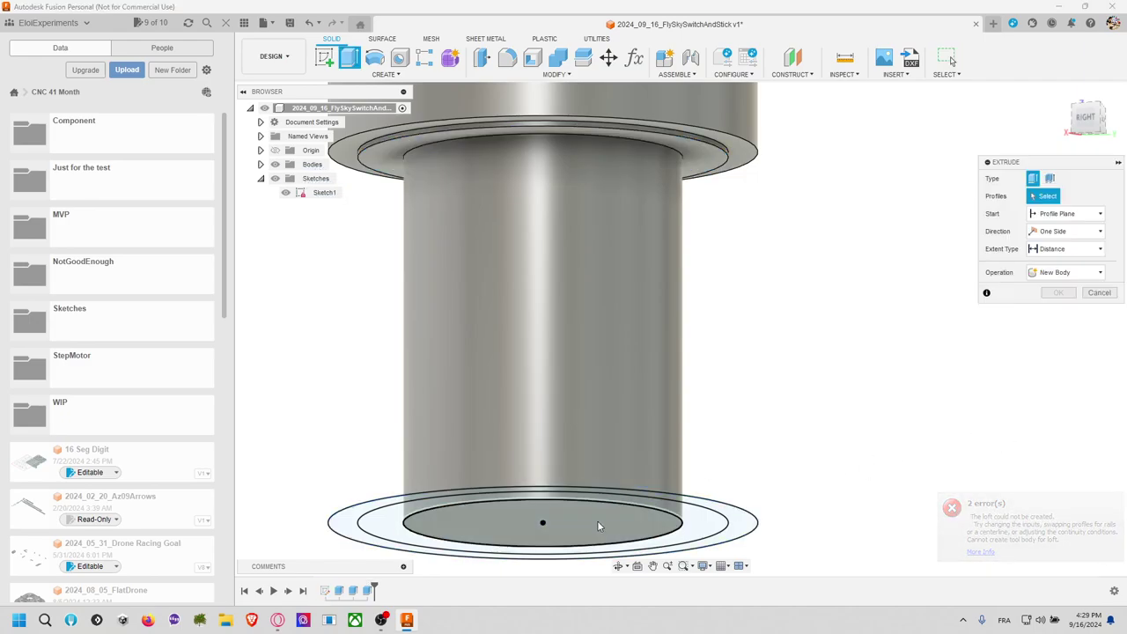
left_click_drag(562, 420, 617, 104)
key("Return")
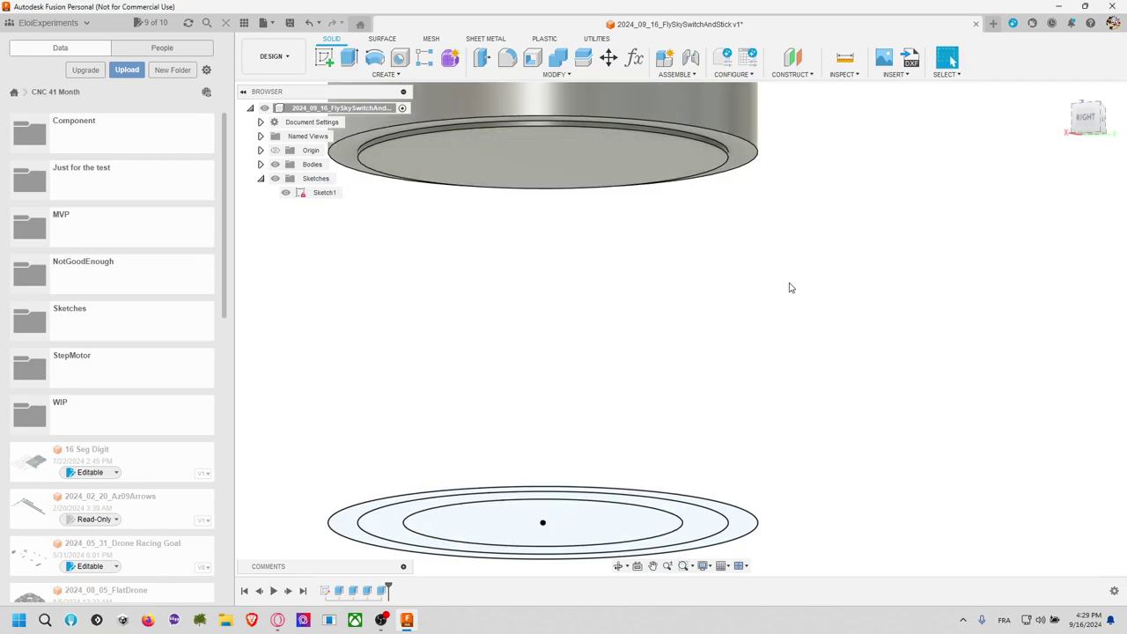
Step: Loft from the top face down to the bottom circle as a joined tapered section
left_click(385, 74)
left_click(371, 171)
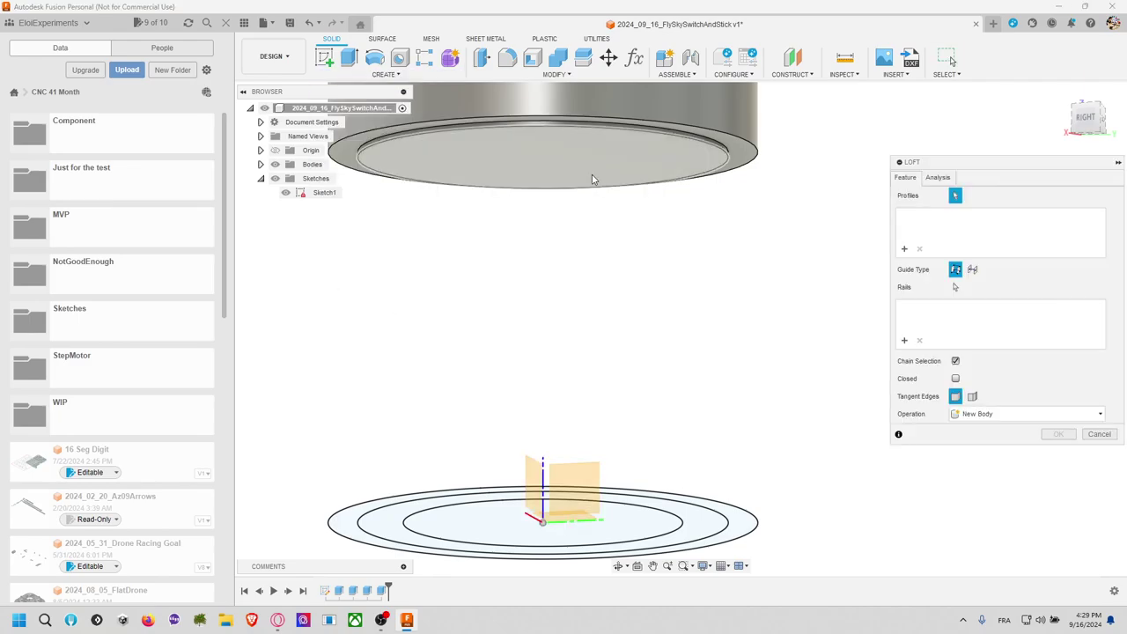
left_click(620, 173)
left_click(626, 521)
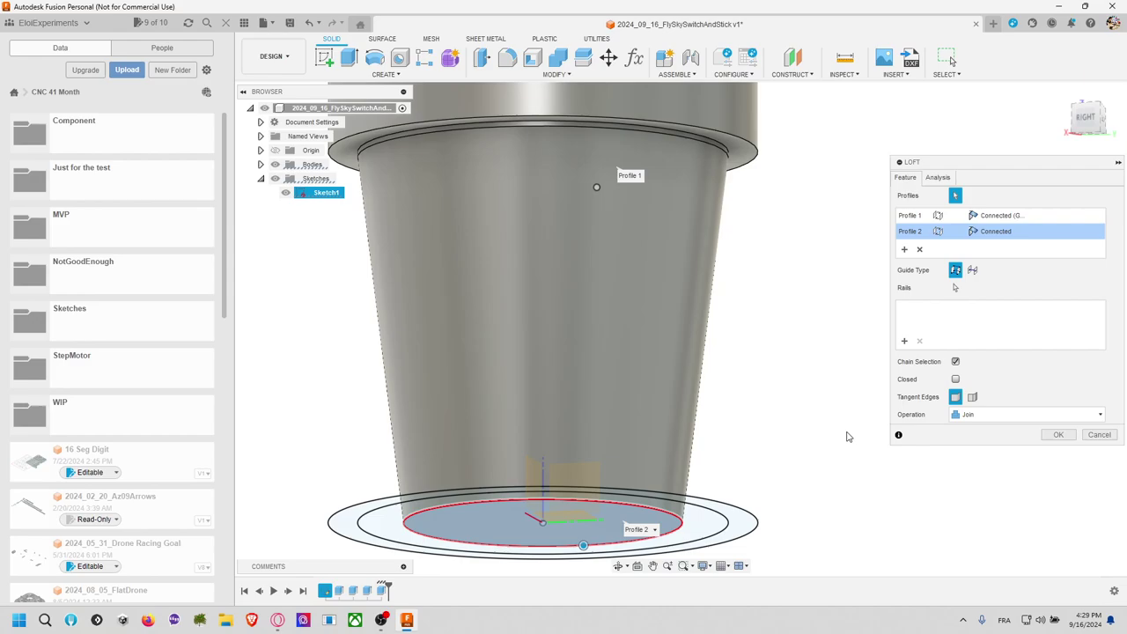
left_click(1057, 435)
scroll(835, 305, "up", 2)
scroll(790, 297, "down", 3)
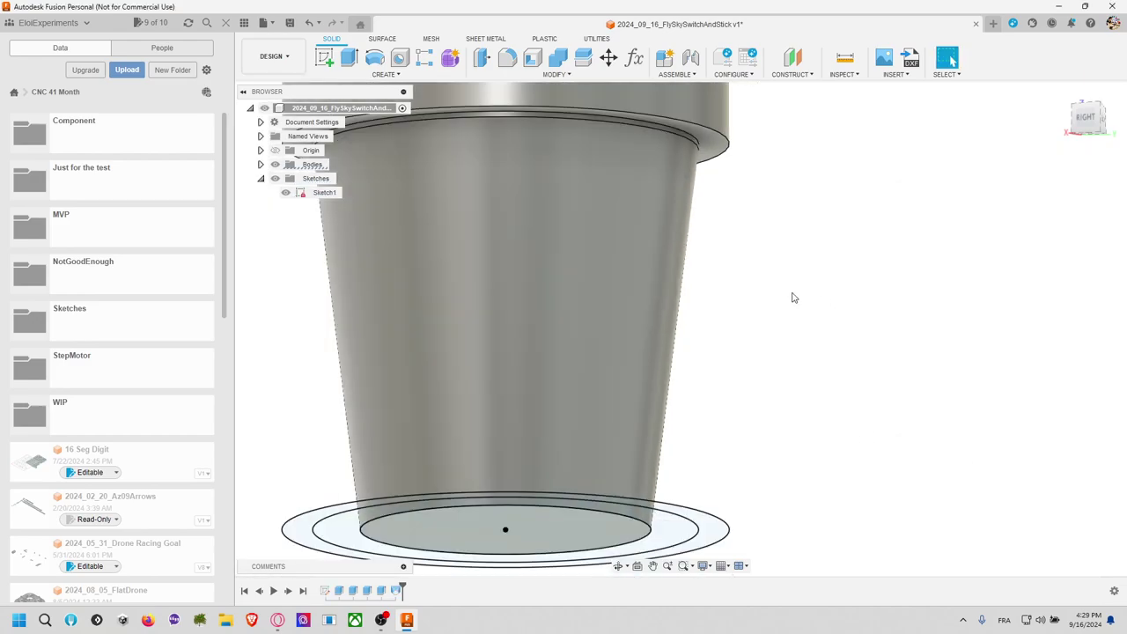
middle_click_drag(796, 284, 801, 357)
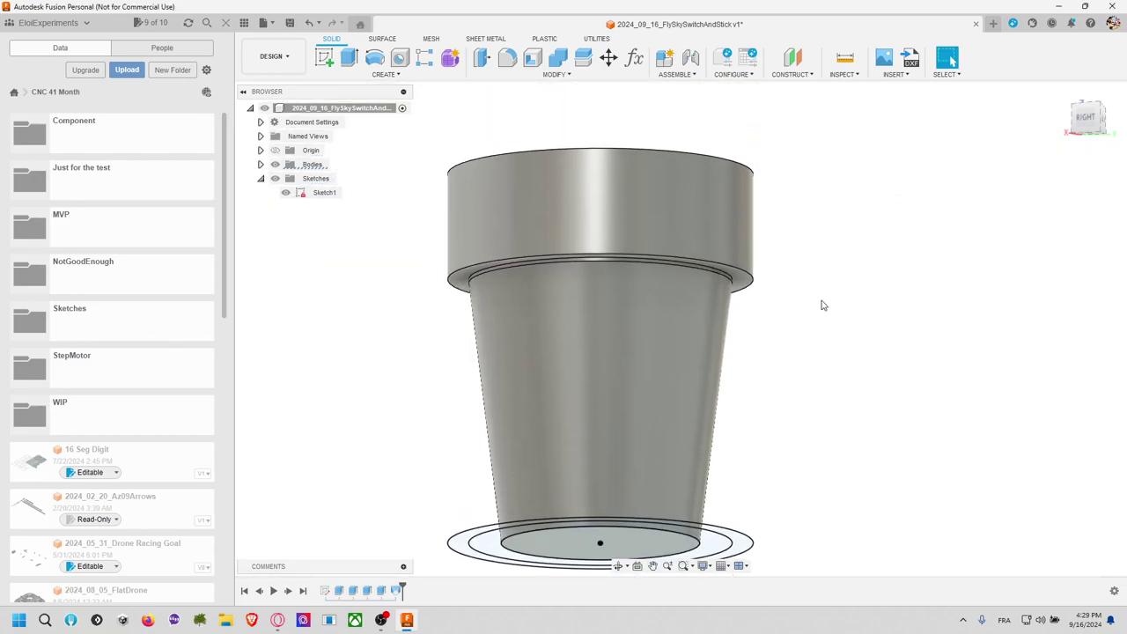
middle_click_drag(820, 304, 894, 304, "shift")
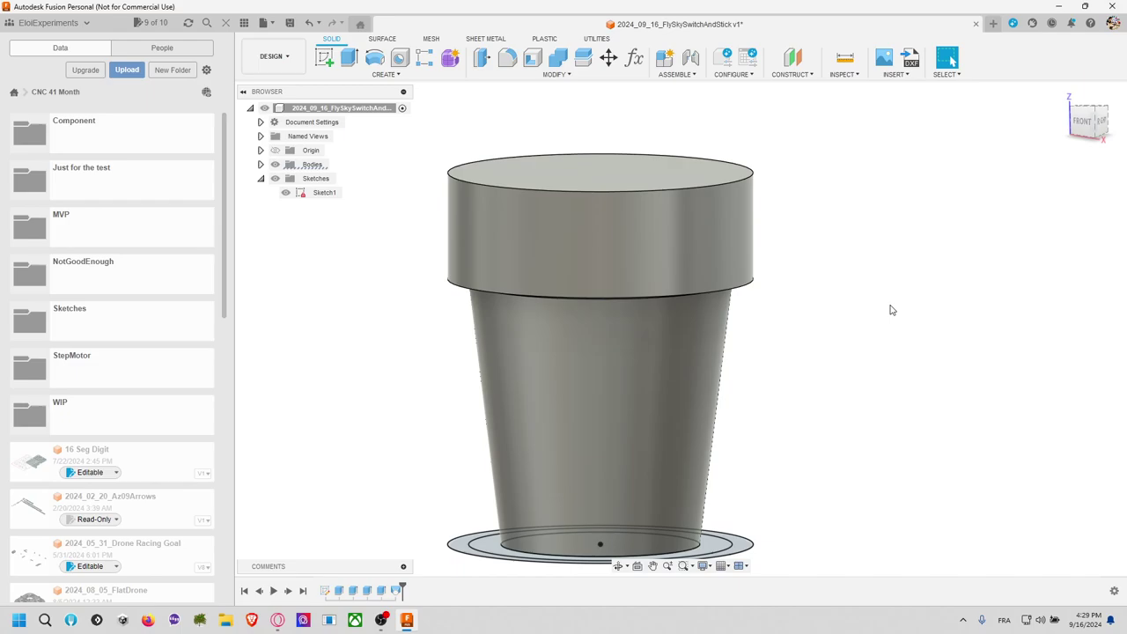
scroll(824, 294, "up", 2)
scroll(825, 287, "down", 6)
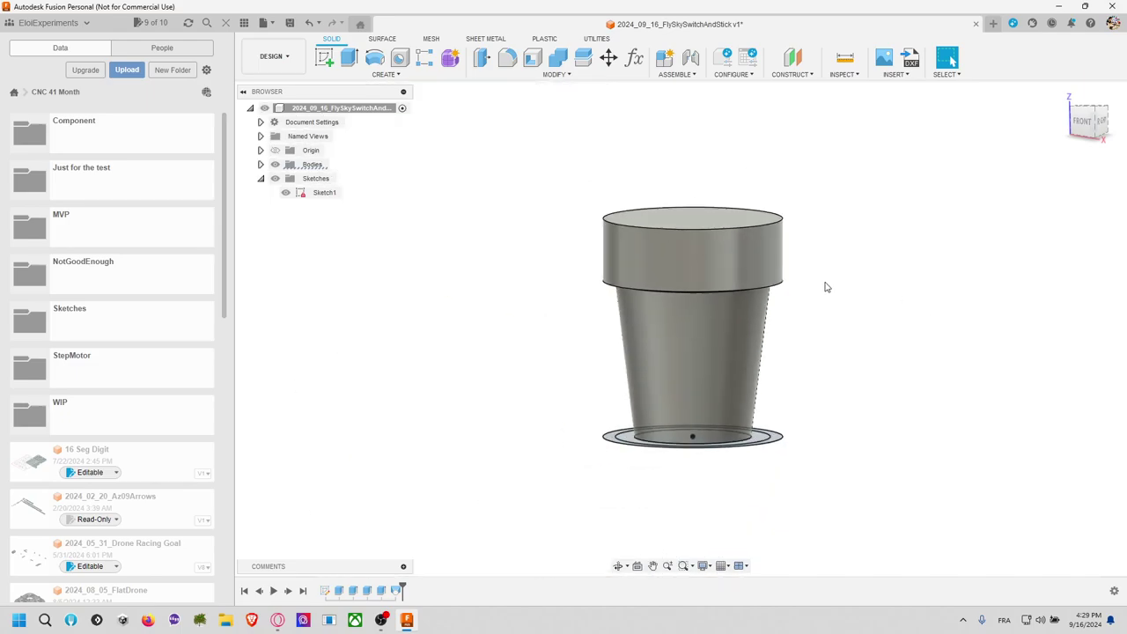
middle_click_drag(843, 325, 866, 289, "shift")
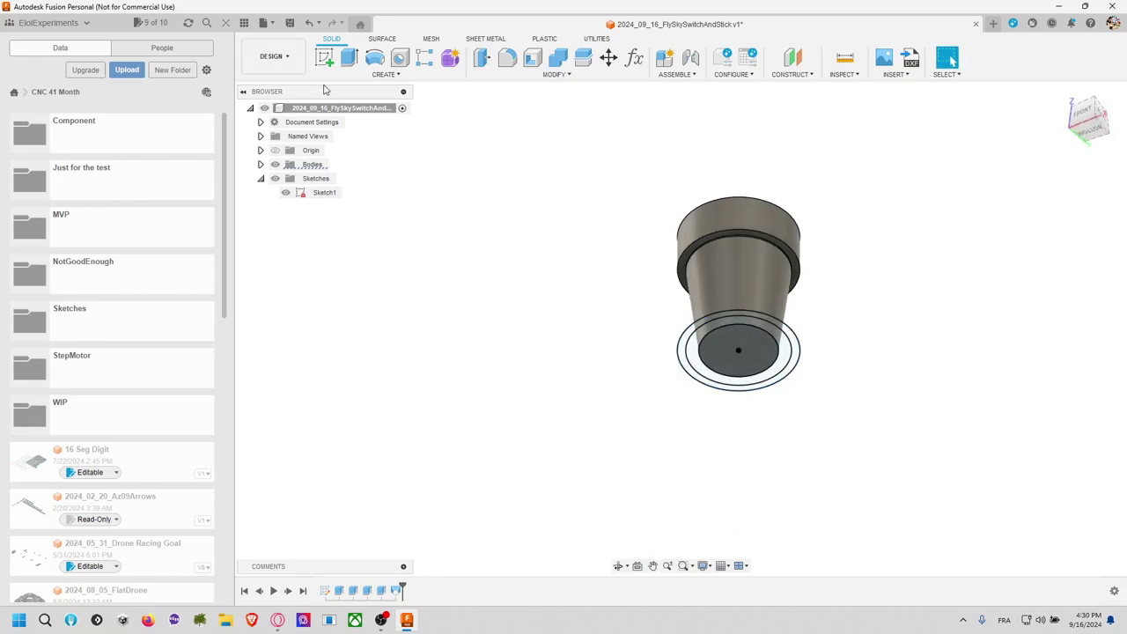
double_click(322, 192)
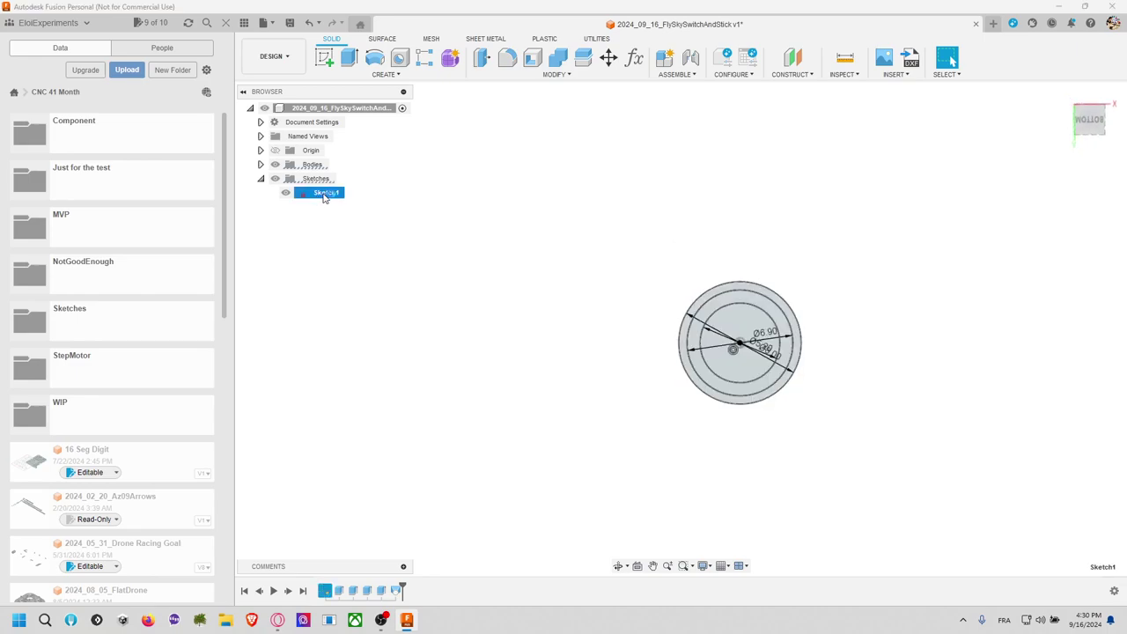
left_click(1093, 60)
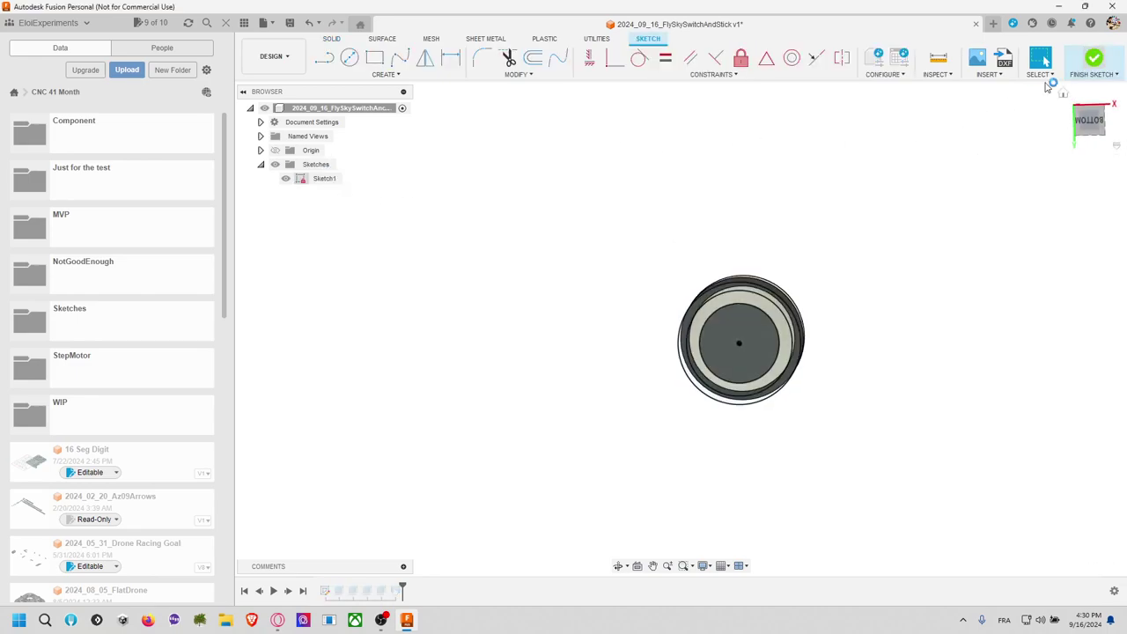
double_click(330, 196)
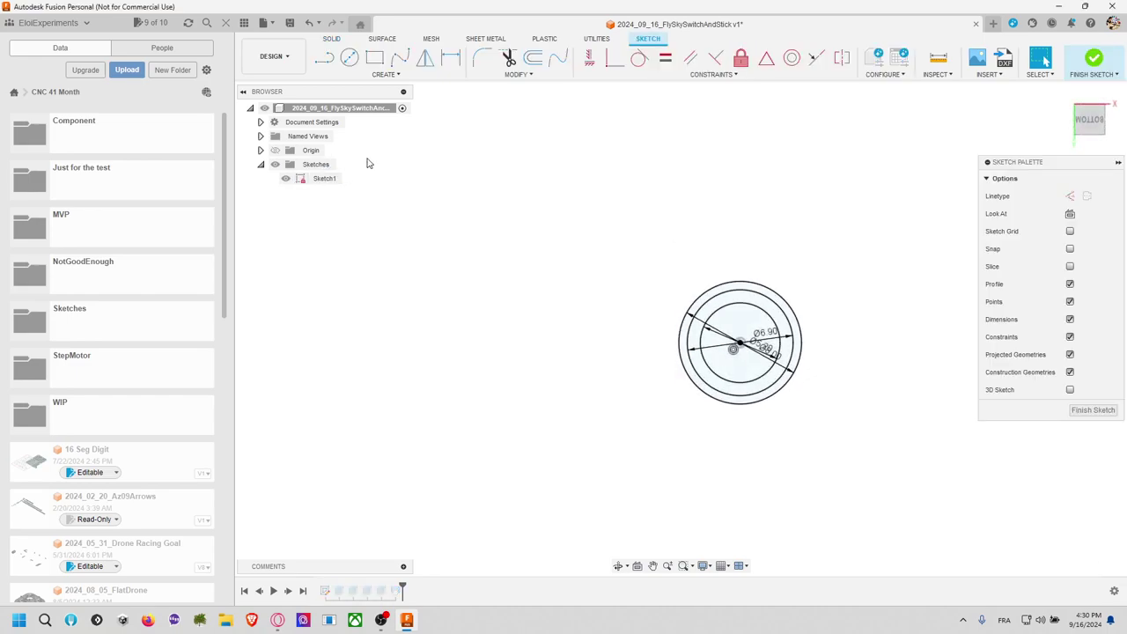
left_click(1094, 61)
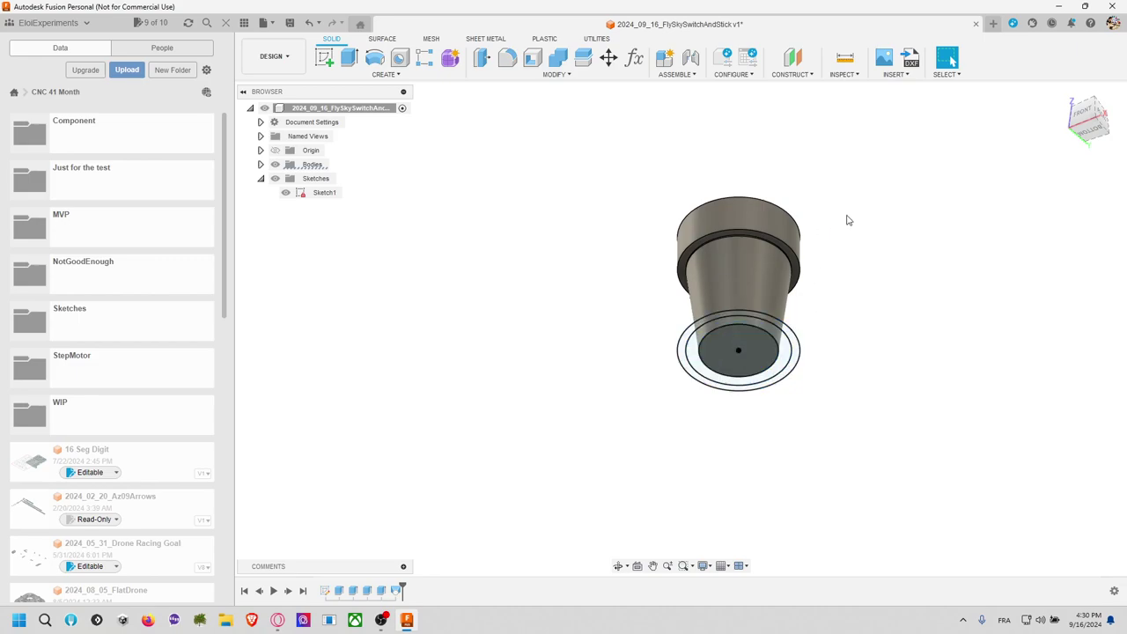
middle_click_drag(848, 220, 816, 317)
Step: Back out of an extrude and place a new sketch on the body's top face
left_click(747, 289)
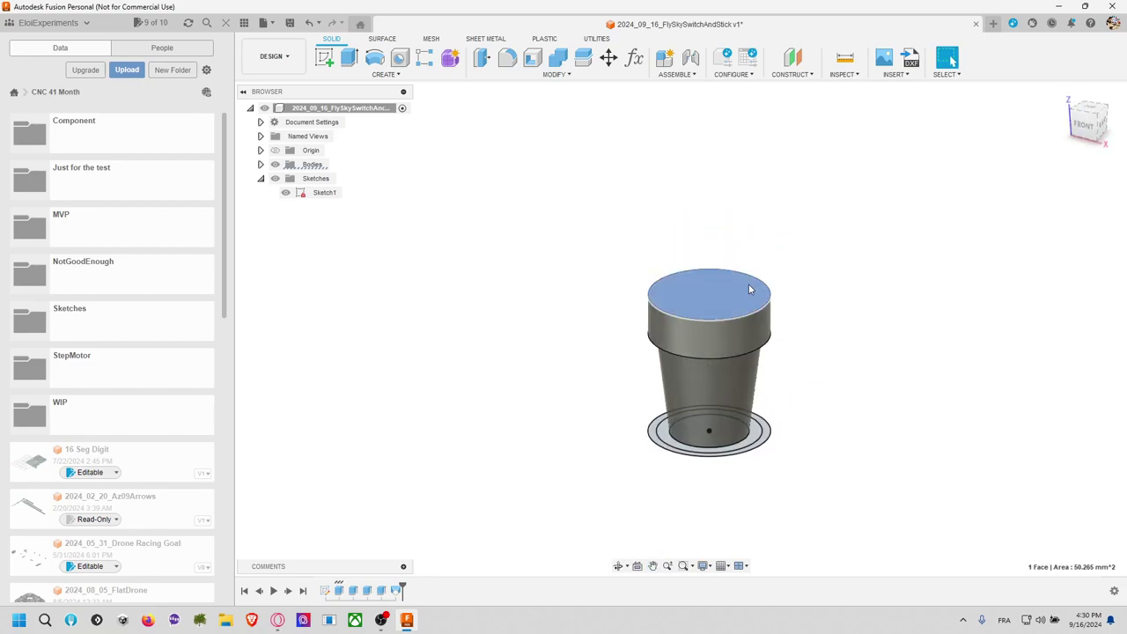
key("e")
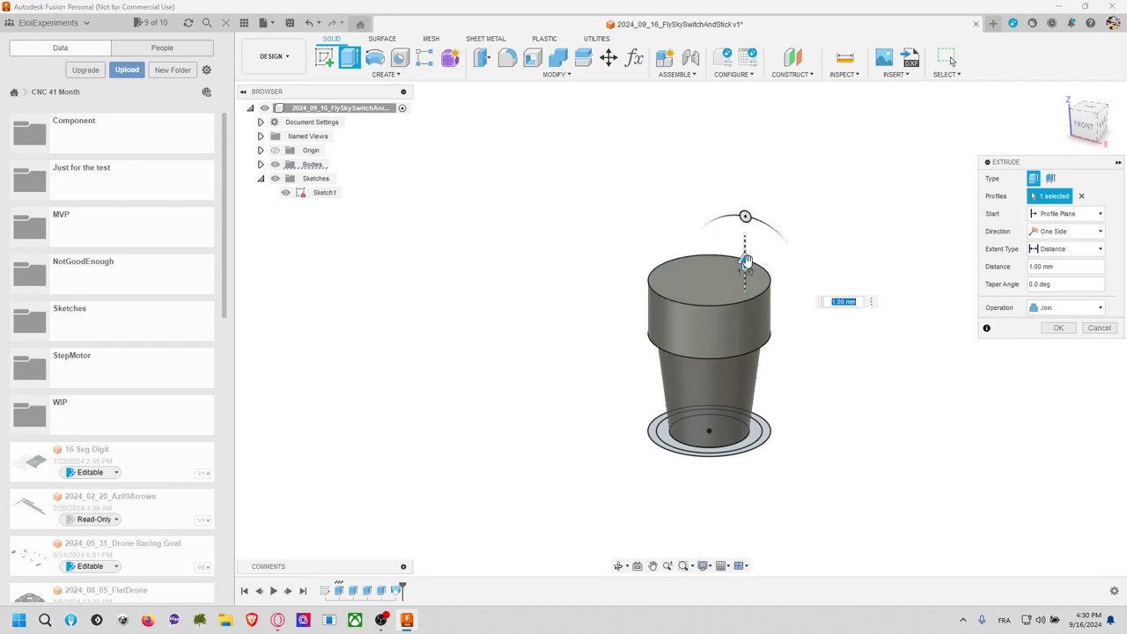
key("Escape")
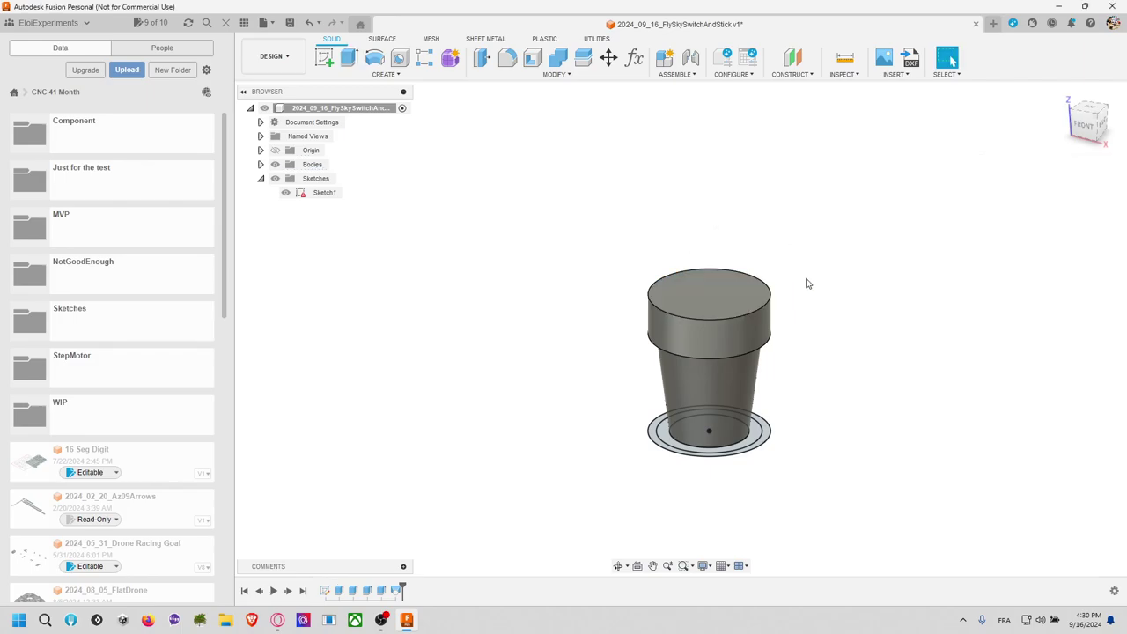
left_click(324, 57)
left_click(716, 302)
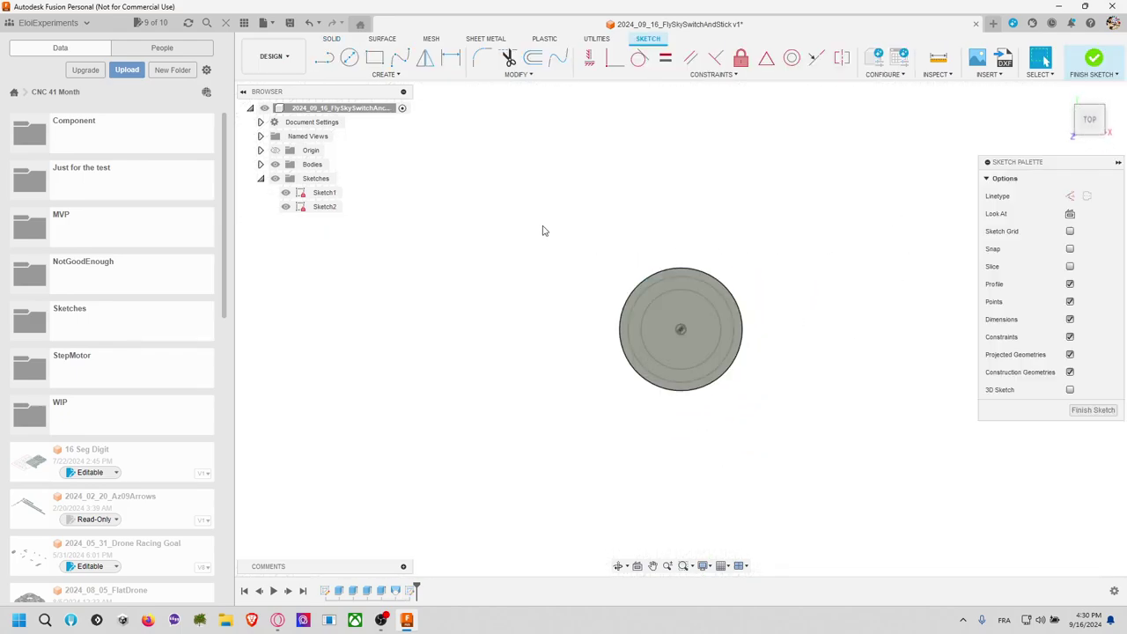
Step: Draw two origin-centred circles to the outer and inner edges, then finish the sketch
left_click(349, 57)
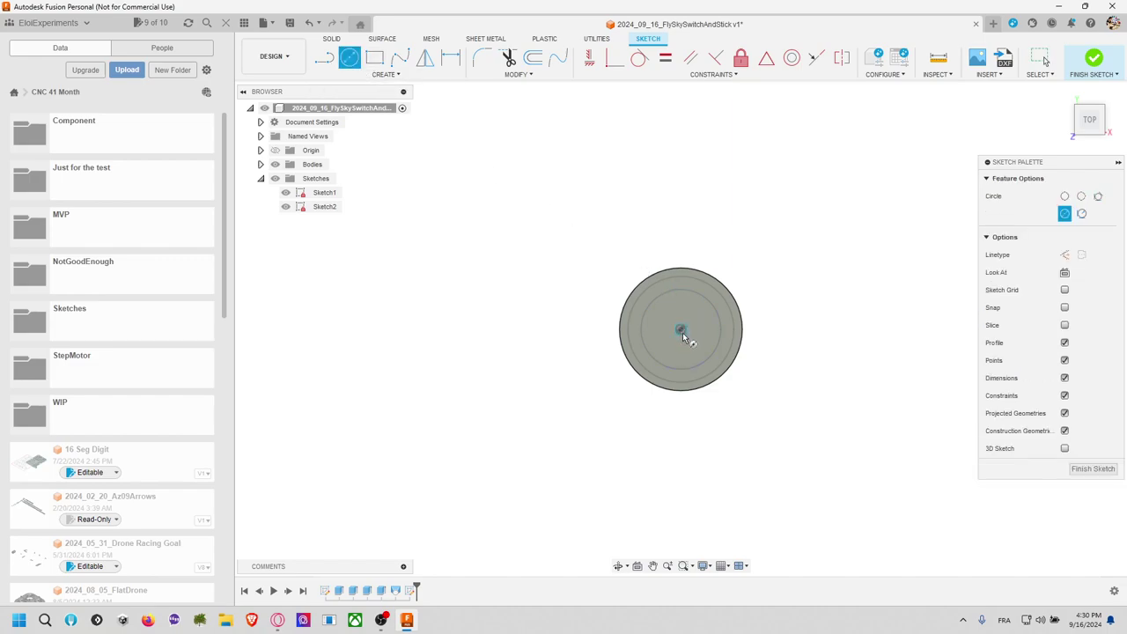
left_click(680, 329)
left_click(722, 285)
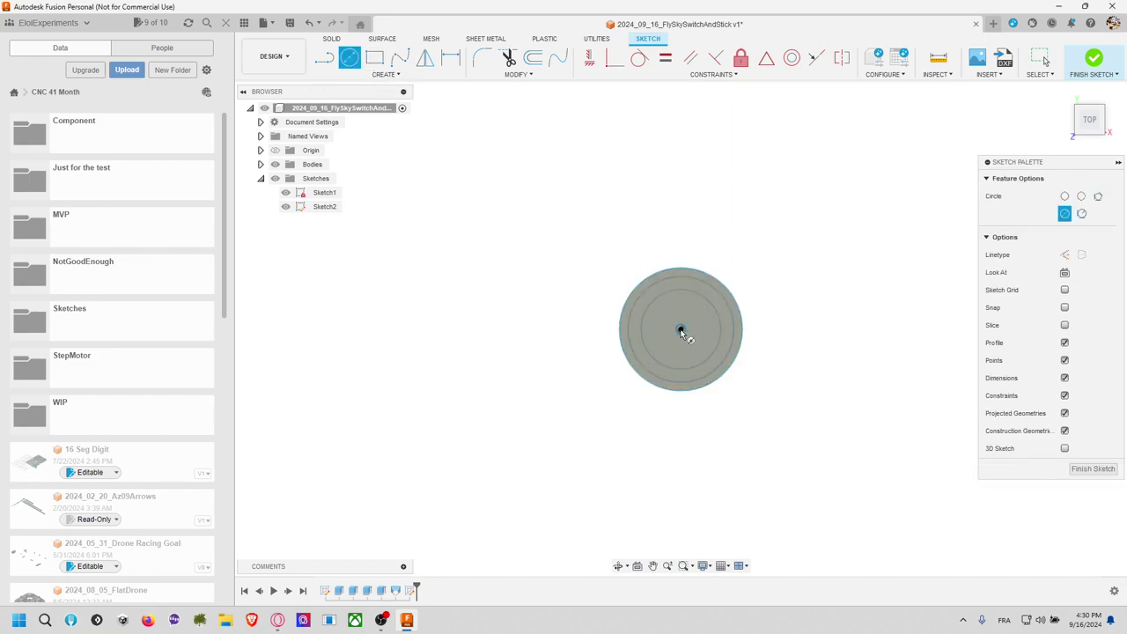
left_click(681, 330)
left_click(709, 308)
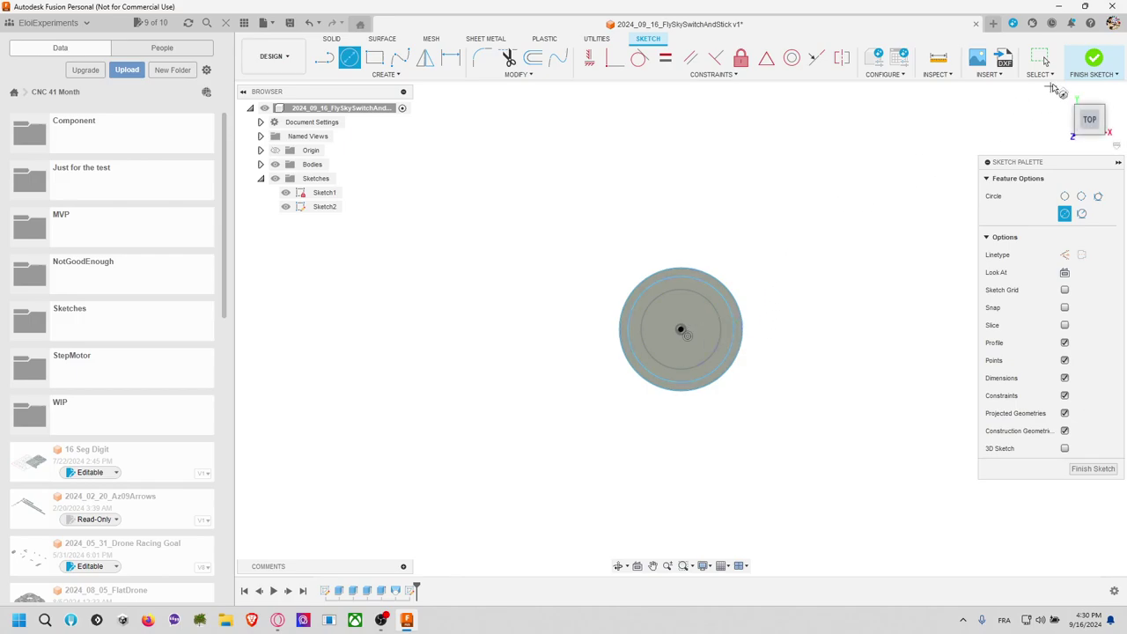
left_click(1094, 58)
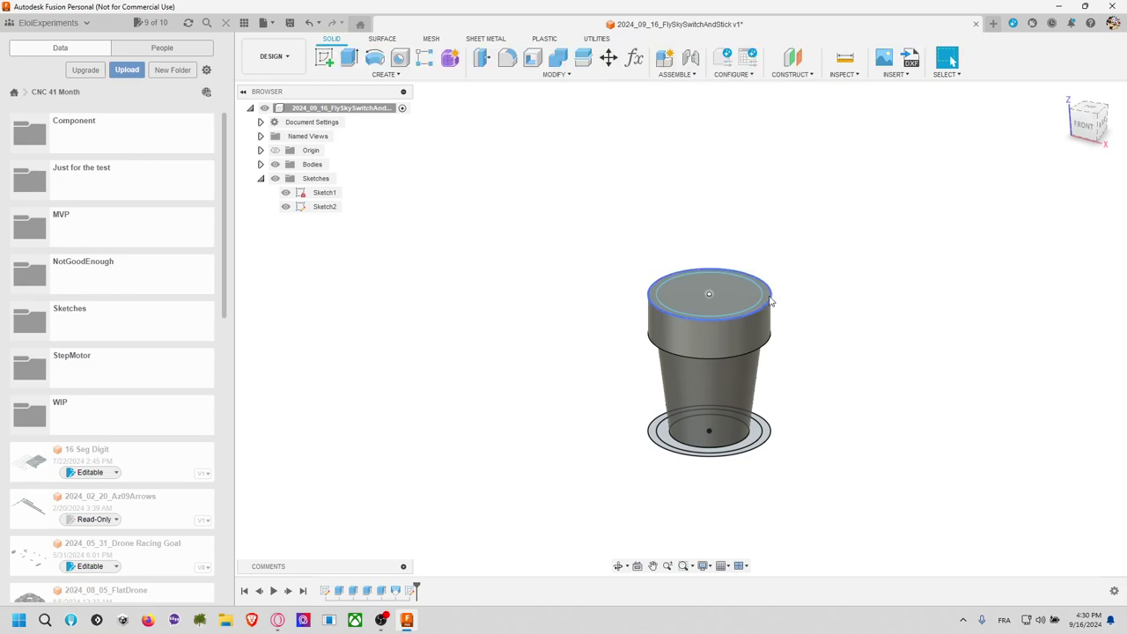
Step: Extrude the top-face profiles 8 mm upward, joined to the body
key("e")
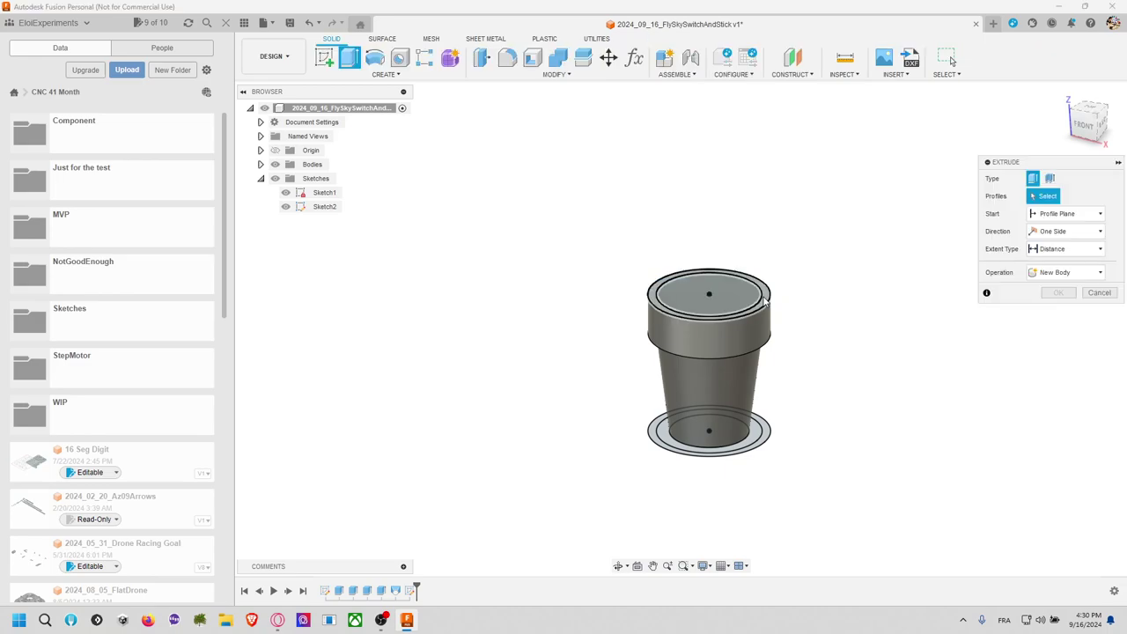
left_click(768, 303)
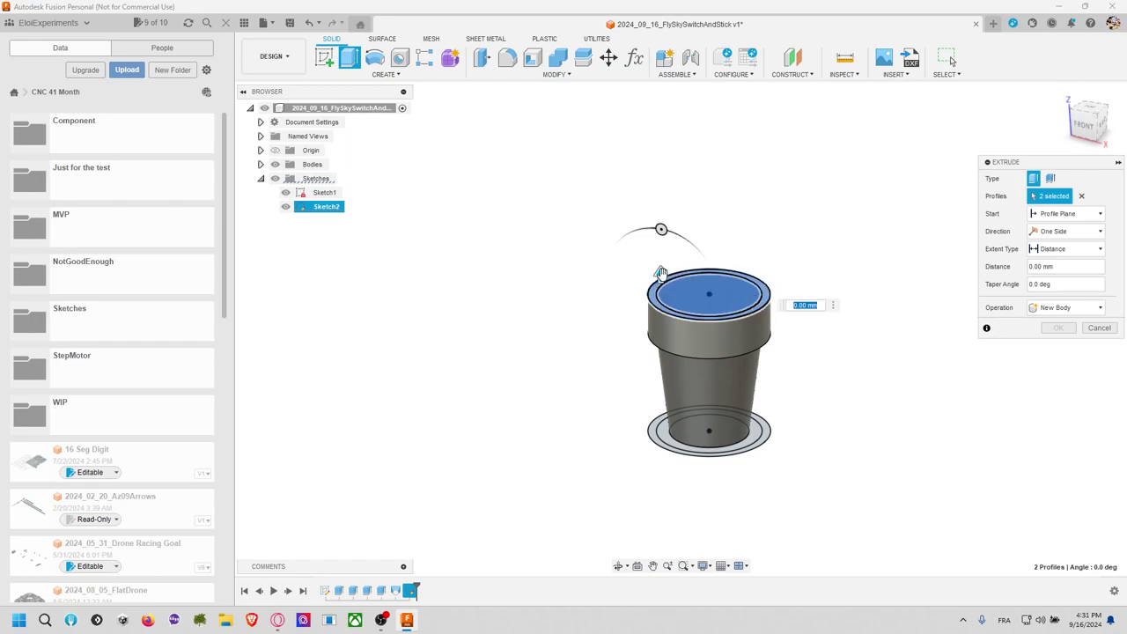
left_click_drag(660, 274, 664, 192)
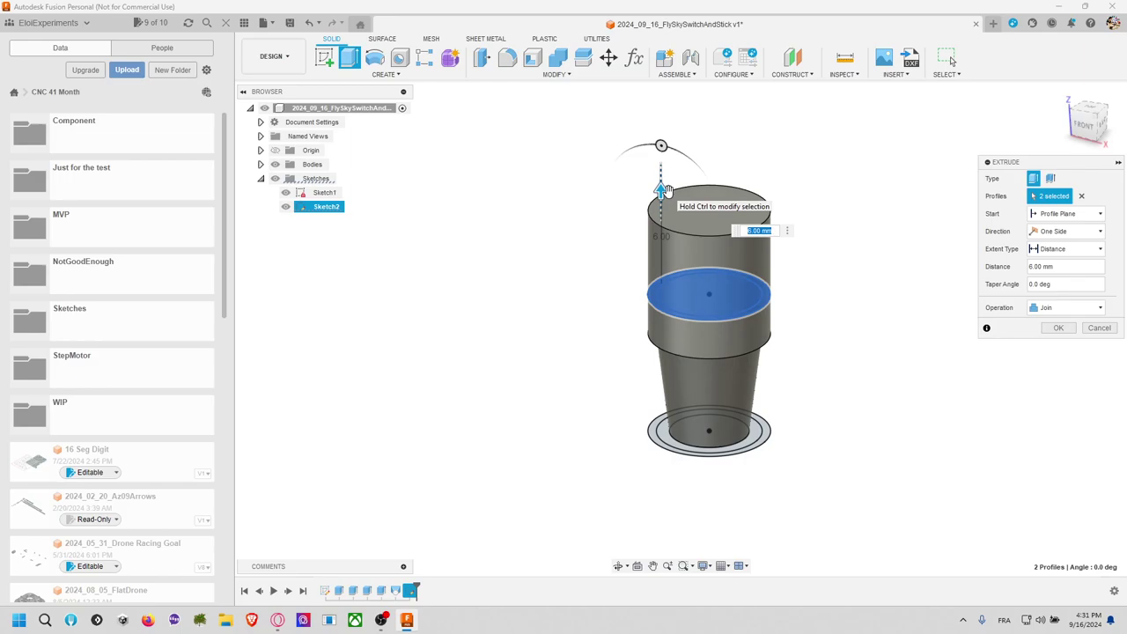
type("7")
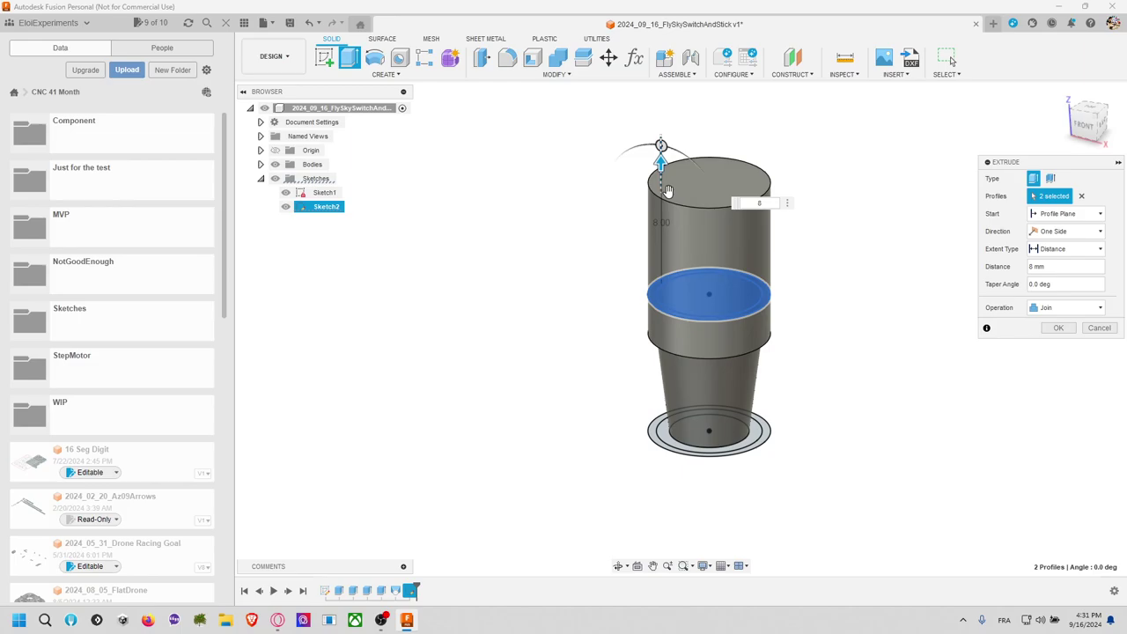
key("Return")
Step: Change Extrude5's operation to New Body and make Sketch2 visible again
key("ctrl+z")
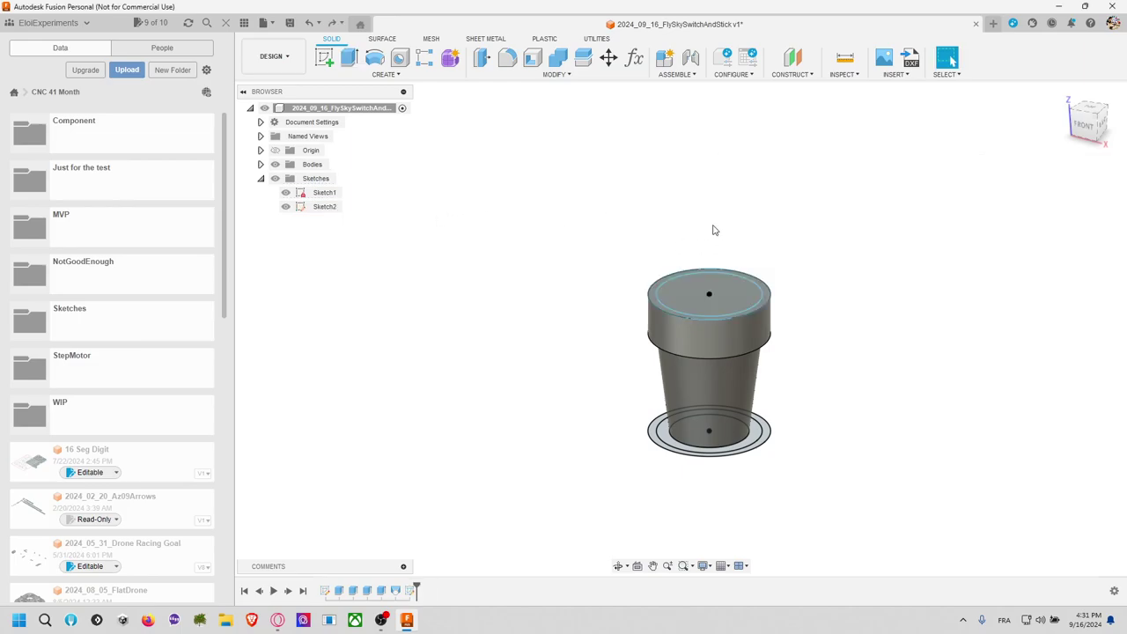
key("ctrl+y")
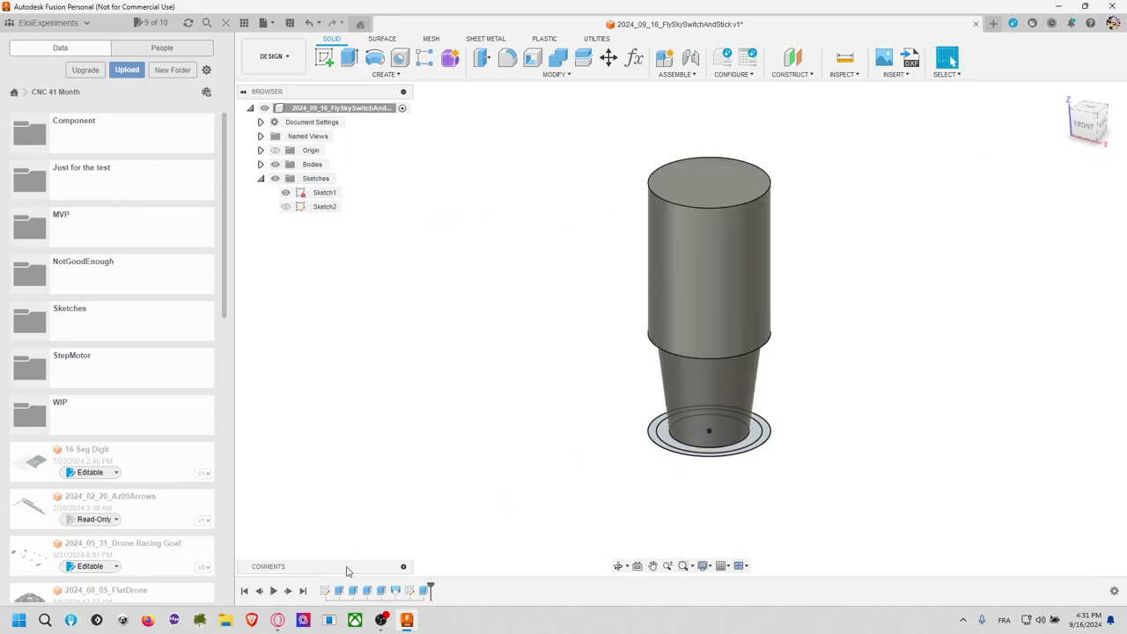
left_click(423, 590)
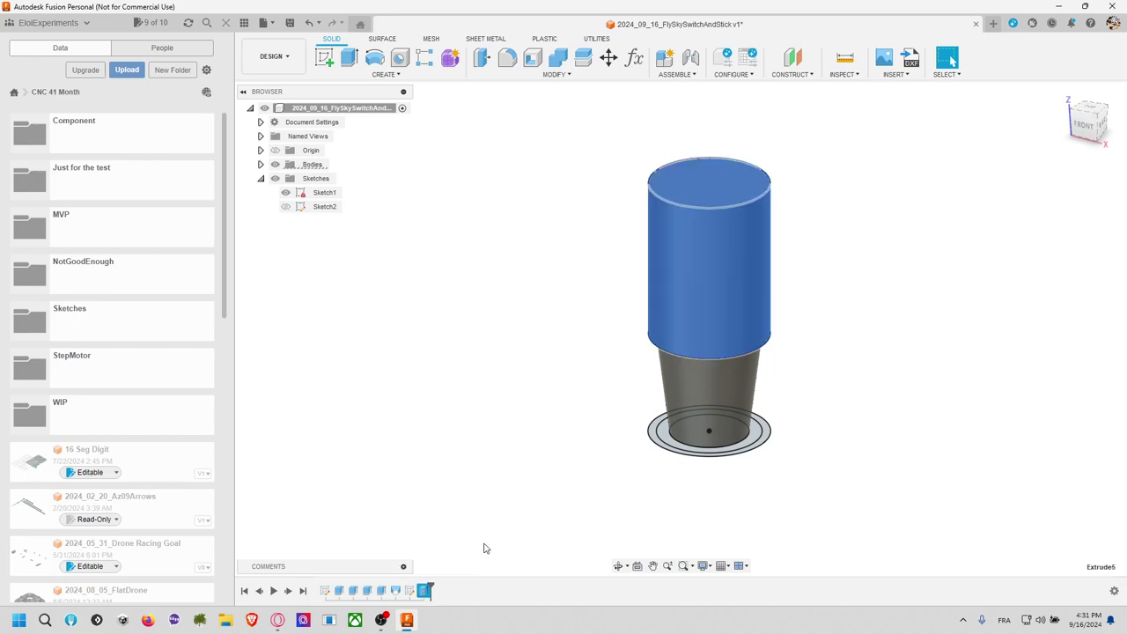
right_click(423, 590)
left_click(453, 459)
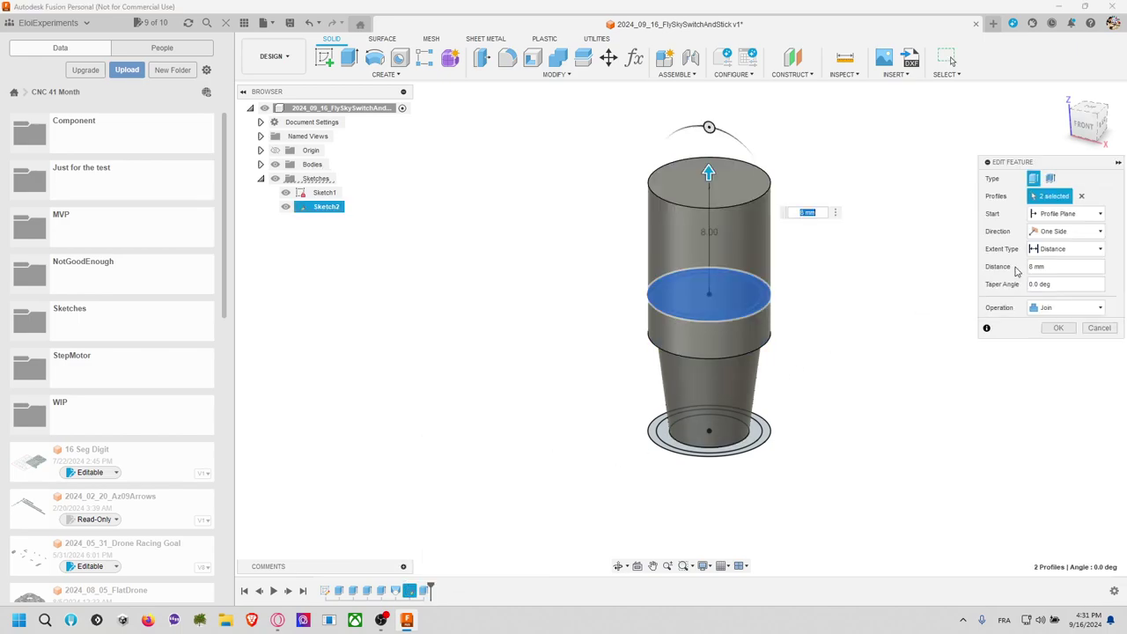
left_click(1076, 310)
left_click(1062, 359)
left_click(1059, 329)
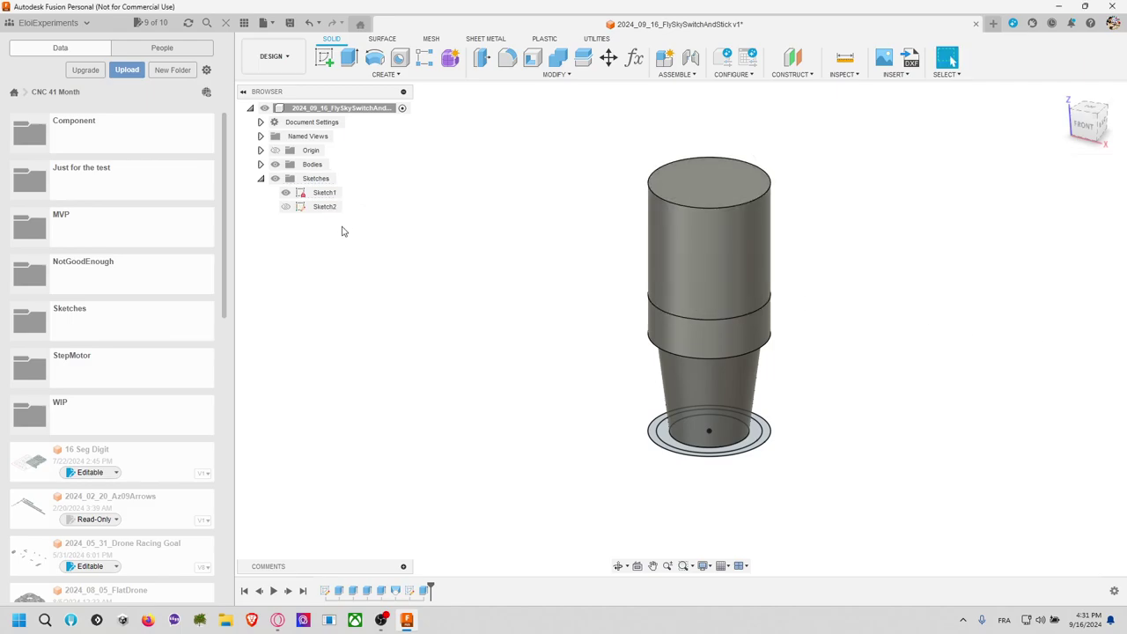
left_click(286, 206)
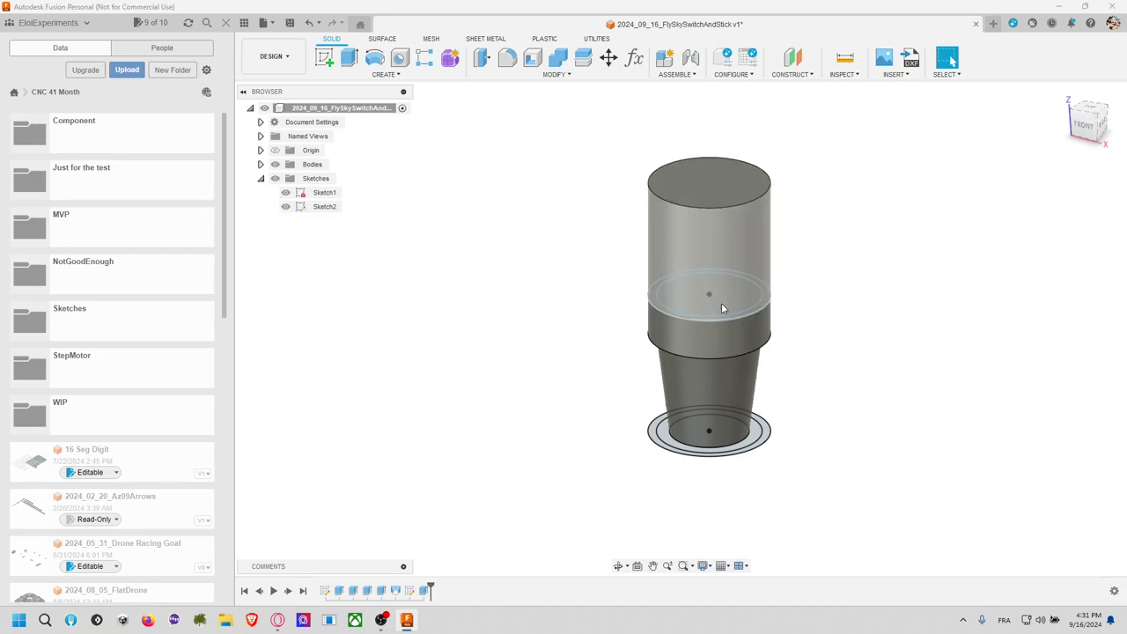
Step: Extrude the Sketch2 circle profile 3 mm as a new body
key("e")
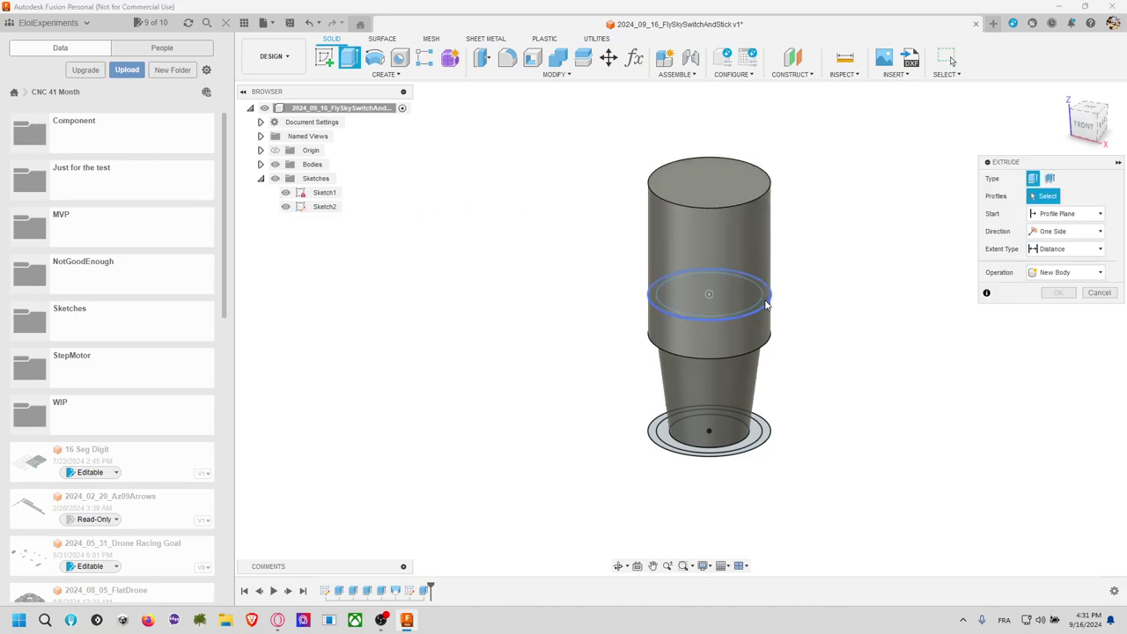
left_click(715, 297)
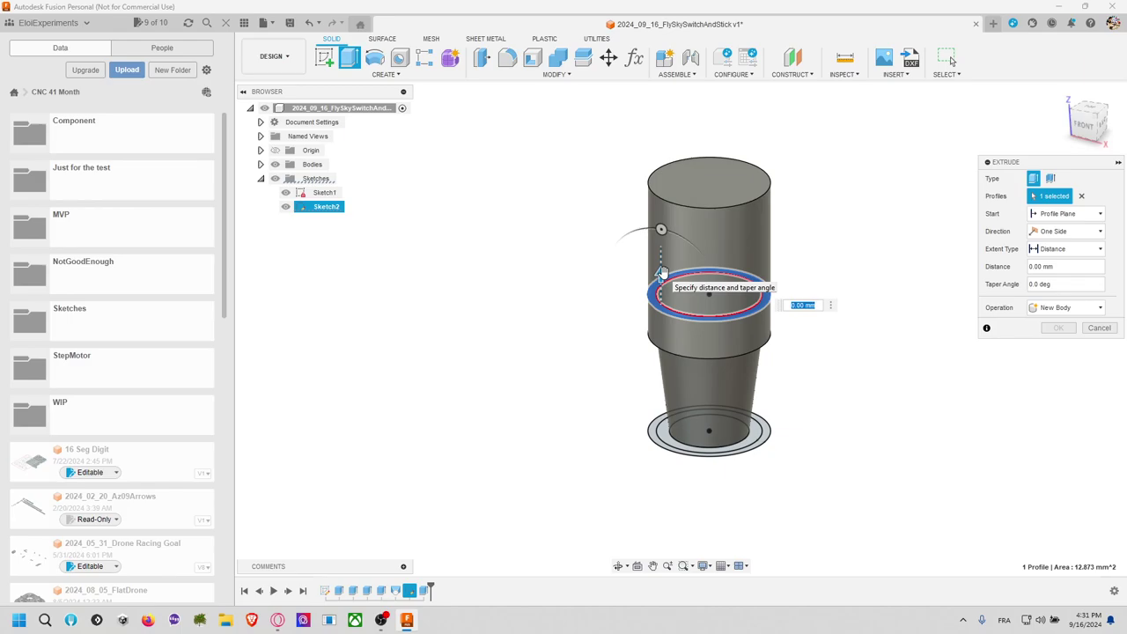
type("3")
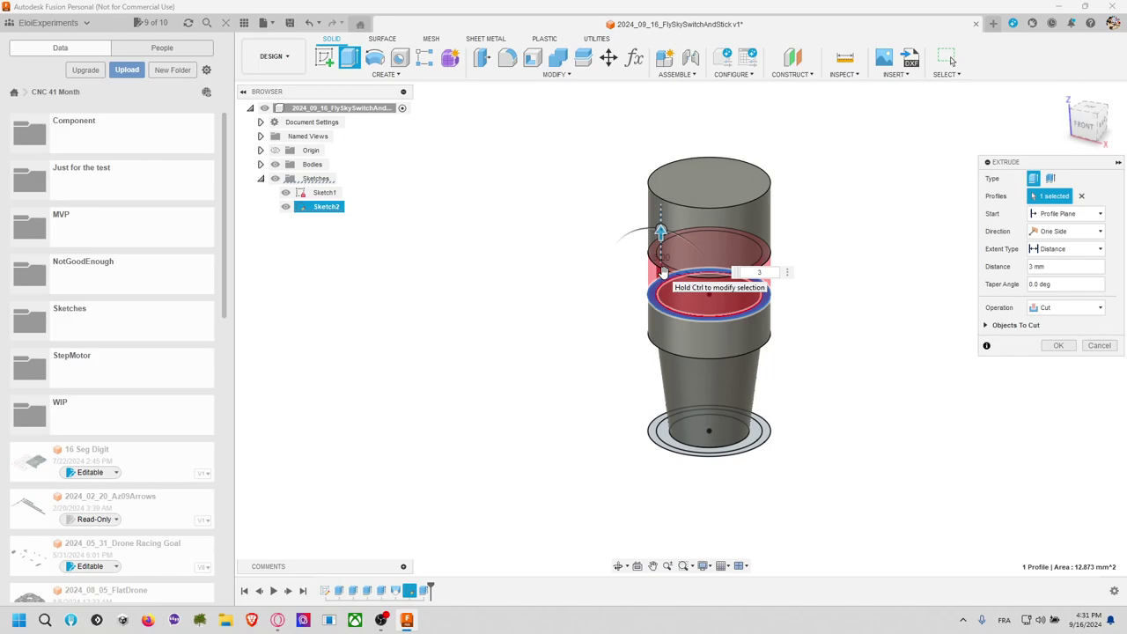
left_click(1065, 307)
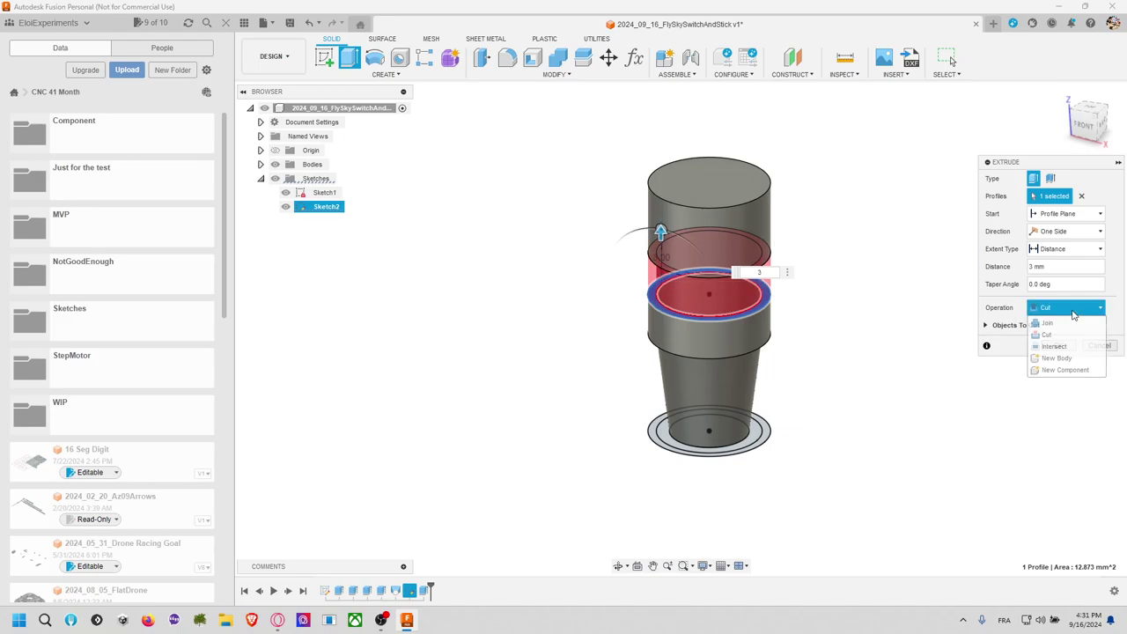
left_click(1069, 358)
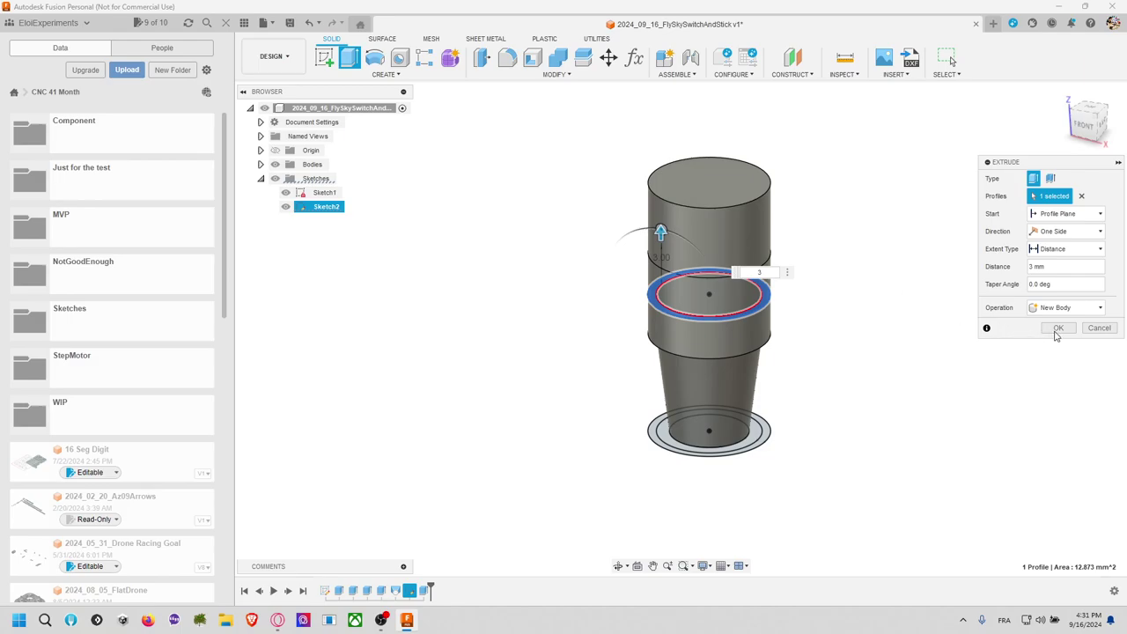
left_click(1057, 328)
Step: Move the new ring body 4 mm upward
left_click(608, 57)
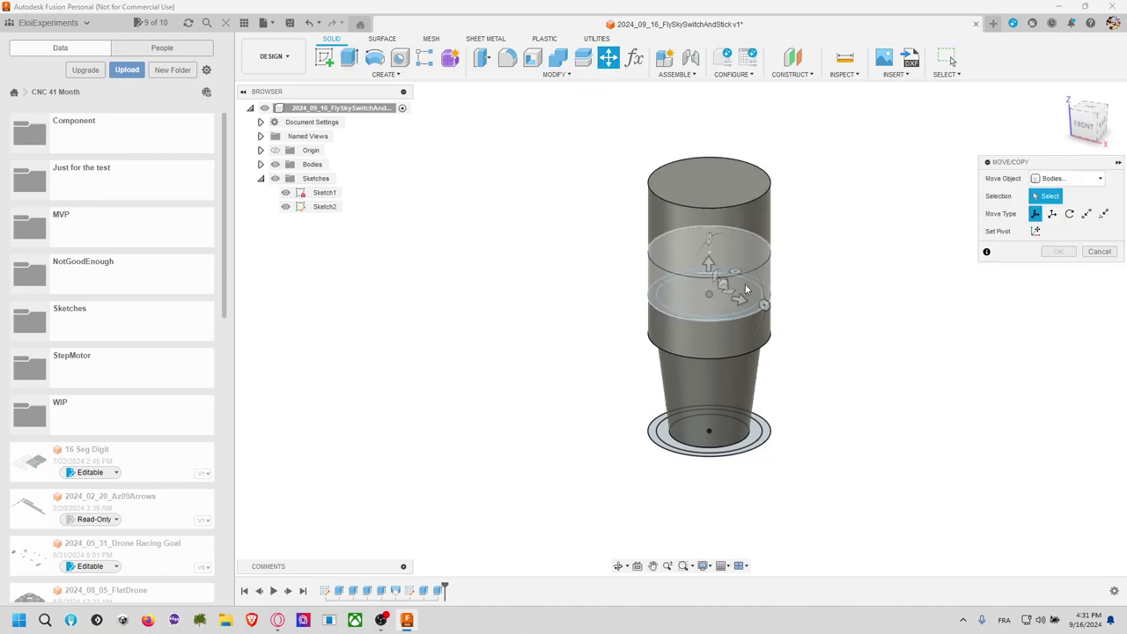
left_click(720, 269)
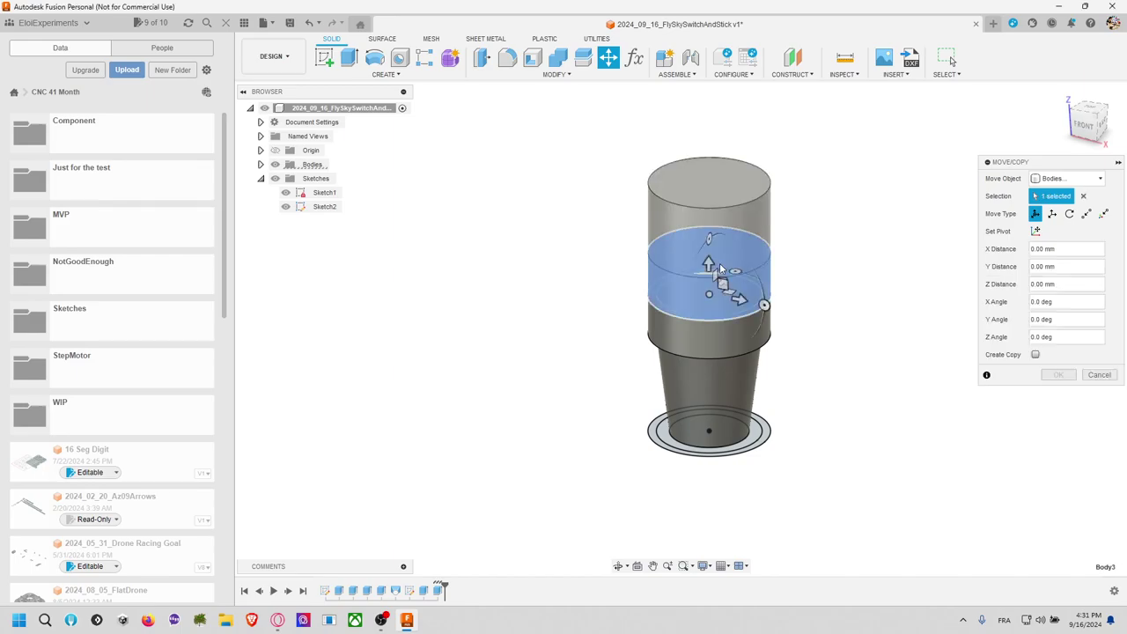
left_click_drag(713, 264, 721, 203)
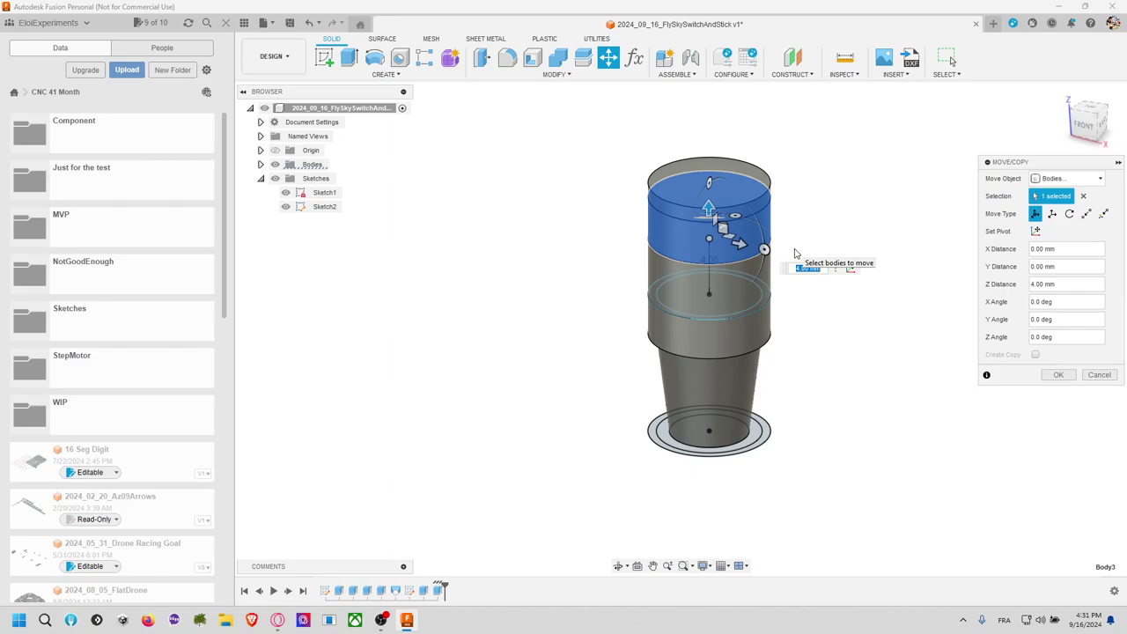
key("Return")
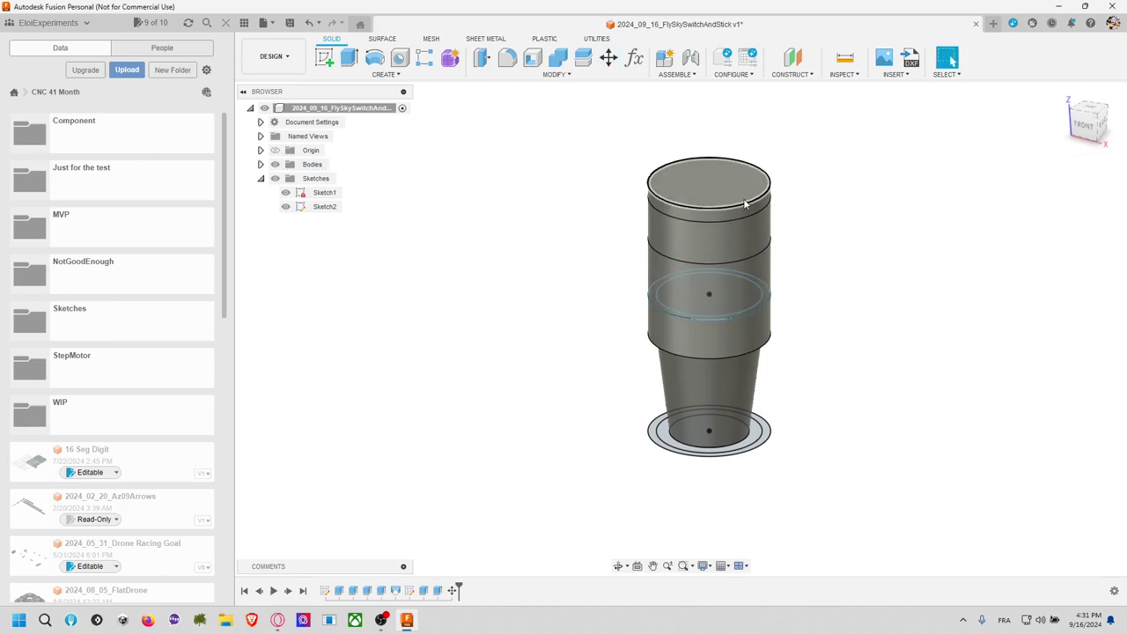
left_click(558, 57)
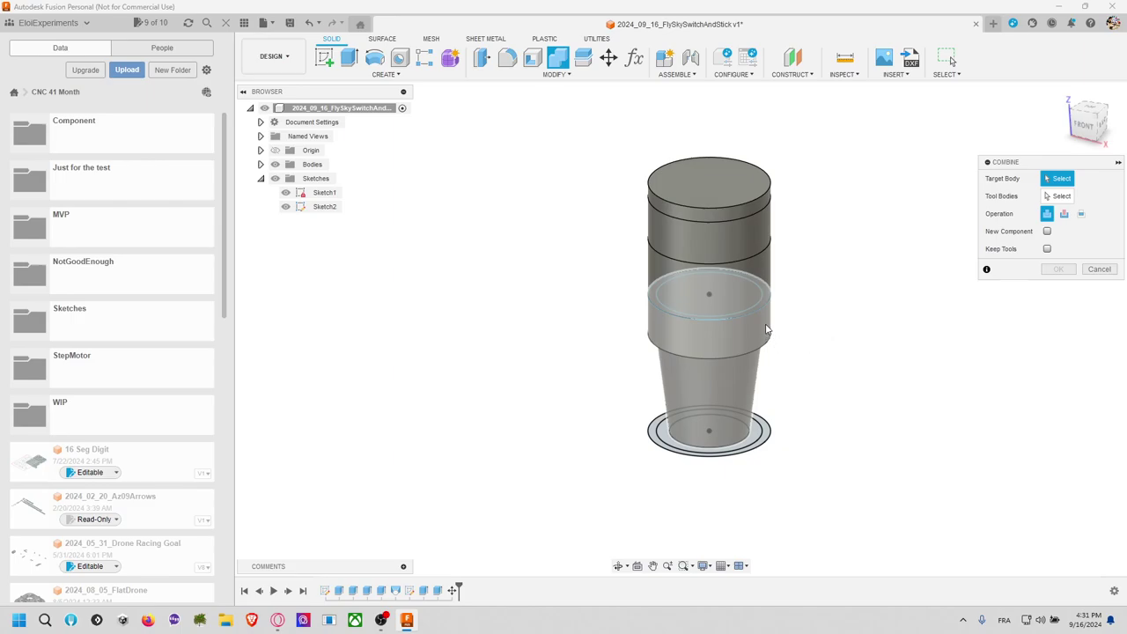
Step: Combine-cut the ring body from the upper cylinder, then view the model from TOP
left_click(754, 304)
left_click(753, 230)
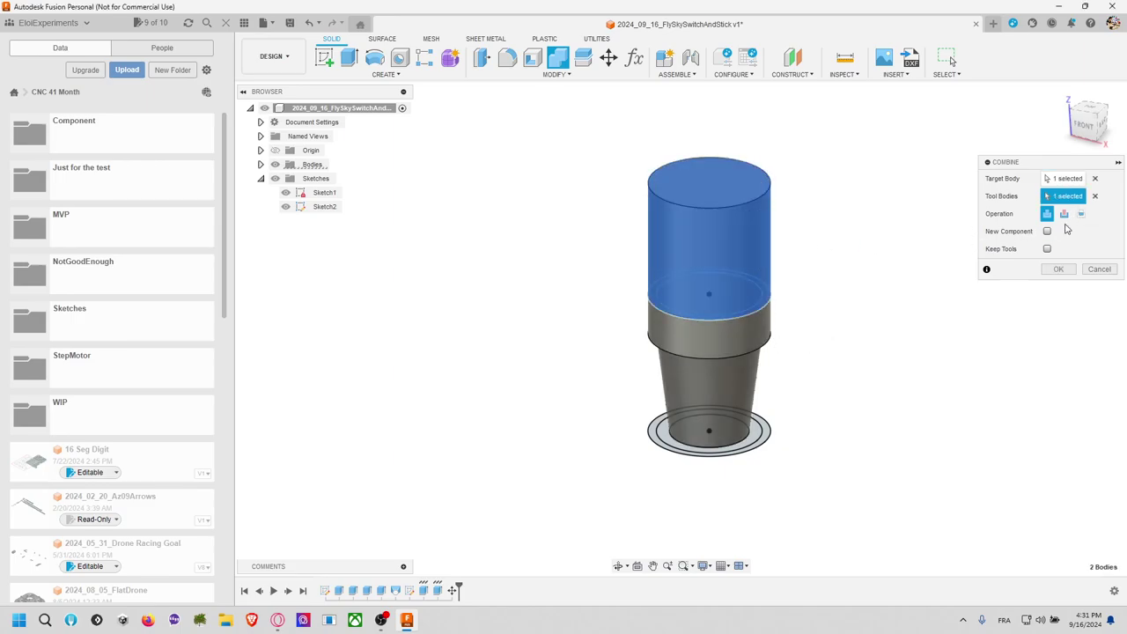
left_click(1064, 214)
left_click(1058, 268)
middle_click_drag(958, 264, 941, 279)
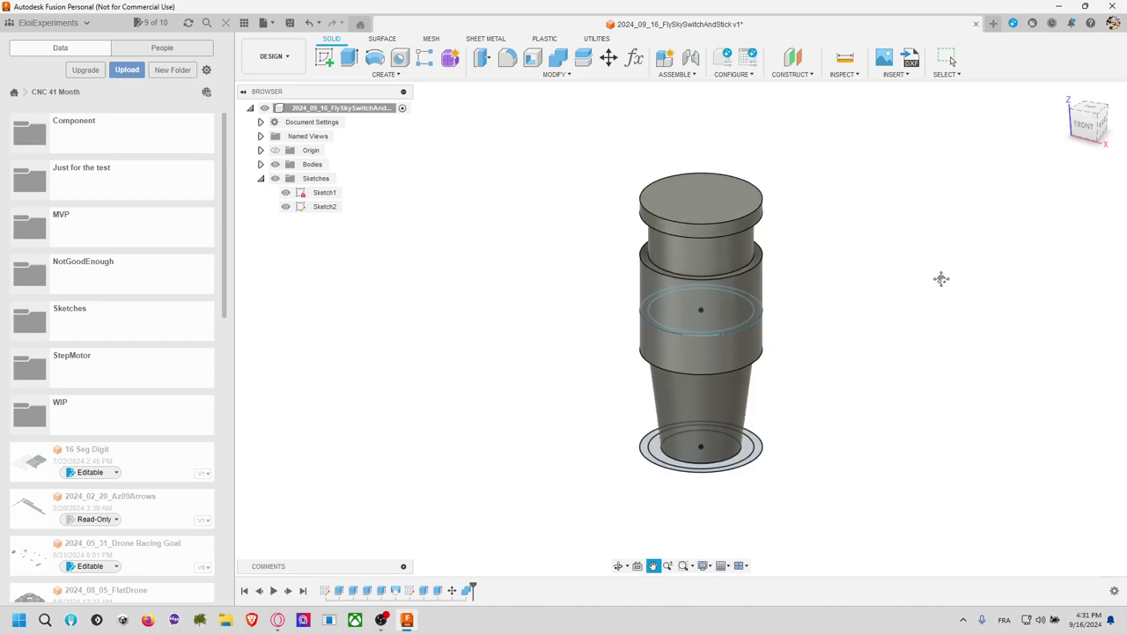
key("Escape")
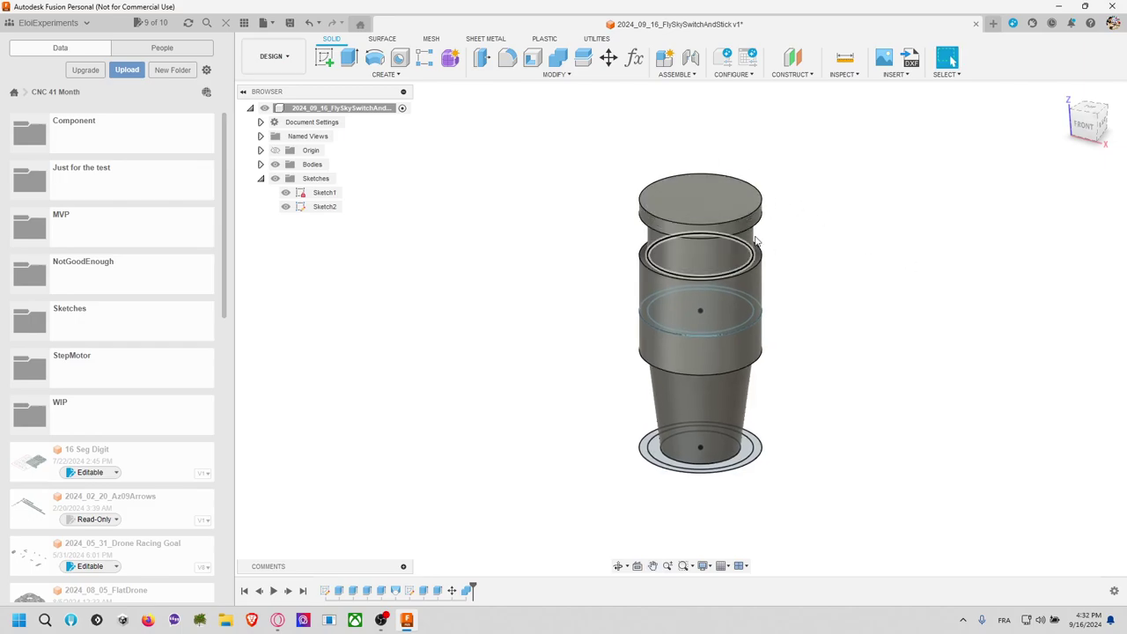
left_click(1090, 109)
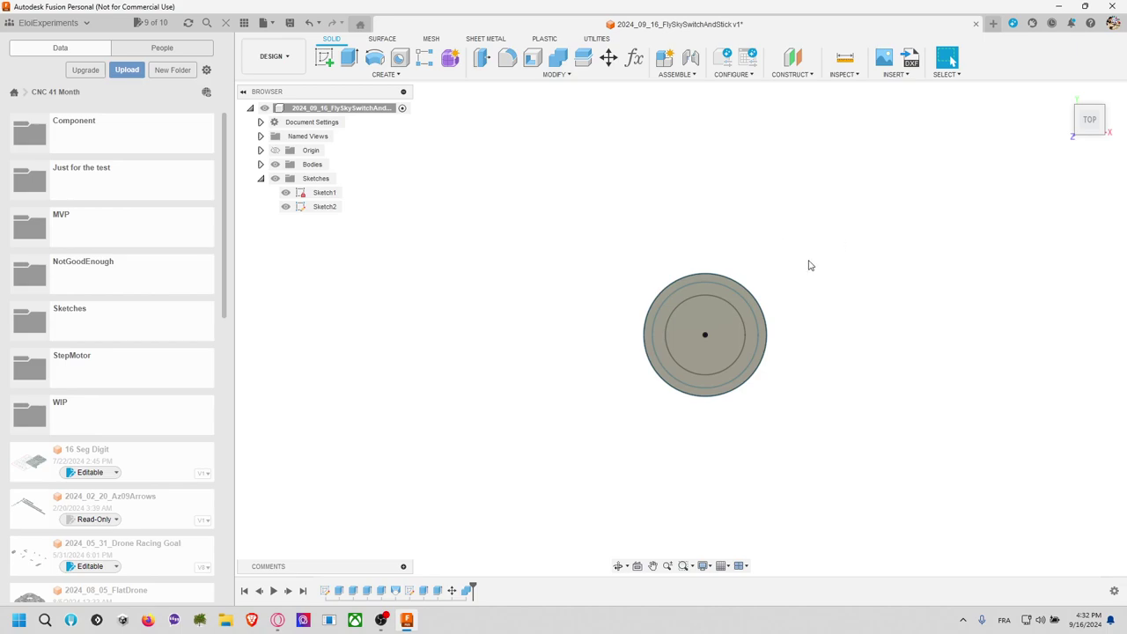
Step: Start a sketch on the disc's top face with a centred circle just inside the rim
scroll(775, 332, "up", 3)
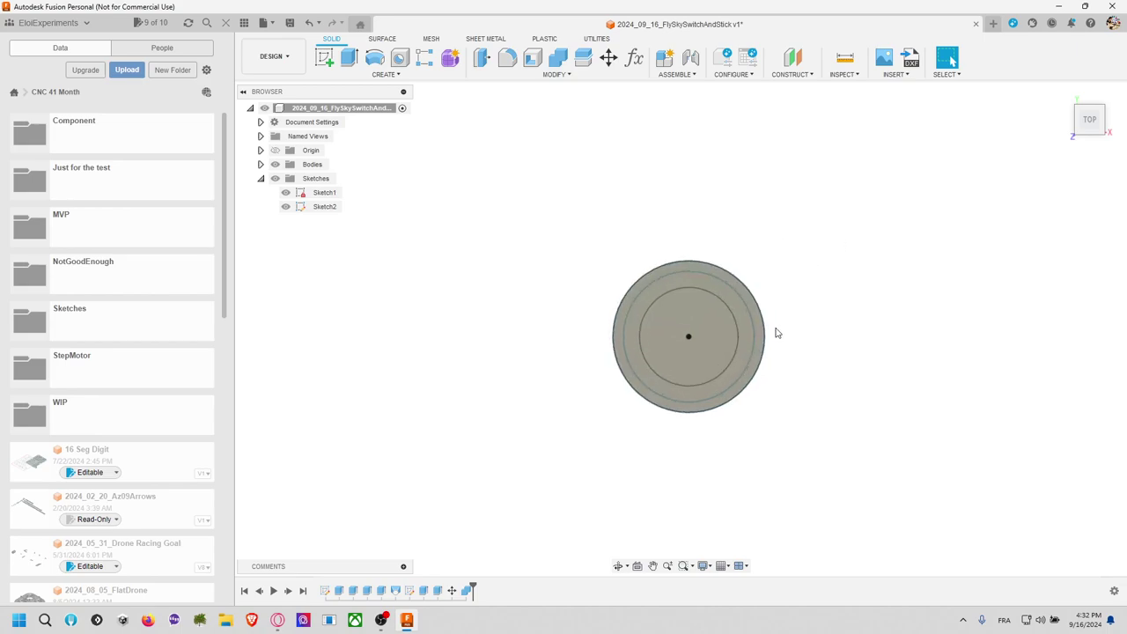
left_click(324, 57)
left_click(656, 336)
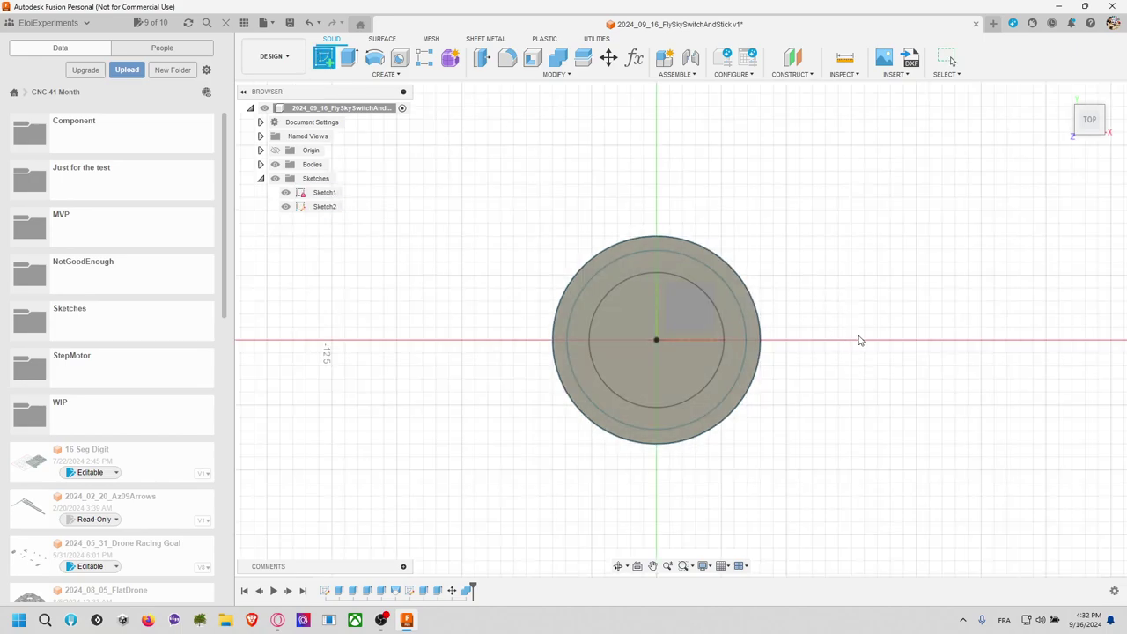
left_click(738, 283)
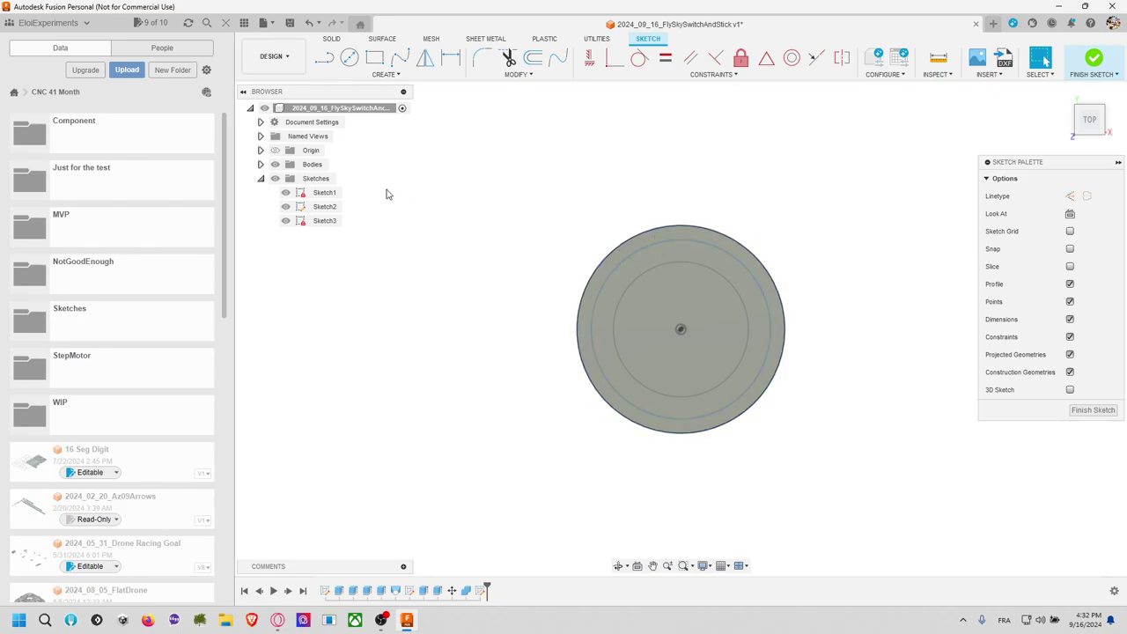
left_click(348, 58)
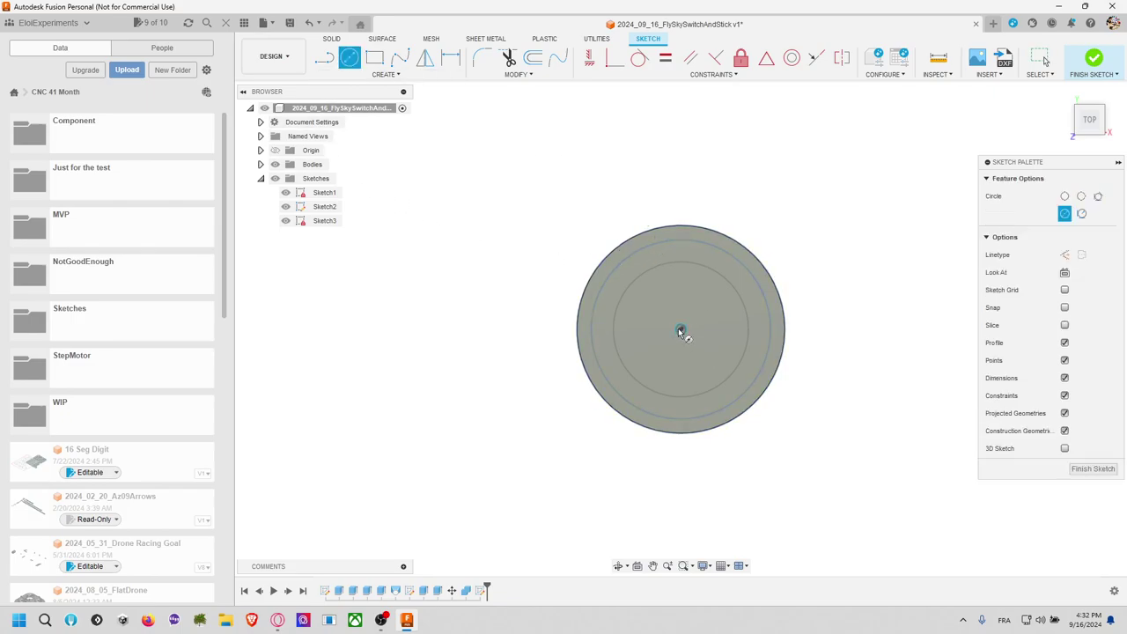
left_click(680, 330)
left_click(689, 247)
Step: Draw a vertical construction line from the disc centre to the rim's top
left_click(326, 54)
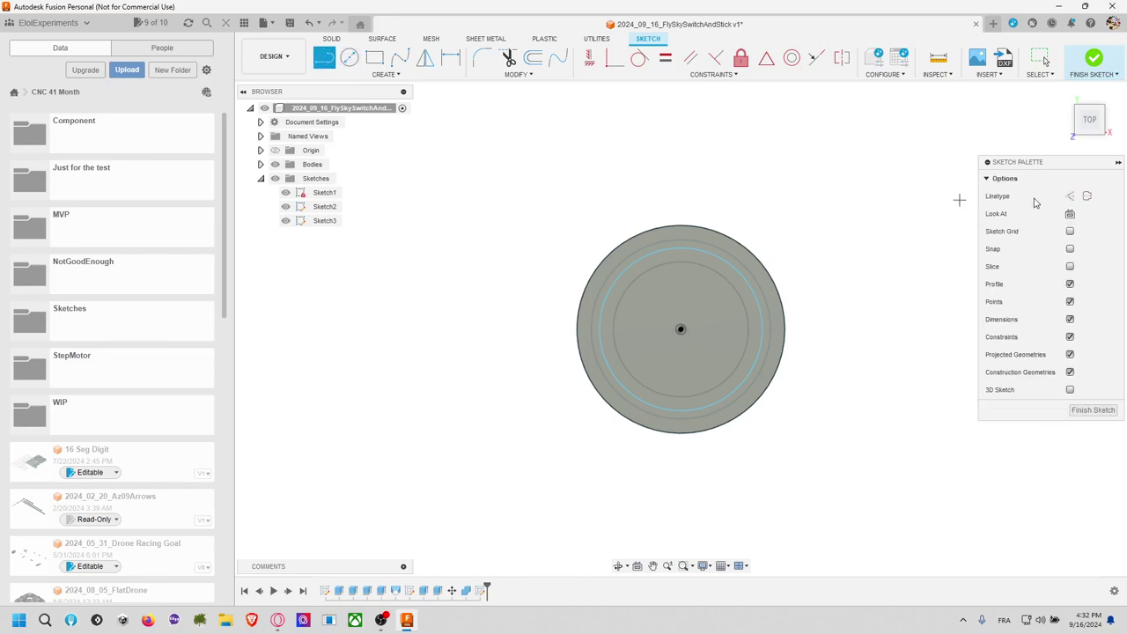
left_click(1069, 196)
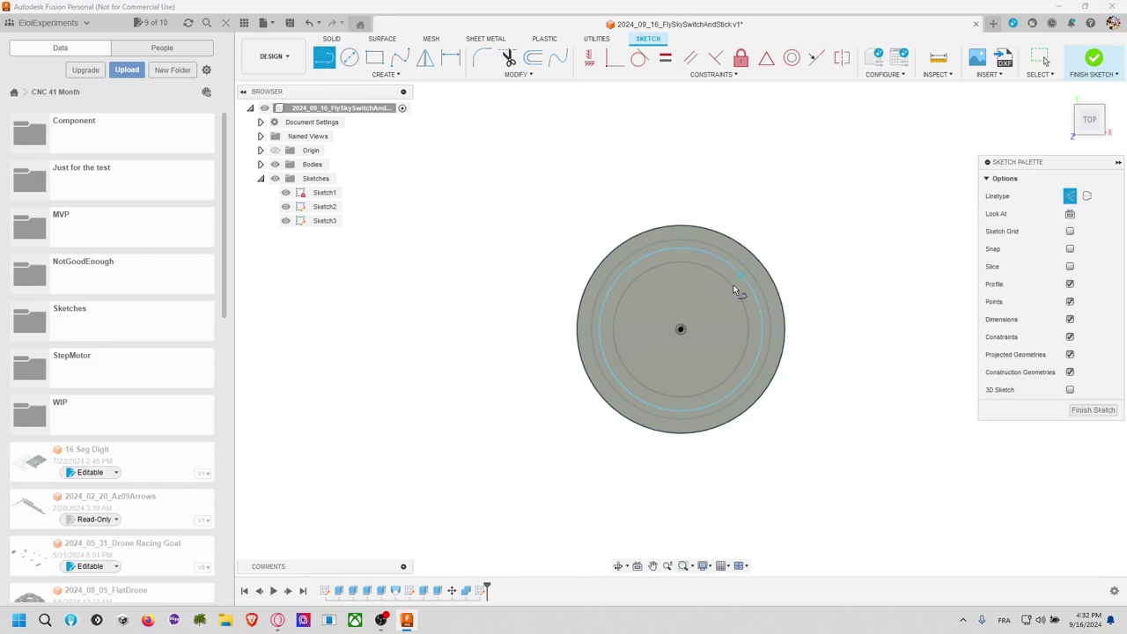
left_click(681, 329)
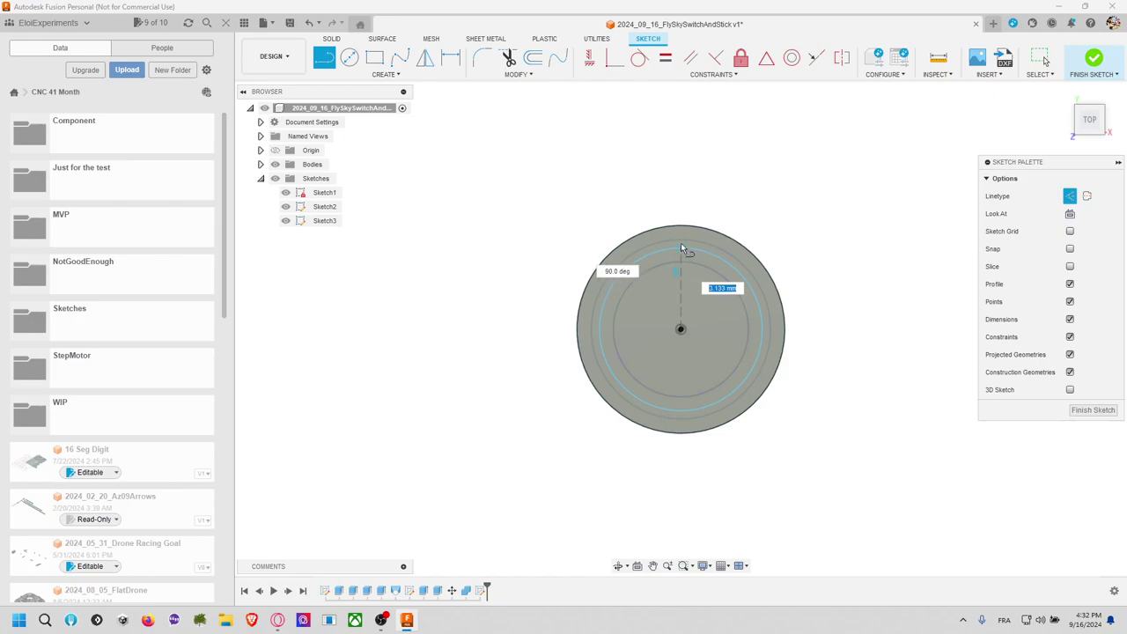
left_click(679, 228)
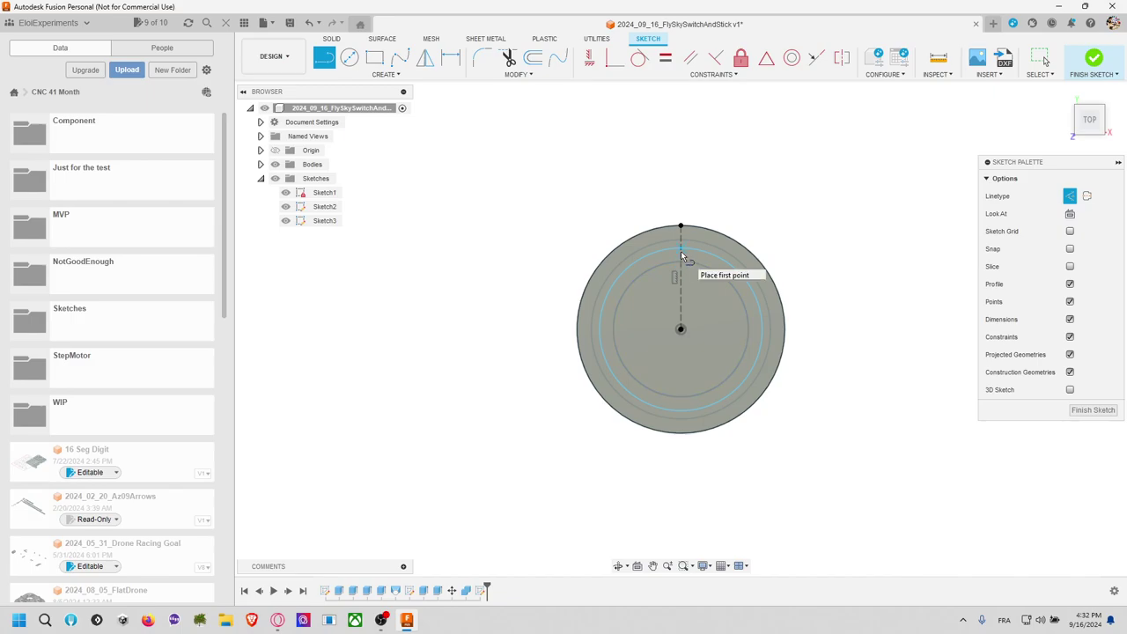
left_click(681, 251)
scroll(687, 254, "up", 2)
scroll(686, 254, "up", 4)
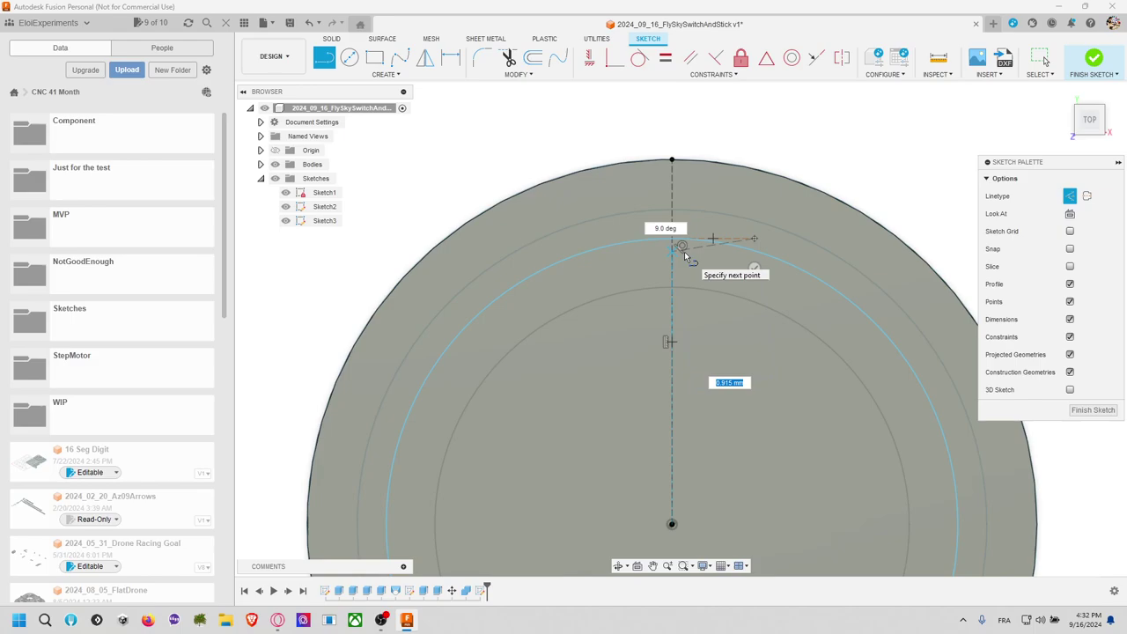
key("Escape")
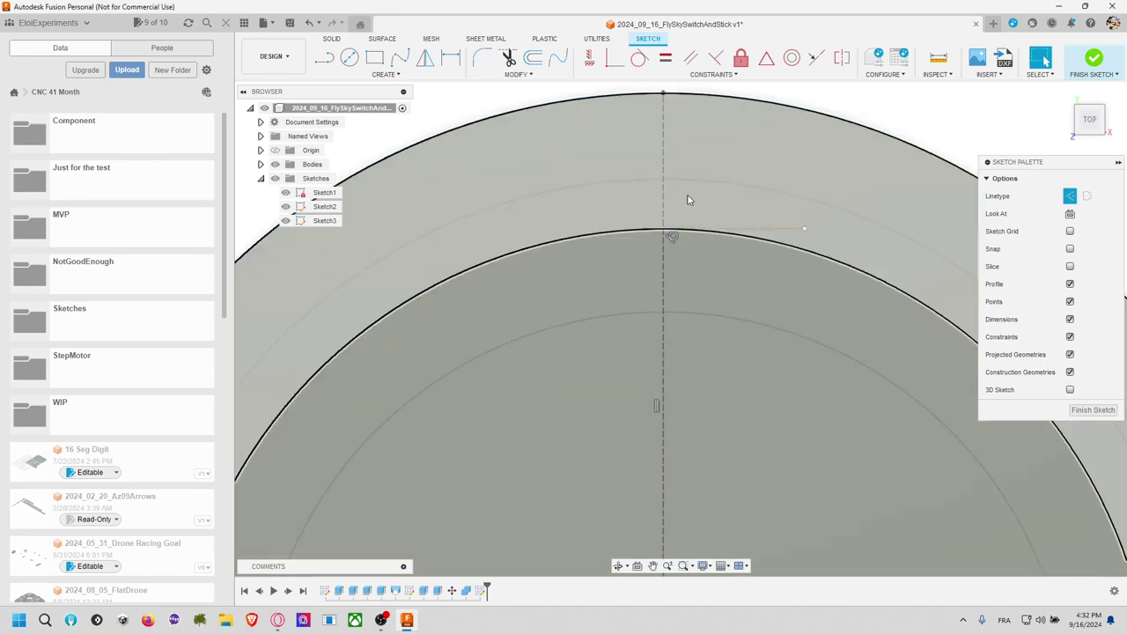
Step: Draw a line near the circle's top and constrain its pieces horizontal
left_click(324, 62)
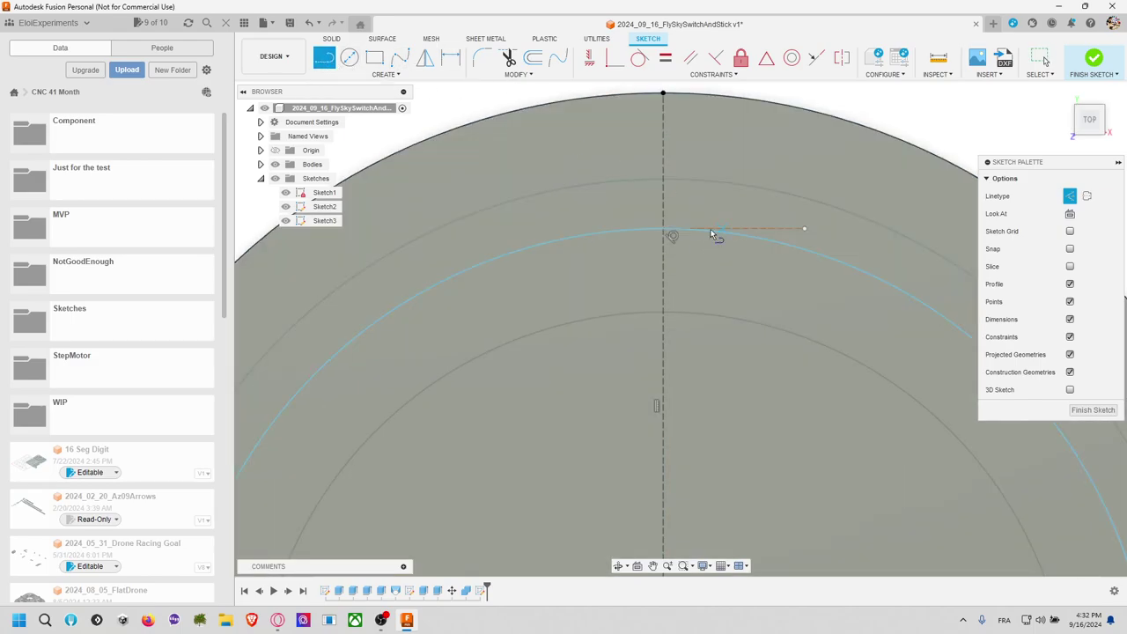
left_click(554, 228)
left_click(691, 57)
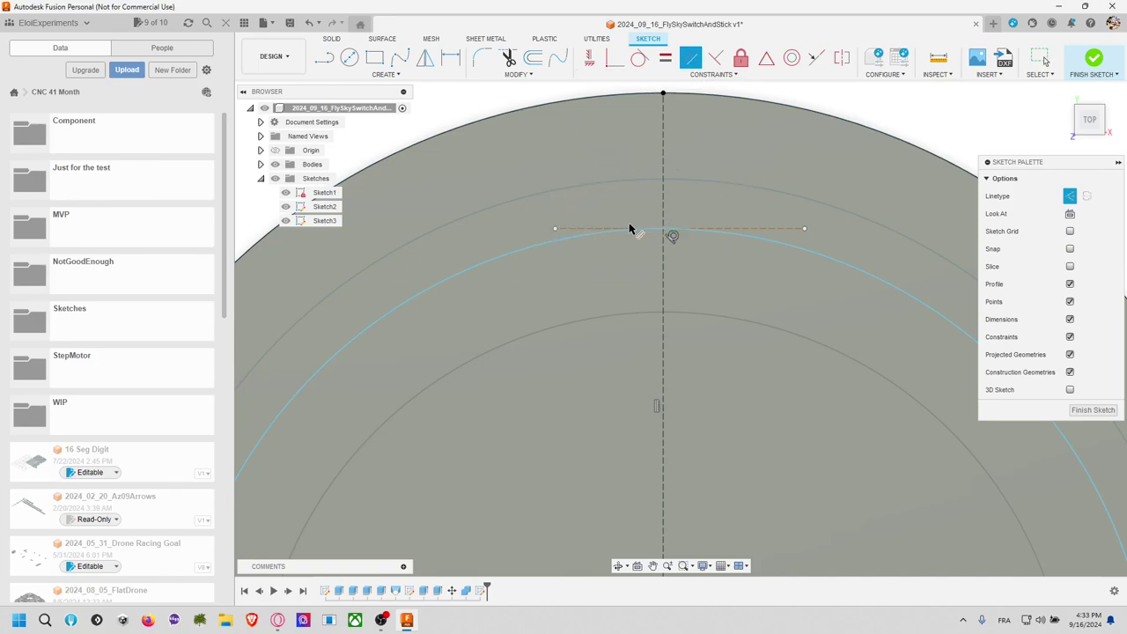
left_click(607, 230)
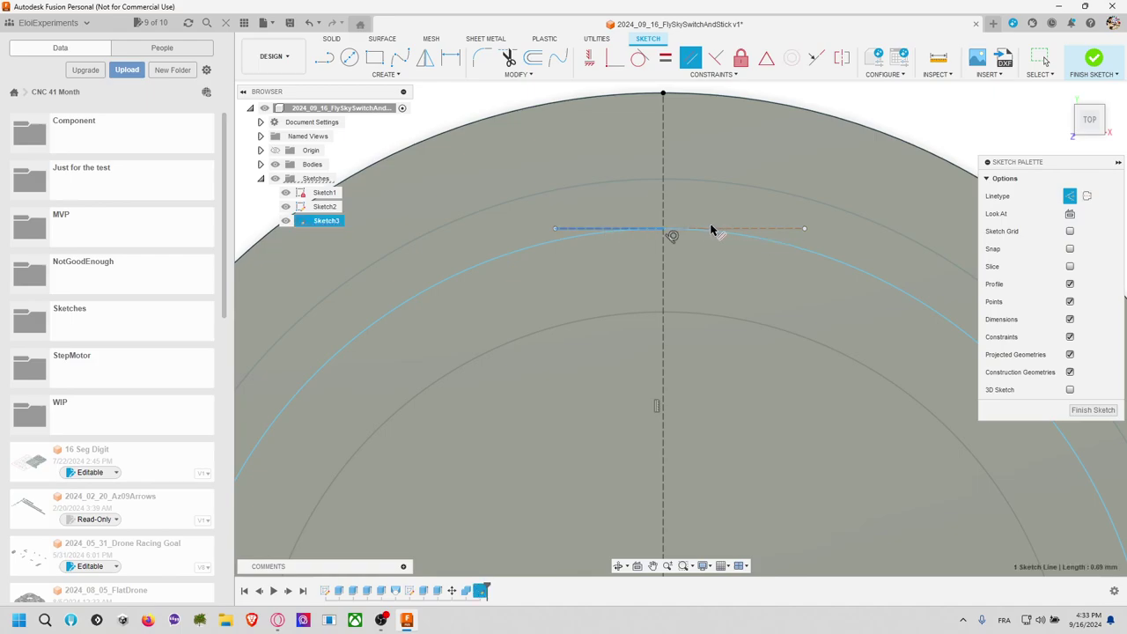
left_click(711, 230)
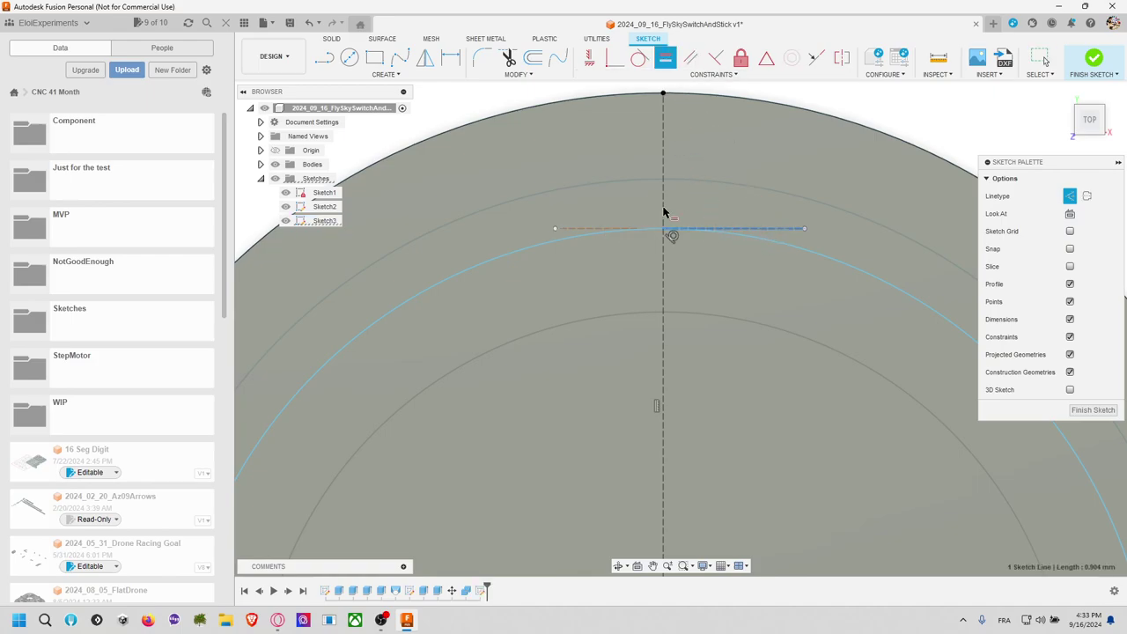
left_click(611, 228)
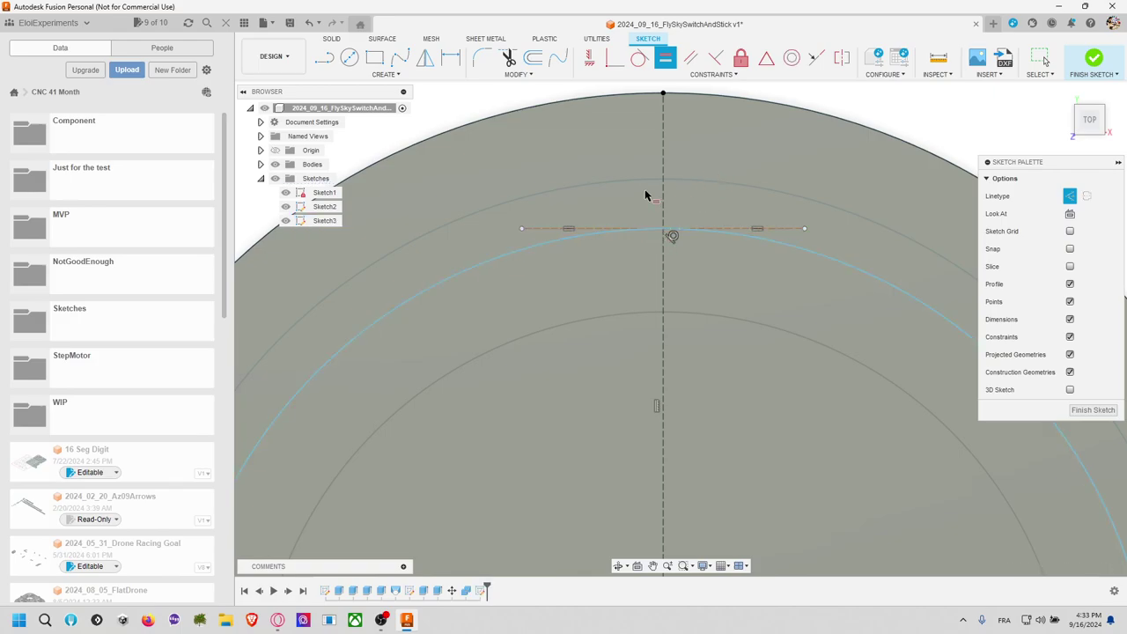
scroll(645, 198, "down", 2)
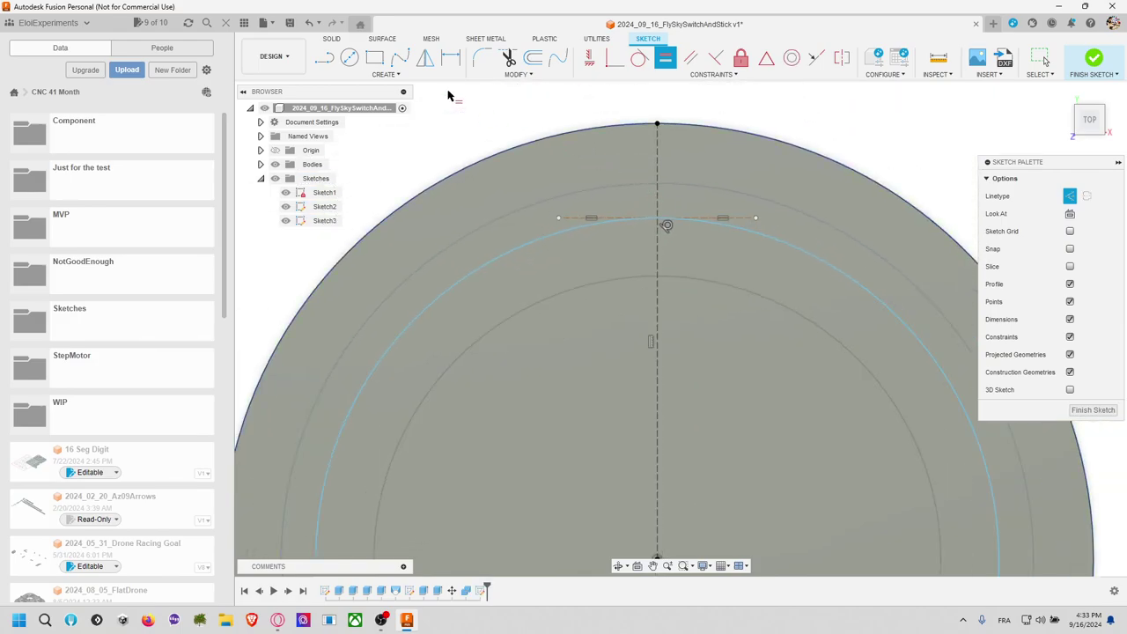
Step: Draw a line from the horizontal line's right end at 135° (45+90)
left_click(324, 58)
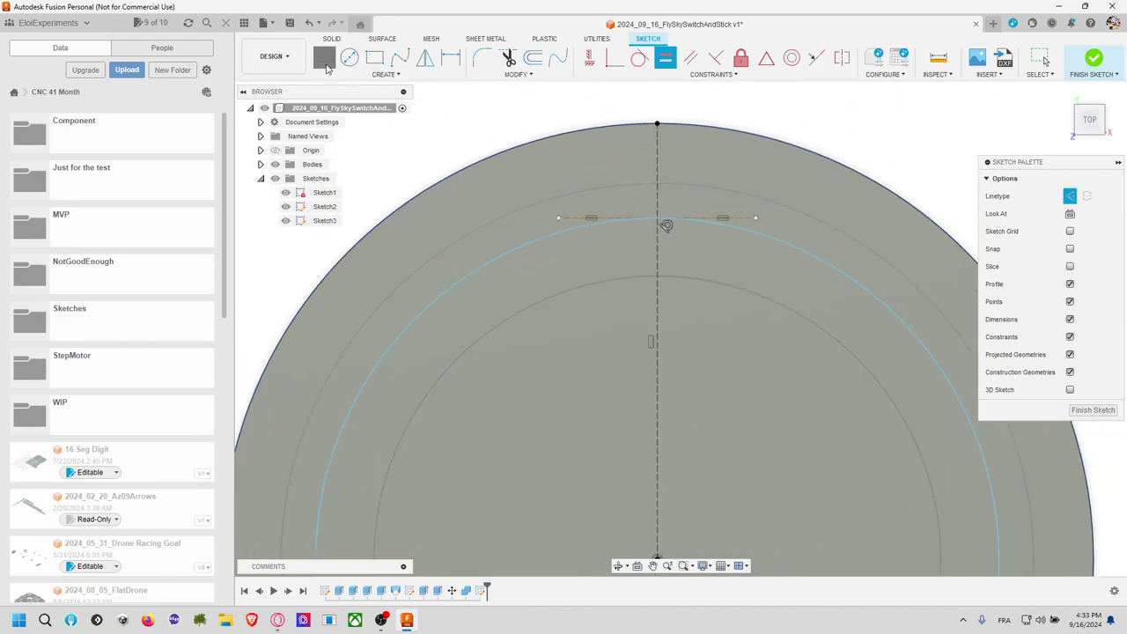
left_click(757, 218)
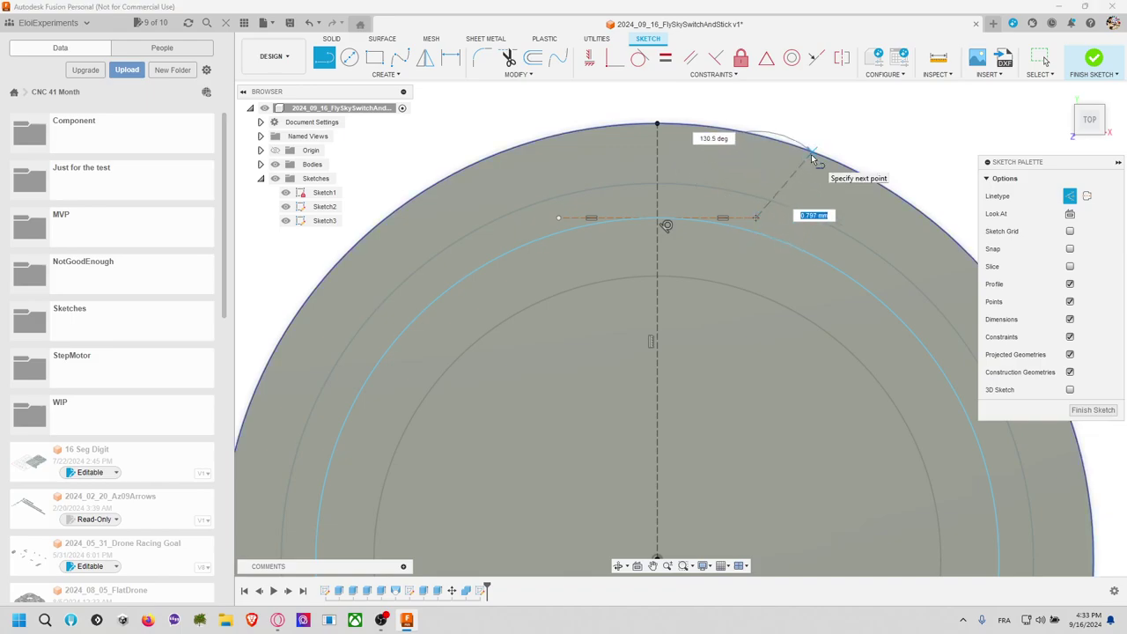
key("Tab")
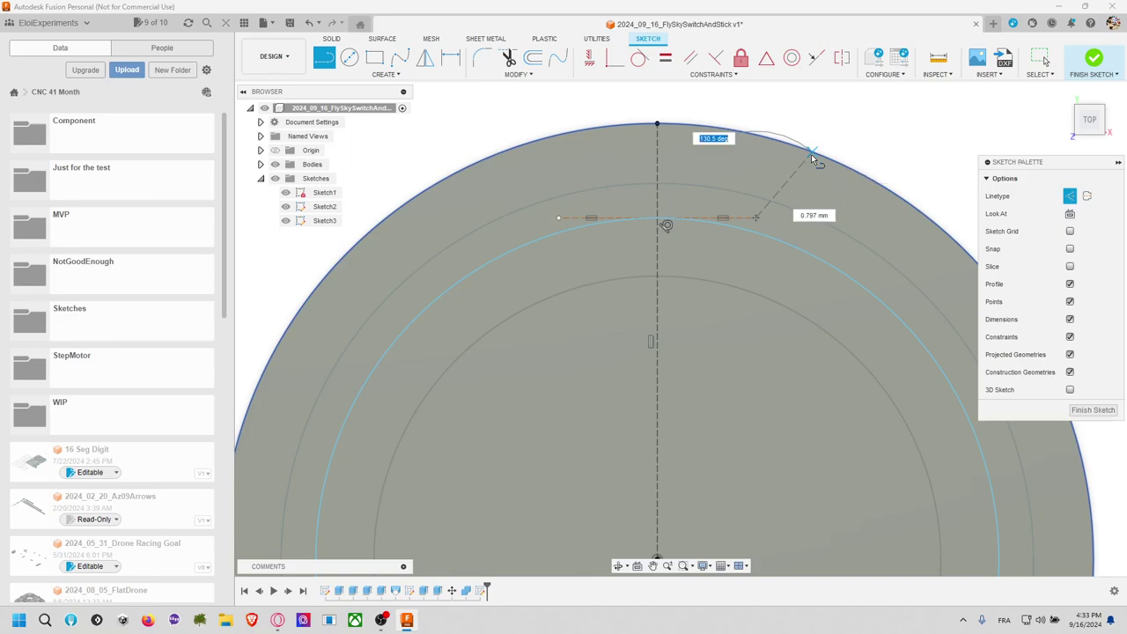
type("45")
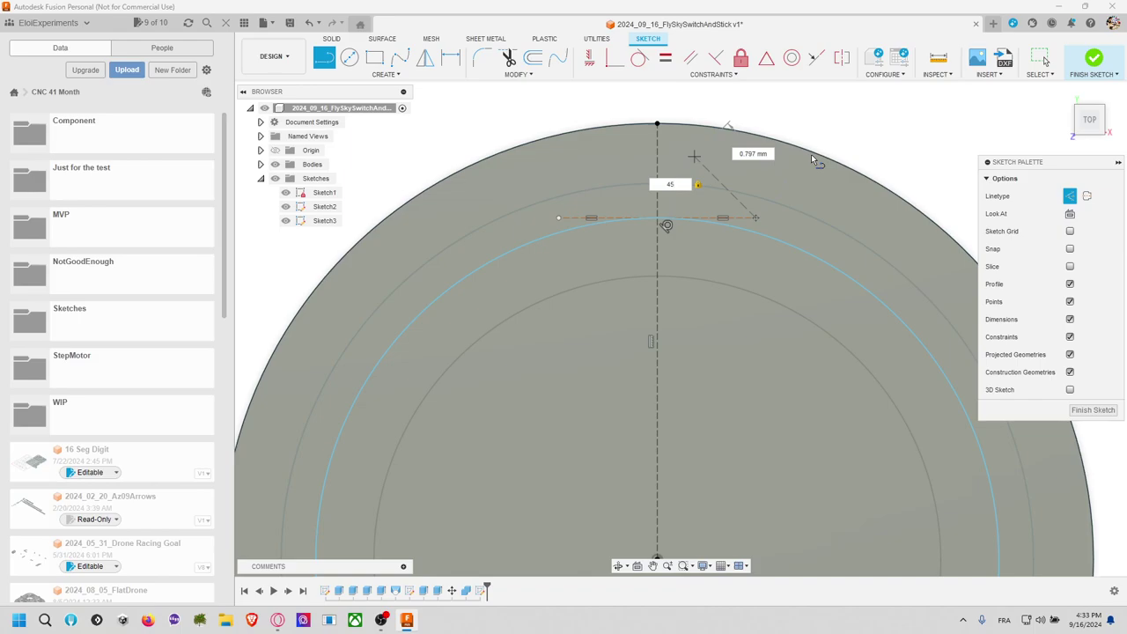
type("+90")
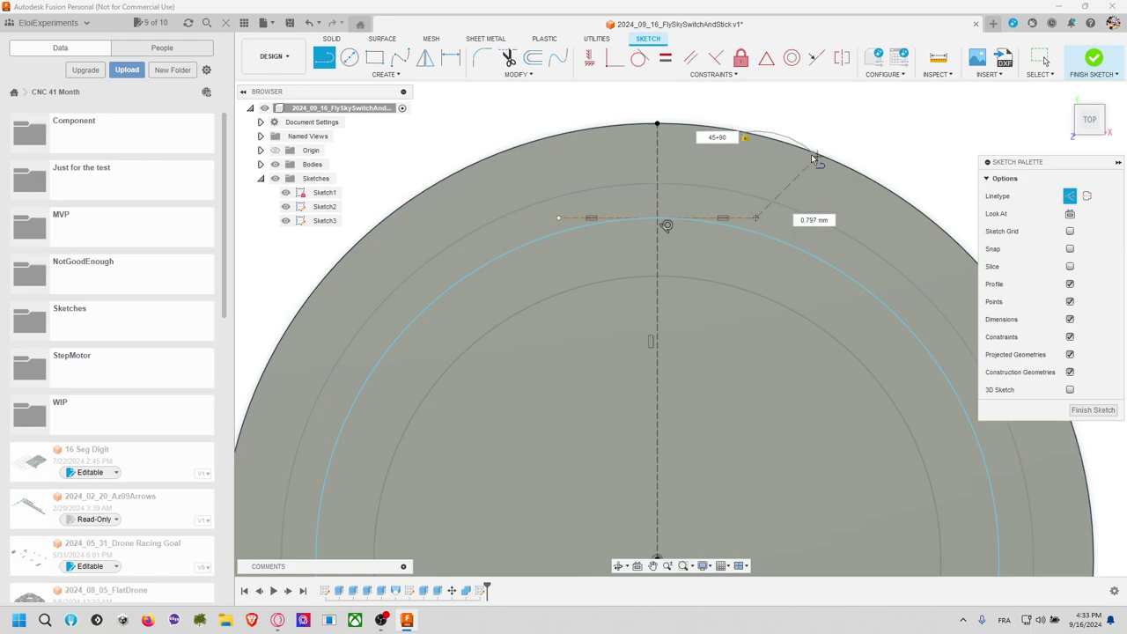
key("Tab")
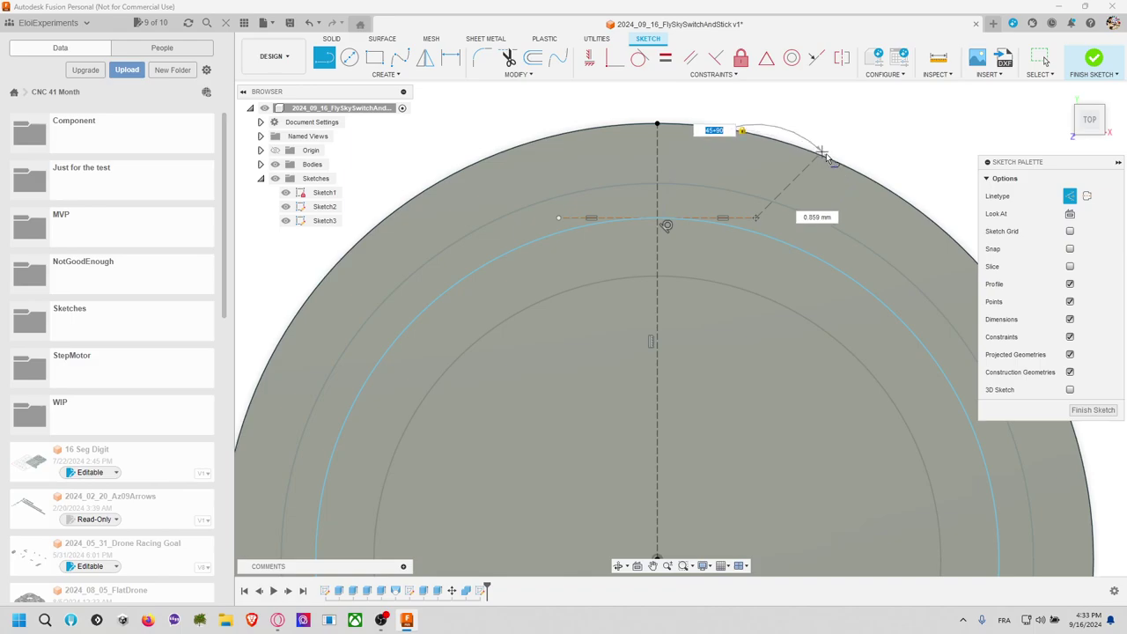
key("Return")
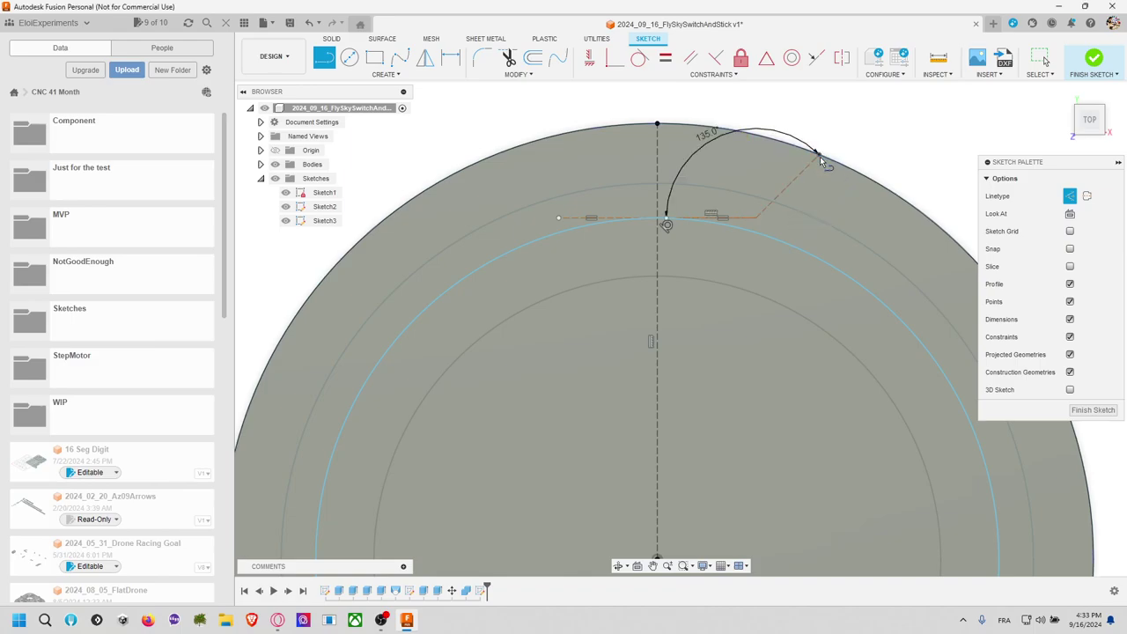
Step: Draw a second line from the notch's left corner at a locked 90° to the outer rim
left_click(559, 218)
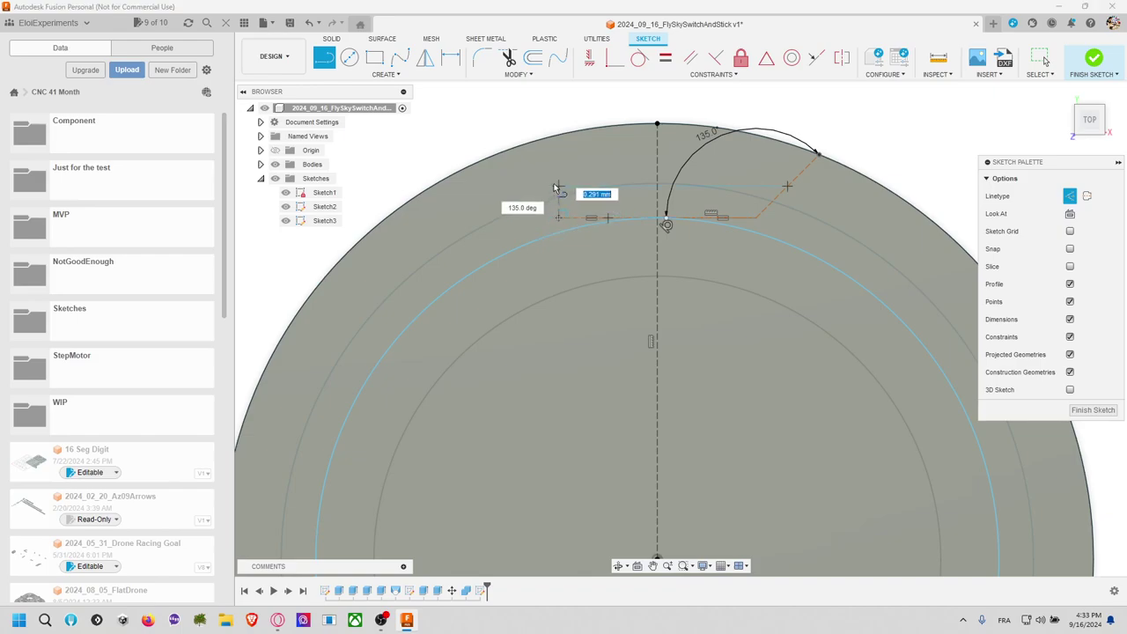
key("Tab")
type("45")
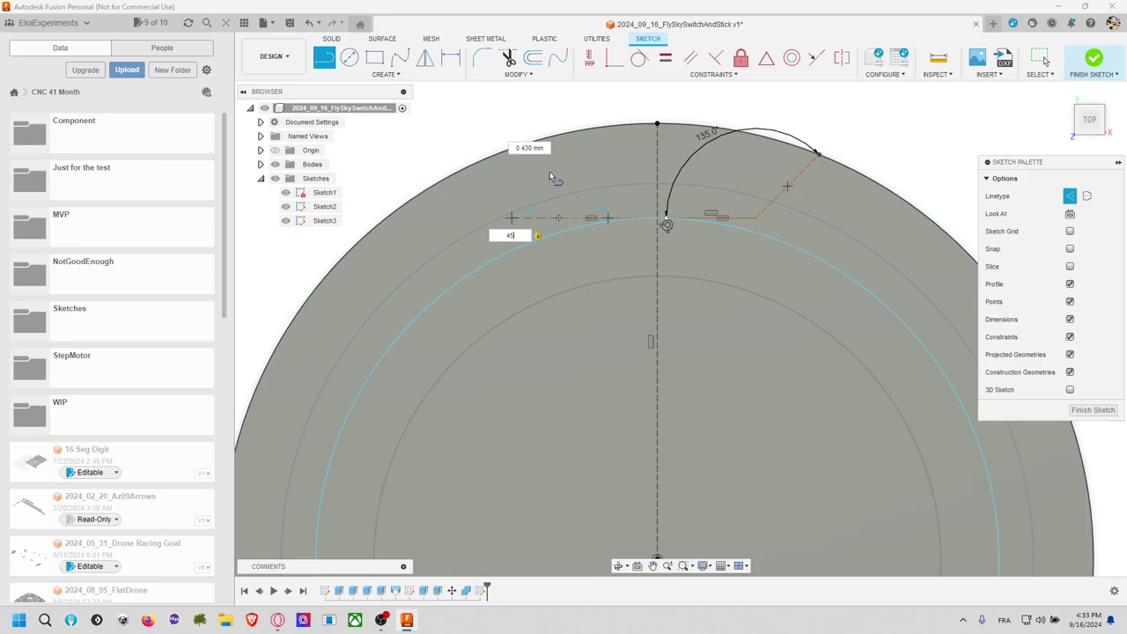
key("BackSpace")
key("BackSpace")
type("90")
key("Tab")
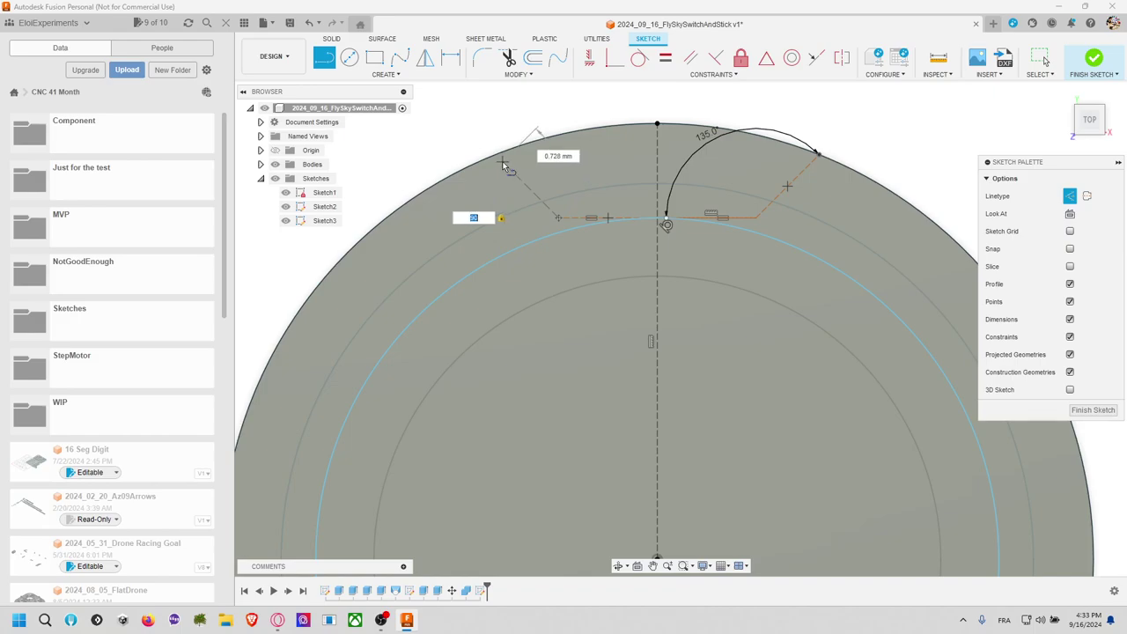
left_click(528, 128)
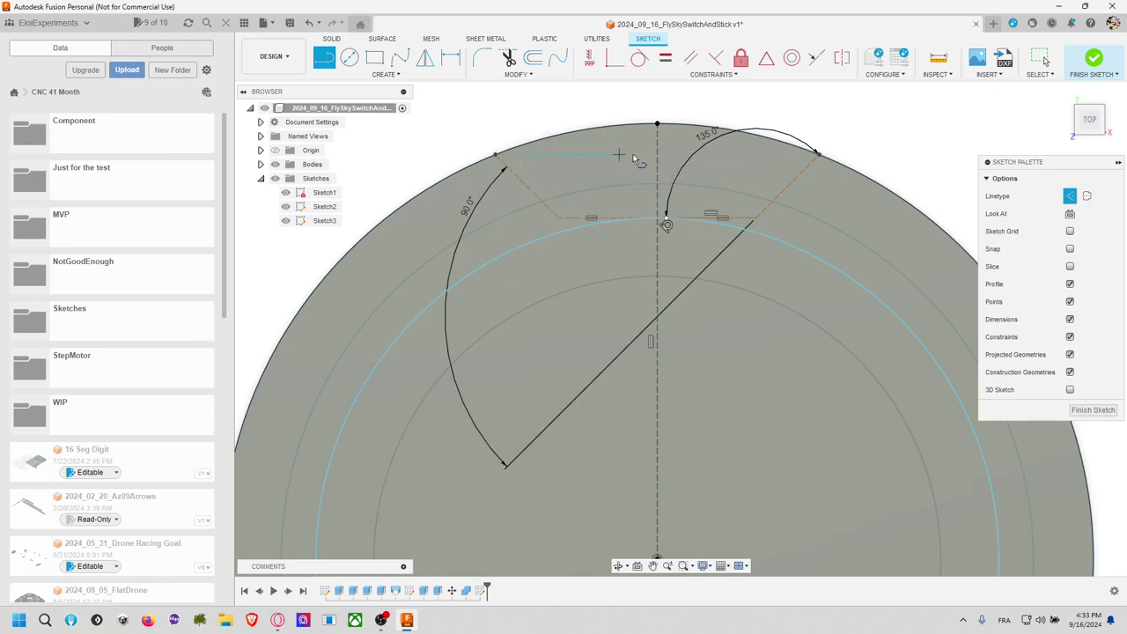
scroll(701, 231, "up", 1)
scroll(701, 231, "down", 1)
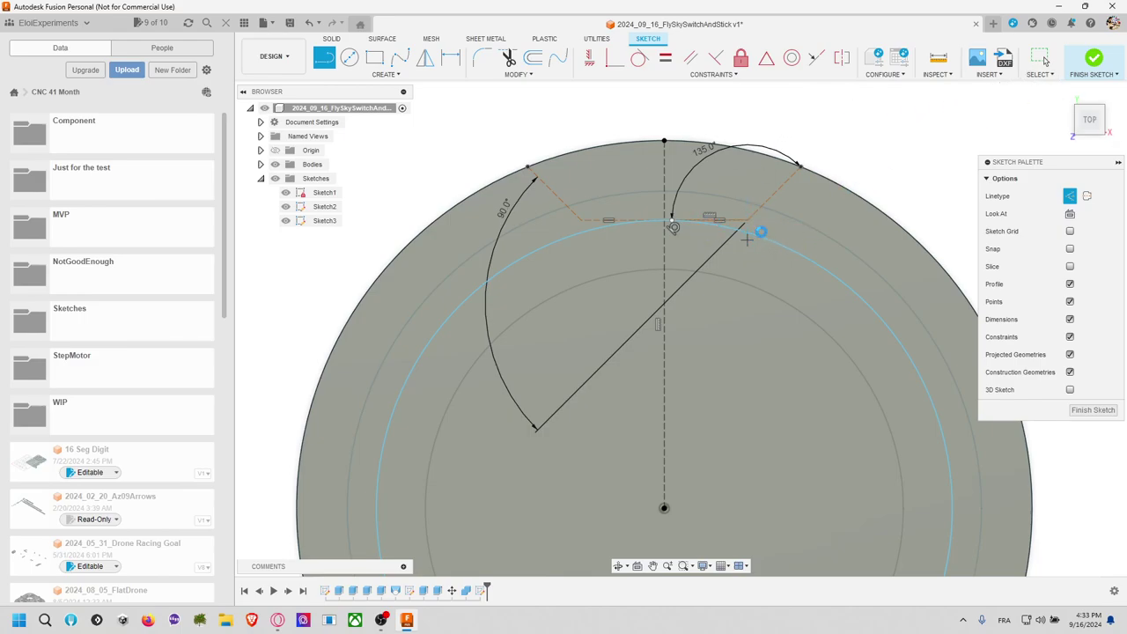
Step: Add a diameter dimension to the inner circle, first entered as 5 mm
key("Escape")
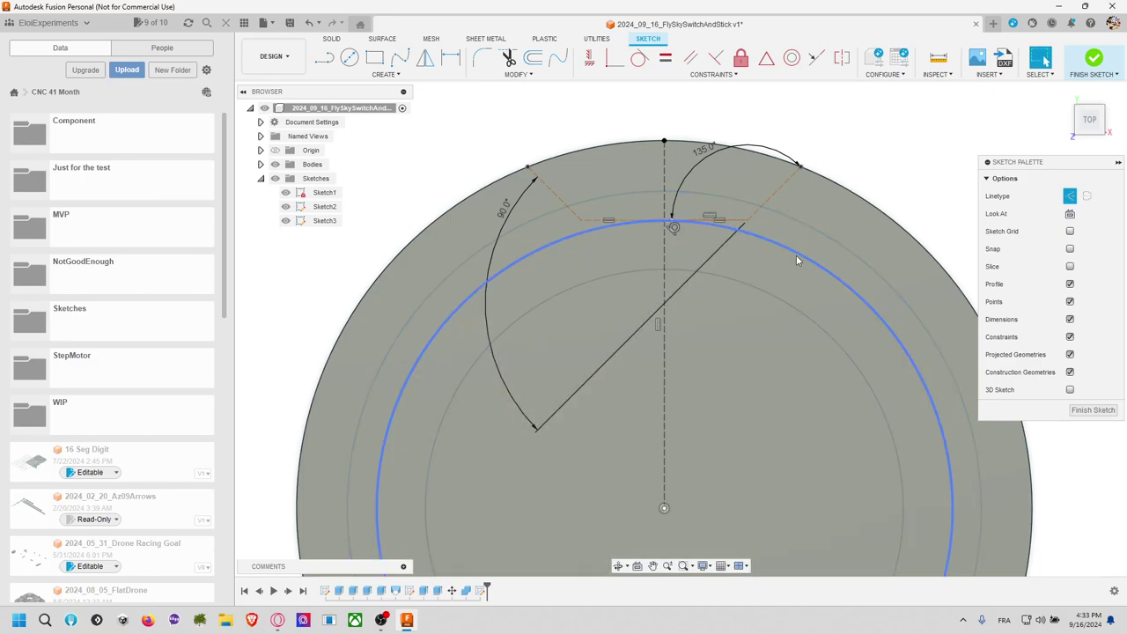
left_click(796, 257)
scroll(796, 280, "down", 3)
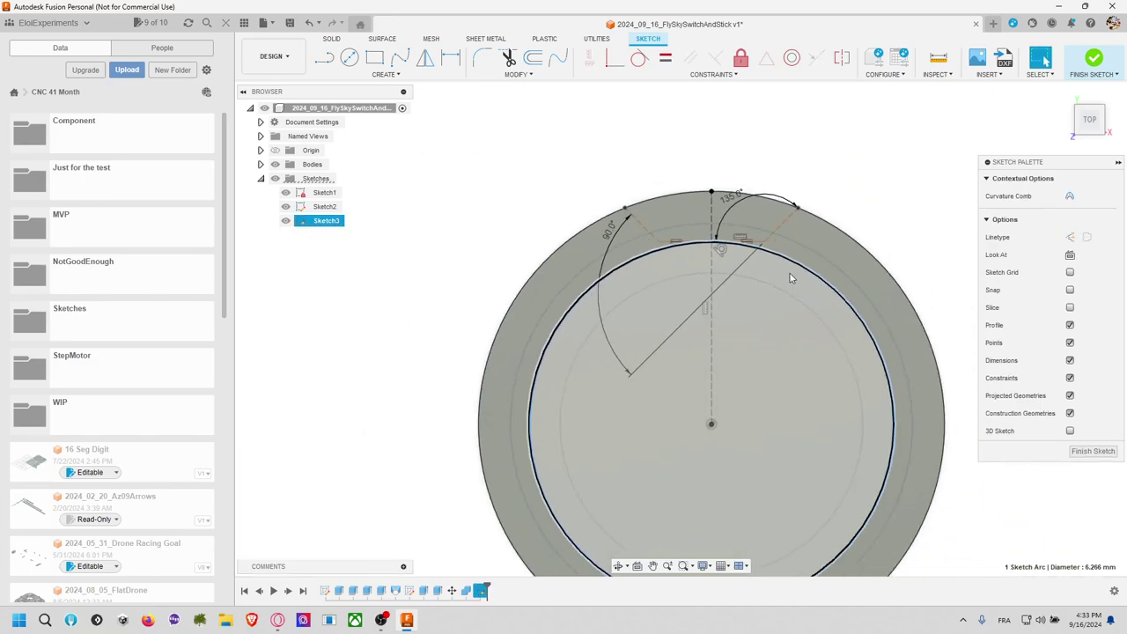
middle_click_drag(790, 278, 754, 251)
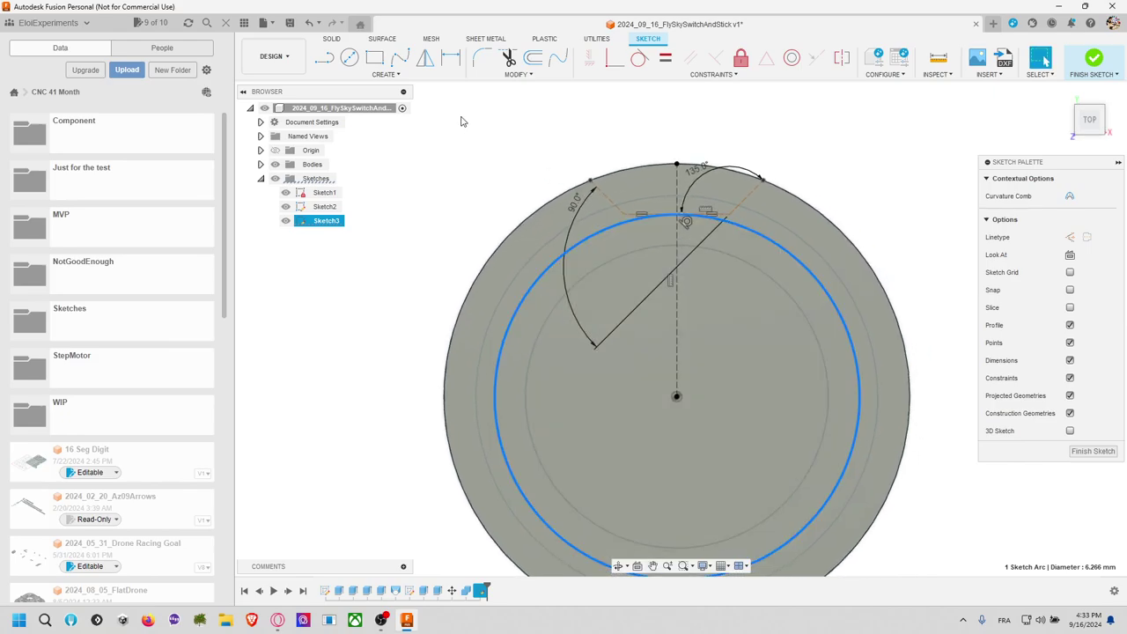
right_click(766, 245)
left_click(757, 338)
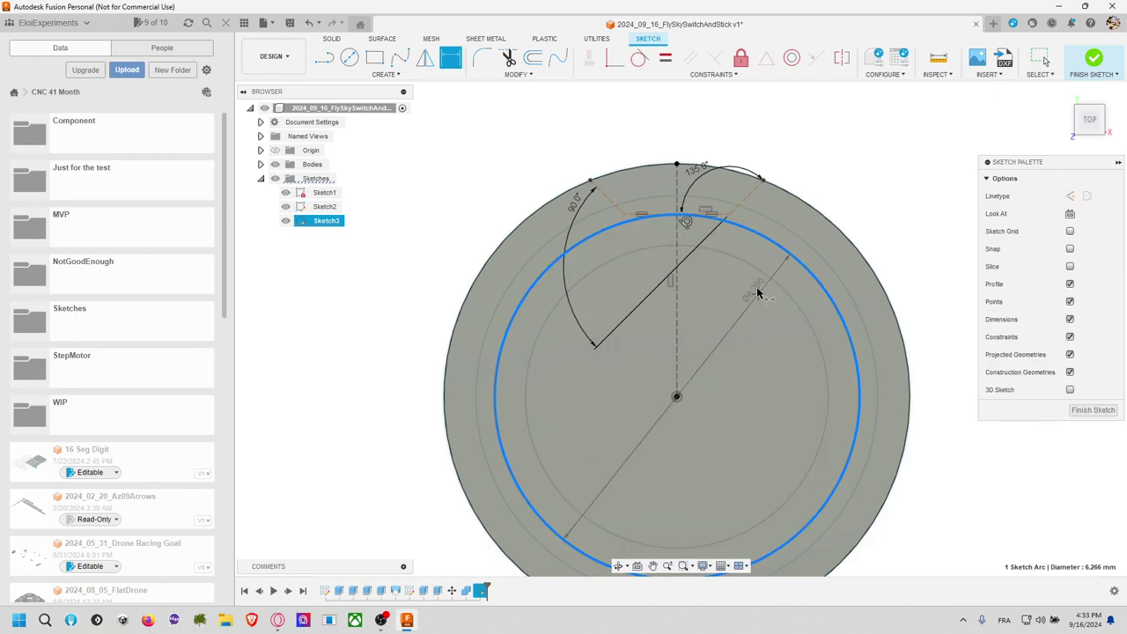
left_click(738, 312)
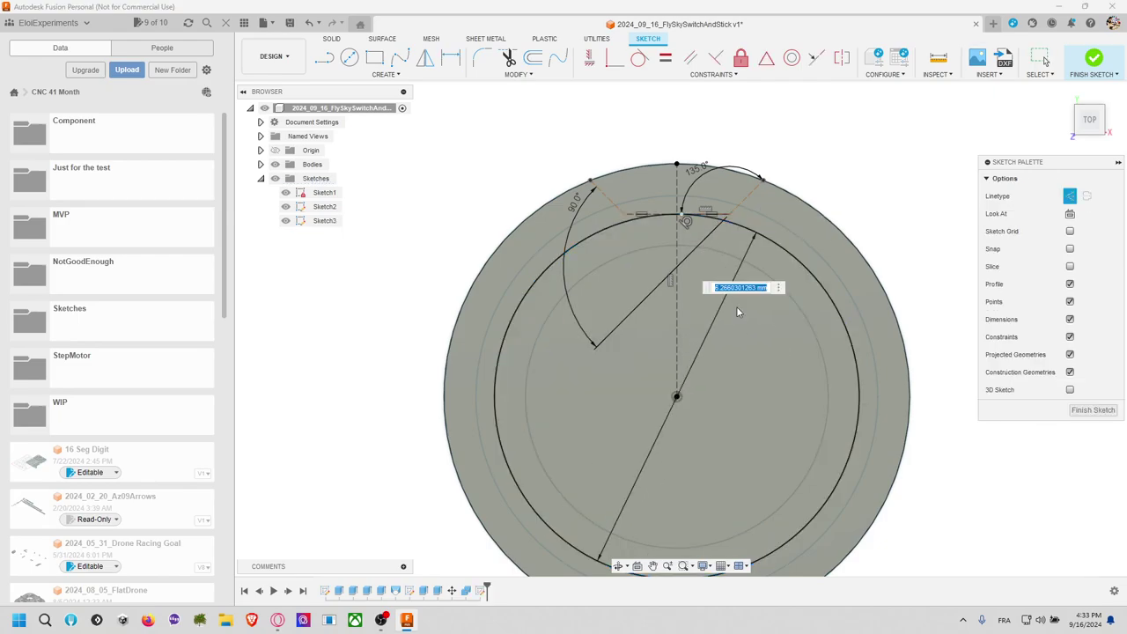
type("5")
key("Return")
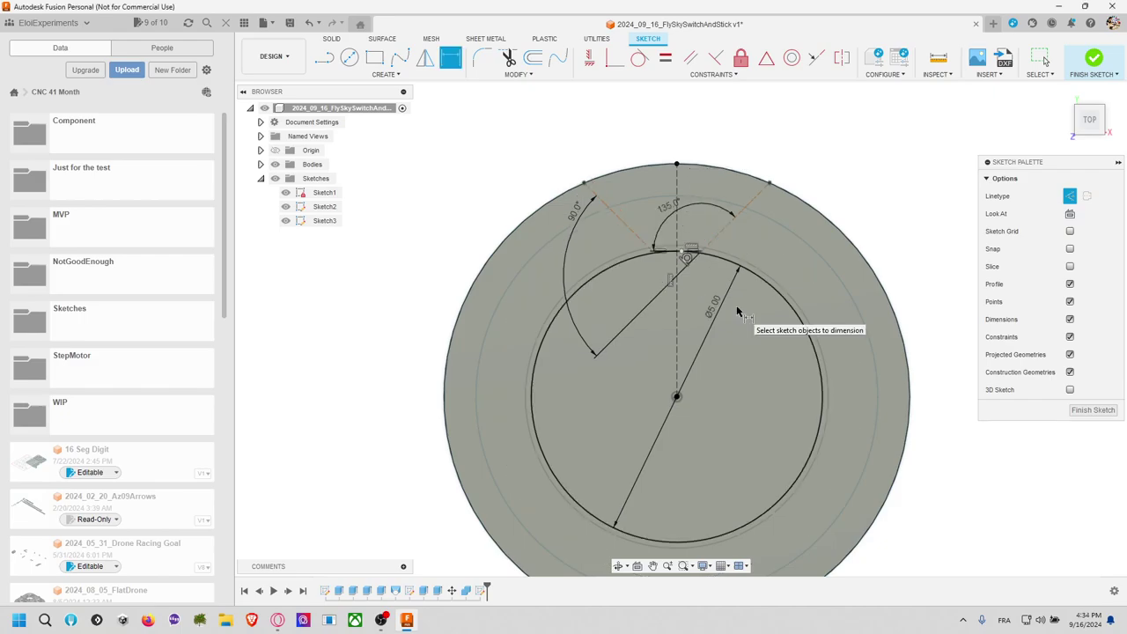
Step: Edit the inner circle's diameter dimension to 5.5 mm
double_click(715, 307)
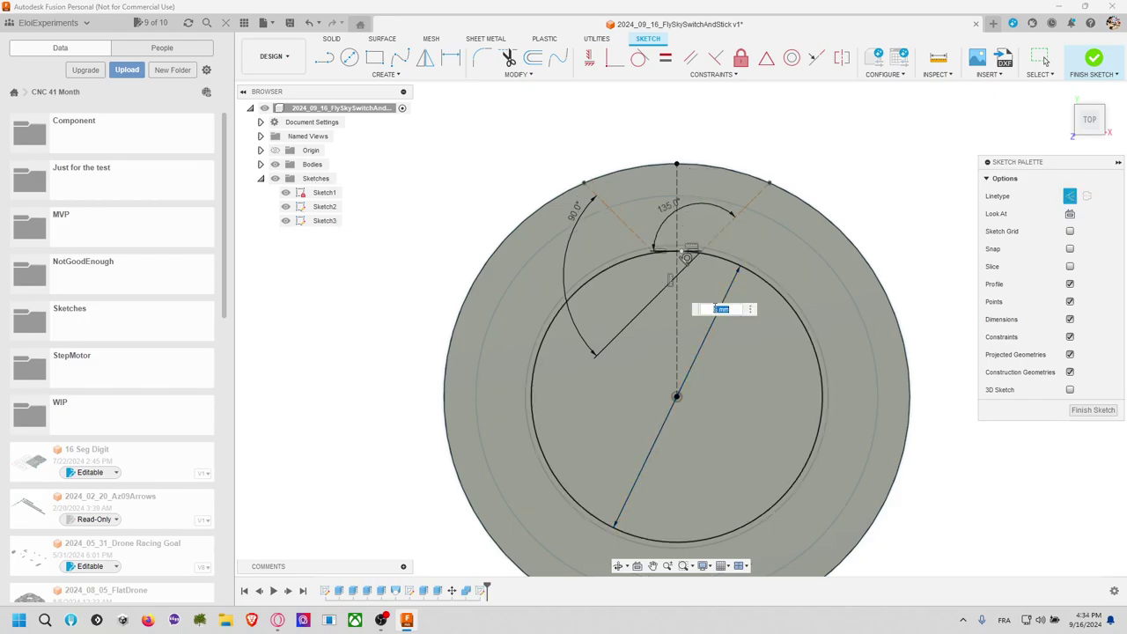
key("Return")
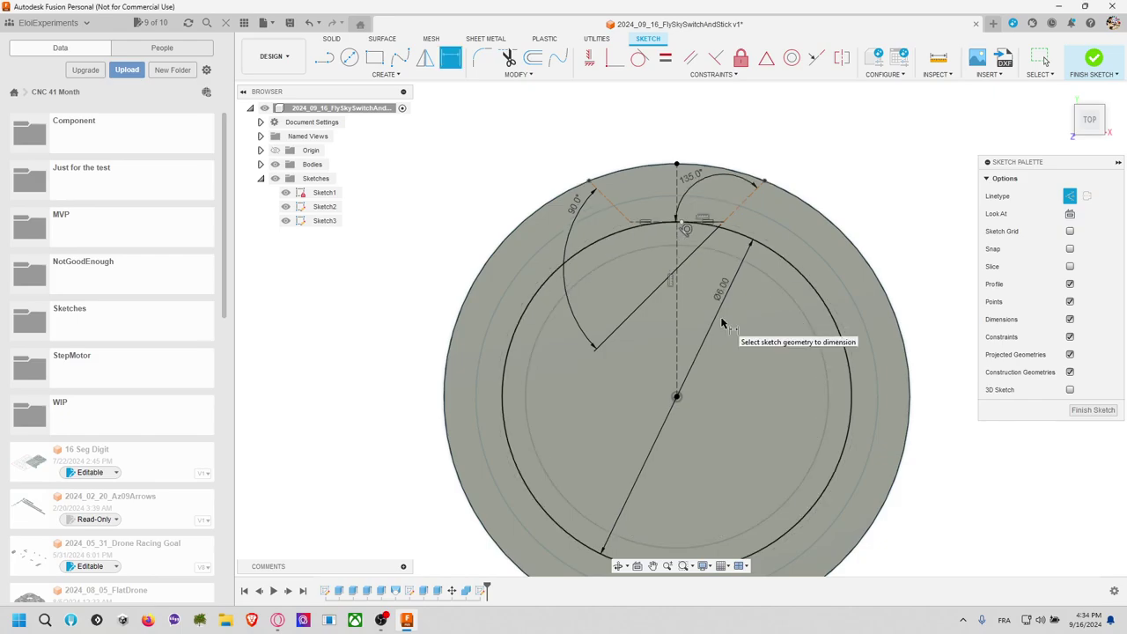
double_click(723, 289)
type("5")
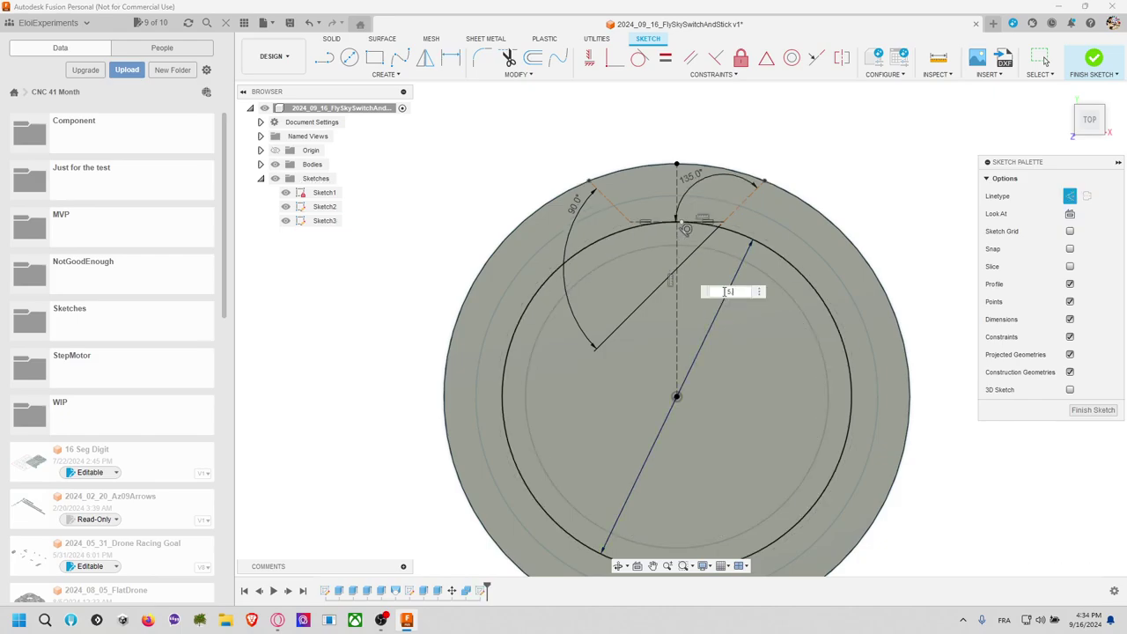
type(".5")
key("Return")
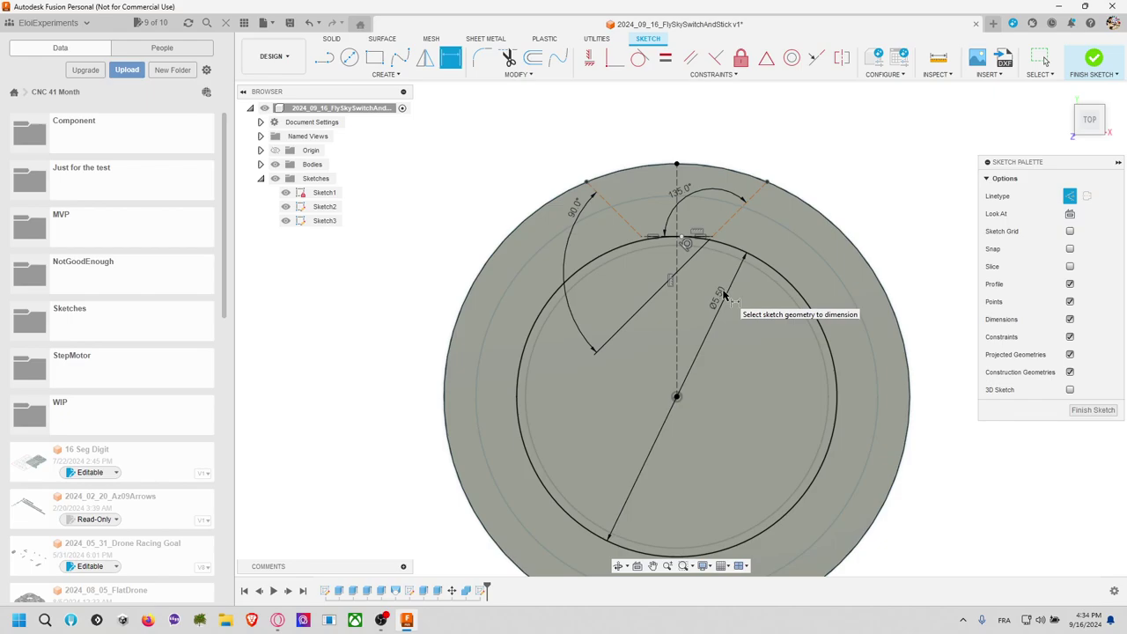
Step: Finish the current sketch and reopen Sketch3 for editing
left_click(1094, 60)
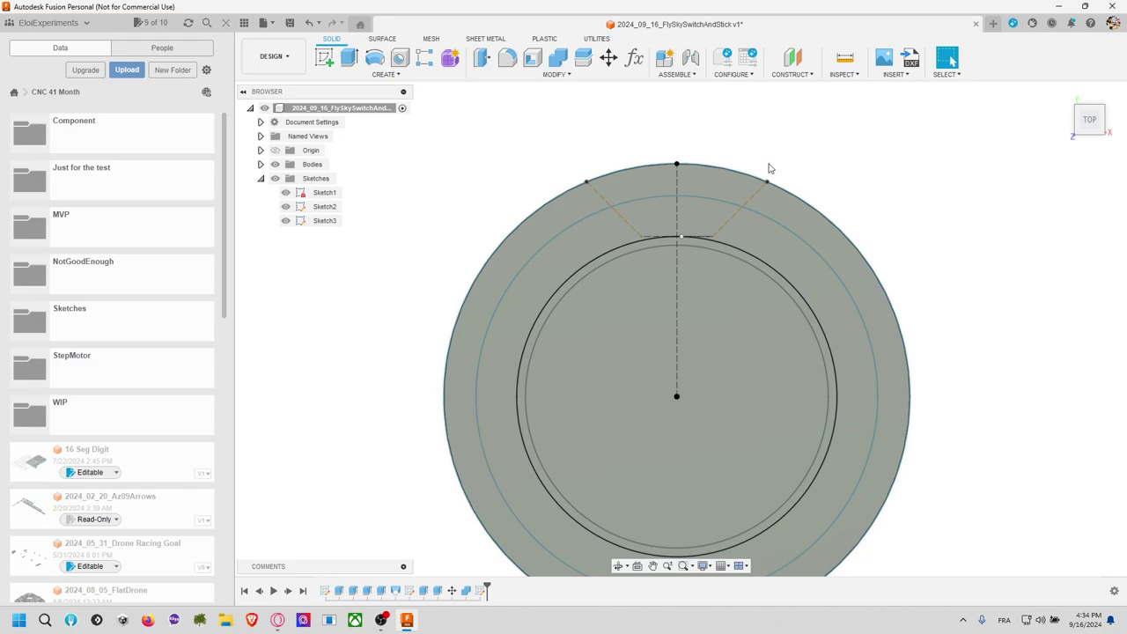
scroll(709, 170, "up", 5)
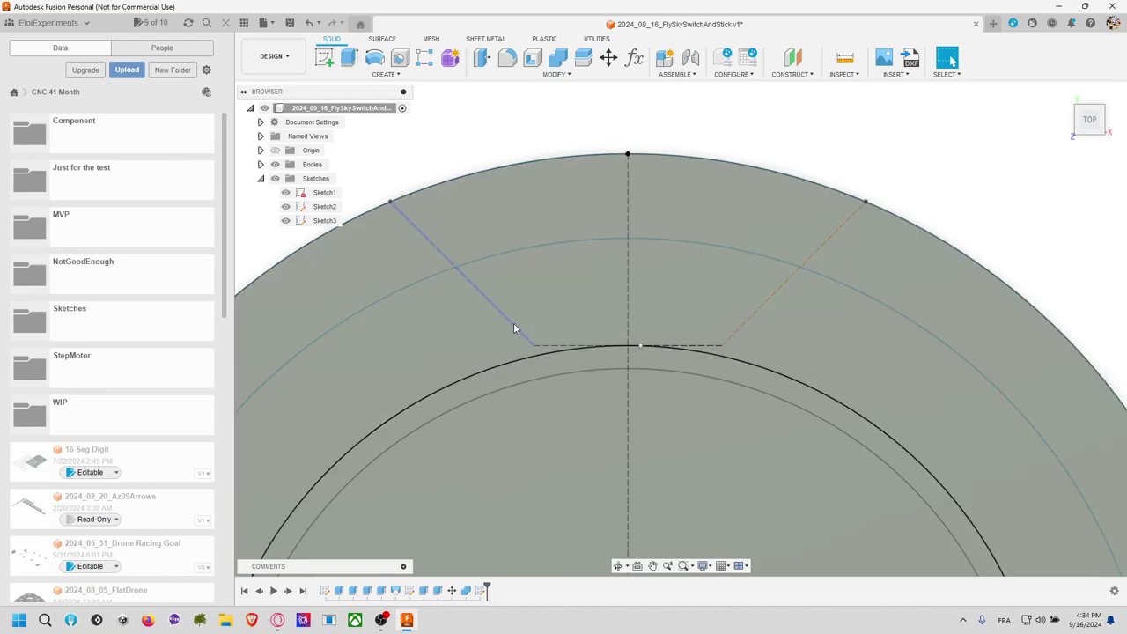
left_click(513, 322)
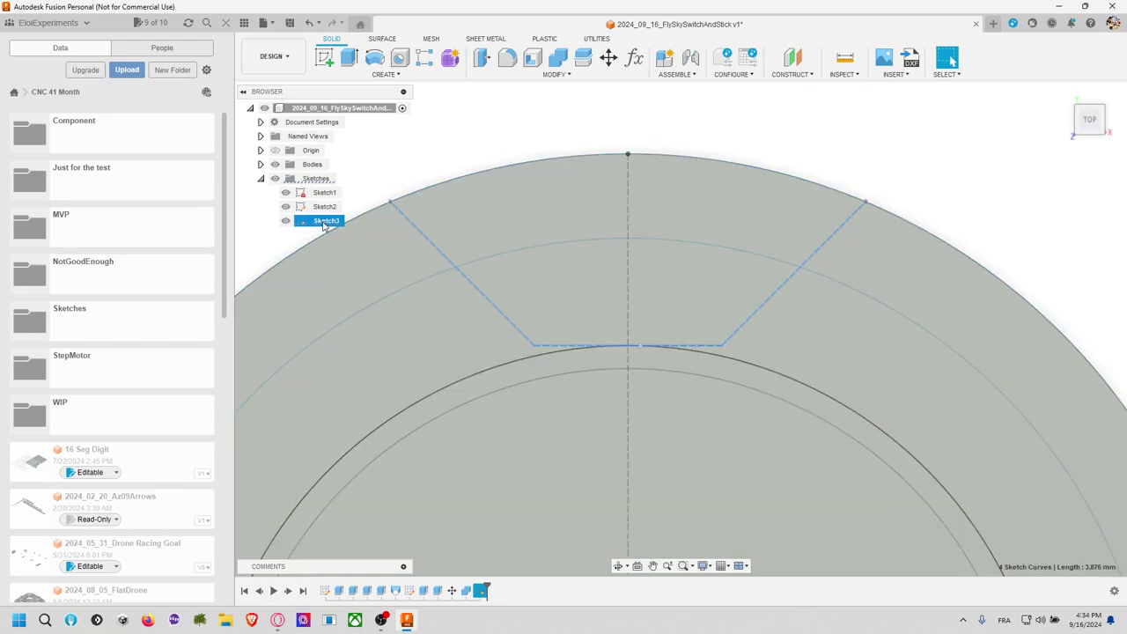
right_click(321, 225)
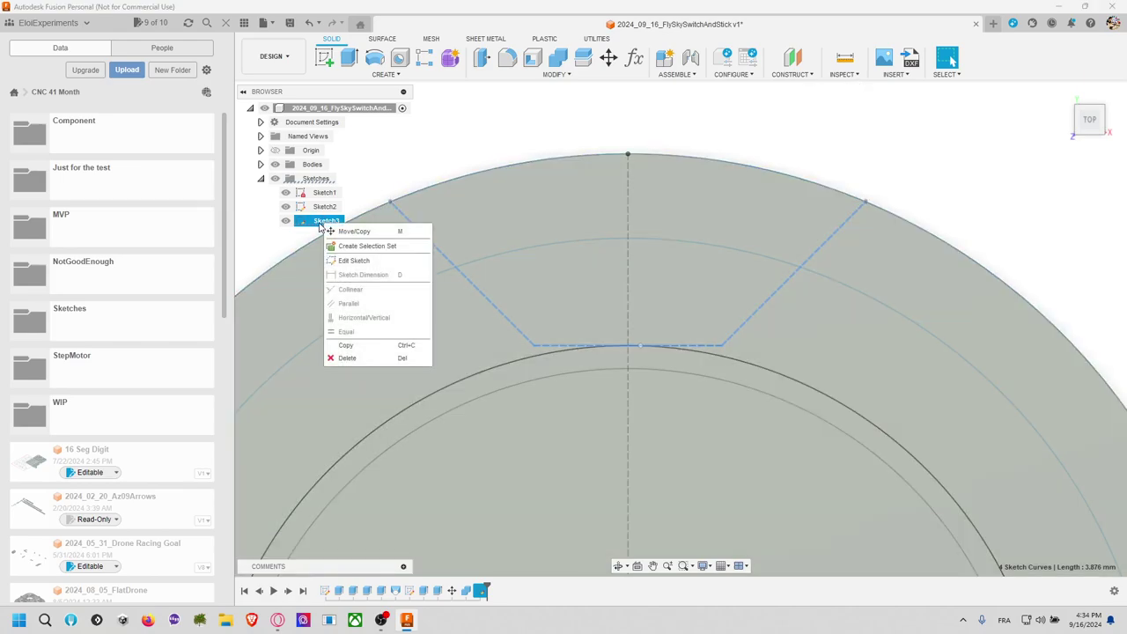
left_click(355, 261)
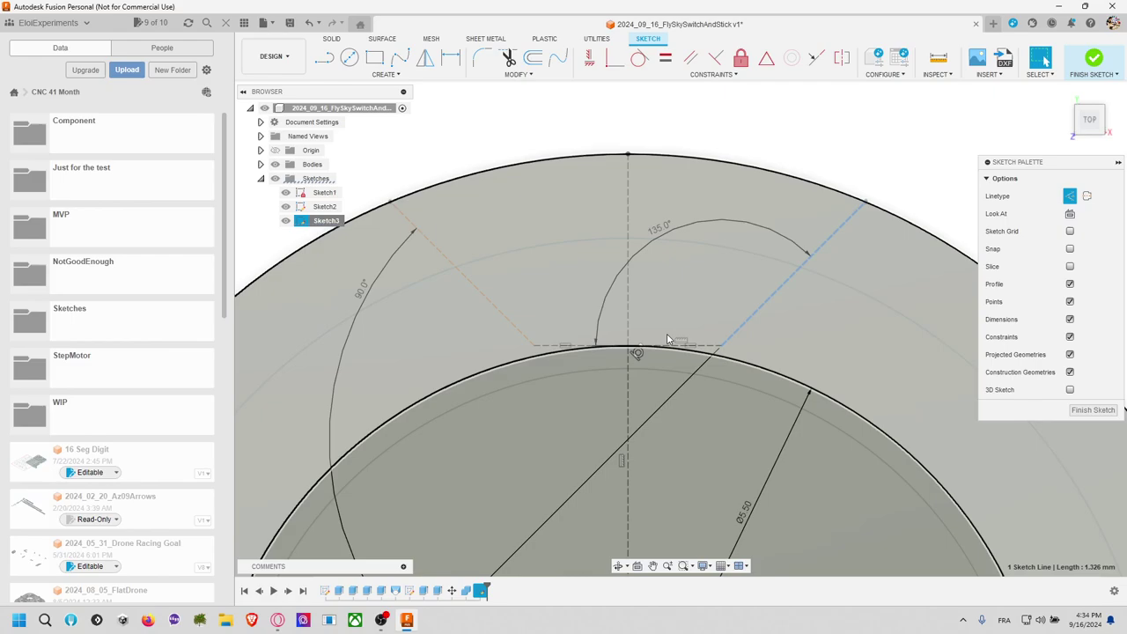
Step: Make the V-notch lines normal sketch lines and the inner circle a construction arc
left_click(554, 345, "shift")
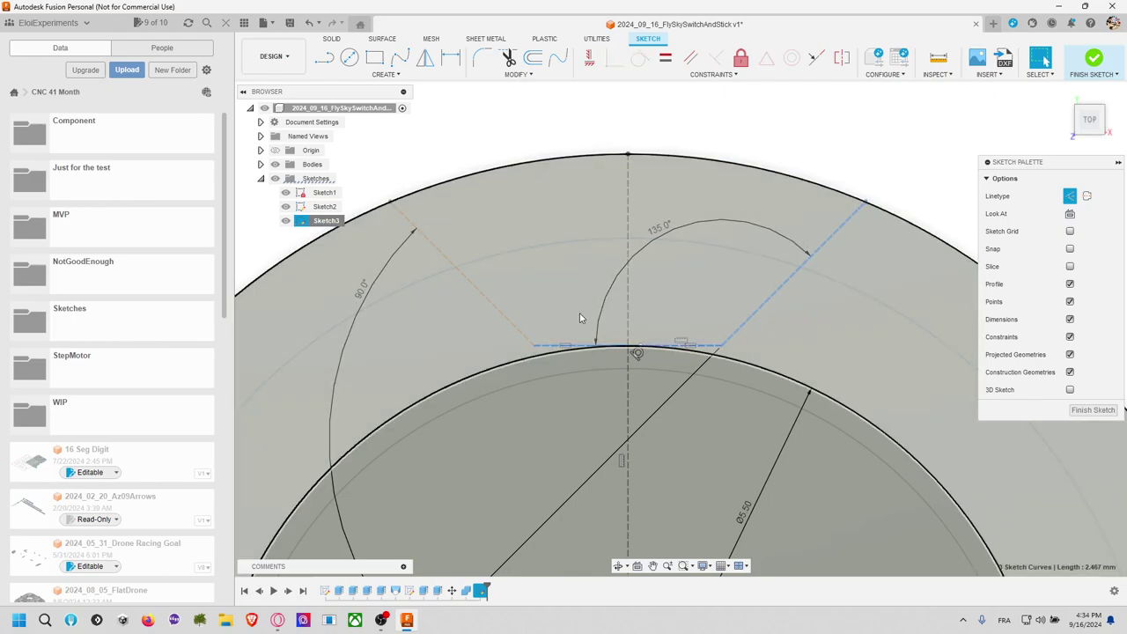
left_click(482, 296, "shift")
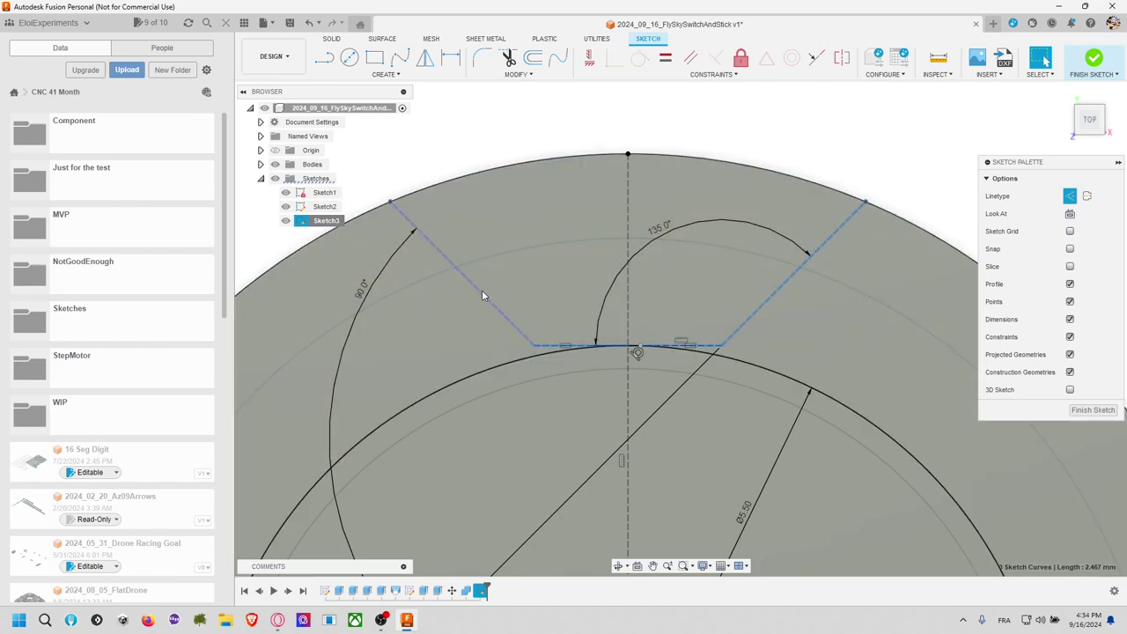
left_click(1069, 195)
left_click(786, 380)
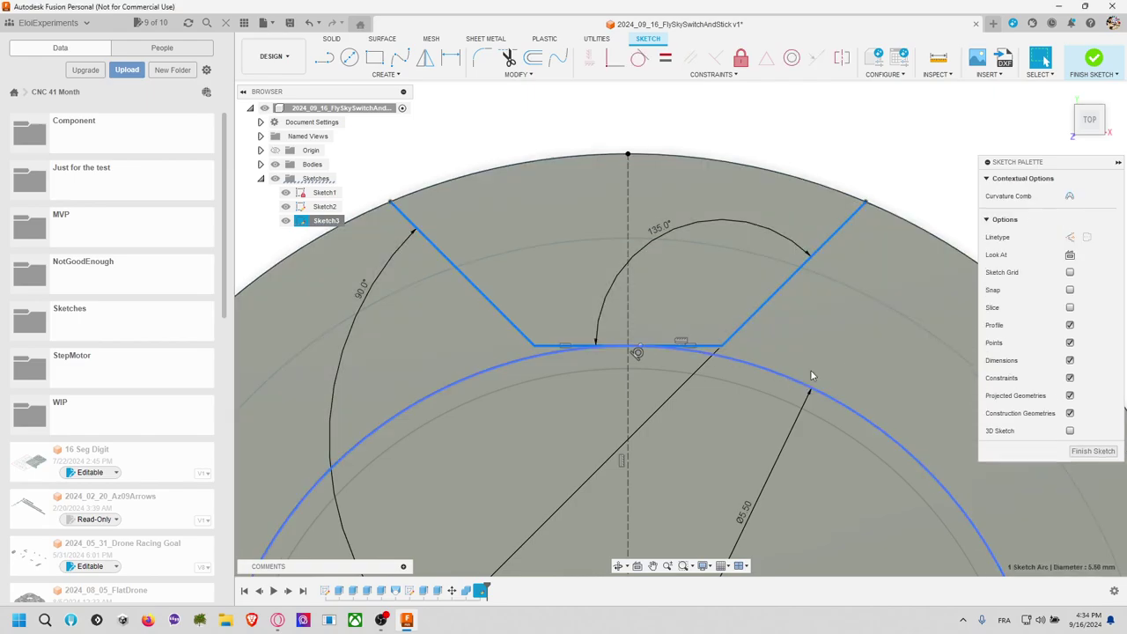
key("ctrl+z")
left_click(1070, 238)
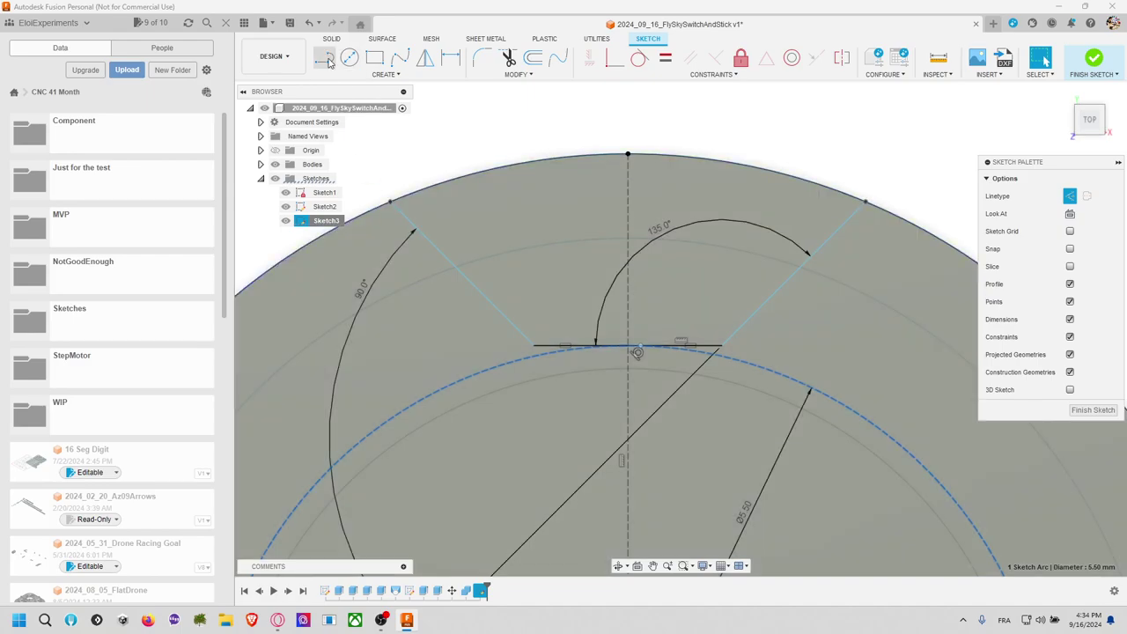
left_click(327, 60)
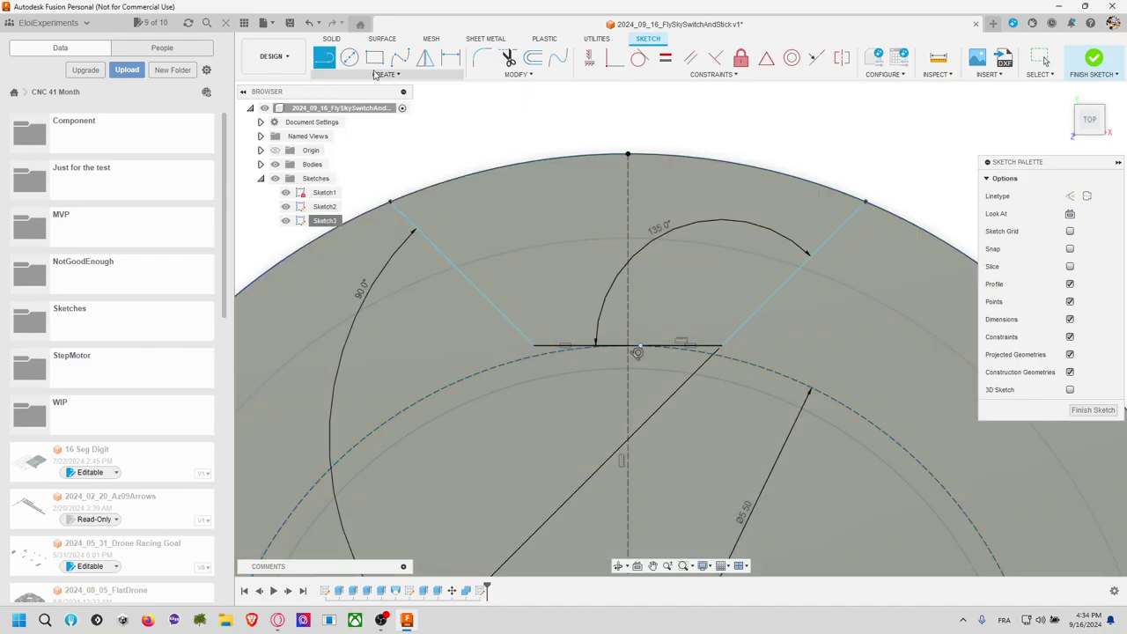
left_click(629, 200)
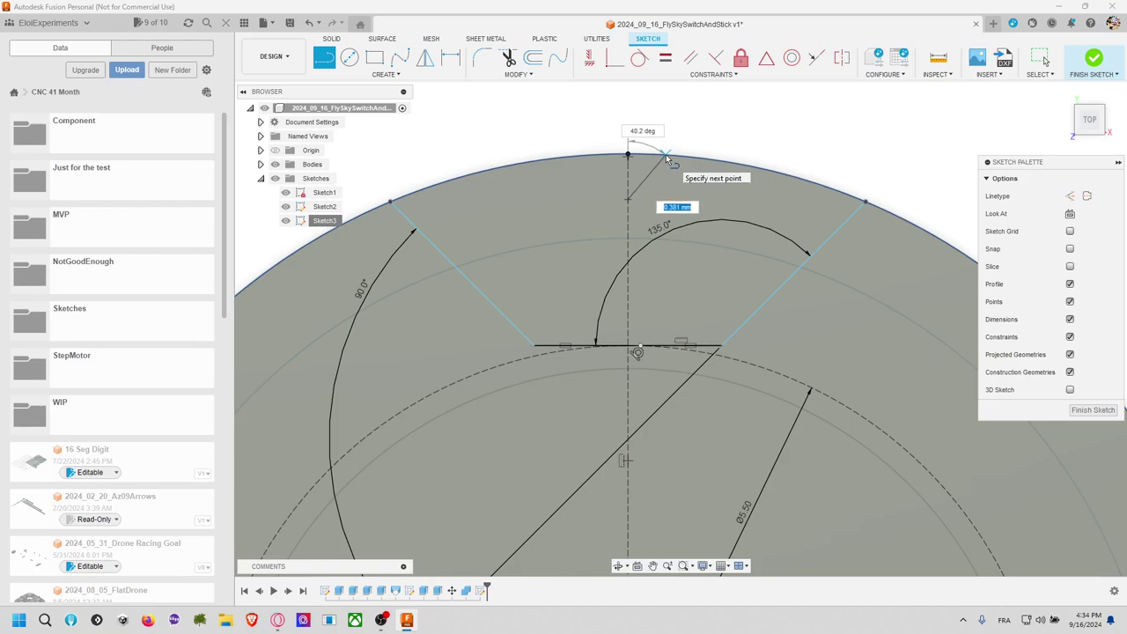
key("Tab")
key("Return")
key("Escape")
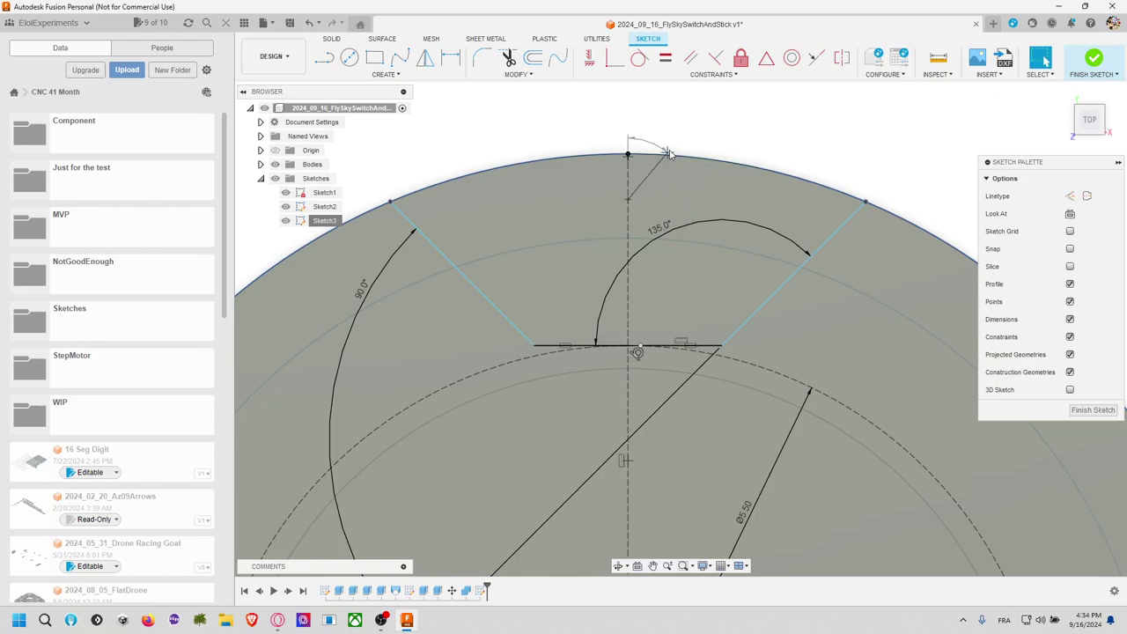
key("l")
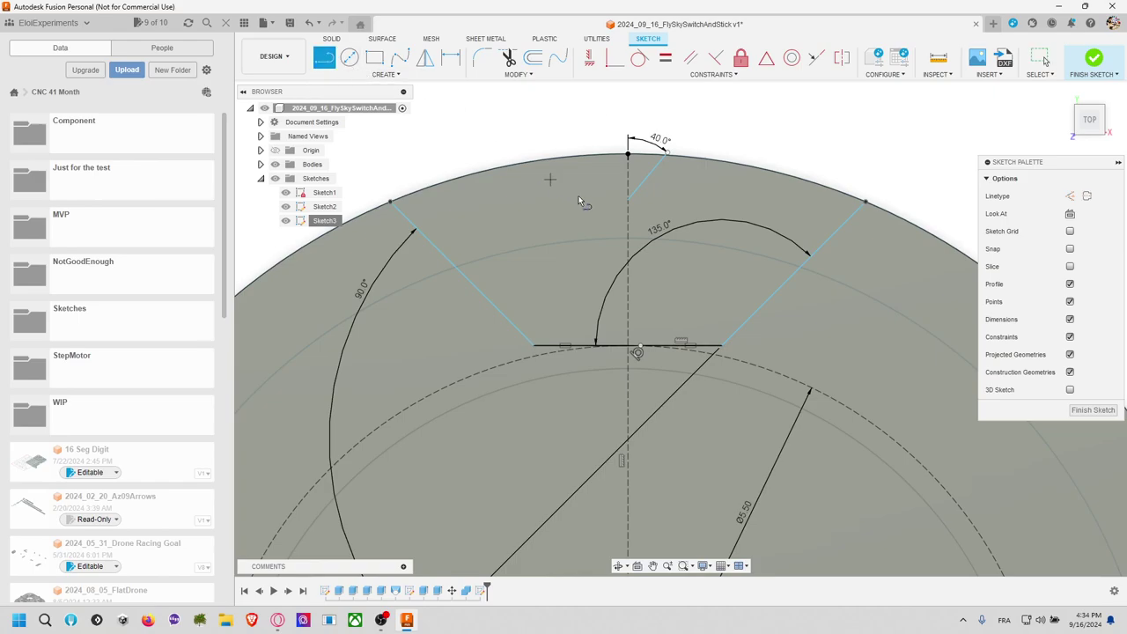
left_click(628, 200)
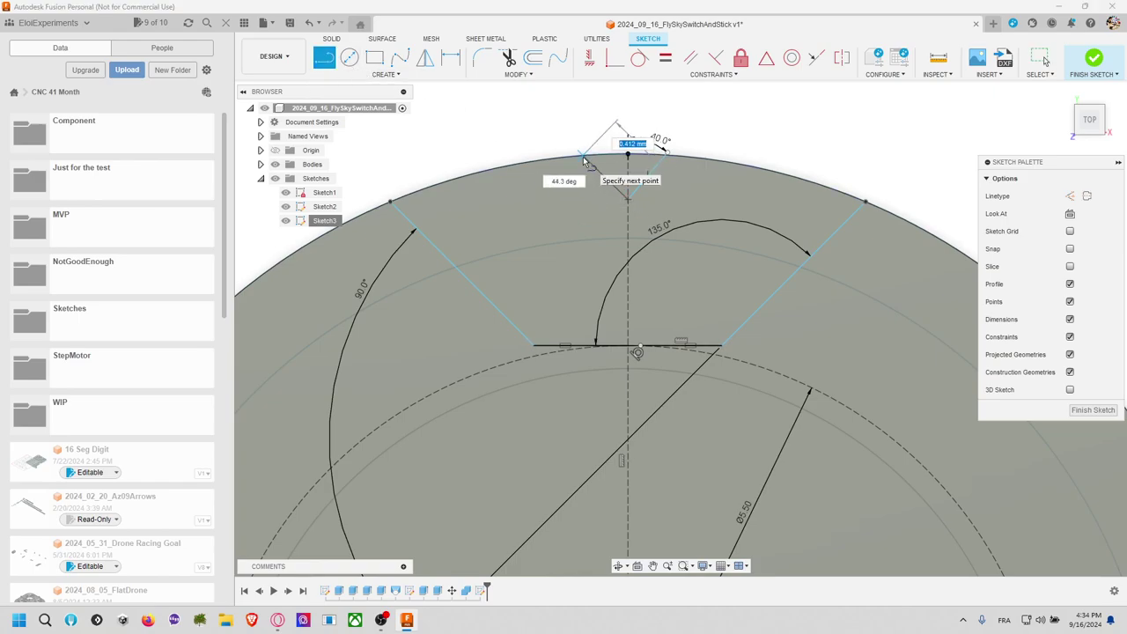
key("Tab")
key("Tab")
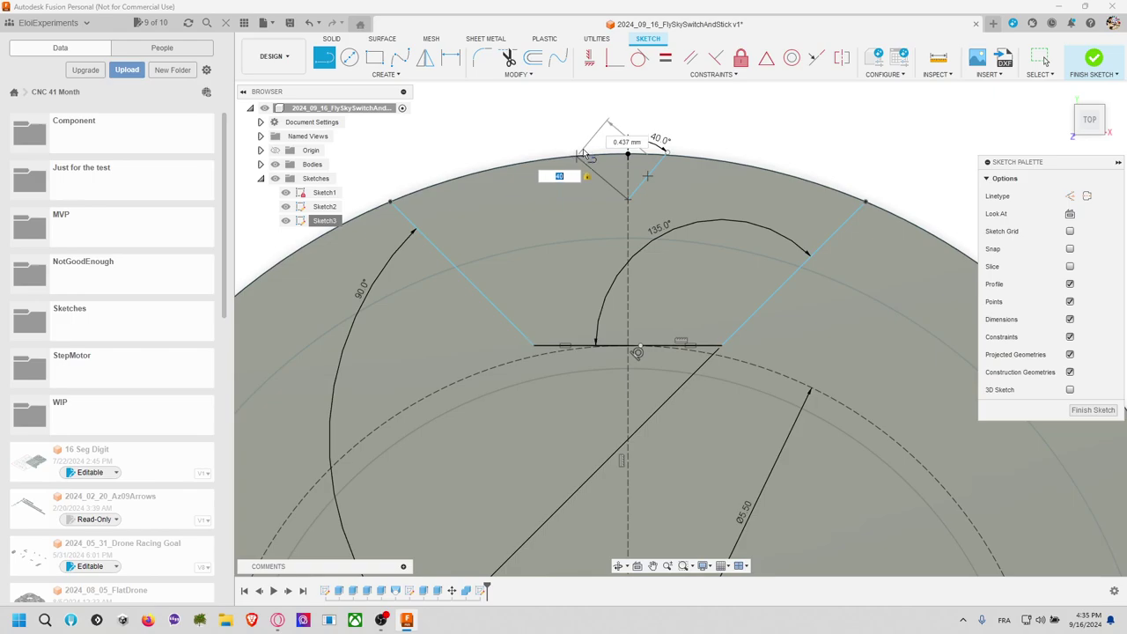
key("Return")
key("Escape")
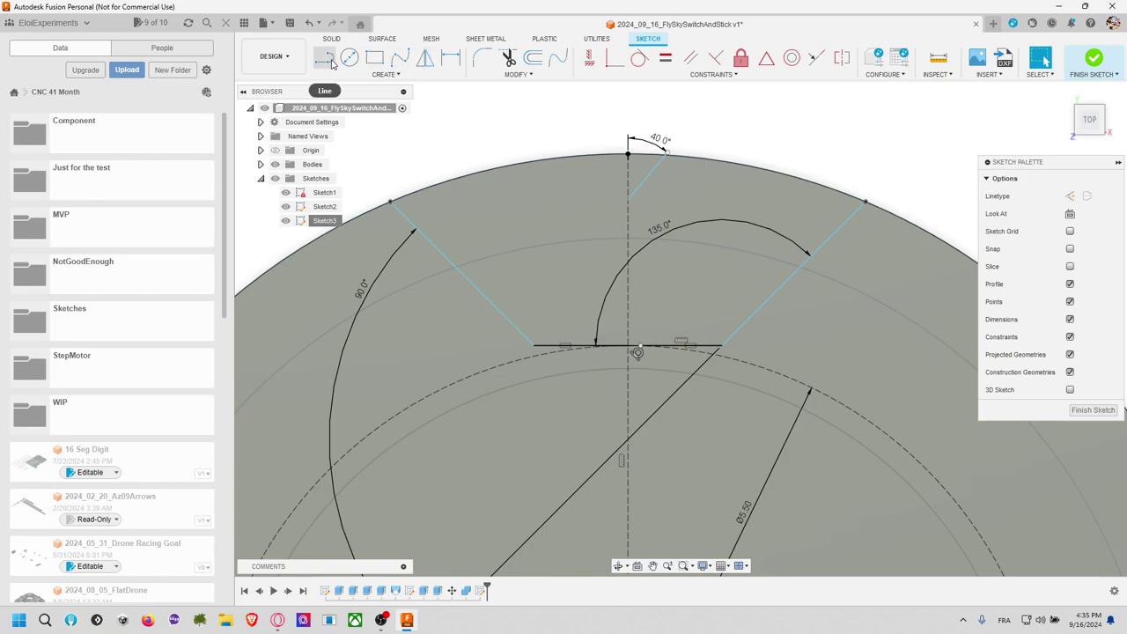
left_click(508, 57)
scroll(685, 163, "up", 2)
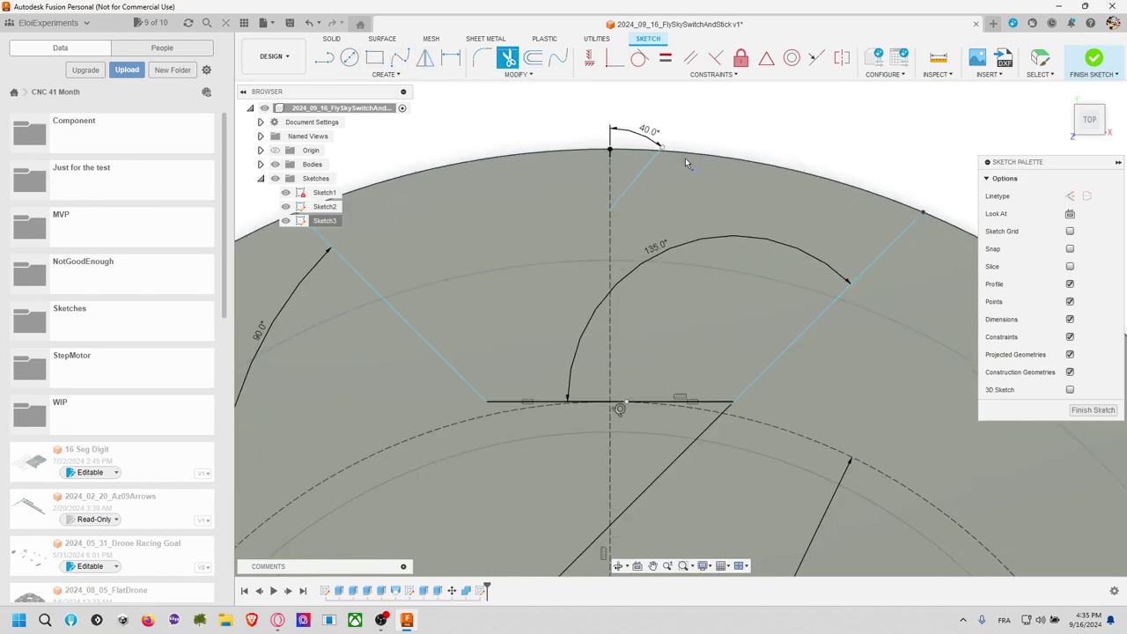
Step: Draw the notch's second line from the construction line's endpoint at 40° to the disc rim
scroll(669, 156, "up", 3)
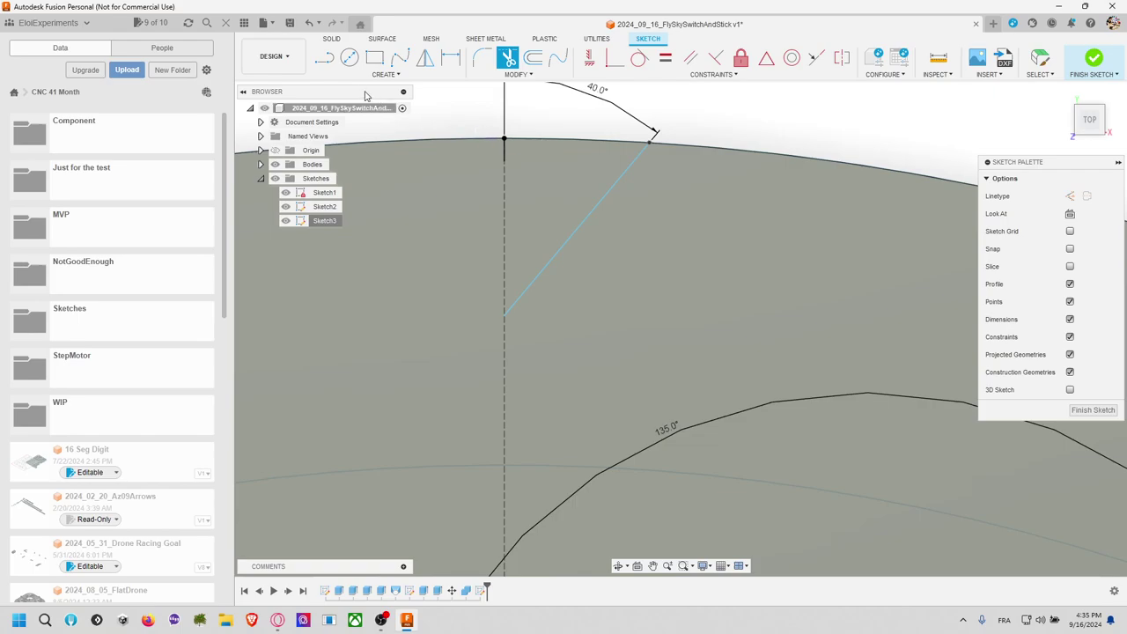
left_click(329, 63)
left_click(651, 150)
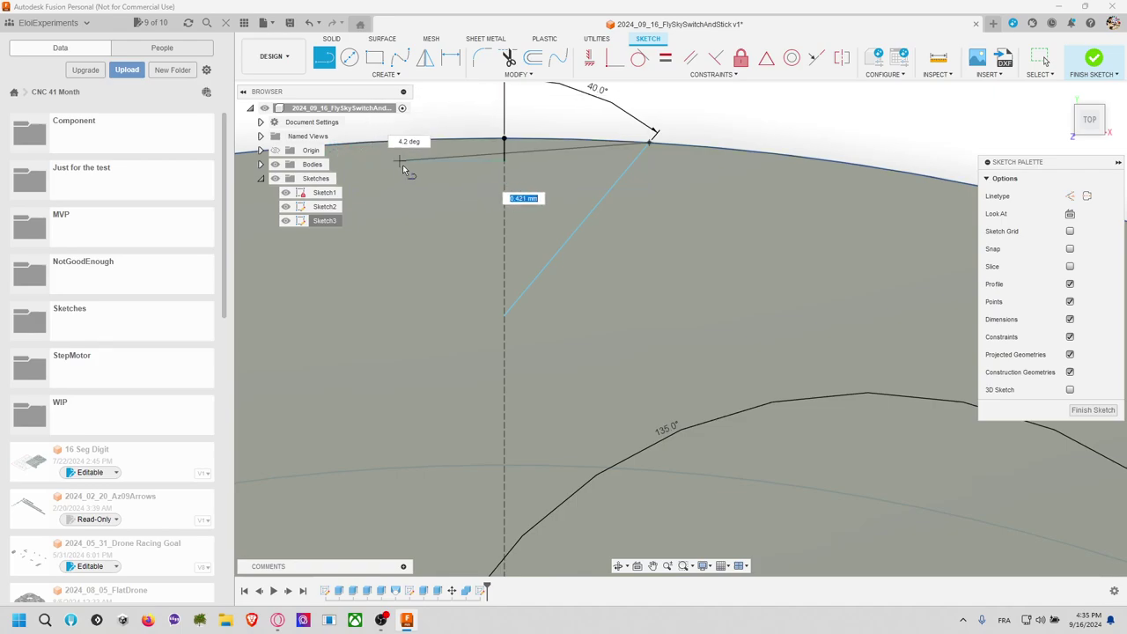
mouse_move(381, 147)
middle_mouse_down()
mouse_move(486, 216)
mouse_move(505, 214)
middle_mouse_up()
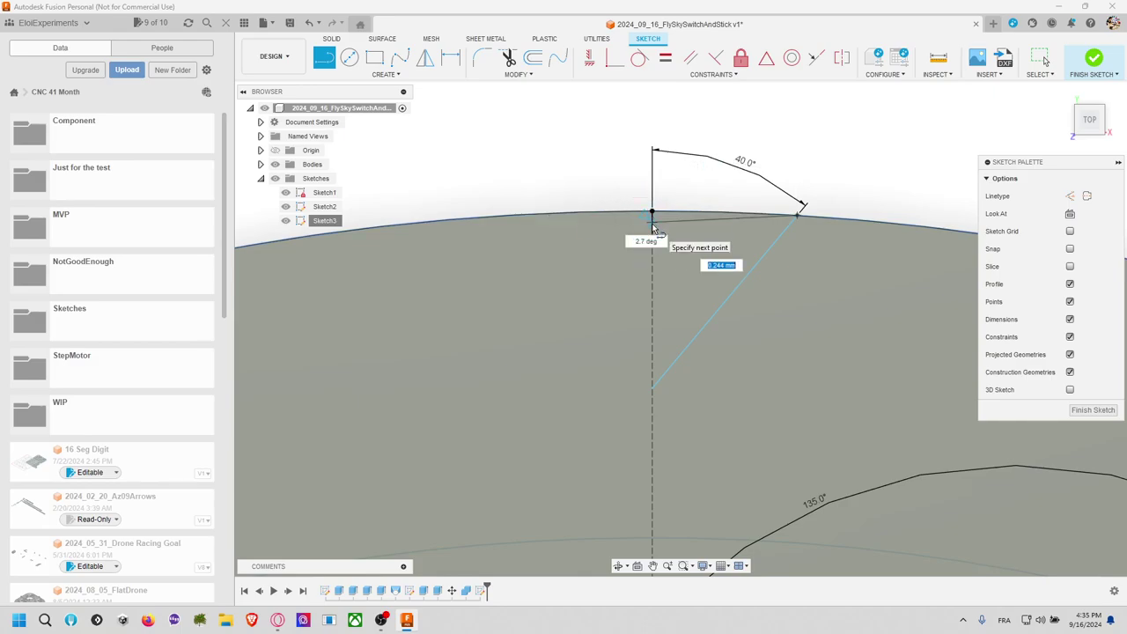
key("Escape")
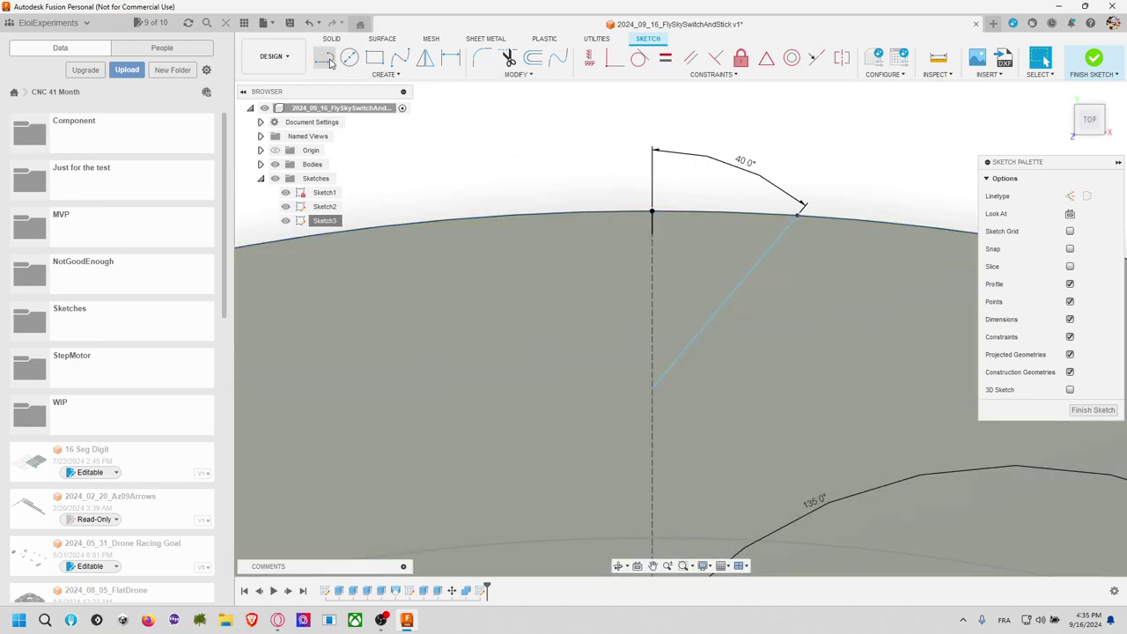
left_click(325, 58)
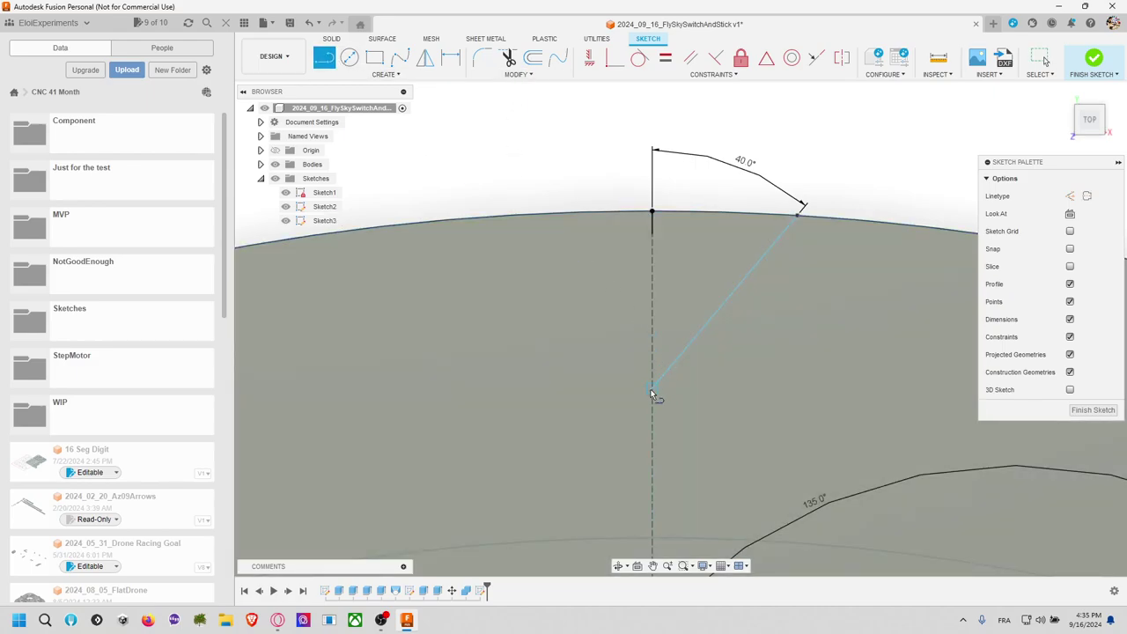
left_click(651, 388)
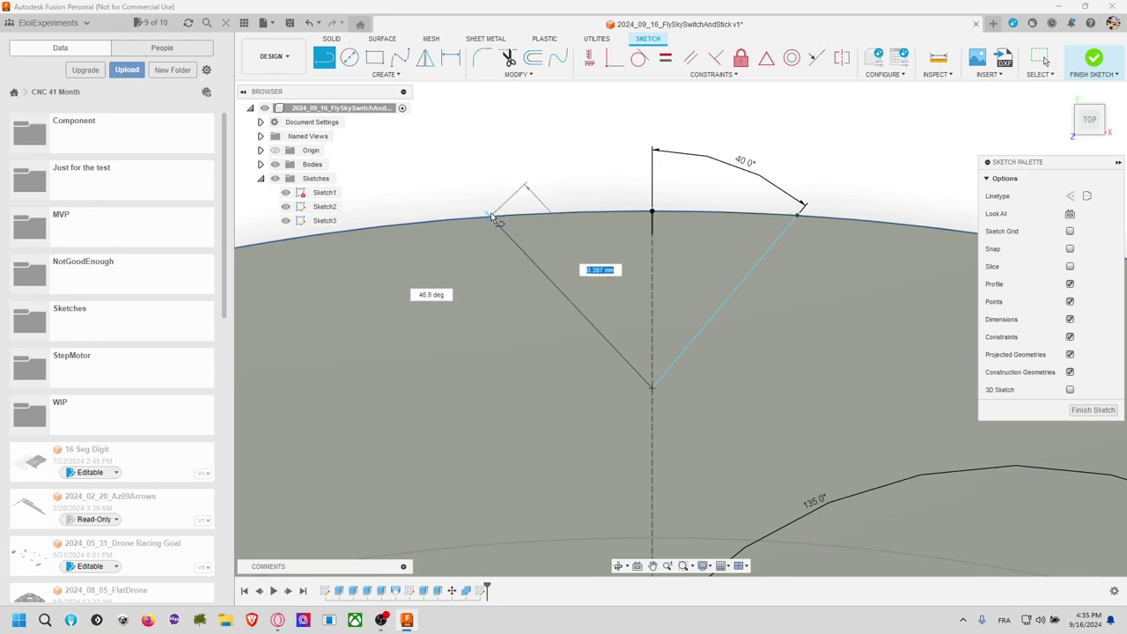
key("Tab")
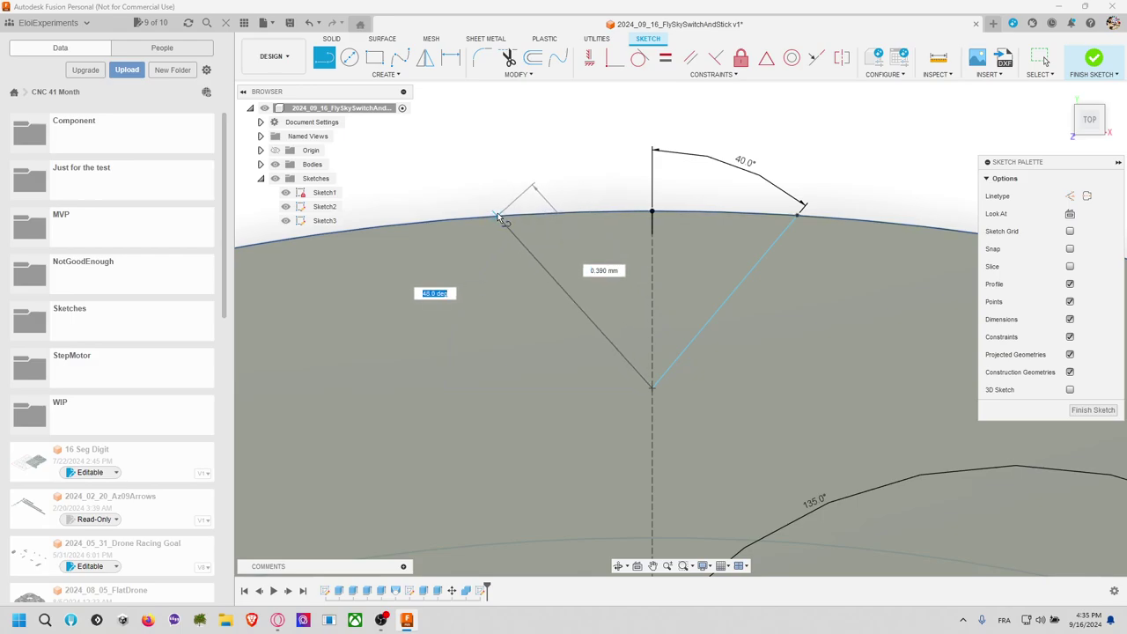
type("40")
key("Tab")
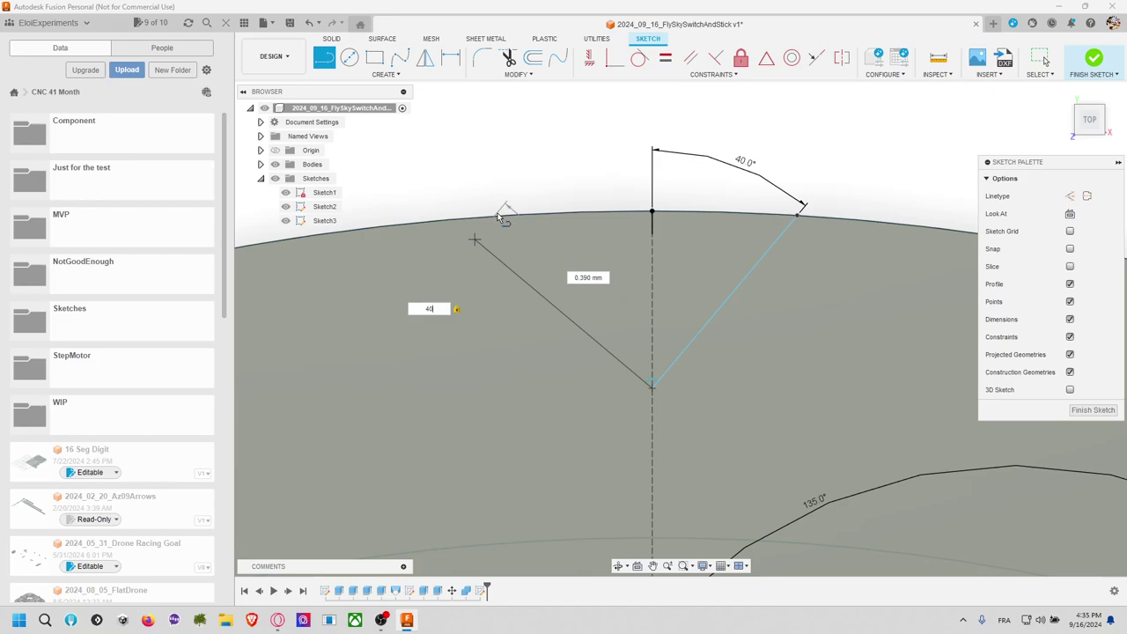
left_click(451, 220)
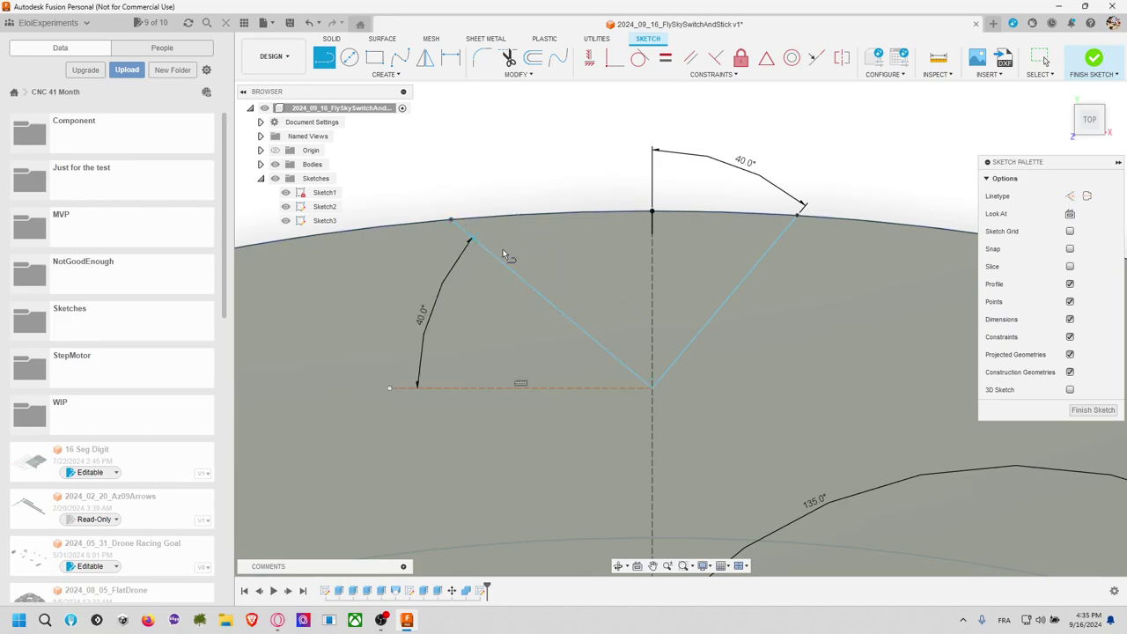
Step: Dimension the new line at 50° (90-40) and orbit into a tilted 3D view
scroll(669, 299, "up", 2)
scroll(670, 300, "down", 4)
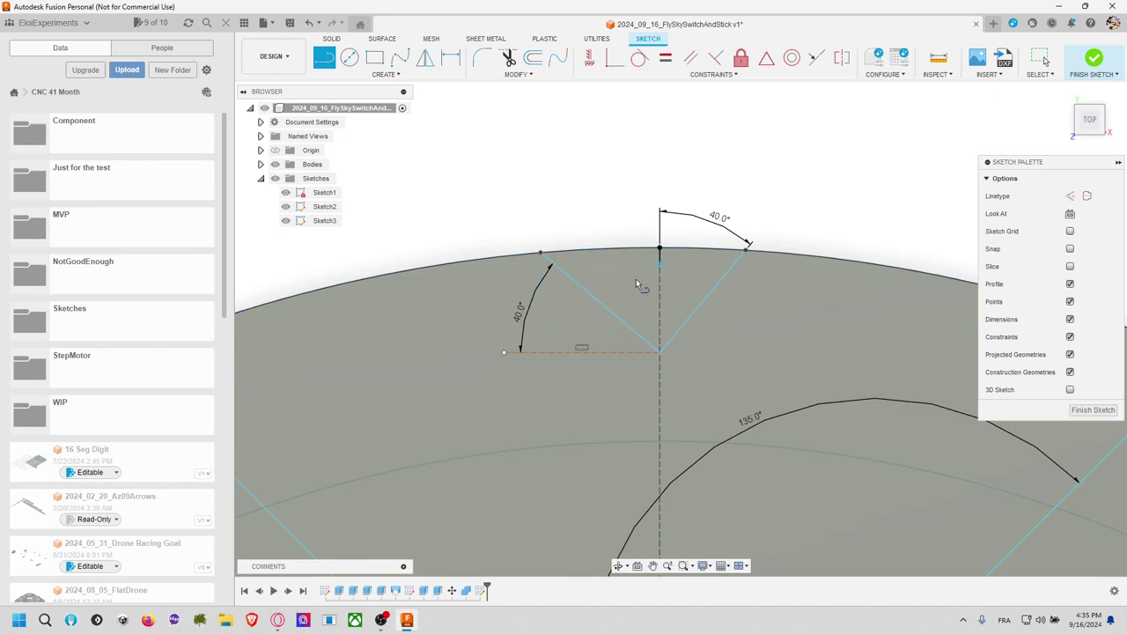
left_click(520, 314)
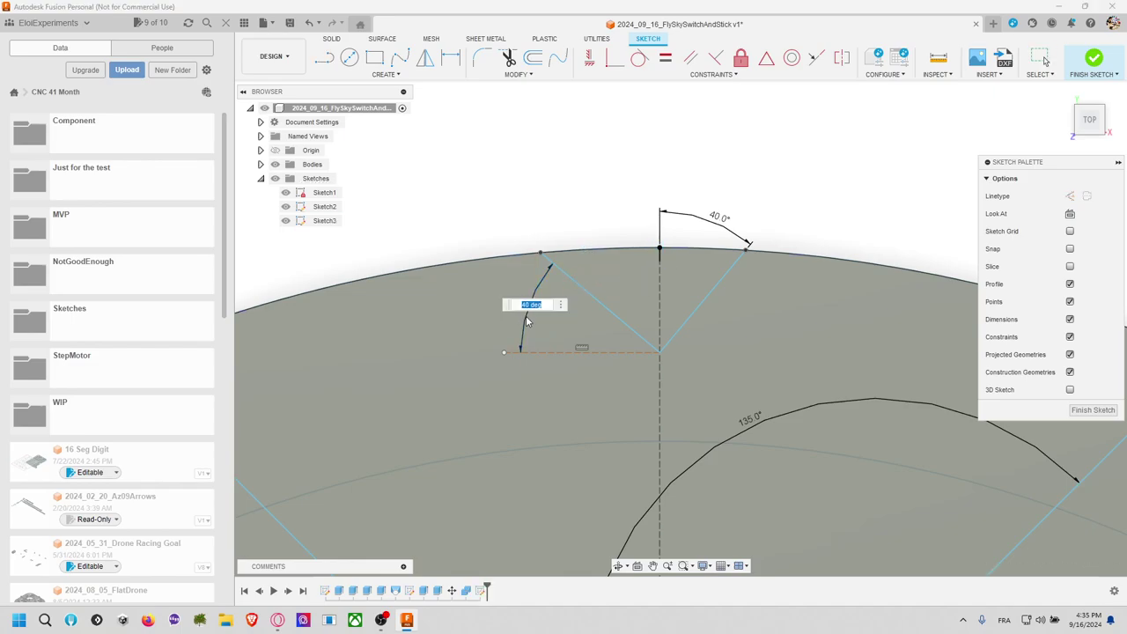
type("90-")
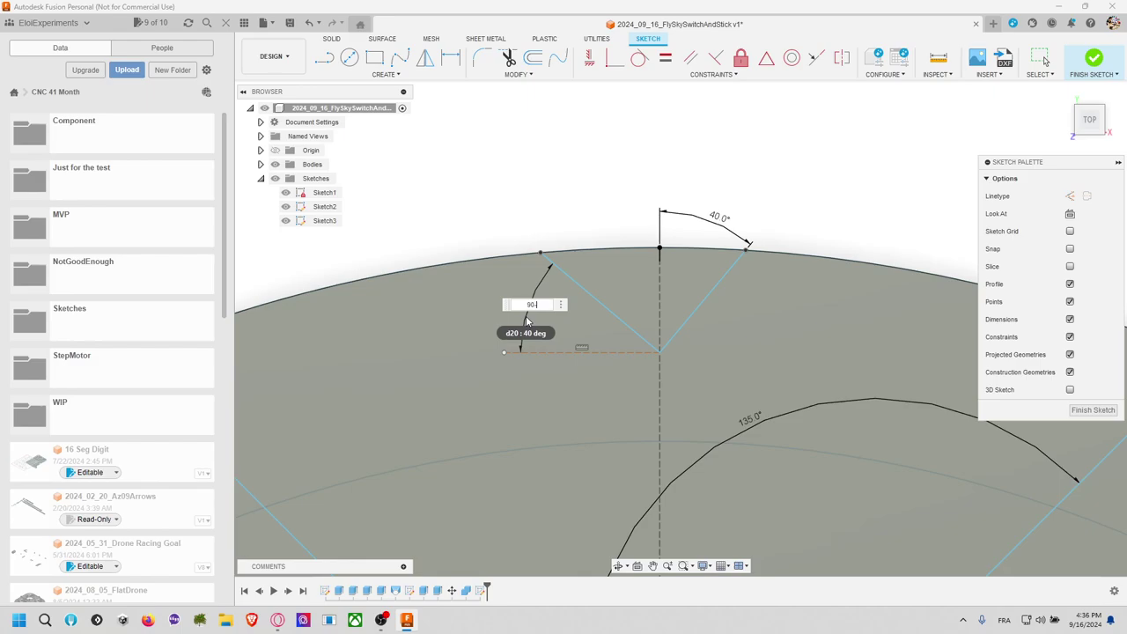
type("40")
key("Return")
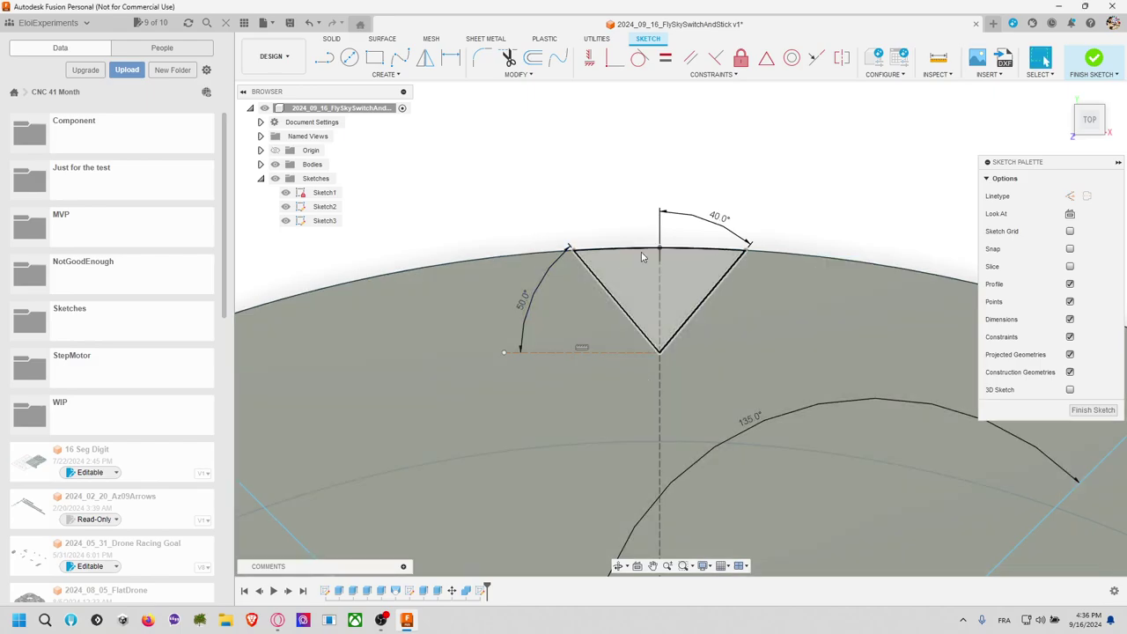
scroll(597, 263, "up", 4)
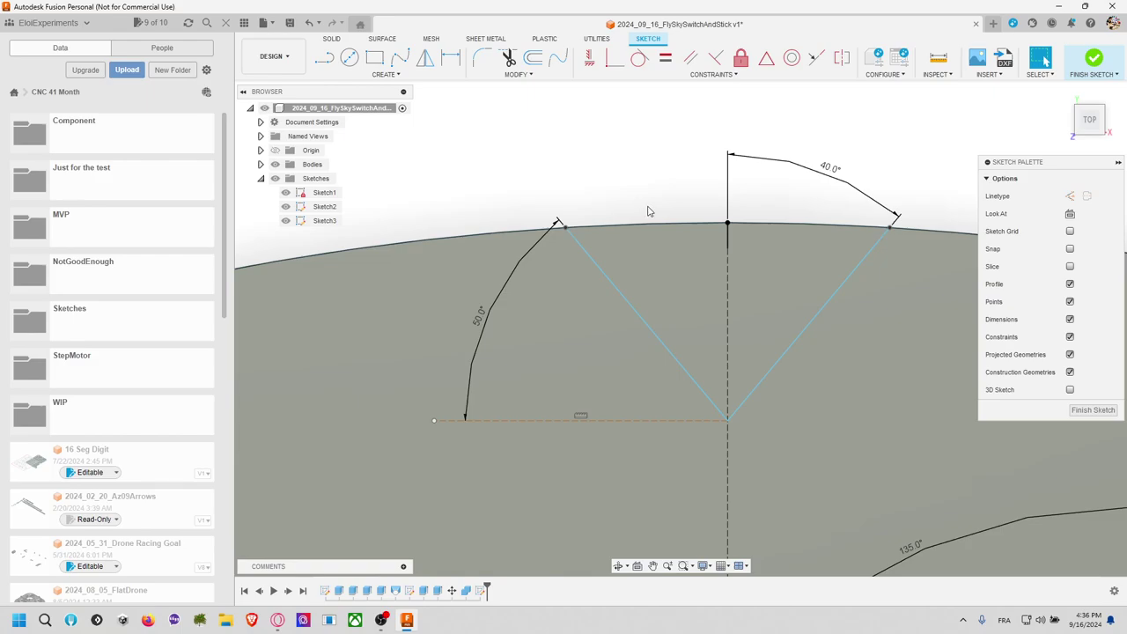
scroll(688, 223, "down", 5)
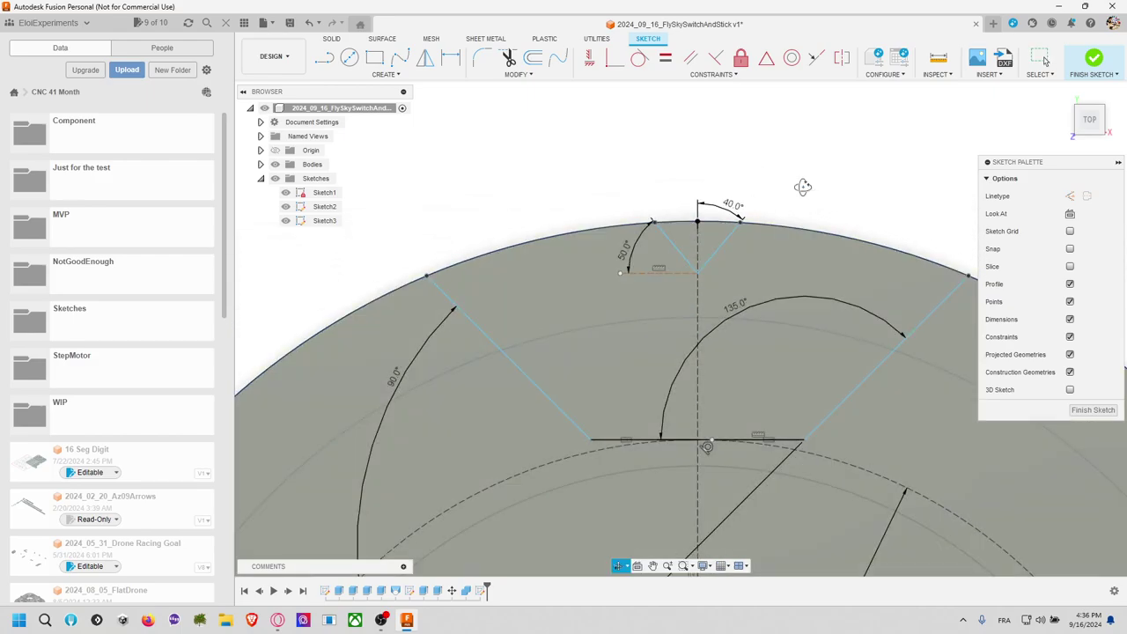
mouse_move(801, 184)
middle_mouse_down("shift")
mouse_move(751, 206)
mouse_move(745, 241)
mouse_move(661, 240)
mouse_move(684, 178)
mouse_move(656, 249)
mouse_move(660, 209)
mouse_move(584, 220)
mouse_move(774, 211)
mouse_move(659, 251)
mouse_move(788, 204)
mouse_move(670, 409)
middle_mouse_up("shift")
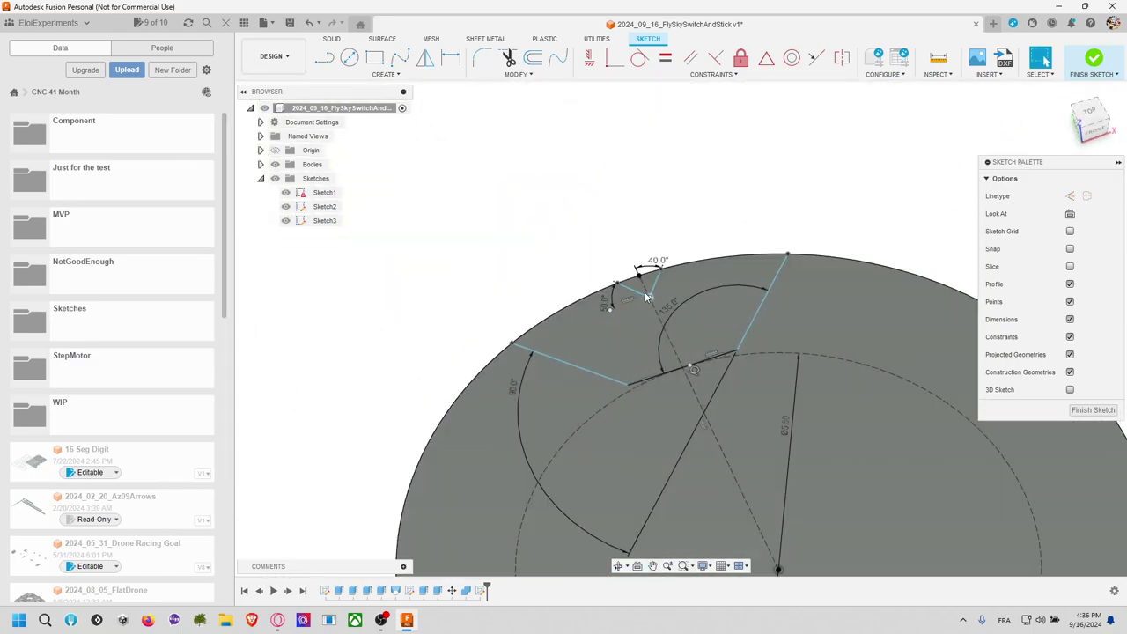
Step: Extrude the small rim triangle profile 3 mm, joined to the disc
key("e")
left_click(649, 288)
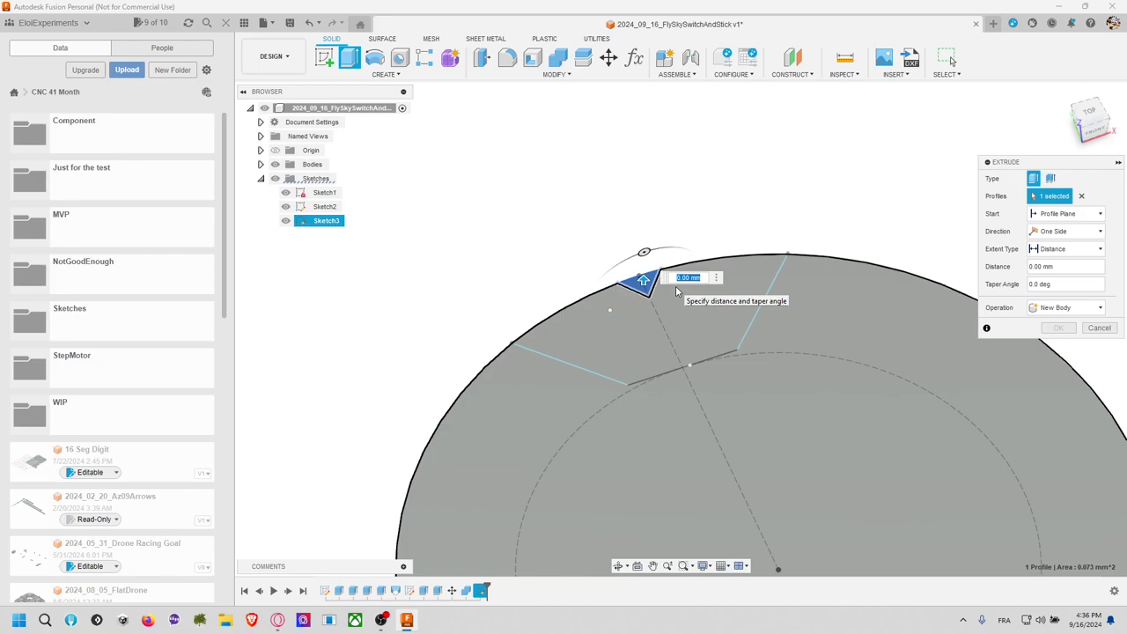
type("3")
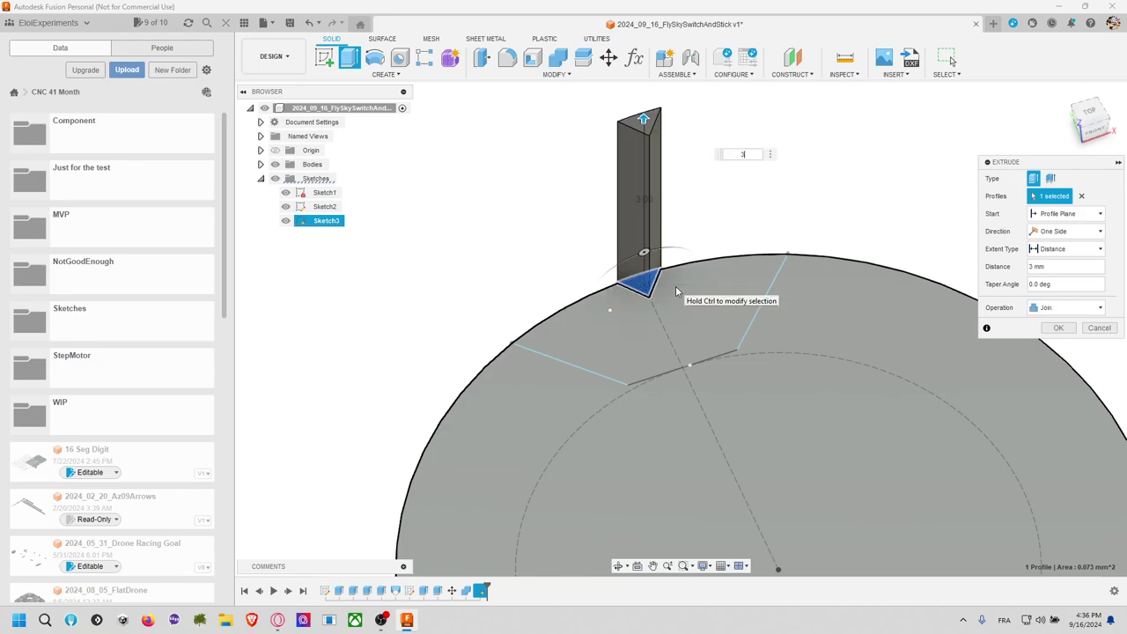
key("Return")
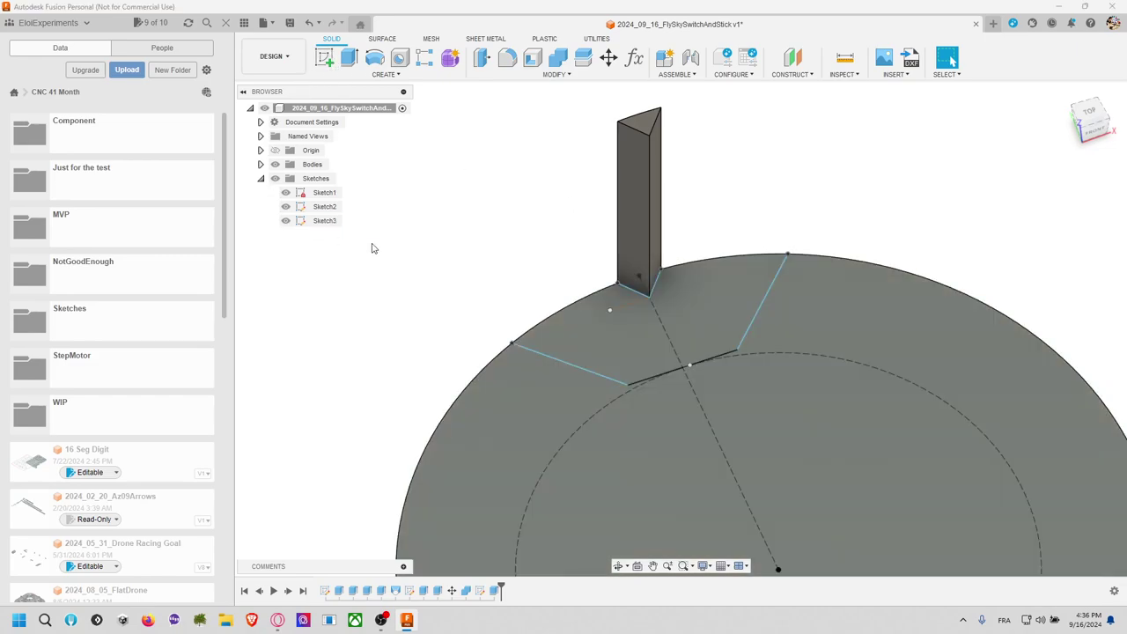
Step: Cancel a stray disc extrusion and reopen Sketch3 for editing from the browser
key("e")
left_click(694, 313)
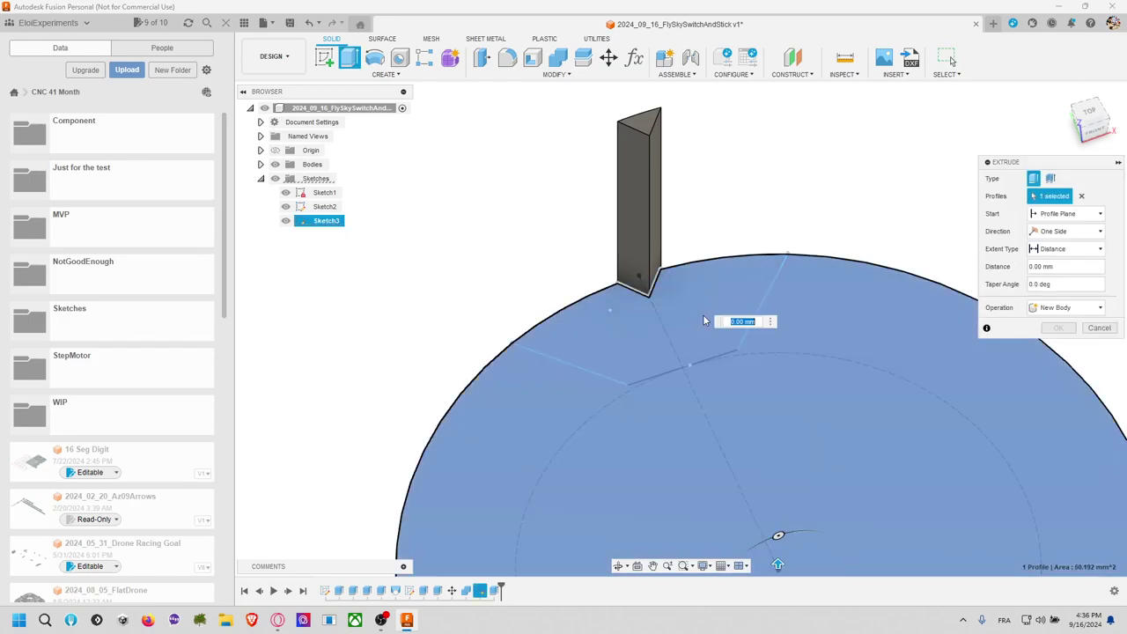
key("Escape")
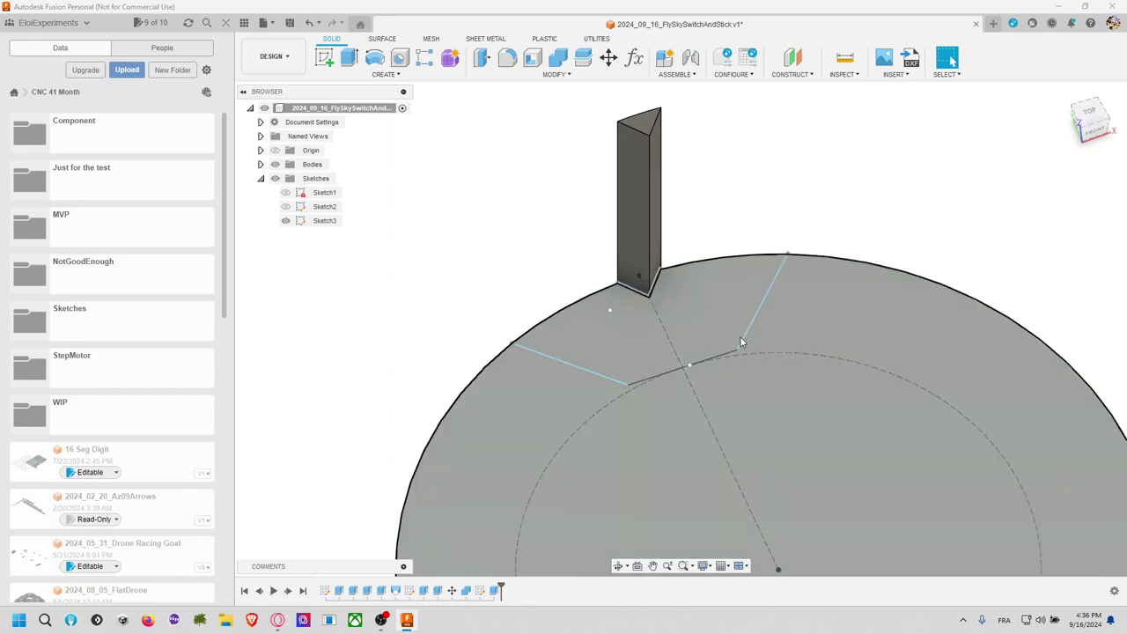
left_click(741, 342)
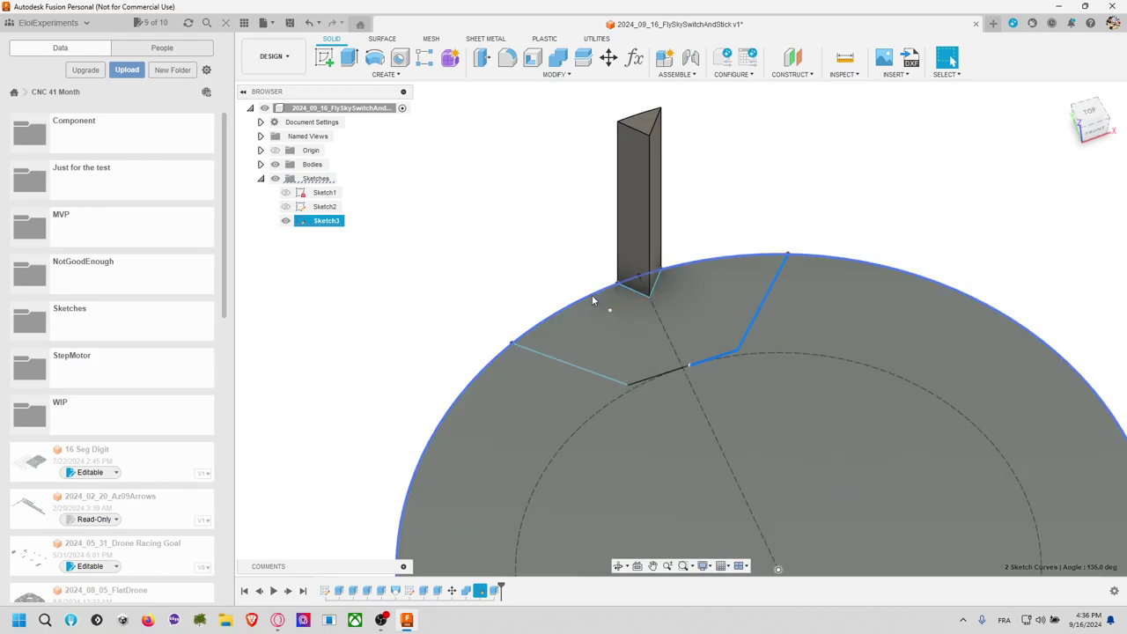
left_click(592, 300)
left_click(324, 220)
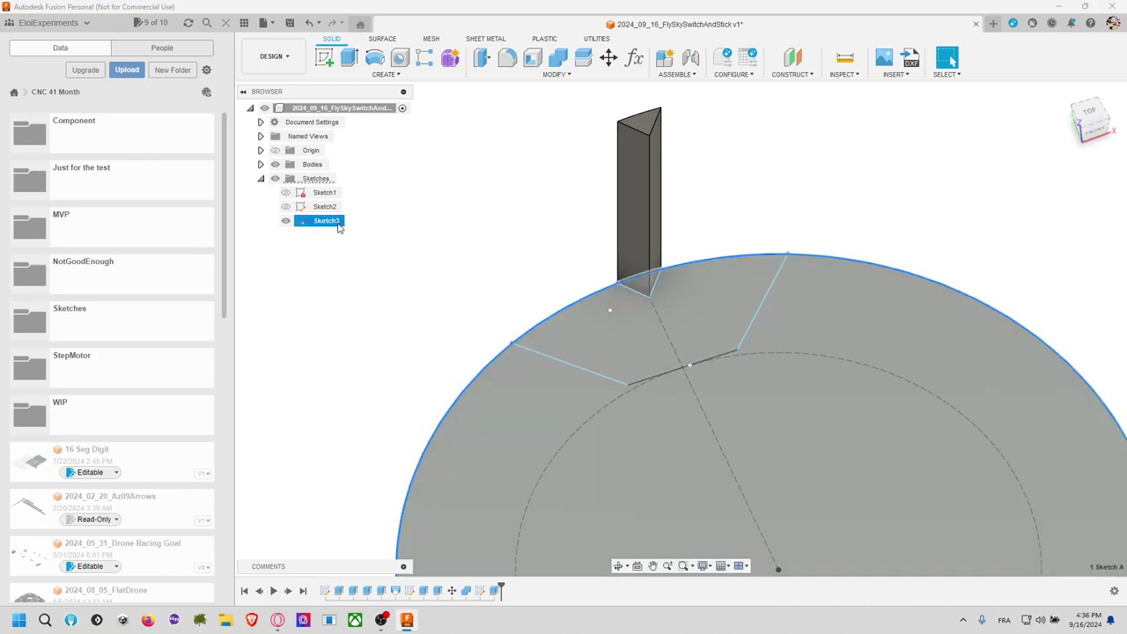
right_click(338, 223)
left_click(368, 262)
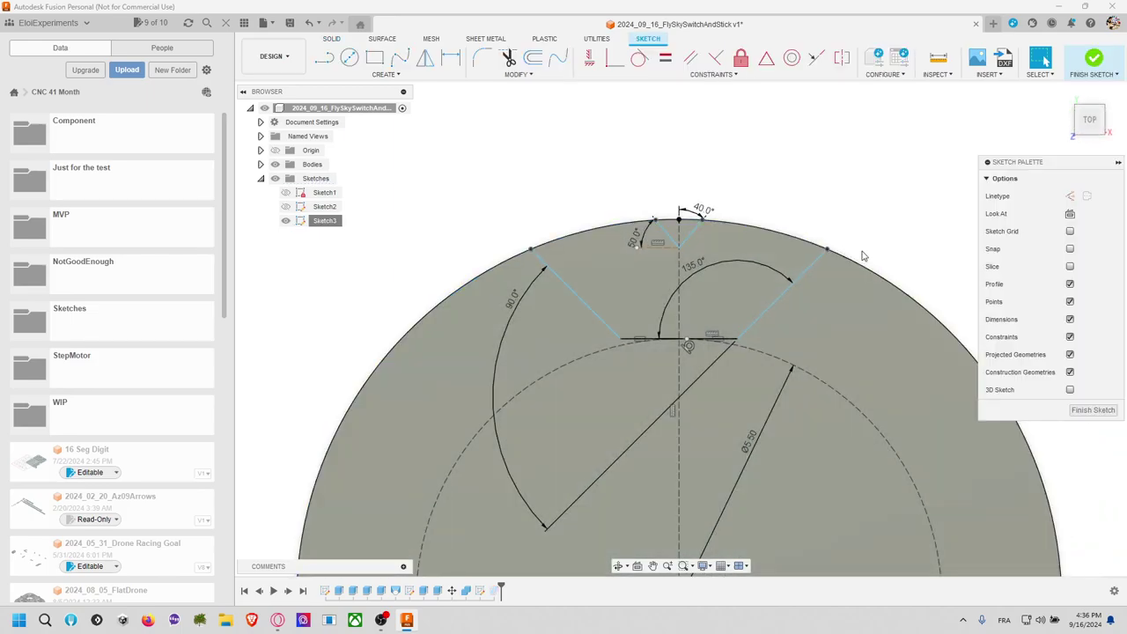
Step: Apply a Move to the disc's outer arc with no offset and tilt the view
left_click(861, 268)
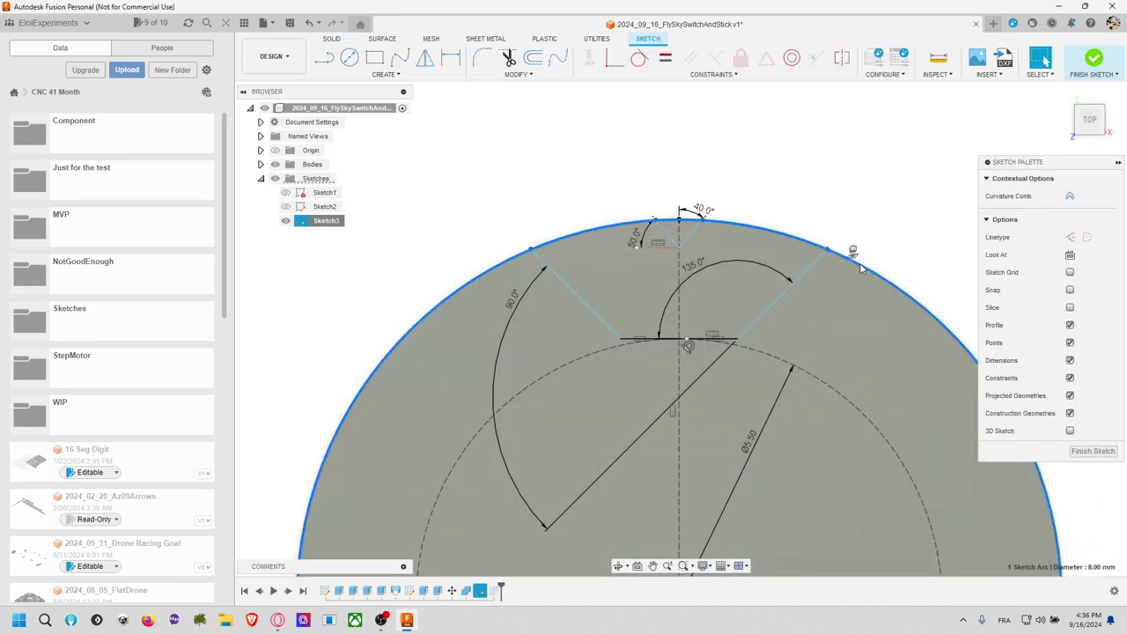
key("m")
left_click(907, 375)
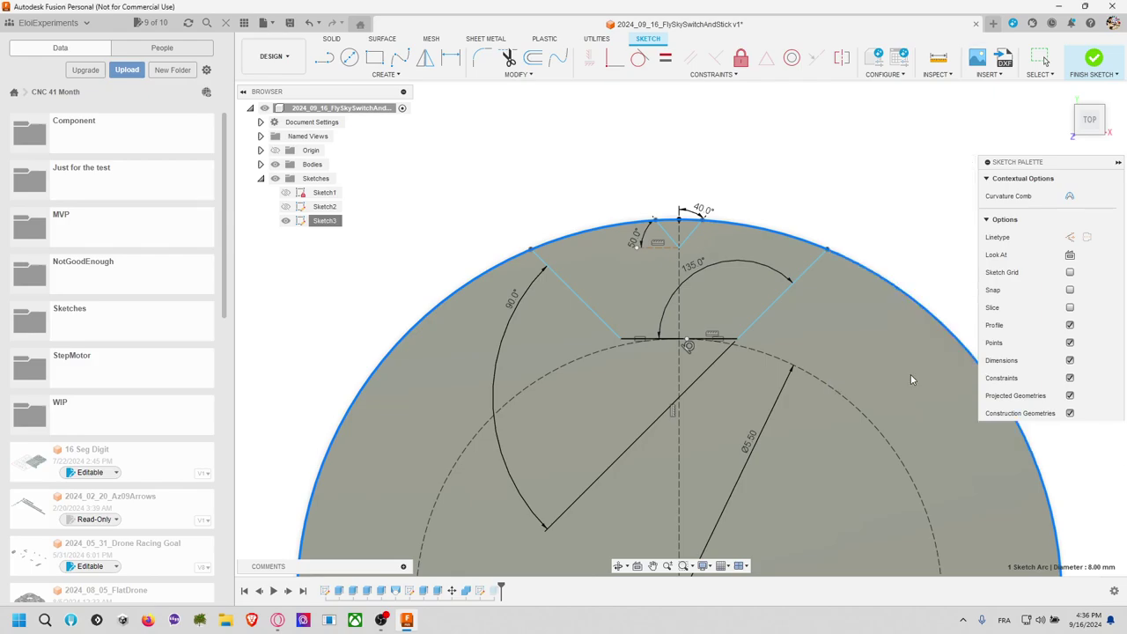
middle_click_drag(669, 317, 736, 281, "shift")
right_click_drag(736, 281, 707, 304)
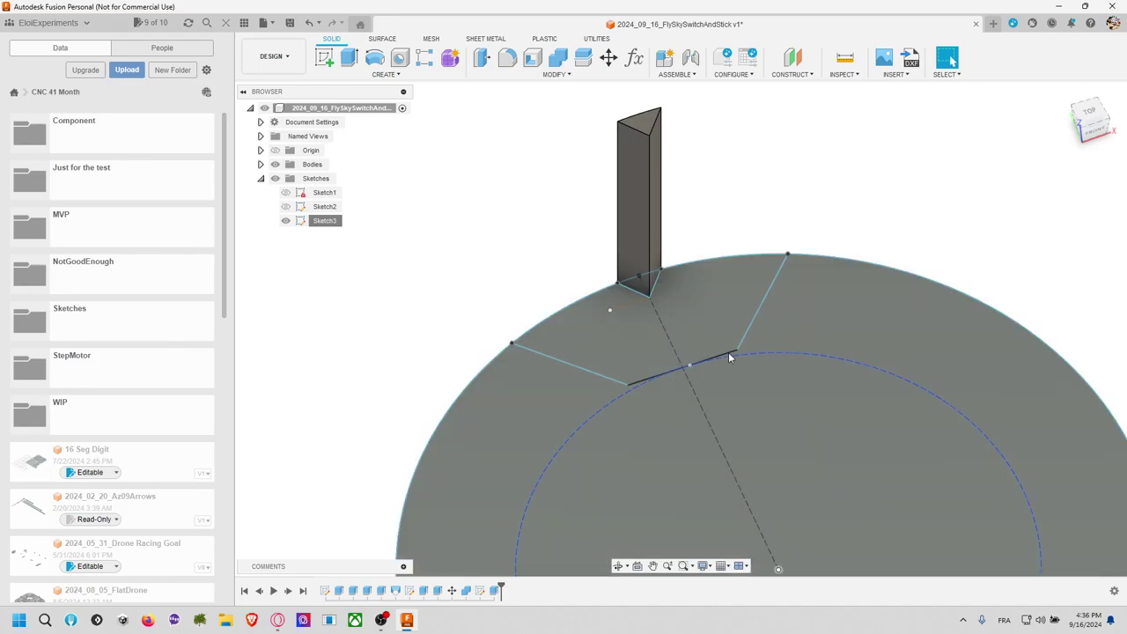
left_click(748, 290)
Step: Hide the solid bodies and reopen Sketch3 via its right diagonal line
left_click(275, 165)
key("e")
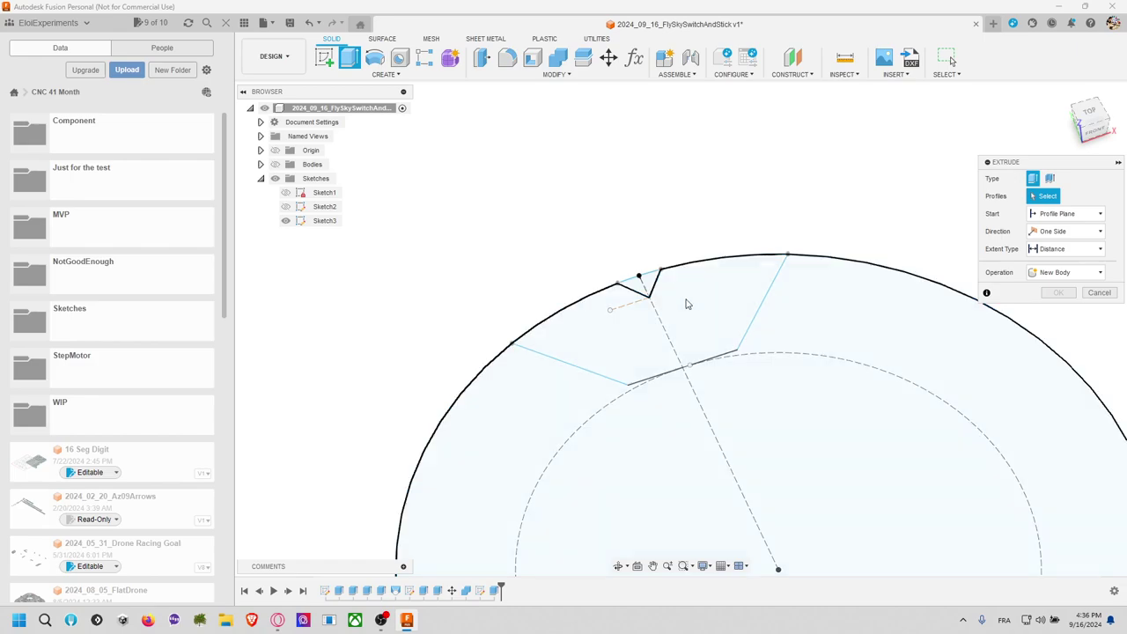
key("Escape")
left_click(758, 320)
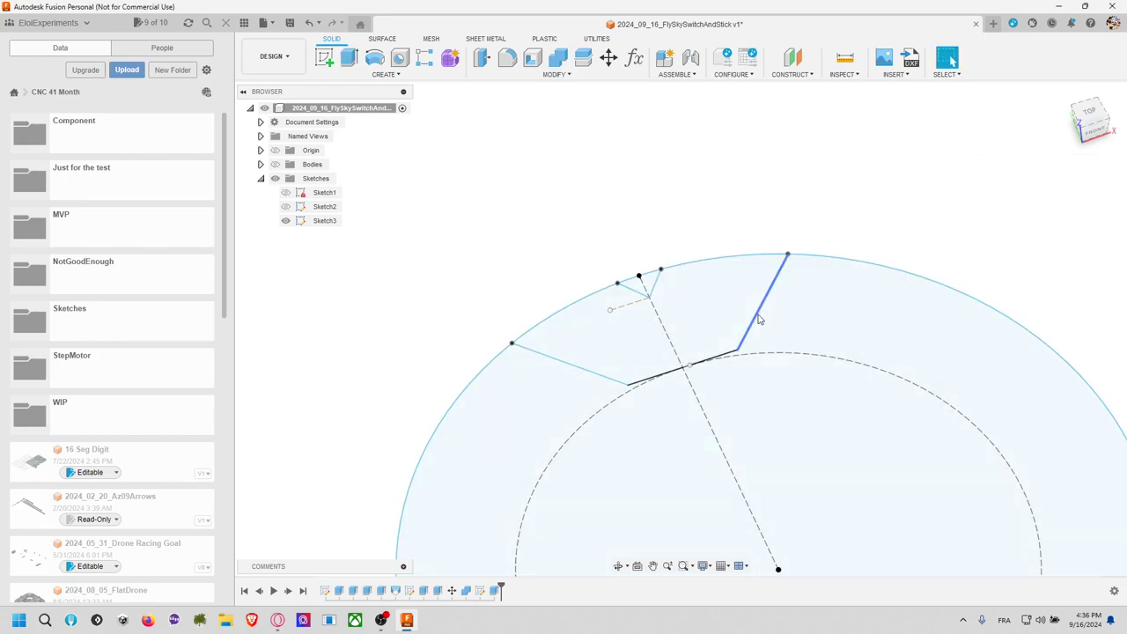
right_click(759, 323)
left_click(740, 398)
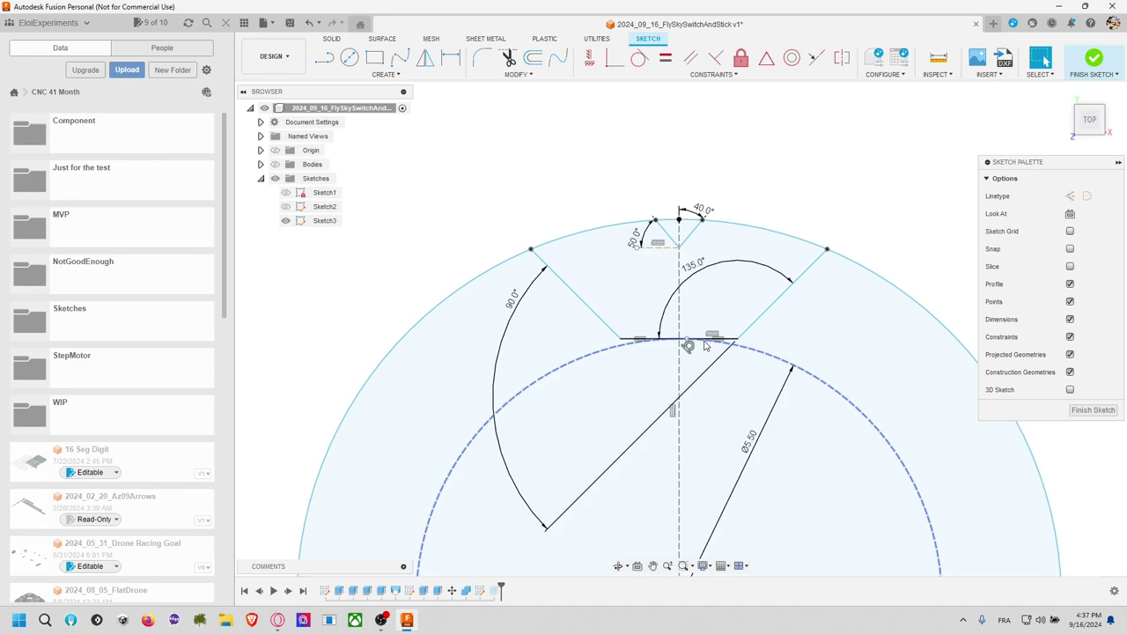
Step: Inspect the pad outline's right diagonal and short horizontal lines in a tilted perspective
left_click(775, 301)
left_click(696, 340, "shift")
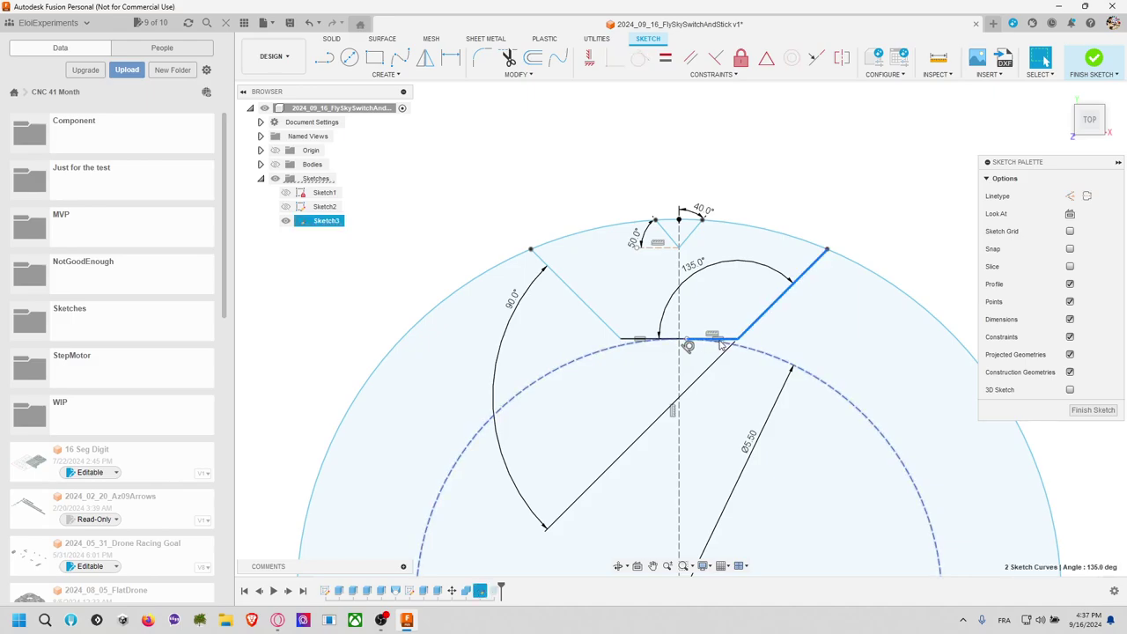
scroll(688, 345, "up", 5)
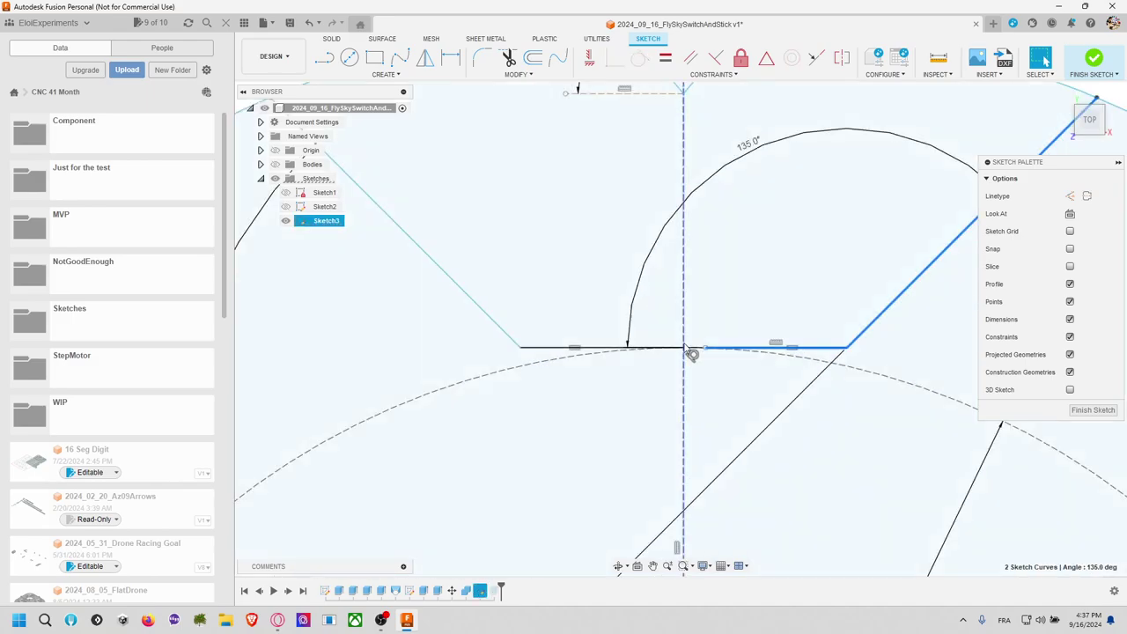
left_click(729, 356)
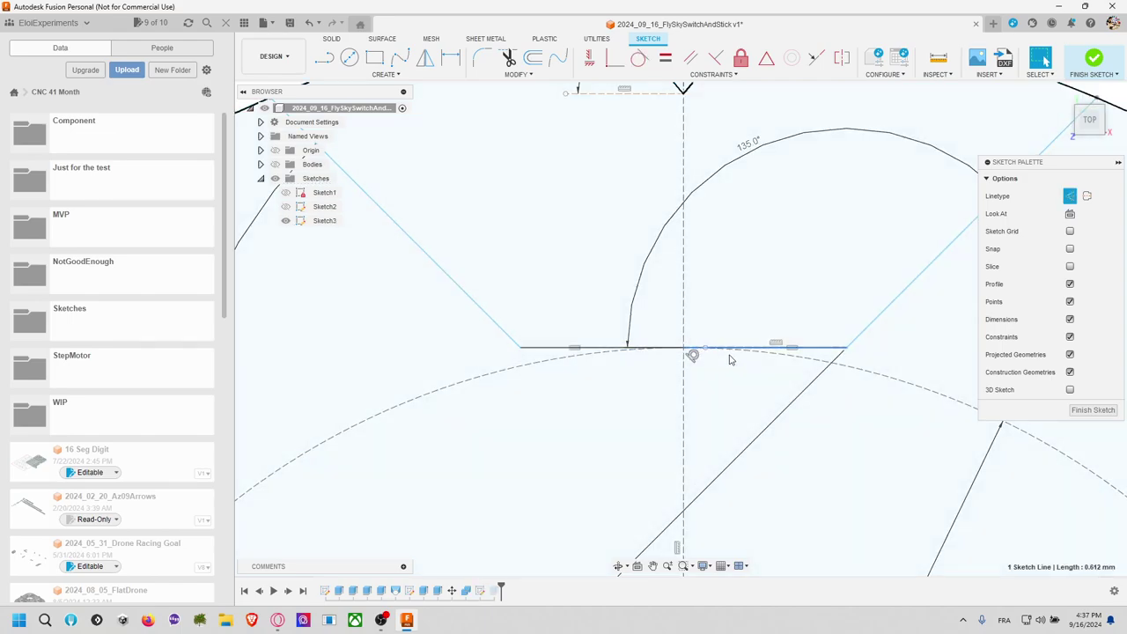
scroll(727, 357, "up", 4)
scroll(727, 357, "down", 8)
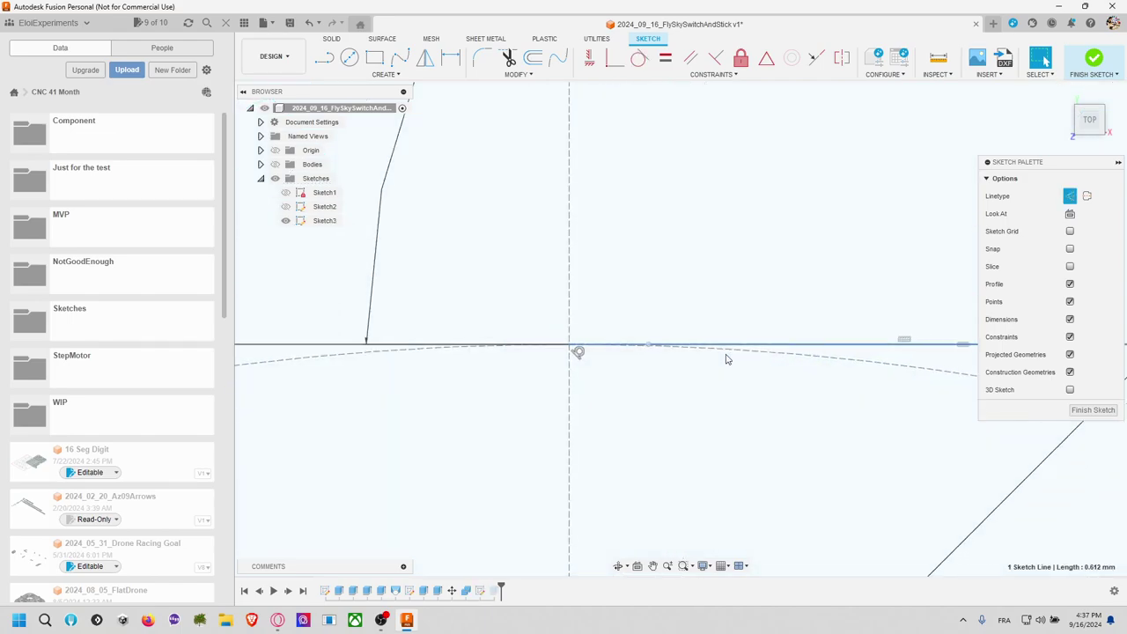
mouse_move(765, 331)
middle_mouse_down("shift")
mouse_move(762, 309)
mouse_move(747, 384)
middle_mouse_up("shift")
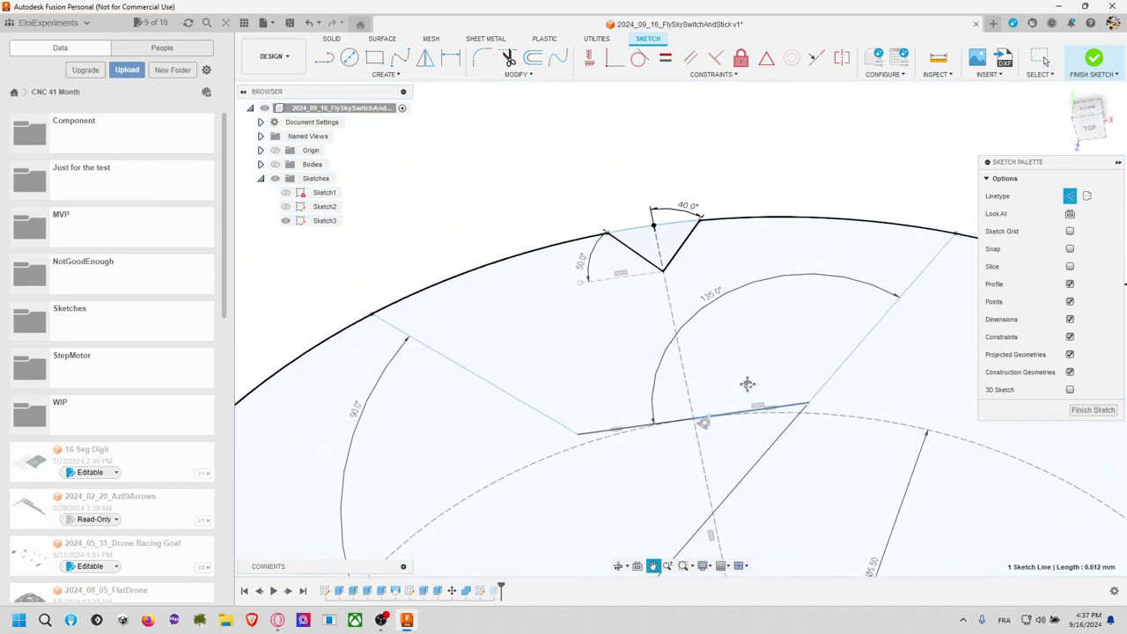
Step: Close Move/Copy on the disc's outer arc with zero offset
left_click(943, 236)
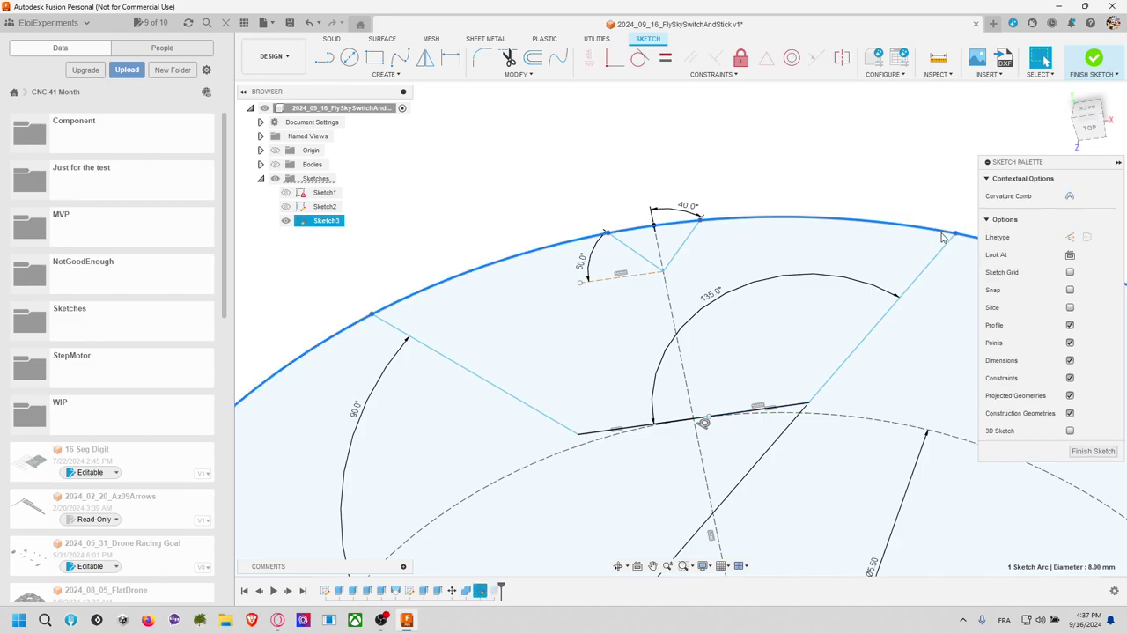
key("m")
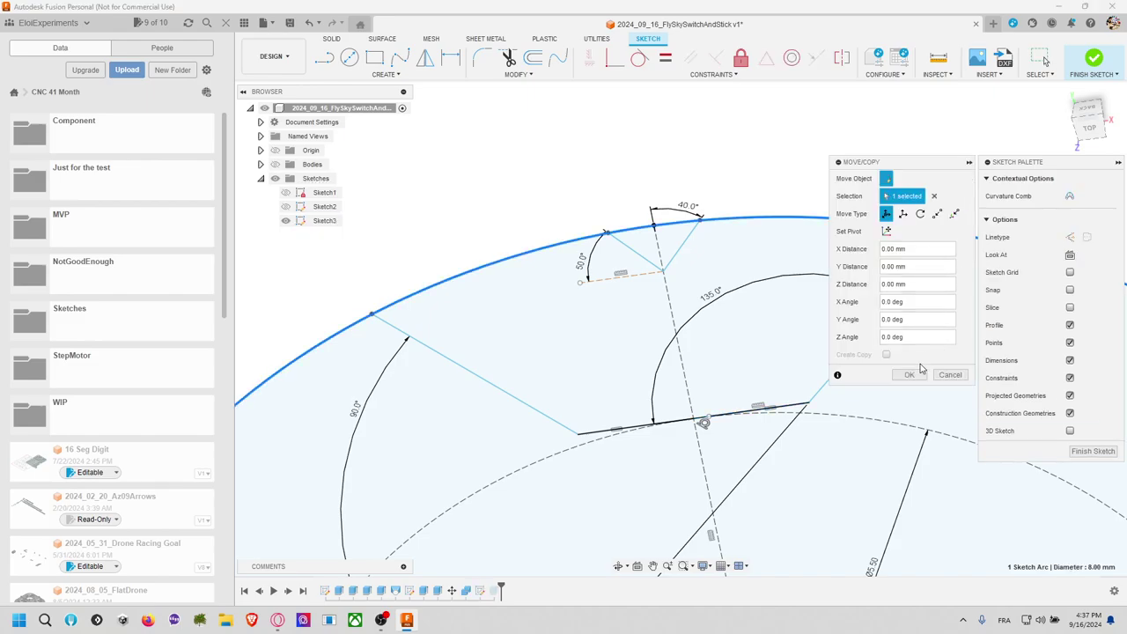
left_click(916, 375)
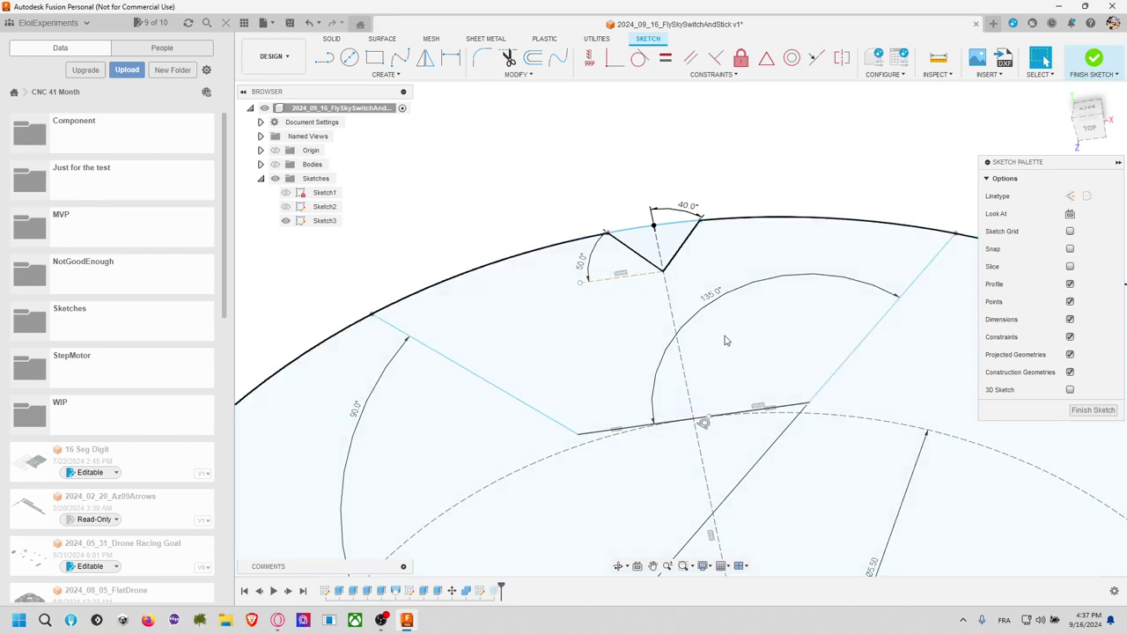
Step: Finish Sketch3 and back out of an accidental extrusion of the large disc profile
left_click(1094, 60)
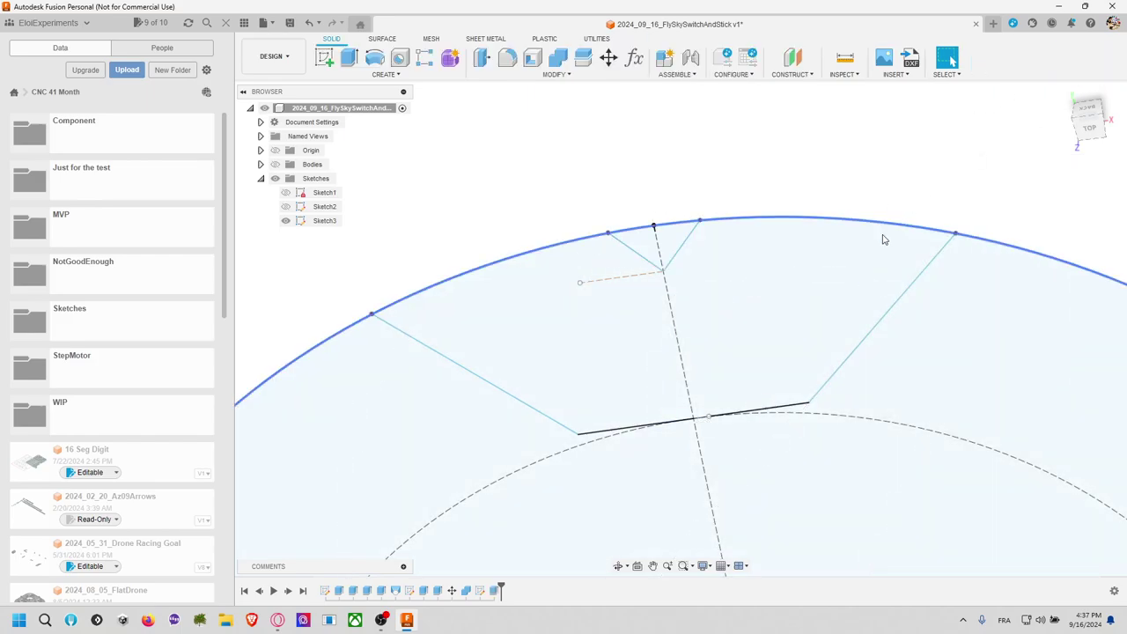
key("e")
left_click(810, 310)
key("Escape")
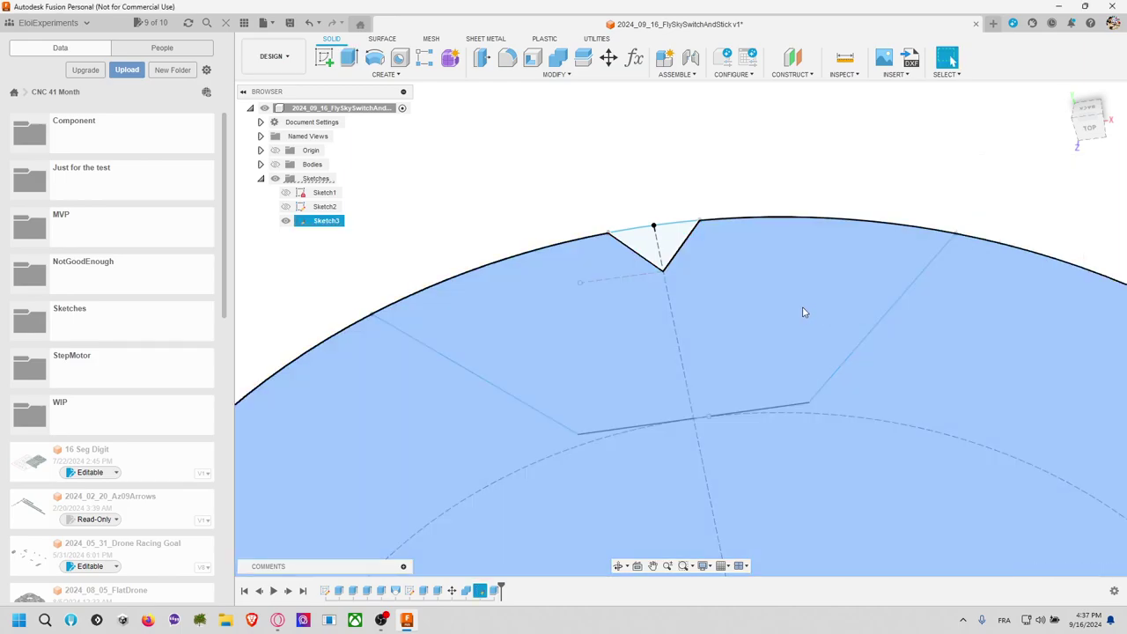
key("Escape")
scroll(781, 279, "down", 3)
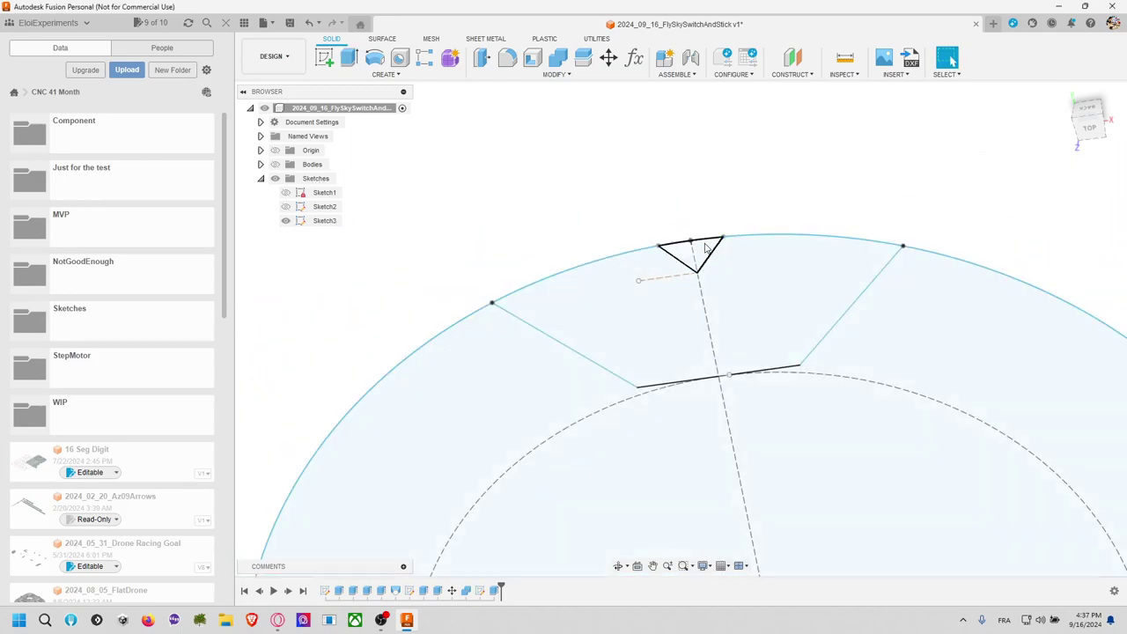
Step: Inspect the pad outline's left, right and bottom lines, dismissing the fillet and menu
left_click(492, 307)
key("f")
key("Escape")
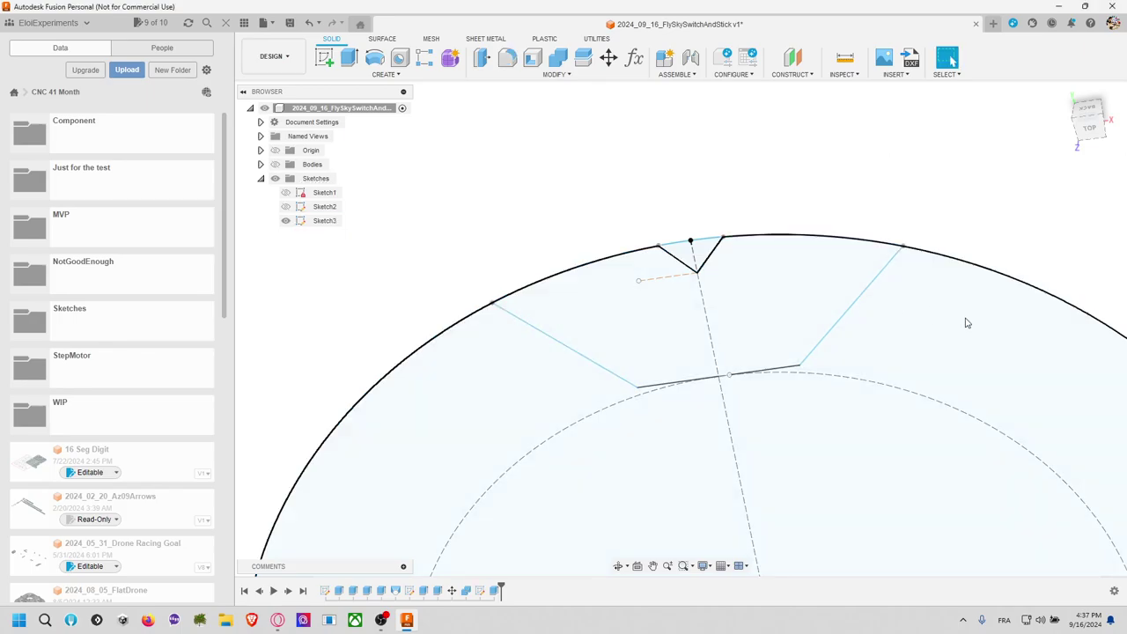
left_click(903, 248)
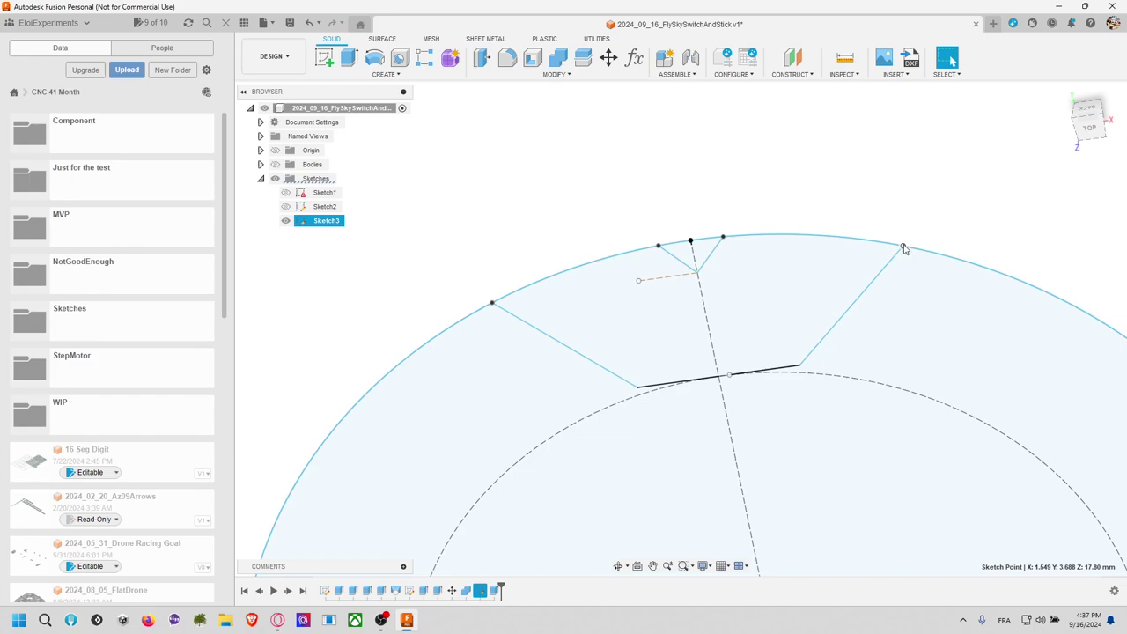
double_click(851, 311)
right_click(851, 311)
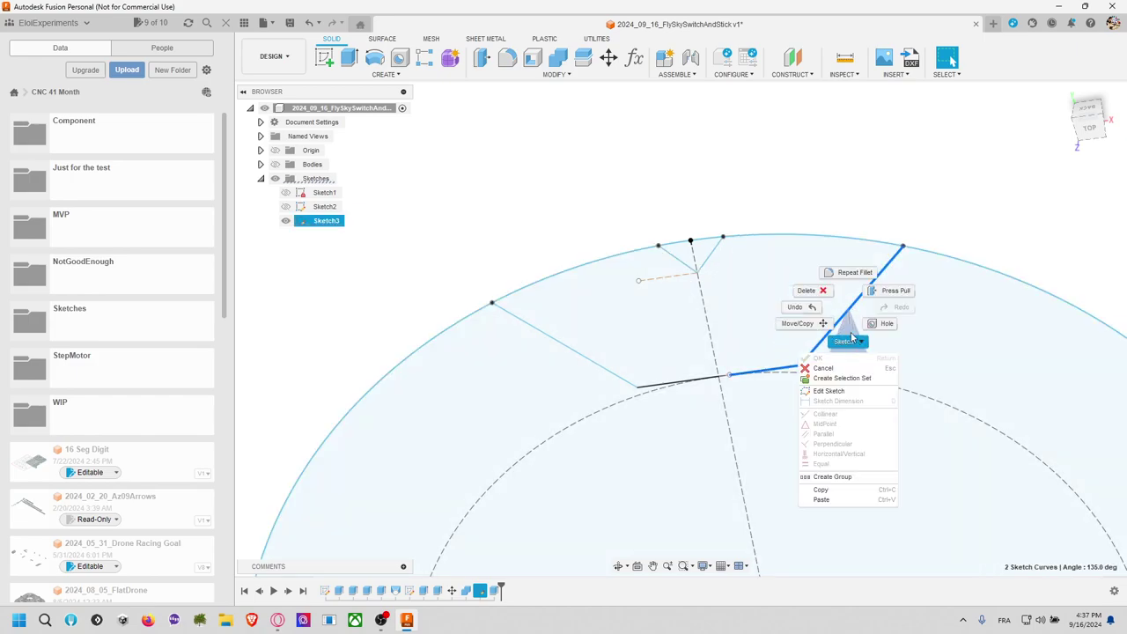
key("Escape")
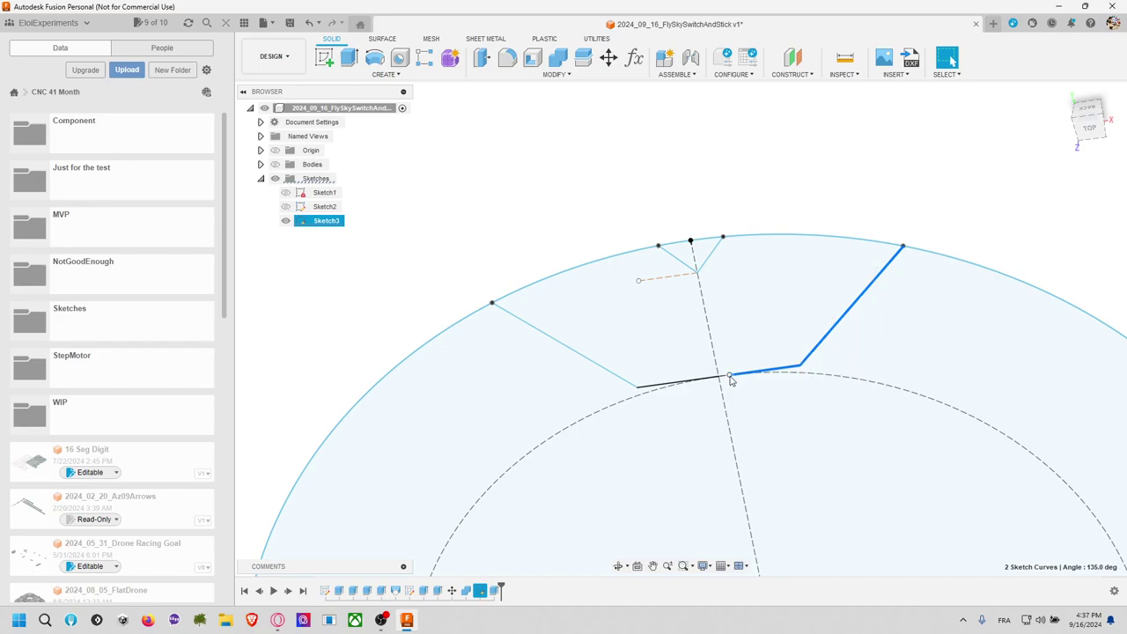
key("Escape")
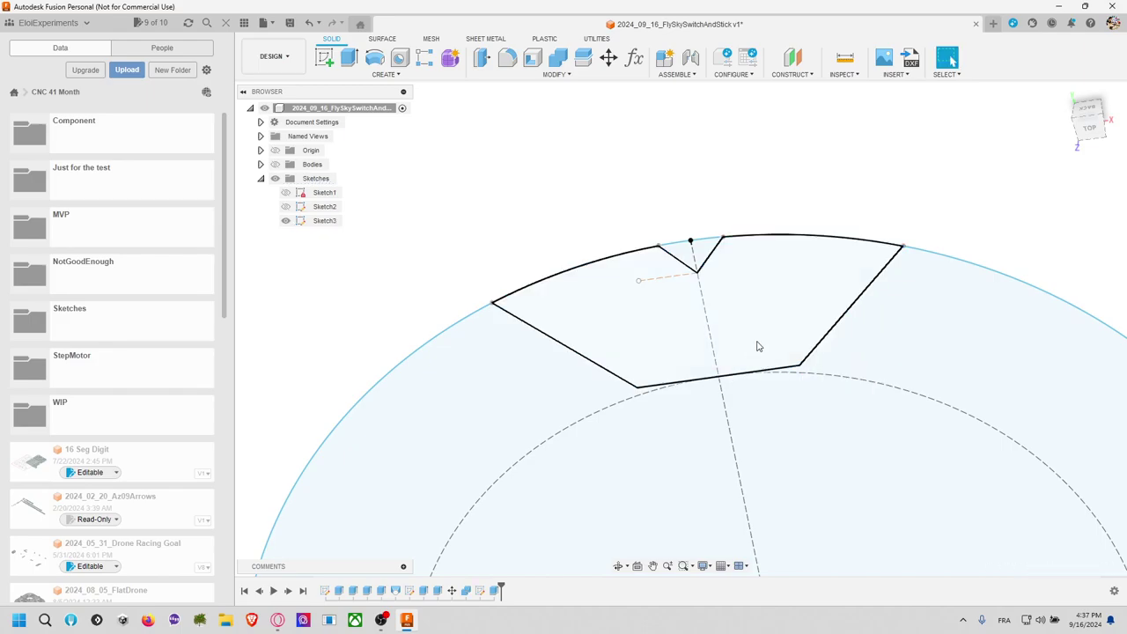
Step: Extrude the hexagonal pad profile at the V-notch
key("e")
left_click(758, 339)
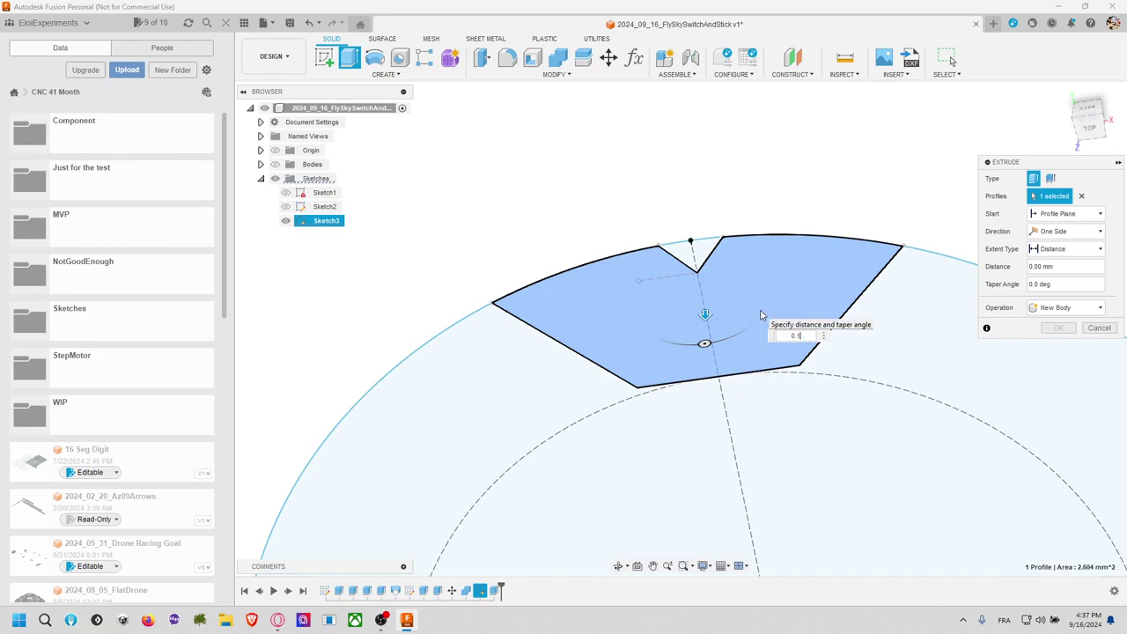
key("Return")
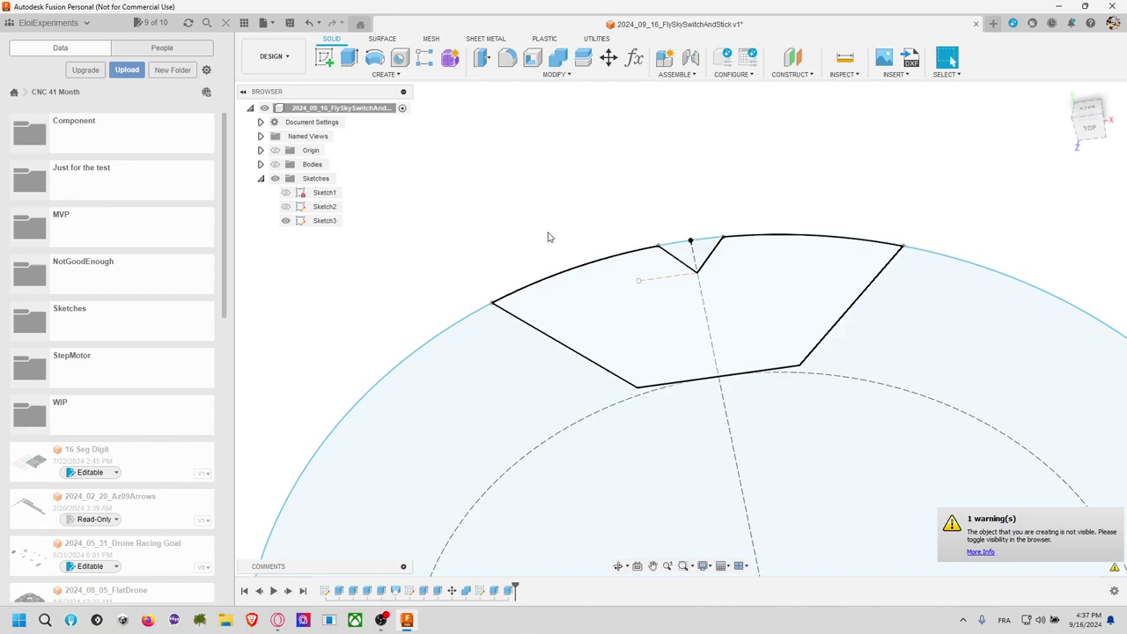
Step: Show the bodies again and inspect Body4, Body2 and the stick from the front
left_click(276, 165)
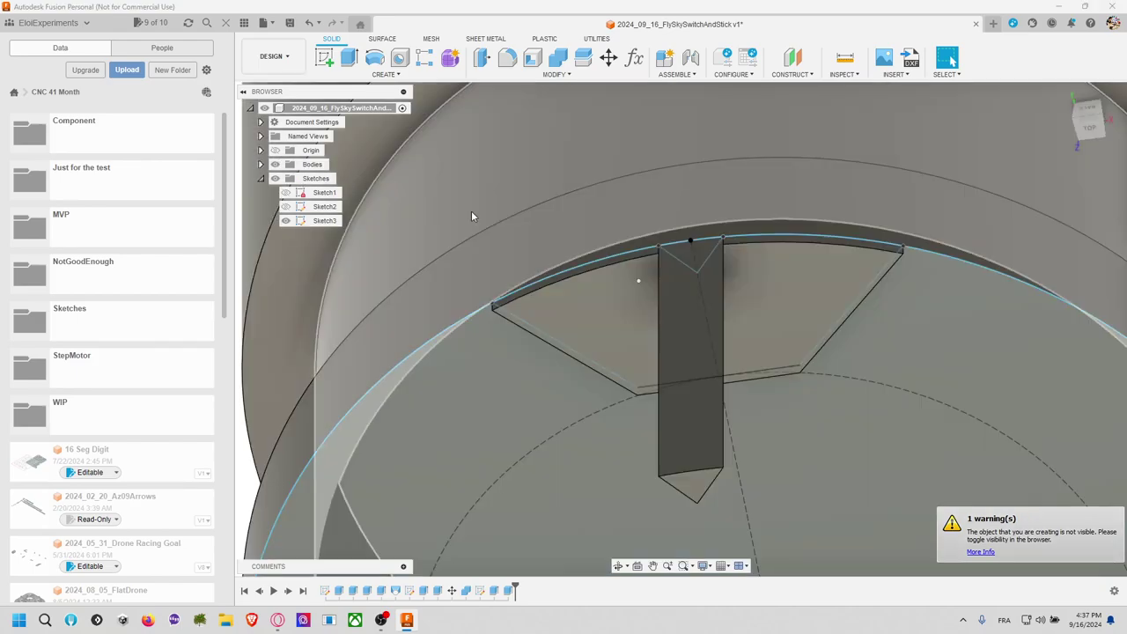
middle_click_drag(693, 301, 509, 517)
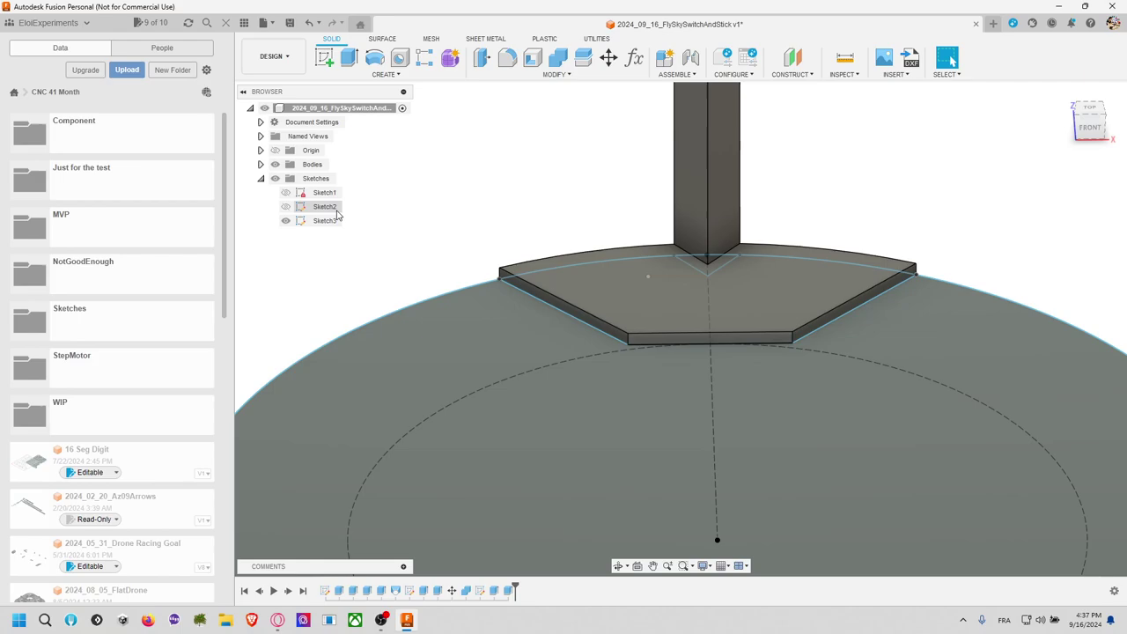
left_click(261, 164)
left_click(315, 204)
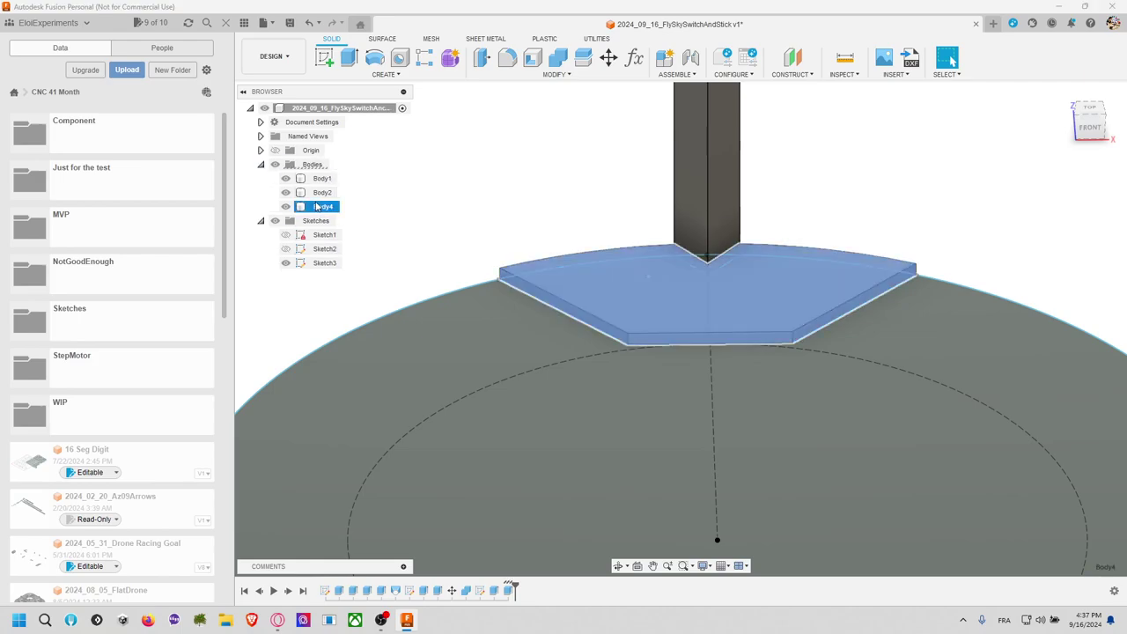
left_click(707, 202)
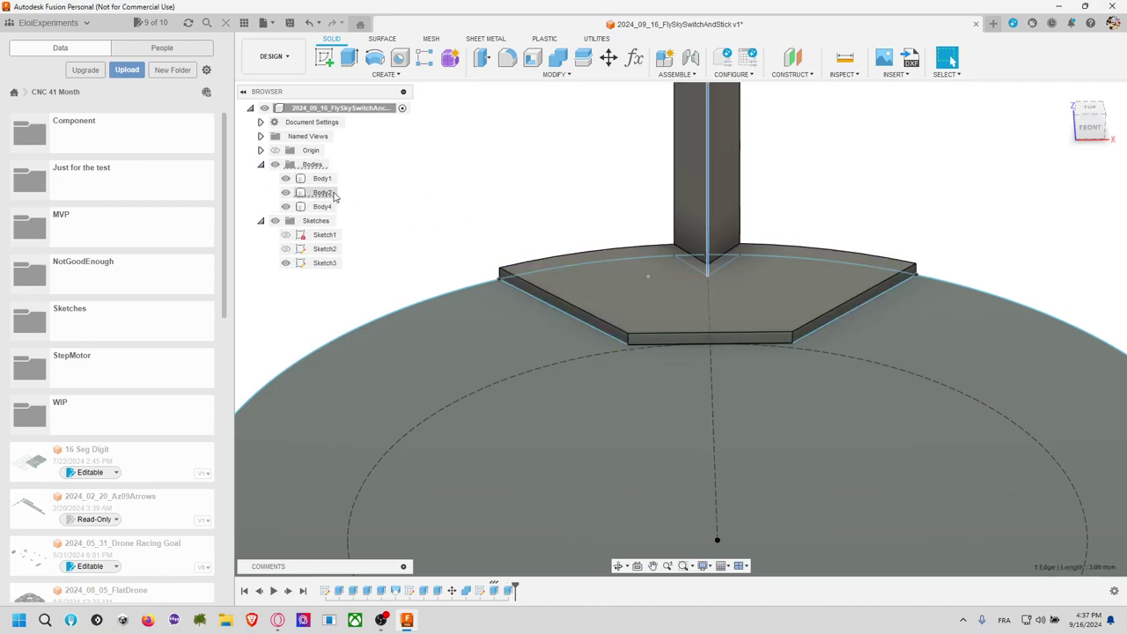
left_click(324, 193)
left_click(759, 196)
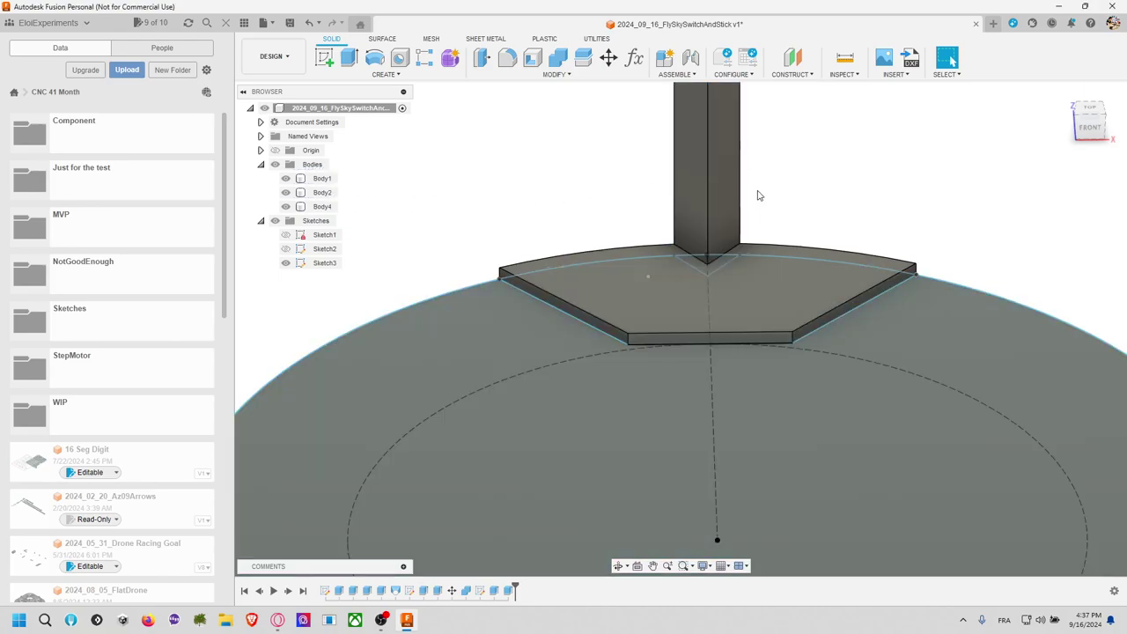
left_click(713, 211)
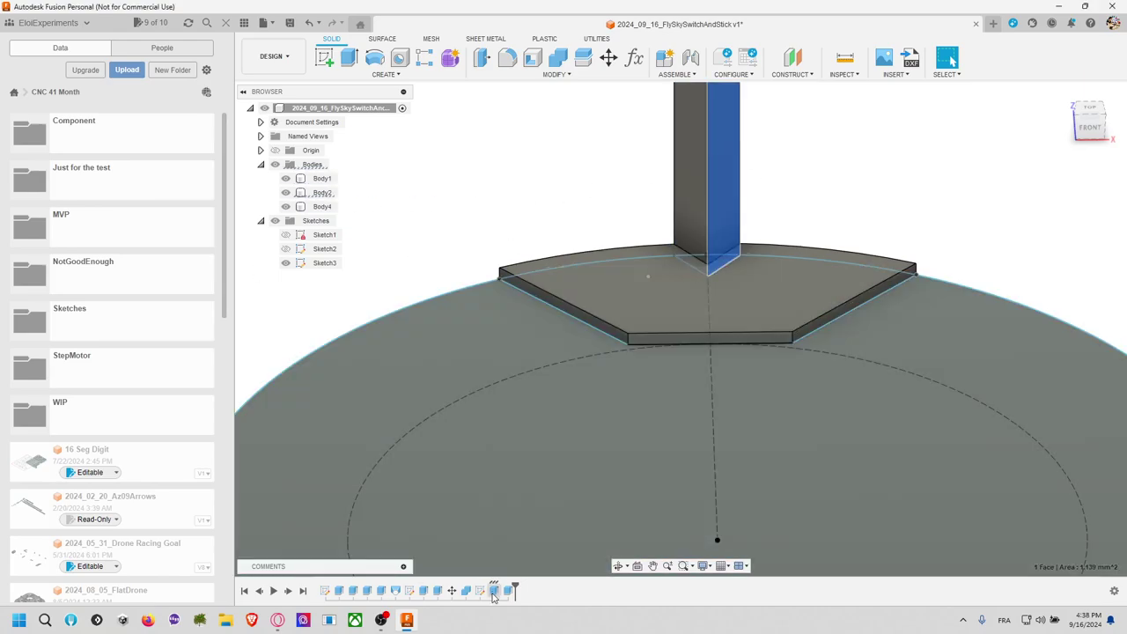
Step: Change the stick's extrusion operation from Join to New Body
right_click(494, 591)
left_click(538, 469)
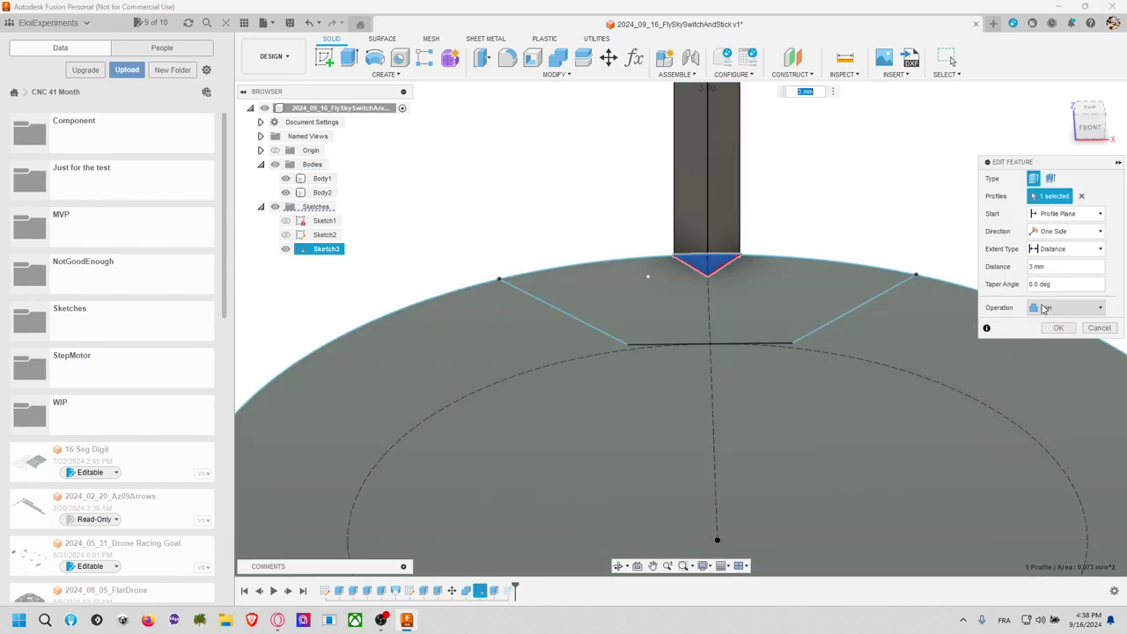
left_click(1045, 307)
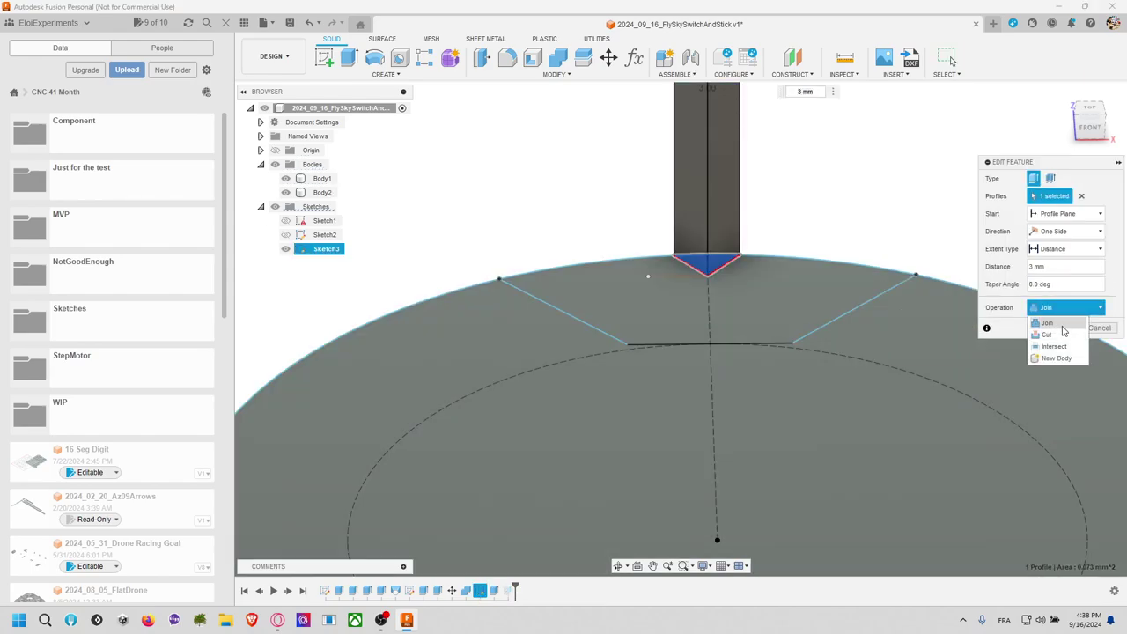
left_click(1059, 358)
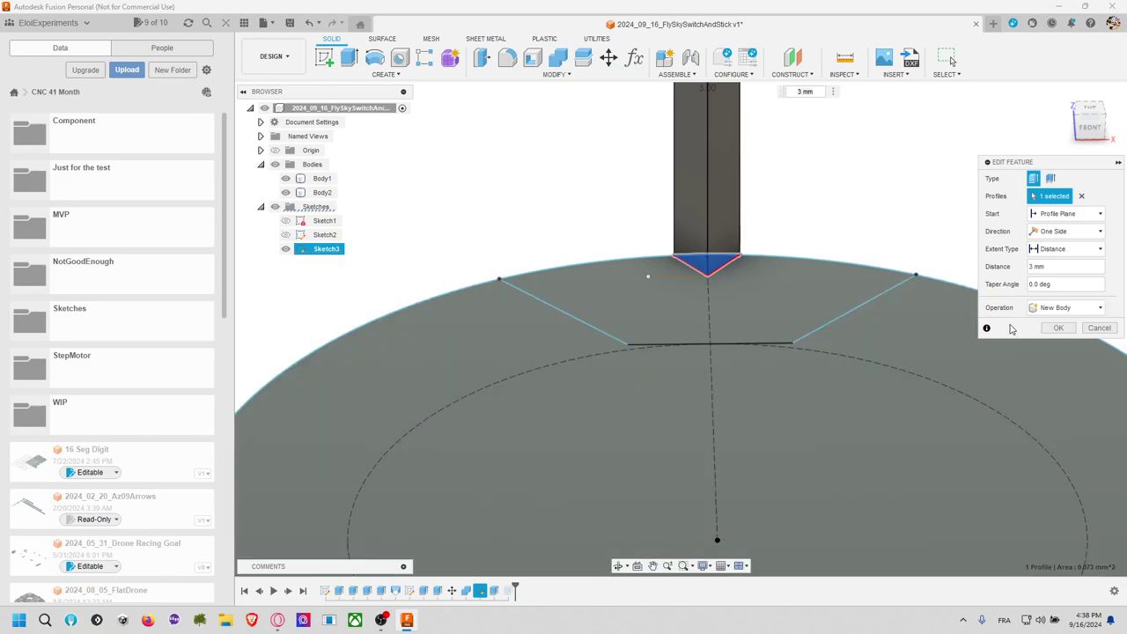
left_click(1055, 329)
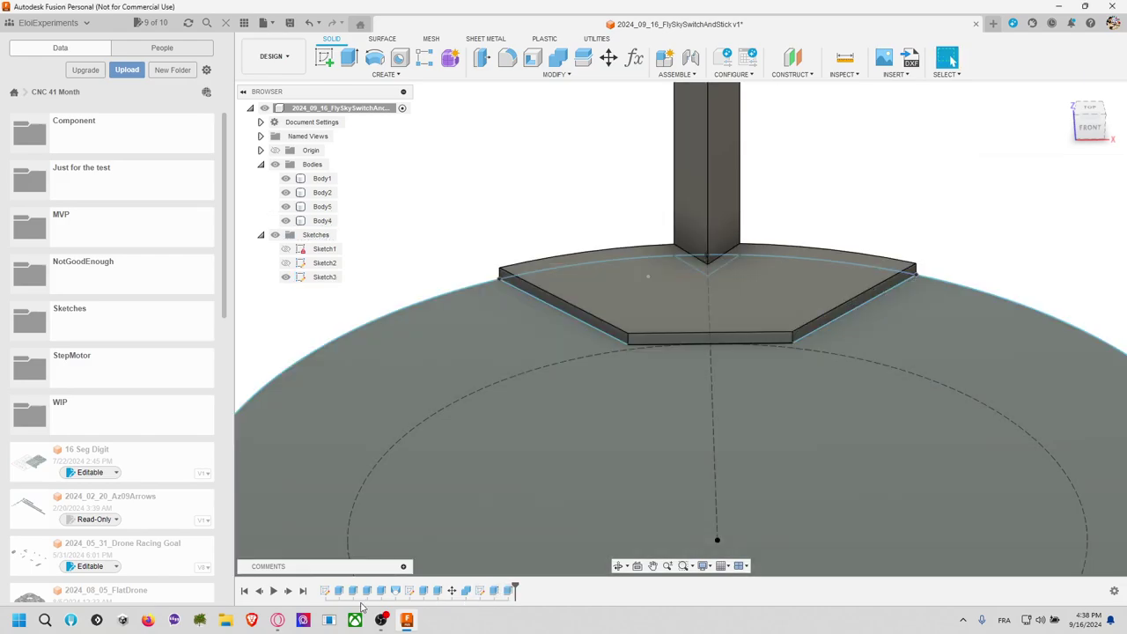
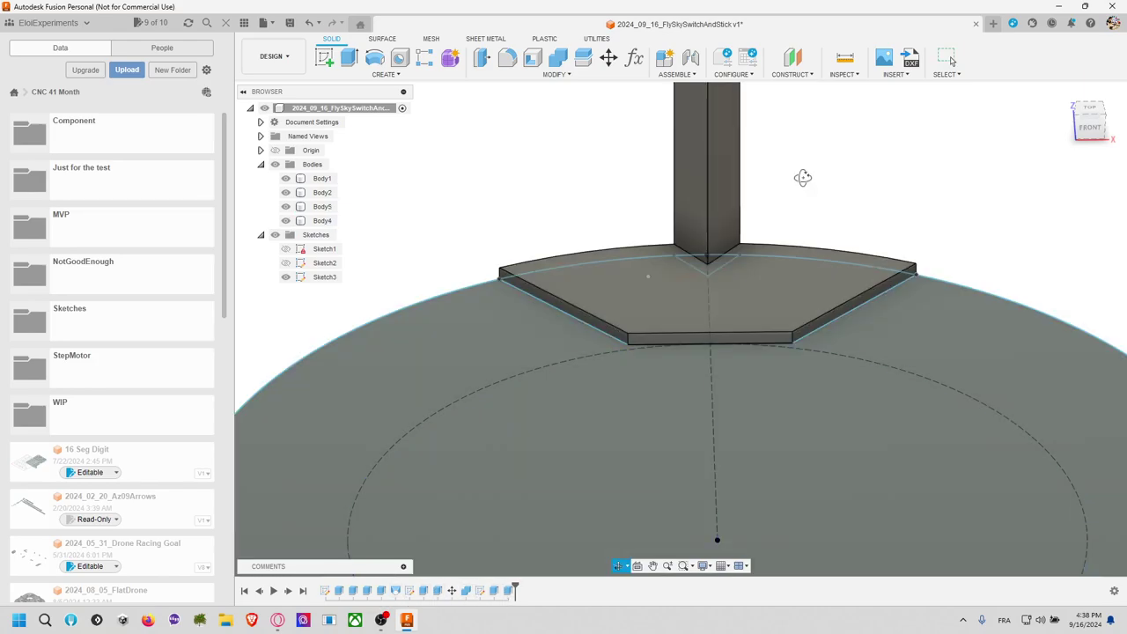
Step: Loft the stick's triangular top face to the hexagonal plate's top face, using the Join operation
middle_click_drag(800, 176, 749, 334)
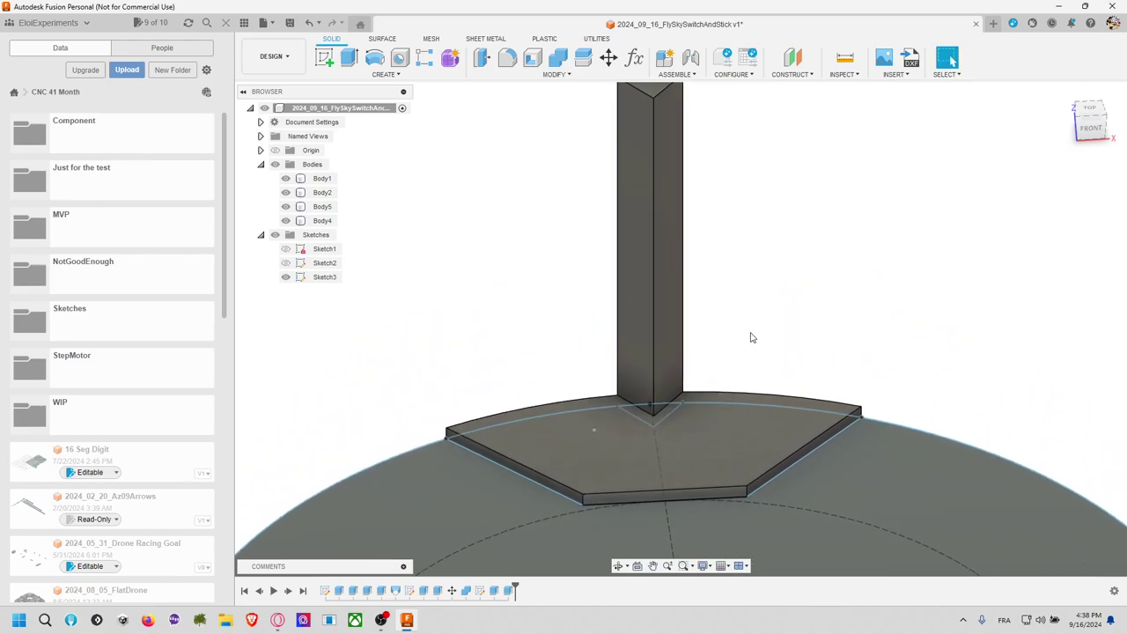
scroll(750, 335, "down", 2)
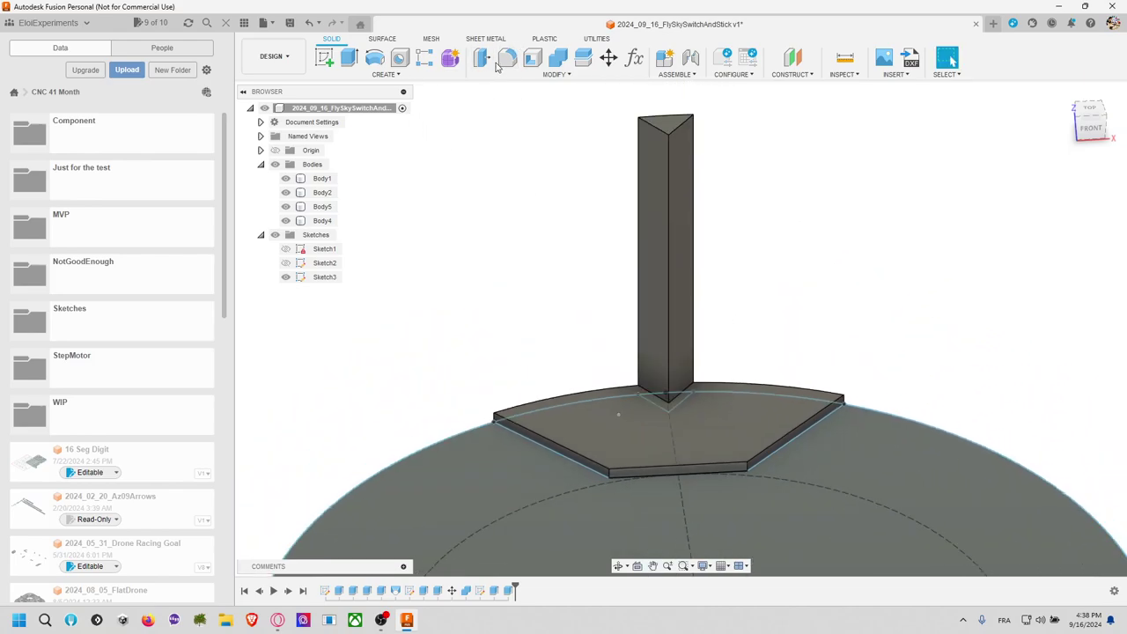
left_click(385, 74)
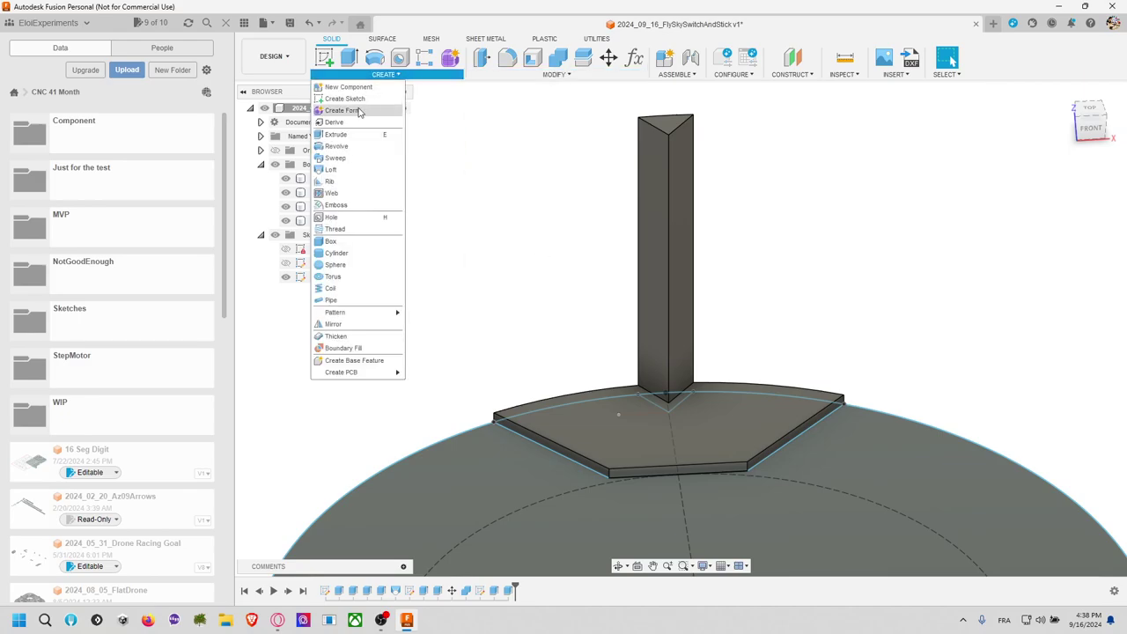
left_click(347, 173)
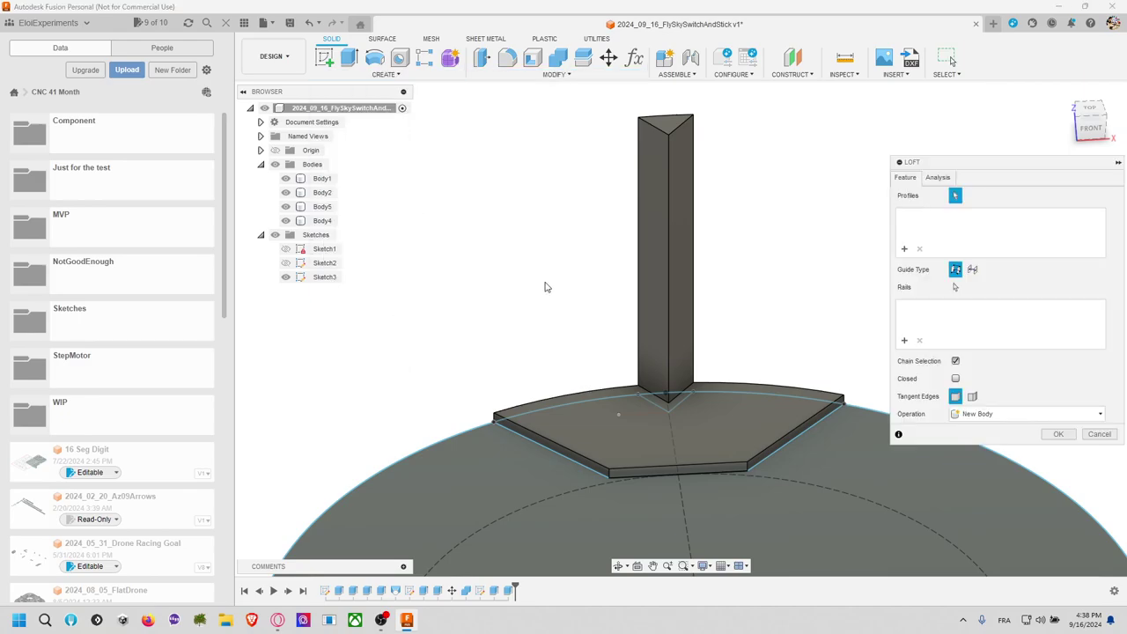
left_click(670, 131)
key("Escape")
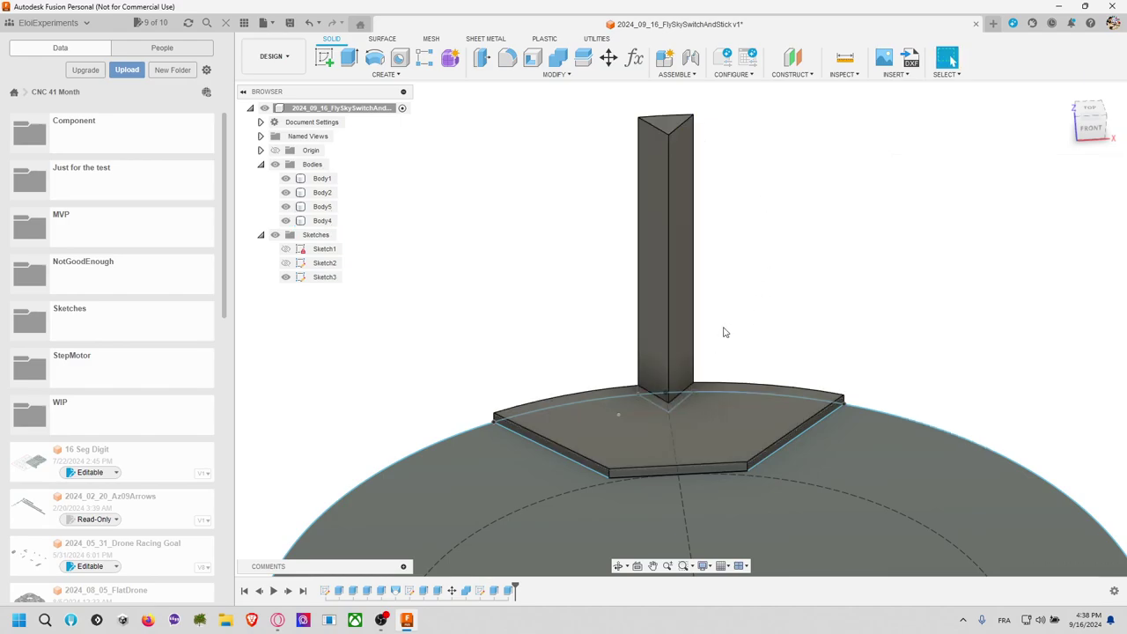
left_click(383, 74)
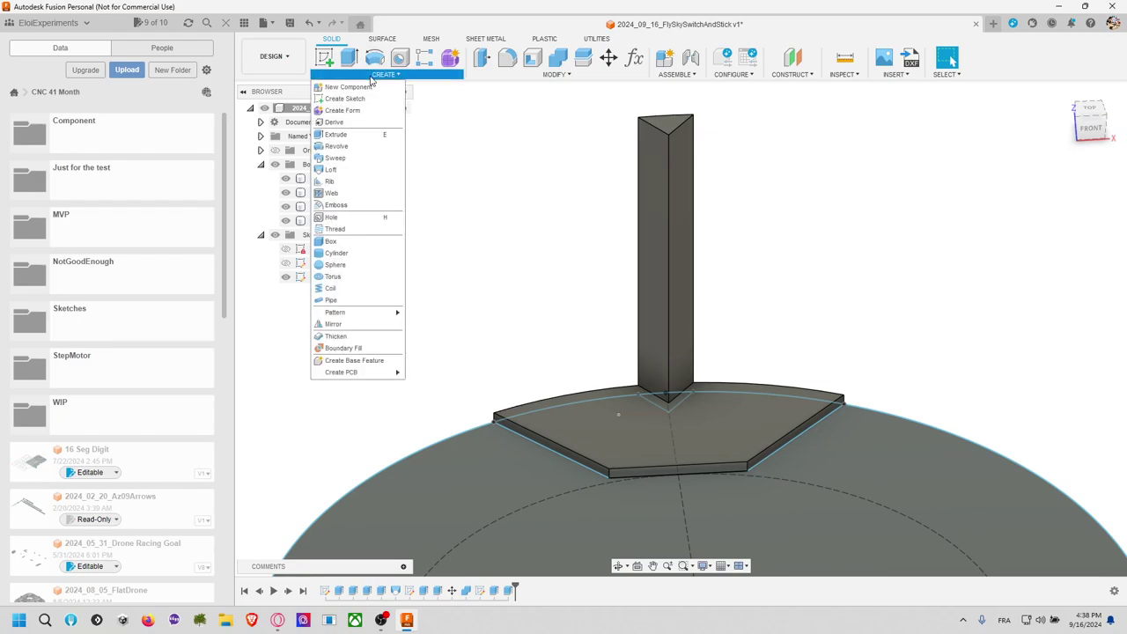
left_click(357, 169)
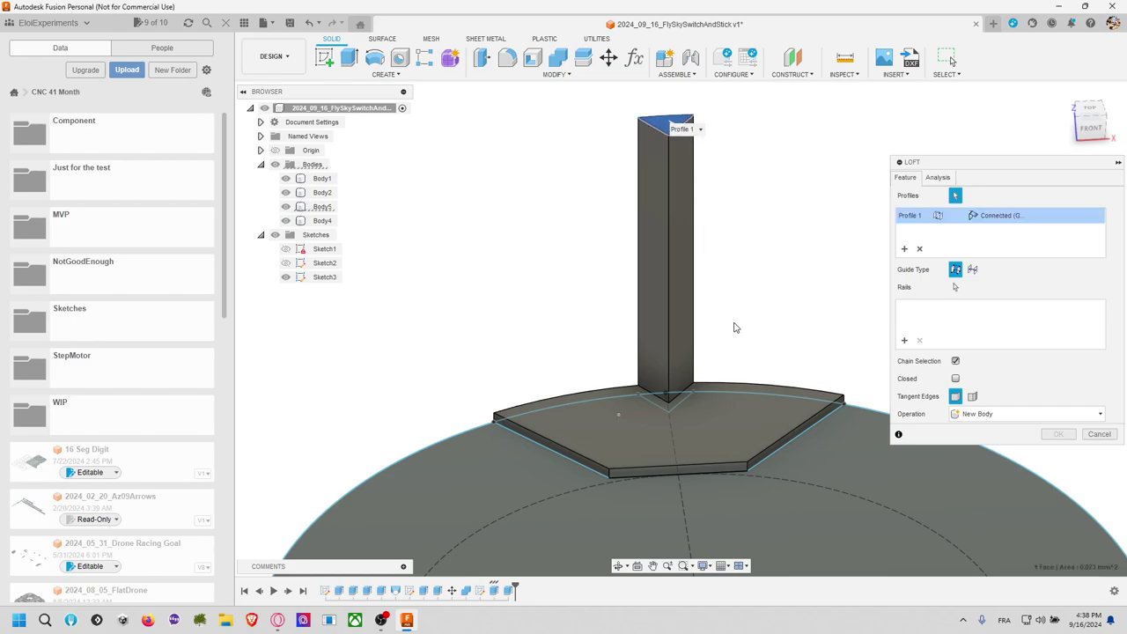
left_click(736, 416)
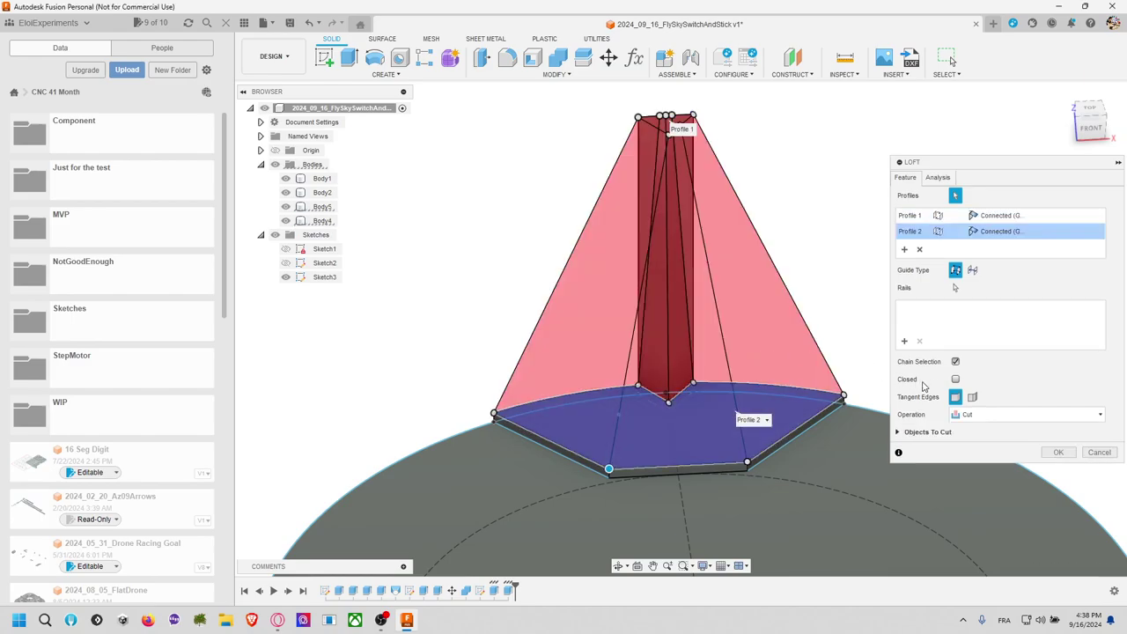
left_click(1021, 414)
left_click(1012, 428)
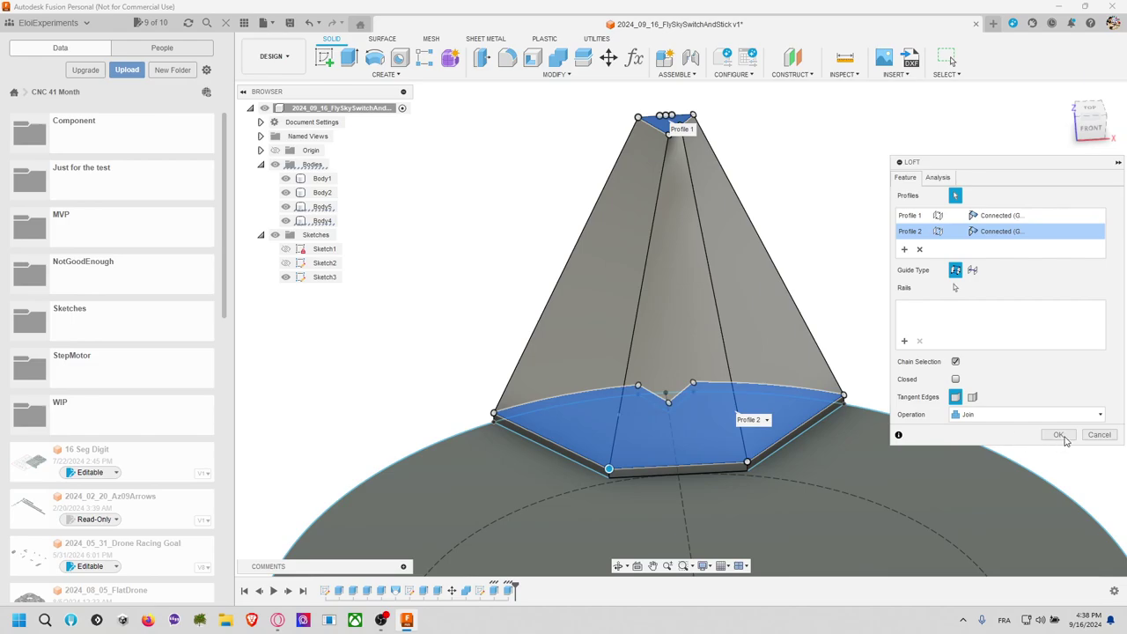
left_click(1059, 435)
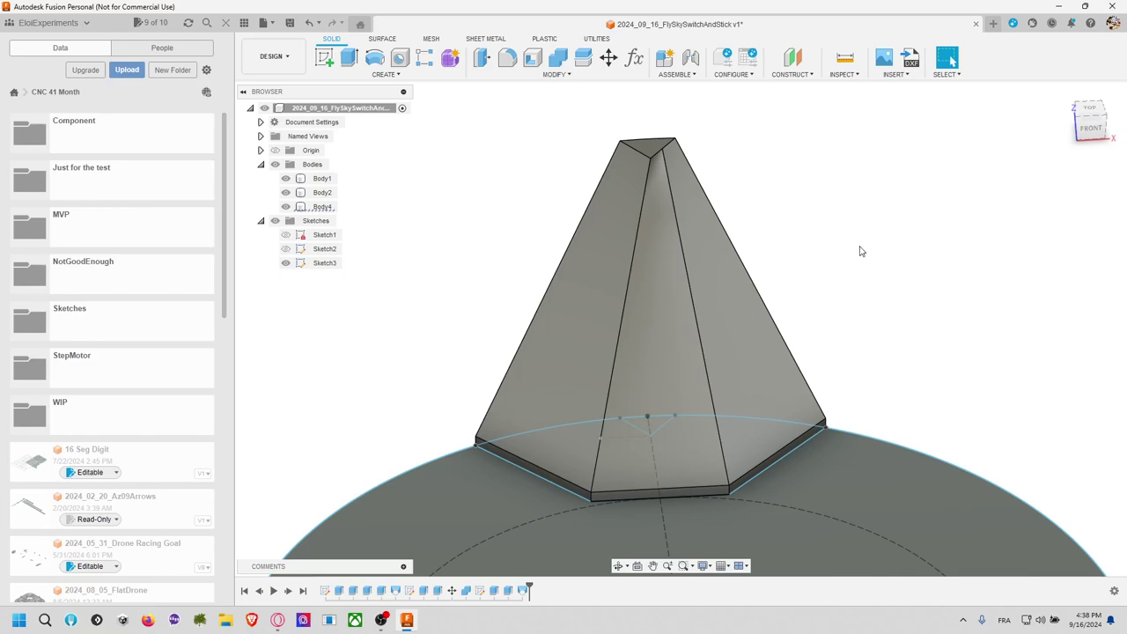
Step: Start Move/Copy (M), orbit around the tapered loft, and cancel without moving anything
key("m")
middle_click_drag(851, 247, 941, 252, "shift")
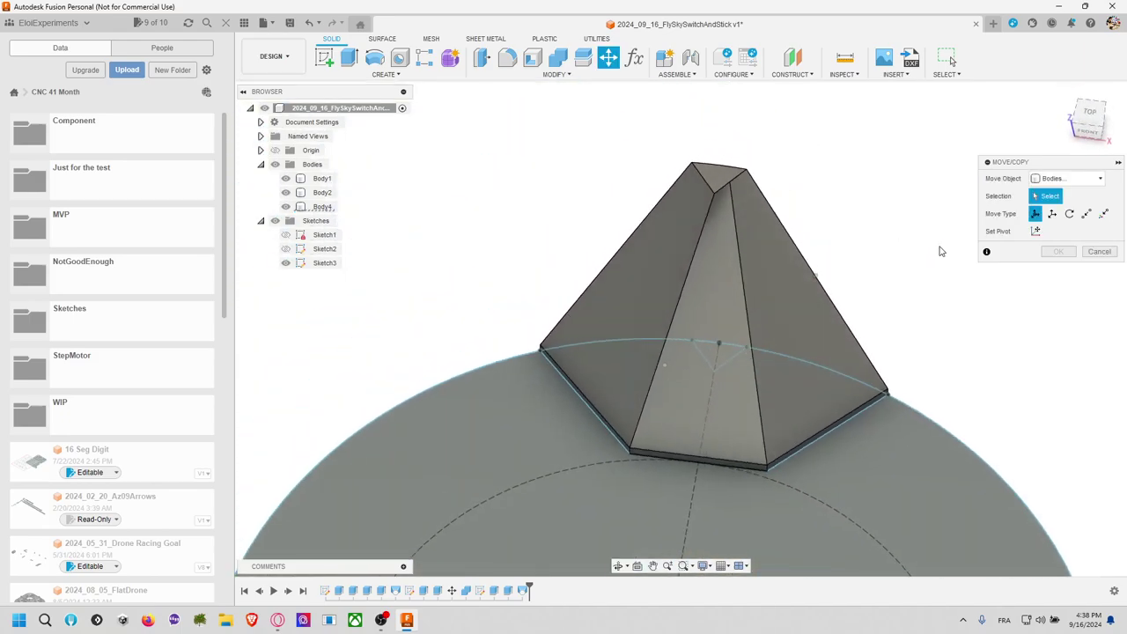
key("Escape")
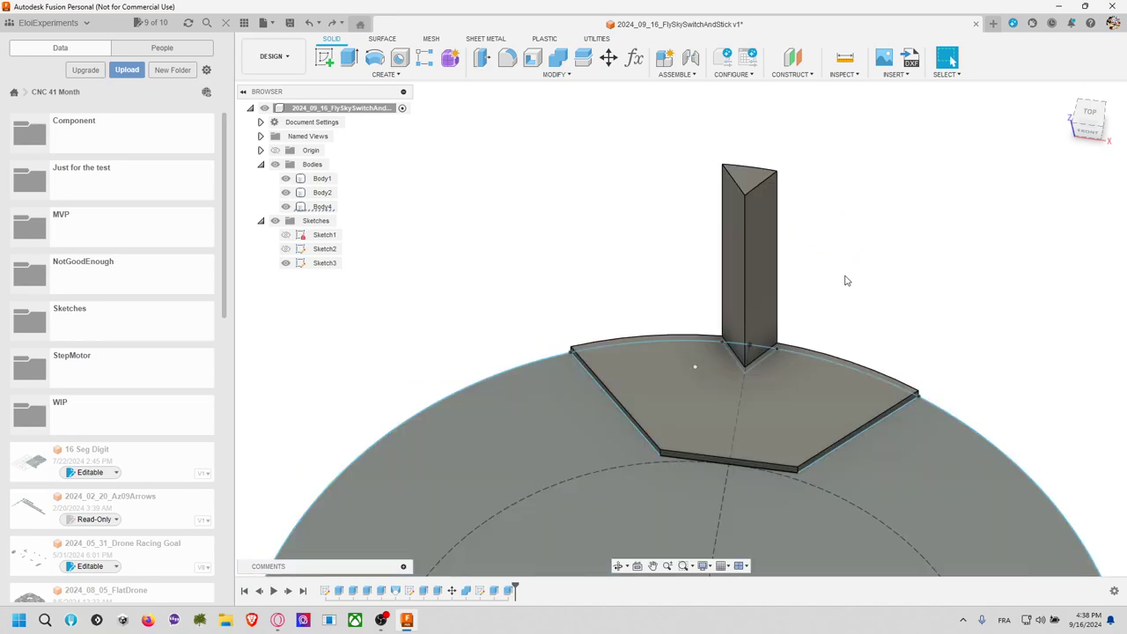
middle_click_drag(845, 280, 812, 254, "shift")
left_click(386, 74)
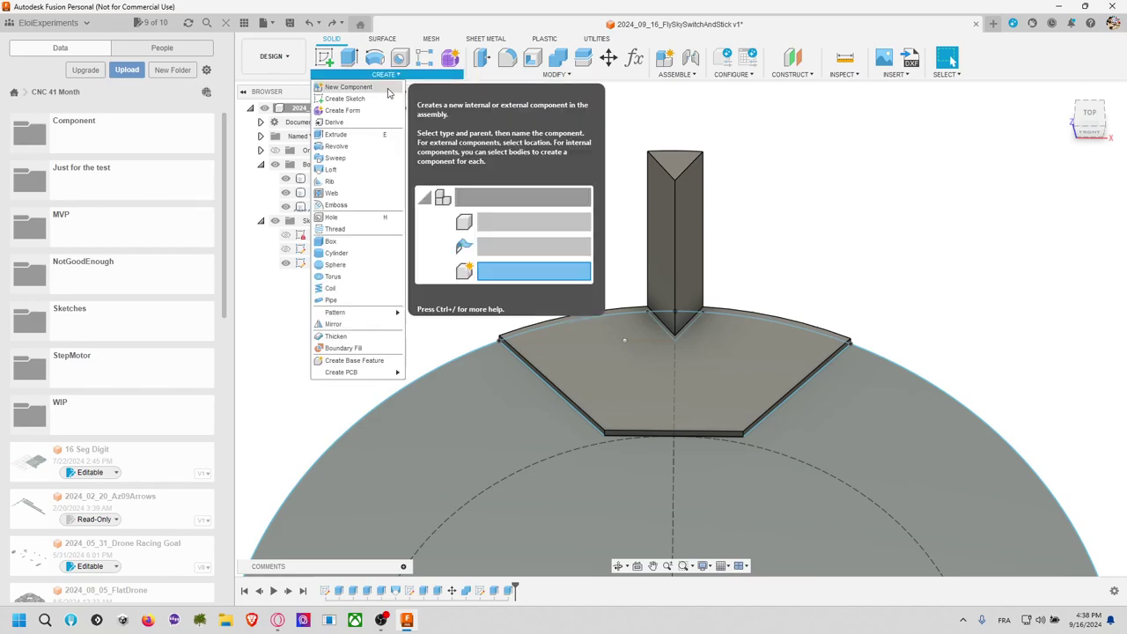
left_click(371, 169)
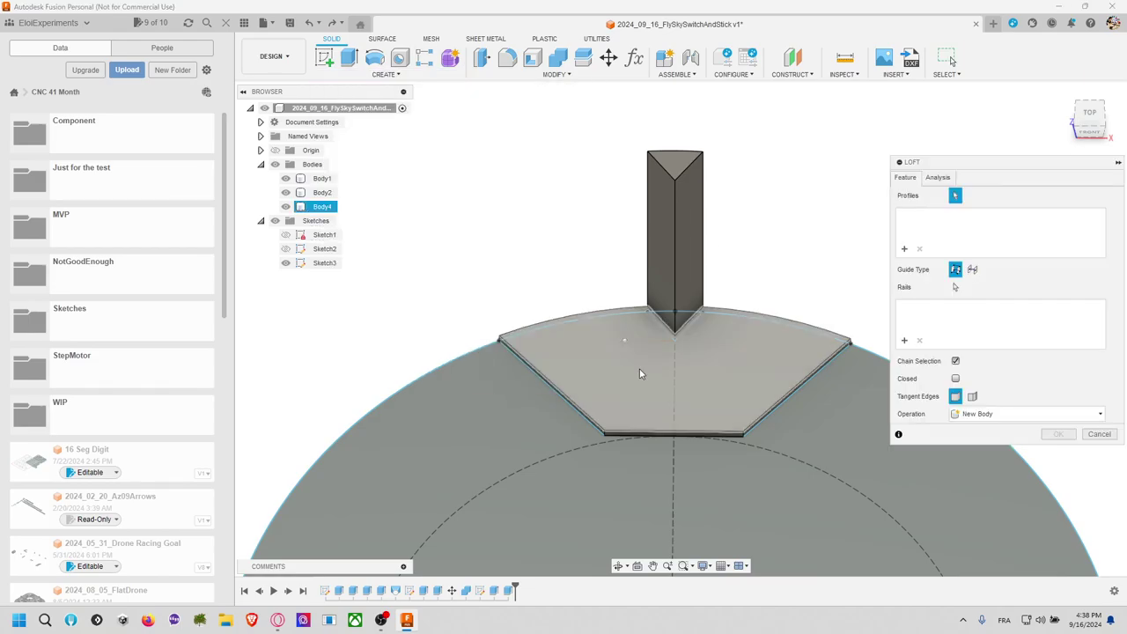
left_click(641, 373)
left_click(671, 169)
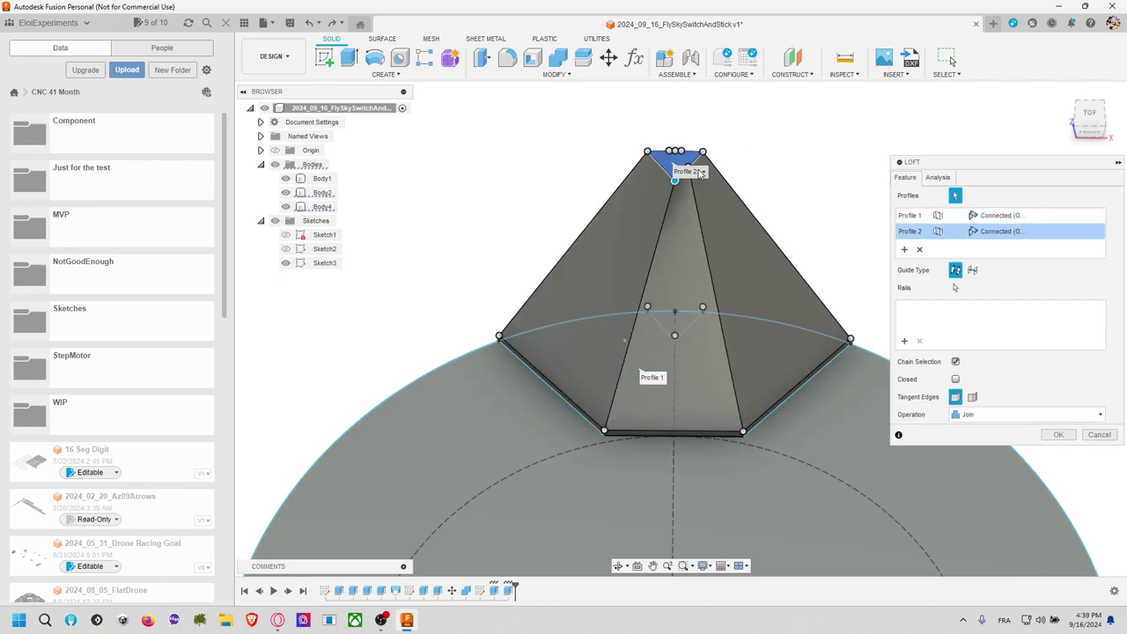
middle_click_drag(741, 156, 720, 168)
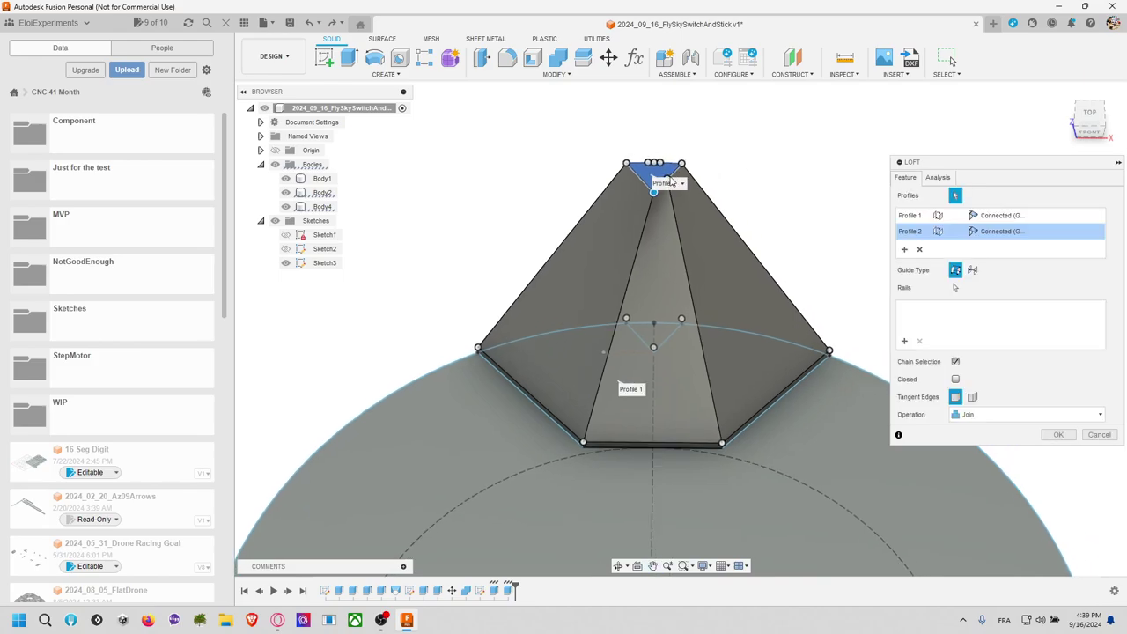
left_click(681, 184)
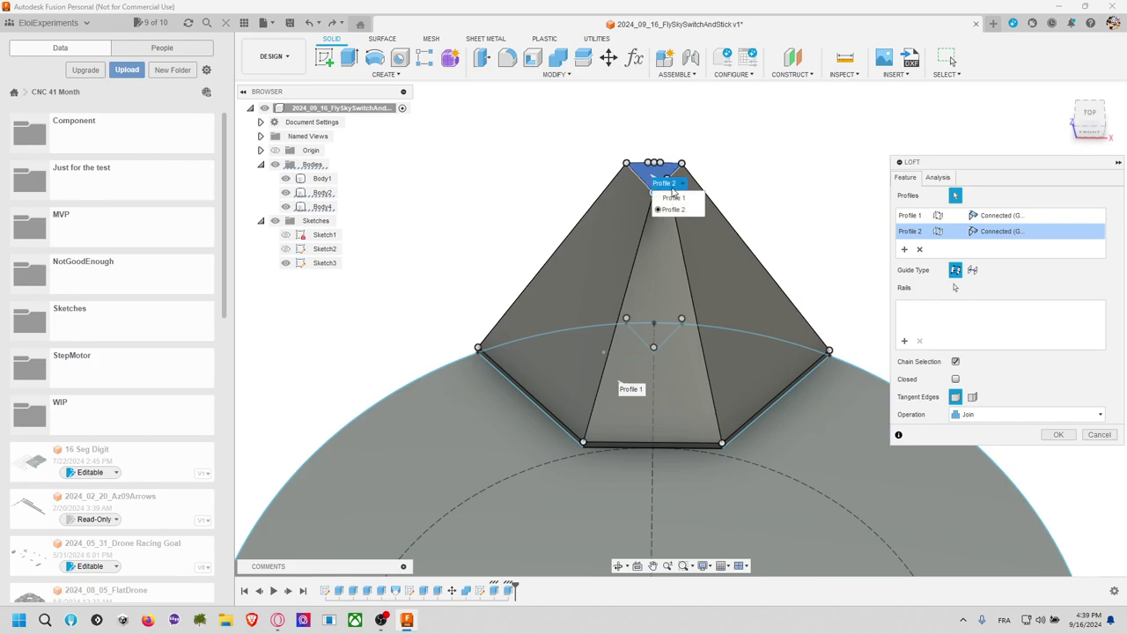
left_click(681, 204)
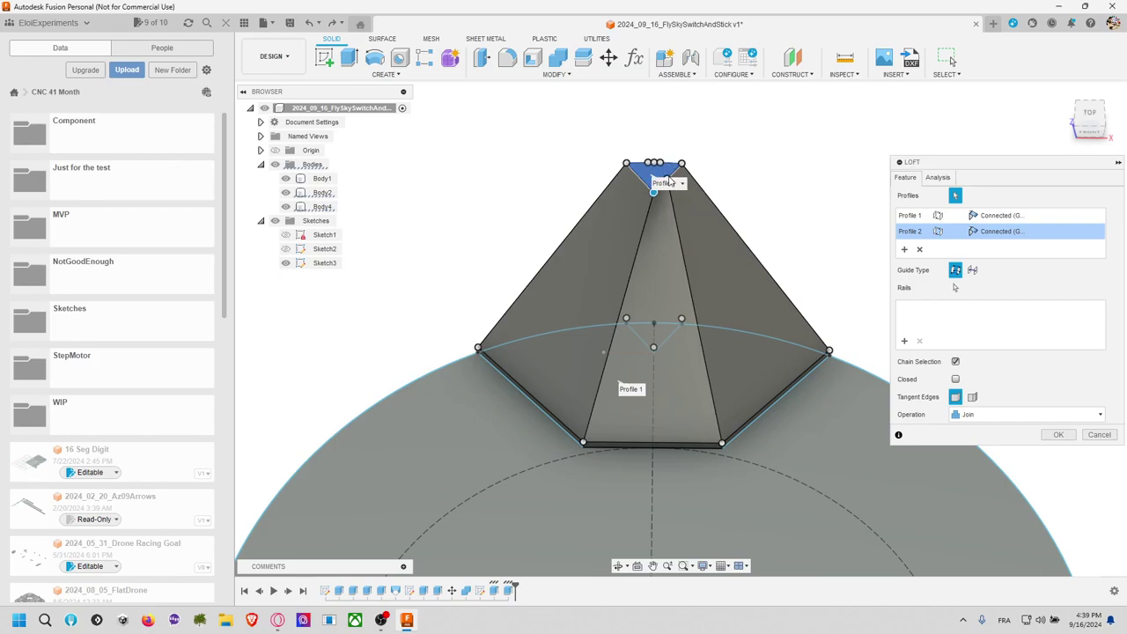
left_click(670, 180)
left_click(667, 173)
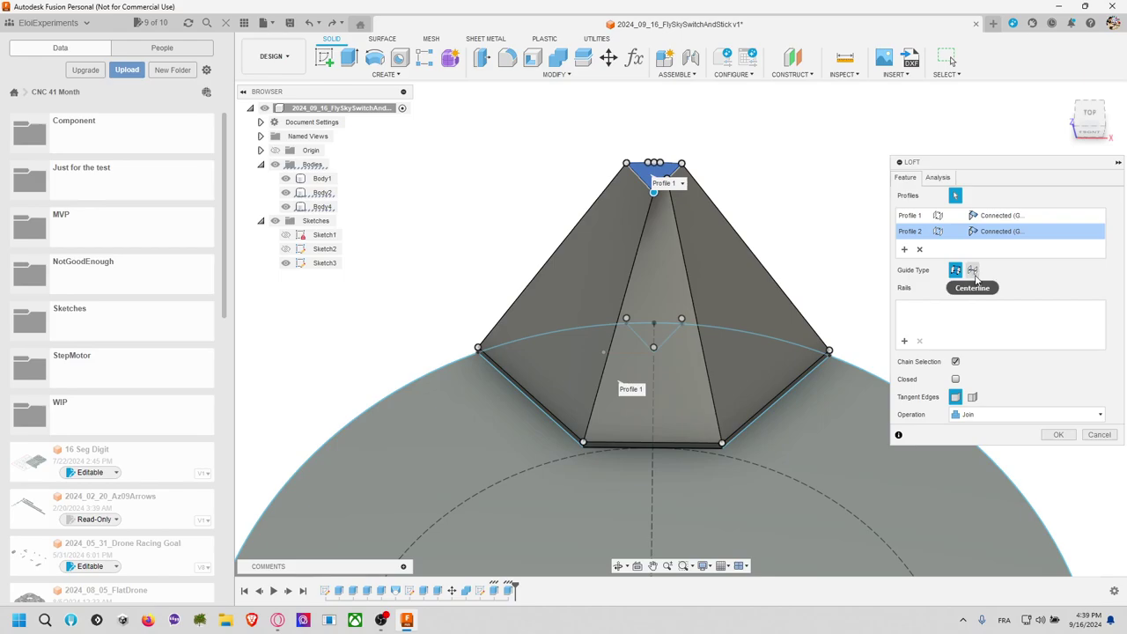
left_click(971, 272)
left_click(958, 275)
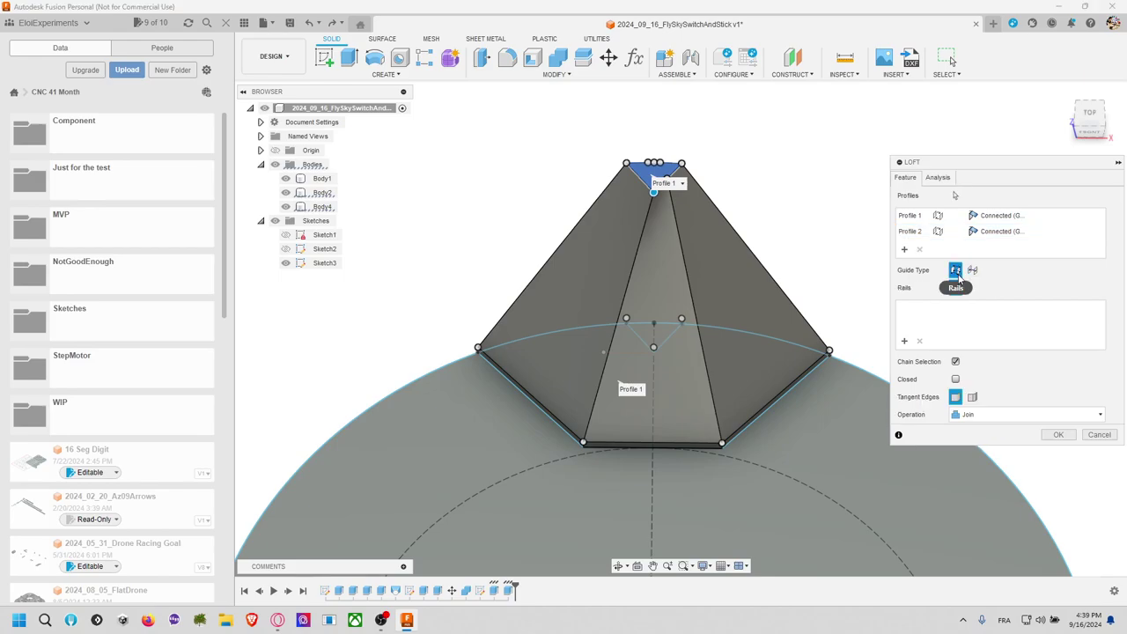
left_click(974, 235)
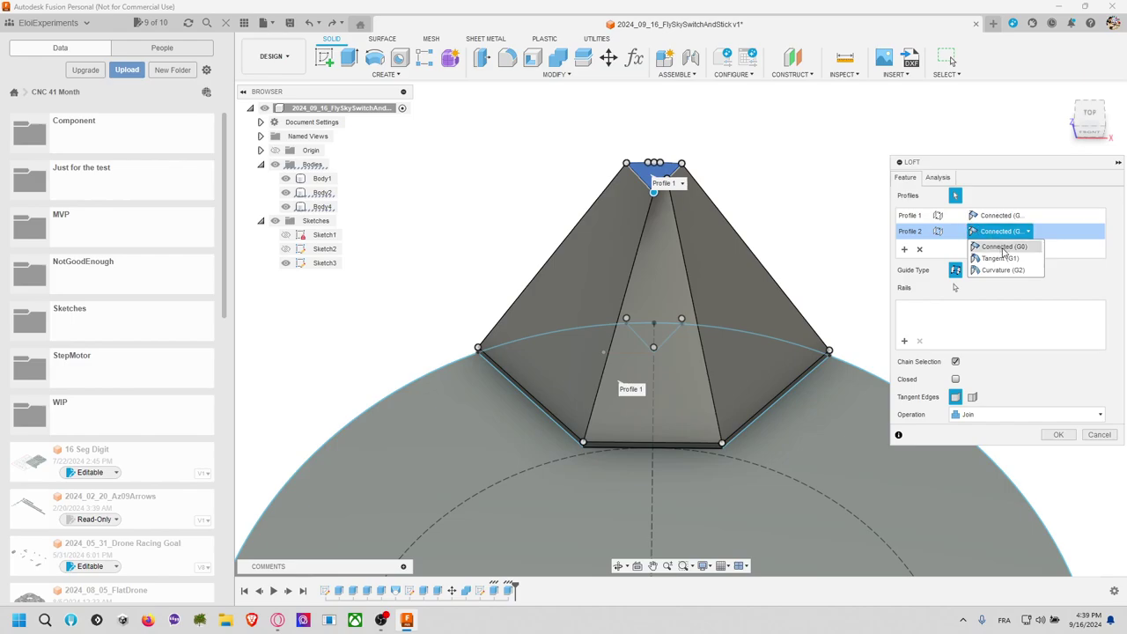
left_click(1002, 249)
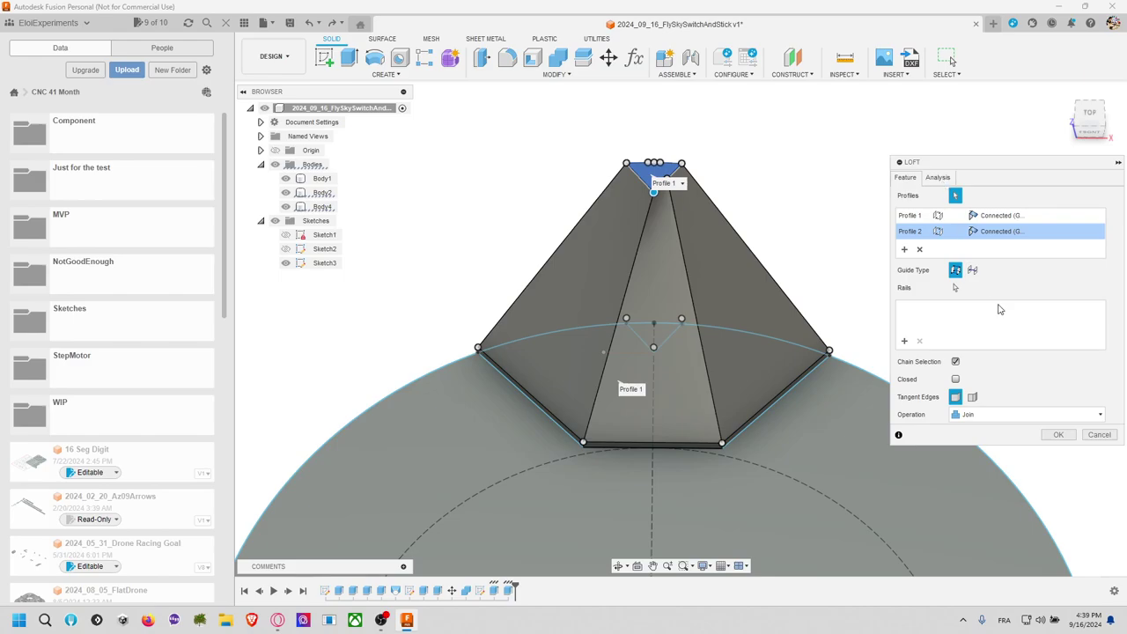
left_click(978, 415)
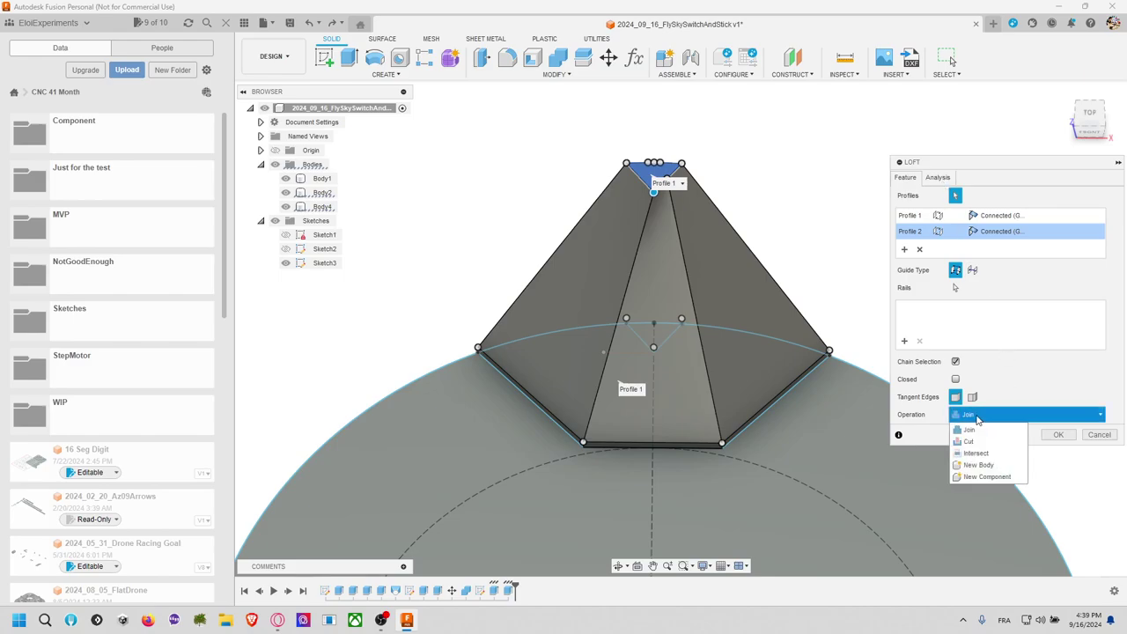
left_click(972, 397)
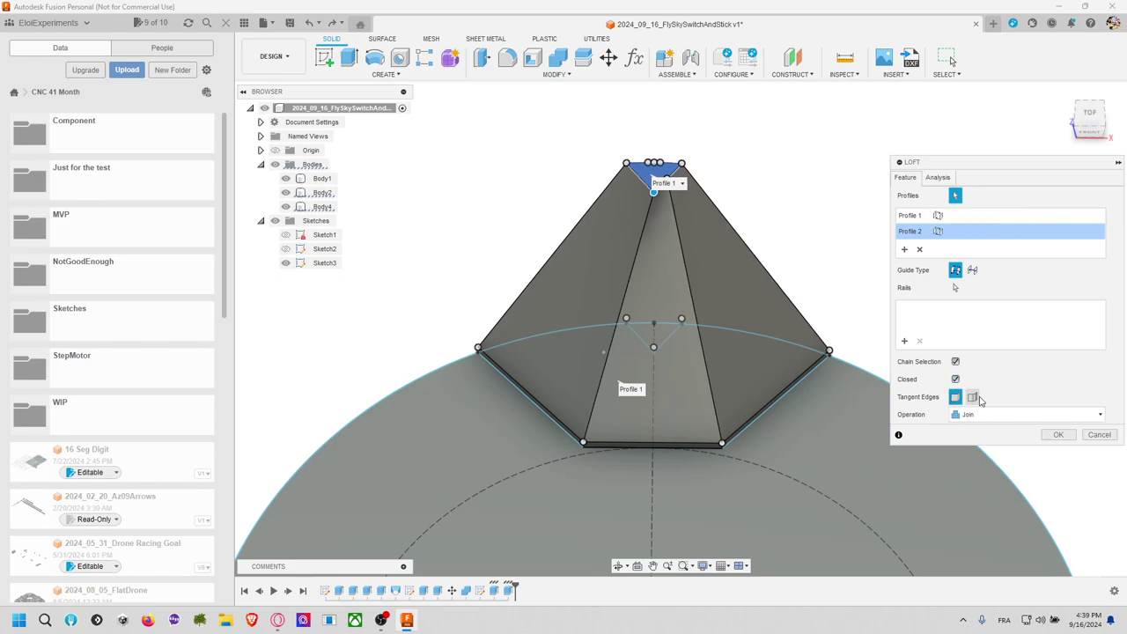
left_click(1059, 434)
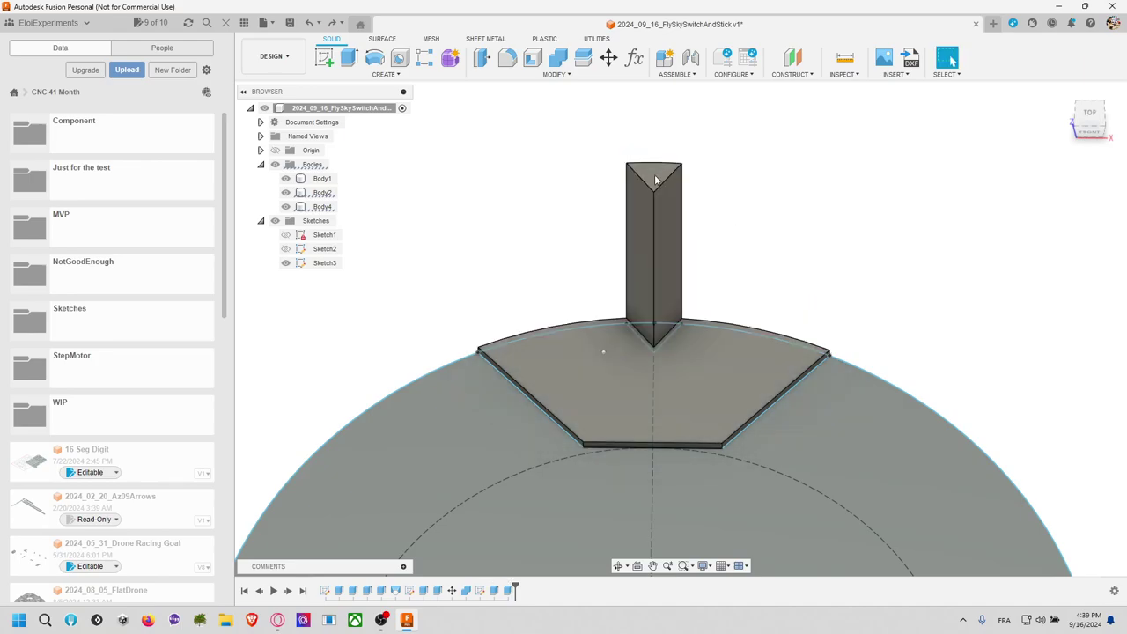
Step: Open Sketch3 for editing from the stick's base line and zoom in on the V
left_click(667, 341)
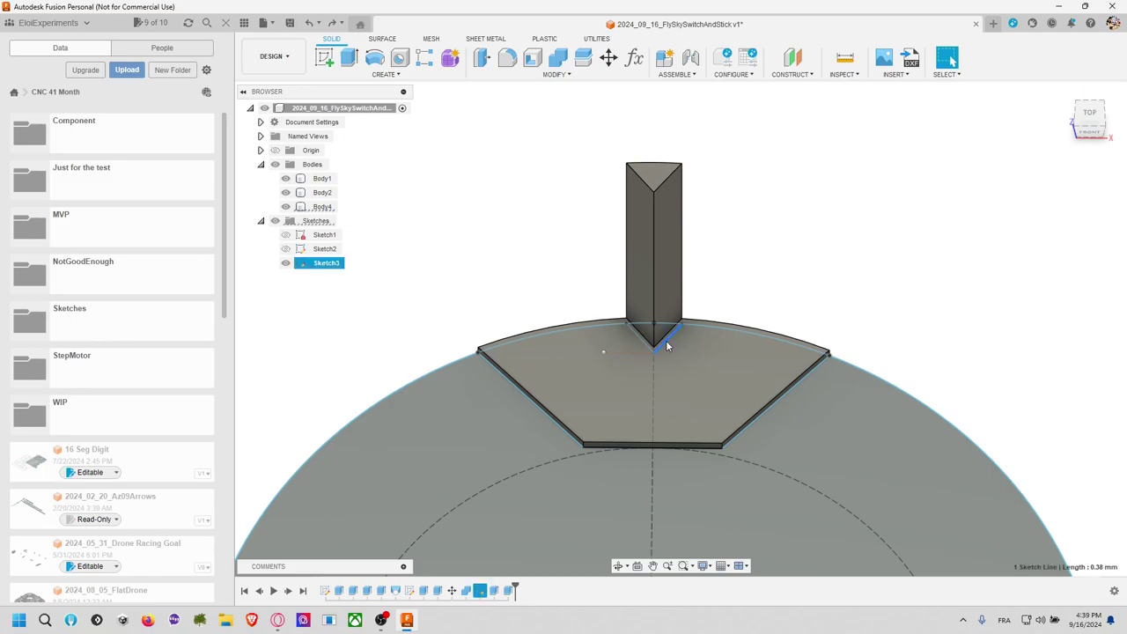
right_click(667, 344)
left_click(646, 425)
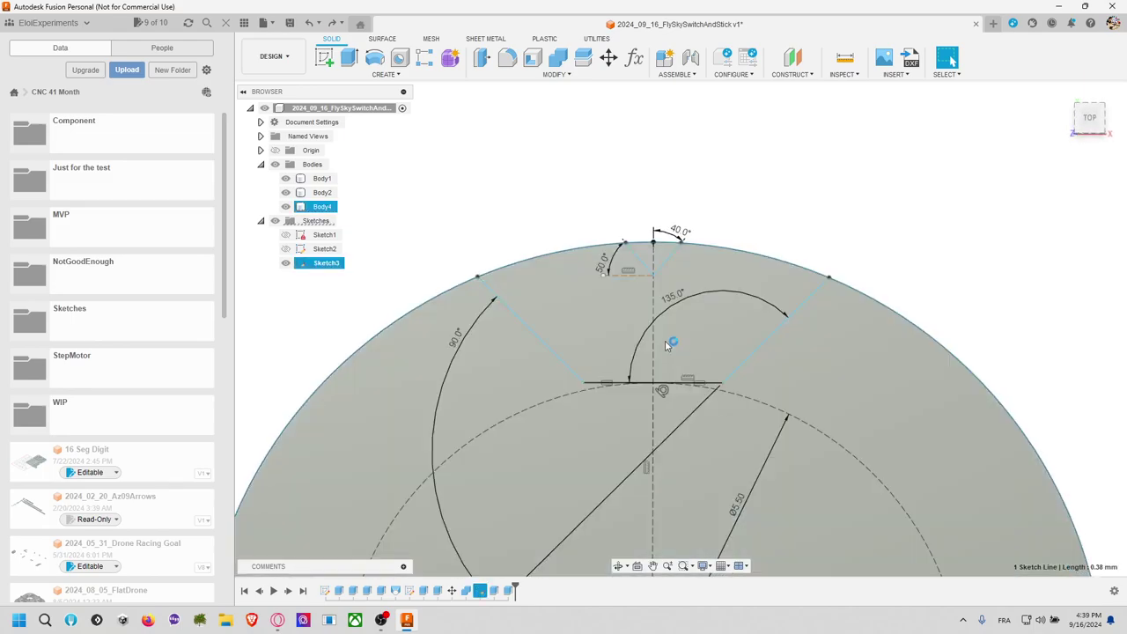
mouse_move(670, 278)
middle_mouse_down("shift")
mouse_move(660, 261)
mouse_move(668, 236)
mouse_move(822, 185)
mouse_move(650, 306)
middle_mouse_up("shift")
scroll(668, 236, "down", 10)
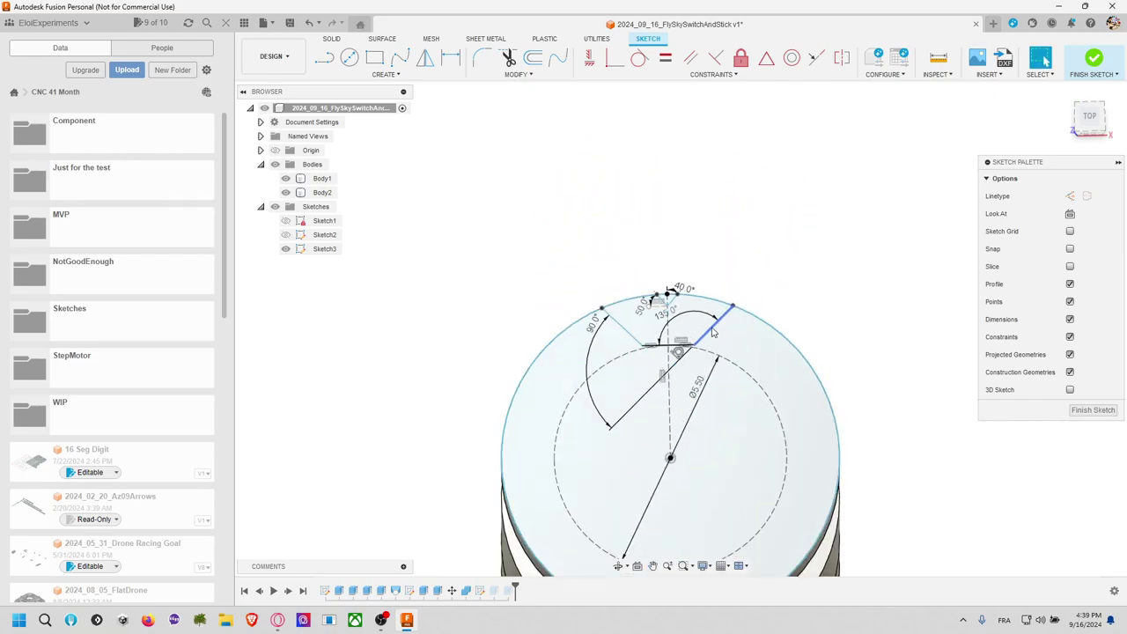
scroll(650, 306, "up", 8)
scroll(650, 306, "up", 4)
scroll(650, 307, "down", 1)
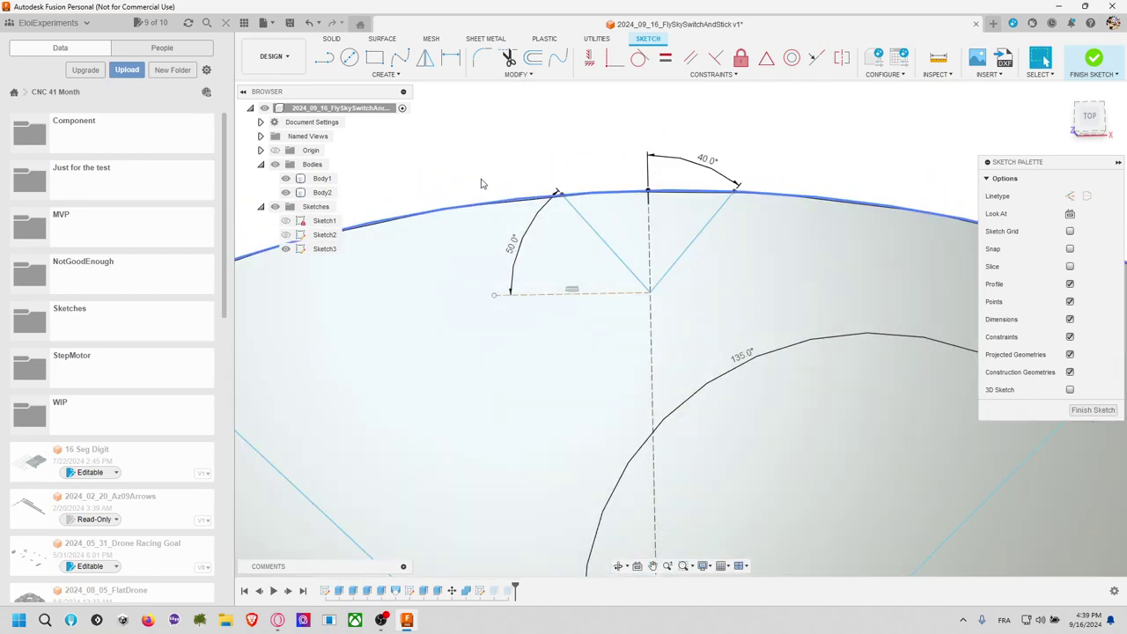
Step: Draw a horizontal line across the V near its tip and trim away both lower leg segments
key("l")
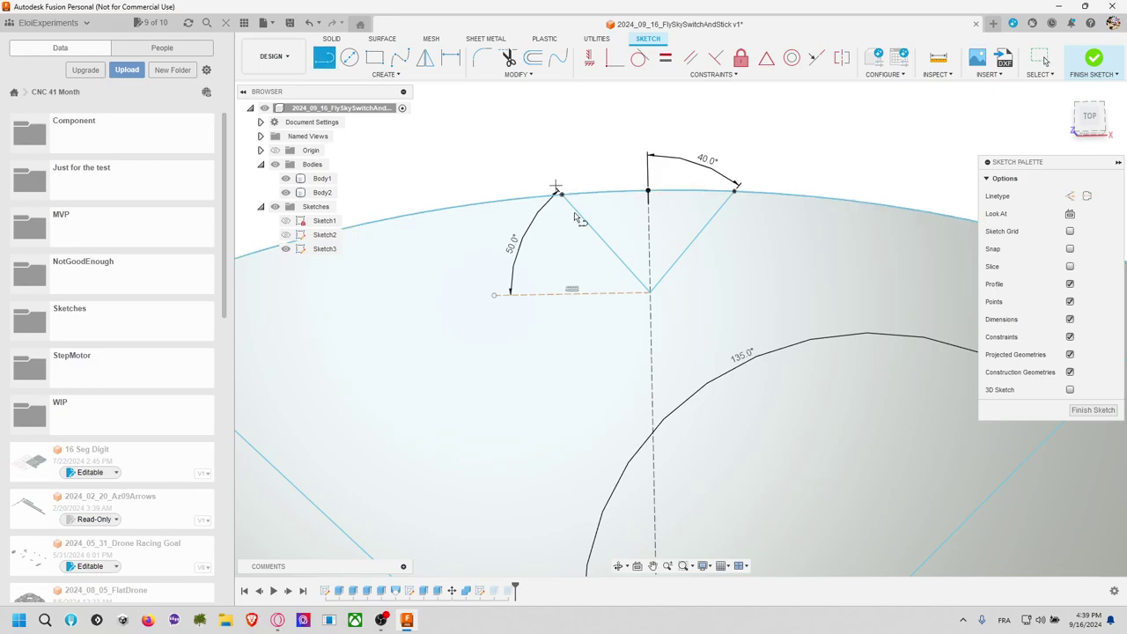
left_click(623, 264)
left_click(675, 264)
key("Escape")
left_click(650, 273)
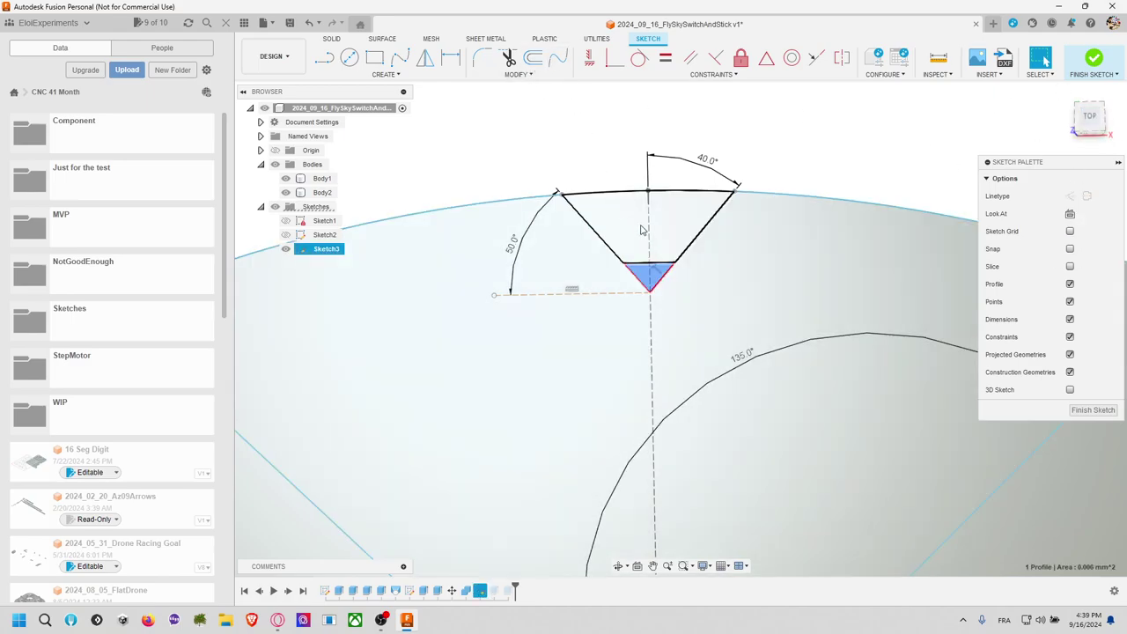
key("t")
left_click(662, 277)
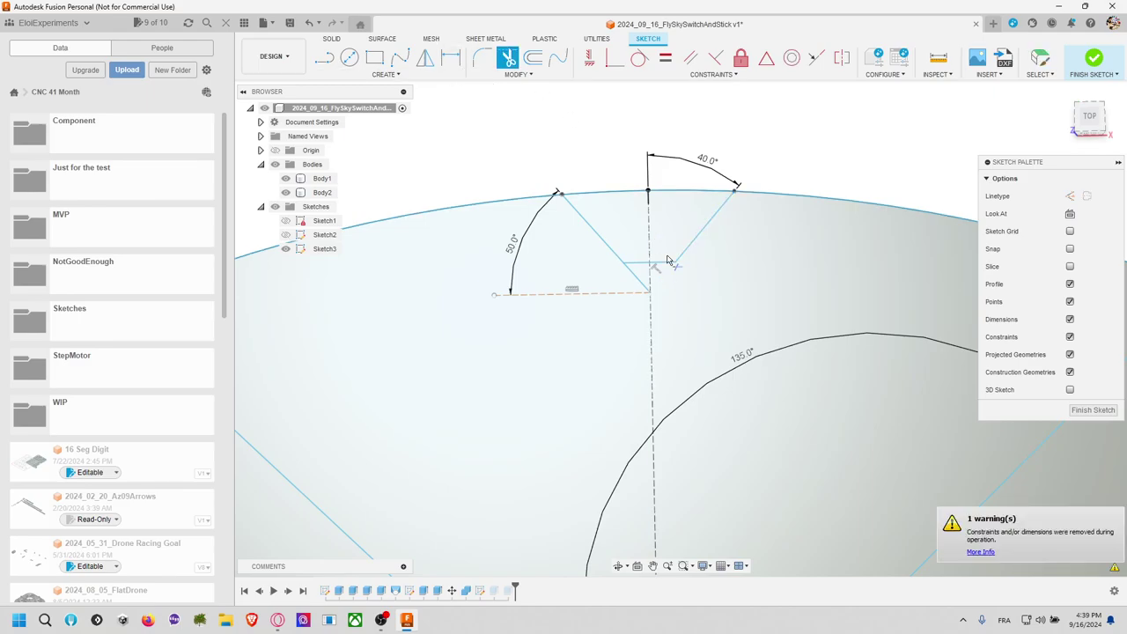
left_click(642, 280)
Step: Finish the sketch and loft from the hexagonal base up to the prism's flat top
left_click(1094, 59)
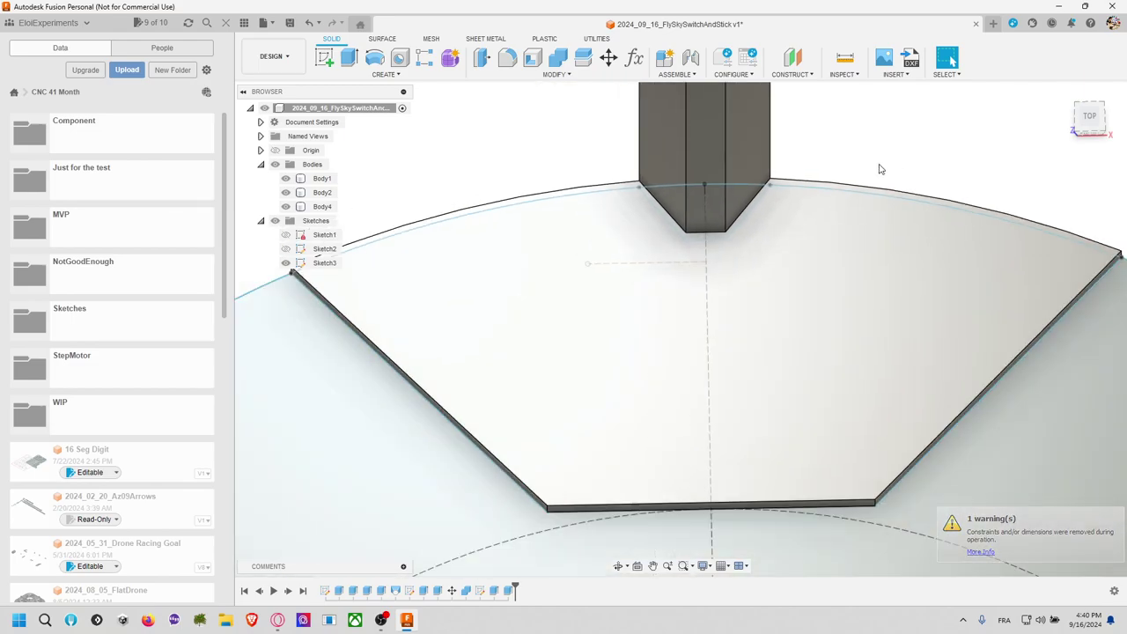
middle_click_drag(878, 169, 813, 228, "shift")
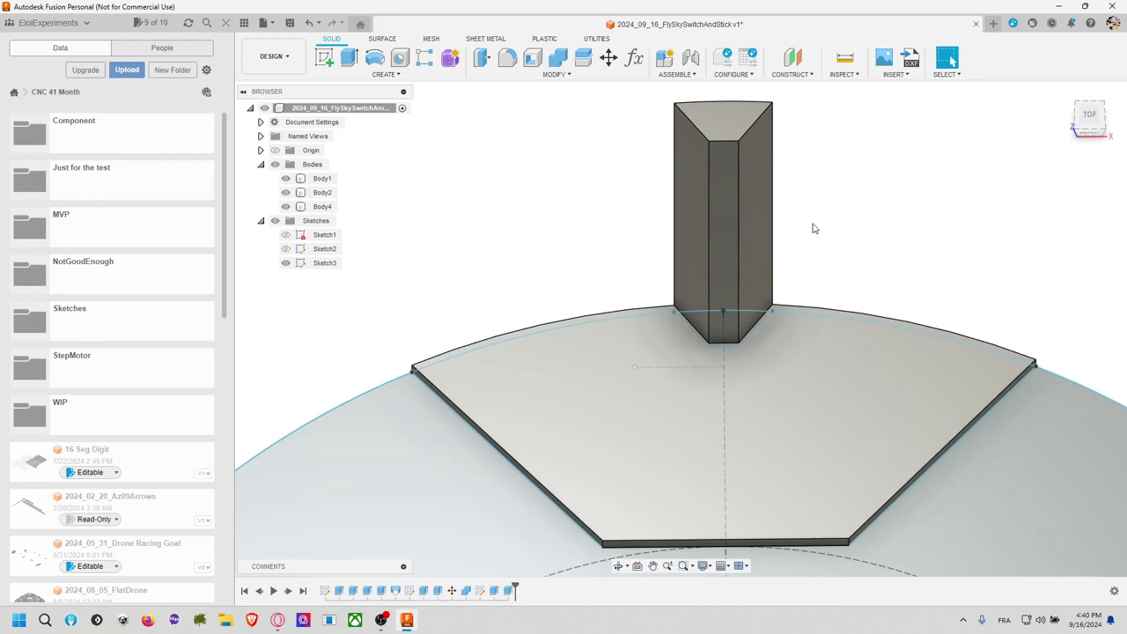
left_click(397, 73)
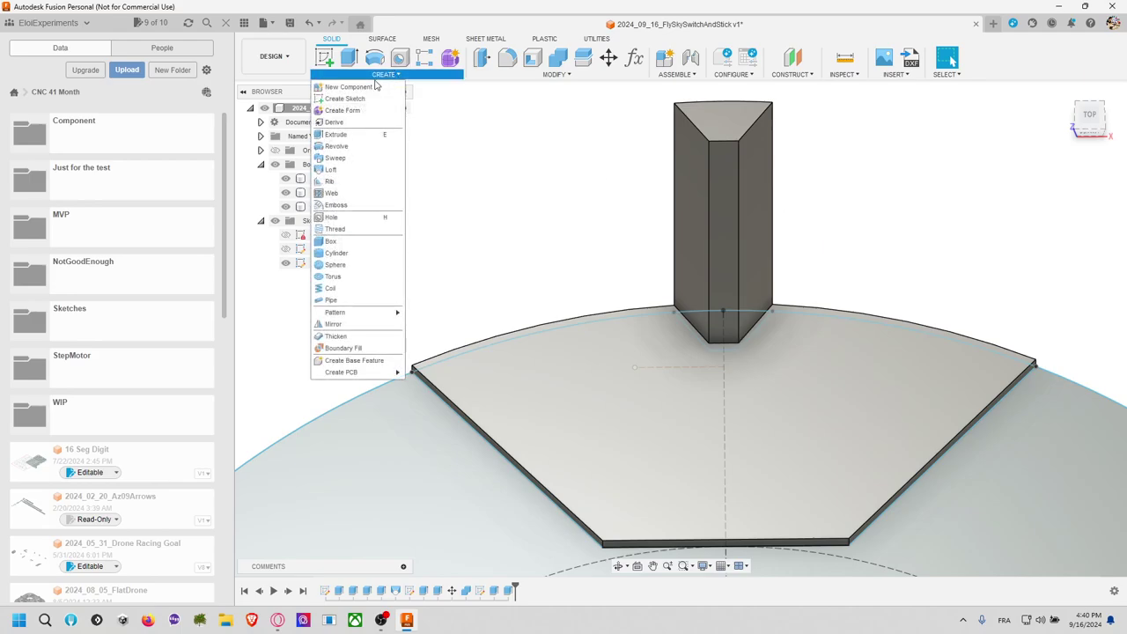
left_click(331, 169)
left_click(799, 405)
left_click(724, 119)
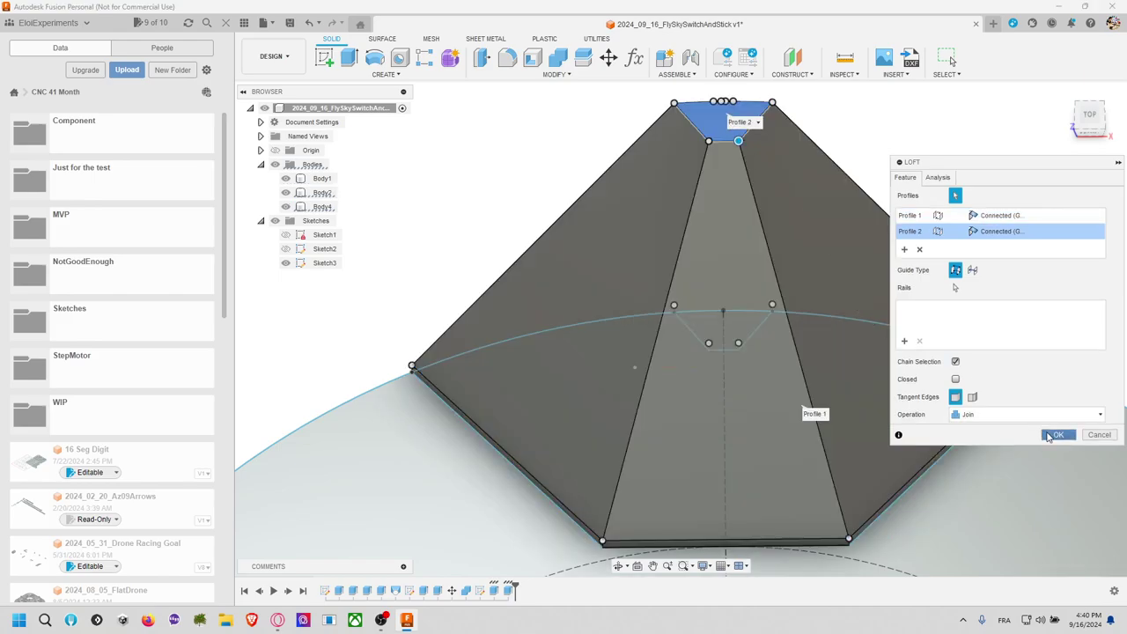
left_click(1050, 435)
scroll(941, 305, "down", 5)
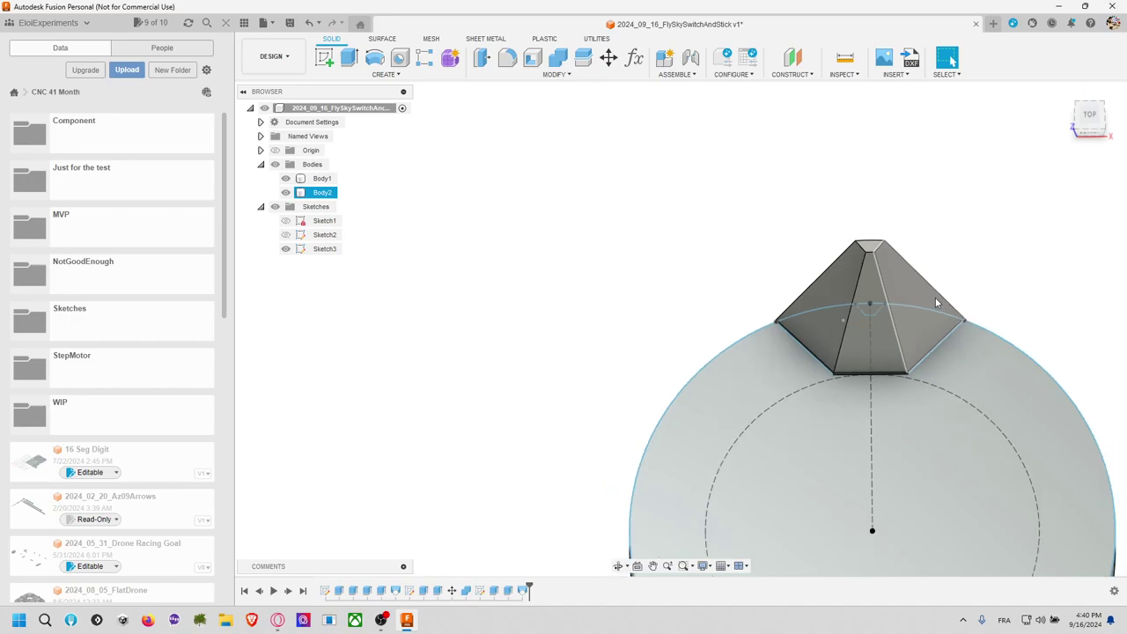
left_click(969, 275)
middle_click_drag(971, 273, 783, 219, "shift")
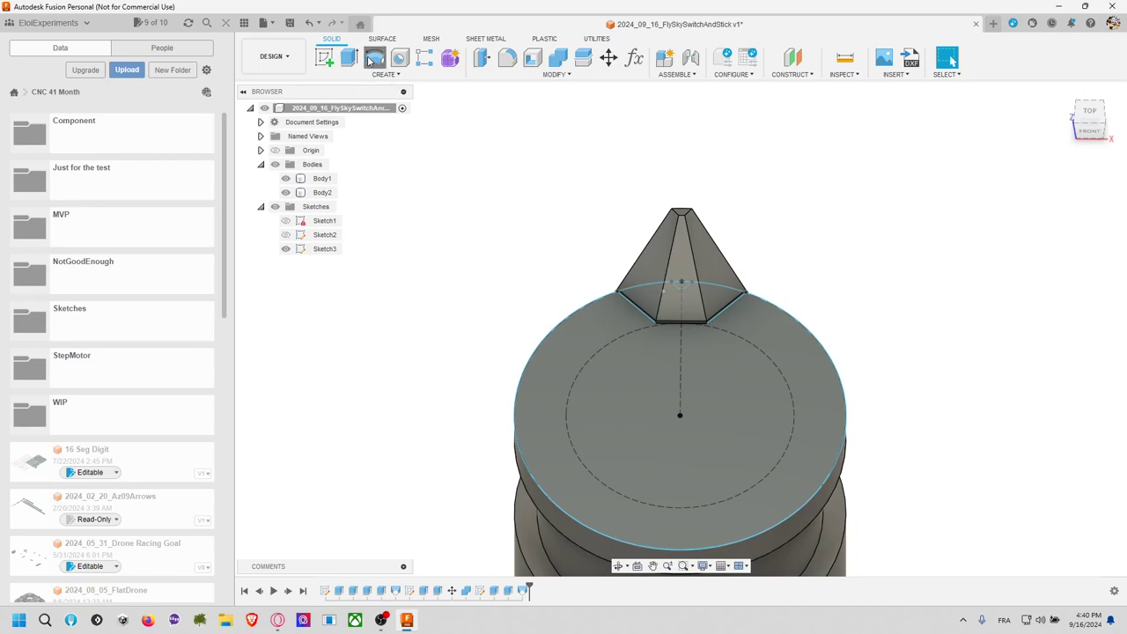
Step: Try a revolve on the spike's tip face and a circular pattern of the body, cancelling both
left_click(371, 59)
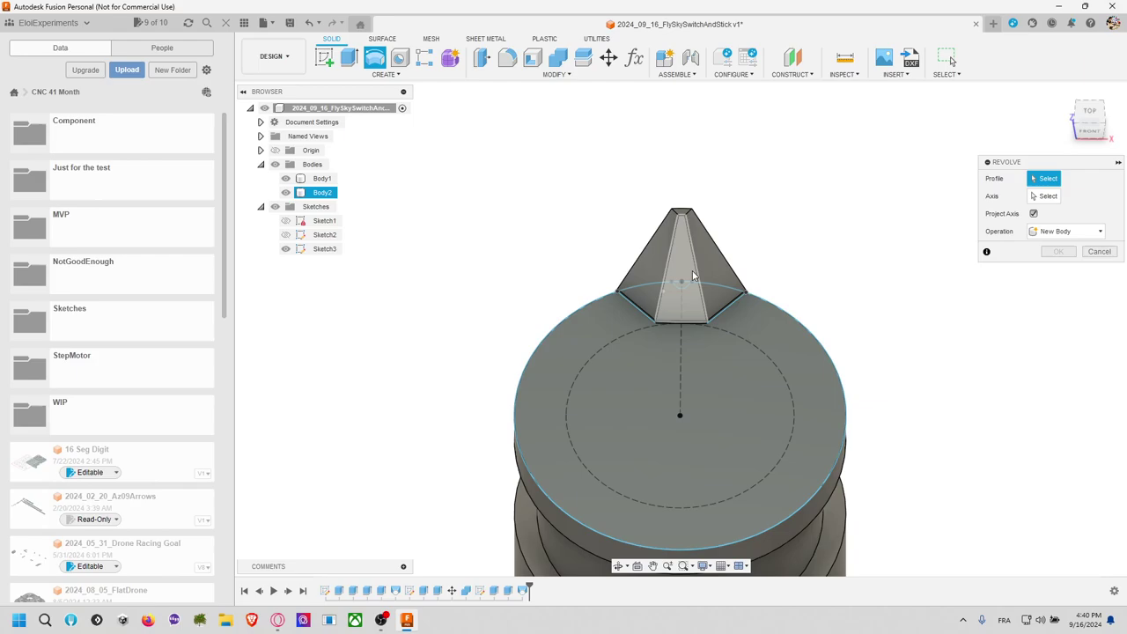
left_click(684, 215)
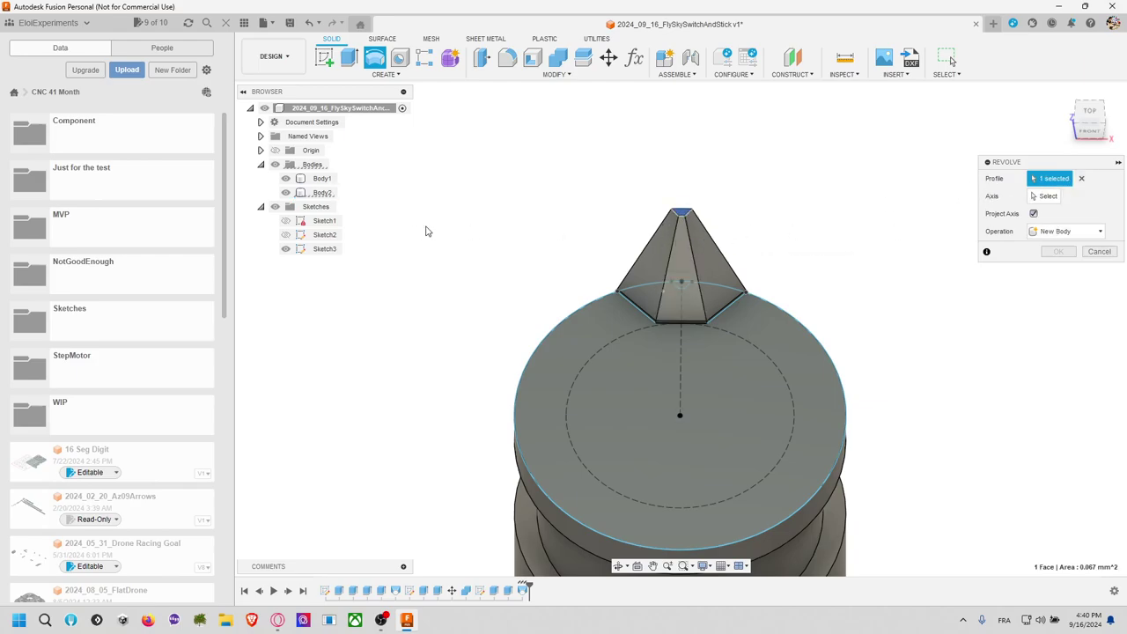
left_click(1099, 252)
left_click(385, 74)
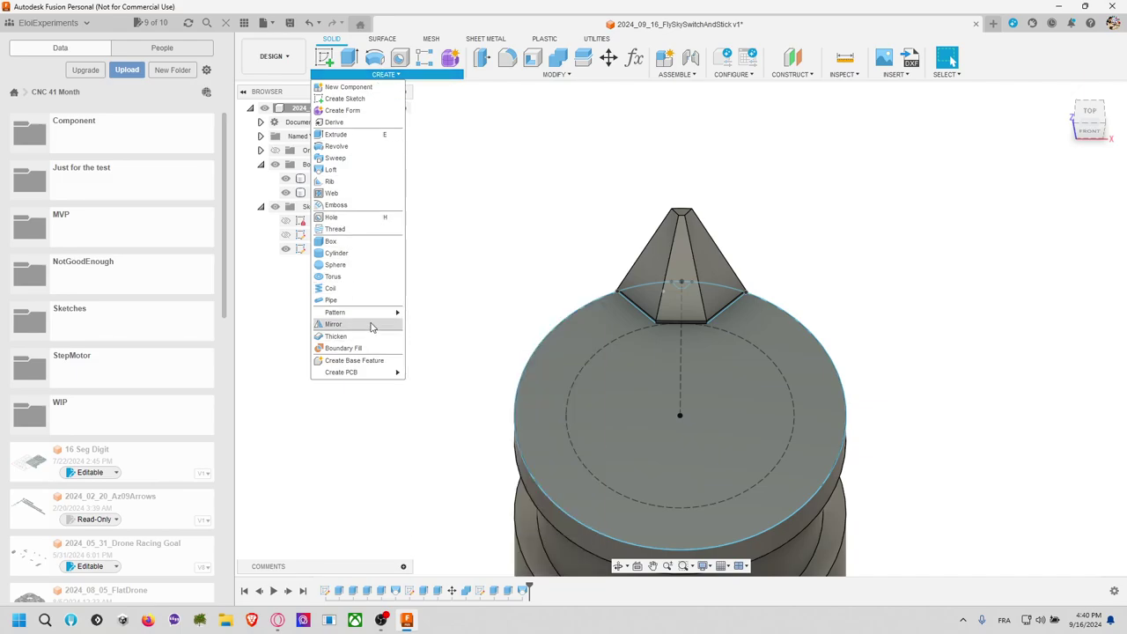
mouse_move(370, 313)
left_click(437, 324)
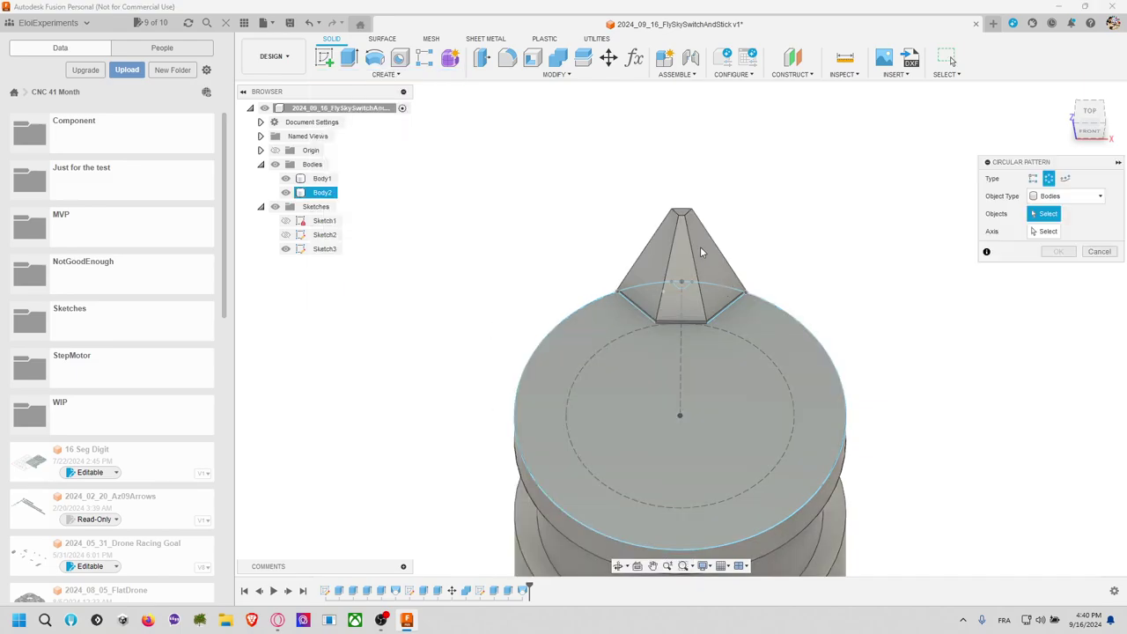
left_click(701, 248)
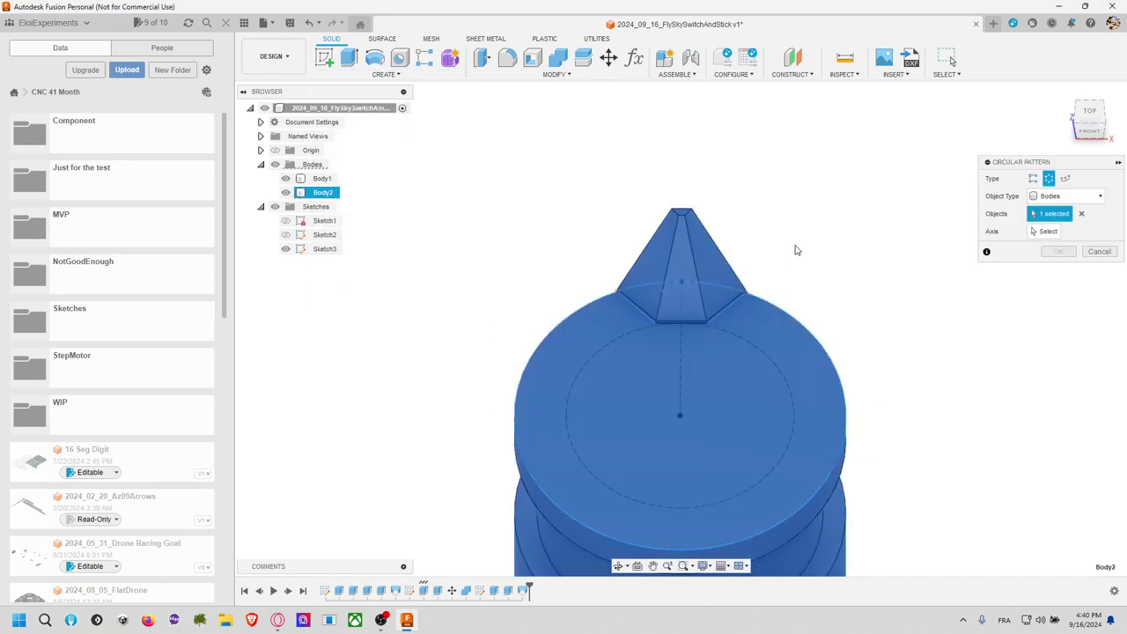
left_click(1098, 253)
Step: Edit the last loft from the timeline and change its operation to New Body
left_click(526, 592)
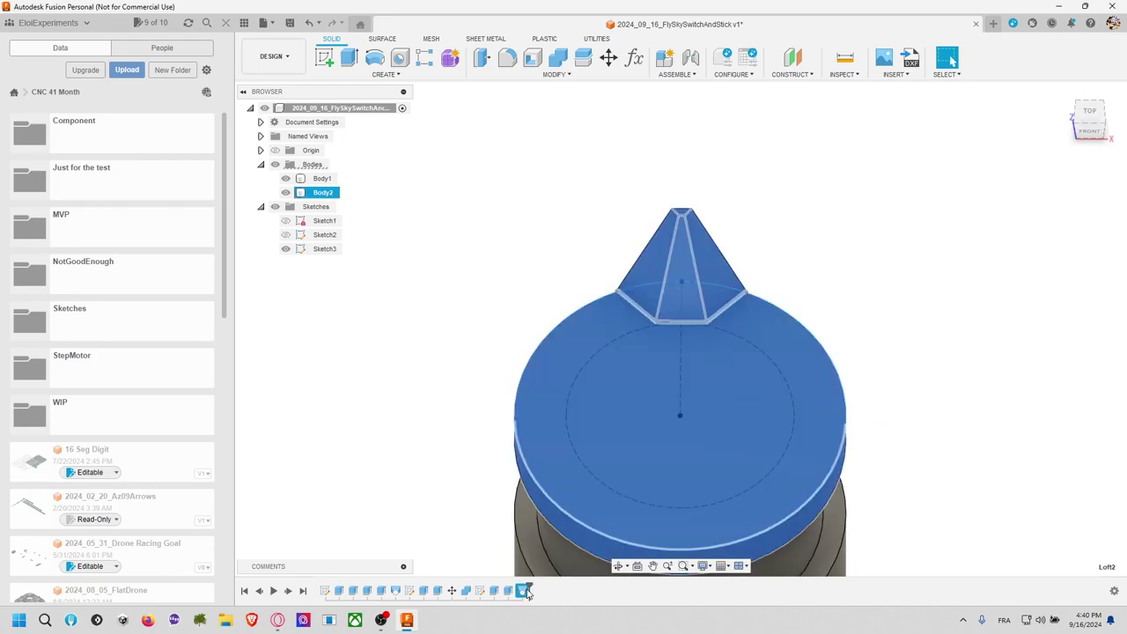
right_click(525, 591)
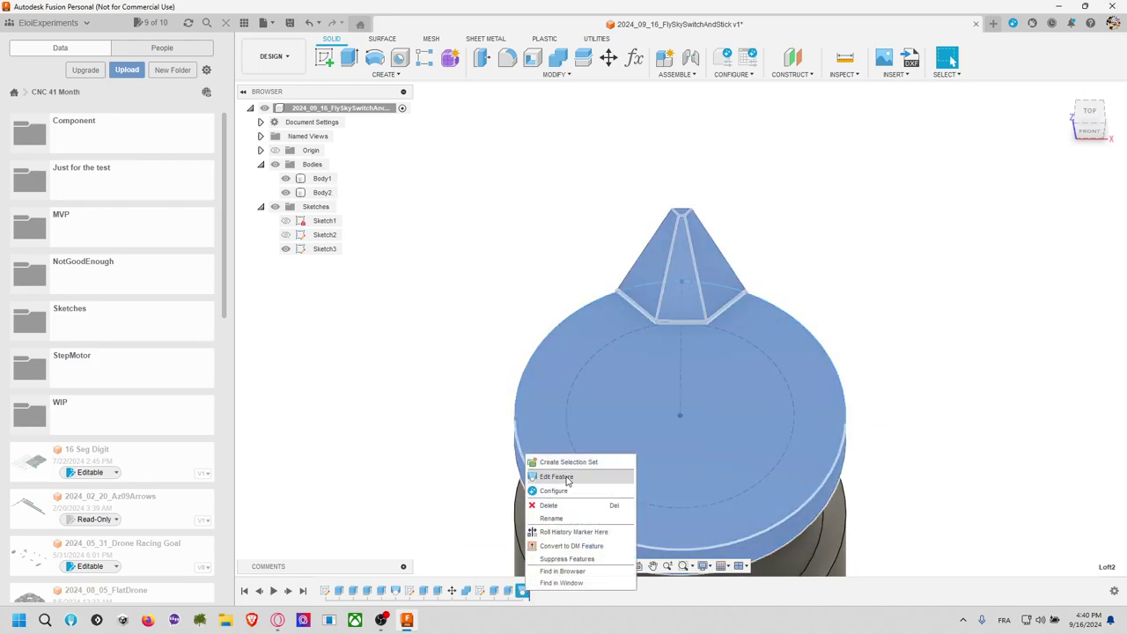
left_click(555, 476)
left_click(977, 414)
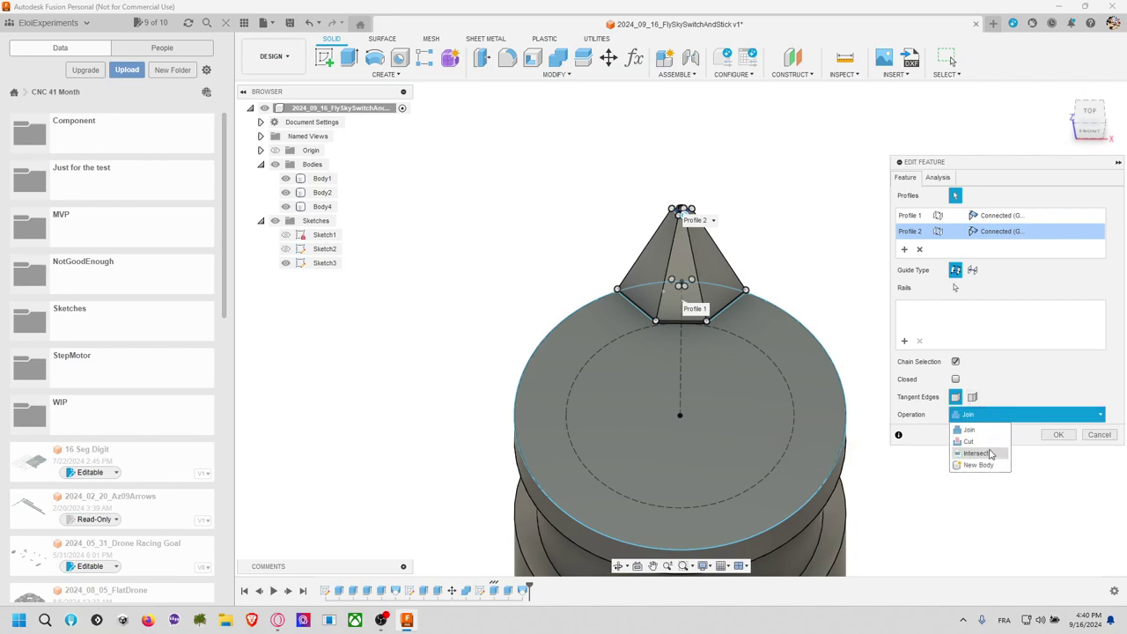
left_click(975, 453)
left_click(991, 414)
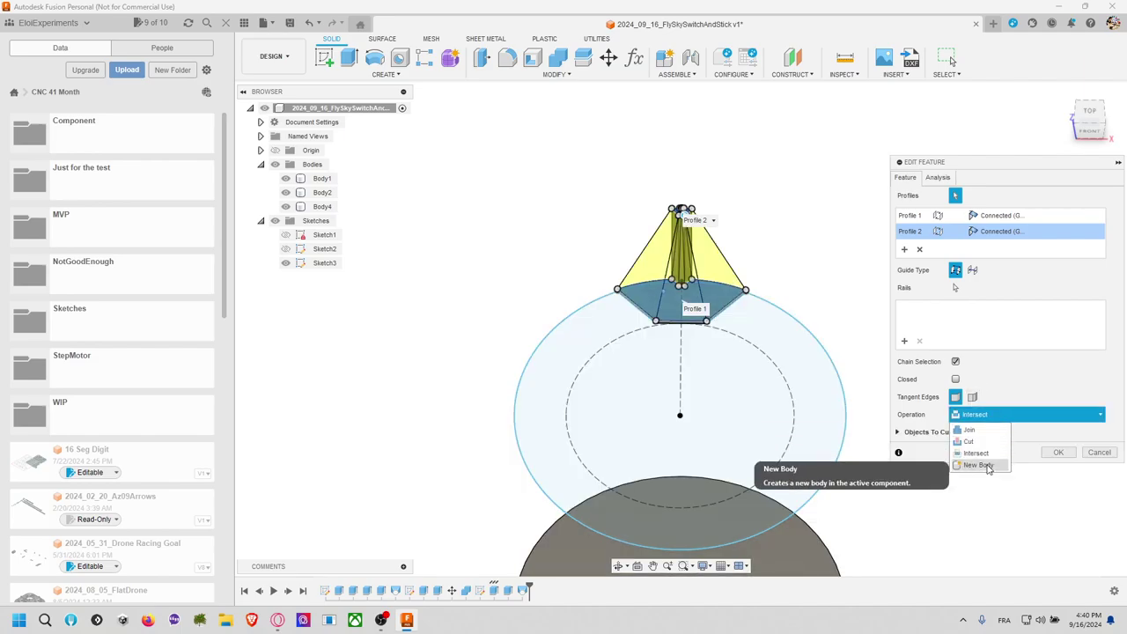
left_click(979, 465)
left_click(1059, 435)
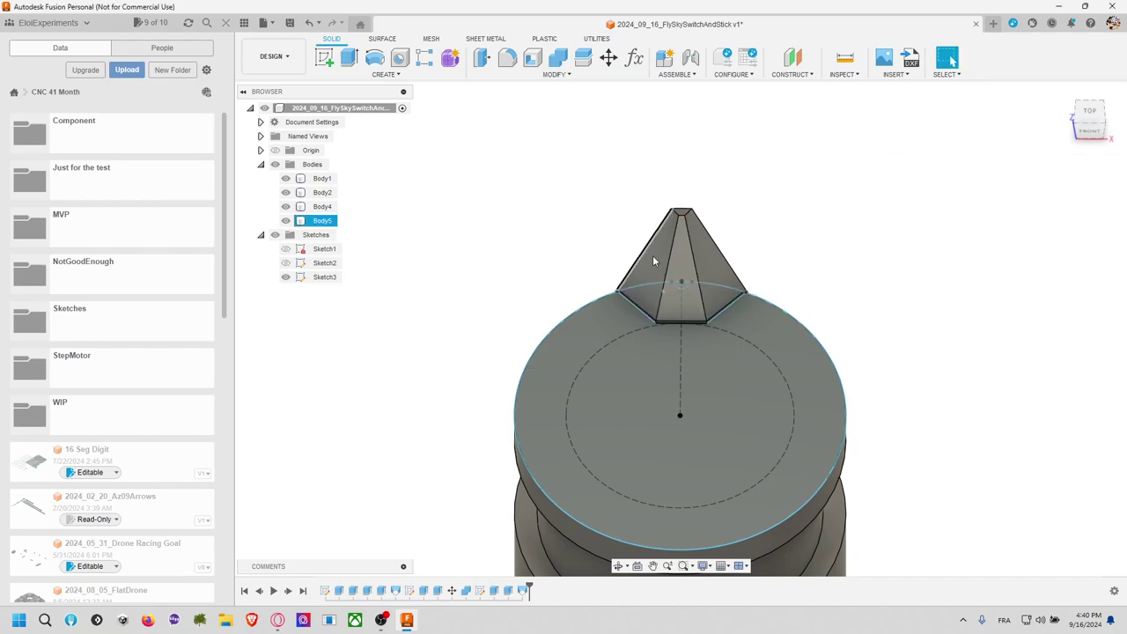
Step: Start a circular pattern of the spike body around the dashed sketch circle as axis
left_click(391, 74)
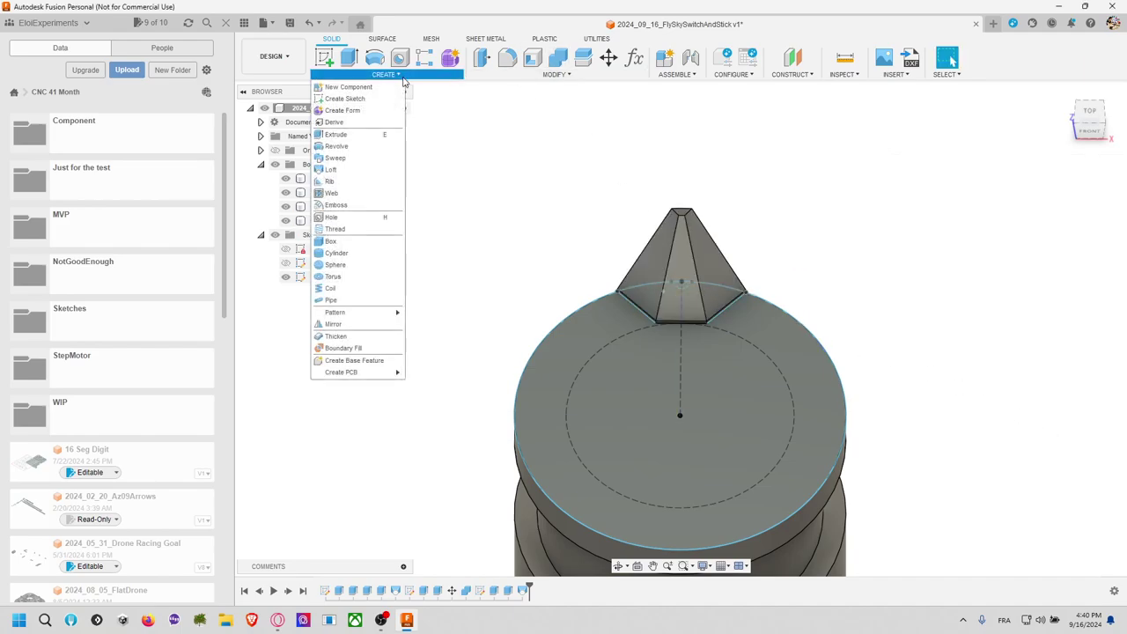
mouse_move(370, 313)
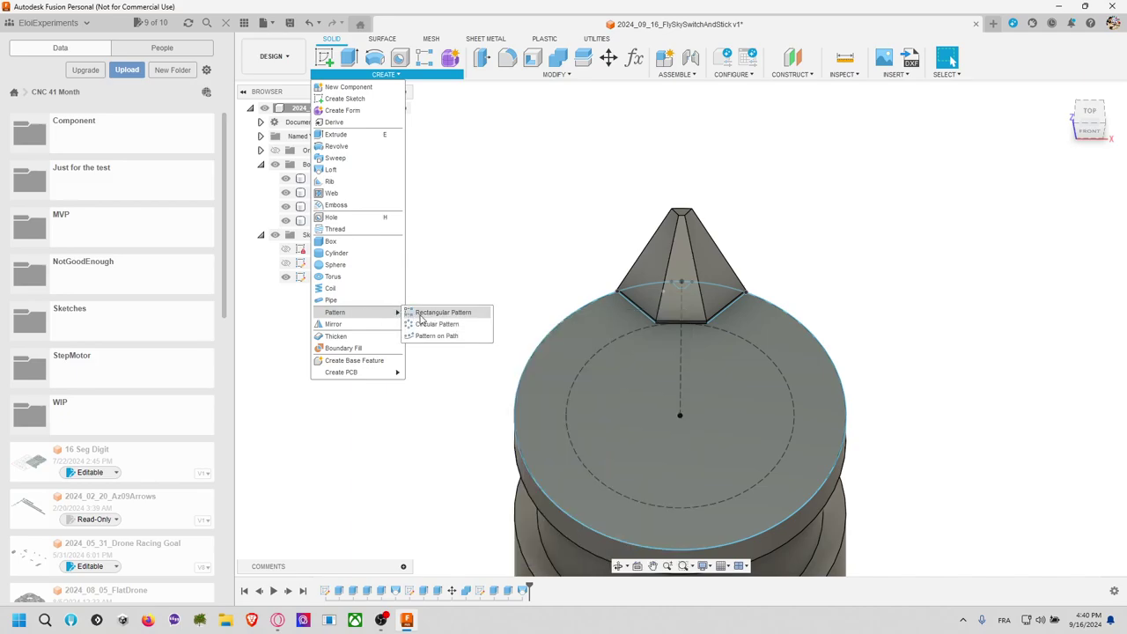
left_click(443, 325)
left_click(671, 261)
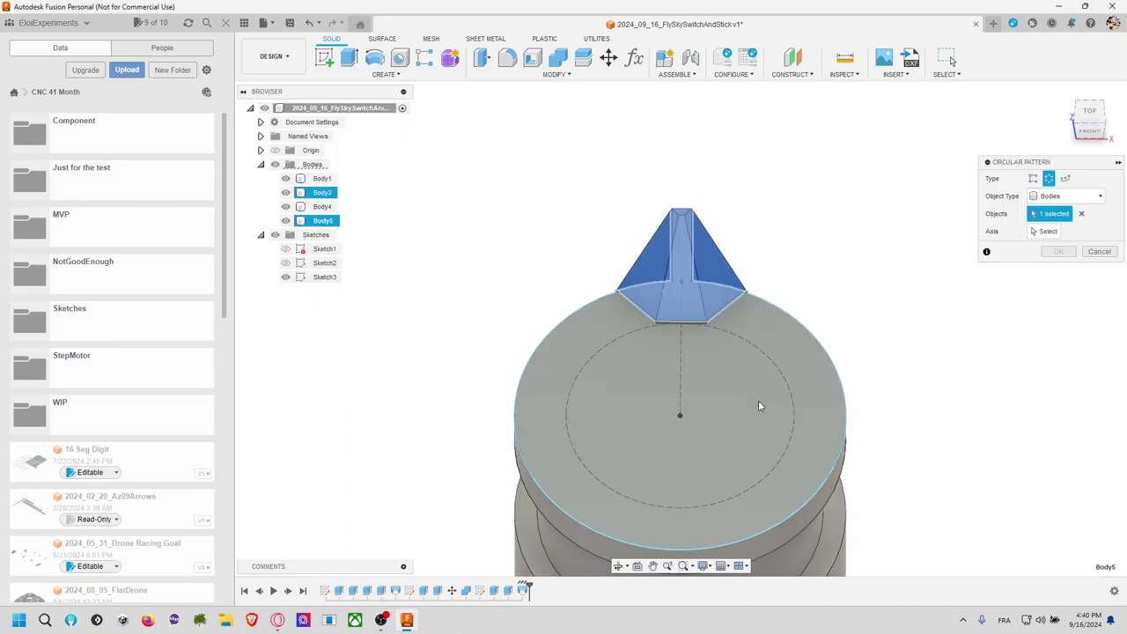
left_click(1052, 232)
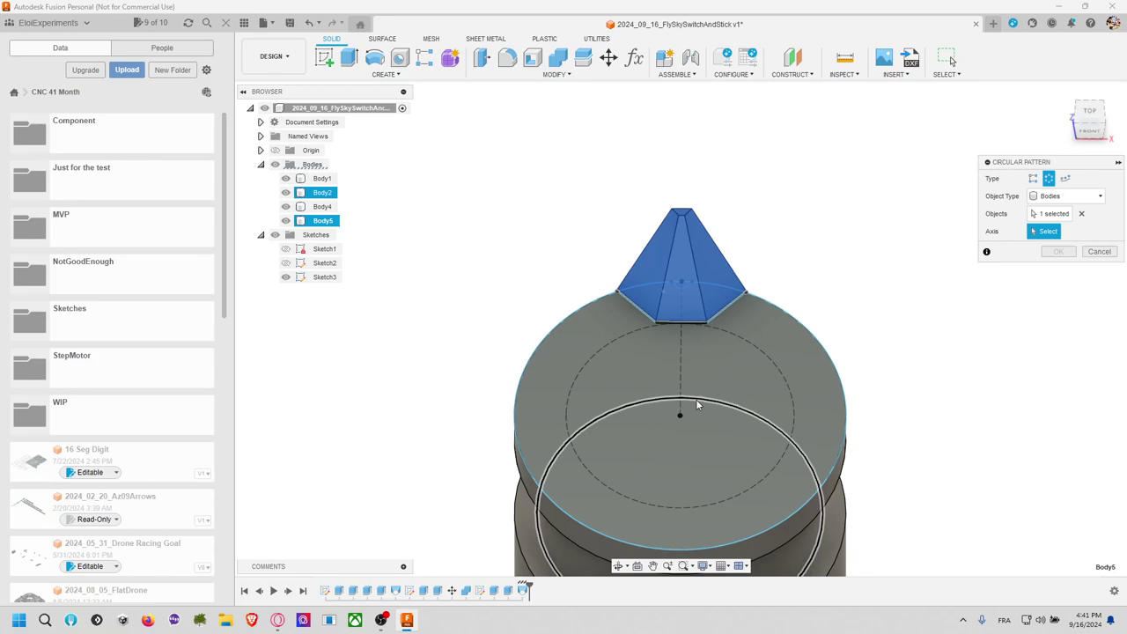
left_click(772, 346)
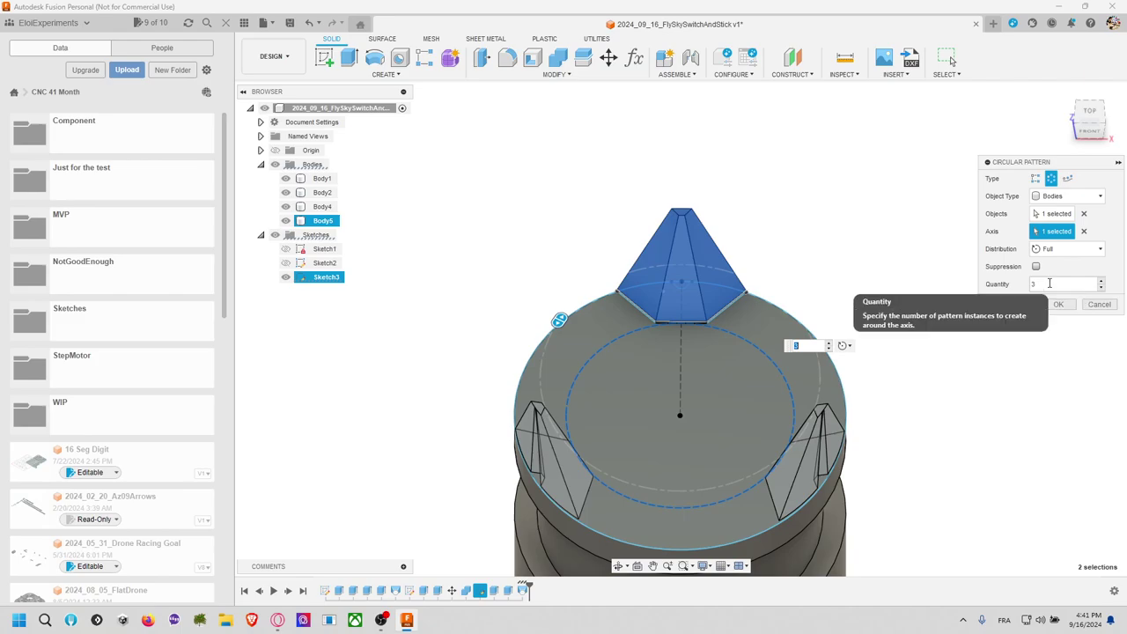
Step: Set the circular pattern quantity to 8 spikes
left_click(1050, 284)
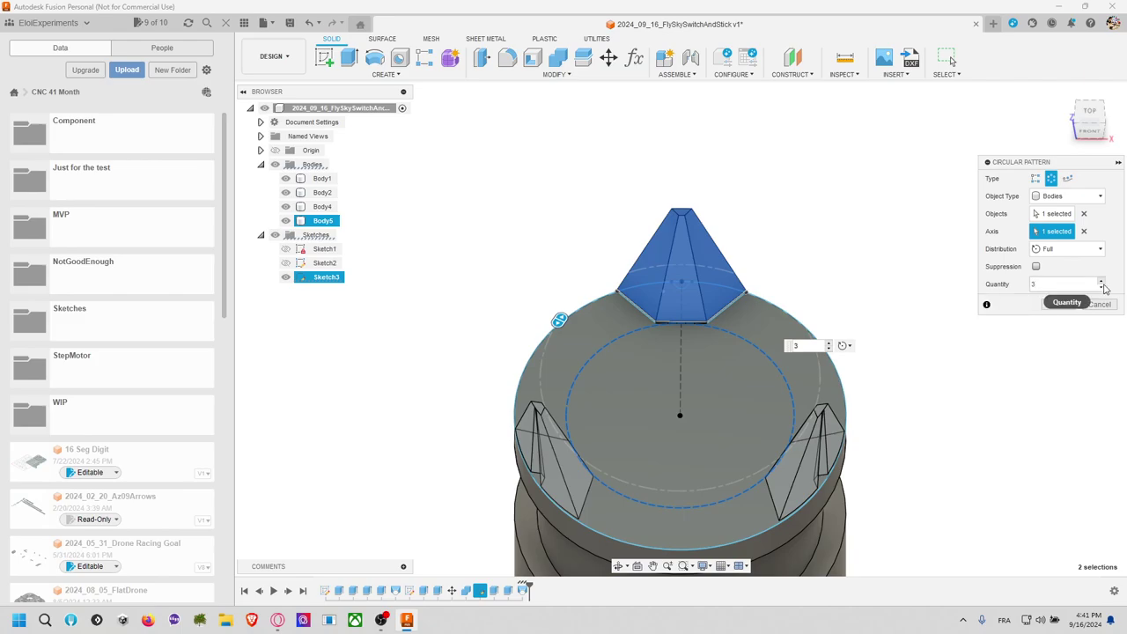
left_click(1100, 287)
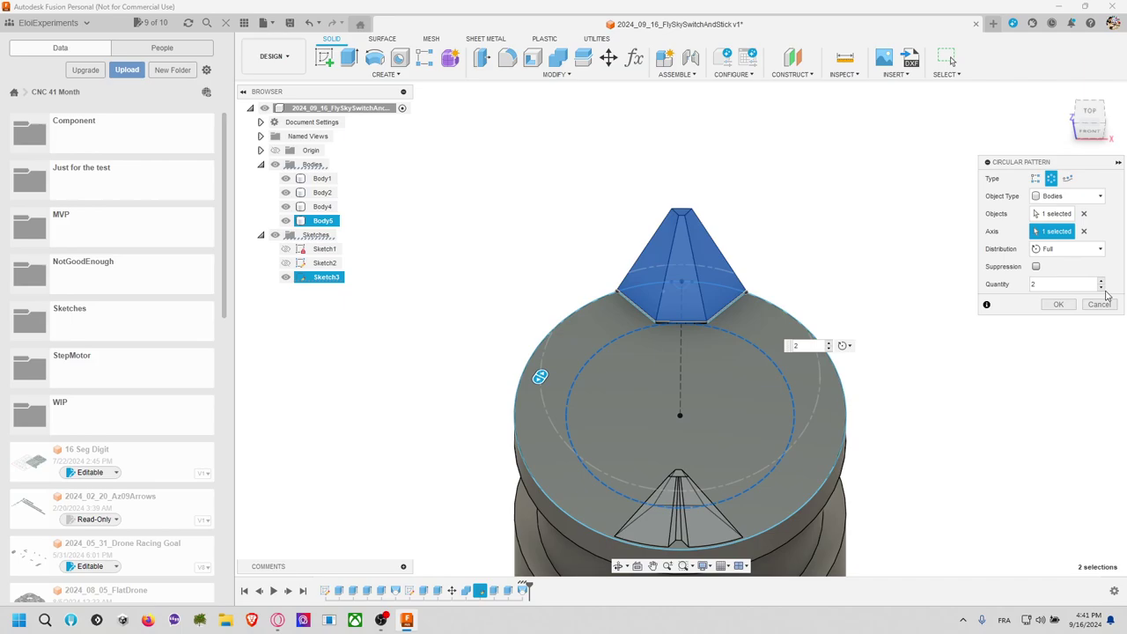
left_click(1101, 282)
left_click(1100, 282)
left_click(1100, 281)
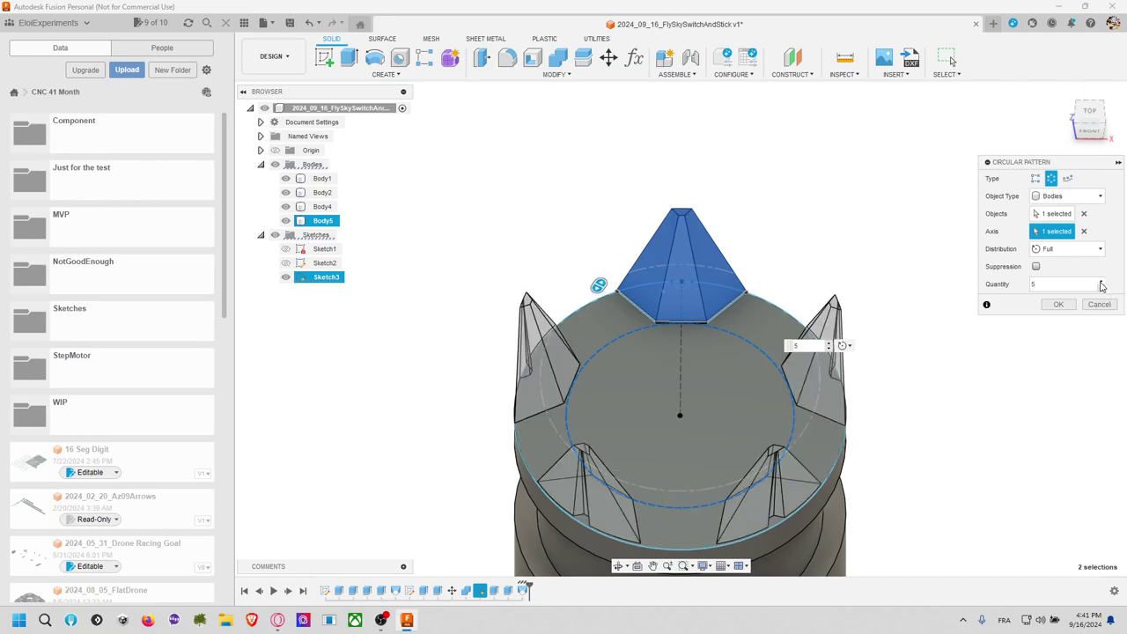
left_click(1101, 282)
left_click(1101, 282)
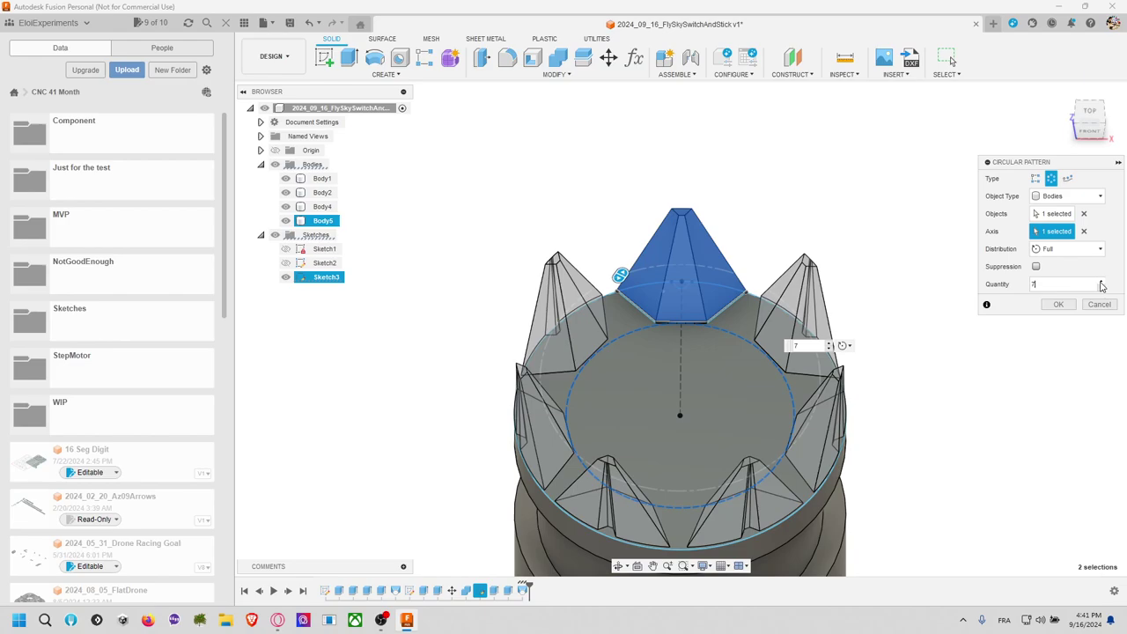
left_click(1101, 283)
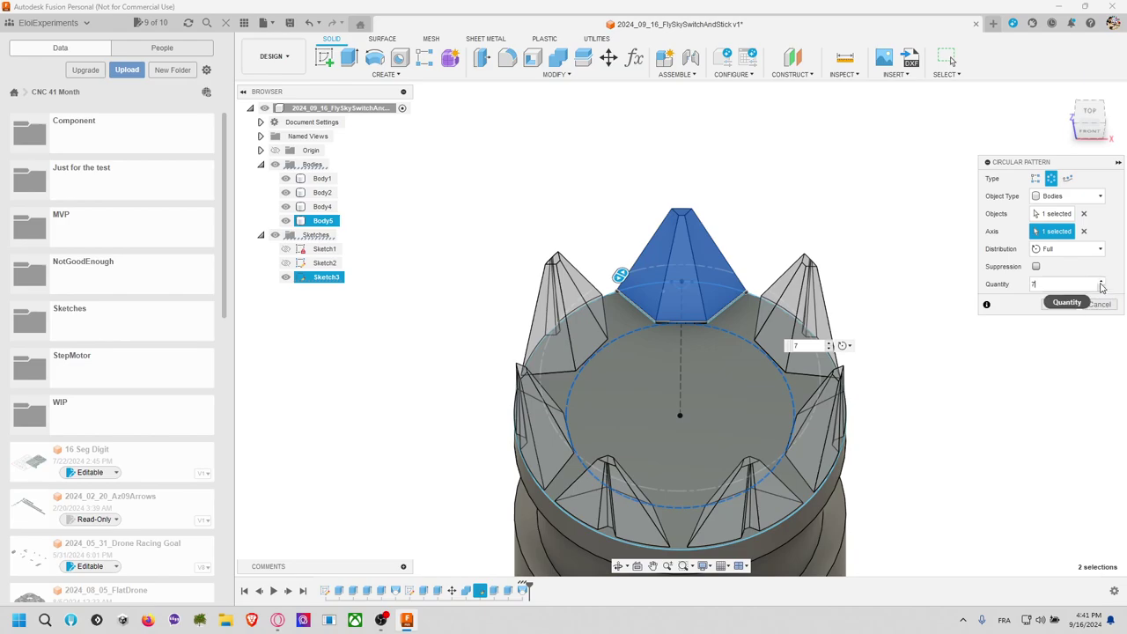
left_click(1101, 282)
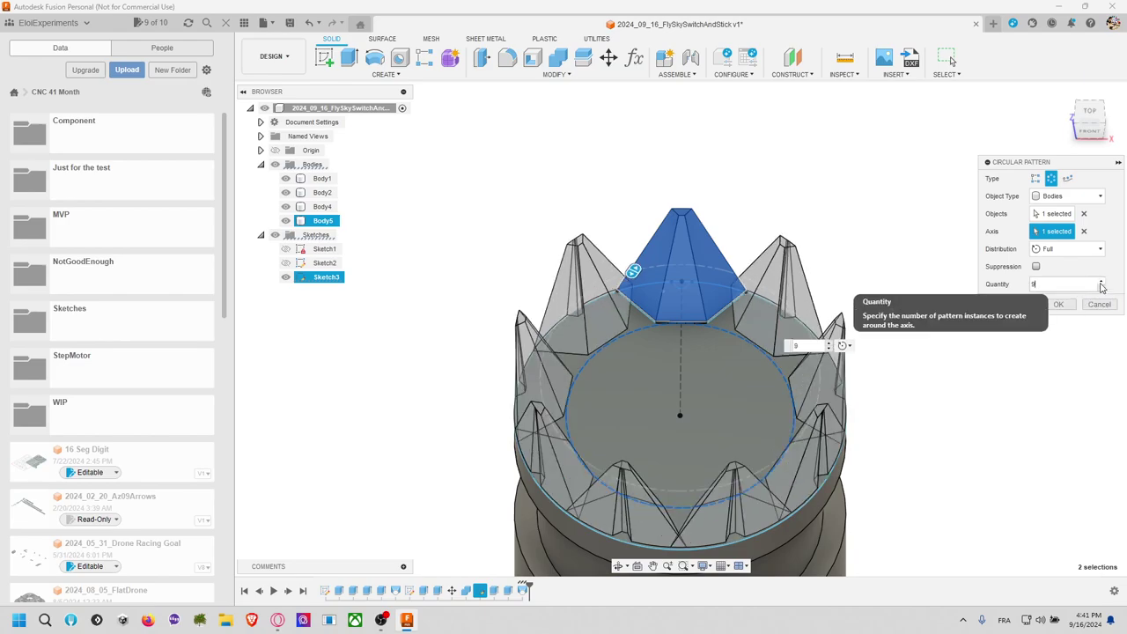
left_click(1102, 287)
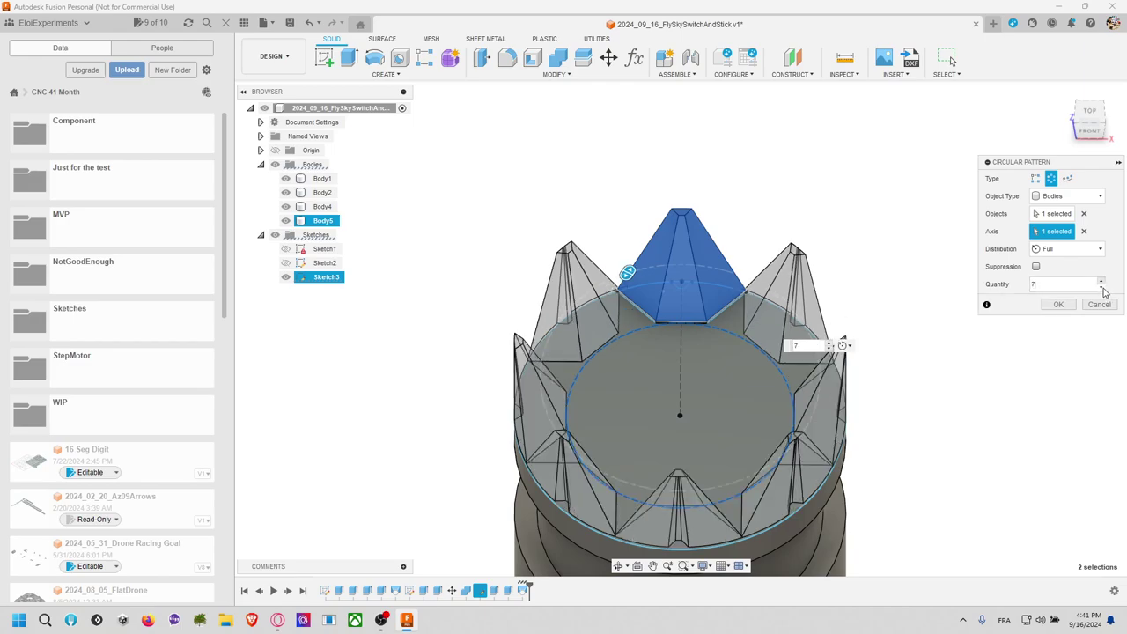
Step: Commit the circular pattern and orbit and zoom around the spiked crown from several sides
left_click(1058, 304)
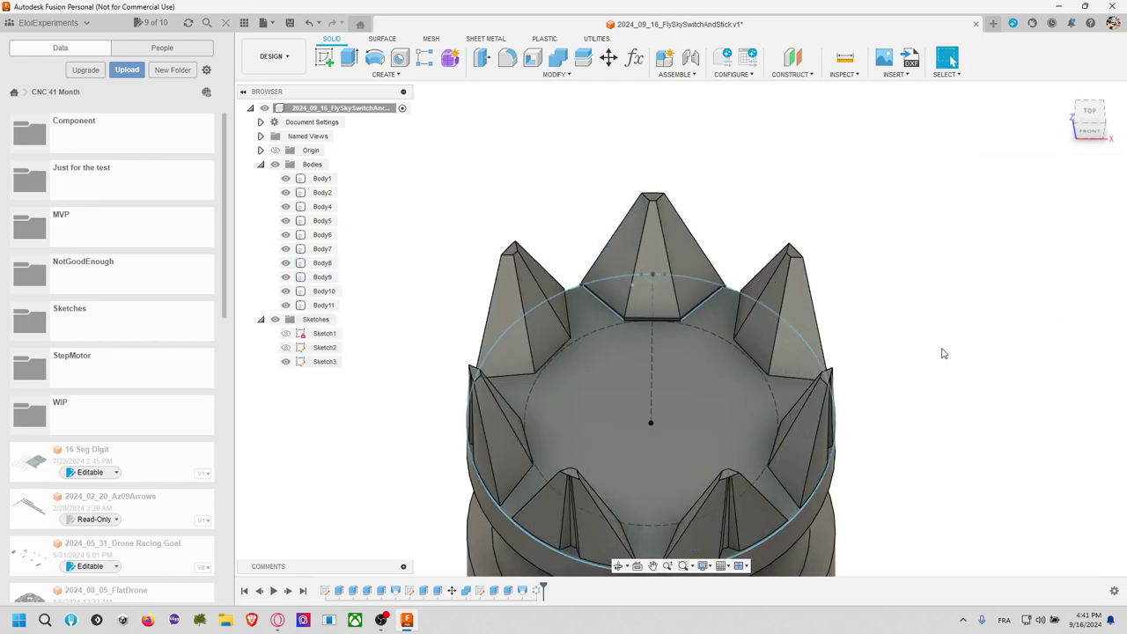
scroll(942, 353, "down", 5)
middle_click_drag(968, 378, 844, 340)
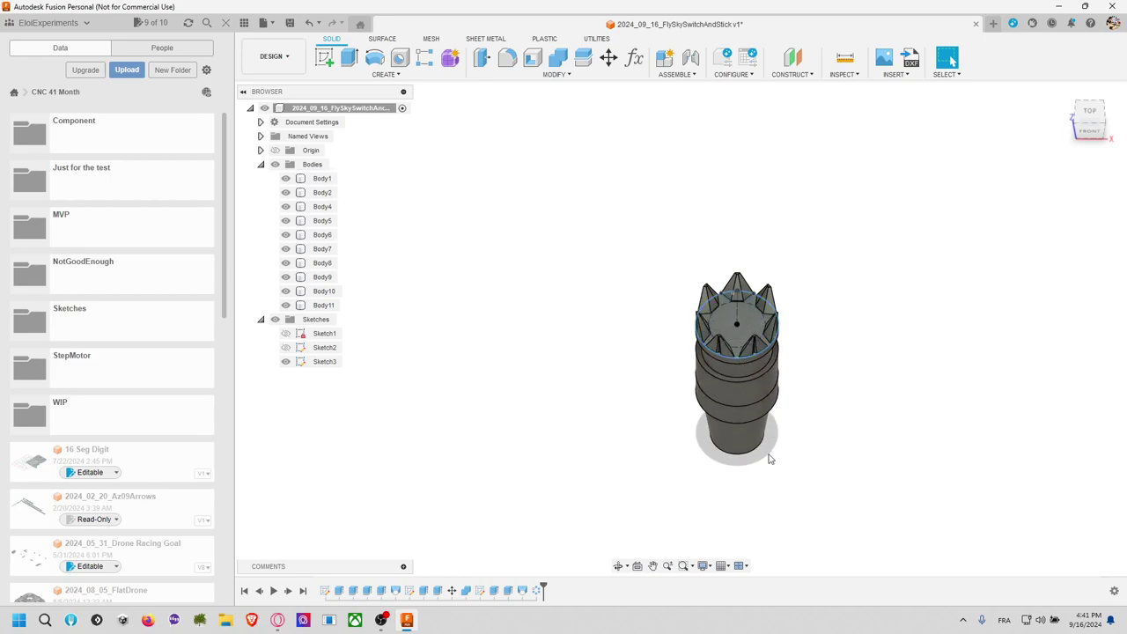
middle_click_drag(888, 397, 804, 322, "shift")
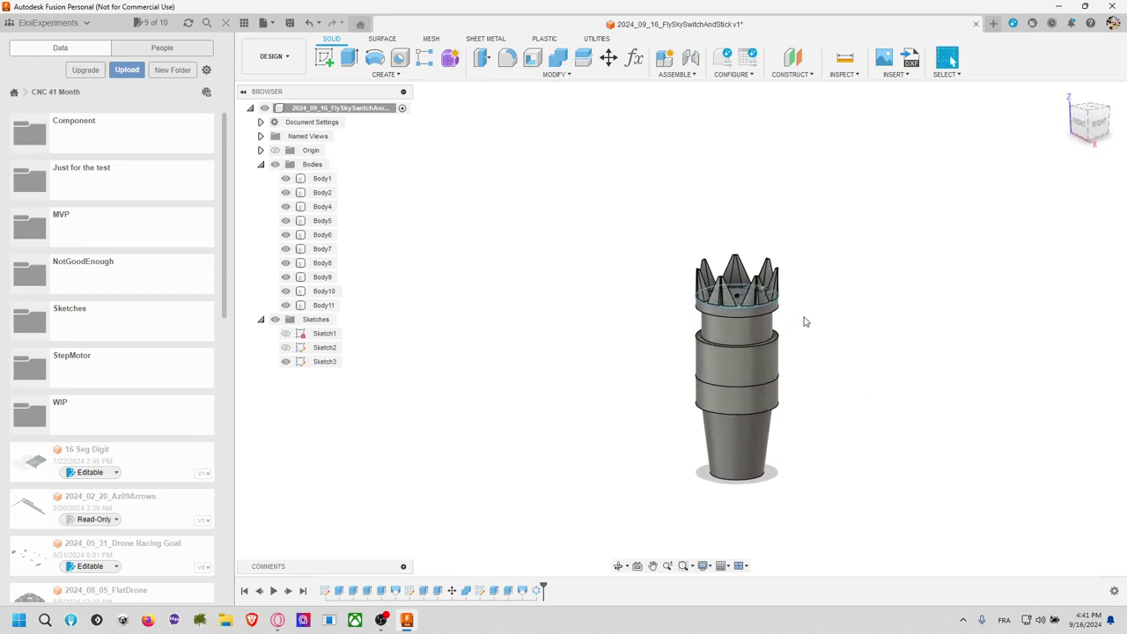
middle_click_drag(857, 365, 898, 423, "shift")
scroll(833, 354, "up", 5)
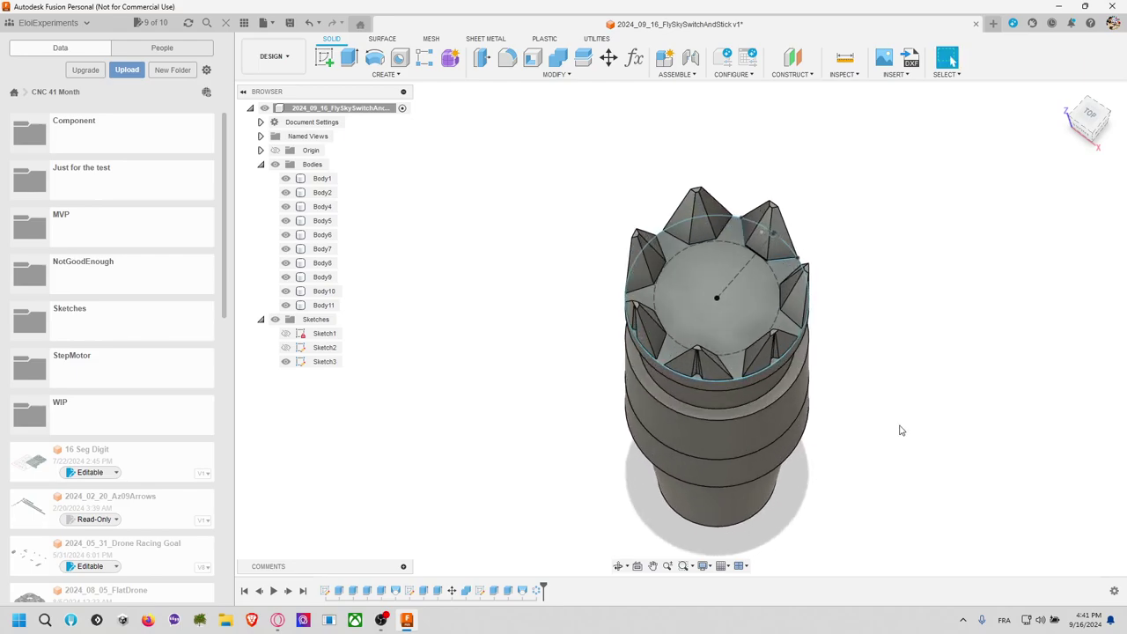
scroll(900, 428, "up", 2)
scroll(827, 414, "up", 2)
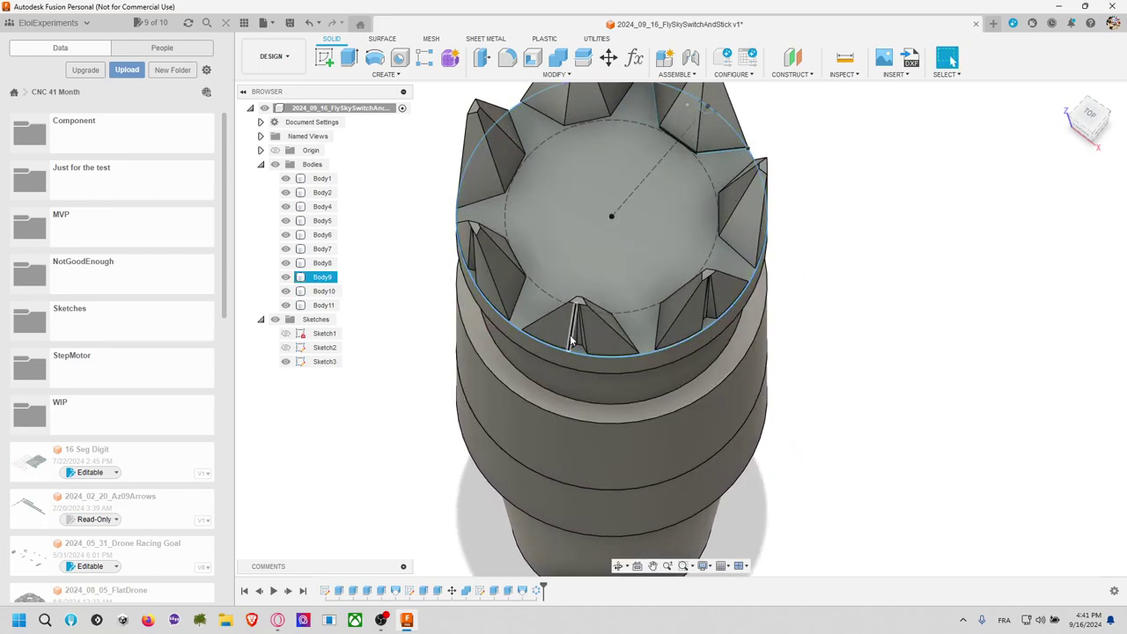
middle_click_drag(806, 282, 810, 312, "shift")
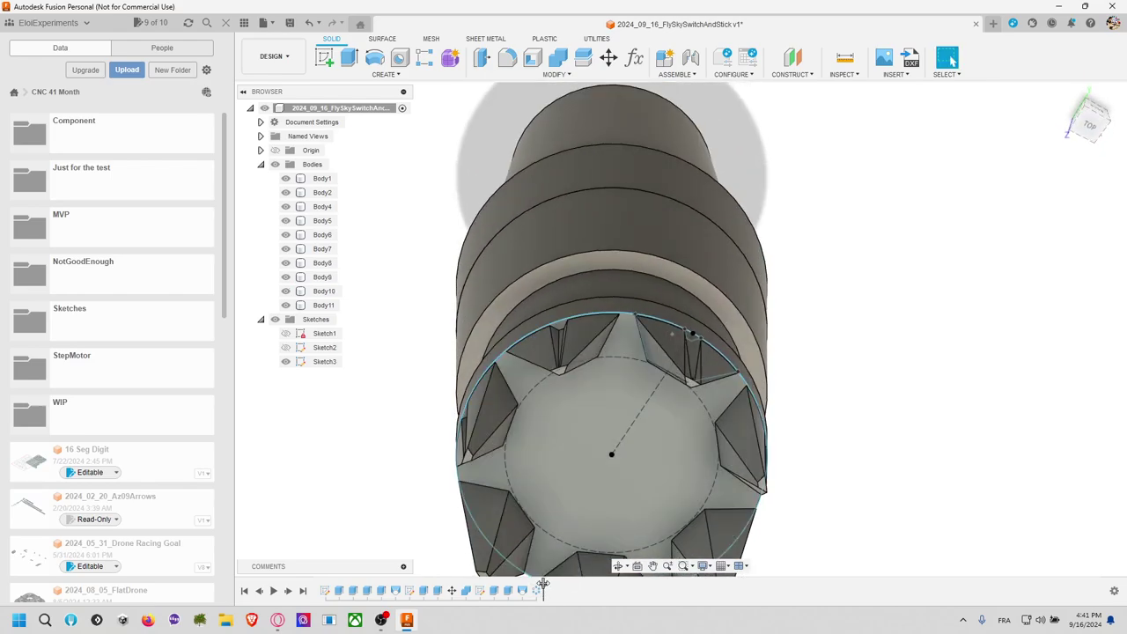
Step: Undo back to before the spike pattern and bring the single spike into view
key("ctrl+z")
middle_click_drag(808, 342, 550, 269)
scroll(523, 259, "up", 4)
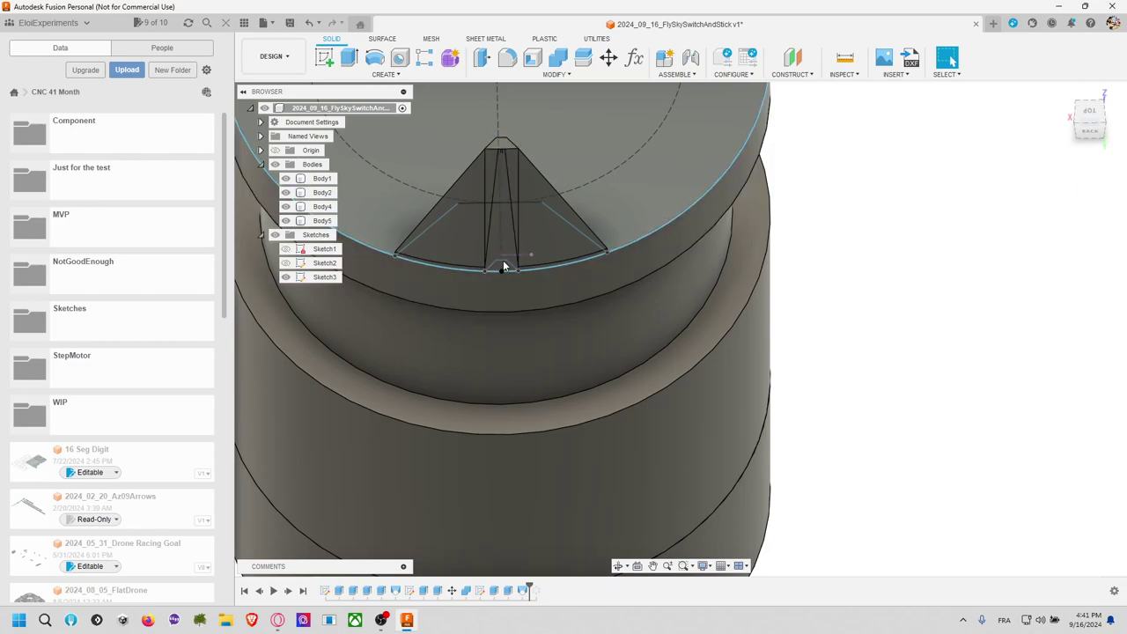
Step: Edit the strip extrude (Extrude7) so its operation creates a New Body
right_click(497, 591)
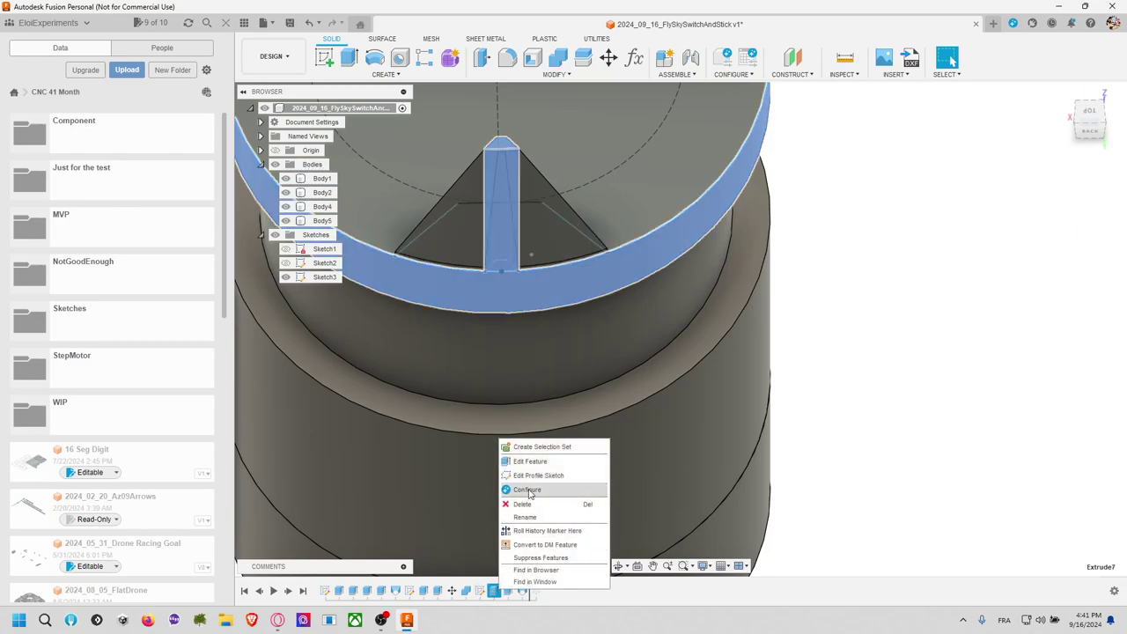
left_click(529, 461)
left_click(1065, 307)
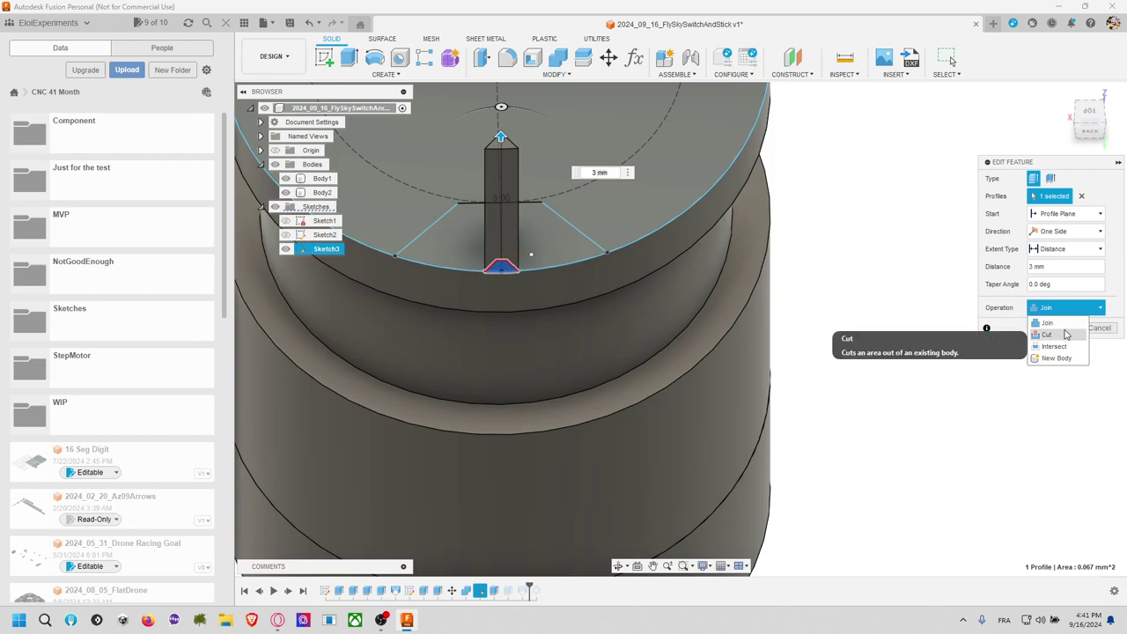
left_click(1055, 346)
left_click(1065, 307)
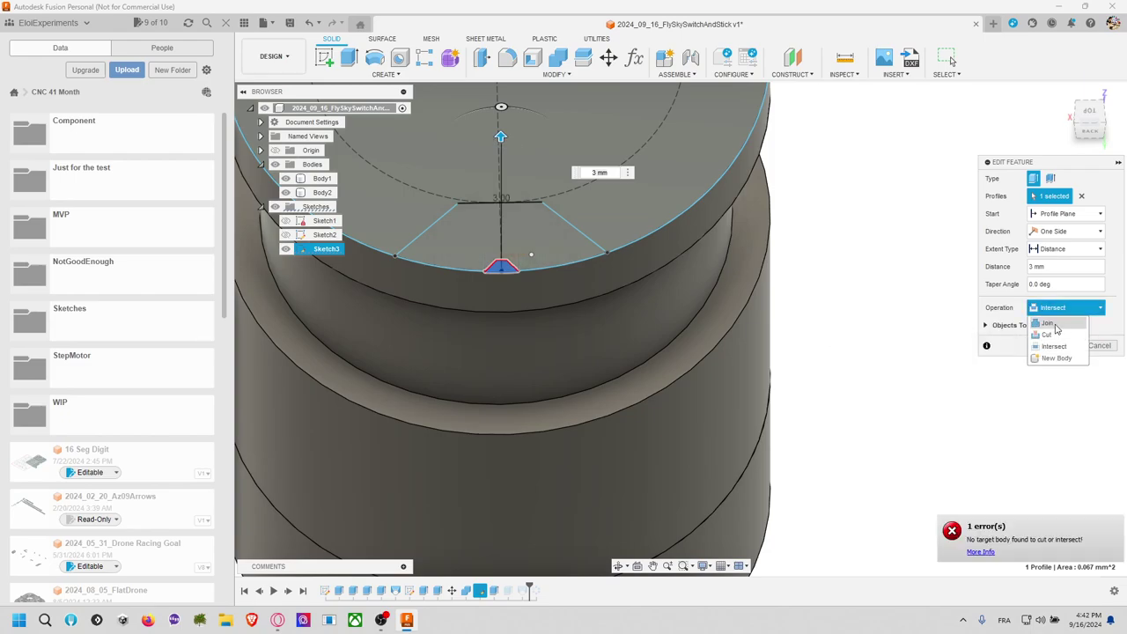
left_click(1056, 324)
left_click(1065, 307)
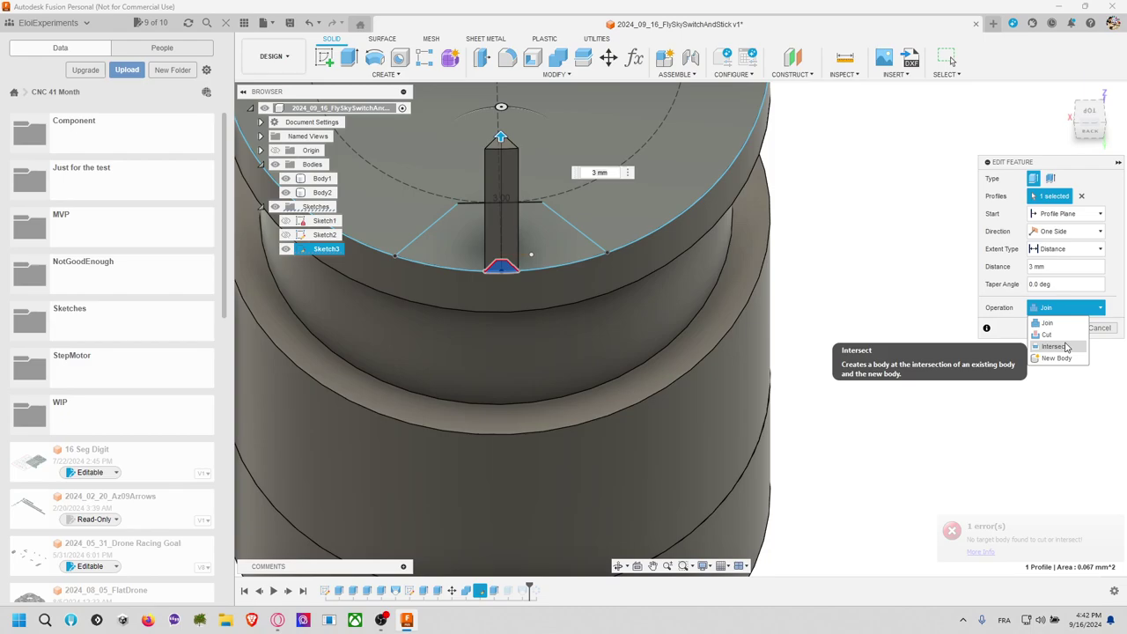
left_click(1058, 359)
left_click(1064, 330)
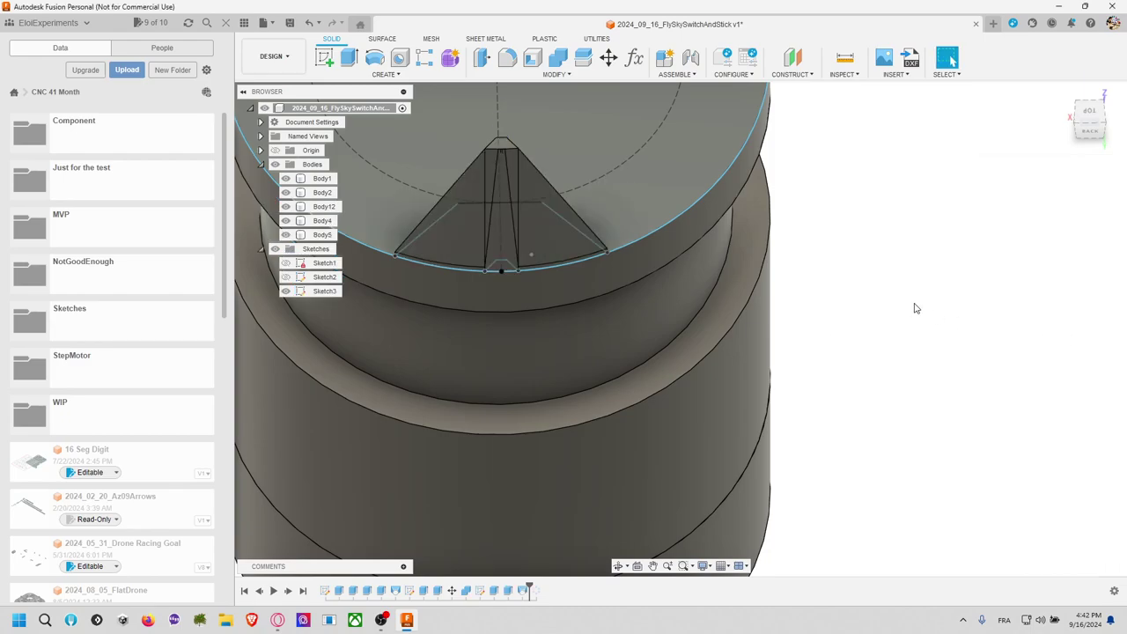
middle_click_drag(906, 300, 979, 378)
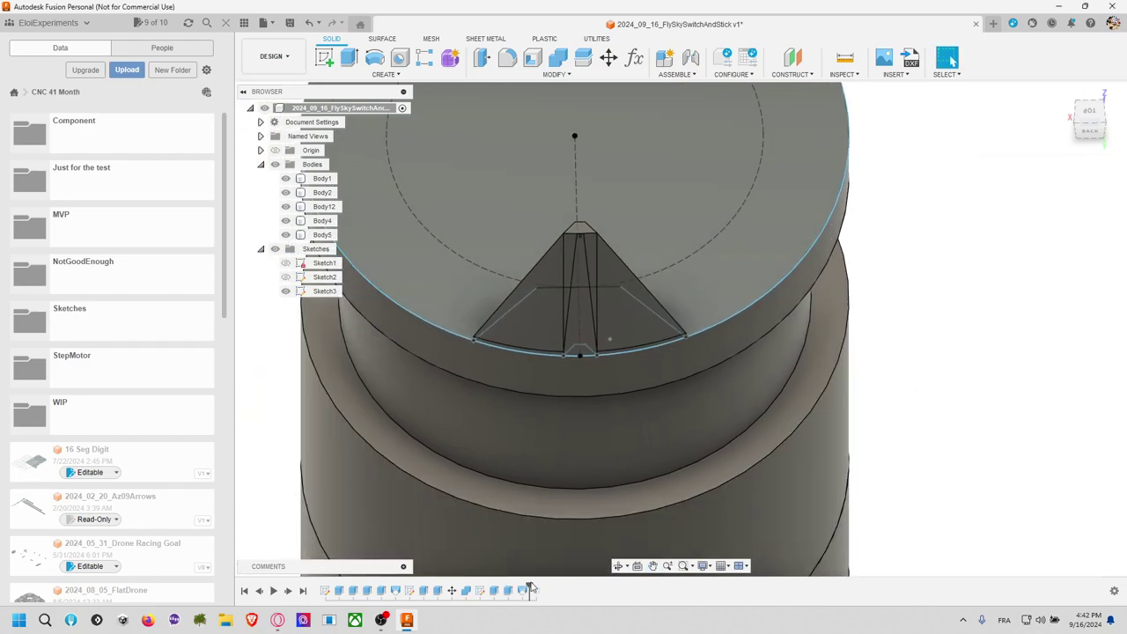
Step: Combine the Body12 strip into the spike with Join and roll the timeline to the end
left_click(559, 56)
left_click(603, 304)
left_click(581, 302)
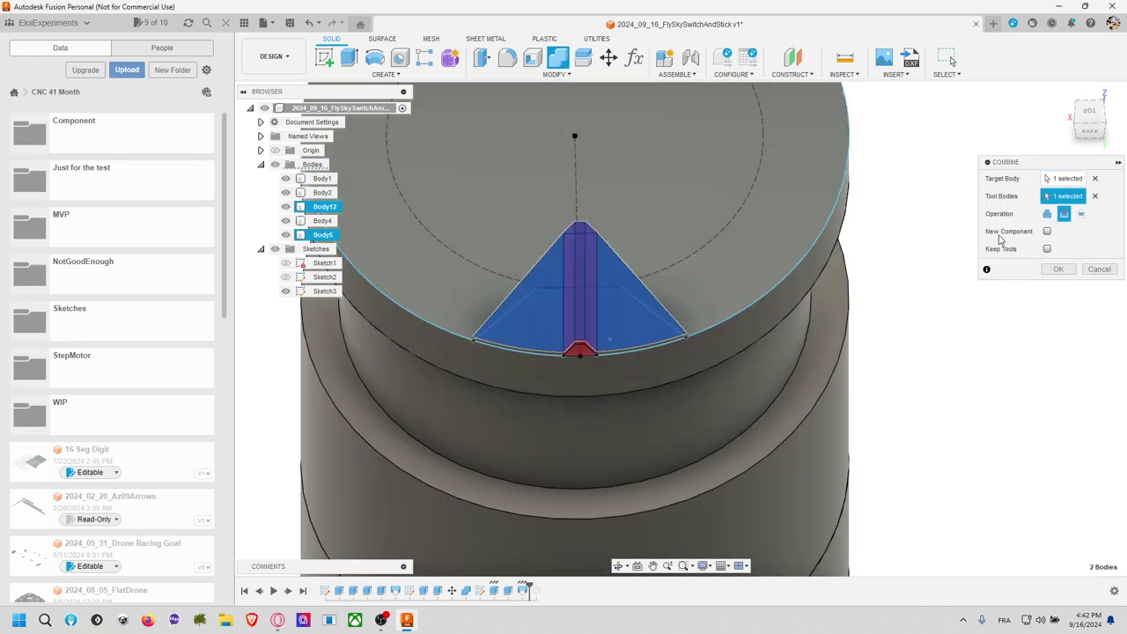
left_click(1047, 213)
left_click(1058, 268)
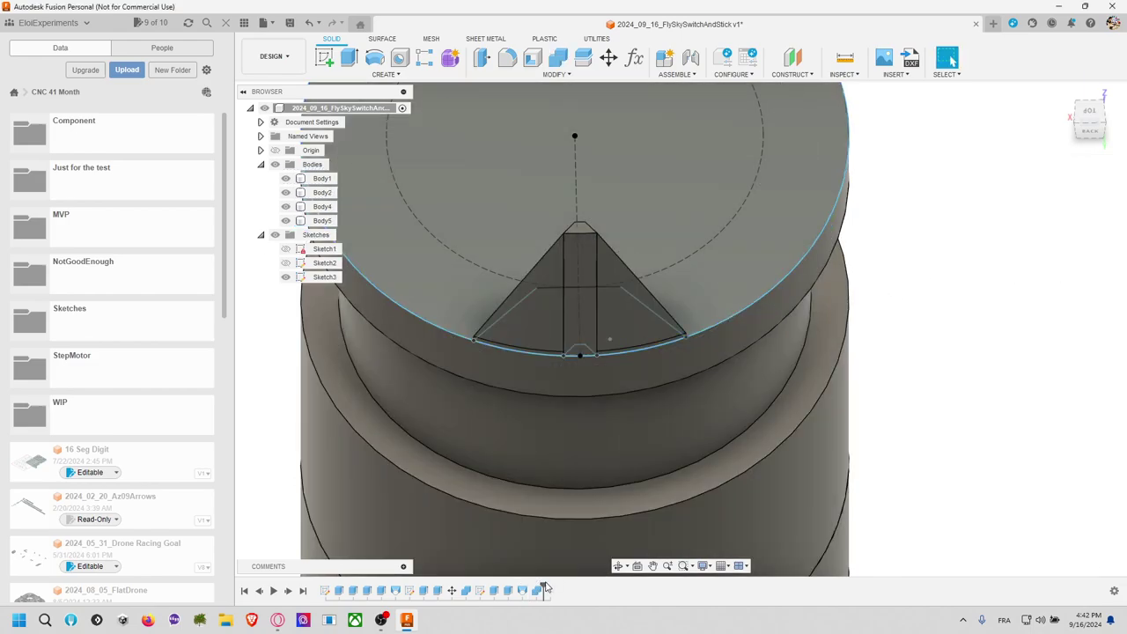
left_click_drag(545, 589, 555, 590)
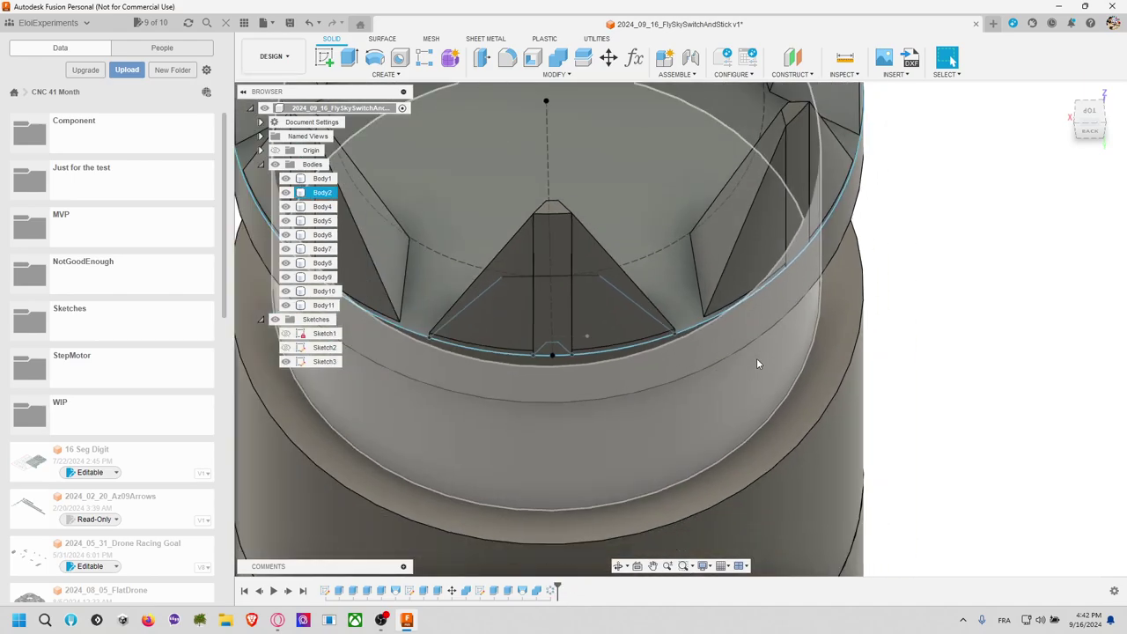
scroll(757, 364, "down", 3)
left_click(913, 344)
middle_click_drag(903, 344, 904, 490)
scroll(883, 396, "up", 3)
scroll(886, 394, "down", 4)
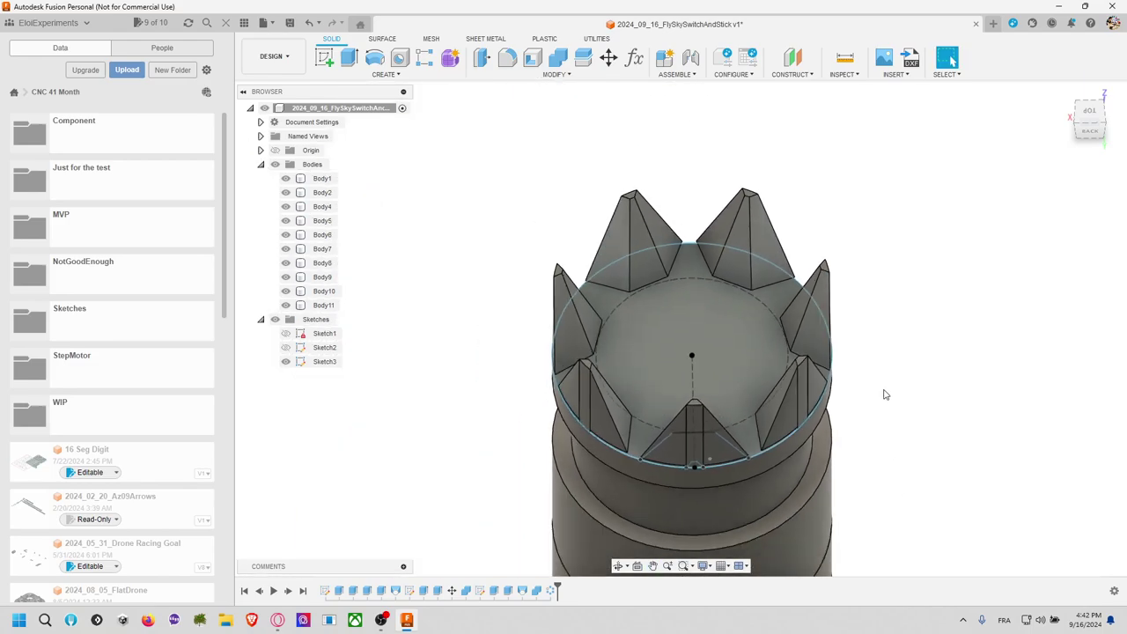
middle_click_drag(886, 394, 904, 374, "shift")
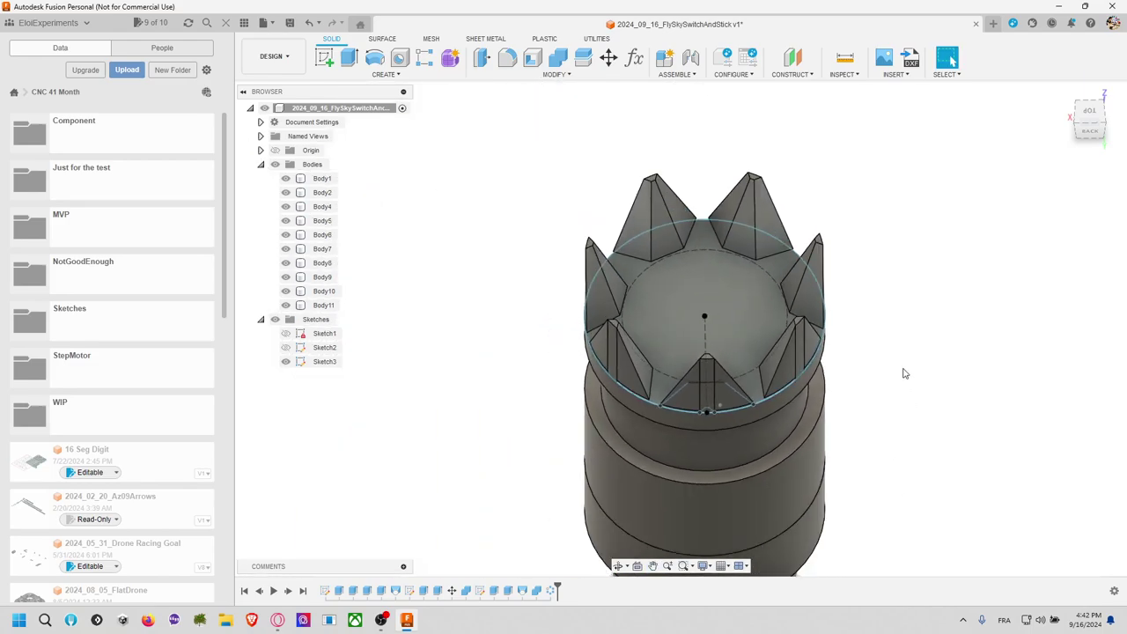
scroll(903, 373, "down", 4)
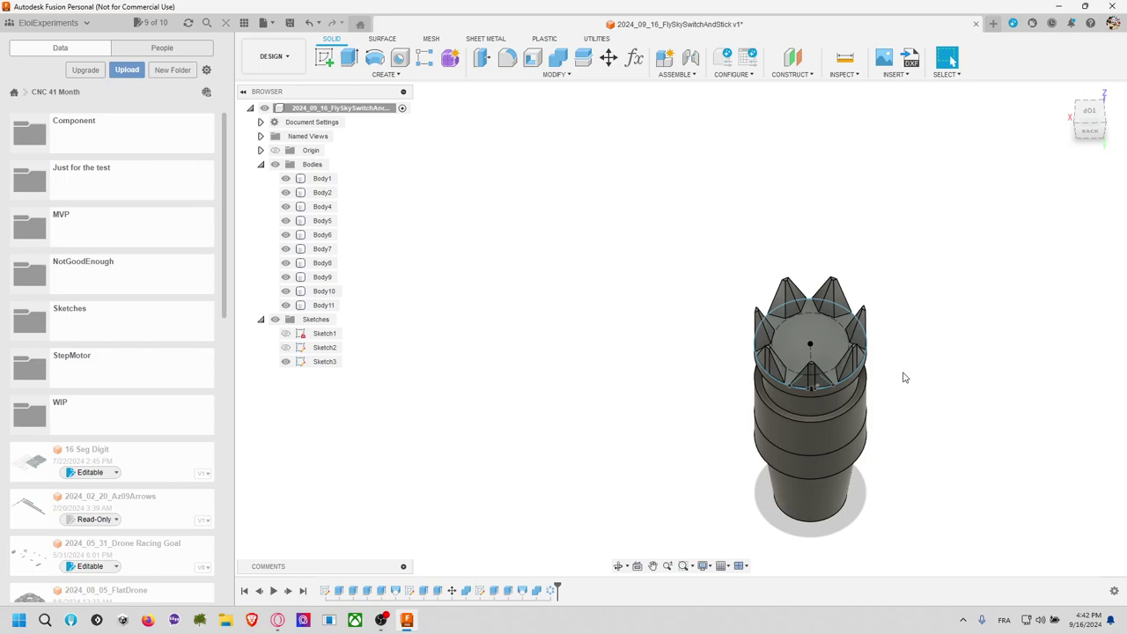
left_click(1089, 112)
scroll(996, 222, "down", 3)
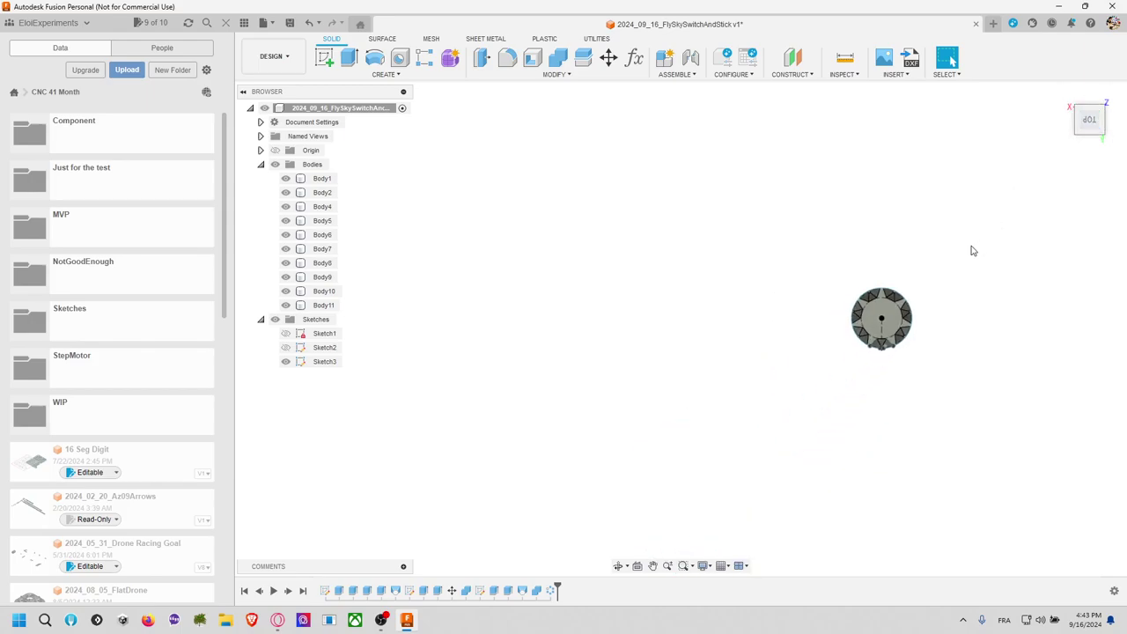
middle_click_drag(985, 259, 1024, 219, "shift")
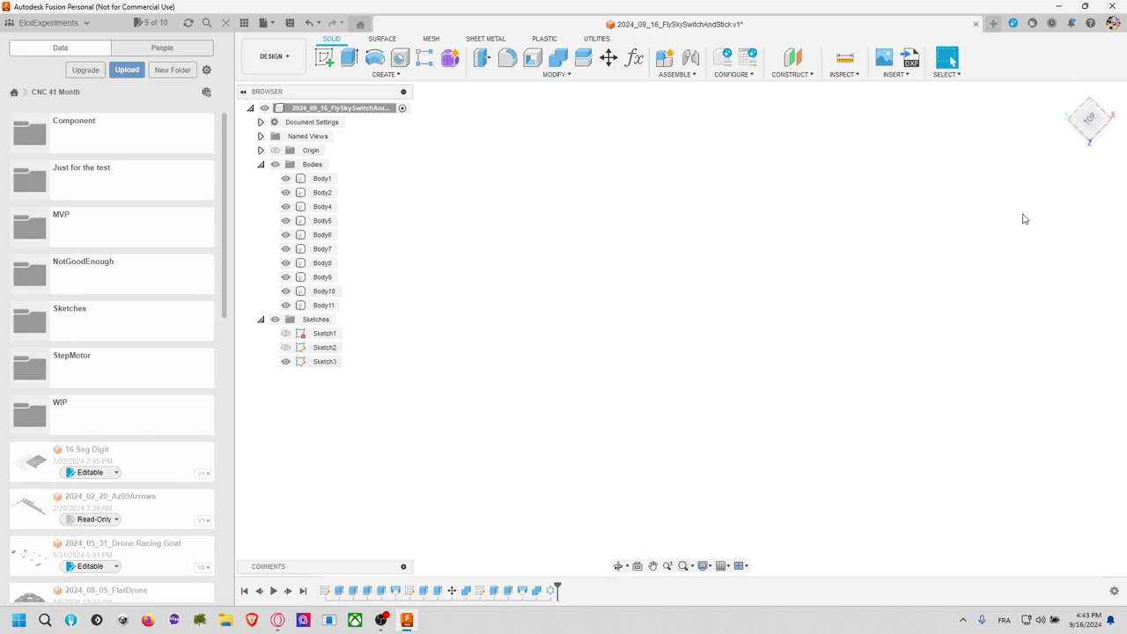
left_click(1089, 121)
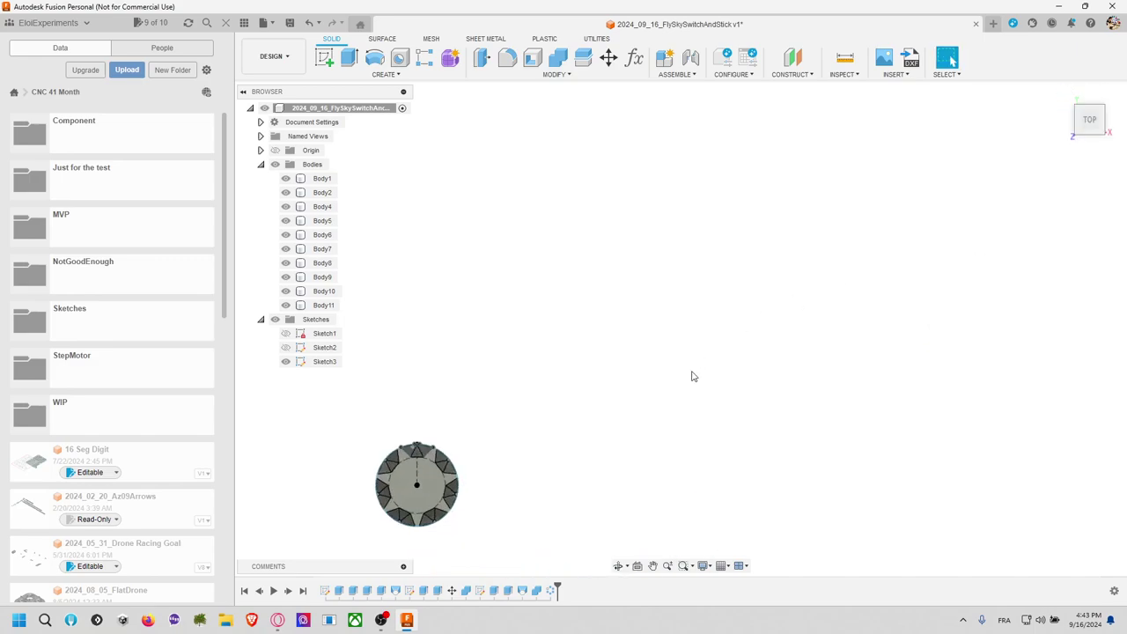
middle_click_drag(693, 375, 800, 299)
middle_click_drag(649, 408, 700, 388, "shift")
left_click(1090, 118)
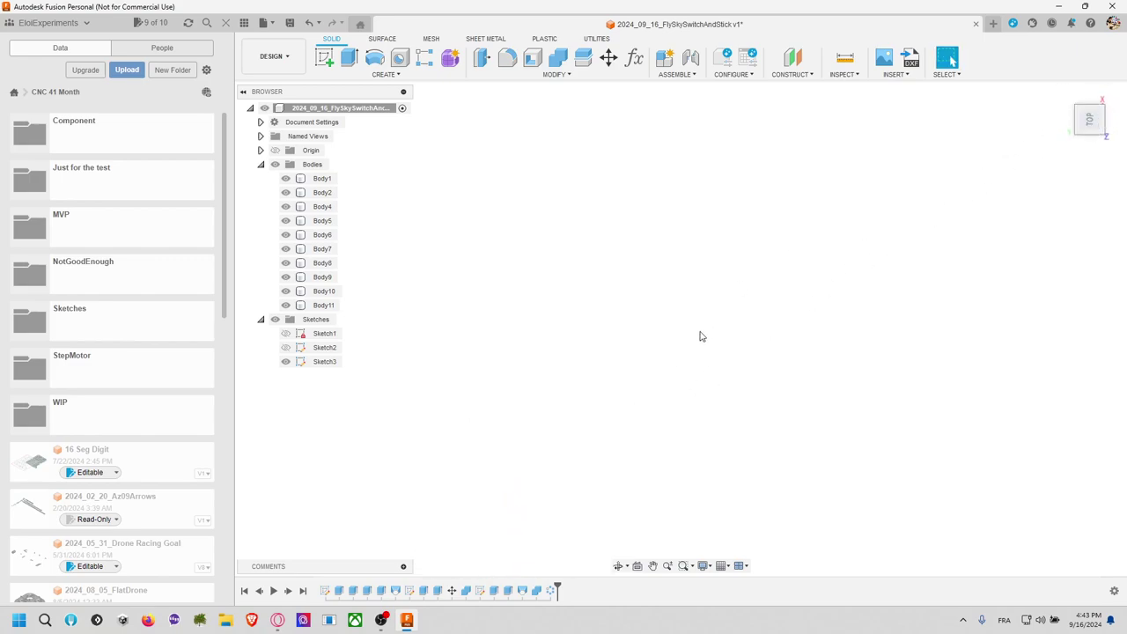
scroll(695, 304, "down", 2)
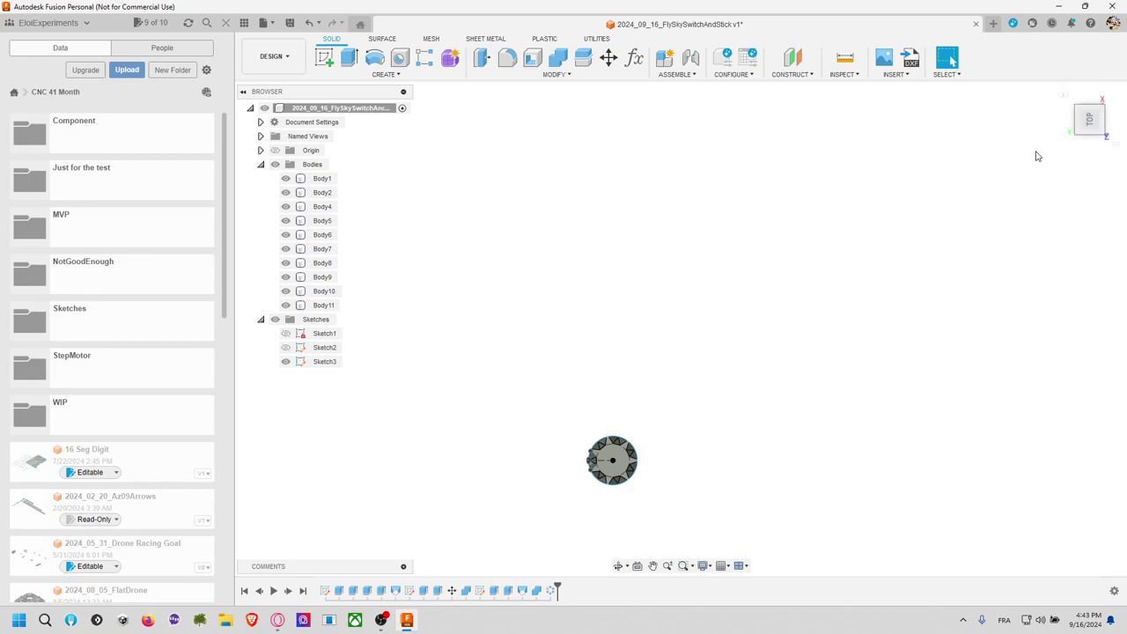
left_click(1095, 108)
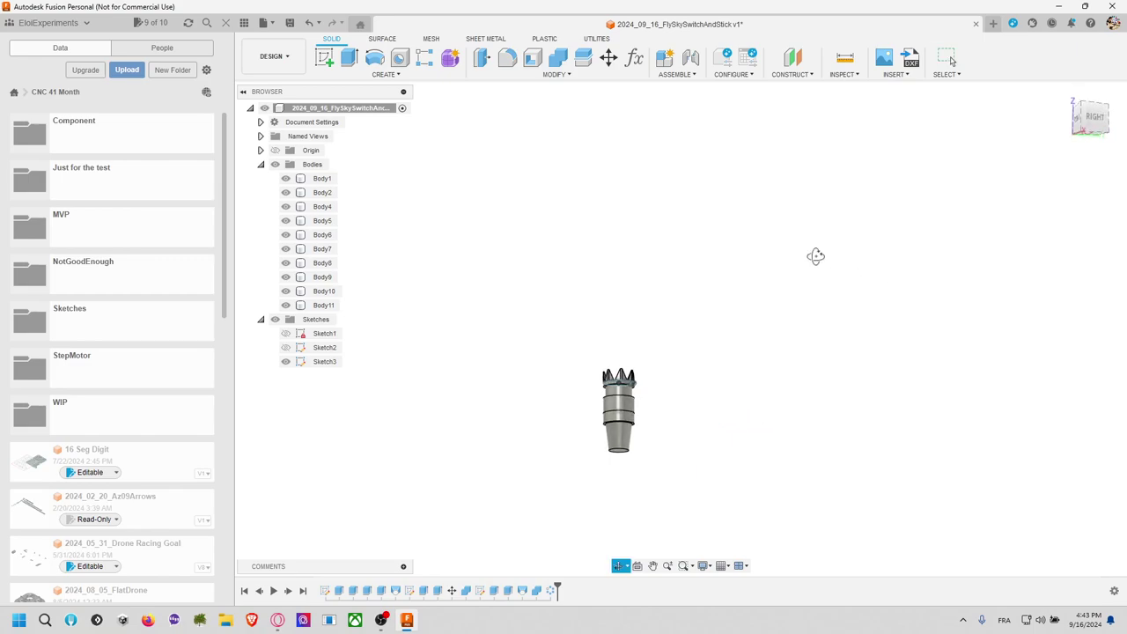
left_click(1091, 118)
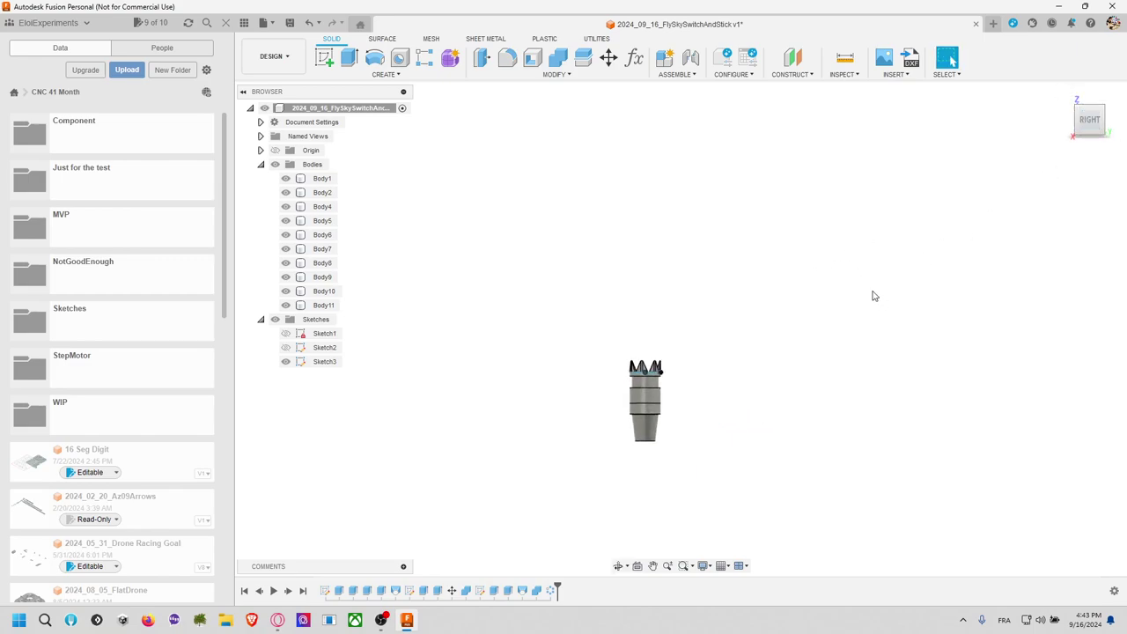
left_click(324, 57)
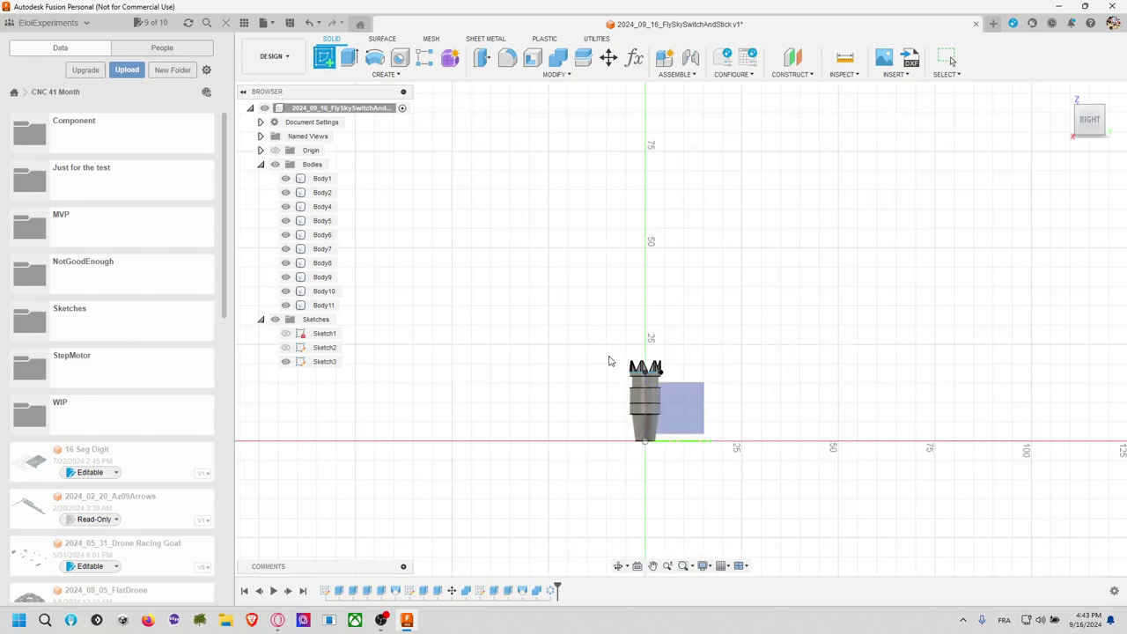
Step: Start a sketch on the side plane with the 2-Point Circle tool, then finish it unused
left_click(685, 414)
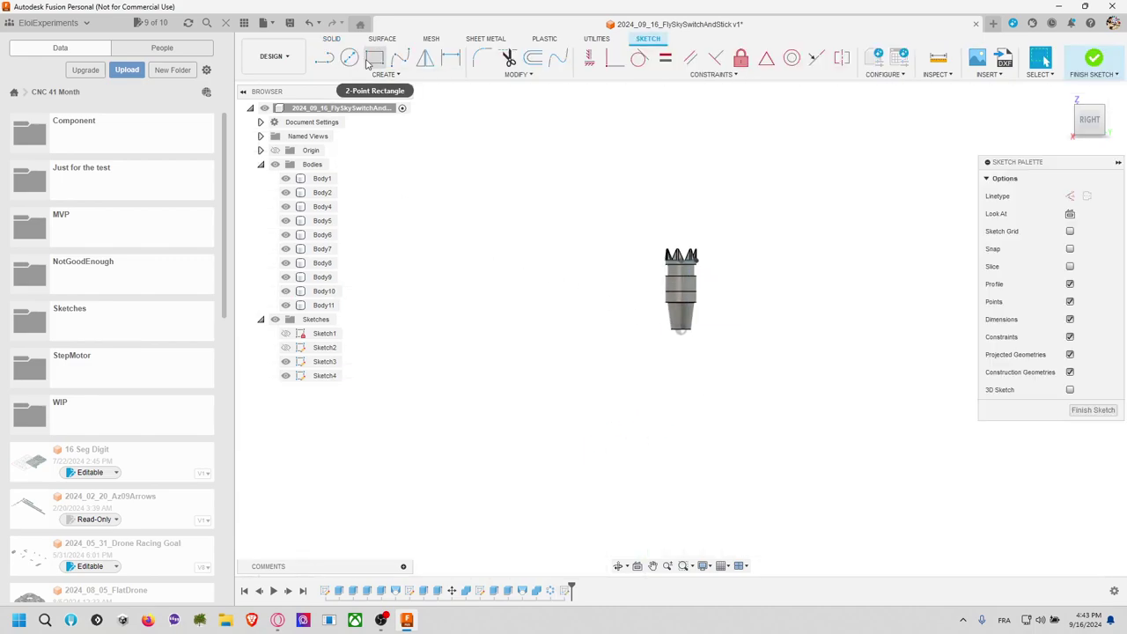
left_click(388, 75)
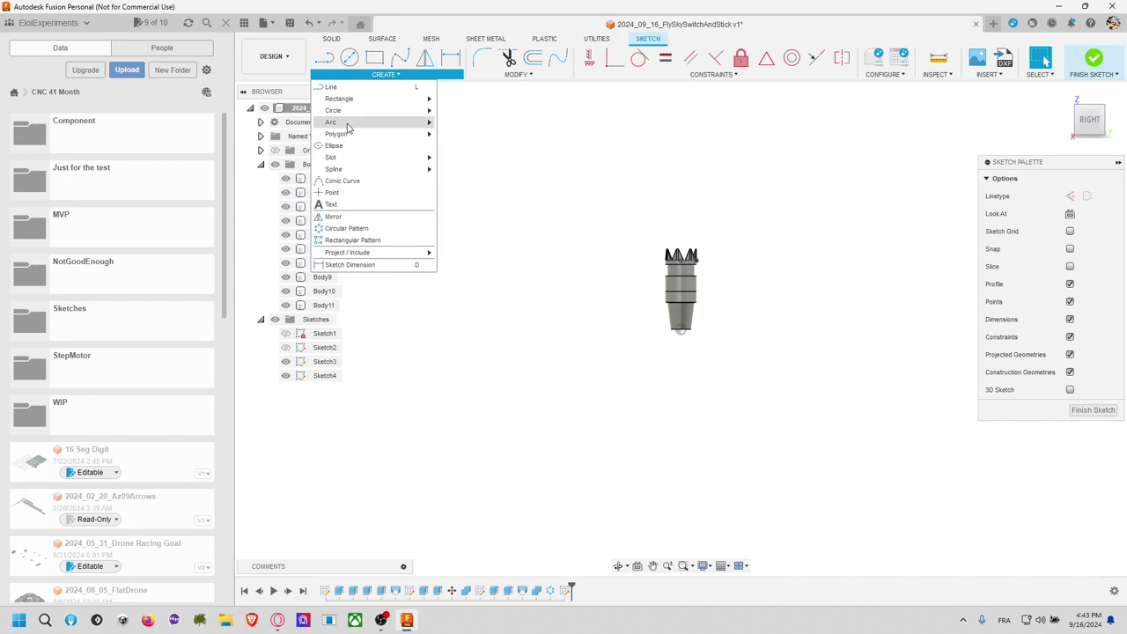
mouse_move(381, 112)
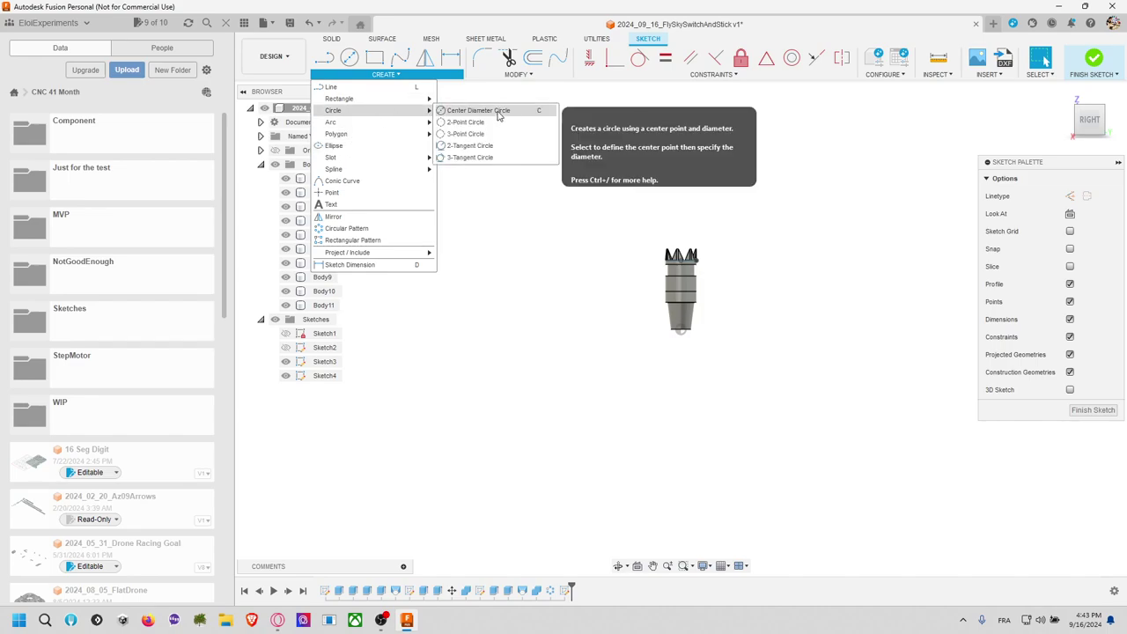
left_click(485, 127)
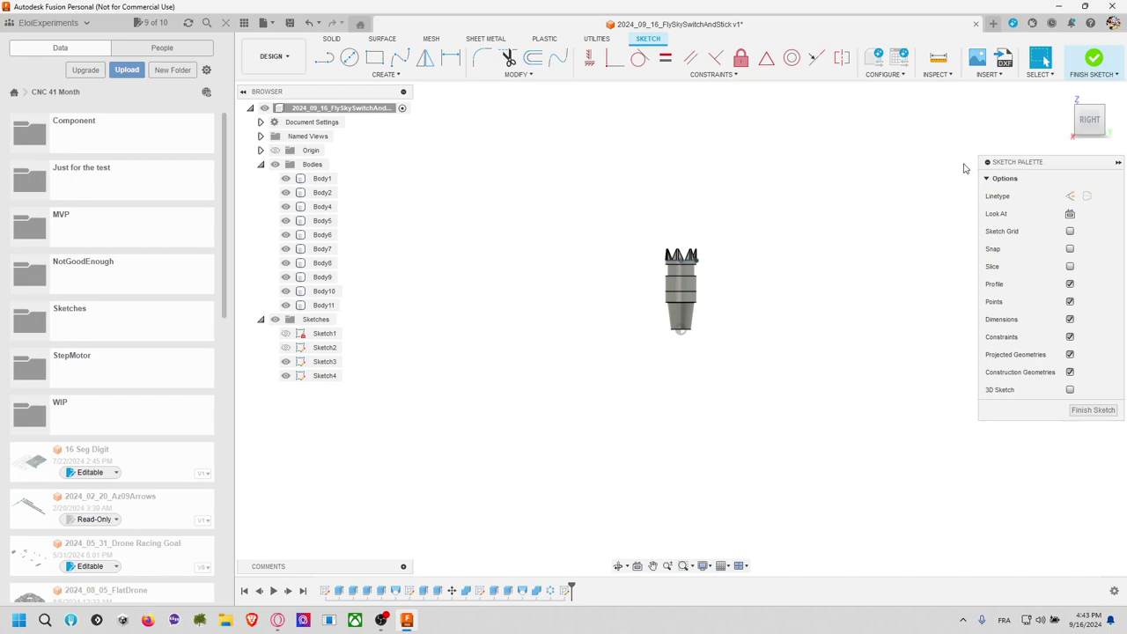
left_click(1089, 122)
left_click(1111, 120)
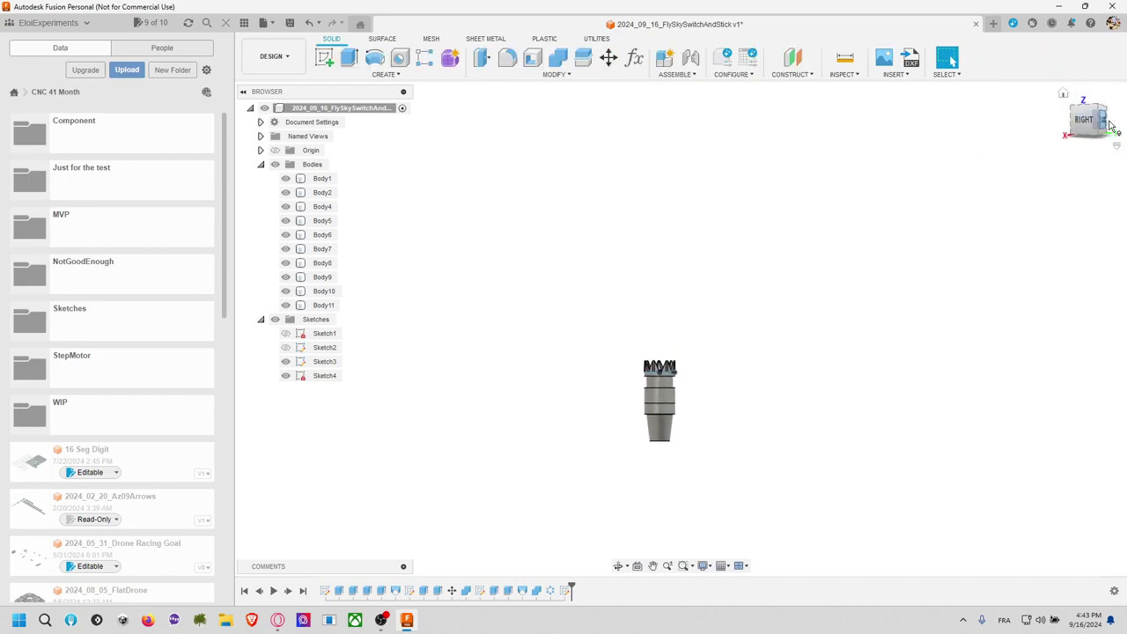
Step: Sketch on the back plane a 23 mm 2-Point Circle starting at the stick's bottom tip
left_click(324, 57)
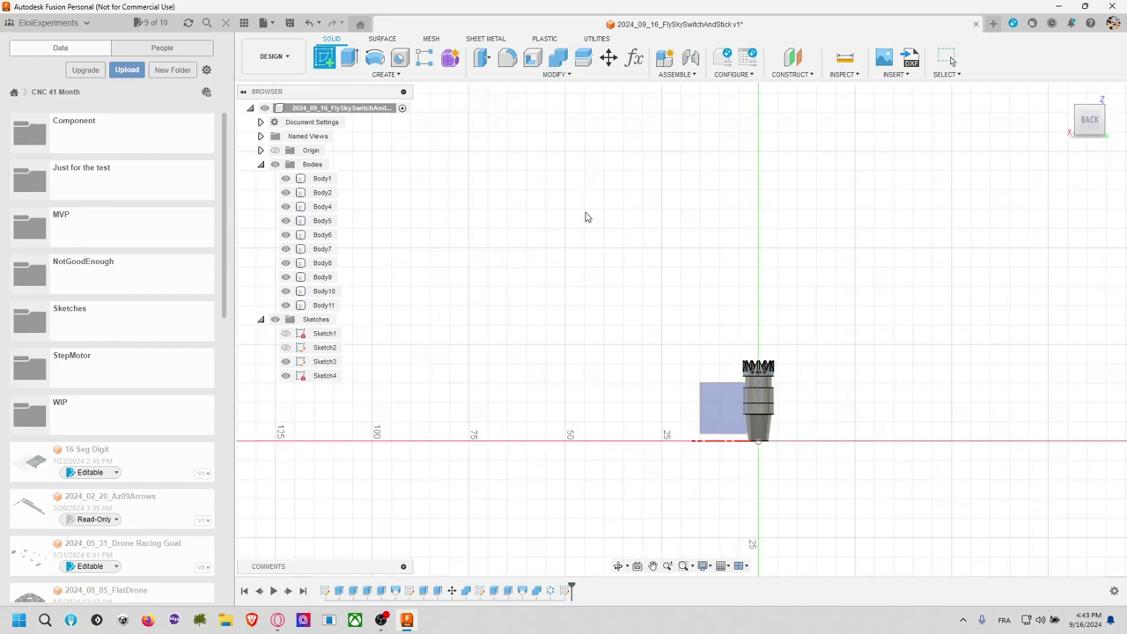
left_click(700, 433)
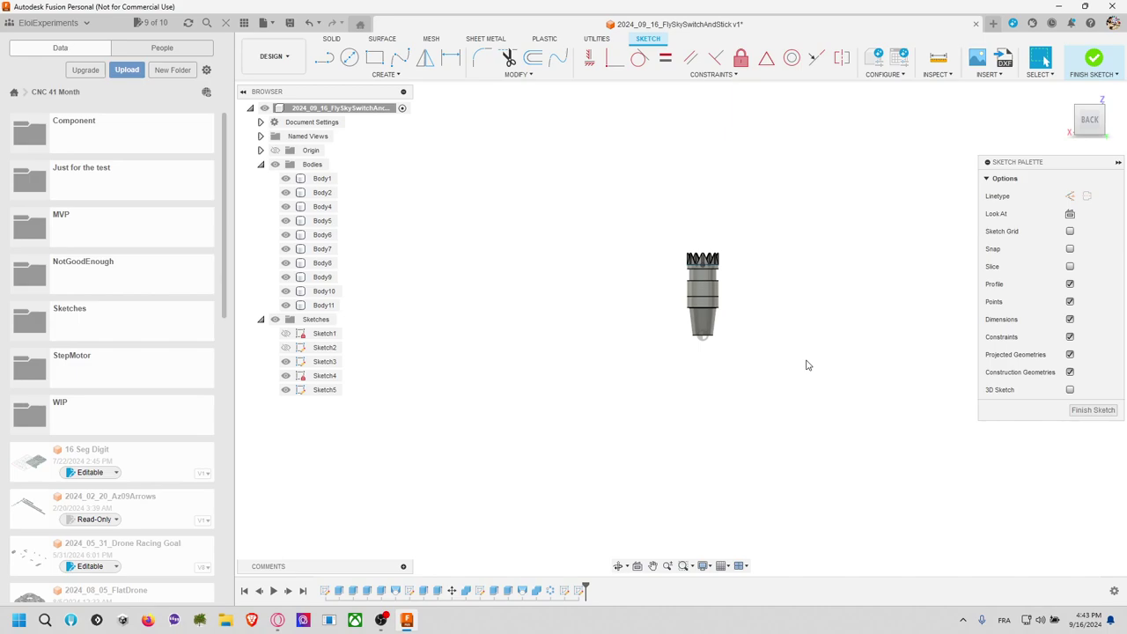
left_click(393, 76)
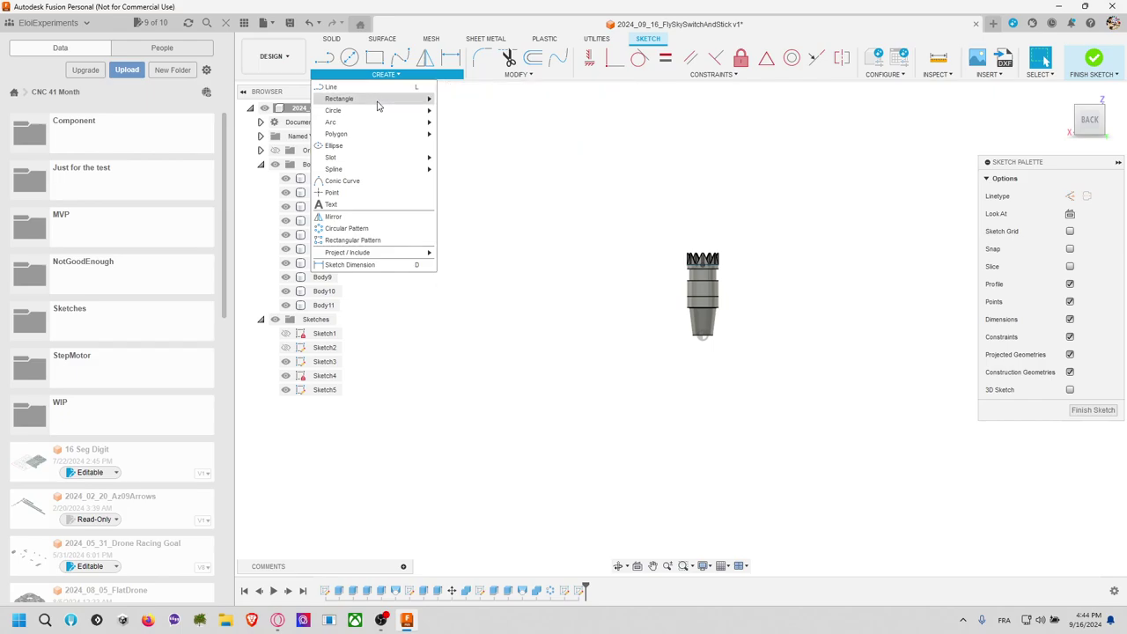
mouse_move(365, 109)
left_click(473, 125)
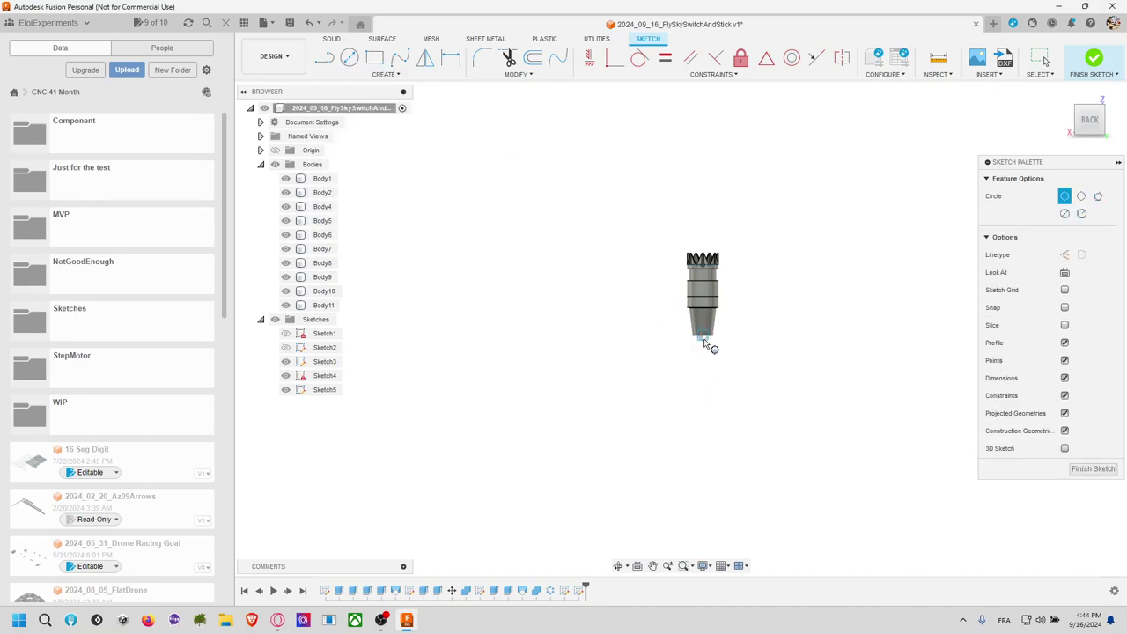
left_click(703, 337)
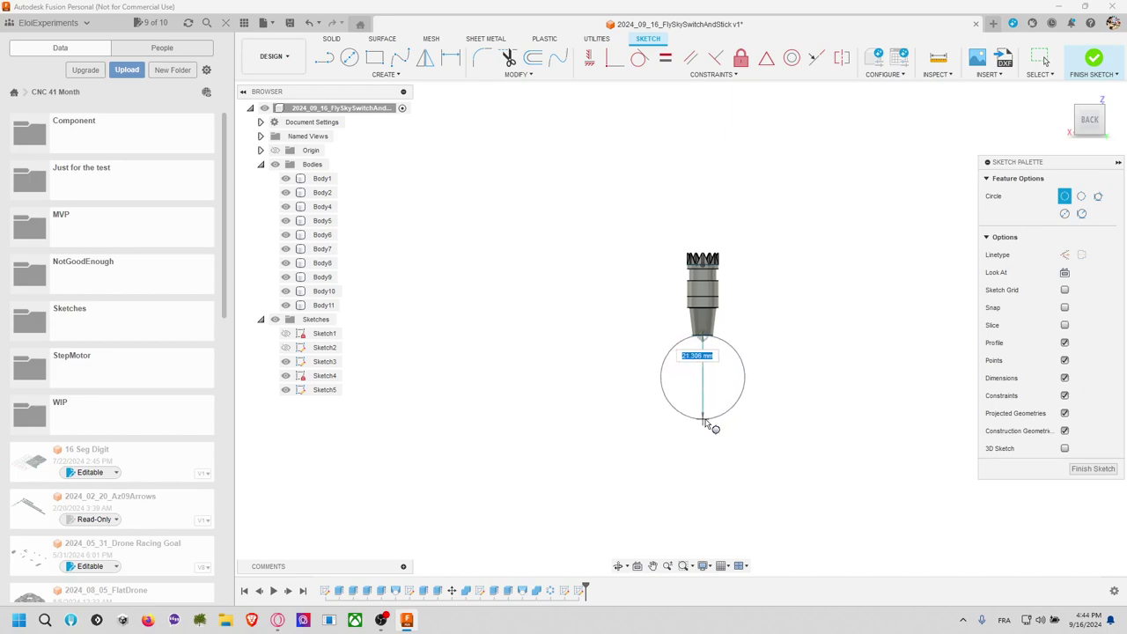
type("23")
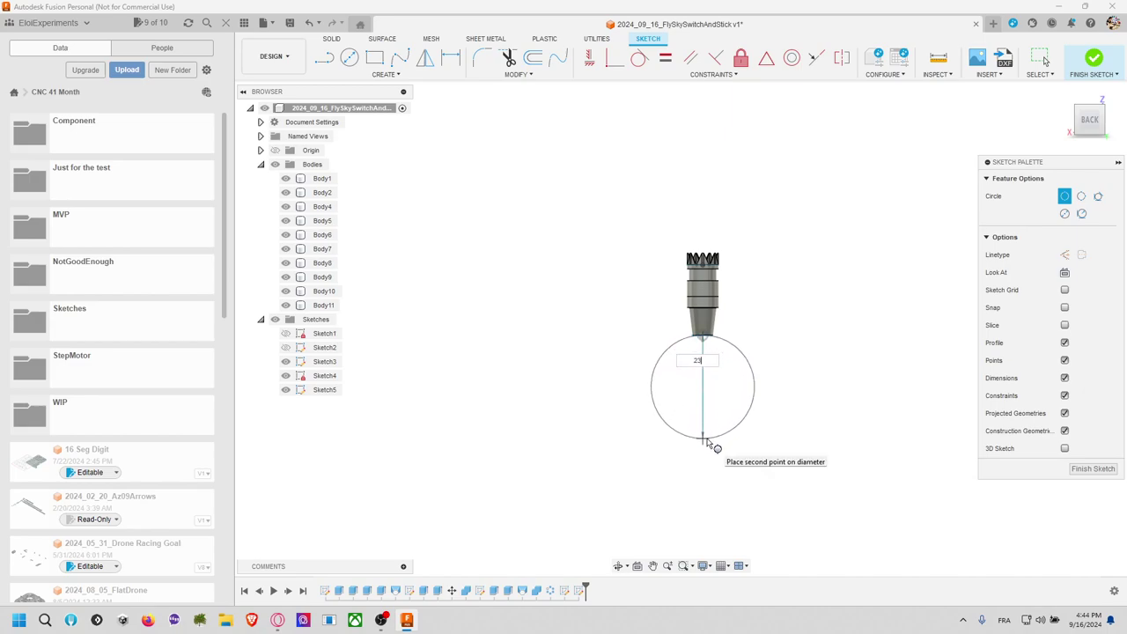
key("Return")
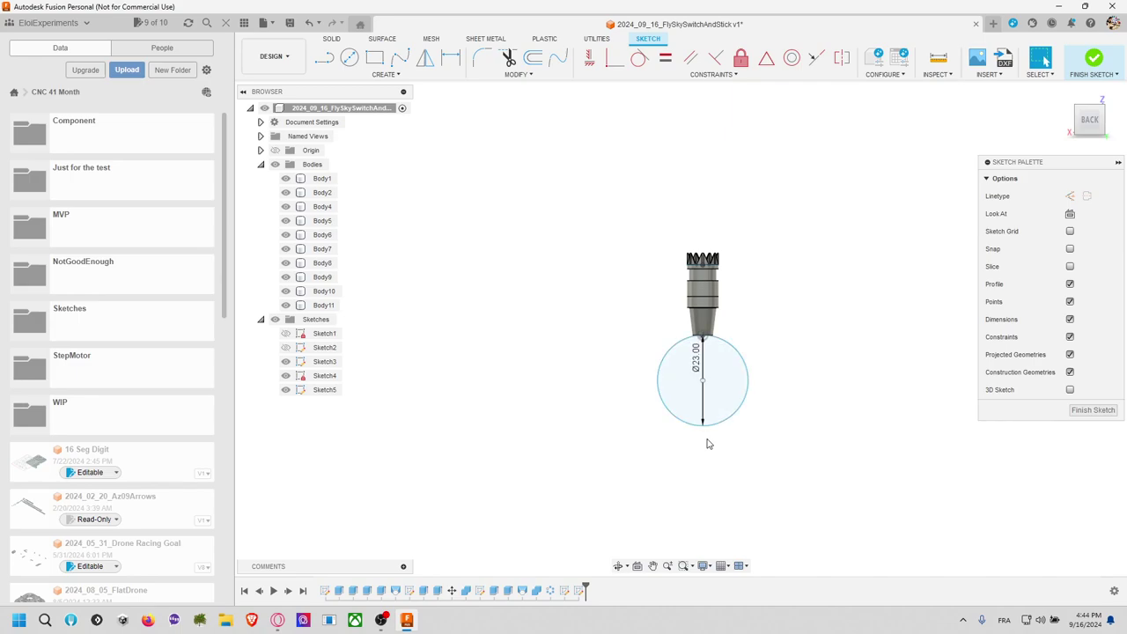
scroll(732, 376, "up", 4)
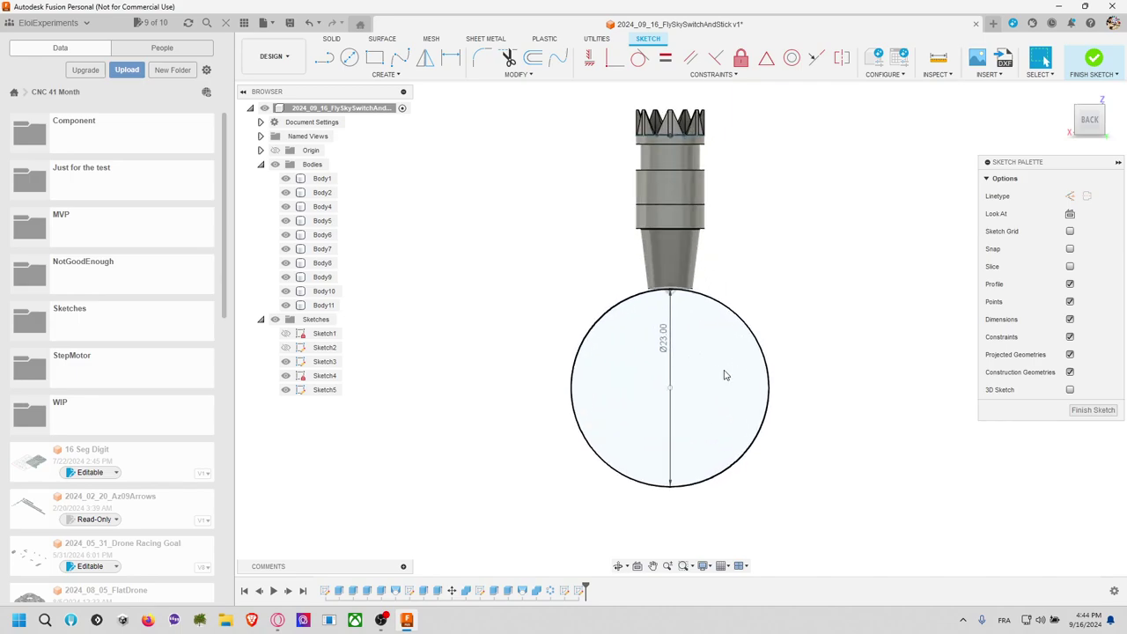
Step: Try moving the 23 mm circle 3 mm down, abandon the move, and zoom to check its position
left_click(518, 73)
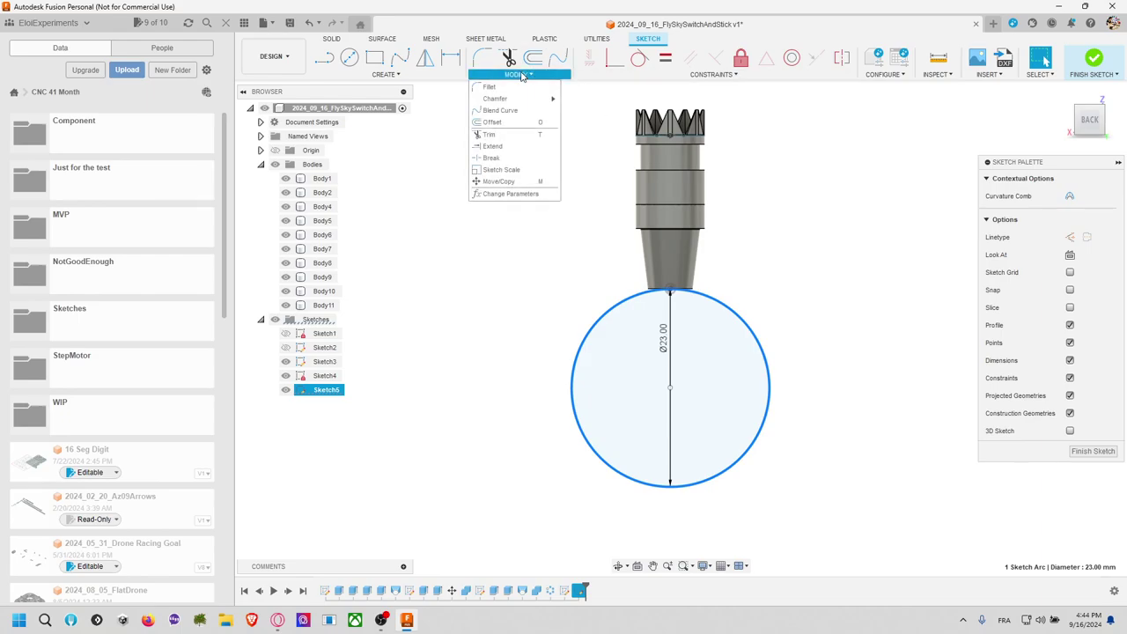
left_click(499, 181)
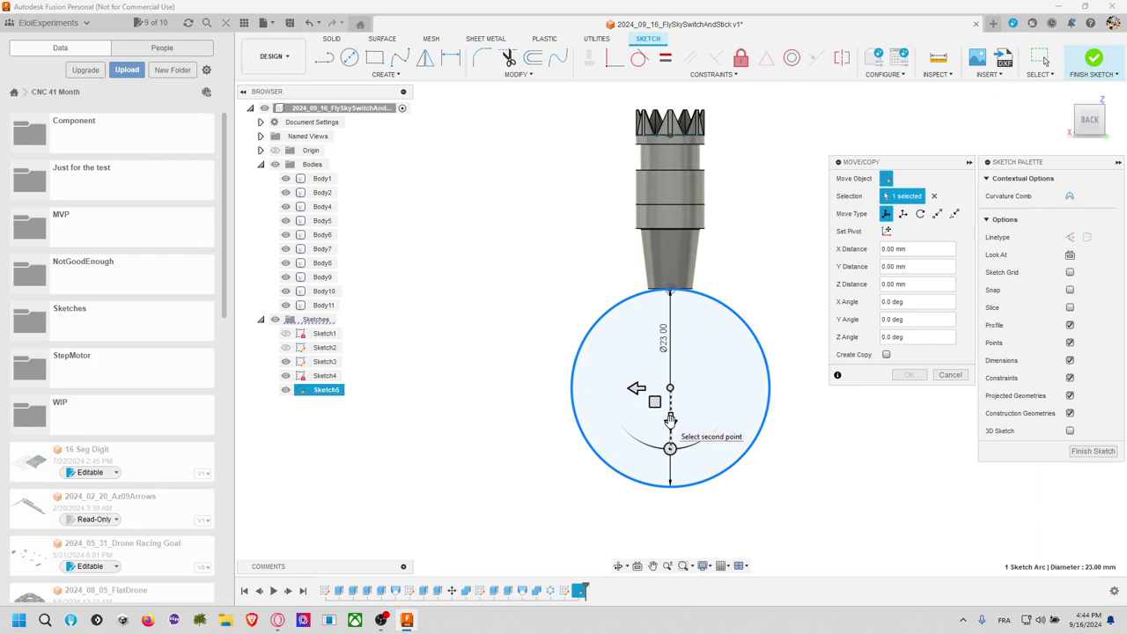
left_click(670, 421)
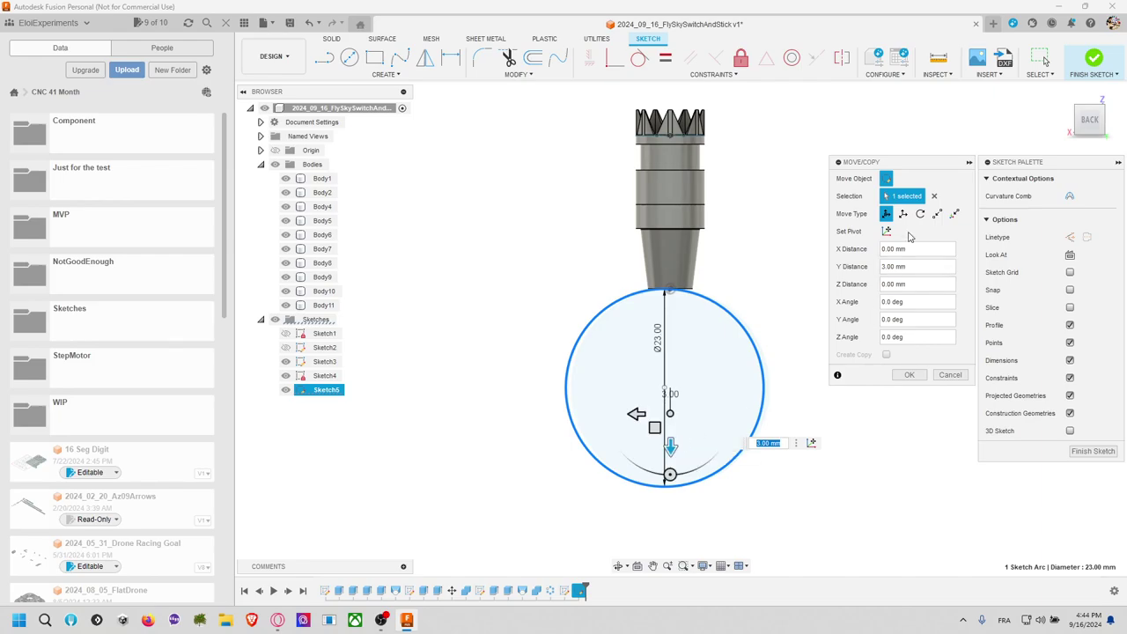
left_click(902, 213)
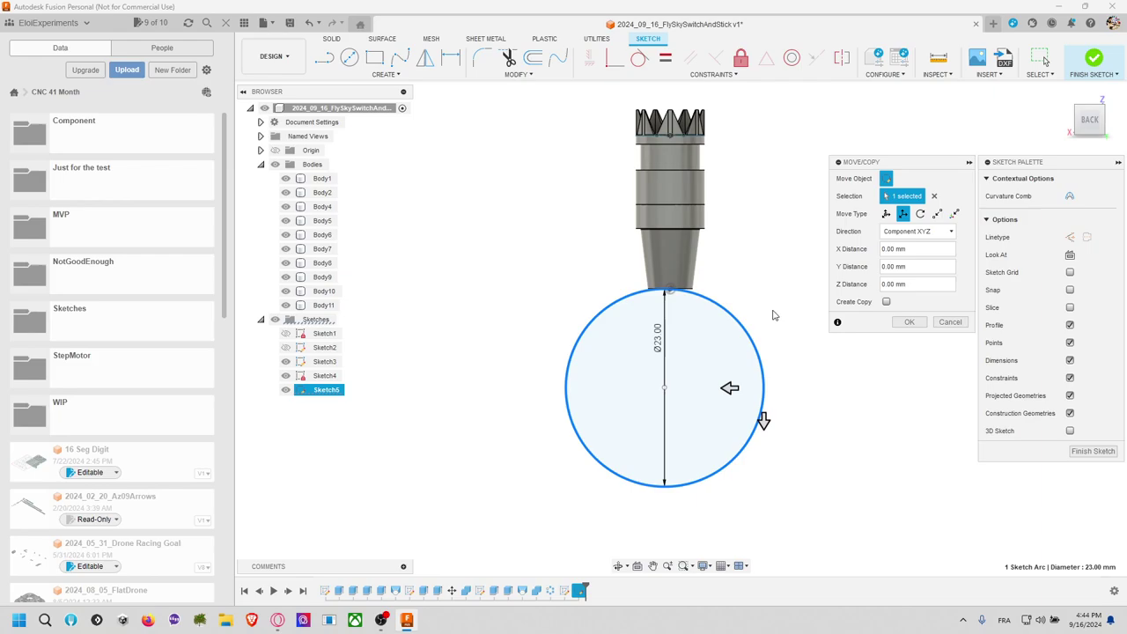
left_click_drag(762, 421, 768, 445)
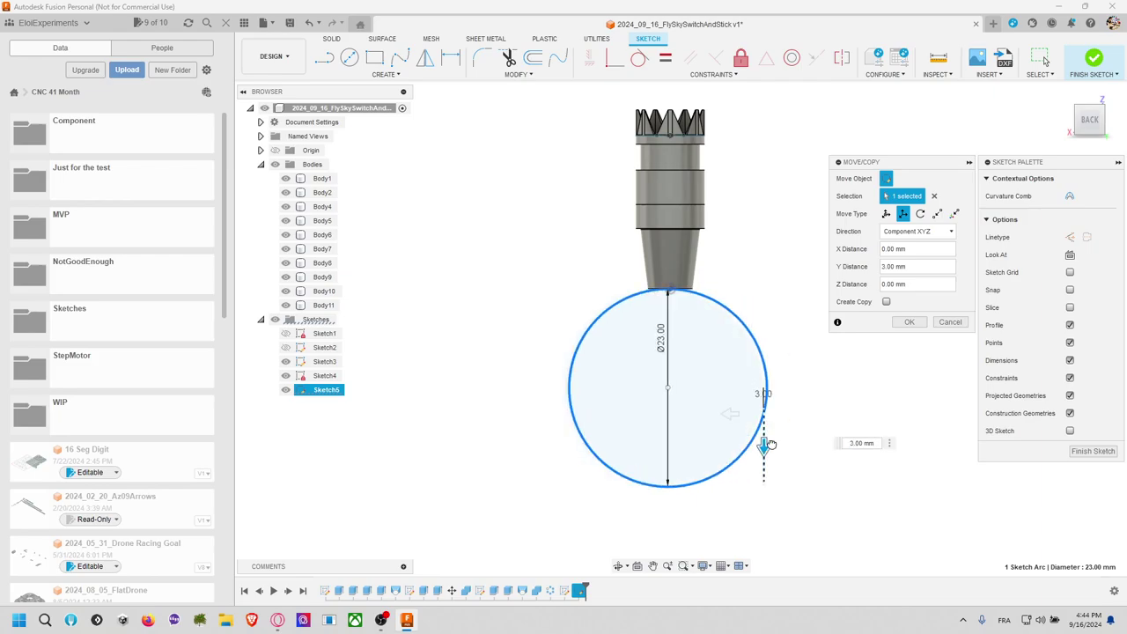
key("Return")
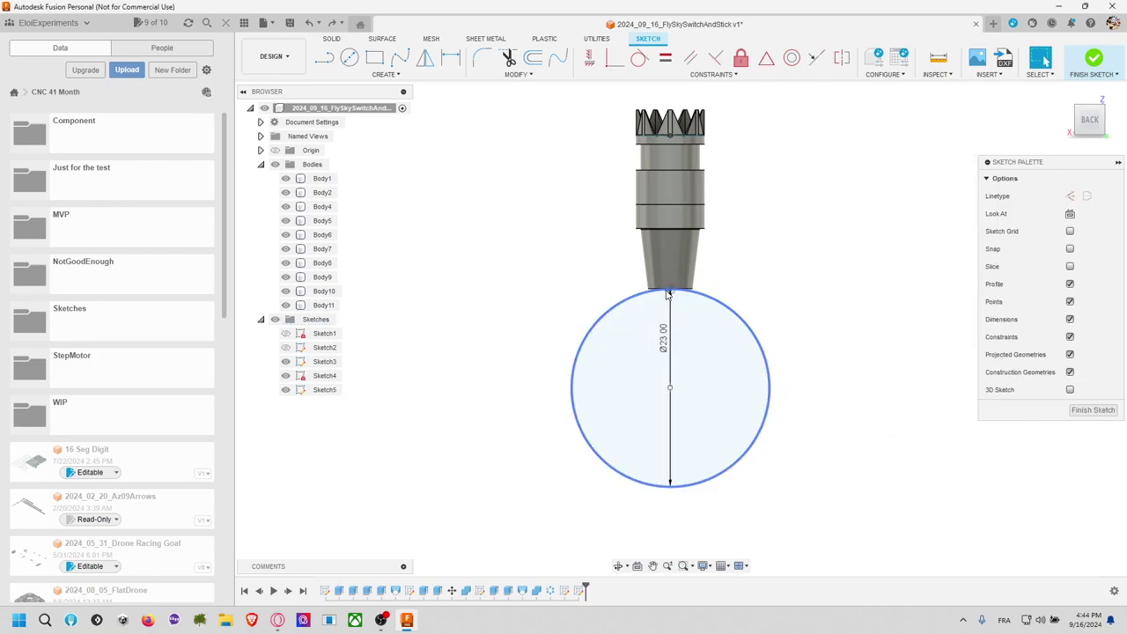
scroll(720, 268, "up", 1)
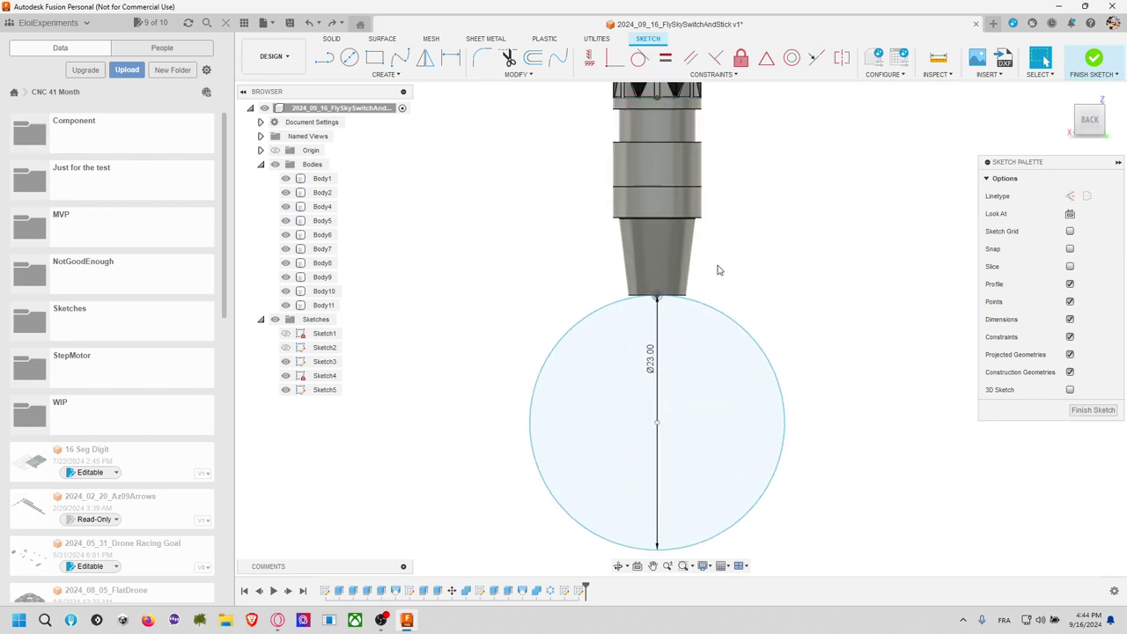
scroll(720, 269, "up", 1)
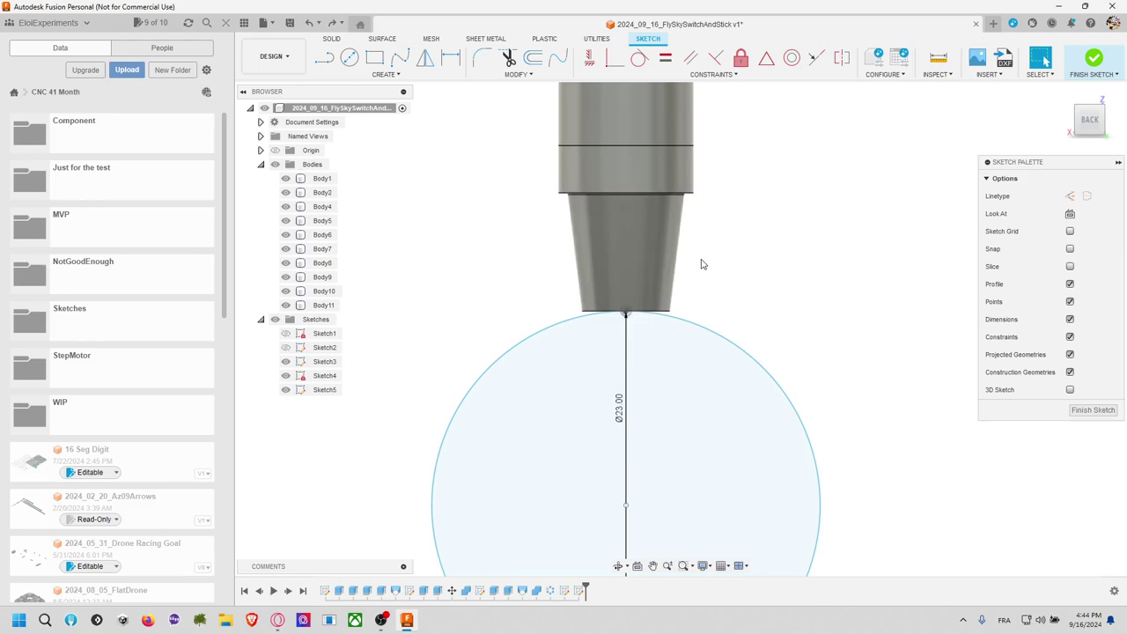
scroll(702, 263, "up", 1)
scroll(702, 263, "down", 2)
scroll(702, 263, "down", 2)
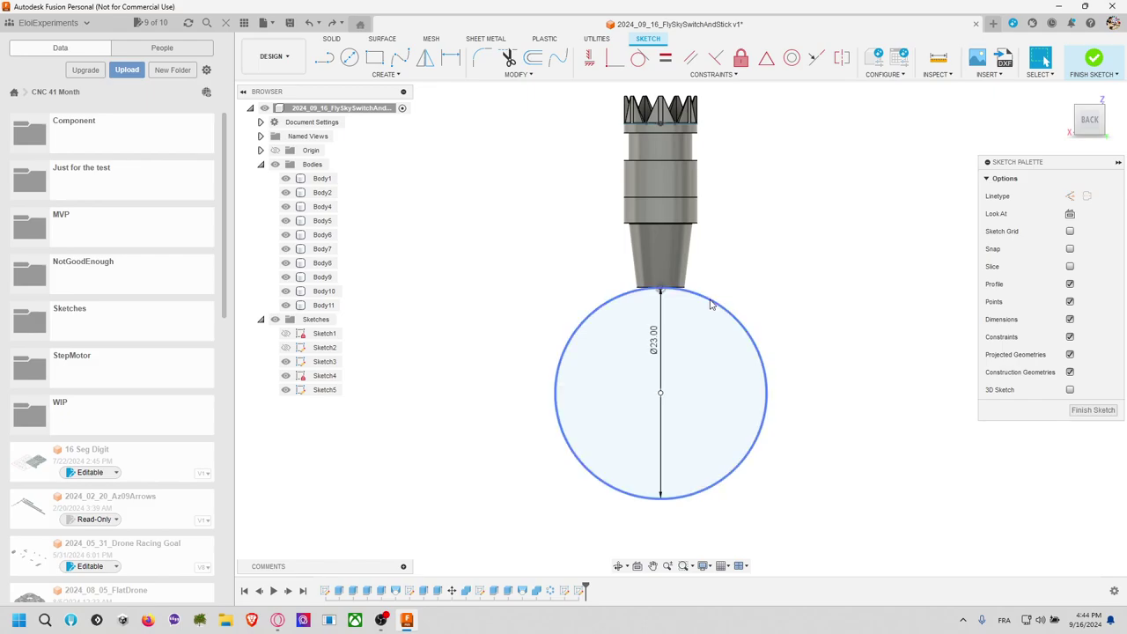
Step: Extrude the 23 mm circle symmetrically, 23/2 mm each side, into the horizontal cylinder Body13
key("e")
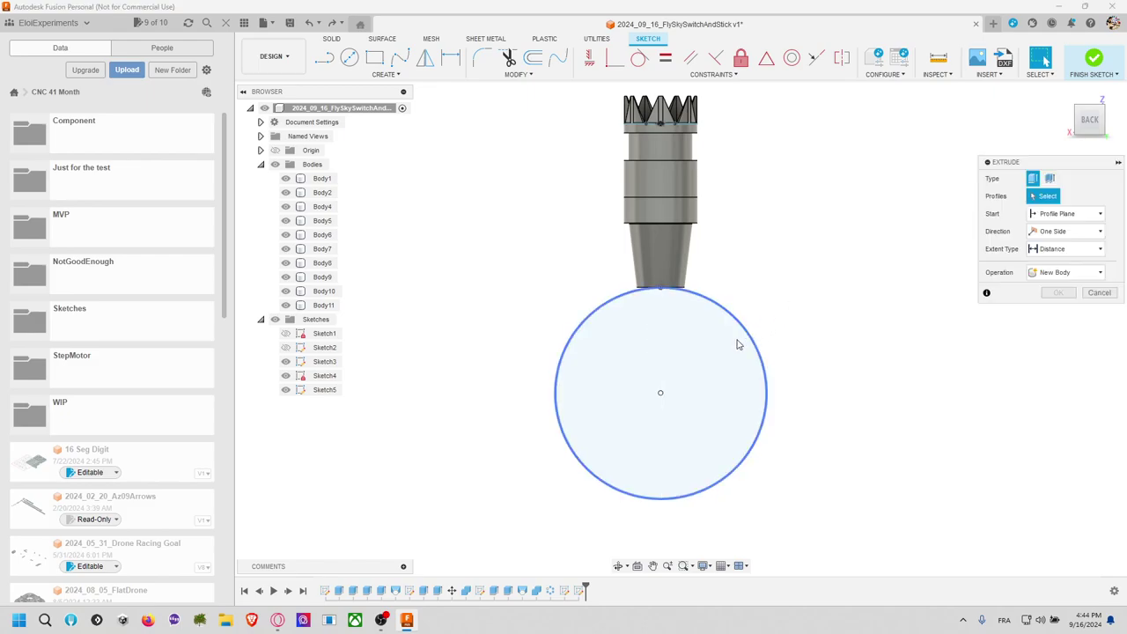
middle_click_drag(785, 302, 641, 344, "shift")
left_click(1063, 230)
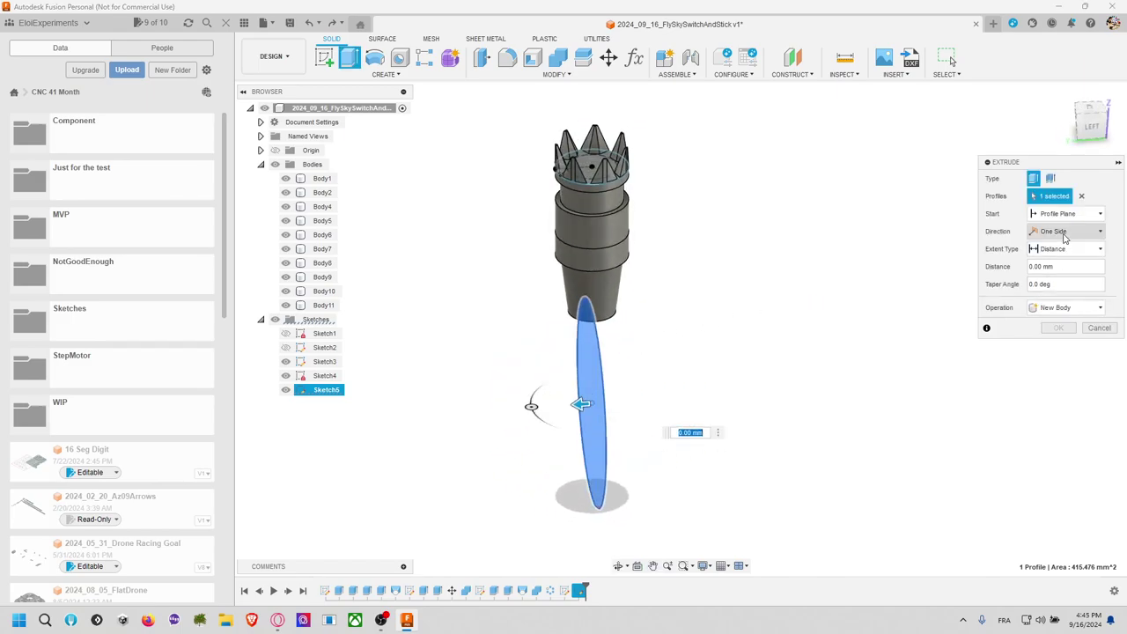
left_click(1058, 259)
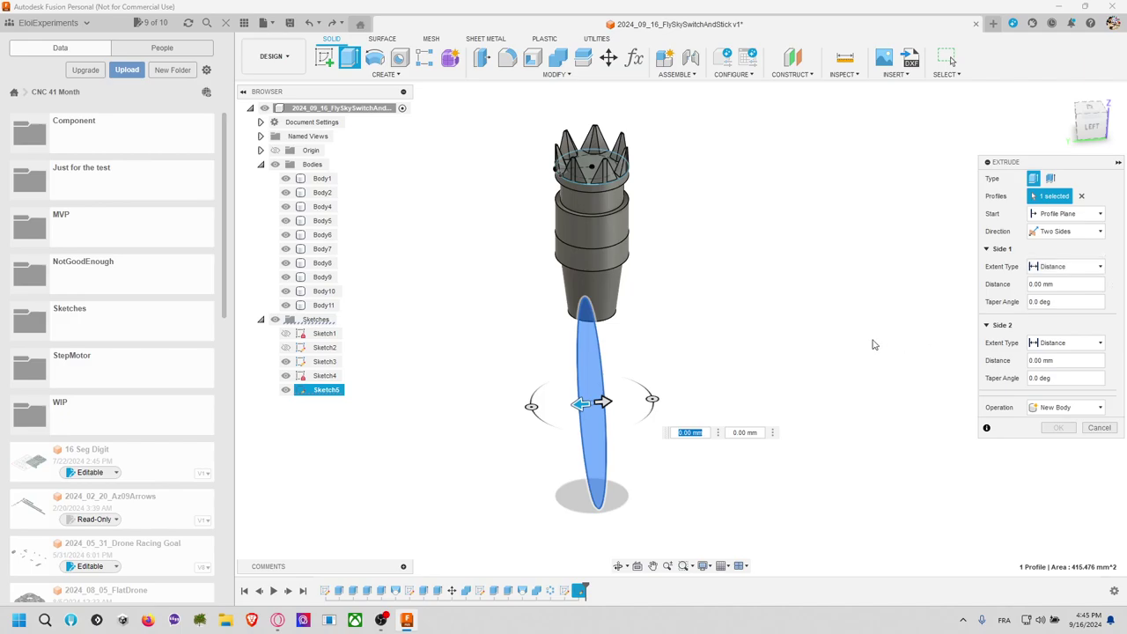
type("23/2")
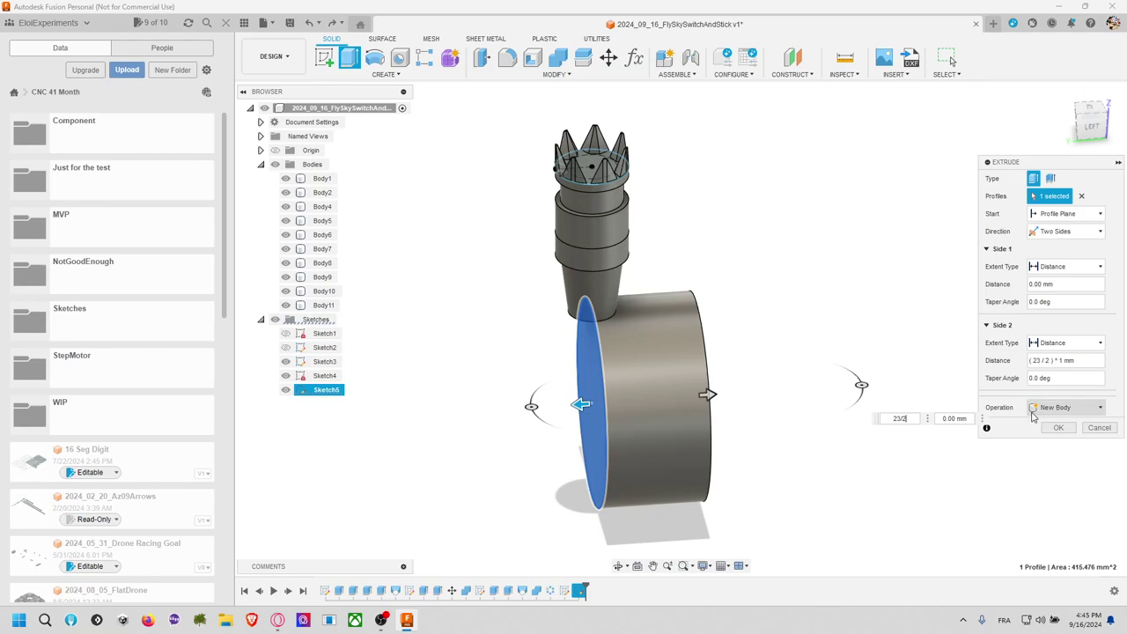
left_click(954, 419)
type("23")
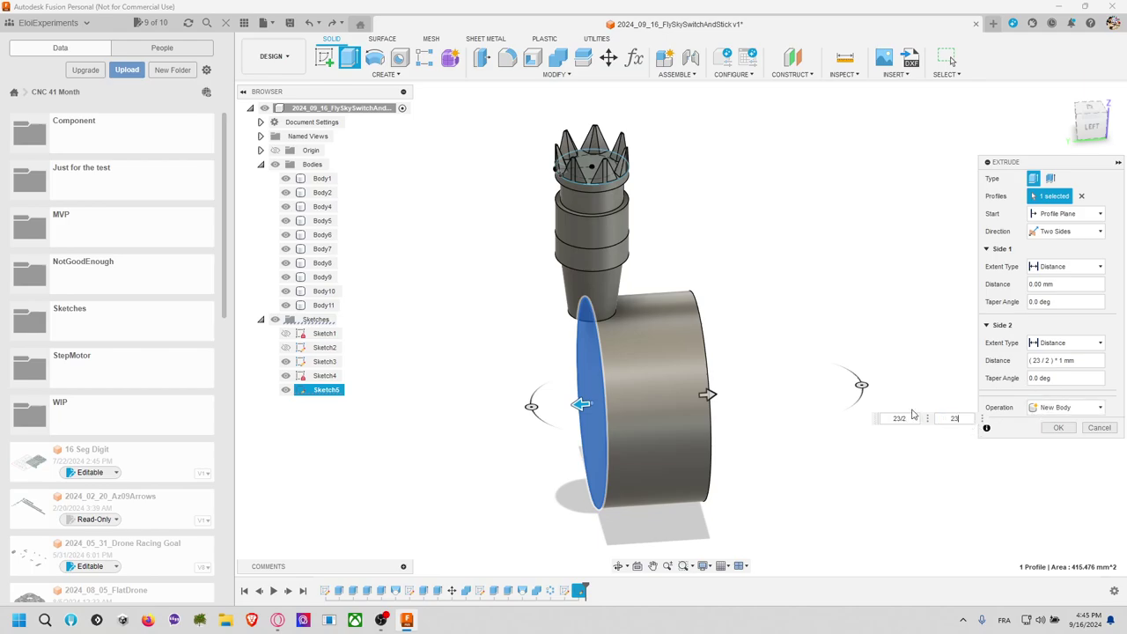
type("/2")
key("Return")
key("Return")
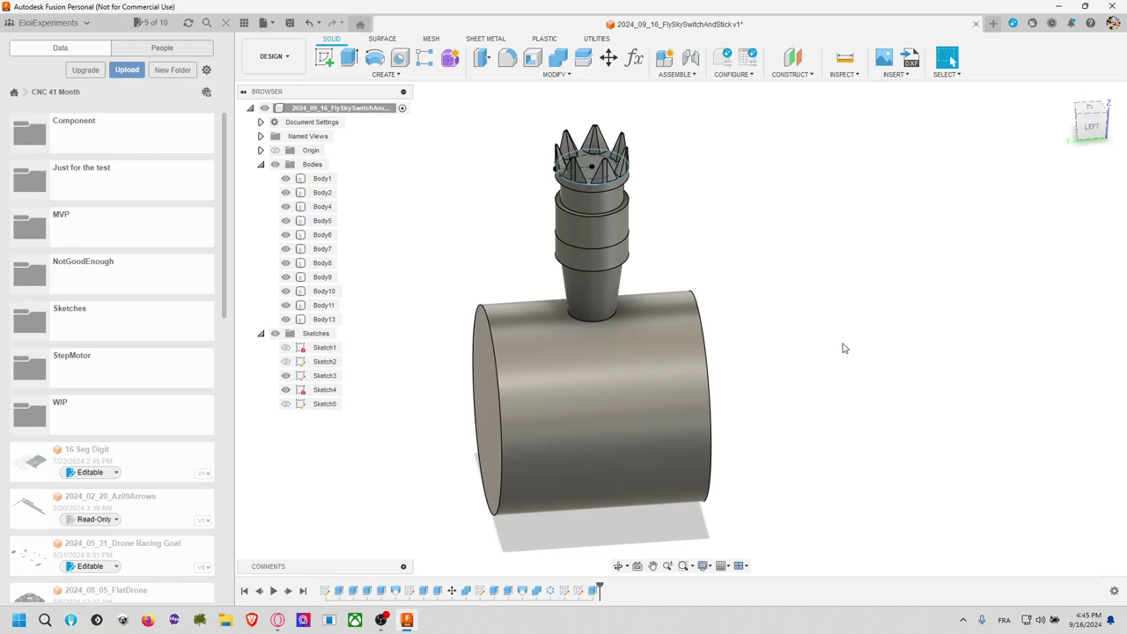
middle_click_drag(843, 348, 810, 347, "shift")
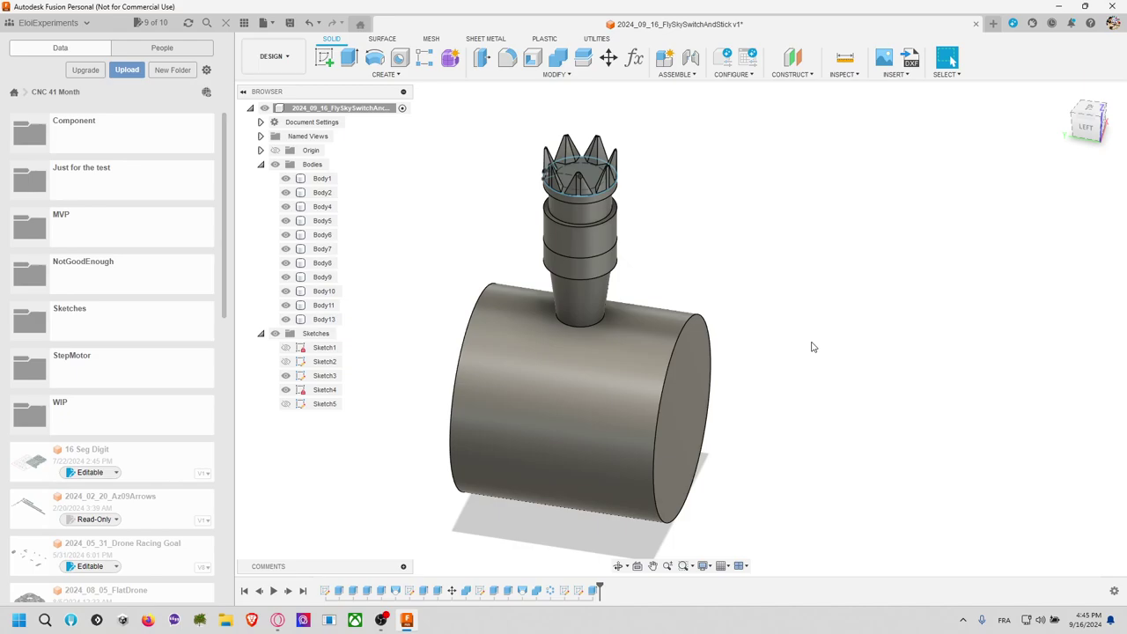
Step: Extrude one end face of the cylinder 5 mm as a new body, Body14
key("e")
left_click(732, 393)
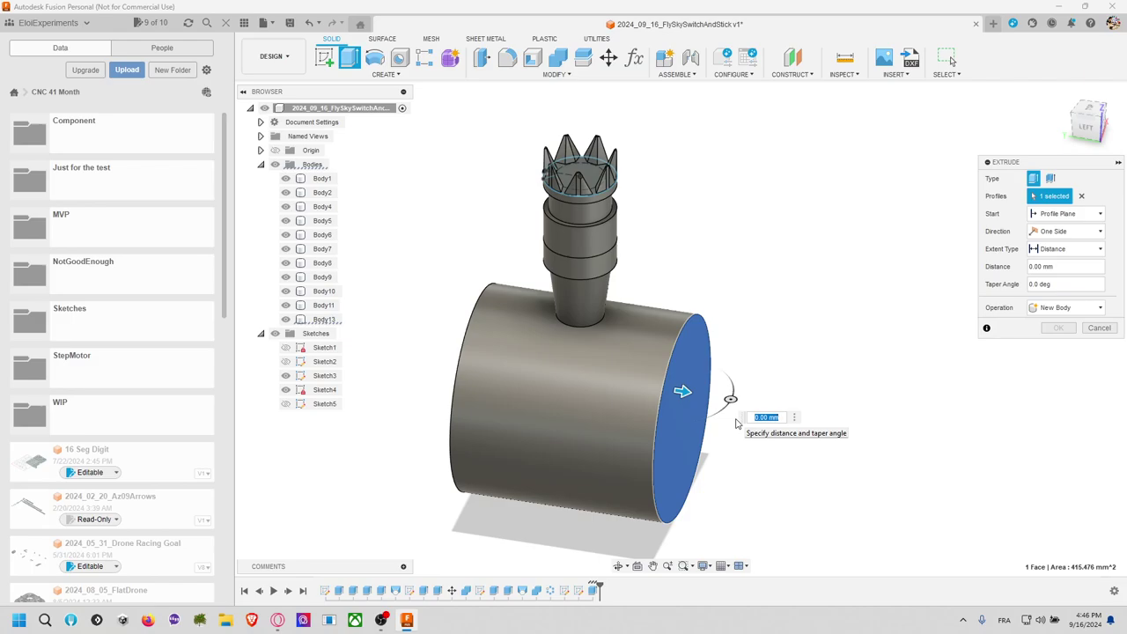
type("5")
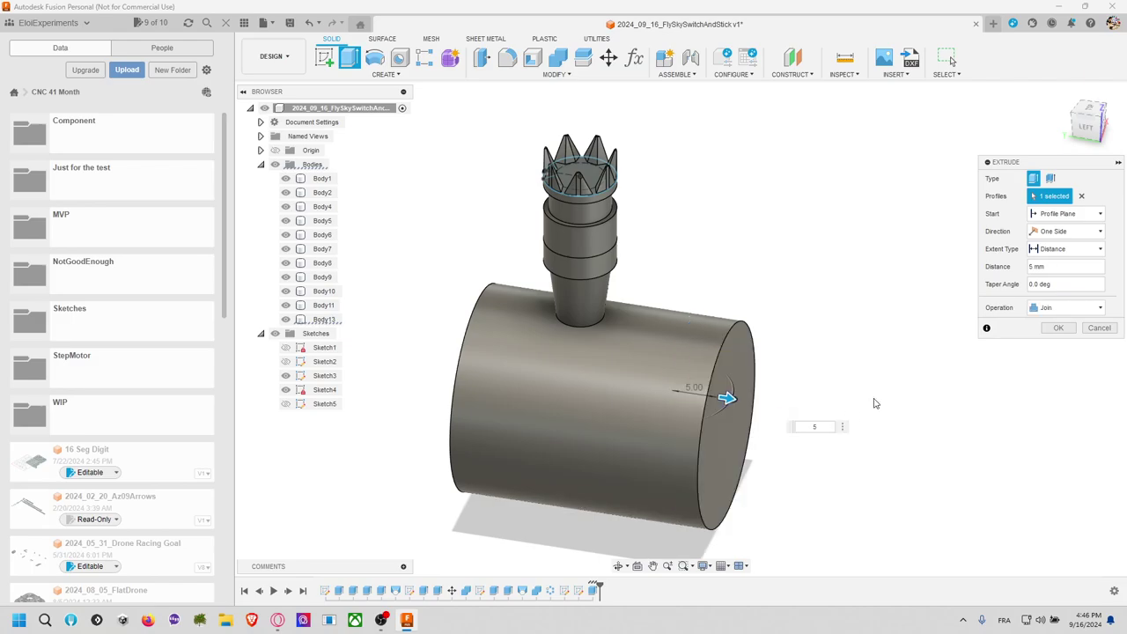
left_click(1065, 307)
left_click(1044, 357)
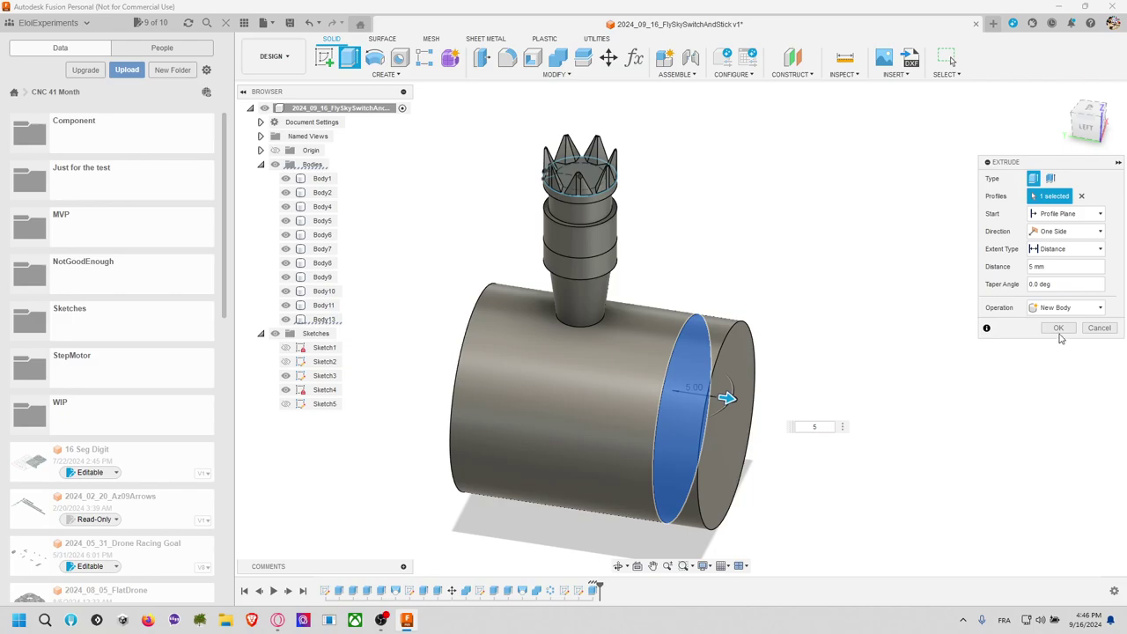
left_click(1059, 328)
Step: Extrude the cylinder's opposite end face 5 mm as another new body, Body15
middle_click_drag(867, 359, 821, 193, "shift")
key("e")
left_click(613, 378)
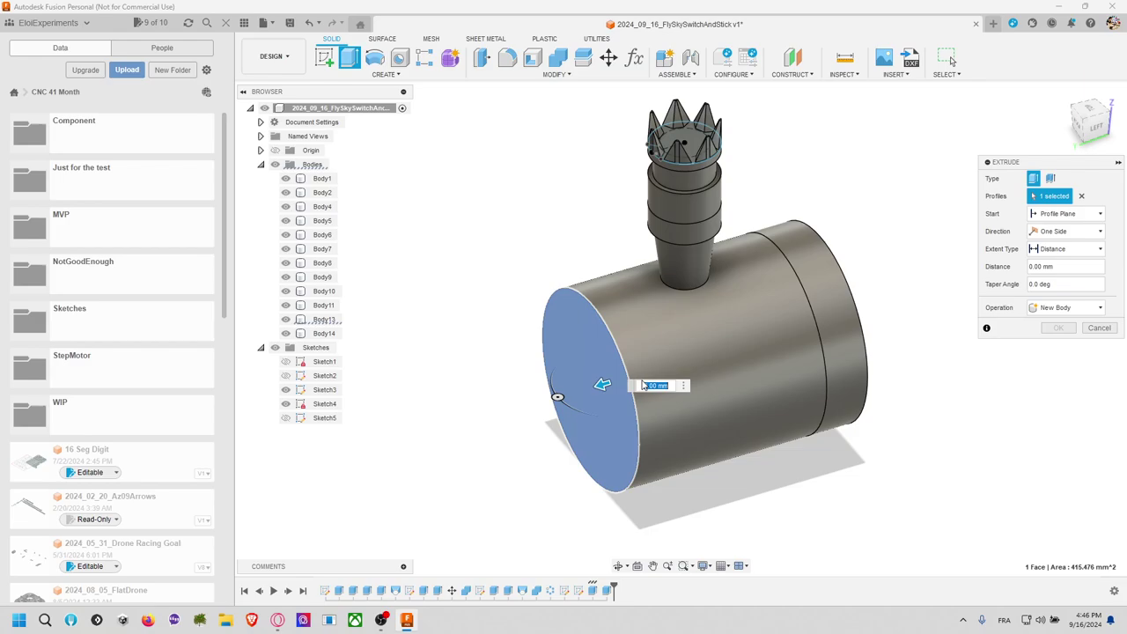
type("5")
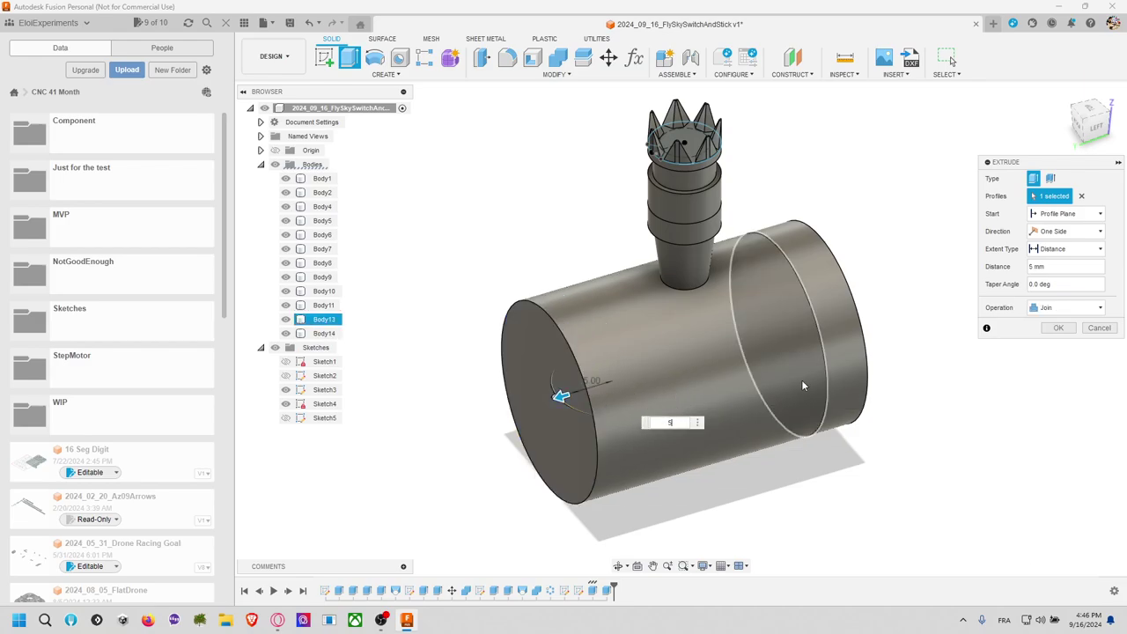
left_click(1053, 310)
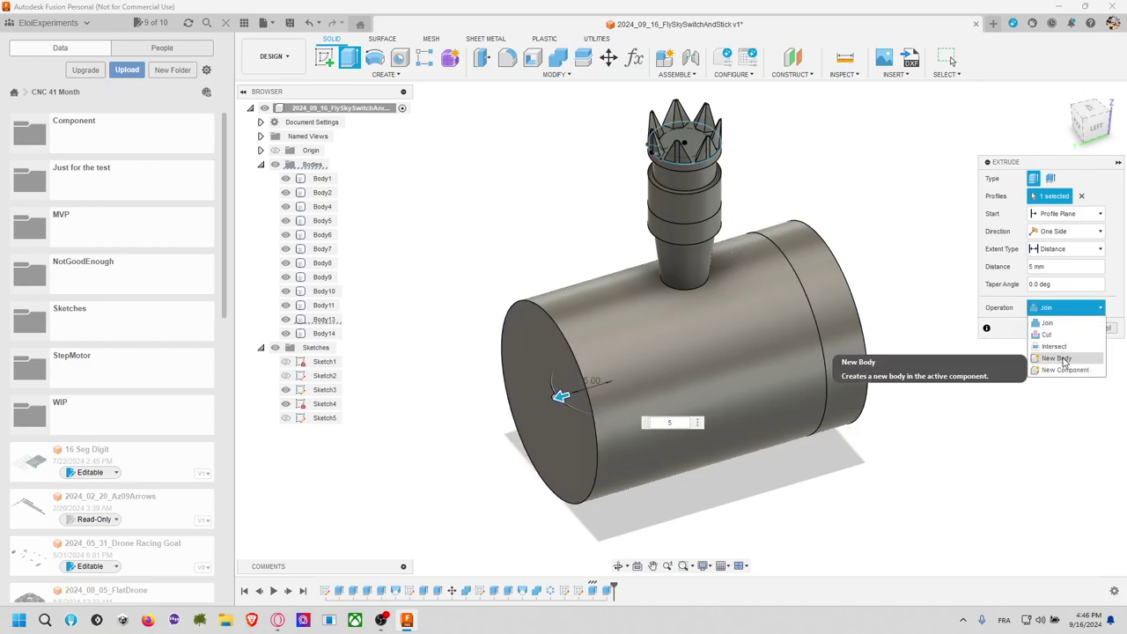
left_click(1061, 353)
left_click(1060, 331)
middle_click_drag(998, 329, 946, 329, "shift")
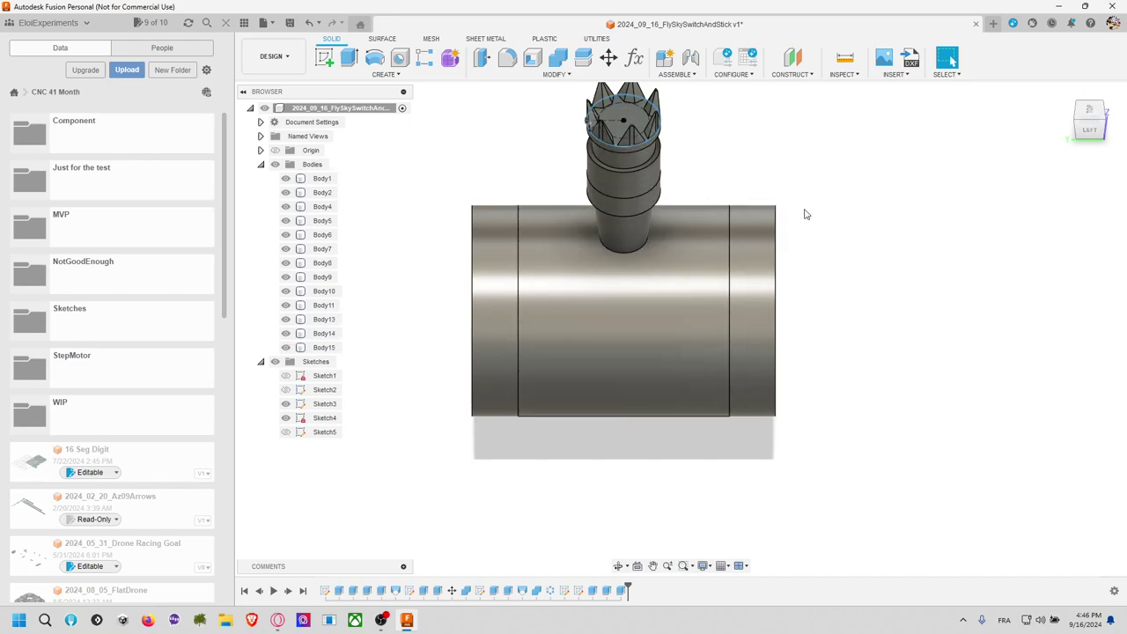
Step: Toggle the visibility of Body1 and the part inside the crown to identify the stem pieces
middle_click_drag(805, 212, 811, 237)
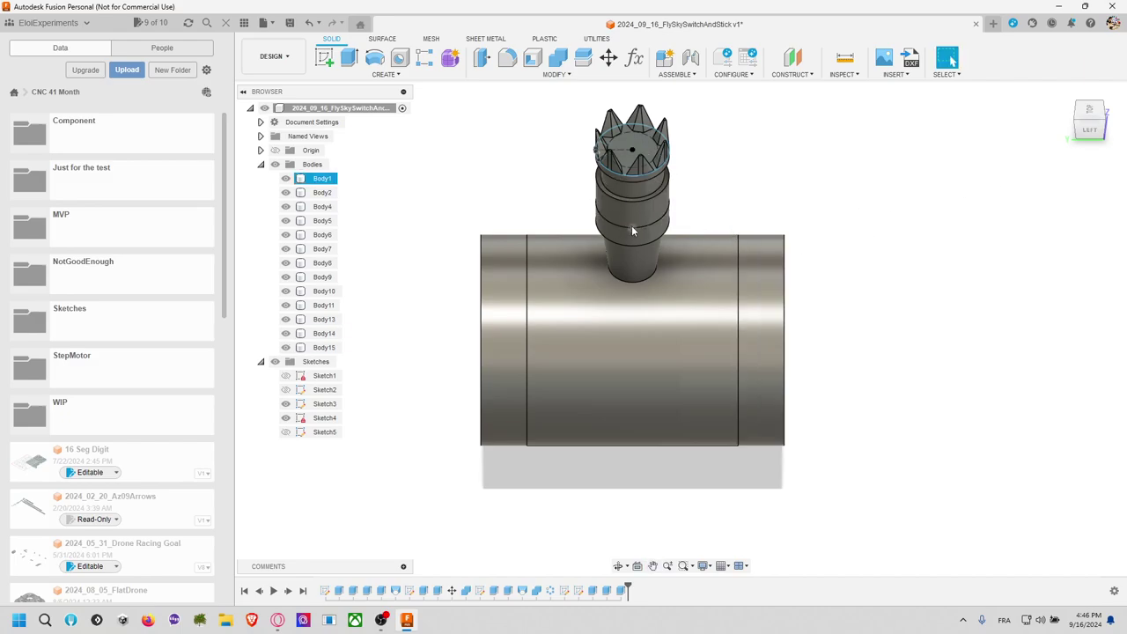
left_click(304, 179)
left_click(286, 179)
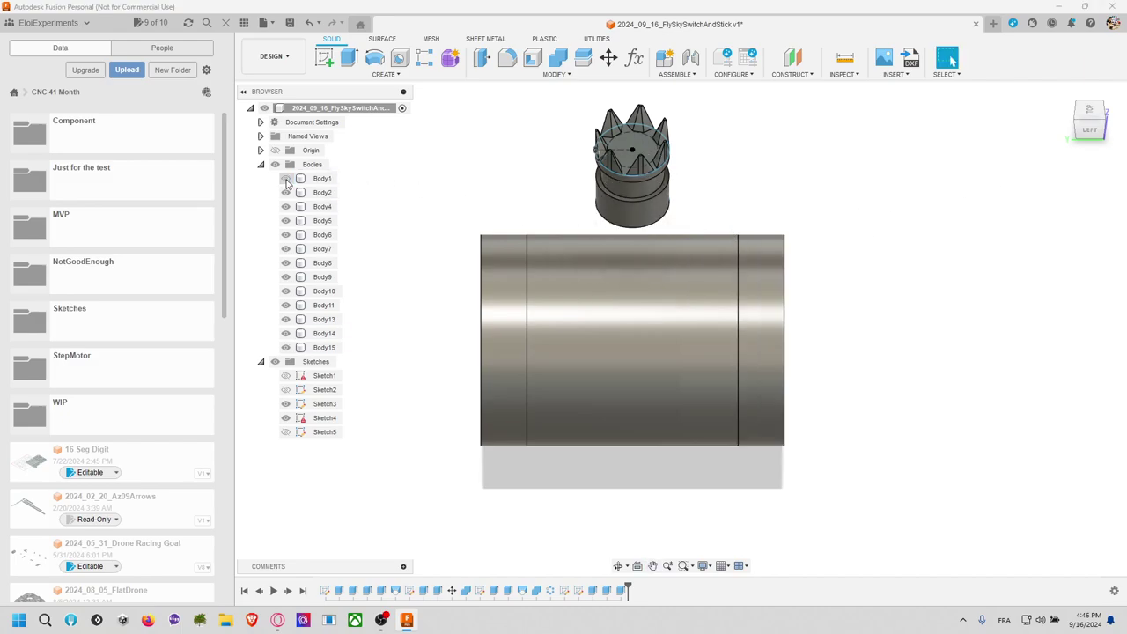
left_click(287, 193)
left_click(286, 193)
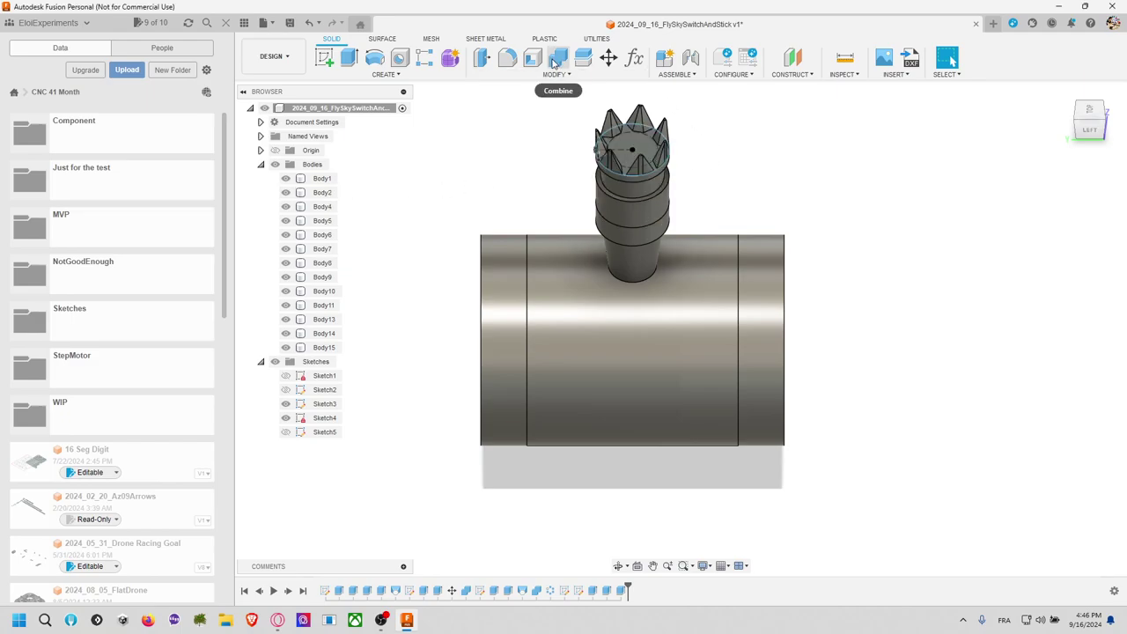
Step: Join the ribbed cylinder, crown spike bodies and cone into a single Body7 with Combine
left_click(559, 58)
left_click(657, 166)
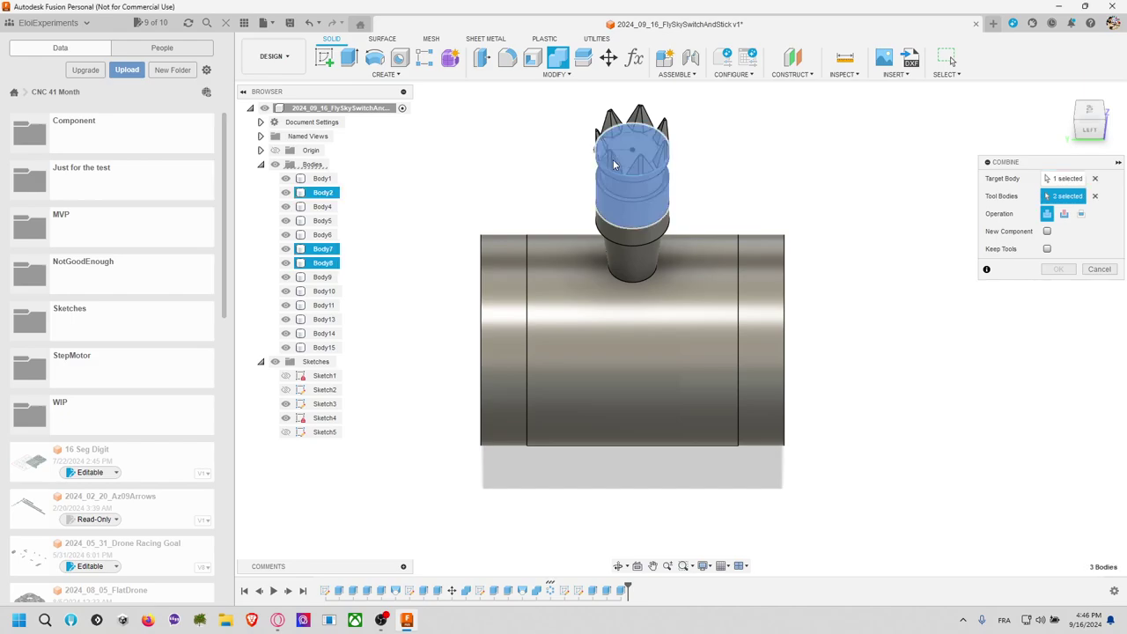
left_click(642, 170)
left_click_drag(565, 115, 705, 190)
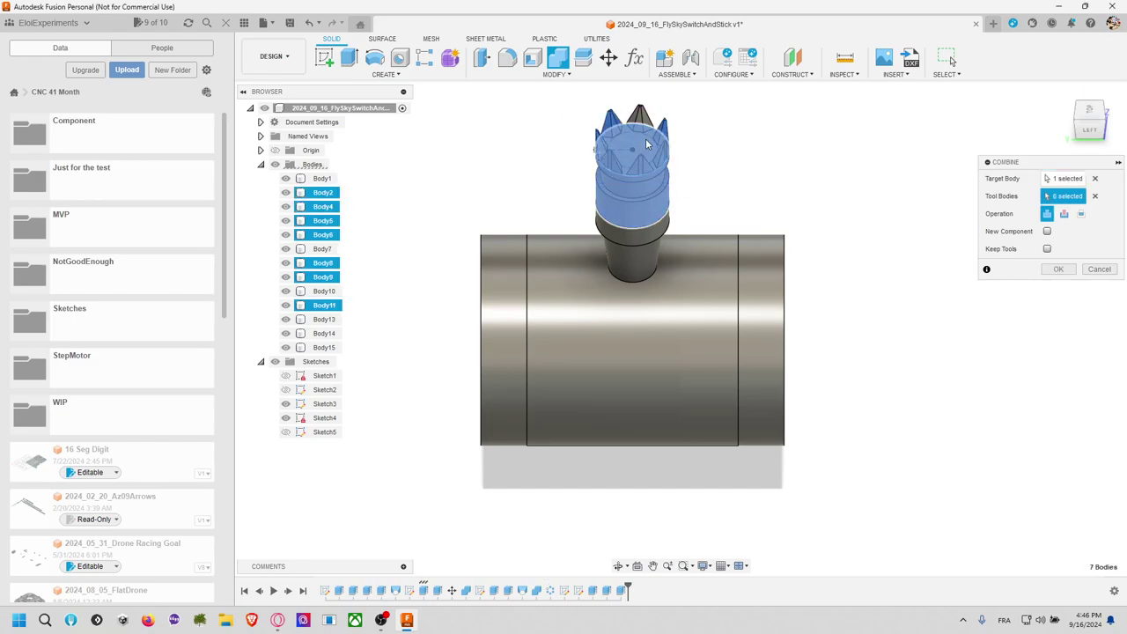
left_click(664, 232)
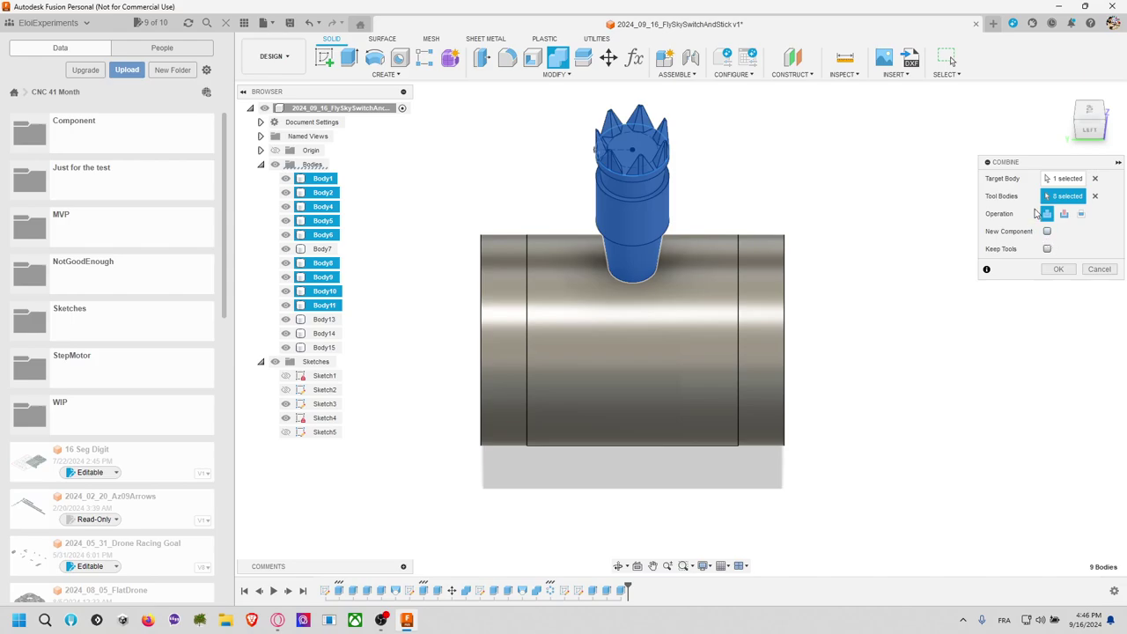
left_click(1058, 268)
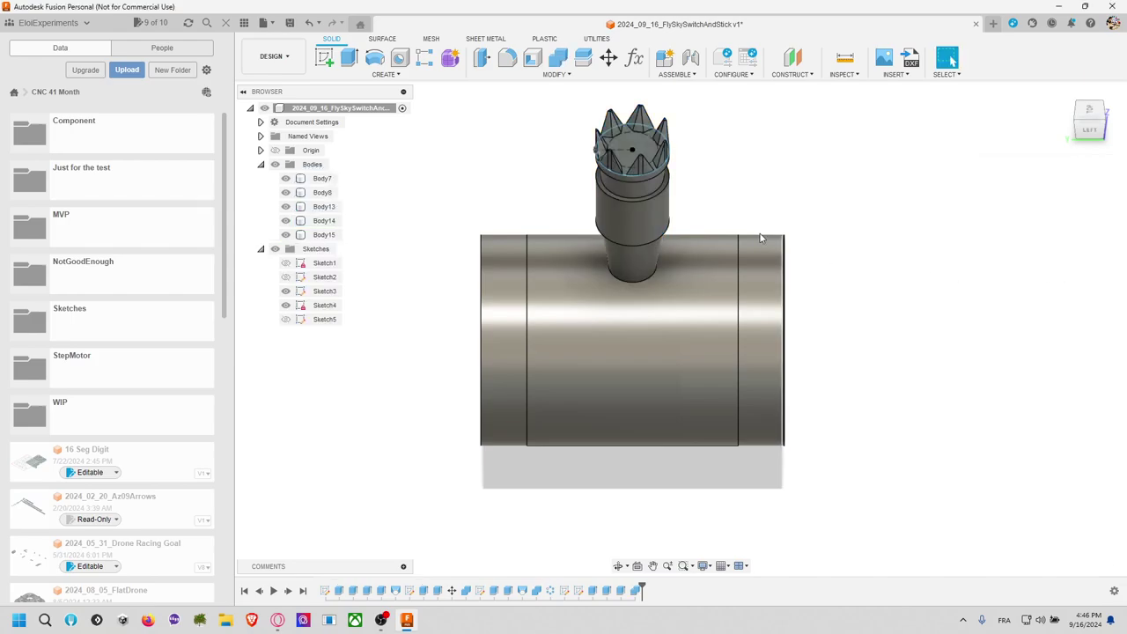
Step: Select Body7, start another Combine with it as target, then cancel it
left_click(324, 191)
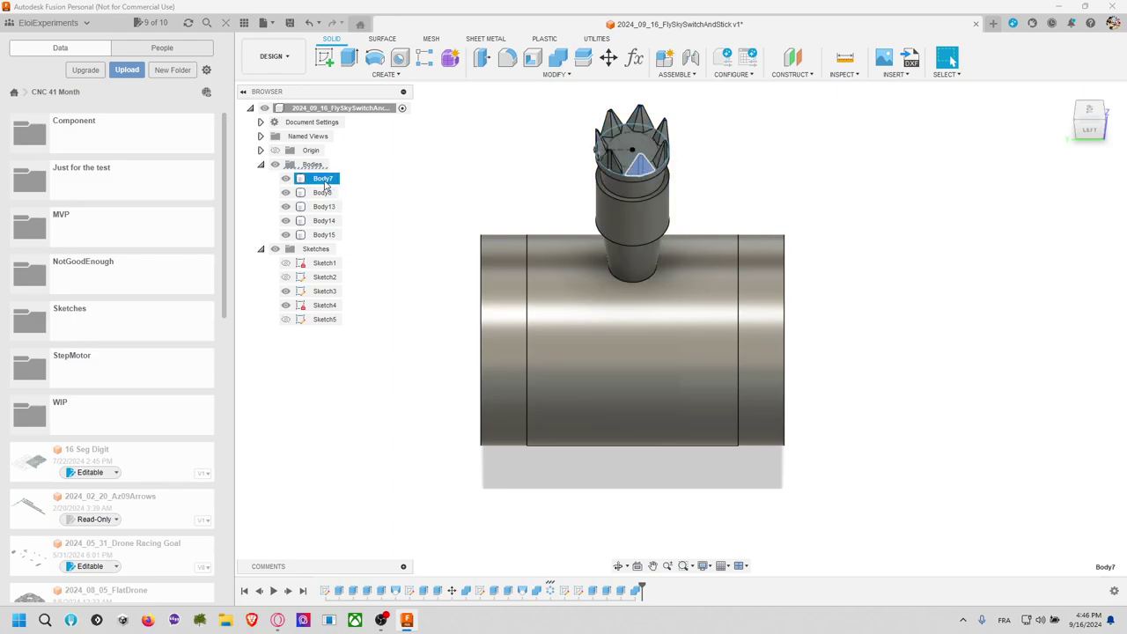
left_click(557, 58)
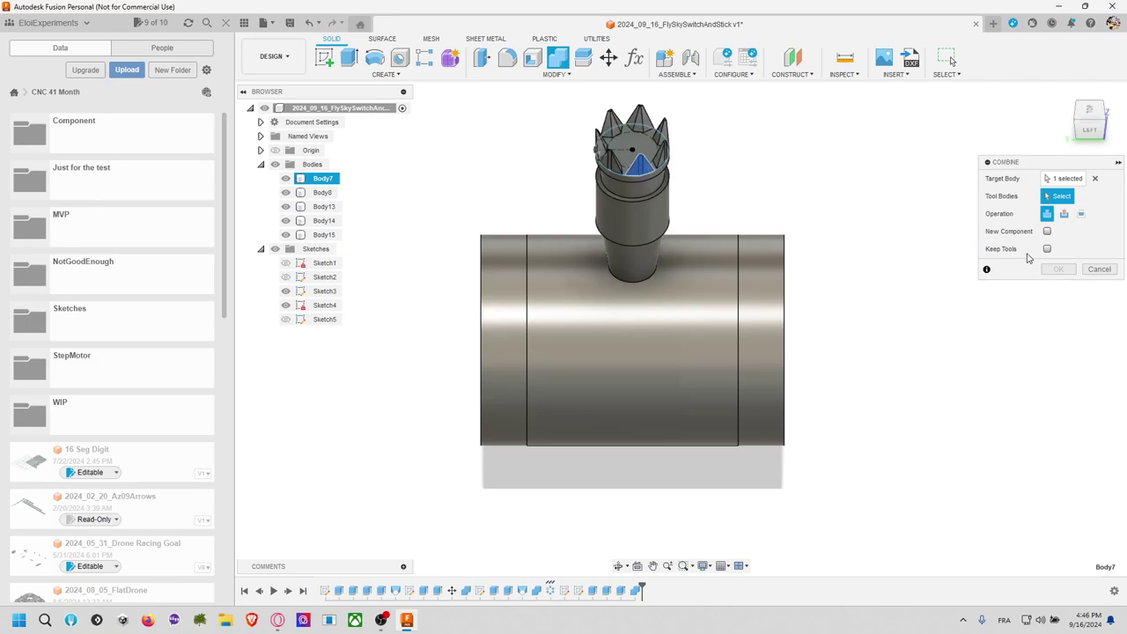
left_click(1099, 269)
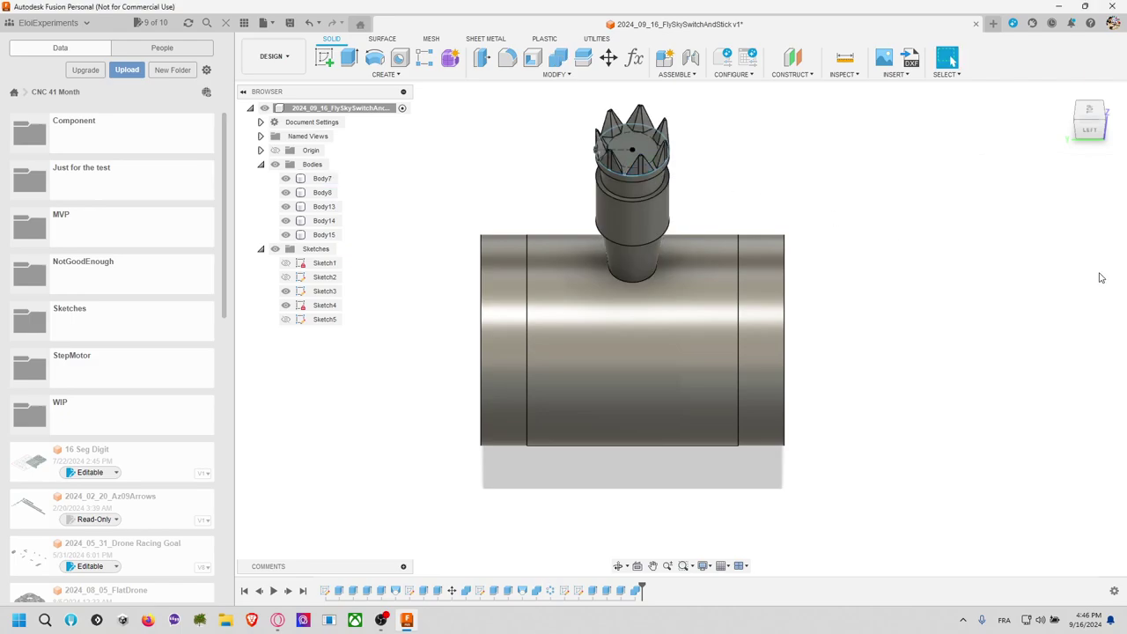
Step: Reopen the last Combine feature, reselect the crown bodies as tools, then cancel the edit
right_click(635, 590)
left_click(664, 479)
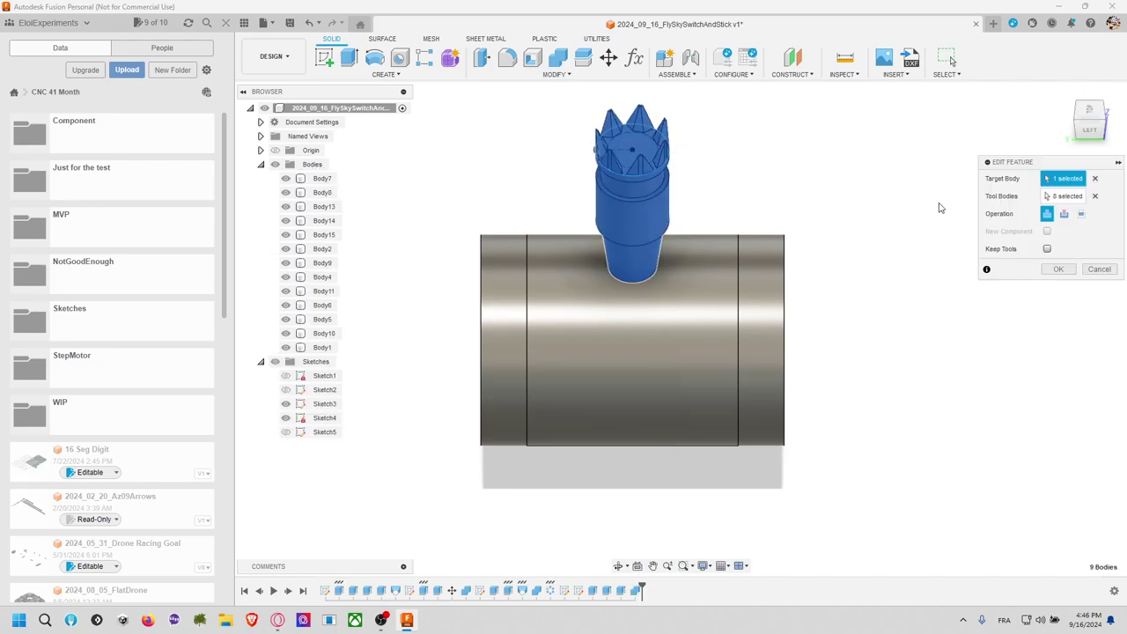
left_click(1095, 178)
left_click(1094, 196)
left_click_drag(556, 108, 722, 205)
left_click(647, 139)
left_click(632, 189)
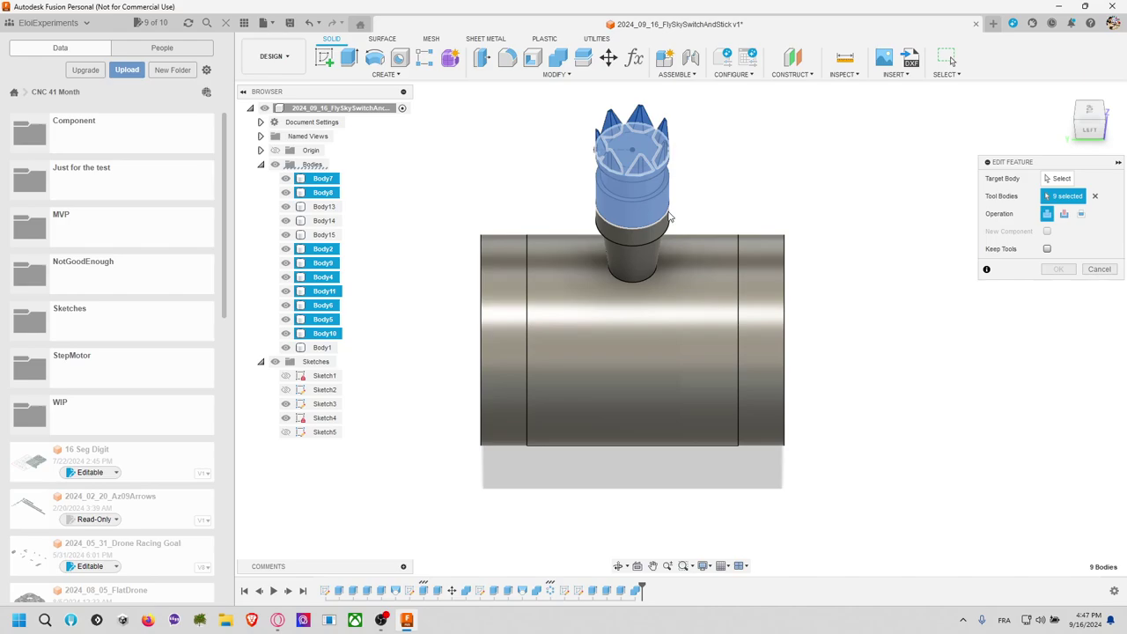
left_click(632, 260)
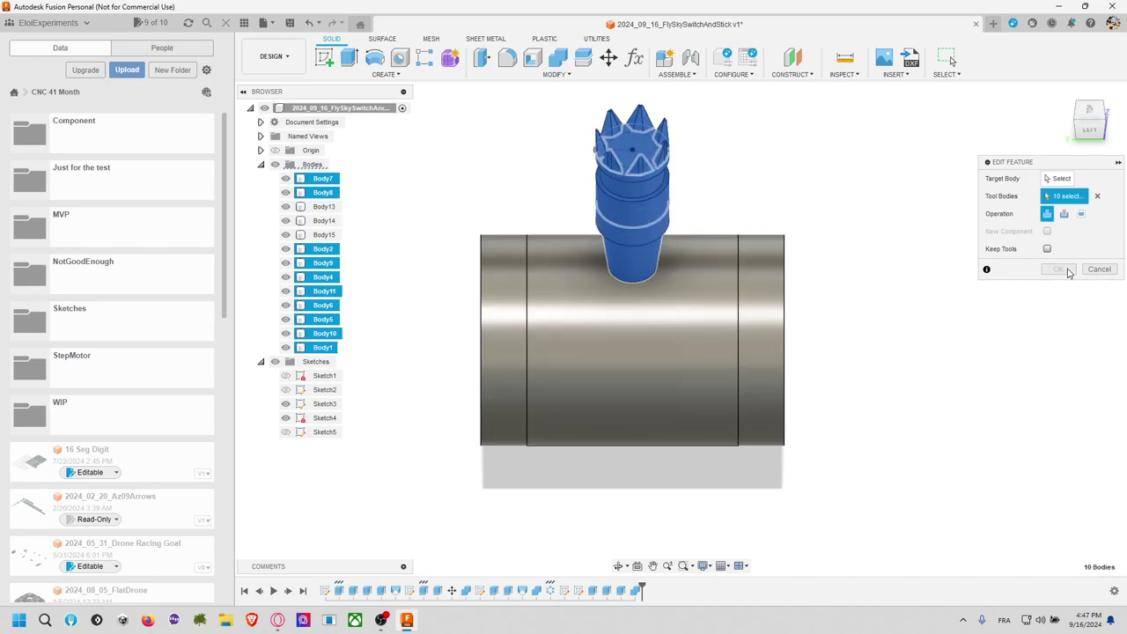
left_click(1062, 179)
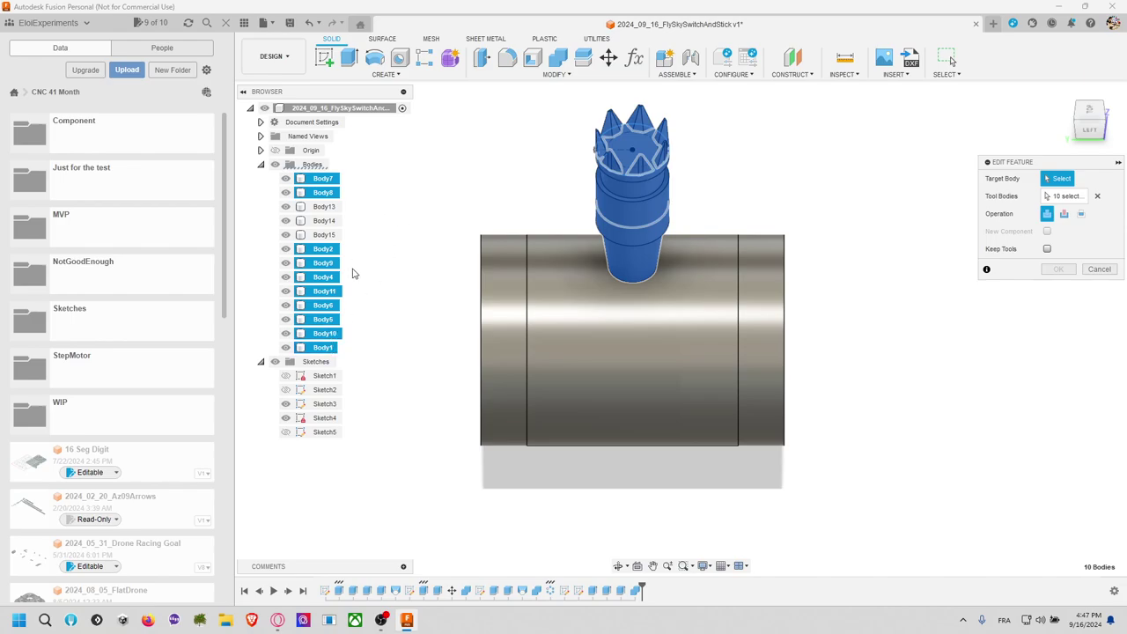
left_click(1099, 269)
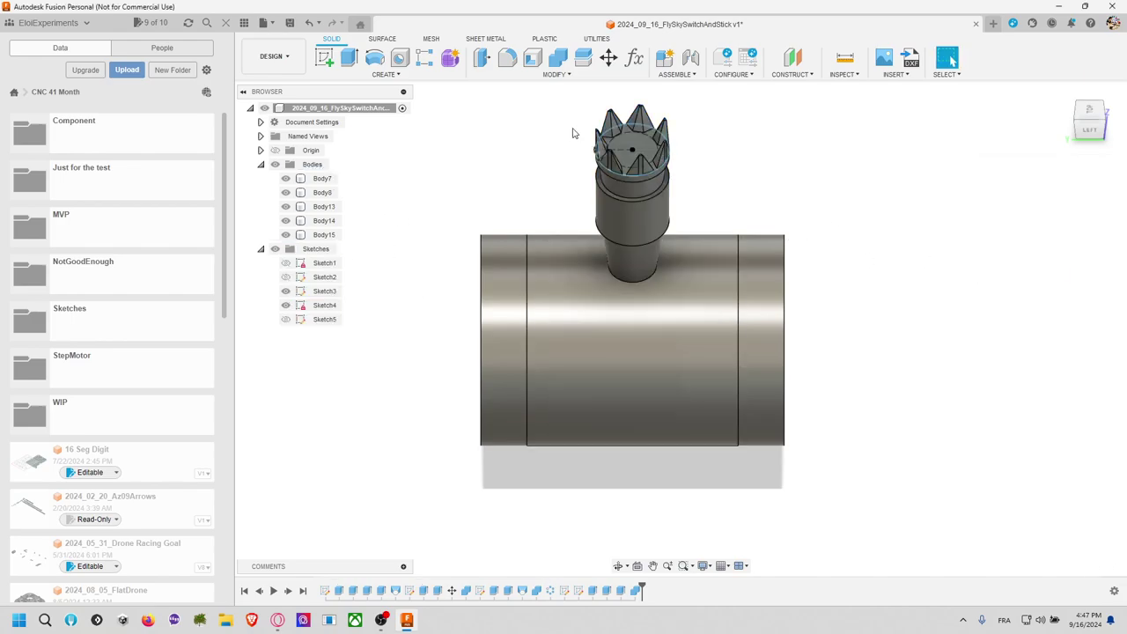
Step: Select the stem body Body8 and try a Combine with it as target, then cancel
left_click_drag(534, 98, 724, 202)
left_click(674, 217)
left_click(659, 217)
left_click(558, 57)
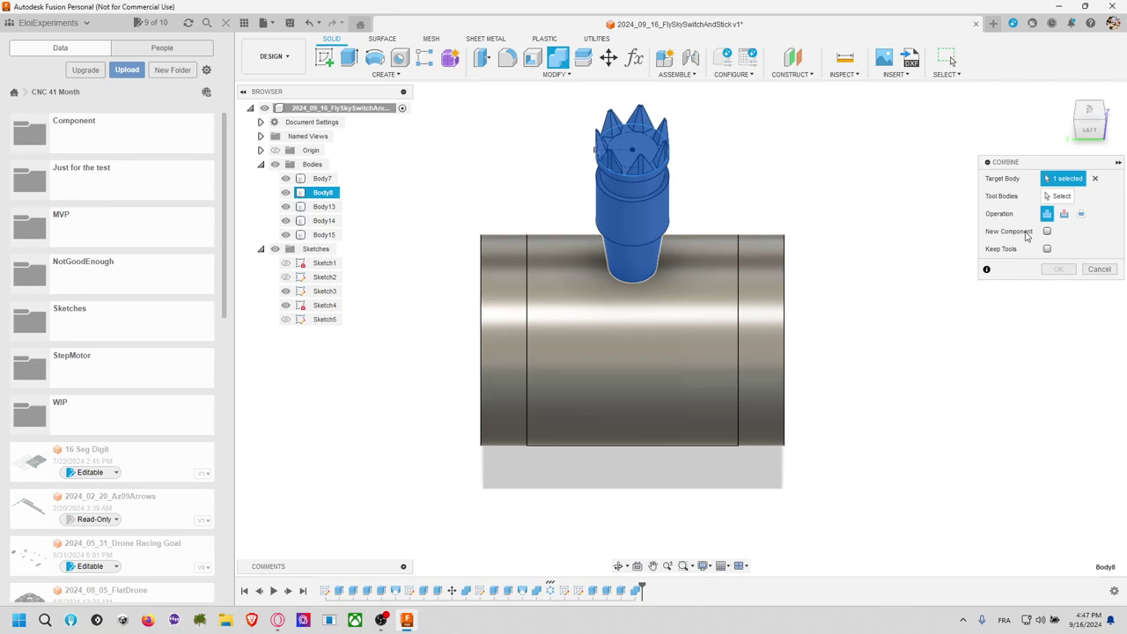
left_click(1099, 269)
Step: Join the spiked crown into the stem body Body8 with Combine
left_click(680, 445)
left_click(453, 211)
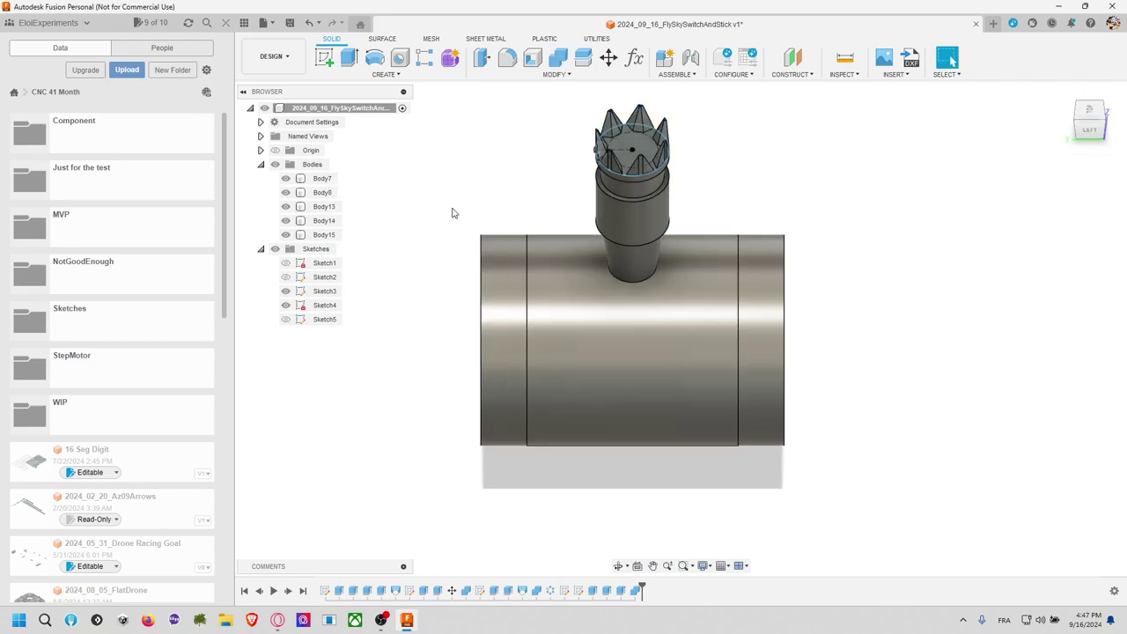
left_click(322, 192)
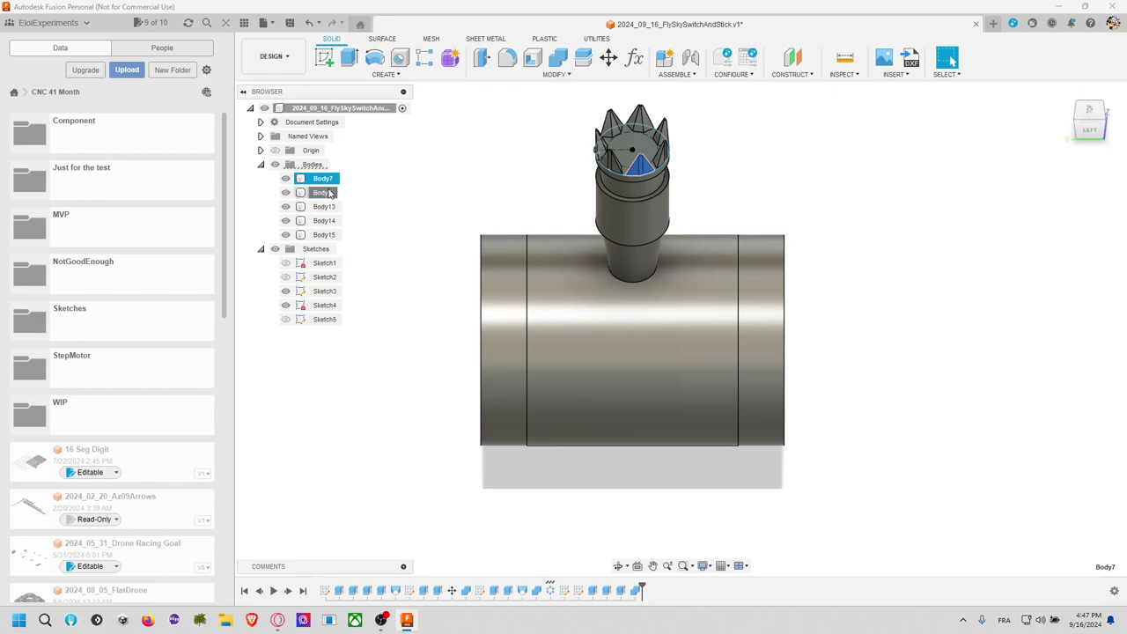
left_click(557, 58)
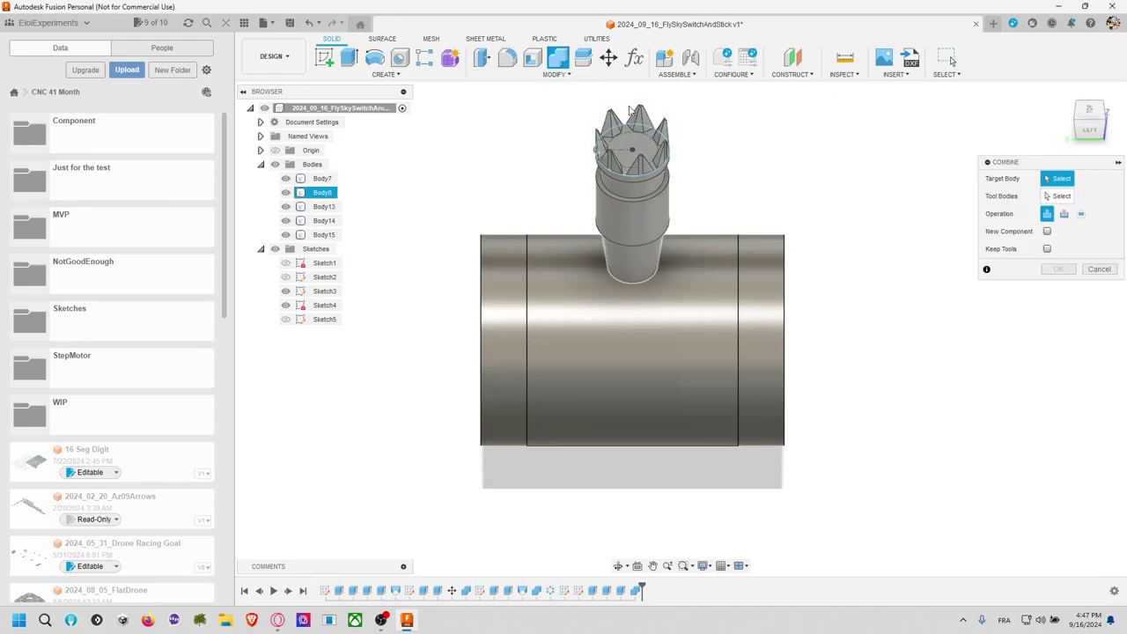
left_click(647, 168)
left_click(647, 168)
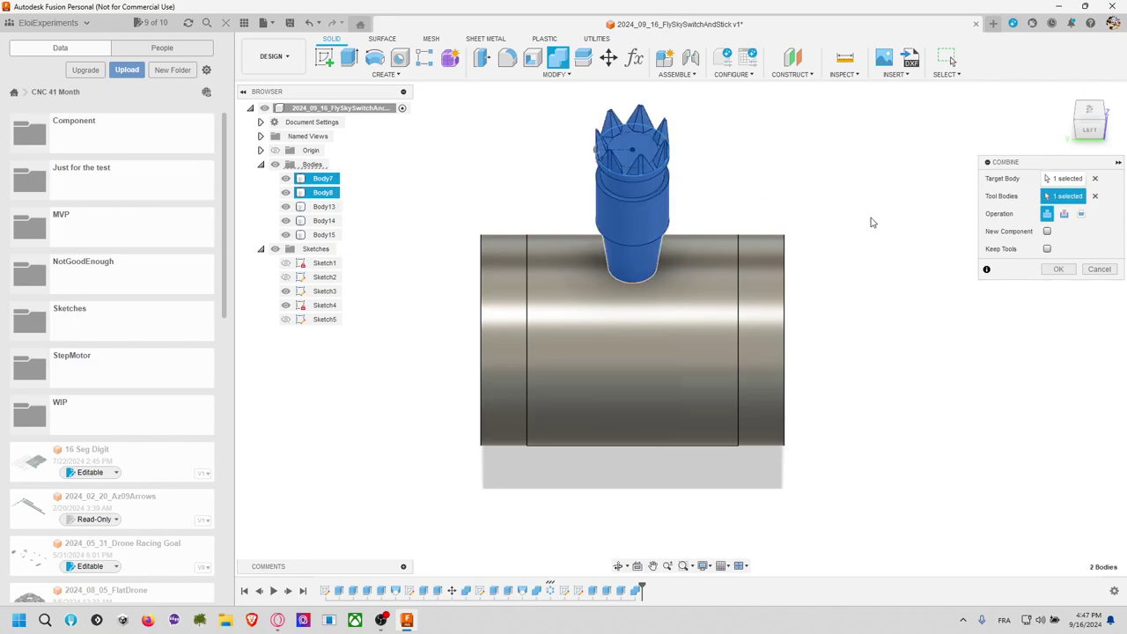
left_click(1058, 269)
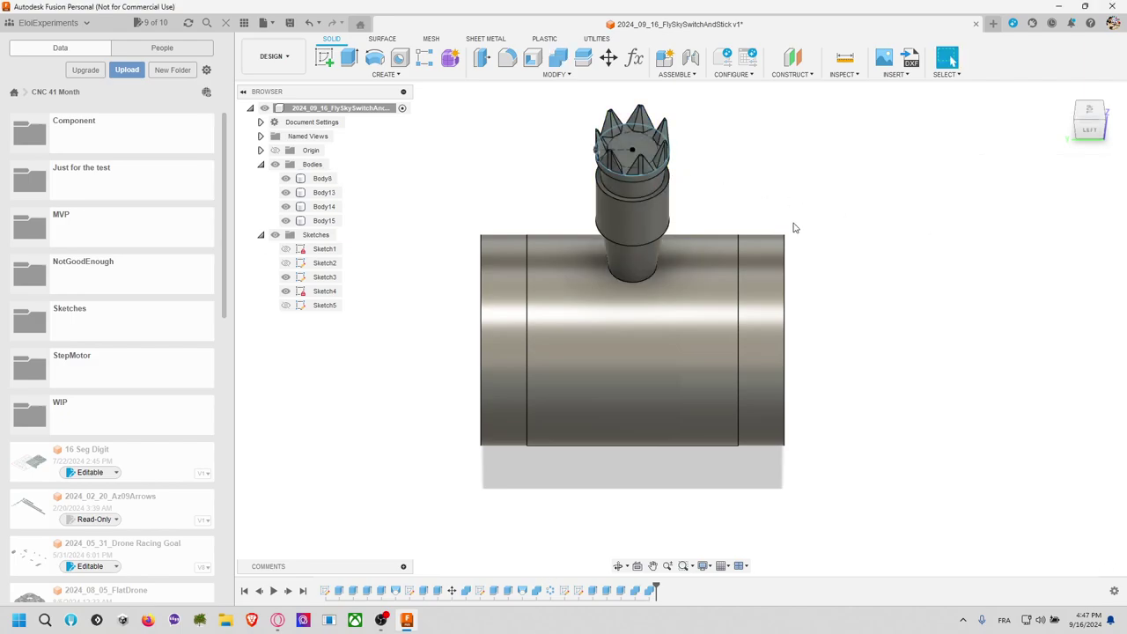
Step: Check the crown edge's 8 mm diameter and rename the merged stem body to JoystickFingerTip
left_click(638, 151)
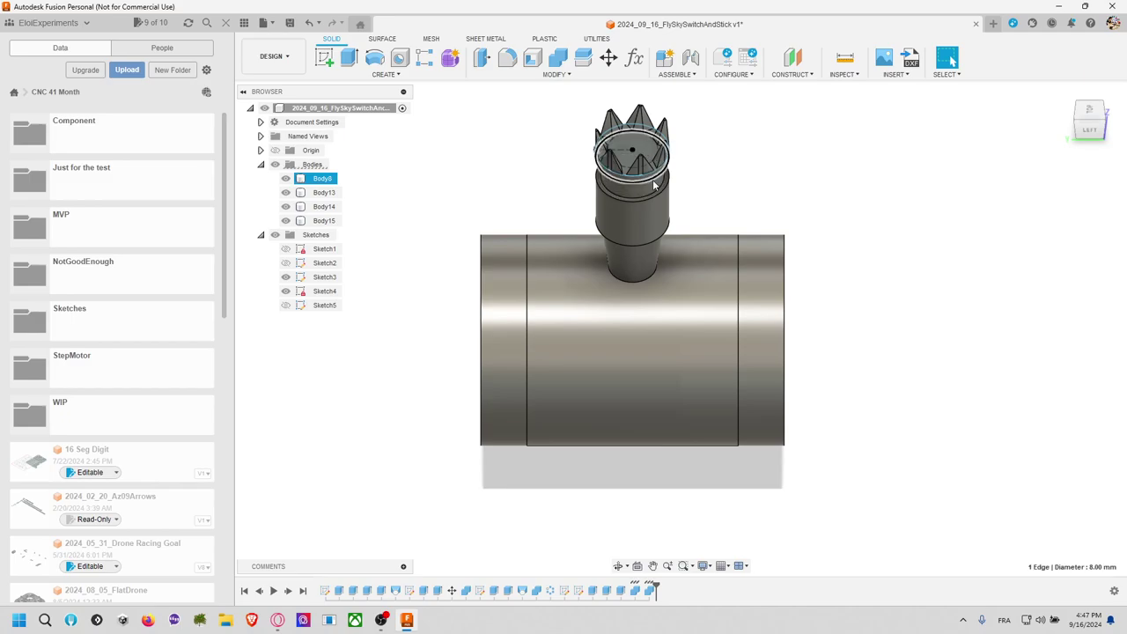
double_click(322, 178)
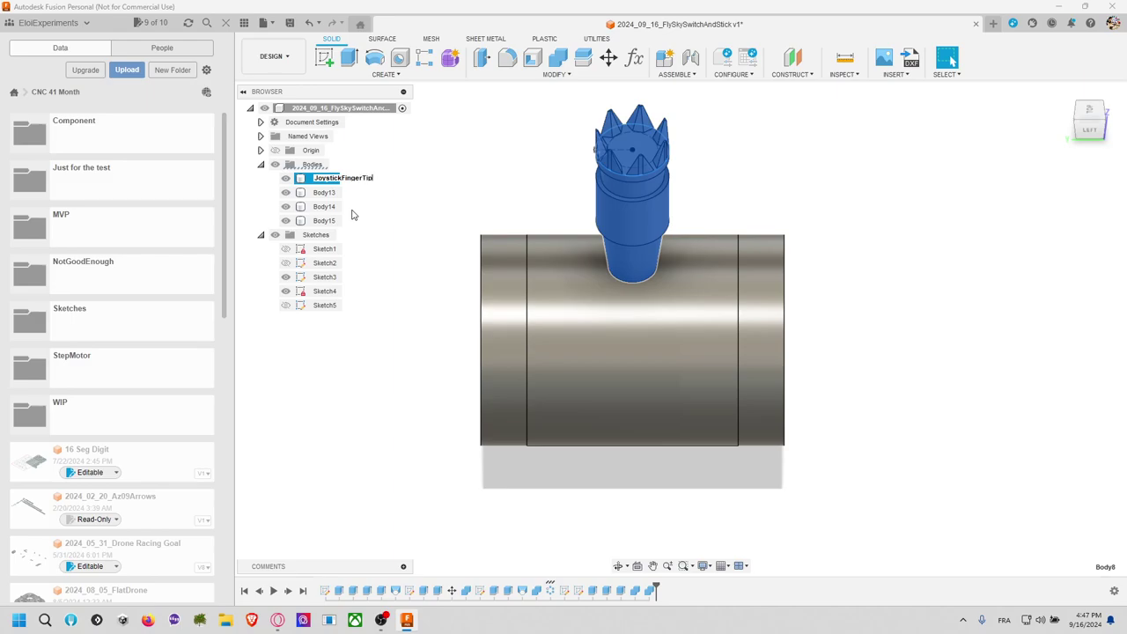
key("Return")
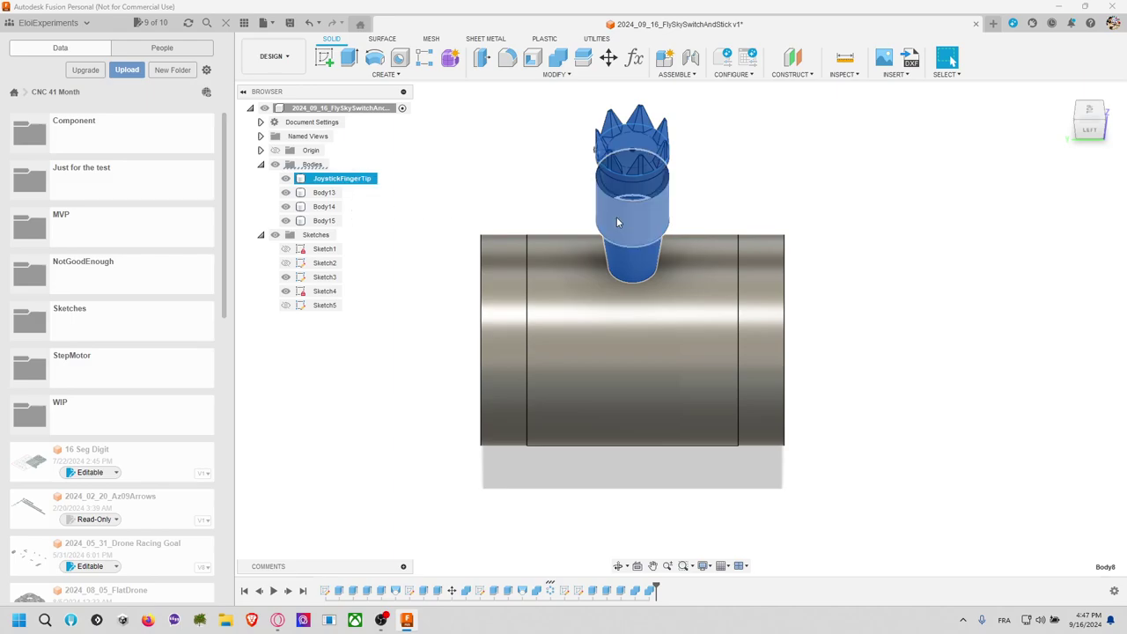
Step: Move the JoystickFingerTip body 3 mm up along Z, clear of the cylinder housing
left_click(608, 57)
middle_click_drag(823, 235, 815, 176, "shift")
left_click_drag(672, 187, 672, 161)
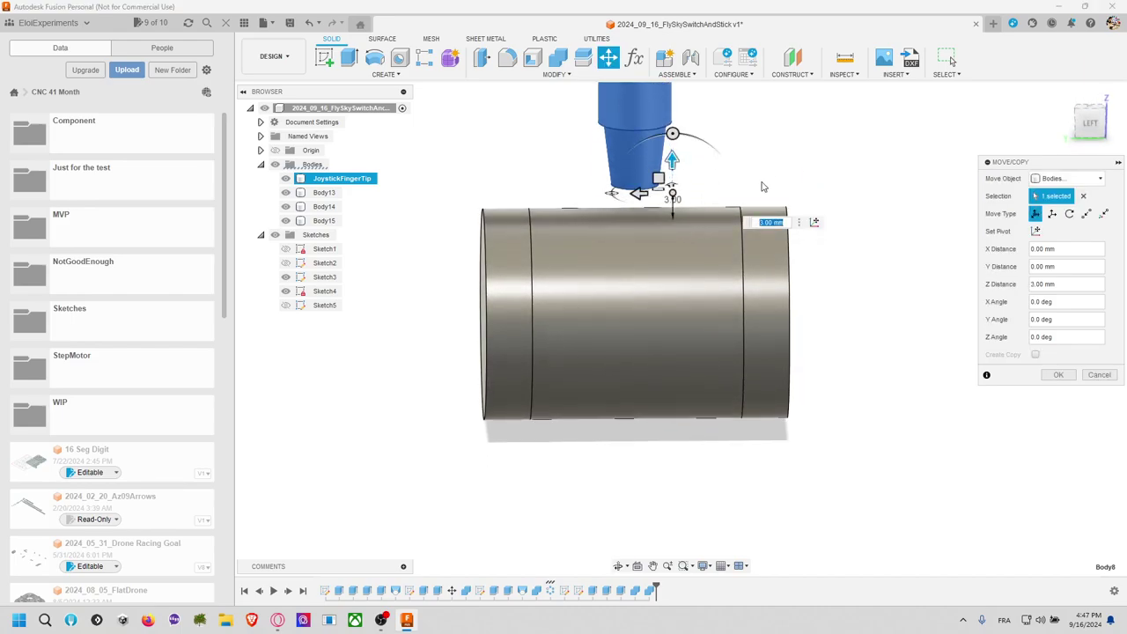
left_click(1059, 374)
middle_click_drag(888, 191, 876, 317)
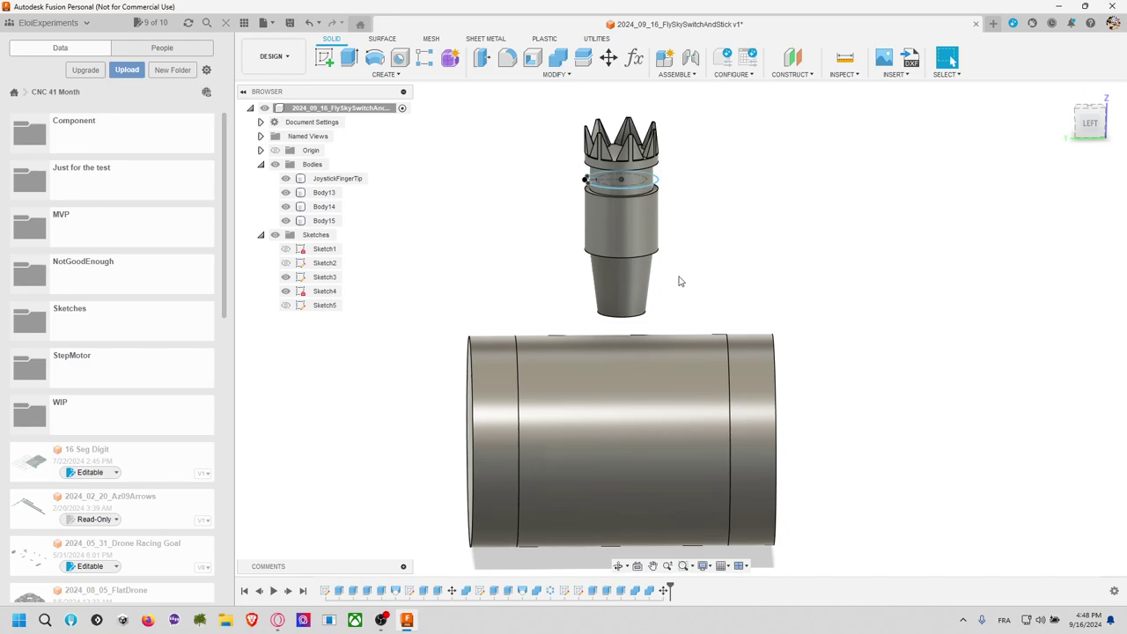
left_click(1090, 99)
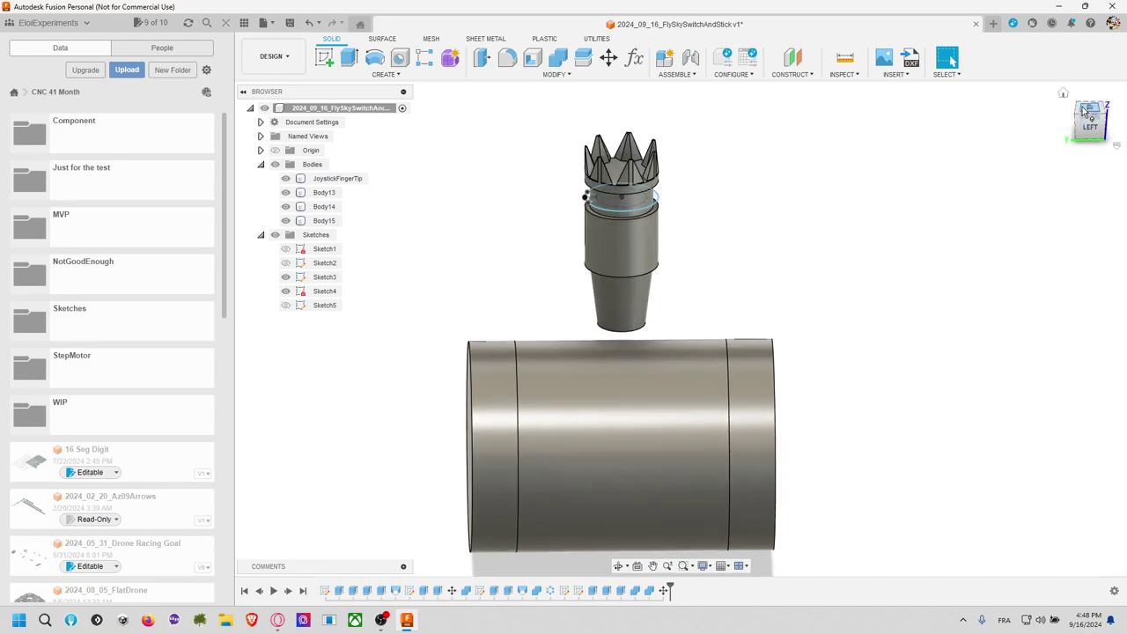
left_click(606, 396)
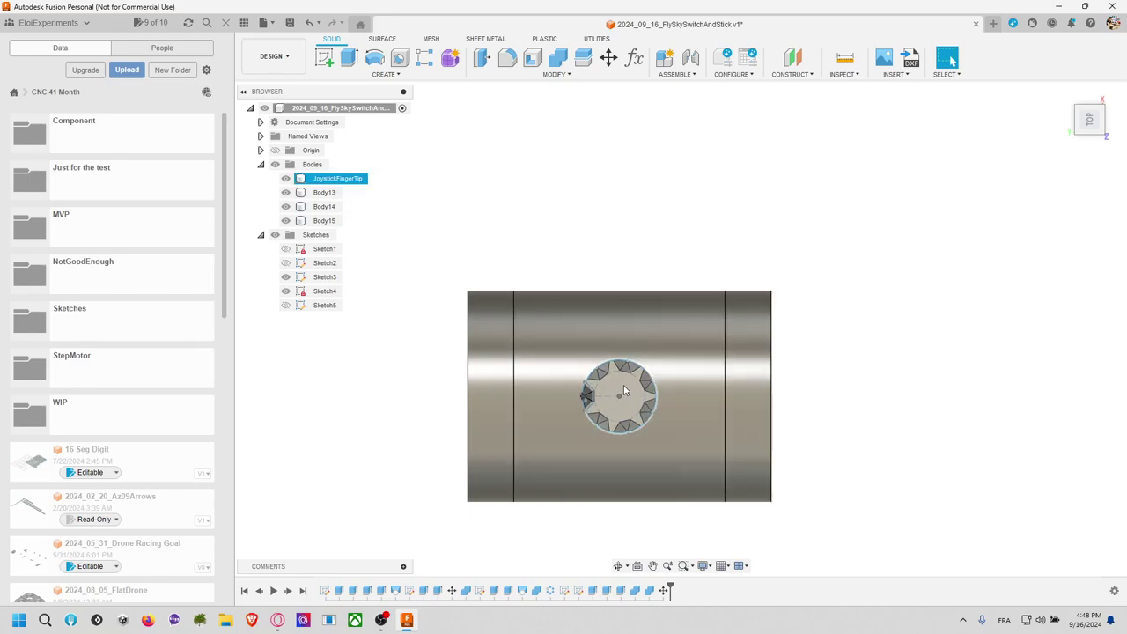
scroll(621, 386, "up", 5)
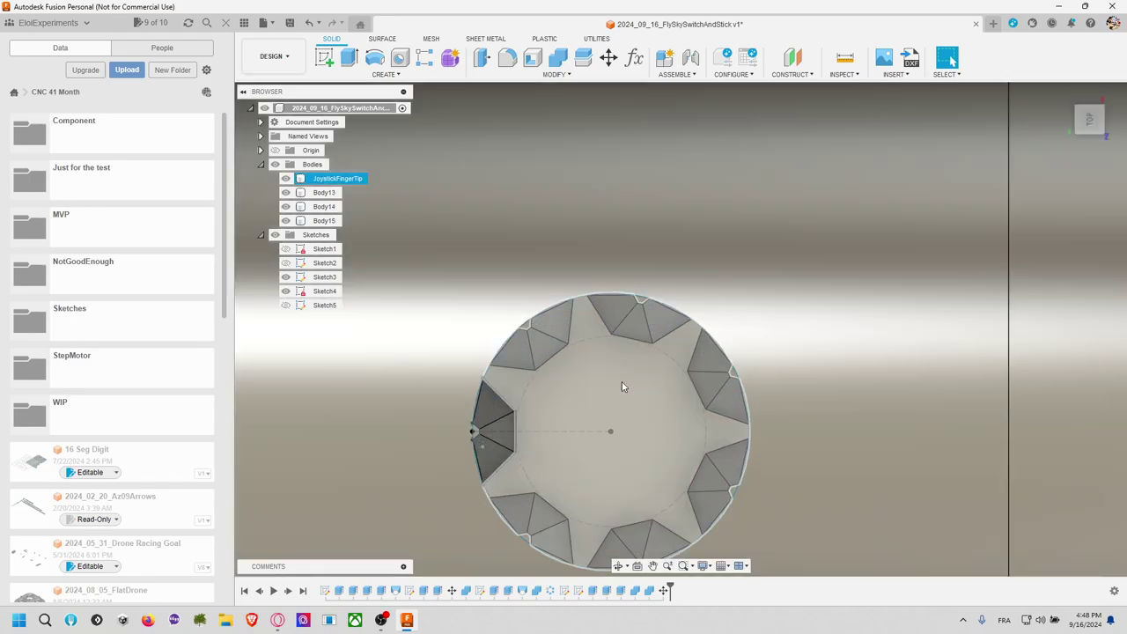
left_click(666, 352)
right_click(666, 353)
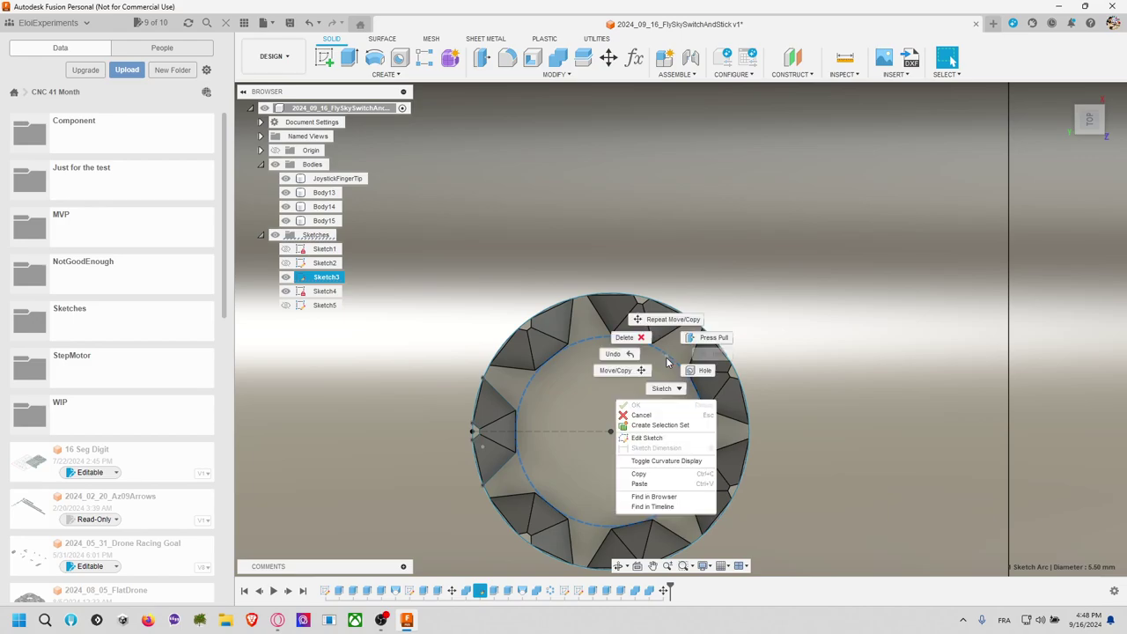
left_click(669, 439)
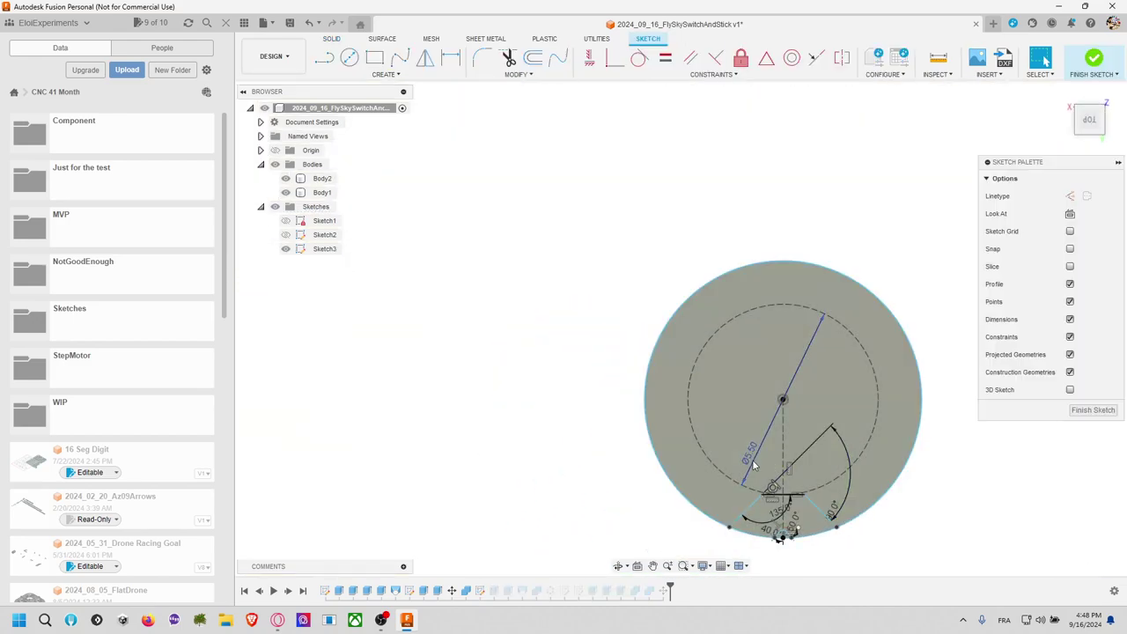
left_click(1094, 60)
scroll(793, 256, "down", 10)
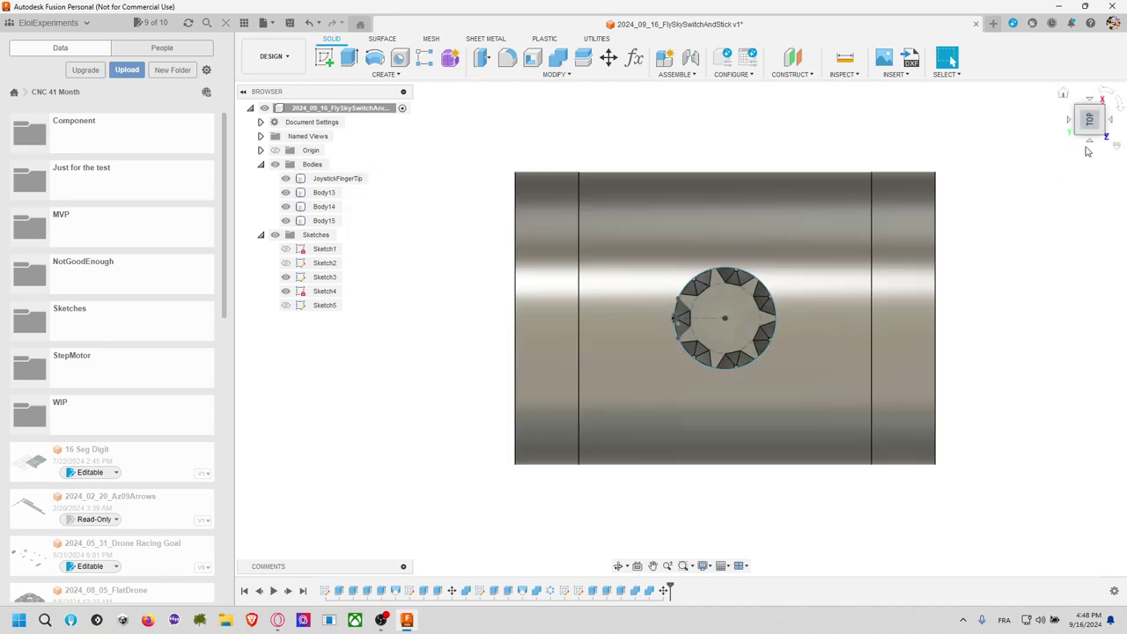
Step: Create Sketch6 on the top plane and switch to the center-point rectangle tool
left_click(324, 57)
left_click(696, 288)
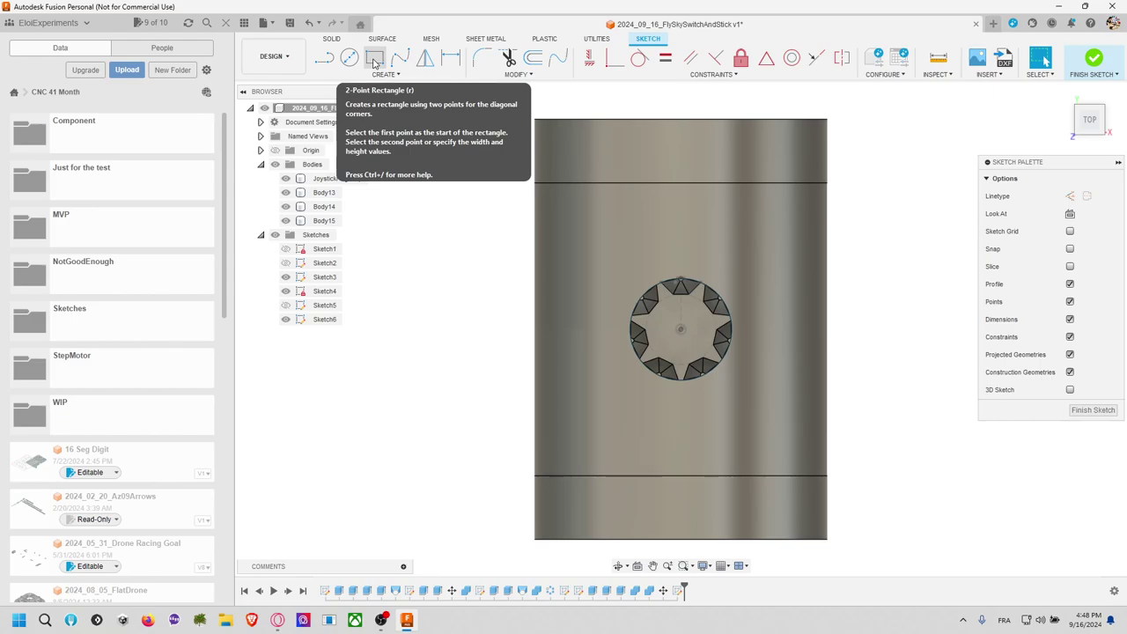
left_click(374, 58)
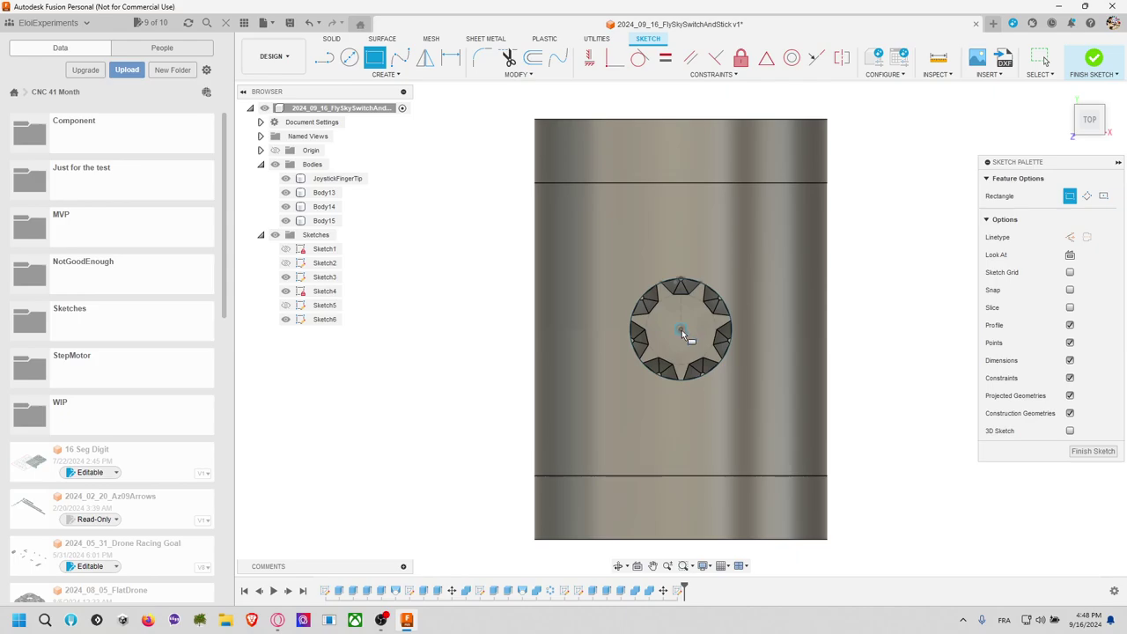
left_click(387, 75)
mouse_move(390, 99)
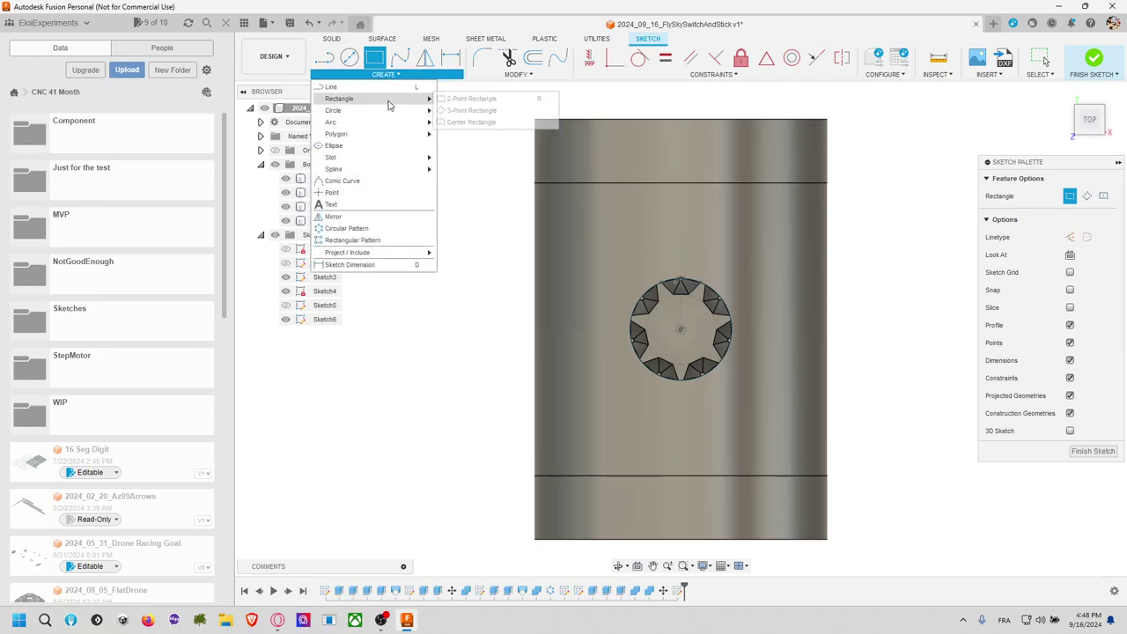
left_click(471, 122)
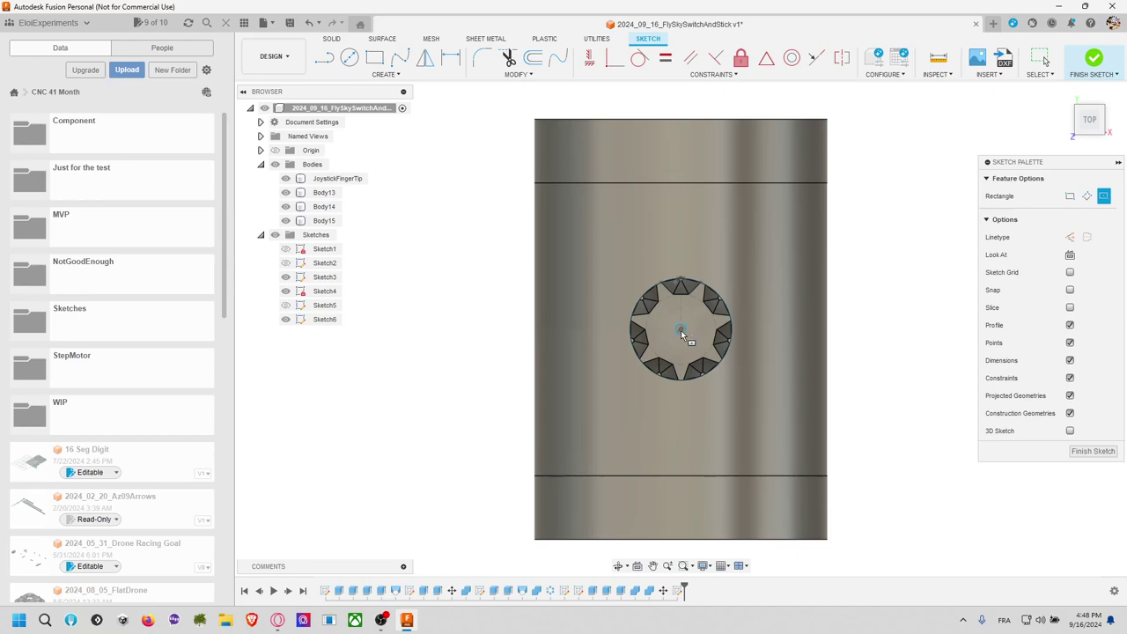
Step: Draw a 5.5 × 22 mm center rectangle on the stick's centre and select it for extrusion
left_click(680, 330)
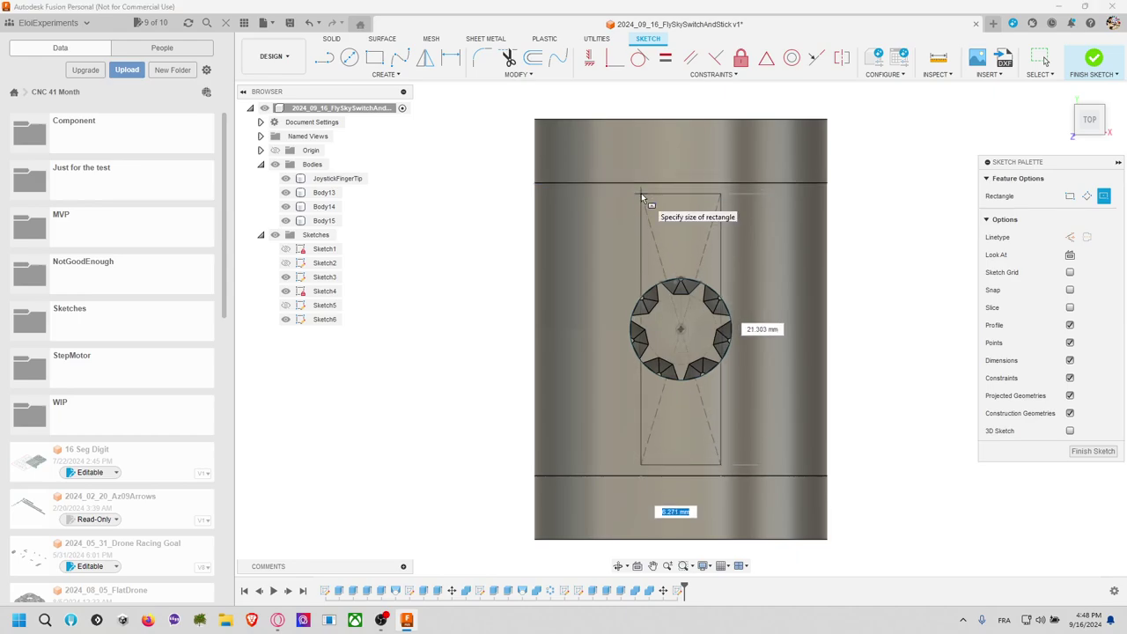
type("5.5")
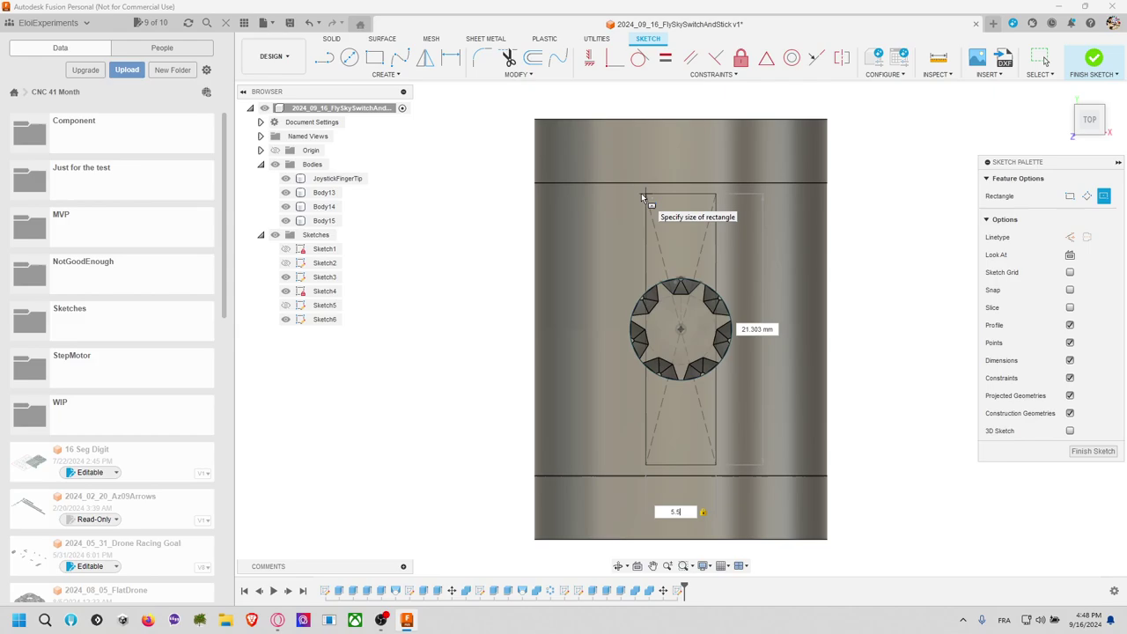
key("Tab")
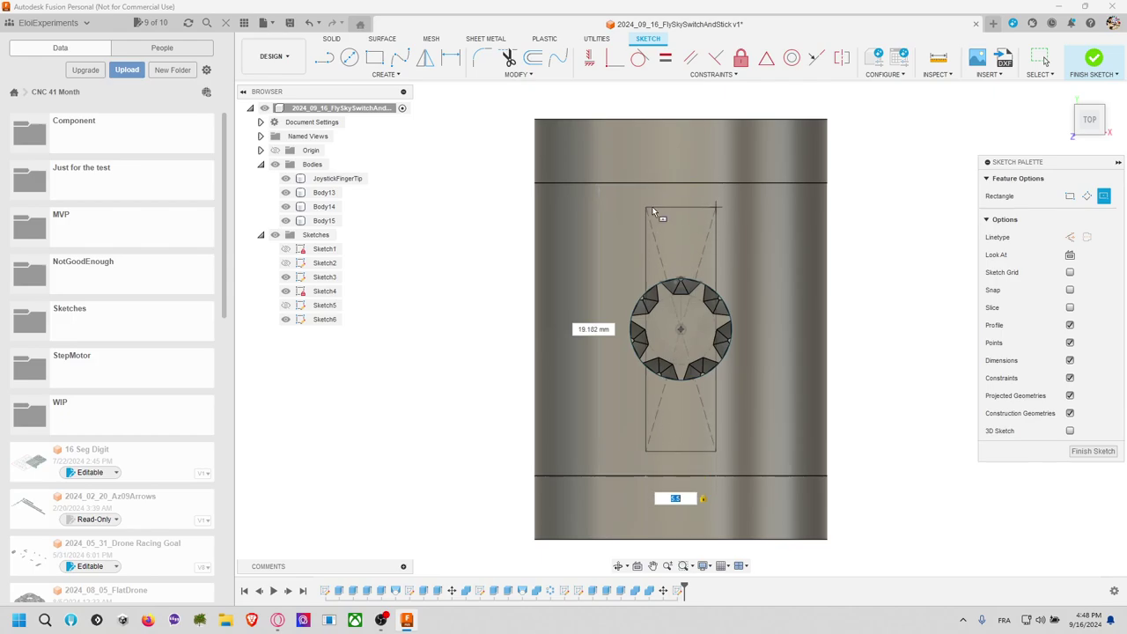
key("Tab")
type("22")
key("Tab")
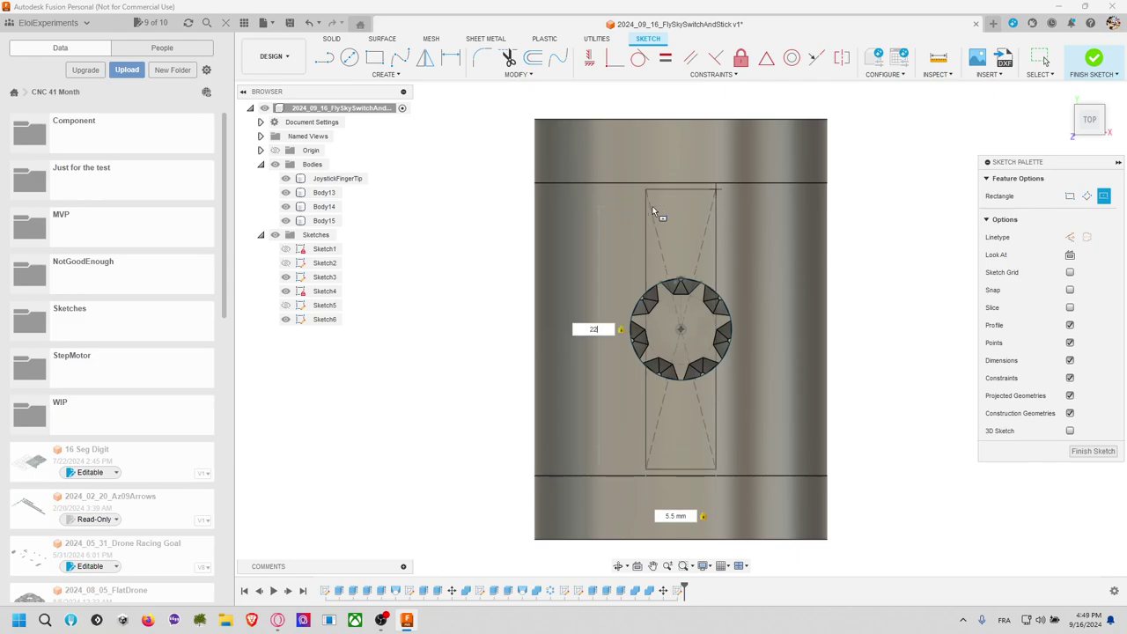
key("Return")
key("Escape")
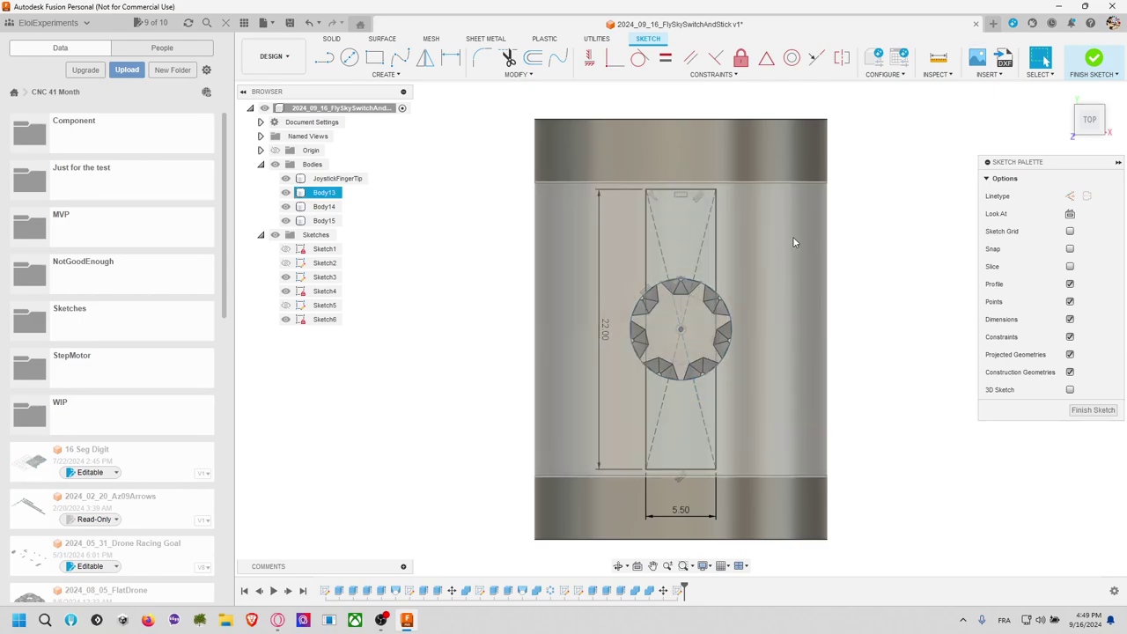
key("e")
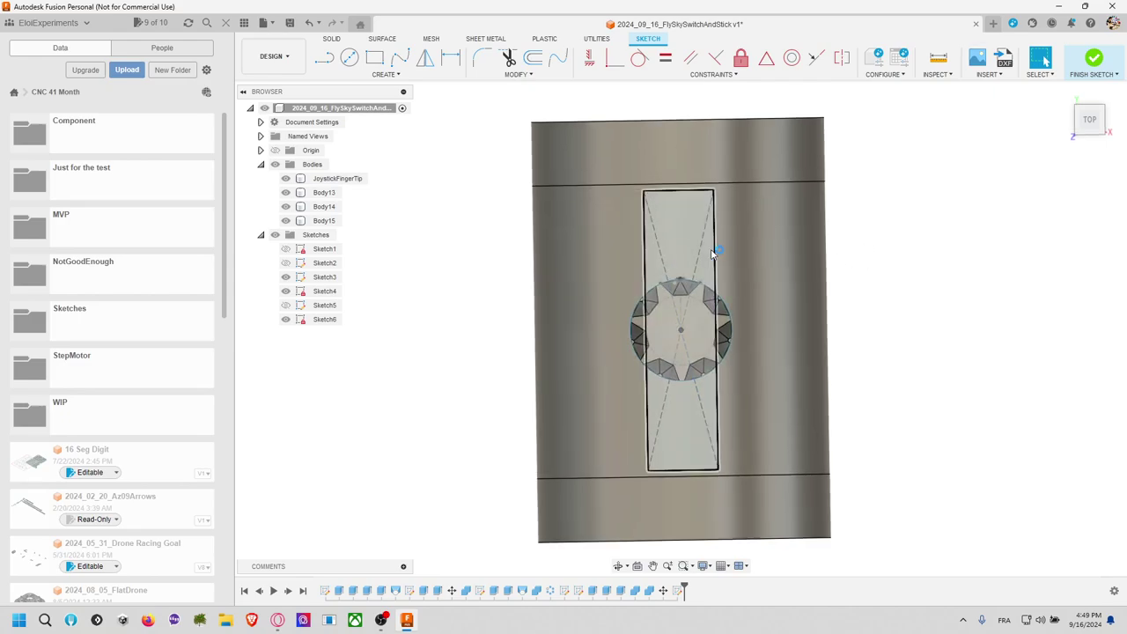
left_click(759, 313)
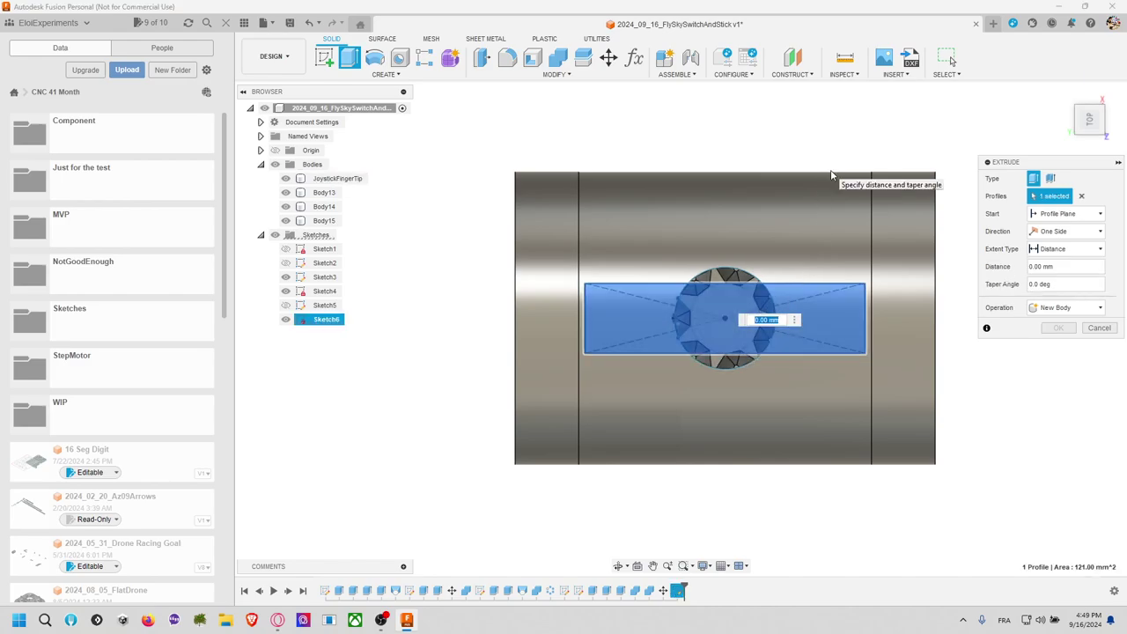
Step: Extrude the rectangle 22 mm as a new body, Body16, instead of a cut
type("23")
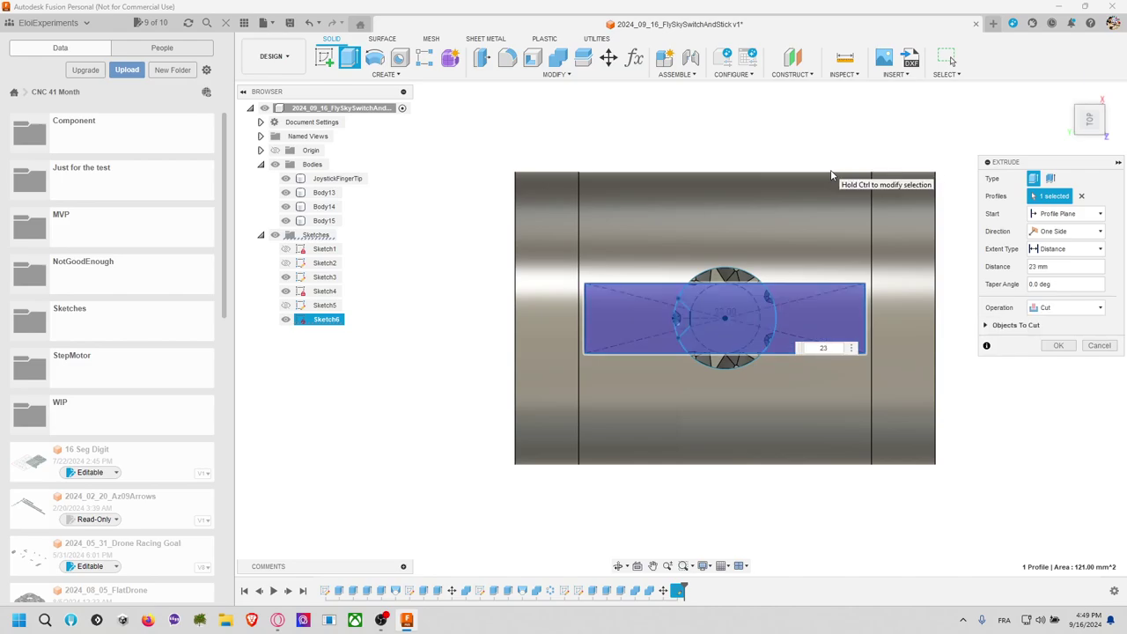
type("2")
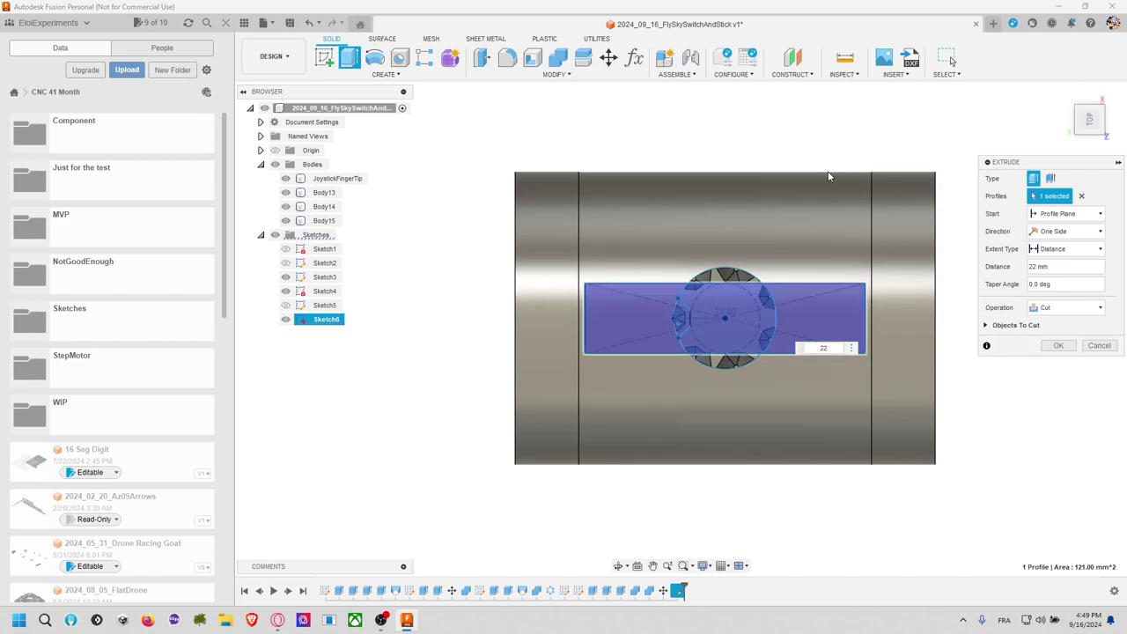
left_click(1067, 308)
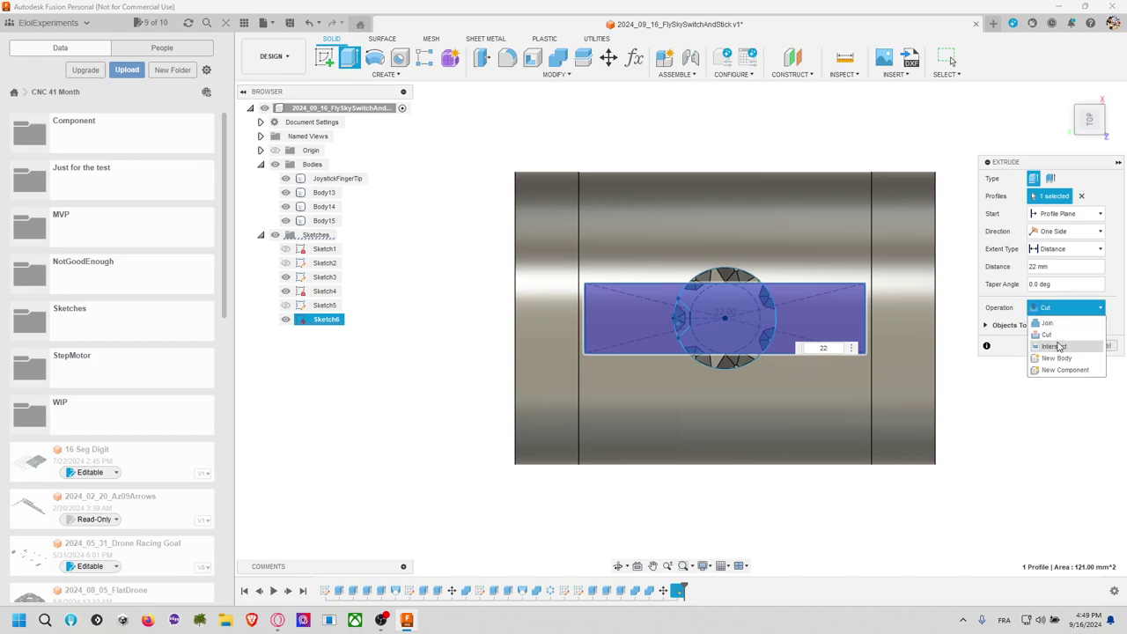
left_click(1062, 356)
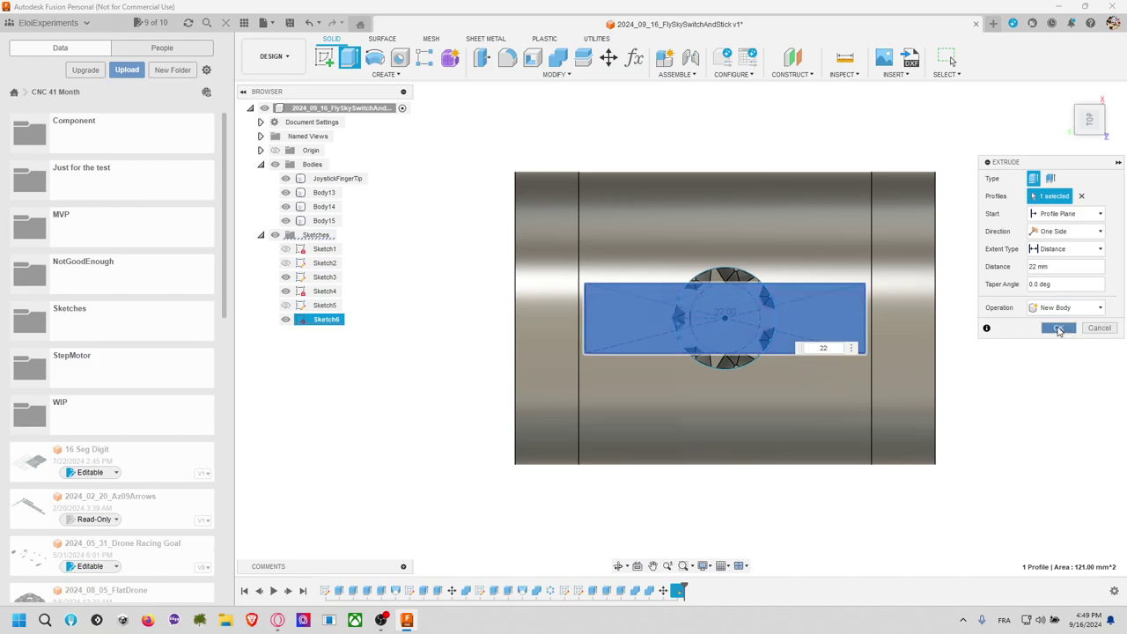
left_click(1058, 328)
mouse_move(981, 256)
middle_mouse_down()
mouse_move(970, 279)
mouse_move(1005, 345)
mouse_move(947, 330)
mouse_move(881, 465)
middle_mouse_up()
key("m")
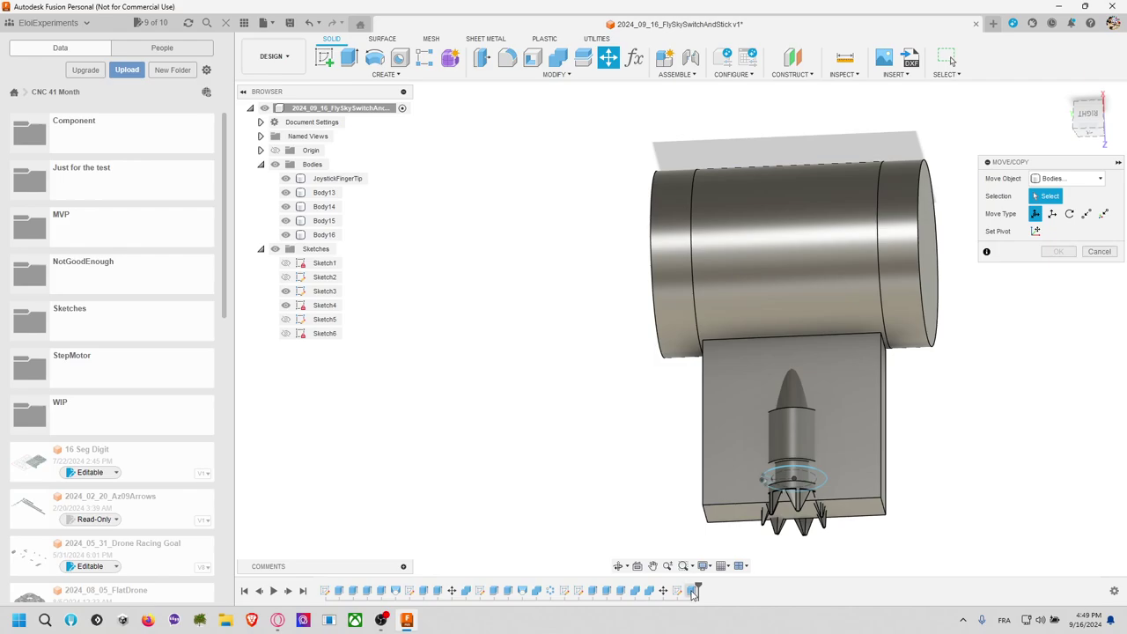
Step: Cancel the move, then reopen Extrude12 and confirm it unchanged
left_click(1099, 251)
right_click(692, 590)
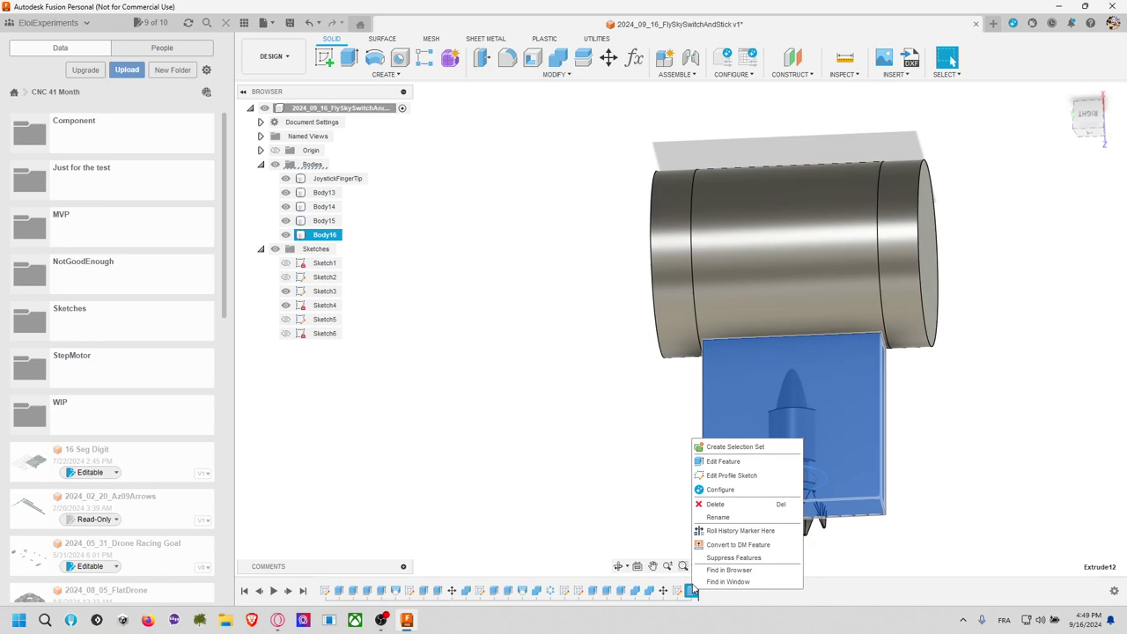
left_click(717, 461)
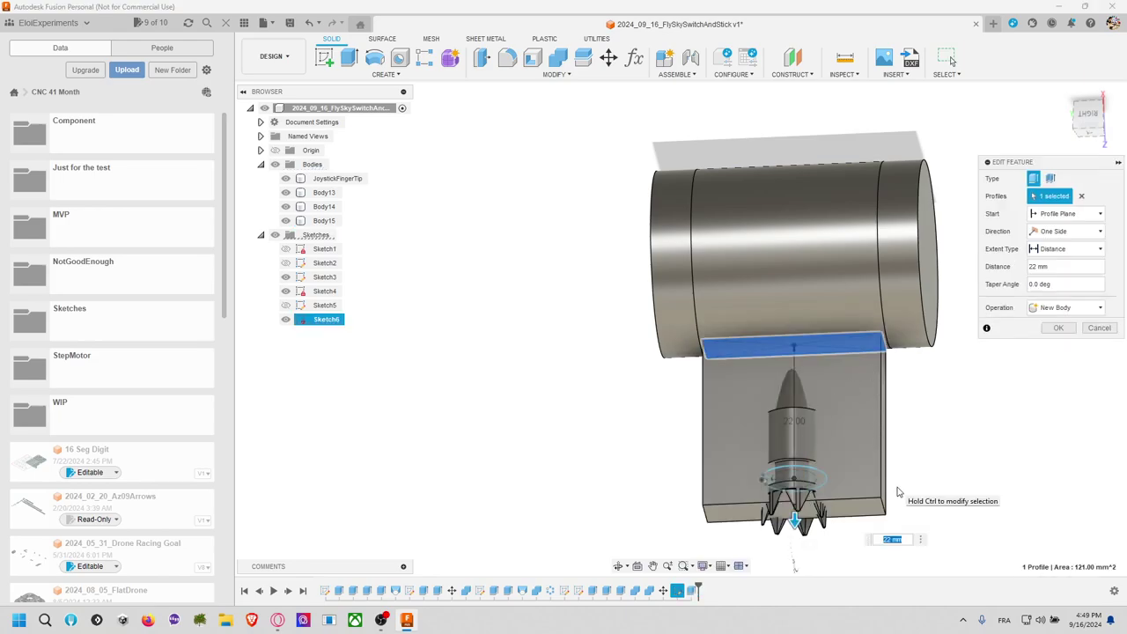
key("Return")
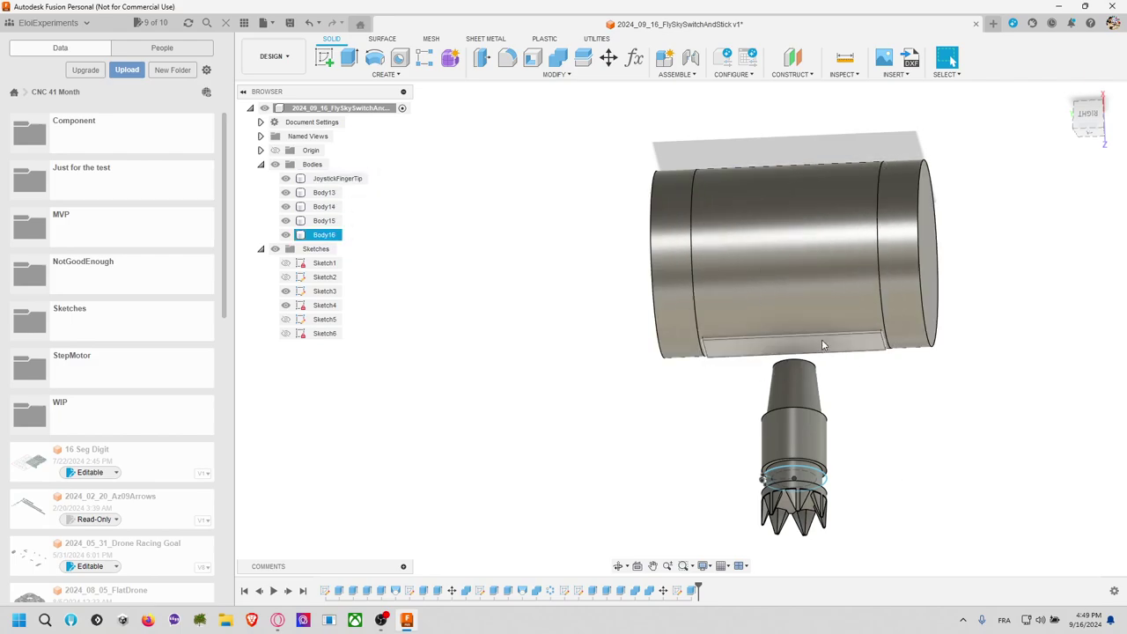
Step: Inspect Body16 and Body13, view from Top, and roll the timeline back one feature
left_click(909, 390)
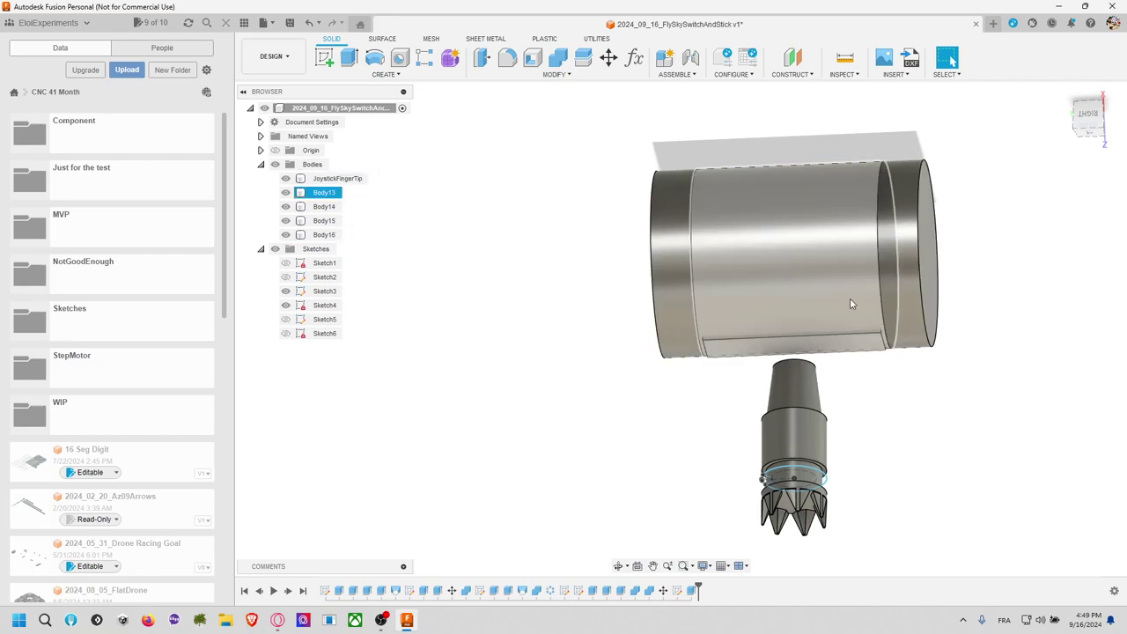
left_click(868, 353)
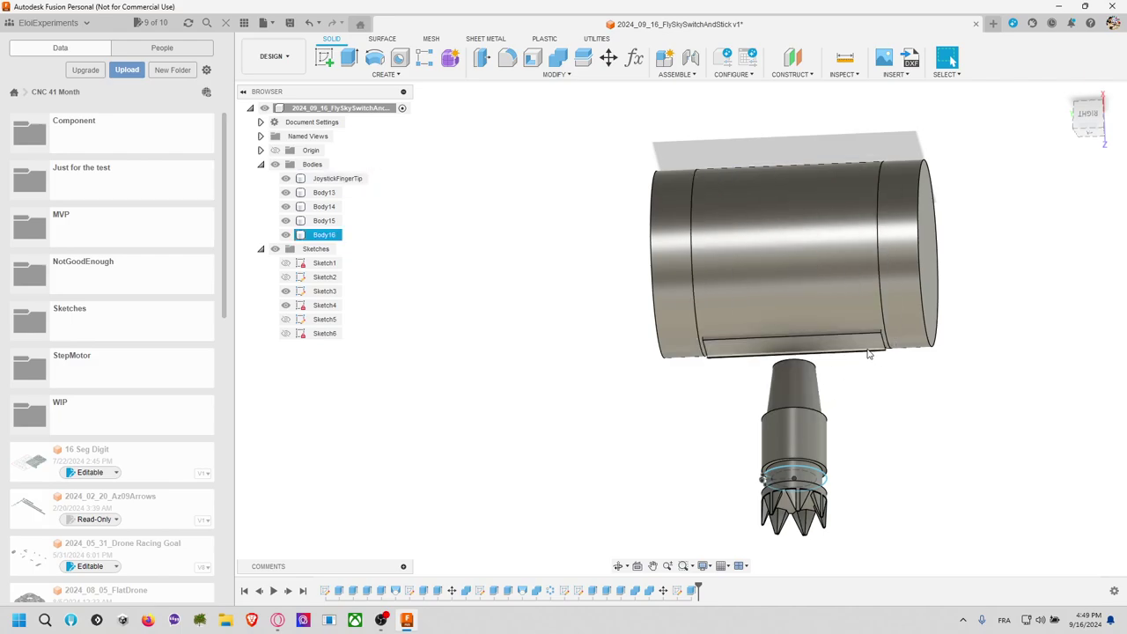
left_click(847, 279)
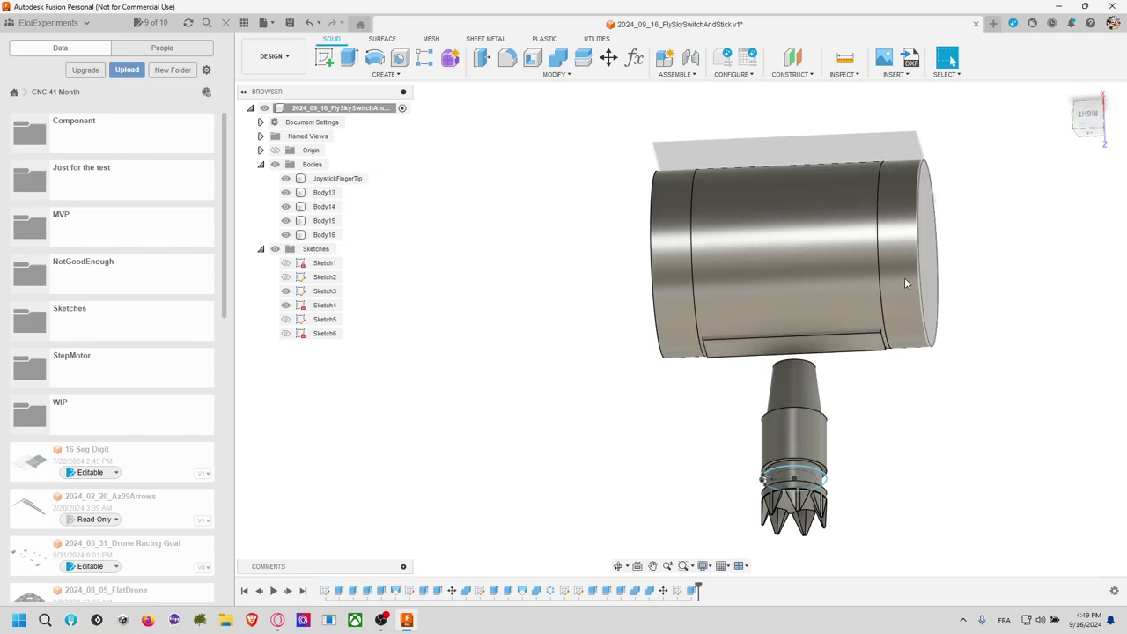
key("Escape")
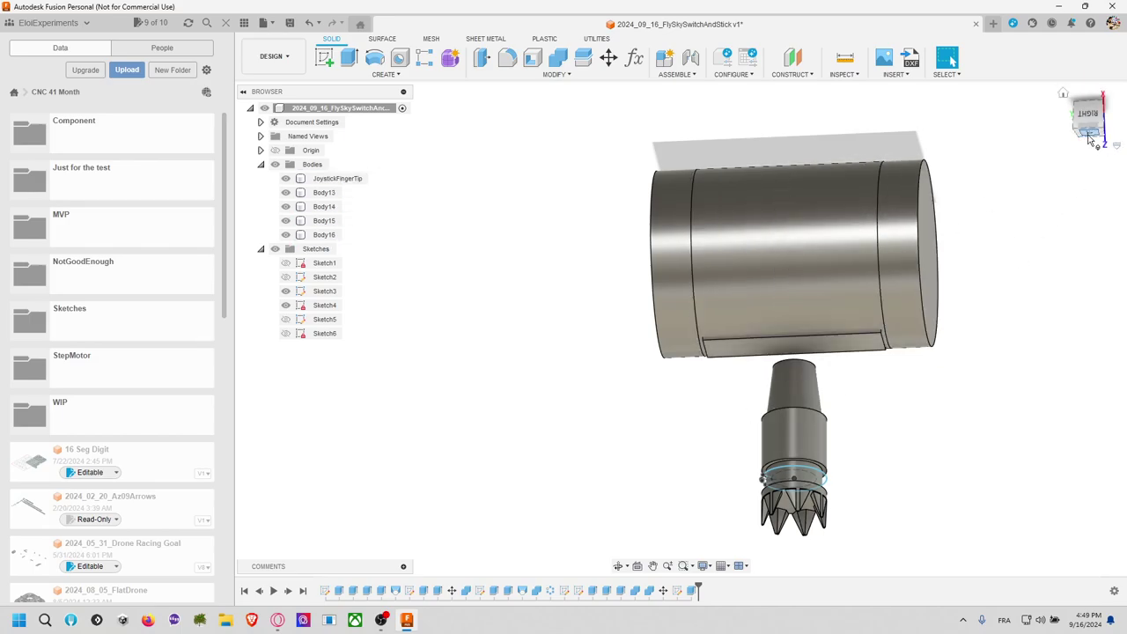
left_click(1089, 137)
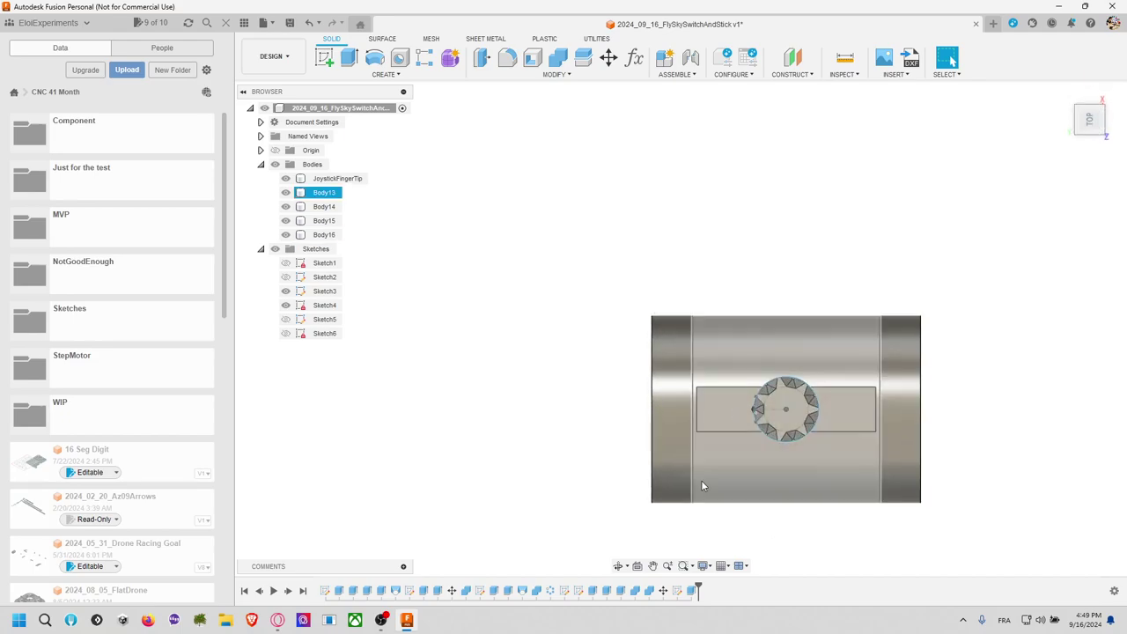
left_click_drag(696, 590, 666, 589)
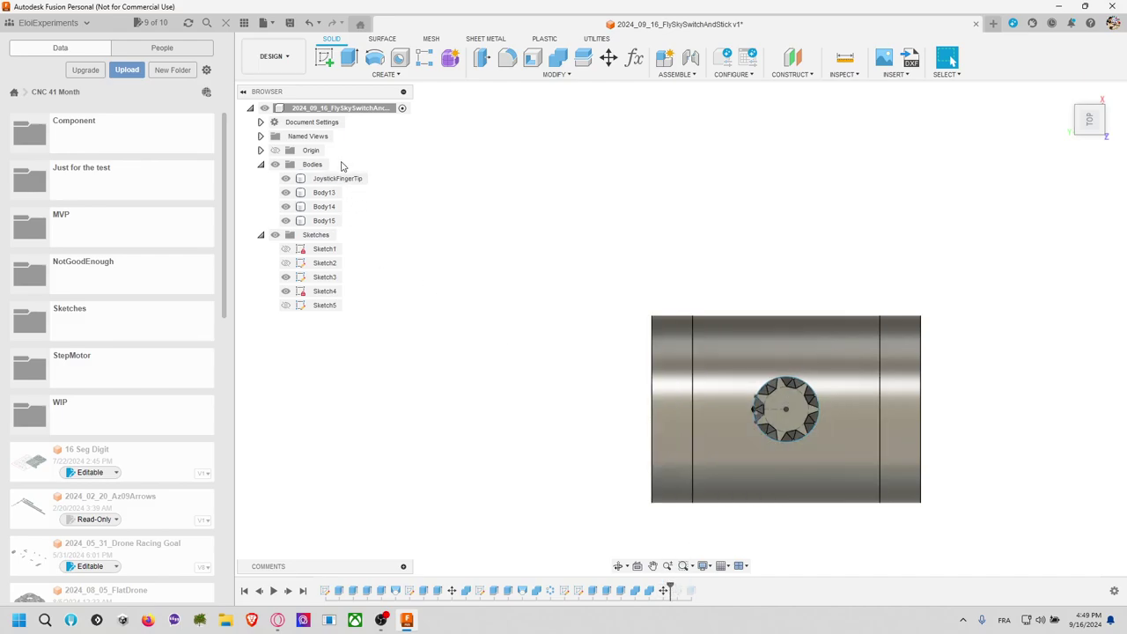
Step: Draw a 20.5 mm diameter circle centred on the stick in Sketch7 on the housing's top face
left_click(326, 60)
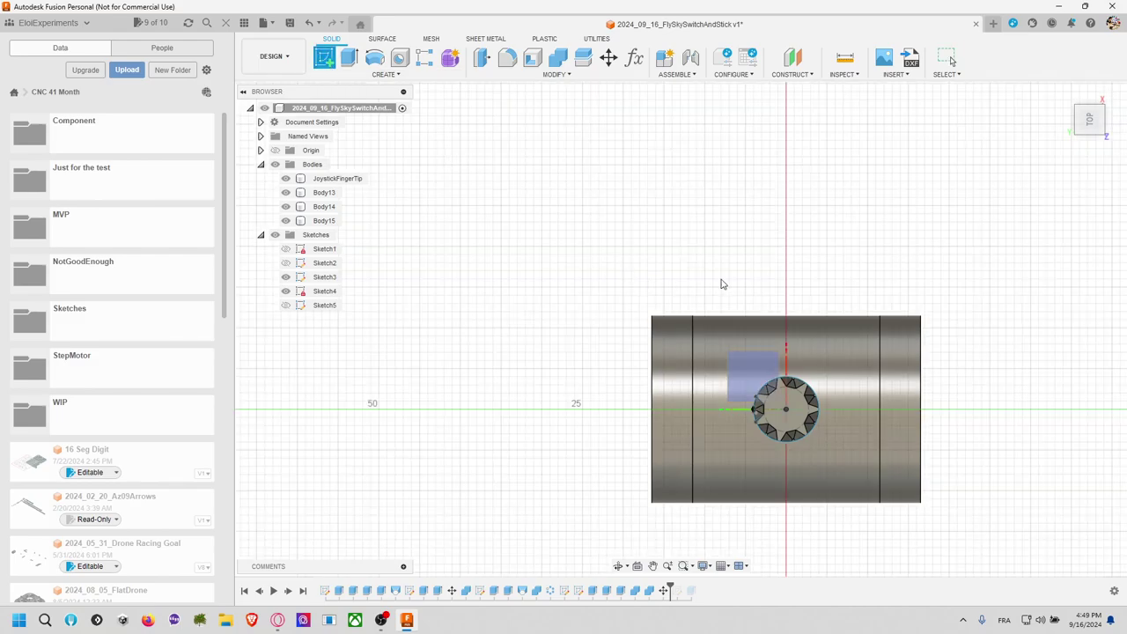
left_click(649, 327)
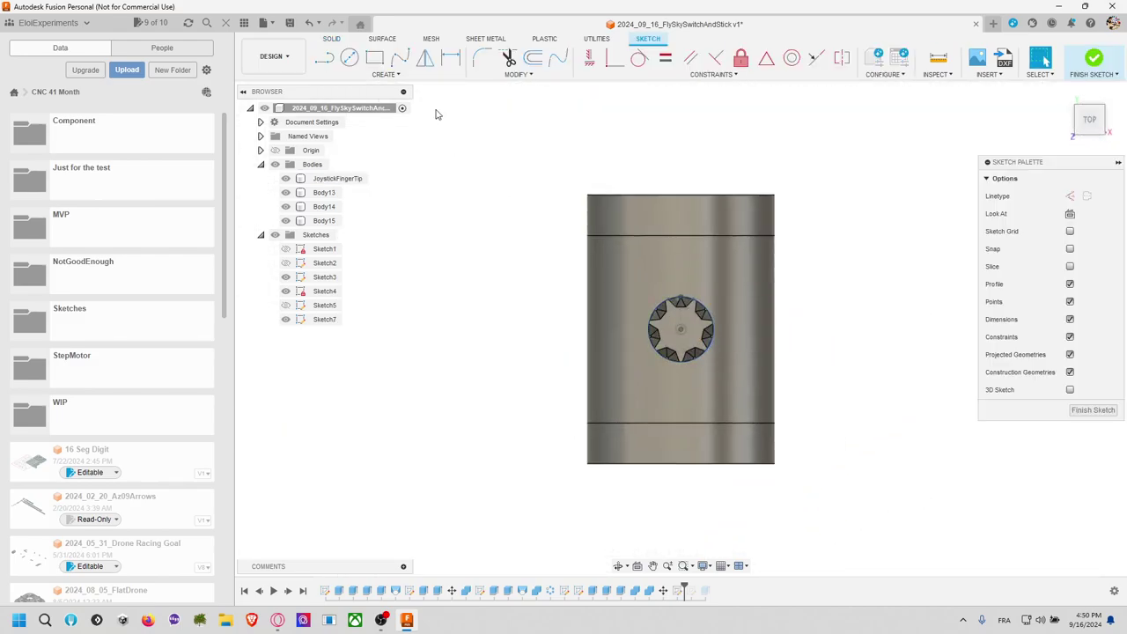
left_click(348, 58)
left_click(680, 330)
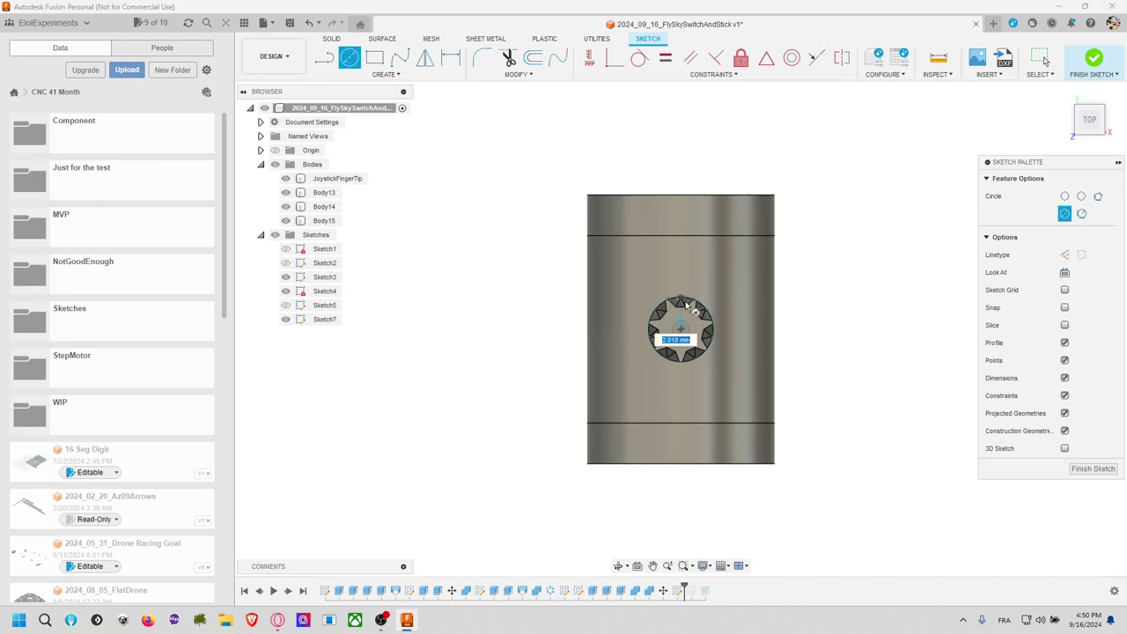
type("21")
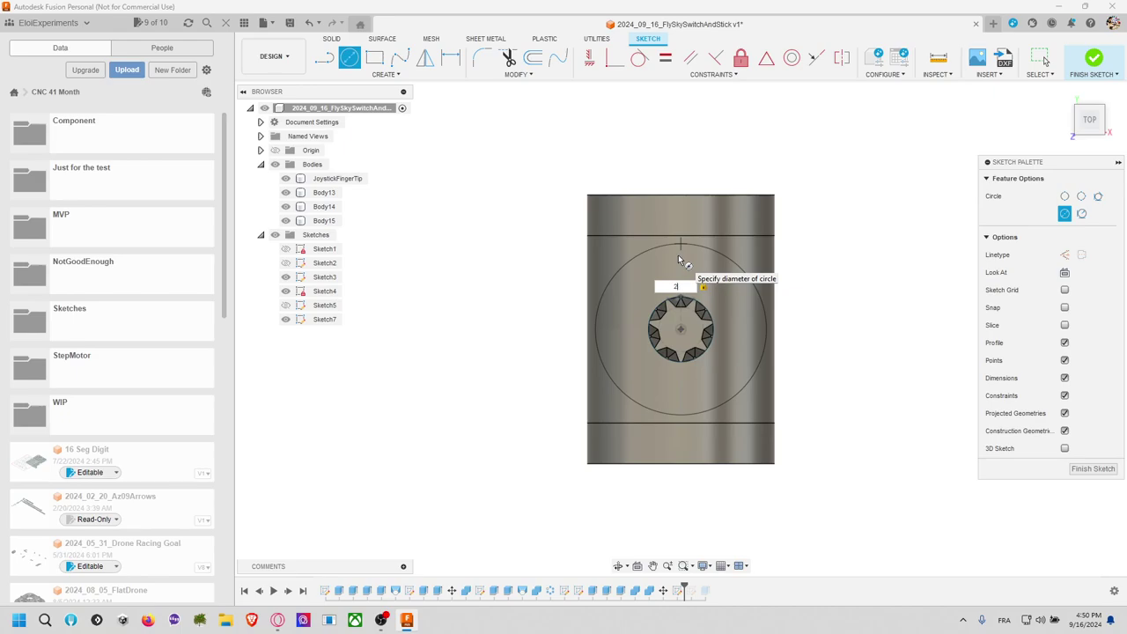
key("BackSpace")
type("2")
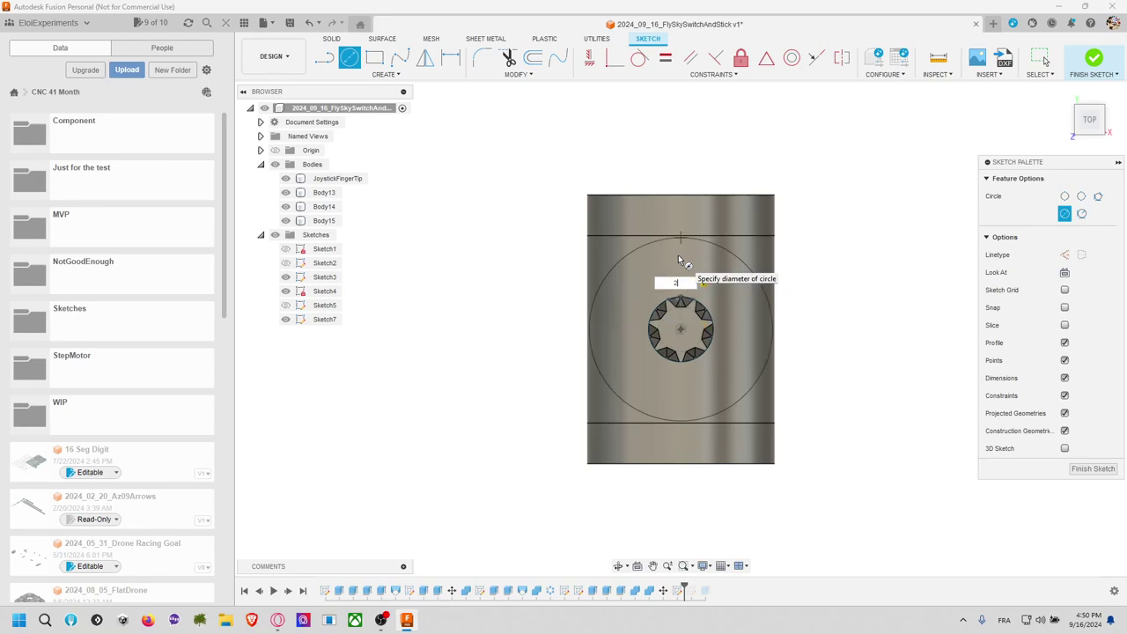
key("BackSpace")
key("BackSpace")
type("20.5")
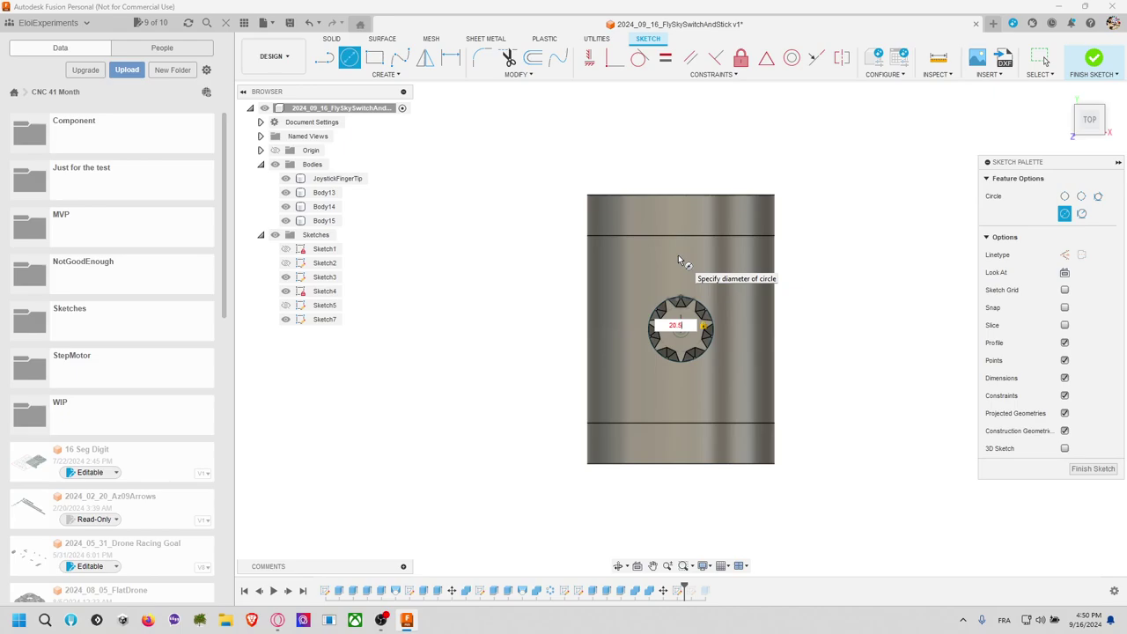
key("Tab")
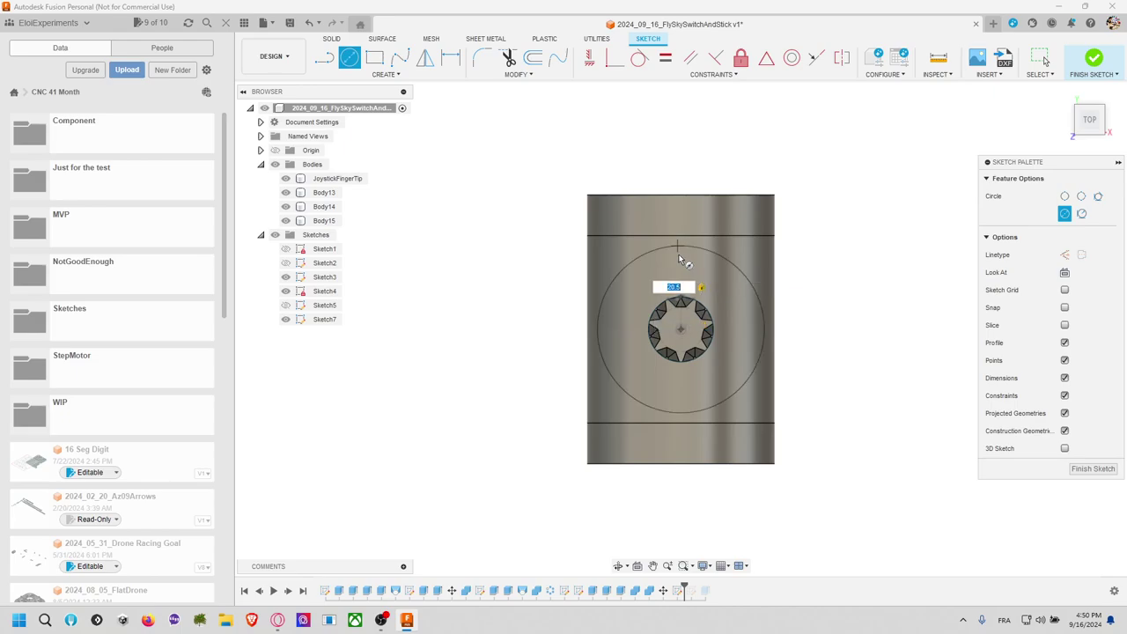
key("Return")
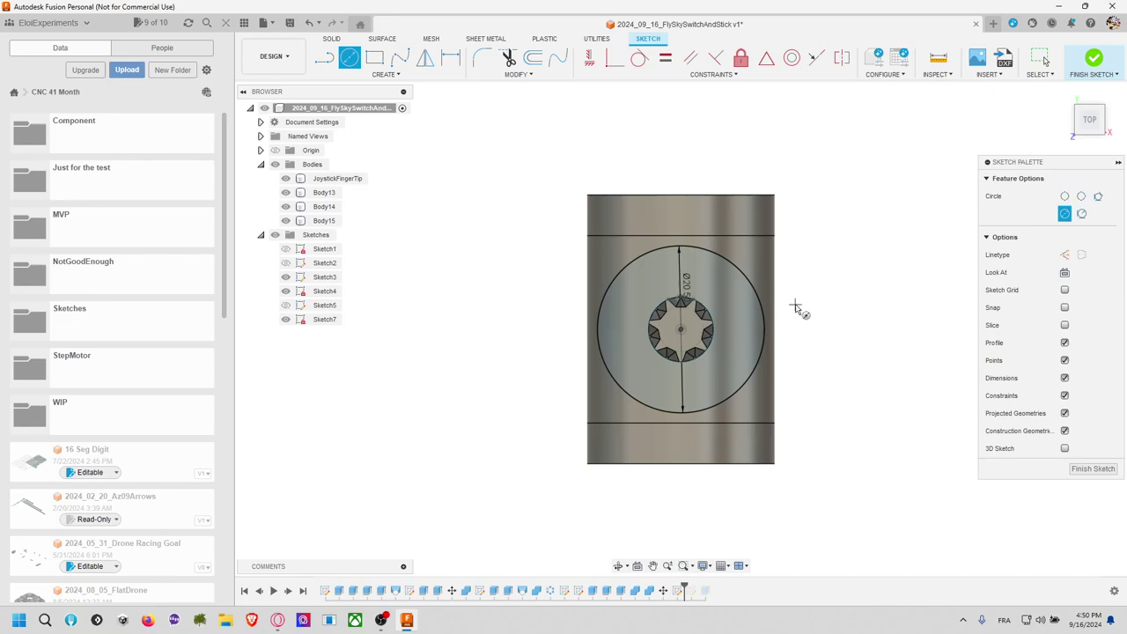
Step: Inspect the new circle from an angle and finish Sketch7 to extrude it
middle_click_drag(819, 315, 754, 305, "shift")
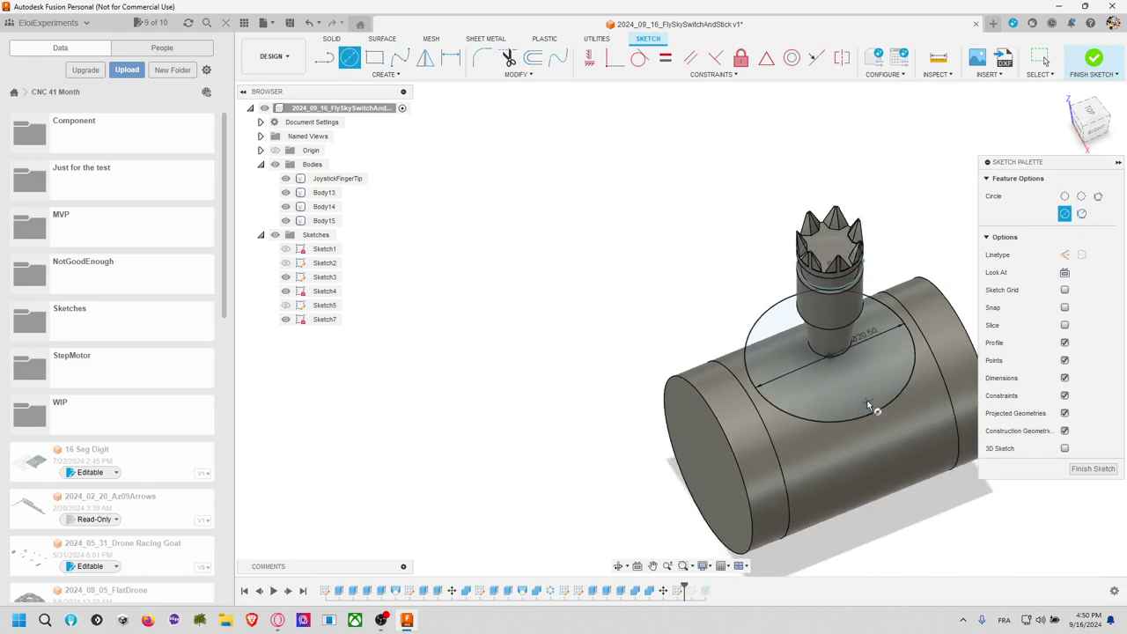
middle_click_drag(868, 402, 916, 435, "shift")
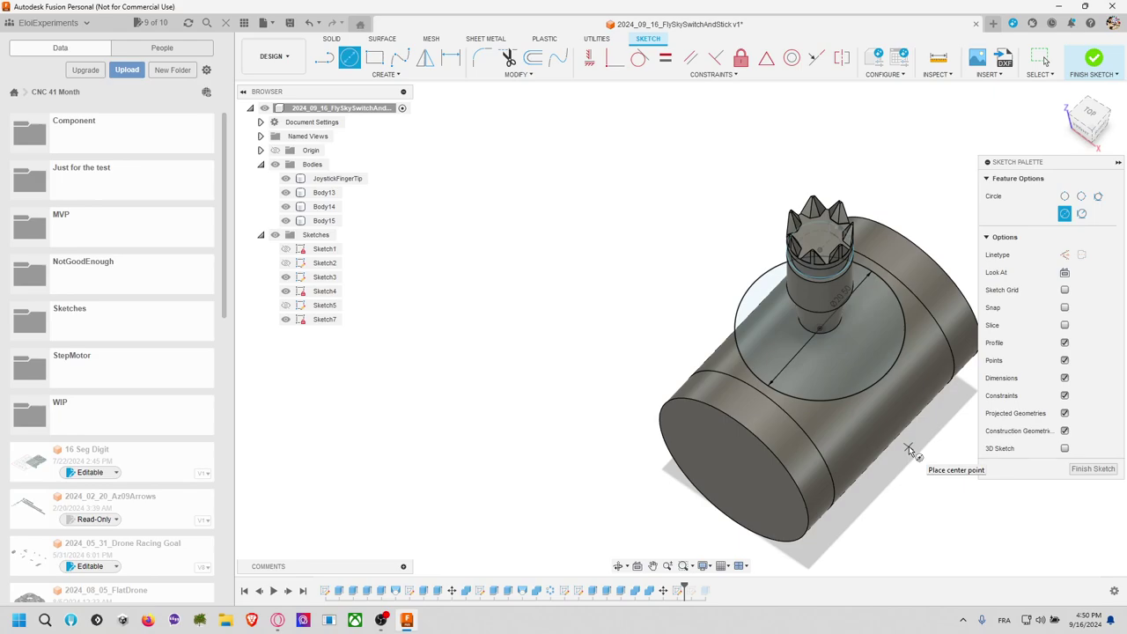
key("e")
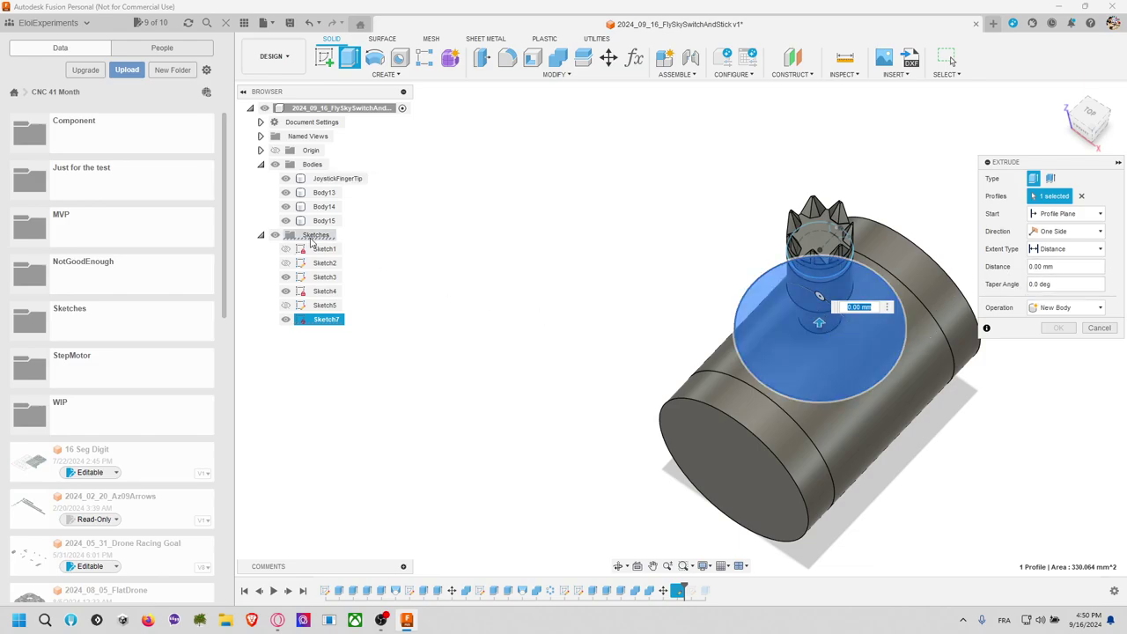
Step: Hide JoystickFingerTip, cut the circle 6 mm into the housing, and roll the timeline forward one feature
left_click(285, 179)
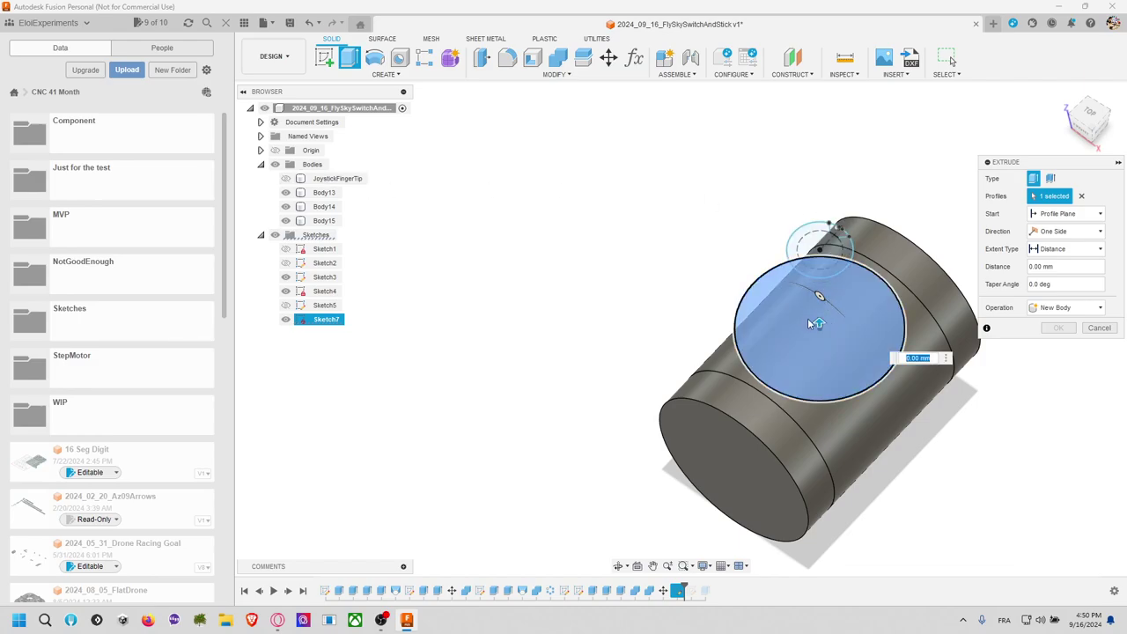
left_click_drag(814, 323, 821, 347)
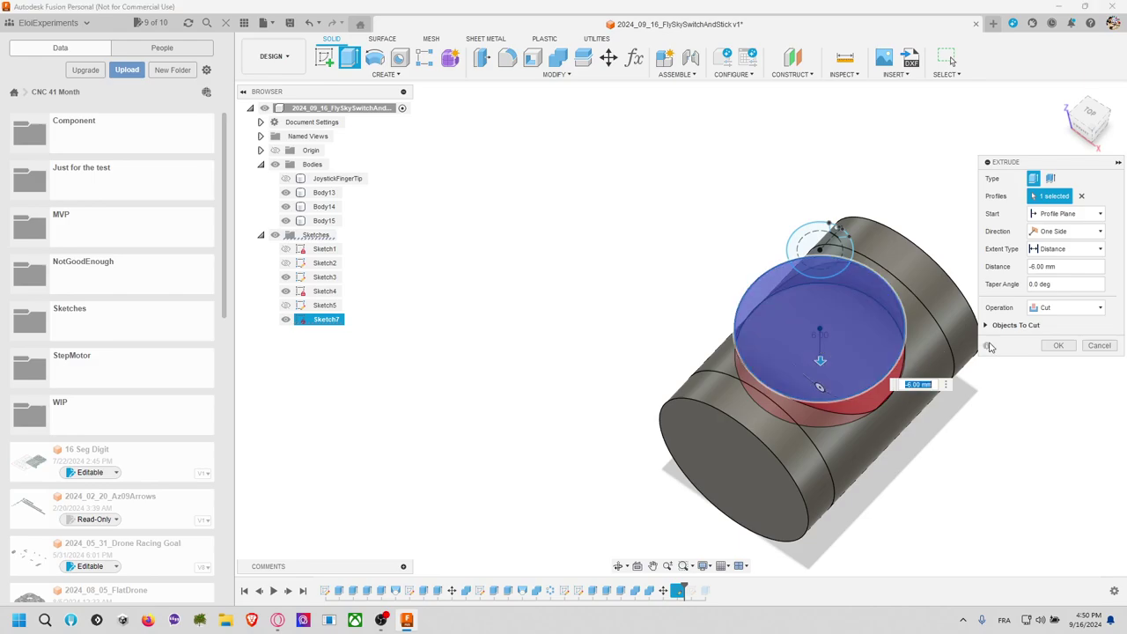
left_click(1056, 346)
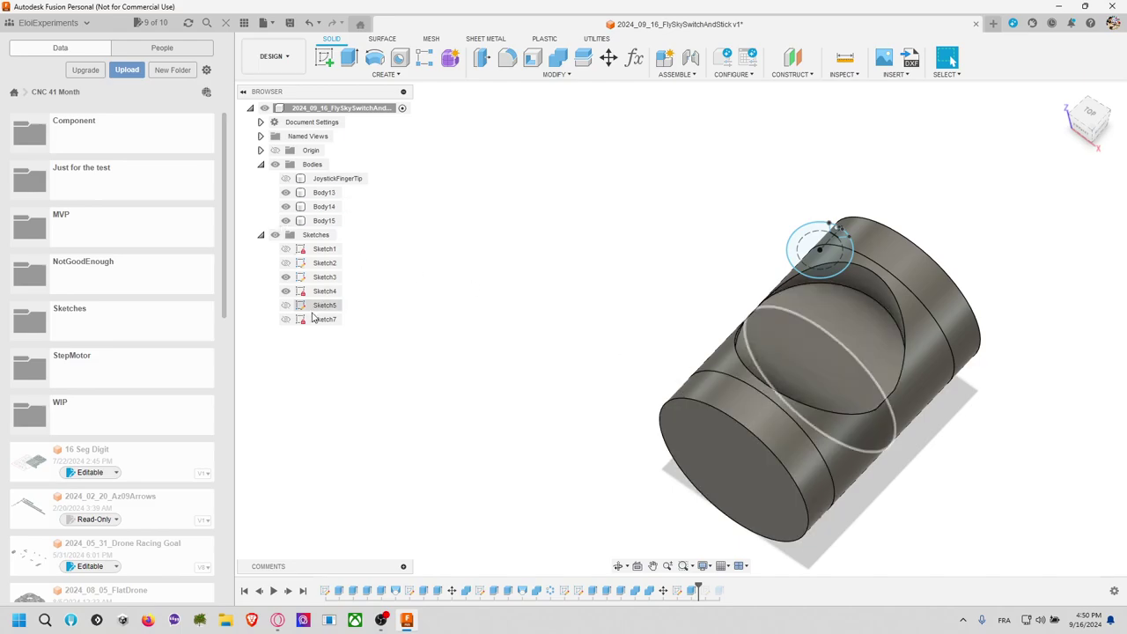
left_click_drag(699, 588, 724, 587)
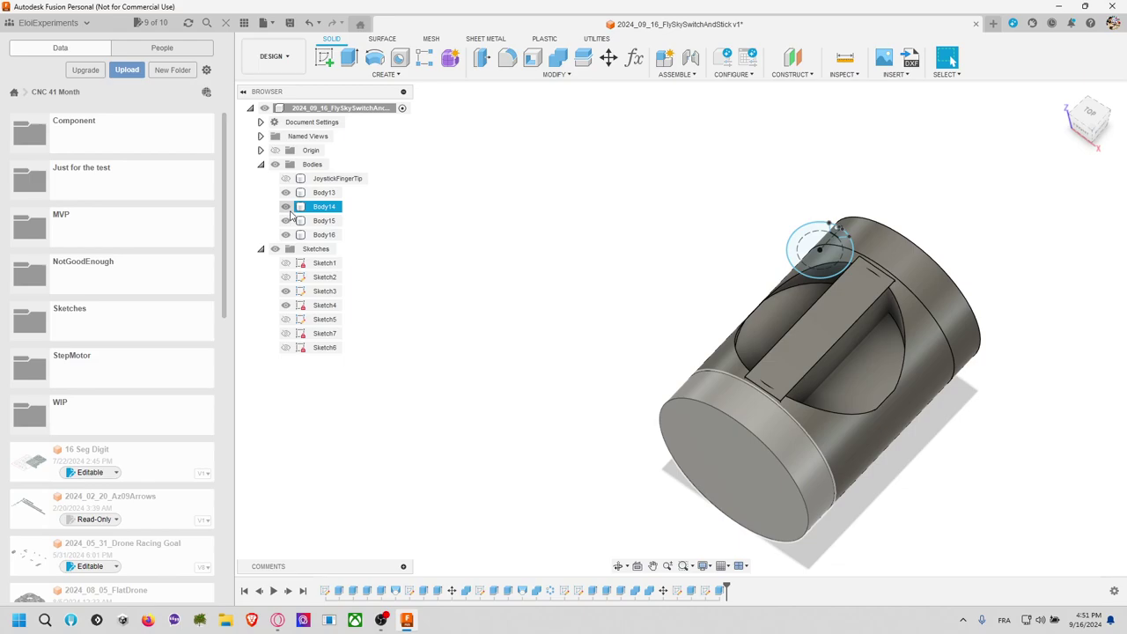
Step: Hide Body13, the outer cylinder shell
left_click(860, 341)
left_click(923, 350)
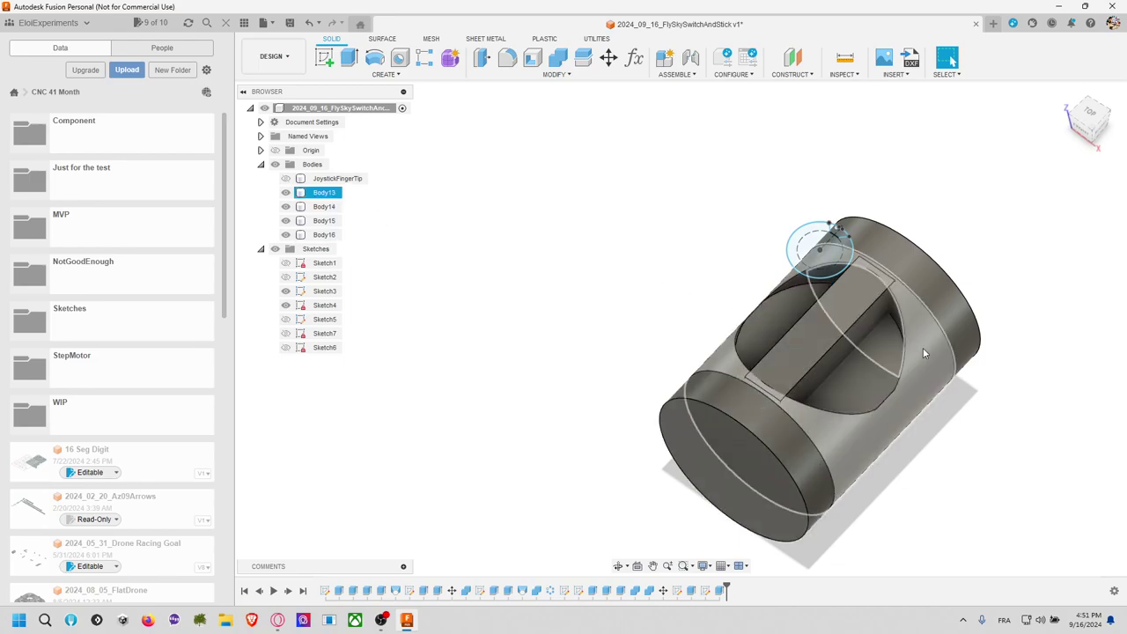
key("v")
Step: Start a new sketch on the central bar's flat face
left_click(927, 308)
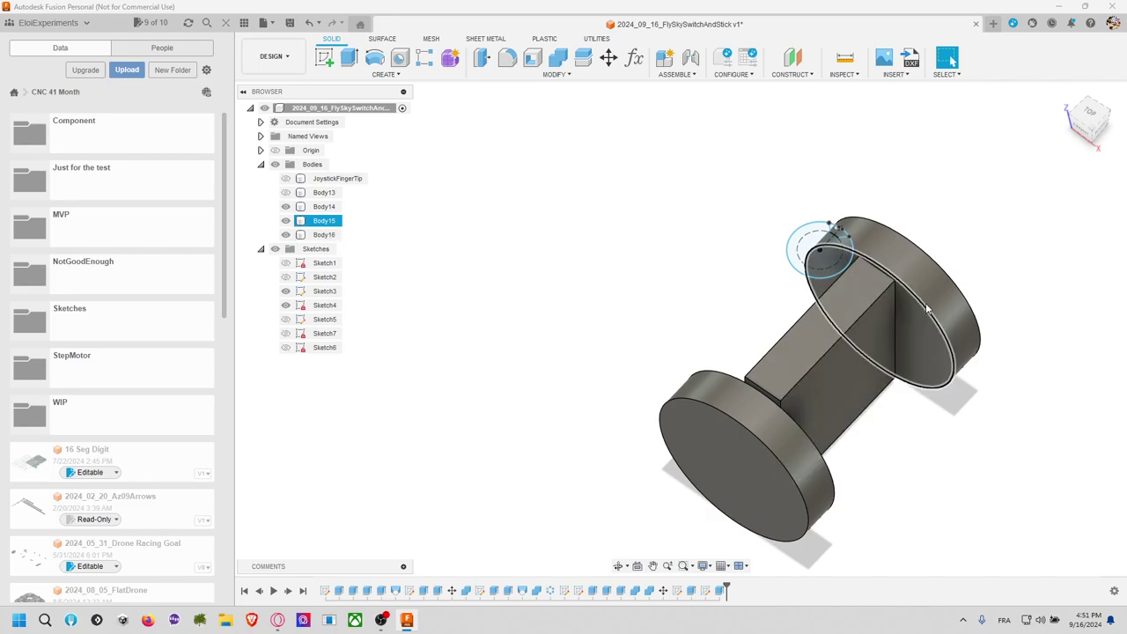
left_click(324, 57)
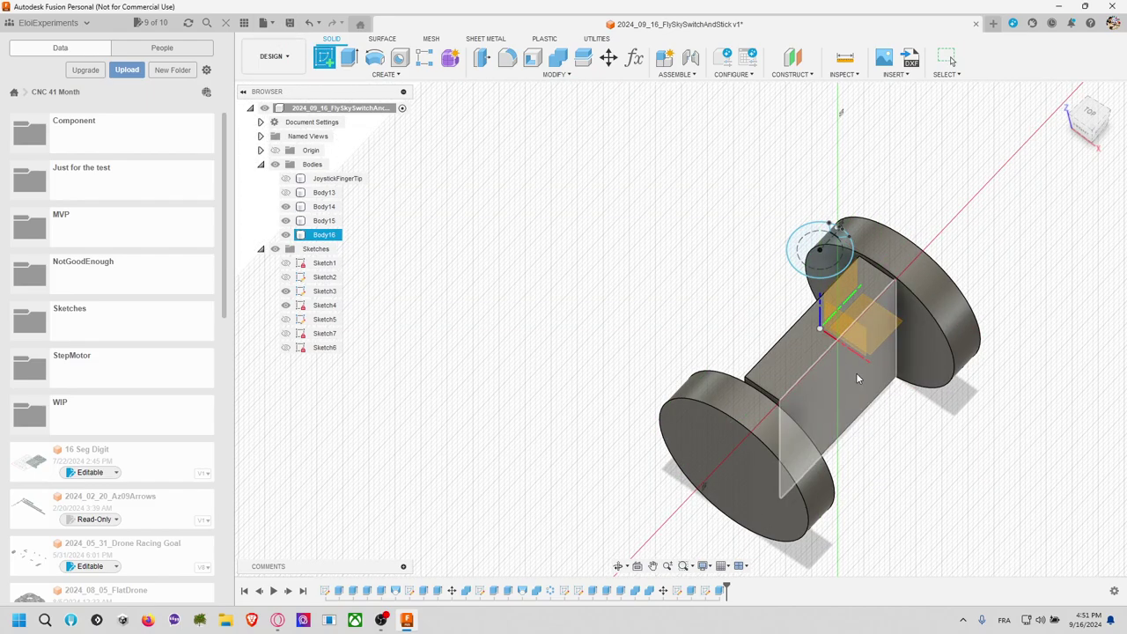
left_click(918, 337)
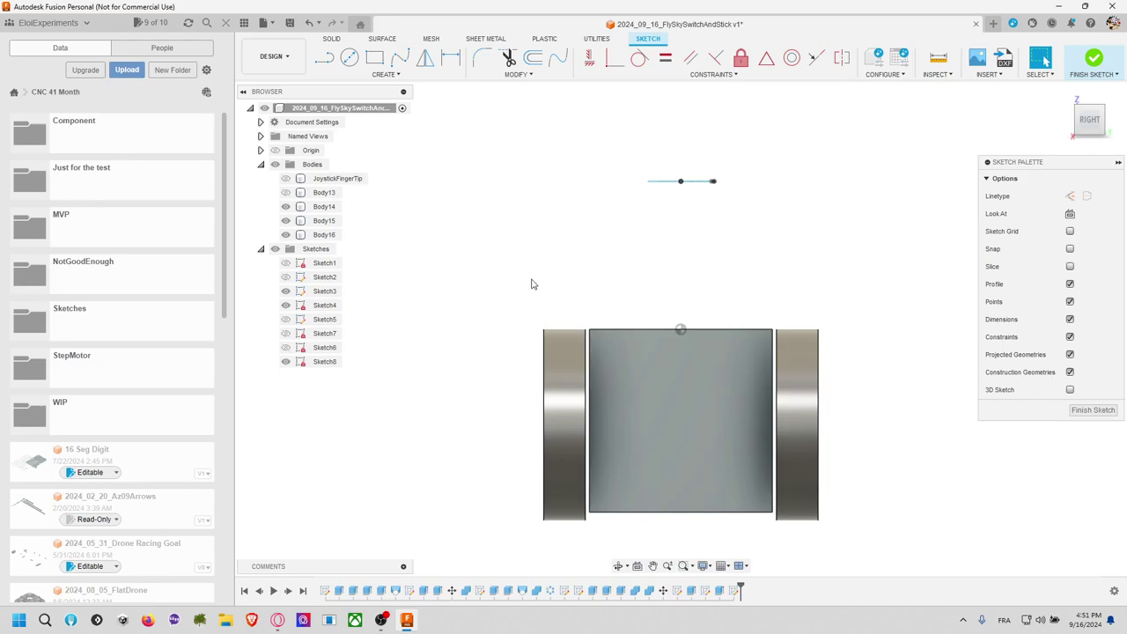
Step: Draw a two-point circle from the block's top edge to its bottom edge and finish the sketch
left_click(349, 57)
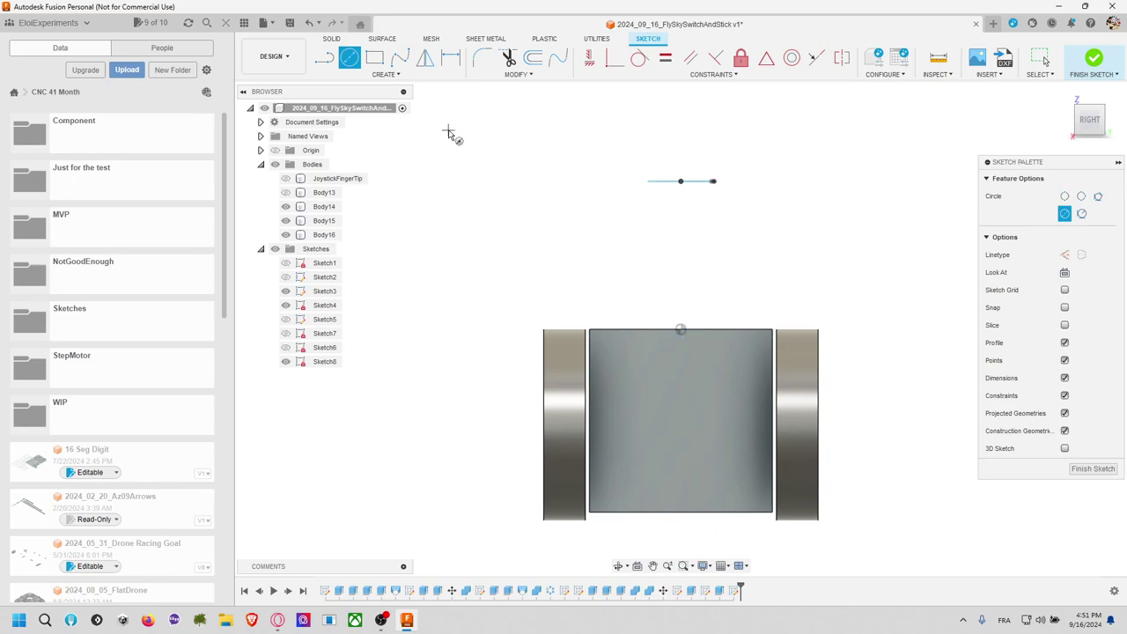
left_click(388, 75)
mouse_move(396, 111)
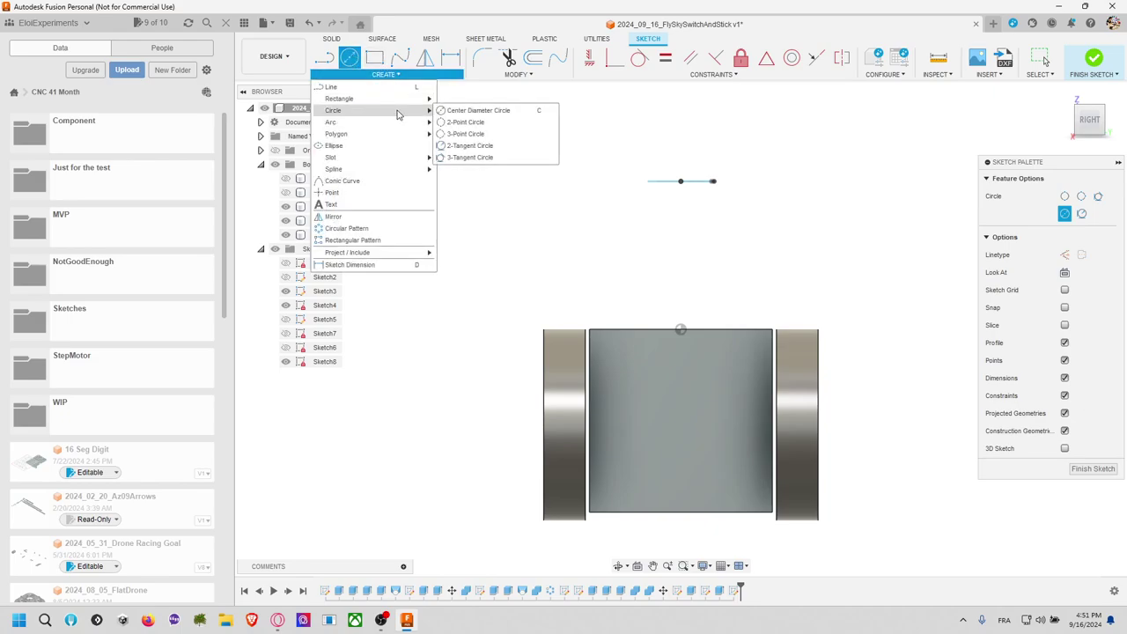
left_click(467, 121)
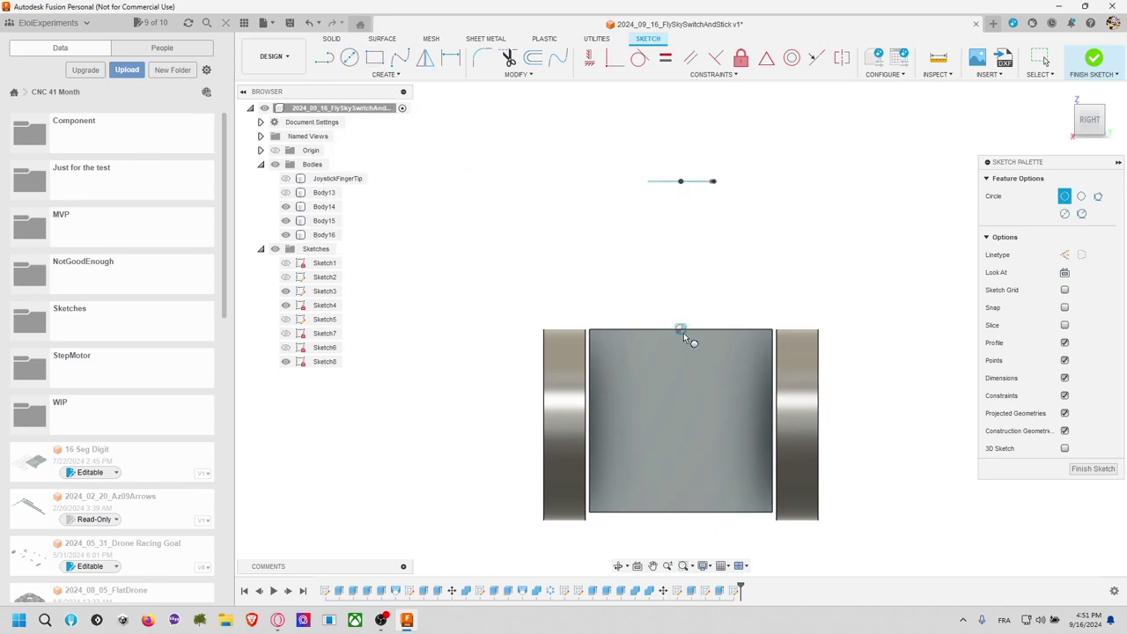
left_click(682, 331)
left_click(679, 511)
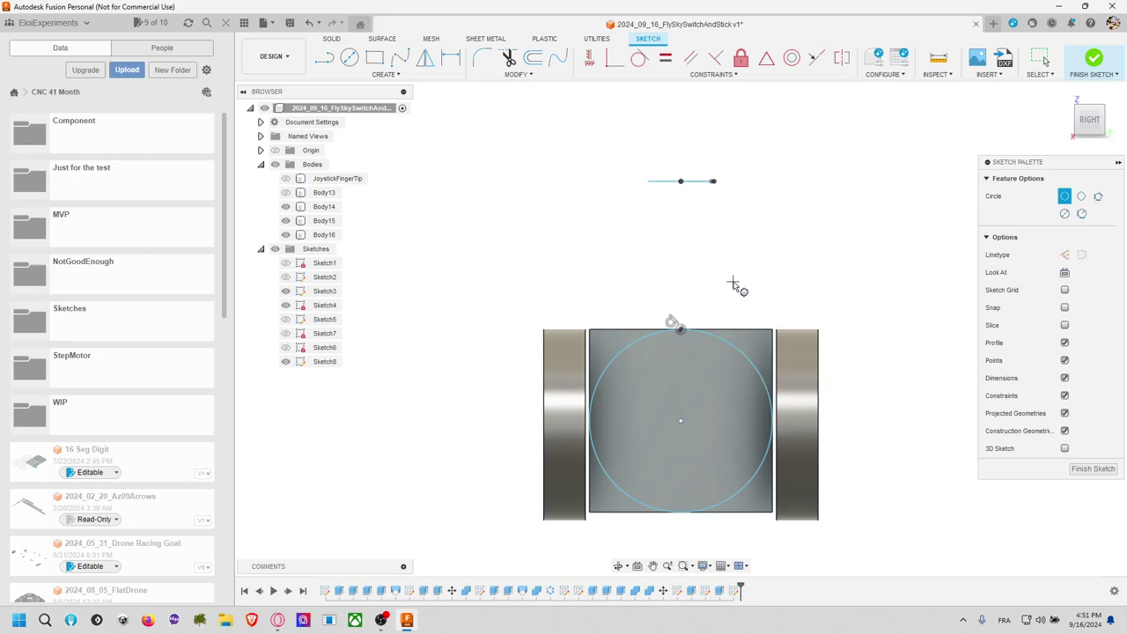
left_click(1063, 94)
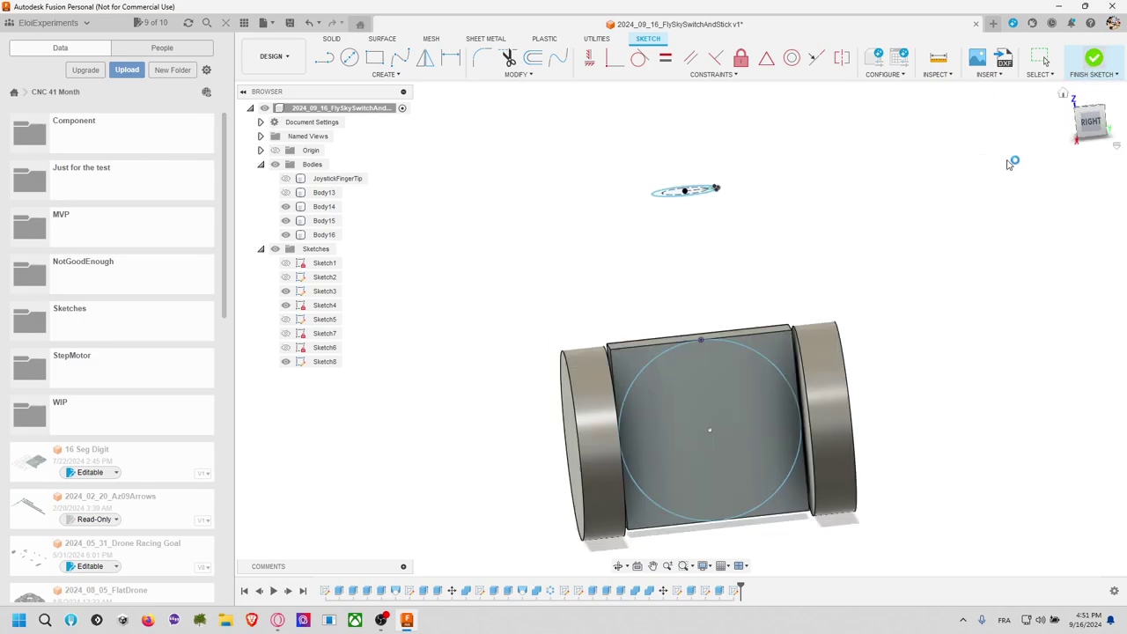
Step: Extrude the Sketch8 circle through the middle block as an Intersect, rounding it into a cylinder
key("e")
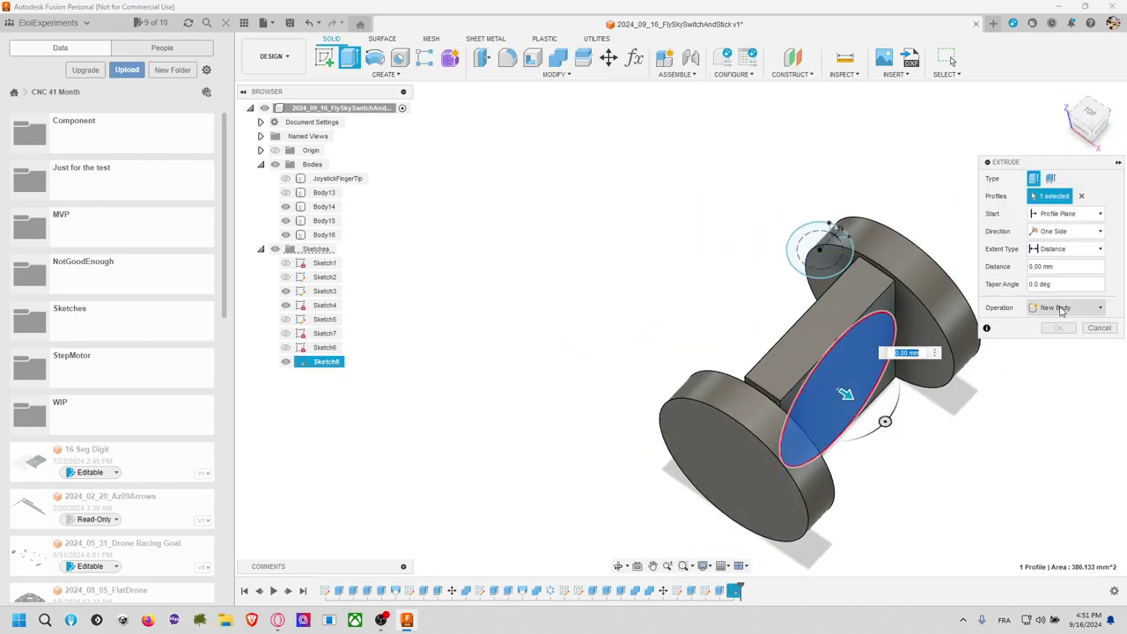
left_click(1062, 310)
left_click(1049, 344)
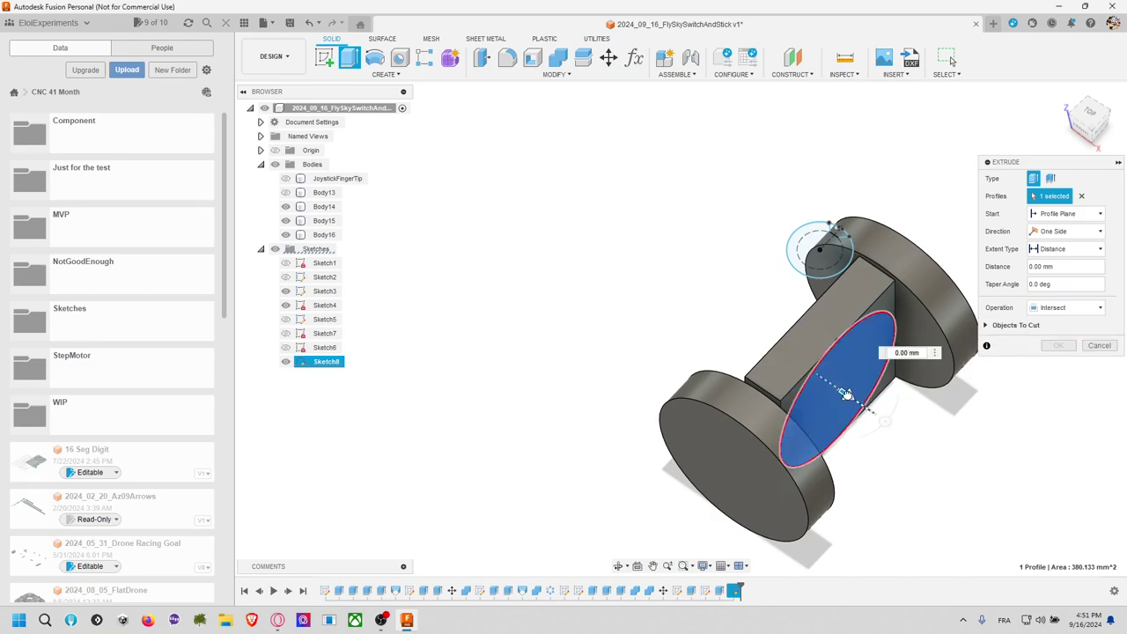
left_click_drag(845, 394, 949, 303)
key("Return")
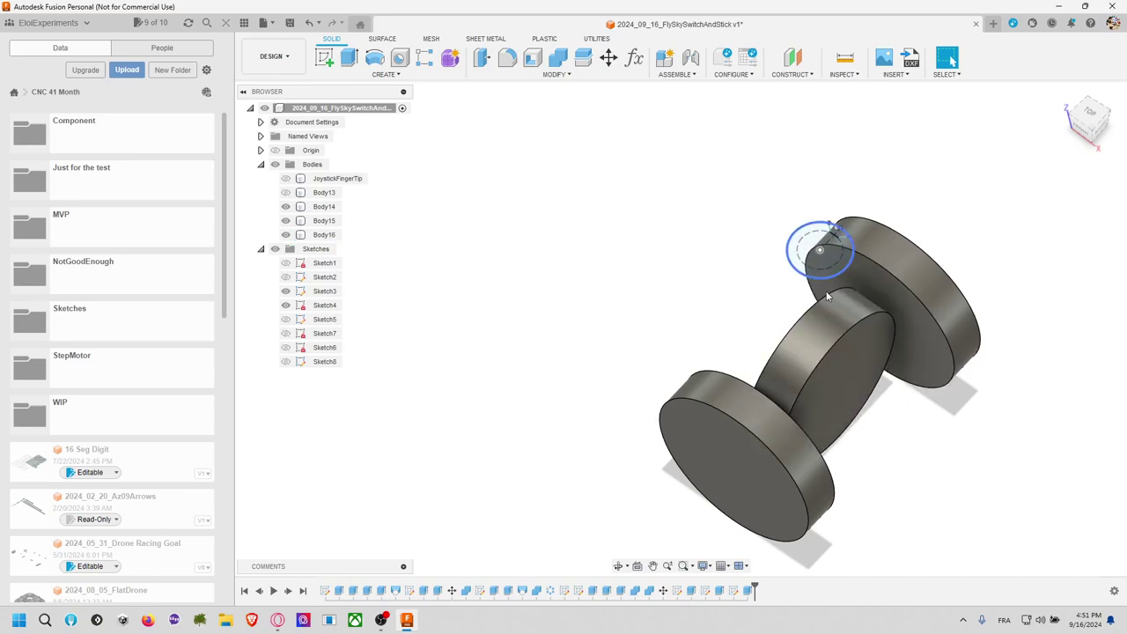
middle_click_drag(1021, 305, 986, 280, "shift")
Step: Show Sketch1 and extrude its circle profiles down into the ball
key("e")
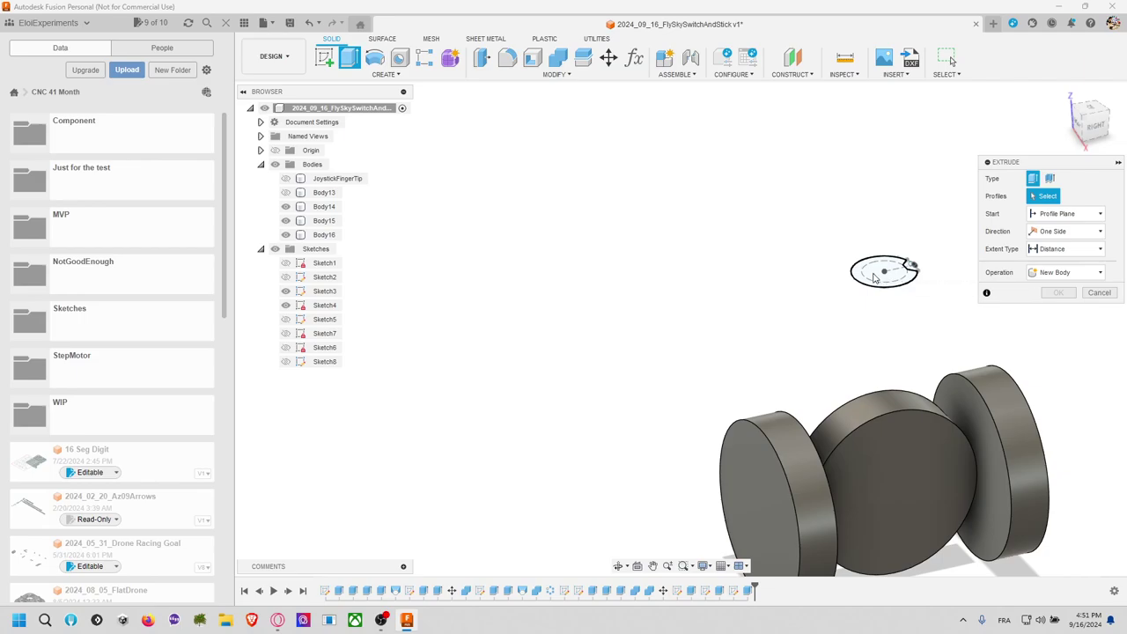
scroll(908, 265, "up", 3)
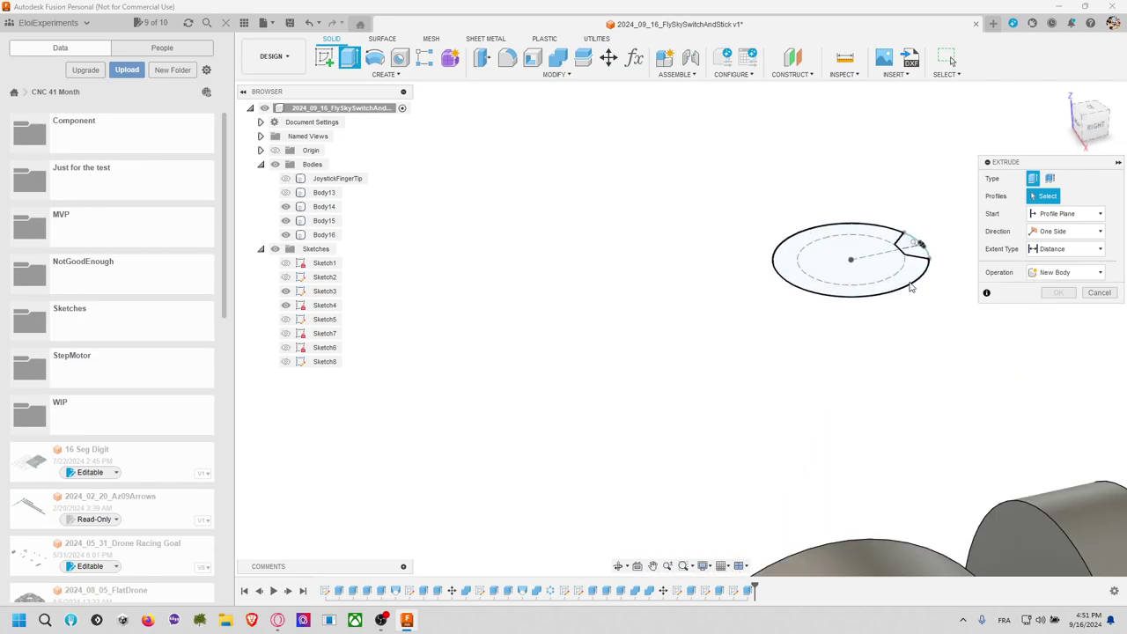
scroll(907, 269, "down", 2)
left_click(286, 264)
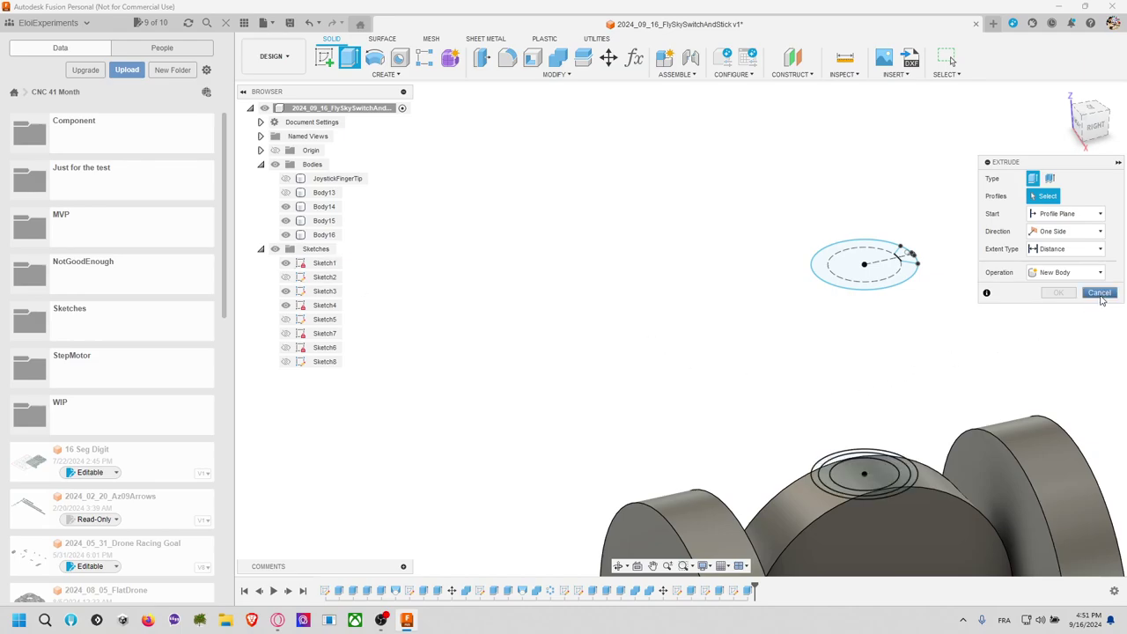
left_click(877, 477)
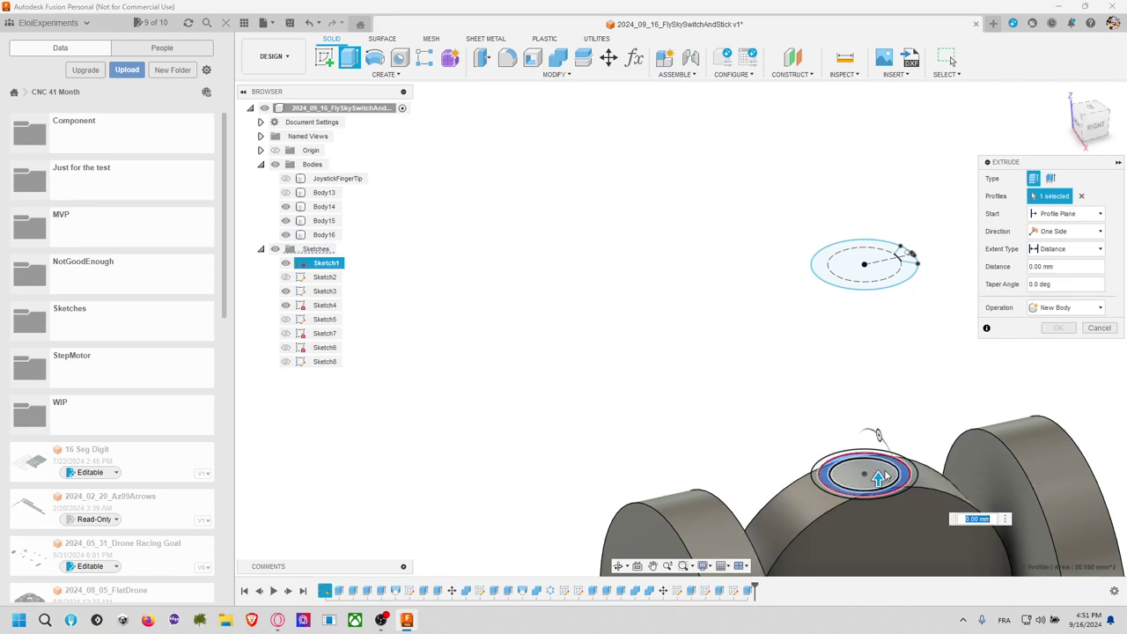
left_click(913, 476)
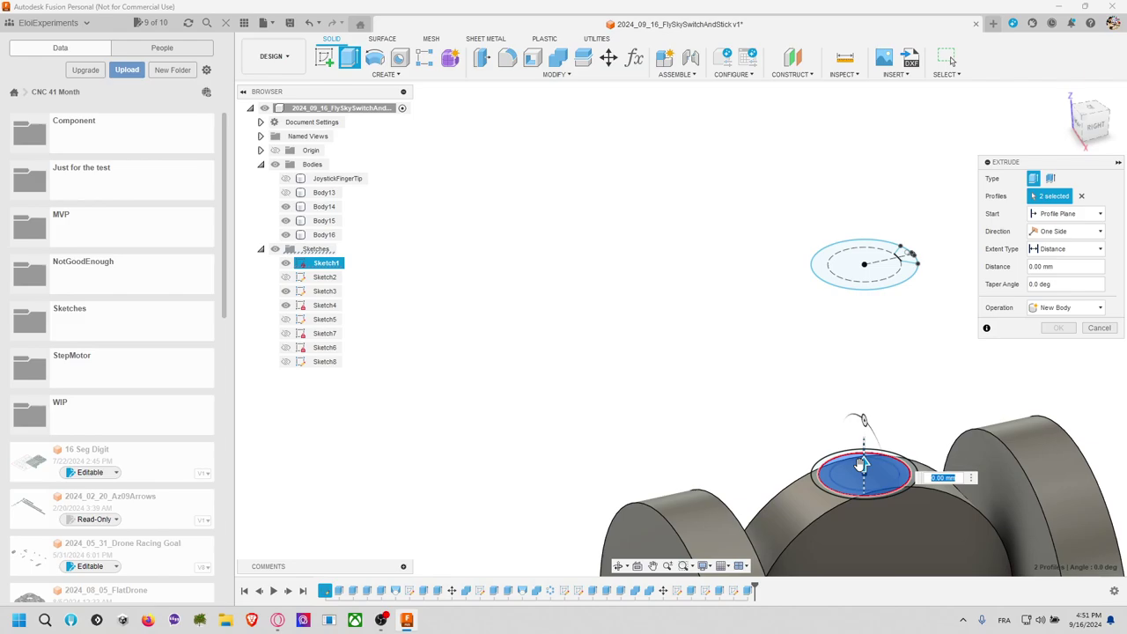
left_click_drag(864, 465, 869, 489)
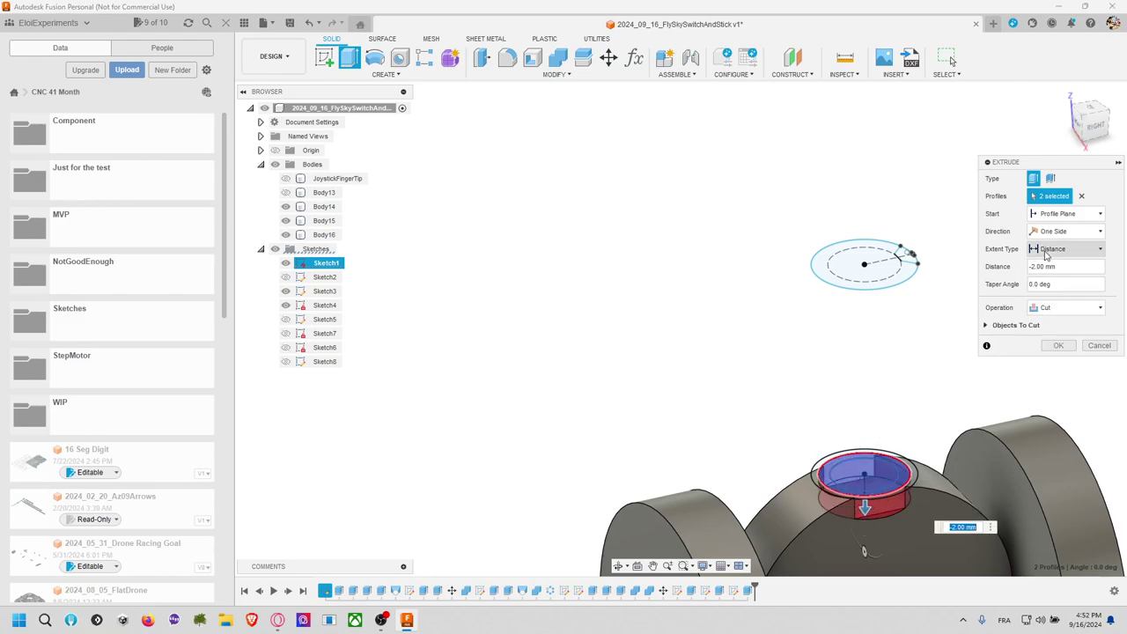
Step: Make the inner-circle extrusion two-sided (-2 mm / -3 mm) and join it to the ball
left_click(1067, 231)
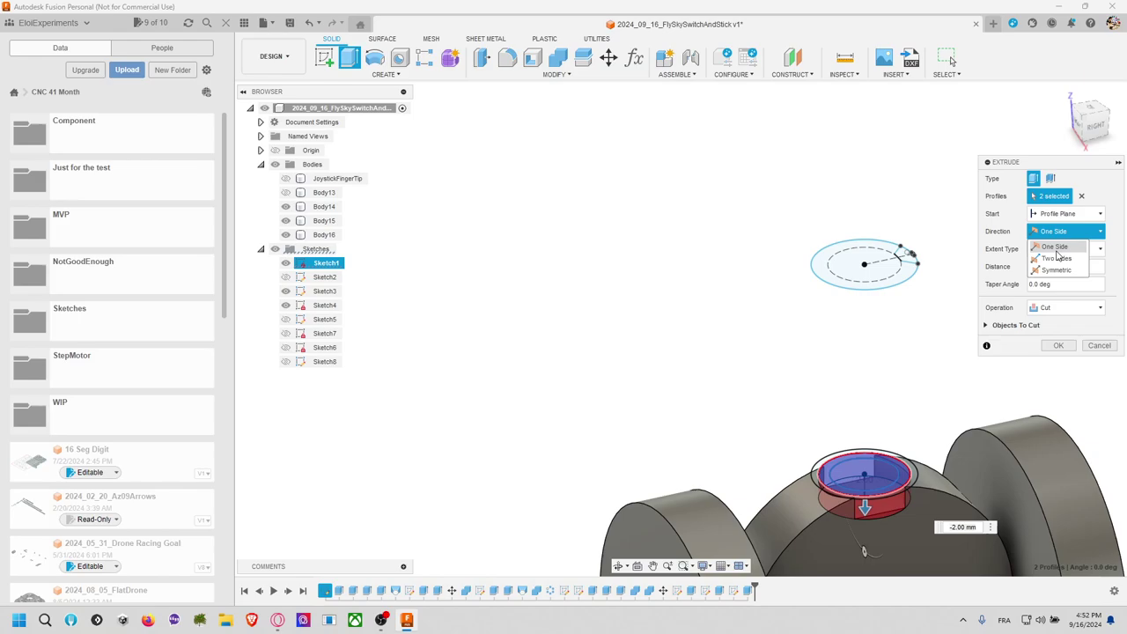
left_click(1057, 258)
left_click_drag(865, 482, 874, 445)
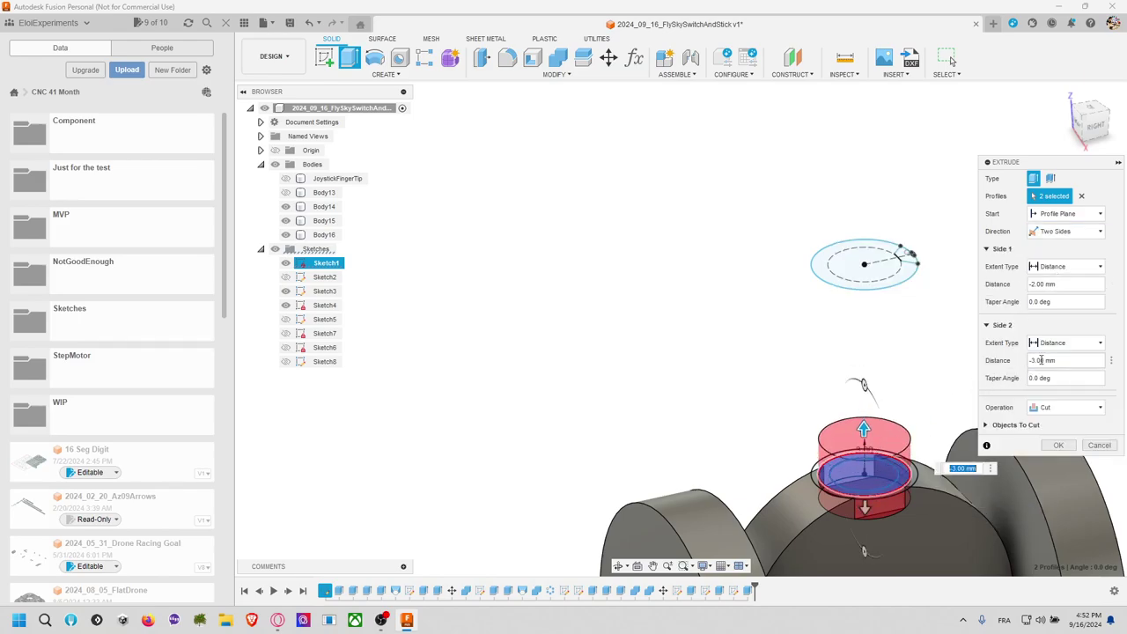
left_click(1065, 408)
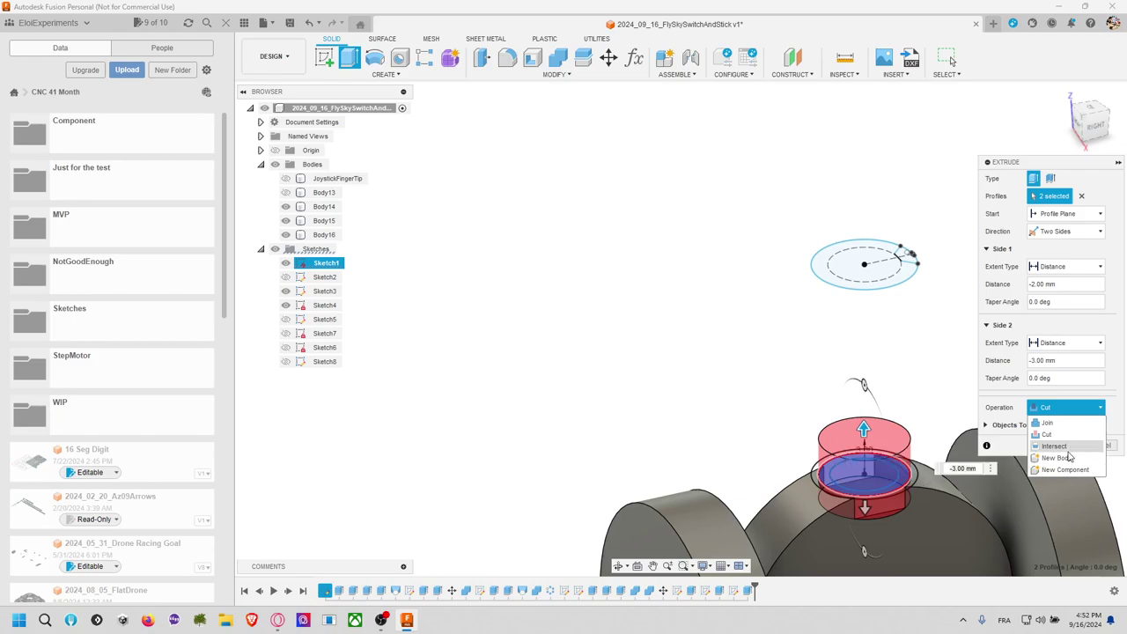
left_click(1061, 424)
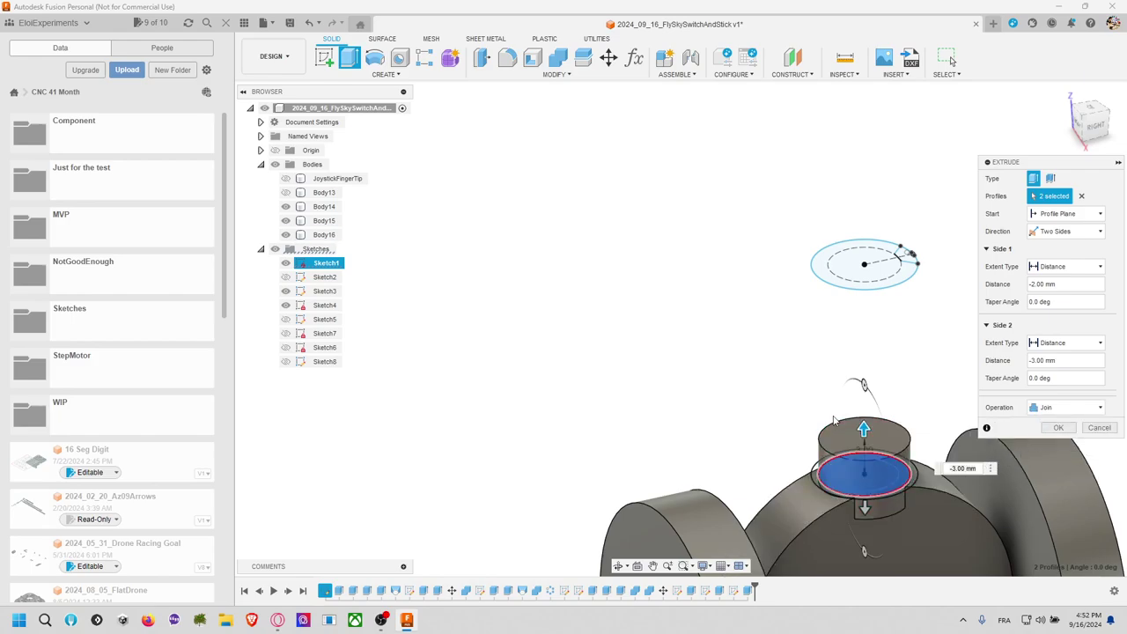
left_click(909, 473)
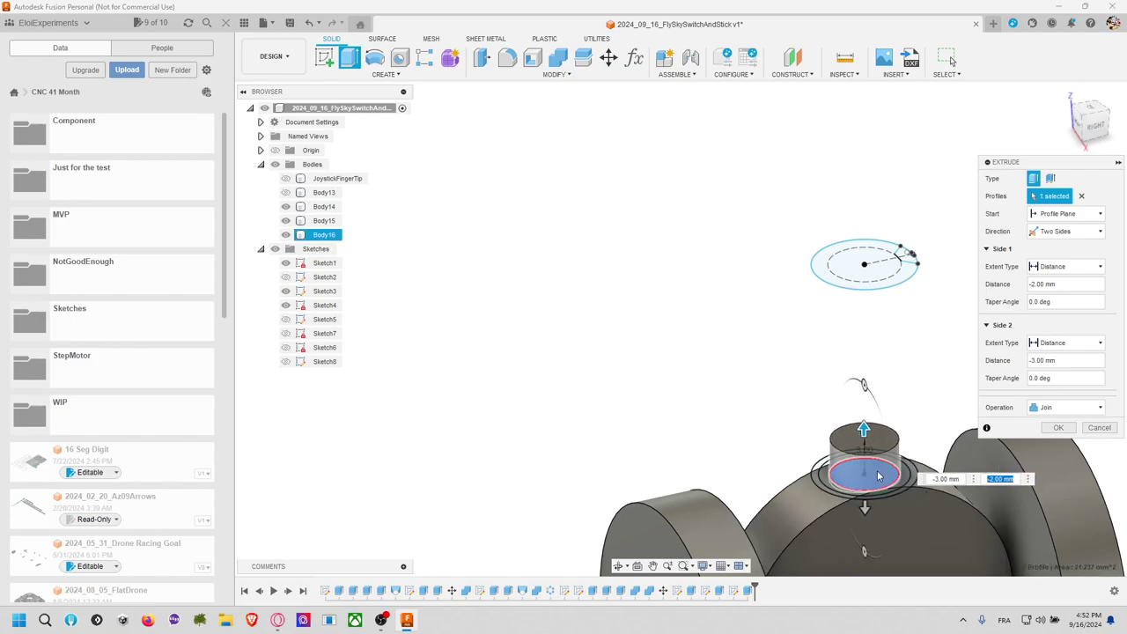
left_click(1069, 429)
scroll(951, 418, "down", 2)
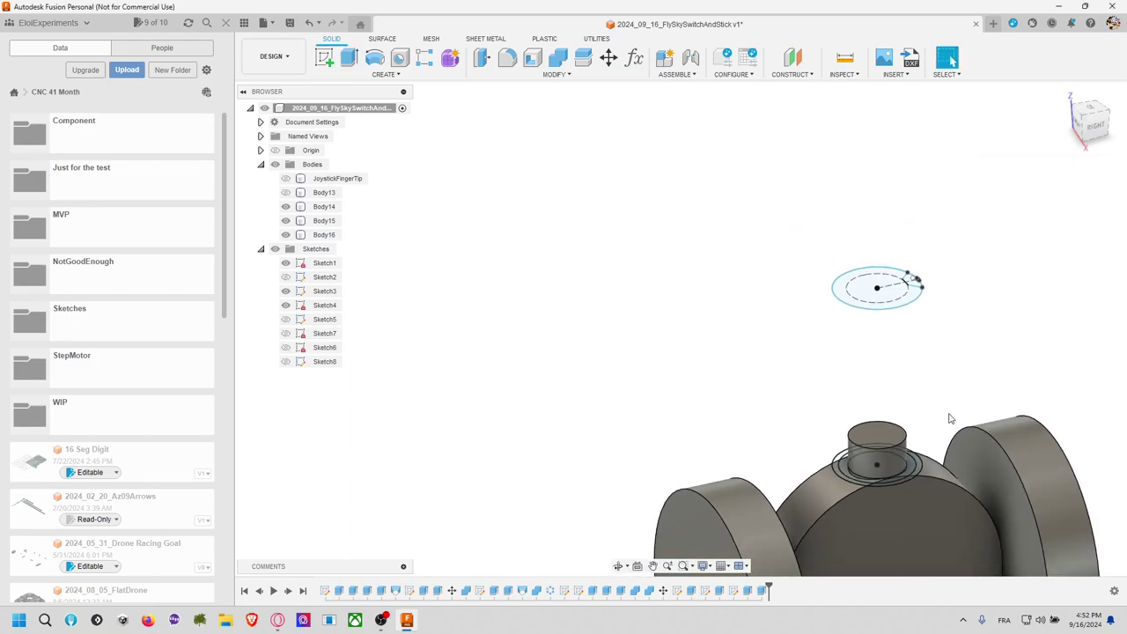
scroll(948, 414, "down", 2)
Step: Show the long housing cylinder and rename Body16 to JoystickHorizontal
key("F6")
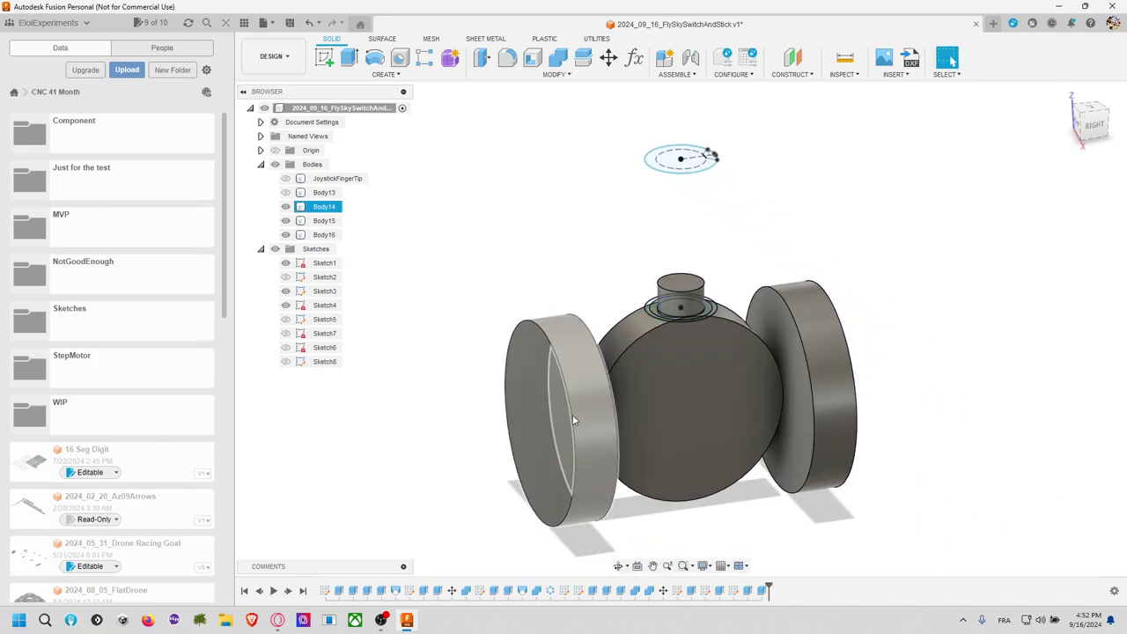
left_click(286, 193)
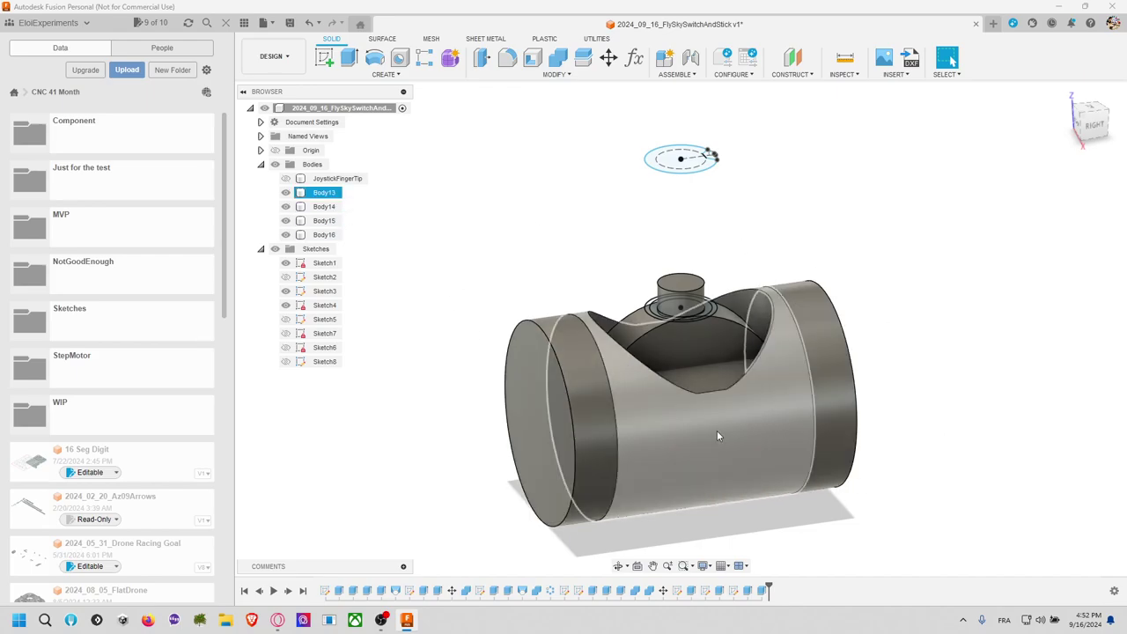
left_click(691, 292)
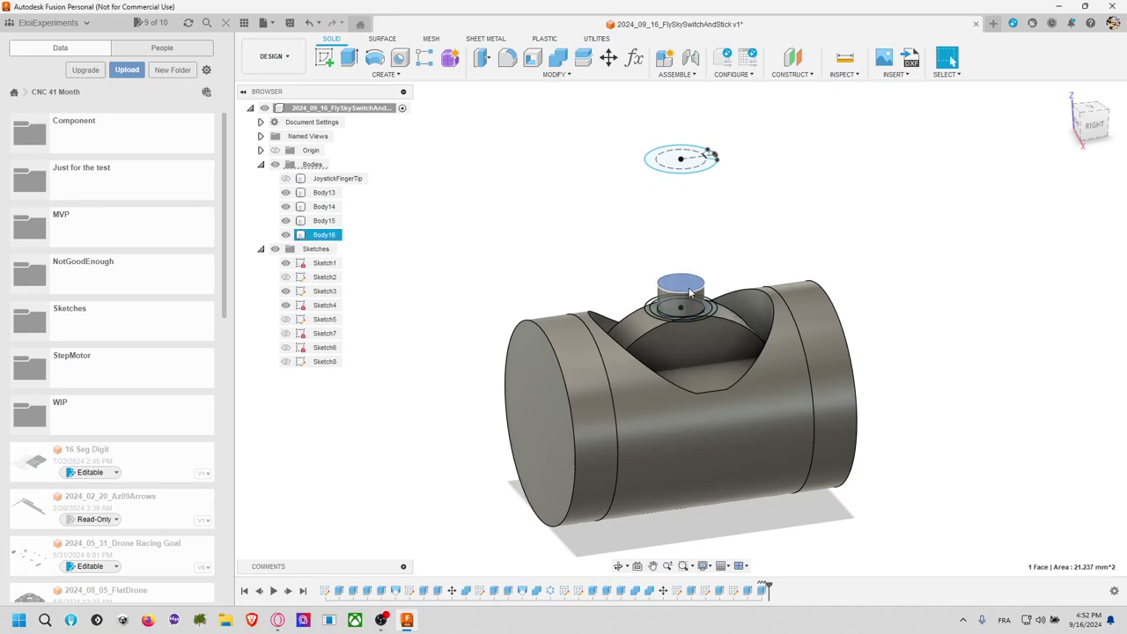
left_click(718, 335)
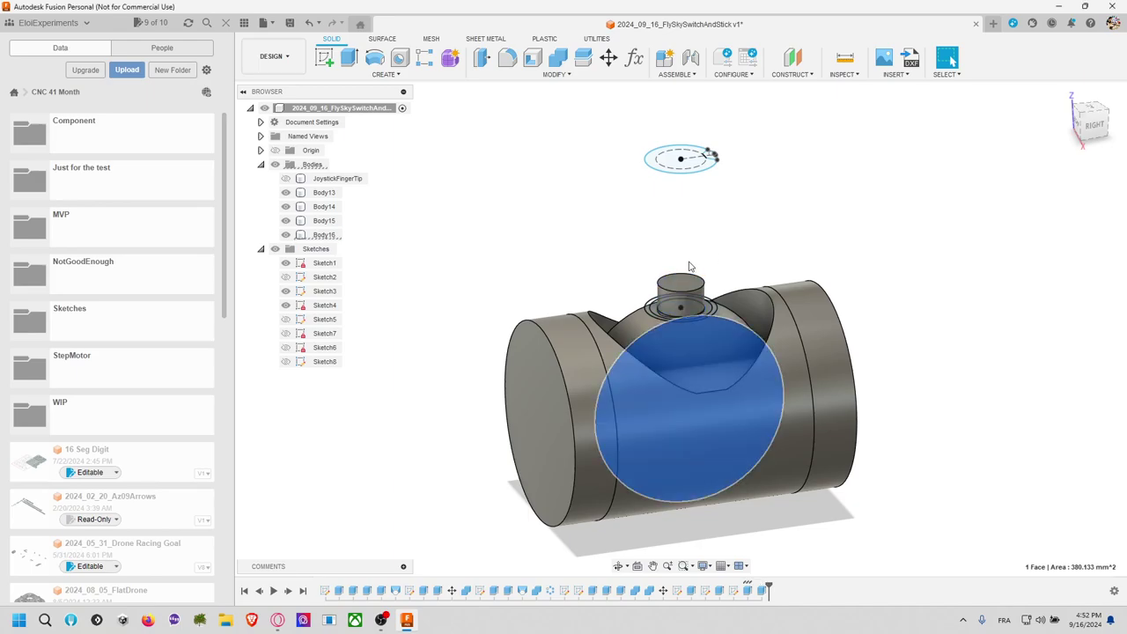
left_click(322, 235)
left_click(324, 235)
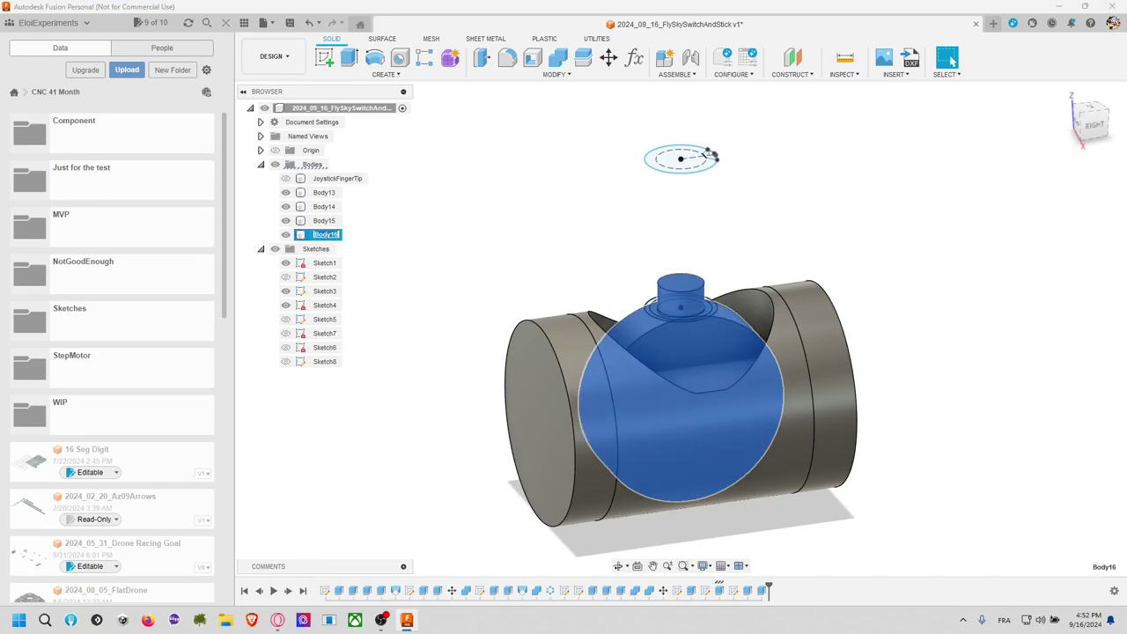
type("JoystickHorizontal")
key("Return")
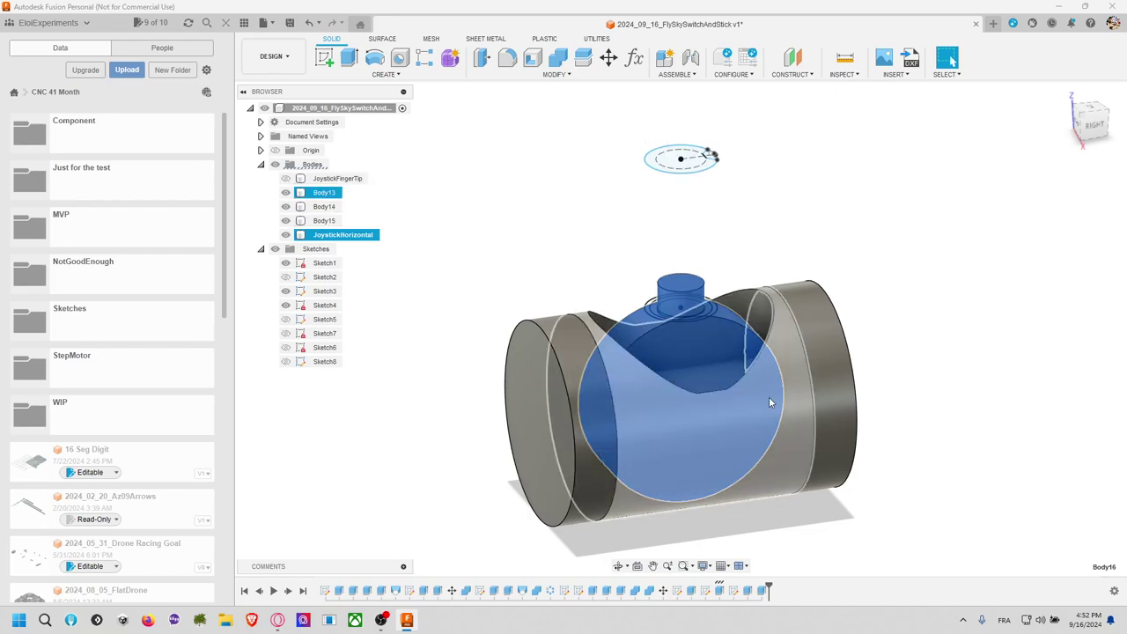
Step: Rename Body13 to JoystickVertical
left_click(798, 415)
left_click(326, 193)
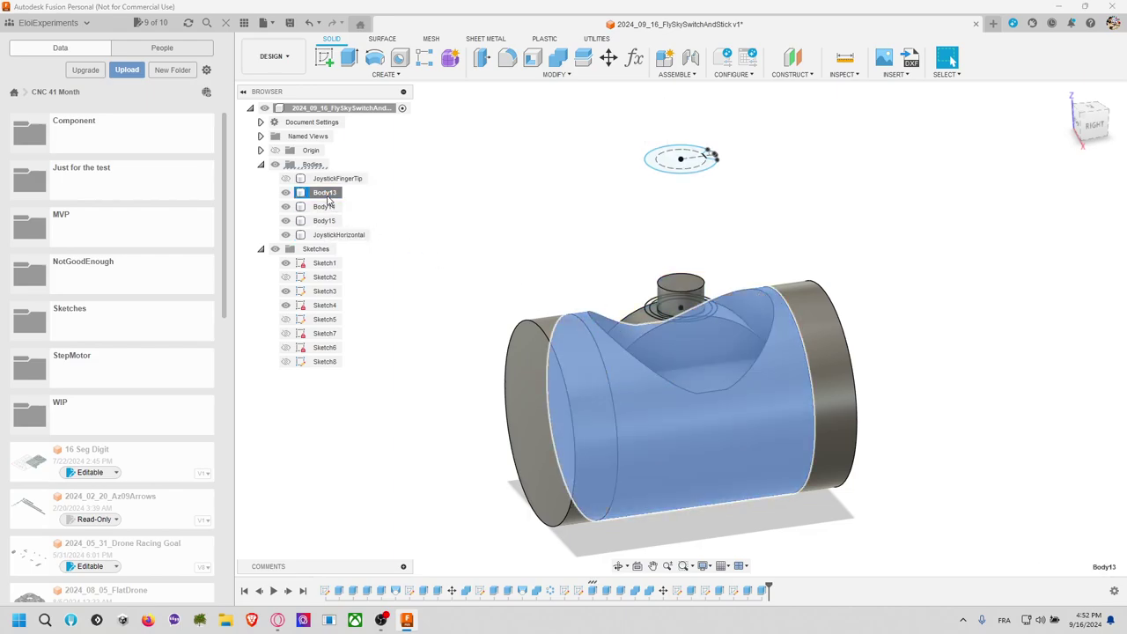
double_click(326, 193)
type("JoystickVertical")
key("Return")
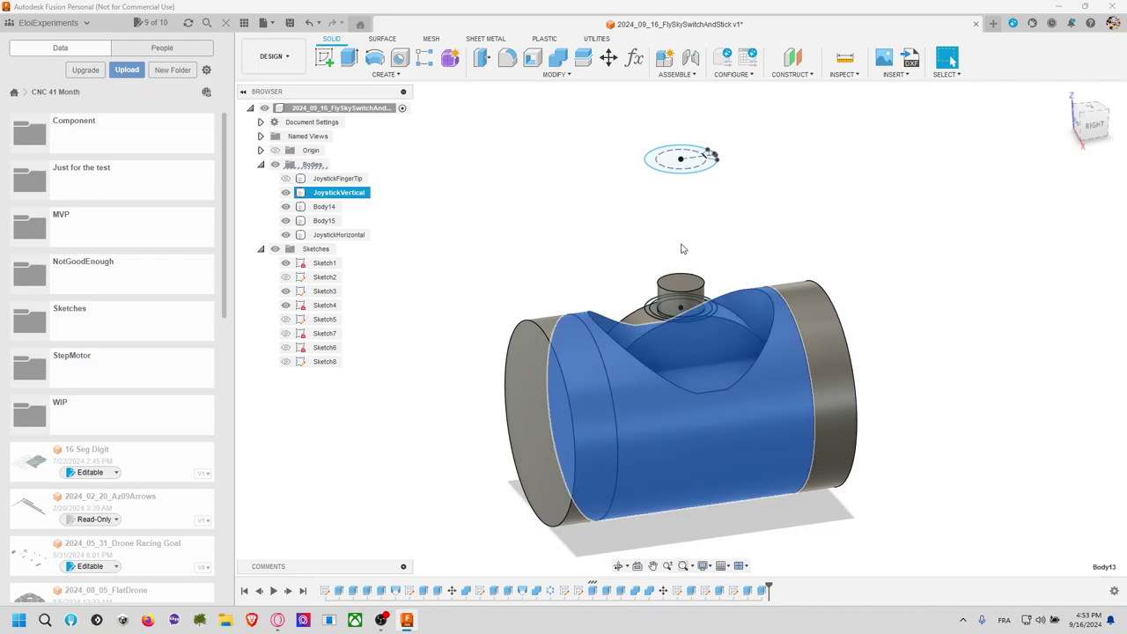
left_click(339, 179)
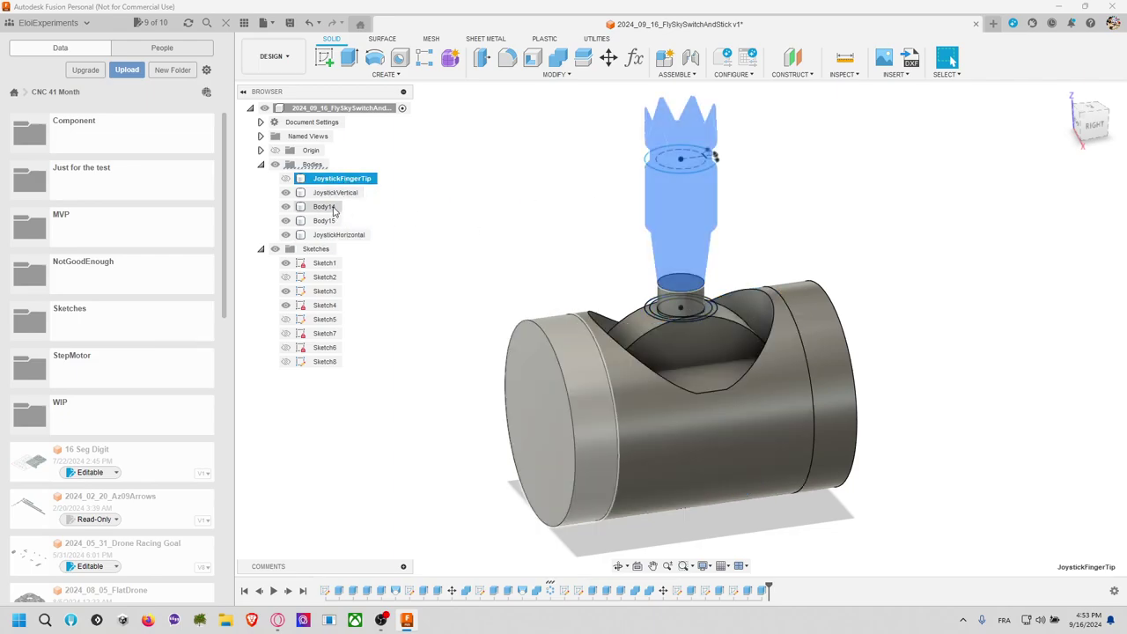
Step: Make JoystickFingerTip and the remaining hidden body visible, then view down into the housing
left_click(328, 206)
left_click(330, 219)
left_click(324, 206)
left_click(286, 178)
left_click(286, 192)
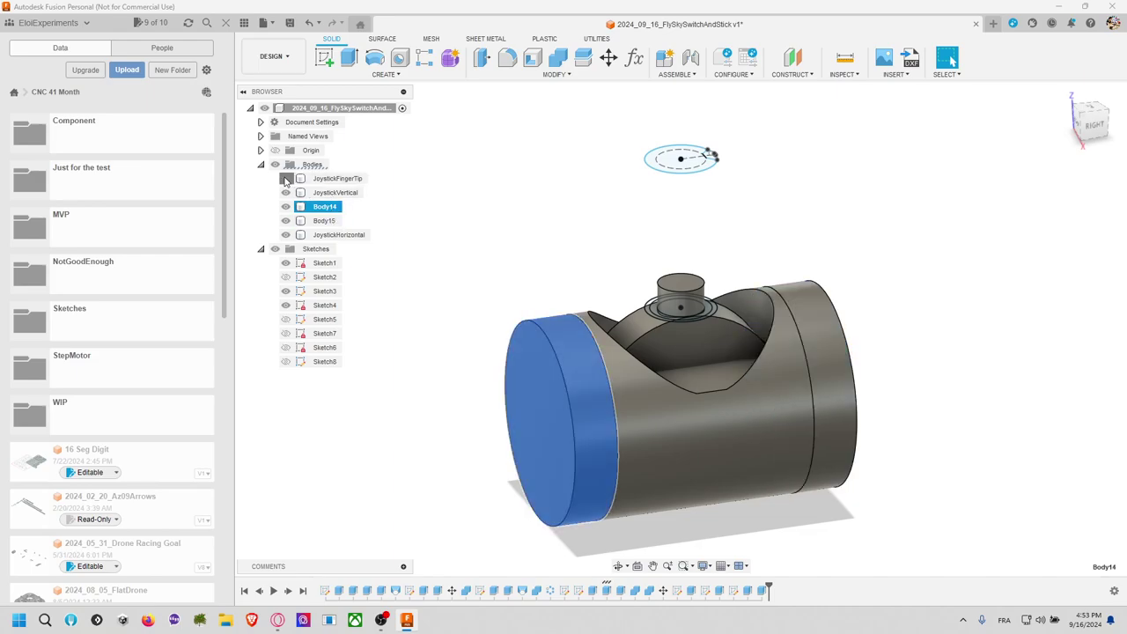
left_click(852, 227)
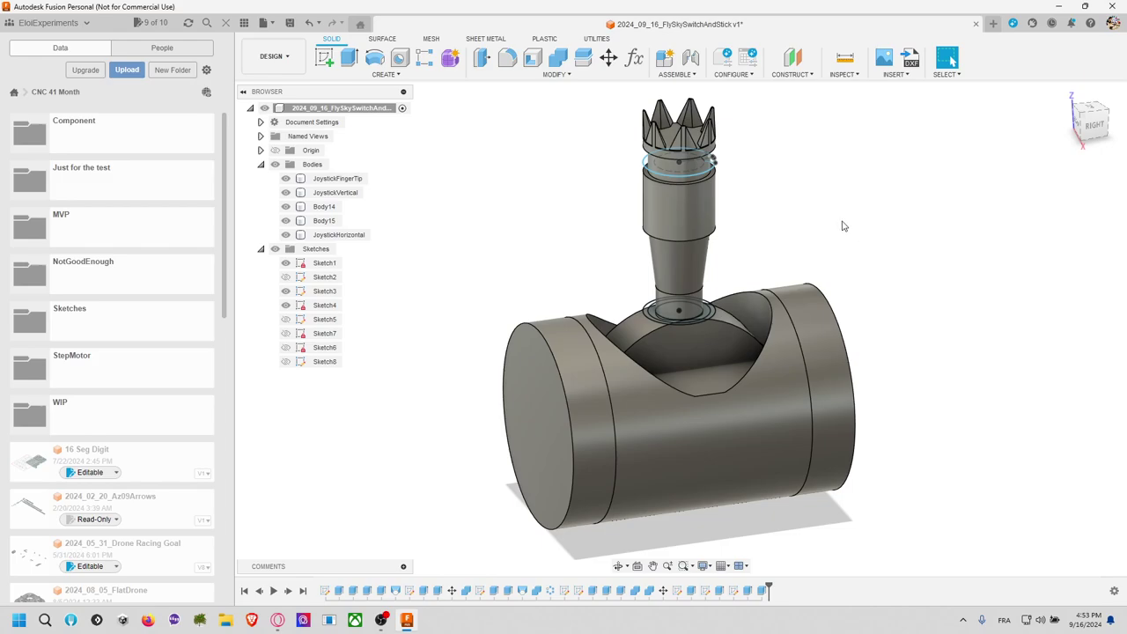
middle_click_drag(841, 227, 886, 241, "shift")
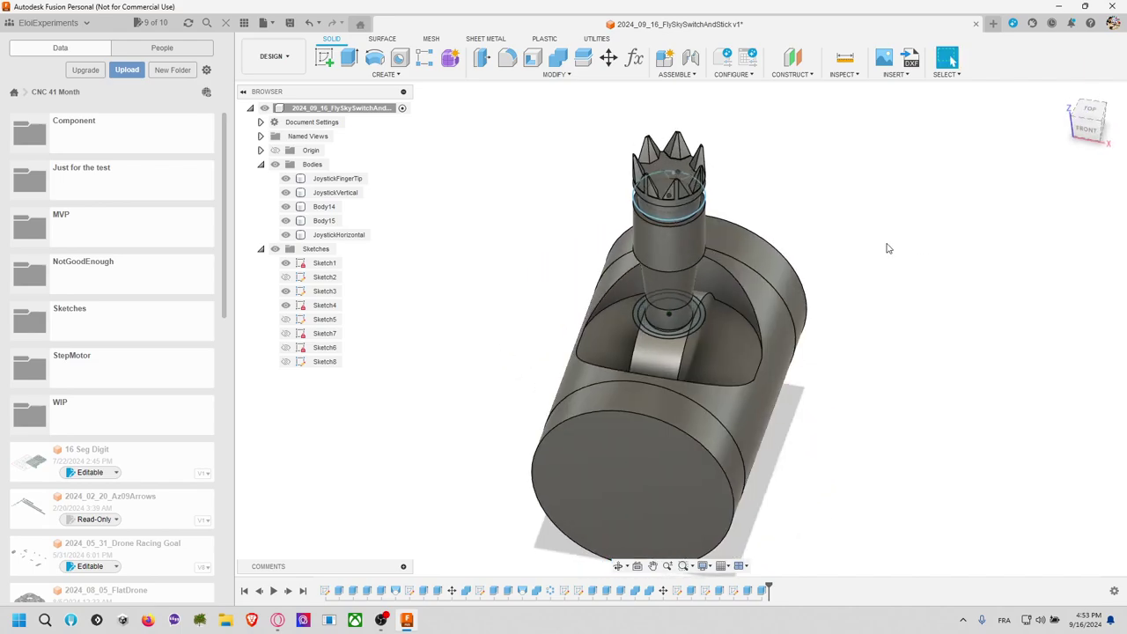
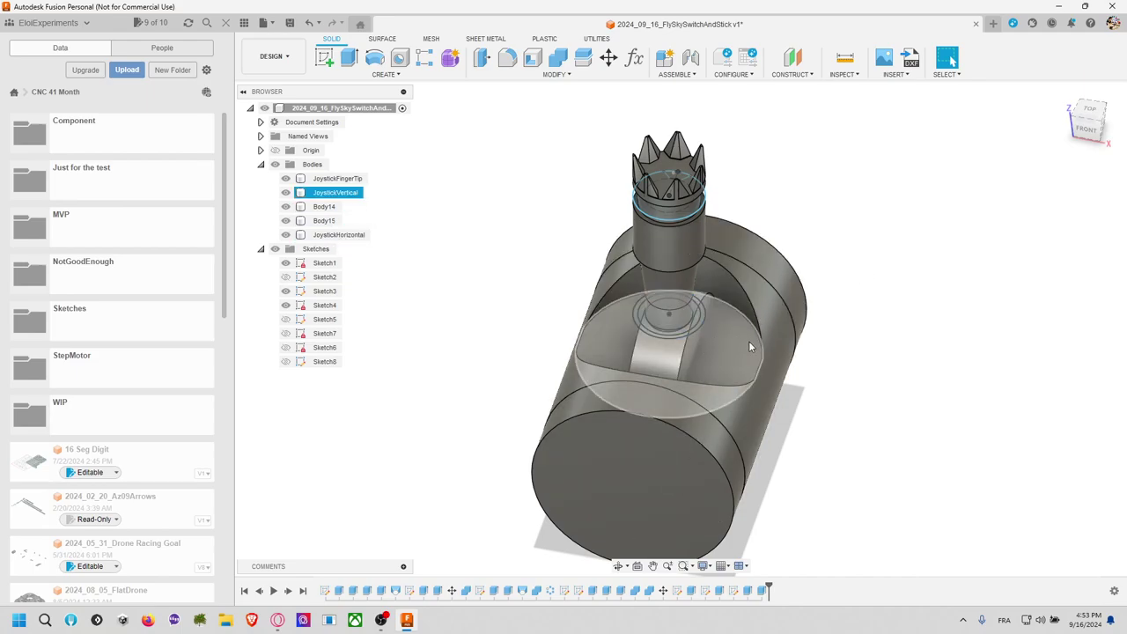
Step: Zoom in on the stick's socket and bring up the solid-creation commands
scroll(859, 331, "up", 5)
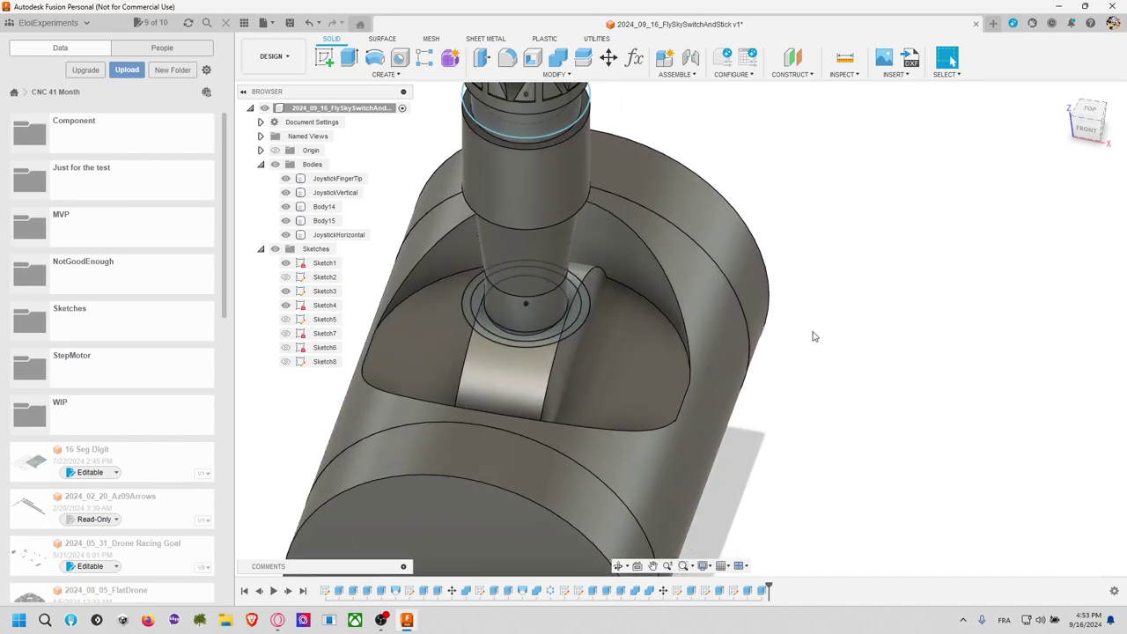
left_click(384, 74)
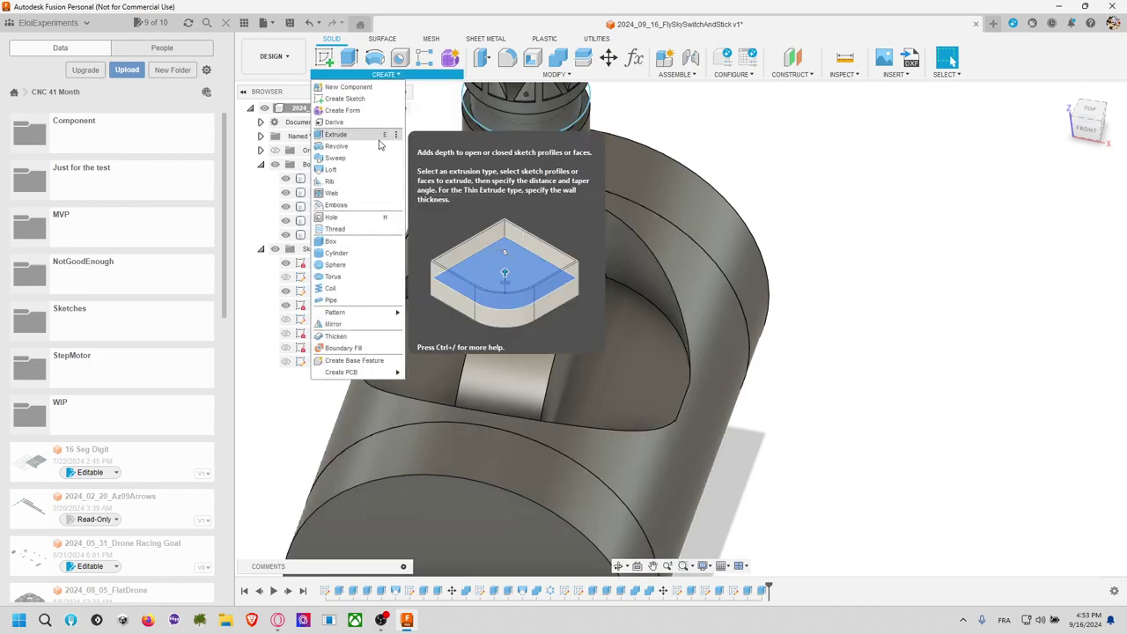
Step: Start a sphere to add Sketch9 at the socket centre, then cancel the sphere attempt
left_click(362, 267)
key("Return")
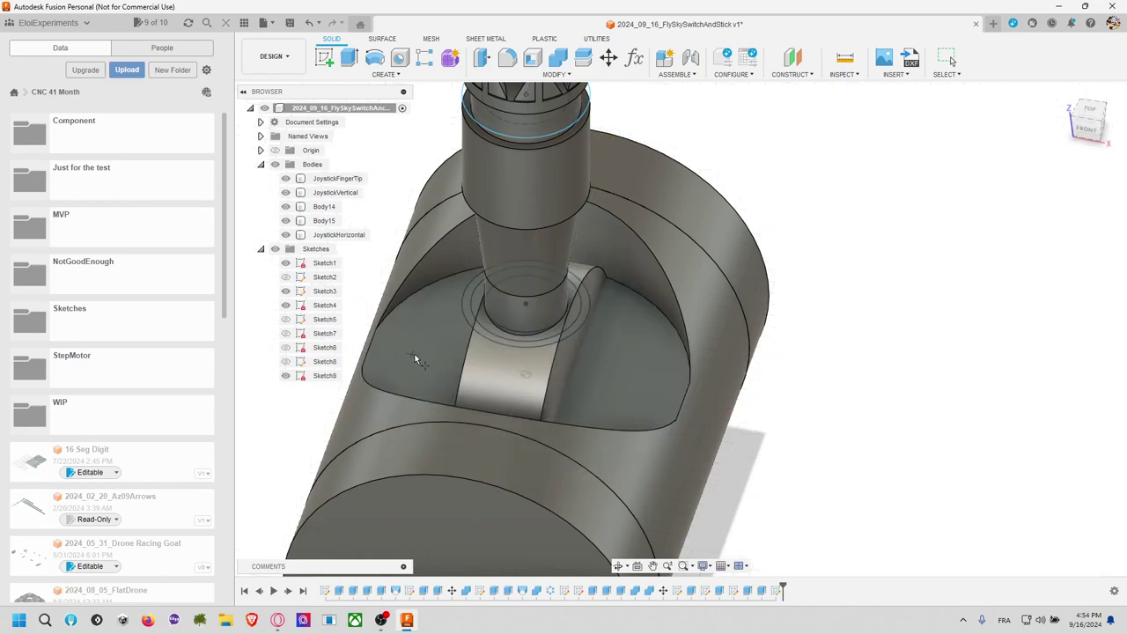
mouse_move(744, 347)
middle_mouse_down("shift")
mouse_move(748, 319)
mouse_move(685, 309)
mouse_move(846, 387)
mouse_move(850, 317)
mouse_move(825, 306)
mouse_move(898, 335)
mouse_move(883, 307)
mouse_move(939, 364)
mouse_move(742, 329)
middle_mouse_up("shift")
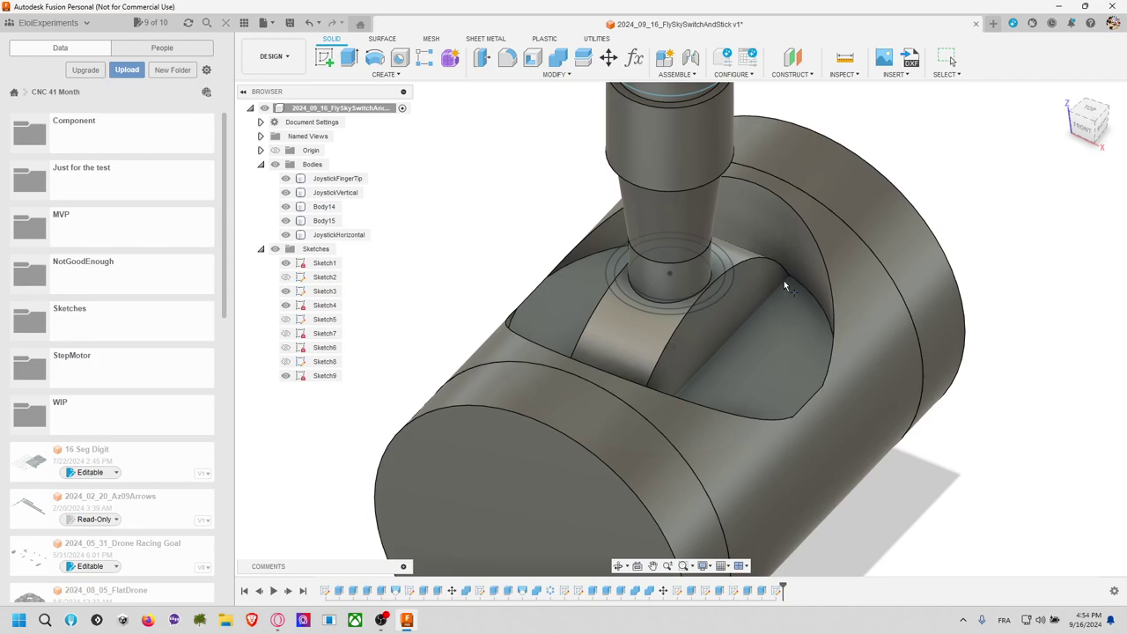
left_click(669, 278)
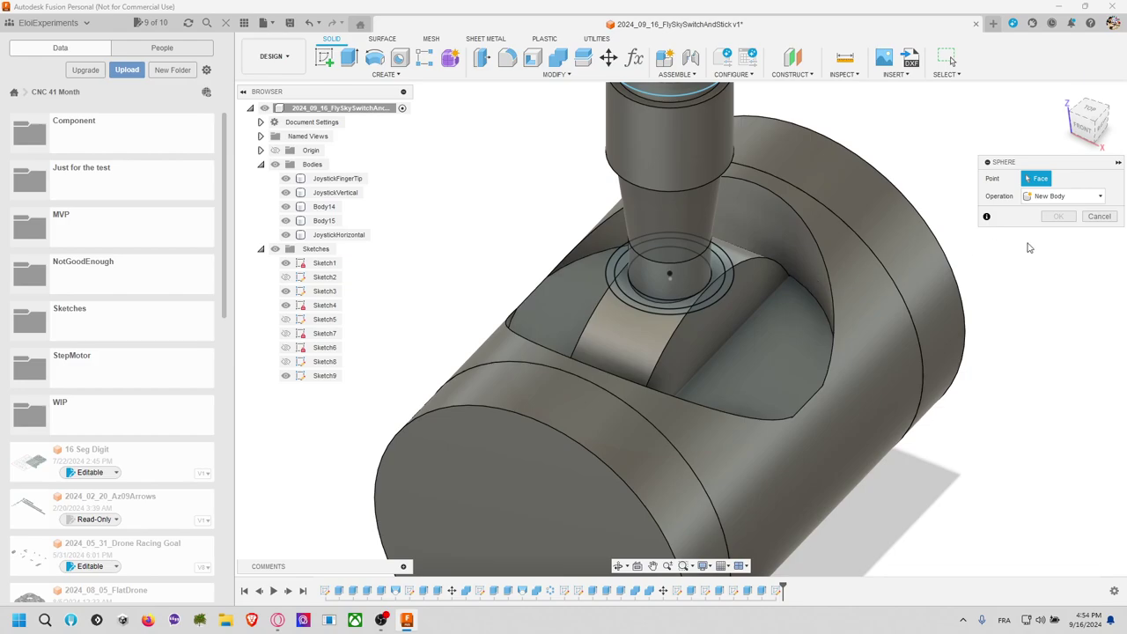
left_click(1089, 218)
left_click(385, 74)
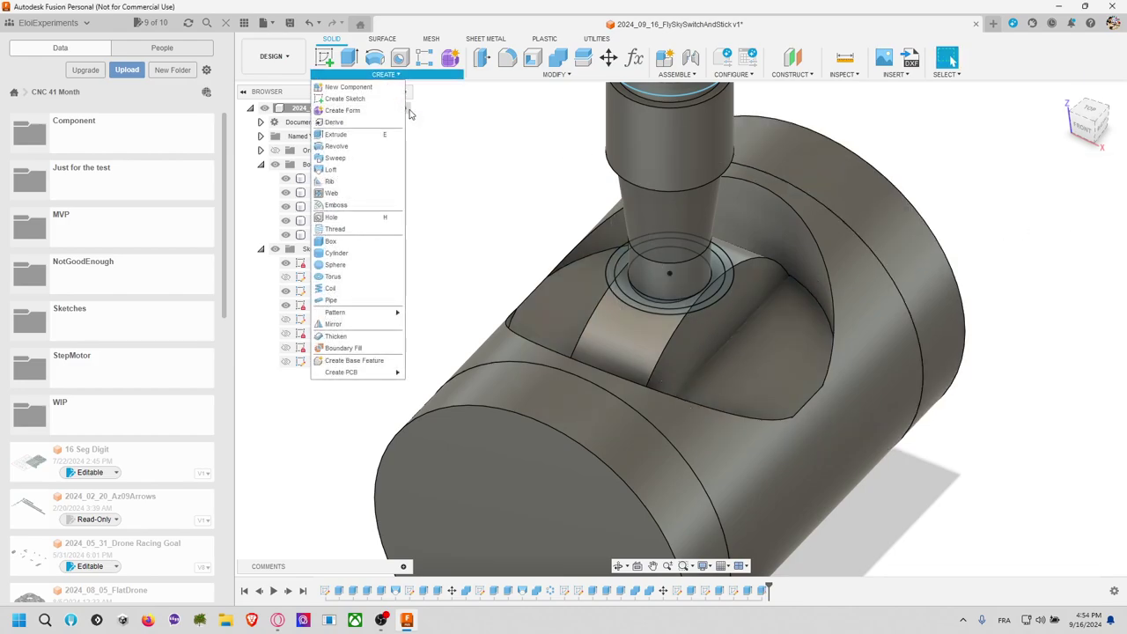
Step: Create a 20 mm sphere on the socket's centre point as a new body, Body17
left_click(376, 267)
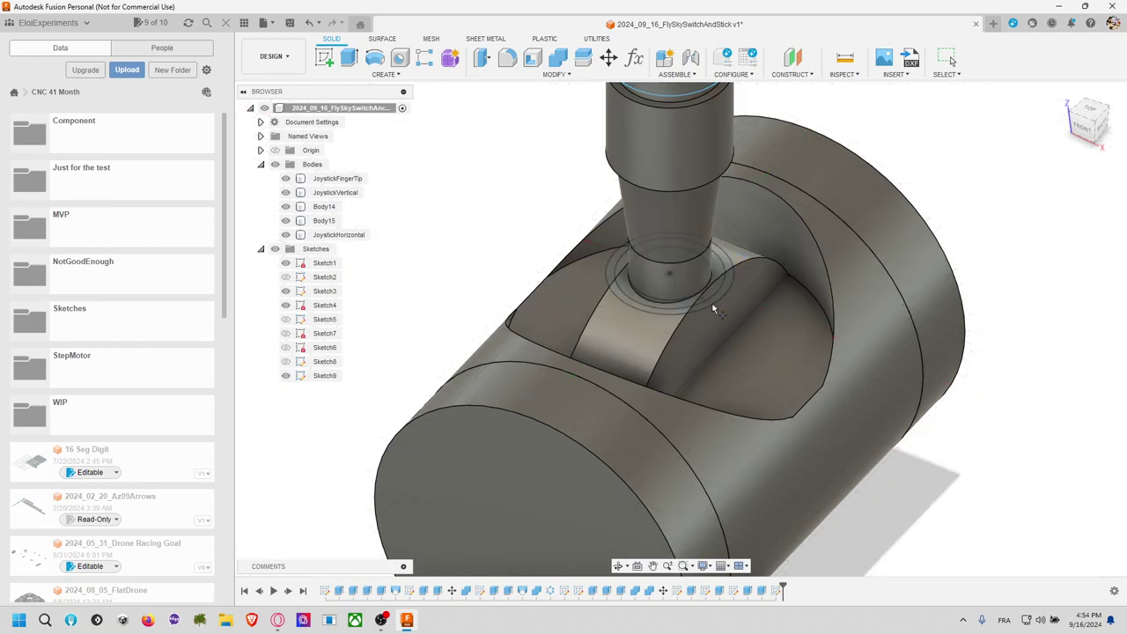
left_click(670, 278)
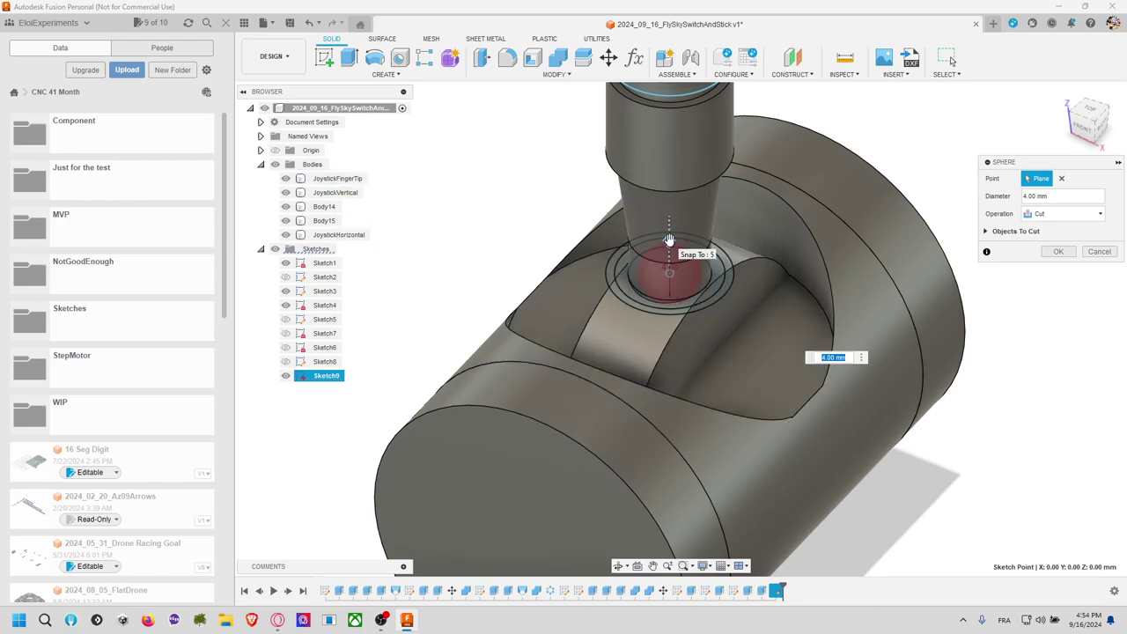
left_click_drag(670, 239, 730, 141)
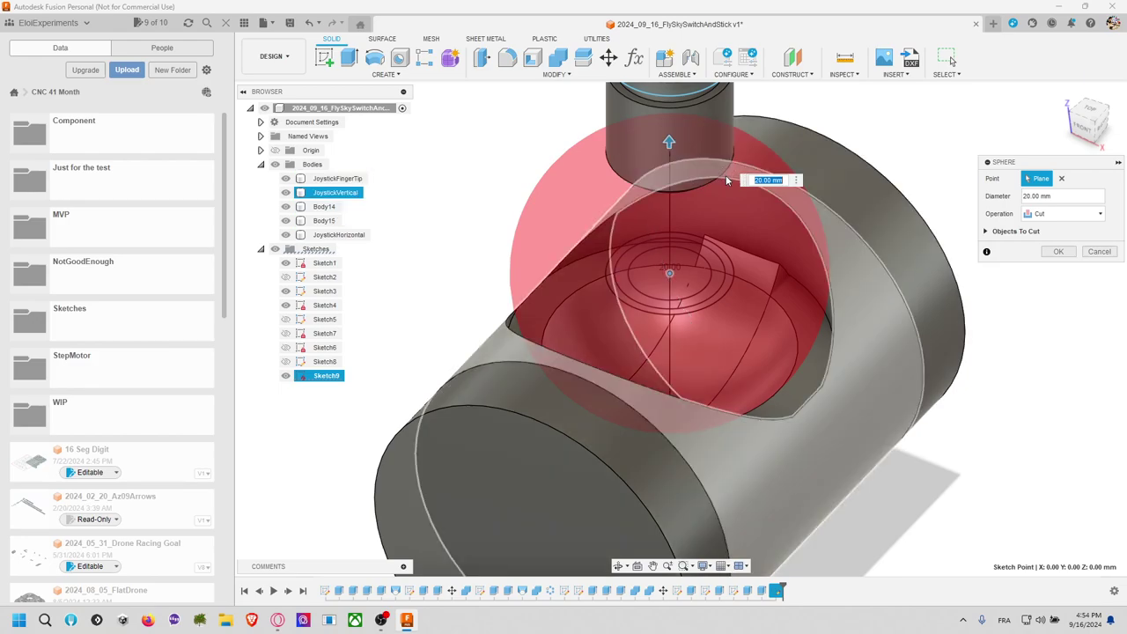
left_click(1083, 213)
left_click(1059, 264)
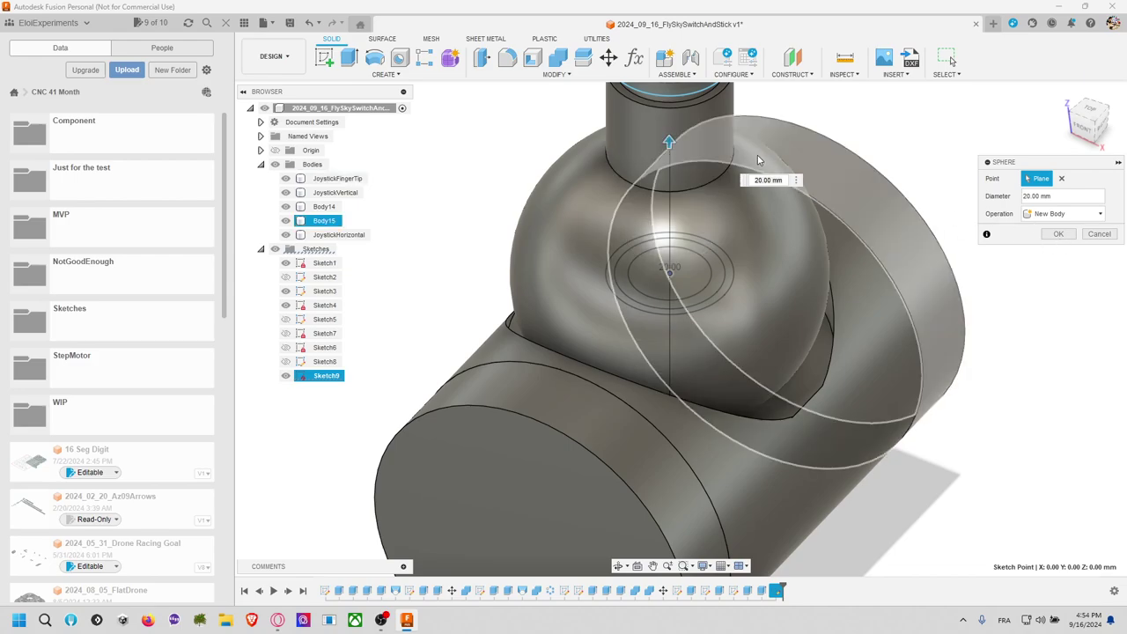
left_click(1060, 235)
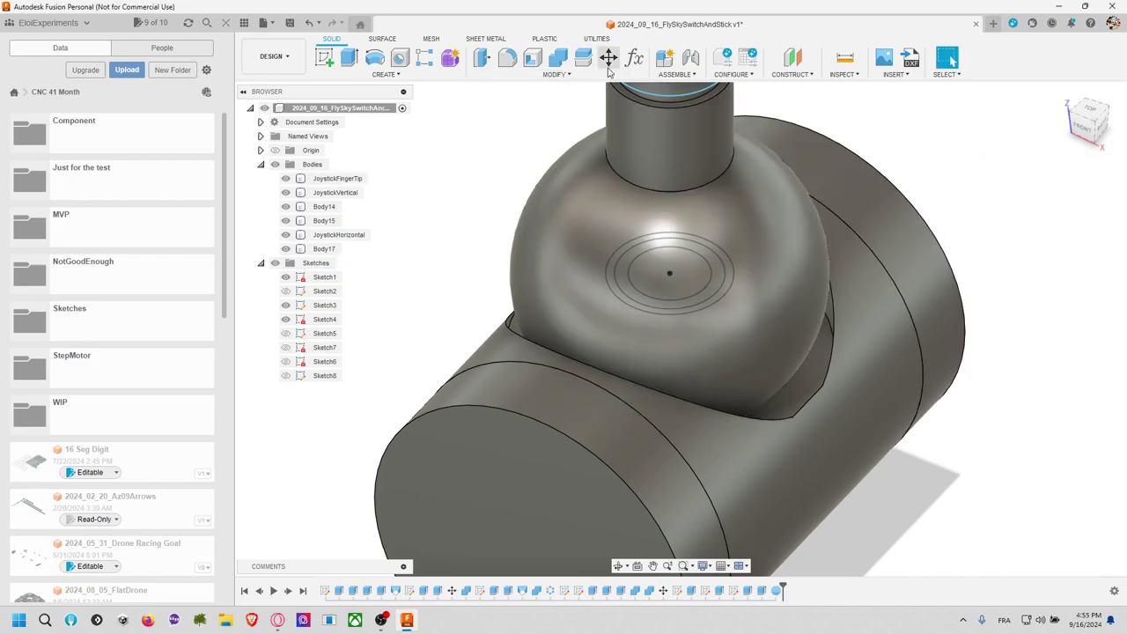
Step: Move the Body17 sphere -10 mm along Z down into the horizontal tube
key("m")
left_click(810, 251)
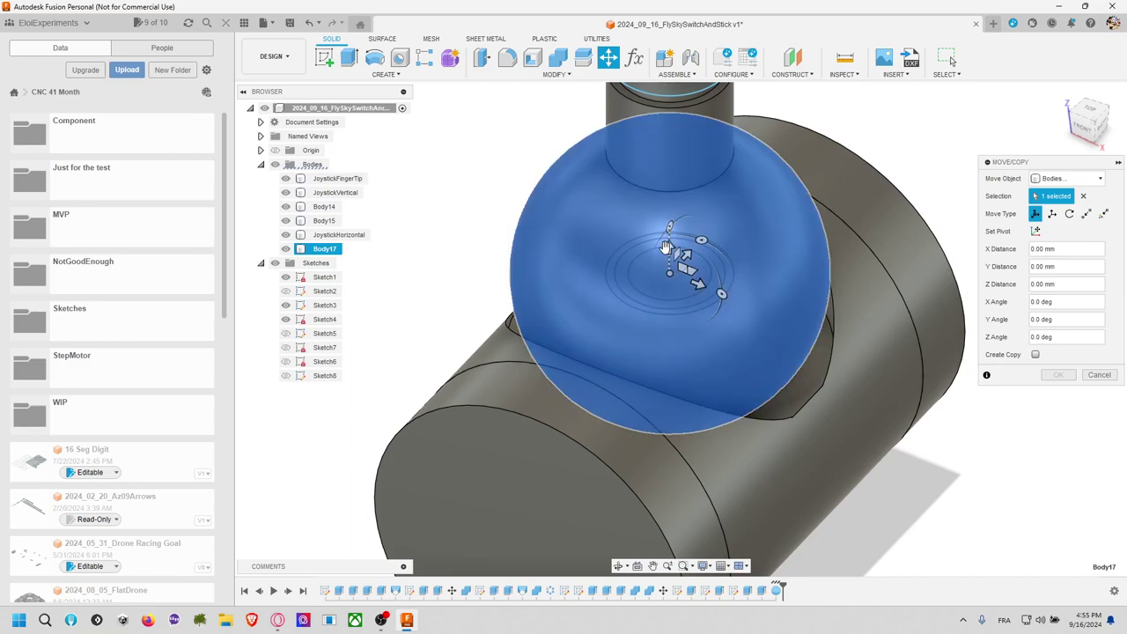
left_click_drag(668, 248, 716, 372)
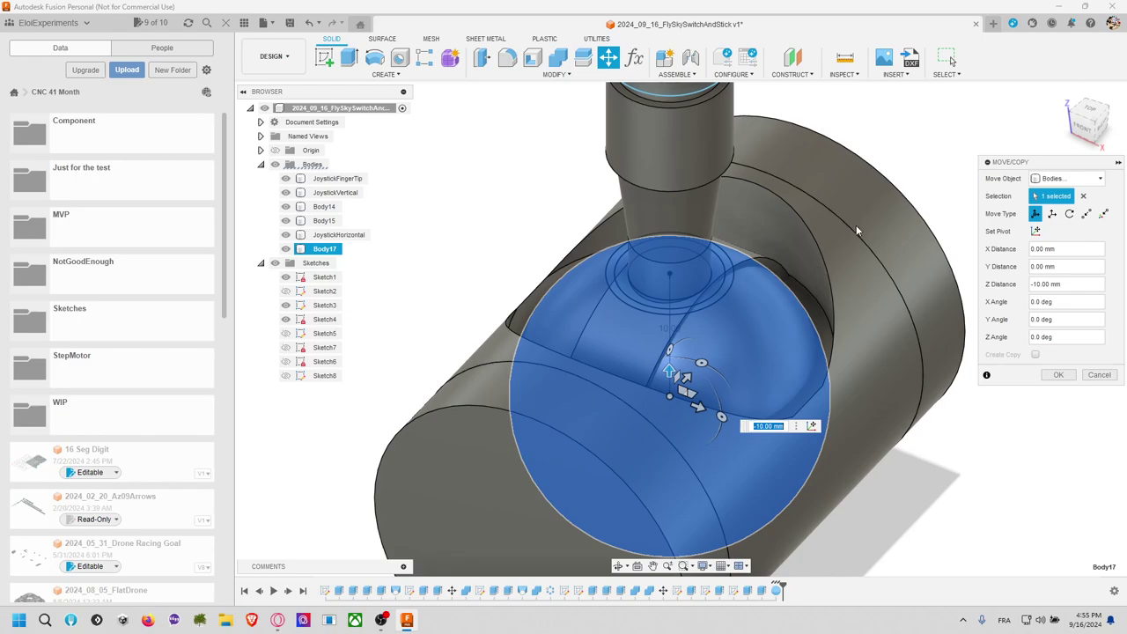
middle_click_drag(927, 190, 738, 209)
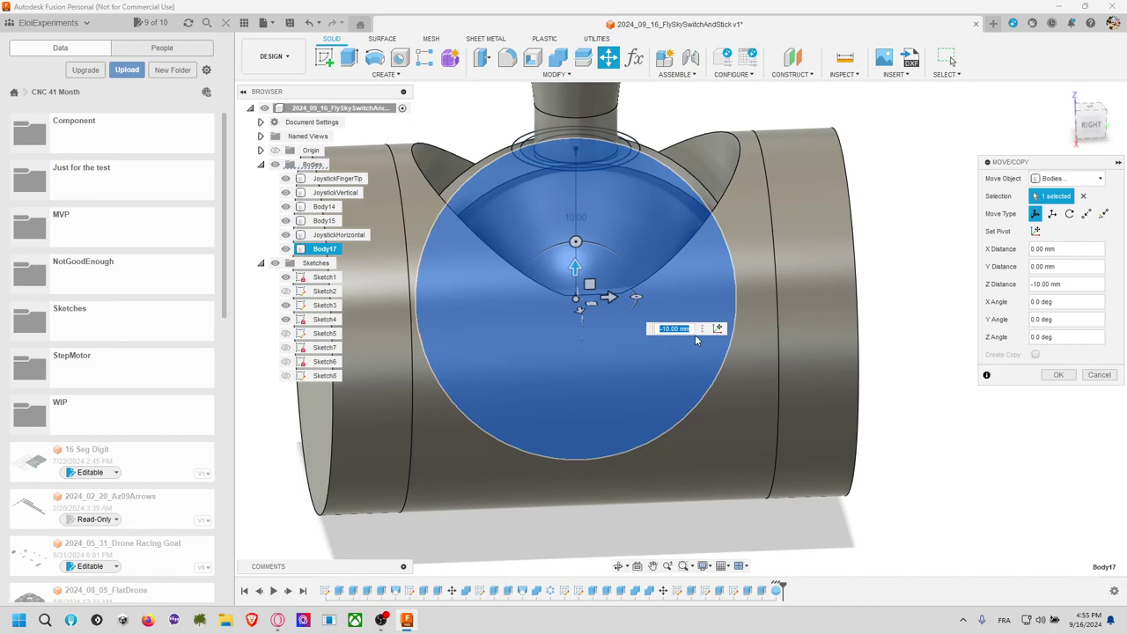
left_click(1060, 375)
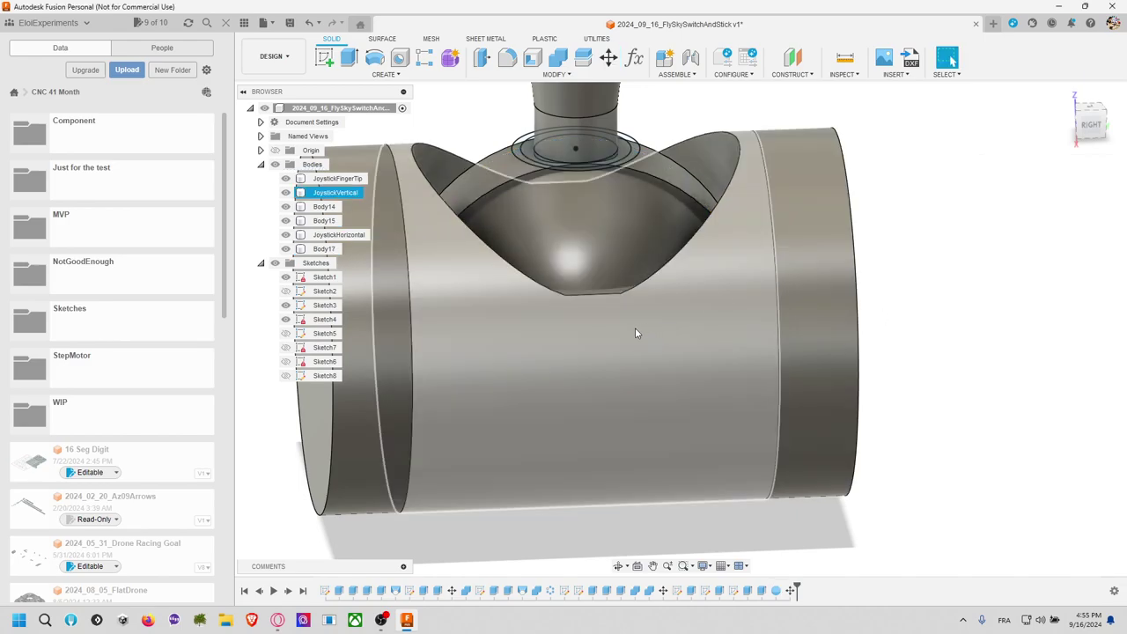
Step: Edit the sphere to a 20 mm diameter and measure the circular opening's diameter
right_click(775, 591)
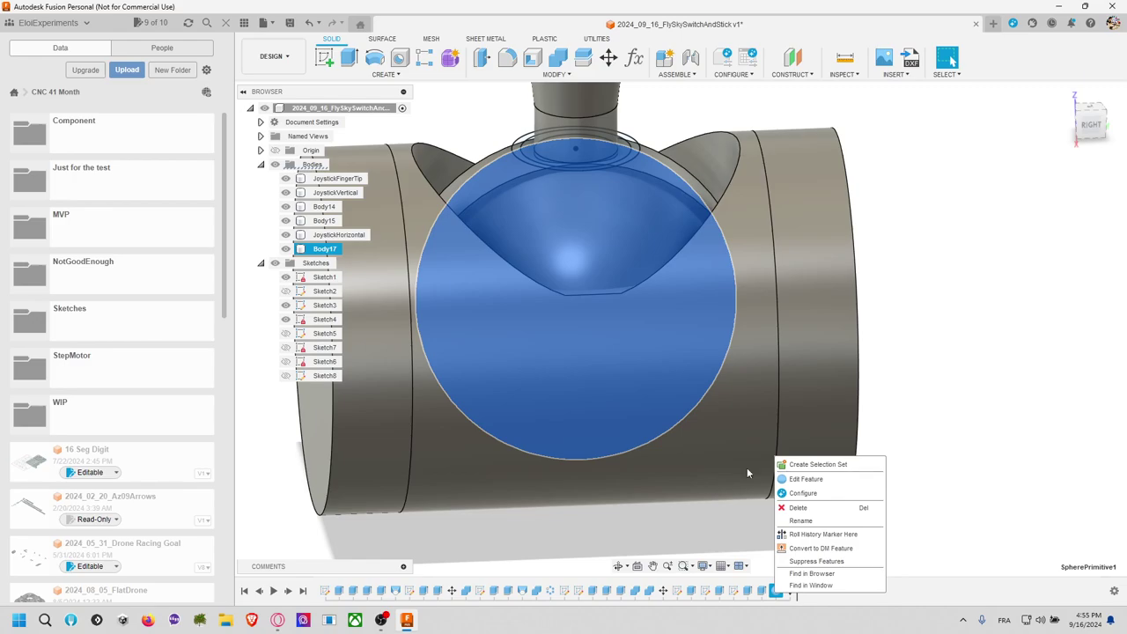
left_click(808, 479)
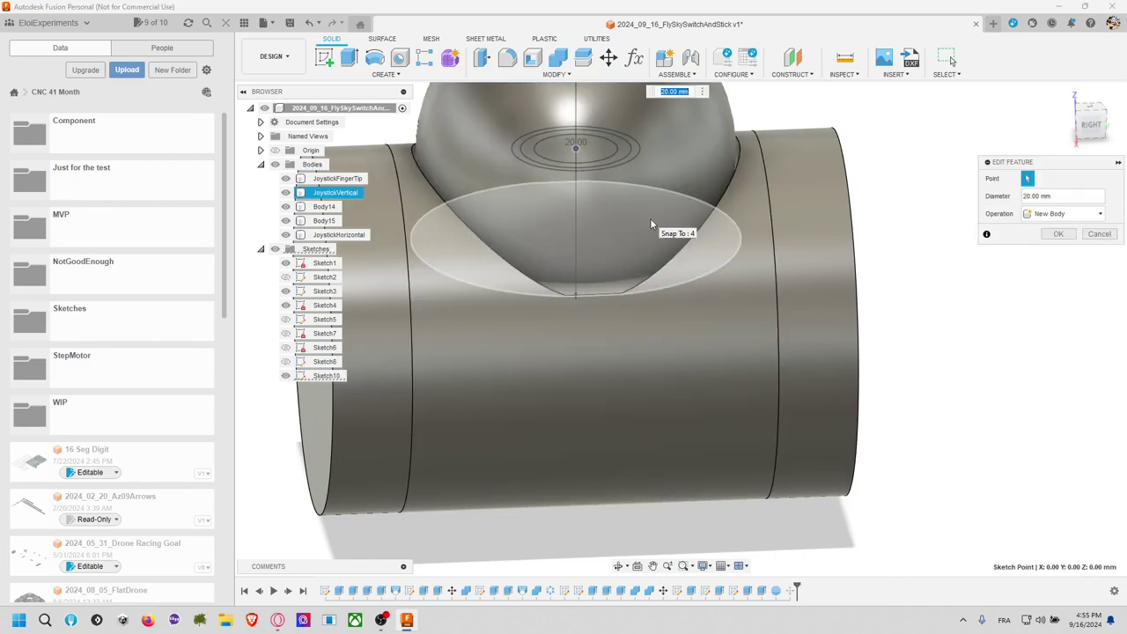
type("20.5")
key("Return")
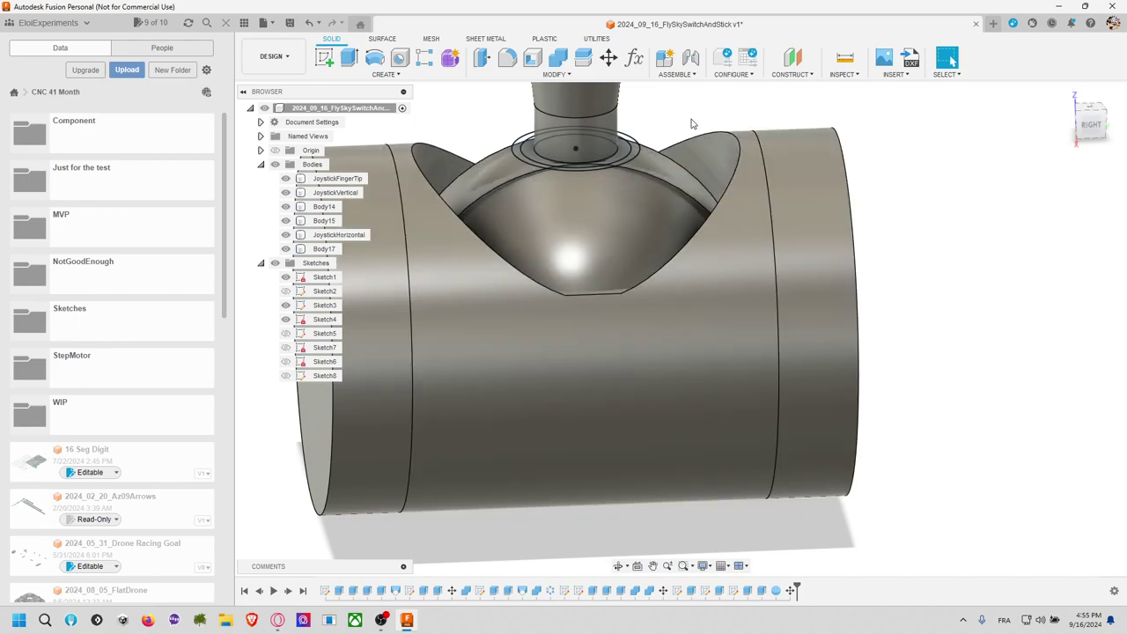
middle_click_drag(685, 111, 712, 162, "shift")
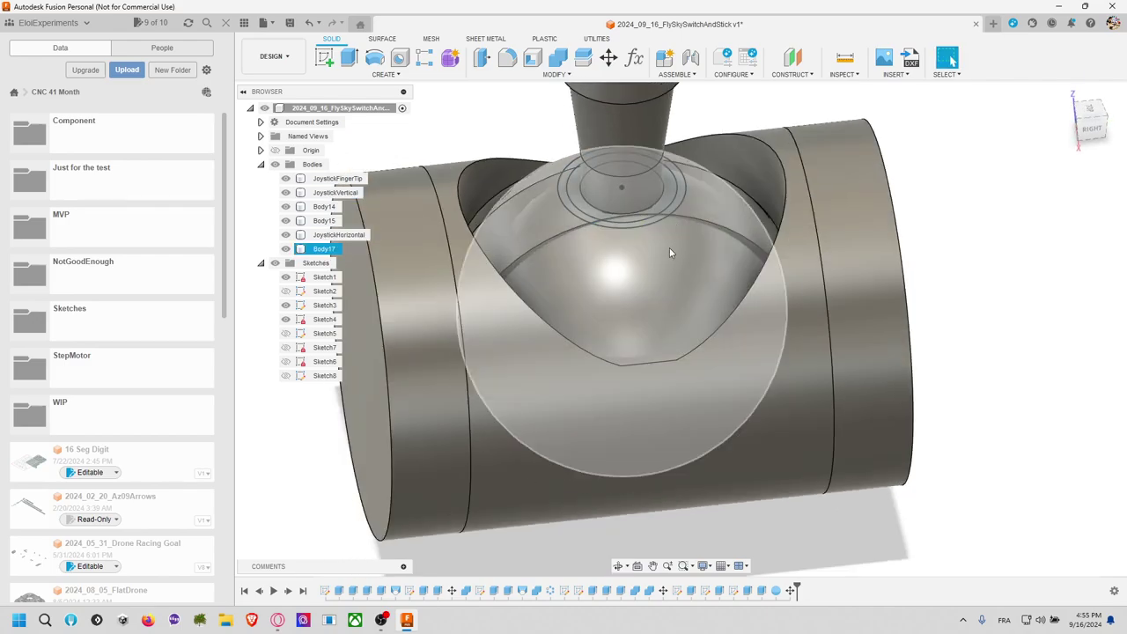
left_click(537, 247)
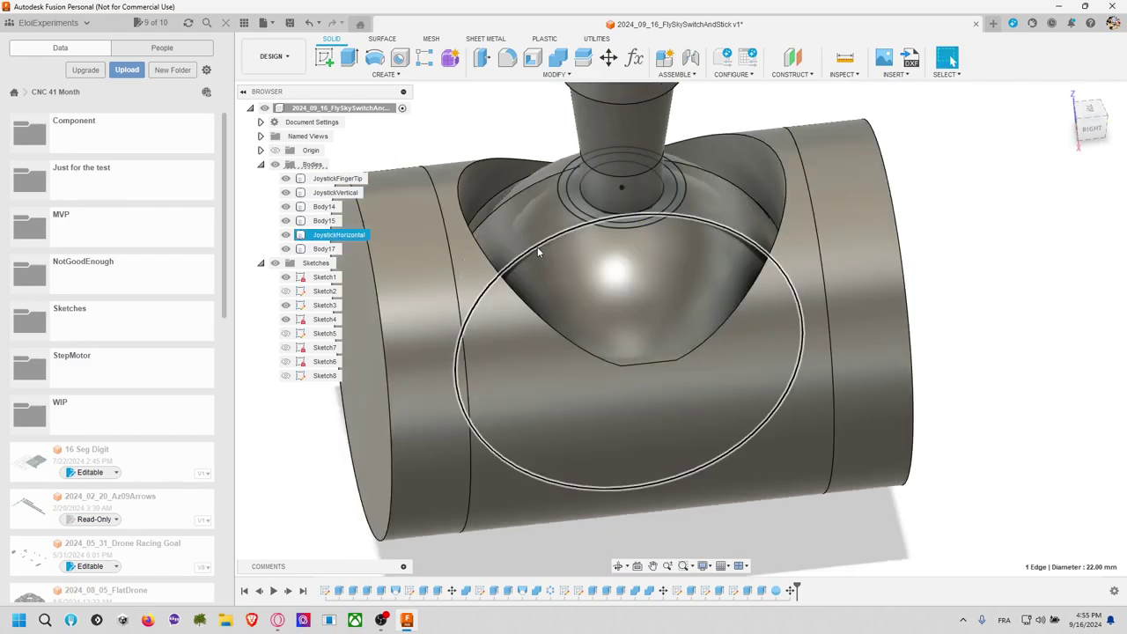
left_click(641, 284)
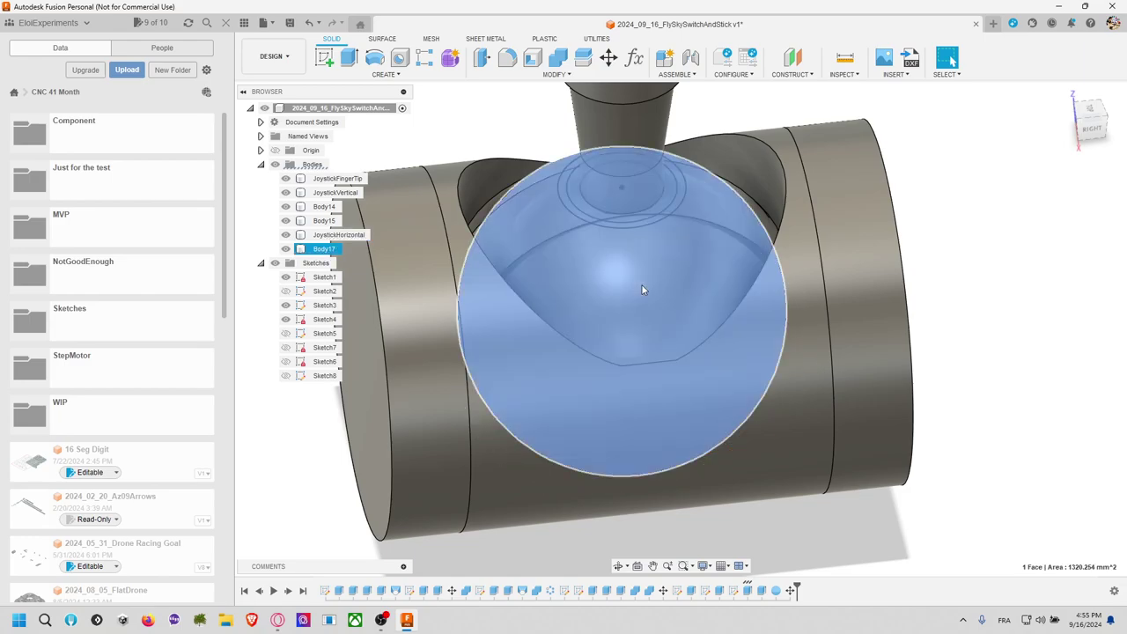
right_click(641, 283)
left_click(778, 595)
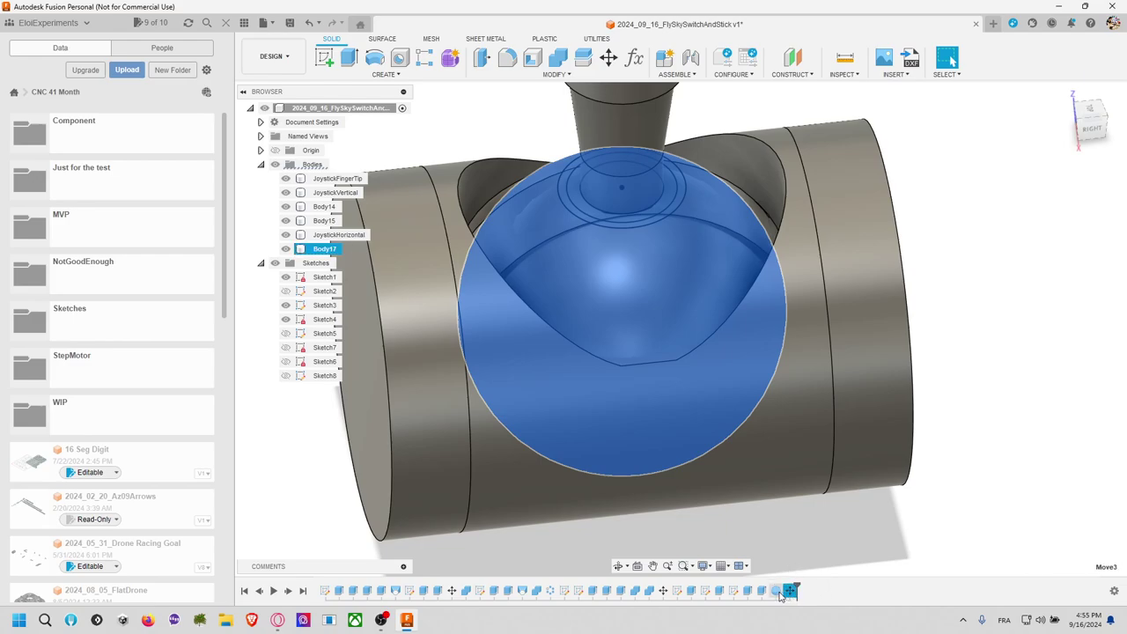
Step: Re-edit the sphere feature to a 22 mm diameter to match the opening
right_click(777, 591)
left_click(812, 479)
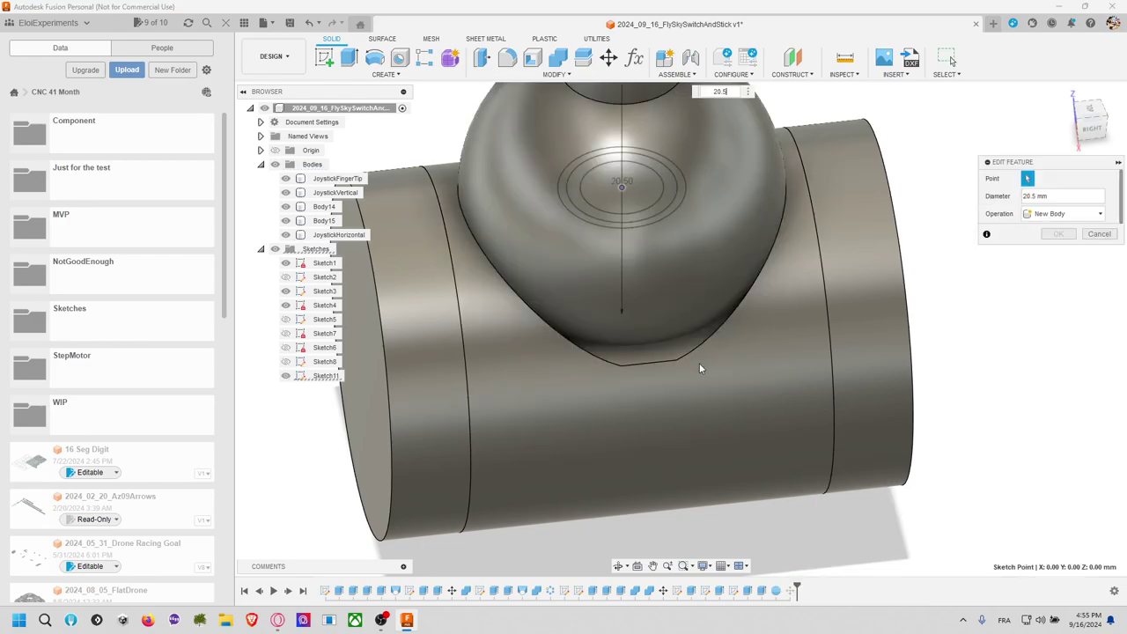
type("22")
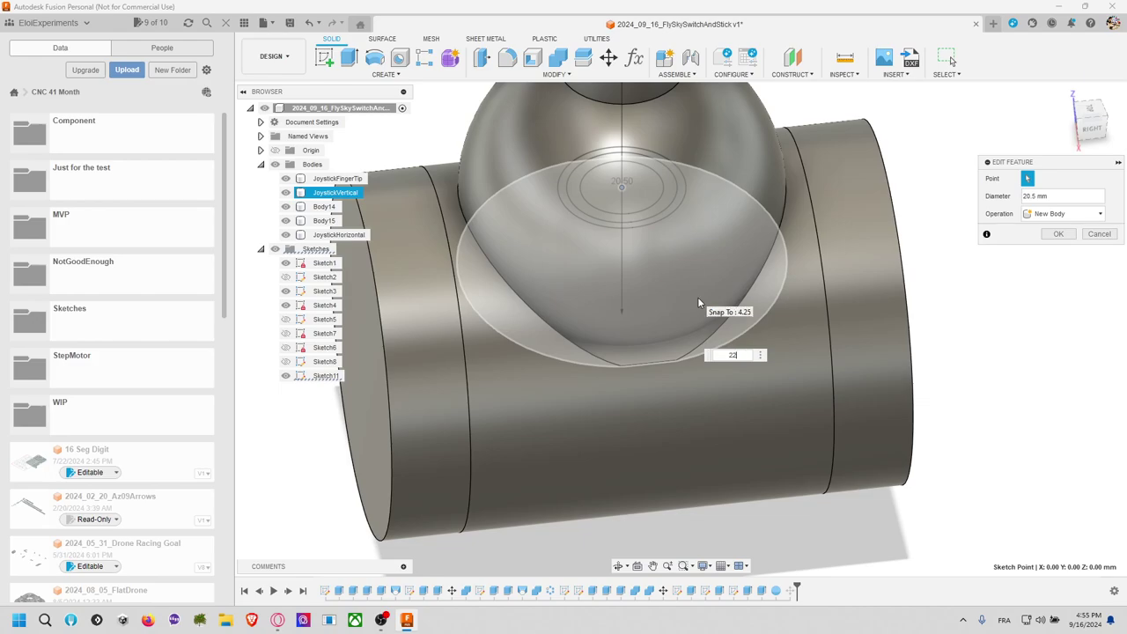
key("Return")
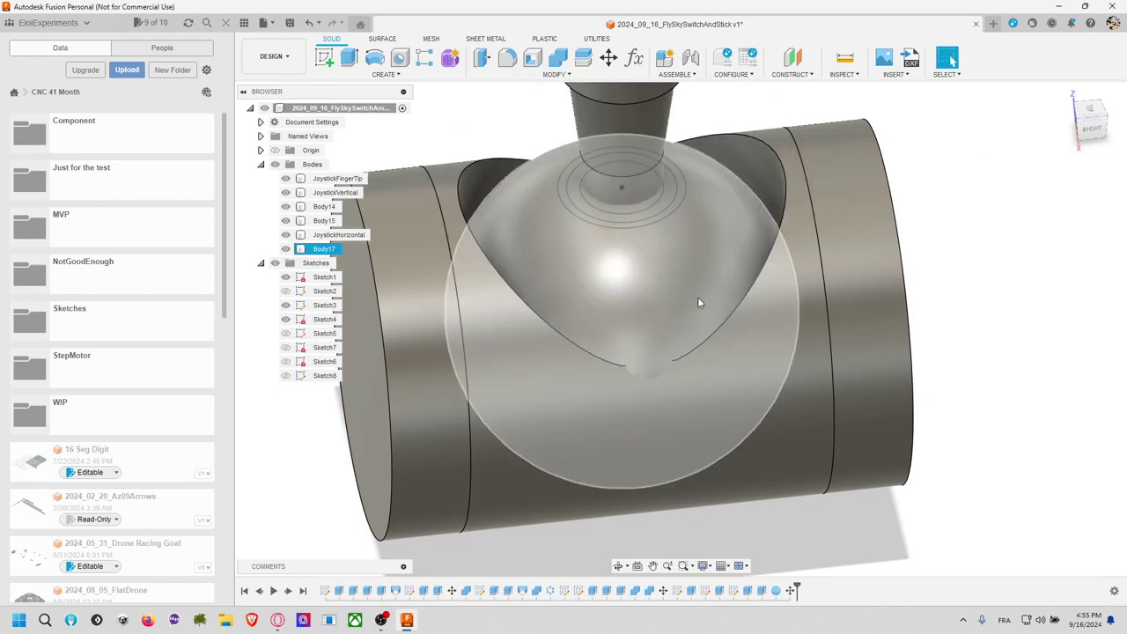
left_click(641, 270)
left_click(625, 166)
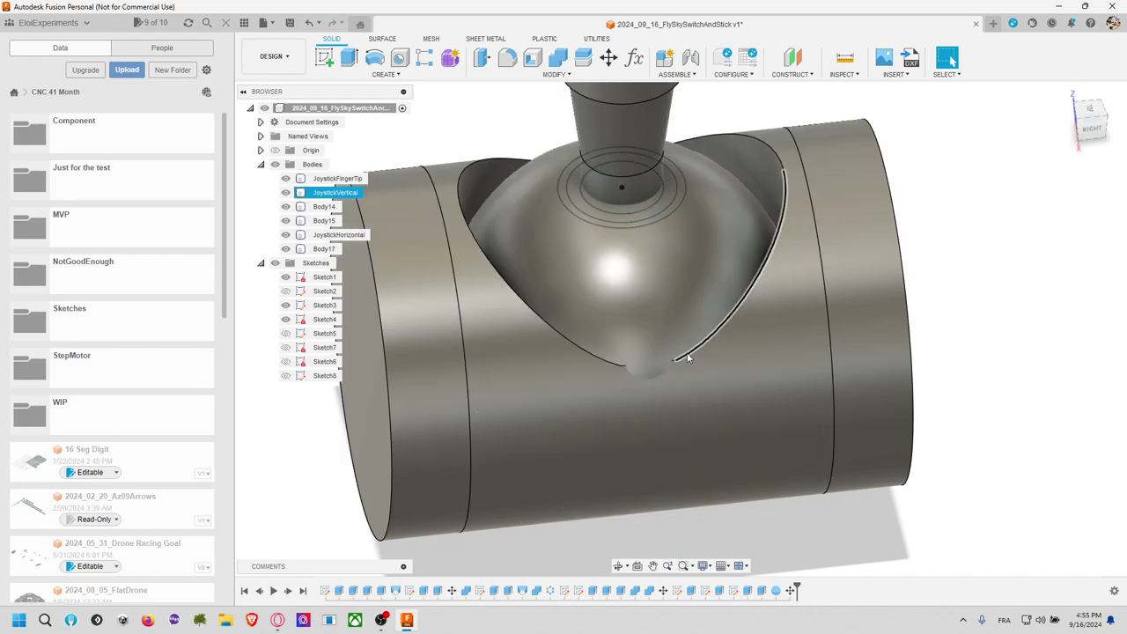
key("Escape")
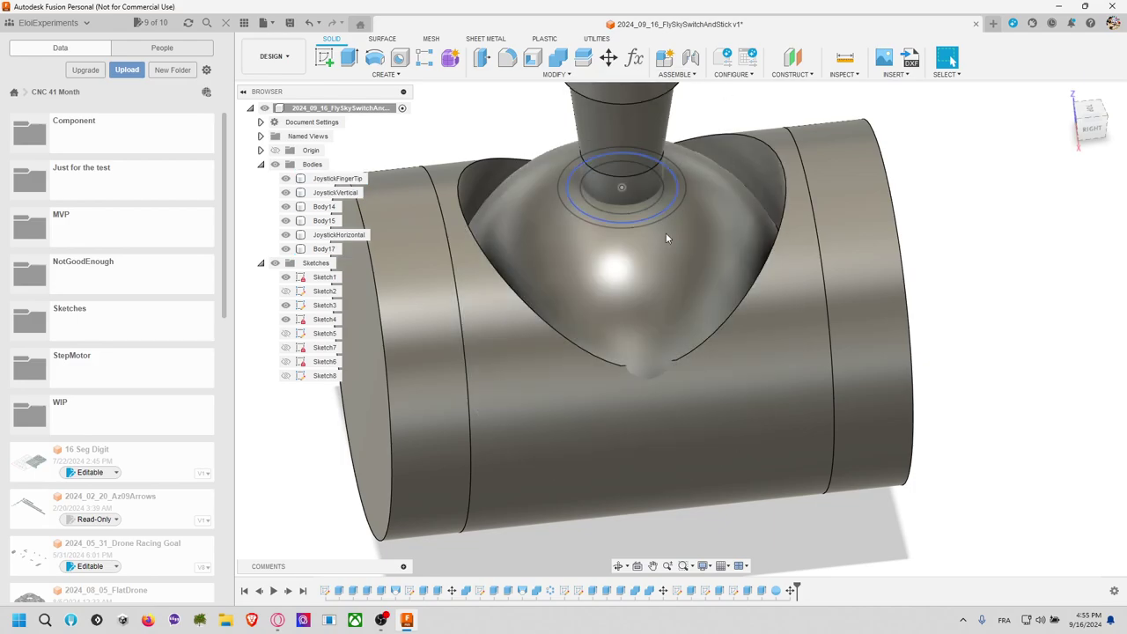
Step: Set up a Combine cut of Body17 with JoystickHorizontal and another body, then cancel it
left_click(560, 66)
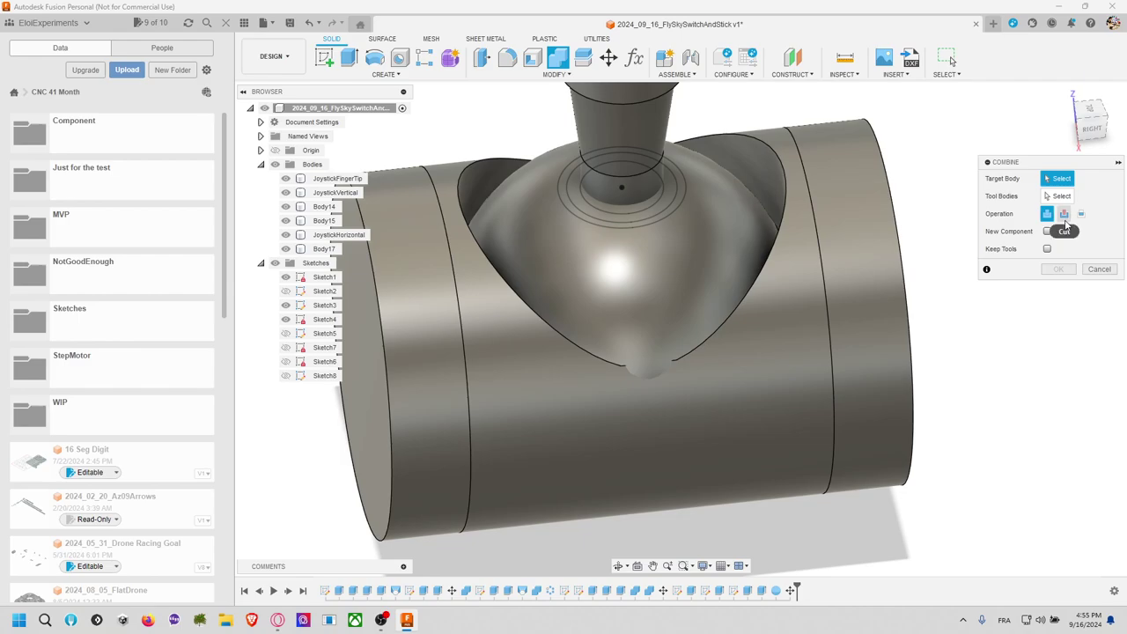
left_click(1063, 215)
left_click(703, 230)
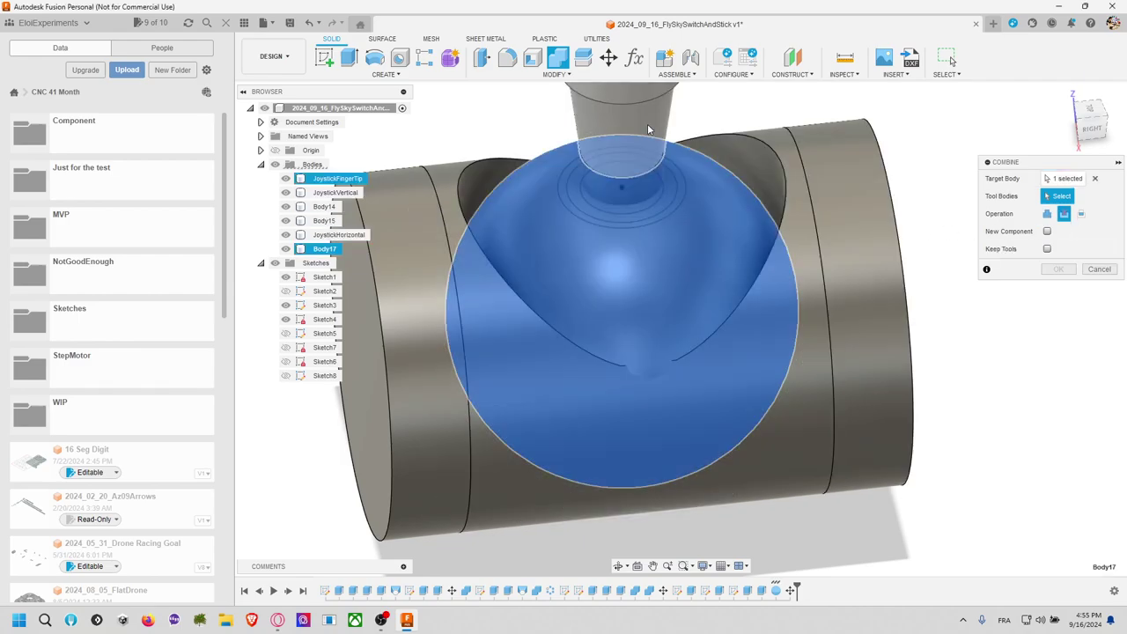
left_click(729, 215)
left_click(646, 188)
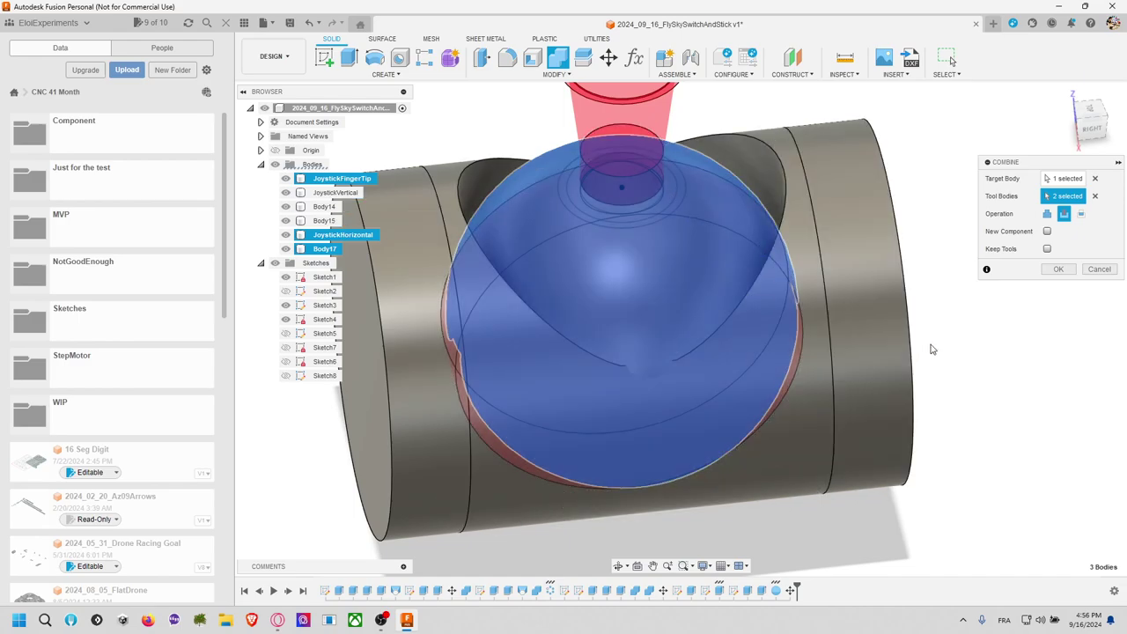
middle_click_drag(970, 359, 907, 361, "shift")
left_click(1092, 119)
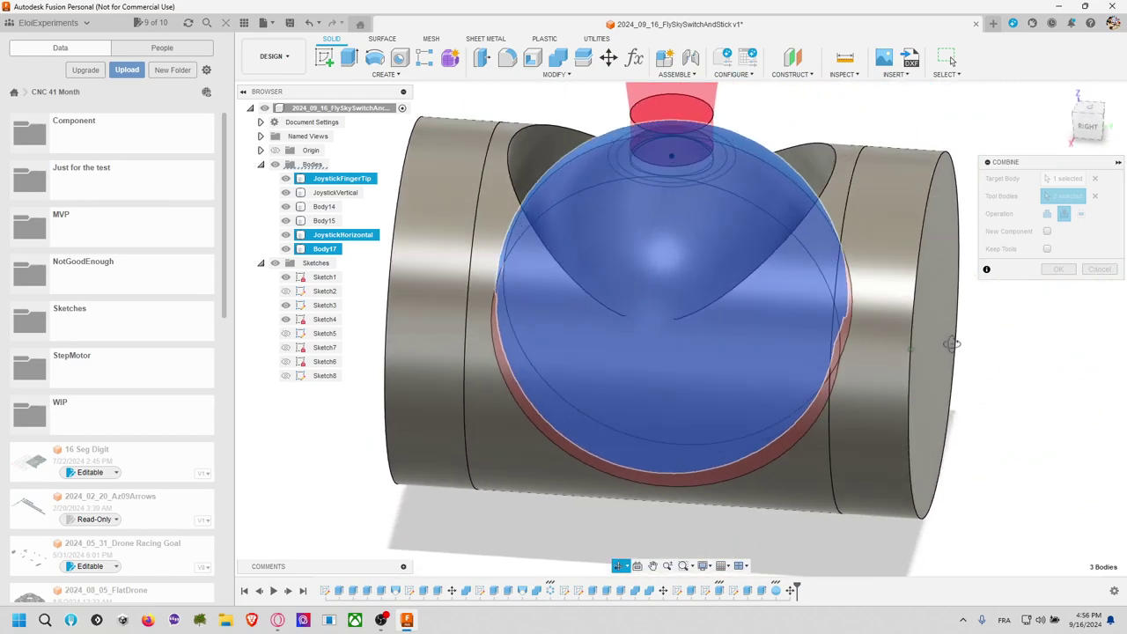
left_click(1099, 268)
mouse_move(978, 262)
middle_mouse_down("shift")
mouse_move(986, 206)
mouse_move(955, 264)
middle_mouse_up("shift")
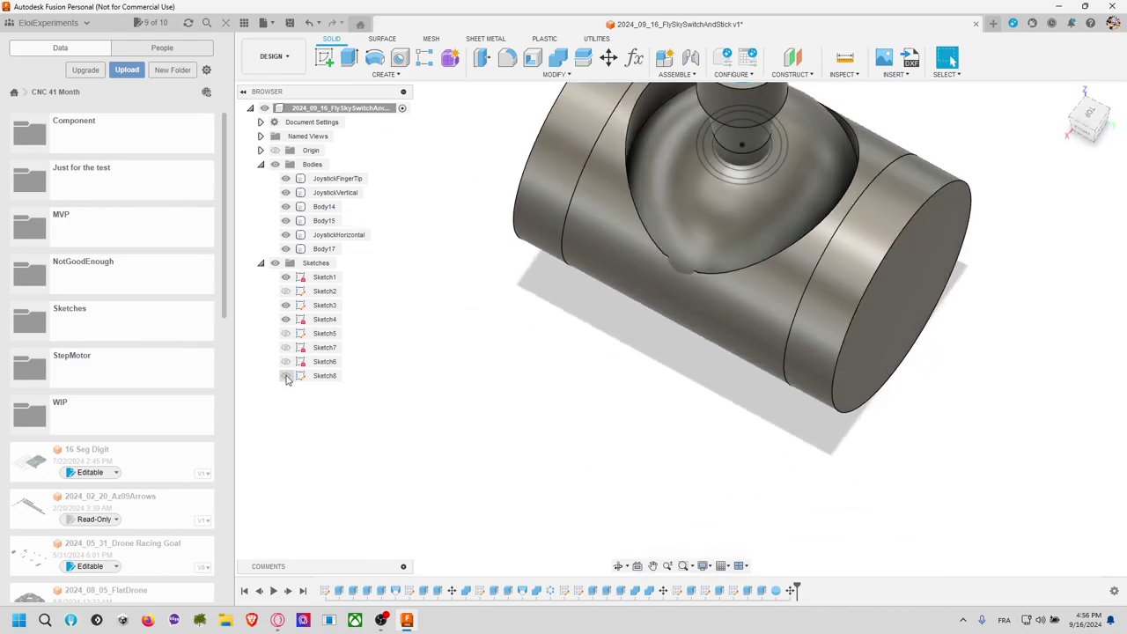
Step: Show the sketch curves and hide the JoystickFingerTip and JoystickVertical bodies to expose the sphere
left_click(293, 323)
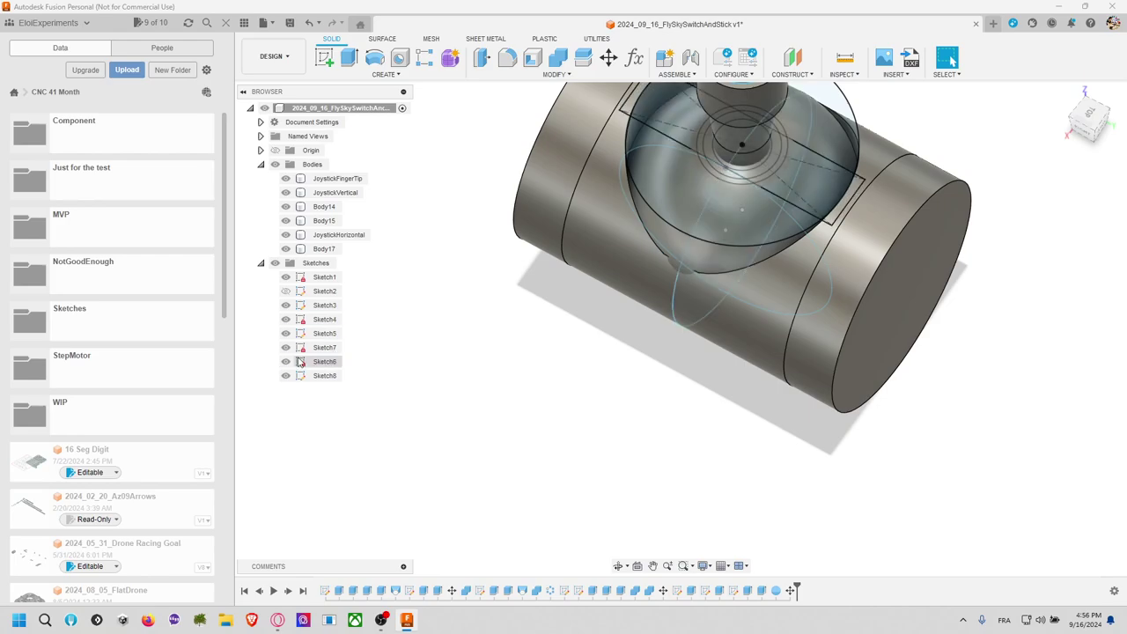
mouse_move(969, 347)
middle_mouse_down("shift")
mouse_move(956, 368)
mouse_move(925, 329)
mouse_move(951, 358)
mouse_move(950, 337)
mouse_move(949, 348)
middle_mouse_up("shift")
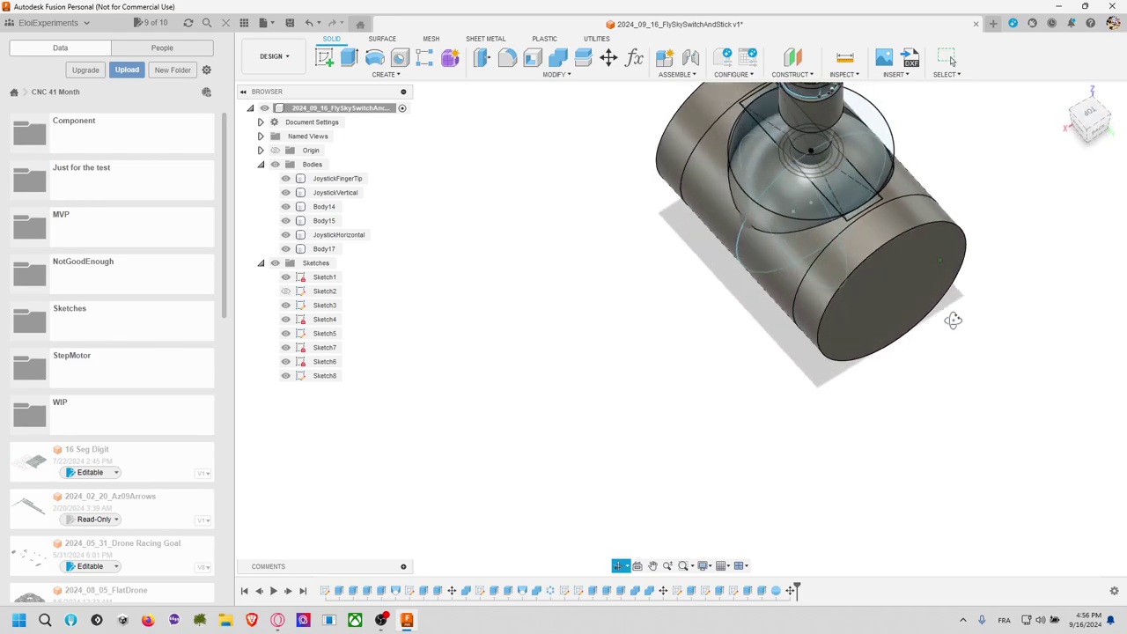
left_click(816, 111)
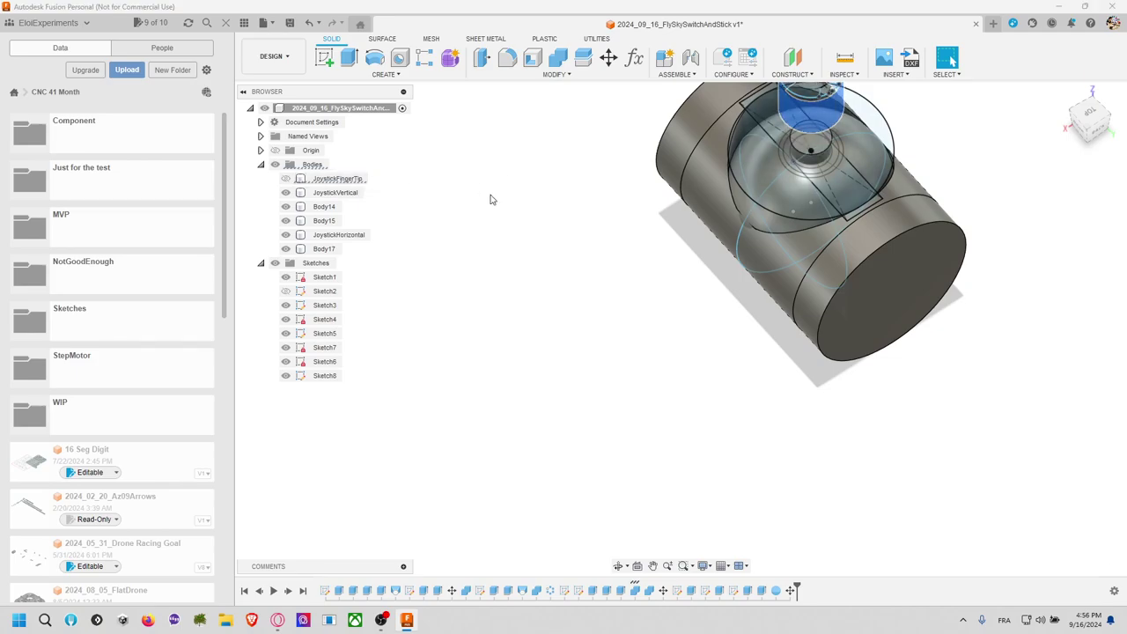
left_click(613, 250)
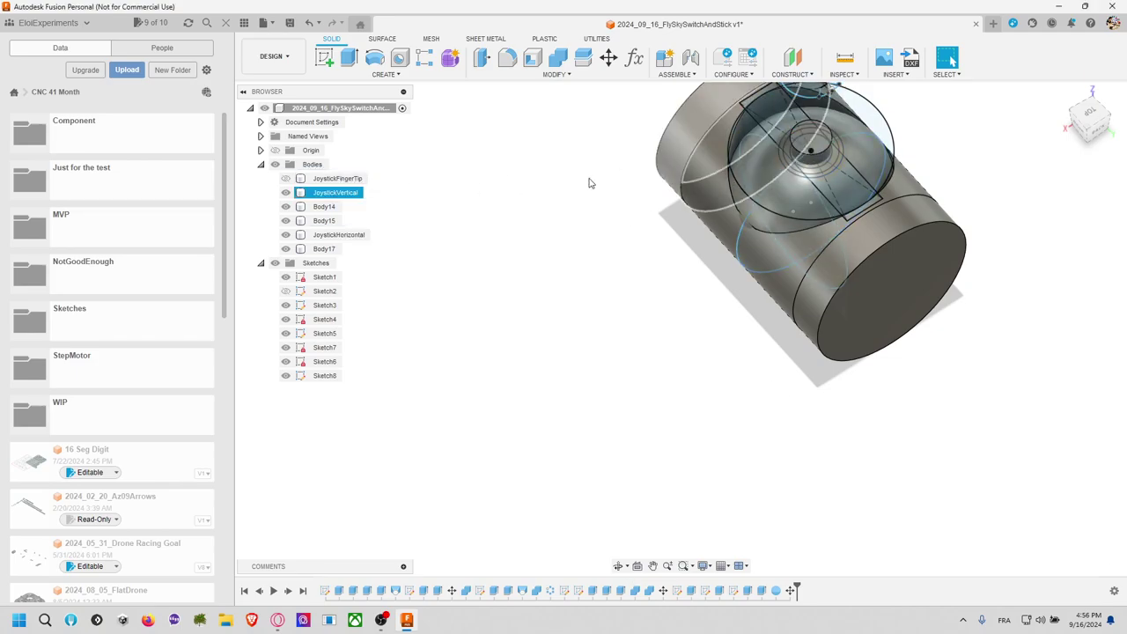
key("e")
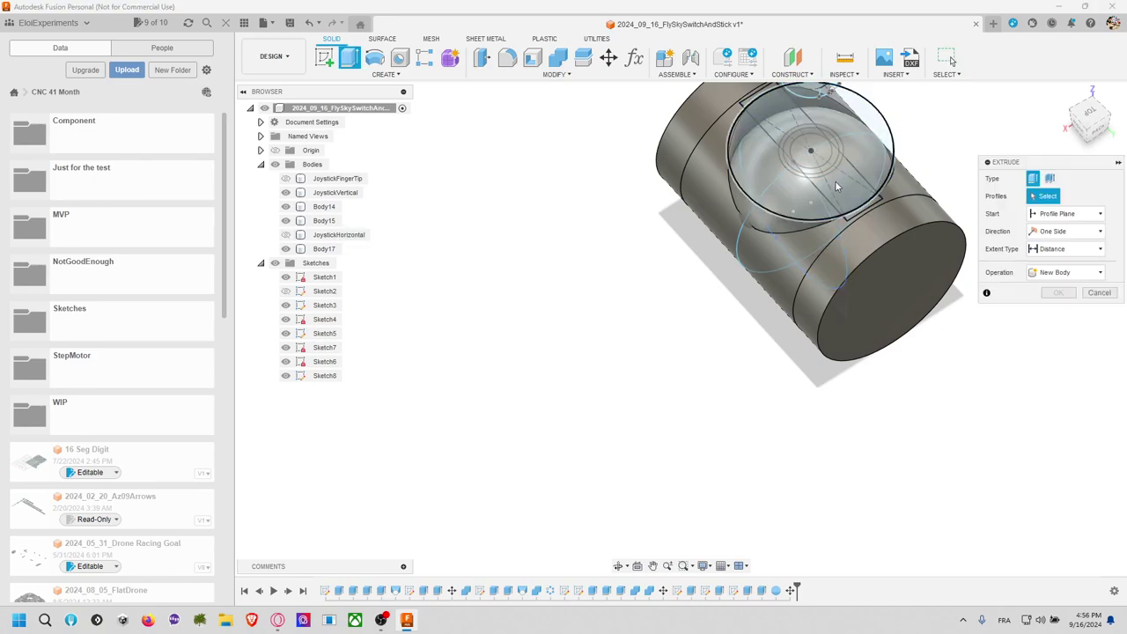
left_click(774, 126)
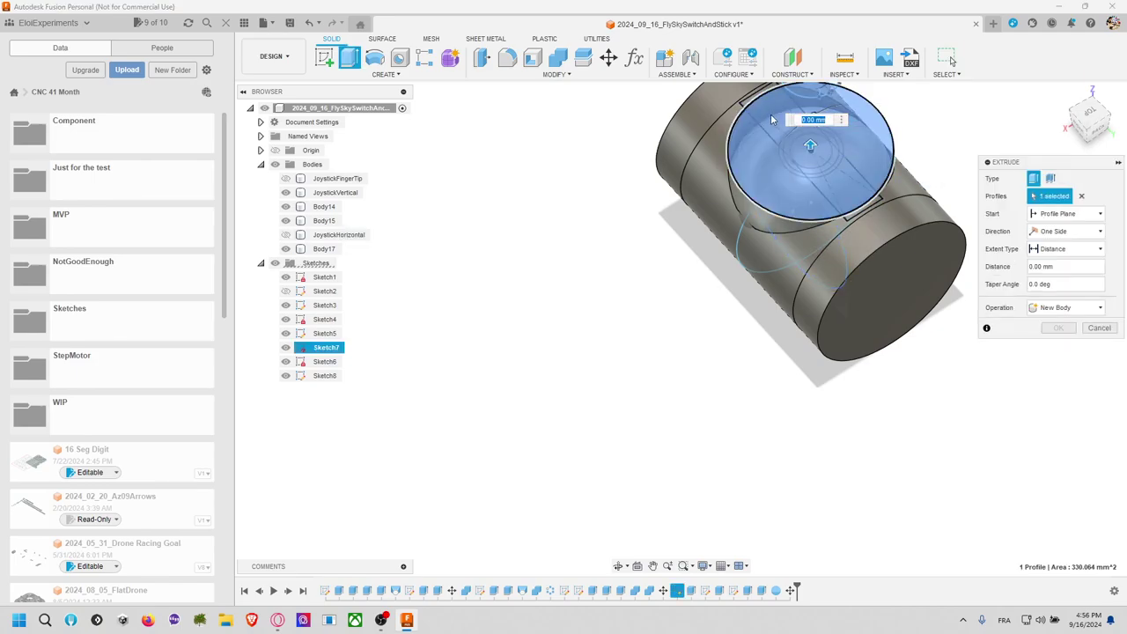
key("Escape")
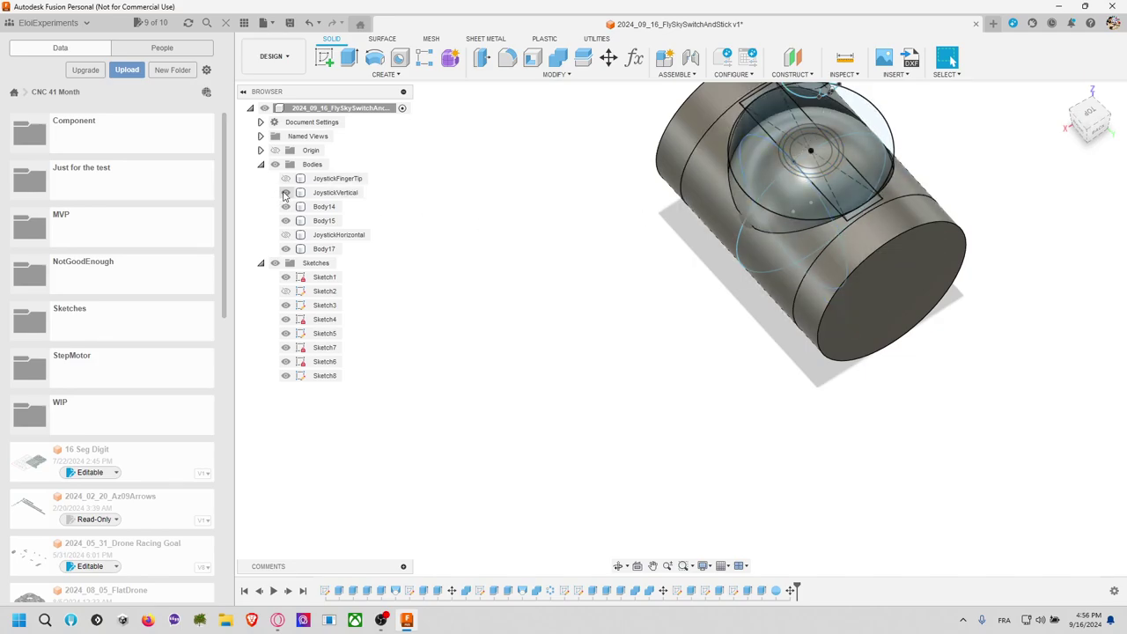
left_click(285, 193)
middle_click_drag(547, 276, 601, 244, "shift")
Step: Extrude the strip profile across the sphere's top as a -13 mm cut
key("e")
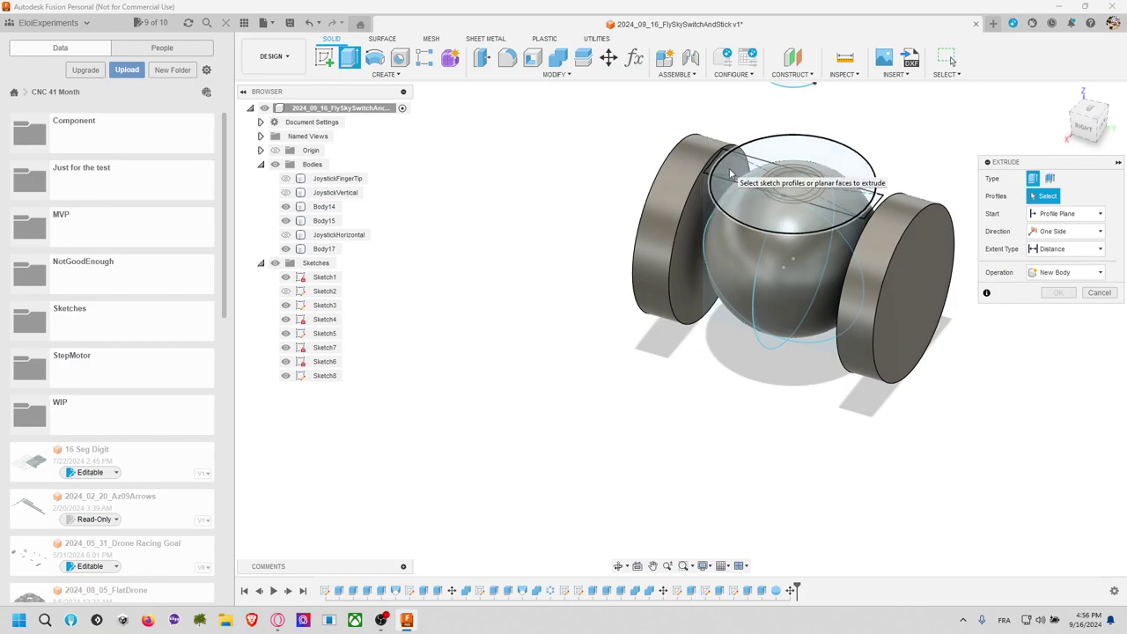
left_click(716, 175)
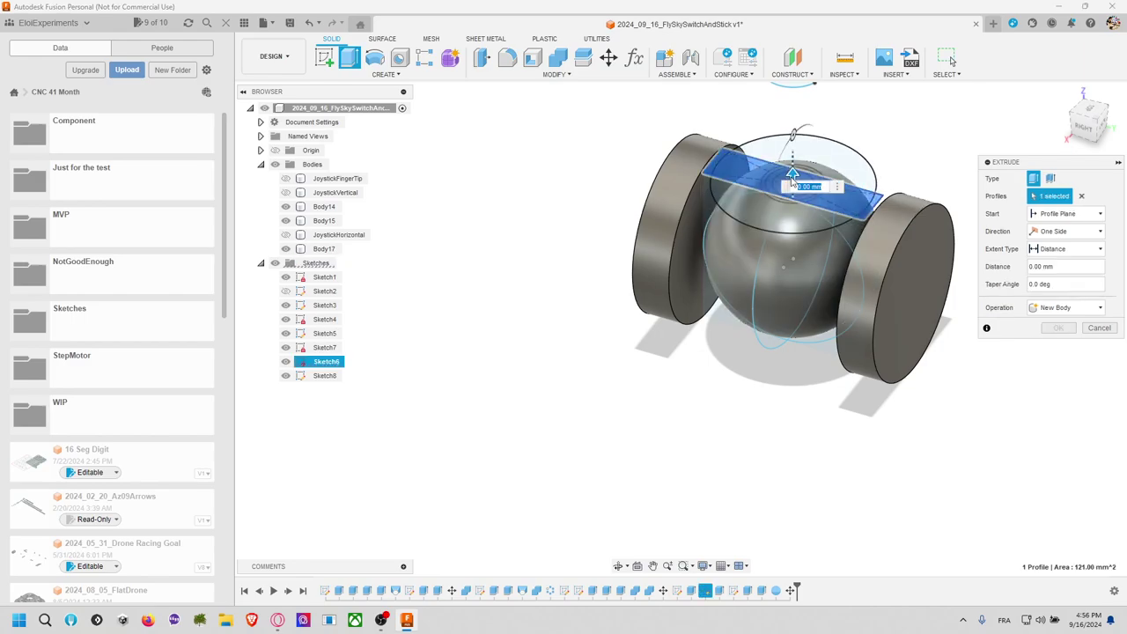
left_click_drag(793, 176, 804, 260)
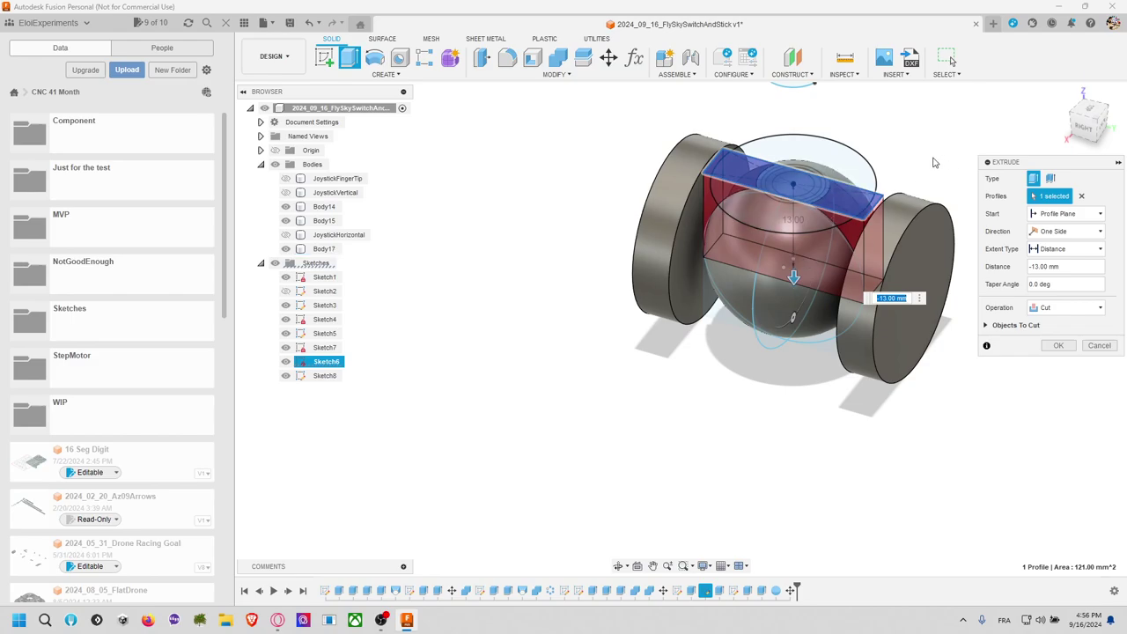
left_click(1058, 345)
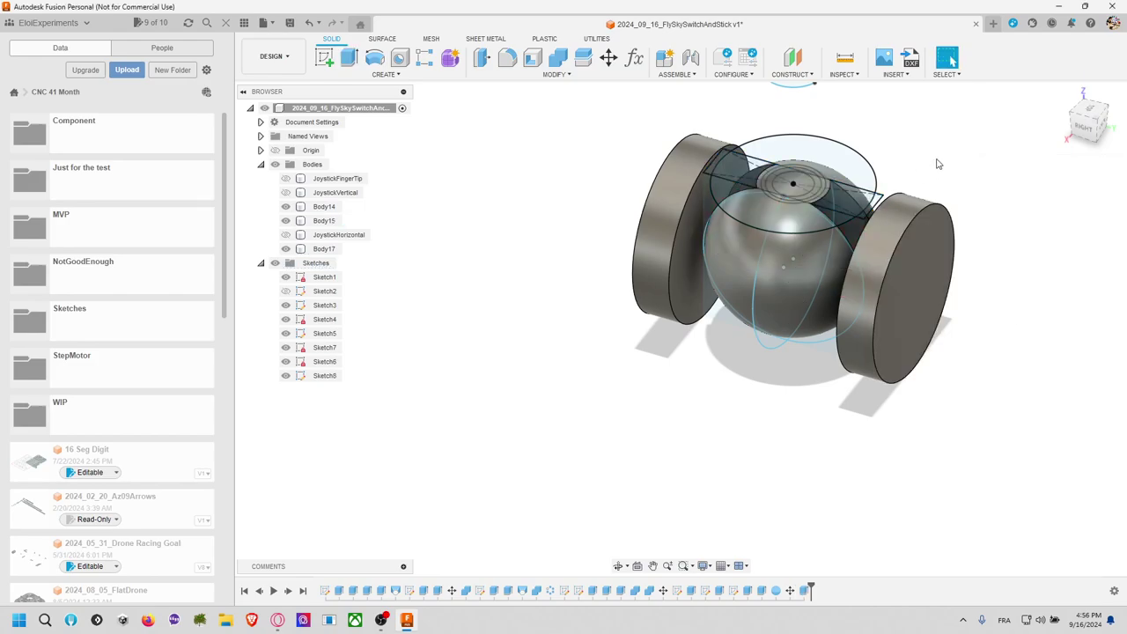
mouse_move(938, 164)
middle_mouse_down("shift")
mouse_move(954, 161)
mouse_move(917, 191)
mouse_move(936, 174)
middle_mouse_up("shift")
scroll(841, 214, "up", 3)
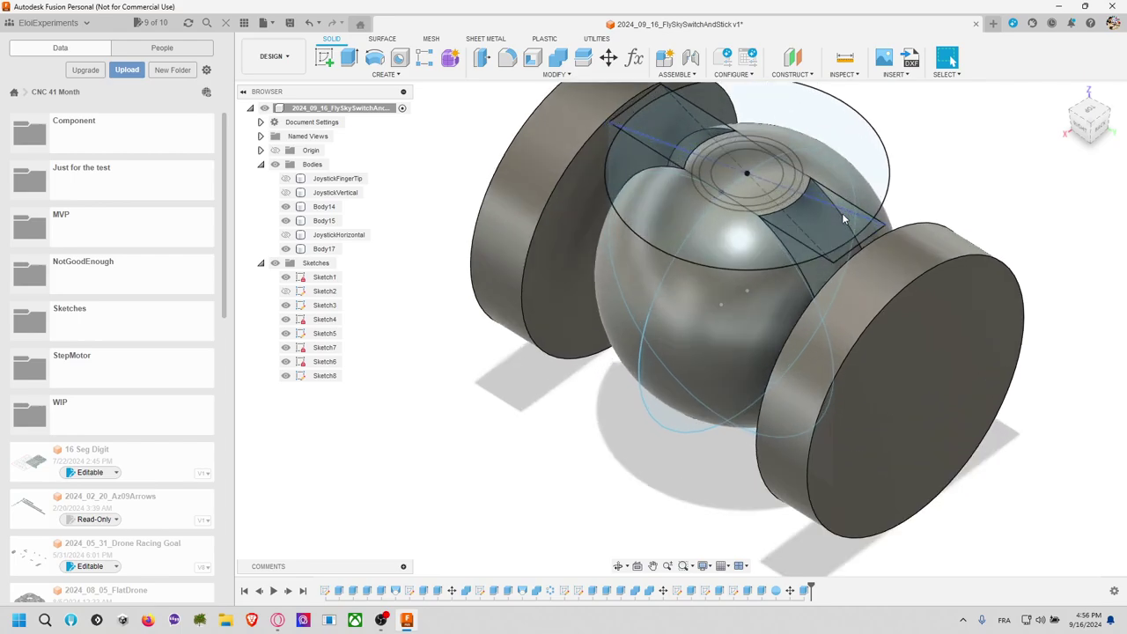
scroll(842, 213, "up", 2)
scroll(819, 212, "up", 2)
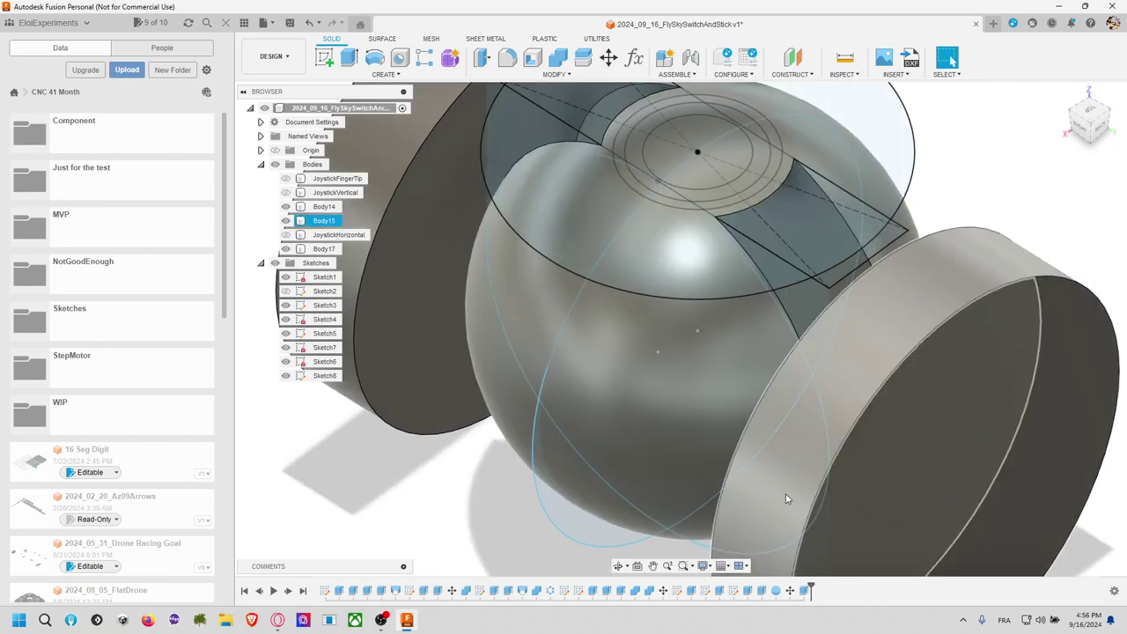
scroll(786, 499, "down", 4)
Step: Edit the slot cut to Two Sides with Side 2 at -2 mm
left_click(798, 432)
right_click(798, 432)
left_click(832, 464)
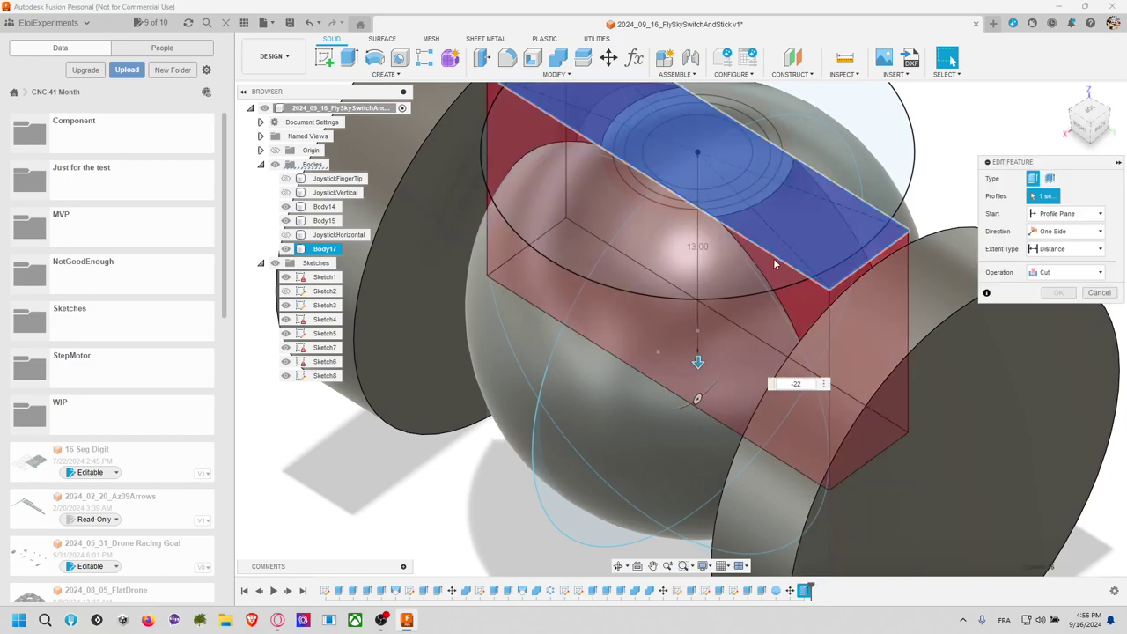
scroll(724, 201, "down", 4)
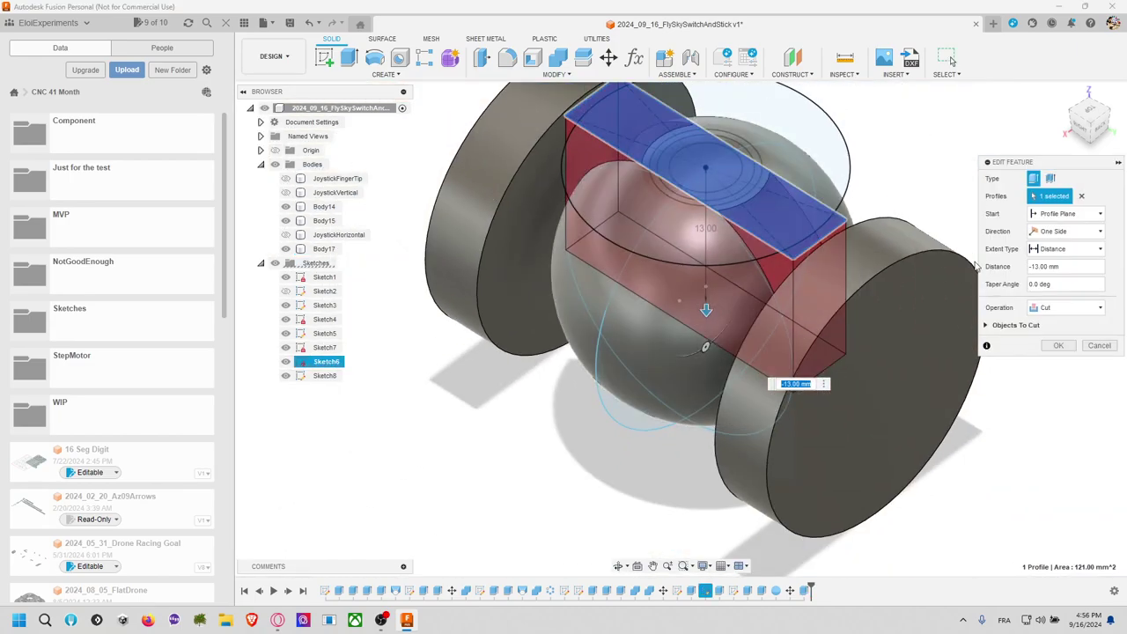
left_click(1065, 231)
left_click(1056, 253)
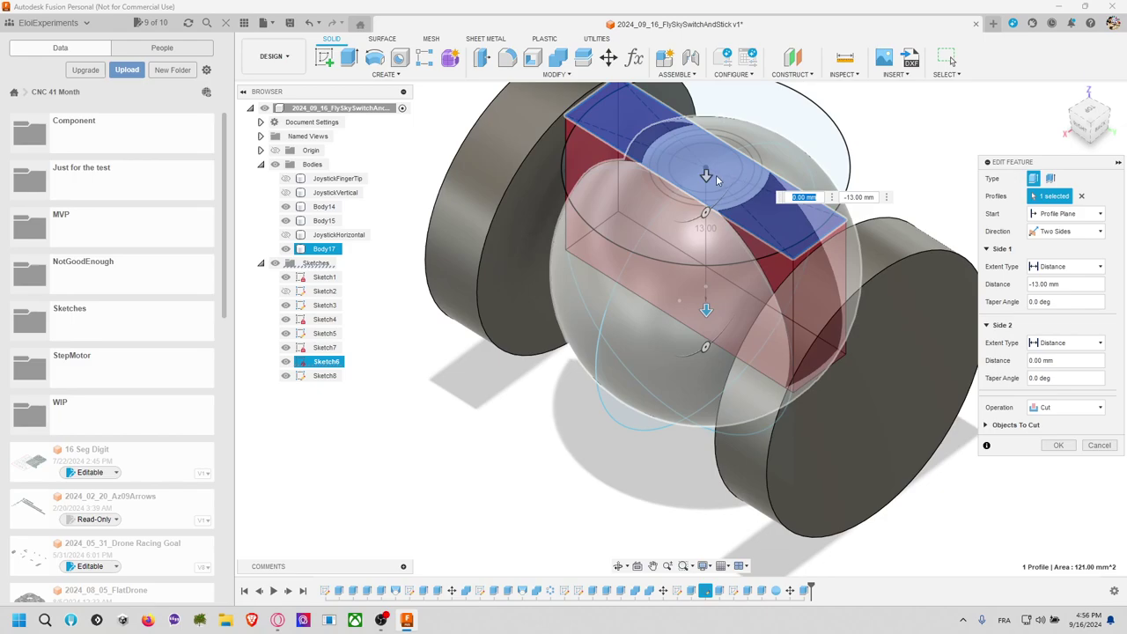
left_click_drag(716, 179, 716, 141)
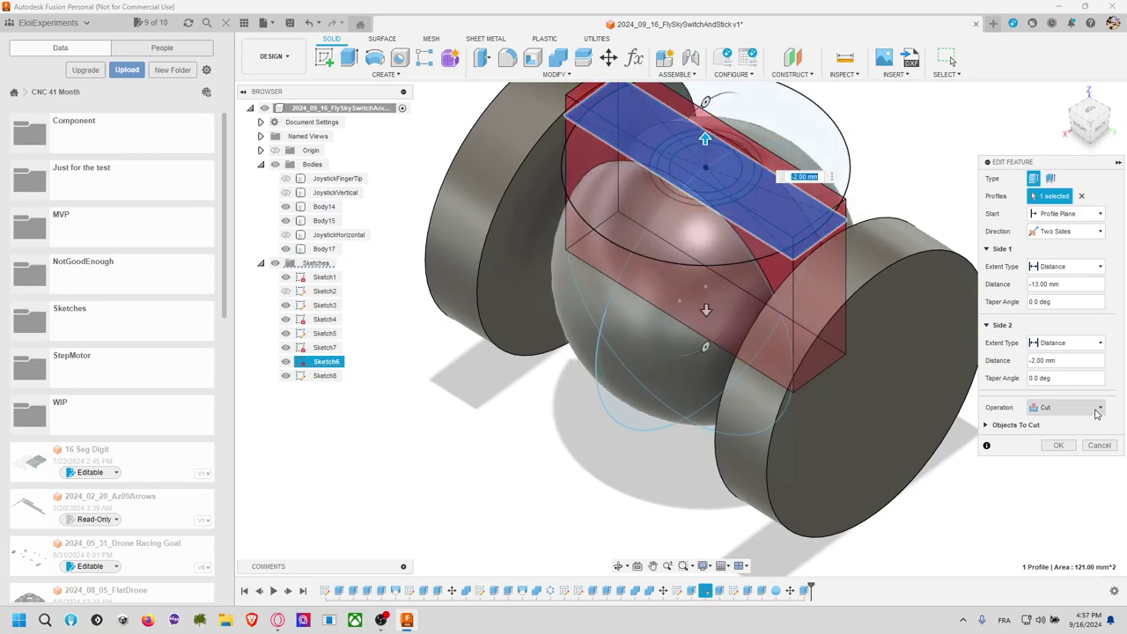
left_click(1059, 445)
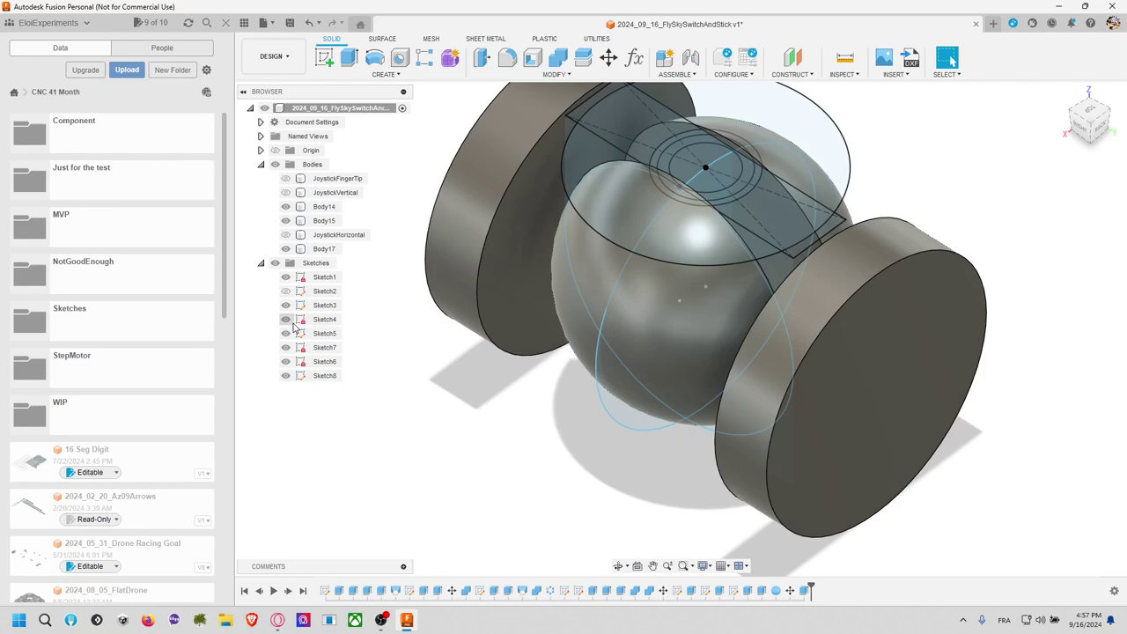
Step: Hide the sketches and cut Body17's half-disc face 0.5 mm into the sphere
left_click(286, 361)
left_click(286, 333)
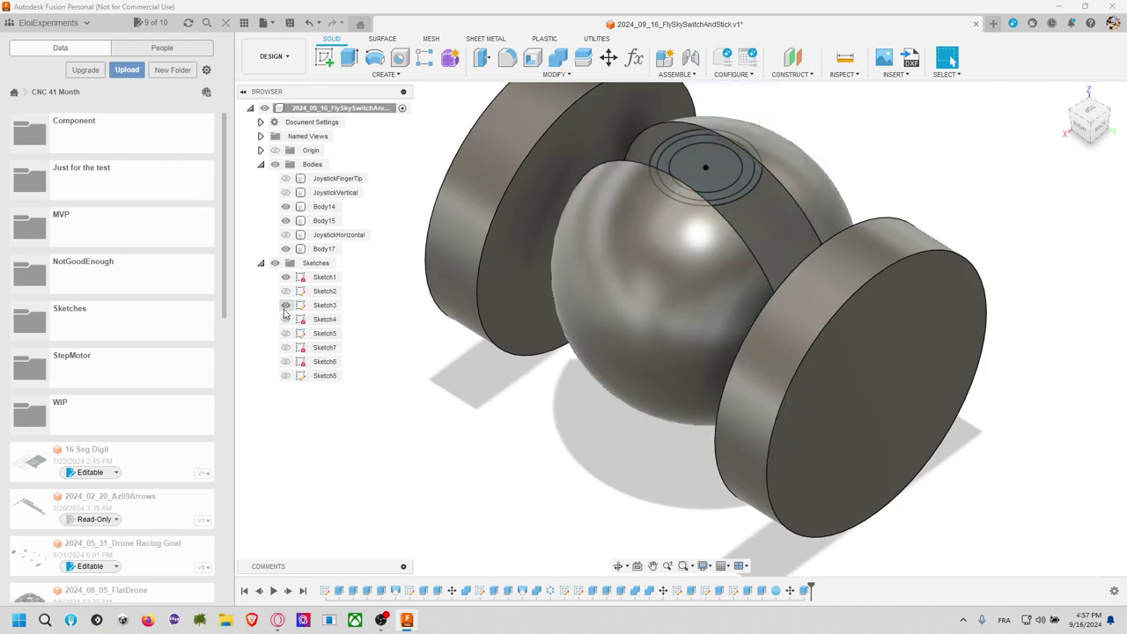
left_click(285, 277)
left_click(745, 179)
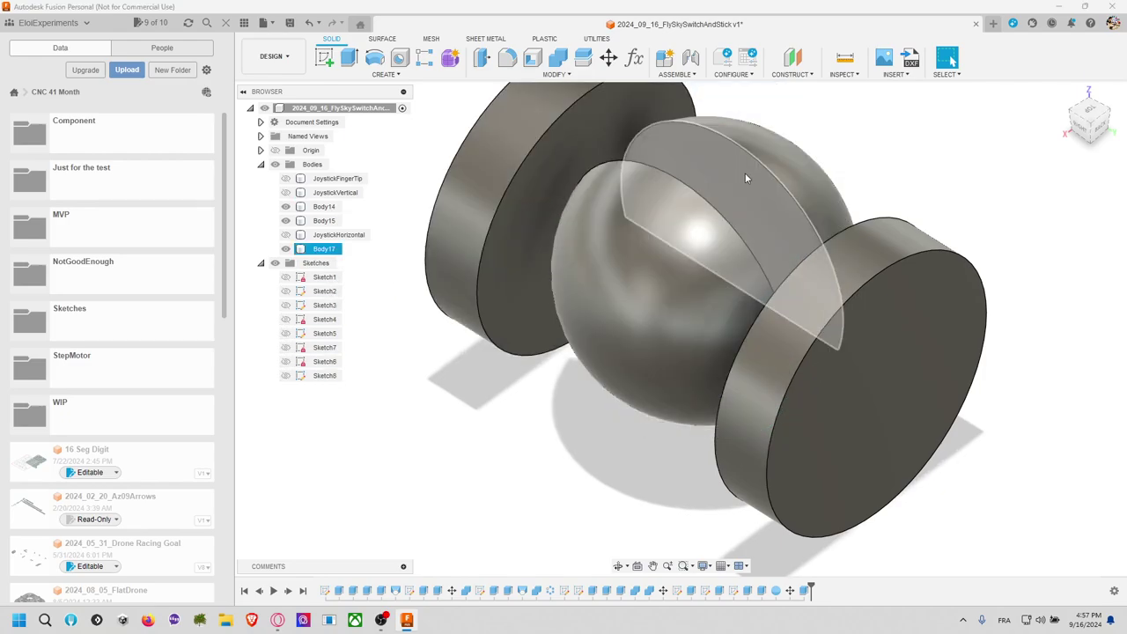
key("e")
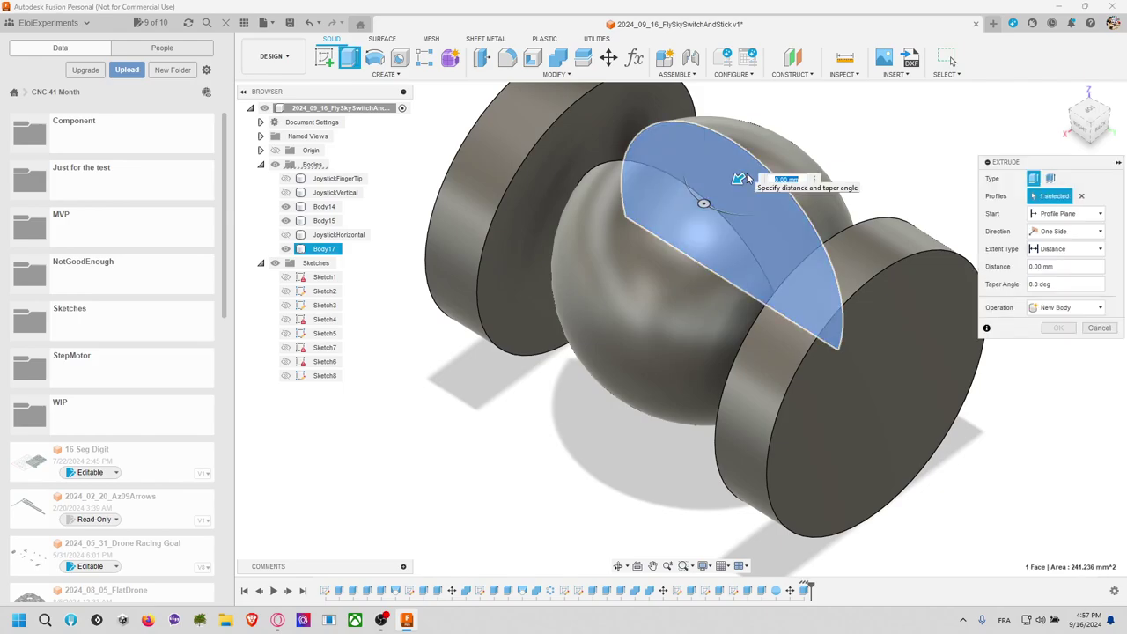
left_click_drag(747, 179, 754, 203)
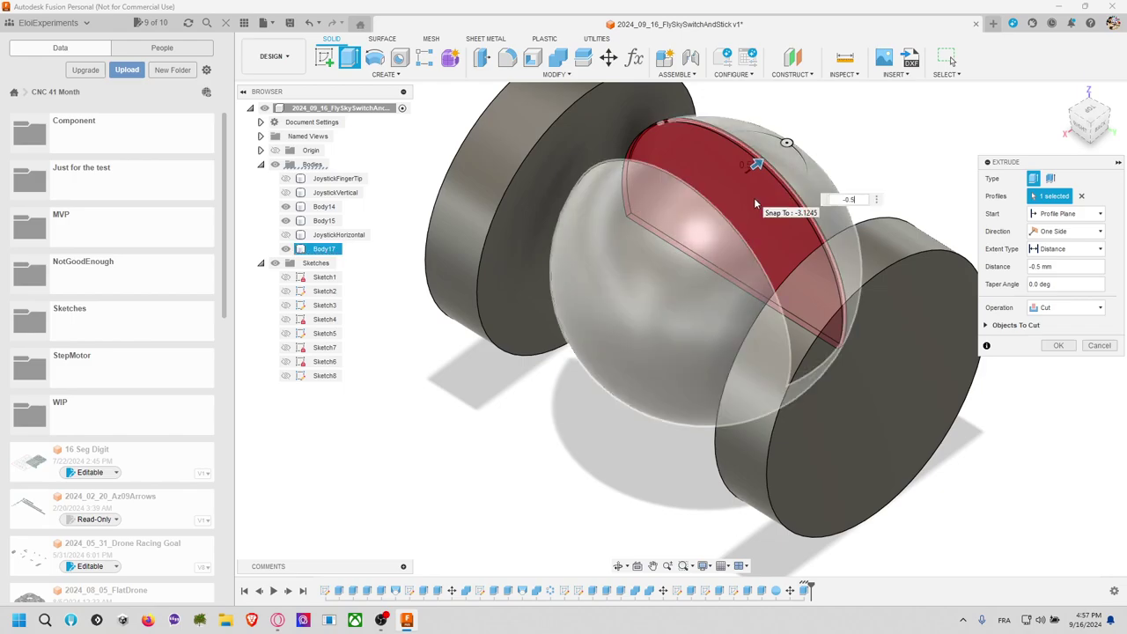
key("Return")
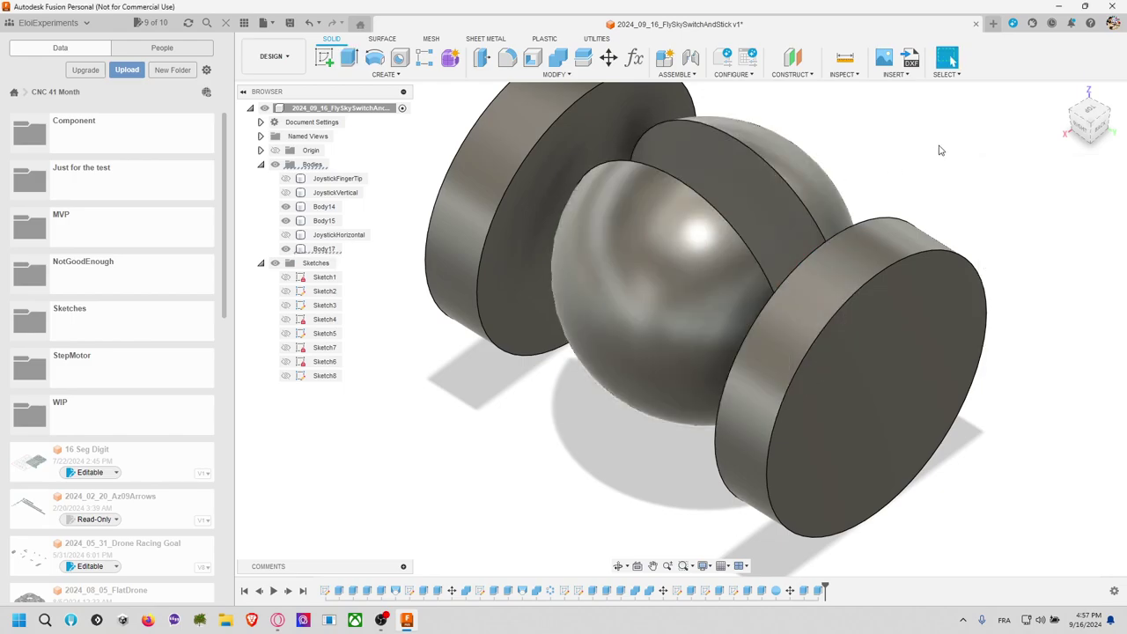
middle_click_drag(939, 151, 719, 238)
Step: Extrude the thin sliver profile as a -10 mm cut through the sphere
key("e")
left_click(750, 233)
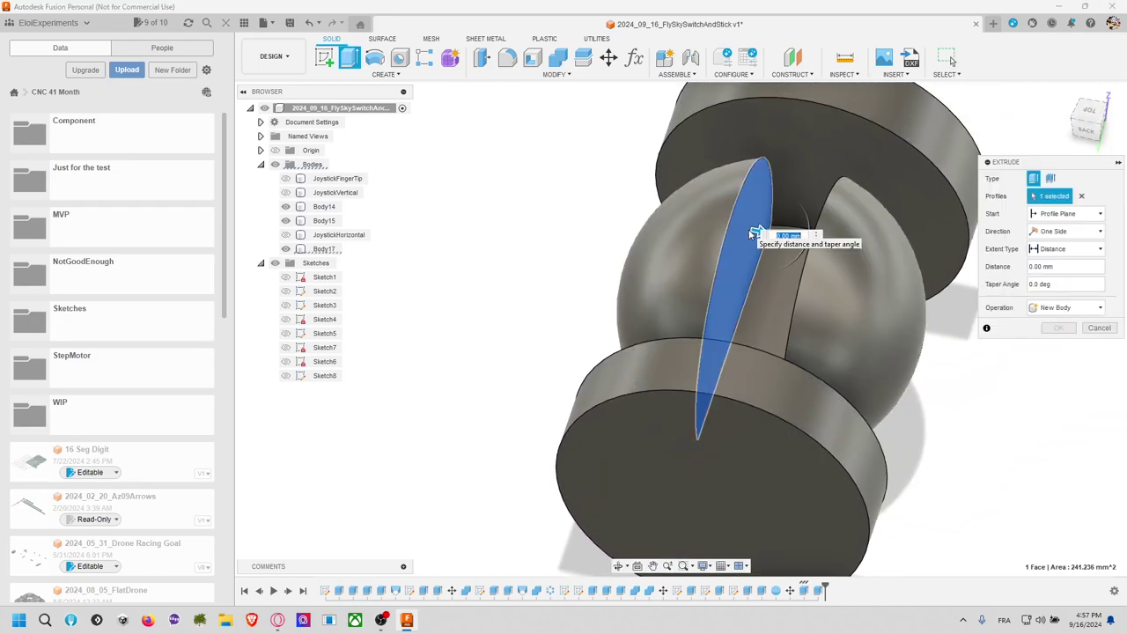
type("-10")
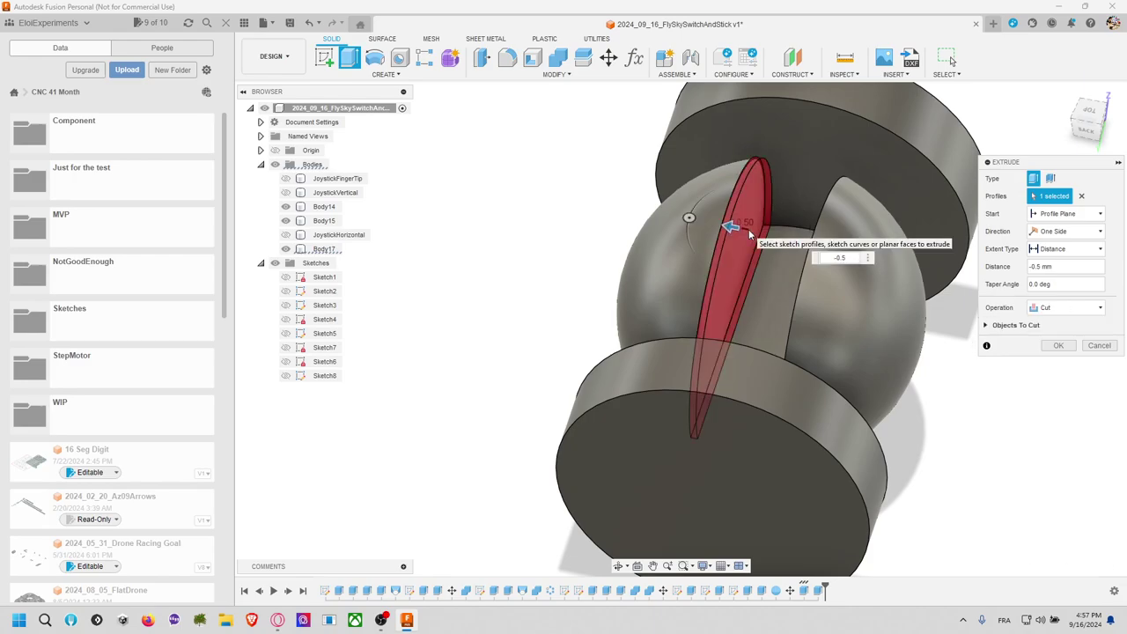
key("Return")
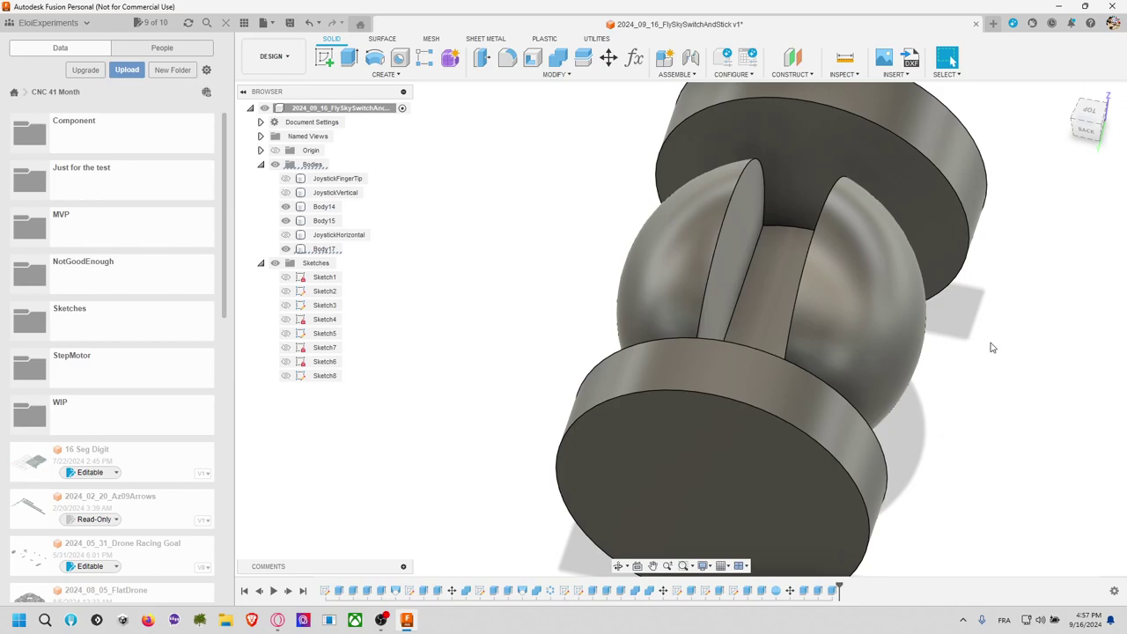
middle_click_drag(990, 348, 929, 320, "shift")
middle_click_drag(862, 295, 506, 269, "shift")
Step: Move the Body17 sphere -1 mm along Z
left_click(507, 268)
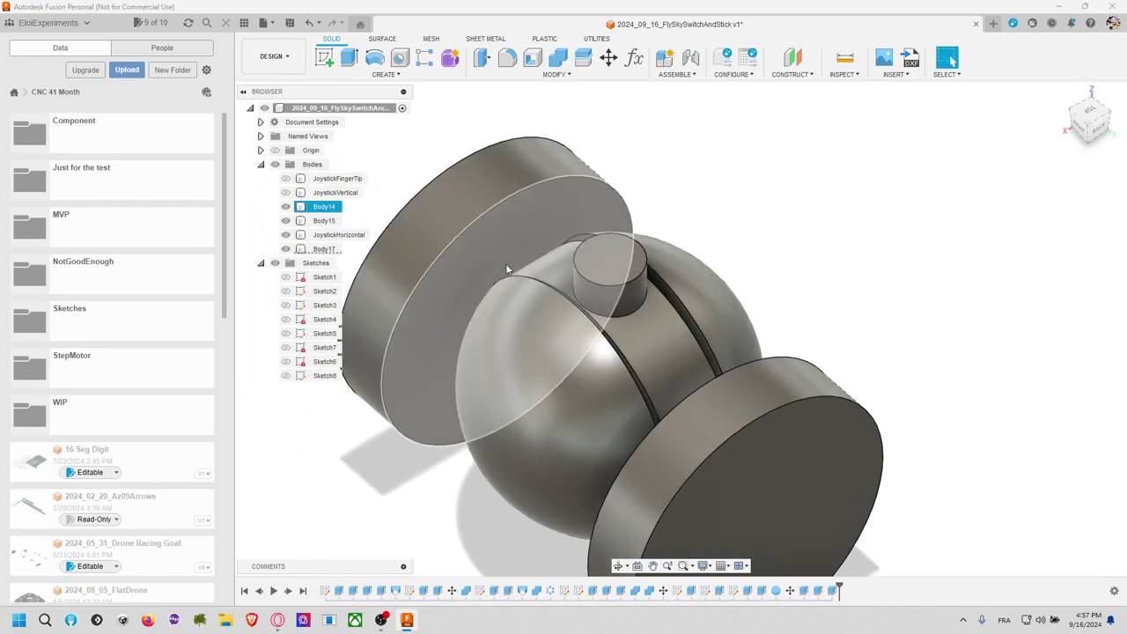
middle_click_drag(772, 262, 758, 345, "shift")
left_click_drag(763, 333, 753, 392)
middle_click_drag(753, 393, 832, 176, "shift")
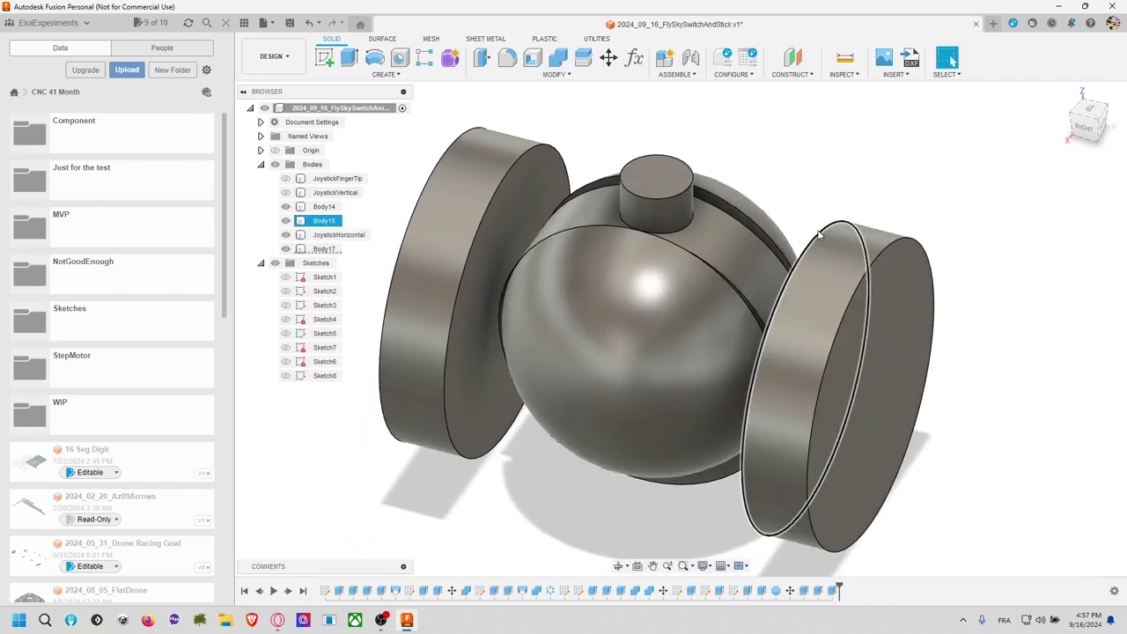
middle_click_drag(733, 293, 813, 179, "shift")
scroll(812, 179, "up", 3)
scroll(804, 198, "down", 4)
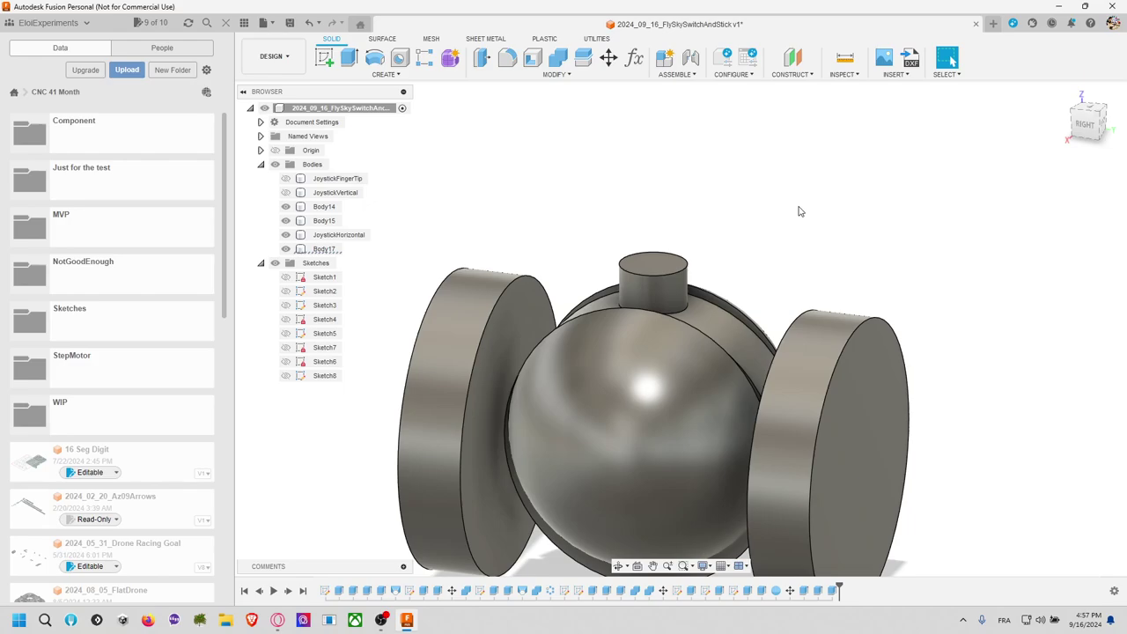
left_click(609, 57)
left_click(691, 329)
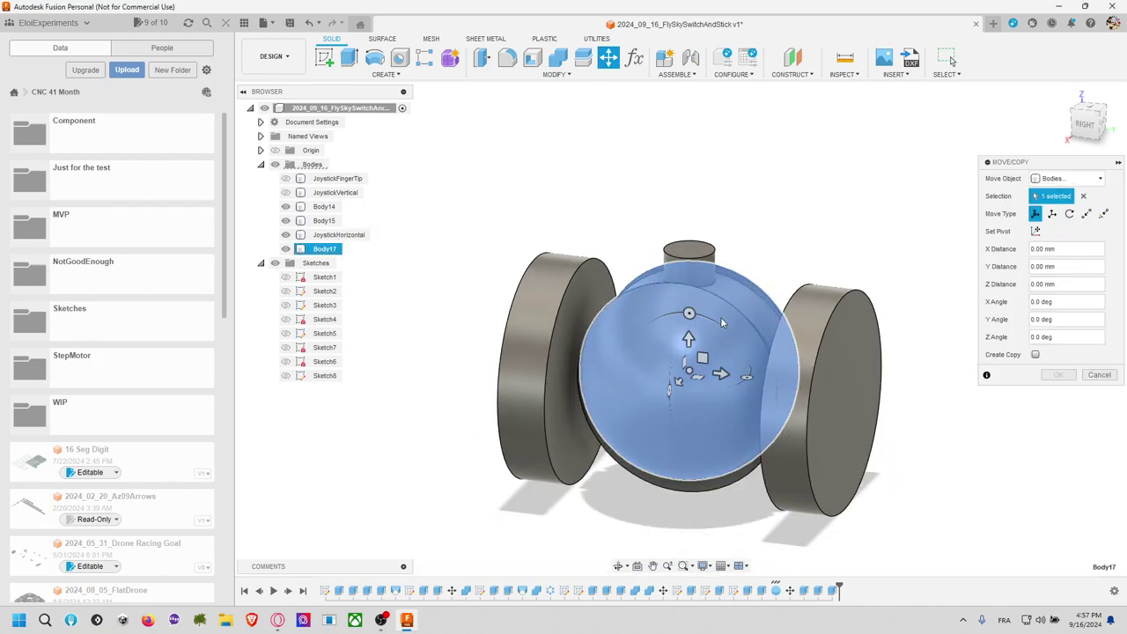
left_click_drag(687, 337, 688, 347)
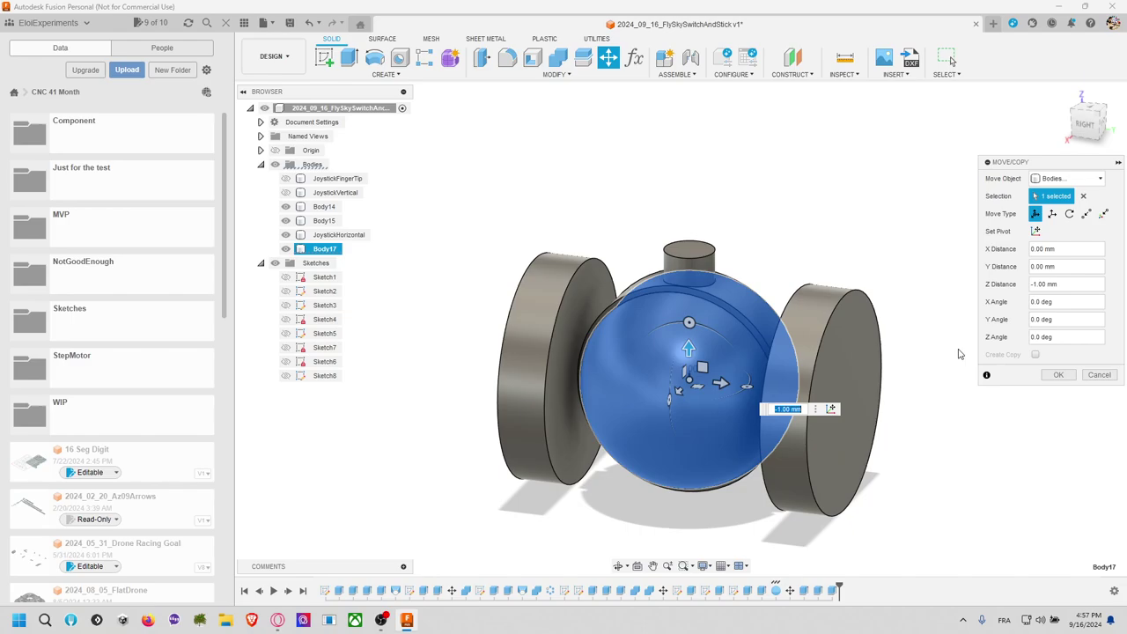
left_click(1058, 375)
Step: From the RIGHT view, edit the sphere feature to a 22.5 mm diameter
mouse_move(863, 253)
middle_mouse_down("shift")
mouse_move(823, 320)
mouse_move(784, 287)
mouse_move(870, 258)
middle_mouse_up("shift")
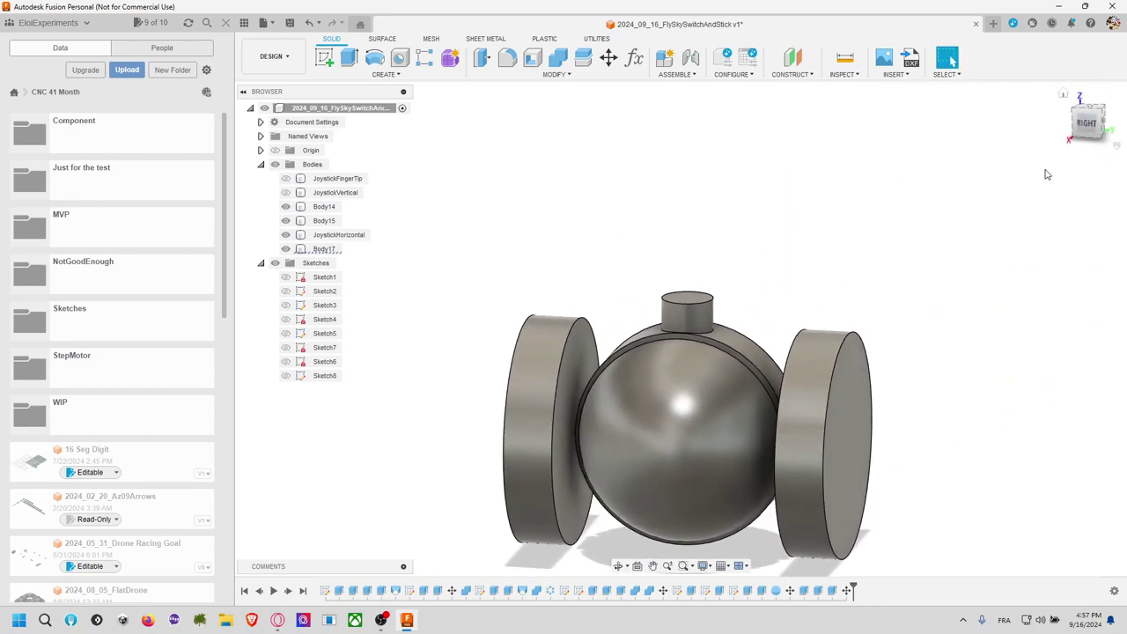
left_click(1084, 130)
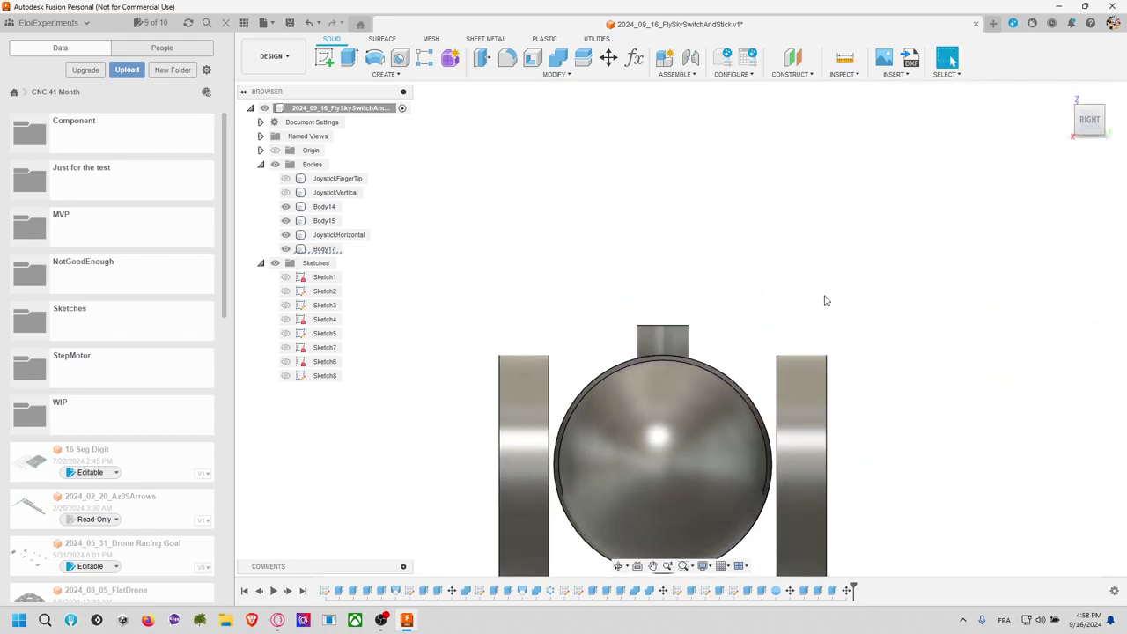
scroll(778, 319, "up", 3)
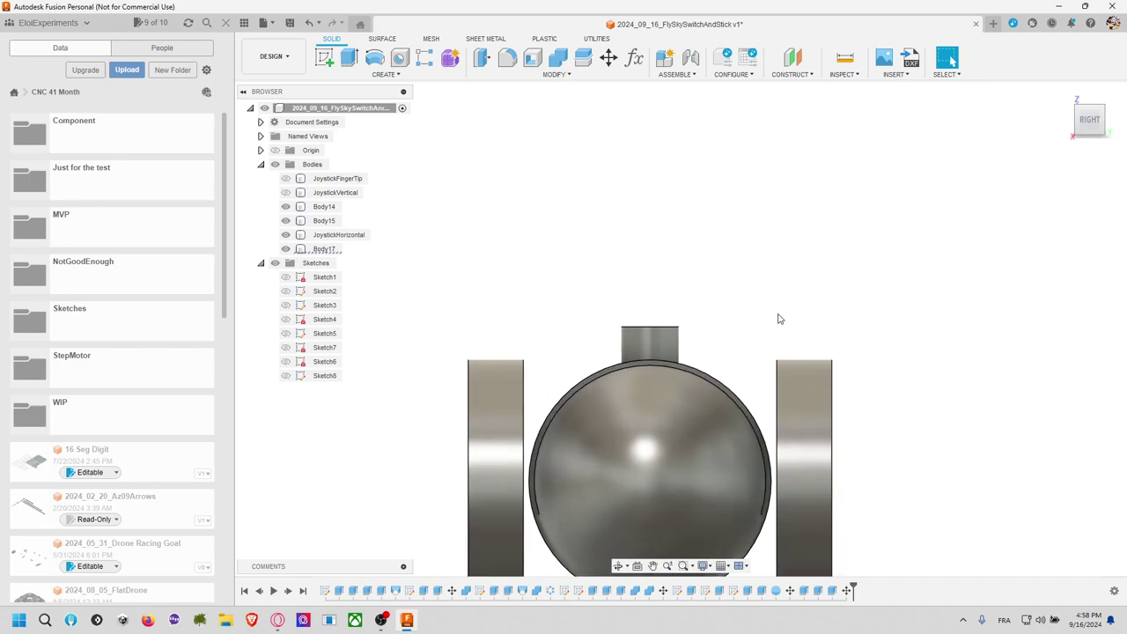
scroll(778, 319, "down", 2)
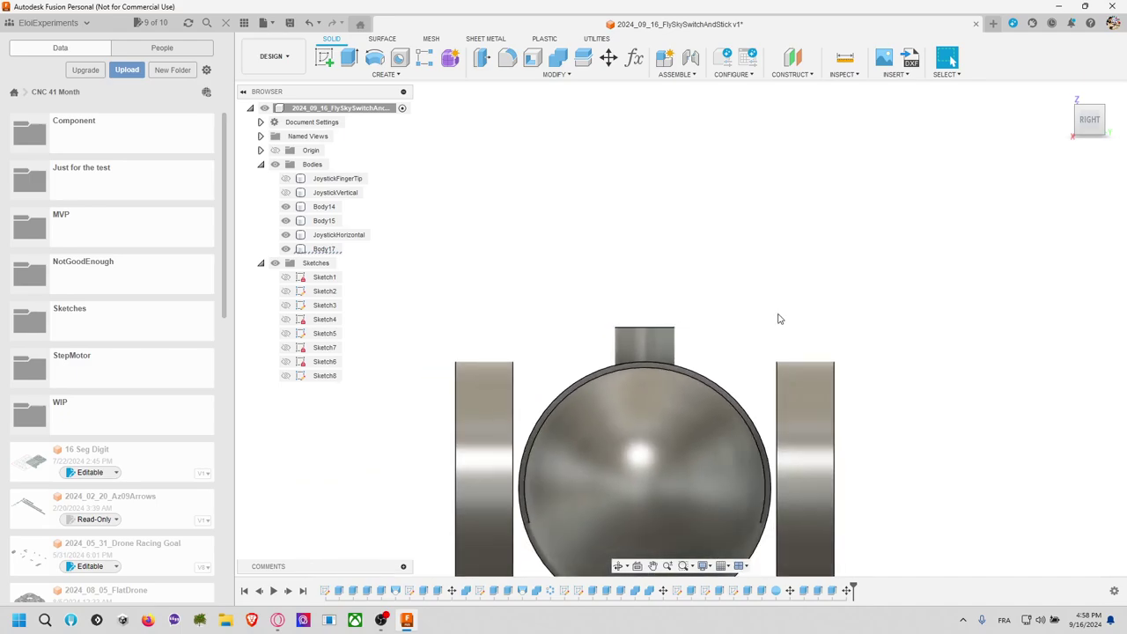
left_click(831, 592)
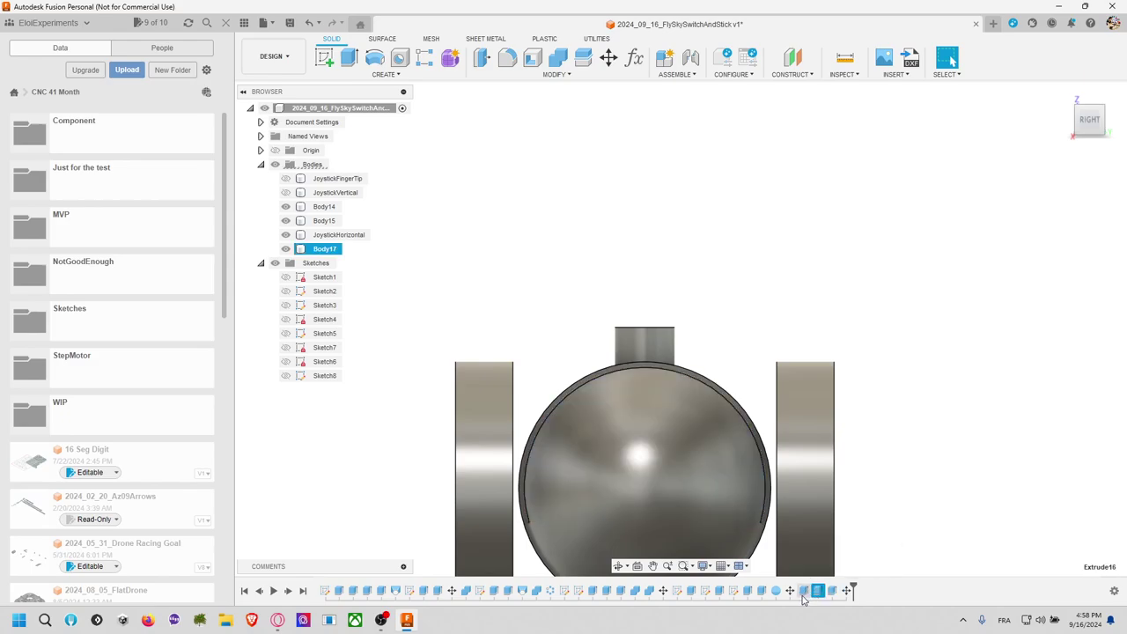
right_click(780, 597)
left_click(820, 482)
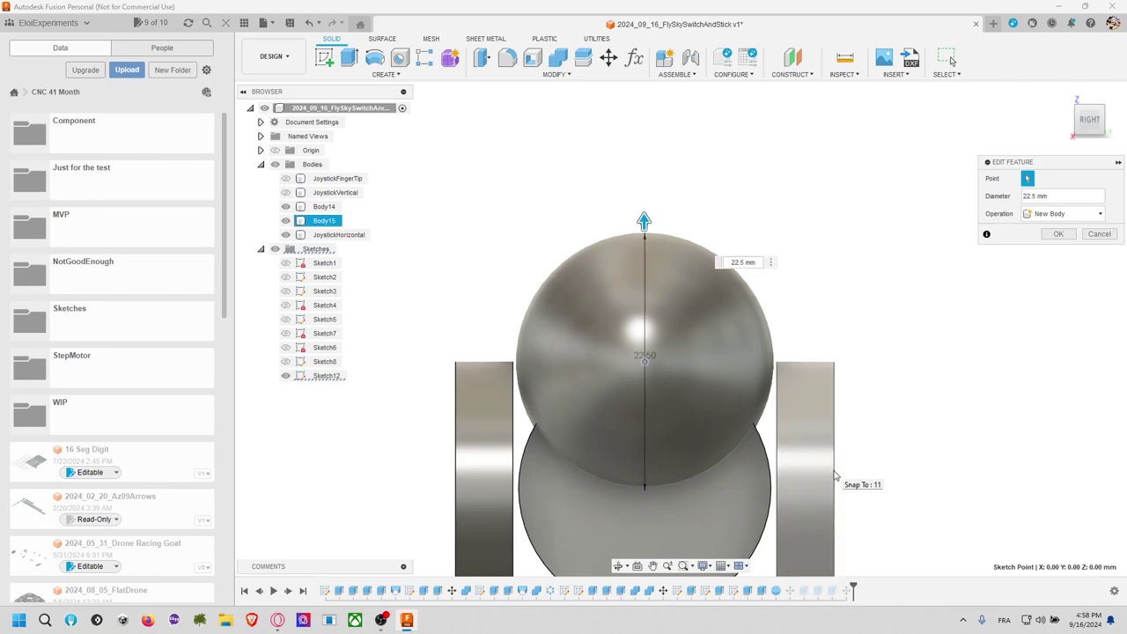
key("Return")
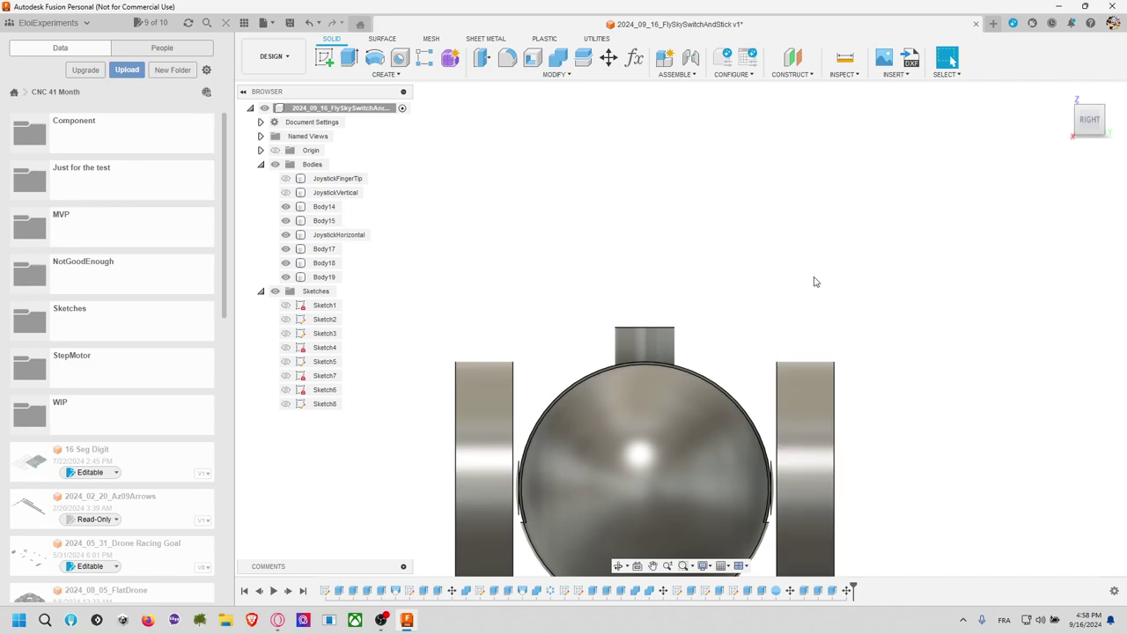
middle_click_drag(815, 282, 818, 320, "shift")
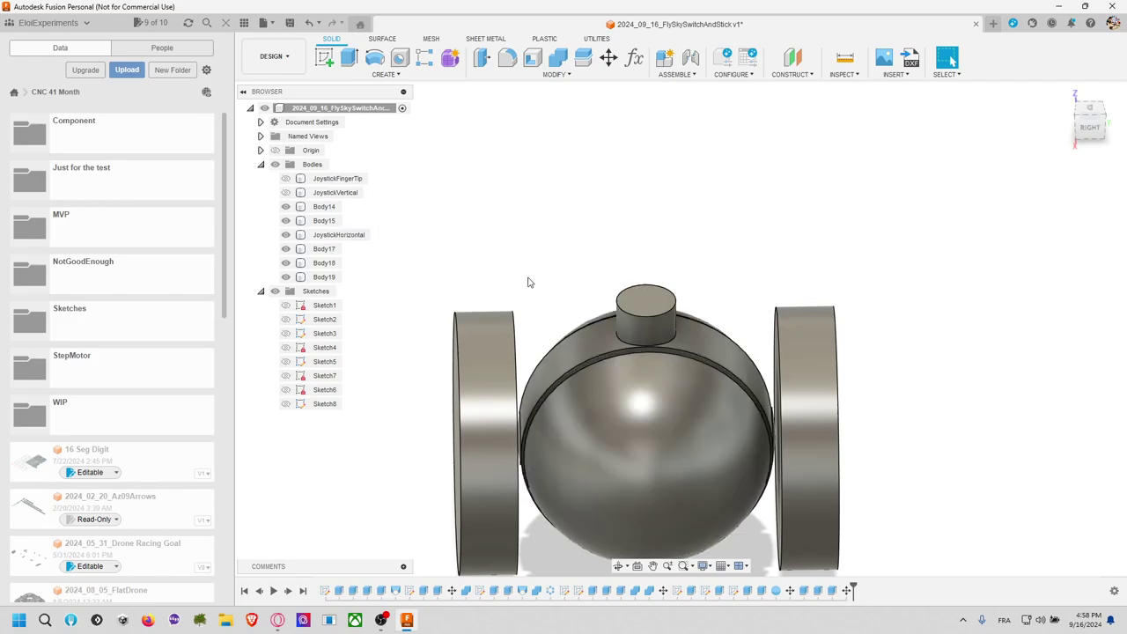
Step: Show the three hidden bodies, trial a Combine cut on JoystickVertical, and undo it
left_click(284, 178)
left_click(285, 192)
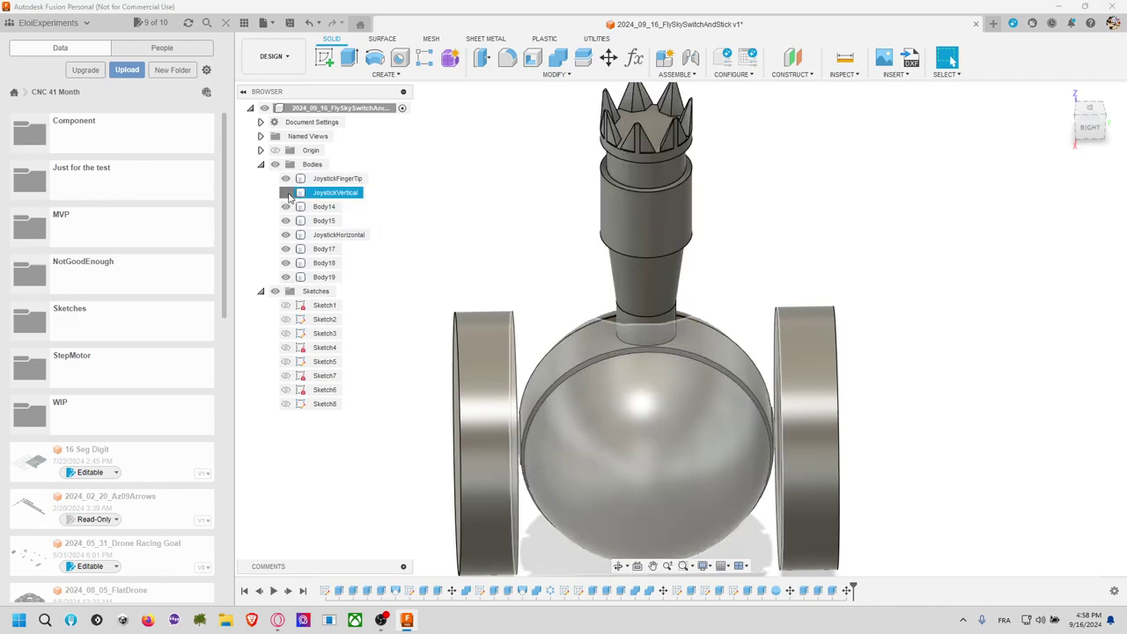
left_click(285, 234)
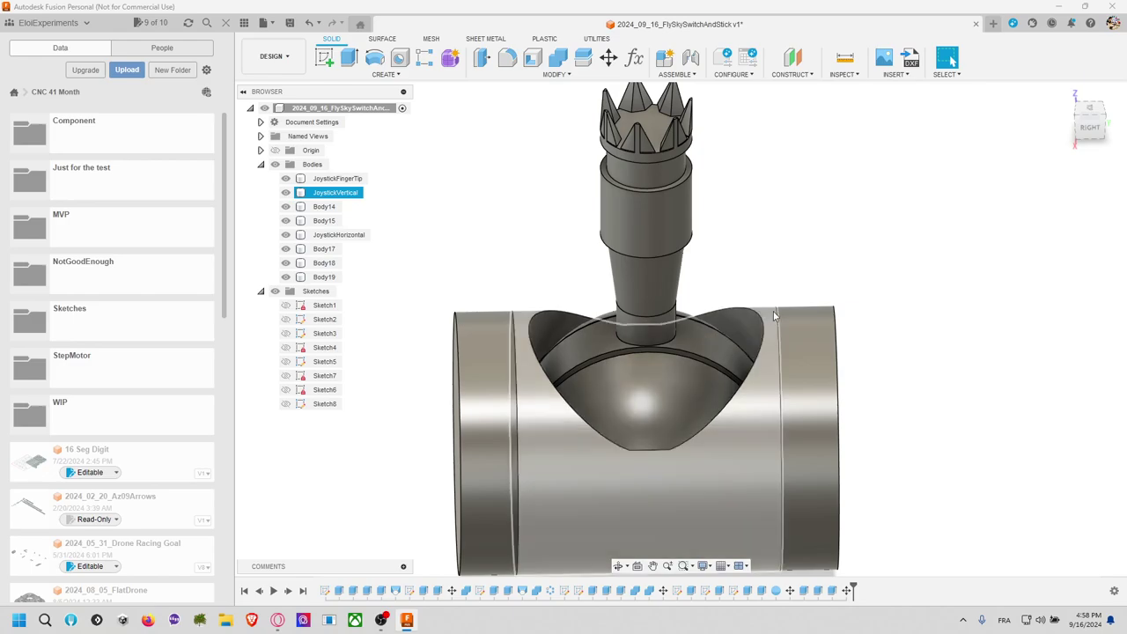
left_click(558, 57)
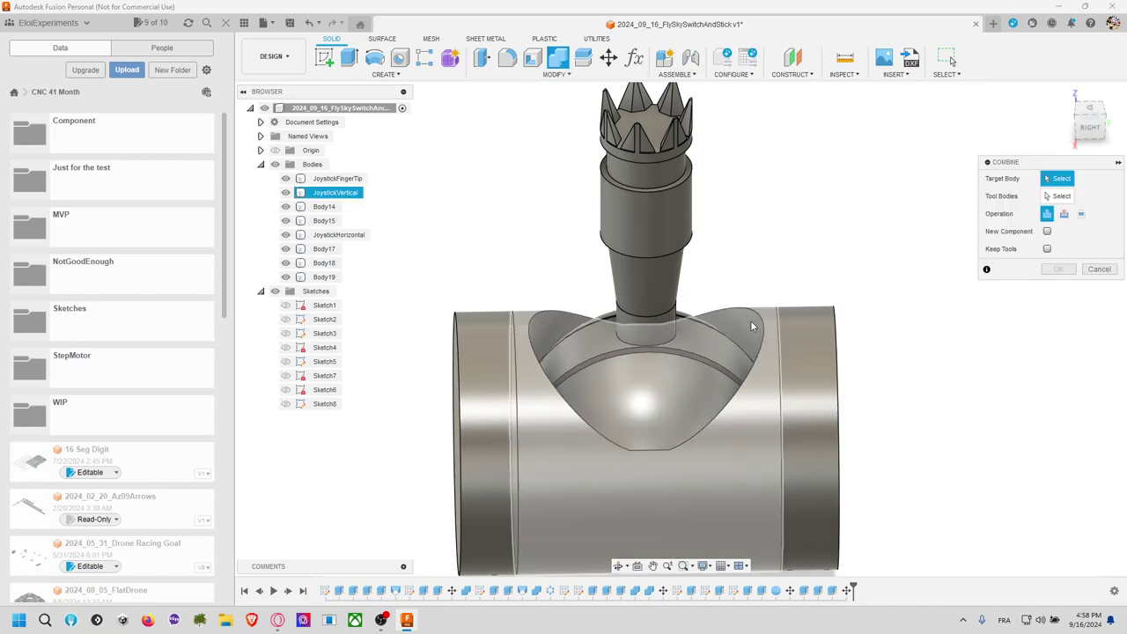
left_click(730, 352)
left_click(711, 380)
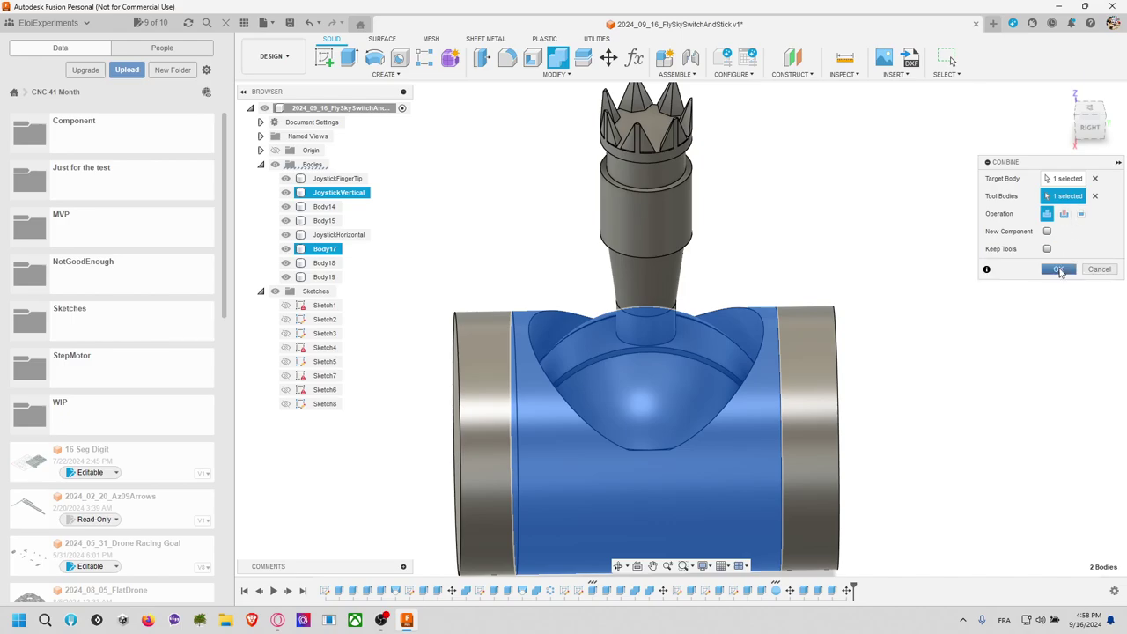
left_click(1061, 272)
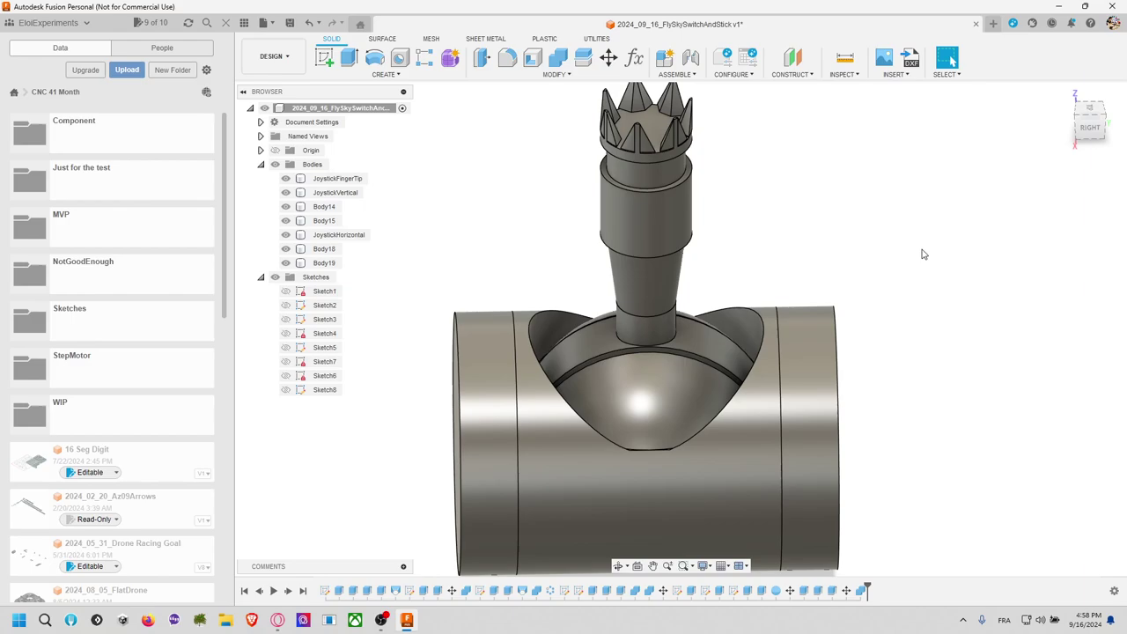
middle_click_drag(887, 251, 854, 279, "shift")
left_click(708, 263)
left_click(710, 256)
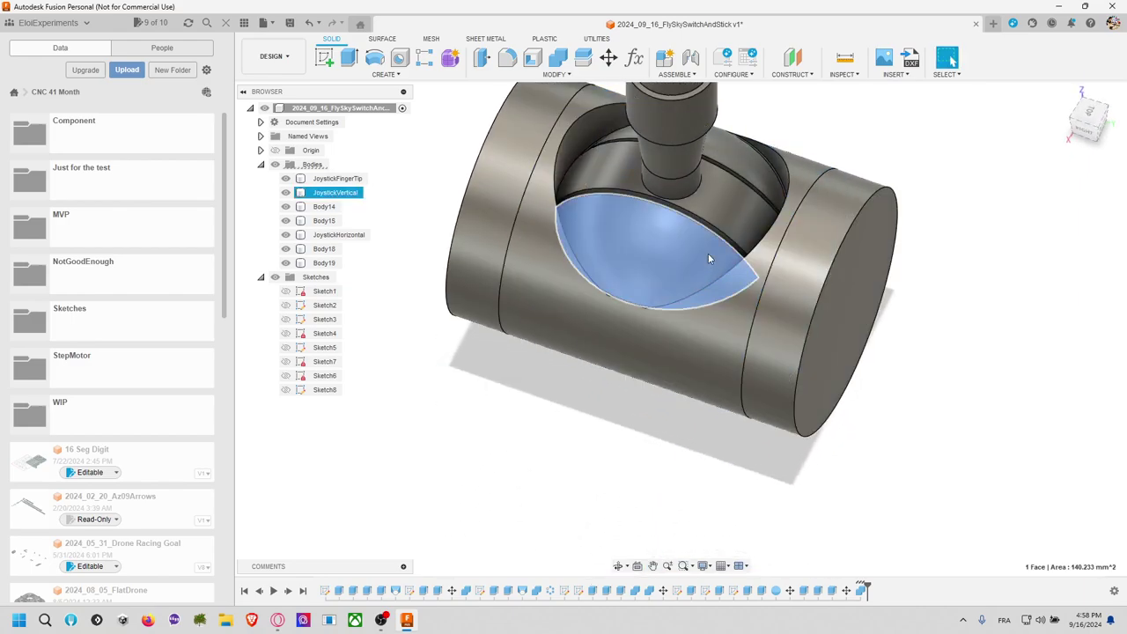
middle_click_drag(710, 255, 917, 158, "shift")
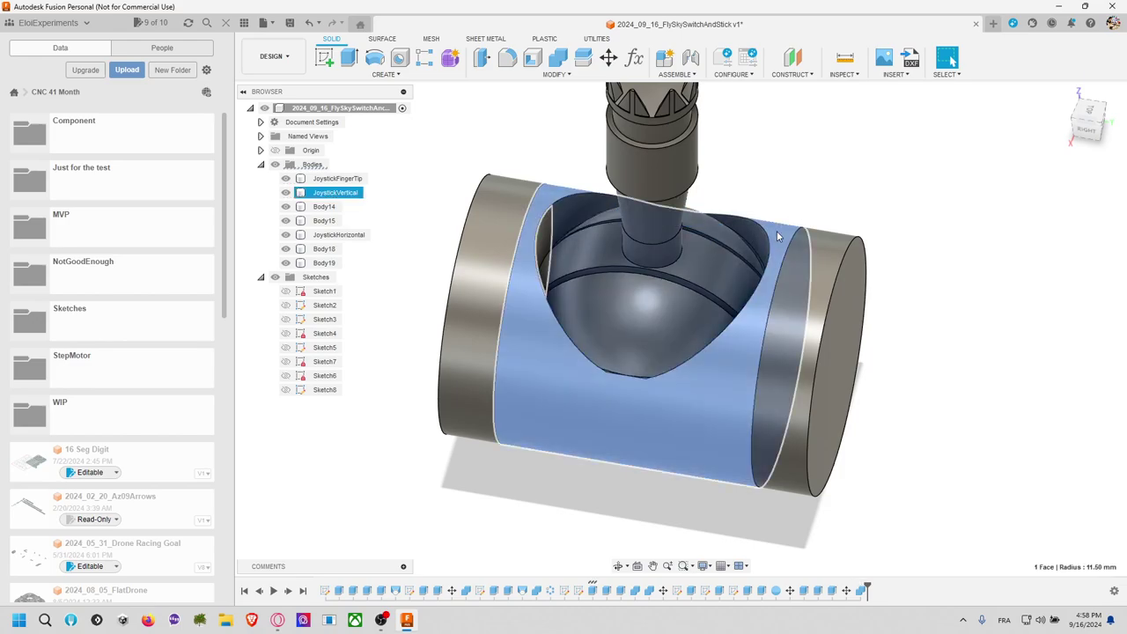
left_click(774, 264)
key("ctrl+z")
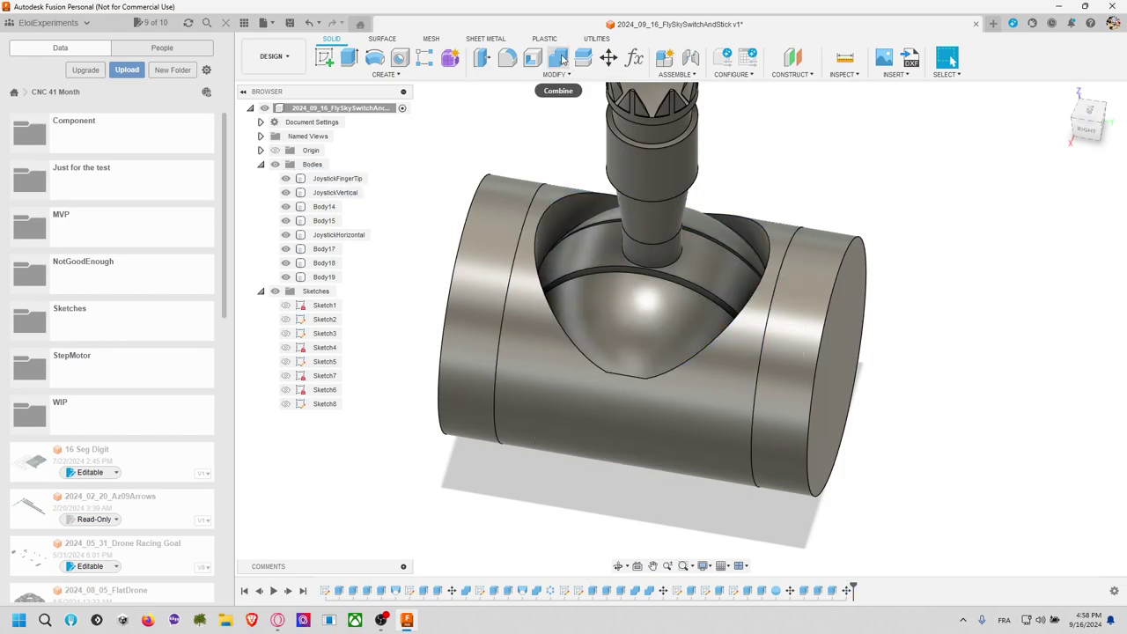
Step: Retry the Combine on JoystickVertical with Body17 as tool body, then undo it again
left_click(561, 58)
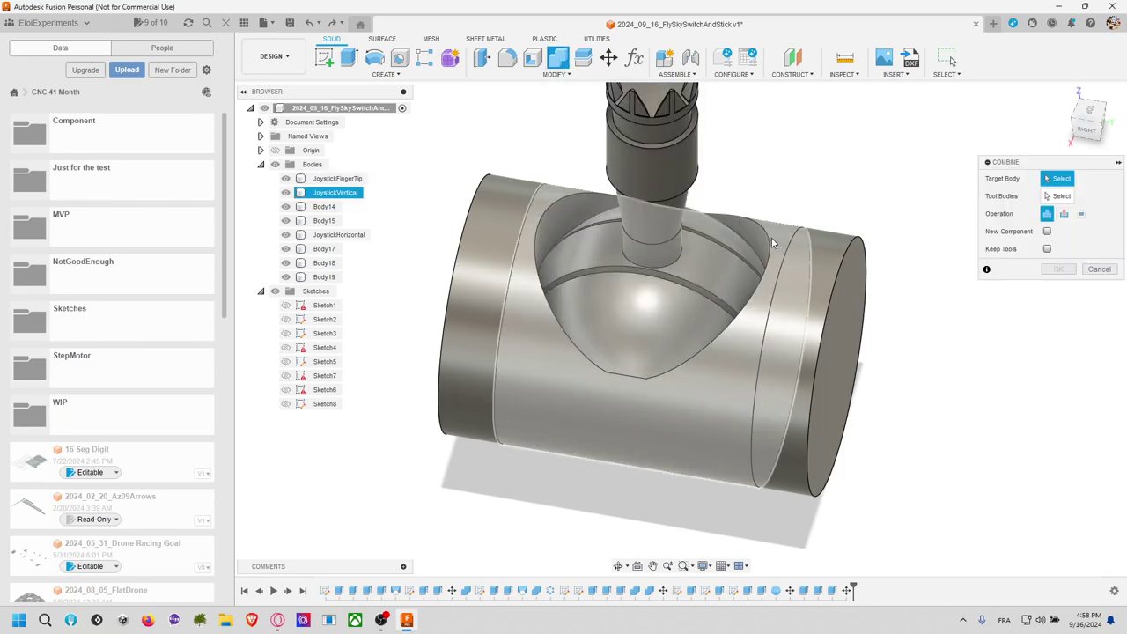
left_click(725, 229)
left_click(637, 310)
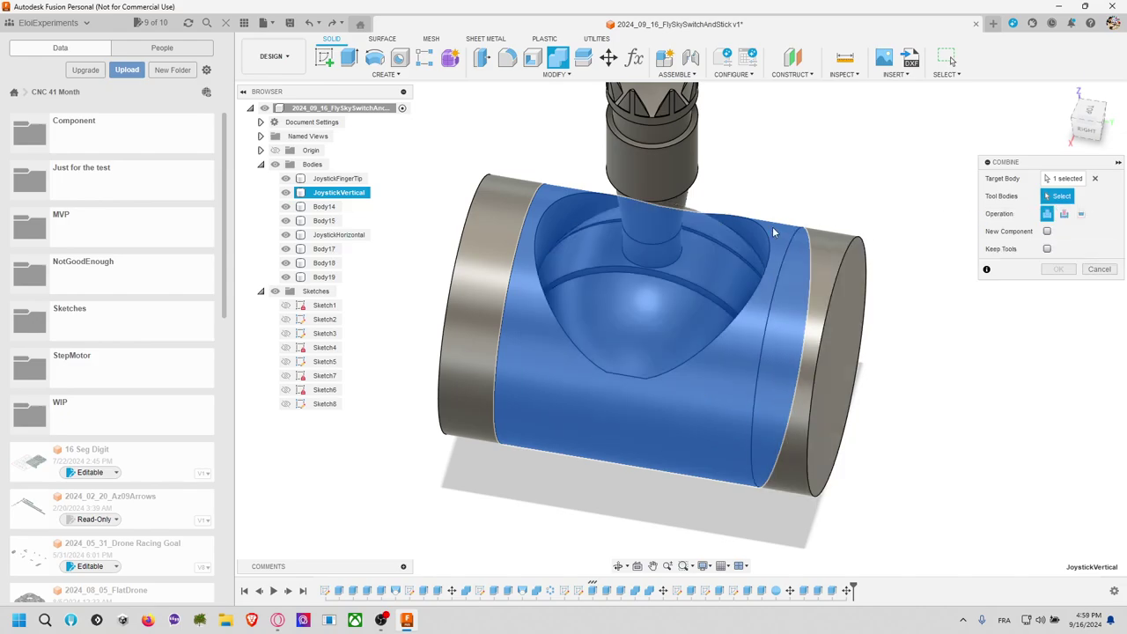
left_click(716, 240)
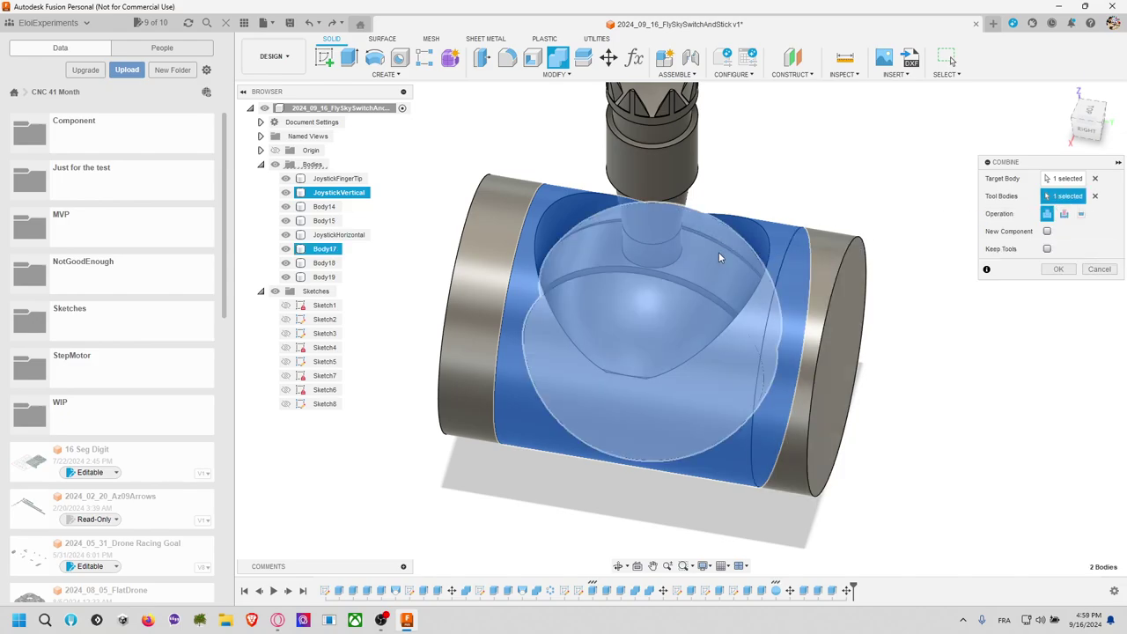
left_click(669, 323)
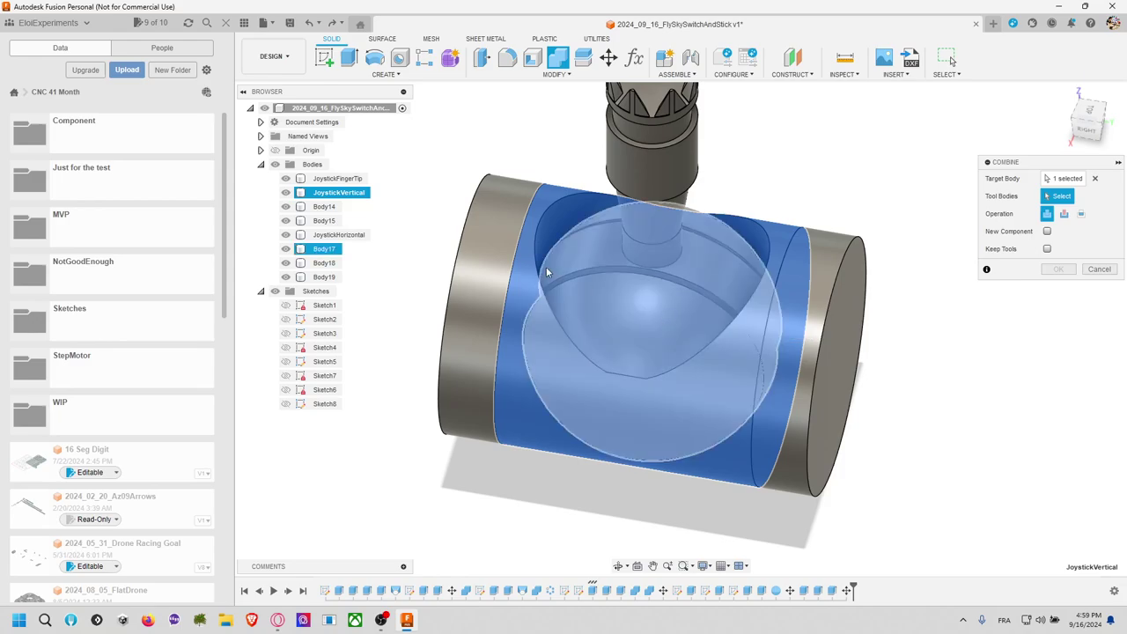
left_click(324, 250)
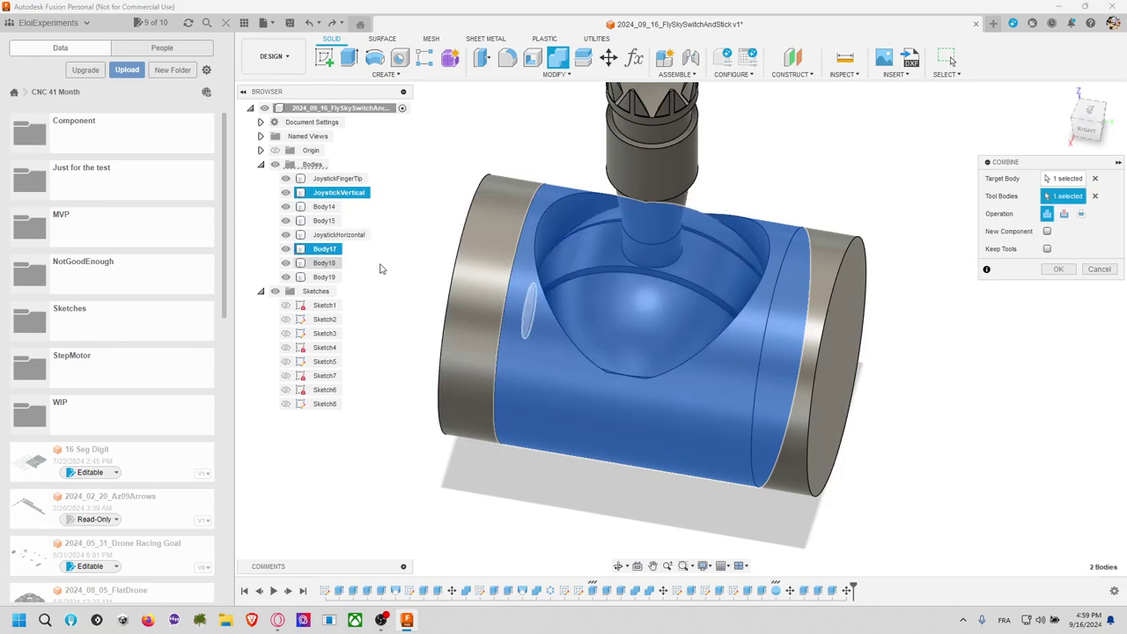
left_click(1057, 270)
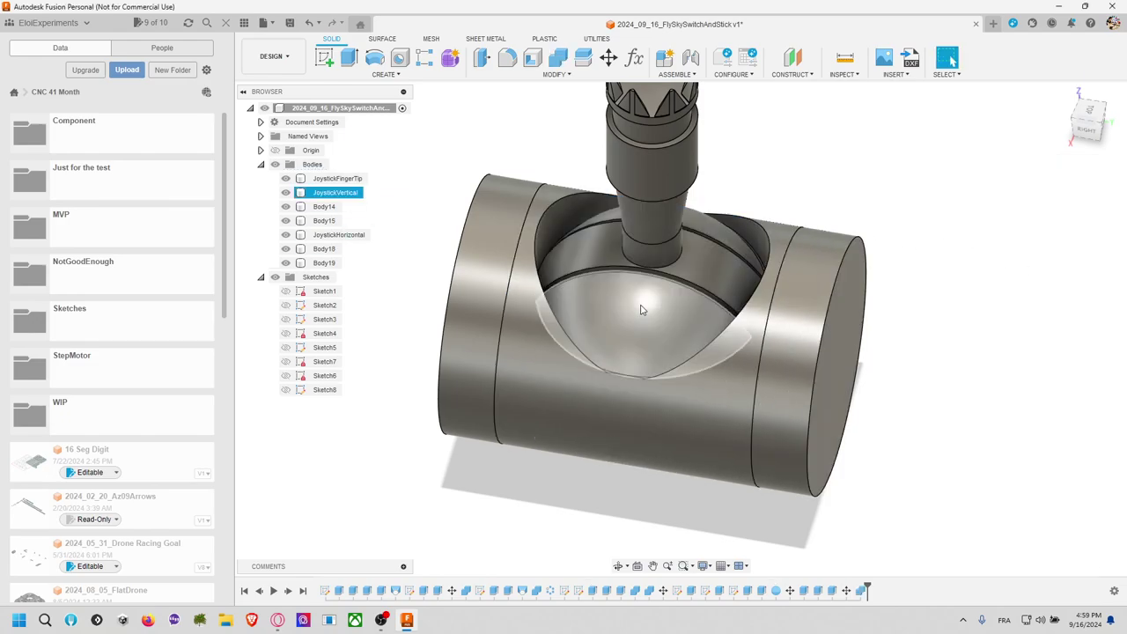
key("ctrl+z")
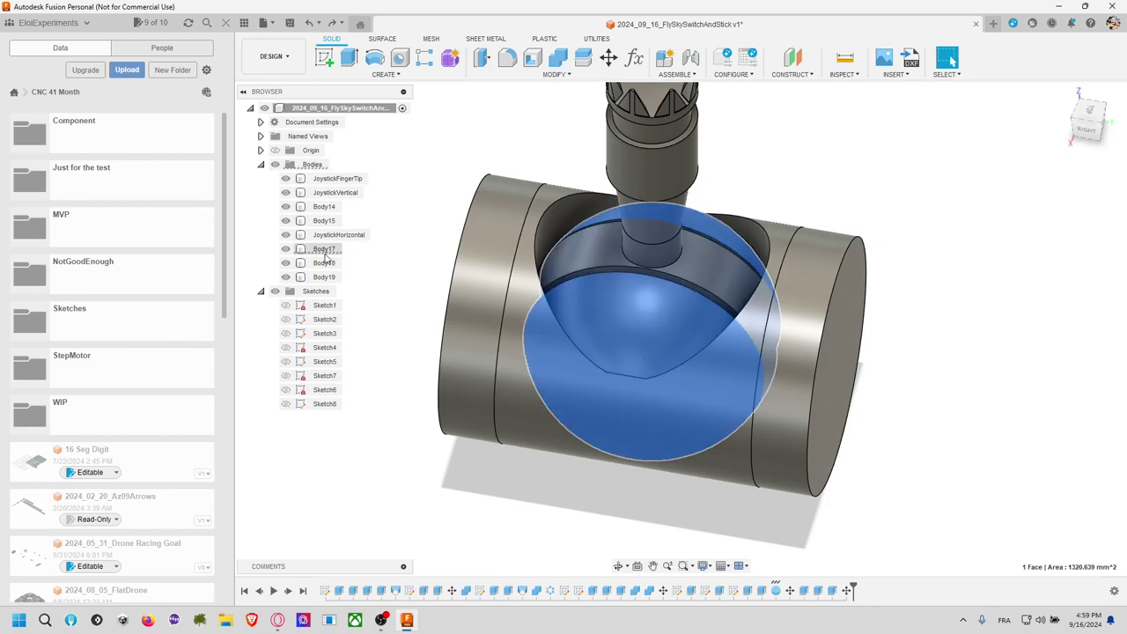
Step: Join Body17 into JoystickVertical with Combine so the stick ends in the sphere
left_click(655, 262)
left_click(521, 281)
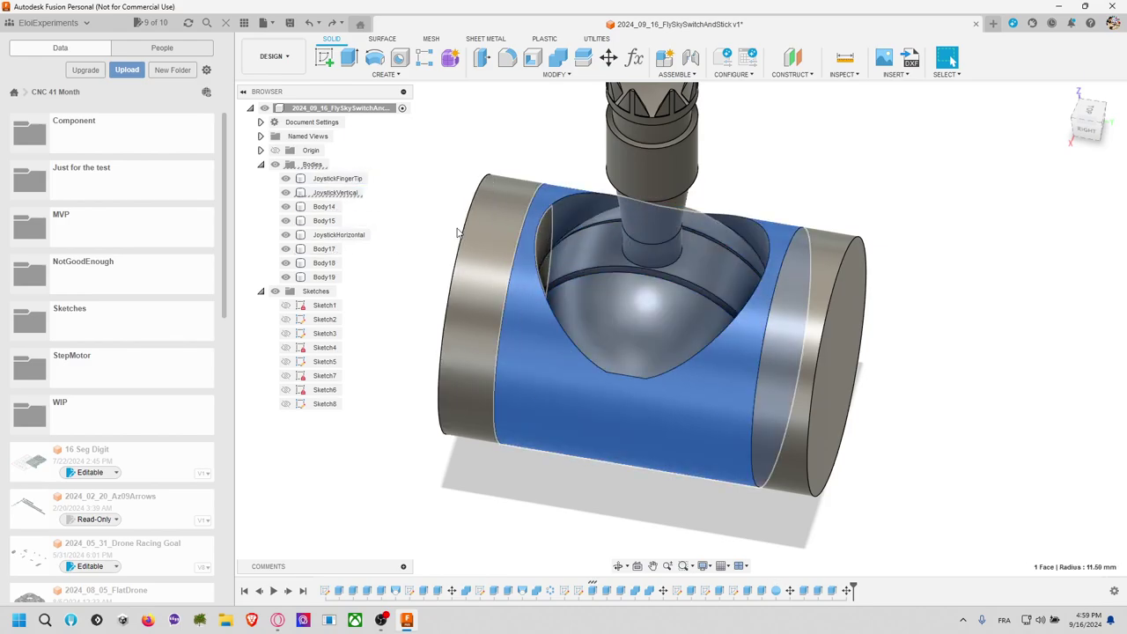
left_click(341, 192)
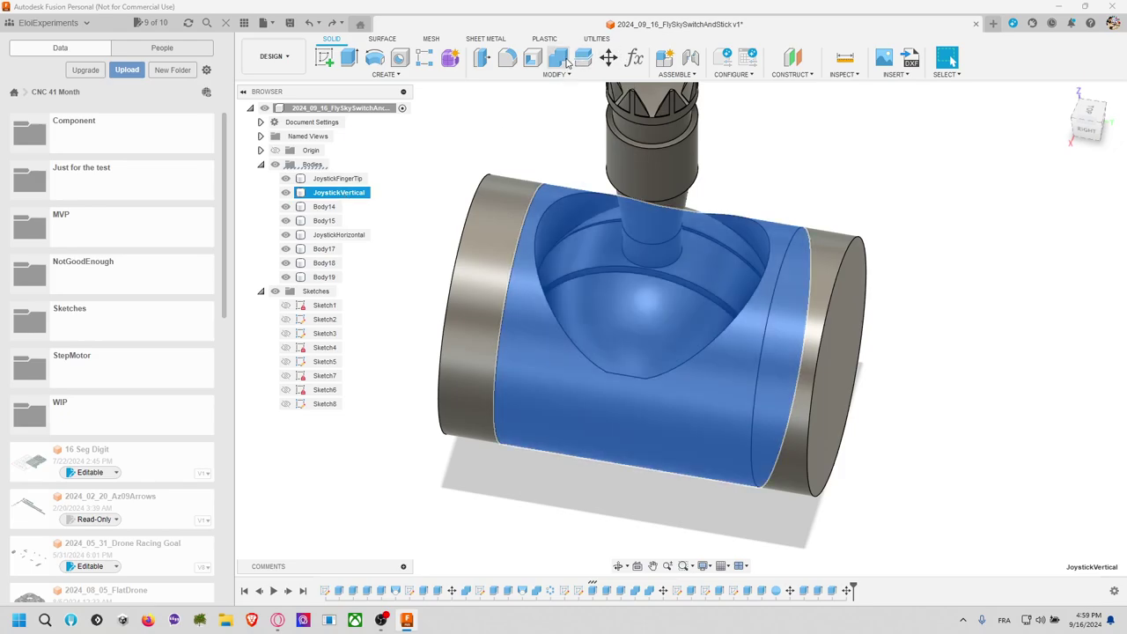
left_click(560, 58)
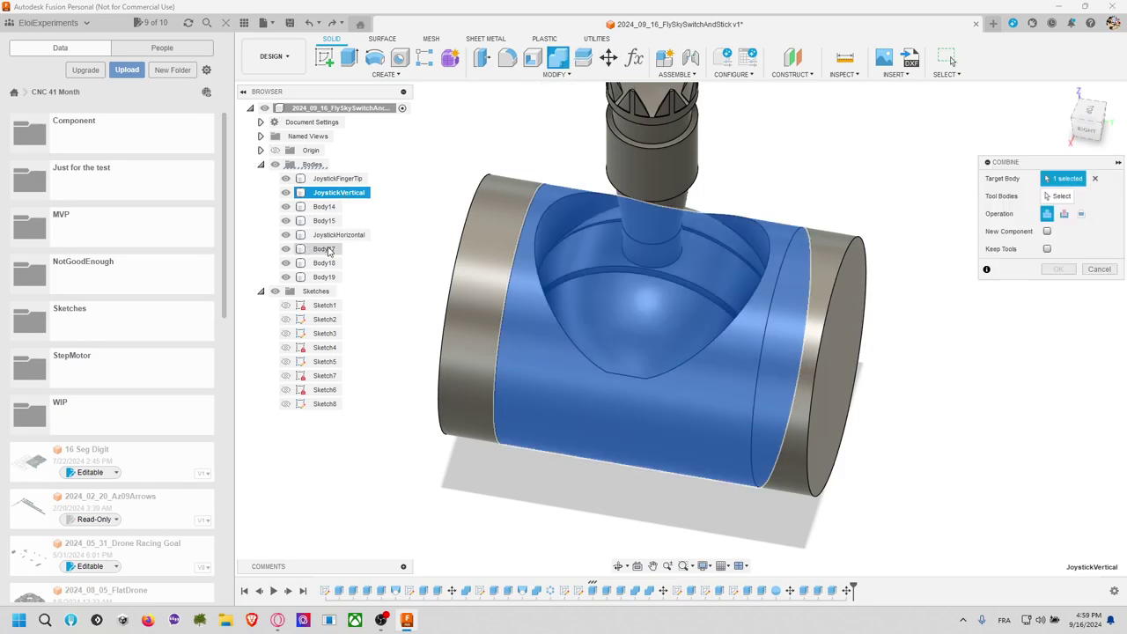
left_click(1063, 196)
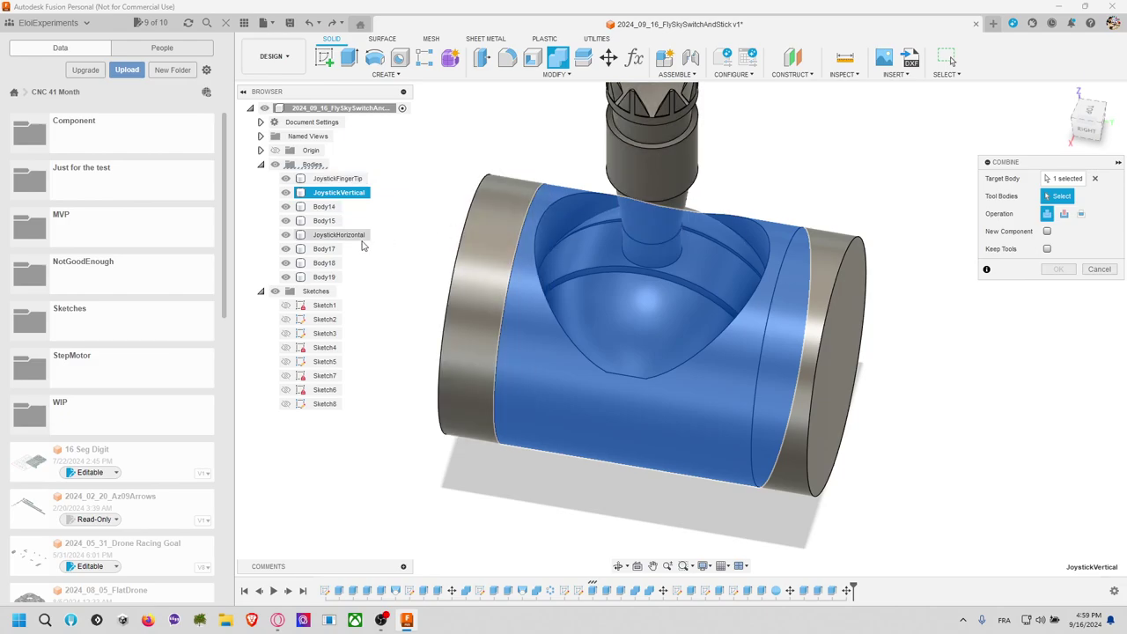
left_click(324, 248)
left_click(1059, 270)
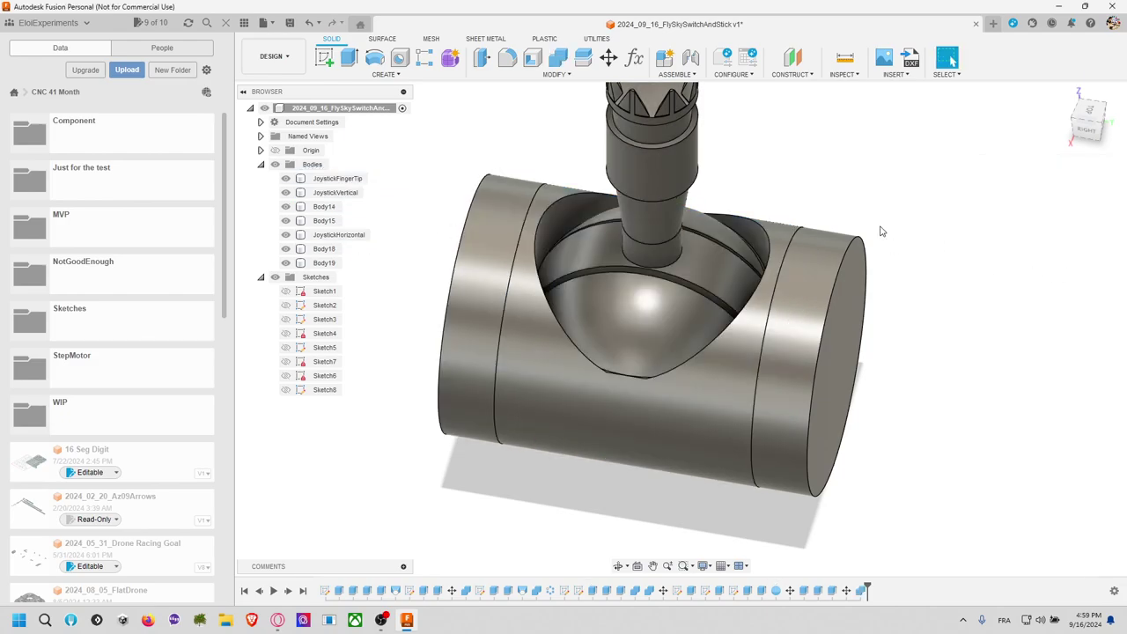
left_click(602, 301)
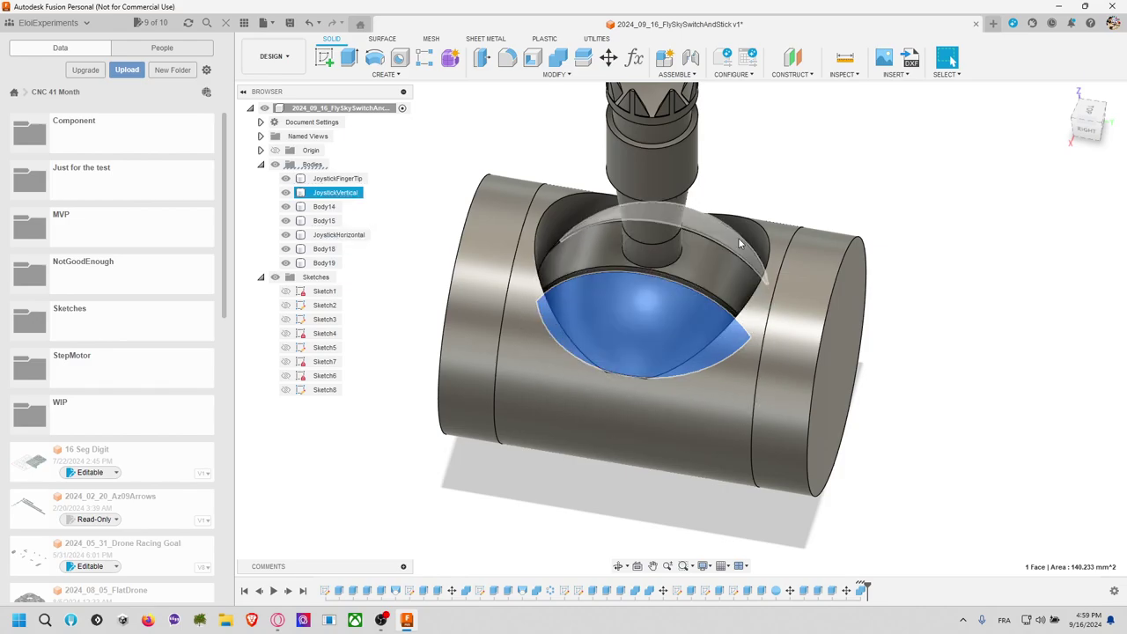
Step: Select the joystick bodies, Body14, Body18 and Body19 in the browser to check their extents
left_click(822, 176)
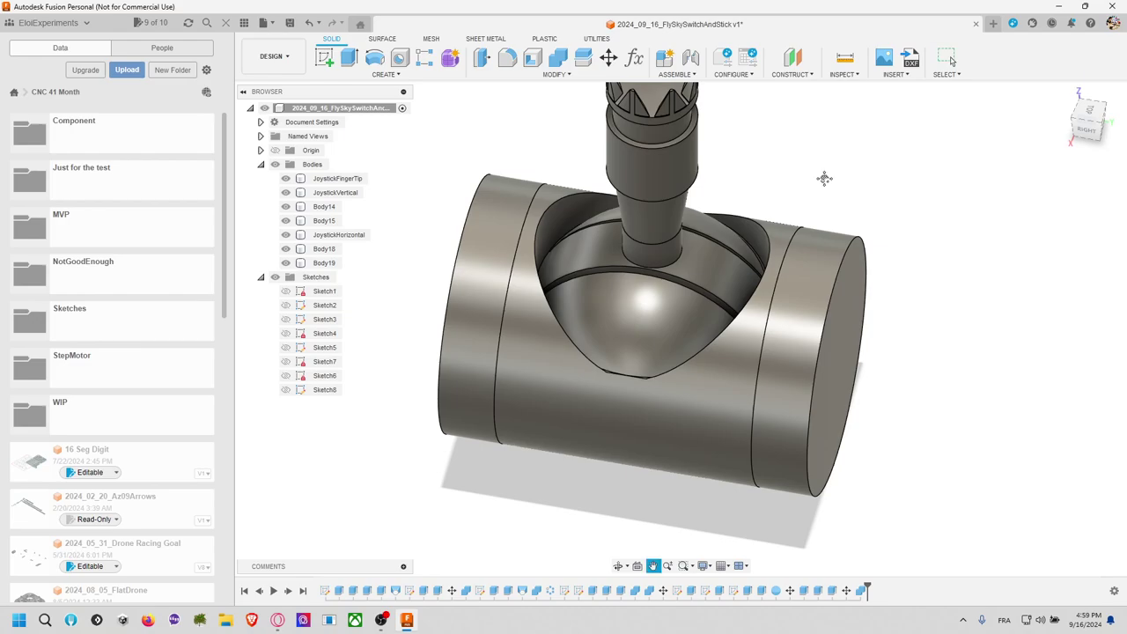
middle_click_drag(823, 176, 669, 378, "shift")
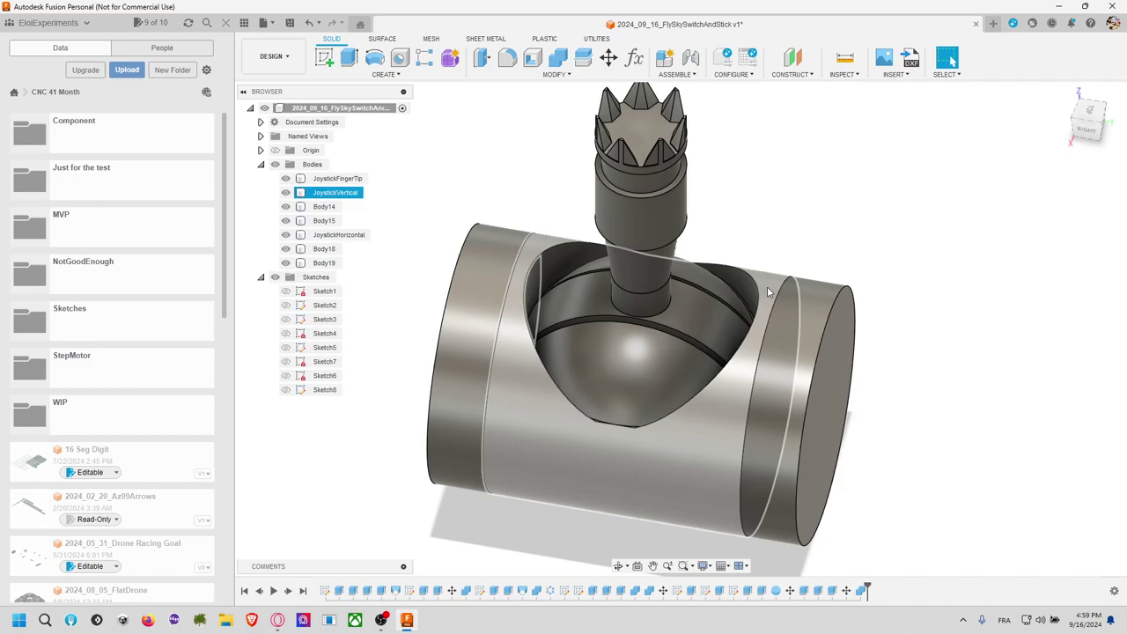
left_click(334, 192)
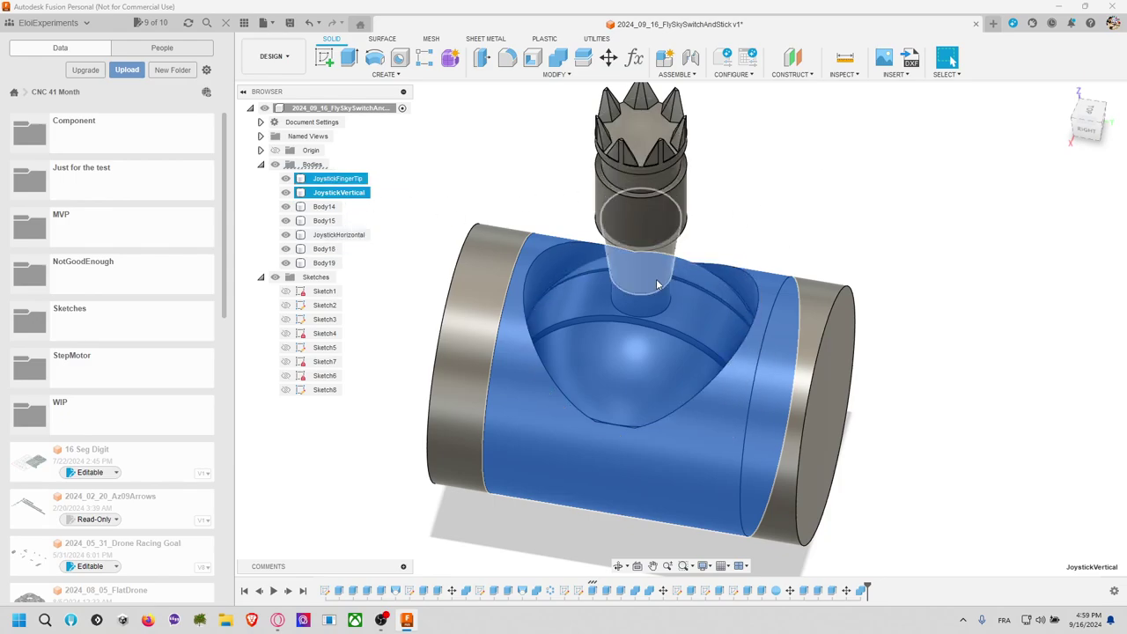
left_click(342, 179)
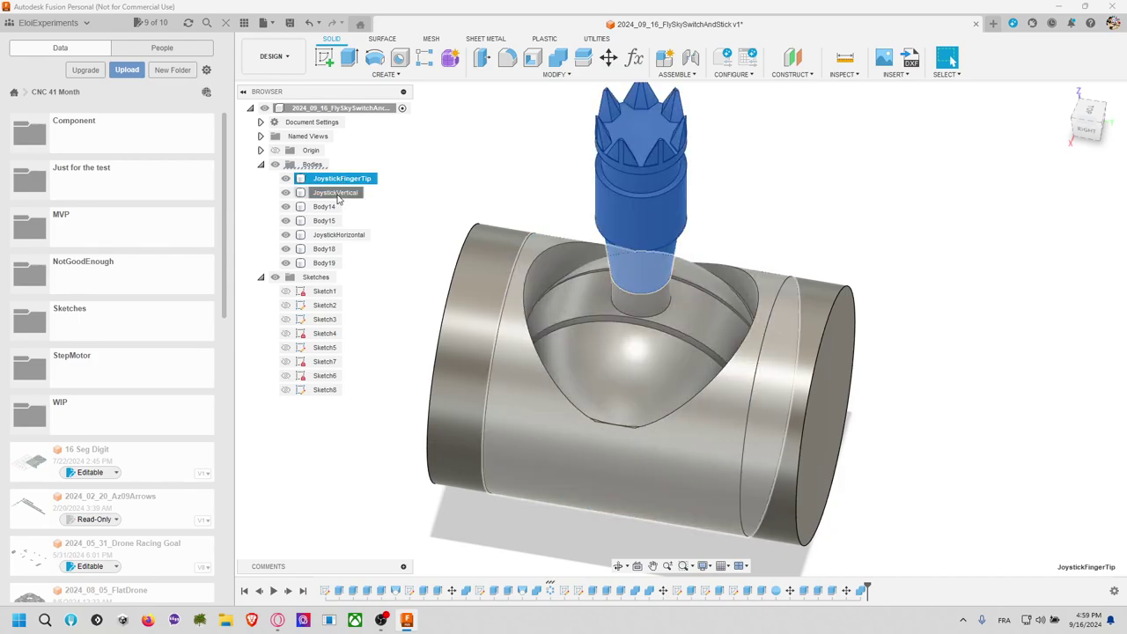
left_click(338, 194)
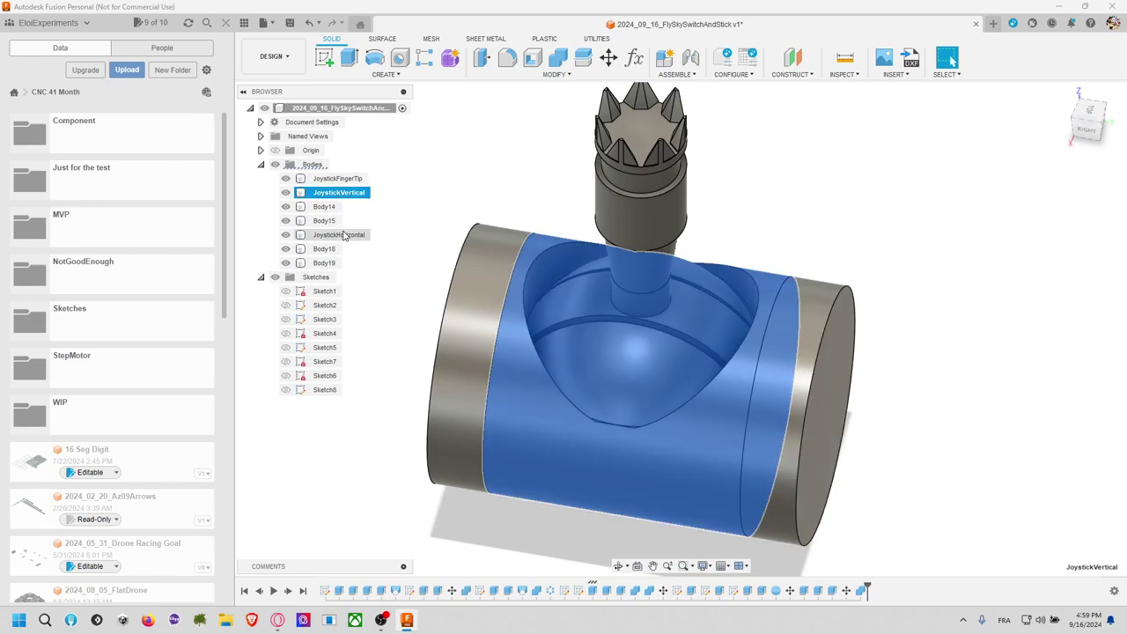
left_click(343, 235)
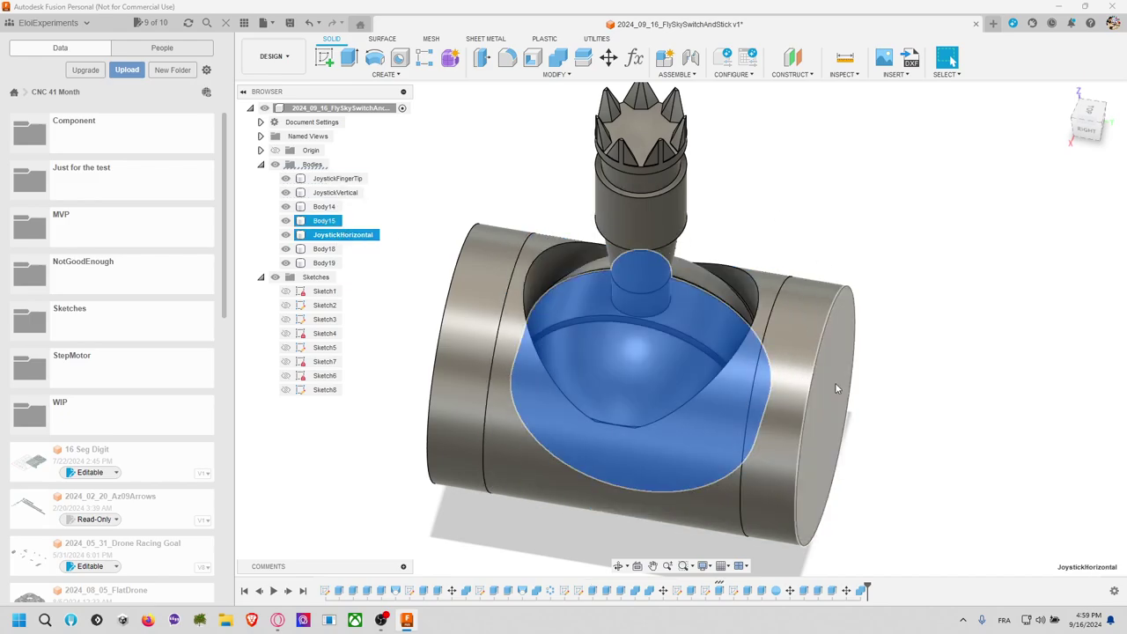
left_click(471, 302, "ctrl")
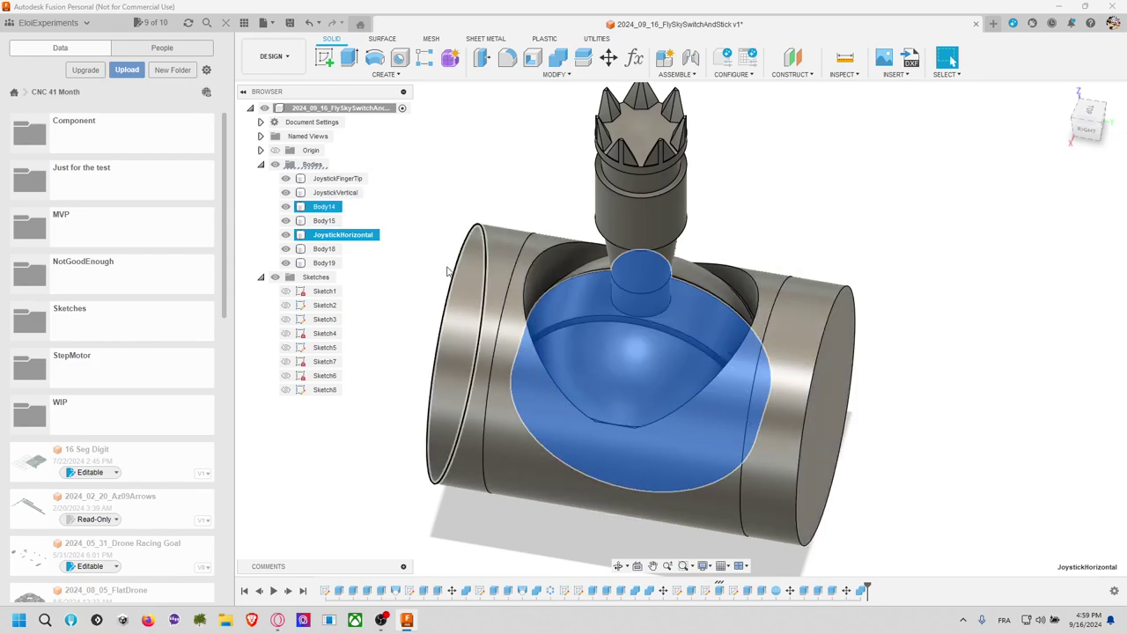
left_click(323, 249)
left_click(325, 263)
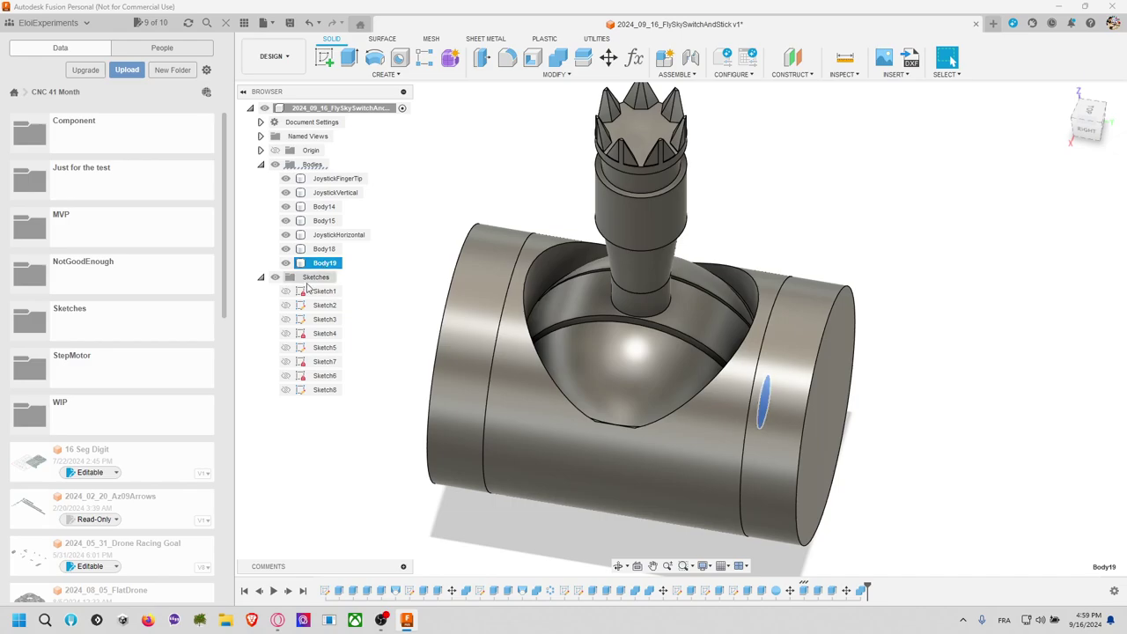
Step: Switch to the top view, centre the model, and start a new sketch
left_click(1091, 118)
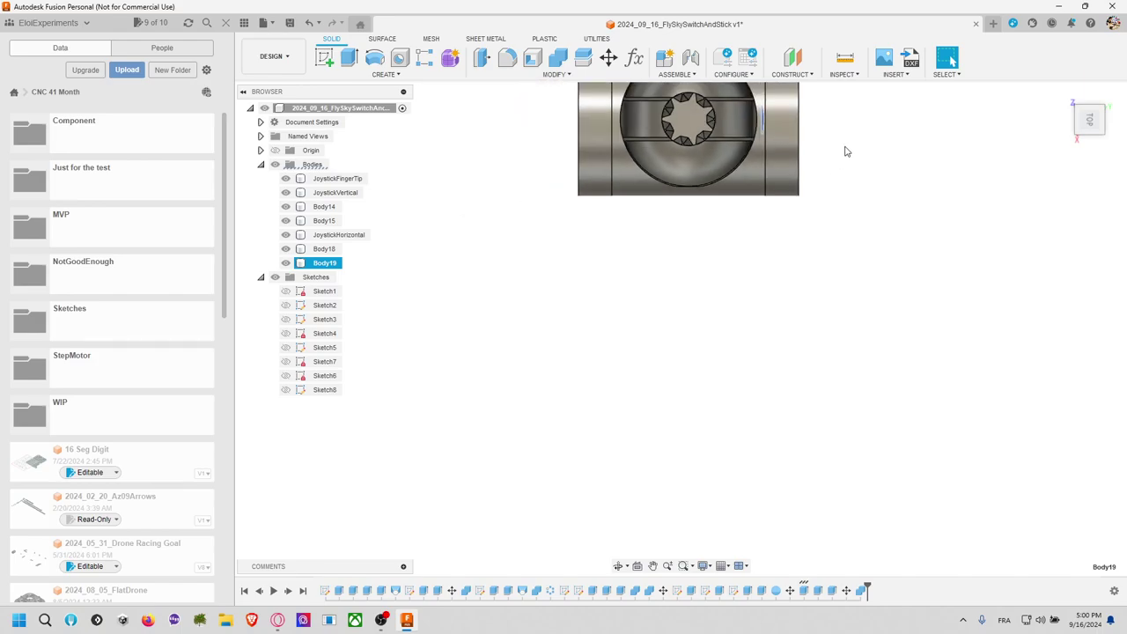
middle_click_drag(845, 152, 968, 132, "shift")
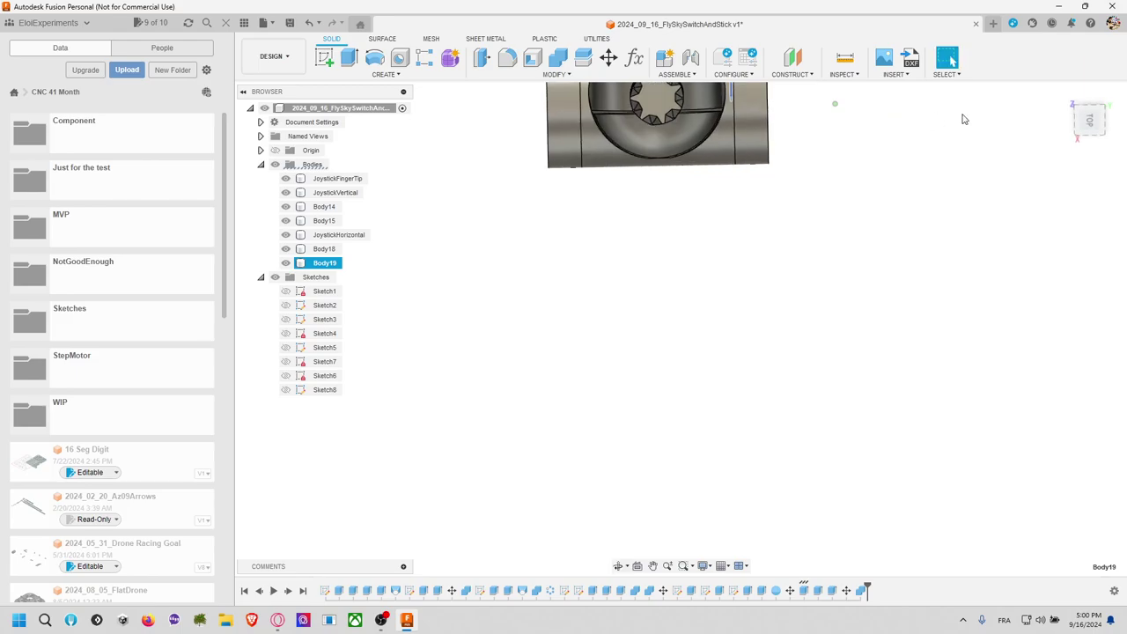
left_click(1090, 122)
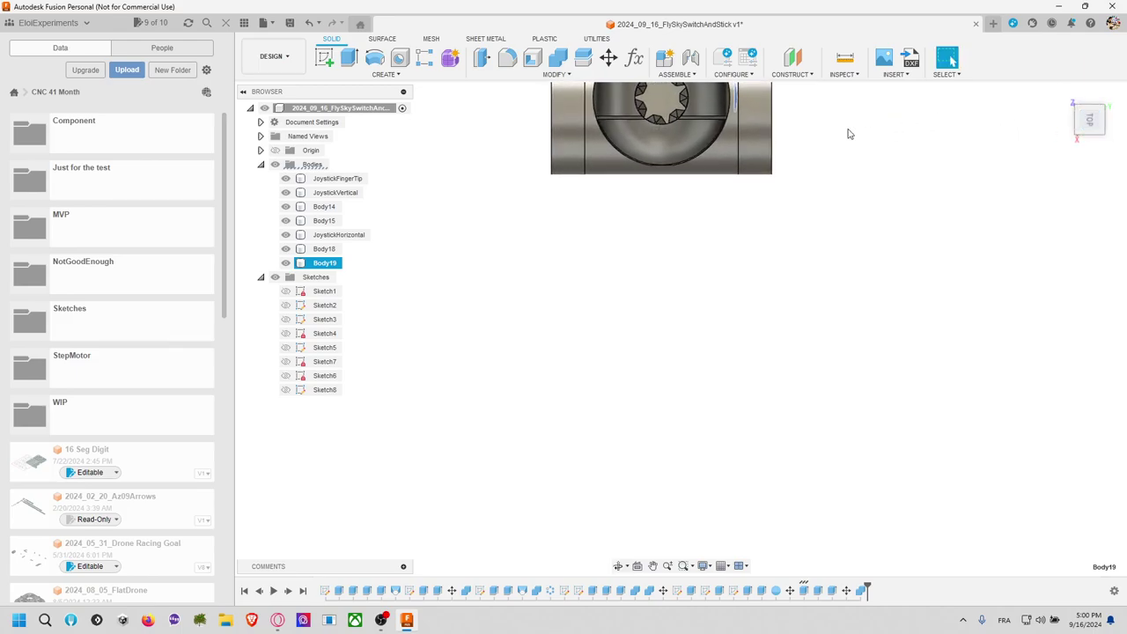
middle_click_drag(1019, 132, 983, 344)
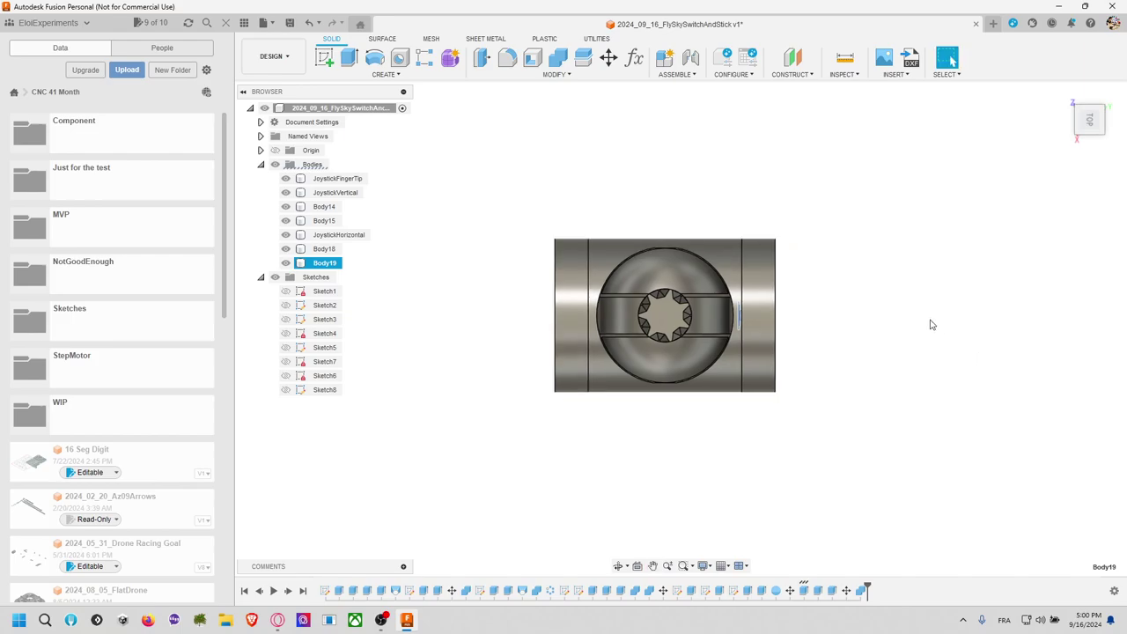
left_click(324, 57)
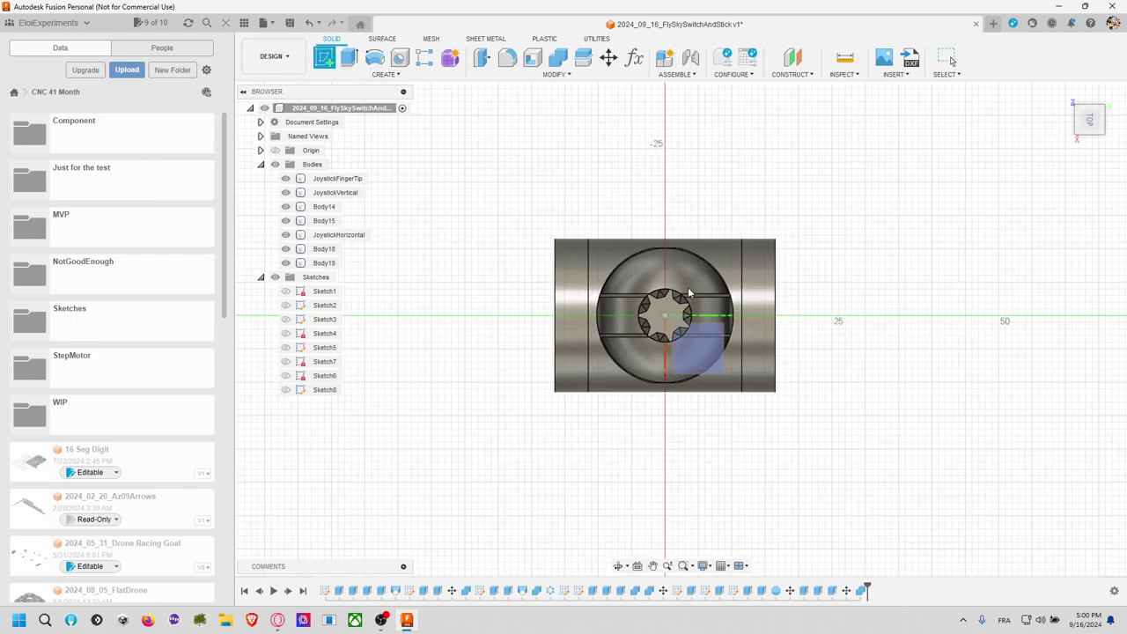
Step: Draw a 46 mm diameter circle centred on the origin in a sketch on the top plane
left_click(808, 195)
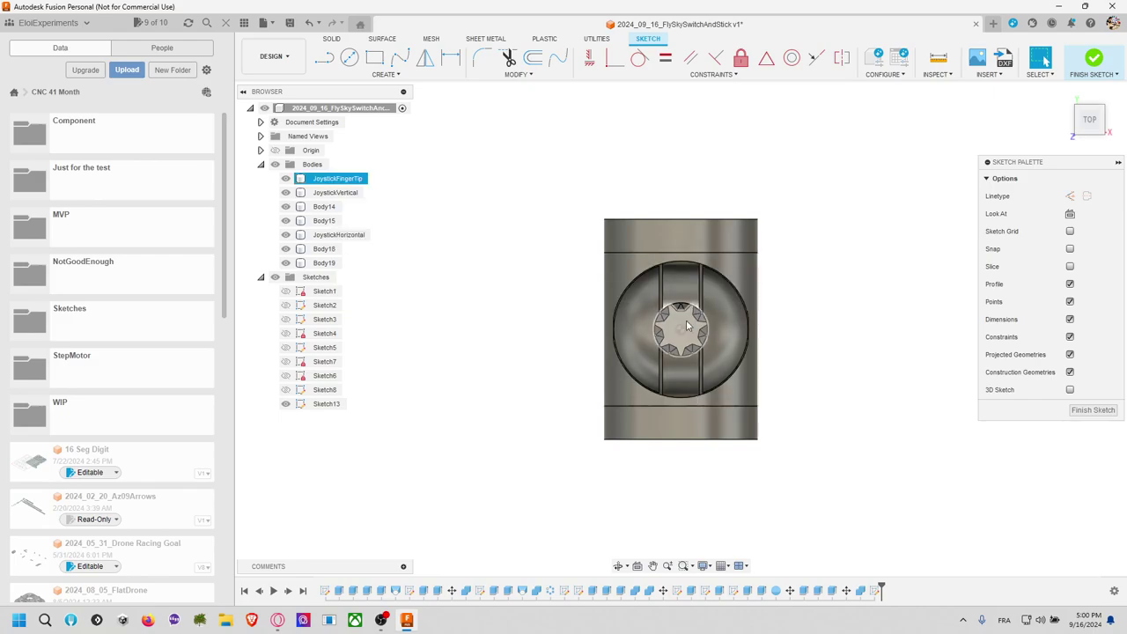
key("c")
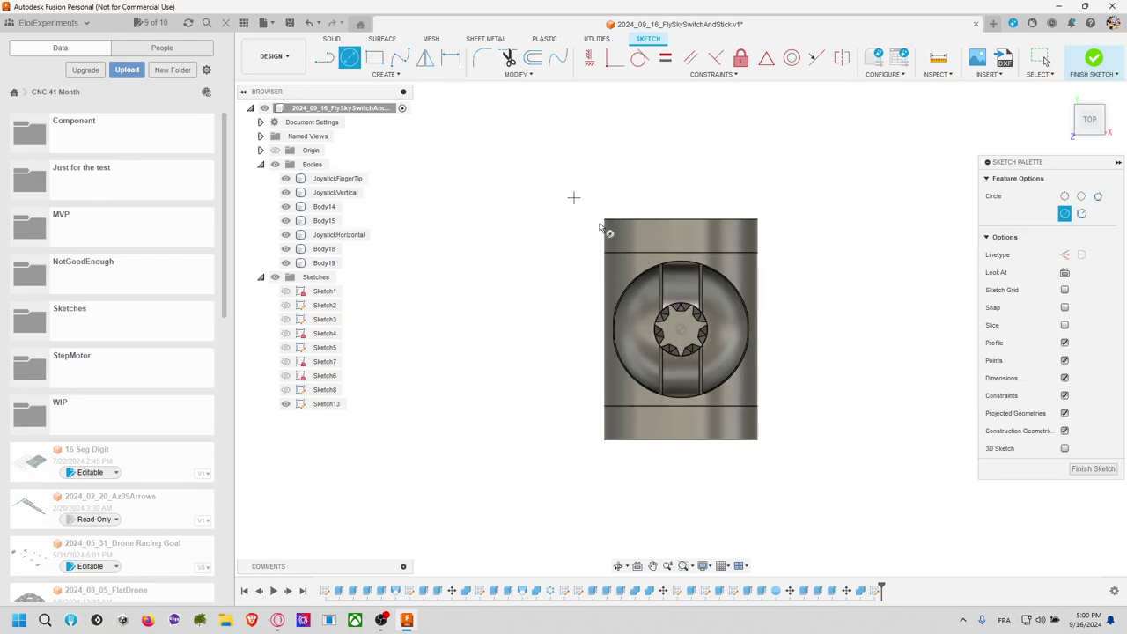
left_click(681, 329)
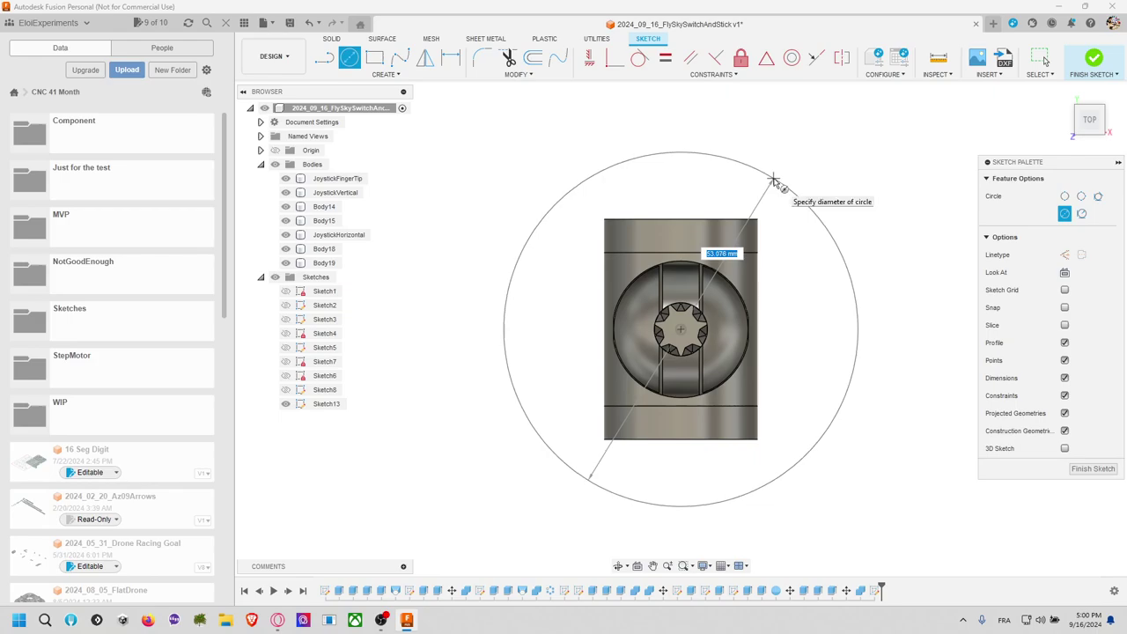
key("Tab")
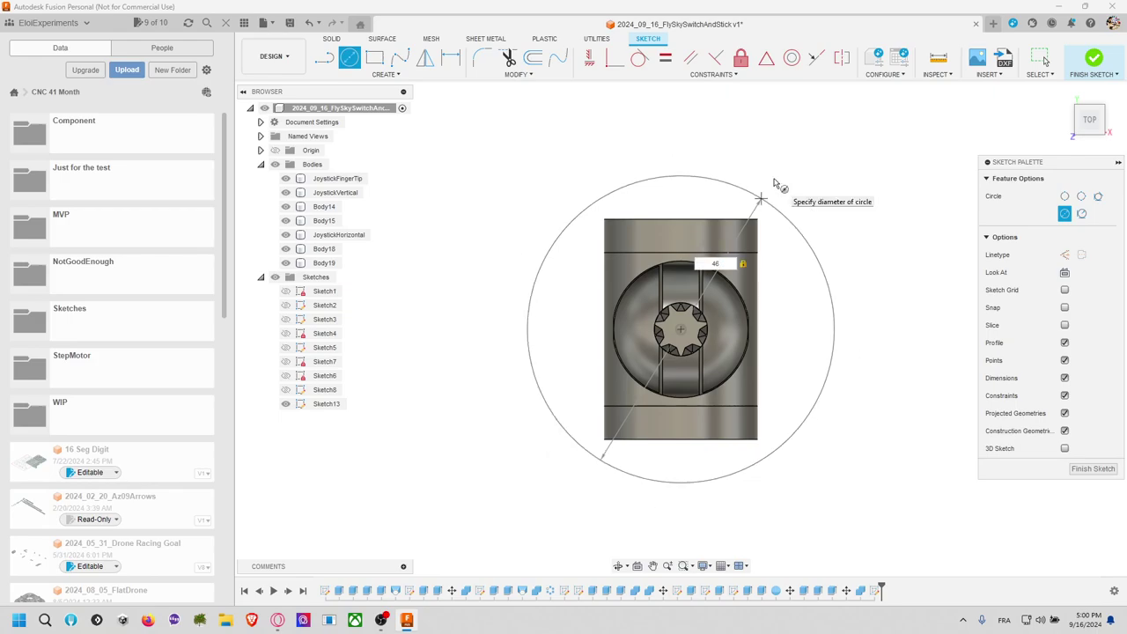
key("Return")
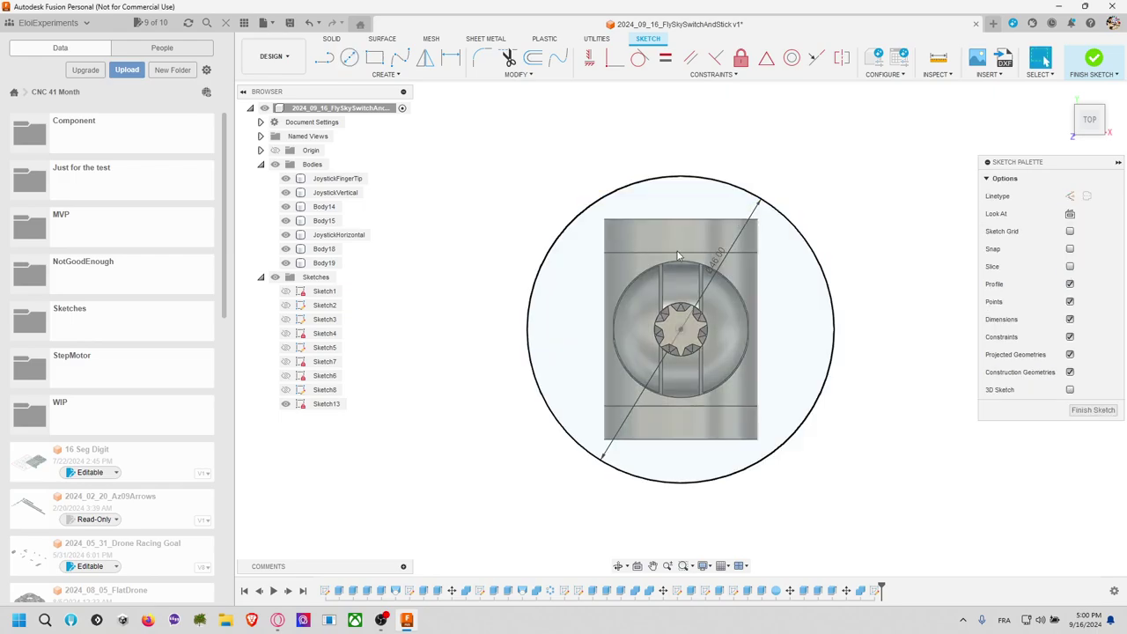
left_click(384, 76)
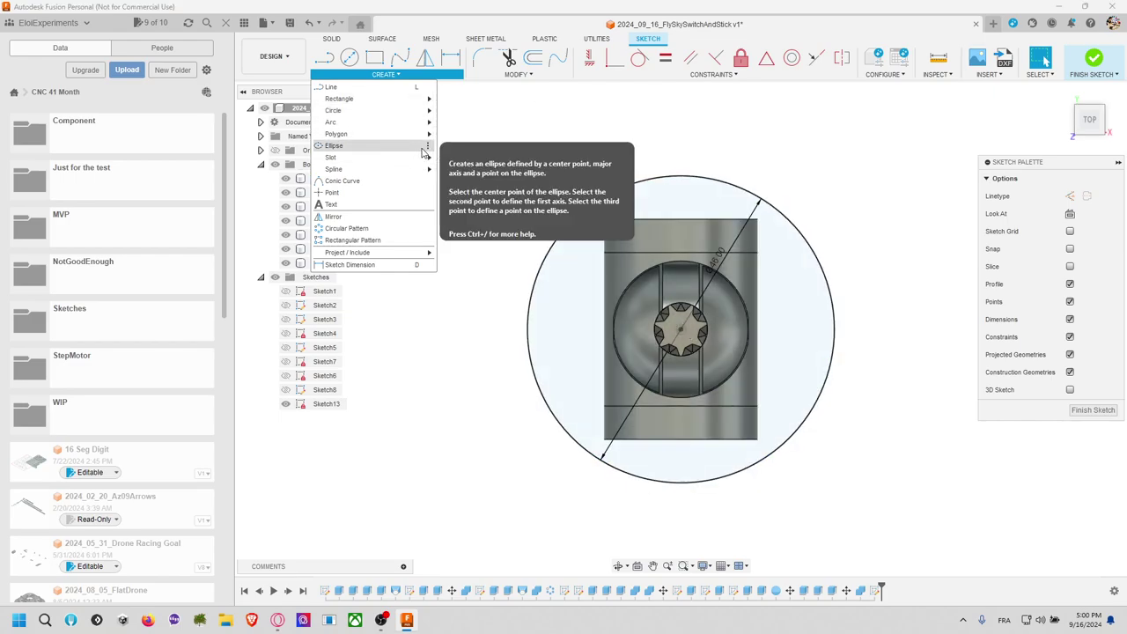
Step: Draw a 27 by 36 mm center rectangle on the origin inside the 46 mm circle
left_click(467, 122)
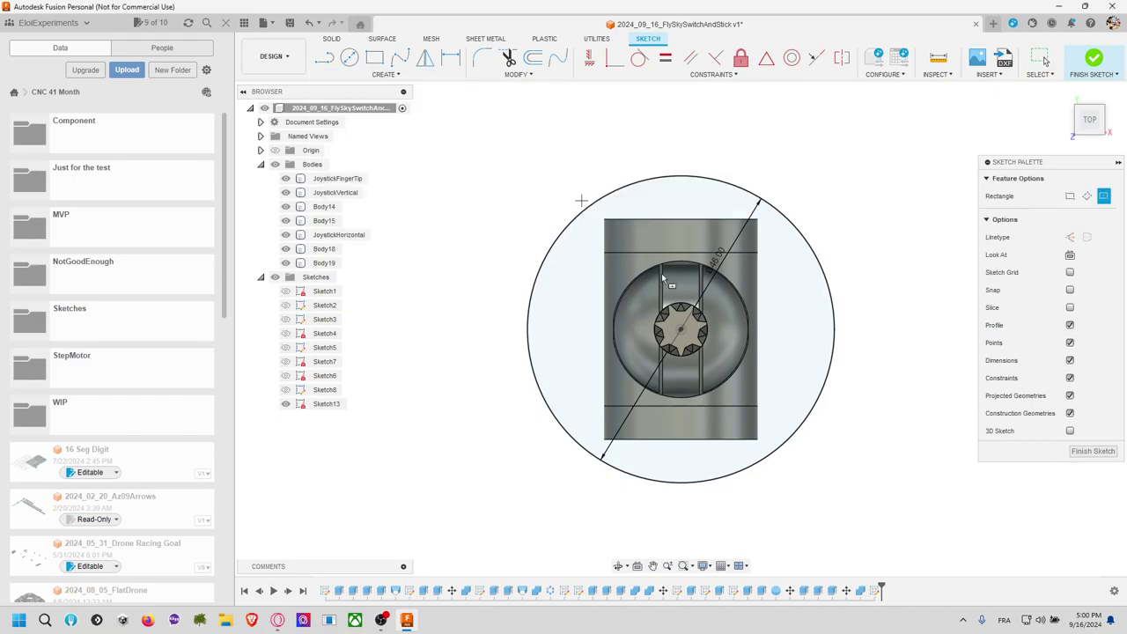
left_click(682, 331)
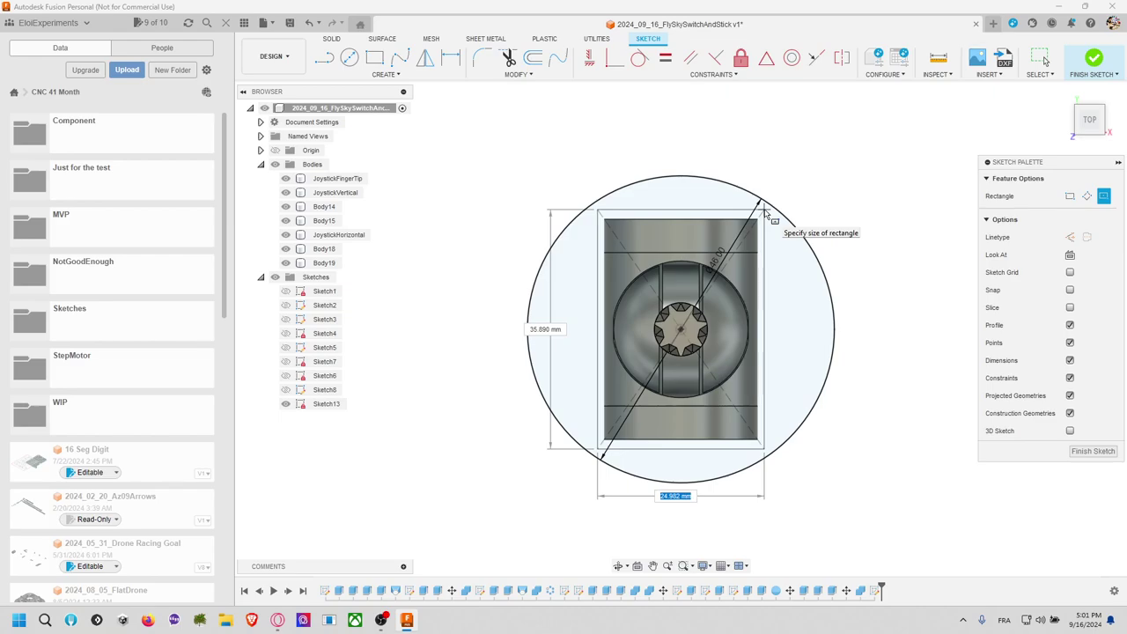
type("27")
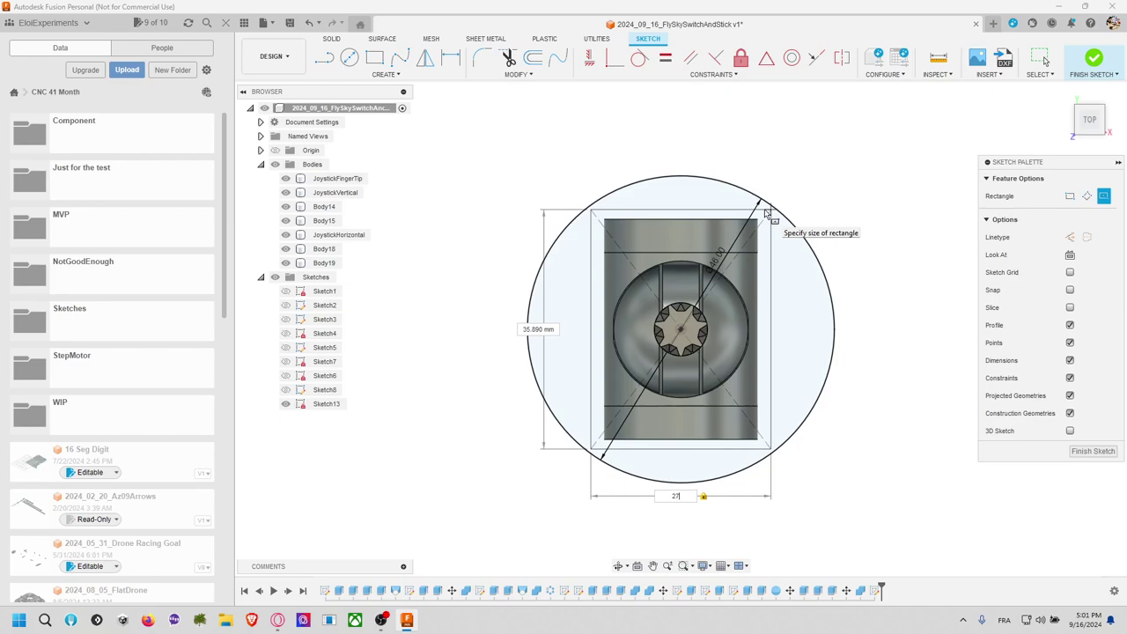
key("Tab")
type("36")
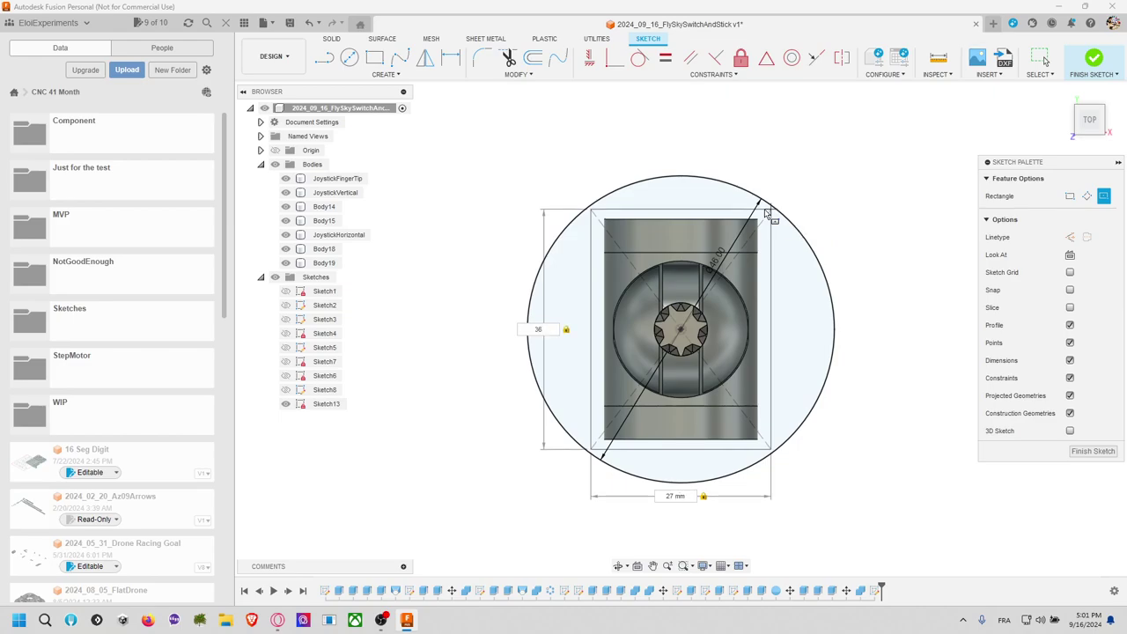
key("Return")
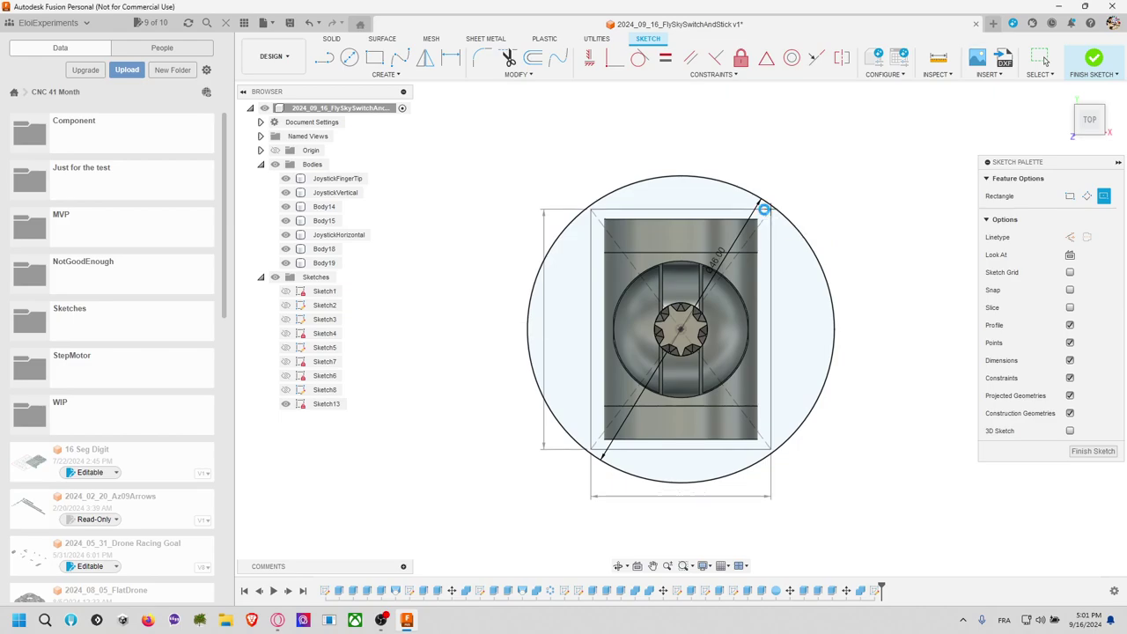
left_click(1042, 58)
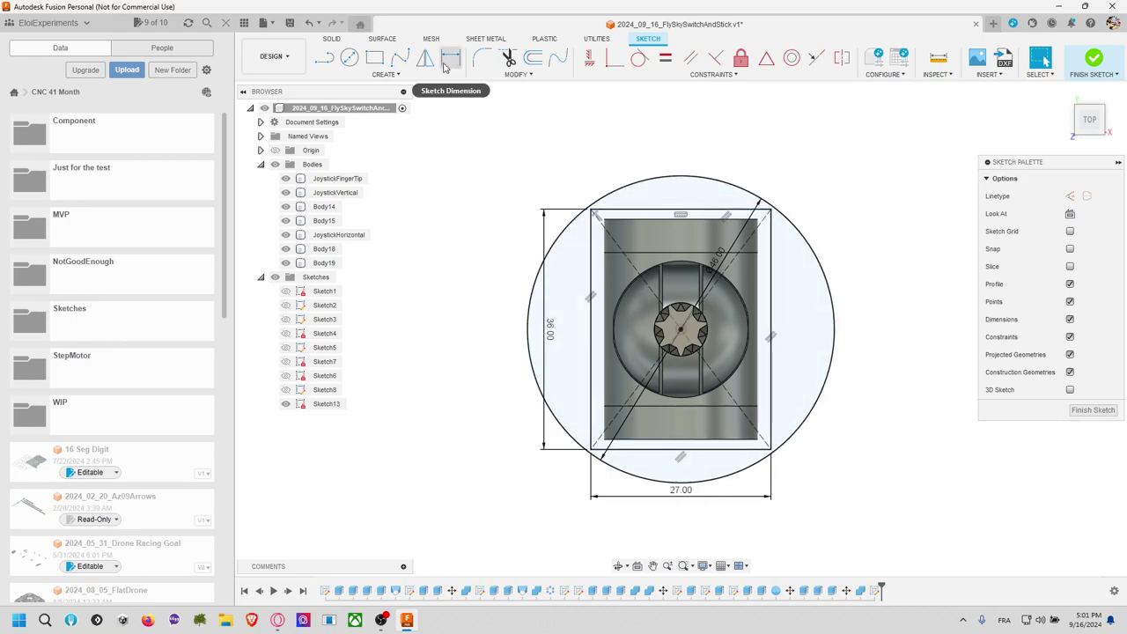
left_click(386, 74)
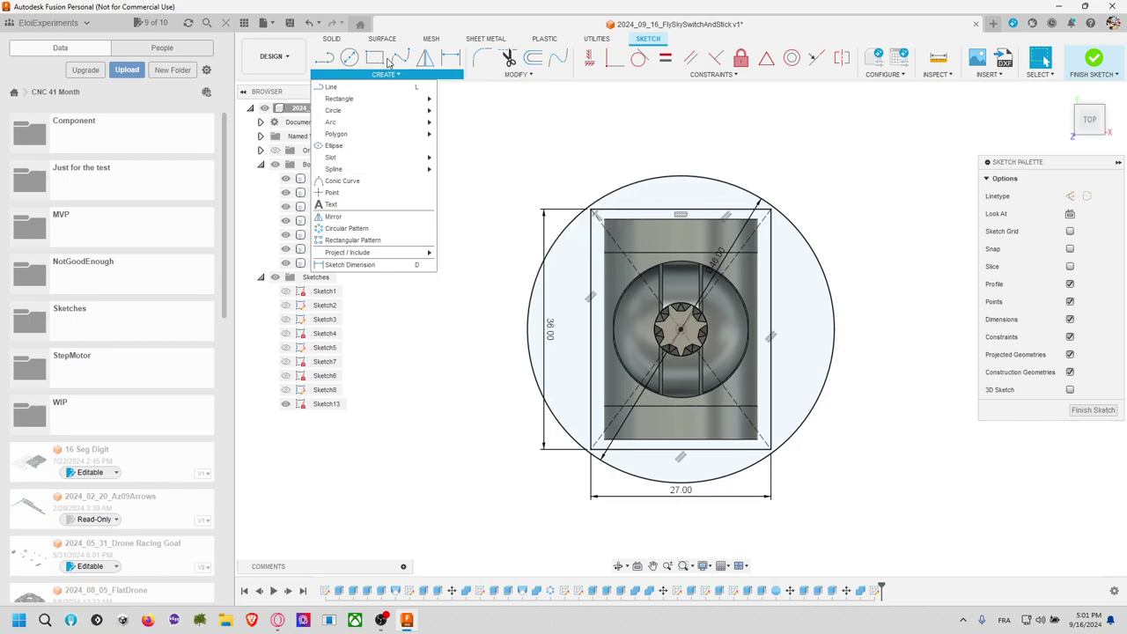
Step: Offset the rectangle by -2 mm to create a second, inner outline
left_click(518, 74)
left_click(497, 143)
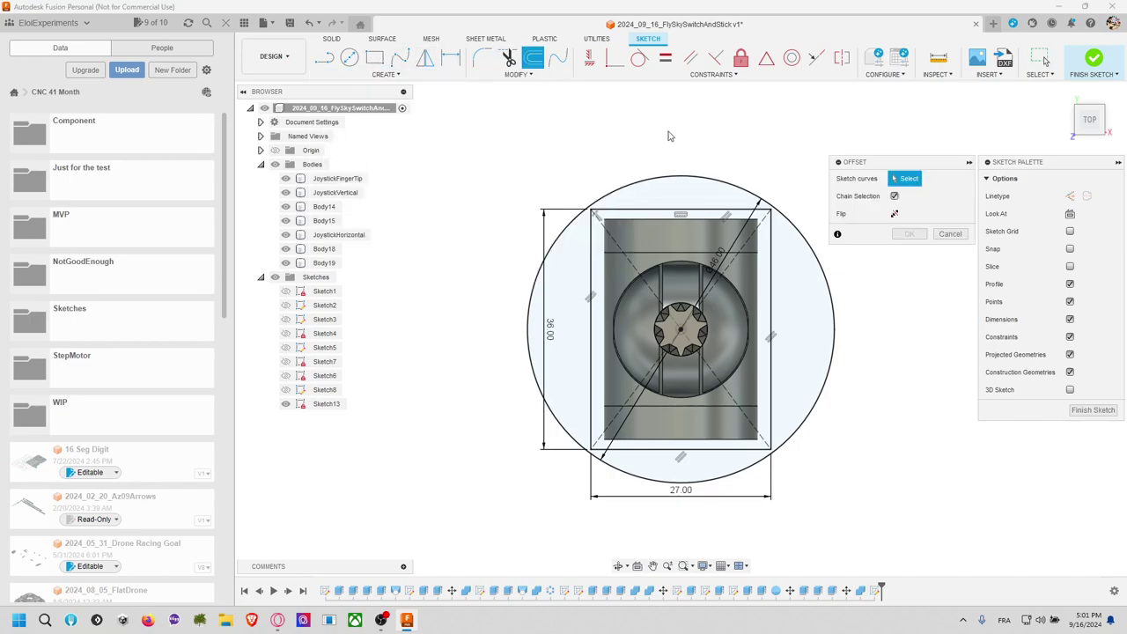
left_click(770, 236)
type("-2")
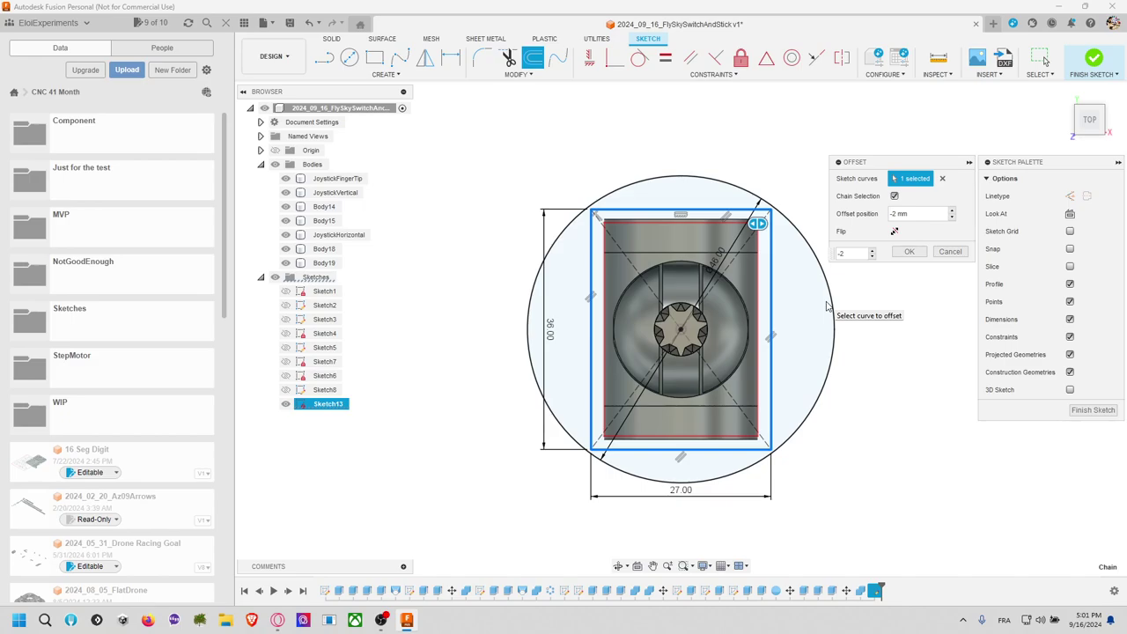
key("Return")
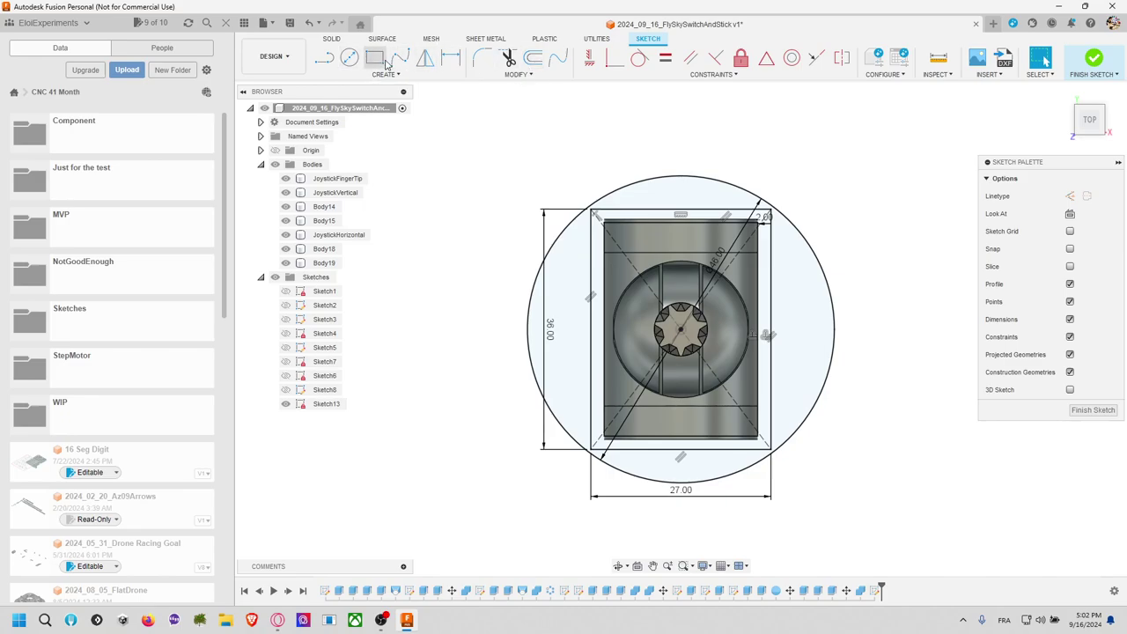
Step: Draw a 47 mm diameter circle centred on the sketch origin
left_click(349, 58)
left_click(683, 330)
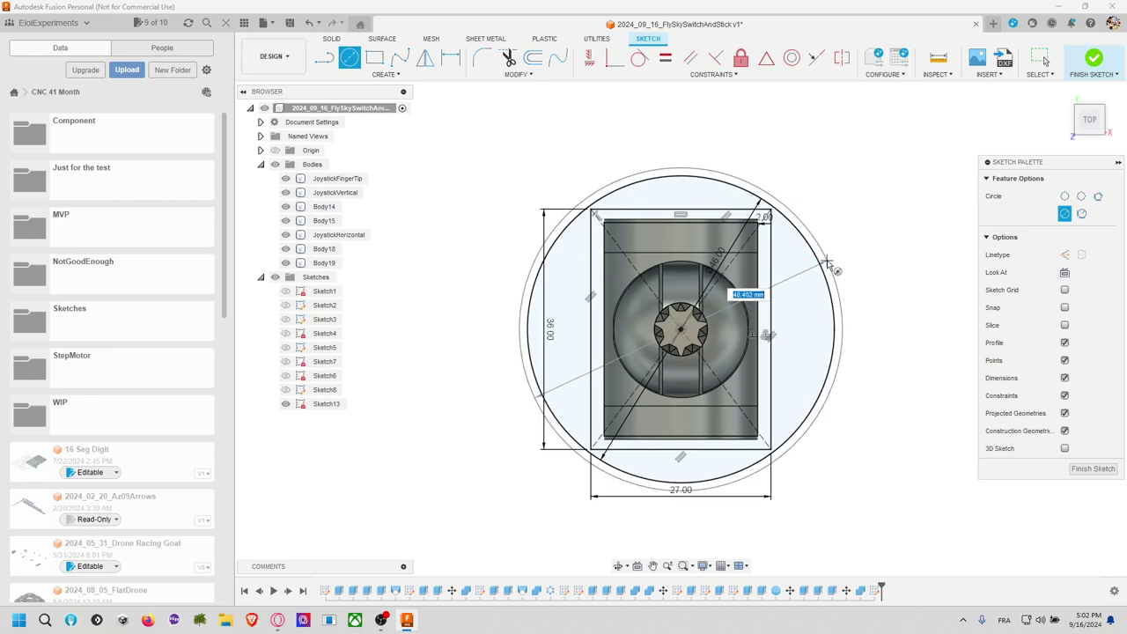
type("47")
key("Tab")
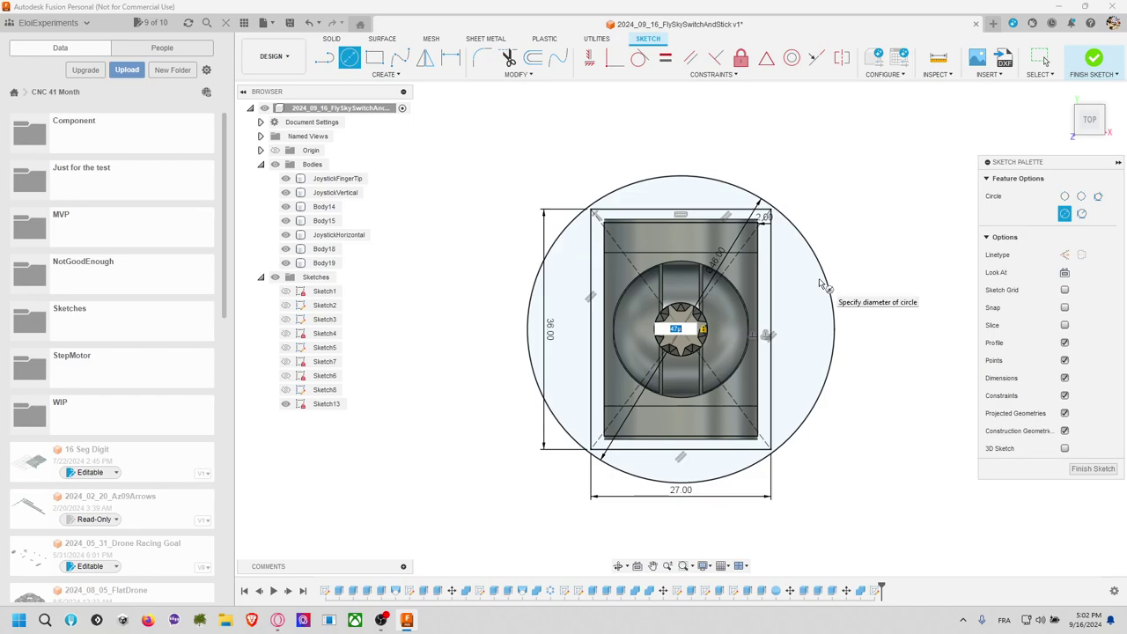
key("Return")
key("Escape")
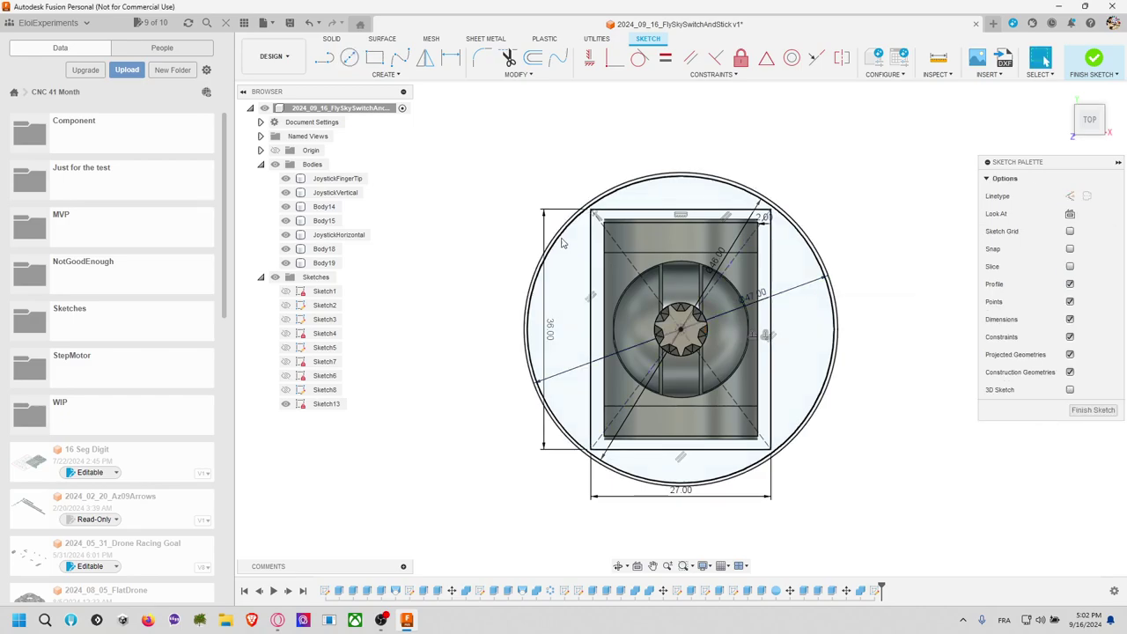
Step: Add two more concentric circles of 47.8 mm and 50 mm diameter
left_click(349, 57)
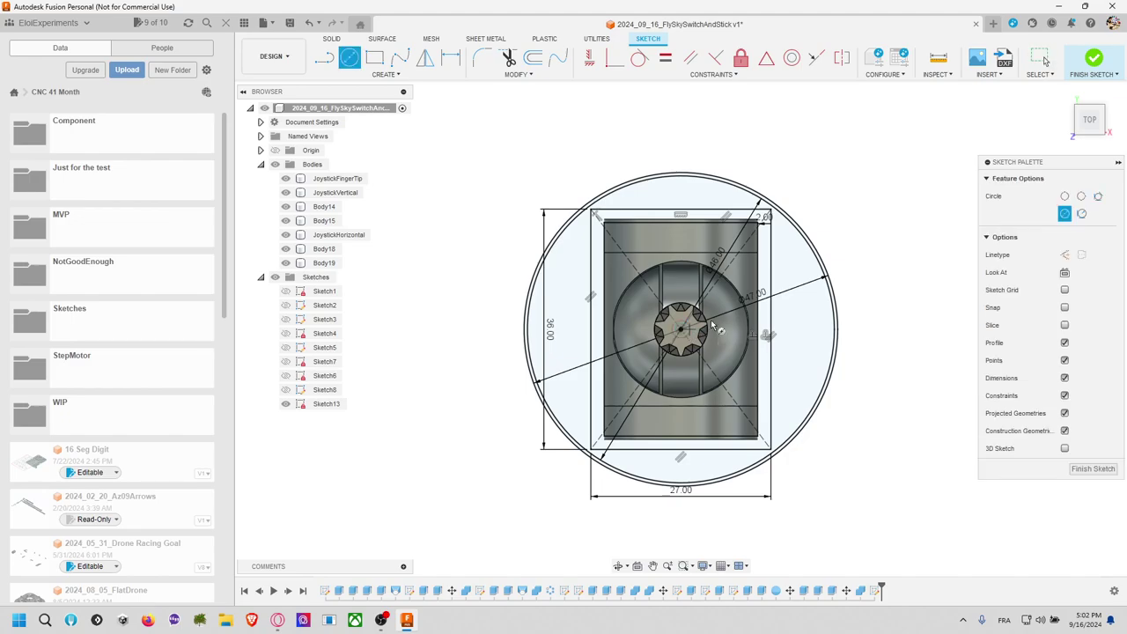
left_click(681, 330)
type("4")
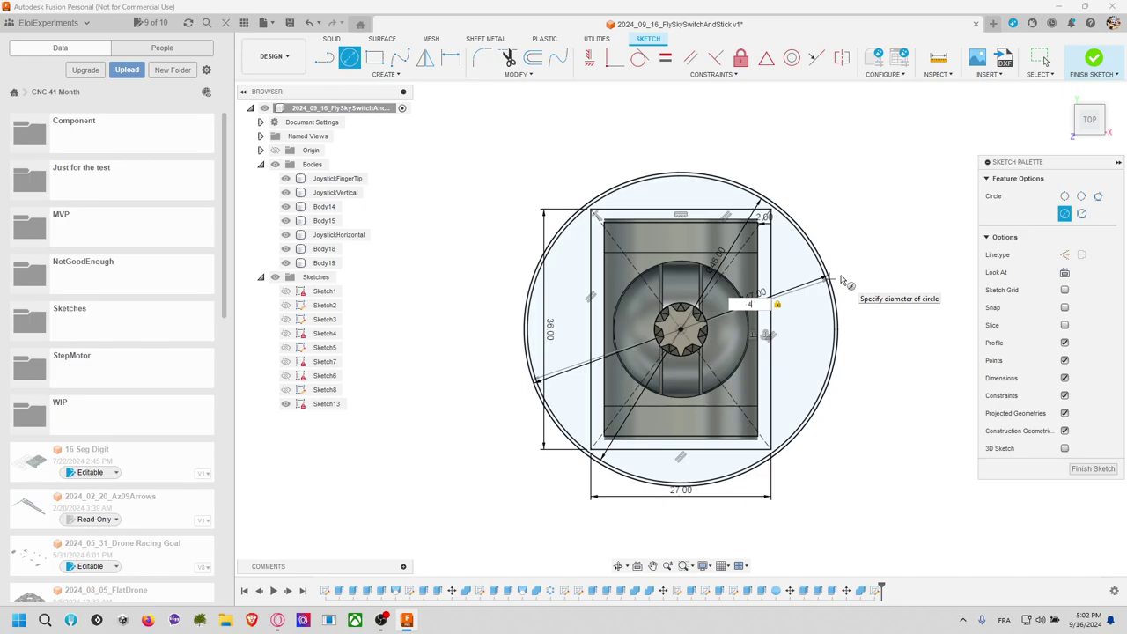
type("7.8")
key("Return")
key("Escape")
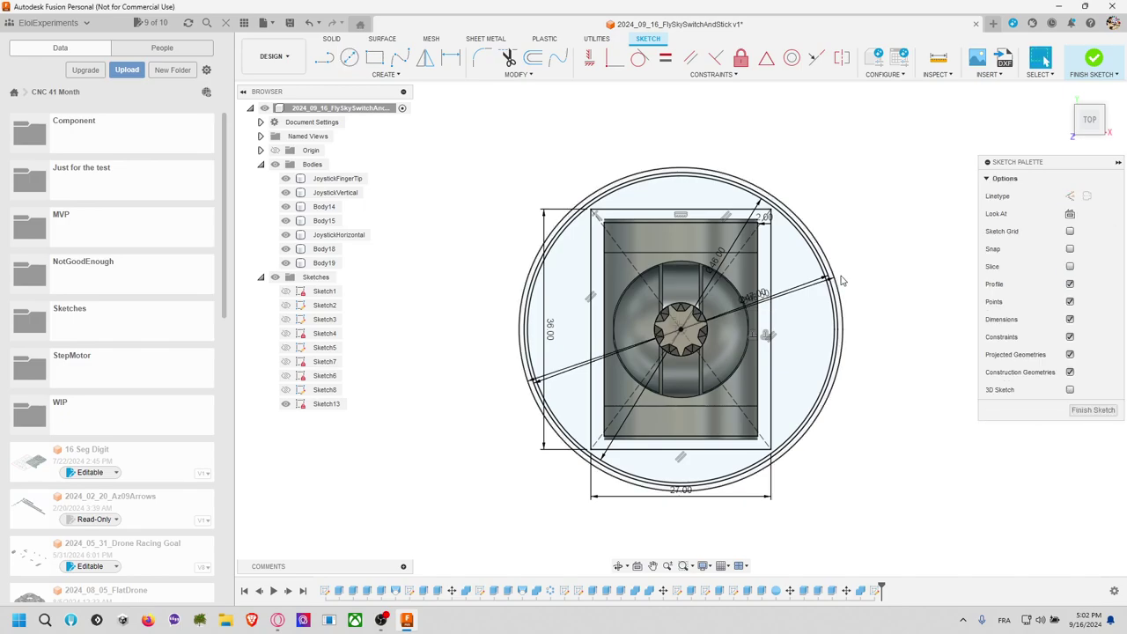
key("c")
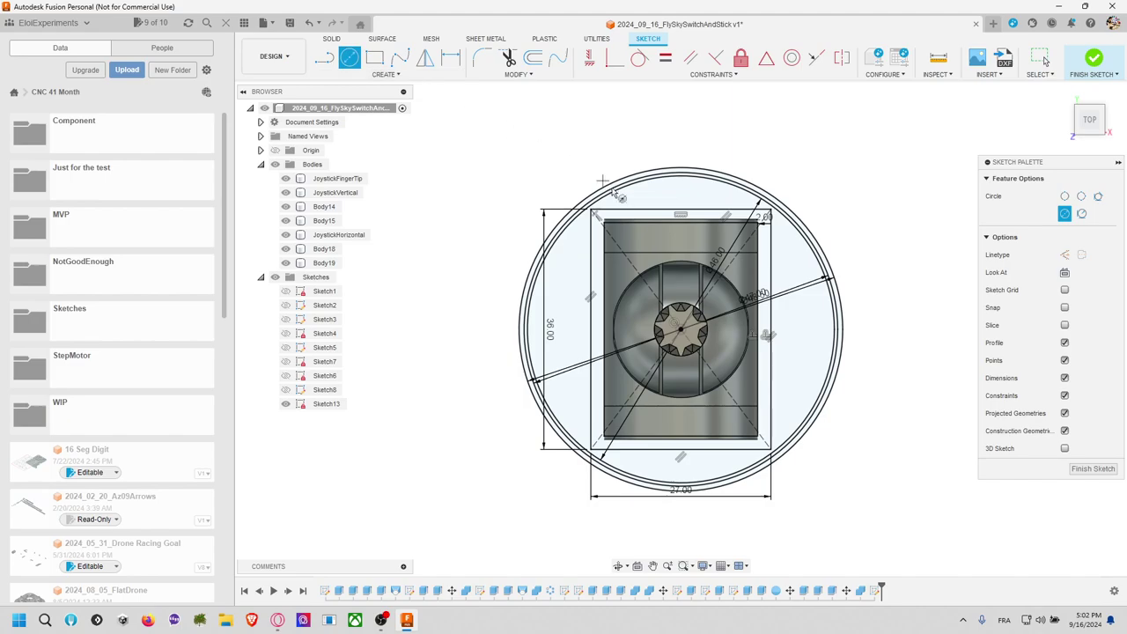
left_click(680, 329)
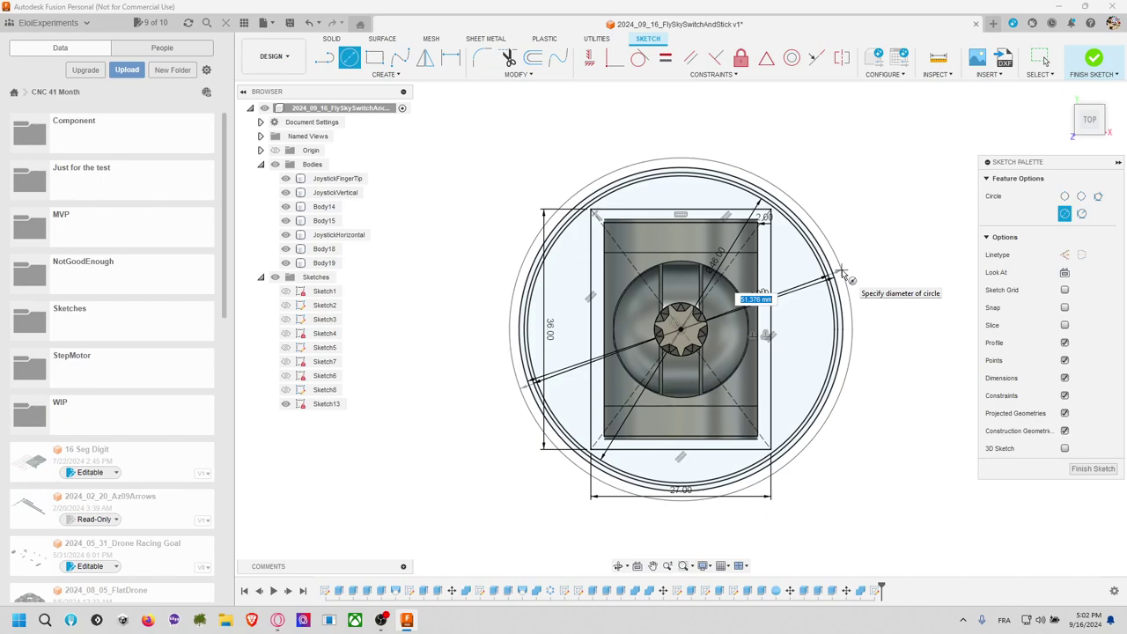
type("50")
key("Return")
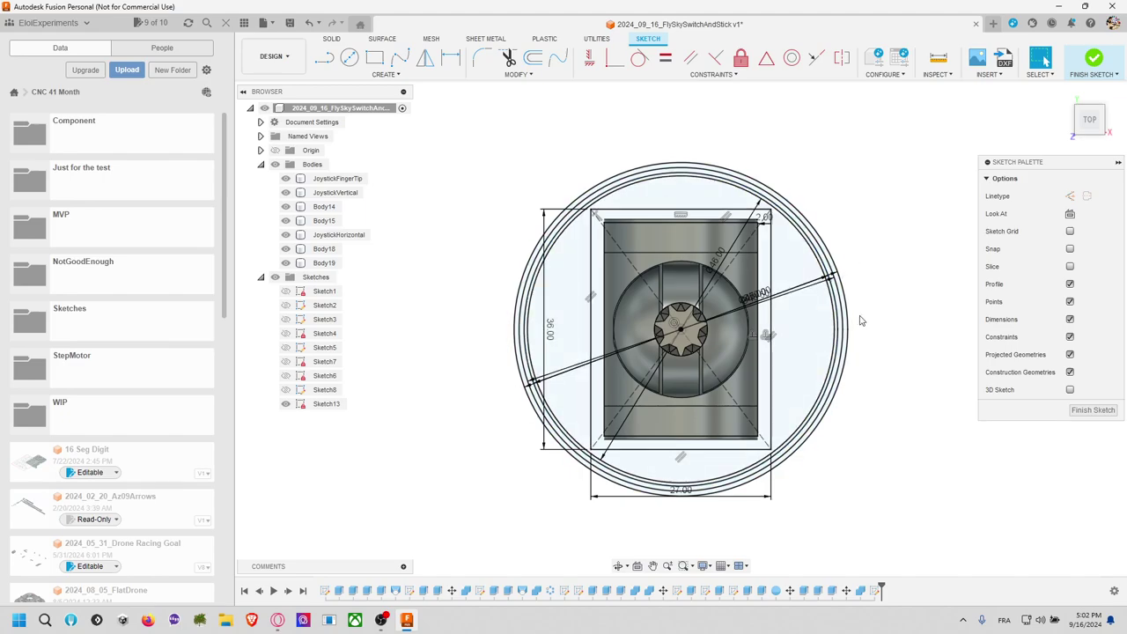
Step: Hide the JoystickFingerTip, JoystickVertical and JoystickHorizontal bodies
mouse_move(873, 312)
middle_mouse_down("shift")
mouse_move(813, 280)
mouse_move(805, 334)
mouse_move(811, 315)
middle_mouse_up("shift")
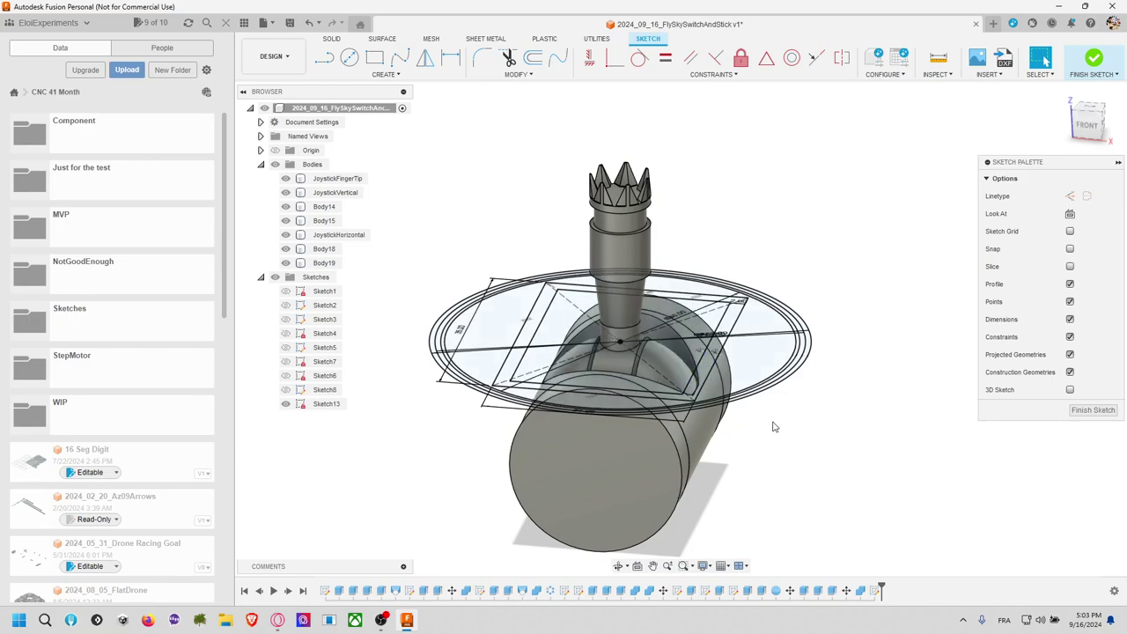
left_click(285, 177)
left_click(285, 192)
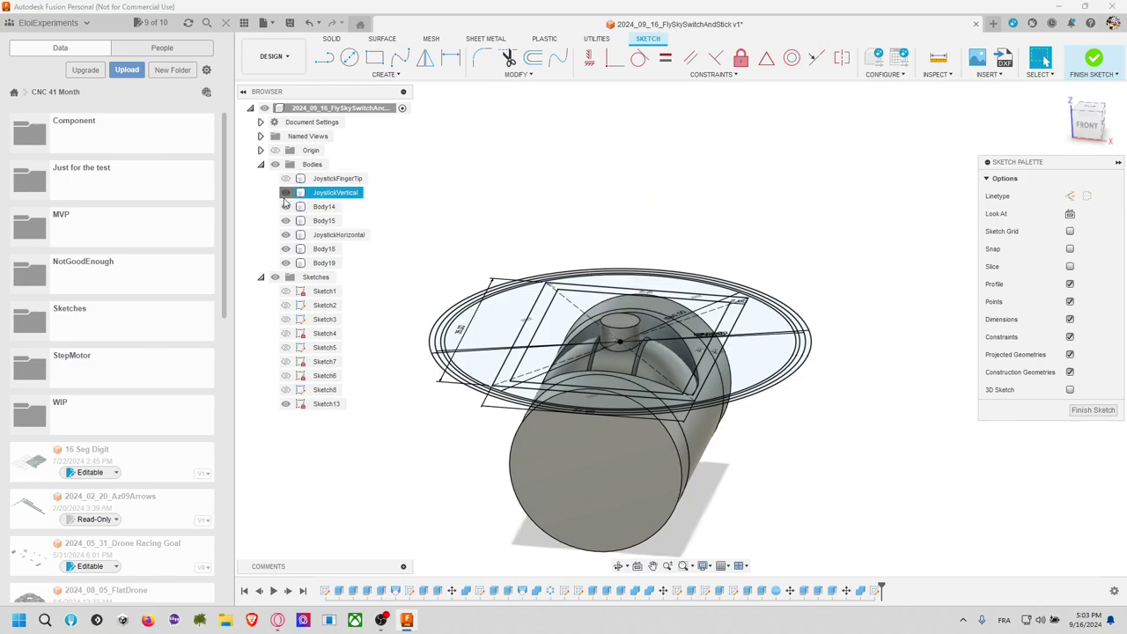
left_click(286, 235)
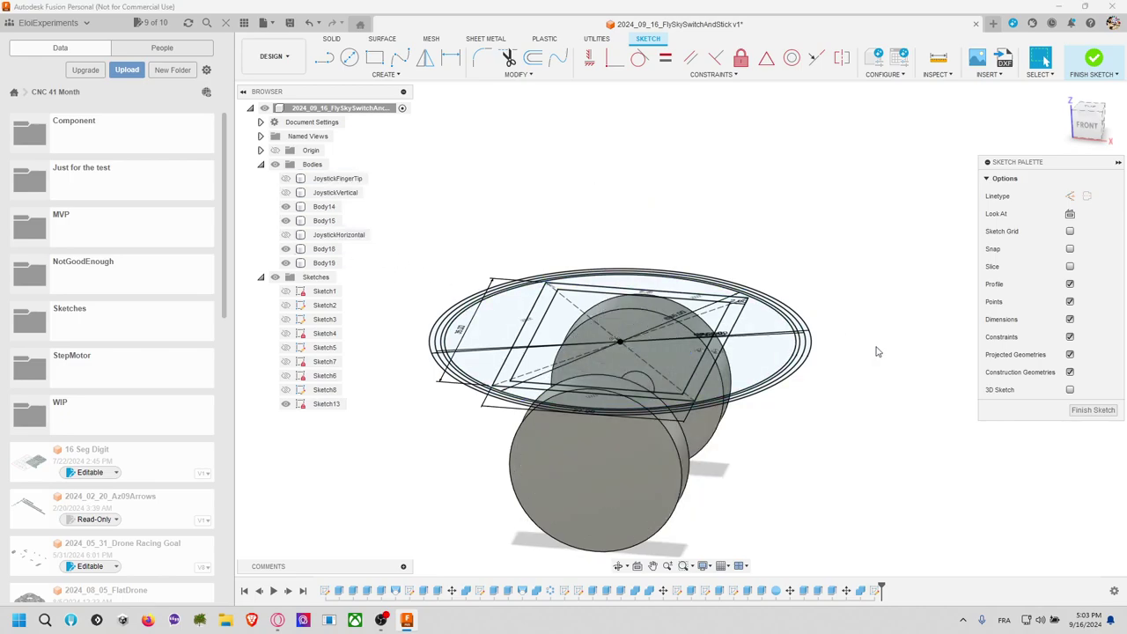
Step: Extrude the profile around the square 23 mm downward as a new body
key("e")
left_click(750, 349)
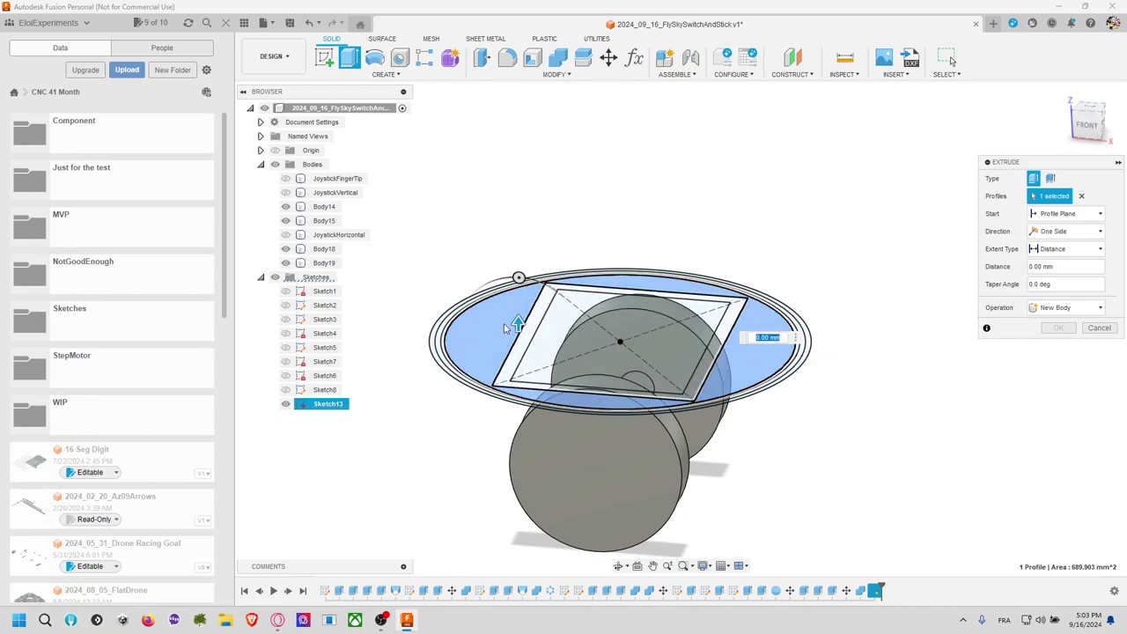
left_click_drag(518, 324, 555, 457)
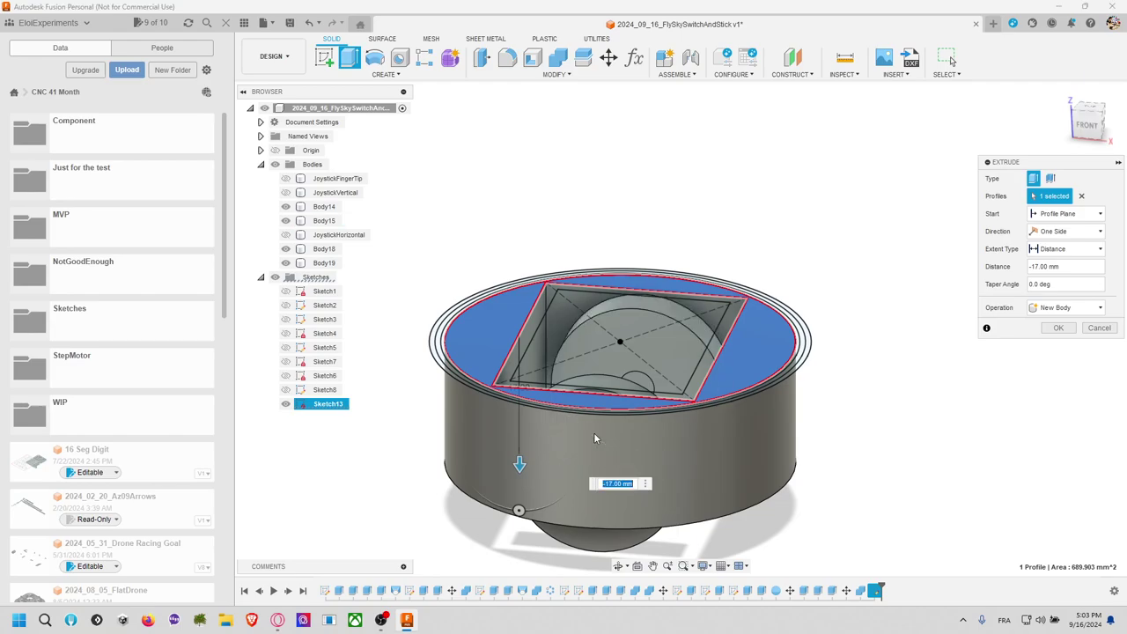
middle_click_drag(594, 432, 592, 253, "shift")
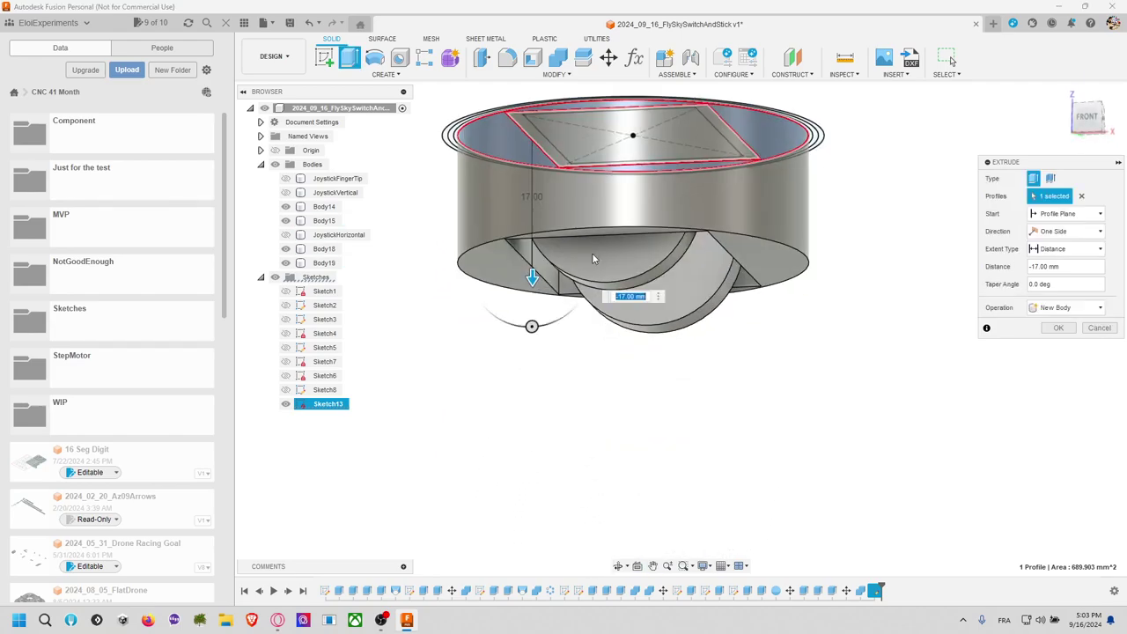
left_click_drag(533, 278, 541, 312)
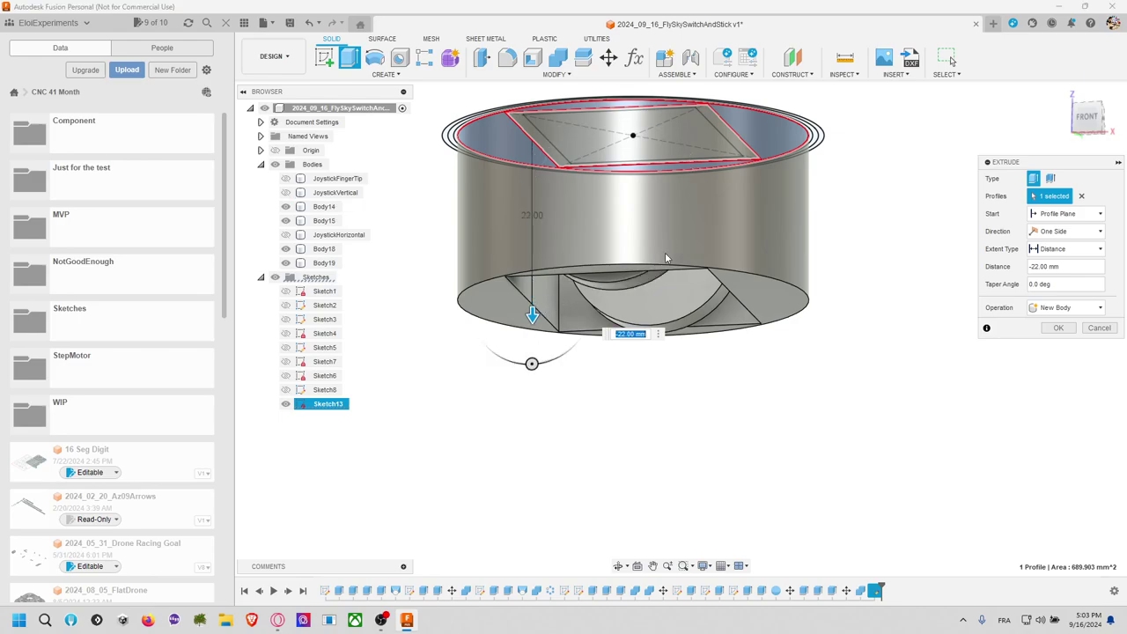
left_click(1085, 118)
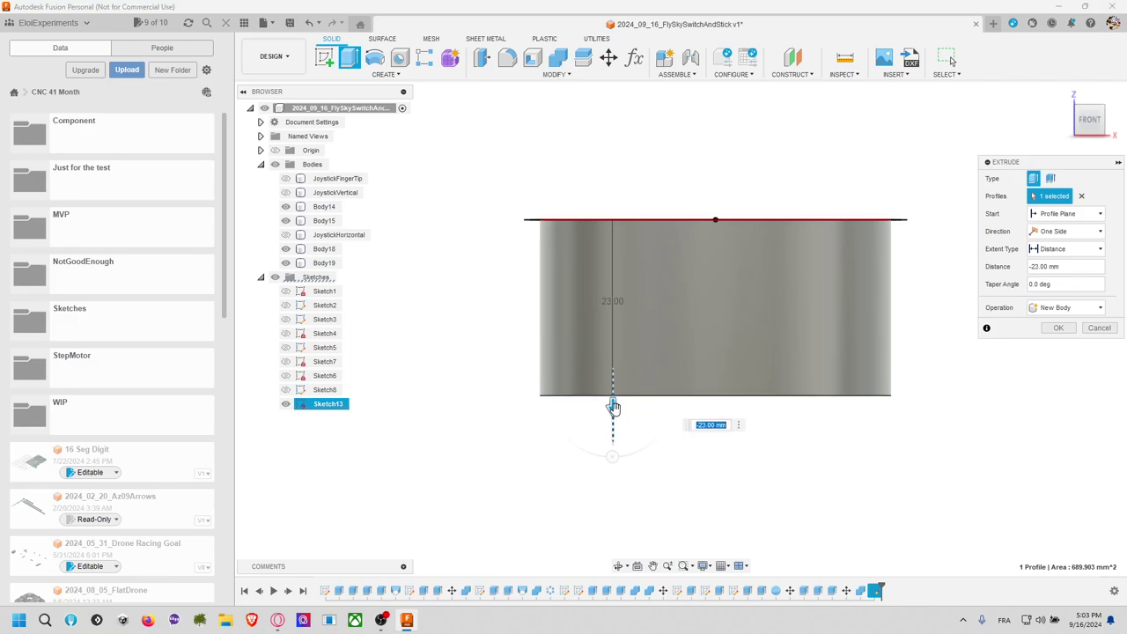
key("Return")
middle_click_drag(819, 183, 801, 223, "shift")
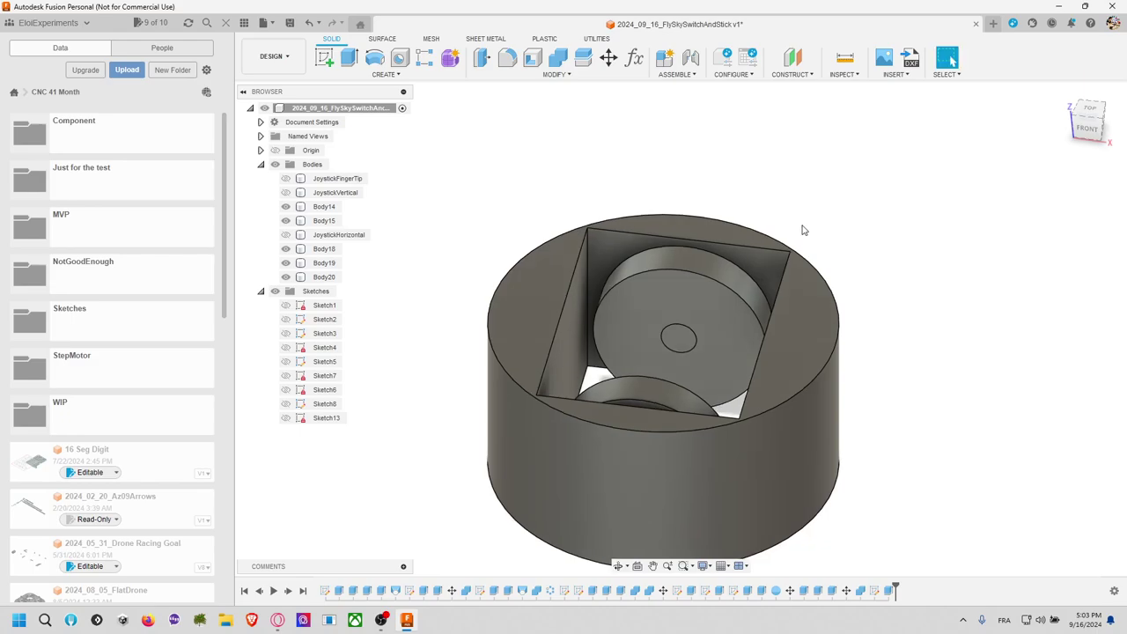
Step: Show Sketch13 again and cut the inner square profile -23 mm into the housing
left_click(704, 318)
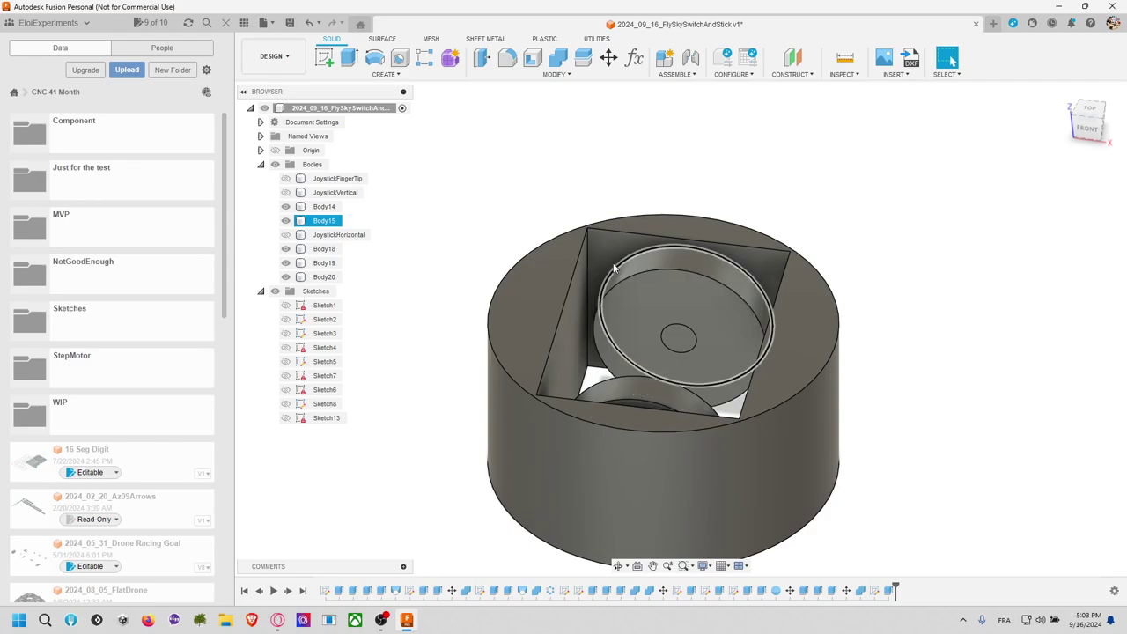
left_click(621, 395)
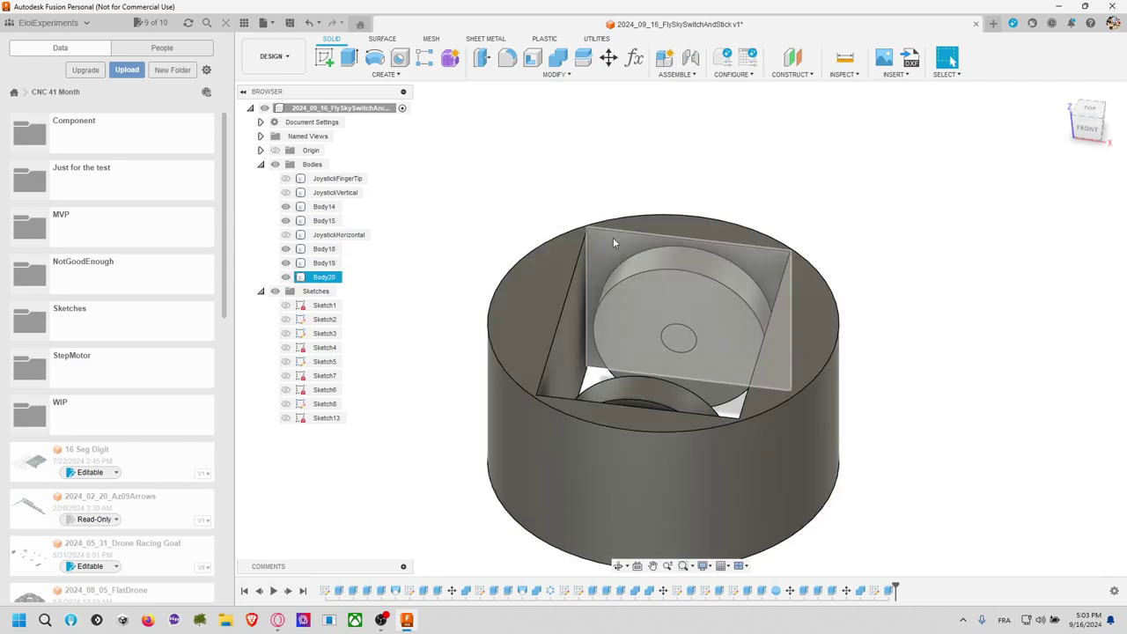
left_click(422, 243)
left_click(286, 417)
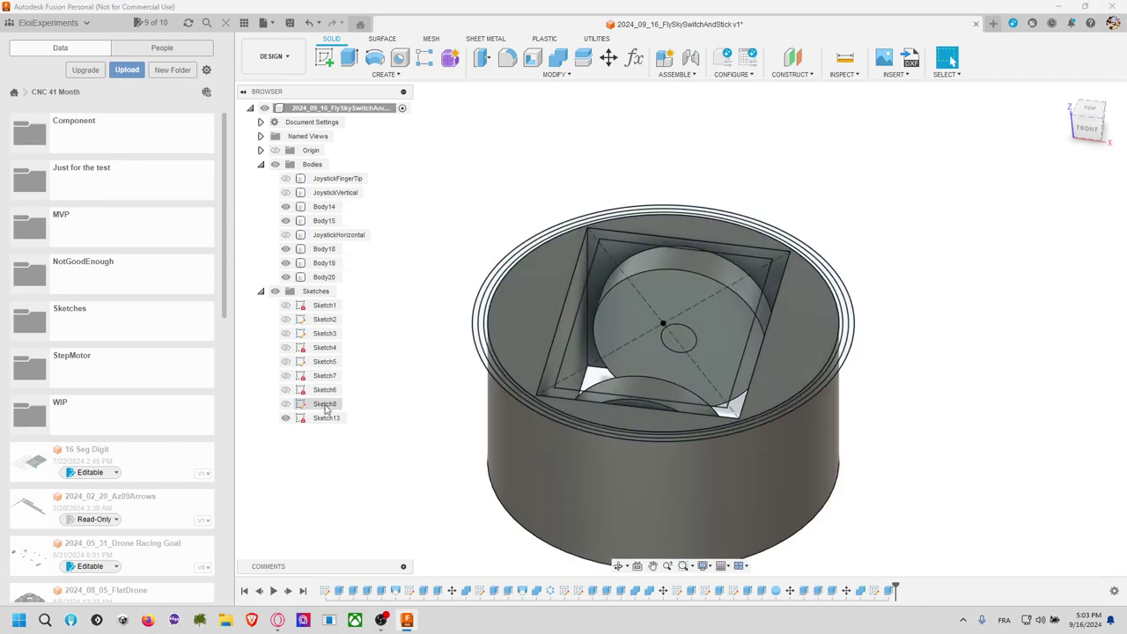
left_click(590, 264)
key("e")
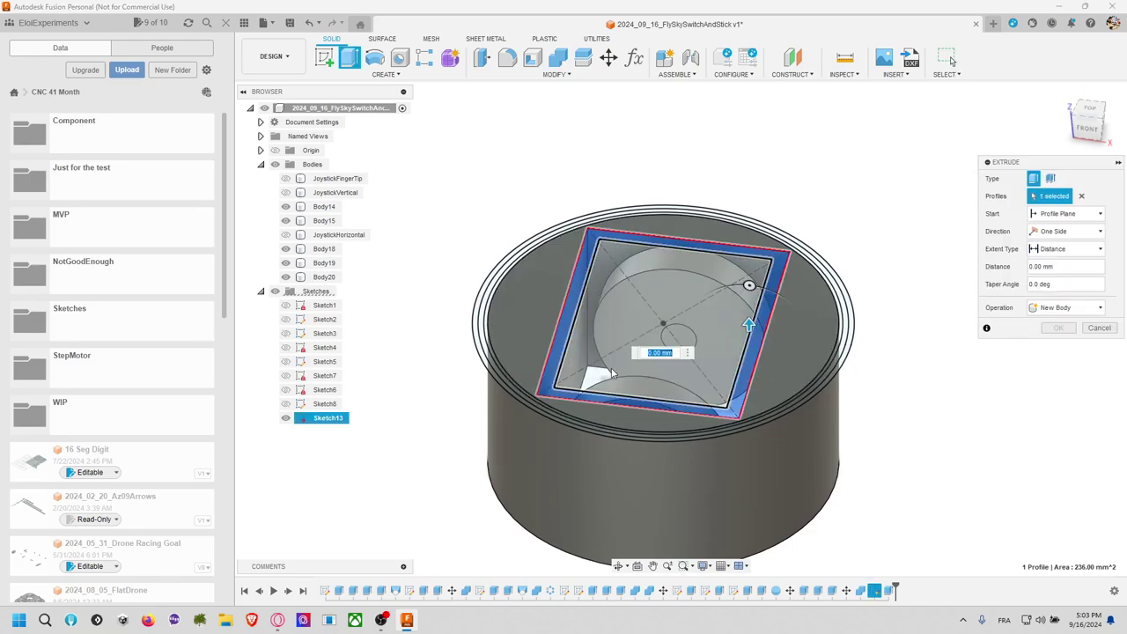
left_click(711, 241)
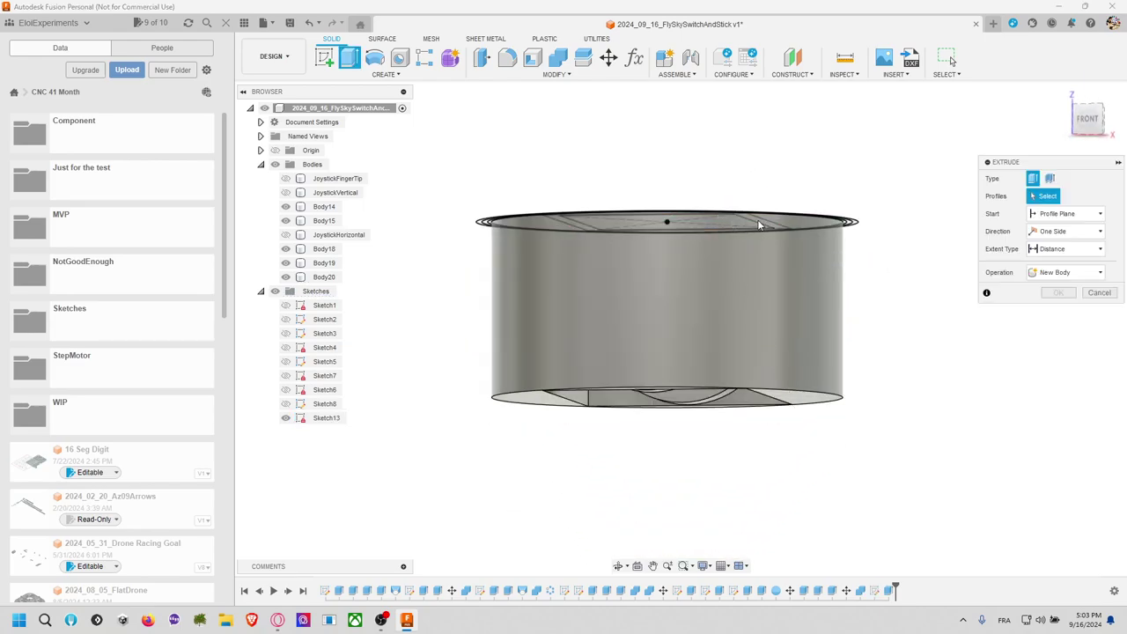
middle_click_drag(728, 176, 968, 290, "shift")
left_click(686, 256)
type("-23")
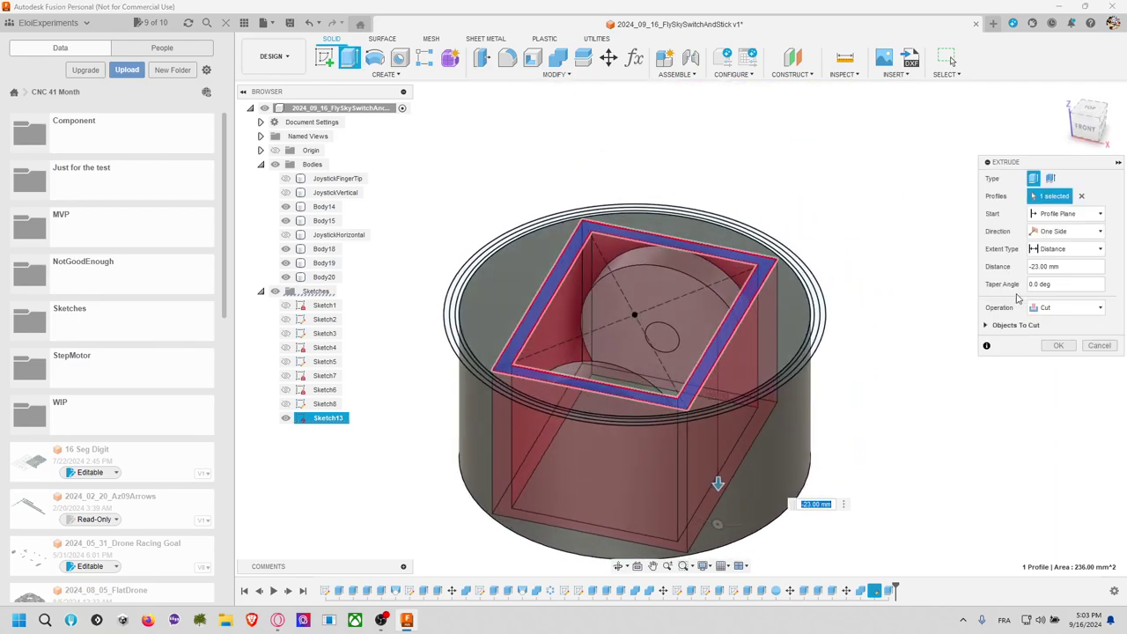
left_click(1066, 308)
left_click(1066, 324)
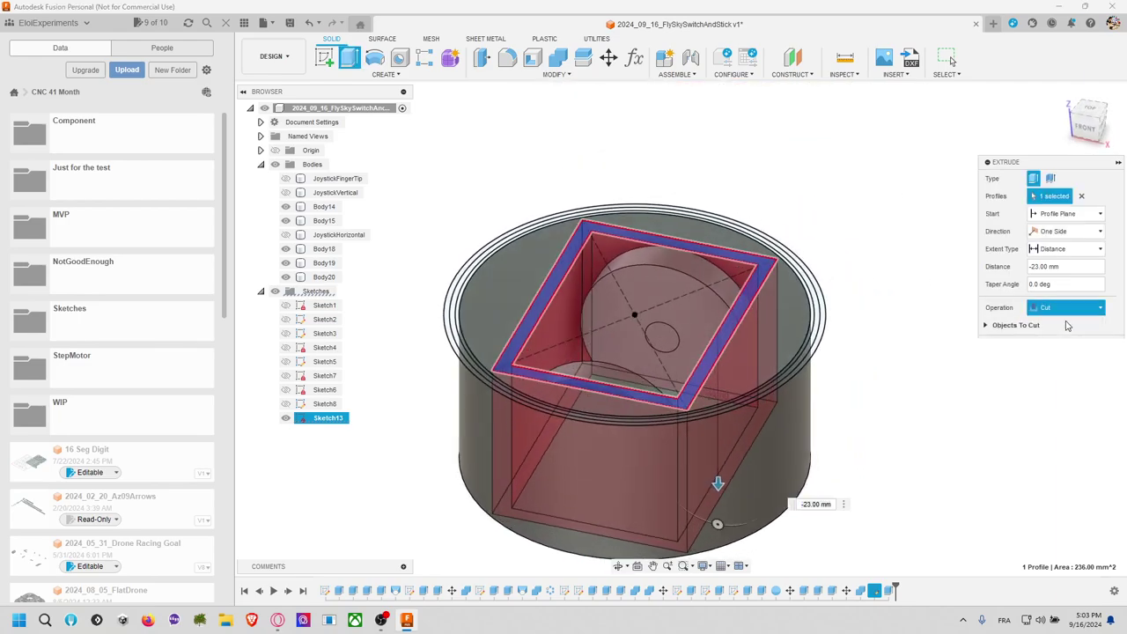
left_click(1063, 327)
Step: Cut the frame profile between the two squares -5 mm down into the housing top
key("e")
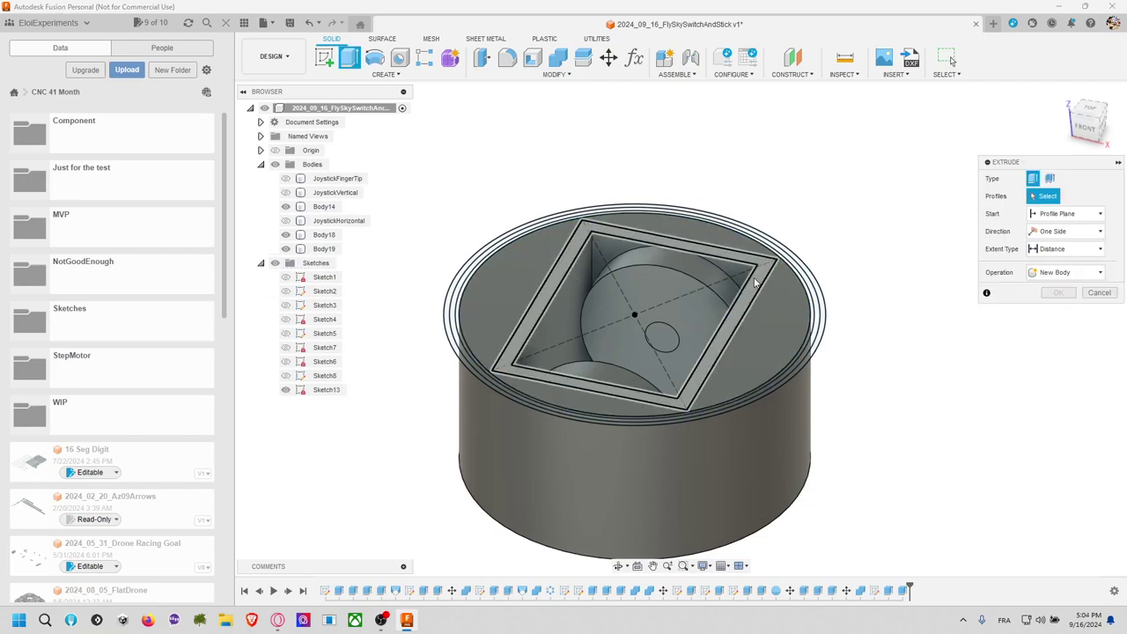
left_click(761, 284)
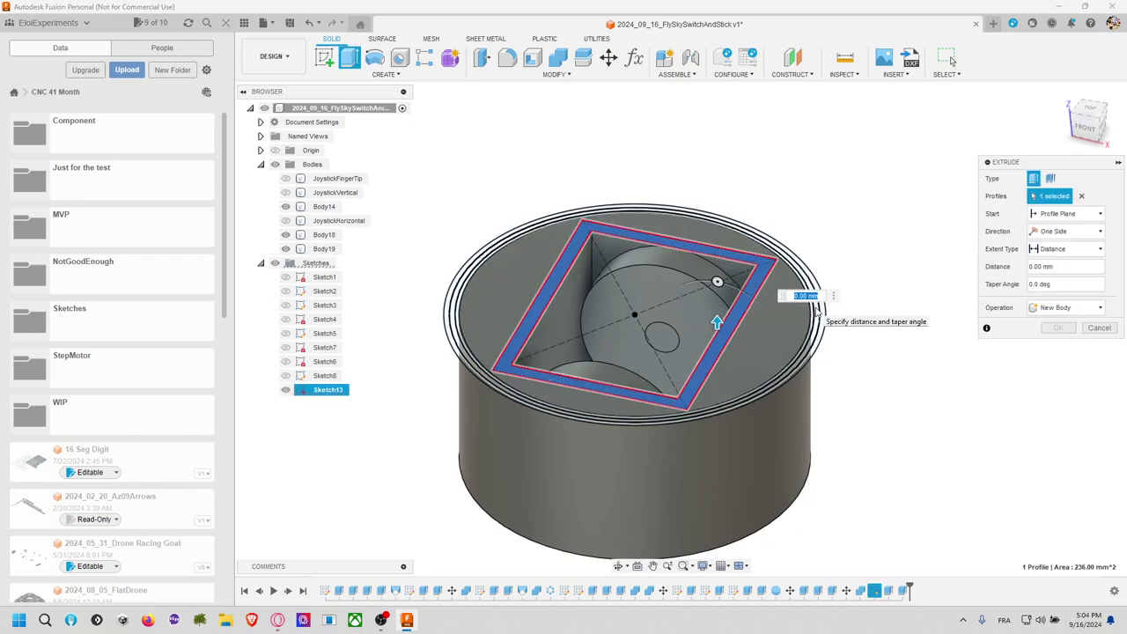
key("BackSpace")
type("-5")
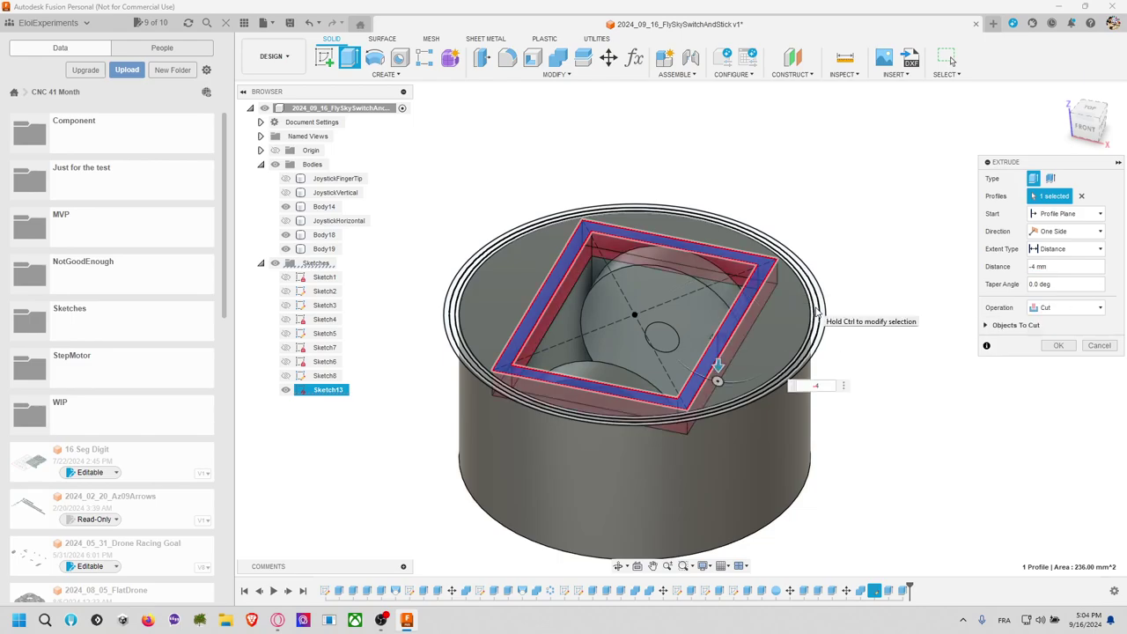
key("Return")
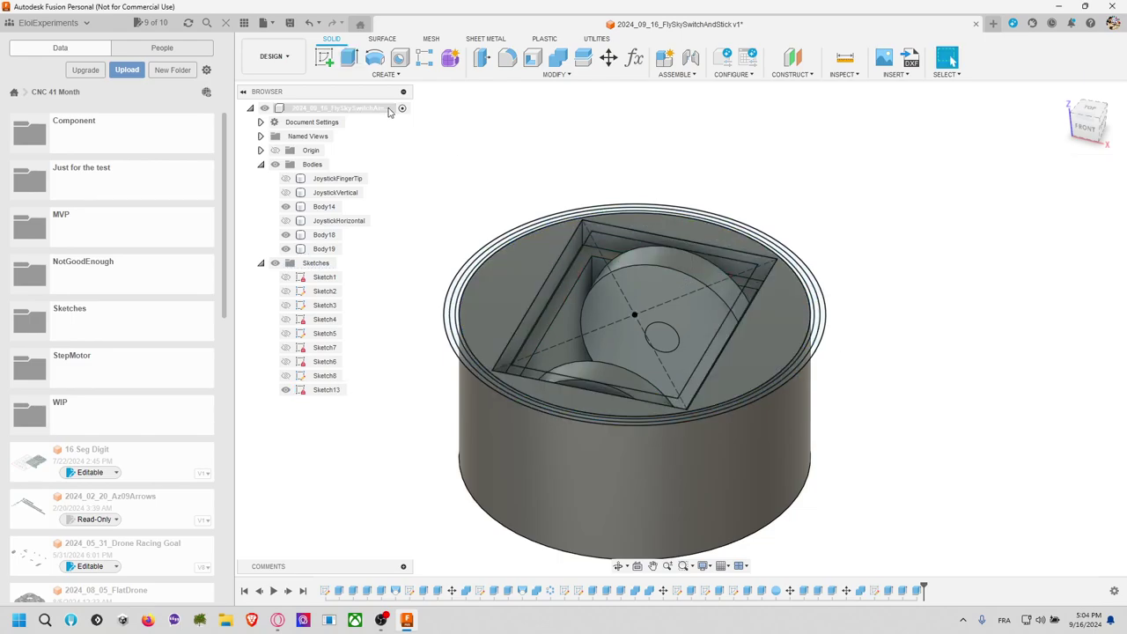
Step: Attempt a loft on the square profile, cancel it, and hide the sketches
left_click(385, 74)
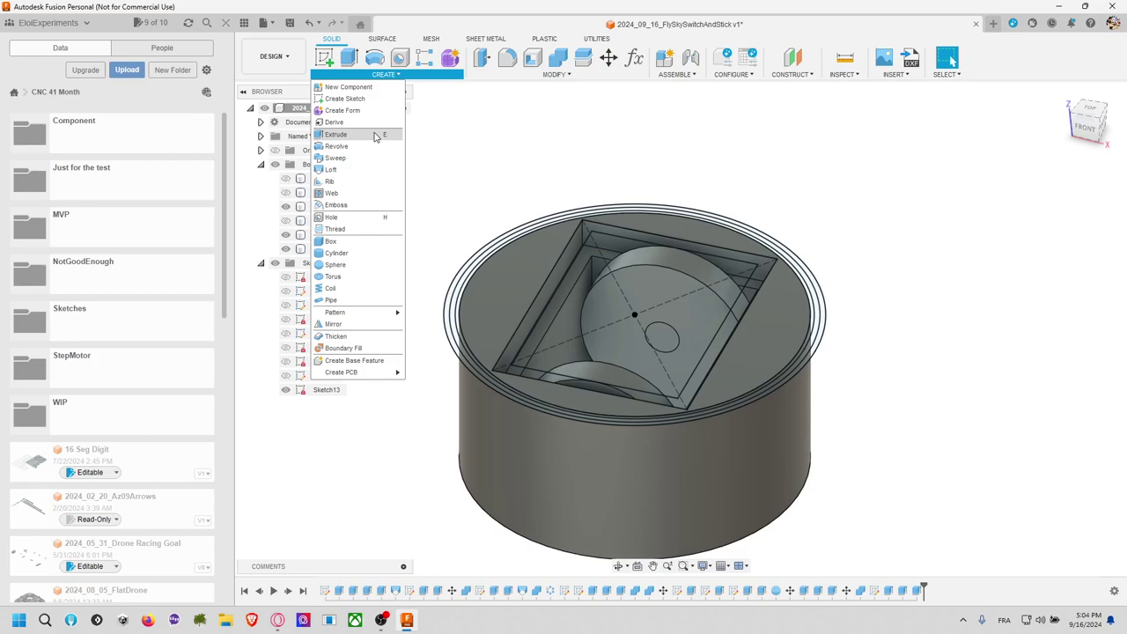
left_click(339, 169)
left_click(553, 314)
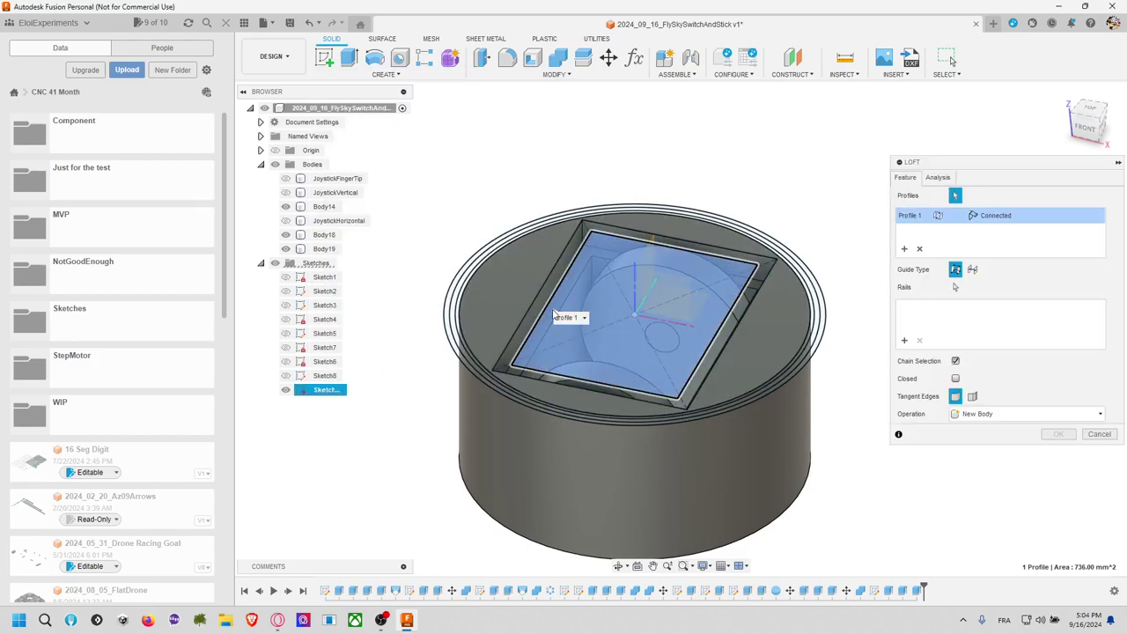
key("Escape")
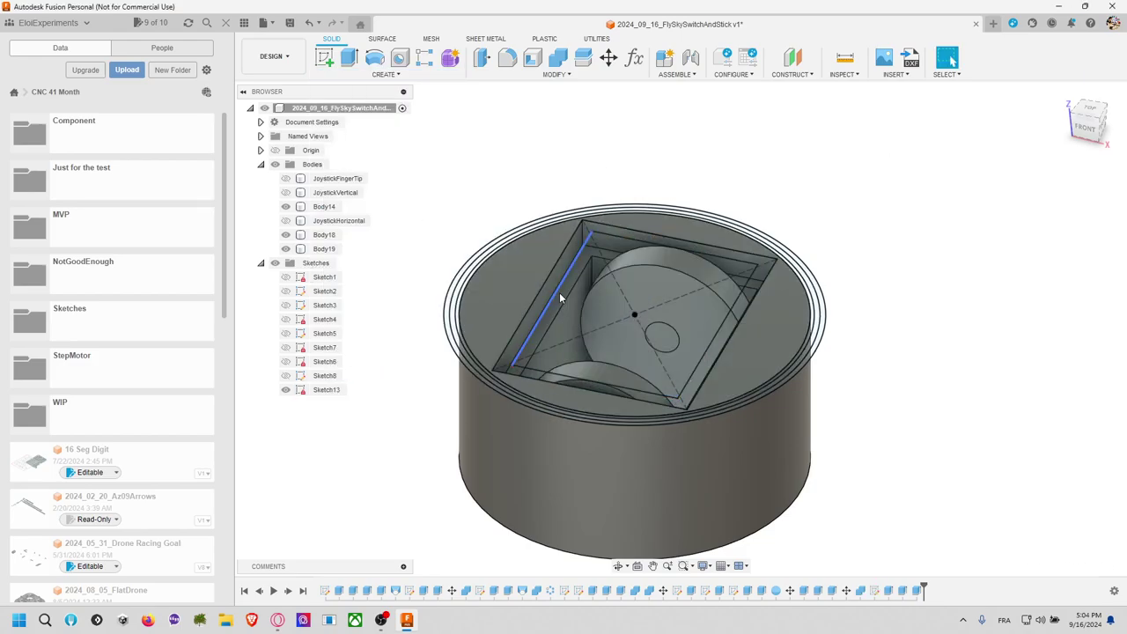
left_click(274, 262)
Step: Try two more lofts between the pocket faces, cancelling each failed attempt
left_click(369, 74)
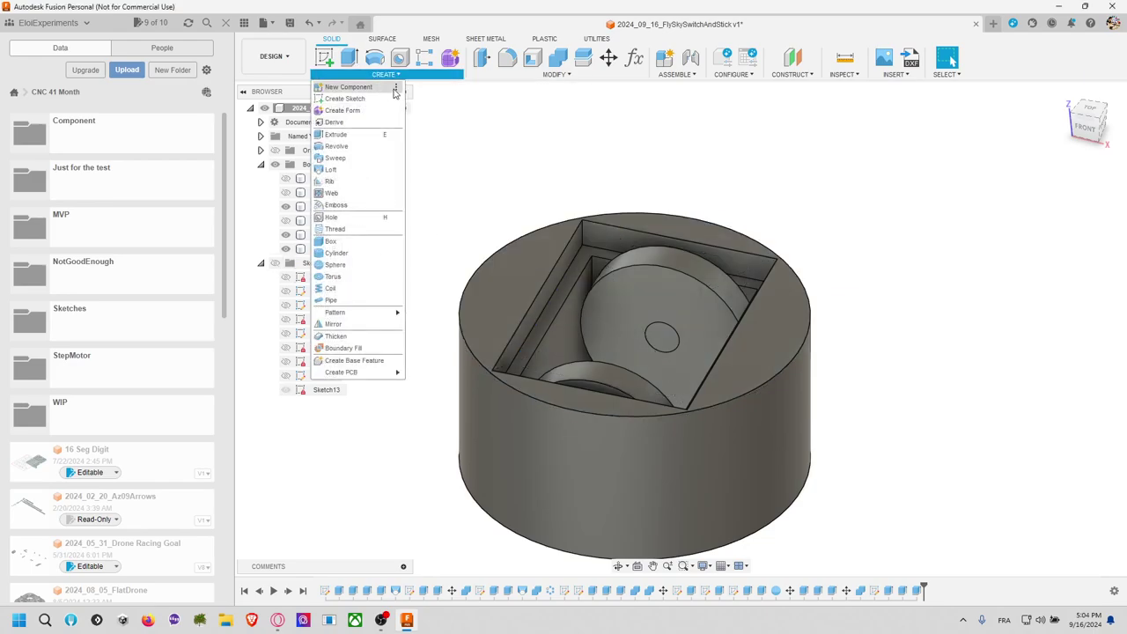
left_click(350, 171)
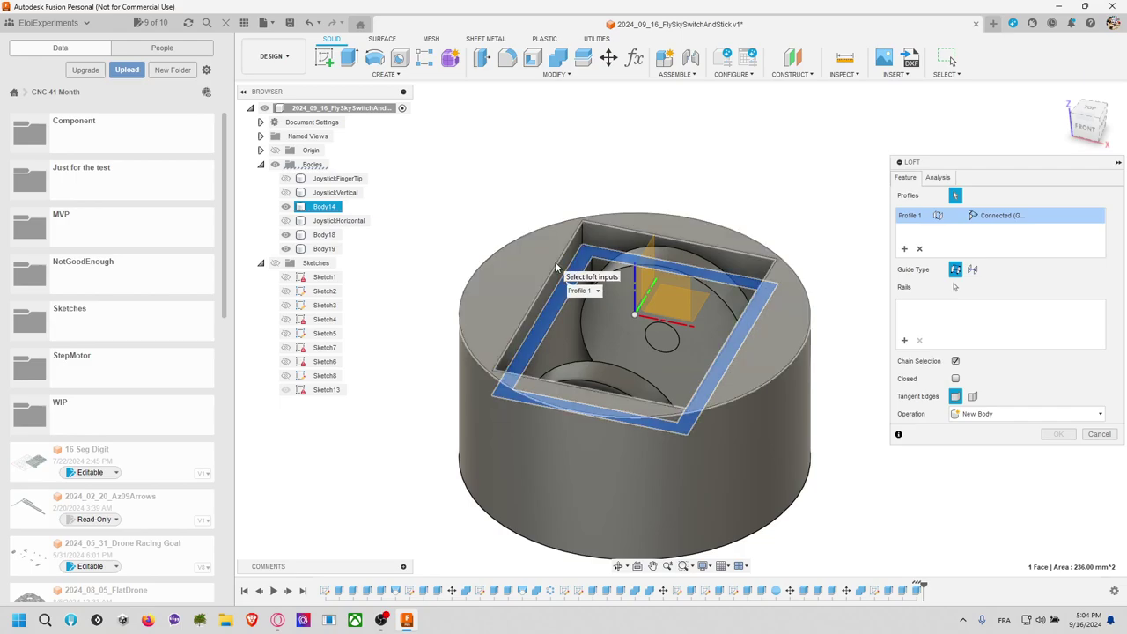
left_click(589, 270)
key("Escape")
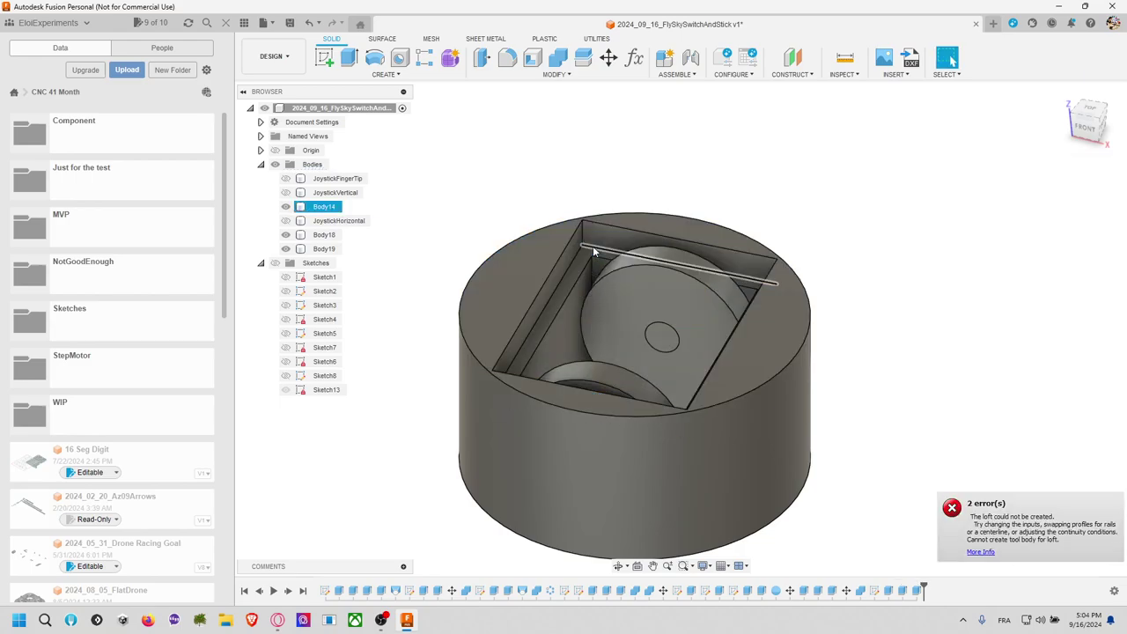
left_click(384, 74)
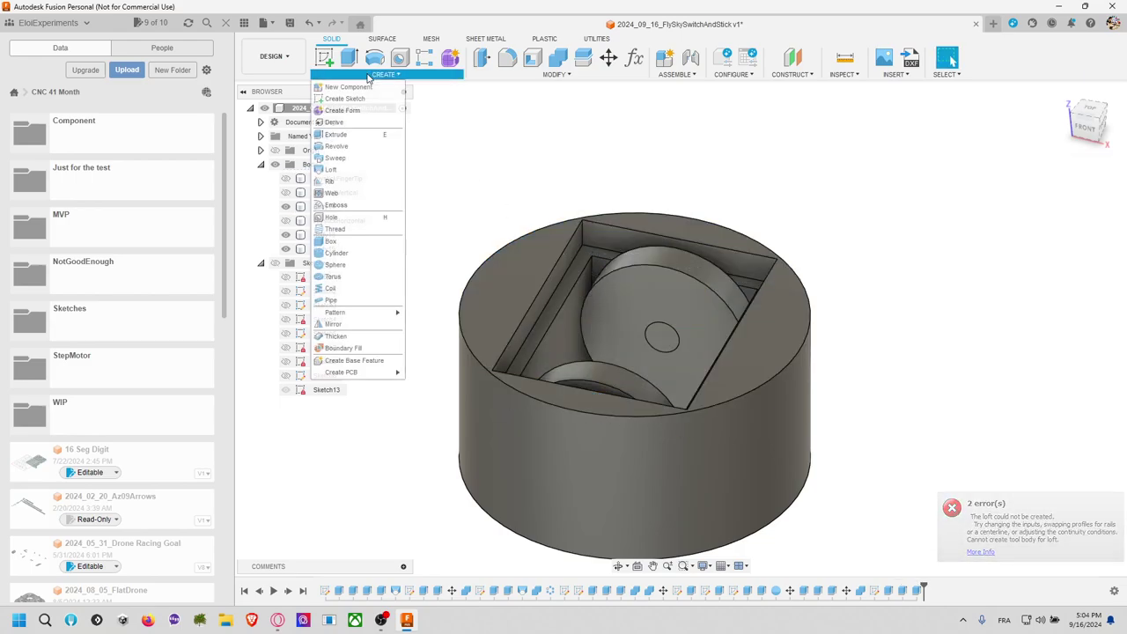
left_click(330, 169)
left_click(568, 267)
left_click(570, 265)
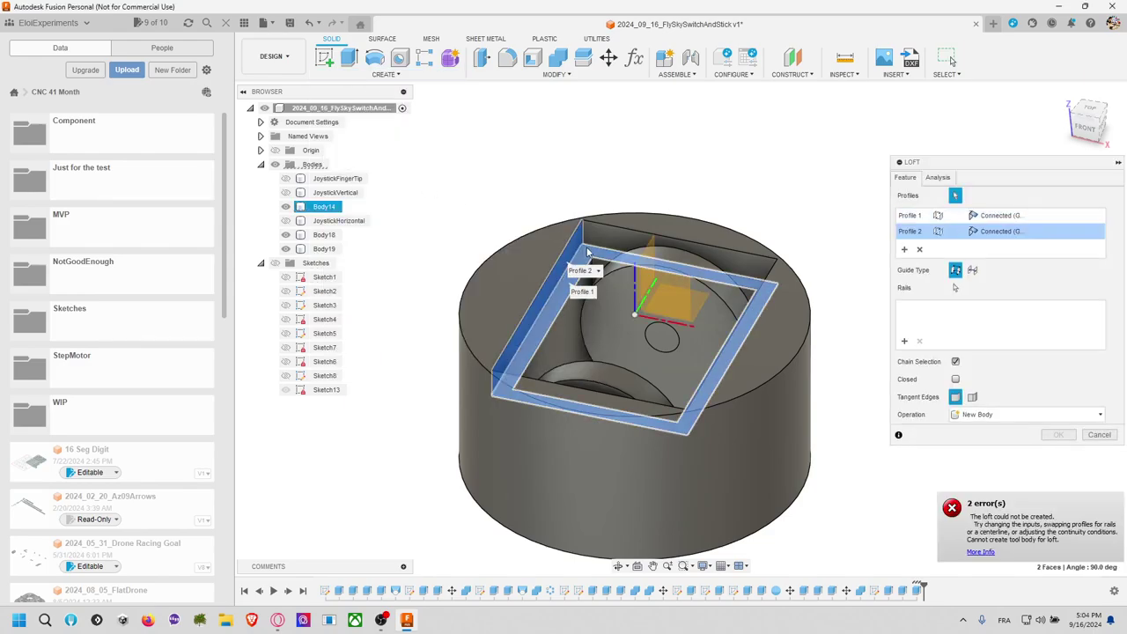
left_click(600, 250)
key("Escape")
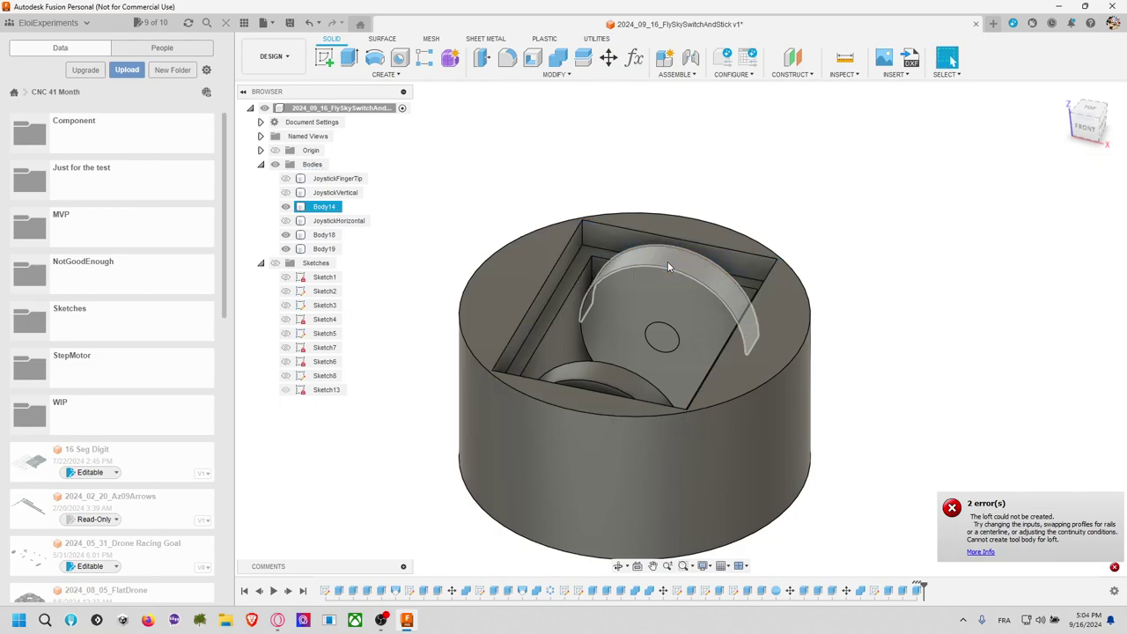
left_click(384, 74)
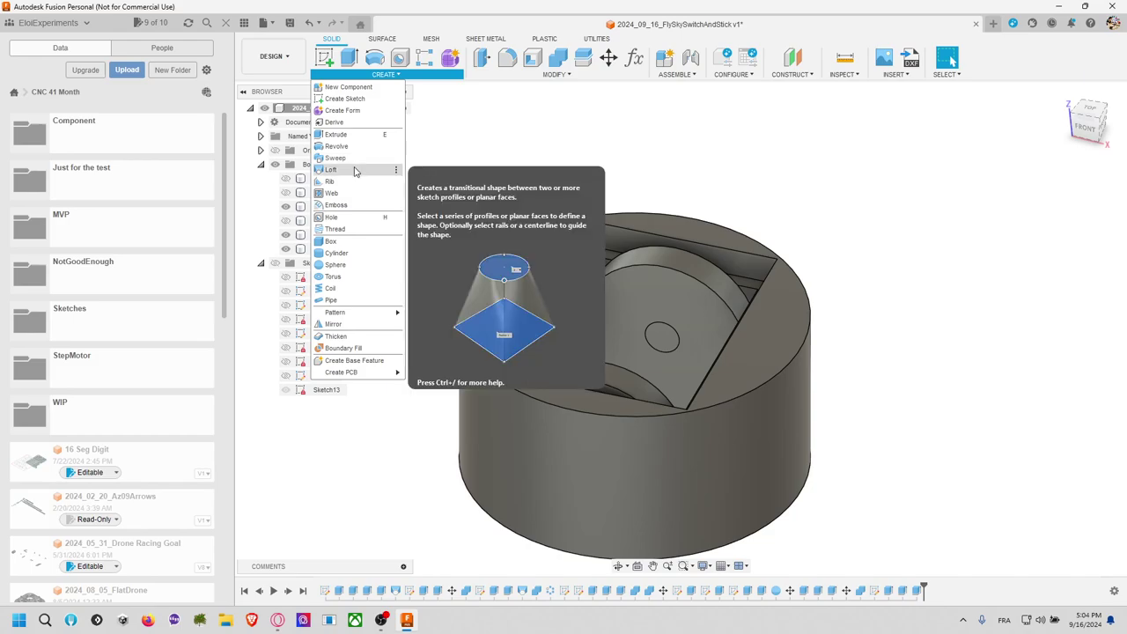
left_click(555, 74)
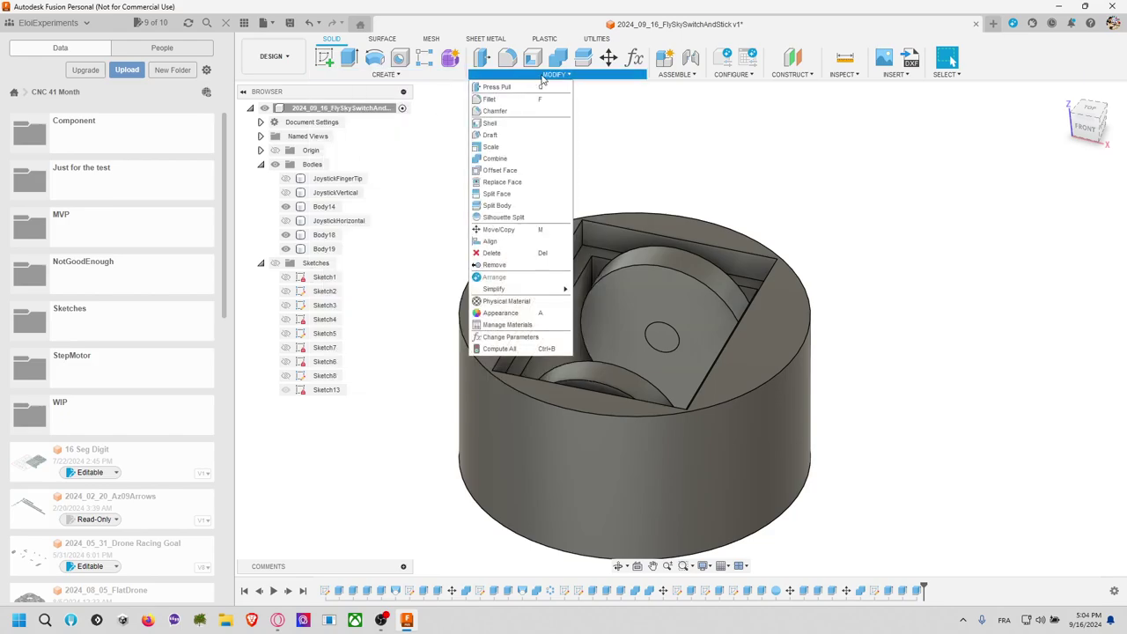
Step: Apply a draft to the inner pocket wall
left_click(510, 137)
left_click(546, 233)
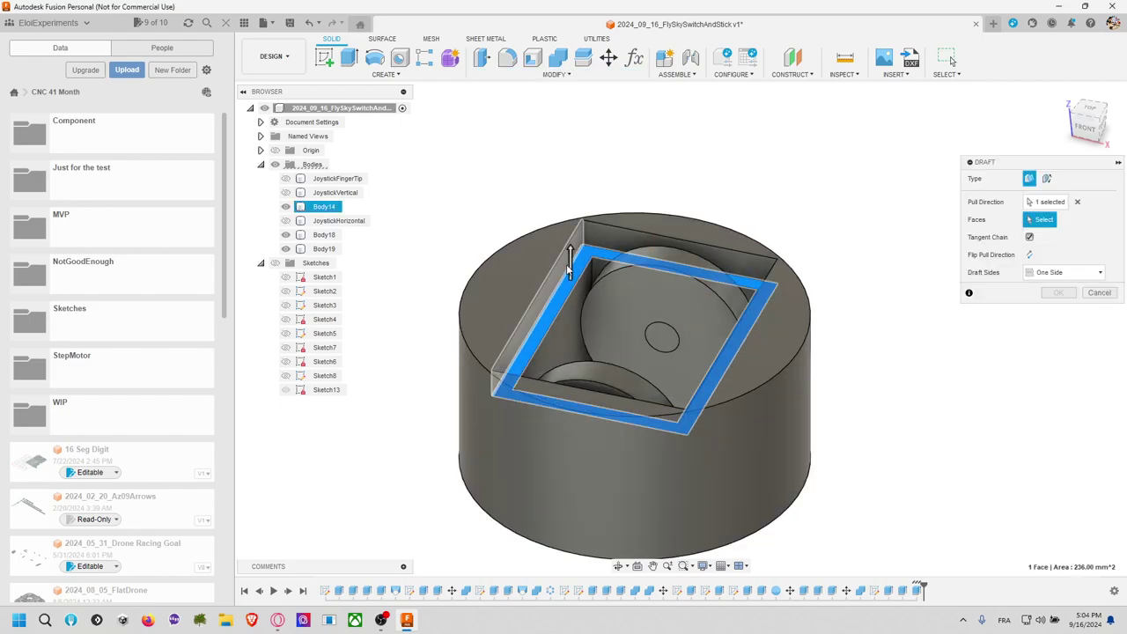
left_click(563, 269)
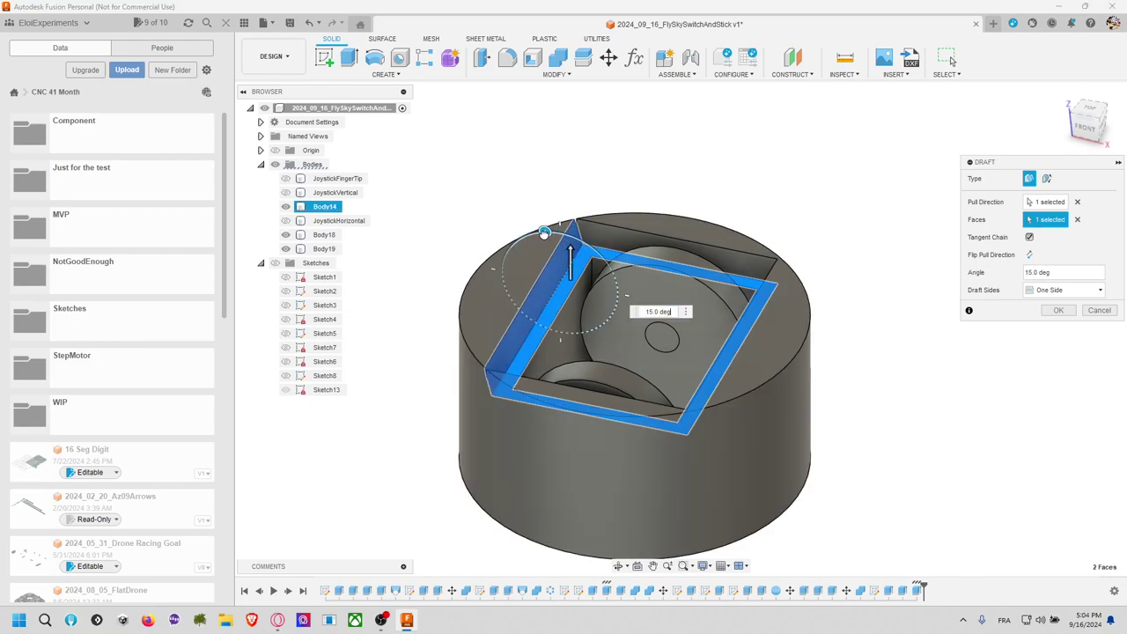
key("Return")
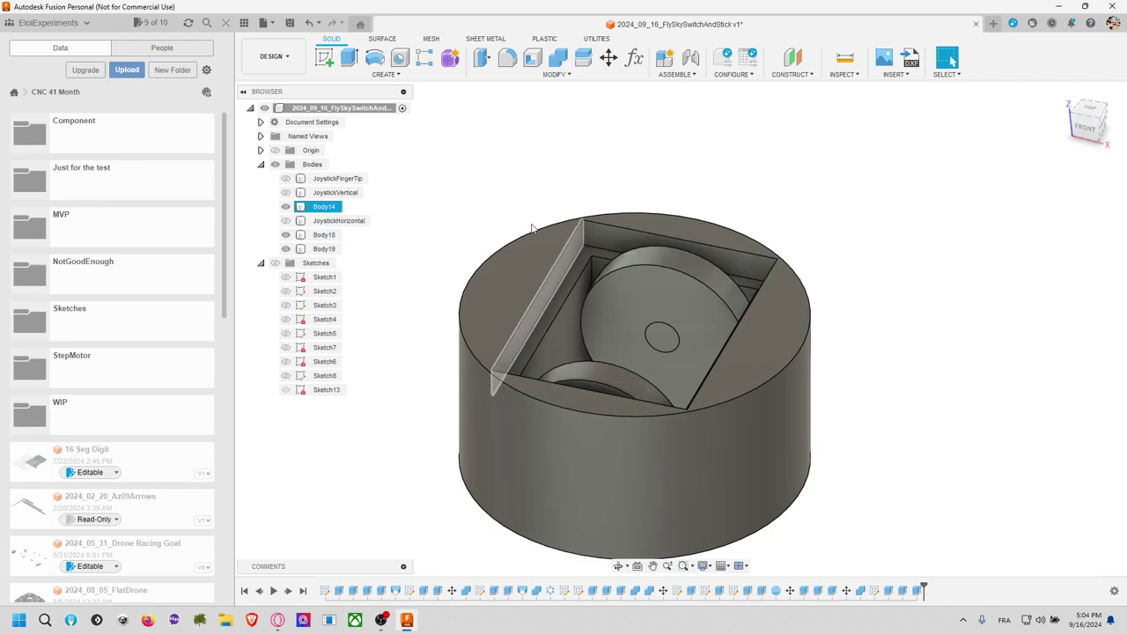
Step: Abandon a second draft and undo the latest feature, bringing the sketch back
left_click(581, 75)
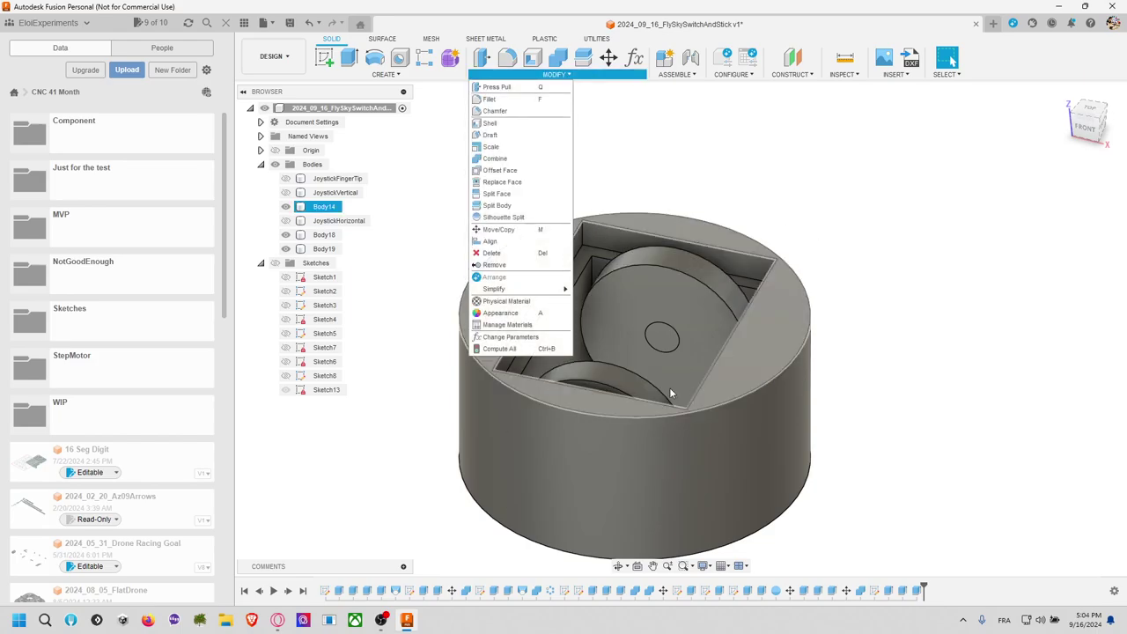
left_click(490, 135)
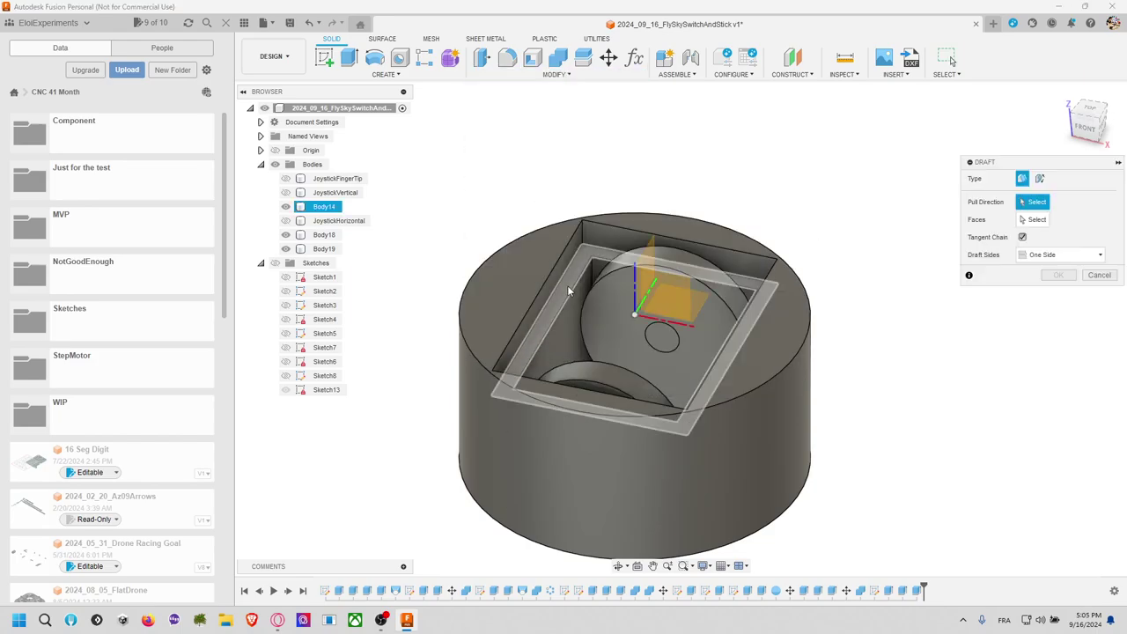
left_click(630, 304)
left_click_drag(627, 304, 613, 268)
key("Escape")
left_click(573, 199)
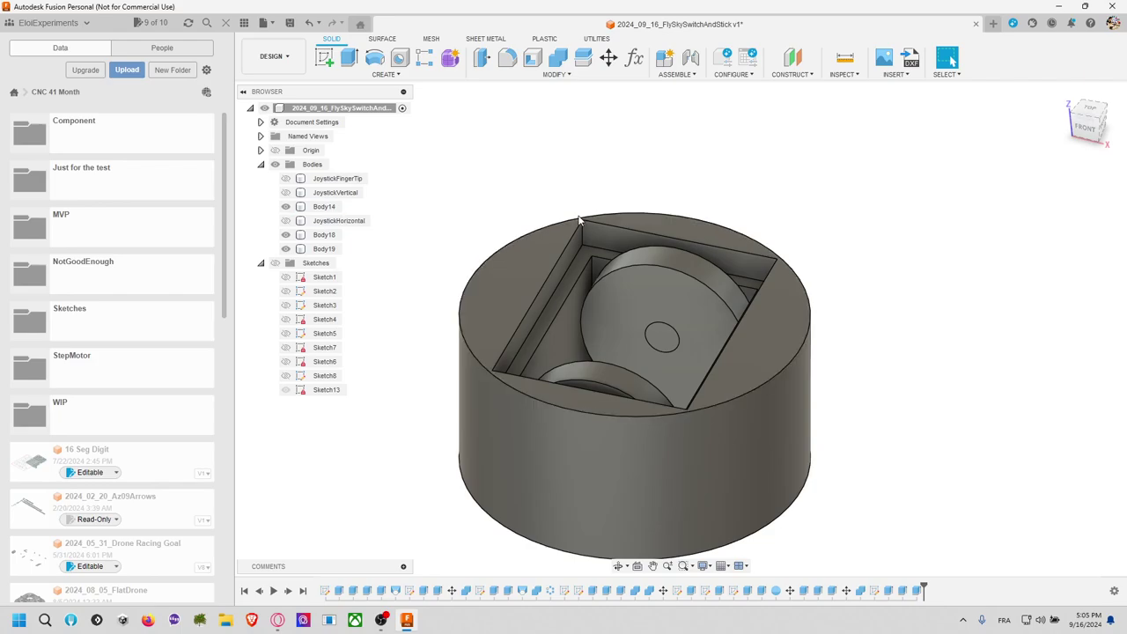
key("ctrl+z")
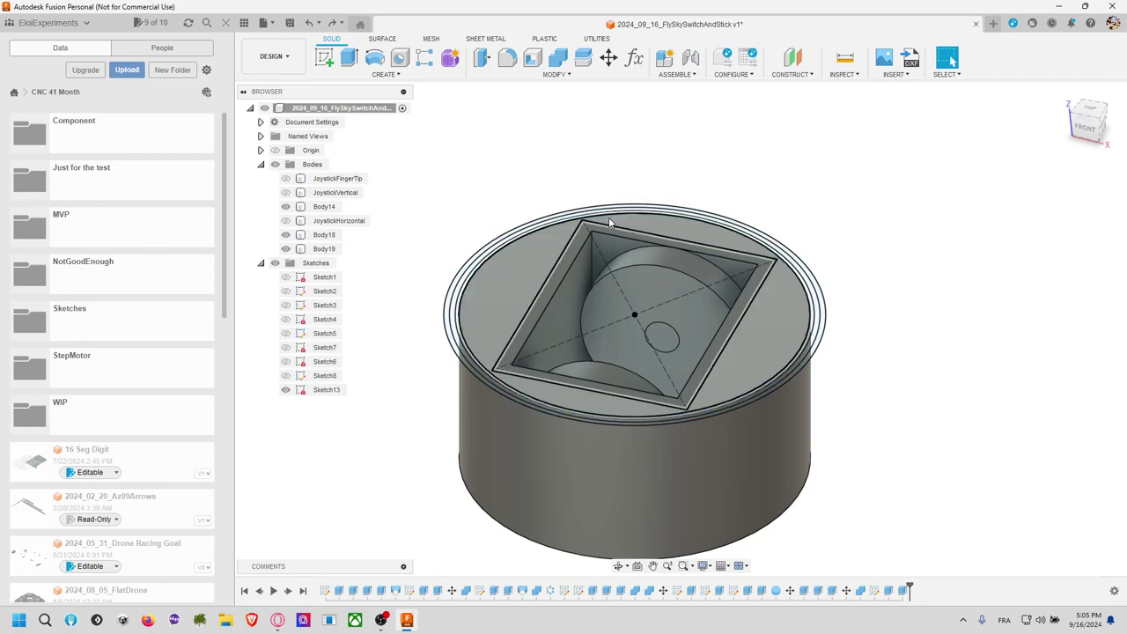
Step: Start a chamfer and select six edges of the square pocket
left_click(555, 75)
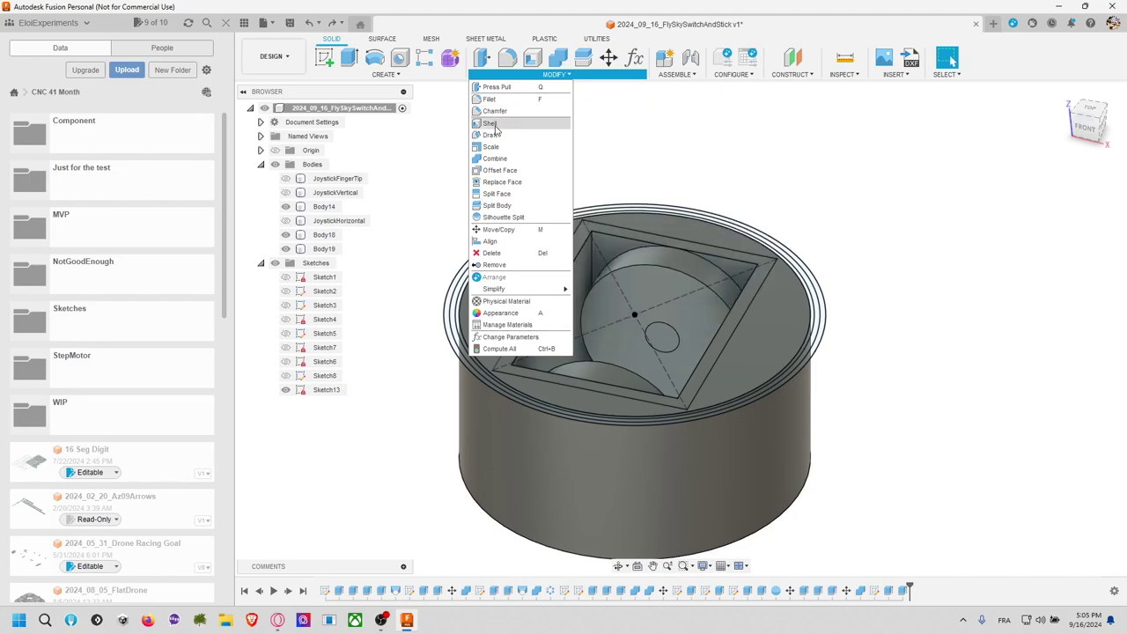
mouse_move(412, 75)
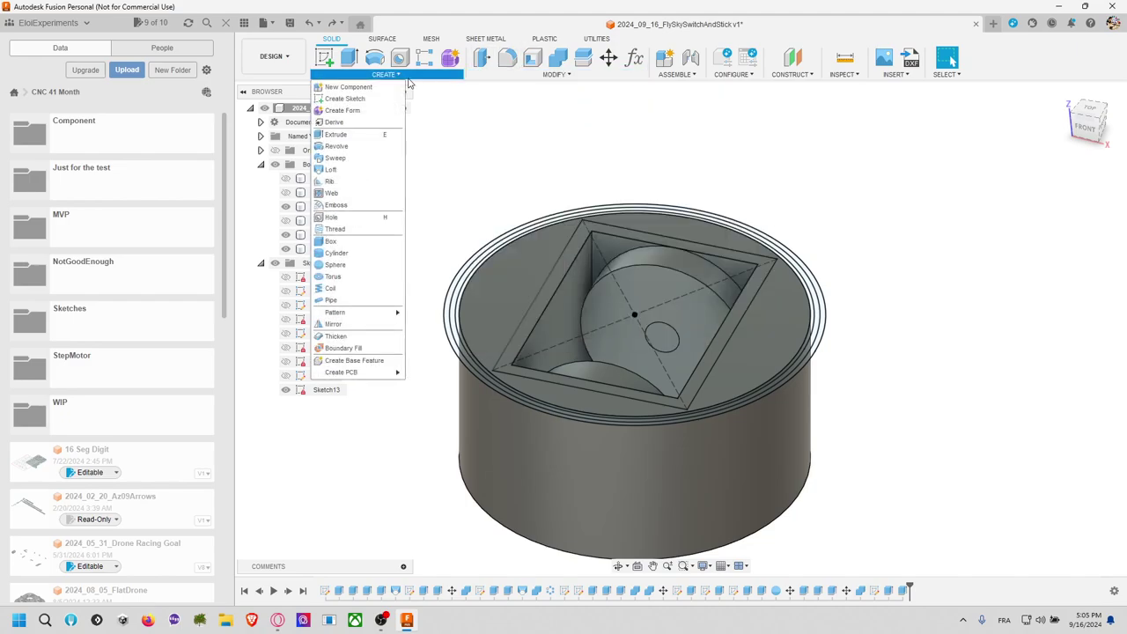
mouse_move(531, 77)
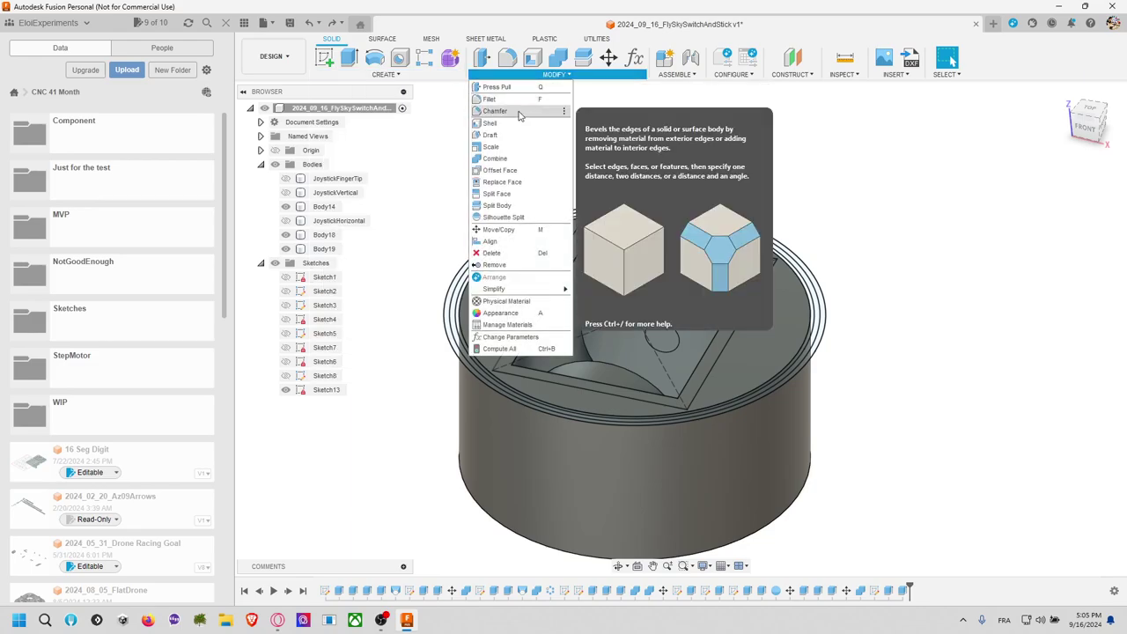
left_click(500, 111)
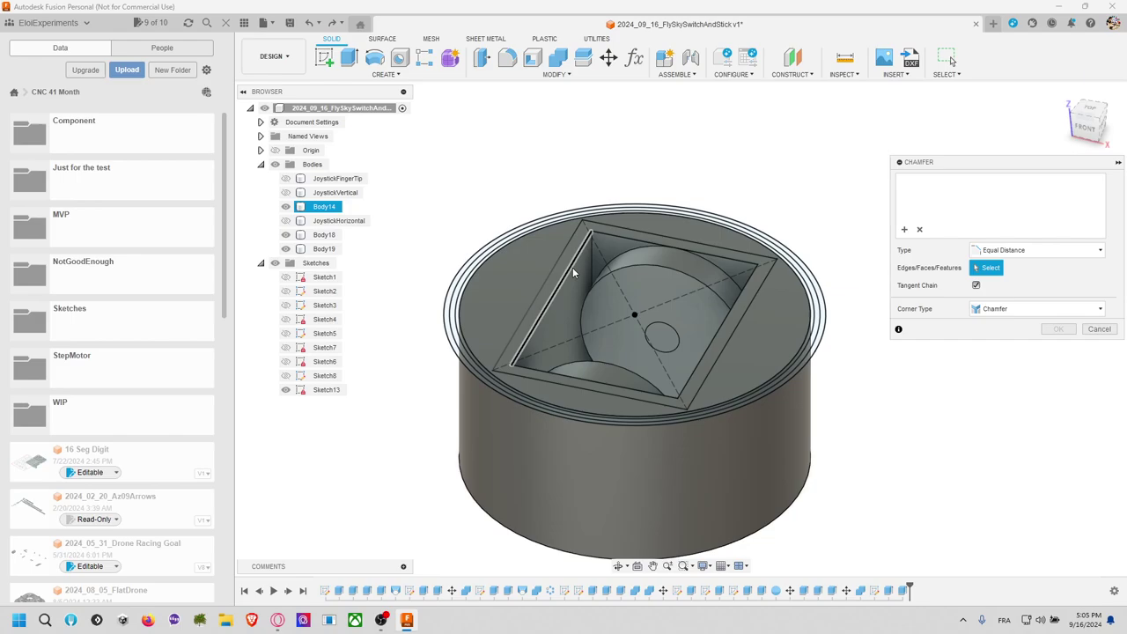
left_click(588, 249)
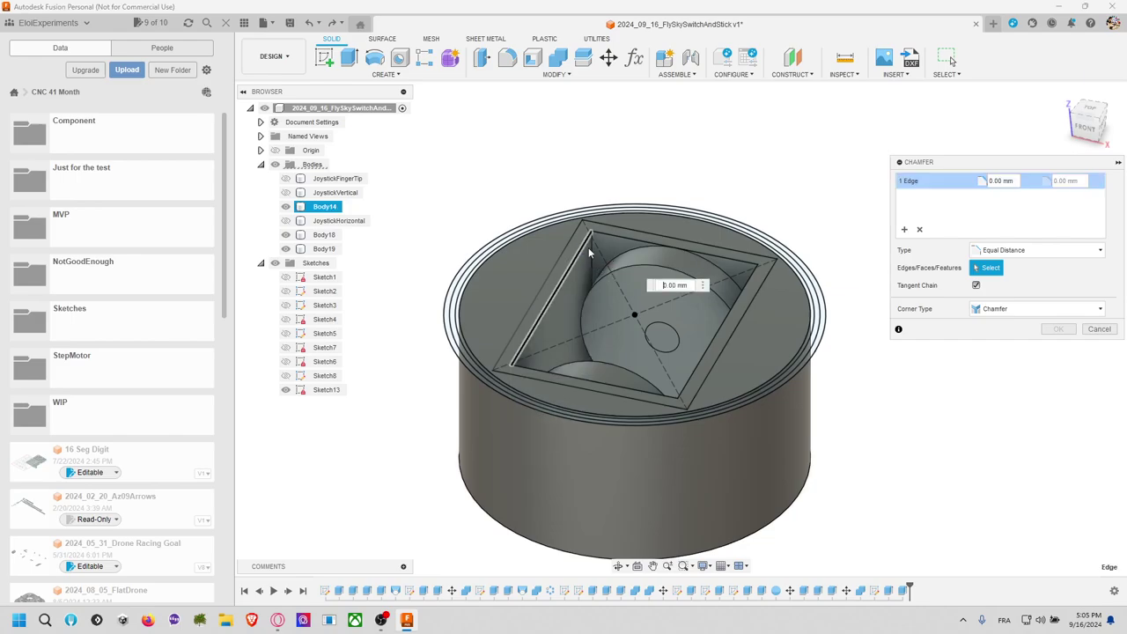
left_click(675, 250)
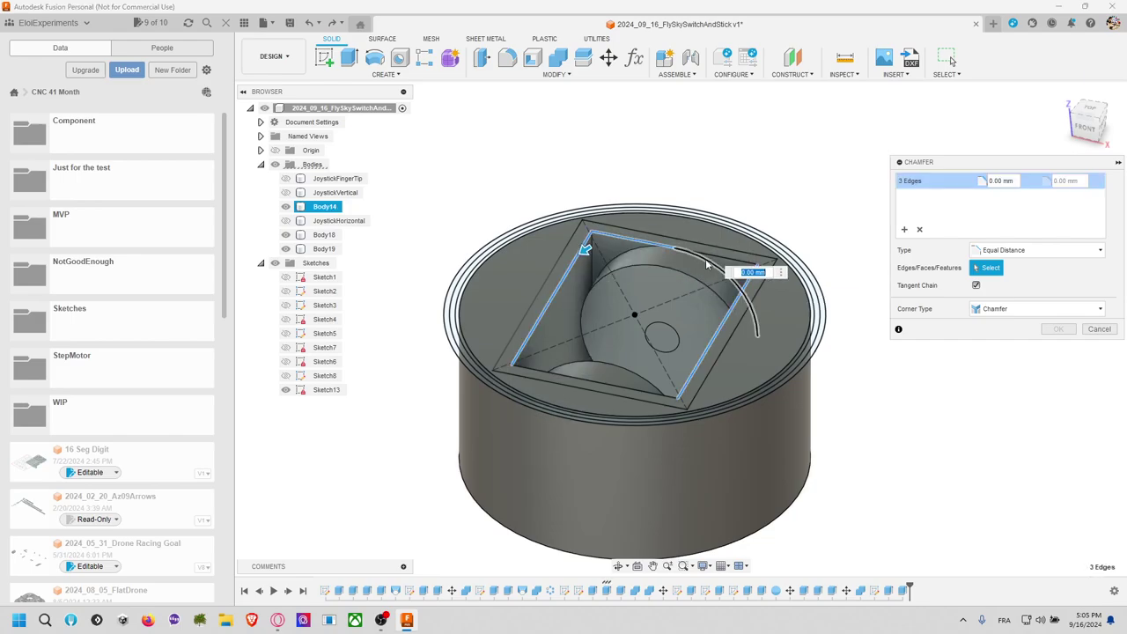
left_click(745, 281)
left_click(608, 385)
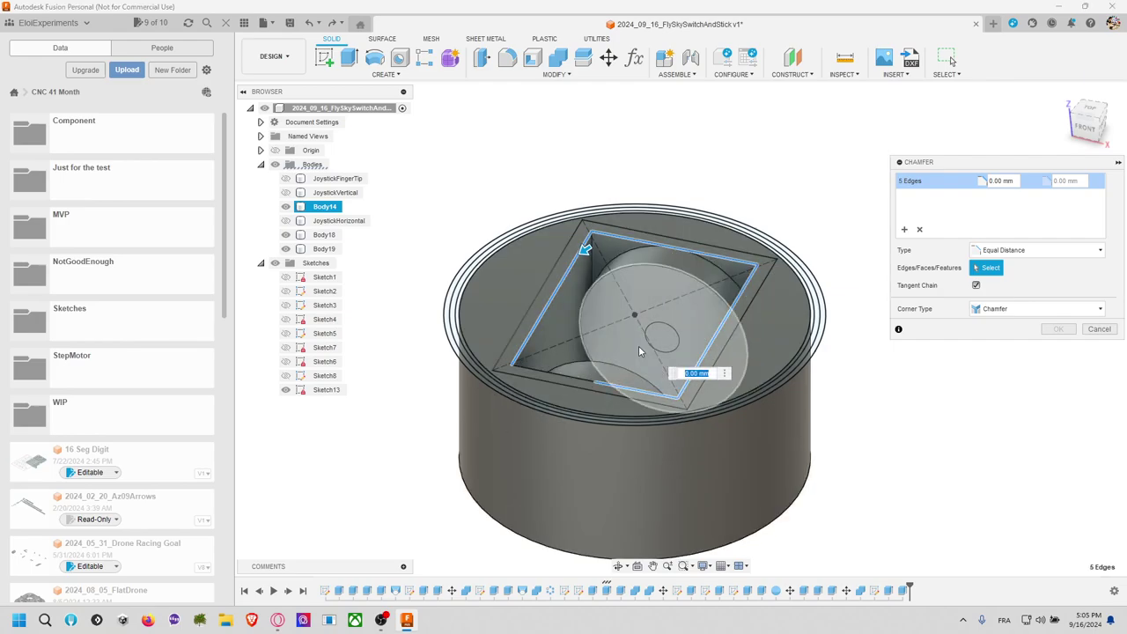
left_click(546, 372)
left_click(546, 372)
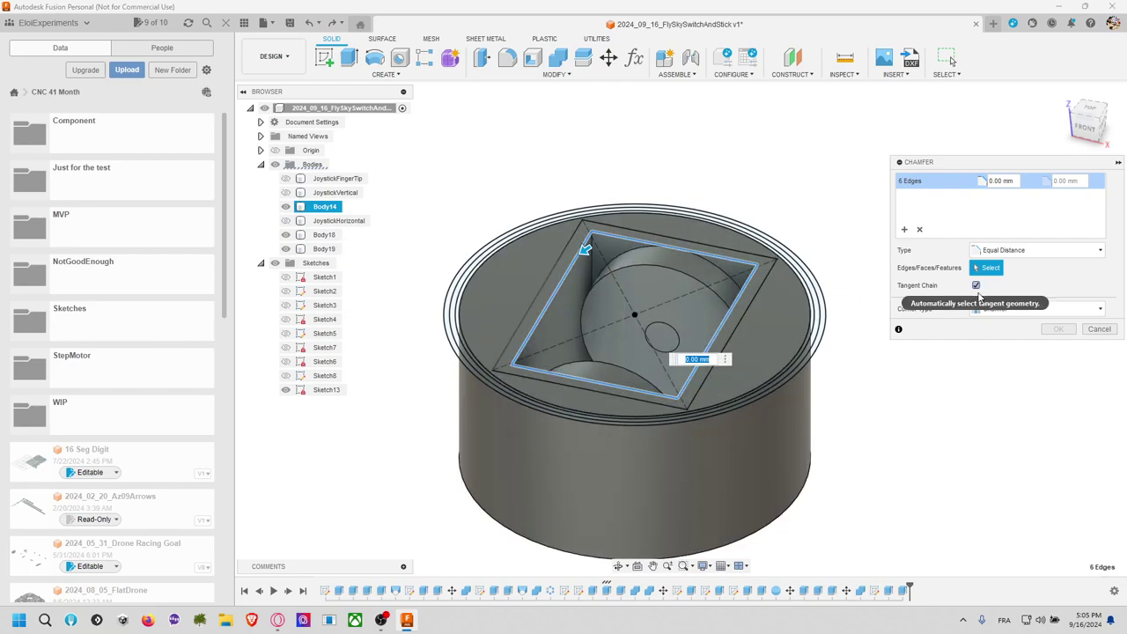
Step: Set the chamfer distance to 2 mm and apply it
left_click(1002, 180)
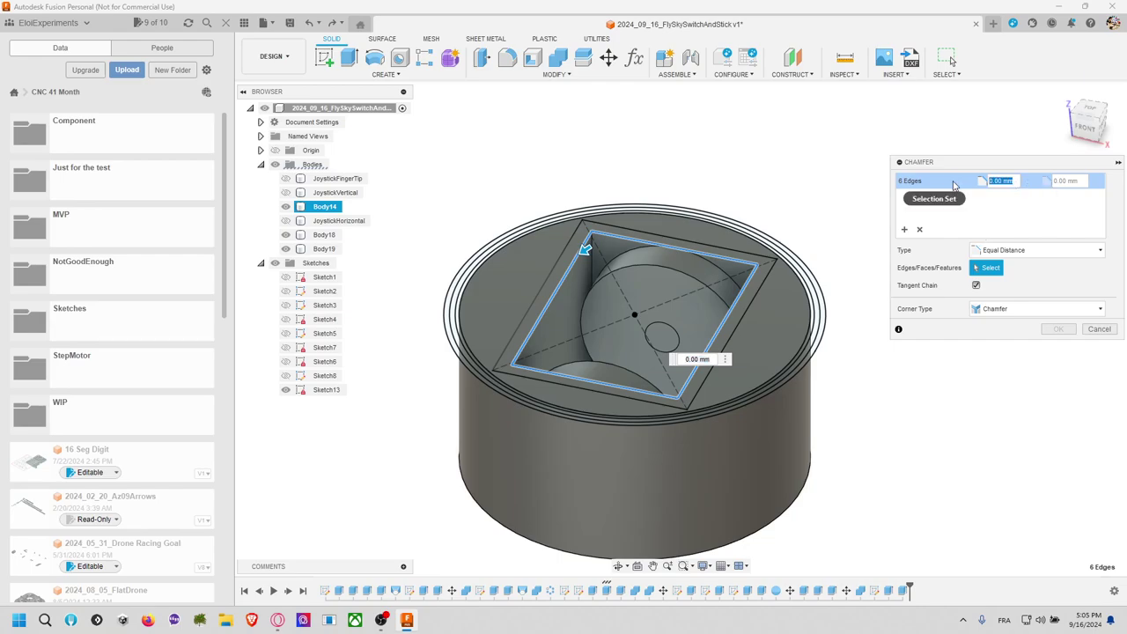
type("2")
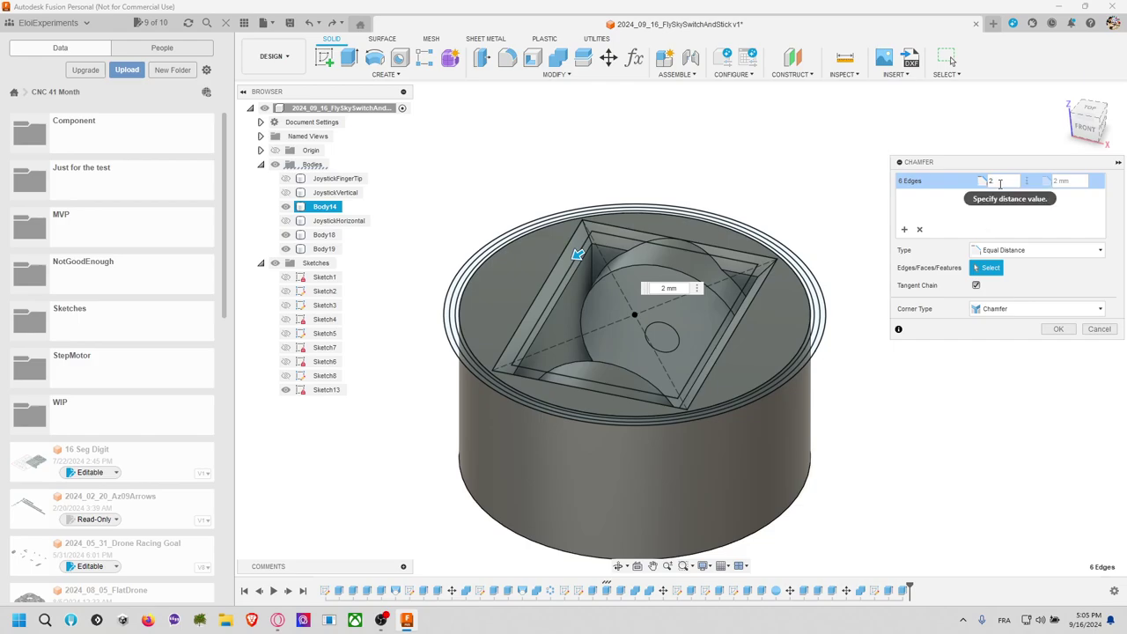
key("BackSpace")
type("4")
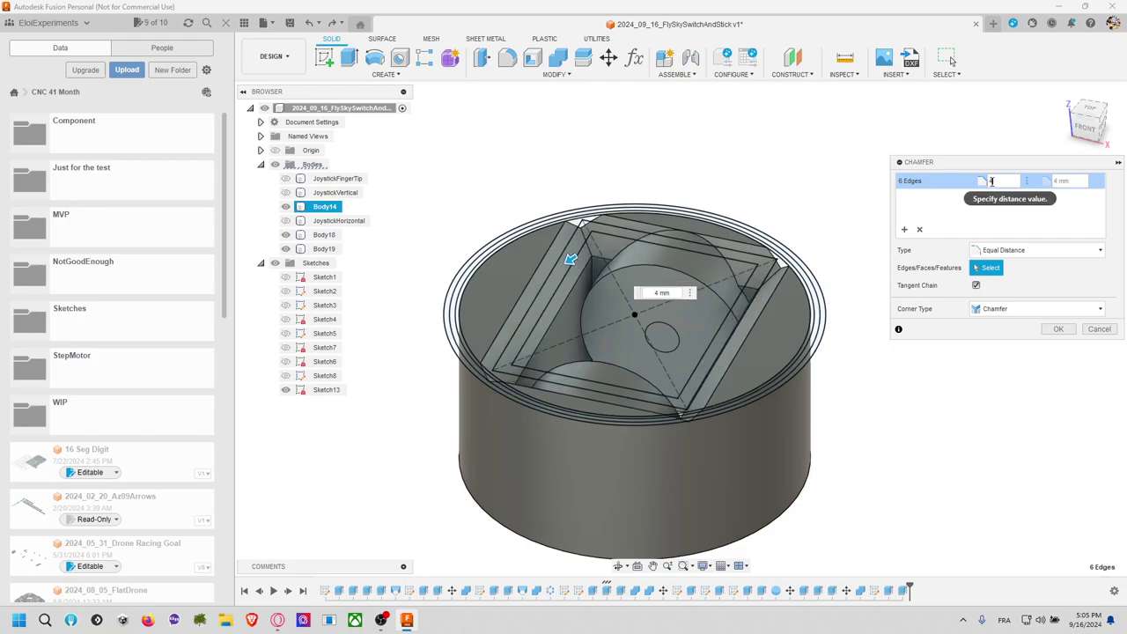
key("BackSpace")
type("3")
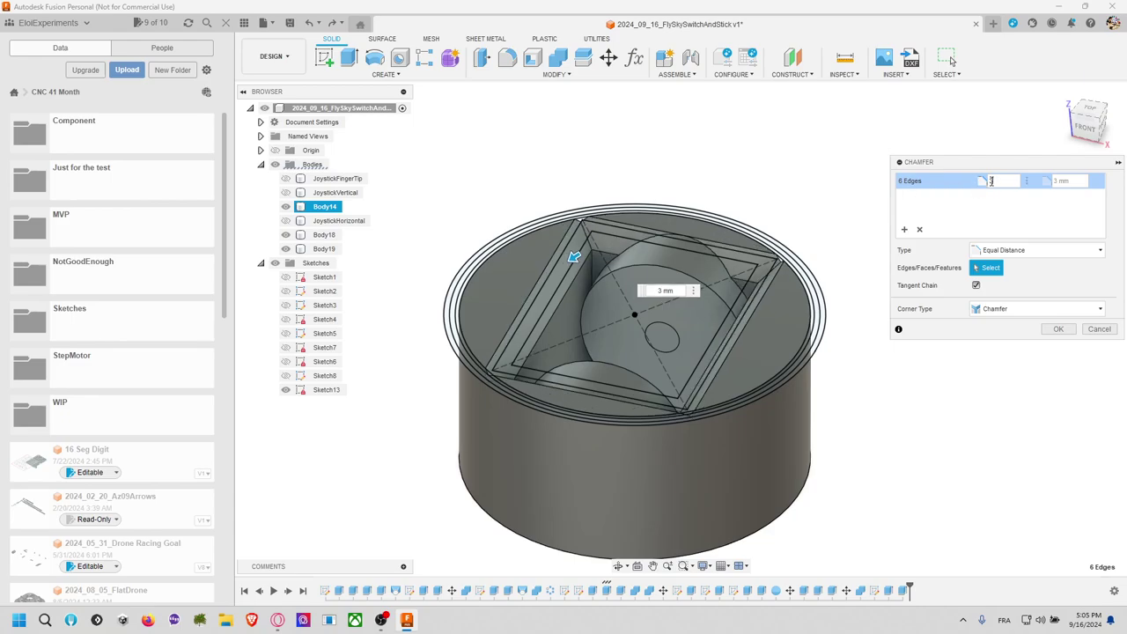
key("BackSpace")
type("2")
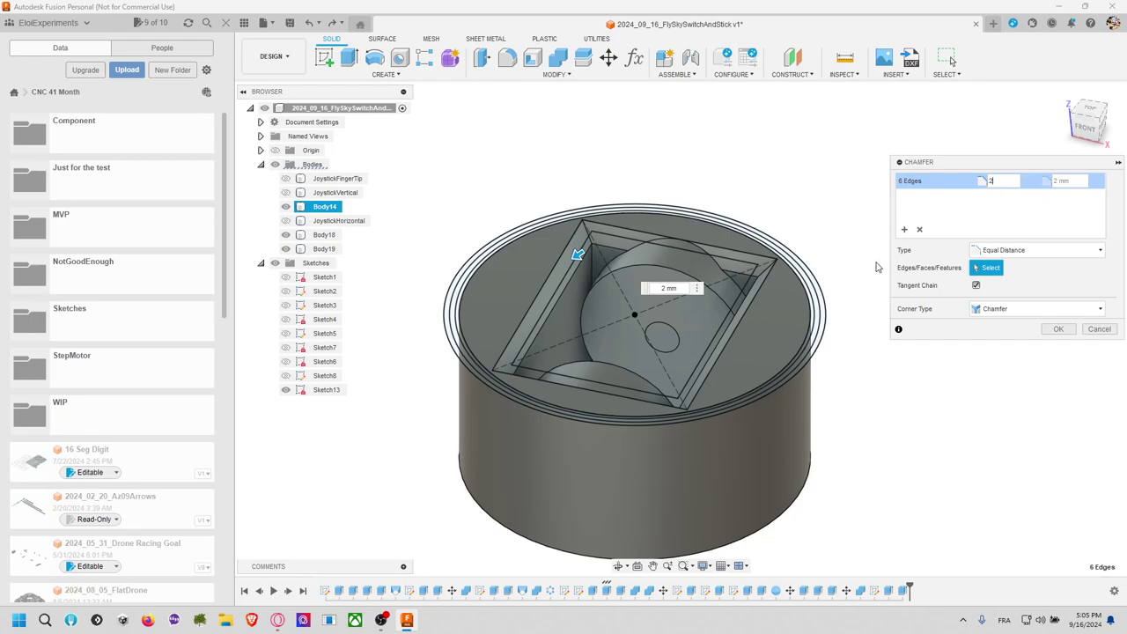
left_click(1058, 328)
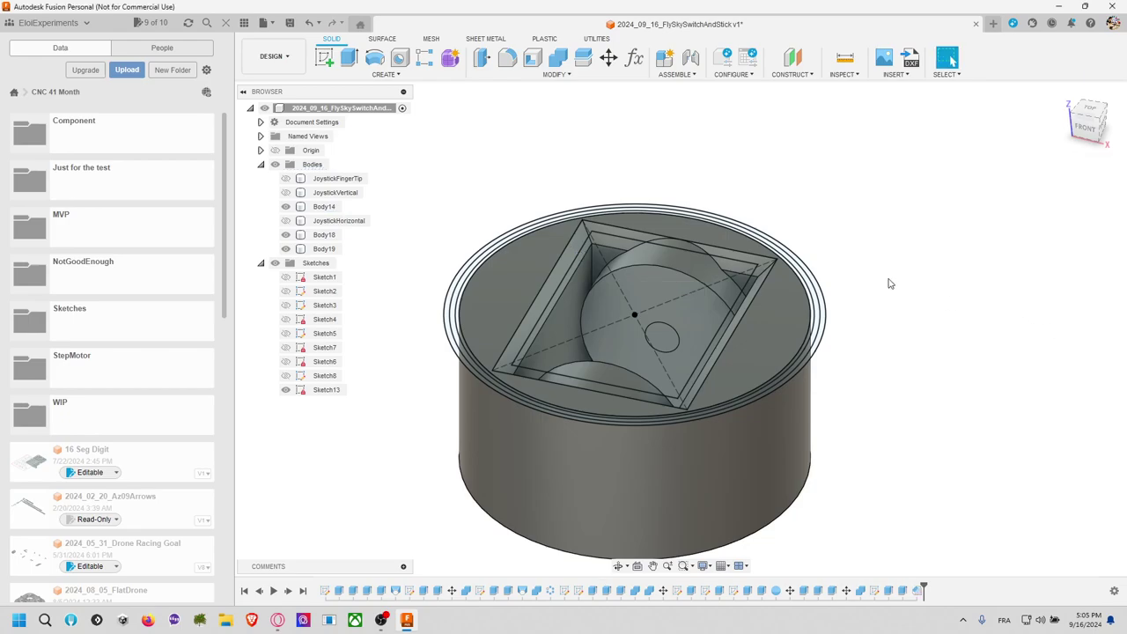
middle_click_drag(883, 265, 899, 290, "shift")
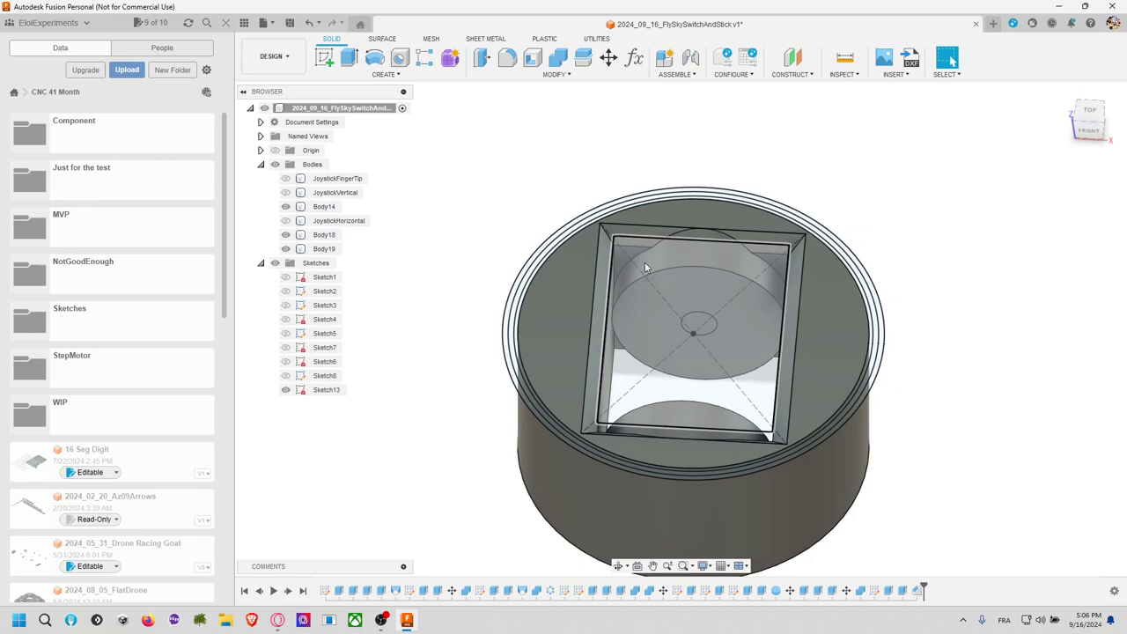
scroll(644, 263, "up", 1)
middle_click_drag(673, 257, 650, 247, "shift")
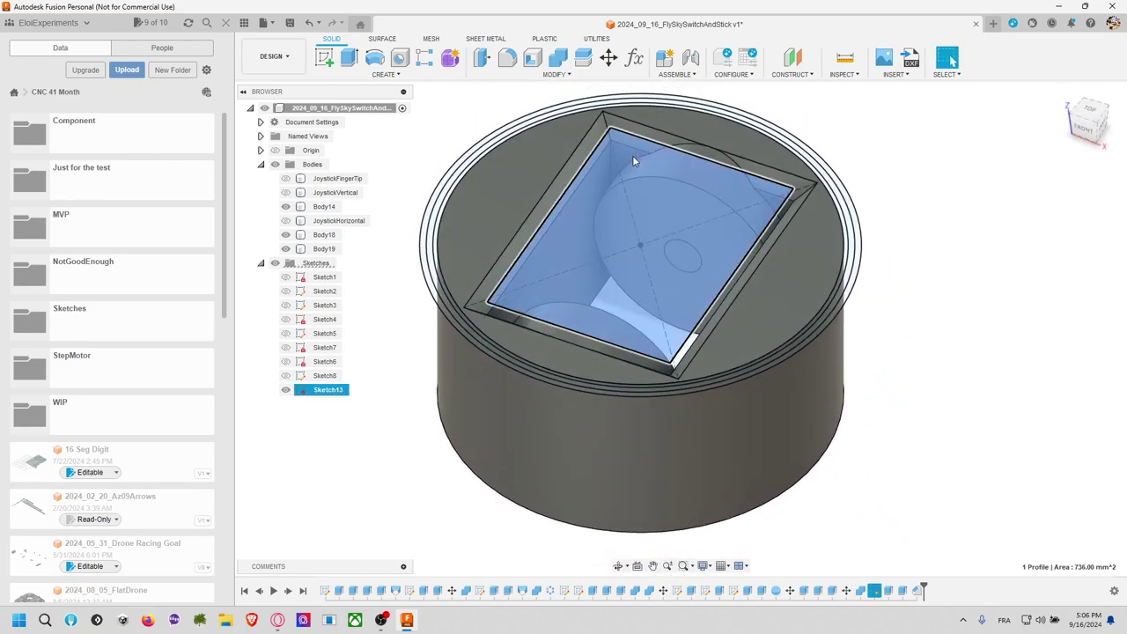
left_click(633, 155)
left_click(275, 262)
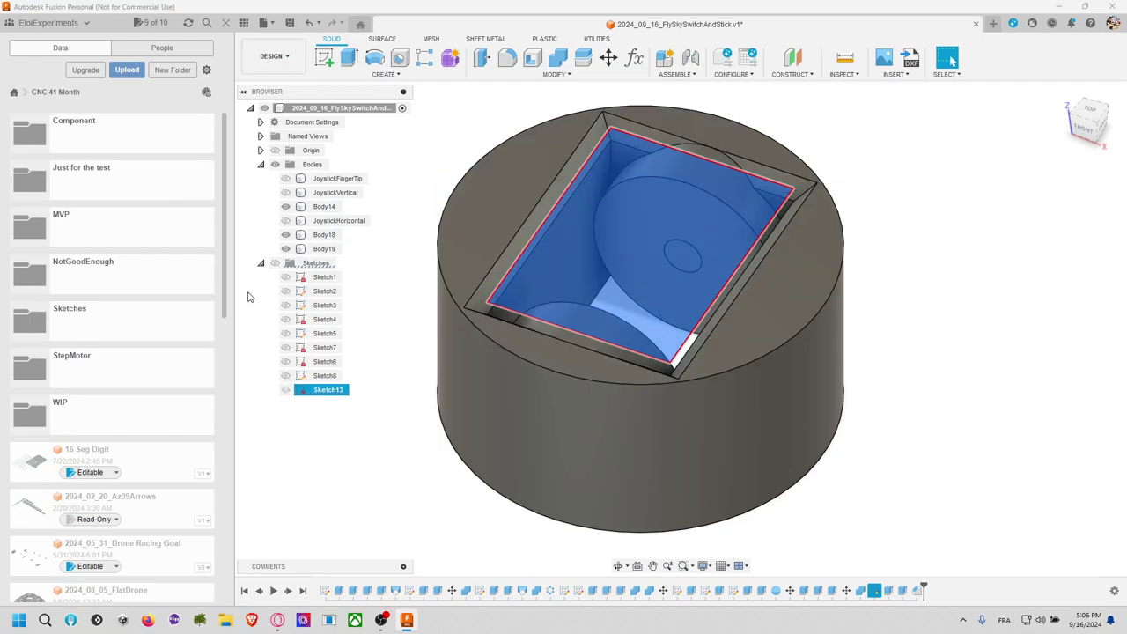
left_click(276, 264)
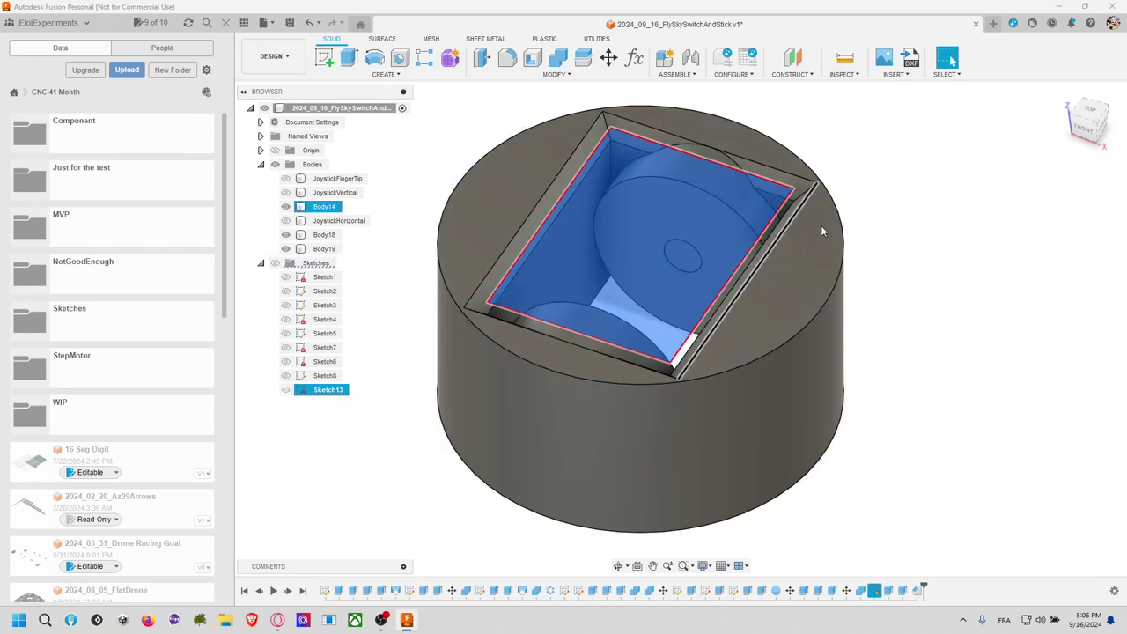
key("Escape")
key("e")
left_click(629, 161)
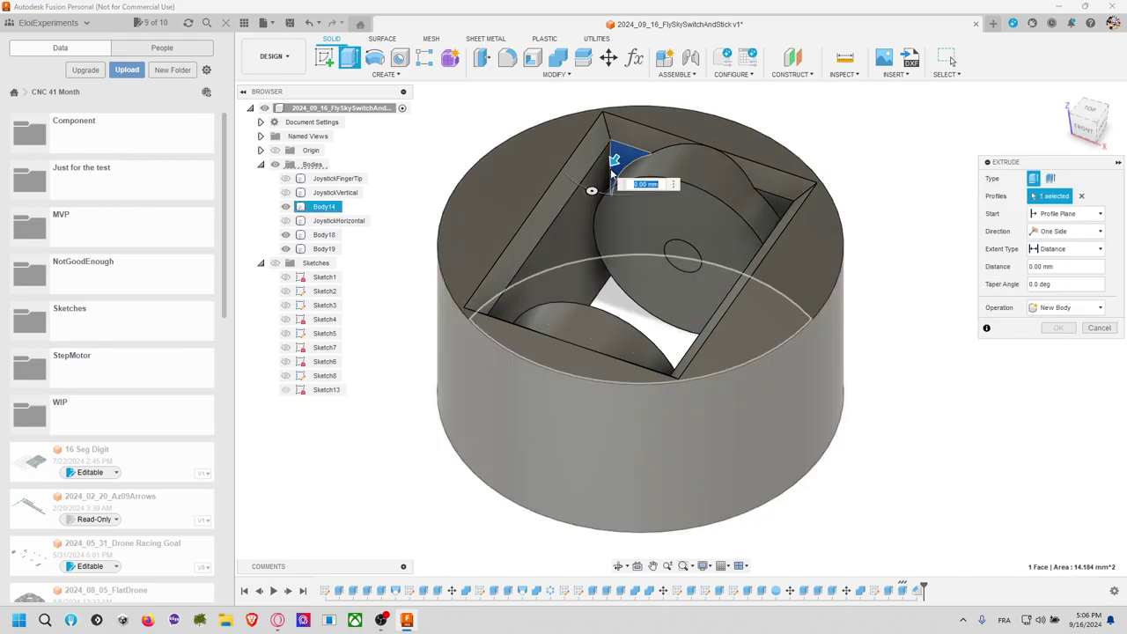
left_click_drag(598, 178, 435, 309)
left_click(1048, 307)
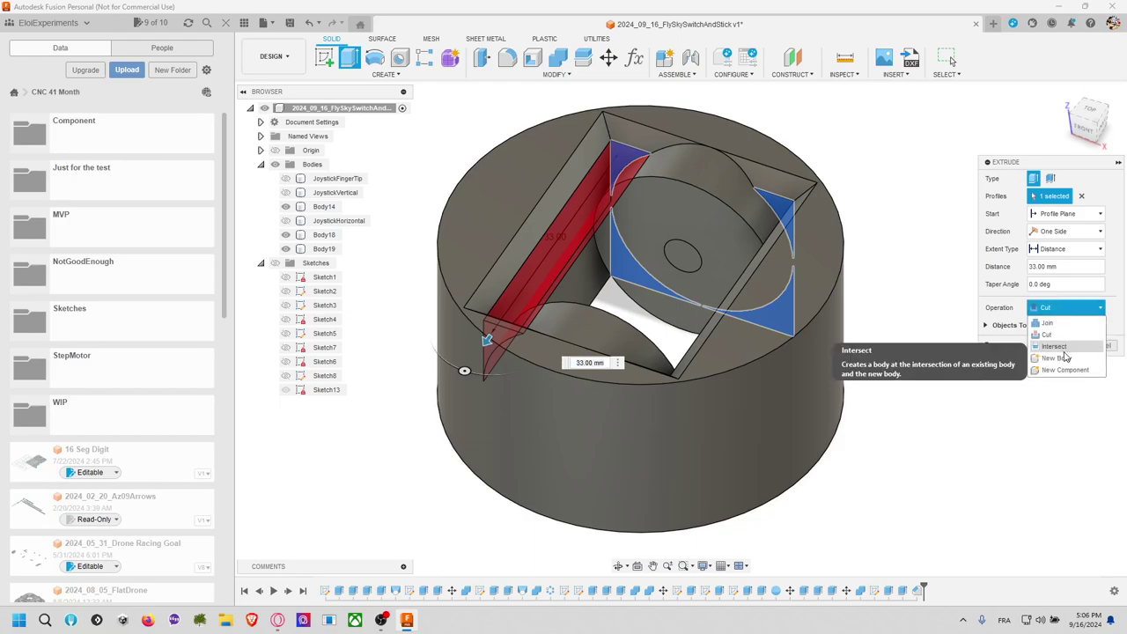
left_click(1048, 322)
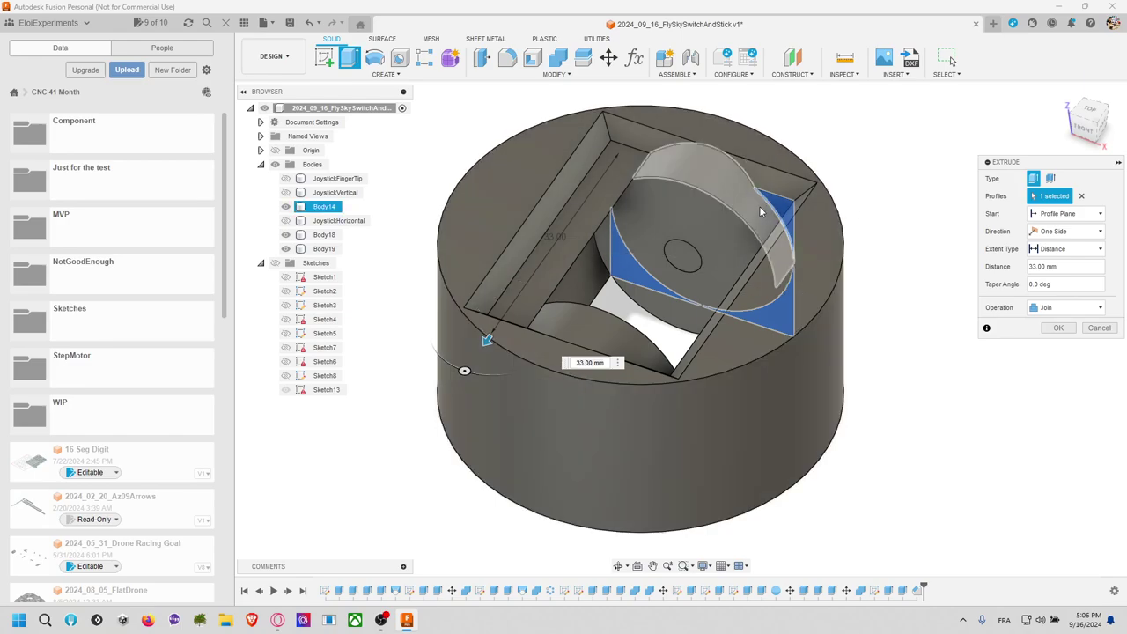
middle_click_drag(760, 209, 850, 249, "shift")
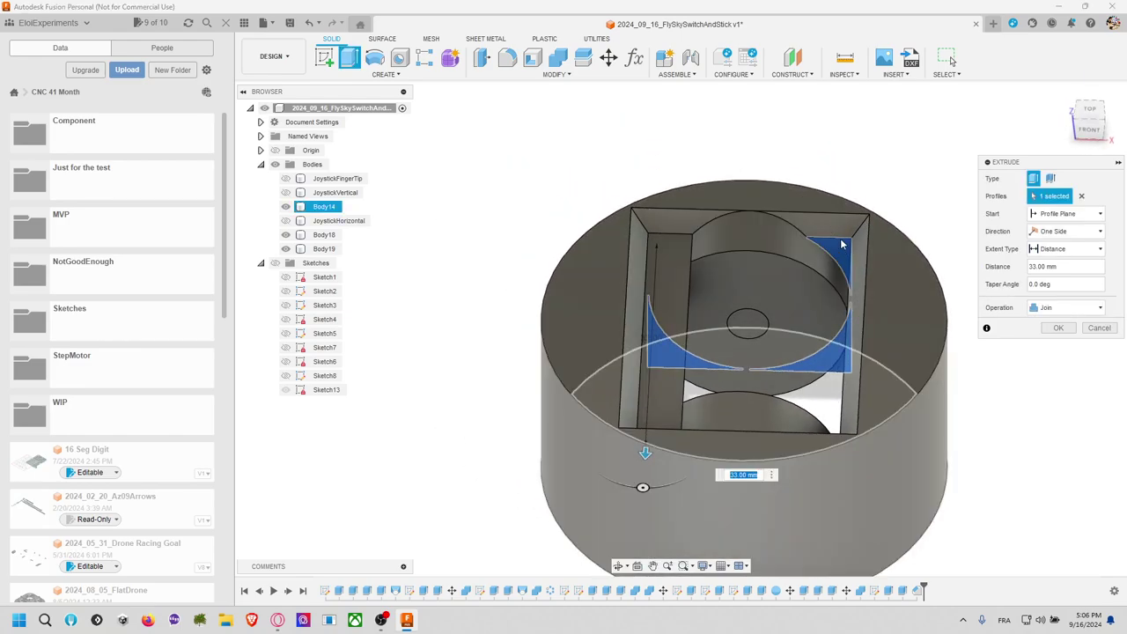
left_click(1098, 328)
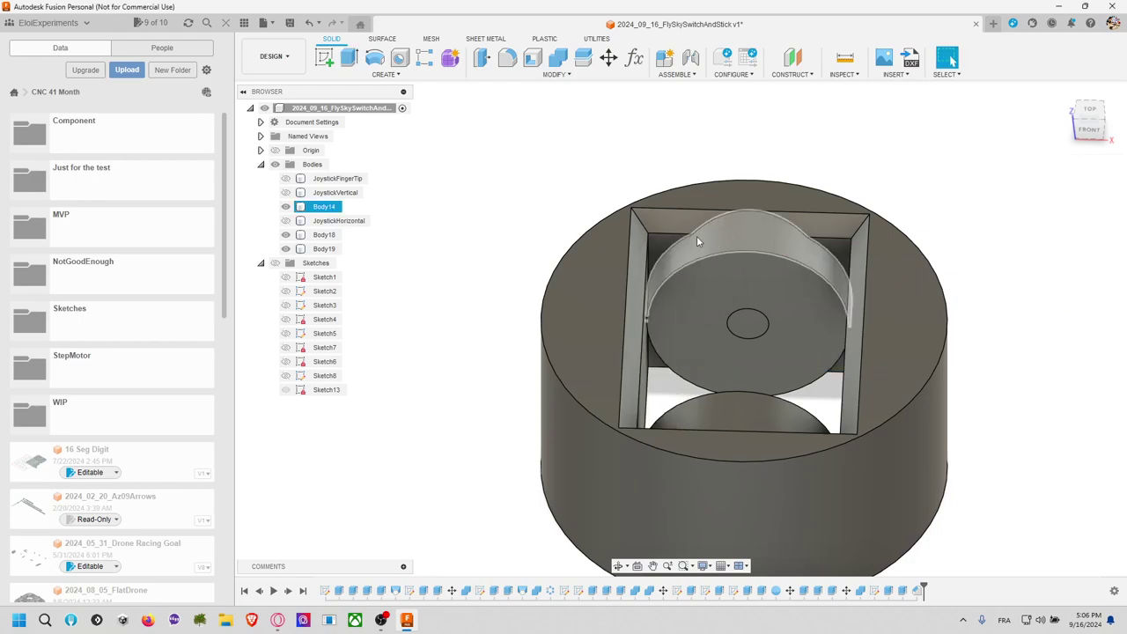
key("e")
Step: Extrude the four profiles beside the circular opening 33 mm down, joined to the housing
left_click(815, 248)
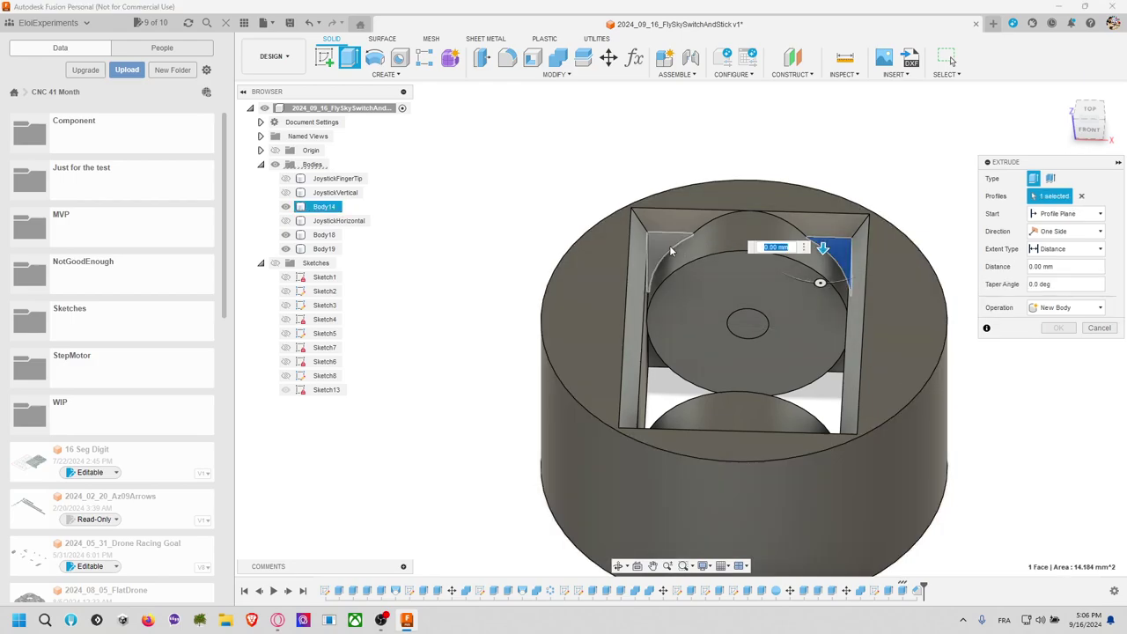
left_click(663, 245)
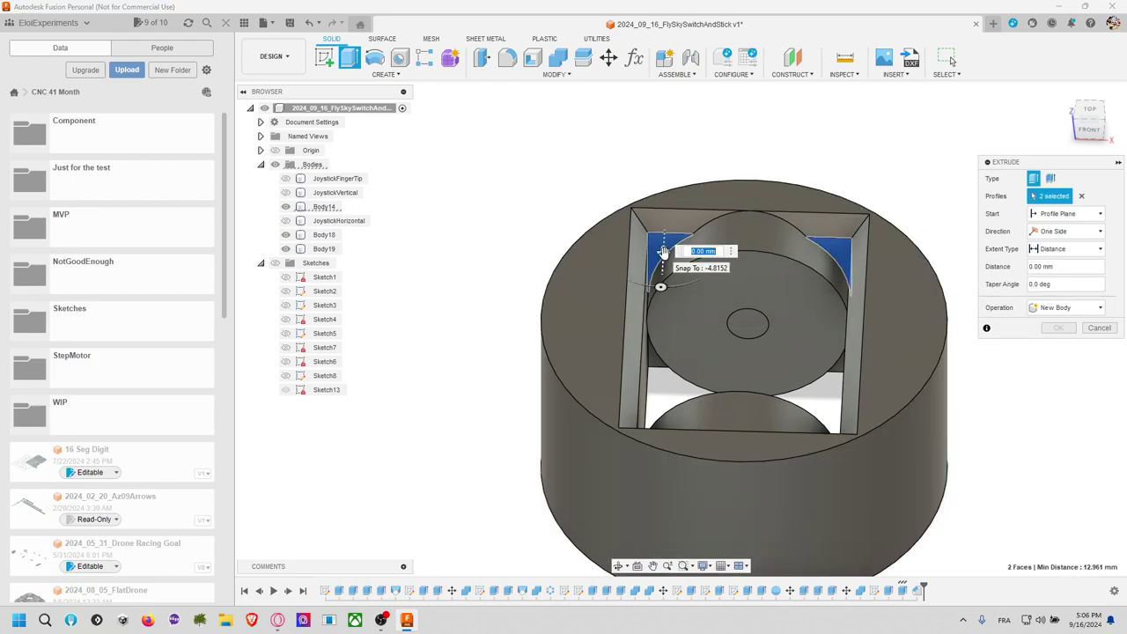
left_click(653, 365)
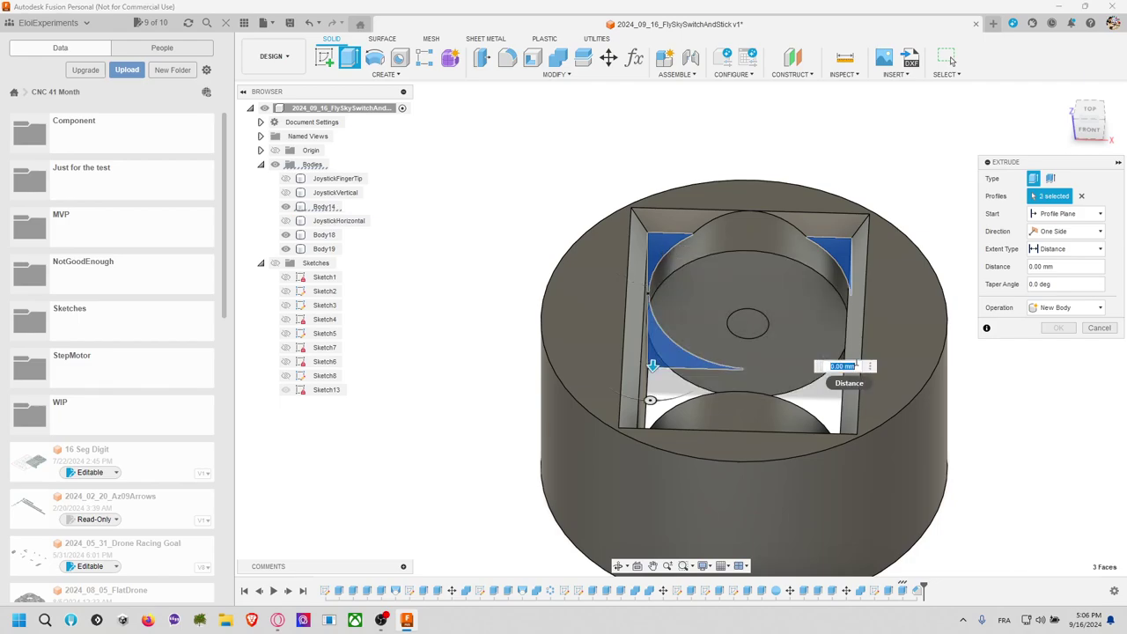
middle_click_drag(842, 363, 850, 318)
left_click(850, 318)
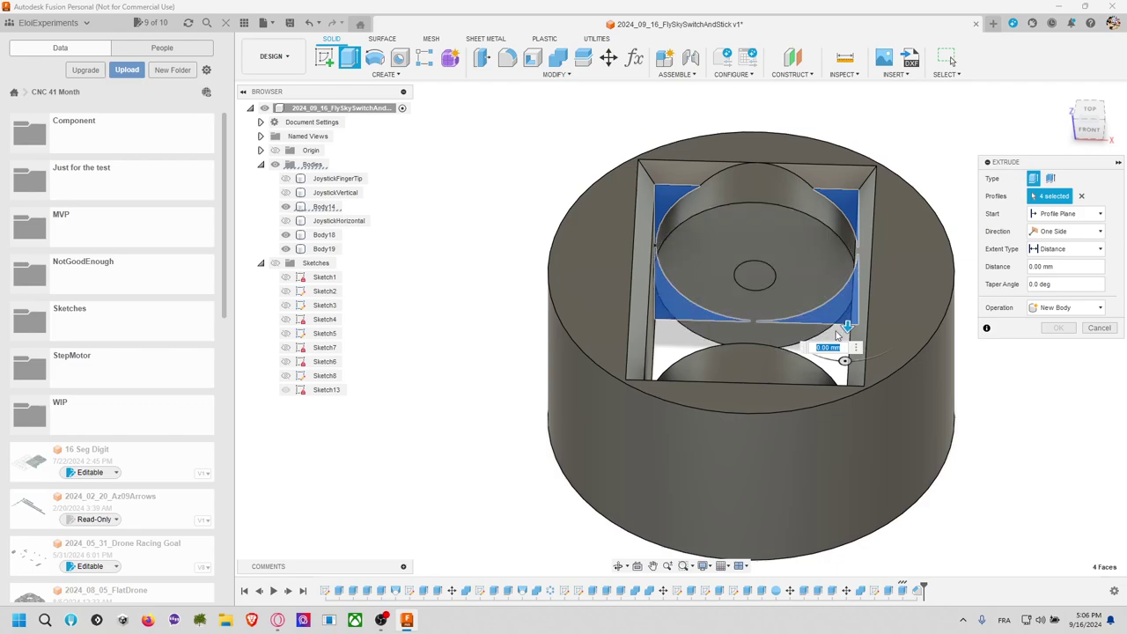
left_click_drag(841, 337, 835, 528)
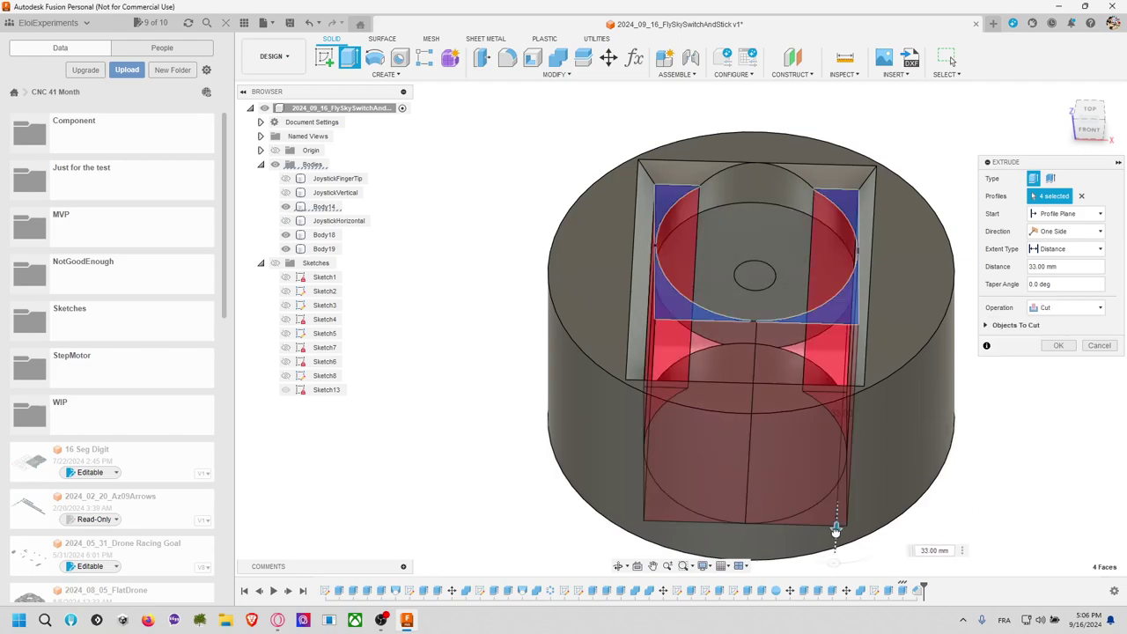
left_click(1088, 305)
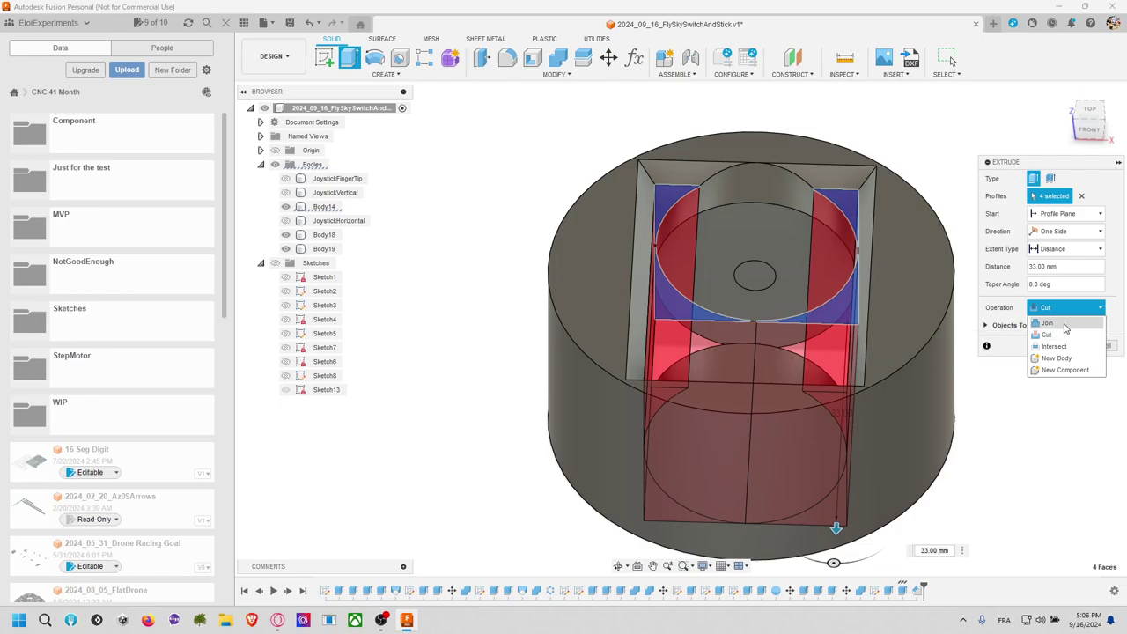
left_click(1078, 322)
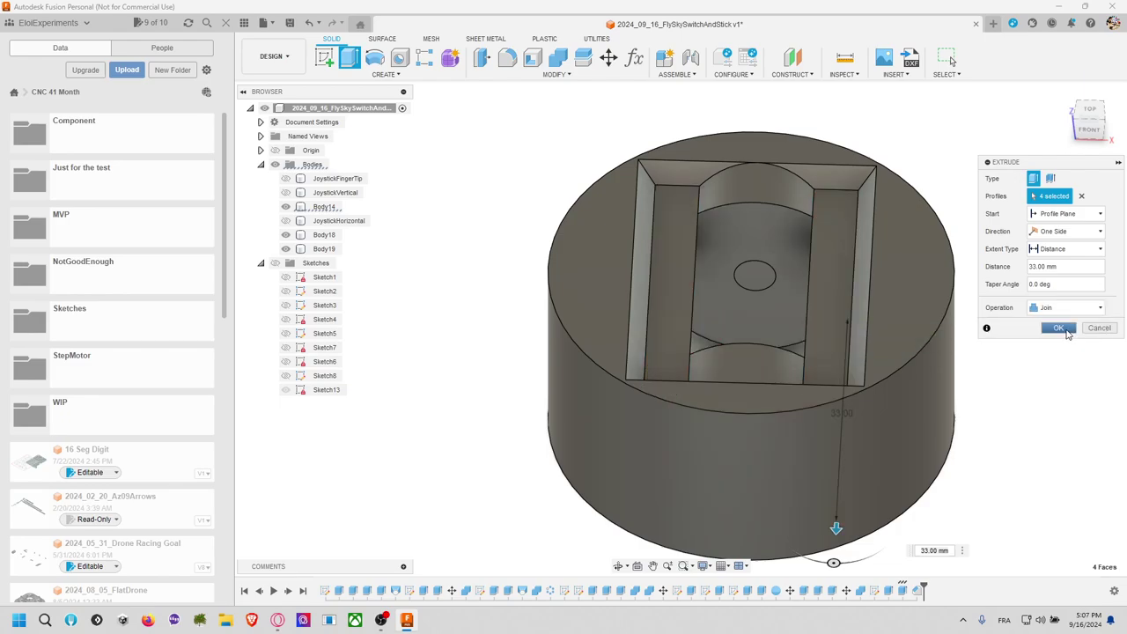
left_click(1063, 330)
middle_click_drag(1099, 335, 1029, 302, "shift")
left_click(801, 228)
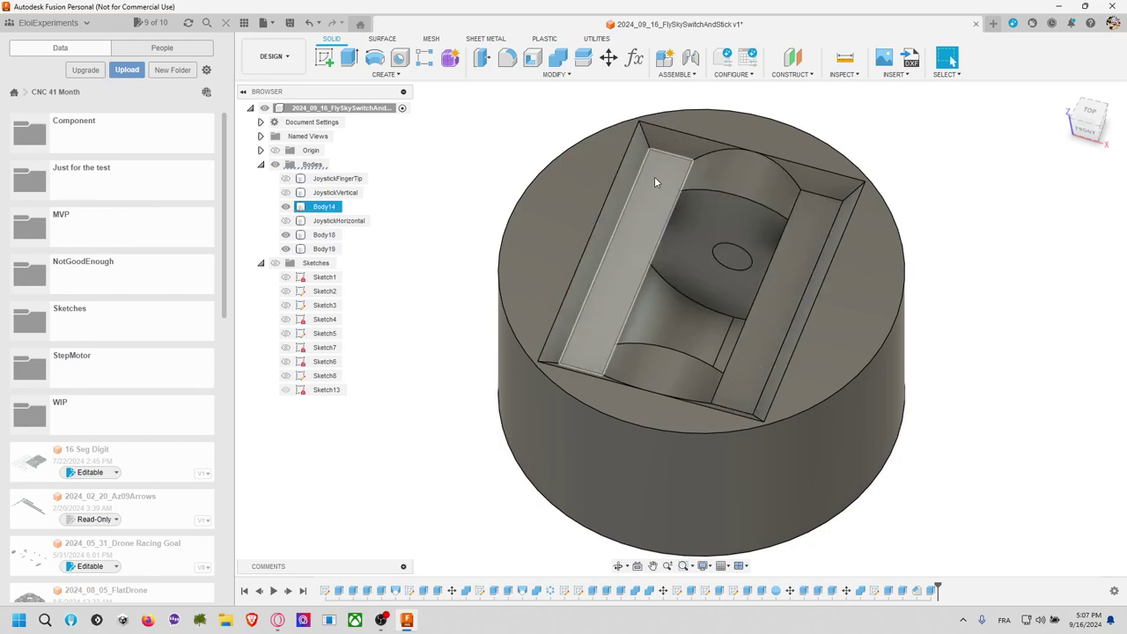
key("Escape")
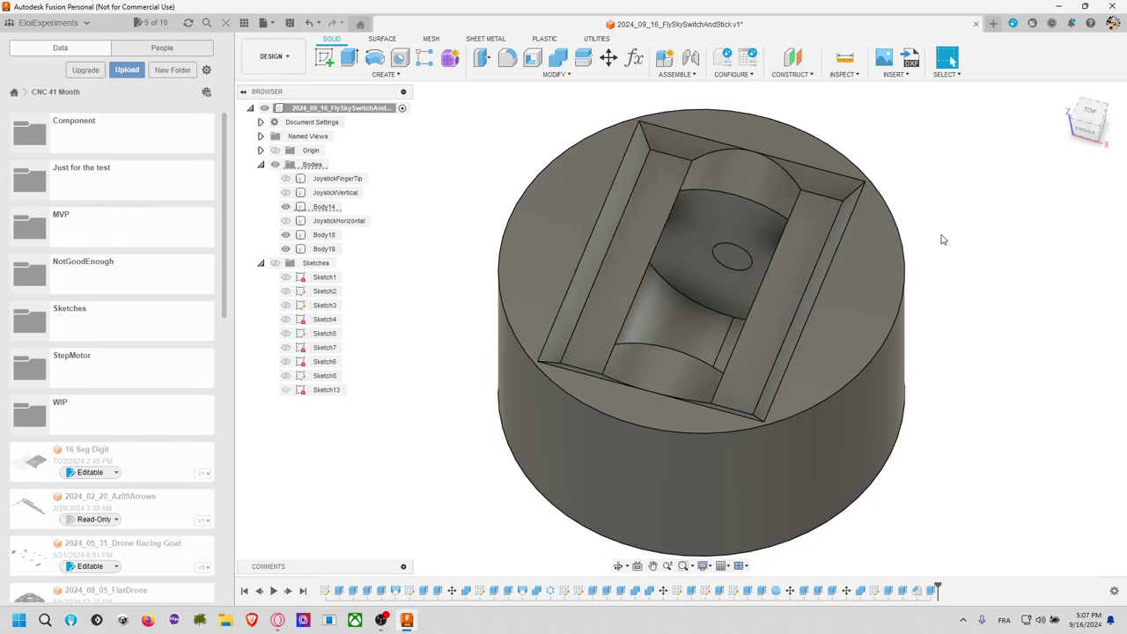
middle_click_drag(961, 256, 972, 232, "shift")
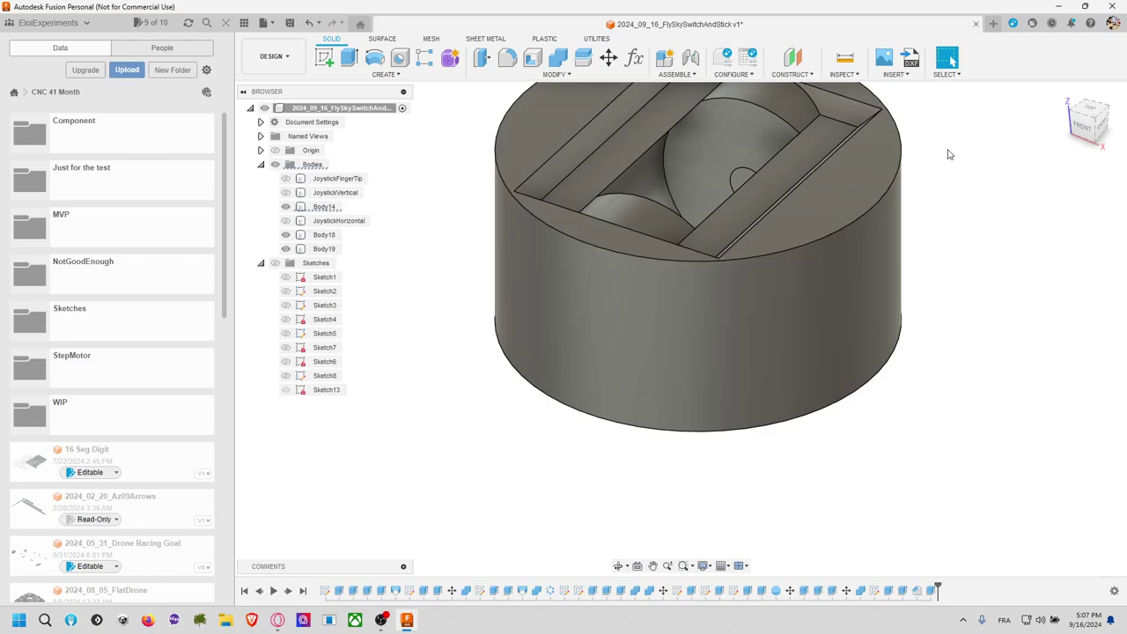
middle_click_drag(949, 155, 920, 261, "shift")
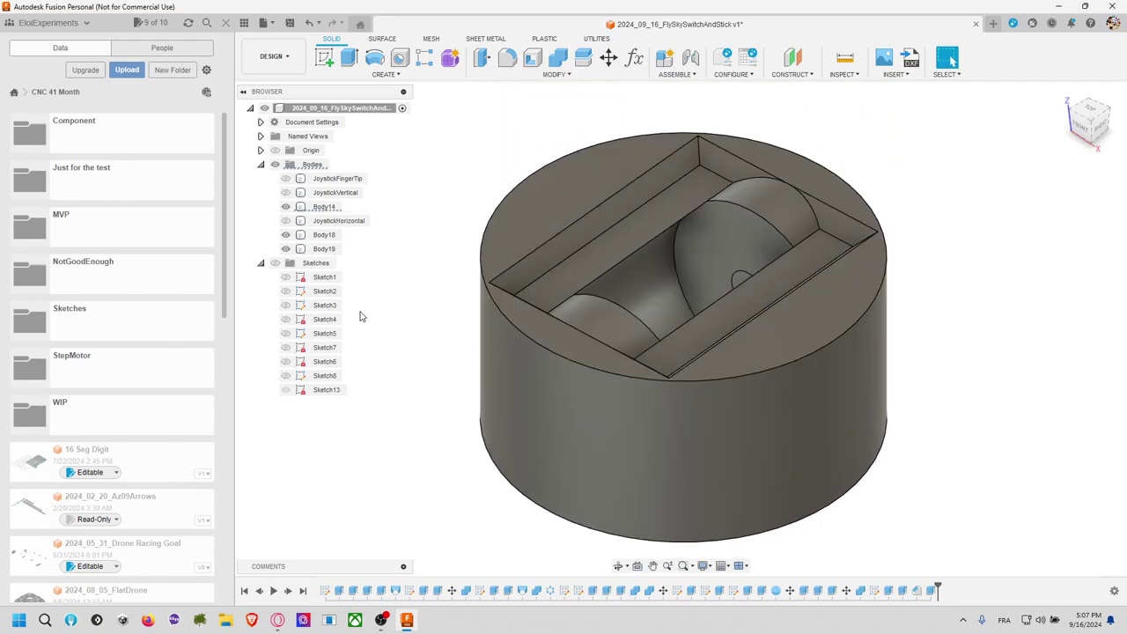
Step: Show all sketches and make a first rim extrusion attempt, then cancel it
left_click(276, 263)
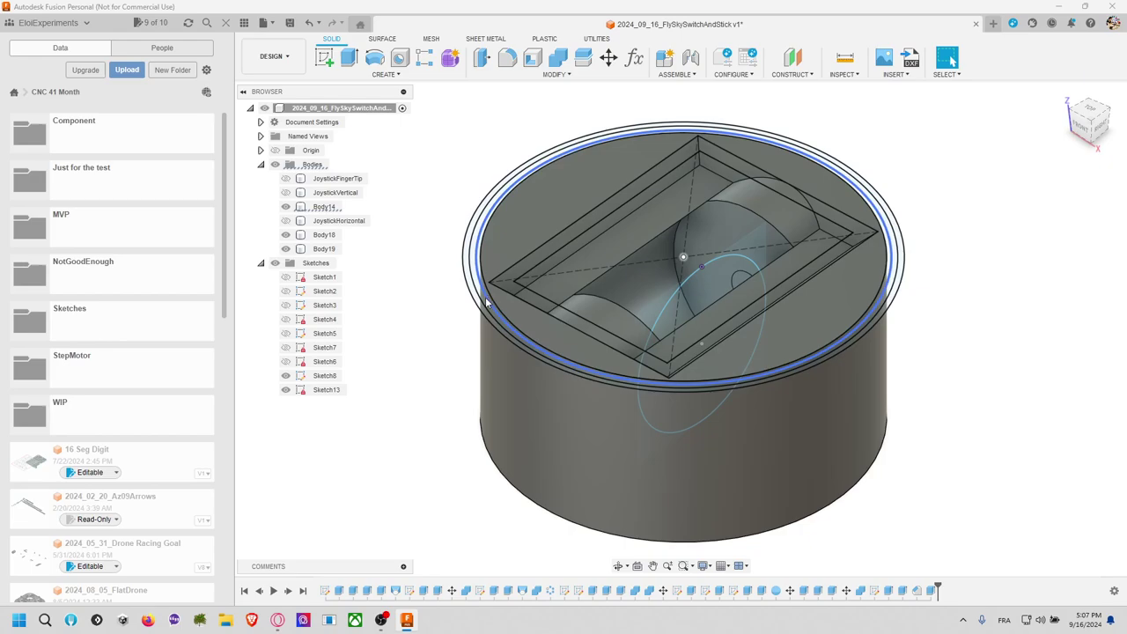
scroll(488, 292, "up", 3)
key("e")
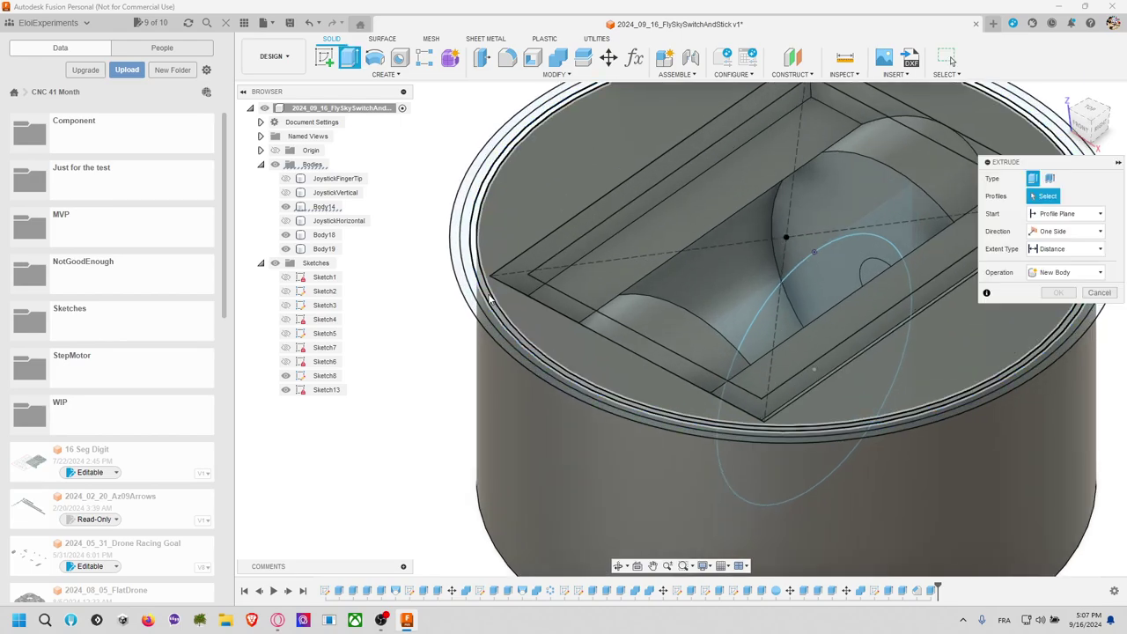
left_click(491, 280)
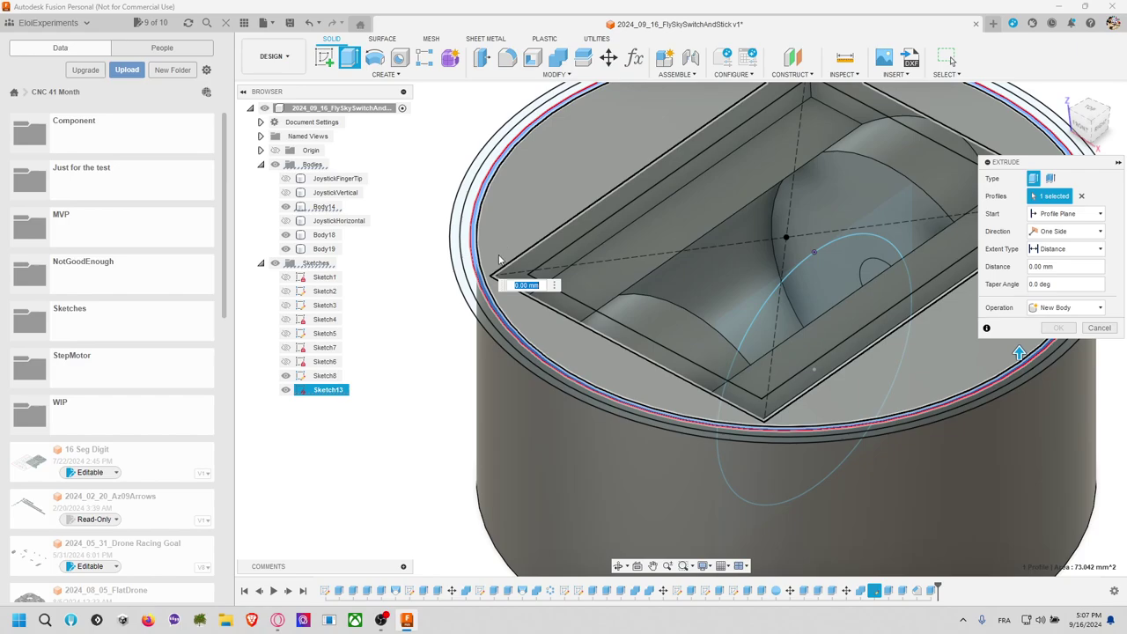
key("Escape")
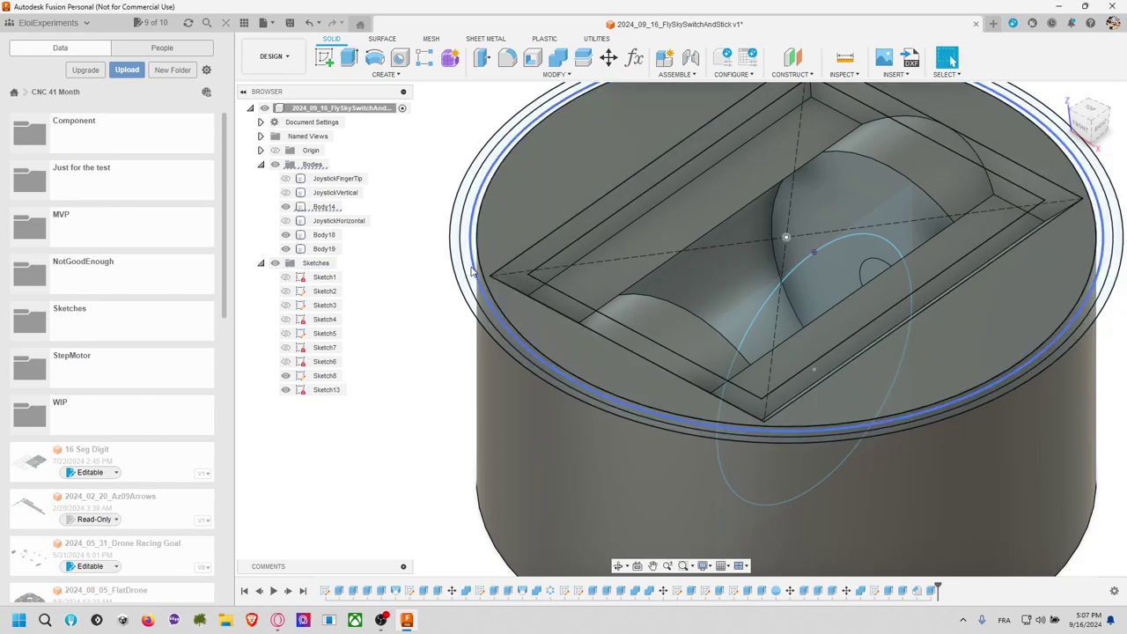
Step: Extrude the rim ring profiles 1 mm as new body Body21
key("e")
left_click(479, 273)
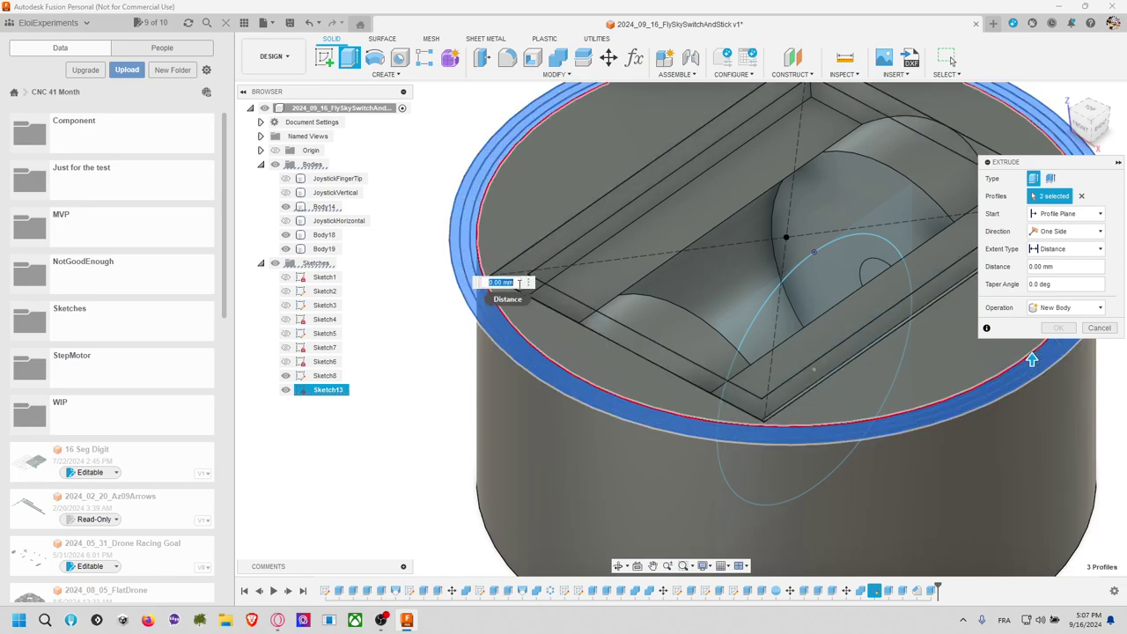
type("1")
key("Return")
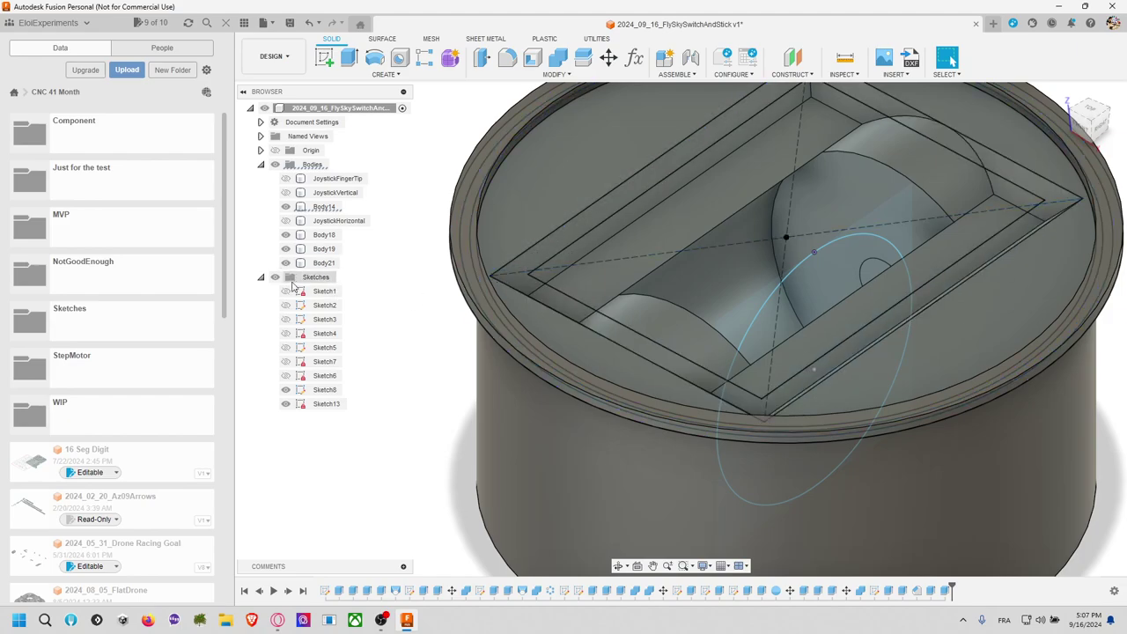
key("e")
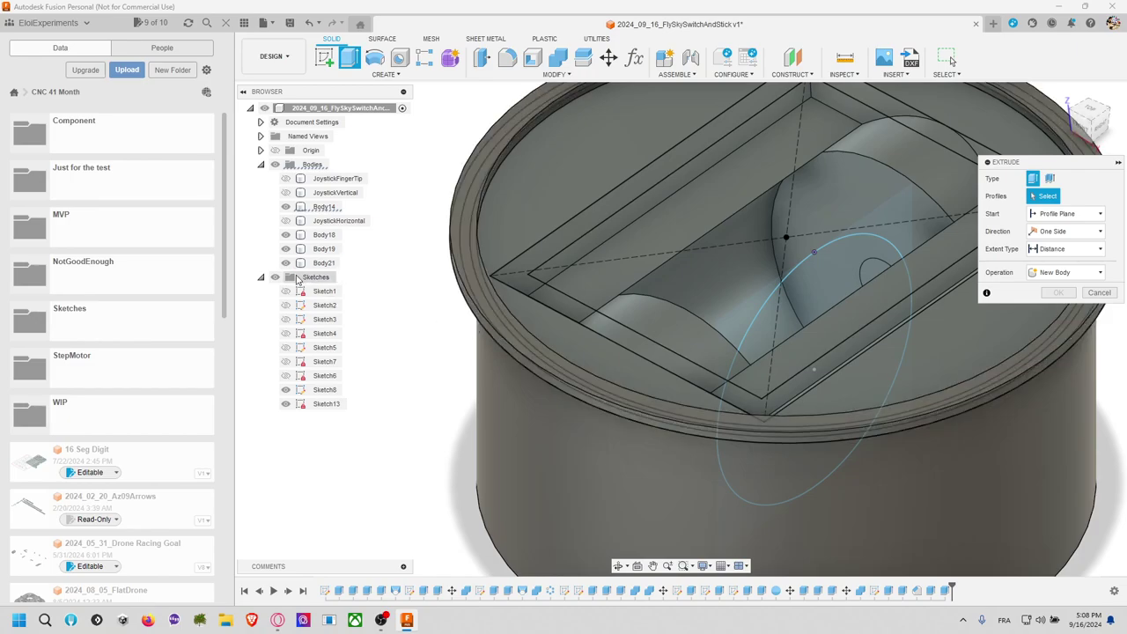
Step: Extrude the outer rim ring profile as new body Body22 and inspect it from the side
left_click(495, 317)
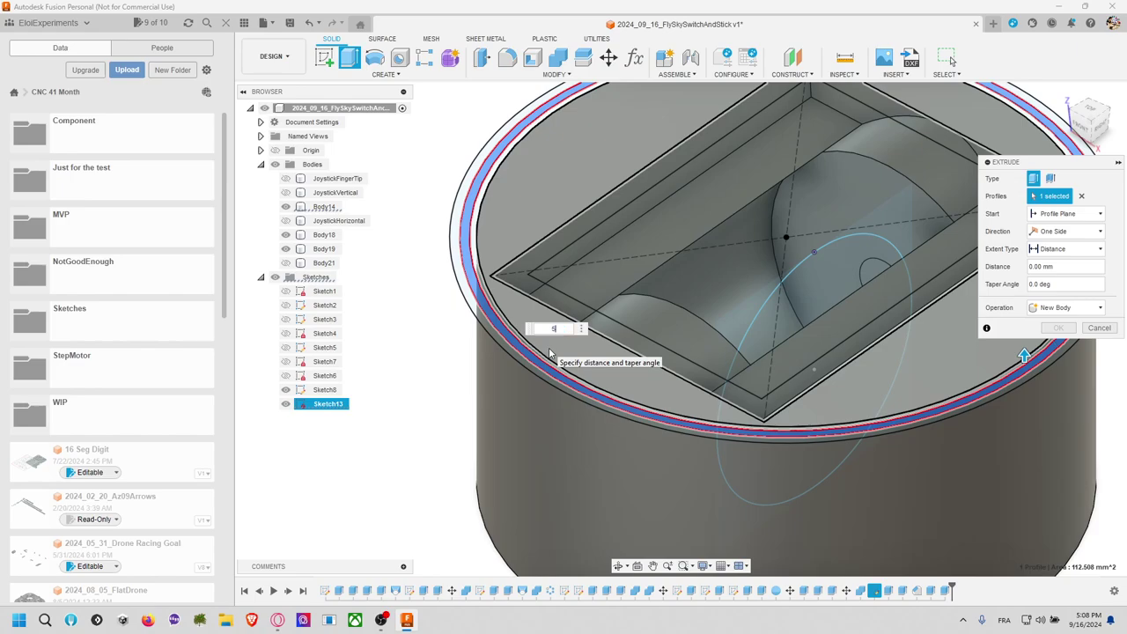
key("Return")
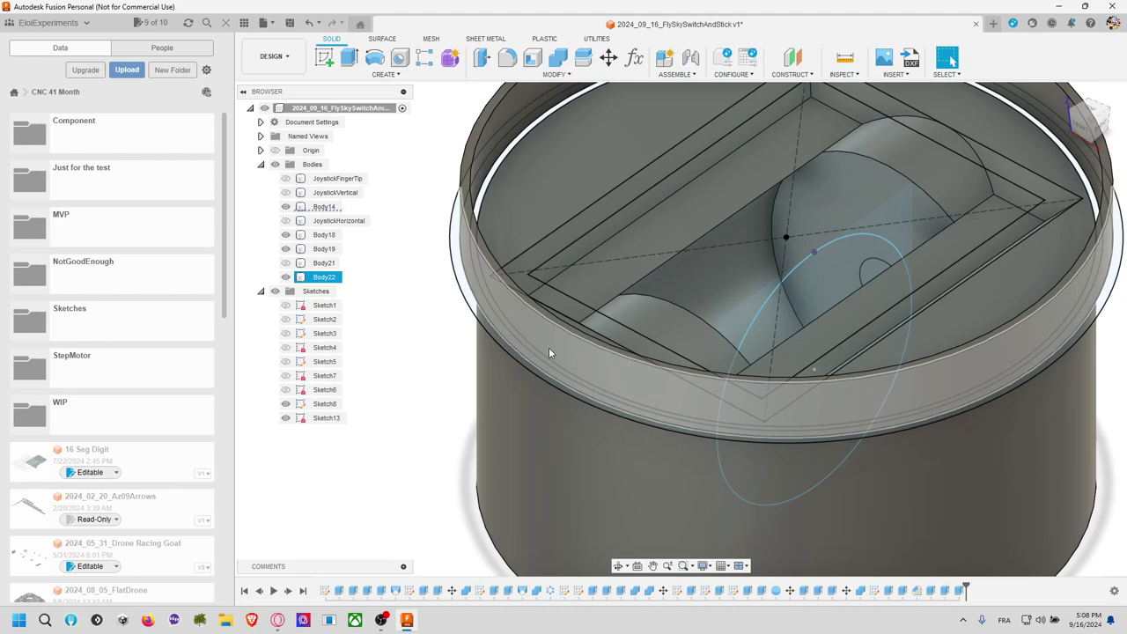
middle_click_drag(548, 353, 553, 295, "shift")
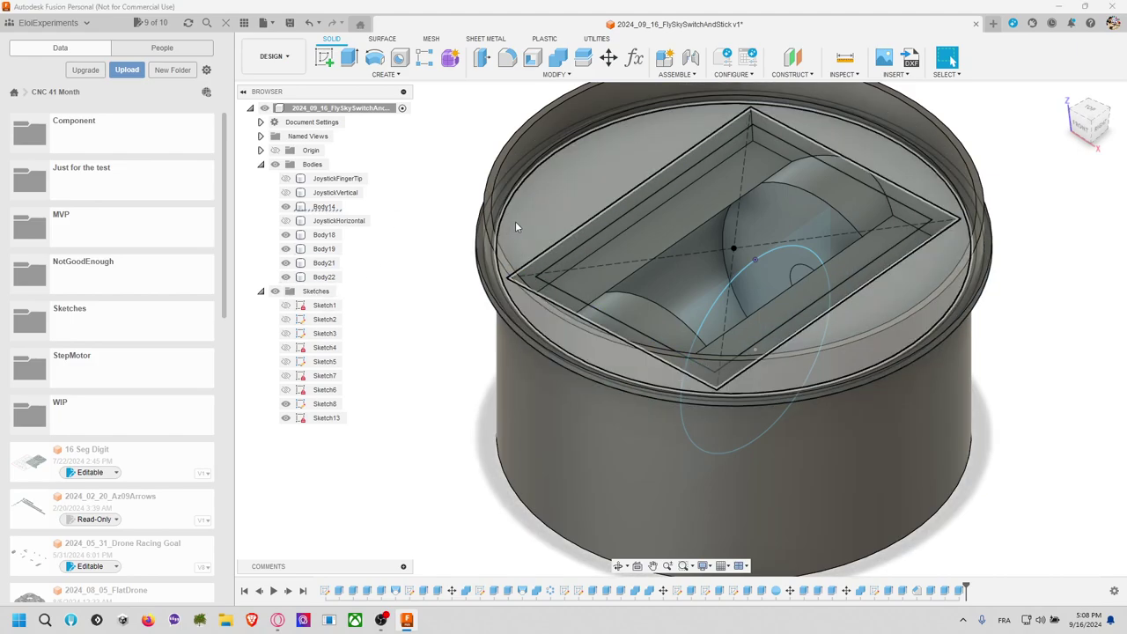
middle_click_drag(515, 221, 583, 300, "shift")
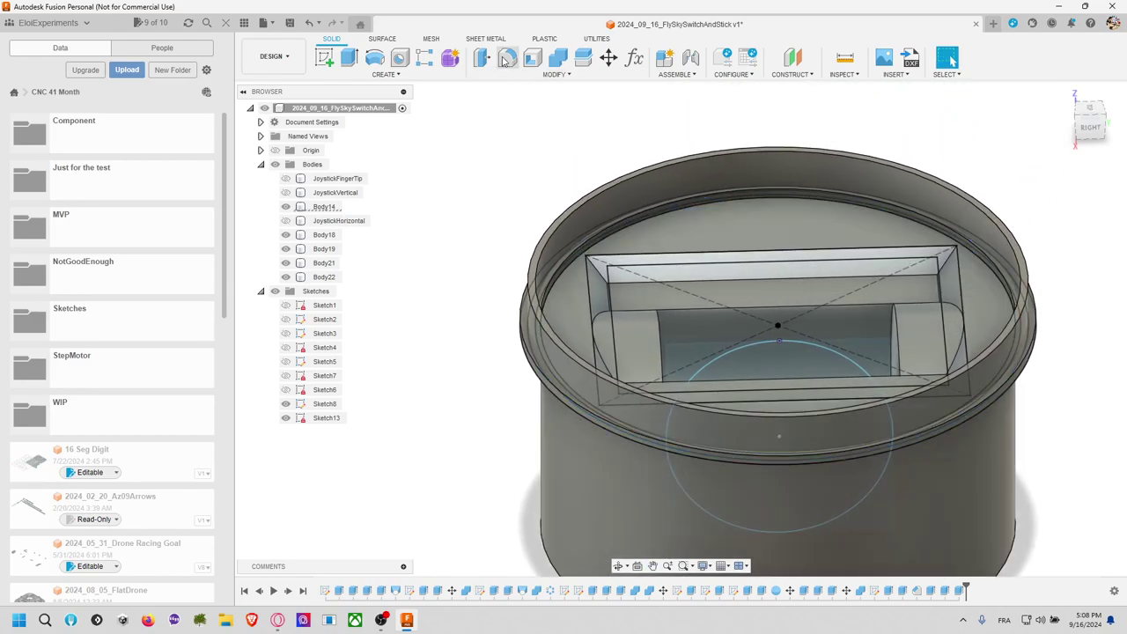
left_click(566, 75)
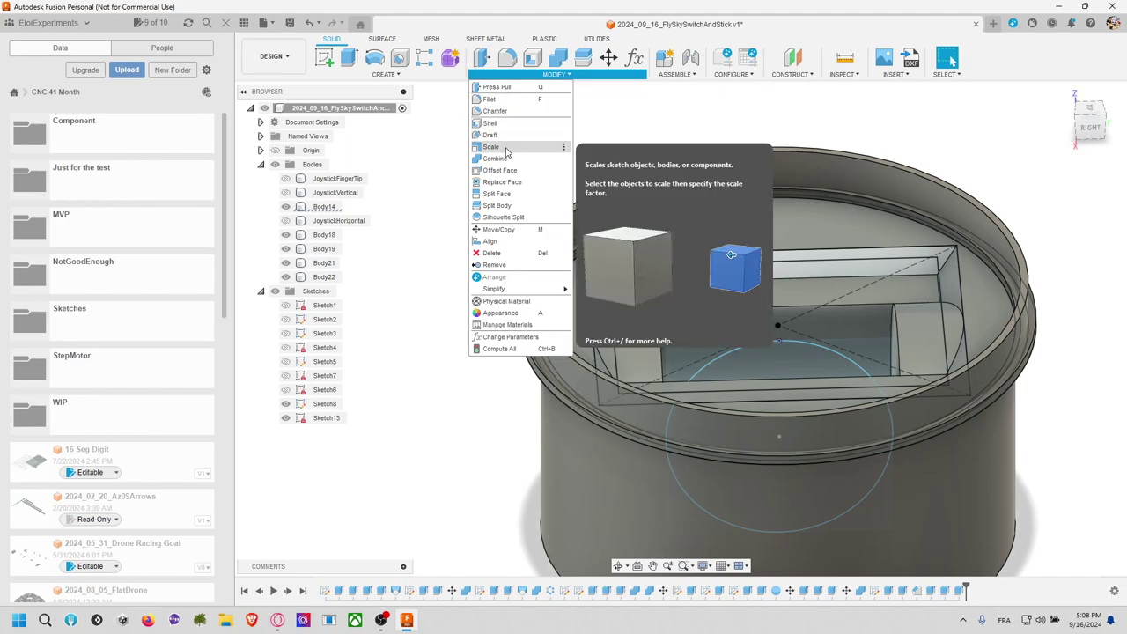
left_click(385, 74)
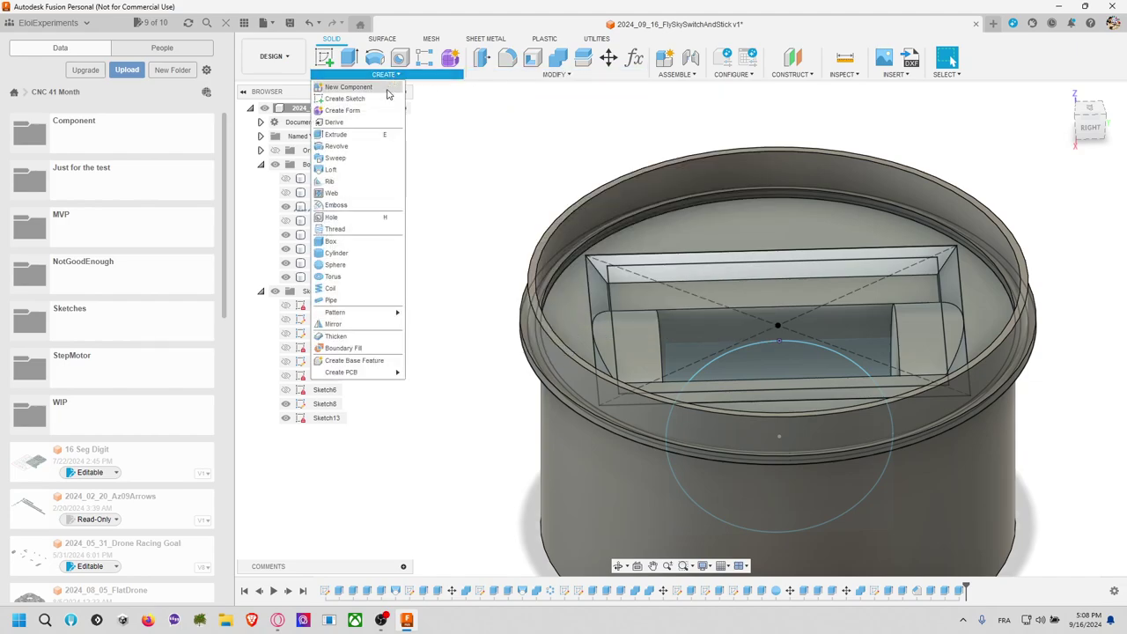
left_click(359, 170)
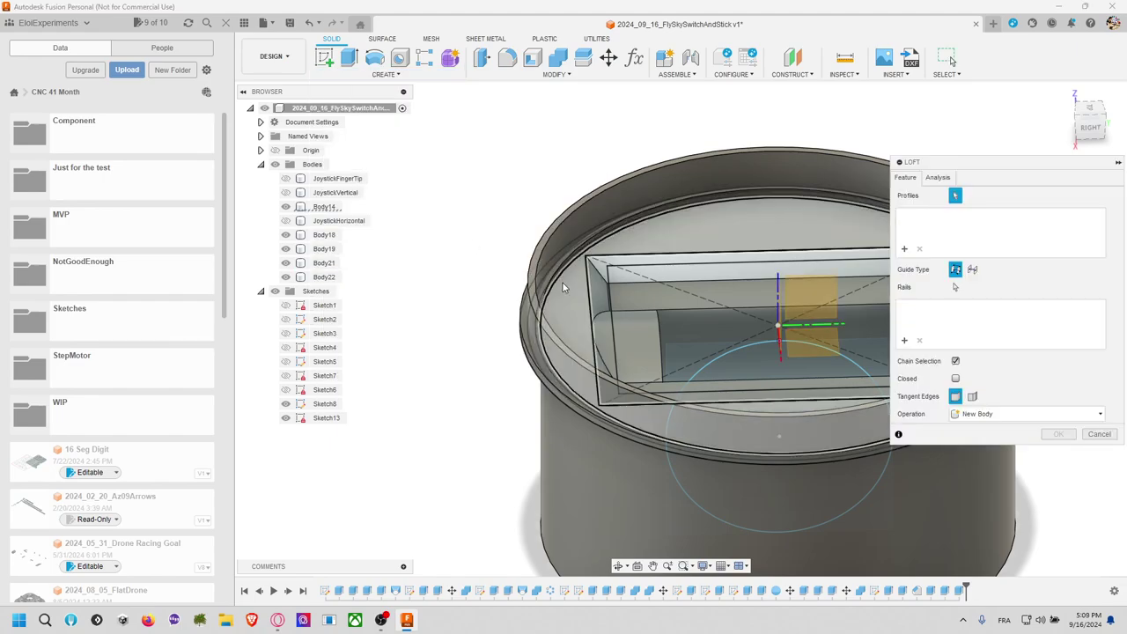
left_click(542, 256)
left_click(538, 255)
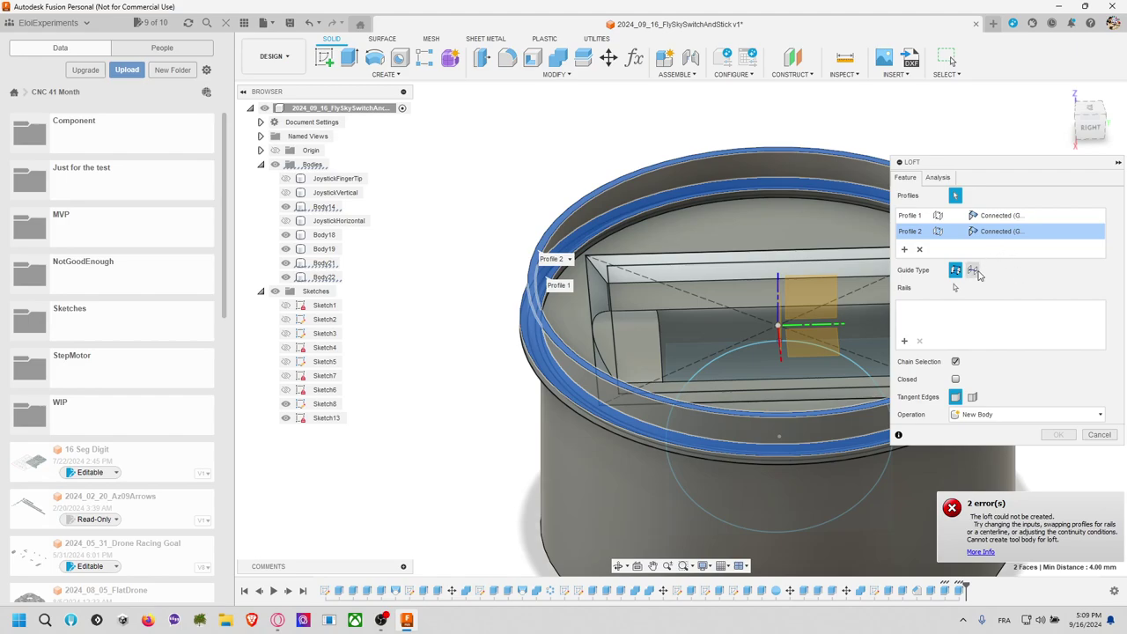
mouse_move(994, 233)
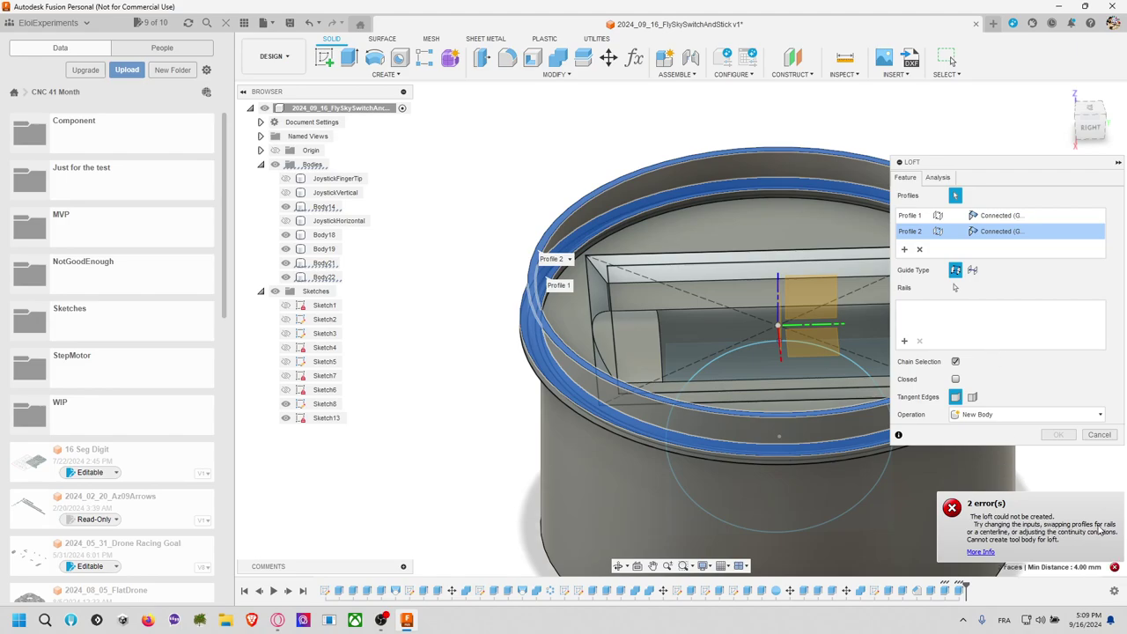
left_click(1100, 435)
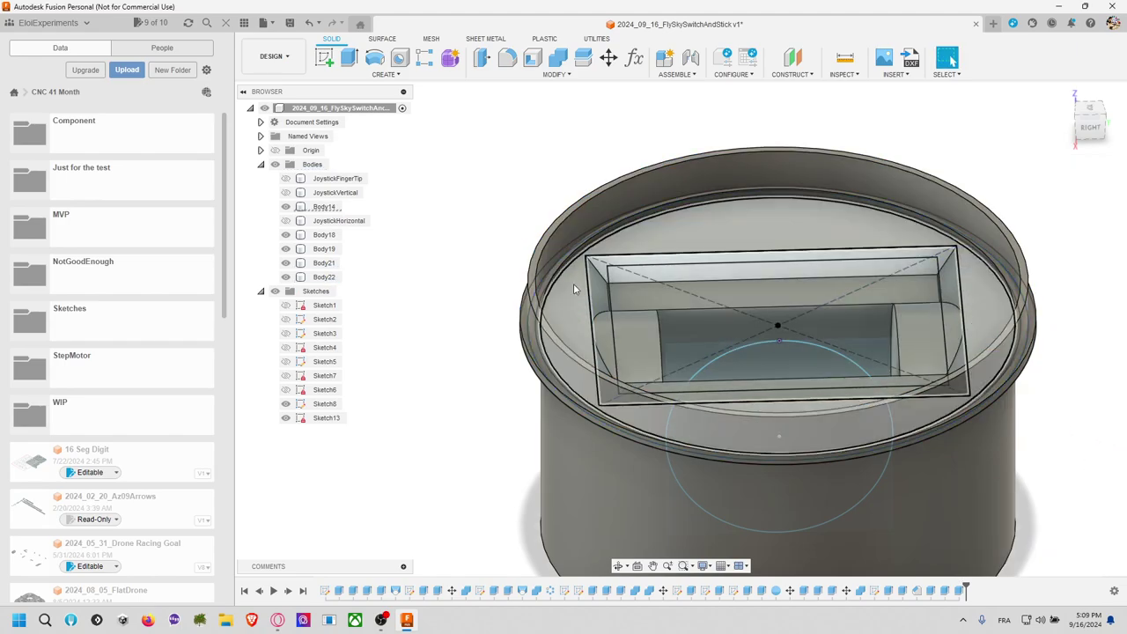
left_click(553, 237)
Step: Sketch on the rim's top face and lift the outer and 48.50 mm circles above the rim
key("Escape")
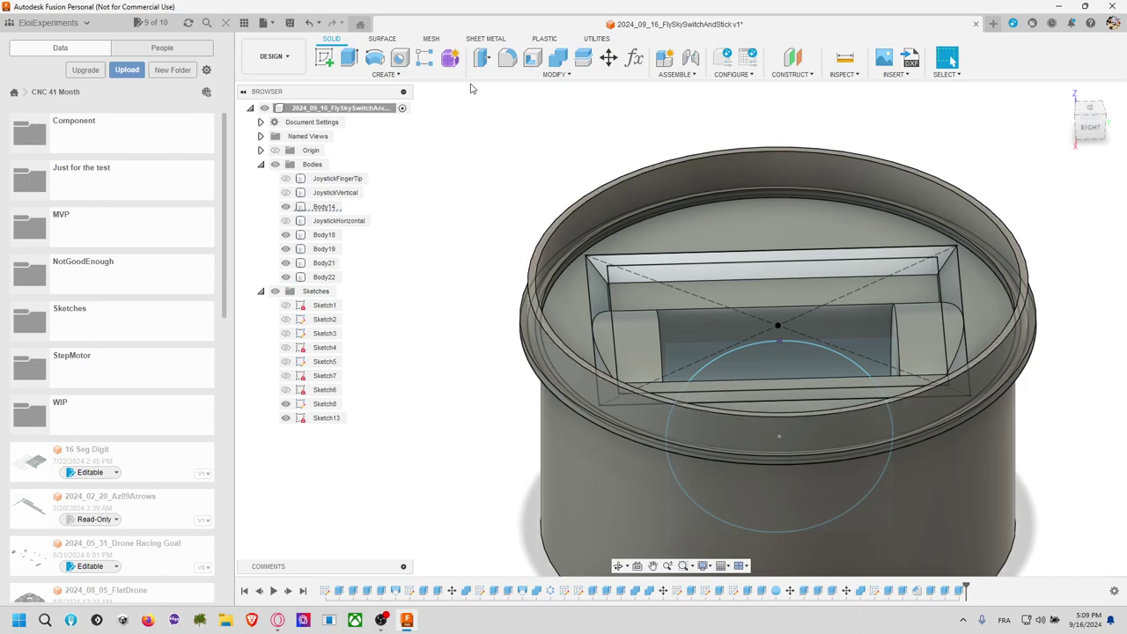
left_click(324, 57)
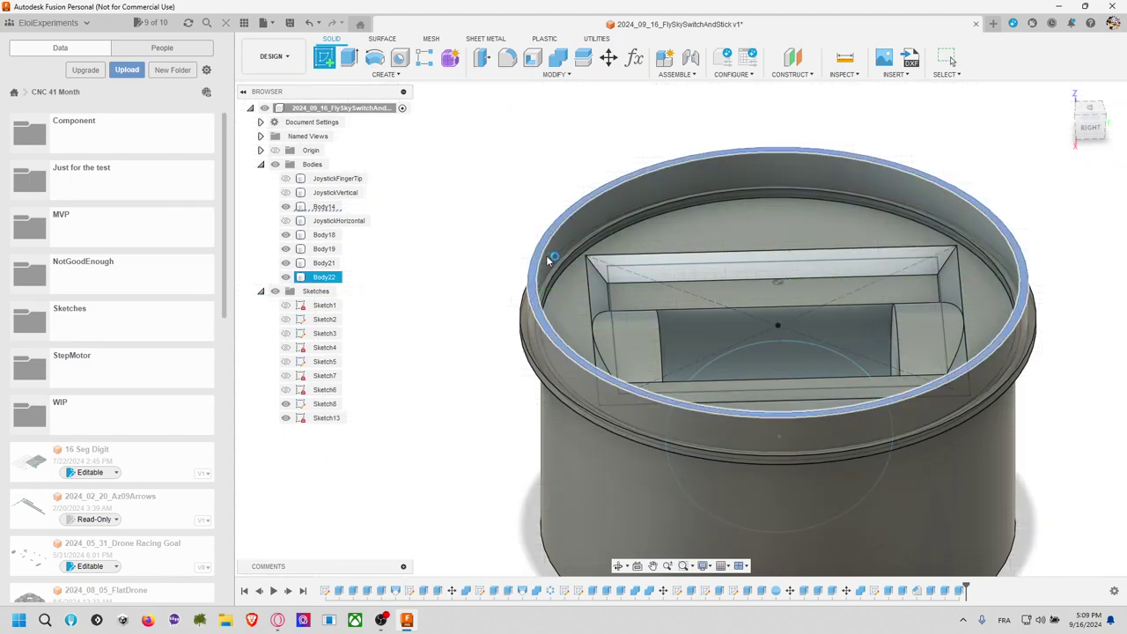
left_click(563, 261)
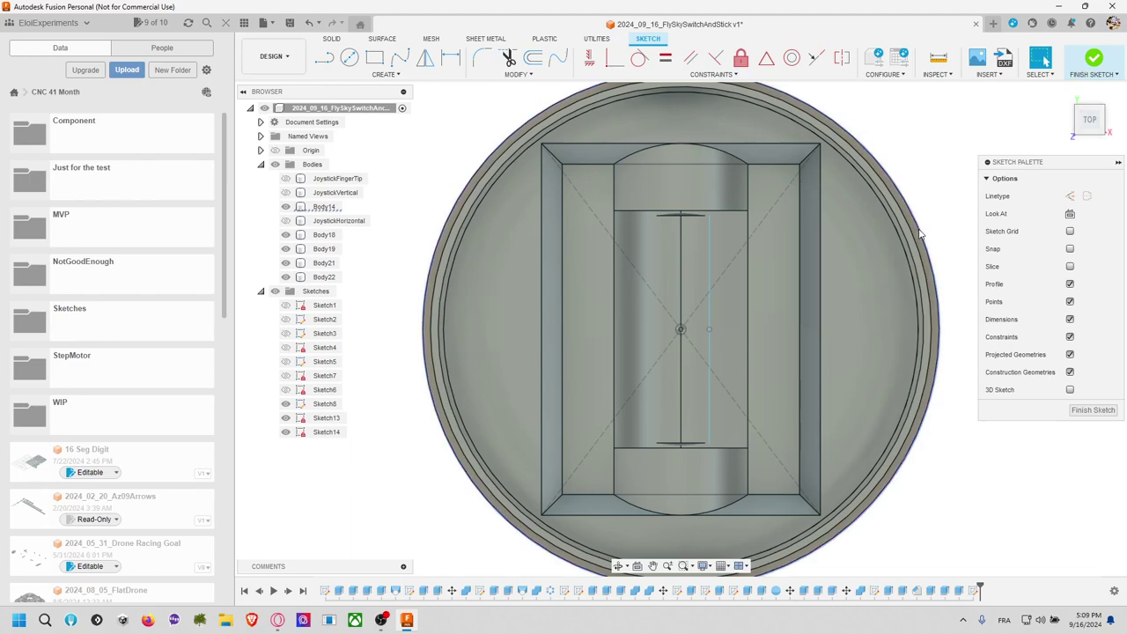
left_click(912, 220)
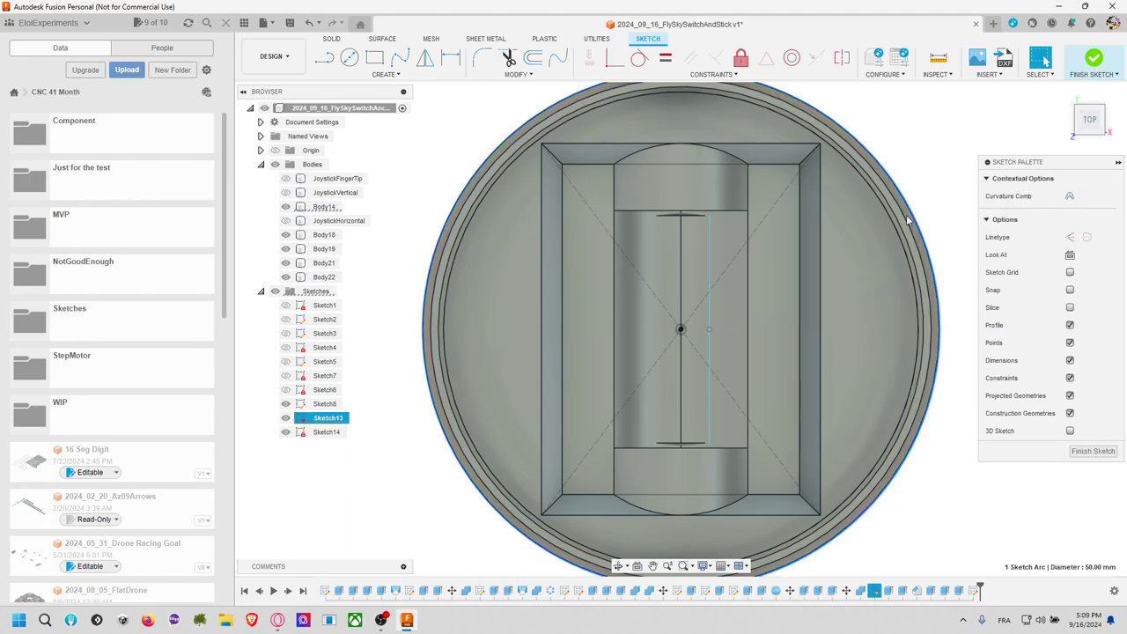
key("m")
left_click(912, 375)
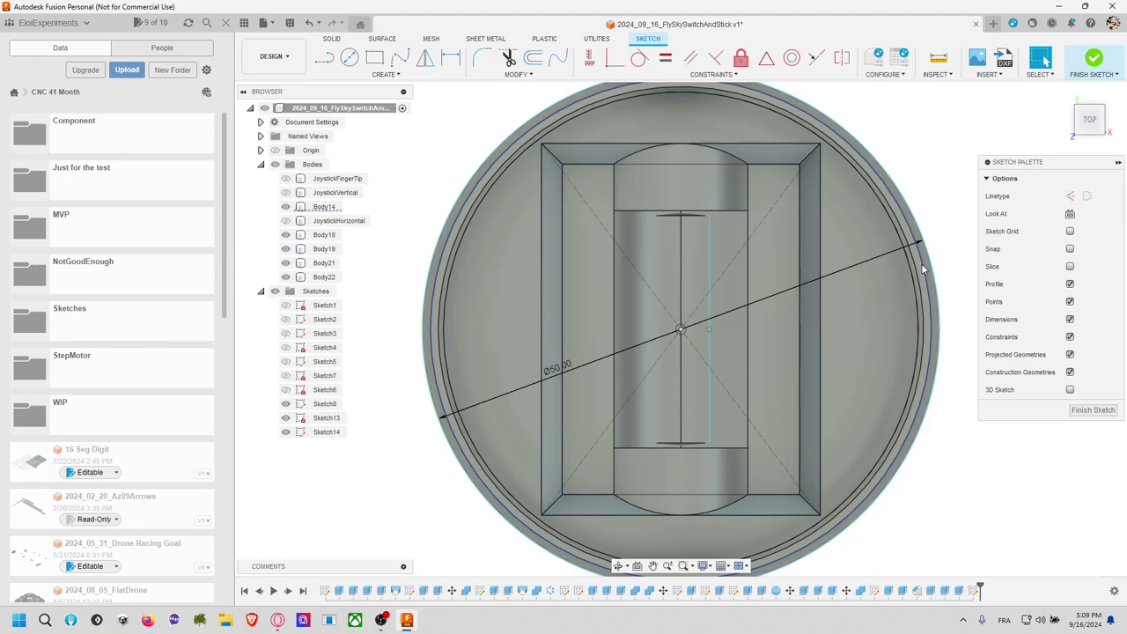
left_click(916, 242)
key("m")
left_click(913, 375)
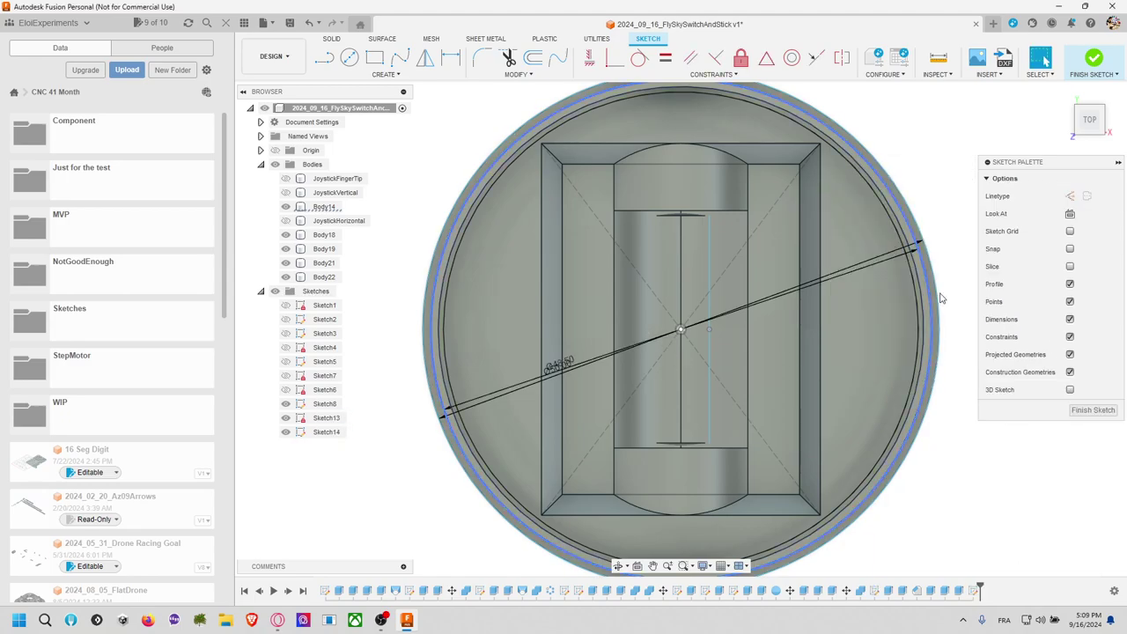
Step: Hide the rim ring body, viewing the housing obliquely
middle_click_drag(1091, 73, 1018, 191, "shift")
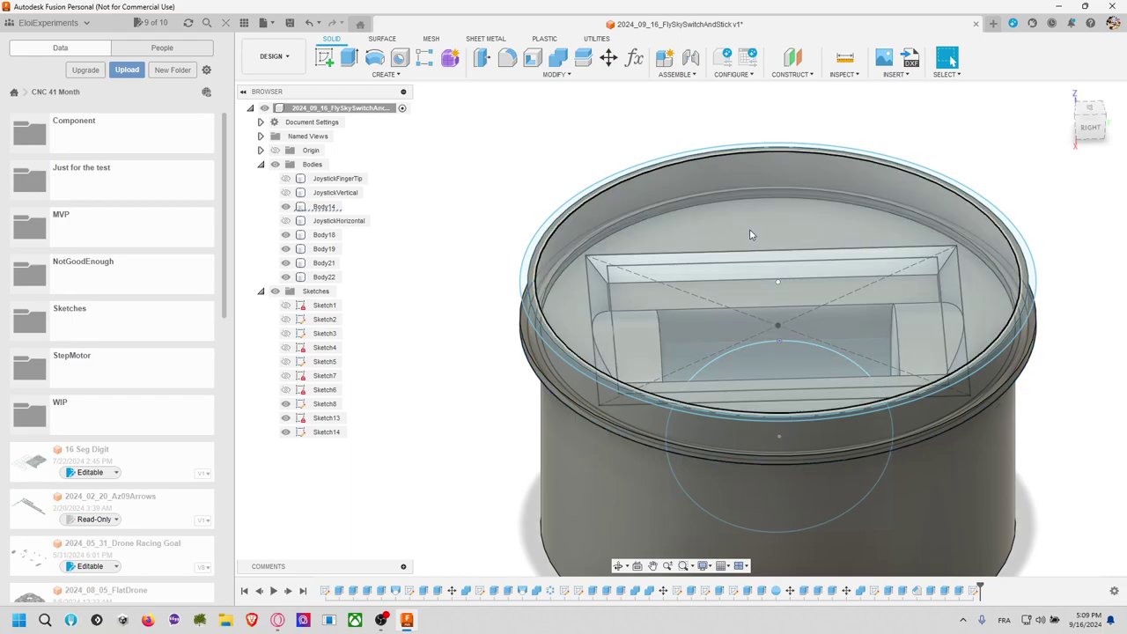
left_click(286, 262)
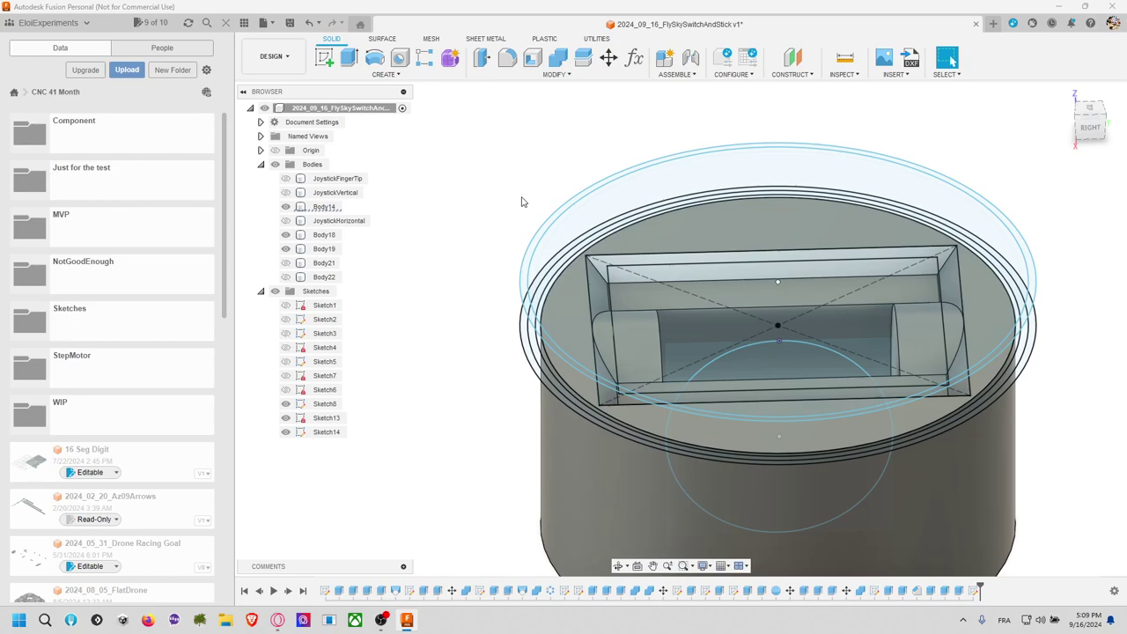
left_click(550, 74)
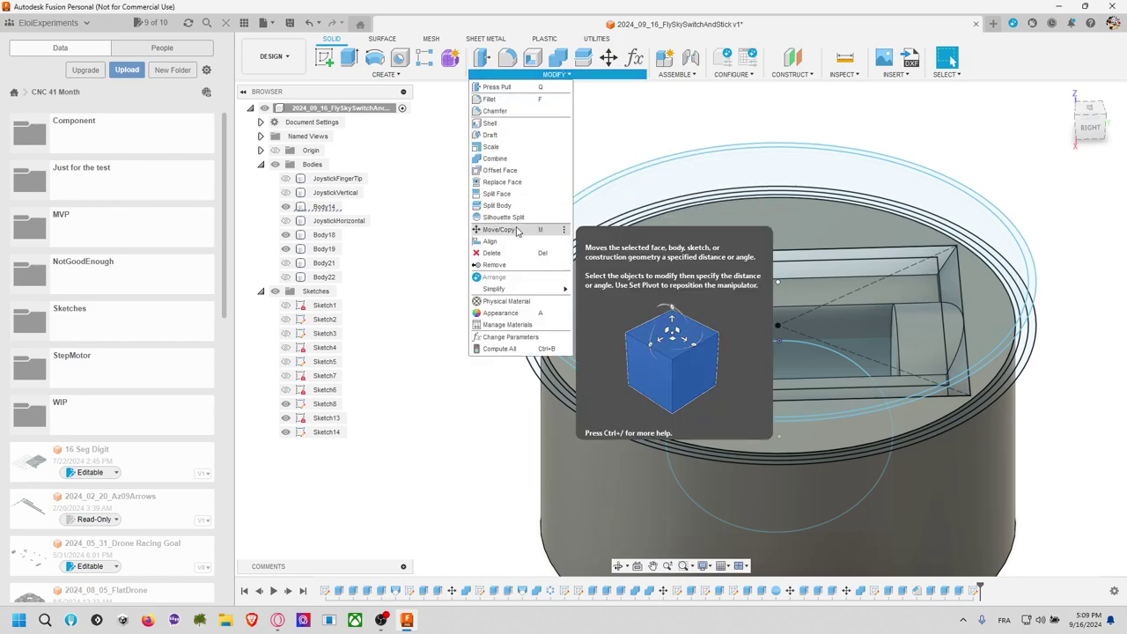
Step: Loft between the outer ring and the raised circles as new body Body23
key("Escape")
left_click(388, 74)
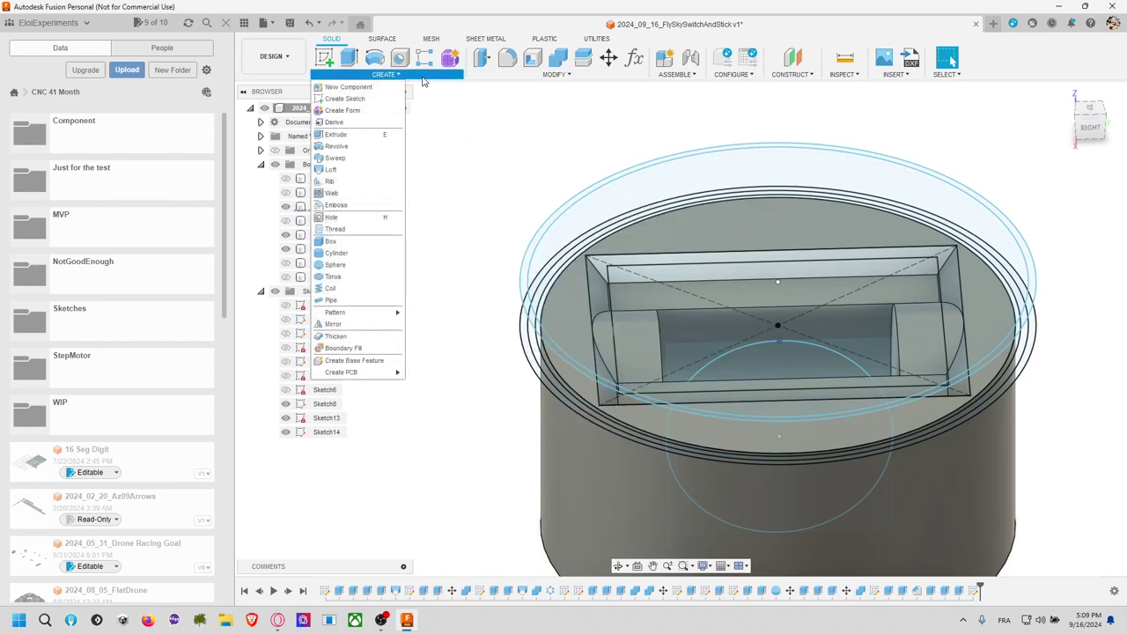
left_click(331, 169)
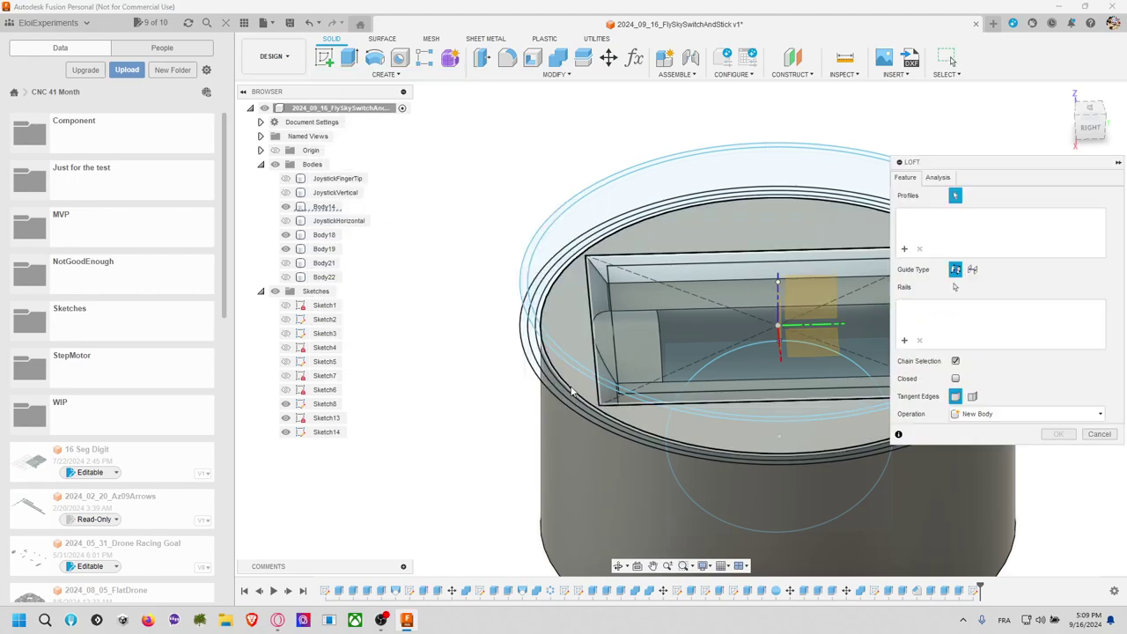
left_click(544, 375)
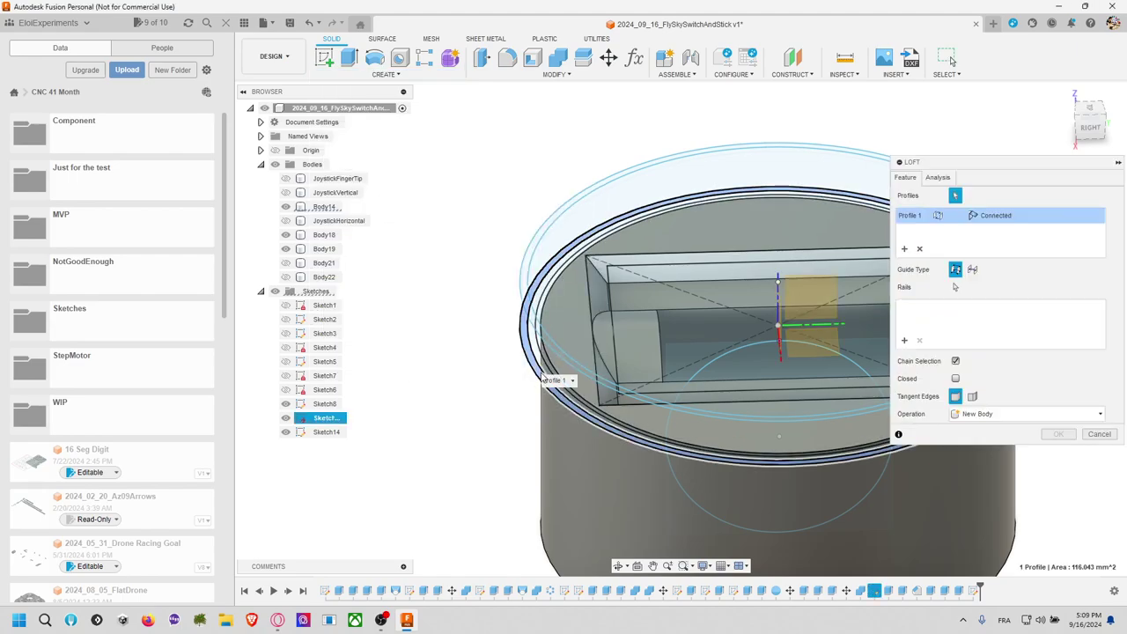
left_click(541, 327)
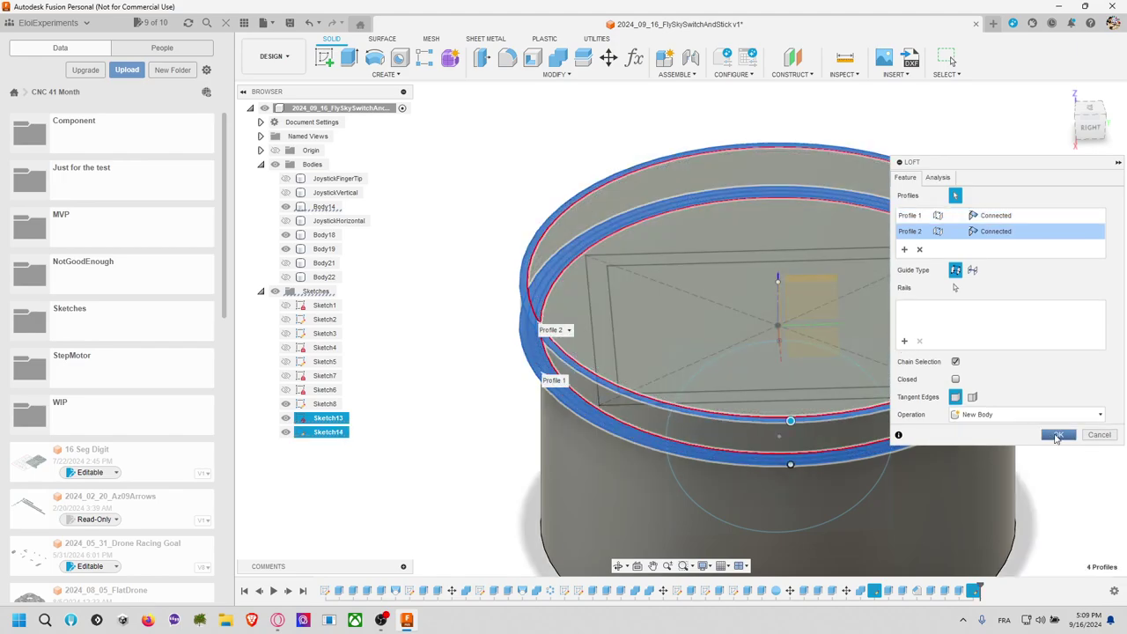
left_click(1059, 433)
middle_click_drag(1045, 322, 995, 209, "shift")
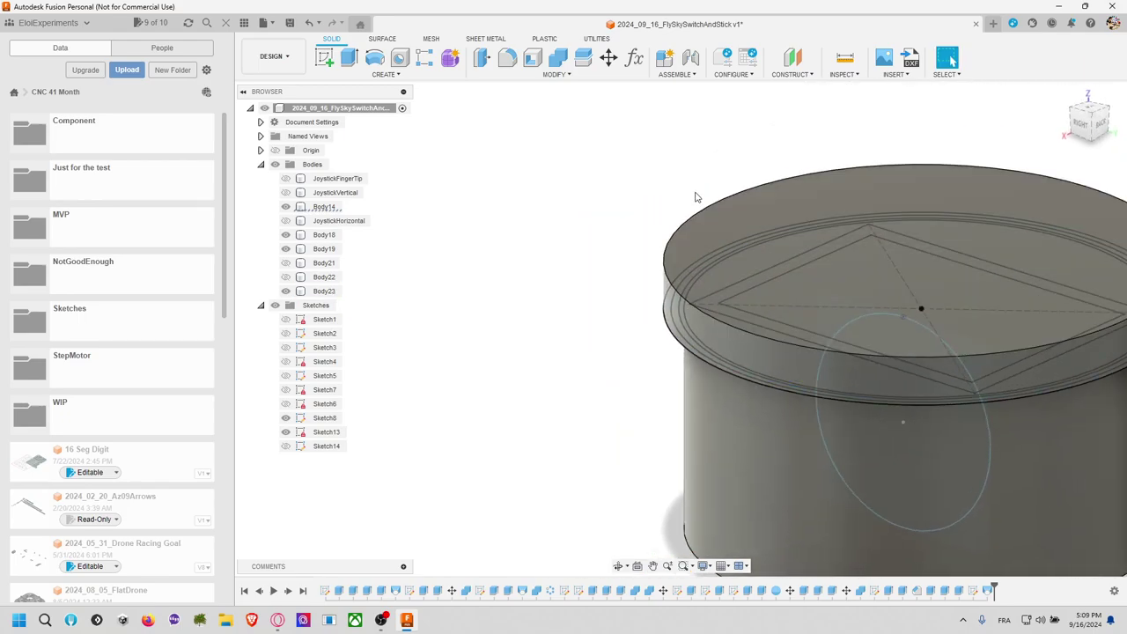
middle_click_drag(696, 197, 724, 203, "shift")
left_click(723, 203)
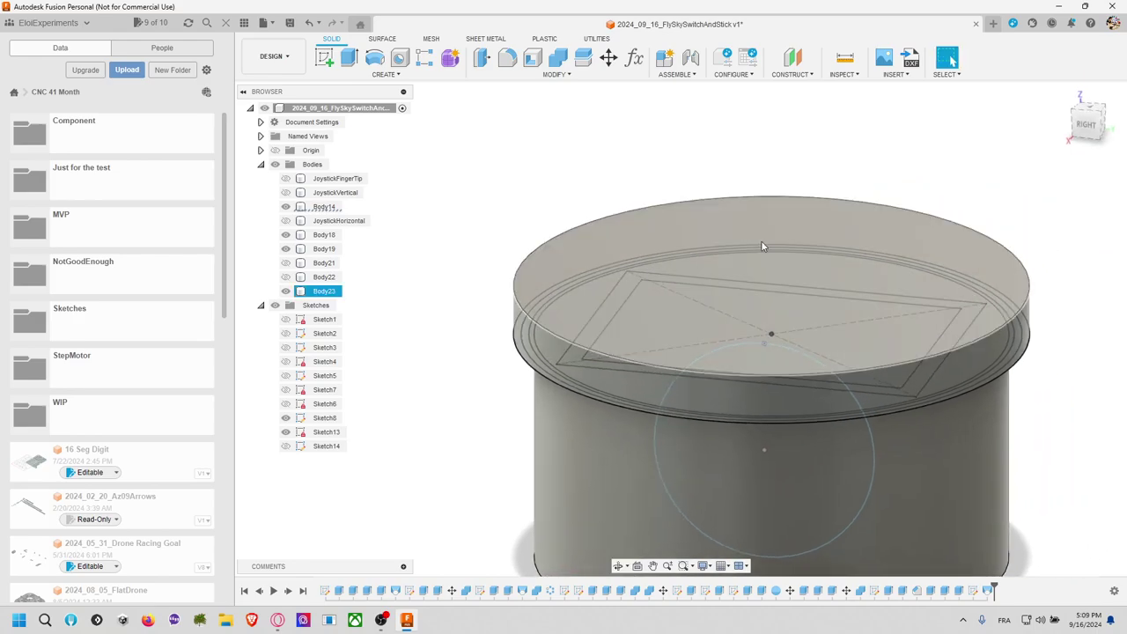
left_click(498, 450)
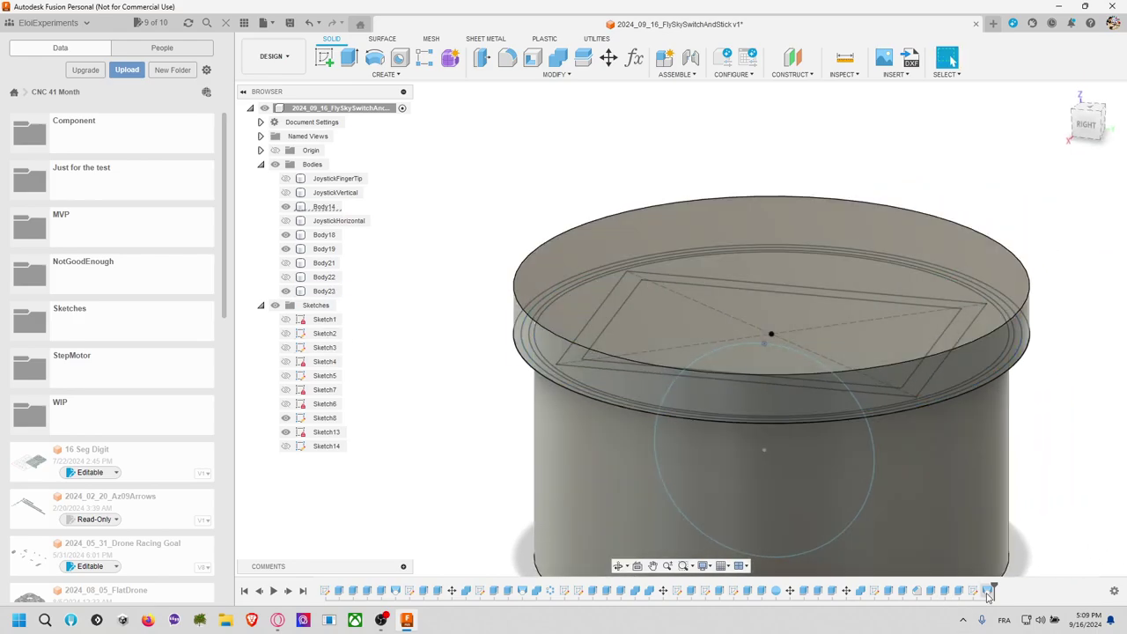
Step: Review the loft and rim extrusion features, then select the top 48.50 mm rim circle
right_click(988, 592)
left_click(1006, 481)
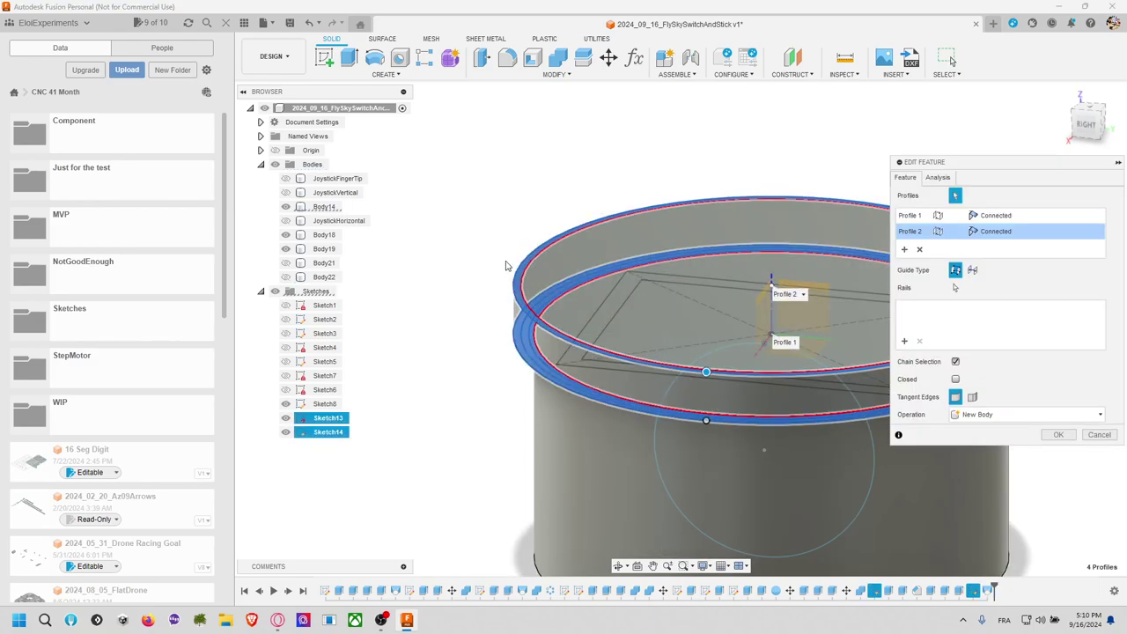
key("Return")
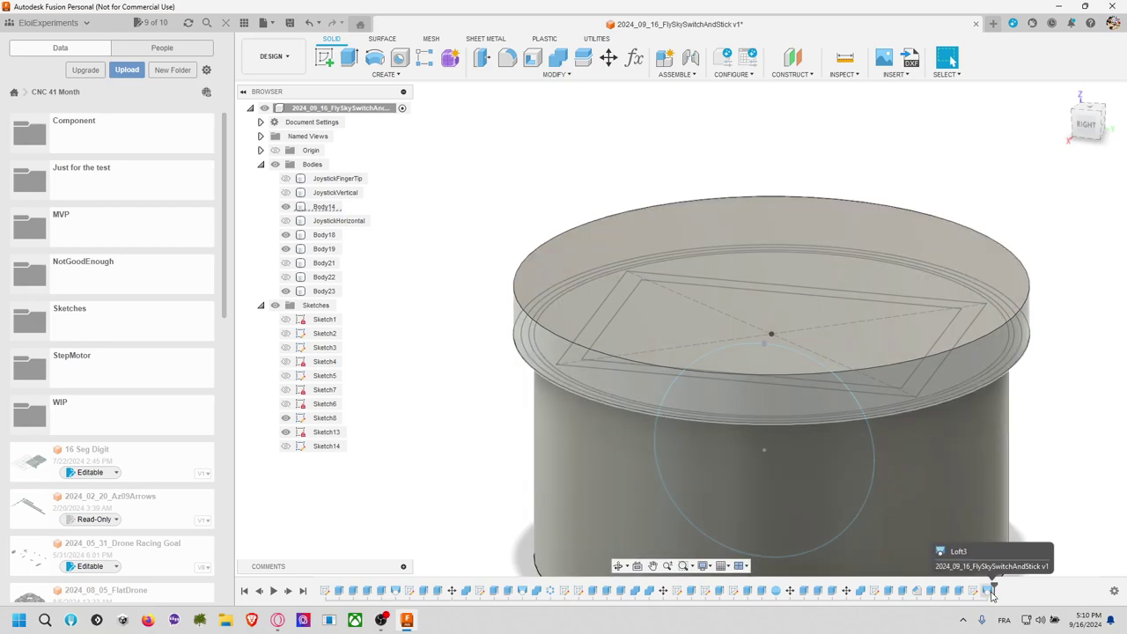
right_click(959, 590)
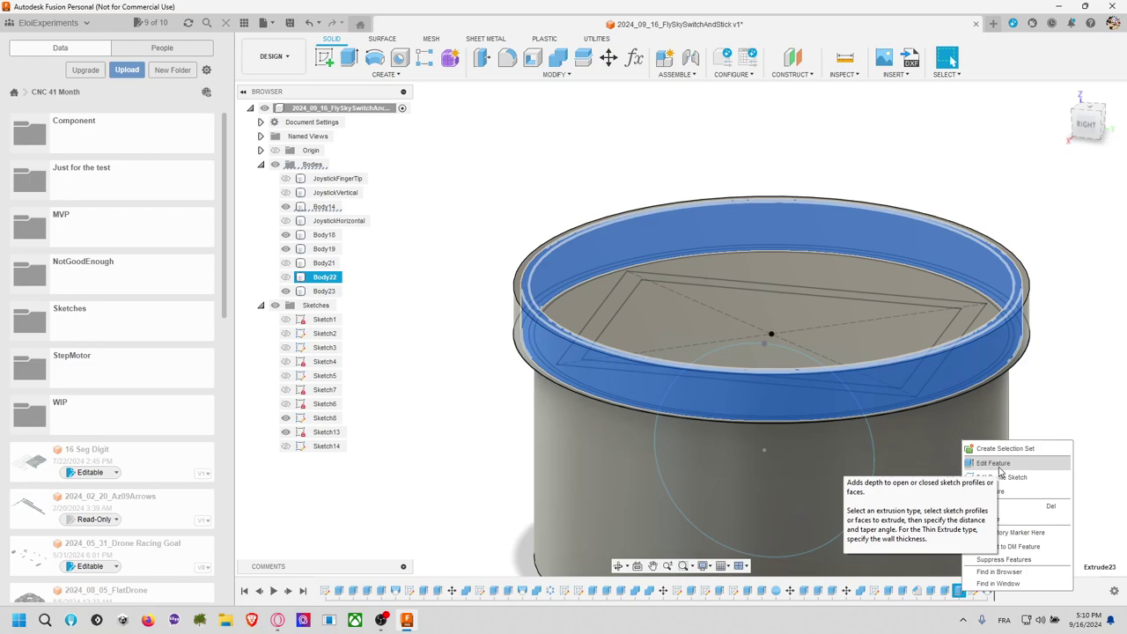
left_click(491, 264)
left_click(415, 323)
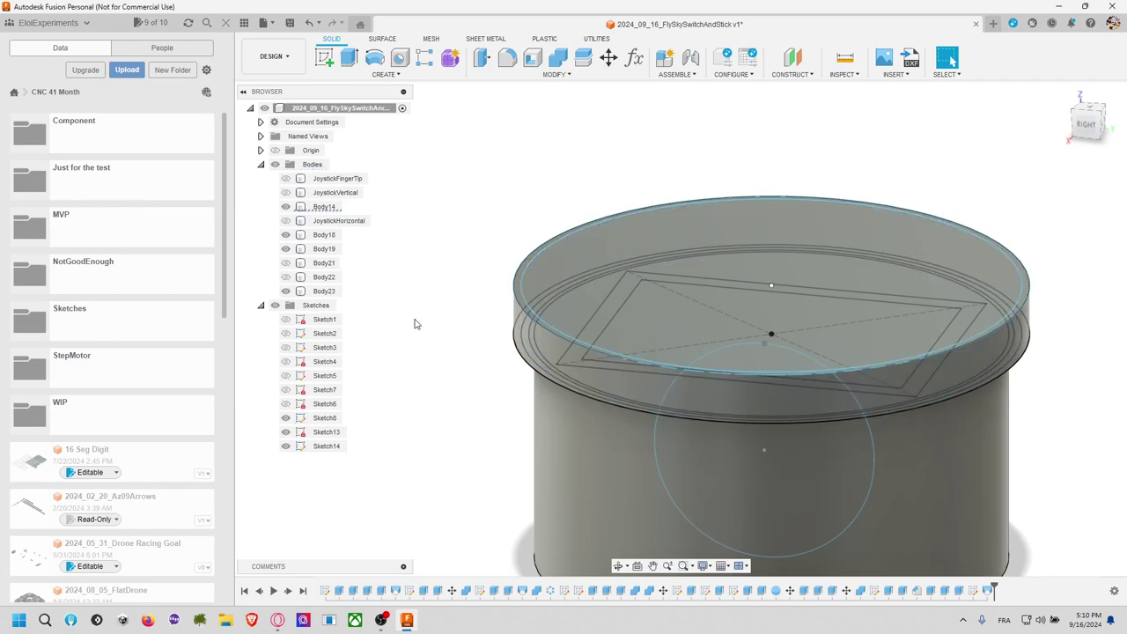
left_click(517, 291)
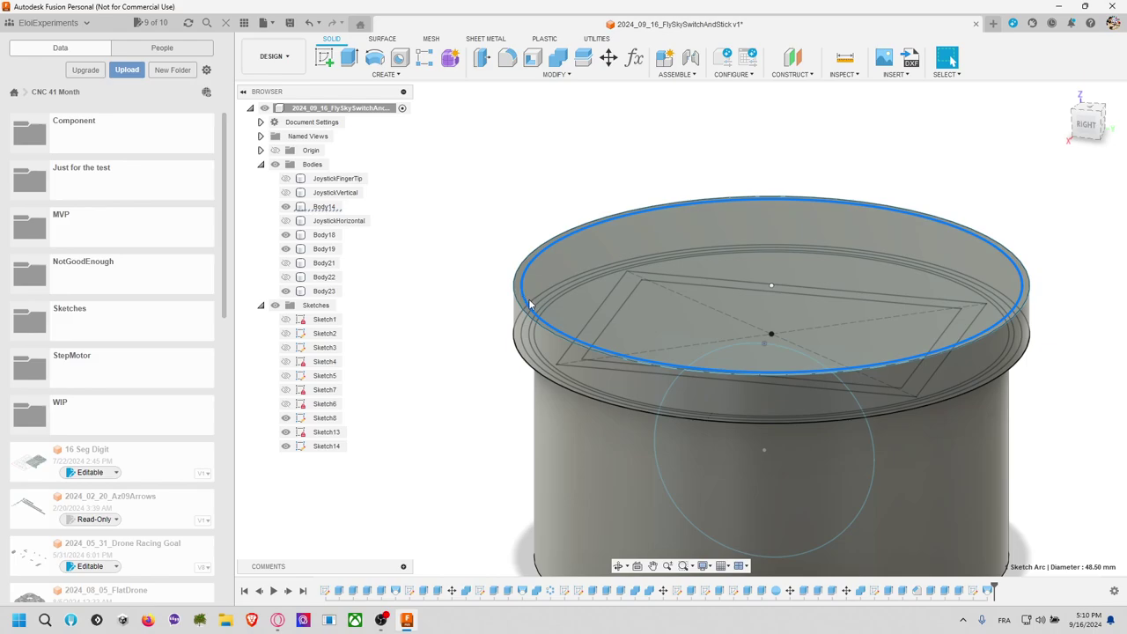
right_click(529, 304)
Step: Edit the rim sketch from top view and set the first circle's diameter to 48.5 mm
left_click(512, 379)
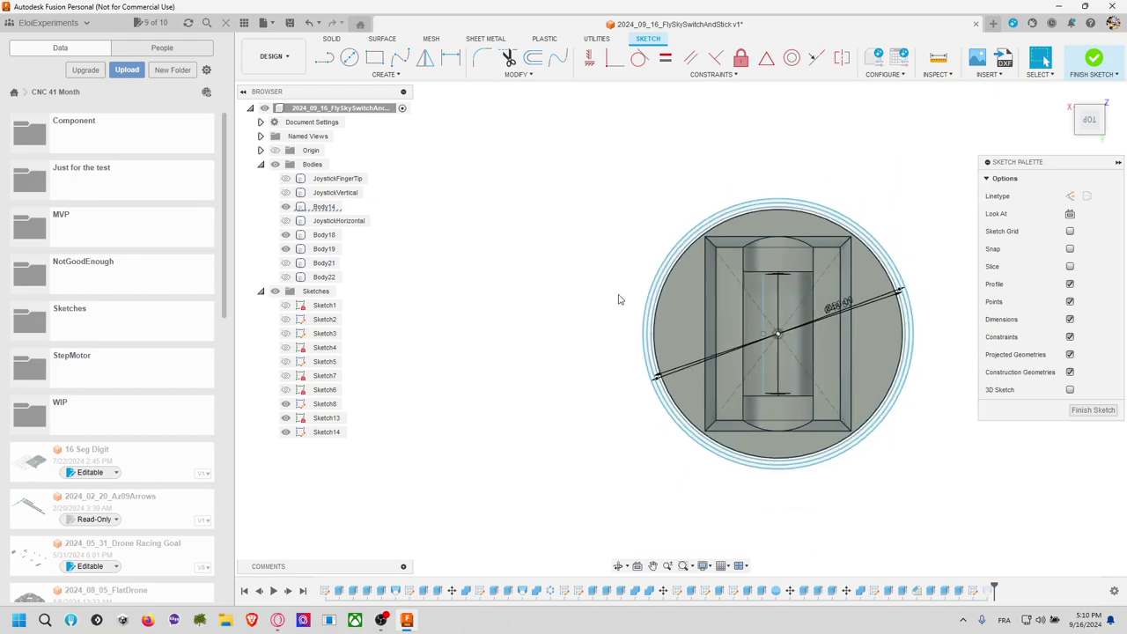
middle_click_drag(618, 299, 683, 254, "shift")
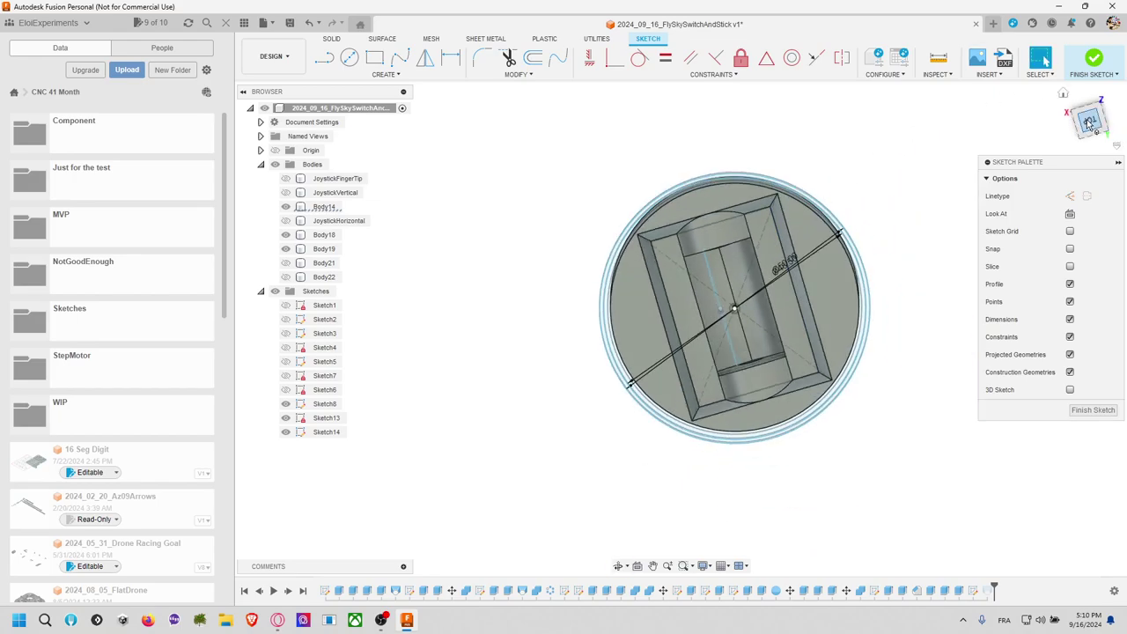
left_click(1089, 122)
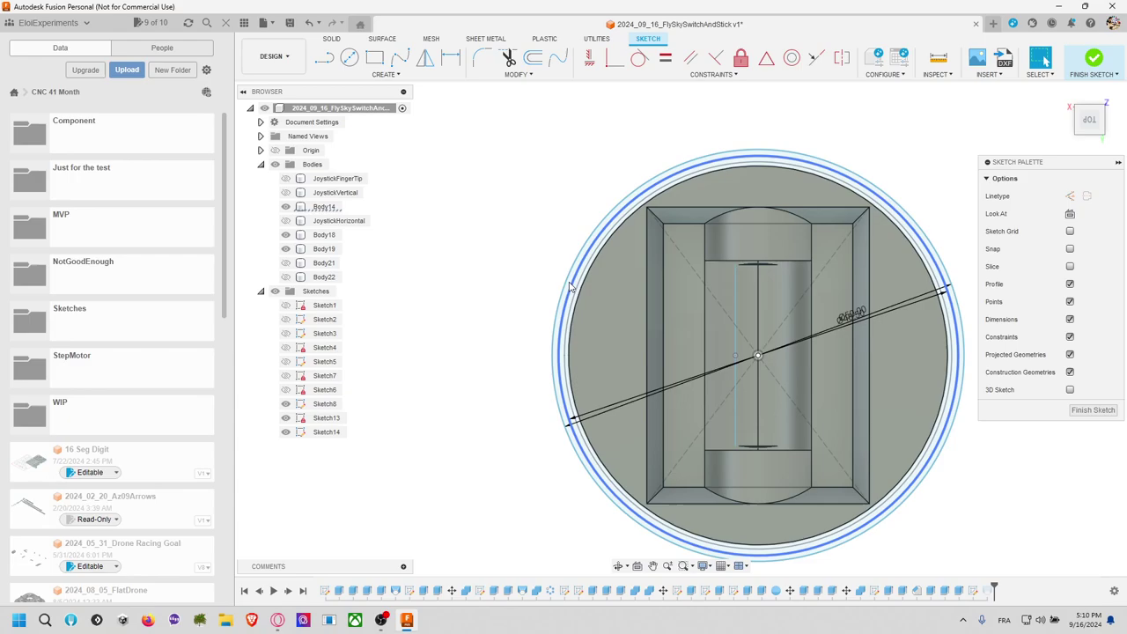
left_click(570, 287)
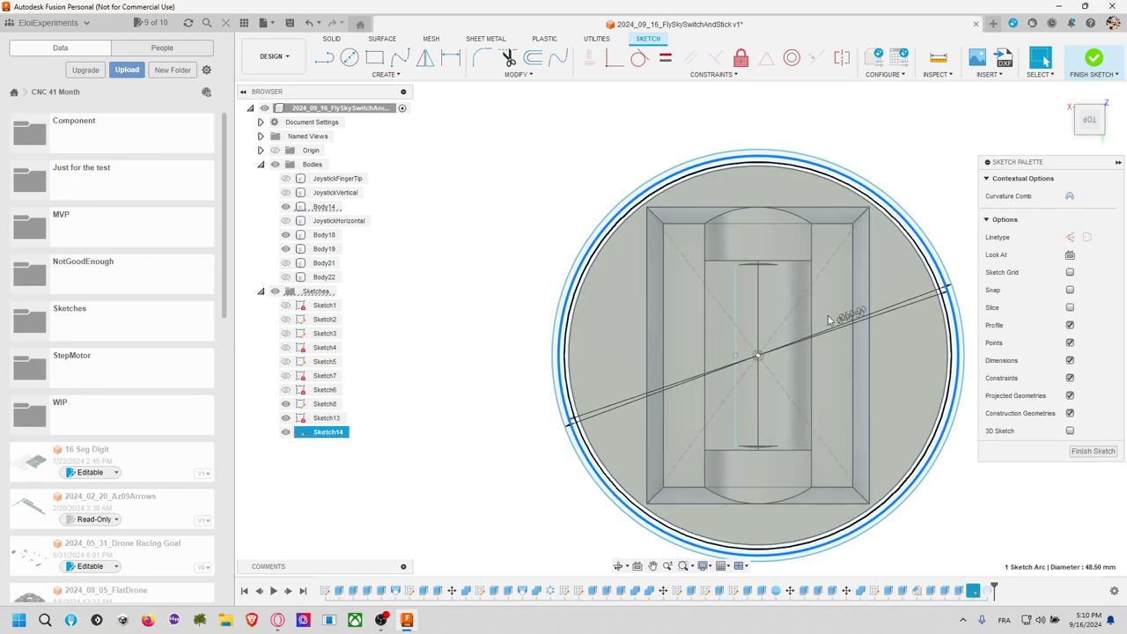
left_click_drag(852, 315, 838, 292)
double_click(841, 292)
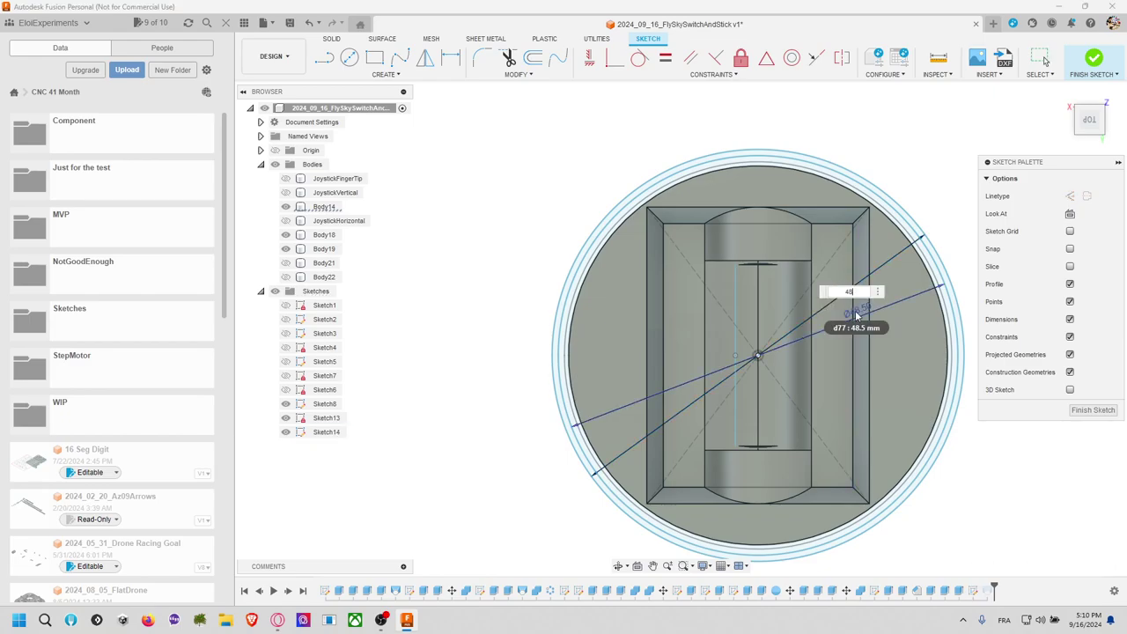
key("Return")
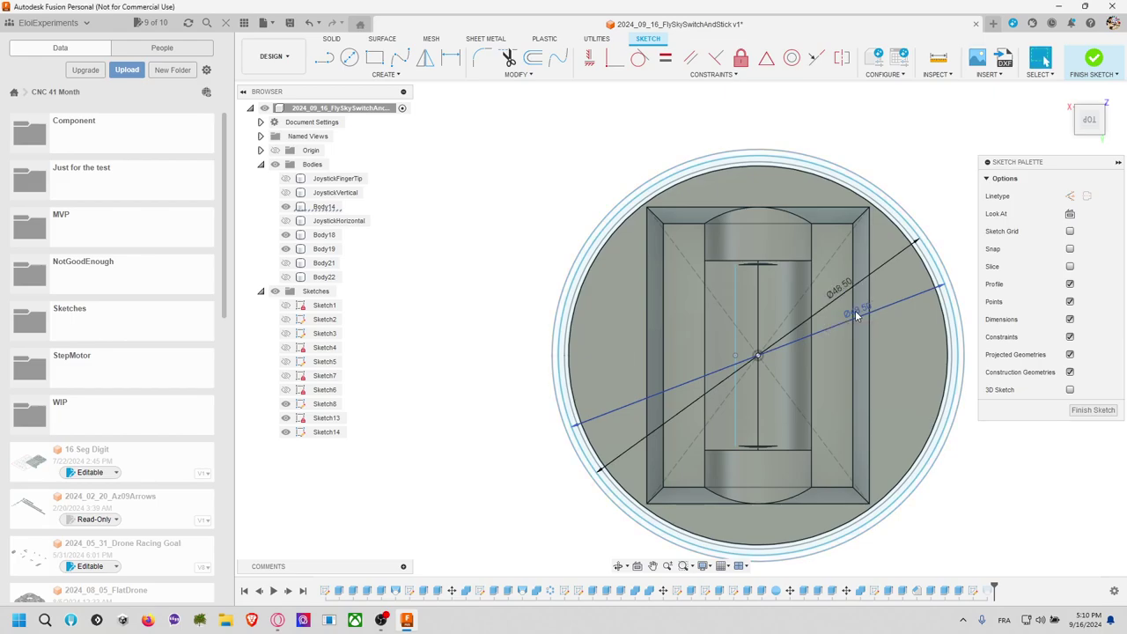
Step: Set the second circle's diameter to 47 mm and finish the sketch
double_click(857, 316)
type("47")
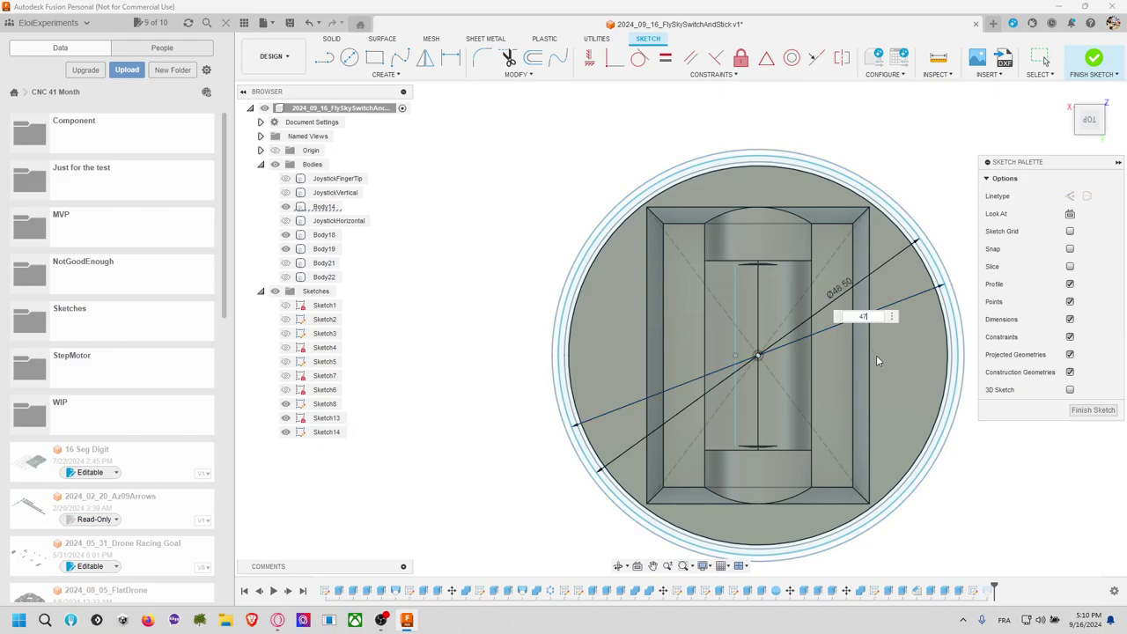
key("Return")
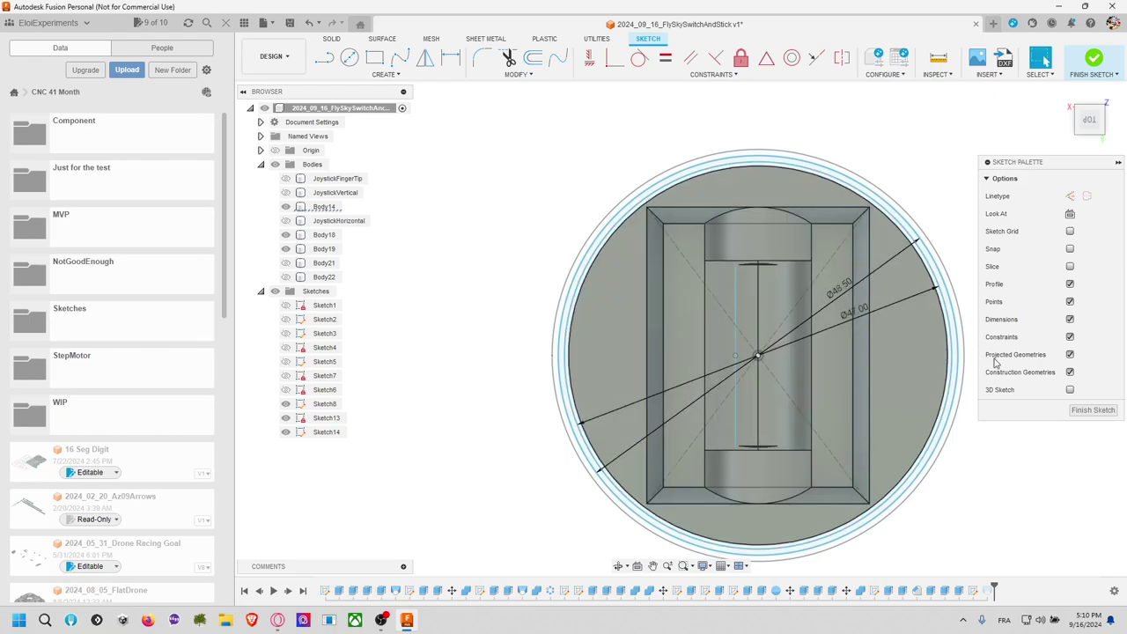
left_click(1092, 409)
mouse_move(1028, 382)
middle_mouse_down()
mouse_move(1031, 350)
mouse_move(1013, 348)
mouse_move(1008, 315)
middle_mouse_up()
middle_click_drag(1020, 374, 916, 361, "shift")
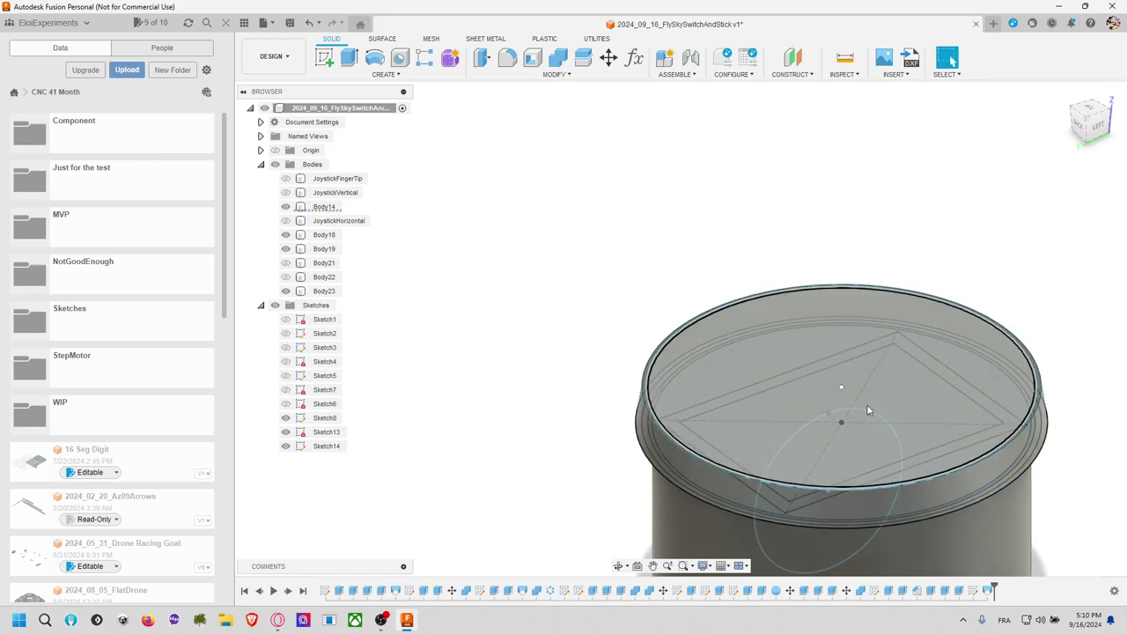
Step: Try changing the loft's top profile, then undo and redo the edit
left_click(913, 398)
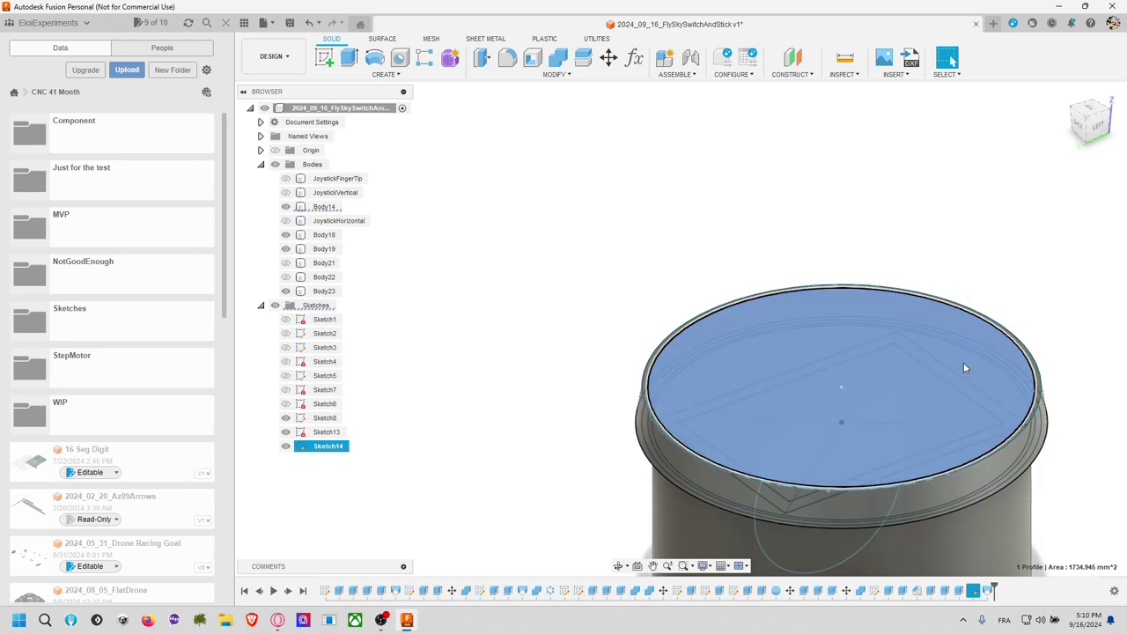
right_click(986, 590)
left_click(1019, 473)
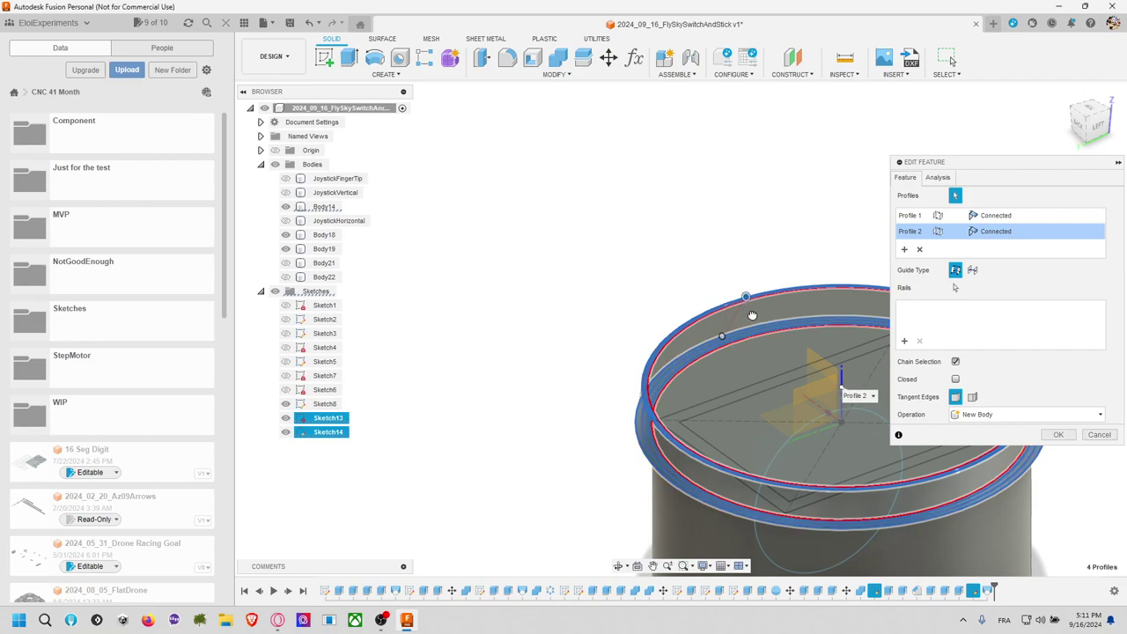
left_click(724, 303)
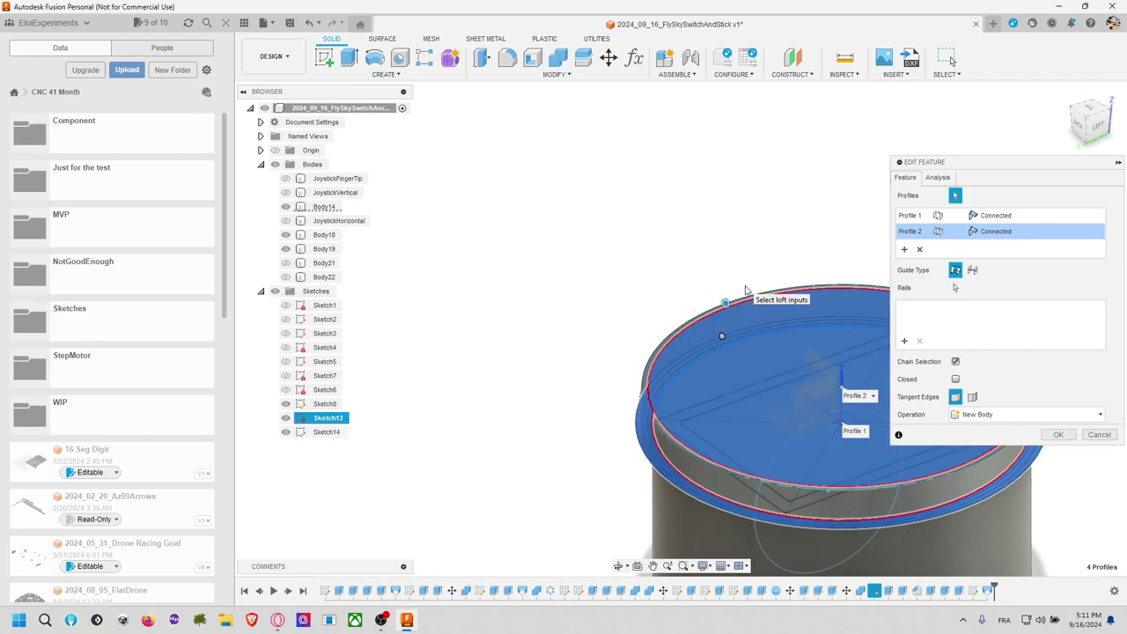
key("Return")
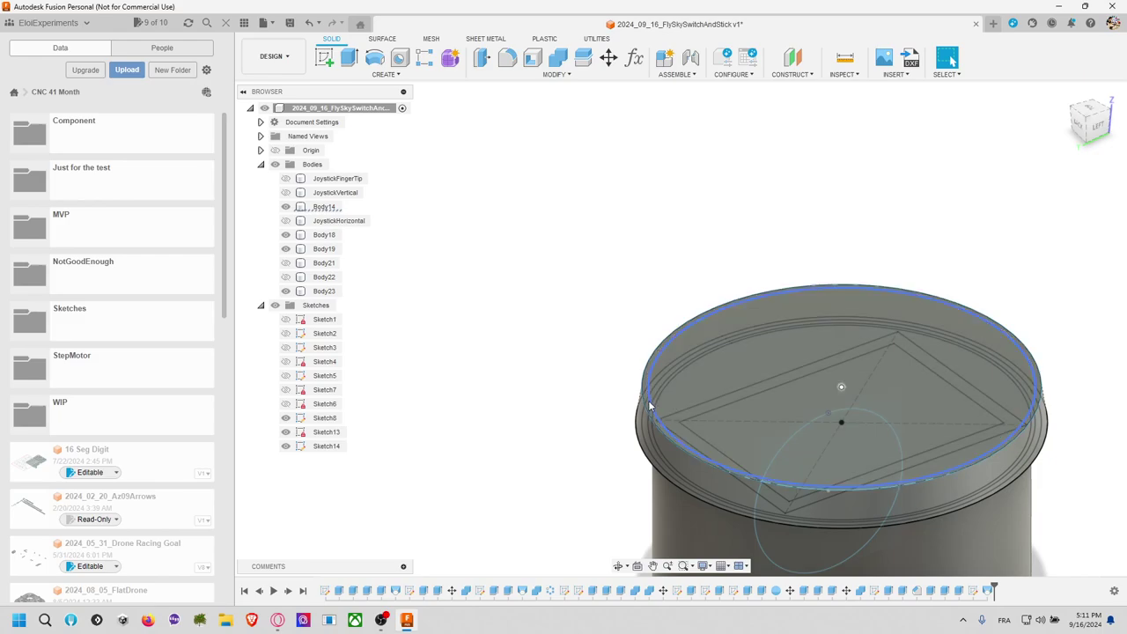
key("ctrl+z")
key("ctrl+z")
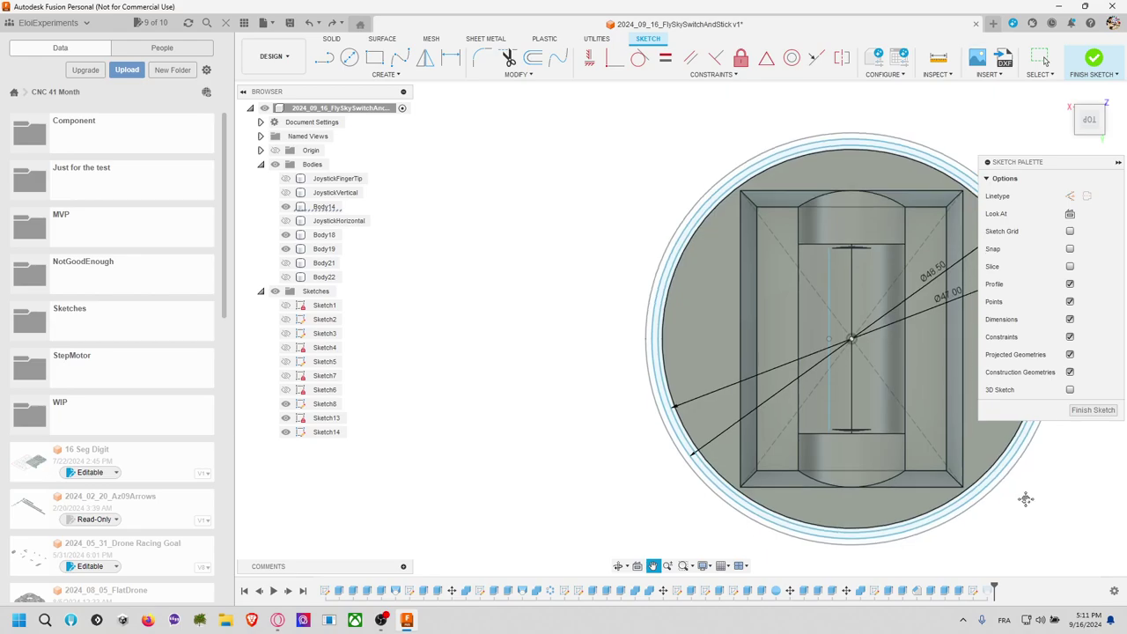
key("ctrl+y")
key("ctrl+y")
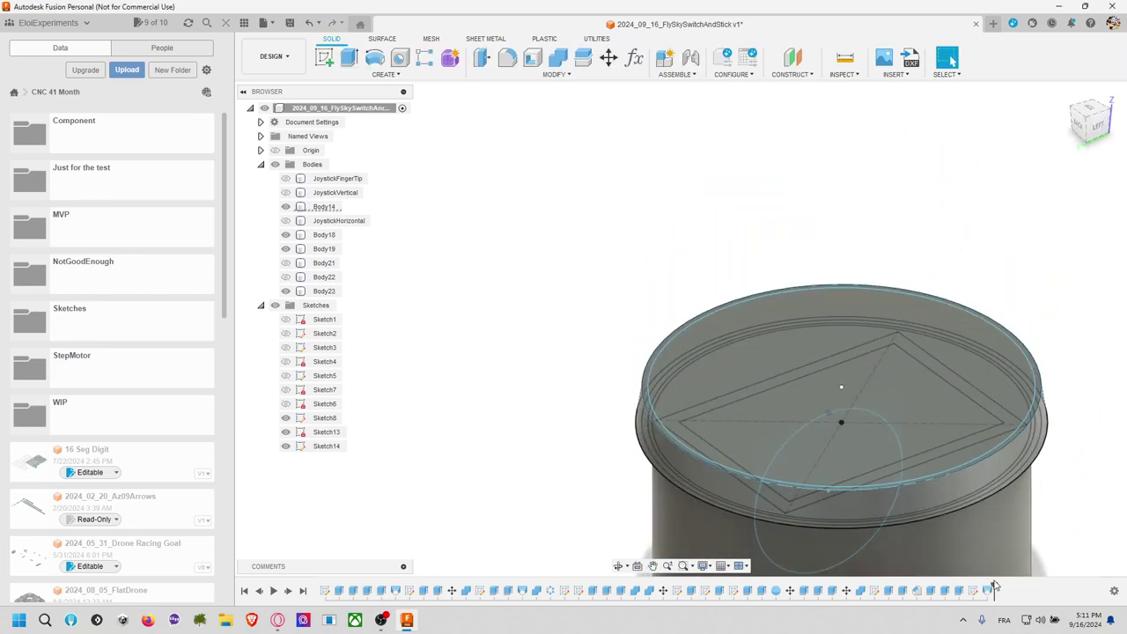
Step: Edit the loft with both ring profiles reselected to rebuild Body23
right_click(987, 590)
left_click(1016, 480)
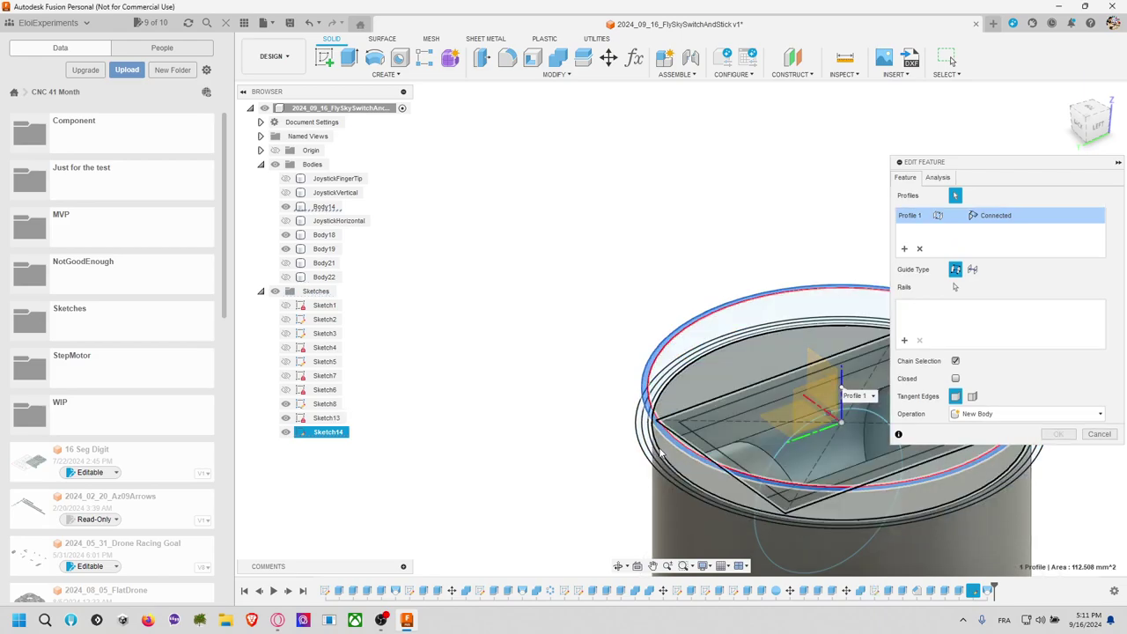
left_click(657, 456)
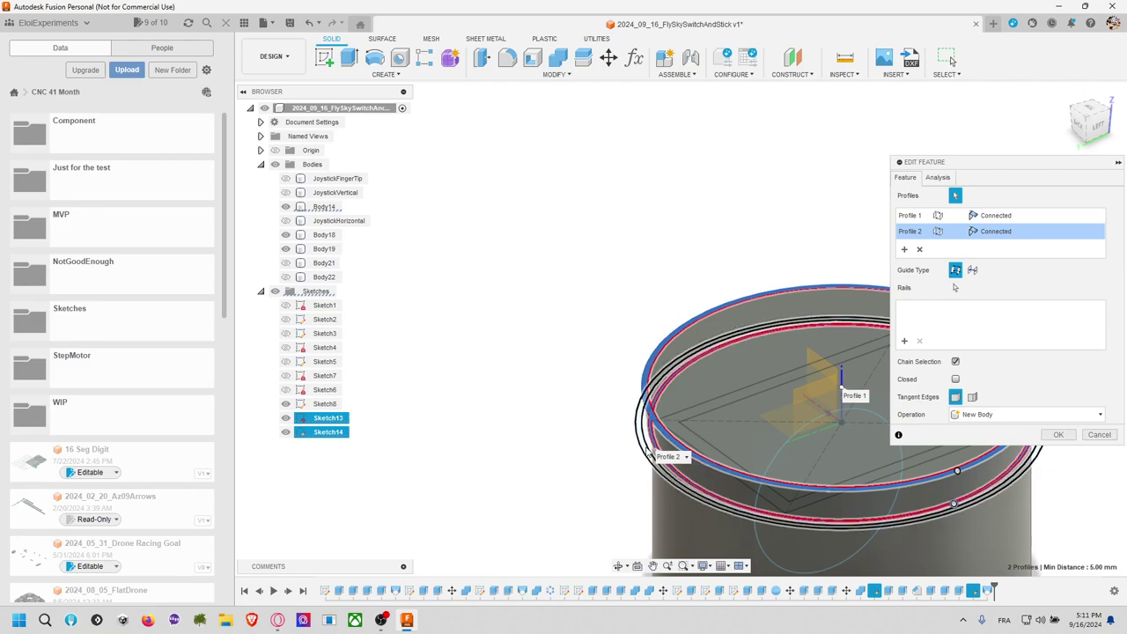
left_click(653, 454)
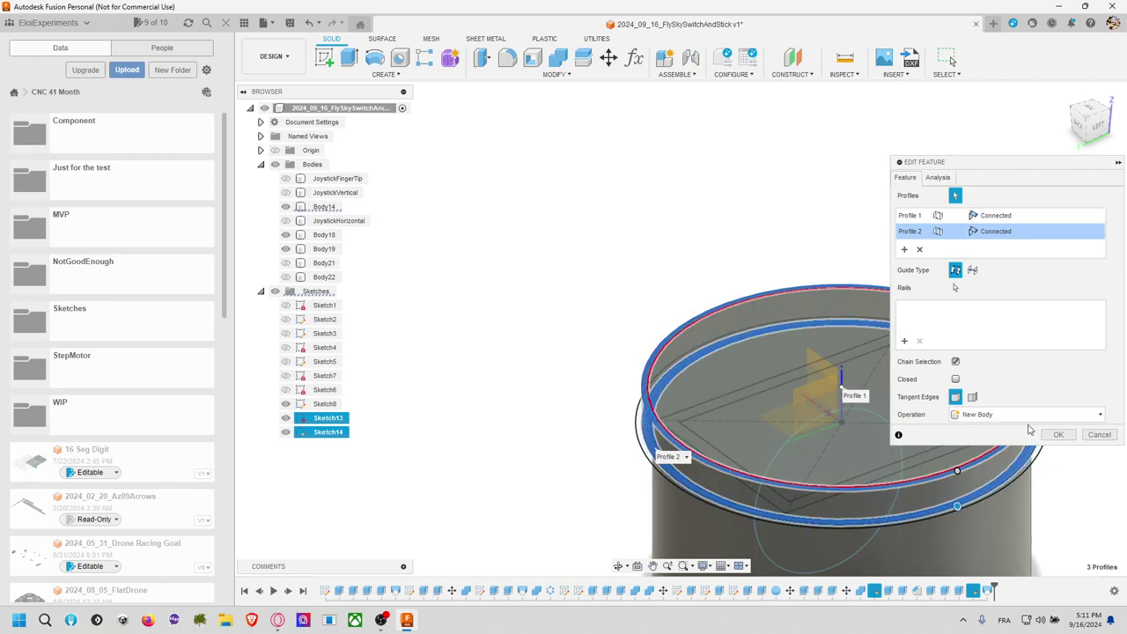
left_click(1058, 434)
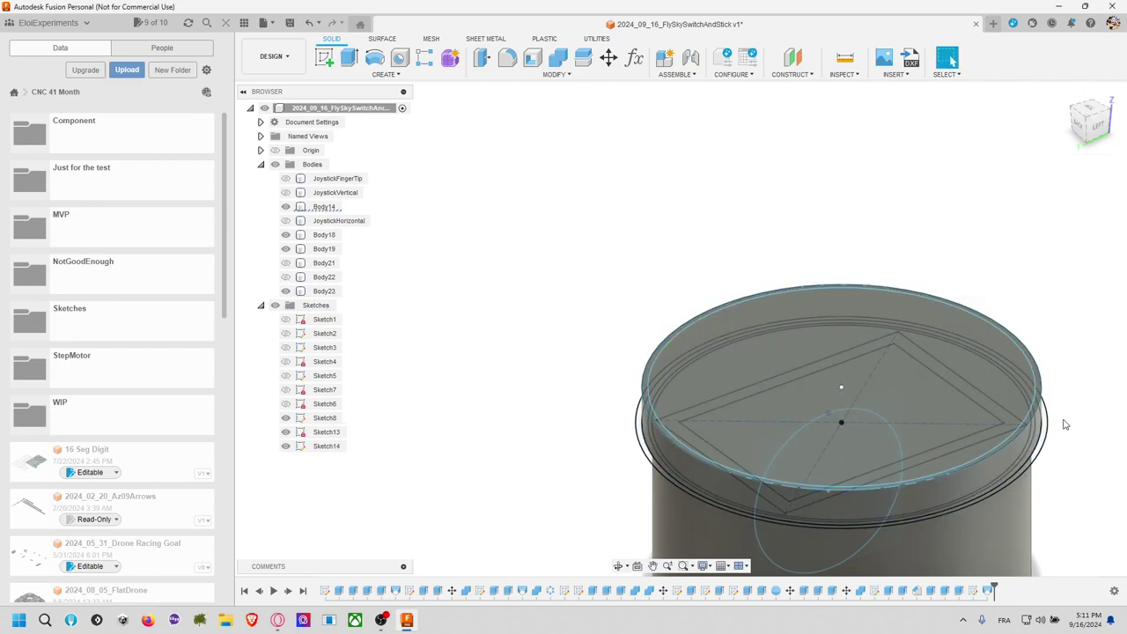
Step: Hide Body23 to expose the chamfered pocket and central channel
left_click(285, 290)
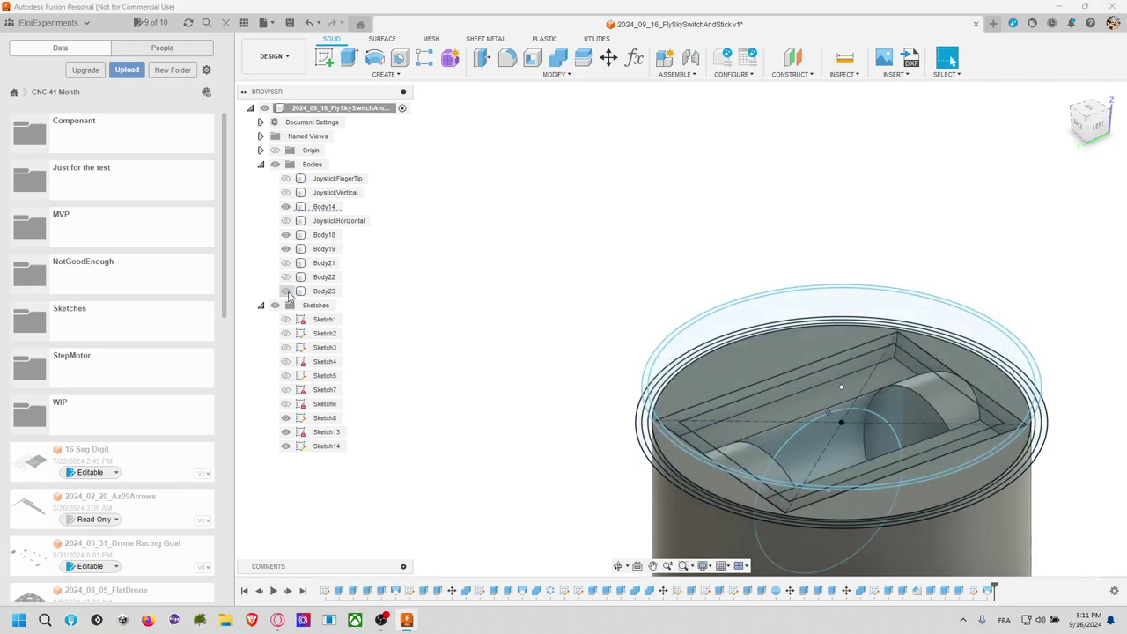
left_click(285, 290)
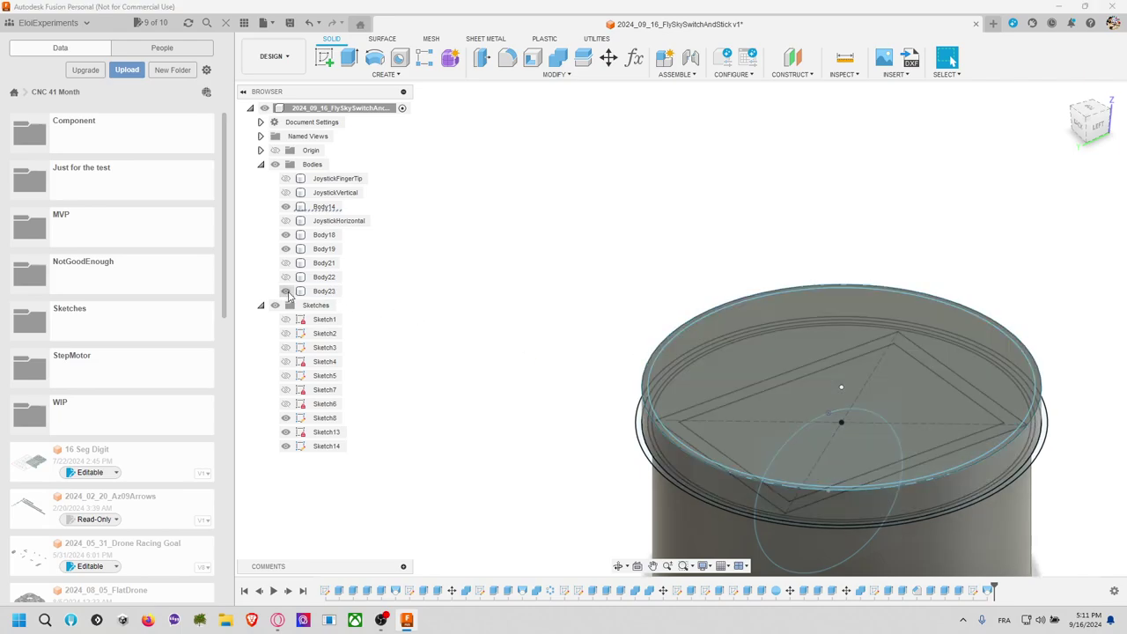
left_click(286, 291)
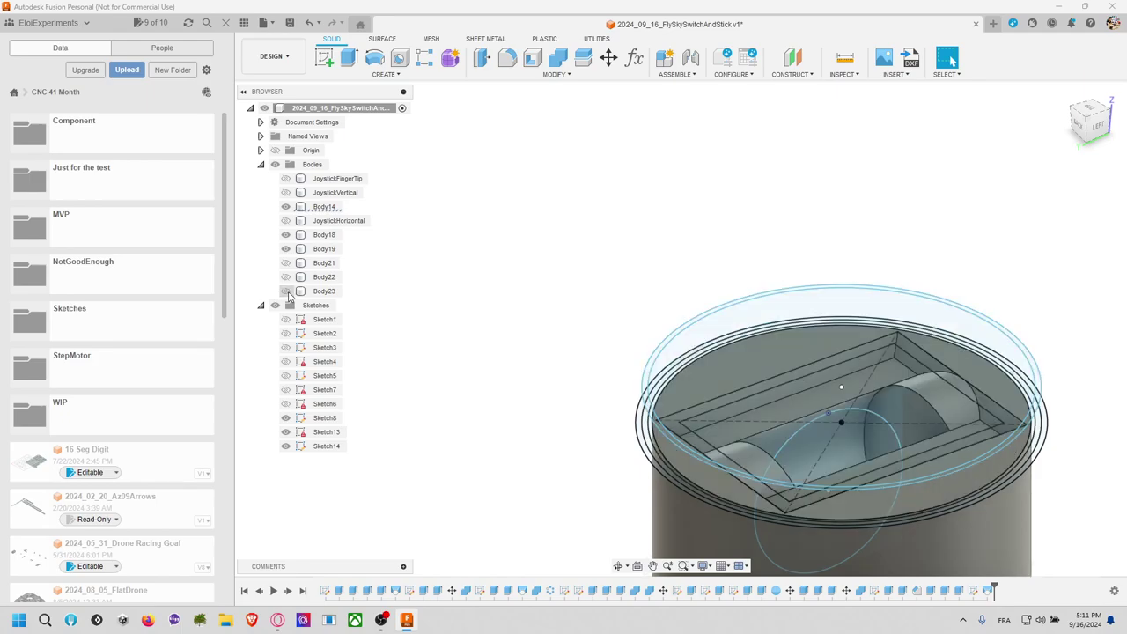
left_click(286, 290)
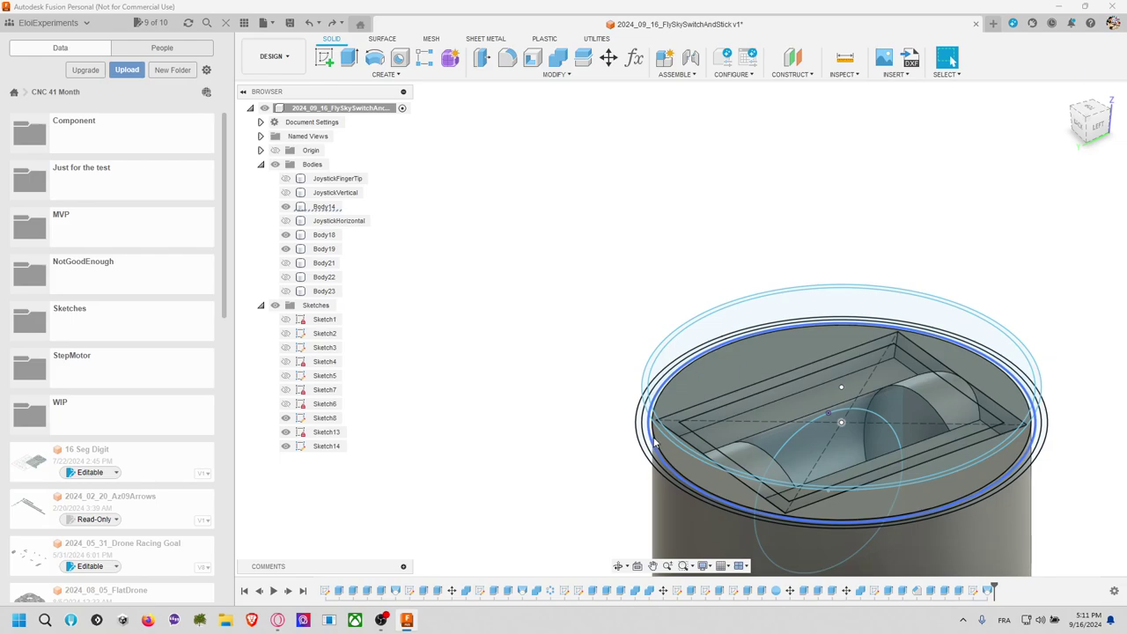
left_click(383, 74)
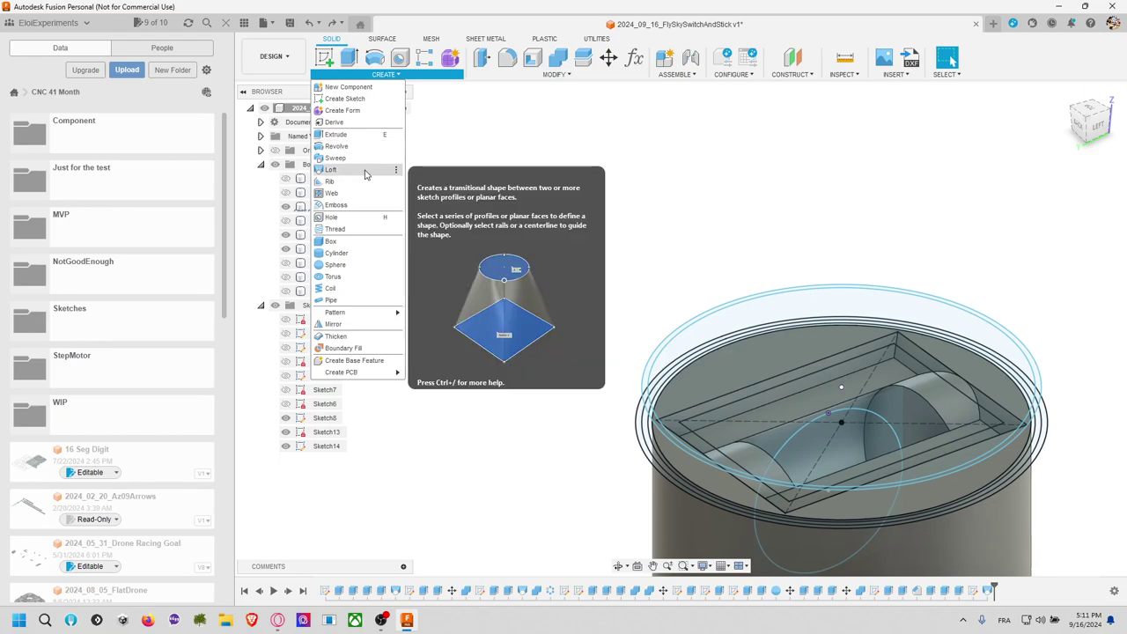
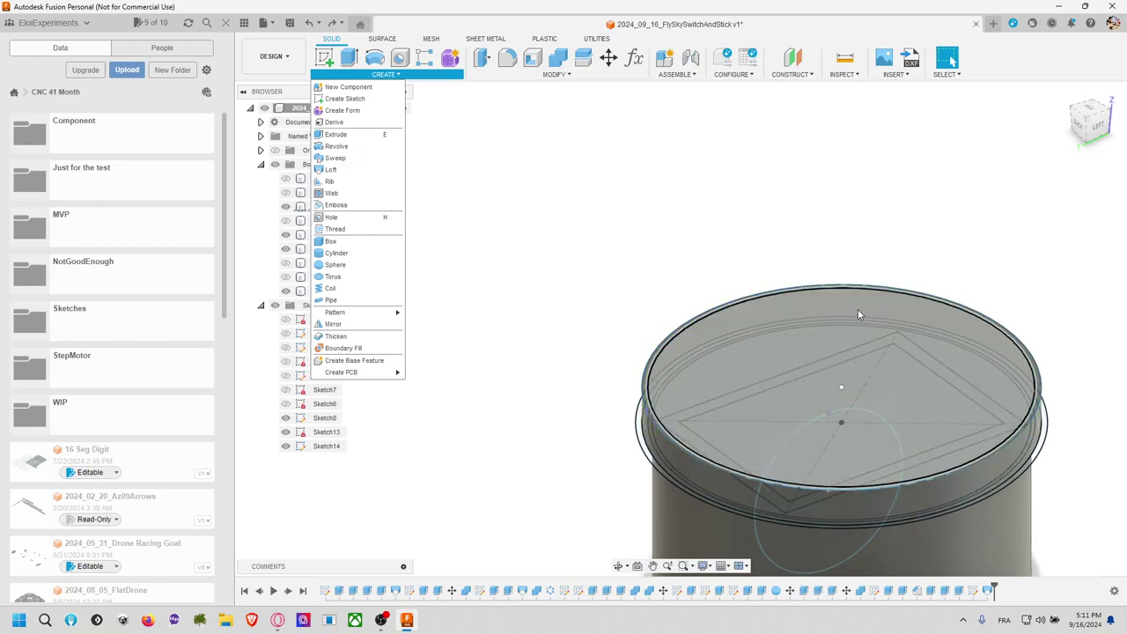
Step: Undo the two raised rim features and their sketches, then view the model from the left
left_click(859, 313)
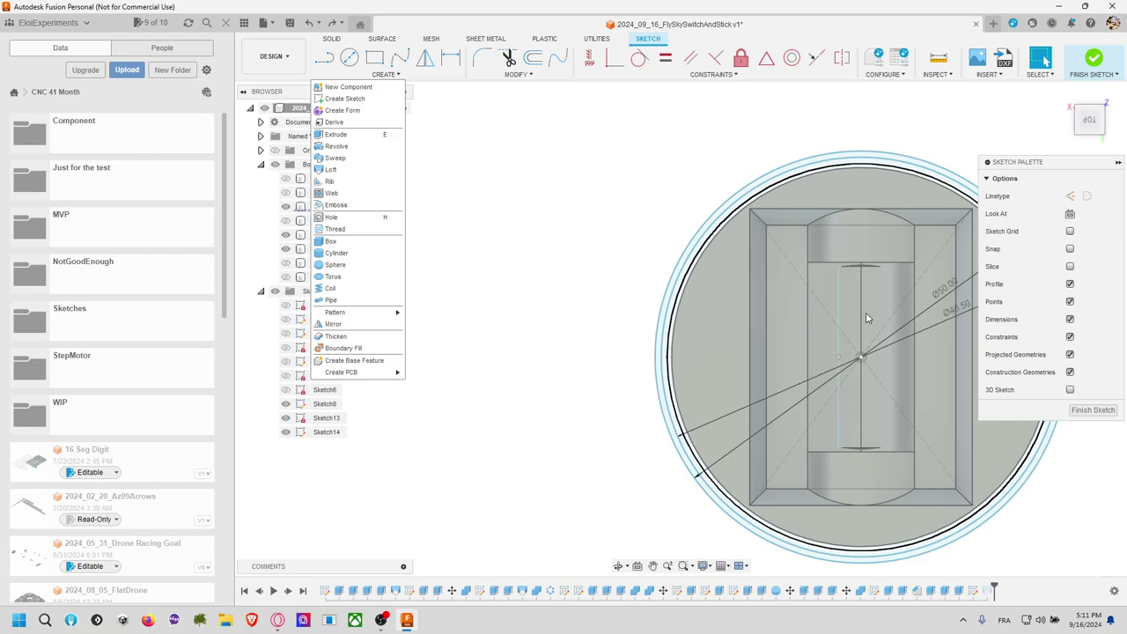
key("ctrl+z")
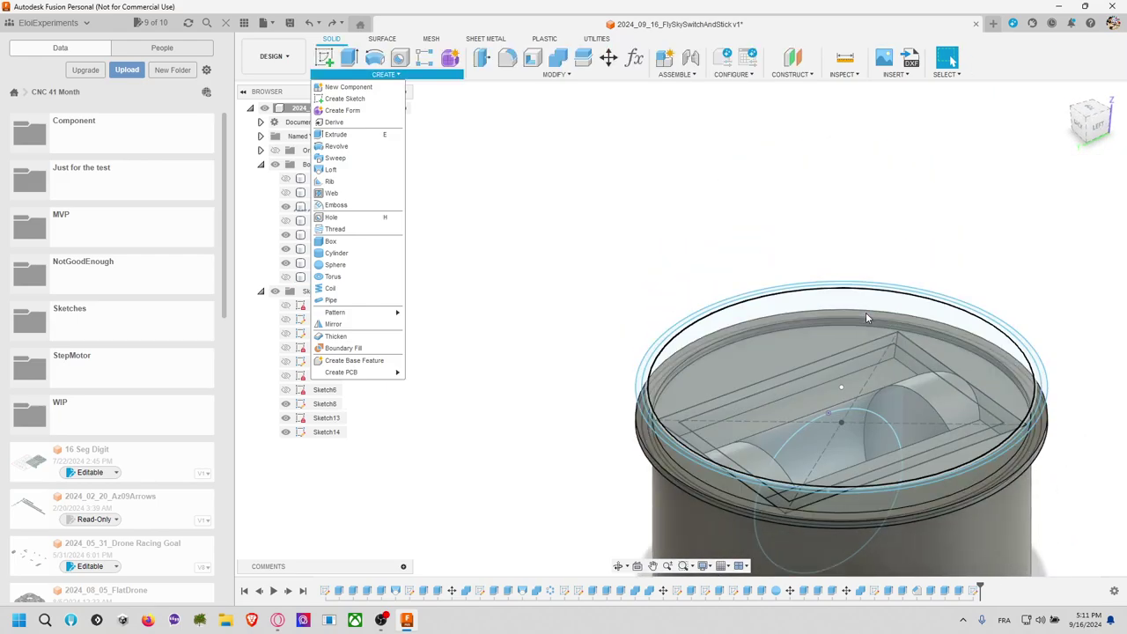
key("ctrl+z")
key("ctrl+z")
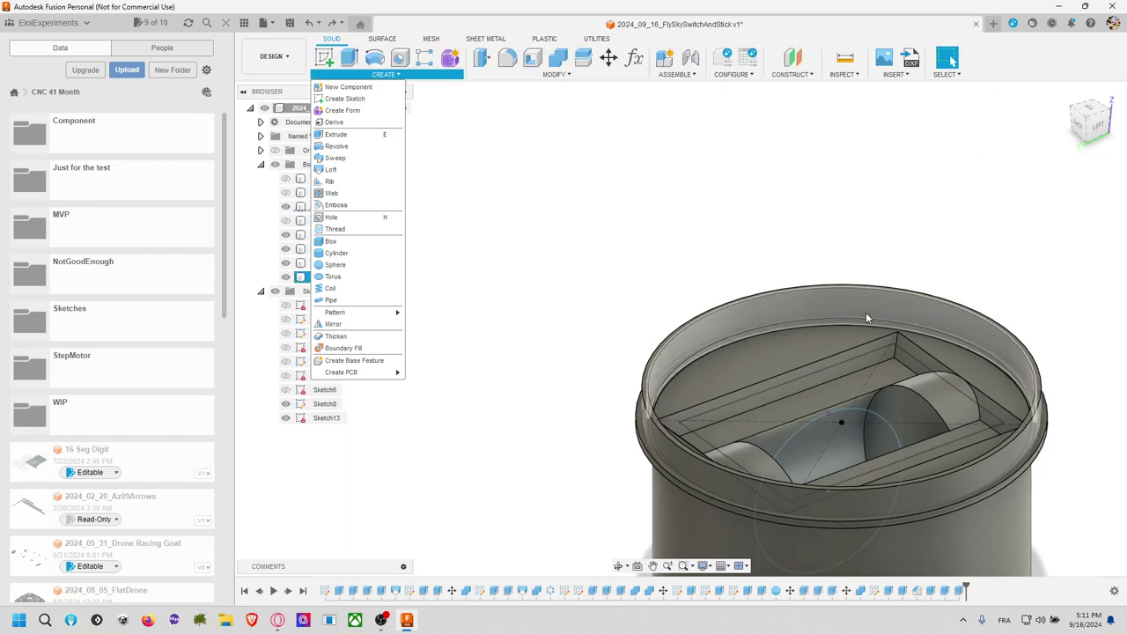
key("ctrl+z")
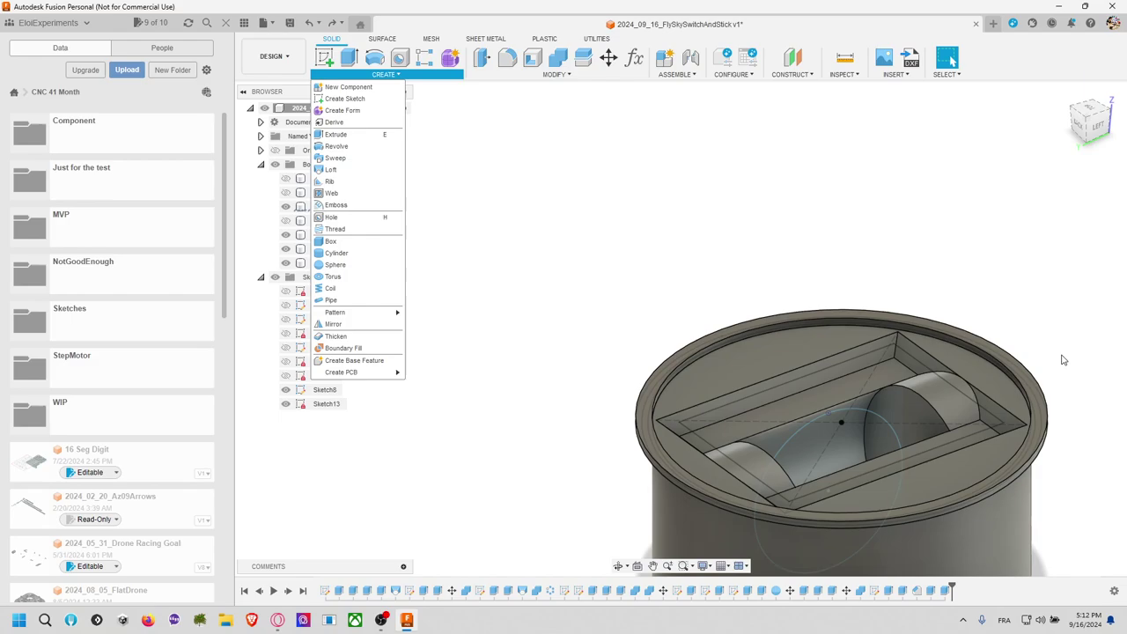
key("ctrl+z")
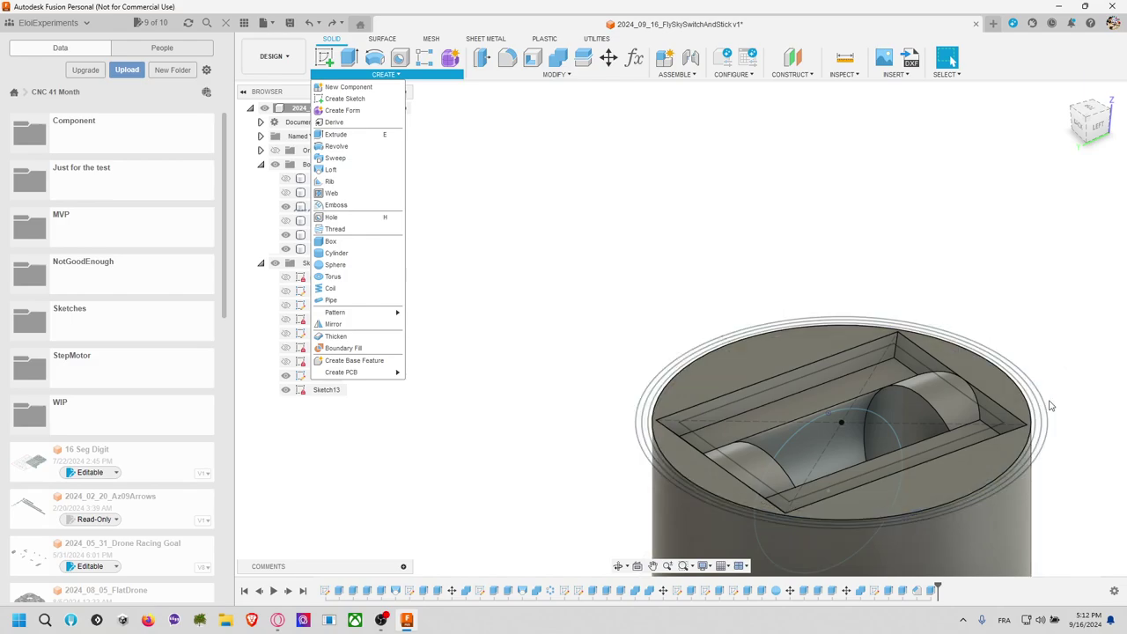
left_click(1093, 143)
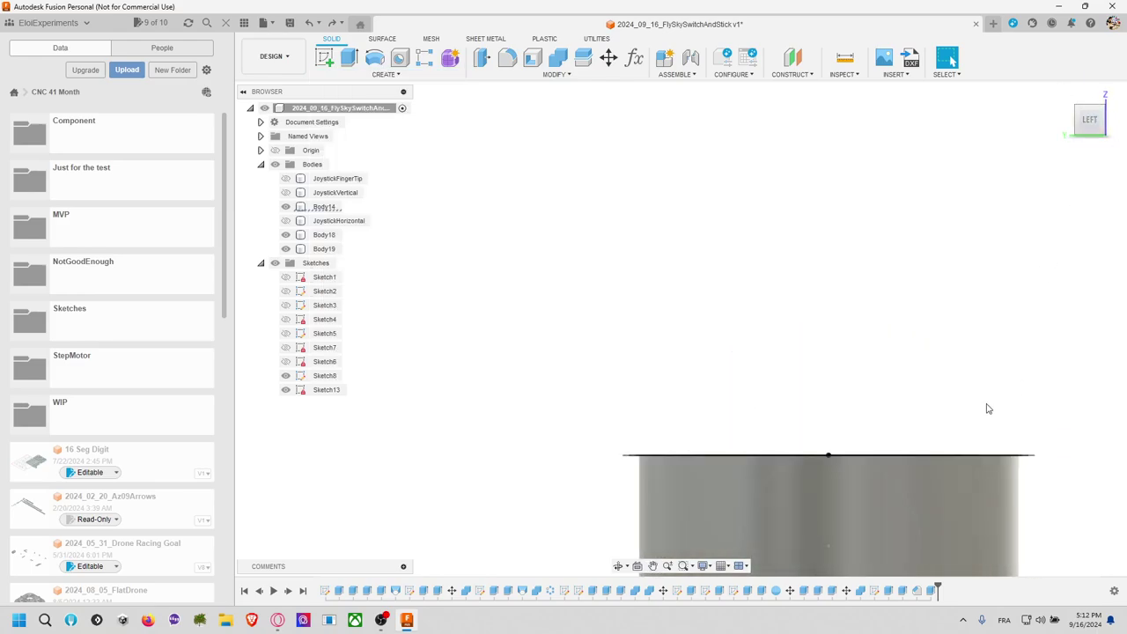
Step: Start a sketch on the side plane and draw a line along the holder's top edge
left_click(324, 57)
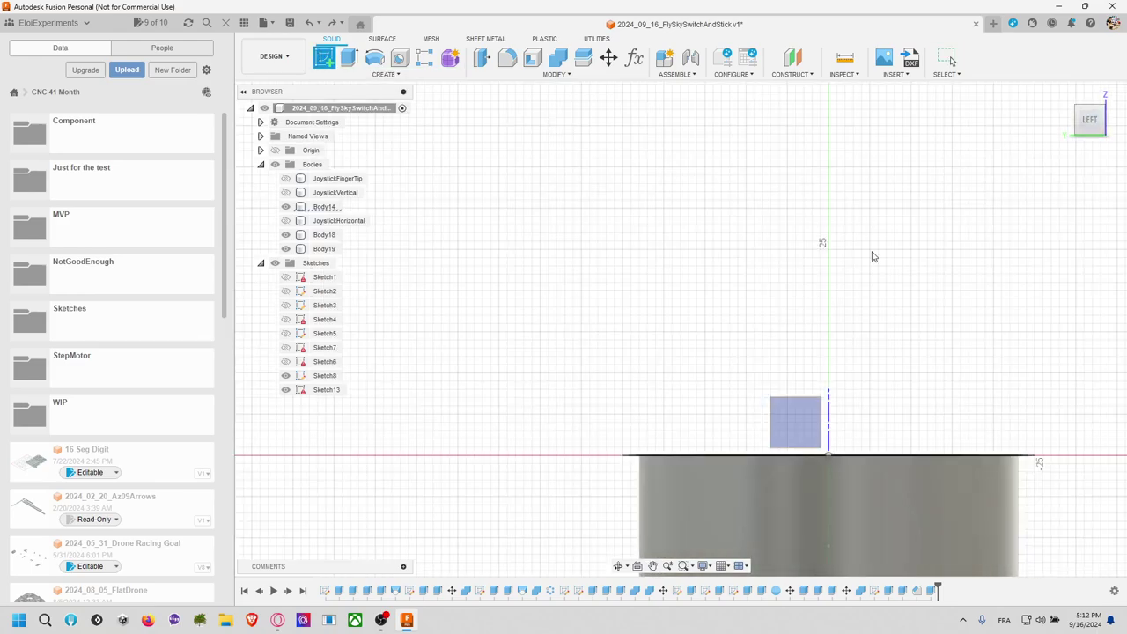
left_click(818, 436)
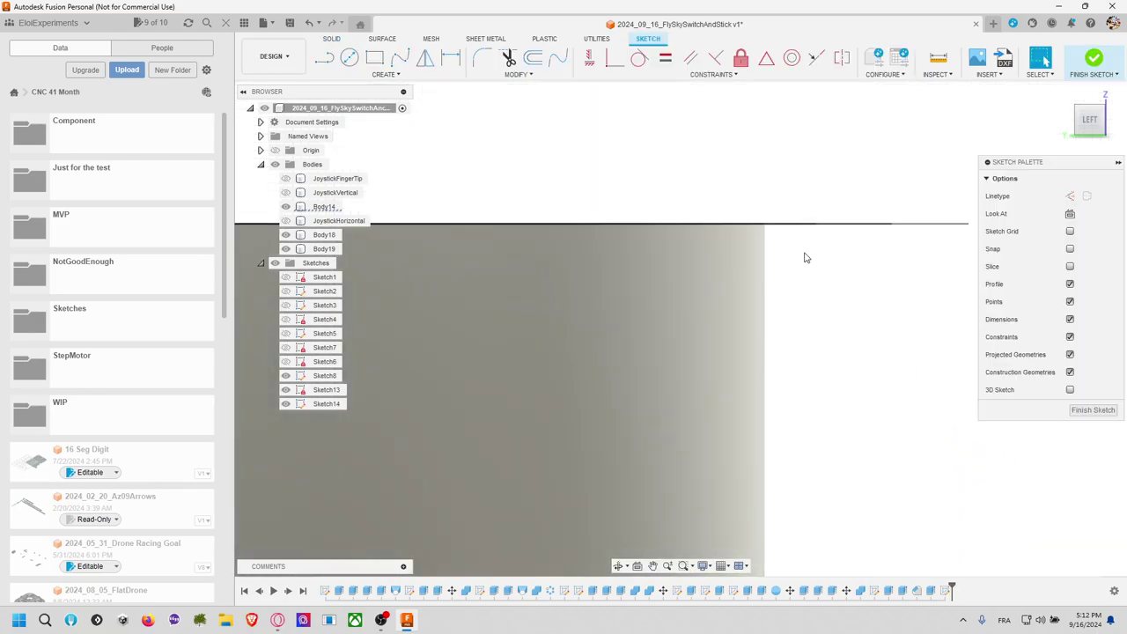
key("l")
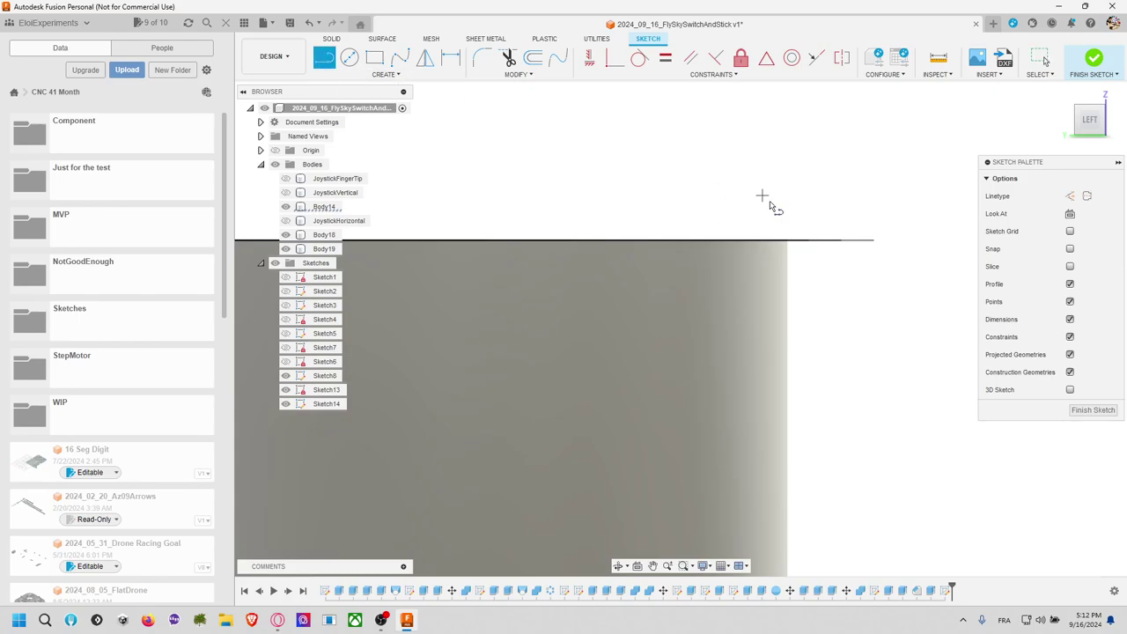
left_click(788, 240)
double_click(873, 240)
left_click(788, 240)
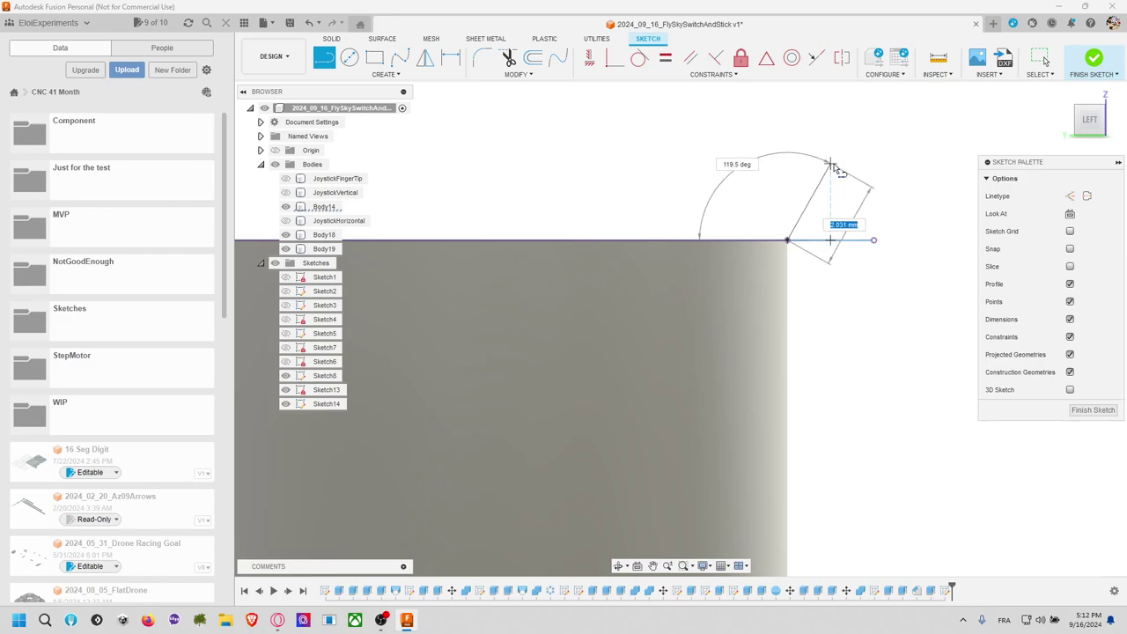
key("Escape")
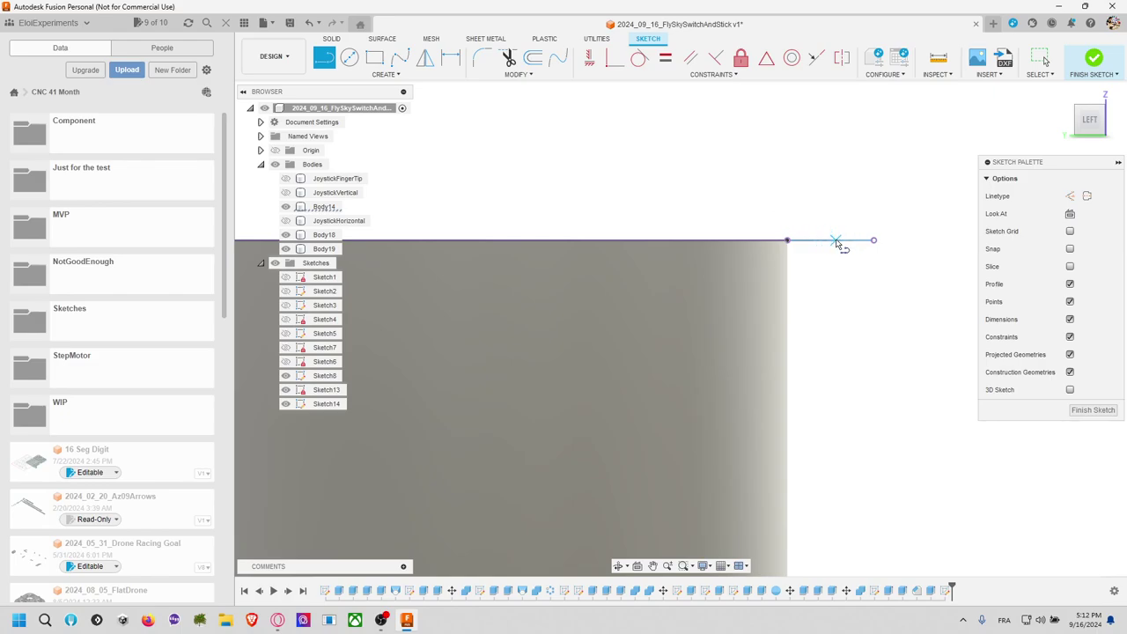
Step: Add a short horizontal segment from the edge point and set it to 0.5 mm
left_click(787, 239)
key("Escape")
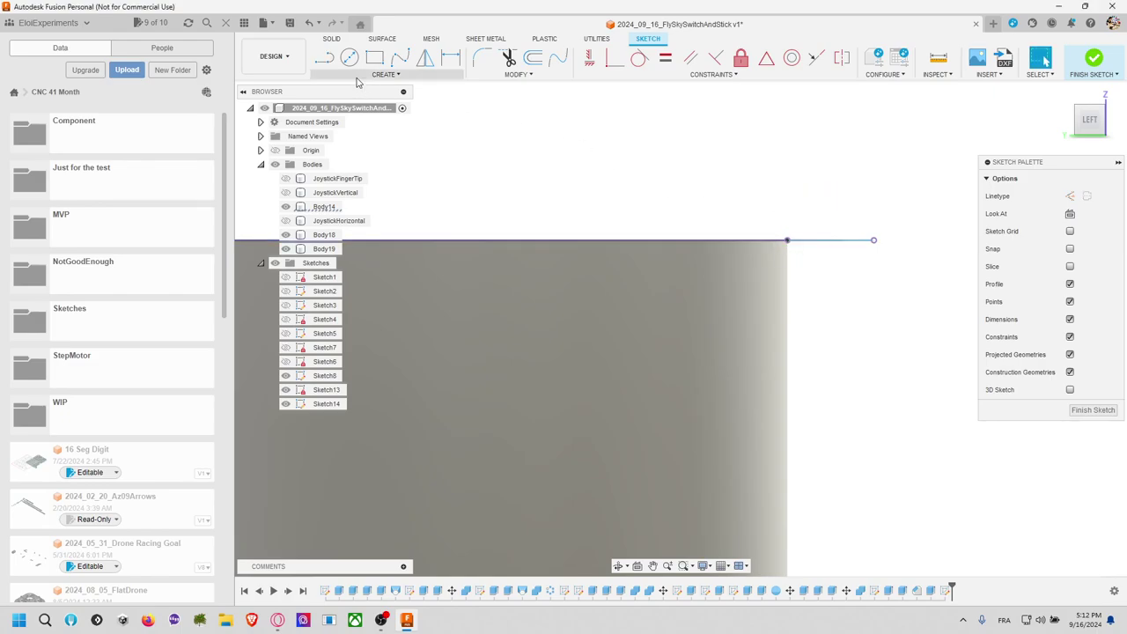
left_click(787, 240)
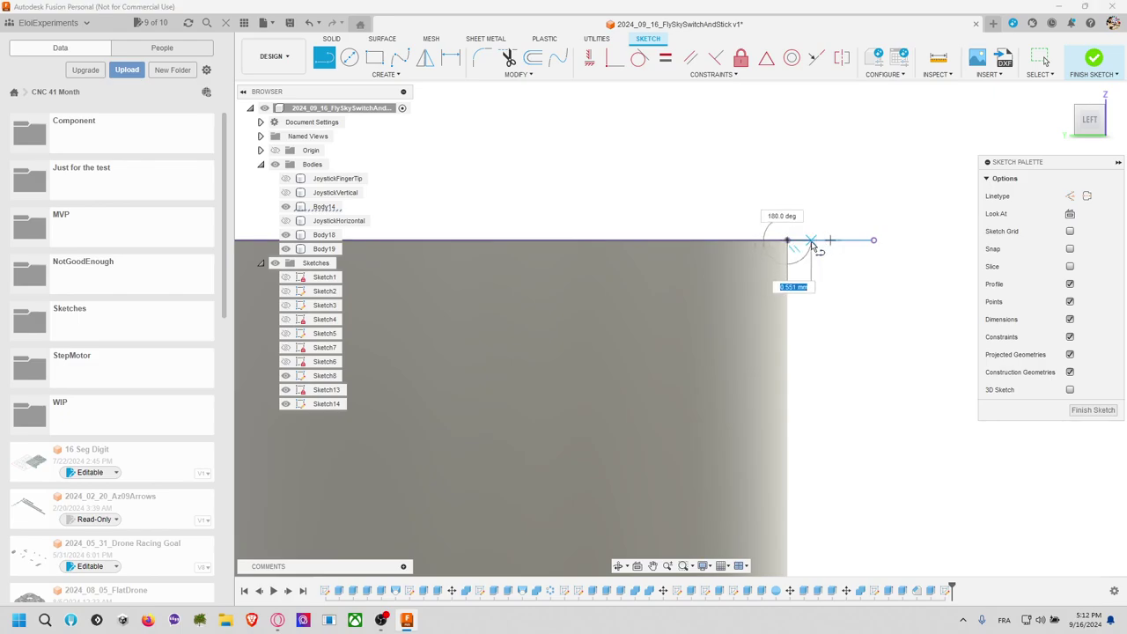
key("Return")
key("Escape")
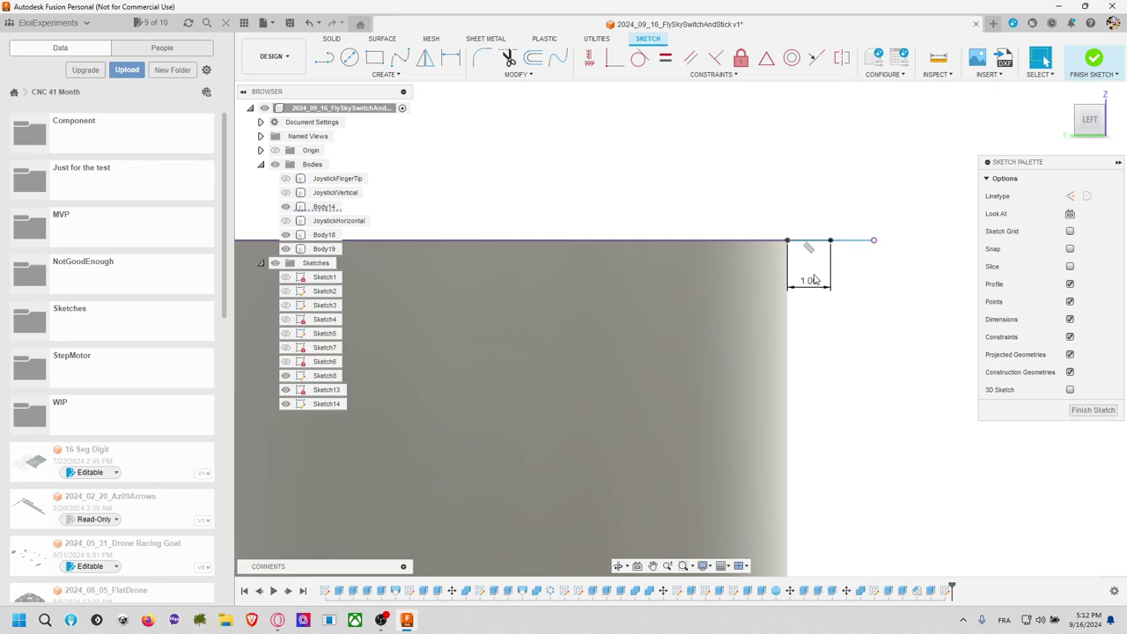
double_click(815, 279)
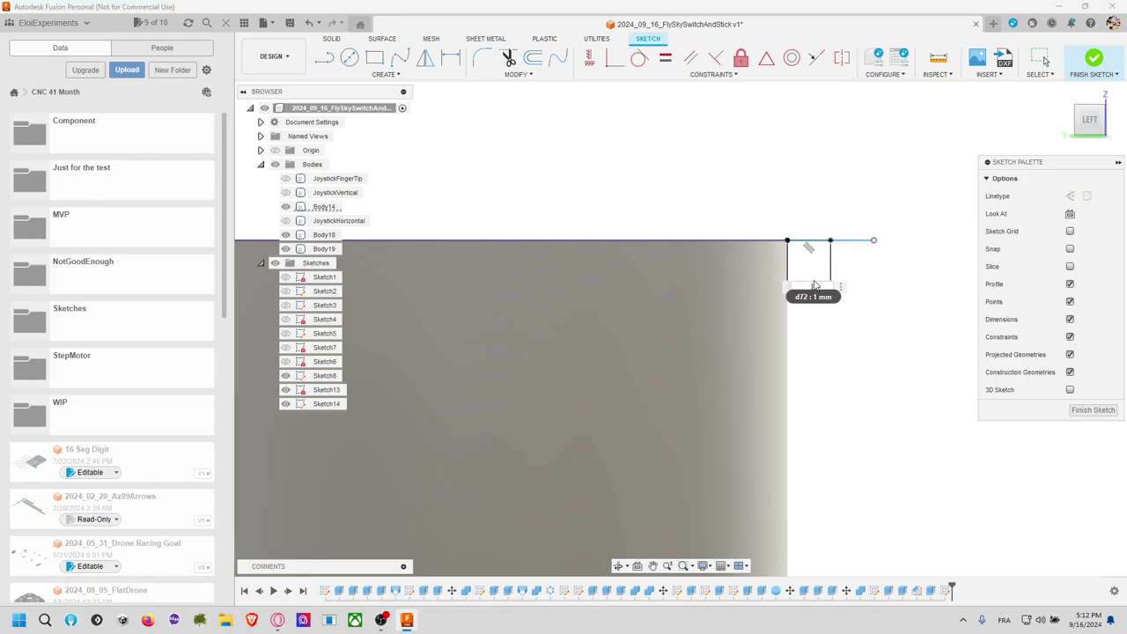
type("0.5")
key("Return")
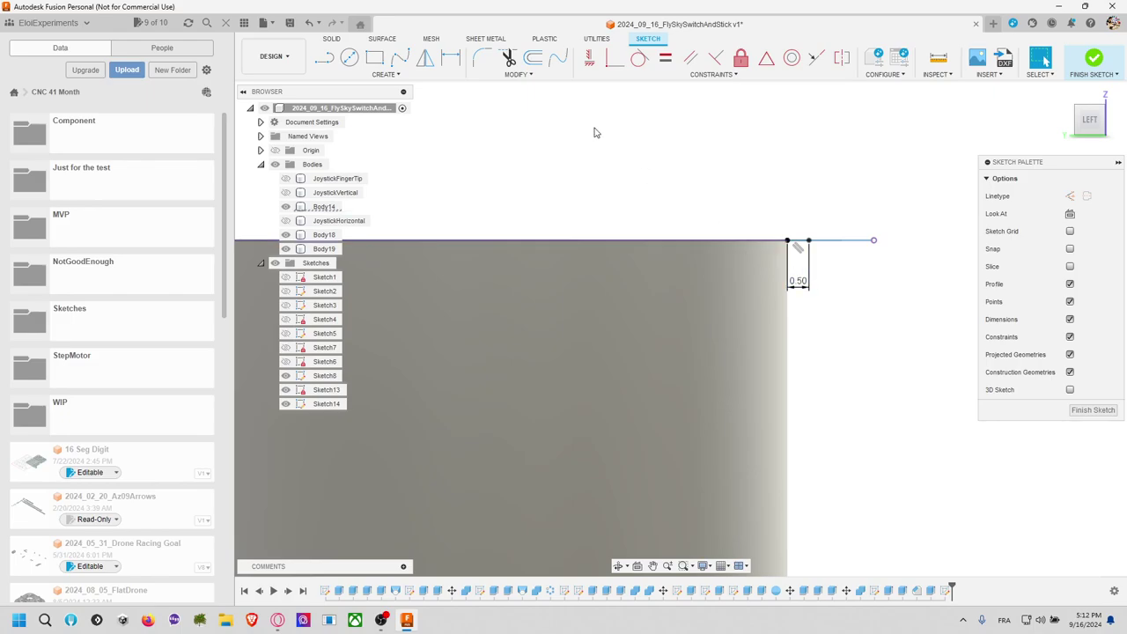
Step: Draw a 4.5 mm vertical line rising from the short segment's end
left_click(324, 62)
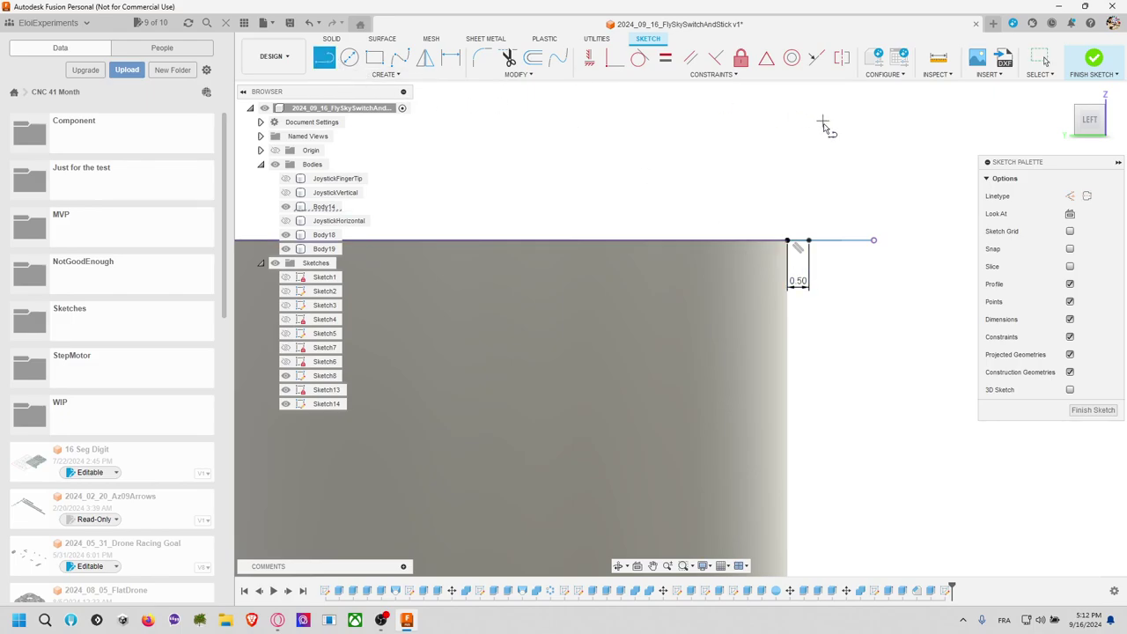
left_click(808, 240)
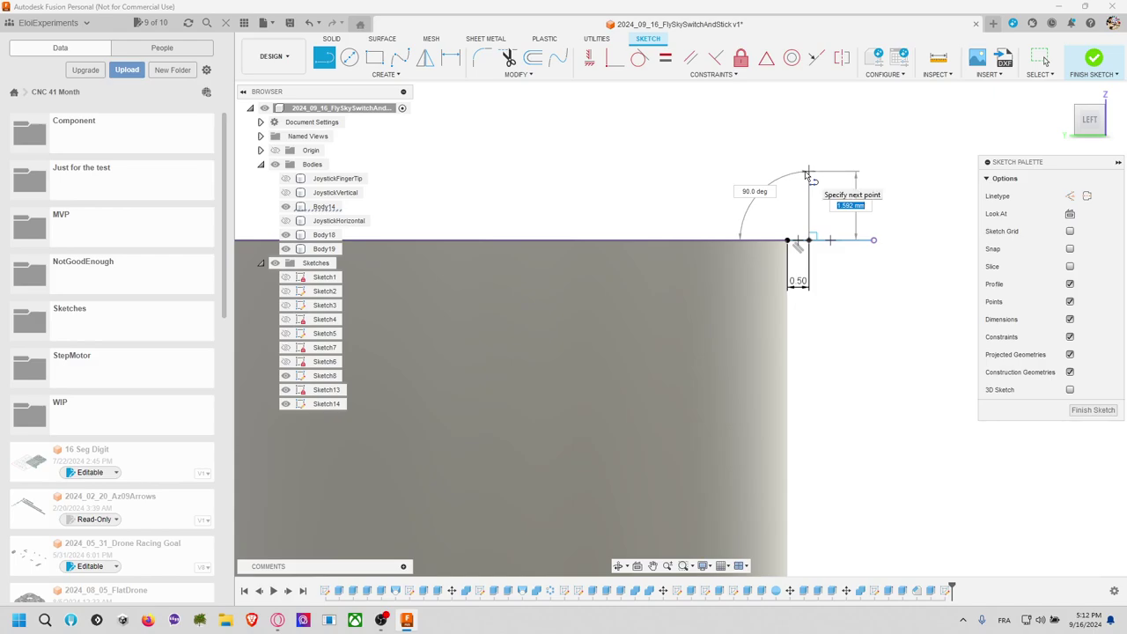
type("5")
key("Tab")
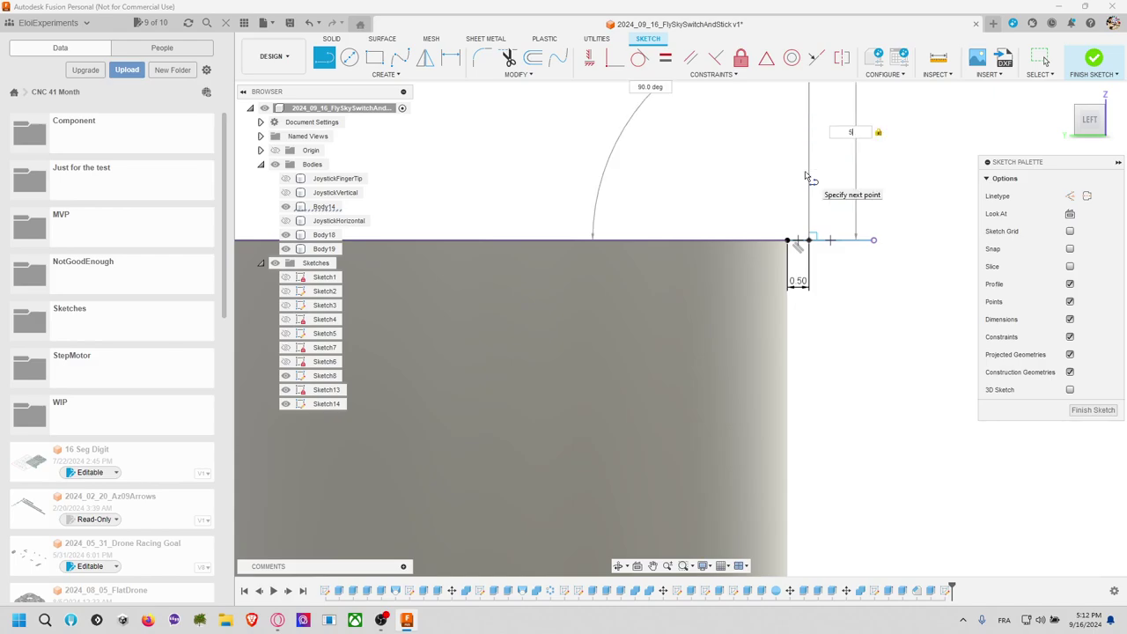
key("BackSpace")
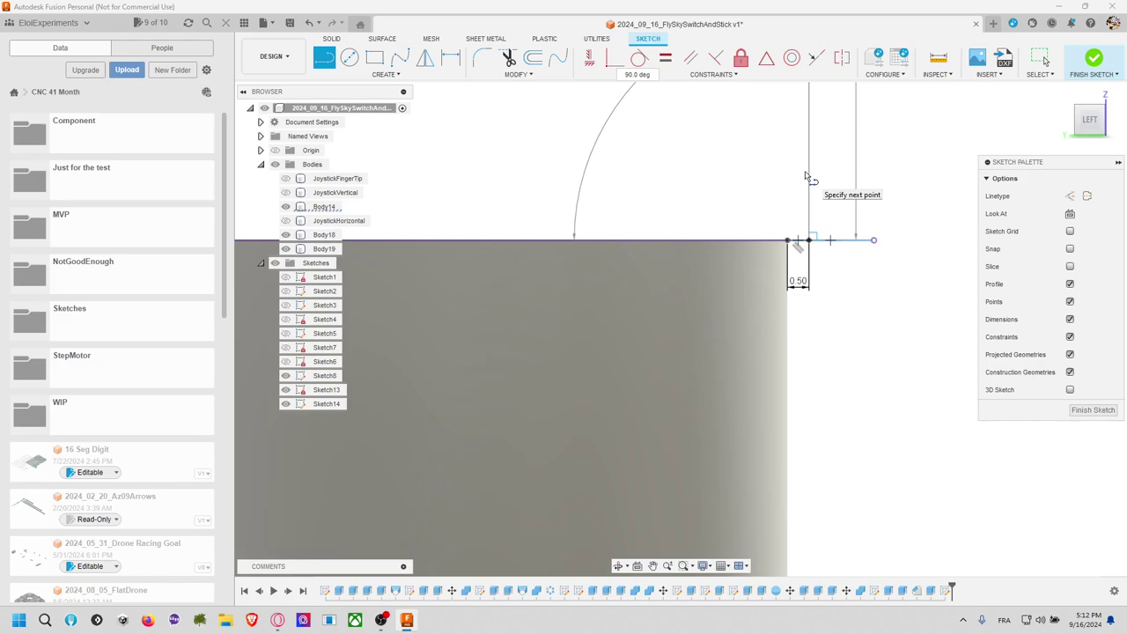
key("Return")
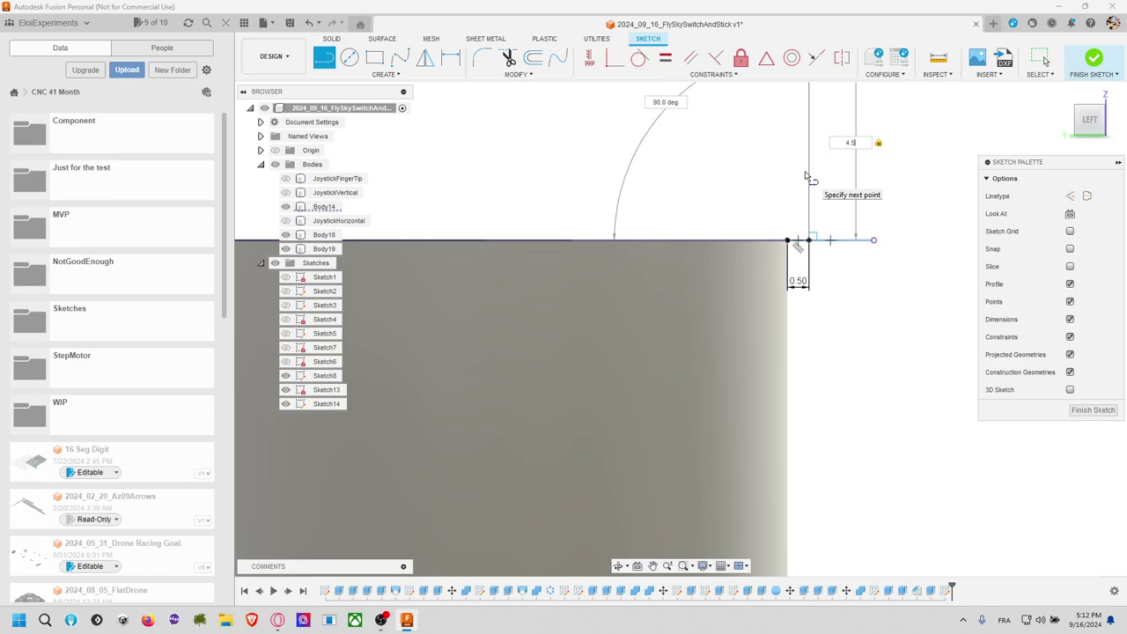
key("Escape")
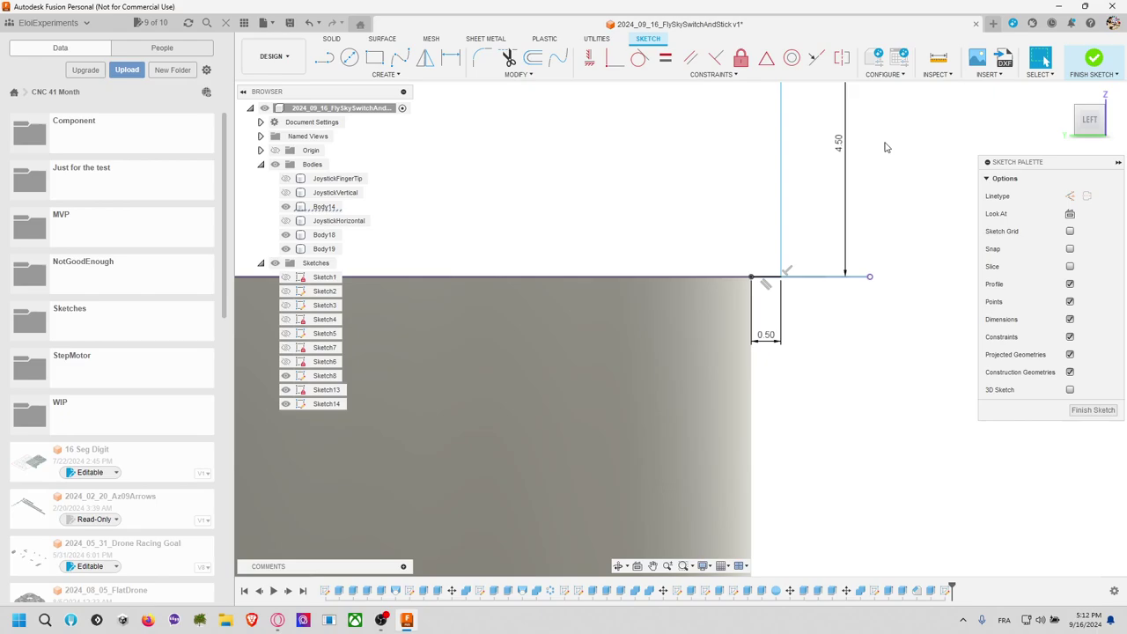
Step: Add a 0.50 mm bottom segment and a vertical line to close the 4.50 mm rectangle
middle_click_drag(893, 151, 933, 141, "shift")
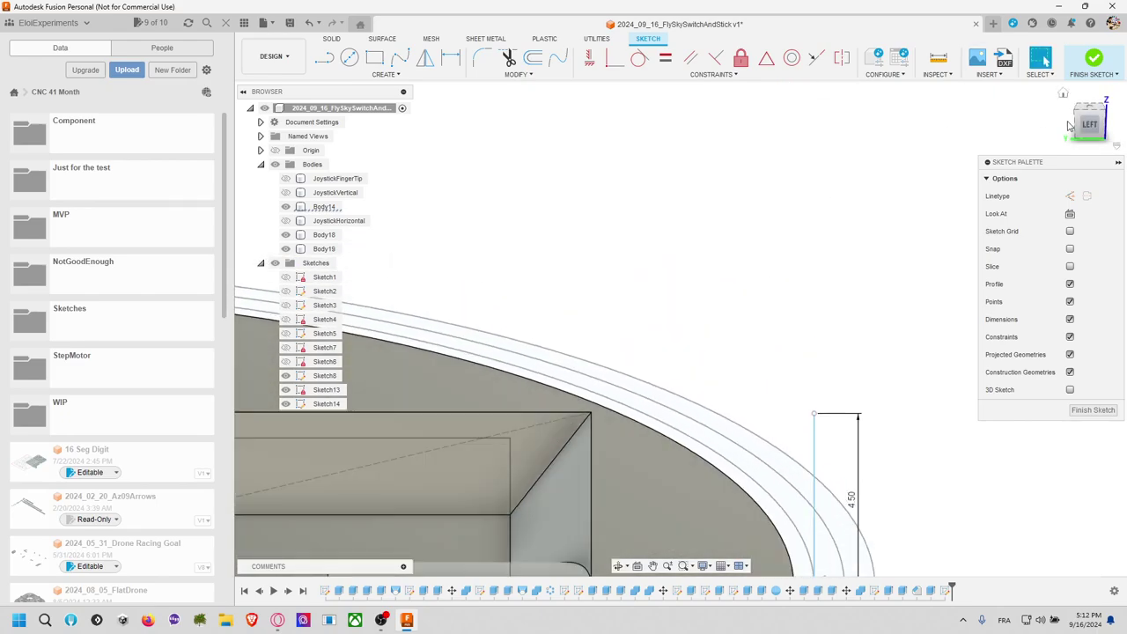
left_click(1090, 125)
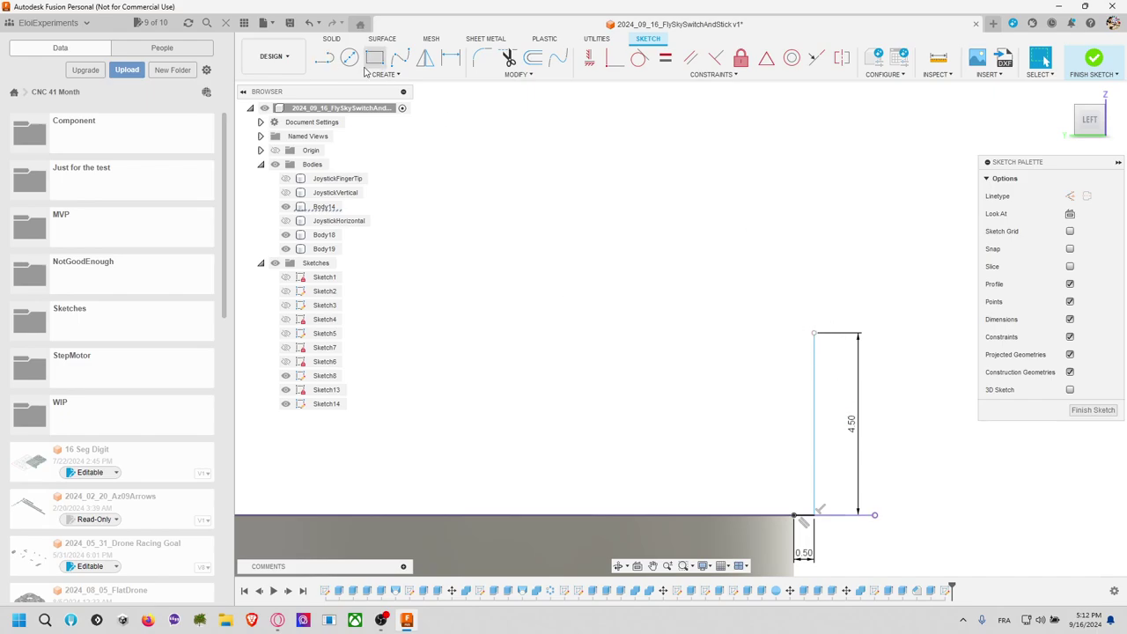
left_click(325, 58)
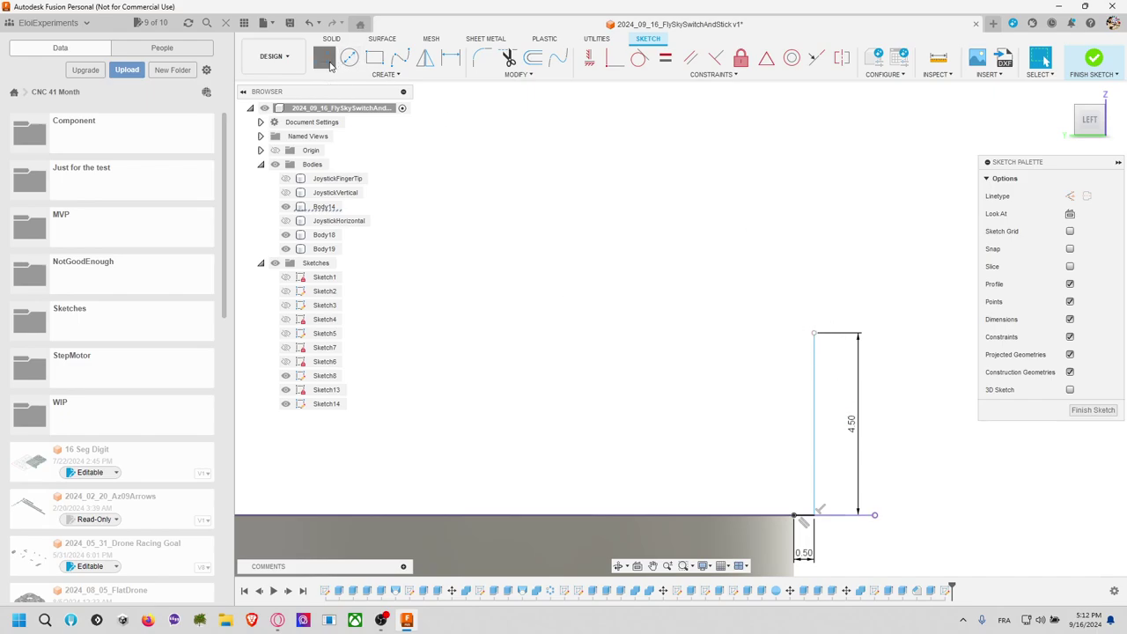
left_click(861, 516)
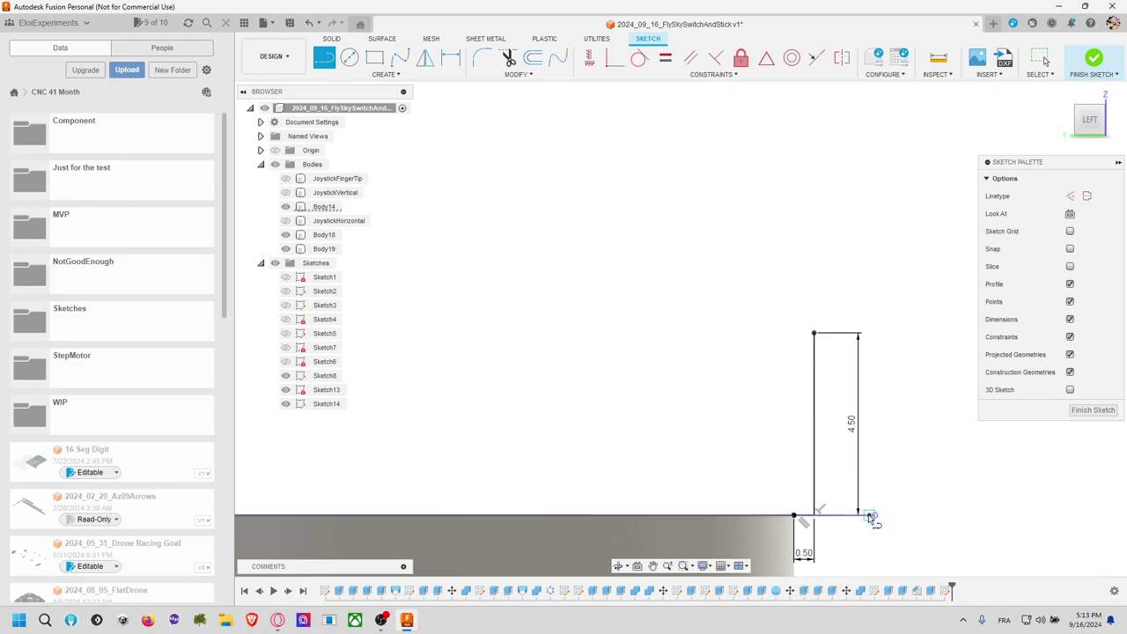
left_click(870, 517)
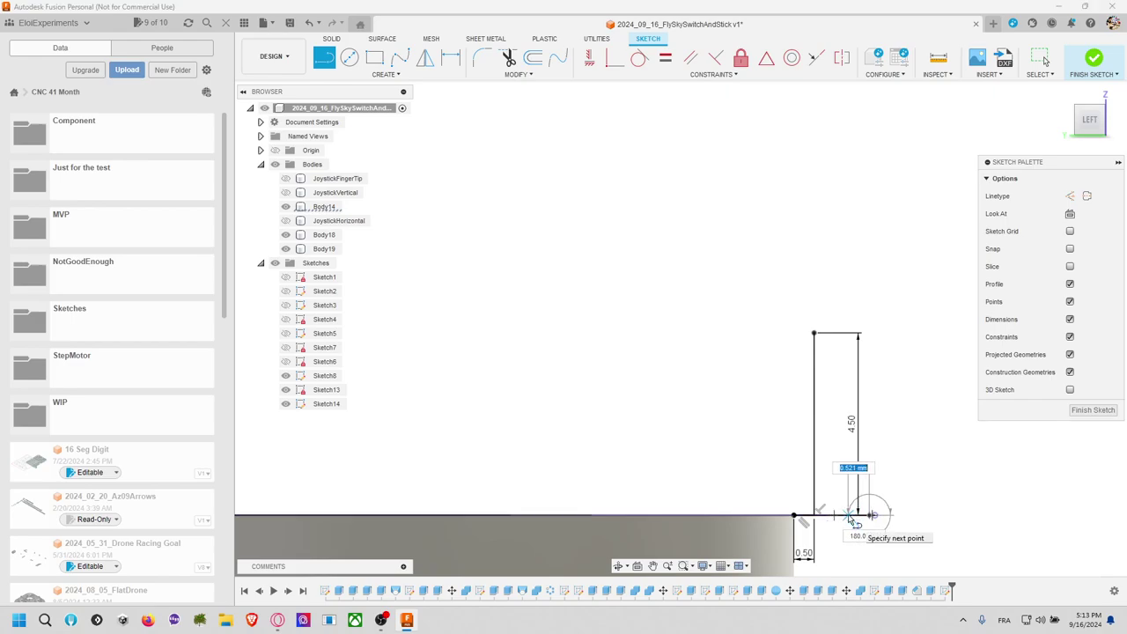
key("Return")
key("Escape")
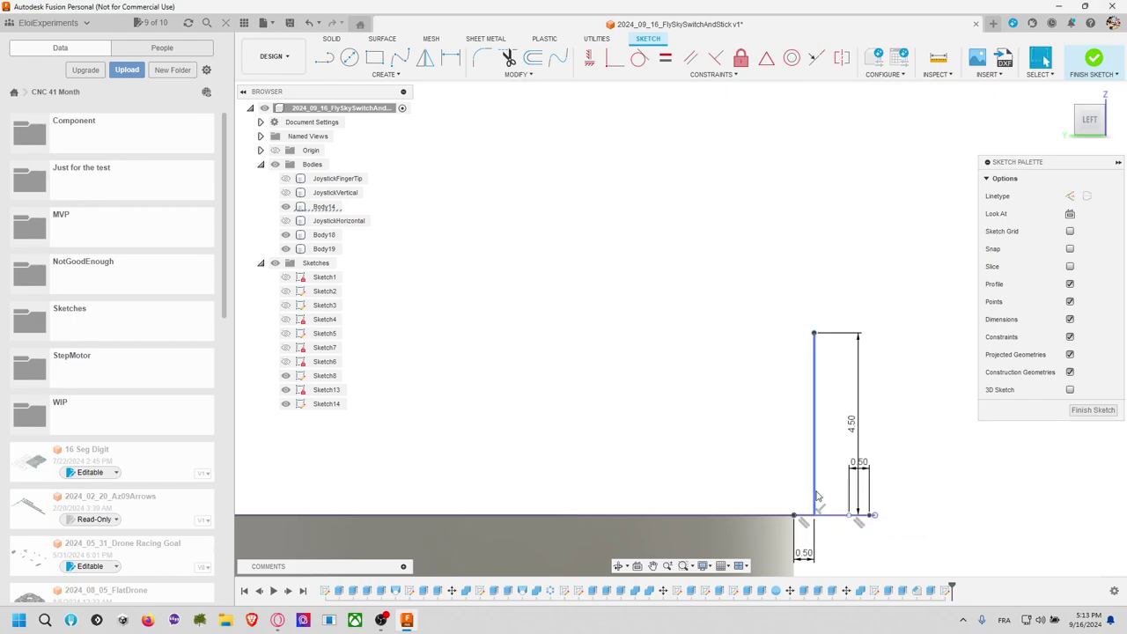
key("l")
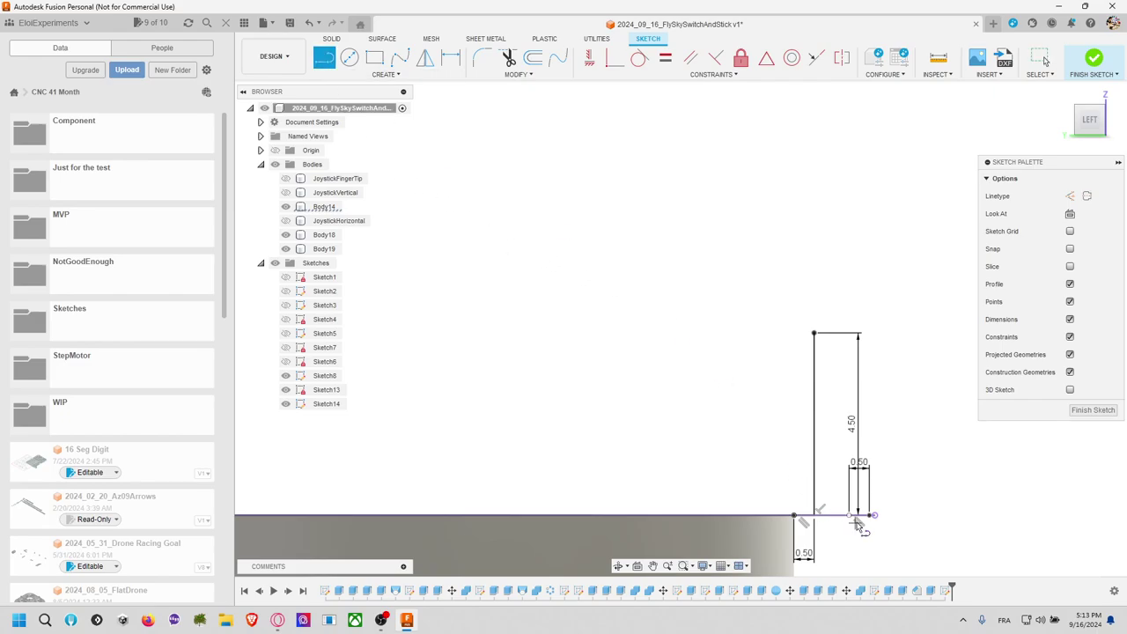
left_click(852, 515)
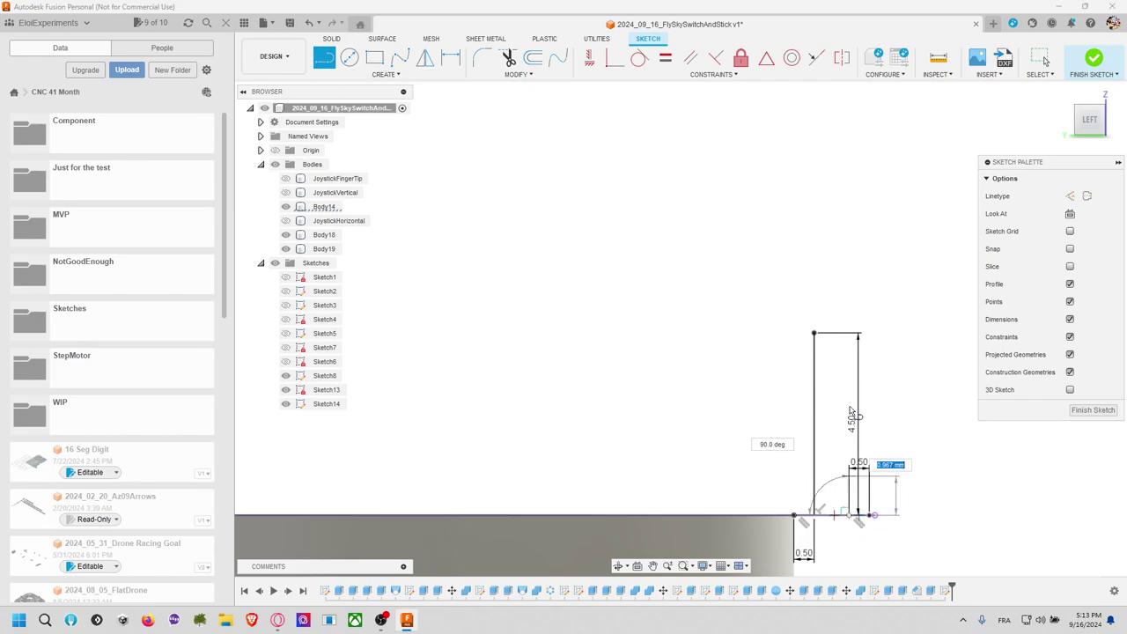
left_click(848, 336)
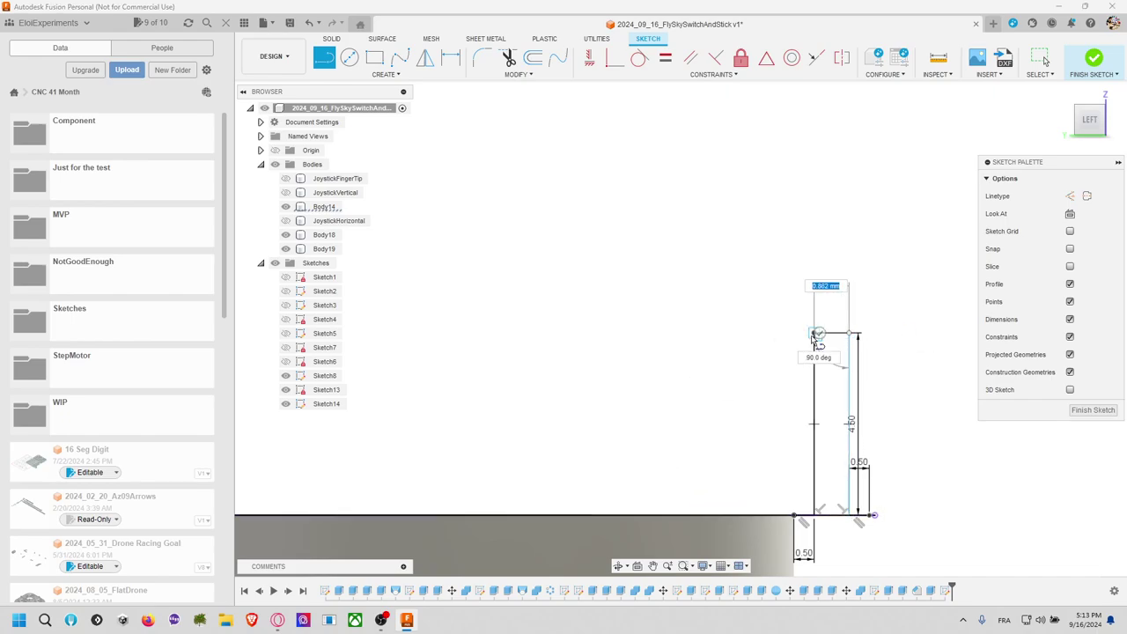
left_click(814, 335)
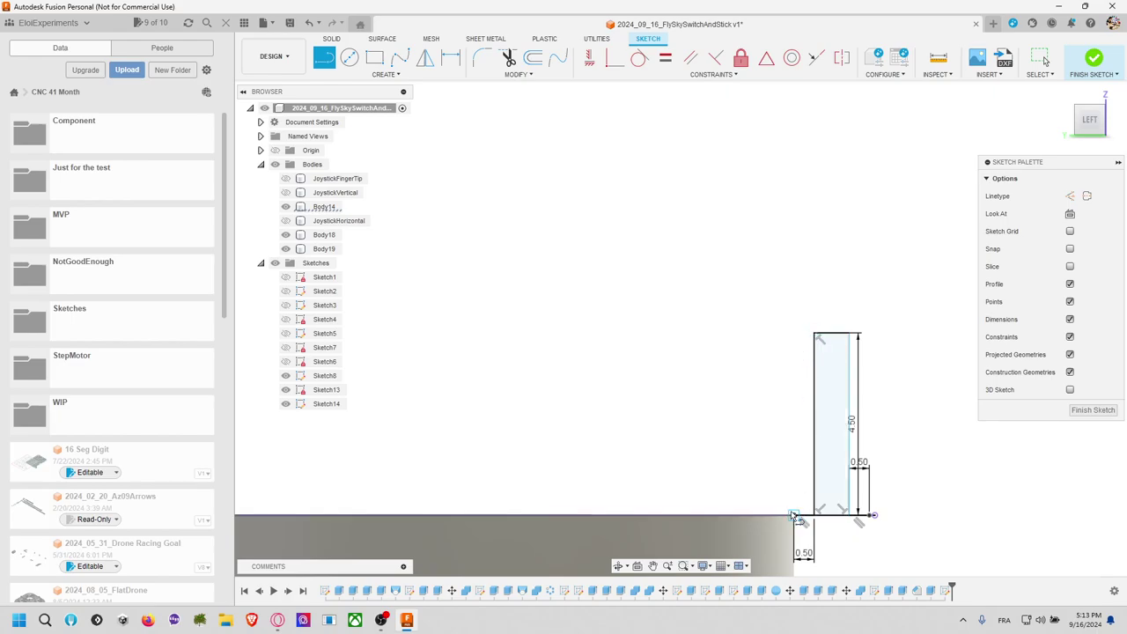
Step: Draw two slanted sides joining the top corners to the bottom points
left_click(793, 515)
left_click(814, 335)
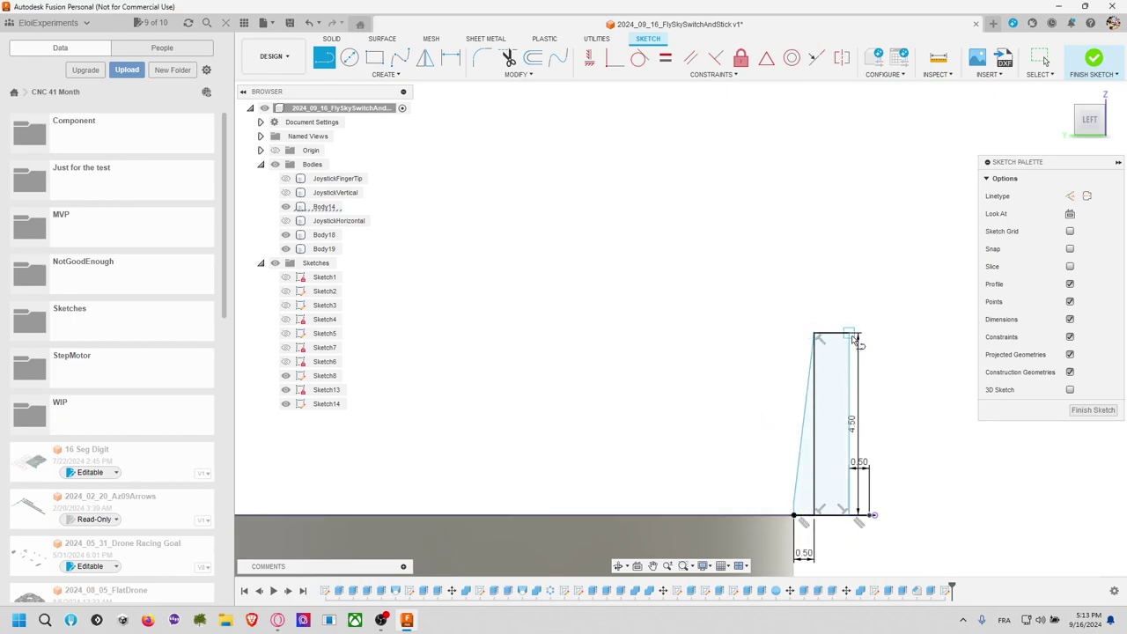
left_click(850, 335)
left_click(871, 514)
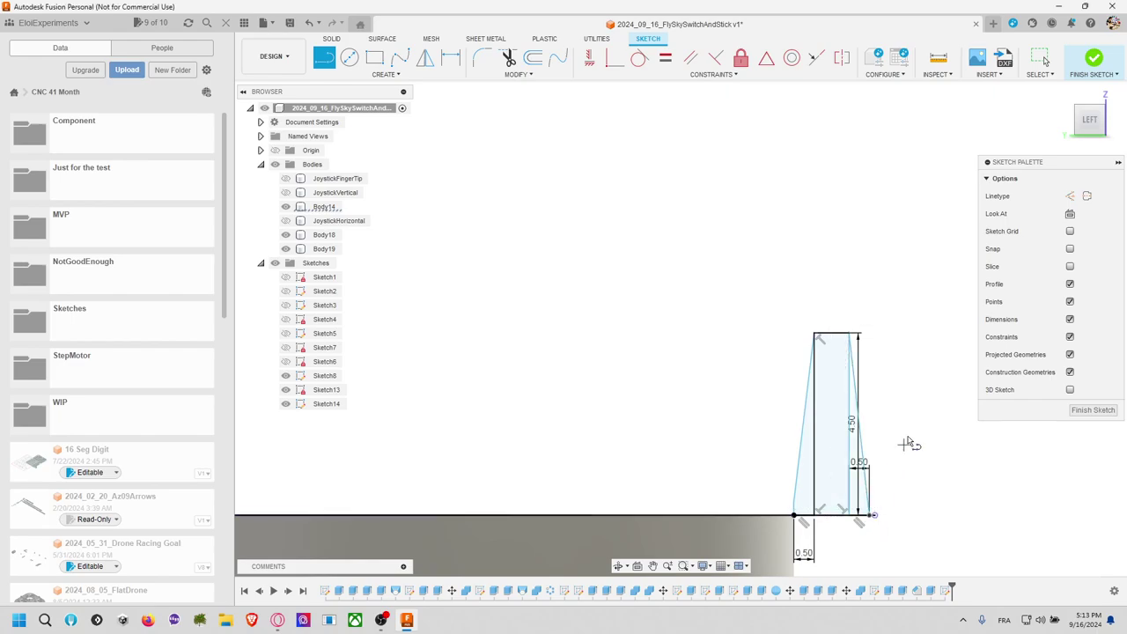
key("Escape")
Step: Make the rectangle's two upright lines construction lines, leaving the tapered profile
left_click(815, 436)
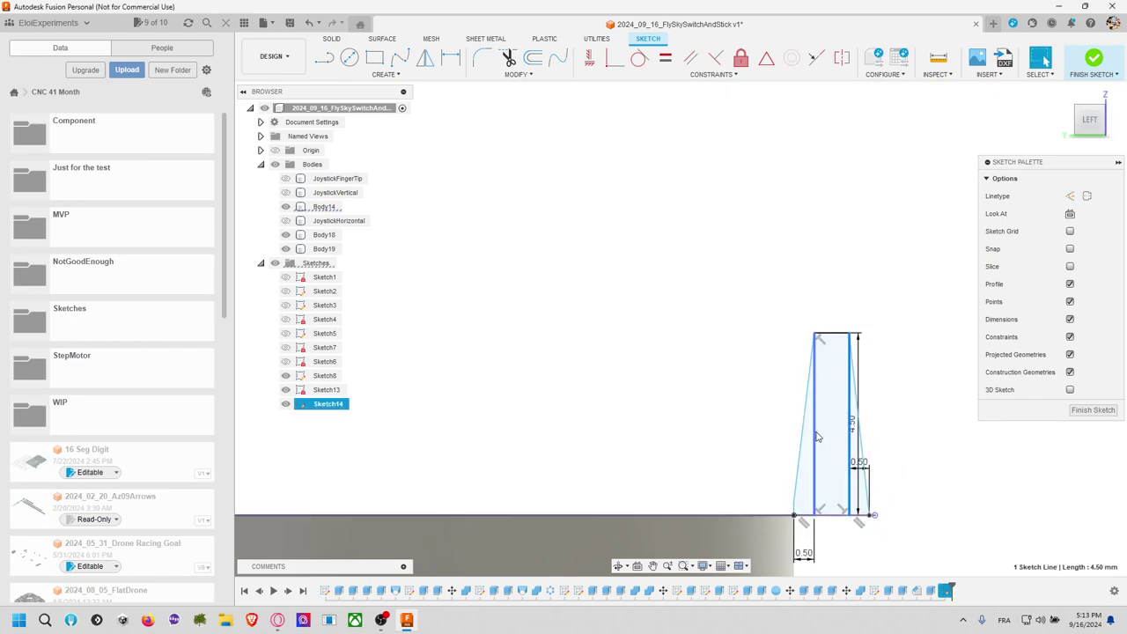
left_click(817, 438, "shift")
left_click(1070, 196)
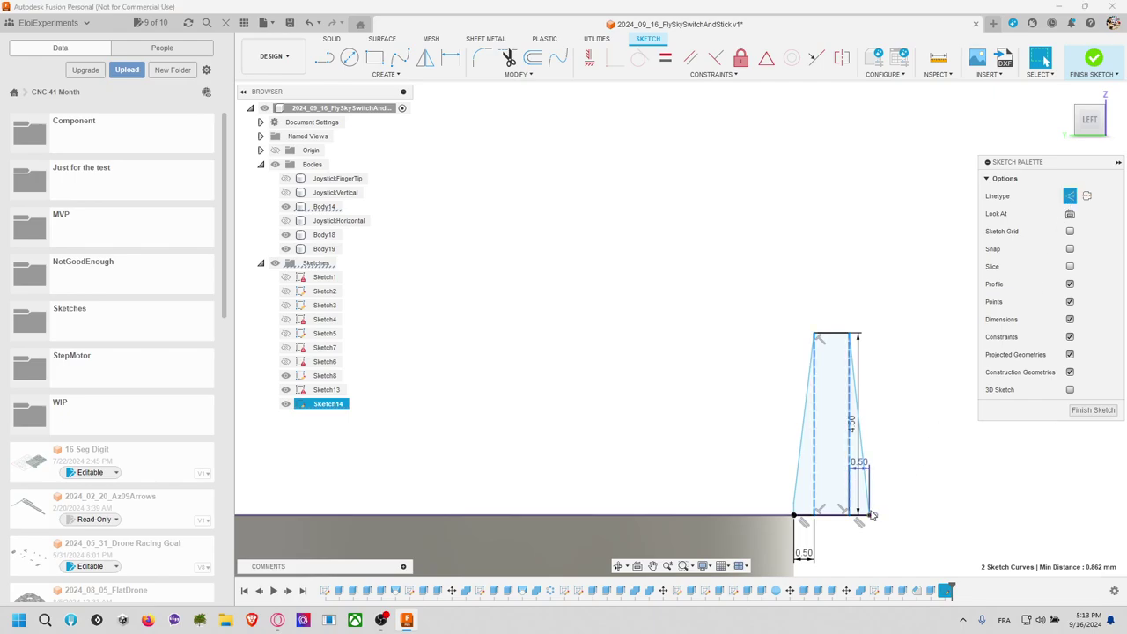
left_click(863, 515)
Step: Finish Sketch14 and revolve the tapered profile 360° around the holder's vertical centre axis
key("e")
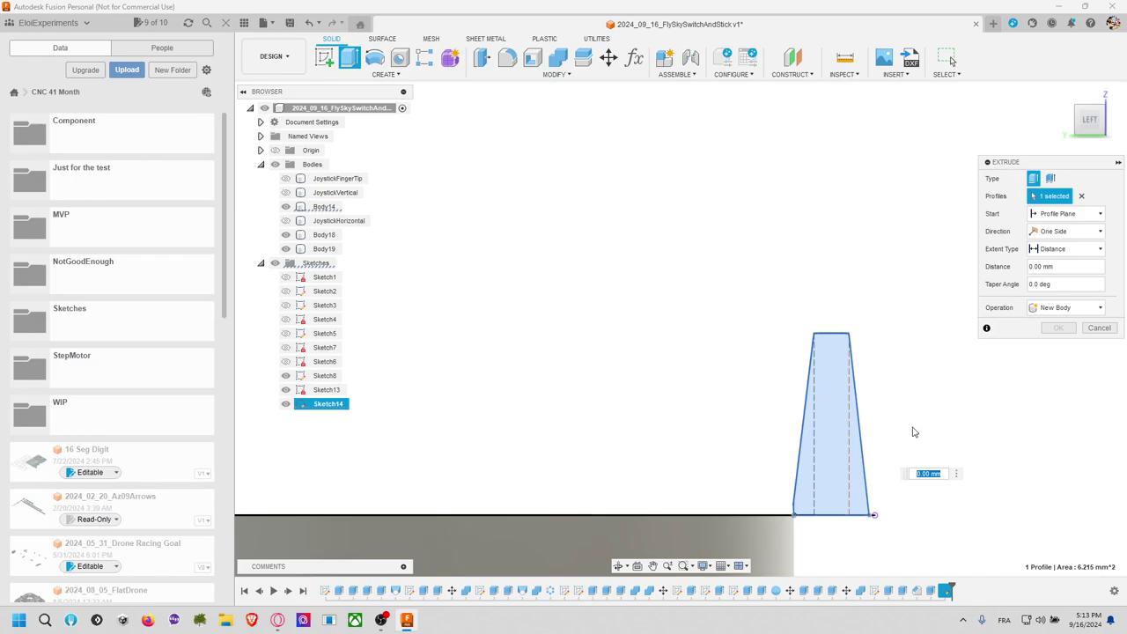
key("ctrl+z")
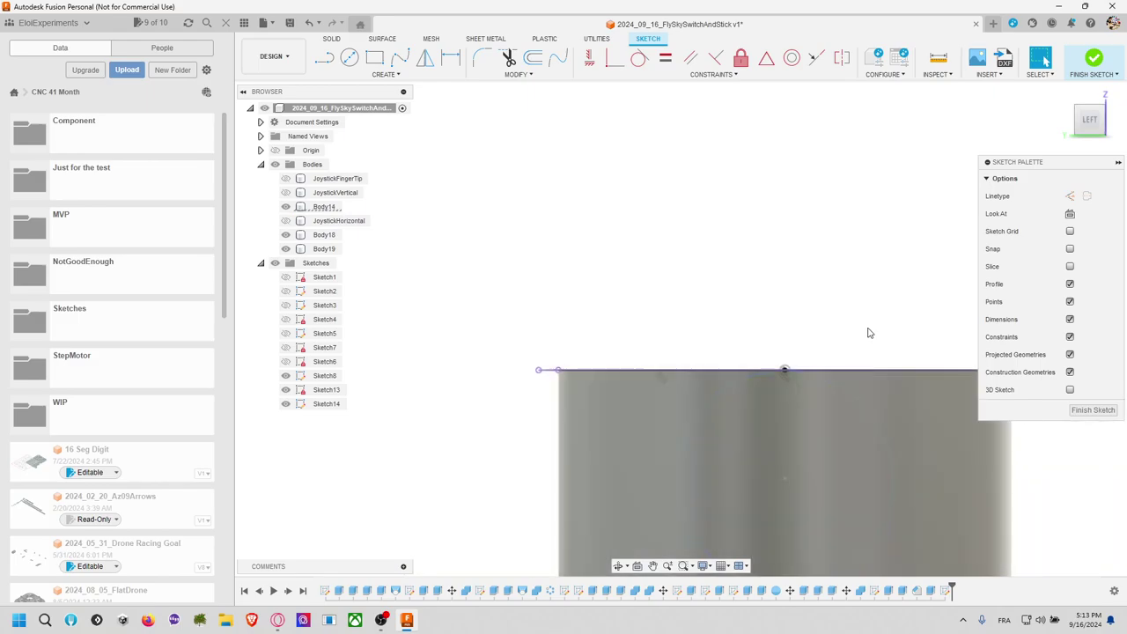
left_click(1095, 58)
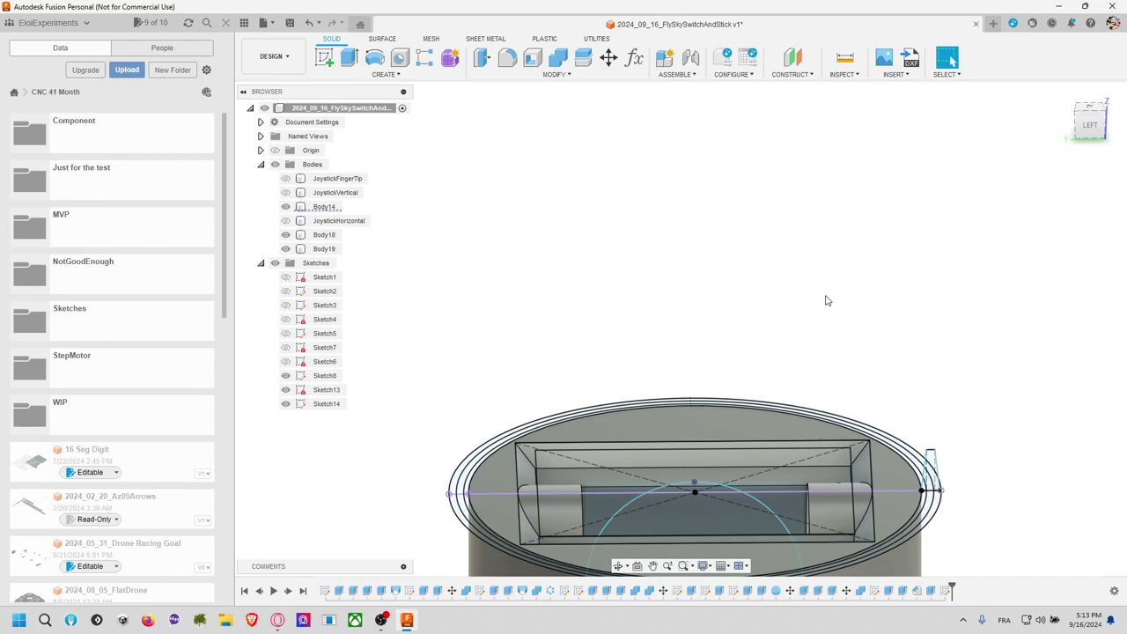
left_click(375, 58)
left_click(384, 74)
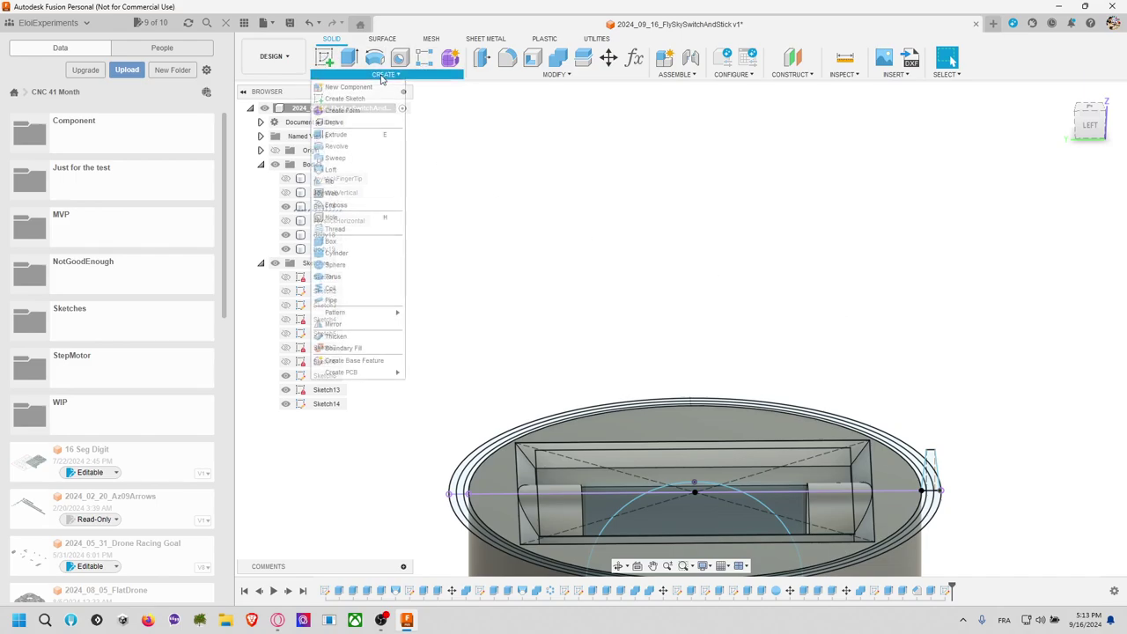
left_click(928, 471)
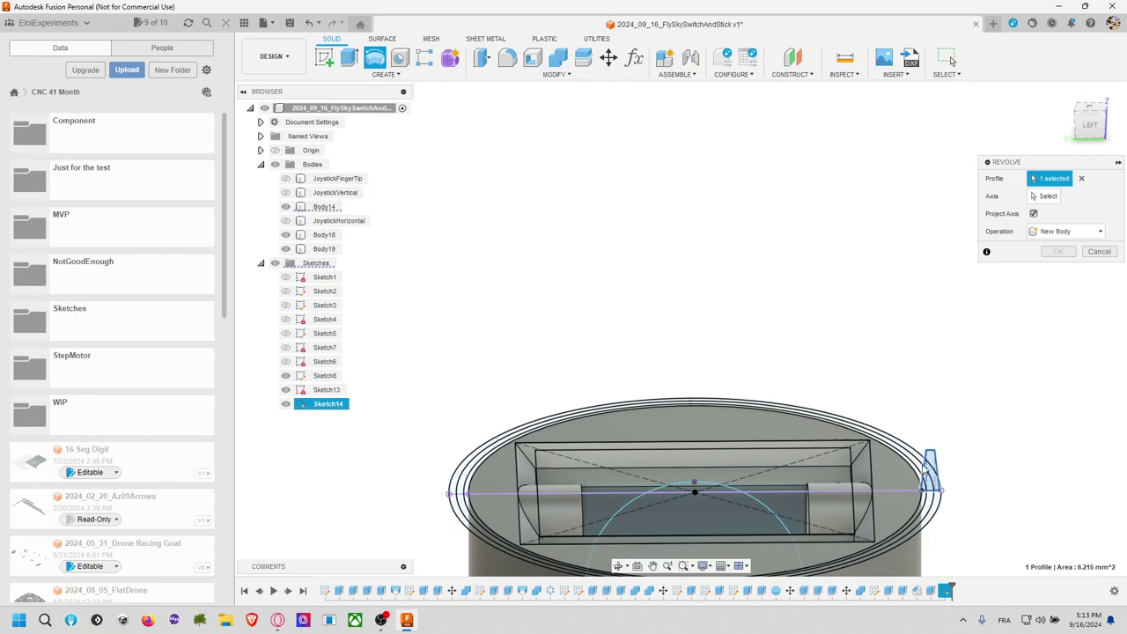
left_click(1046, 195)
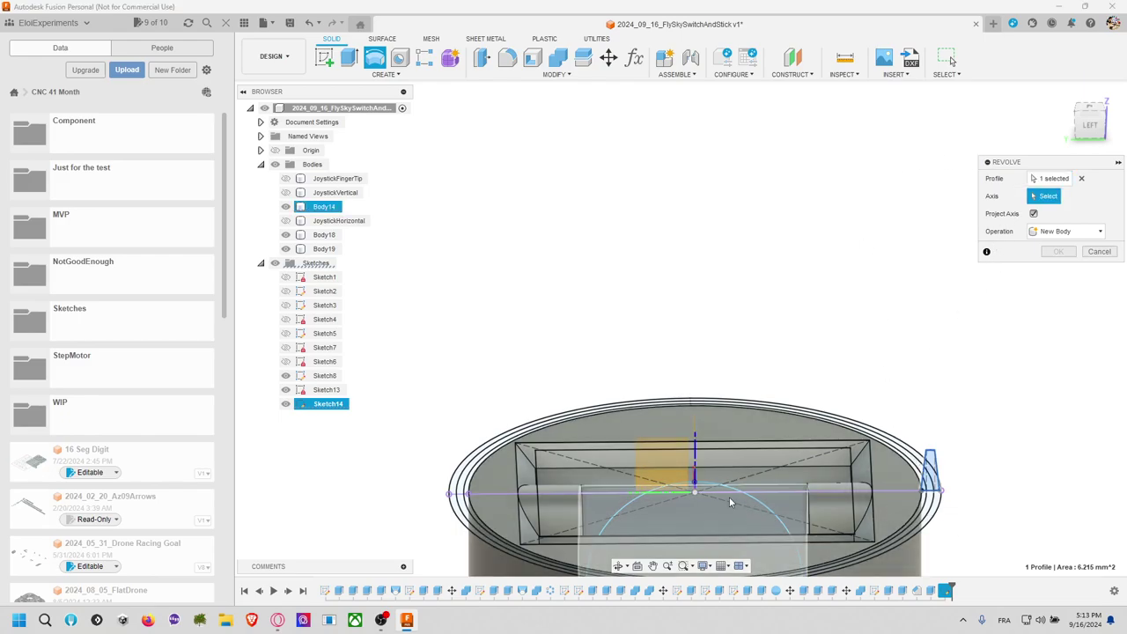
left_click(695, 474)
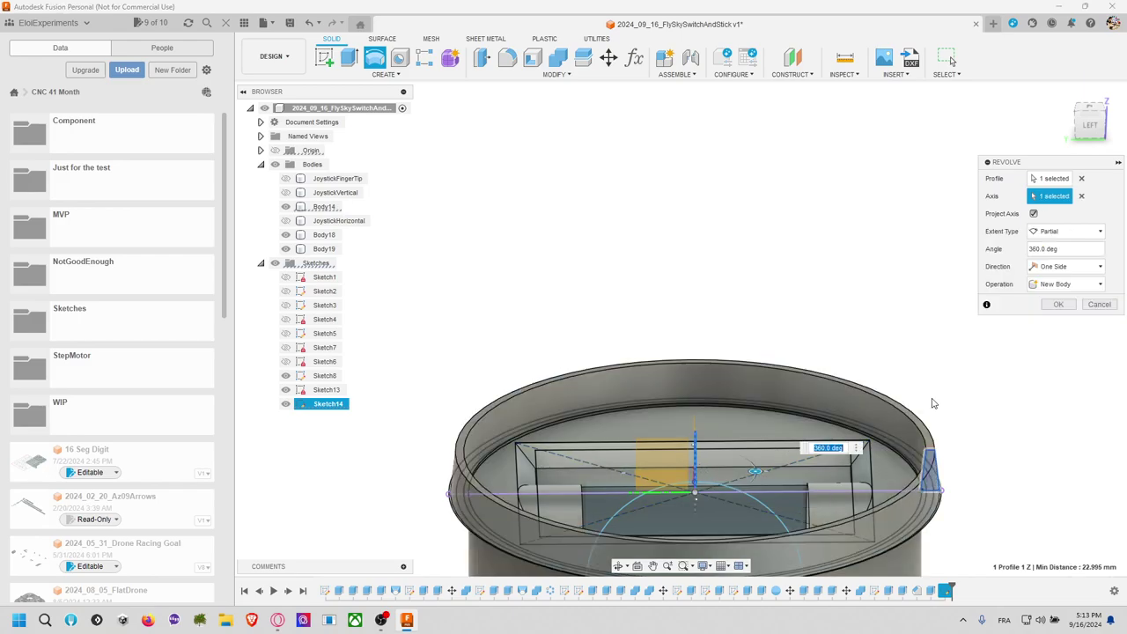
left_click(1059, 304)
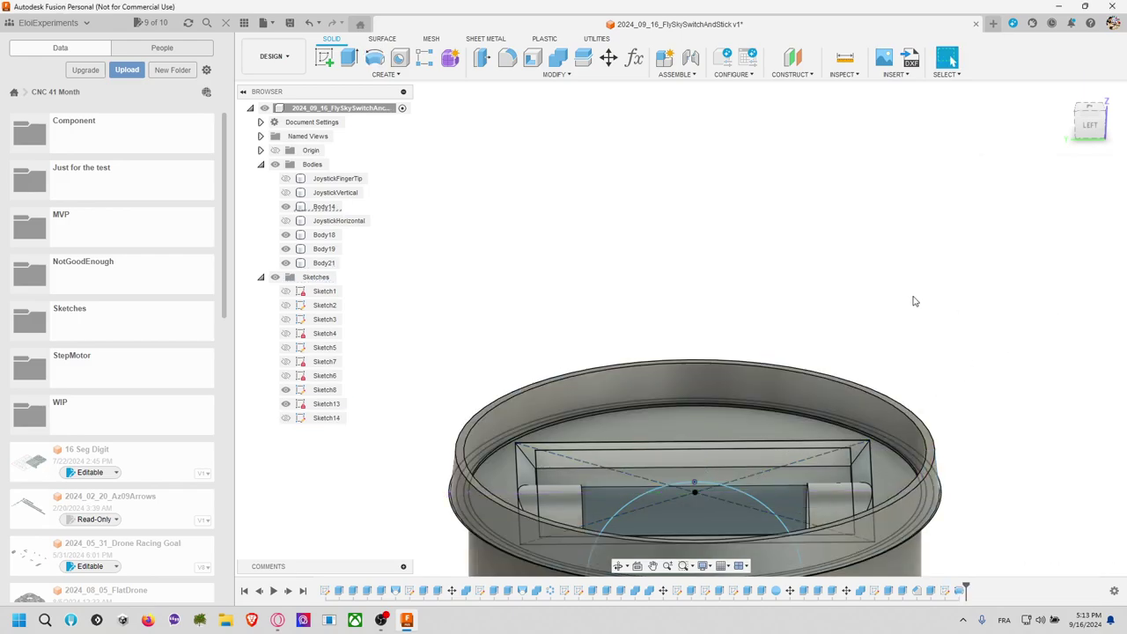
middle_click_drag(959, 304, 918, 260, "shift")
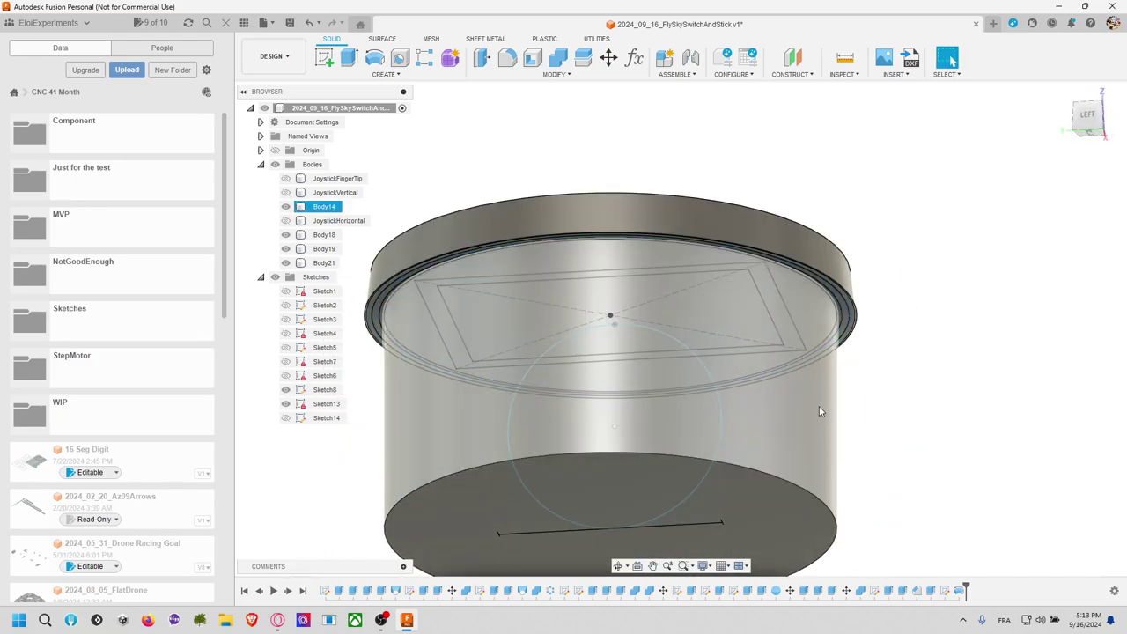
Step: Extrude the three Sketch13 rim profiles -23 mm with Join into the holder body
left_click(825, 450)
key("Escape")
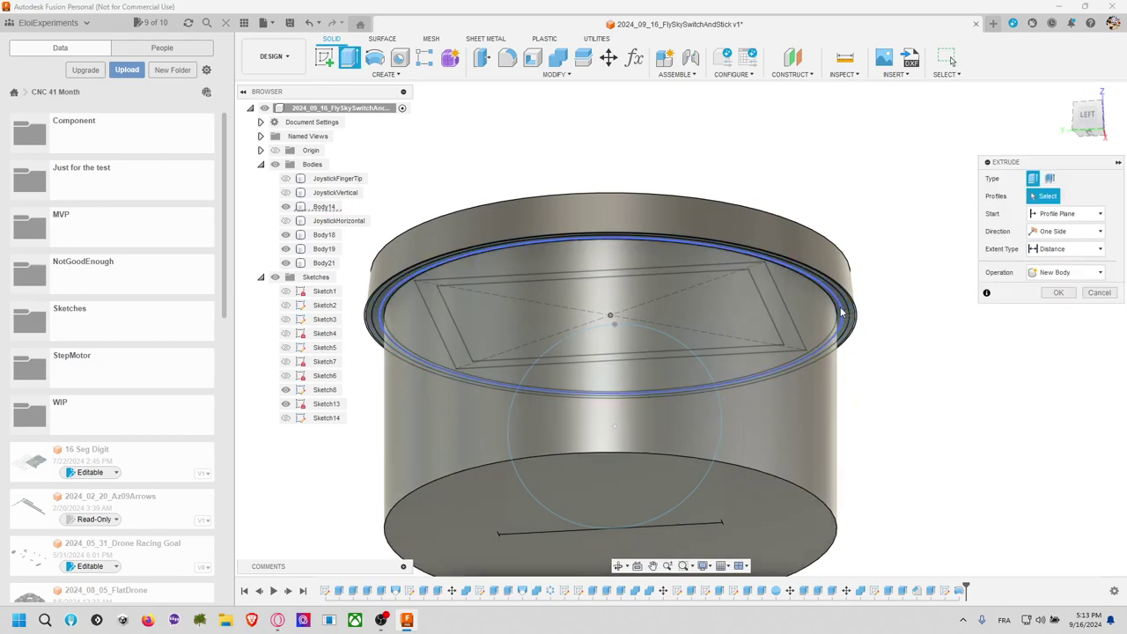
key("e")
left_click(838, 315)
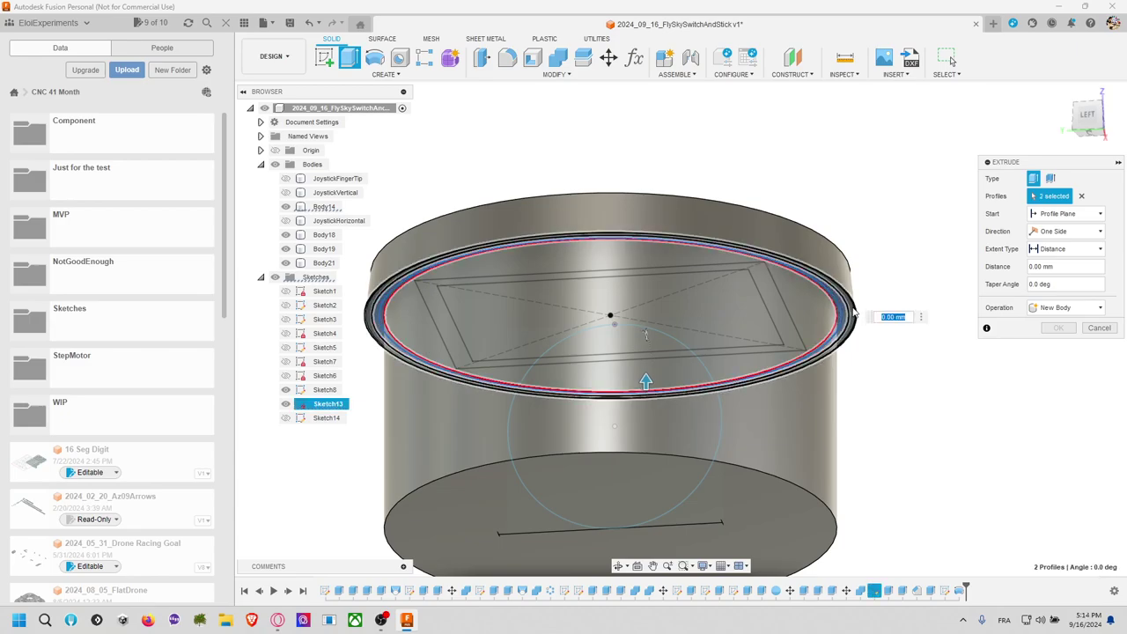
left_click_drag(648, 382, 790, 499)
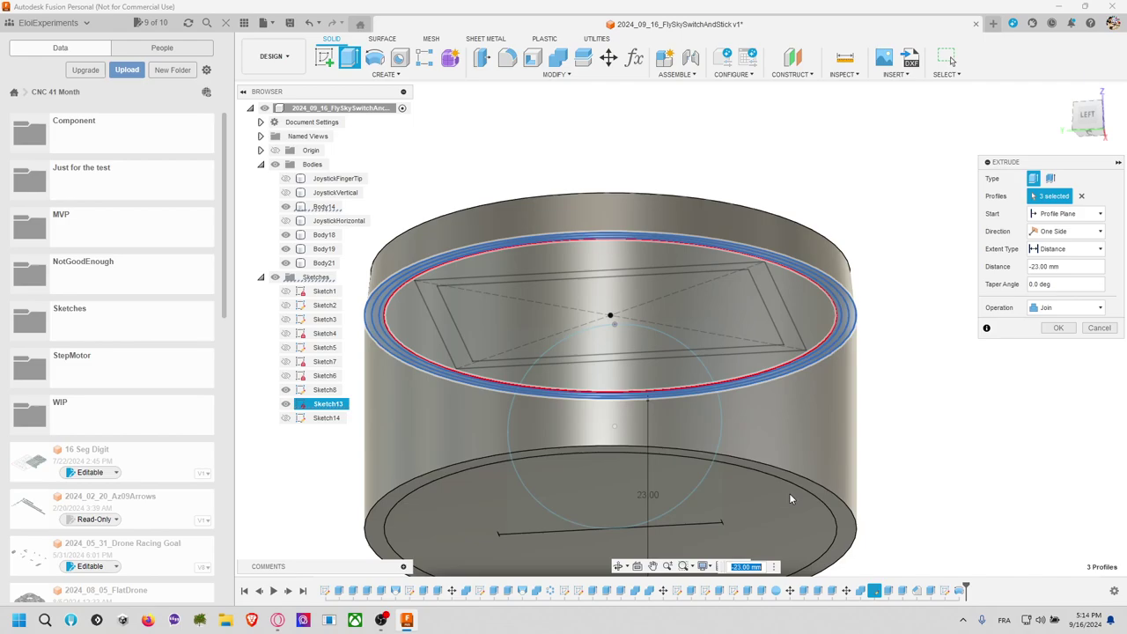
left_click(1059, 327)
middle_click_drag(919, 333, 912, 241, "shift")
Step: Hide the sketches and identify Body14, Body18 and Body19 in the browser
scroll(914, 243, "up", 4)
scroll(916, 245, "down", 5)
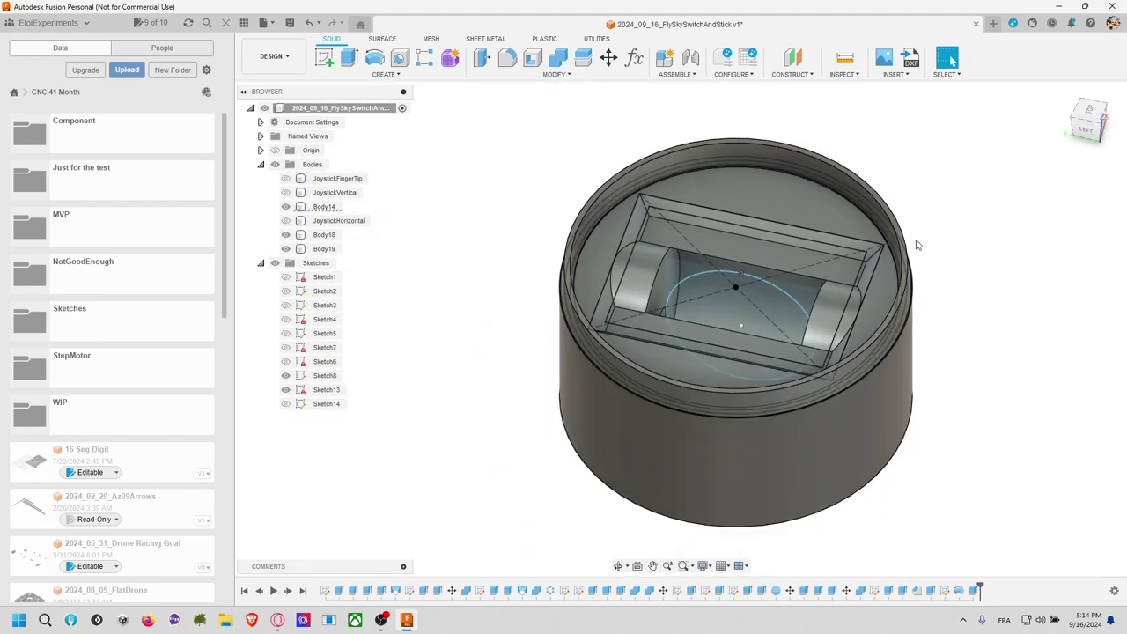
middle_click_drag(990, 237, 951, 248, "shift")
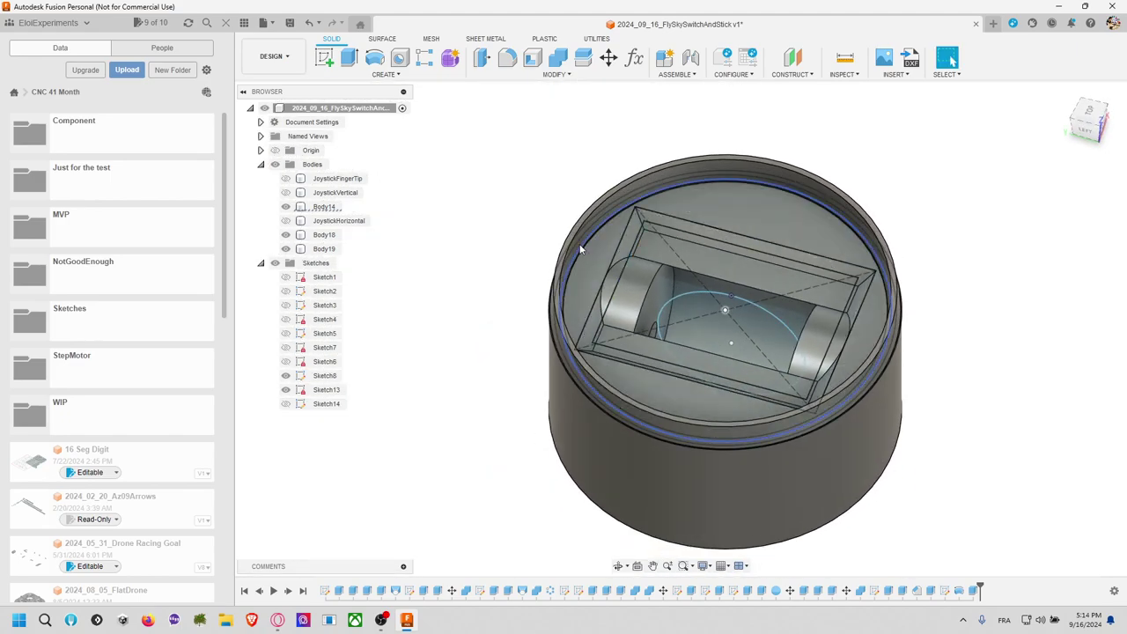
left_click(285, 250)
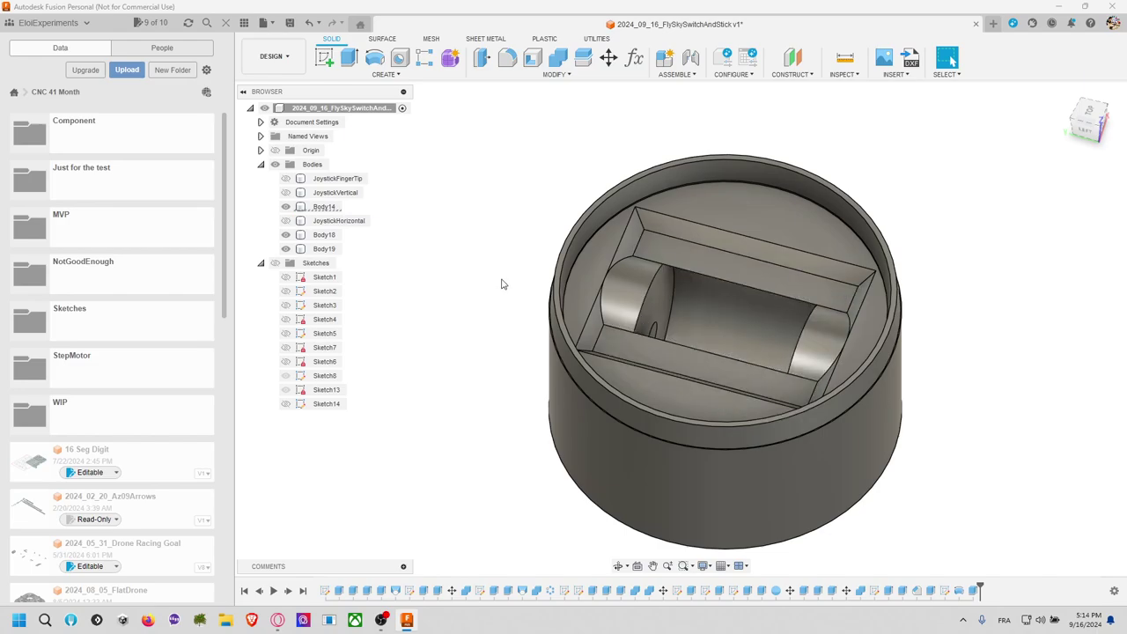
left_click(324, 208)
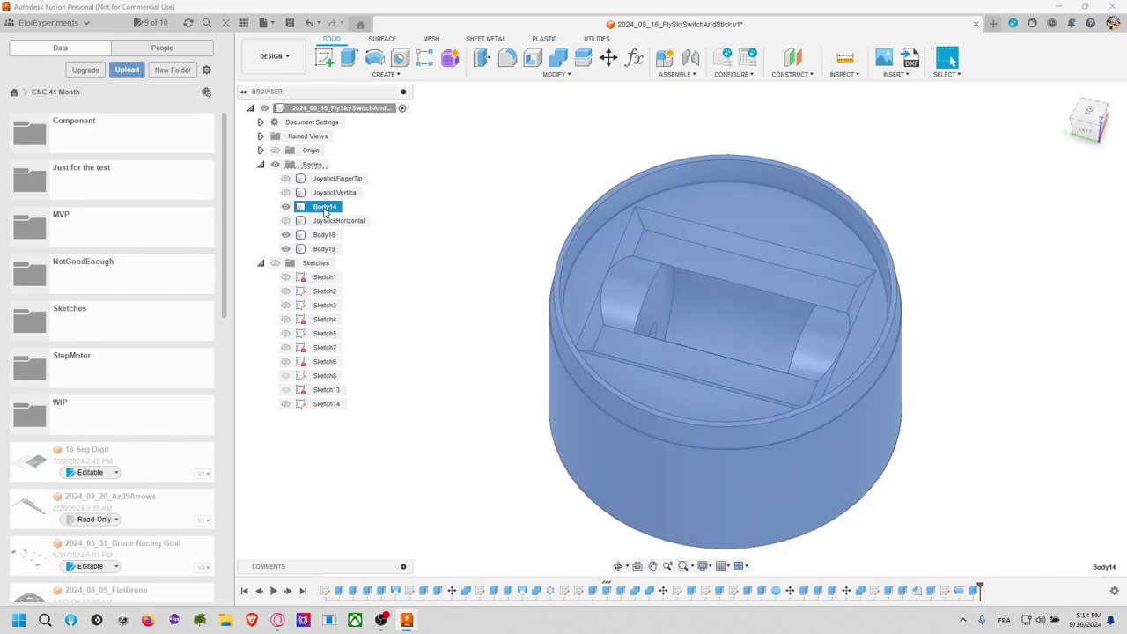
left_click(325, 236)
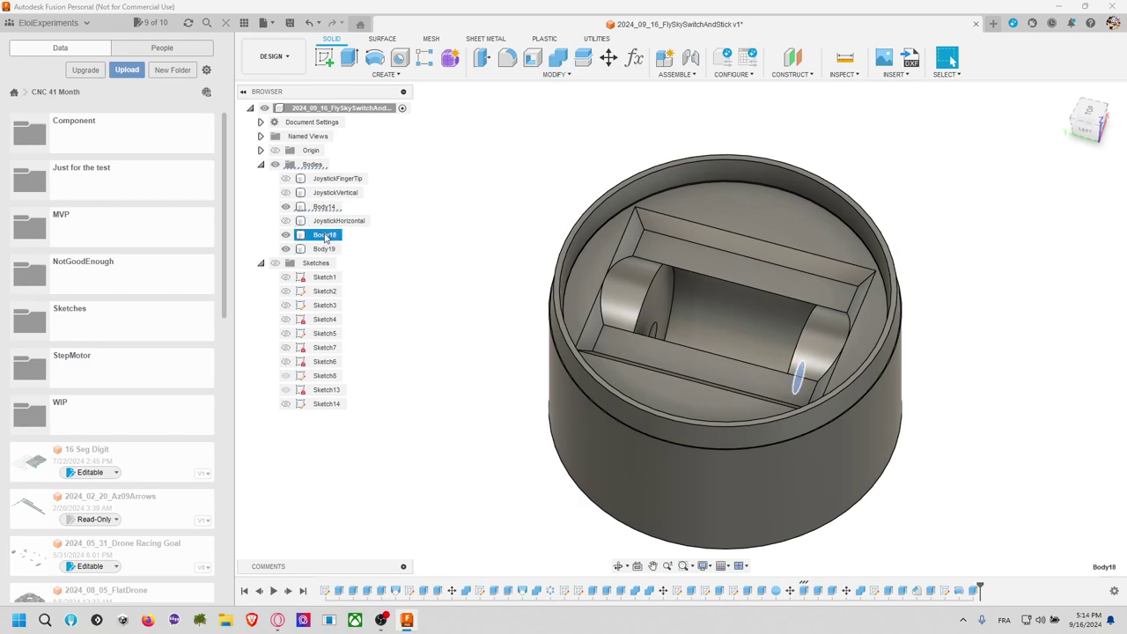
left_click(325, 249)
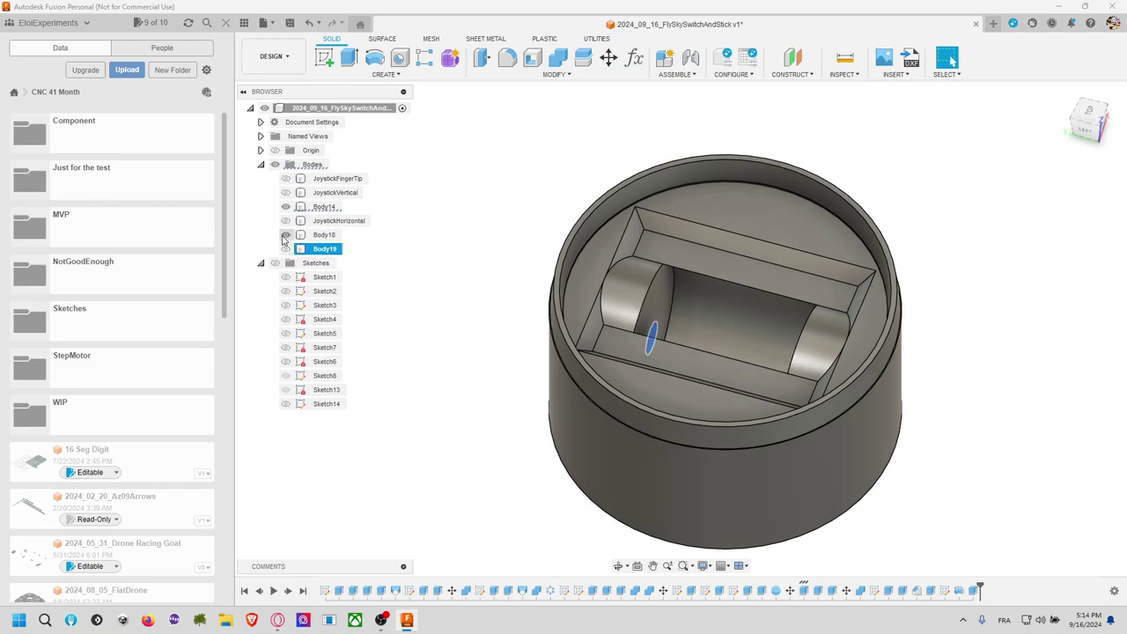
left_click(457, 291)
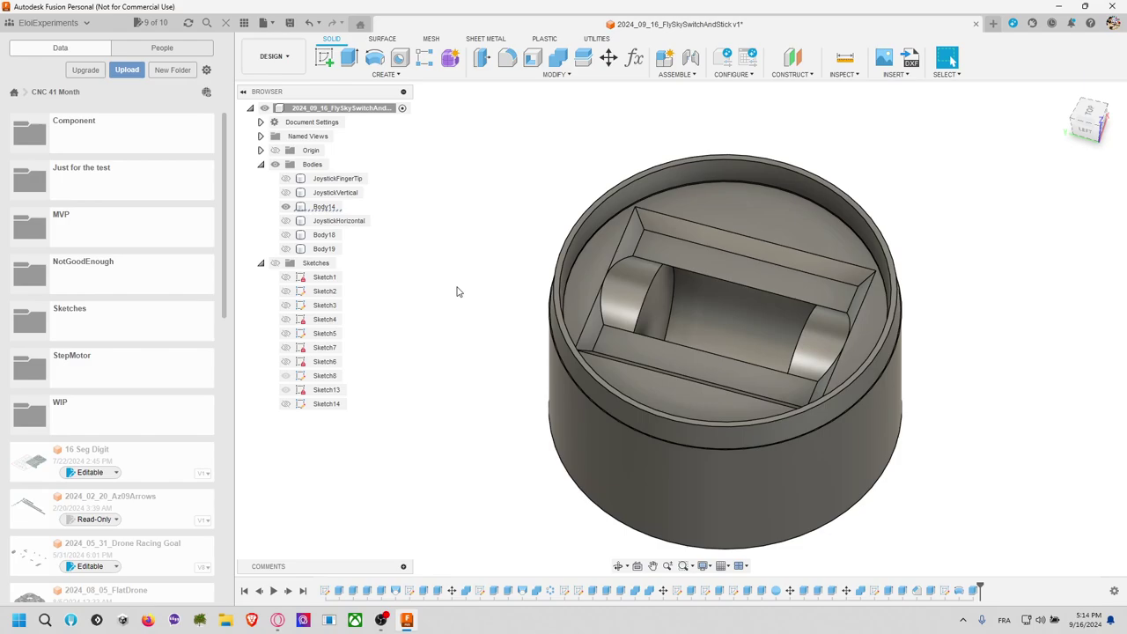
Step: Remove Body18 and Body19, then start renaming the holder body Body14
left_click(325, 235)
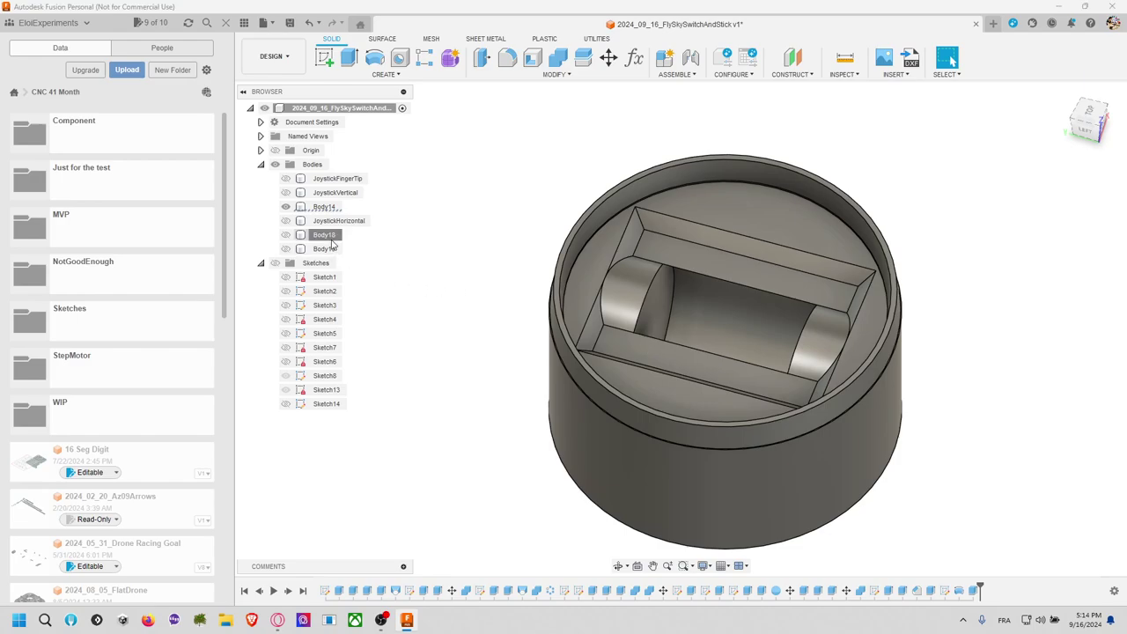
right_click(330, 251)
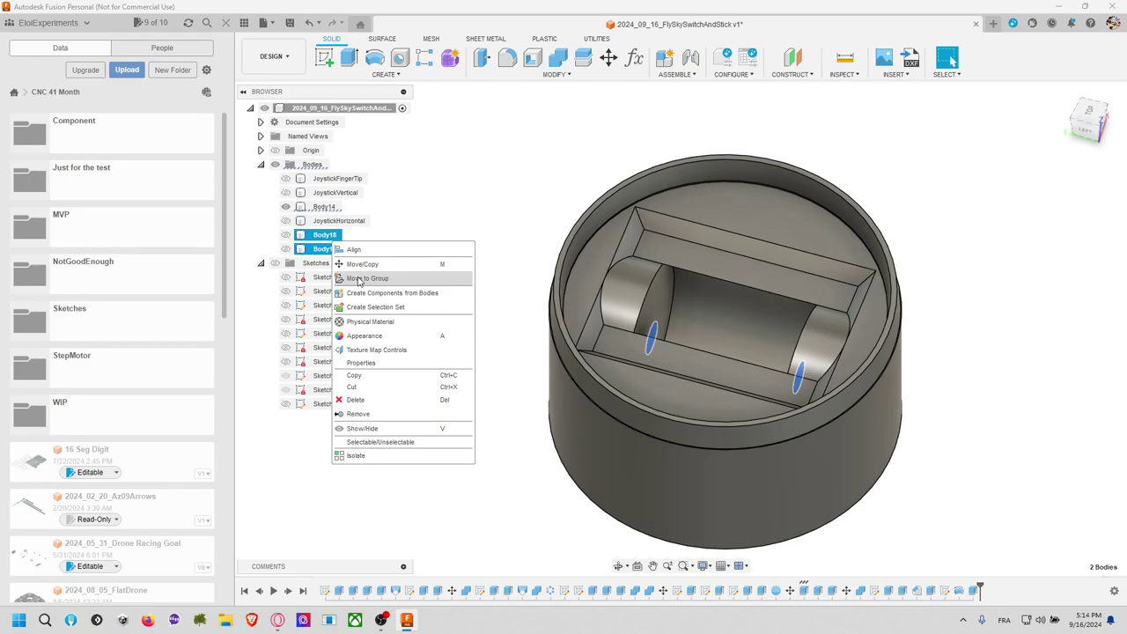
left_click(394, 413)
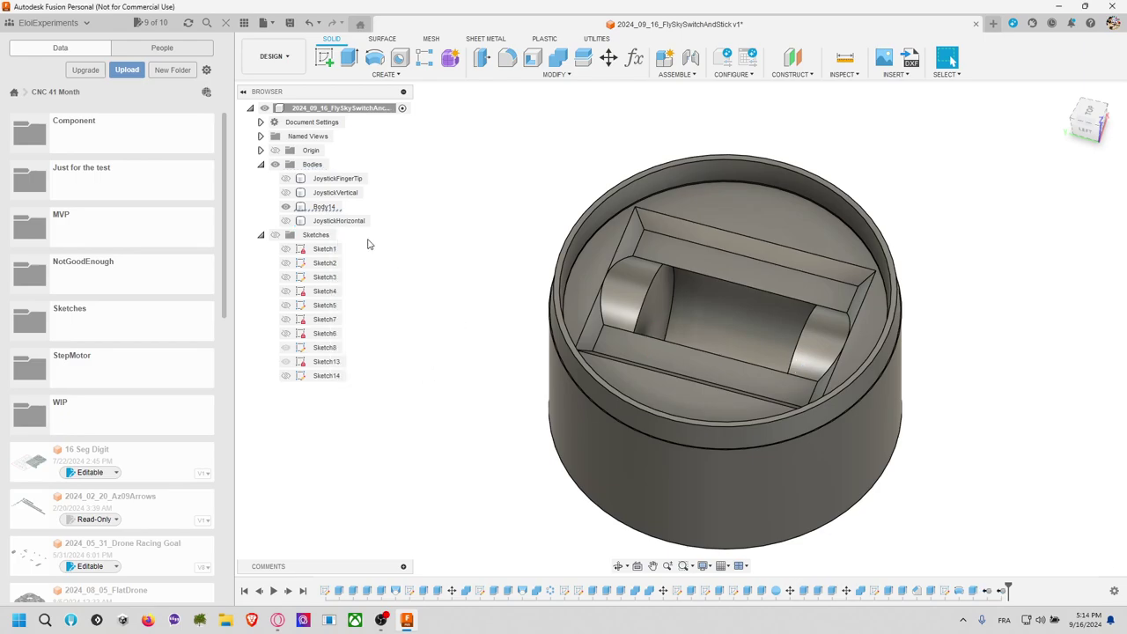
left_click(325, 210)
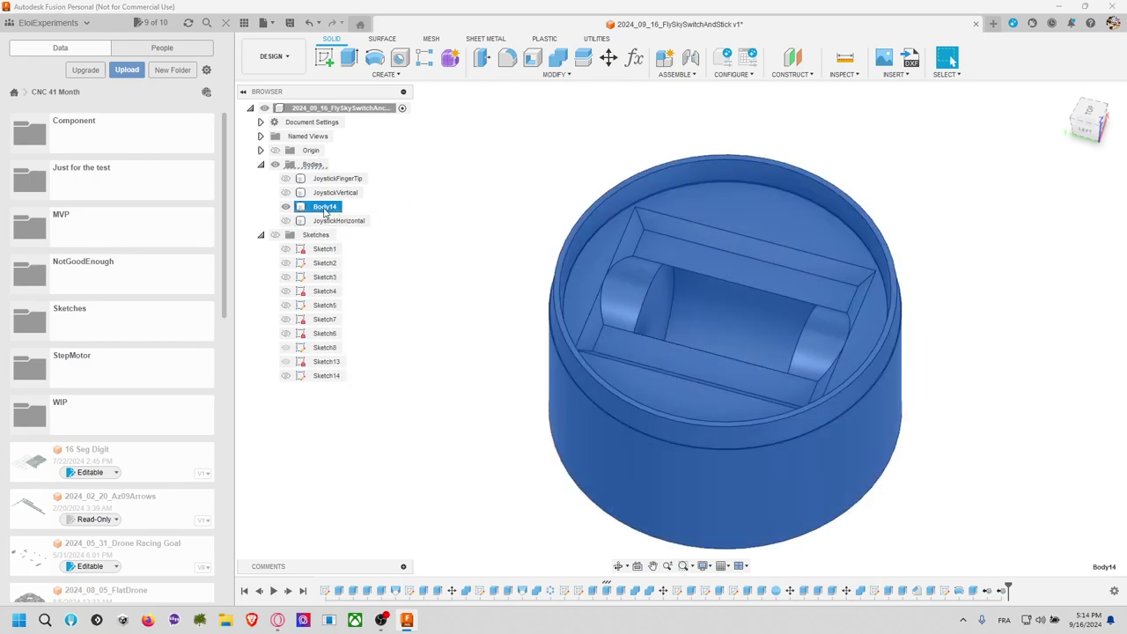
left_click(324, 208)
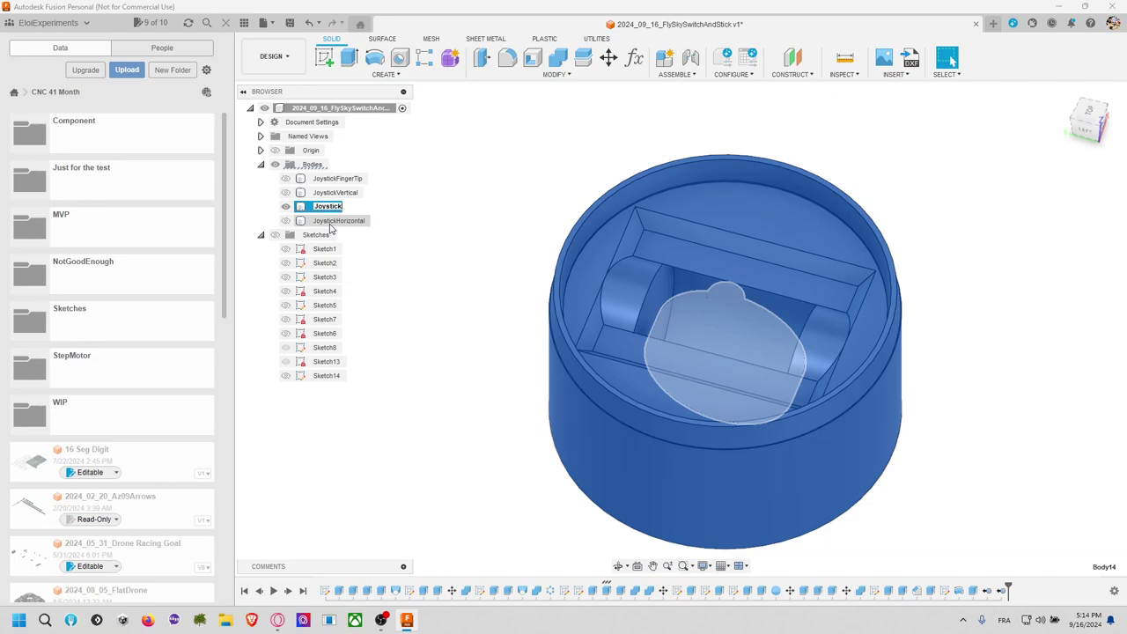
left_click(421, 261)
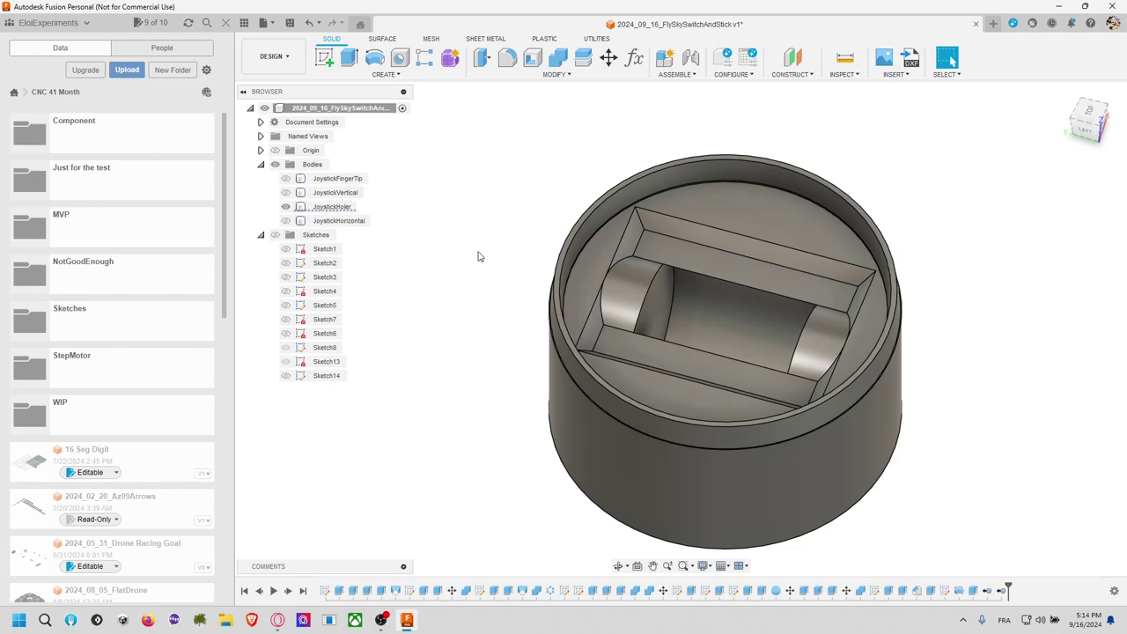
left_click(287, 193)
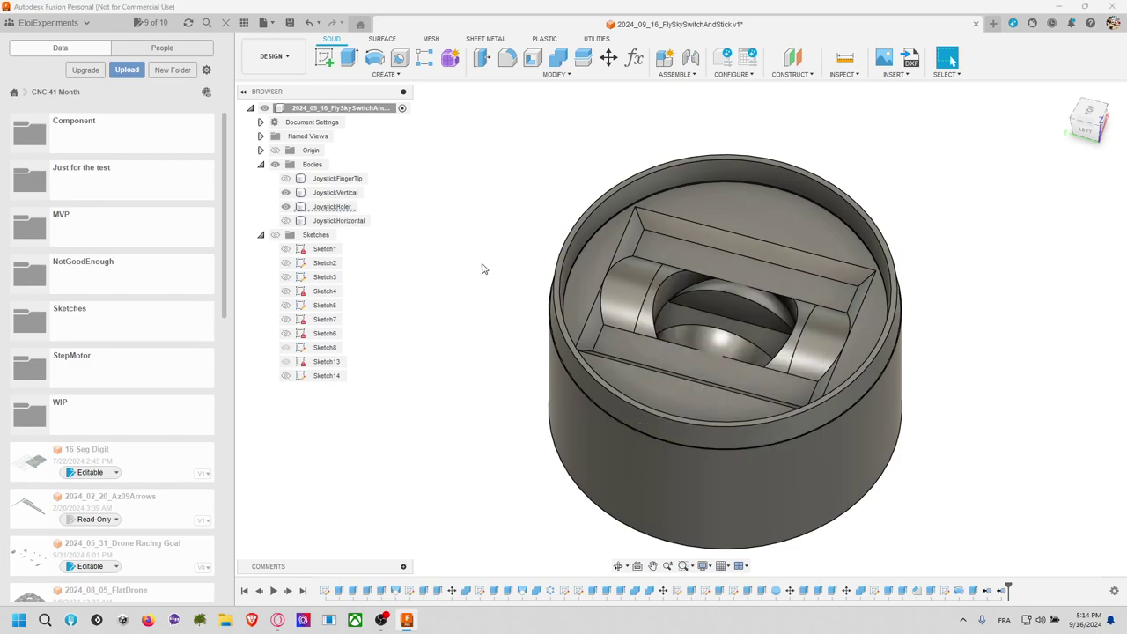
left_click(285, 221)
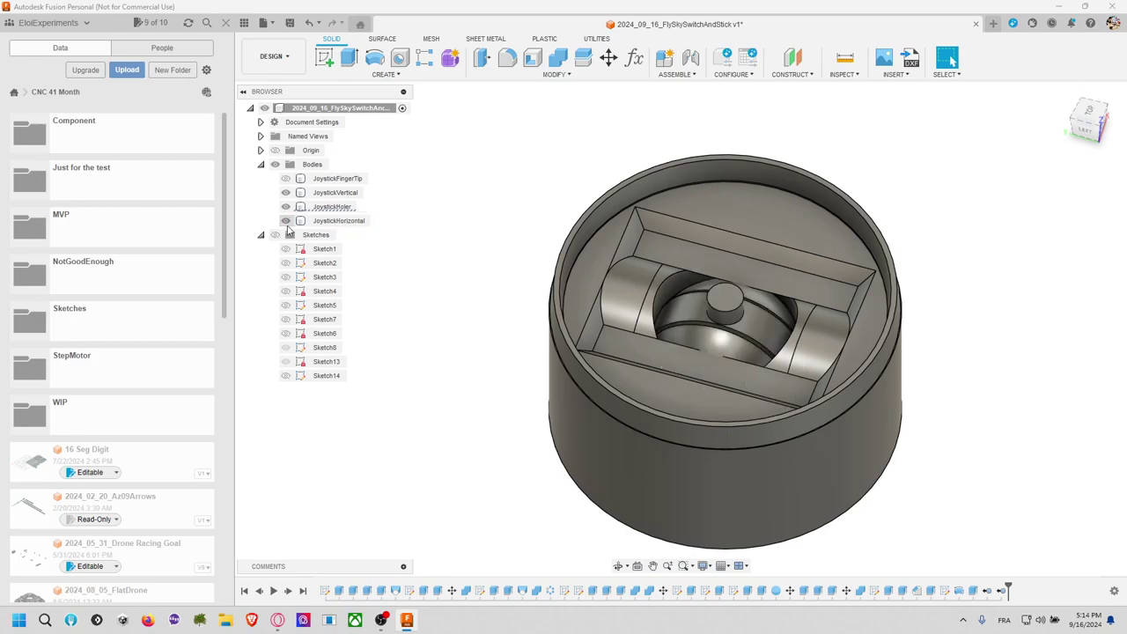
left_click(286, 179)
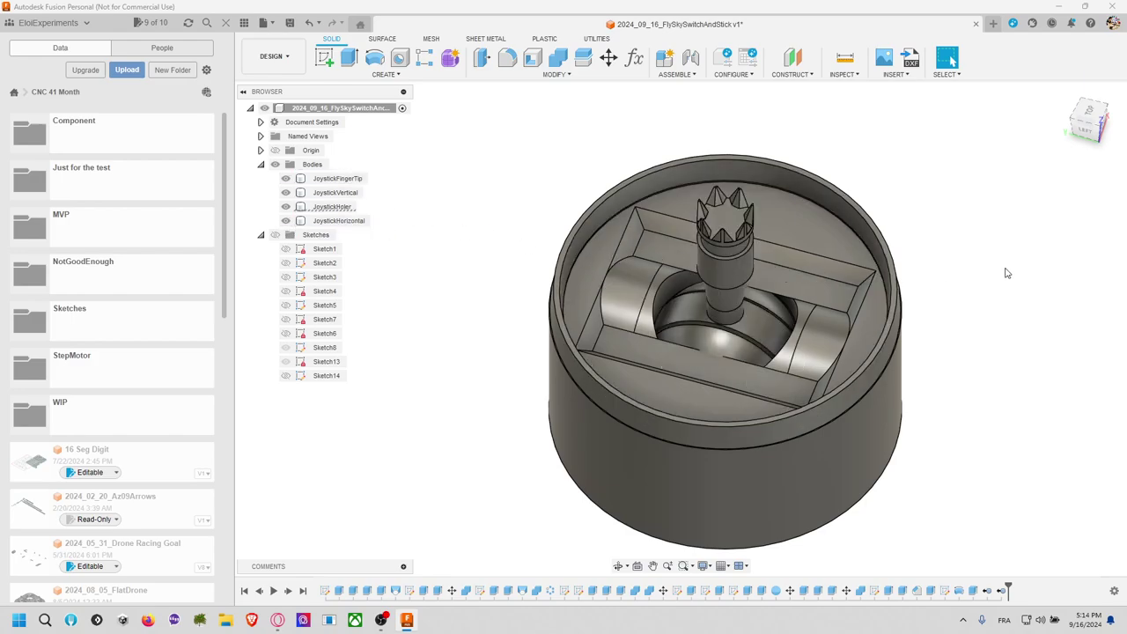
mouse_move(996, 272)
middle_mouse_down("shift")
mouse_move(886, 259)
mouse_move(899, 268)
mouse_move(903, 309)
mouse_move(900, 255)
middle_mouse_up("shift")
left_click(788, 271)
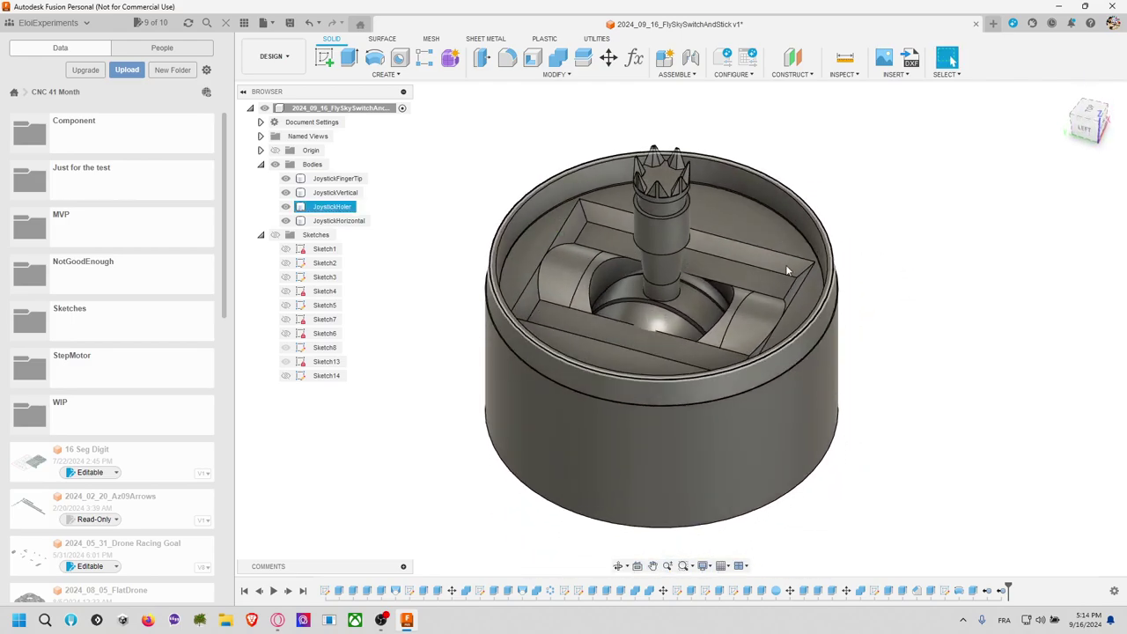
left_click(850, 363)
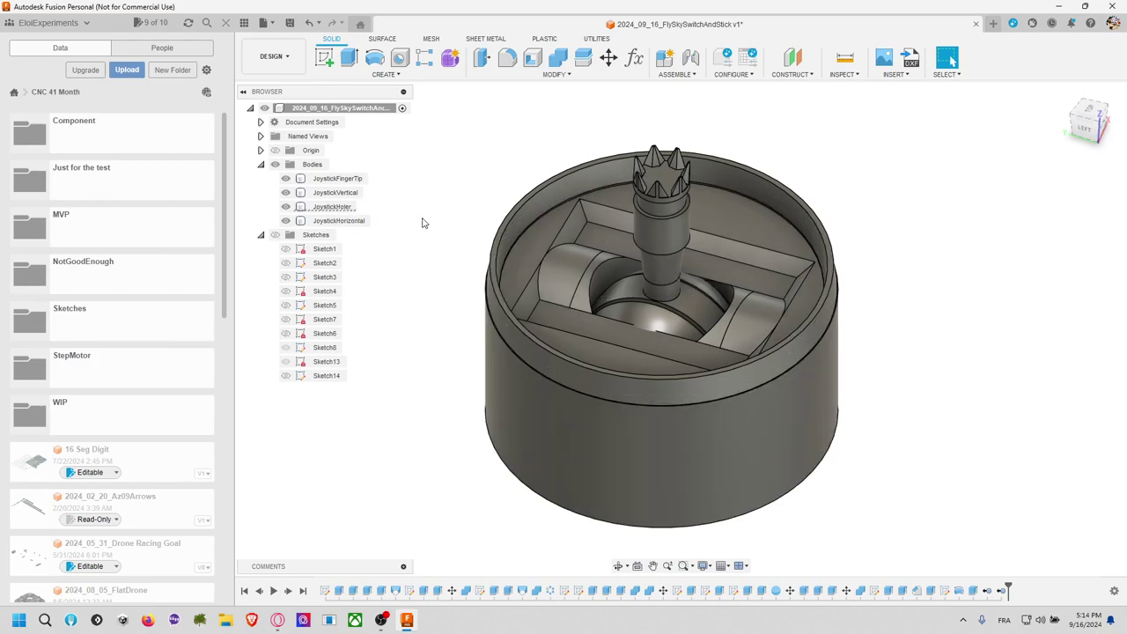
left_click(337, 178)
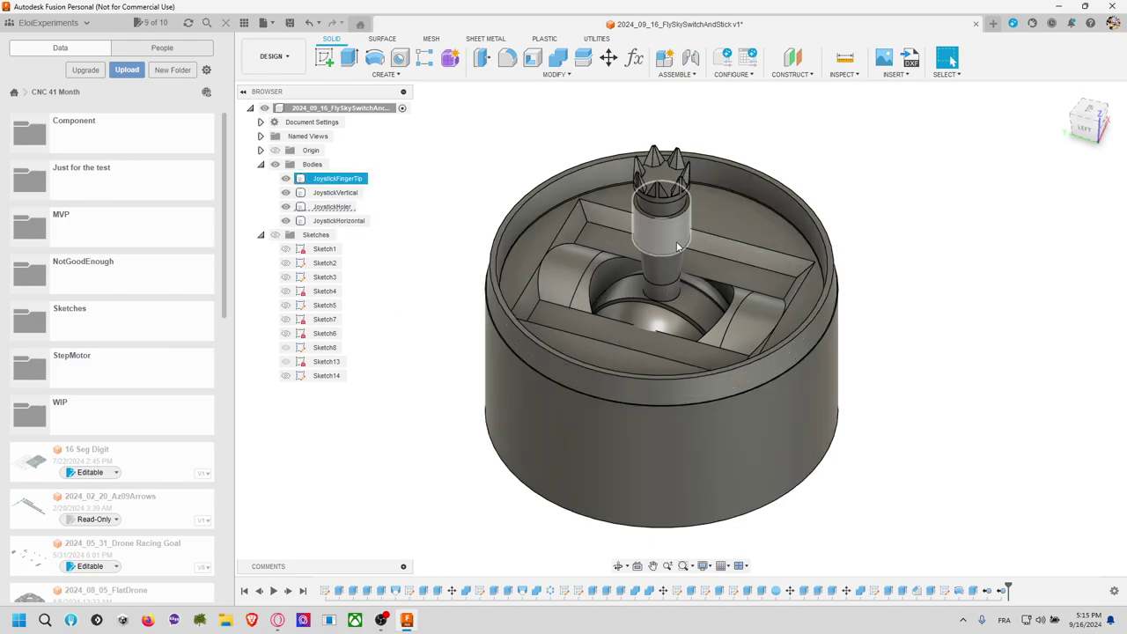
key("Escape")
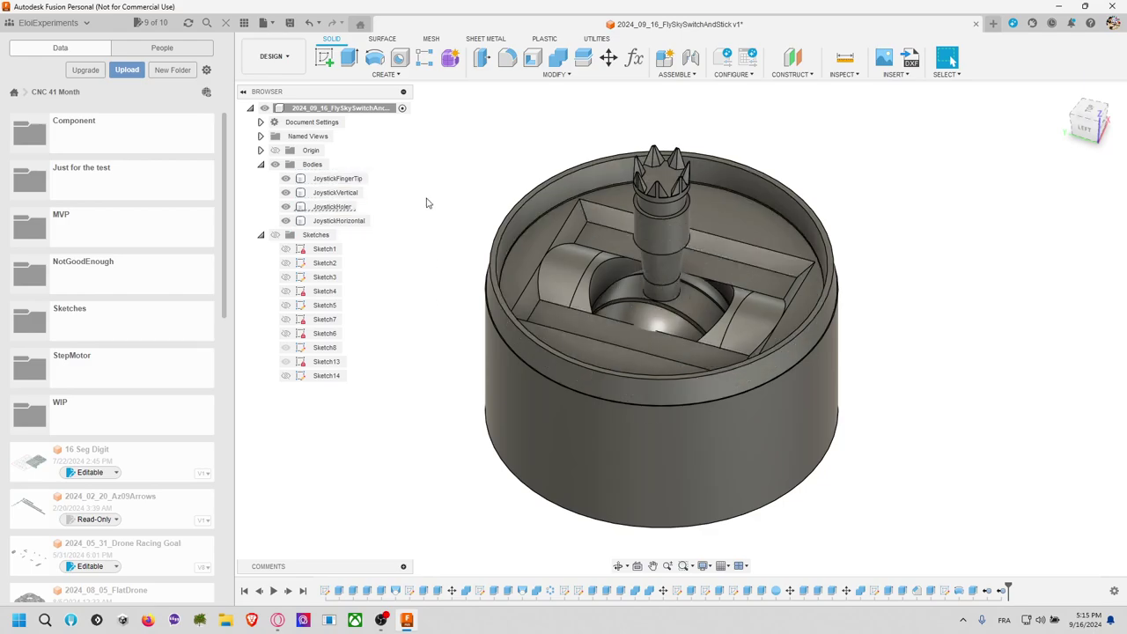
left_click(326, 179)
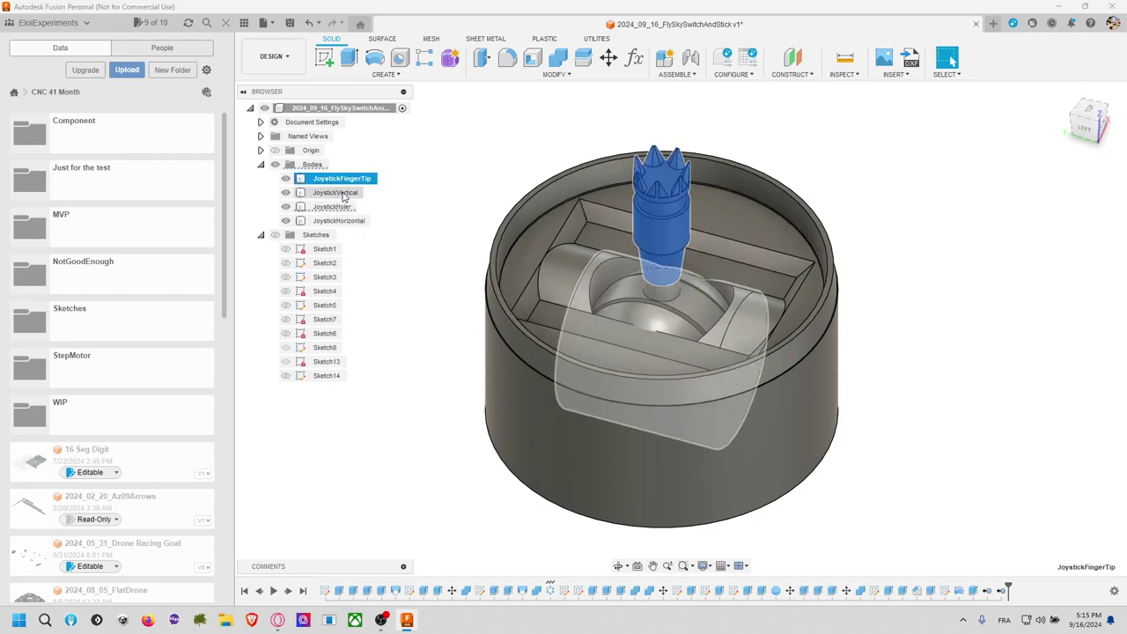
left_click(344, 194)
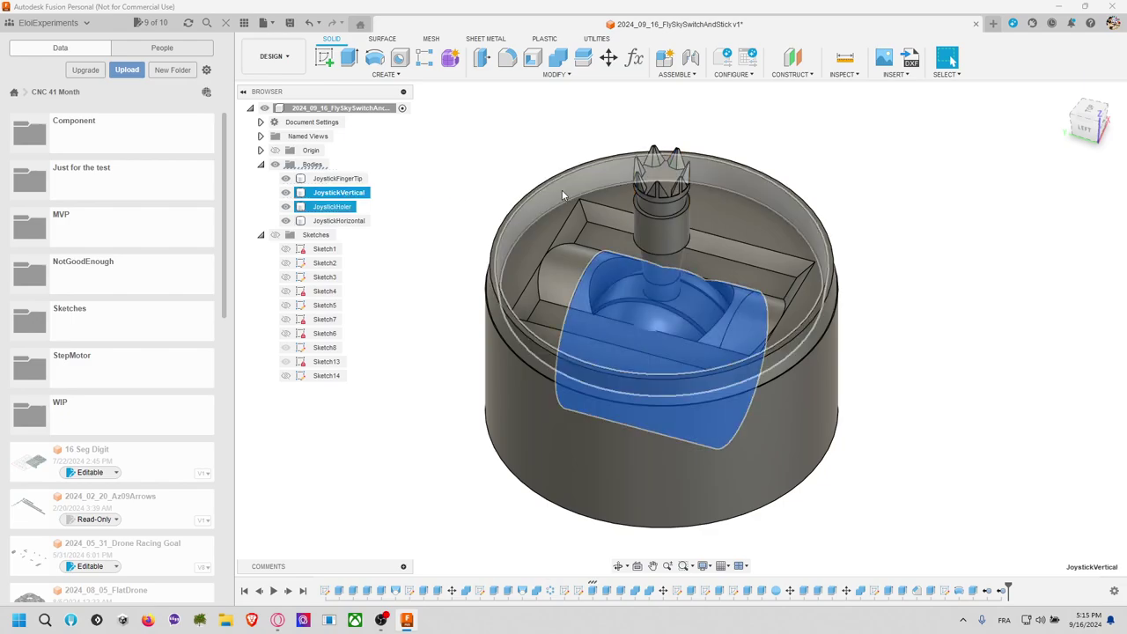
left_click(869, 224)
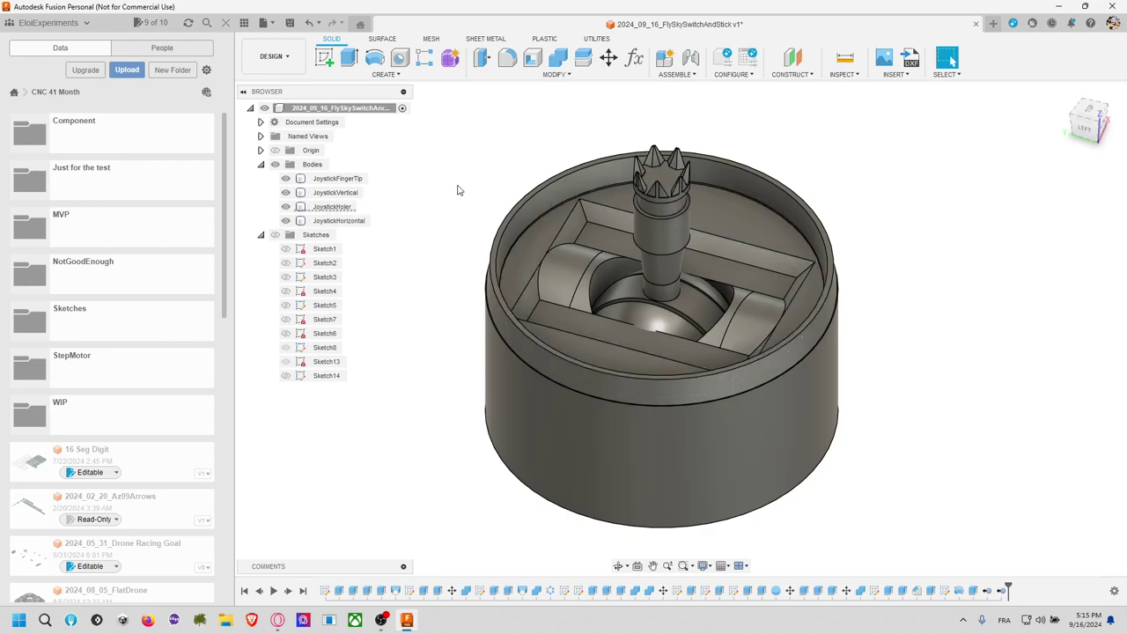
left_click(560, 181)
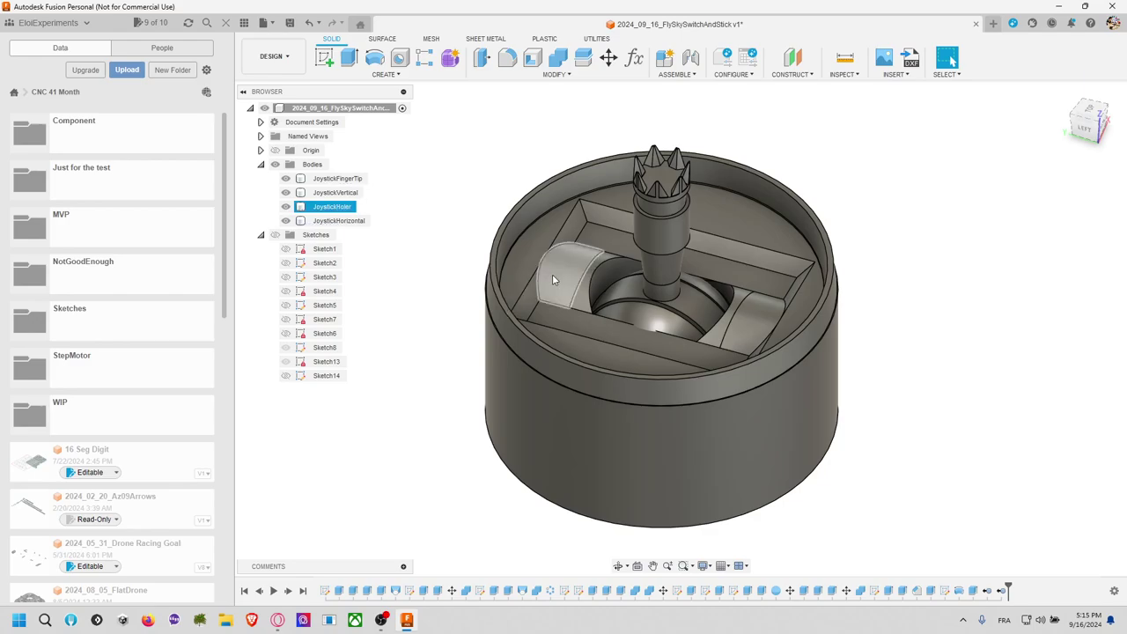
Step: Select the JoystickVertical body and its spherical ball face
left_click(656, 313)
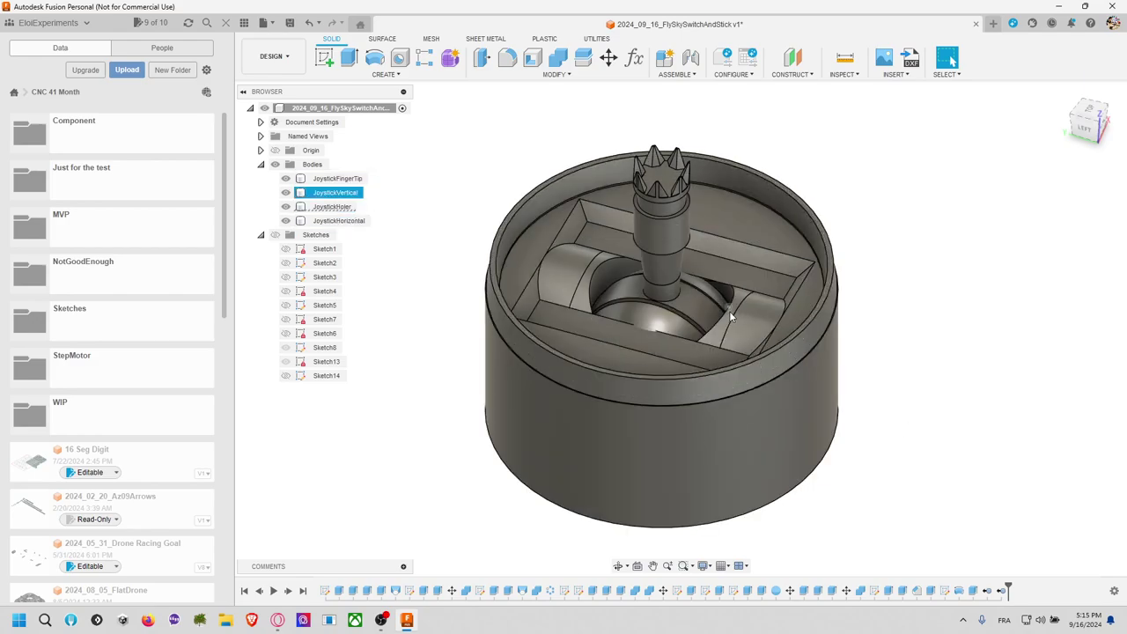
left_click(662, 330)
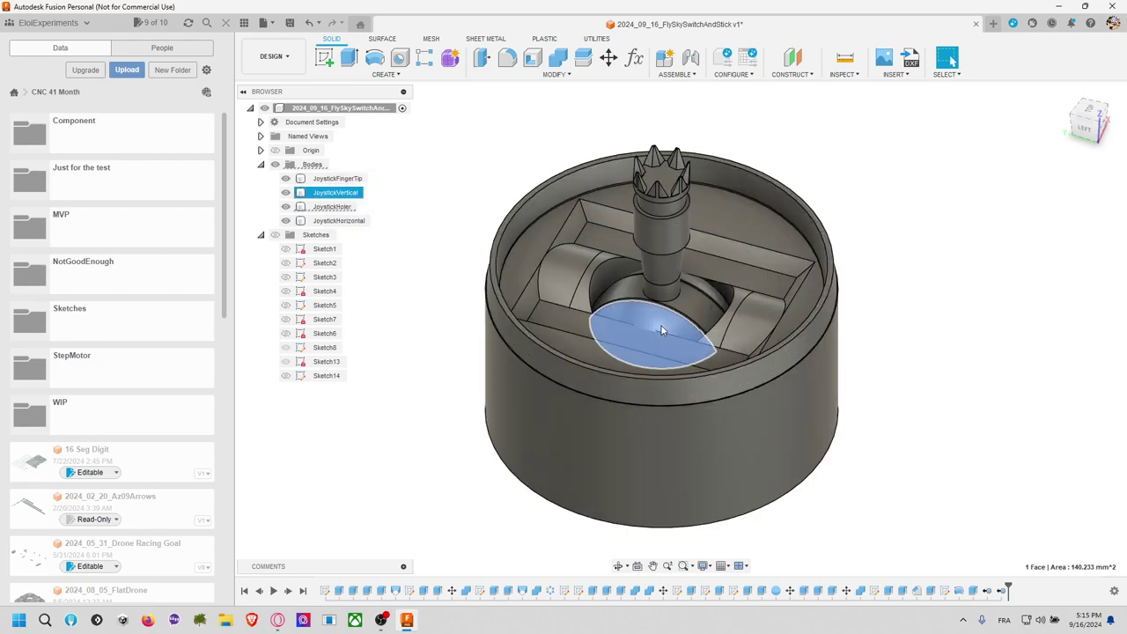
middle_click_drag(897, 282, 752, 322)
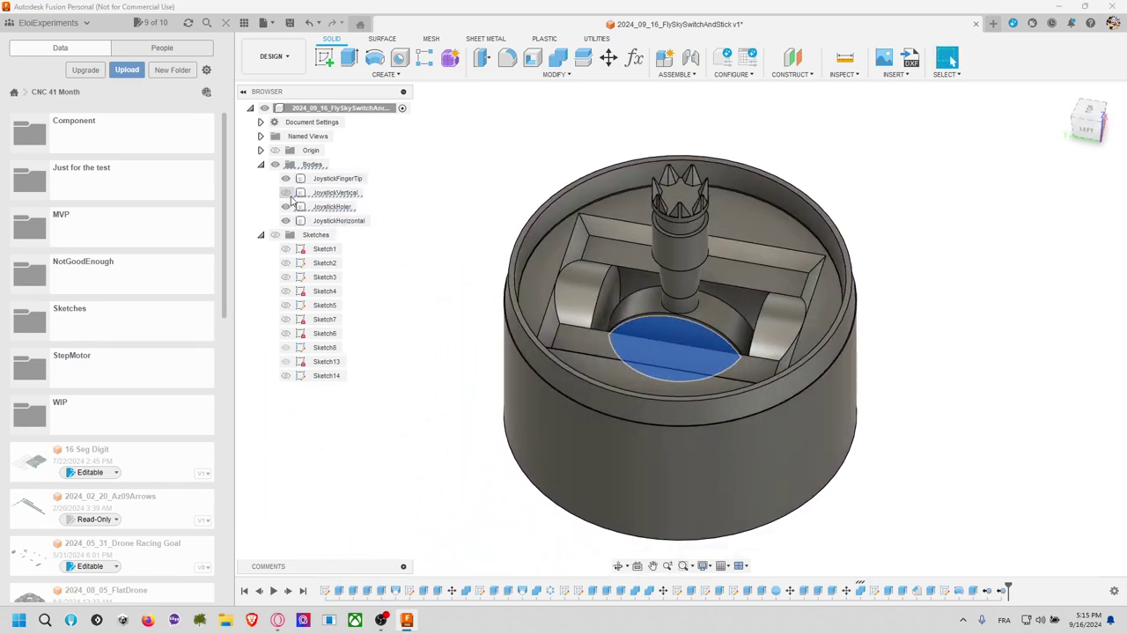
left_click(285, 178)
left_click(285, 178)
Step: Hide JoystickFingerTip, JoystickHorizontal and JoystickHolder, viewing JoystickVertical alone from the left
left_click(285, 192)
left_click(285, 221)
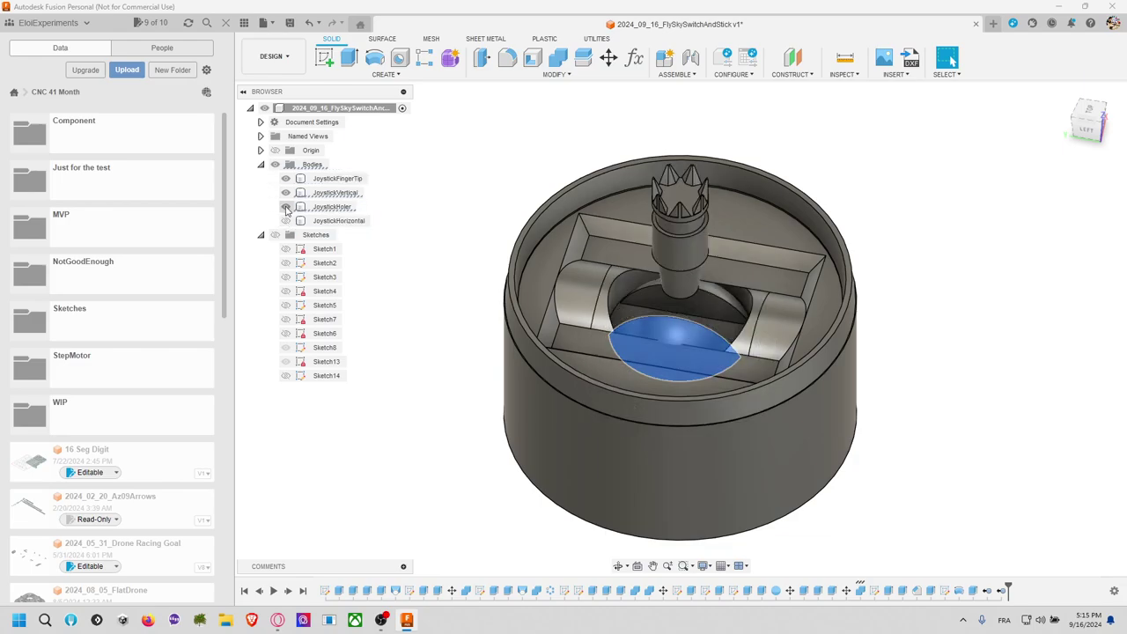
left_click(285, 179)
left_click(285, 193)
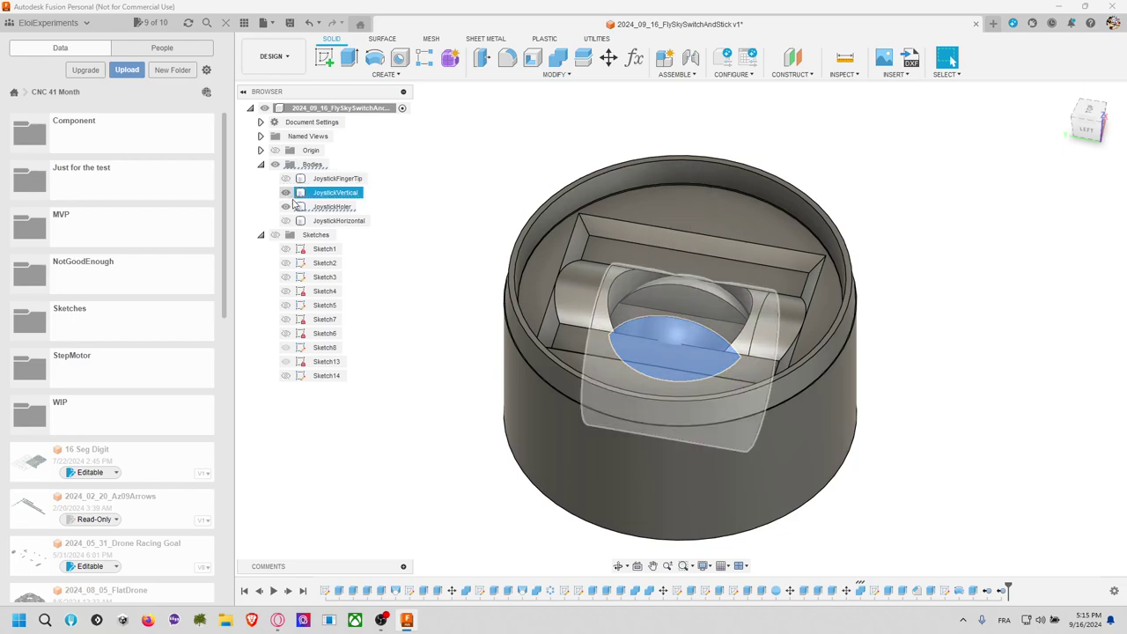
left_click(285, 207)
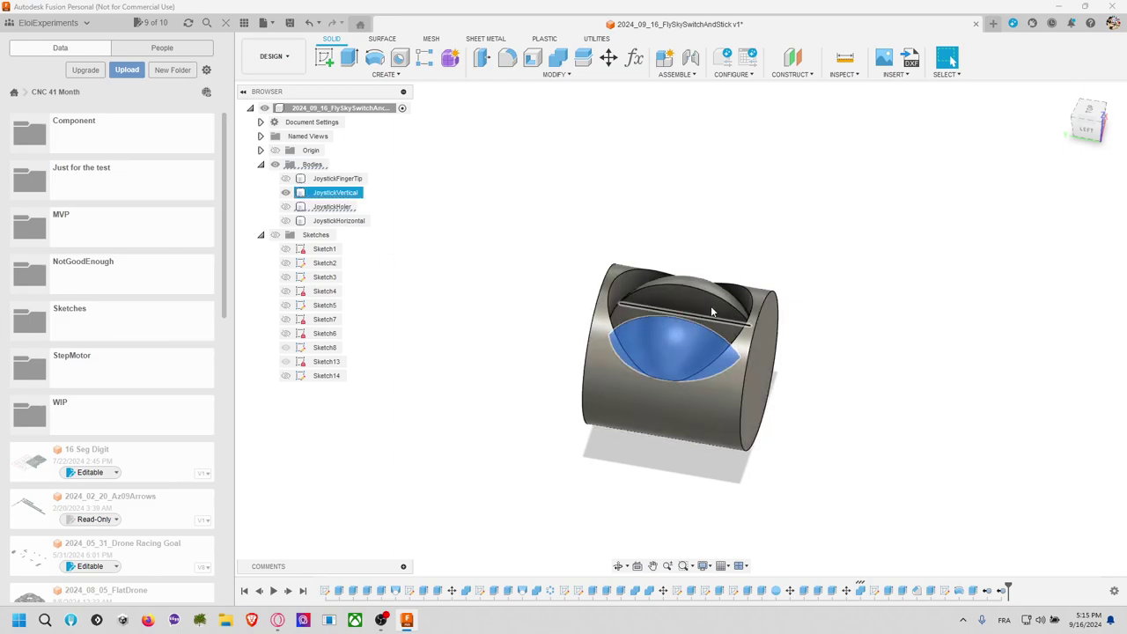
left_click(791, 344)
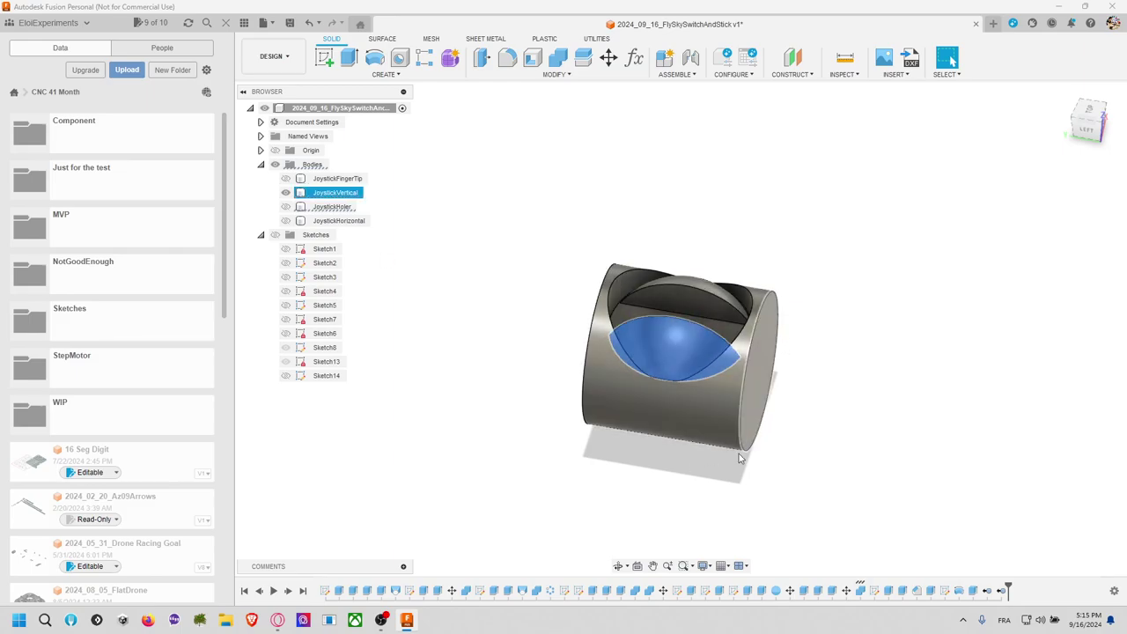
left_click(1087, 128)
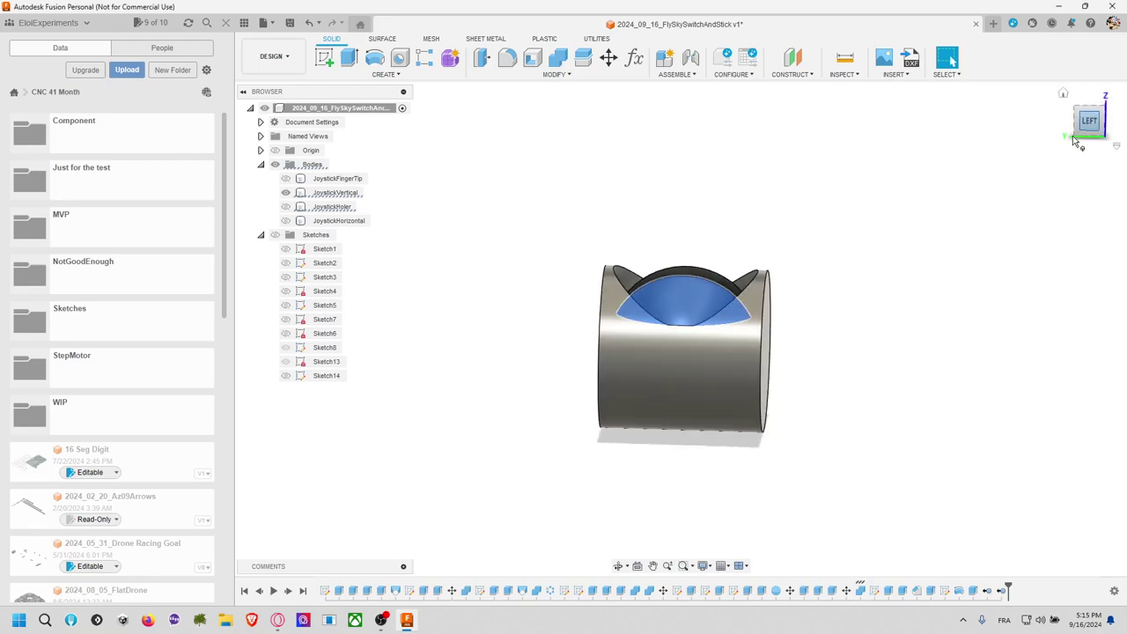
left_click(634, 391)
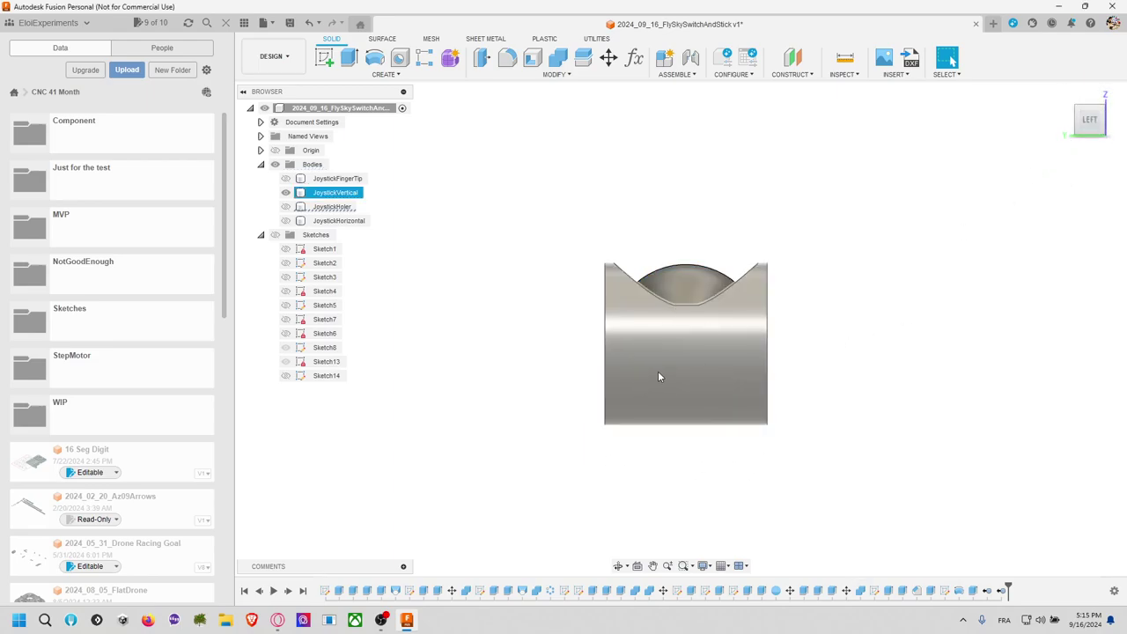
Step: Create Sketch15 with a two-point rectangle covering the cylinder's lower half
left_click(324, 58)
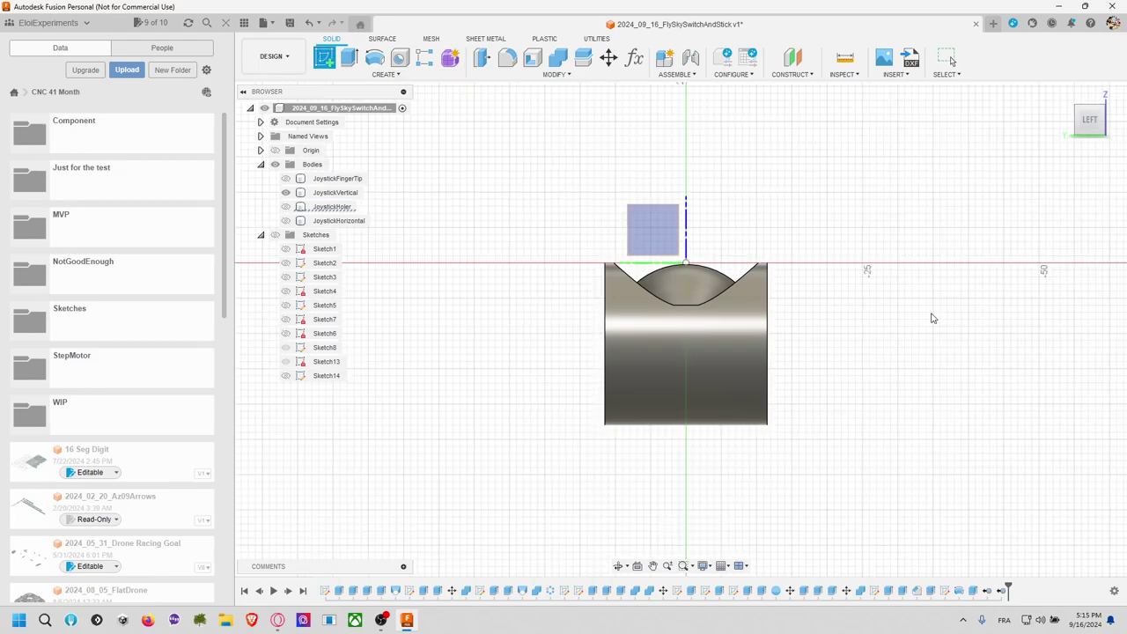
left_click(676, 238)
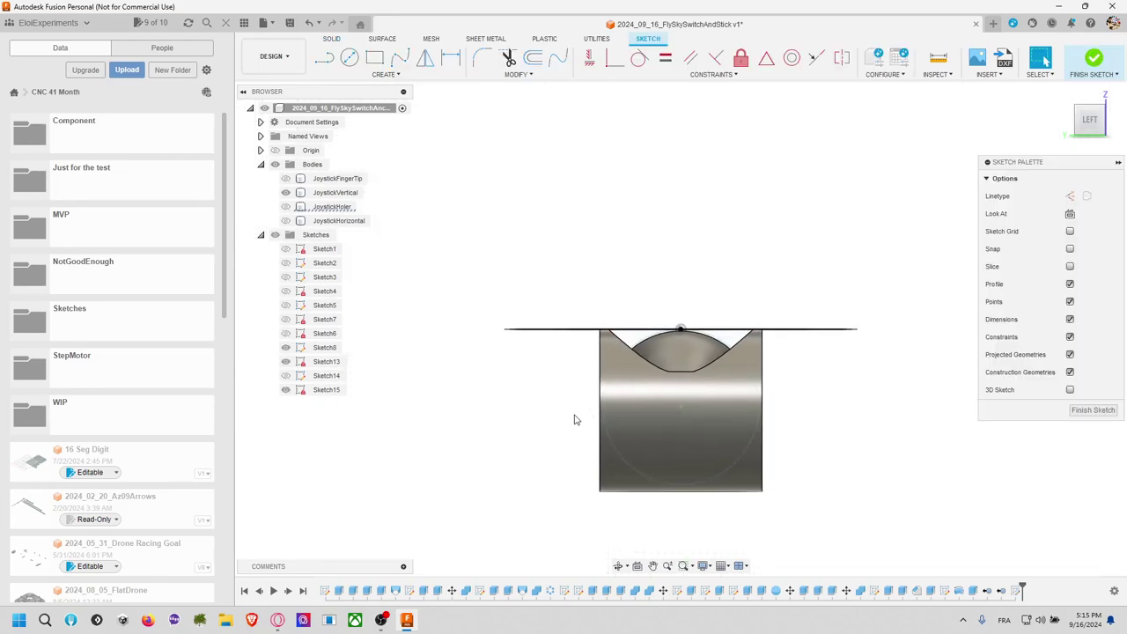
left_click(375, 58)
left_click(503, 528)
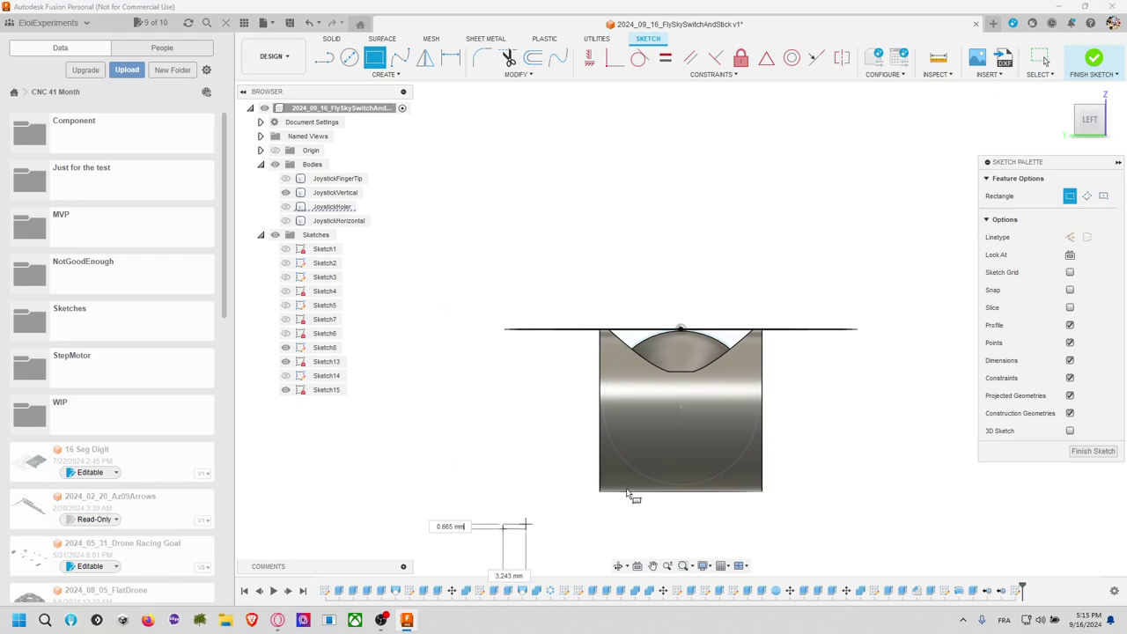
left_click(872, 423)
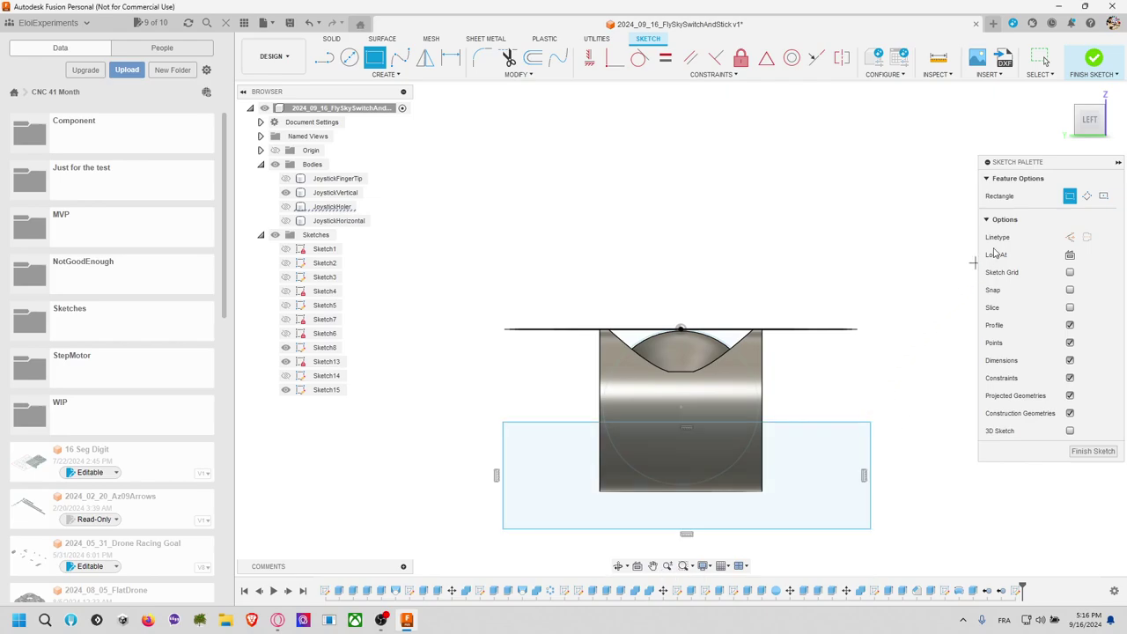
left_click(1094, 58)
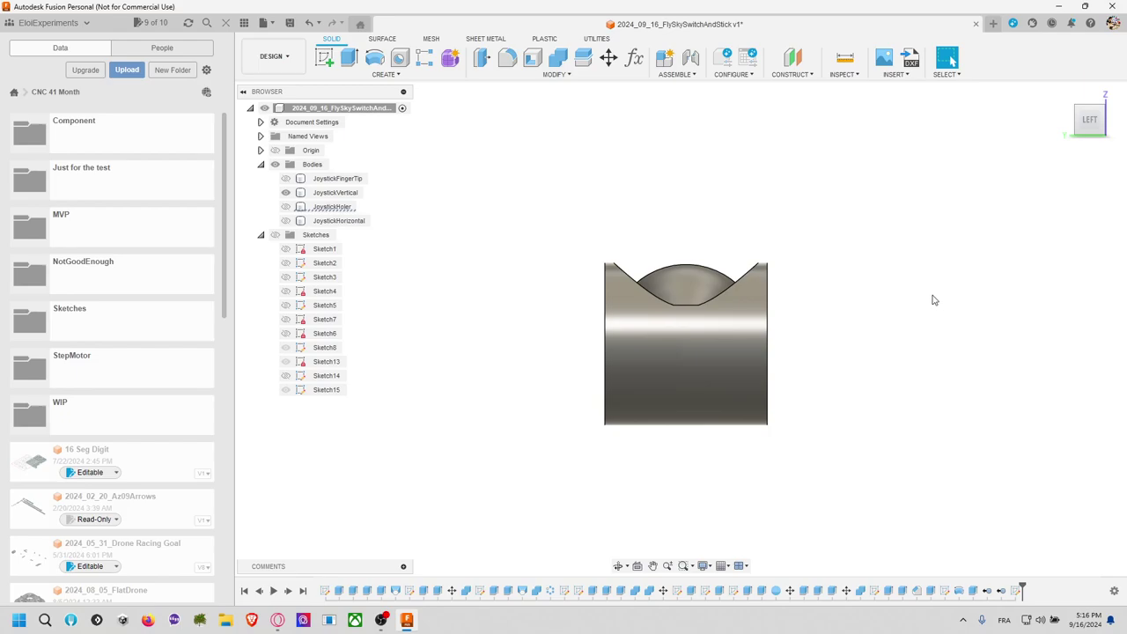
Step: Show the sketches and JoystickHorizontal again, and start extruding the rectangle profile
left_click(275, 236)
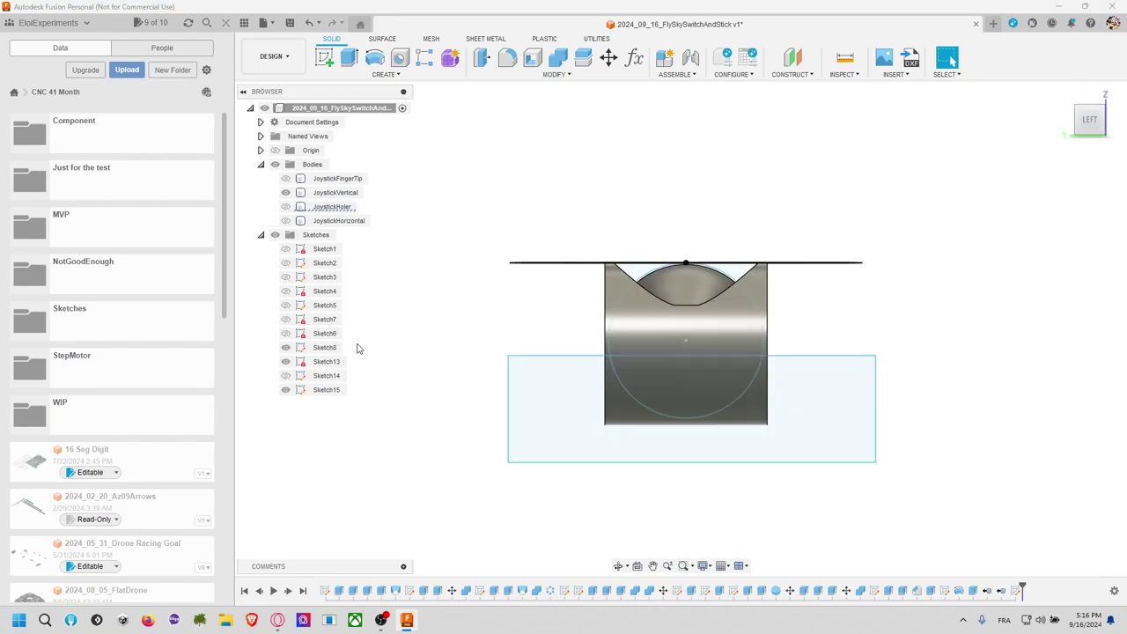
middle_click_drag(730, 308, 567, 398, "shift")
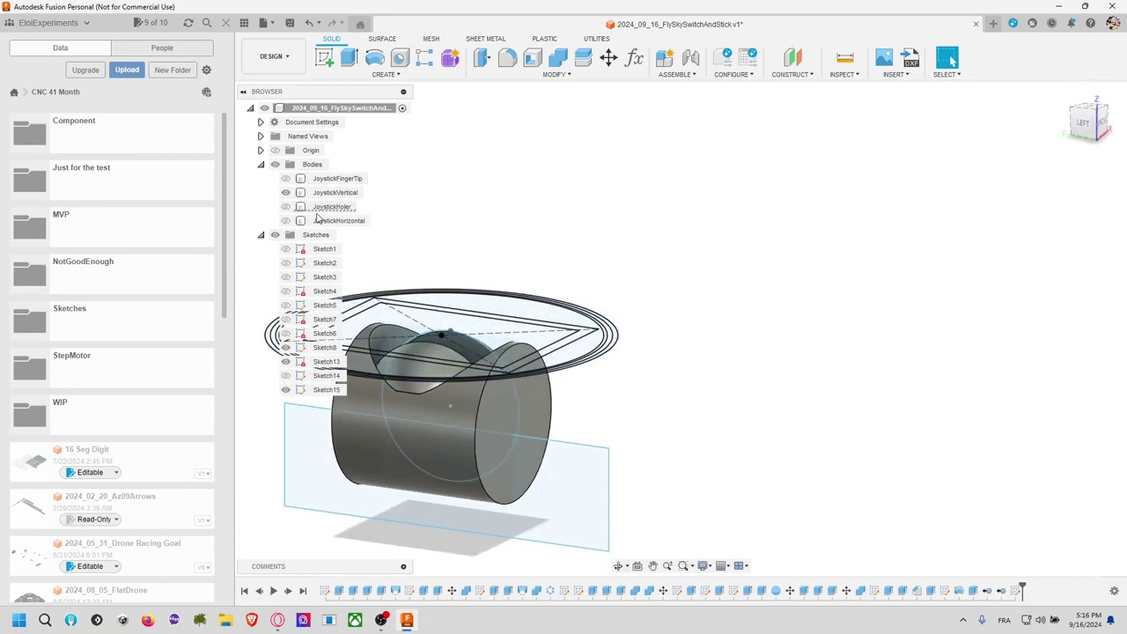
left_click(286, 192)
left_click(285, 178)
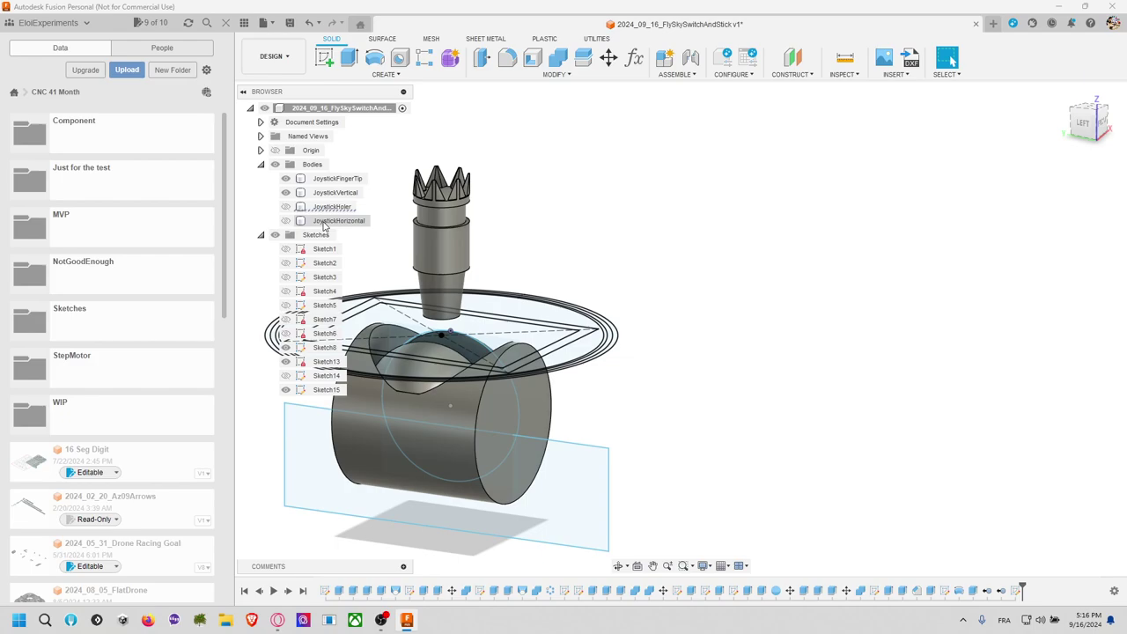
left_click(285, 178)
left_click(286, 220)
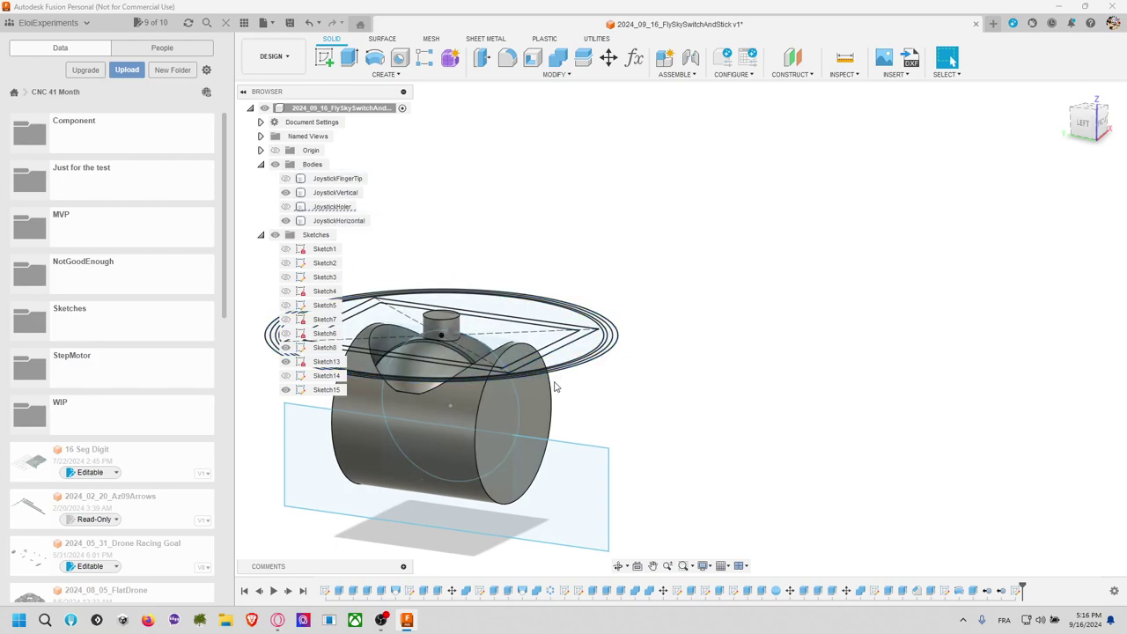
key("e")
left_click(566, 498)
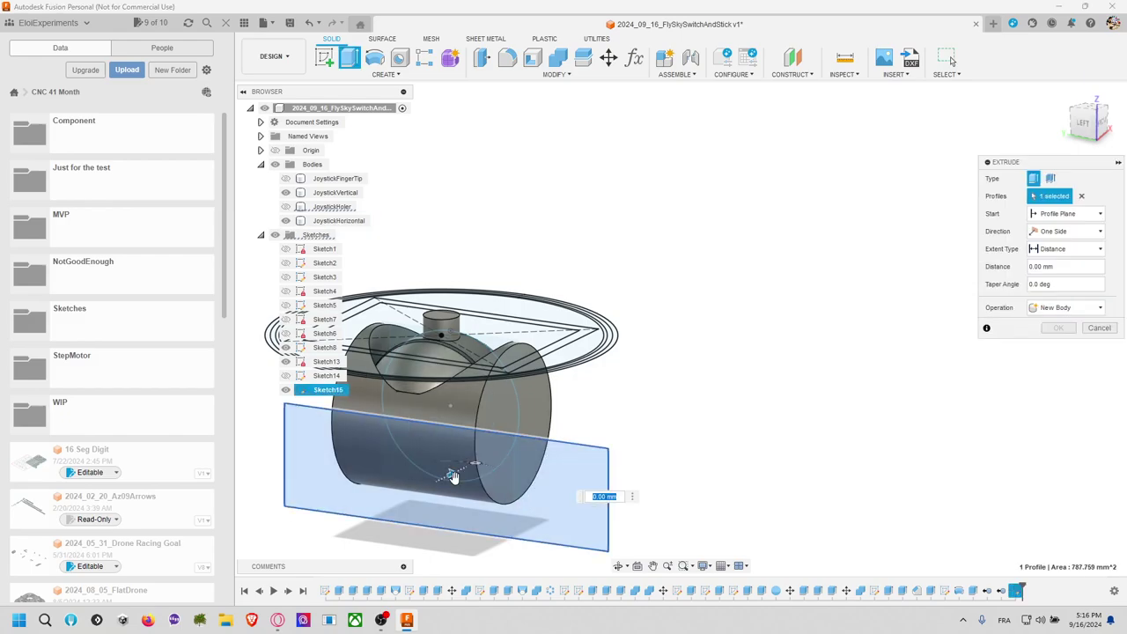
Step: Cut the rectangle profile 47 mm as a two-sided extrusion
left_click_drag(450, 476, 597, 405)
left_click(1065, 230)
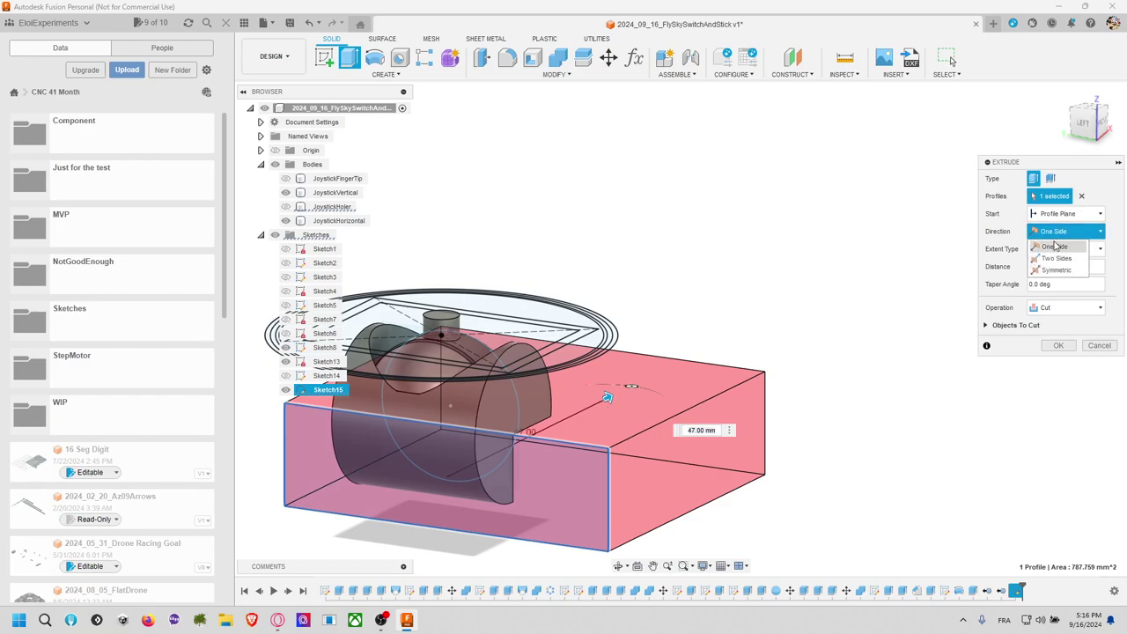
left_click(1056, 247)
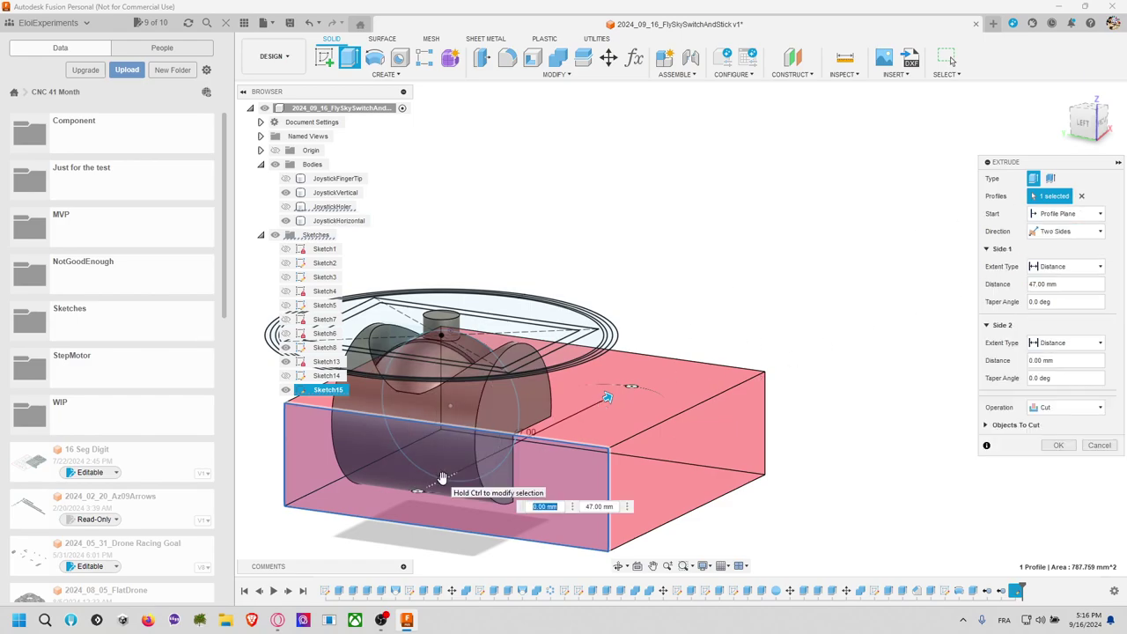
left_click(377, 493)
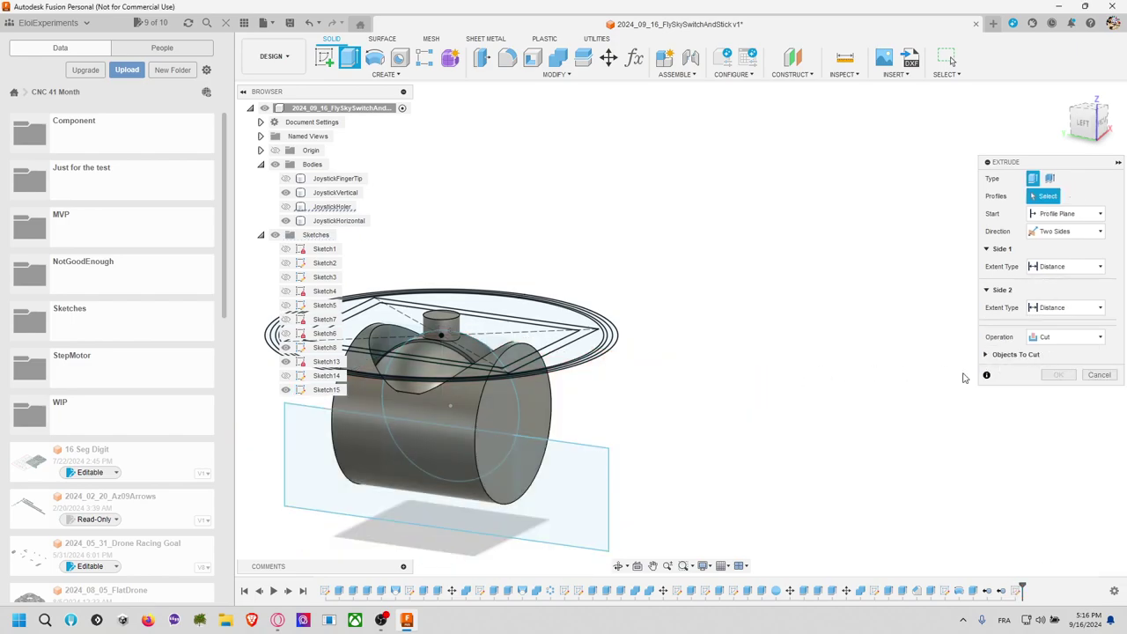
left_click(594, 449)
left_click(1061, 446)
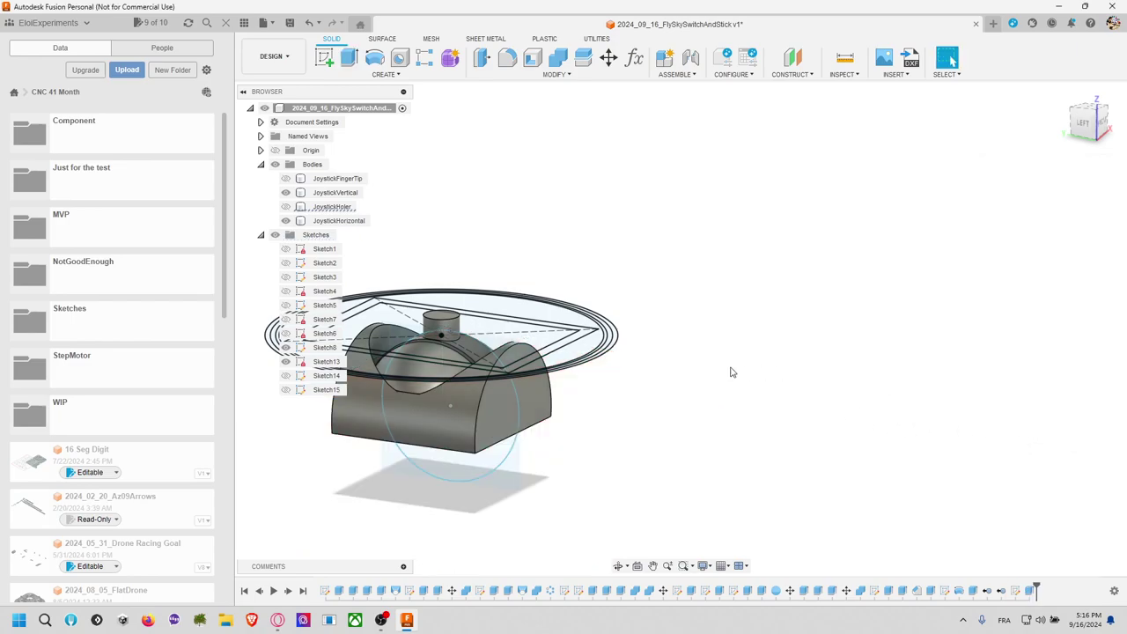
left_click(1030, 593)
left_click(641, 283)
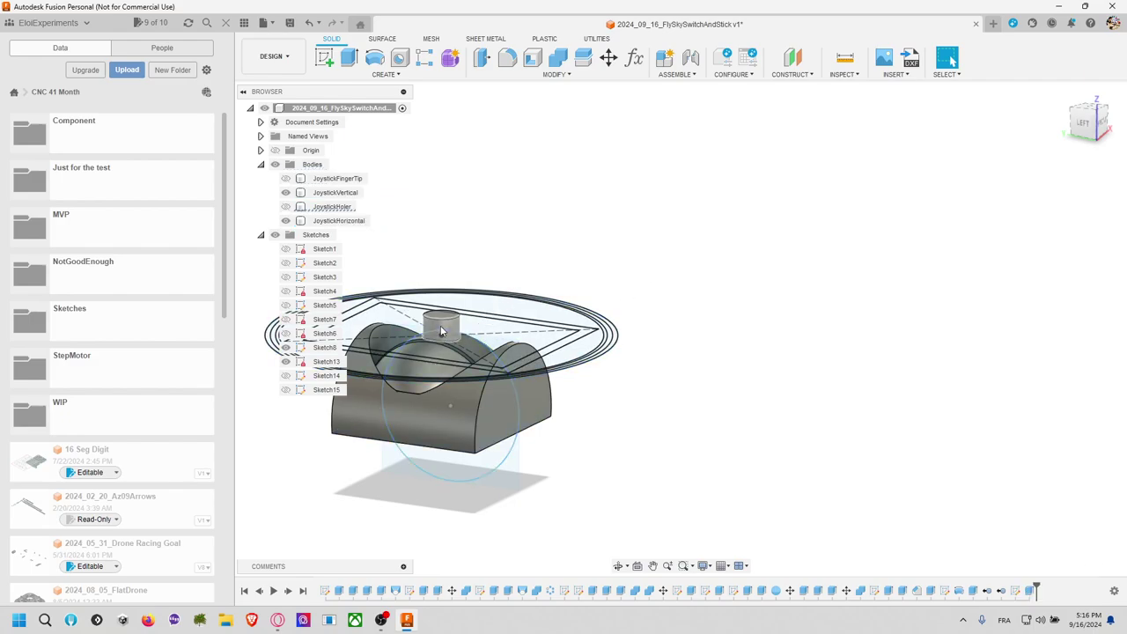
Step: Make JoystickFingerTip and JoystickHoler visible again and orbit to a side view
left_click(319, 223)
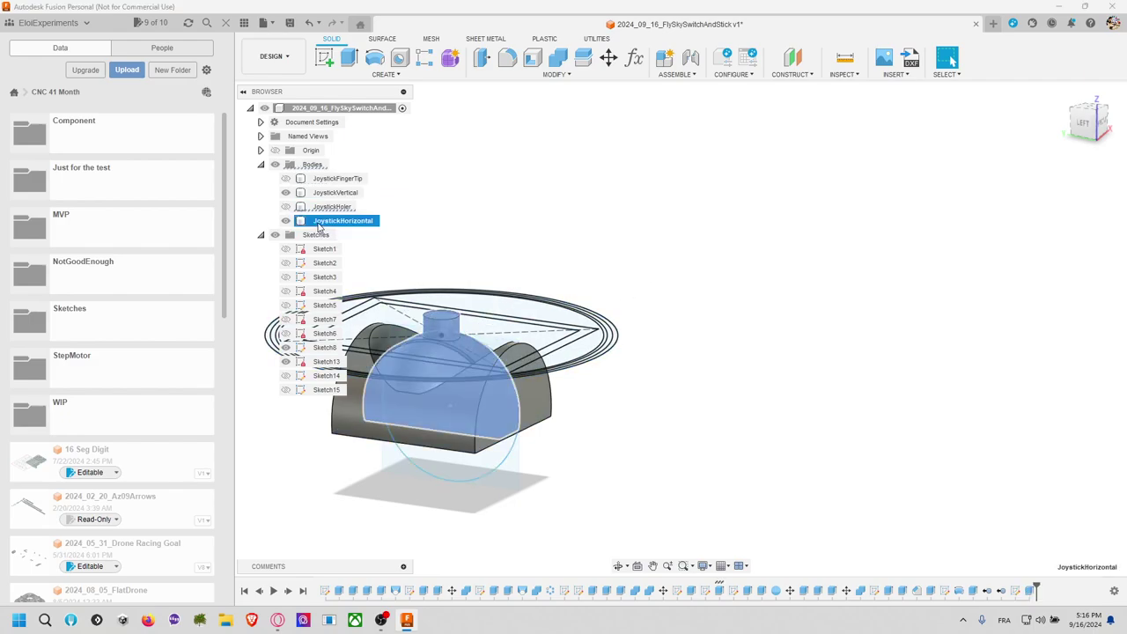
left_click(341, 197)
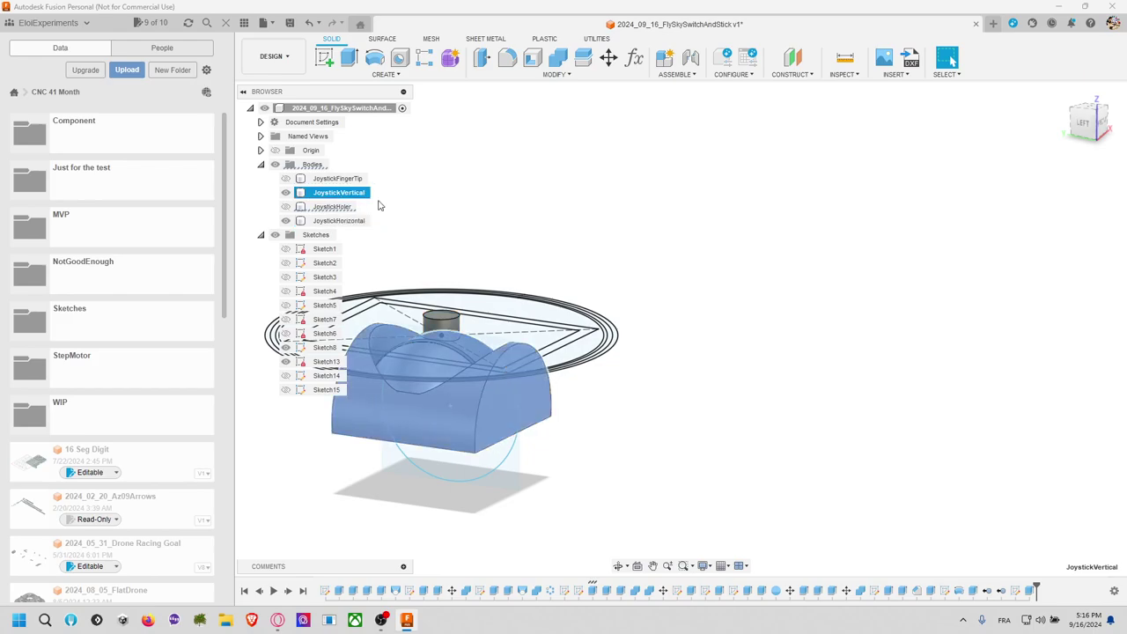
key("Escape")
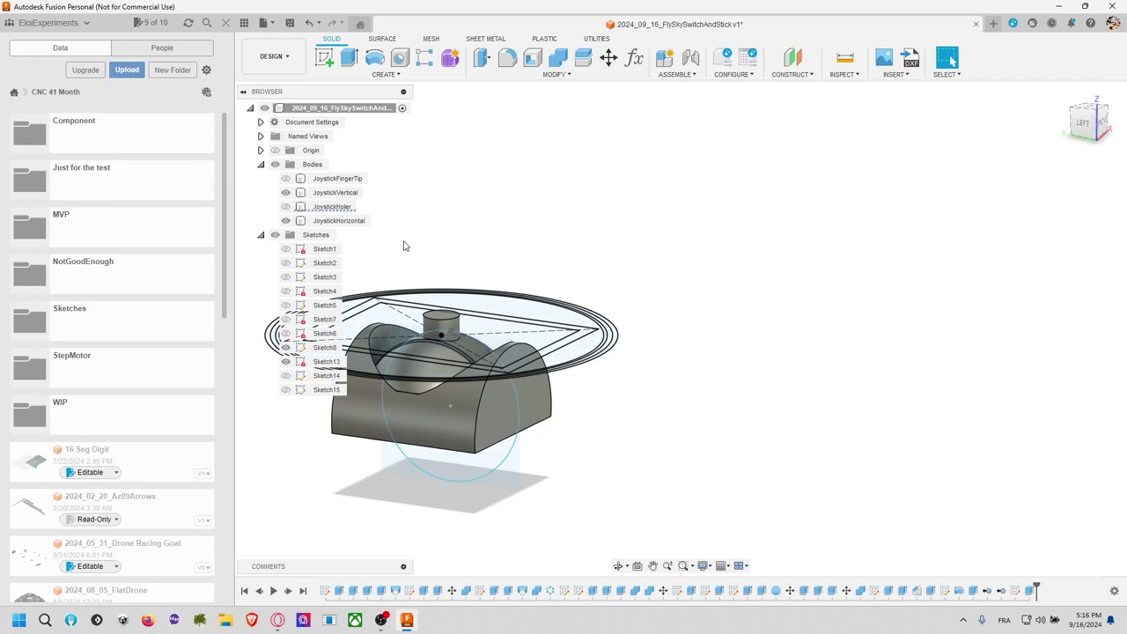
left_click(285, 178)
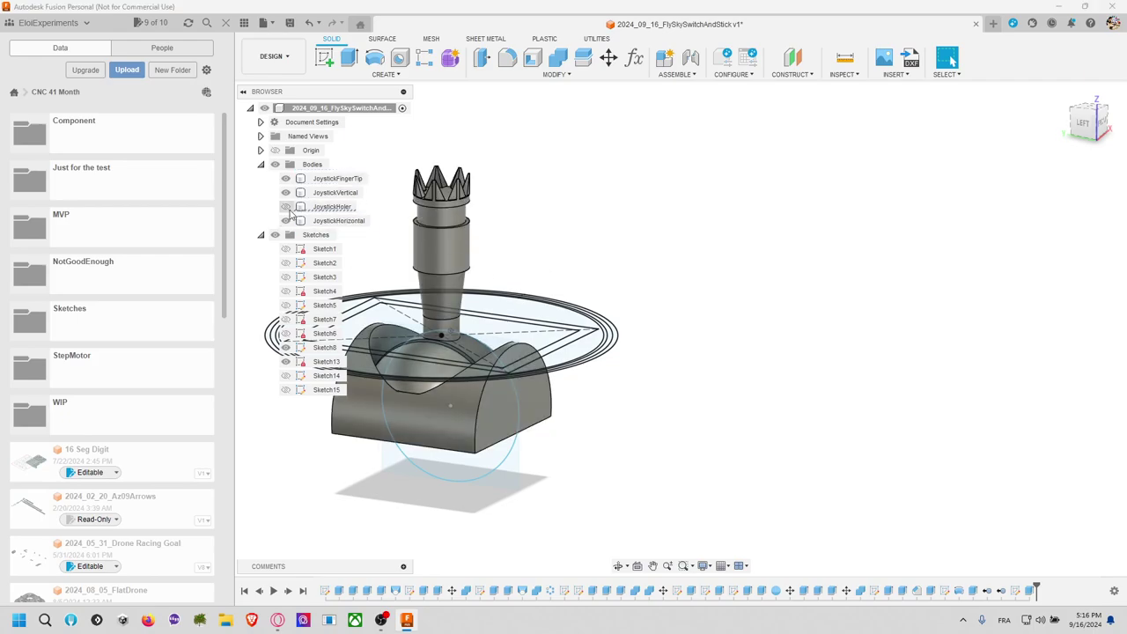
left_click(285, 206)
middle_click_drag(700, 256, 747, 307)
middle_click_drag(646, 202, 570, 98, "shift")
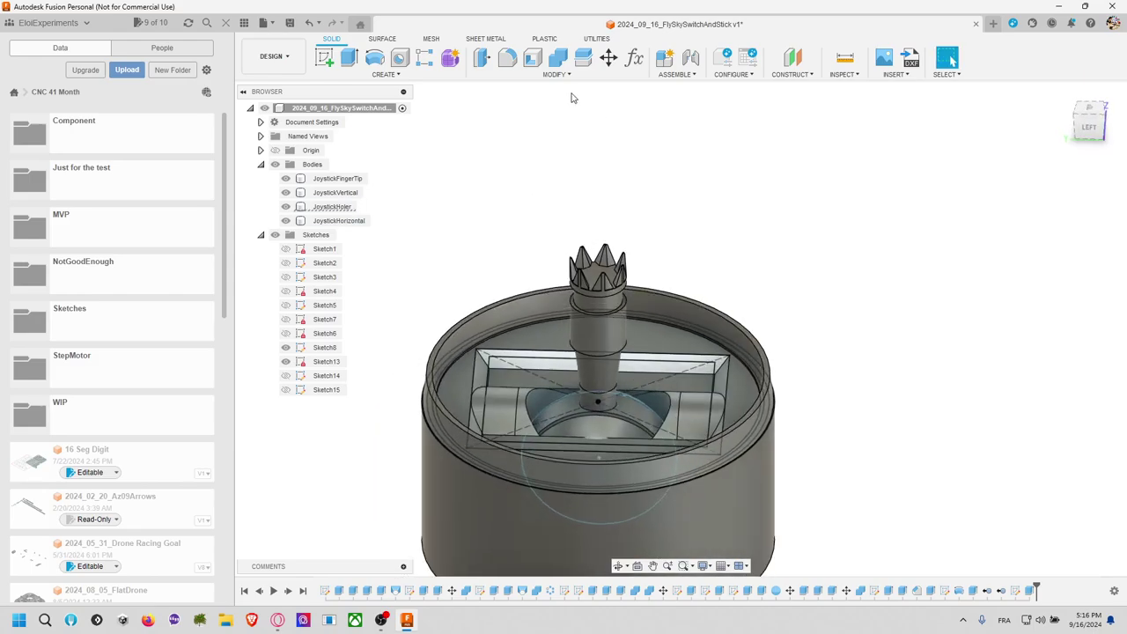
Step: Rotate the JoystickHorizontal body with Move/Copy using the Sketch8 circle as the axis
left_click(614, 62)
left_click(1069, 213)
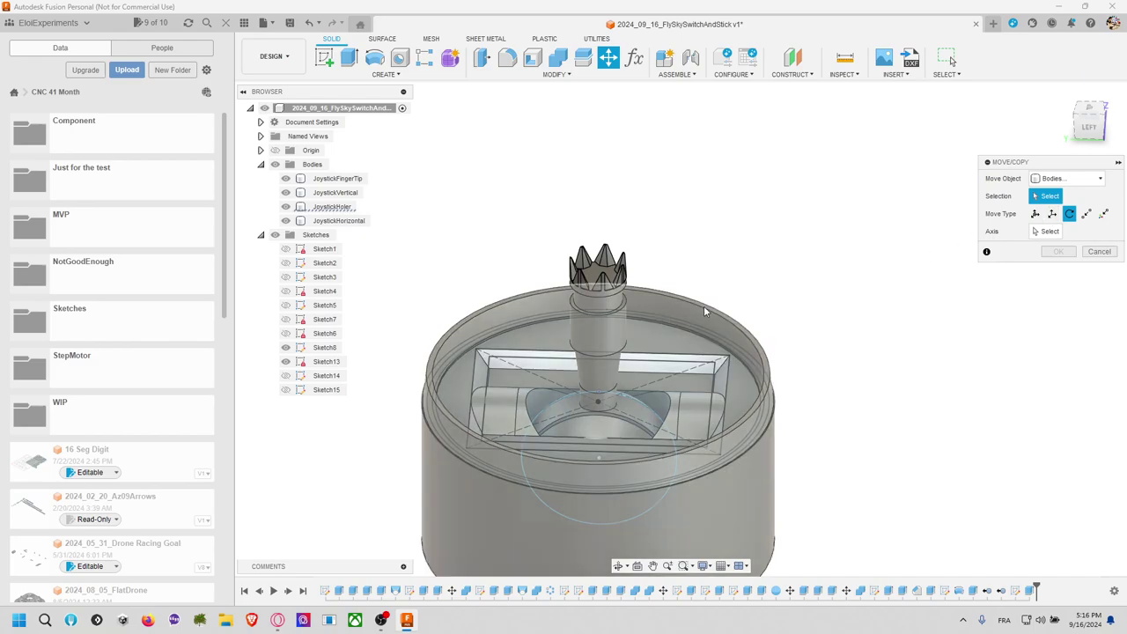
left_click(615, 404)
left_click(615, 404)
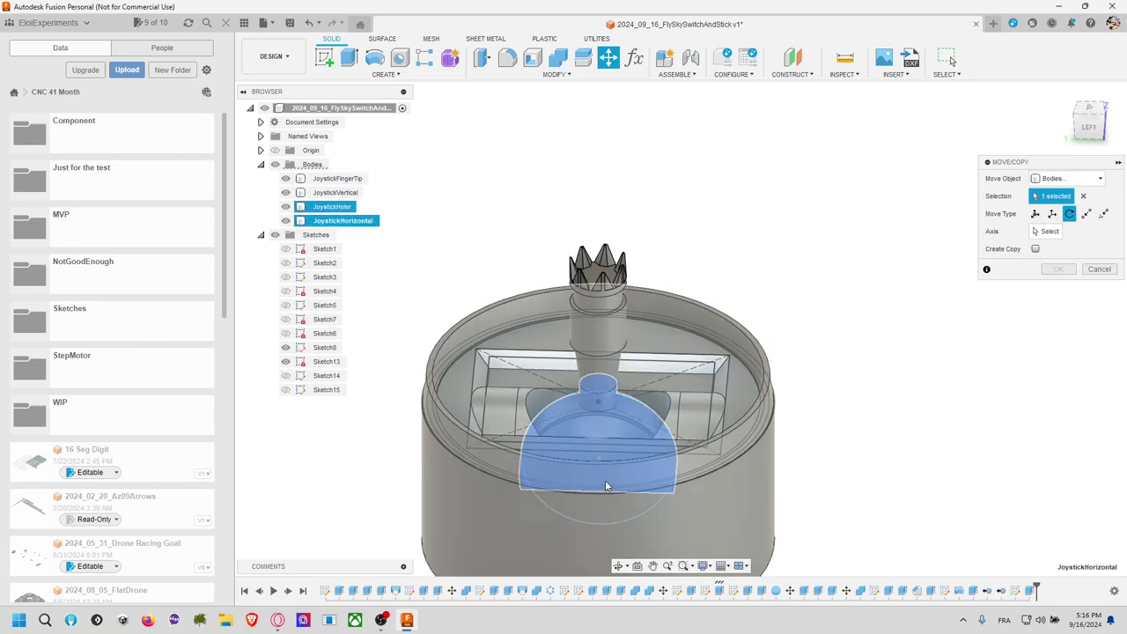
left_click(1056, 233)
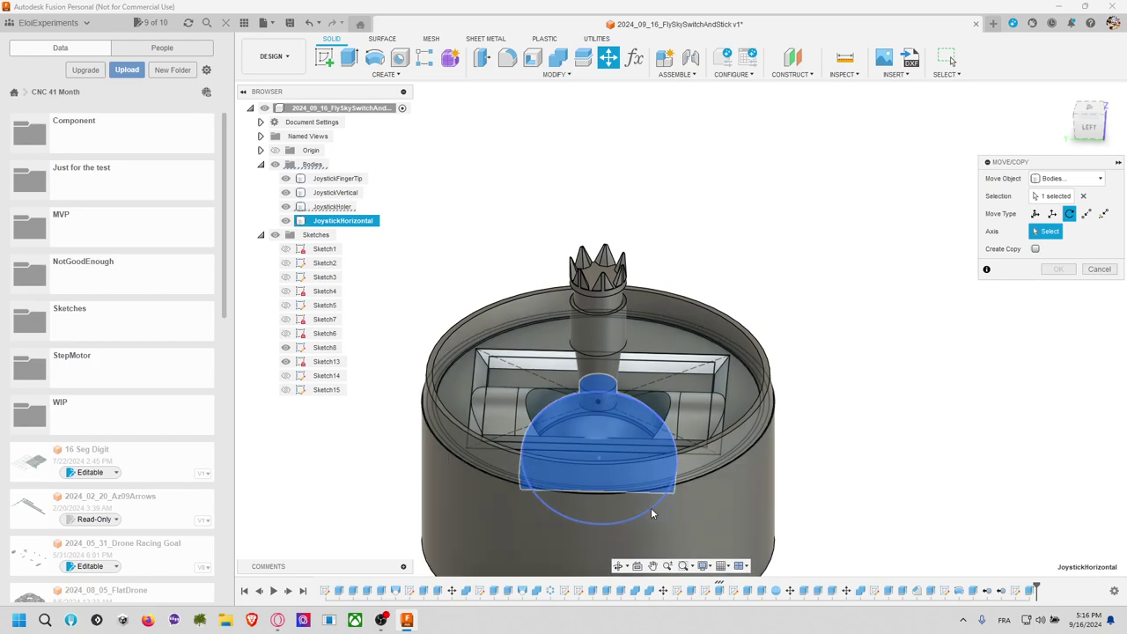
left_click(654, 514)
mouse_move(598, 407)
left_mouse_down()
mouse_move(614, 398)
mouse_move(628, 414)
mouse_move(599, 397)
mouse_move(564, 413)
mouse_move(638, 416)
mouse_move(558, 413)
mouse_move(604, 413)
left_mouse_up()
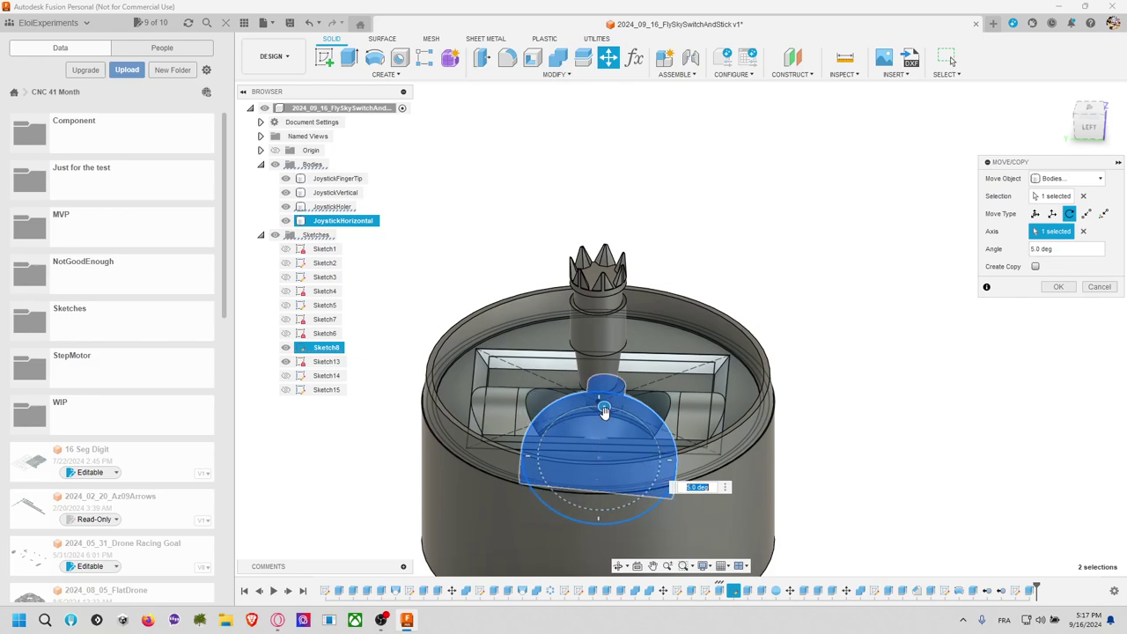
key("Return")
middle_click_drag(833, 360, 665, 358, "shift")
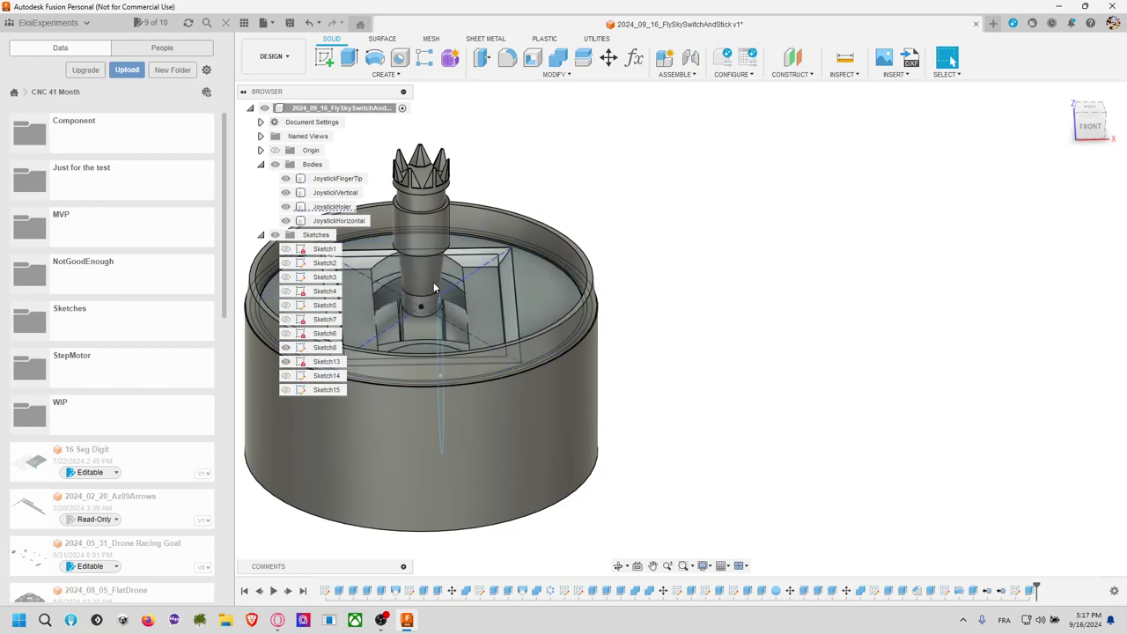
Step: Orbit, zoom and pan around the holder, checking its inner profile and the JoystickHoler body
left_click(366, 319)
left_click(702, 329)
scroll(700, 340, "up", 3)
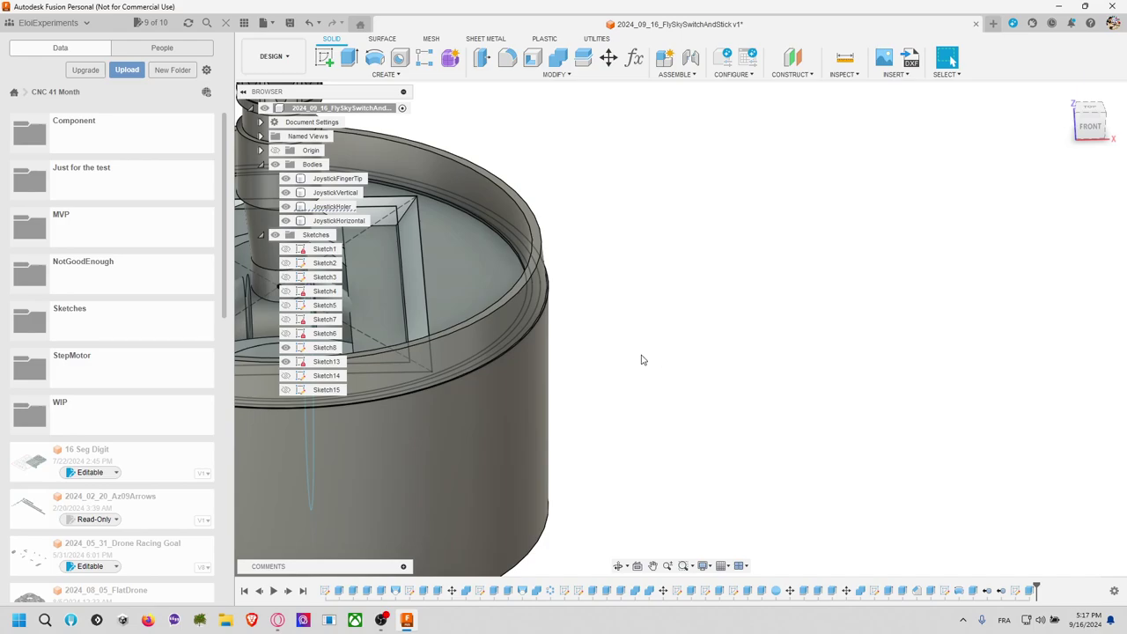
middle_click_drag(641, 359, 440, 301, "shift")
scroll(424, 294, "down", 3)
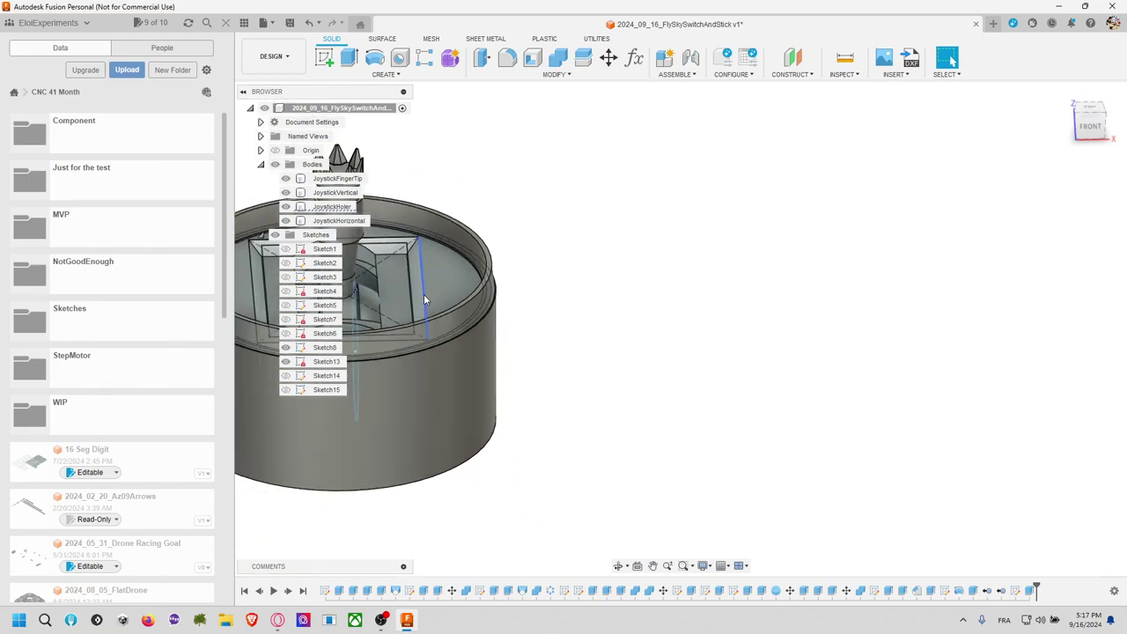
left_click(424, 298)
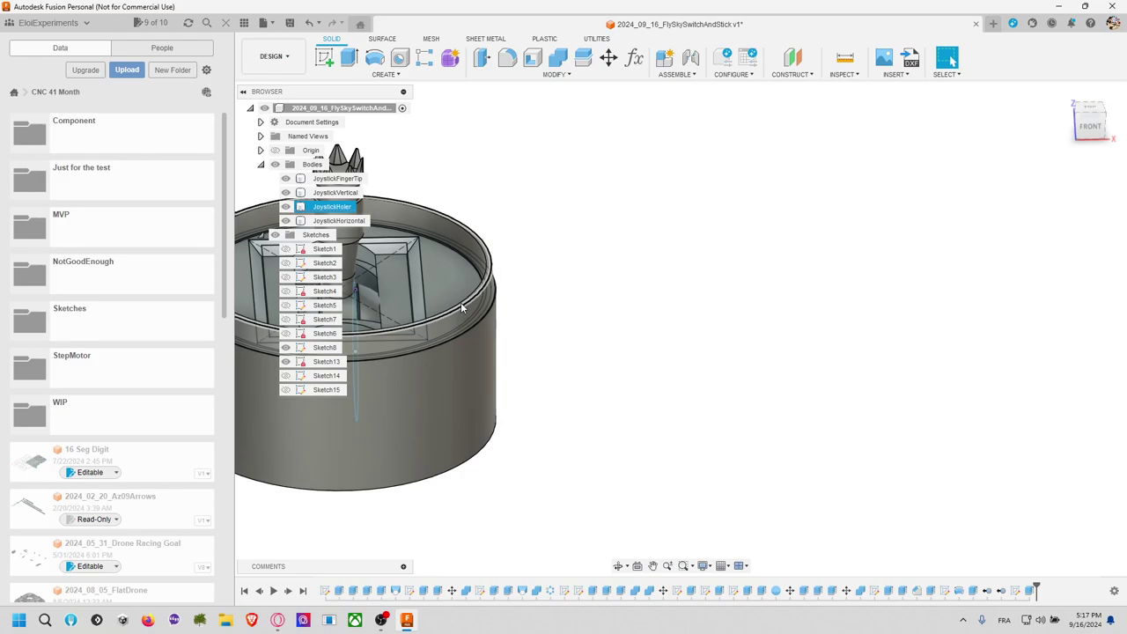
left_click(558, 279)
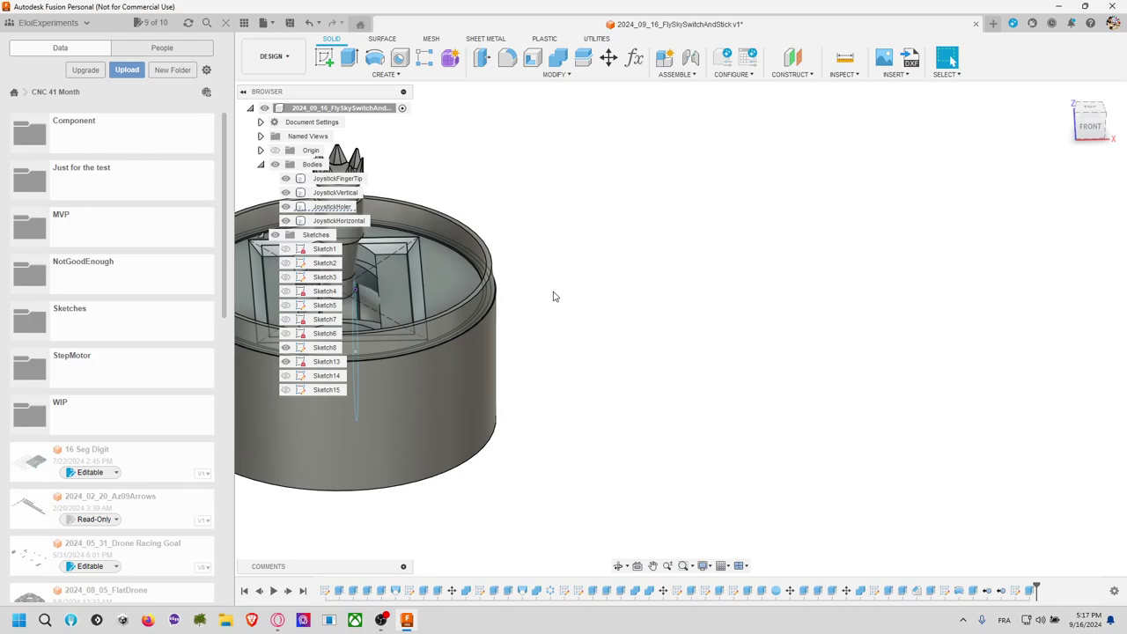
middle_click_drag(534, 302, 598, 311)
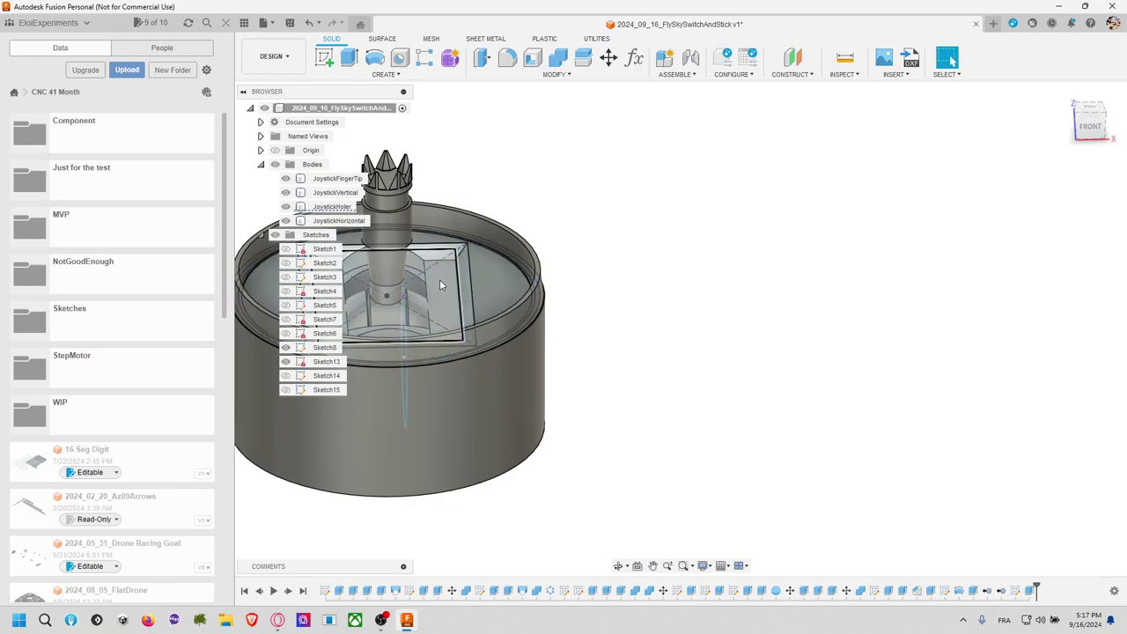
Step: Inspect the square pocket's profile, then roll the timeline back to just after Extrude20
middle_click_drag(634, 385, 749, 390)
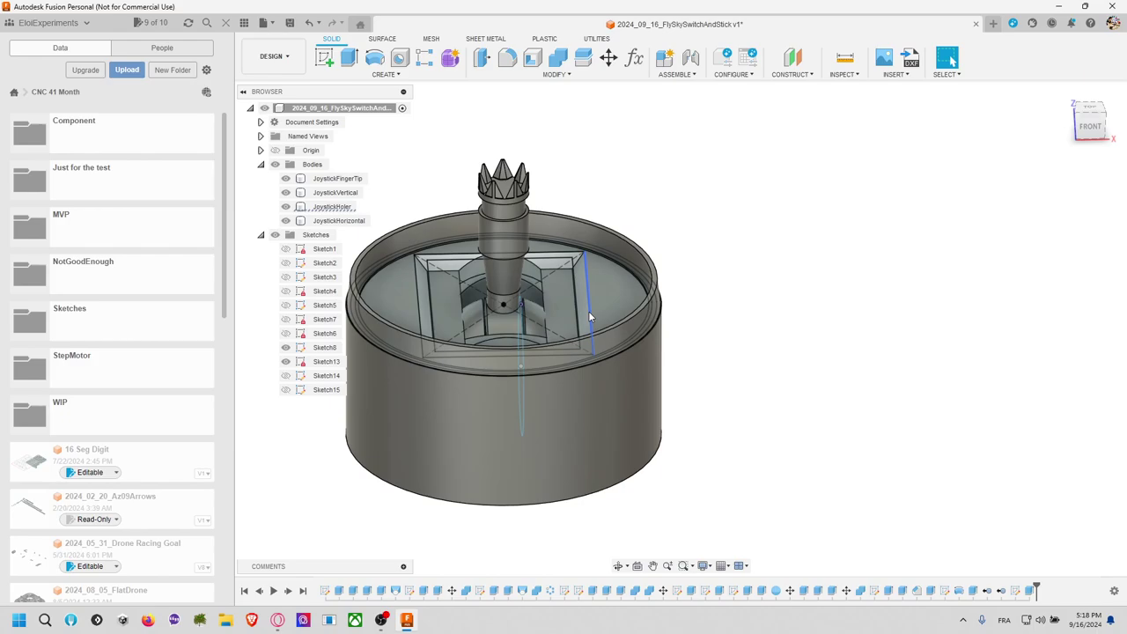
left_click(551, 303)
left_click(801, 418)
mouse_move(1036, 590)
left_mouse_down()
mouse_move(614, 588)
mouse_move(910, 589)
mouse_move(896, 587)
left_mouse_up()
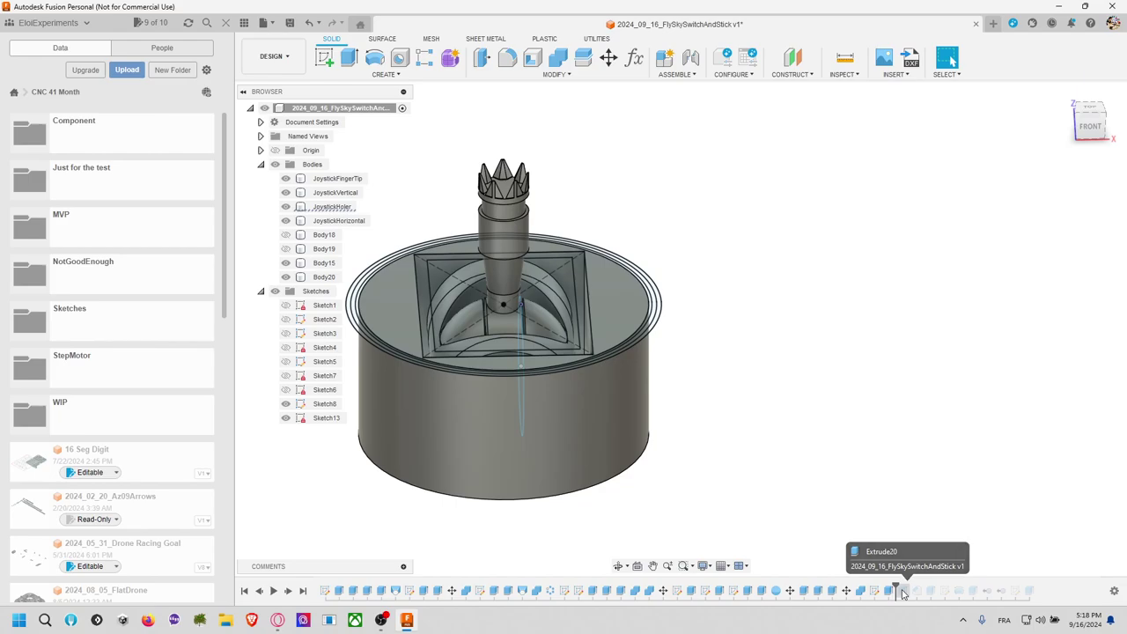
Step: Select Extrude20, then open Sketch13 with its 36 × 27 mm pocket rectangle for editing
left_click(902, 591)
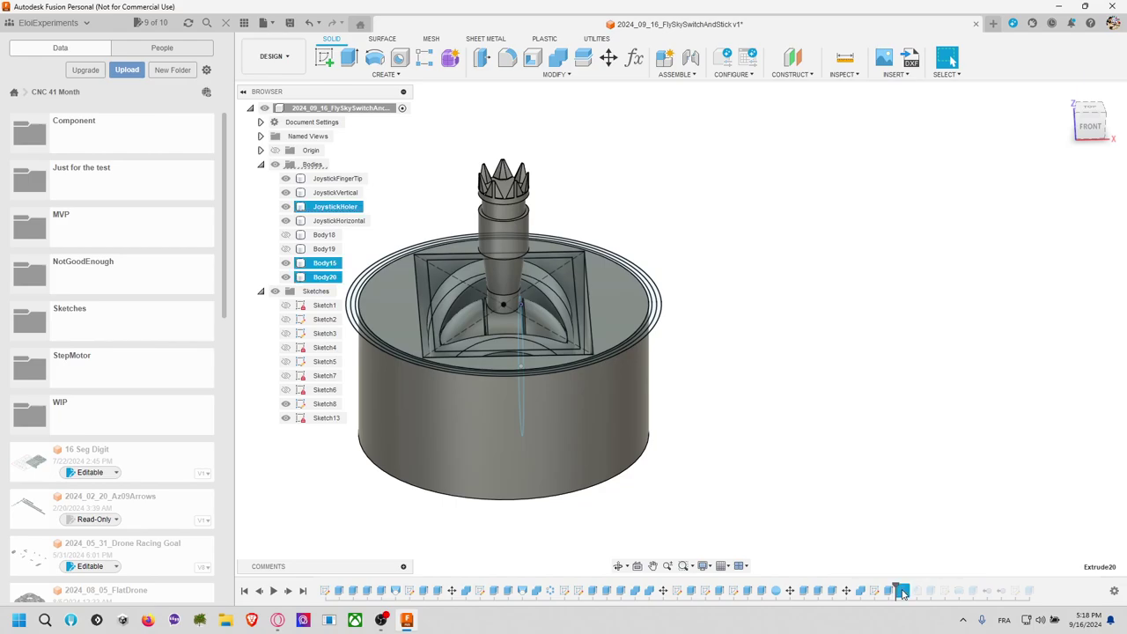
left_click(578, 310)
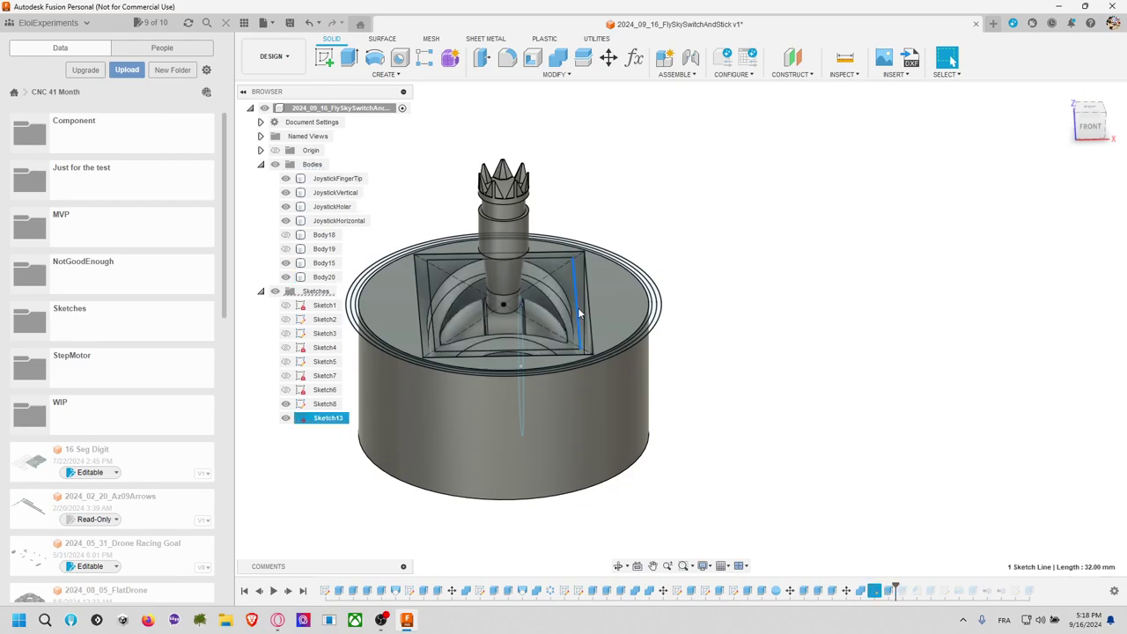
right_click(343, 420)
left_click(368, 459)
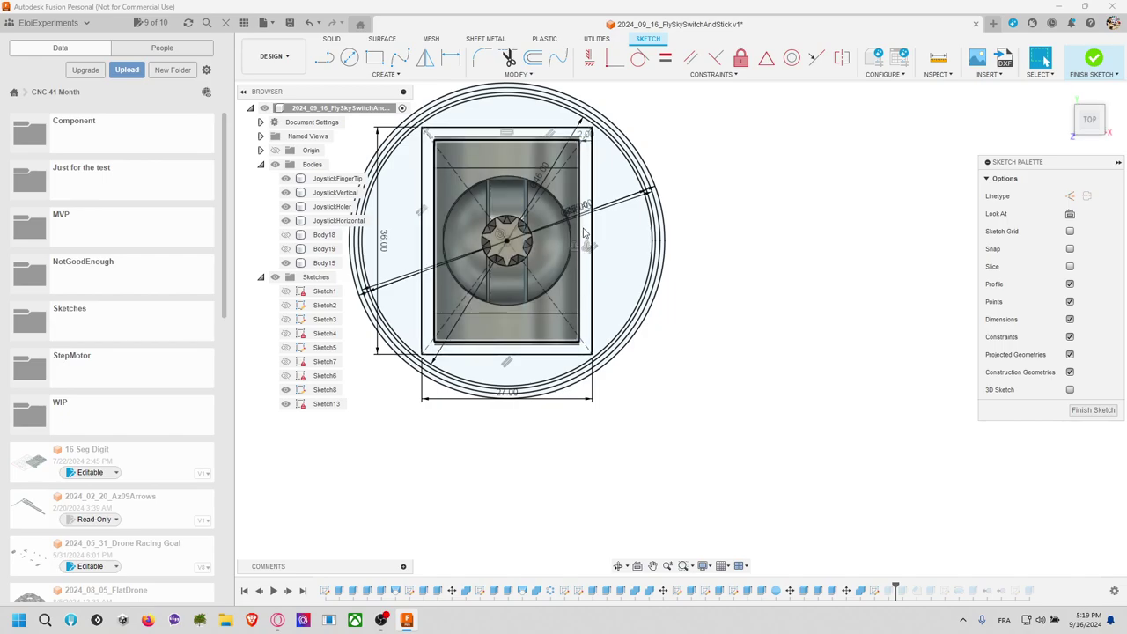
Step: Pick out the 2 mm offset dimension d61 among overlapping items and enter its new value
left_click(586, 143)
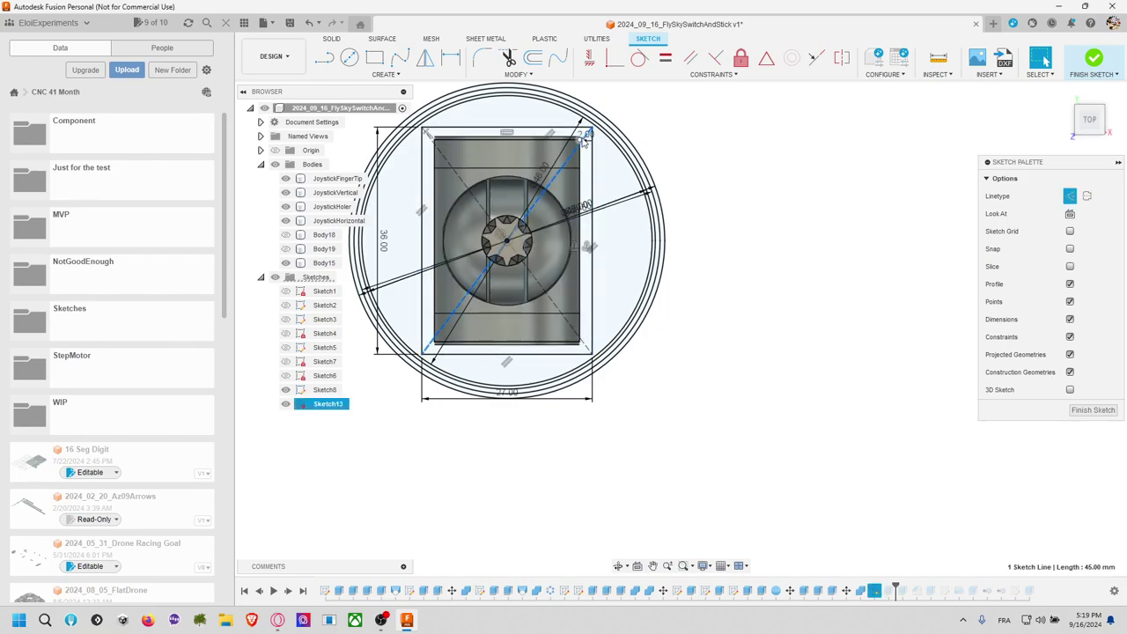
left_click(591, 147)
left_click(590, 145)
left_click(590, 145)
left_click(590, 145)
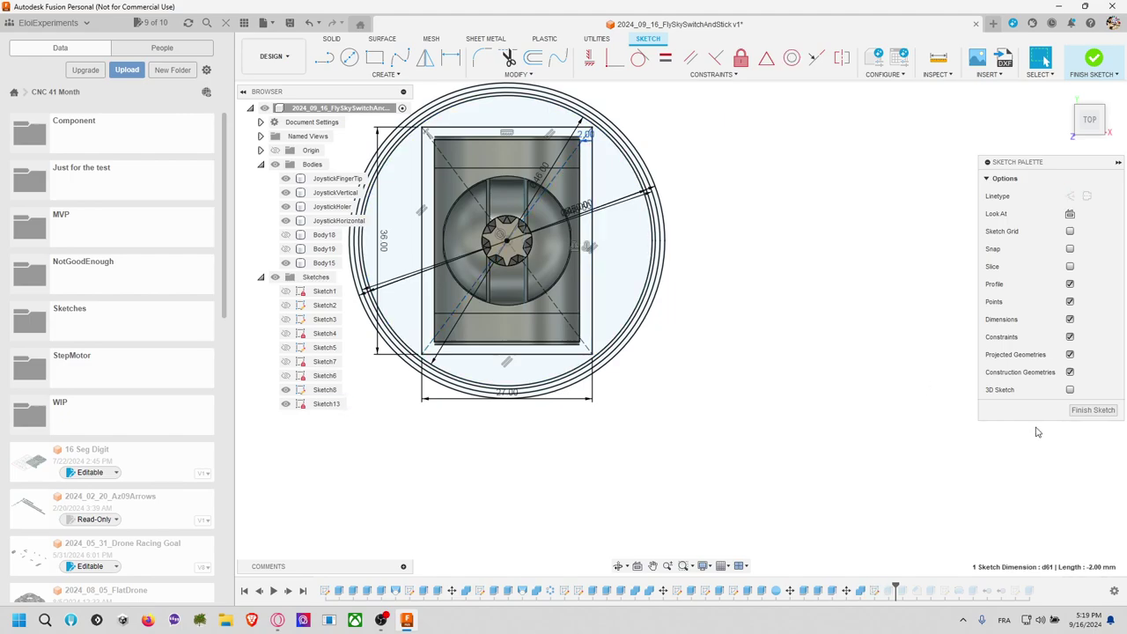
scroll(576, 174, "up", 5)
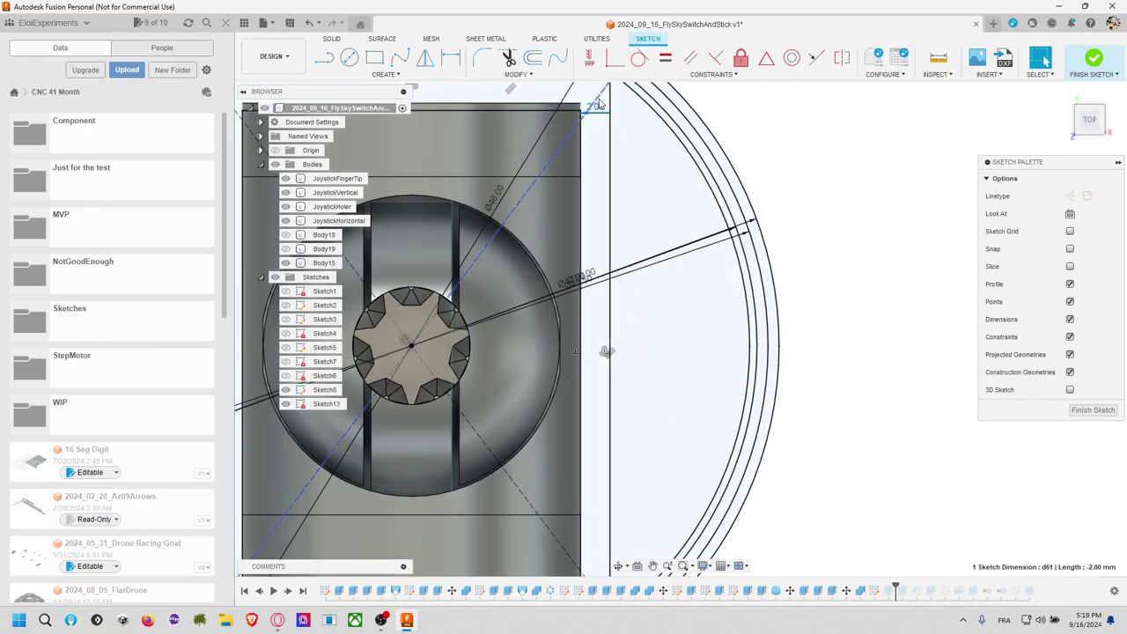
right_click(595, 113)
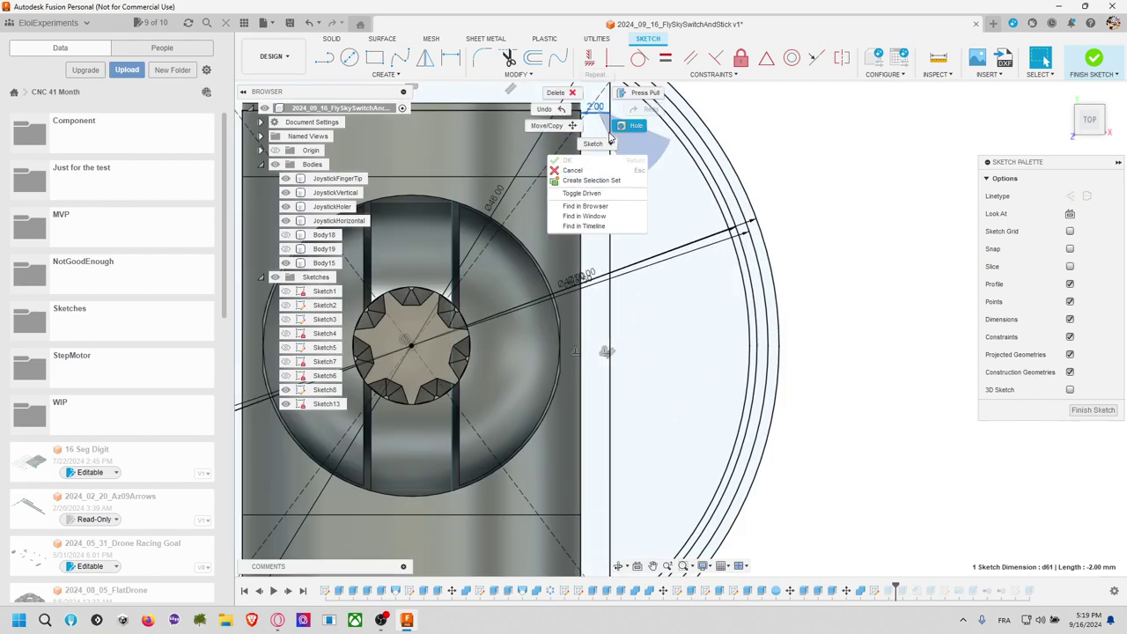
double_click(598, 108)
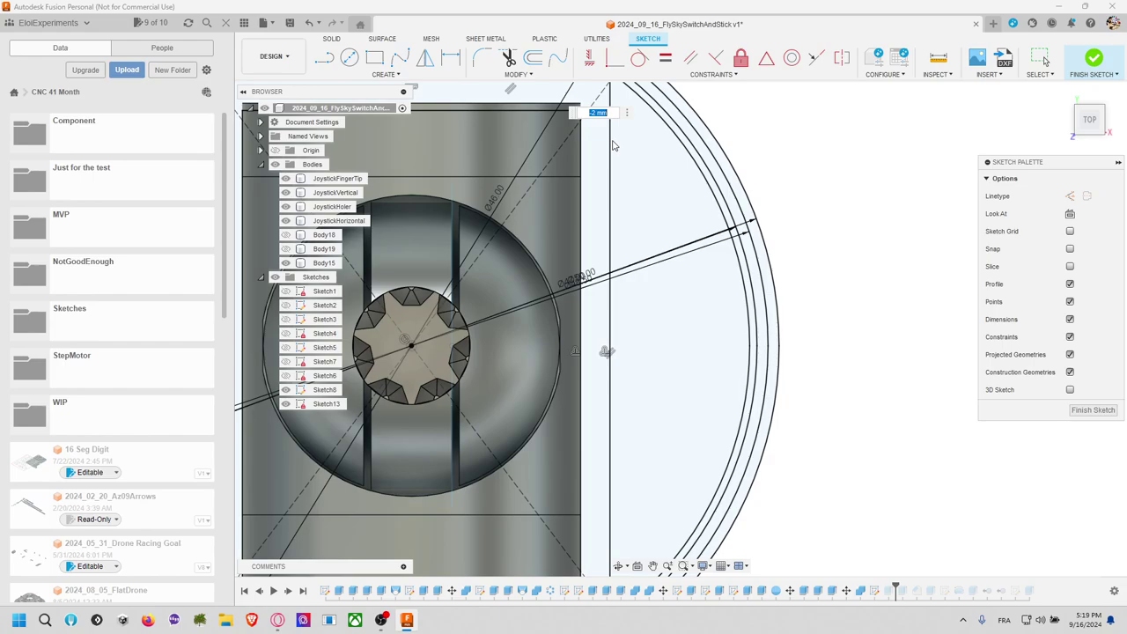
type("-0.5")
key("Return")
Step: Finish Sketch13 and return to the solid model
scroll(615, 149, "down", 3)
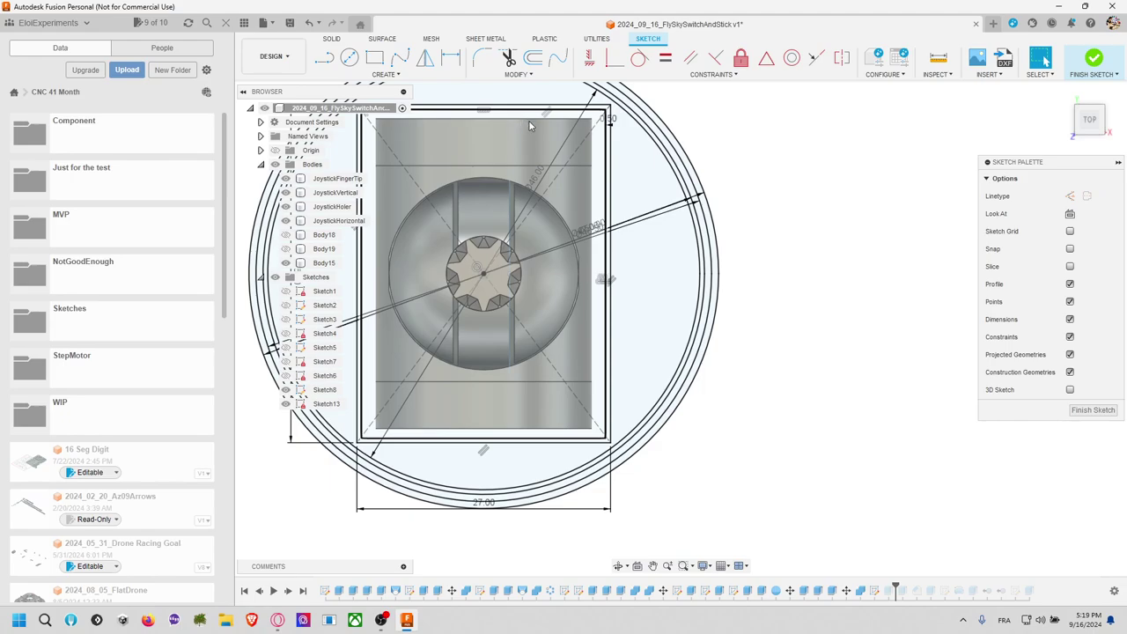
middle_click_drag(792, 211, 820, 229)
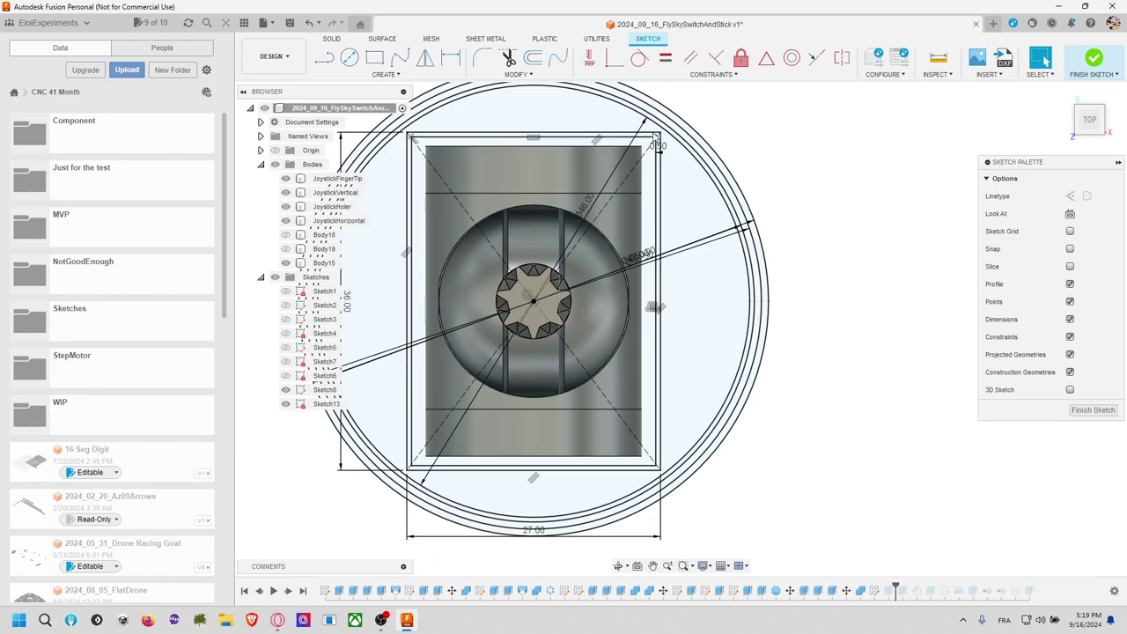
left_click(1093, 60)
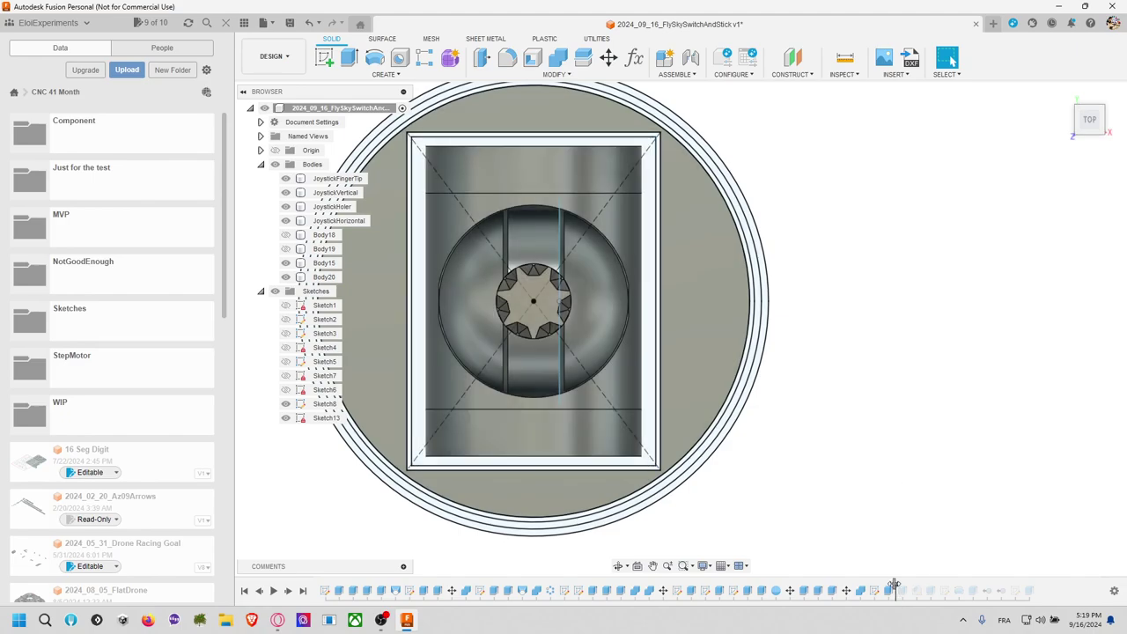
Step: Roll the history to the end to check the updated pocket, then back after Extrude18
left_click_drag(894, 585, 1035, 590)
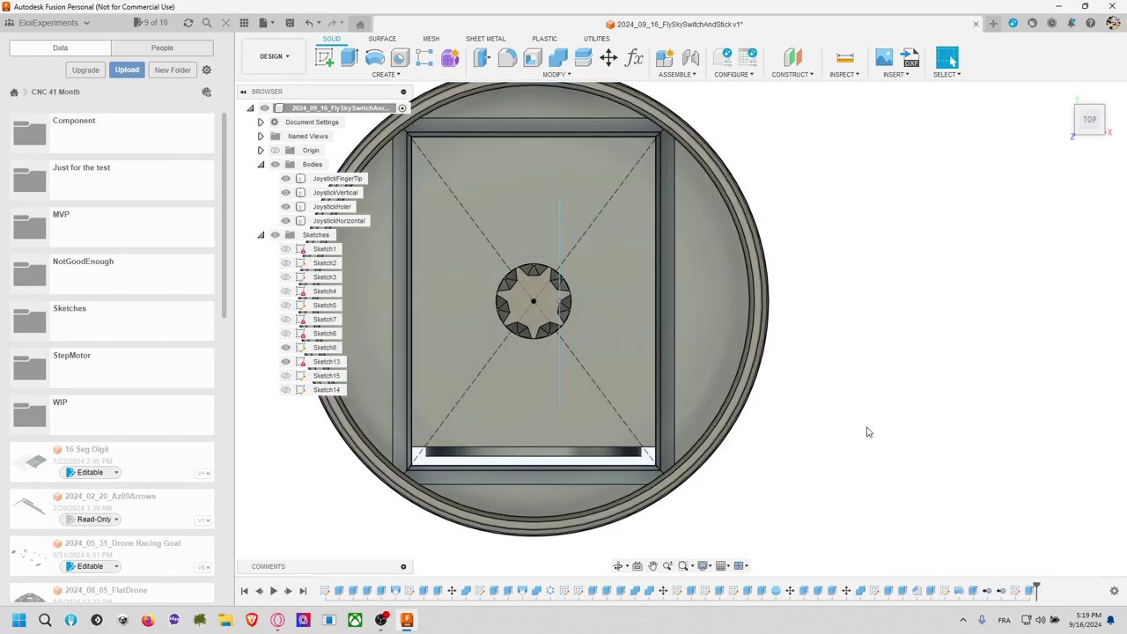
scroll(854, 422, "up", 2)
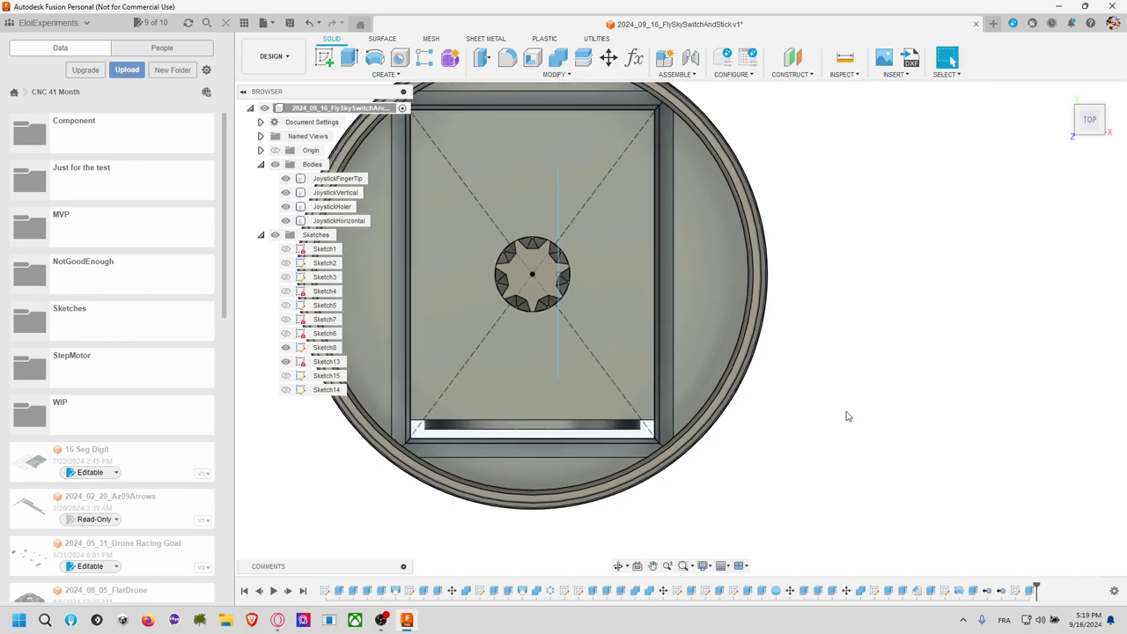
middle_click_drag(844, 413, 842, 392)
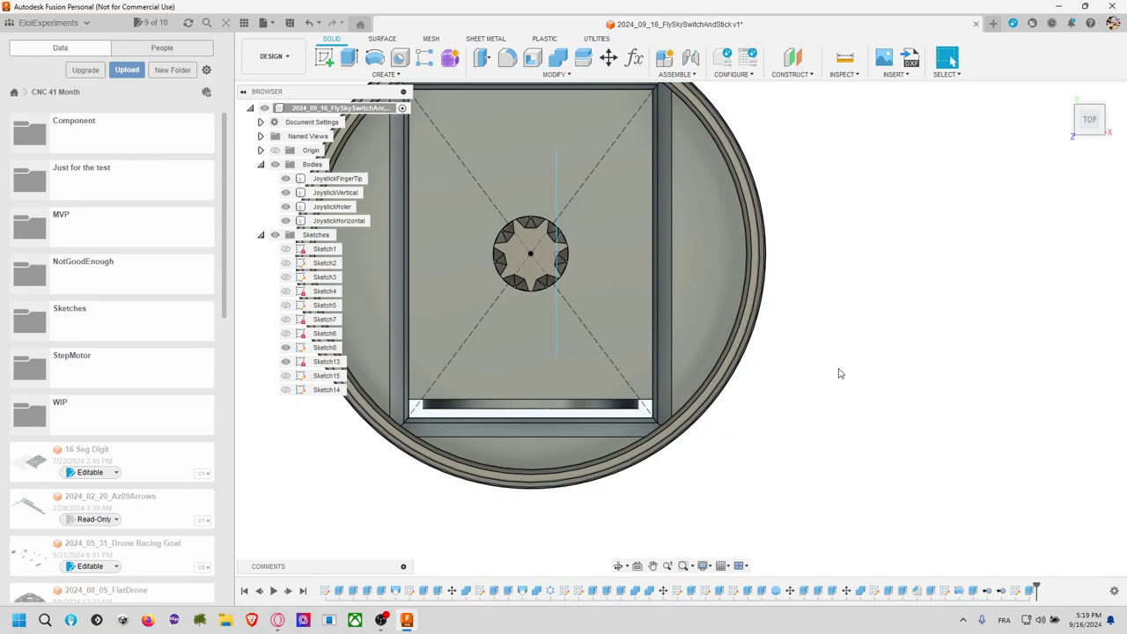
middle_click_drag(837, 372, 807, 367, "shift")
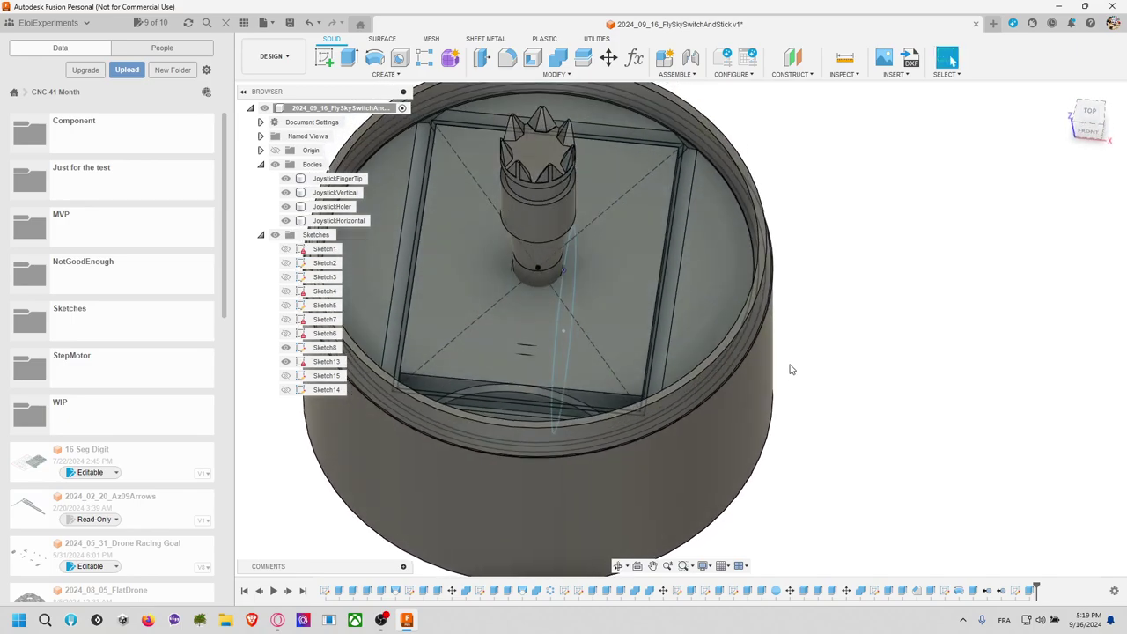
left_click(832, 590)
mouse_move(1039, 588)
left_mouse_down()
mouse_move(755, 585)
mouse_move(907, 588)
left_mouse_up()
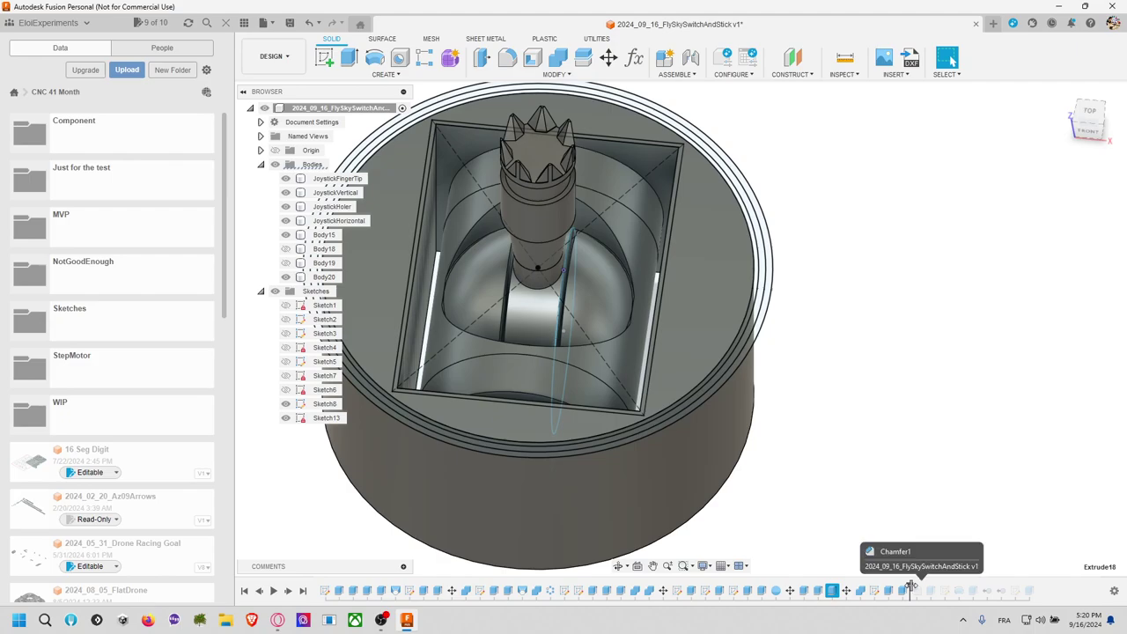
Step: Roll the history past Chamfer1 and try a 1 mm pocket chamfer distance
left_click_drag(916, 587, 921, 585)
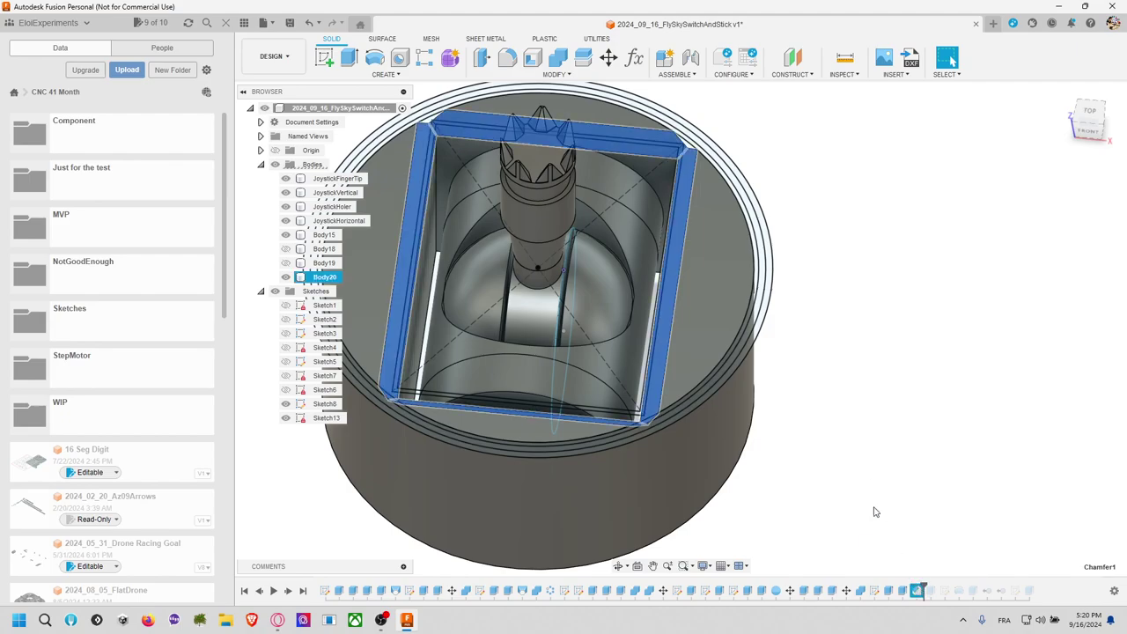
right_click(917, 591)
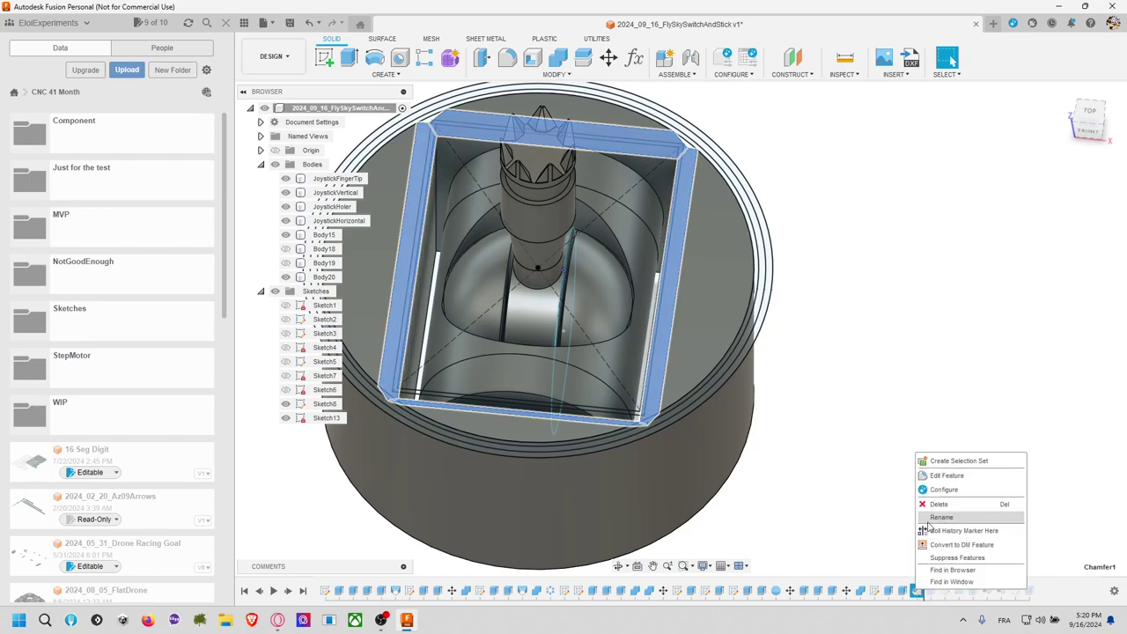
left_click(939, 476)
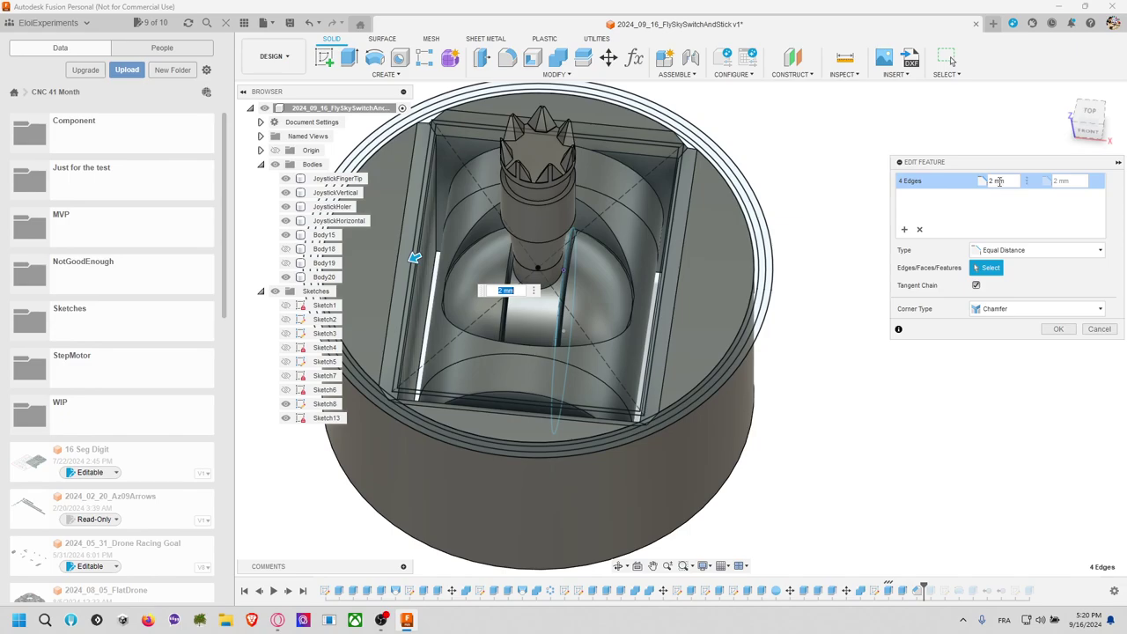
type("1")
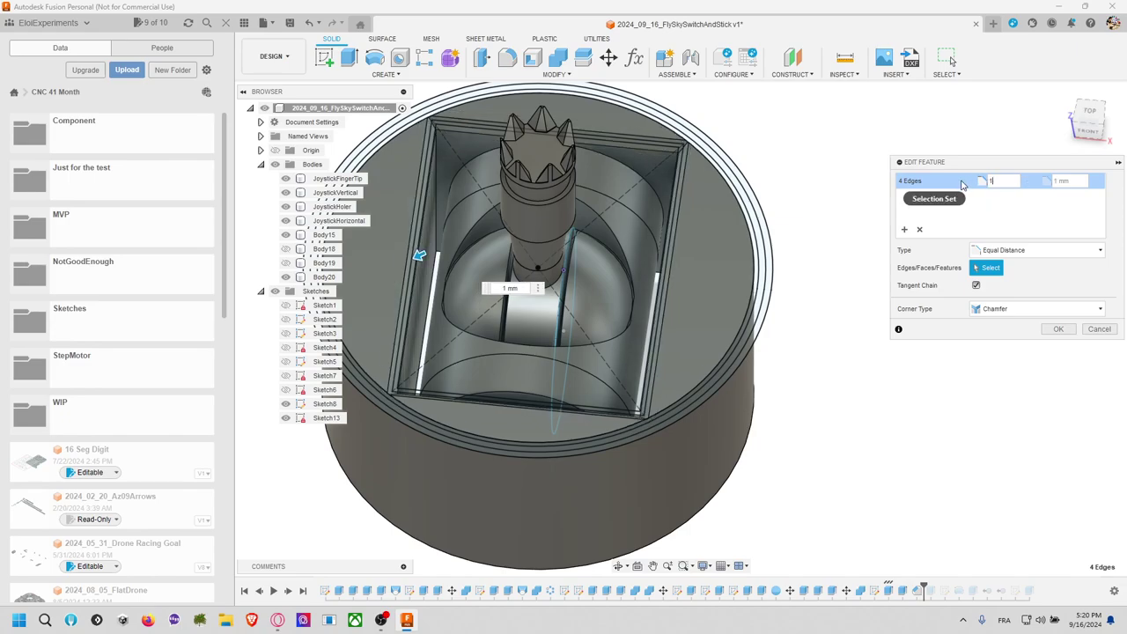
key("Return")
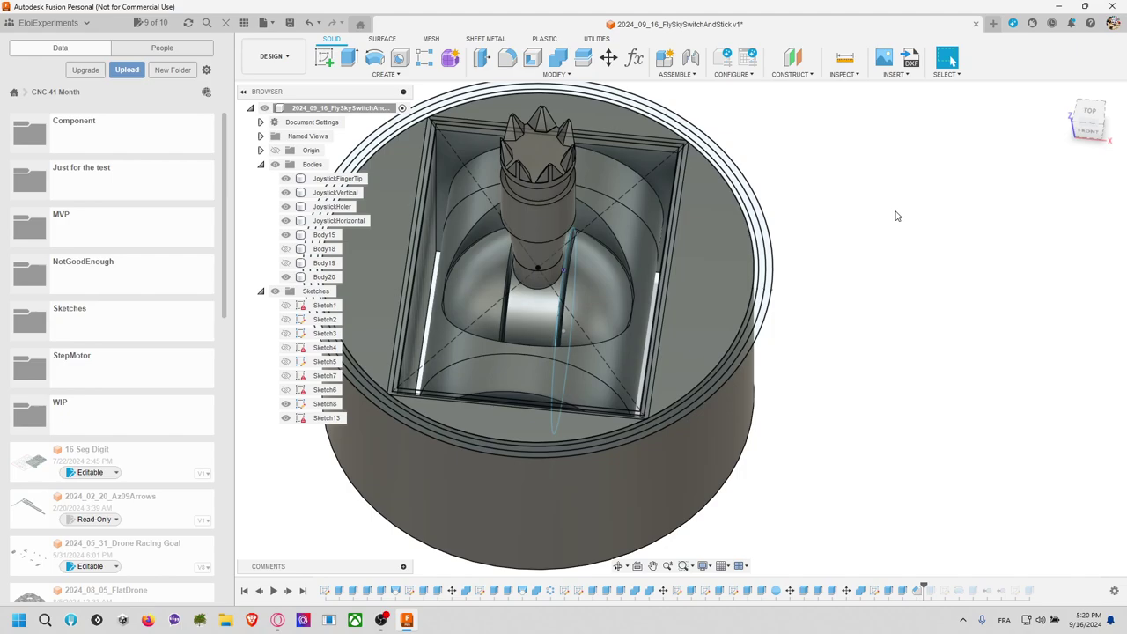
Step: Set the Chamfer1 distance back to 2 mm and view the pocket from another angle
right_click(917, 591)
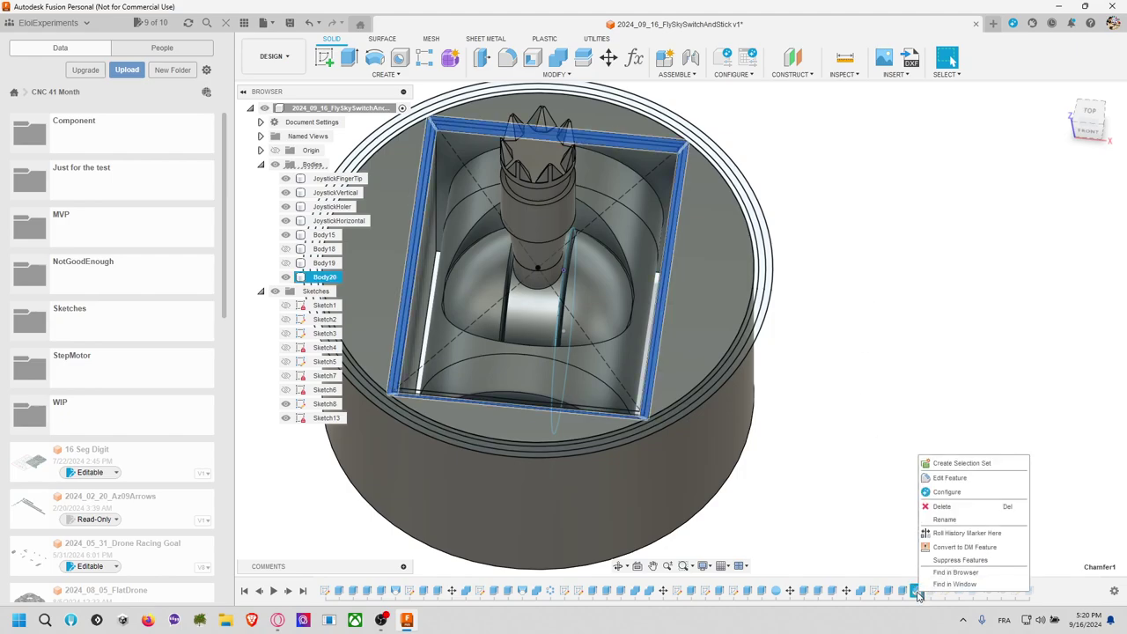
left_click(949, 477)
left_click(1008, 182)
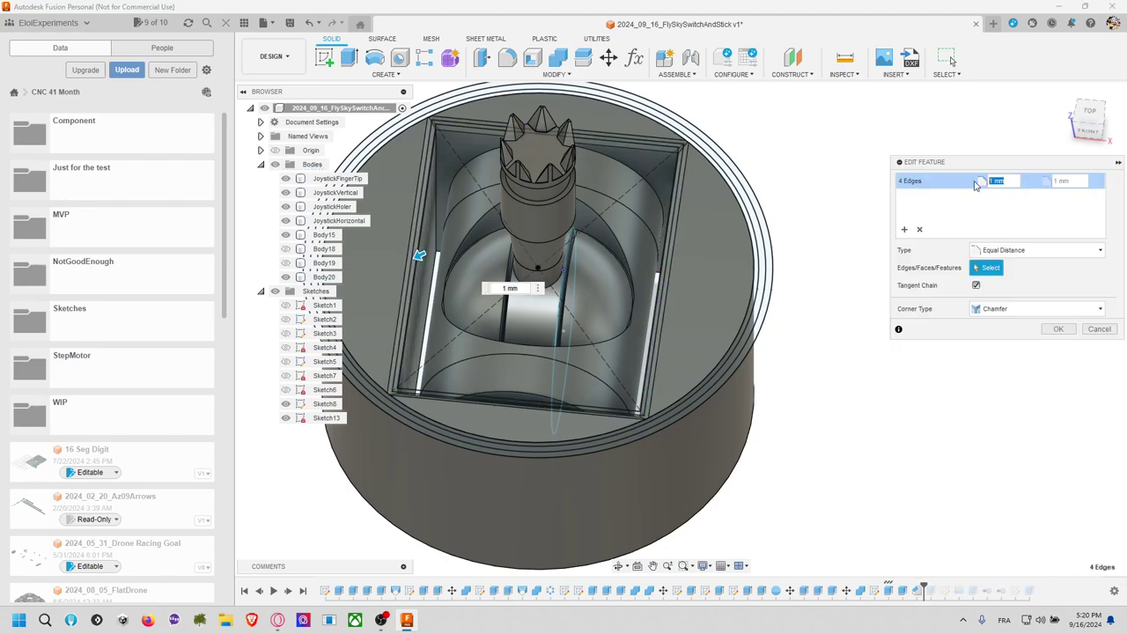
type("2")
key("Return")
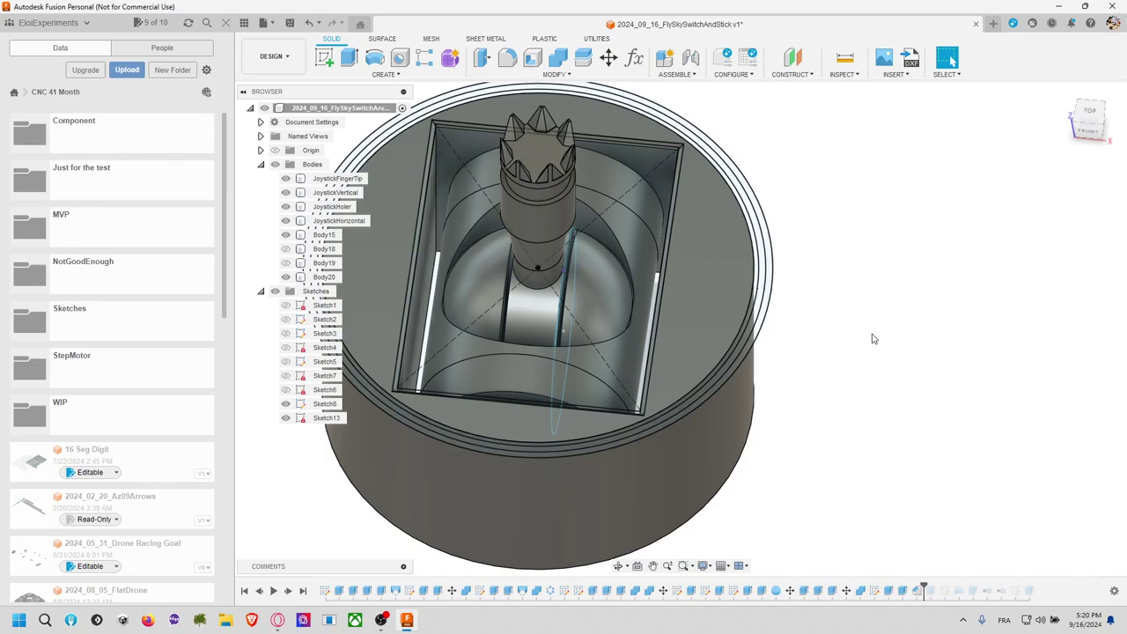
middle_click_drag(865, 337, 889, 338, "shift")
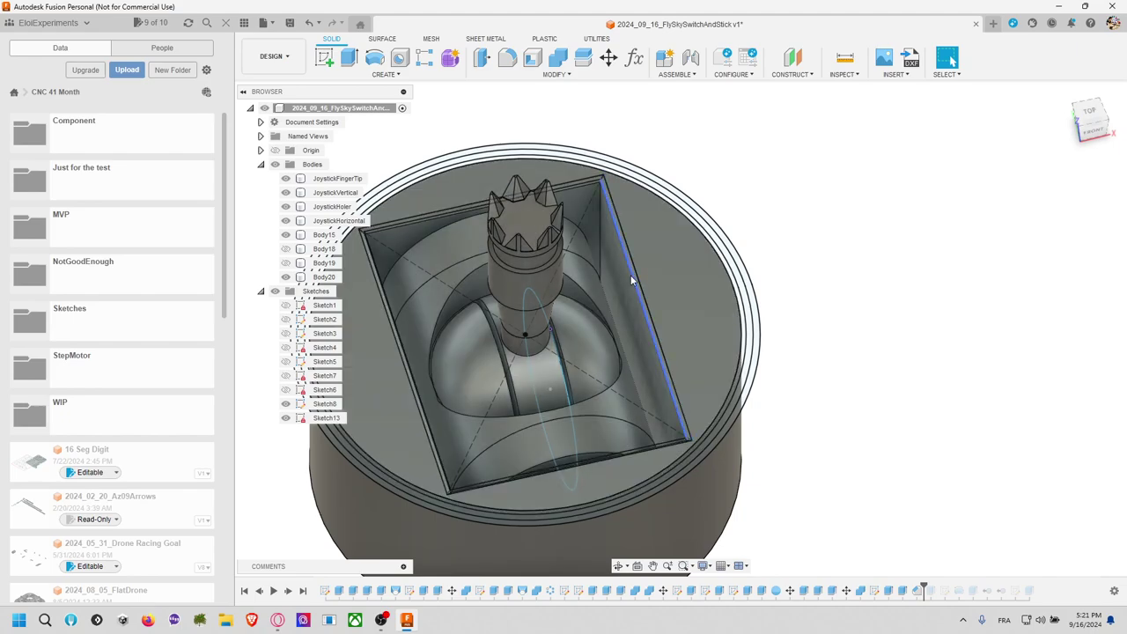
Step: Reopen Sketch13 for editing and inspect the pocket's square outline
right_click(327, 418)
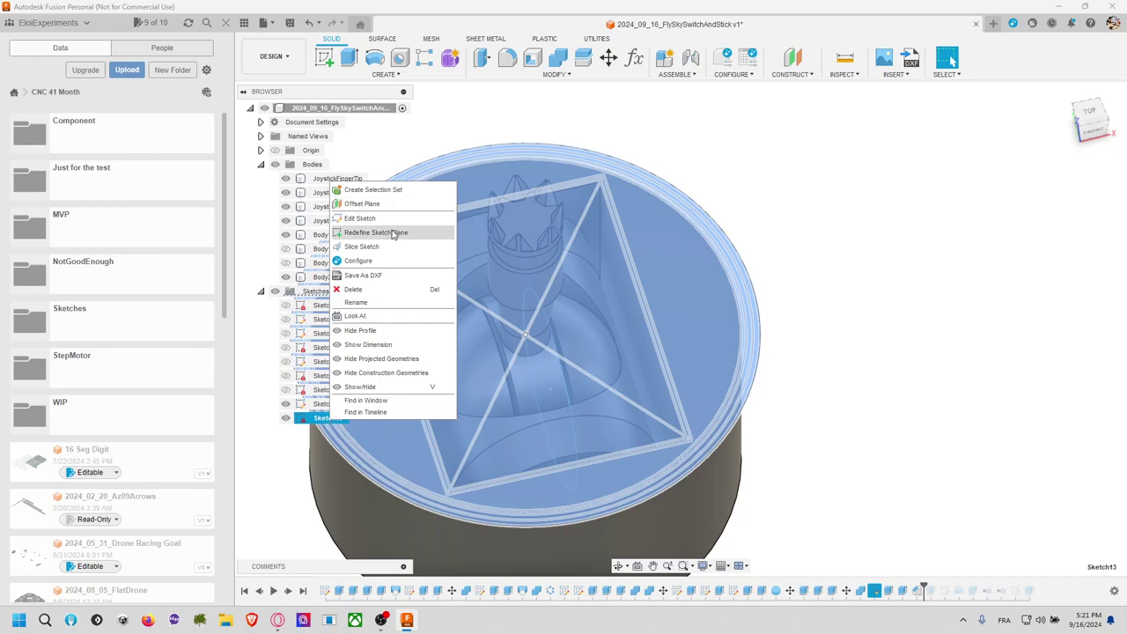
left_click(393, 219)
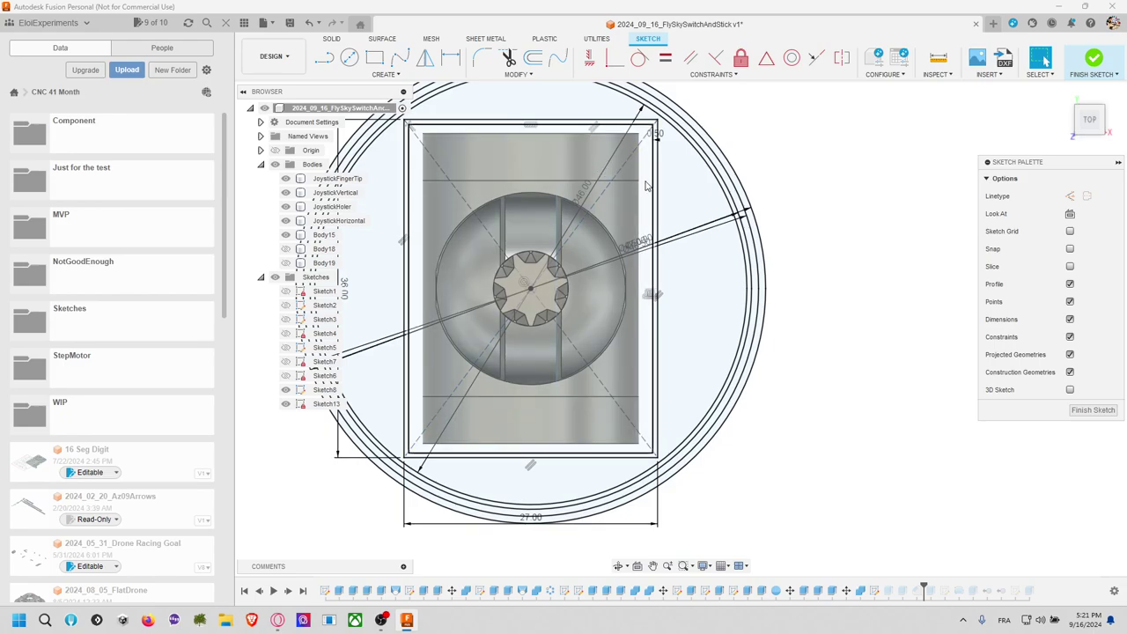
left_click(656, 140)
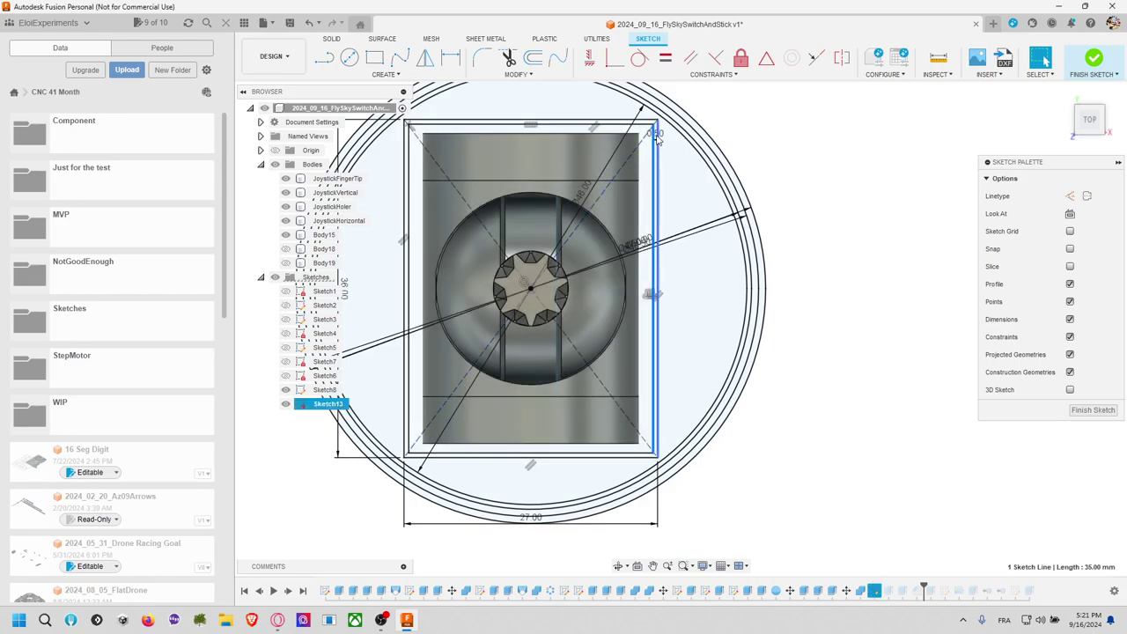
double_click(652, 158)
scroll(651, 160, "up", 3)
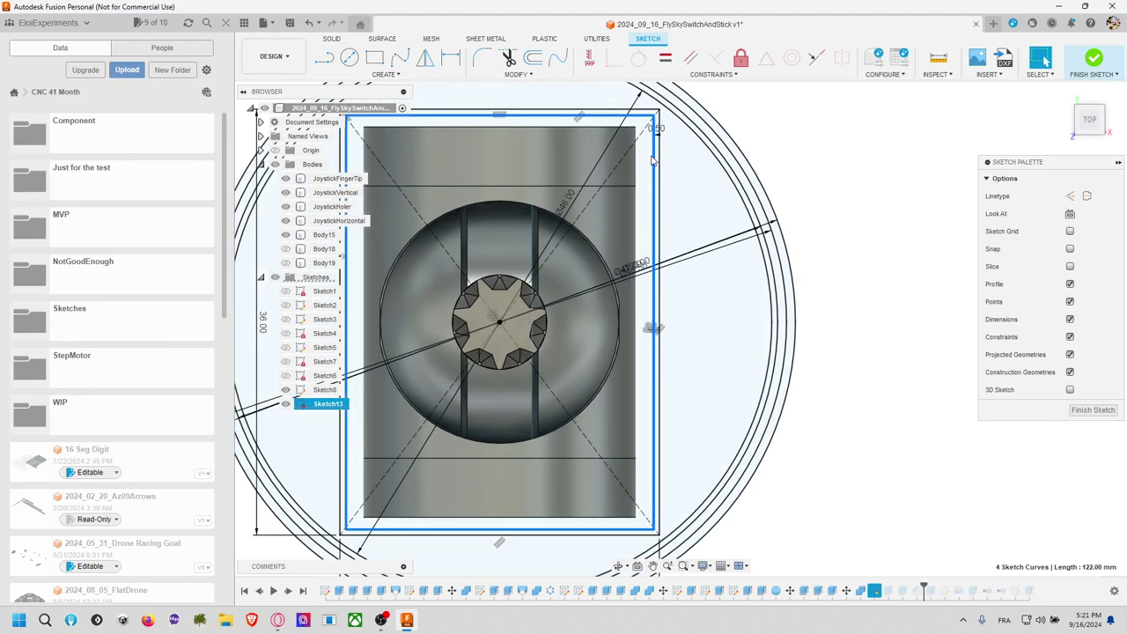
key("Escape")
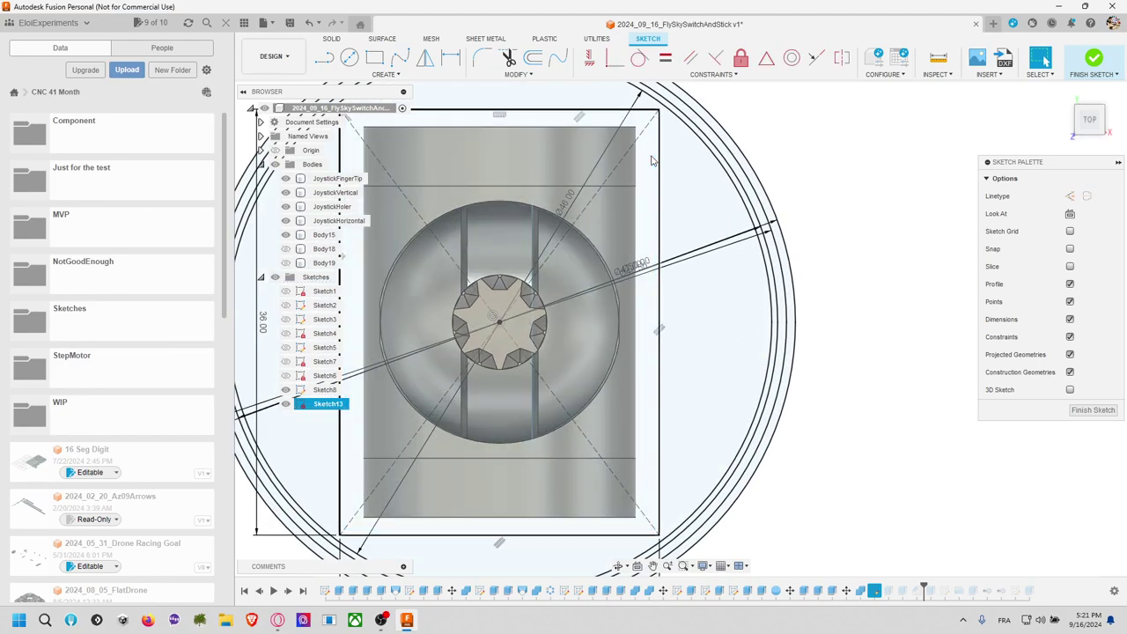
Step: Draw a center rectangle from the star's middle to near the outline's top-right corner, then finish
left_click(373, 67)
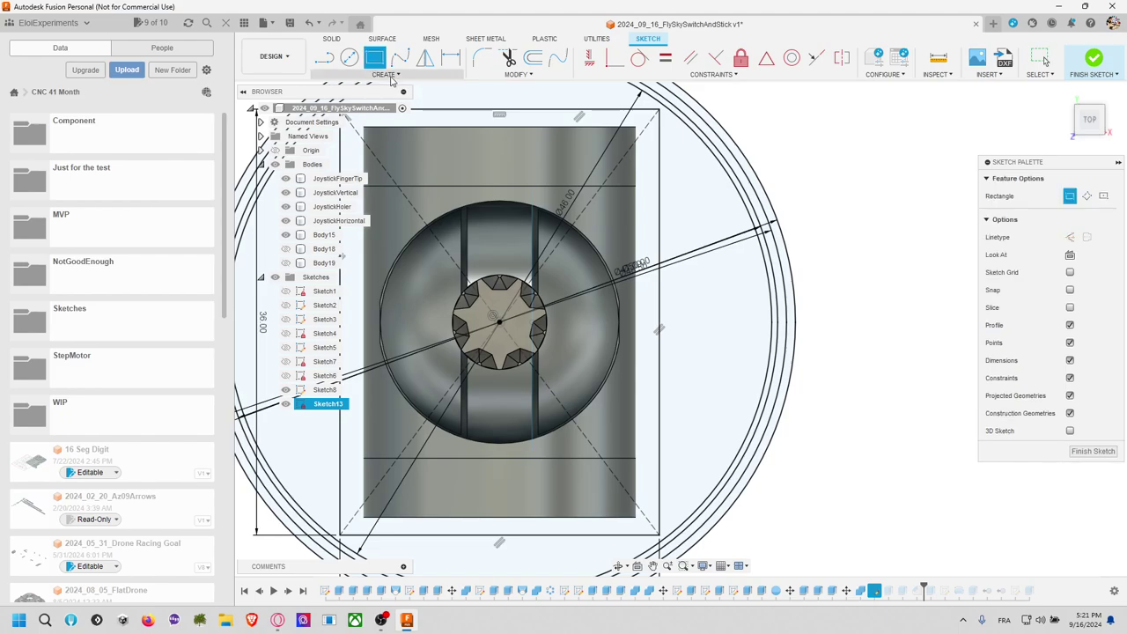
left_click(392, 78)
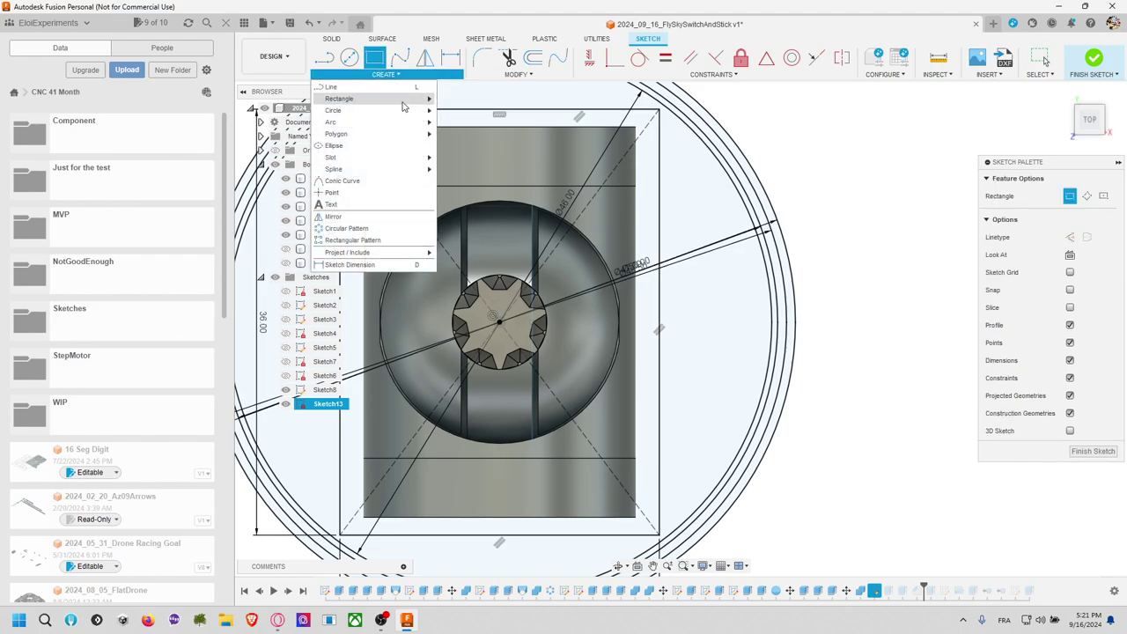
left_click(481, 109)
left_click(384, 74)
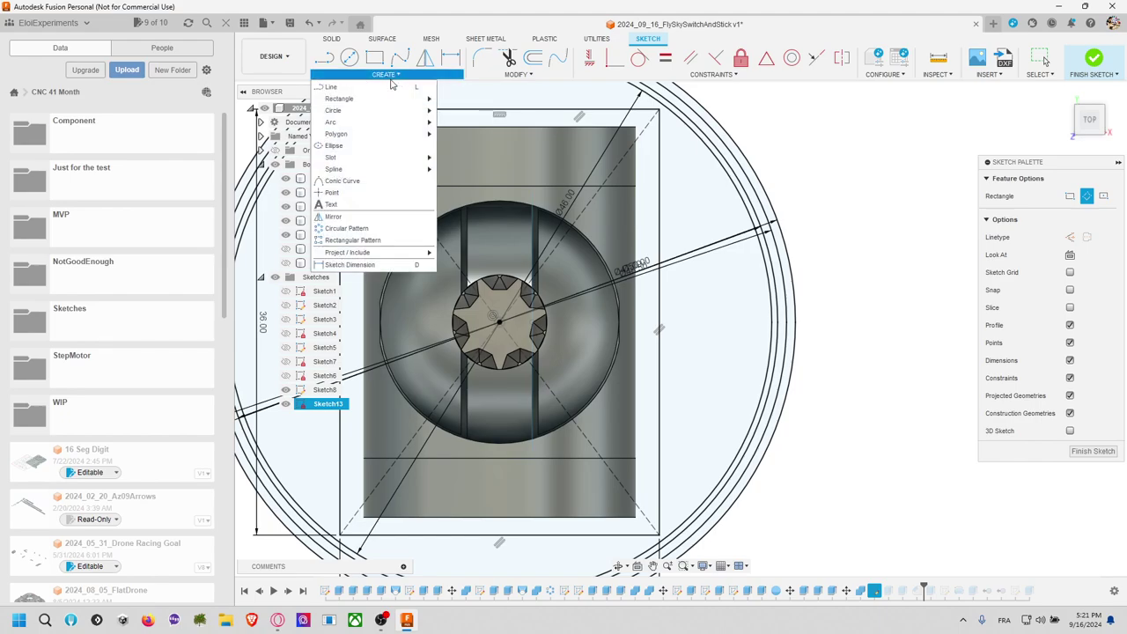
mouse_move(364, 101)
left_click(480, 124)
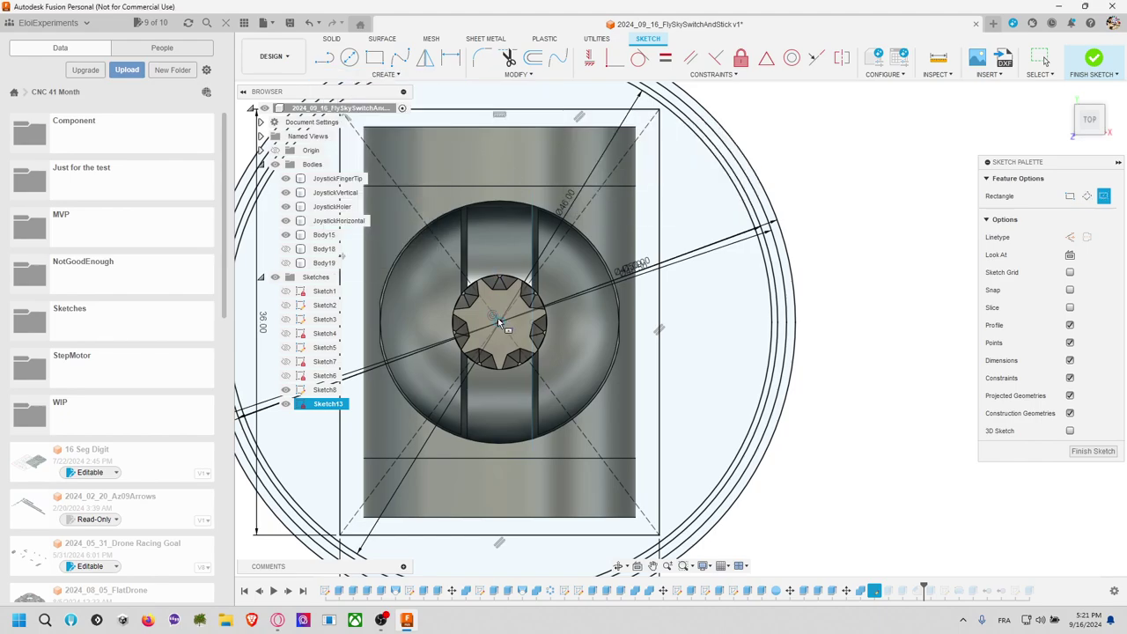
left_click(499, 322)
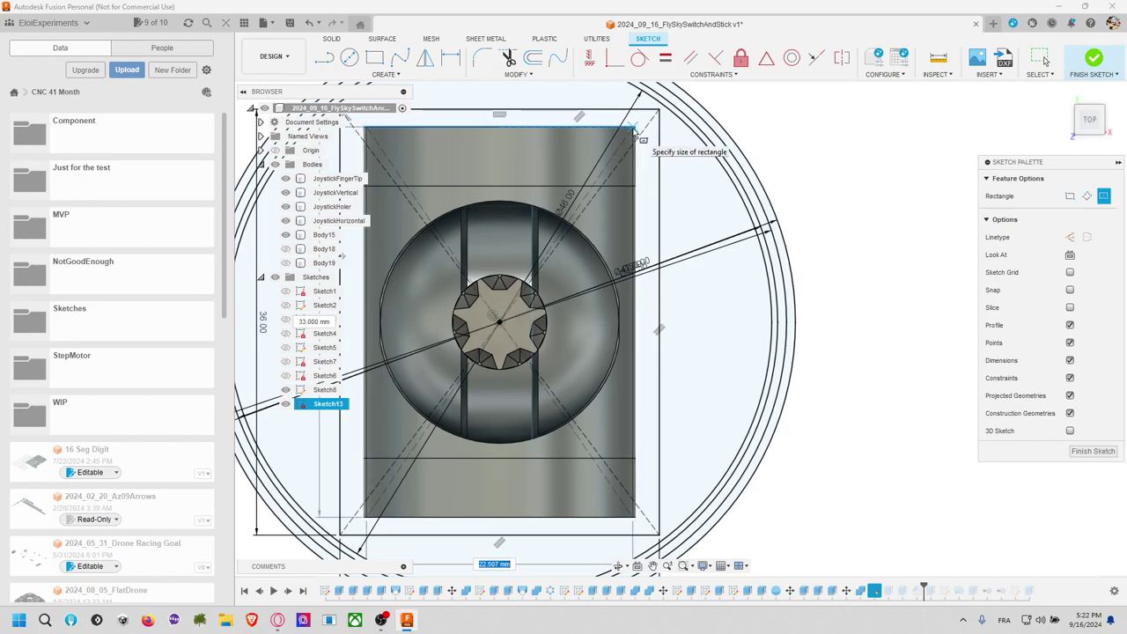
left_click(634, 130)
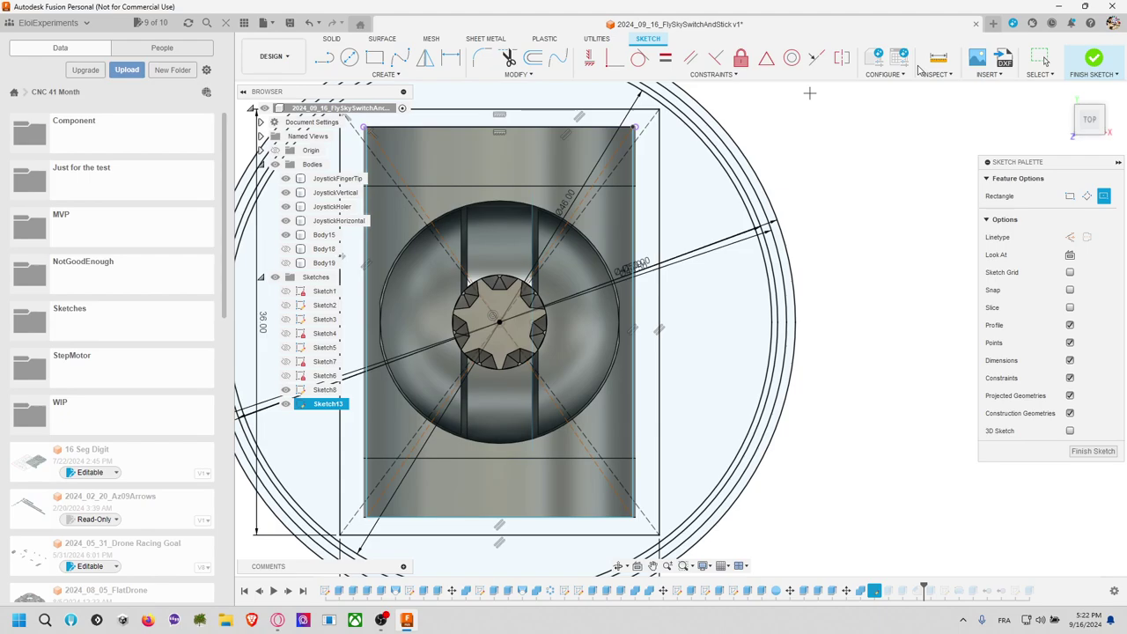
left_click(1083, 61)
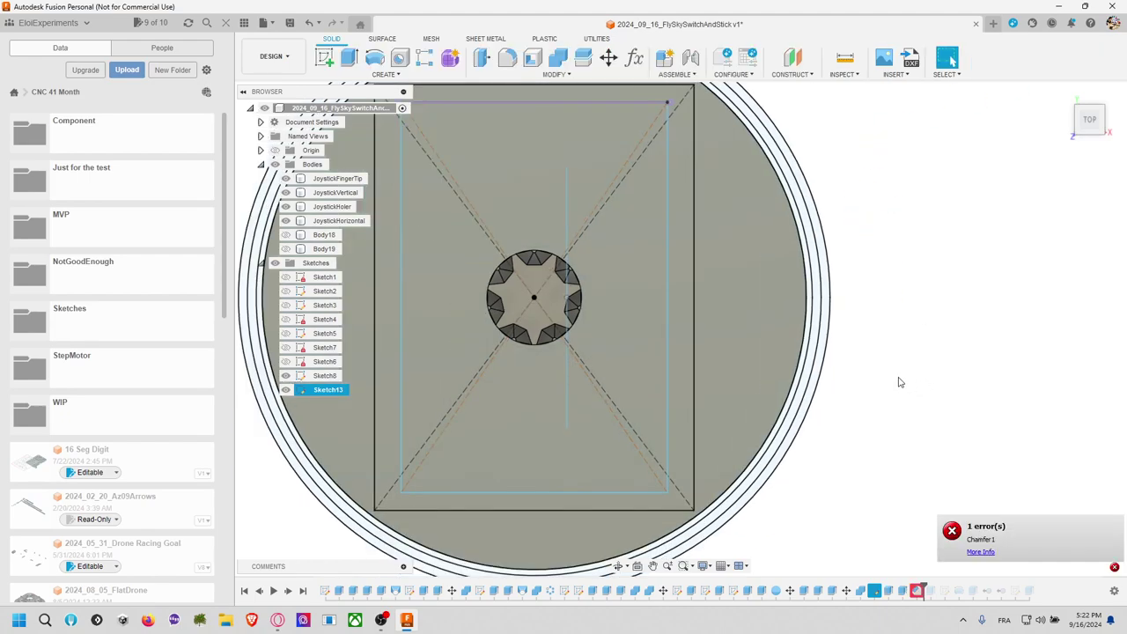
Step: Roll the history back before Extrude20 and hide the JoystickHorizontal body
middle_click_drag(898, 360, 889, 300, "shift")
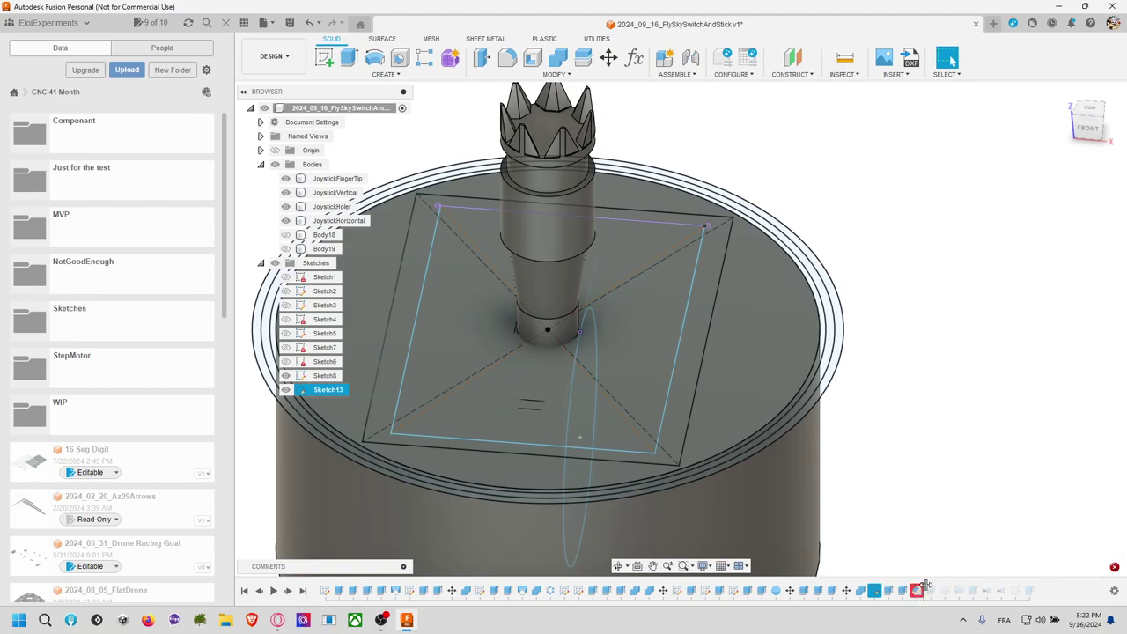
left_click_drag(925, 586, 907, 585)
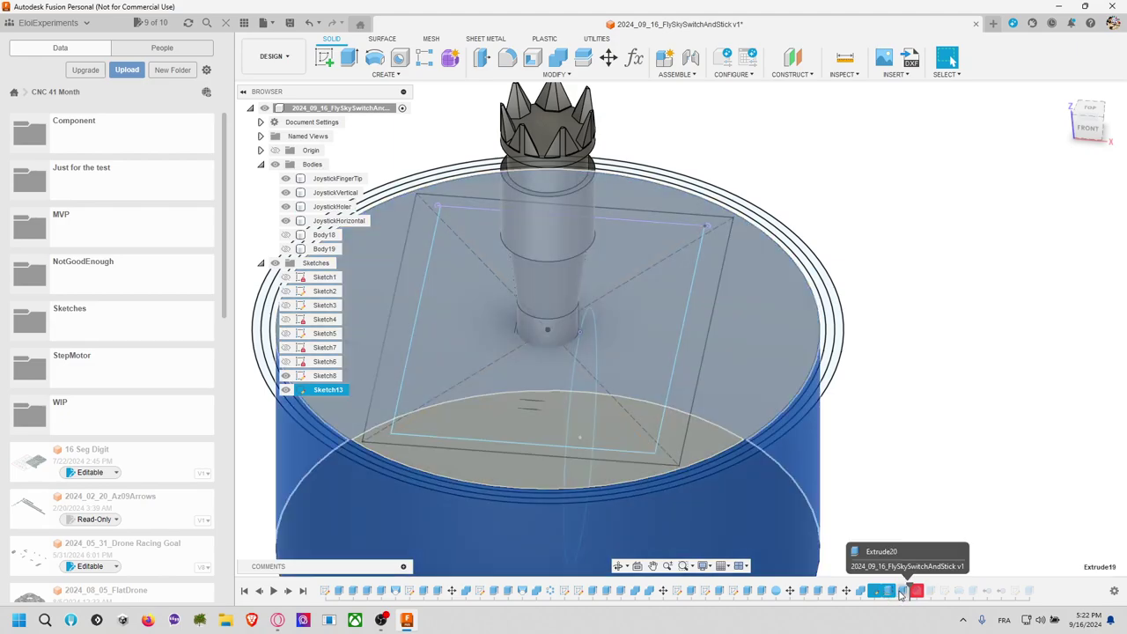
left_click_drag(907, 590, 897, 588)
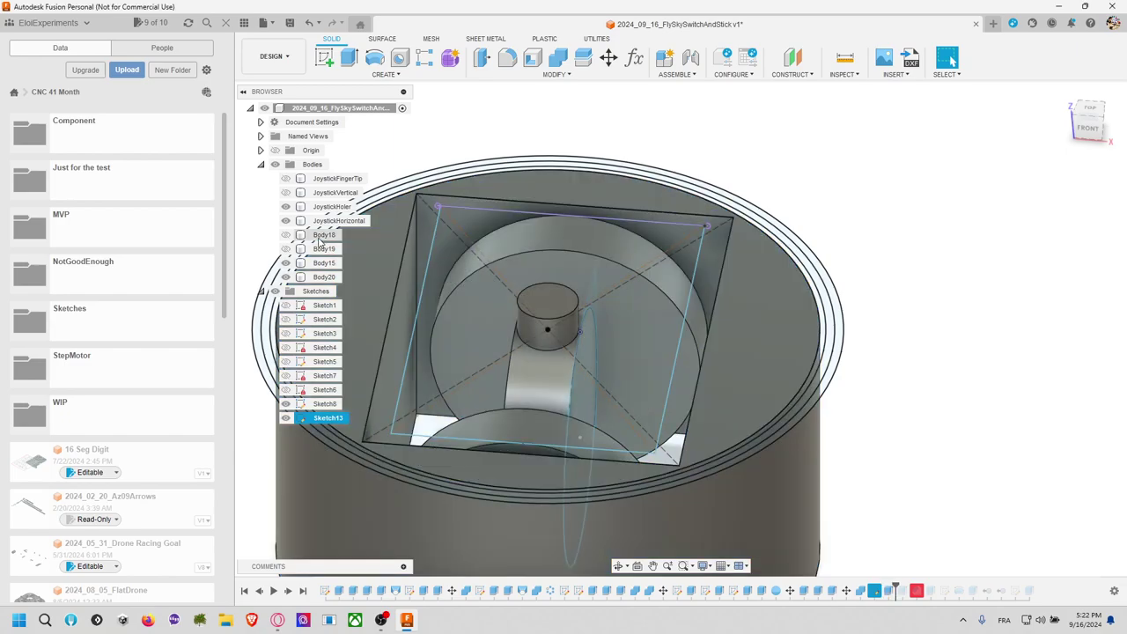
left_click(286, 220)
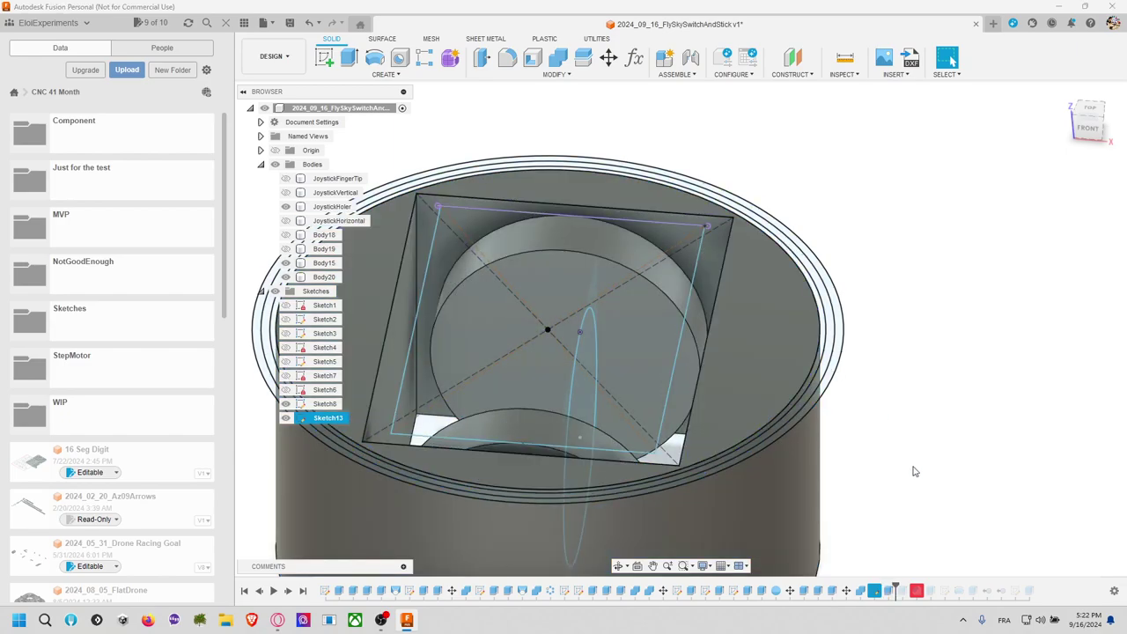
left_click_drag(907, 592, 896, 592)
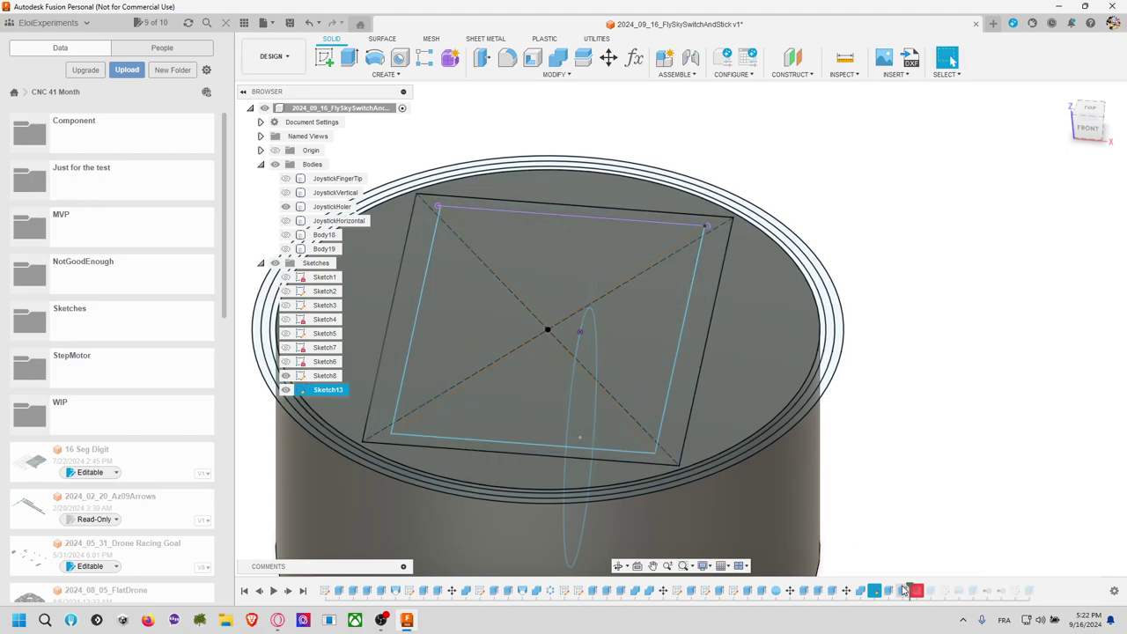
Step: Edit Extrude20 to drop the inner square from its profiles
right_click(901, 592)
left_click(920, 460)
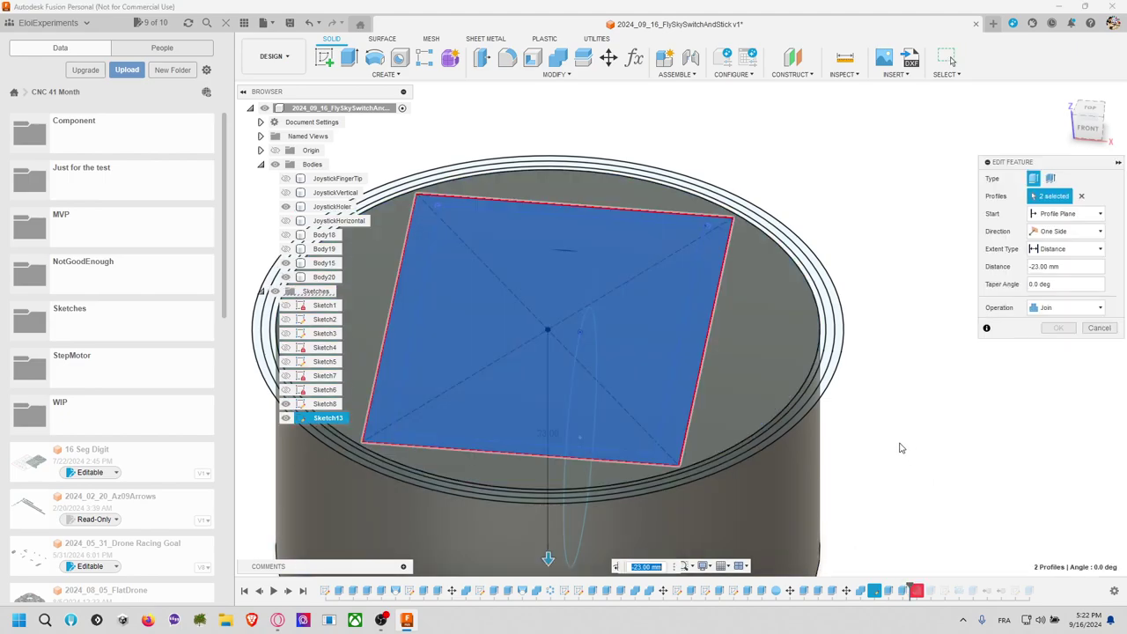
left_click(691, 300)
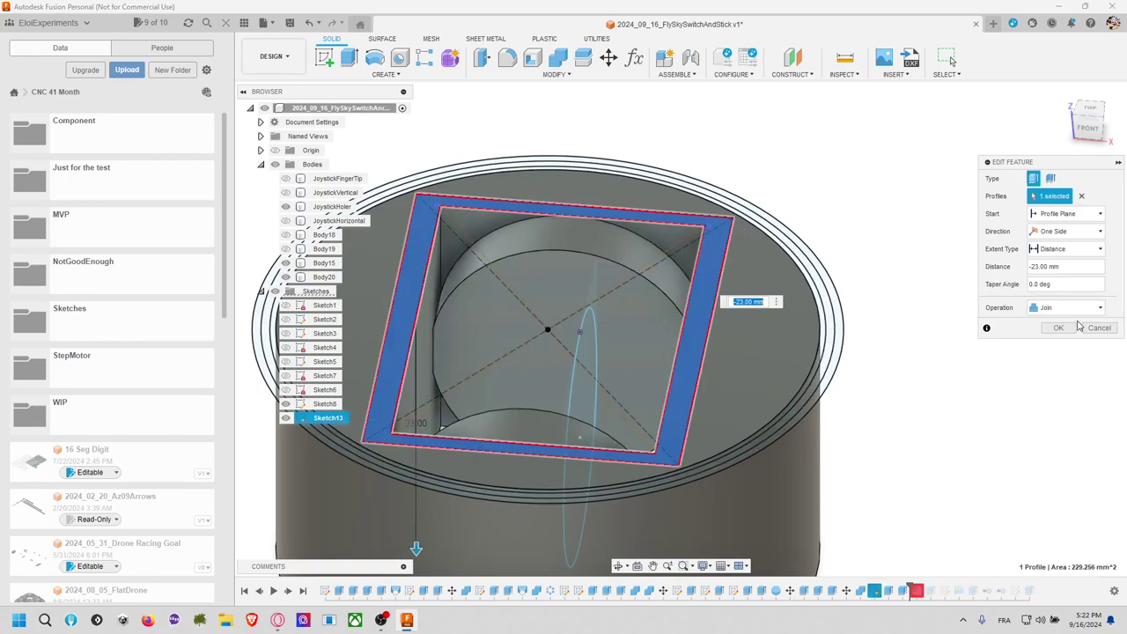
left_click(1071, 329)
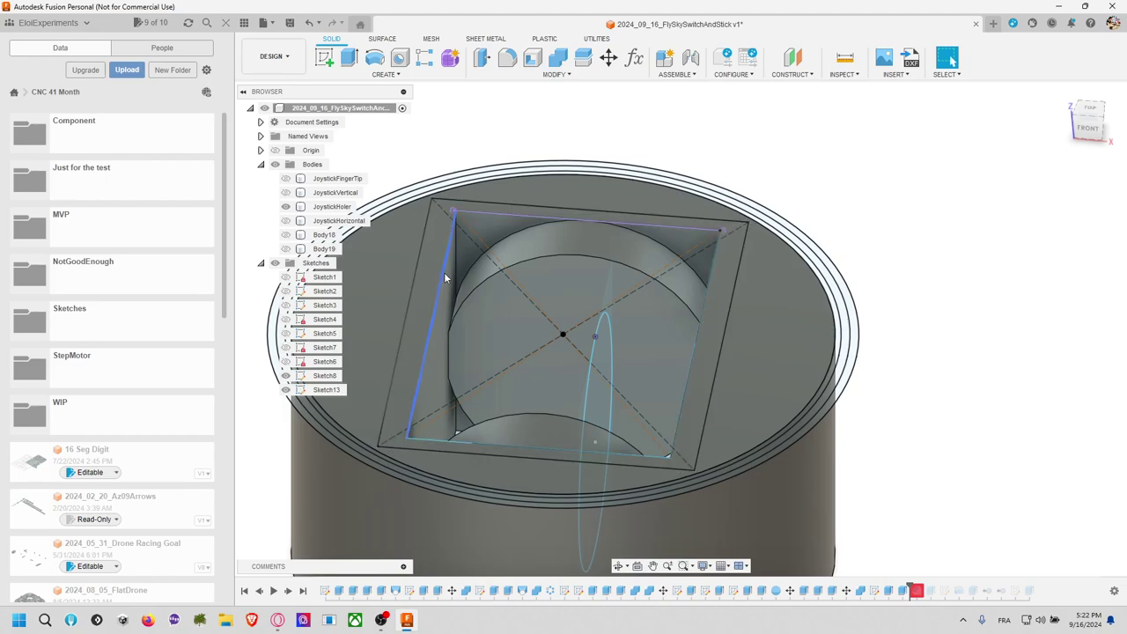
Step: Narrow the rectangle by moving its left edge inward in Sketch13, then select JoystickHoler
left_click(444, 277)
right_click(446, 278)
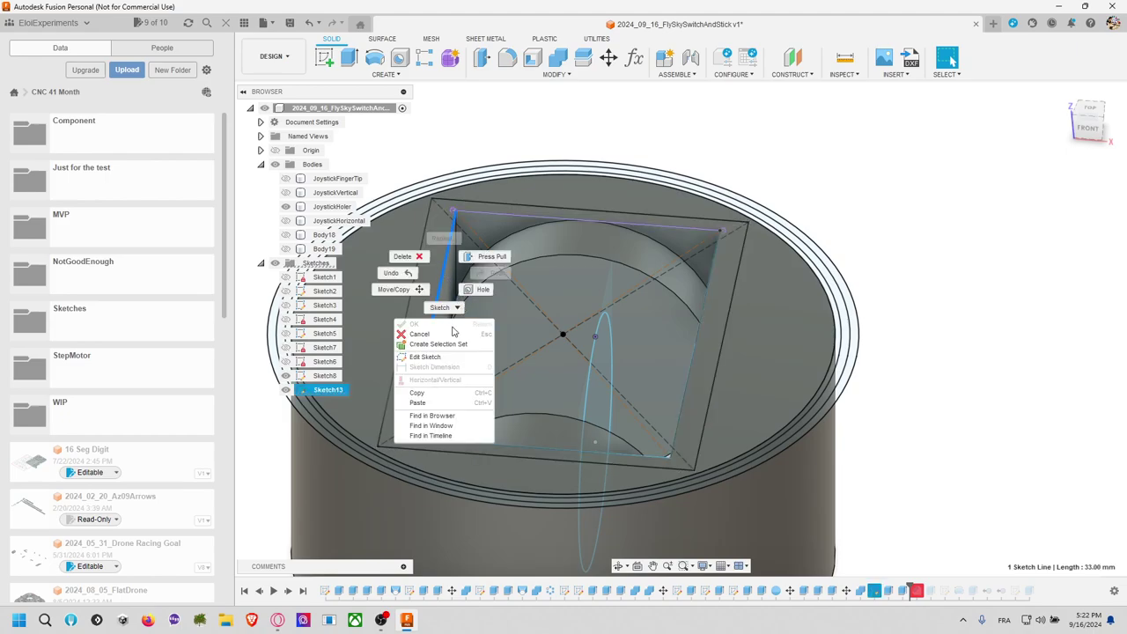
left_click(443, 357)
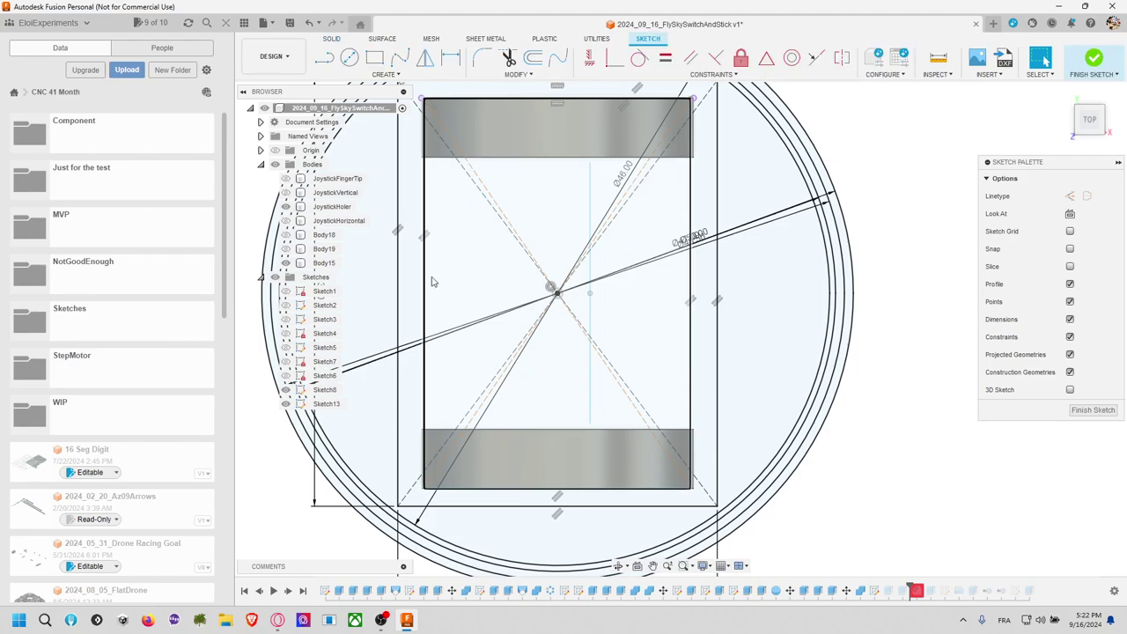
left_click_drag(428, 284, 434, 283)
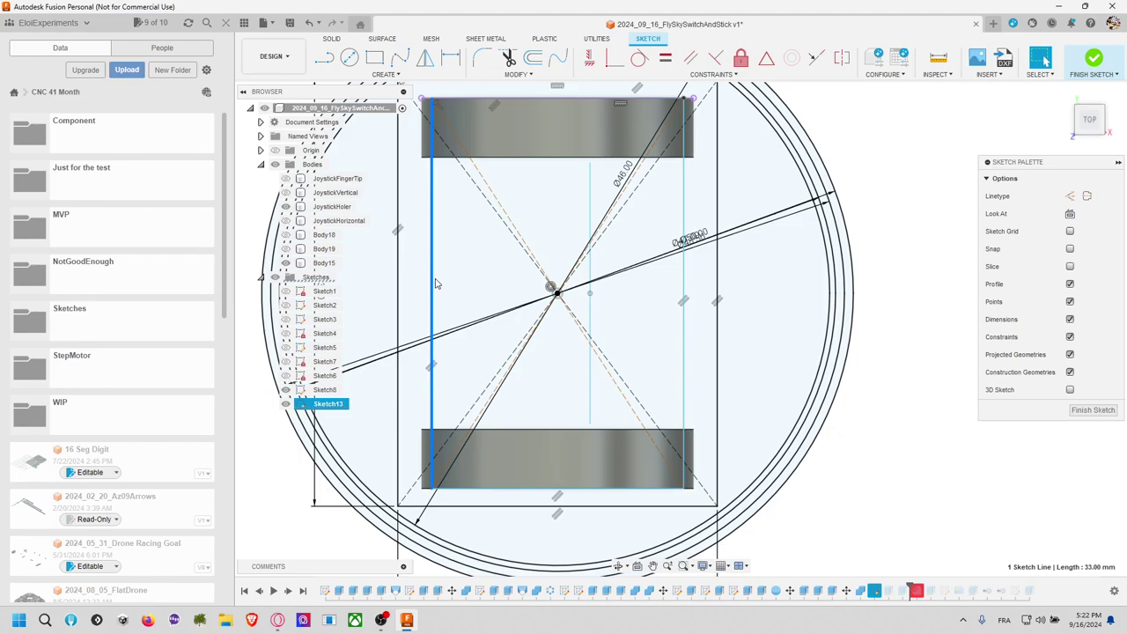
left_click(1093, 60)
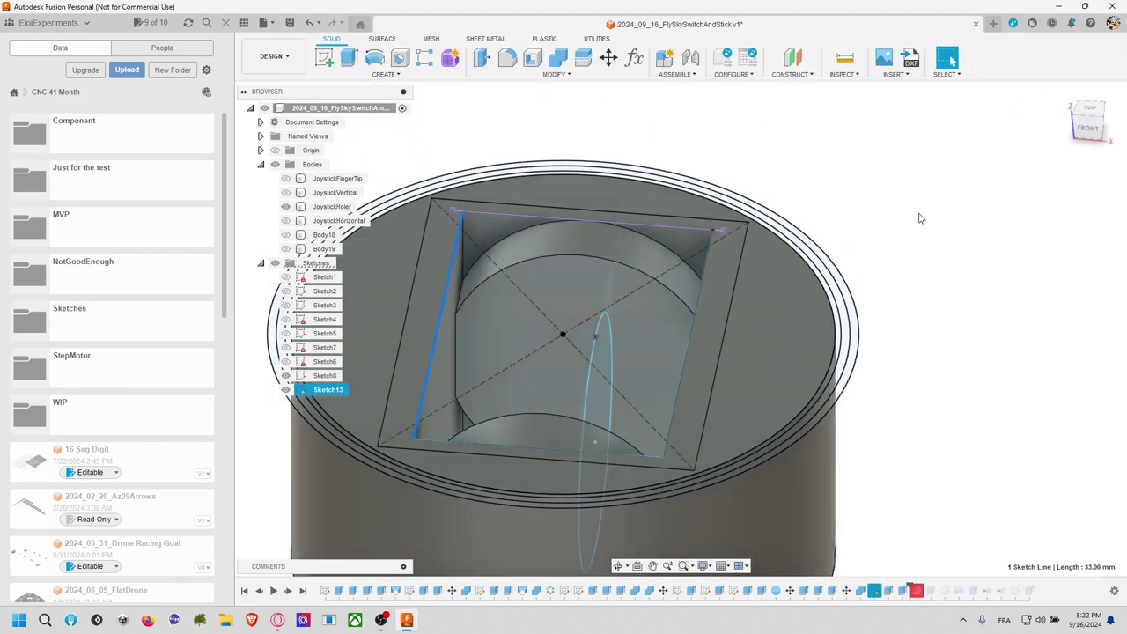
middle_click_drag(909, 234, 913, 224, "shift")
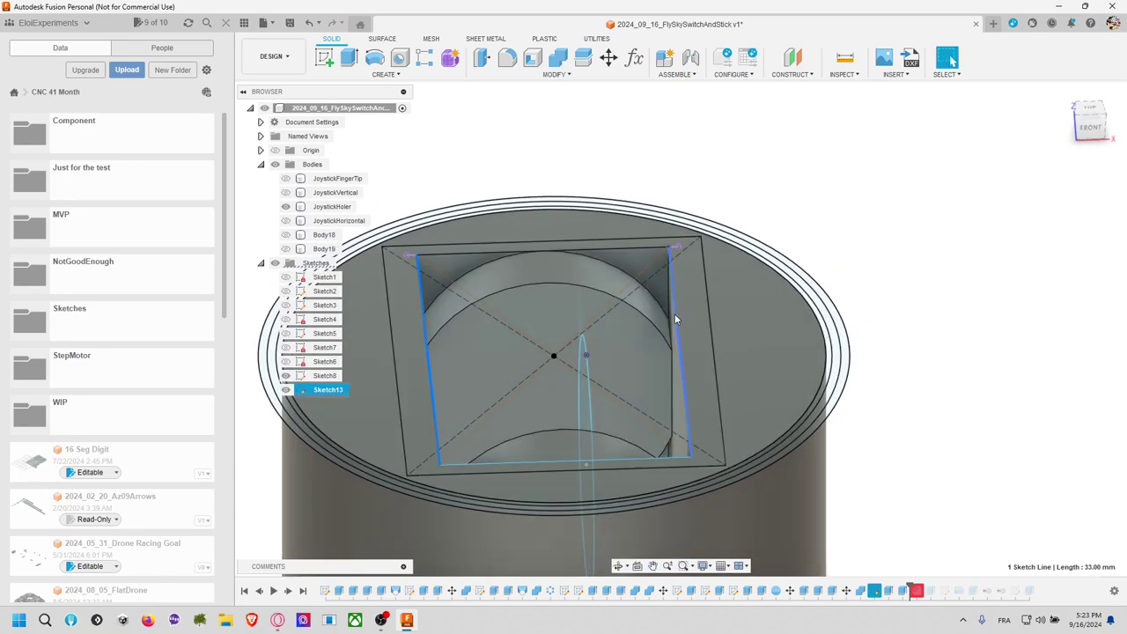
left_click(807, 557)
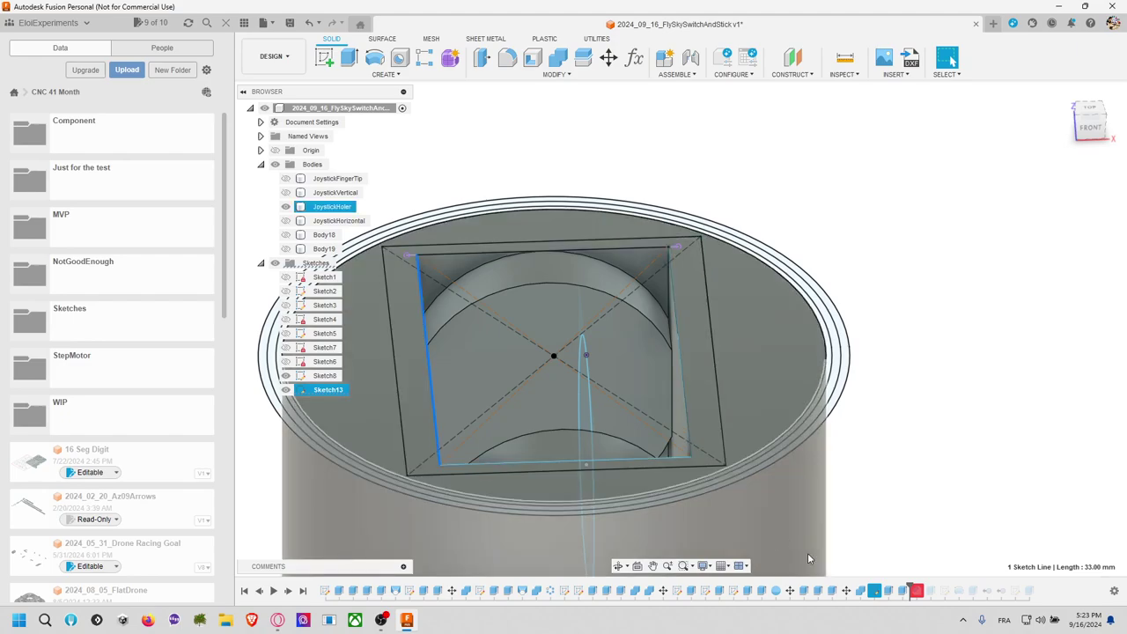
Step: Re-edit Chamfer1 on the pocket's left and right side edges with Tangent Chain turned off
right_click(918, 592)
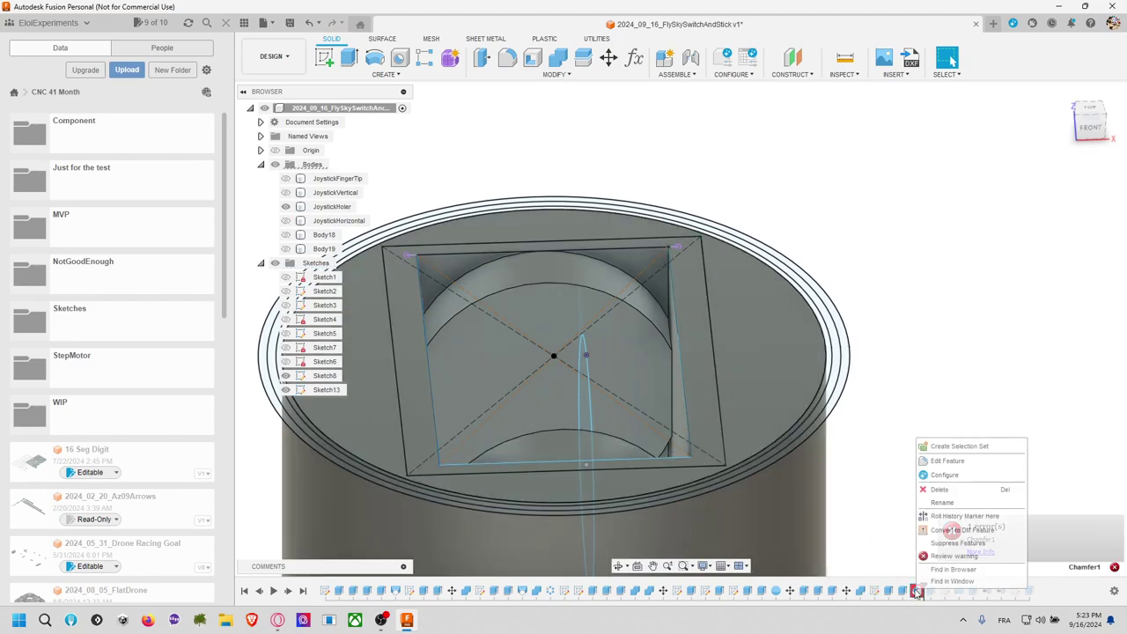
left_click(947, 459)
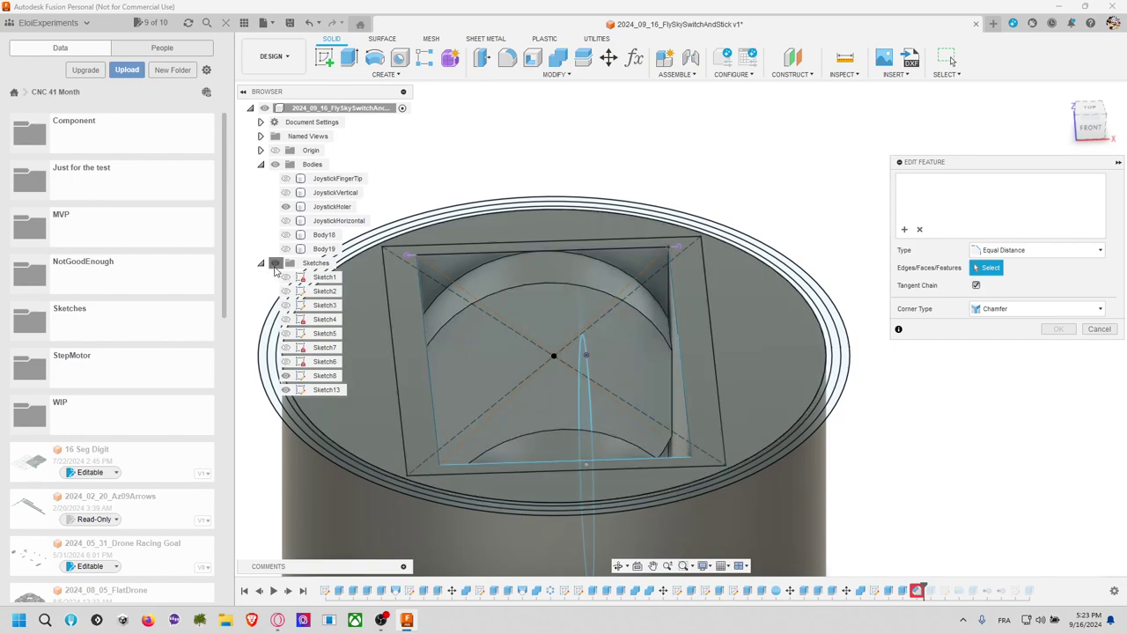
left_click(275, 262)
left_click(673, 298)
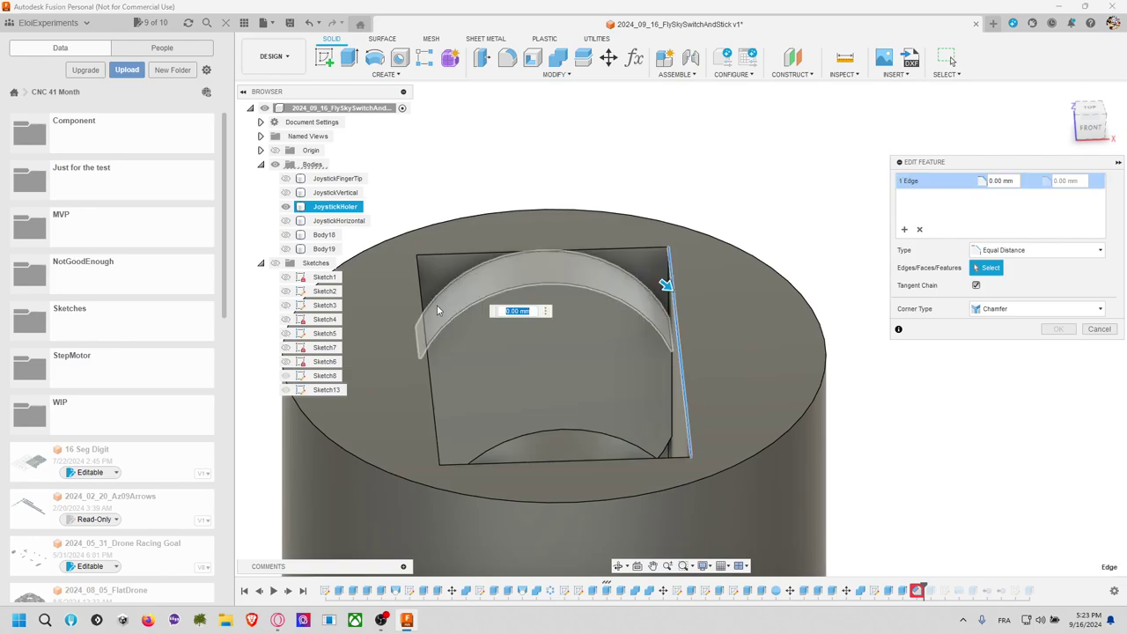
left_click(433, 311)
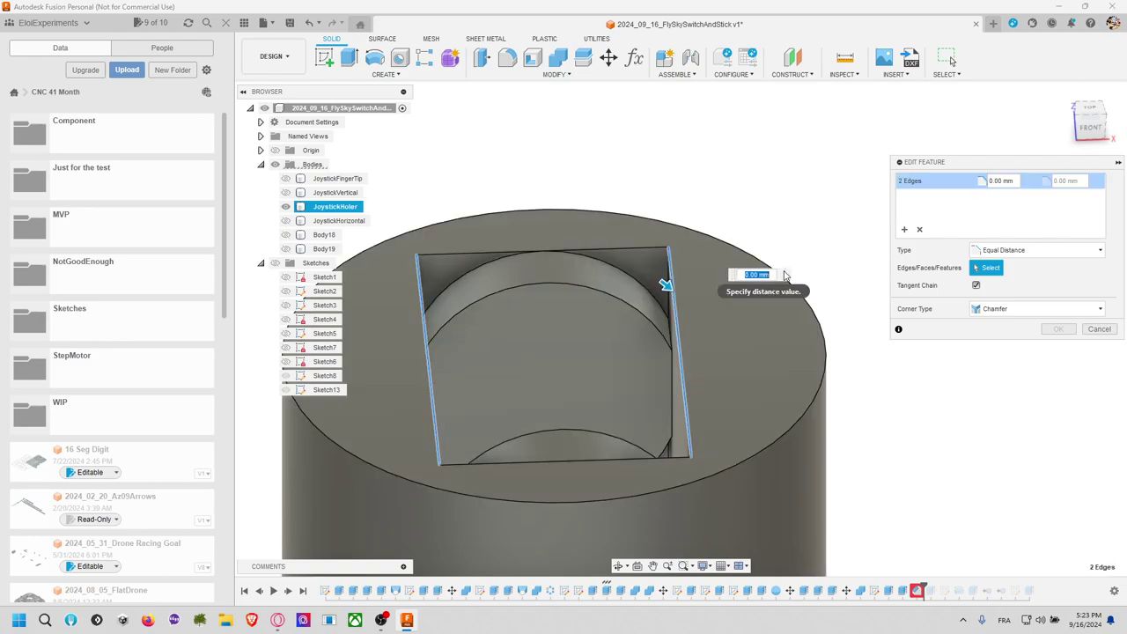
type("5")
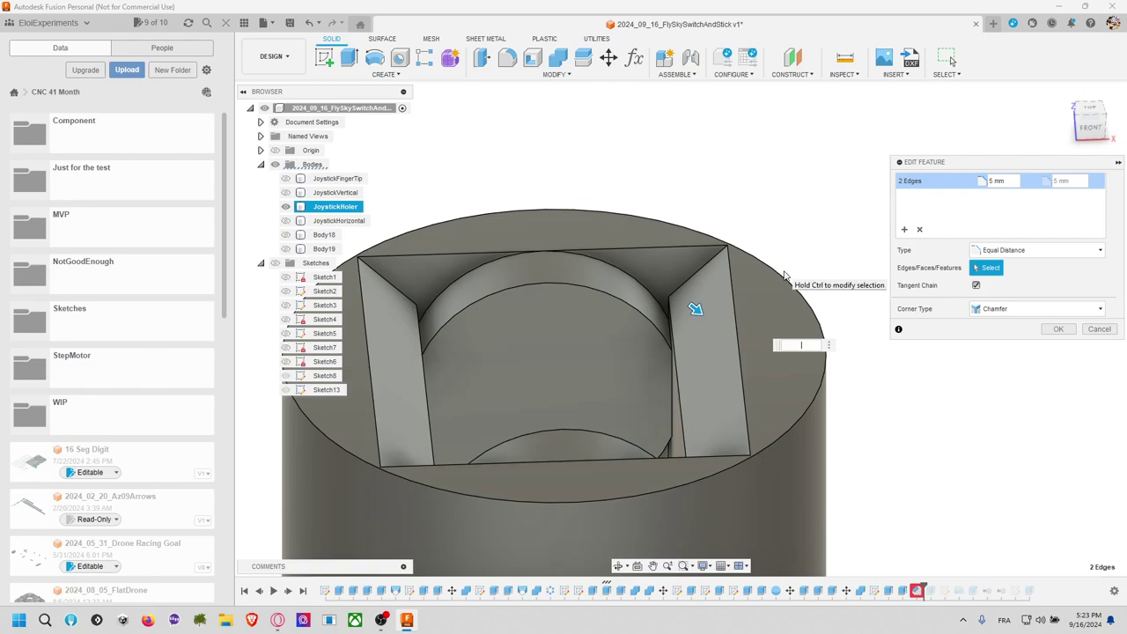
type("4")
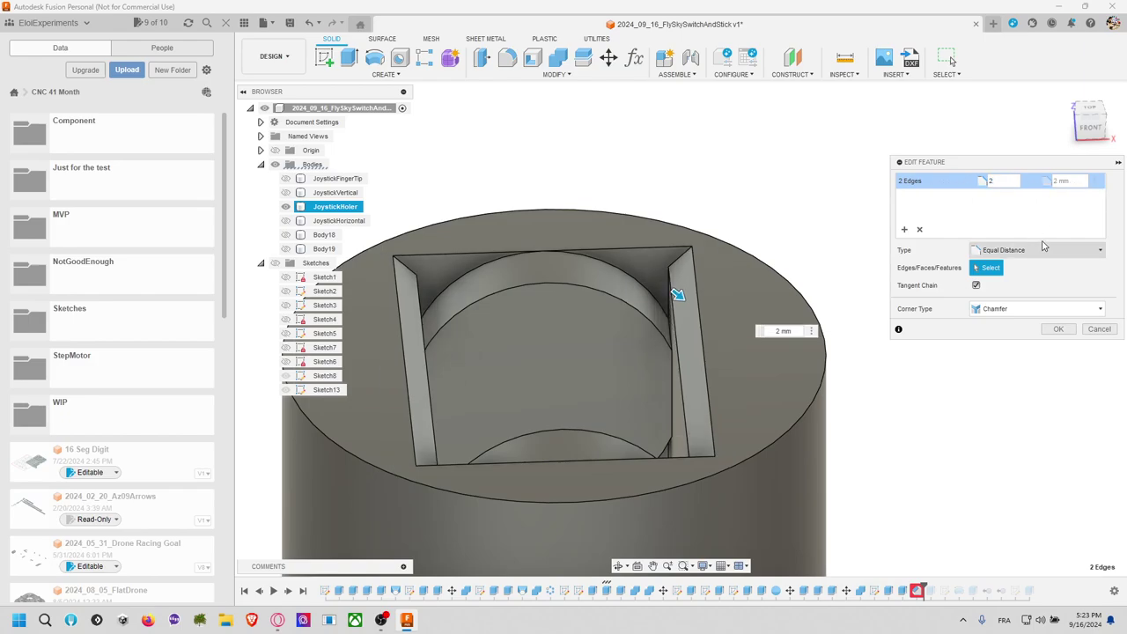
left_click(977, 287)
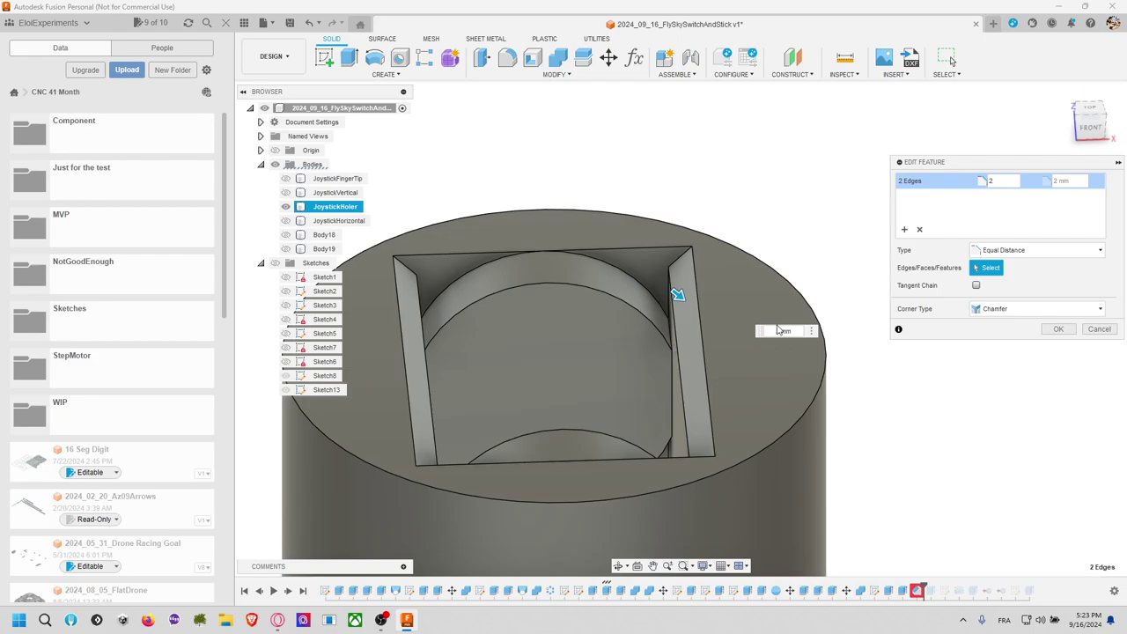
Step: Make Chamfer1 a Two Distance chamfer of 3 mm by 6 mm and apply it
left_click(812, 331)
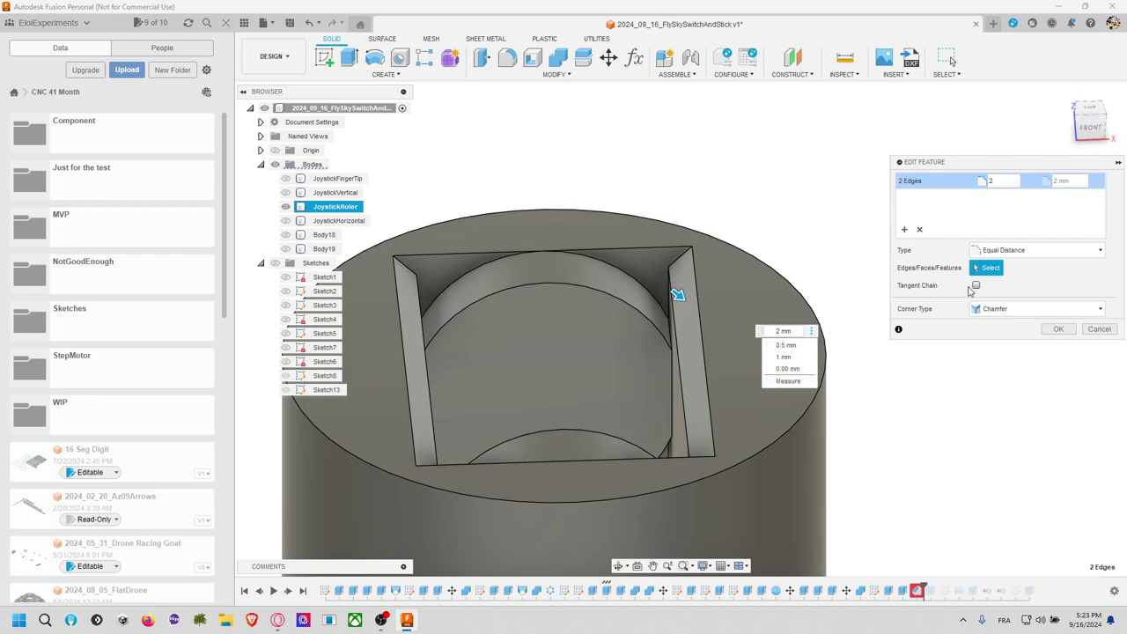
left_click(1008, 250)
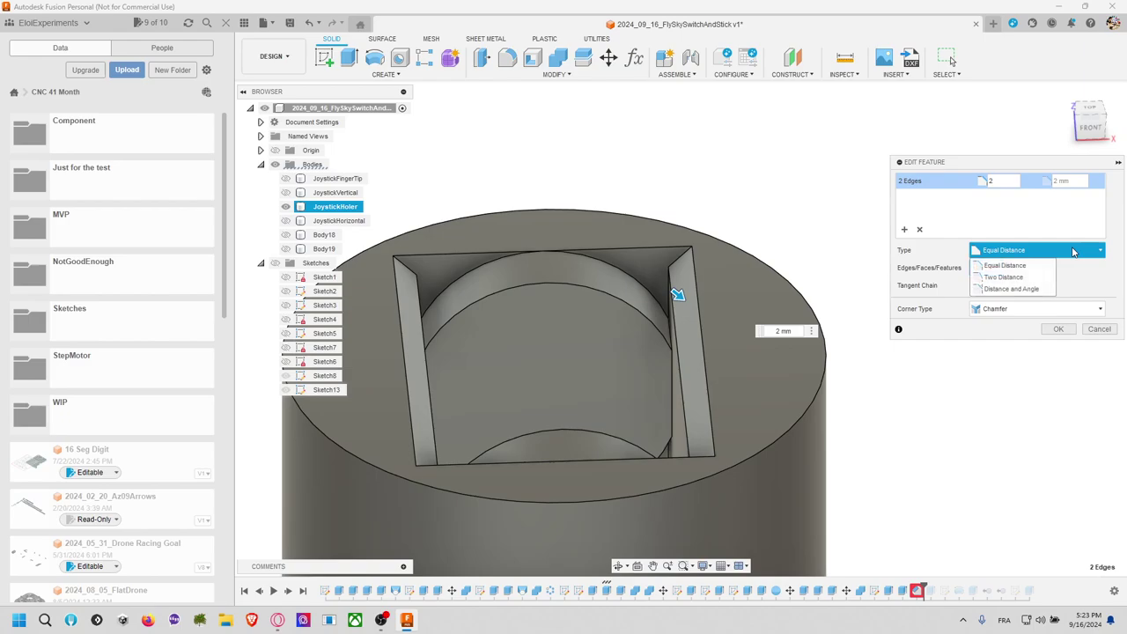
left_click(1032, 280)
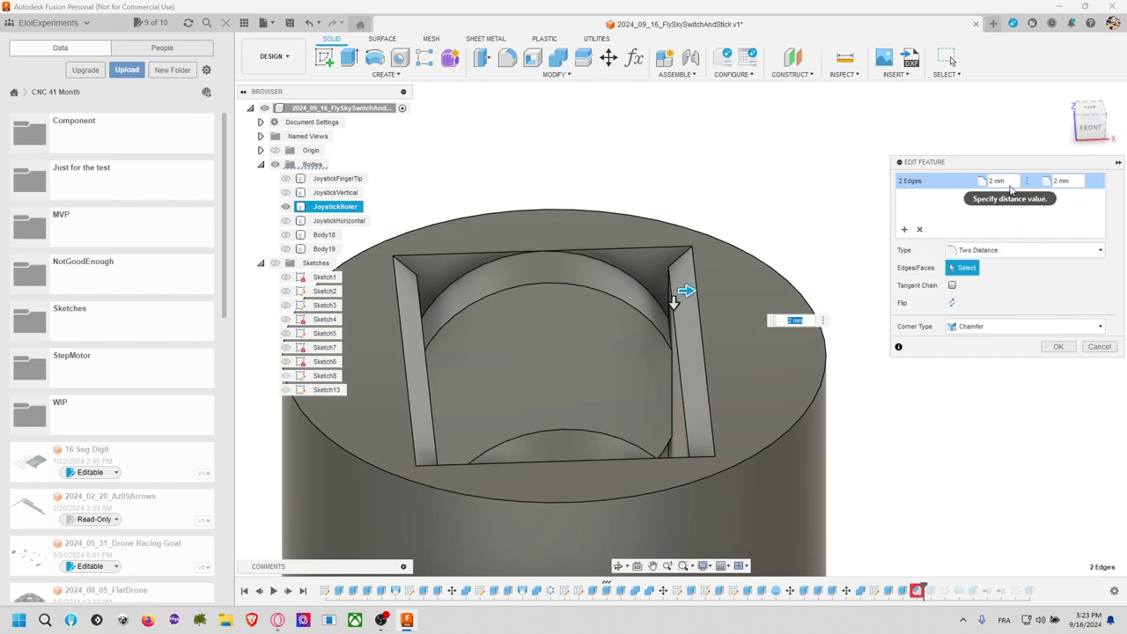
left_click(1070, 180)
type("4")
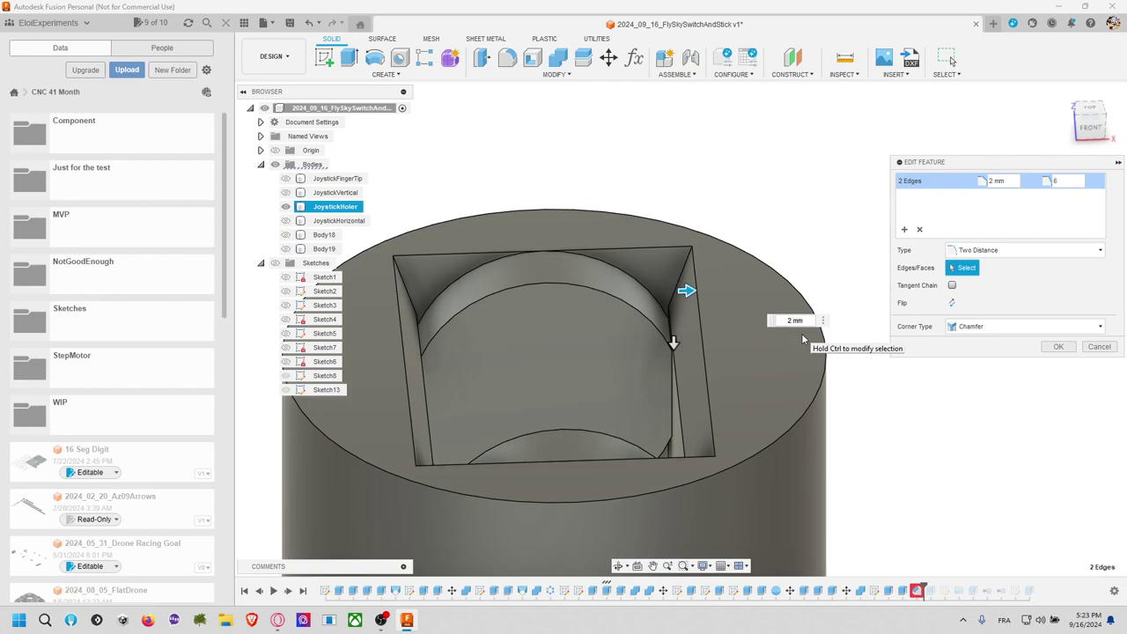
left_click(1000, 182)
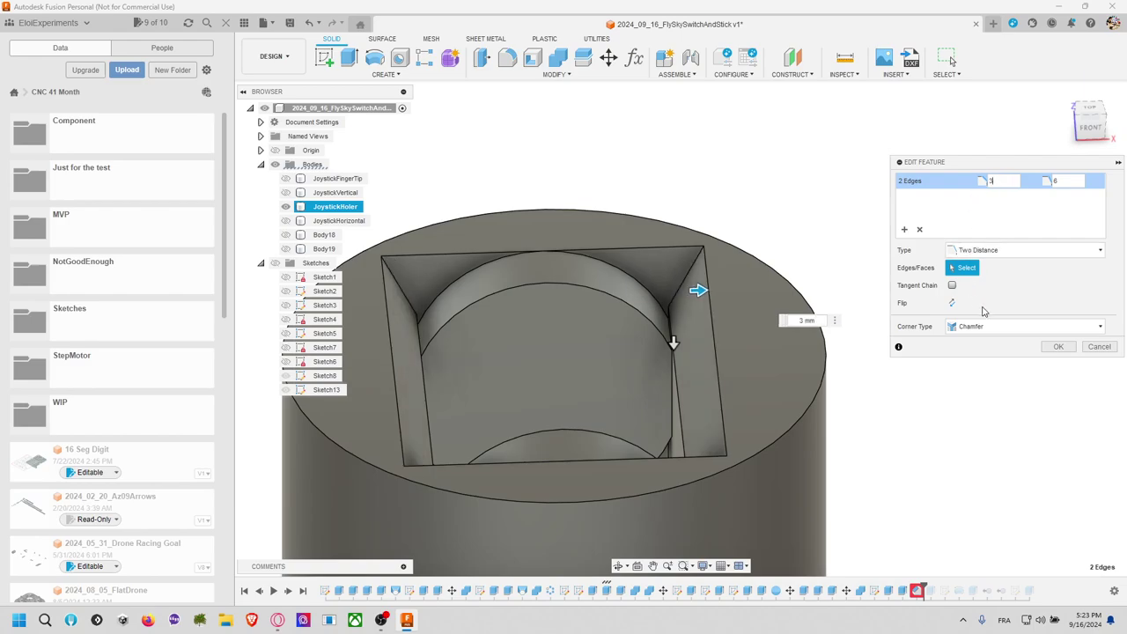
left_click(1041, 345)
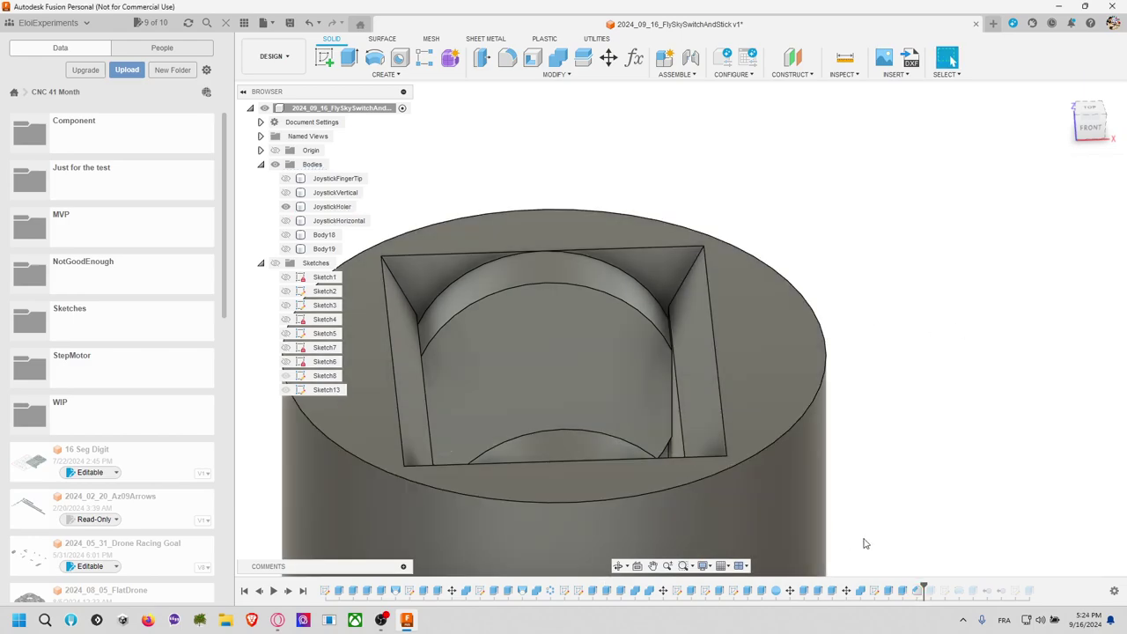
Step: Open Extrude20's settings and close them again without changes
left_click(904, 590)
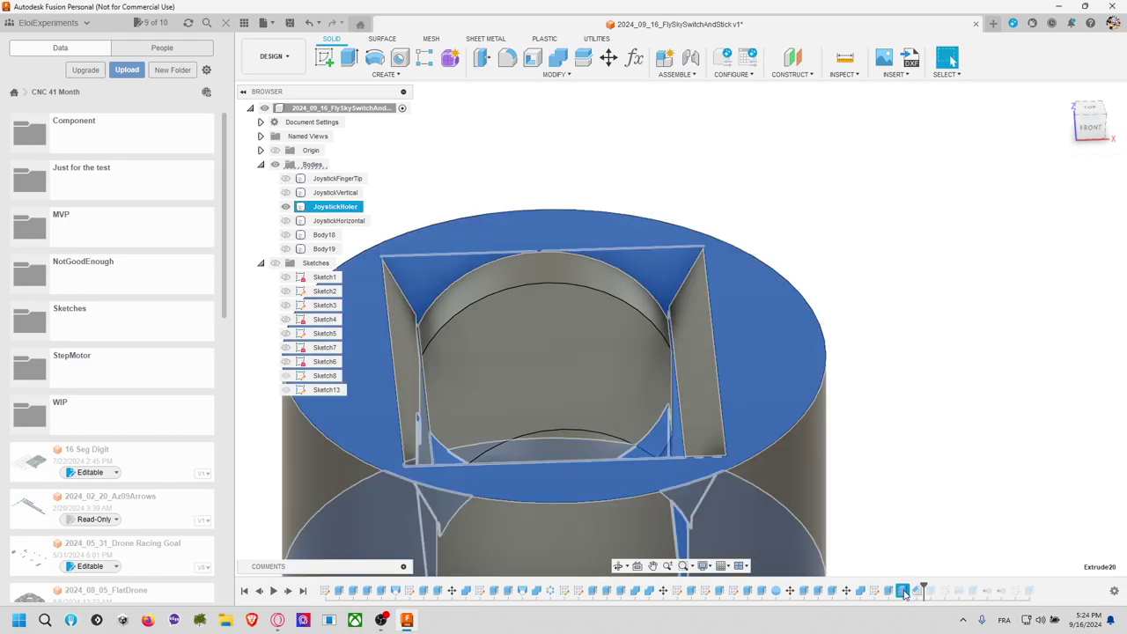
right_click(903, 591)
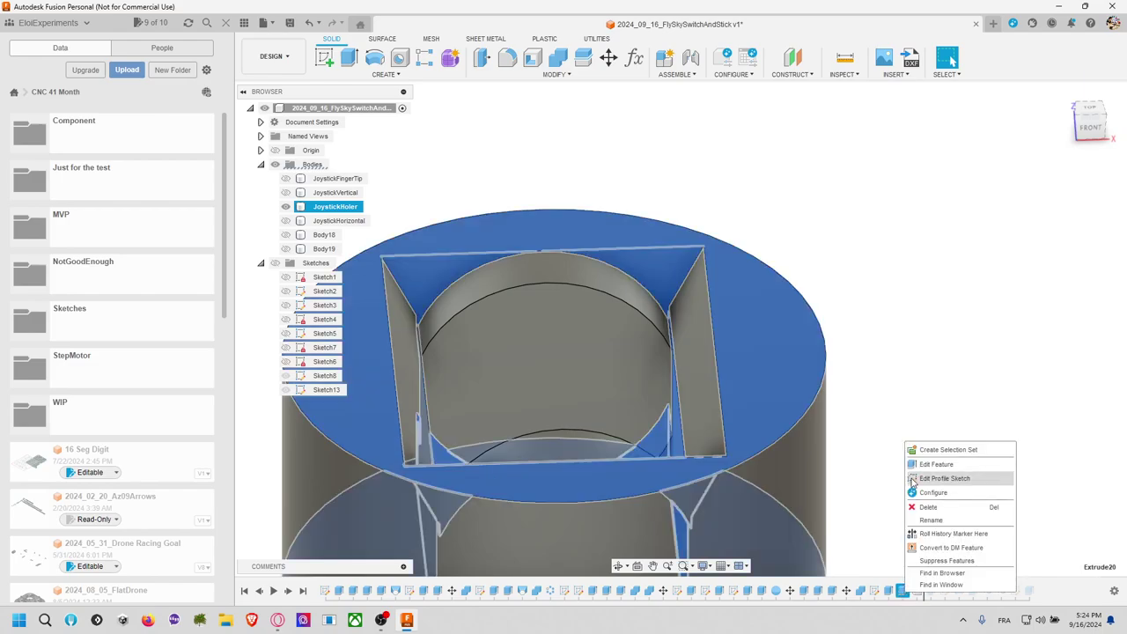
left_click(929, 464)
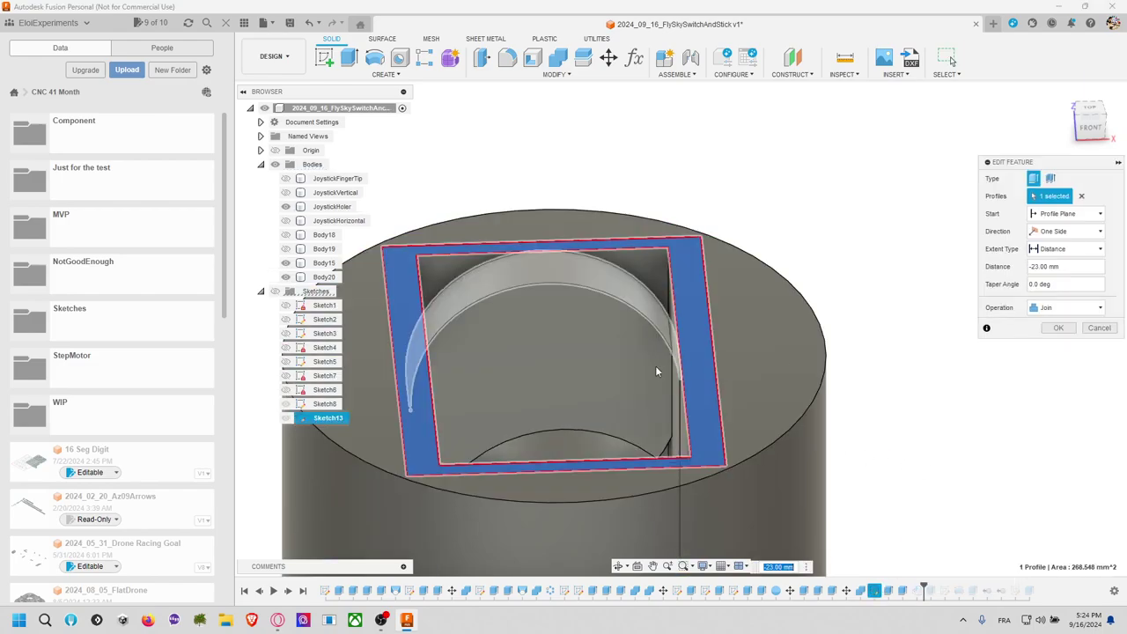
key("Return")
Step: Shift Sketch13's symmetric side lines slightly inward, finish the sketch and view the rebuilt pocket
right_click(321, 390)
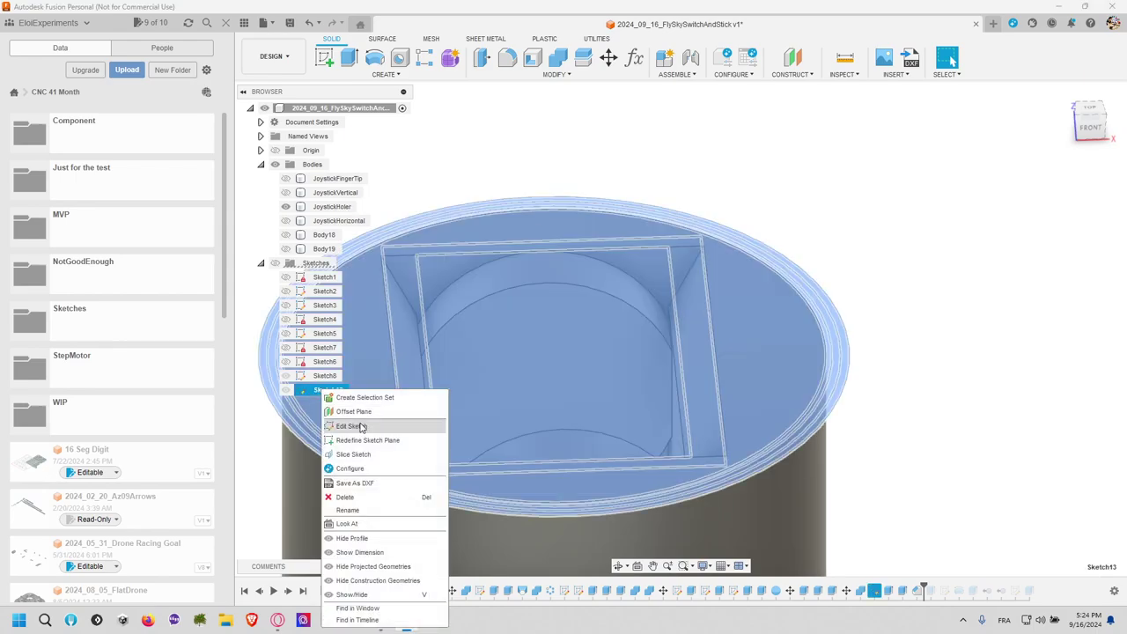
left_click(352, 425)
left_click_drag(681, 348, 676, 348)
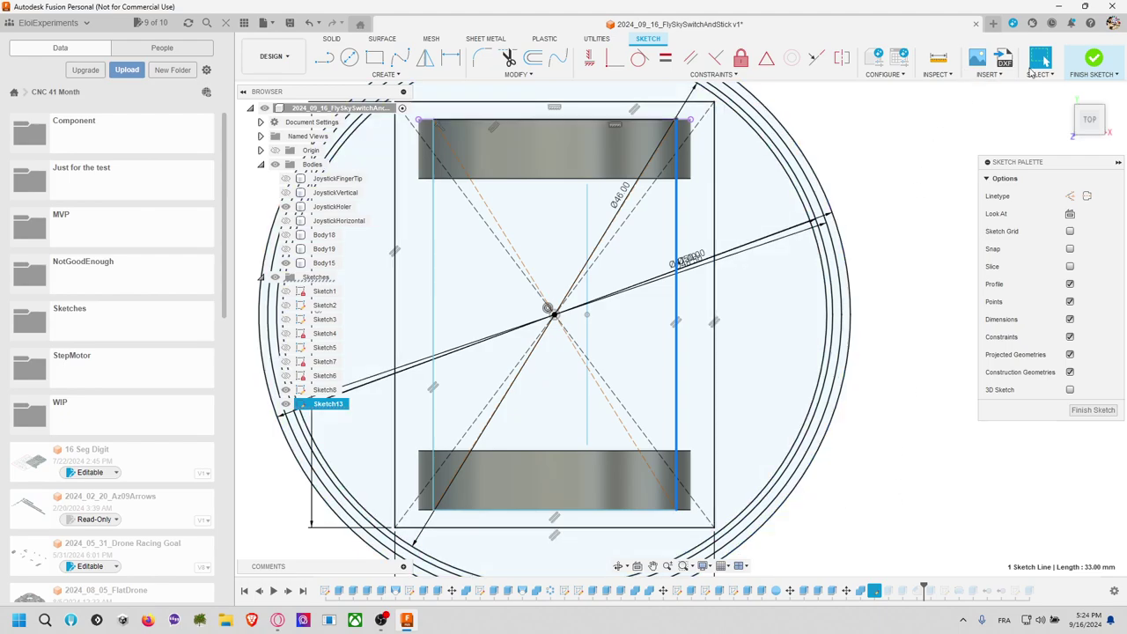
left_click(1095, 62)
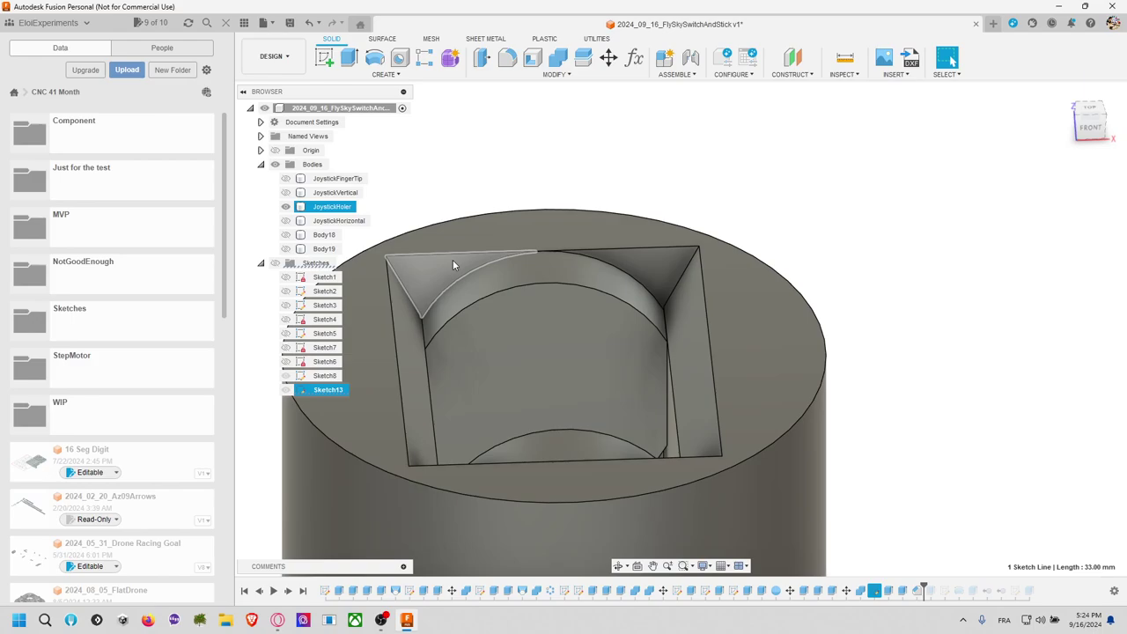
left_click(453, 191)
middle_click_drag(453, 191, 535, 196, "shift")
scroll(568, 279, "down", 2)
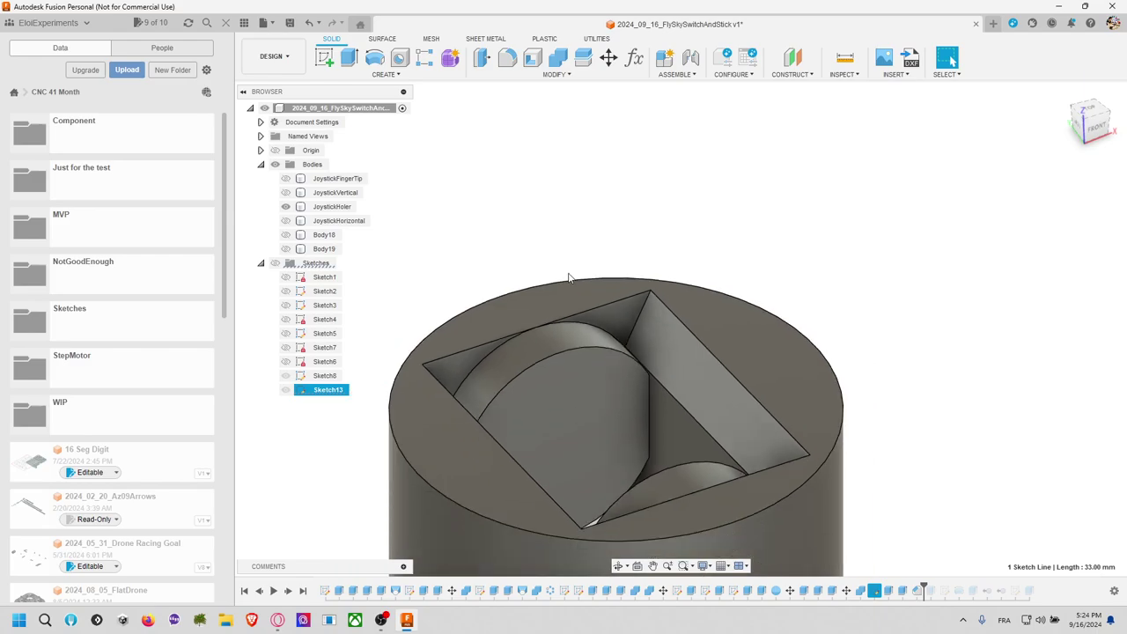
middle_click_drag(564, 266, 604, 146, "shift")
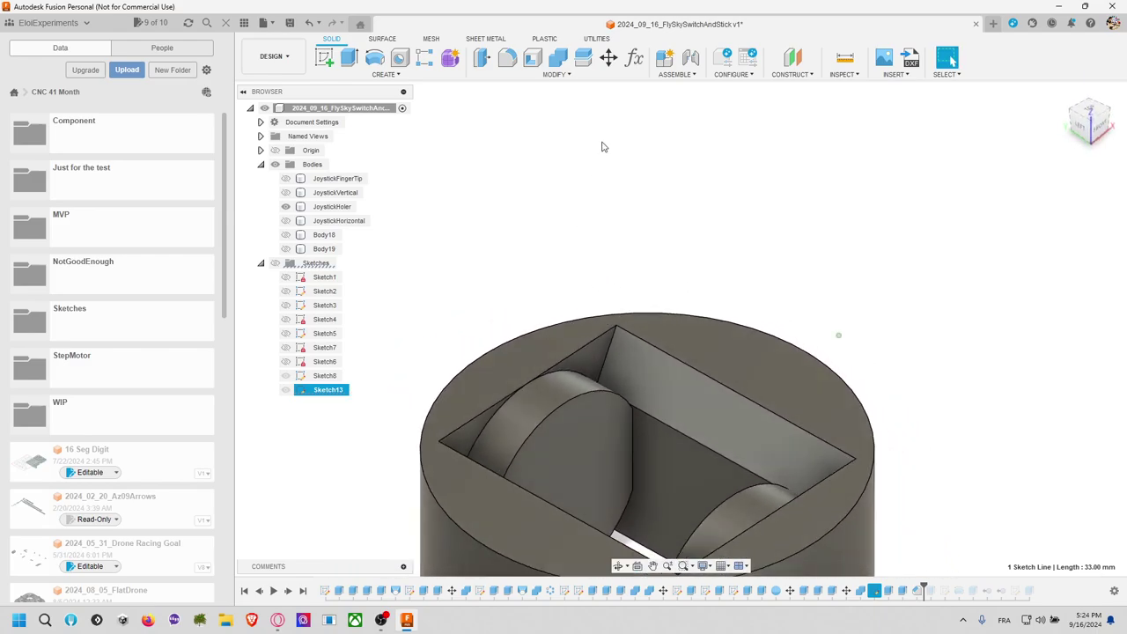
left_click(581, 78)
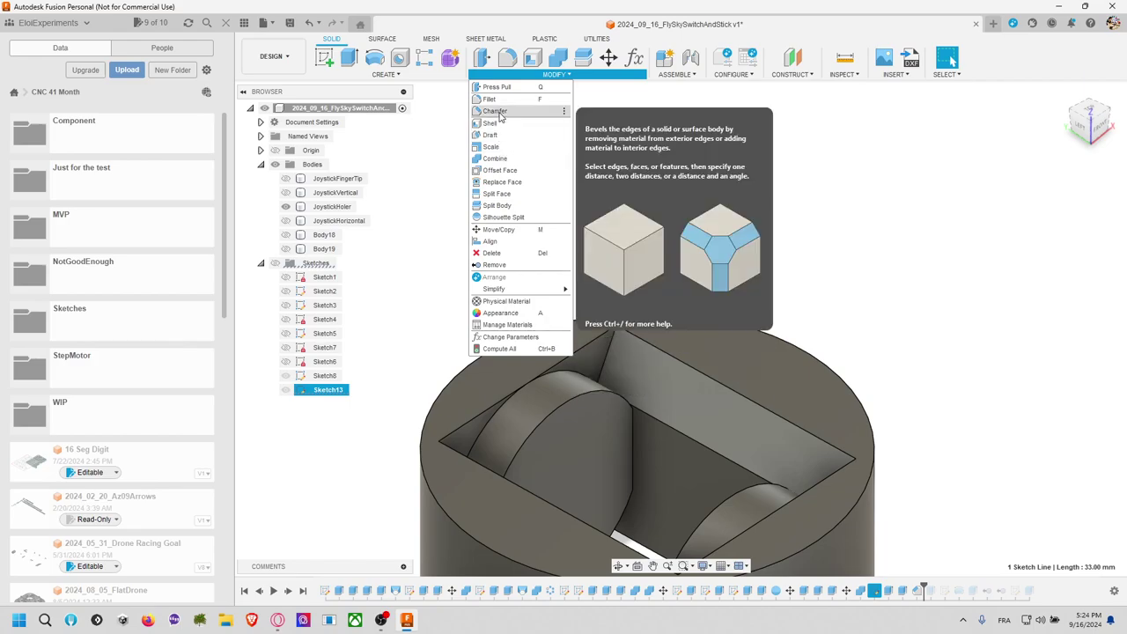
Step: Start a chamfer on the four top edges of the square pocket
left_click(495, 111)
left_click(586, 361)
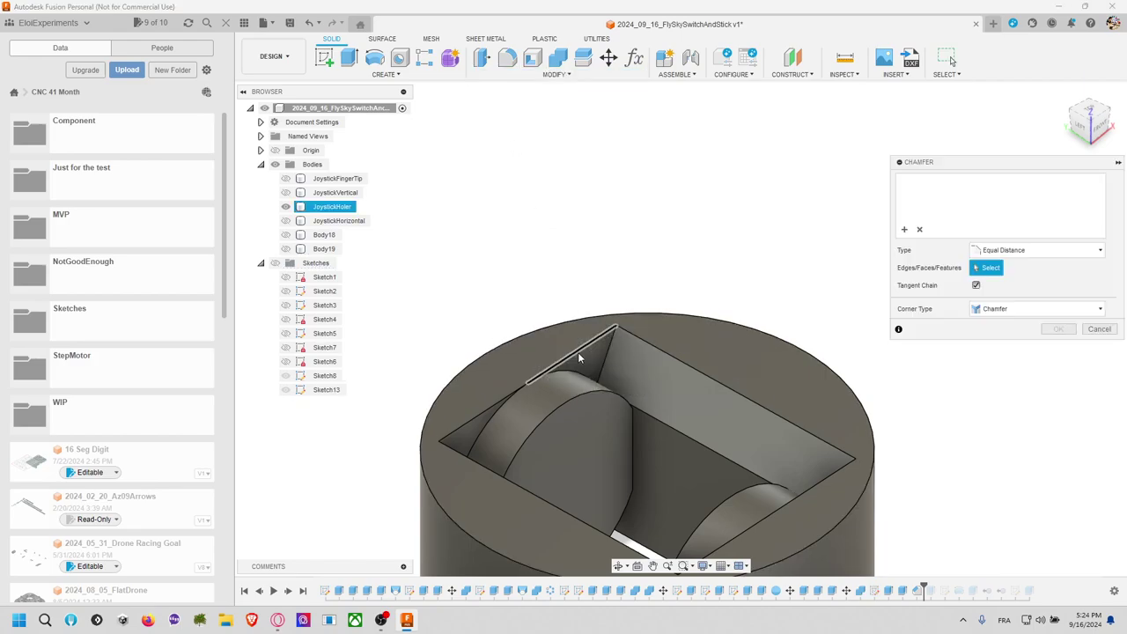
left_click(487, 413)
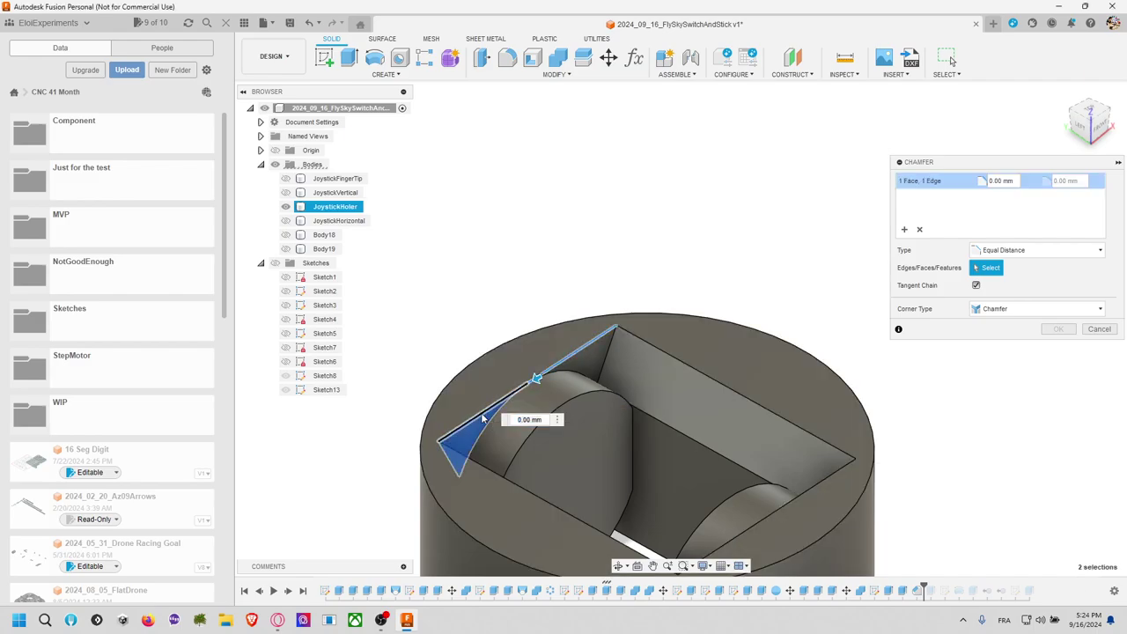
left_click(483, 419)
left_click(790, 474)
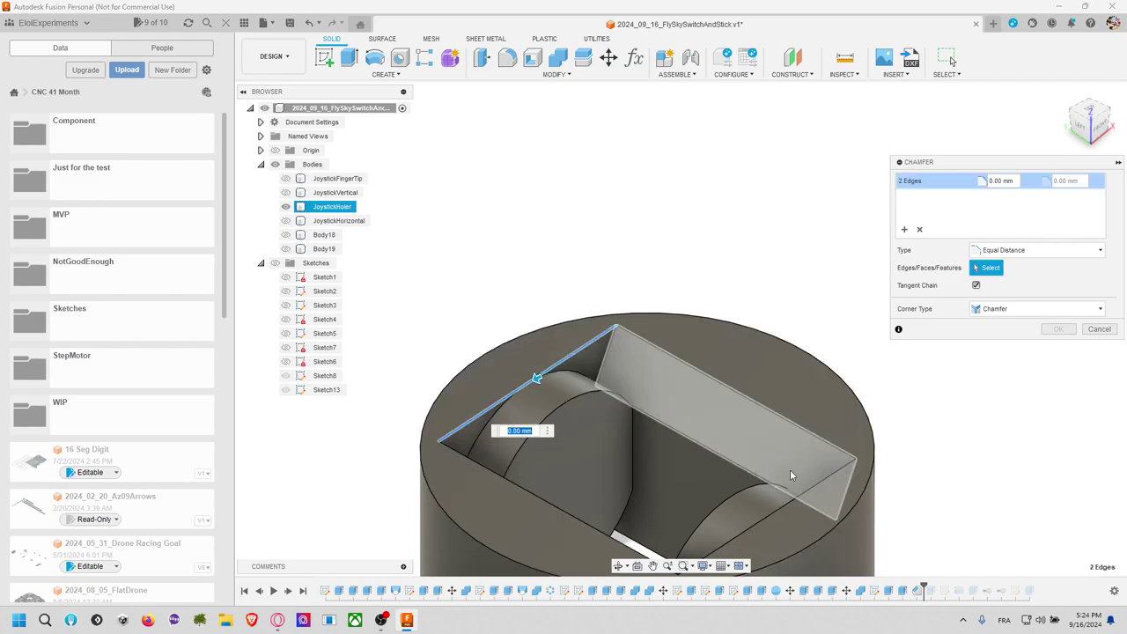
left_click(858, 501)
left_click(747, 527)
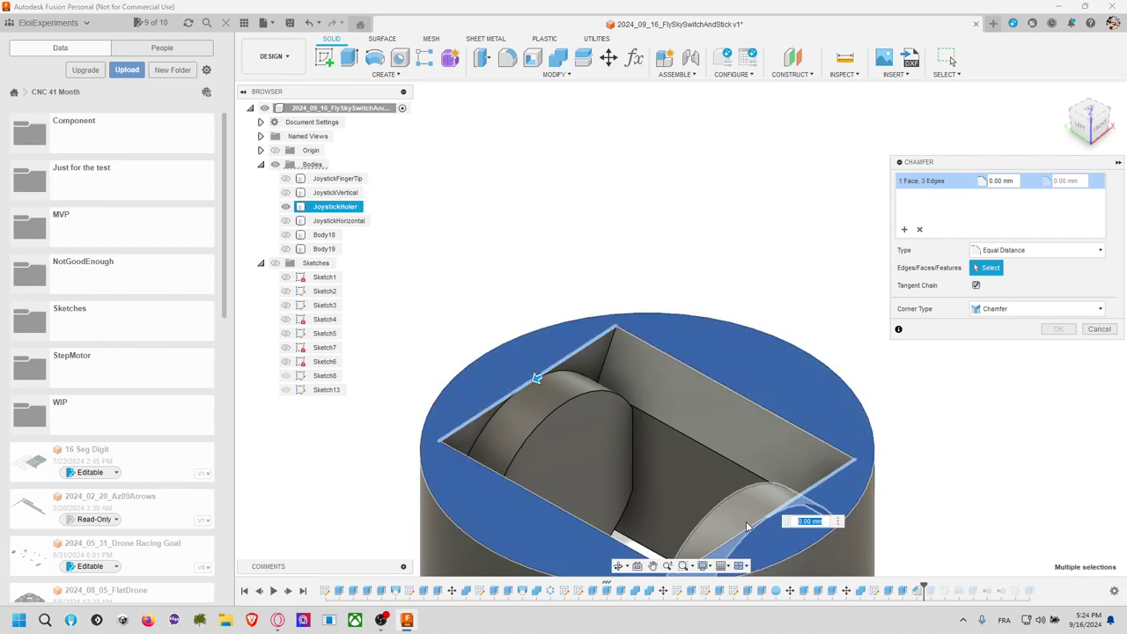
left_click(799, 520)
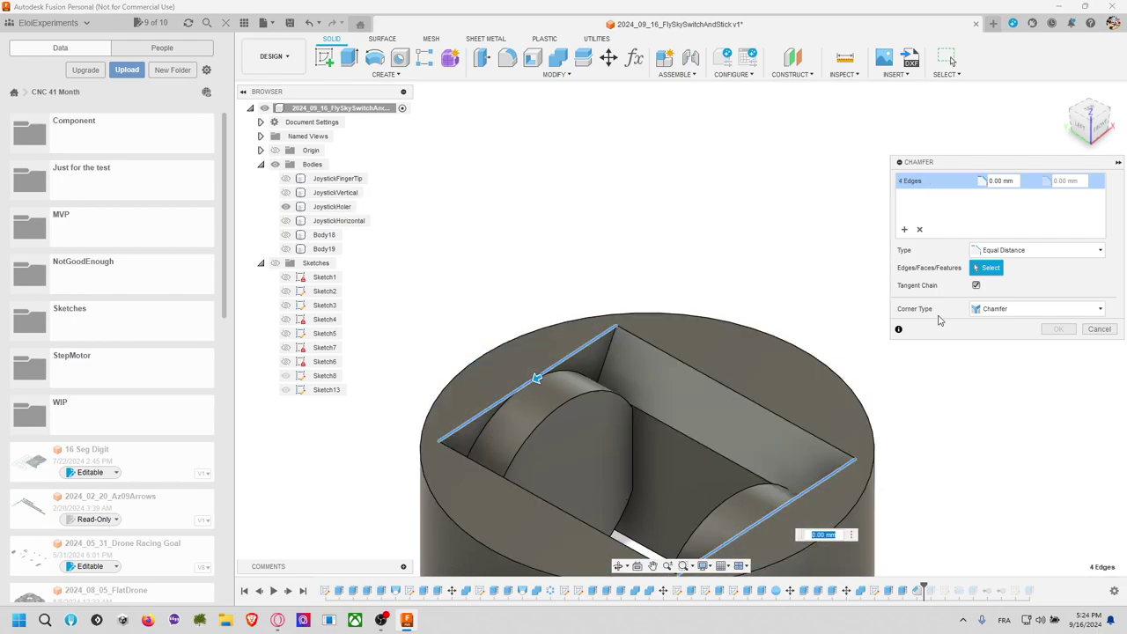
Step: Make it a Two Distance chamfer of 1 mm by 6 mm and apply it
left_click(986, 181)
left_click(1013, 250)
left_click(1004, 276)
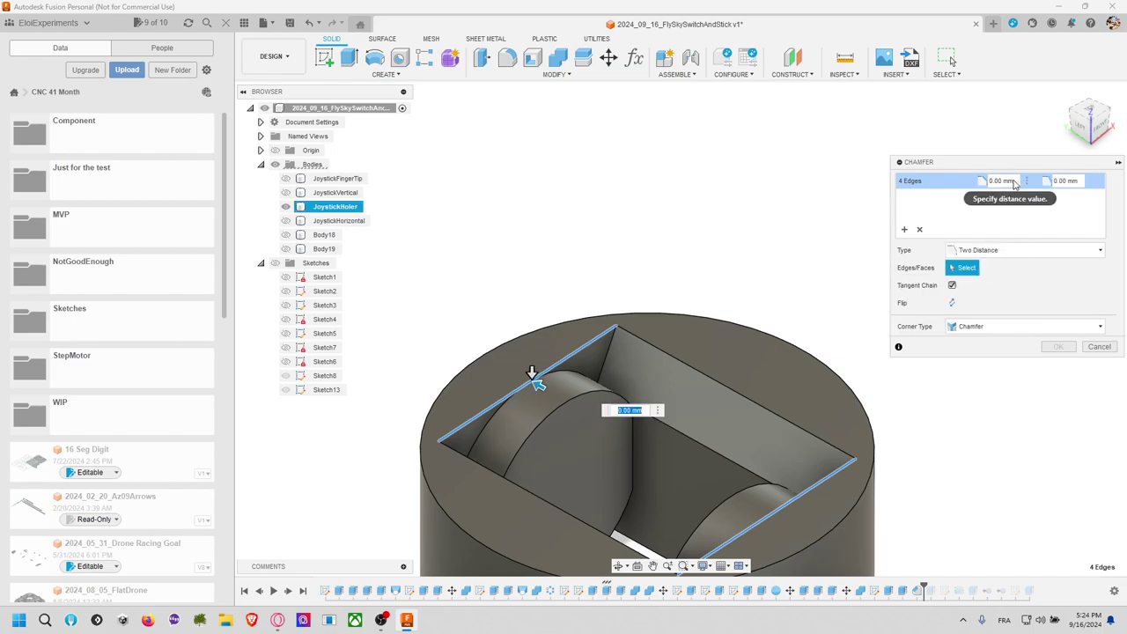
left_click(1012, 181)
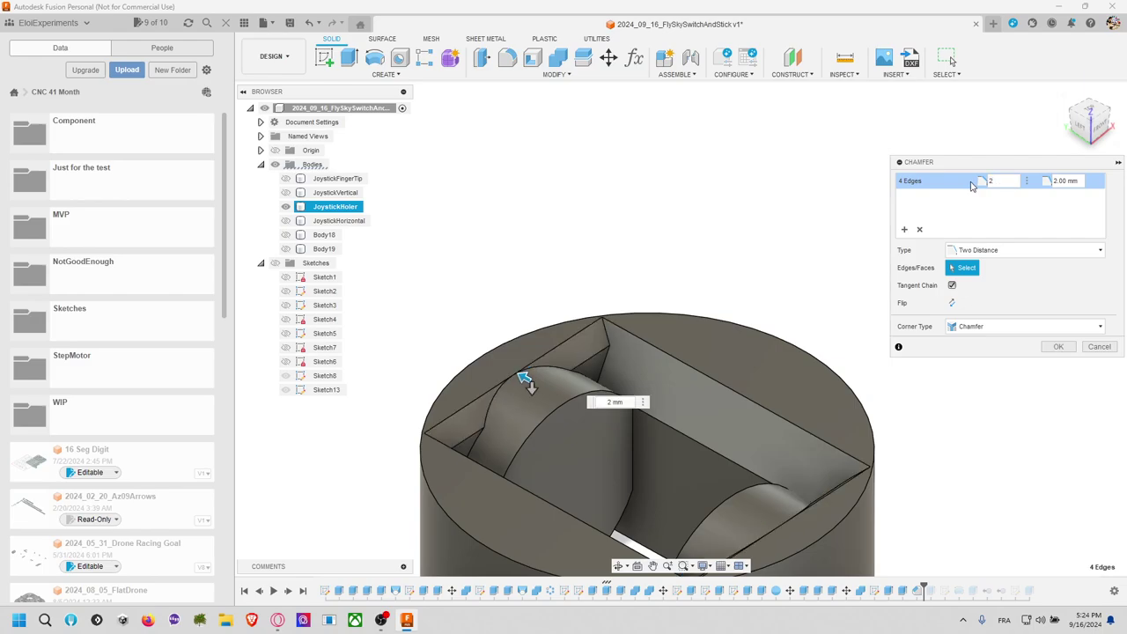
key("Tab")
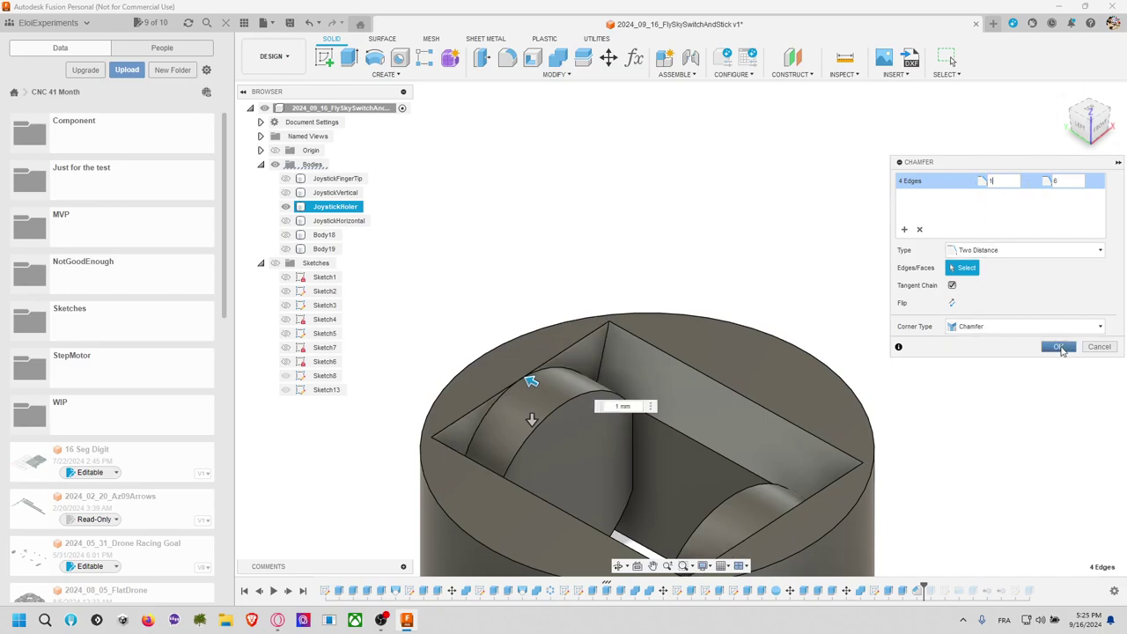
left_click(1060, 347)
middle_click_drag(748, 259, 866, 255, "shift")
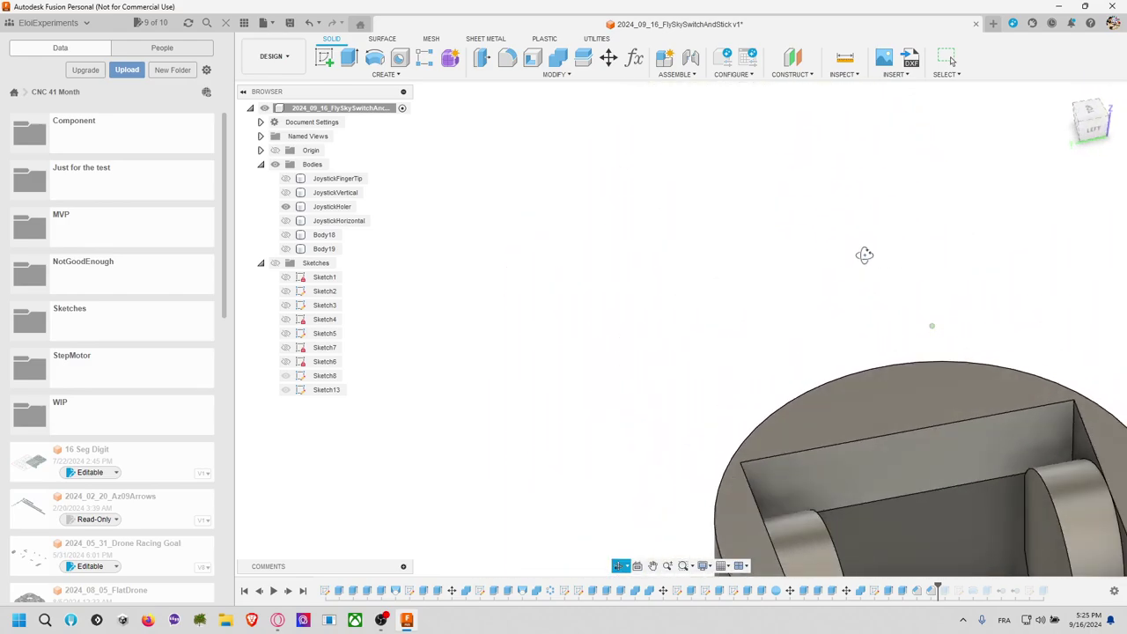
Step: Make the JoystickHorizontal, JoystickVertical, JoystickFingerTip and JoystickHoler bodies visible in the Browser
left_click(971, 503)
middle_click_drag(972, 503, 831, 259, "shift")
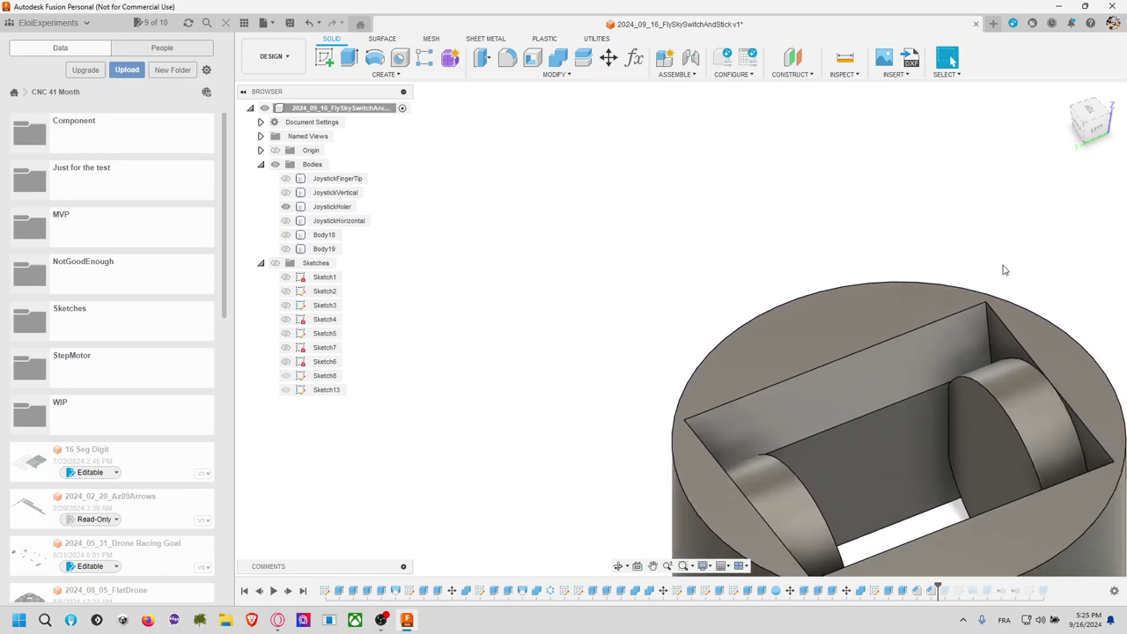
middle_click_drag(1003, 269, 898, 197)
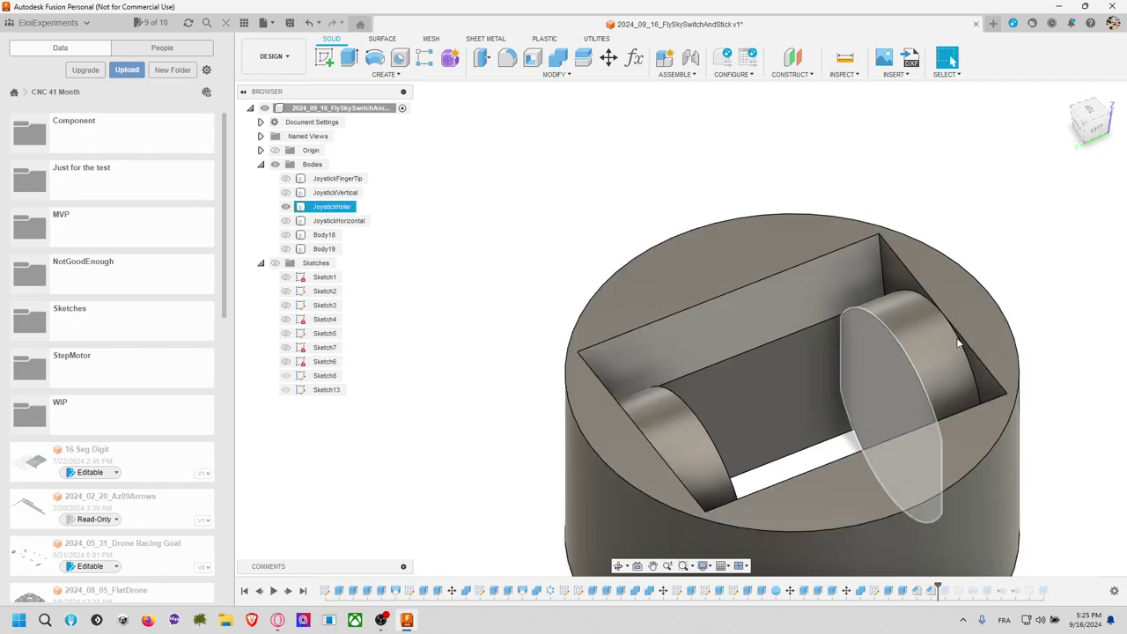
scroll(846, 361, "up", 2)
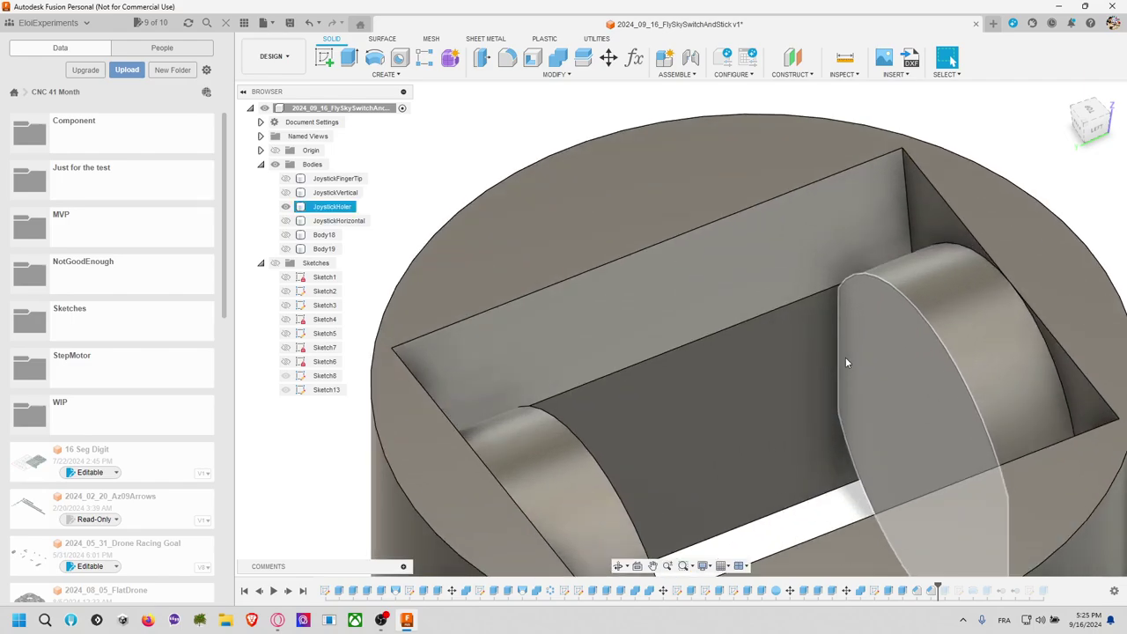
scroll(845, 357, "down", 4)
middle_click_drag(1033, 349, 1005, 327, "shift")
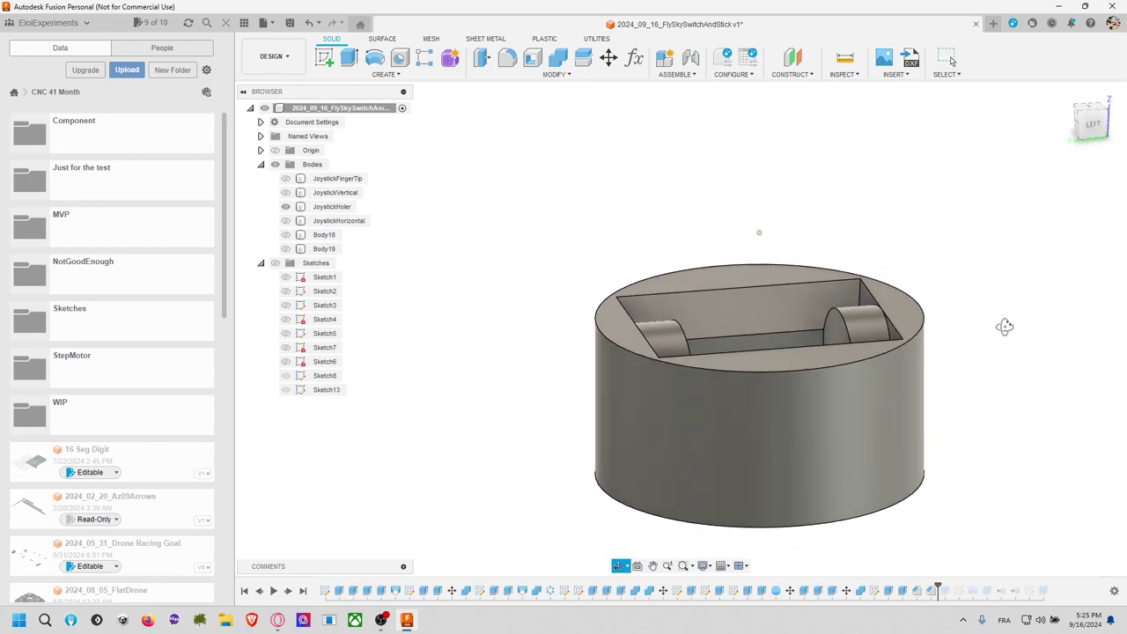
left_click(286, 221)
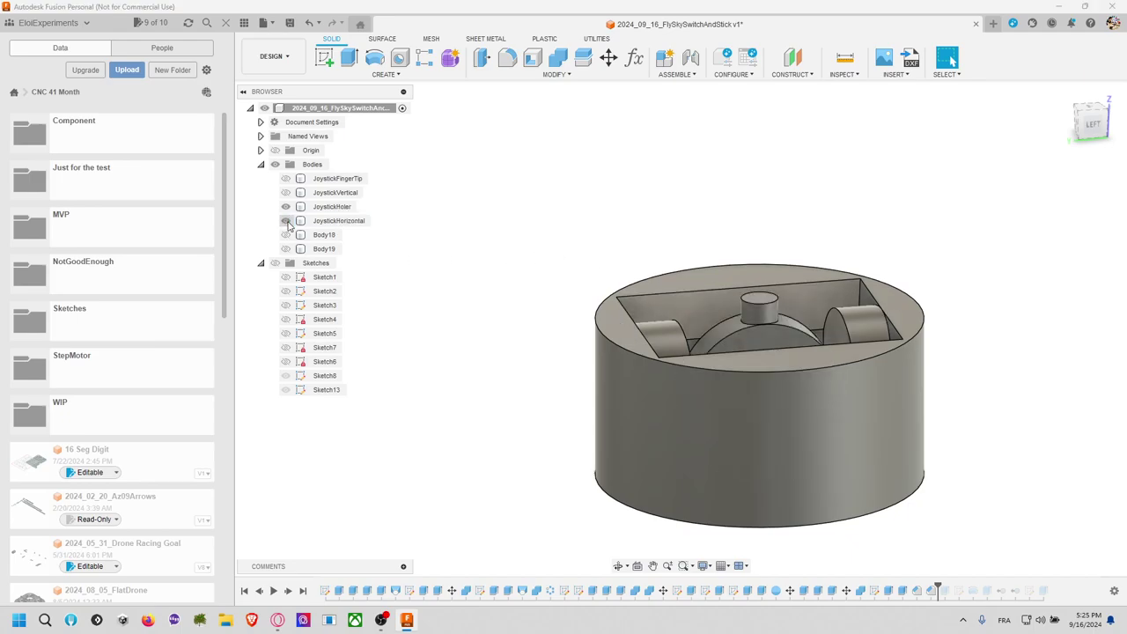
left_click(286, 206)
left_click(285, 192)
left_click(285, 178)
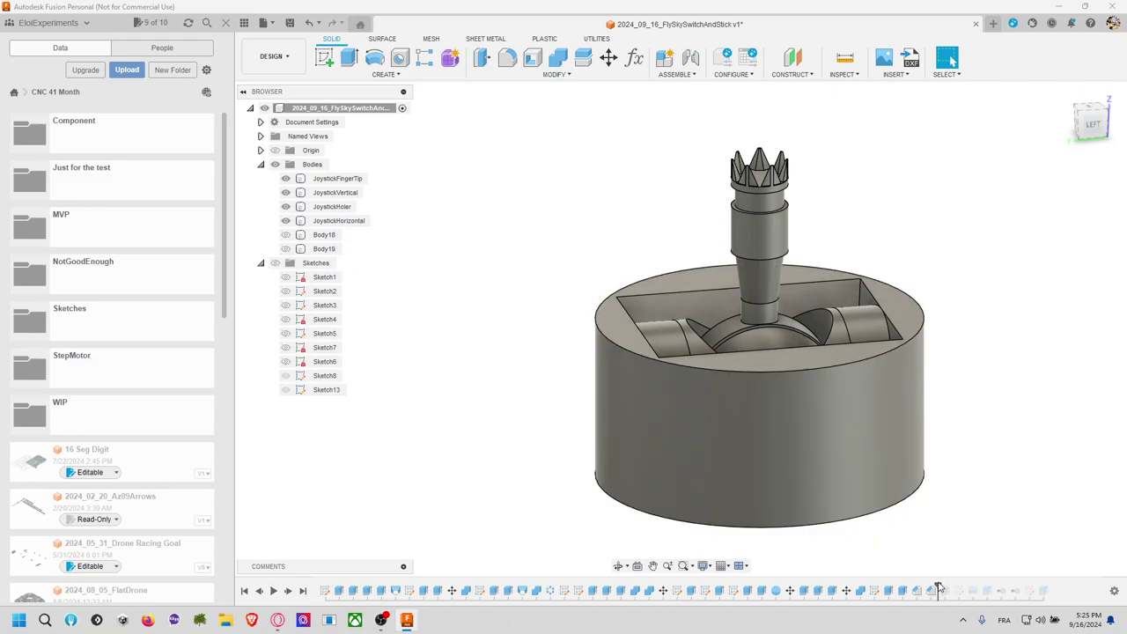
Step: Roll the timeline to the end and delete the Extrude21 feature
left_click_drag(939, 588, 1048, 589)
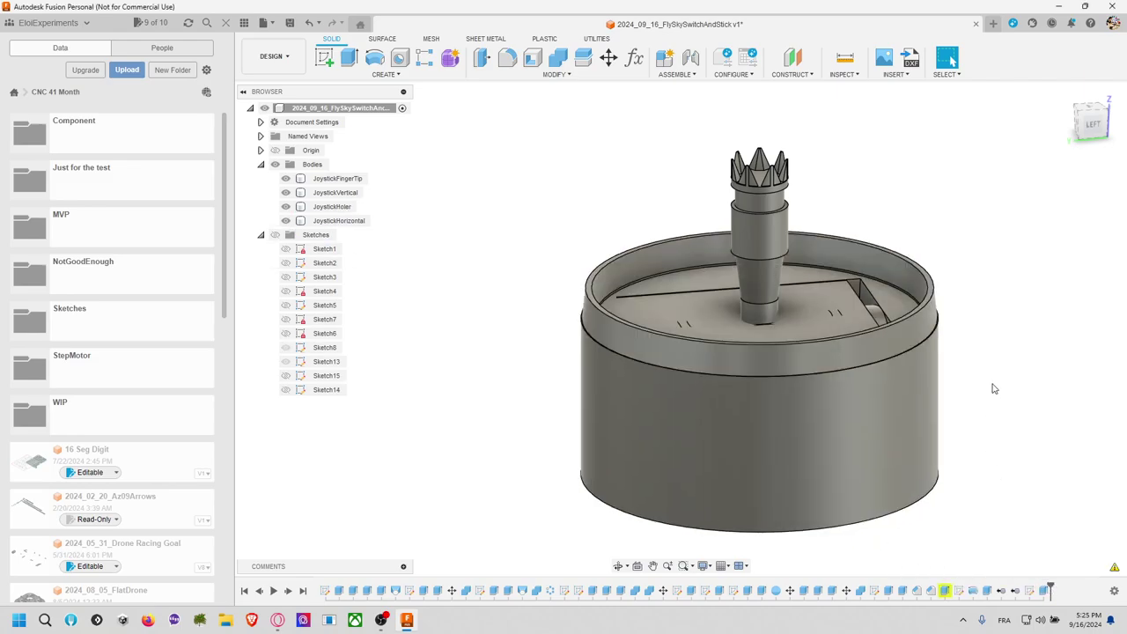
right_click(947, 591)
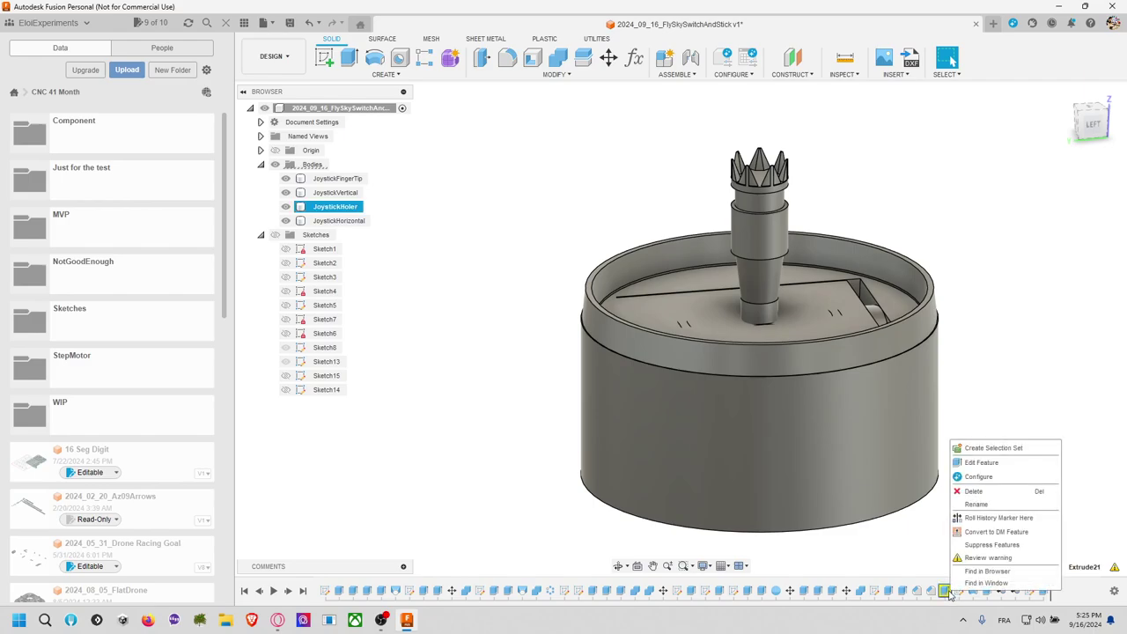
left_click(987, 493)
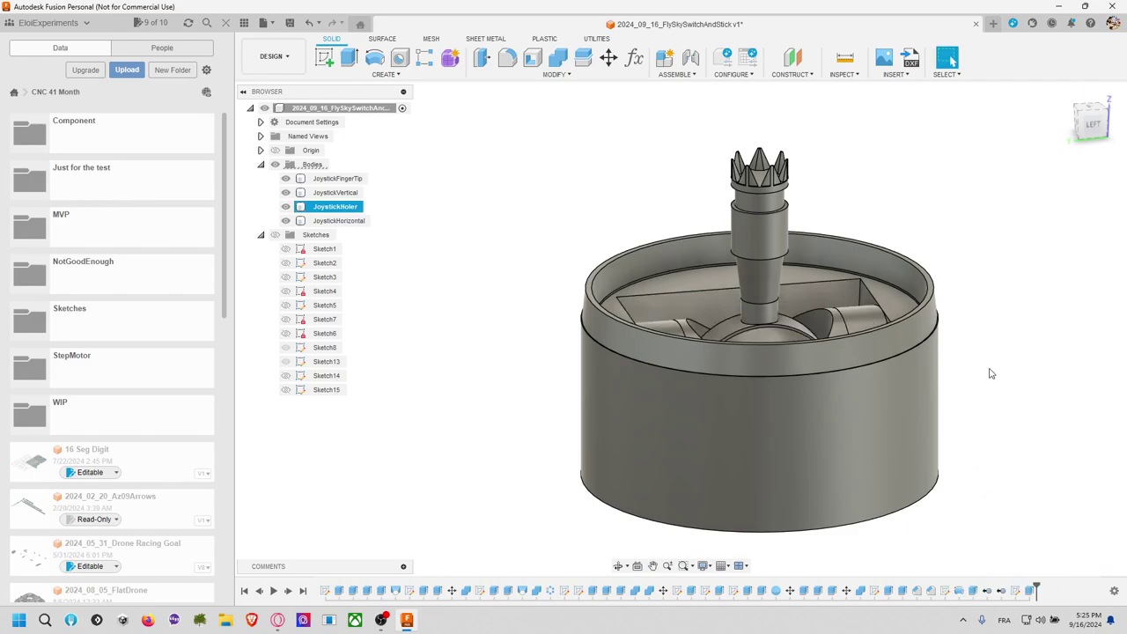
Step: Extrude the outer rim face as a -35 mm cut
mouse_move(990, 373)
middle_mouse_down("shift")
mouse_move(930, 420)
mouse_move(898, 410)
mouse_move(890, 385)
mouse_move(901, 378)
mouse_move(872, 383)
mouse_move(979, 382)
middle_mouse_up("shift")
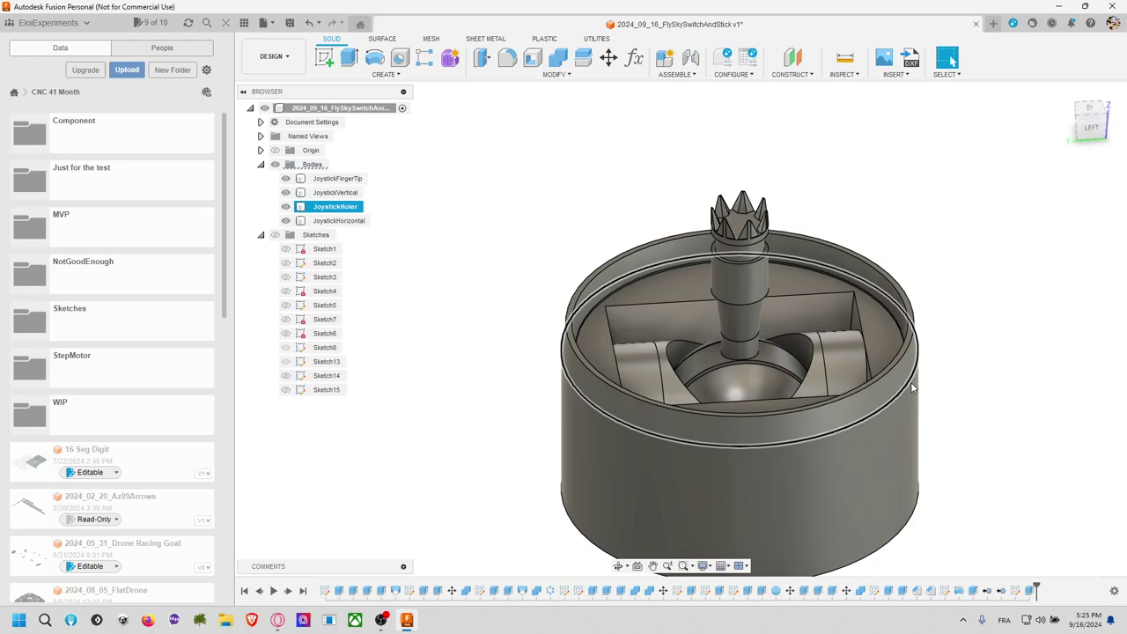
key("e")
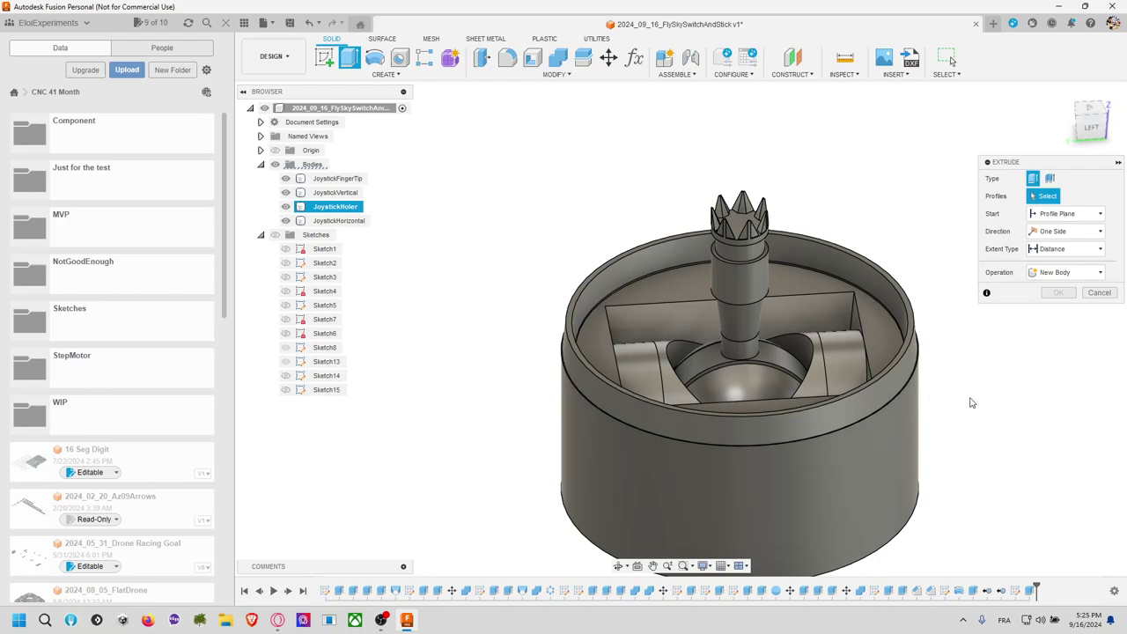
left_click(1097, 294)
key("e")
scroll(909, 396, "up", 6)
left_click(922, 349)
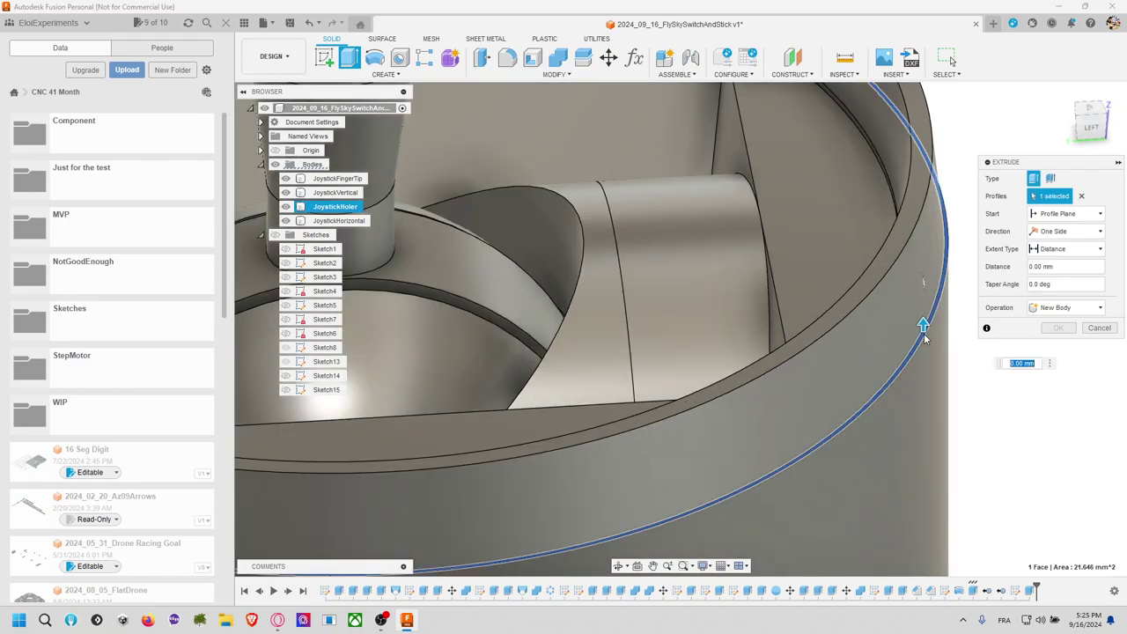
left_click_drag(922, 324, 938, 392)
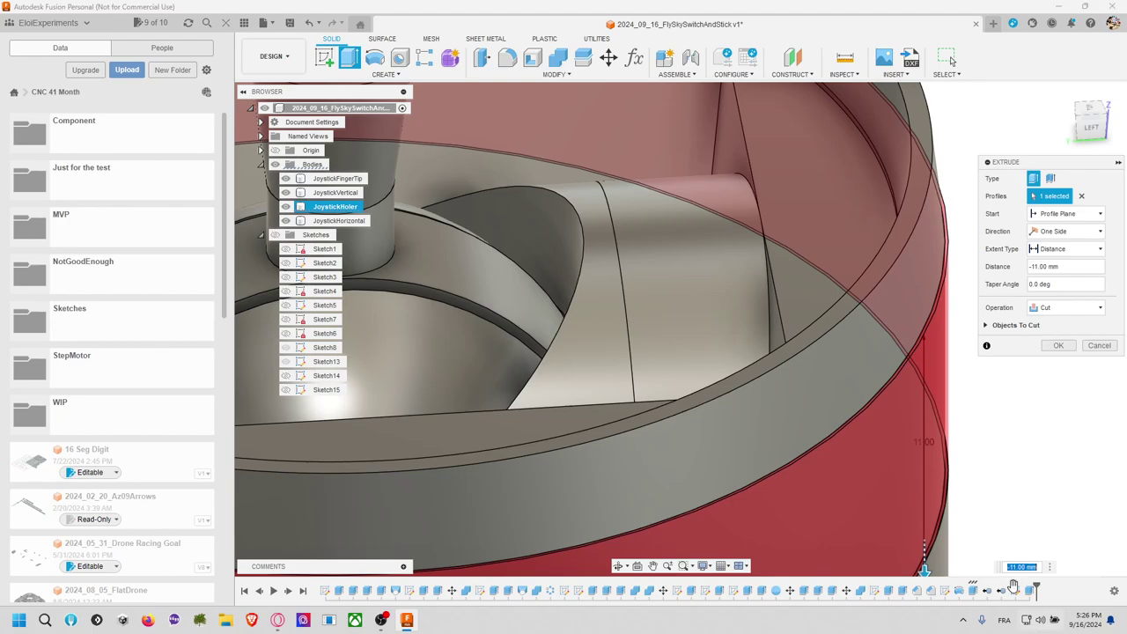
scroll(938, 392, "up", 2)
scroll(938, 392, "down", 1)
scroll(938, 392, "down", 6)
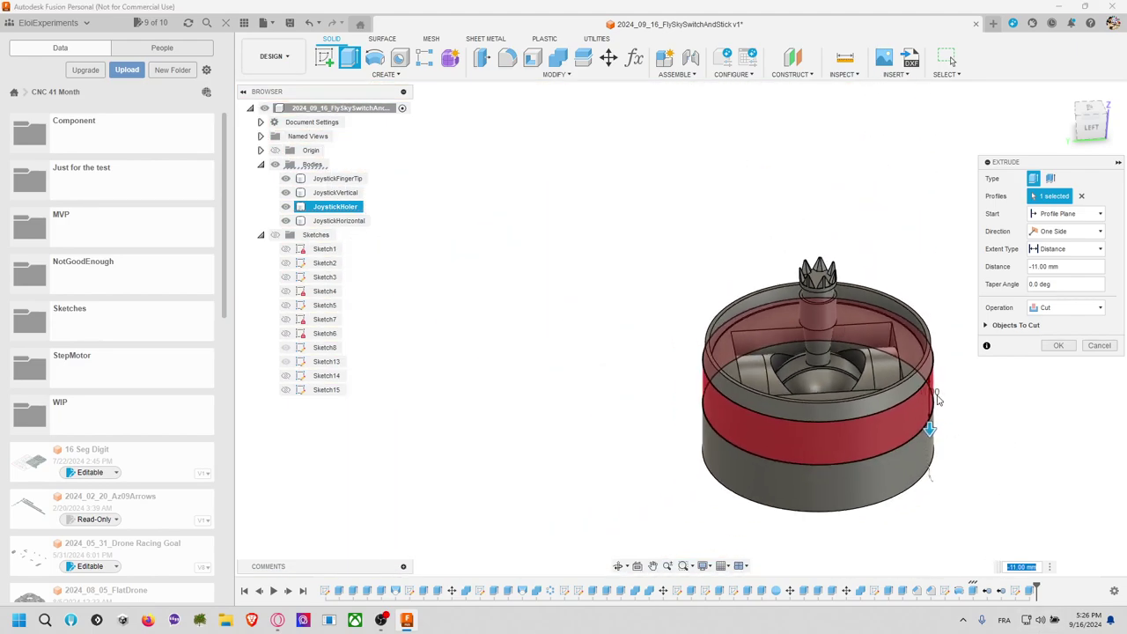
left_click_drag(931, 428, 962, 525)
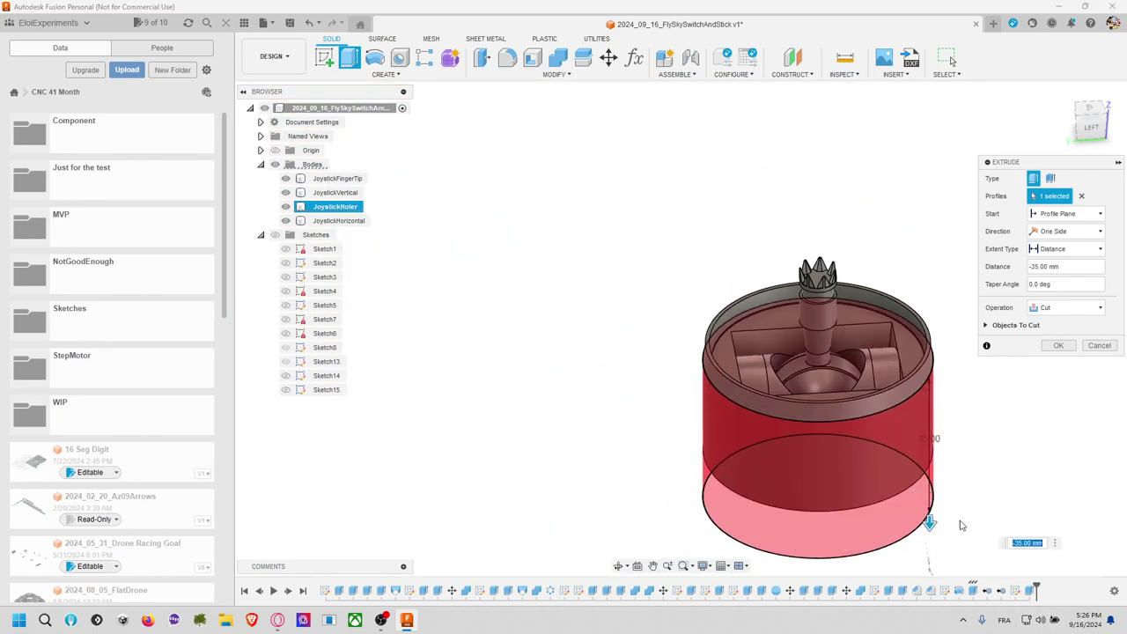
left_click(1069, 345)
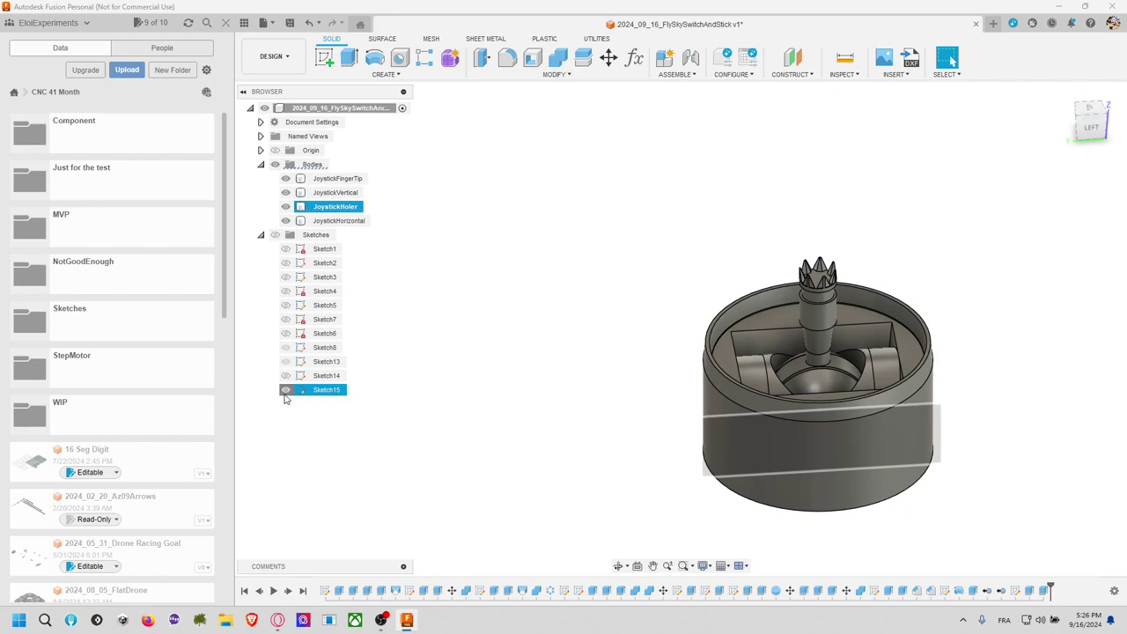
Step: Show the sketches and select Sketch15's side rectangle
left_click(275, 235)
left_click(286, 391)
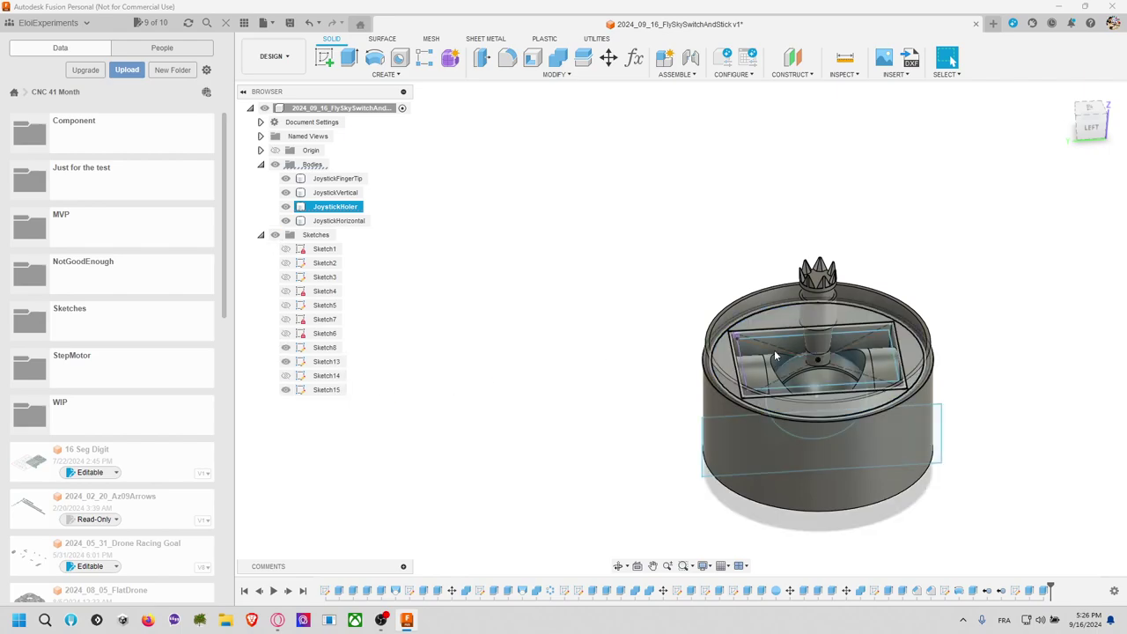
middle_click_drag(1044, 368, 994, 347)
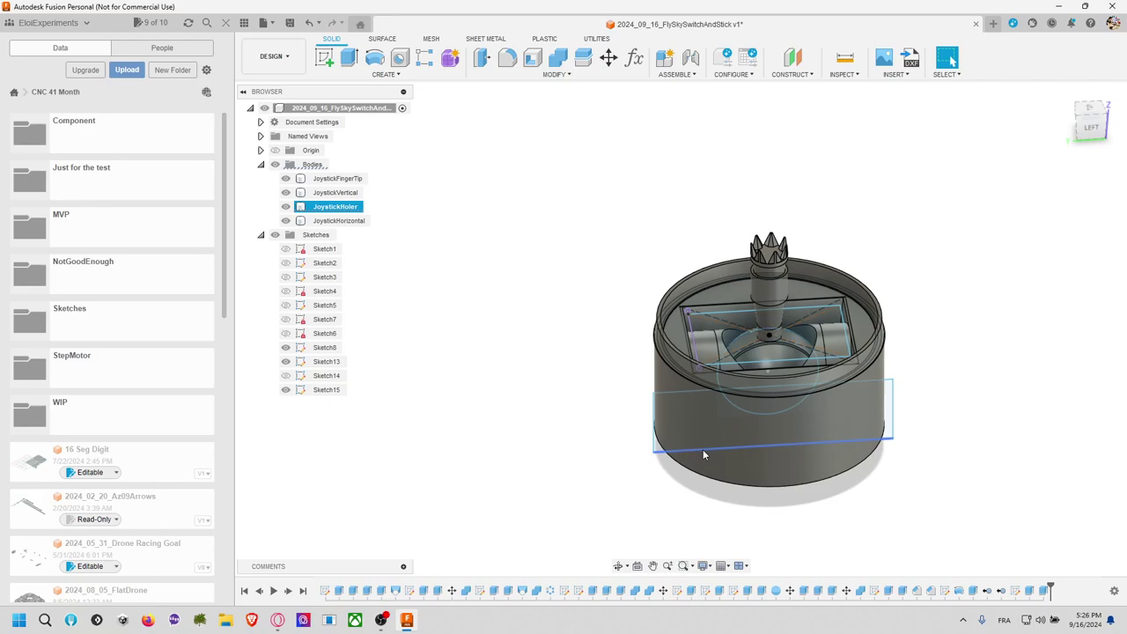
left_click(654, 449)
Step: Extrude the Sketch15 rectangle as a two-sided cut of 64 mm and 54 mm
key("e")
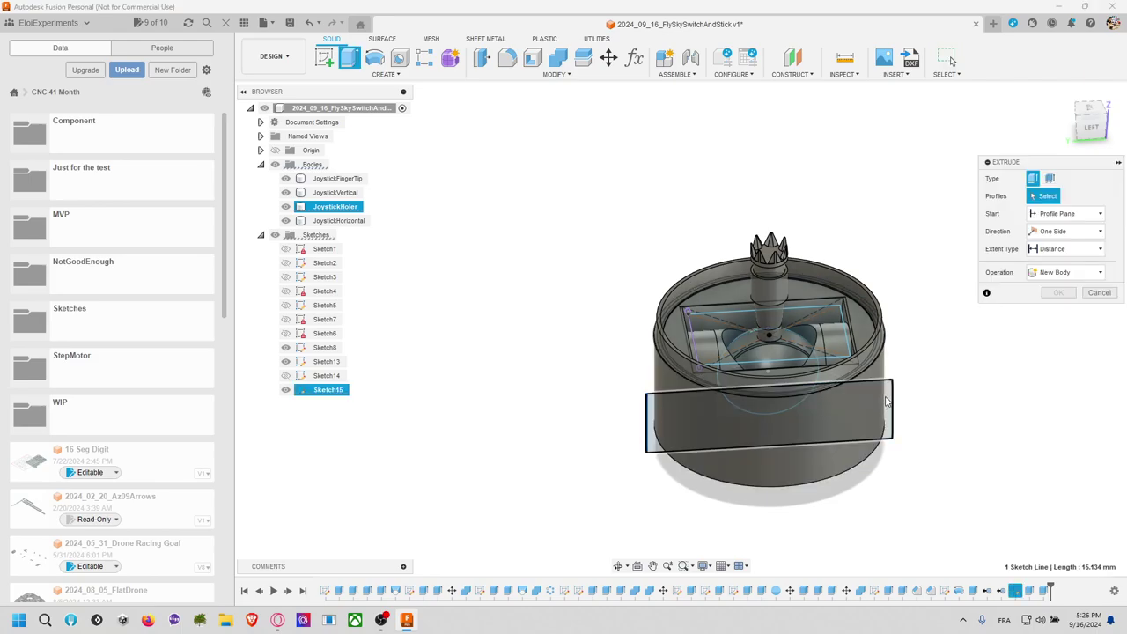
left_click(888, 398)
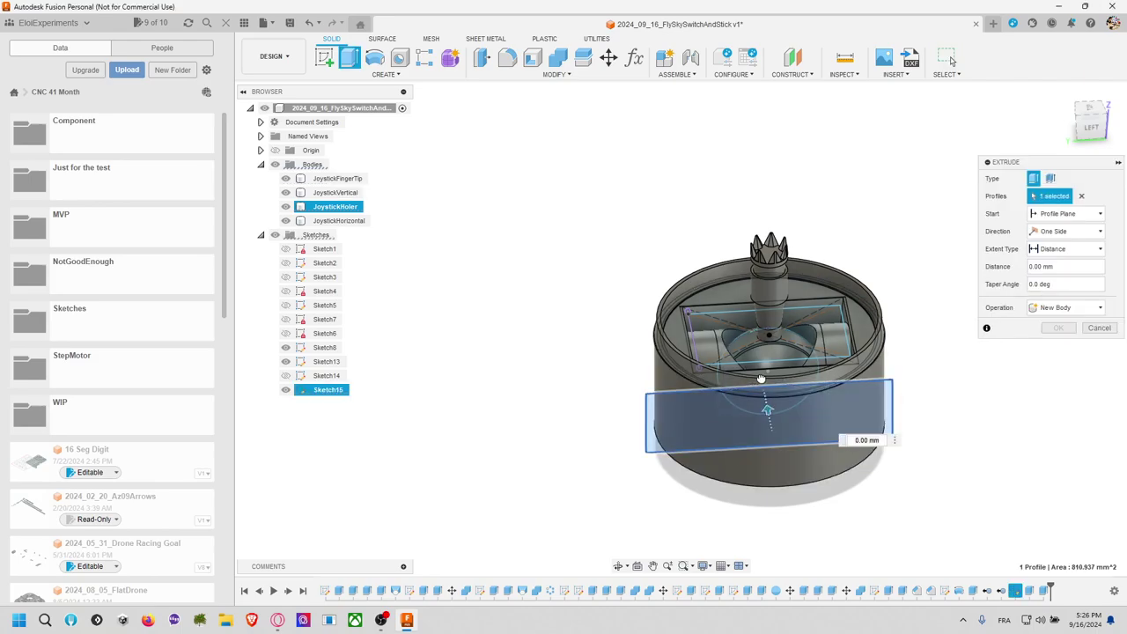
left_click_drag(762, 397, 717, 273)
left_click(1067, 230)
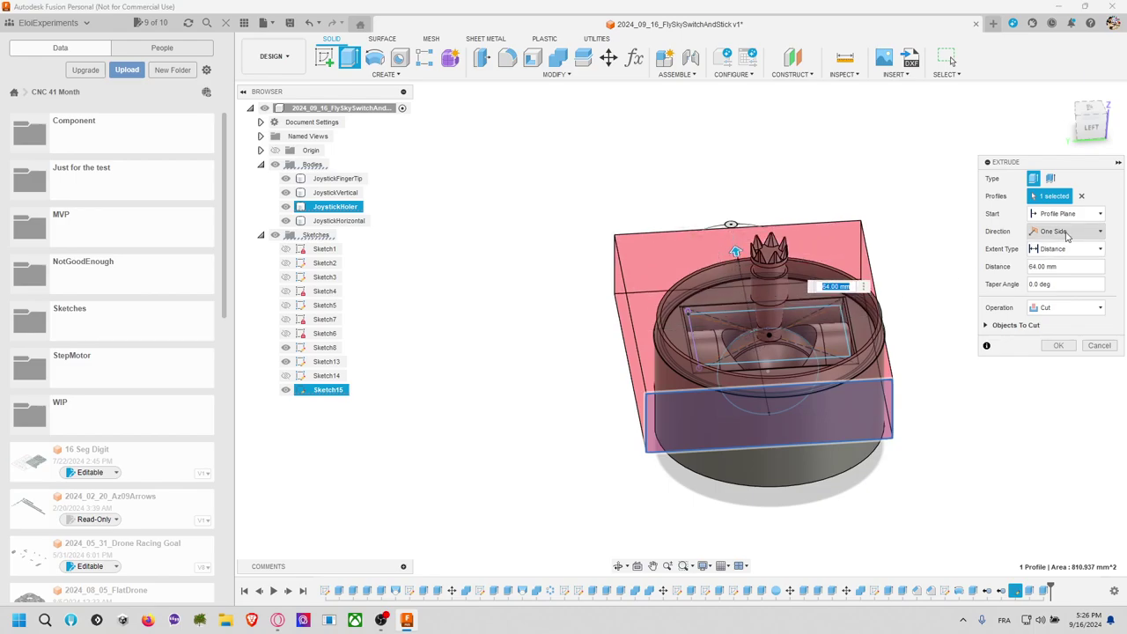
left_click(1056, 259)
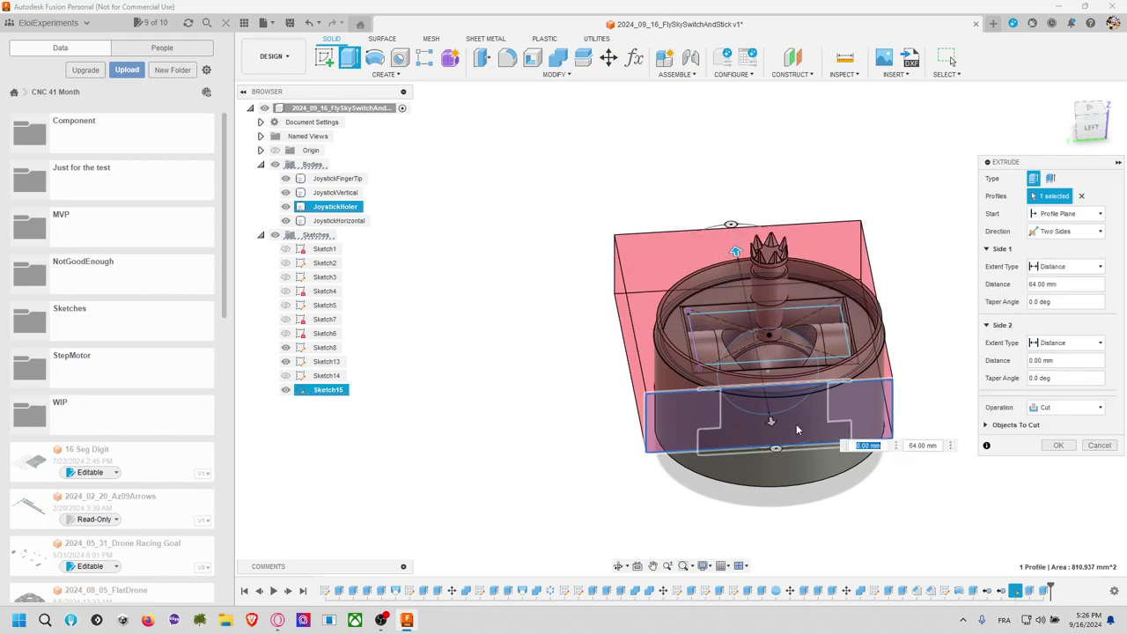
left_click_drag(796, 435, 818, 551)
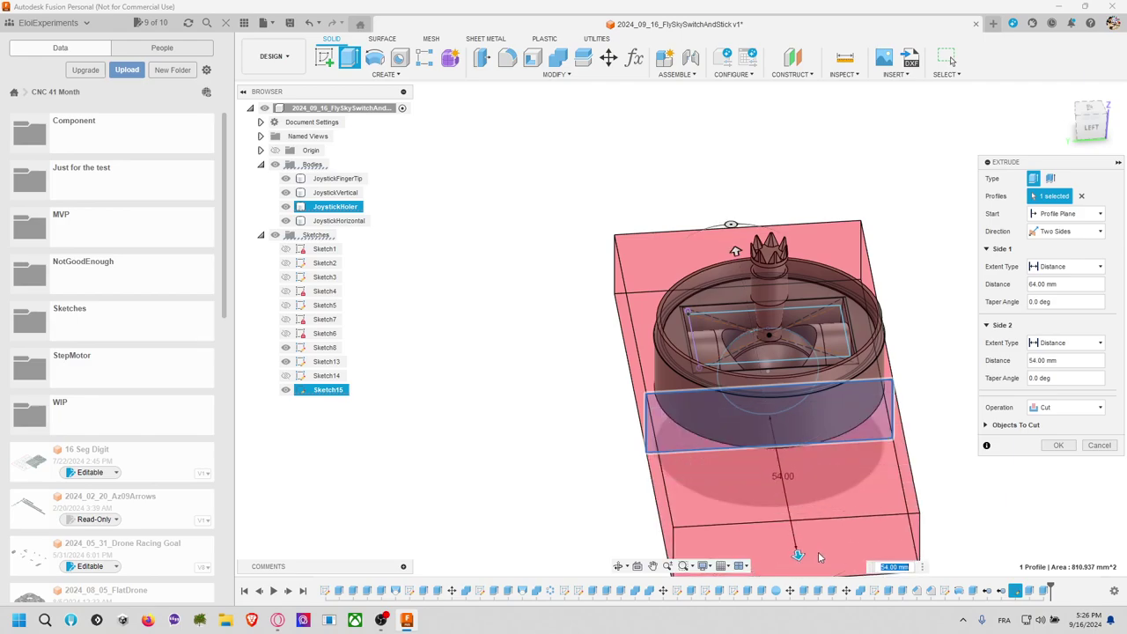
left_click(1059, 446)
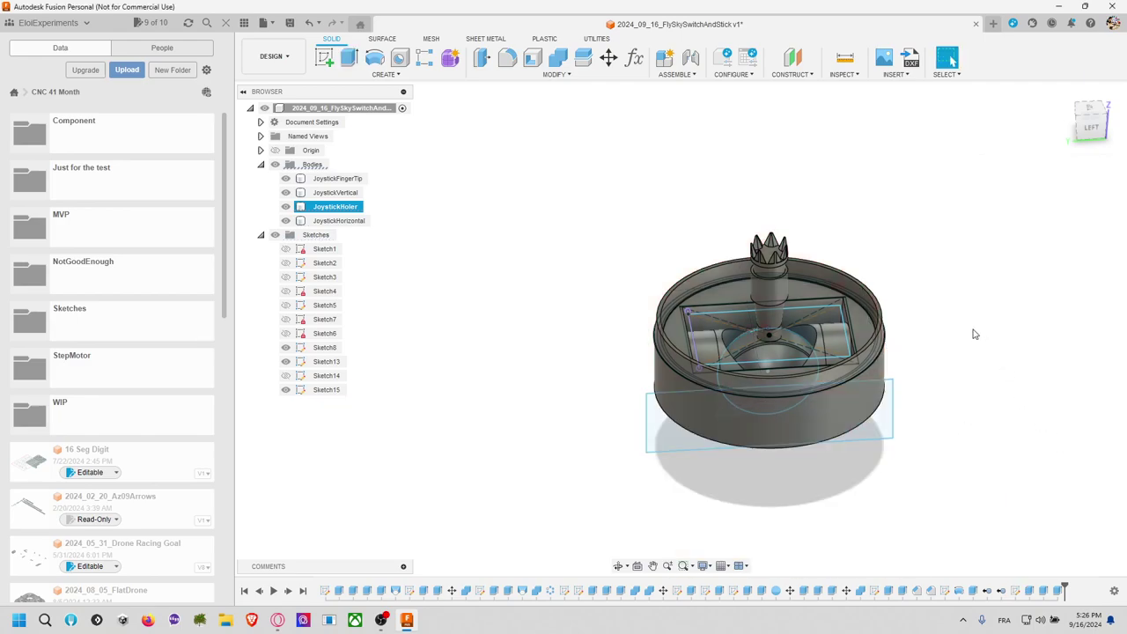
Step: Save a new version of 2024_09_16_FlySkySwitchAndStick with the 'User Saved' description
middle_click_drag(974, 333, 963, 302, "shift")
scroll(881, 359, "up", 3)
scroll(963, 294, "up", 2)
scroll(967, 294, "down", 4)
scroll(966, 312, "up", 2)
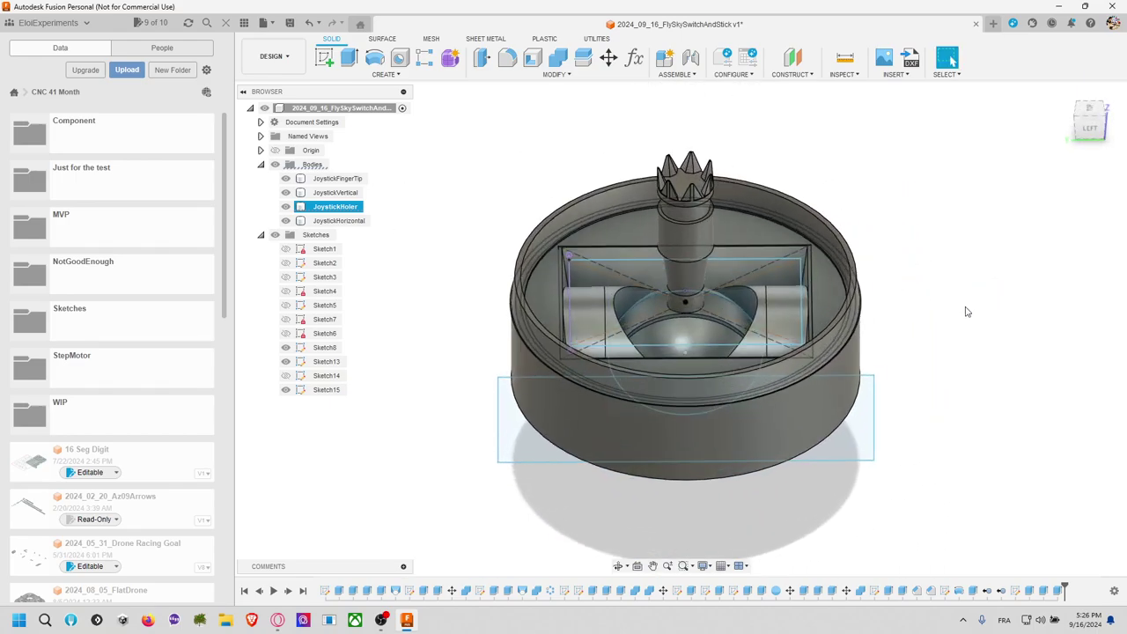
scroll(944, 316, "down", 2)
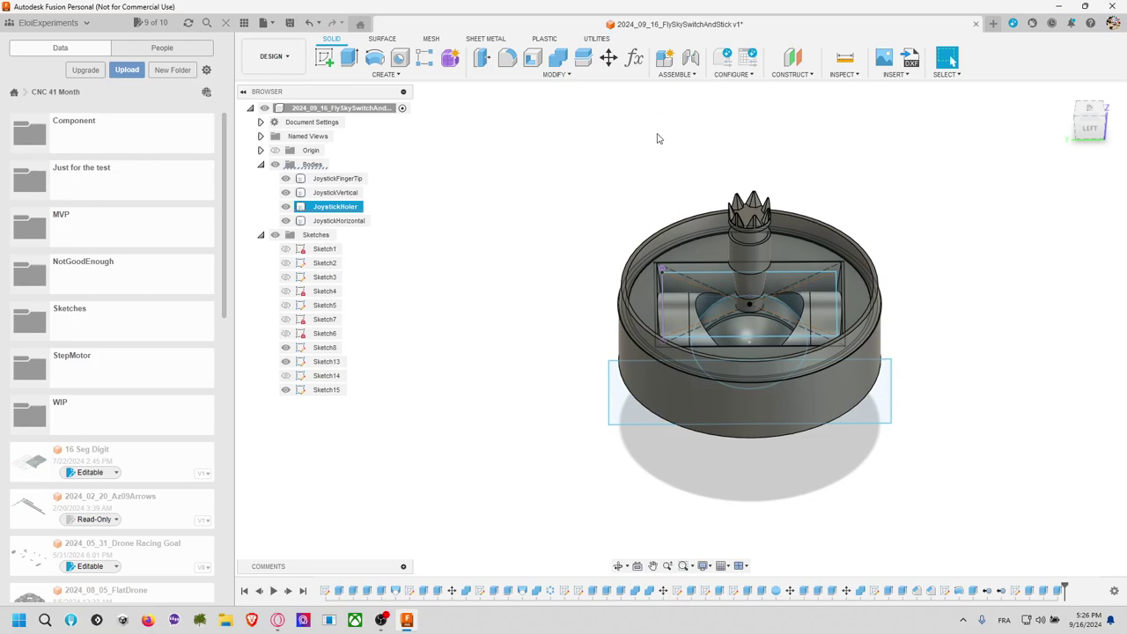
key("ctrl+s")
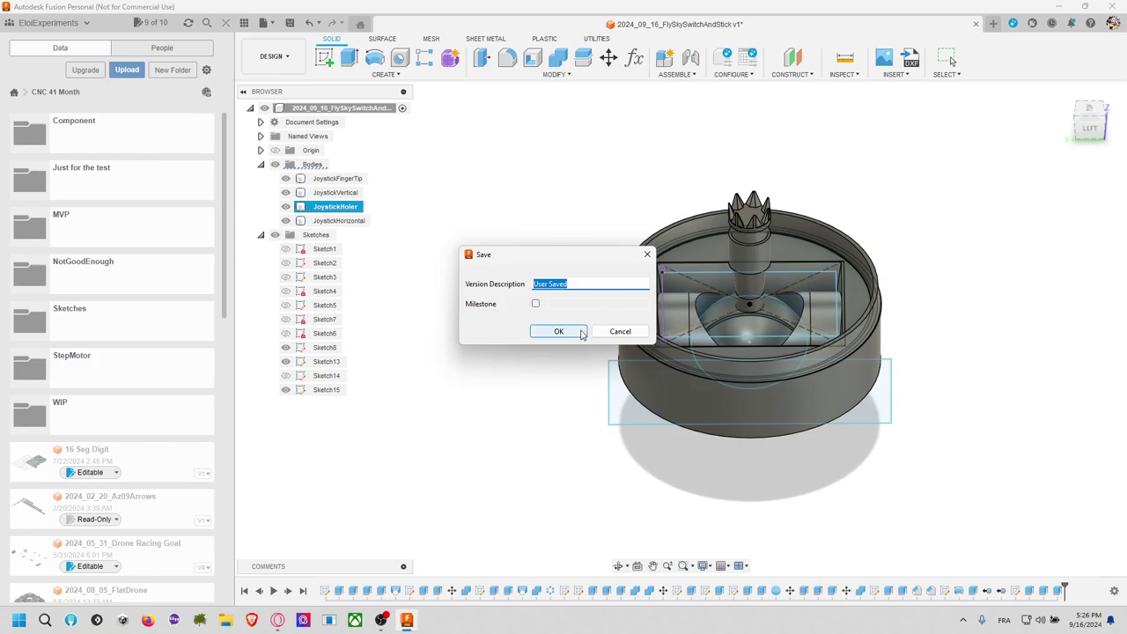
left_click(581, 333)
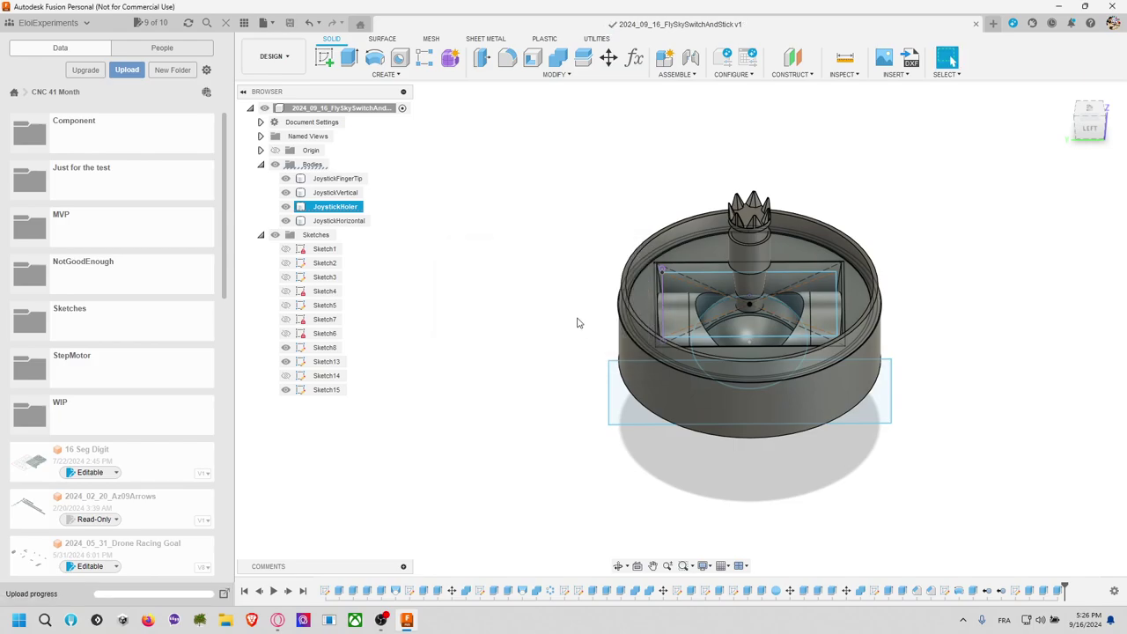
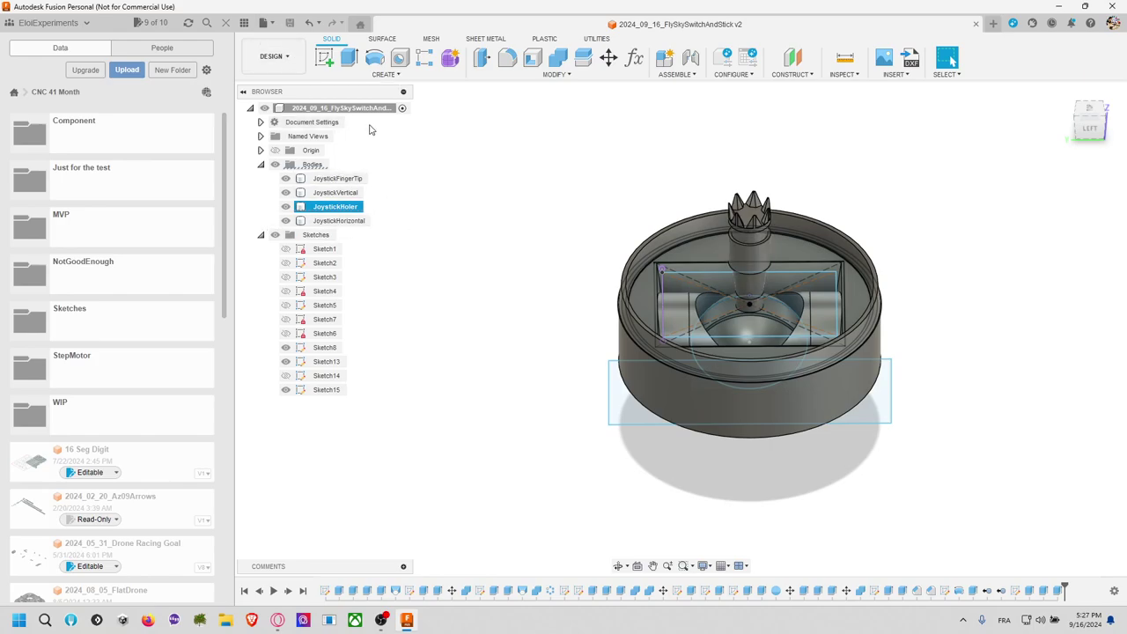
Step: Start exporting the design and create a new project folder on the Desktop
left_click(264, 24)
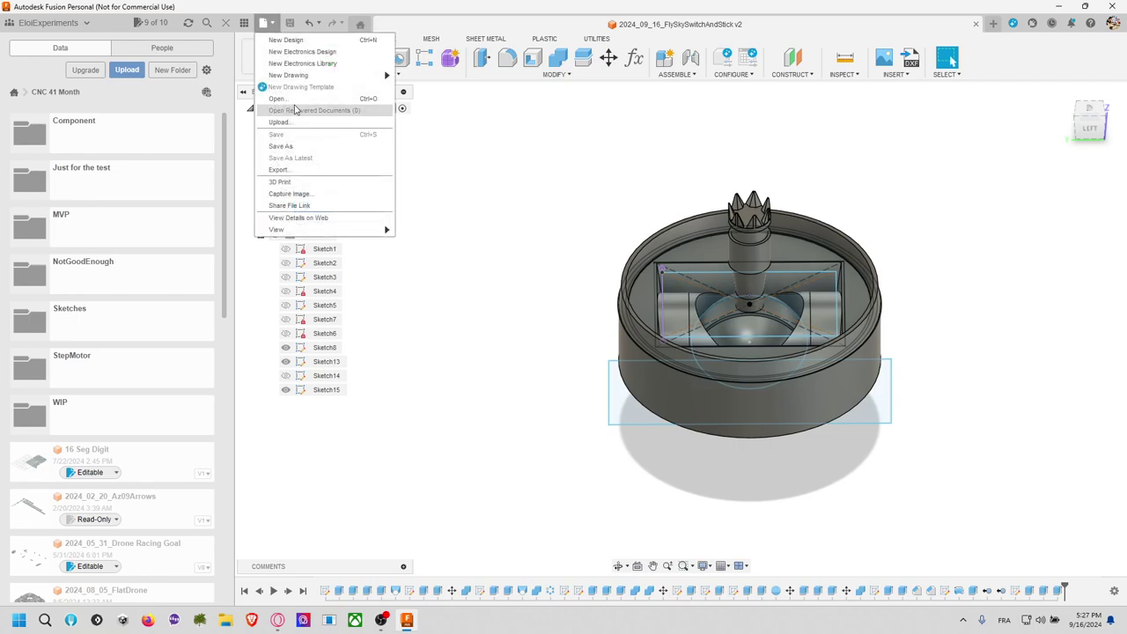
left_click(327, 169)
key("ctrl+c")
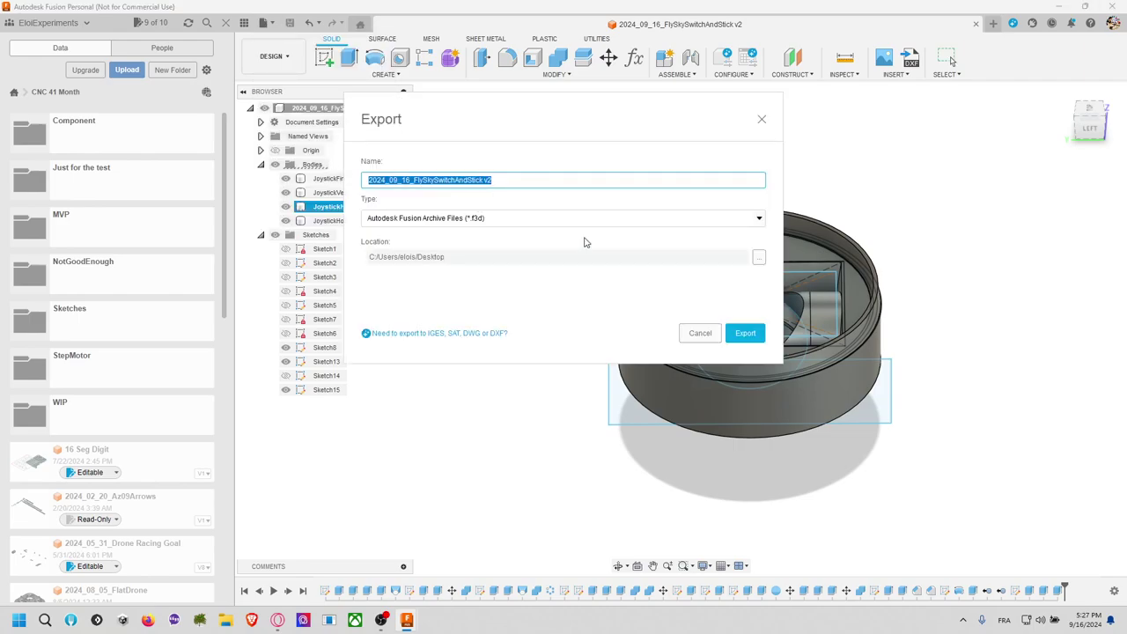
left_click(758, 257)
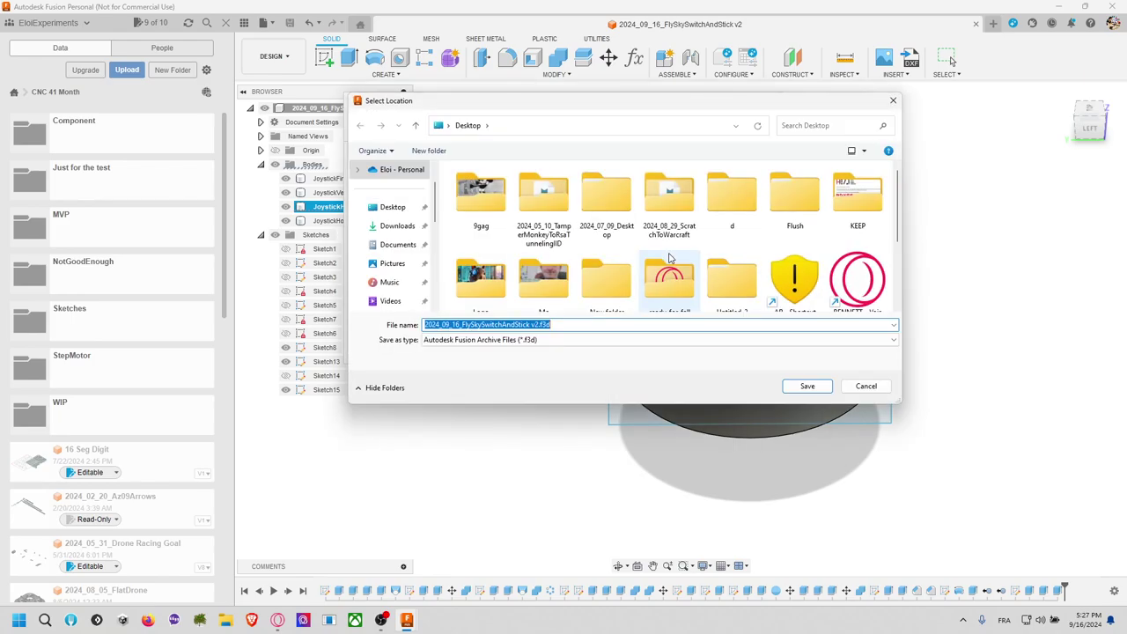
left_click(430, 151)
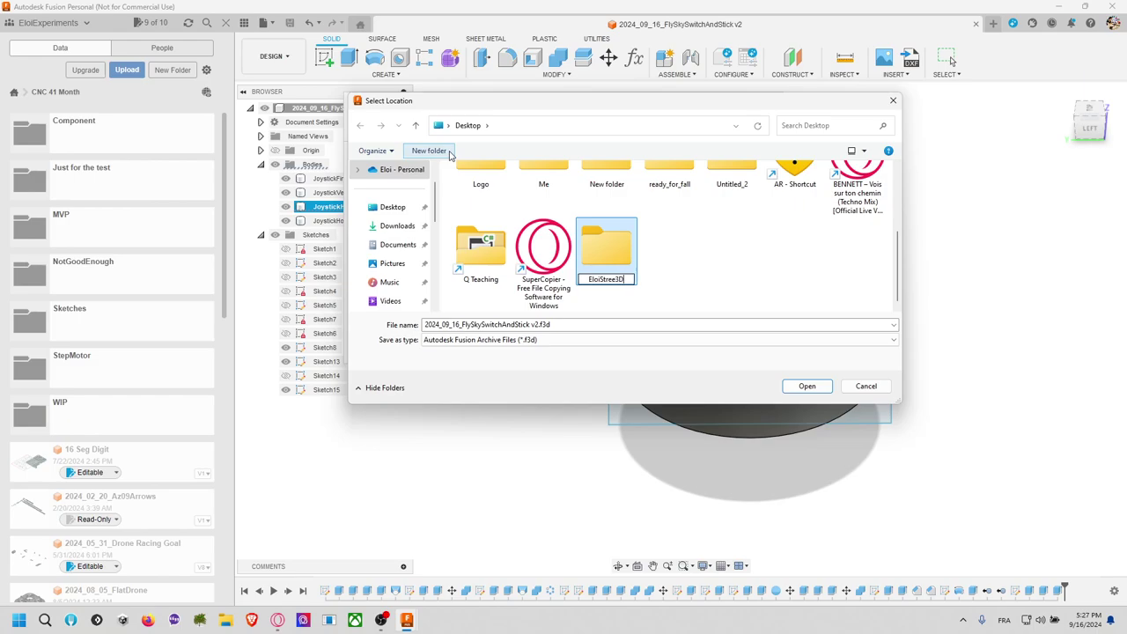
key("Return")
double_click(607, 251)
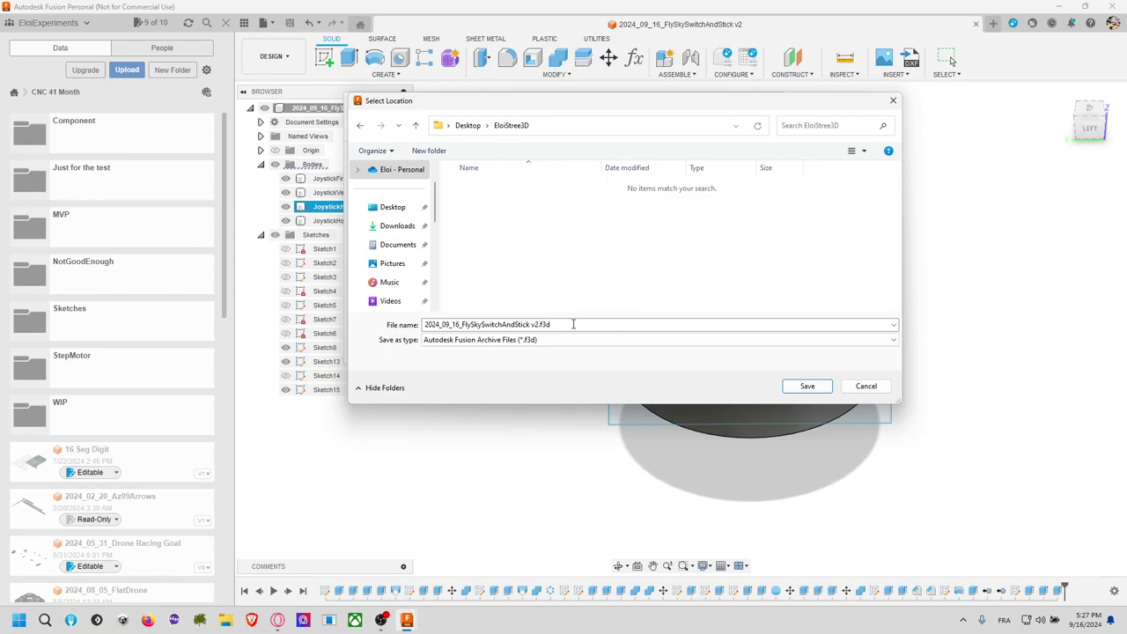
left_click(521, 325)
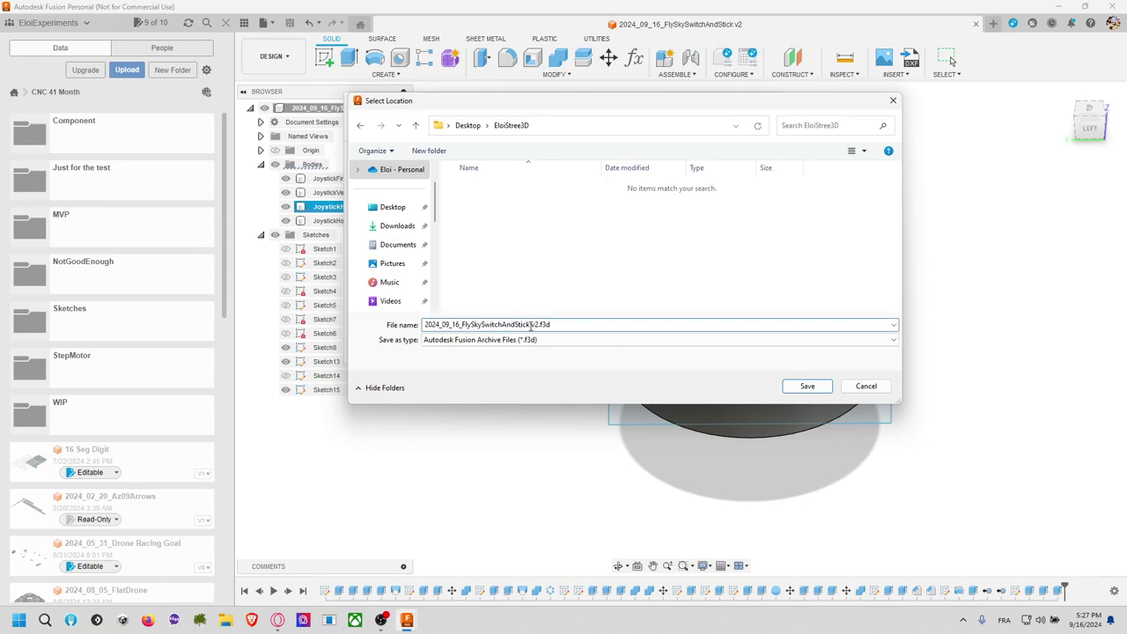
Step: Create a 2024_09_16_FlySkySwitchAndStick subfolder and export the design there as v2.f3d
left_click(449, 150)
key("ctrl+v")
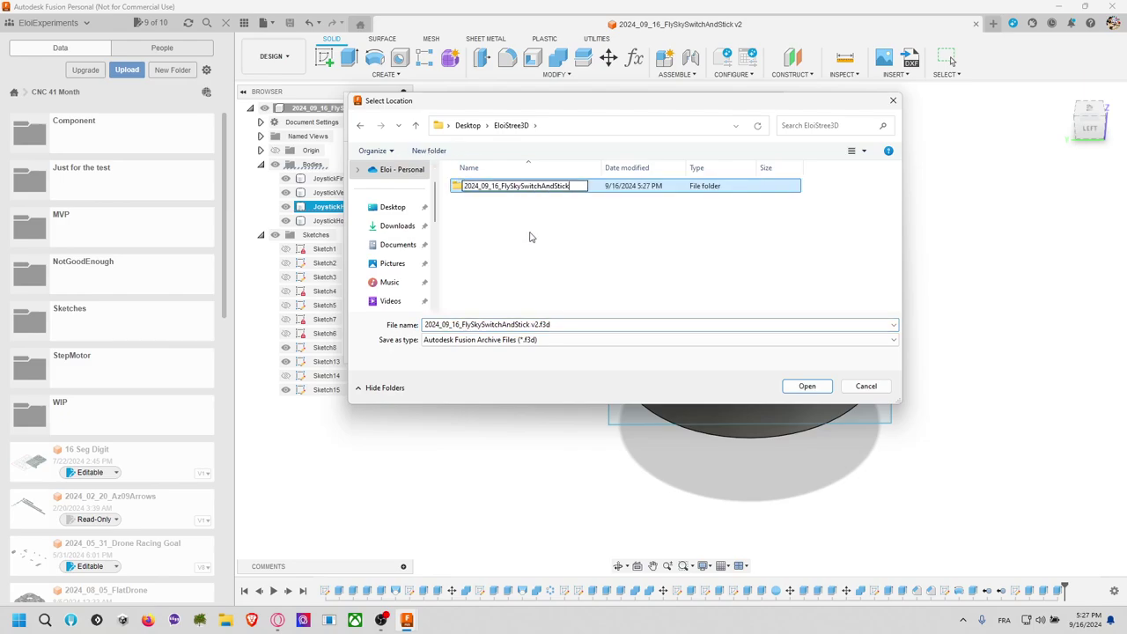
key("Return")
double_click(576, 188)
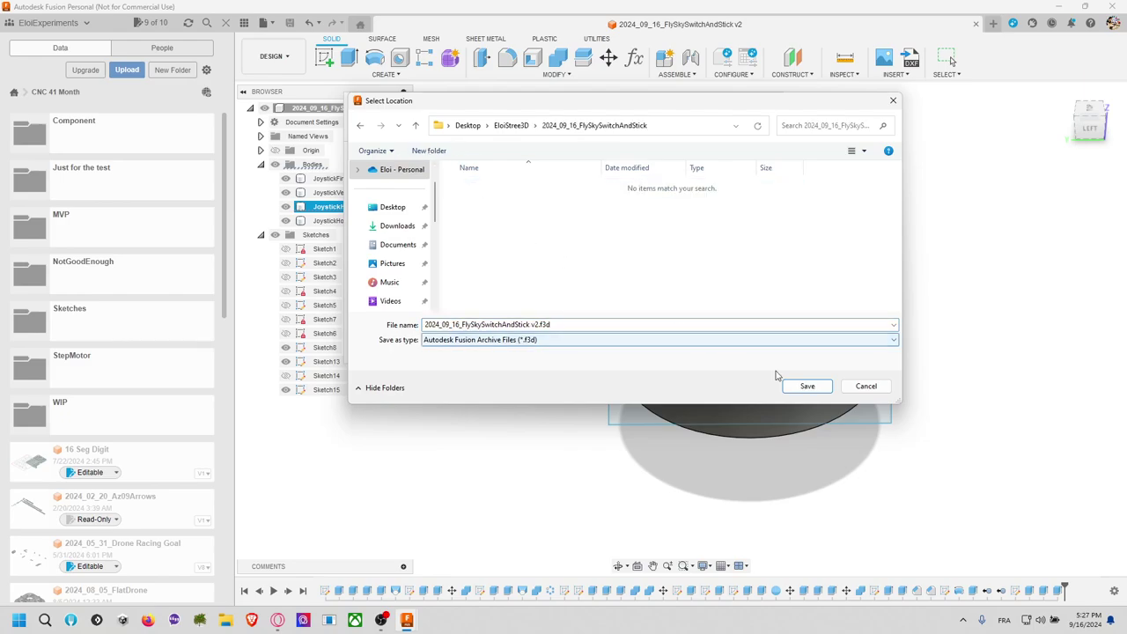
left_click(807, 386)
left_click(744, 333)
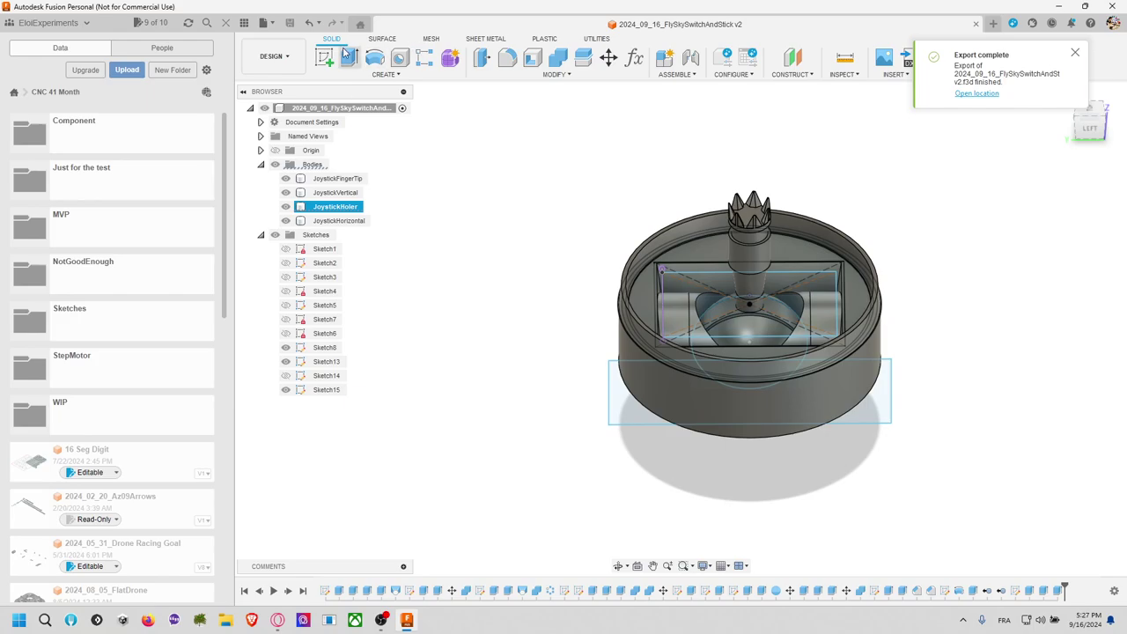
Step: Export the design as OBJ Files (*.obj) into the same folder
left_click(263, 22)
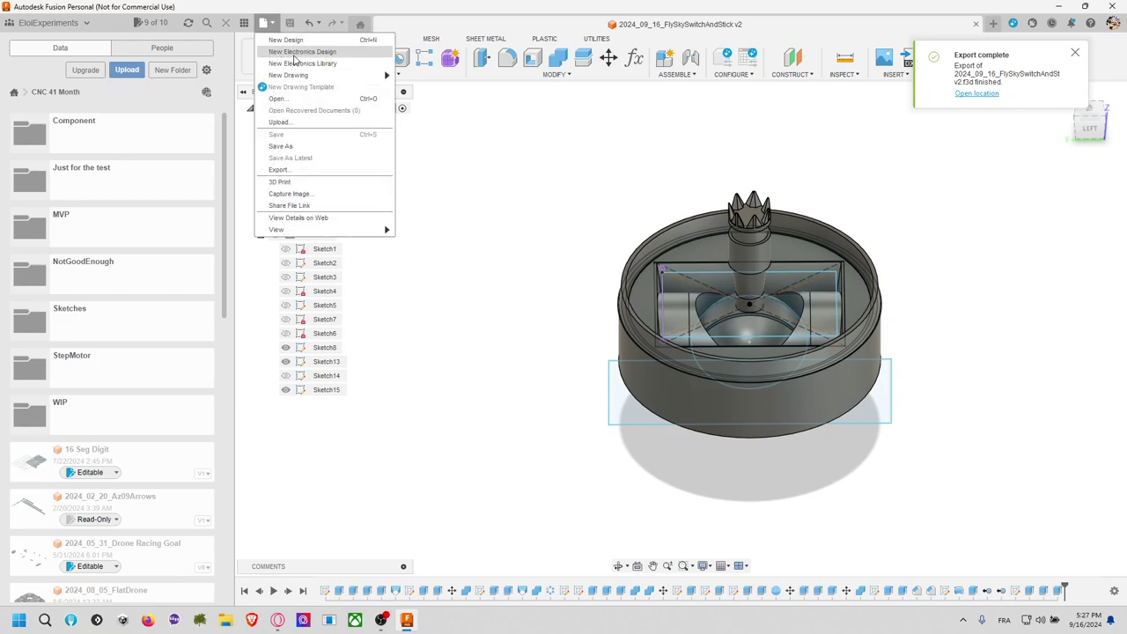
left_click(318, 168)
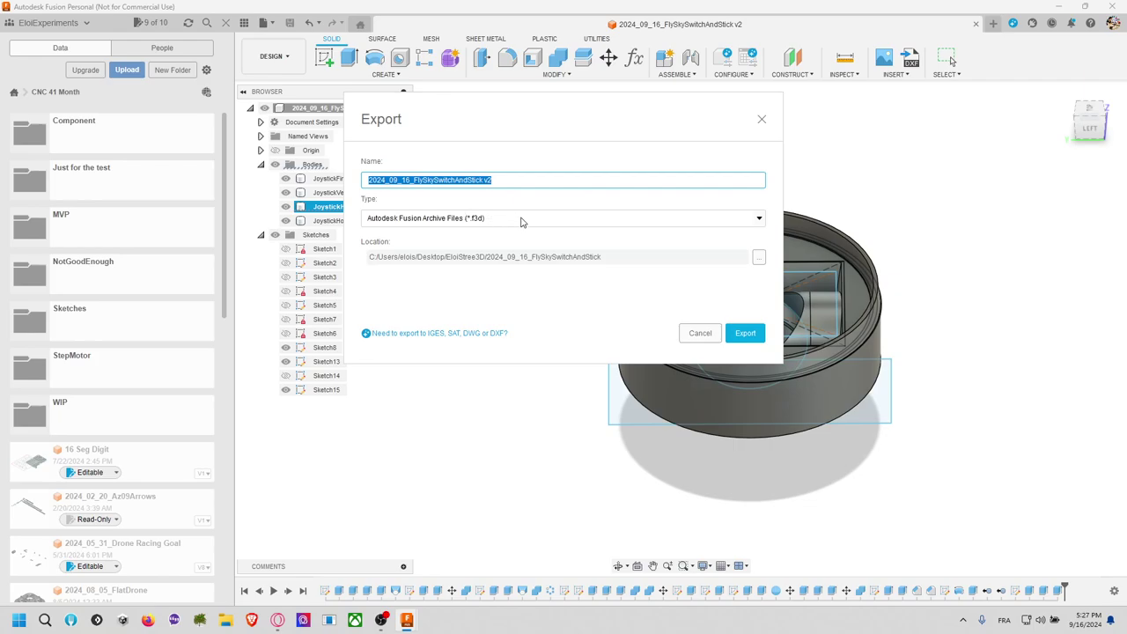
left_click(520, 221)
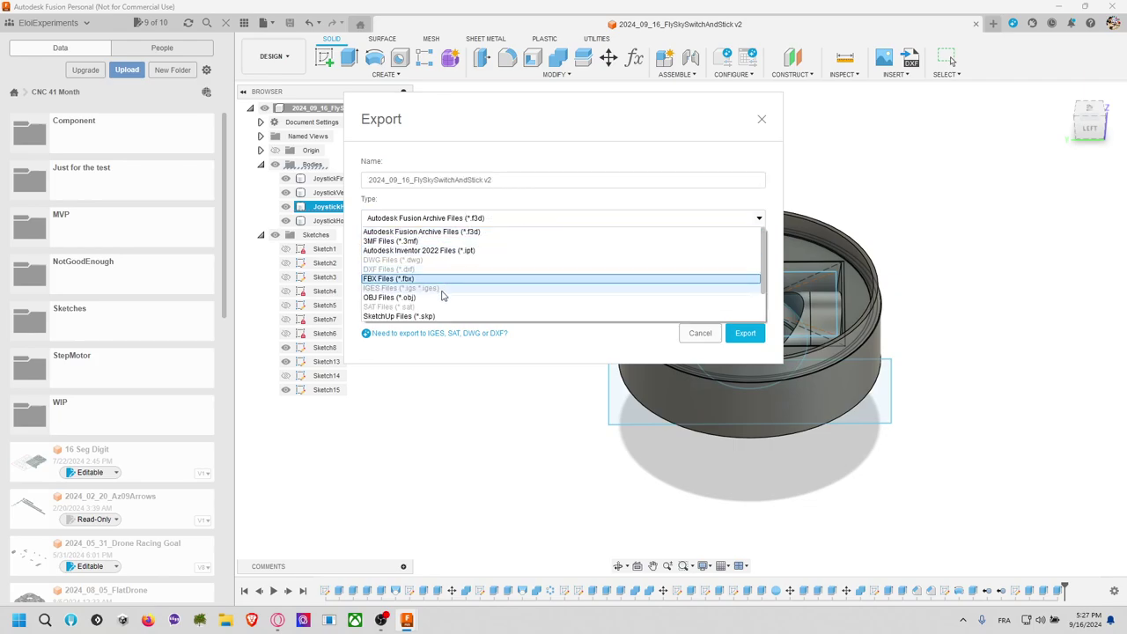
left_click(445, 299)
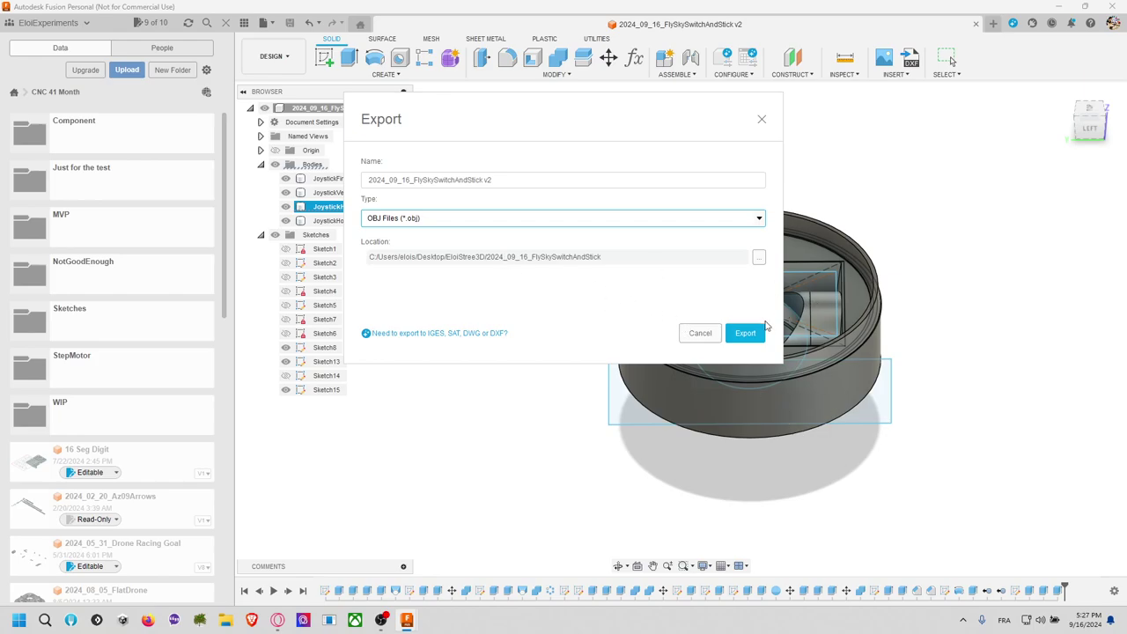
left_click(745, 333)
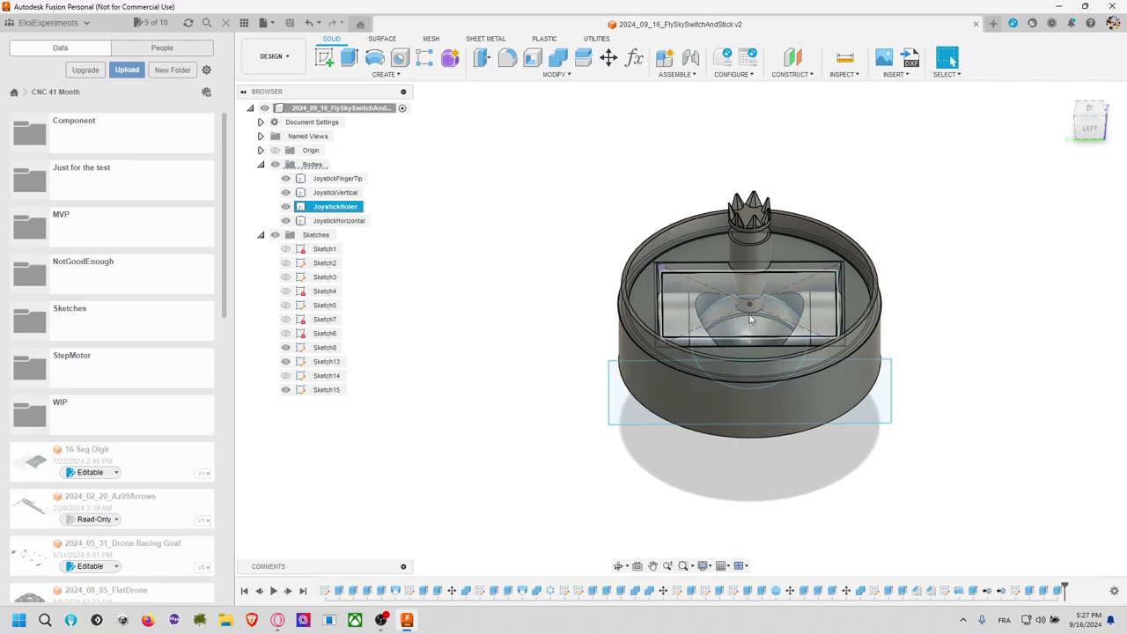
Step: Rerun the OBJ export to produce v2.obj, then select the JoystickFingerTip body
left_click(263, 23)
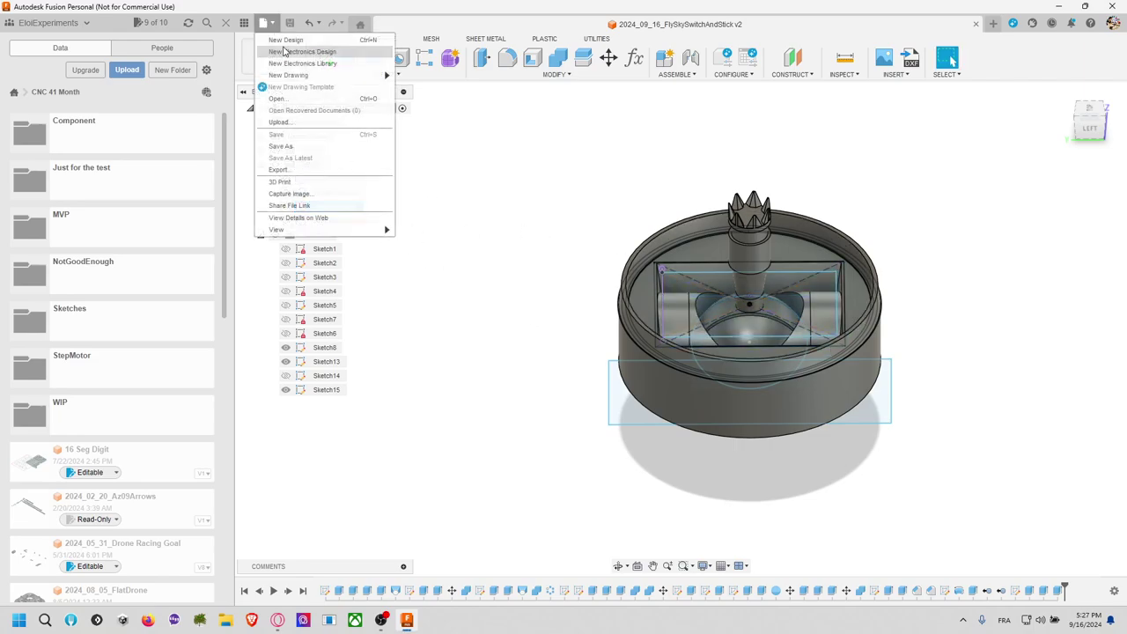
left_click(335, 170)
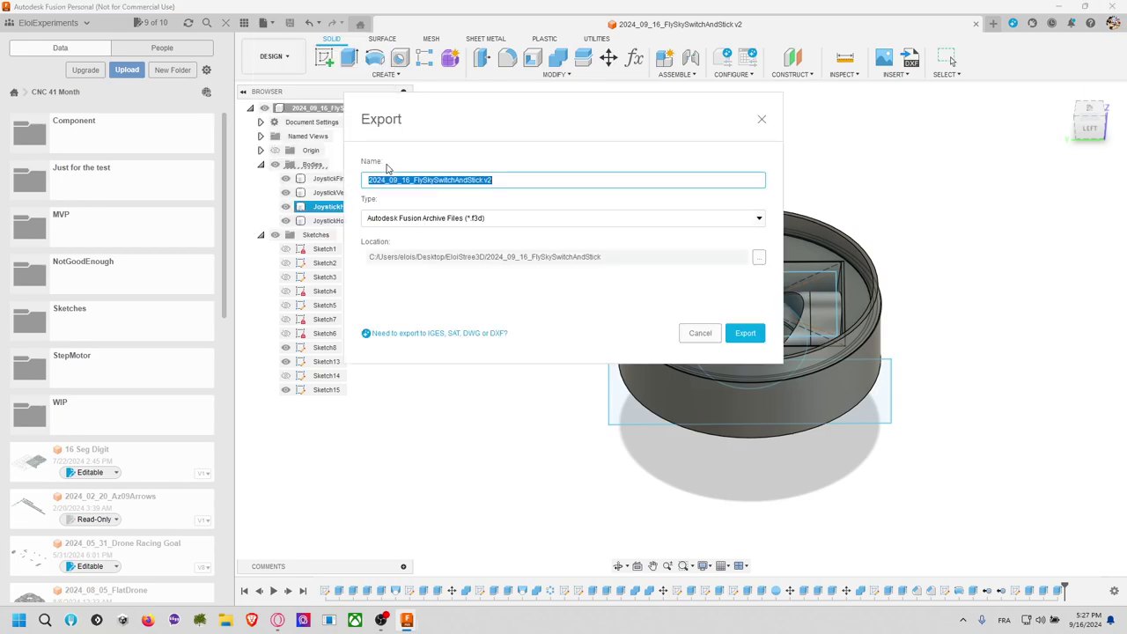
left_click(506, 221)
left_click(472, 296)
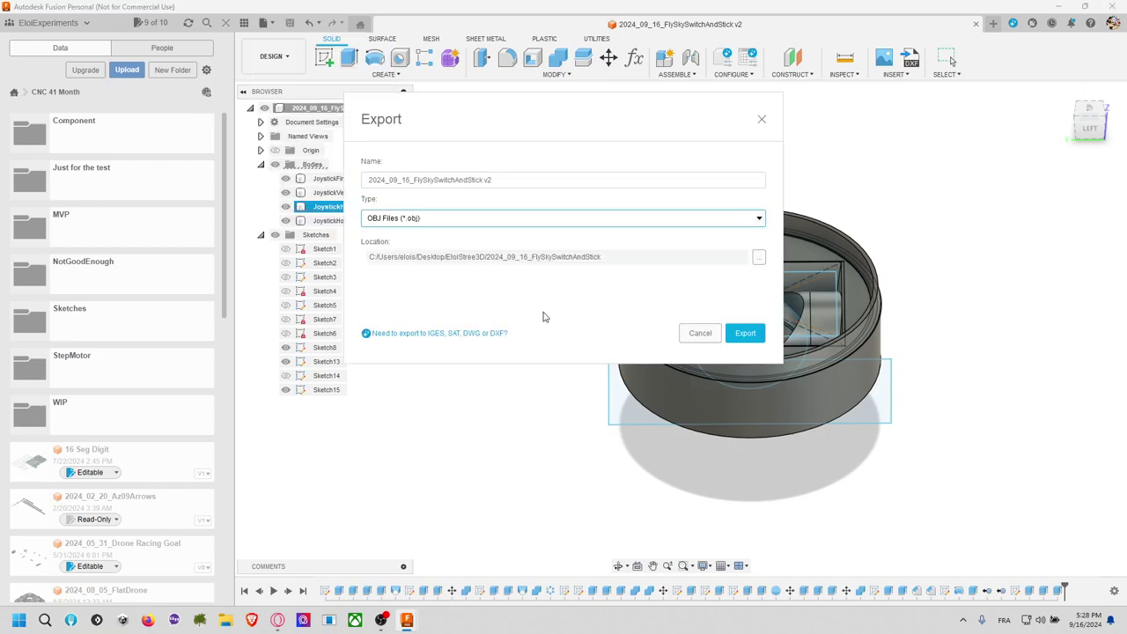
left_click(745, 333)
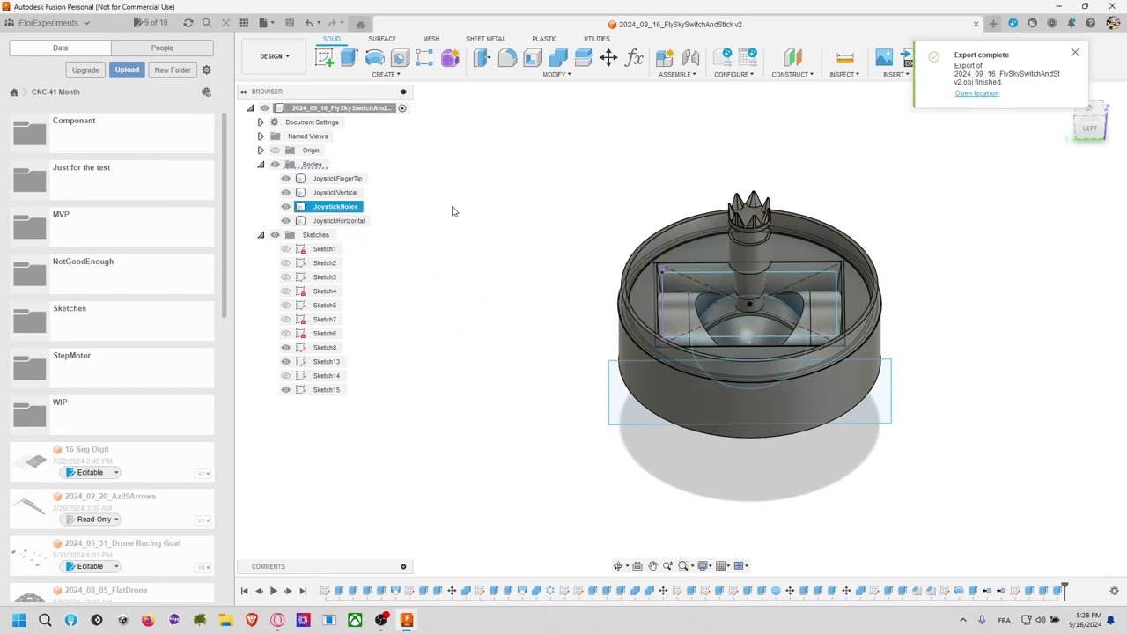
left_click(356, 180, "ctrl")
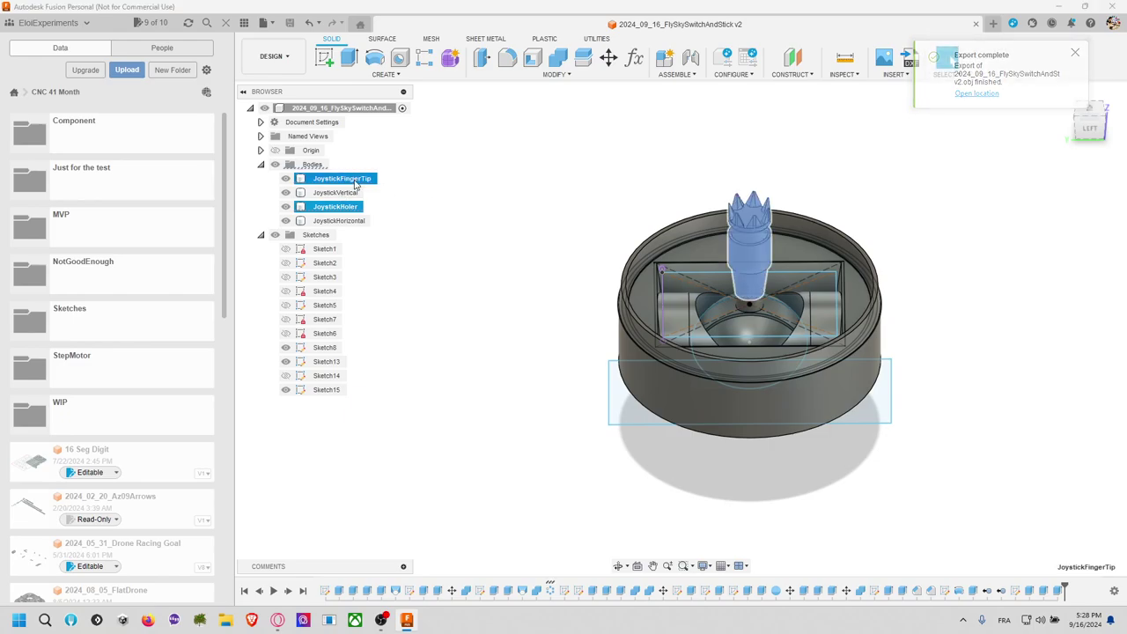
Step: Use Save As Mesh on the selected body and set units to Meter
right_click(323, 184)
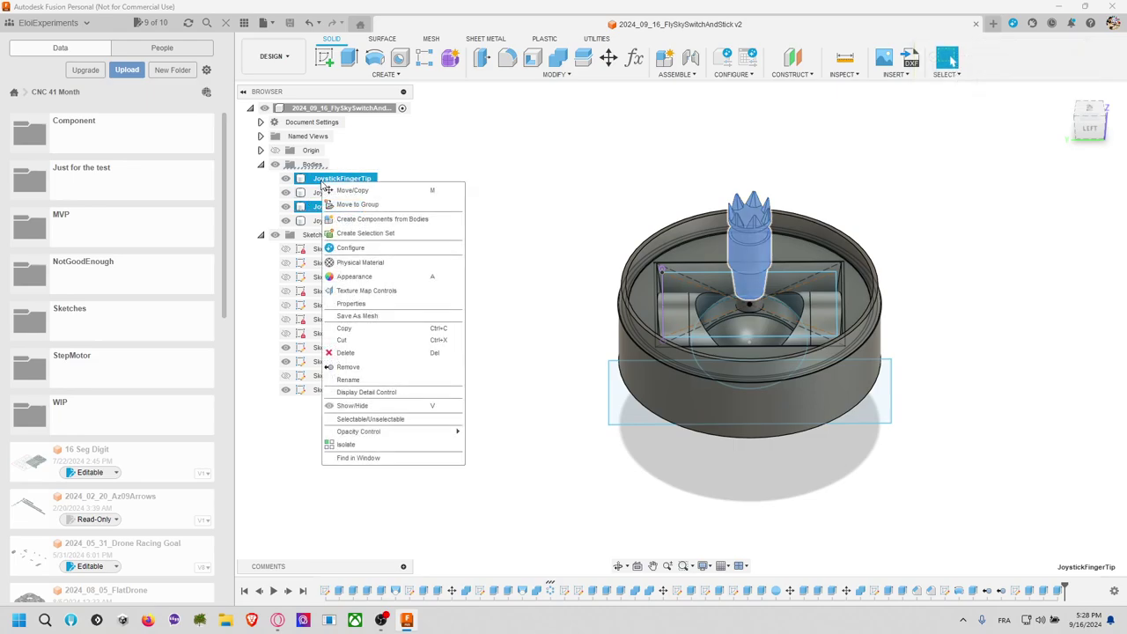
left_click(405, 315)
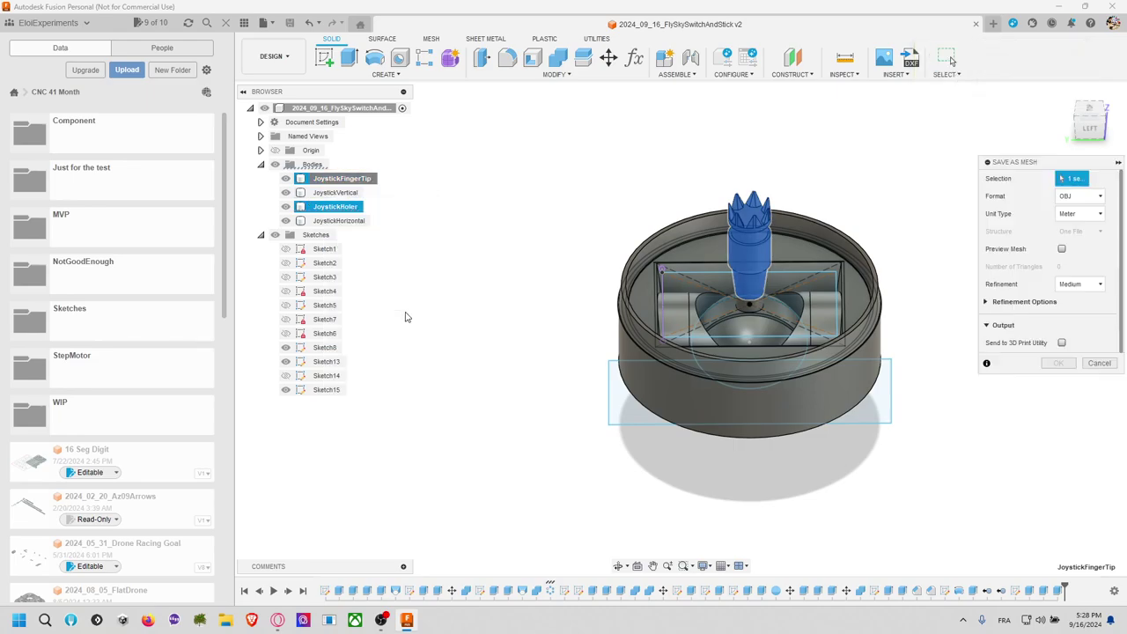
left_click(1080, 215)
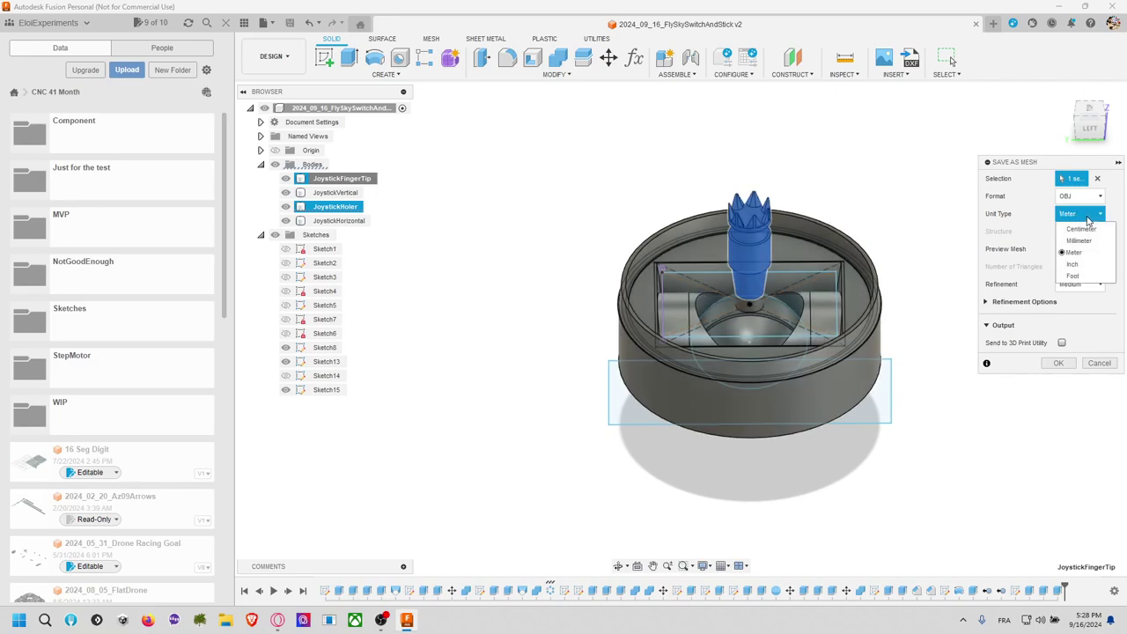
left_click(1092, 243)
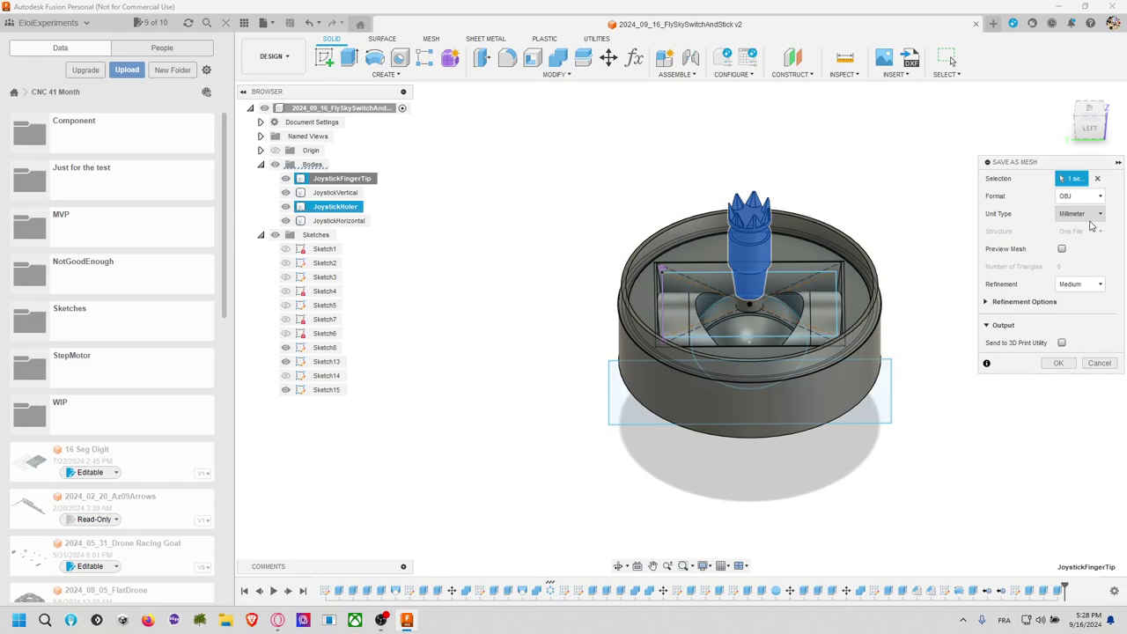
left_click(1090, 219)
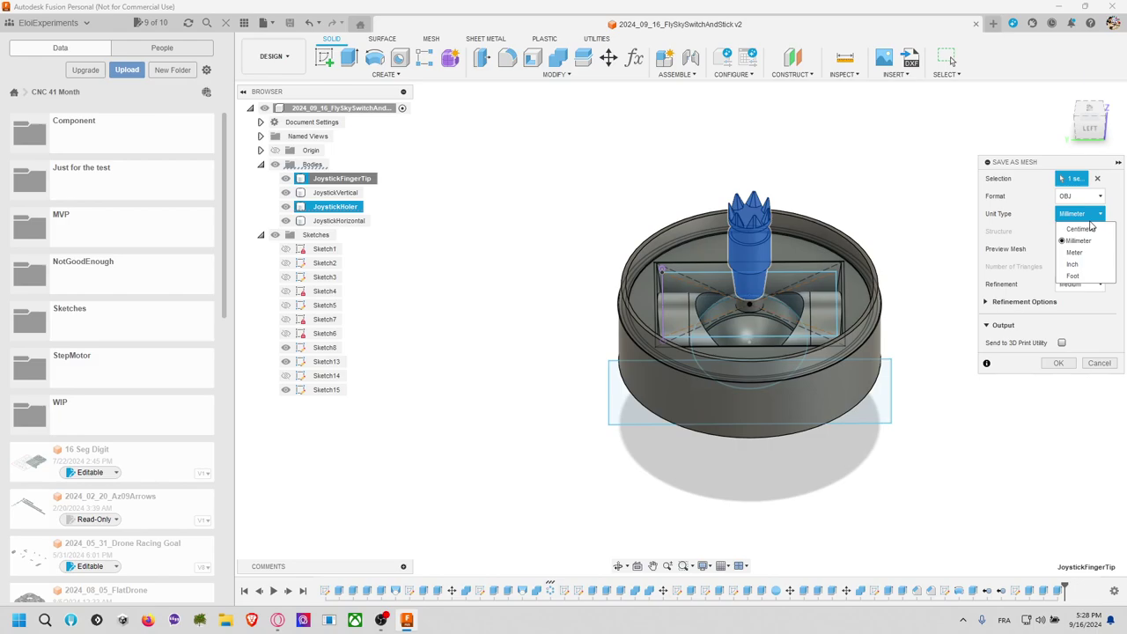
left_click(1086, 252)
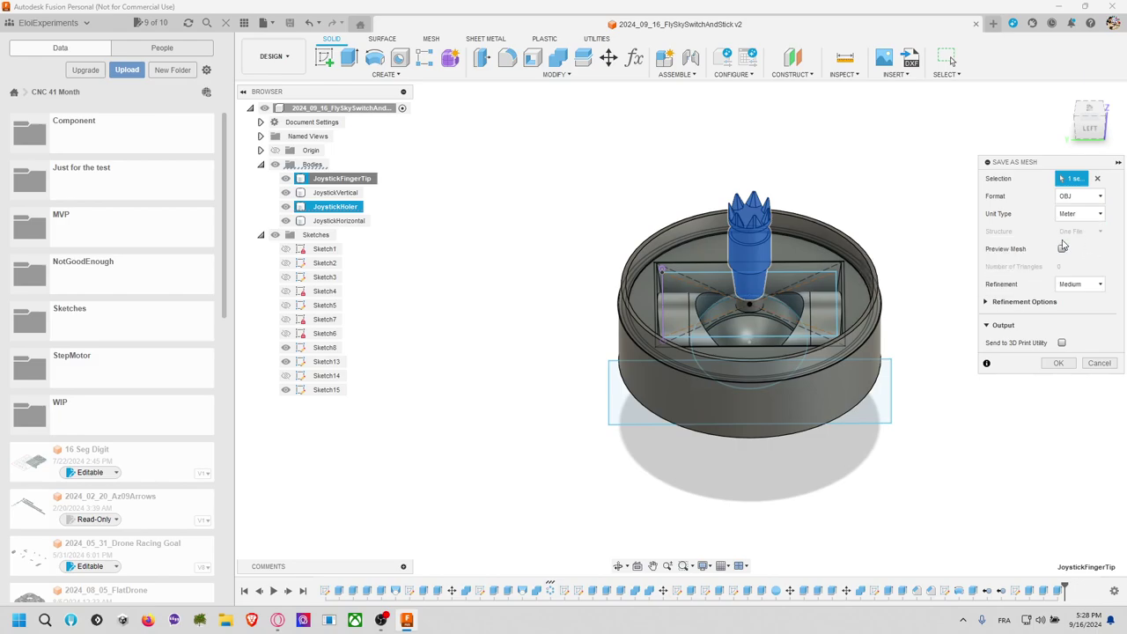
Step: Set mesh refinement to Low and enable Preview Mesh, showing 2470 triangles
left_click(1084, 284)
left_click(1086, 324)
left_click(988, 302)
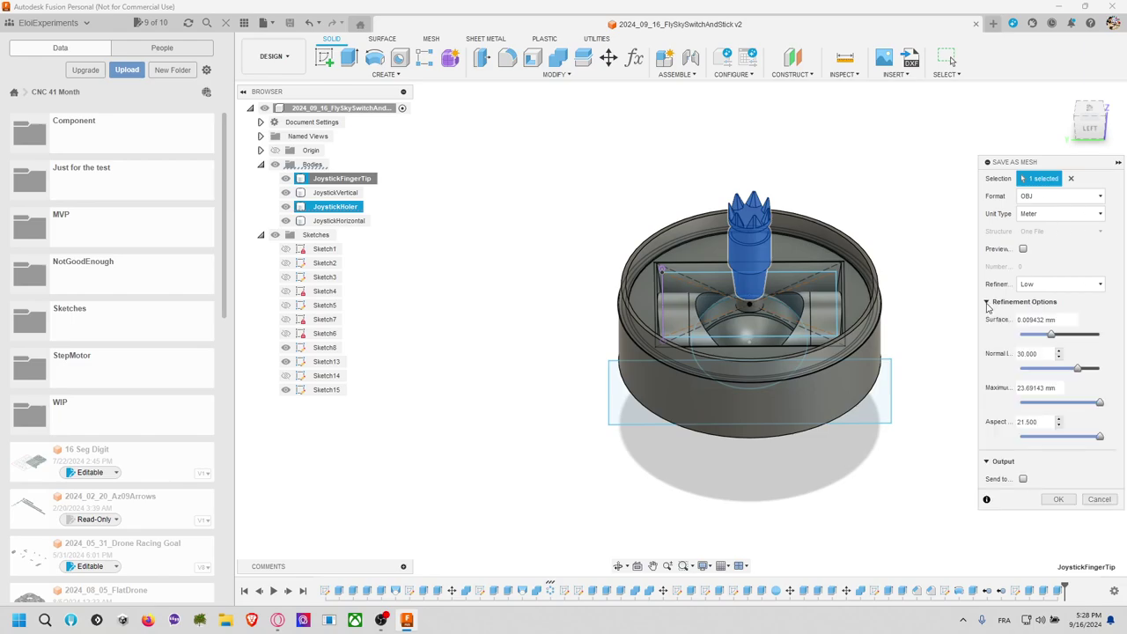
left_click(988, 302)
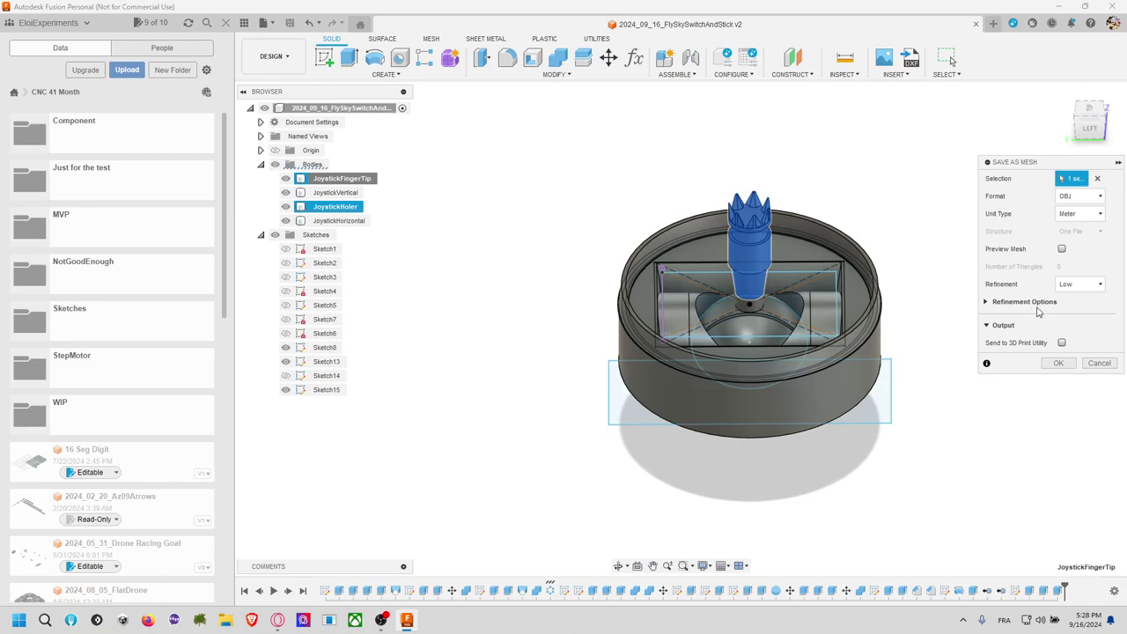
left_click(1061, 250)
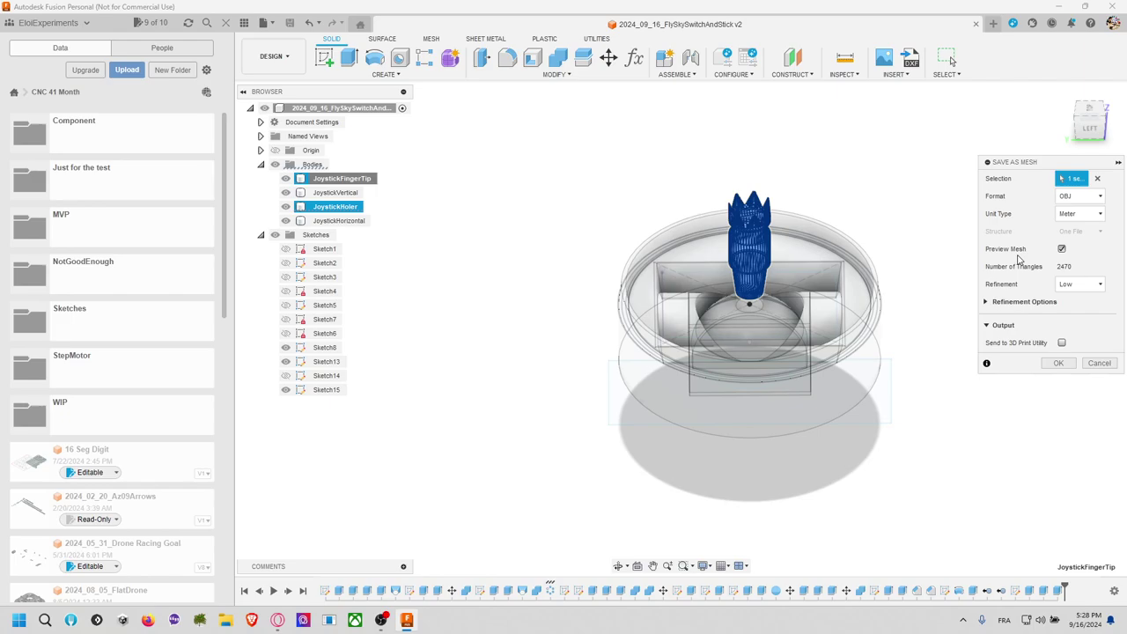
Step: Show the crown tip and compare Medium, High, Low and Custom mesh refinement
scroll(855, 255, "up", 5)
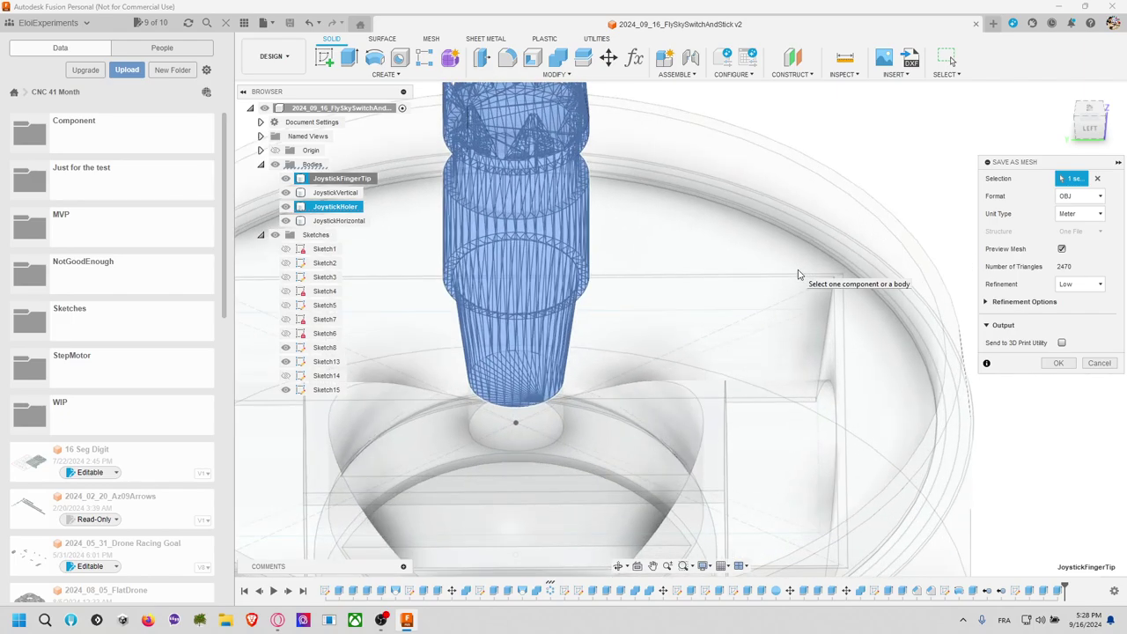
middle_click_drag(800, 276, 868, 329)
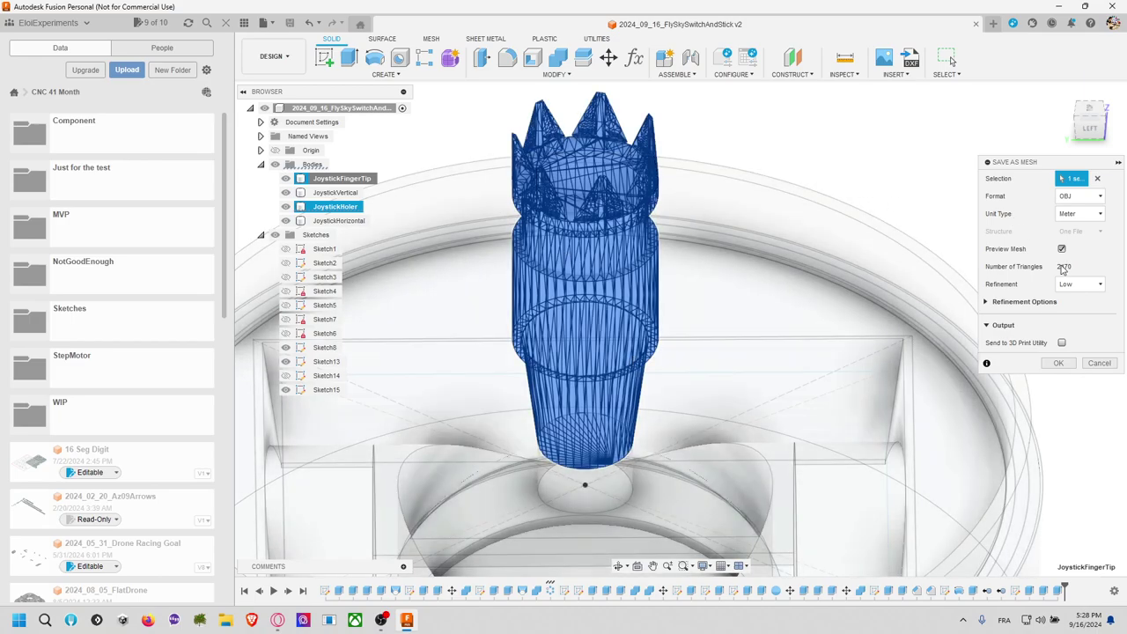
left_click(1085, 284)
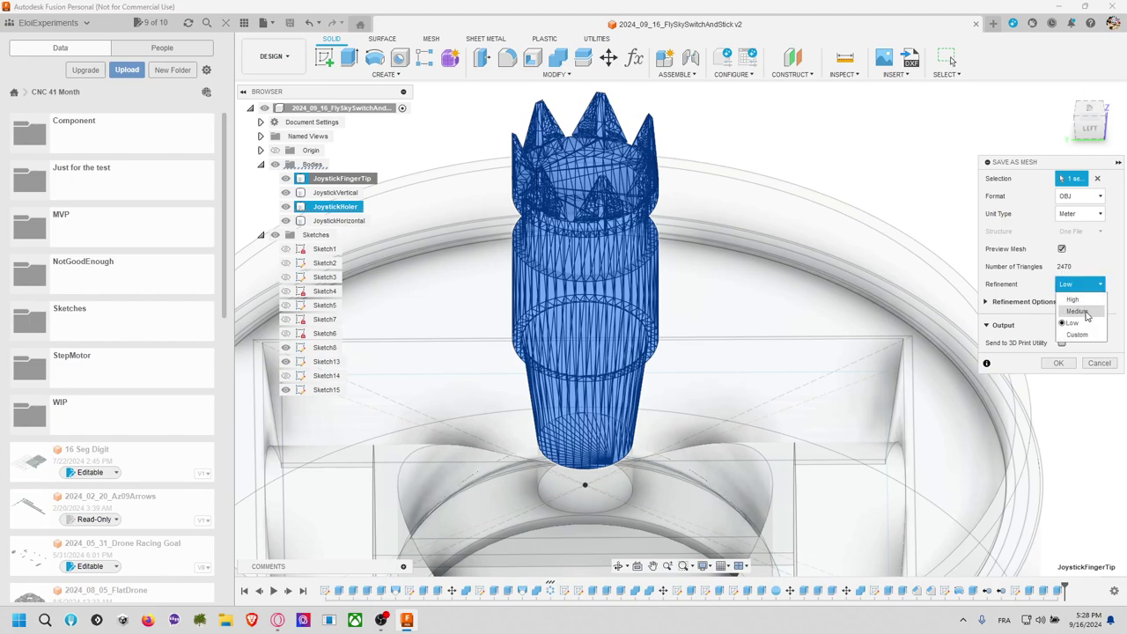
left_click(1077, 311)
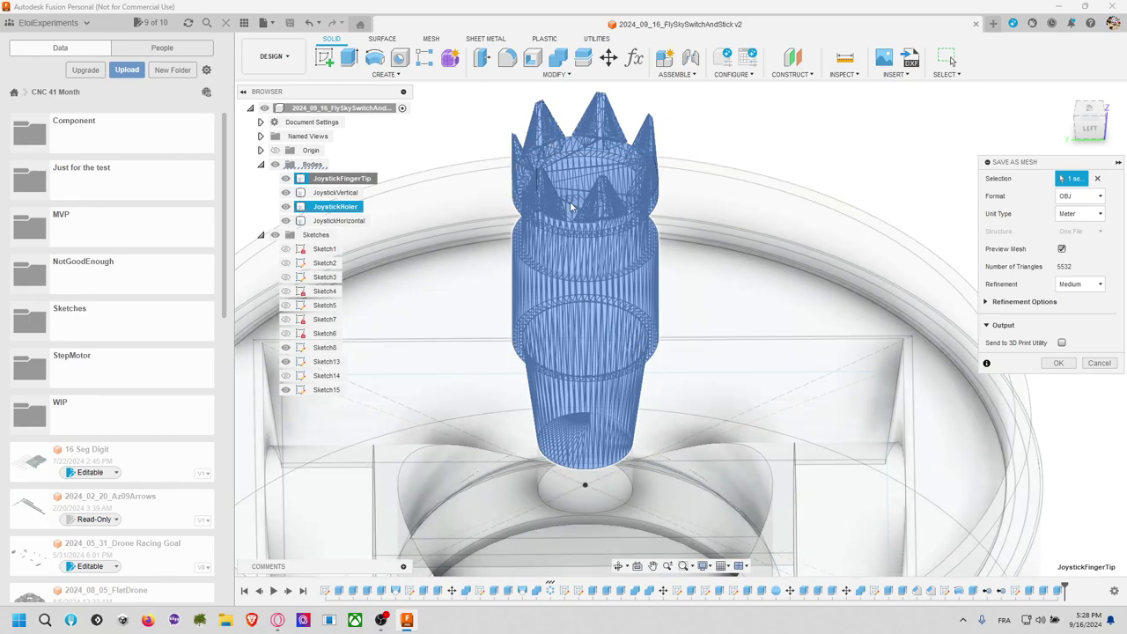
left_click(1089, 282)
left_click(1079, 299)
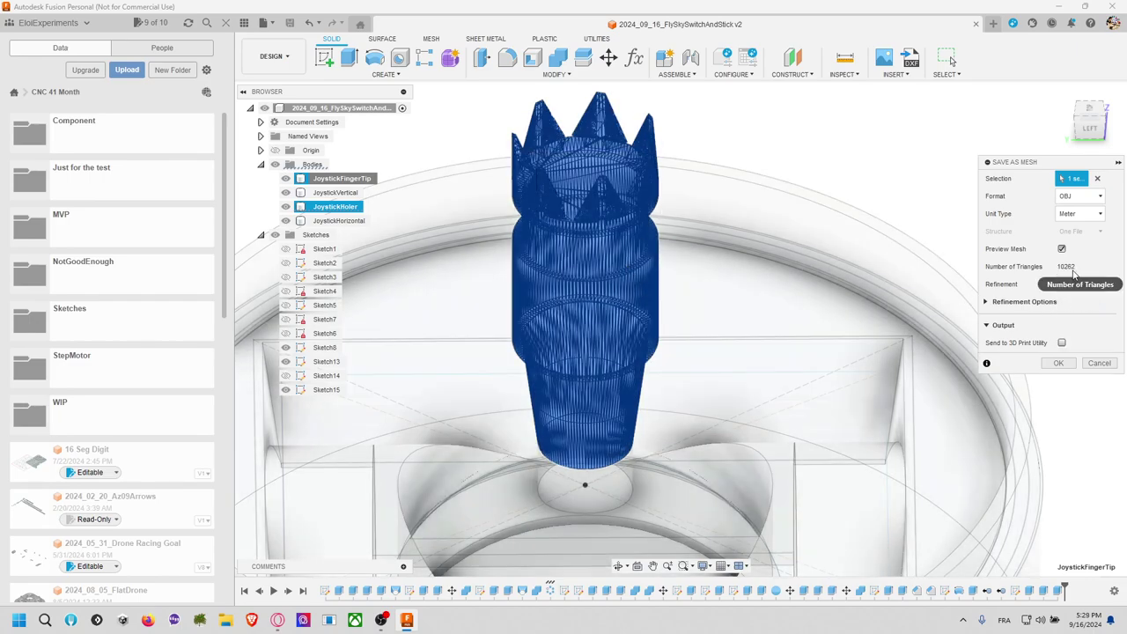
left_click(1081, 283)
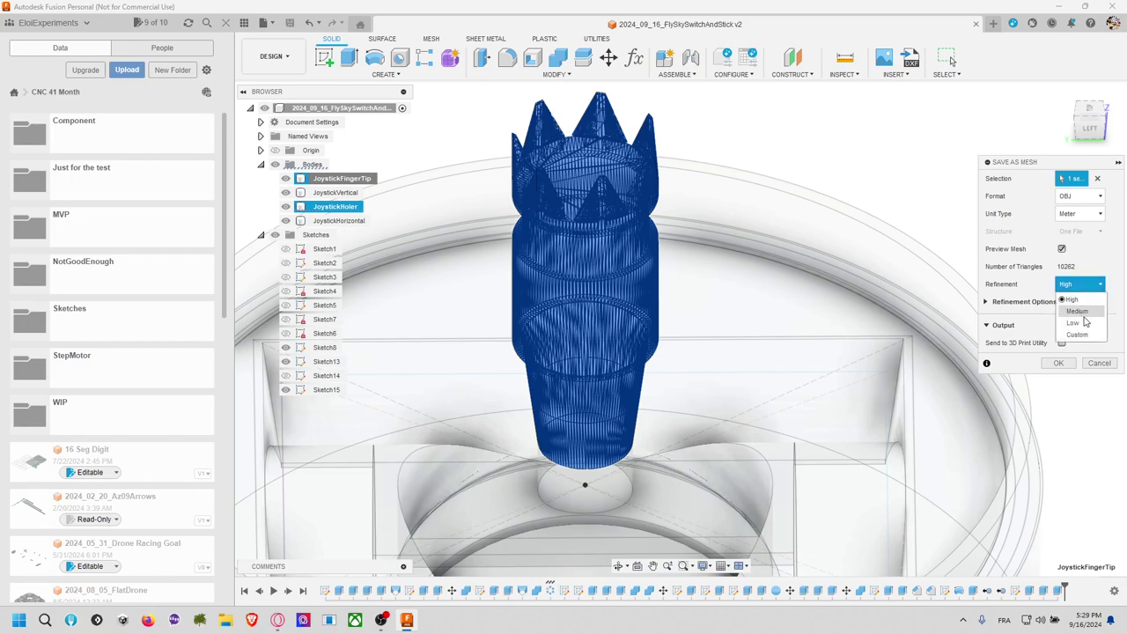
left_click(1078, 311)
left_click(1081, 284)
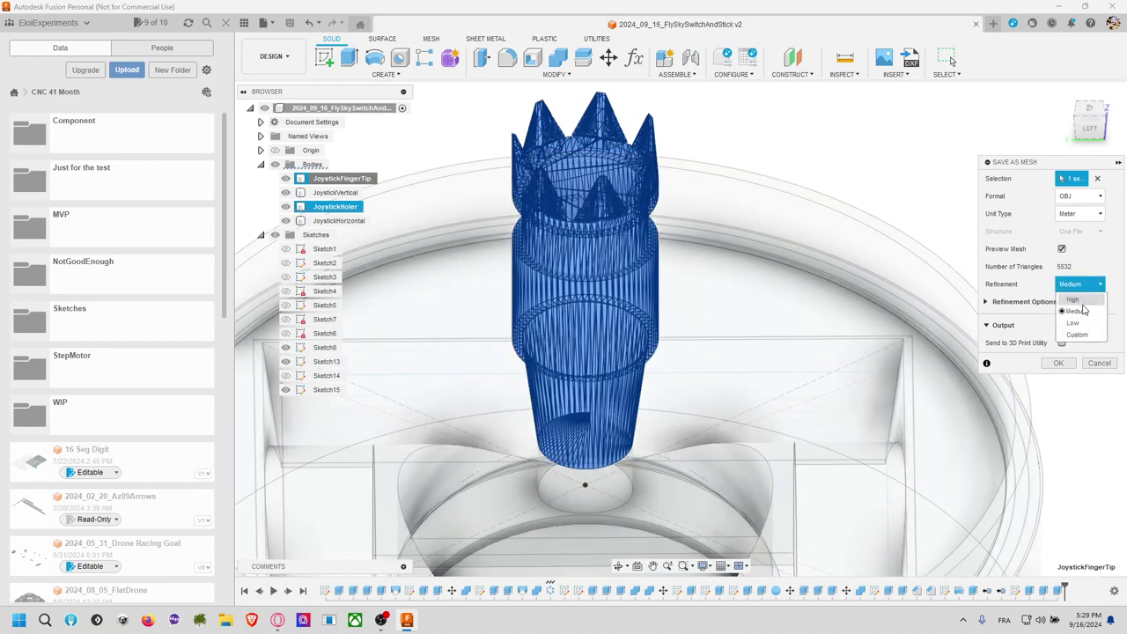
left_click(1073, 322)
left_click(1081, 284)
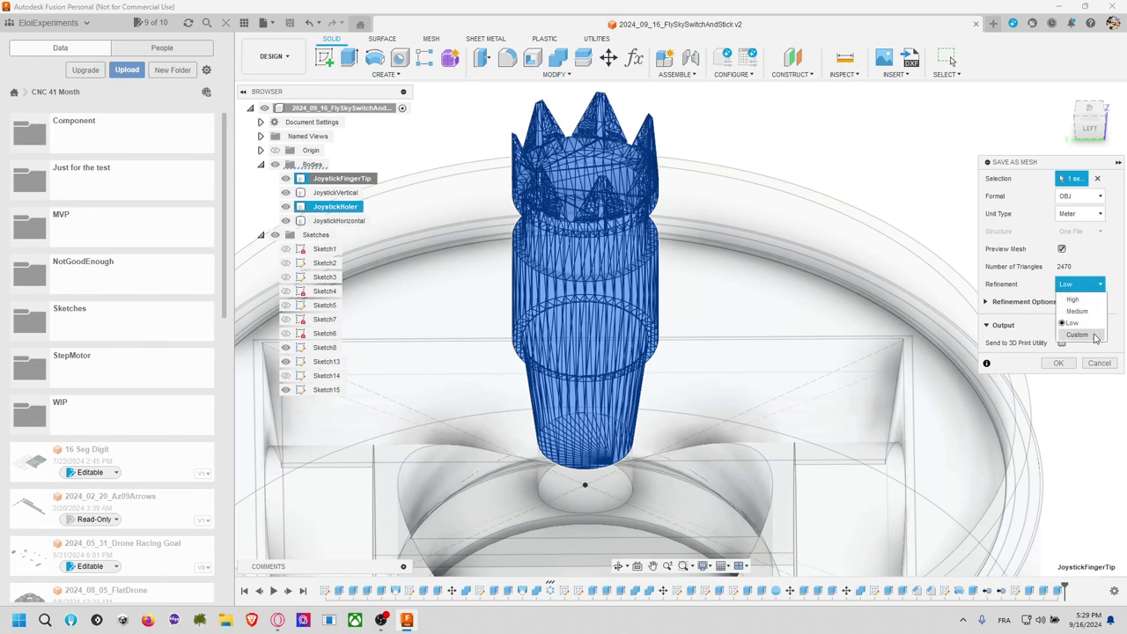
left_click(1093, 336)
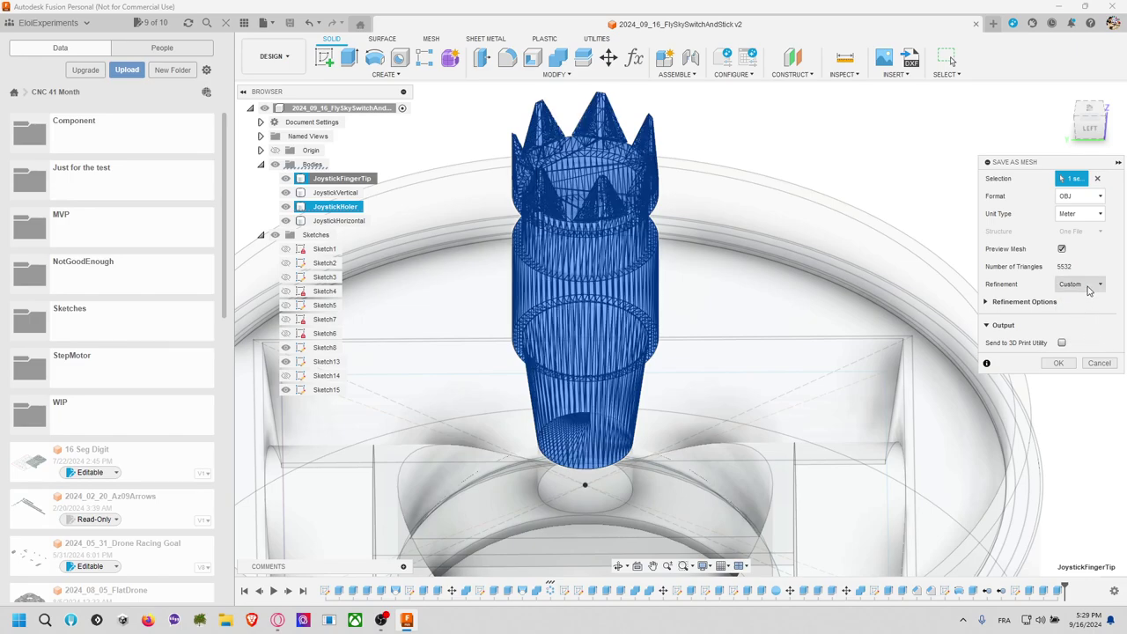
Step: Expand Refinement Options, then return to Low refinement with 2470 triangles
left_click(1090, 291)
left_click(1036, 296)
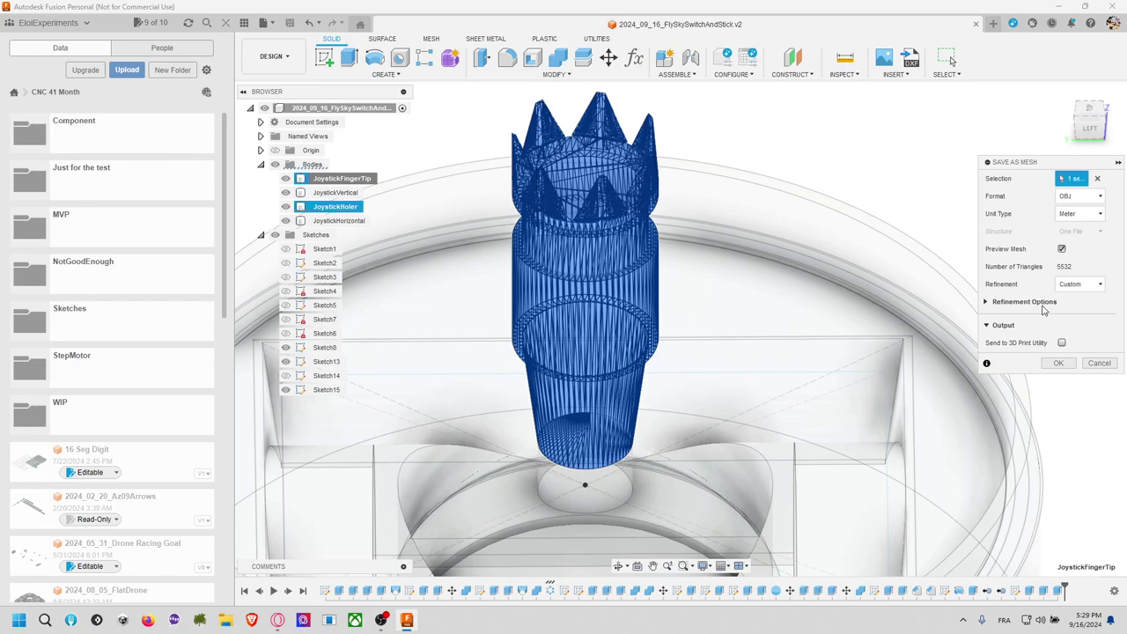
left_click(986, 302)
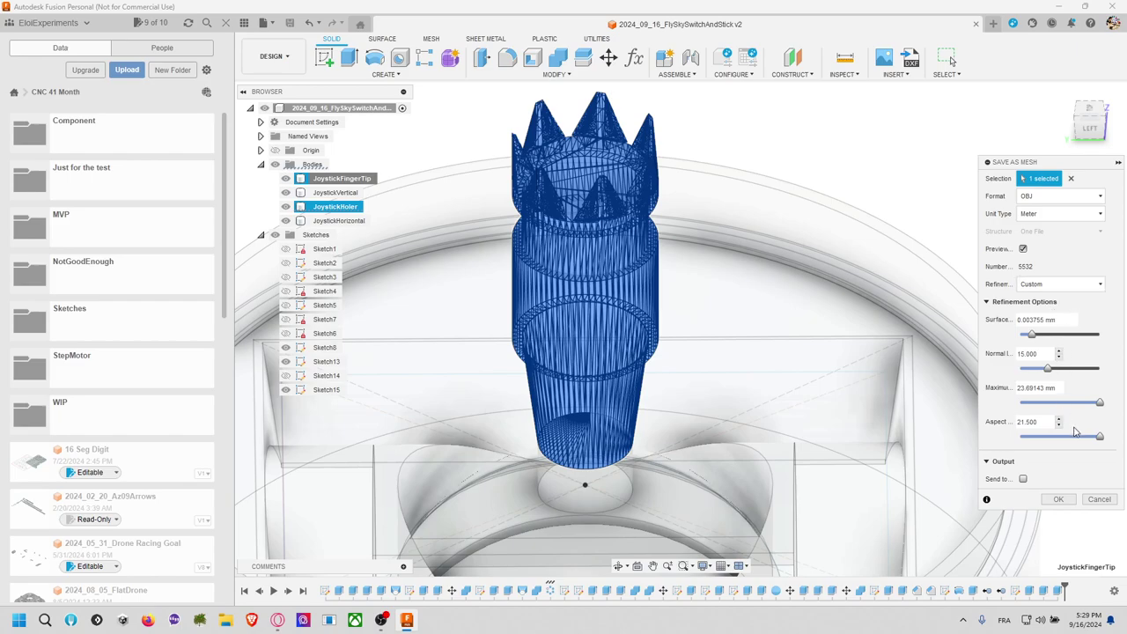
left_click(1068, 284)
left_click(1035, 322)
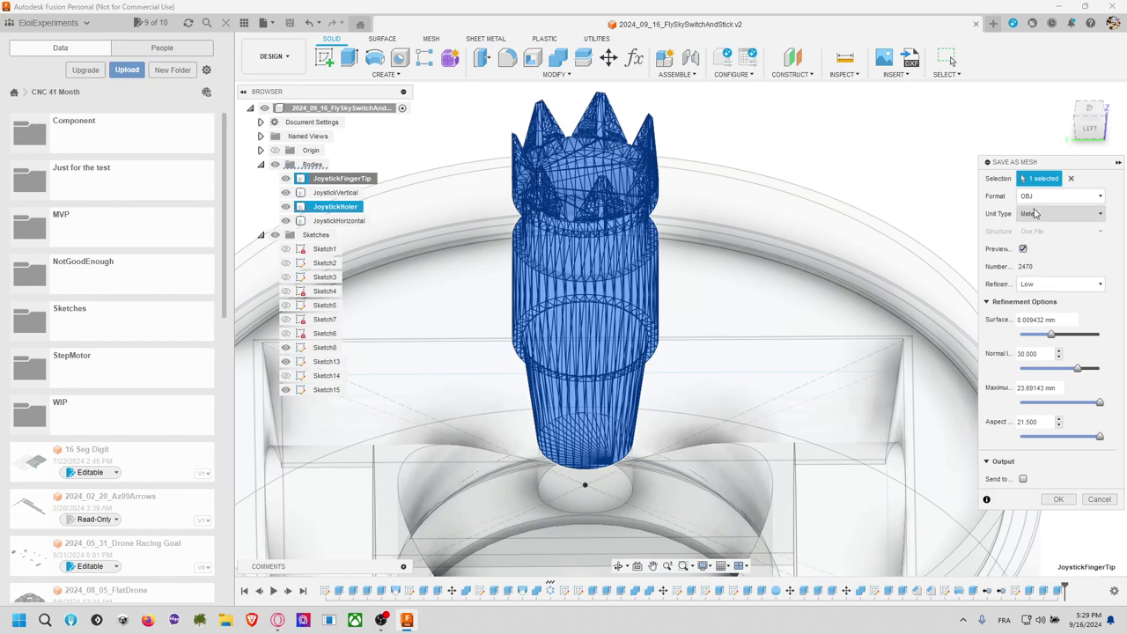
Step: Save the mesh as JoystickFingerTip.obj to the computer
left_click(1059, 499)
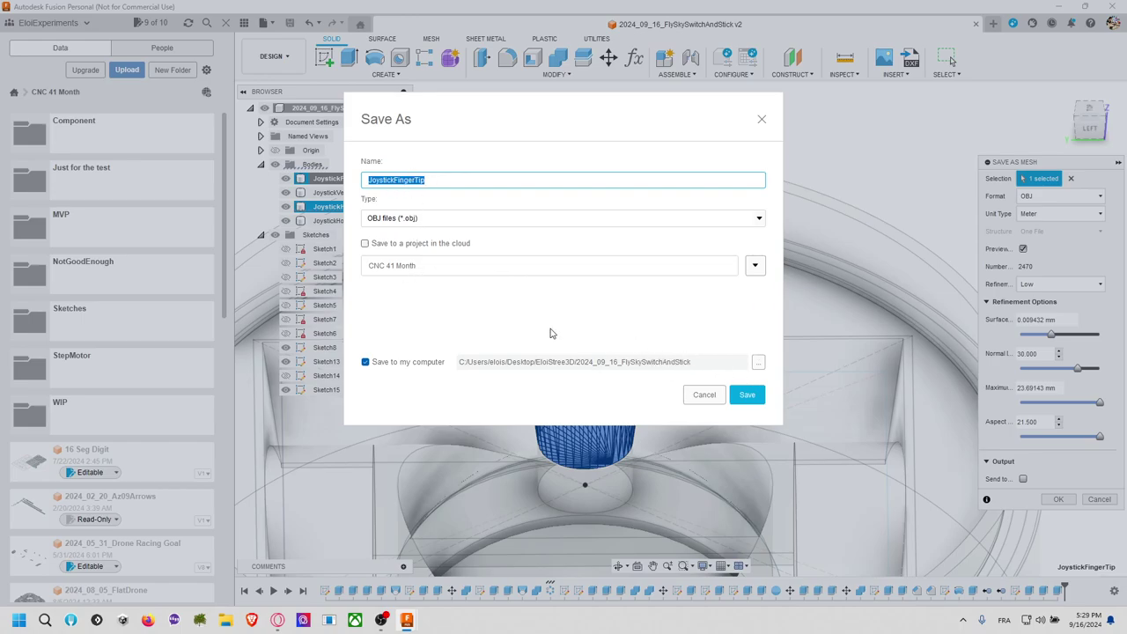
left_click(744, 393)
key("alt+Tab")
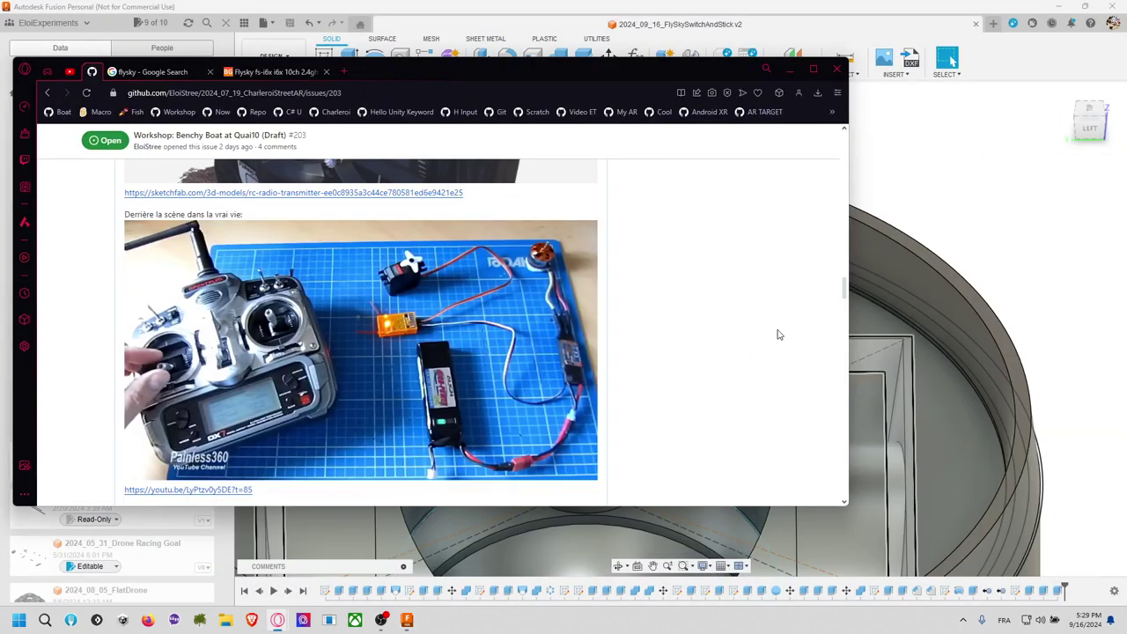
key("alt+Tab")
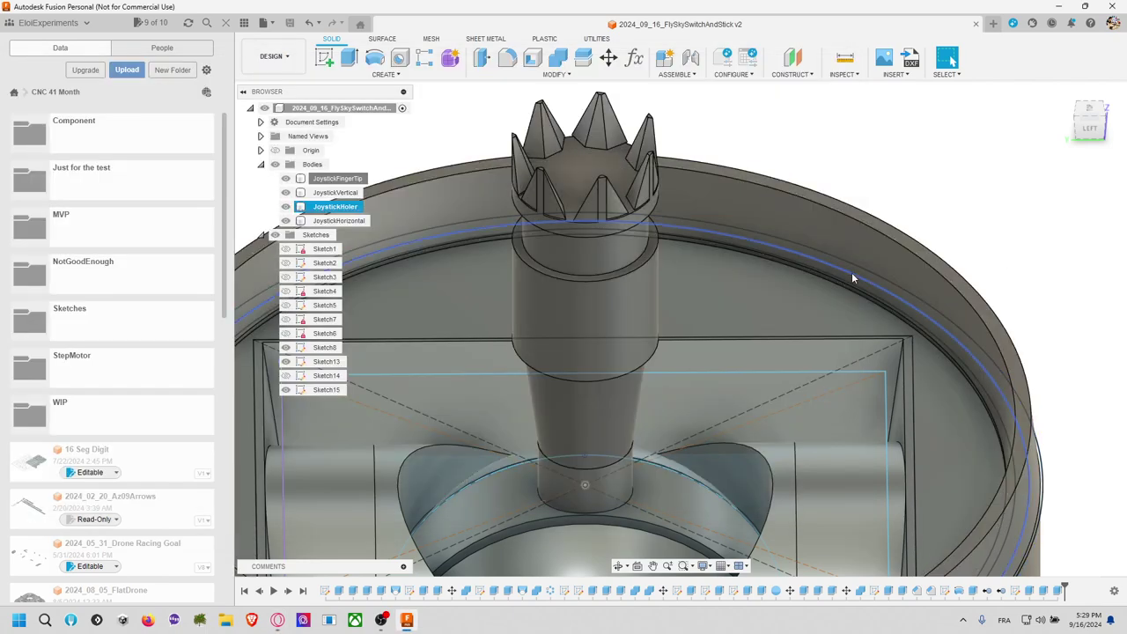
Step: Open a File Explorer window showing the Desktop folder
scroll(852, 279, "down", 5)
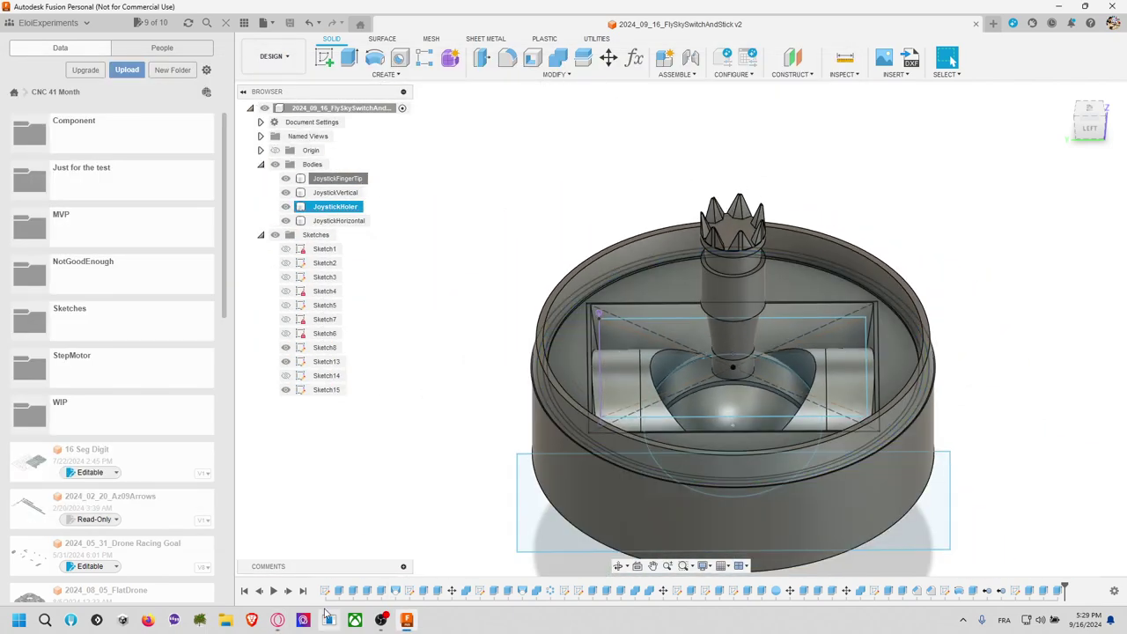
left_click(225, 620)
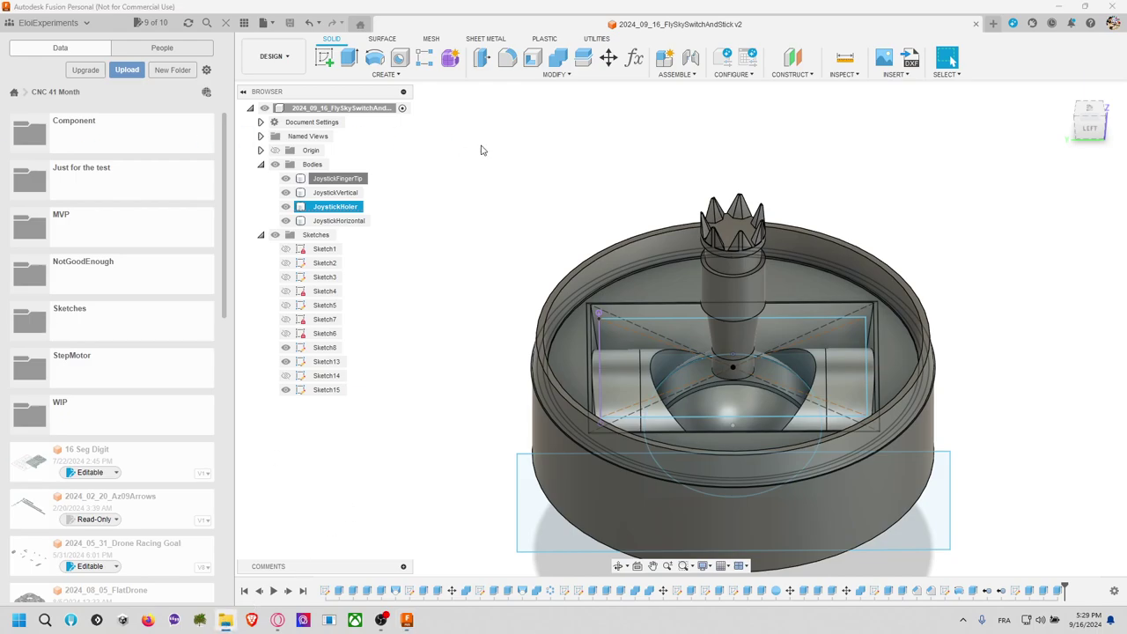
left_click(666, 139)
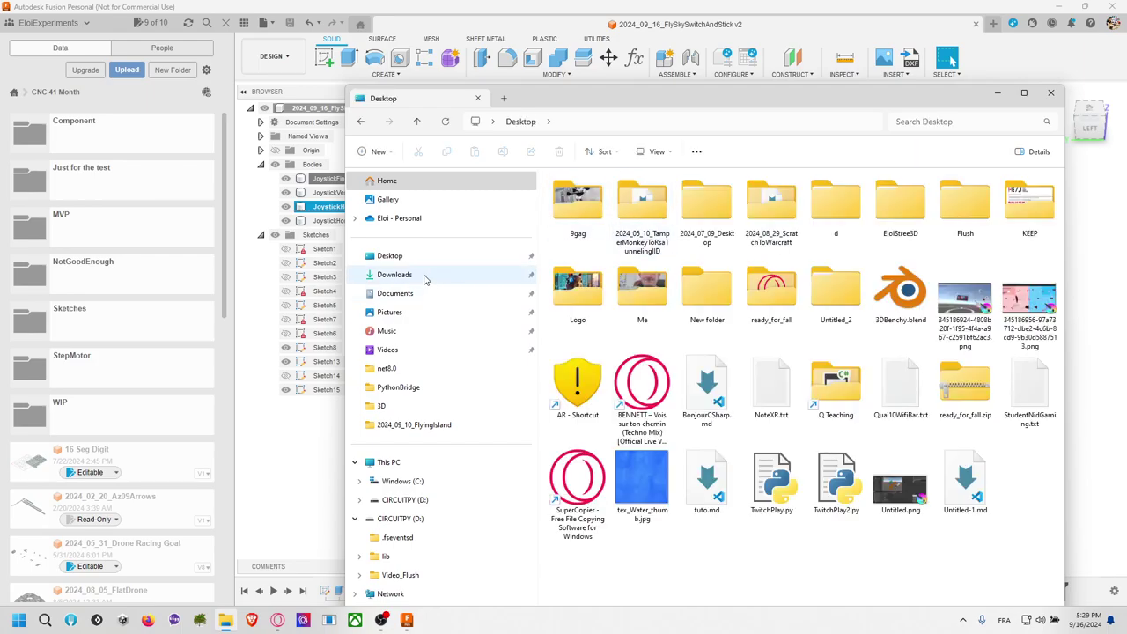
Step: Navigate to Desktop > project folder > 2024_09_16_FlySkySwitchAndStick
left_click(395, 275)
scroll(616, 275, "down", 1)
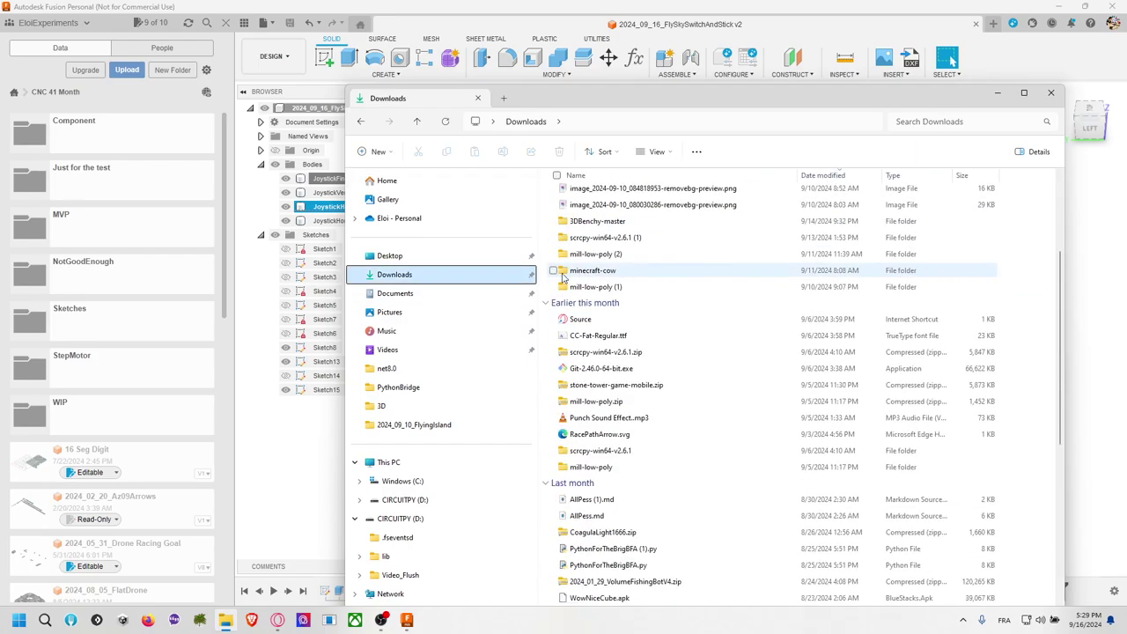
left_click(506, 258)
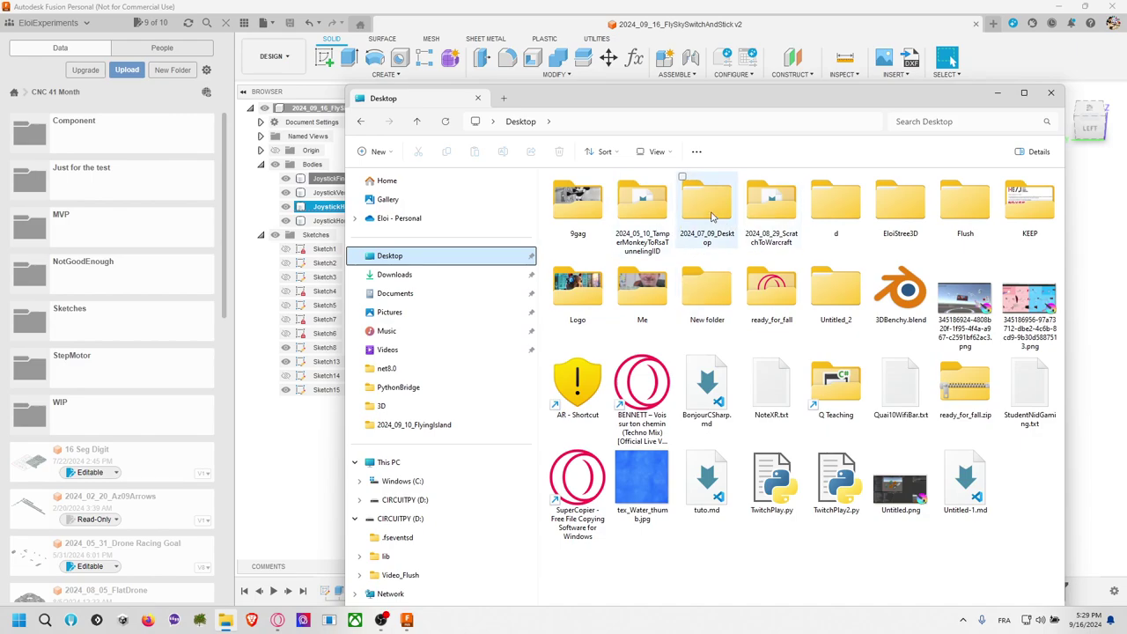
left_click(769, 217)
left_click(902, 215)
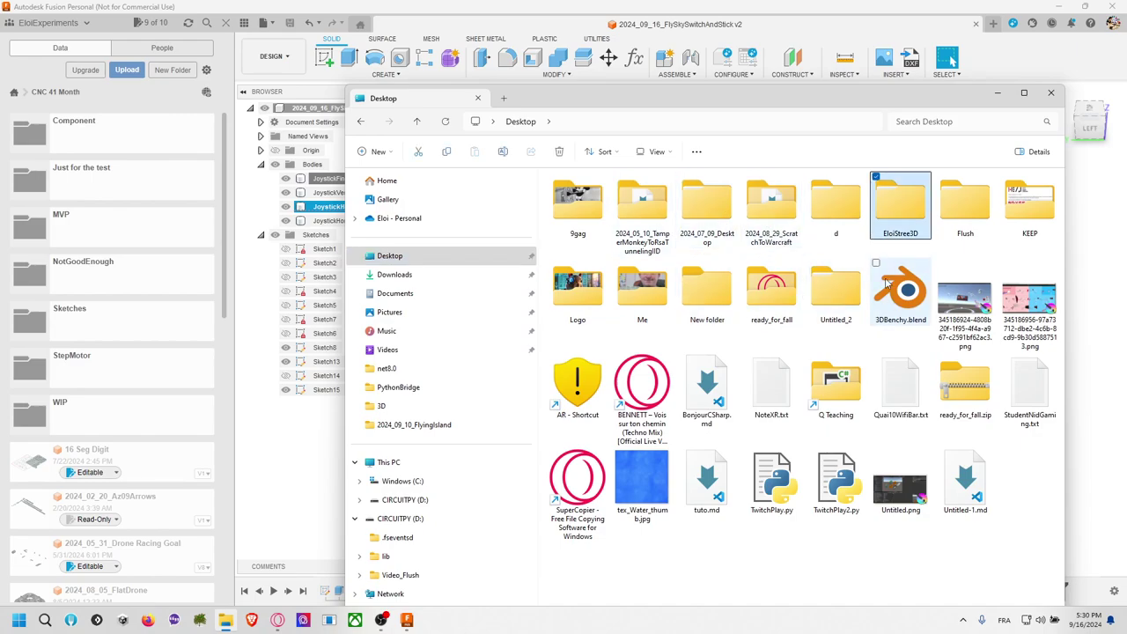
double_click(909, 224)
double_click(668, 193)
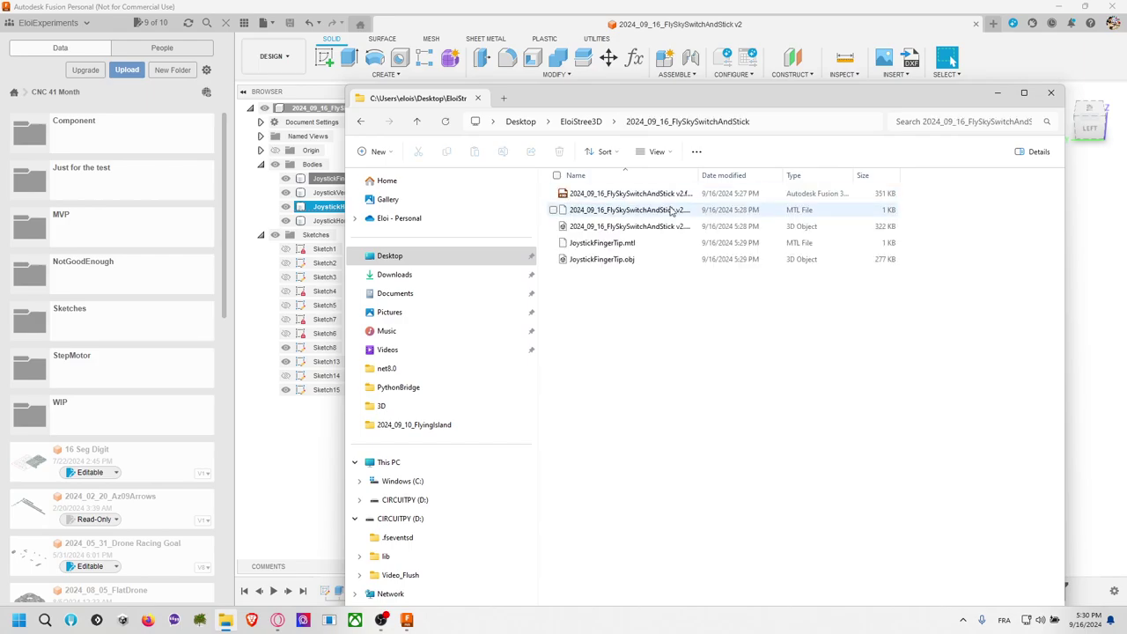
Step: Choose MeshLab as the app to open JoystickFingerTip.obj
left_click(652, 263)
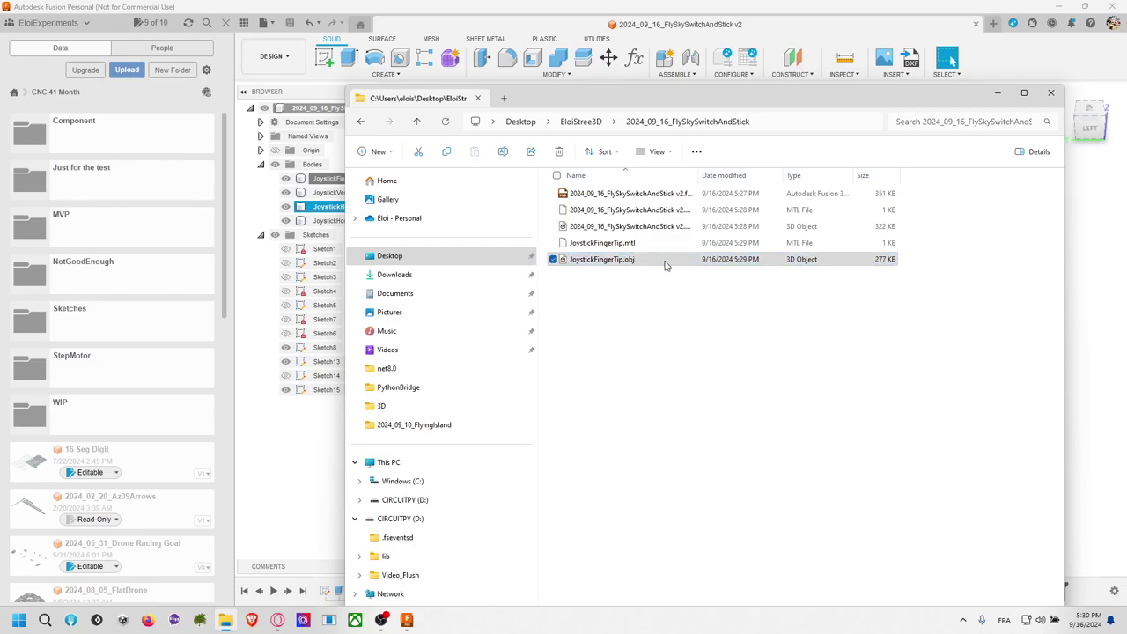
right_click(665, 263)
mouse_move(809, 324)
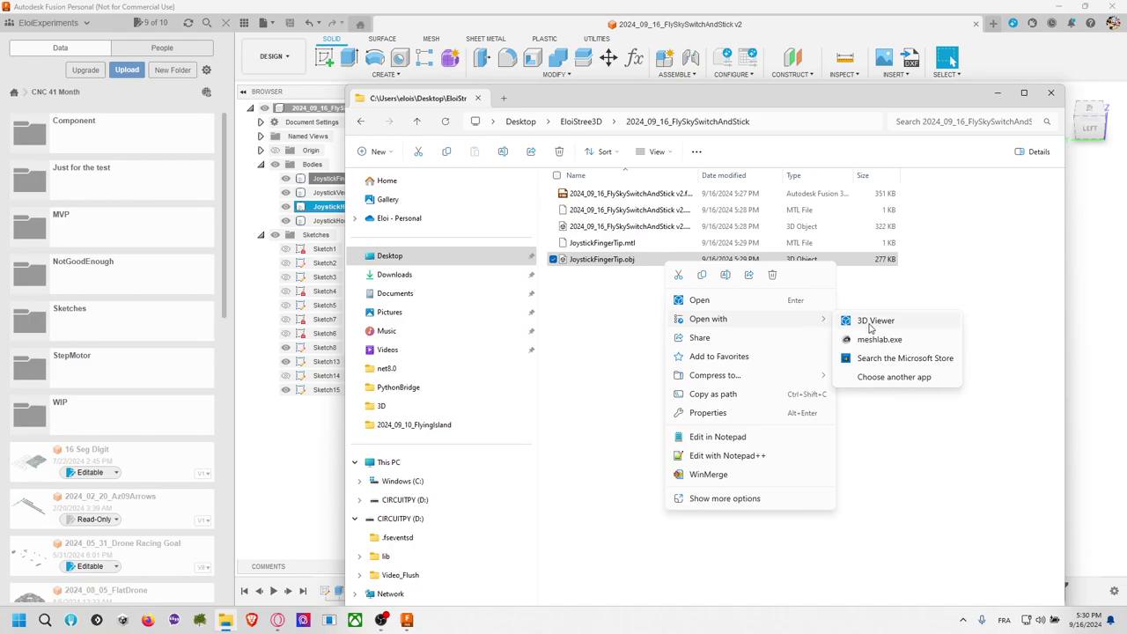
left_click(891, 376)
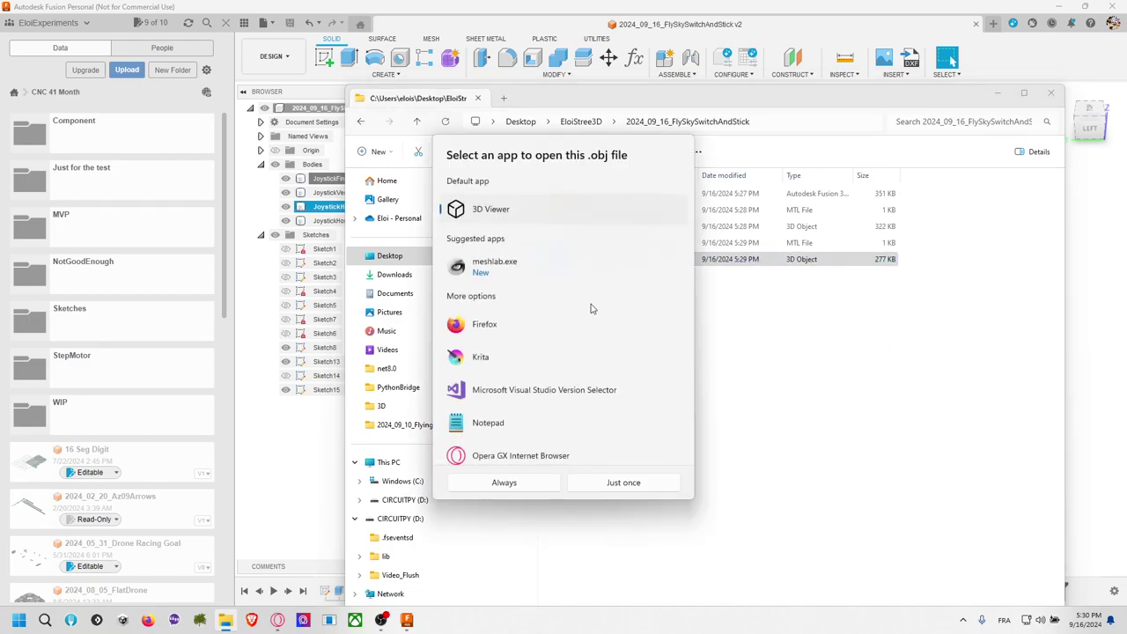
left_click(520, 262)
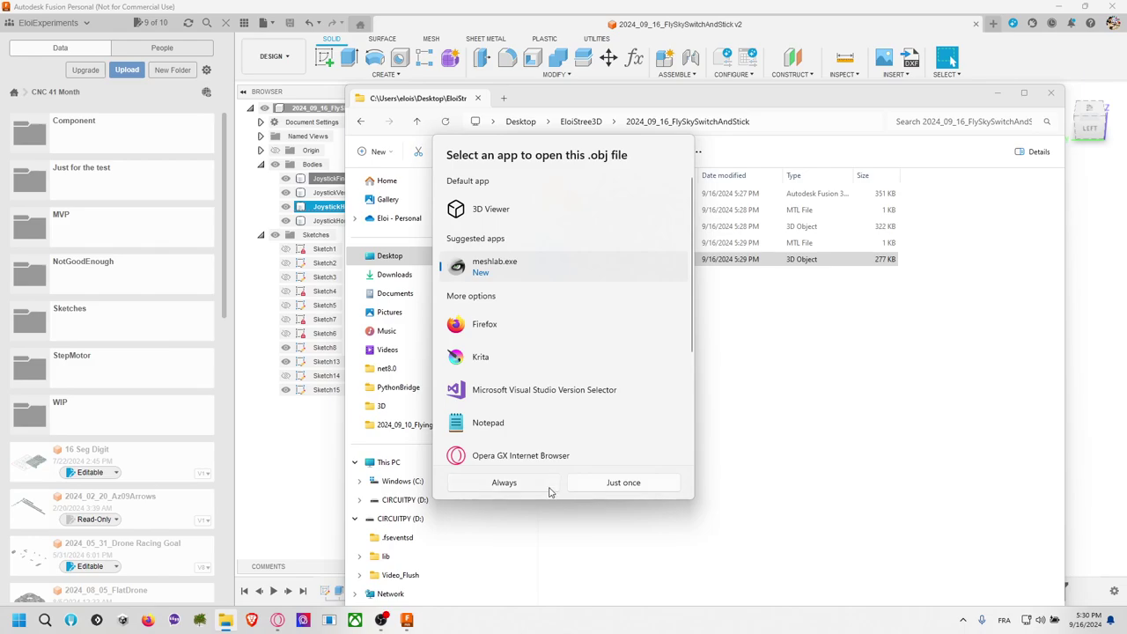
Step: Open JoystickFingerTip.obj in MeshLab just once, orbit it upright, then return to File Explorer
left_click(622, 486)
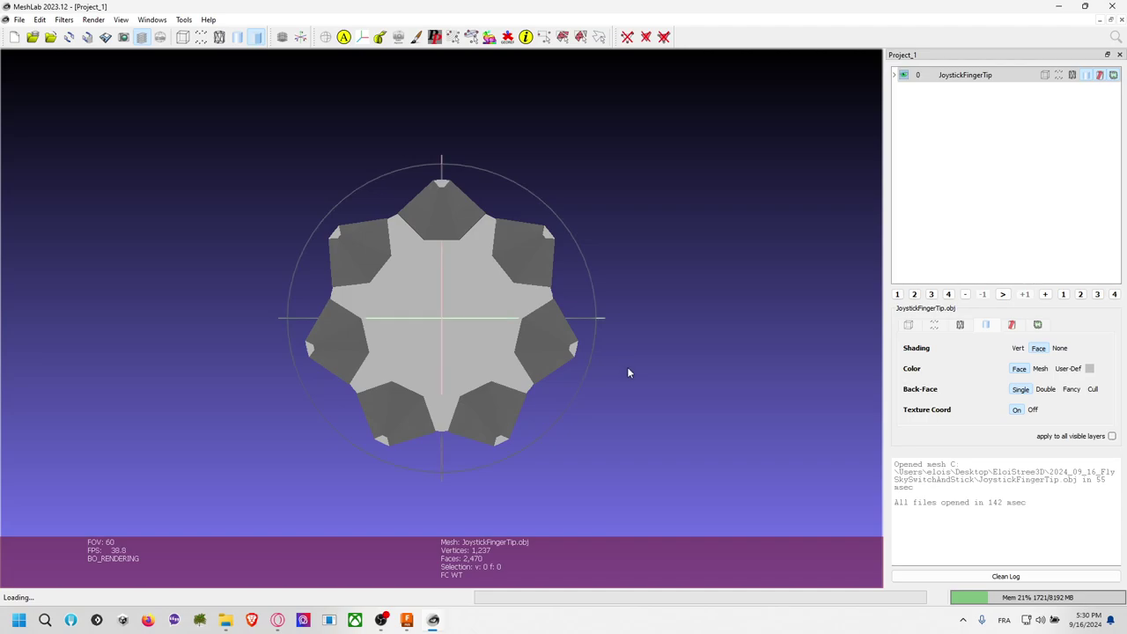
left_click_drag(627, 368, 446, 154)
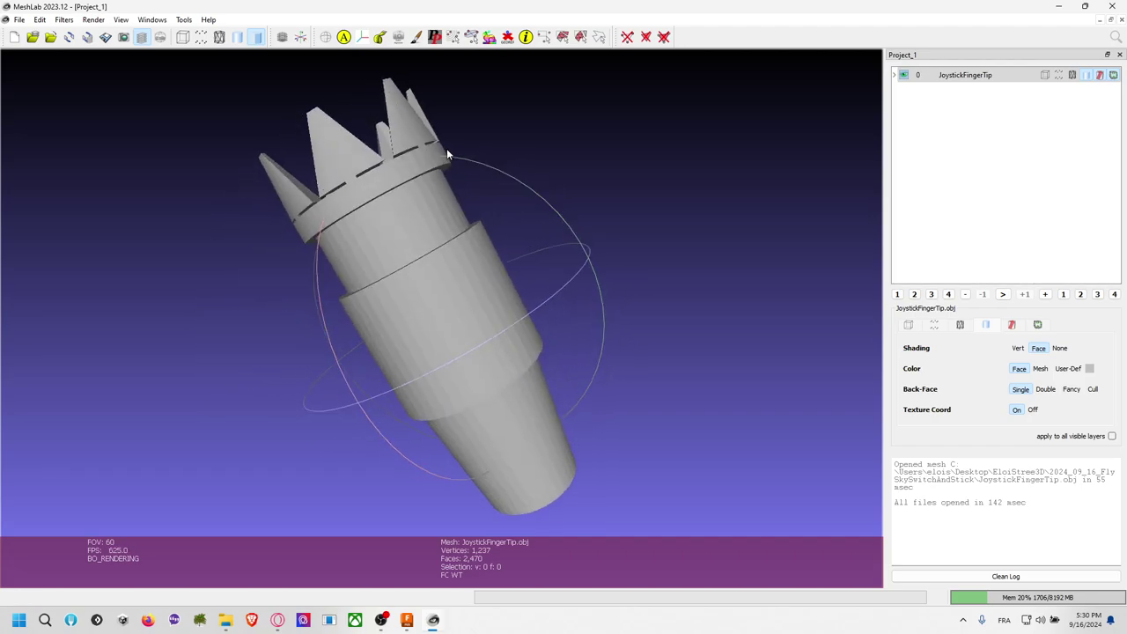
left_click_drag(378, 184, 496, 367)
key("alt+Tab")
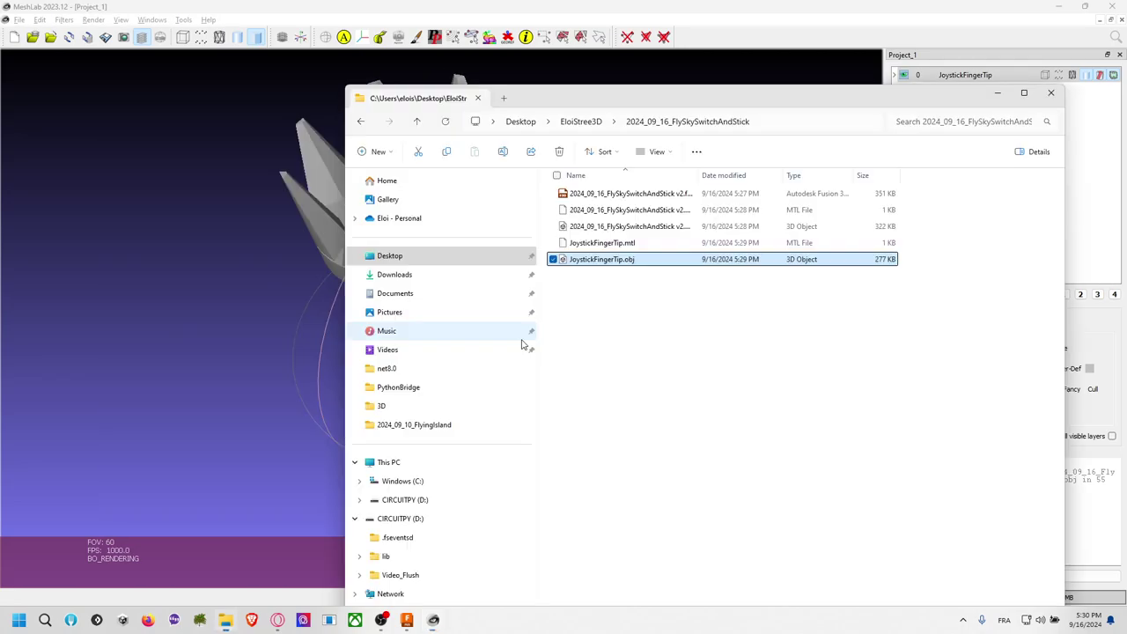
Step: Back in Fusion, roll the timeline back and inspect the single spike from the side
key("alt+Tab")
key("alt+Tab")
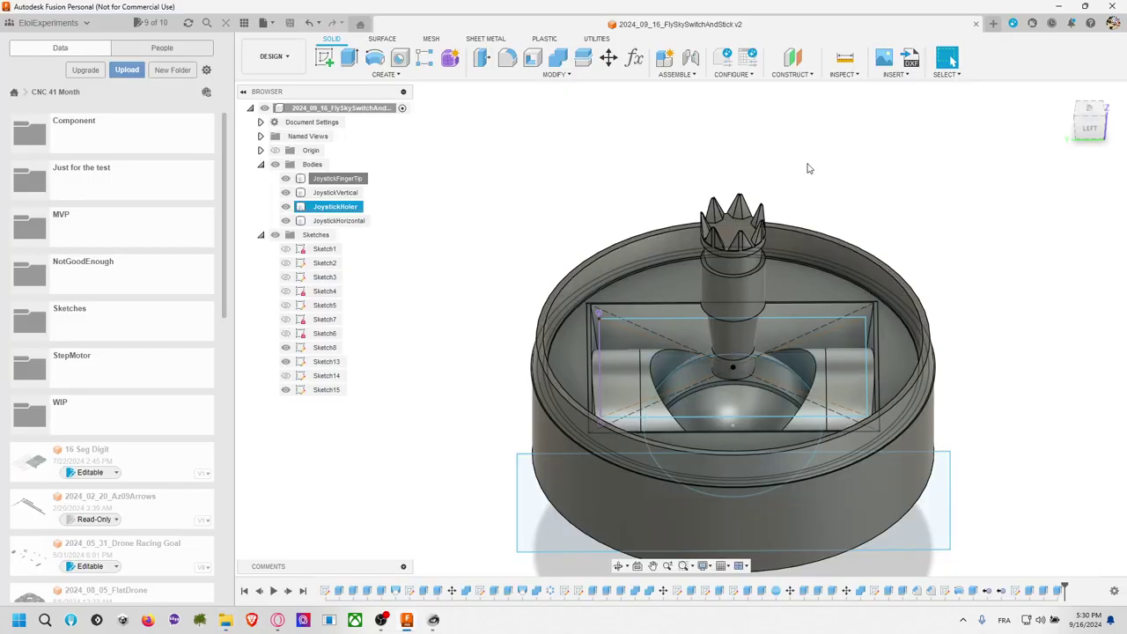
scroll(790, 225, "up", 5)
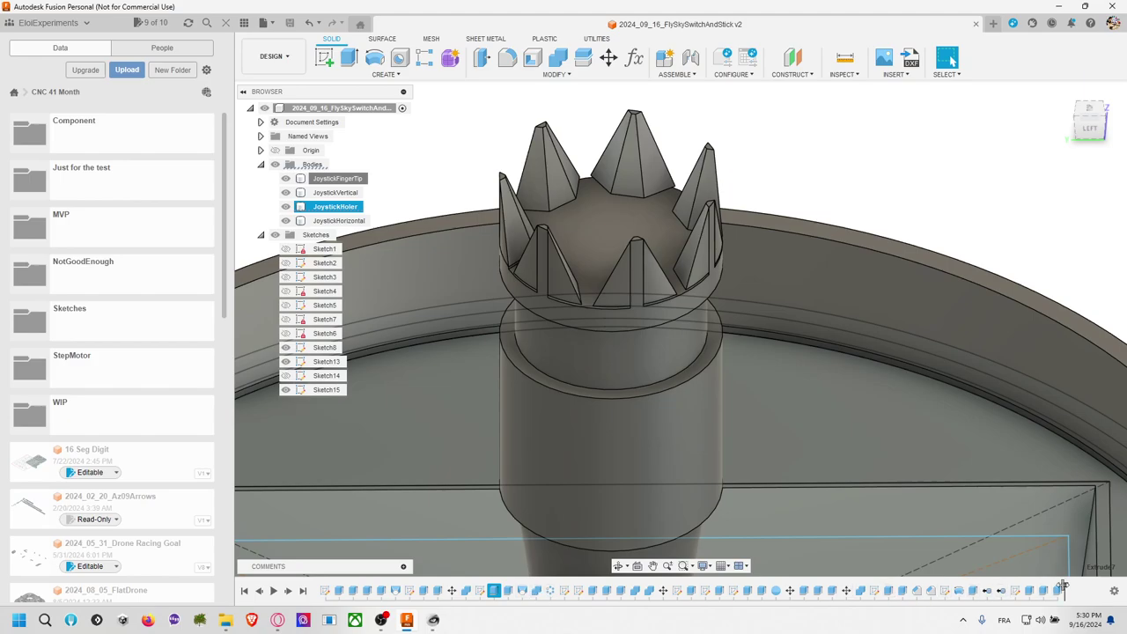
left_click_drag(999, 586, 543, 588)
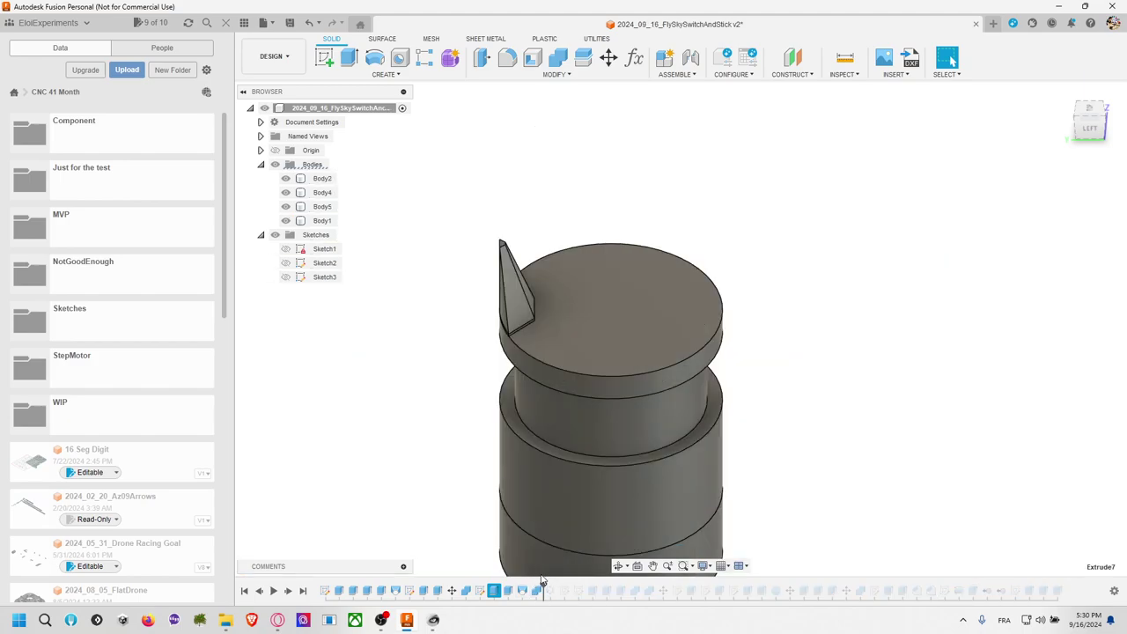
middle_click_drag(519, 359, 458, 355, "shift")
scroll(576, 319, "up", 3)
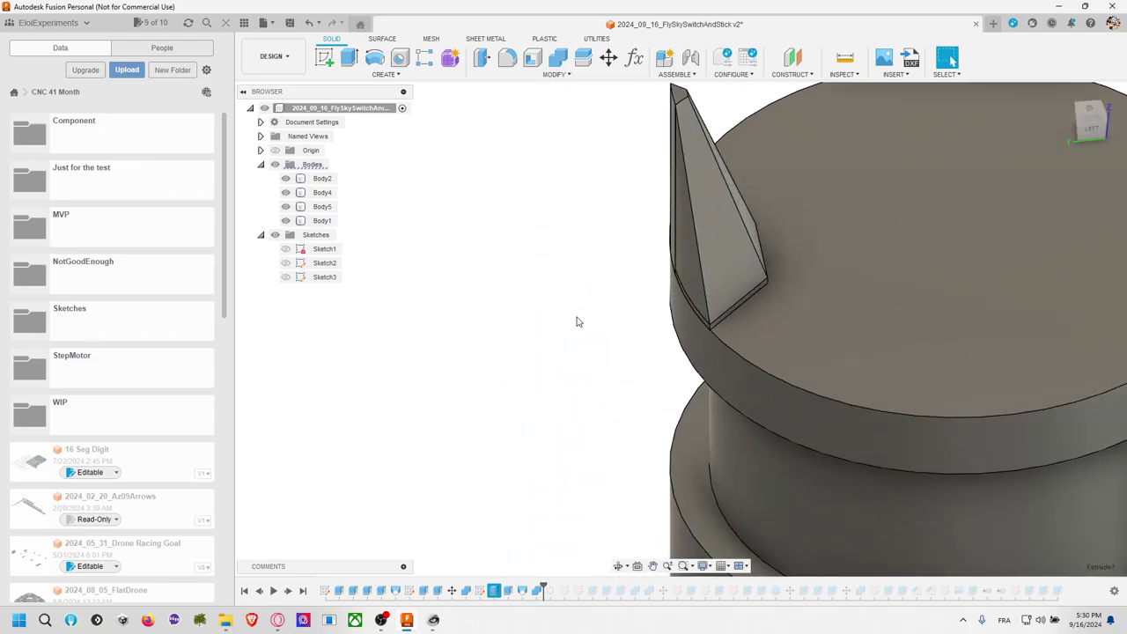
scroll(729, 313, "up", 4)
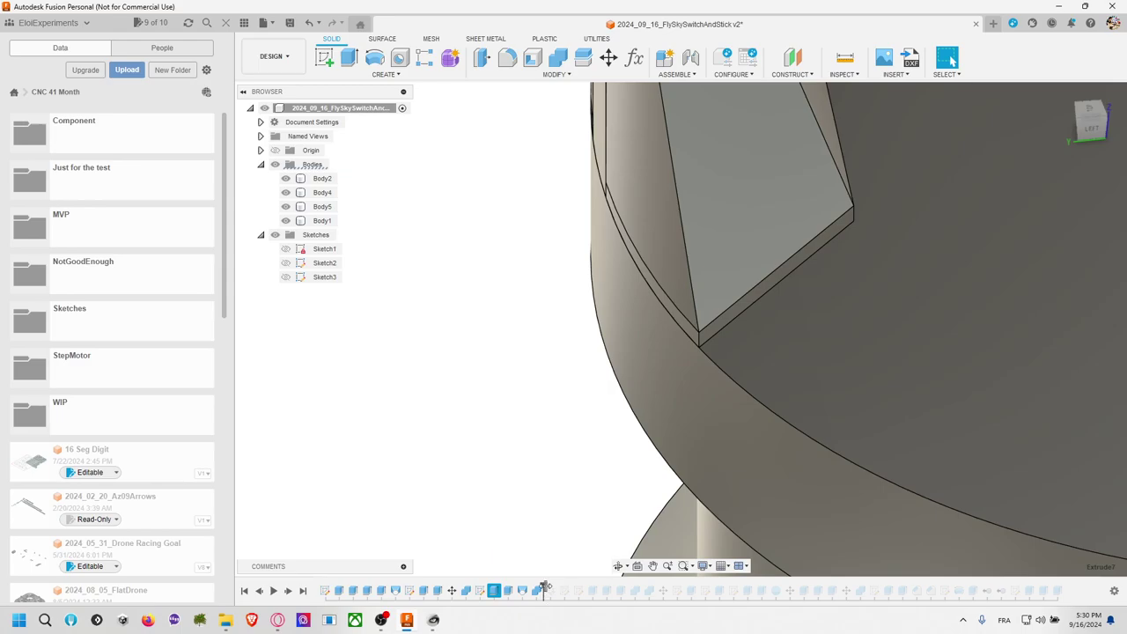
Step: Roll forward to check the patterned bodies, deselect Body6, and step history back one feature
left_click_drag(545, 588, 557, 588)
scroll(691, 350, "up", 2)
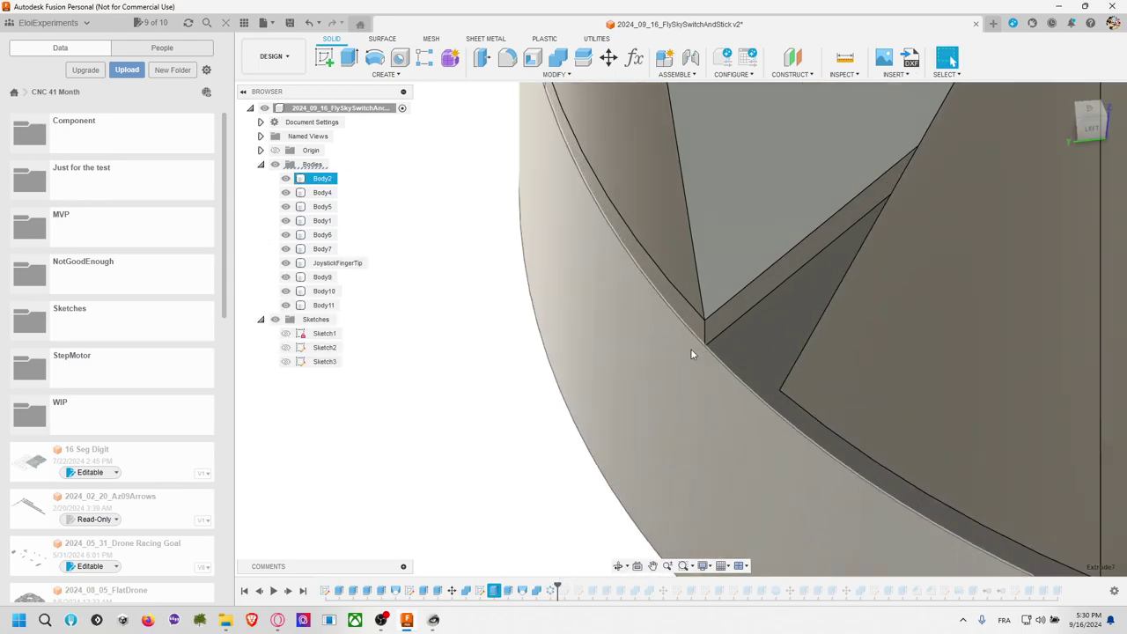
scroll(691, 349, "down", 2)
scroll(690, 349, "down", 2)
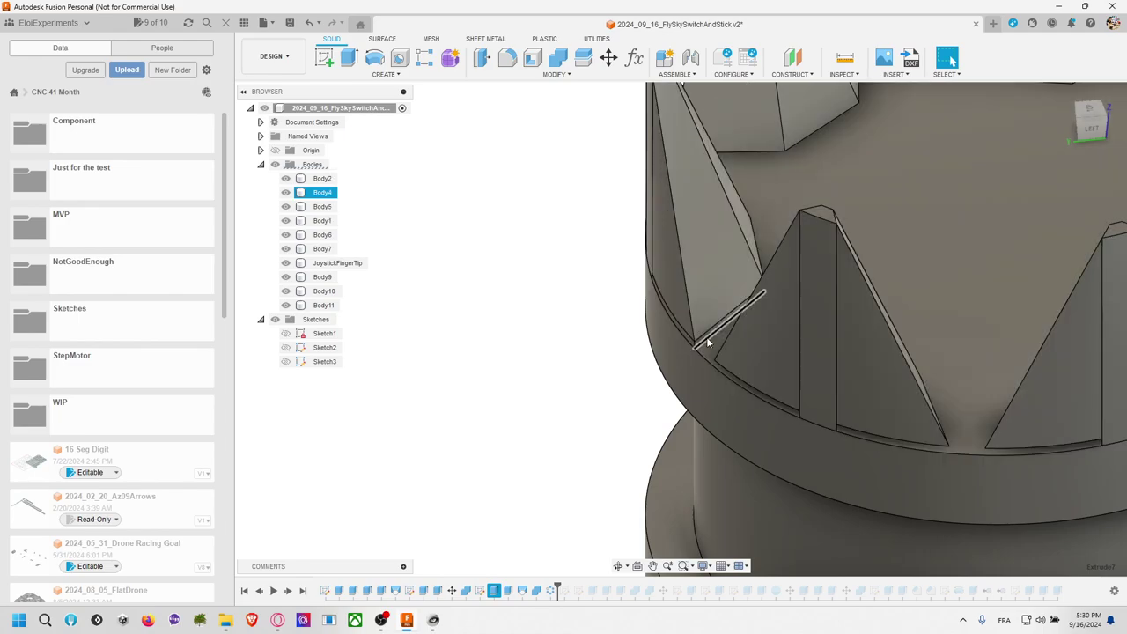
scroll(696, 352, "down", 2)
scroll(705, 351, "up", 2)
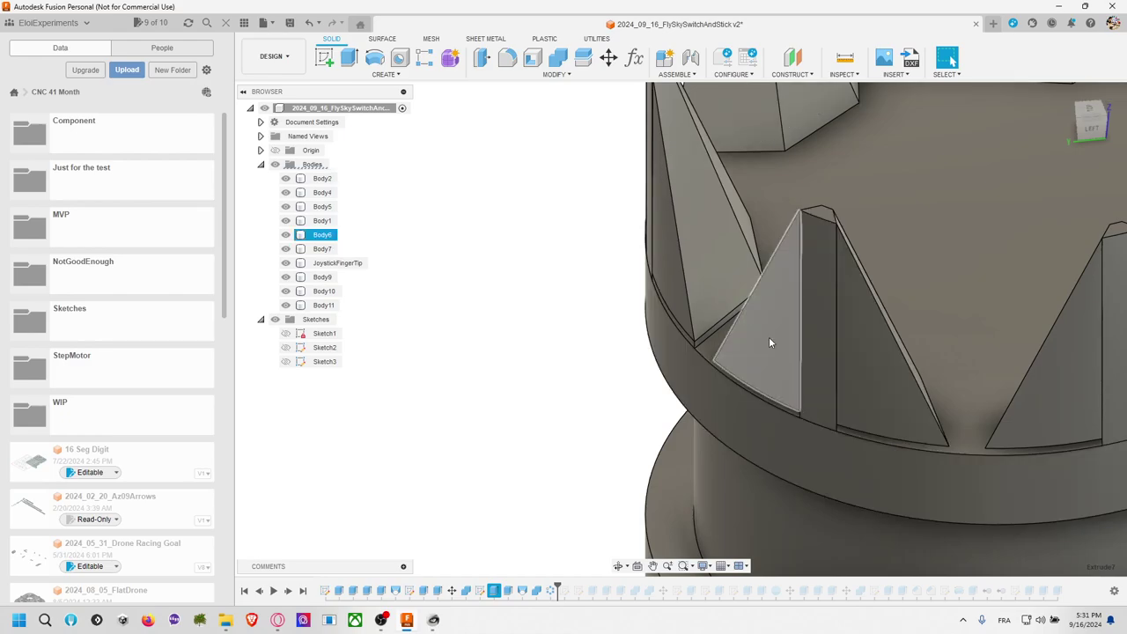
left_click(514, 356)
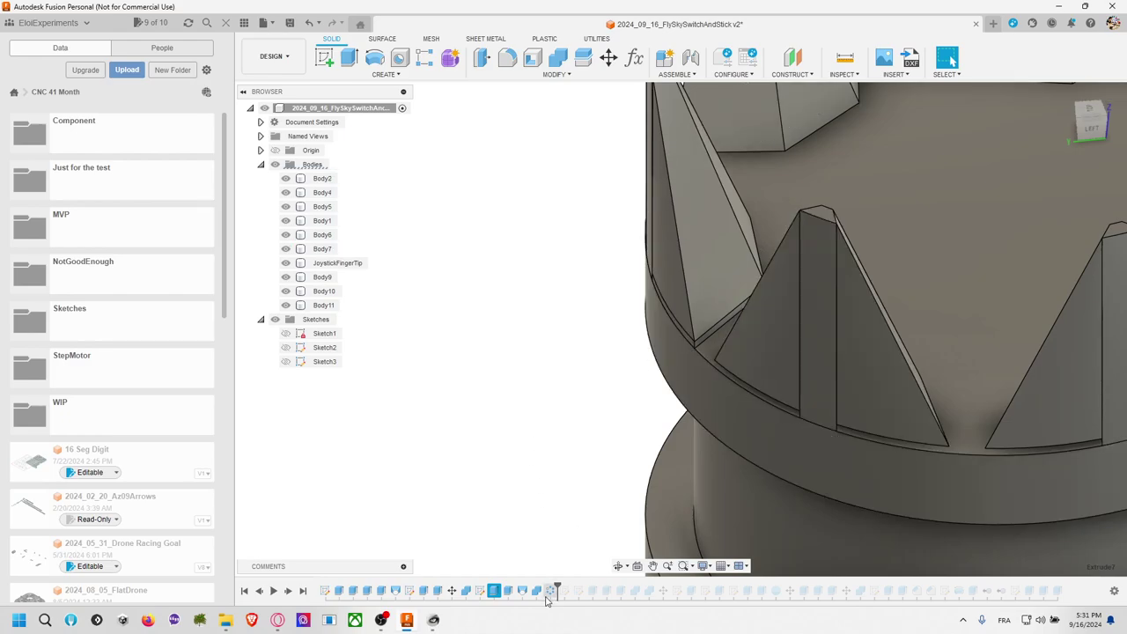
left_click_drag(554, 590, 542, 588)
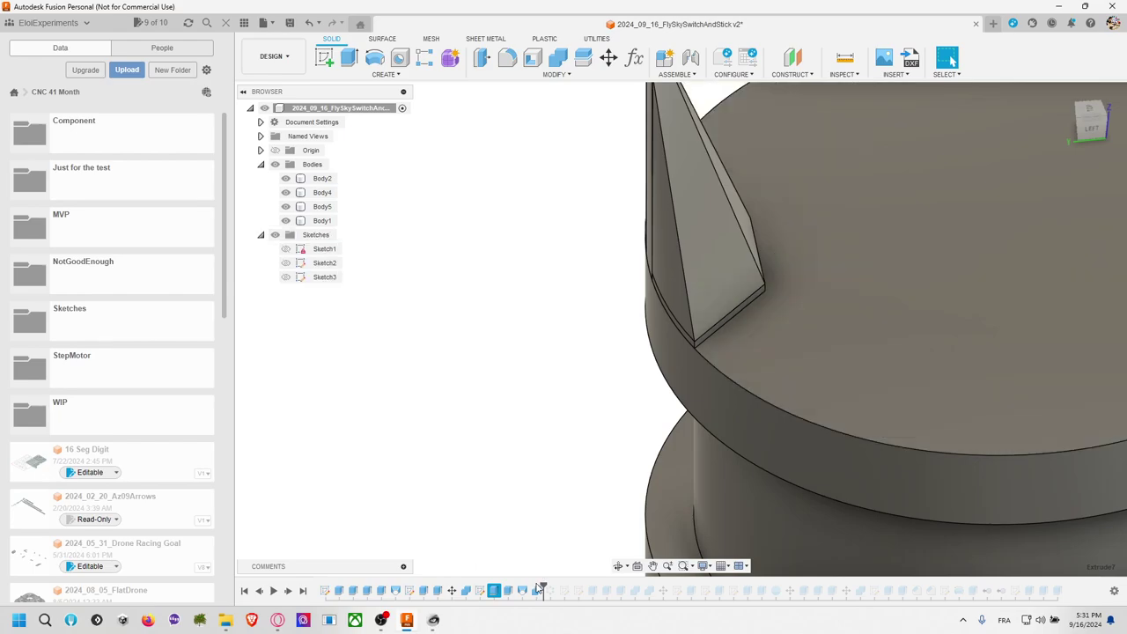
Step: Edit the combine feature to merge Body4 as the tool body
right_click(540, 591)
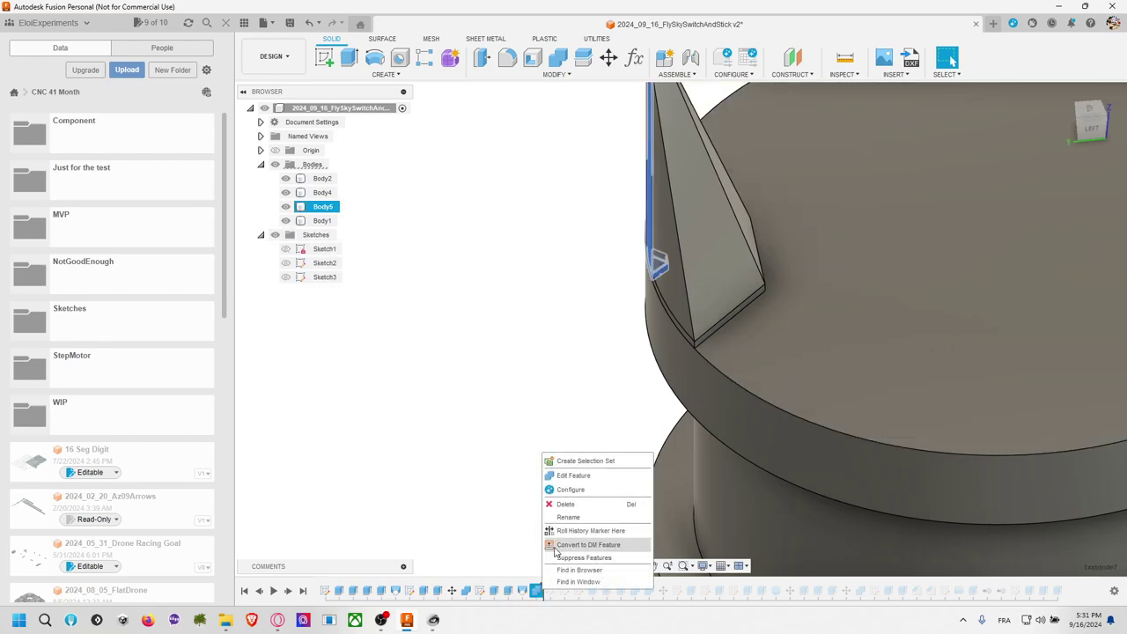
left_click(586, 480)
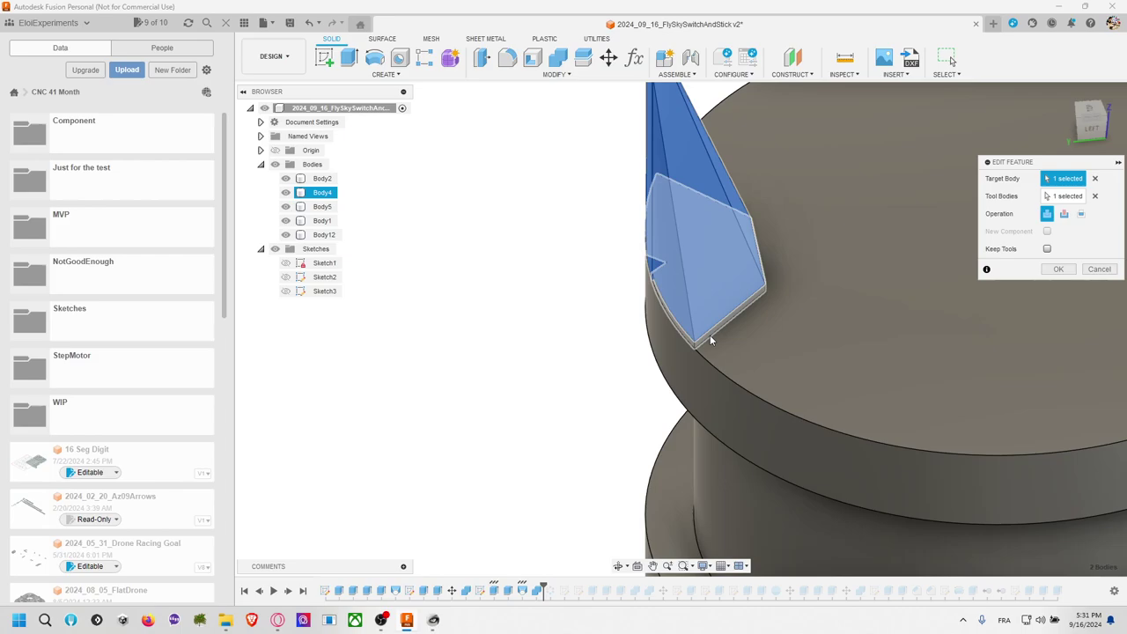
left_click(1065, 196)
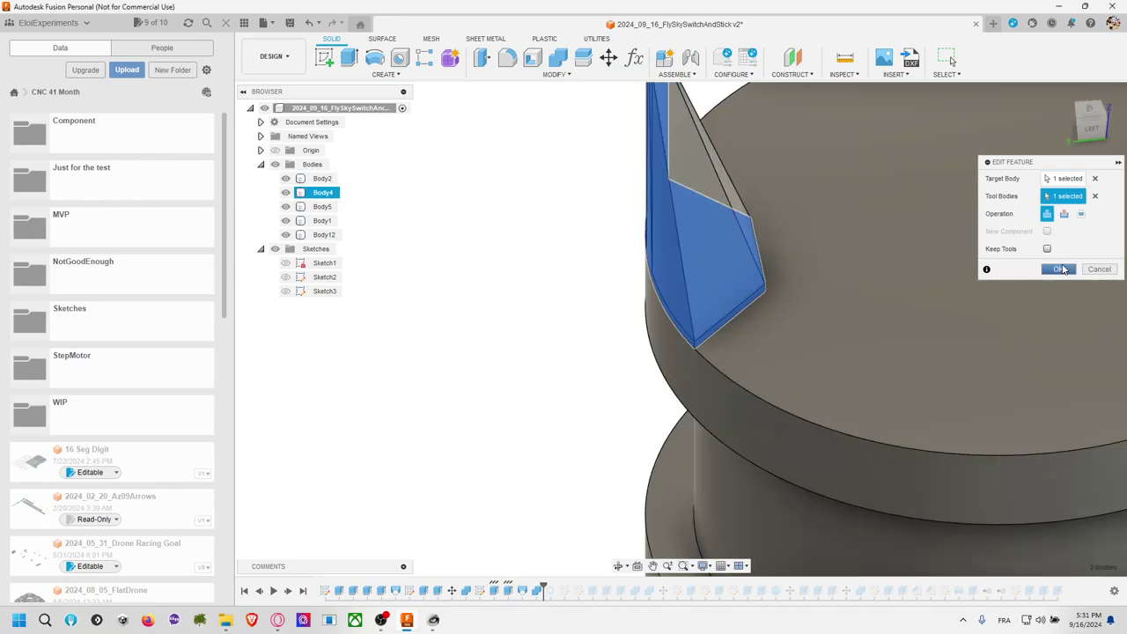
left_click(1062, 269)
scroll(886, 275, "down", 3)
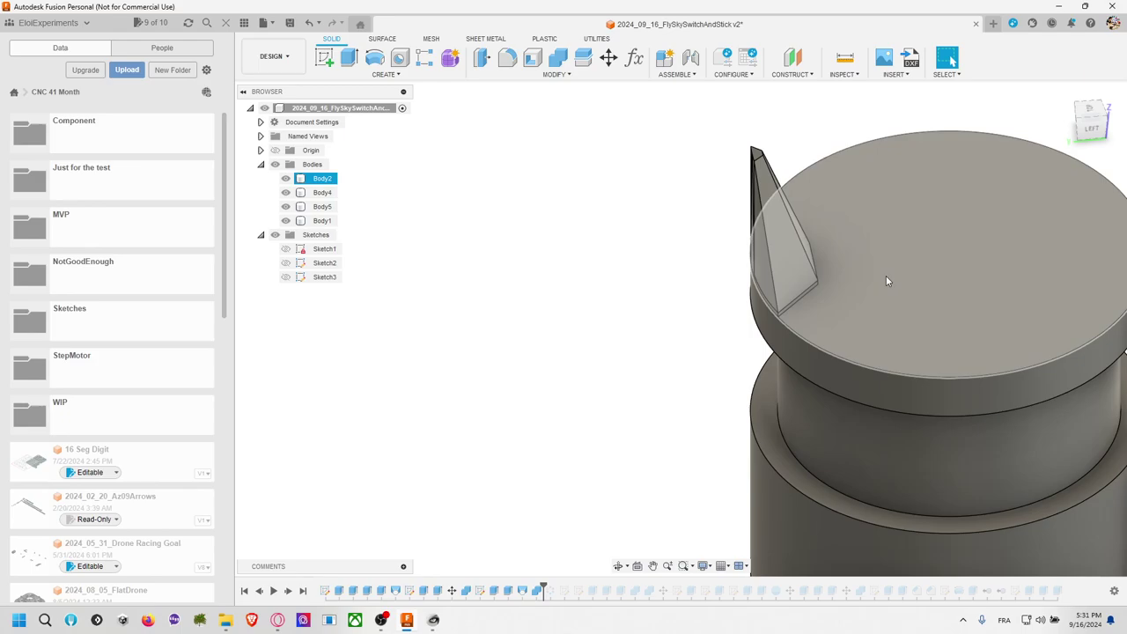
key("Escape")
Step: Roll the timeline to the end, restoring the full crown of spikes
left_click_drag(558, 583, 1066, 588)
scroll(908, 321, "down", 5)
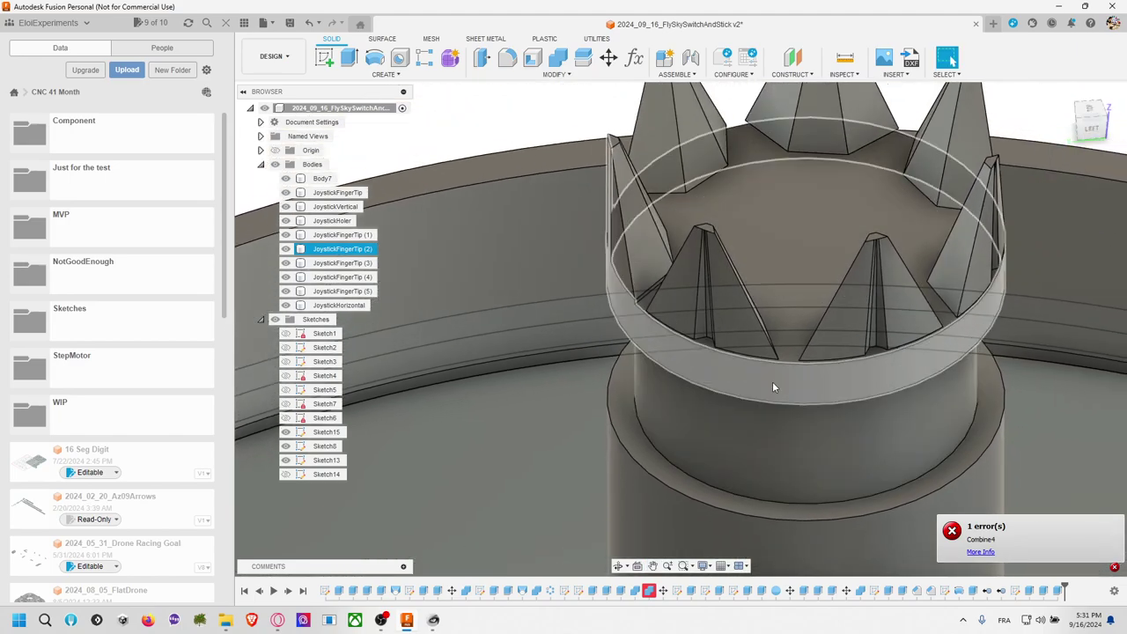
scroll(785, 329, "up", 5)
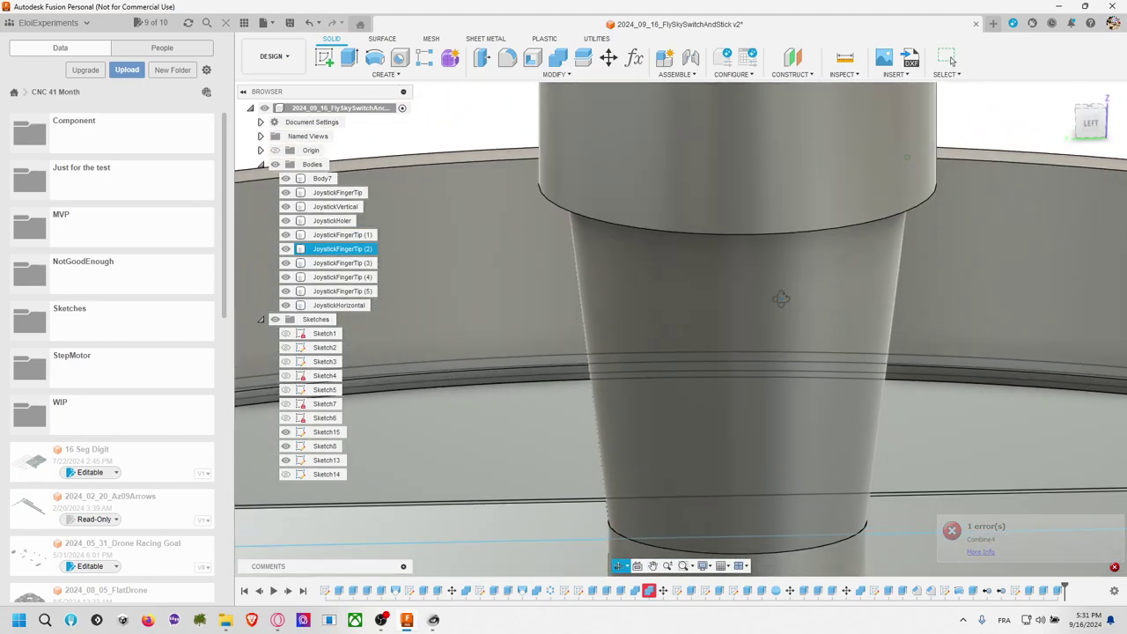
scroll(788, 290, "down", 5)
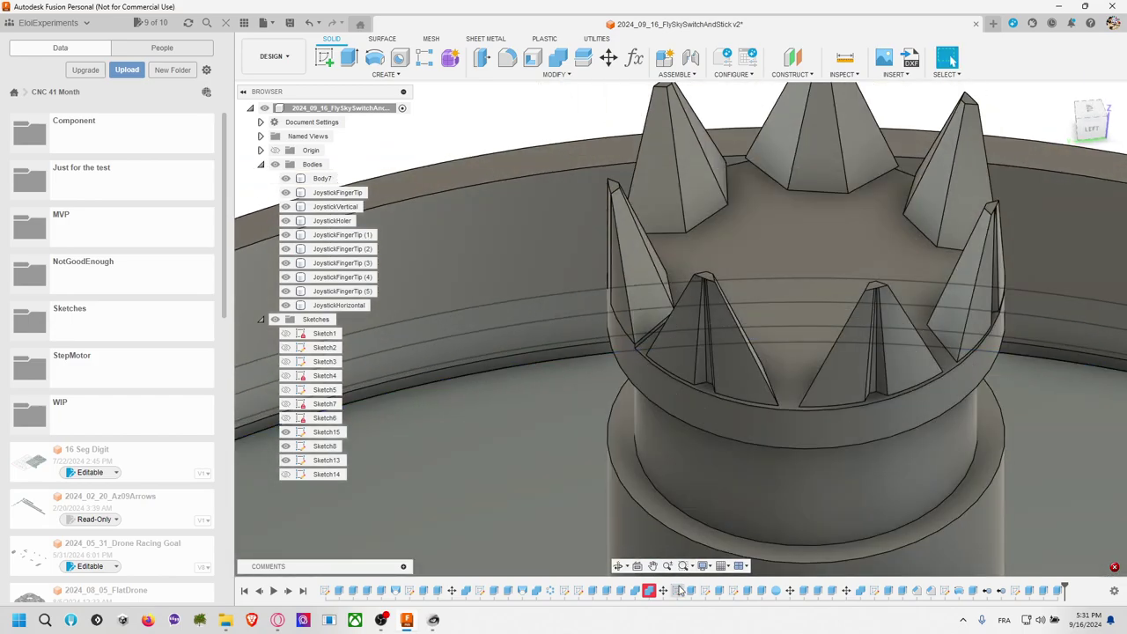
Step: Open Combine4 for editing, inspect the fingertip, and close it unchanged
right_click(649, 591)
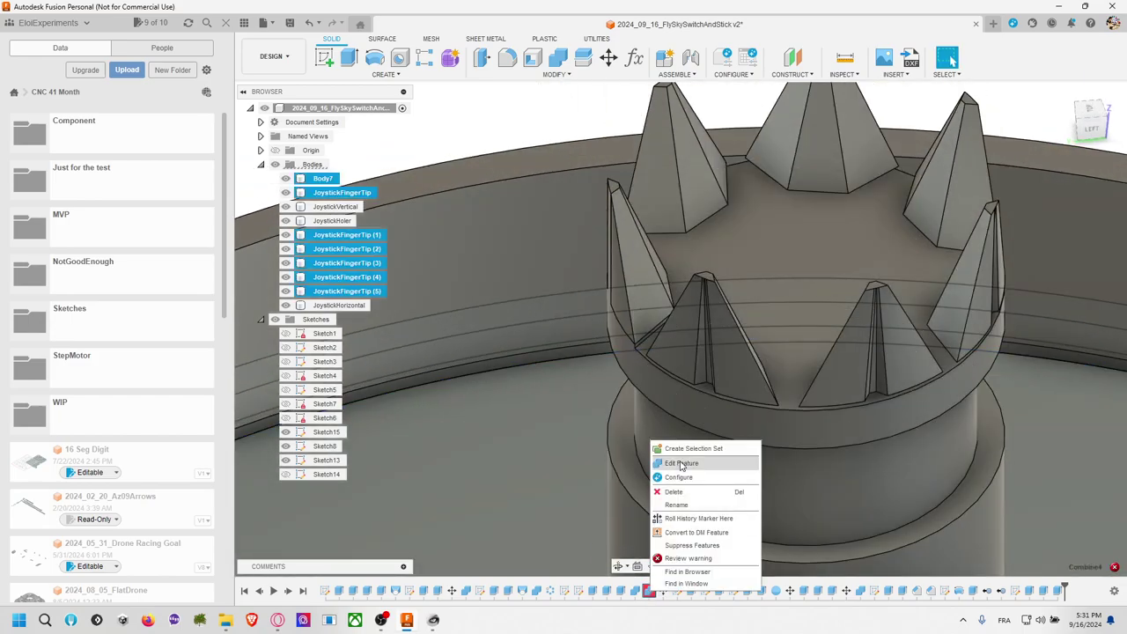
left_click(680, 461)
middle_click_drag(785, 389, 833, 331, "shift")
scroll(806, 382, "down", 5)
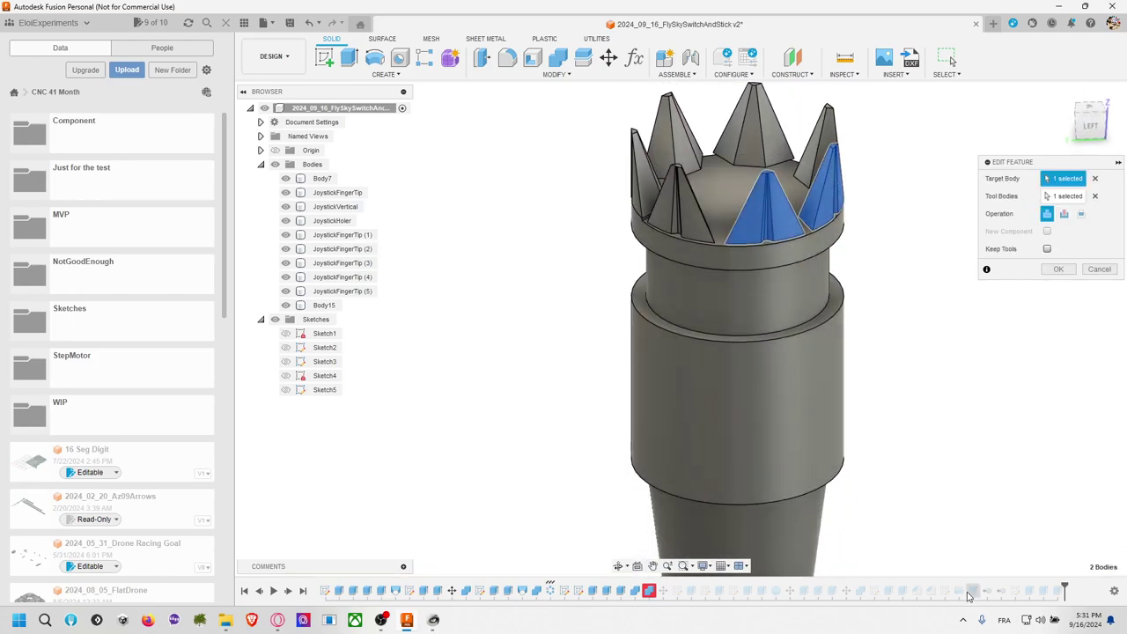
key("Return")
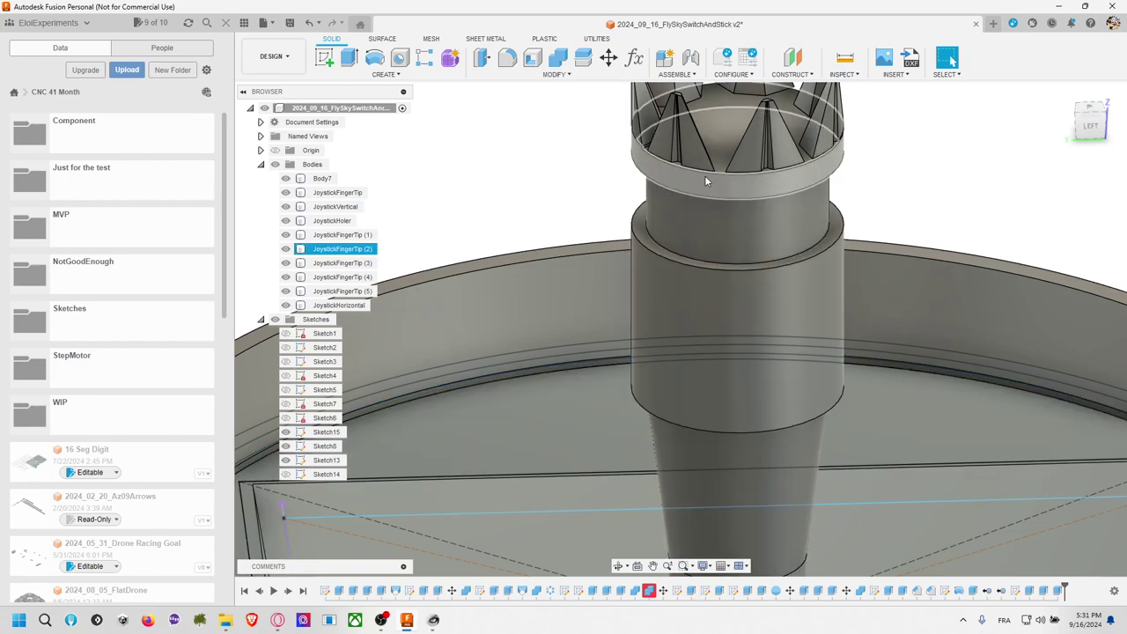
Step: Select JoystickFingerTip (1) and (2), then undo back to the single-spike stage
left_click(704, 175)
left_click(644, 149)
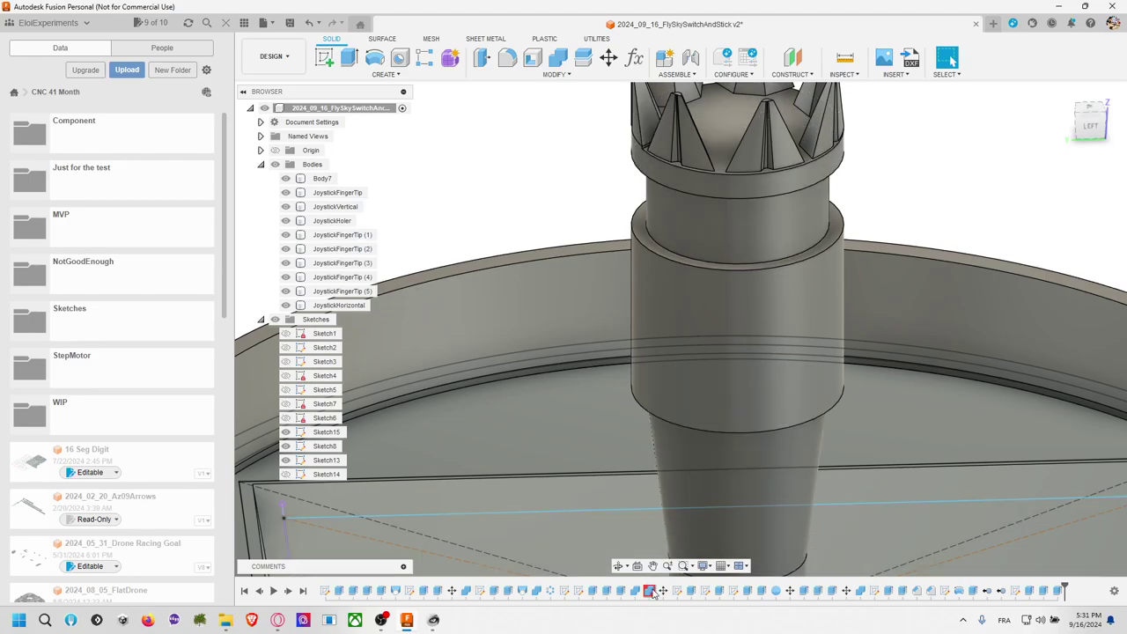
key("ctrl+z")
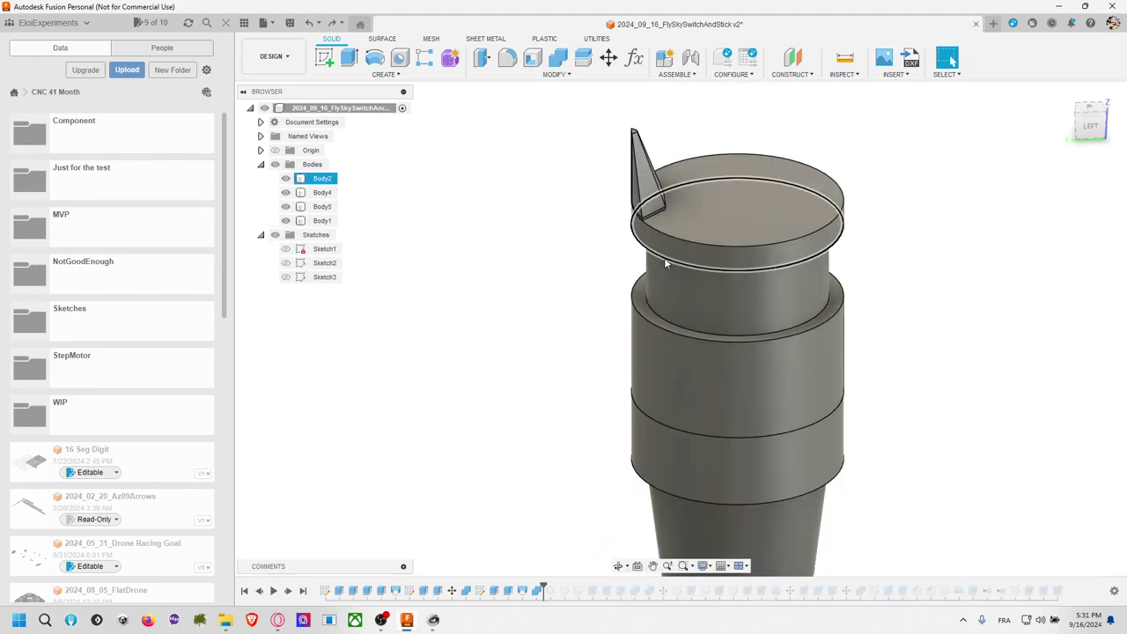
Step: Edit the Combine2 feature to add the fin as a second merged body
left_click(537, 592)
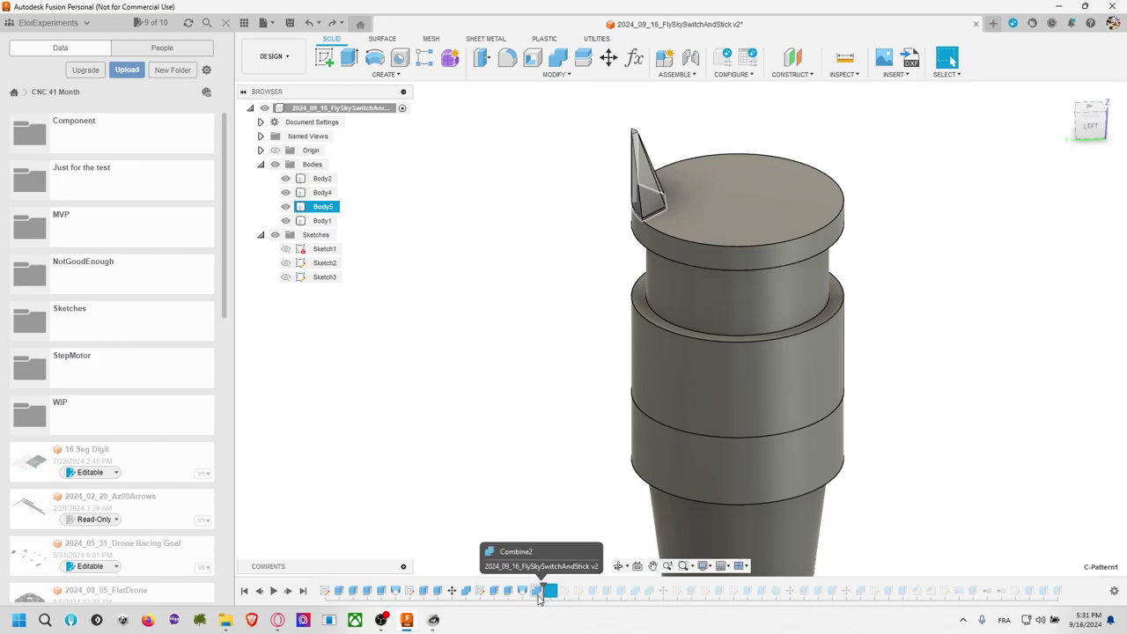
scroll(641, 200, "up", 5)
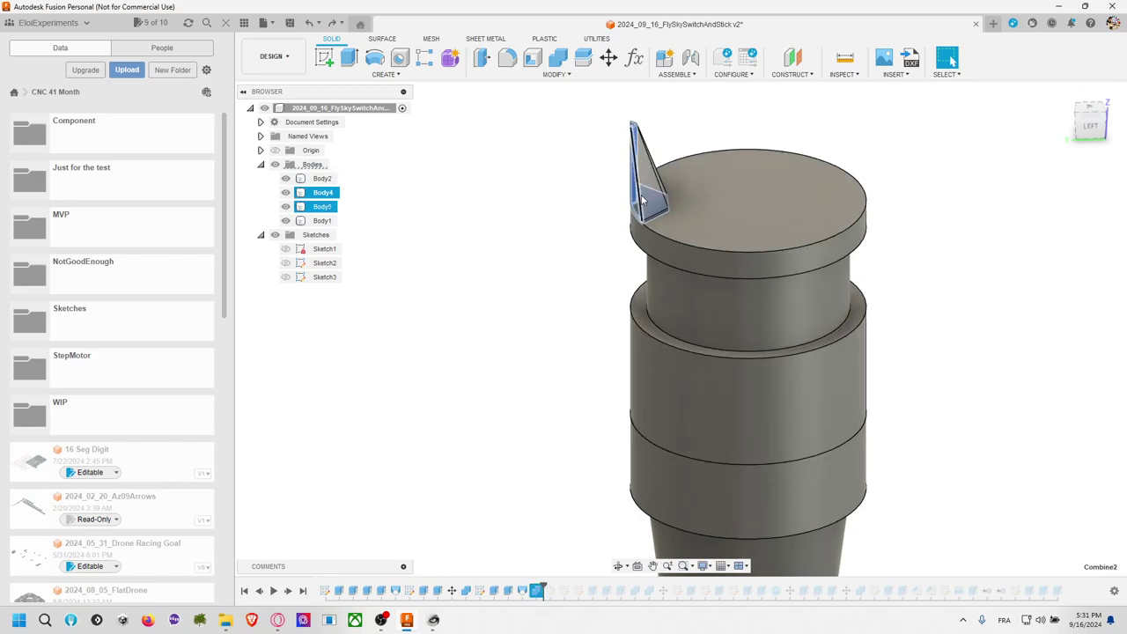
right_click(540, 592)
left_click(570, 476)
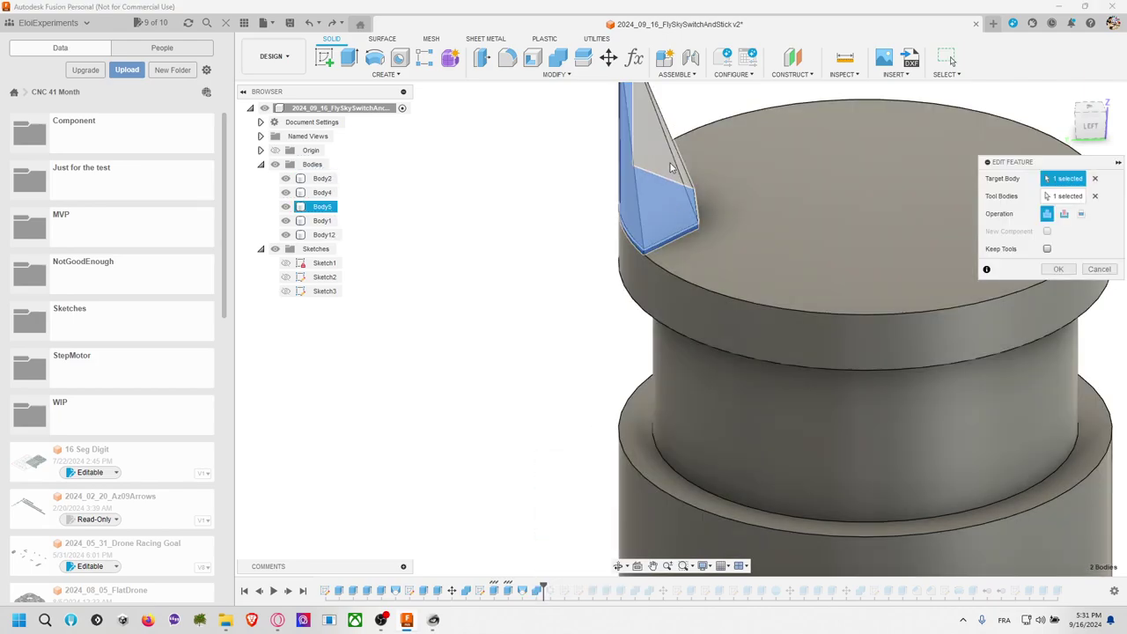
left_click(670, 163)
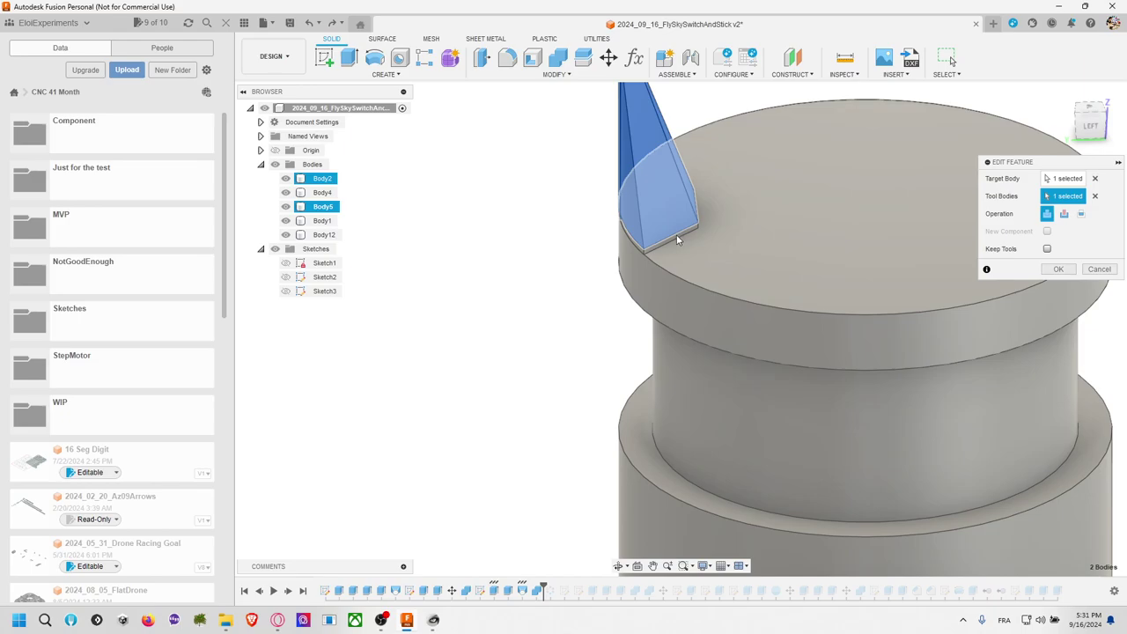
left_click(676, 237)
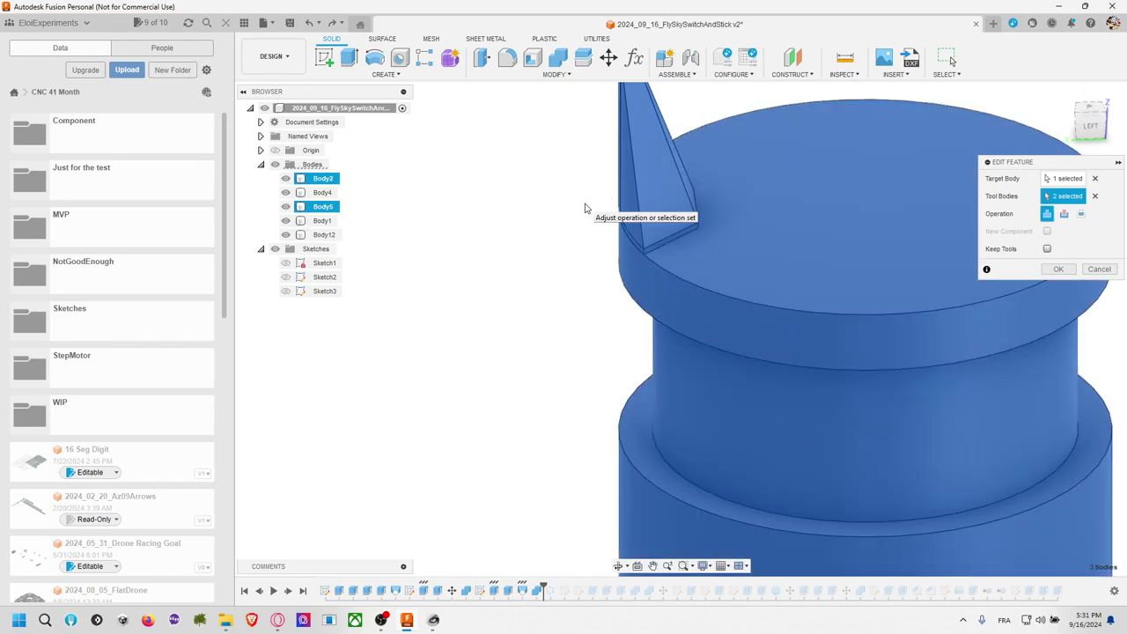
key("Return")
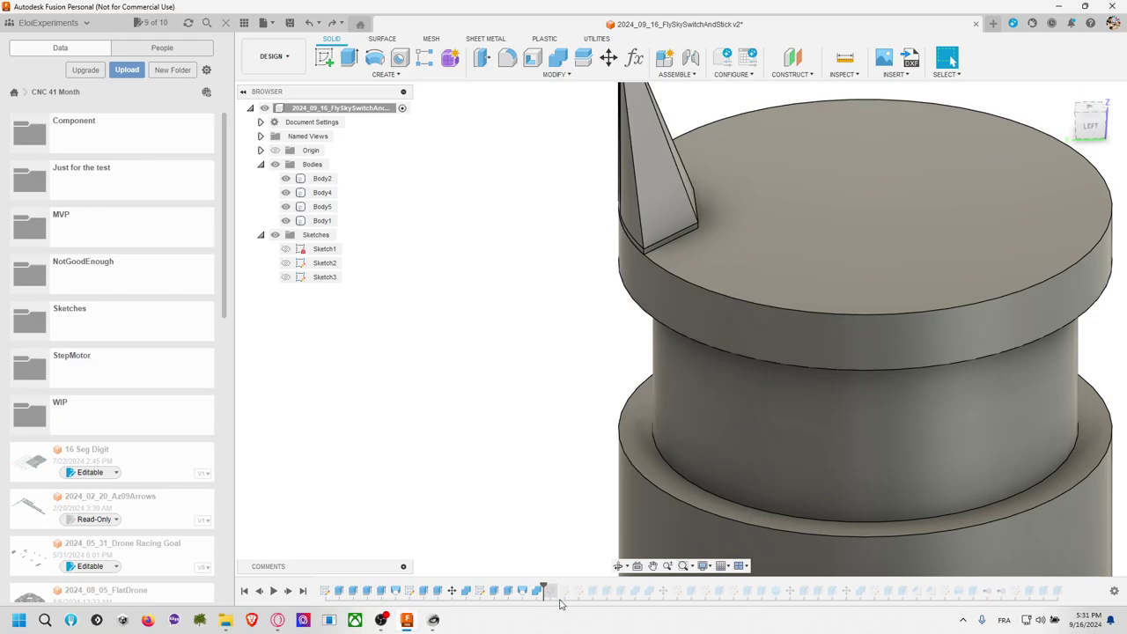
Step: Re-edit the combine so the spike body is its tool body
right_click(542, 594)
left_click(578, 480)
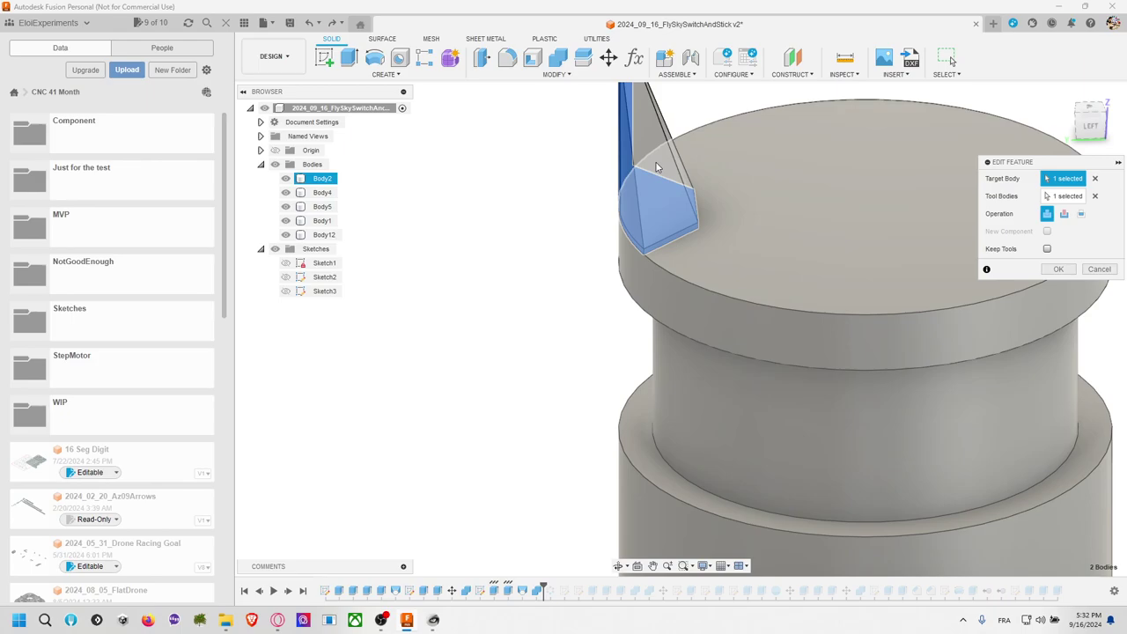
left_click(1066, 196)
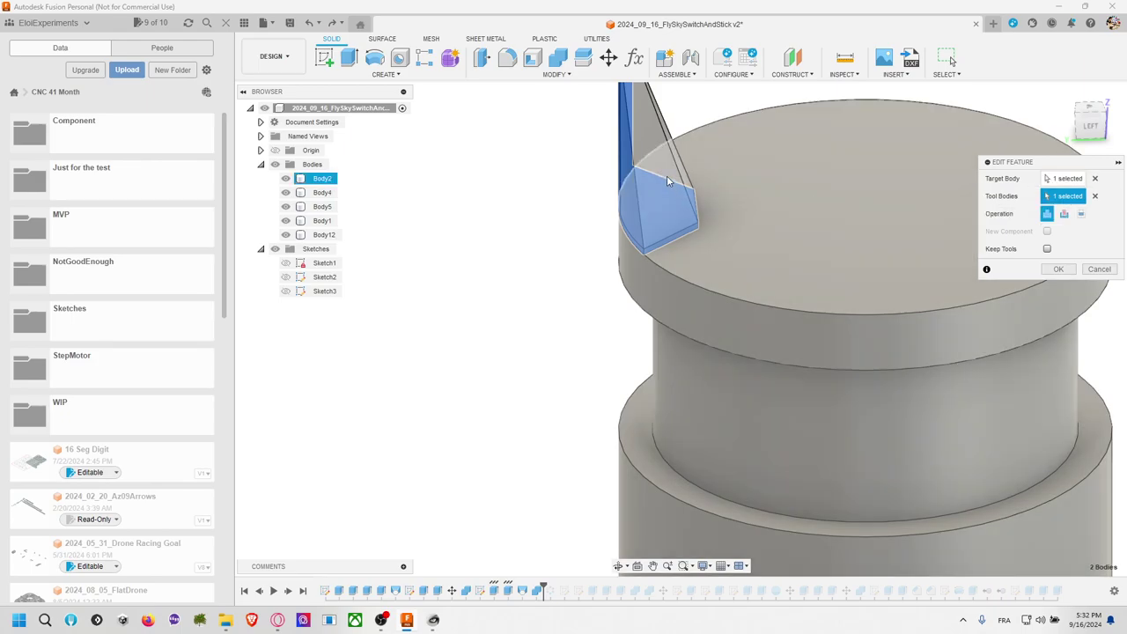
left_click(646, 113)
left_click(1058, 269)
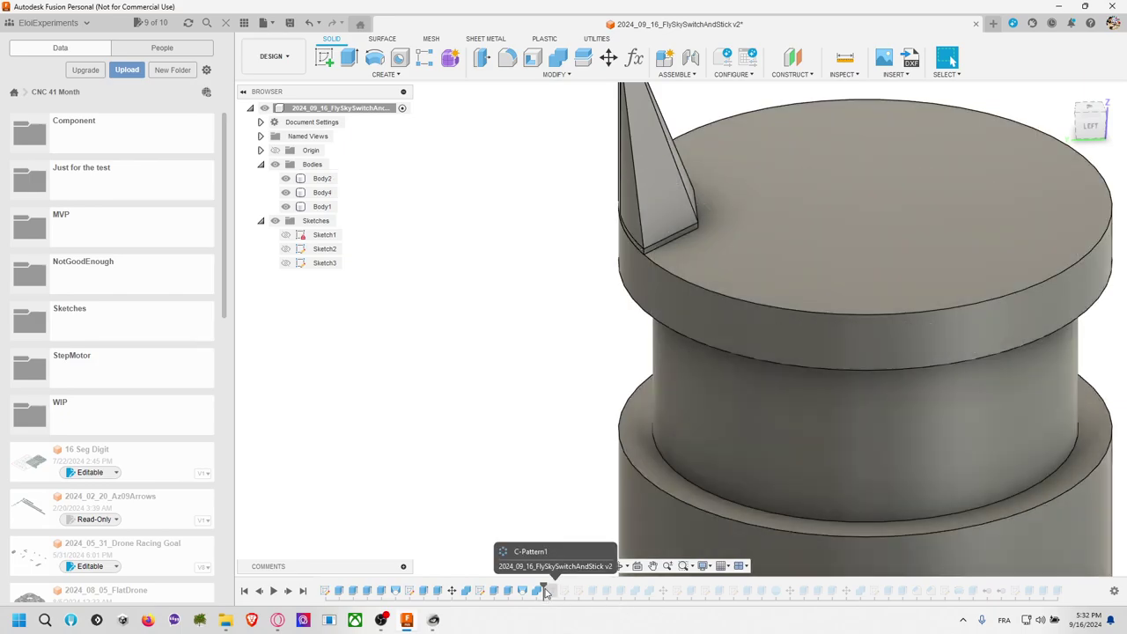
Step: Roll the history past the circular pattern and check Body2
left_click_drag(545, 592, 555, 590)
left_click(803, 342)
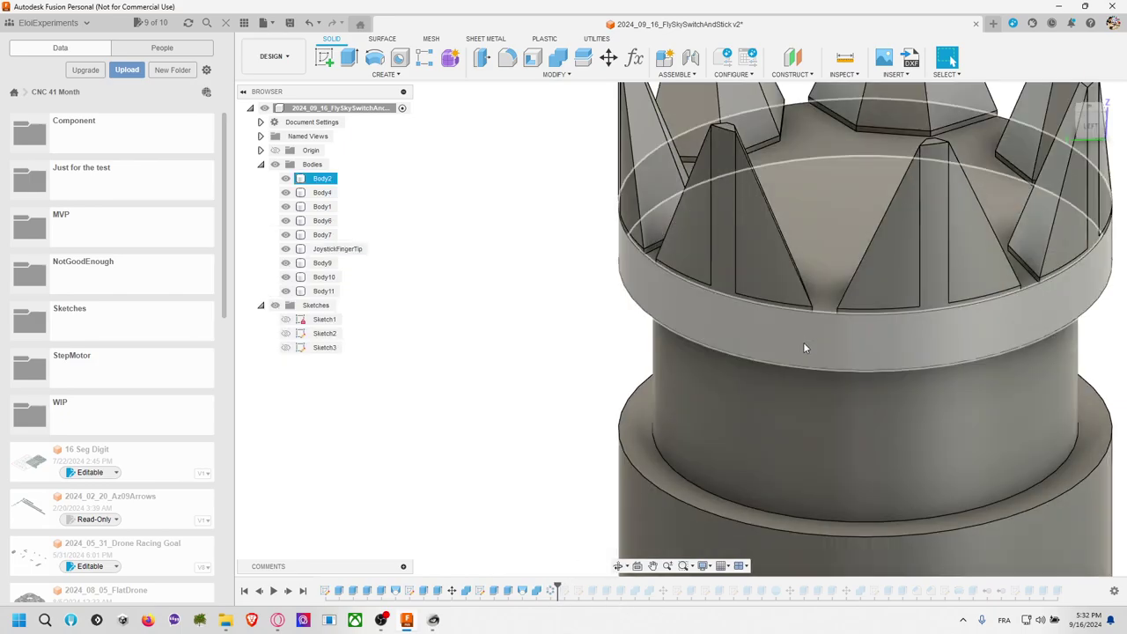
scroll(860, 282, "down", 5)
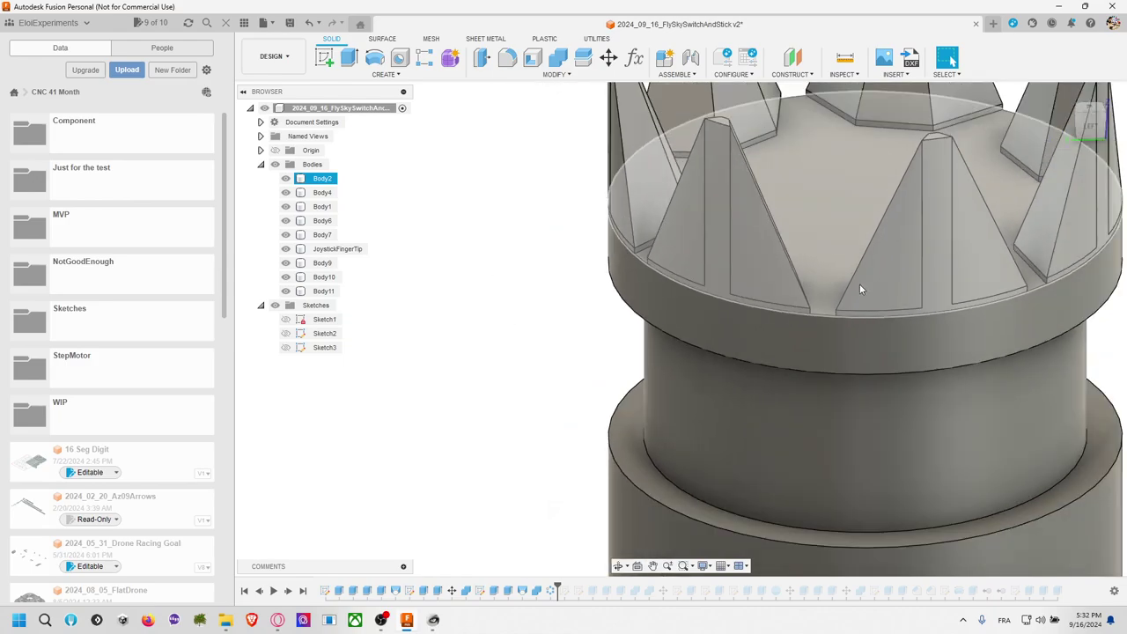
key("Escape")
Step: Roll the history to the end and inspect the four joystick bodies from above
left_click_drag(557, 588, 1064, 588)
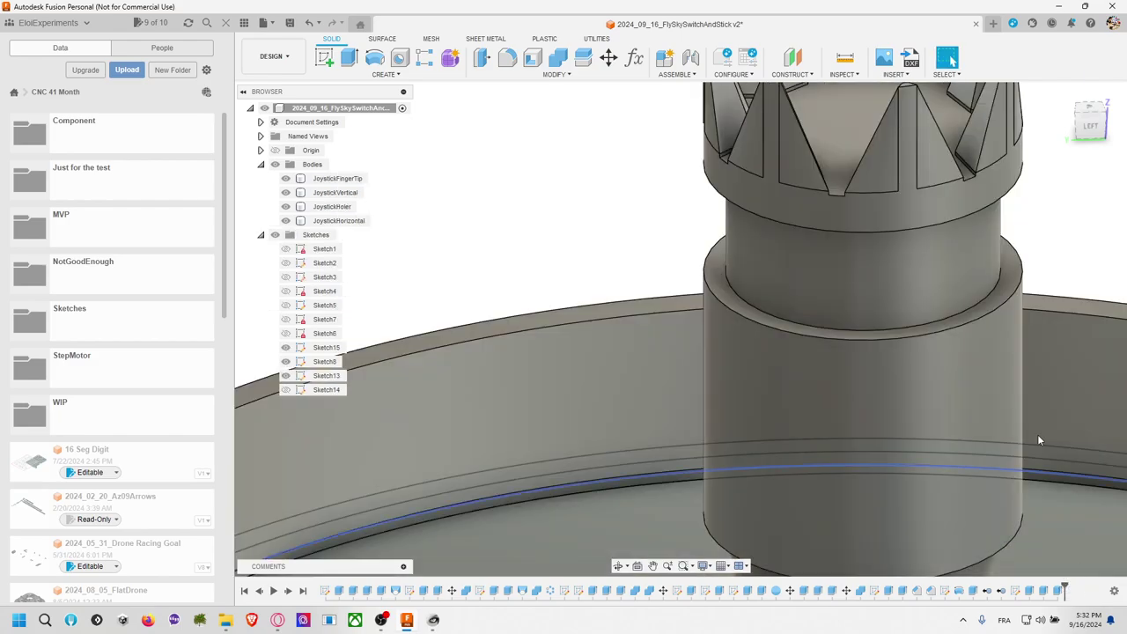
scroll(1021, 360, "up", 2)
left_click(1021, 360)
scroll(1021, 360, "down", 6)
key("Escape")
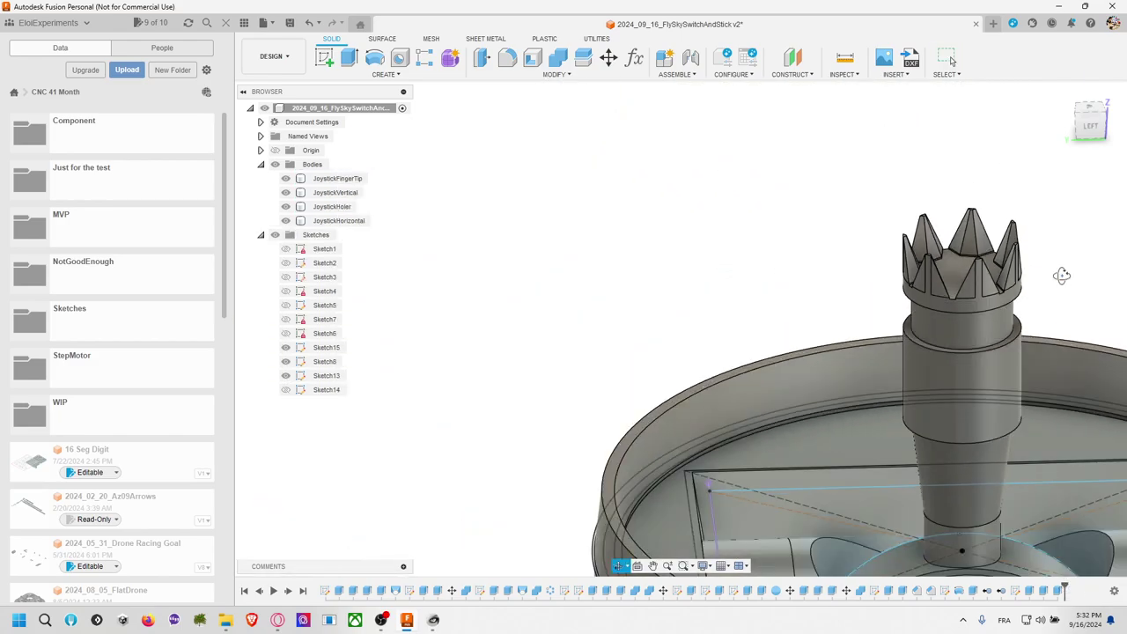
middle_click_drag(1025, 353, 793, 255, "shift")
left_click(778, 240)
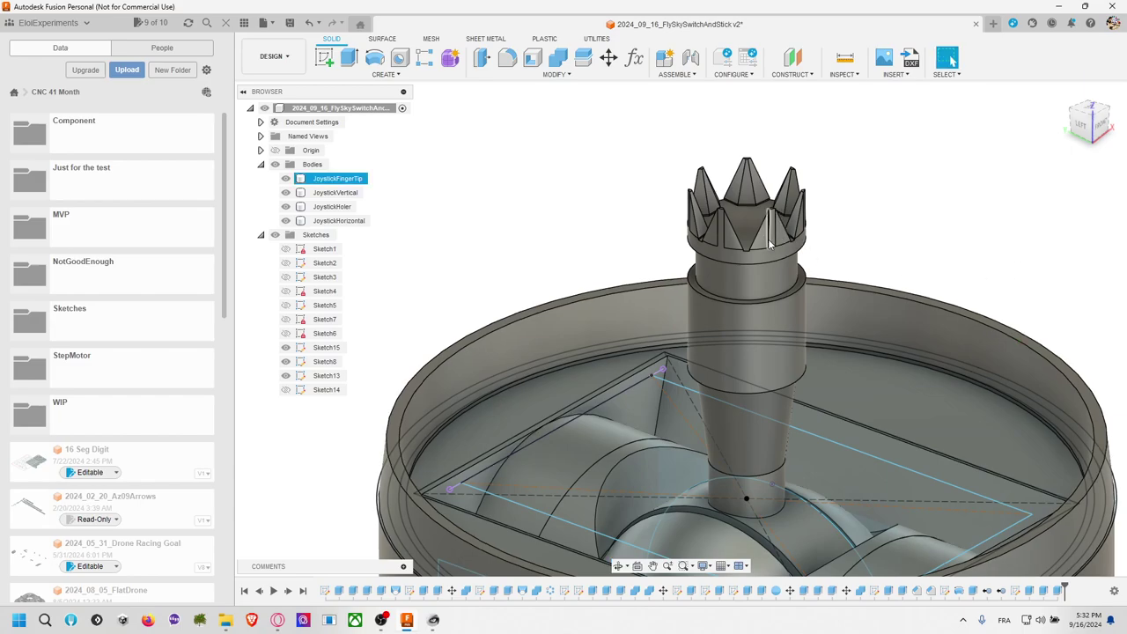
left_click(862, 230)
scroll(866, 261, "up", 1)
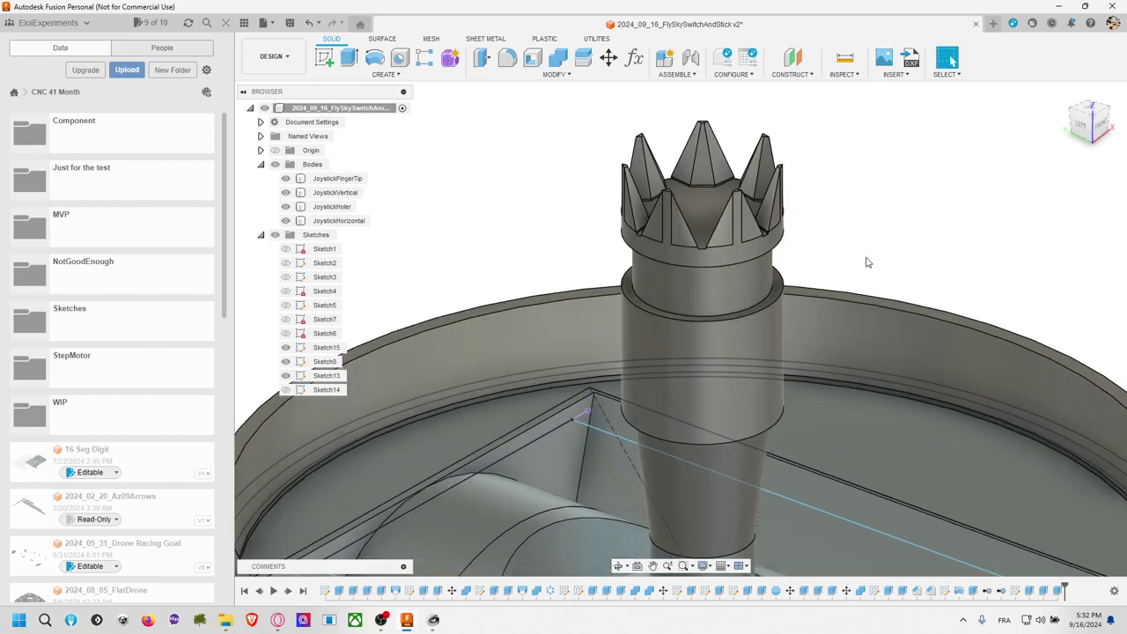
scroll(866, 262, "down", 3)
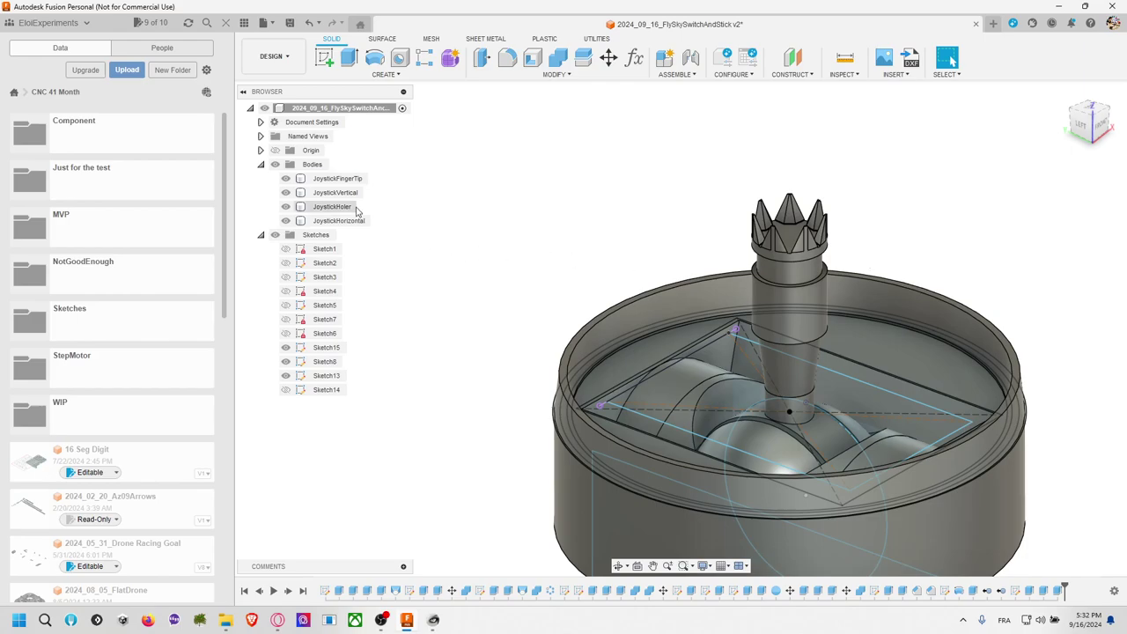
Step: Save version v3 and export the design as 2024_09_16_FlySkySwitchAndStick v3.obj
key("ctrl+s")
left_click(560, 330)
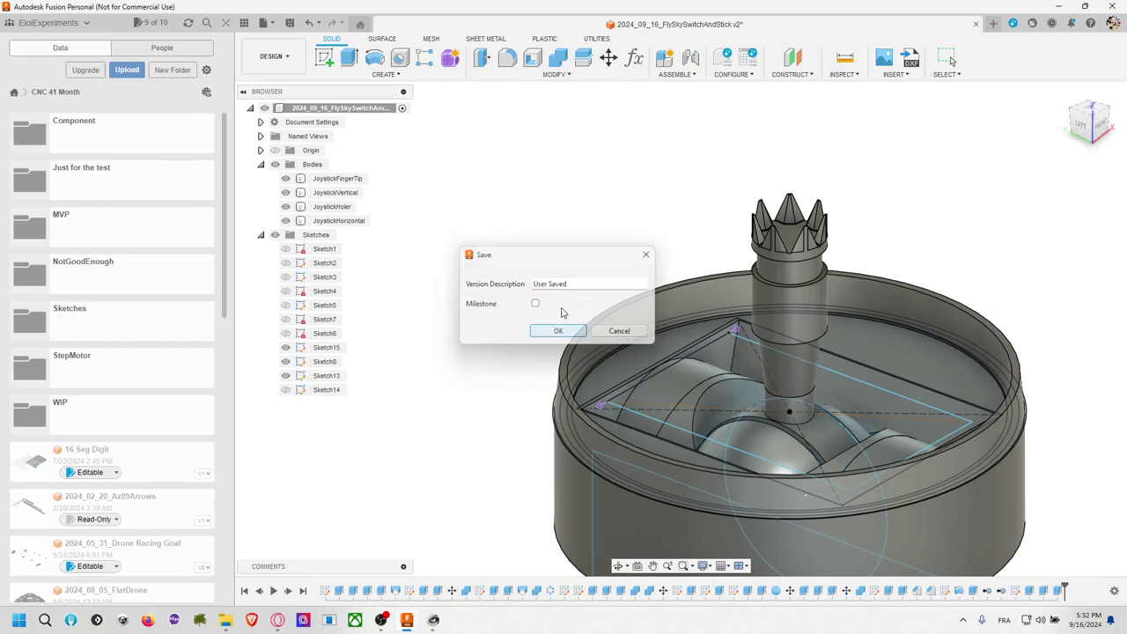
left_click(263, 24)
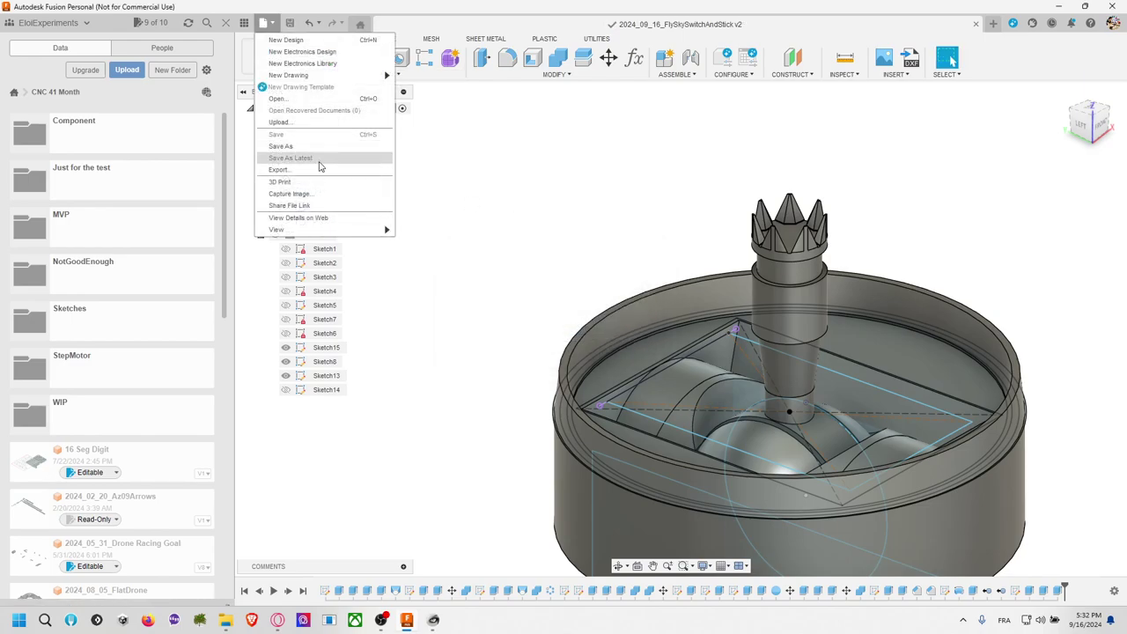
left_click(338, 170)
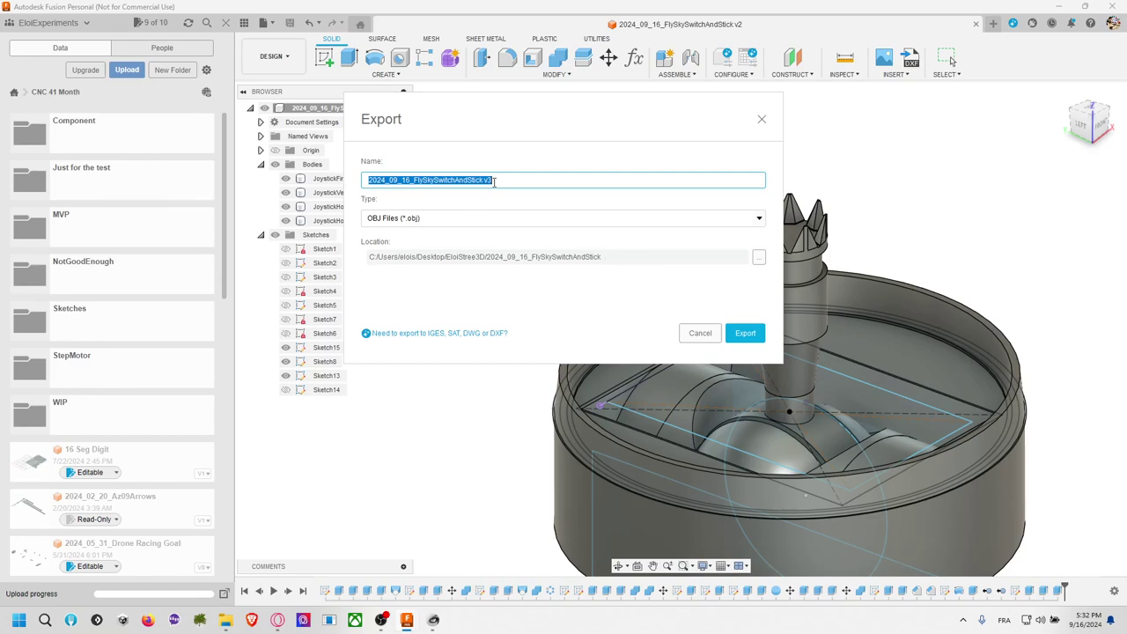
left_click(744, 333)
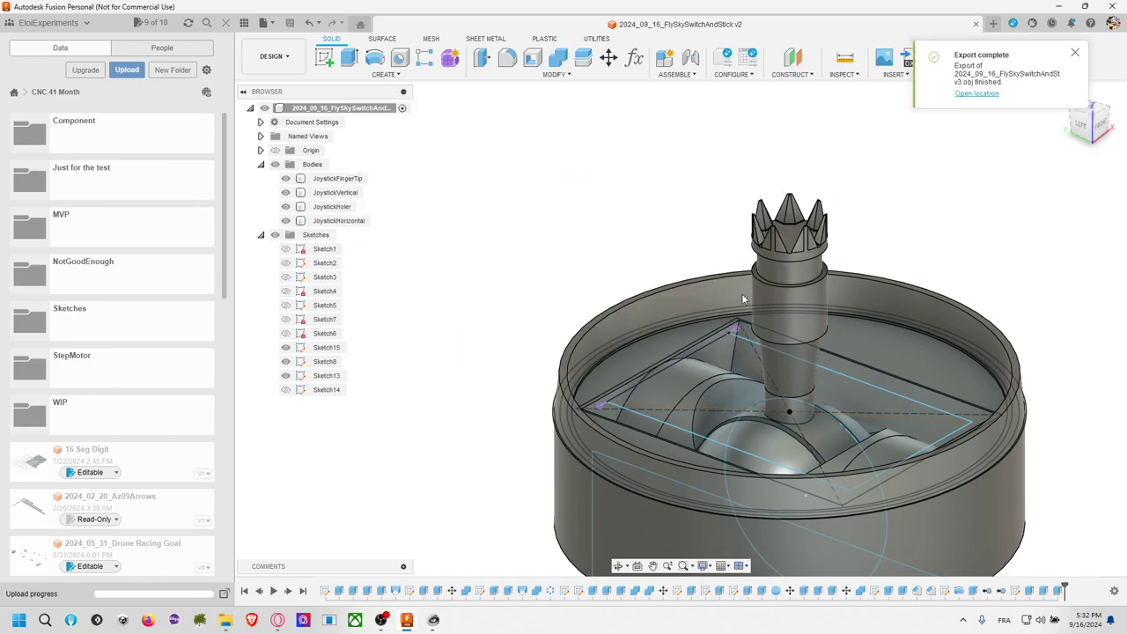
left_click(263, 24)
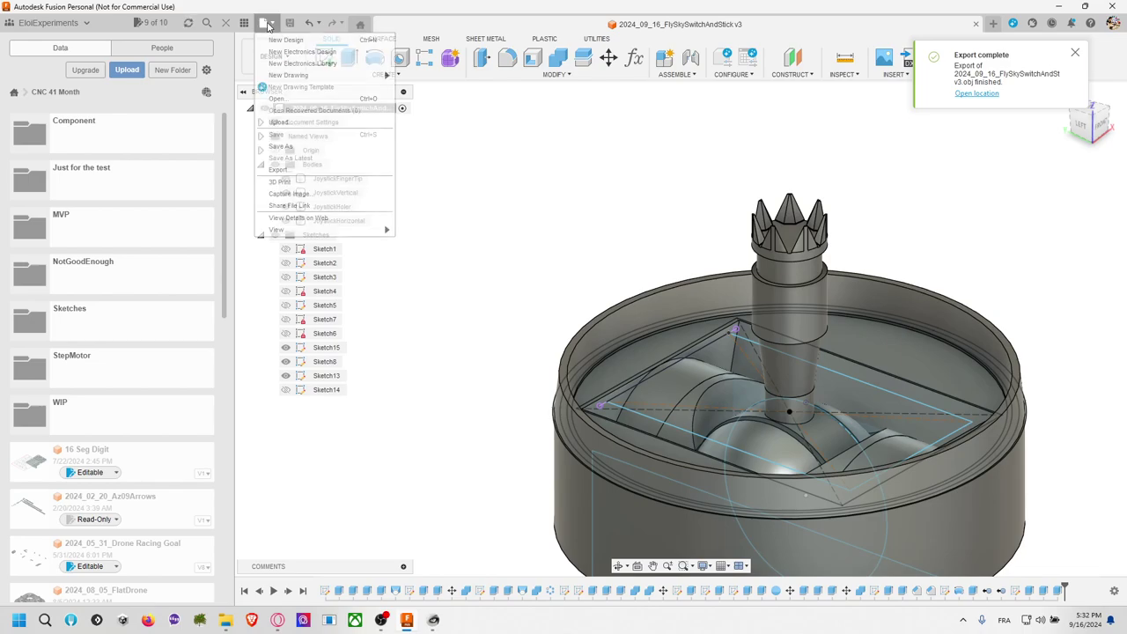
key("Escape")
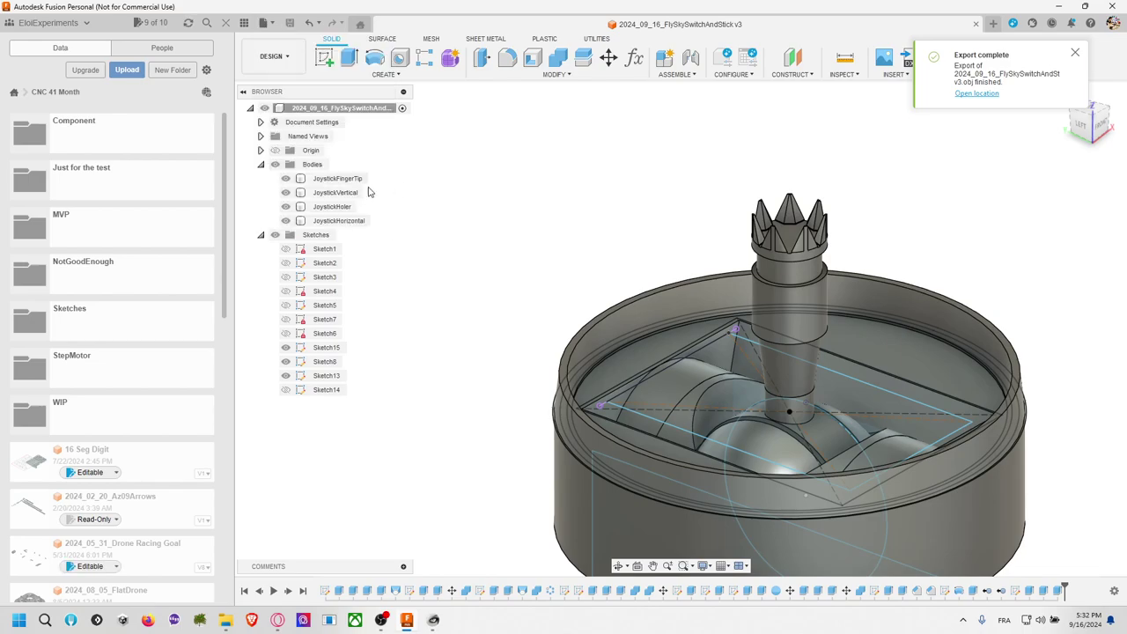
Step: Save JoystickFingerTip as an OBJ mesh, replacing the existing JoystickFingerTip.obj
right_click(342, 178)
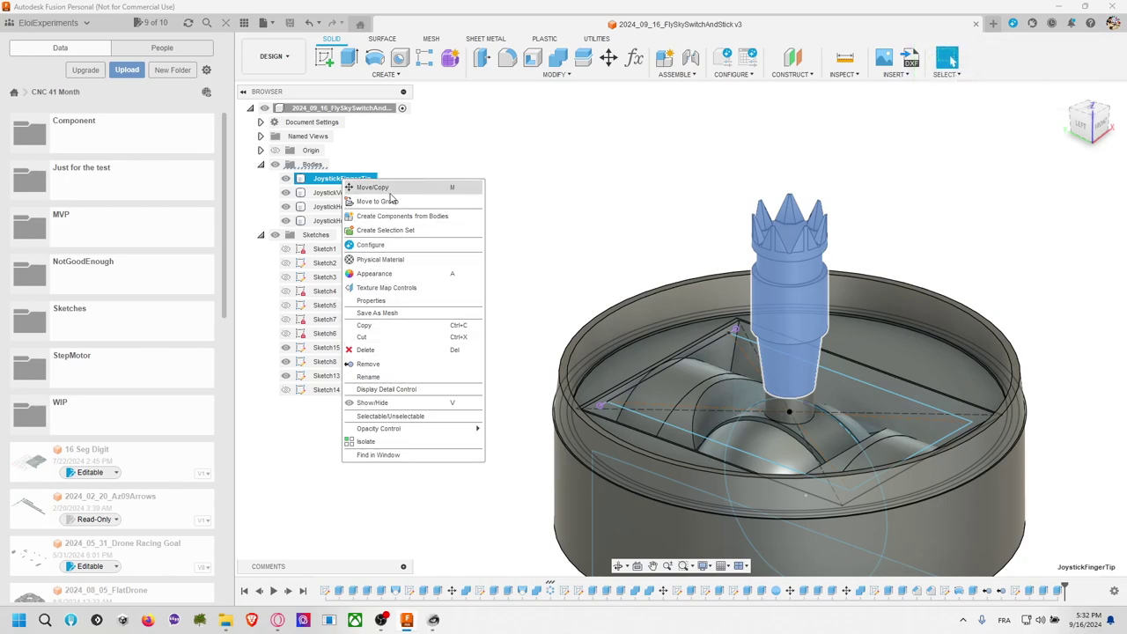
left_click(404, 313)
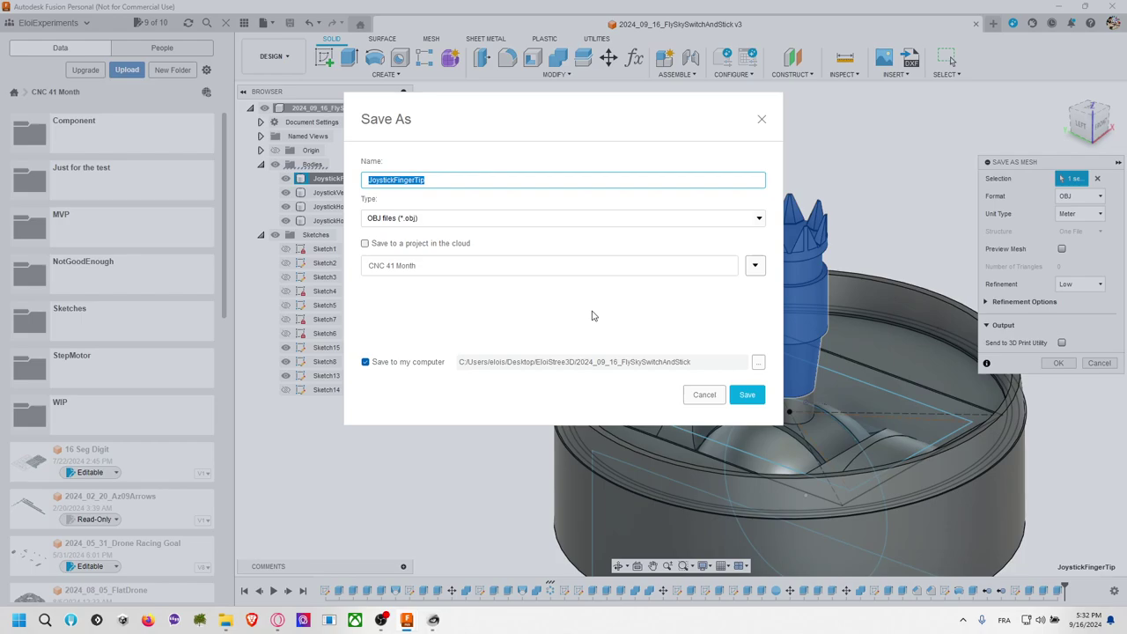
left_click(747, 394)
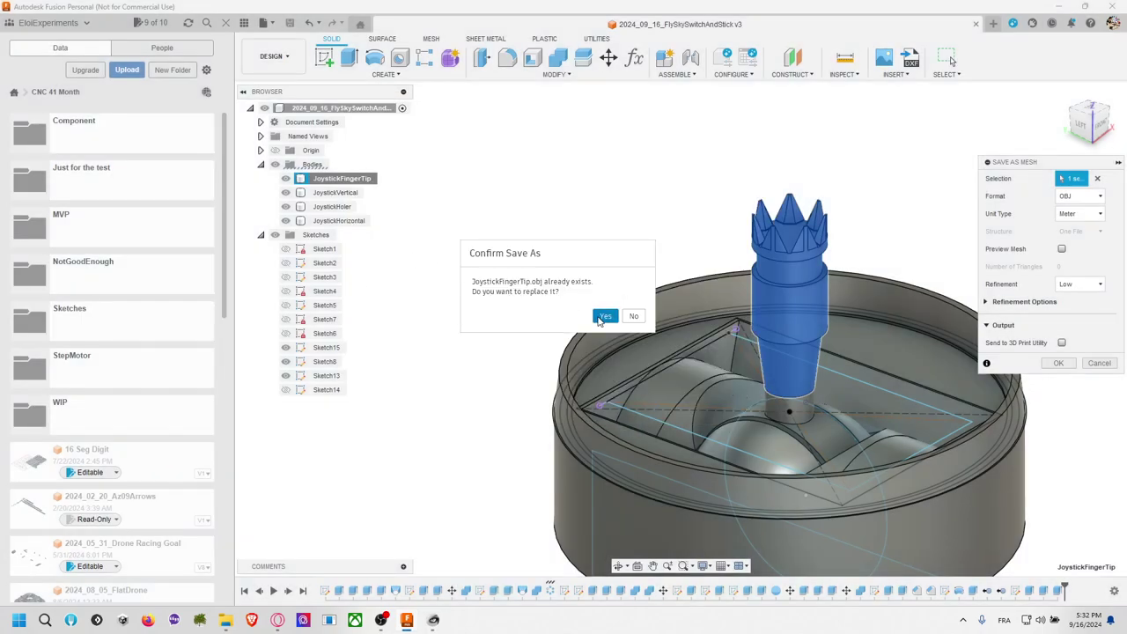
left_click(604, 316)
Step: Save the JoystickVertical body as an OBJ mesh
left_click(339, 192)
right_click(346, 192)
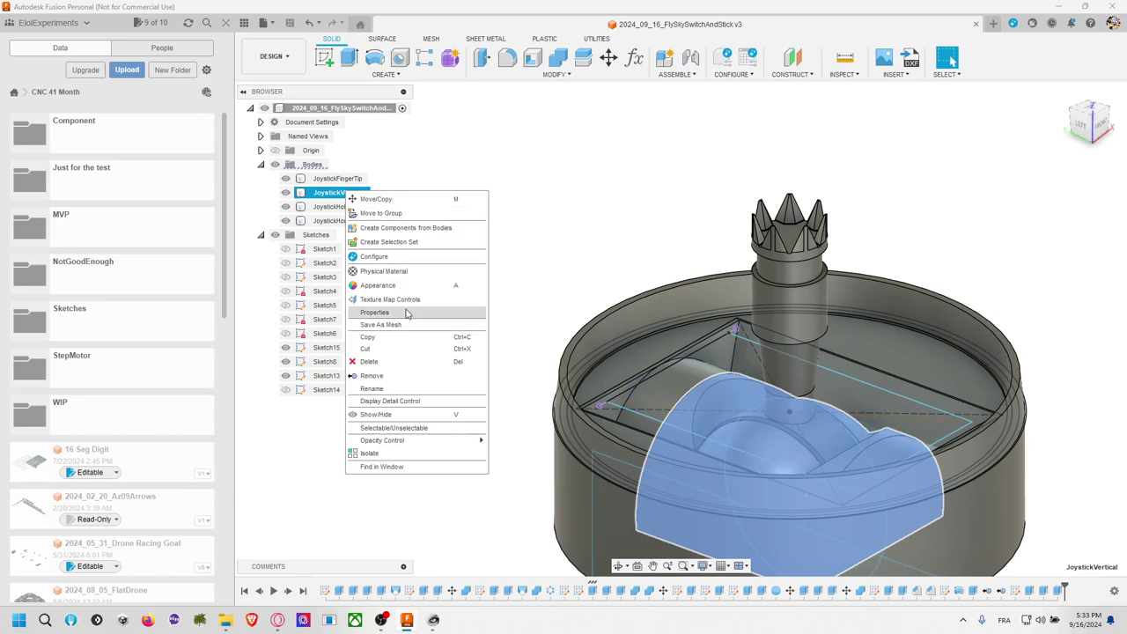
left_click(404, 324)
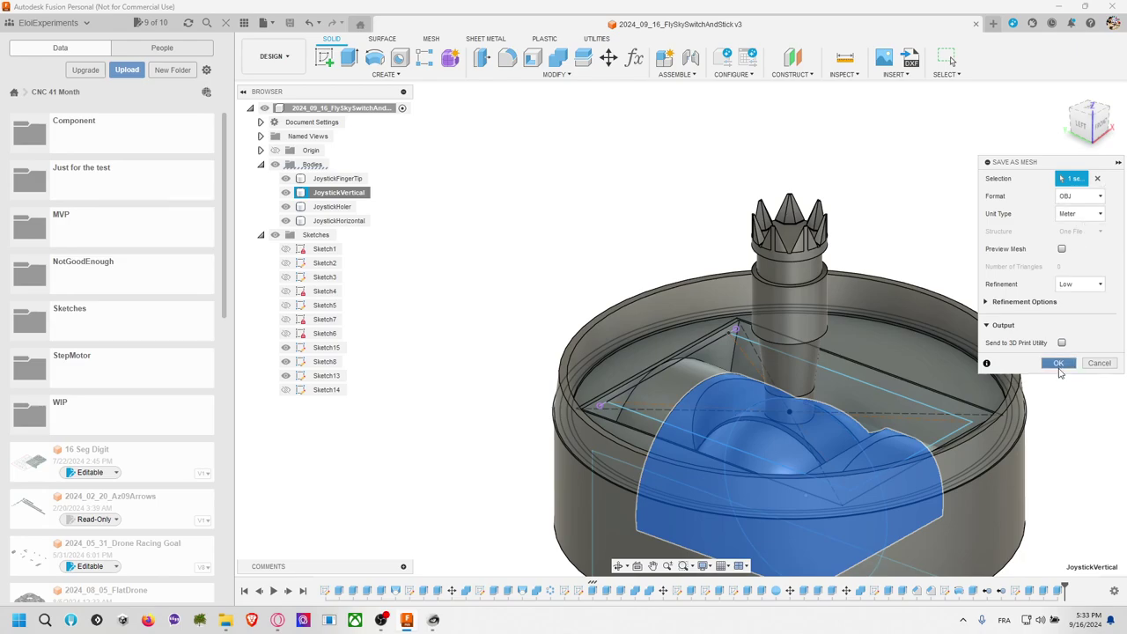
left_click(1059, 368)
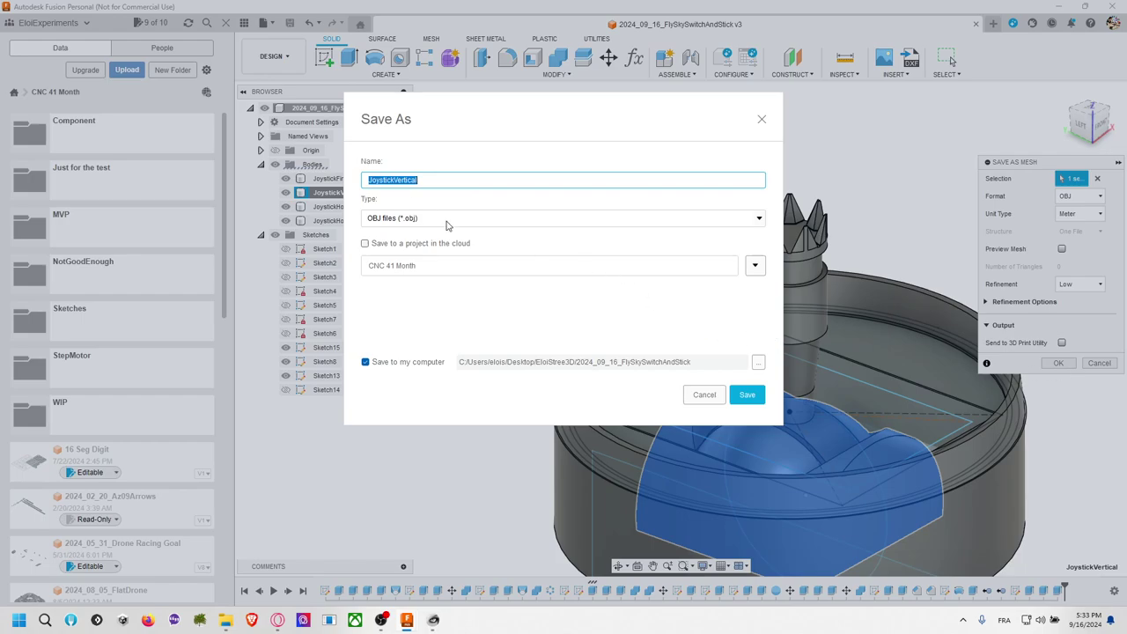
left_click(747, 395)
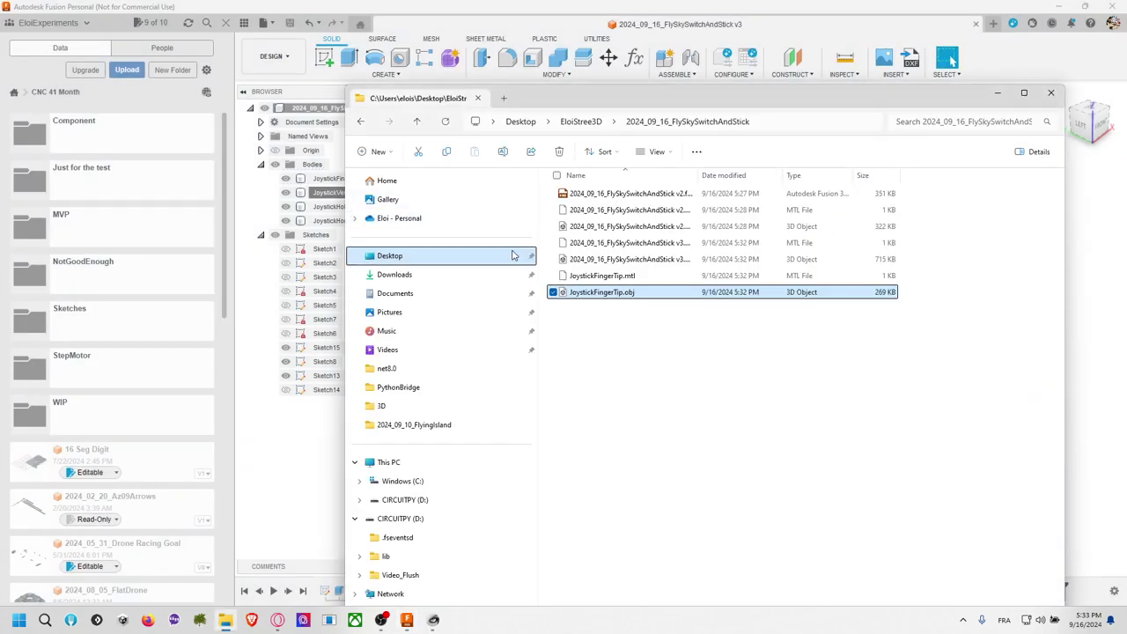
Step: Save the JoystickHoler body as an OBJ mesh in the project folder
left_click(325, 206)
right_click(327, 206)
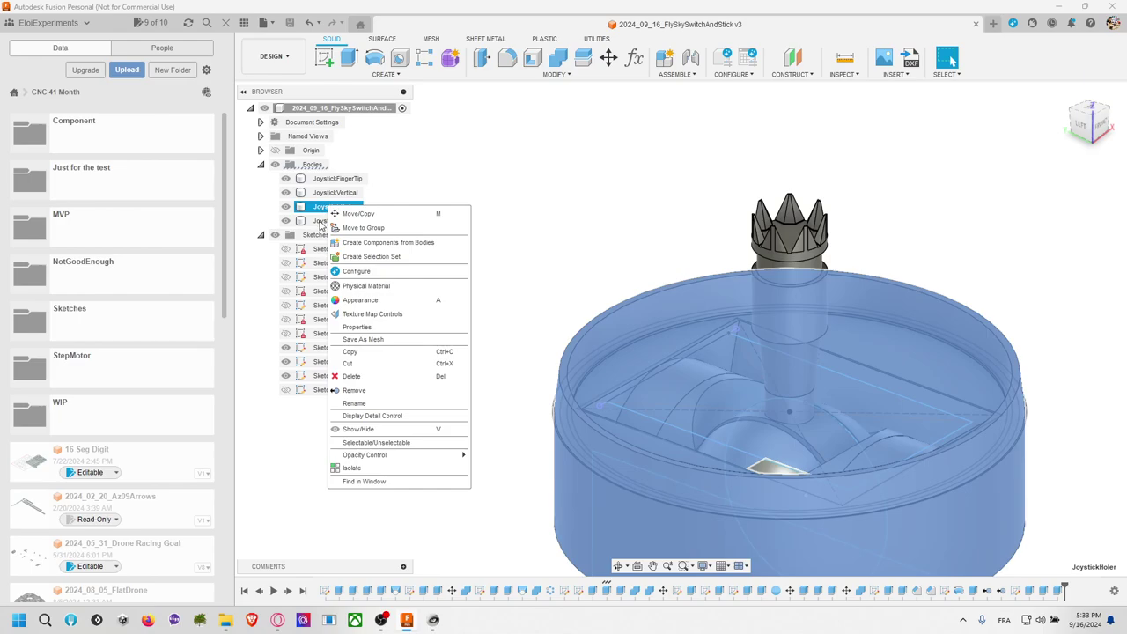
left_click(321, 221)
left_click(322, 207)
right_click(322, 207)
double_click(326, 206)
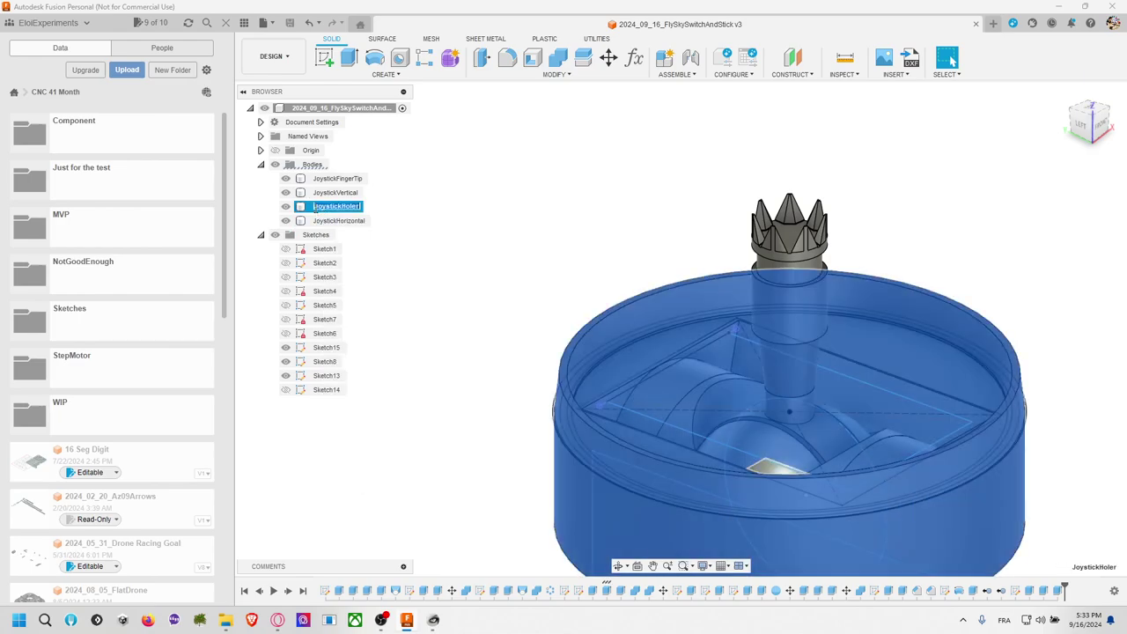
key("Escape")
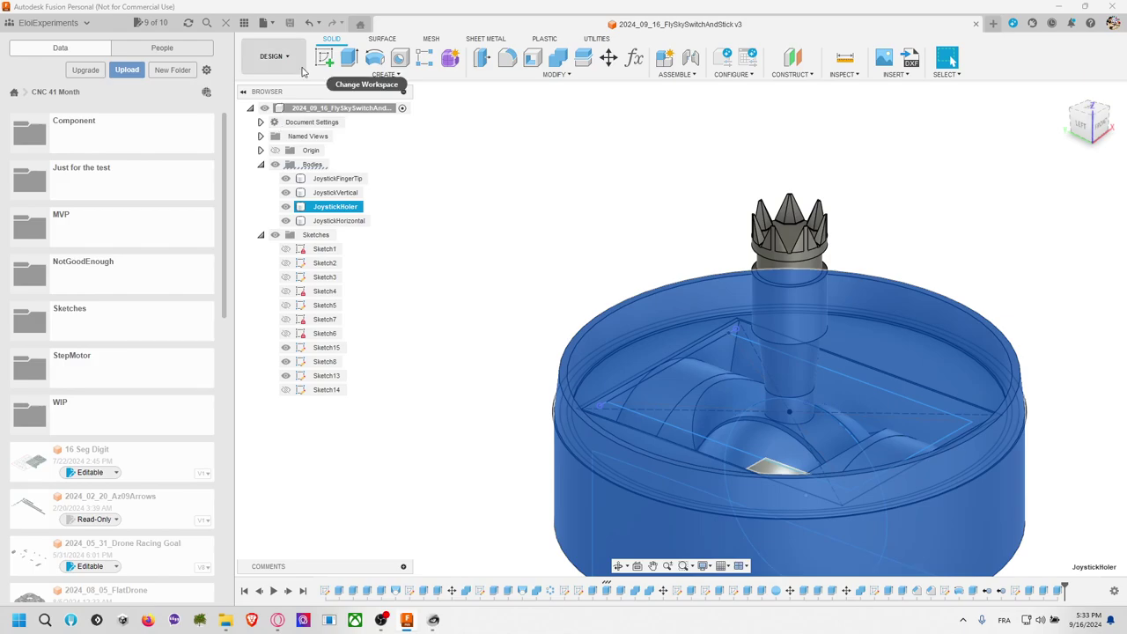
right_click(341, 208)
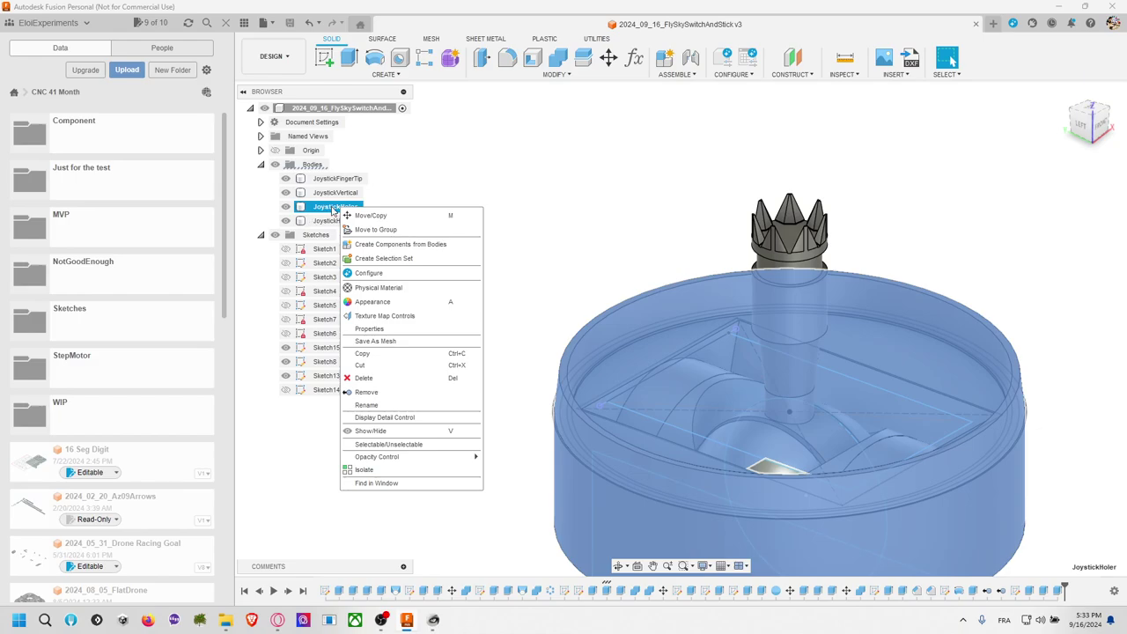
left_click(403, 341)
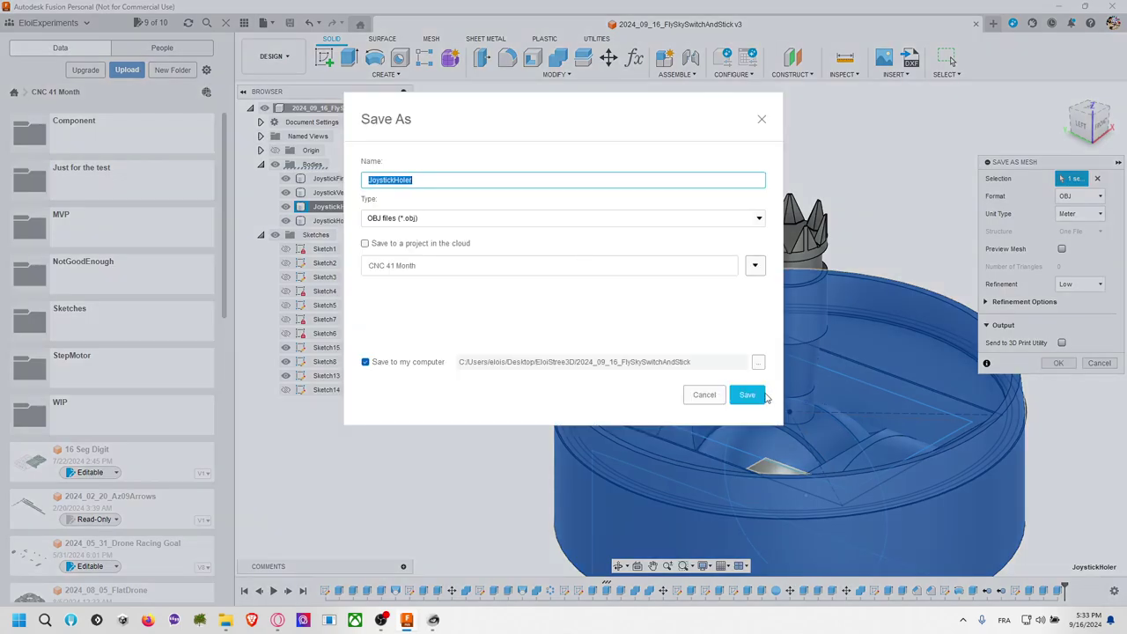
left_click(747, 395)
Step: Save JoystickHorizontal as an OBJ mesh, then select all four bodies back in Fusion
left_click(336, 221)
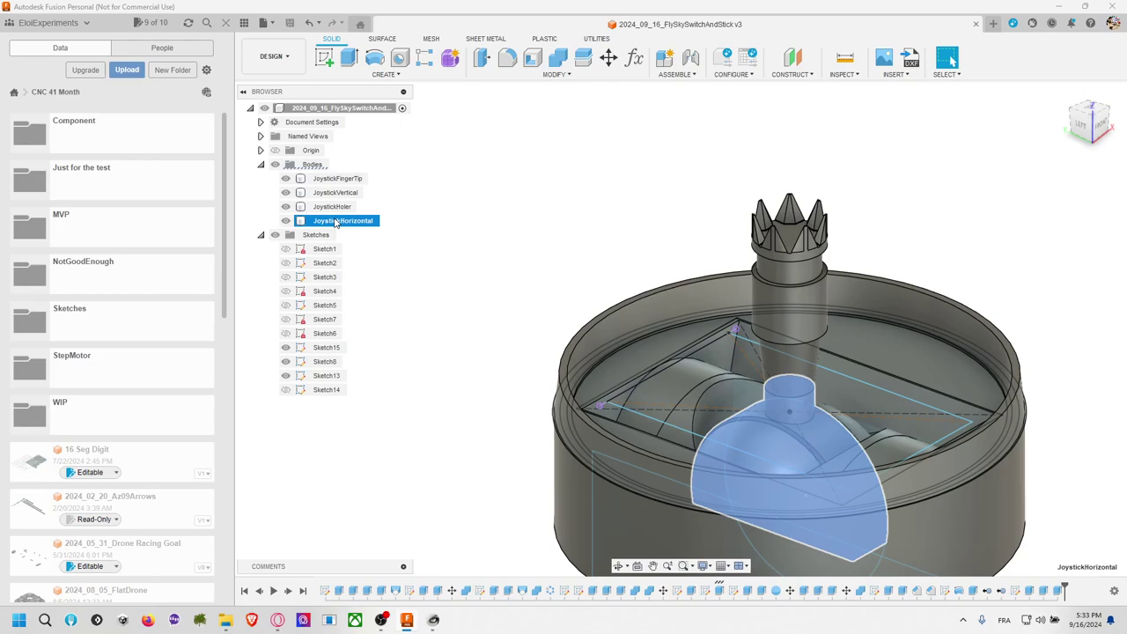
right_click(336, 222)
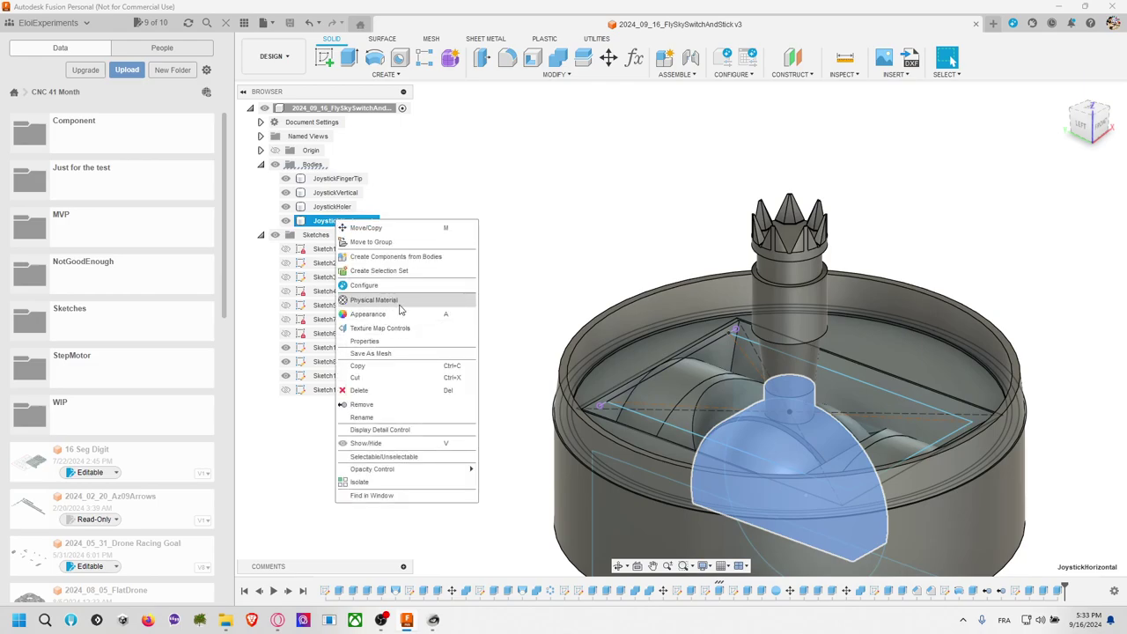
left_click(386, 354)
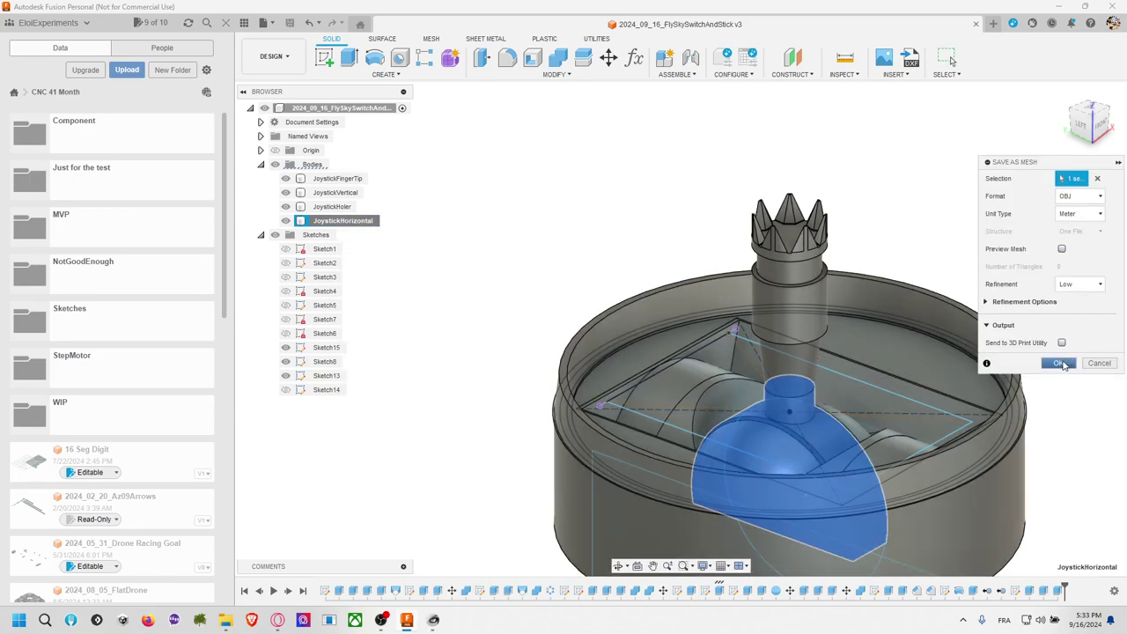
left_click(1061, 363)
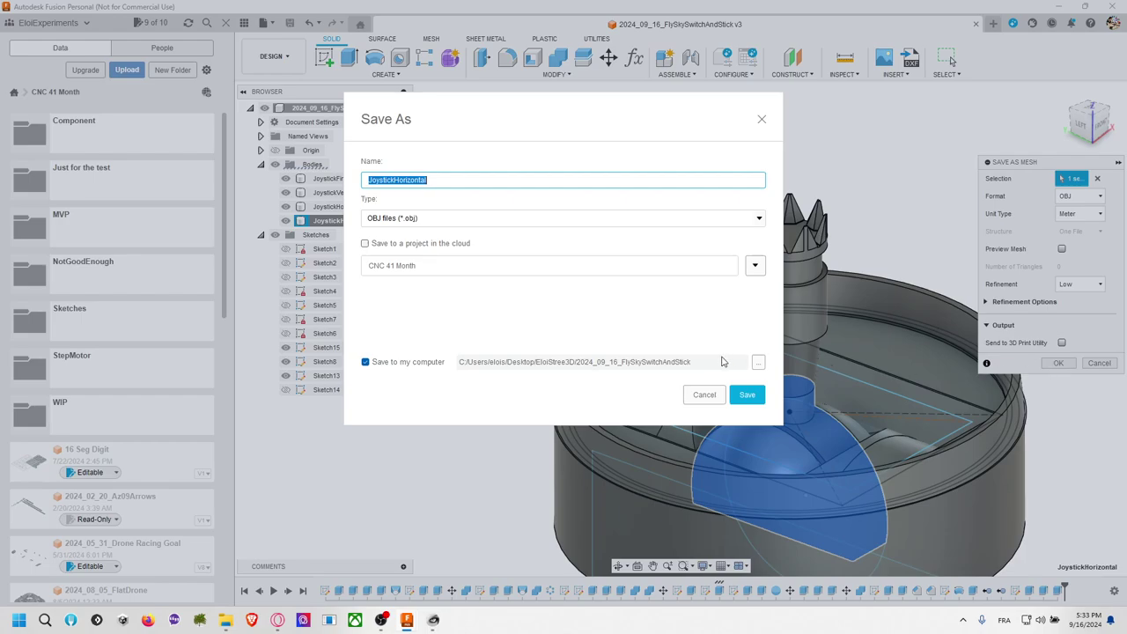
left_click(747, 395)
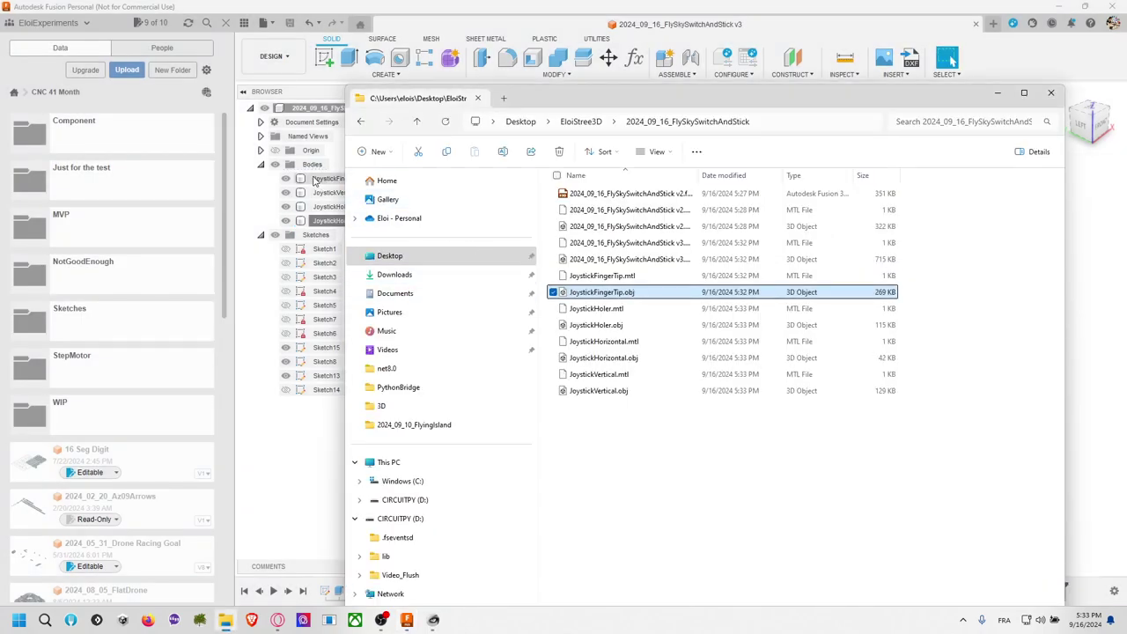
left_click(341, 179)
left_click(341, 220, "shift")
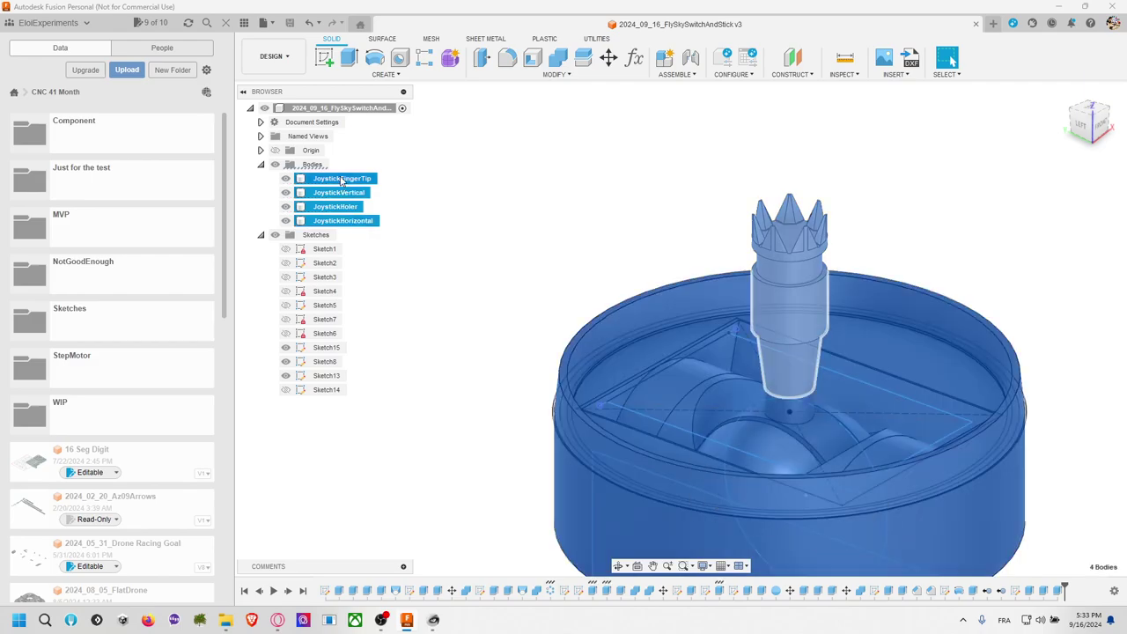
Step: Dismiss the body options and cancel the stray Revolve feature
right_click(341, 180)
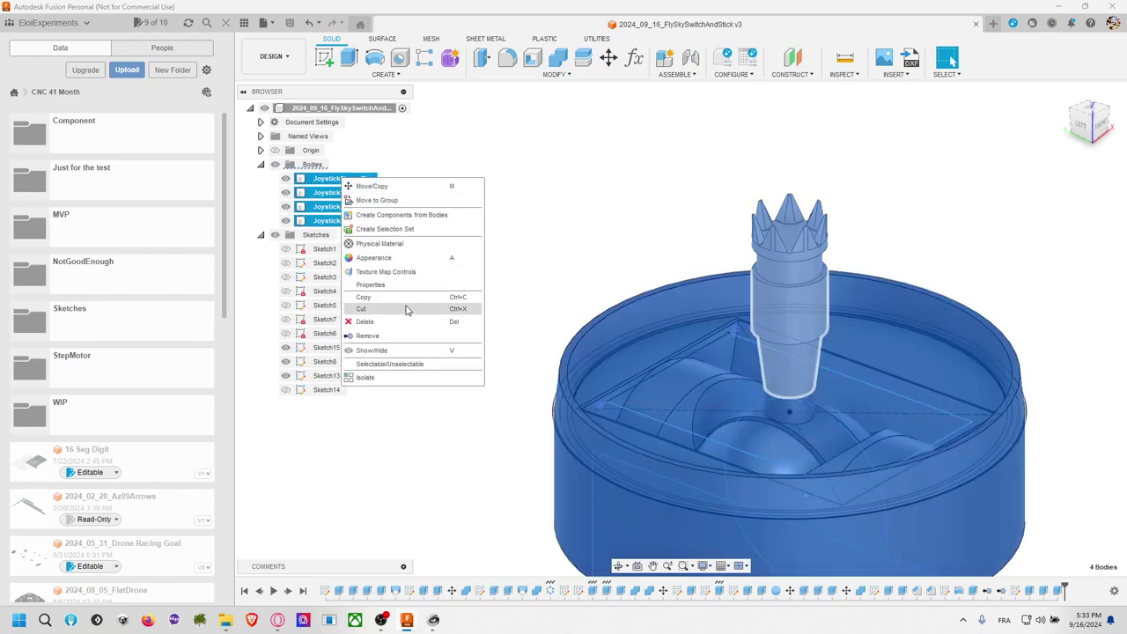
left_click(489, 163)
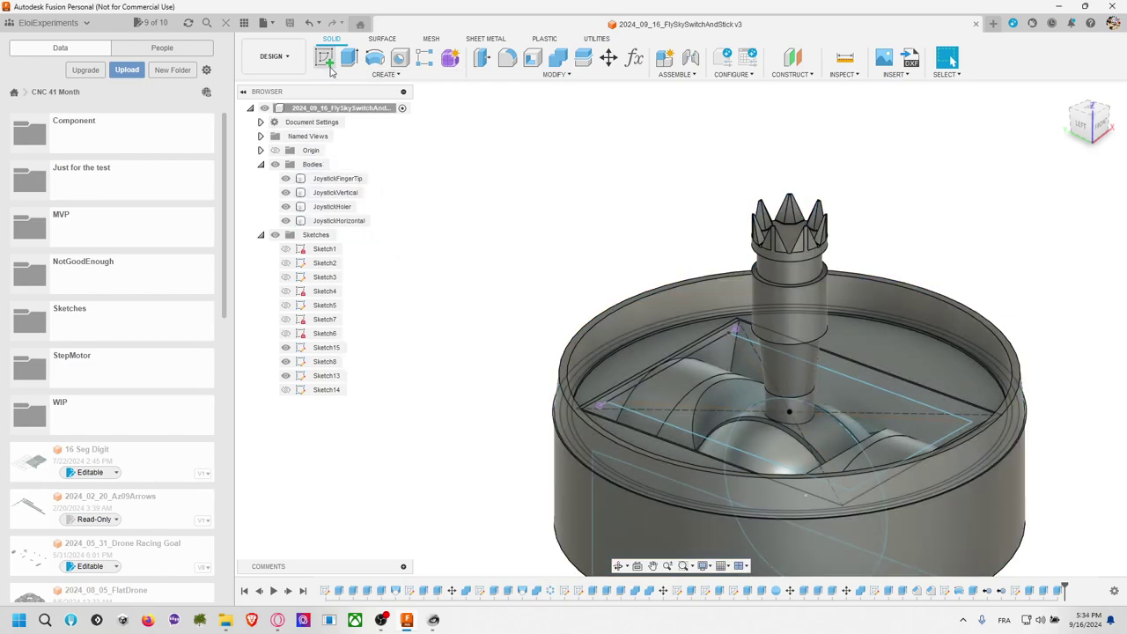
left_click(386, 75)
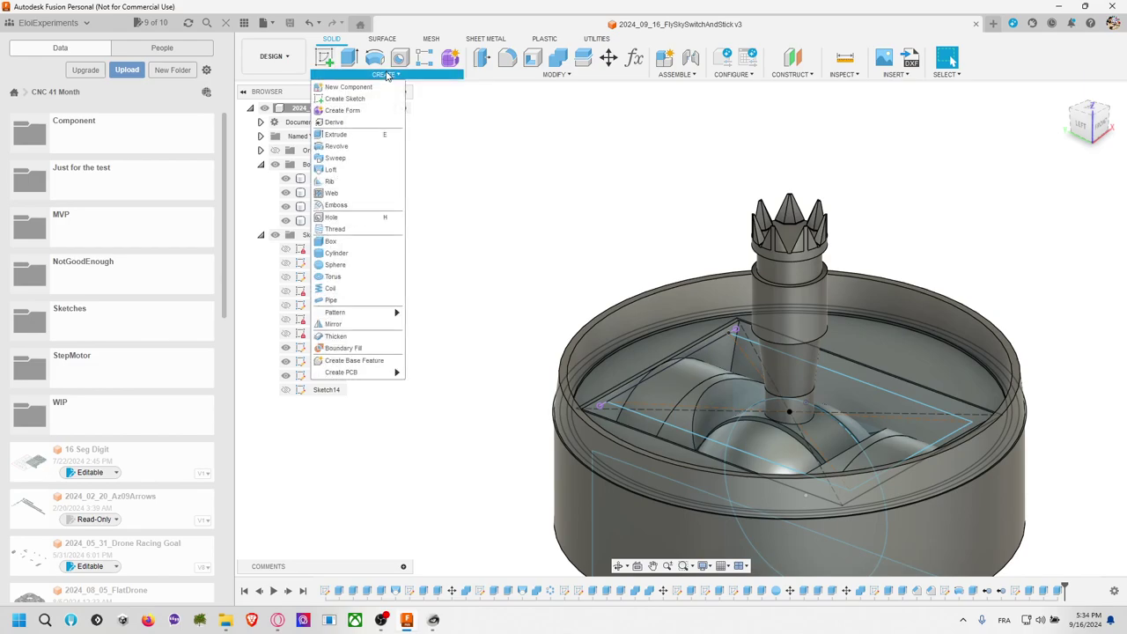
left_click(287, 69)
left_click(383, 75)
left_click(511, 137)
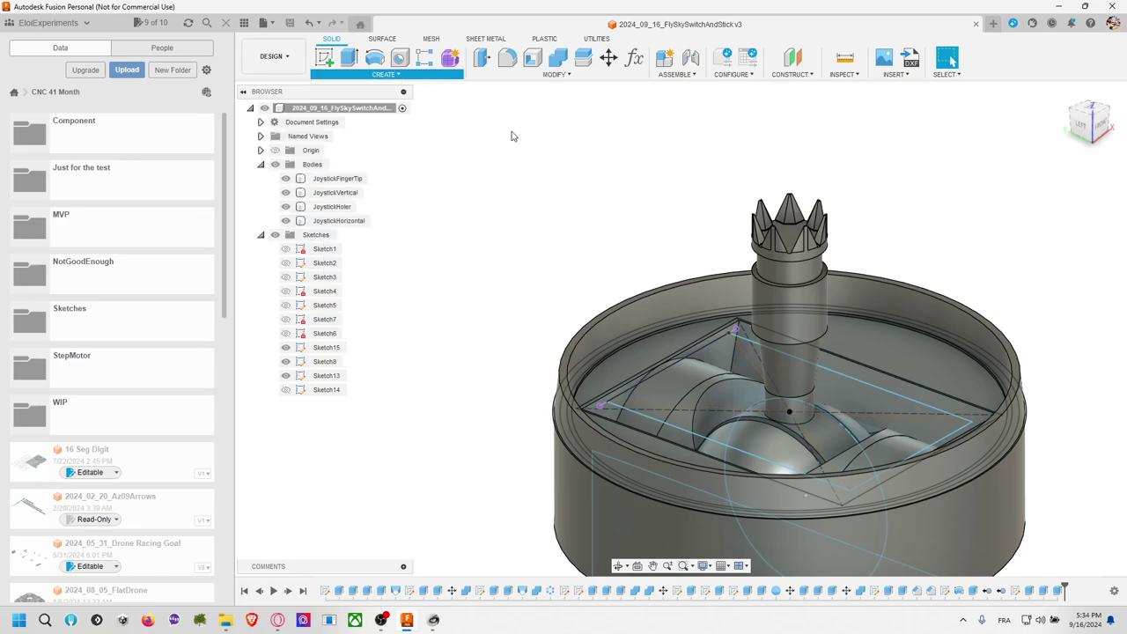
left_click(374, 58)
left_click(379, 74)
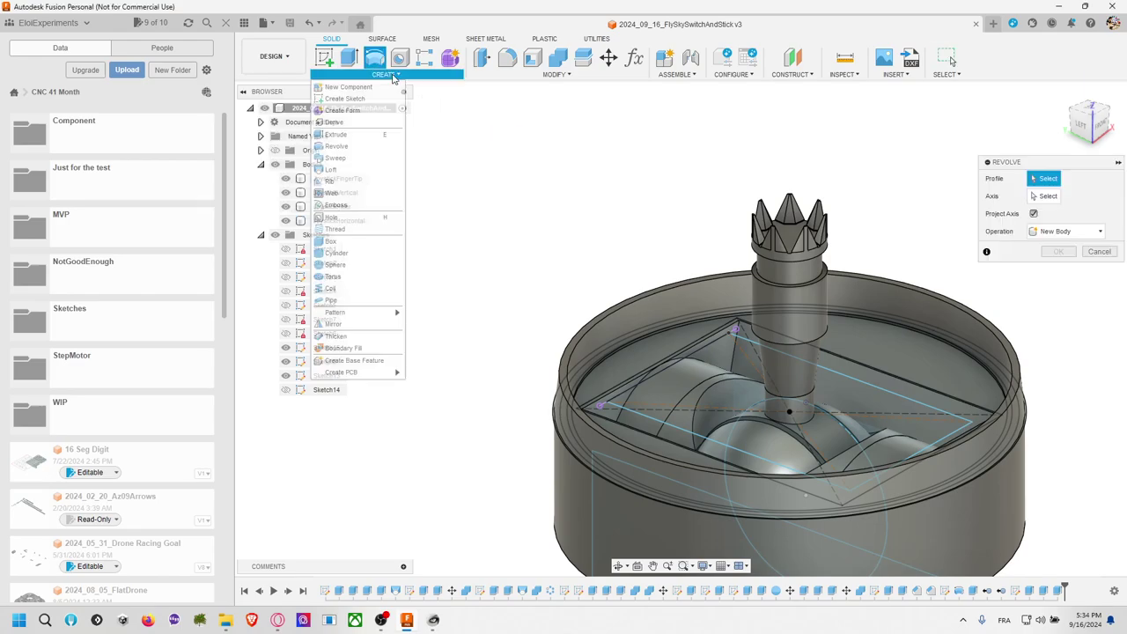
left_click(293, 63)
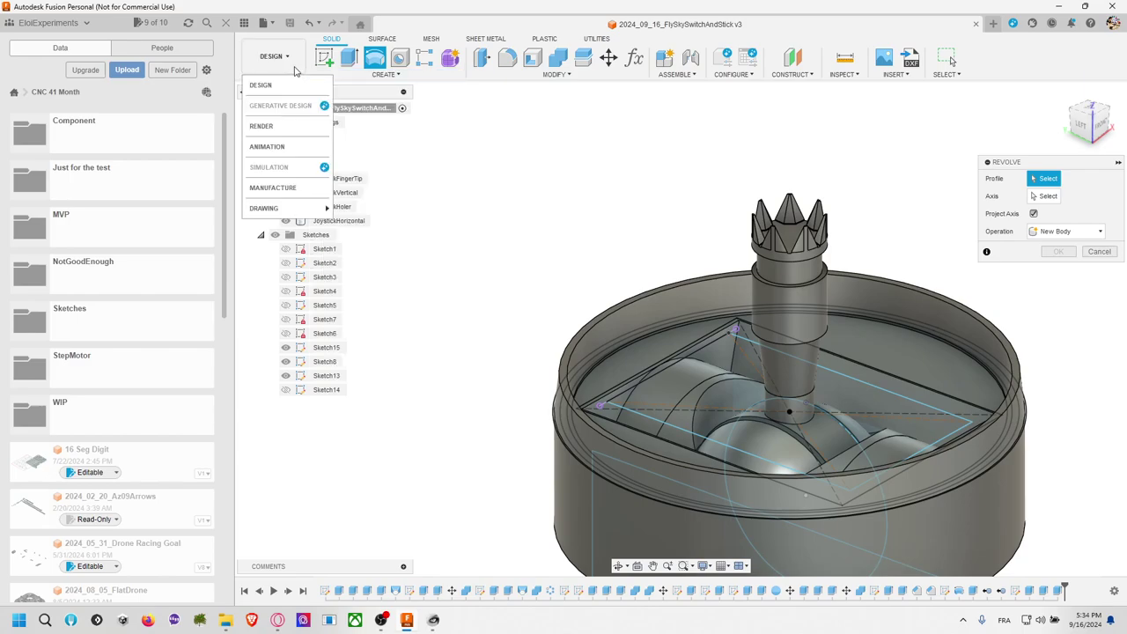
left_click(270, 24)
key("Escape")
key("Escape")
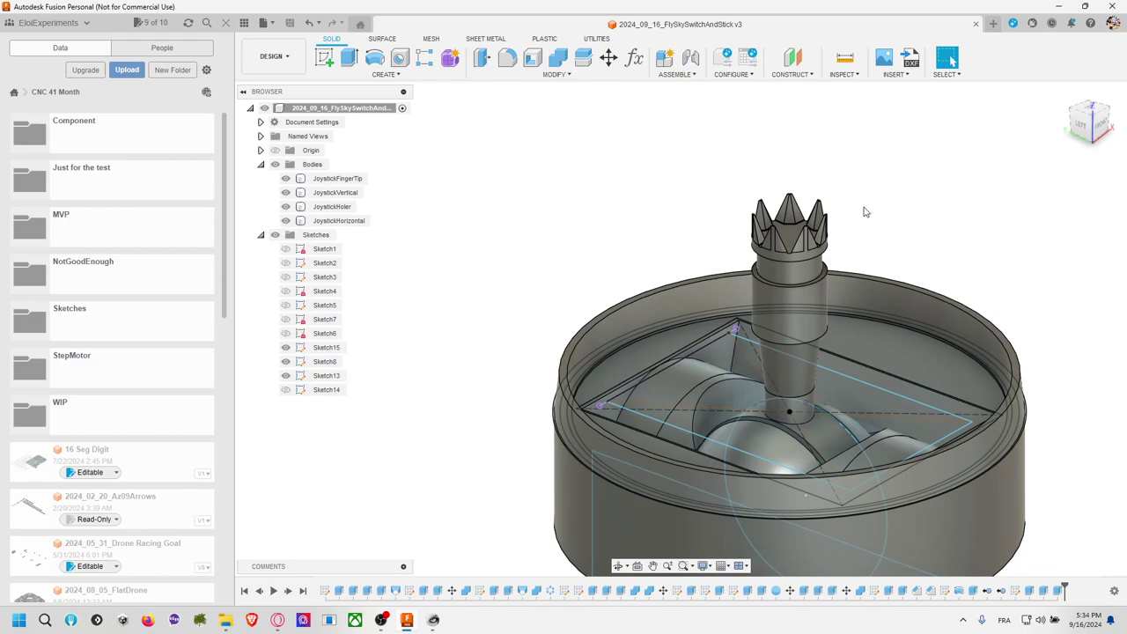
Step: Export the whole design as OBJ, replacing the existing v3.obj file
left_click(267, 24)
left_click(299, 166)
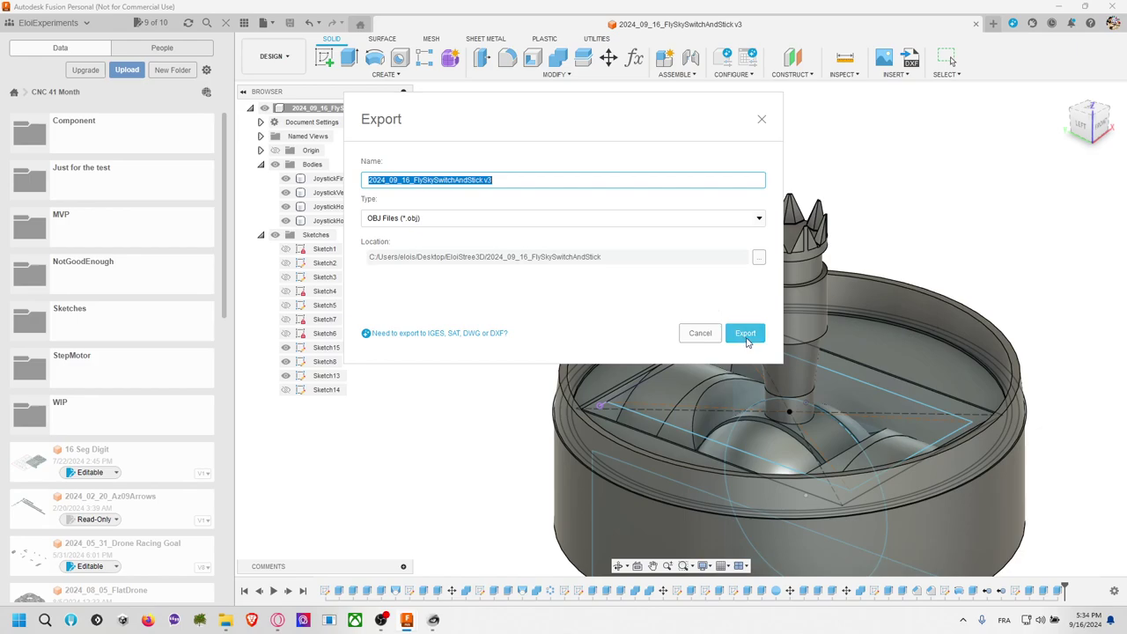
left_click(745, 333)
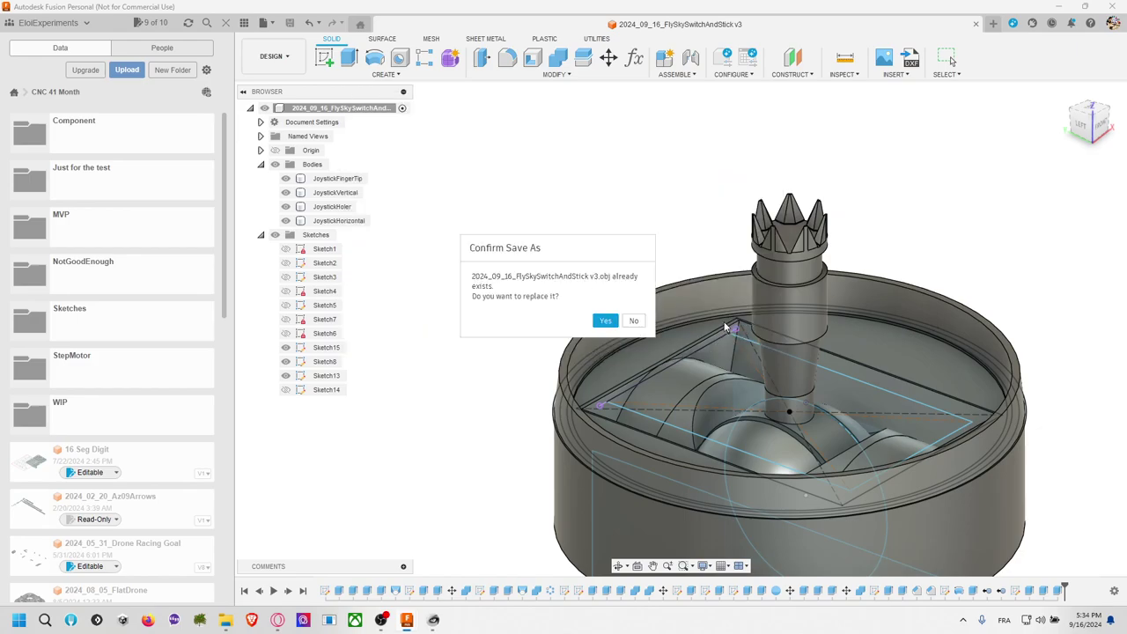
left_click(607, 320)
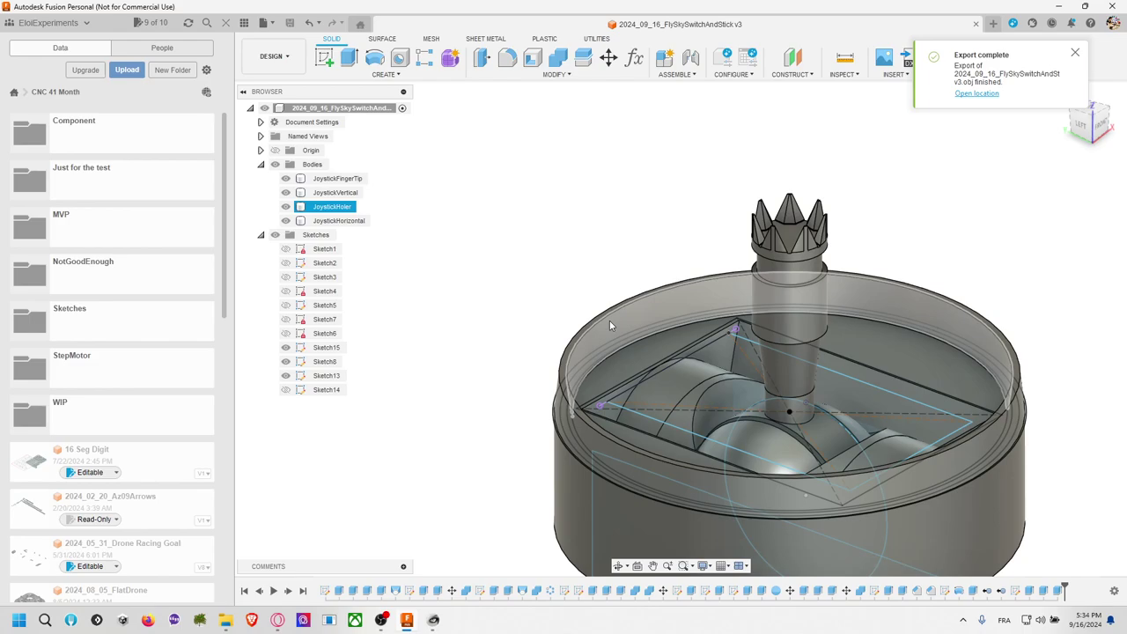
left_click(845, 254)
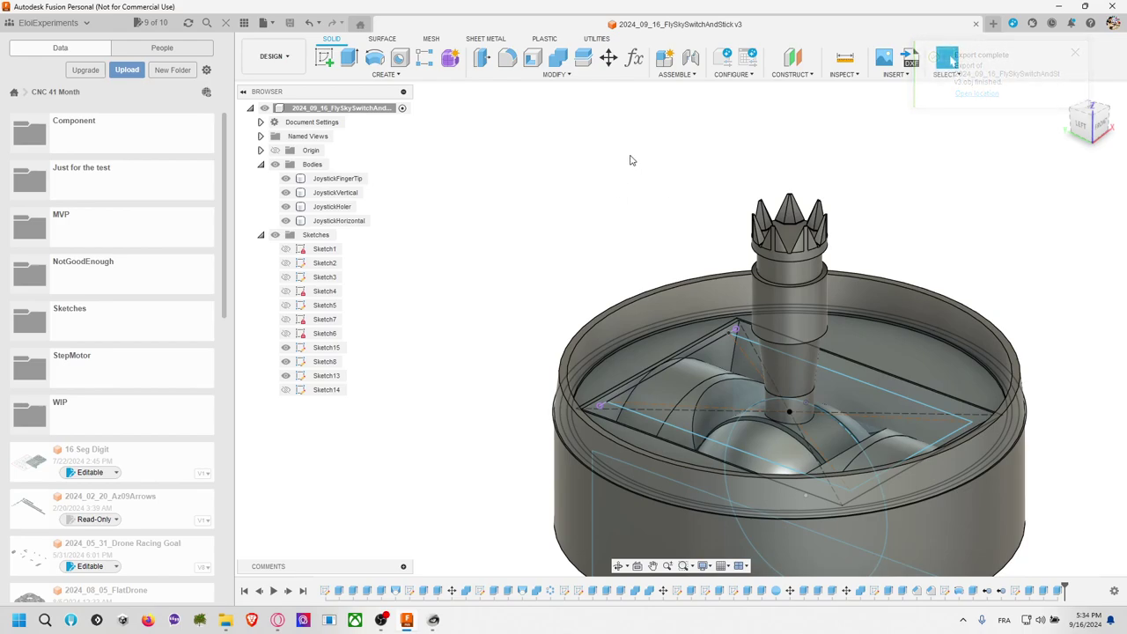
Step: Switch to MeshLab showing the JoystickFingerTip mesh and close it
key("alt+Tab")
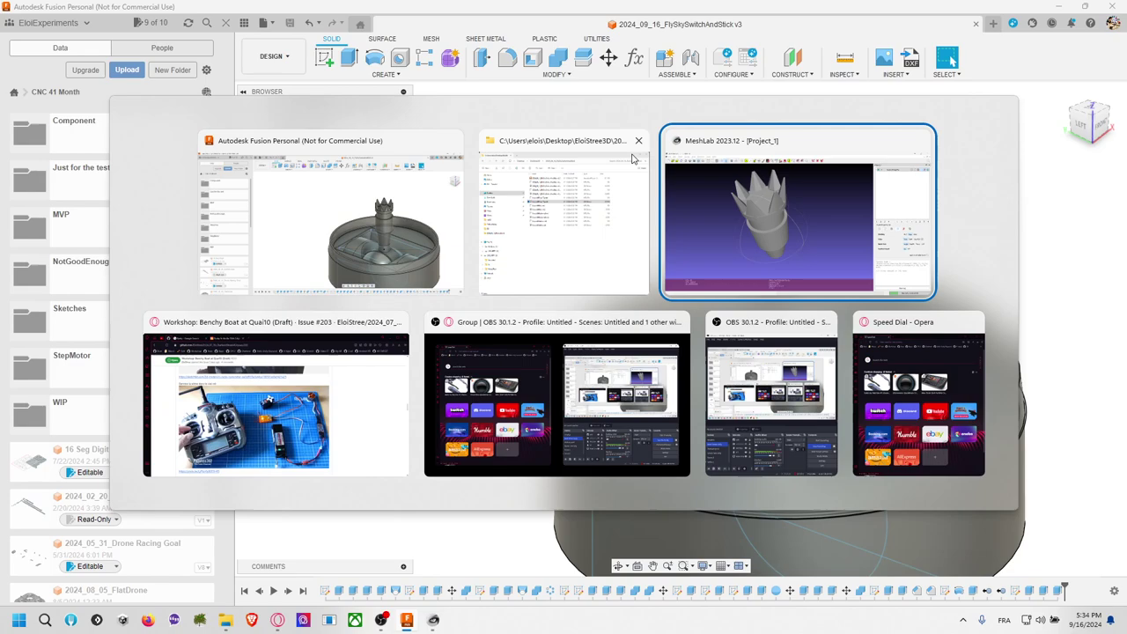
left_click(745, 133)
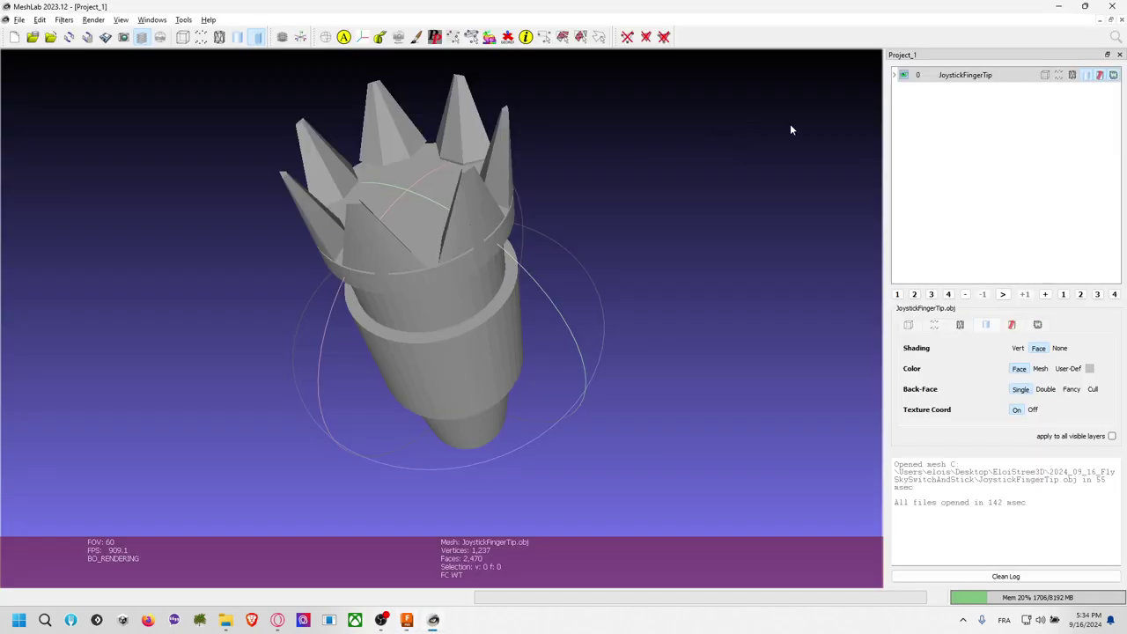
left_click(1111, 6)
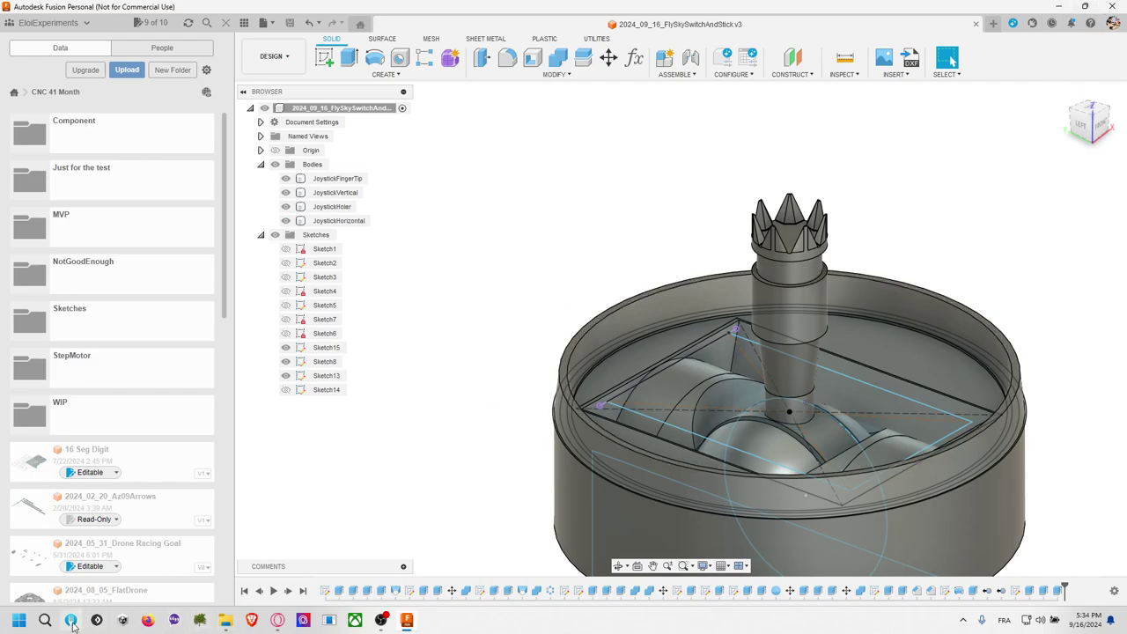
Step: Launch Blender 4.1 by searching 'ble' in Start
left_click(19, 623)
type("blender 4.1")
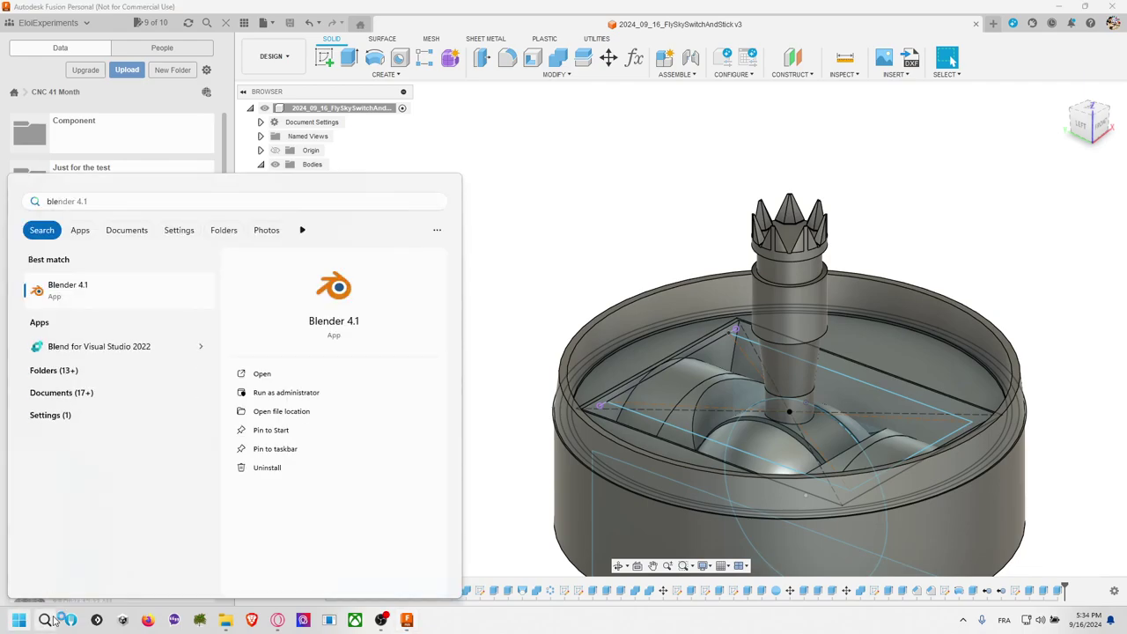
key("Return")
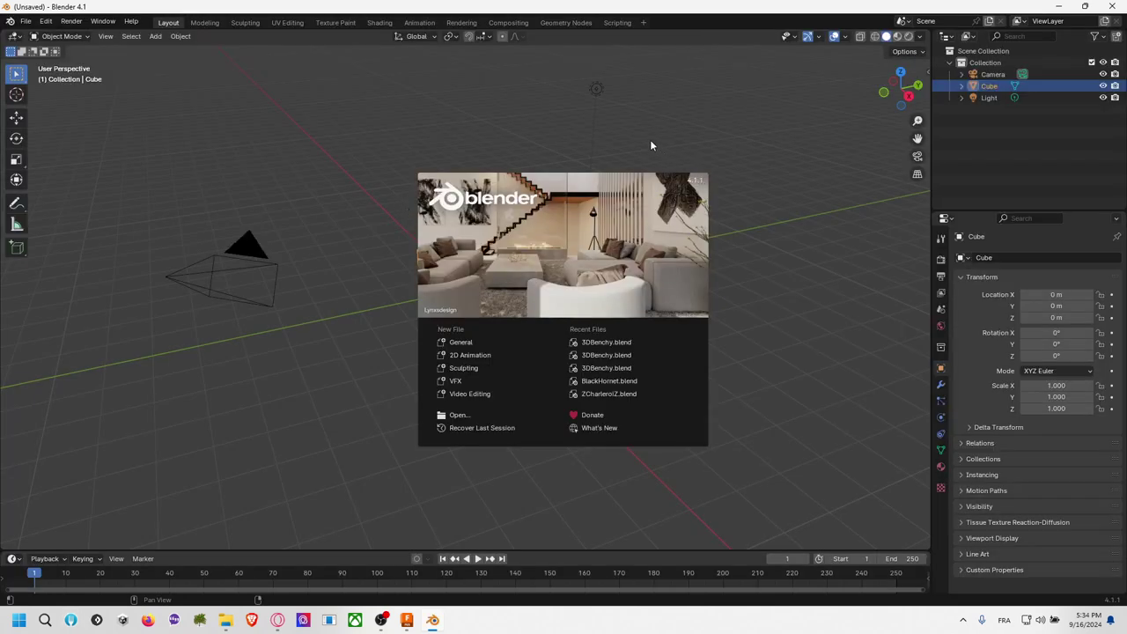
Step: Delete the default cube, light and camera, leaving an empty scene
left_click(461, 269)
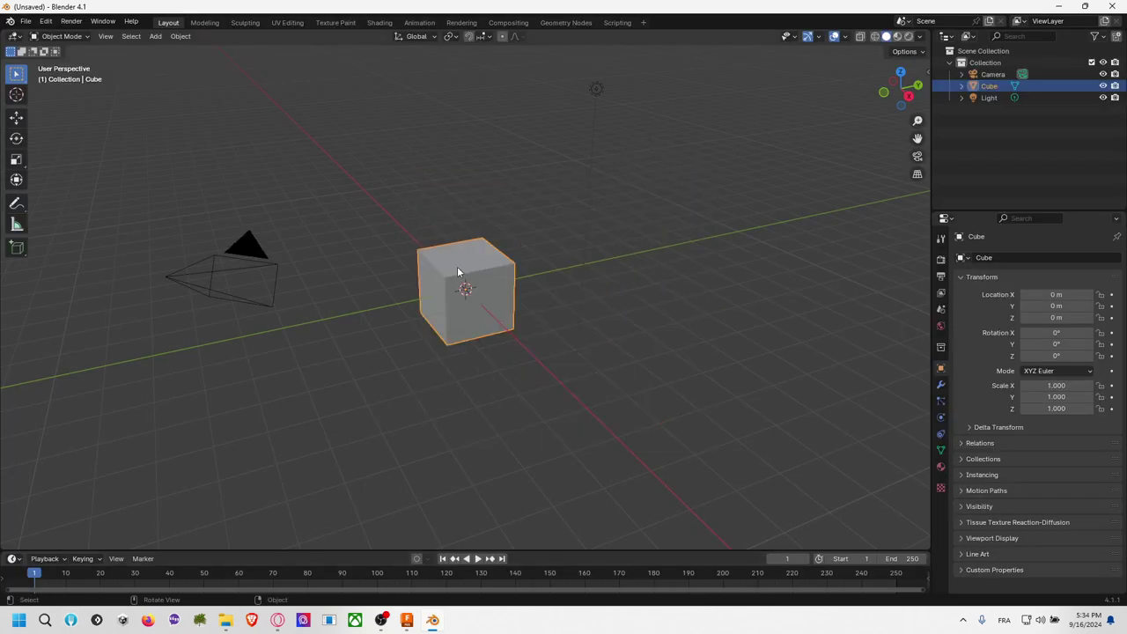
key("Delete")
left_click(594, 92)
key("Delete")
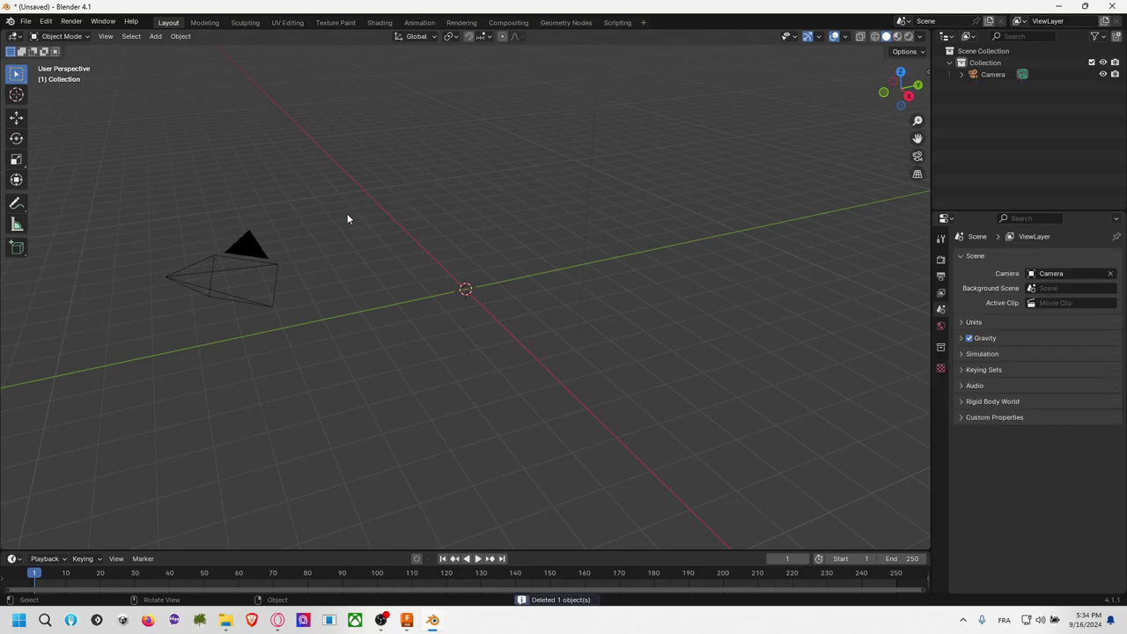
left_click(247, 253)
key("Delete")
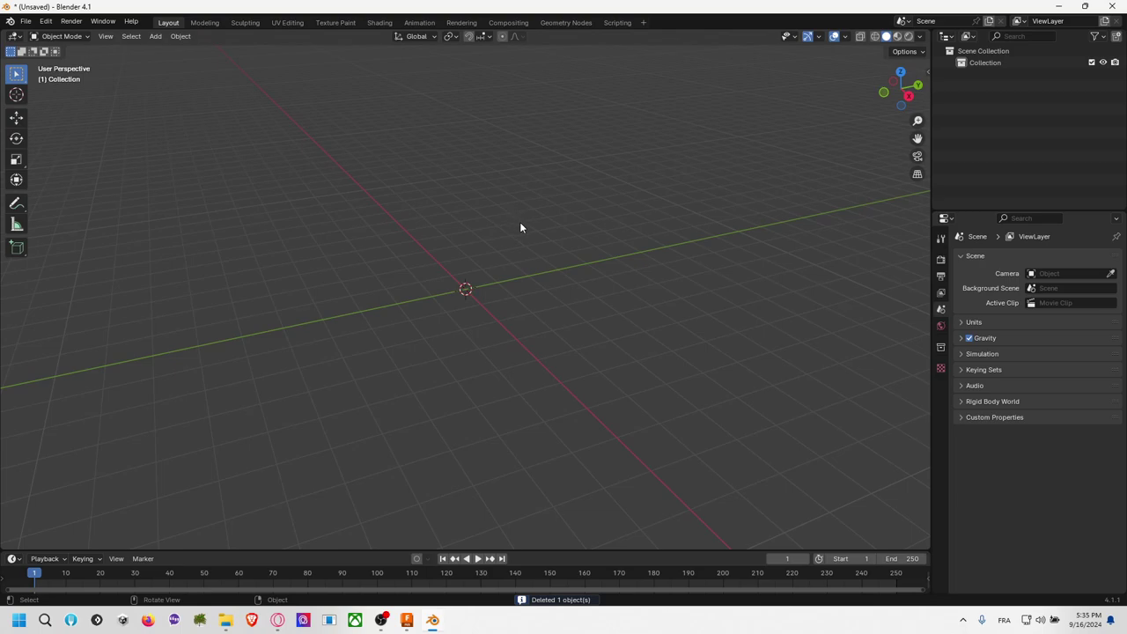
middle_click_drag(520, 226, 466, 227)
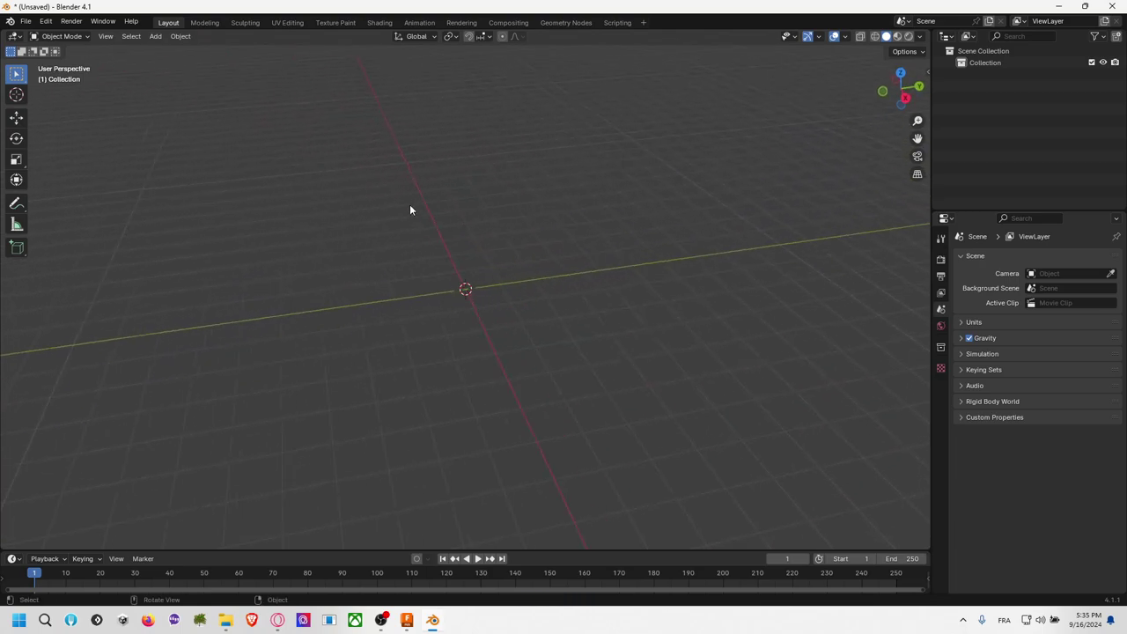
Step: Open the Wavefront OBJ importer at Desktop/EloiStree3D/2024_09_16_FlySkySwitchAndStick
left_click(25, 20)
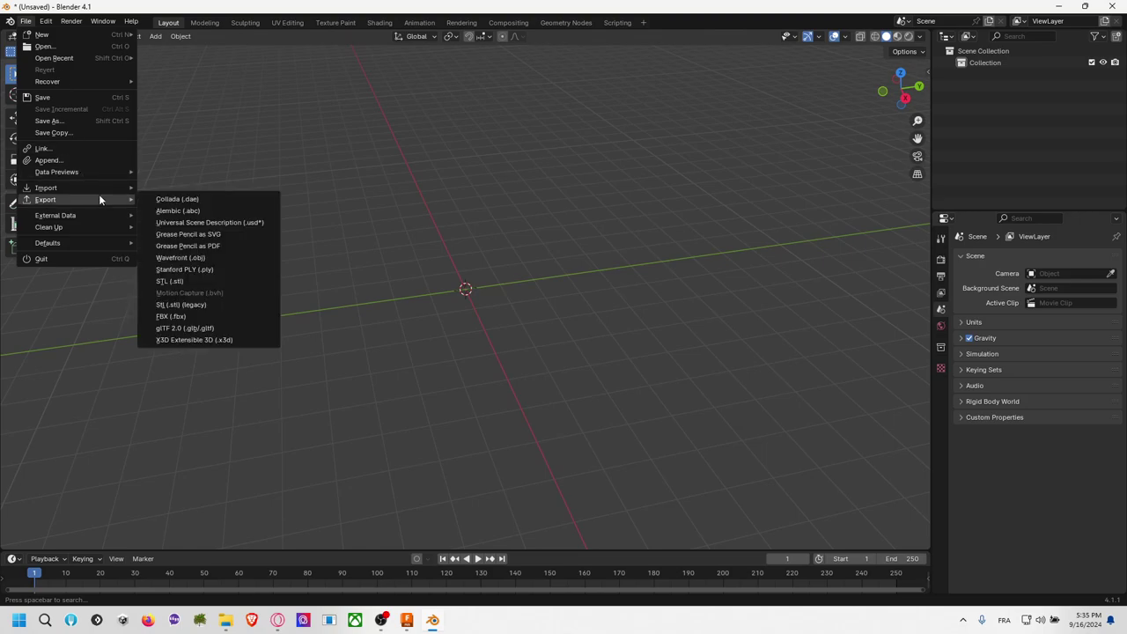
mouse_move(97, 187)
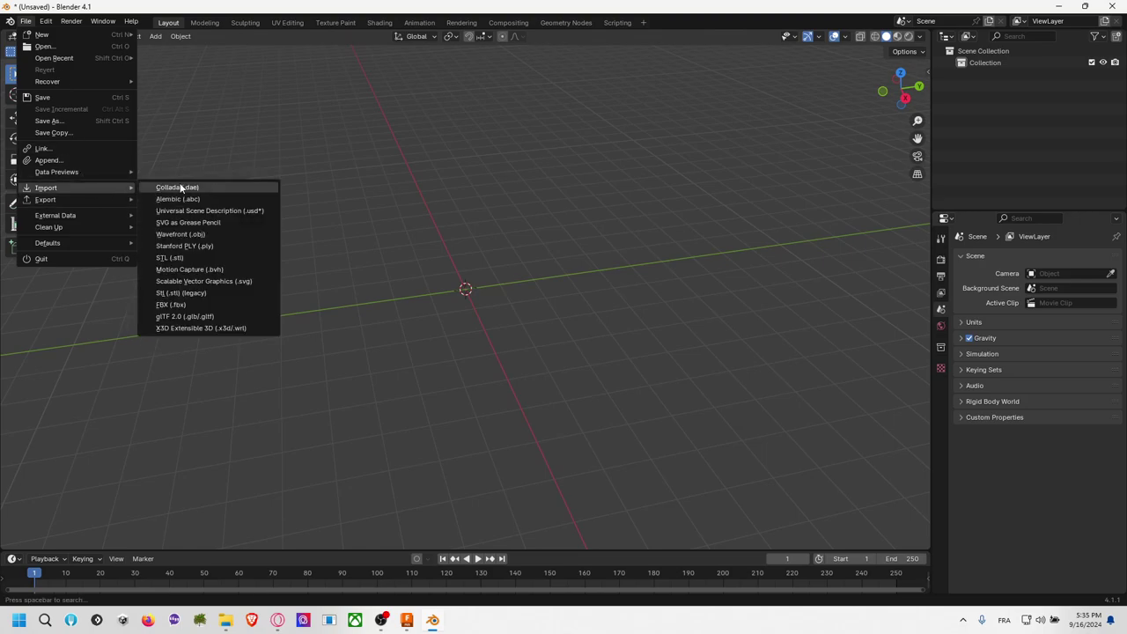
left_click(221, 235)
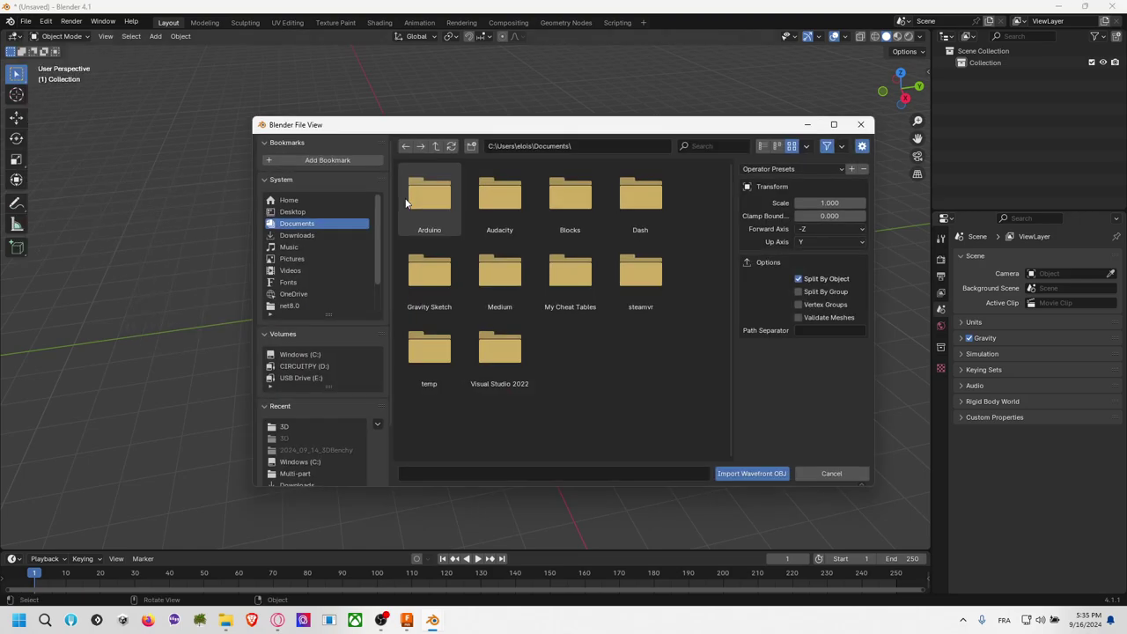
left_click(315, 213)
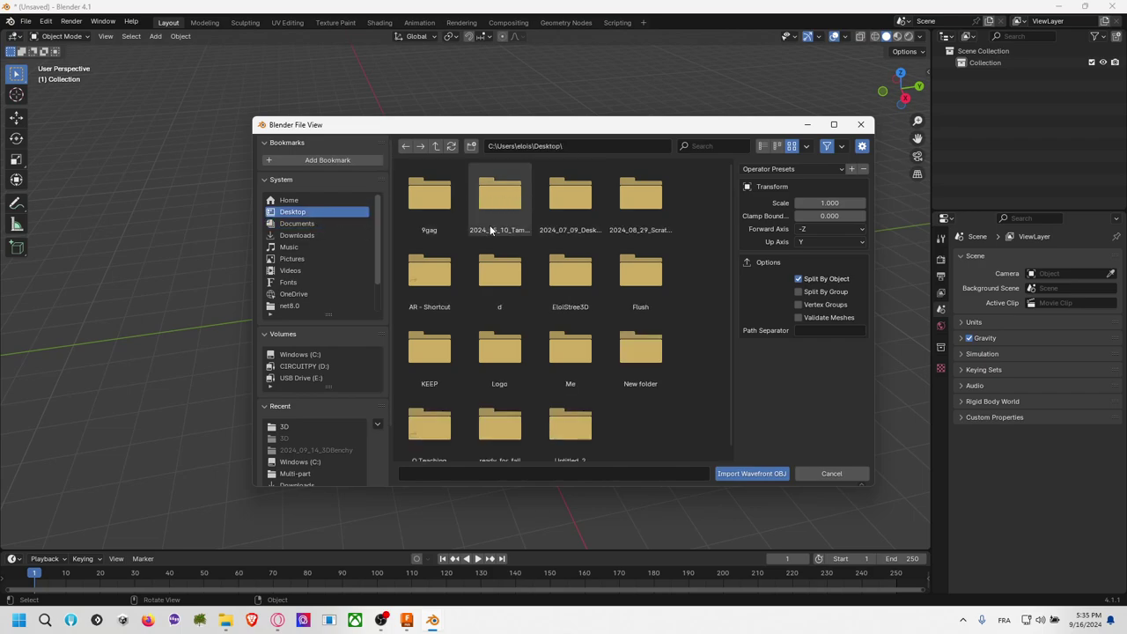
left_click(502, 231)
double_click(574, 274)
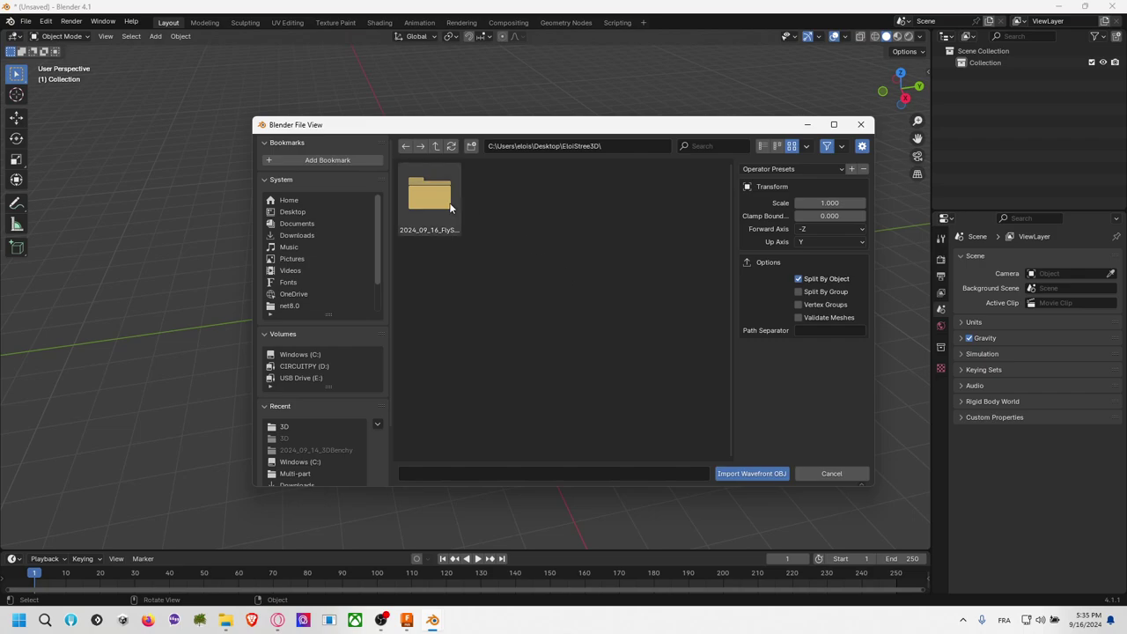
double_click(440, 211)
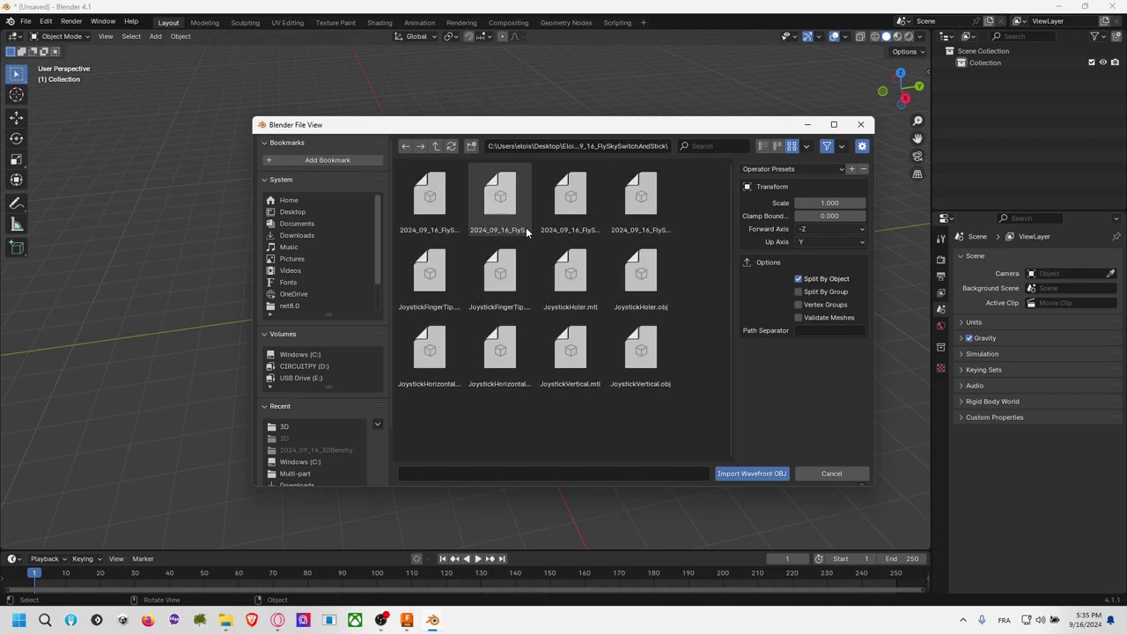
Step: Select 2024_09_16_FlySkySwitchAndStick v3.obj and import it
left_click(492, 217)
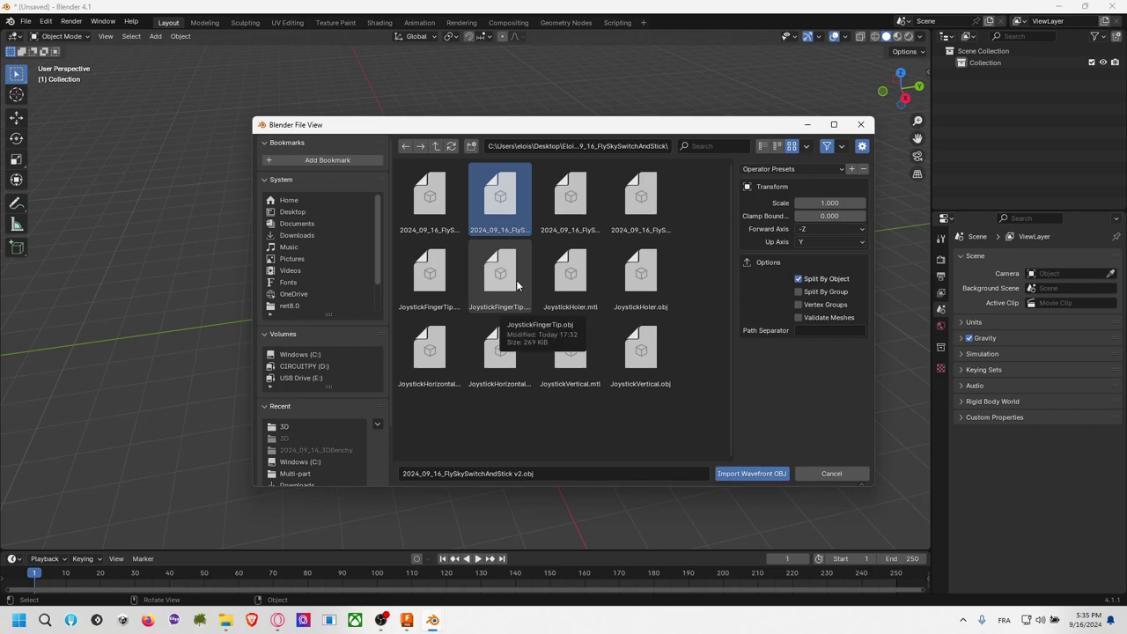
left_click(518, 284)
key("Up")
key("Right")
key("Right")
key("Left")
key("Right")
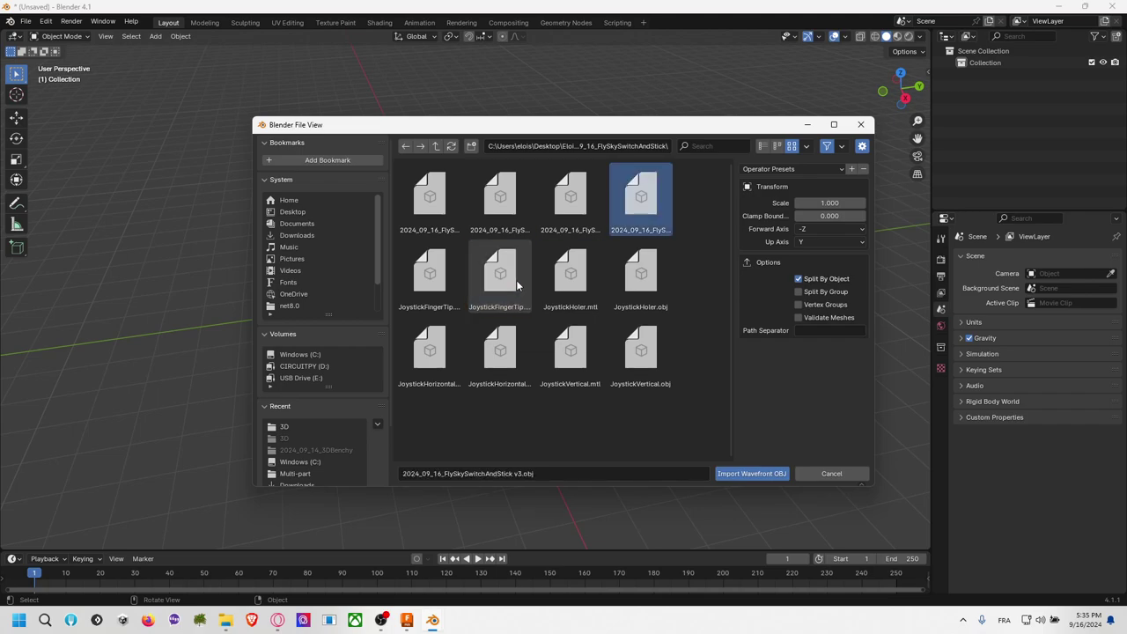
key("Return")
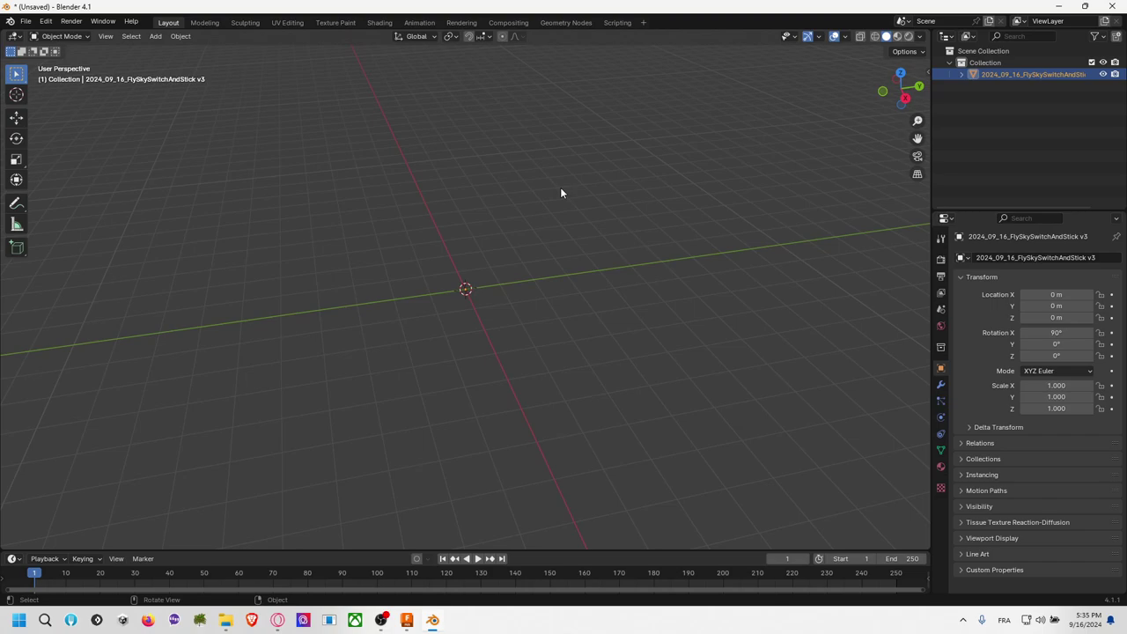
Step: Expand the import to show its mesh and Steel_-_Satin material, cancelling an accidental move
left_click(963, 75)
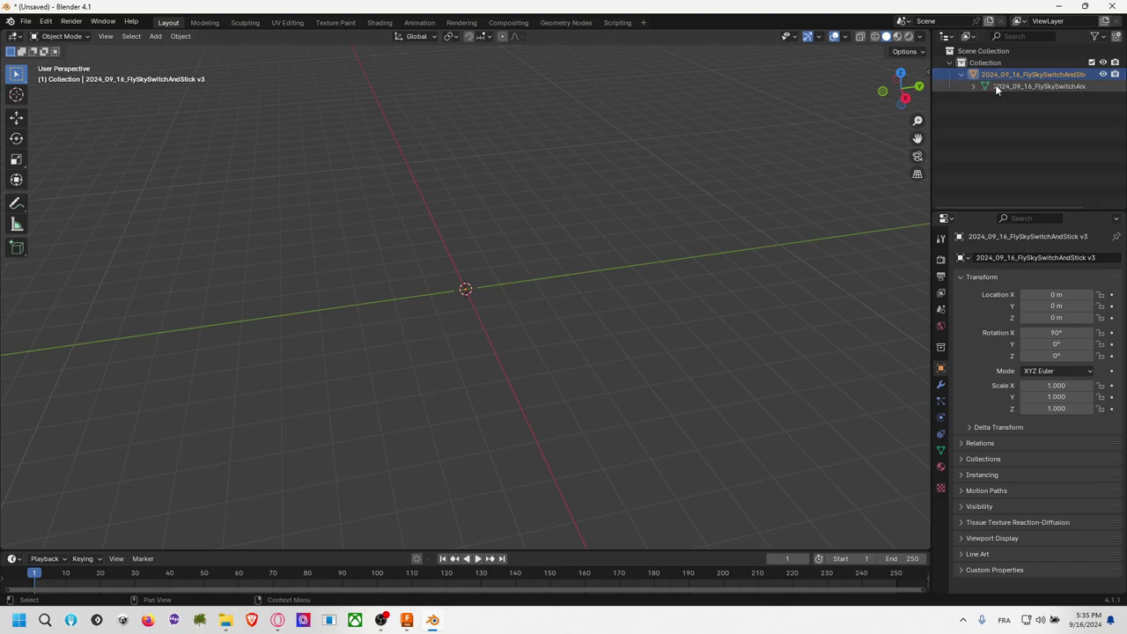
left_click(973, 87)
left_click(1021, 86)
key("g")
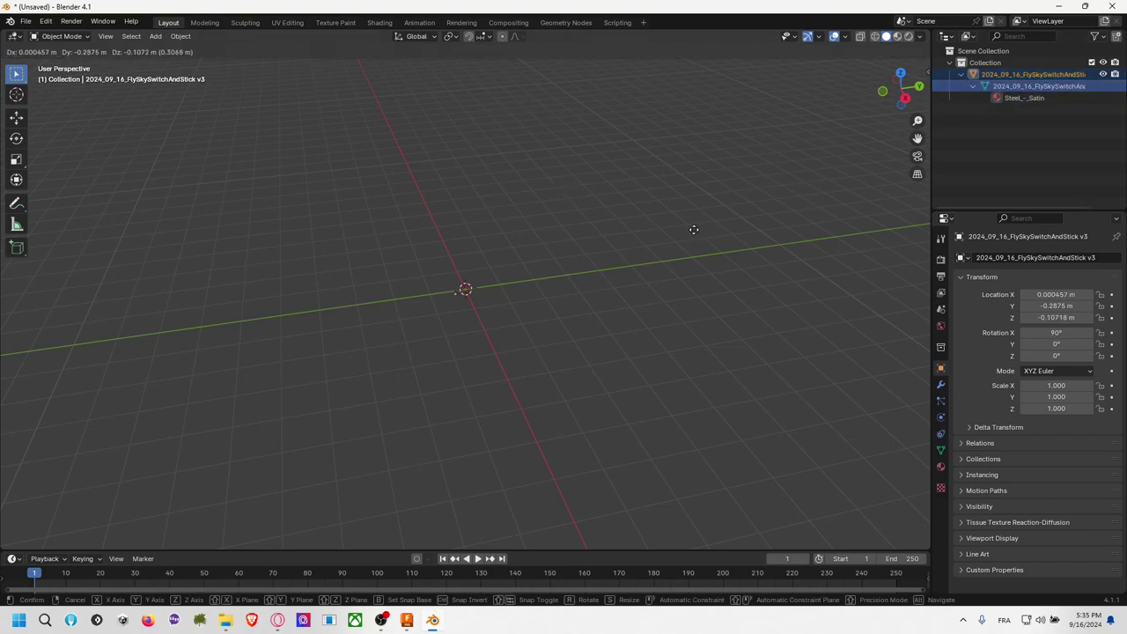
right_click(740, 234)
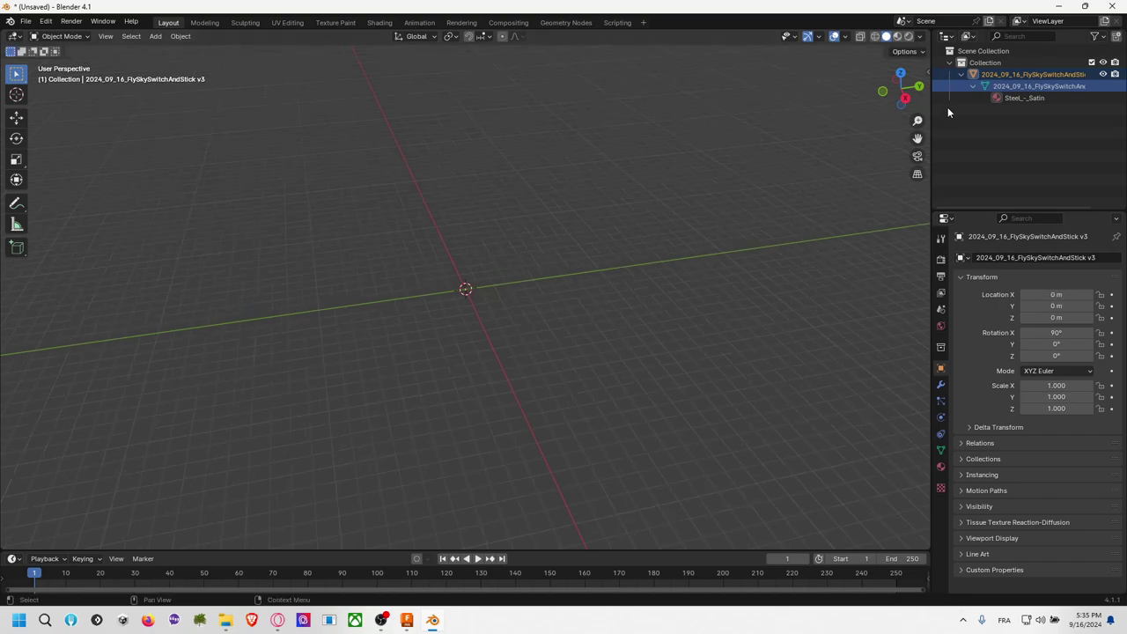
Step: Frame the parent object with numpad period and zoom in on the wheel-and-stick model
left_click(1008, 75)
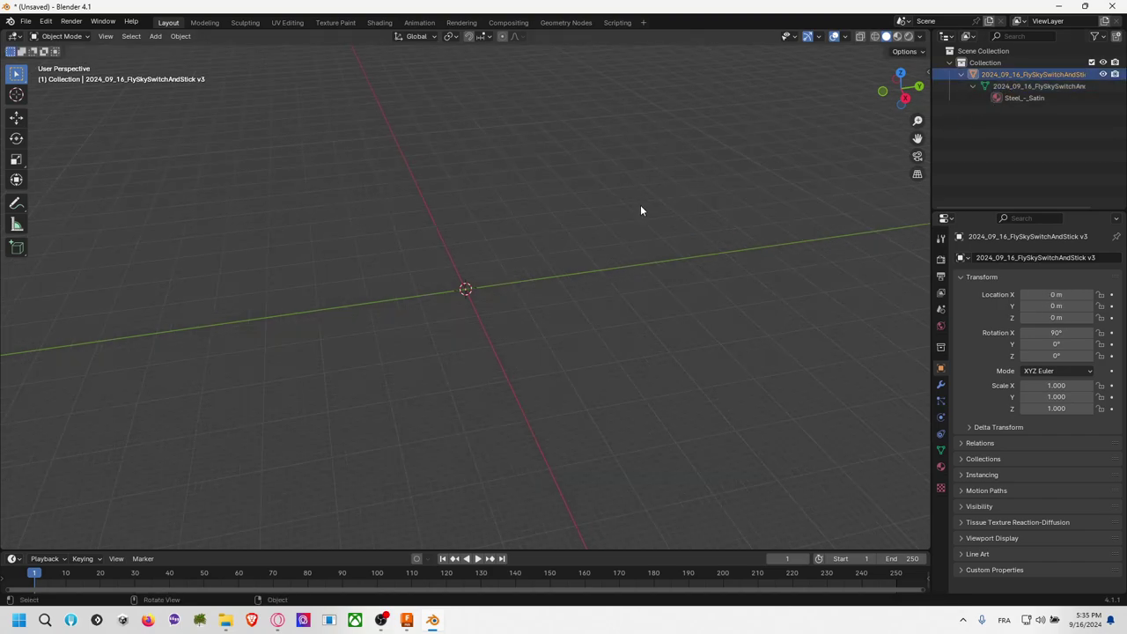
key("KP_Decimal")
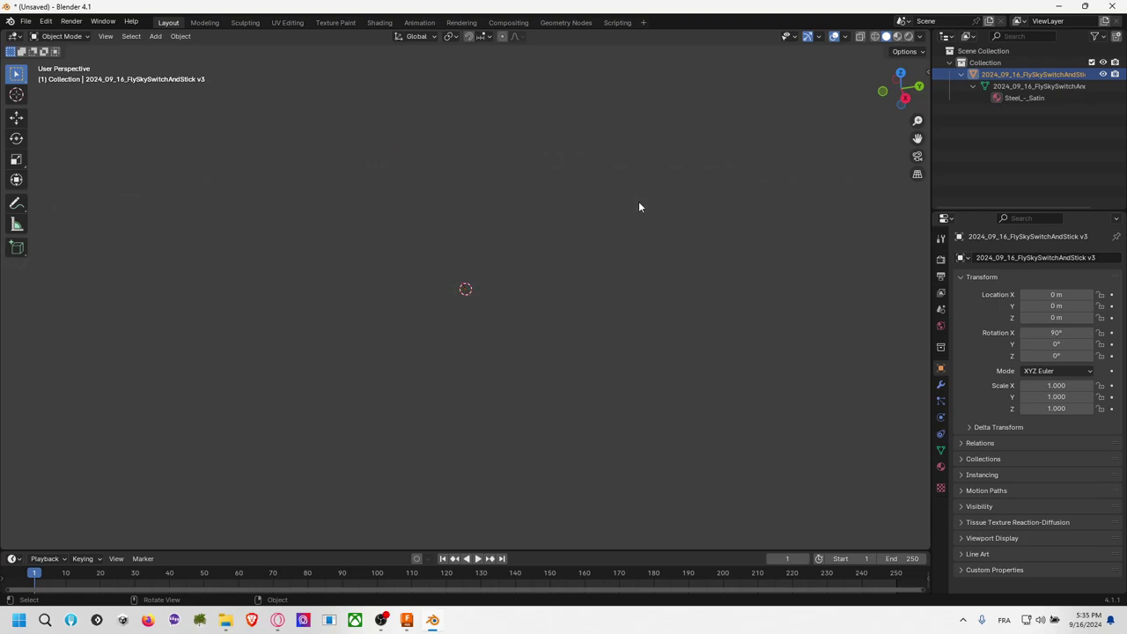
scroll(640, 207, "down", 5)
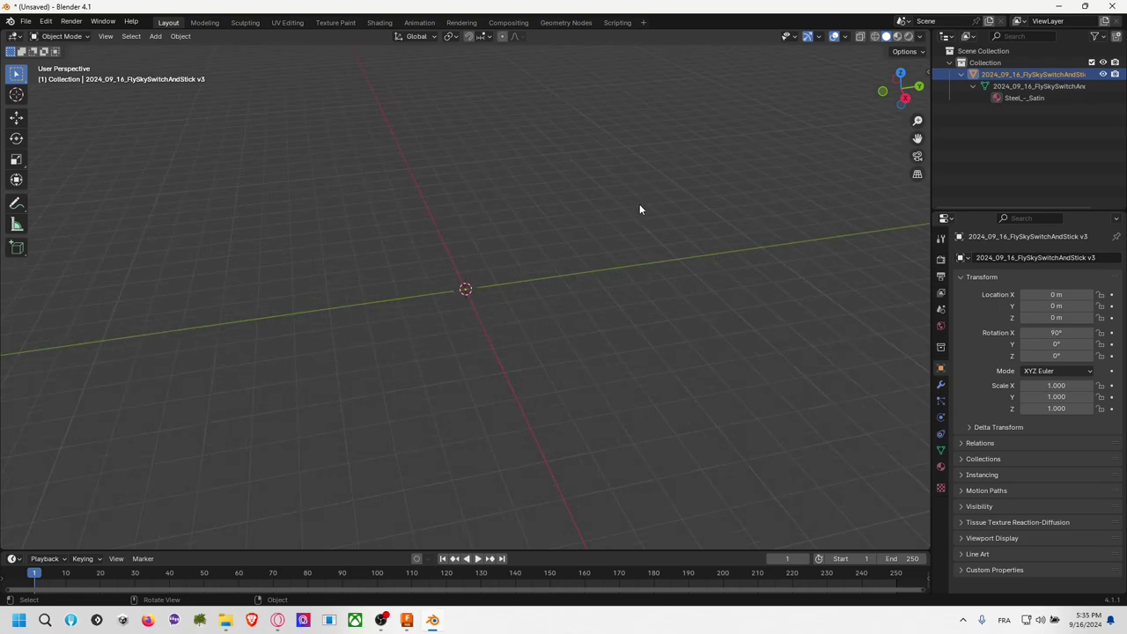
scroll(563, 219, "up", 8)
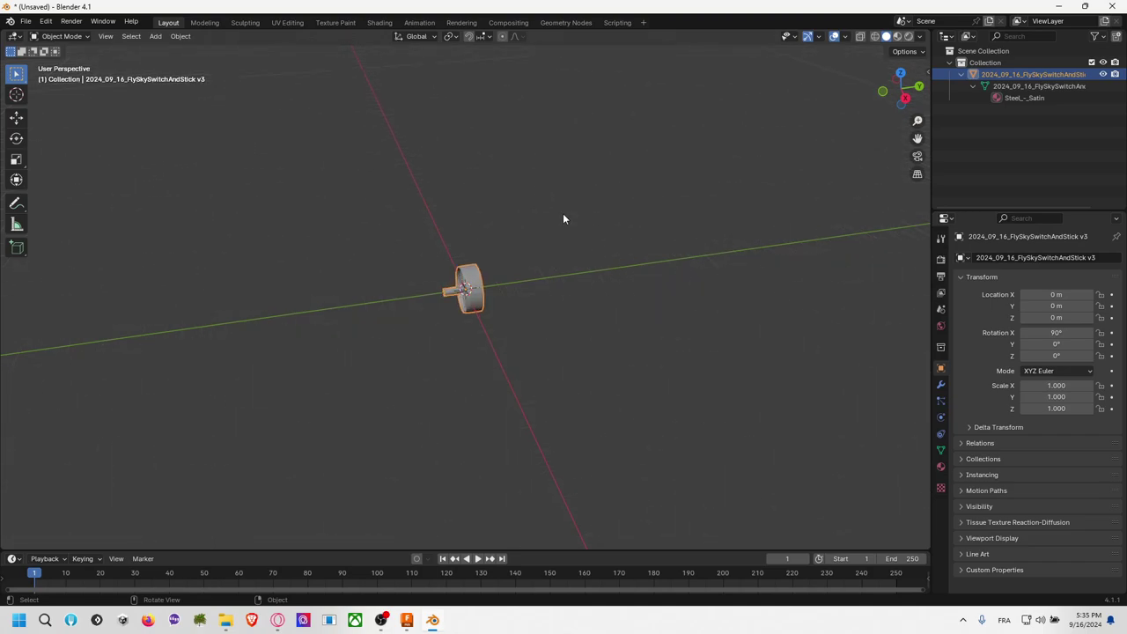
scroll(563, 218, "up", 2)
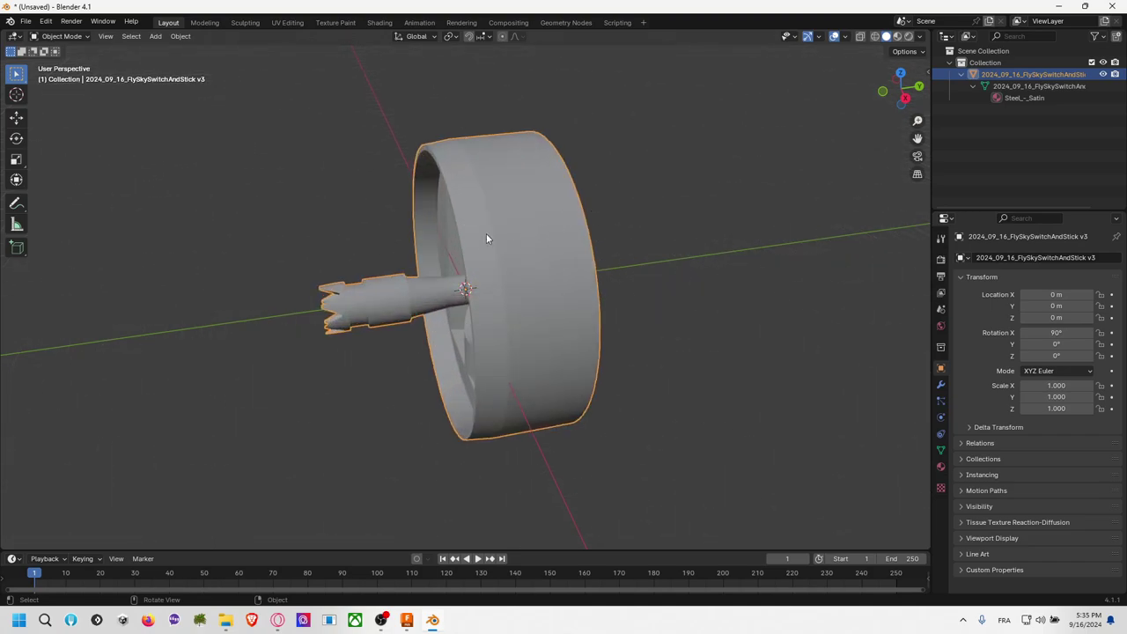
Step: Enter Edit Mode and select the stick's linked mesh parts with L
left_click(60, 37)
left_click(44, 61)
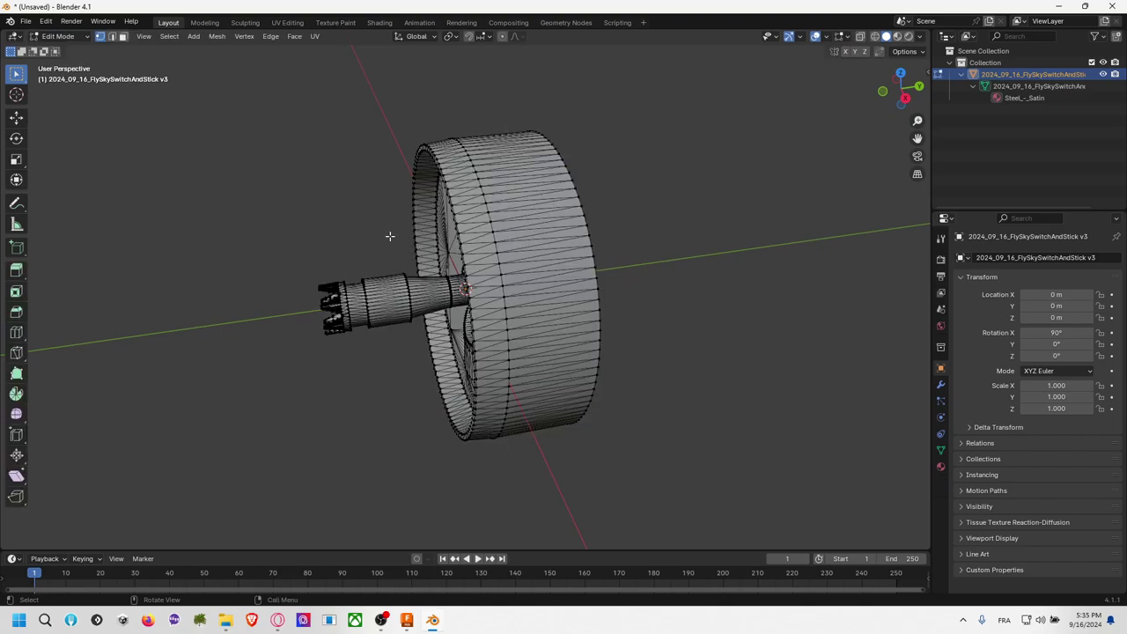
middle_click_drag(337, 224, 456, 167)
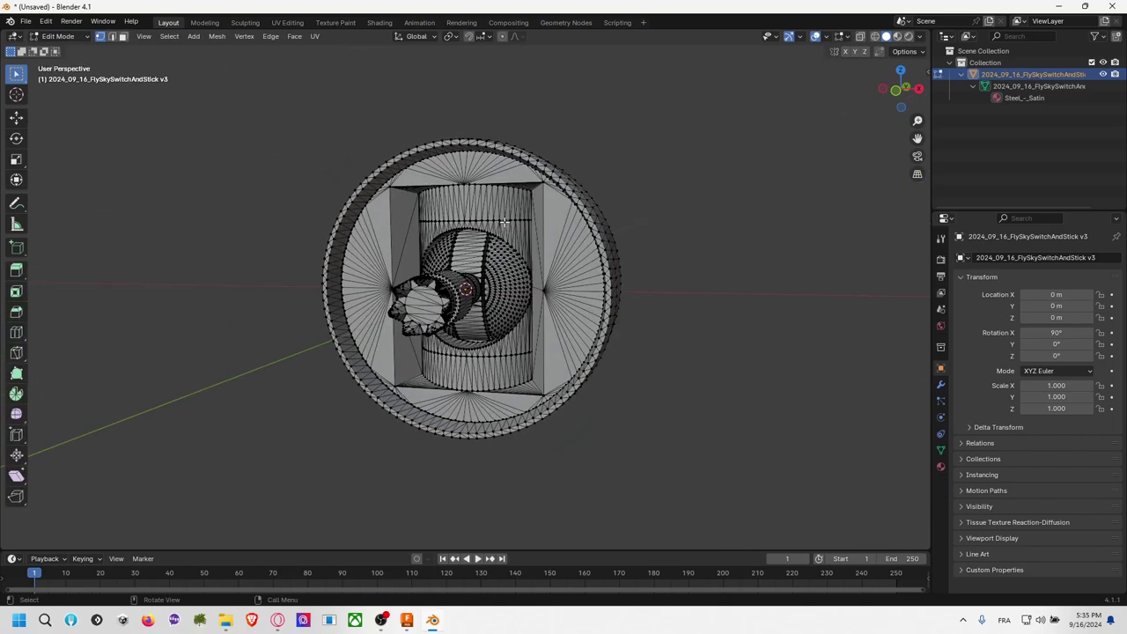
middle_click_drag(630, 297, 659, 206)
key("l")
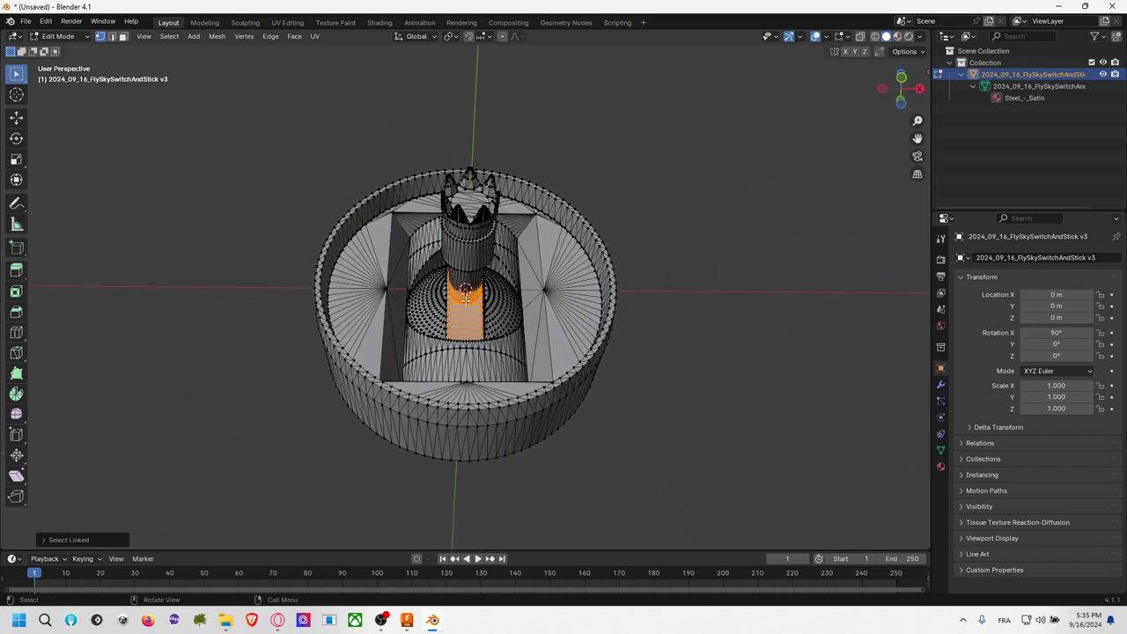
key("l")
middle_click_drag(538, 262, 516, 213)
Step: Test-move the stick, then reselect the hub faces and the whole linked stick
key("g")
key("z")
key("z")
left_click(466, 292)
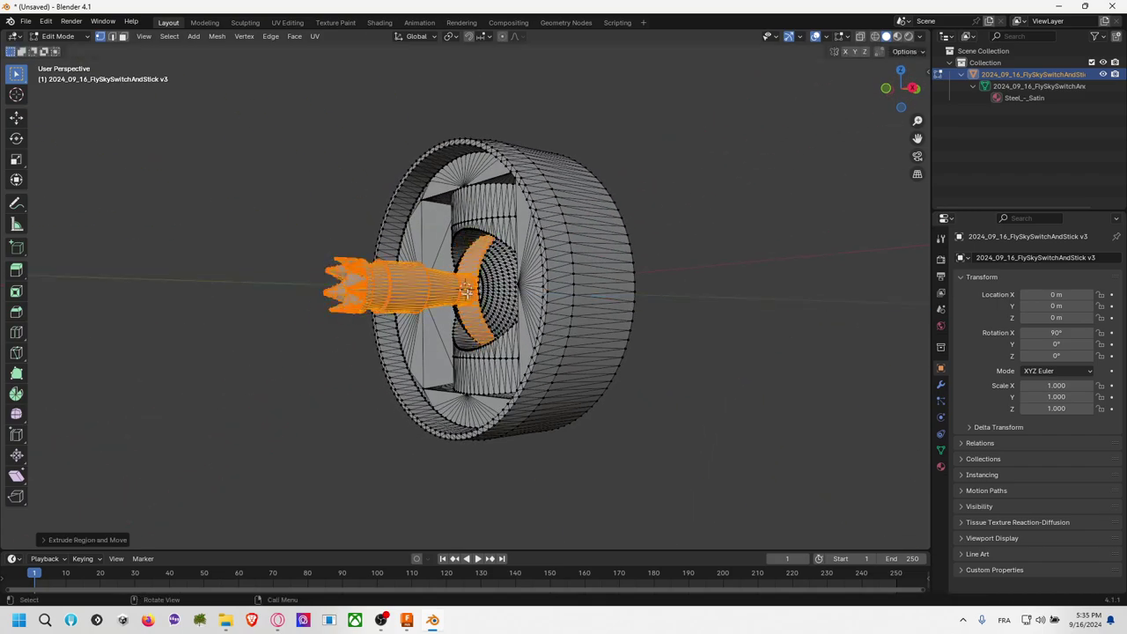
left_click(364, 111)
left_click(123, 36)
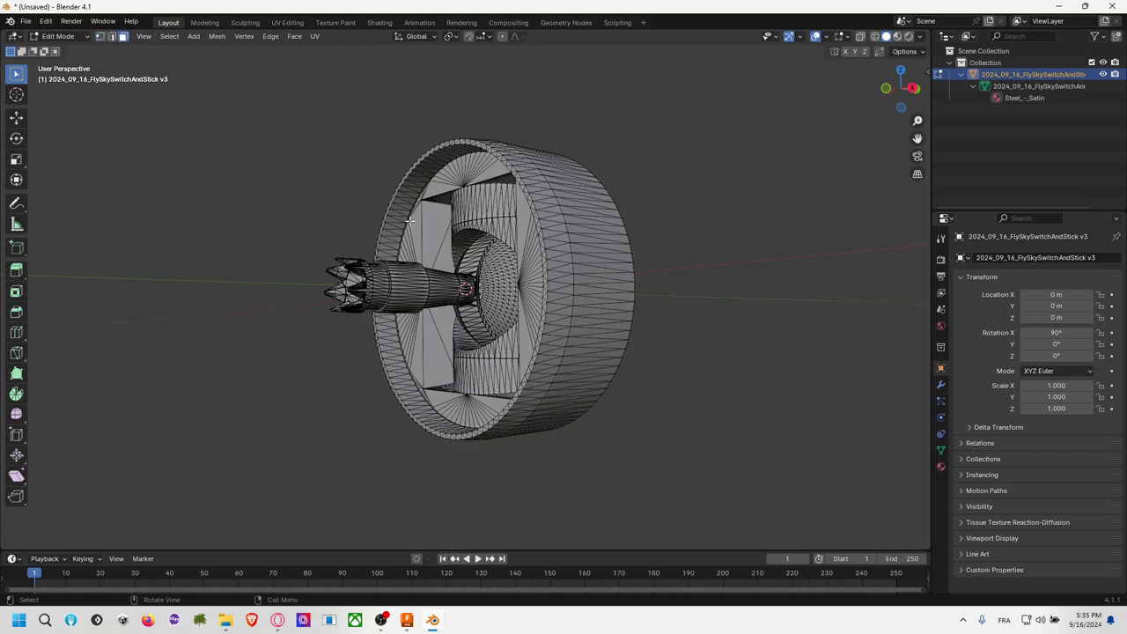
left_click(462, 282)
key("ctrl+l")
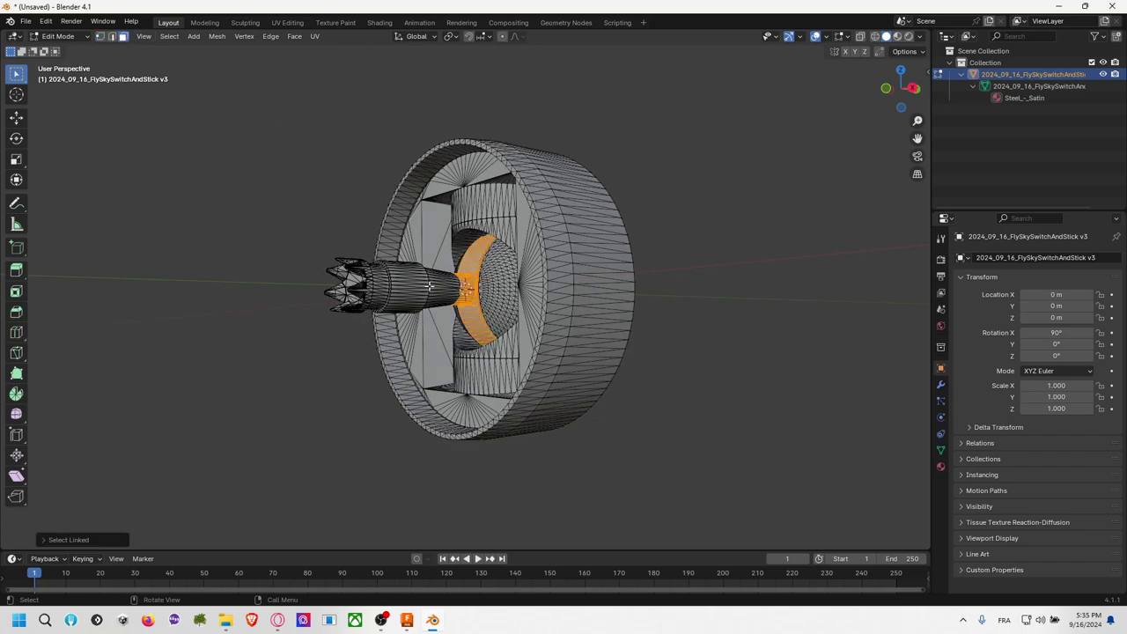
key("l")
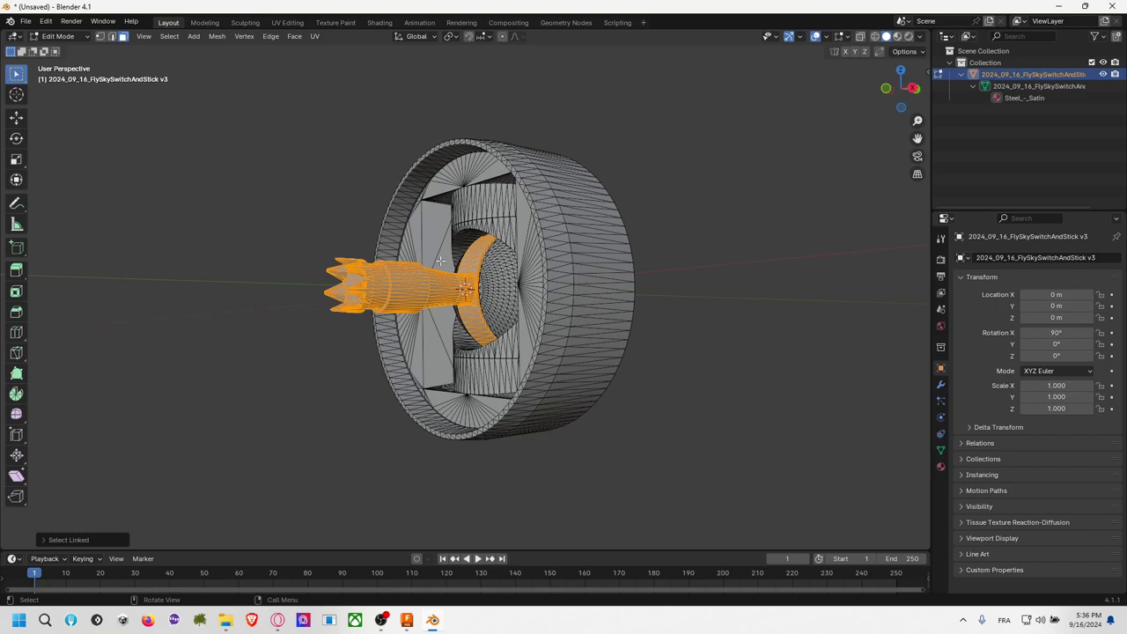
Step: Switch the viewport to Wireframe shading with X-ray see-through enabled
key("z")
key("4")
key("z")
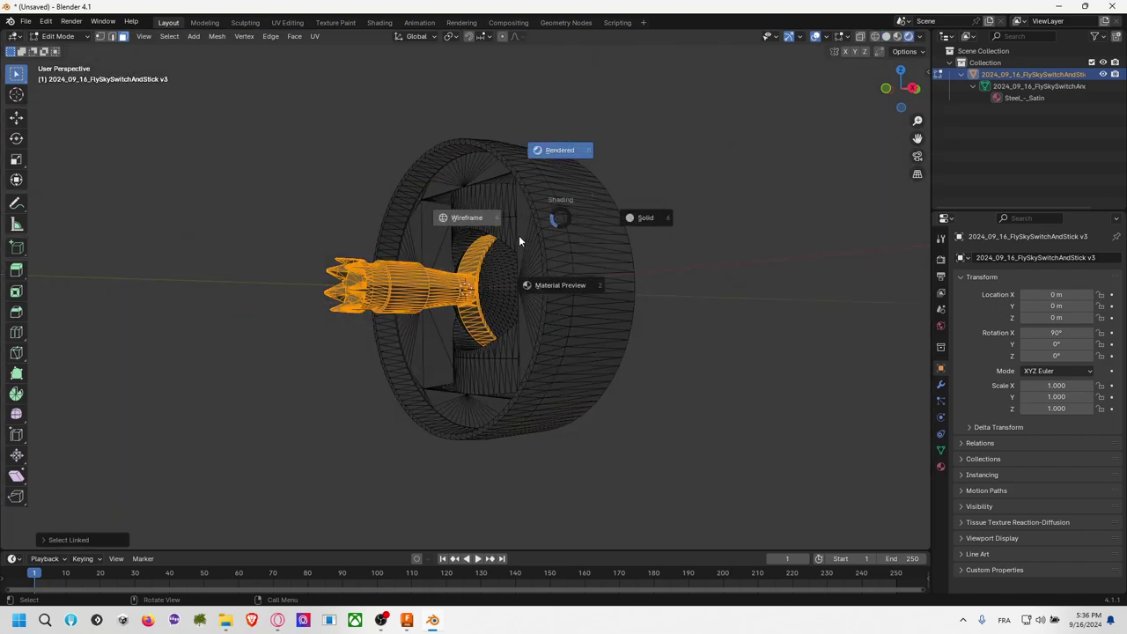
key("alt+z")
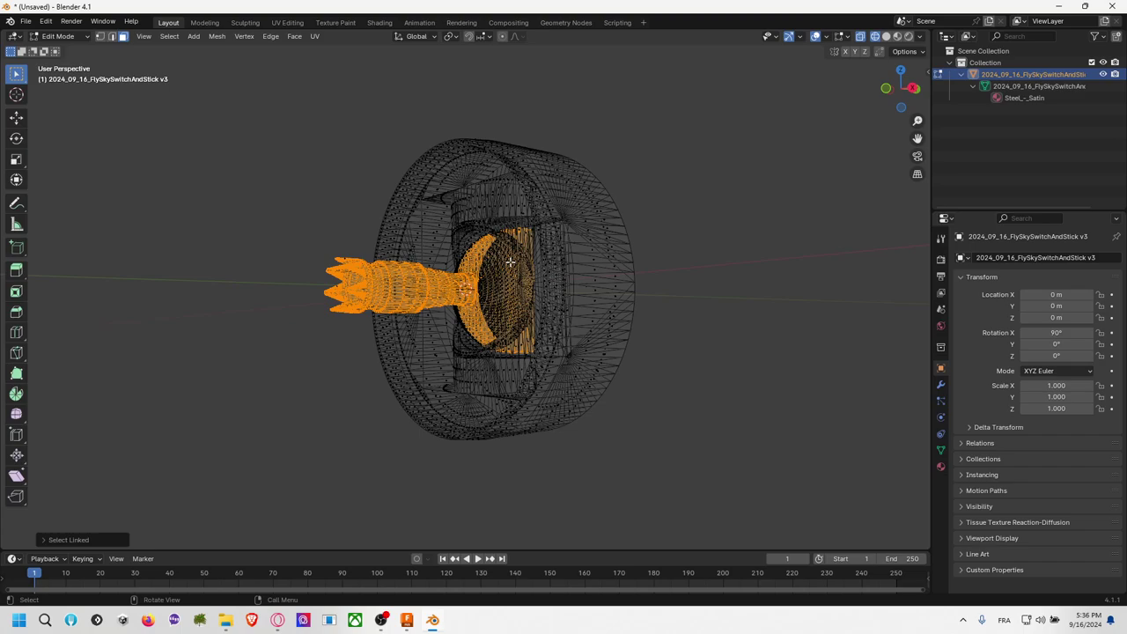
Step: Try rotating the selected stick parts, cancel it, then deselect them
key("r")
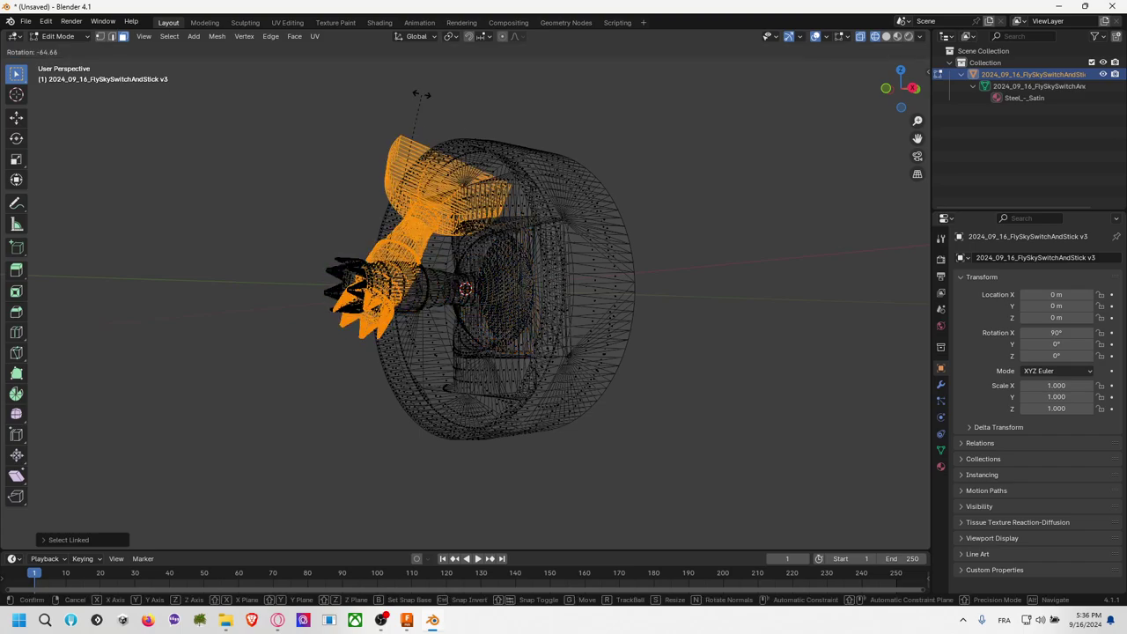
key("Escape")
middle_click_drag(544, 183, 611, 182)
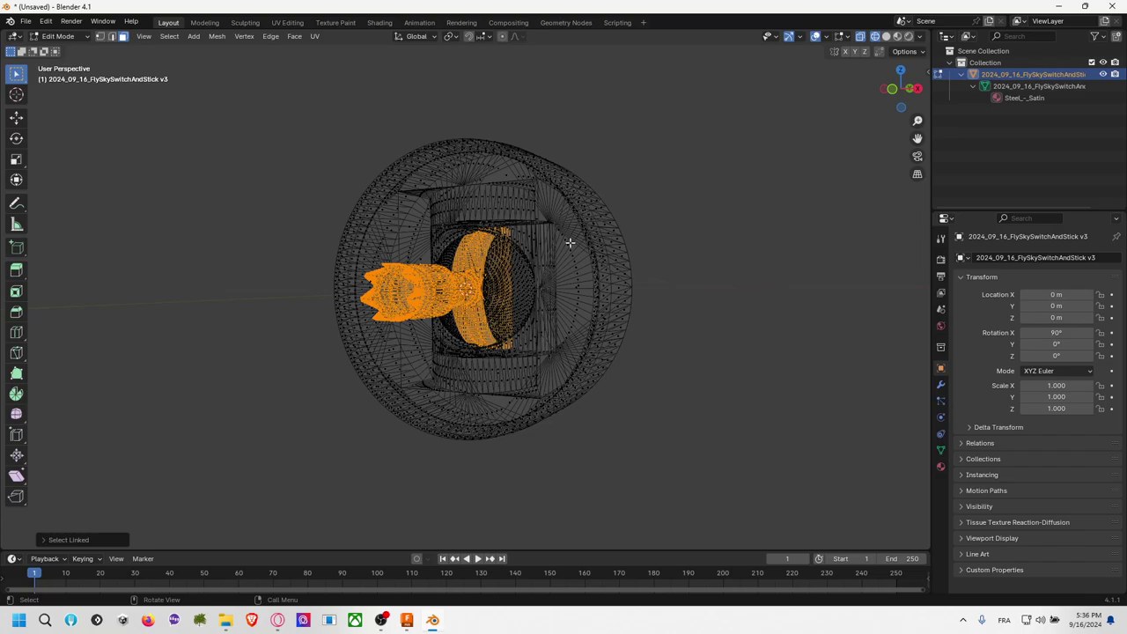
scroll(544, 300, "up", 4)
scroll(558, 284, "down", 4)
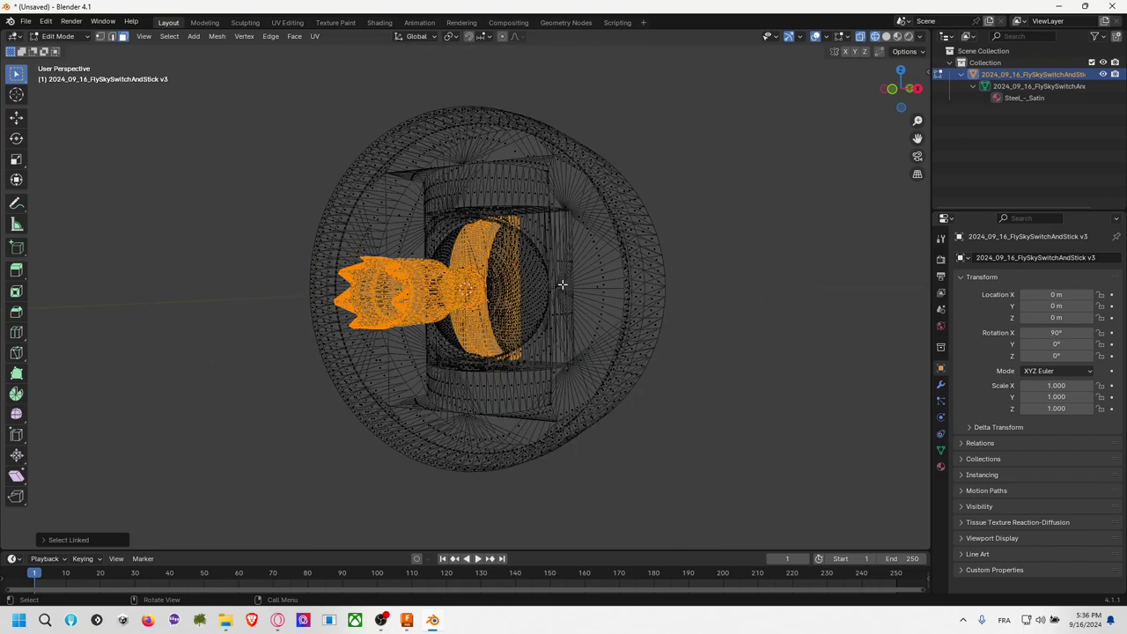
left_click(734, 239)
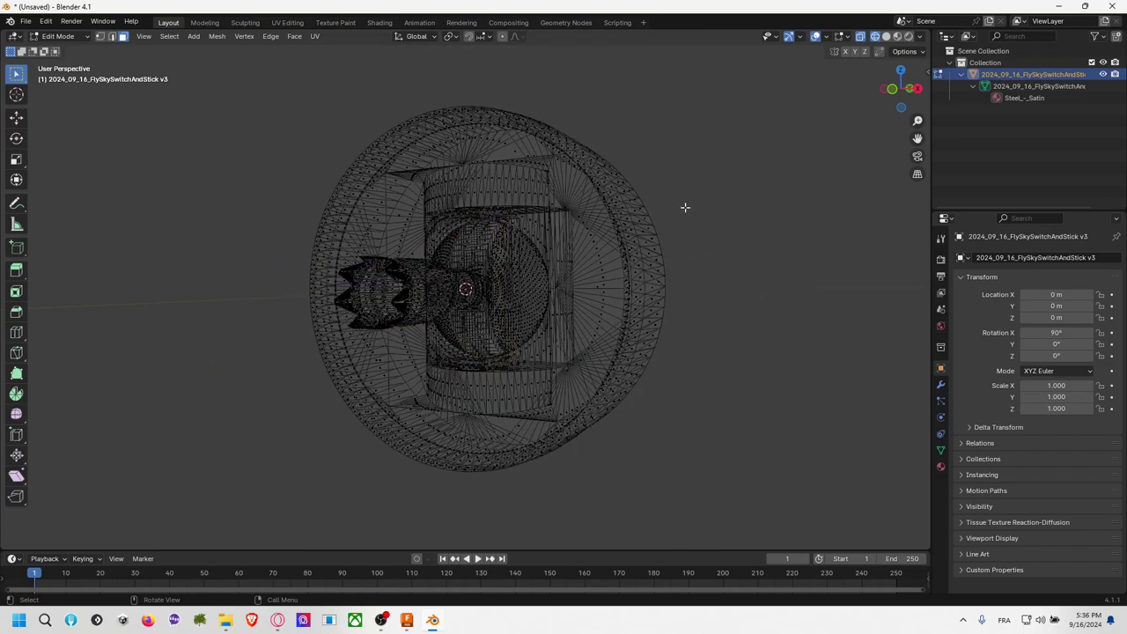
Step: Return to Object Mode, inspect the wheel's axis lines, and switch to Autodesk Fusion
left_click(58, 36)
left_click(63, 50)
scroll(617, 202, "down", 5)
scroll(682, 215, "up", 4)
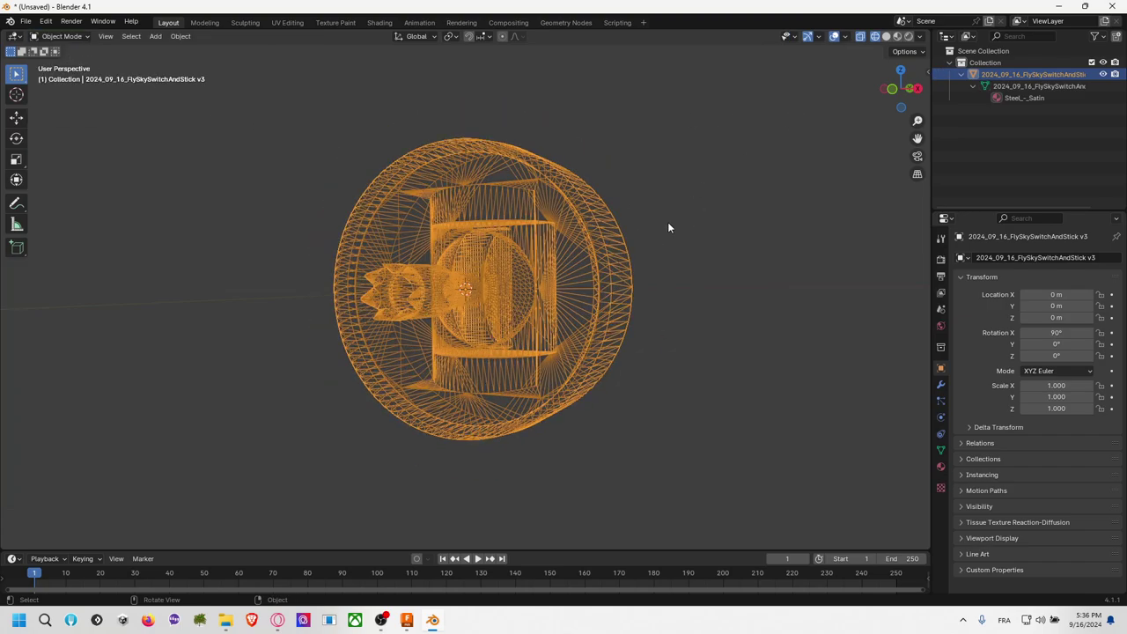
middle_click_drag(670, 228, 742, 206)
scroll(687, 221, "down", 3)
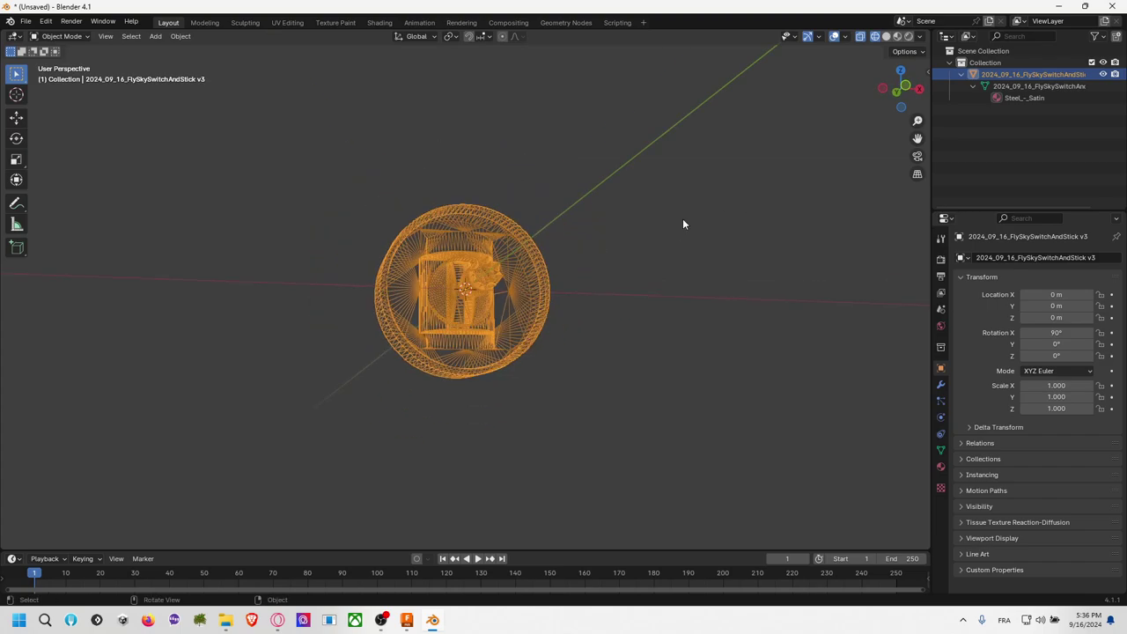
scroll(680, 220, "up", 4)
key("alt+Tab")
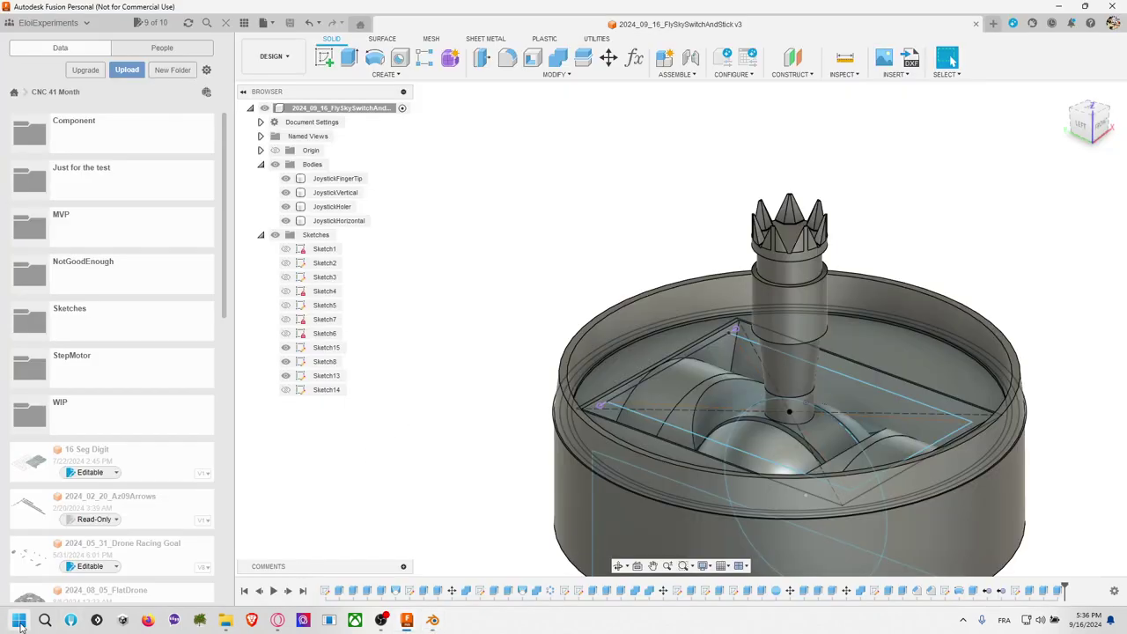
Step: Search 'unity' from the Start menu and launch Unity Hub
left_click(19, 622)
type("unity")
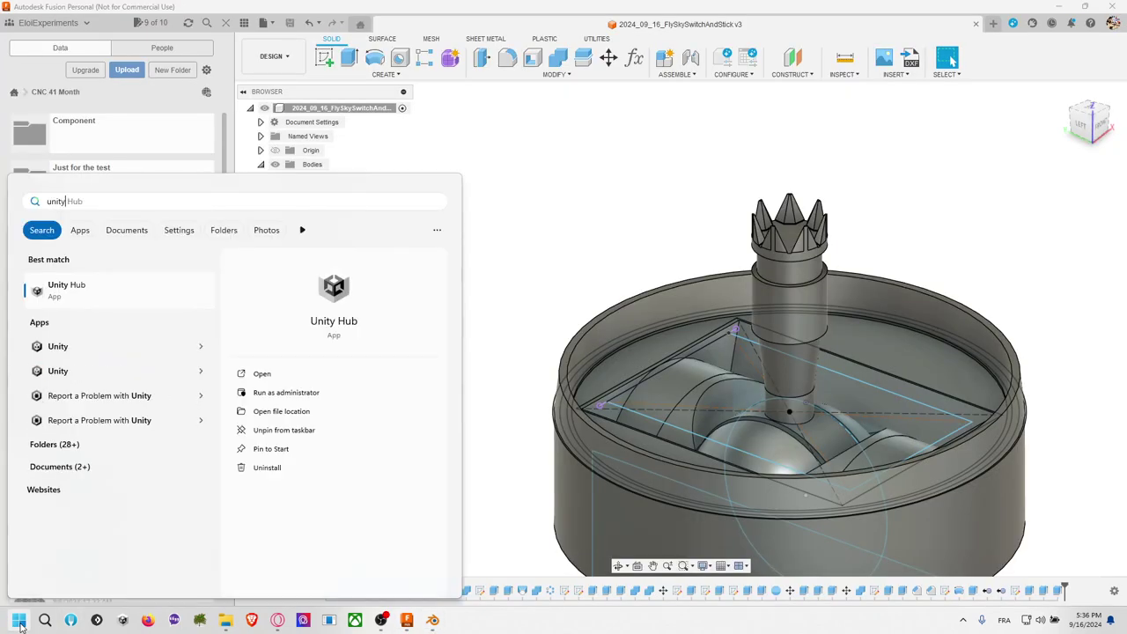
left_click(19, 624)
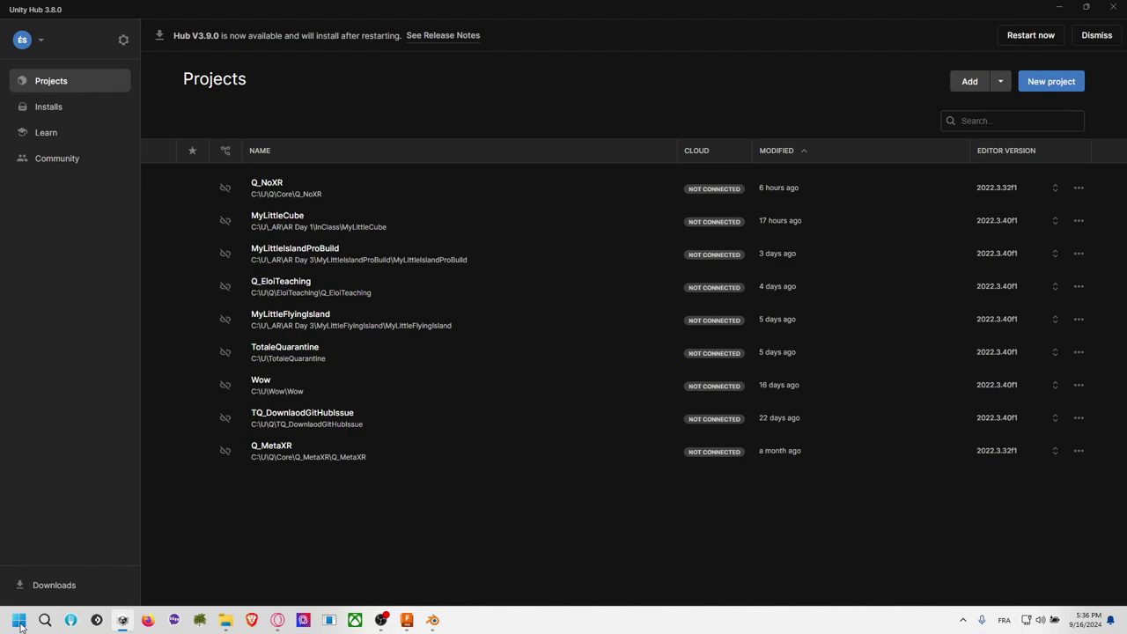
Step: Launch Q_NoXR from Unity Hub's Projects list and wait for the editor to load
left_click(418, 199)
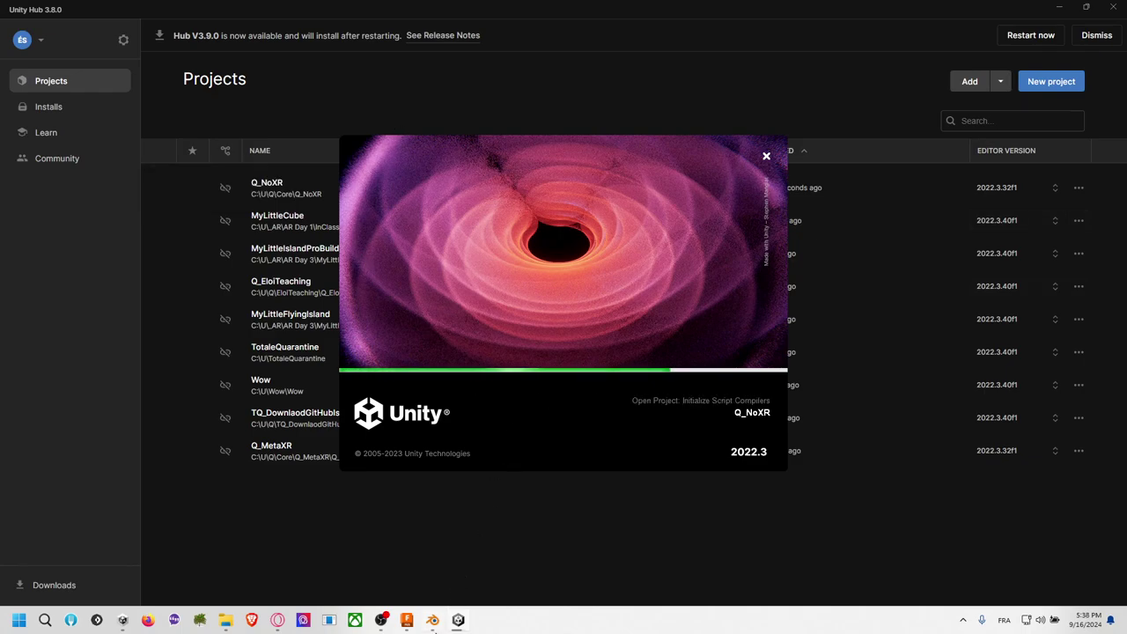
mouse_move(437, 627)
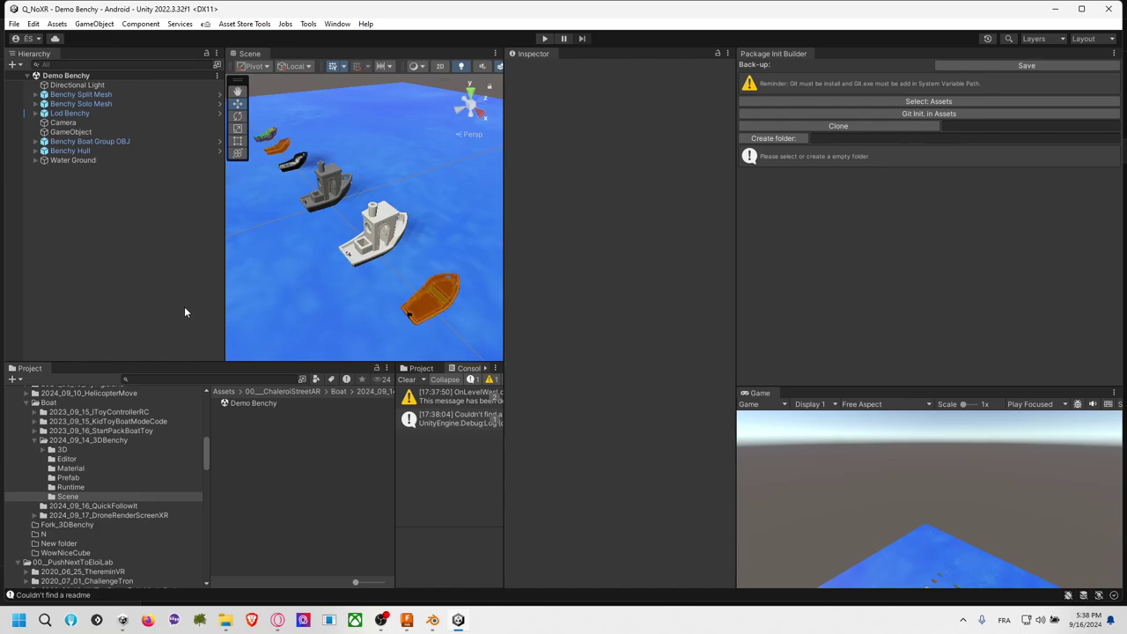
Step: Browse into the 2023_09_15_IToyControllerRC folder and clear the Console log
left_click(136, 413)
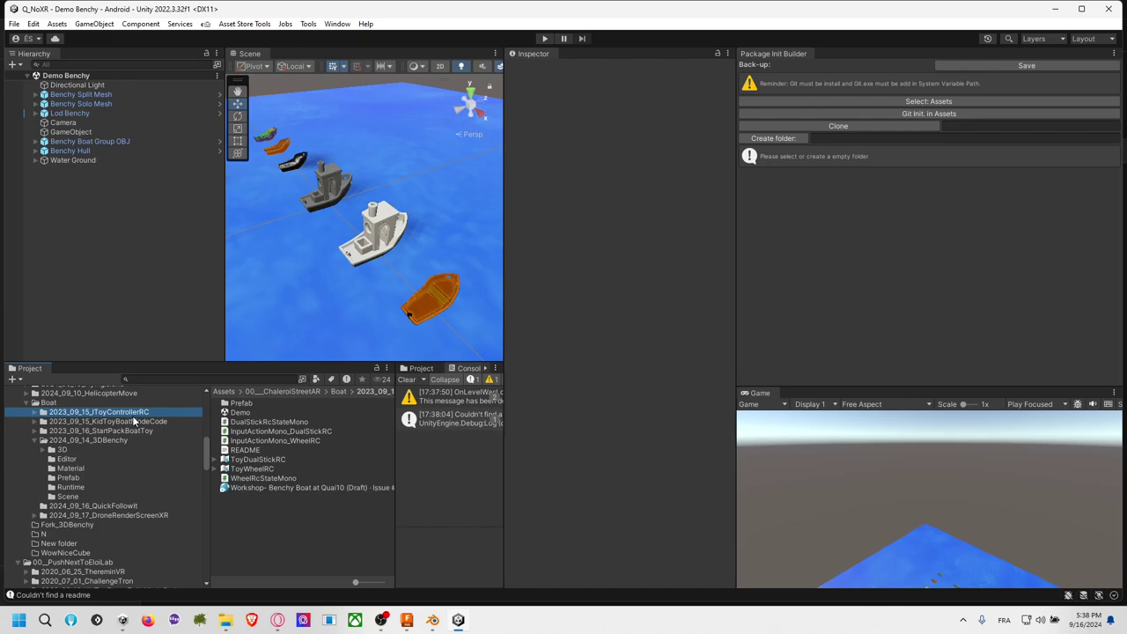
left_click(136, 422)
left_click(138, 414)
left_click(407, 380)
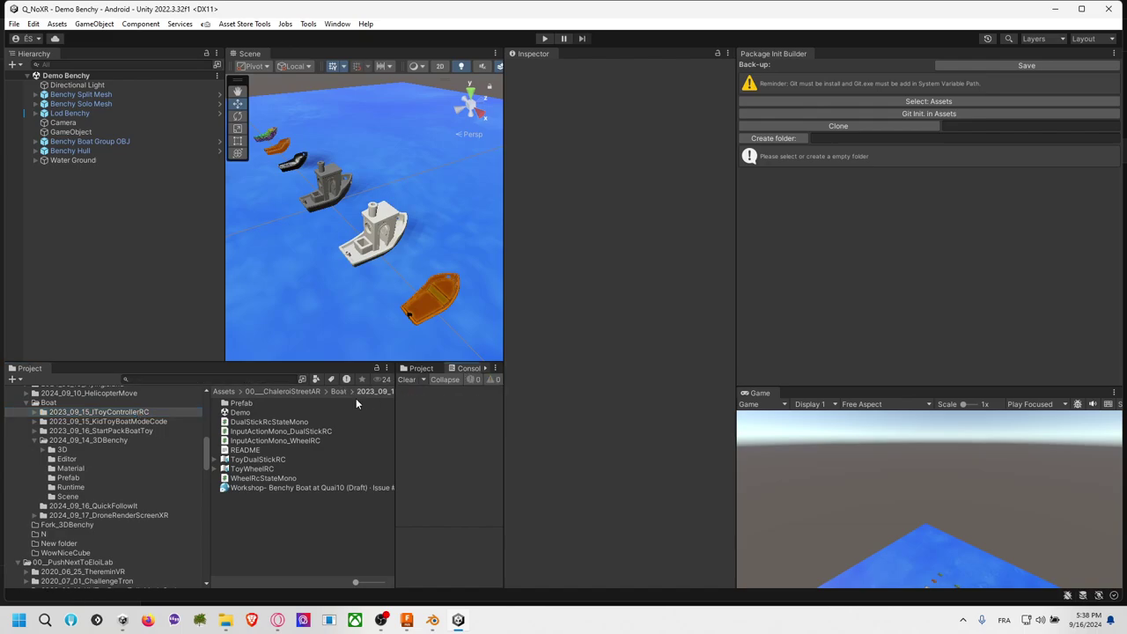
Step: Create a folder named 3D inside 2023_09_15_IToyControllerRC
left_click(137, 415)
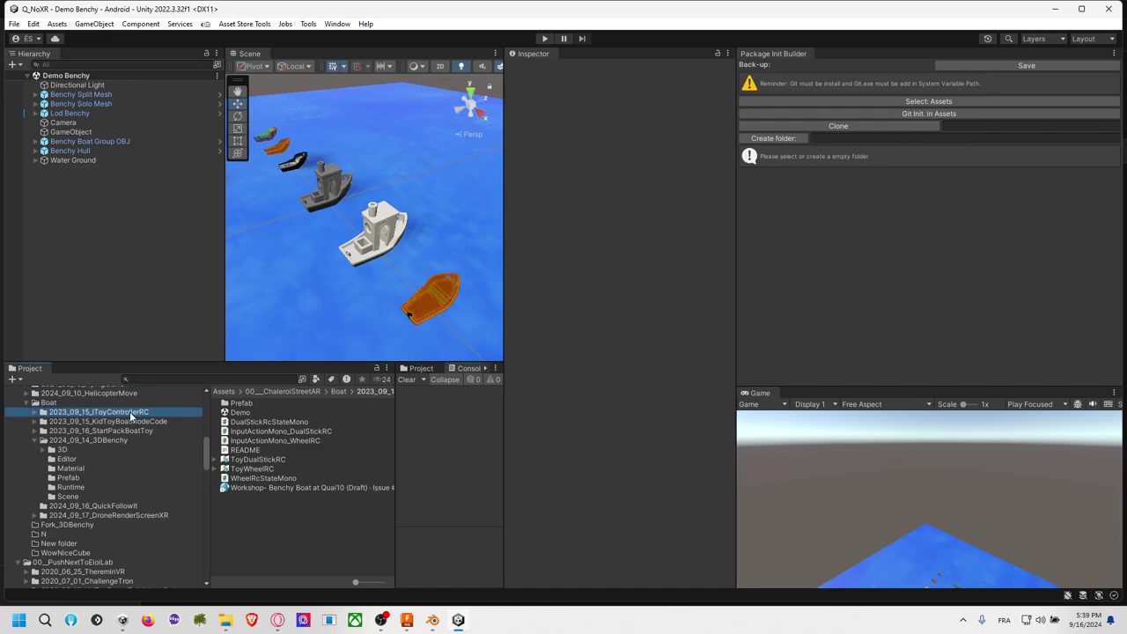
right_click(243, 519)
mouse_move(372, 166)
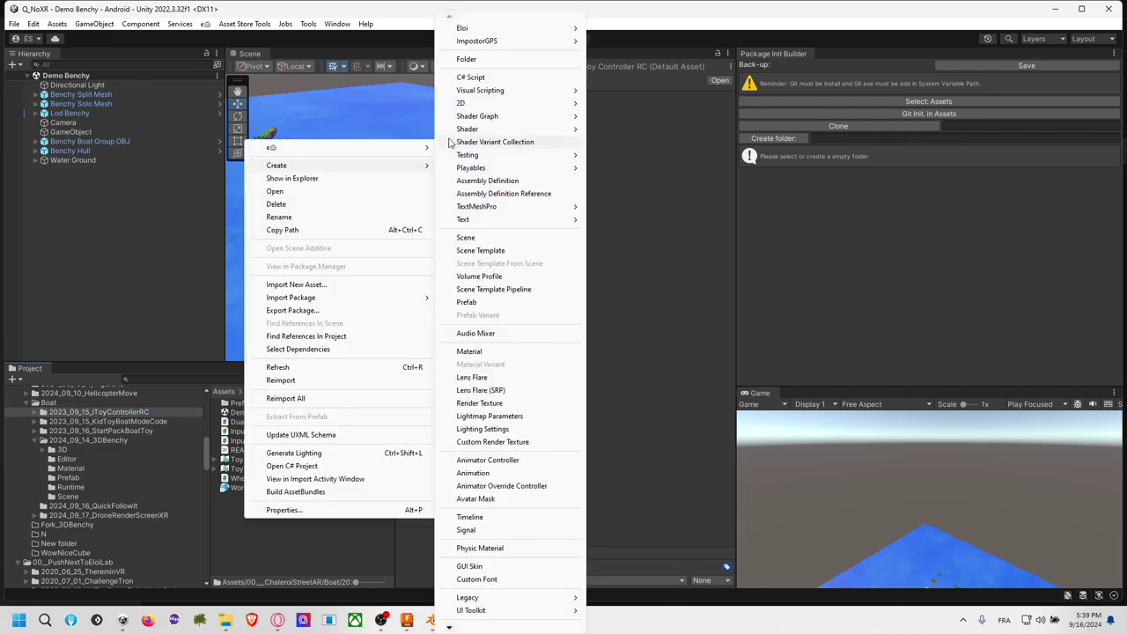
left_click(493, 30)
type("3D")
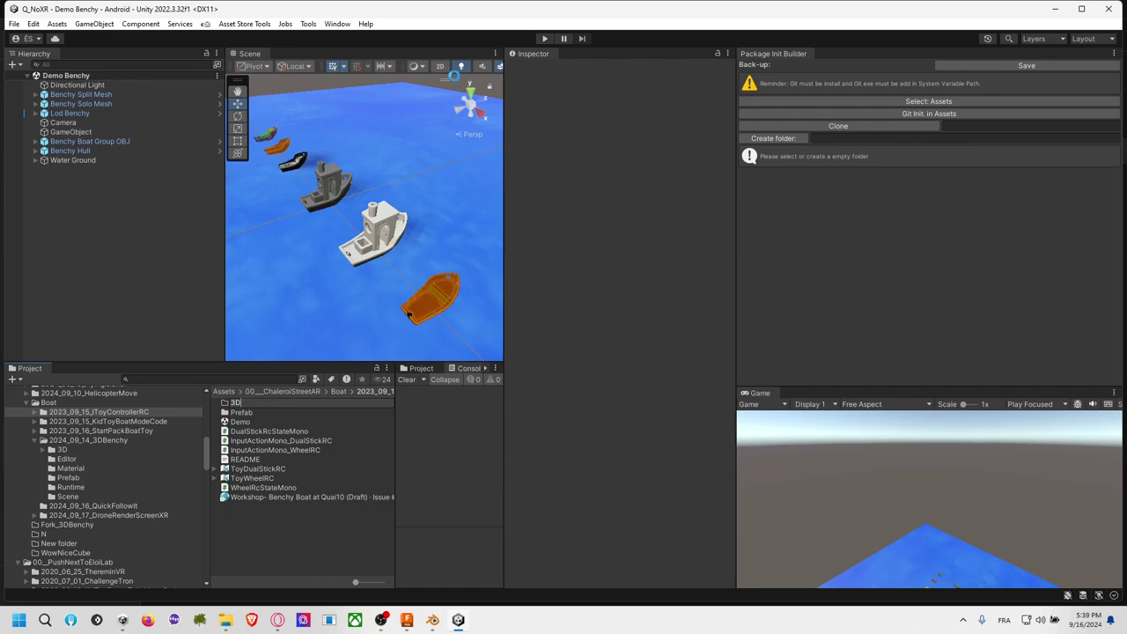
key("Return")
Step: Inside 3D, add a Stick folder, then bring up the joystick exports in File Explorer
double_click(266, 404)
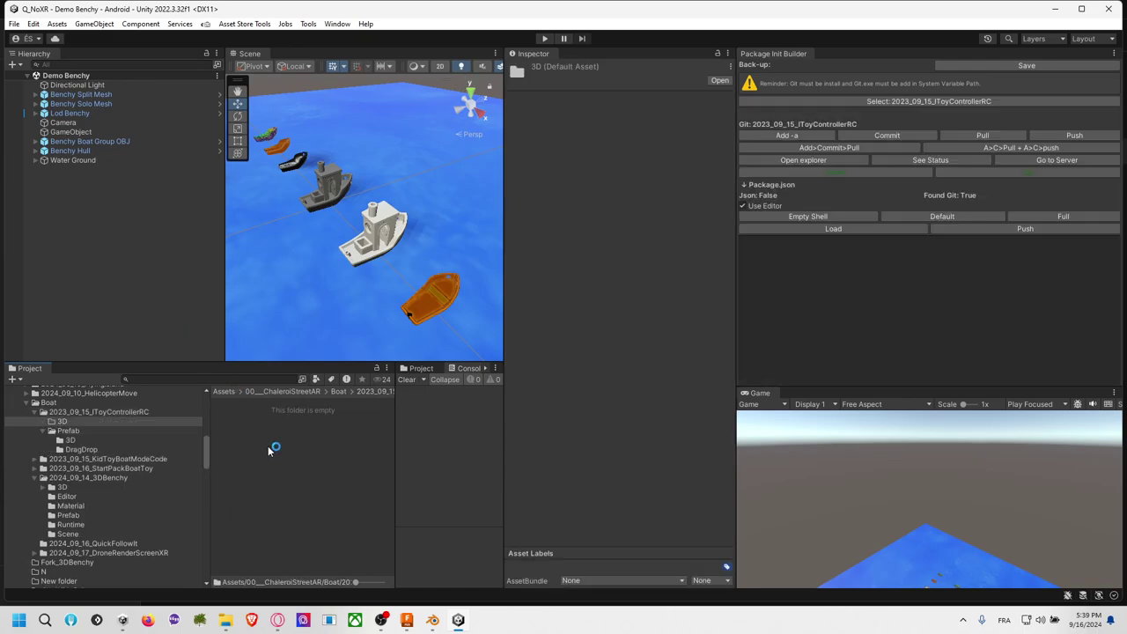
right_click(269, 451)
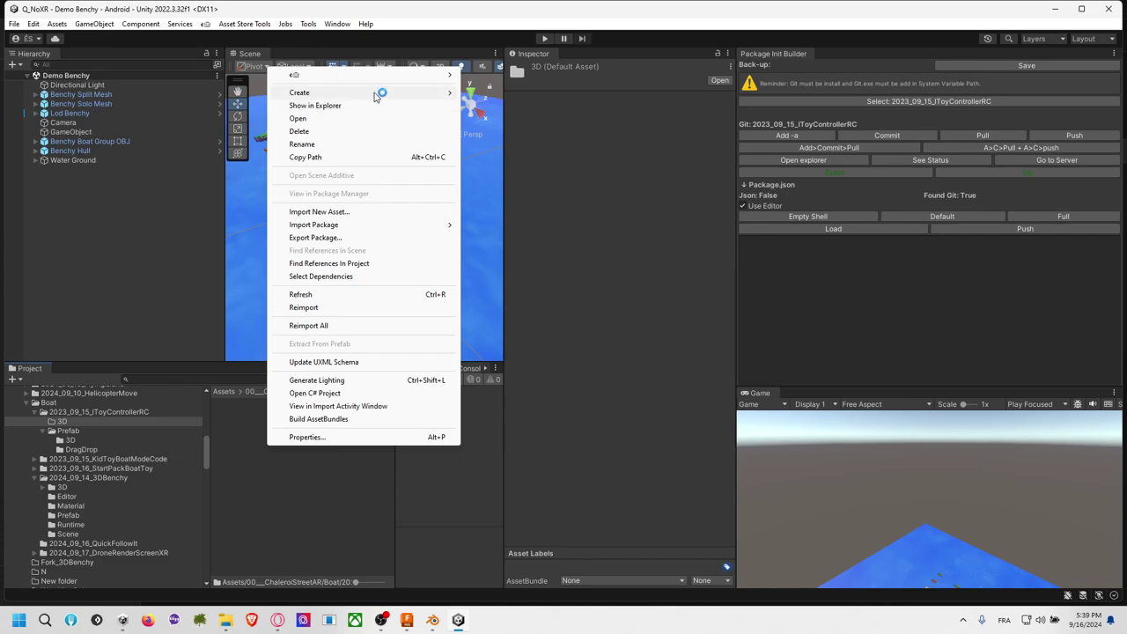
mouse_move(378, 94)
left_click(485, 57)
type("Stoc")
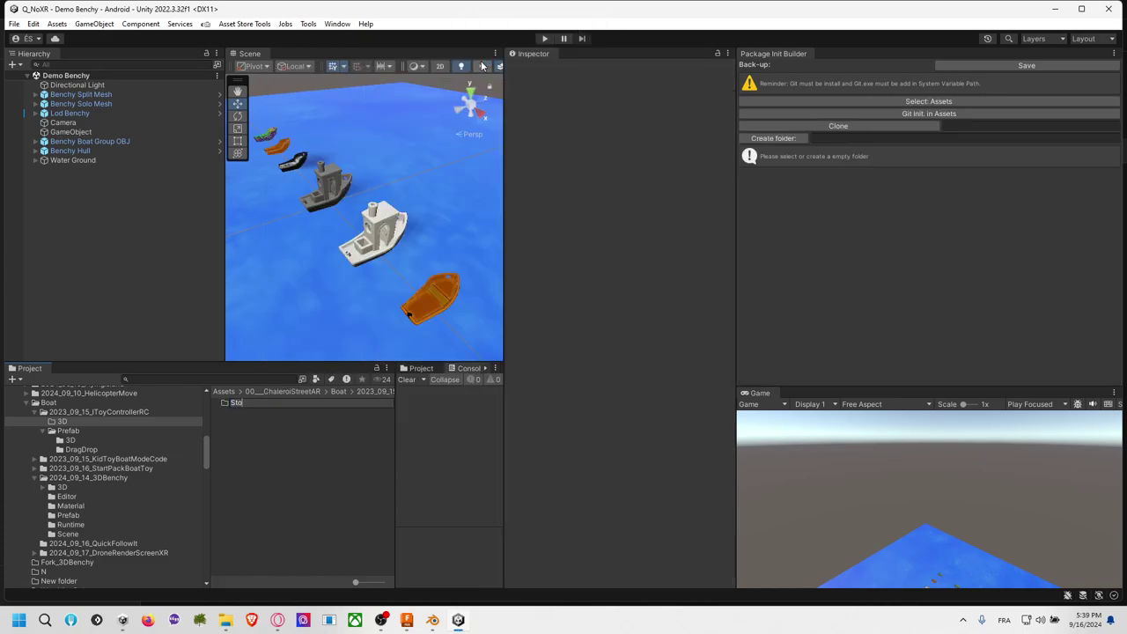
key("BackSpace")
key("BackSpace")
type("ick")
key("Return")
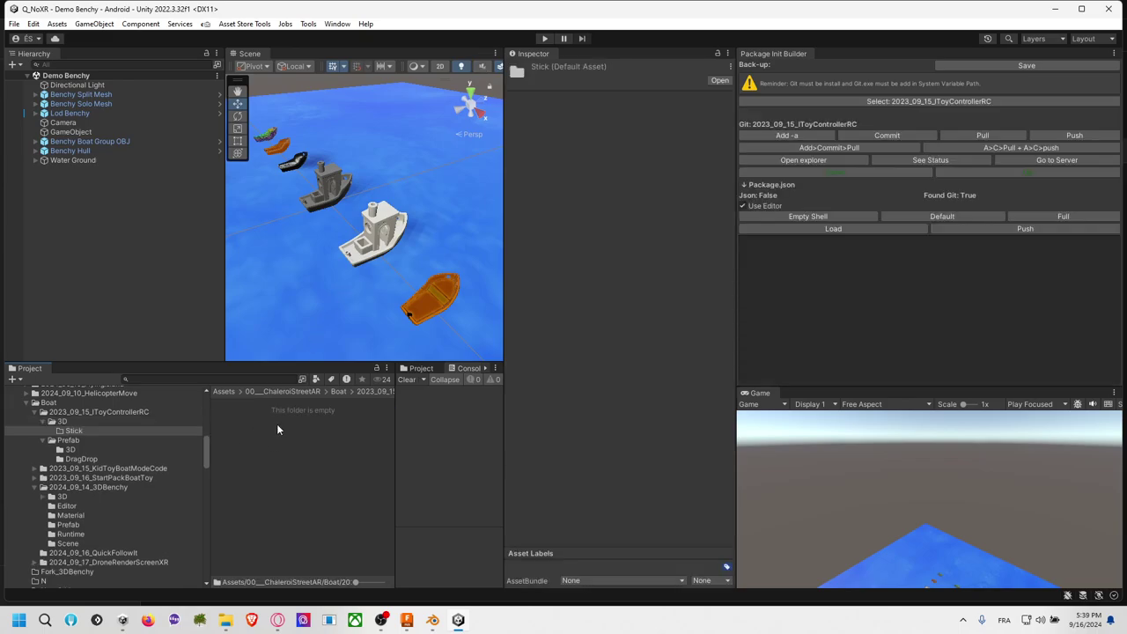
key("alt+Tab")
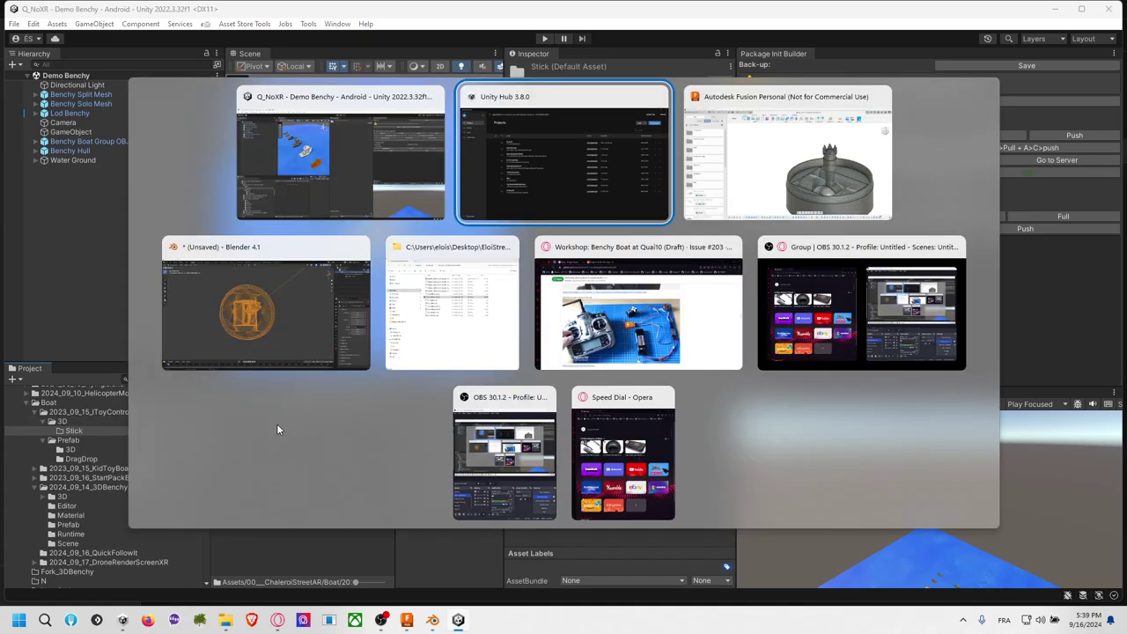
left_click(406, 301)
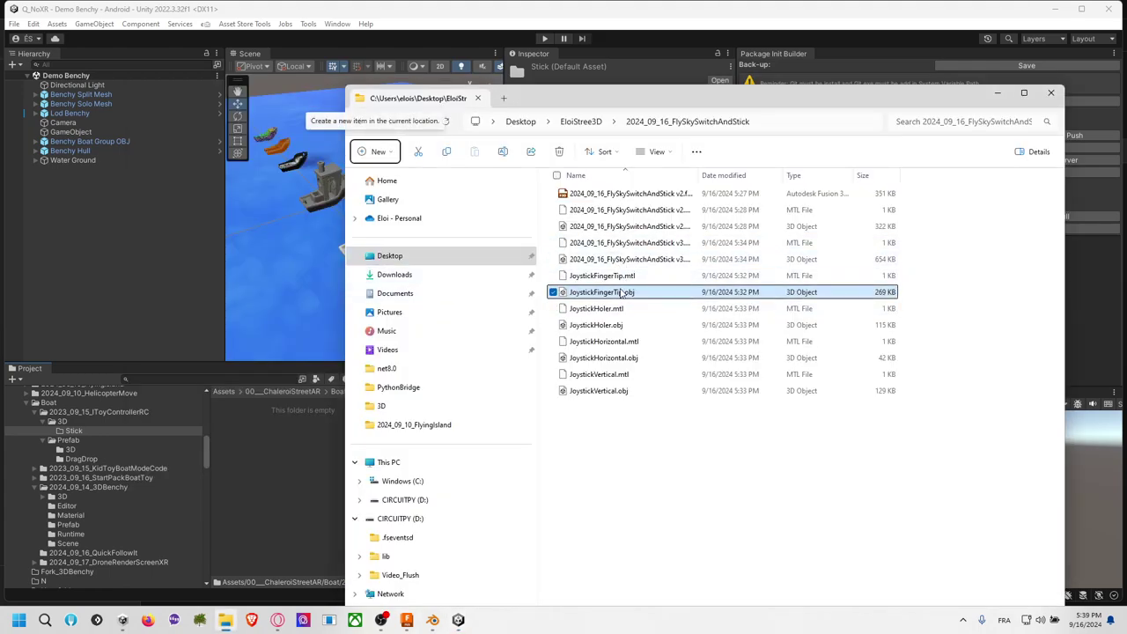
Step: Drag JoystickFingerTip, JoystickHoler, JoystickHorizontal and JoystickVertical .obj files into Unity's Stick folder
left_click(645, 325, "ctrl")
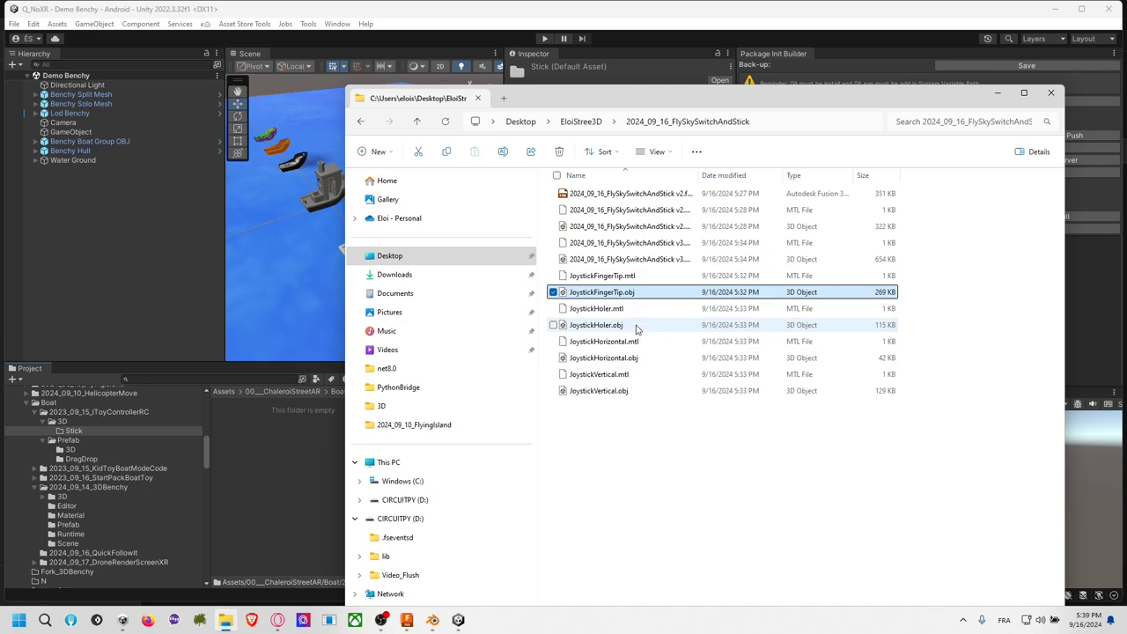
left_click(634, 357, "ctrl")
left_click(626, 393, "ctrl")
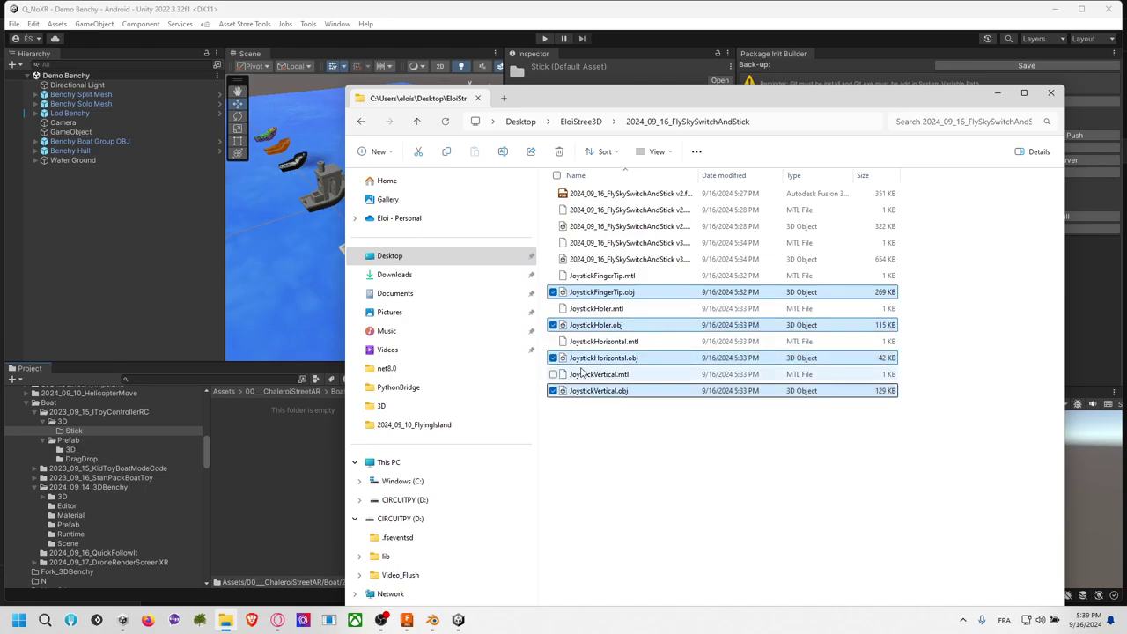
right_click(300, 471)
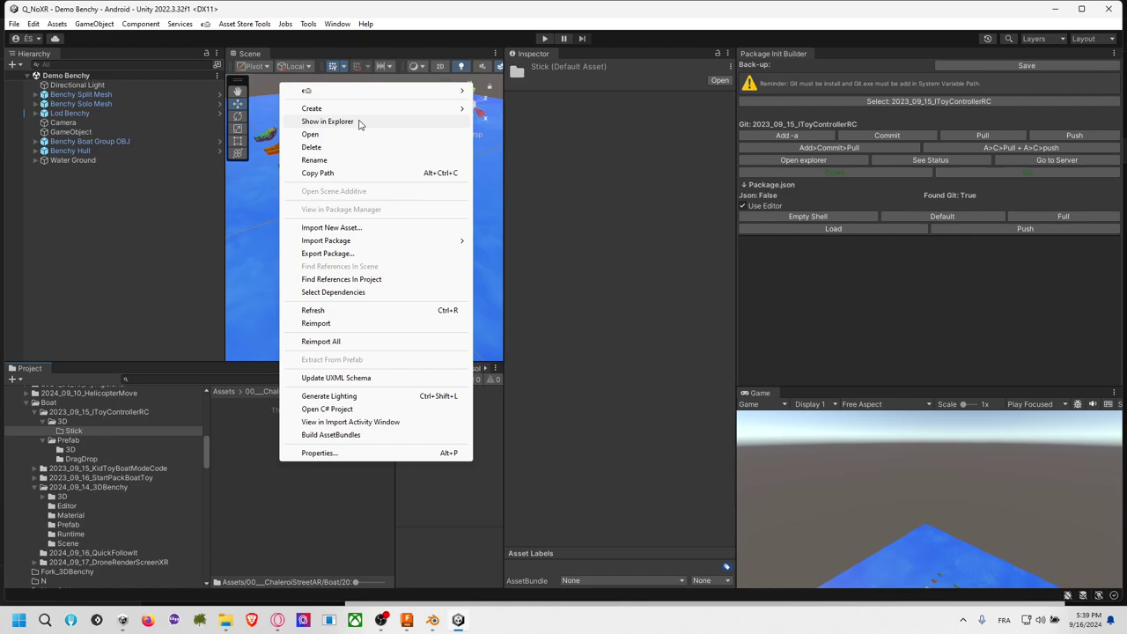
key("alt+Tab")
left_click_drag(608, 293, 312, 447)
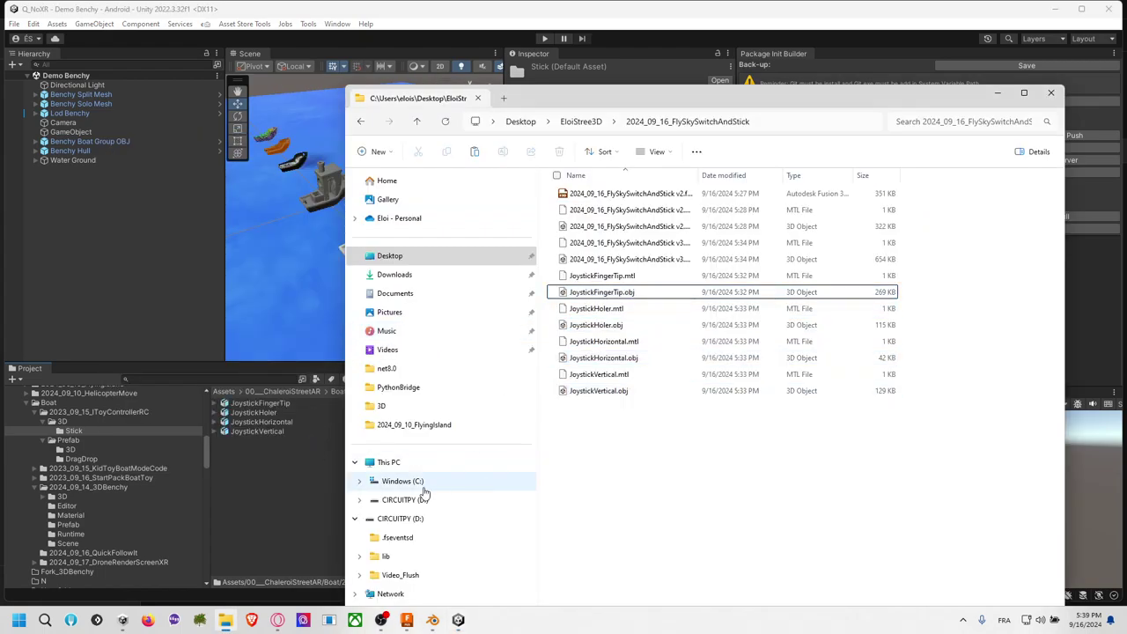
left_click(273, 452)
left_click(274, 405)
Step: Open the Demo scene and expand DualStick RC's Left and Right children
left_click(124, 206)
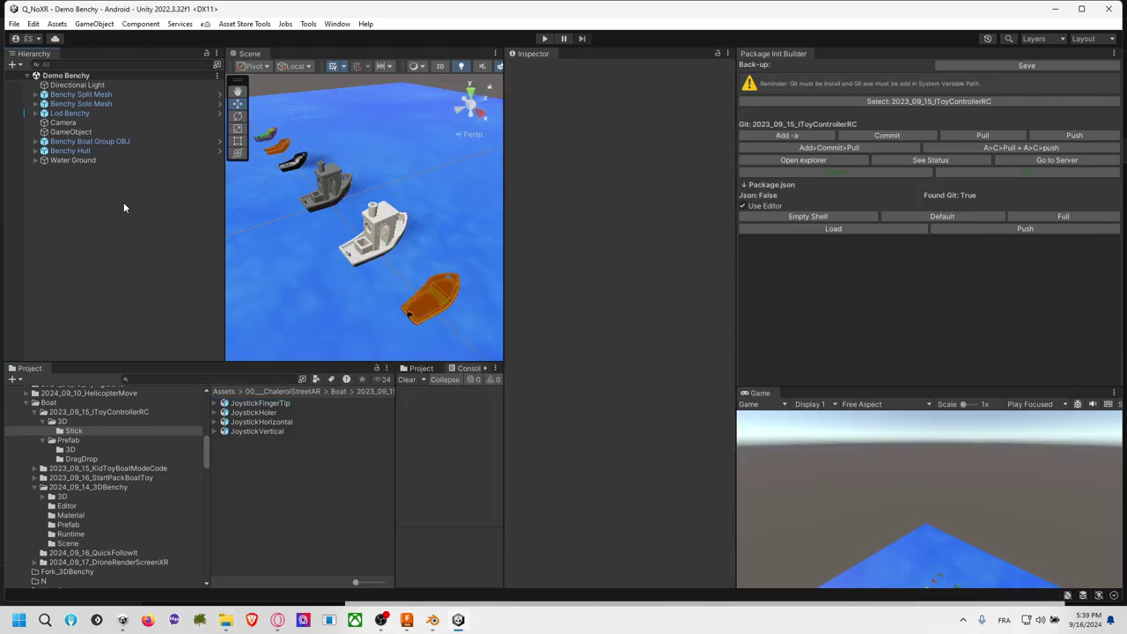
left_click(88, 412)
left_click(245, 423)
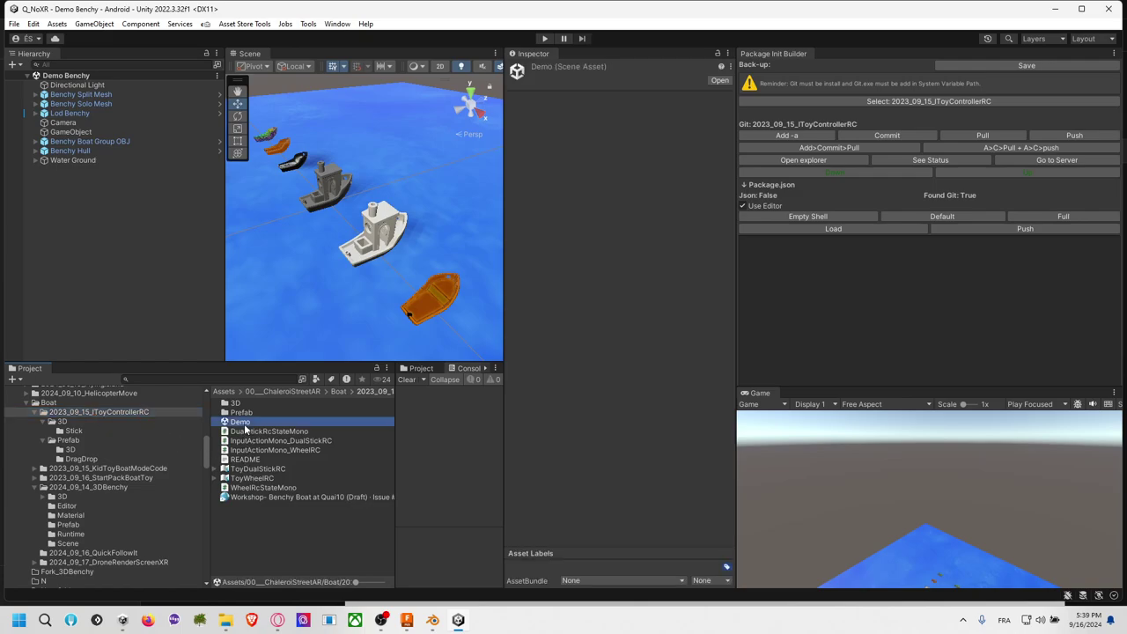
double_click(242, 424)
left_click(120, 214)
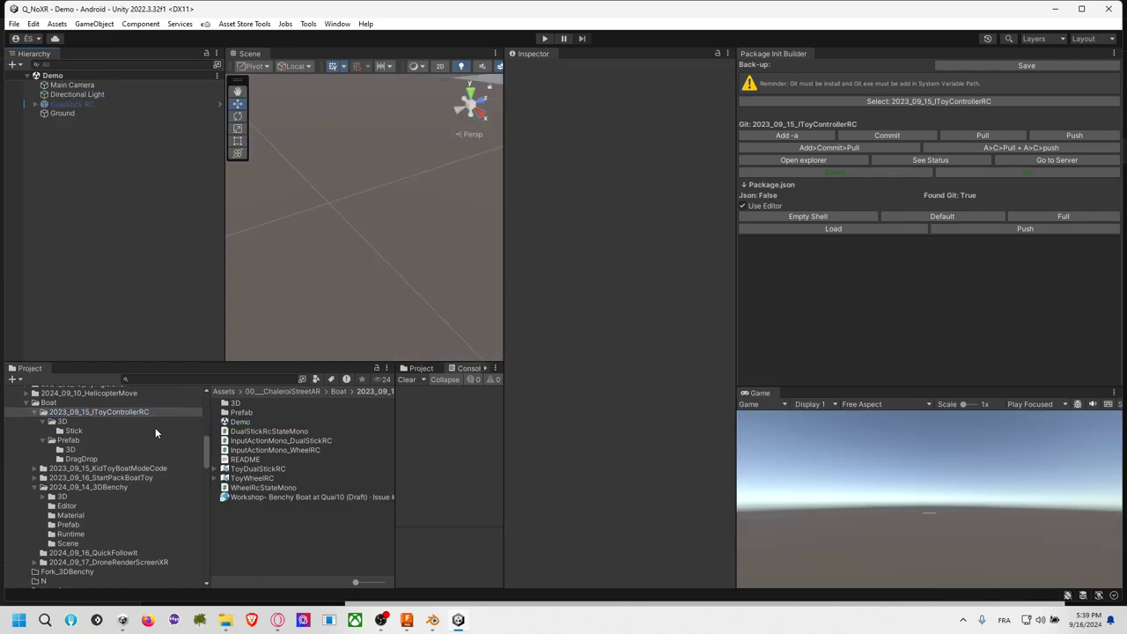
left_click(35, 104)
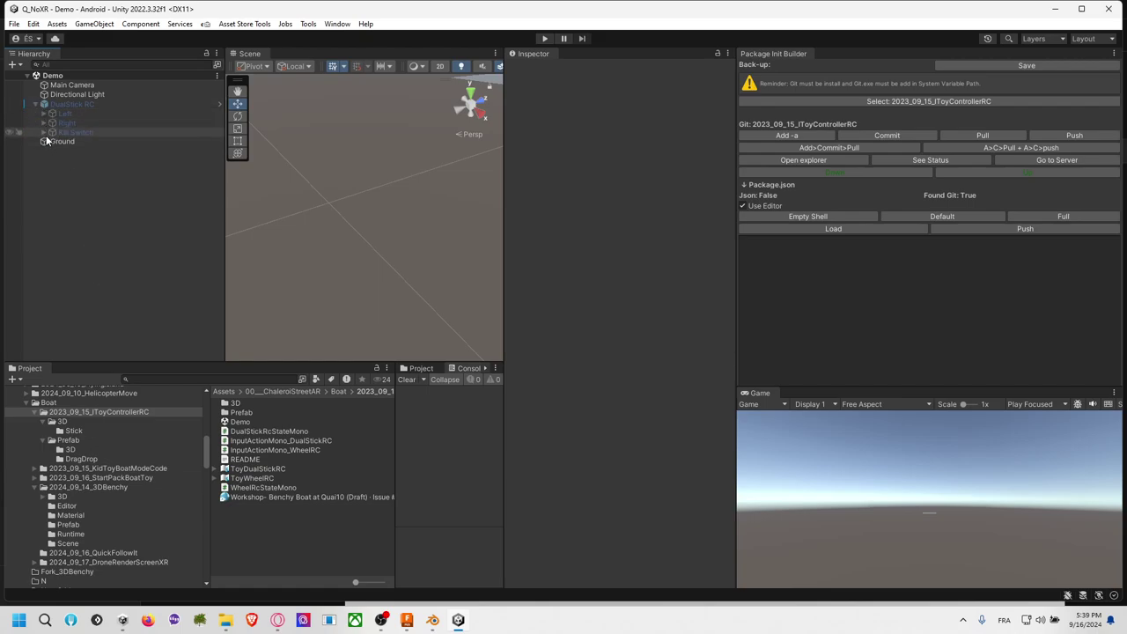
left_click(42, 123)
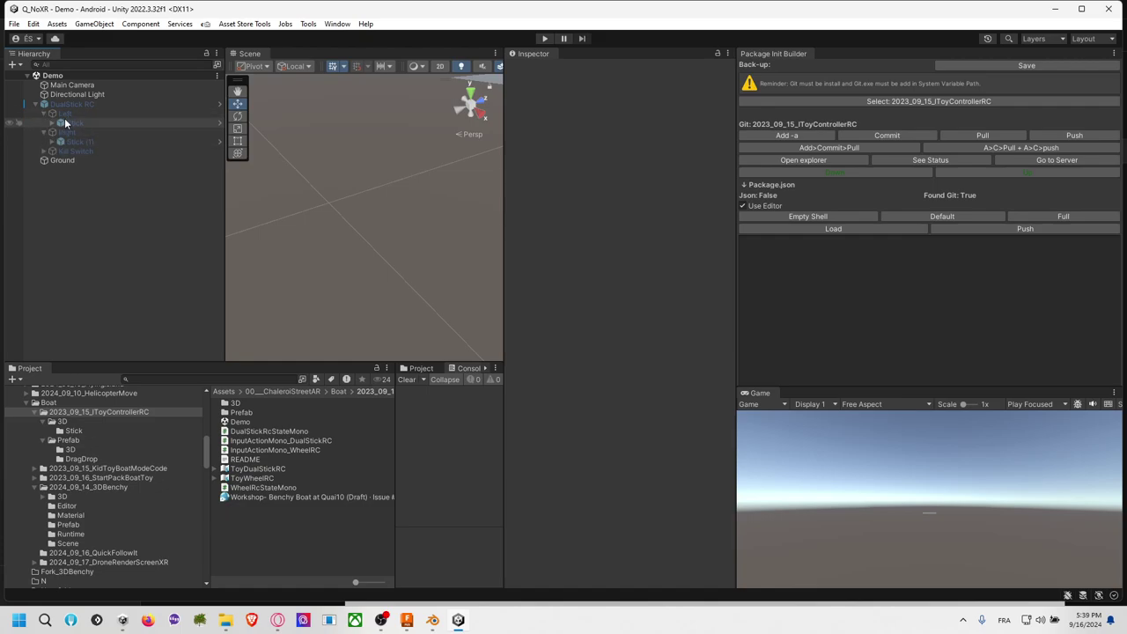
left_click(44, 114)
left_click(64, 114)
left_click(152, 104)
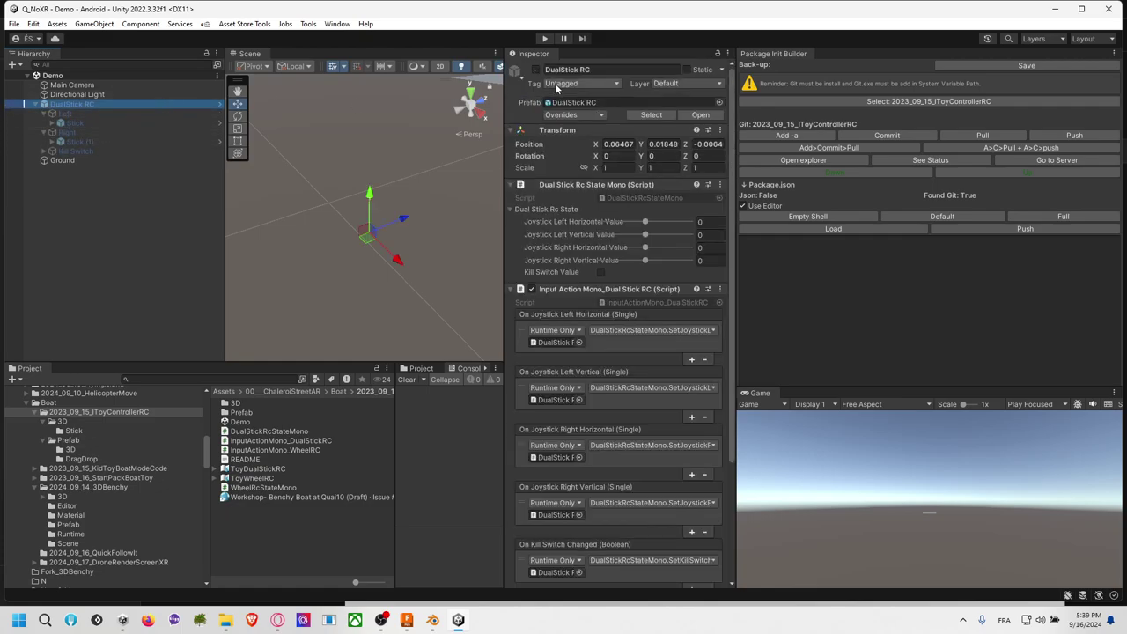
scroll(282, 177, "down", 5)
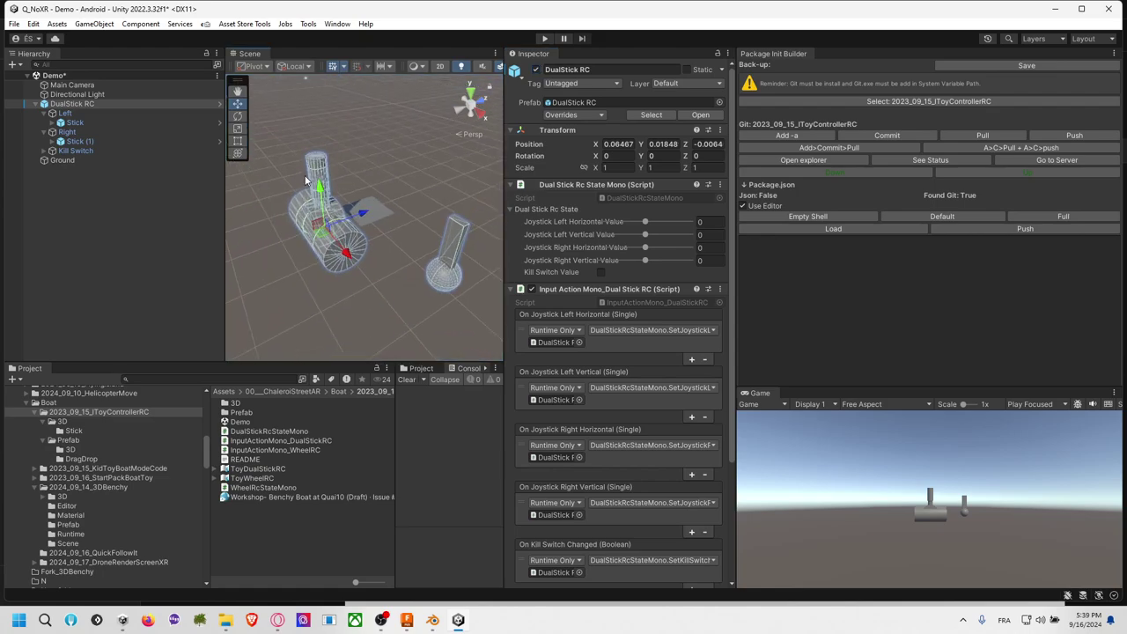
left_click(141, 219)
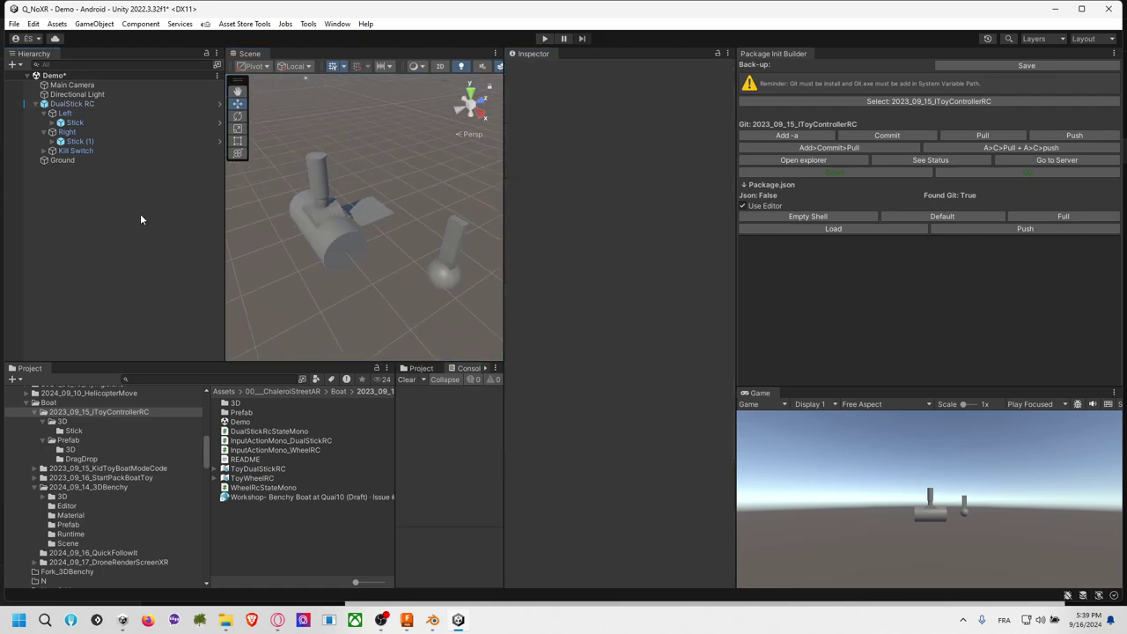
Step: Create a new empty object and name it DualStick 3D
right_click(82, 234)
left_click(101, 406)
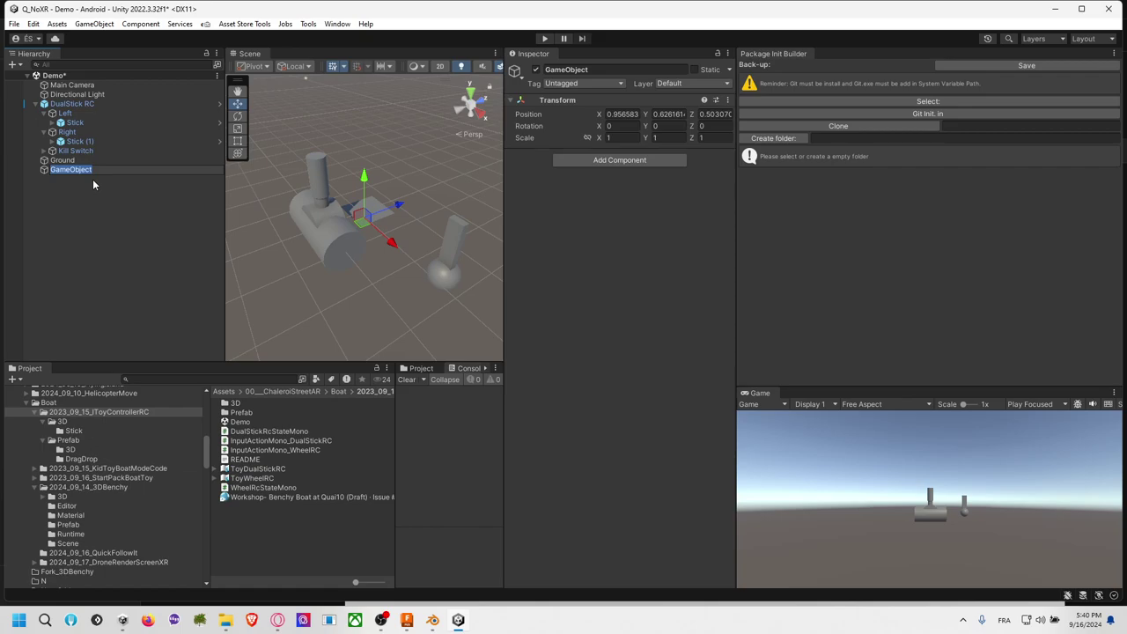
type("3D Drone Stick")
key("ctrl+a")
type("DualStick Mesh")
key("Return")
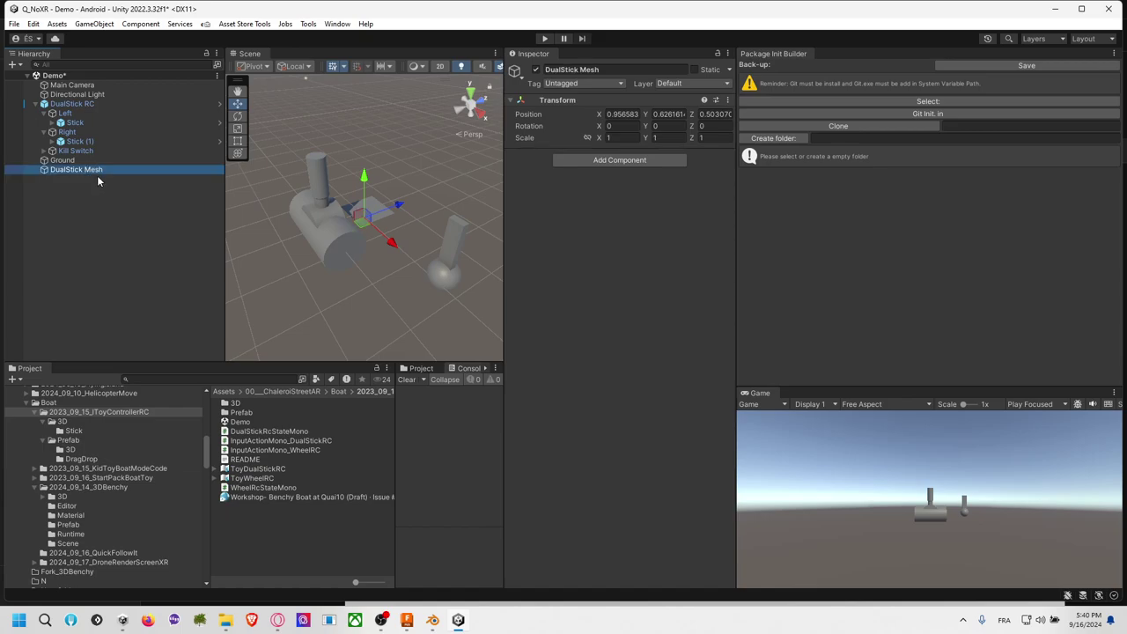
left_click(98, 173)
left_click_drag(86, 172, 153, 168)
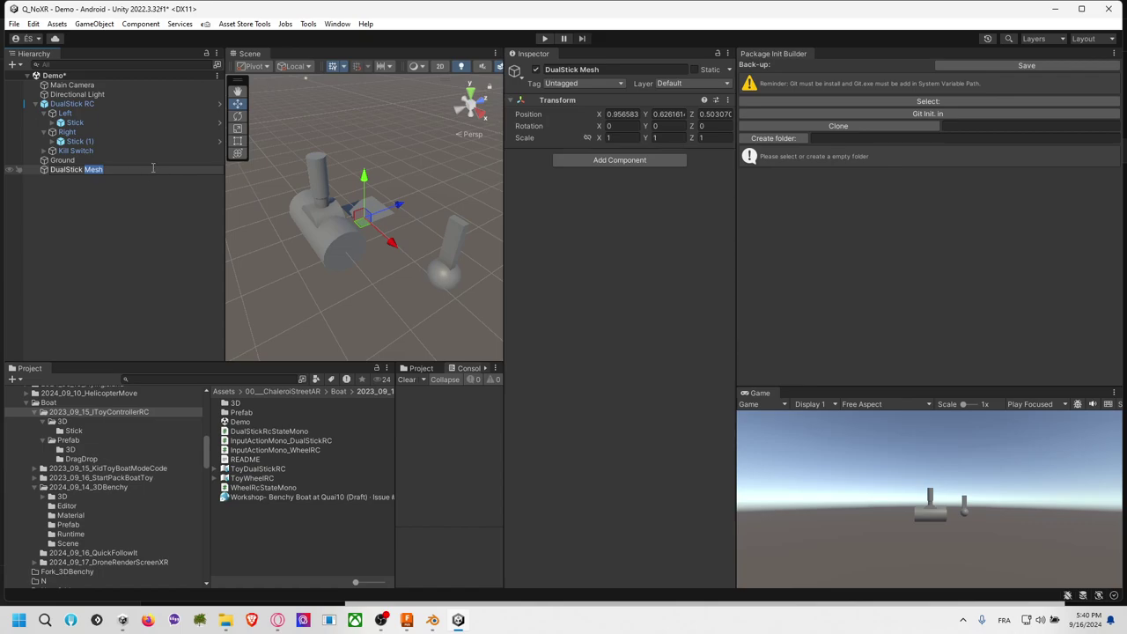
type("3D")
key("Return")
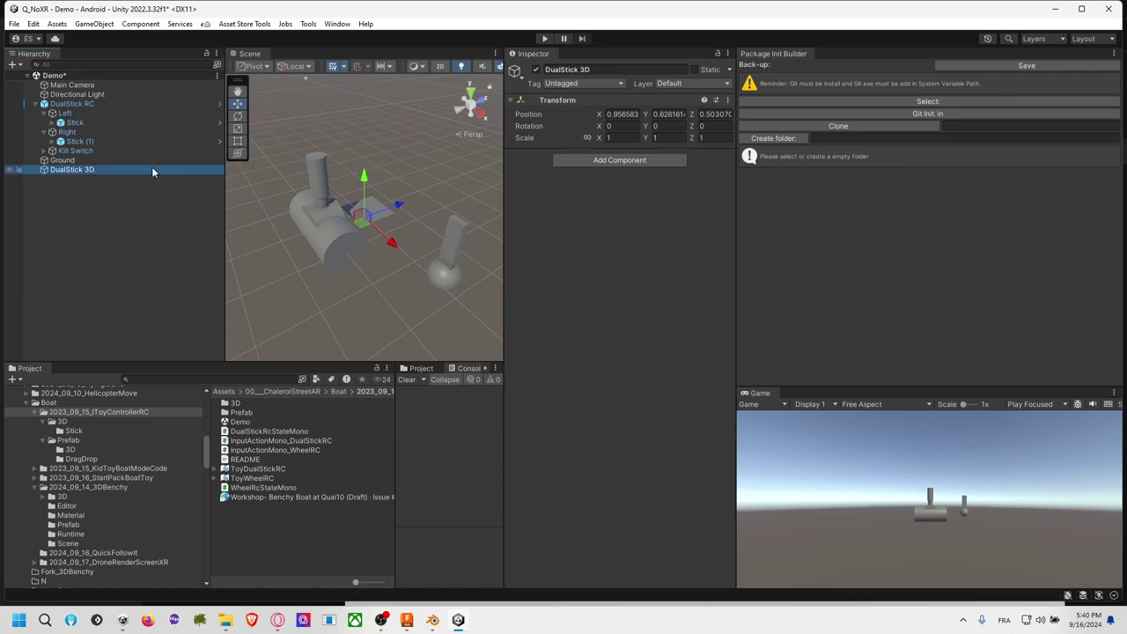
Step: Set DualStick 3D's position to 0, 0, 0 and deactivate DualStick RC
left_click(621, 114)
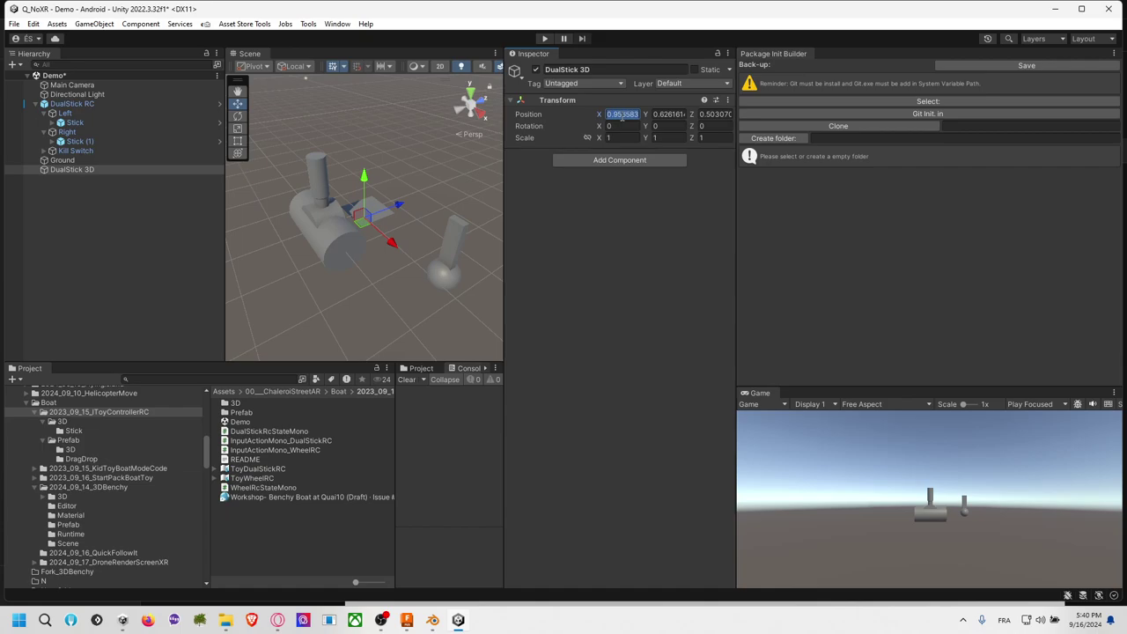
type("00")
key("Tab")
type("0")
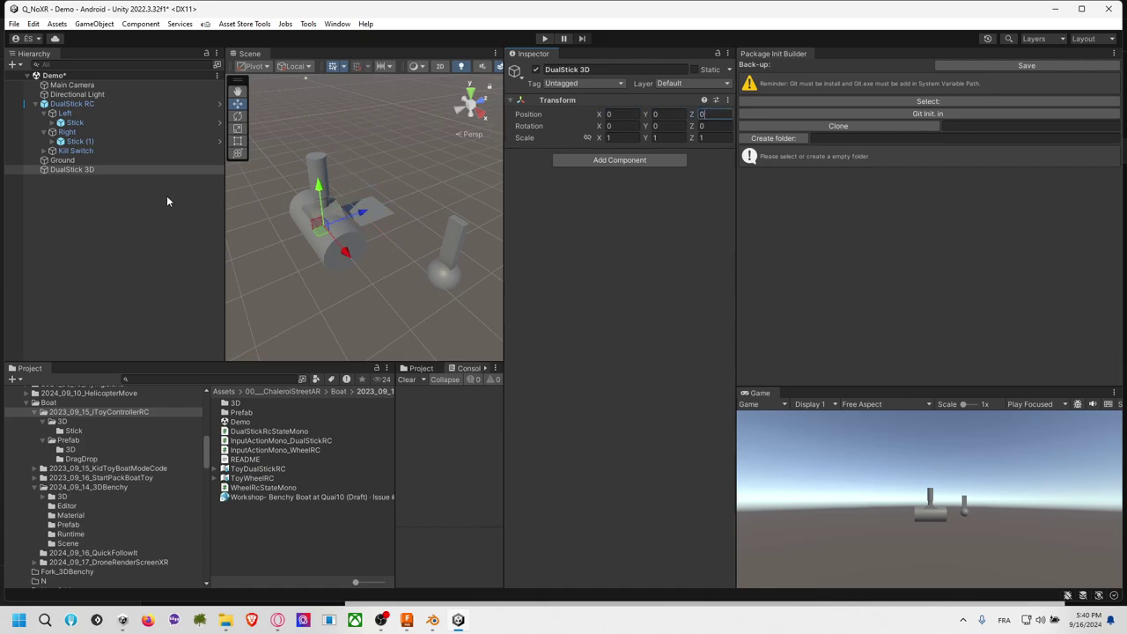
left_click(64, 104)
left_click(535, 69)
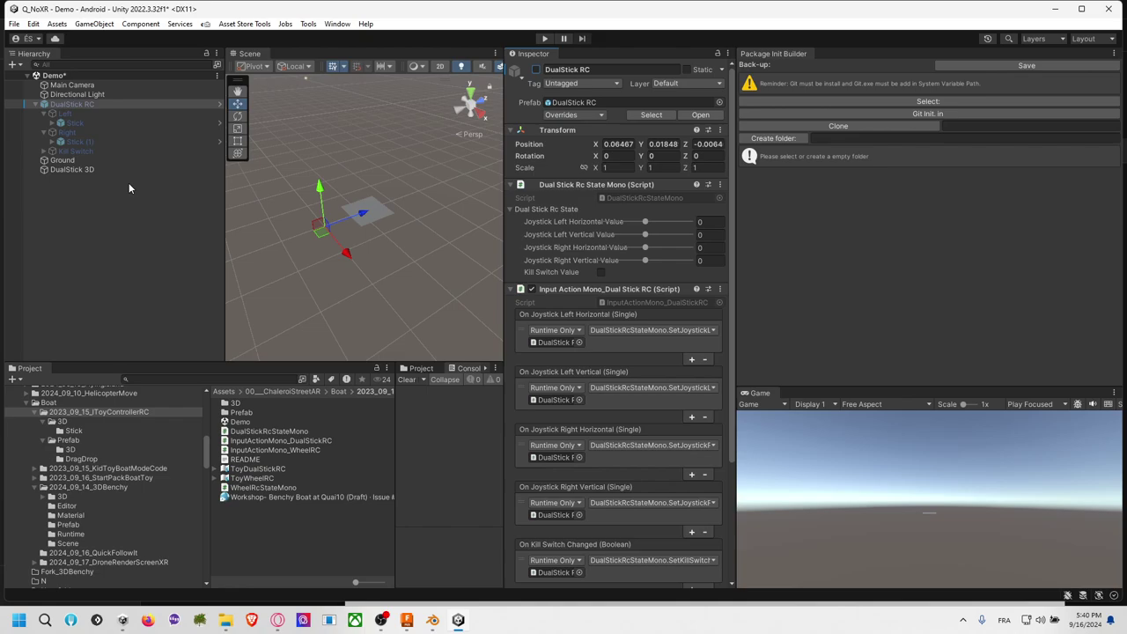
left_click(88, 170)
Step: Add a child Cube under DualStick 3D scaled to 0.022 and frame it
key("f")
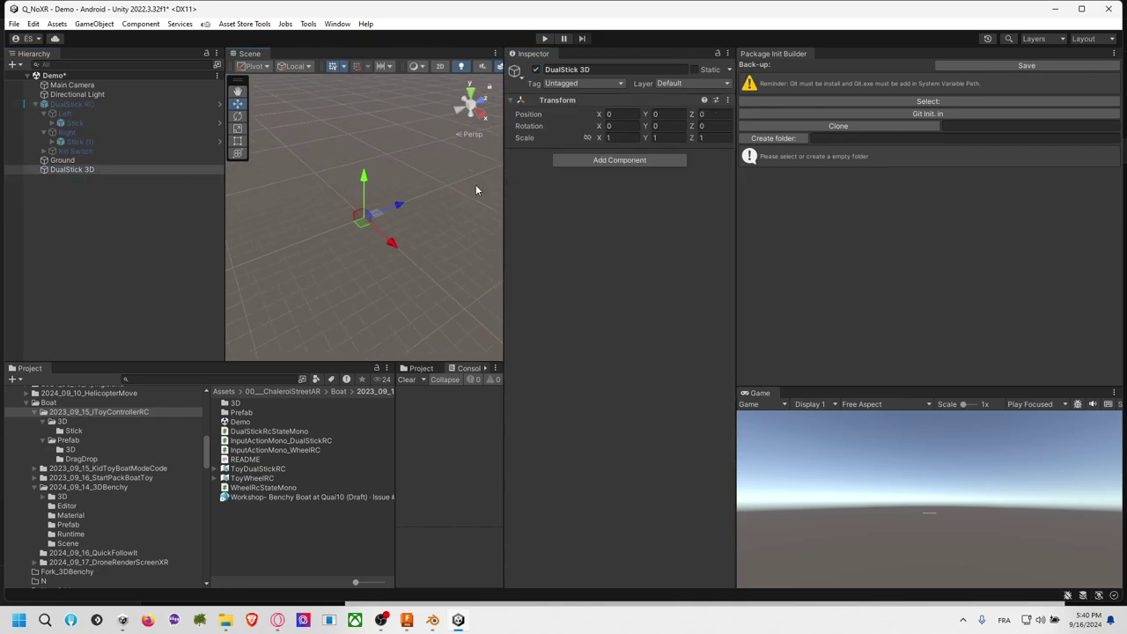
right_click(85, 169)
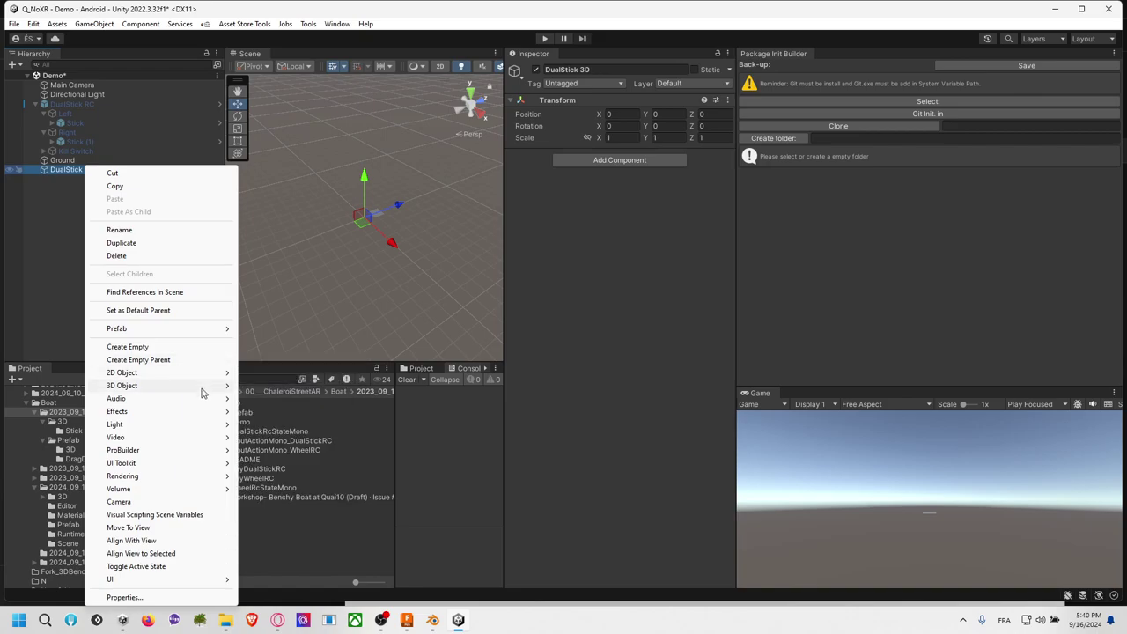
mouse_move(202, 393)
left_click(264, 386)
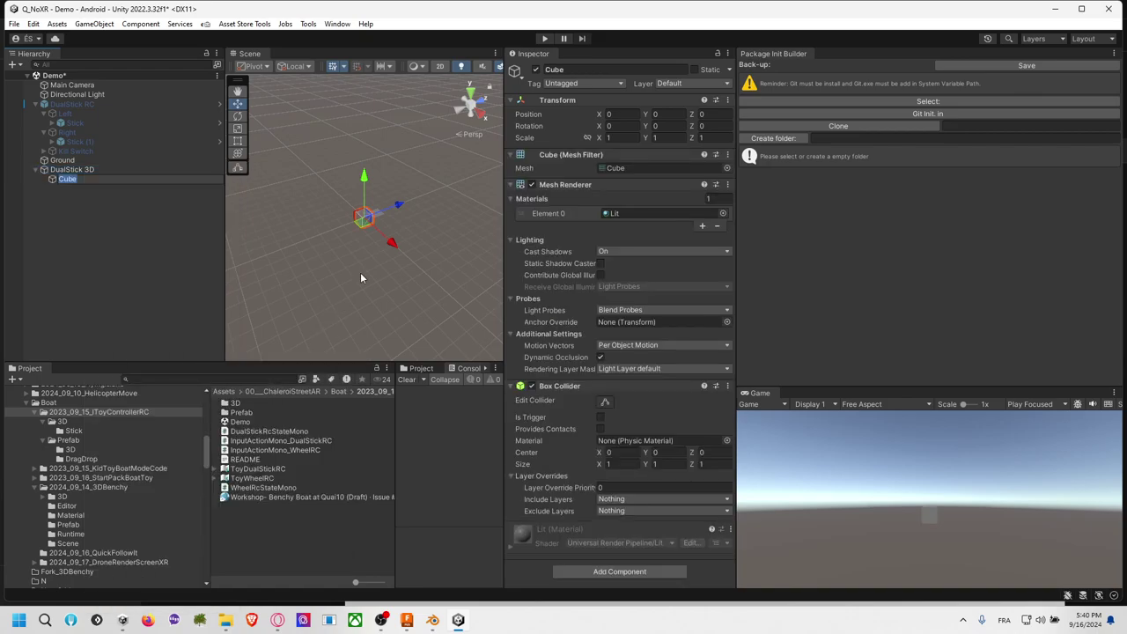
left_click(621, 138)
type("0")
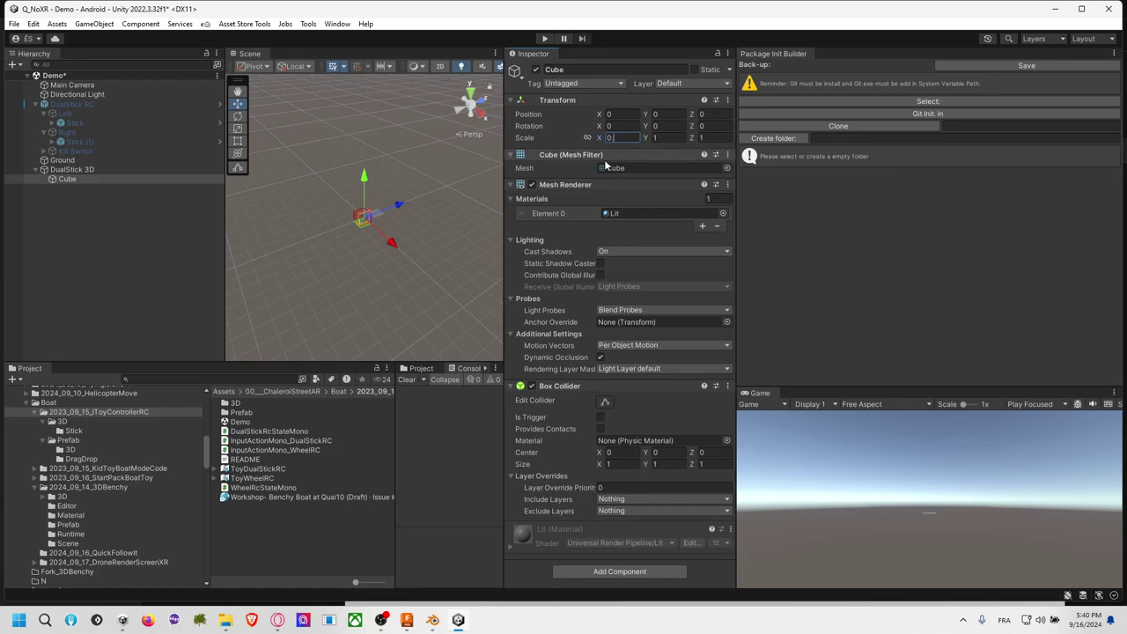
type(".022")
key("Tab")
type("0.022")
key("Tab")
type("0.022")
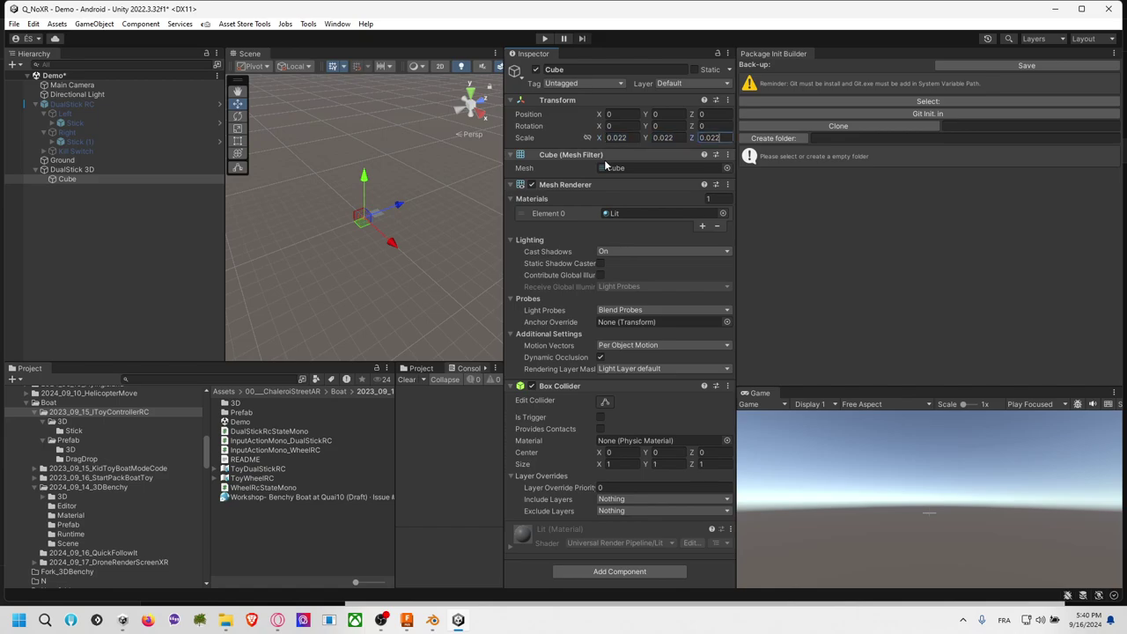
left_click(169, 237)
double_click(105, 177)
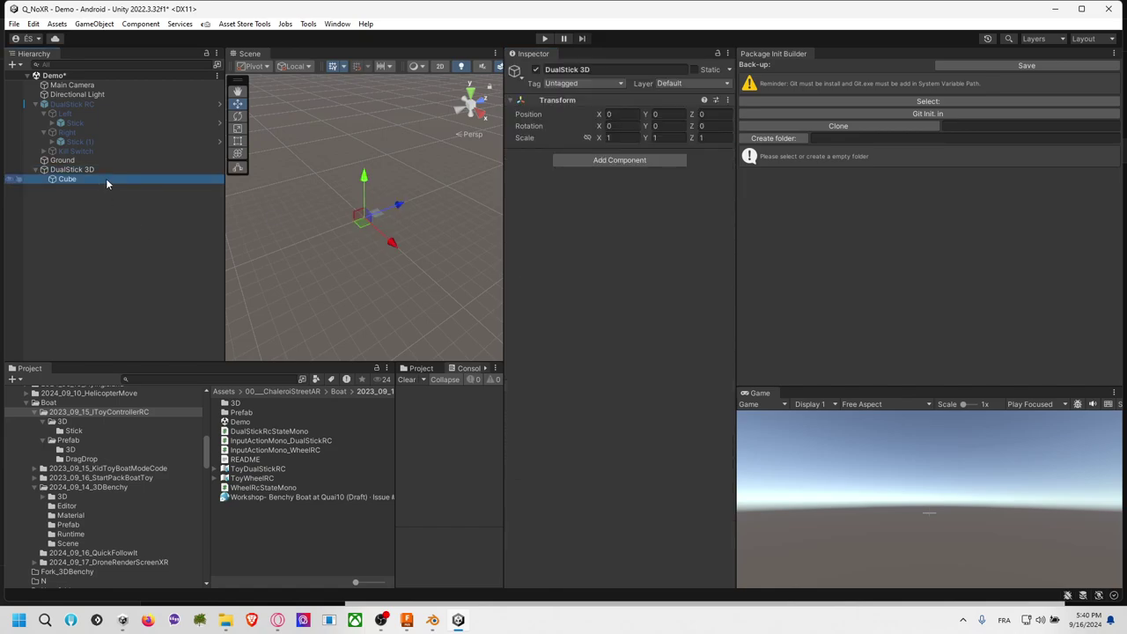
scroll(318, 227, "down", 5)
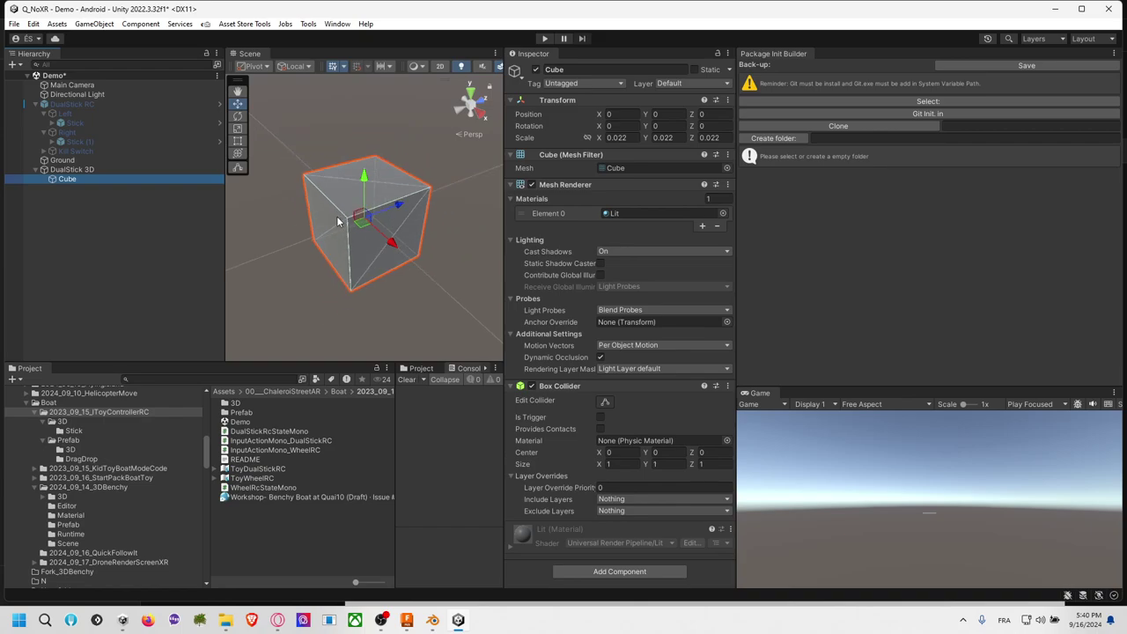
middle_click_drag(318, 226, 367, 239)
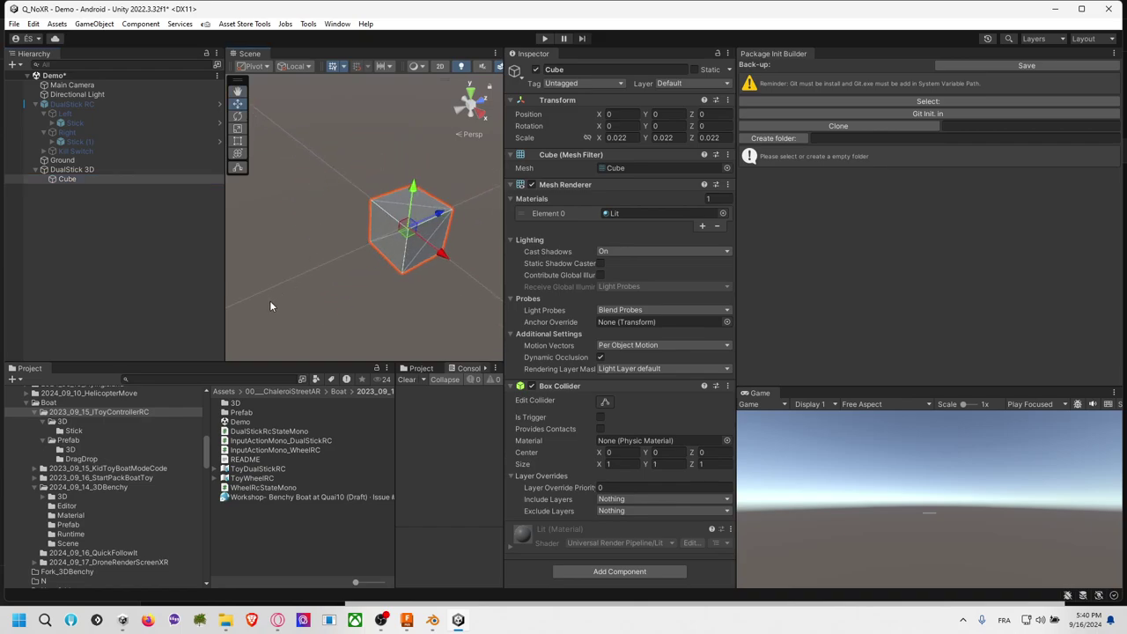
Step: From 3D/Stick, drag all four Joystick models under DualStick 3D
double_click(236, 404)
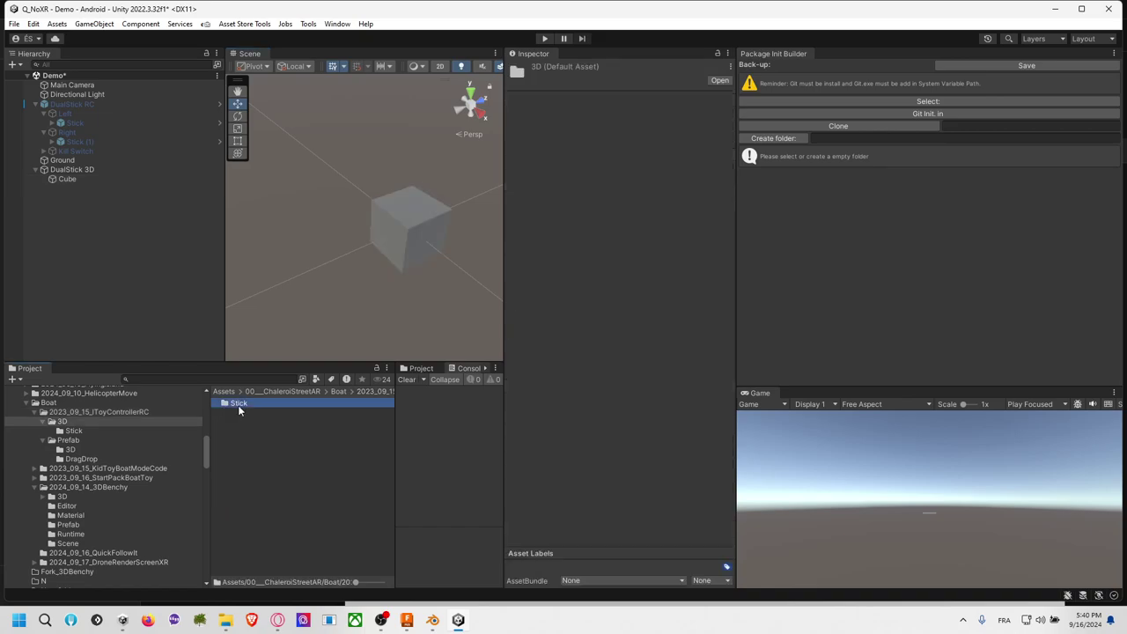
double_click(238, 405)
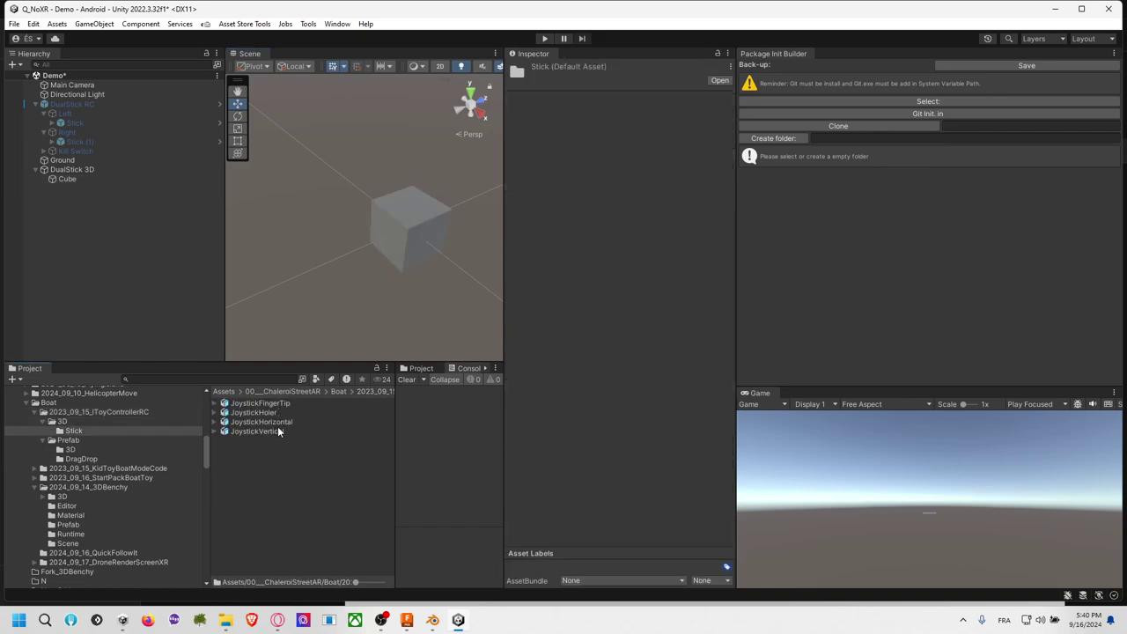
left_click(278, 431)
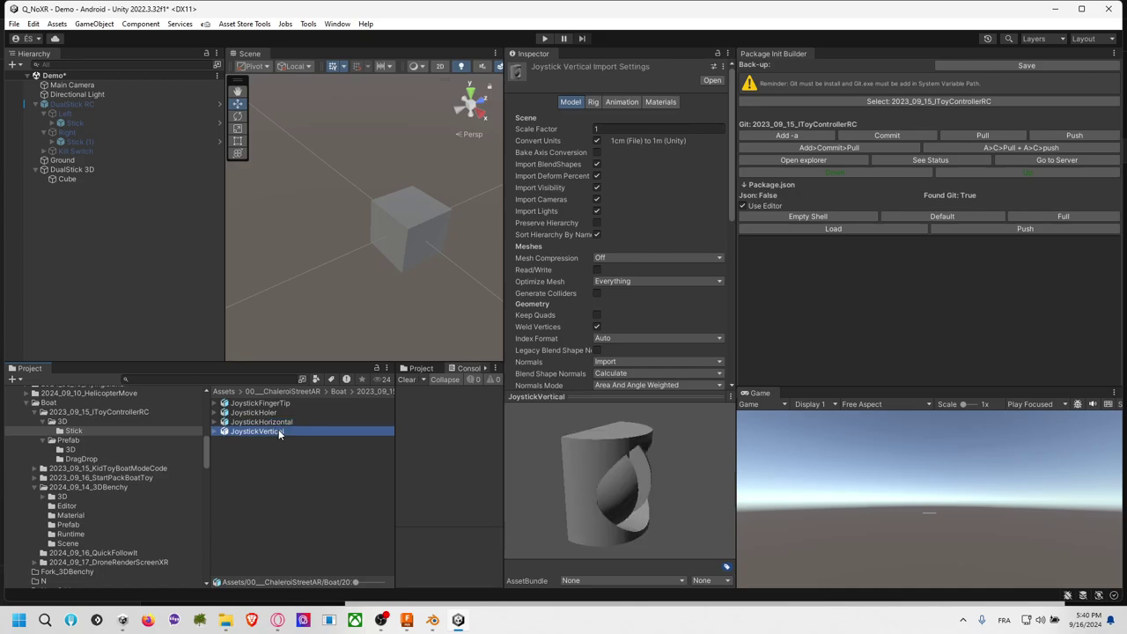
left_click(279, 414)
left_click(278, 407)
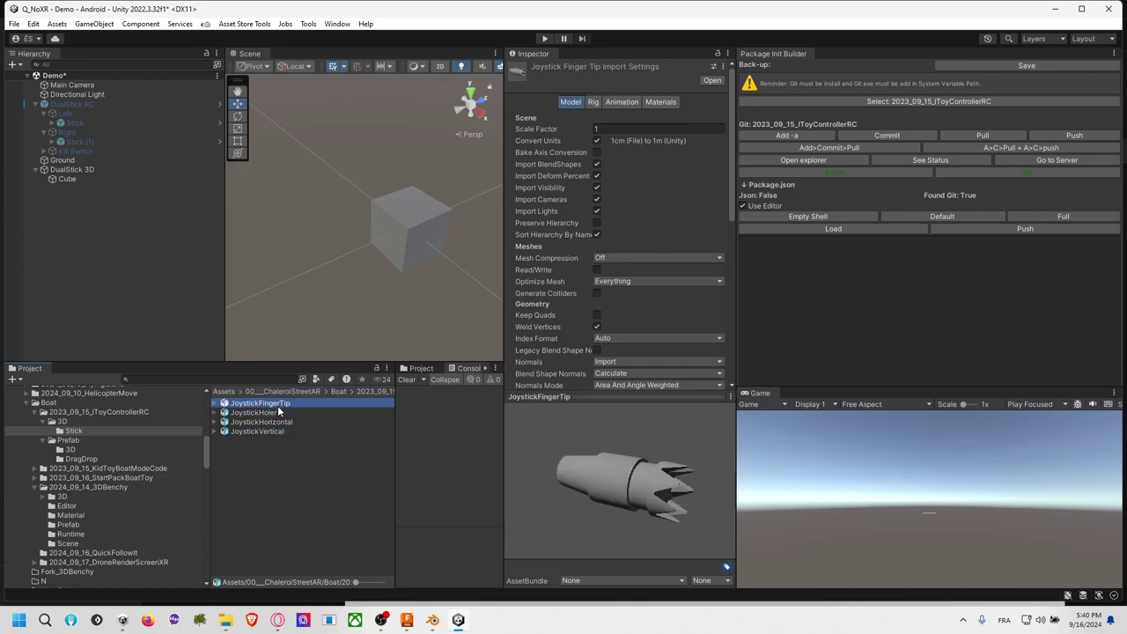
left_click(280, 413)
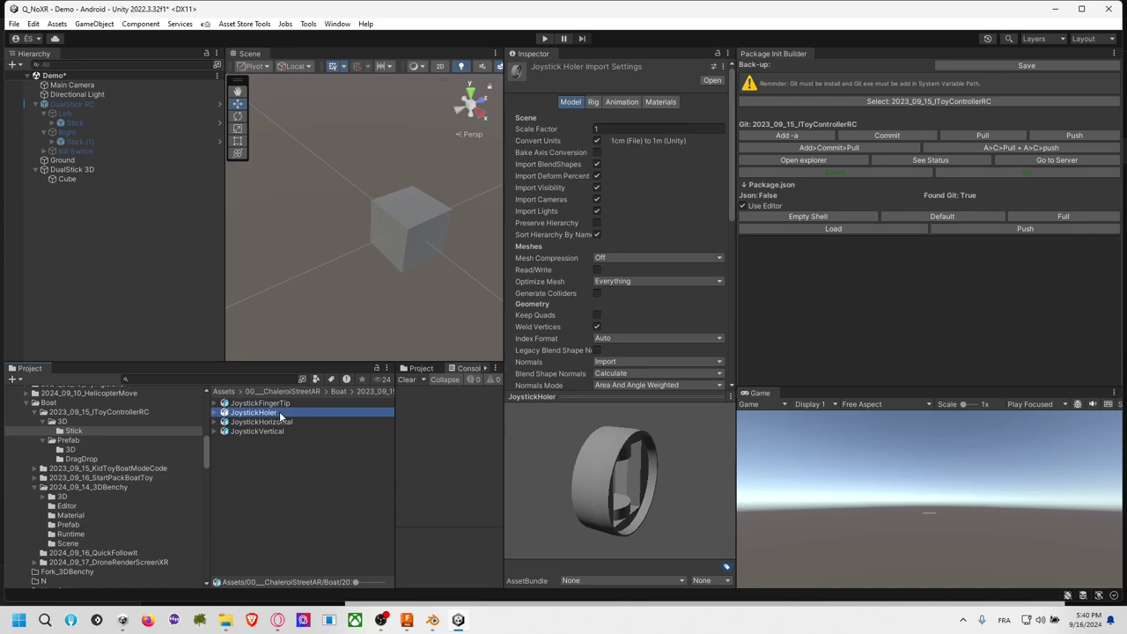
left_click(275, 432, "ctrl")
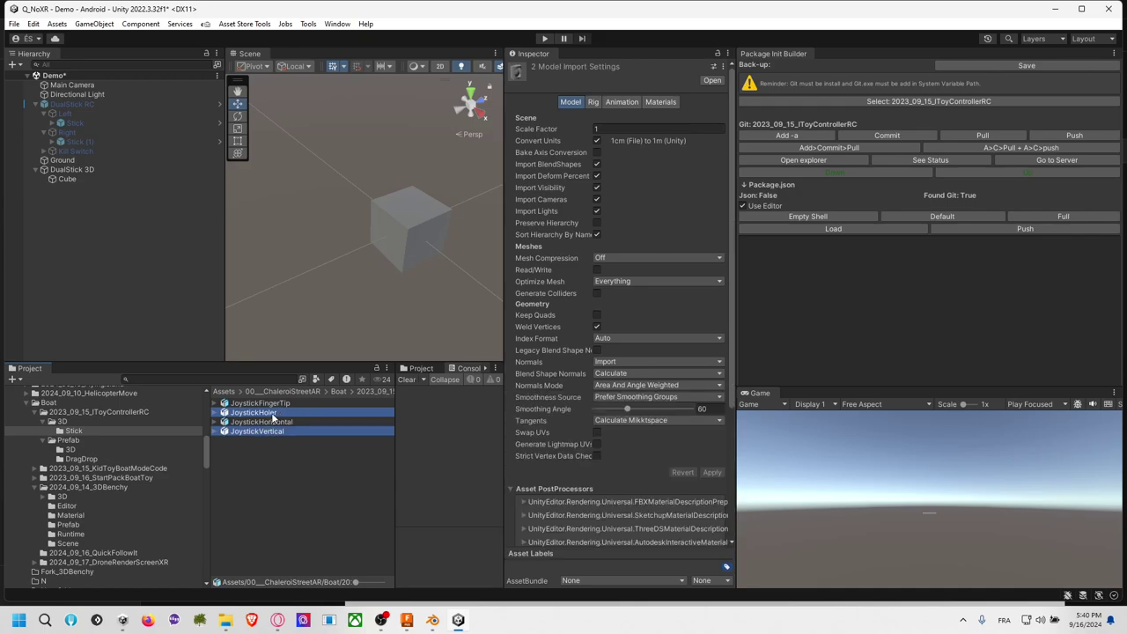
left_click(273, 406)
left_click(277, 431, "shift")
left_click_drag(275, 412, 82, 177)
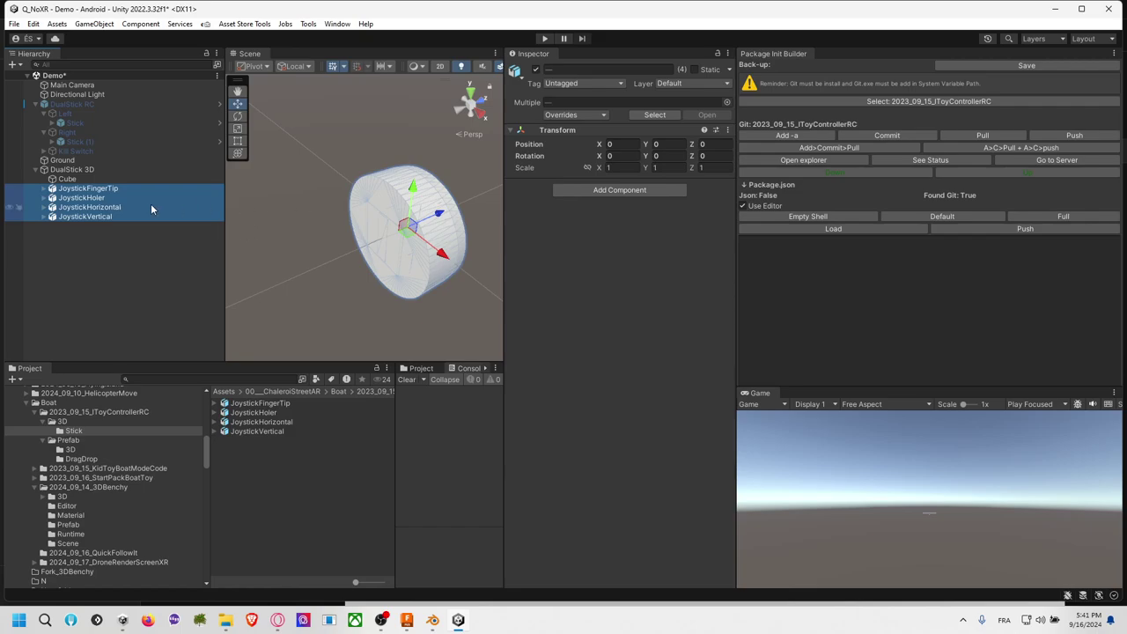
Step: Rotate the four Joystick parts -90 on X and -90 on Z to stand upright
key("e")
left_click_drag(405, 207, 363, 224)
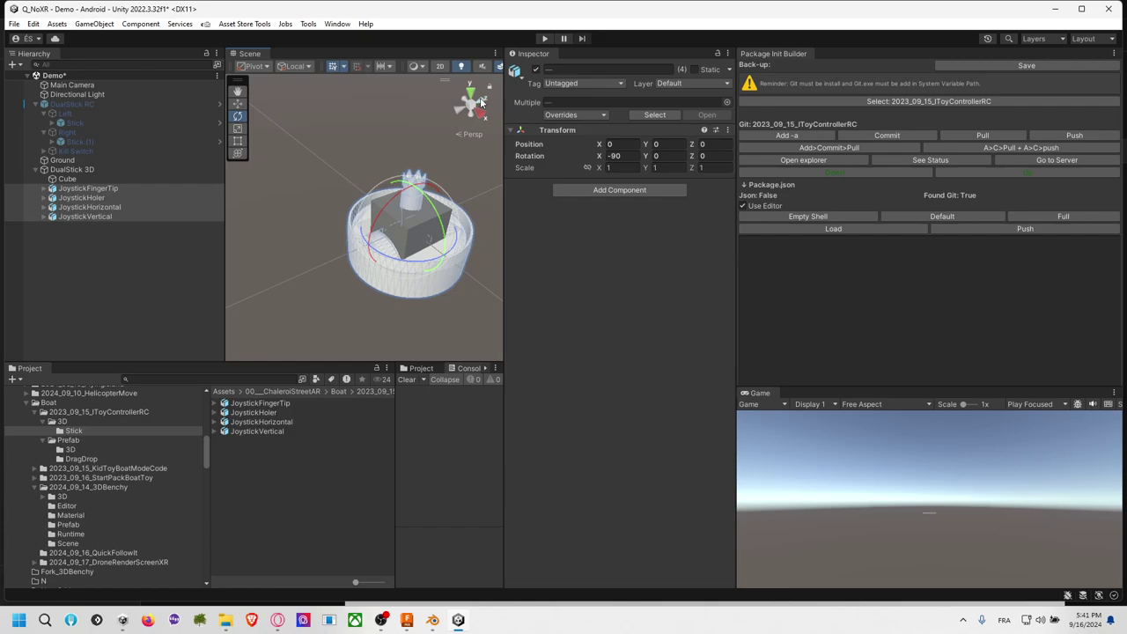
left_click_drag(401, 260, 354, 254)
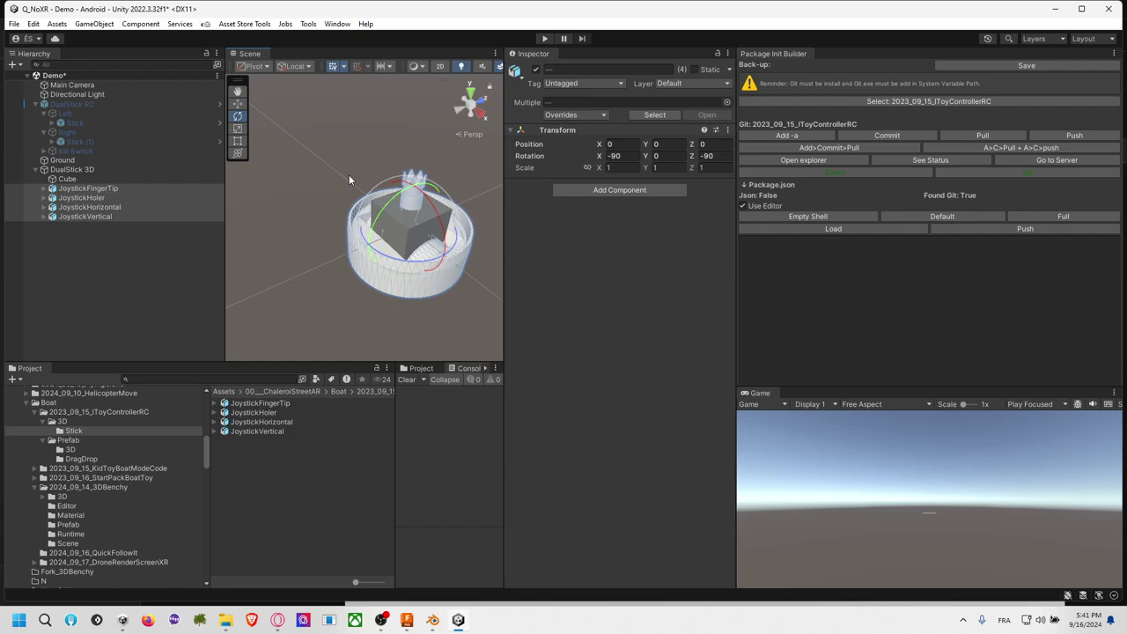
left_click(348, 175)
Step: Disable the reference Cube, then view the parts from the right in Wireframe draw mode
left_click(385, 223)
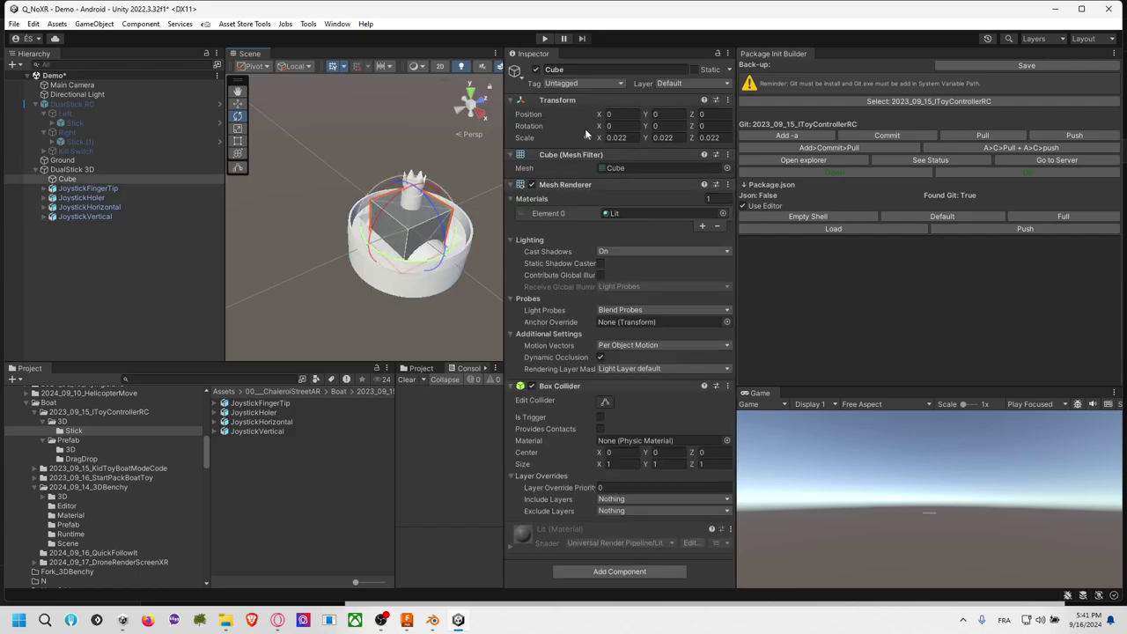
left_click(535, 69)
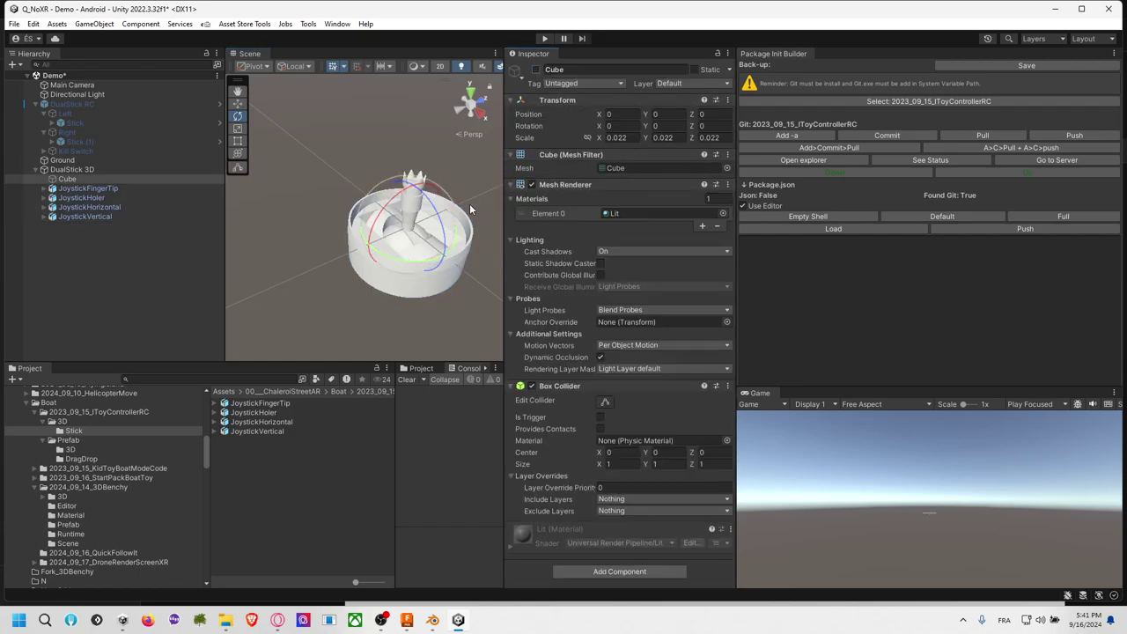
middle_click_drag(463, 211, 439, 208)
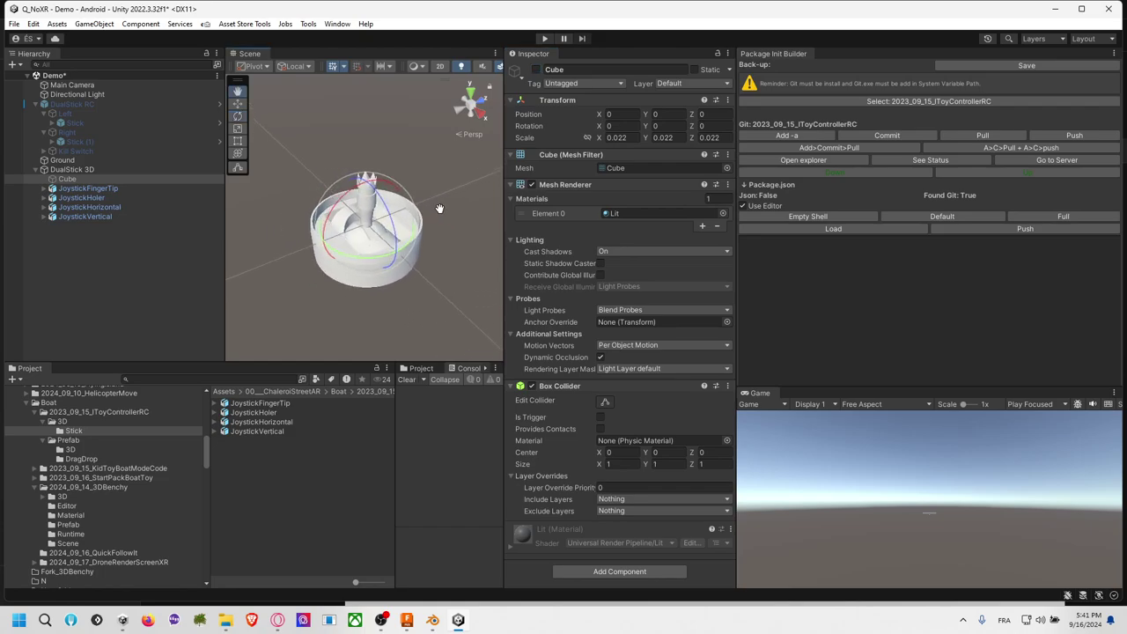
scroll(439, 208, "up", 6)
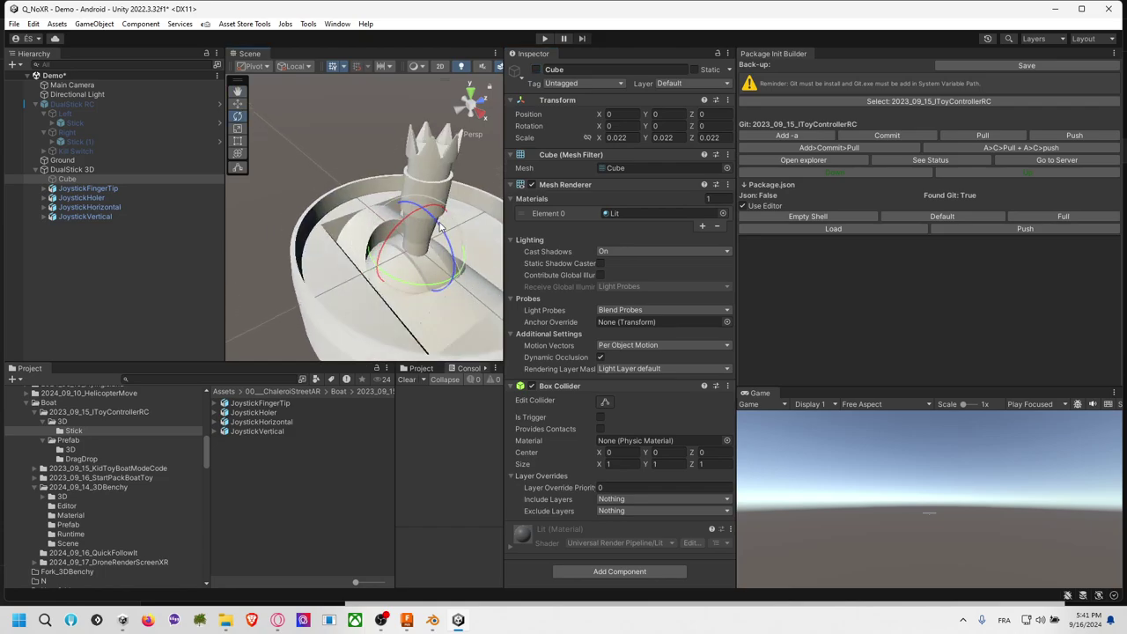
left_click(483, 112)
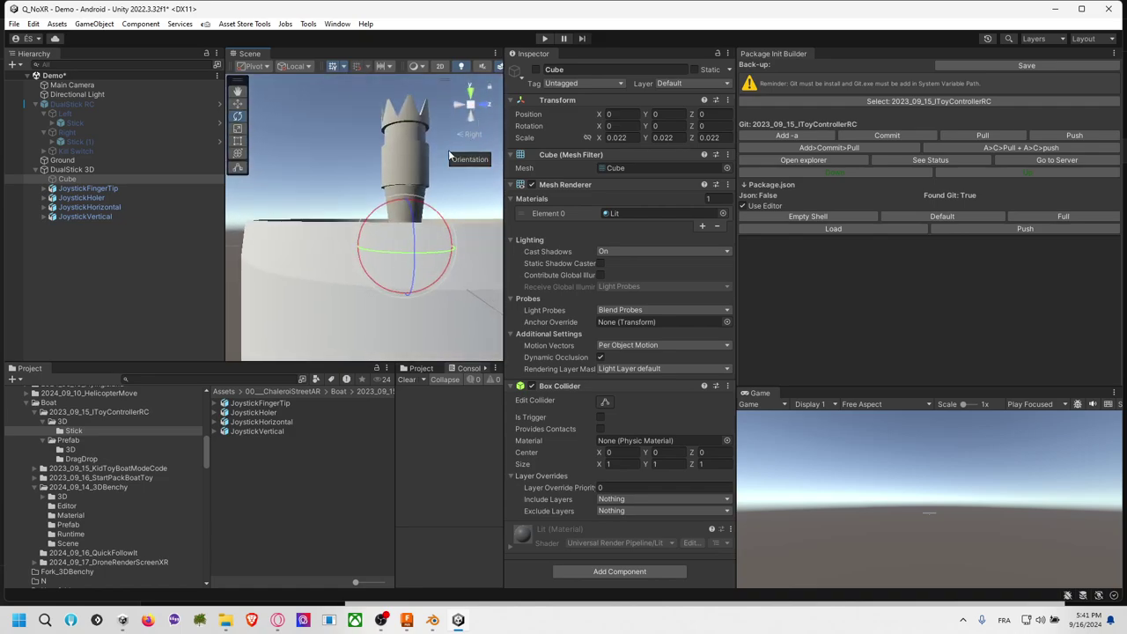
key("r")
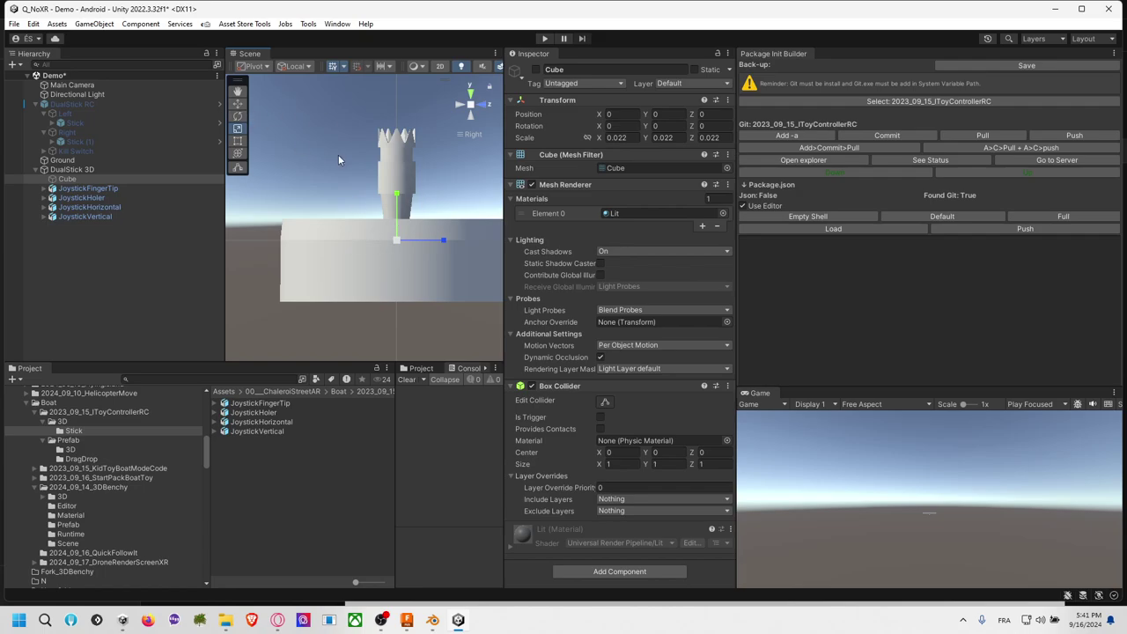
left_click(416, 67)
left_click(425, 96)
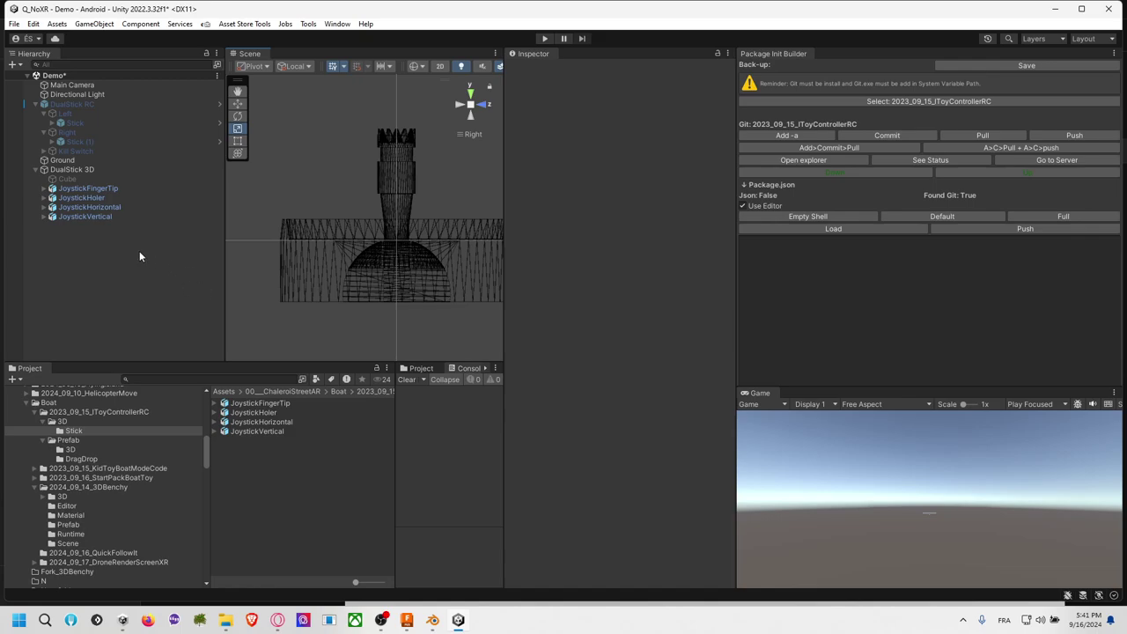
Step: Create an empty child named 'Rotation Anchor Center' under DualStick 3D
right_click(85, 170)
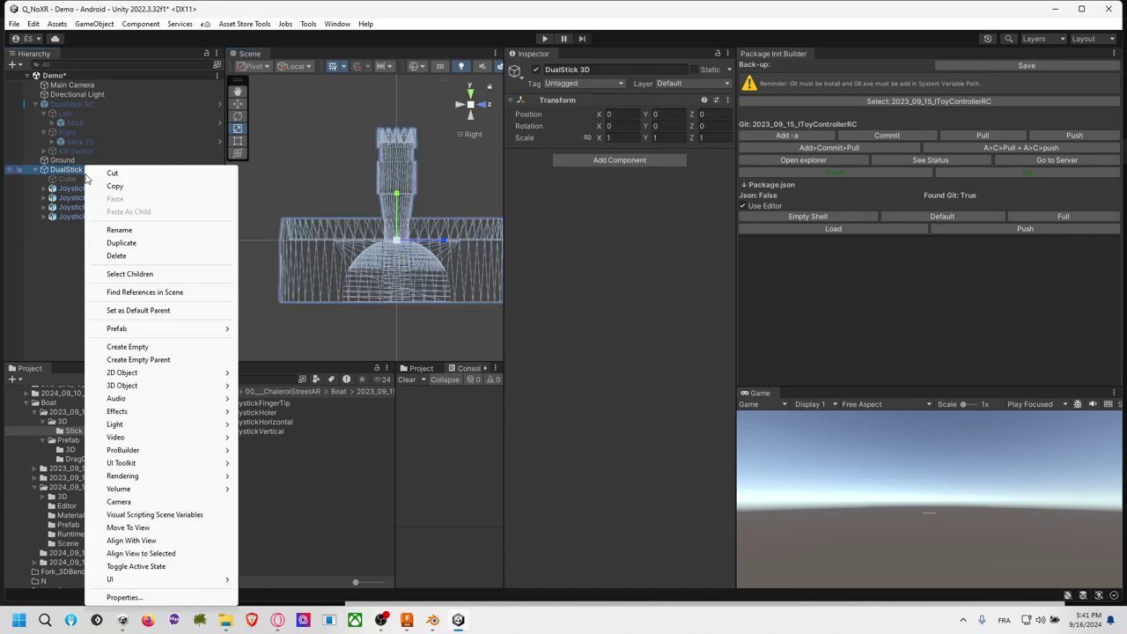
left_click(146, 349)
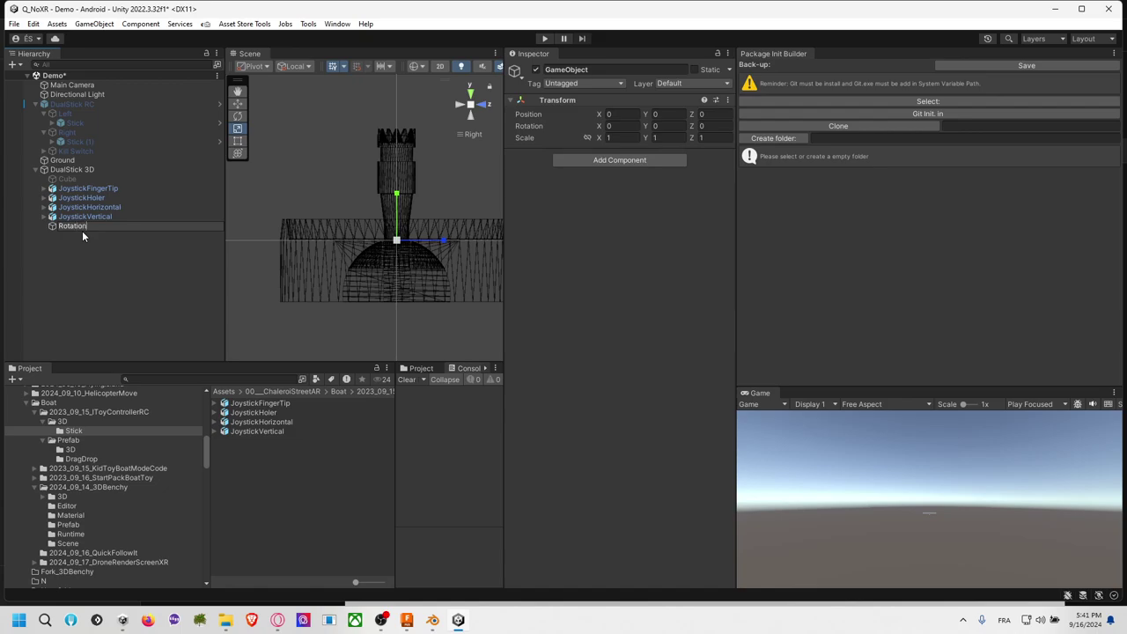
type("Rotation Anchor Center")
key("Return")
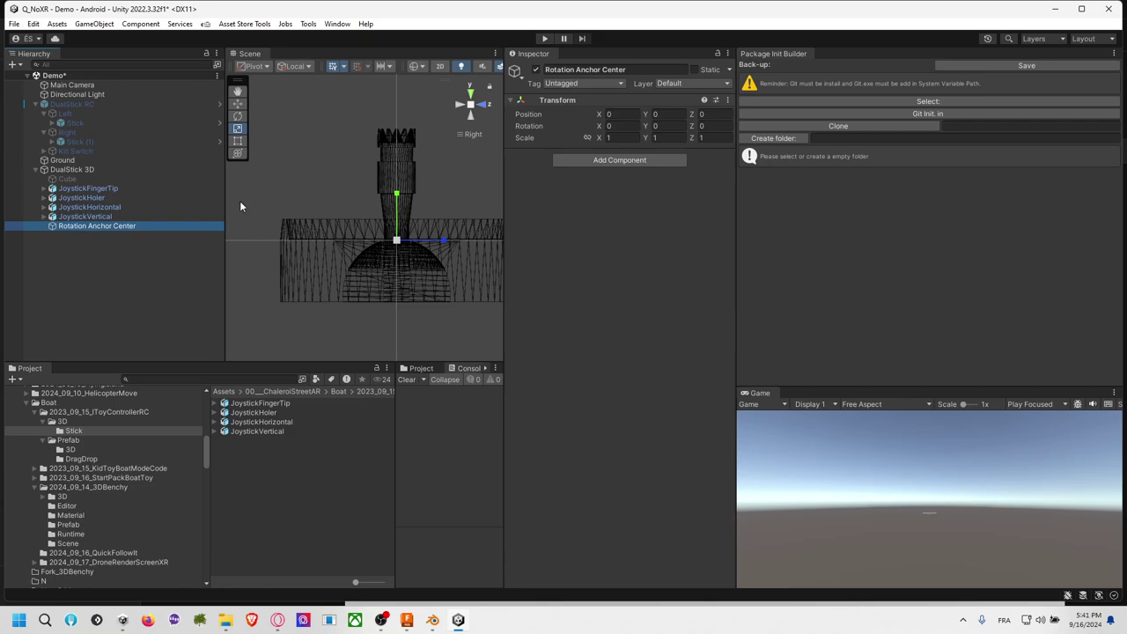
Step: Set the anchor's Y position to -0.01125 and parent JoystickVertical under it
left_click(237, 103)
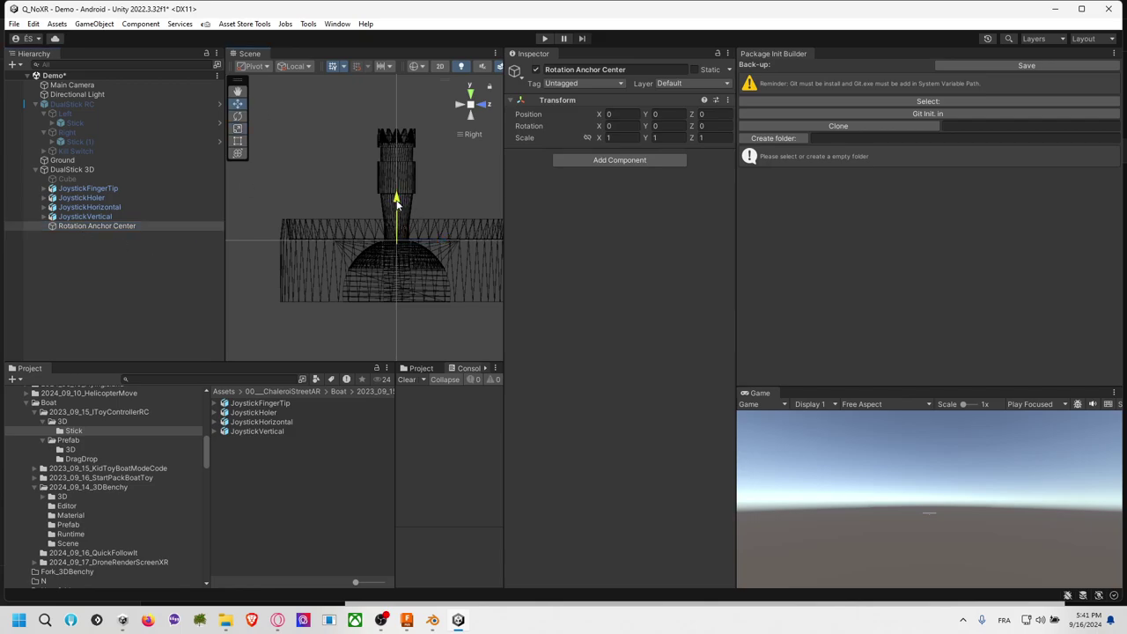
left_click_drag(398, 205, 398, 211)
left_click(669, 114)
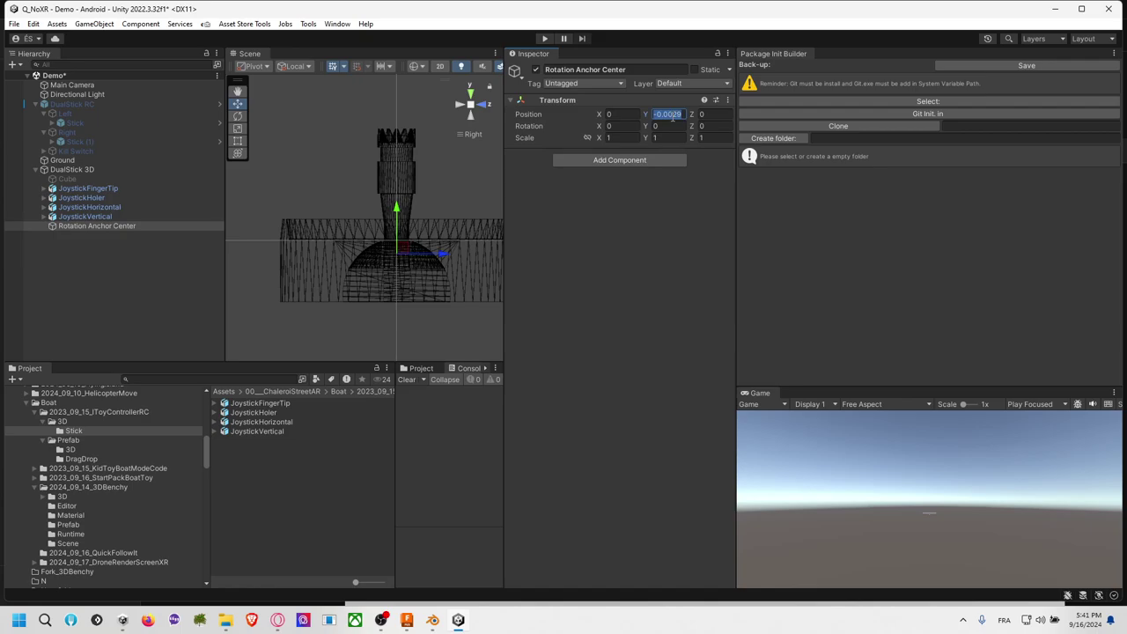
type("-")
type("0.11")
type("1")
type("1")
key("BackSpace")
type("1")
left_click(681, 117)
key("Right")
key("BackSpace")
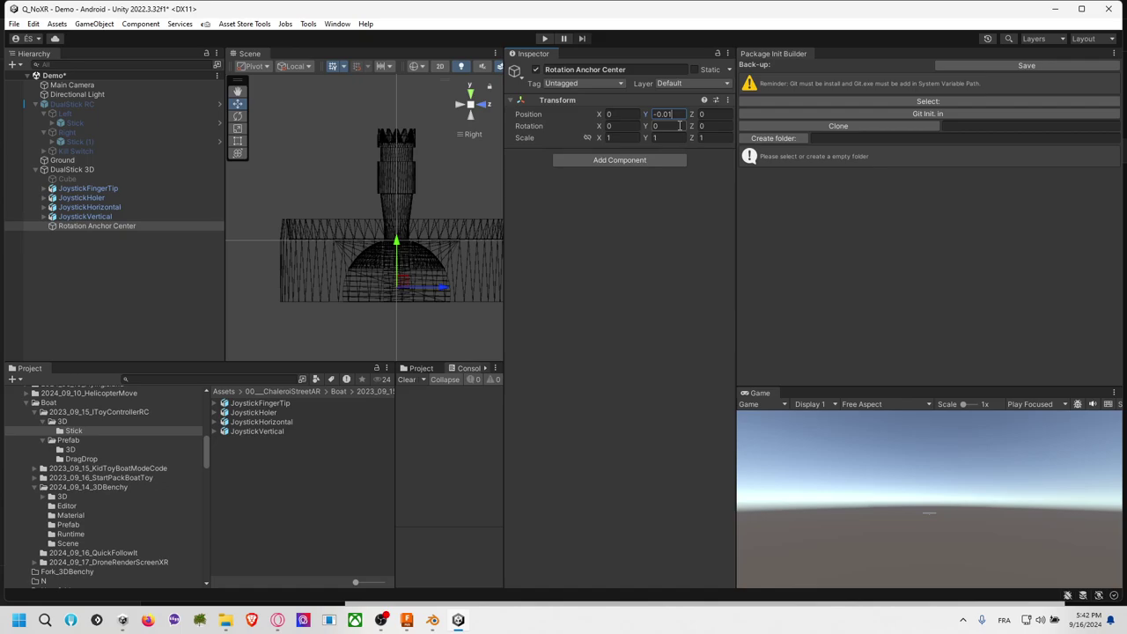
type("1")
left_click(122, 227)
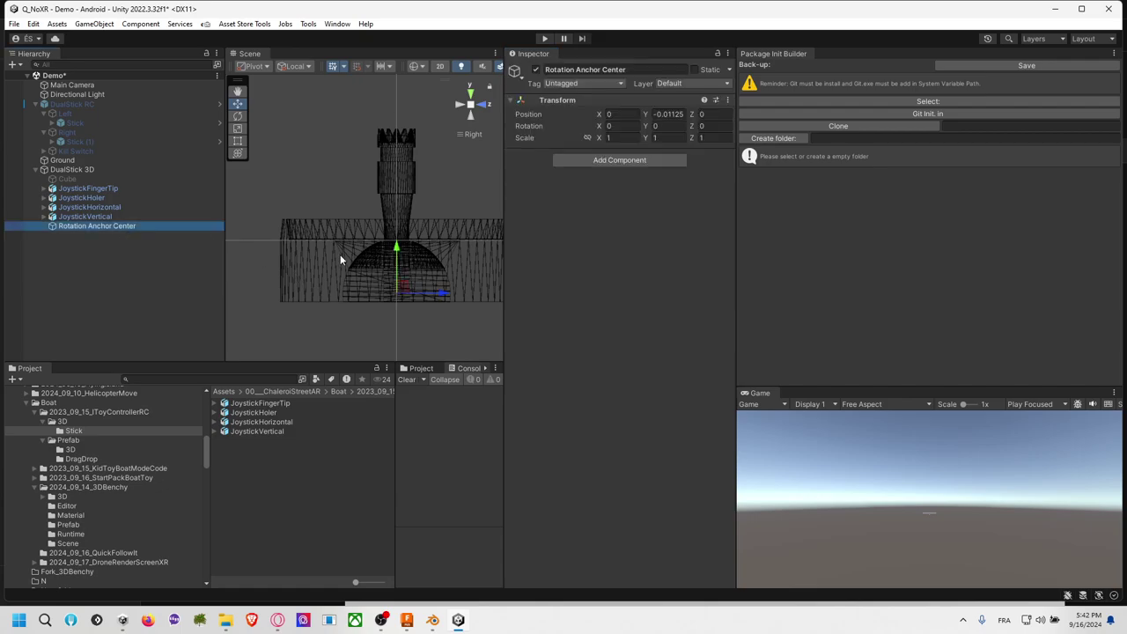
left_click_drag(110, 217, 122, 228)
Step: Create an empty child 'Rotation Anchor Vertical' inside Rotation Anchor Center
left_click(121, 218)
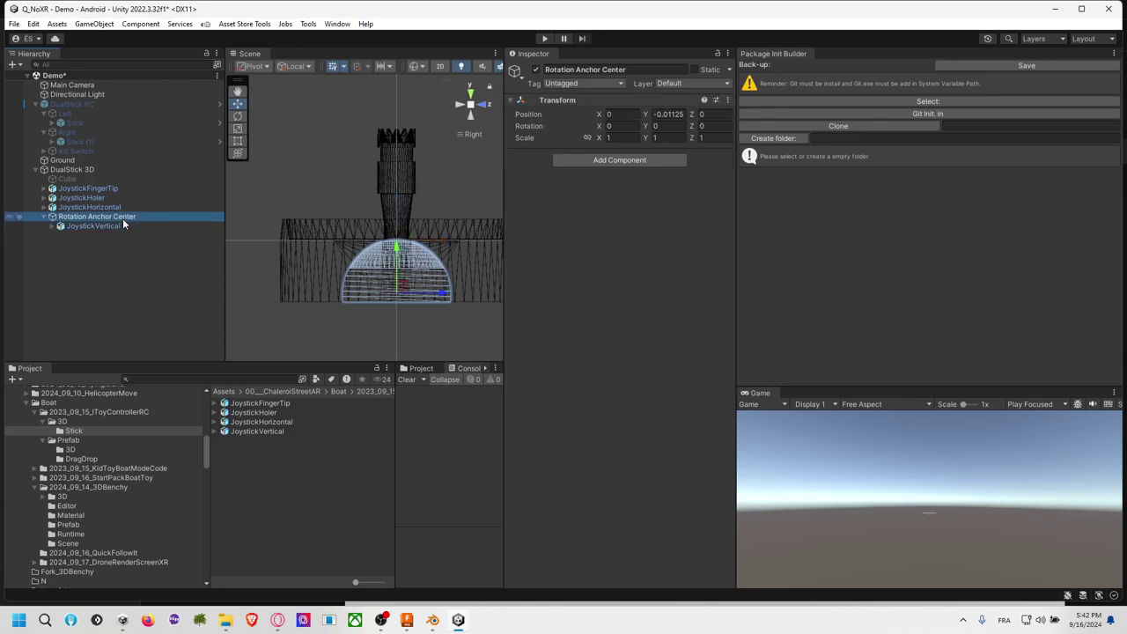
right_click(122, 218)
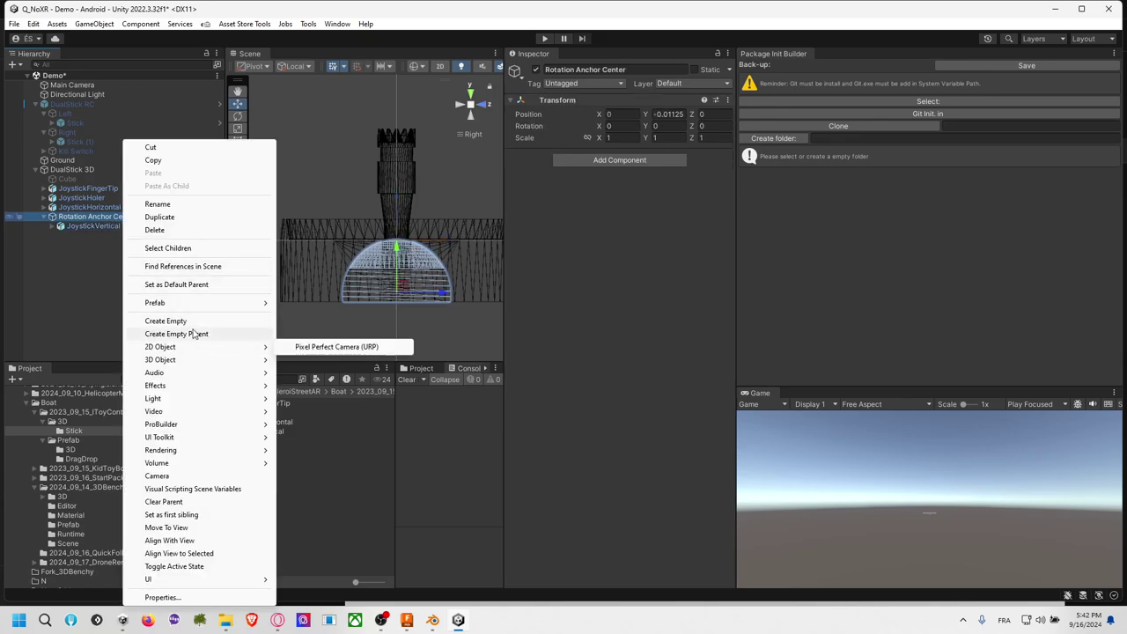
left_click(166, 320)
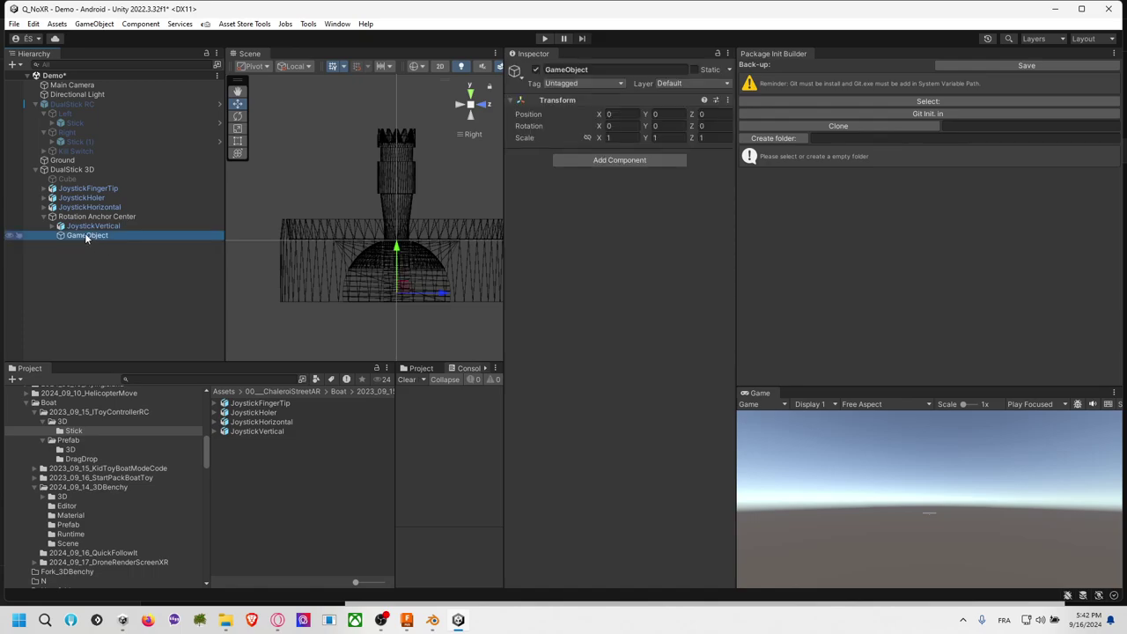
type("Rotation")
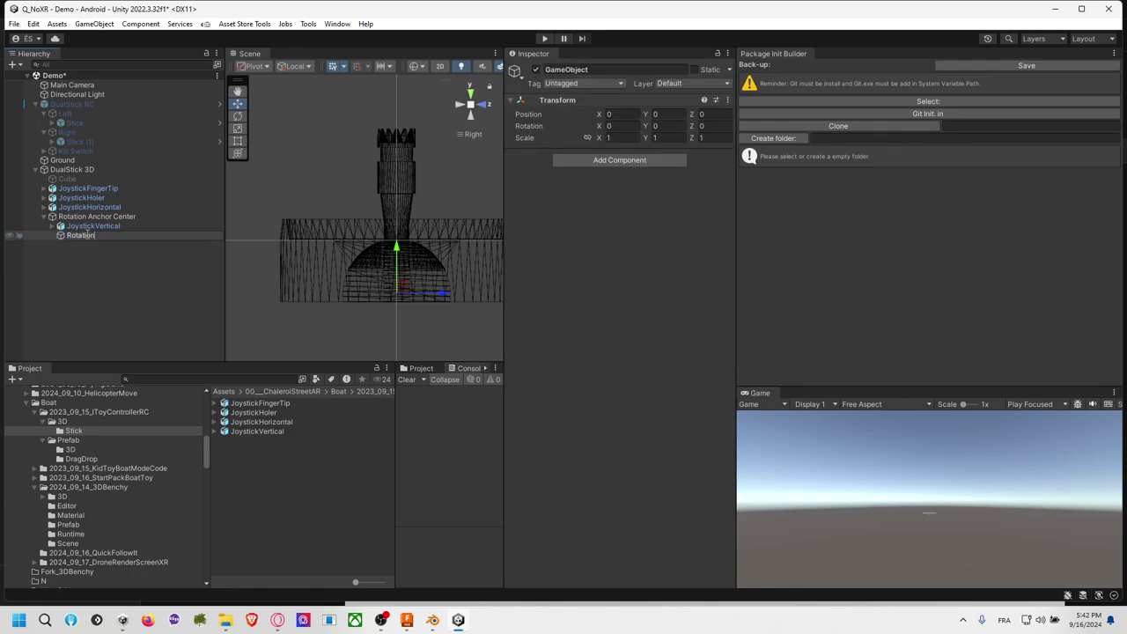
type(" Anchor Vertical")
key("Return")
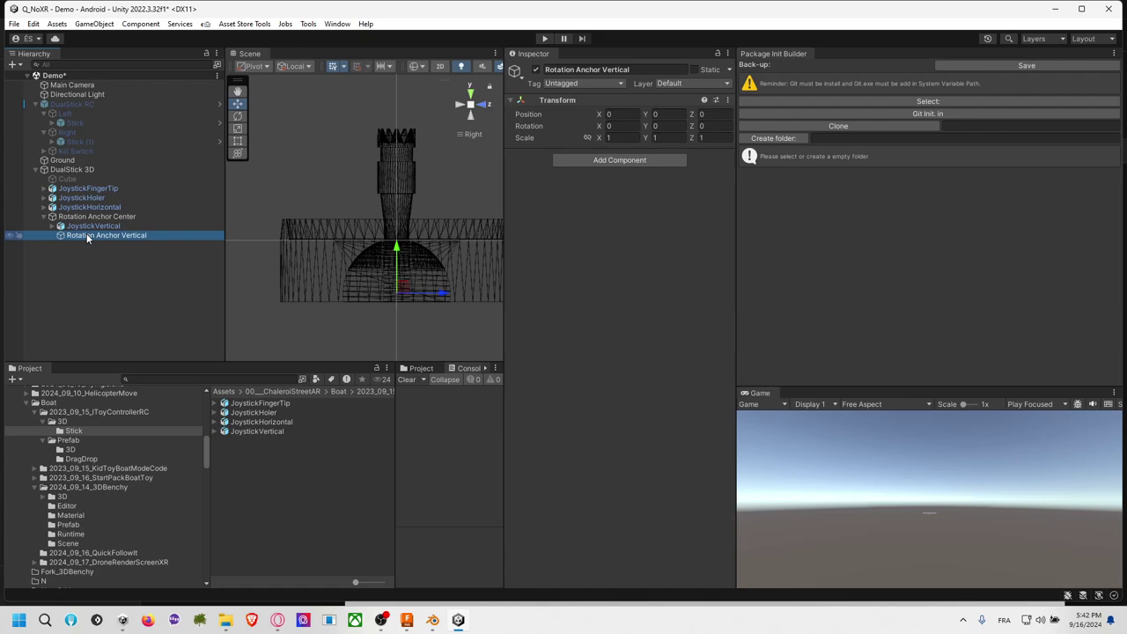
Step: Move JoystickFingerTip and JoystickHorizontal together into Rotation Anchor Vertical
left_click(89, 207)
left_click(93, 199)
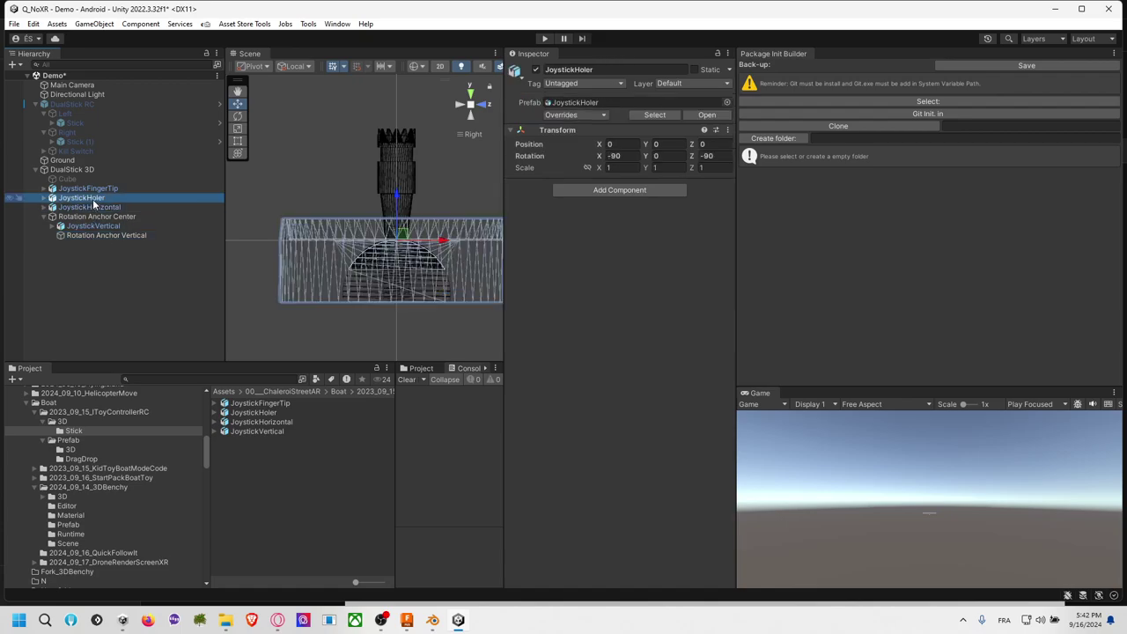
left_click(93, 207)
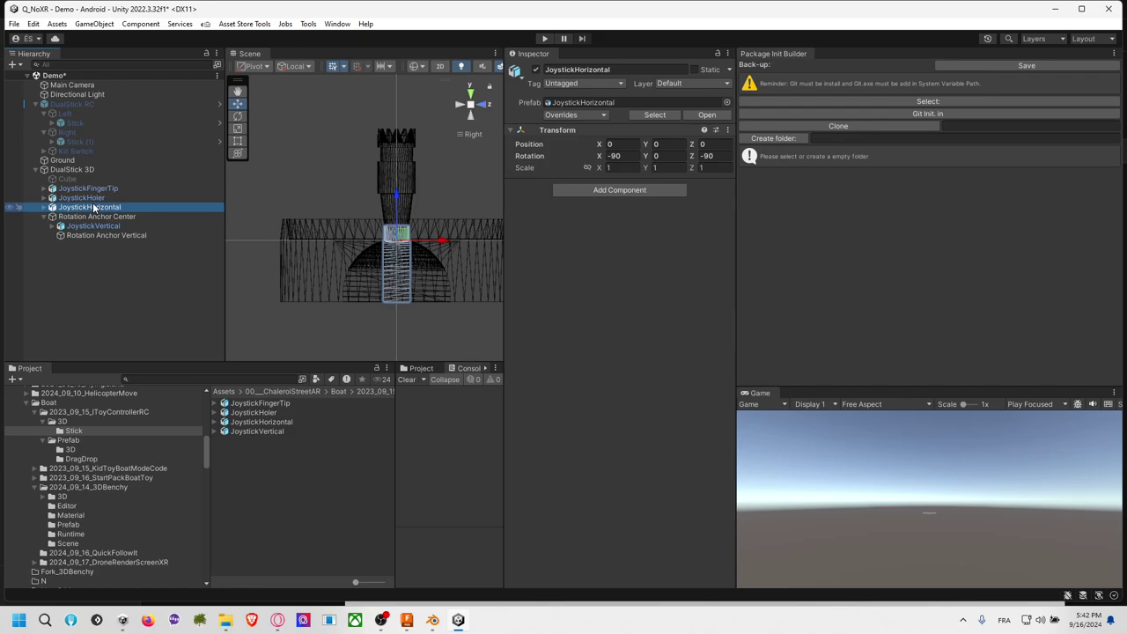
left_click(96, 190, "ctrl")
left_click_drag(97, 205, 112, 238)
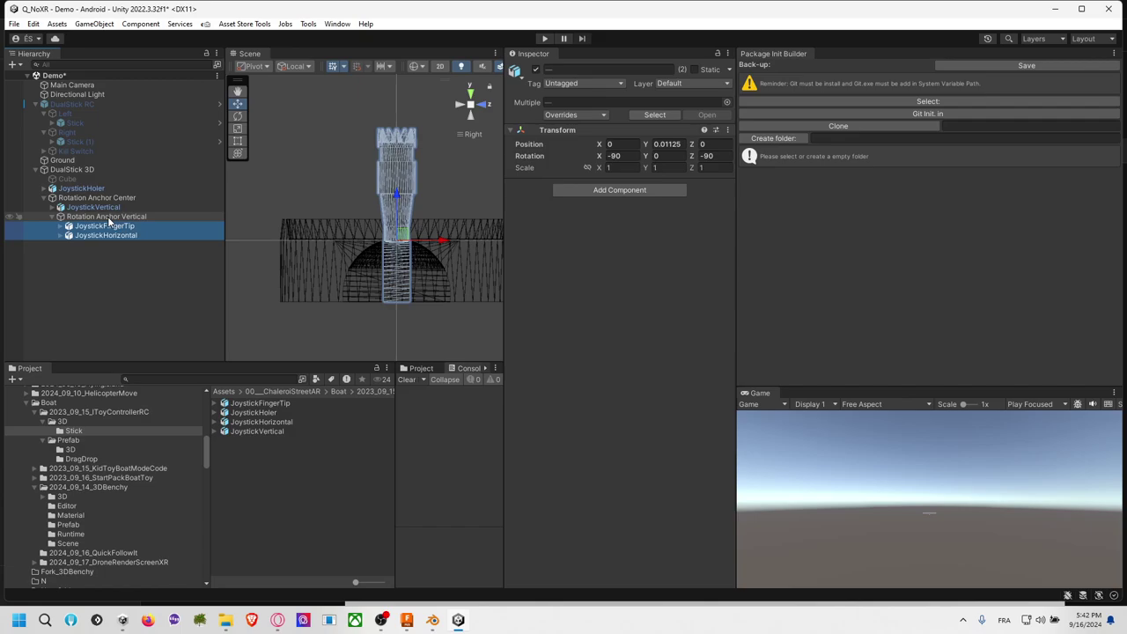
left_click(106, 217)
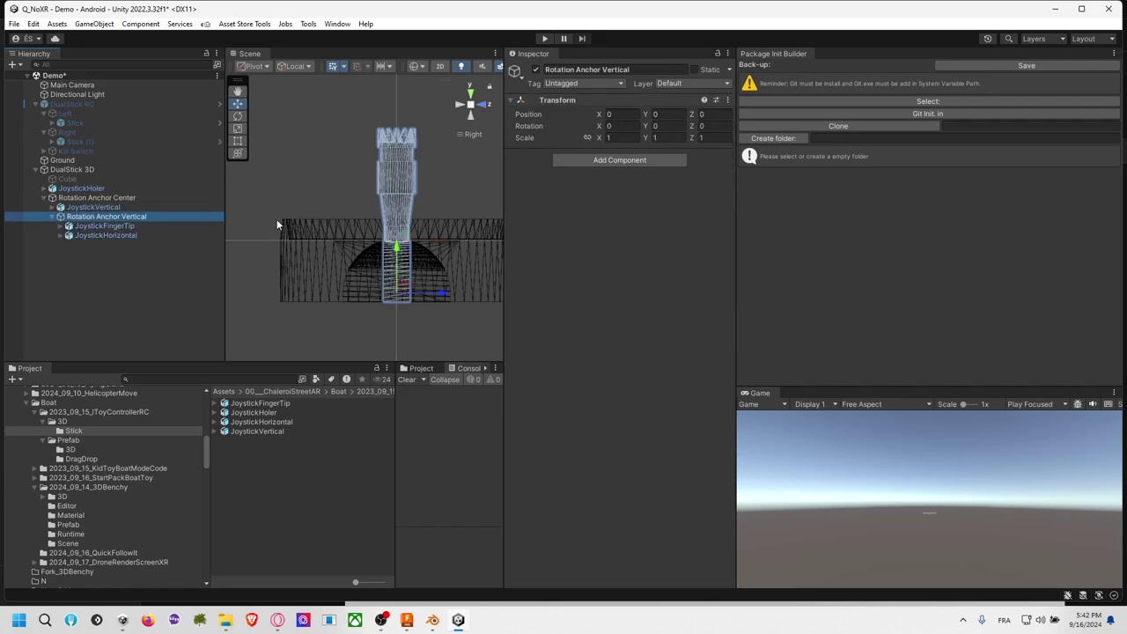
left_click(216, 197)
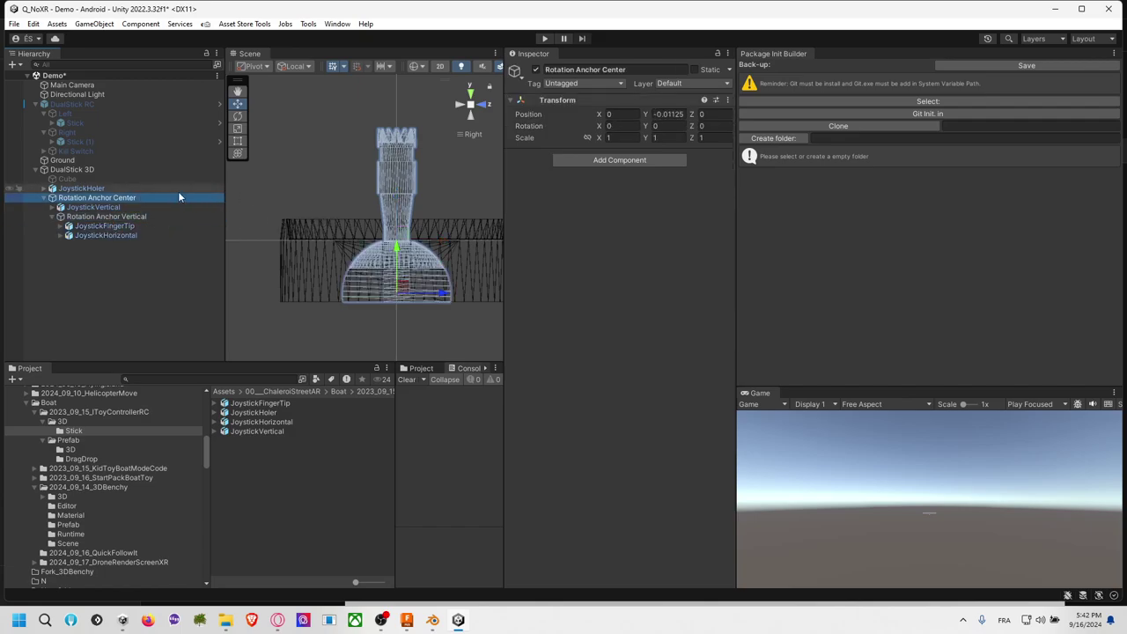
left_click_drag(323, 184, 390, 82, "alt")
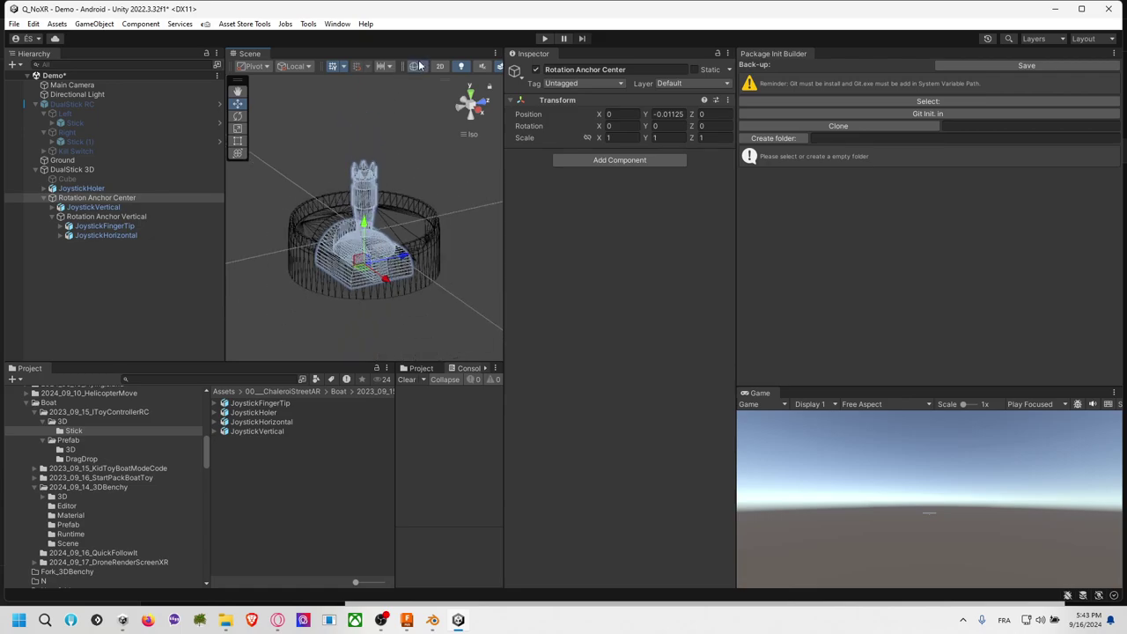
Step: Switch the Scene view draw mode from wireframe to Shaded
left_click(414, 66)
left_click(431, 87)
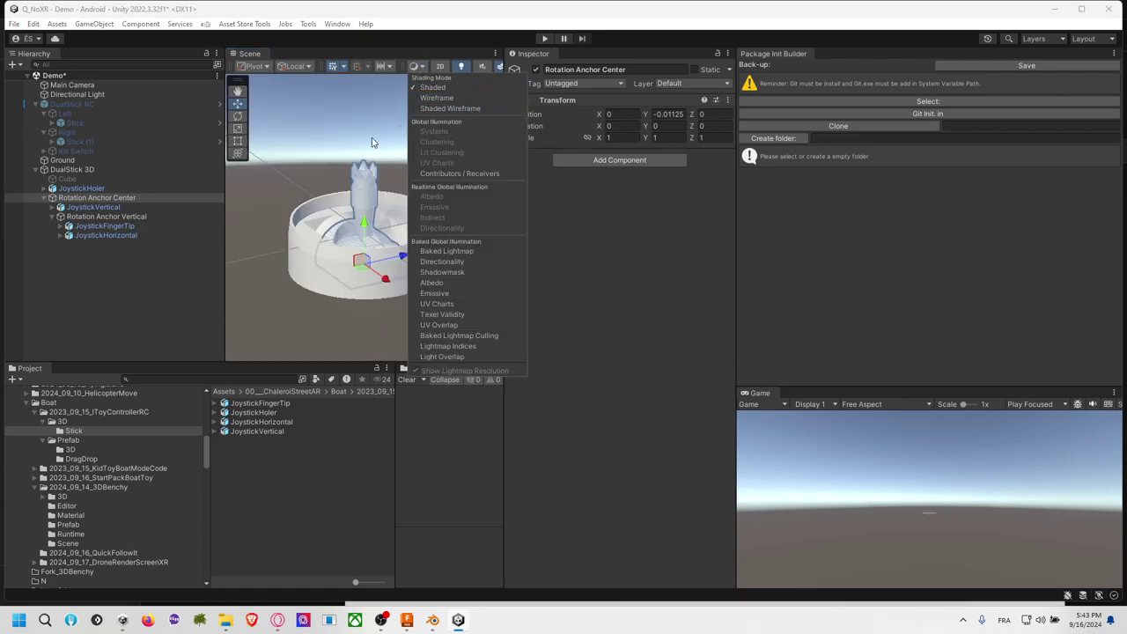
left_click(352, 144)
mouse_move(350, 143)
left_mouse_down("alt")
mouse_move(350, 172)
mouse_move(255, 214)
left_mouse_up("alt")
Step: Tilt Rotation Anchor Center and Rotation Anchor Vertical with the rotate gizmo
left_click(110, 197)
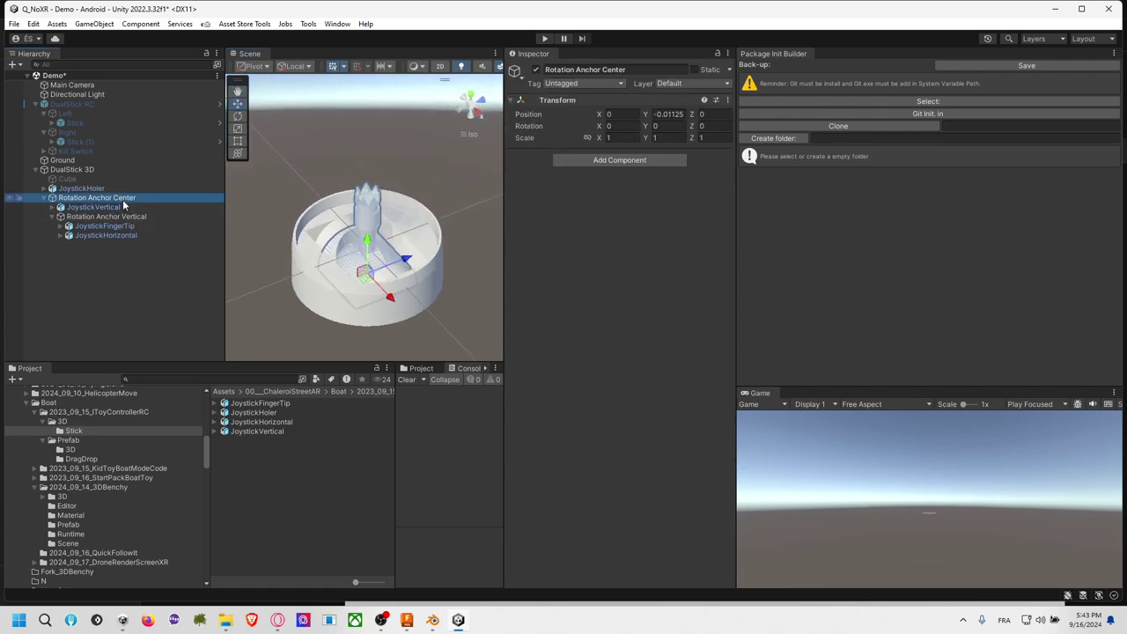
key("e")
left_click_drag(350, 262, 288, 290)
left_click(463, 259)
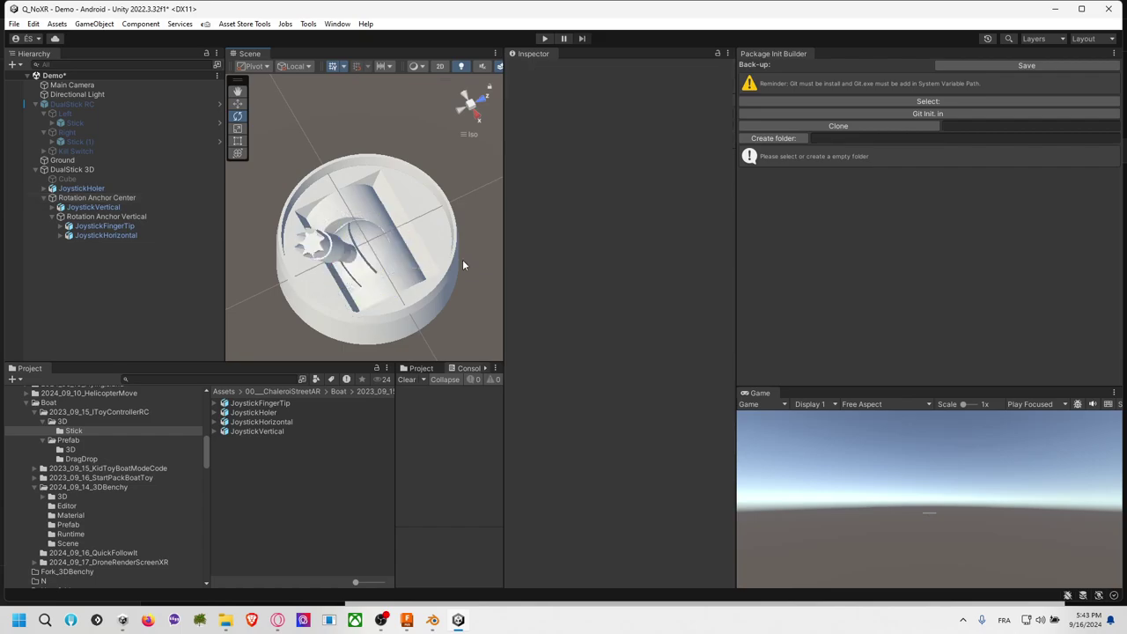
left_click_drag(463, 259, 544, 315, "alt")
left_click(123, 218)
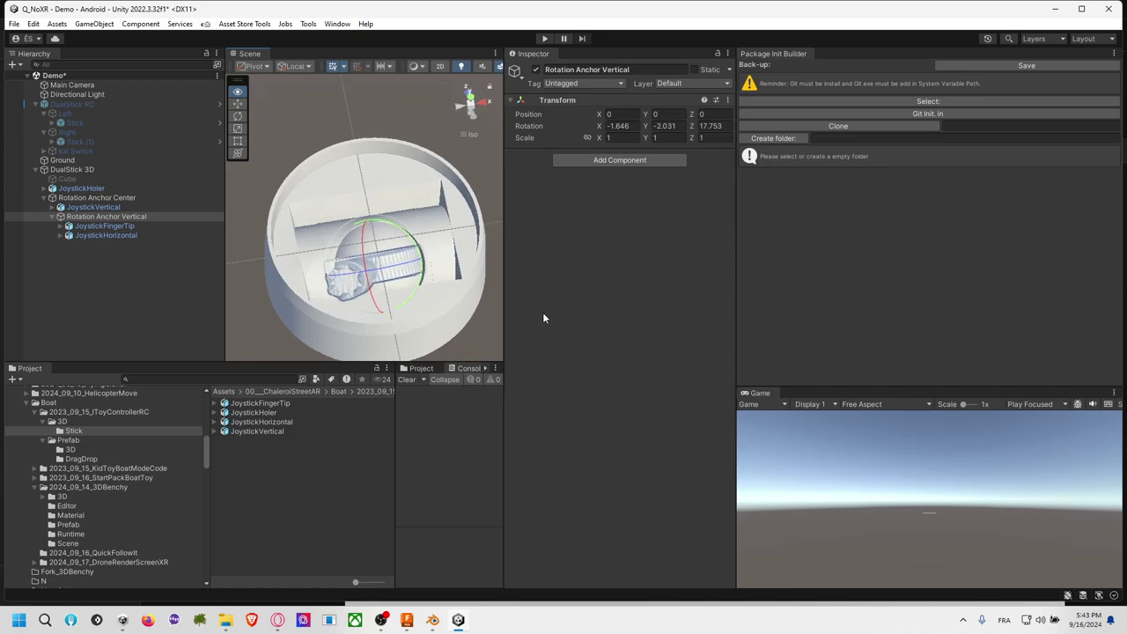
Step: Undo the test tilts, then redo Rotation Anchor Center's 14.935 X tilt
left_click(118, 272)
key("ctrl+z")
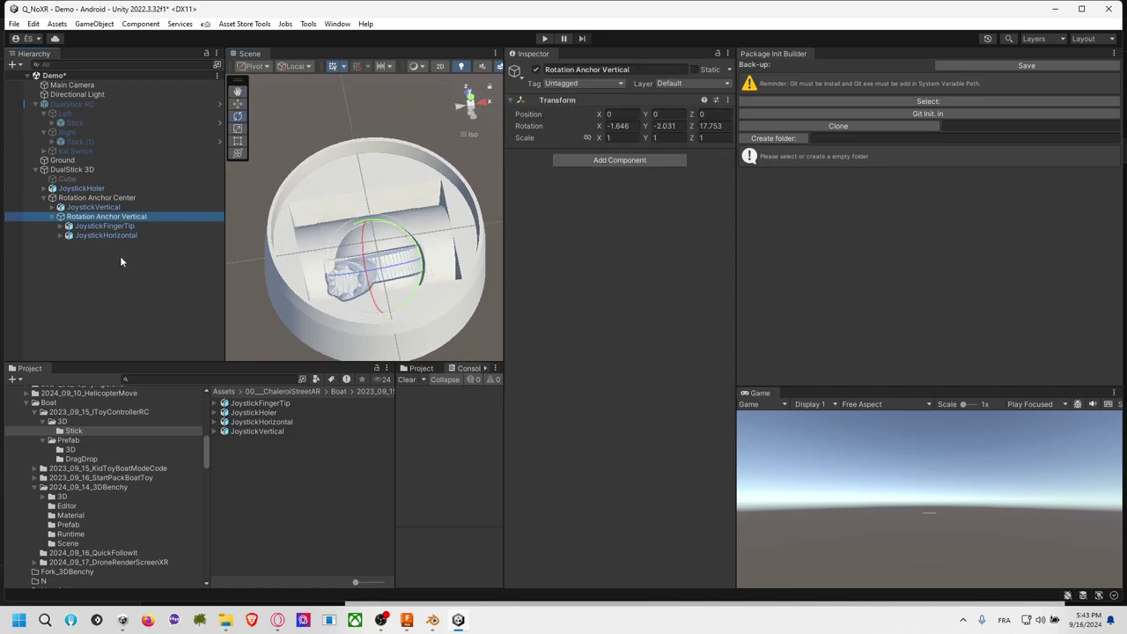
key("ctrl+z")
key("ctrl+z")
key("ctrl+z")
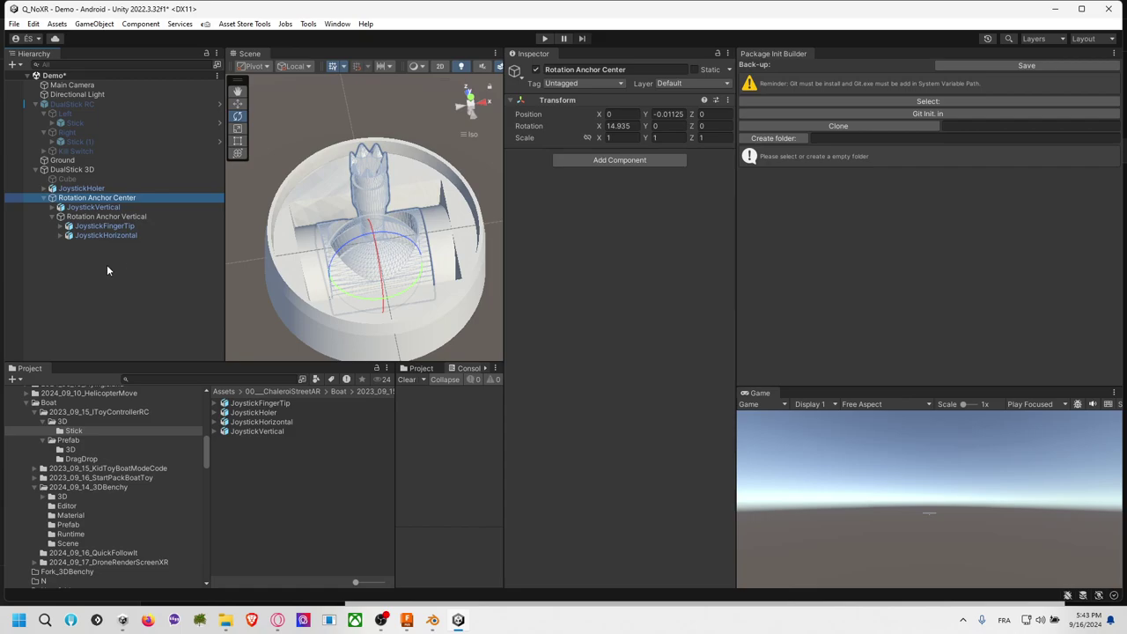
key("ctrl+z")
key("ctrl+z")
left_click(94, 199)
key("ctrl+z")
left_click(130, 169)
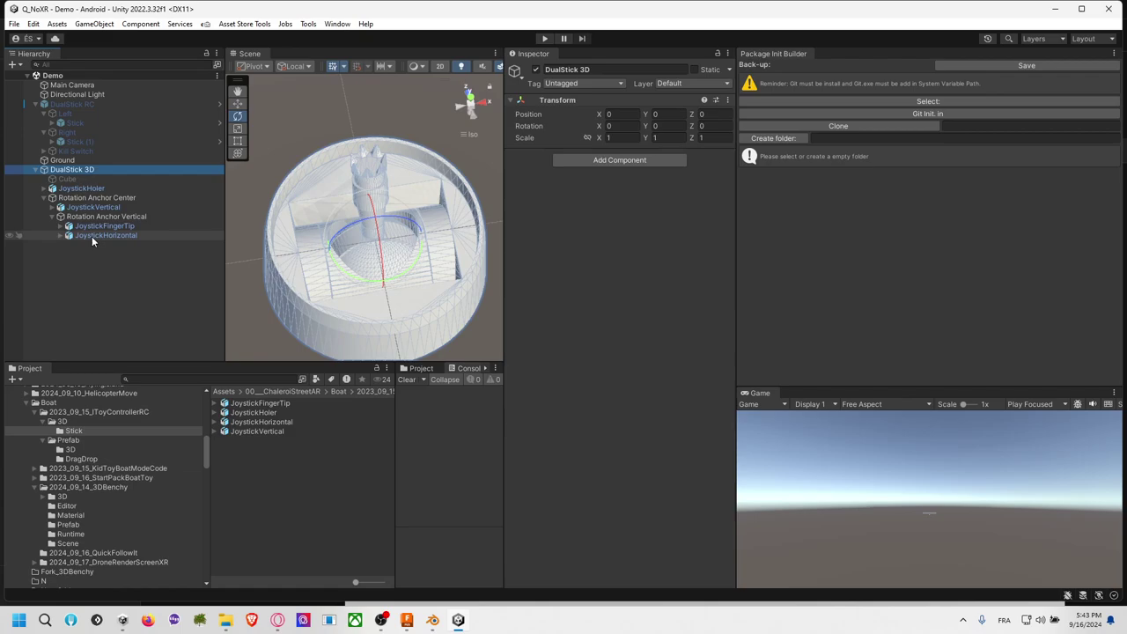
key("ctrl+y")
left_click(81, 187)
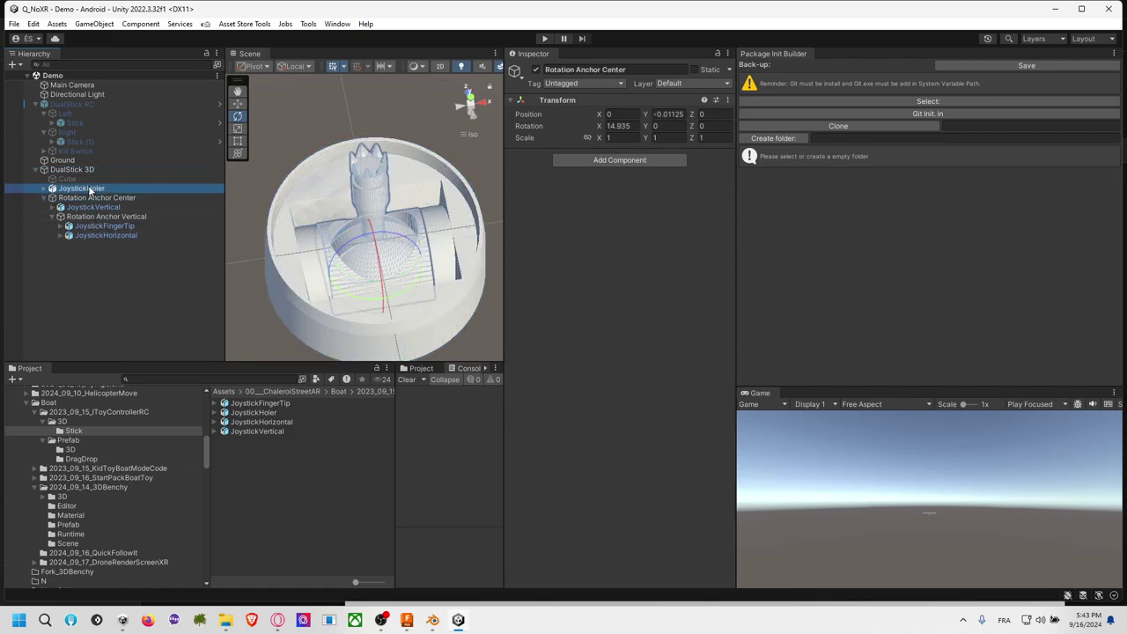
Step: Add a 'Mesh' child as the first child of Rotation Anchor Center, holding JoystickVertical
right_click(97, 199)
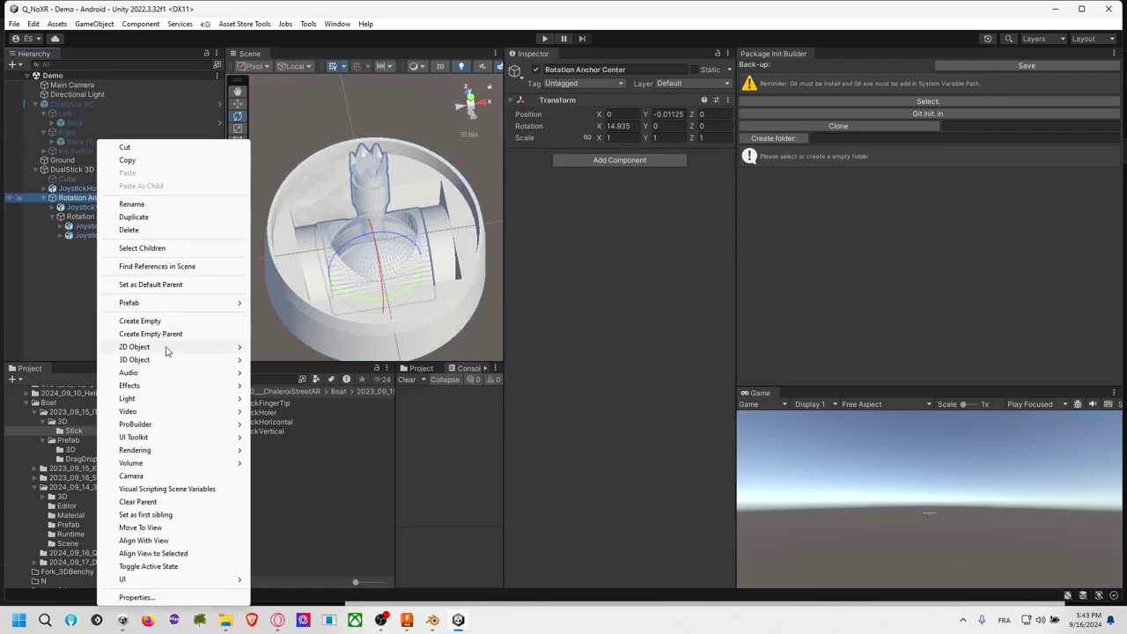
left_click(167, 332)
key("ctrl+z")
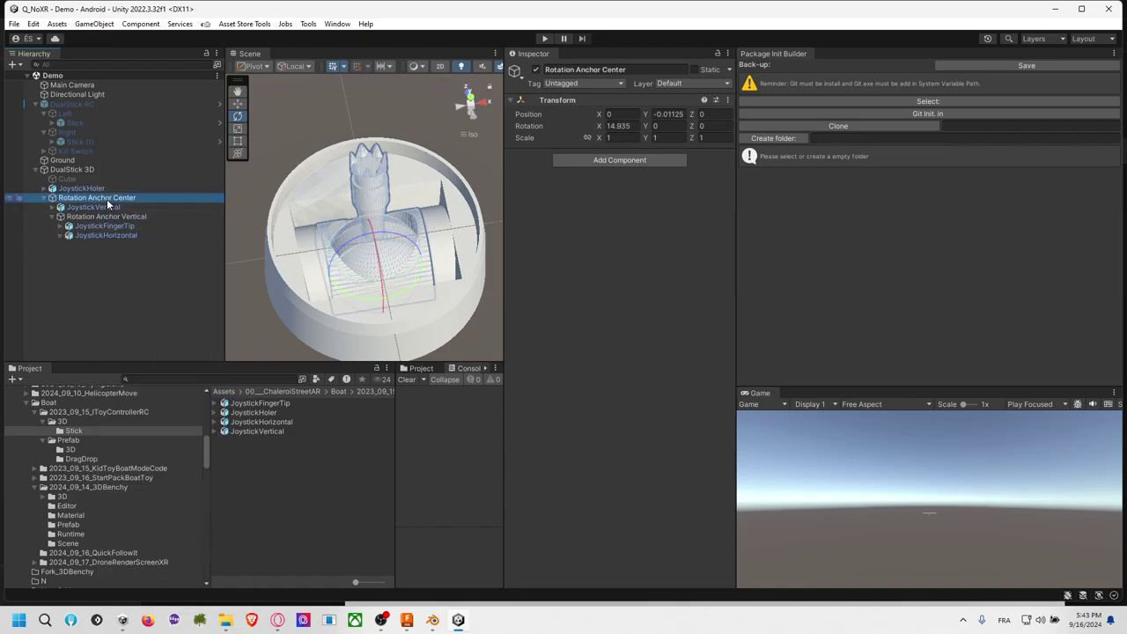
right_click(98, 206)
left_click(97, 197)
right_click(97, 197)
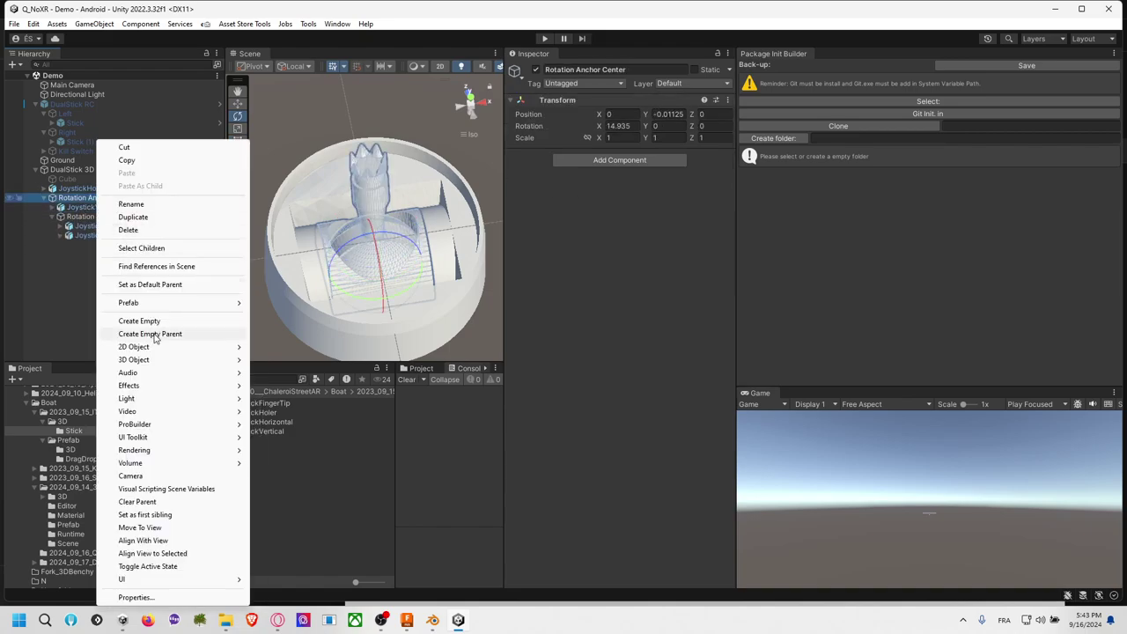
left_click(149, 320)
type("Mesh")
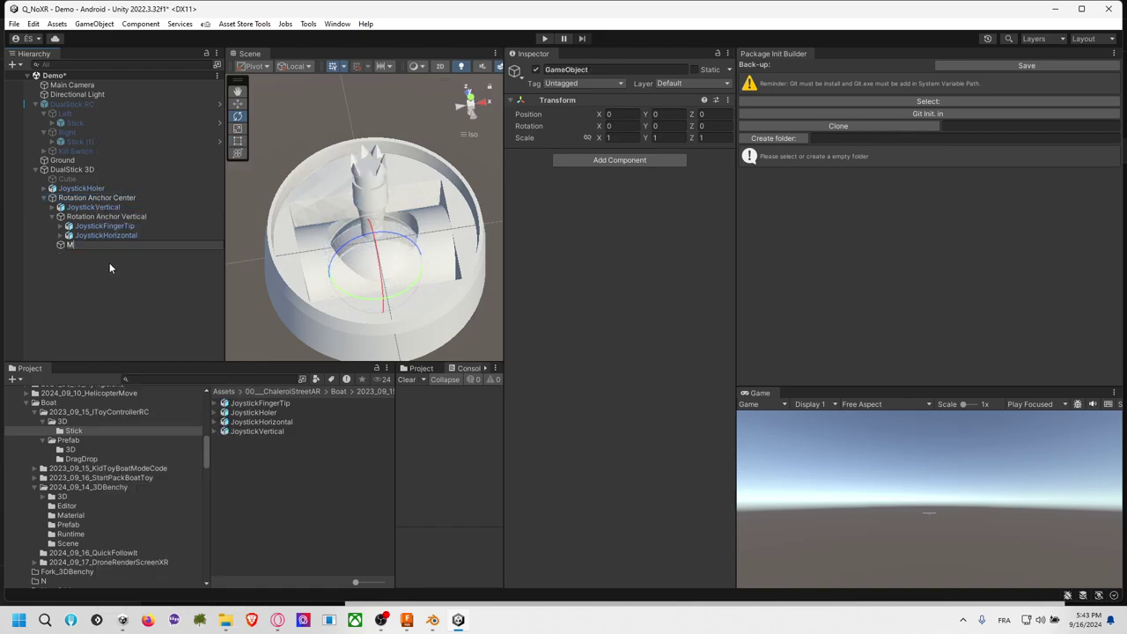
key("Return")
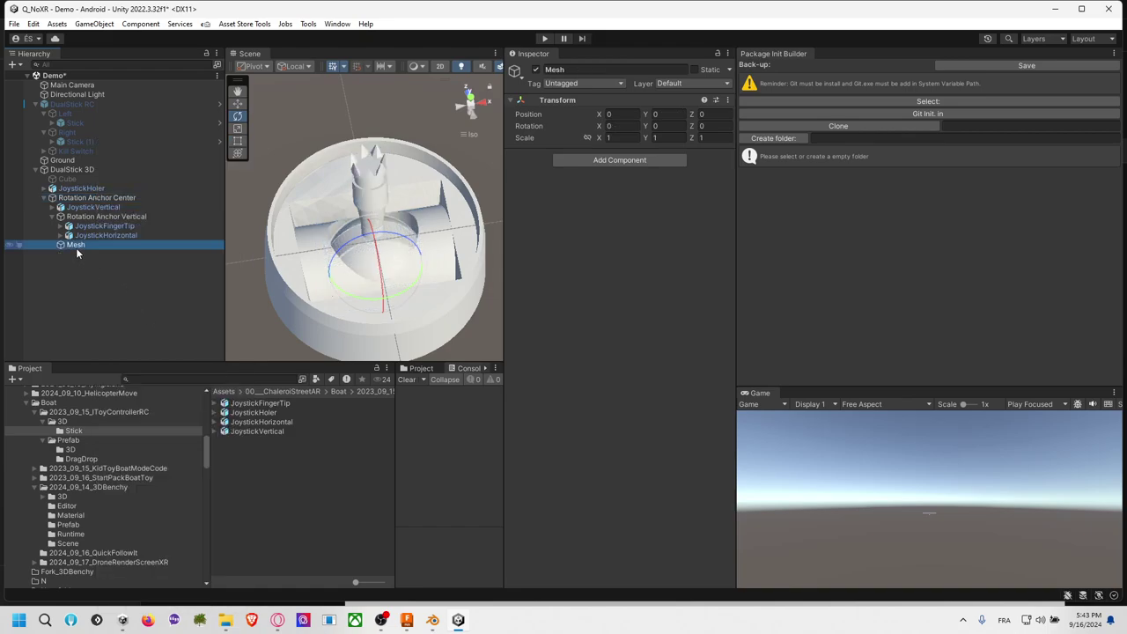
left_click_drag(76, 244, 77, 208)
left_click(97, 215)
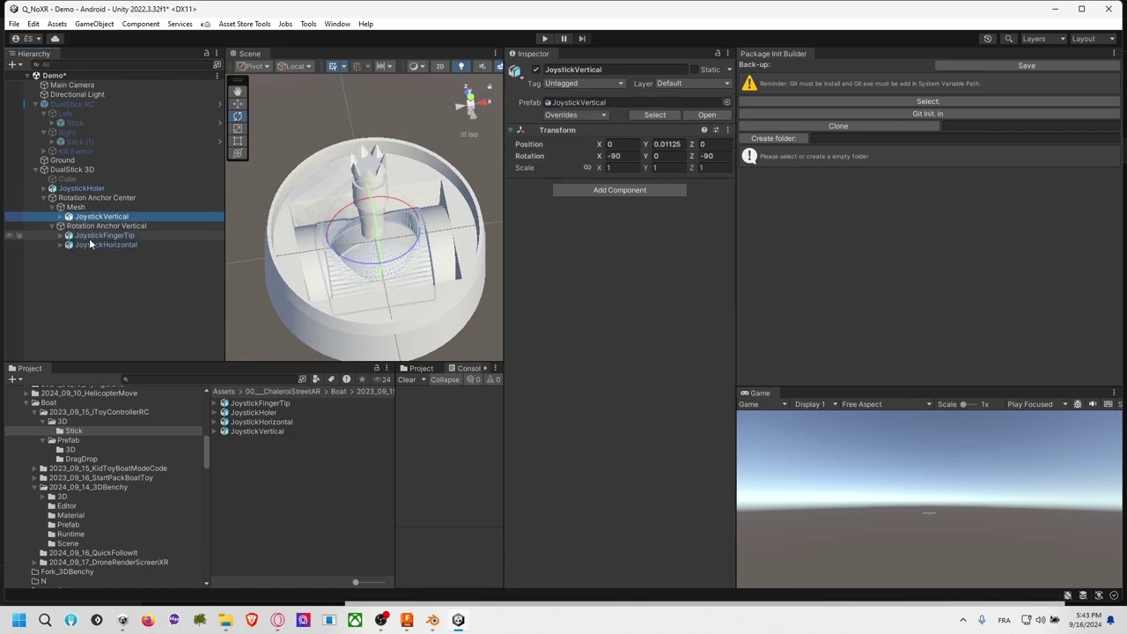
Step: Add a 'Mesh' under Rotation Anchor Vertical holding JoystickFingerTip and JoystickHorizontal
right_click(89, 227)
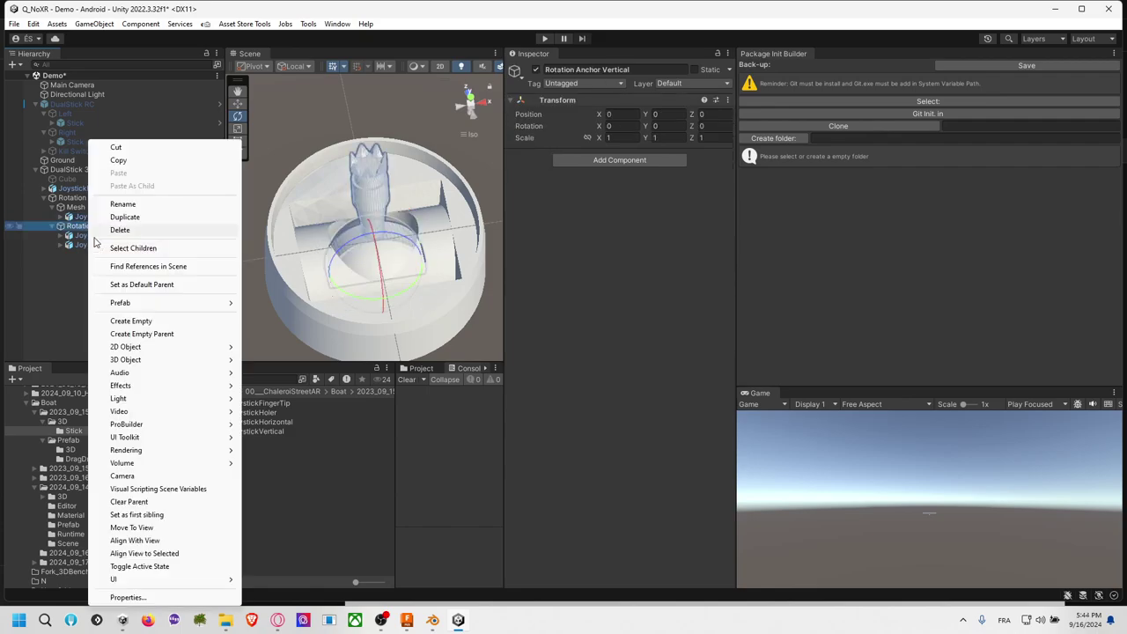
left_click(136, 321)
type("Mesh")
key("Return")
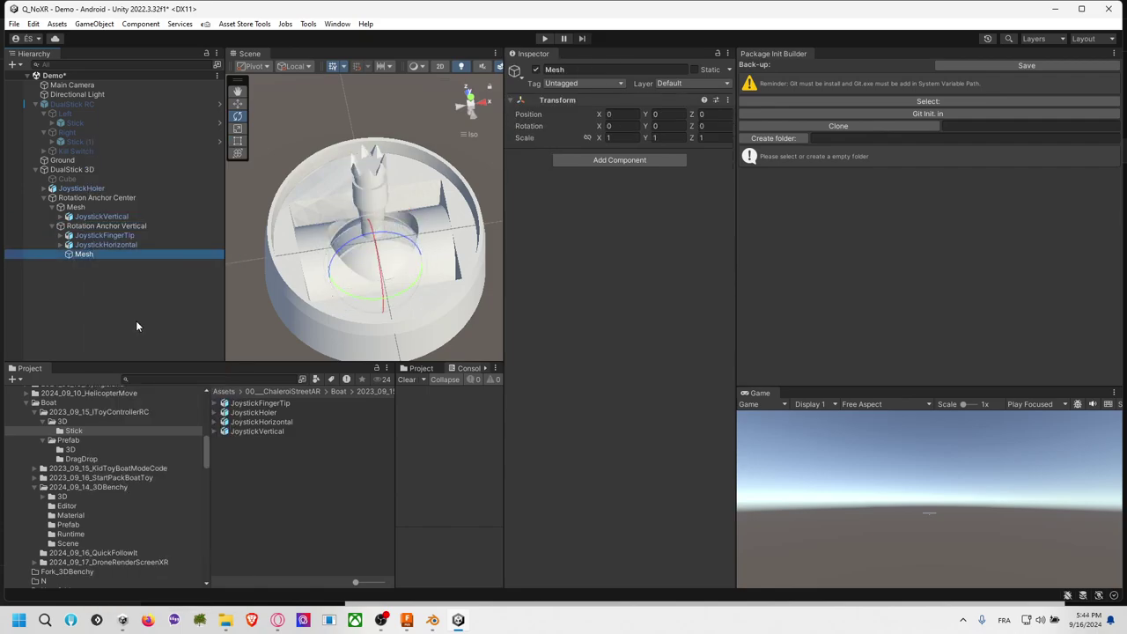
left_click(97, 245)
left_click(99, 236, "shift")
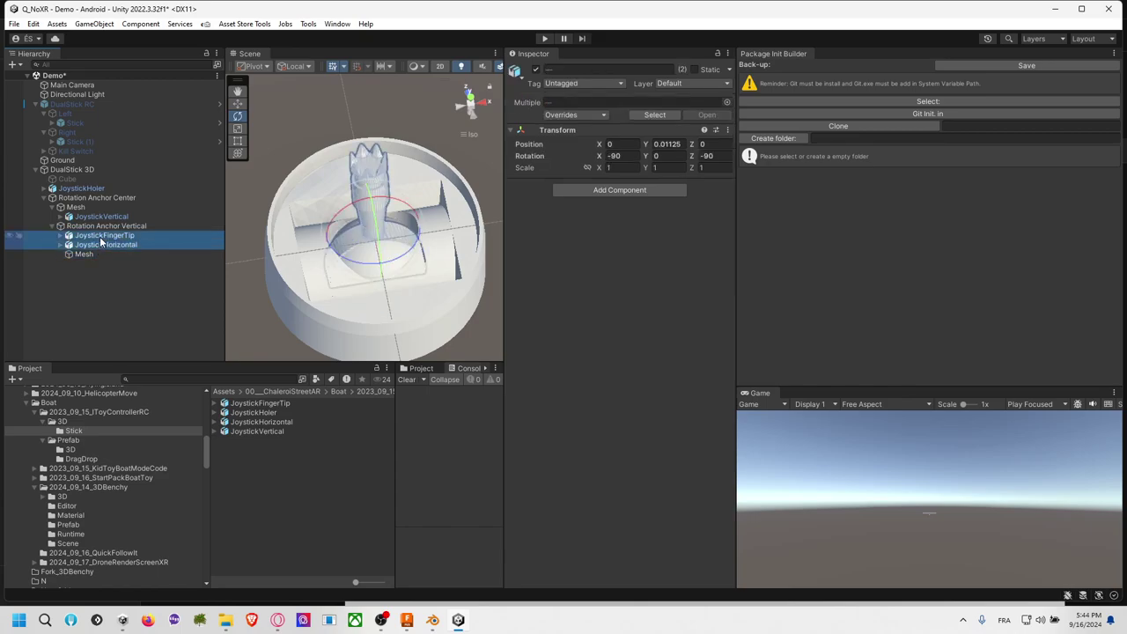
left_click_drag(100, 236, 104, 254)
left_click(88, 235)
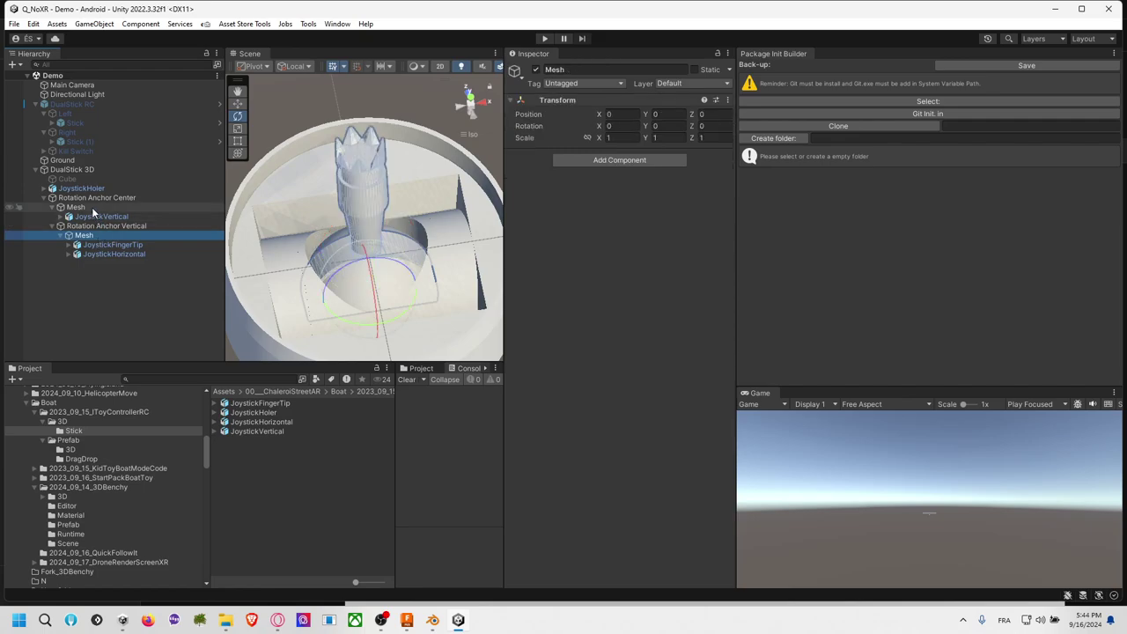
Step: Create a 'Mesh' object under DualStick 3D and move JoystickHoler into it
left_click(73, 169)
right_click(76, 169)
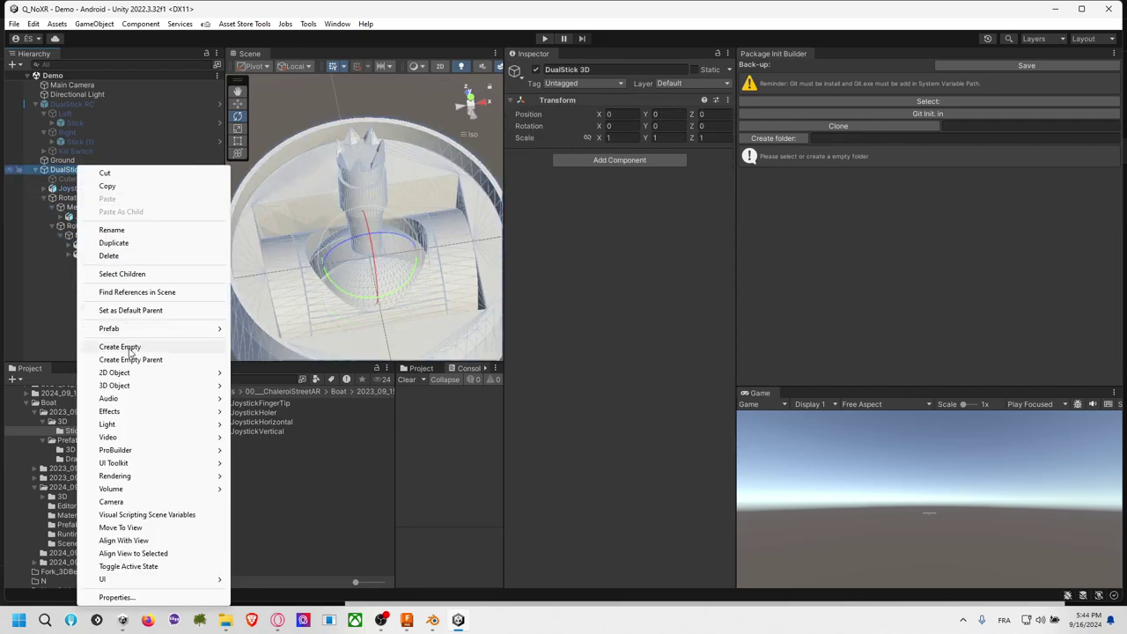
left_click(120, 347)
type("Mesh")
key("Return")
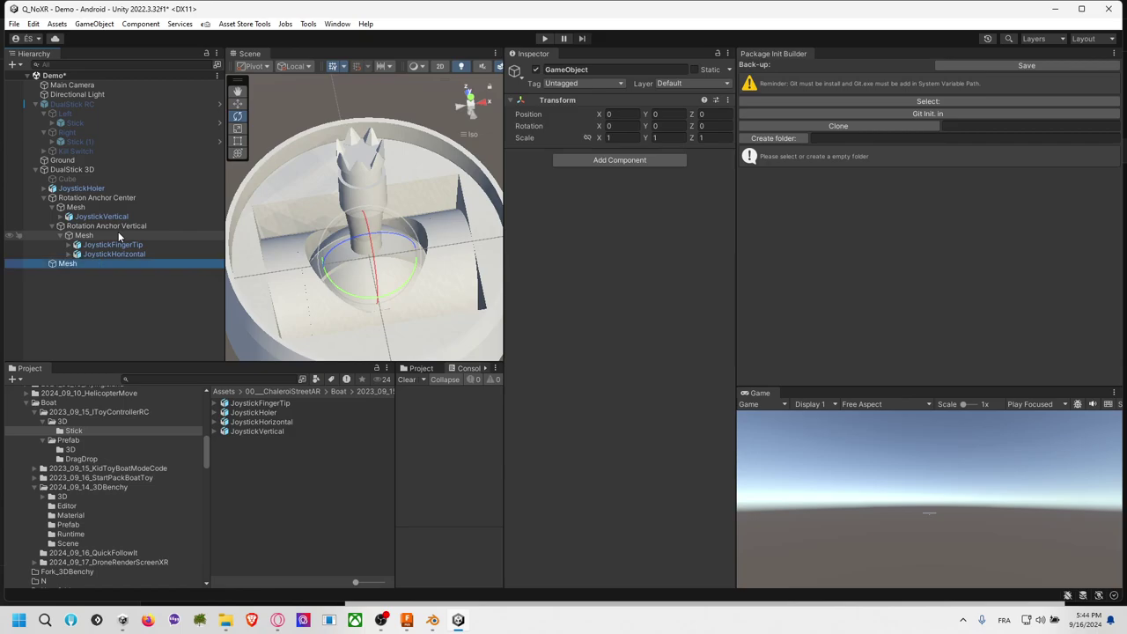
left_click_drag(81, 187, 70, 264)
Step: Delete the Cube object from the hierarchy
left_click(67, 179)
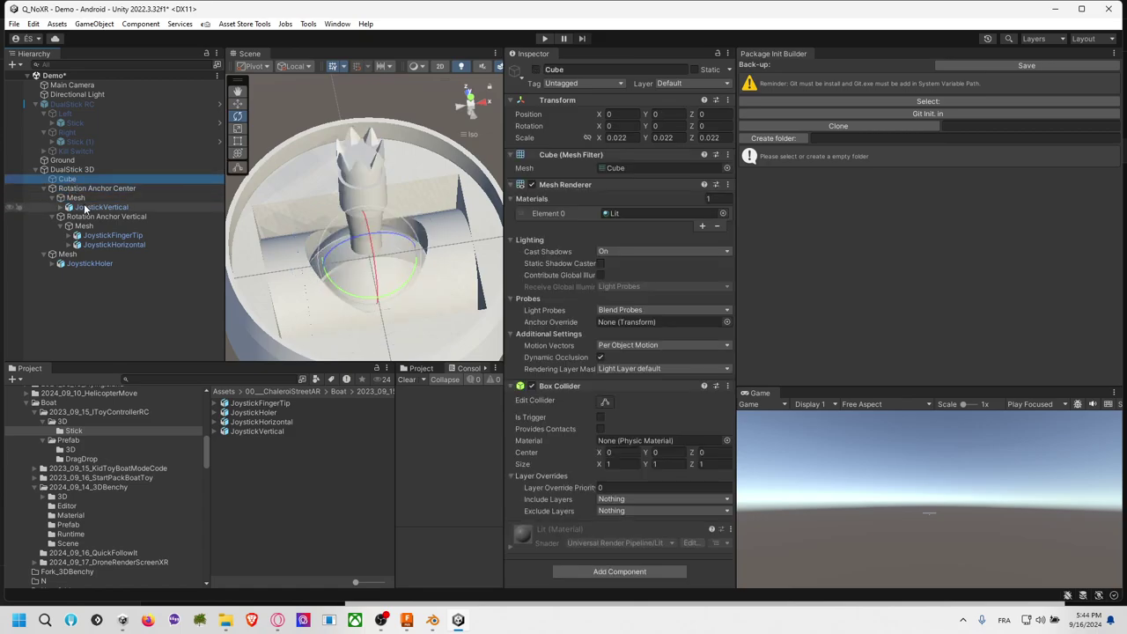
key("Delete")
left_click(87, 179)
left_click(79, 169)
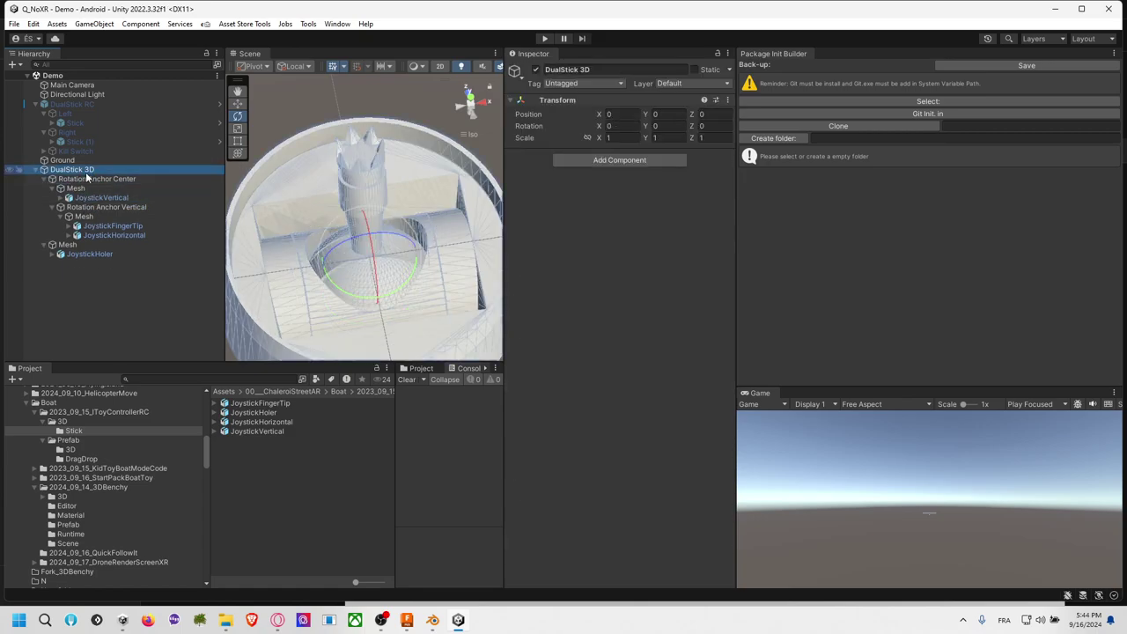
left_click(87, 179)
left_click(150, 169)
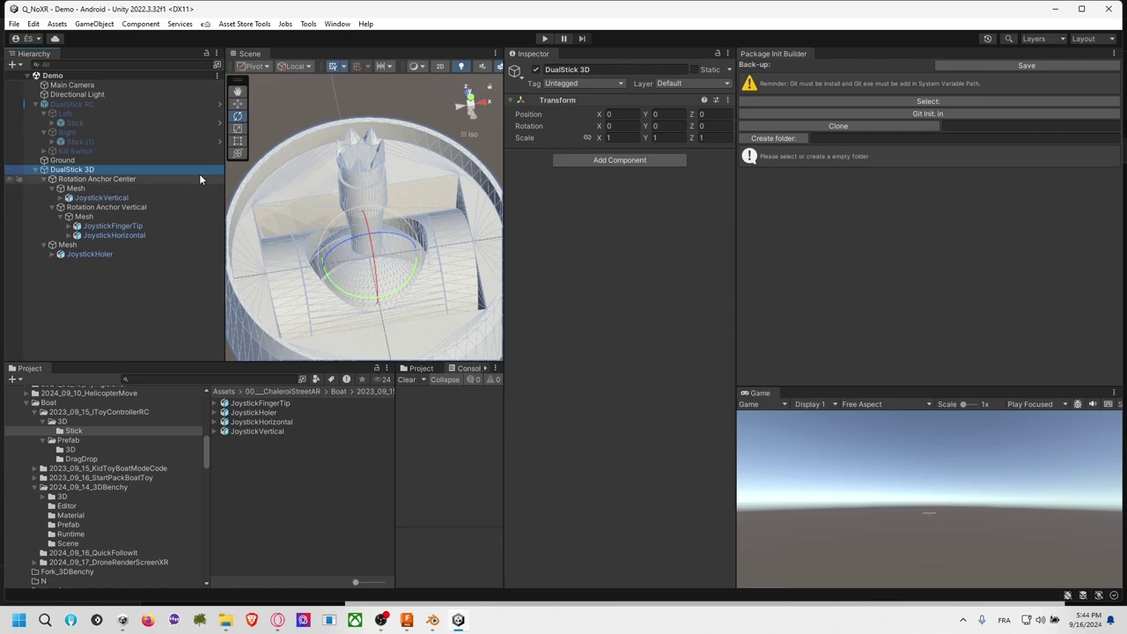
Step: Search Add Component for UI3DMono_StickDroneState and choose New script
left_click(581, 159)
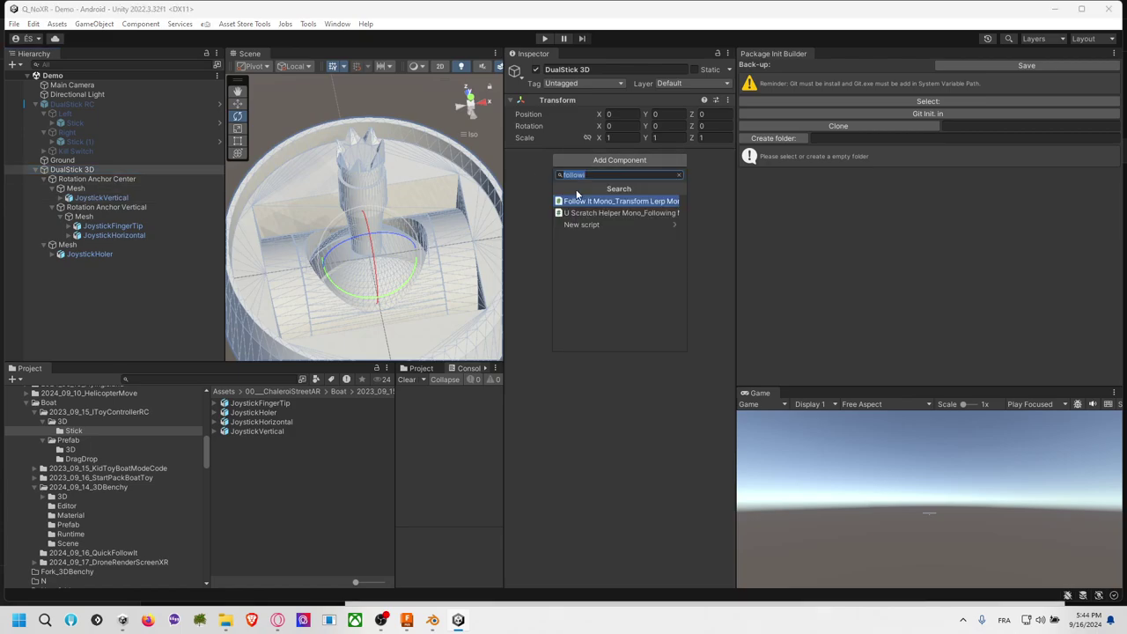
type("DualStick3D")
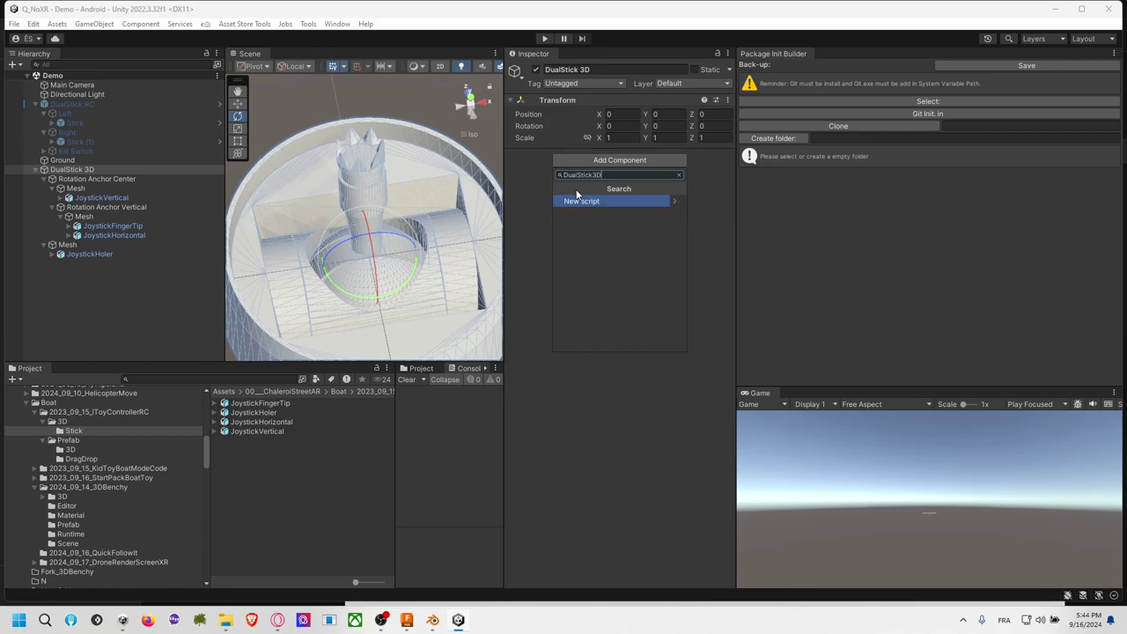
type("Rotation")
key("BackSpace")
key("BackSpace")
key("BackSpace")
key("BackSpace")
key("BackSpace")
key("BackSpace")
key("BackSpace")
key("BackSpace")
key("BackSpace")
key("BackSpace")
type("Dual")
key("BackSpace")
key("BackSpace")
key("BackSpace")
key("BackSpace")
key("BackSpace")
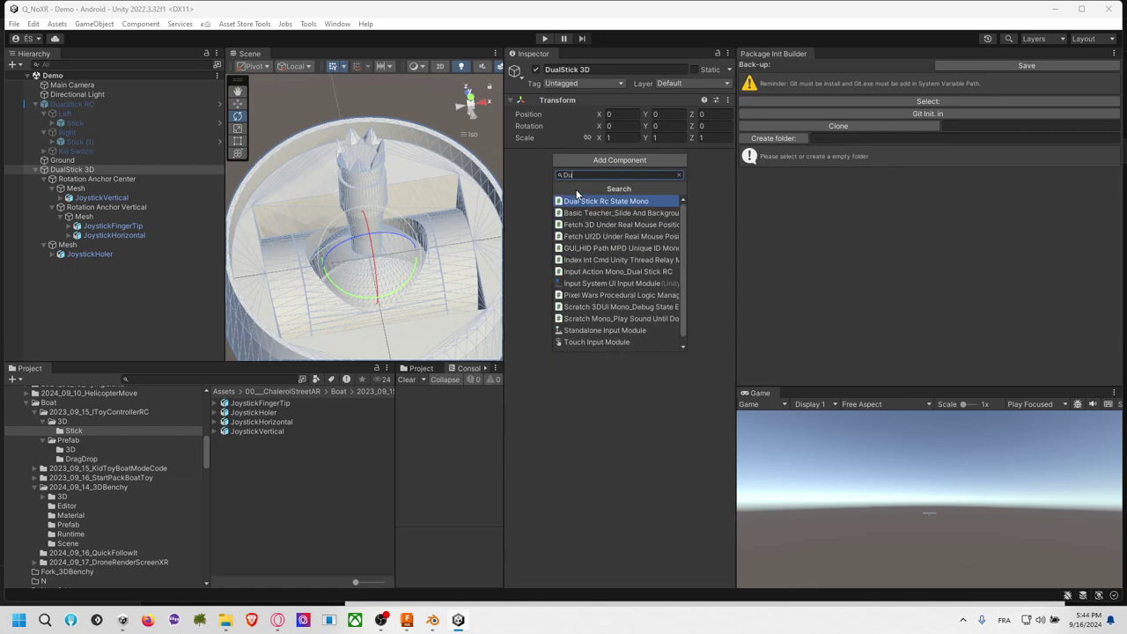
type("DroneStick")
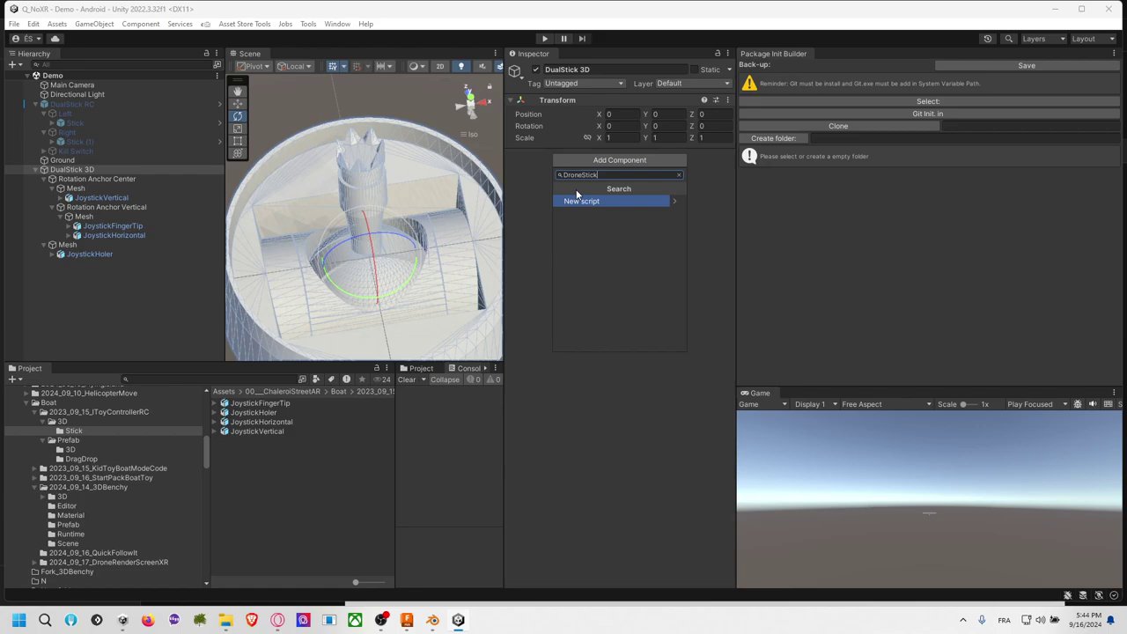
key("BackSpace")
key("BackSpace")
key("BackSpace")
key("BackSpace")
key("BackSpace")
key("BackSpace")
key("BackSpace")
key("BackSpace")
key("BackSpace")
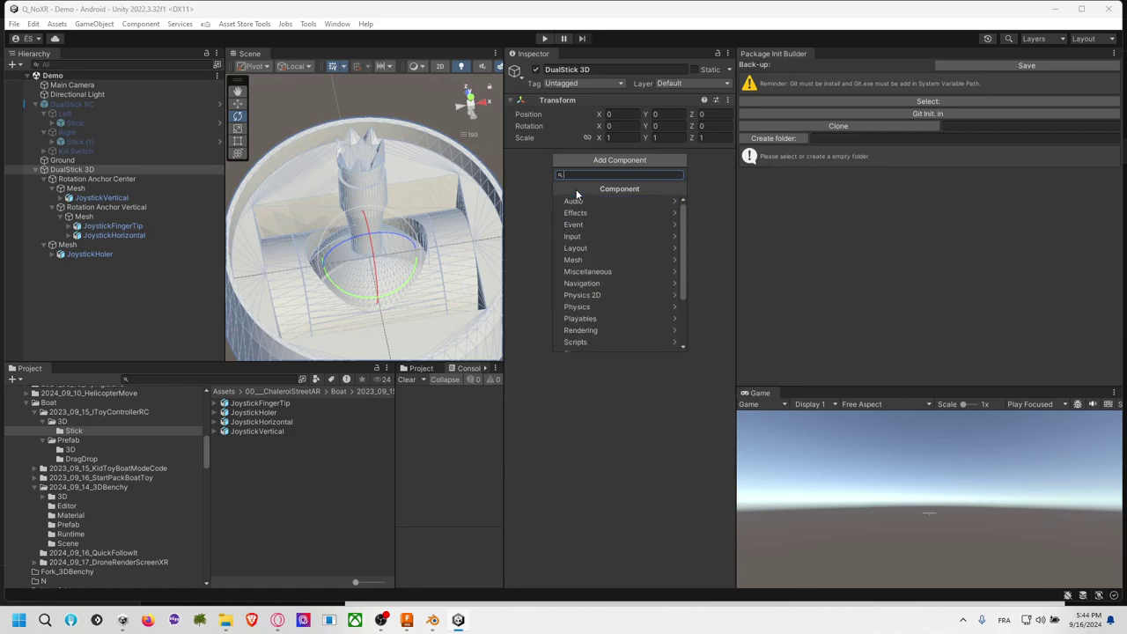
type("UI3")
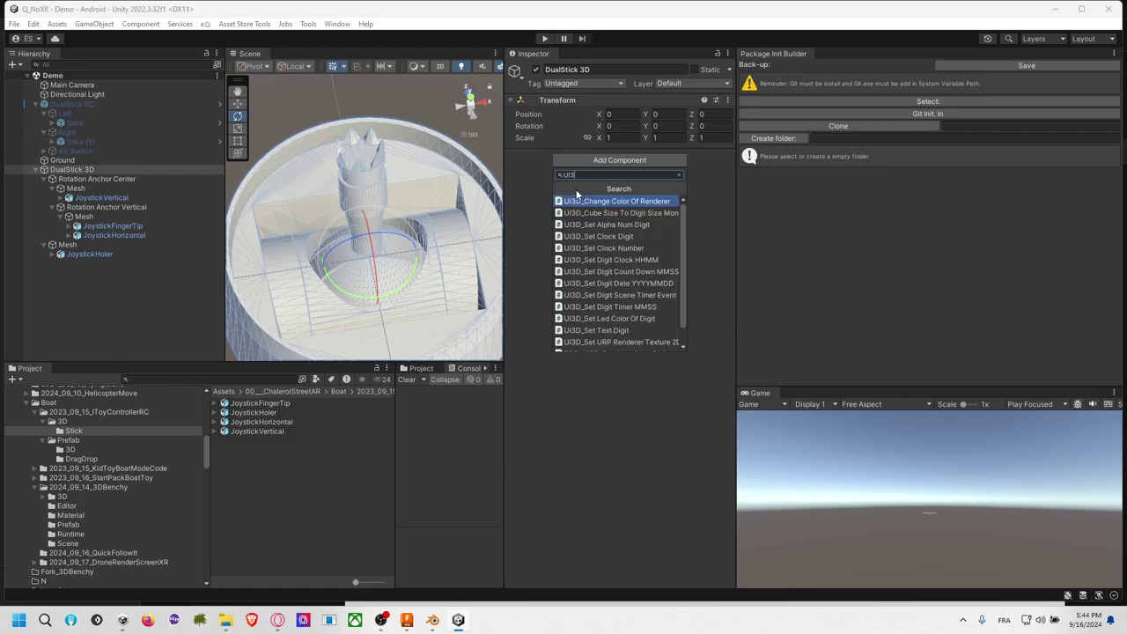
type("D_StickDrone")
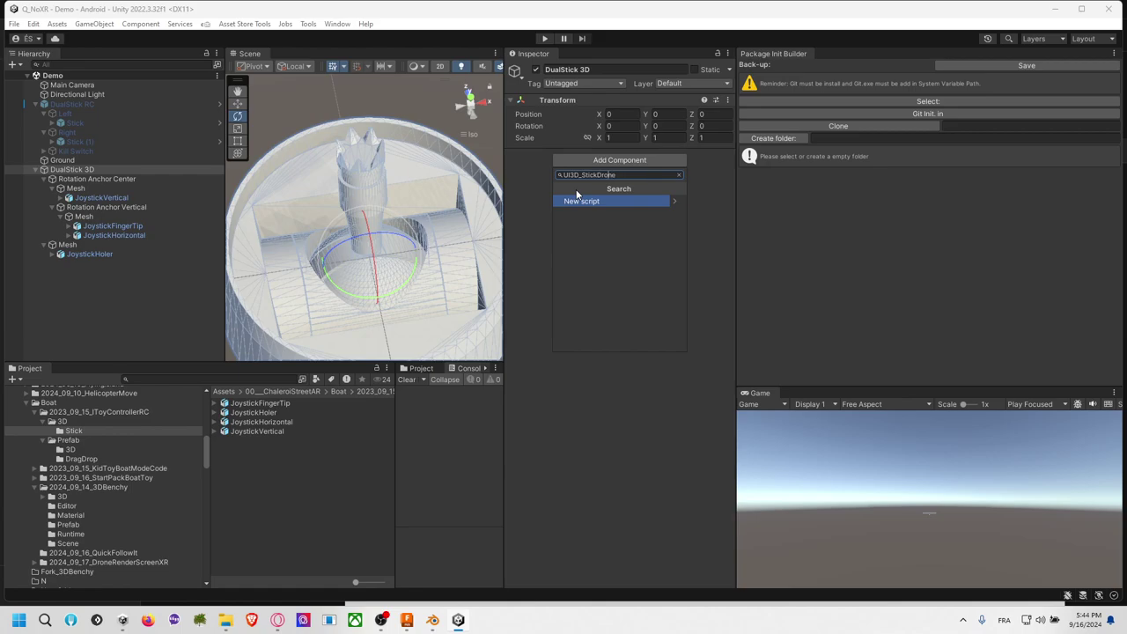
type("Mono")
key("Return")
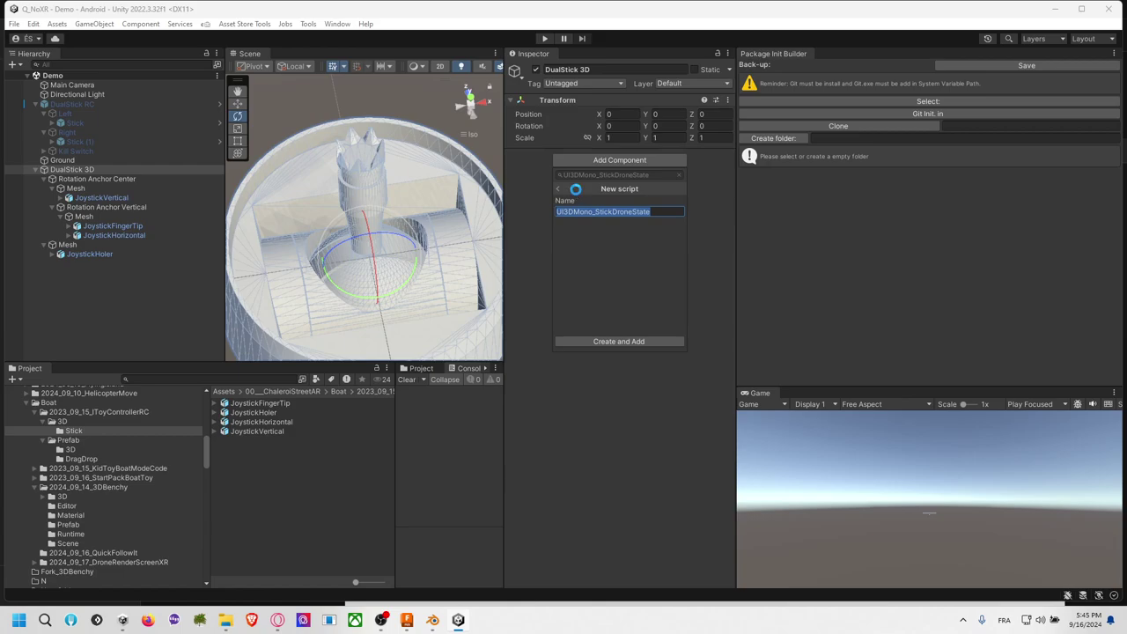
Step: Create and add the UI3DMono_StickDroneState script, then open it in Visual Studio
key("Return")
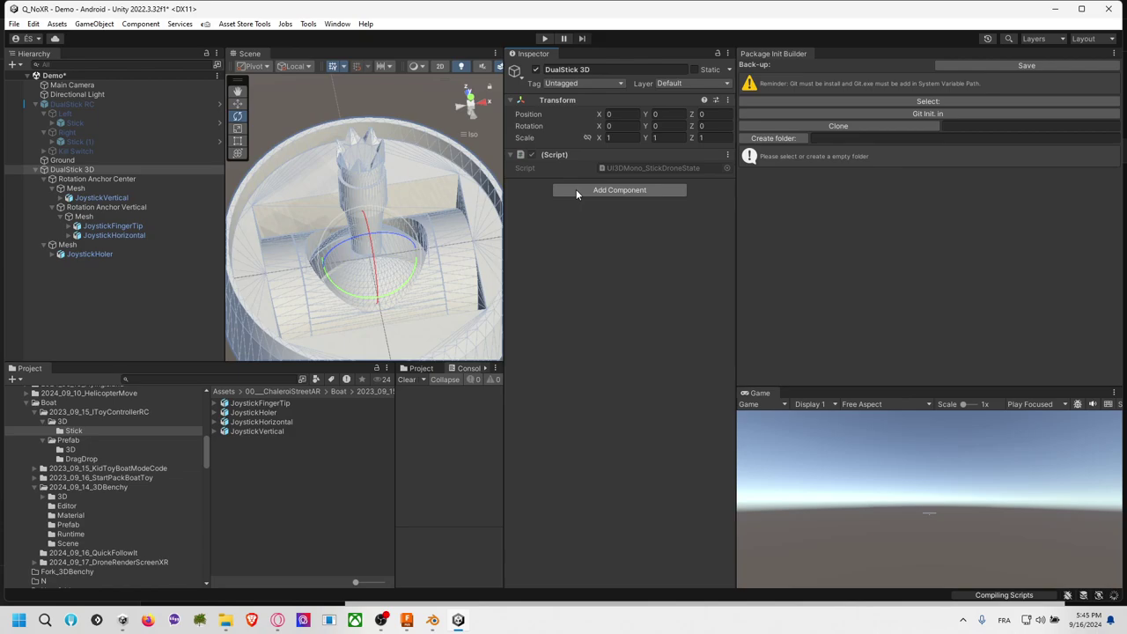
left_click(645, 168)
double_click(644, 168)
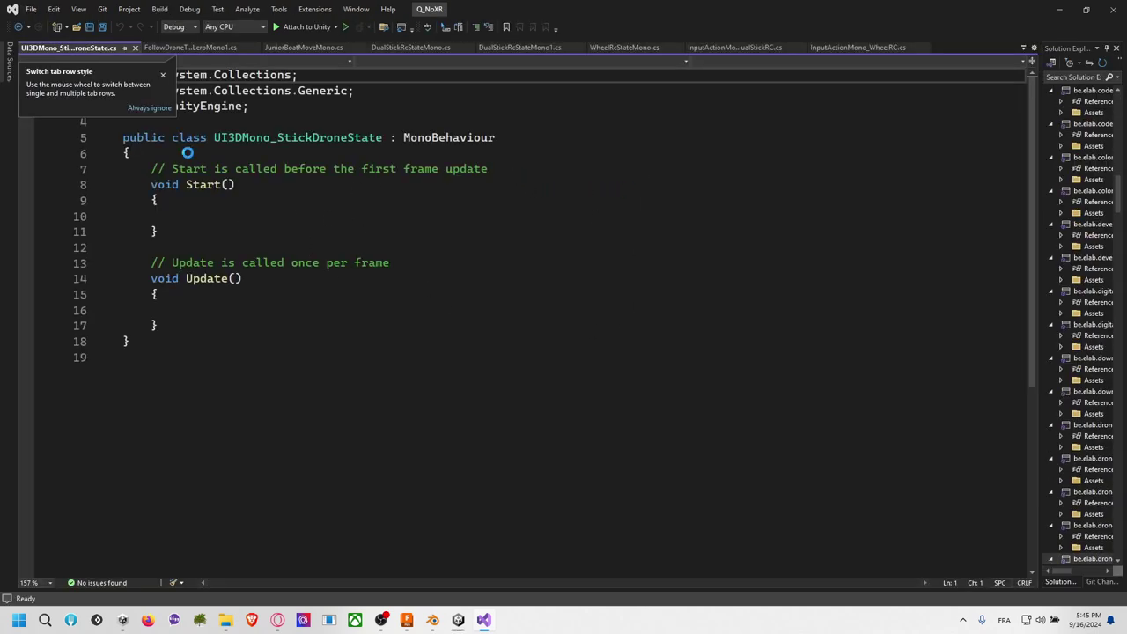
Step: Add 'public Transform m_rotateHorizontal;' and 'public Transform m_rotateVertical;' inside the class
left_click(188, 152)
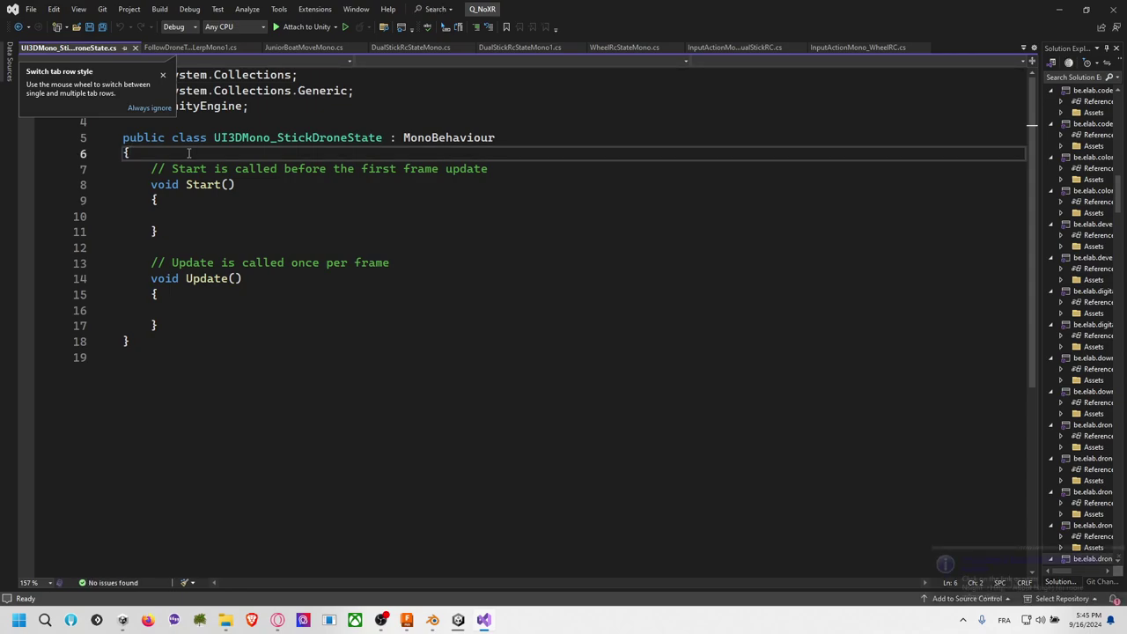
key("Return")
key("Return")
type("public Tran")
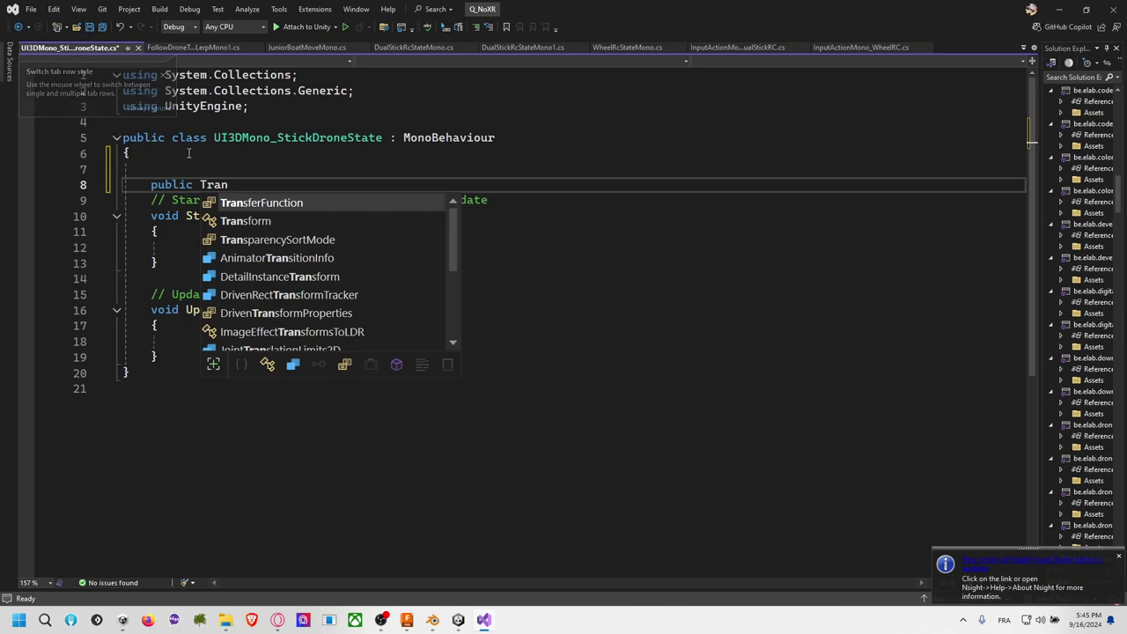
type("sform m_")
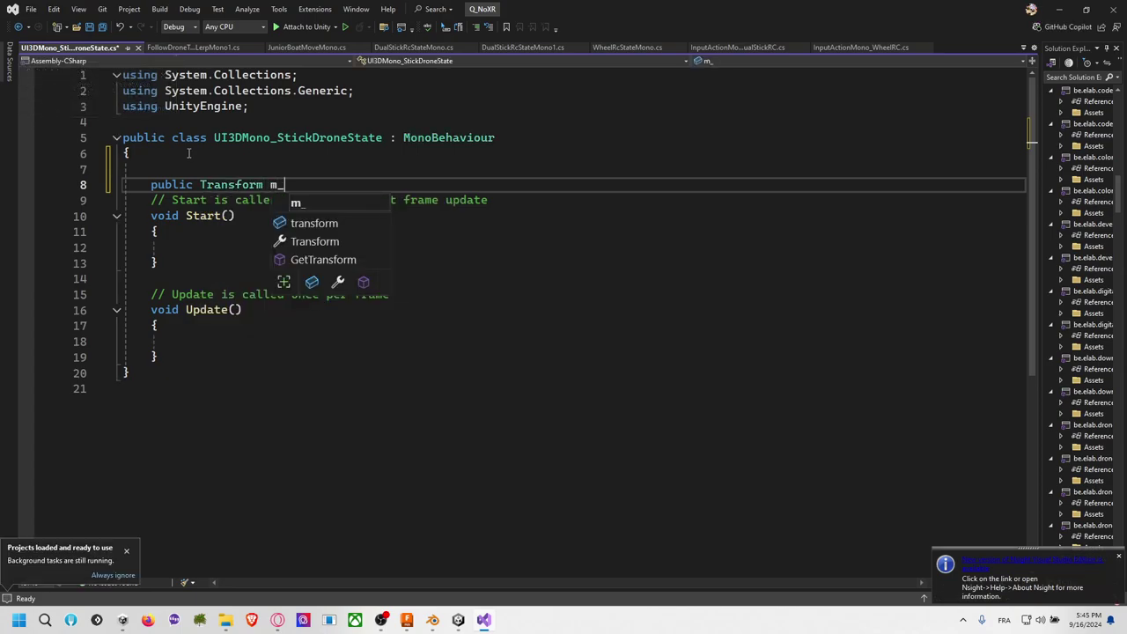
type("rotateHorizontal;")
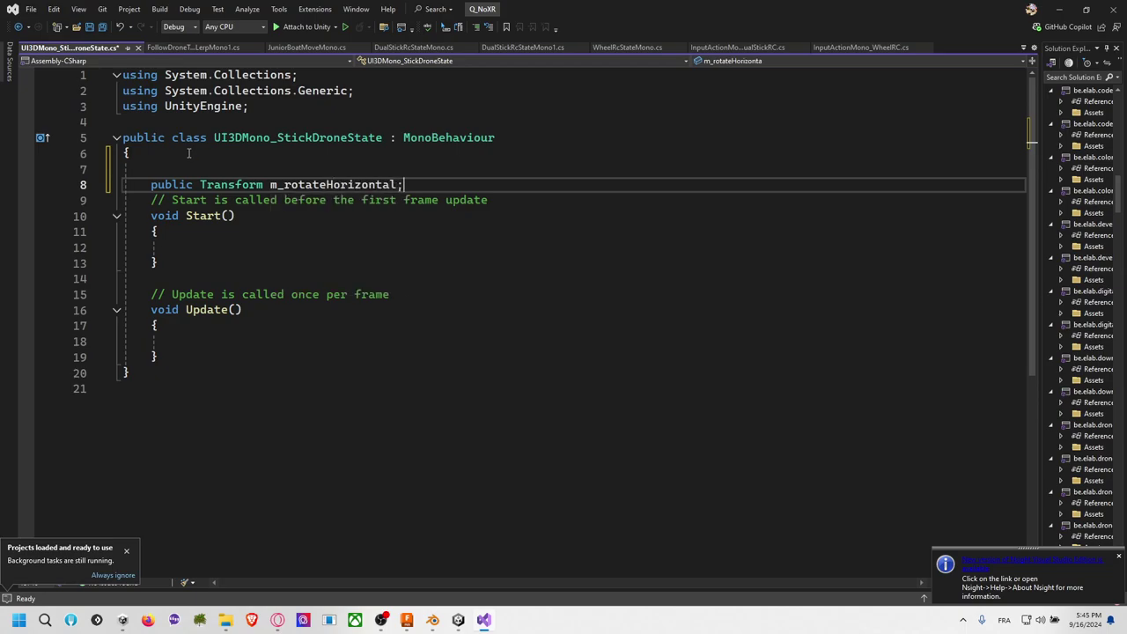
key("Return")
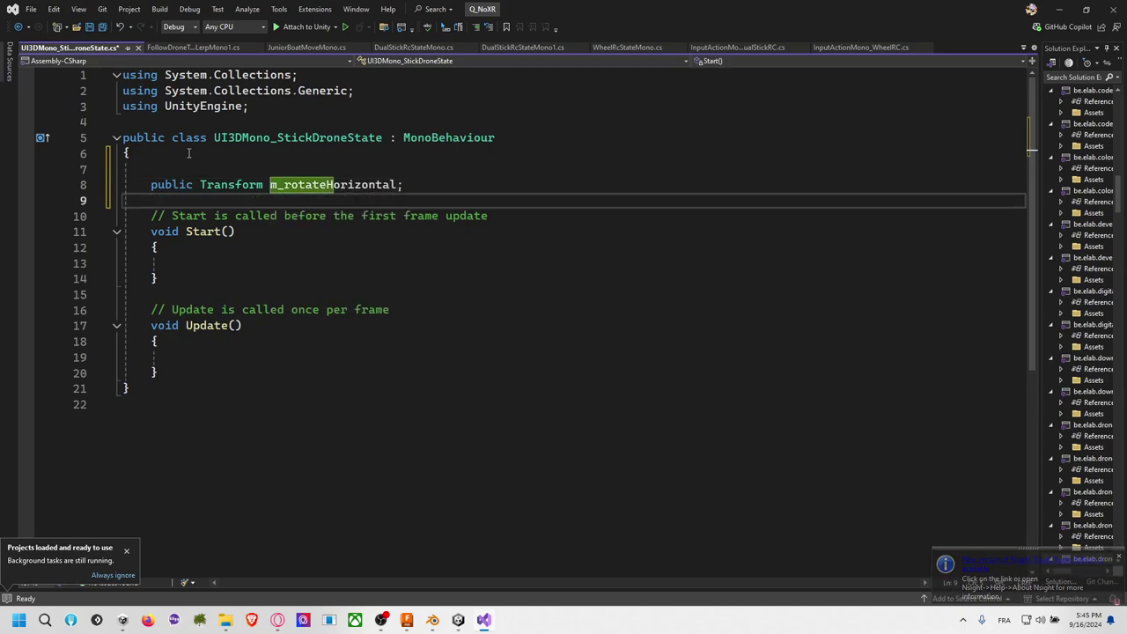
type("public Tran")
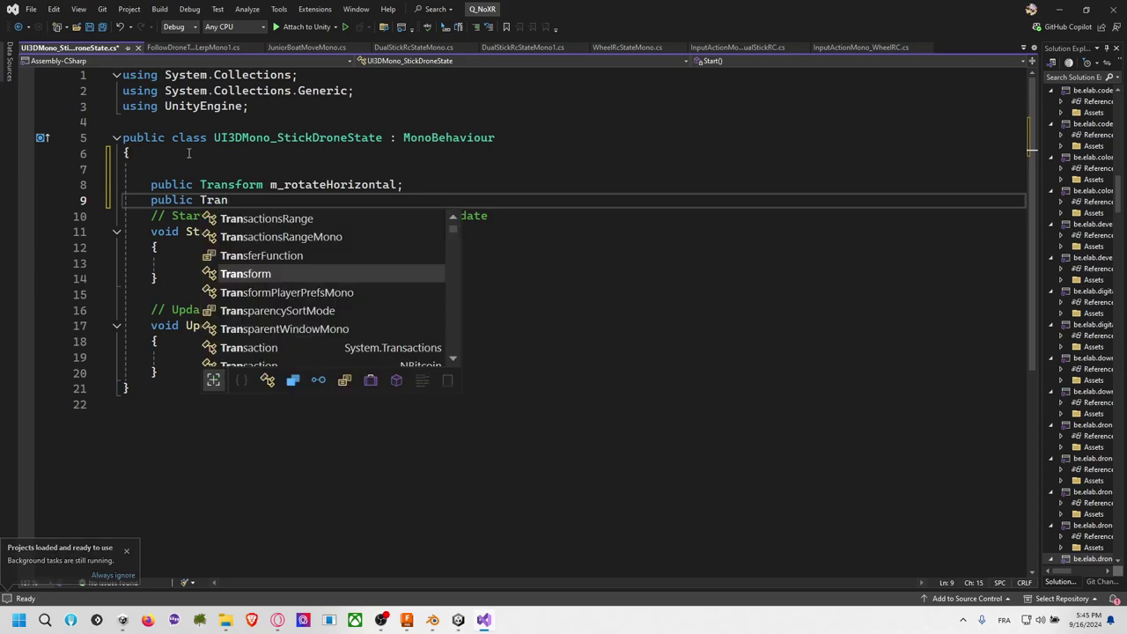
type("sform m_ro")
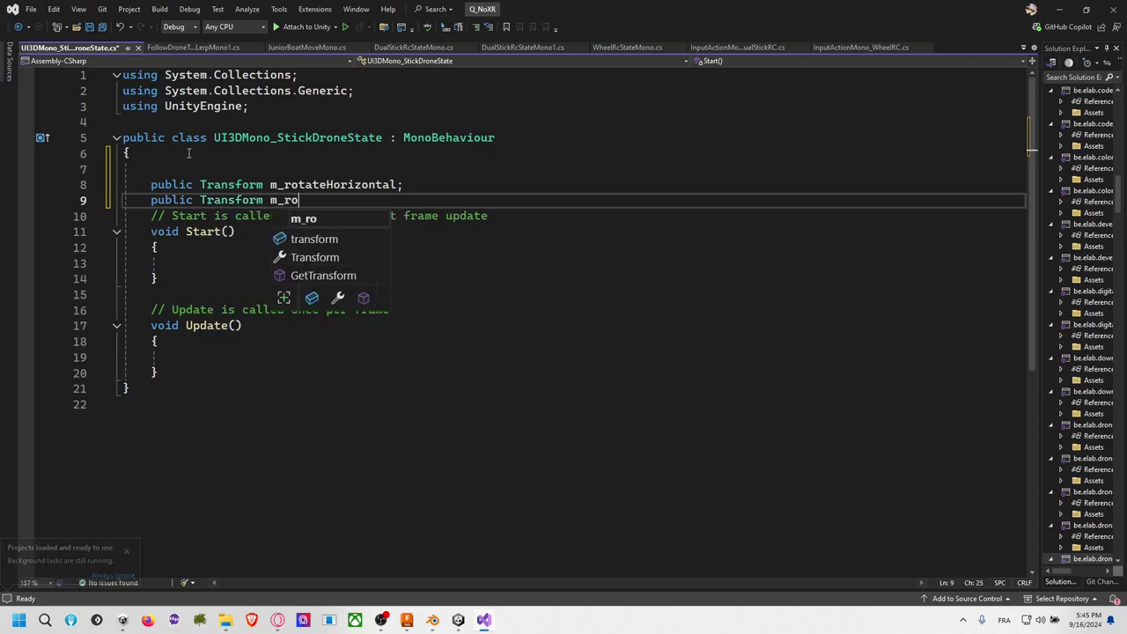
type("tateVertical;")
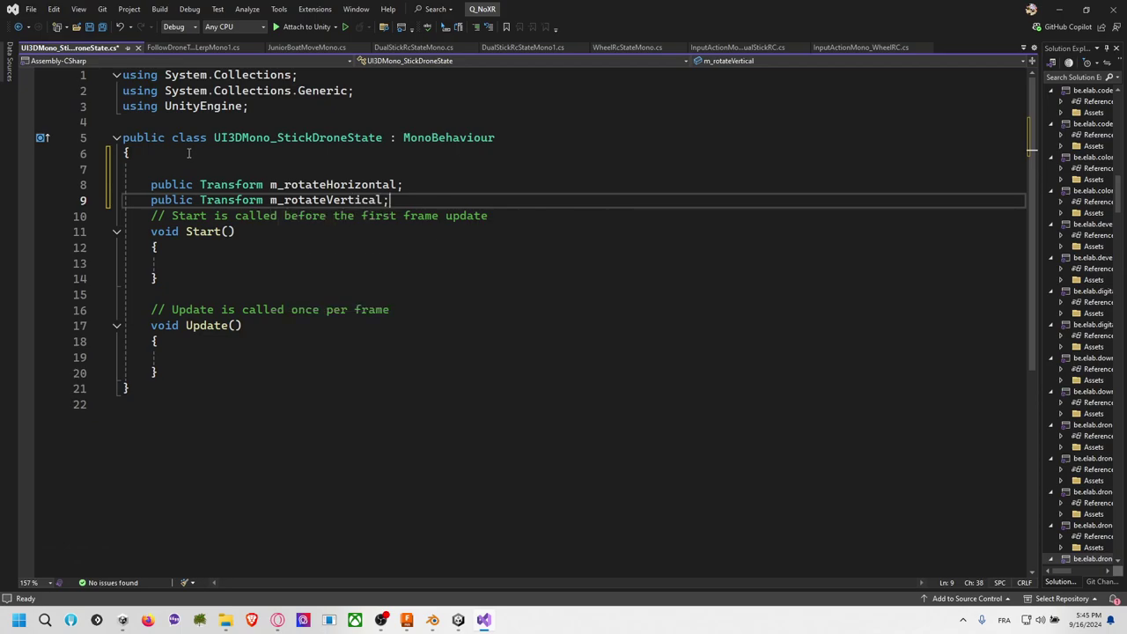
key("Return")
key("Return")
Step: Declare a public float m_maxRotateAngle = 45.0f field
type("public f")
type("loat")
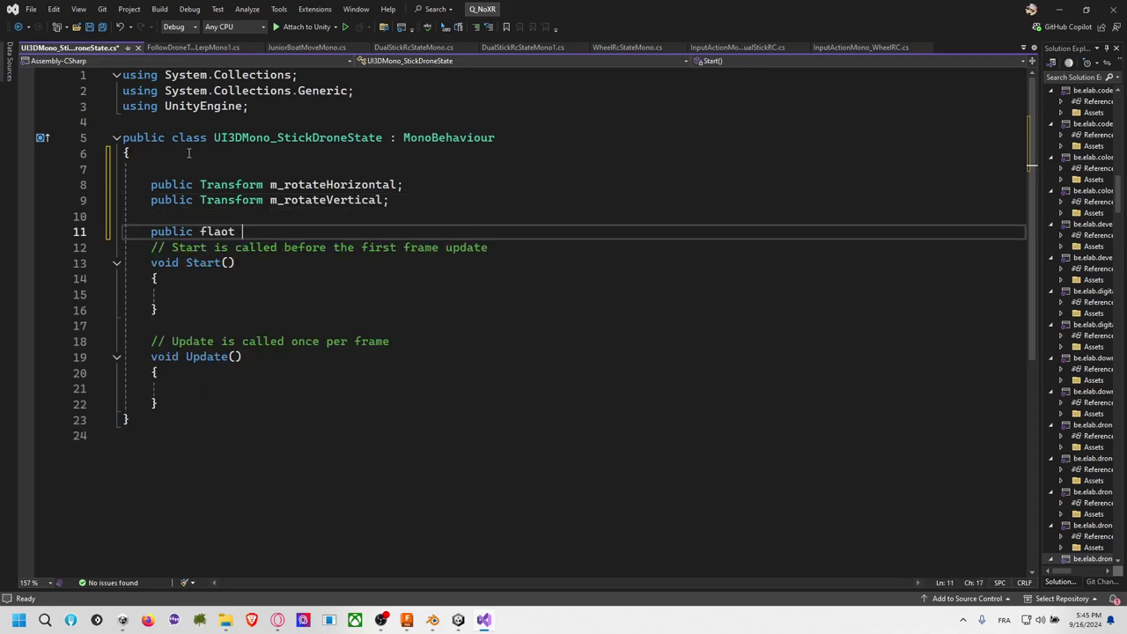
key("BackSpace")
key("BackSpace")
key("BackSpace")
key("BackSpace")
type("oat m_max")
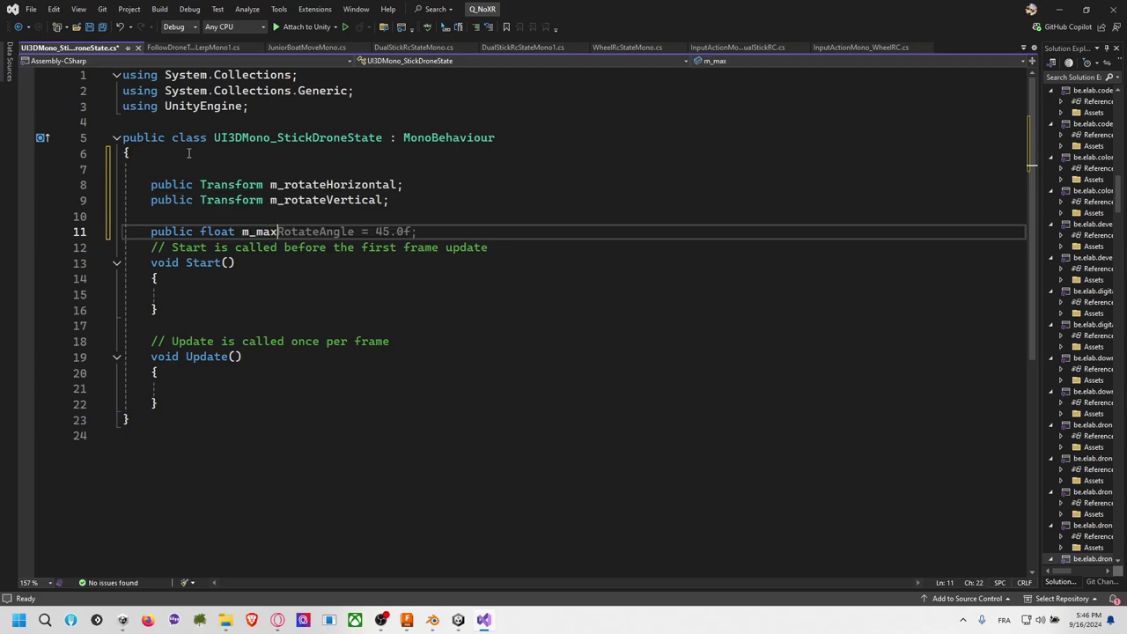
key("Tab")
key("Return")
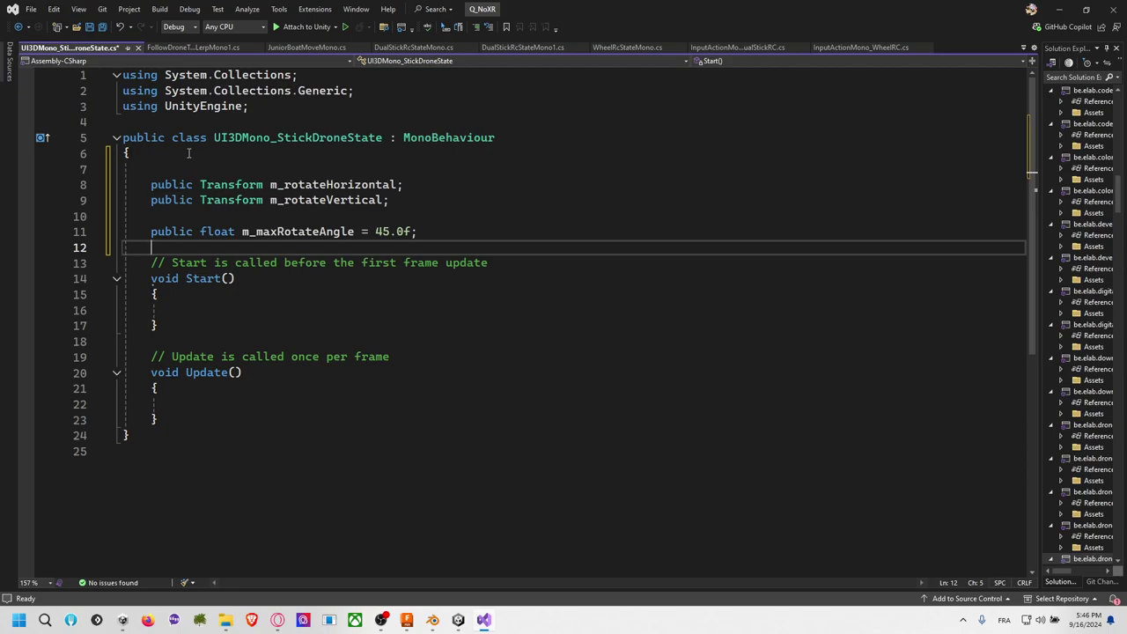
key("Up")
key("End")
key("Left")
key("Left")
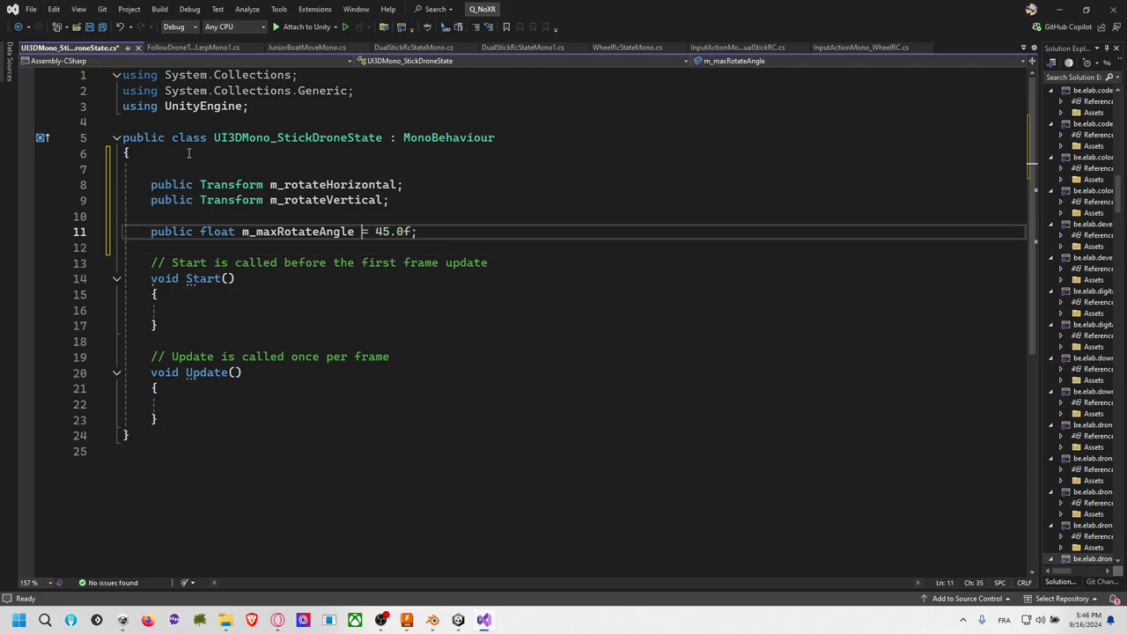
Step: Rename it m_maxRotateAngleVertical and add a duplicate m_maxRotateAngleHorizontal above it
key("ctrl+r")
key("ctrl+r")
type("Vertical")
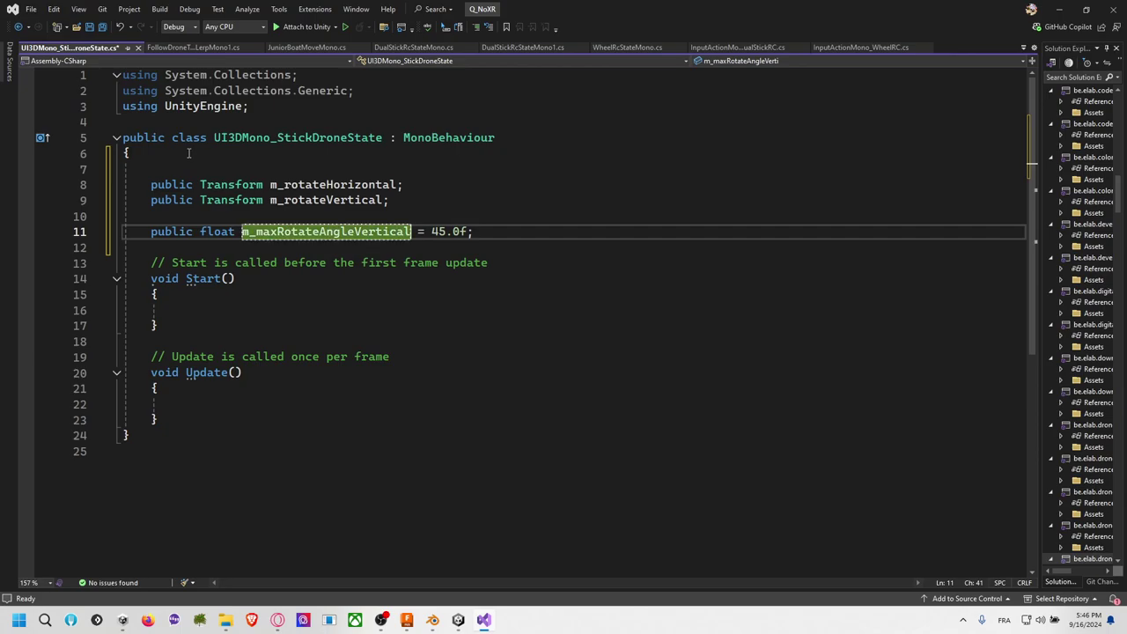
key("Return")
key("End")
key("shift+Up")
key("ctrl+d")
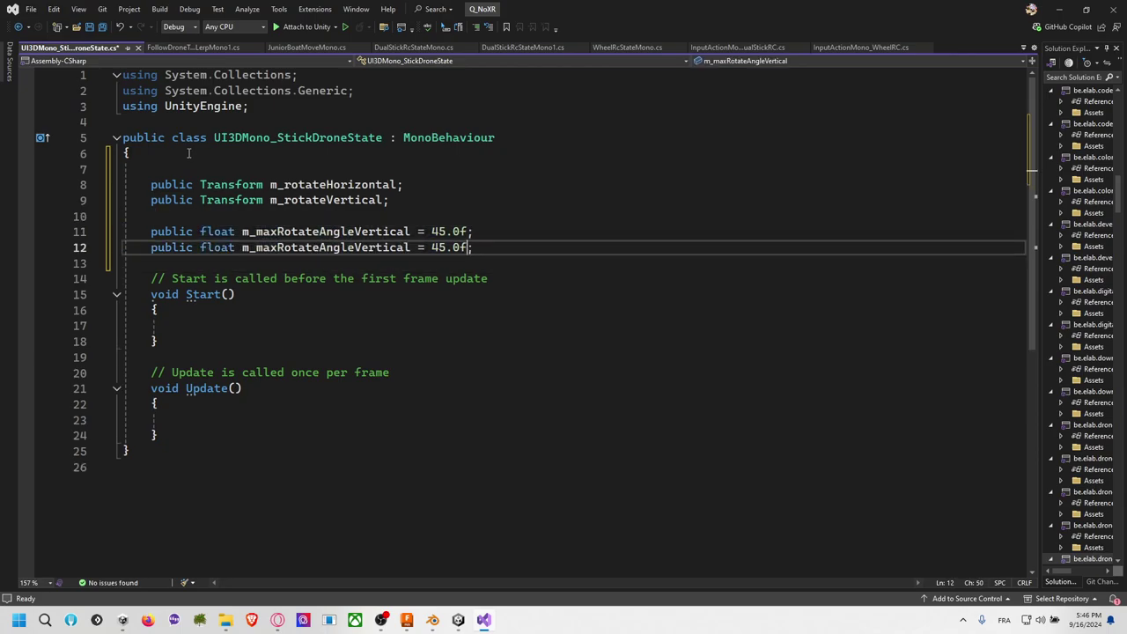
key("ctrl+r")
key("ctrl+r")
key("BackSpace")
key("BackSpace")
key("BackSpace")
key("BackSpace")
key("BackSpace")
key("BackSpace")
key("BackSpace")
key("BackSpace")
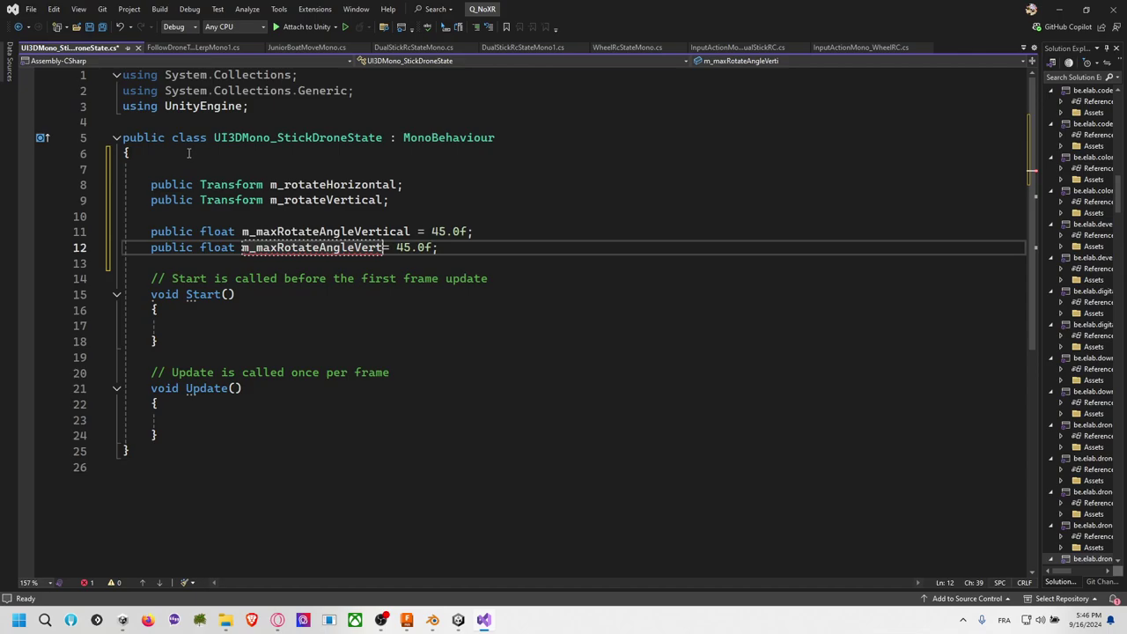
type("Horizontal")
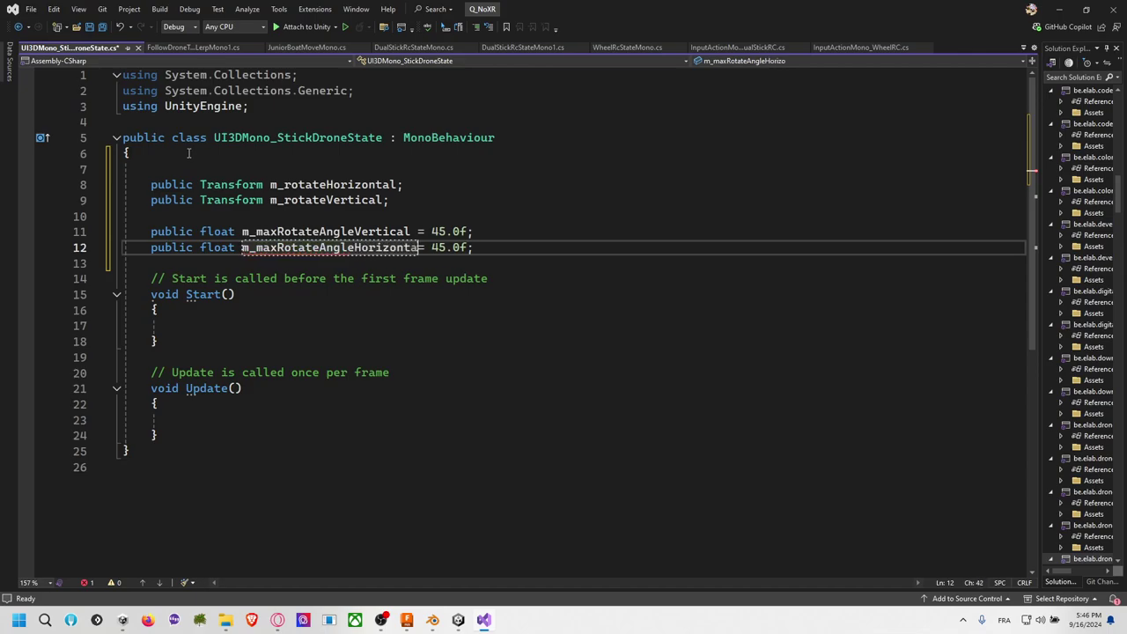
key("Return")
key("alt+Up")
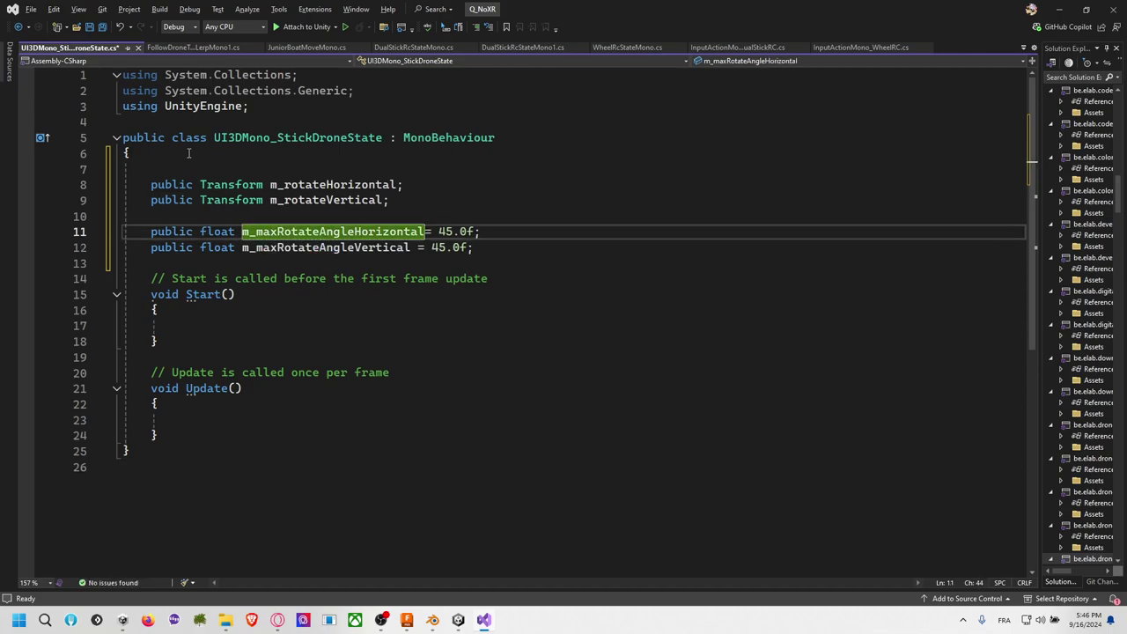
Step: Save the script and add blank lines below the angle fields
key("Down")
key("Down")
key("ctrl+s")
key("Return")
key("Return")
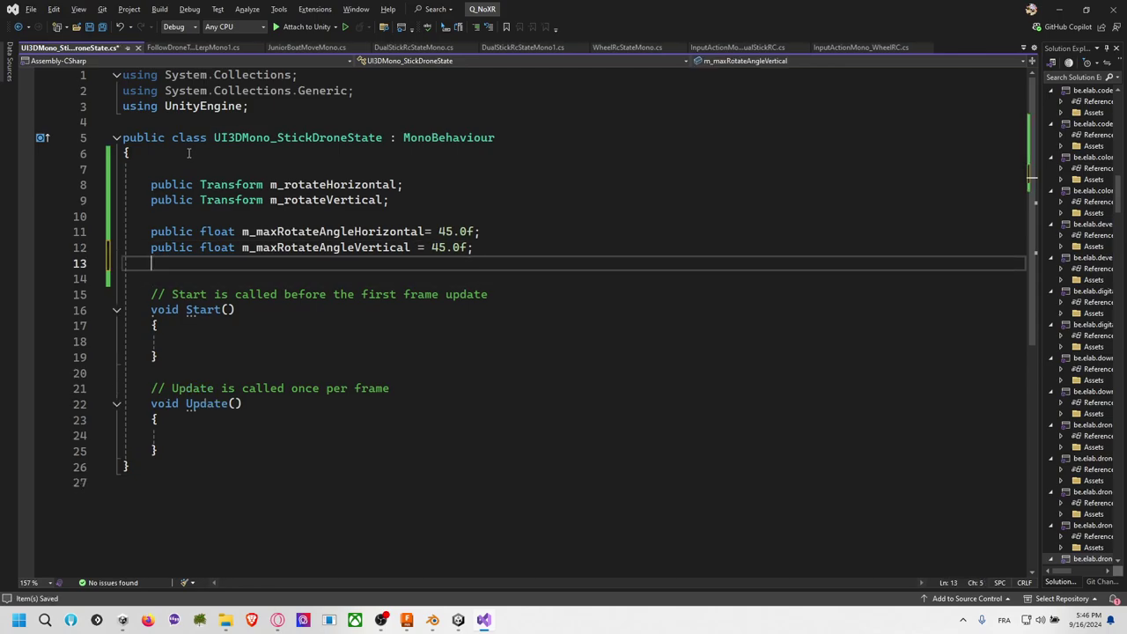
key("Up")
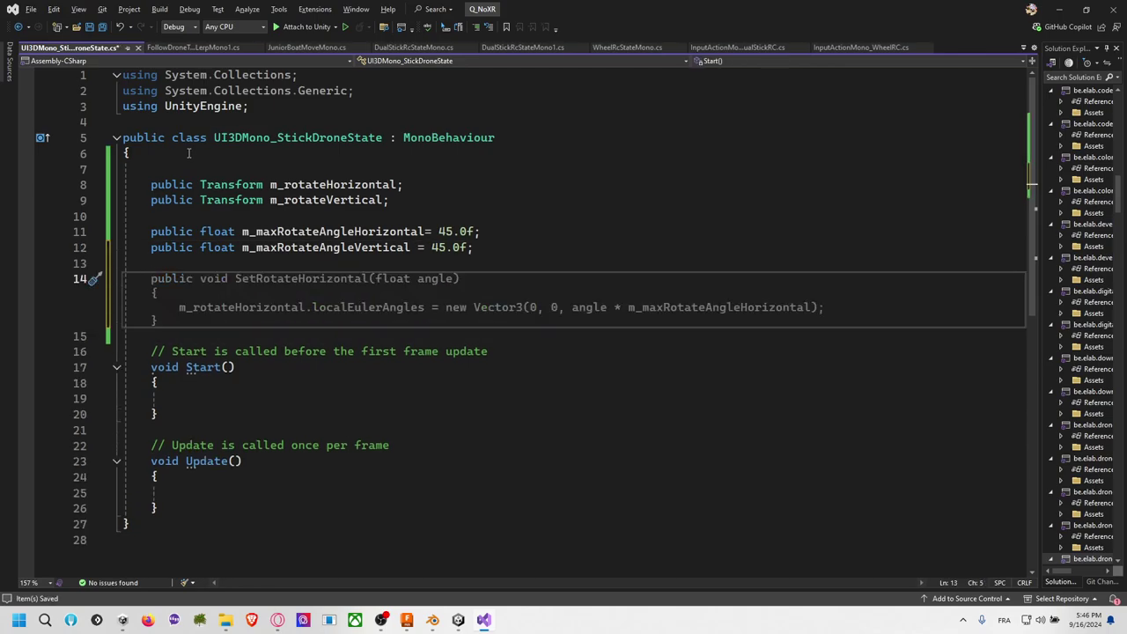
Step: Declare a public float field m_horizontalStatePercent11 set to 0.0f
type("public fl")
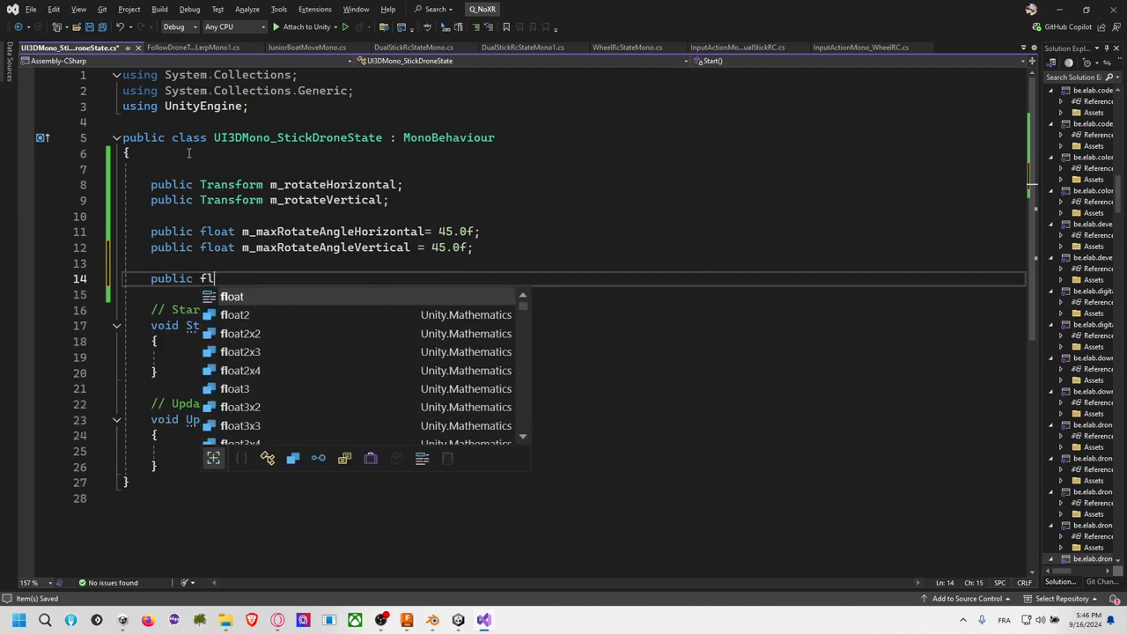
type("oat m_percent")
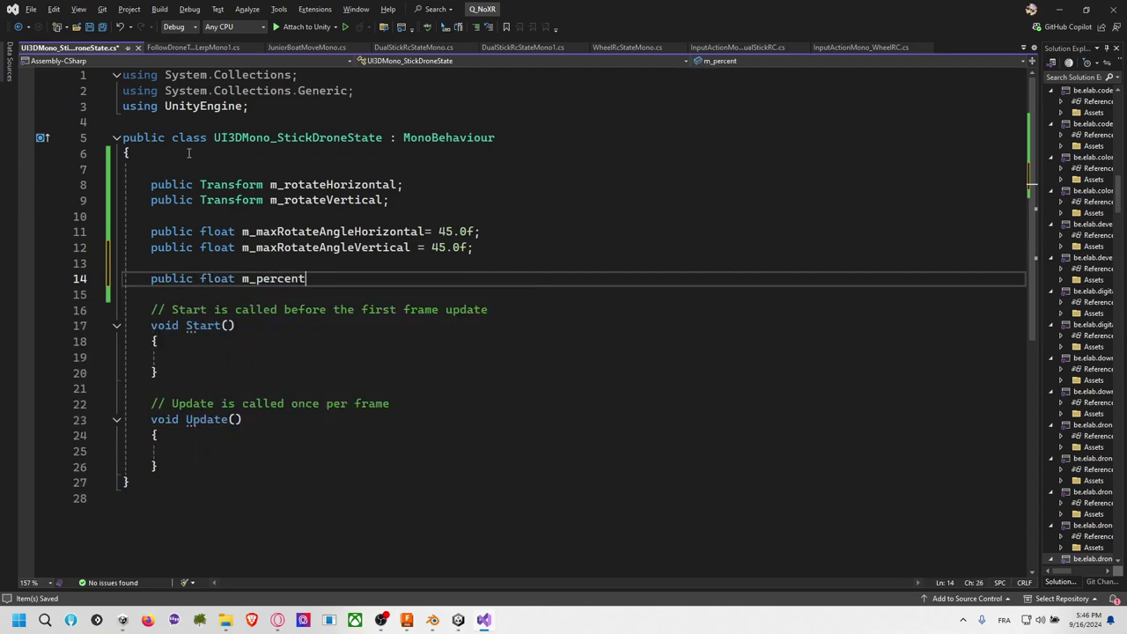
key("Tab")
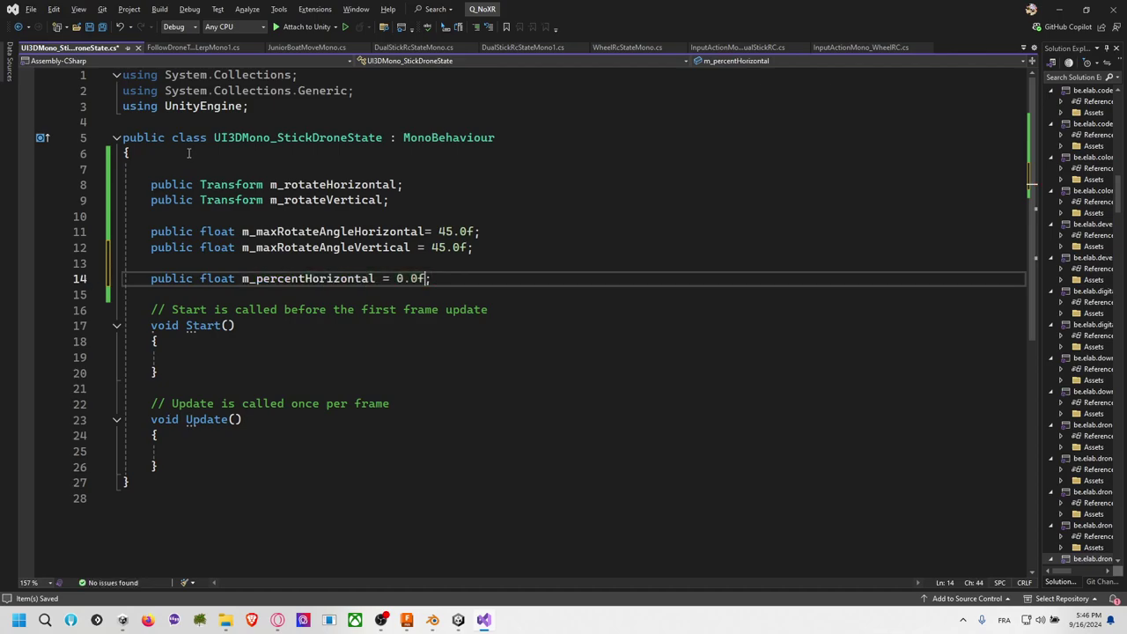
key("Left")
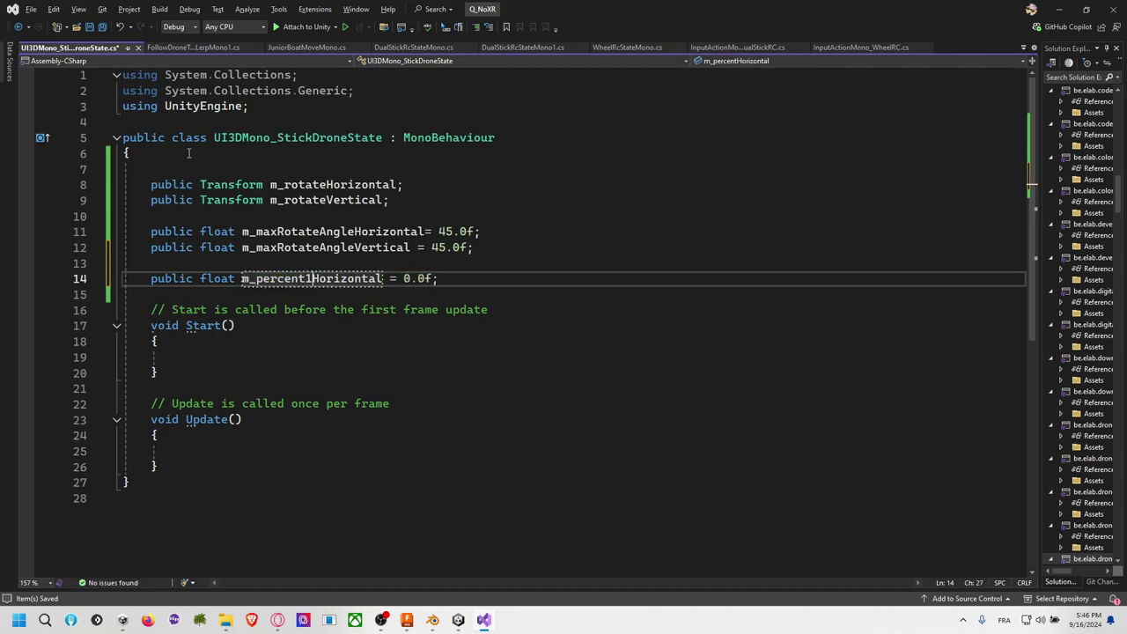
type("11")
key("BackSpace")
key("BackSpace")
key("BackSpace")
key("BackSpace")
key("BackSpace")
key("BackSpace")
key("BackSpace")
key("BackSpace")
key("BackSpace")
key("BackSpace")
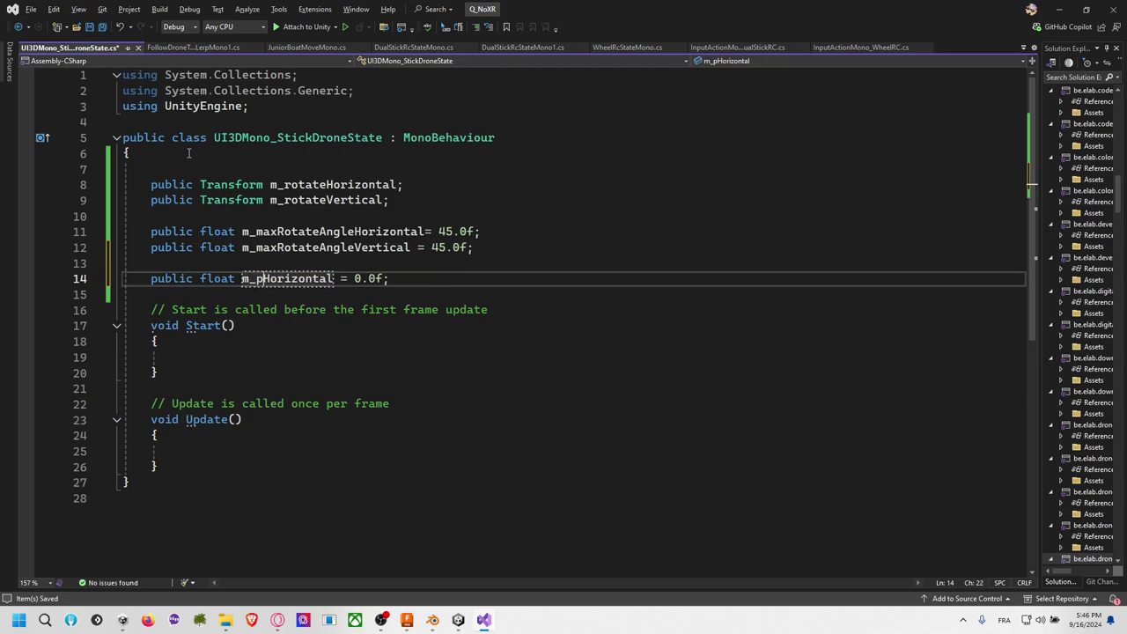
key("Delete")
key("Delete")
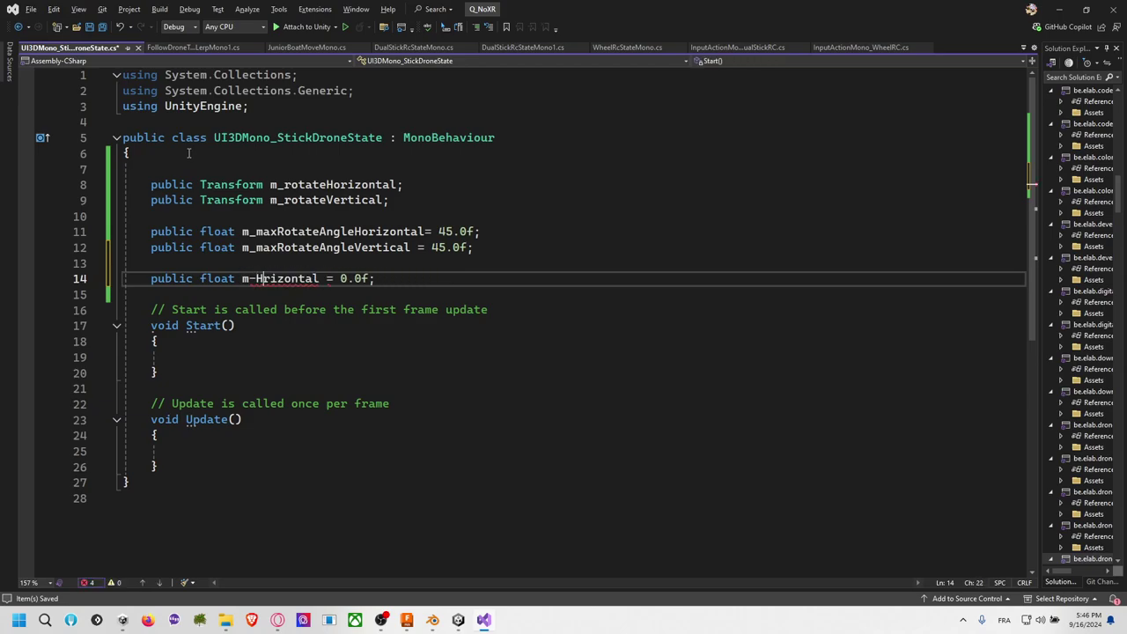
type("_ho")
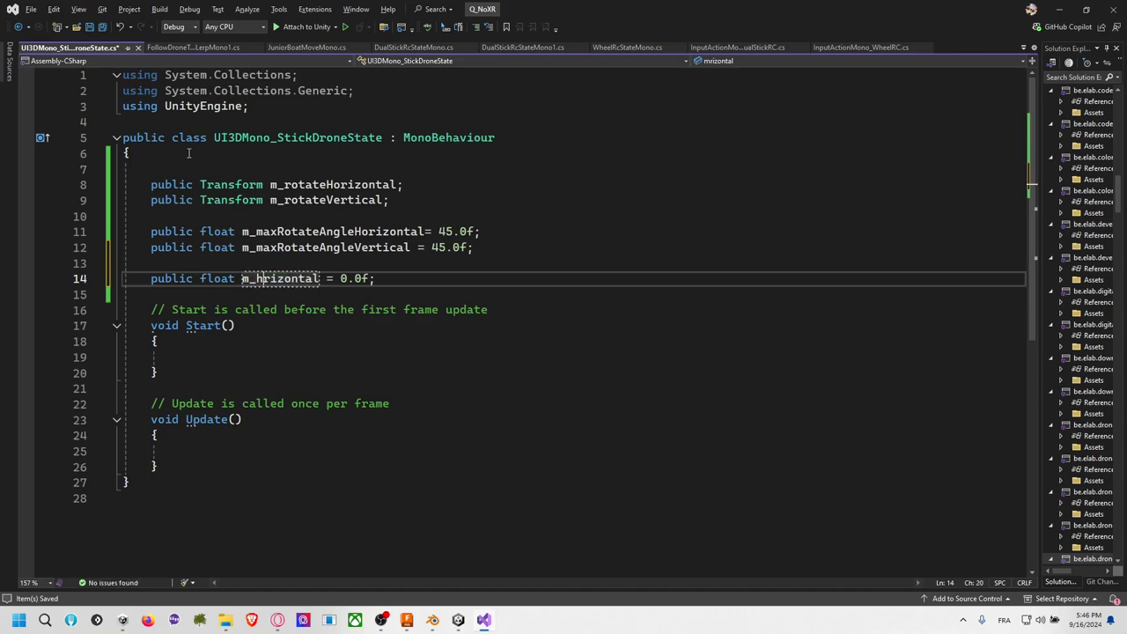
key("Right")
key("Right")
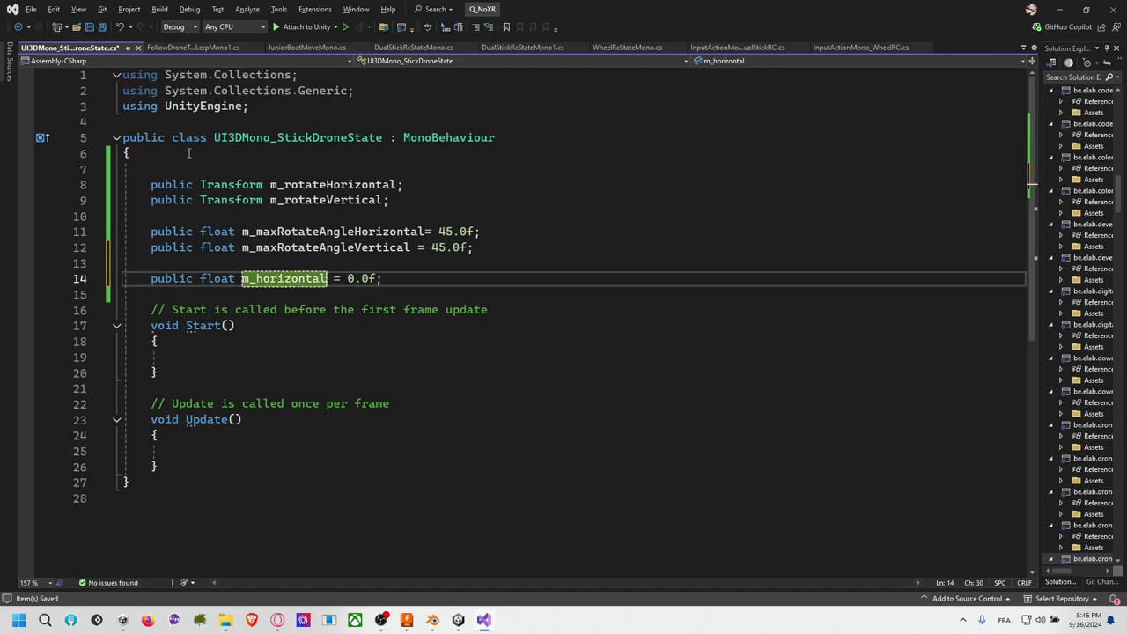
type("StatePercent")
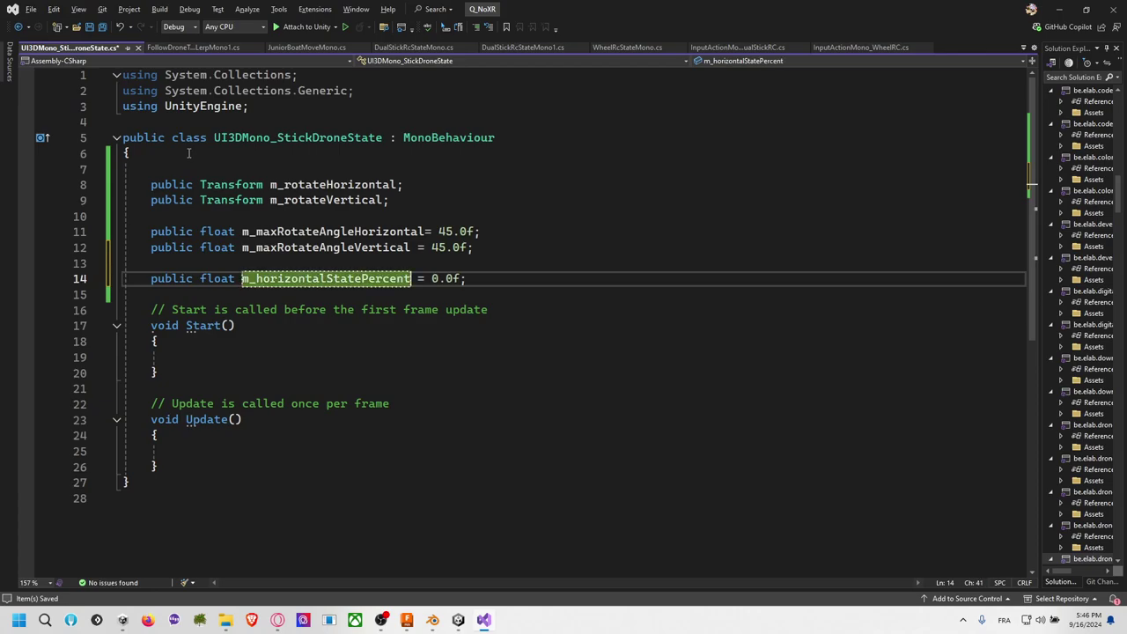
type("11")
key("Up")
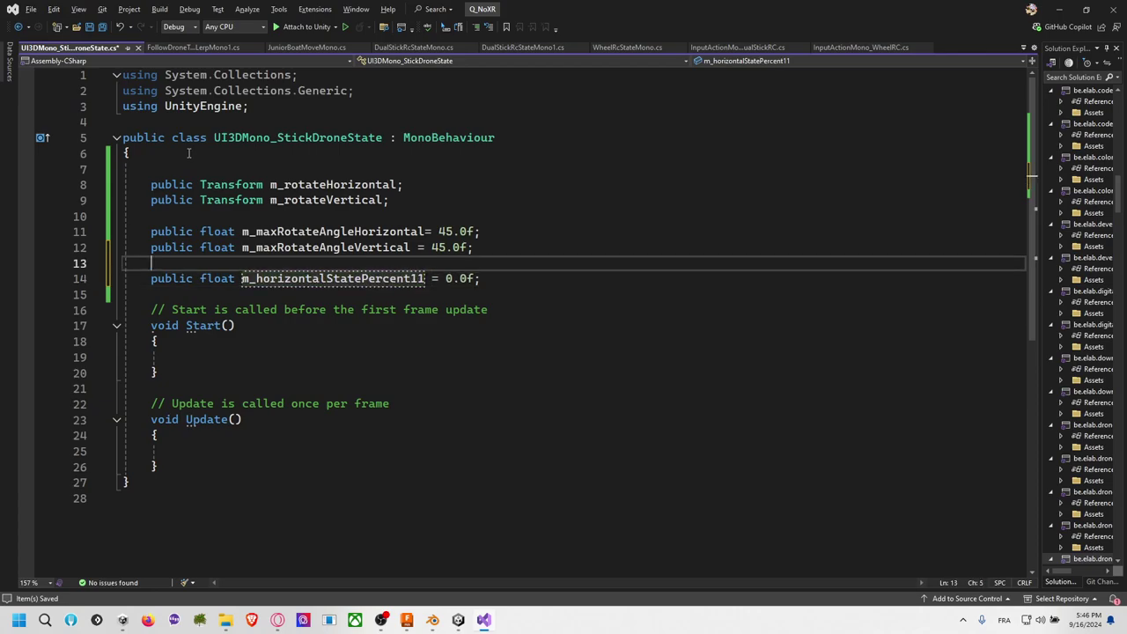
Step: Add the public float m_verticalStatePercent11 = 0.0f field below it
key("Down")
key("End")
key("Return")
key("Tab")
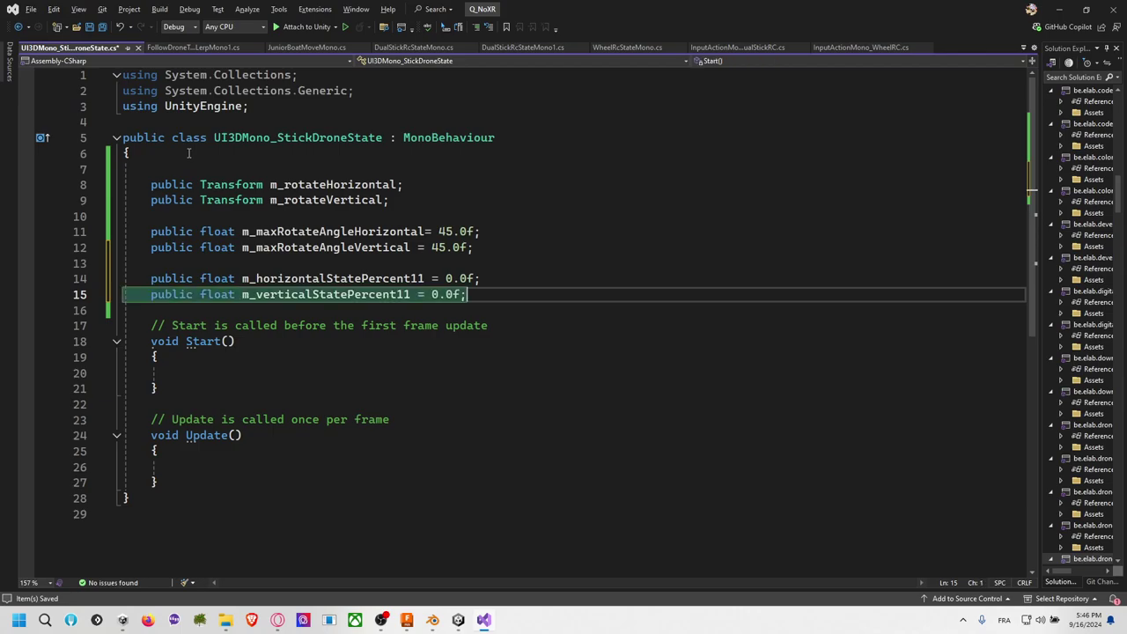
key("Up")
key("End")
key("Left")
key("Left")
key("Return")
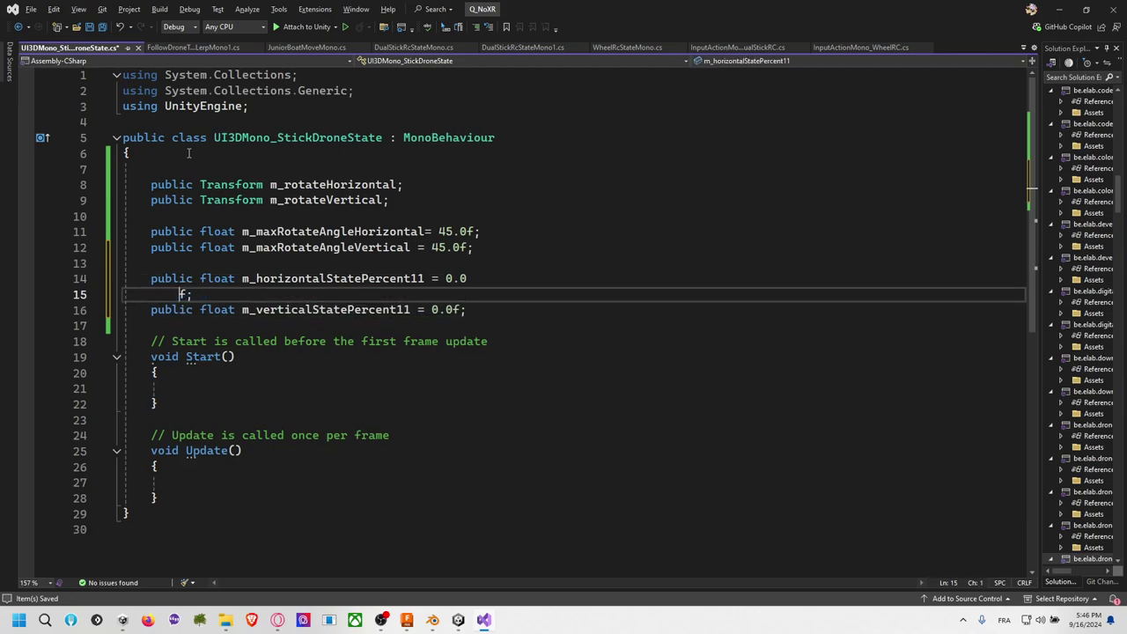
key("ctrl+z")
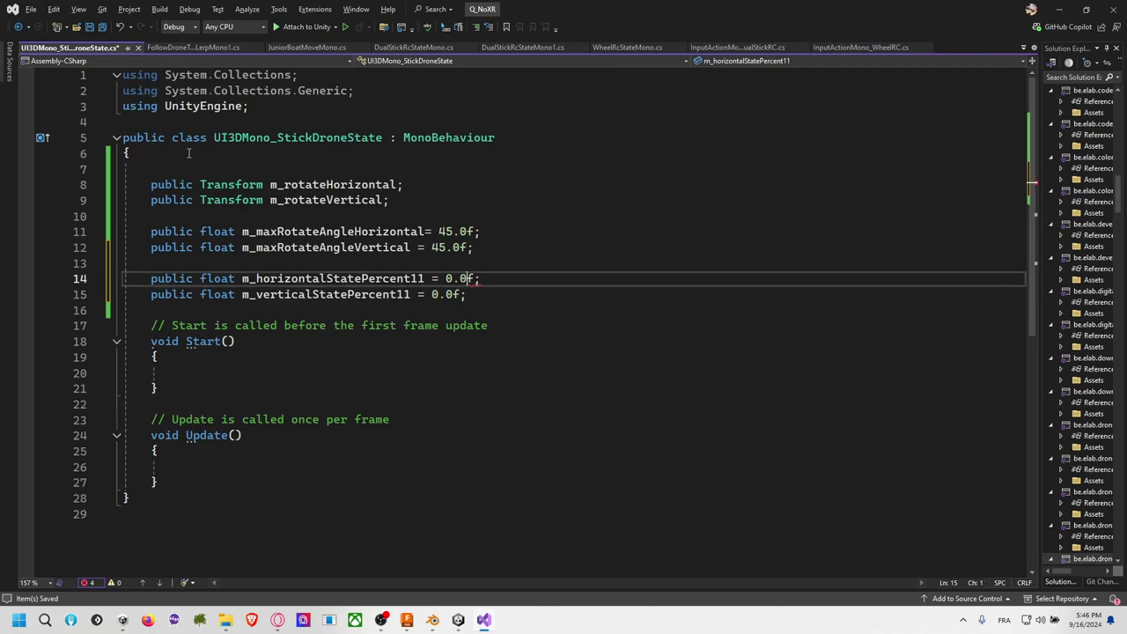
Step: Put [Range(-1,1)] above both percent fields, with a blank line between them
key("ctrl+Return")
type("[ran(")
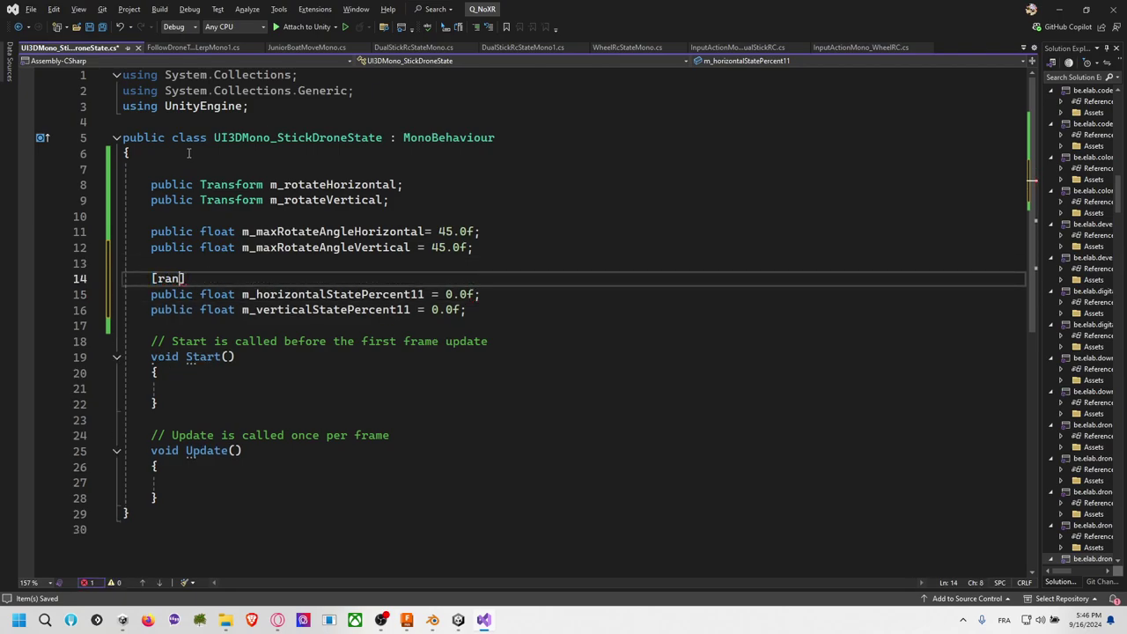
type("-1,1")
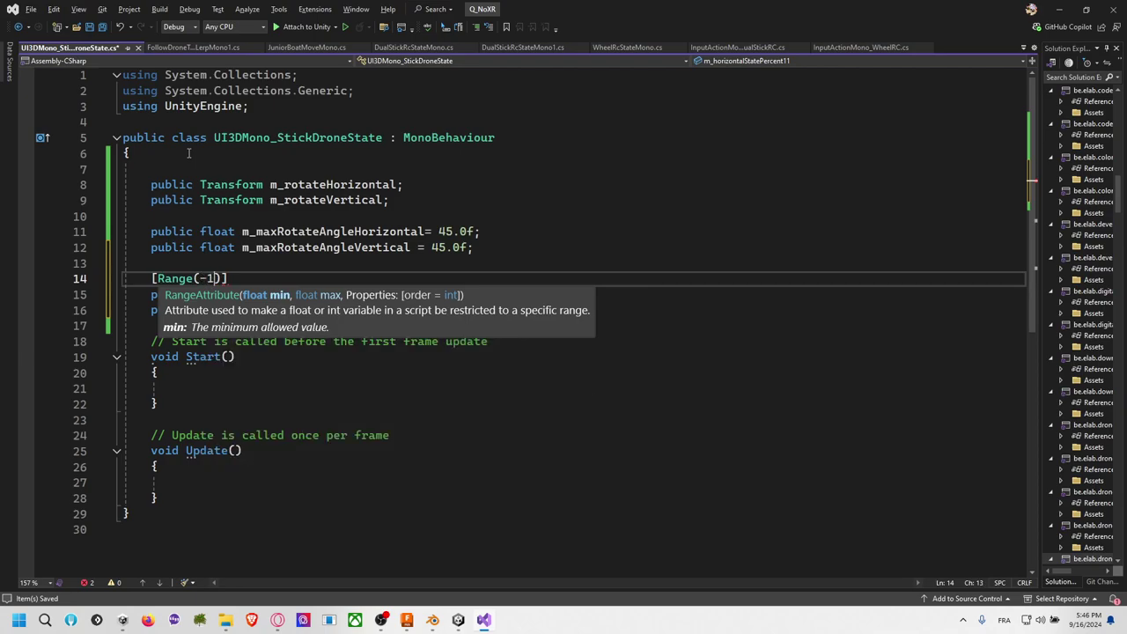
key("Escape")
key("Up")
key("Up")
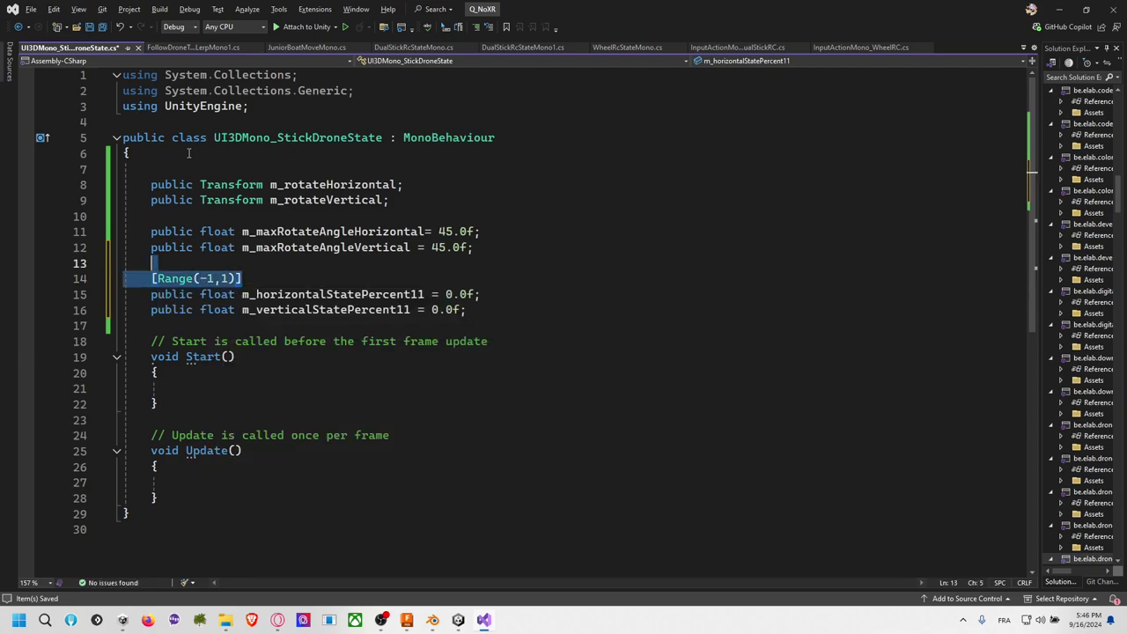
key("Down")
key("Down")
key("Down")
key("Down")
key("Return")
type("[Range(-1, 1)]")
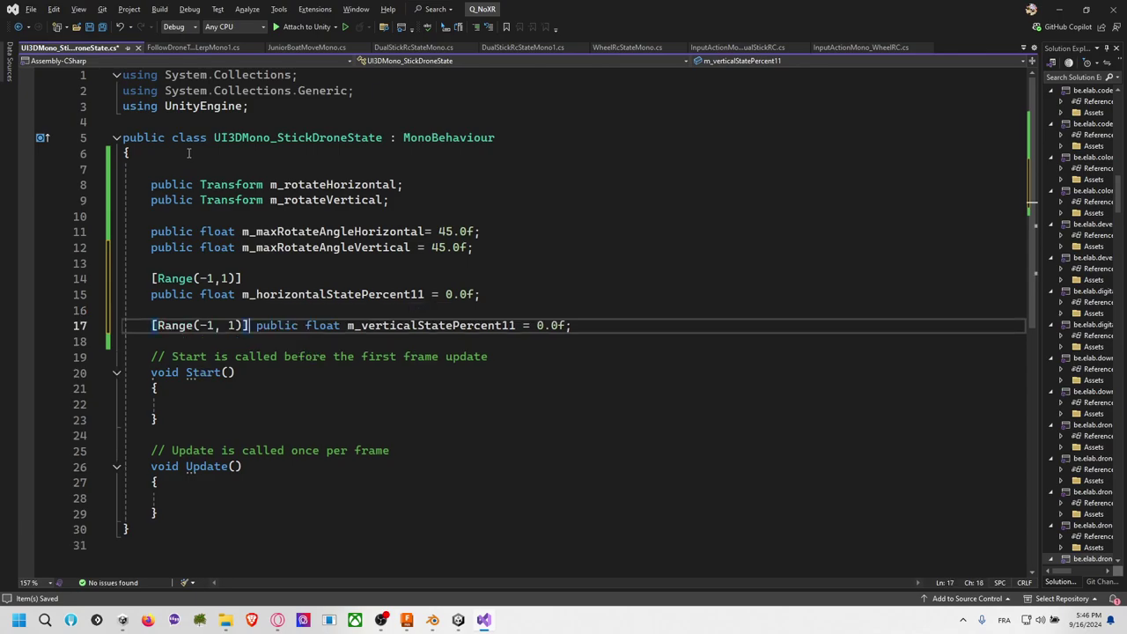
key("Return")
key("Up")
key("Return")
key("Up")
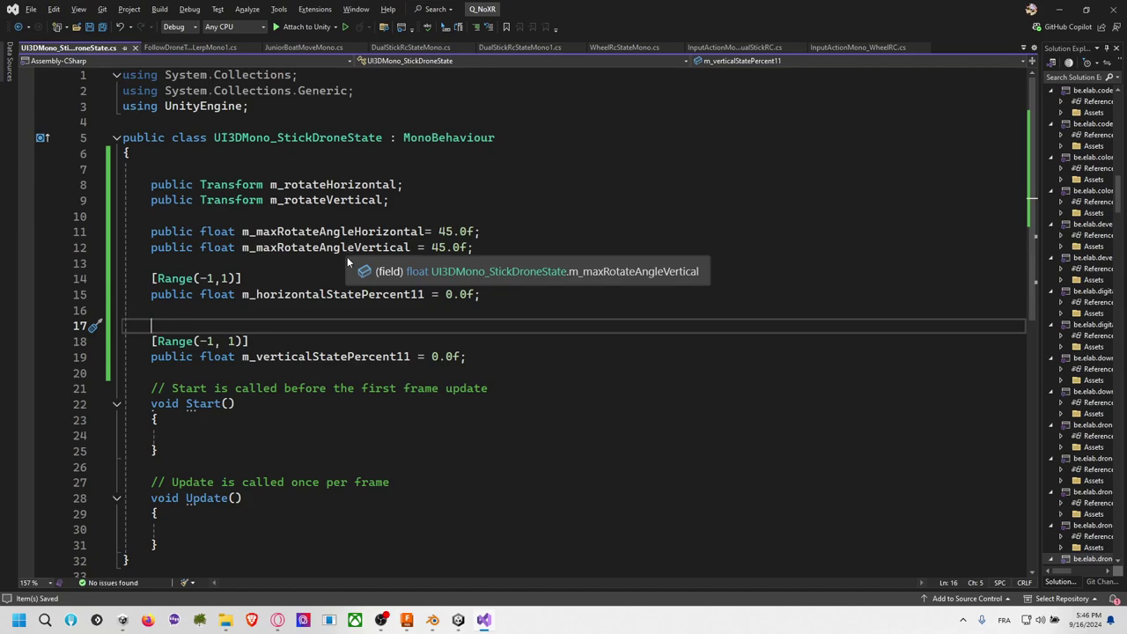
Step: Select the Start comment and the empty Start method
left_click_drag(192, 542, 146, 370)
key("Delete")
left_click(183, 434)
key("ctrl+z")
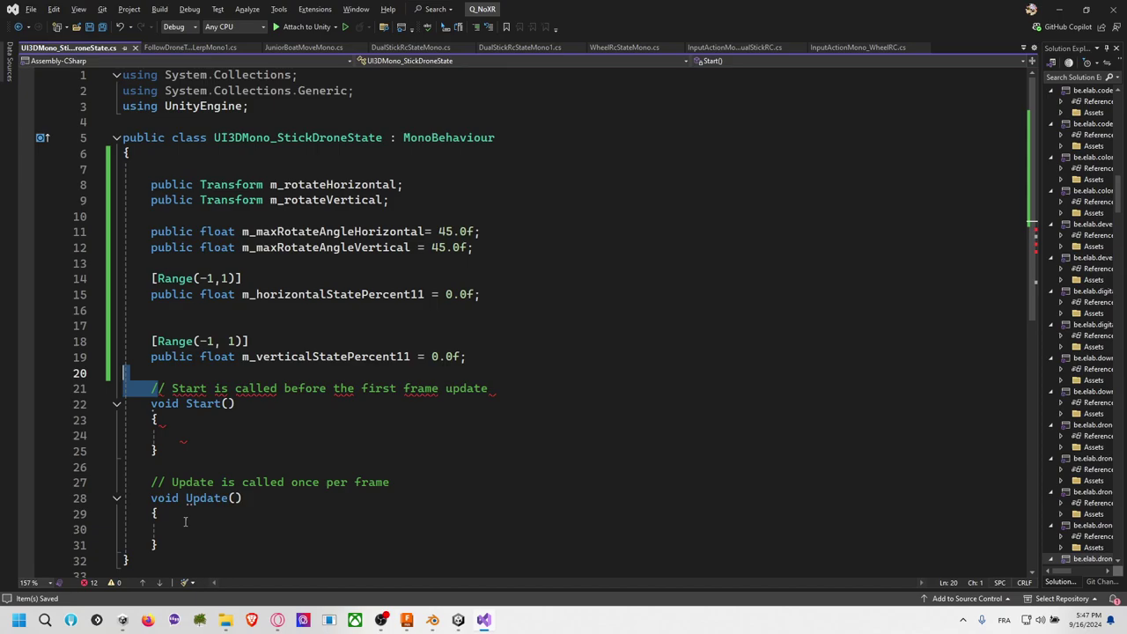
left_click(173, 544)
left_click_drag(173, 544, 152, 388)
left_click(151, 388)
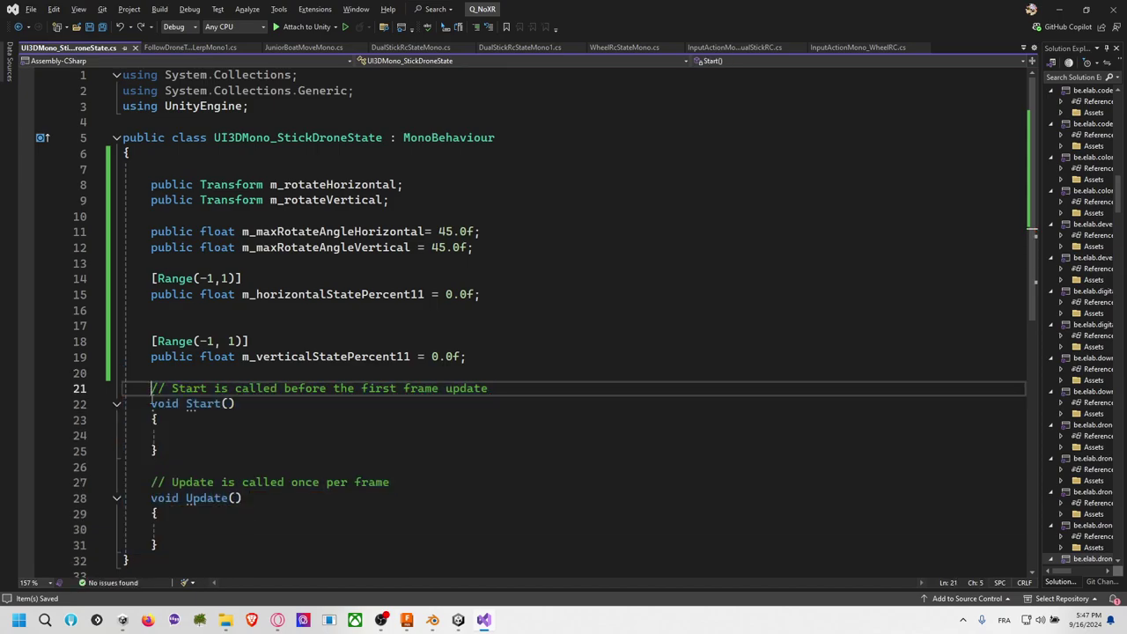
left_click_drag(183, 449, 137, 379)
Step: Delete the empty Start method and Update comment, and accept suggested rotation code in Update
key("Delete")
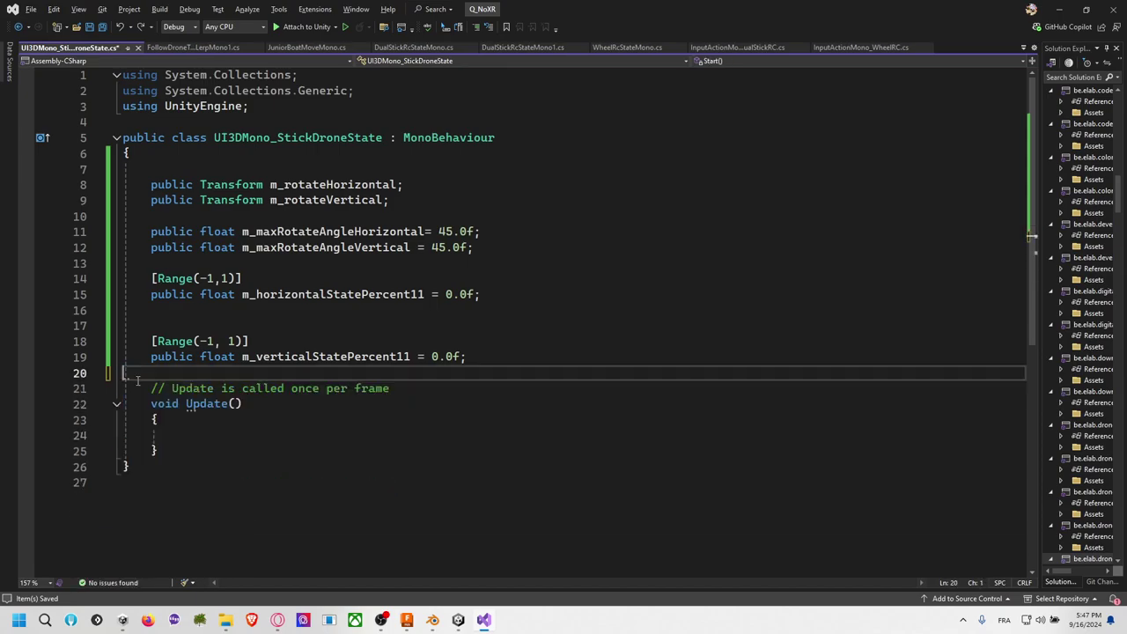
key("Down")
key("ctrl+shift+l")
key("Down")
key("End")
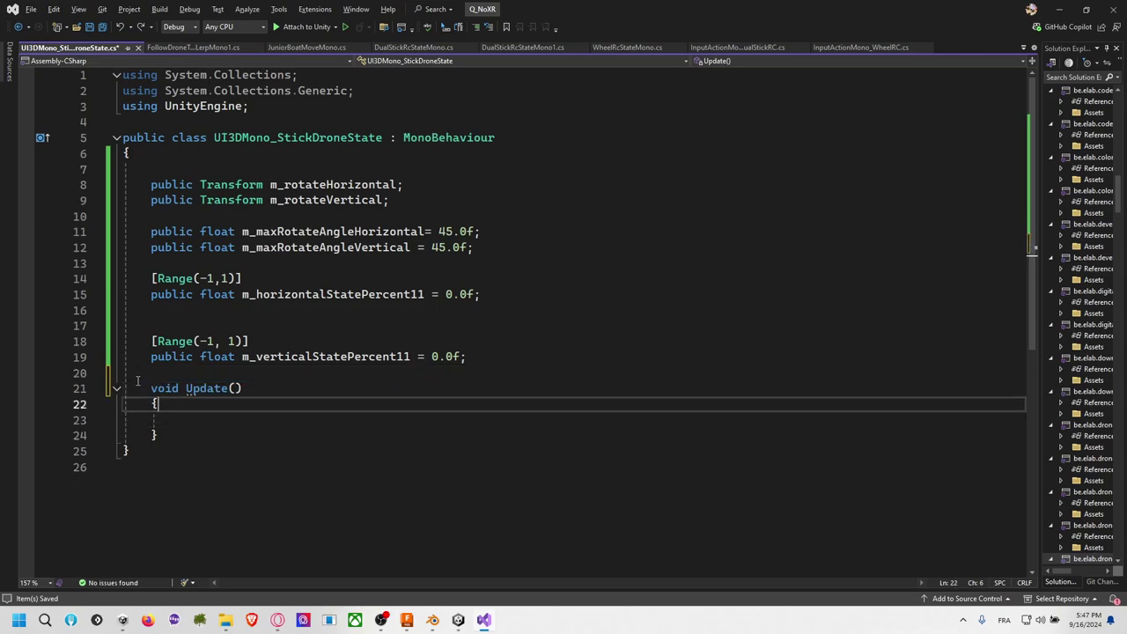
key("Return")
key("Return")
key("Tab")
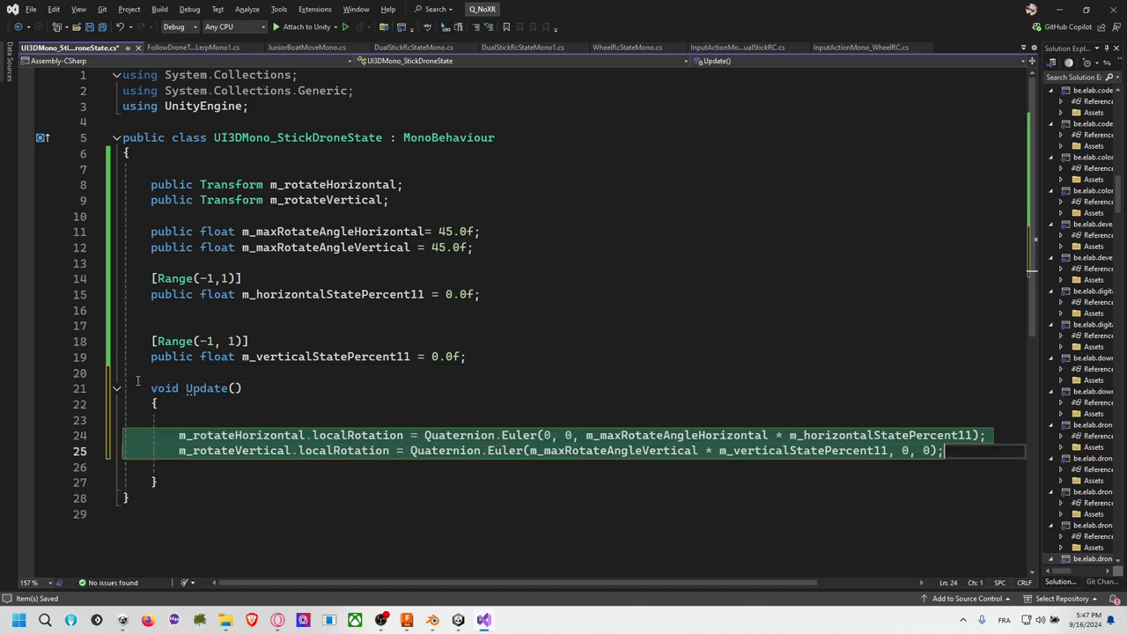
key("Up")
key("Up")
key("Up")
key("Up")
key("Up")
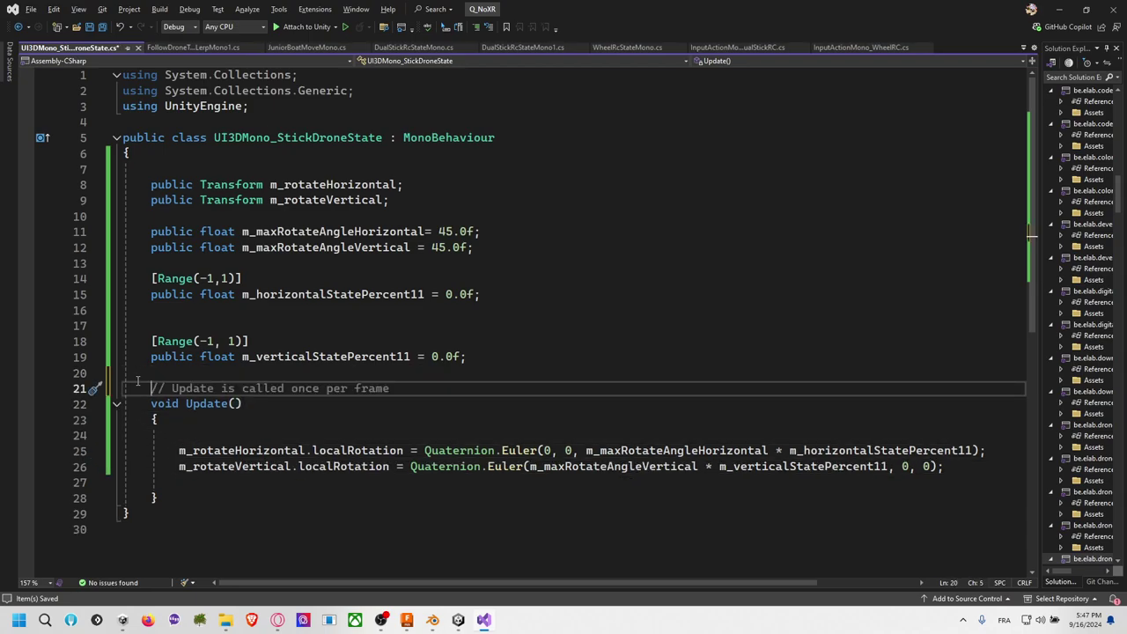
Step: Insert SetPercentHorizontal and SetPercentVertical setters above Update from the suggested method bodies
key("Return")
key("Return")
type("public void ")
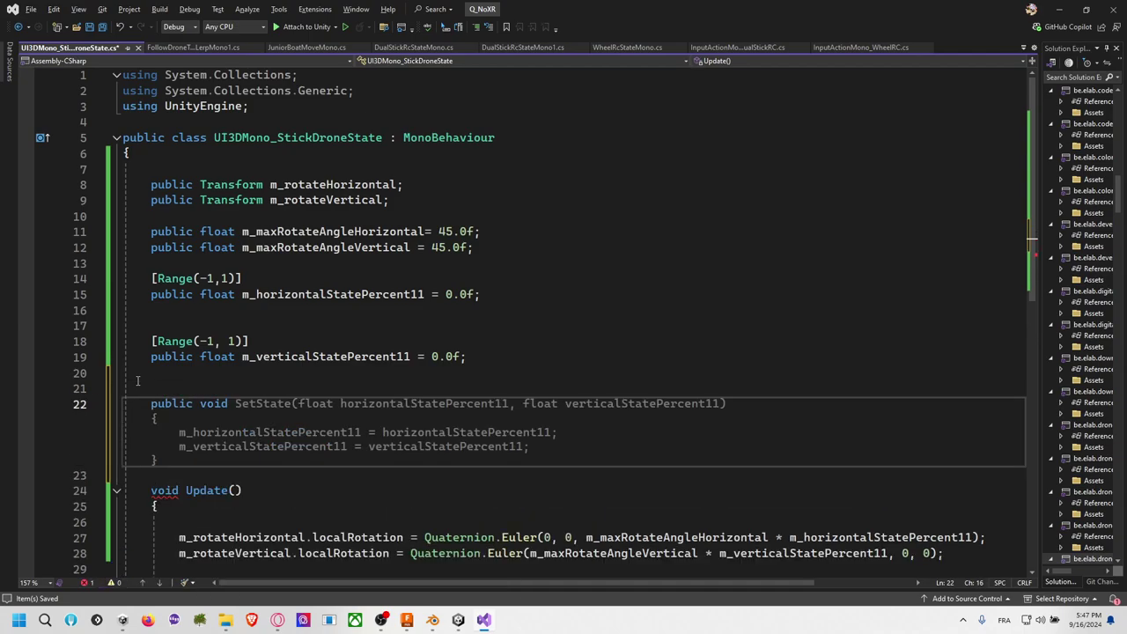
type("Set")
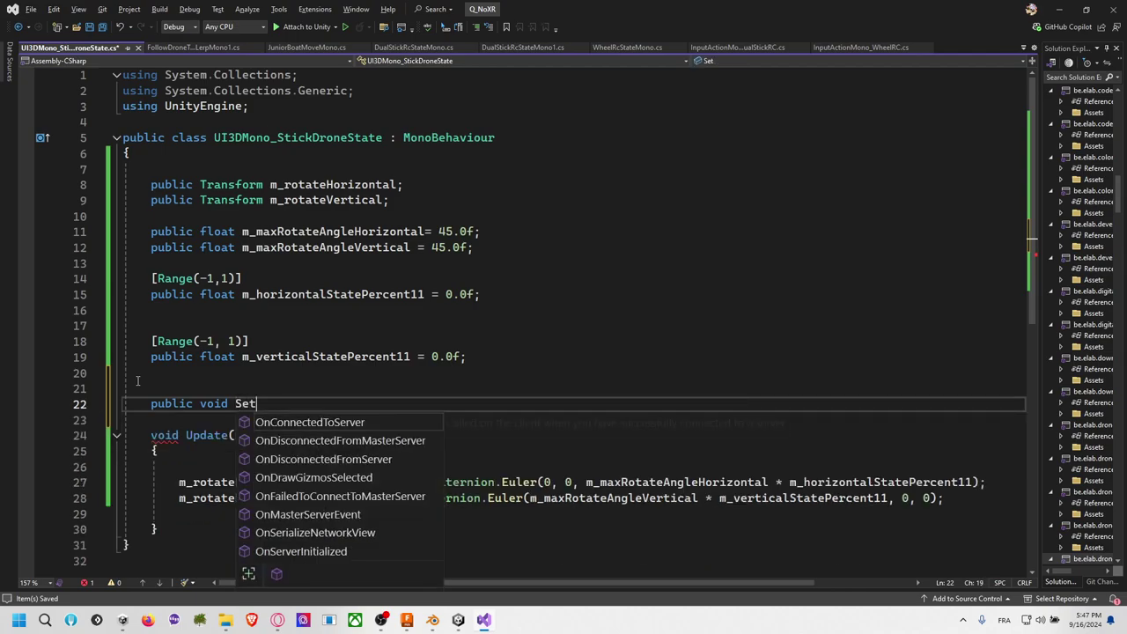
type("Percen")
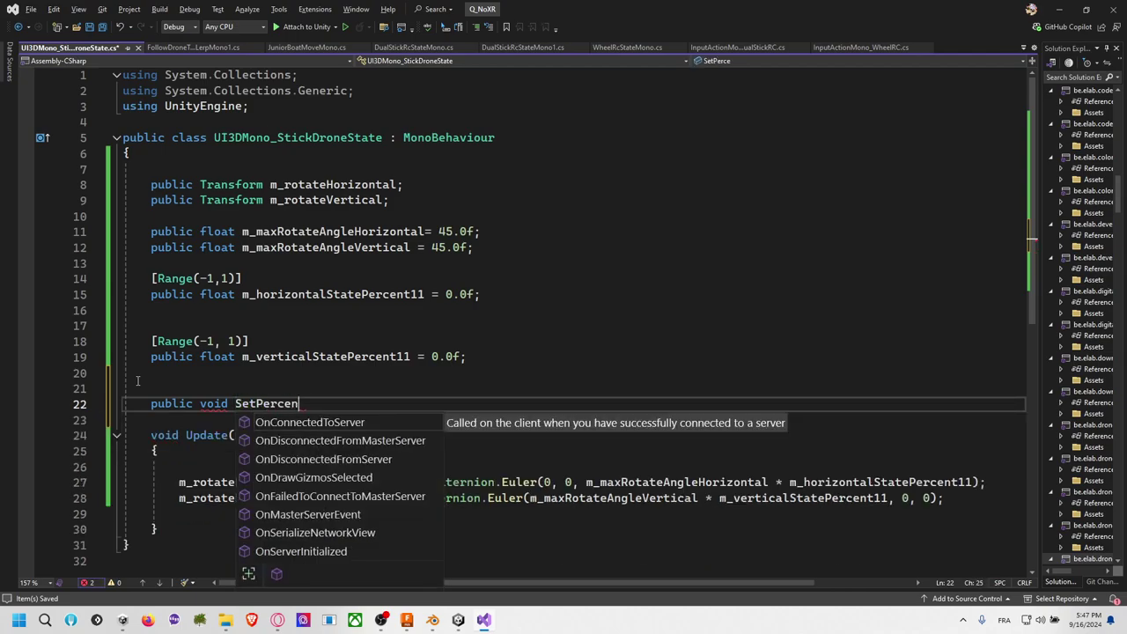
type("tHorizontal(")
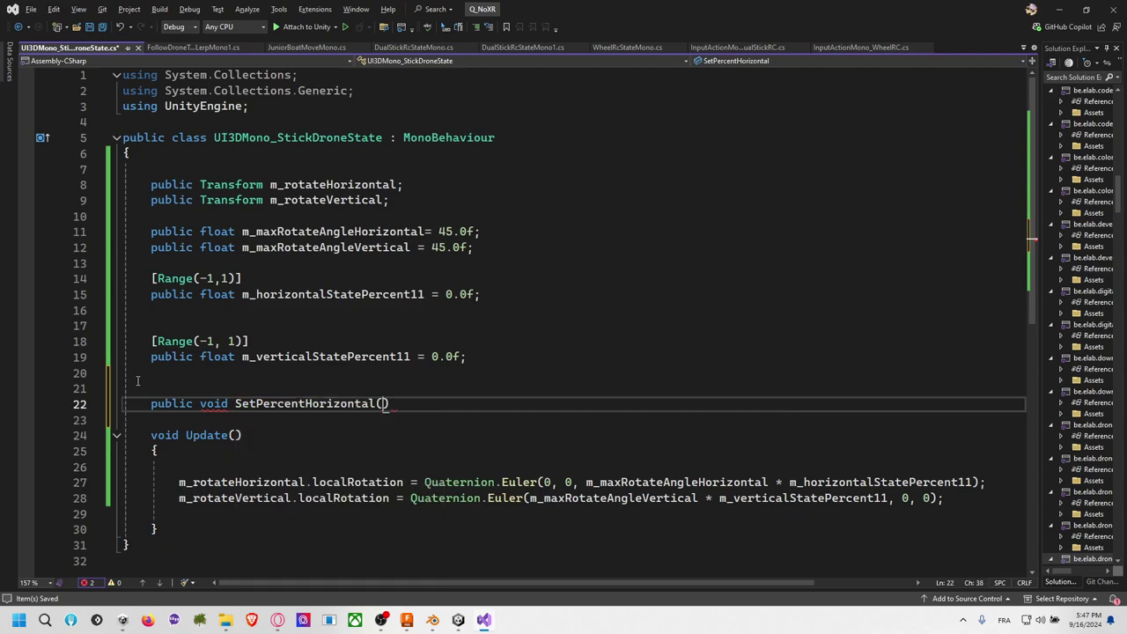
key("Tab")
key("Return")
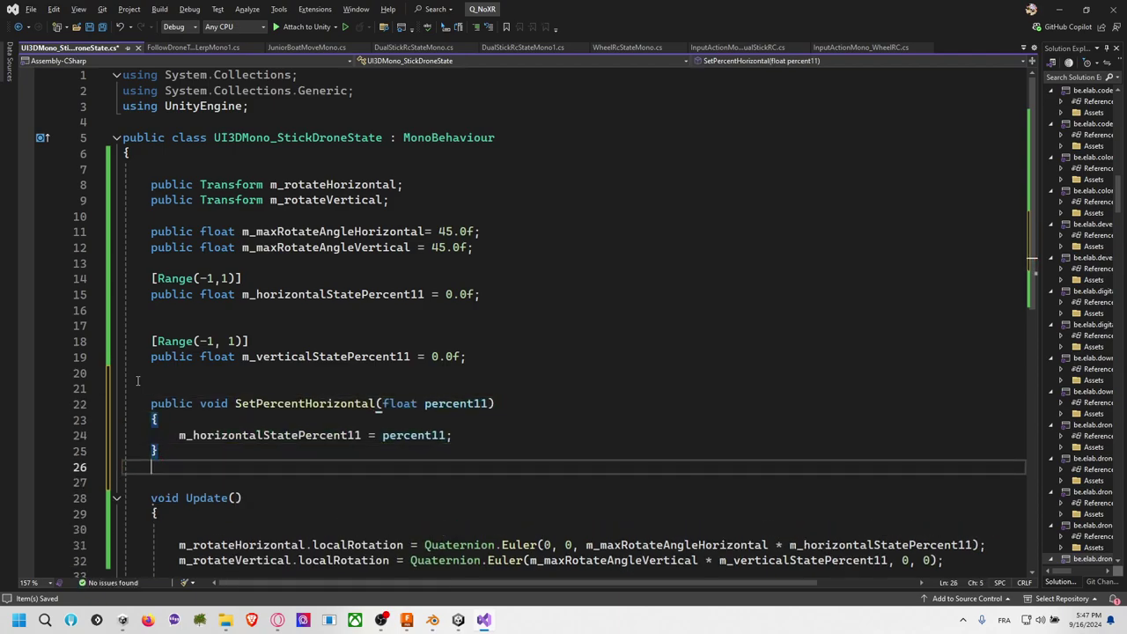
type("public void")
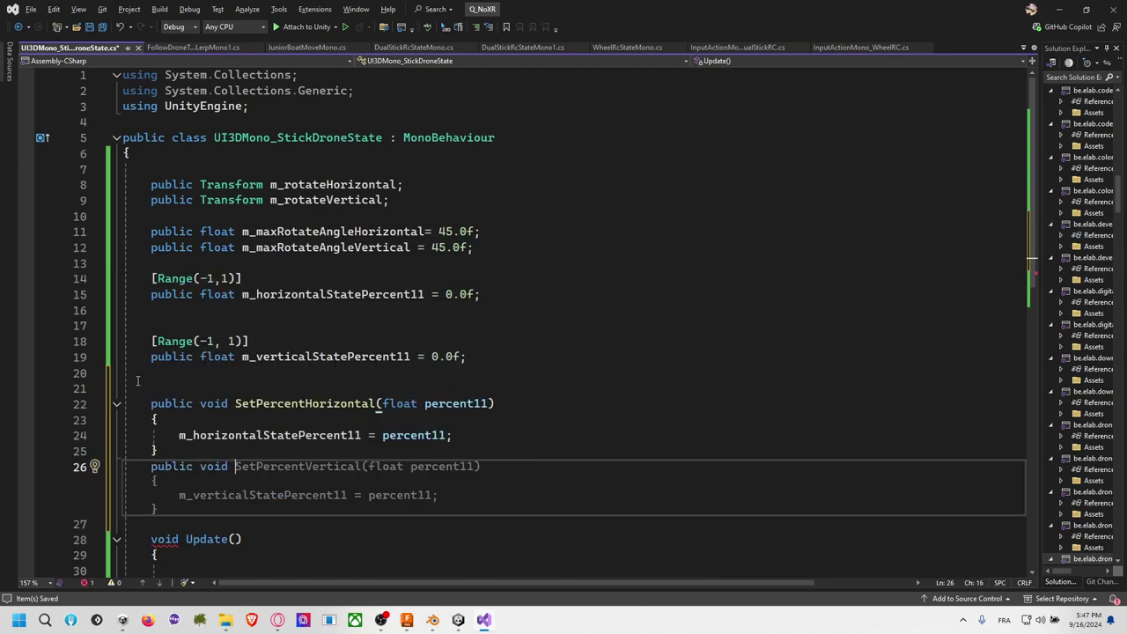
key("Tab")
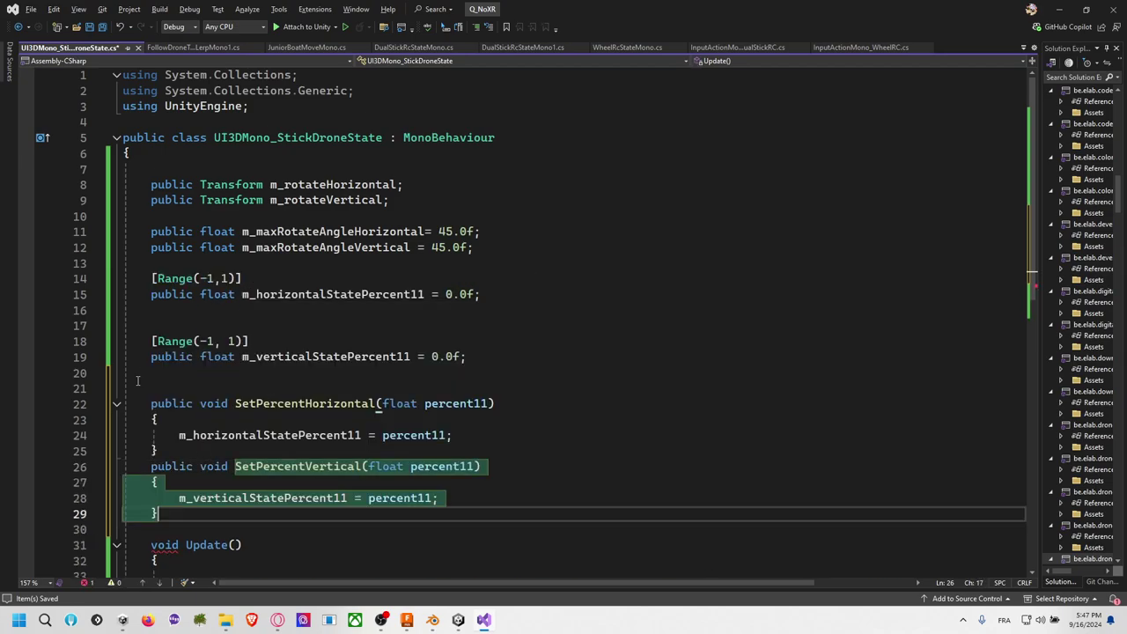
left_click(295, 420)
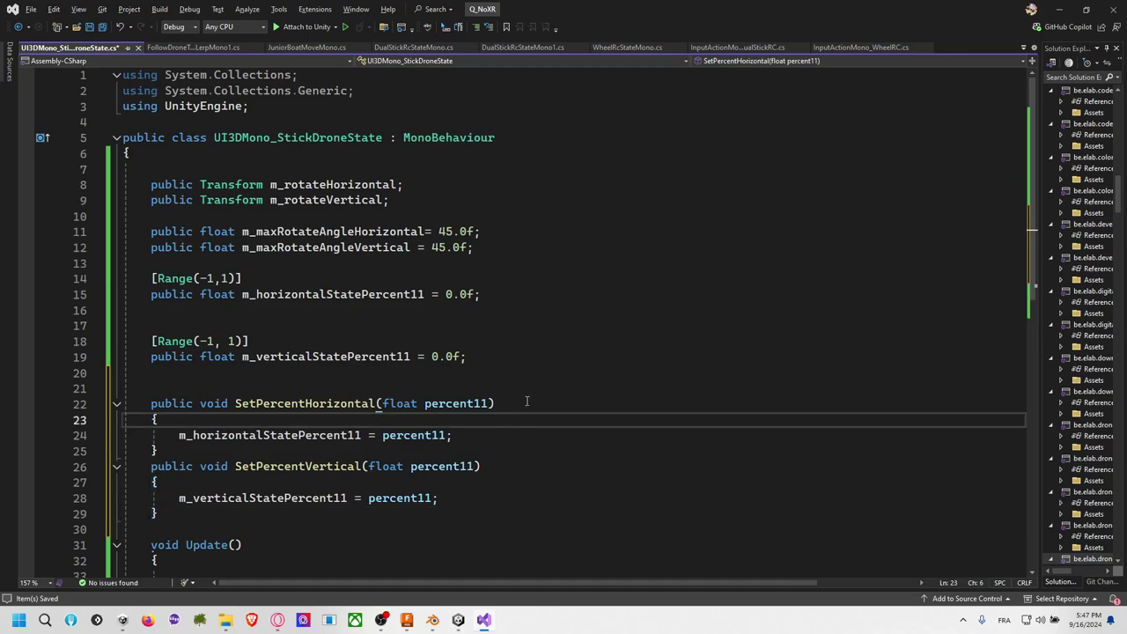
left_click(526, 373)
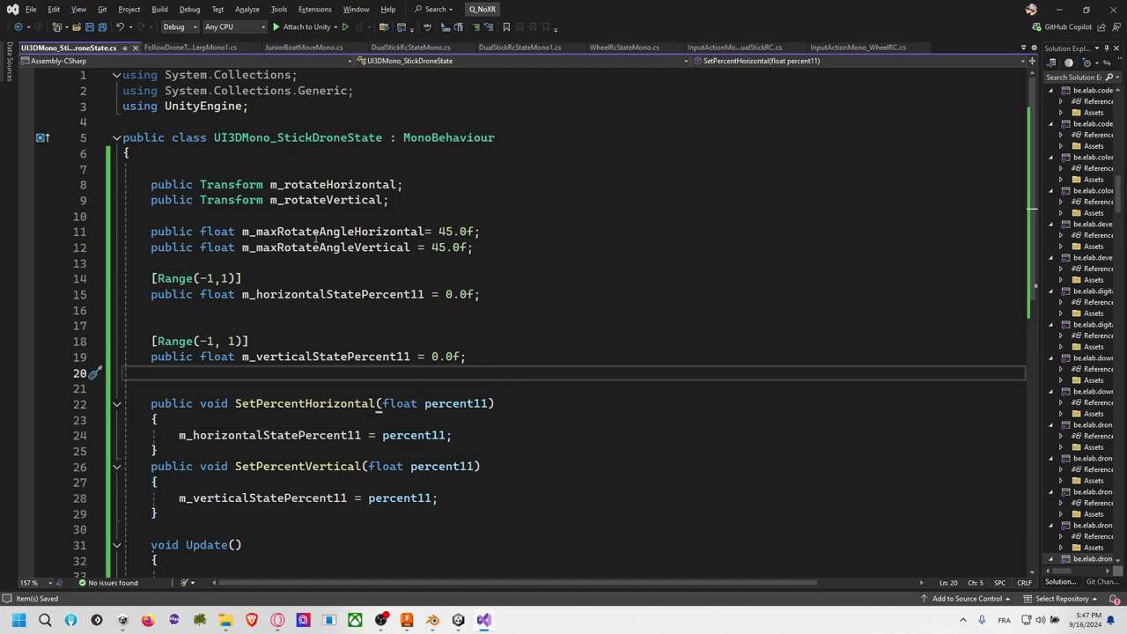
Step: Create an empty public void SetRandomState() method
scroll(295, 286, "down", 2)
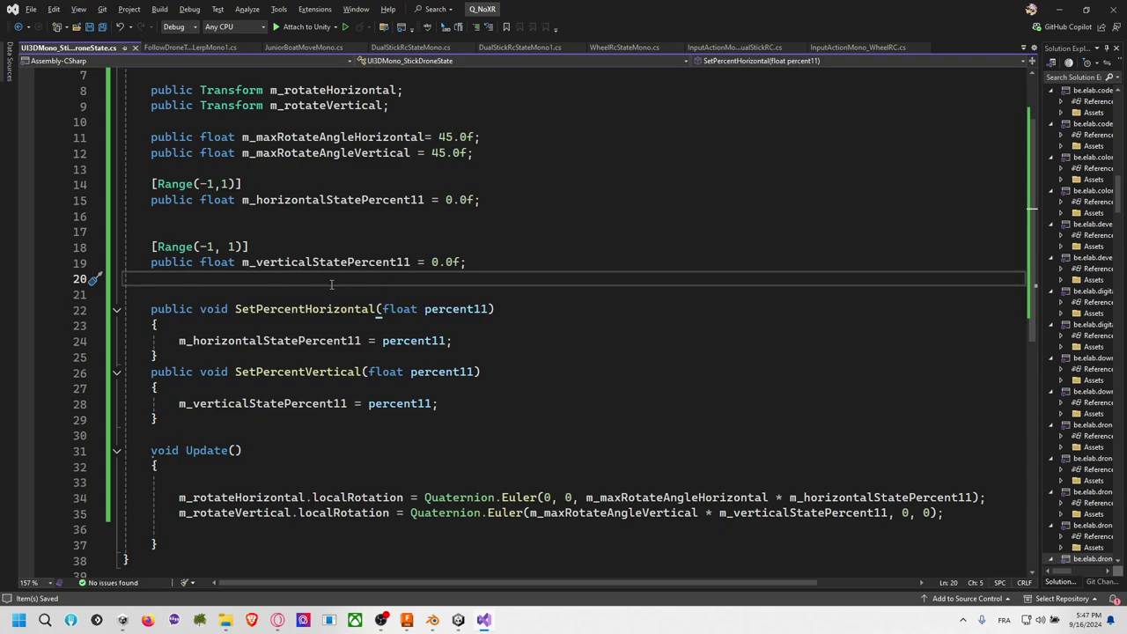
key("Return")
key("Return")
key("Return")
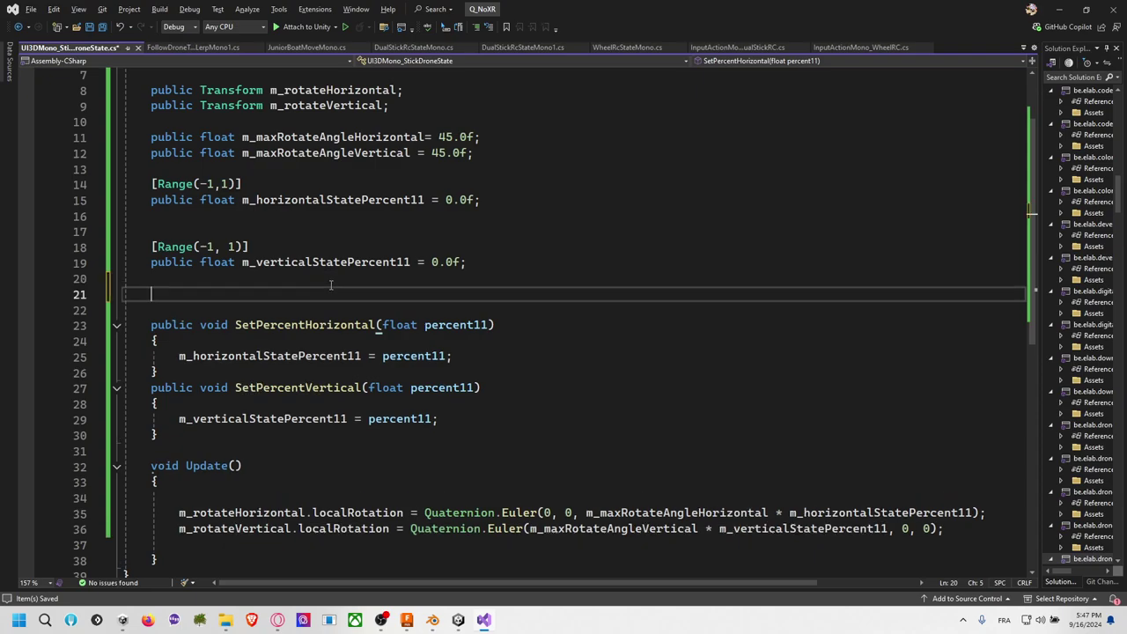
type("p")
type("void ")
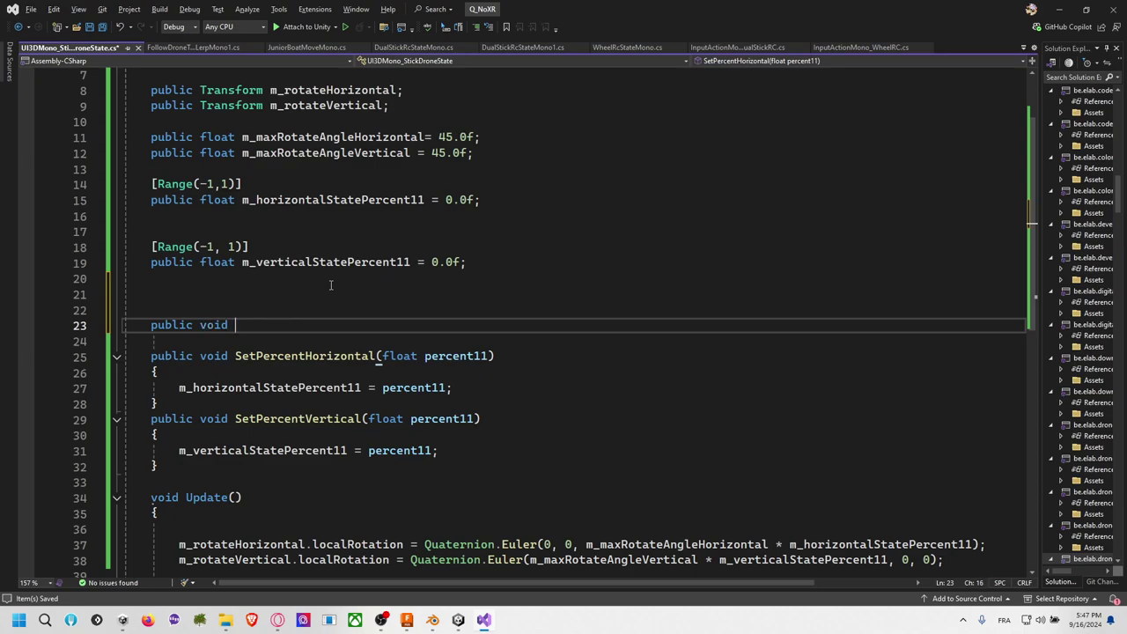
type("SetRandom")
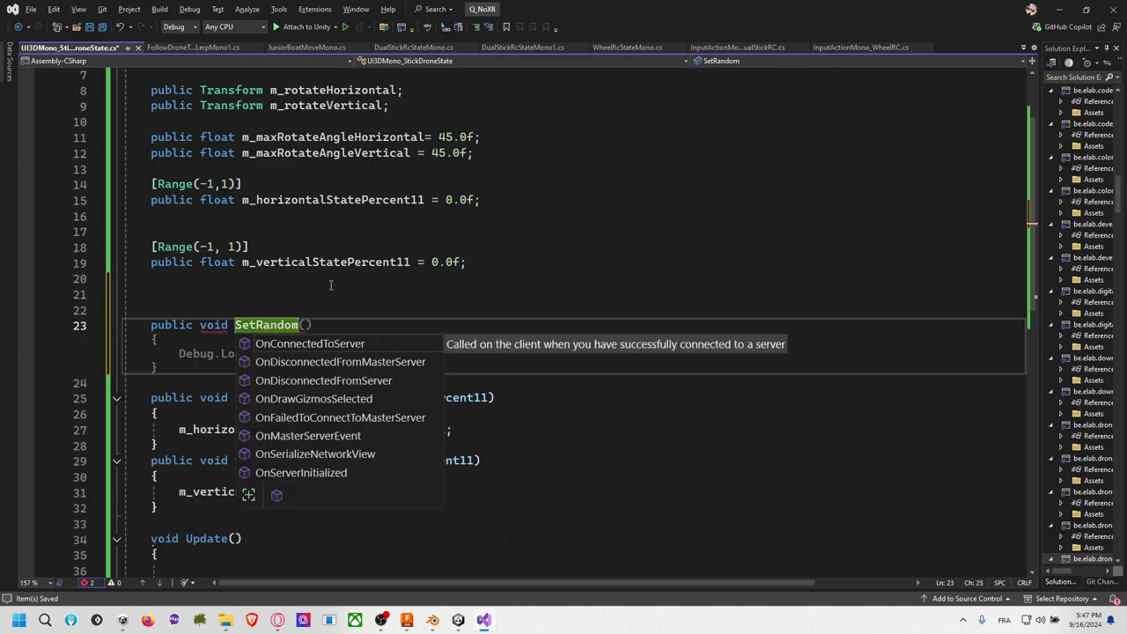
type("Input")
key("BackSpace")
key("BackSpace")
key("BackSpace")
key("BackSpace")
key("BackSpace")
type("State")
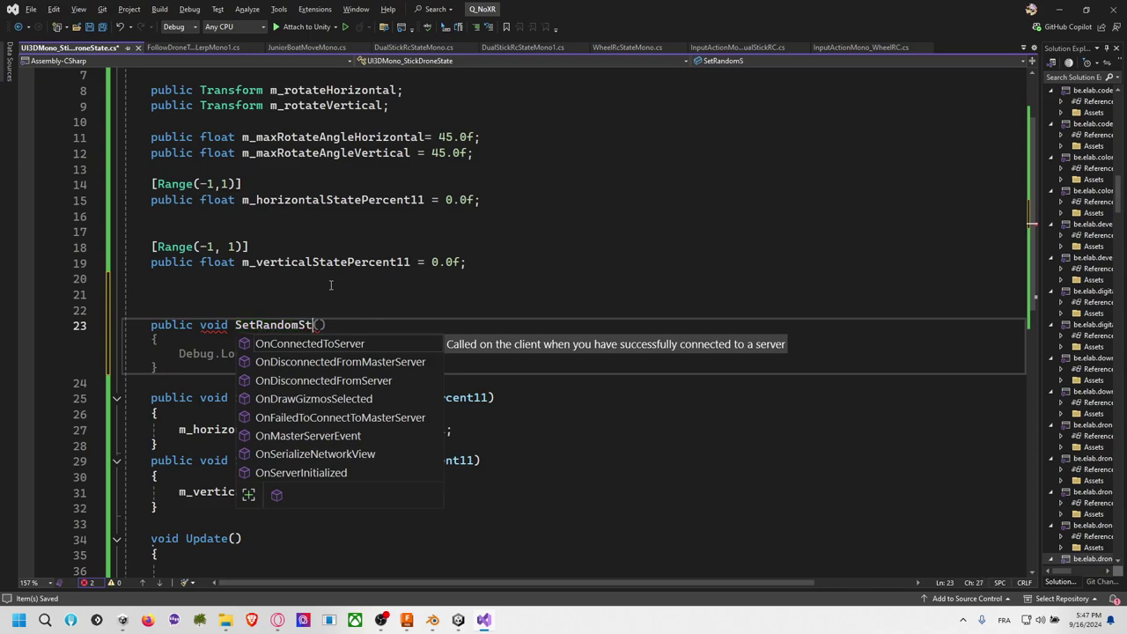
key("Down")
key("Escape")
key("Up")
key("BackSpace")
key("BackSpace")
key("BackSpace")
key("BackSpace")
key("BackSpace")
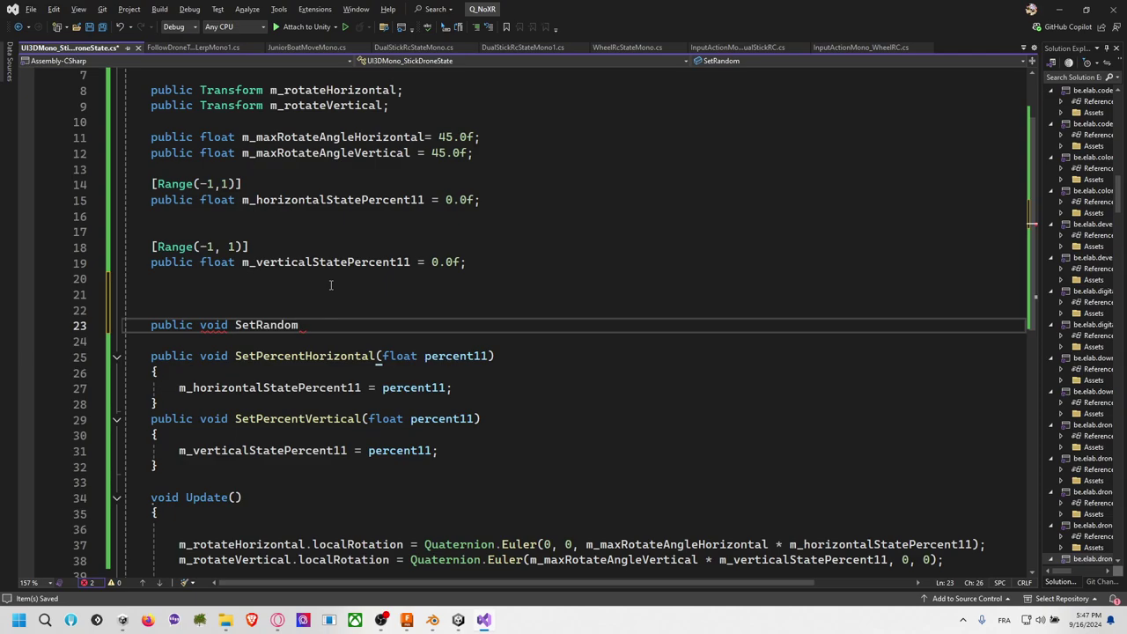
type("State() { }")
key("Left")
key("Return")
Step: Tag it [ContextMenu("Set Random State")], fill both setters with Random.Range(-1.0f, 1.0f), and call RefreshUI()
key("Up")
key("Up")
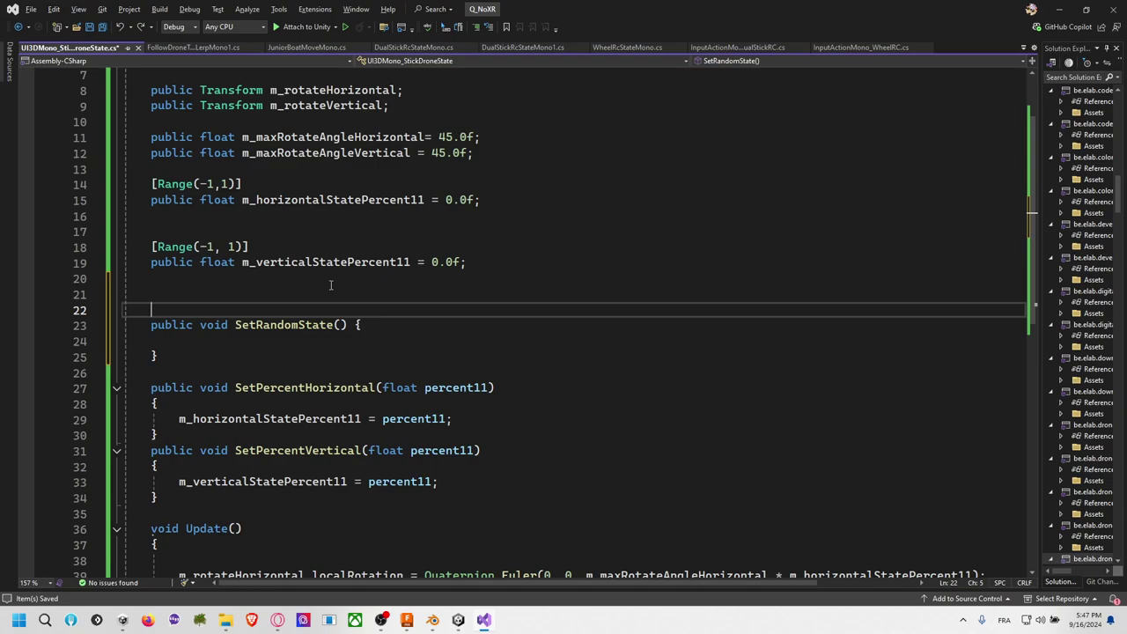
key("Return")
type("[ContextMenu(")
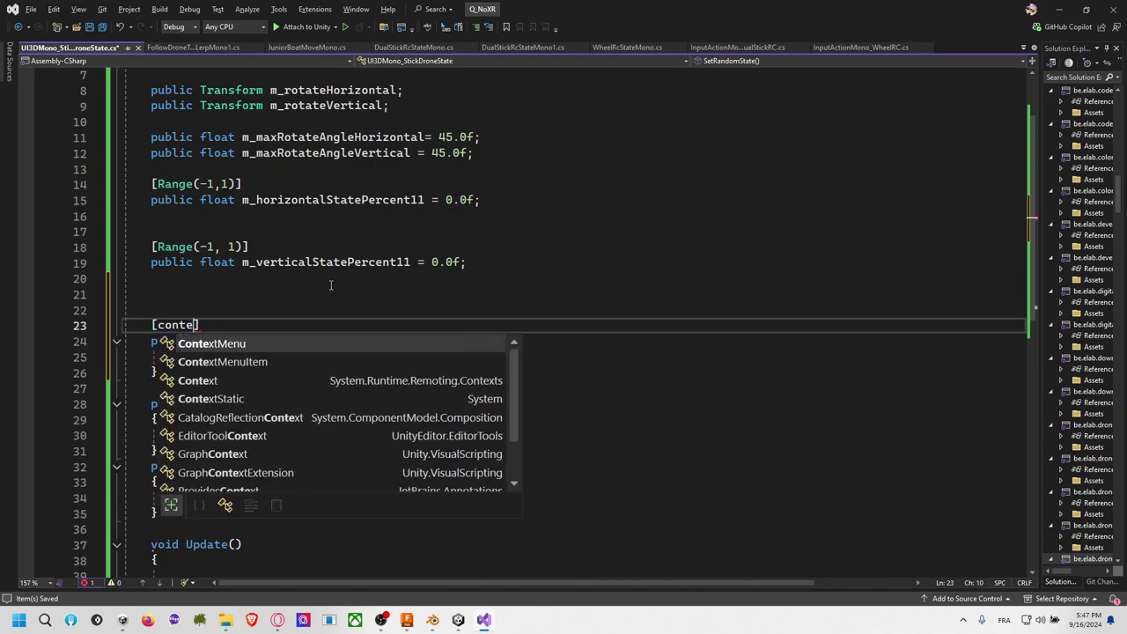
type("\"Set Random")
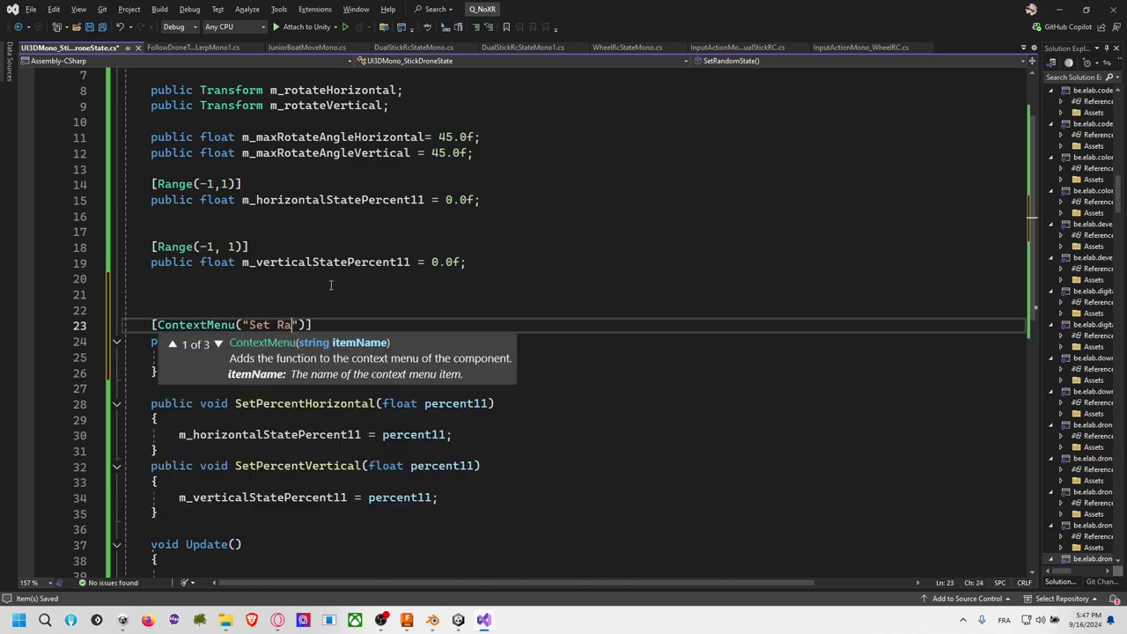
type(" State")
key("Home")
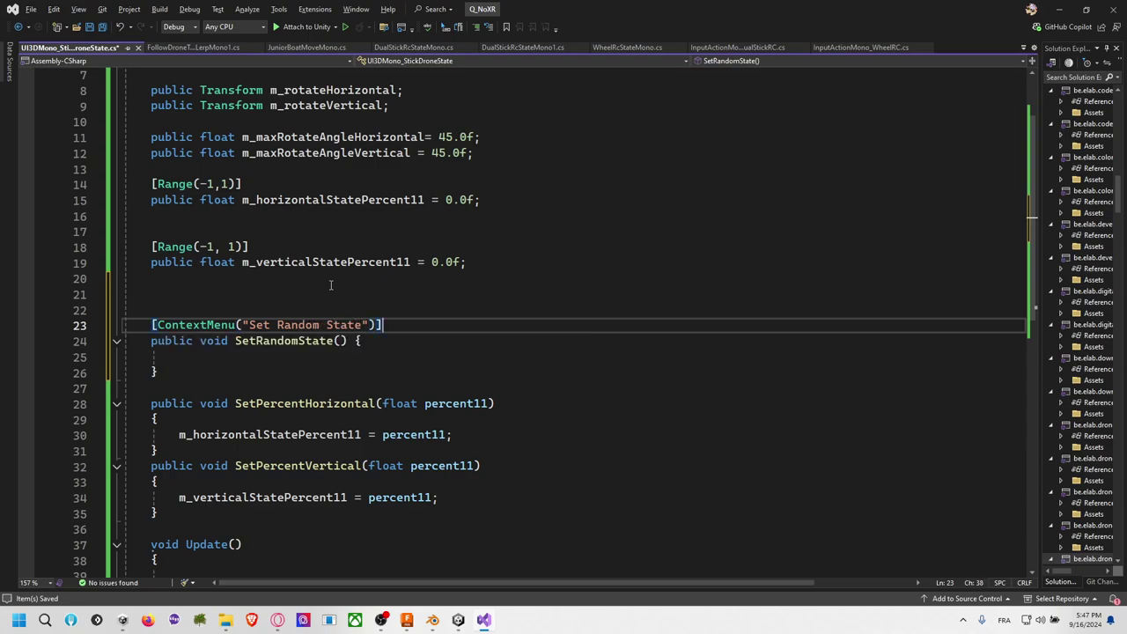
key("Down")
key("Down")
key("Return")
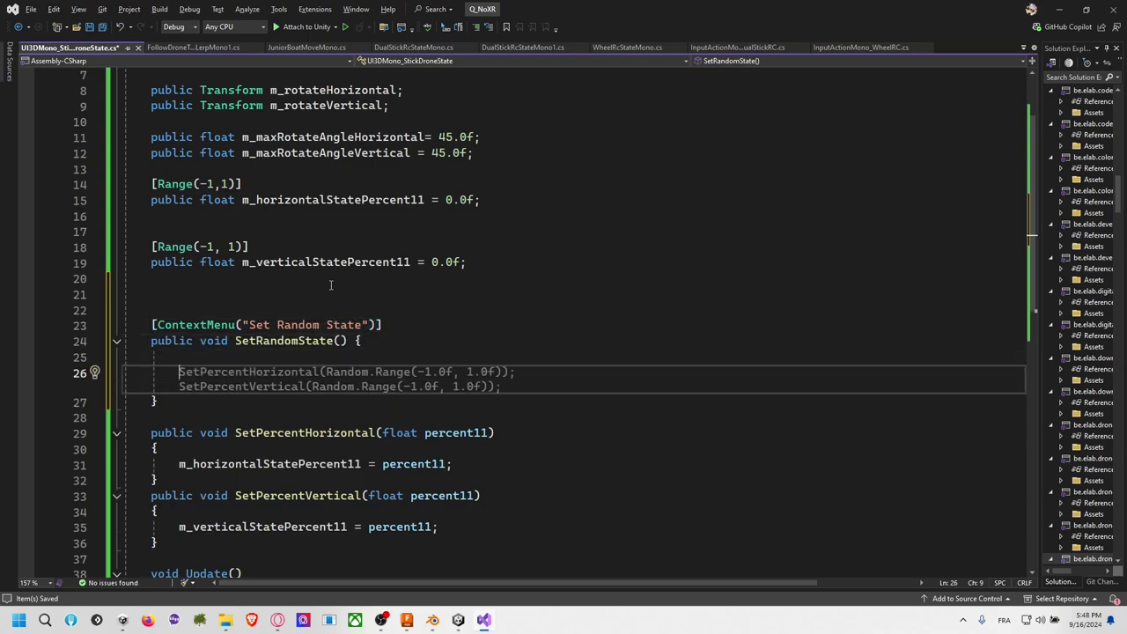
key("Tab")
key("Return")
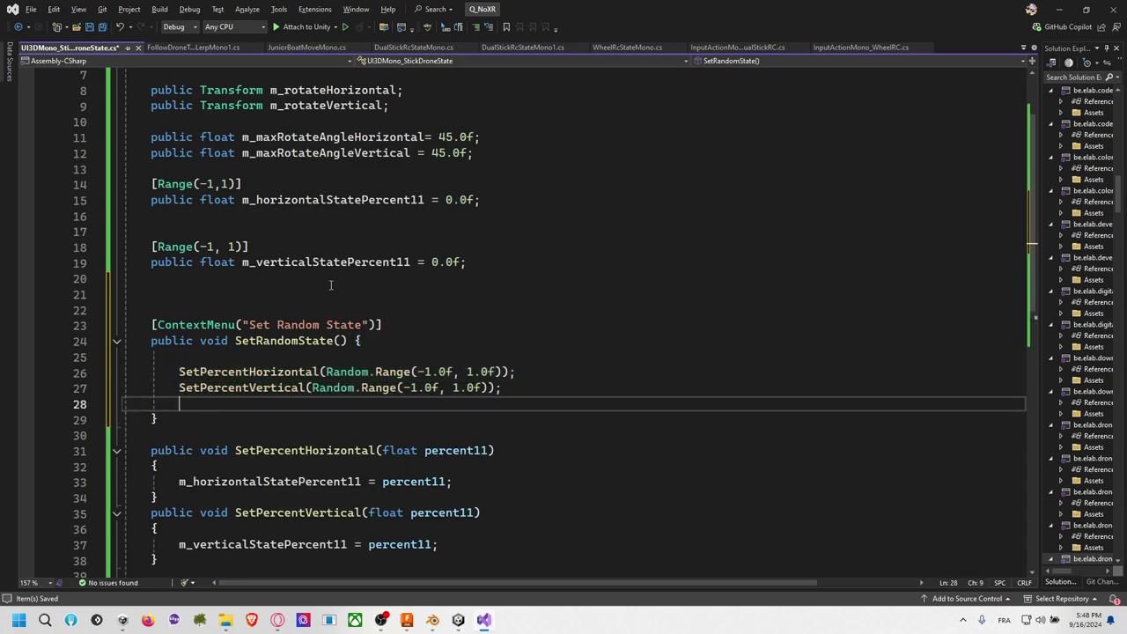
type("Refresh")
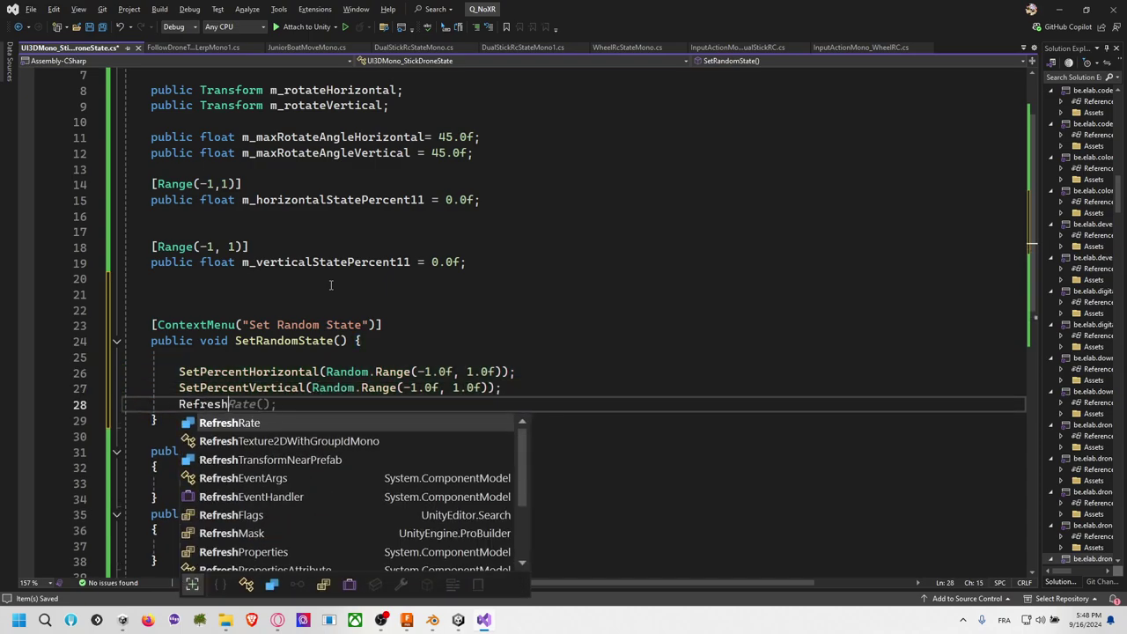
type("UI();")
Step: Generate a RefreshUI method stub from the quick fix
scroll(335, 286, "down", 4)
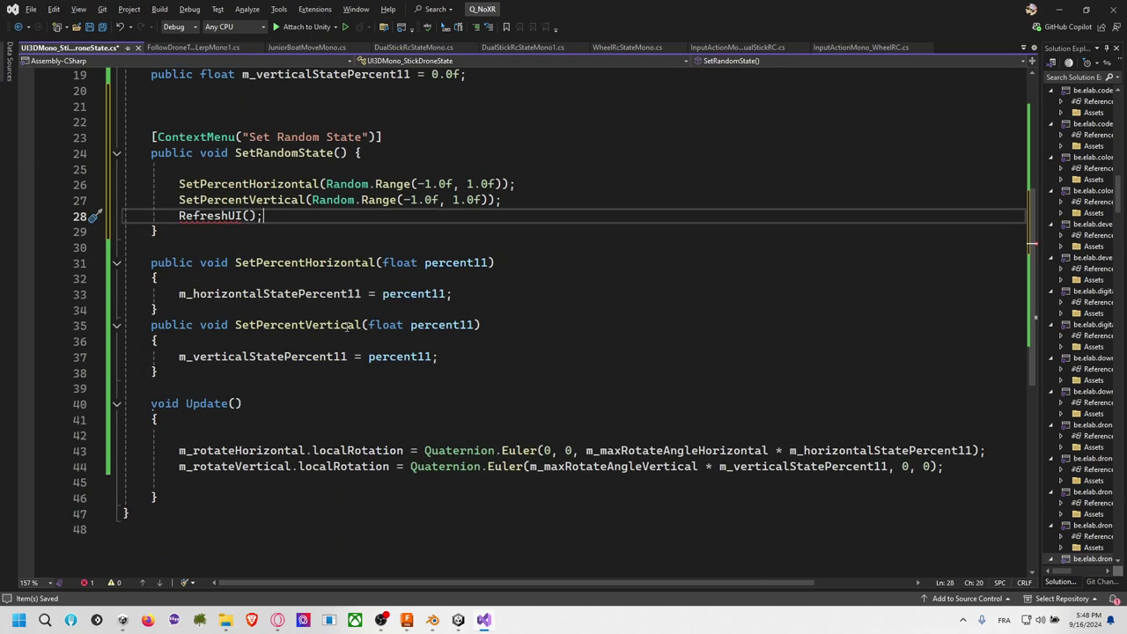
left_click(236, 215)
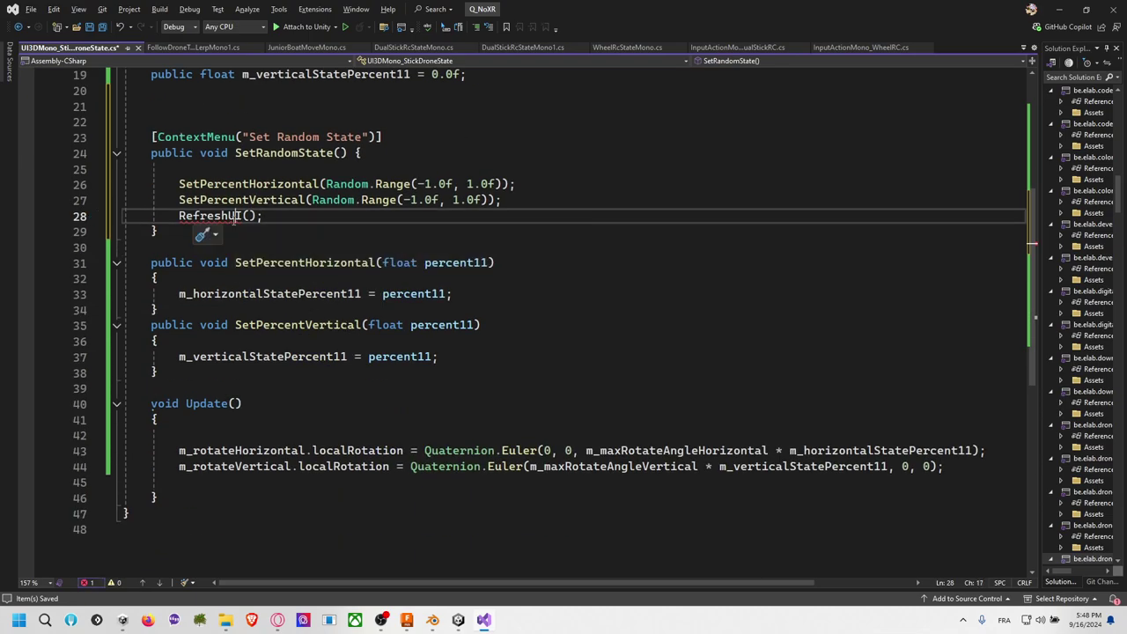
key("alt+Return")
key("Return")
Step: Add a public bool m_useUpdateToRefreshUI = true field
scroll(240, 387, "down", 2)
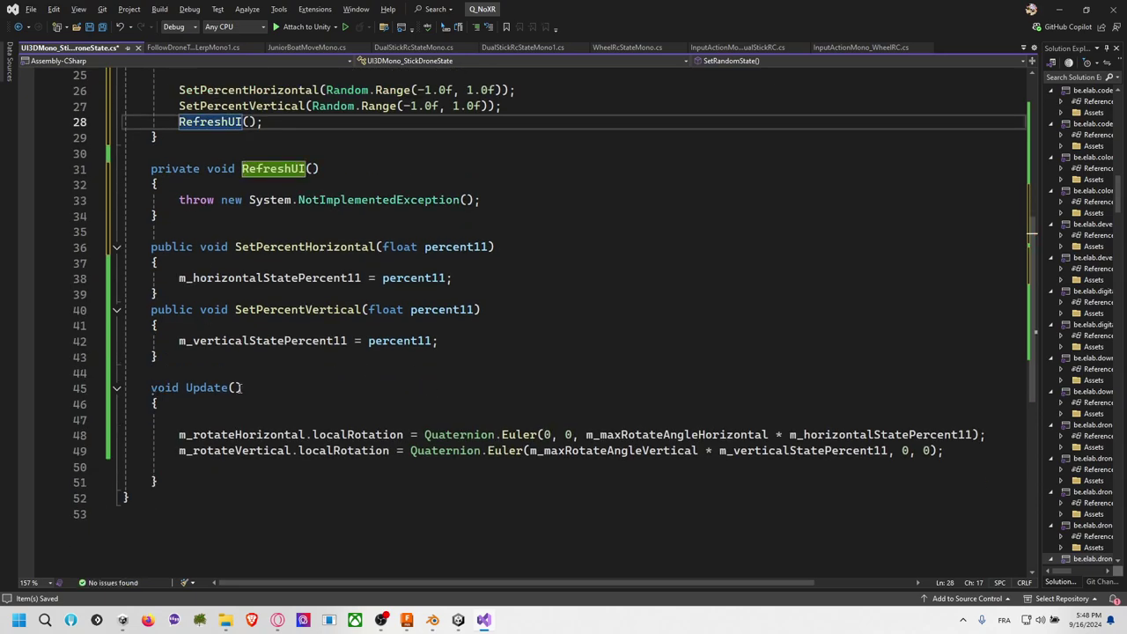
left_click(234, 371)
key("Up")
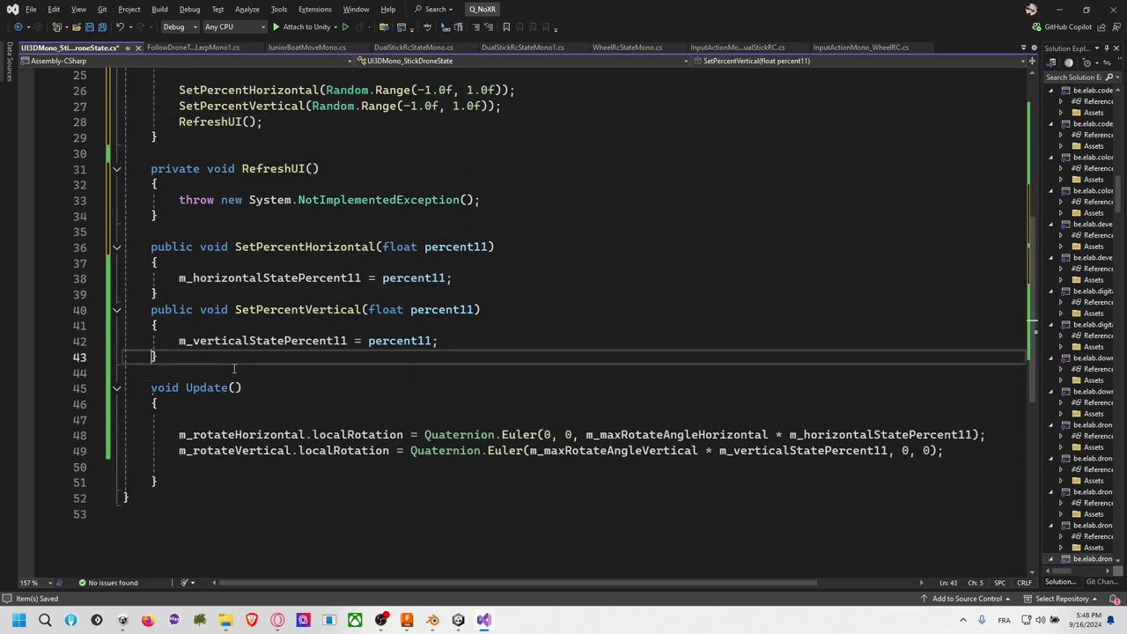
scroll(233, 368, "up", 5)
left_click(300, 255)
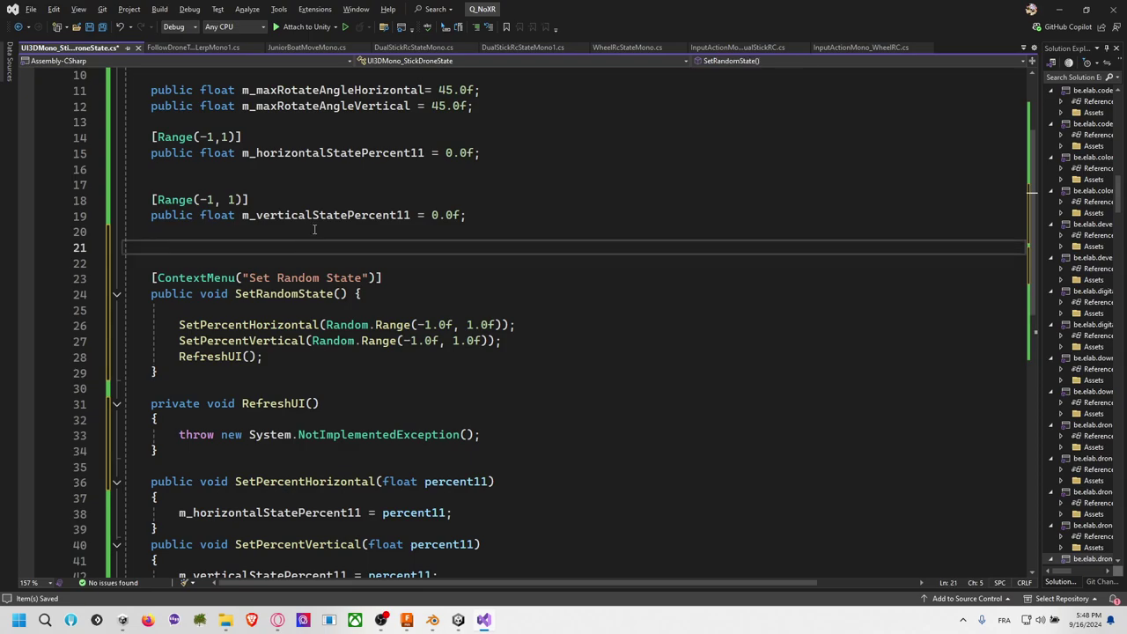
key("Return")
type("public bo")
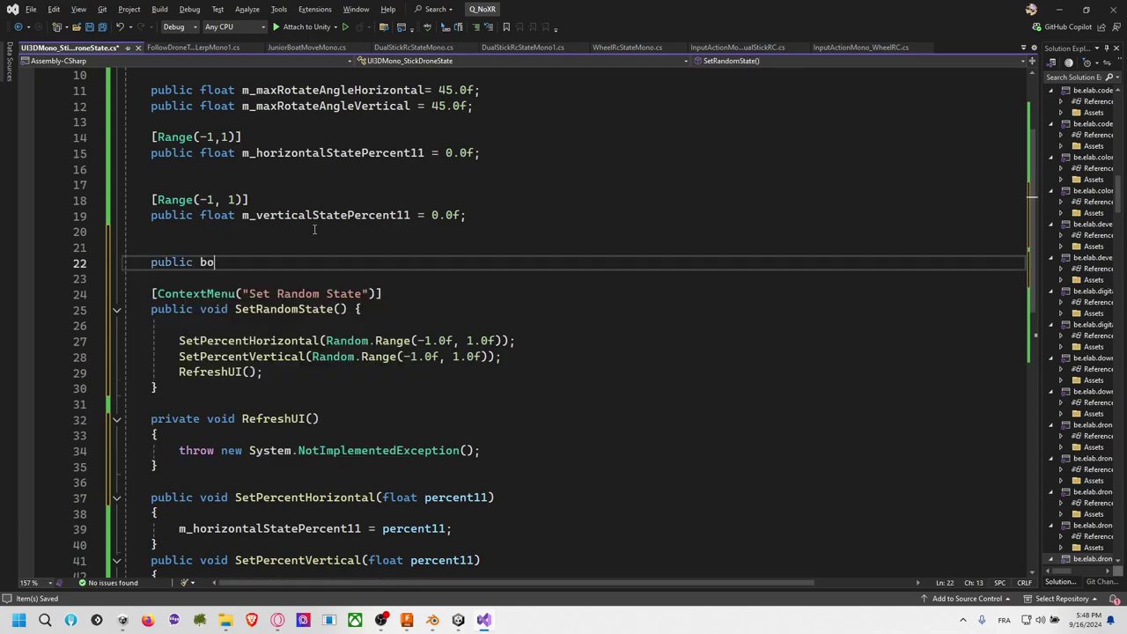
type("ol m_use")
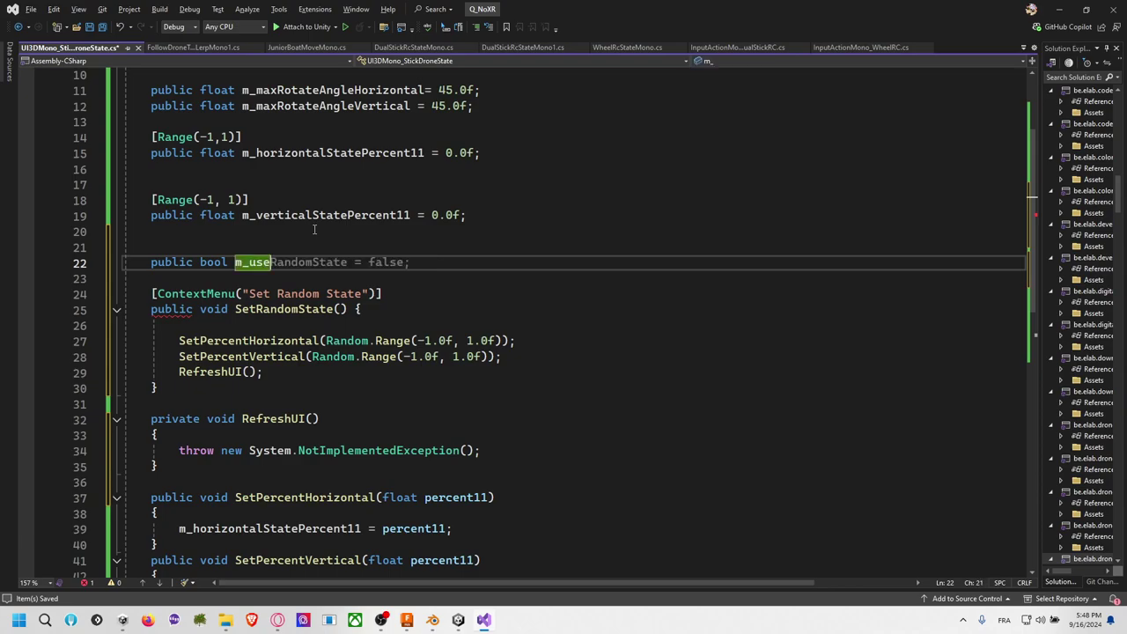
type("UpdateToR")
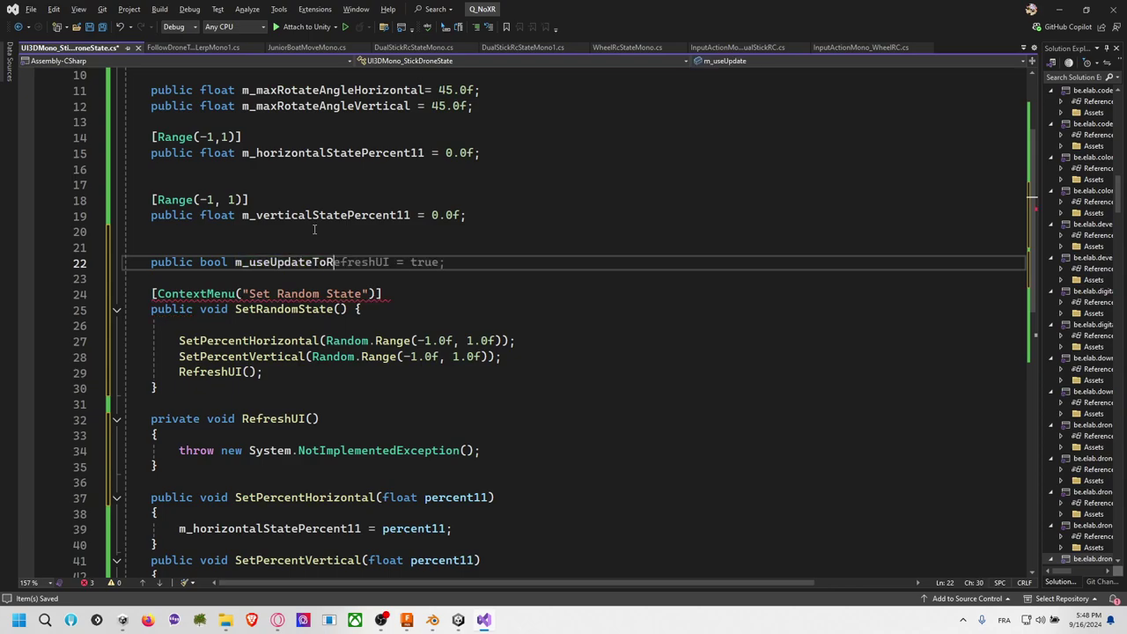
type("efresh")
key("Tab")
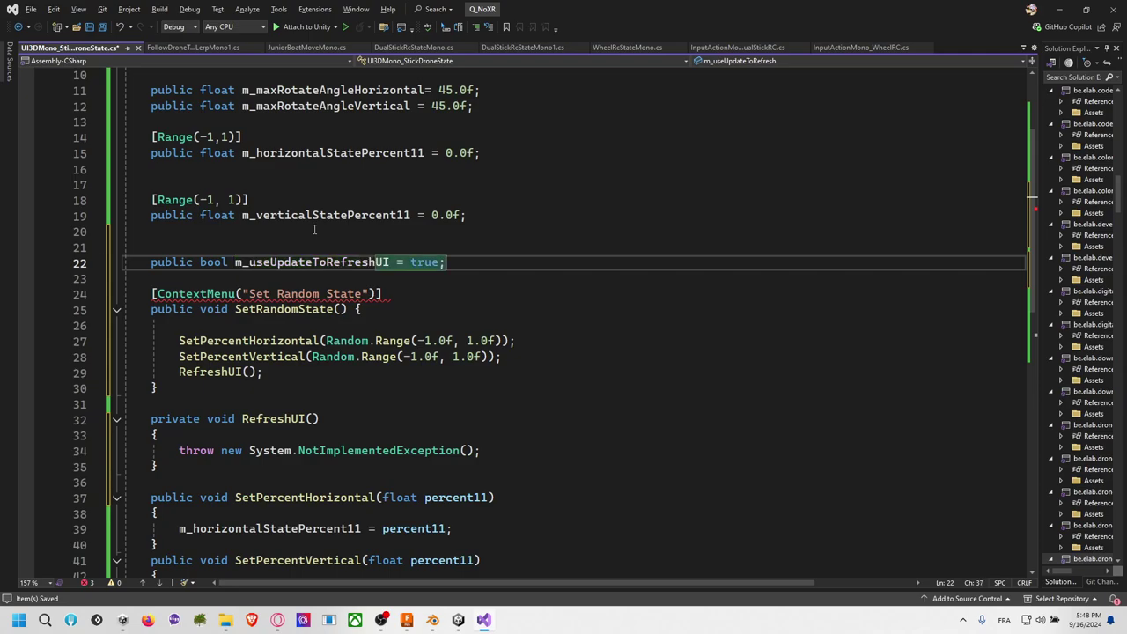
Step: Insert 'if(m_useUpdateToRefreshUI) RefreshUI();' at the start of Update
double_click(332, 261)
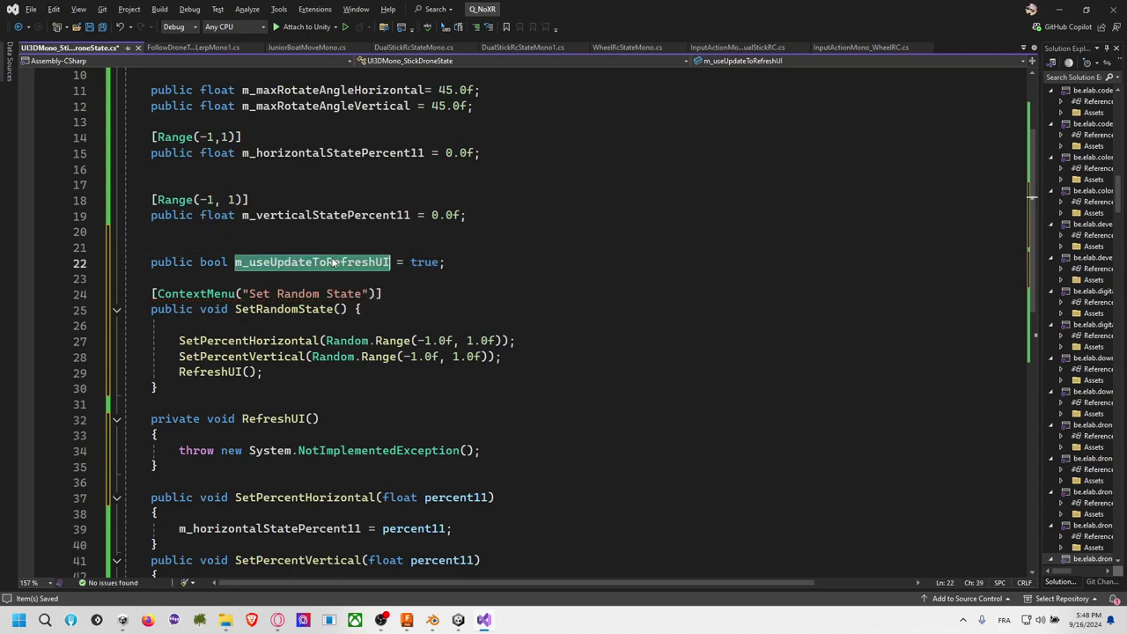
scroll(290, 361, "down", 8)
left_click(274, 294)
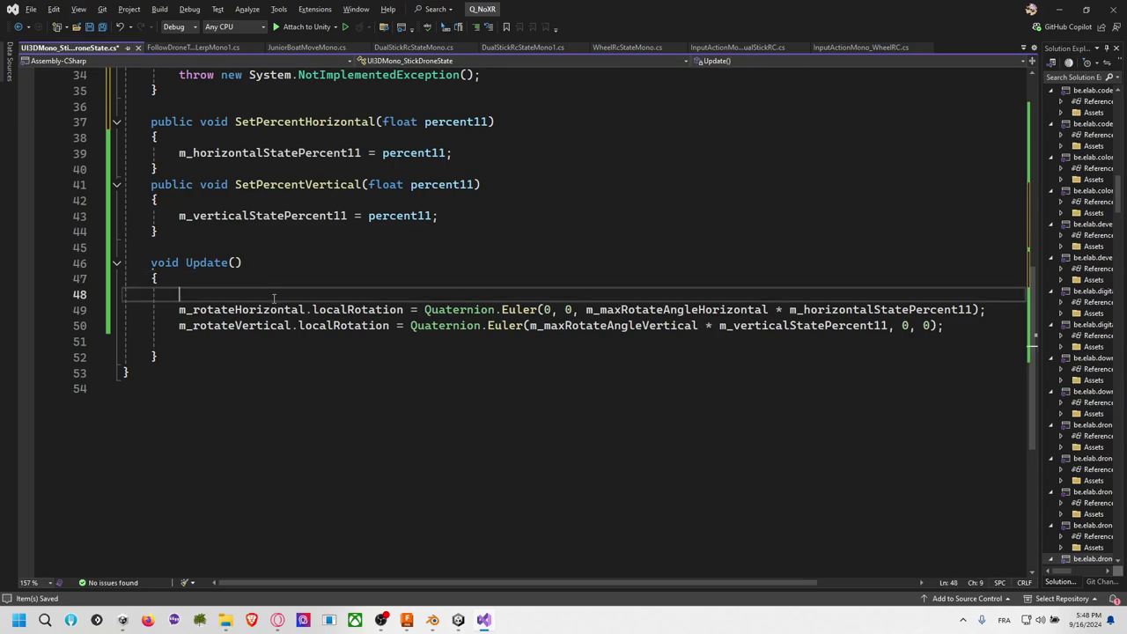
type("if(")
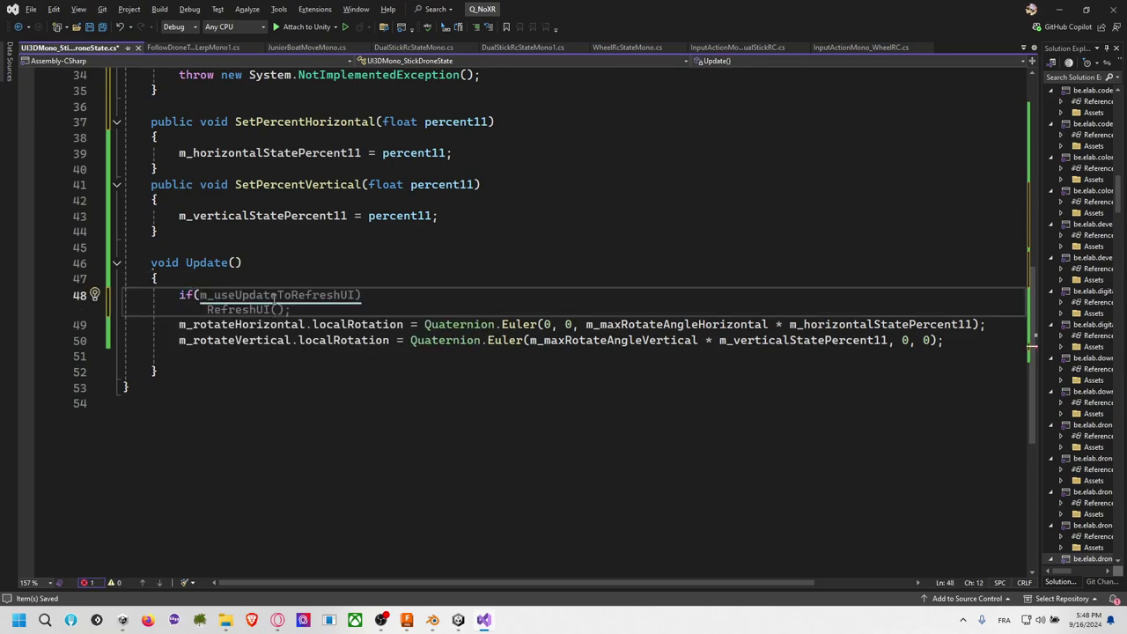
key("Tab")
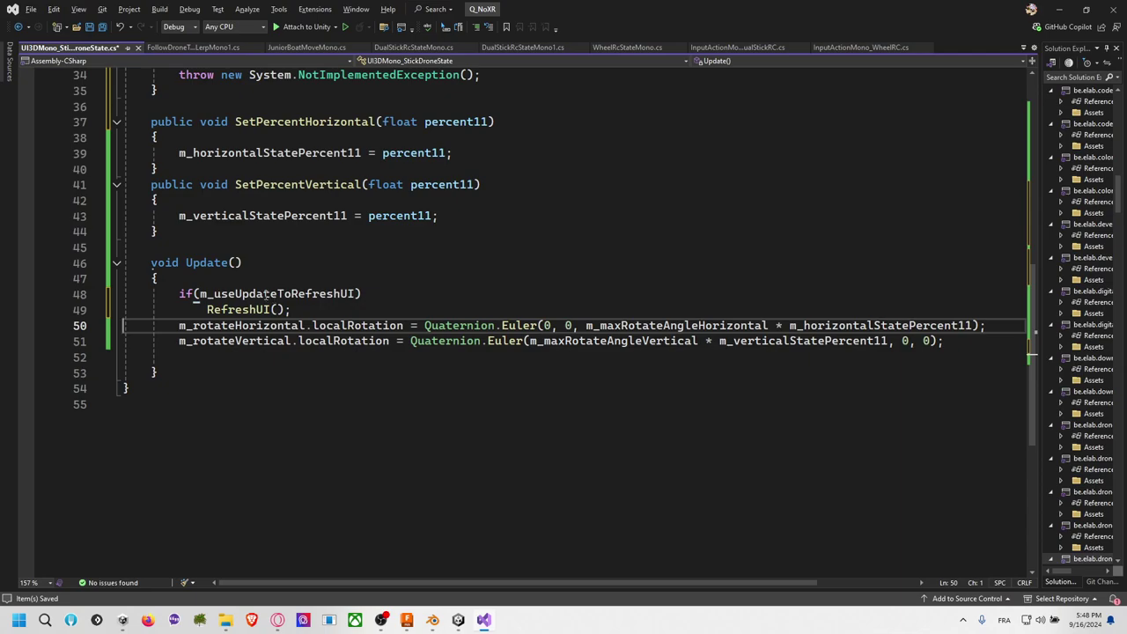
Step: Replace RefreshUI's throw statement with the two localRotation lines cut from Update
scroll(510, 308, "up", 1)
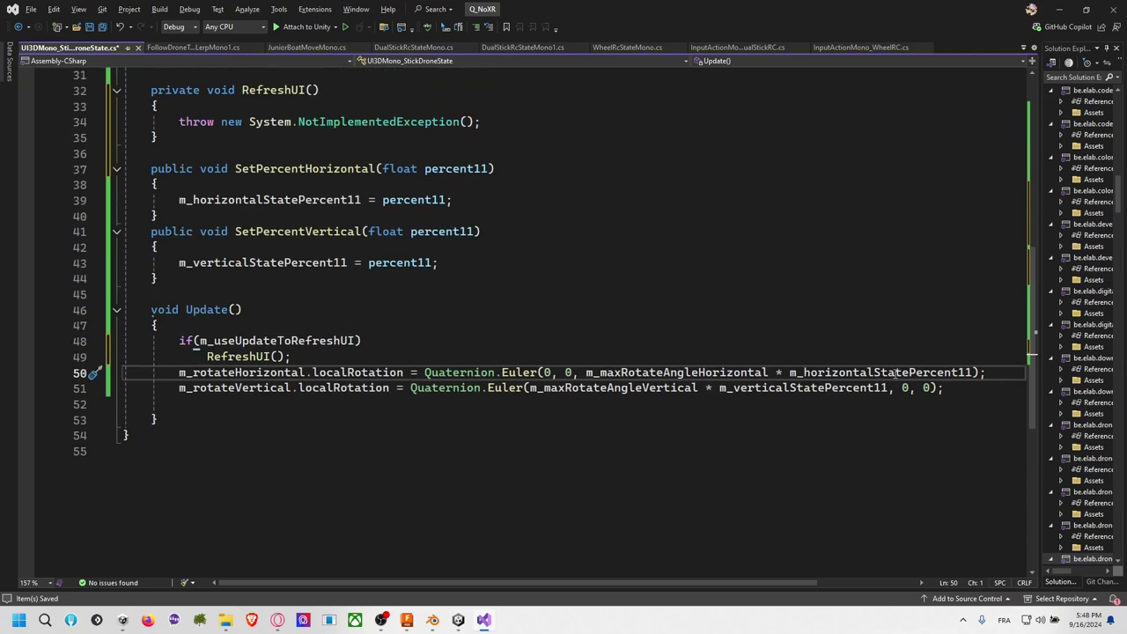
left_click_drag(944, 387, 176, 372)
key("ctrl+c")
key("Delete")
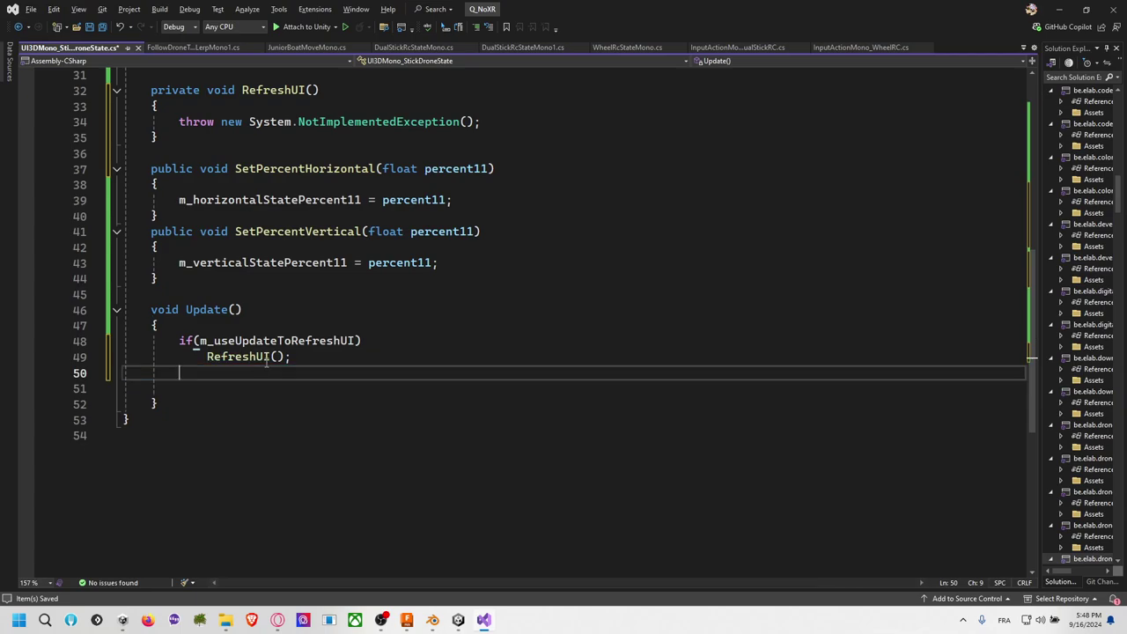
left_click(243, 356)
scroll(243, 356, "up", 3)
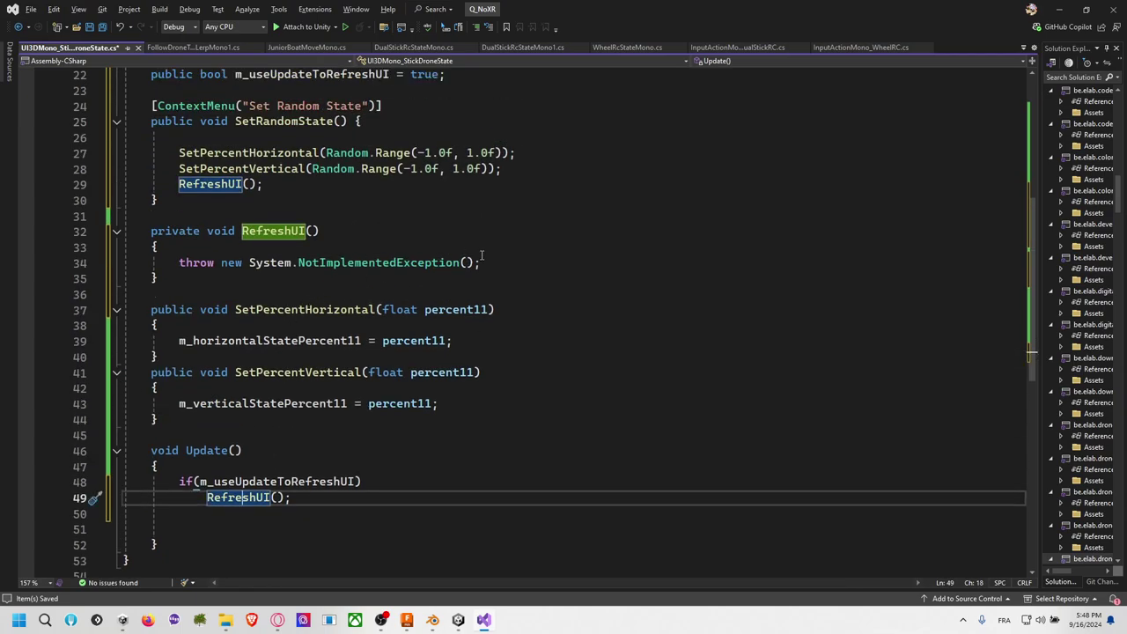
left_click_drag(483, 256, 145, 246)
key("ctrl+v")
Step: Move the RefreshUI method below Update, separated by a blank line
left_click(146, 230)
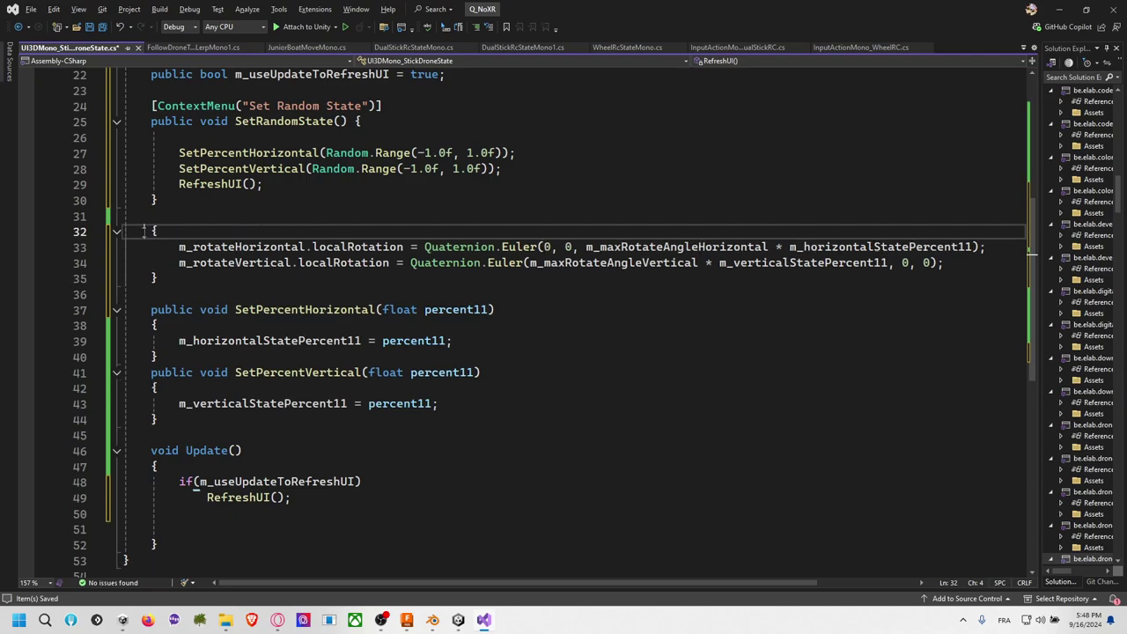
left_click_drag(144, 230, 158, 294)
key("ctrl+x")
scroll(168, 331, "down", 4)
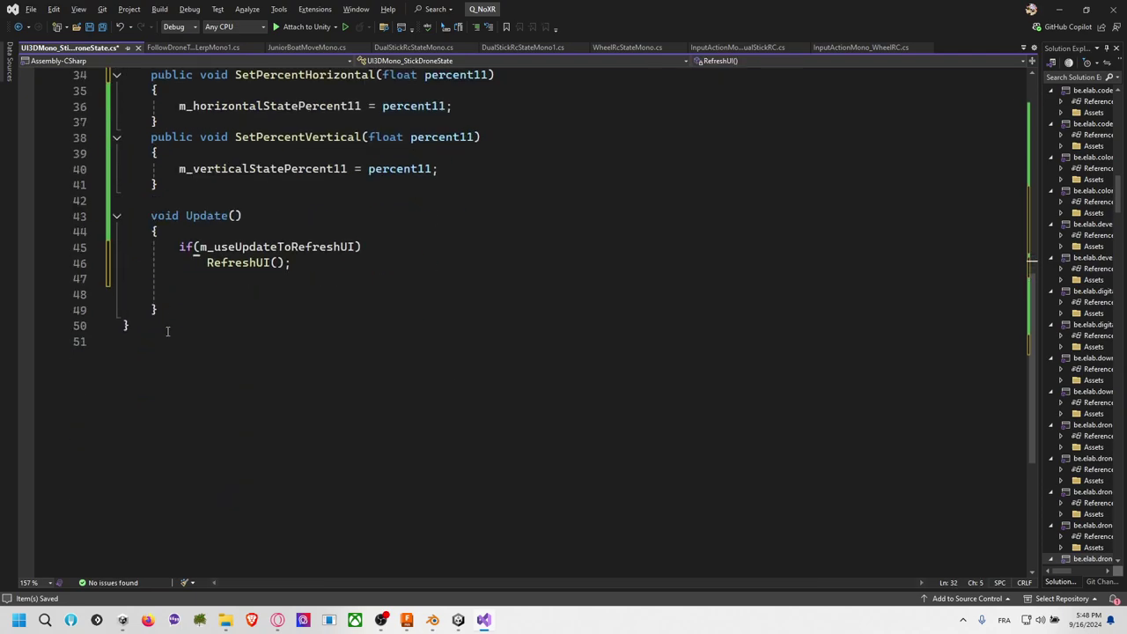
left_click(168, 331)
key("ctrl+v")
left_click(300, 304)
key("Return")
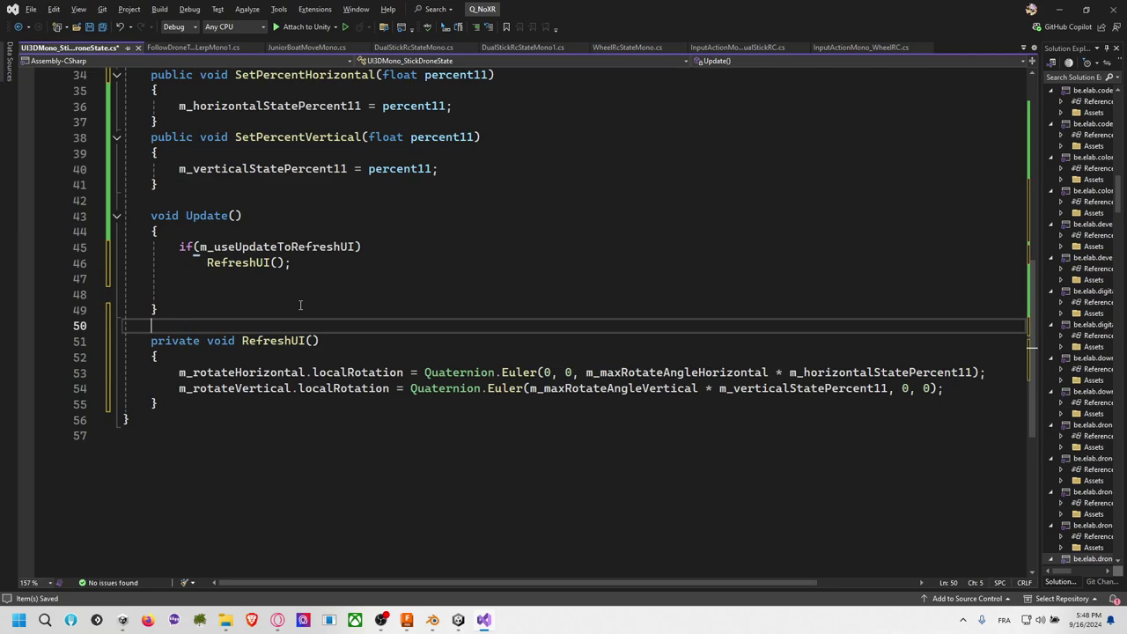
left_click(300, 301)
scroll(291, 323, "up", 1)
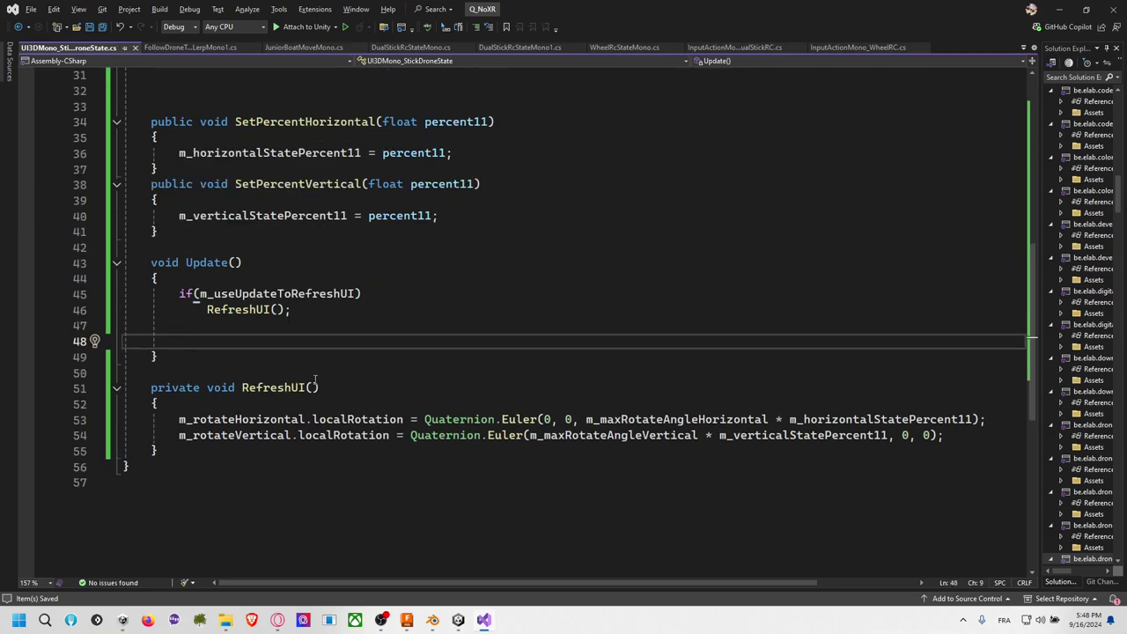
left_click_drag(299, 309, 205, 309)
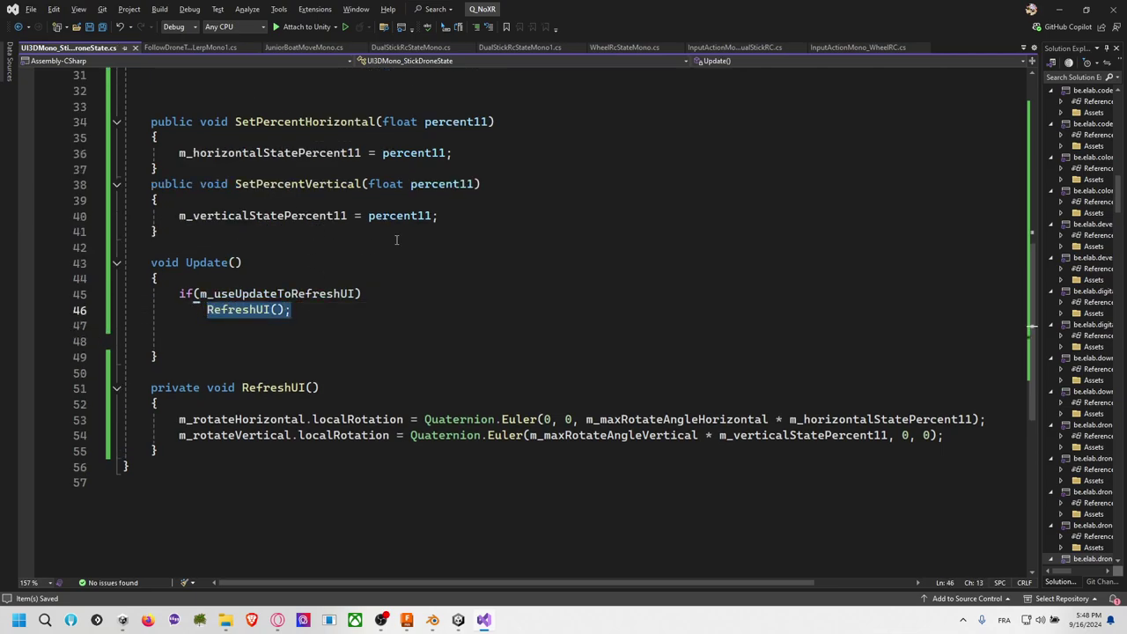
Step: Add a RefreshUI(); call on its own line after each setter's assignment
left_click(462, 216)
key("ctrl+v")
left_click(468, 153)
key("ctrl+v")
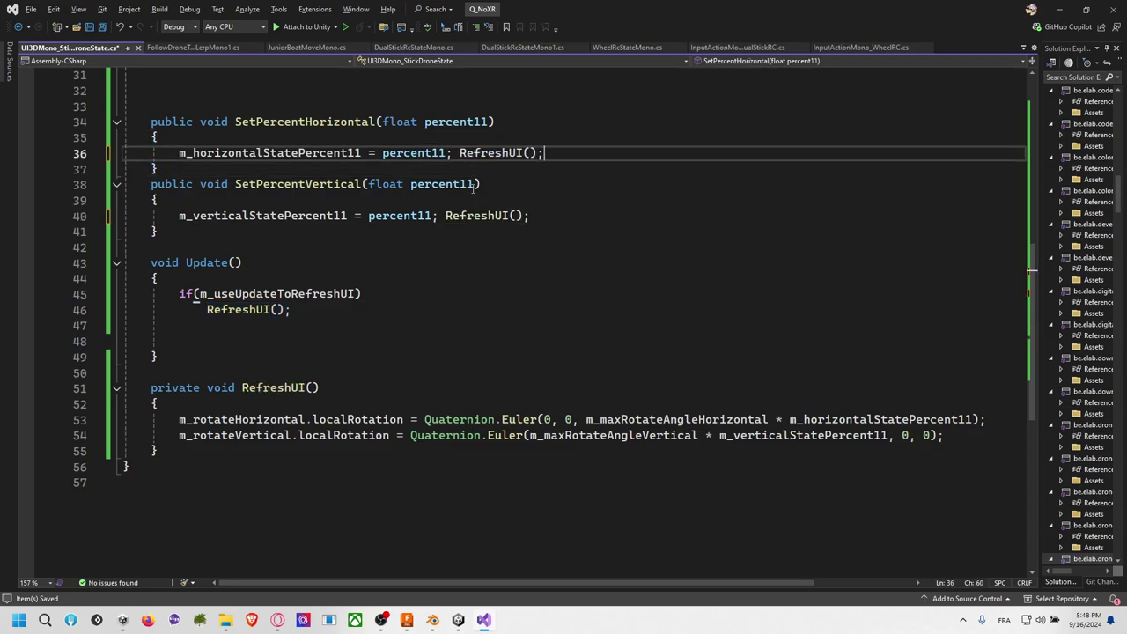
key("ctrl+Left")
key("ctrl+Left")
key("Return")
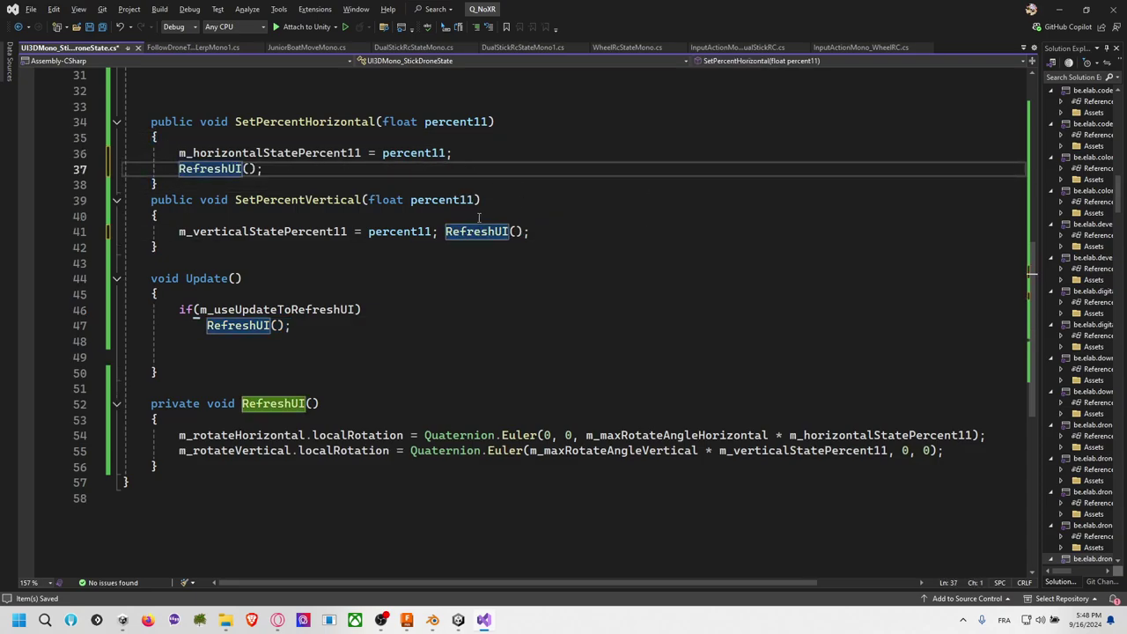
left_click(440, 232)
key("Return")
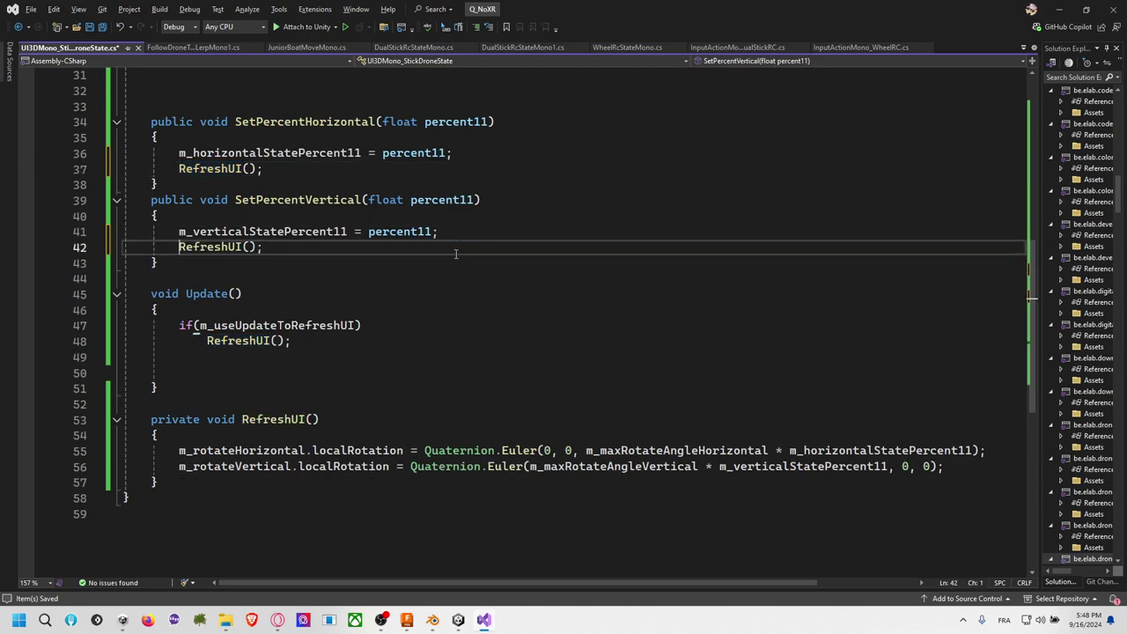
left_click(320, 282)
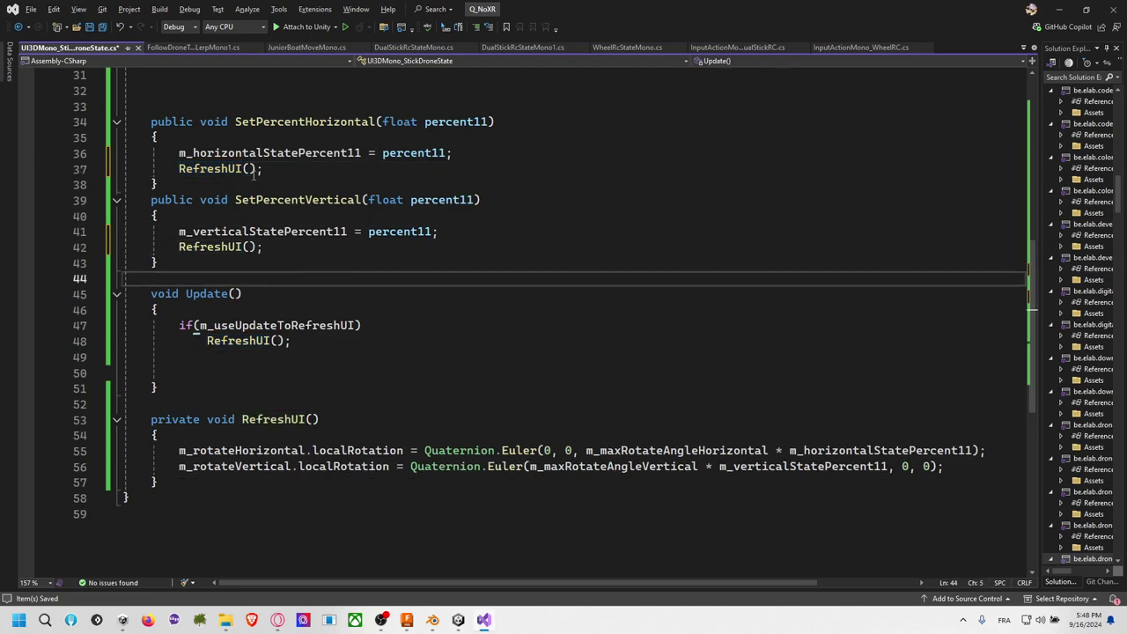
Step: Remove the extra blank lines in Update and save the script
double_click(221, 344)
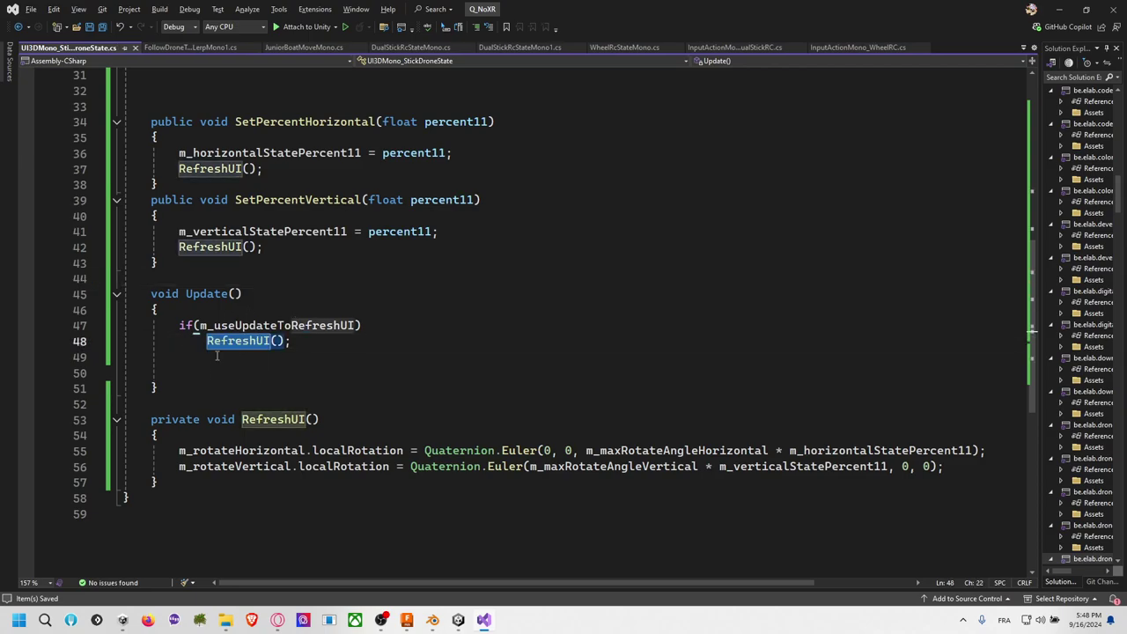
left_click(217, 373)
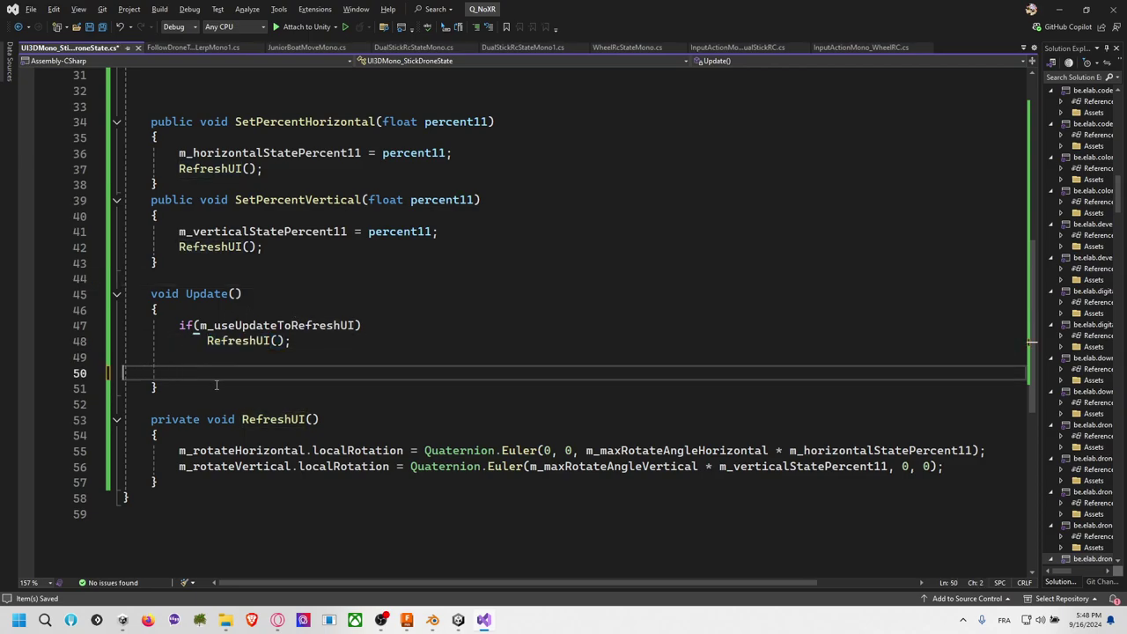
key("BackSpace")
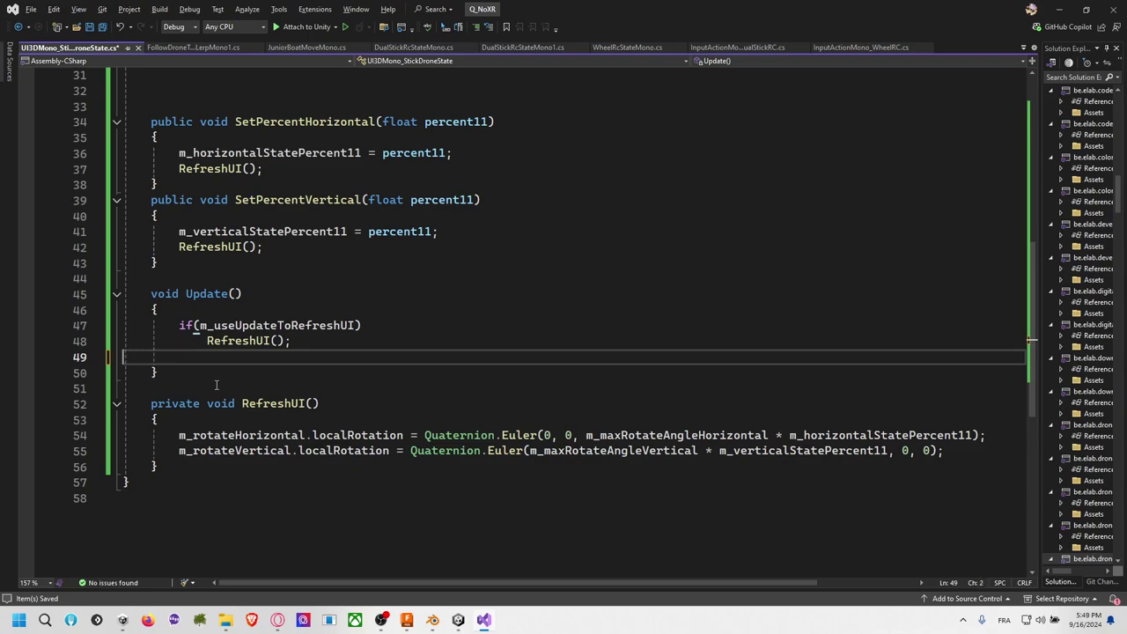
key("BackSpace")
left_click(220, 375)
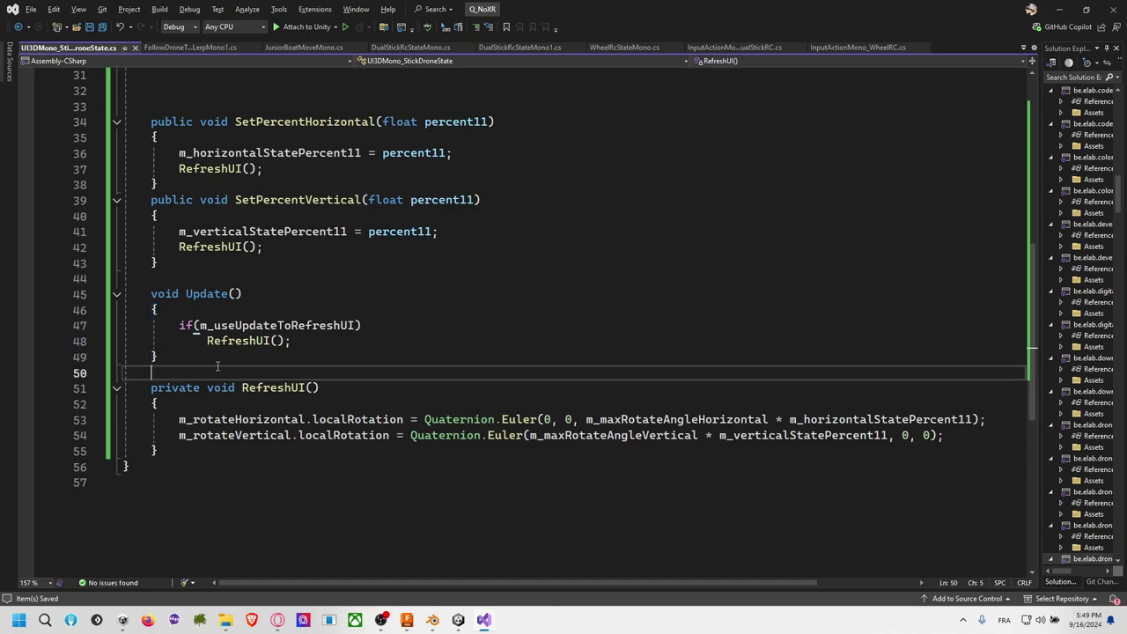
key("ctrl+s")
scroll(468, 360, "up", 3)
scroll(470, 362, "down", 4)
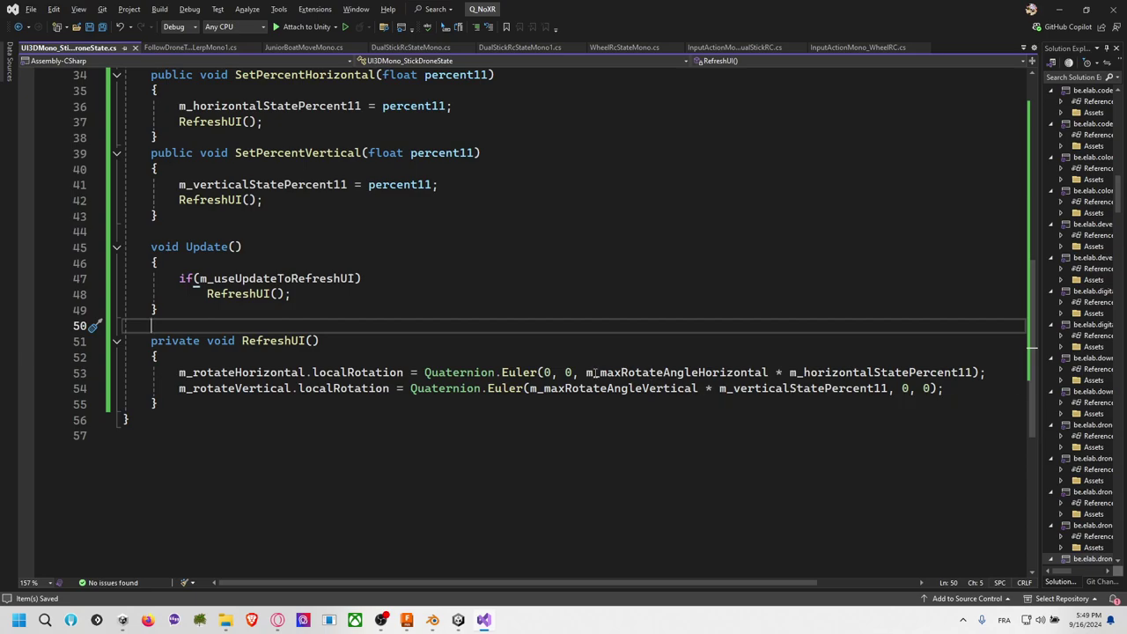
Step: Add Vector3 m_rotateAxisHorizontal = Vector3.forward and m_rotateAxisVertical = Vector3.right beside the rotate fields
scroll(506, 354, "up", 11)
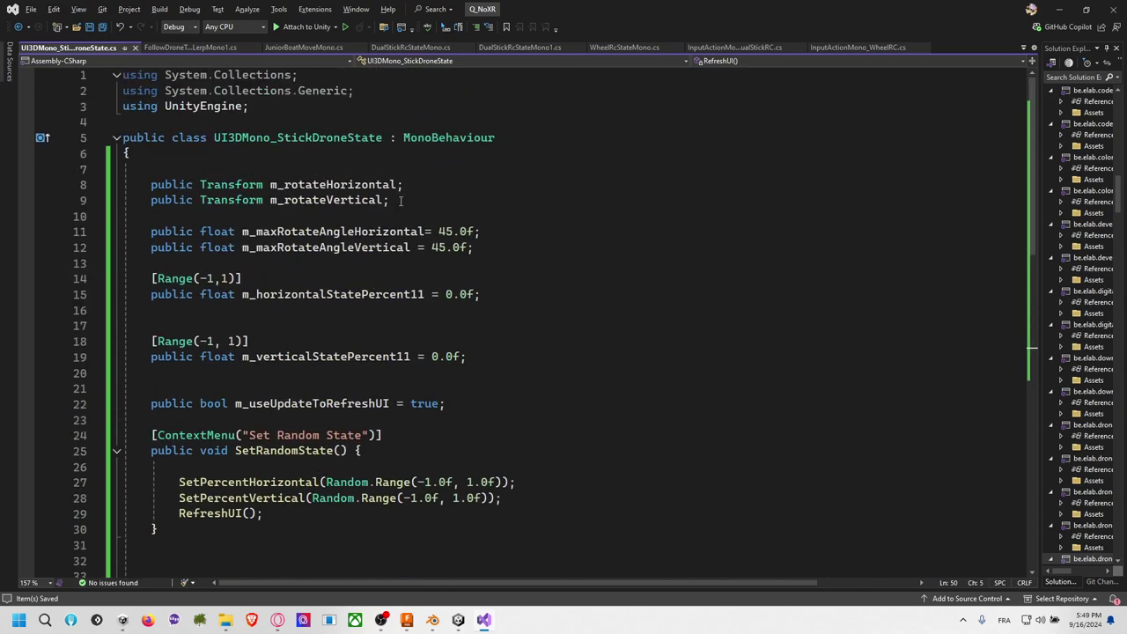
left_click(405, 185)
key("Return")
type("public")
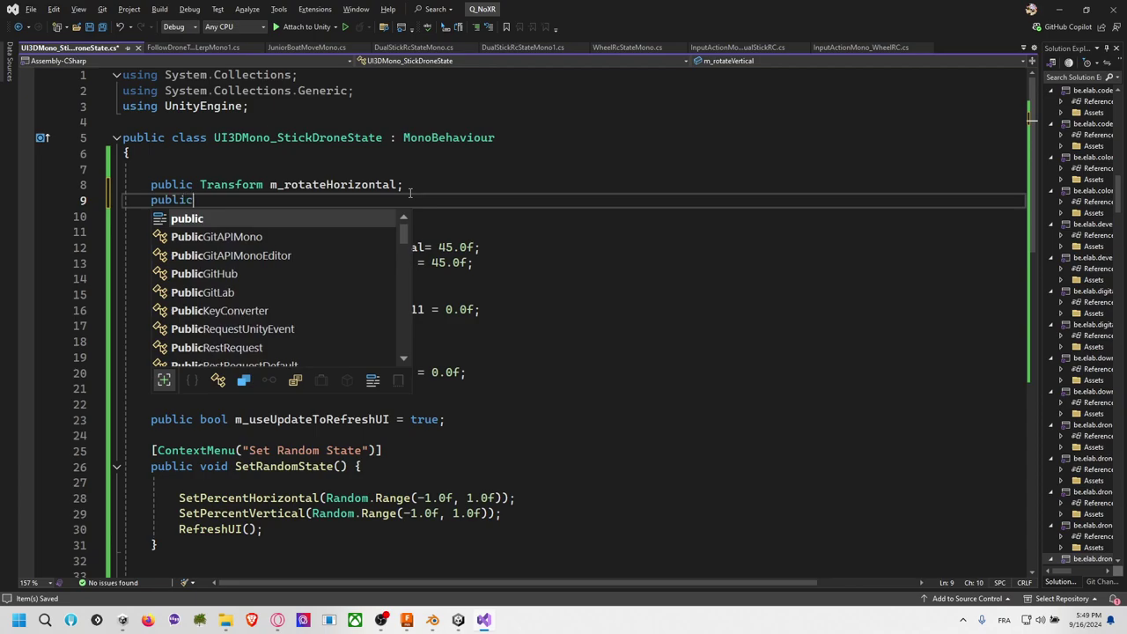
type(" Vector3 ")
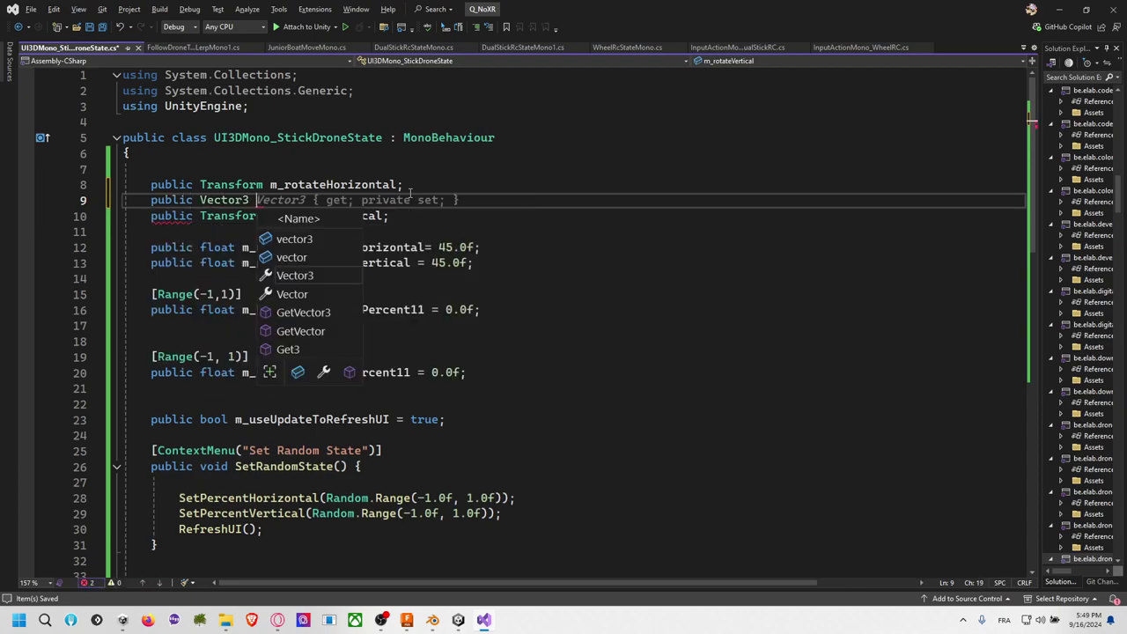
type("m")
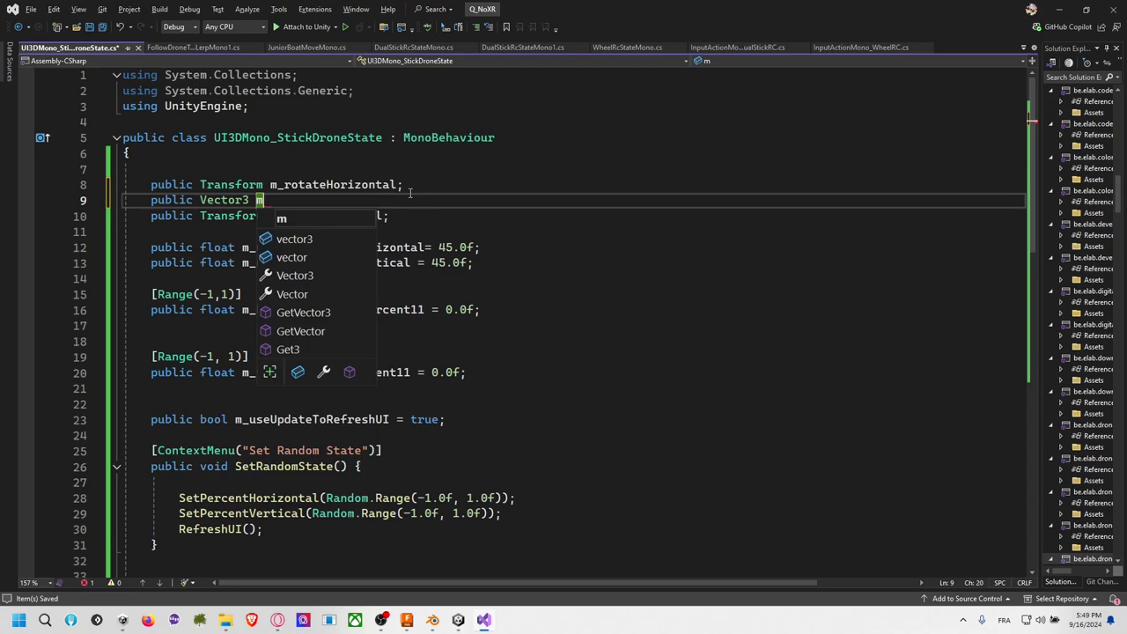
type("_rotateAxisHorizon")
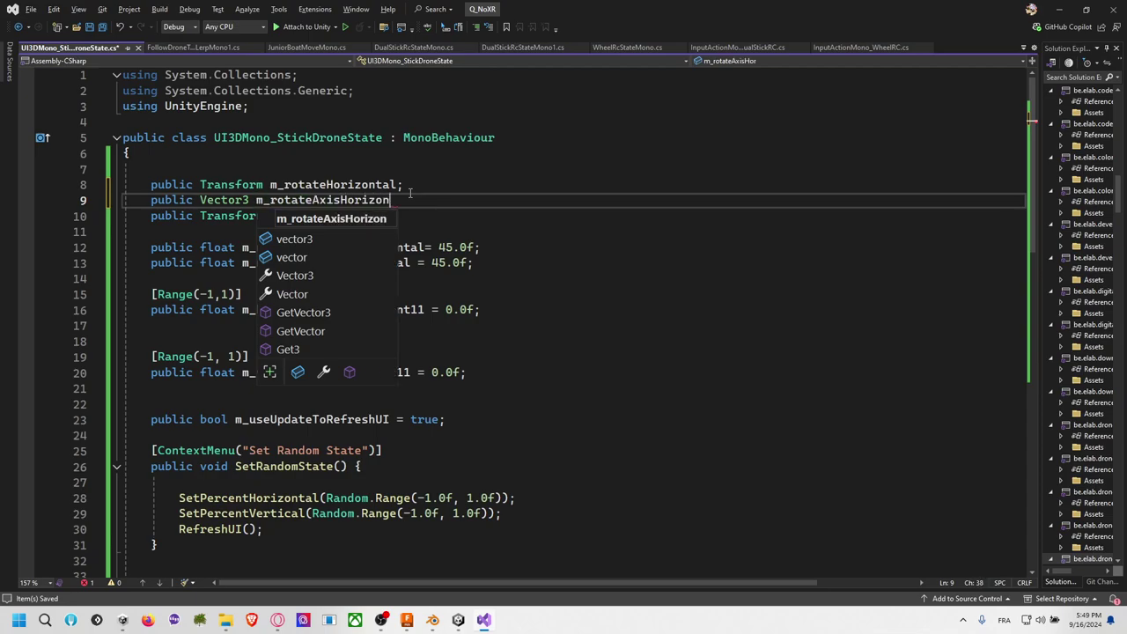
type("tal =")
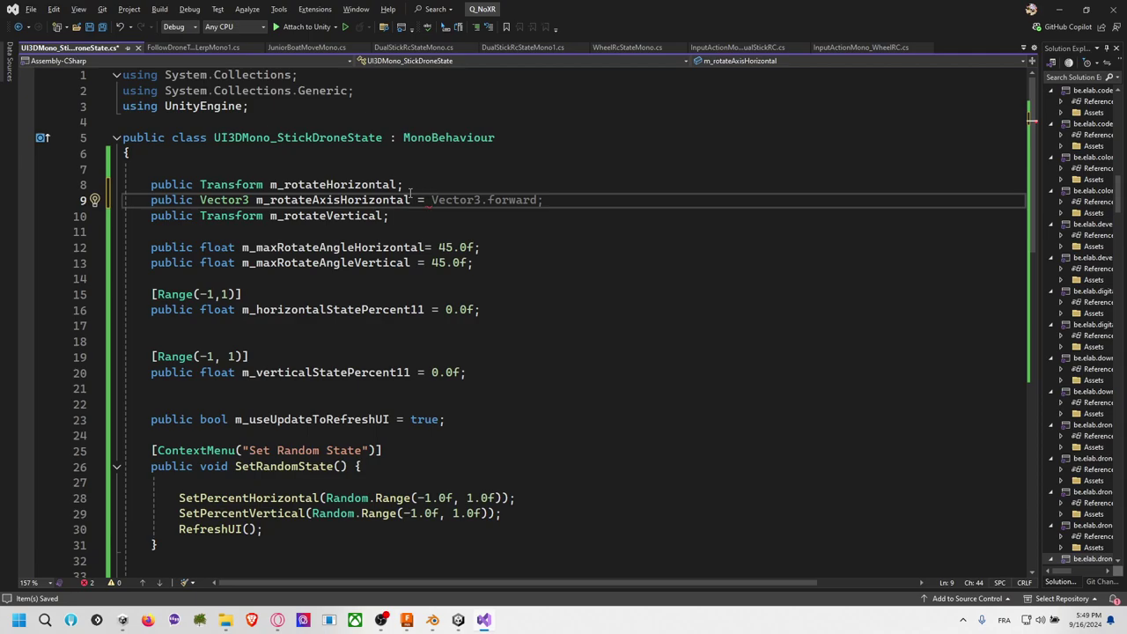
key("Tab")
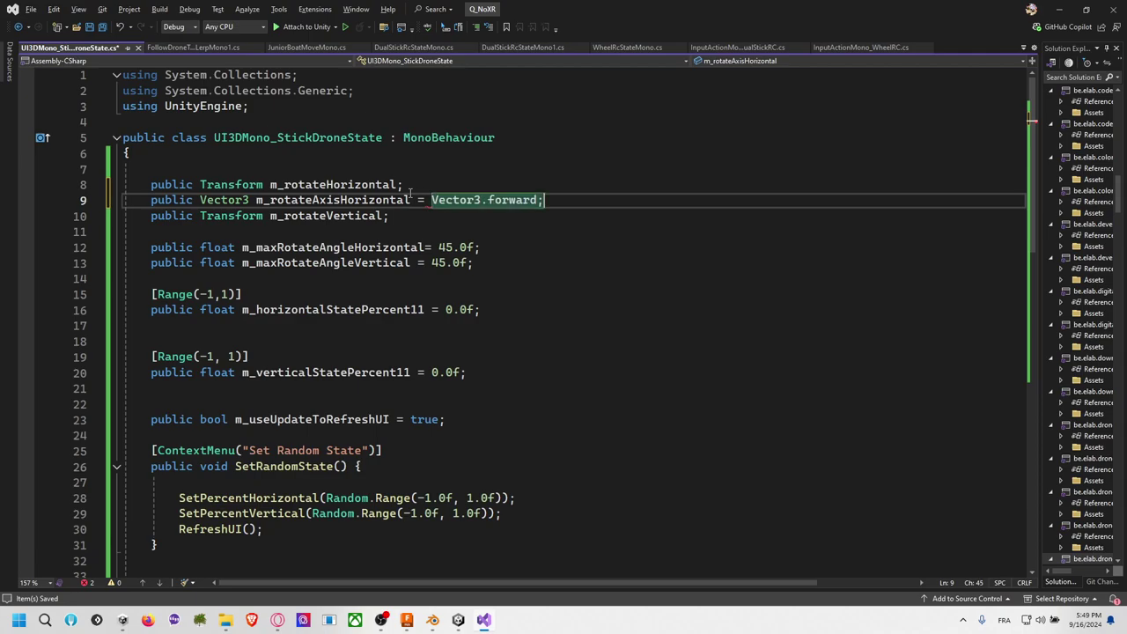
key("Down")
key("Return")
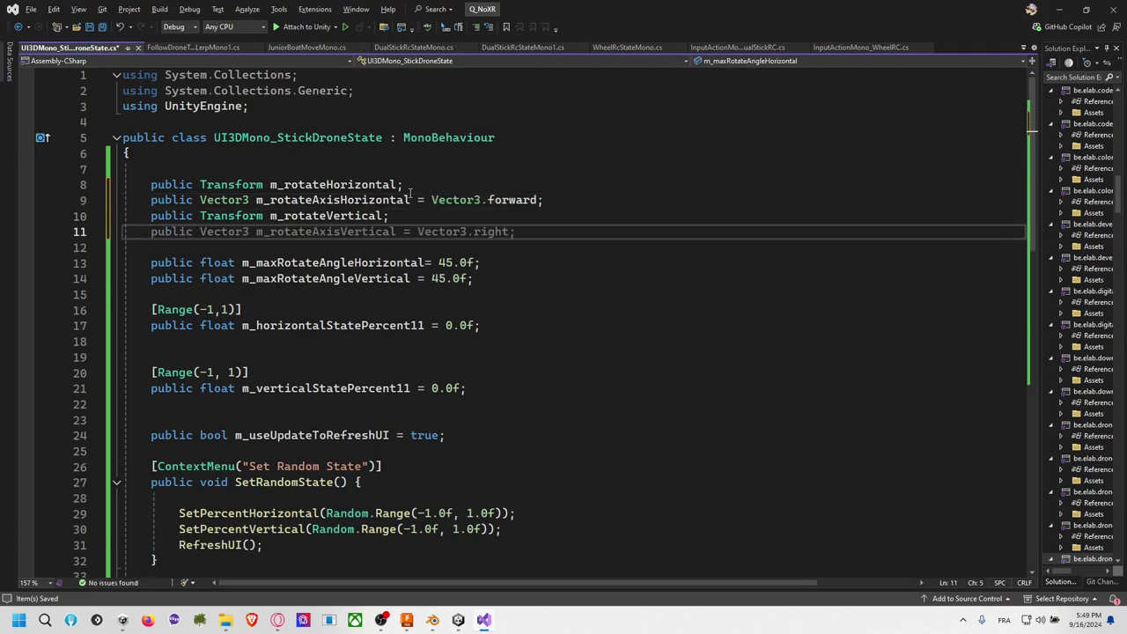
key("Tab")
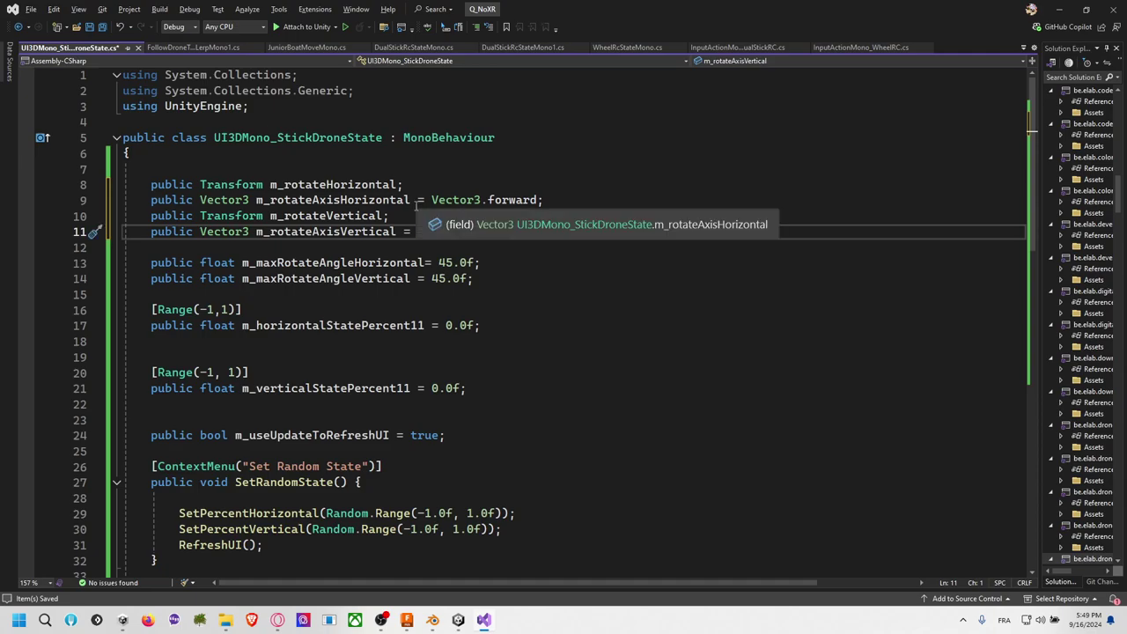
scroll(409, 191, "down", 13)
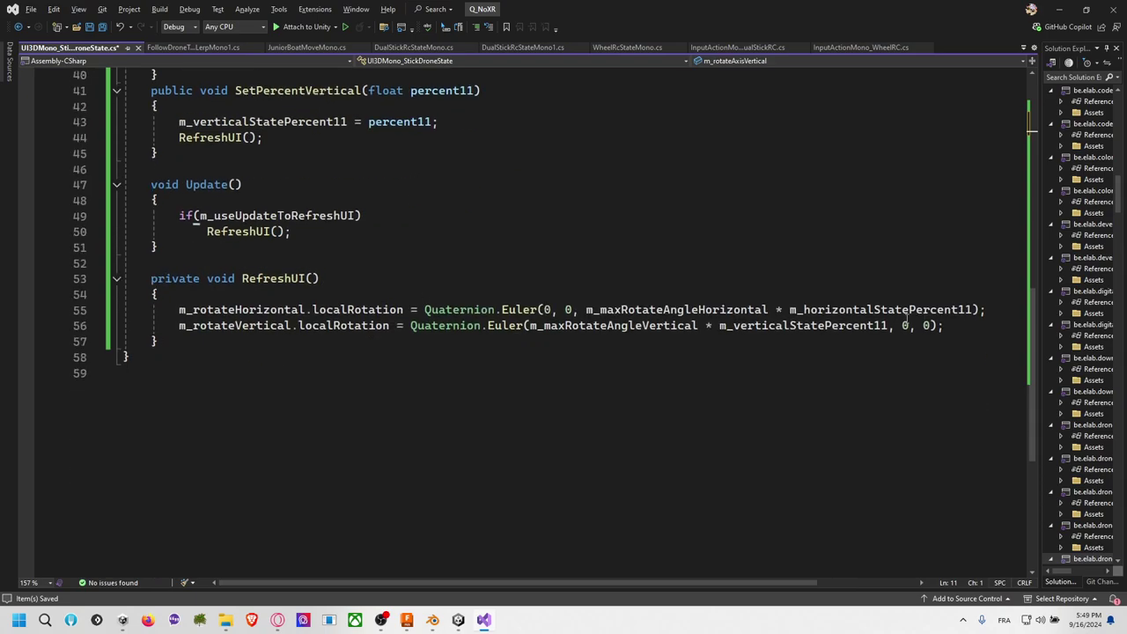
Step: Replace the old rotation statements with resets of both localRotations to Quaternion.identity
left_click_drag(954, 327, 180, 299)
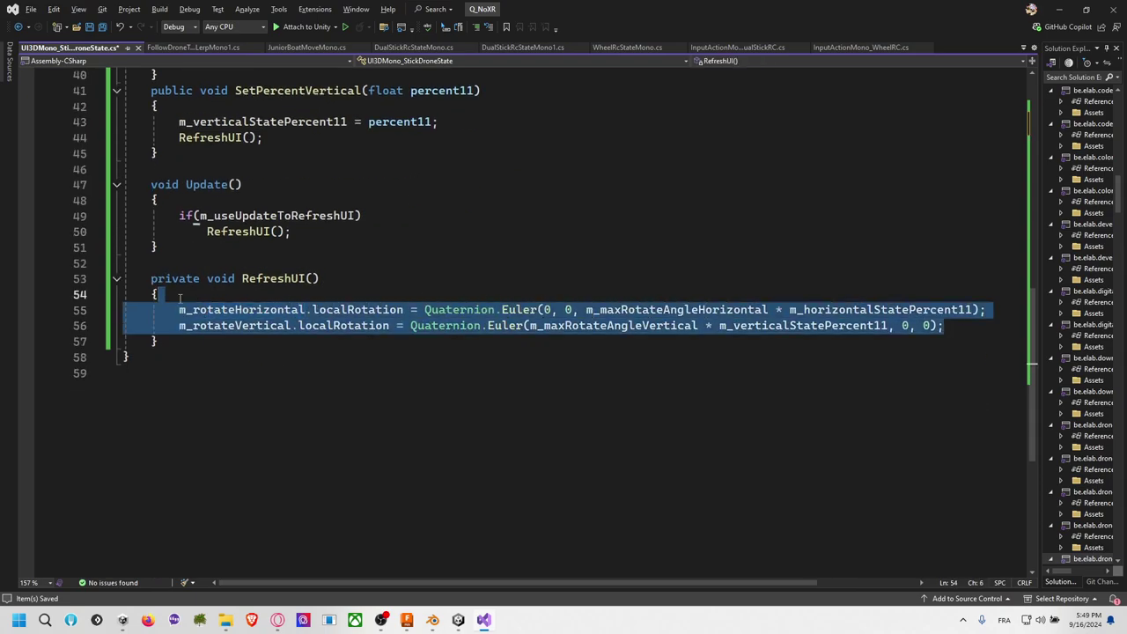
key("BackSpace")
key("Return")
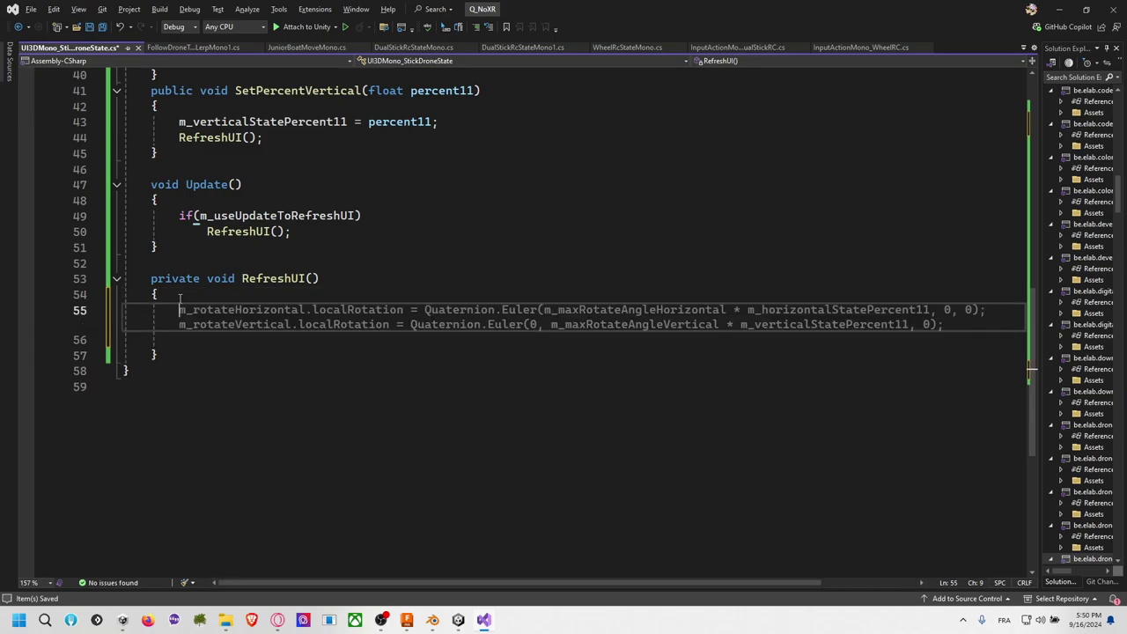
type("m_rotateH")
key("Tab")
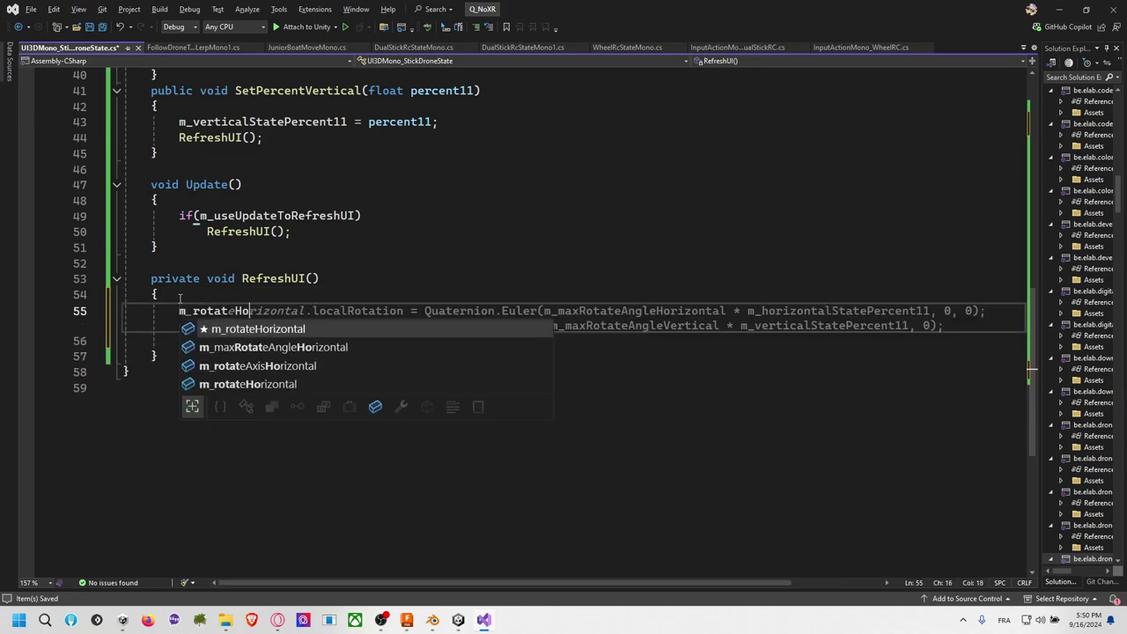
type(".local")
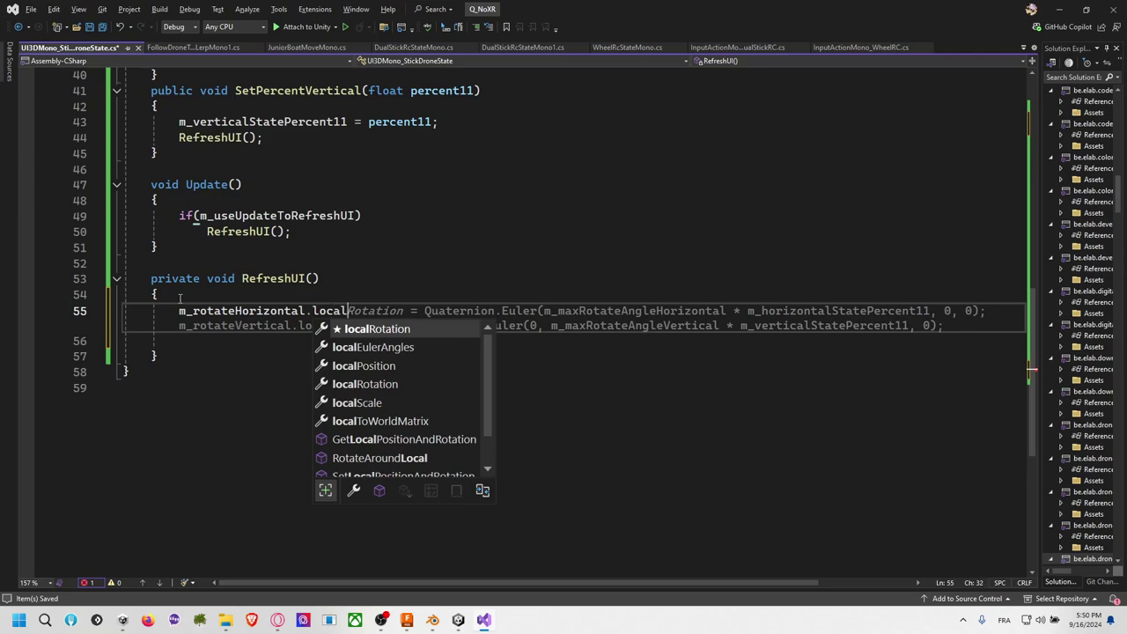
key("Tab")
type("= ")
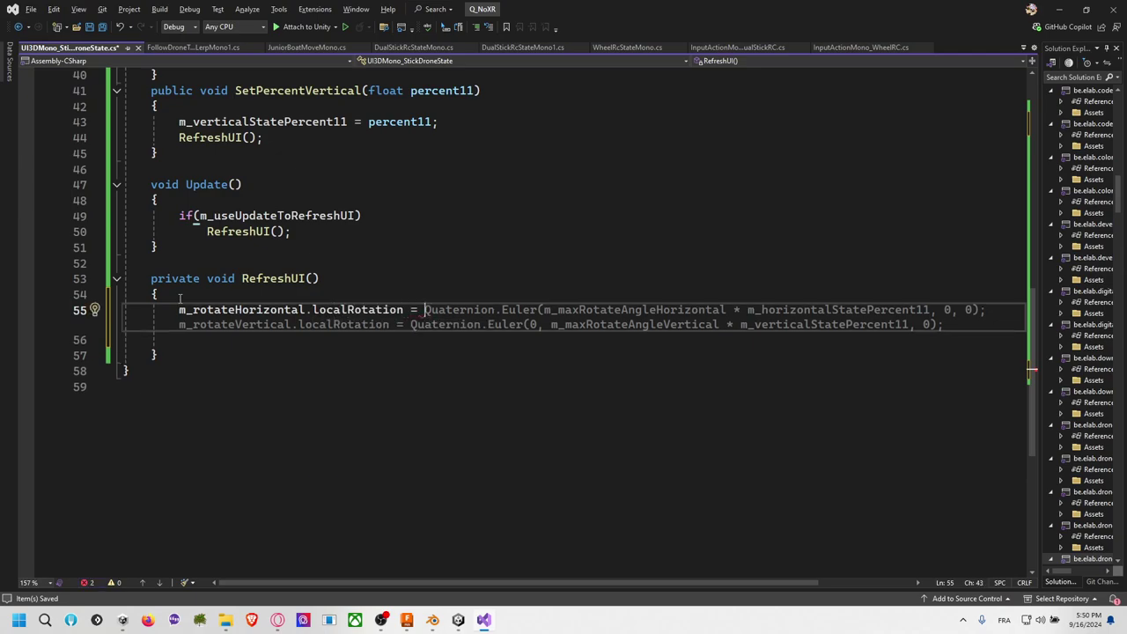
type("Quaternion.i")
key("Tab")
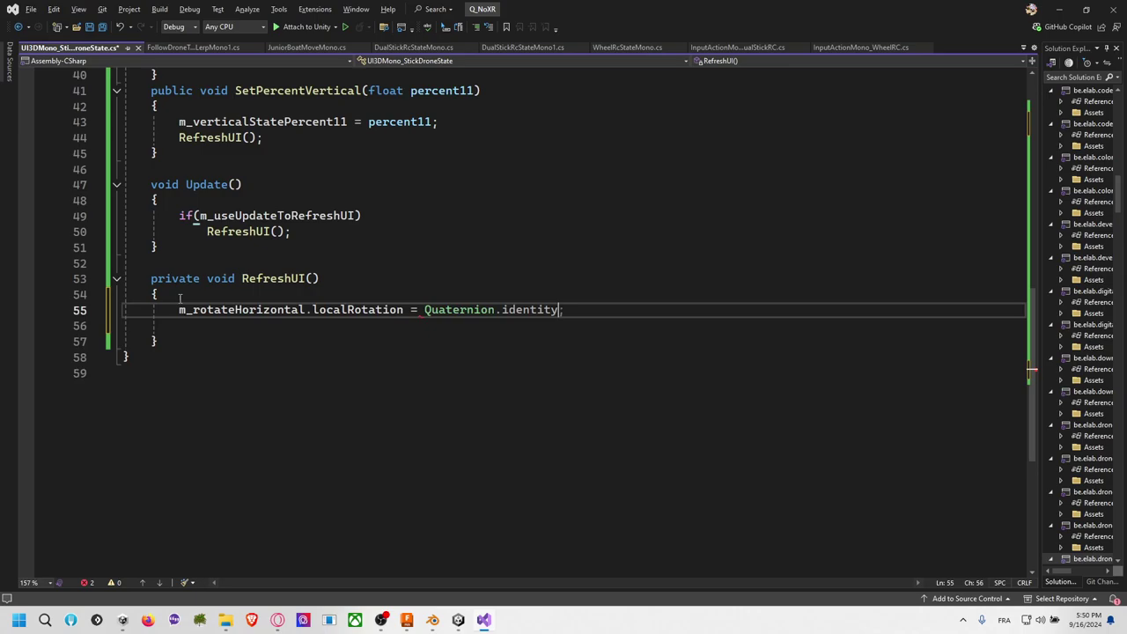
type(";")
key("Return")
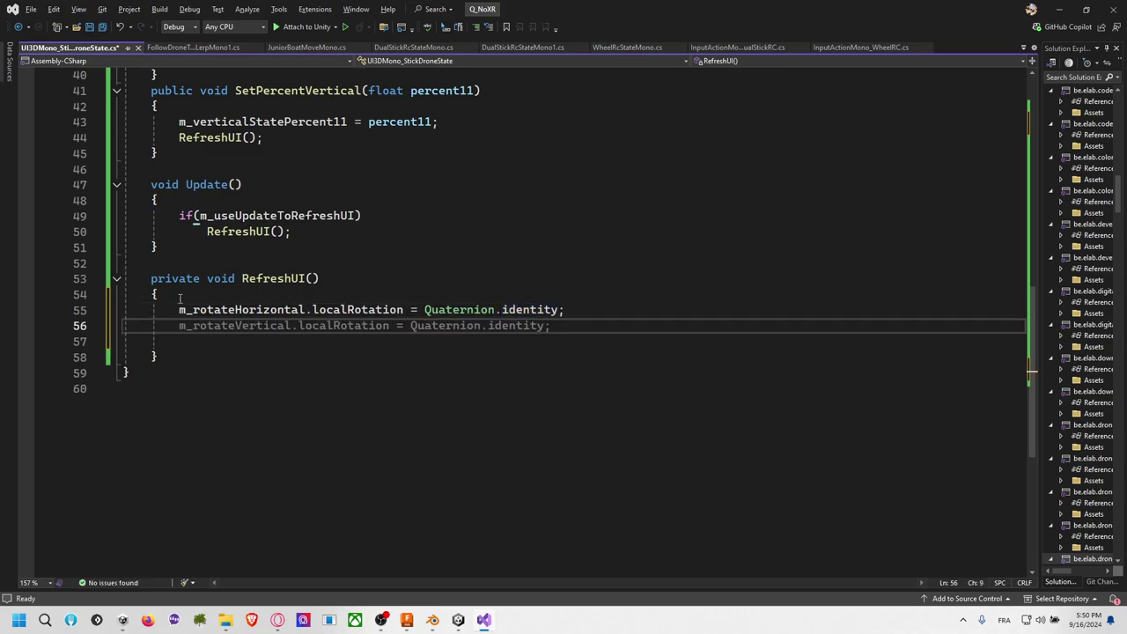
key("Tab")
key("Return")
Step: Add a Rotate call on m_rotateHorizontal using the suggested arguments
type("rotatho")
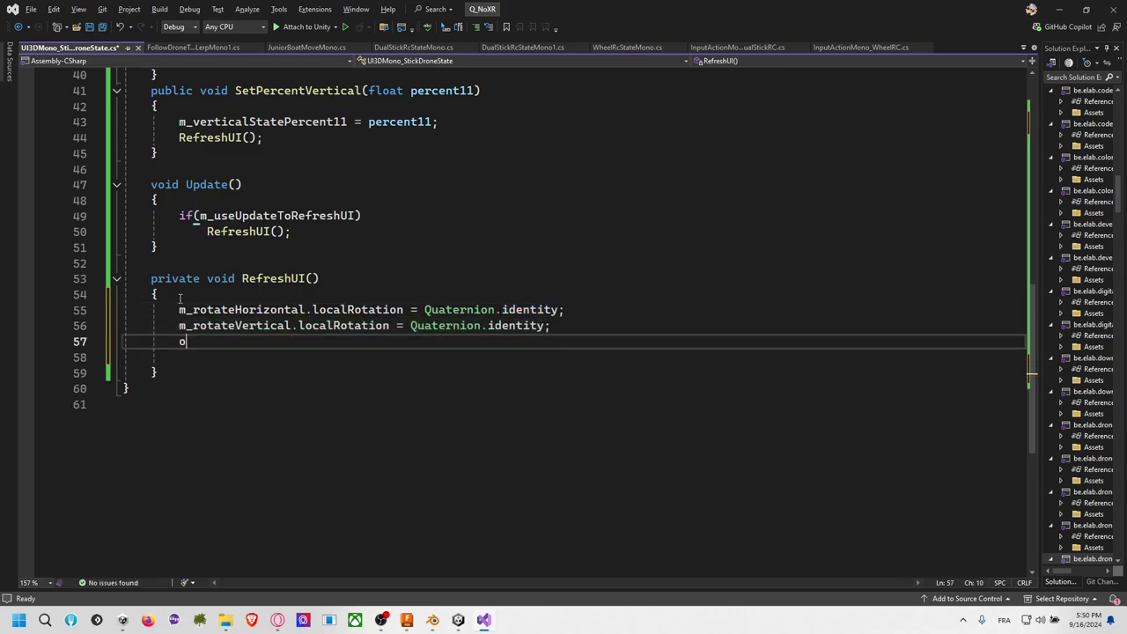
key("Down")
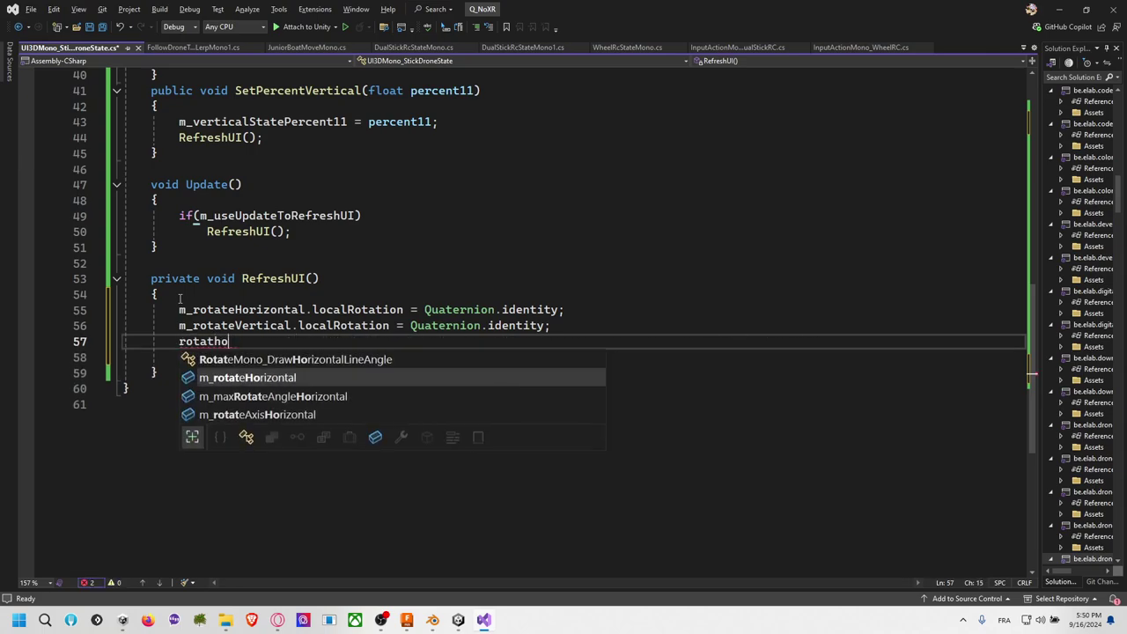
key("Tab")
type(".ra")
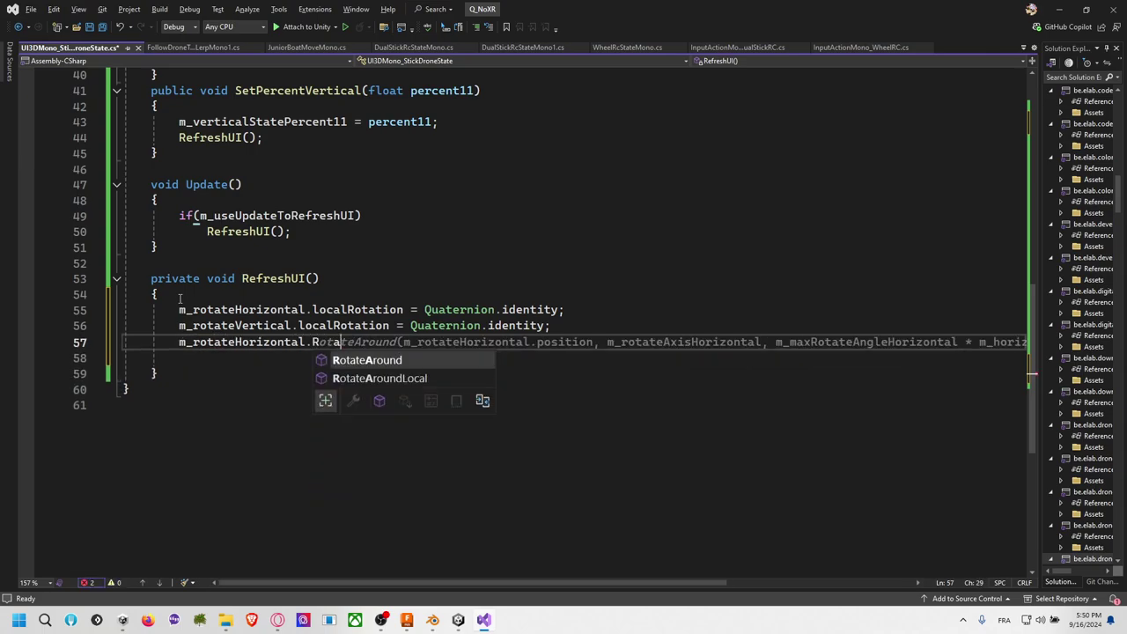
key("BackSpace")
key("BackSpace")
type("roate")
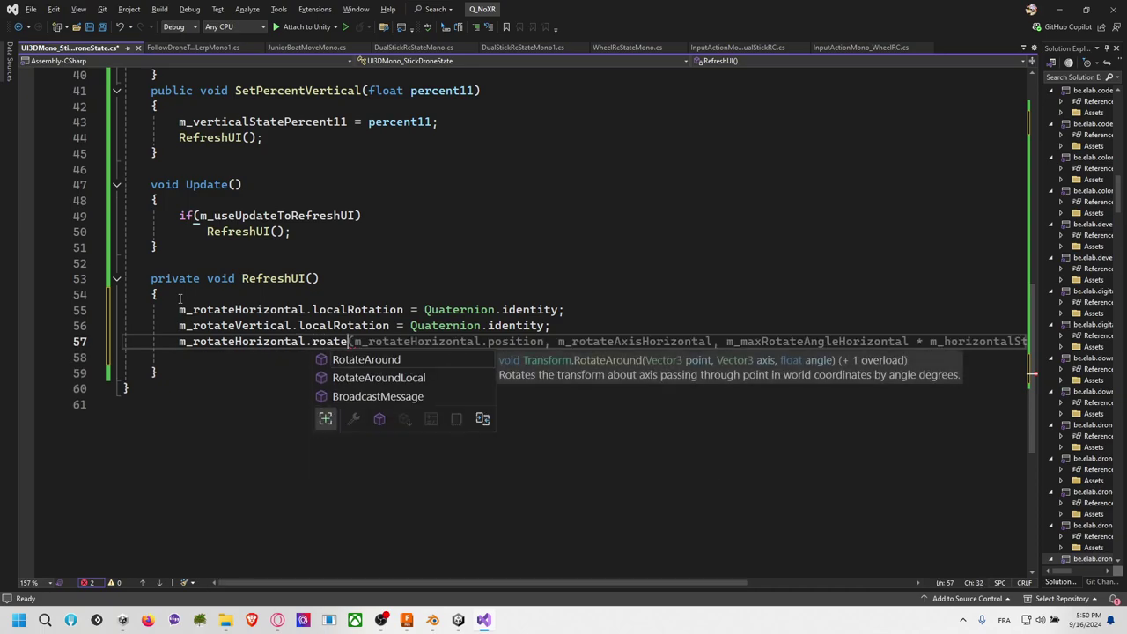
key("BackSpace")
key("BackSpace")
key("BackSpace")
key("BackSpace")
key("BackSpace")
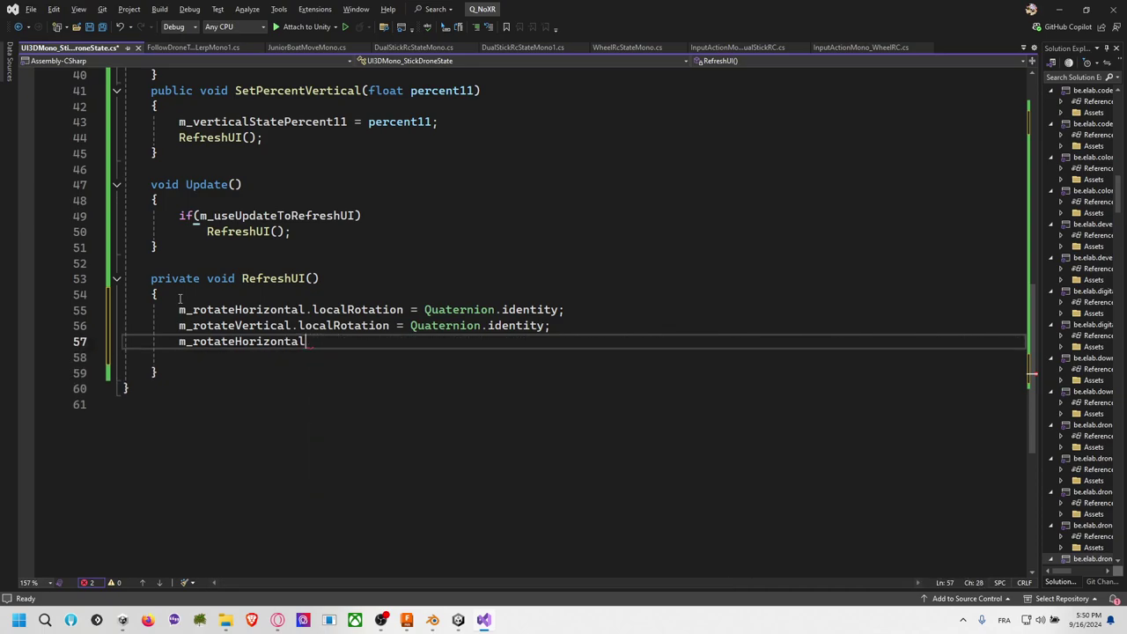
type(".Rotate(")
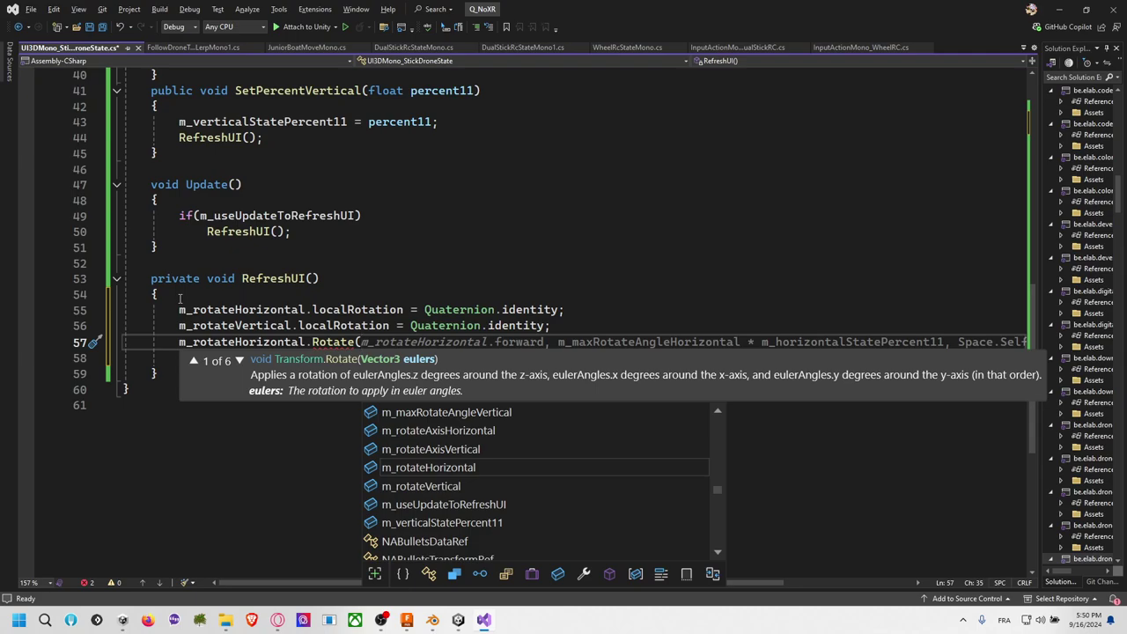
key("Tab")
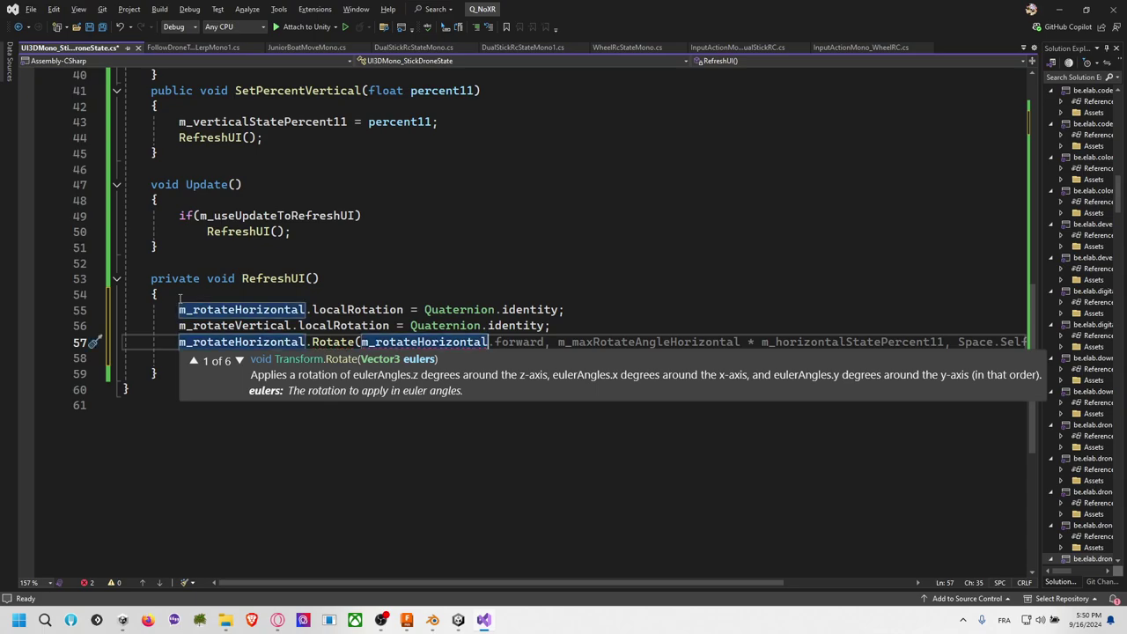
type(",")
key("Tab")
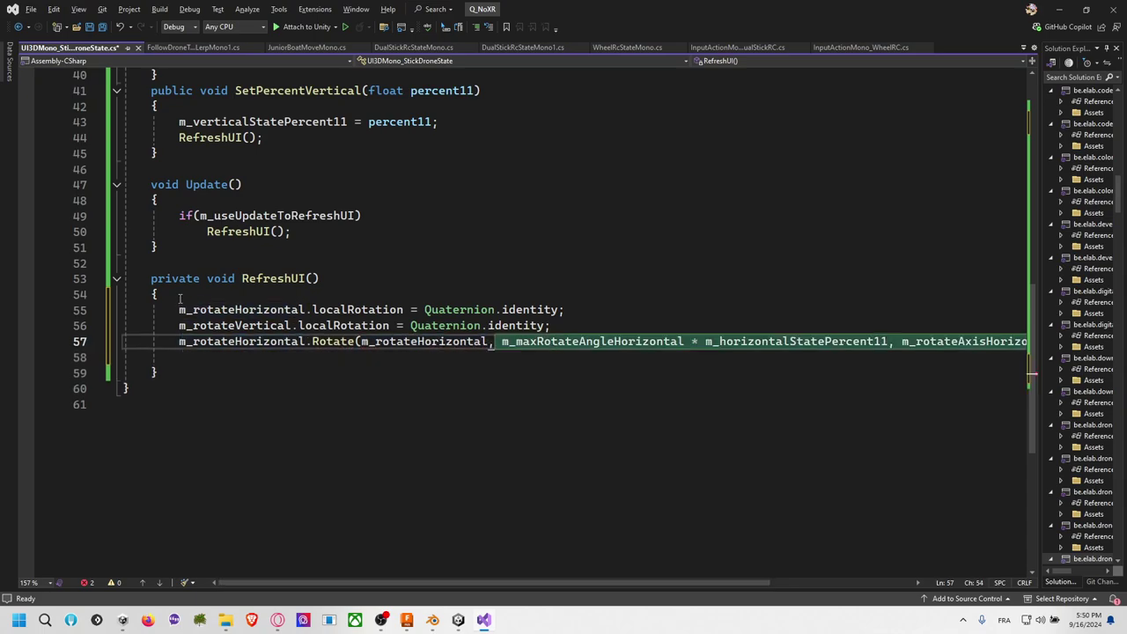
Step: Make the horizontal Rotate use m_rotateAxisHorizontal as its axis and Space.Self
scroll(179, 299, "up", 11)
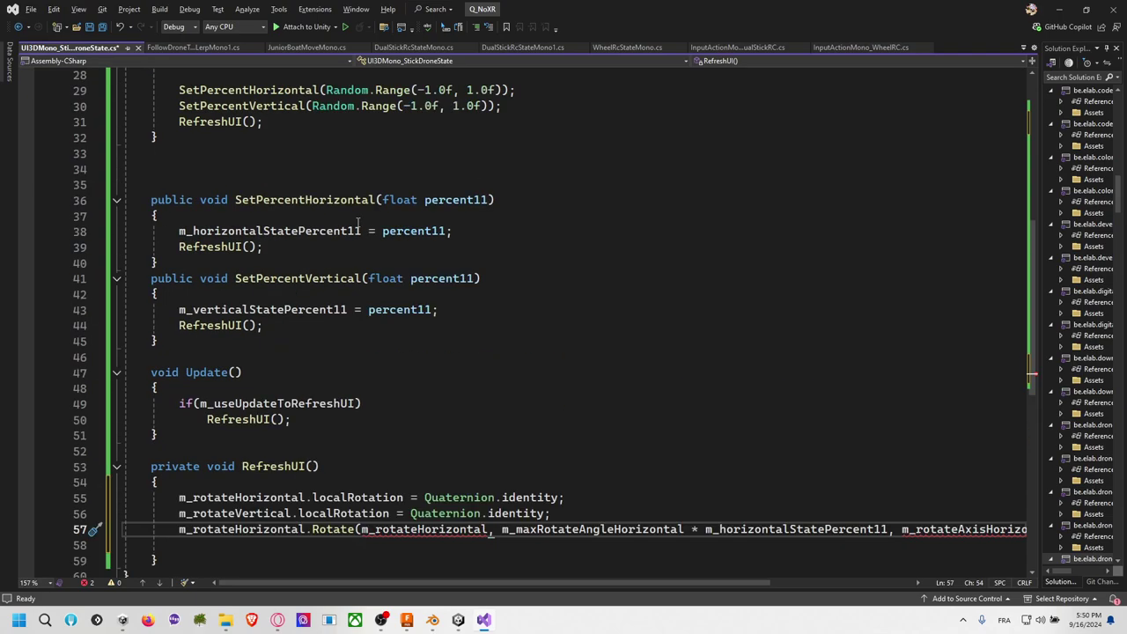
double_click(348, 105)
key("ctrl+c")
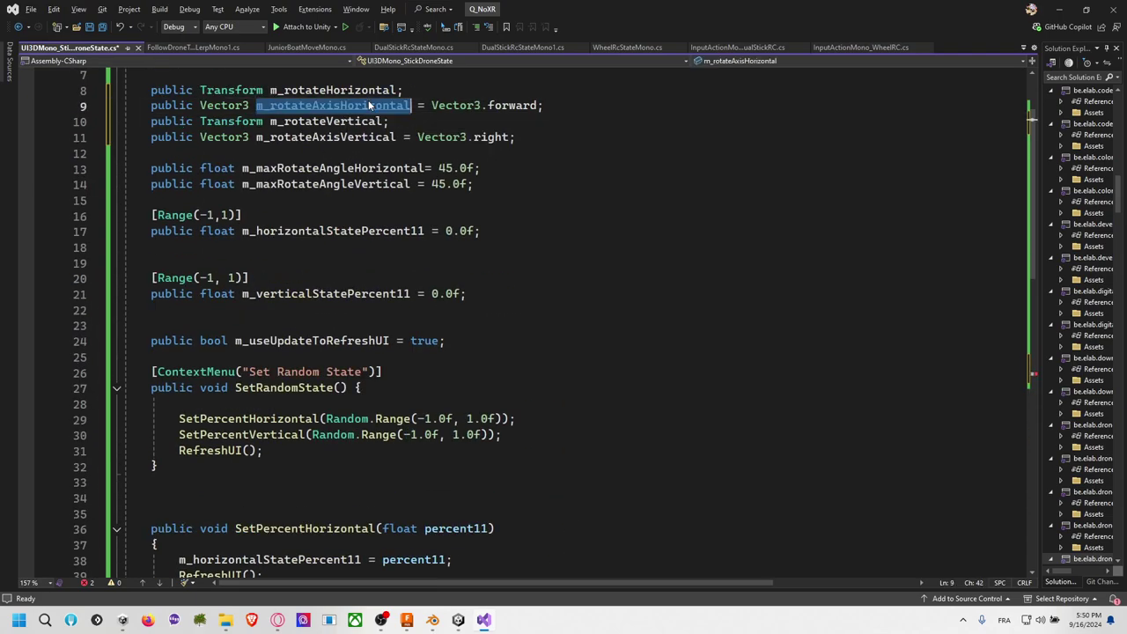
scroll(509, 366, "down", 12)
double_click(456, 296)
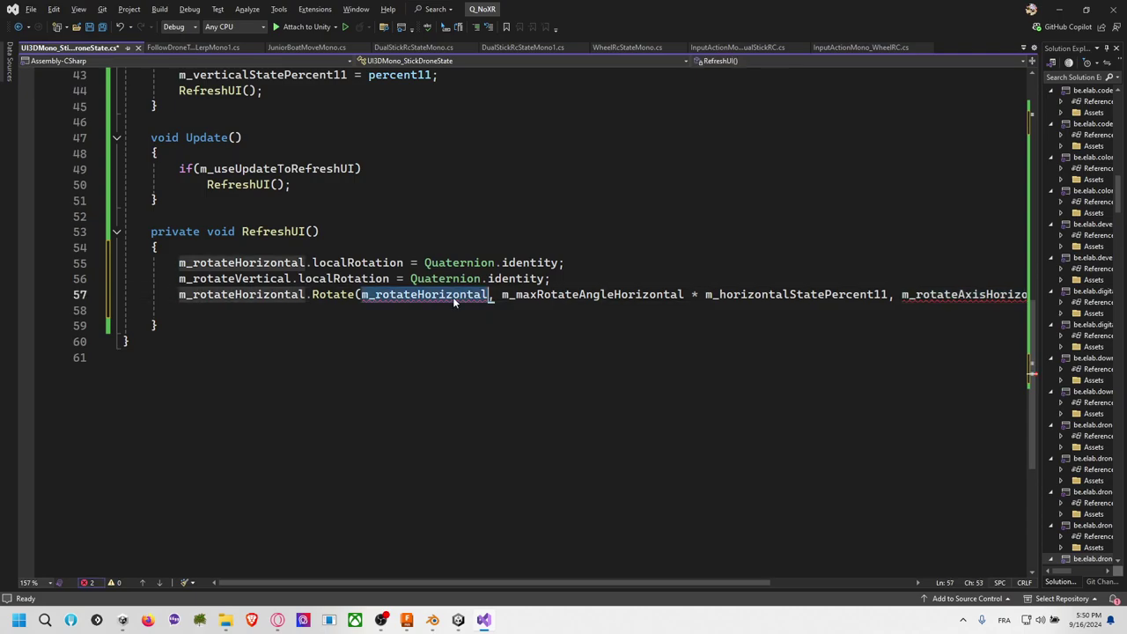
key("ctrl+v")
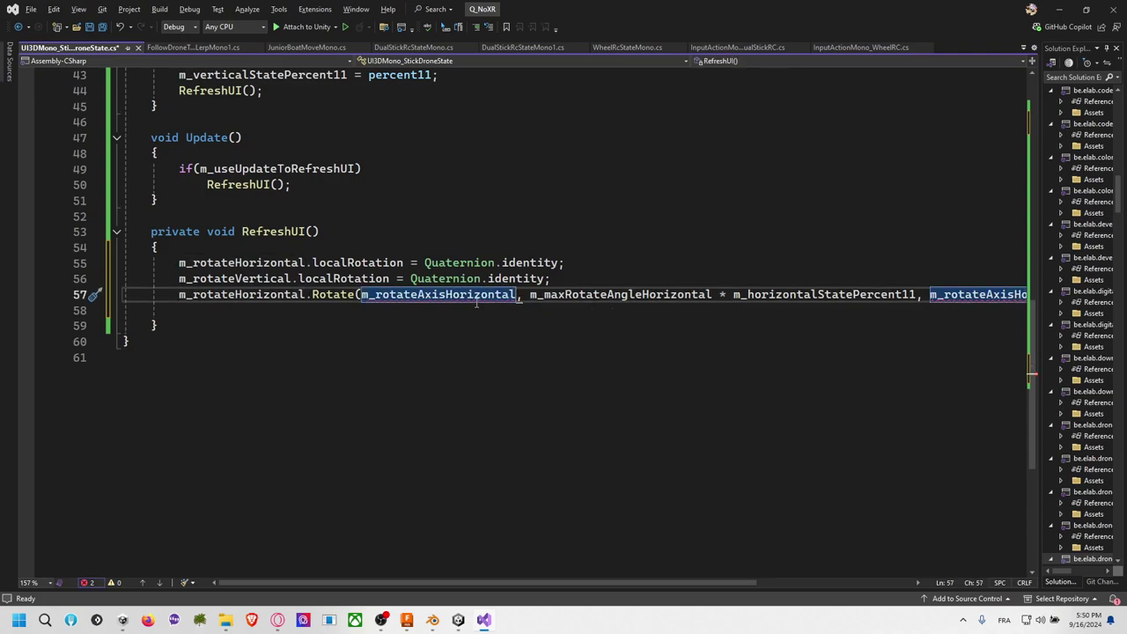
mouse_move(345, 294)
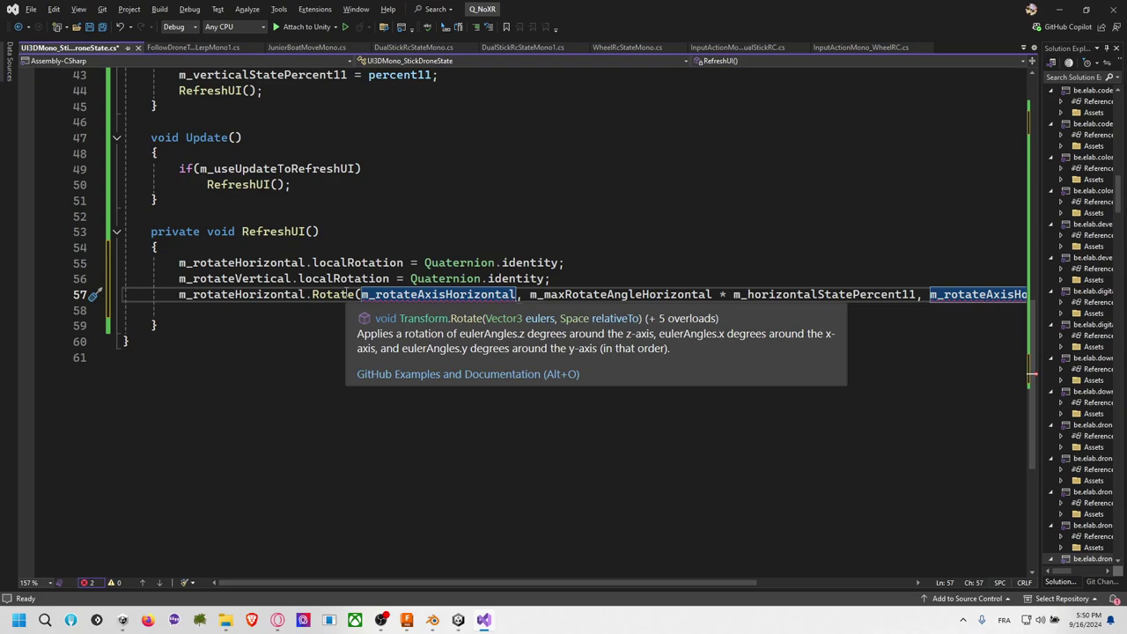
scroll(346, 294, "up", 14)
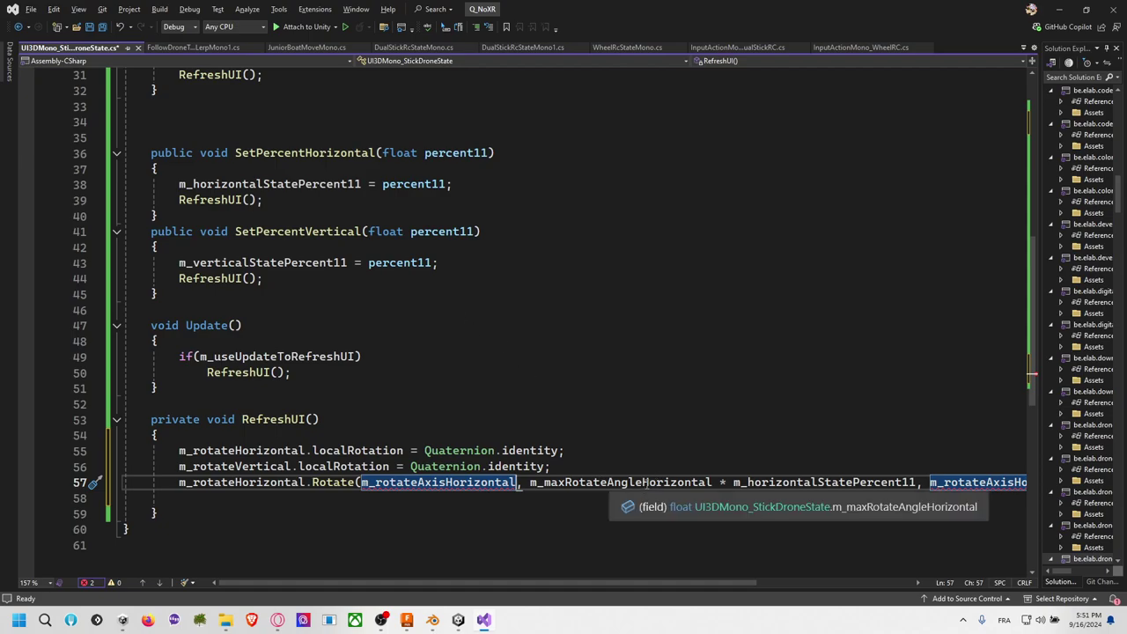
double_click(944, 482)
key("BackSpace")
key("BackSpace")
key("BackSpace")
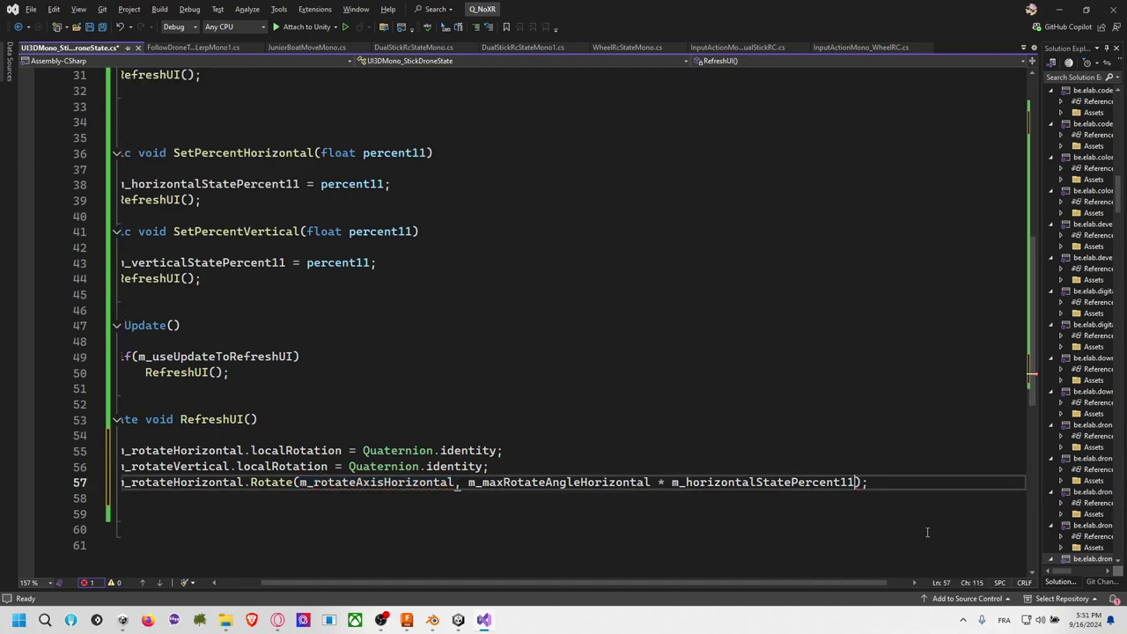
type(", space")
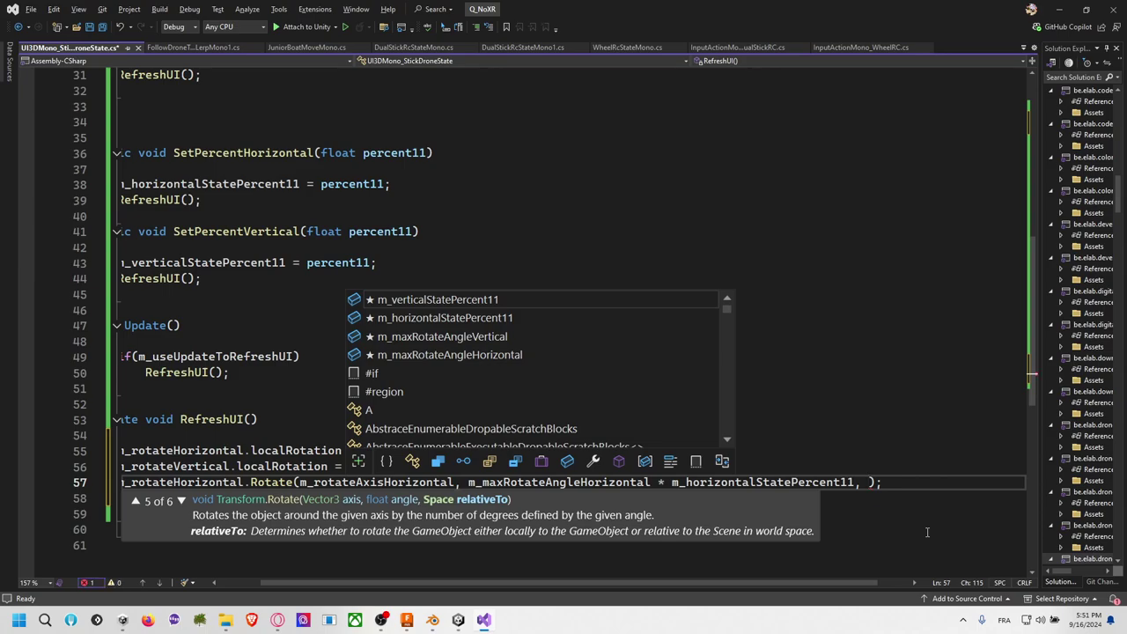
type(".Self")
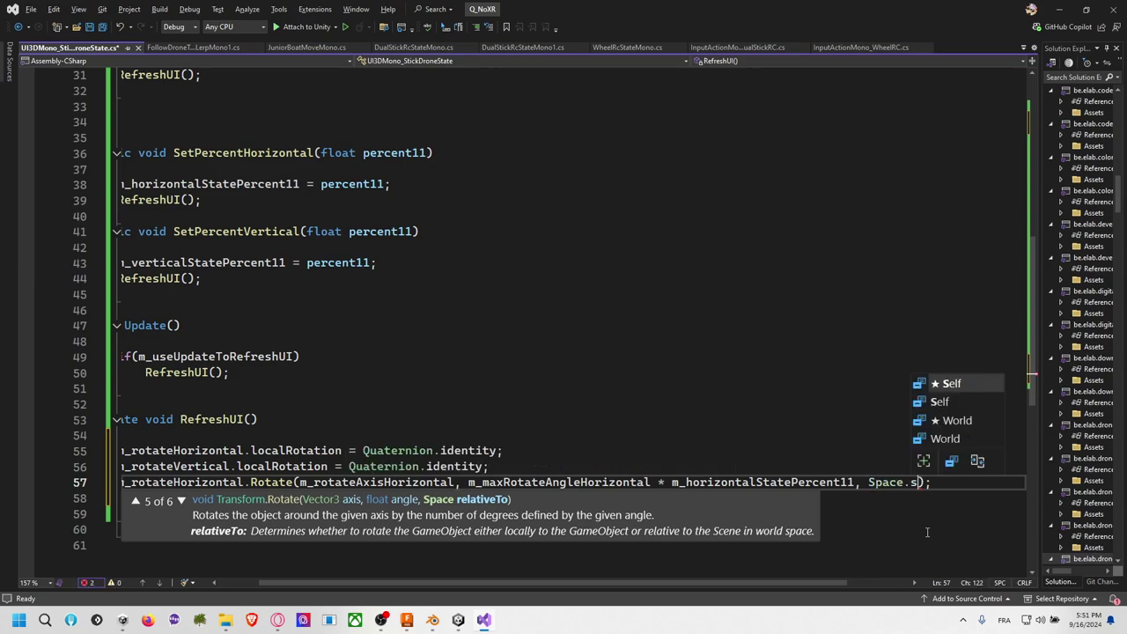
key("End")
Step: Add the matching vertical Rotate line and save the script
key("Return")
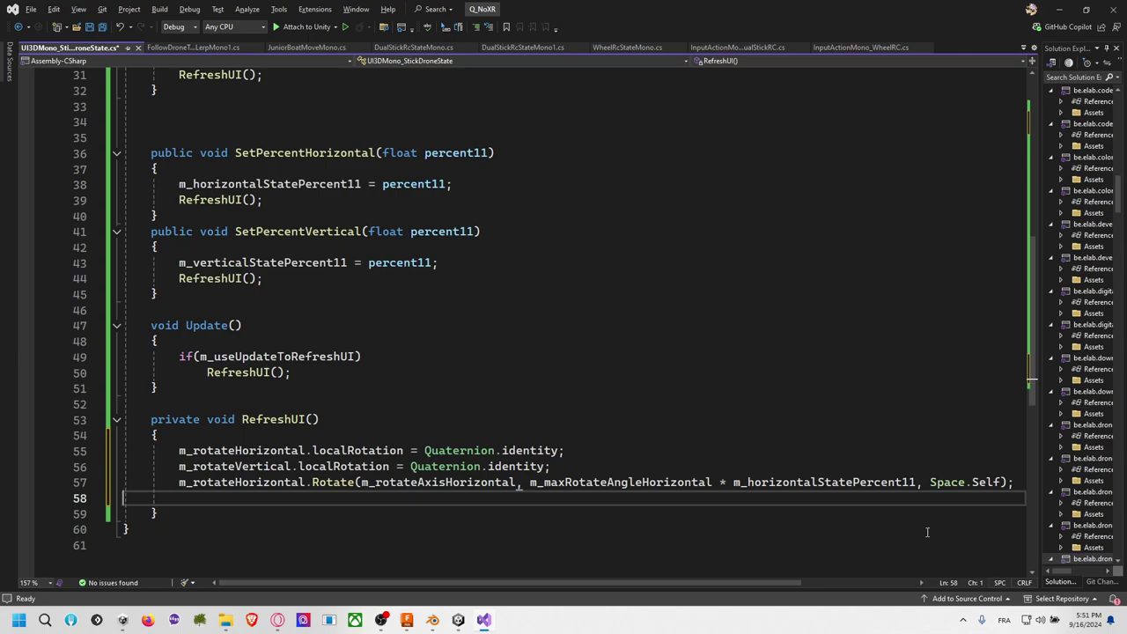
key("Tab")
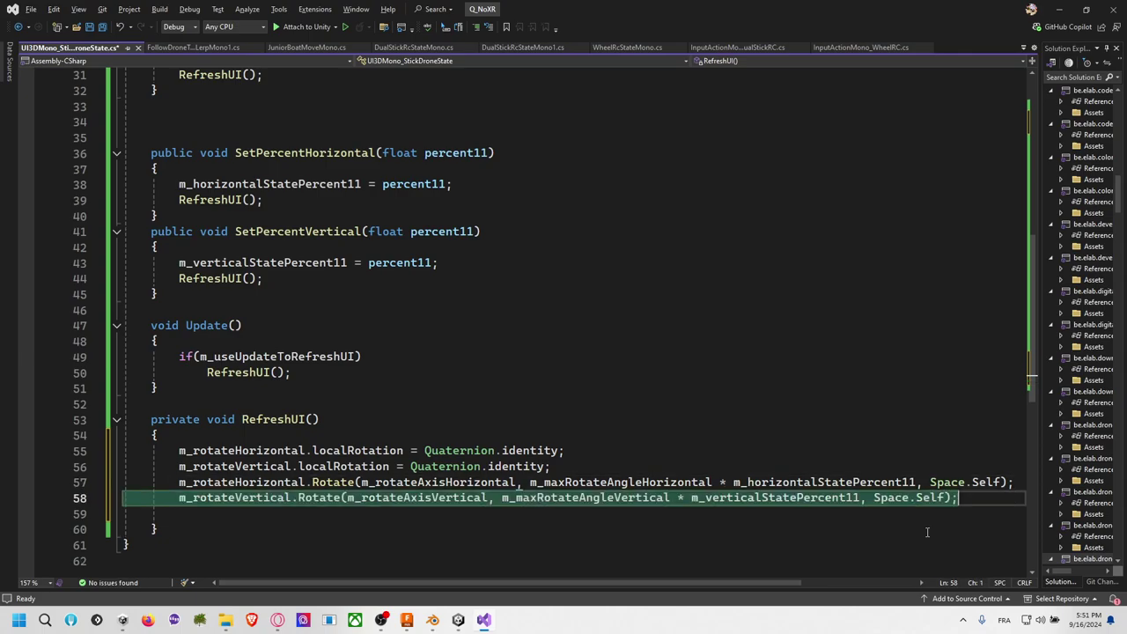
key("Return")
key("ctrl+s")
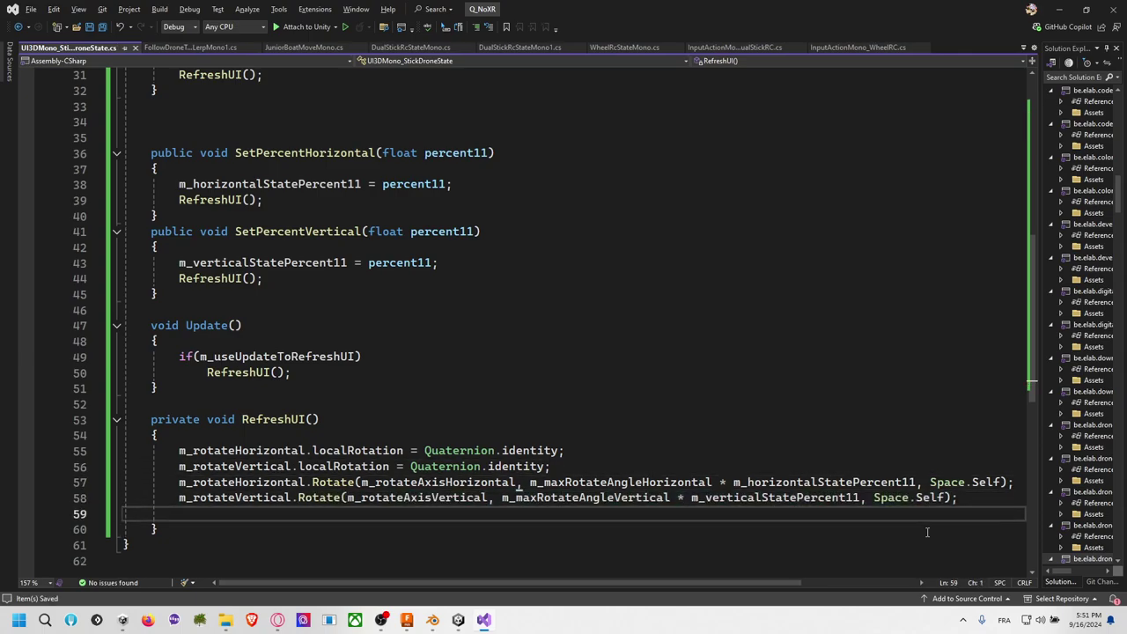
Step: Move the cursor to the empty line just above the RefreshUI declaration
left_click(361, 526)
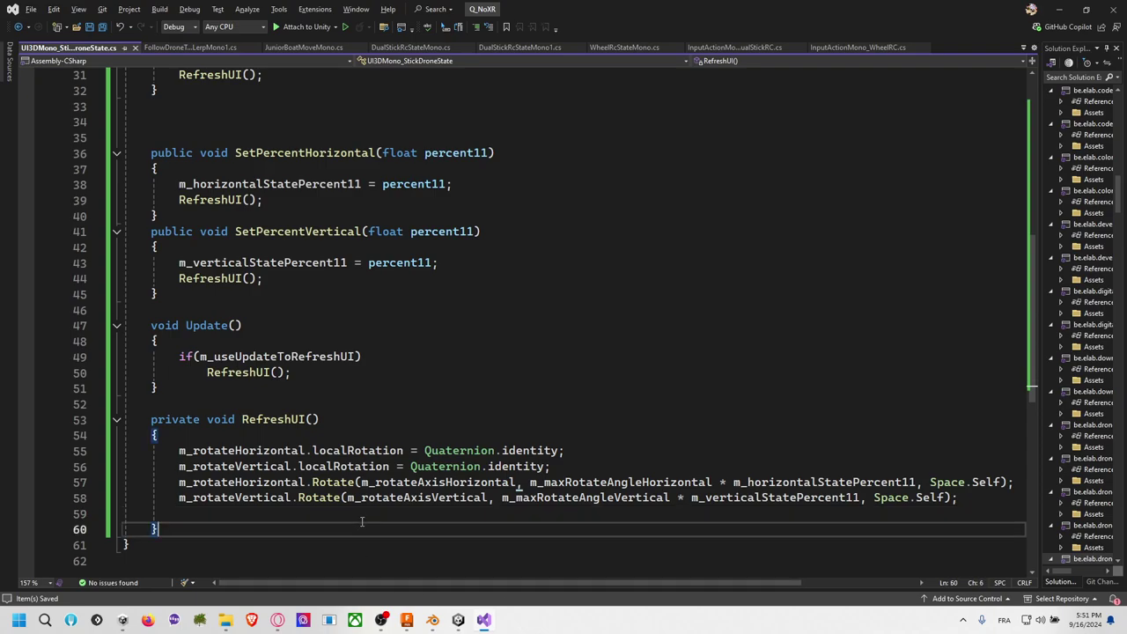
left_click(349, 499)
left_click(312, 419)
left_click(390, 439)
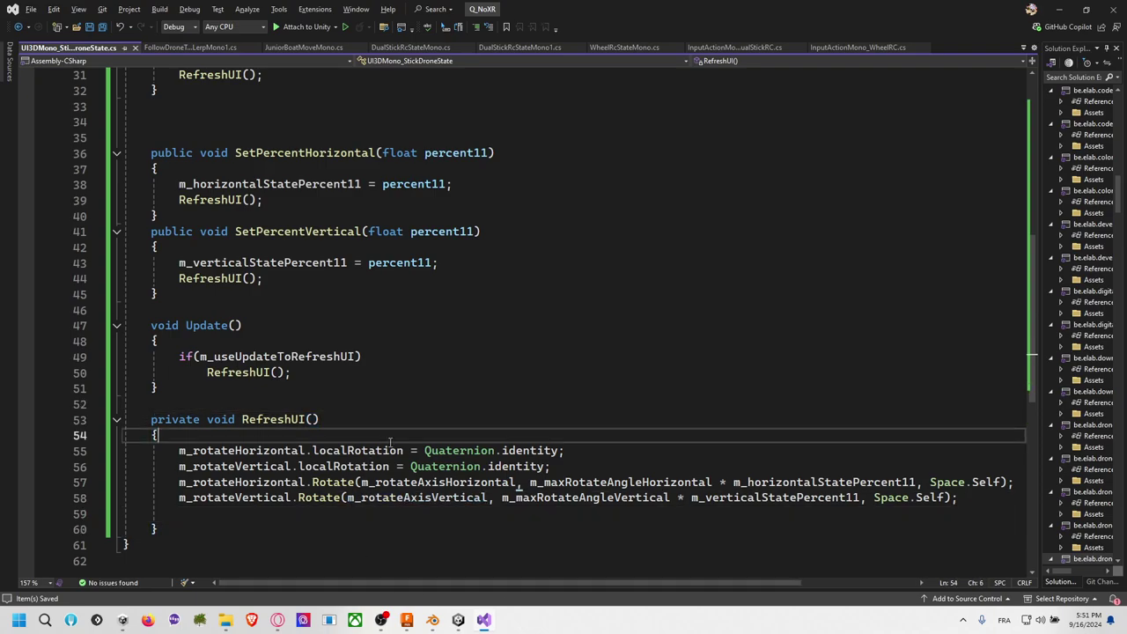
scroll(392, 433, "up", 1)
left_click(355, 447)
Step: Add a [ContextMenu("Resfresh UI")] attribute above RefreshUI and save
key("Return")
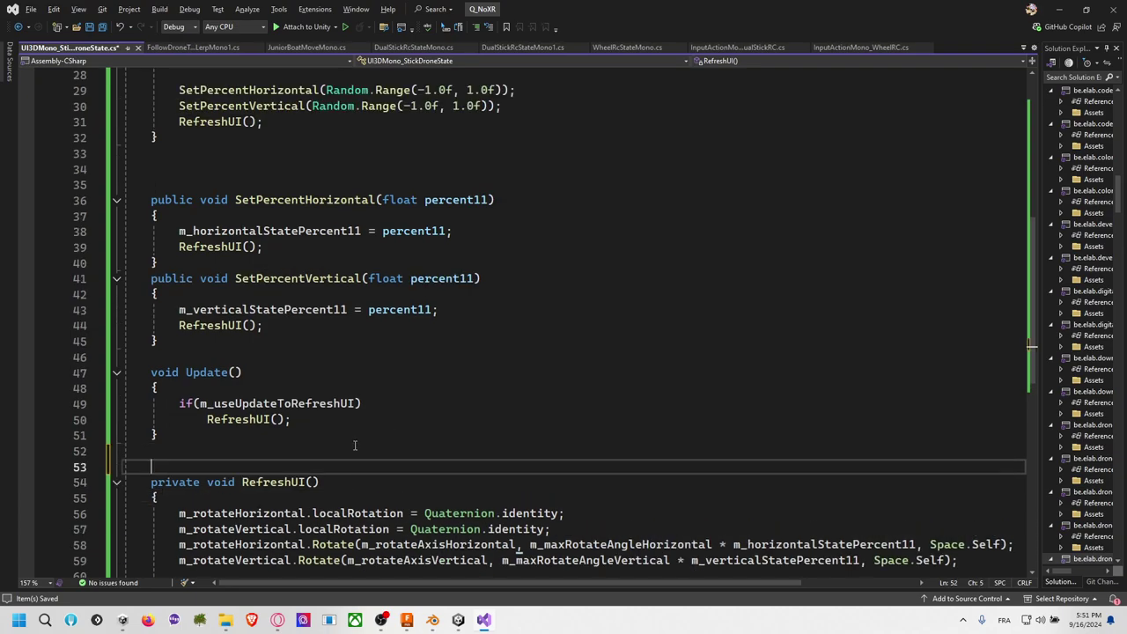
type("[ContextMenu(\"")
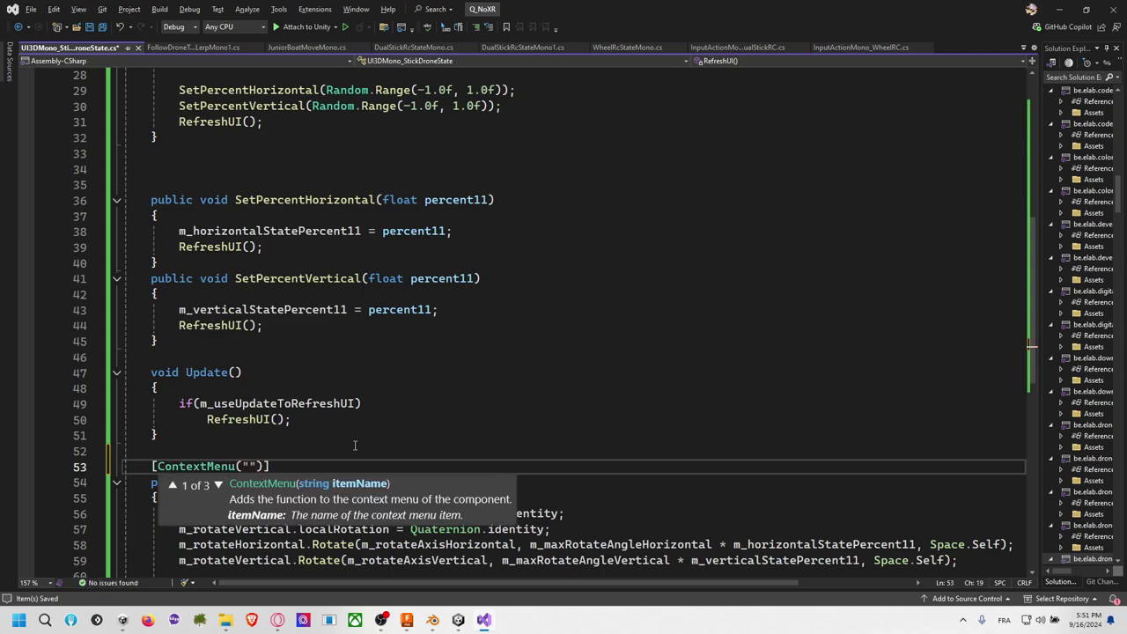
type("Resfresh UI")
key("End")
key("Down")
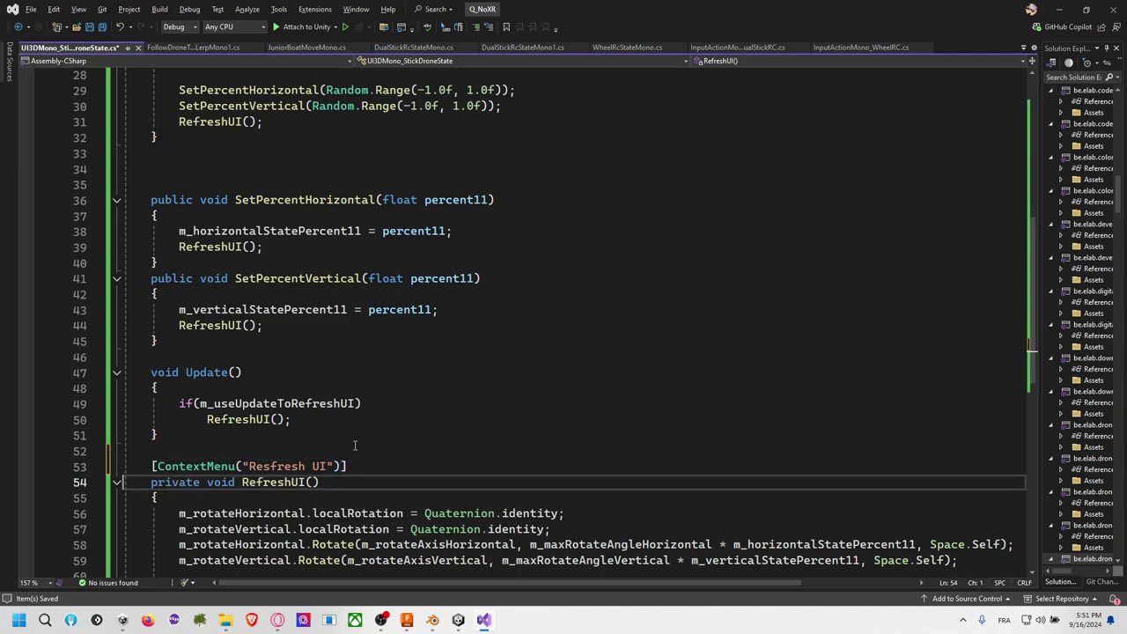
key("ctrl+s")
key("Up")
key("Up")
Step: Look over the SetRandomState method, then return to the Unity editor
scroll(385, 415, "up", 2)
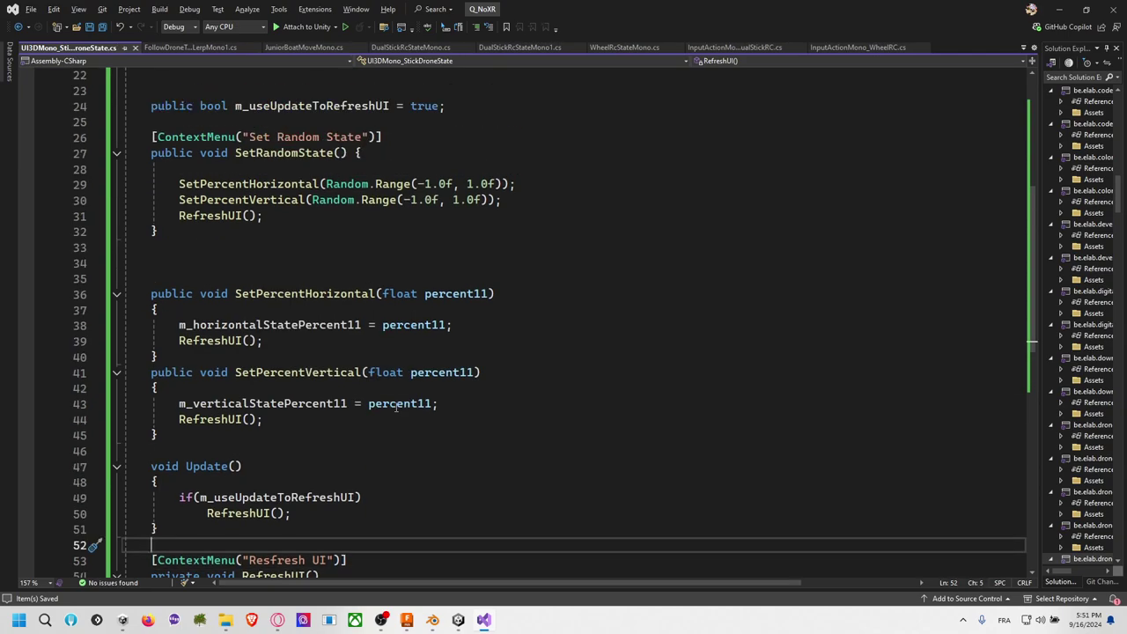
left_click(396, 402)
scroll(346, 401, "up", 2)
left_click(315, 357)
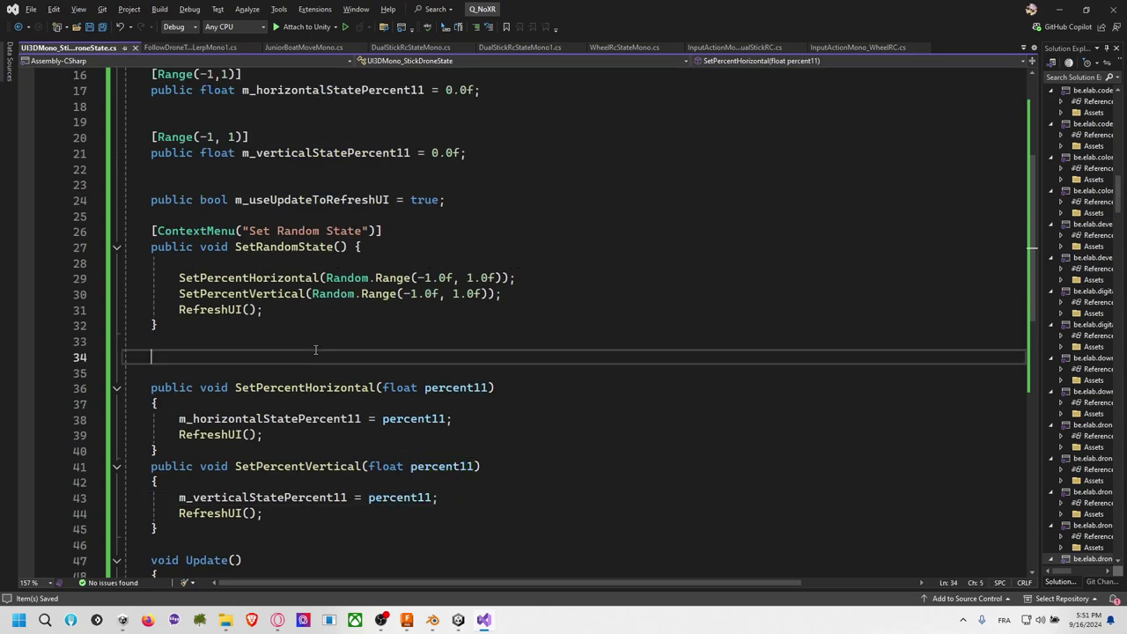
scroll(315, 356, "up", 2)
left_click(322, 421)
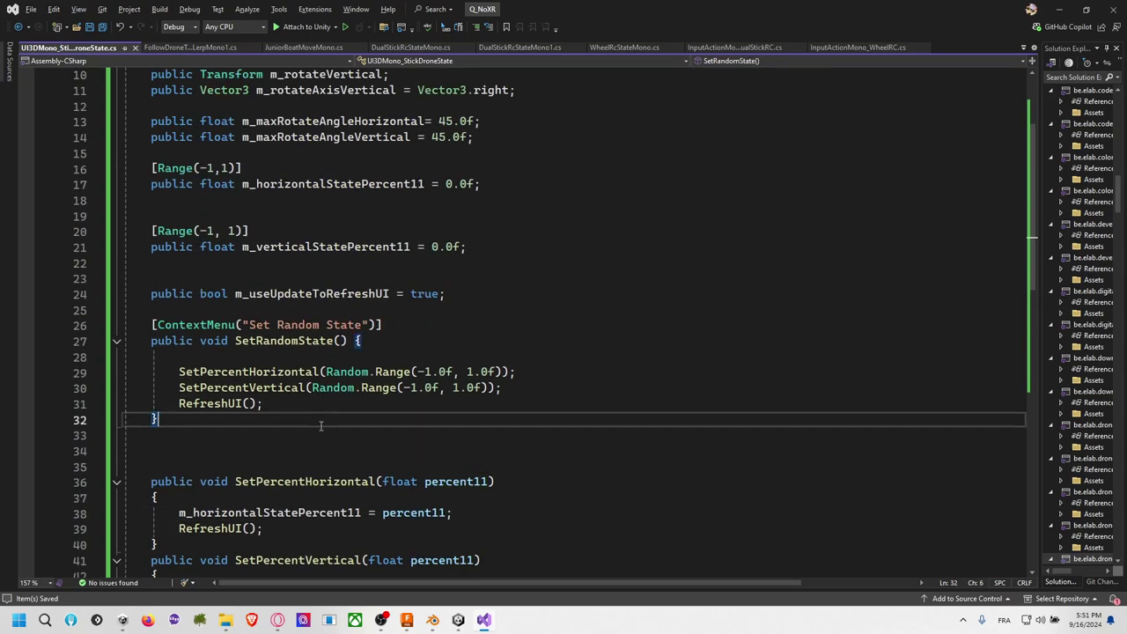
scroll(323, 421, "up", 2)
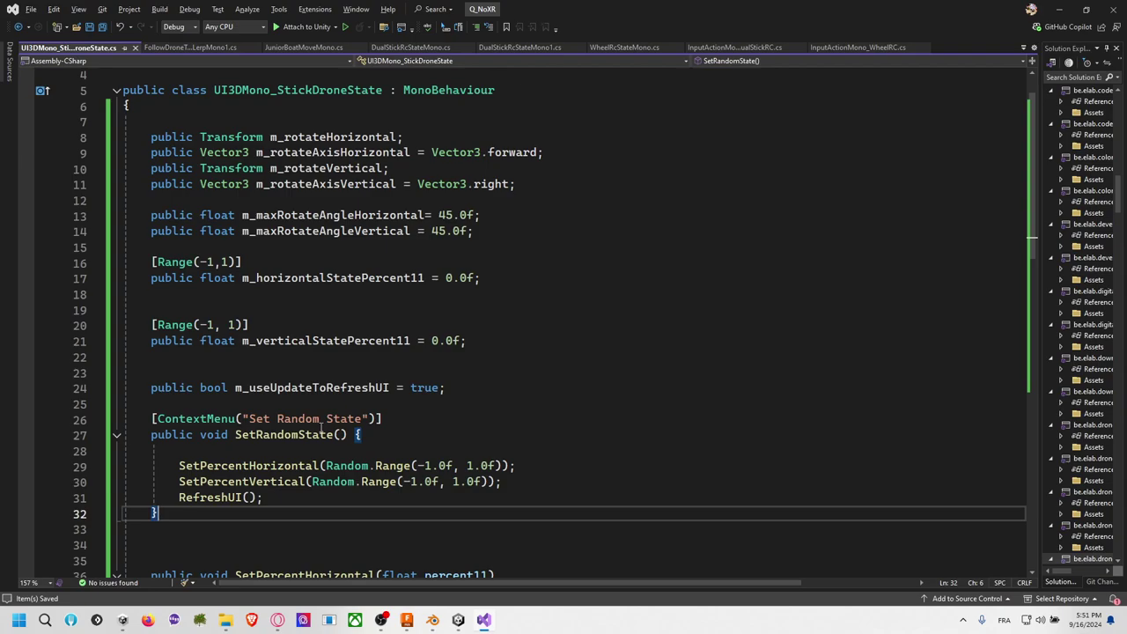
key("alt+Tab")
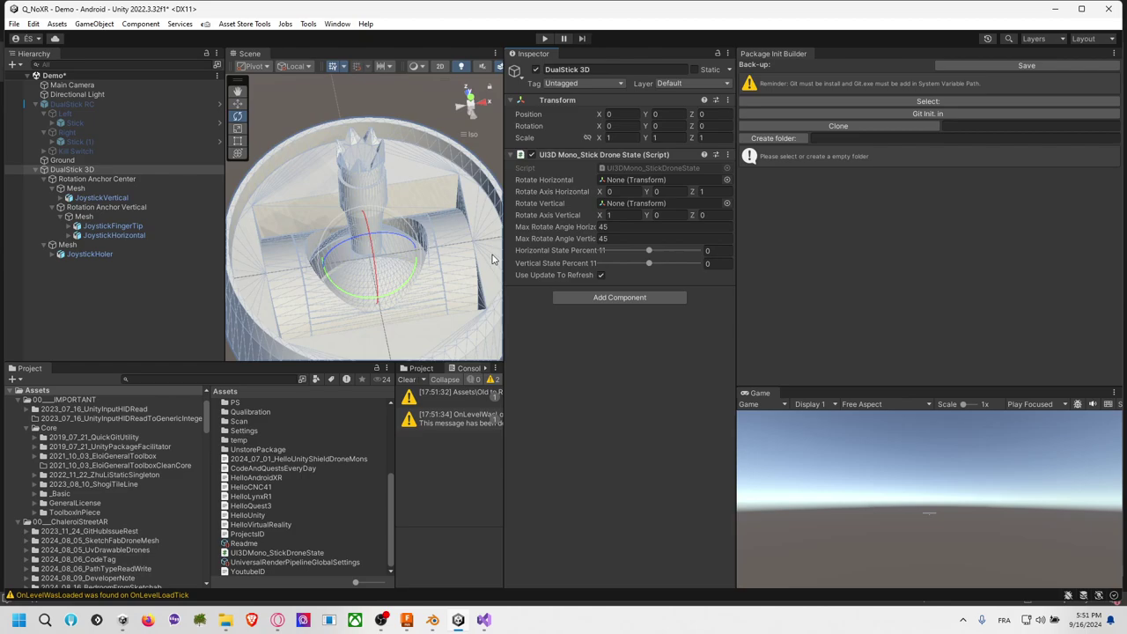
Step: Clear the console warnings and select Rotation Anchor Center with the Move tool
left_click(409, 379)
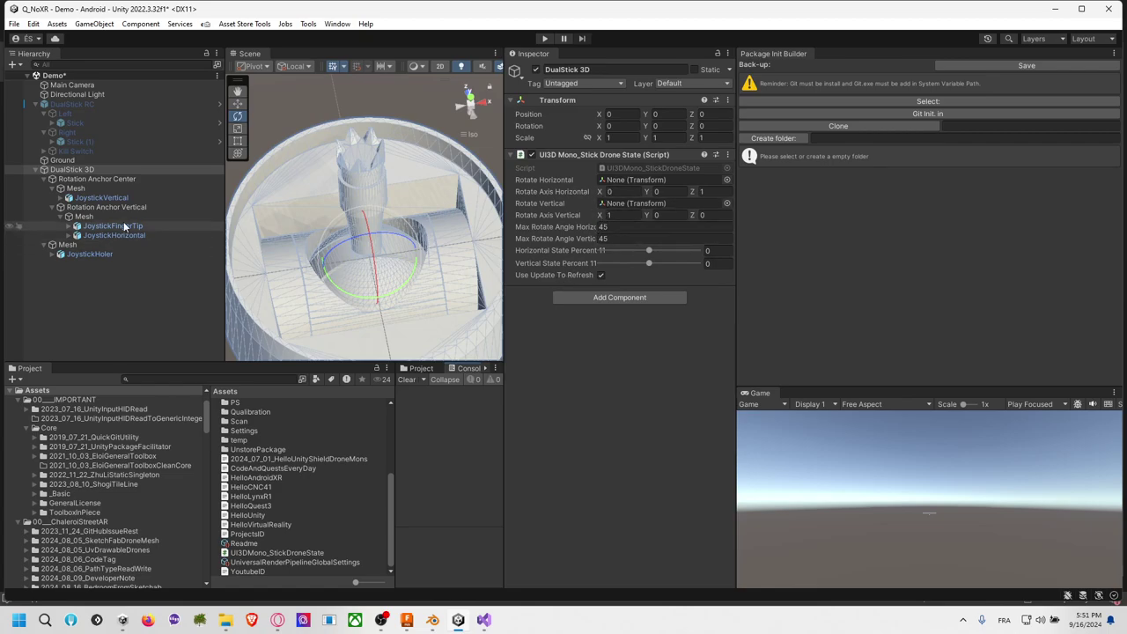
left_click(111, 181)
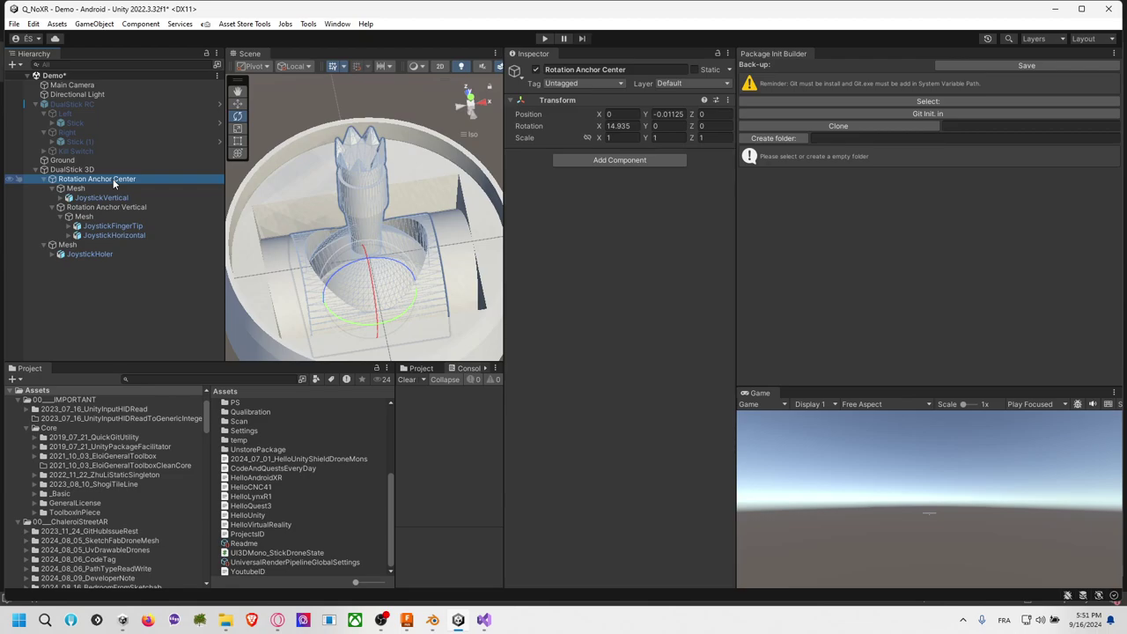
left_click(237, 103)
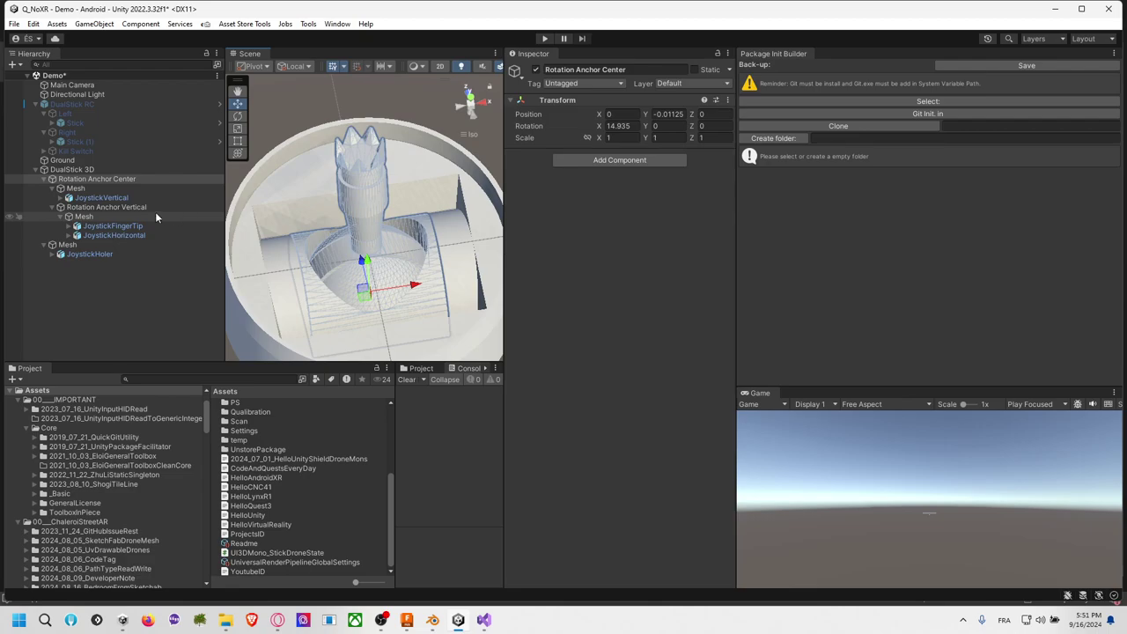
left_click(109, 180)
Step: Rename the outer anchor to 'Rotation Anchor Vertical'
left_click(113, 182)
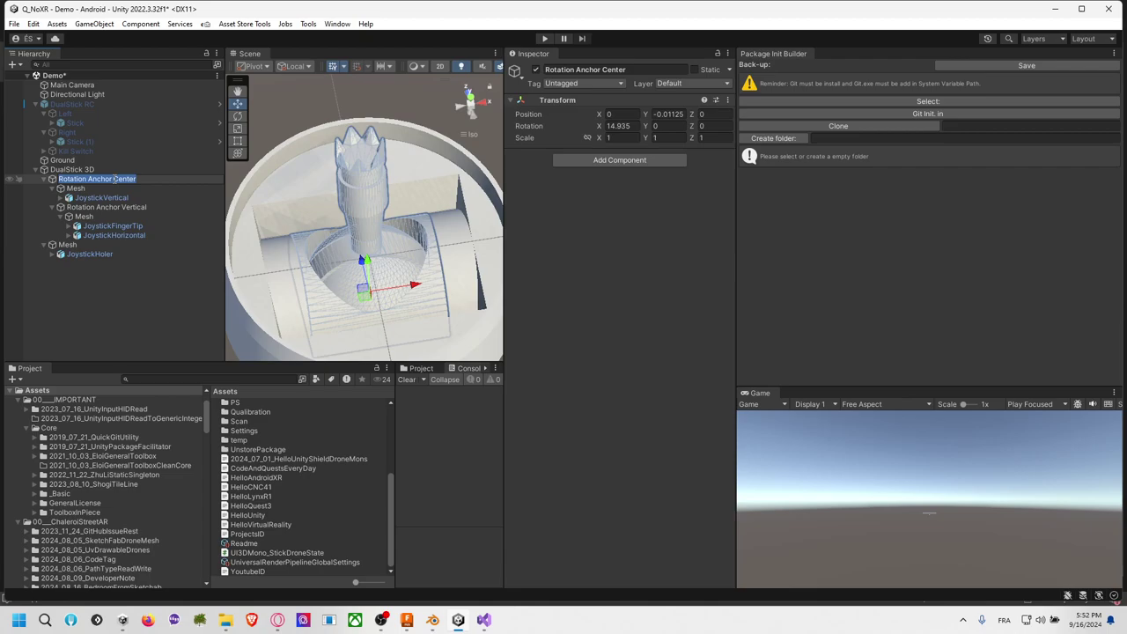
key("Right")
key("ctrl+BackSpace")
type("Vert")
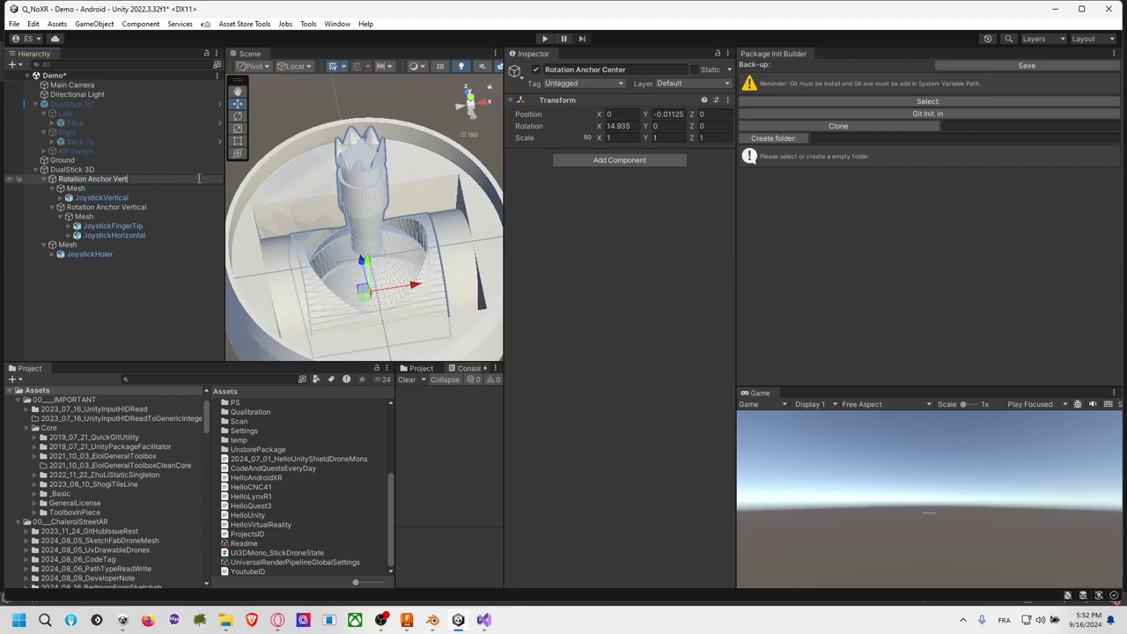
type("ical")
key("Return")
Step: Rename the inner anchor to 'Rotation Anchor Horizontal', then select DualStick 3D
left_click(136, 208)
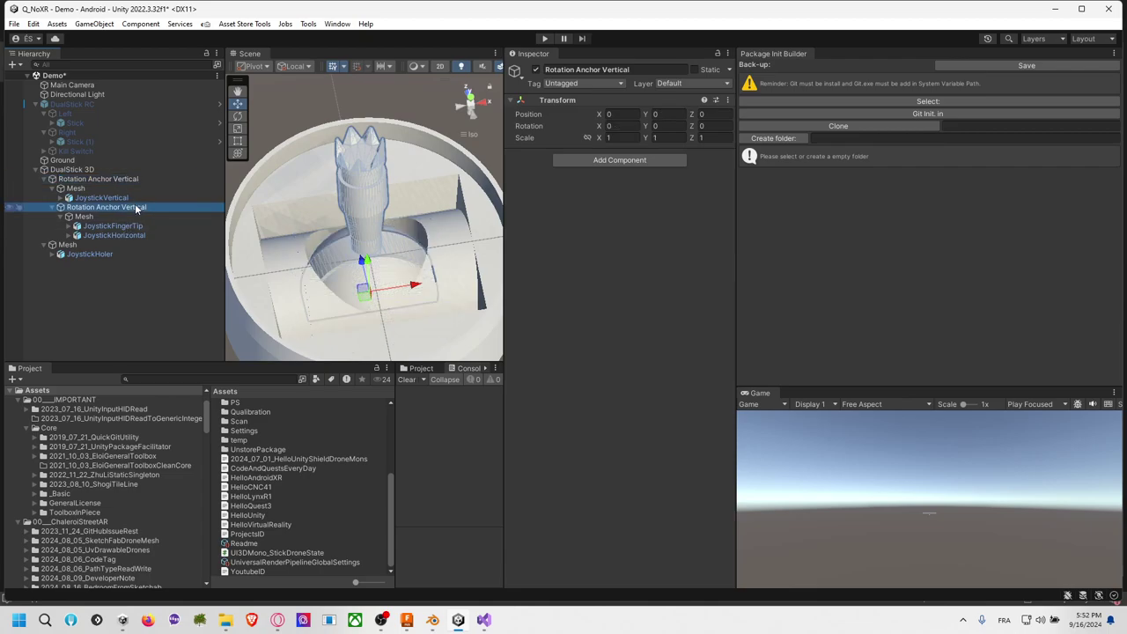
left_click(129, 208)
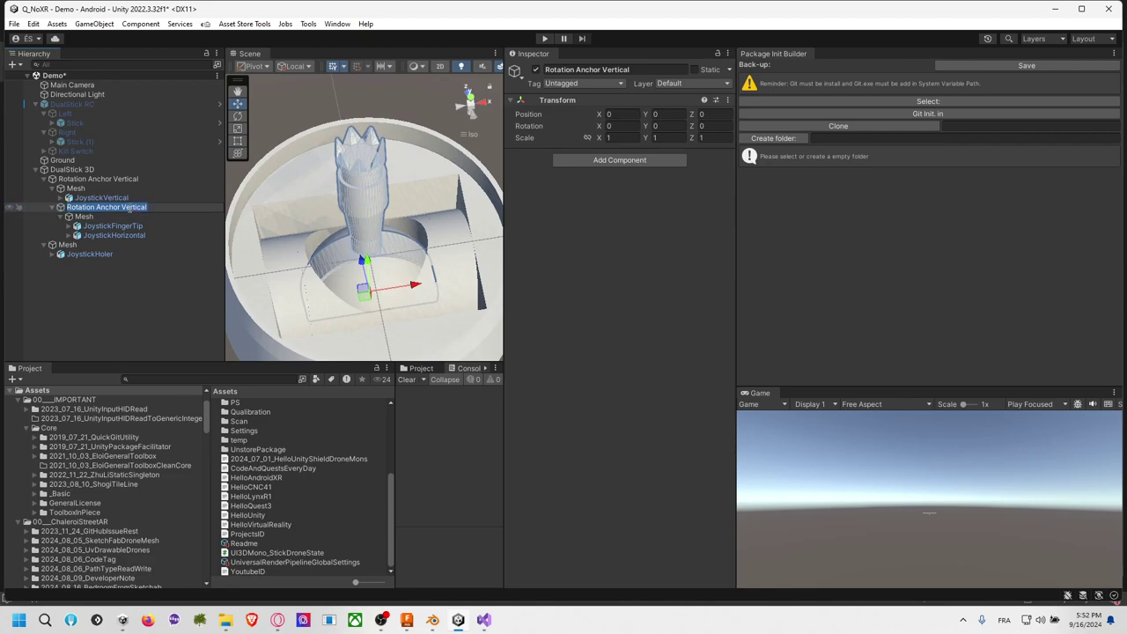
key("Right")
key("ctrl+BackSpace")
type("Hor")
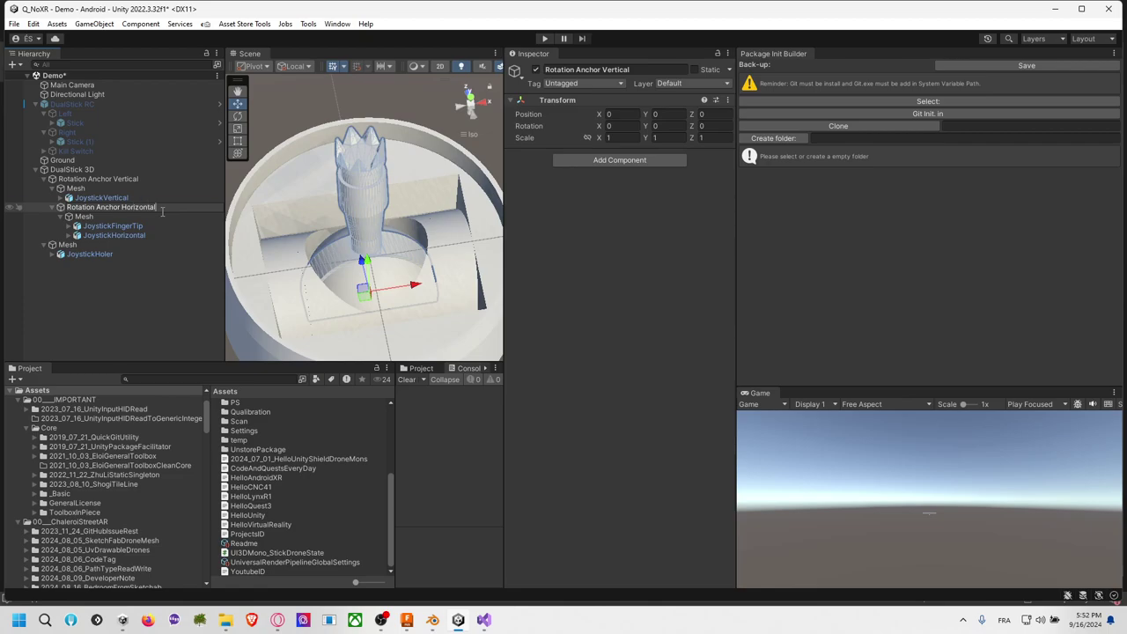
key("Return")
left_click(123, 170)
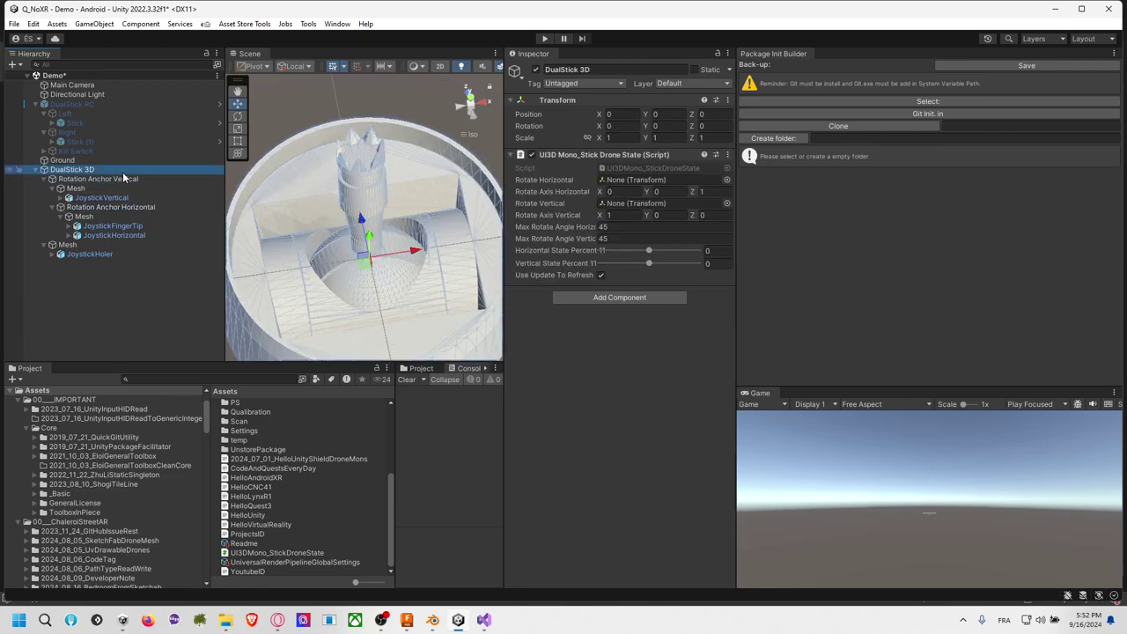
Step: Assign both rotation anchors to the script's Rotate Vertical/Horizontal fields and apply Set Random State
left_click_drag(133, 180, 634, 205)
left_click_drag(115, 207, 625, 185)
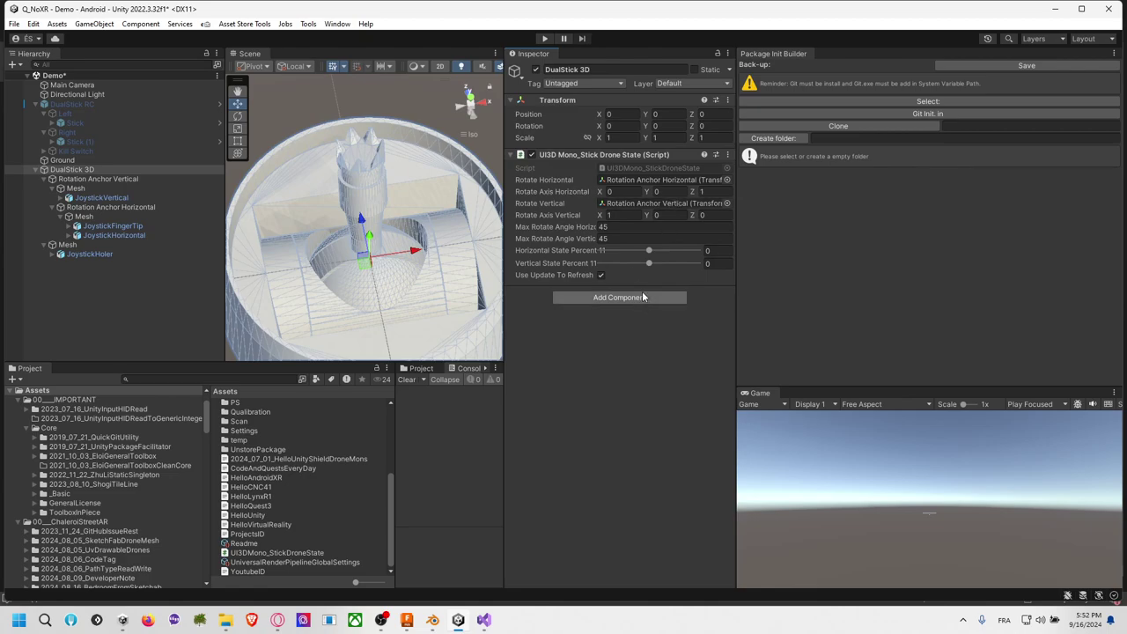
right_click(605, 167)
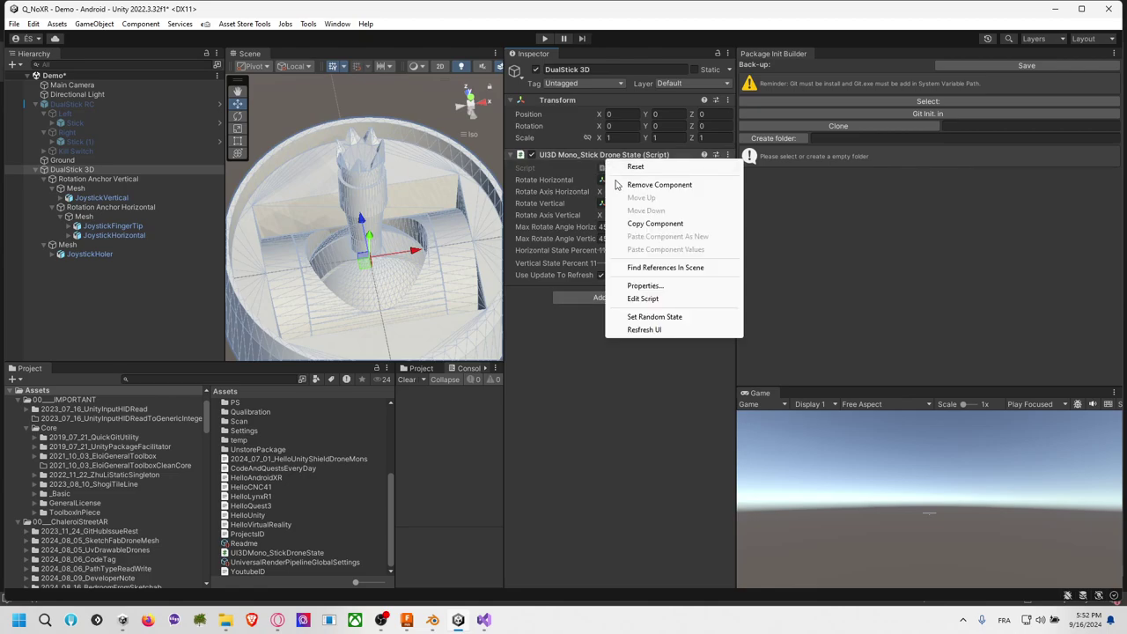
left_click(658, 317)
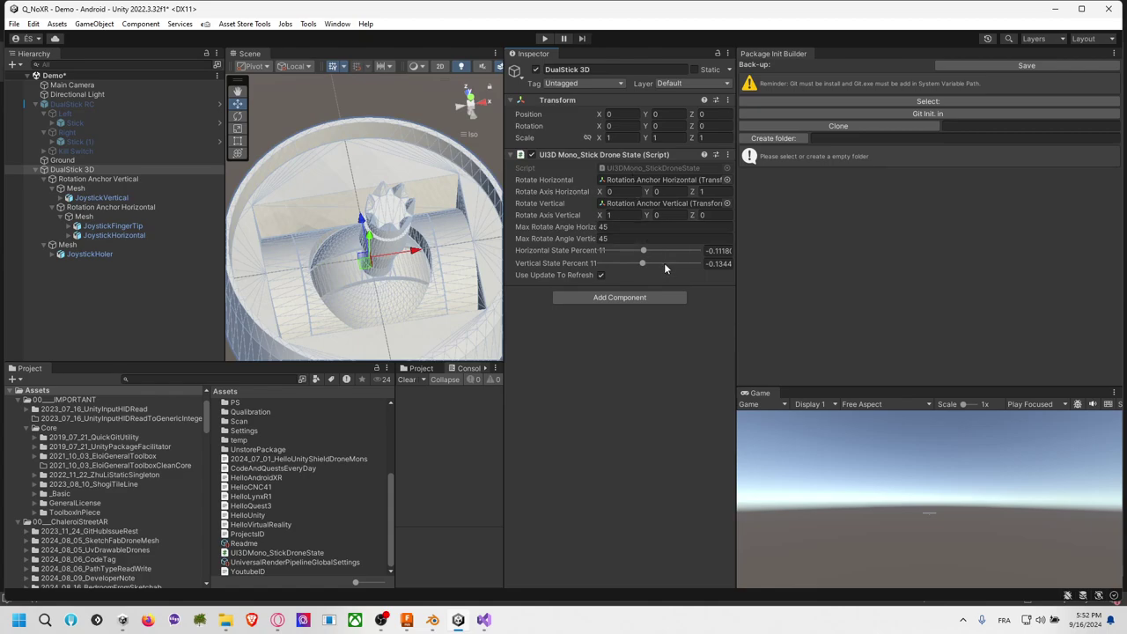
Step: Set both horizontal and vertical state percents to 1 and refresh the joystick UI
left_click_drag(644, 254, 708, 266)
left_click_drag(641, 264, 706, 264)
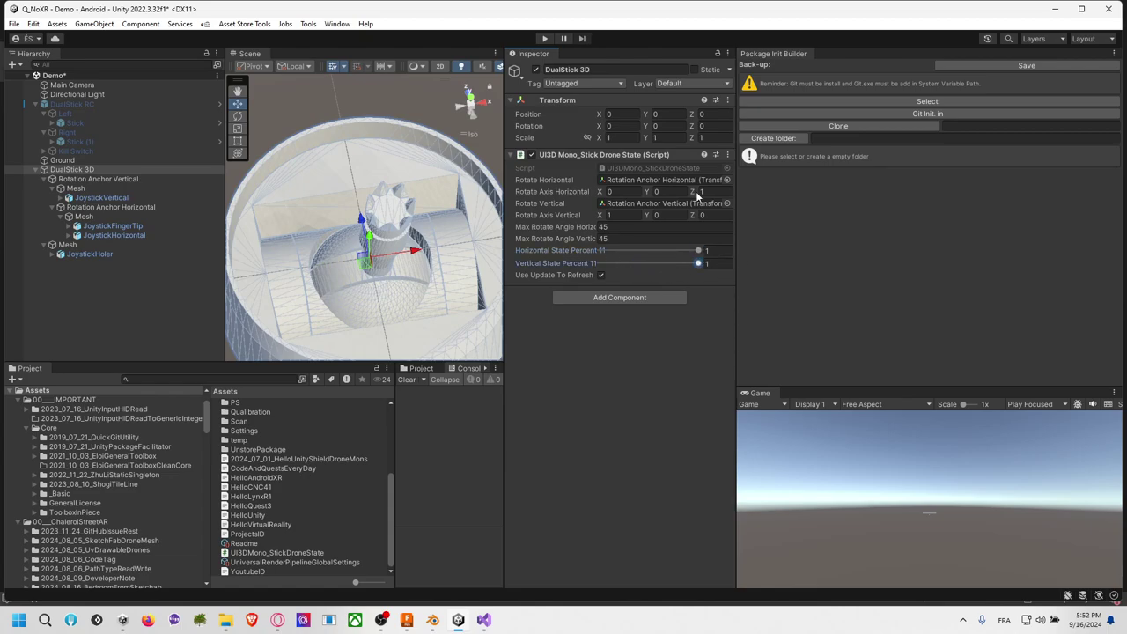
right_click(648, 158)
left_click(710, 324)
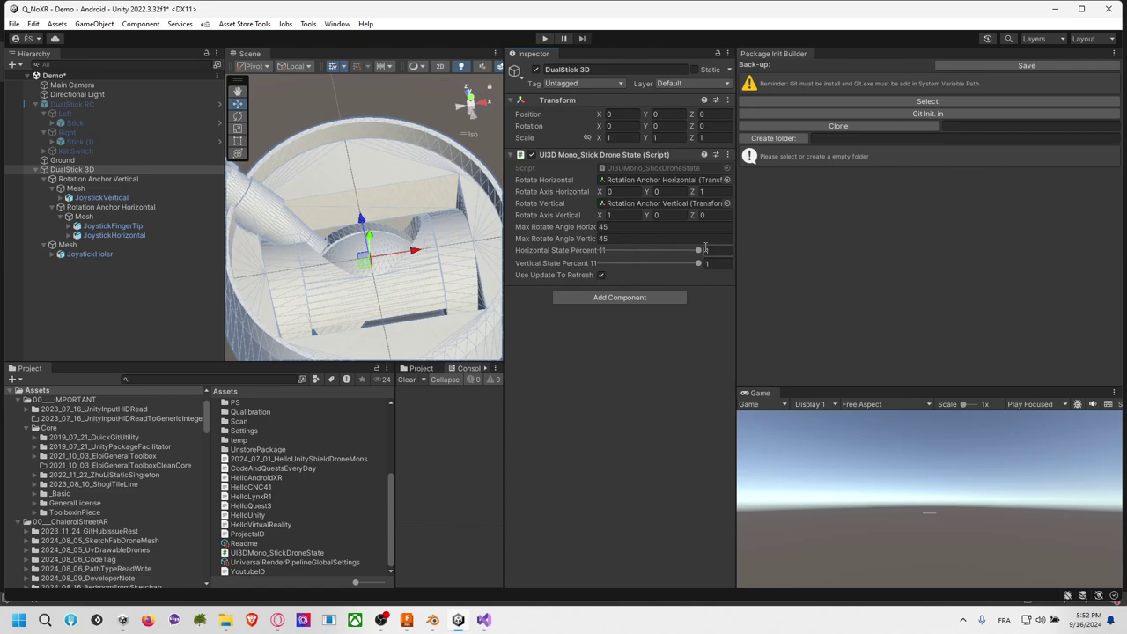
key("alt+Tab")
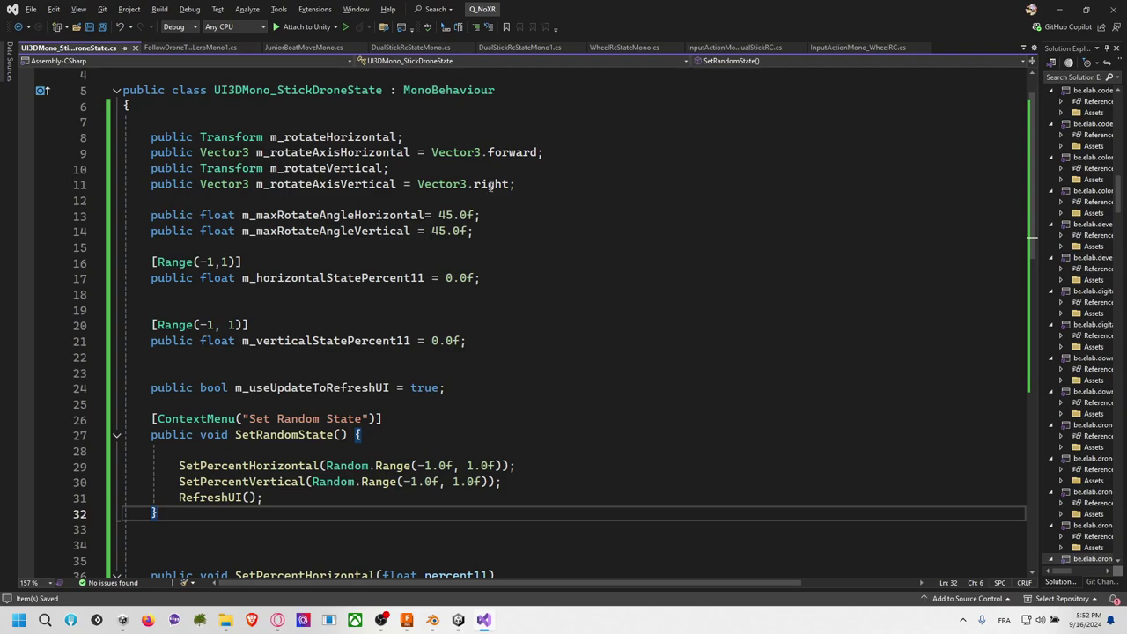
Step: Change the horizontal Rotate angle to -m_maxRotateAngleHorizontal on line 58 and save
scroll(442, 269, "down", 13)
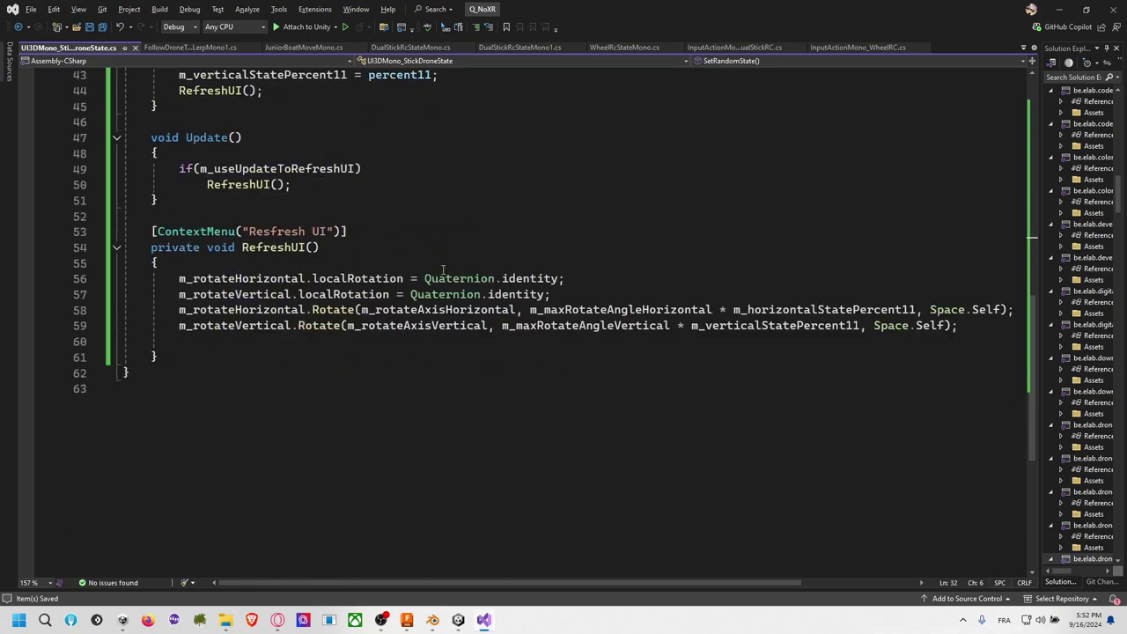
scroll(443, 269, "down", 1)
left_click(360, 262)
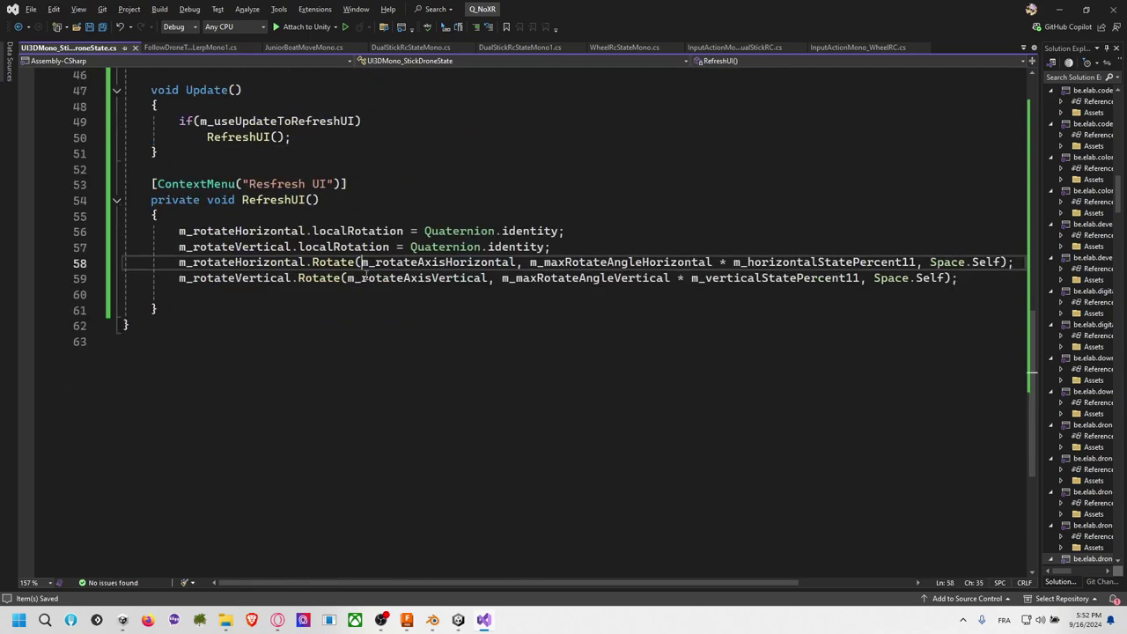
left_click(529, 263)
type("-")
left_click(533, 310)
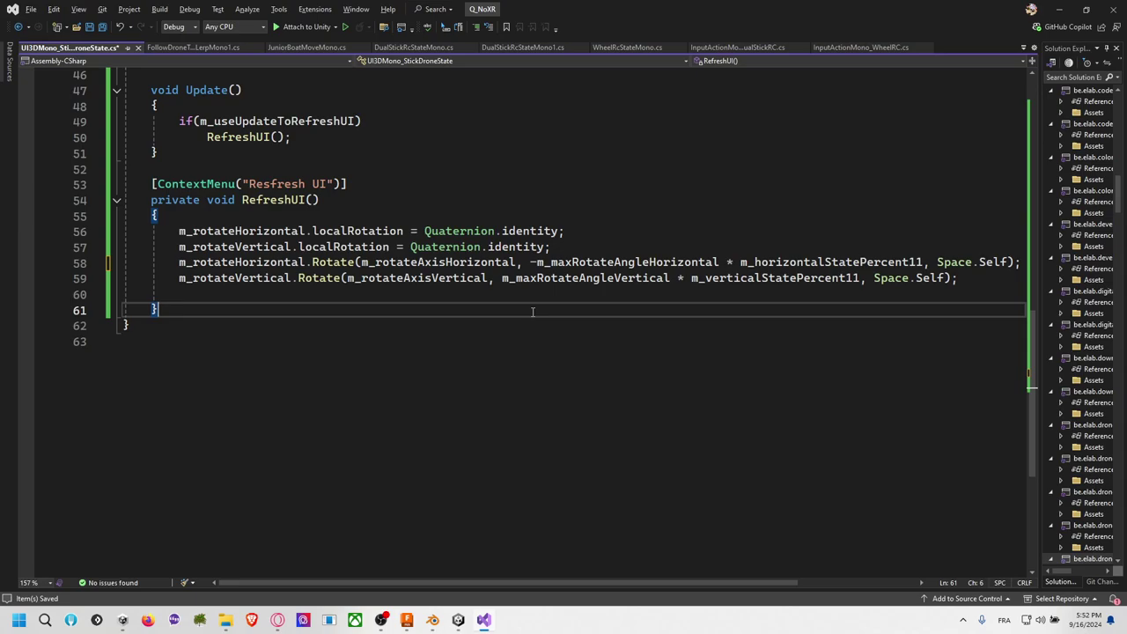
key("ctrl+s")
scroll(533, 310, "up", 1)
key("alt+Tab")
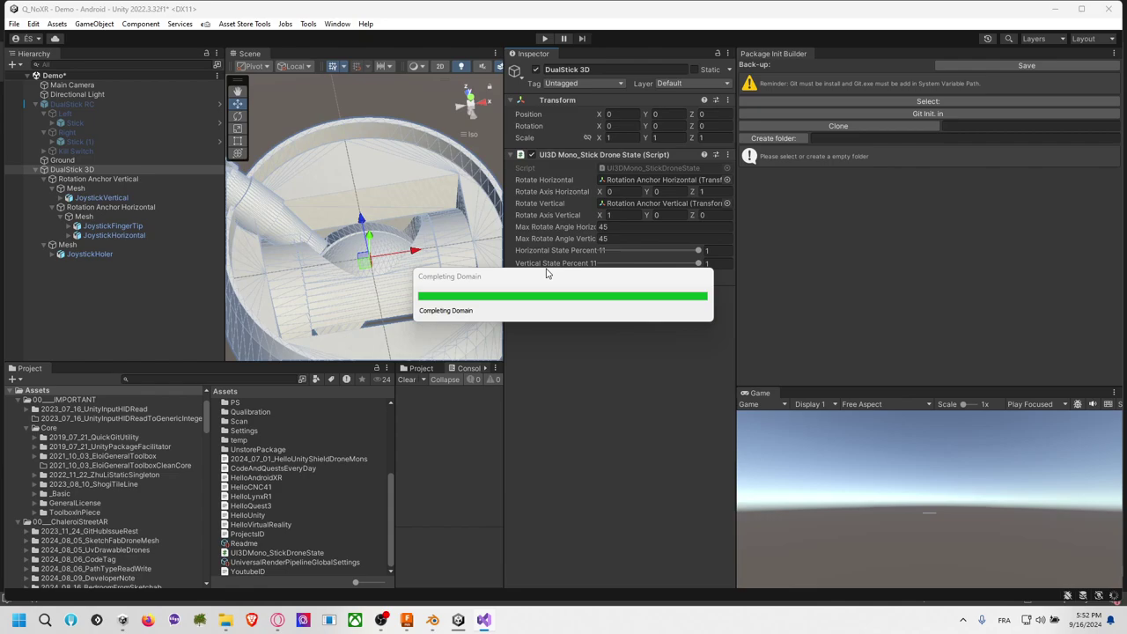
Step: Run Refresh UI on the reloaded component and select the Max Rotate Angle Horizontal field
right_click(594, 156)
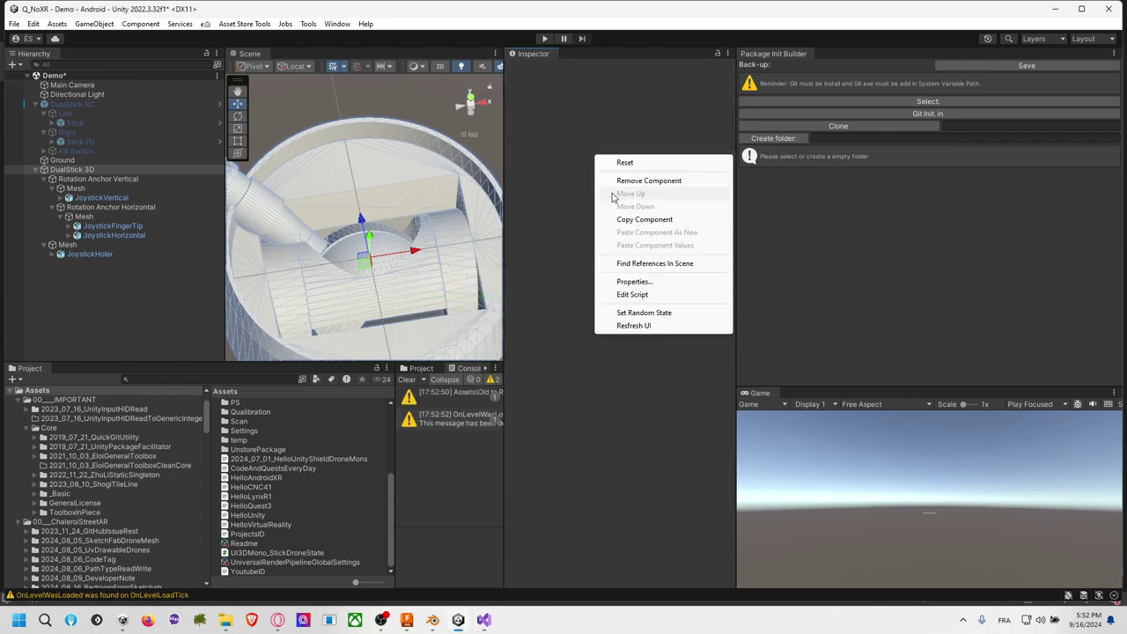
left_click(631, 325)
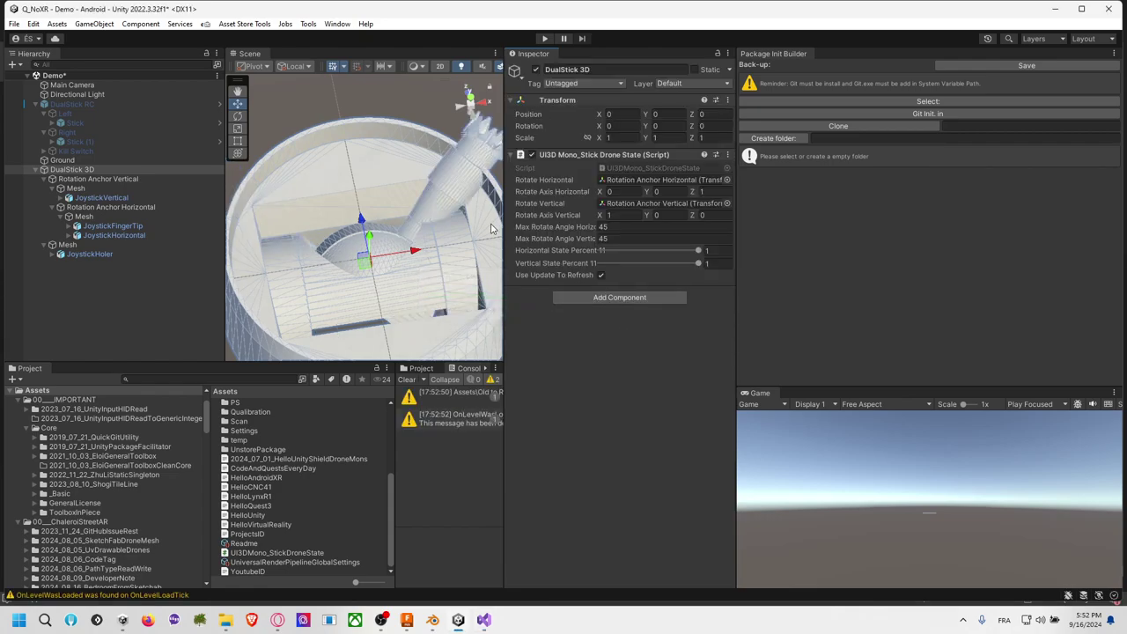
left_click(643, 229)
Step: Try Max Rotate Angle Horizontal at 35, then 30, refreshing the joystick each time
type("35")
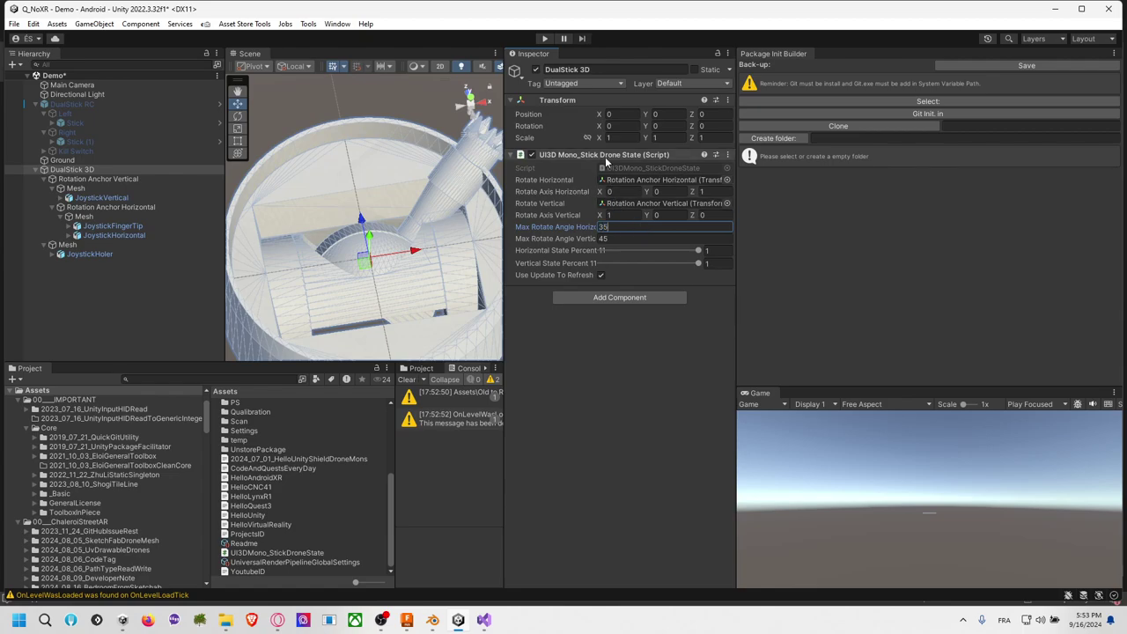
right_click(608, 157)
left_click(645, 328)
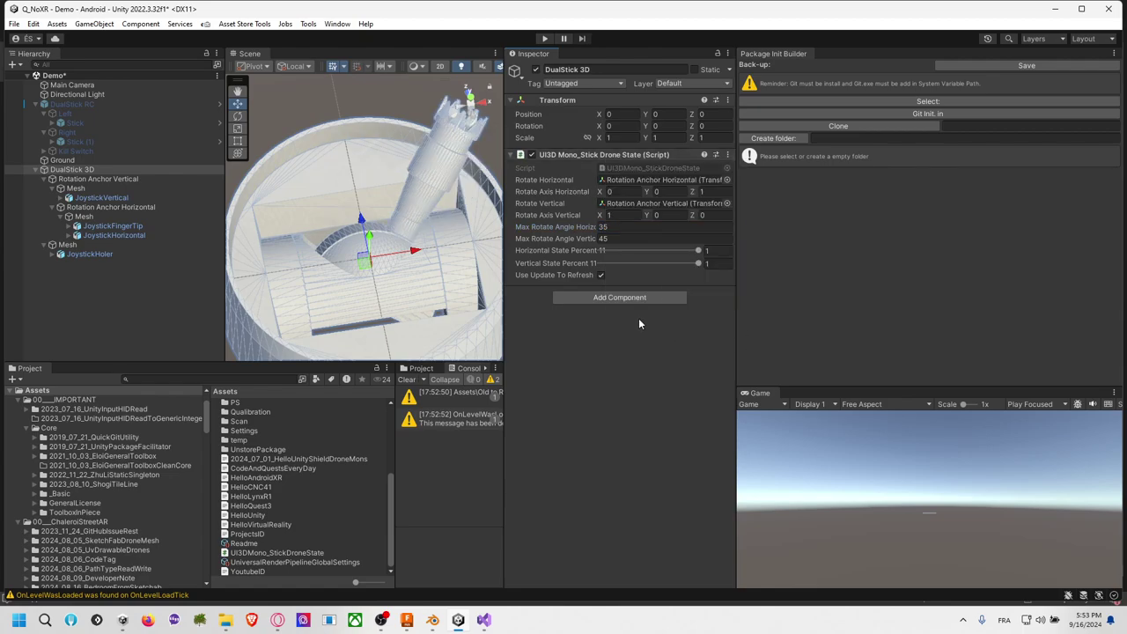
left_click(627, 227)
type("30")
right_click(607, 157)
left_click(656, 324)
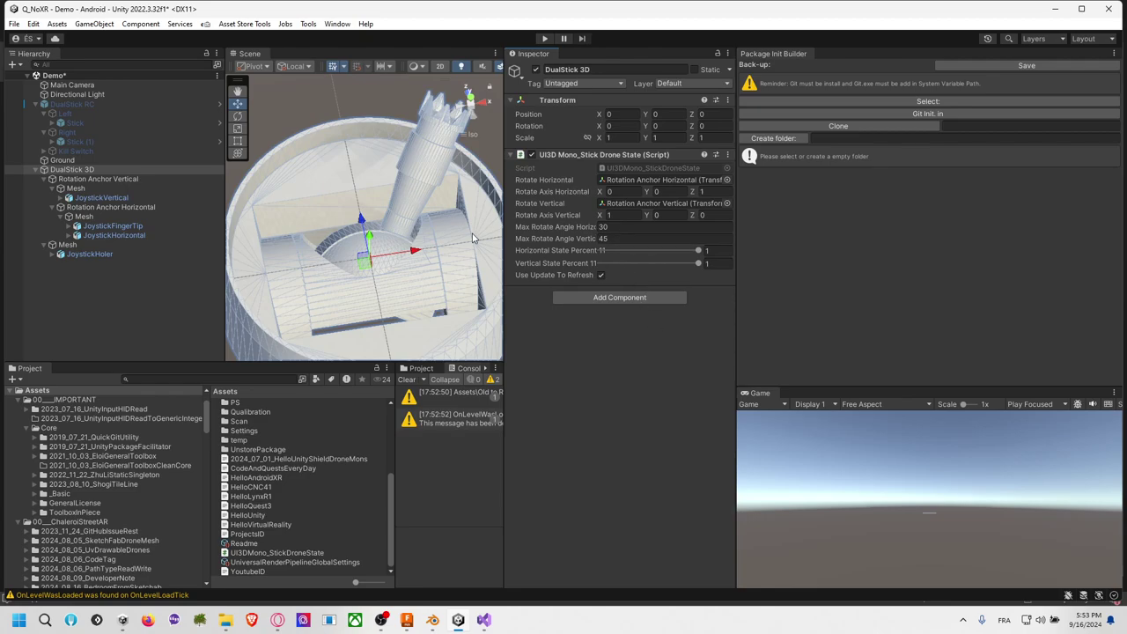
Step: Set Max Rotate Angle Vertical to 35, refresh, and orbit to inspect the tilt
left_click_drag(340, 232, 629, 227, "alt")
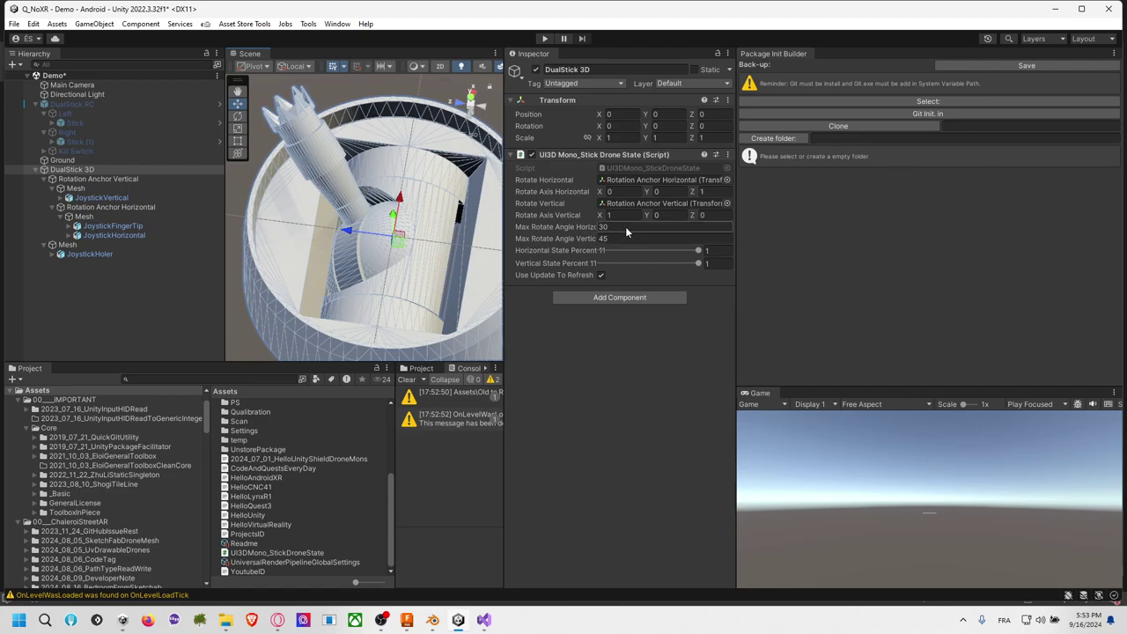
left_click_drag(379, 230, 479, 209, "alt")
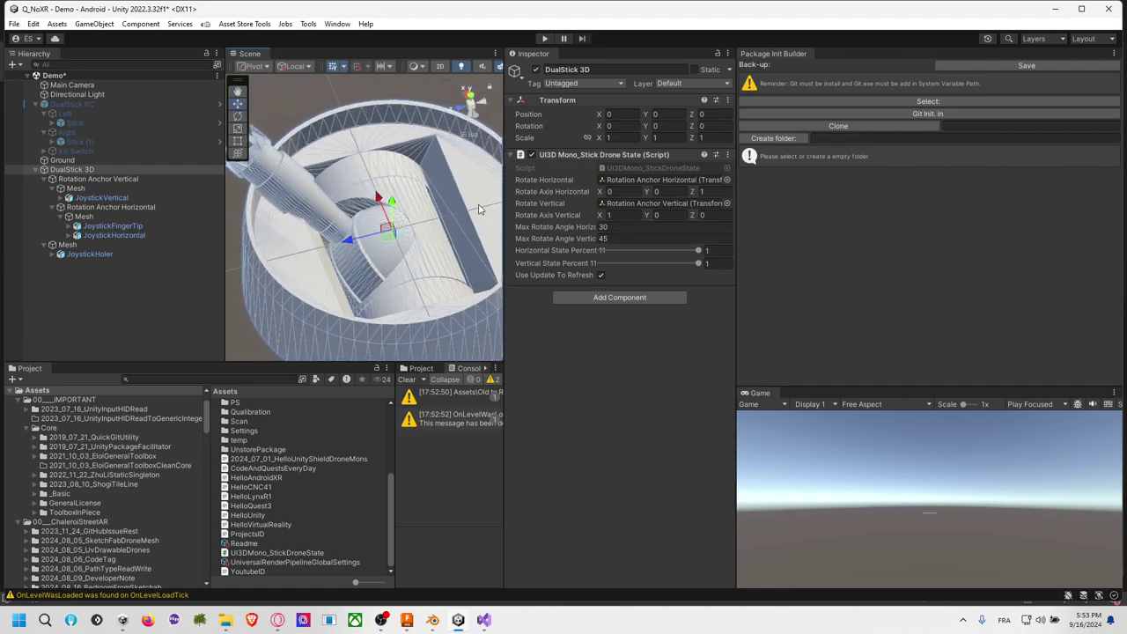
left_click(617, 237)
type("35")
right_click(589, 154)
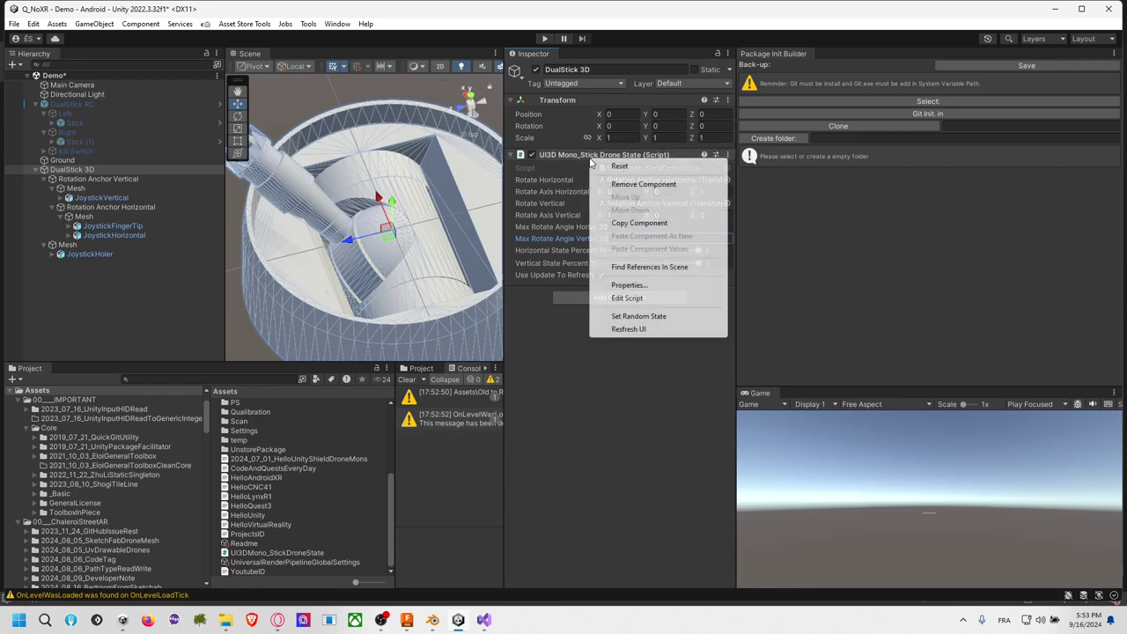
left_click(634, 331)
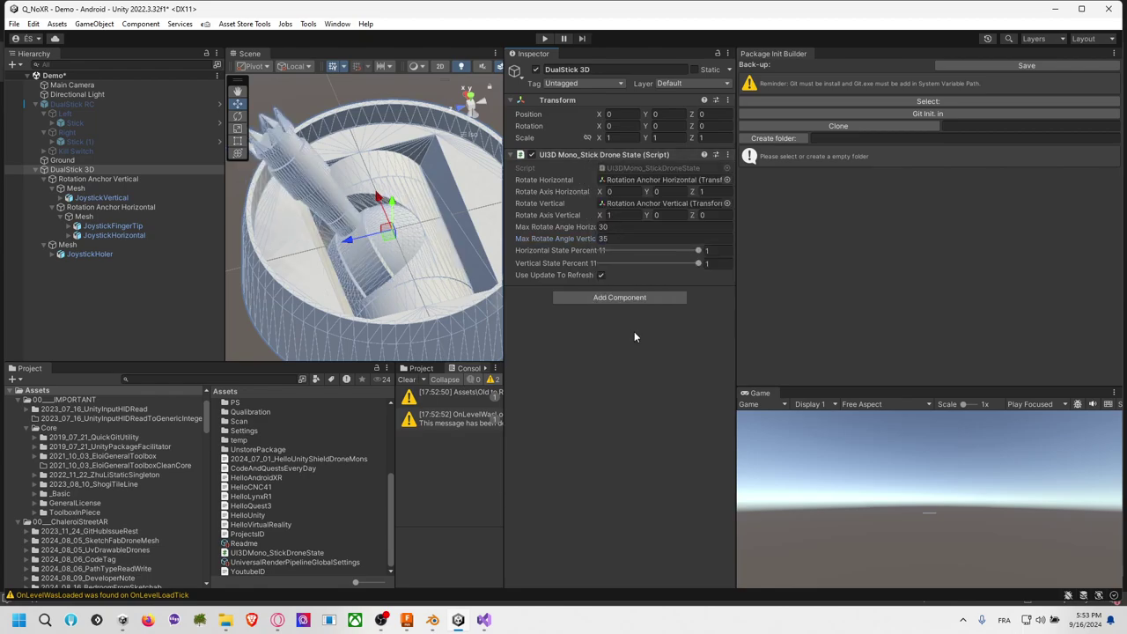
left_click_drag(458, 247, 520, 130, "alt")
left_click_drag(418, 188, 546, 273, "alt")
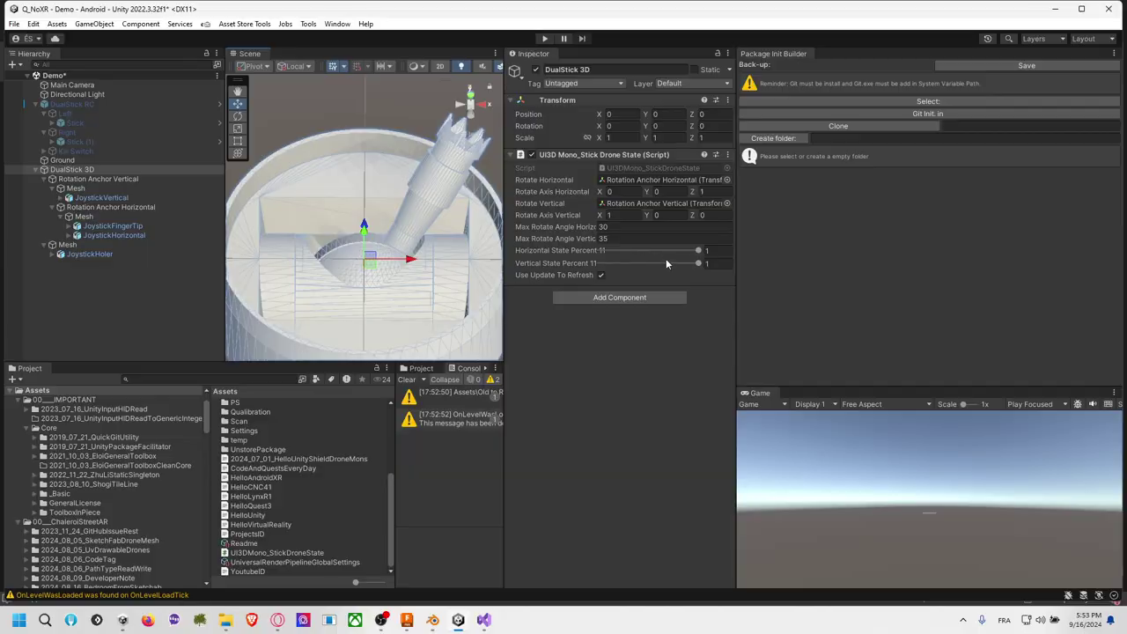
key("alt+Tab")
Step: Change the script's default max angles from 45.0f to 30 horizontal and 35 vertical
scroll(336, 145, "up", 10)
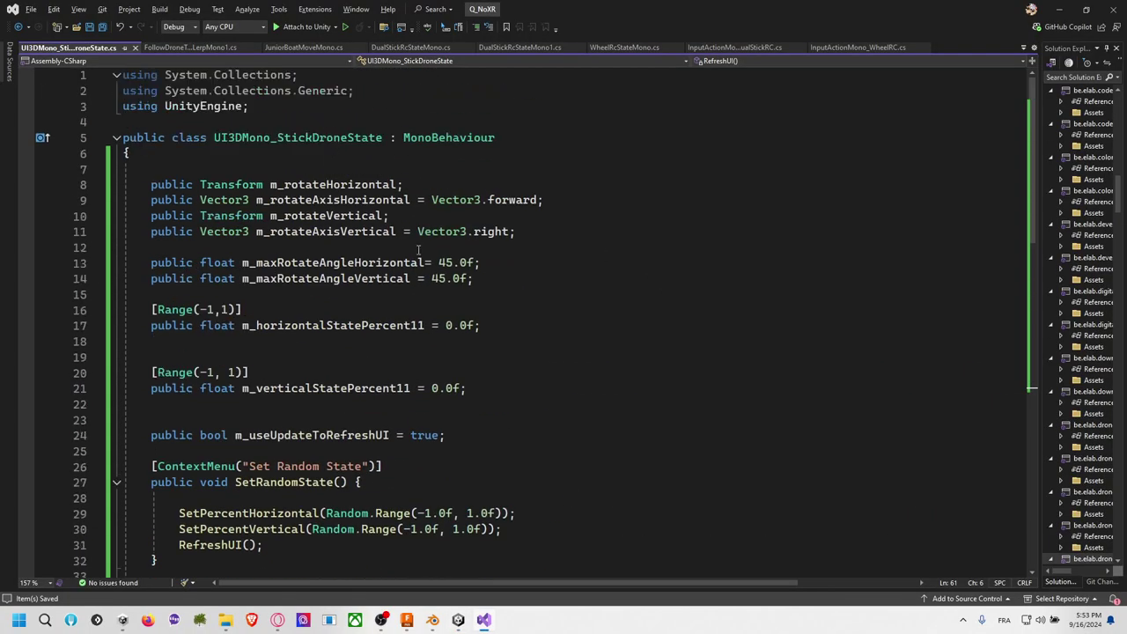
double_click(456, 262)
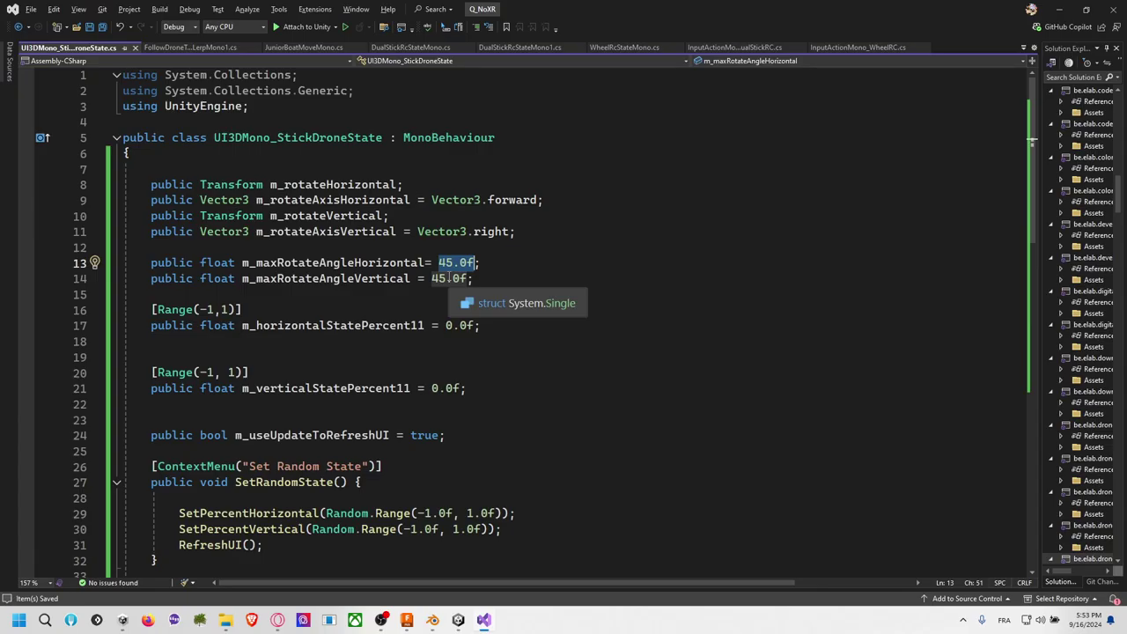
key("alt+Tab")
key("alt+Tab")
type("30")
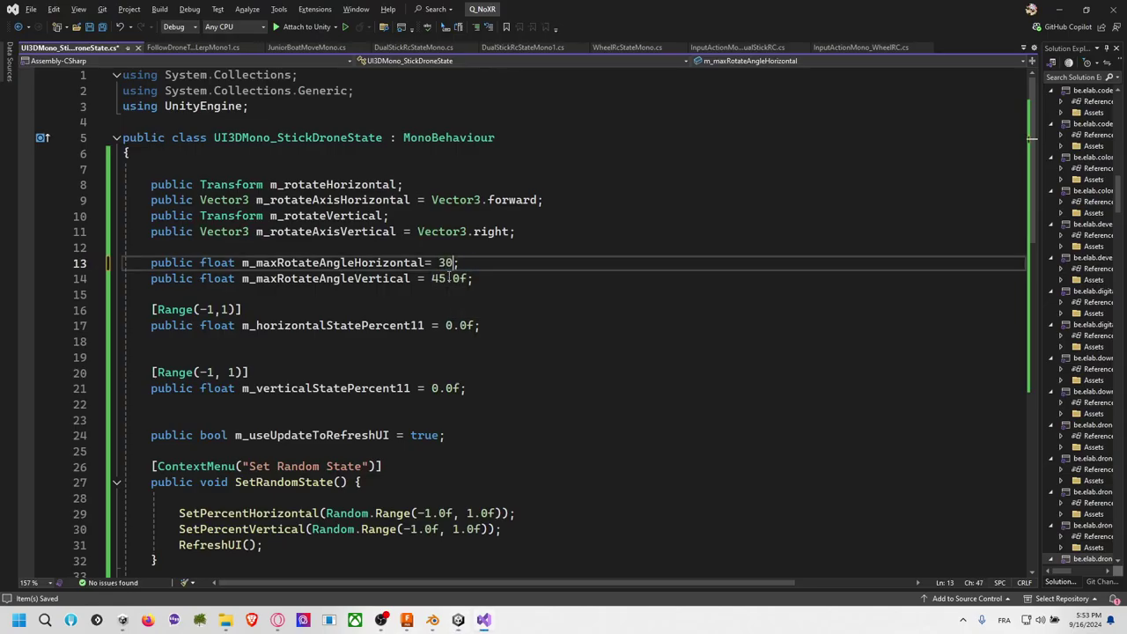
left_click(451, 279)
key("BackSpace")
key("BackSpace")
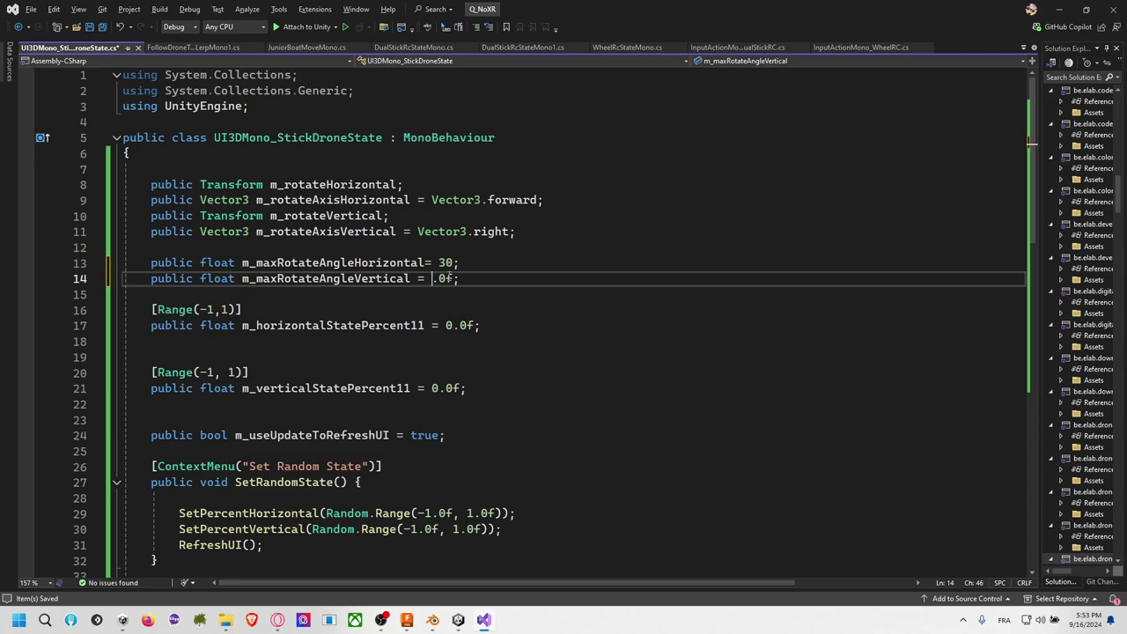
type("35")
key("Delete")
key("Delete")
left_click(500, 250)
left_click(497, 280)
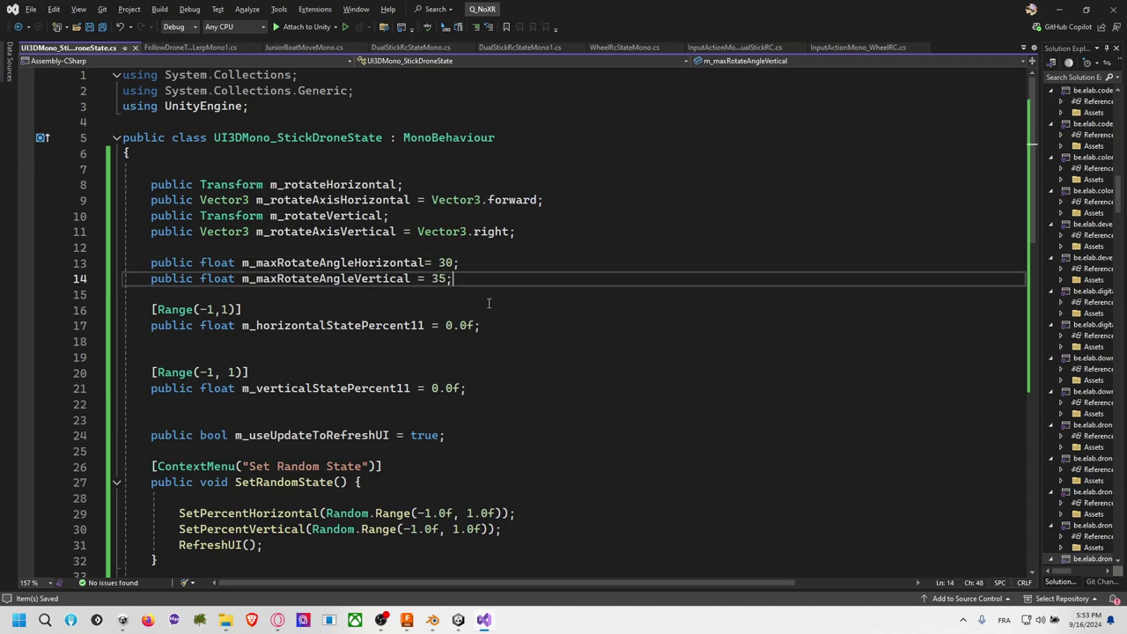
left_click(489, 299)
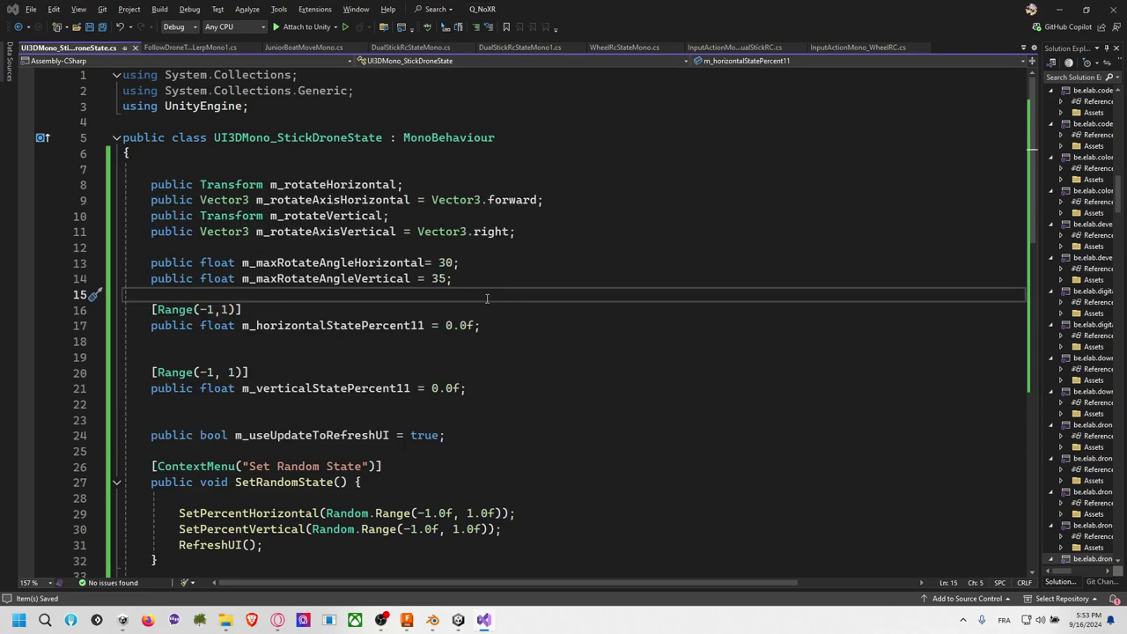
key("alt+Tab")
key("alt+Tab")
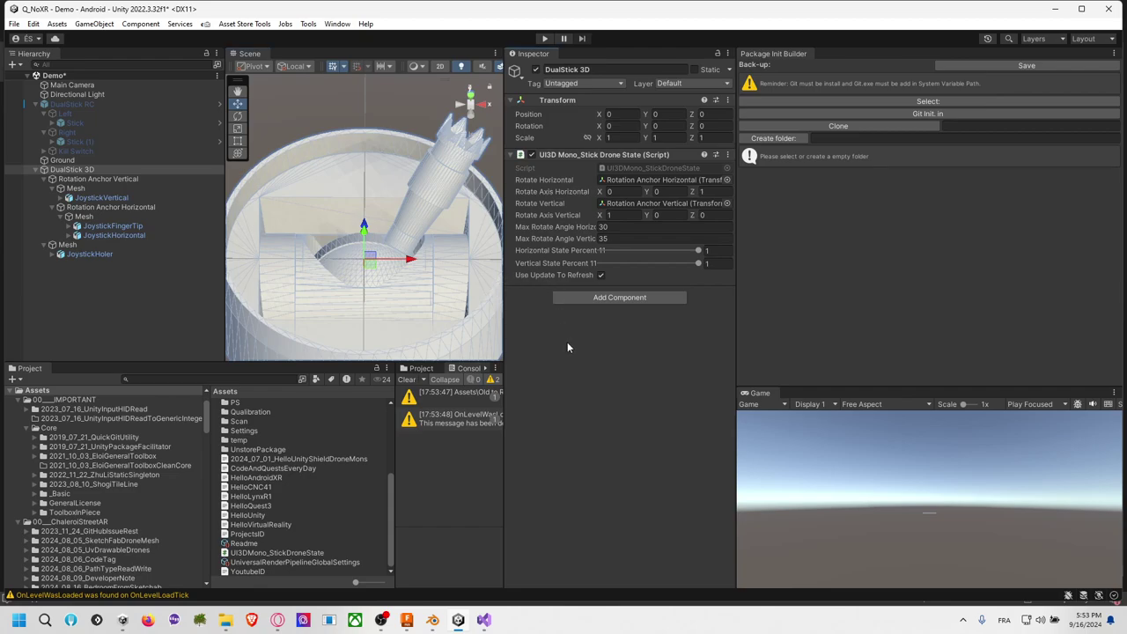
Step: Save the Demo scene and orbit the Scene view to an isometric angle
key("ctrl+s")
left_click_drag(452, 272, 434, 231, "alt")
scroll(433, 231, "down", 3)
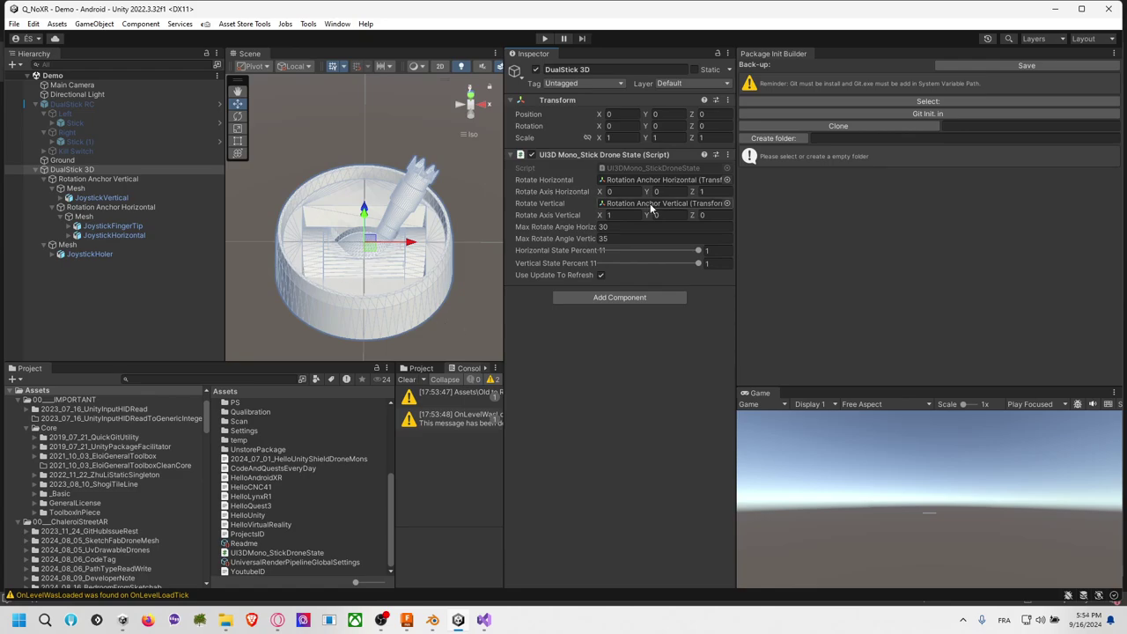
Step: In Play mode, drag the Horizontal and Vertical State Percent sliders to test the tilt, then stop
left_click(546, 40)
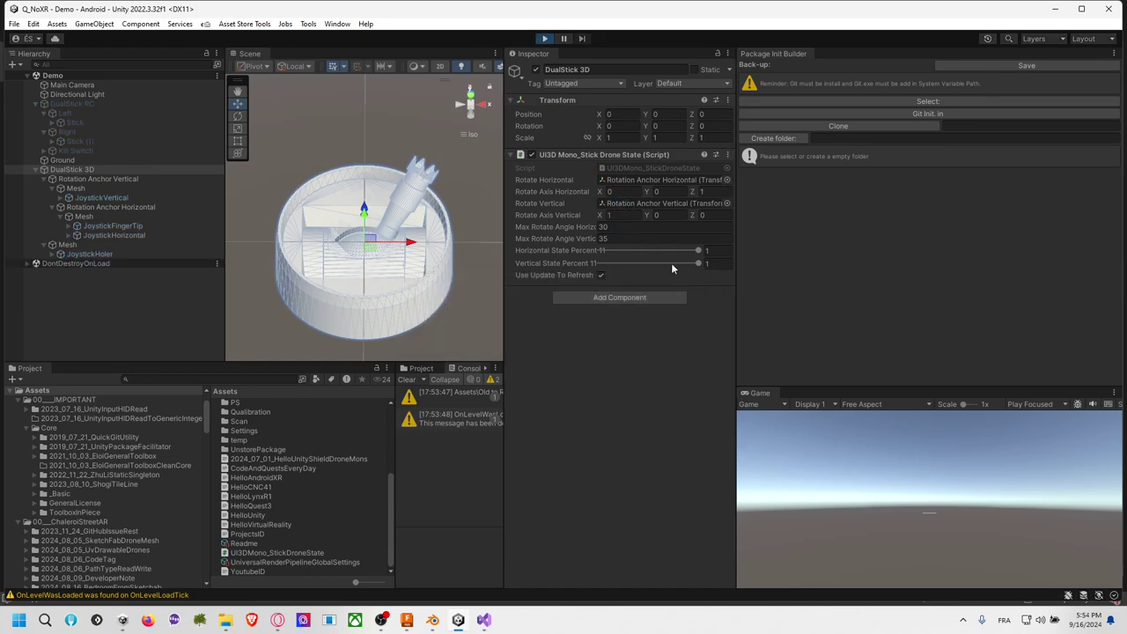
left_click(692, 252)
left_click_drag(692, 254, 628, 252)
left_click(614, 264)
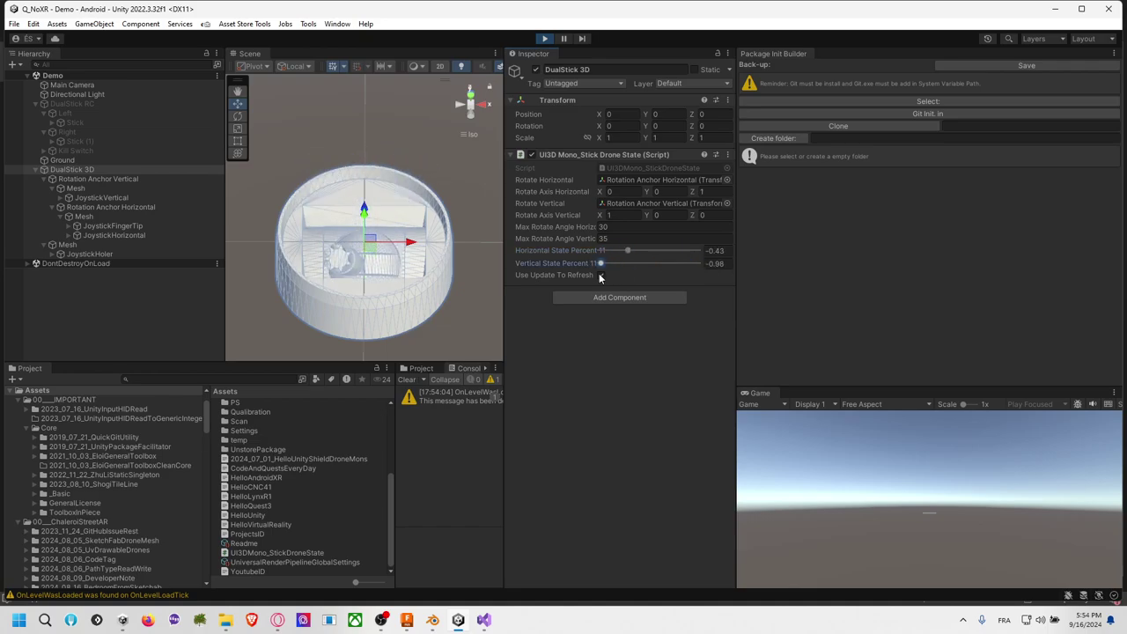
left_click_drag(650, 261, 677, 254)
left_click(692, 252)
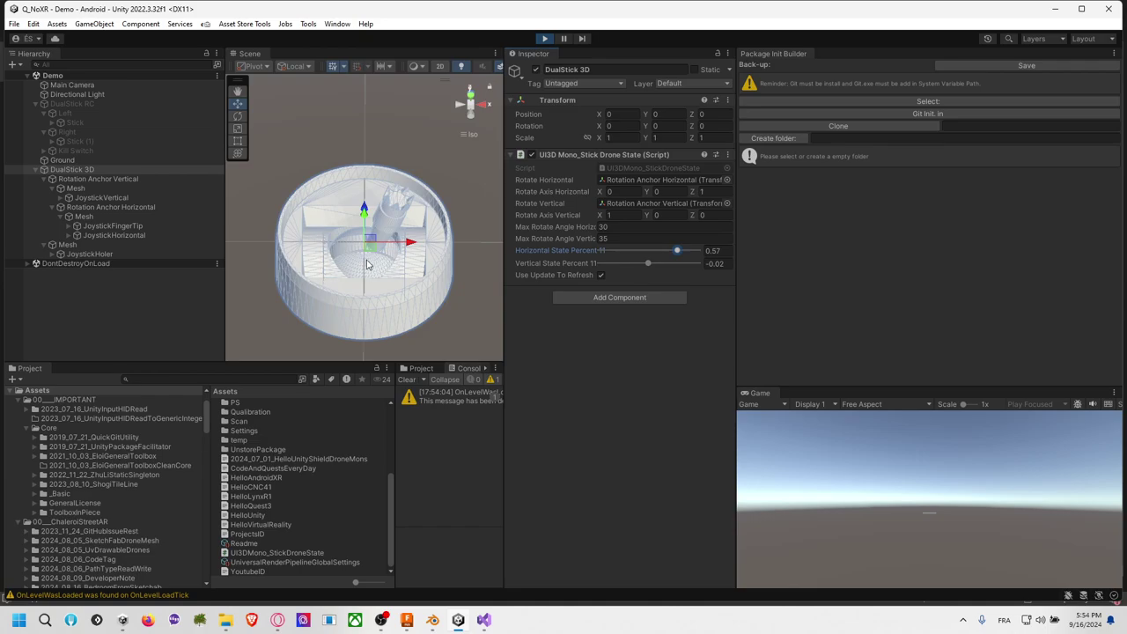
scroll(396, 256, "up", 5)
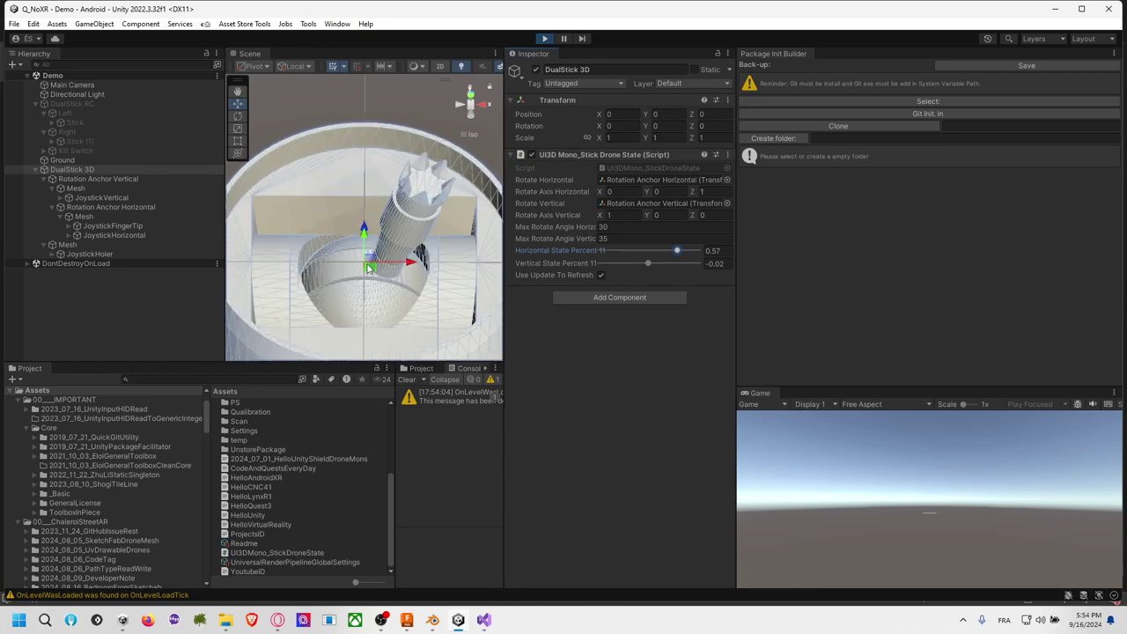
left_click_drag(667, 254, 643, 264)
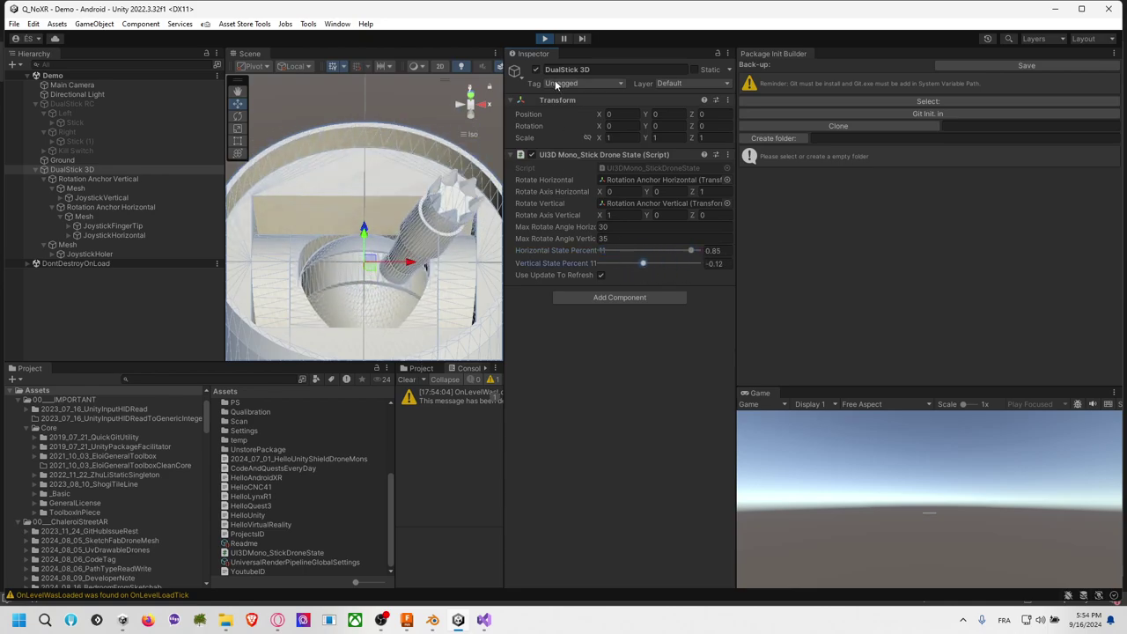
left_click(544, 39)
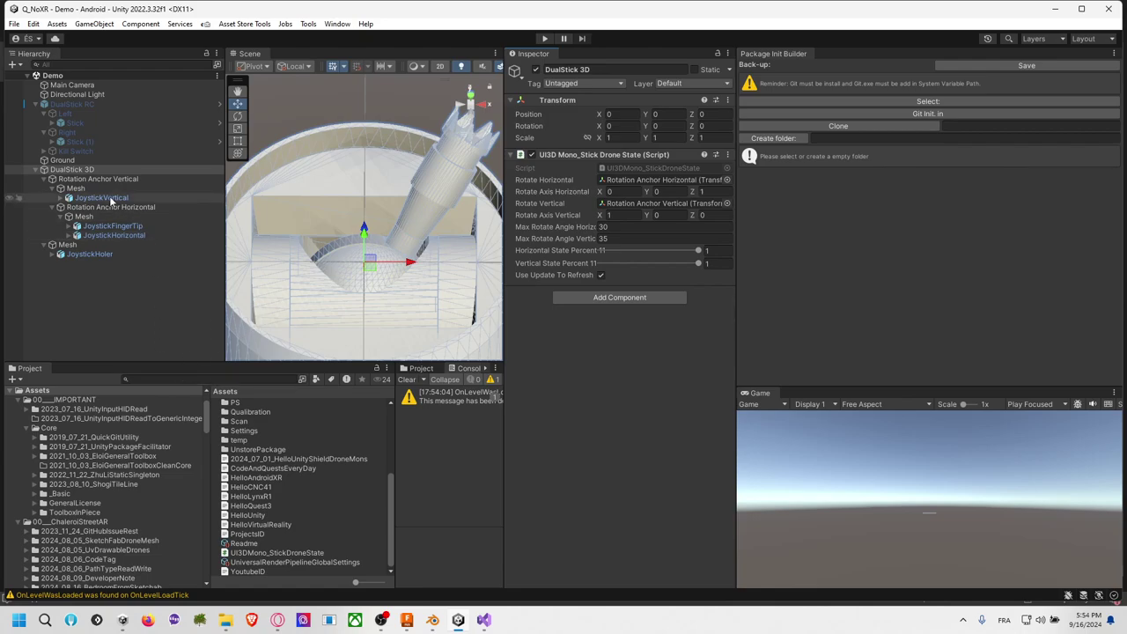
Step: Select DualStick 3D in the Hierarchy and scroll the Project tree to the 2023_09_15_IToyControllerRC folder
left_click(111, 171)
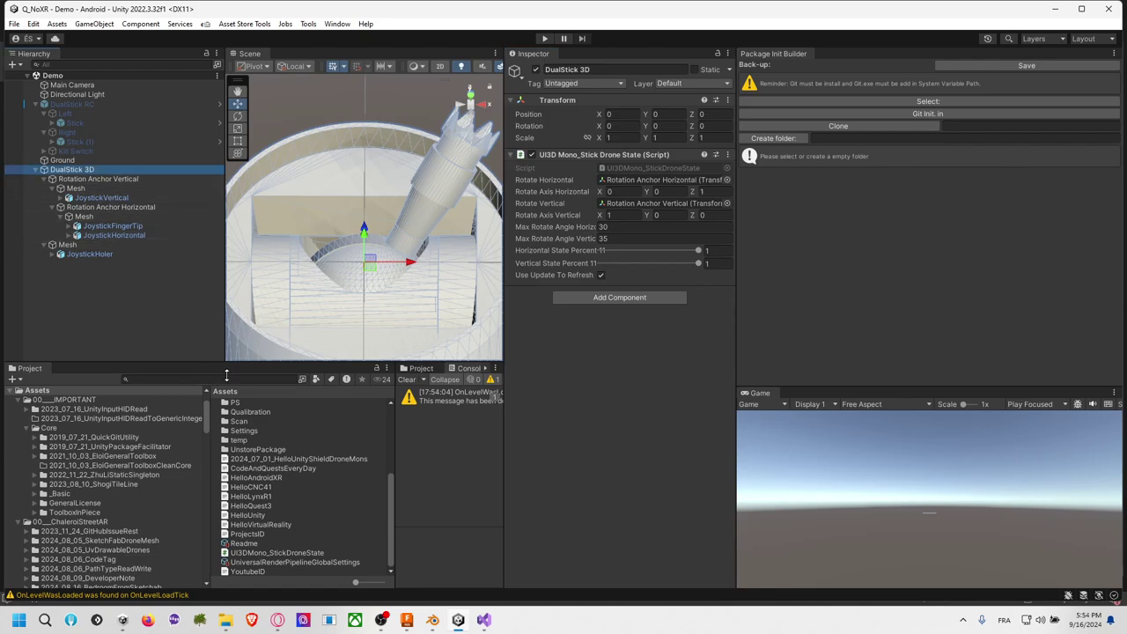
scroll(295, 459, "up", 5)
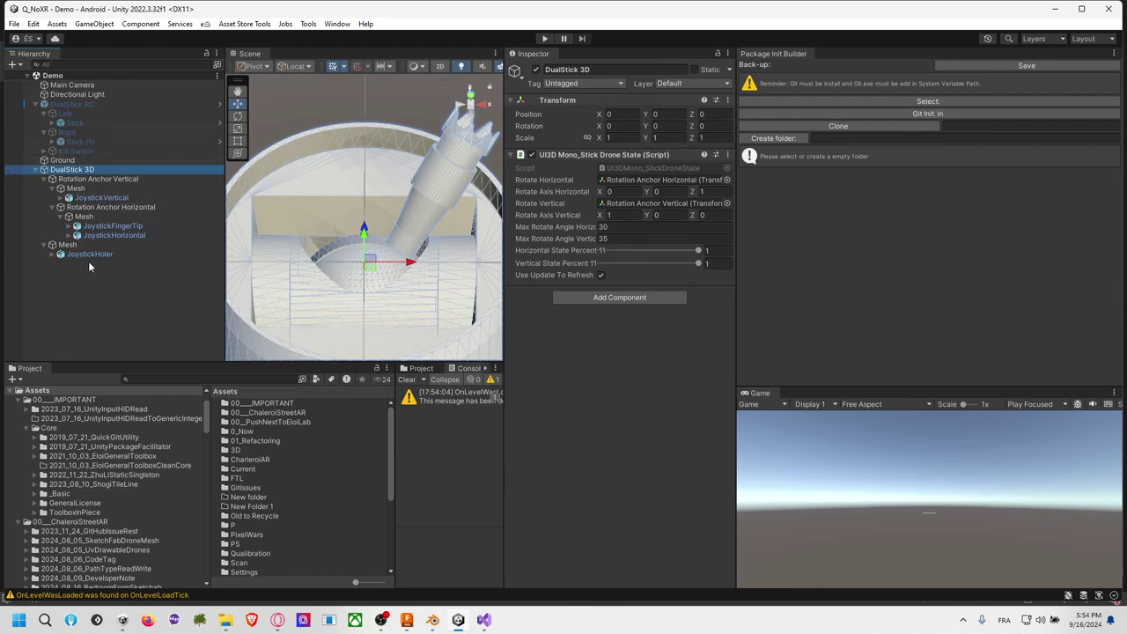
scroll(123, 450, "down", 8)
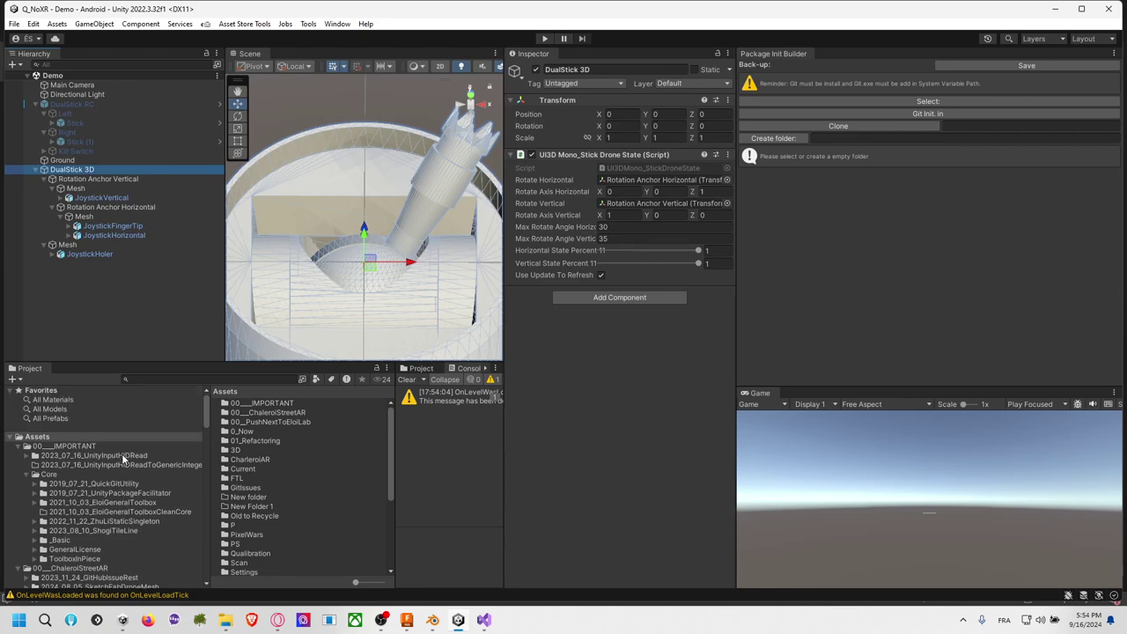
scroll(123, 459, "down", 12)
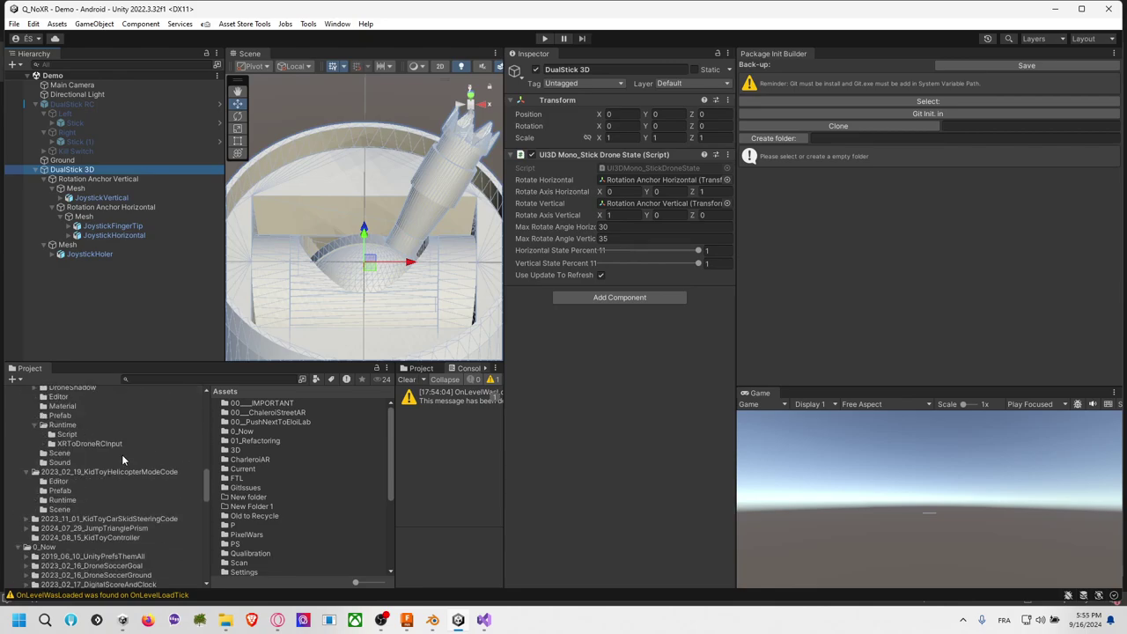
scroll(121, 454, "down", 5)
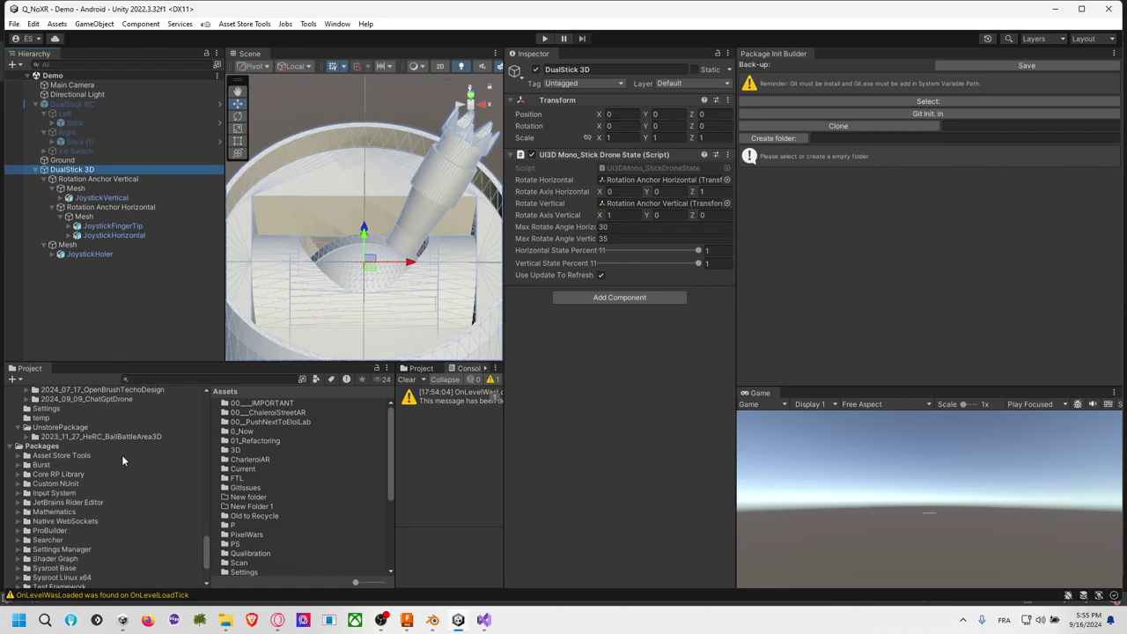
scroll(121, 454, "up", 5)
scroll(121, 454, "up", 10)
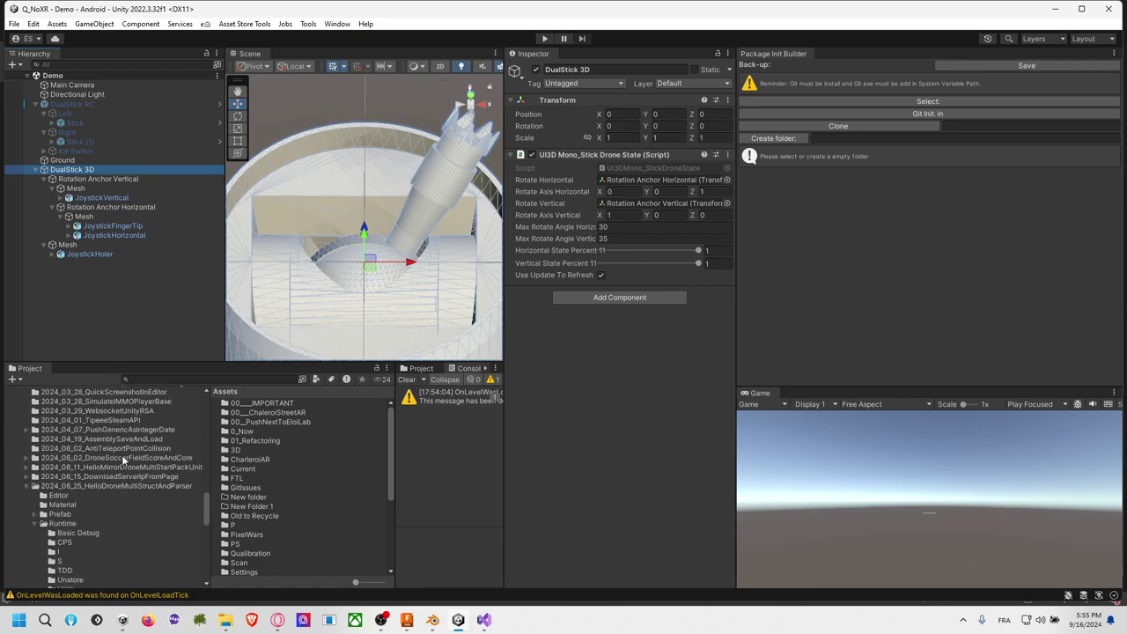
scroll(124, 460, "down", 8)
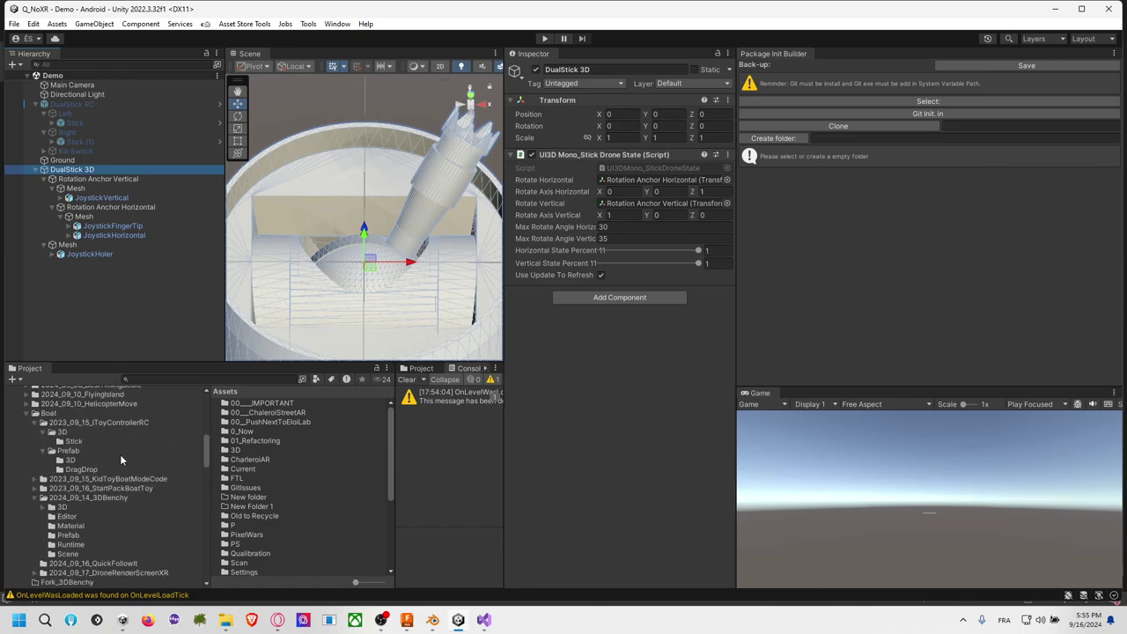
scroll(121, 455, "up", 6)
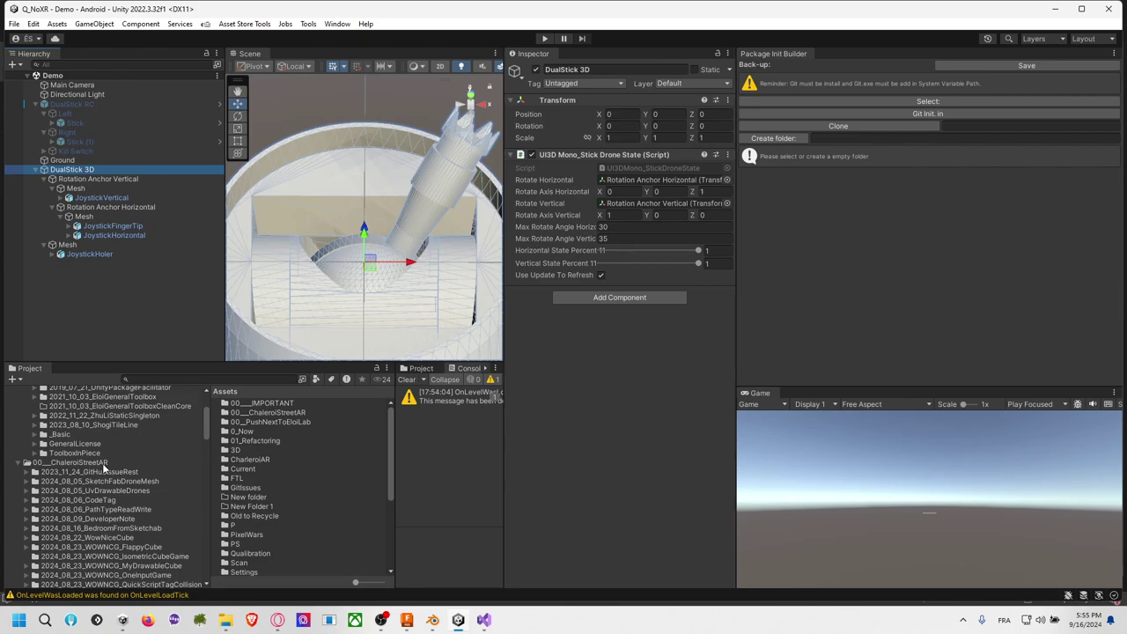
scroll(103, 468, "down", 6)
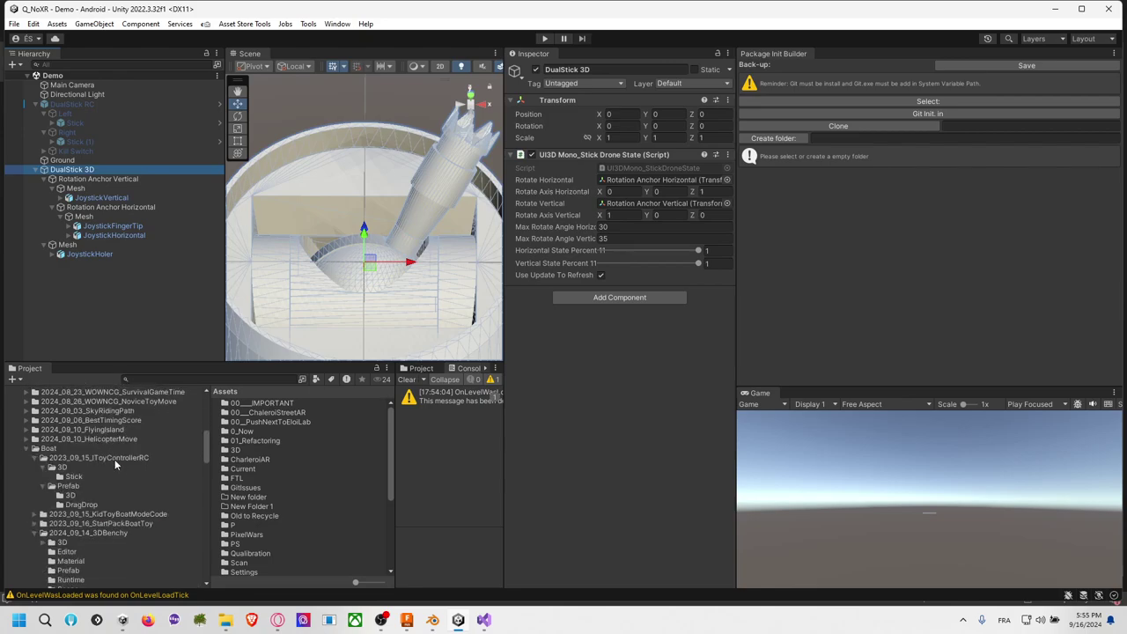
Step: Drag DualStick 3D into the controller's Prefab/3D folder to create a prefab, then inspect it
left_click(118, 458)
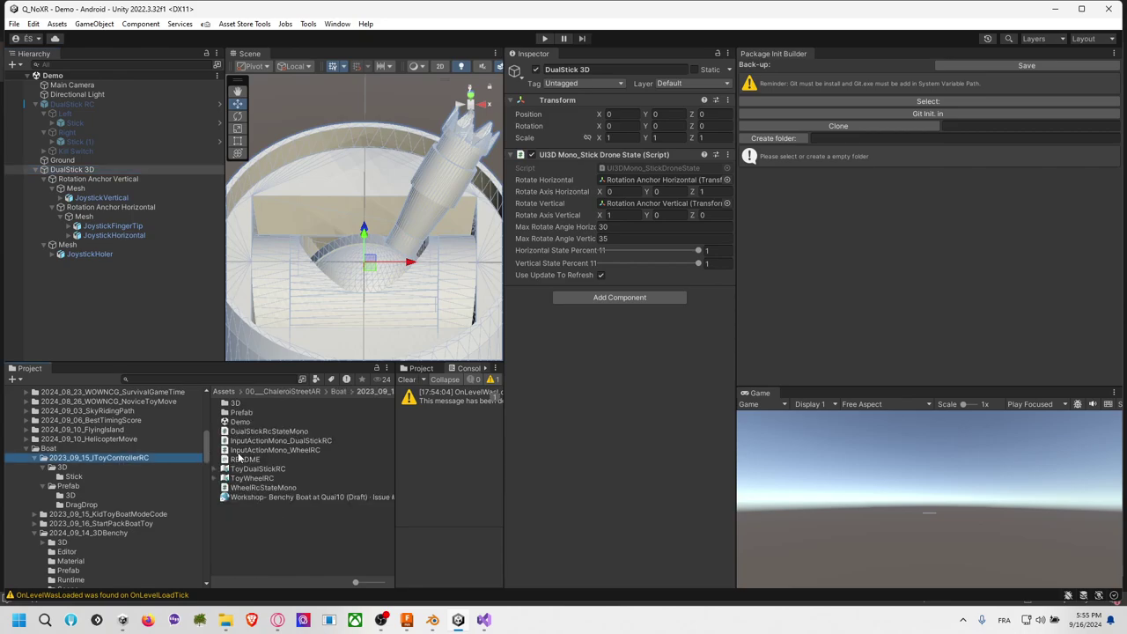
left_click(264, 498)
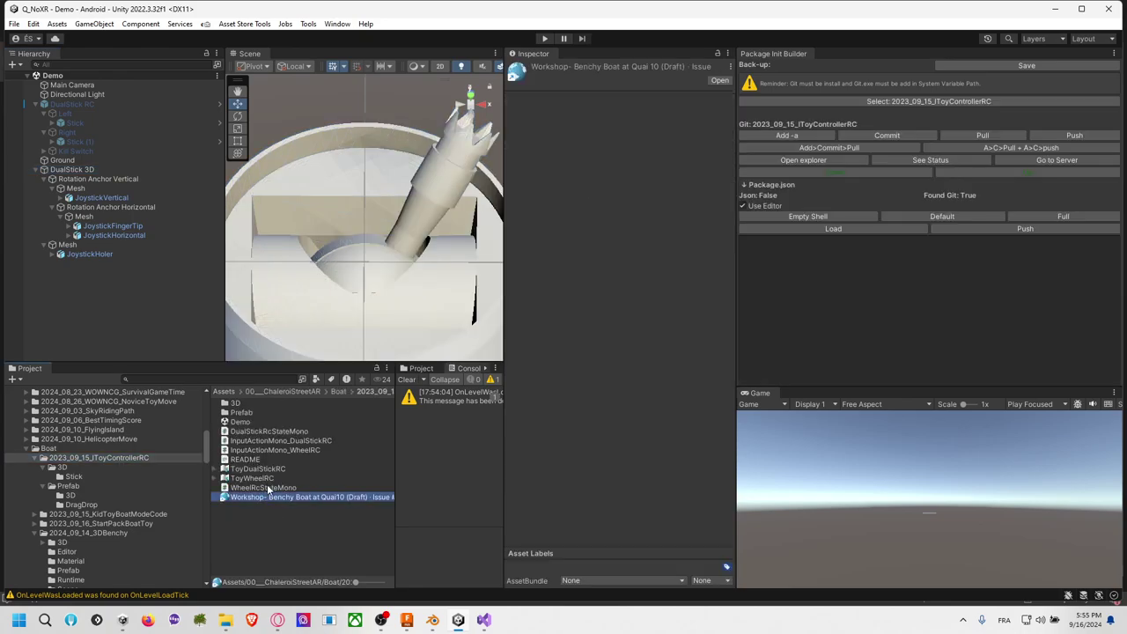
left_click(269, 478)
left_click(1017, 148)
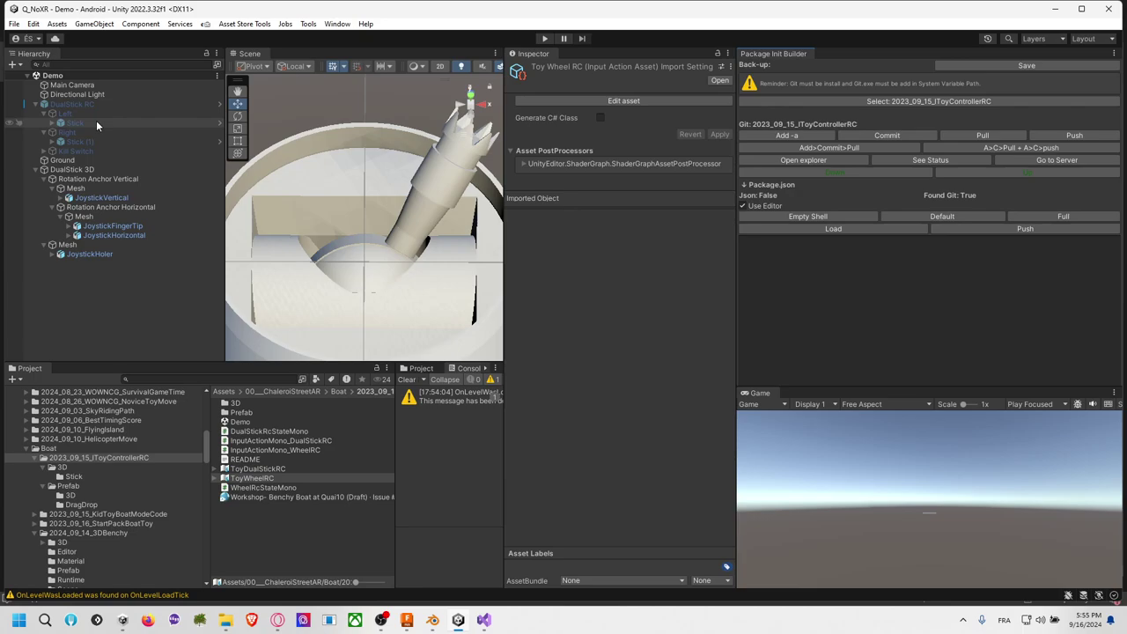
left_click_drag(81, 173, 264, 408)
double_click(265, 406)
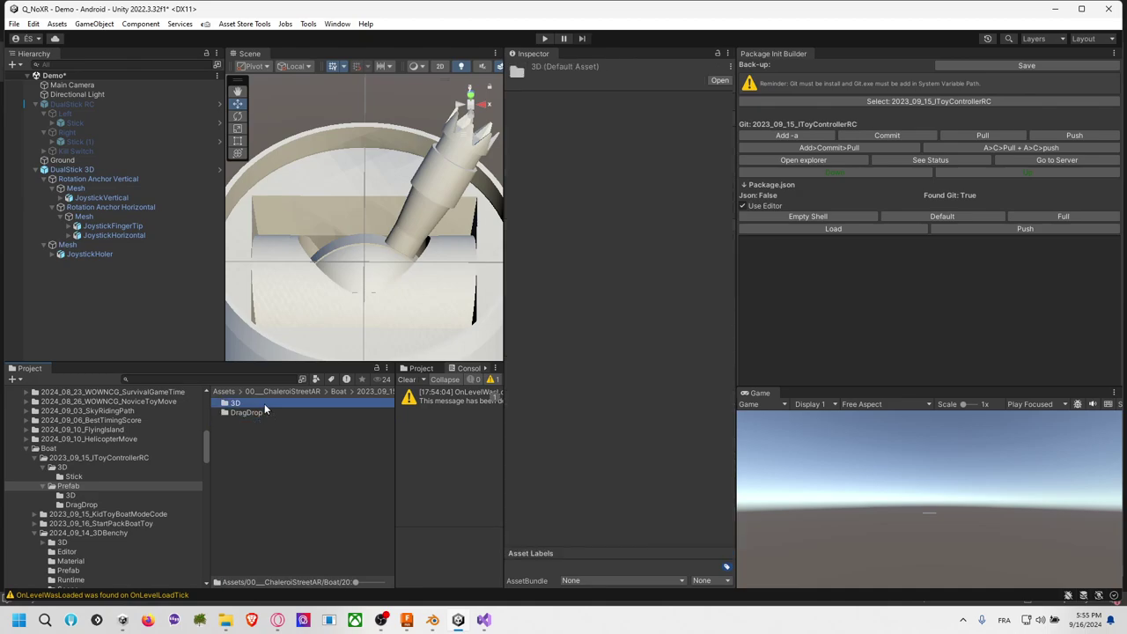
left_click(263, 403)
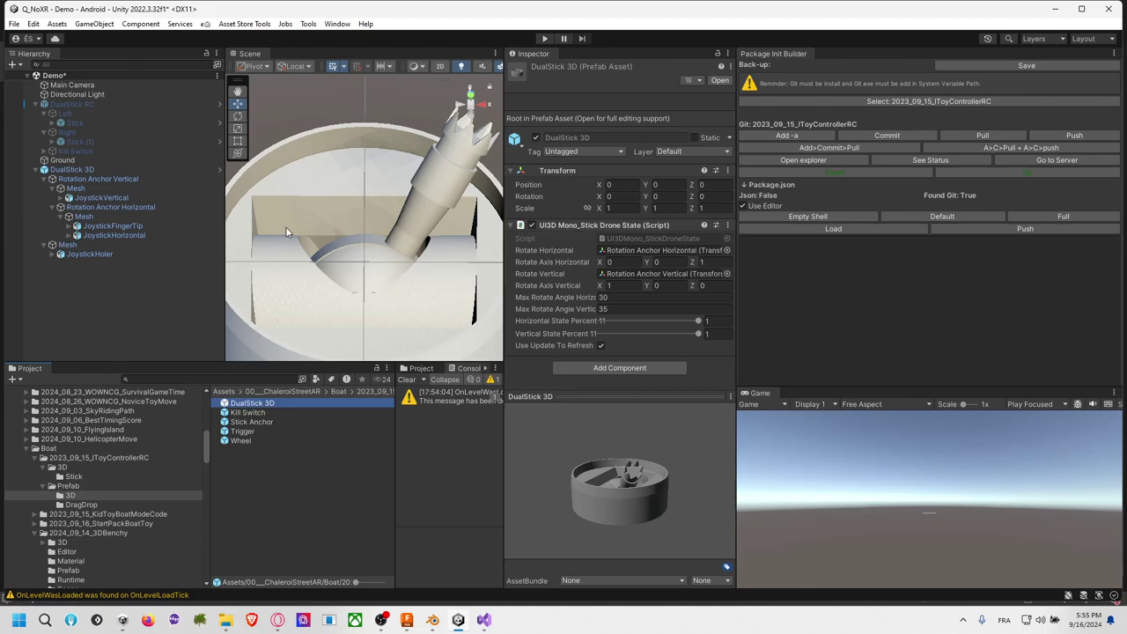
Step: Browse the 3D/Stick models folder and select the joystick in the Scene view
left_click(94, 468)
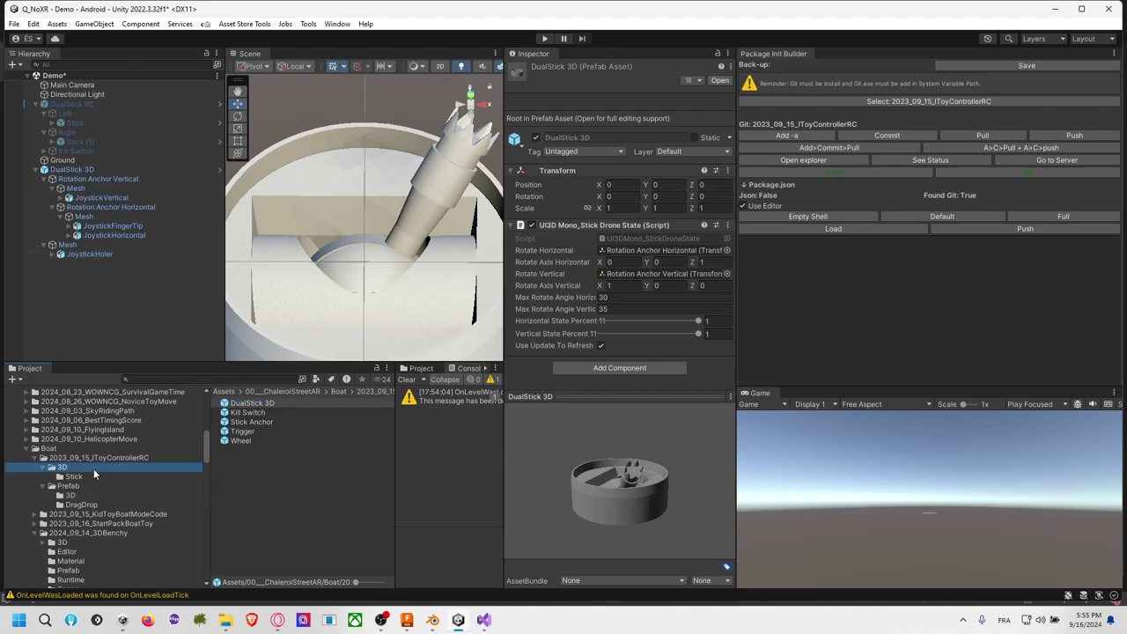
left_click(99, 478)
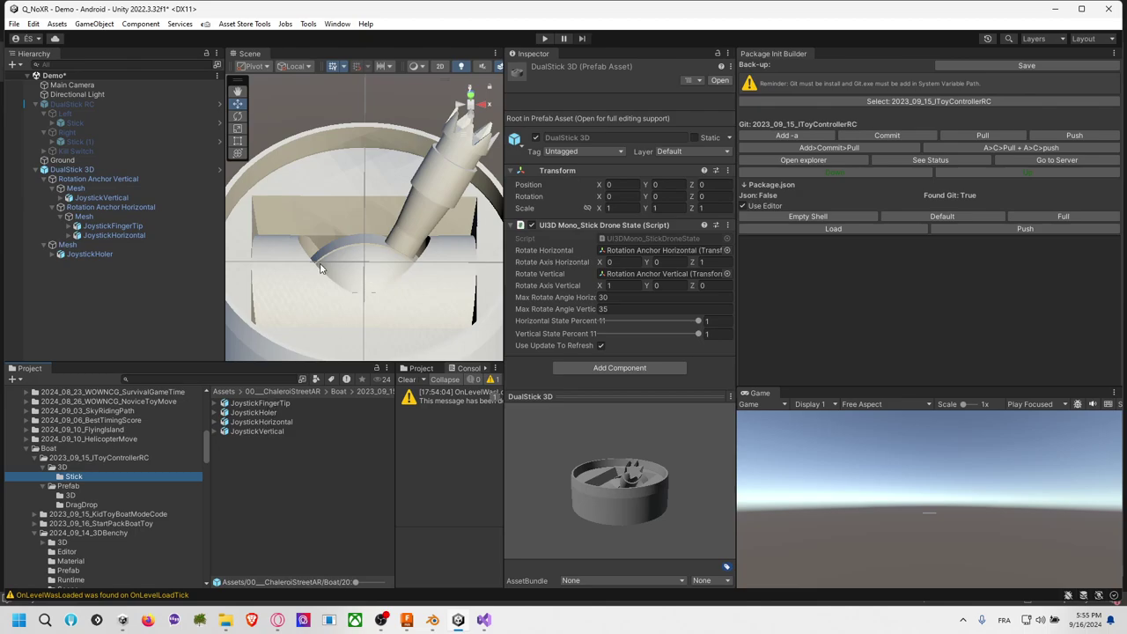
left_click(271, 257)
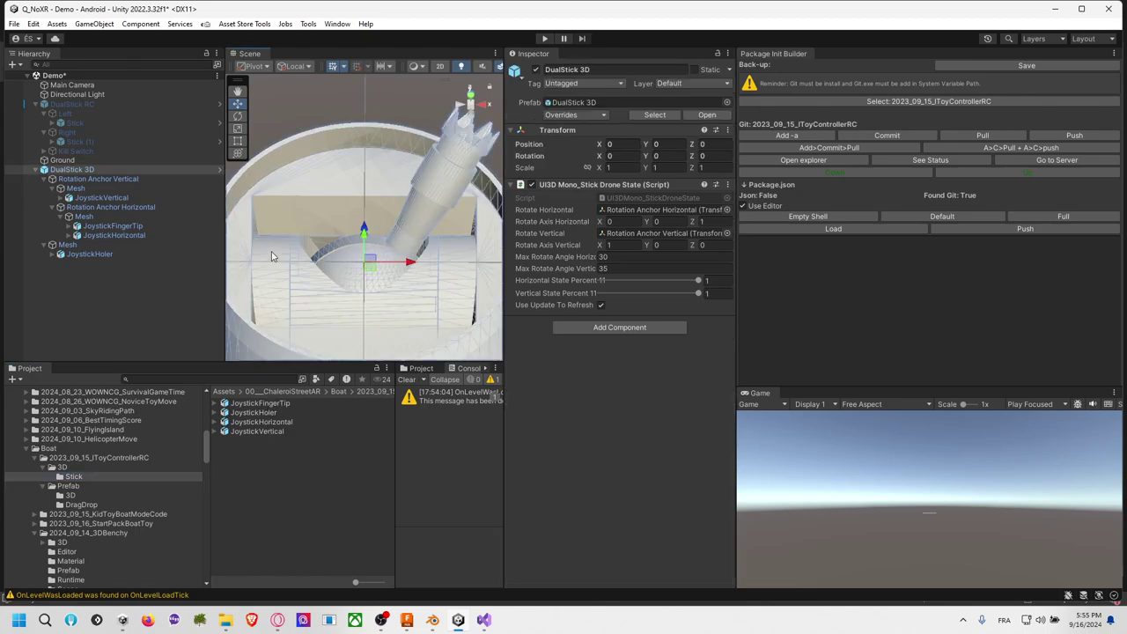
Step: Select the joystick's JoystickVertical mesh to show its JoystickVerticalMat material in the Inspector
left_click(328, 303)
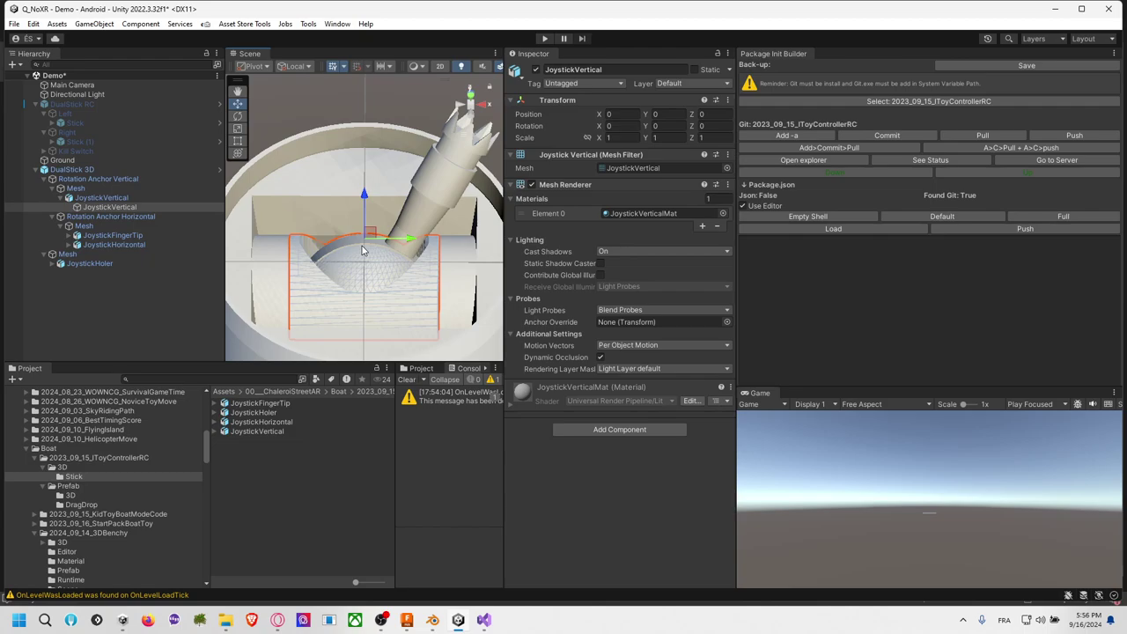
Step: Switch from Unity to the Fusion FlySkySwitchAndStick v3 joystick holder design
left_click(406, 620)
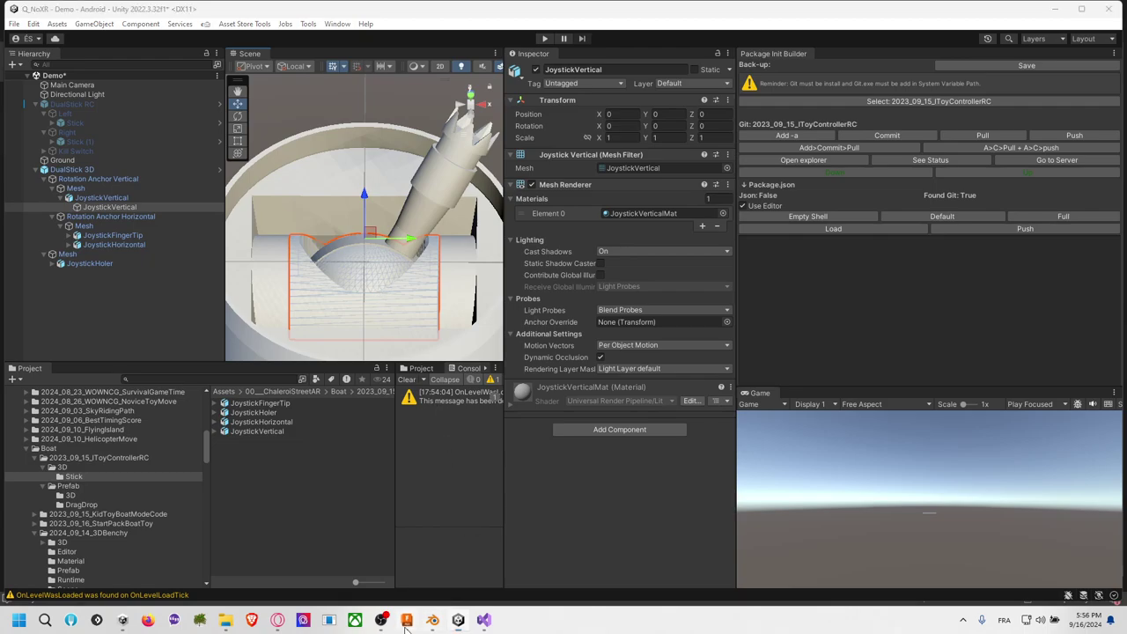
scroll(815, 440, "up", 5)
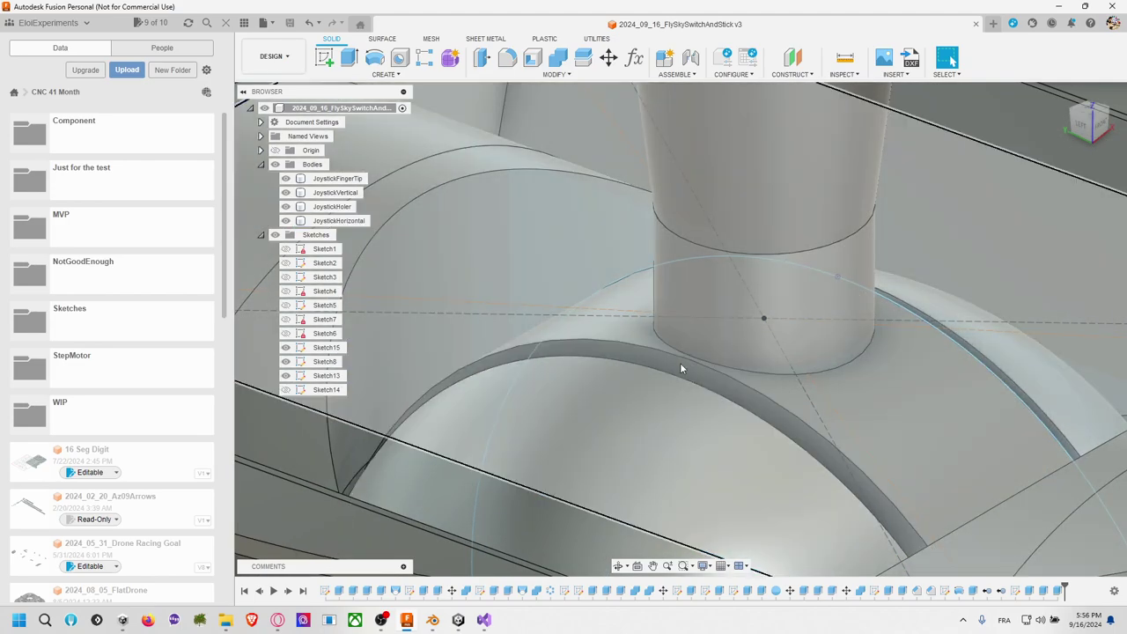
Step: Check the JoystickHorizontal body and orbit around the dome and shaft
left_click(693, 361)
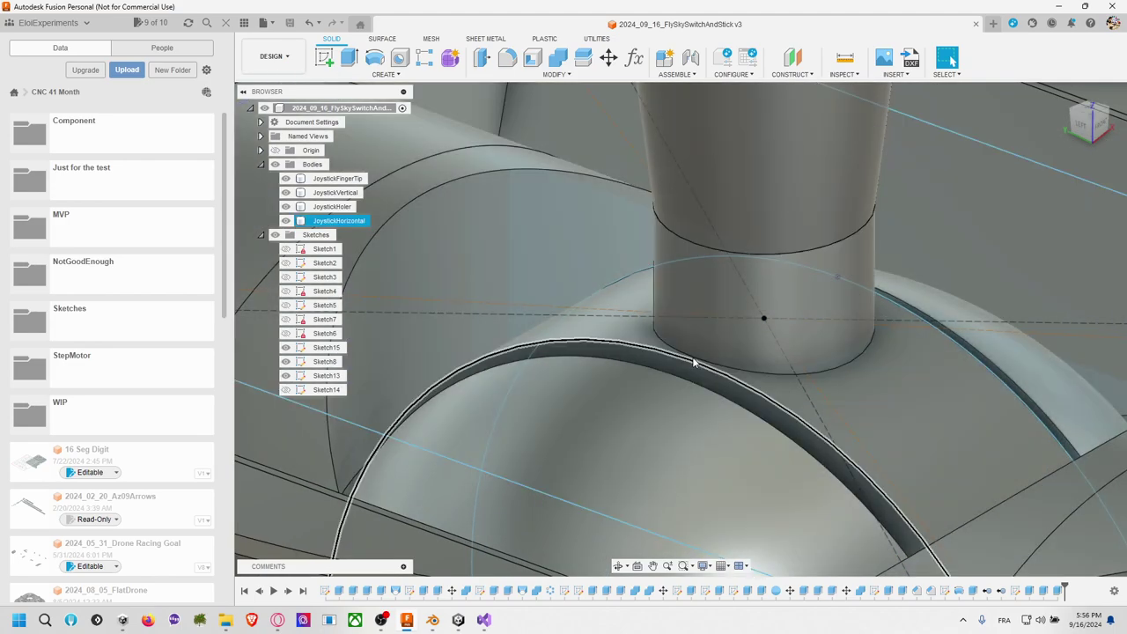
key("Escape")
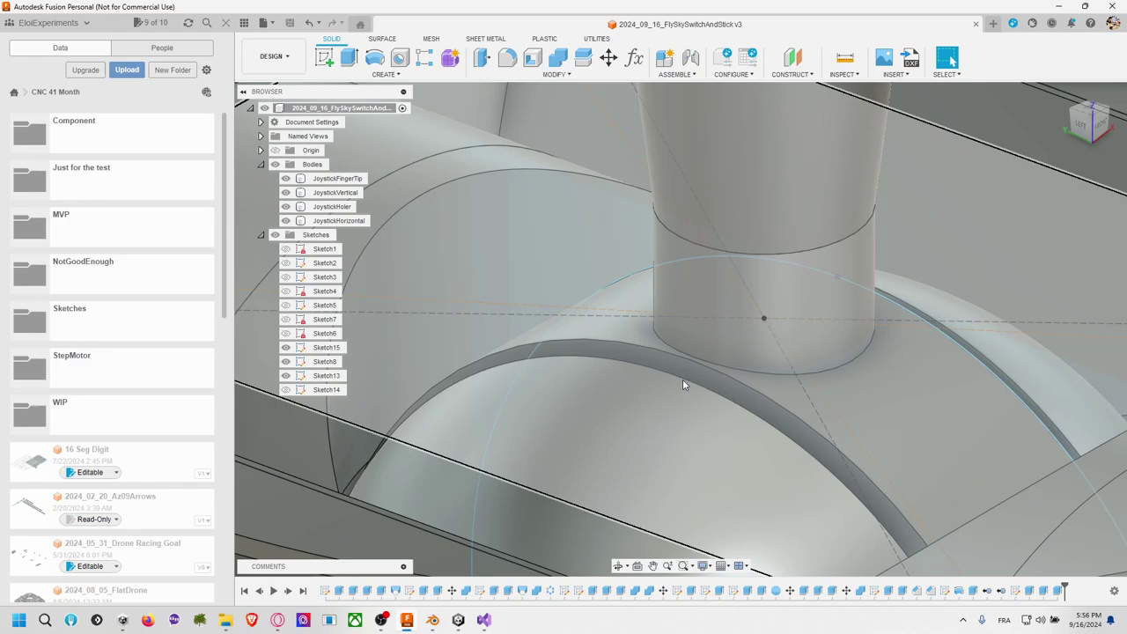
scroll(655, 368, "down", 5)
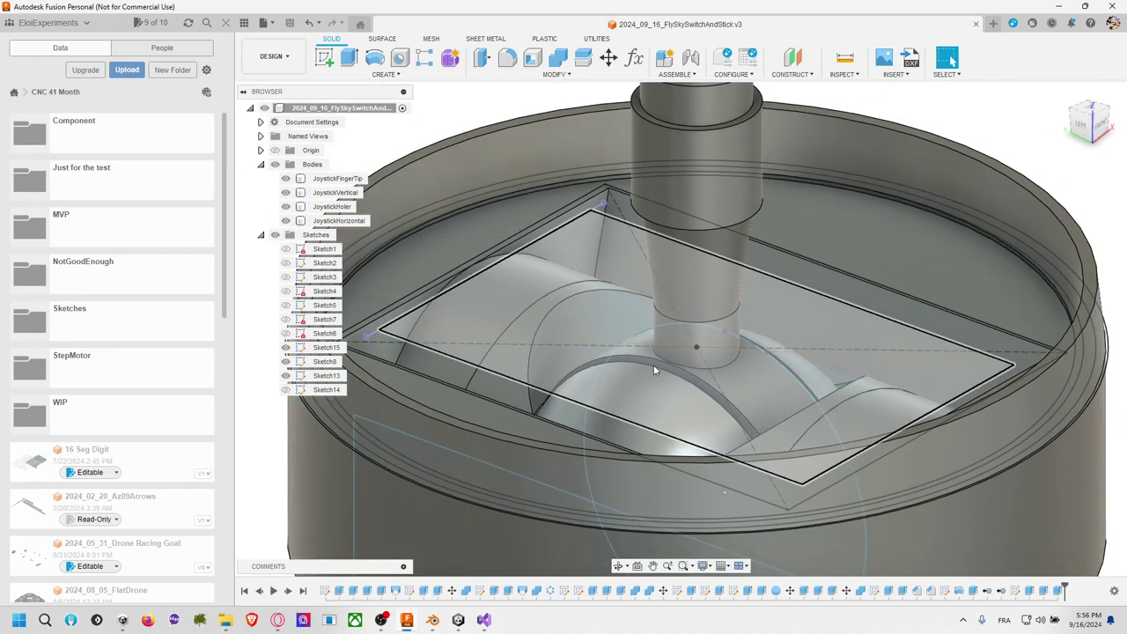
left_click(653, 365)
key("Escape")
scroll(663, 388, "up", 5)
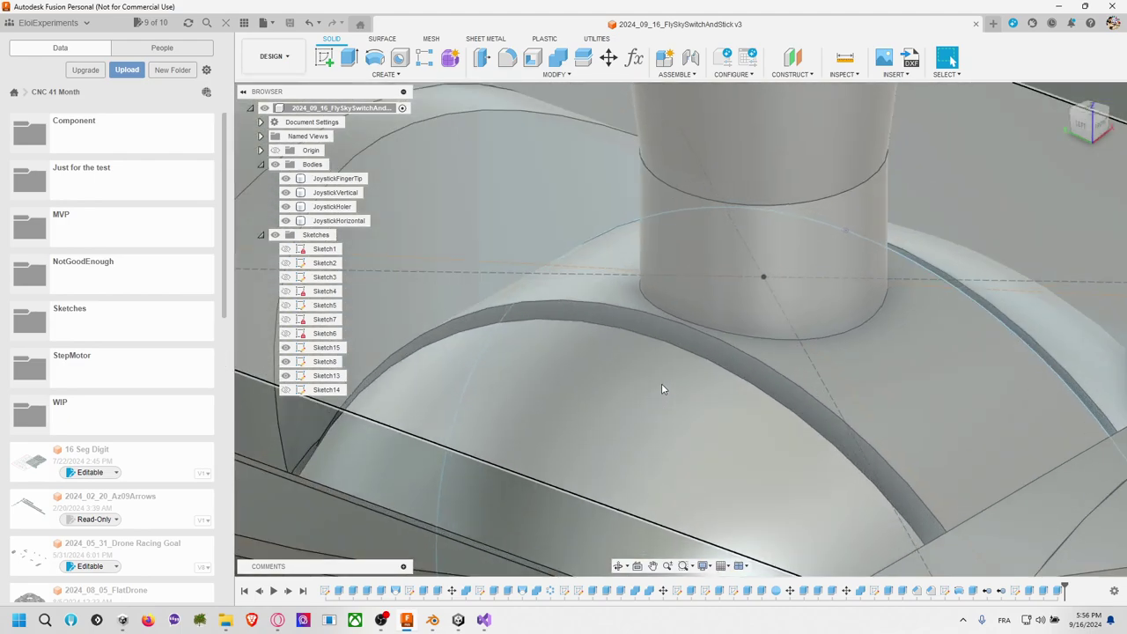
middle_click_drag(700, 352, 660, 378, "shift")
mouse_move(655, 332)
middle_mouse_down("shift")
mouse_move(629, 327)
mouse_move(665, 330)
middle_mouse_up("shift")
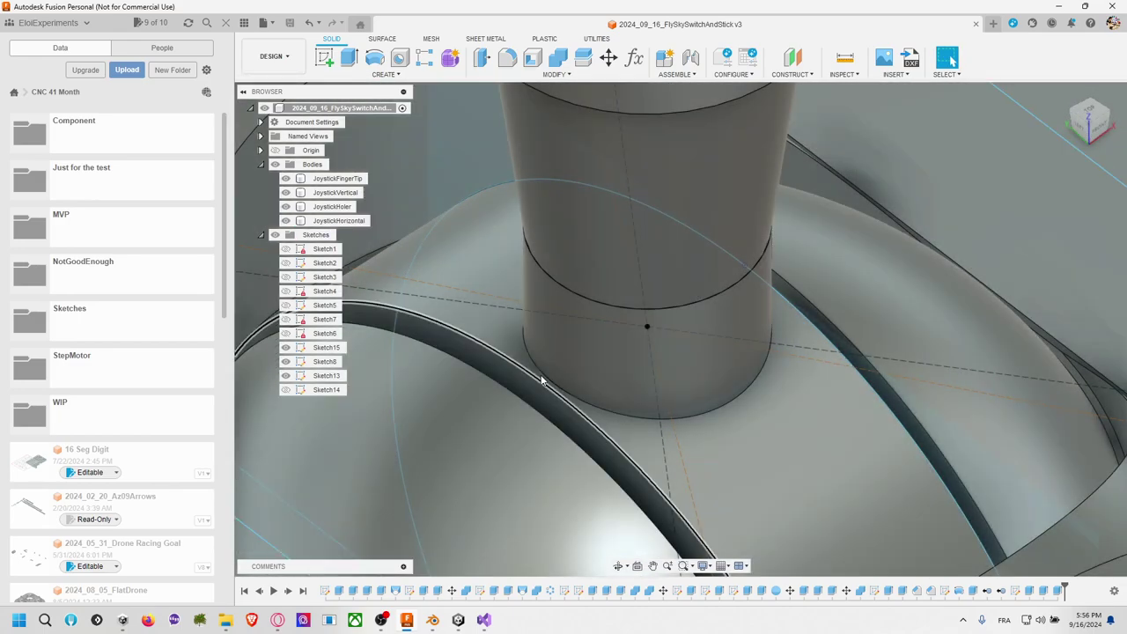
Step: Select the JoystickHorizontal cylinder from wider angles, then hide Sketch1
left_click(560, 396)
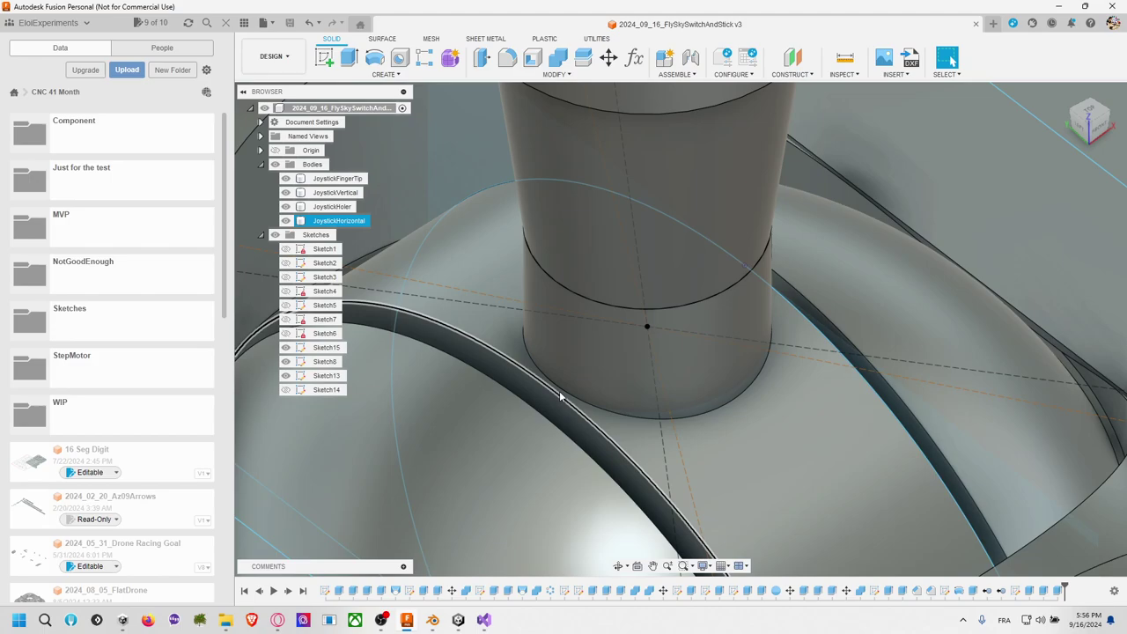
scroll(567, 385, "down", 3)
middle_click_drag(568, 386, 707, 373, "shift")
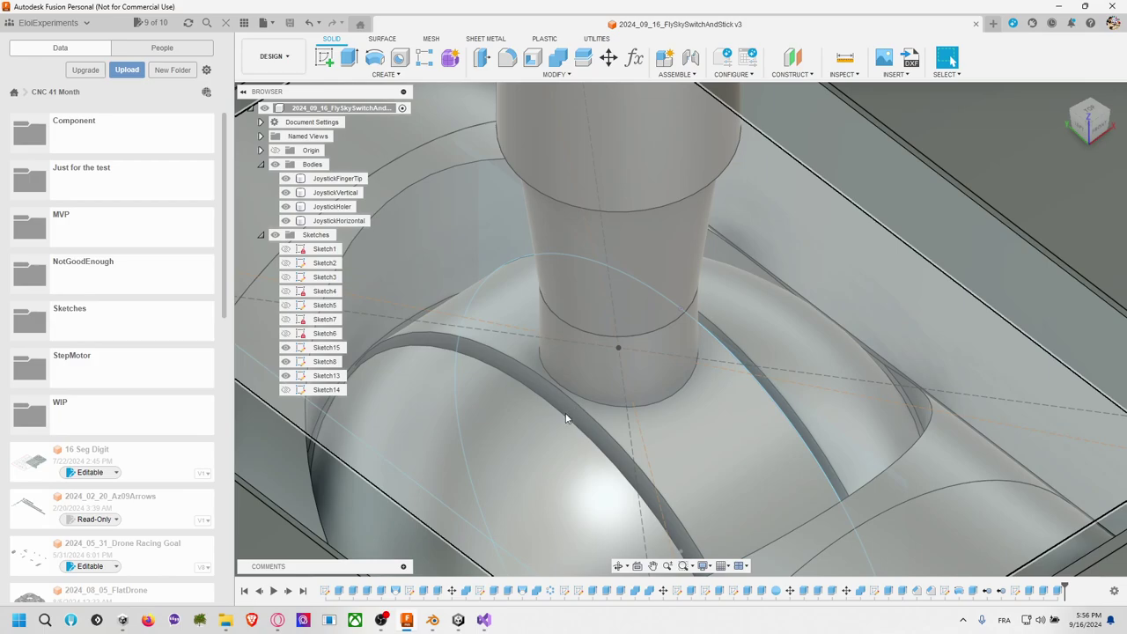
left_click(663, 386)
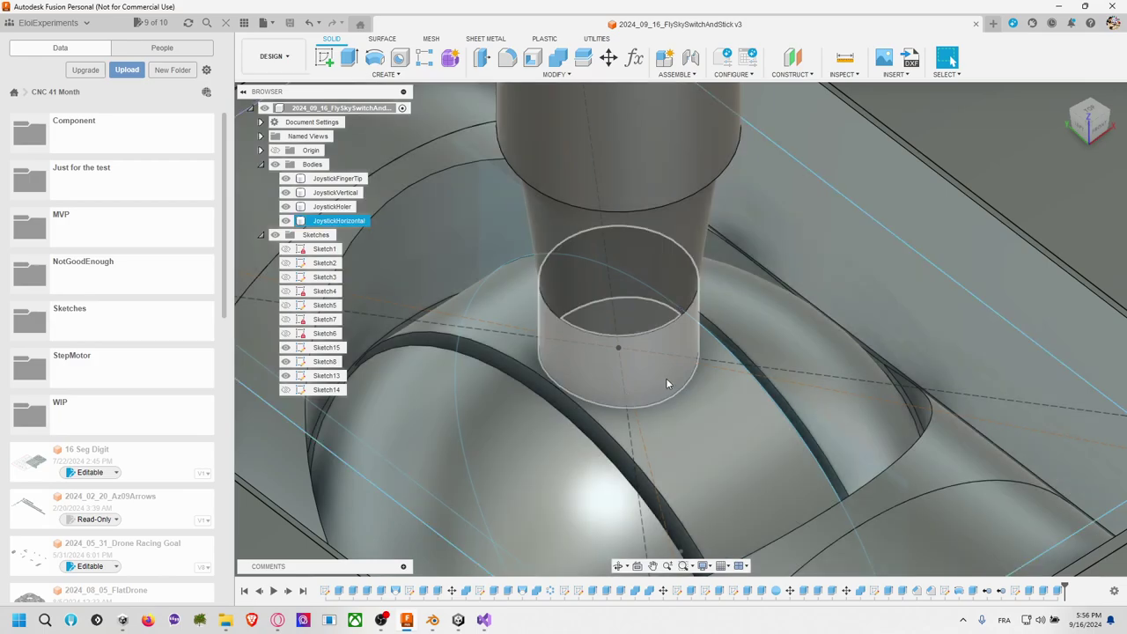
middle_click_drag(666, 384, 691, 342, "shift")
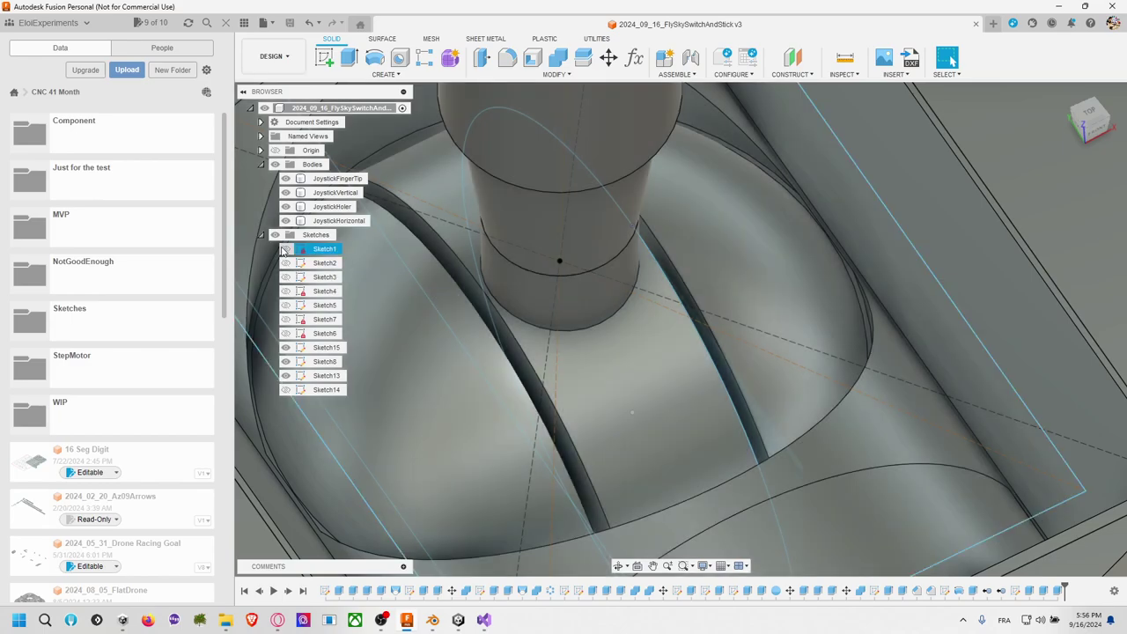
left_click(397, 264)
Step: Begin a 0.4 mm extrude on the curved dome face, then cancel it
key("e")
left_click(515, 350)
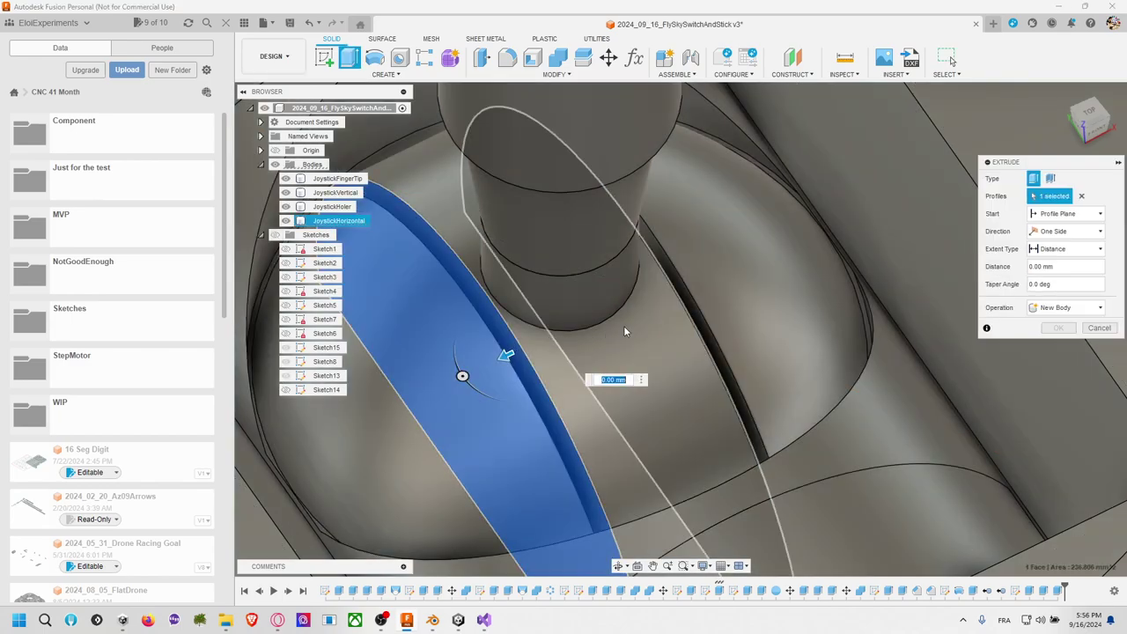
type("0.4")
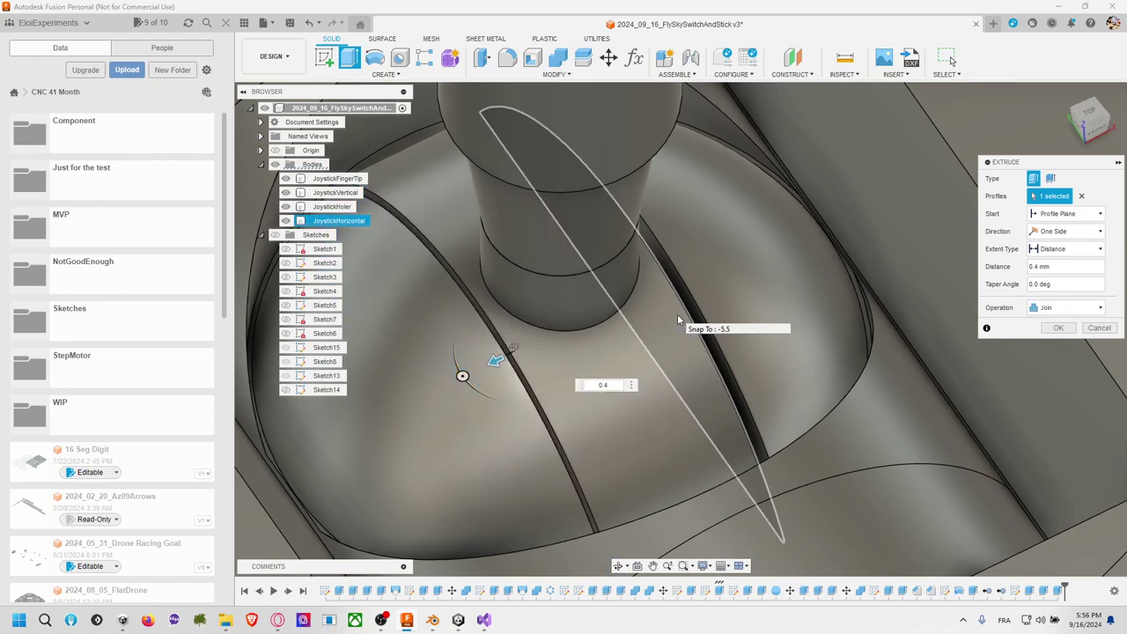
key("Escape")
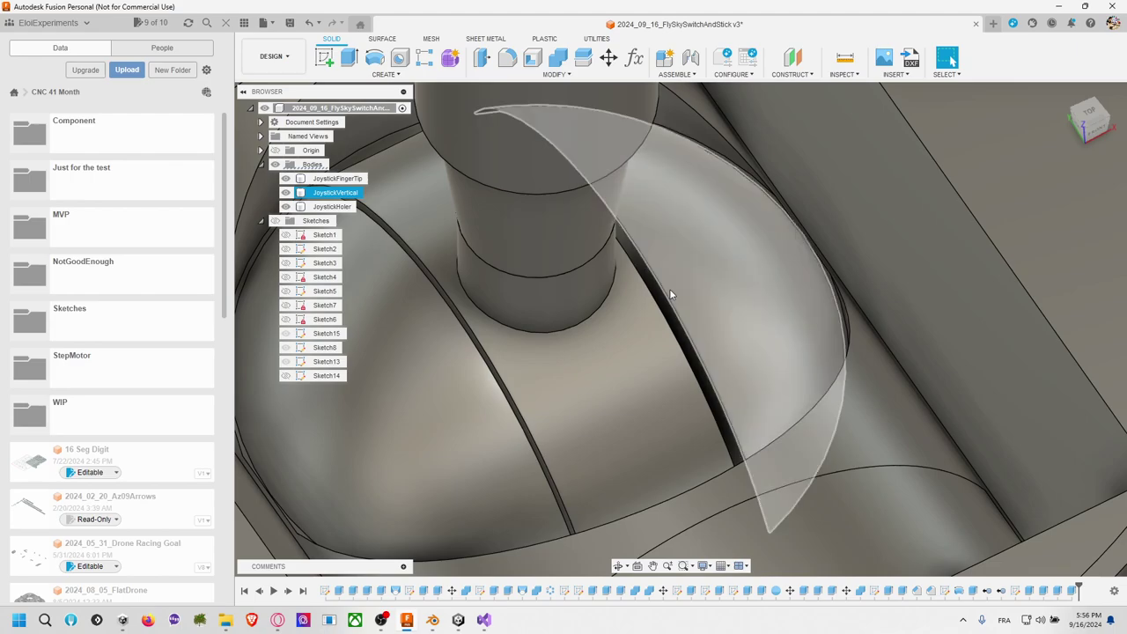
Step: Orbit to the inner rim band and select the JoystickHoler and JoystickVertical bodies
scroll(670, 289, "up", 5)
left_click(604, 276)
middle_click_drag(604, 276, 780, 411, "shift")
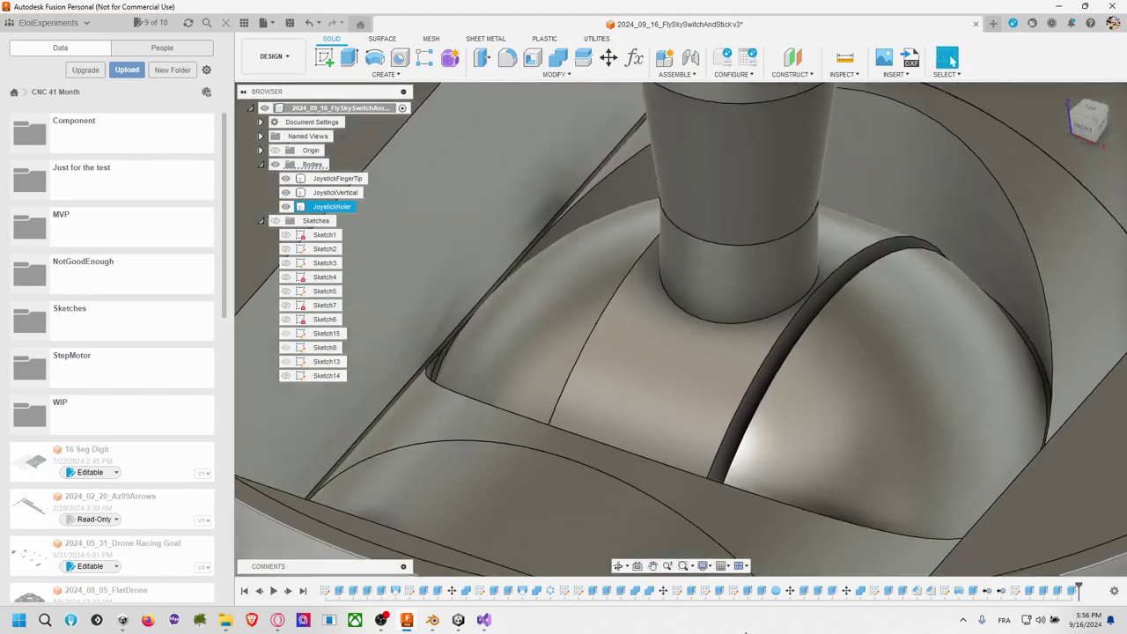
left_click(780, 388)
Step: Extrude the curved face as a 0.3 mm deep Cut groove beside the shaft
key("e")
left_click(771, 372)
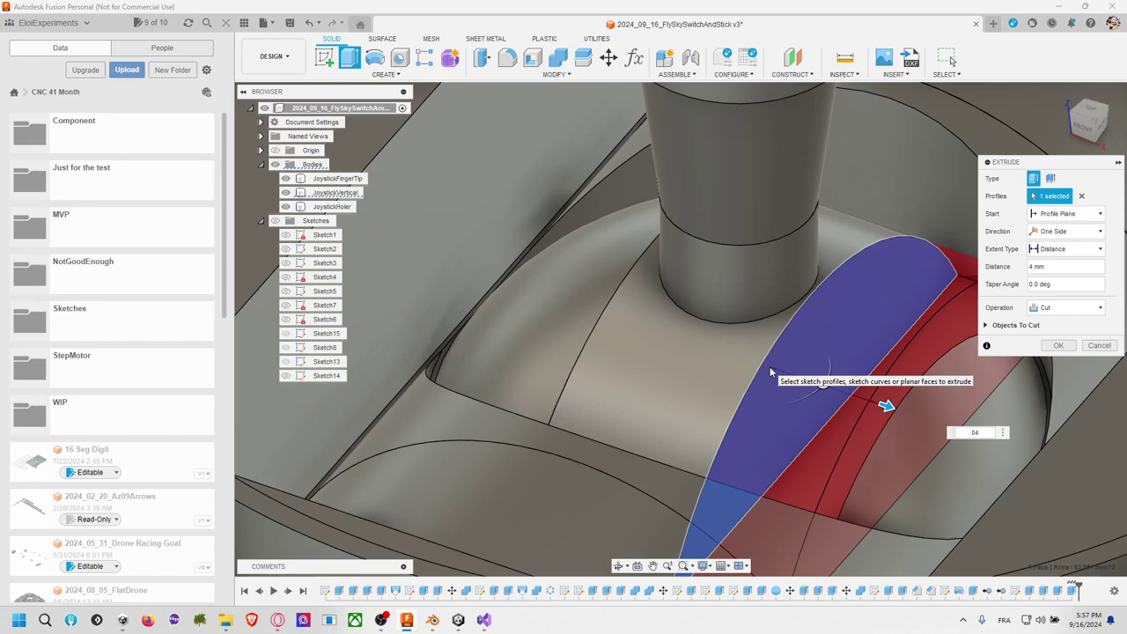
left_click(771, 372)
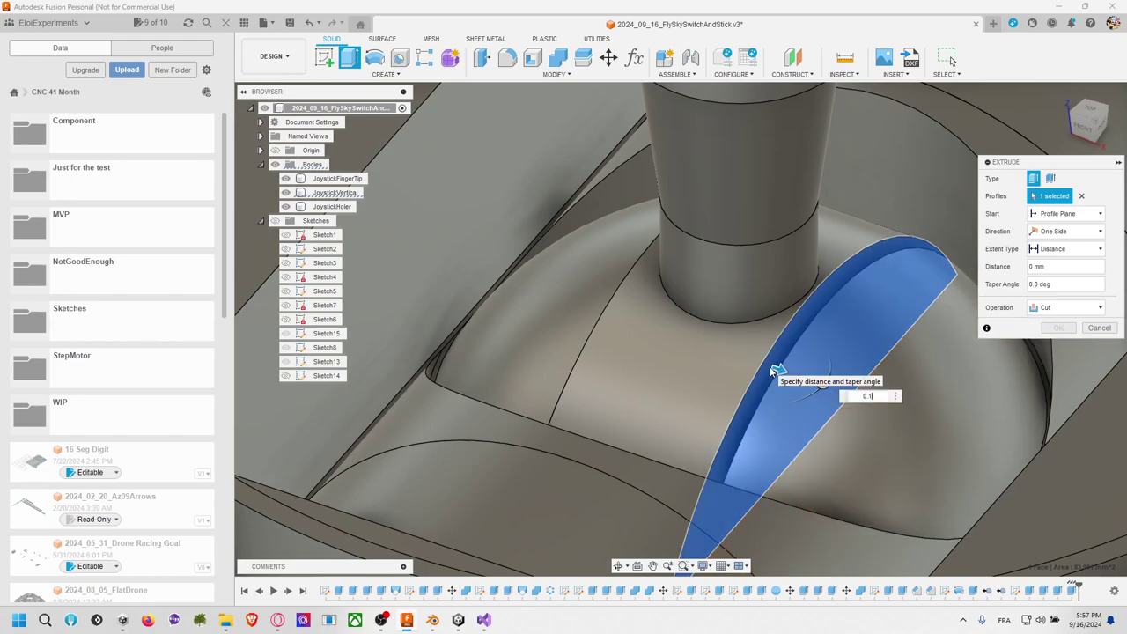
type("0.1")
key("Tab")
type(".4")
key("Tab")
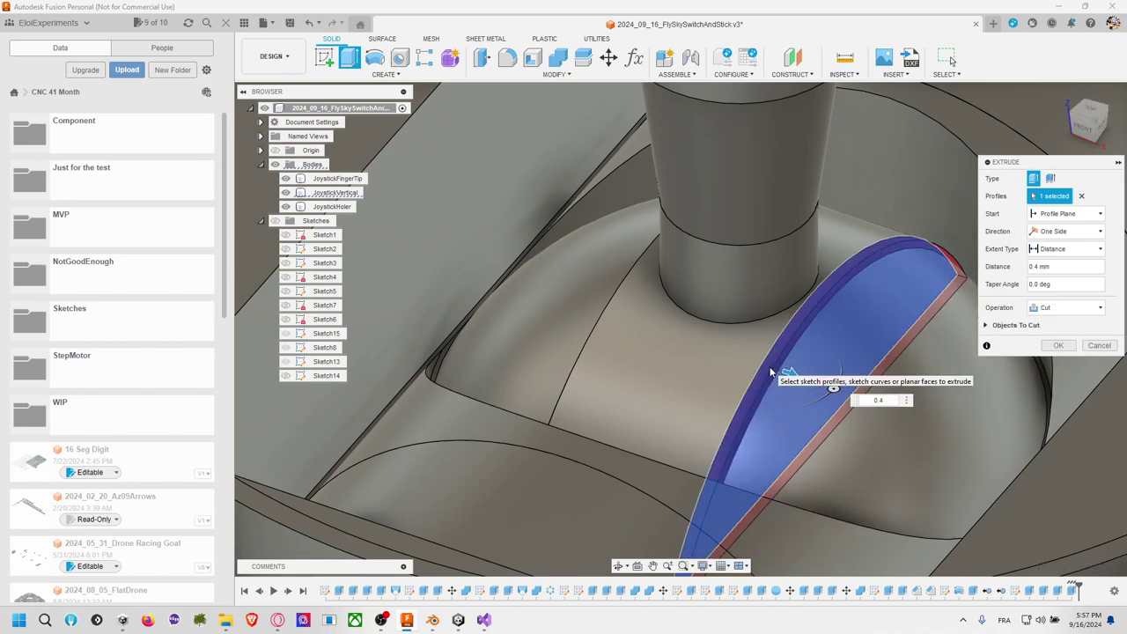
type(".3")
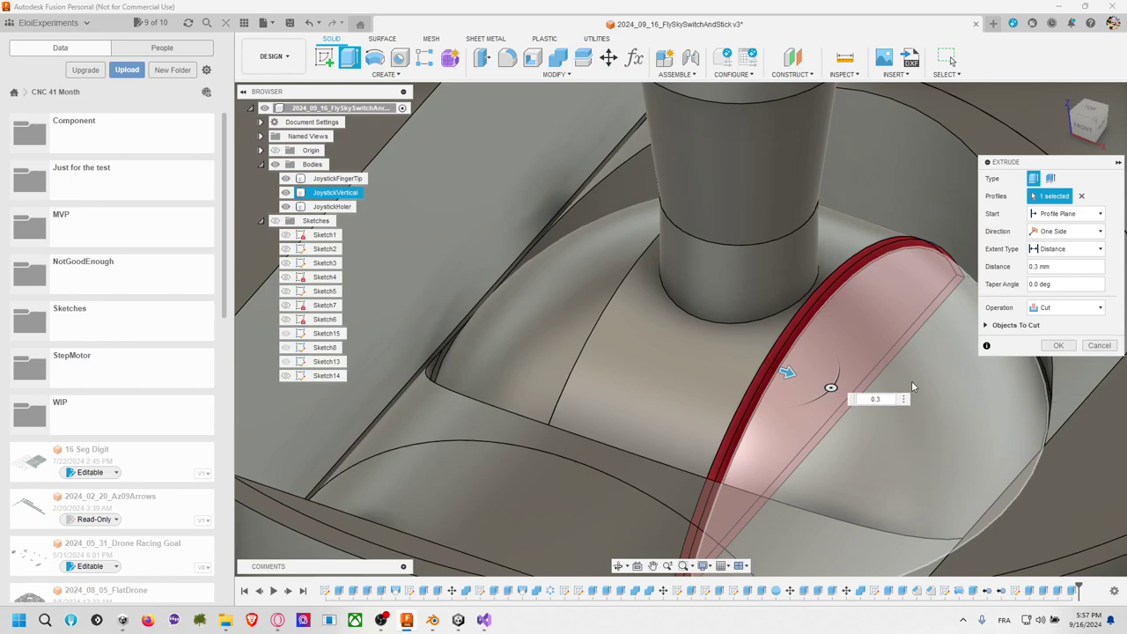
key("Return")
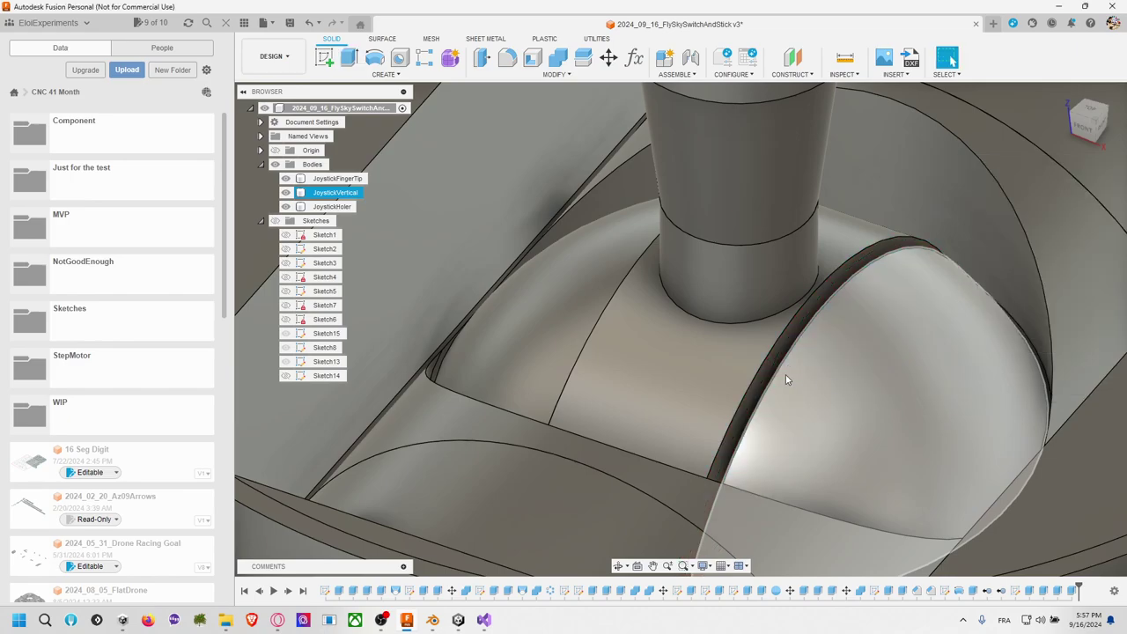
middle_click_drag(785, 374, 797, 392, "shift")
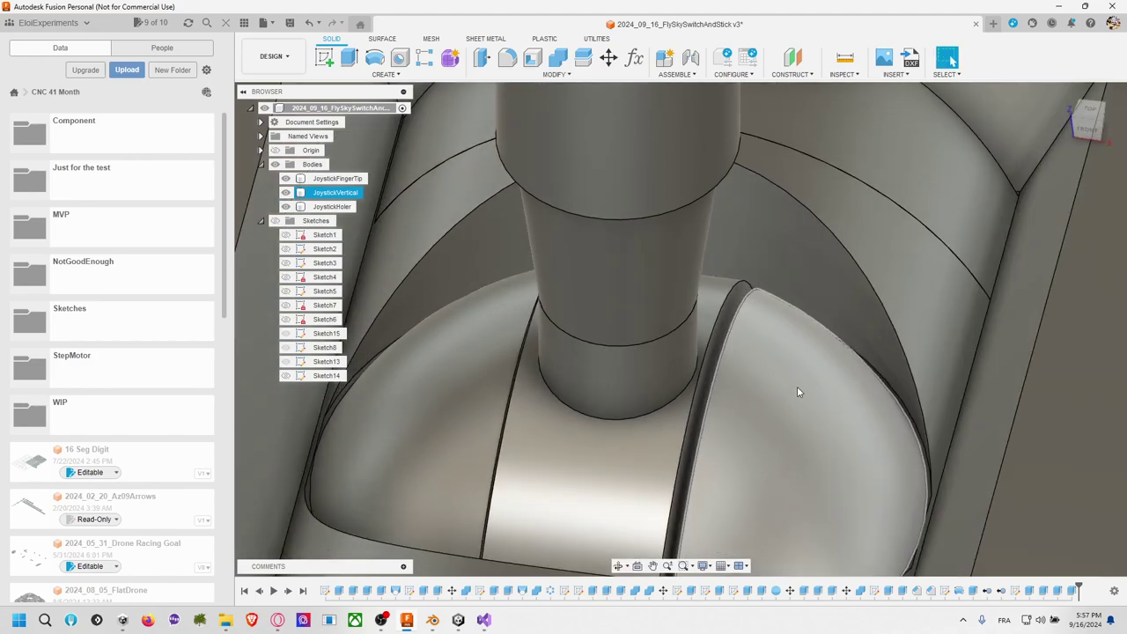
Step: Cut the narrow slot face 0.4 mm deep with Extrude
key("e")
left_click(696, 397)
type("0")
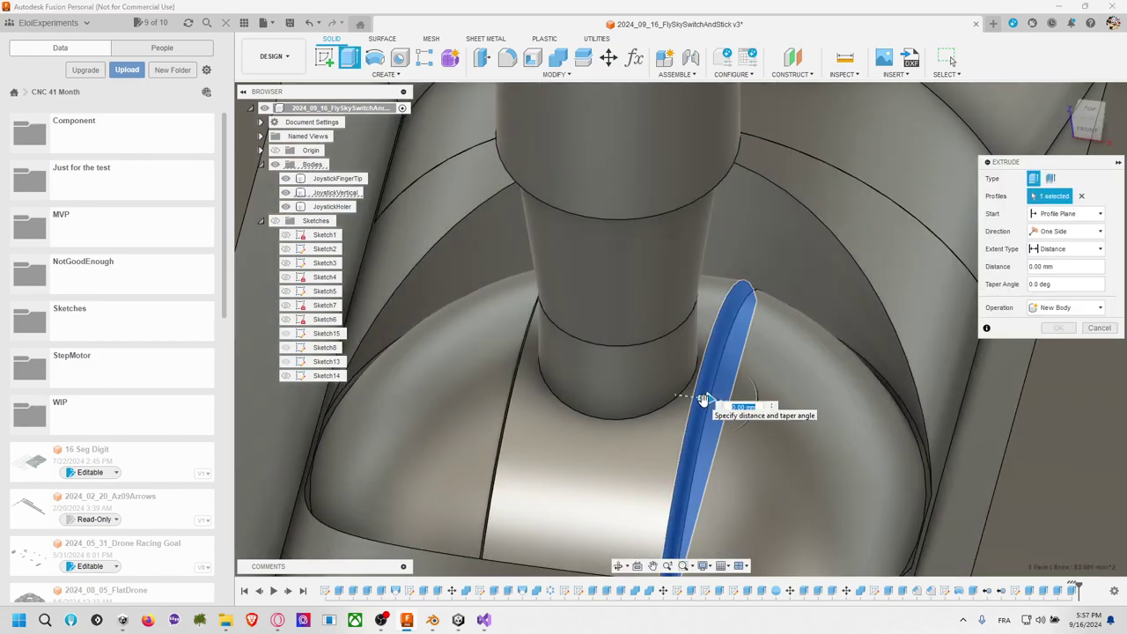
type(".4")
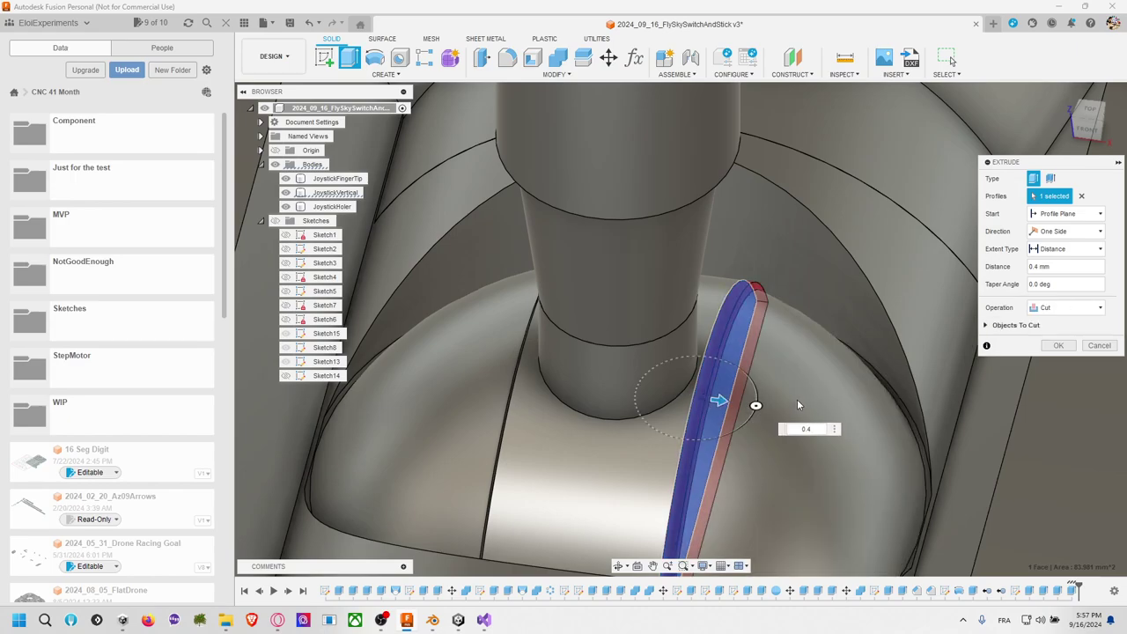
key("Return")
left_click(1058, 345)
Step: Pan, orbit and zoom around the part, then select a feature in the timeline
middle_click_drag(760, 381, 783, 374)
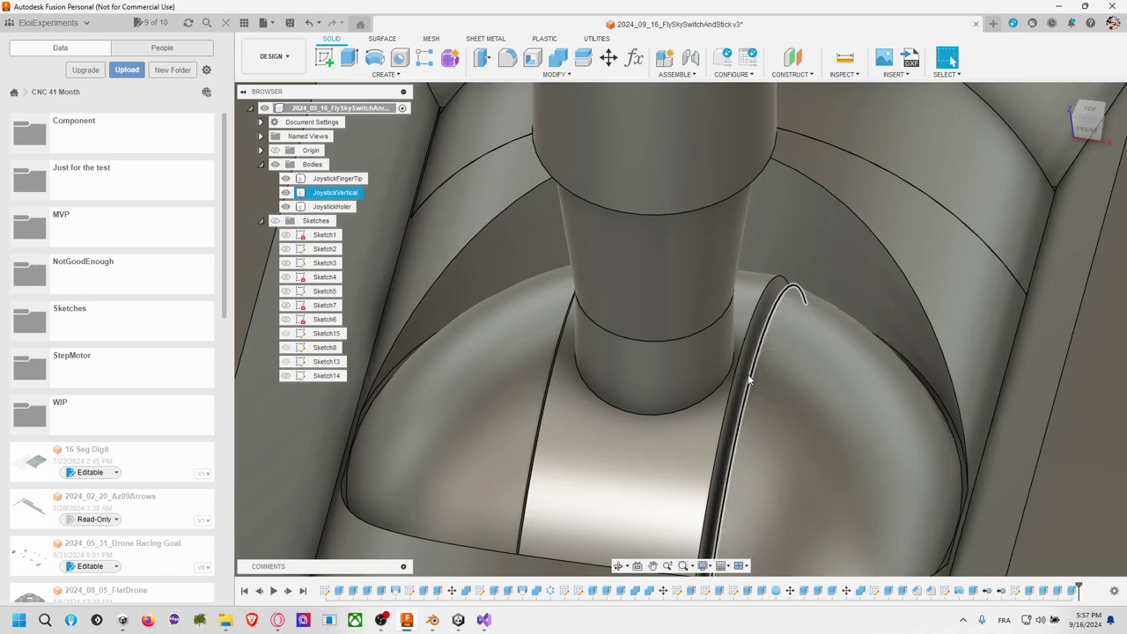
scroll(747, 383, "up", 5)
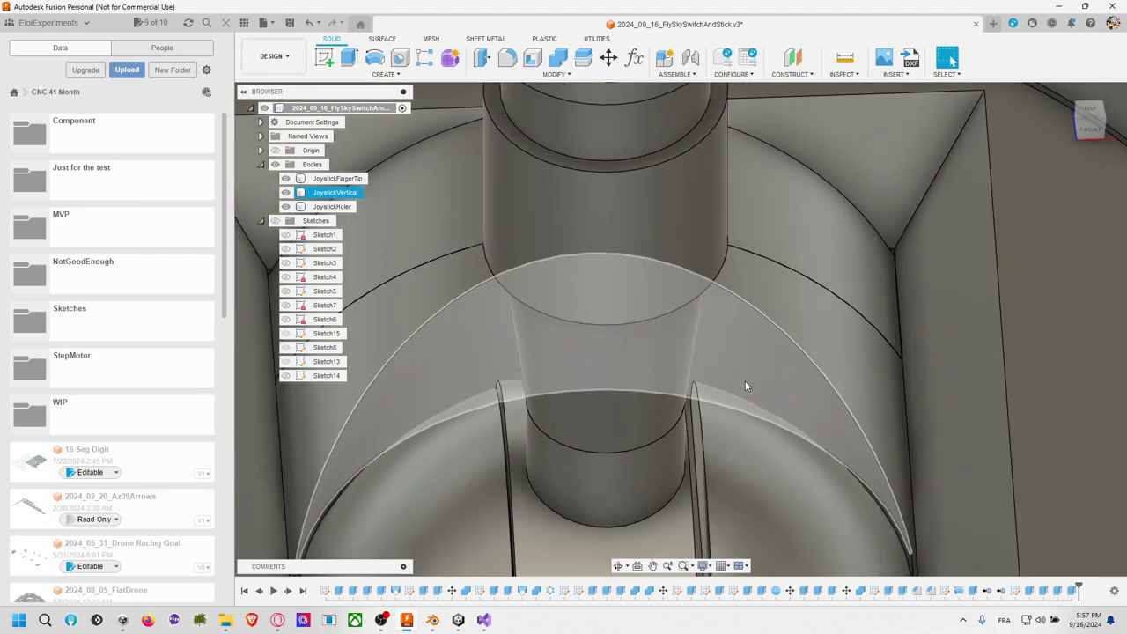
scroll(744, 390, "down", 5)
mouse_move(744, 390)
middle_mouse_down("shift")
mouse_move(747, 362)
mouse_move(742, 401)
middle_mouse_up("shift")
scroll(741, 400, "up", 3)
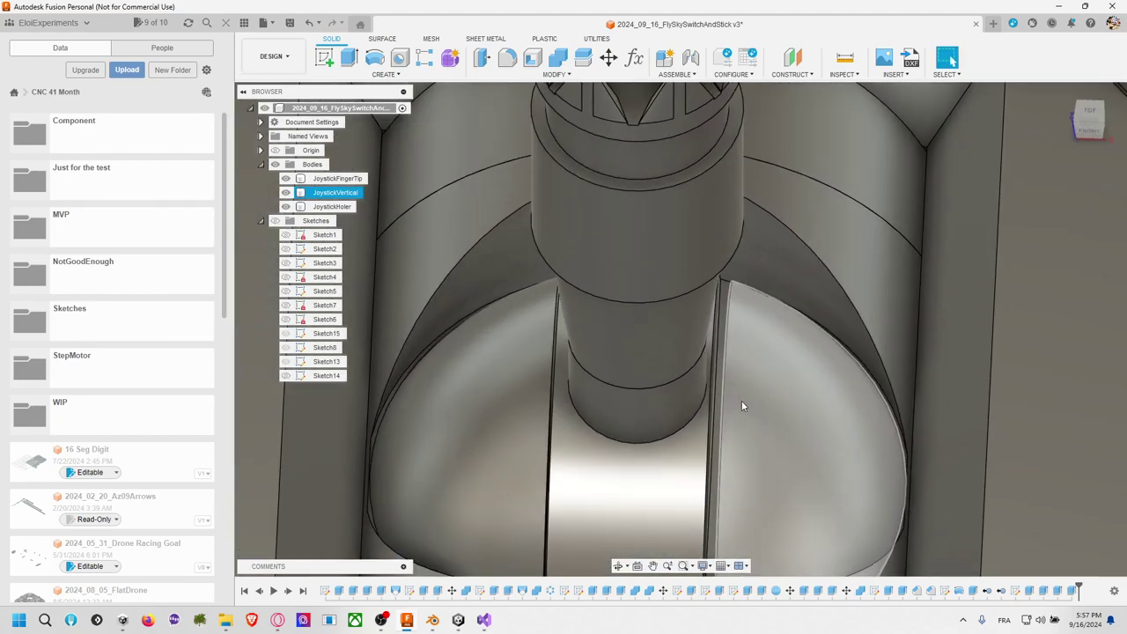
scroll(742, 406, "up", 2)
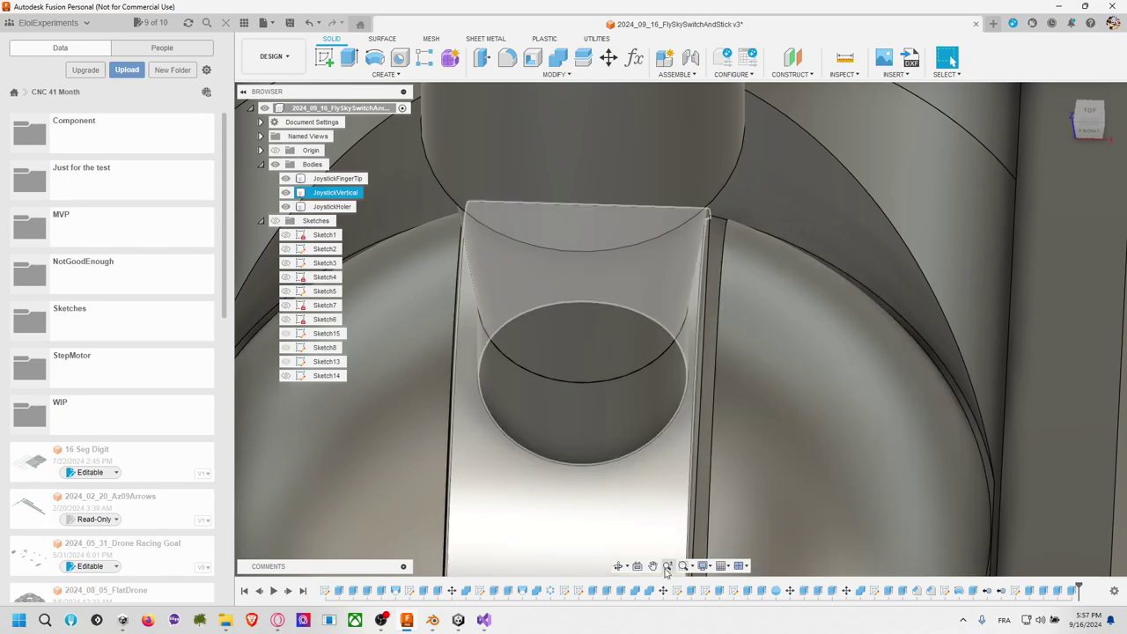
left_click(609, 592)
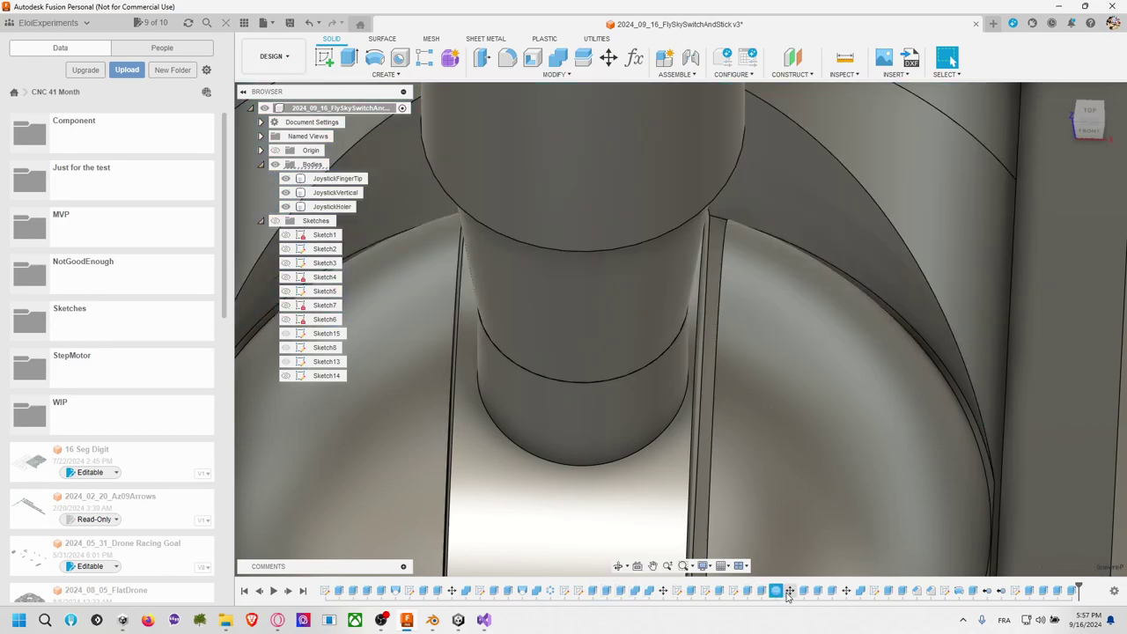
Step: Edit the chosen cut feature and commit it at -0.5 mm into the ball
right_click(830, 595)
left_click(862, 478)
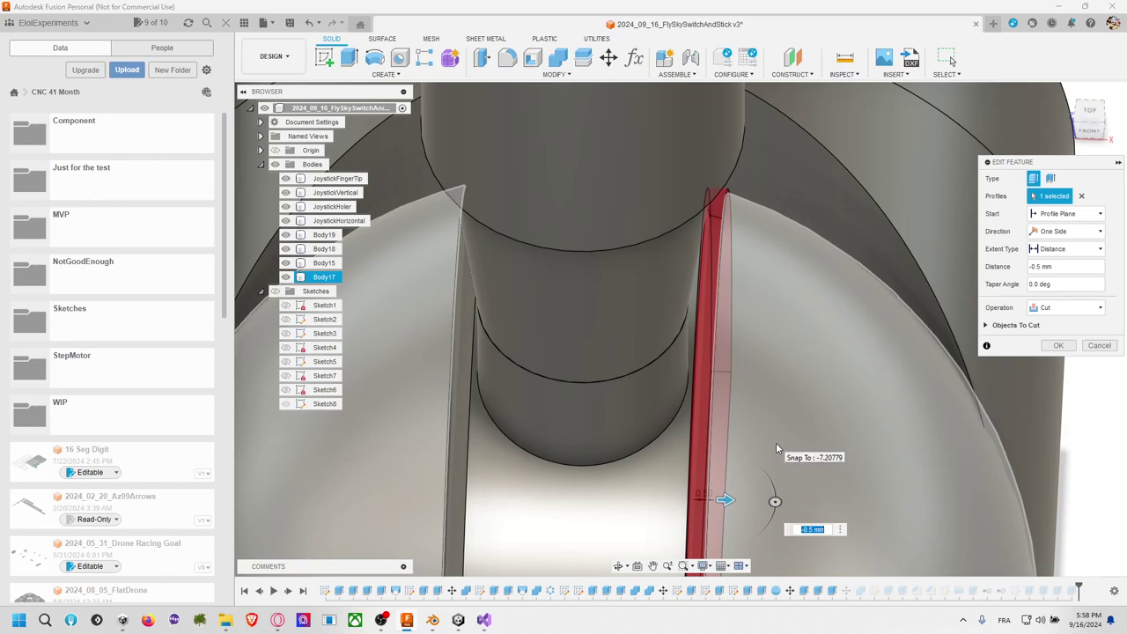
scroll(775, 449, "down", 3)
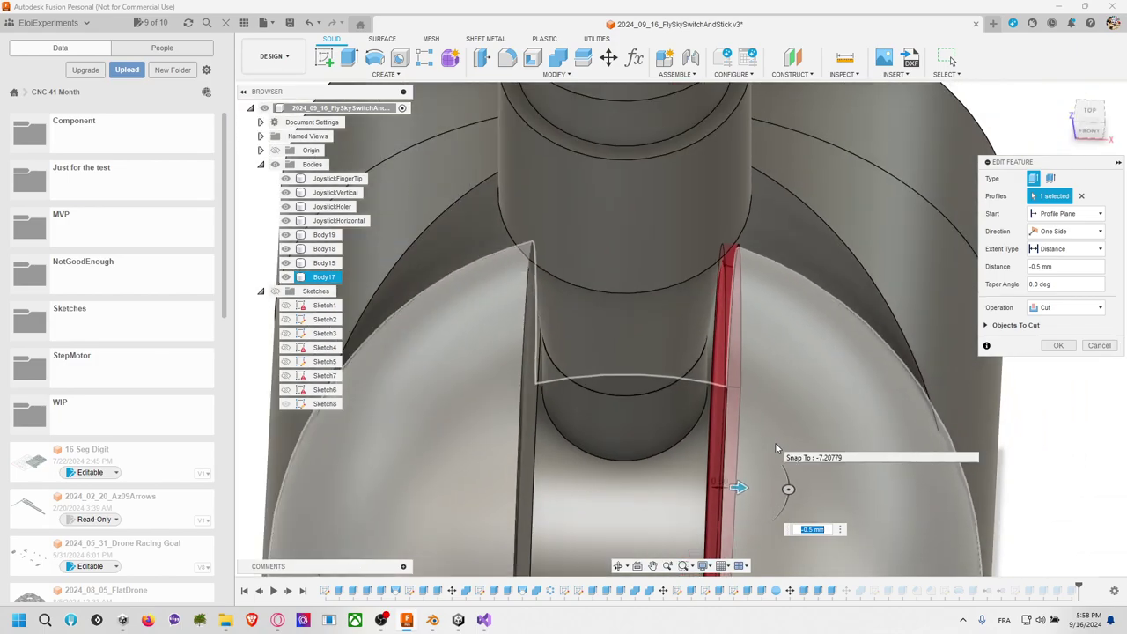
key("Return")
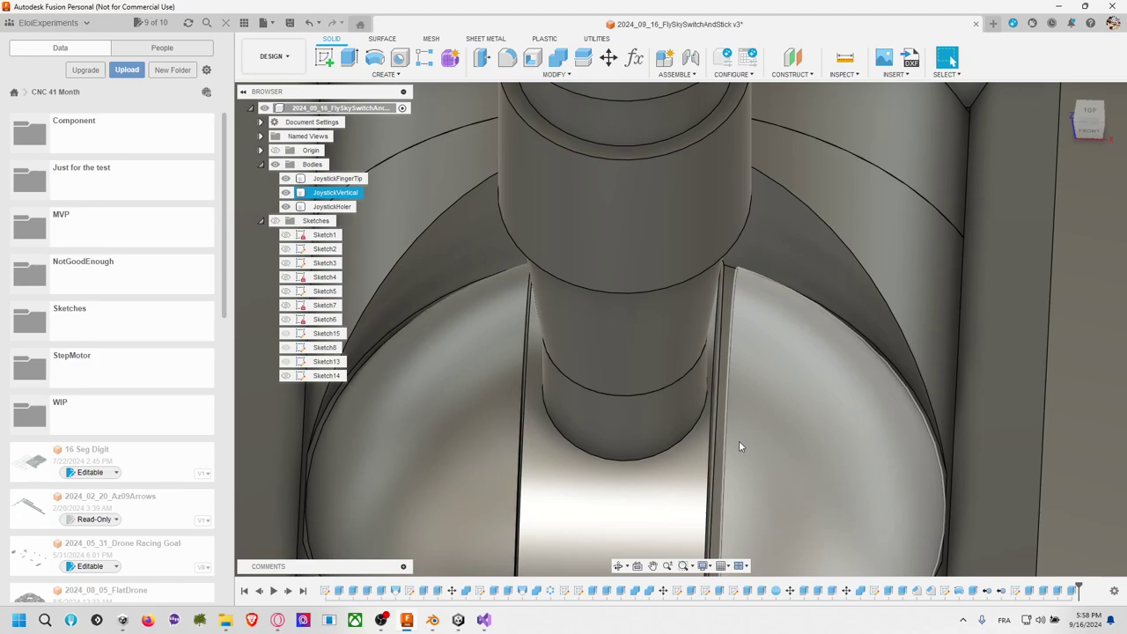
middle_click_drag(730, 446, 745, 398, "shift")
Step: Start and cancel an extrusion, then undo so JoystickHorizontal returns
key("e")
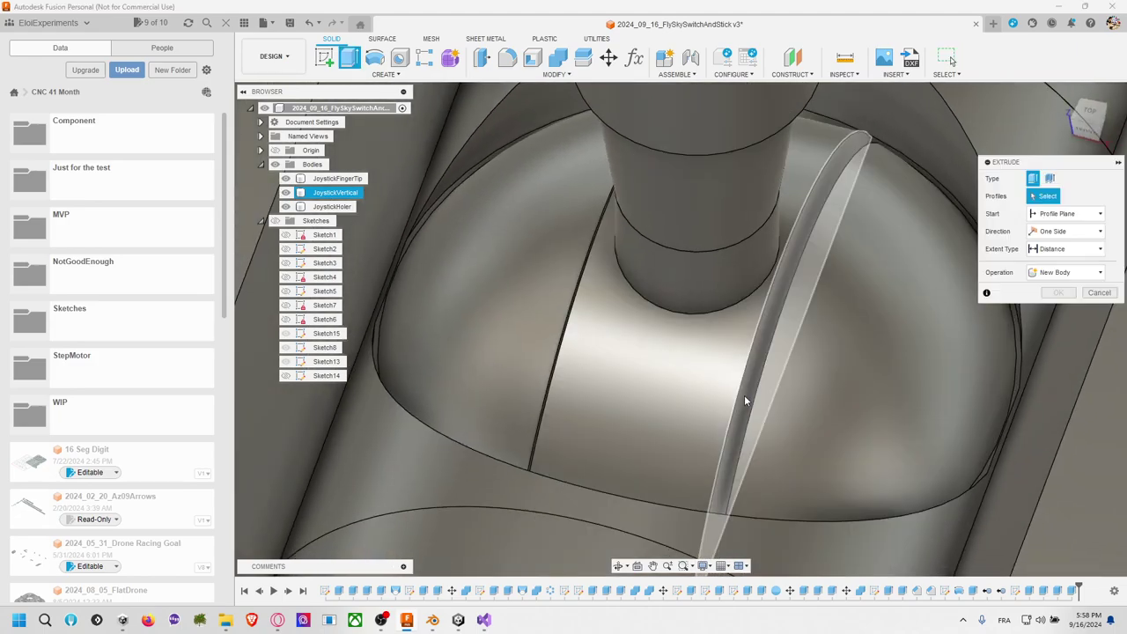
key("Escape")
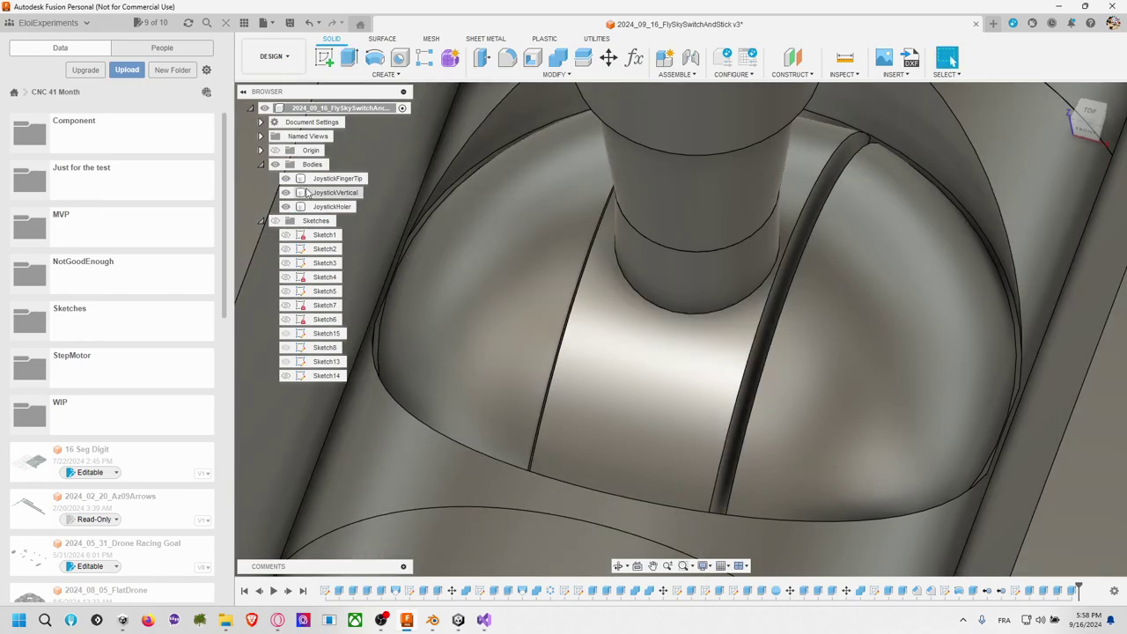
left_click(330, 193)
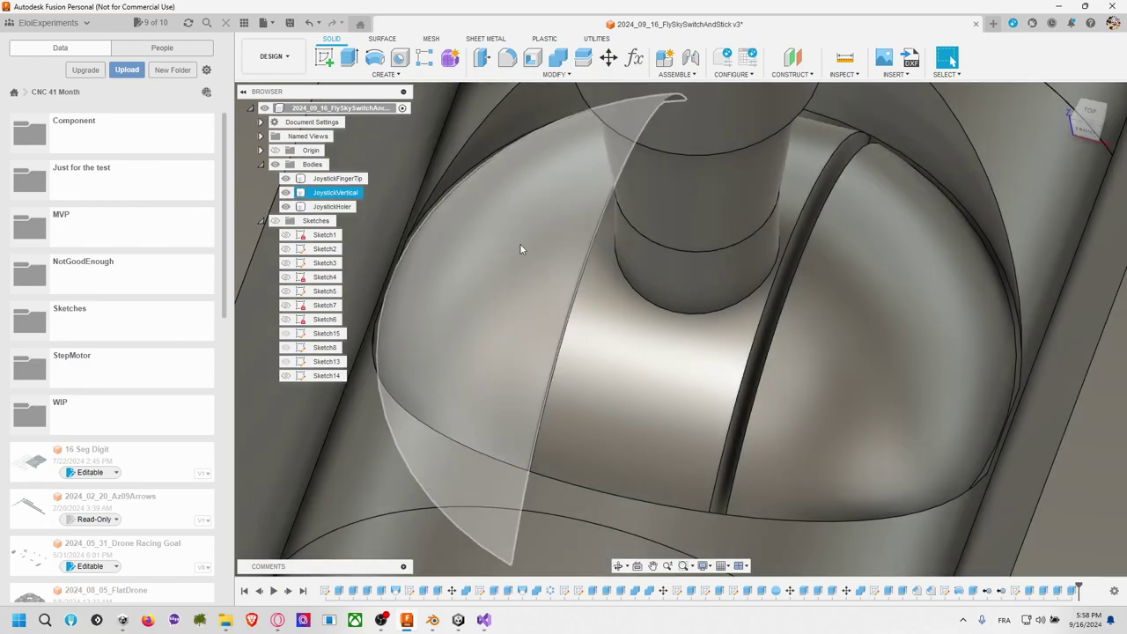
key("ctrl+z")
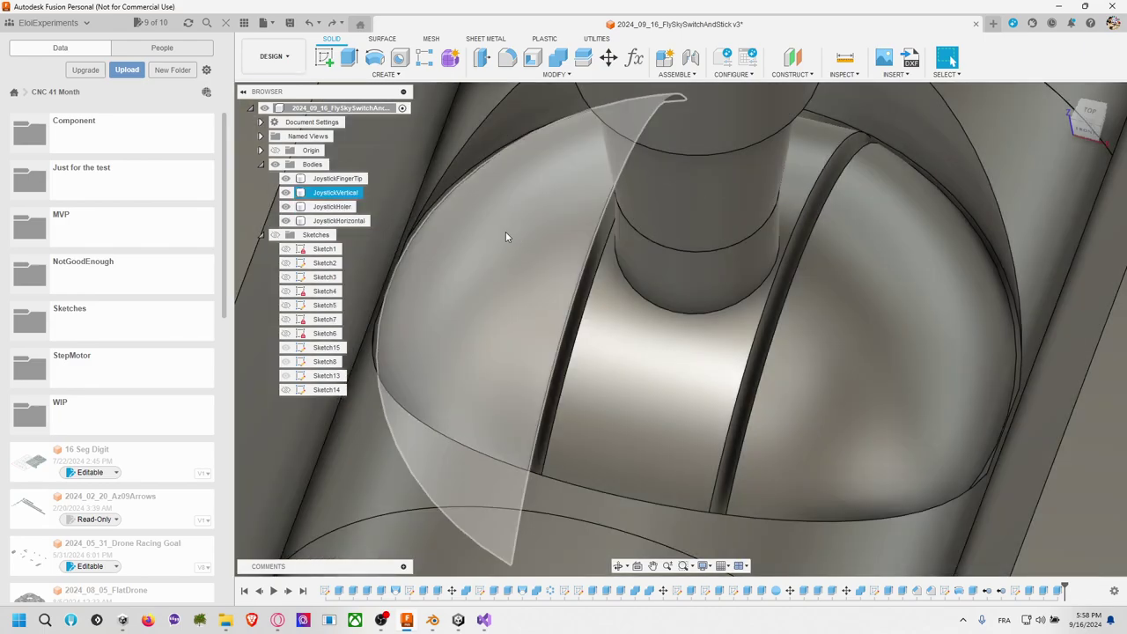
Step: Show each body alone in turn, ending with only JoystickFingerTip and JoystickHorizontal visible
left_click(303, 206)
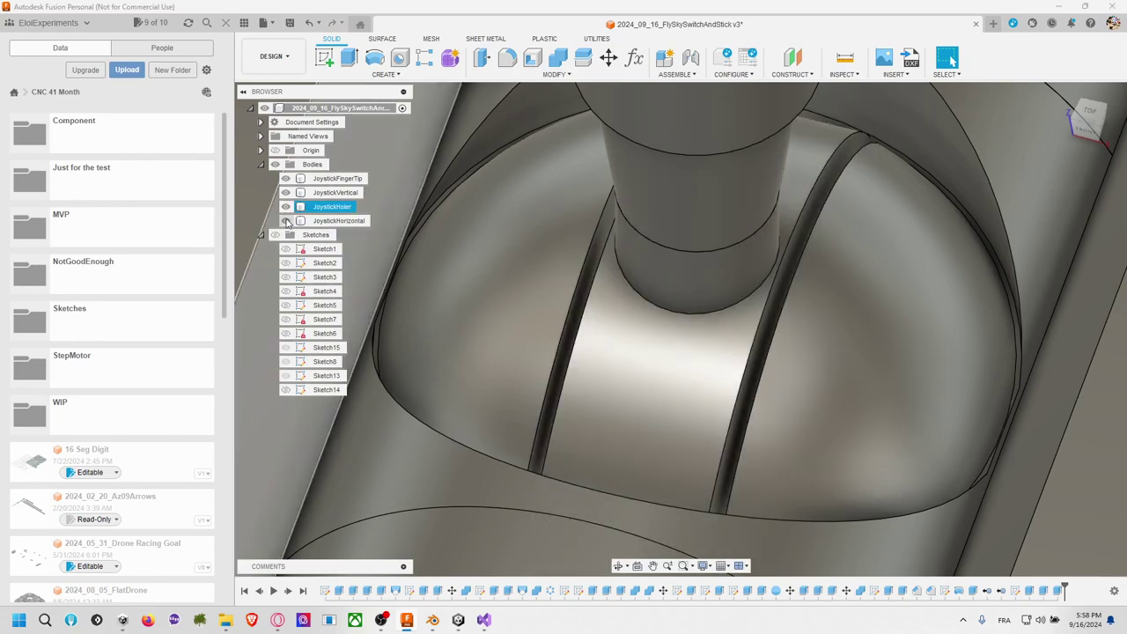
left_click(284, 206)
left_click(285, 220)
left_click(286, 192)
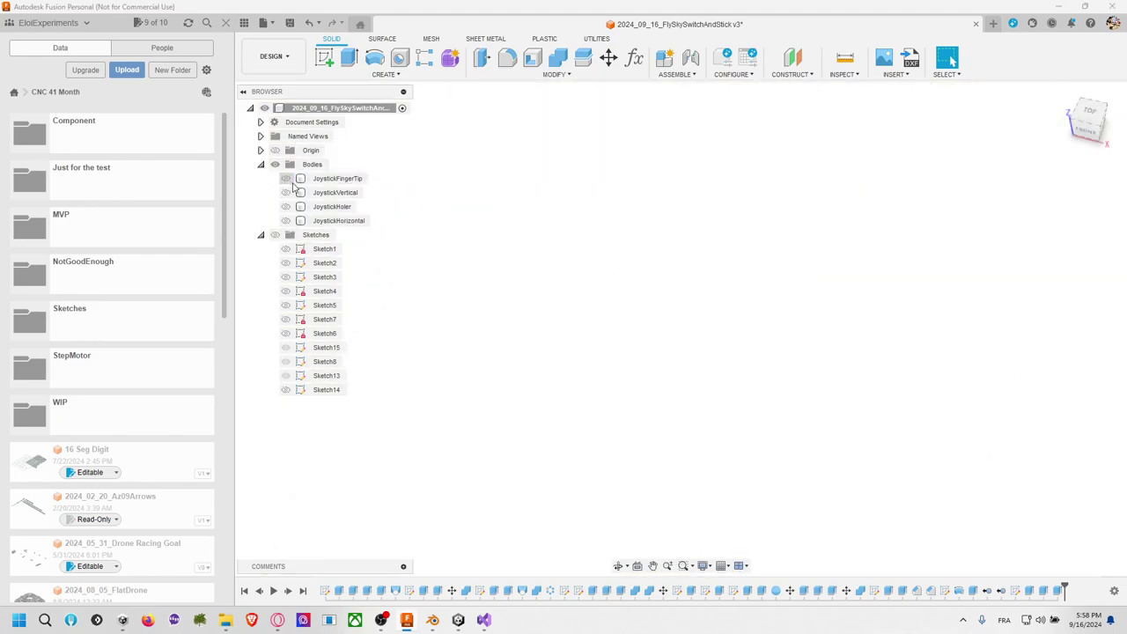
left_click(324, 206)
left_click(285, 206)
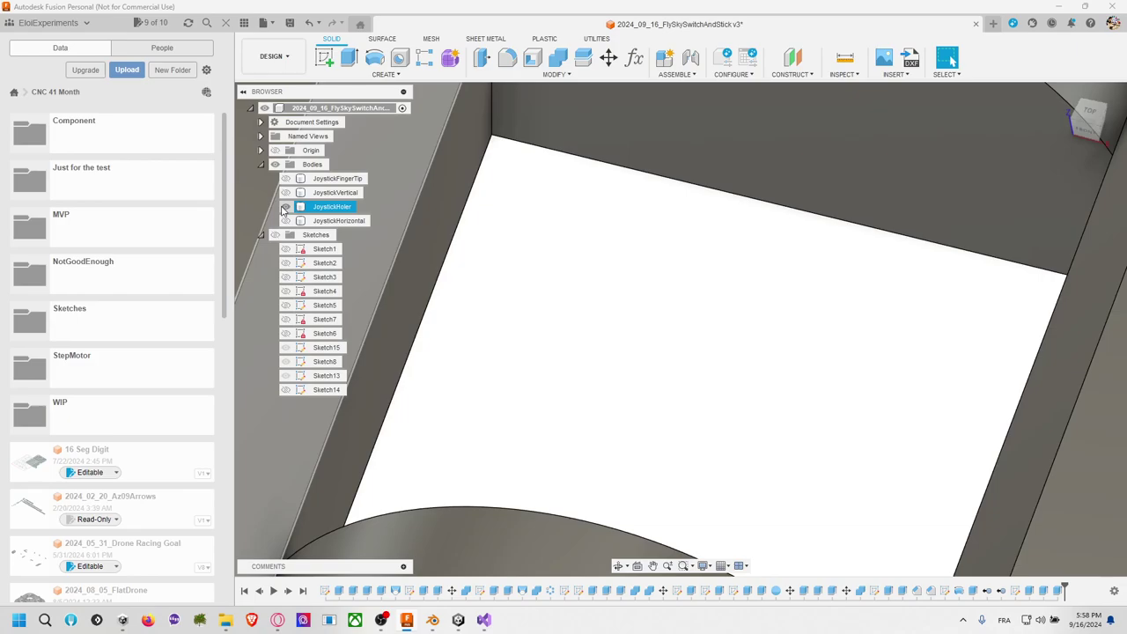
left_click(284, 206)
left_click(285, 193)
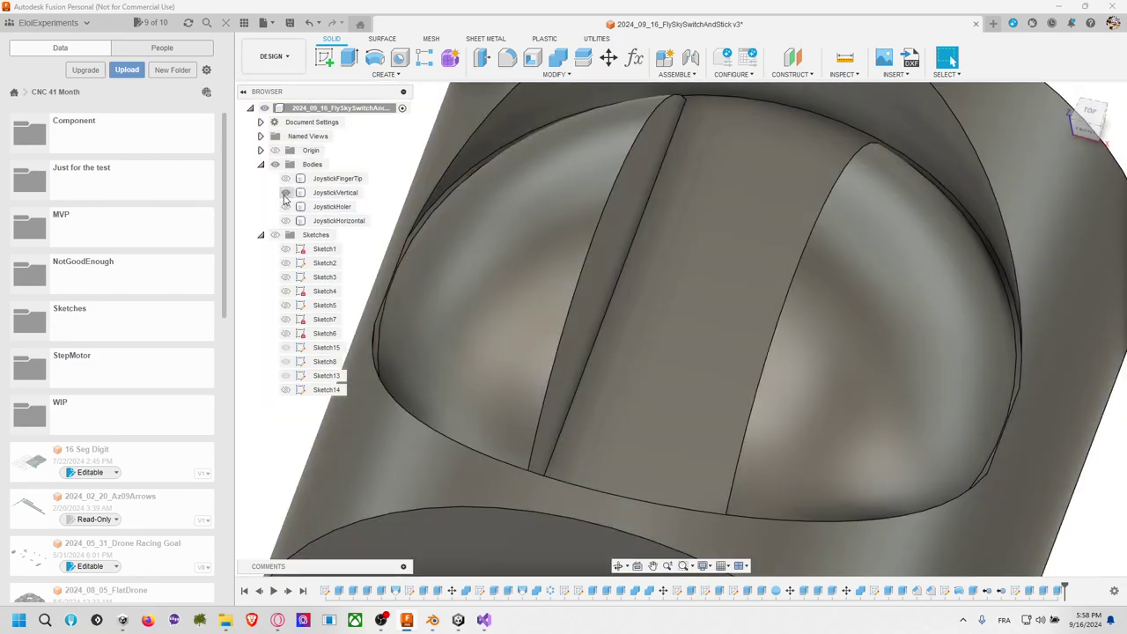
left_click(285, 192)
left_click(286, 178)
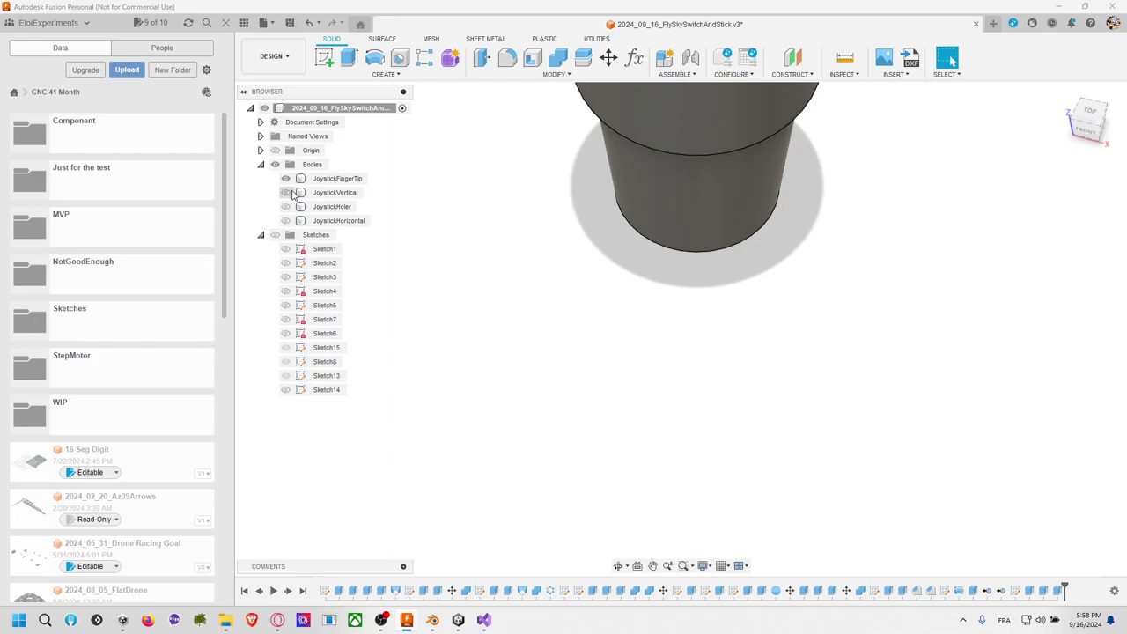
left_click(285, 220)
Step: Extrude the lever's side face 0.4 mm as a Join, with JoystickFingerTip hidden
key("e")
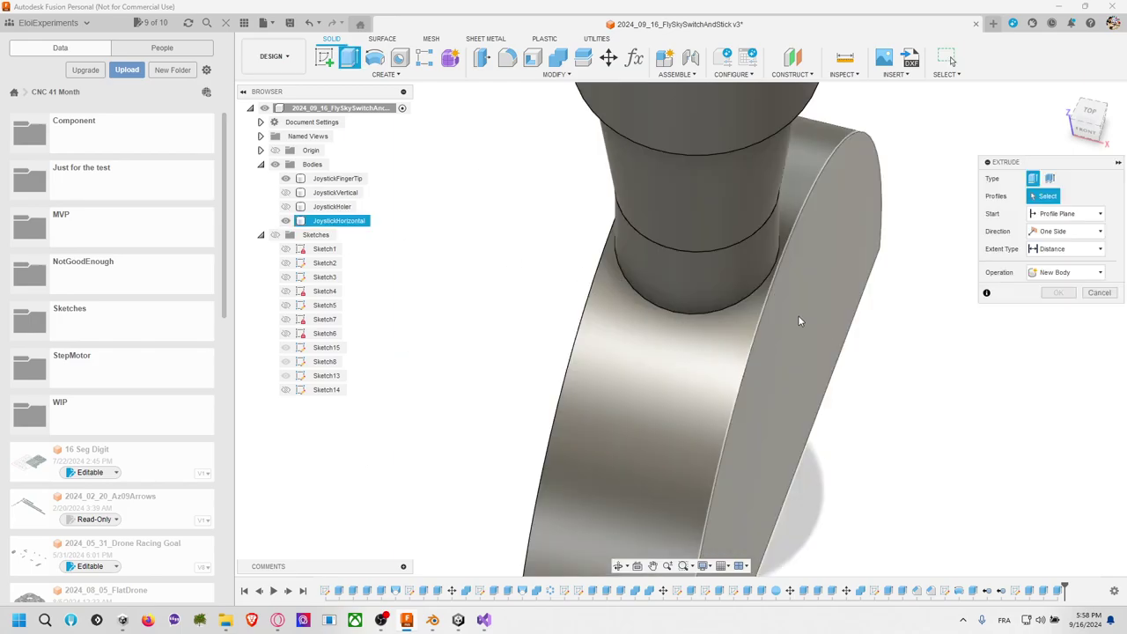
left_click(796, 315)
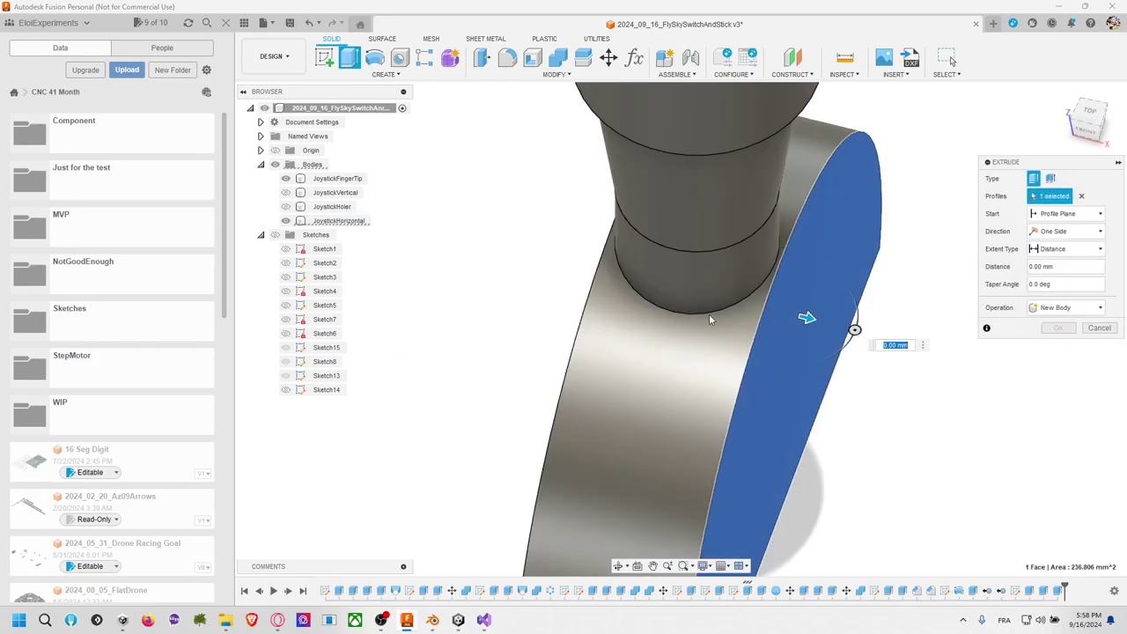
left_click(285, 178)
middle_click_drag(526, 294, 608, 313, "shift")
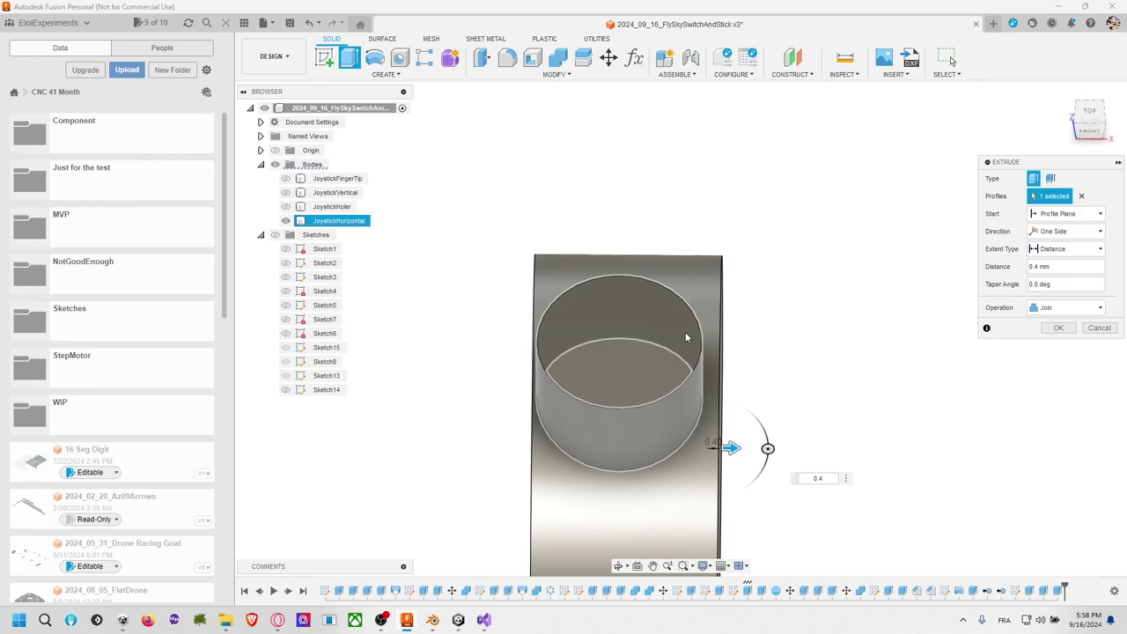
key("Return")
Step: Start another extrusion on the lever's end face, then cancel it
middle_click_drag(596, 384, 597, 419, "shift")
key("e")
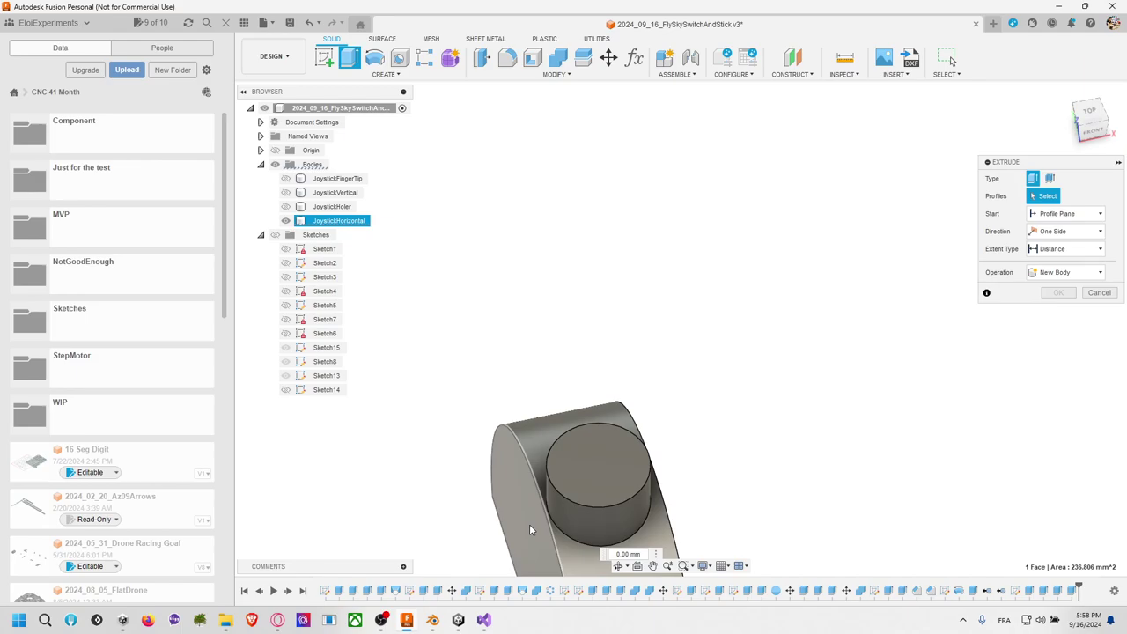
left_click(529, 524)
left_click(520, 528)
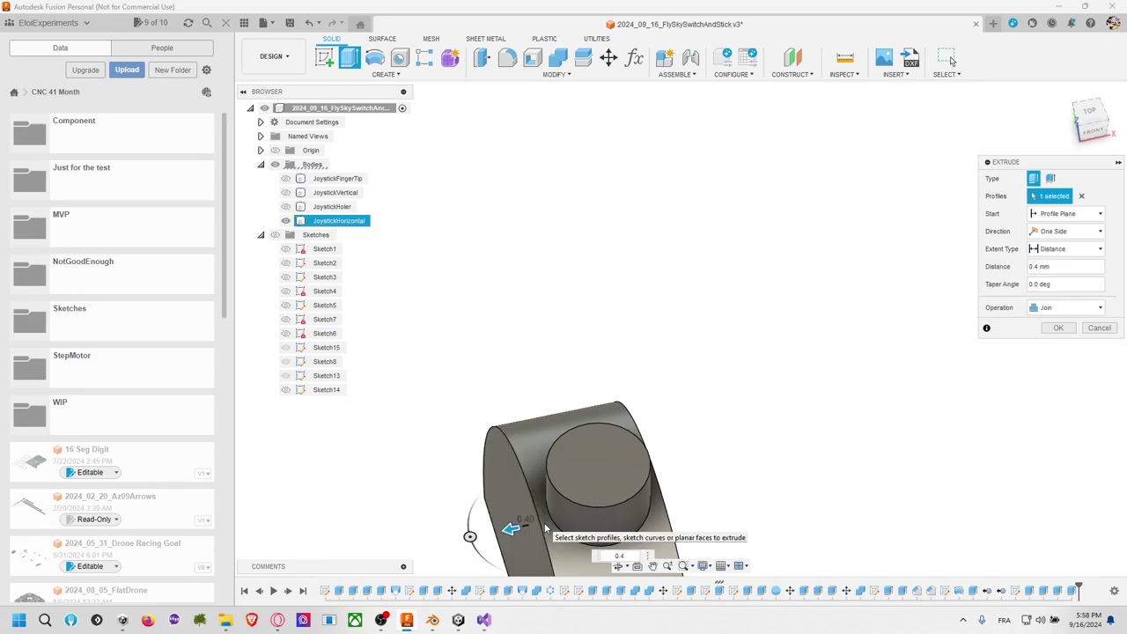
key("Escape")
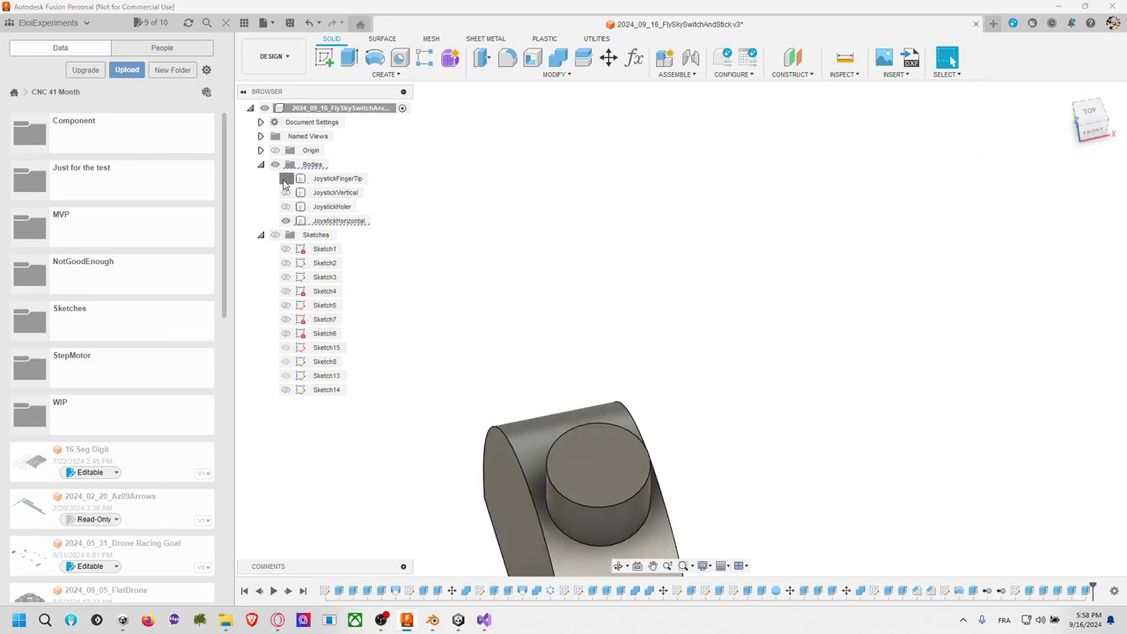
Step: Show the JoystickFingerTip, JoystickHoler and JoystickVertical bodies again
left_click(286, 177)
left_click(286, 206)
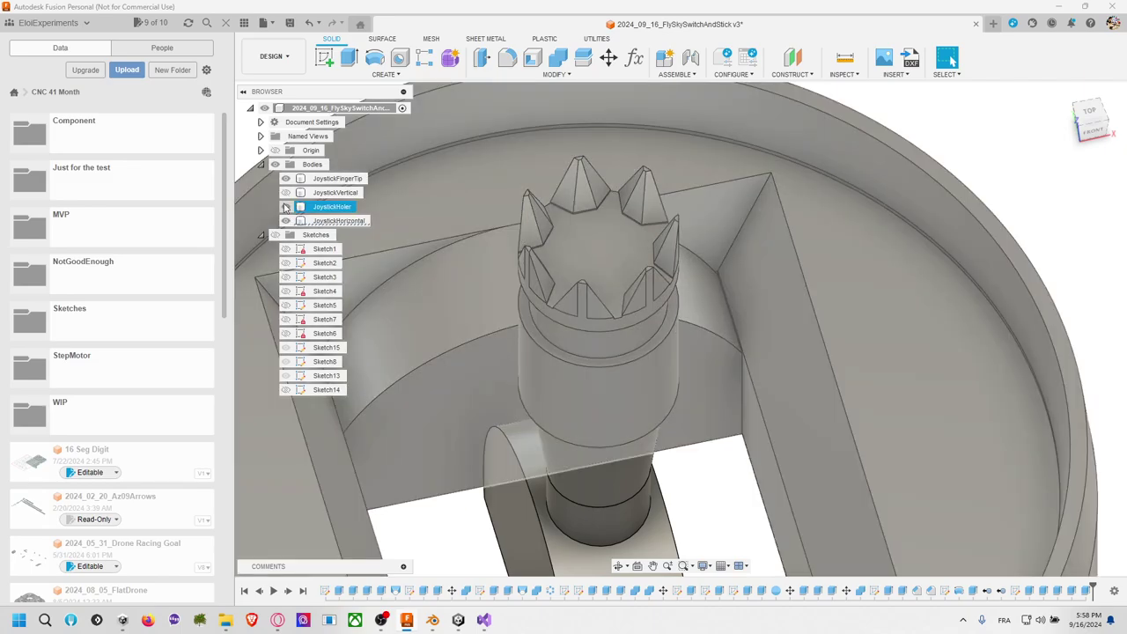
middle_click_drag(286, 206, 548, 333, "shift")
left_click(643, 322)
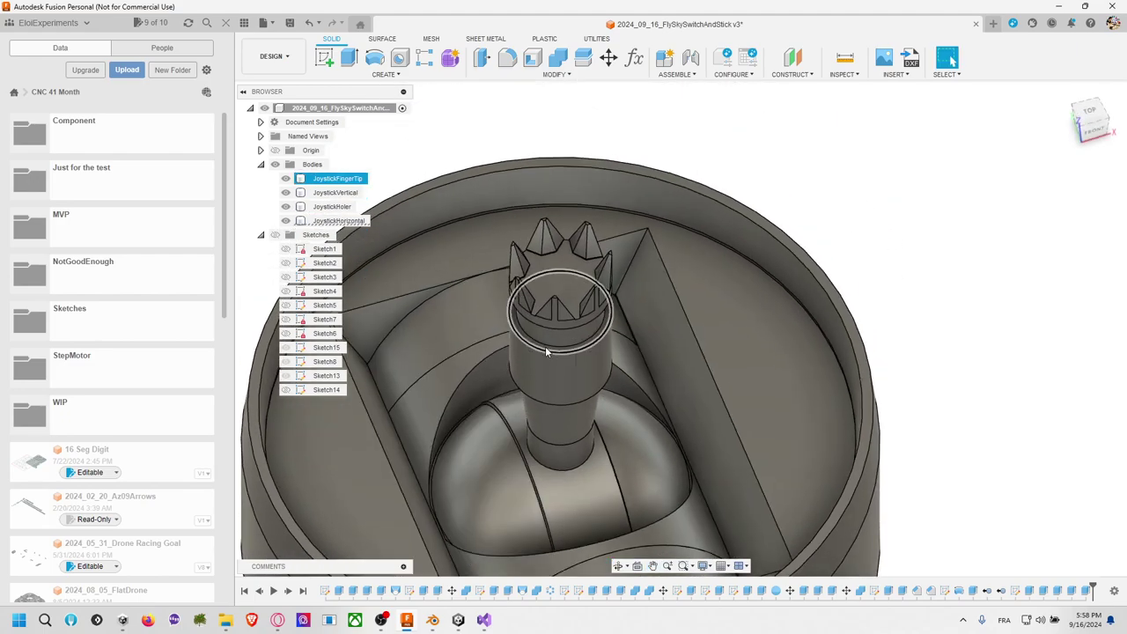
left_click(675, 222)
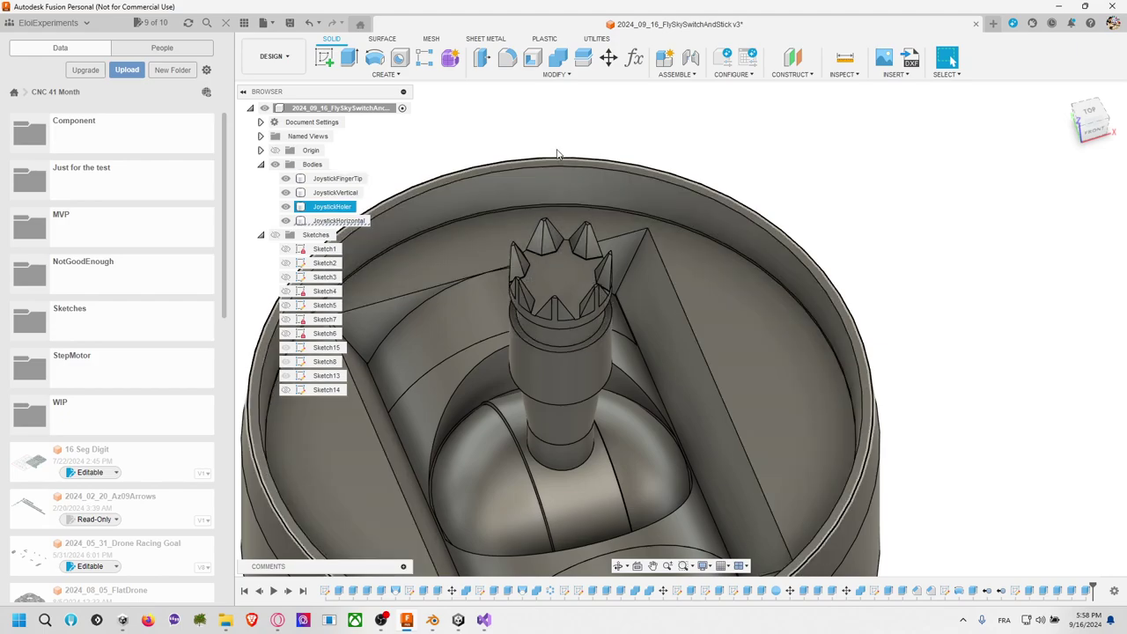
left_click(503, 138)
Step: Export JoystickHorizontal as an OBJ mesh, replacing JoystickHorizontal.obj, and switch to File Explorer
left_click(350, 195)
left_click(346, 206)
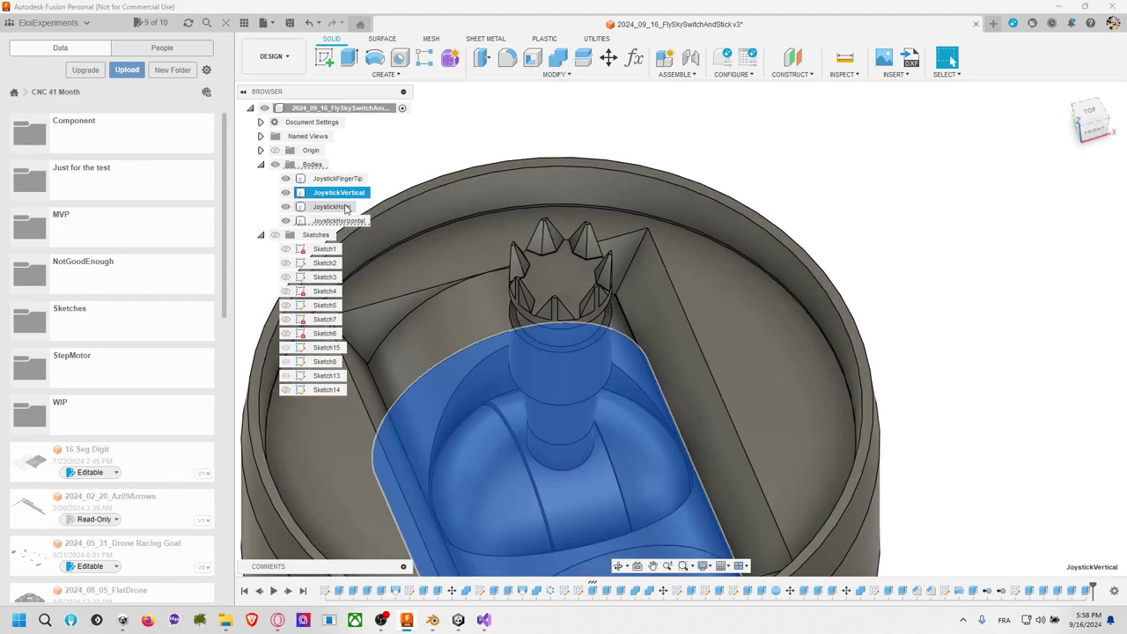
left_click(343, 221)
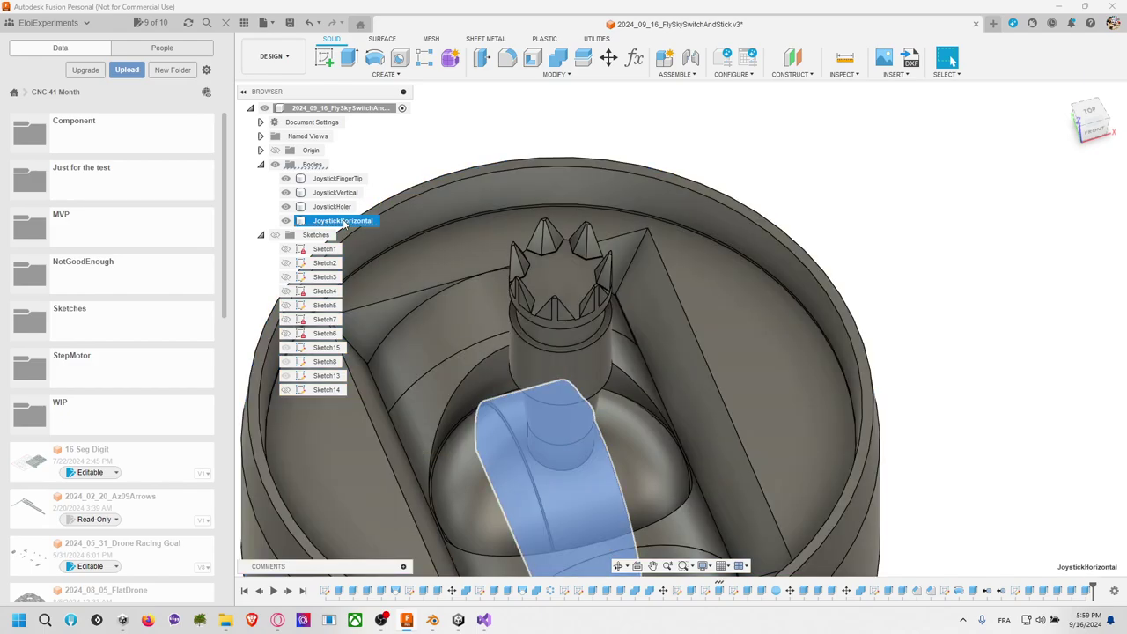
right_click(344, 223)
left_click(406, 361)
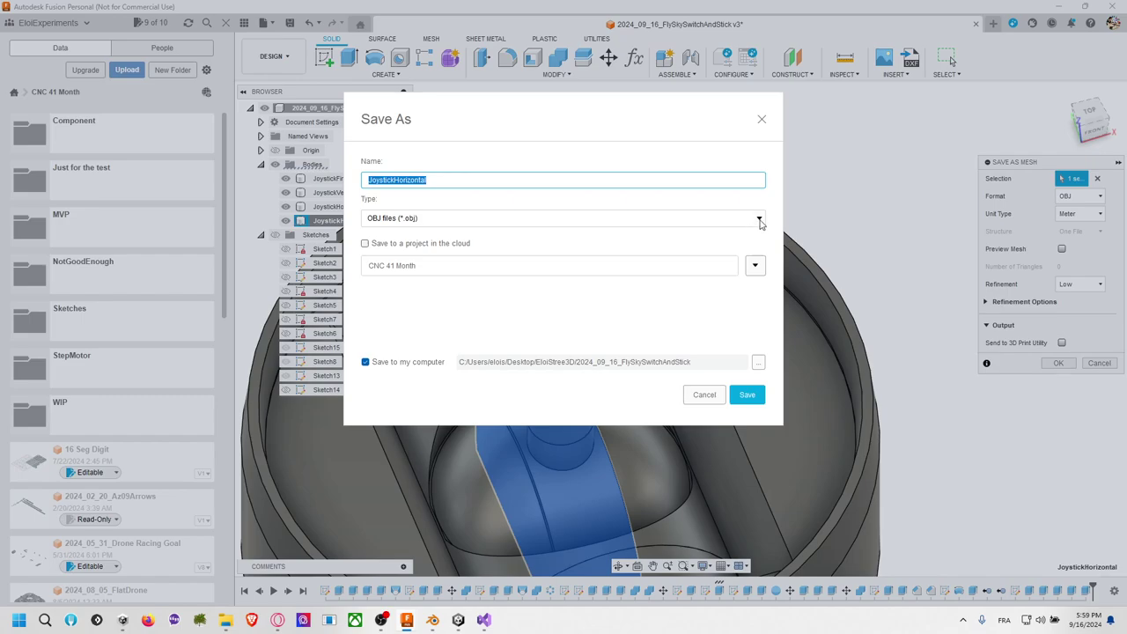
left_click(738, 392)
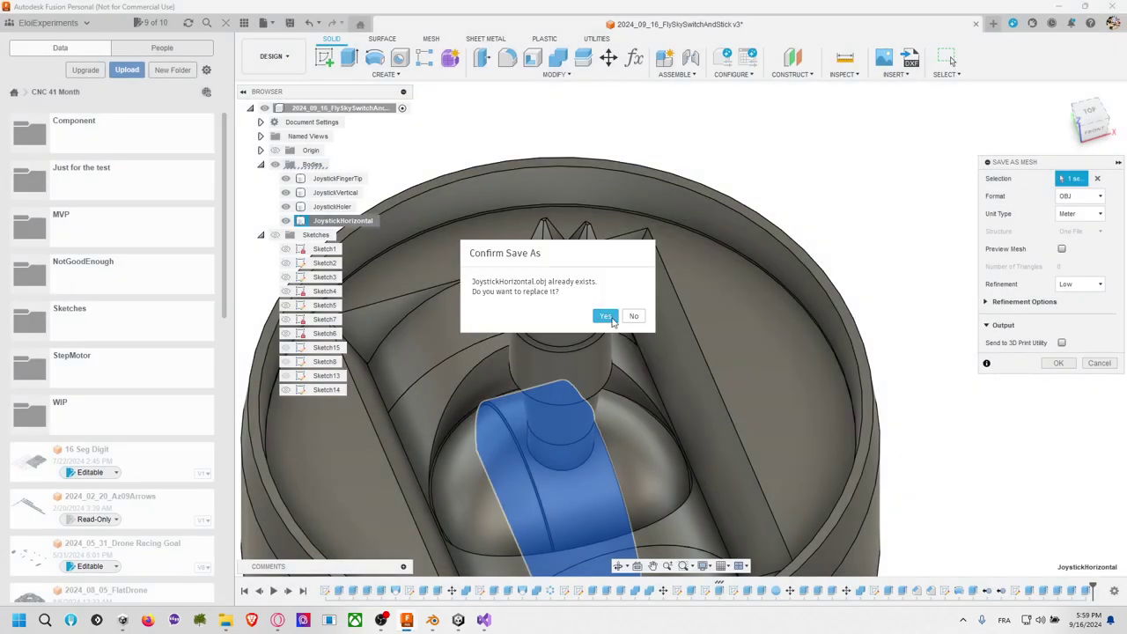
left_click(605, 316)
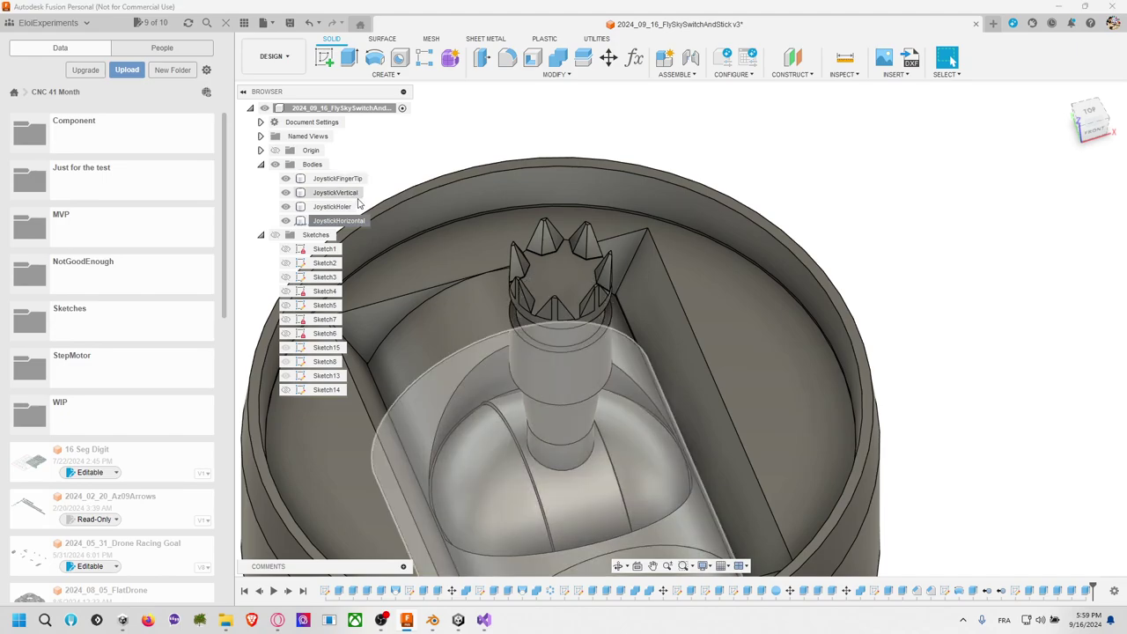
key("alt+Tab")
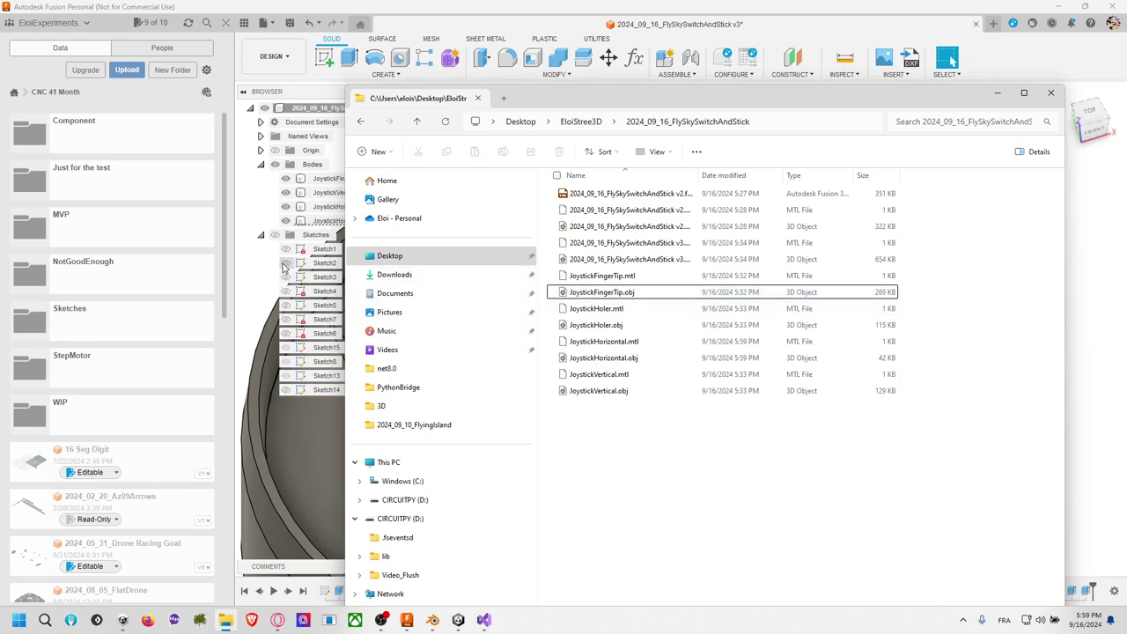
Step: From Unity, reveal the Boat project folder in File Explorer
key("alt+Tab")
key("Tab")
key("Tab")
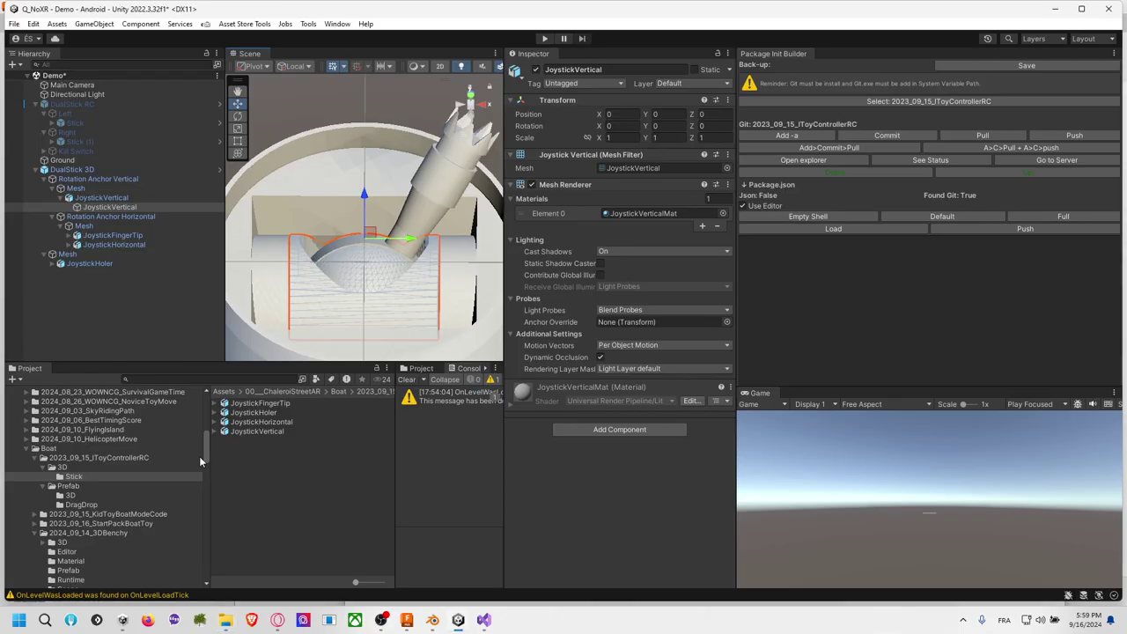
left_click(104, 447)
right_click(104, 447)
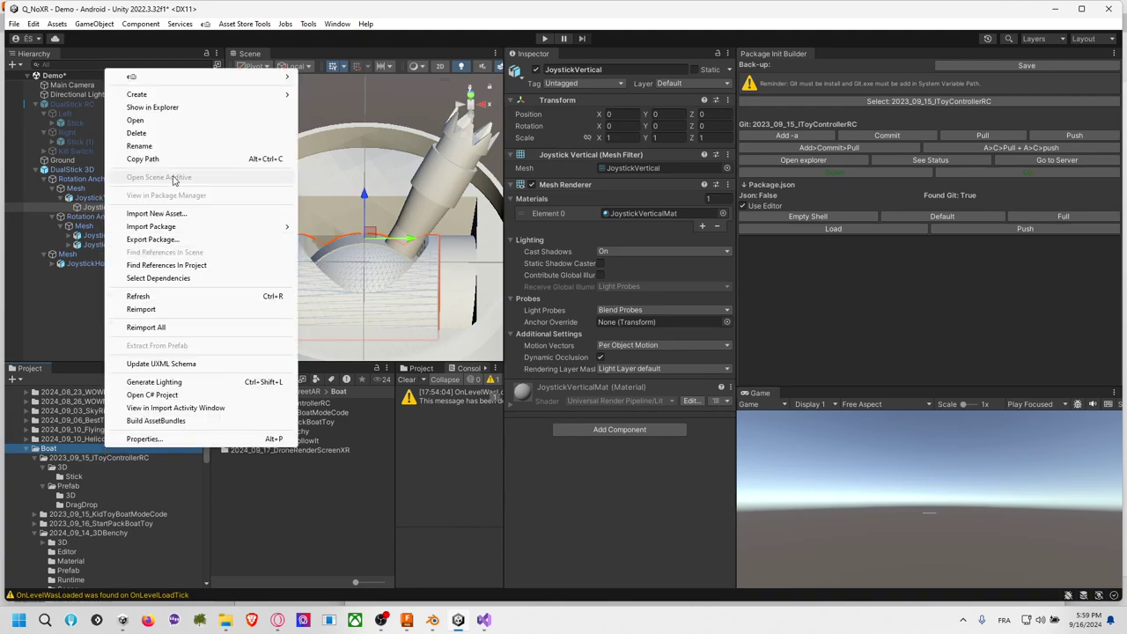
left_click(192, 109)
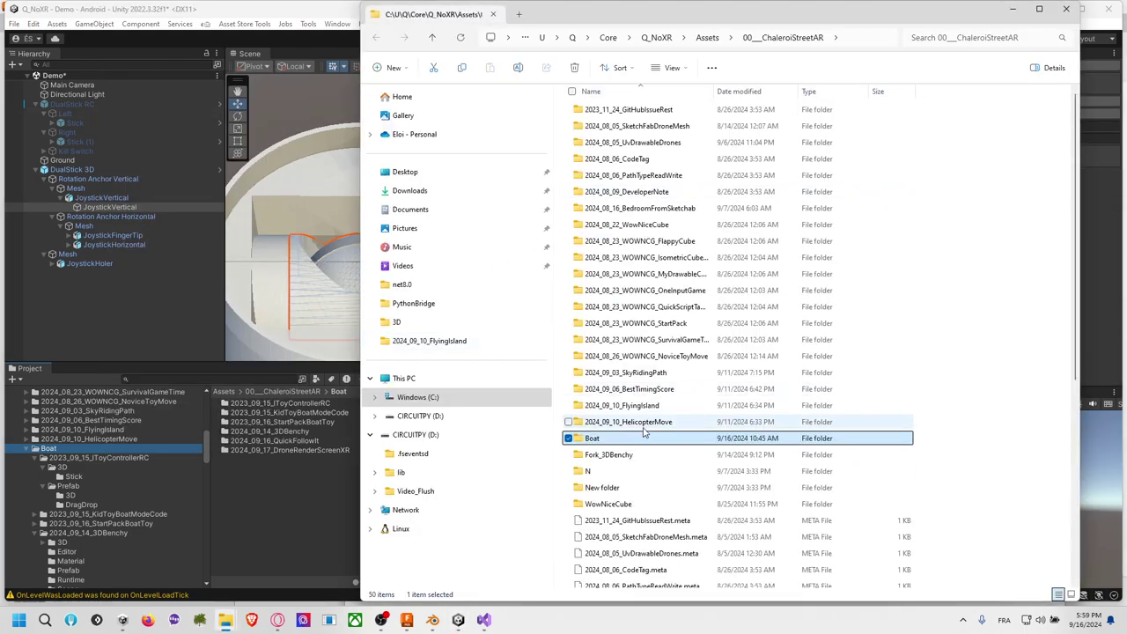
Step: Open 2023_09_15_IToyControllerRC > 3D > Stick, copy its path, and return to Fusion
double_click(656, 110)
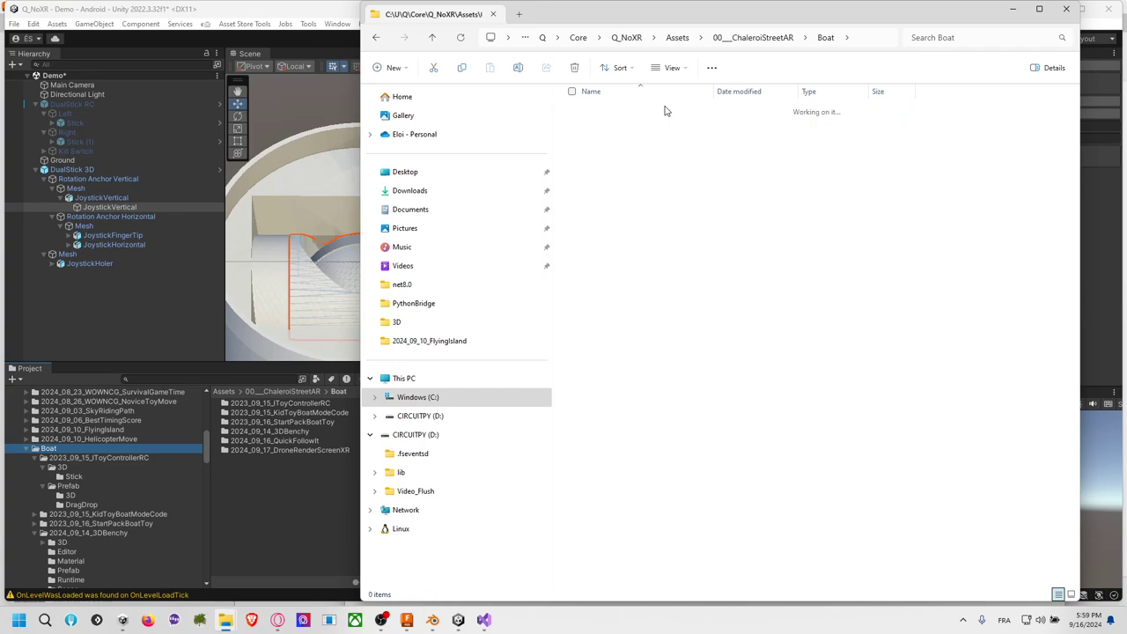
left_click(632, 127)
double_click(632, 126)
double_click(637, 110)
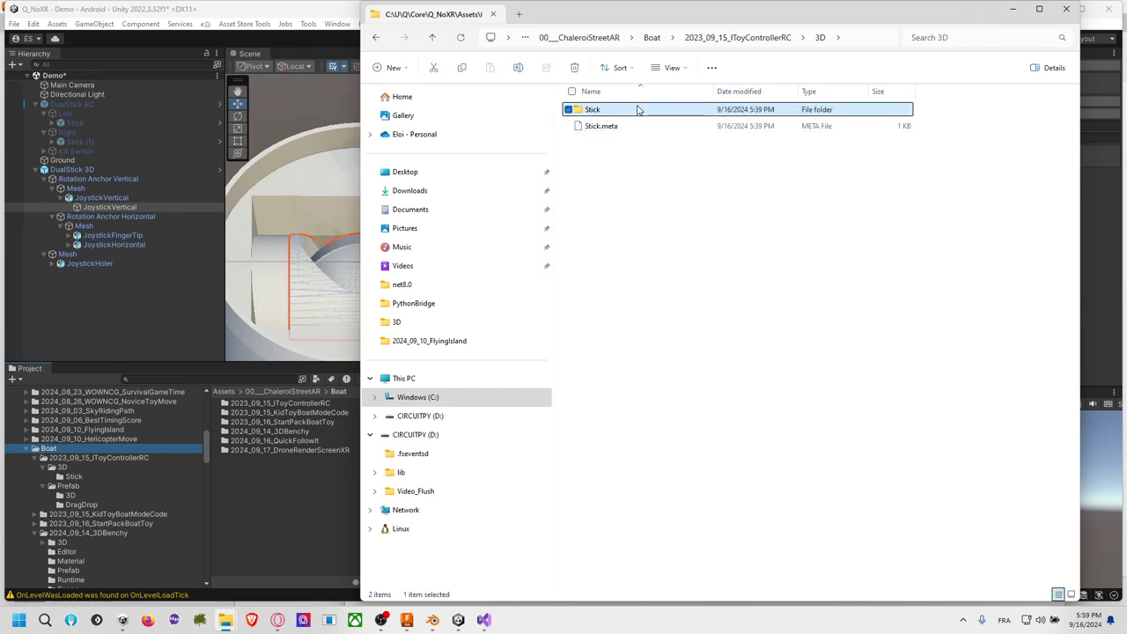
left_click(883, 38)
key("Escape")
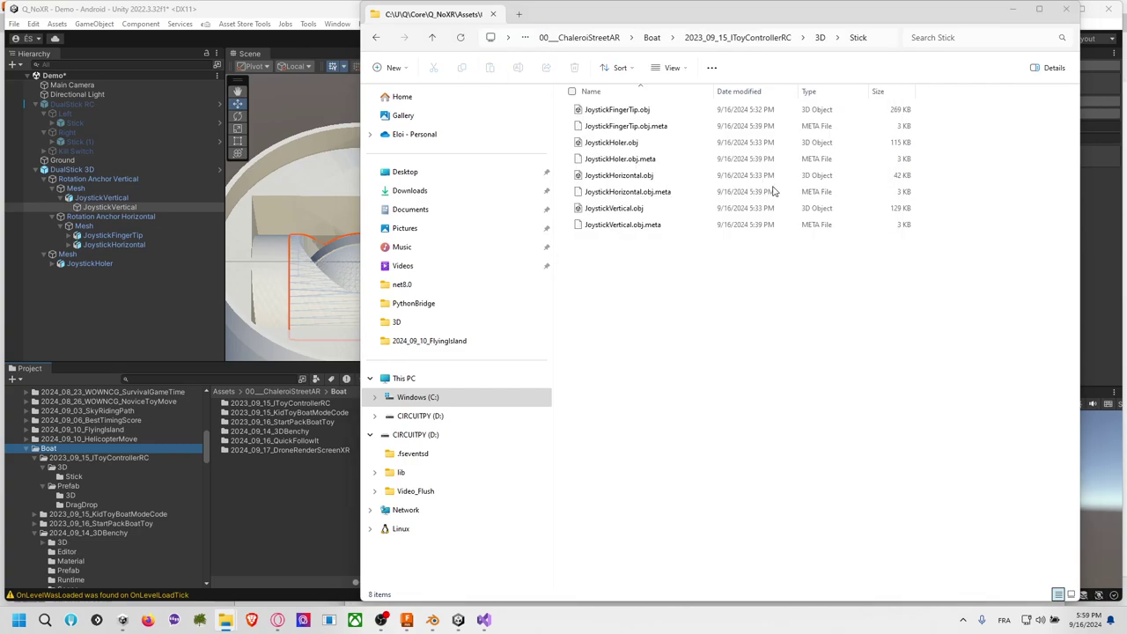
key("alt+Tab")
left_click(713, 205)
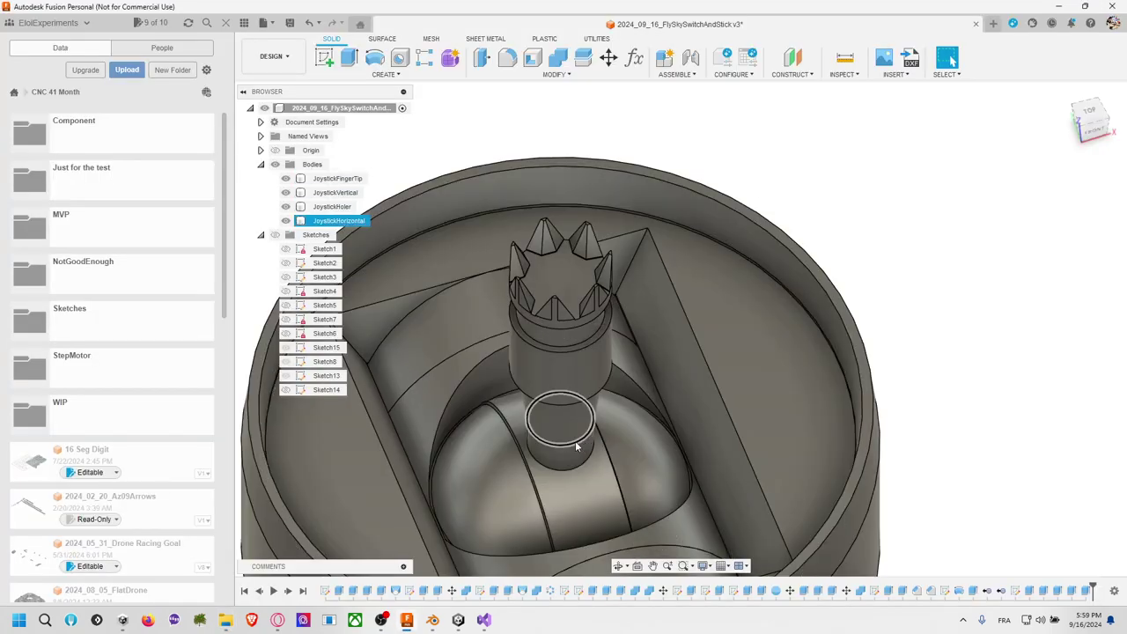
Step: Select JoystickHorizontal and start a Save As Mesh export with OBJ settings
left_click(348, 181)
left_click(347, 208)
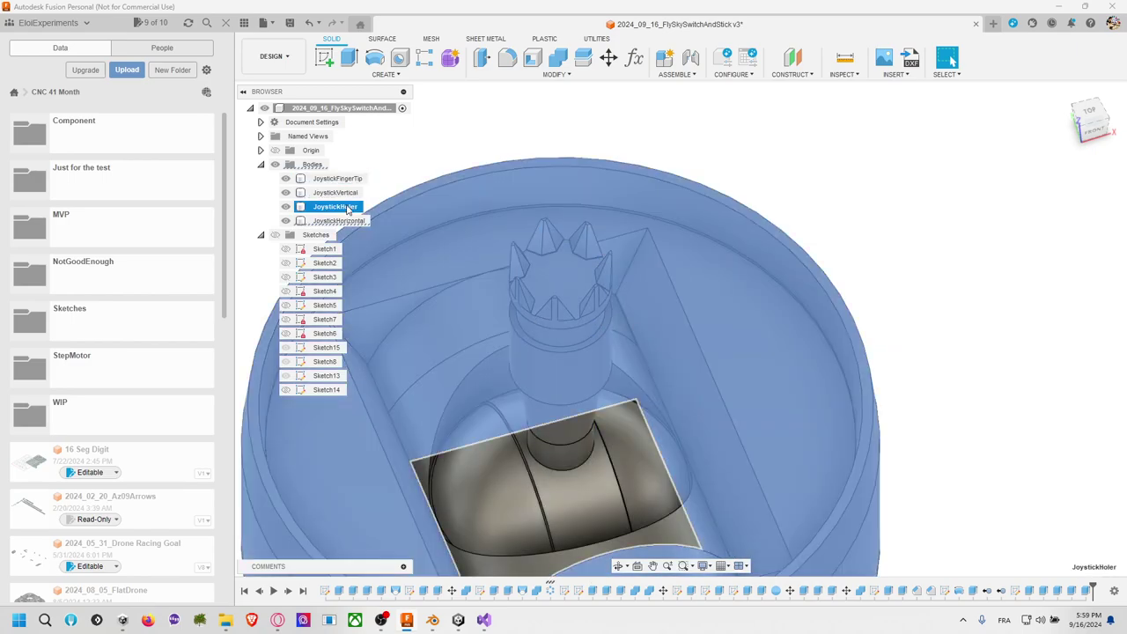
left_click(343, 221)
right_click(351, 222)
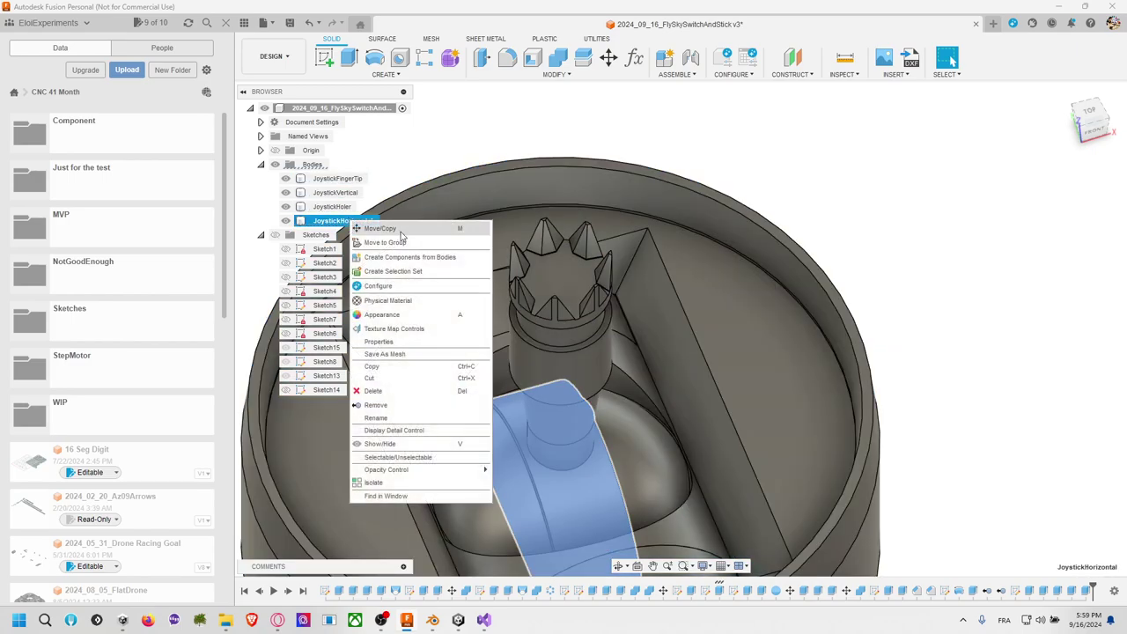
left_click(388, 353)
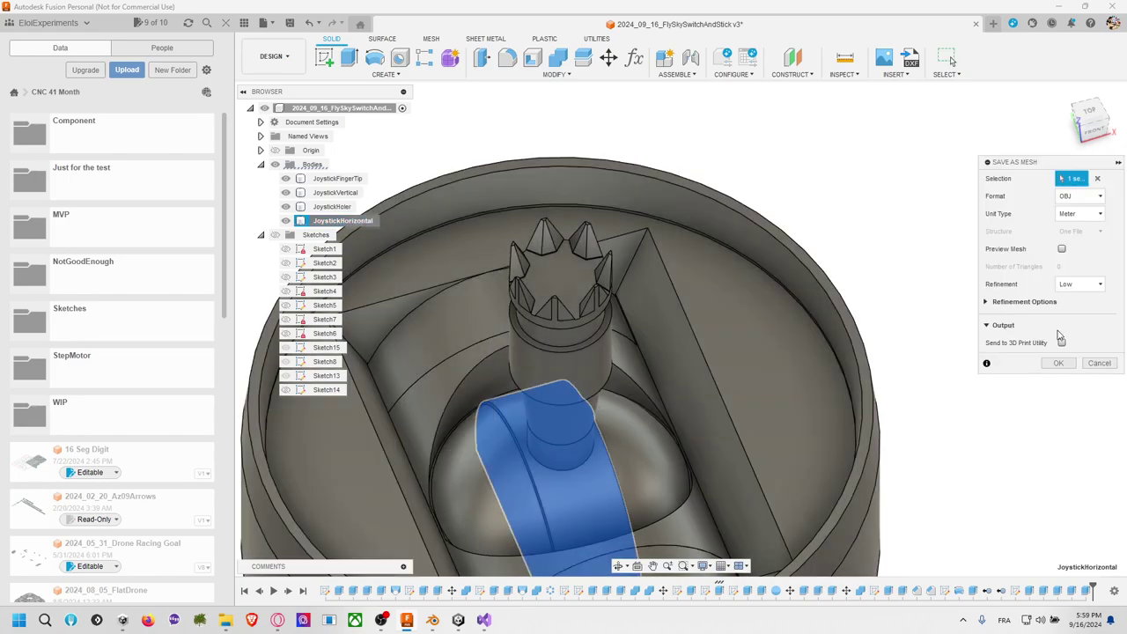
left_click(1058, 364)
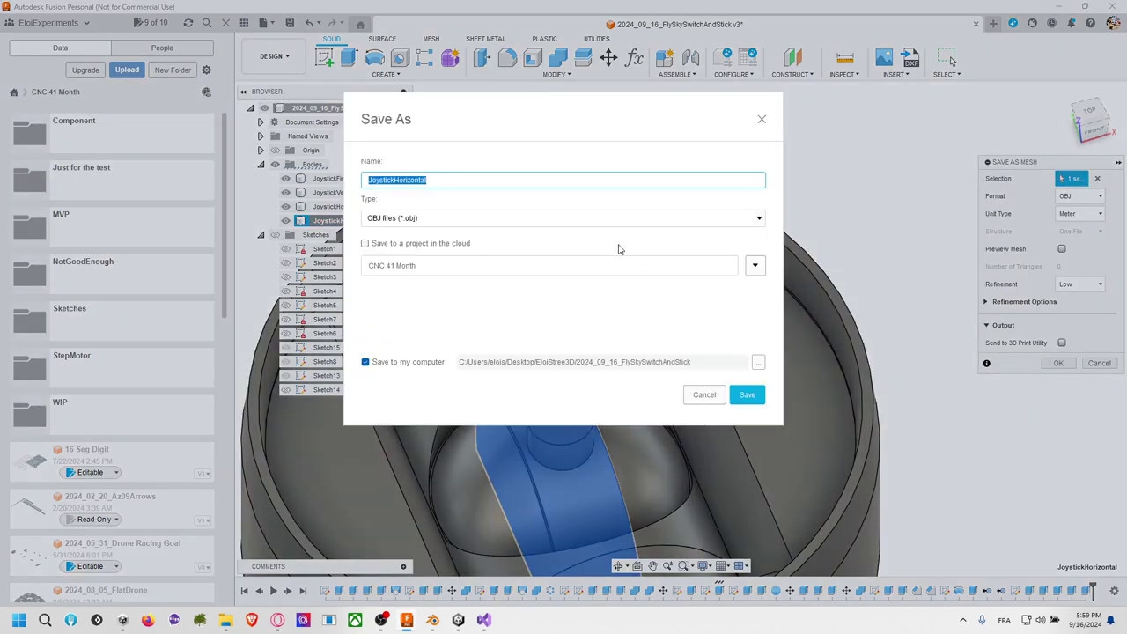
Step: Browse to the save folder and overwrite JoystickHorizontal.obj
left_click(755, 363)
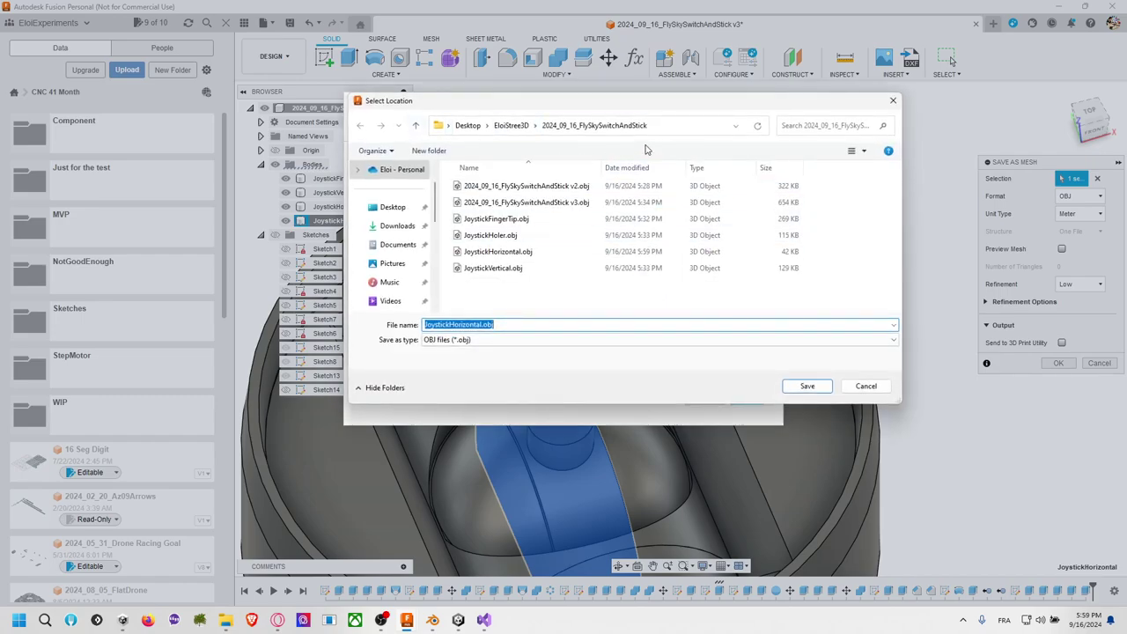
left_click(704, 126)
left_click(806, 385)
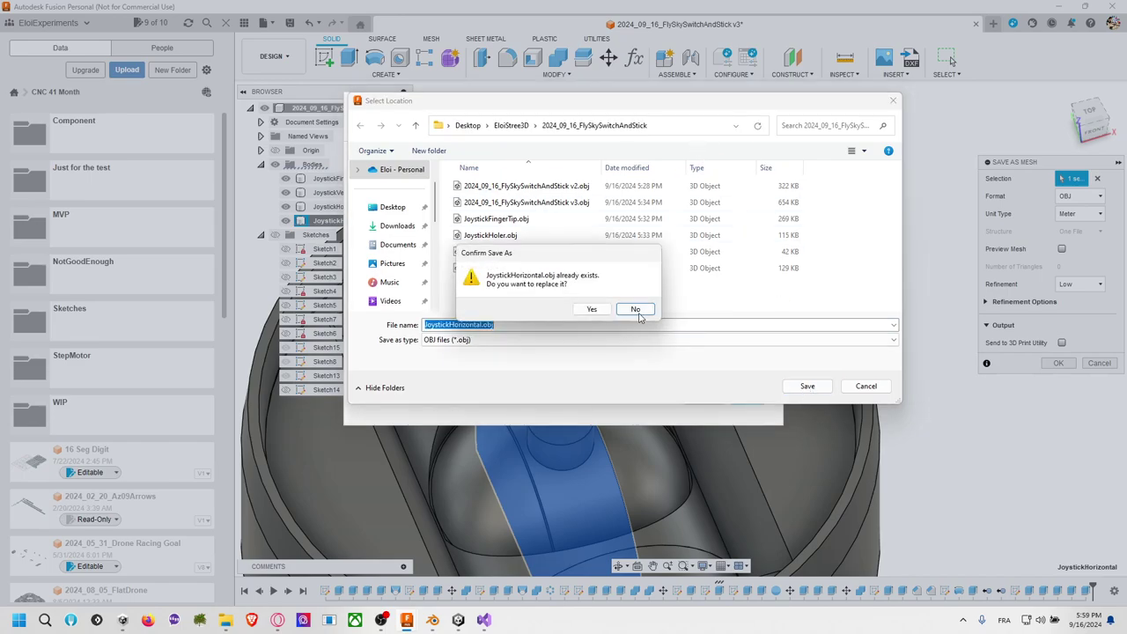
left_click(597, 311)
left_click(746, 393)
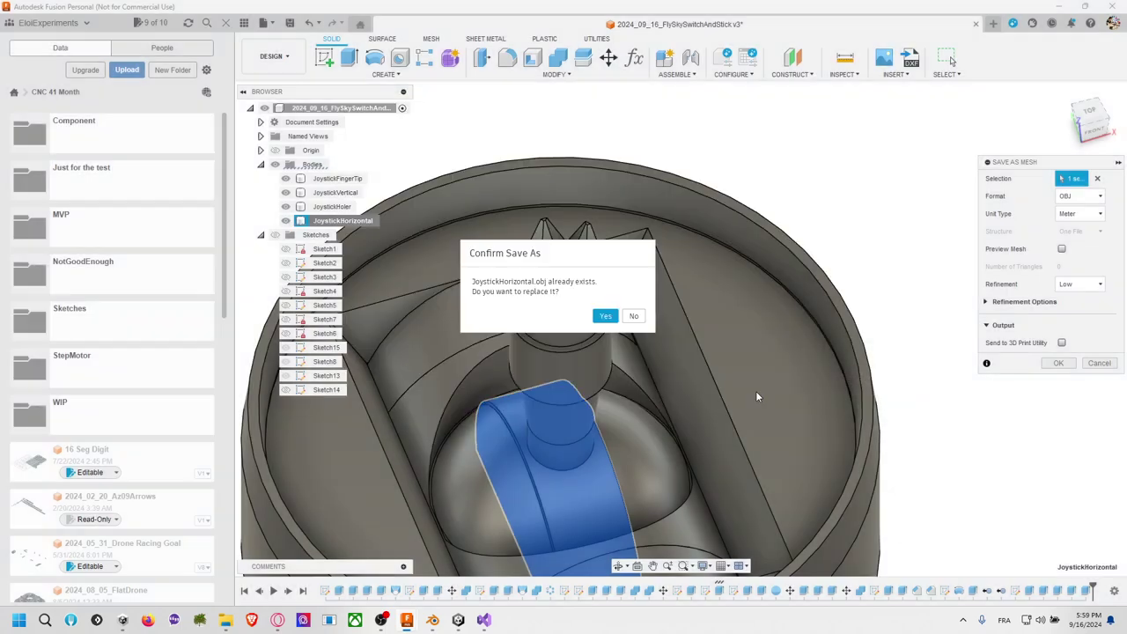
left_click(604, 315)
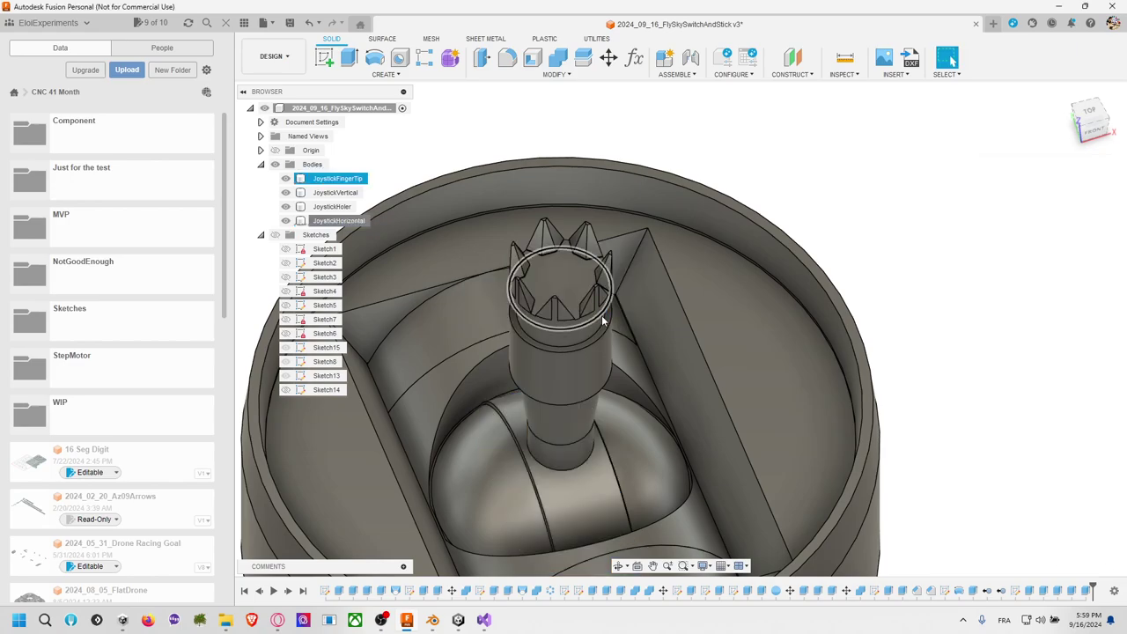
Step: Inspect the joystick meshes up close in Unity's Scene view, briefly checking the stick's bottom face in Fusion
key("alt+Tab")
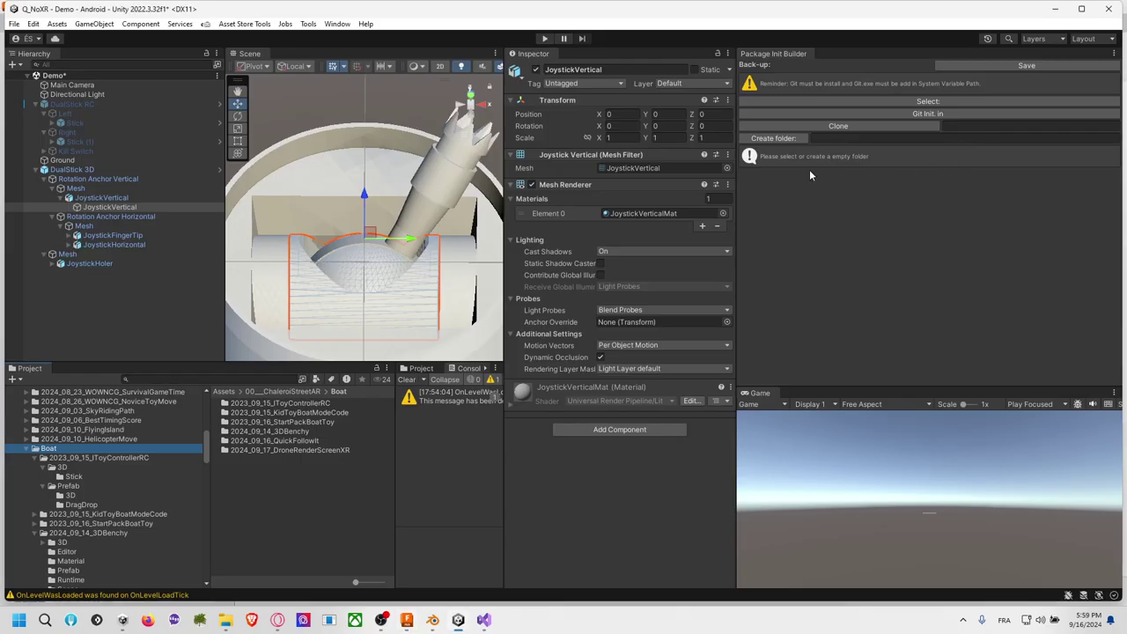
middle_click_drag(445, 79, 454, 154)
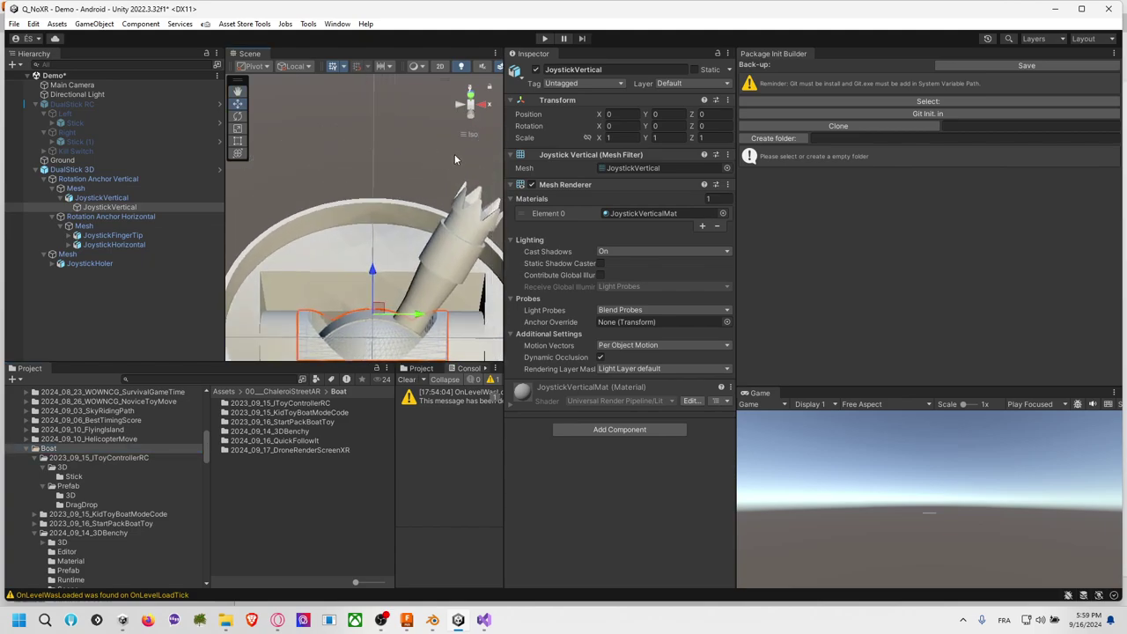
left_click_drag(454, 154, 264, 229, "alt")
scroll(330, 289, "up", 3)
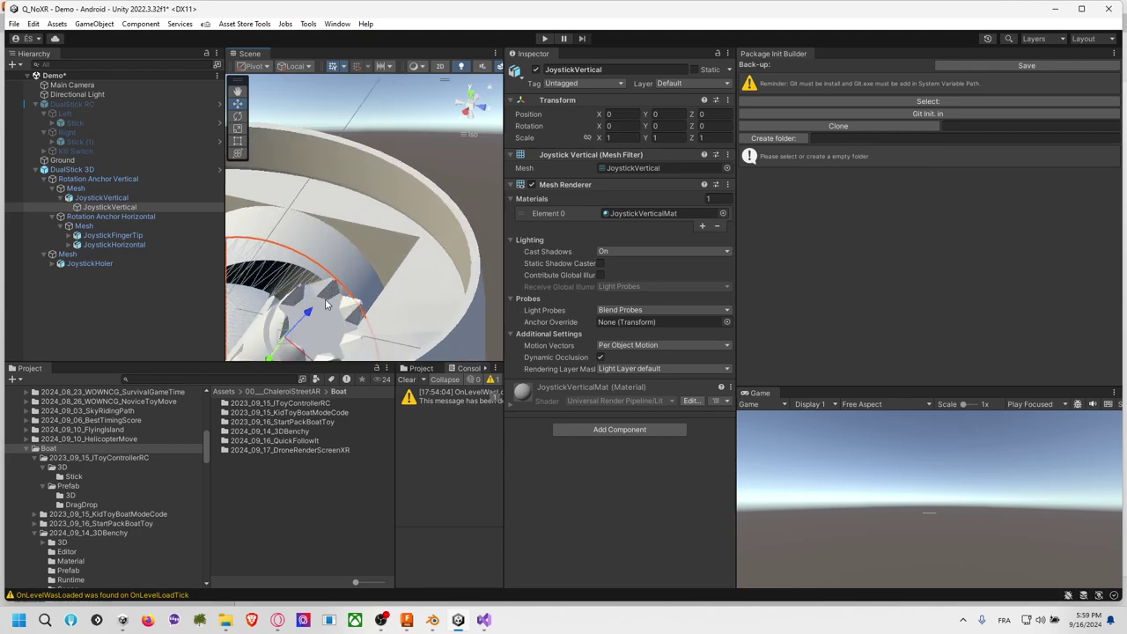
left_click_drag(326, 304, 407, 261, "alt")
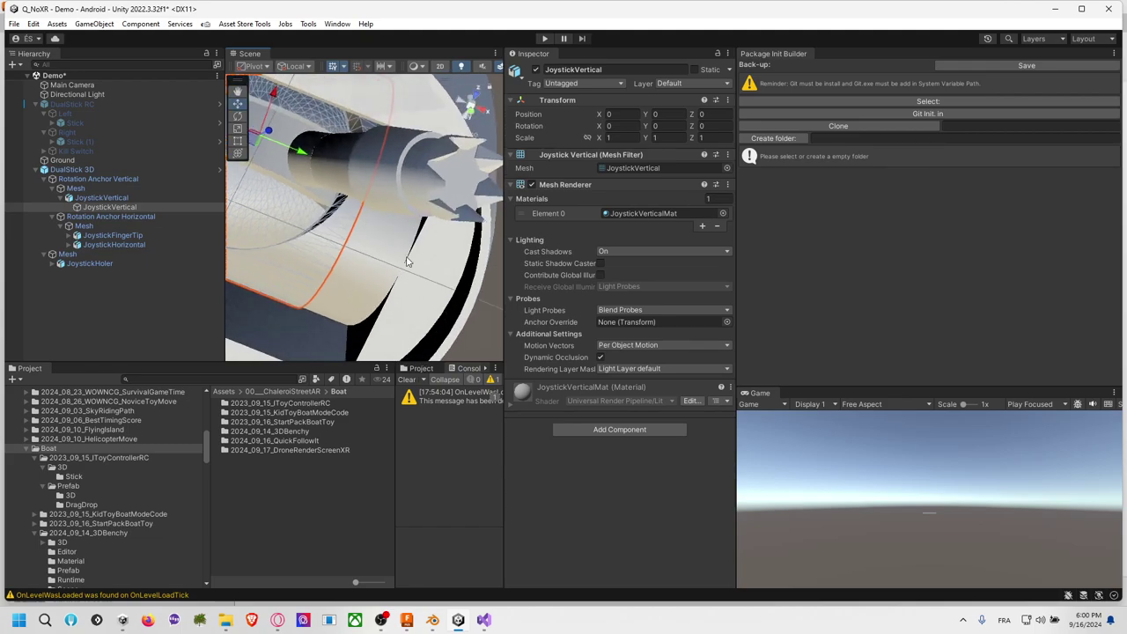
left_click_drag(372, 221, 397, 220)
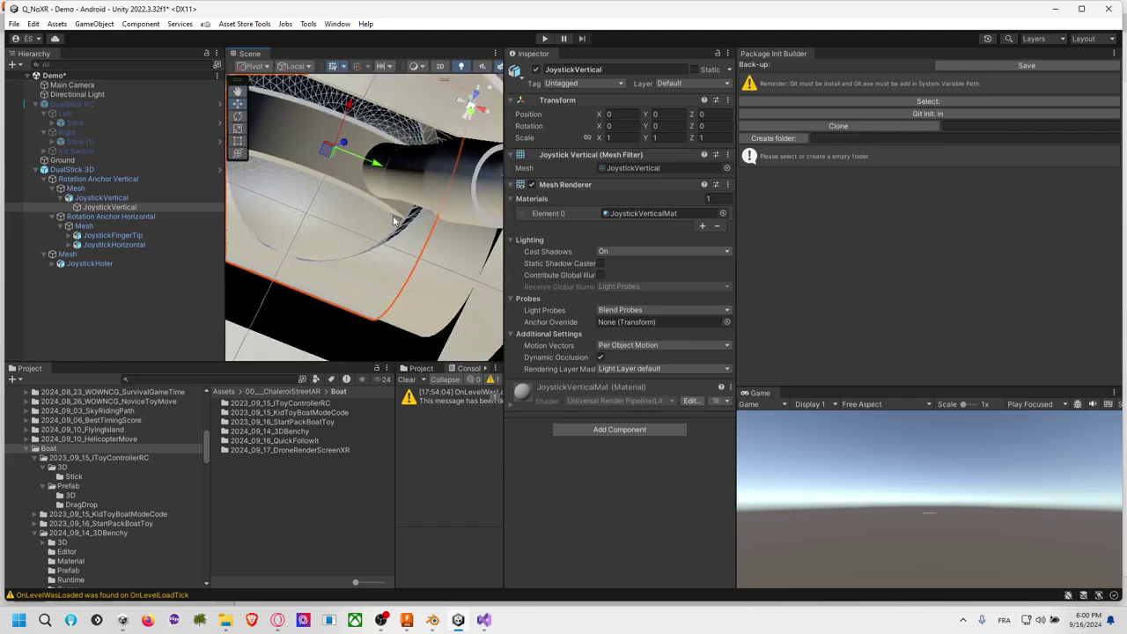
key("alt+Tab")
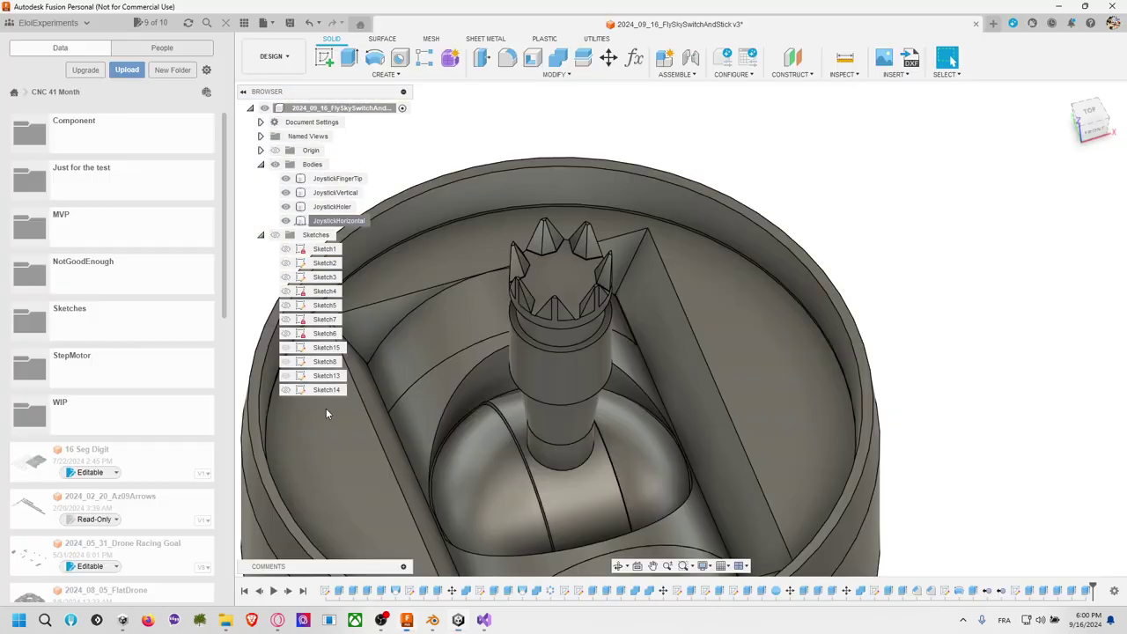
left_click(566, 452)
key("alt+Tab")
Step: Select the parent JoystickHorizontal object in the Hierarchy to view its Transform
left_click(404, 181)
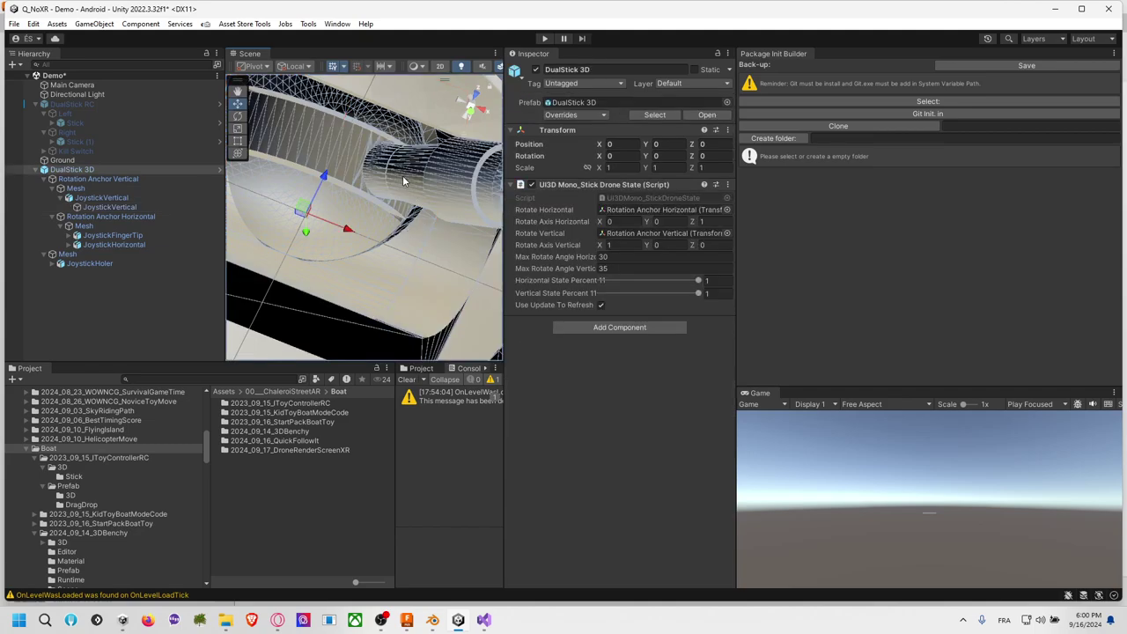
left_click(402, 182)
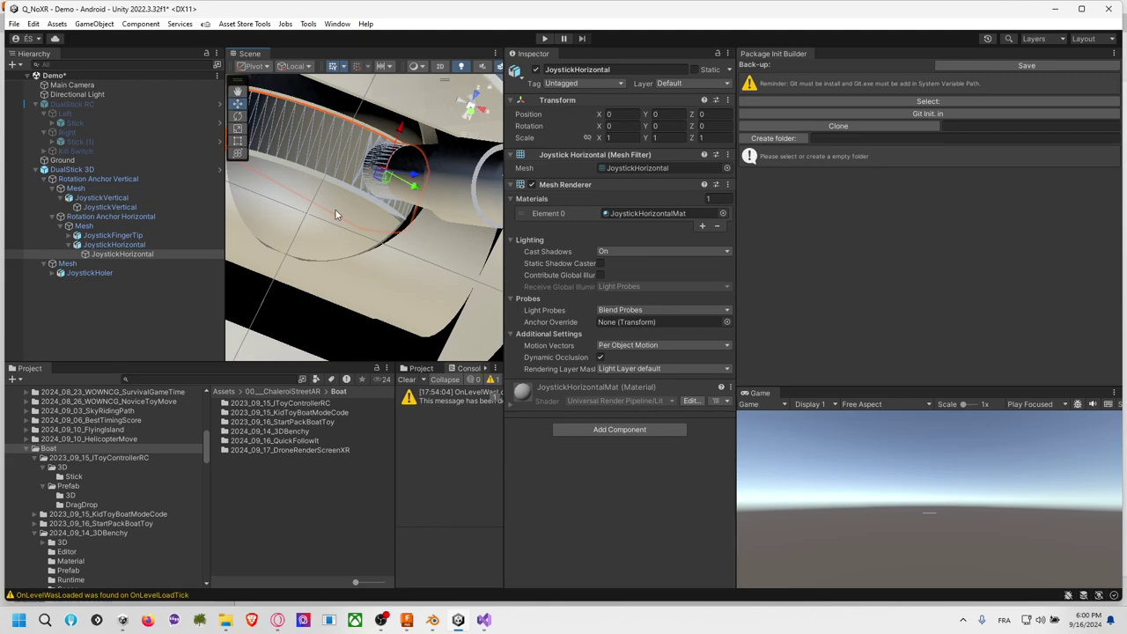
left_click(127, 246)
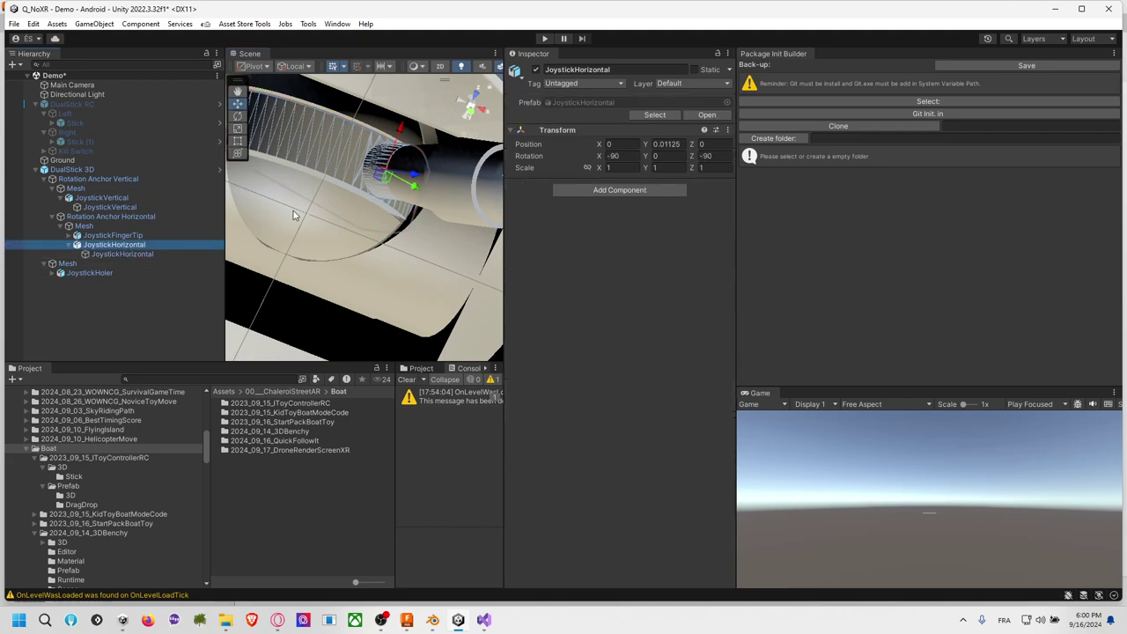
key("alt+Tab")
key("alt+Tab")
key("alt+Tab")
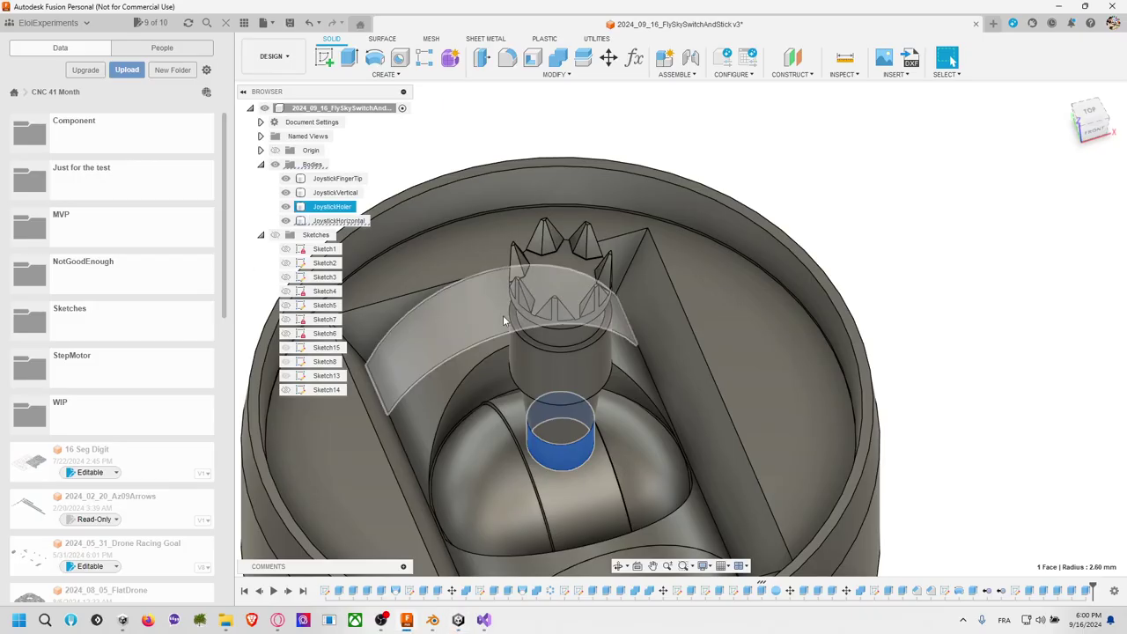
Step: Start a Save As Mesh OBJ export of the JoystickHorizontal body in Fusion
left_click(339, 220)
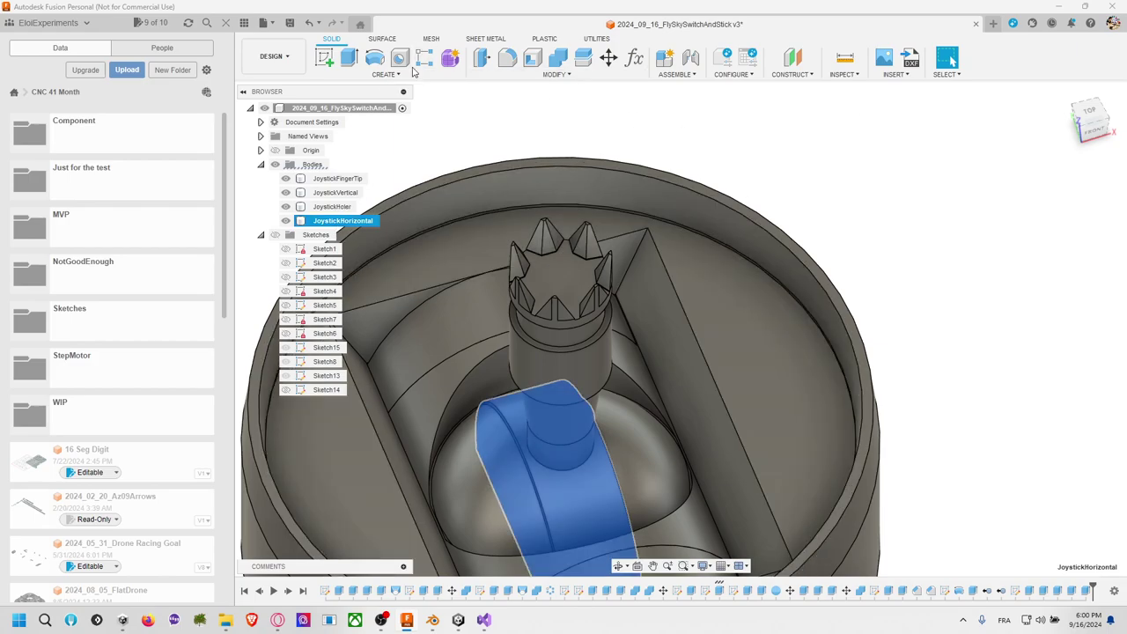
right_click(342, 222)
left_click(409, 356)
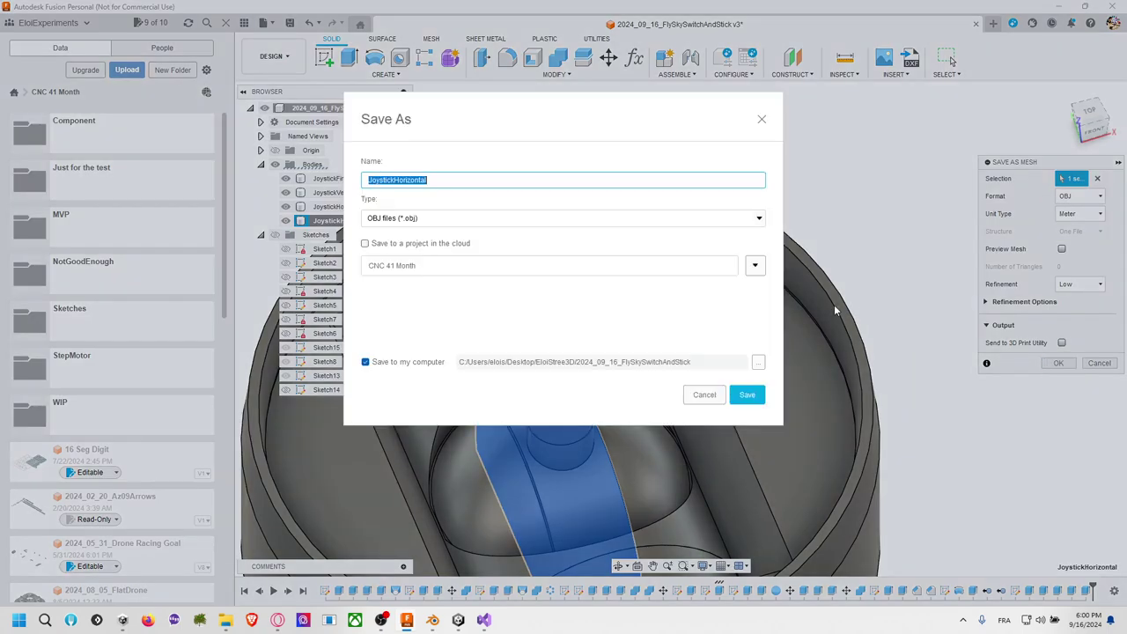
left_click(758, 363)
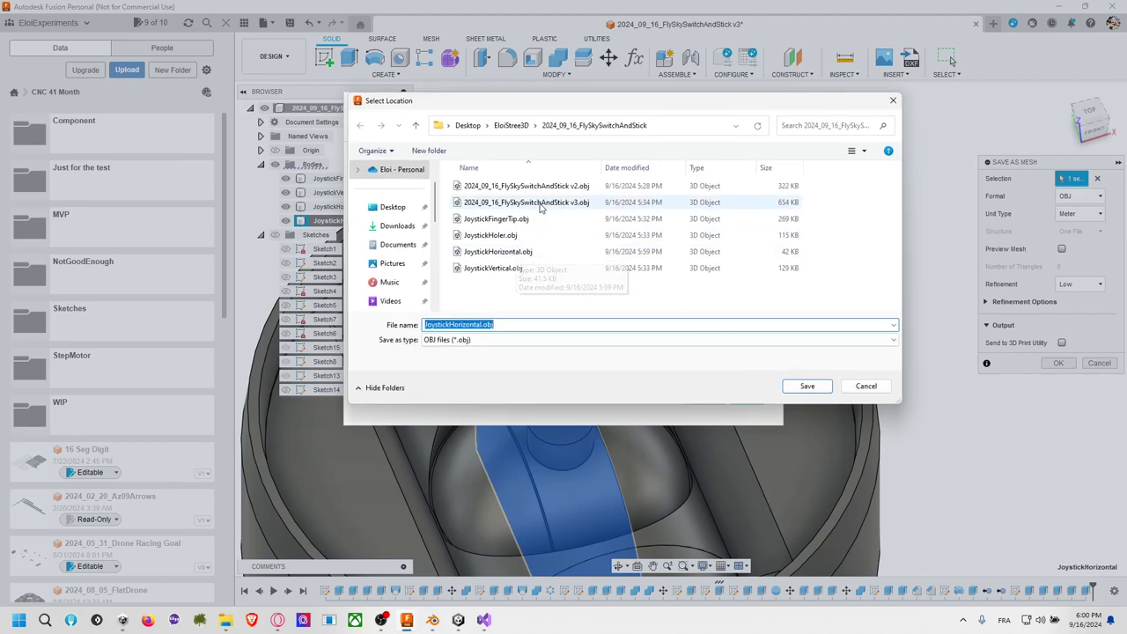
Step: Save the OBJ into the Unity project's Stick folder, overwriting the existing JoystickHorizontal.obj
left_click(531, 253)
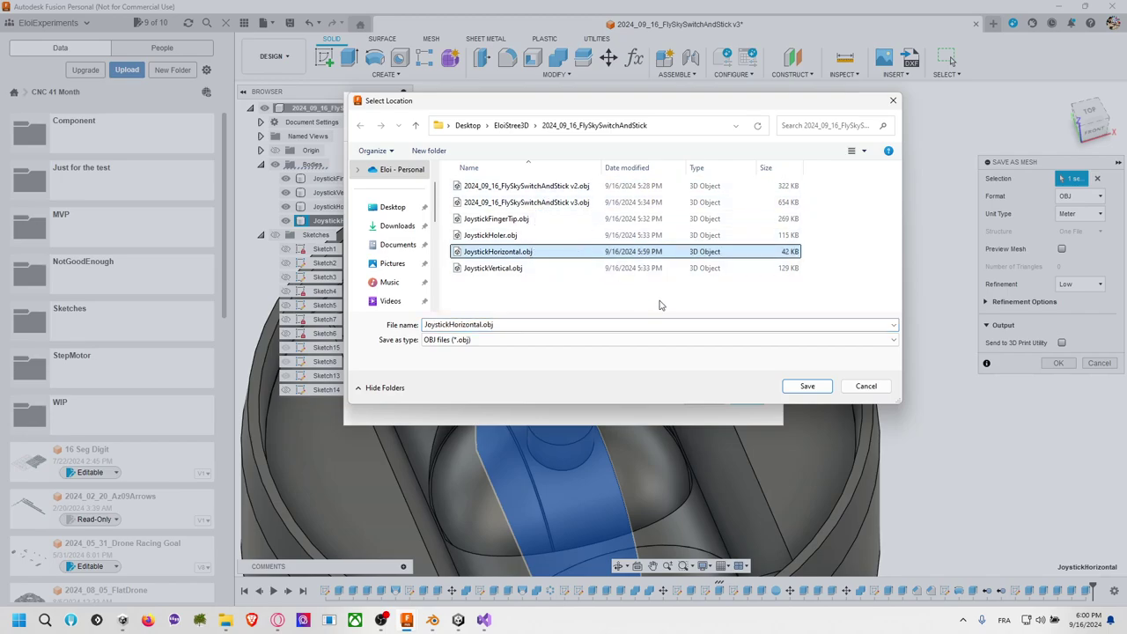
left_click(674, 131)
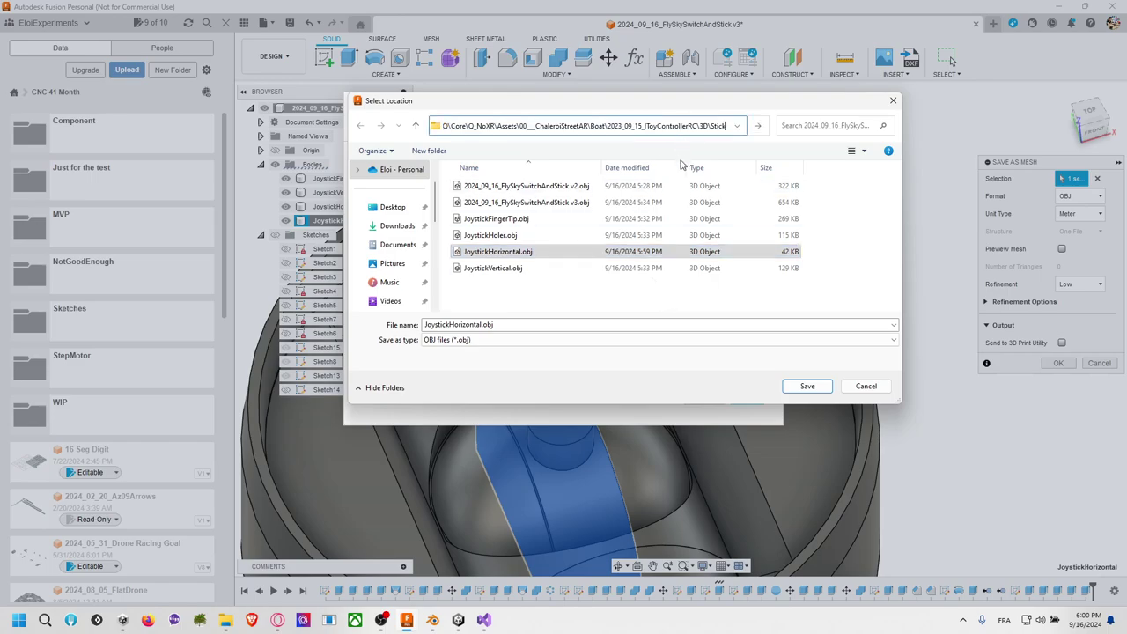
key("Return")
left_click(551, 222)
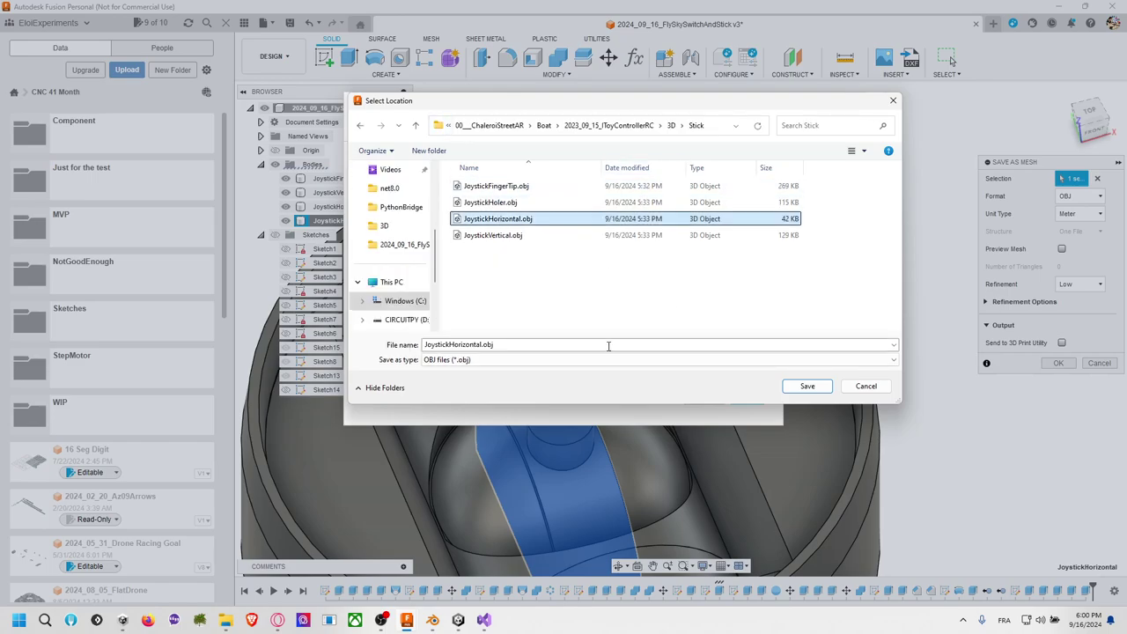
left_click(801, 386)
left_click(590, 309)
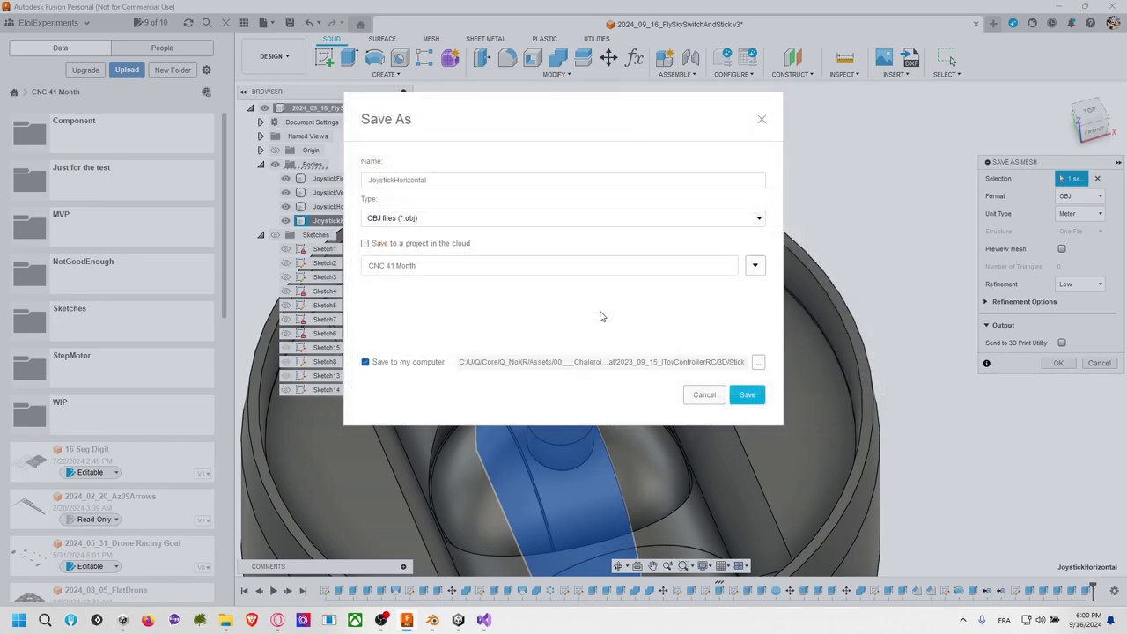
left_click(746, 393)
left_click(605, 317)
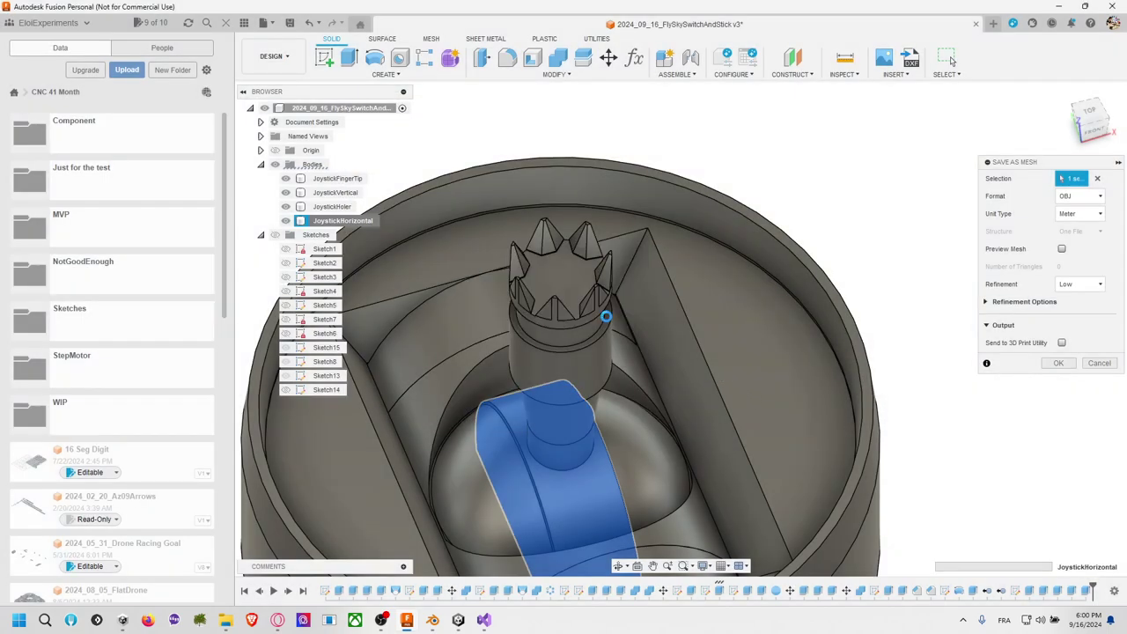
key("alt+Tab")
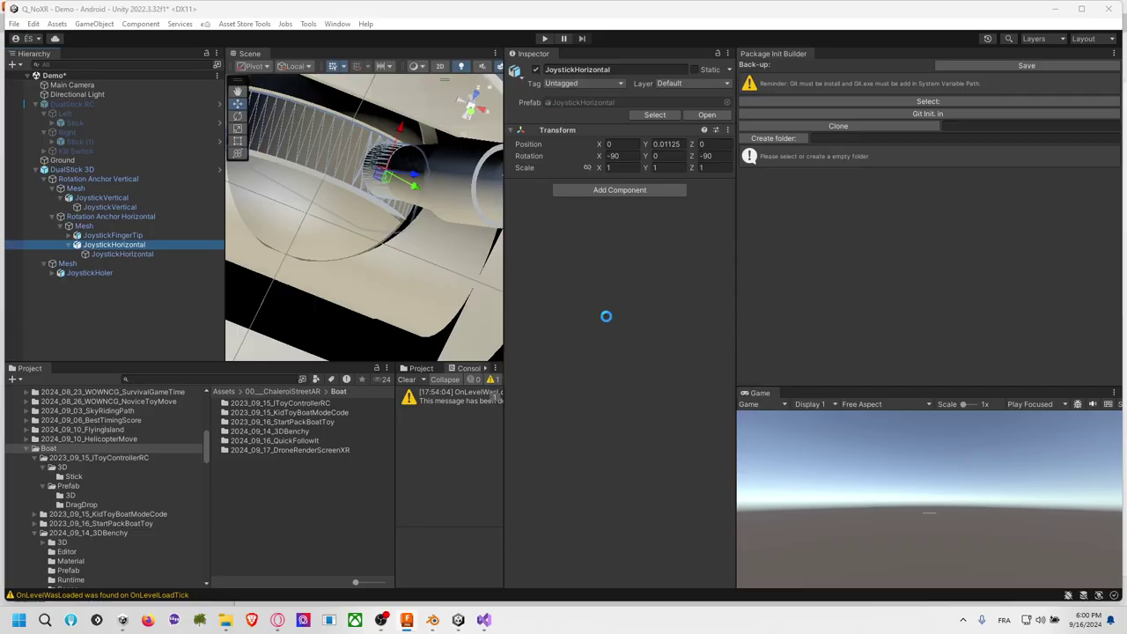
Step: Pan and orbit Unity's Scene view around the joystick, clearing the selection
middle_click_drag(442, 271, 451, 171)
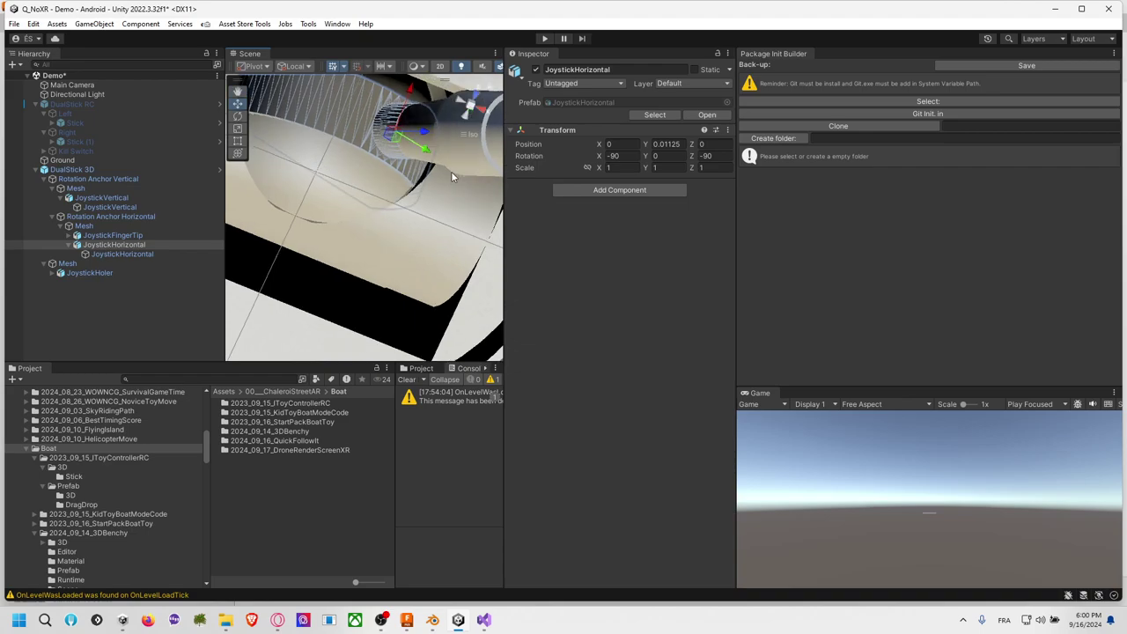
right_click(451, 107)
left_click(424, 201)
left_click(440, 229)
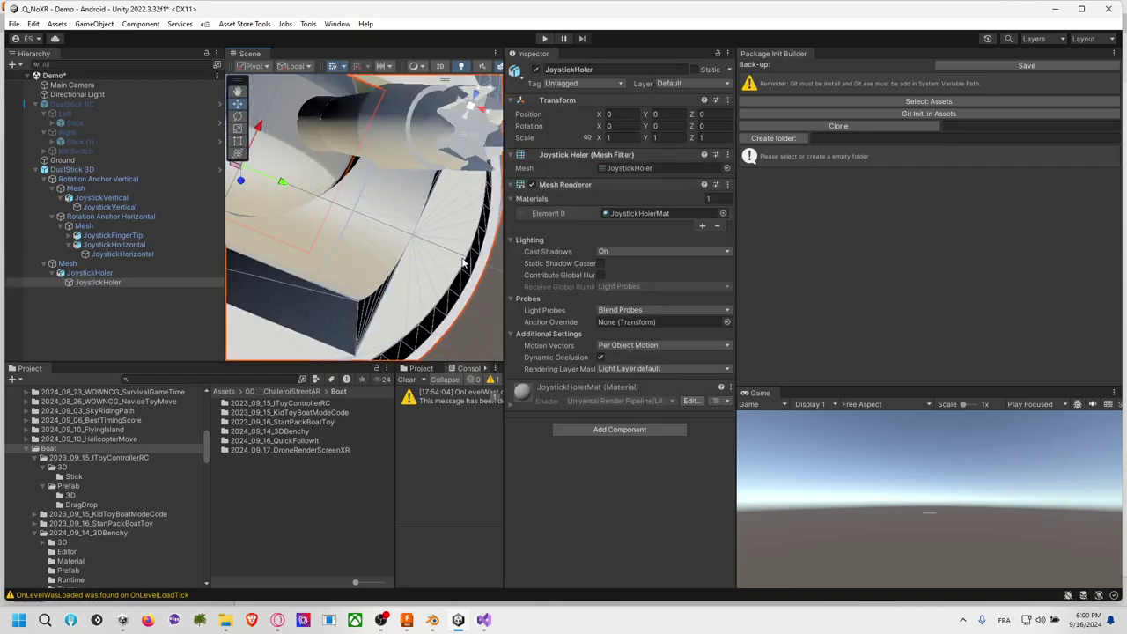
middle_click_drag(440, 229, 453, 258)
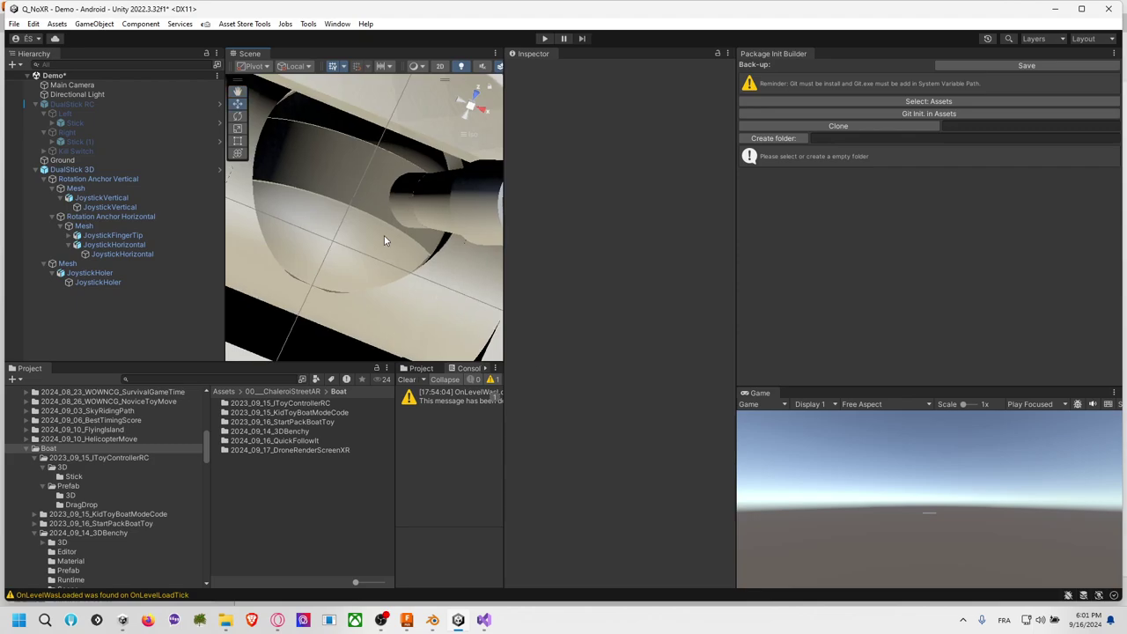
mouse_move(385, 236)
left_mouse_down("alt")
mouse_move(394, 226)
mouse_move(378, 221)
left_mouse_up("alt")
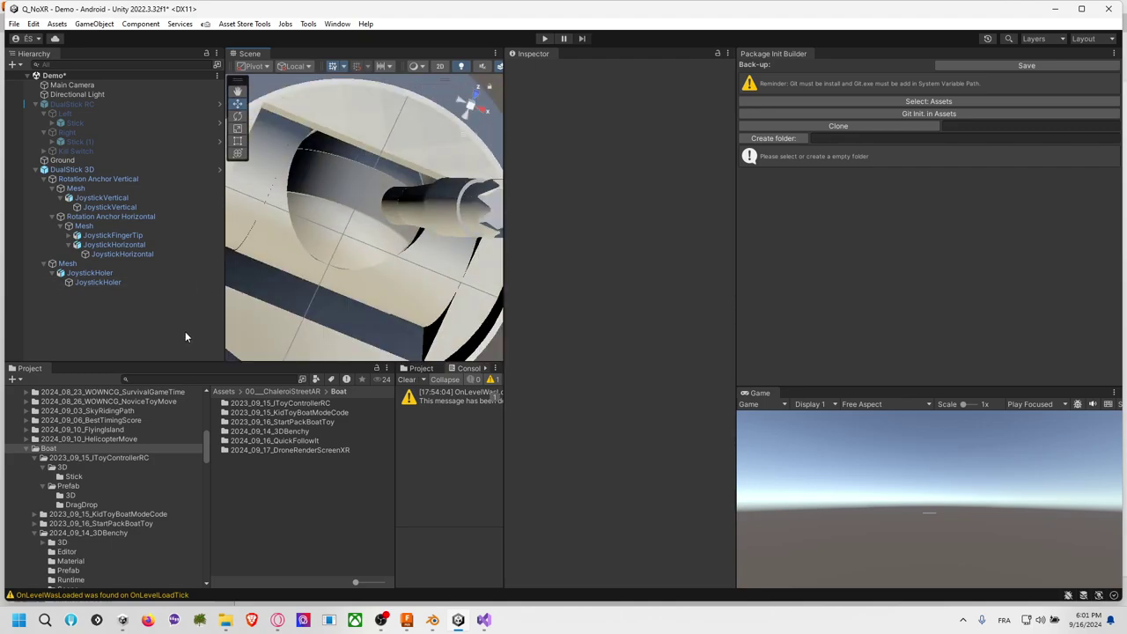
Step: Show the IToyControllerRC 3D > Stick folder in File Explorer and copy its full path
right_click(149, 457)
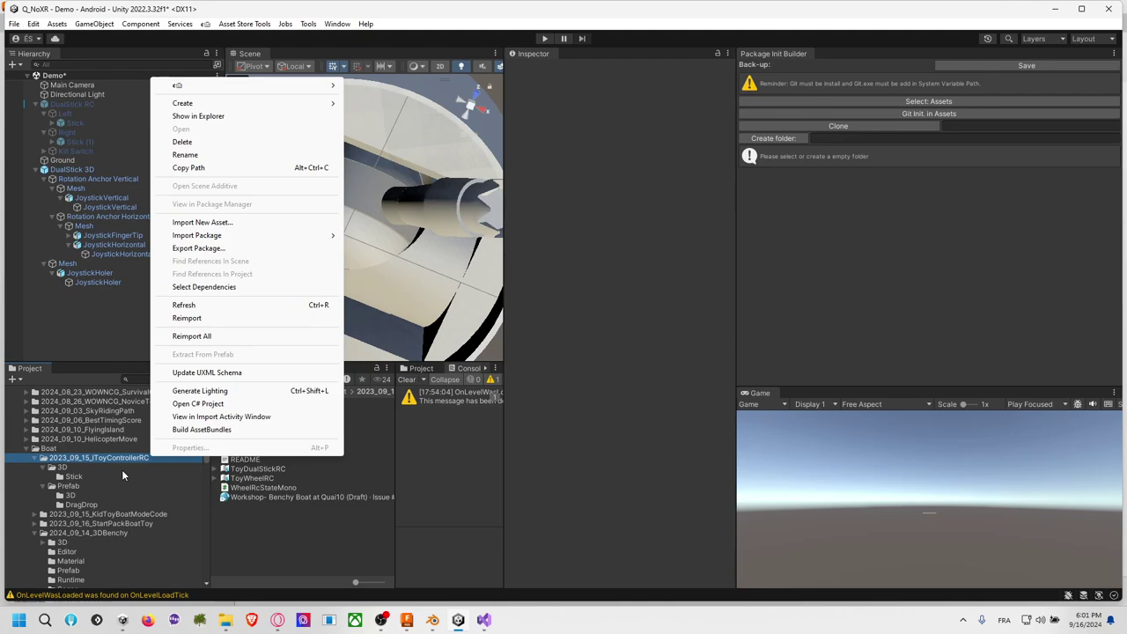
left_click(121, 467)
left_click(119, 477)
right_click(264, 480)
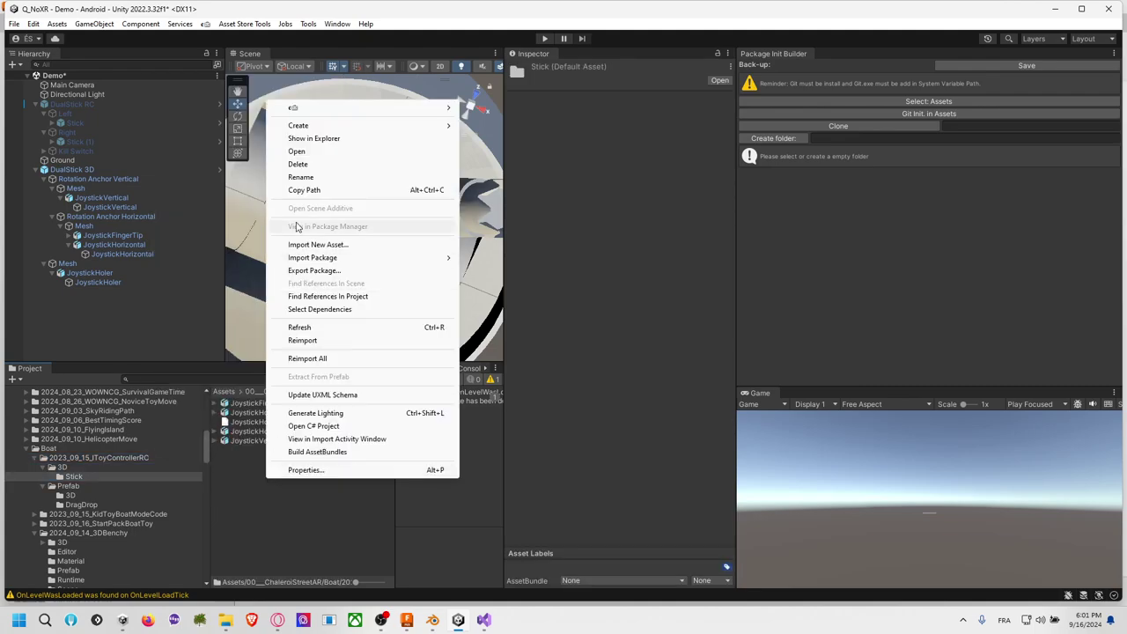
left_click(344, 138)
double_click(678, 111)
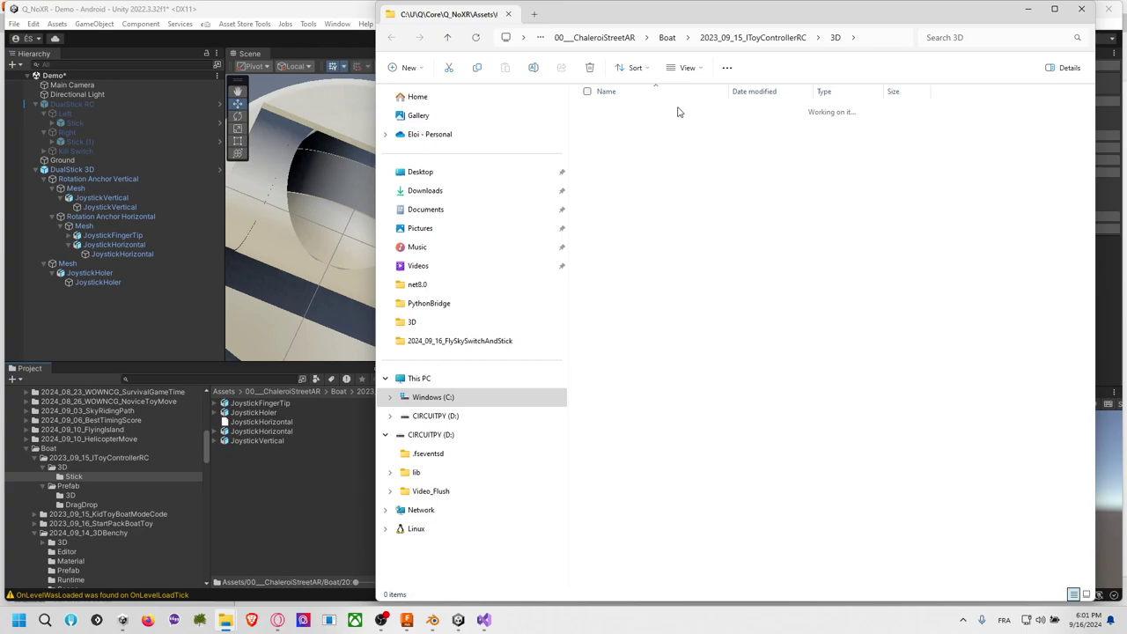
left_click(885, 38)
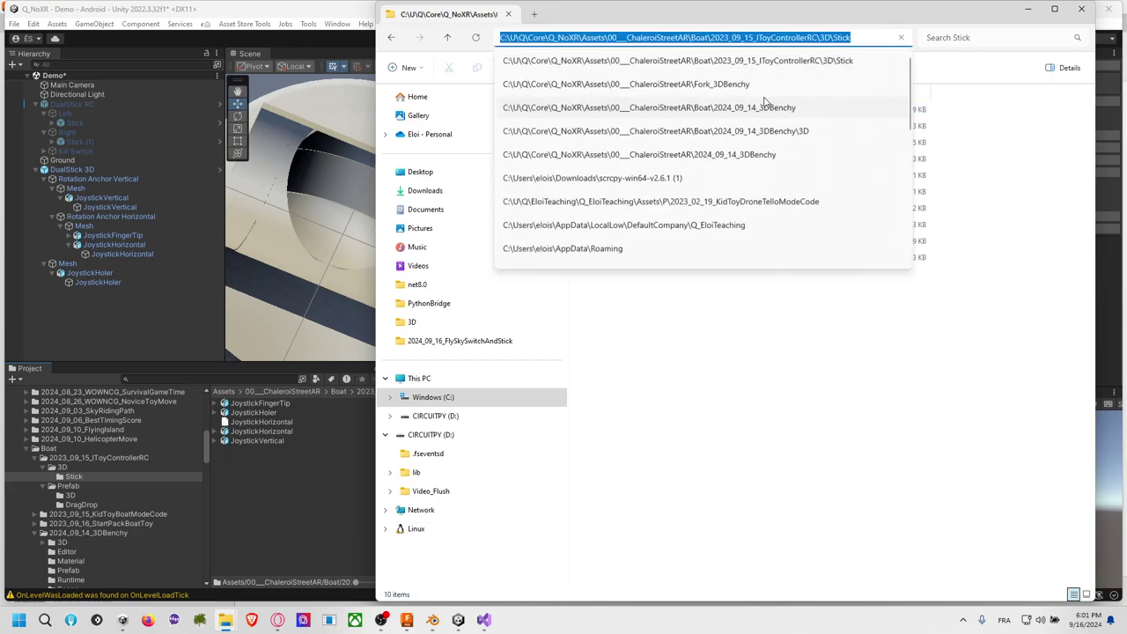
left_click(432, 619)
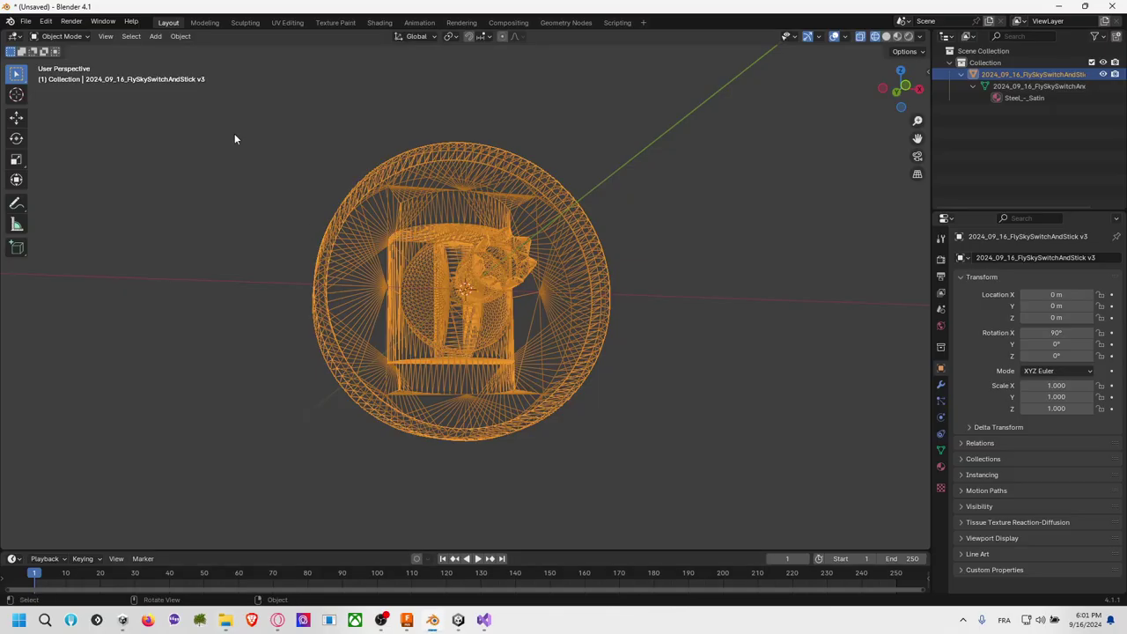
Step: Delete the old 2024_09_16_FlySkySwitchAndStick v3 model from the Blender scene
left_click(26, 21)
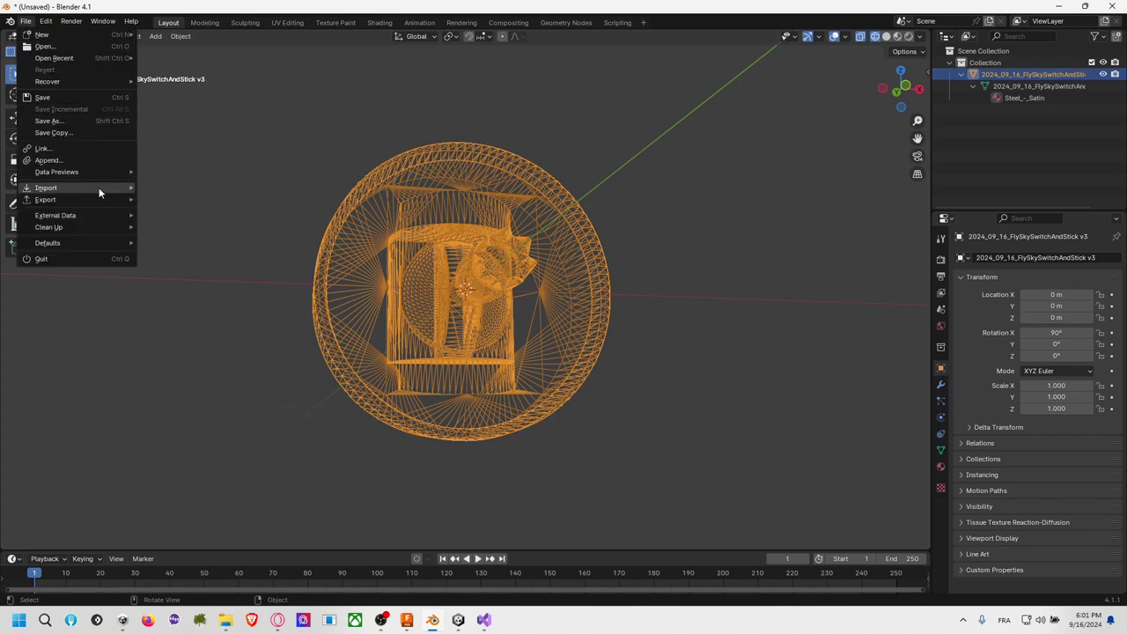
left_click(316, 141)
key("a")
key("Delete")
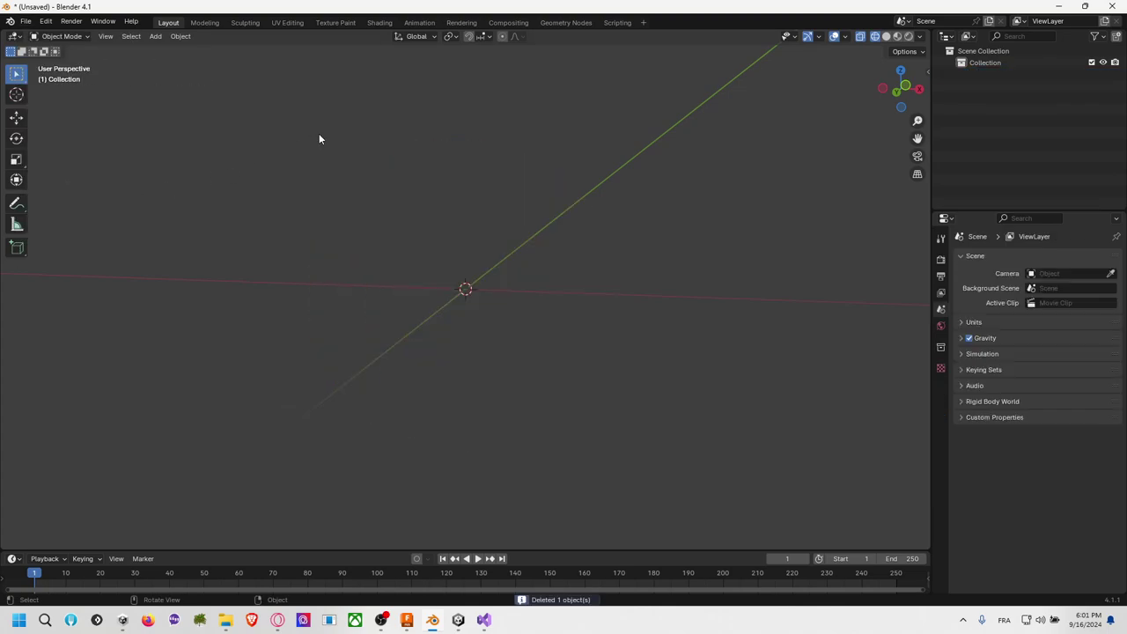
Step: Run a Wavefront OBJ import from the pasted Stick folder path with JoystickHorizontal.mtl selected
left_click(26, 21)
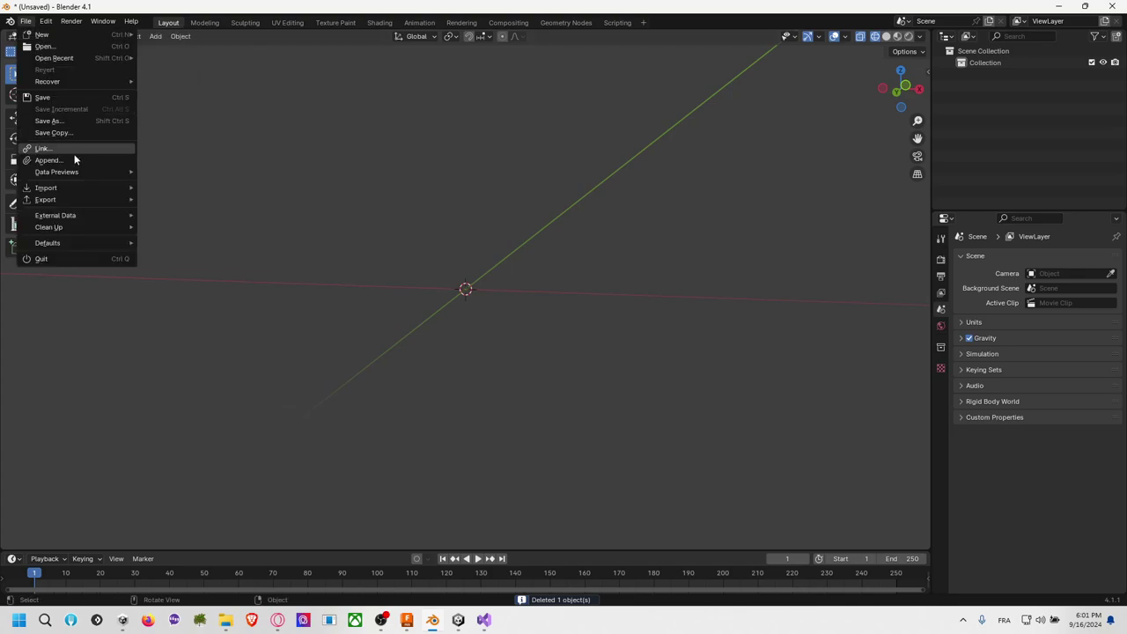
mouse_move(84, 189)
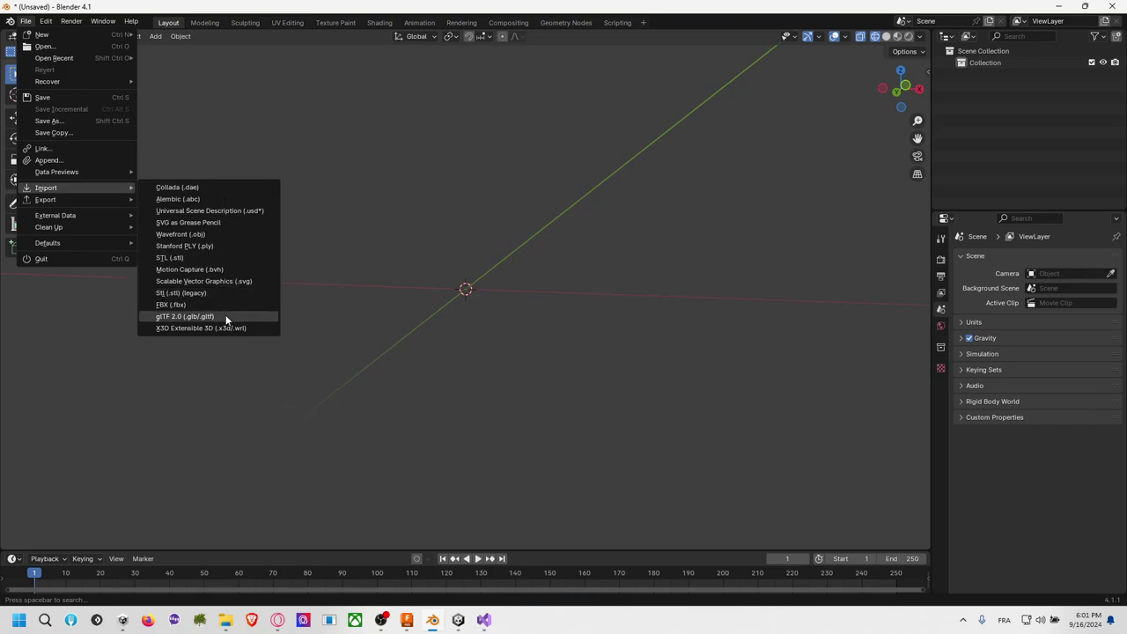
left_click(224, 233)
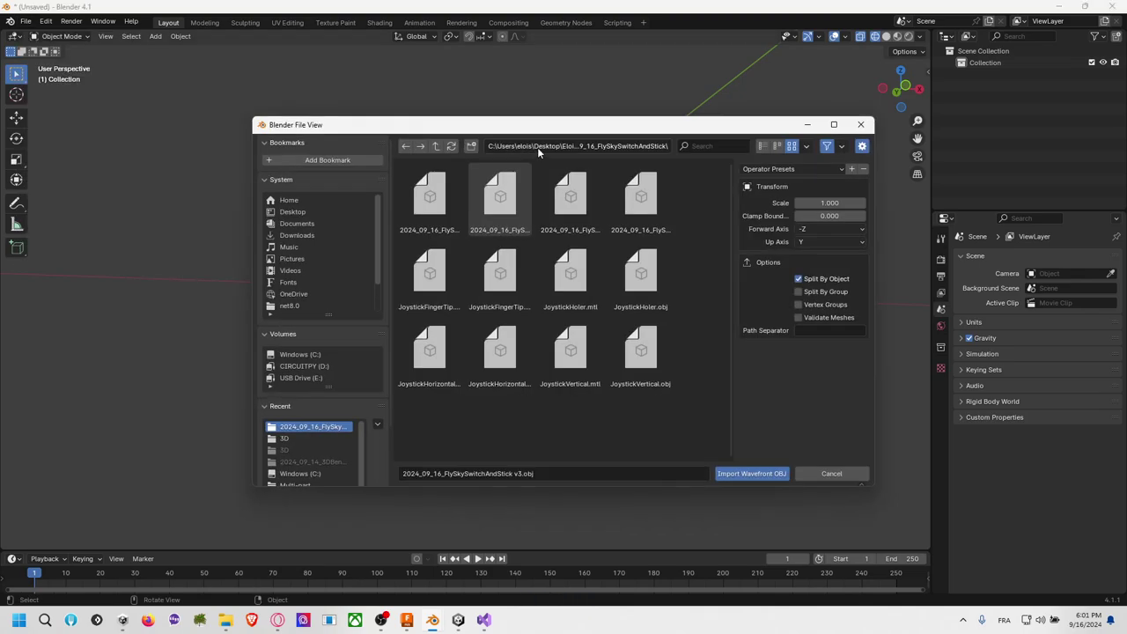
left_click(568, 144)
key("ctrl+v")
key("Return")
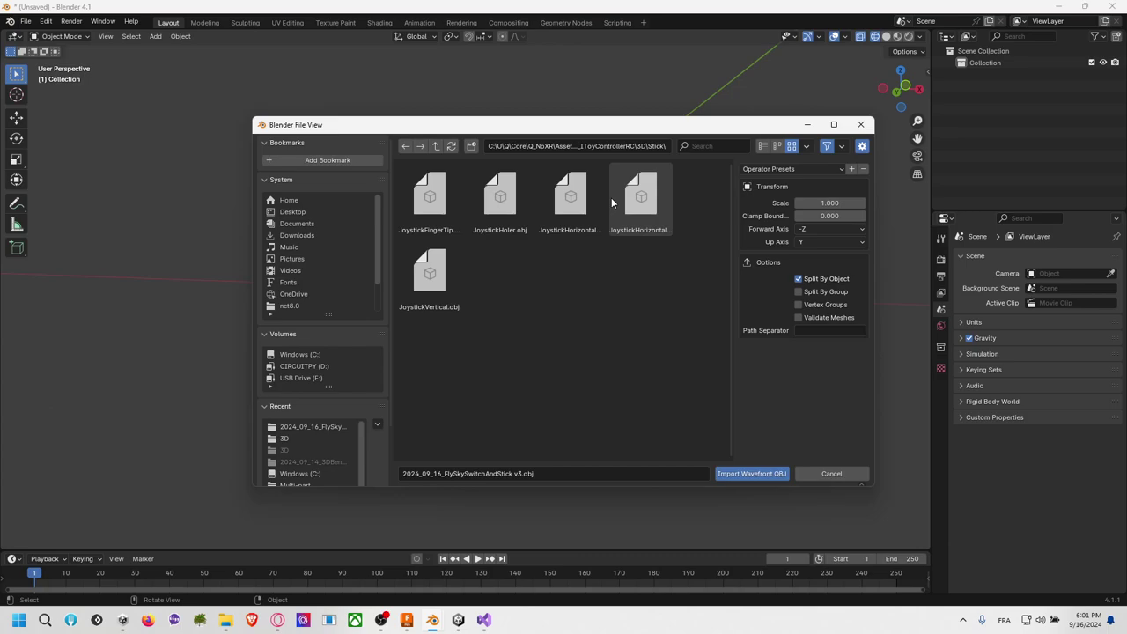
left_click(435, 216)
left_click(497, 214)
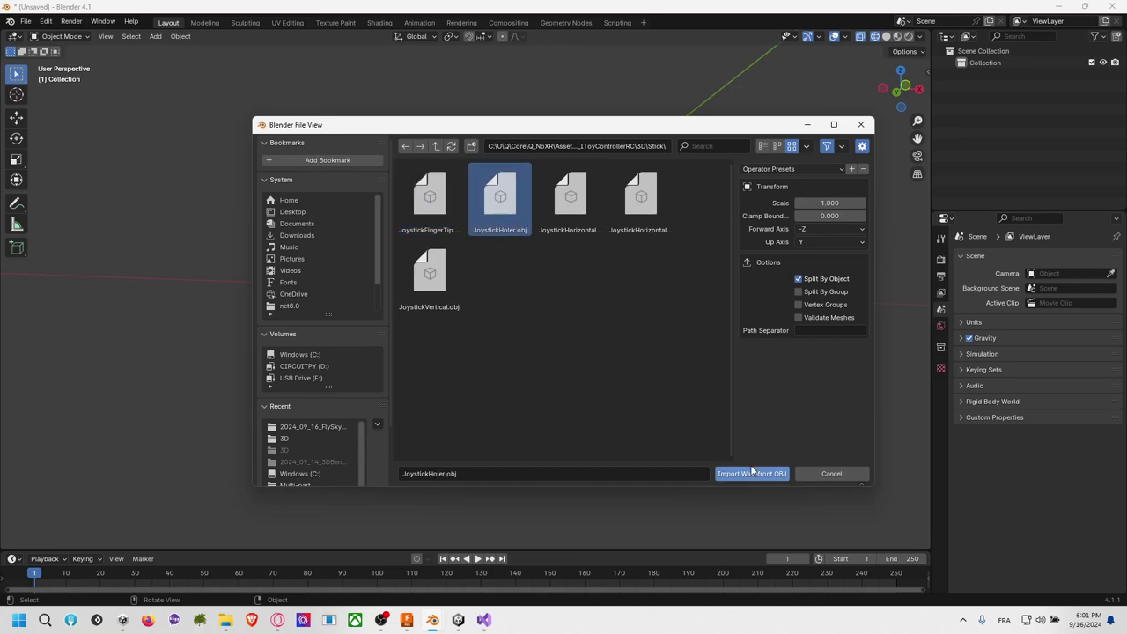
left_click(577, 207)
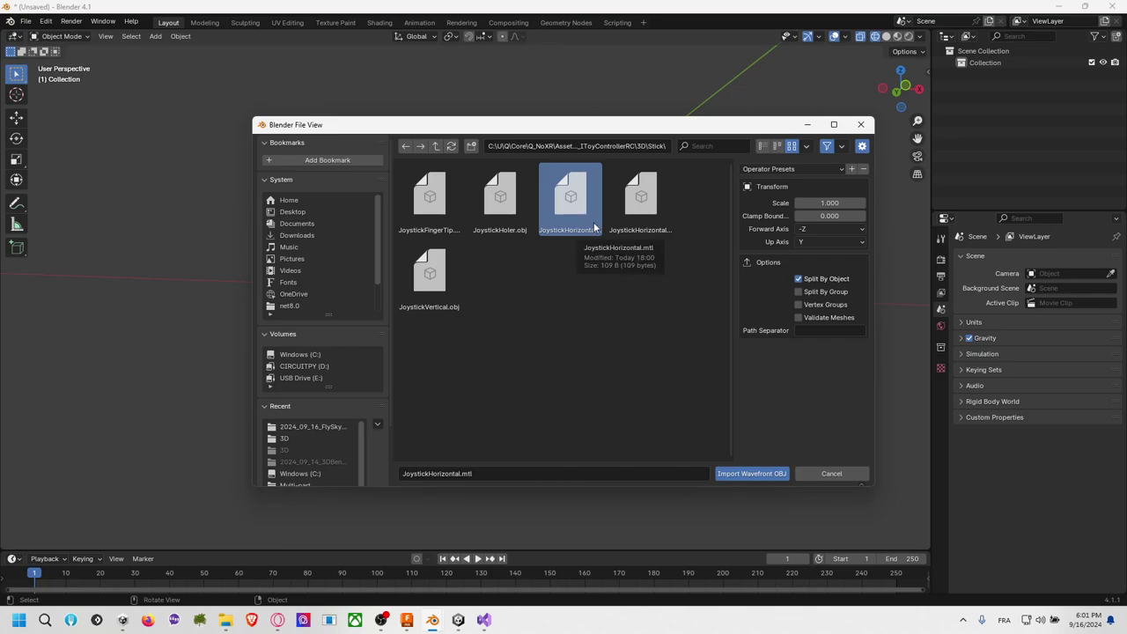
left_click(750, 474)
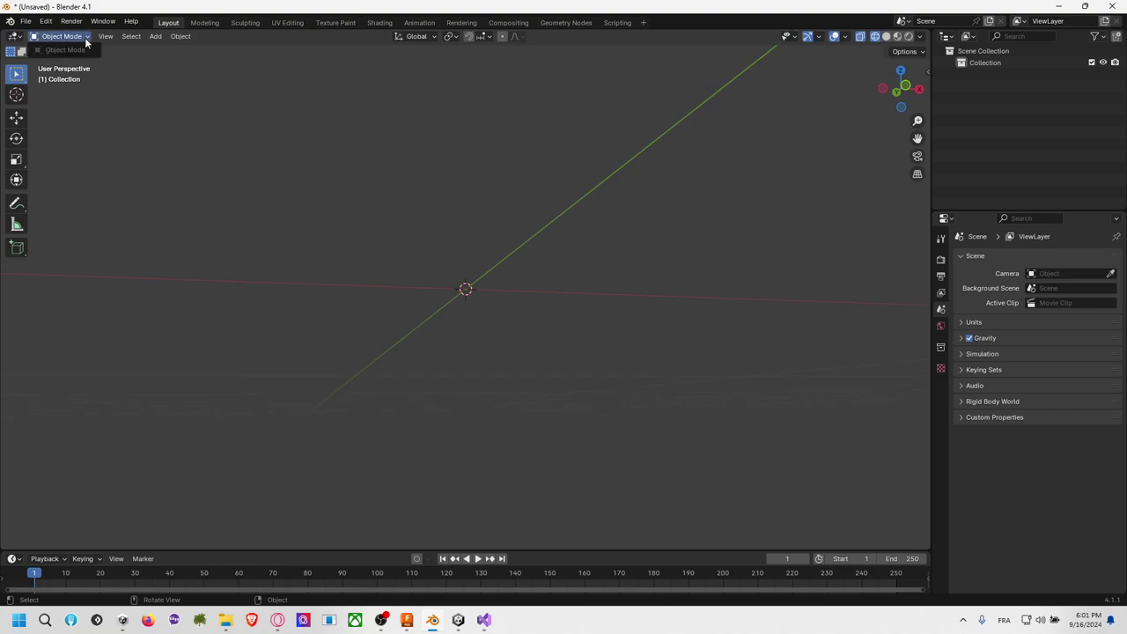
Step: Re-run the Wavefront OBJ import, this time choosing JoystickHorizontal.obj
left_click(26, 21)
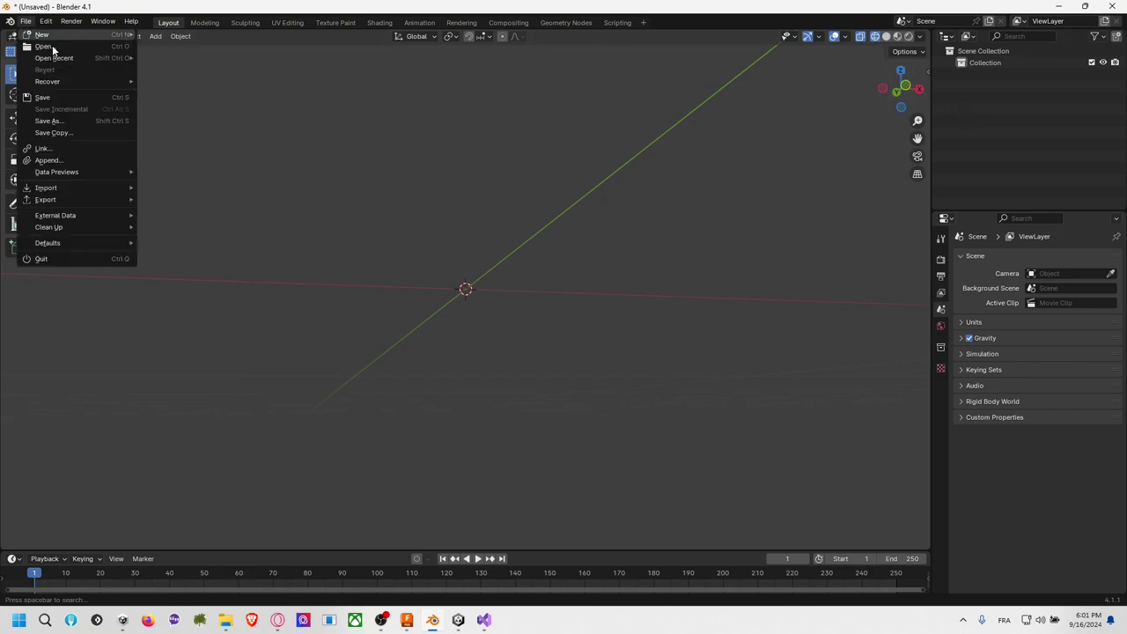
mouse_move(100, 186)
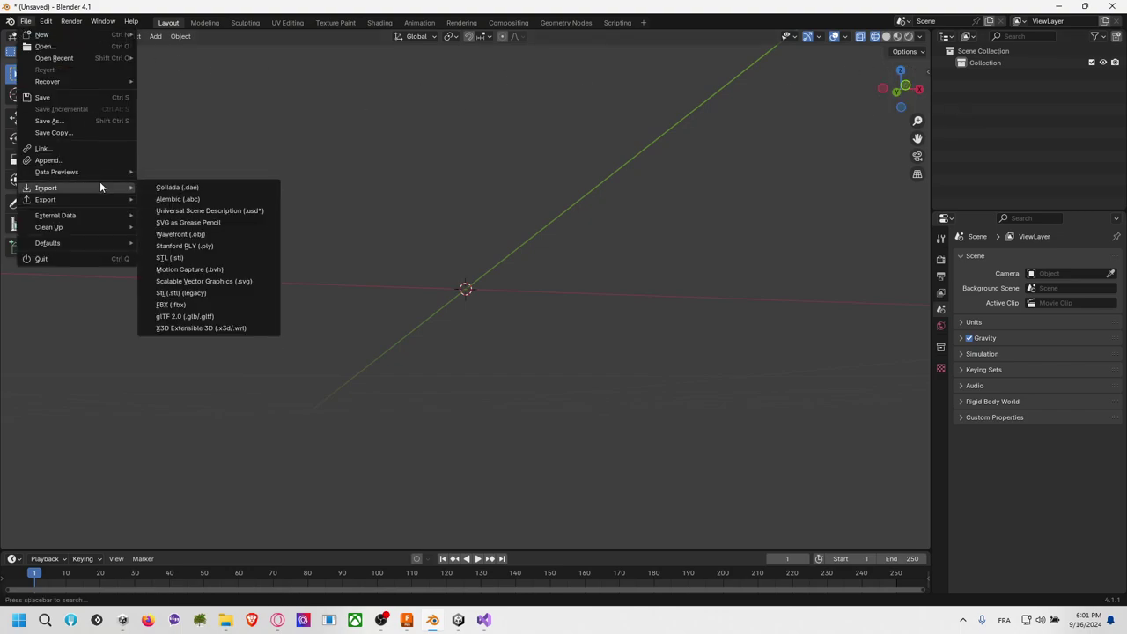
left_click(210, 232)
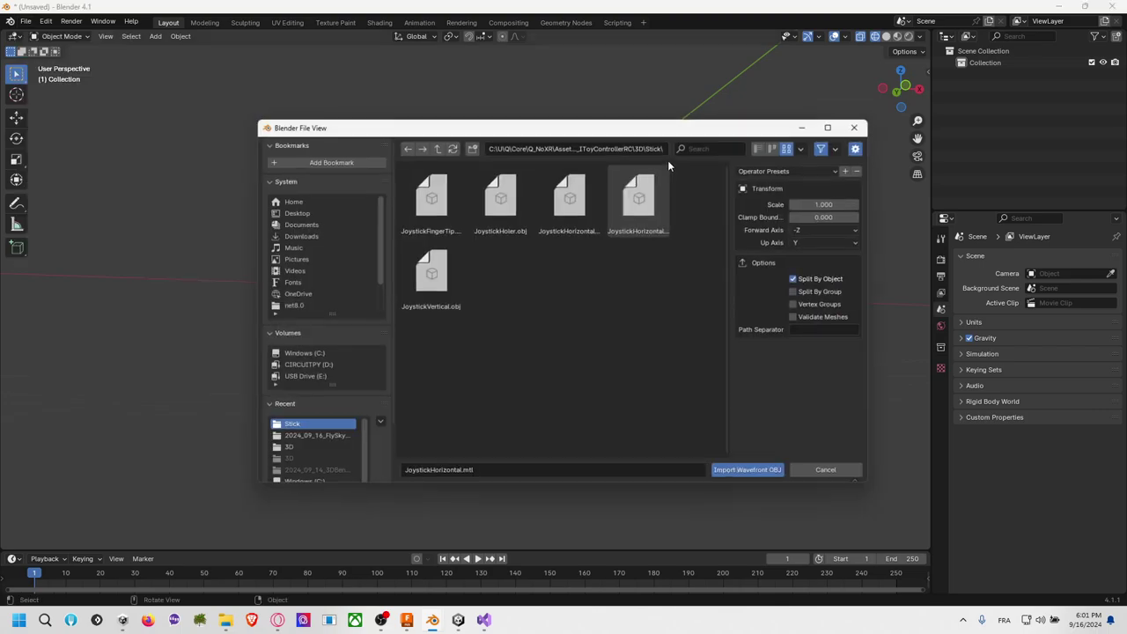
left_click(637, 205)
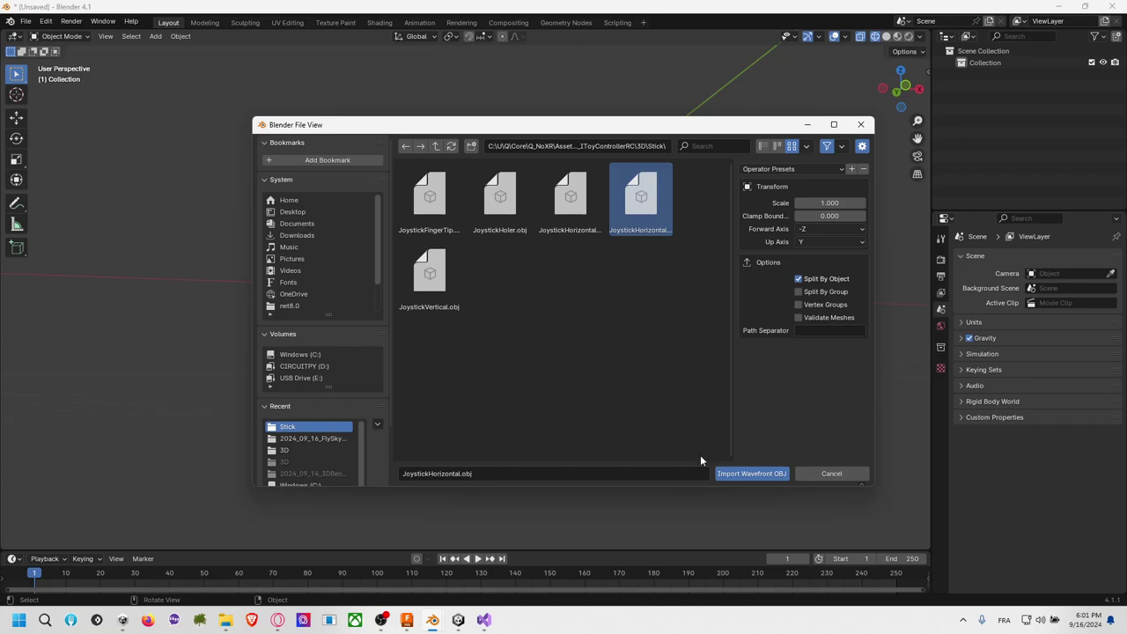
left_click(752, 474)
Step: Orbit around JoystickHorizontal and set the viewport to solid shading
scroll(479, 274, "up", 10)
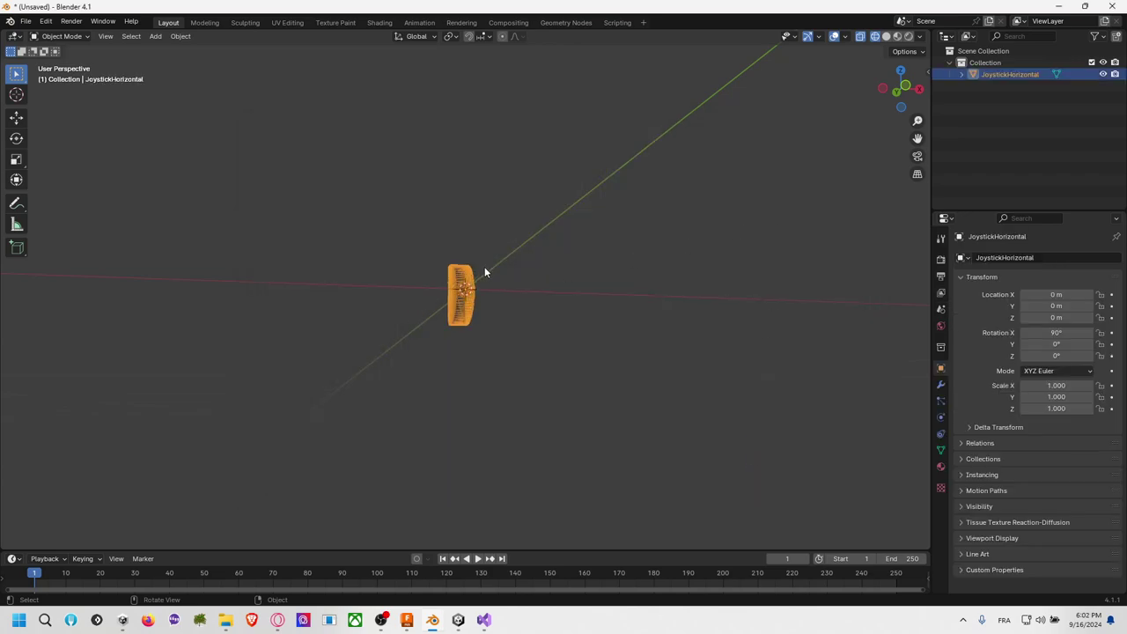
mouse_move(562, 274)
middle_mouse_down()
mouse_move(531, 277)
mouse_move(538, 309)
mouse_move(572, 329)
mouse_move(561, 248)
mouse_move(542, 244)
mouse_move(494, 271)
middle_mouse_up()
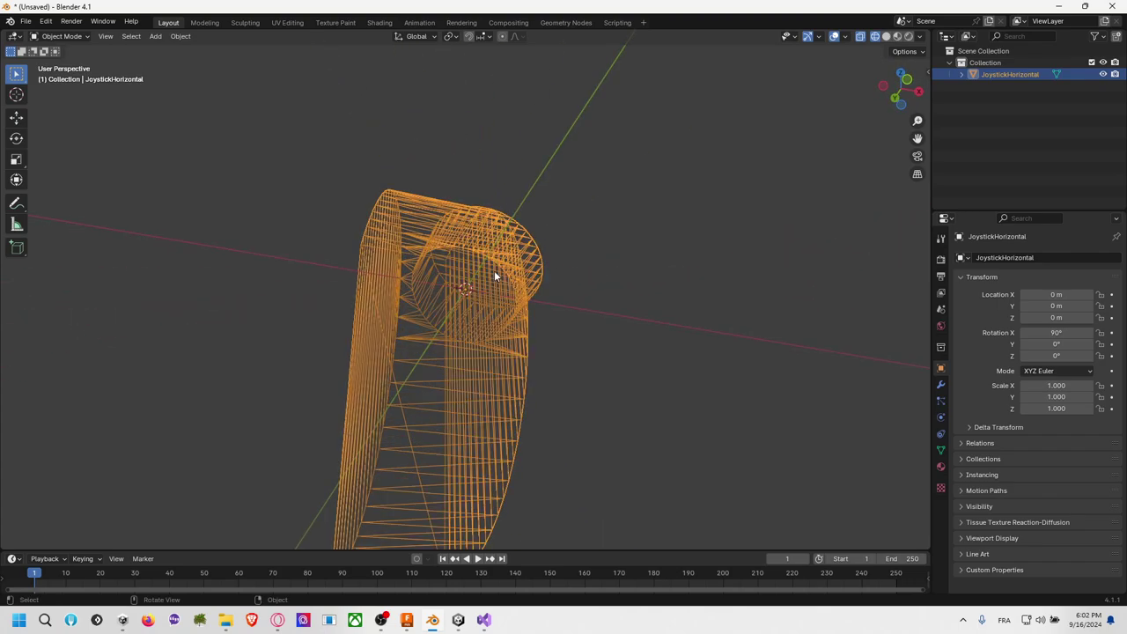
key("z")
left_click(642, 257)
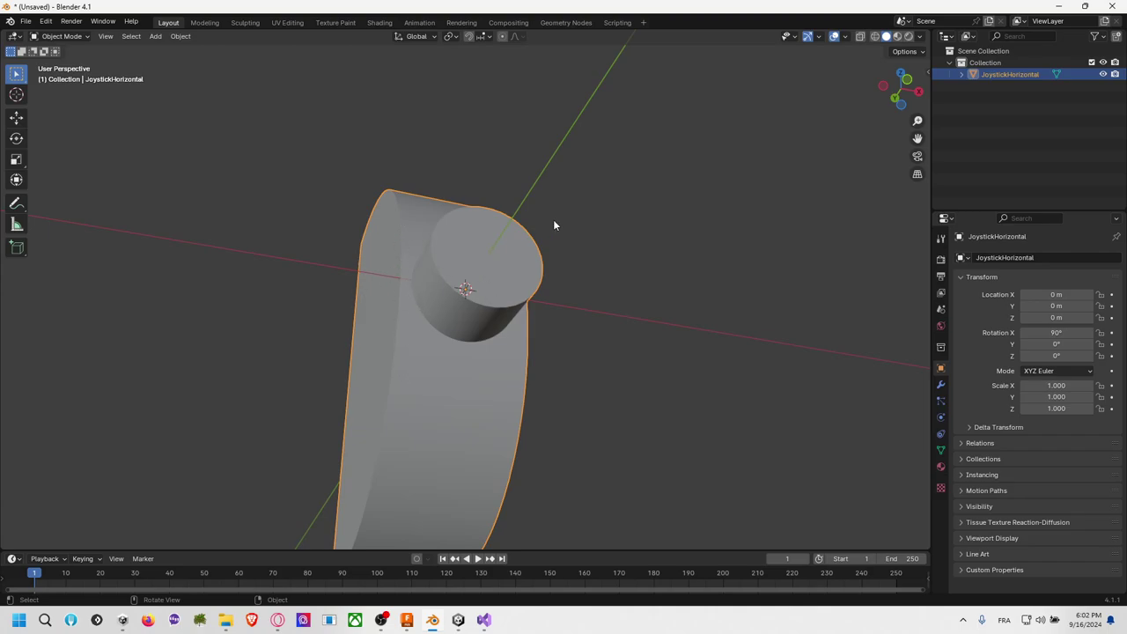
Step: Split the viewport side by side and turn the right half into an image editor
right_click(718, 28)
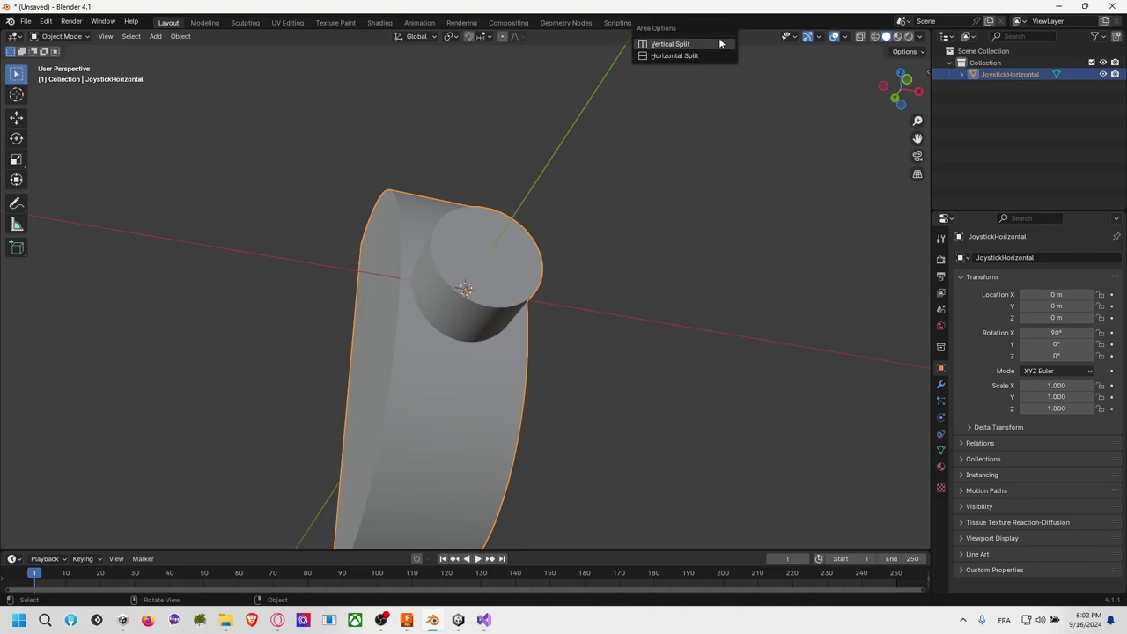
left_click(710, 43)
left_click(599, 123)
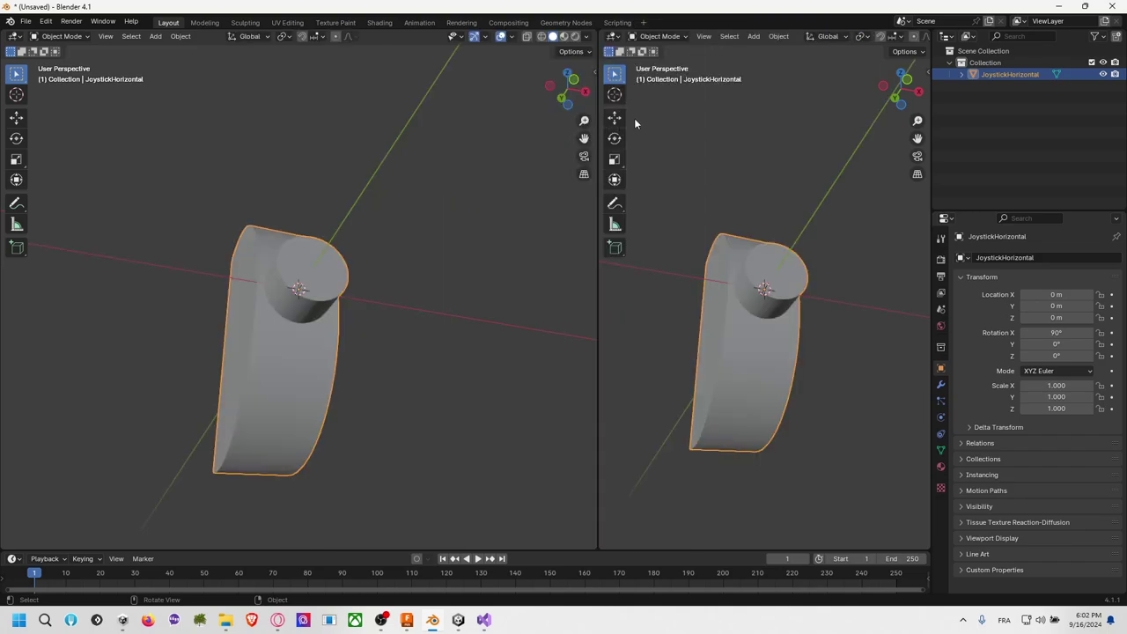
left_click(652, 36)
left_click(616, 38)
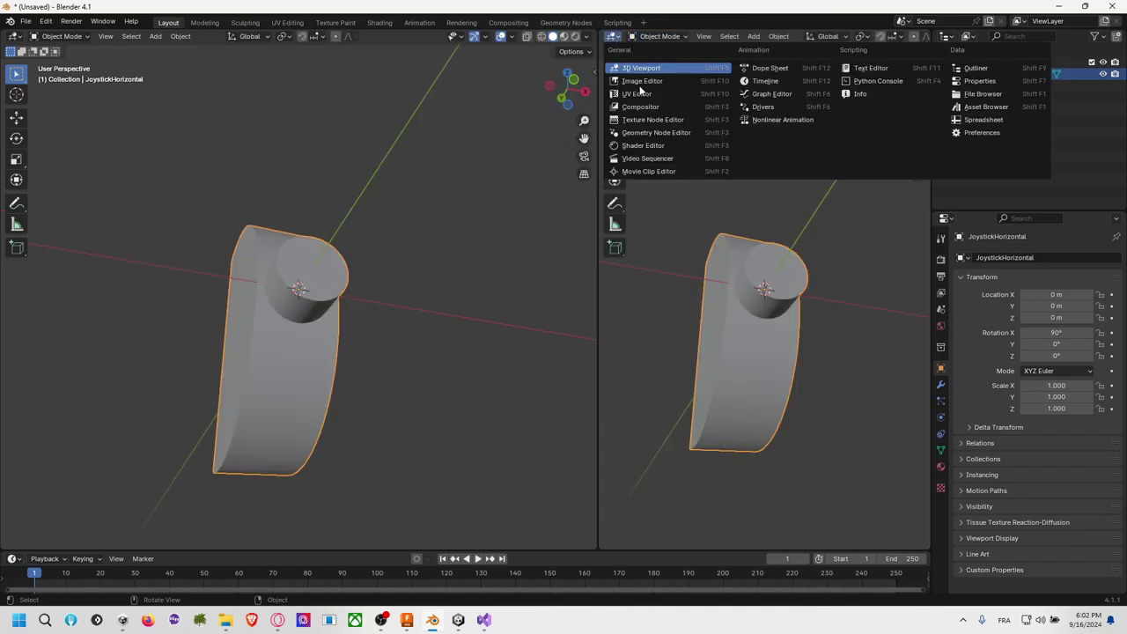
left_click(661, 91)
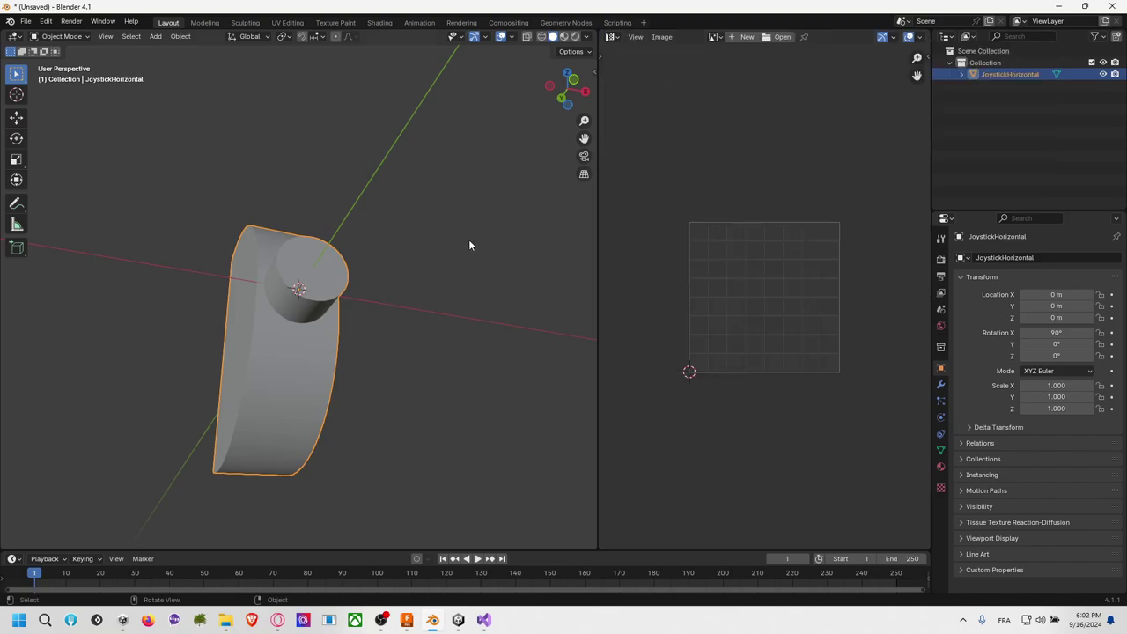
Step: View the mesh from the left side and switch it into Edit Mode
middle_click_drag(396, 275, 395, 294)
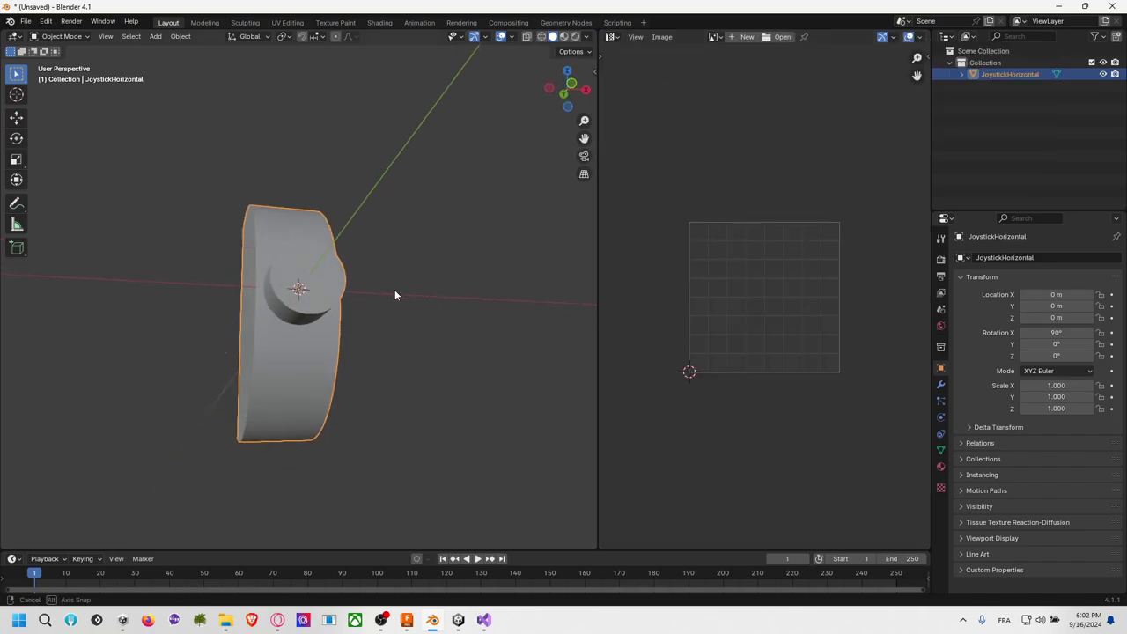
left_click(564, 96)
left_click(587, 89)
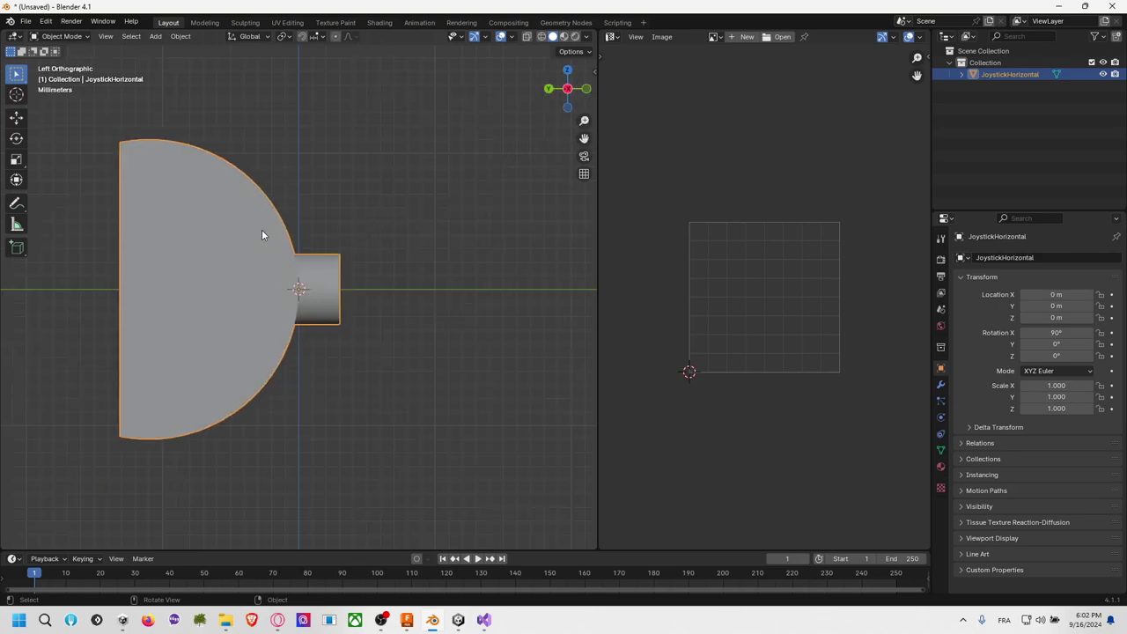
left_click(272, 160)
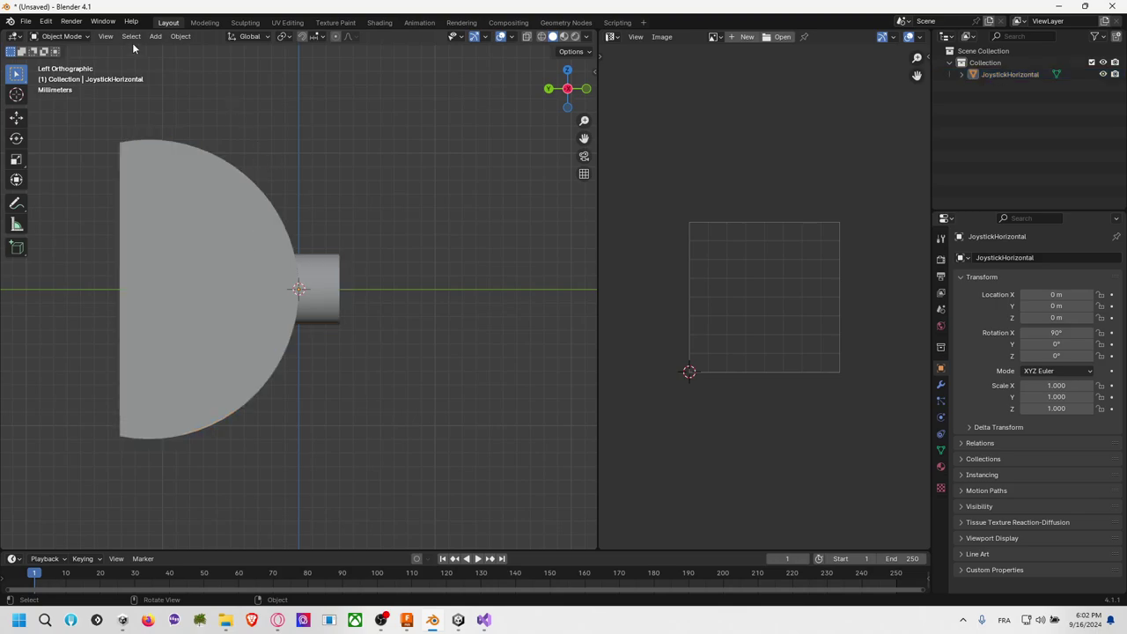
left_click(32, 37)
left_click(53, 62)
left_click(256, 291, "alt")
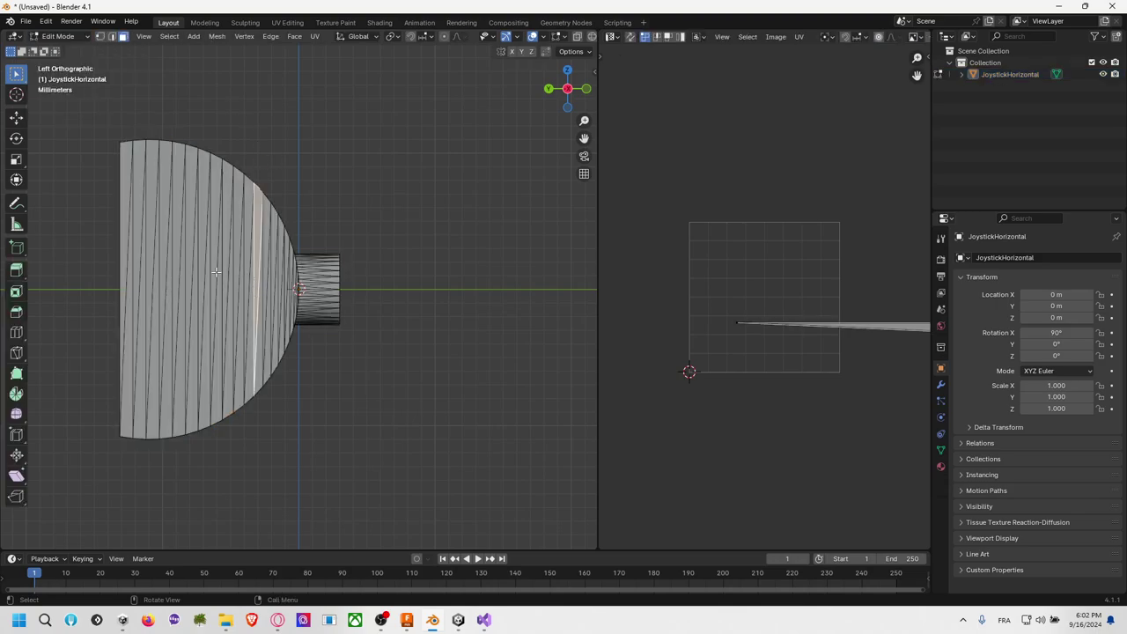
Step: Clear the mesh selection and shortest-path select the edges around the front disc rim
key("a")
left_click(308, 206)
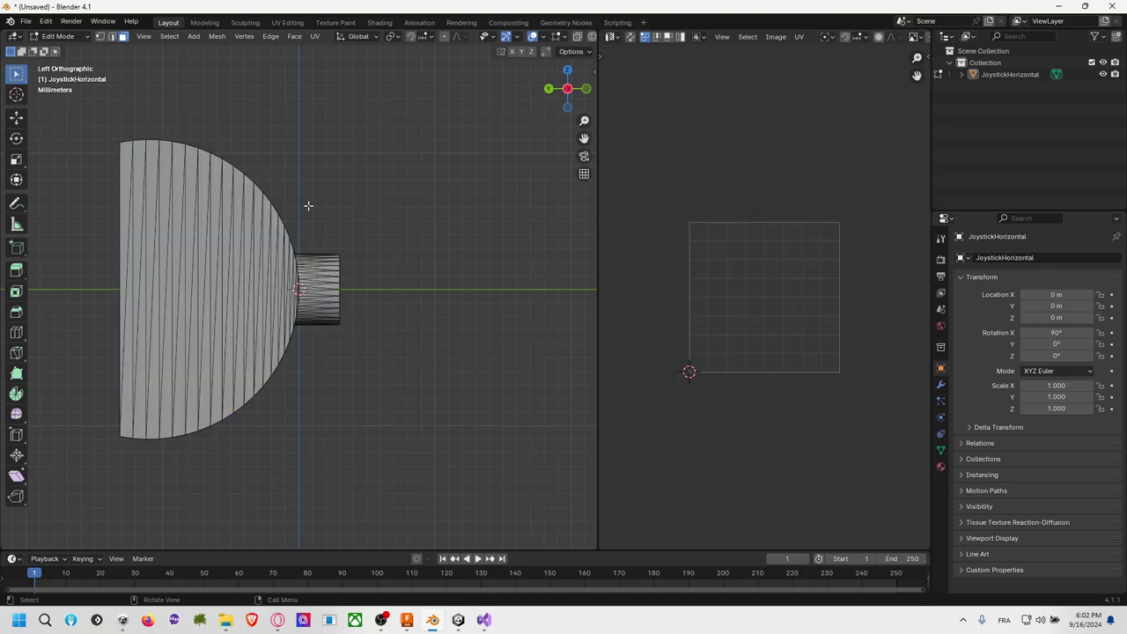
key("KP_5")
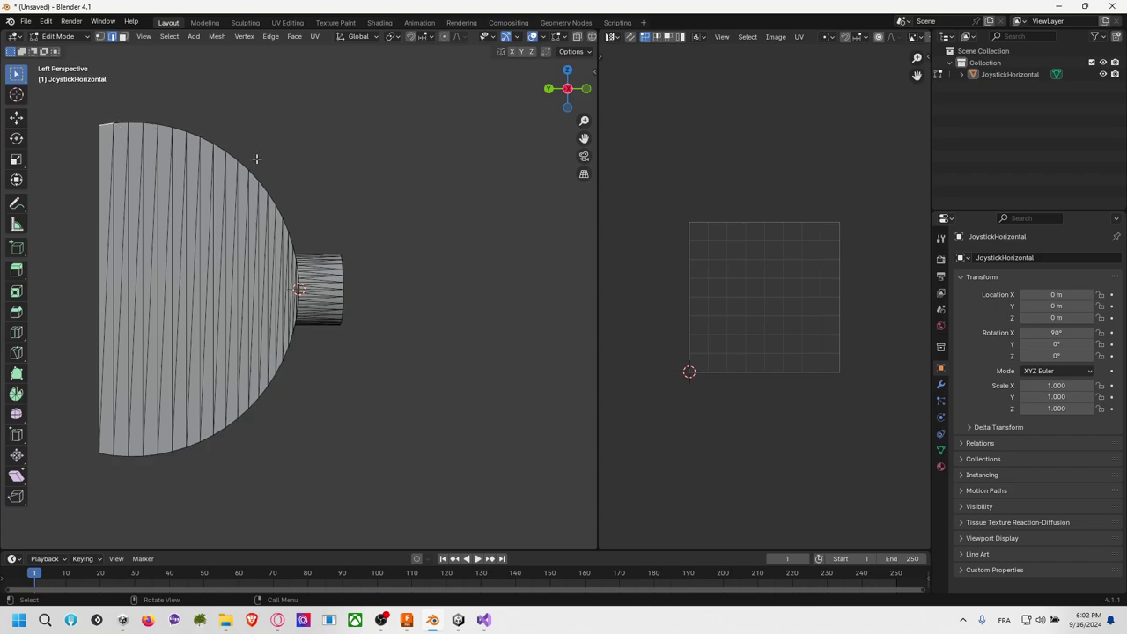
left_click(292, 240, "ctrl")
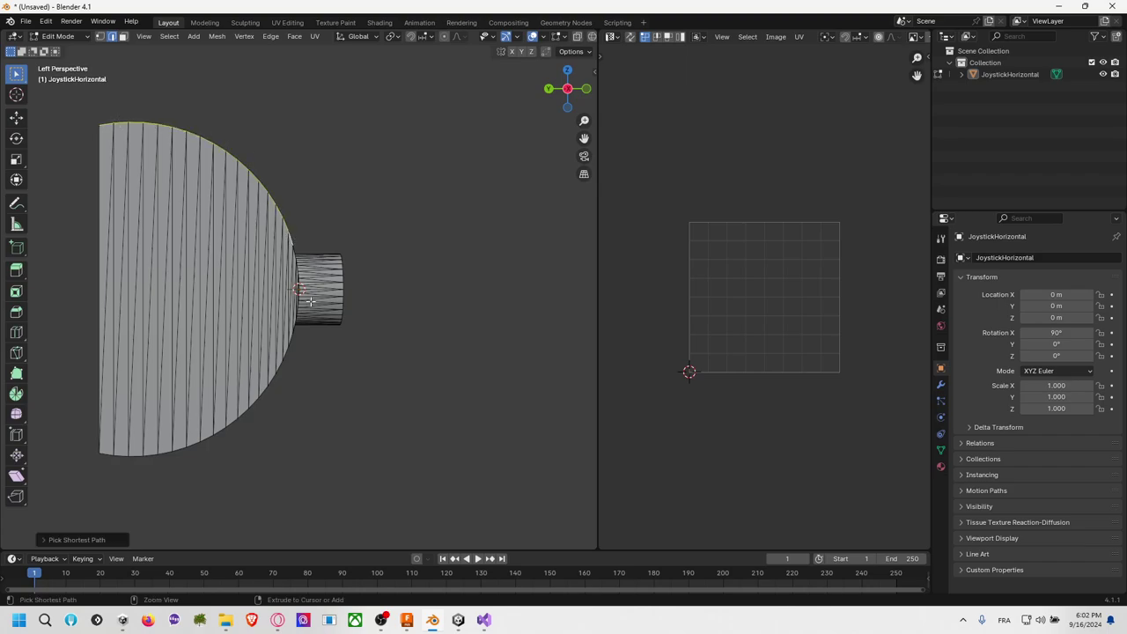
scroll(303, 308, "up", 6)
scroll(302, 311, "down", 4)
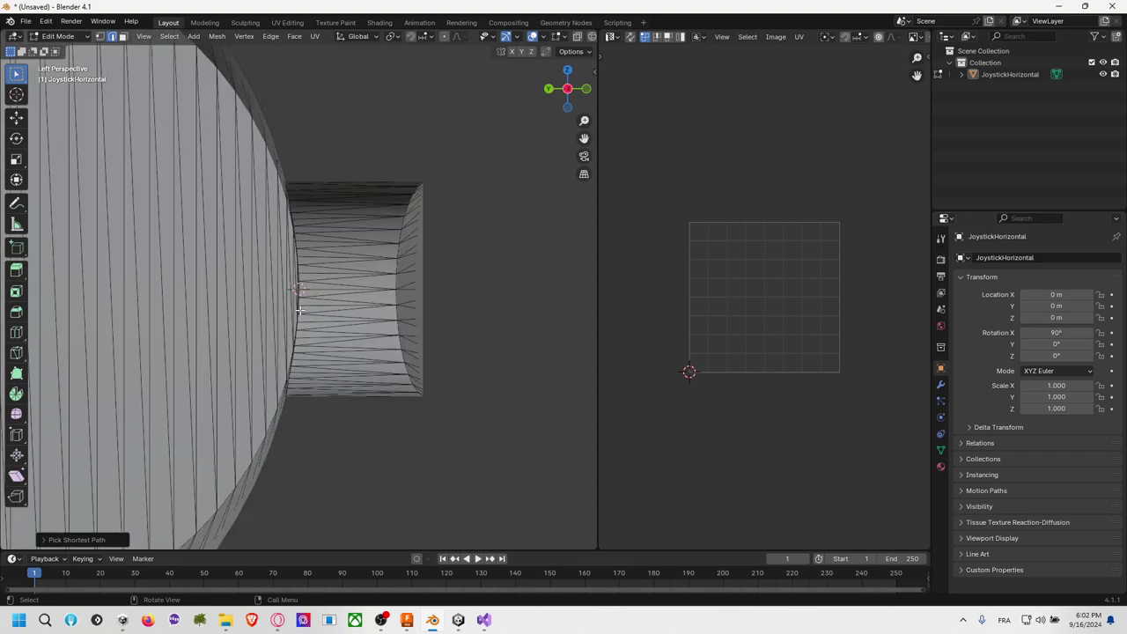
left_click(301, 290, "ctrl")
middle_click_drag(339, 281, 236, 262)
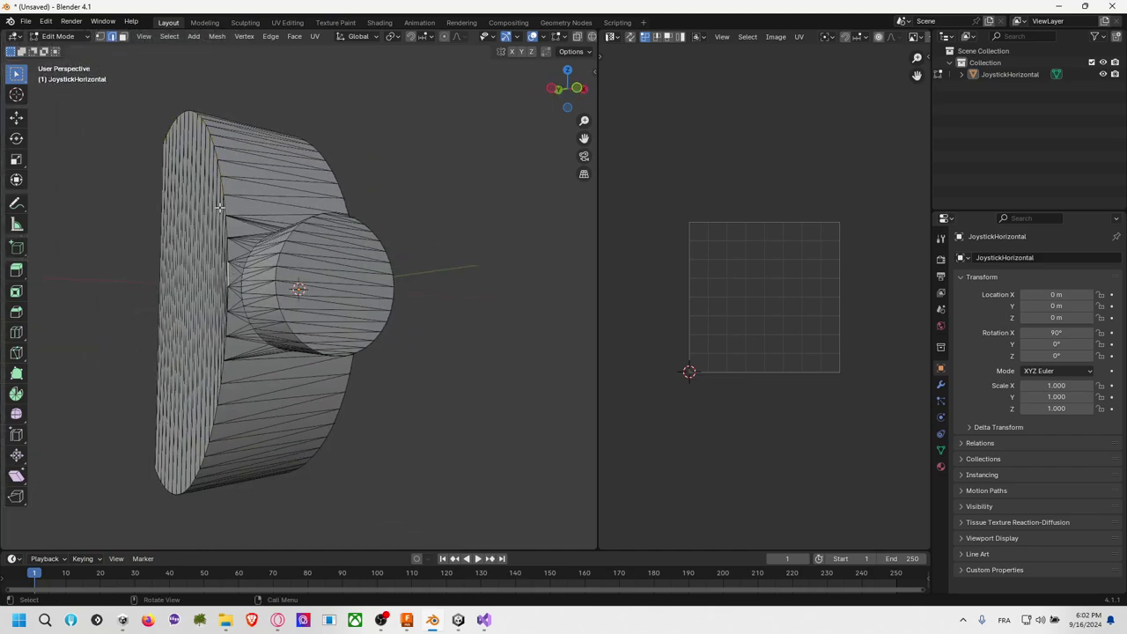
left_click(164, 144, "ctrl")
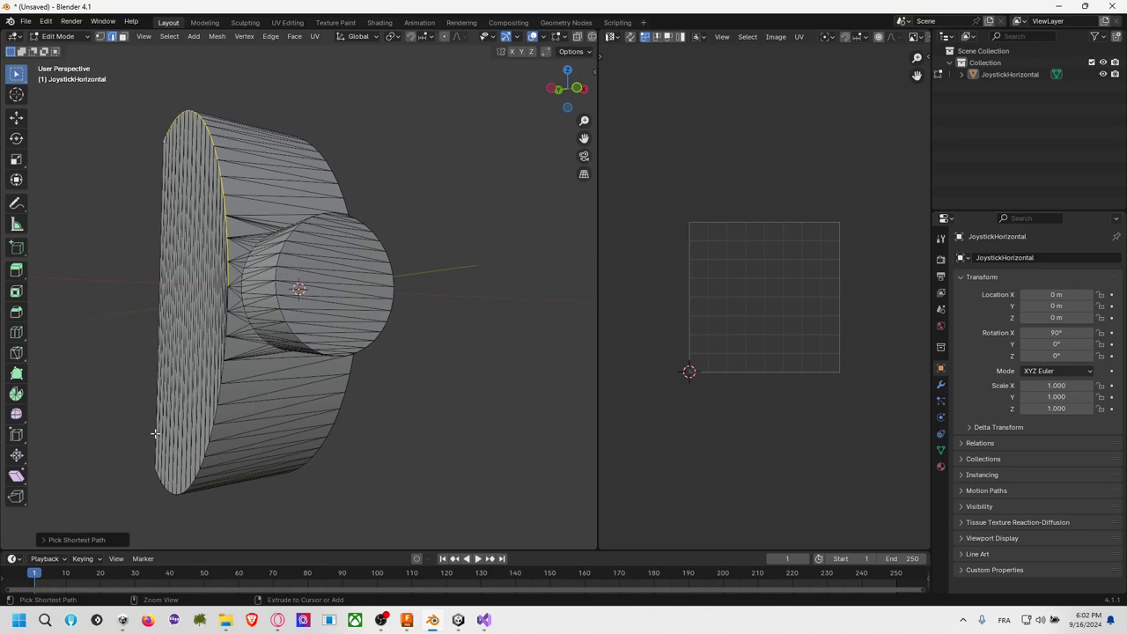
left_click(161, 484, "ctrl")
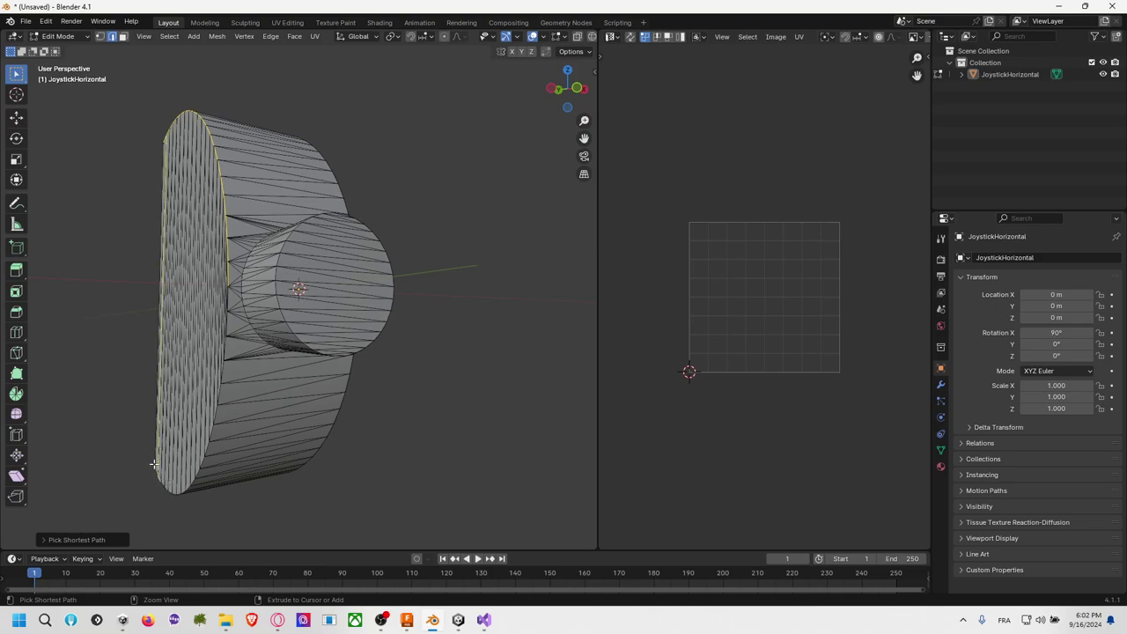
left_click(154, 464, "ctrl")
left_click(152, 470, "ctrl")
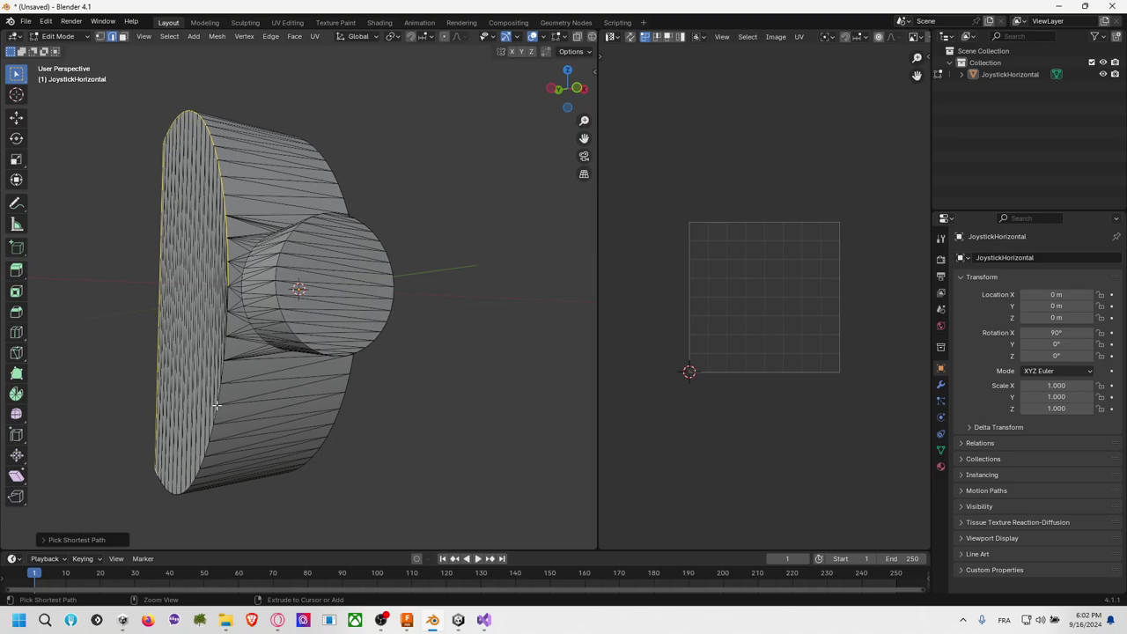
left_click(225, 349, "ctrl")
Step: Mark the selected front rim edges as a seam via the F3 'mark' search
middle_click_drag(241, 322, 222, 341)
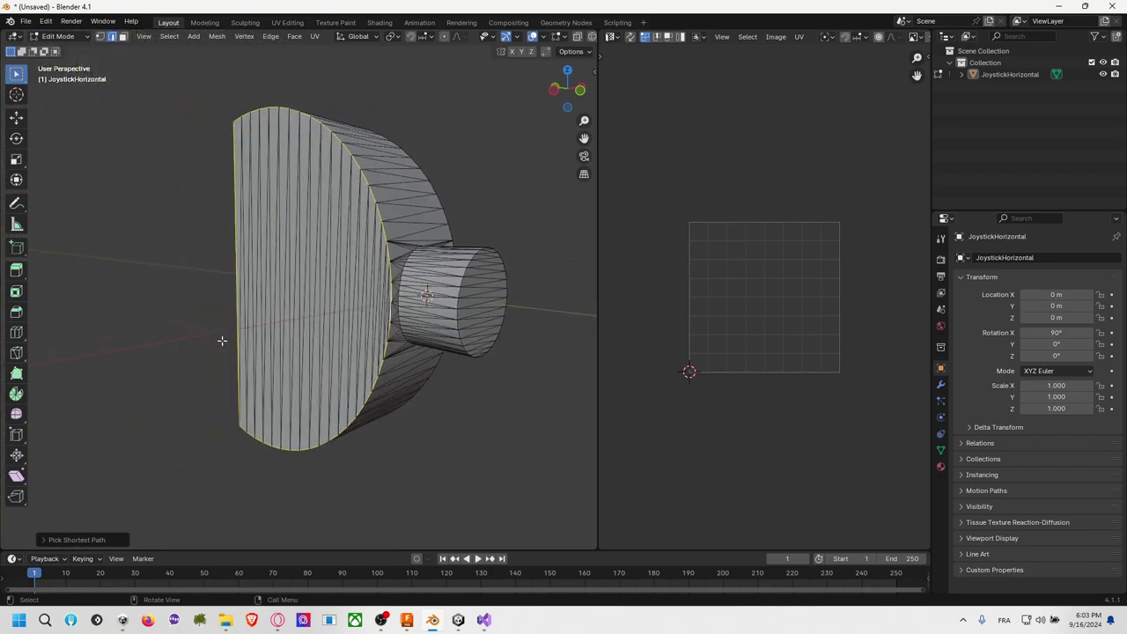
middle_click_drag(411, 332, 283, 314, "ctrl")
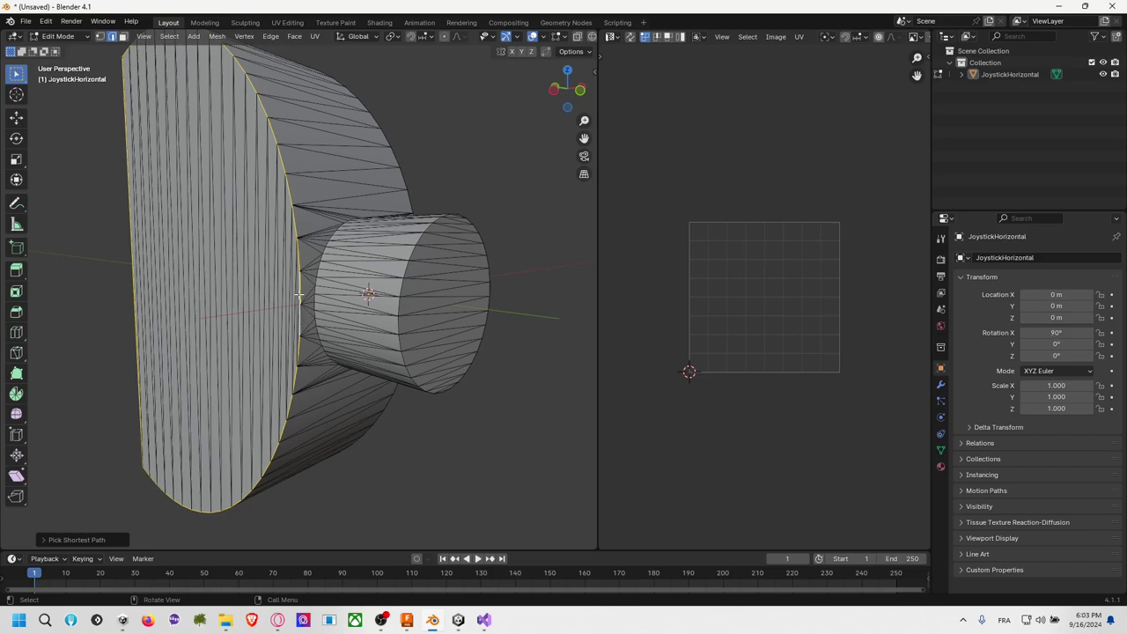
middle_click_drag(299, 298, 342, 273)
scroll(302, 277, "down", 2)
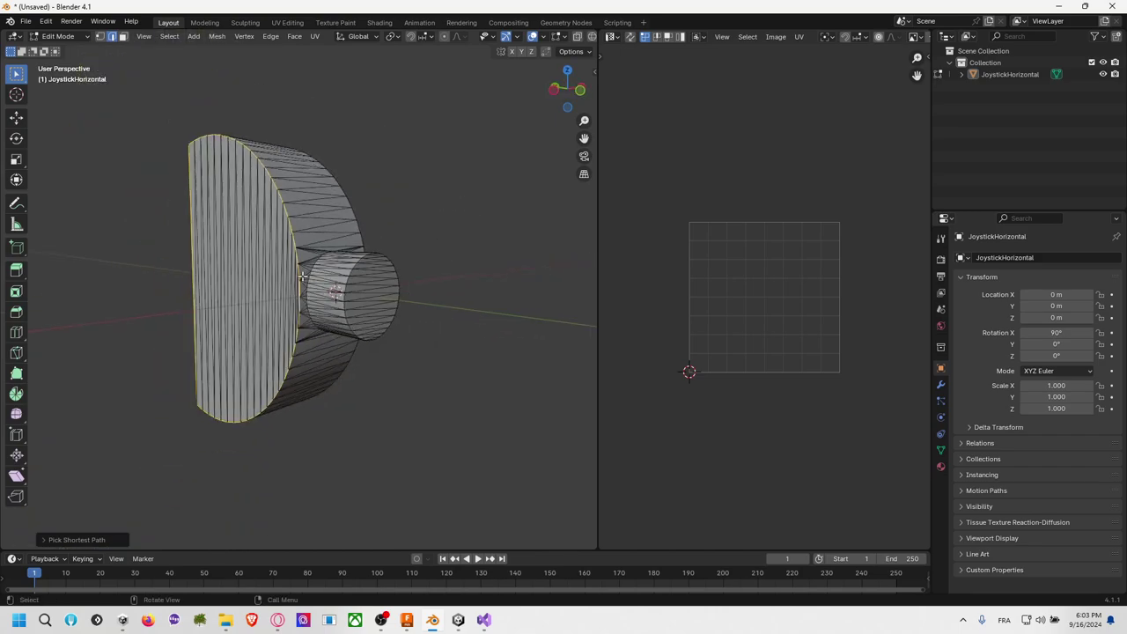
key("F3")
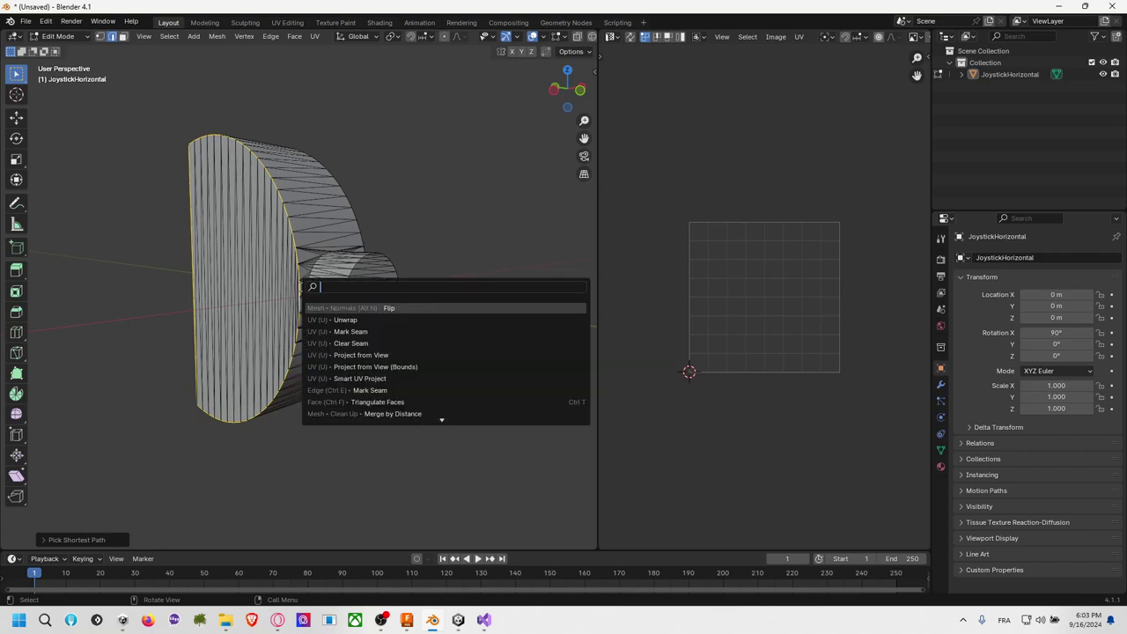
type("mark")
key("Return")
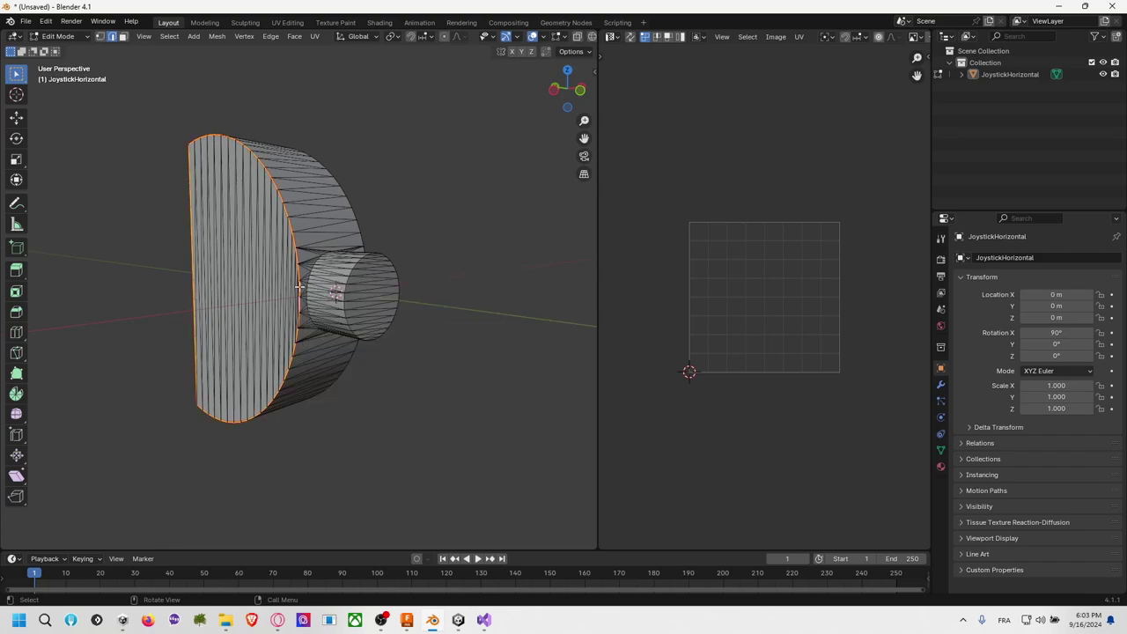
Step: Select the back disc rim's edge loop and mark it as a seam too
left_click(443, 254)
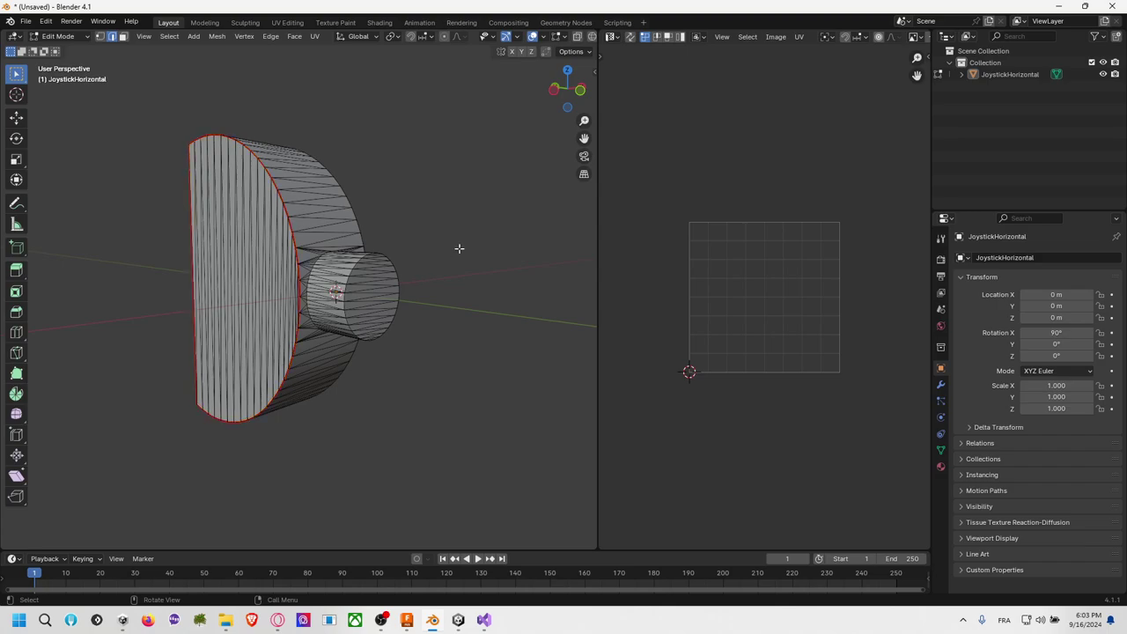
middle_click_drag(459, 247, 296, 288)
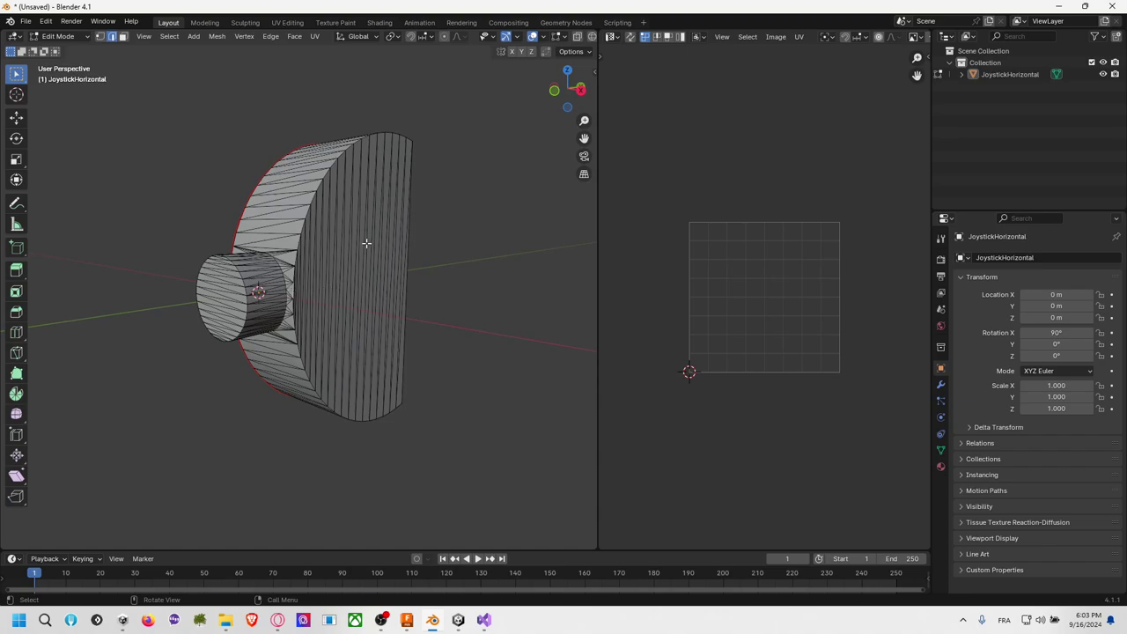
left_click(410, 138, "ctrl")
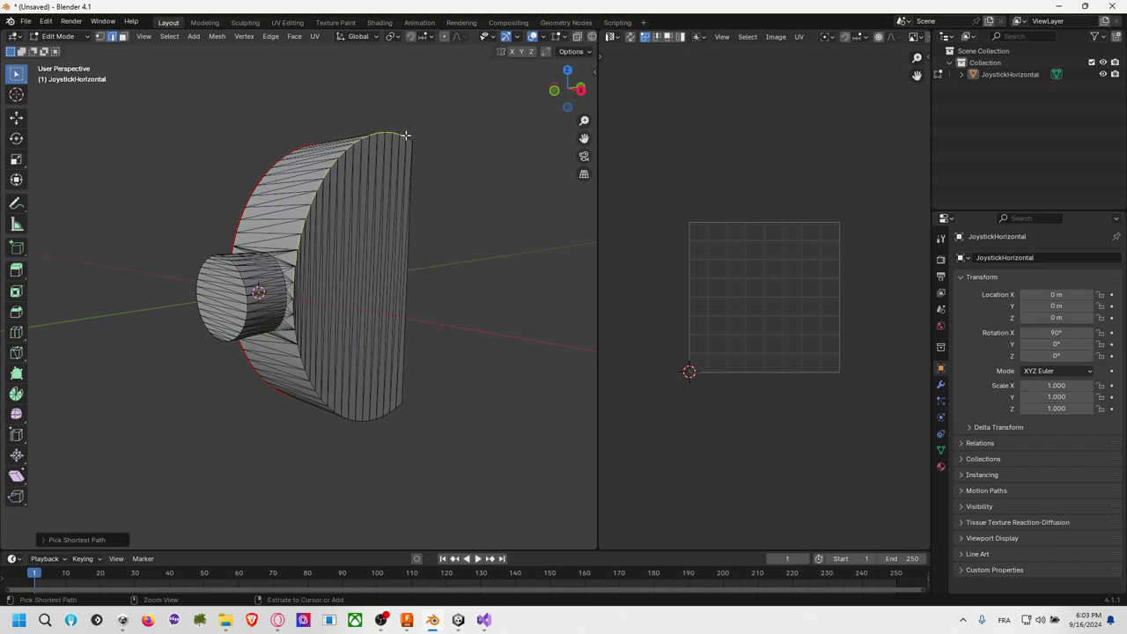
left_click(402, 374, "ctrl")
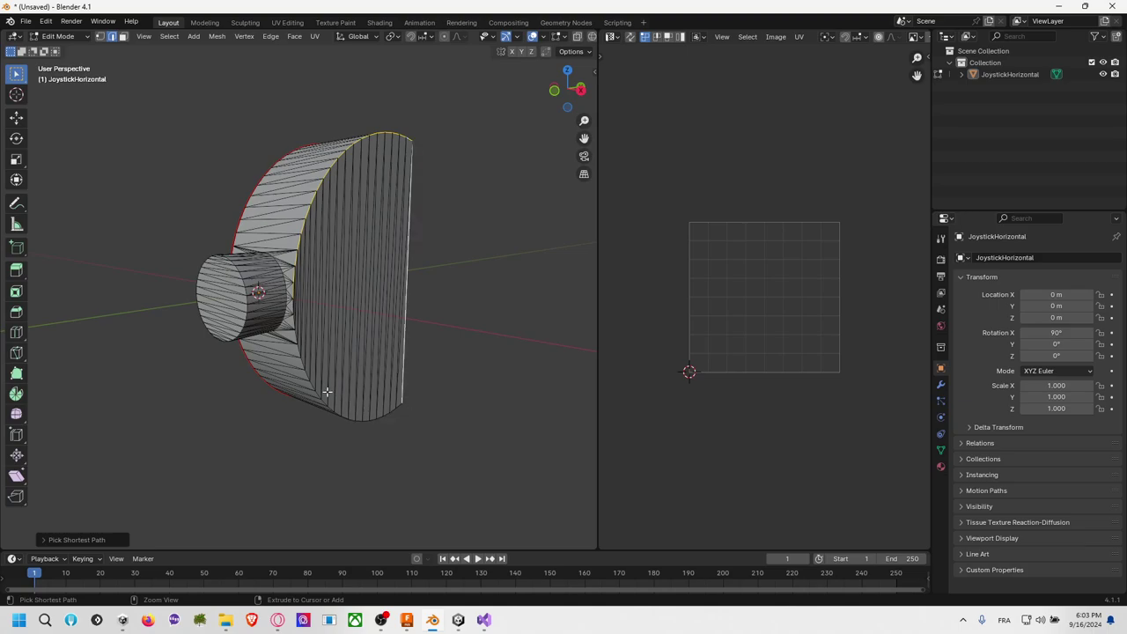
left_click(361, 420, "ctrl")
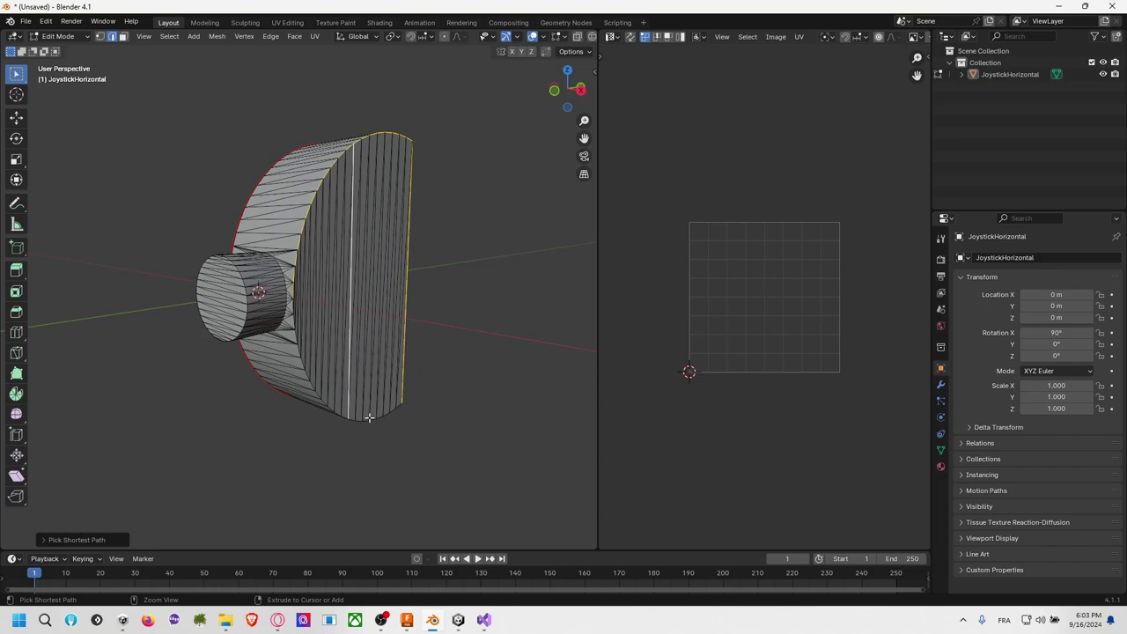
key("ctrl+z")
left_click(385, 415, "ctrl")
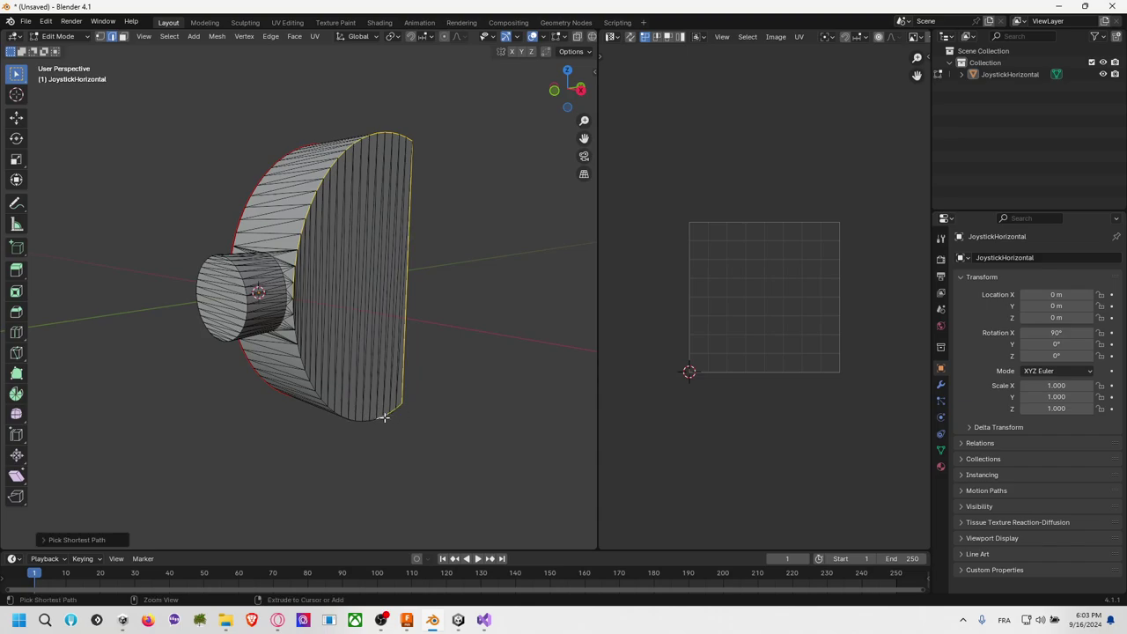
left_click(293, 303, "ctrl")
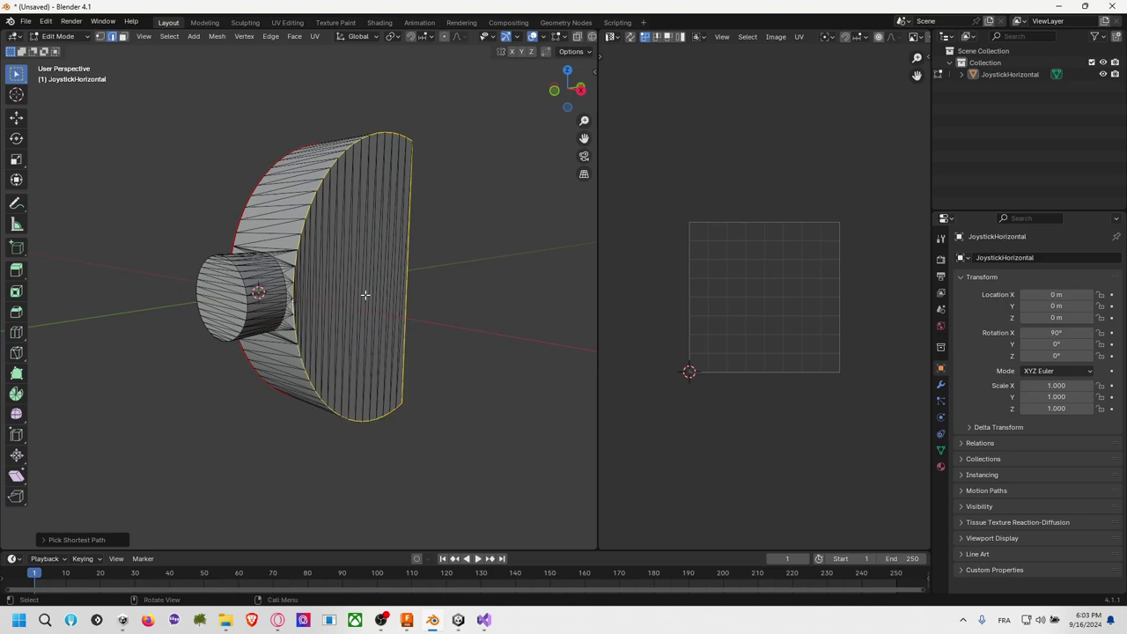
key("F3")
key("Return")
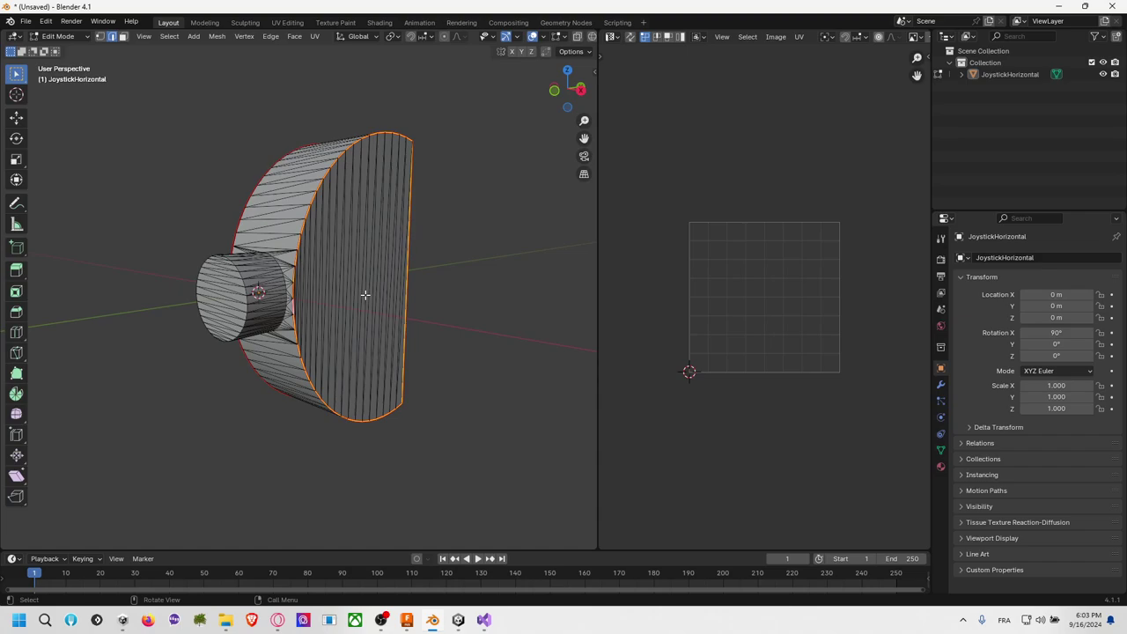
middle_click_drag(440, 214, 357, 180)
key("alt+a")
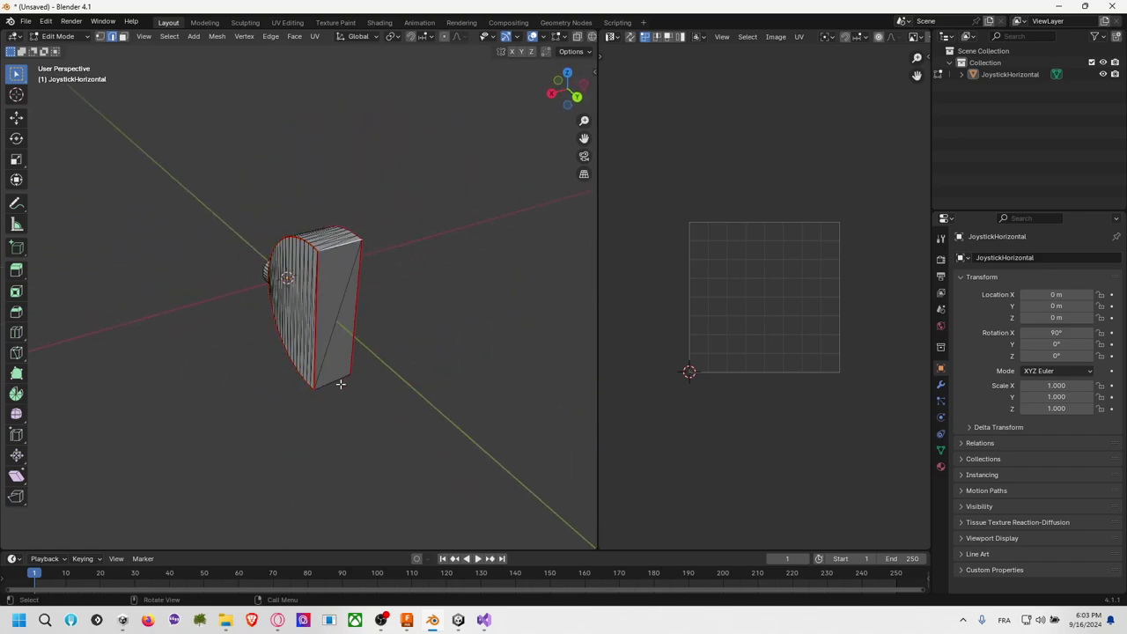
left_click(342, 383, "alt")
key("F3")
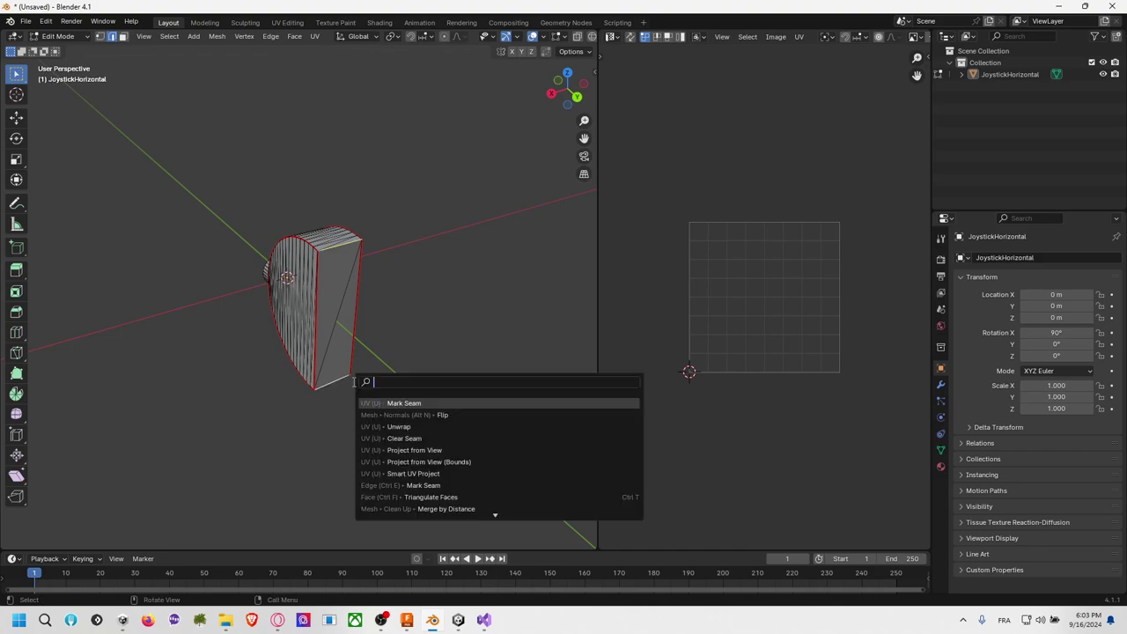
key("Return")
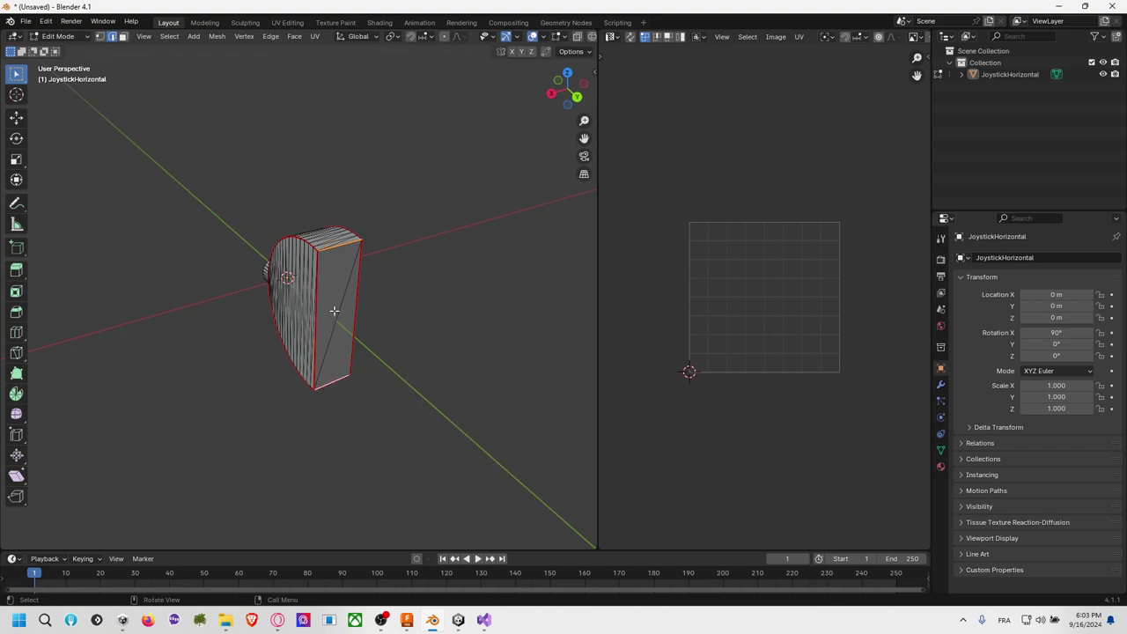
middle_click_drag(417, 274, 306, 317)
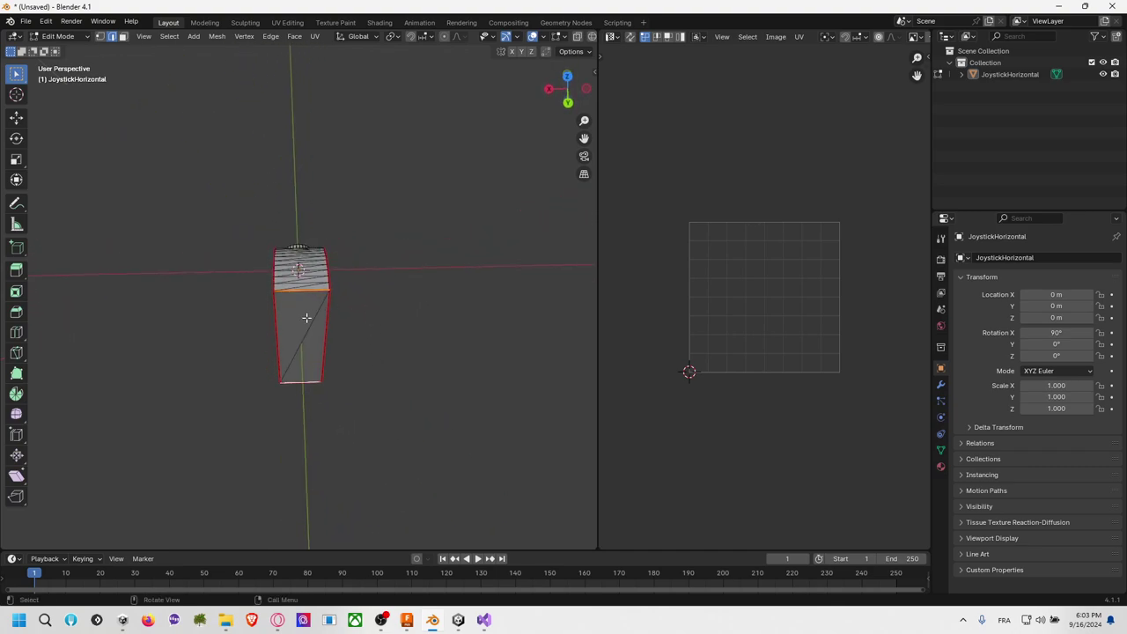
middle_click_drag(363, 290, 161, 209)
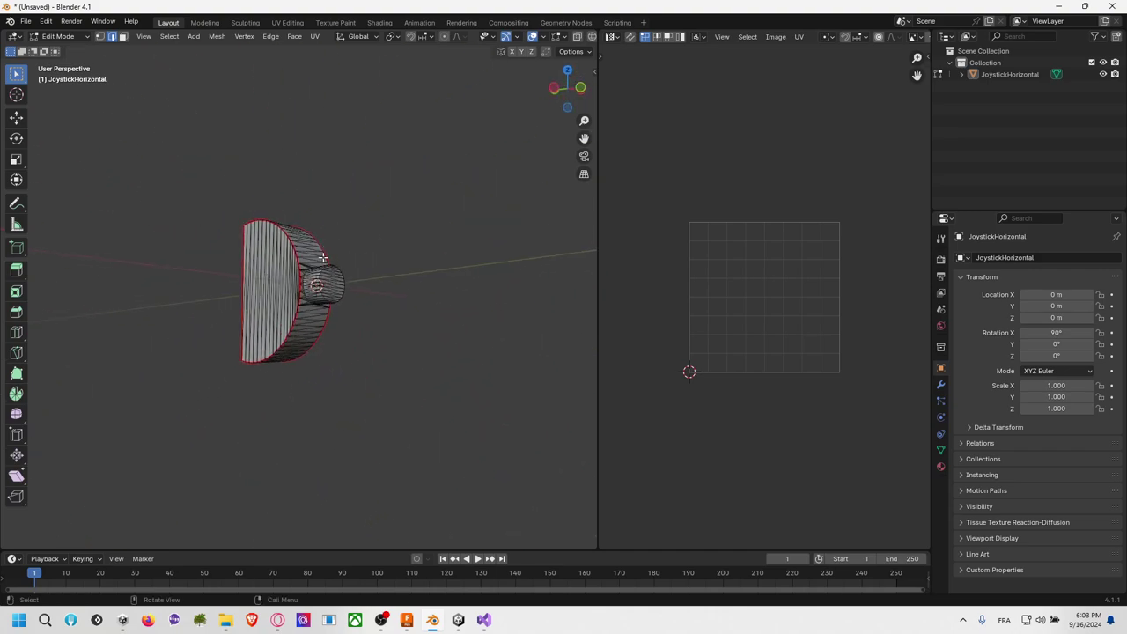
scroll(322, 276, "down", 2)
scroll(335, 279, "up", 4)
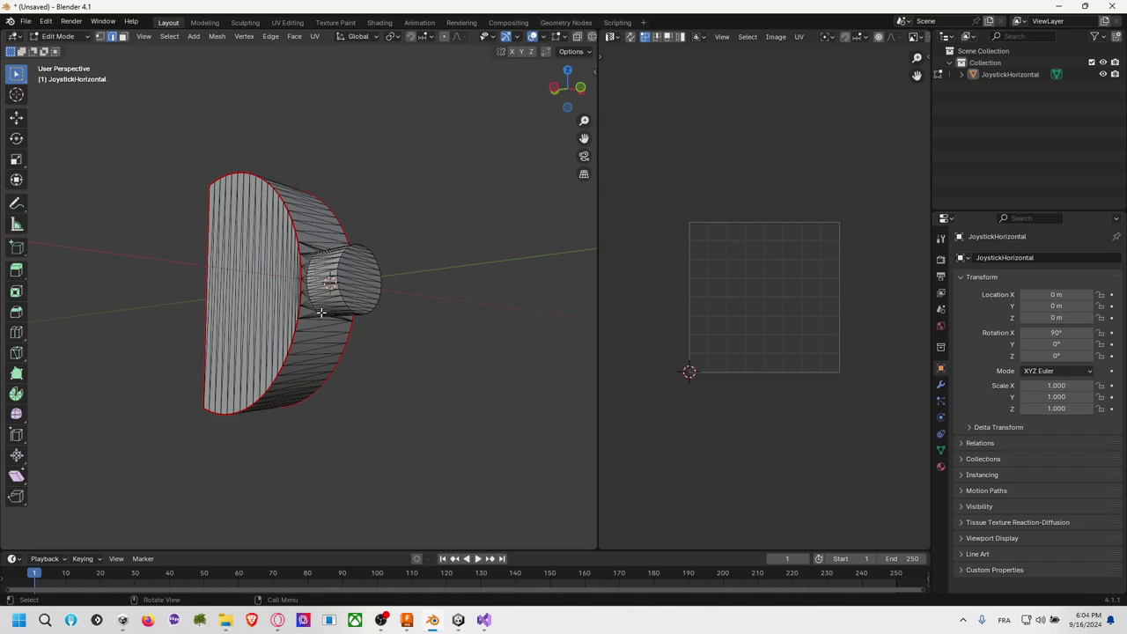
scroll(305, 204, "down", 3)
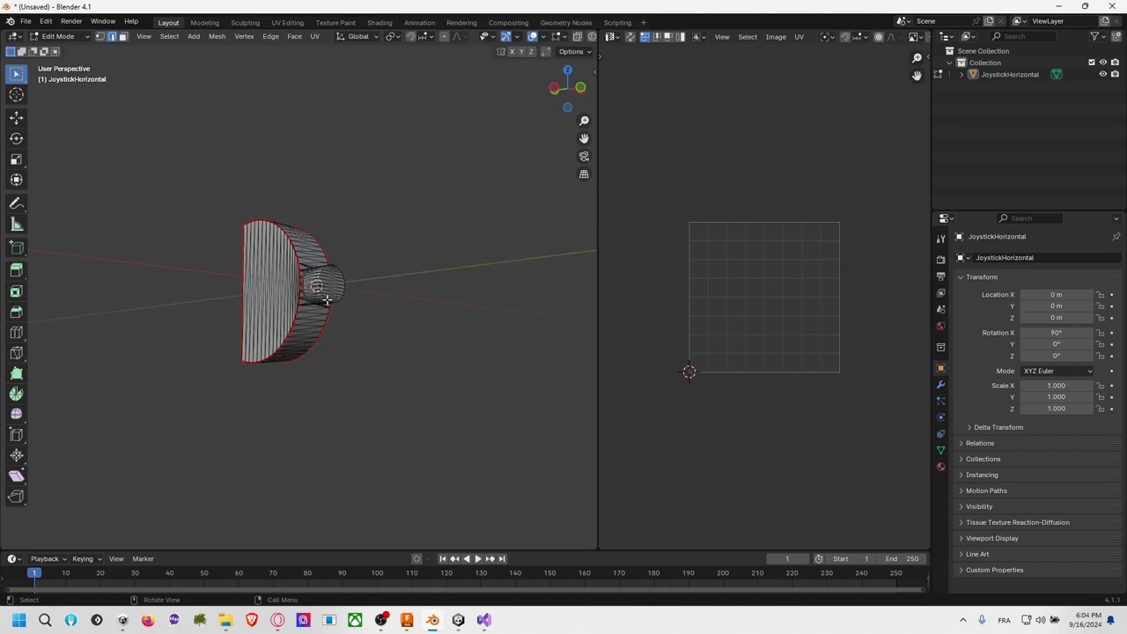
scroll(346, 280, "up", 7)
scroll(346, 280, "down", 4)
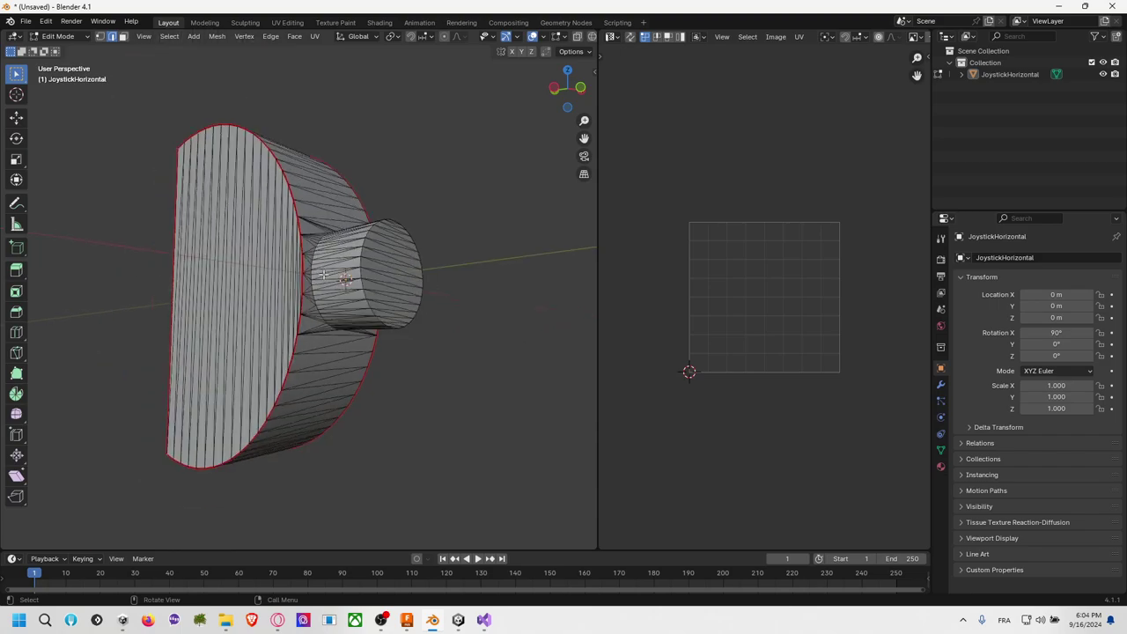
Step: Select the edge path around the cylinder's first rim and mark it as a seam
middle_click_drag(368, 296, 308, 290)
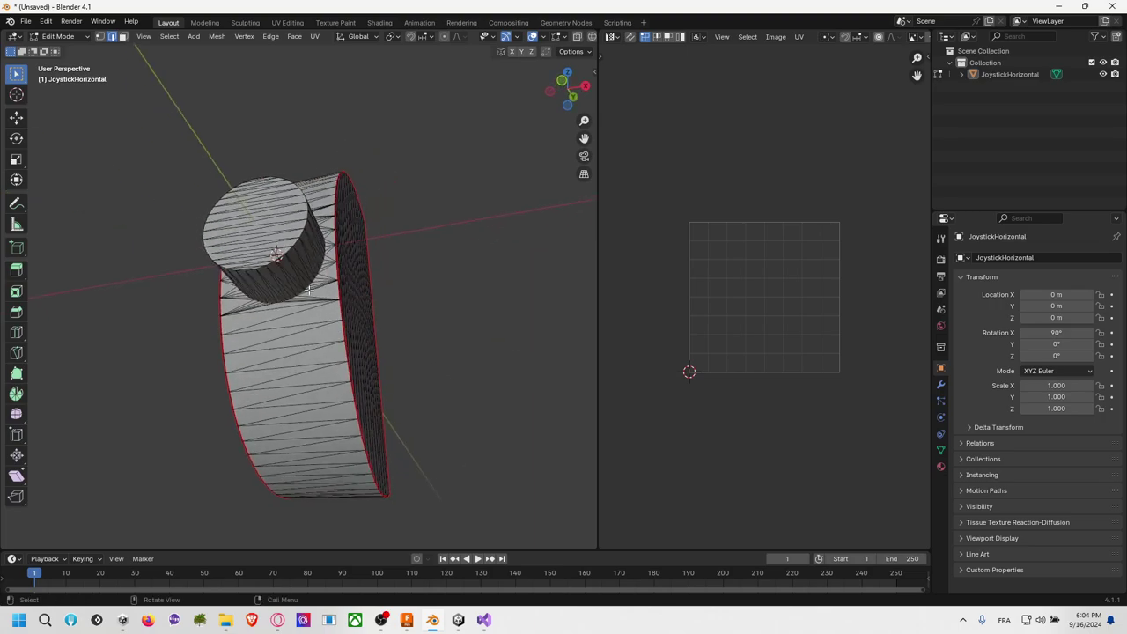
scroll(308, 290, "down", 2)
scroll(308, 289, "up", 4)
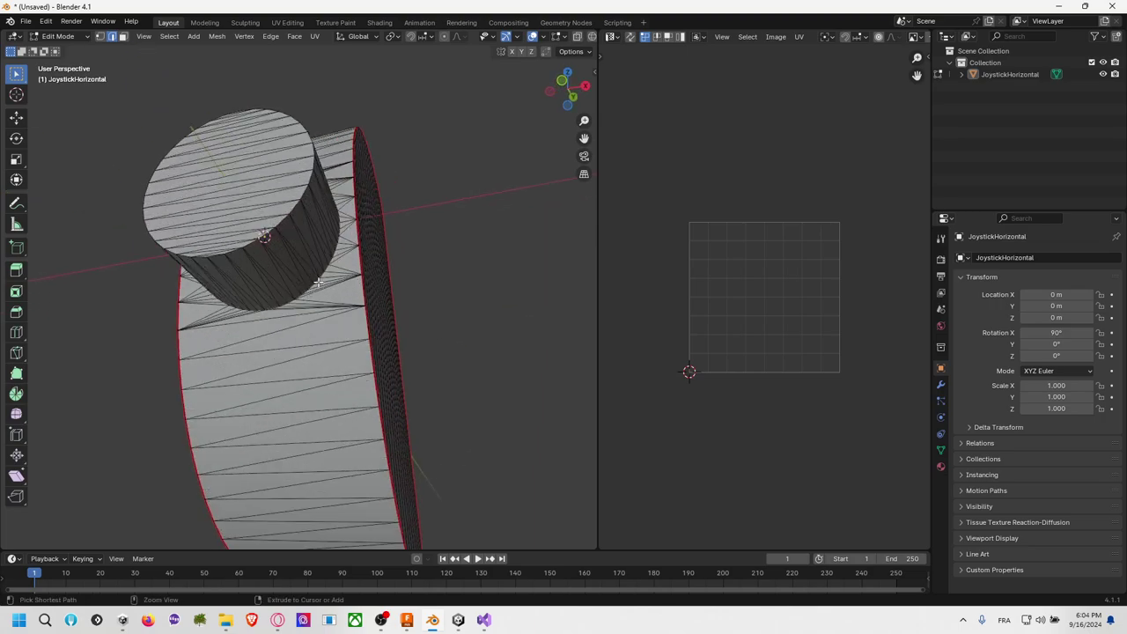
left_click(319, 282, "ctrl")
key("ctrl+z")
left_click(320, 280, "ctrl")
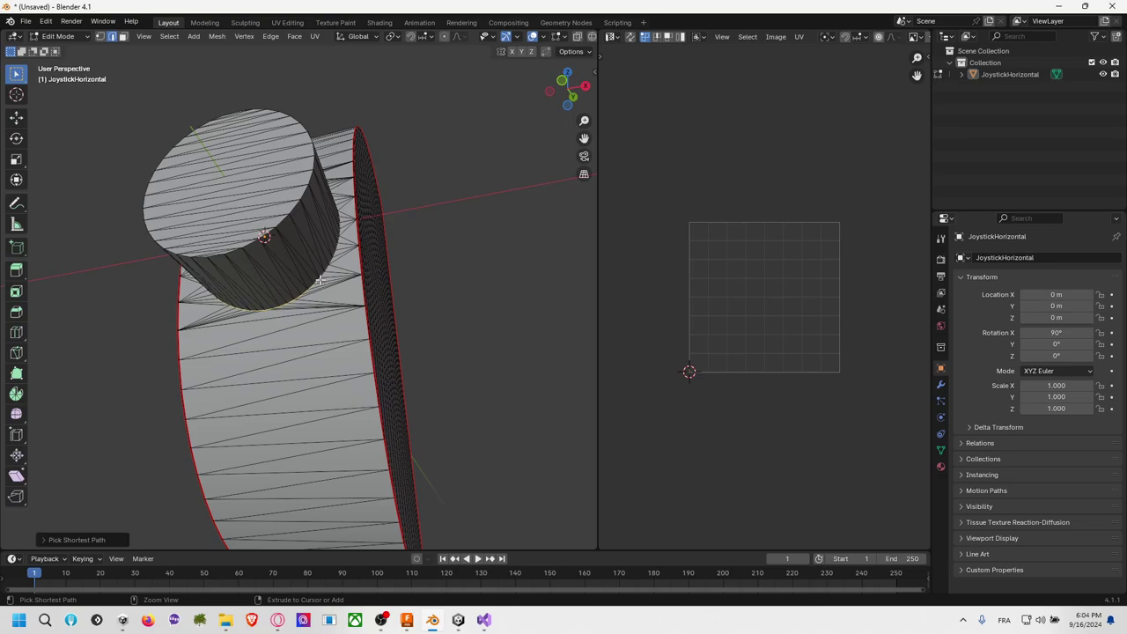
middle_click_drag(319, 280, 284, 284)
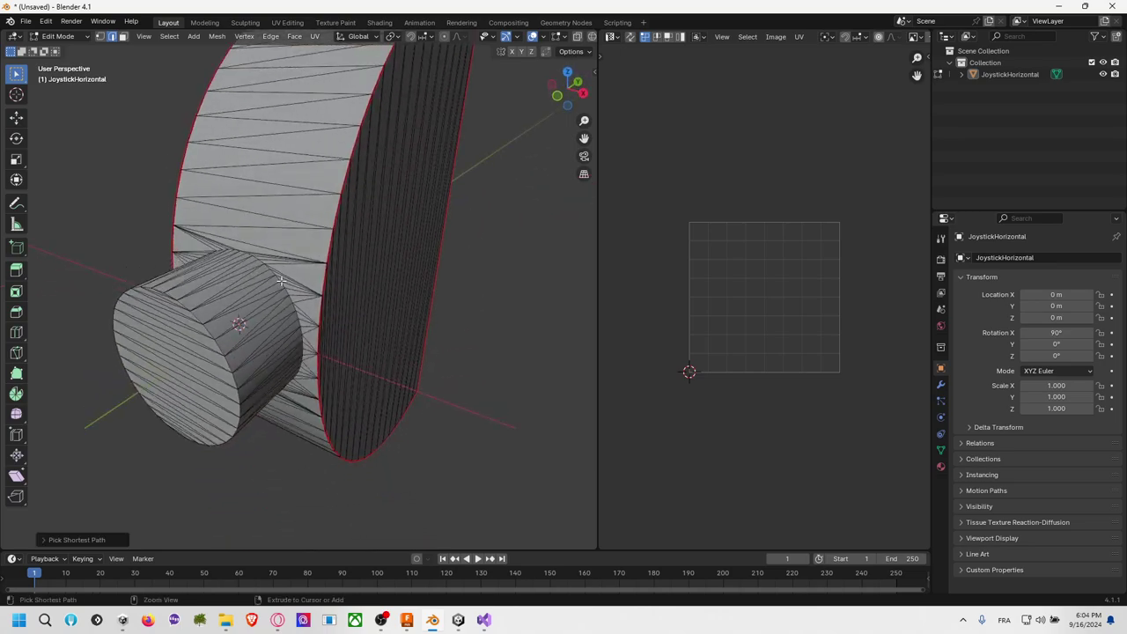
left_click(280, 279, "ctrl")
middle_click_drag(380, 262, 338, 308)
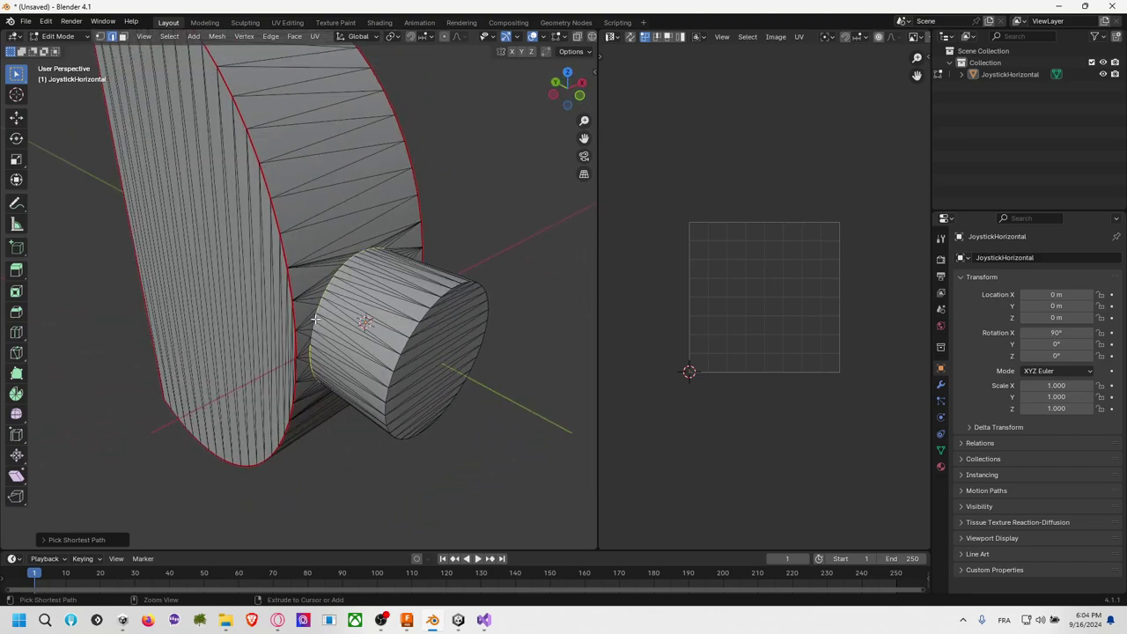
left_click(349, 303, "ctrl")
key("F3")
type("seam")
key("Return")
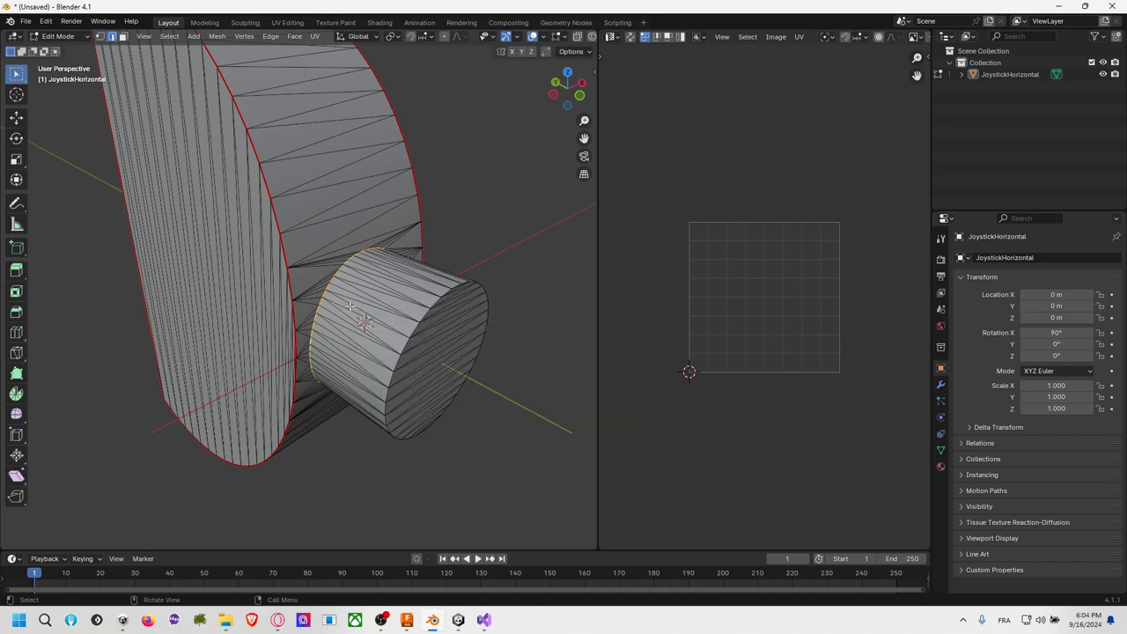
key("alt+a")
Step: Select the cylinder's end cap rim and mark it as a seam, then clear the selection
middle_click_drag(453, 312, 423, 293)
left_click(422, 299, "ctrl")
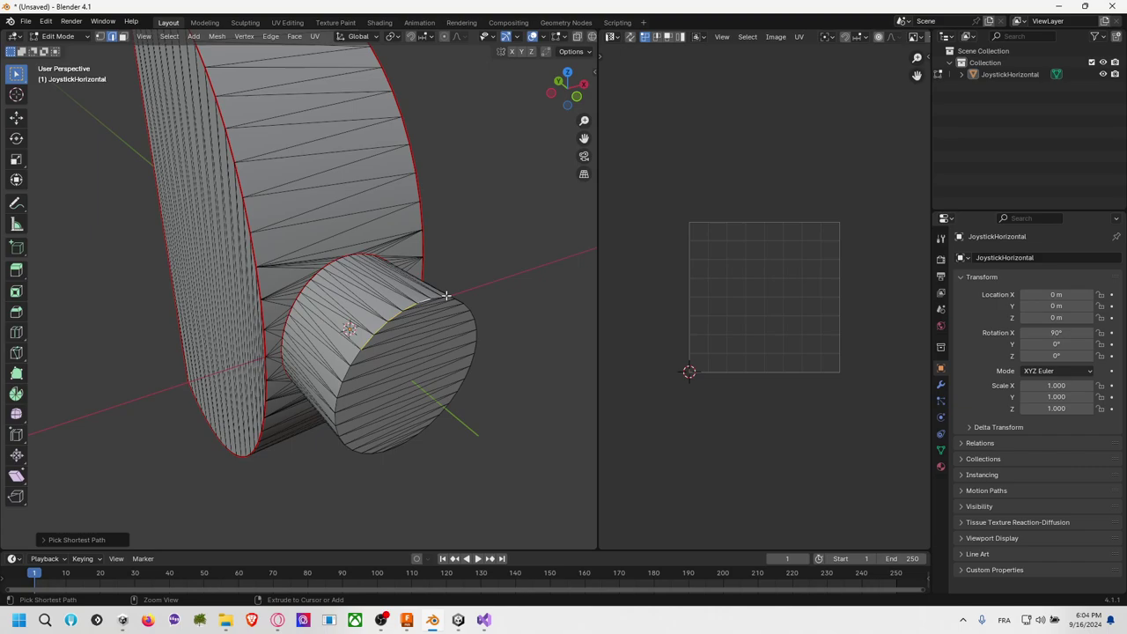
left_click(477, 358, "ctrl")
middle_click_drag(435, 432, 424, 347)
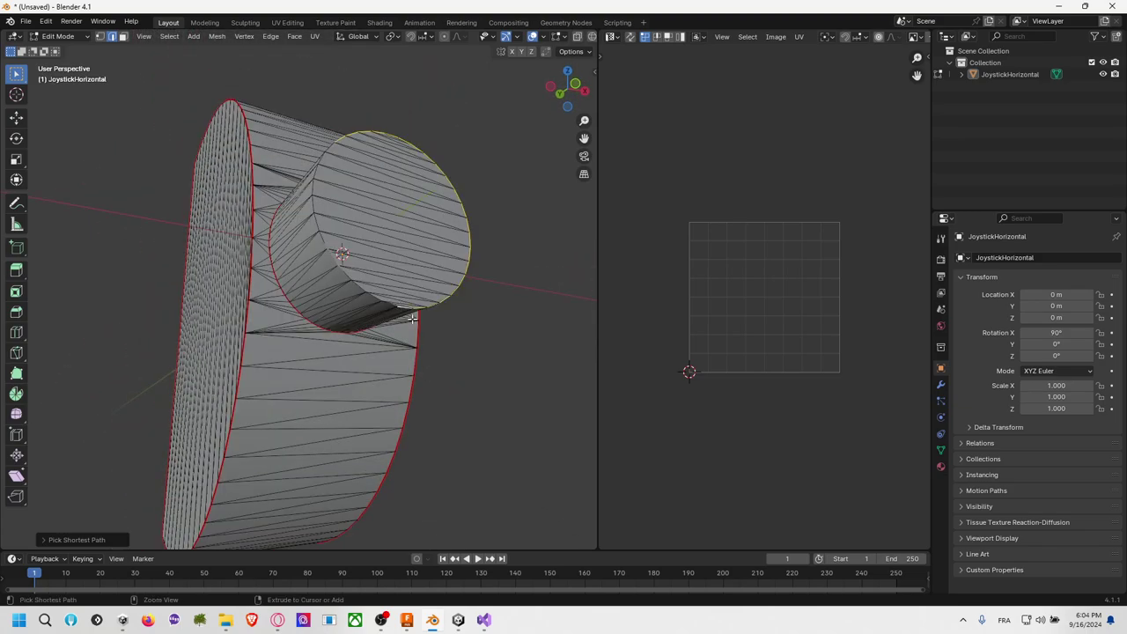
left_click(314, 174, "ctrl")
middle_click_drag(334, 262, 364, 313)
key("F3")
key("Return")
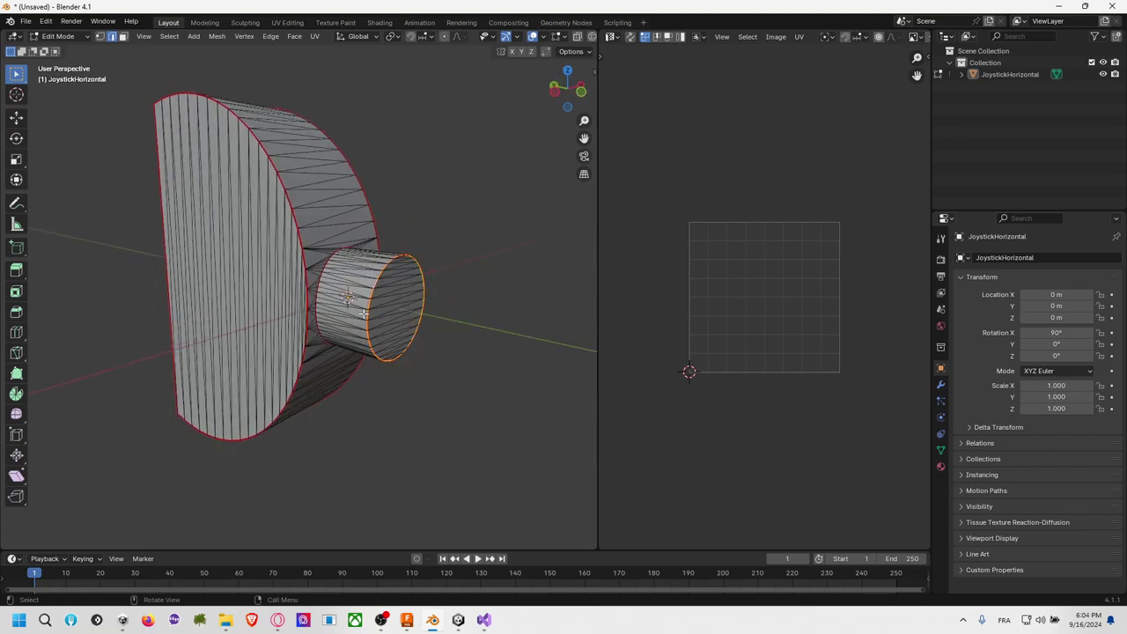
key("alt+a")
middle_click_drag(376, 198, 341, 213)
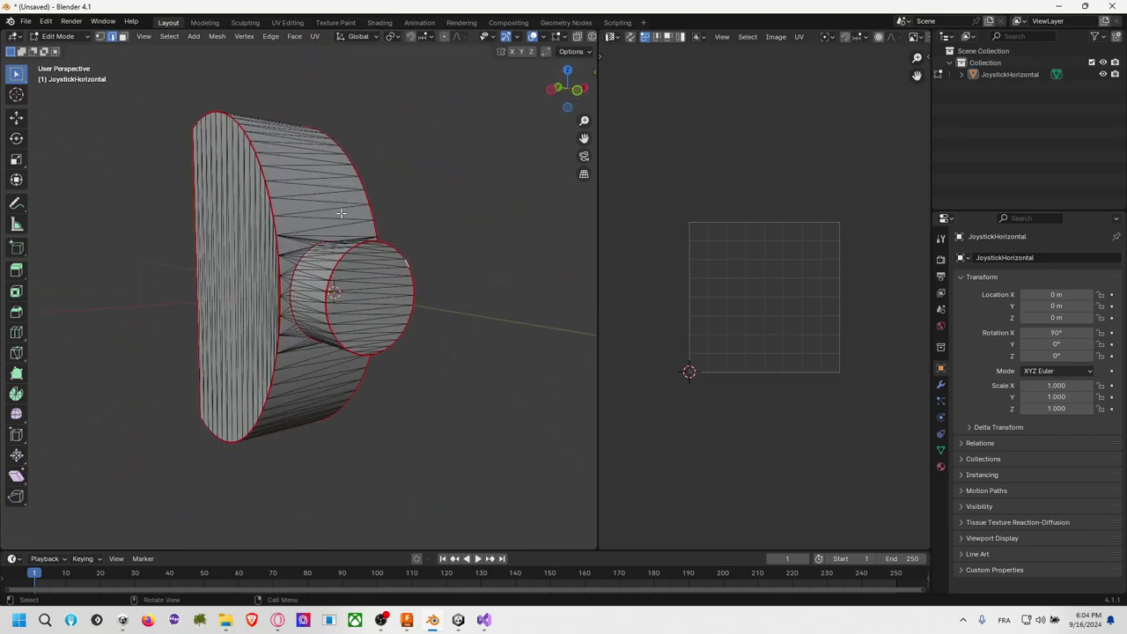
Step: Select the entire JoystickHorizontal mesh and unwrap it into UV islands
key("F3")
type("uv")
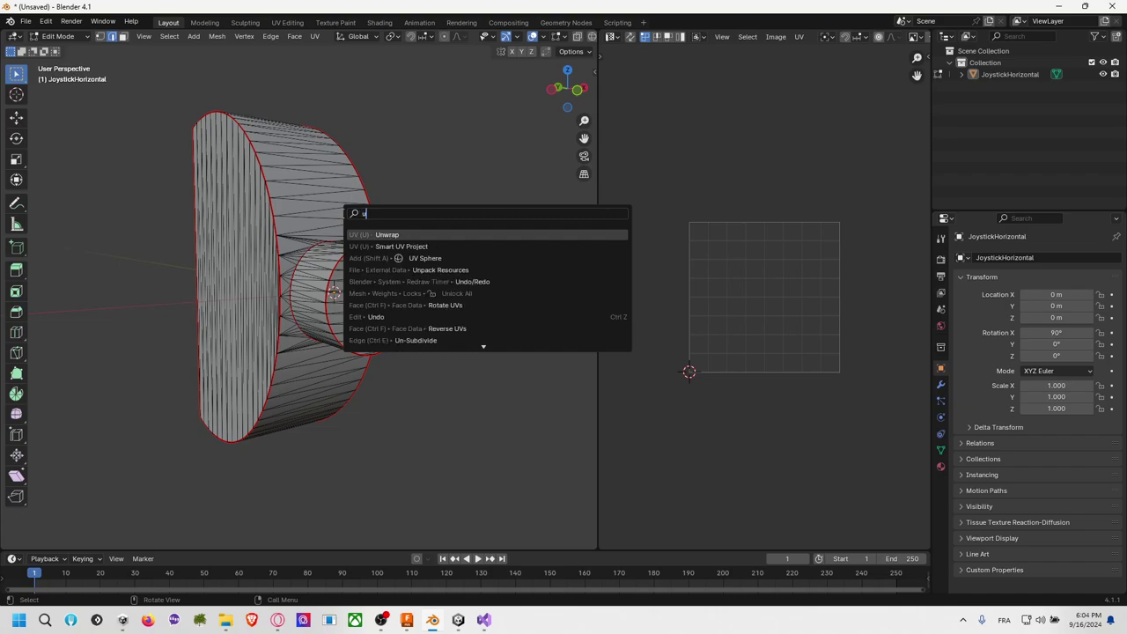
key("Escape")
key("a")
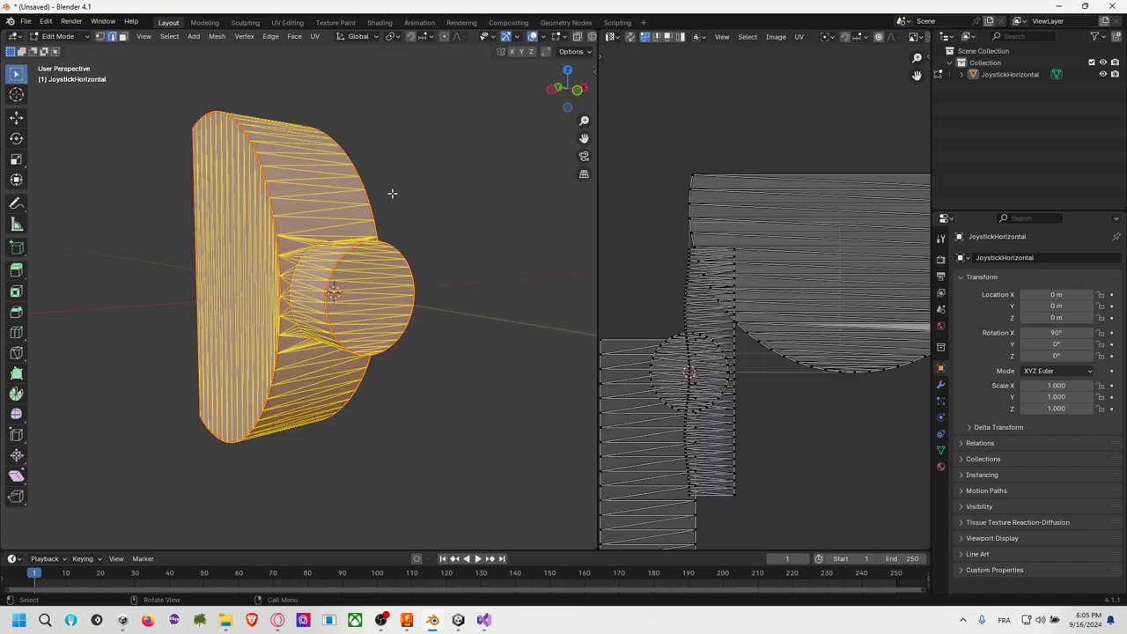
scroll(678, 270, "down", 3)
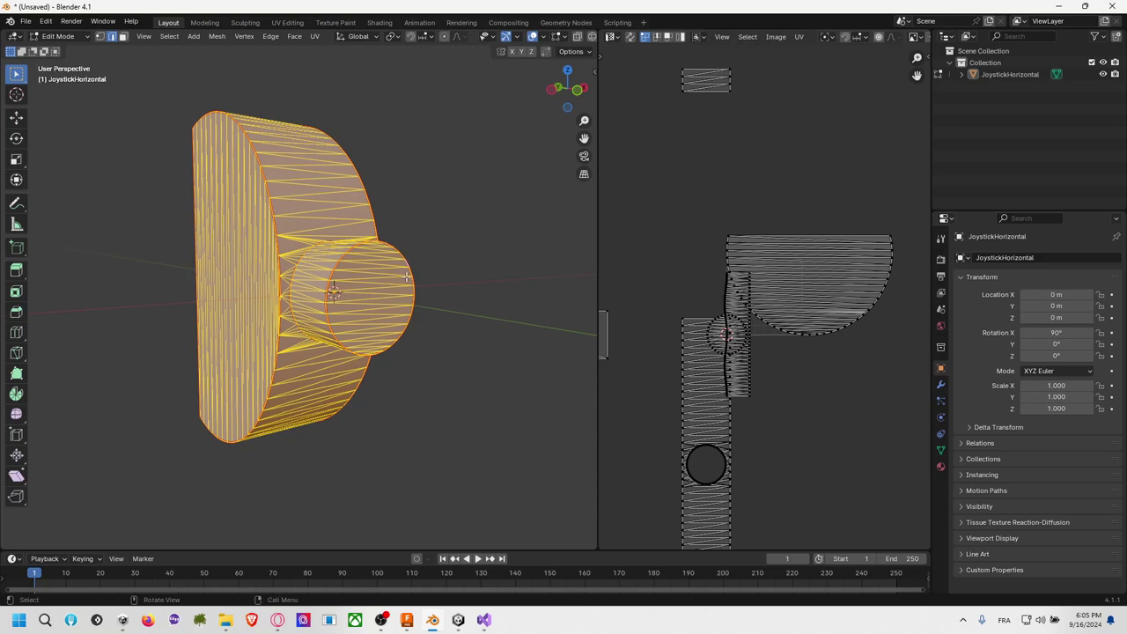
key("F3")
type("un")
key("Return")
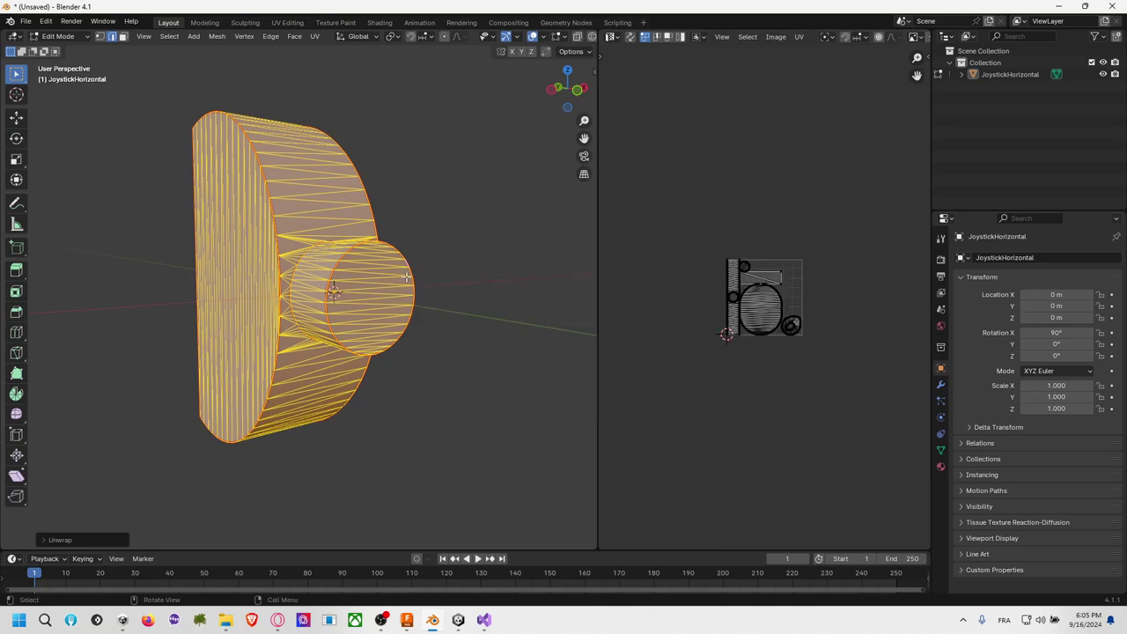
Step: Frame all UV islands and select the linked part of the large circle island
key("Home")
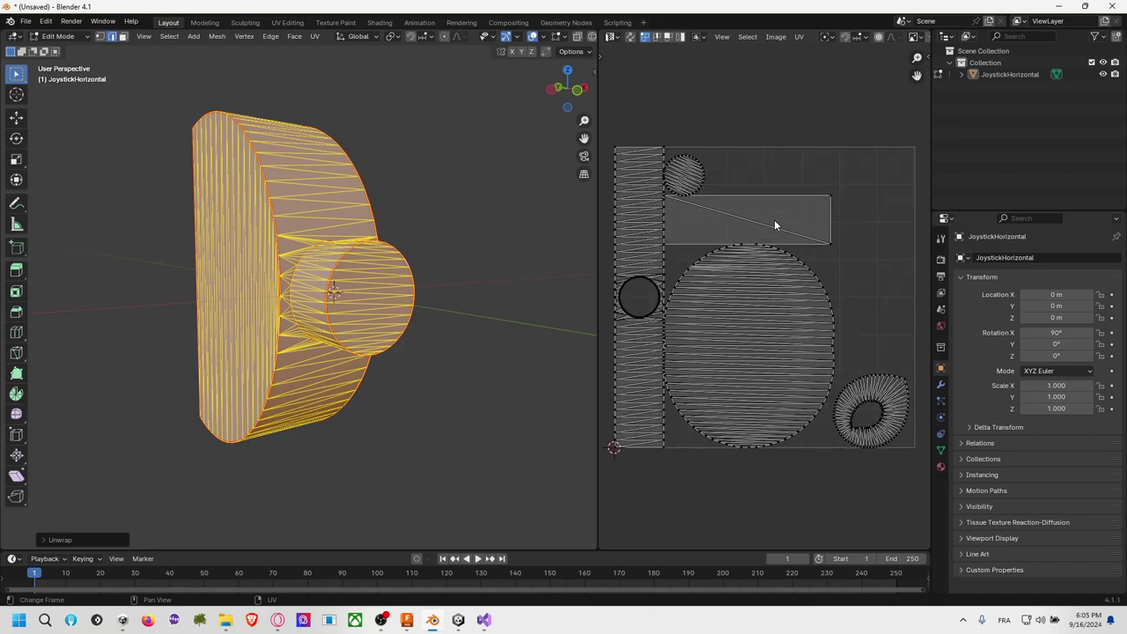
left_click(808, 329)
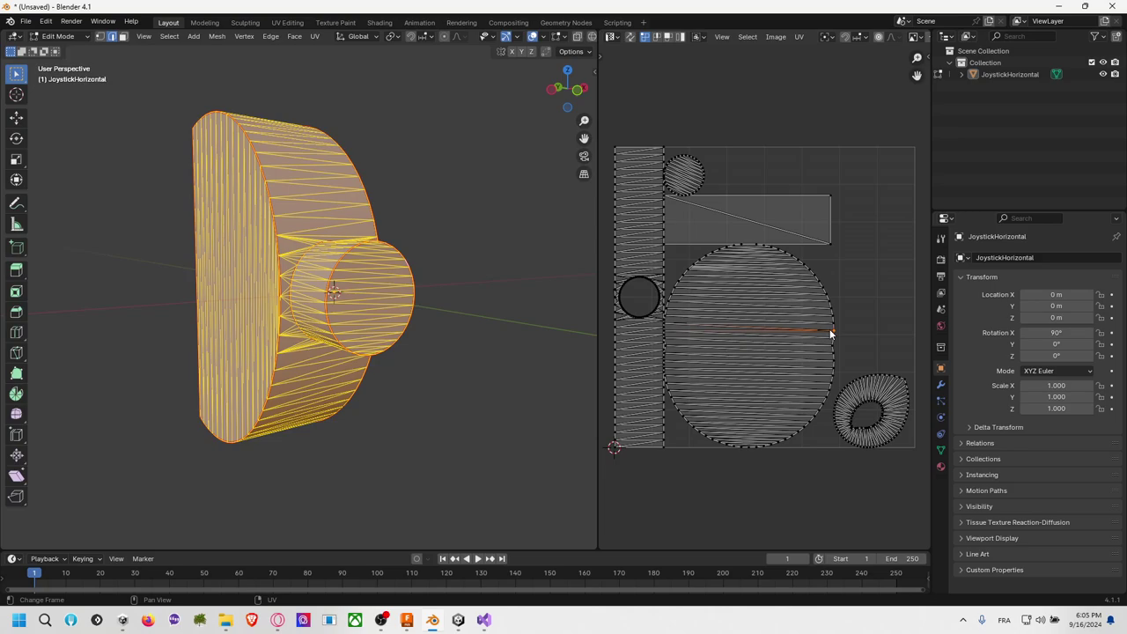
key("l")
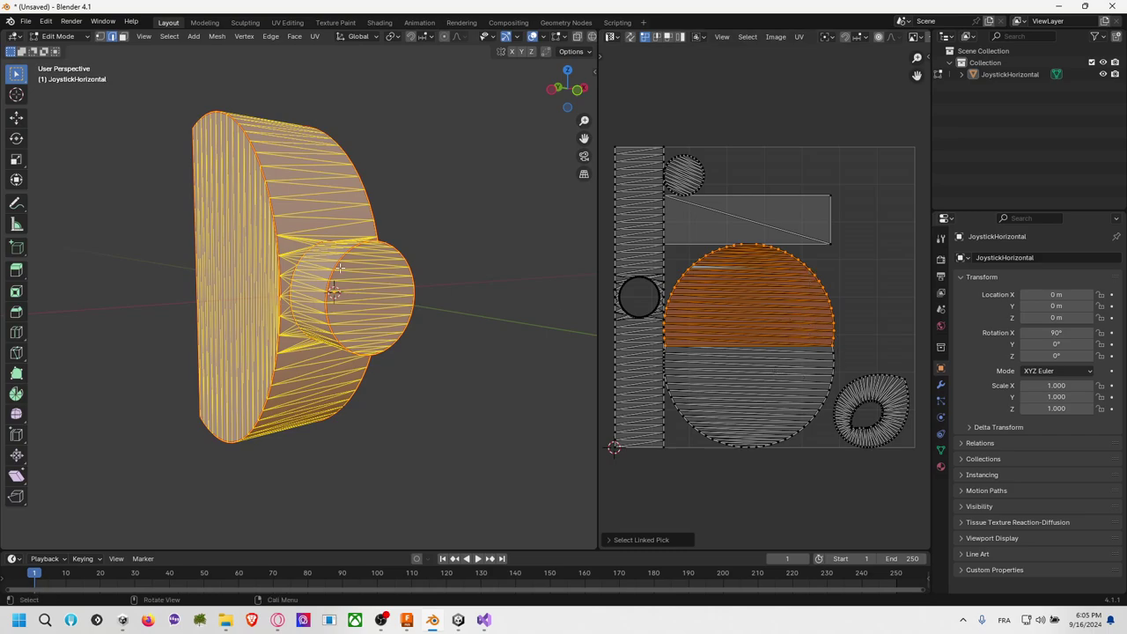
Step: Turn on UV Sync Selection and pick the half-disc UV islands from a left orthographic view
left_click(549, 92)
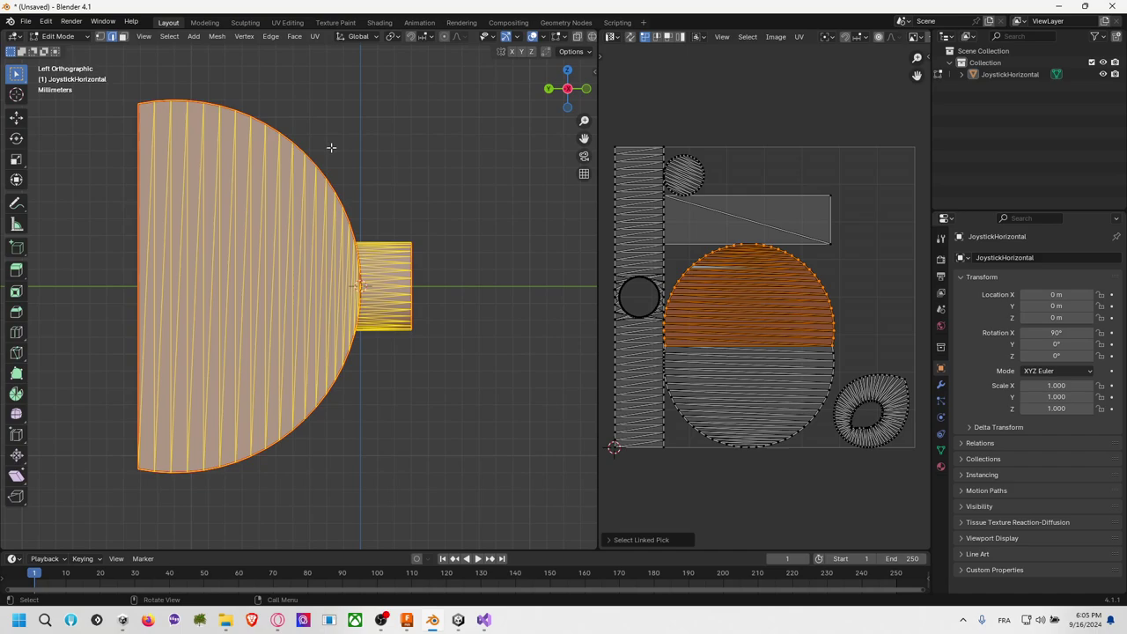
key("alt+a")
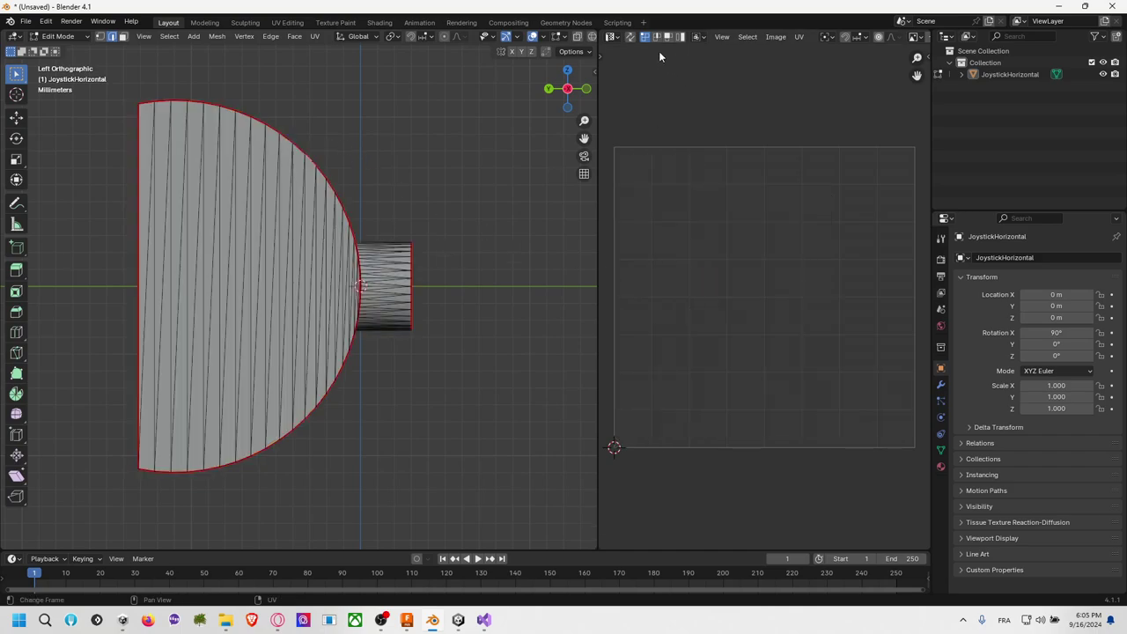
left_click(629, 38)
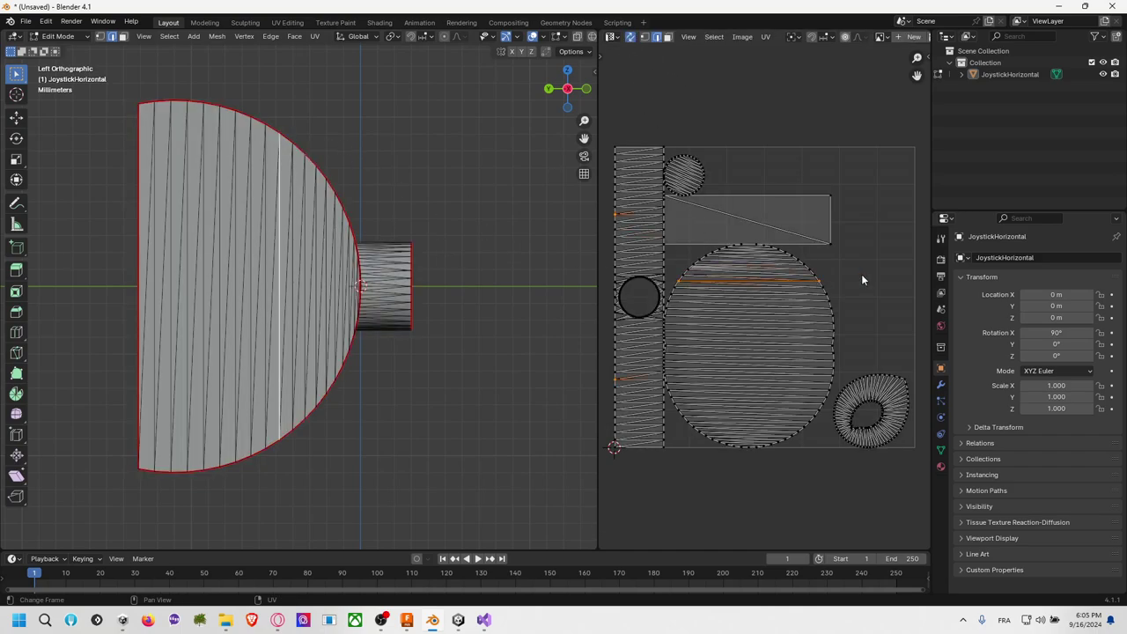
key("l")
key("l")
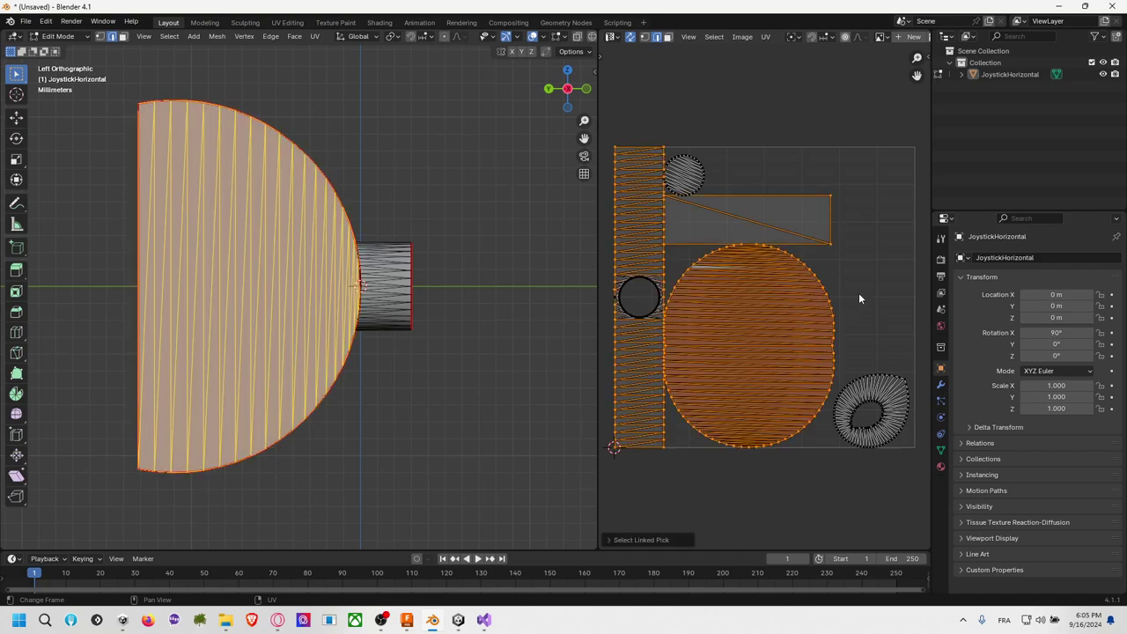
key("alt+a")
key("l")
left_click(829, 305)
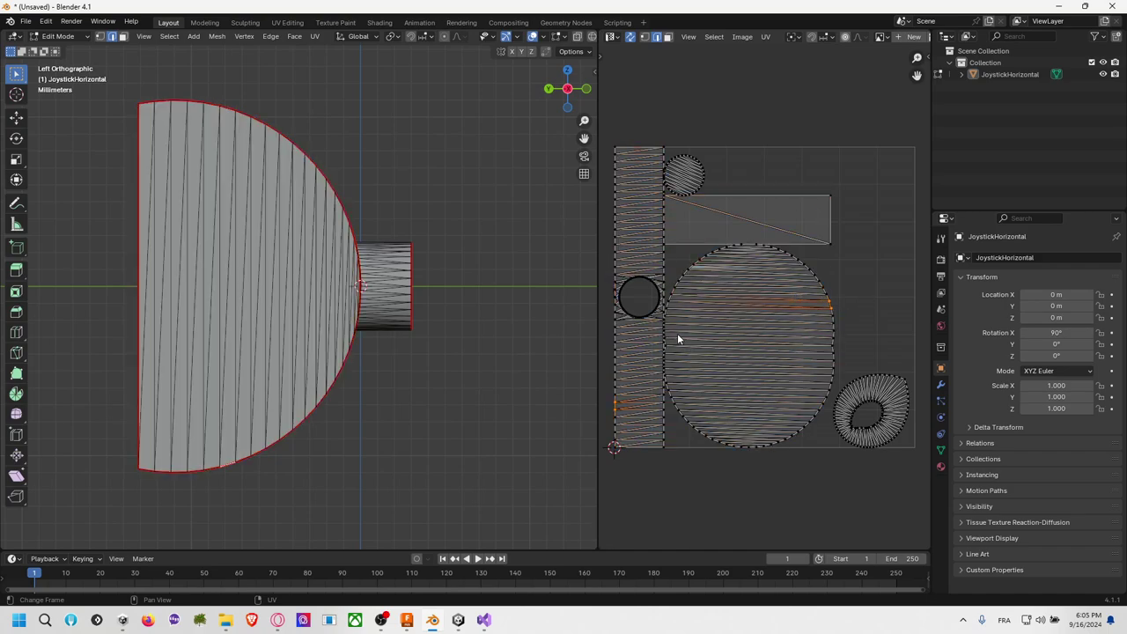
Step: In face mode, select both linked flat half-disc faces and view them in Right Orthographic
middle_click_drag(526, 305, 162, 280)
key("a")
left_click(260, 269)
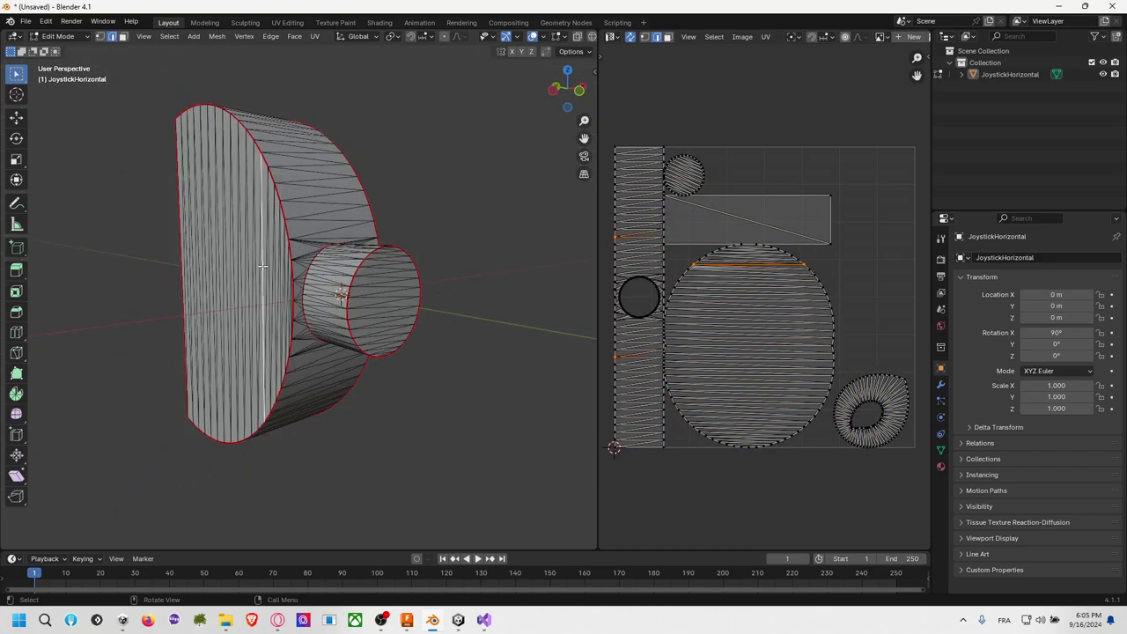
left_click(124, 37)
left_click(239, 216)
key("ctrl+l")
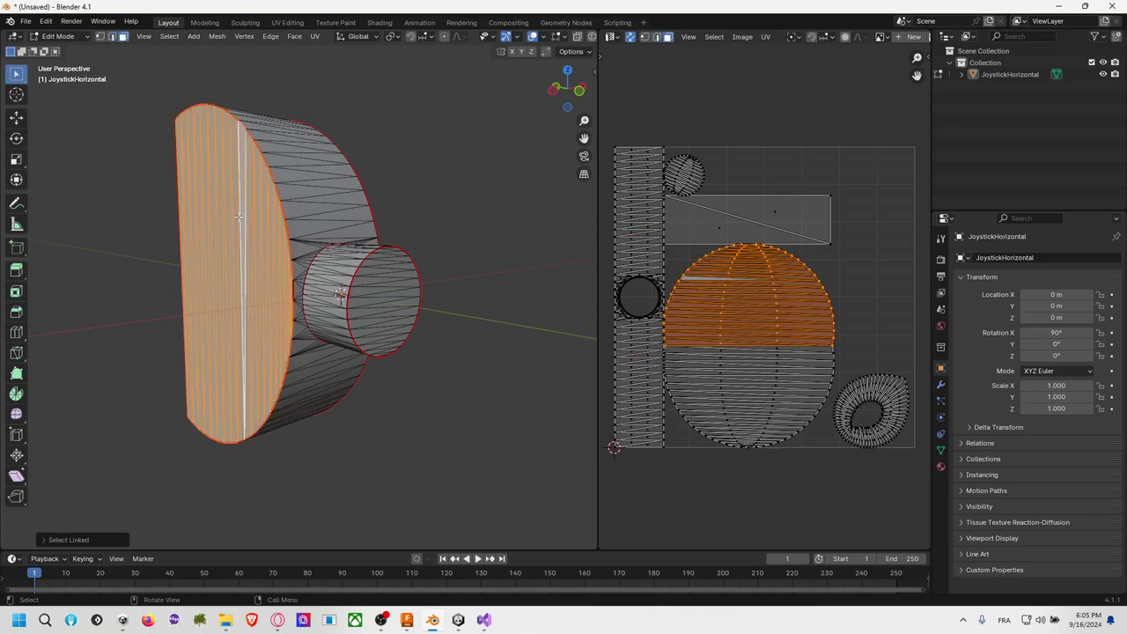
middle_click_drag(360, 219, 341, 248)
left_click(341, 247, "shift")
key("ctrl+l")
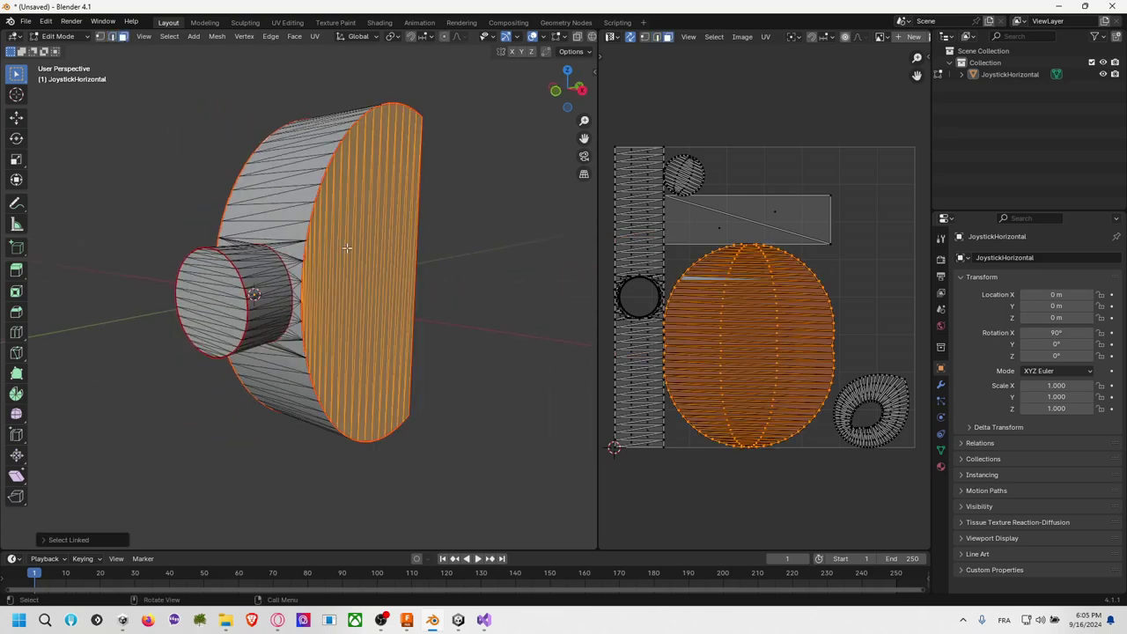
left_click(580, 90)
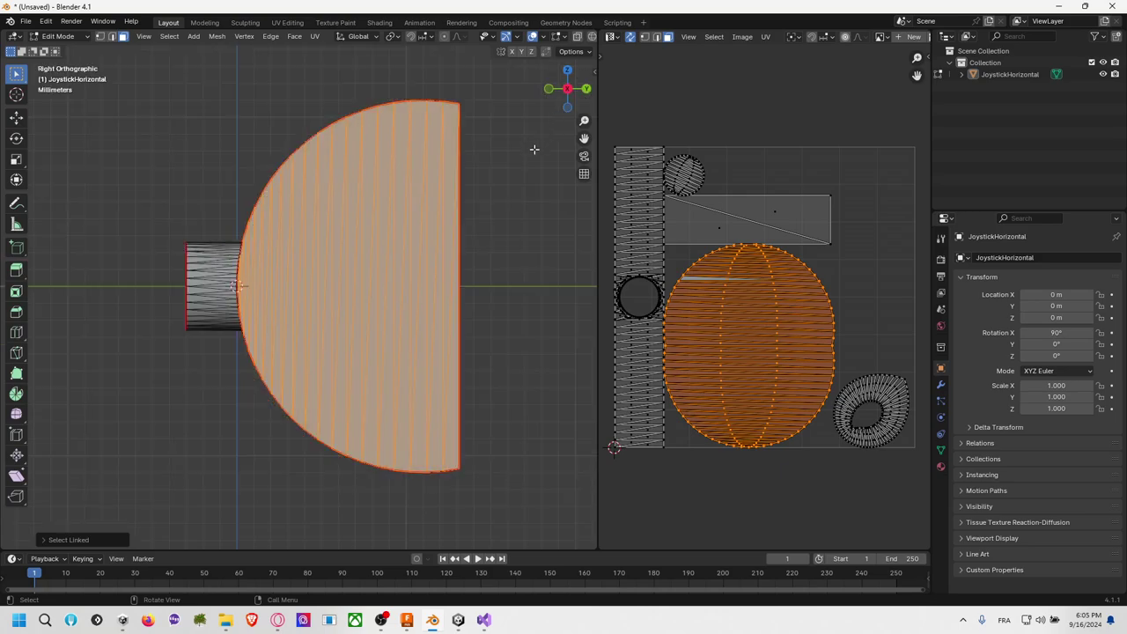
Step: Project the selected faces from view, then rotate the dome island 90° and move it toward the bottom
key("F3")
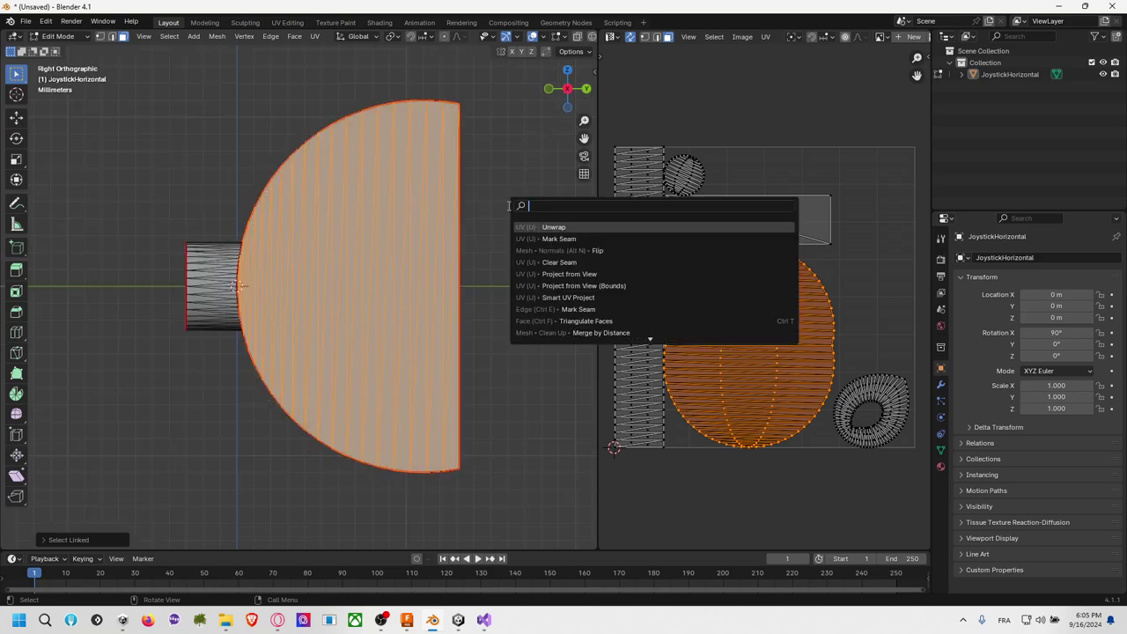
type("pro")
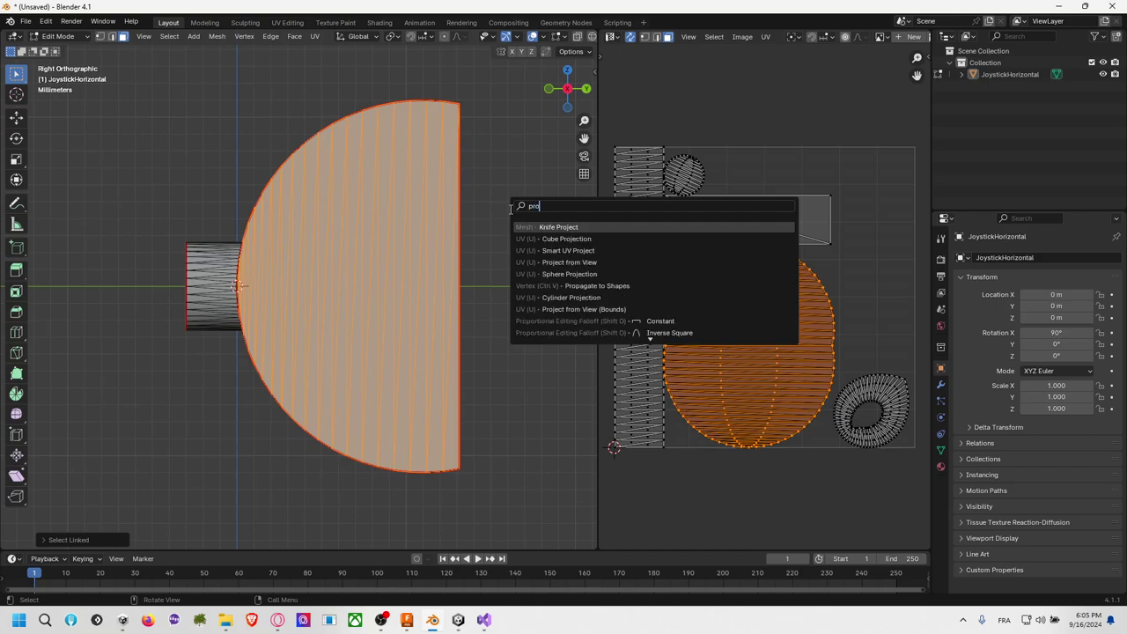
key("Down")
key("Down")
key("Down")
key("Return")
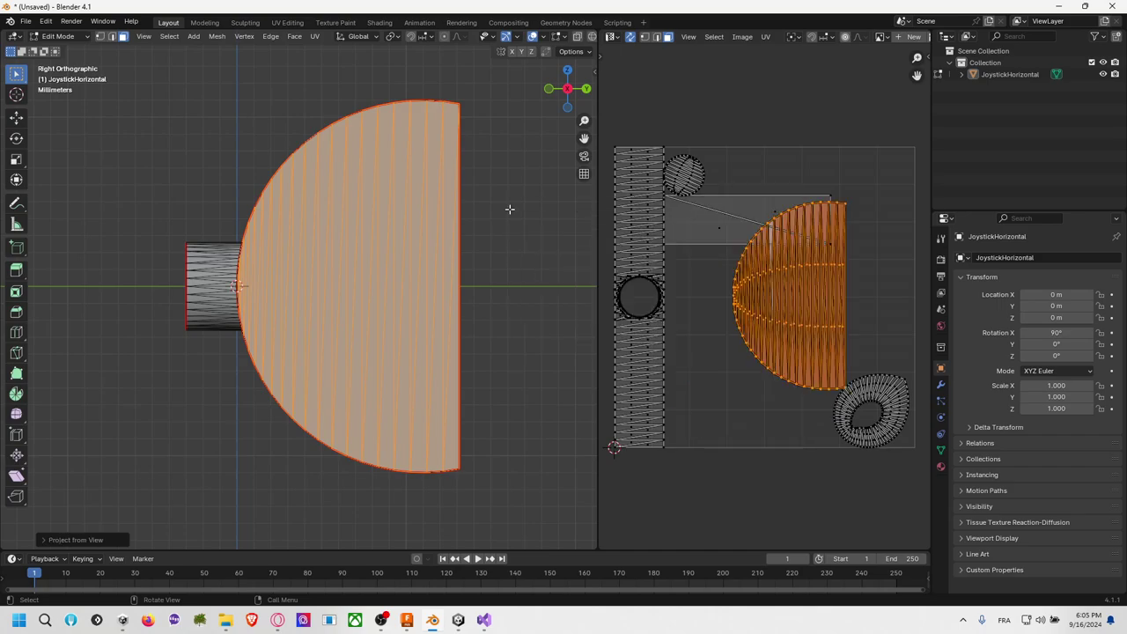
key("g")
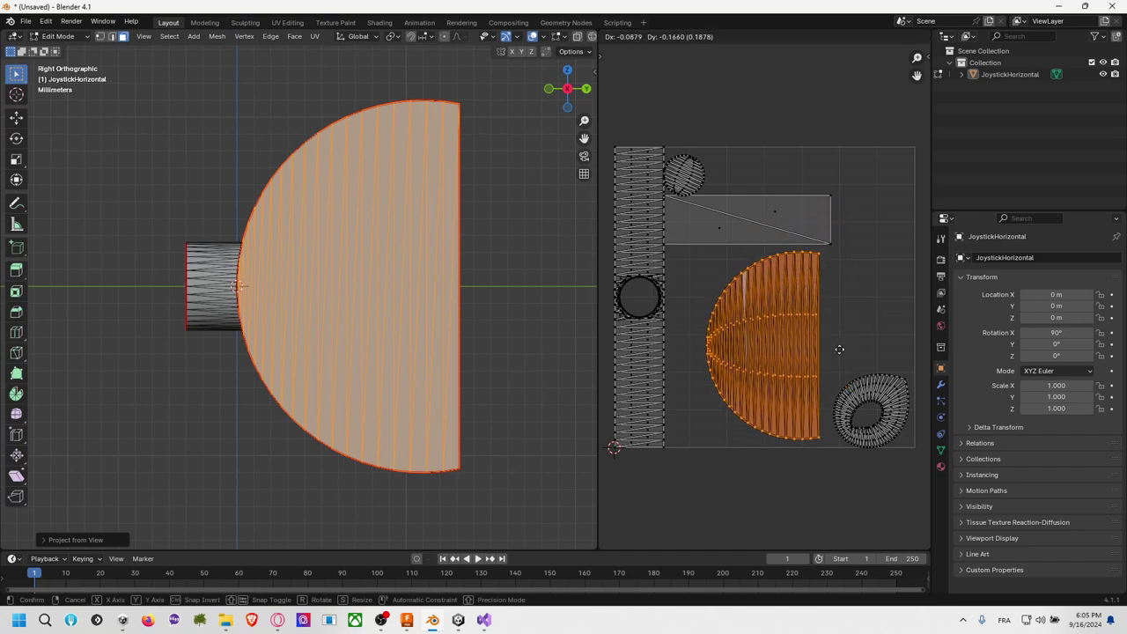
left_click(832, 357)
key("r")
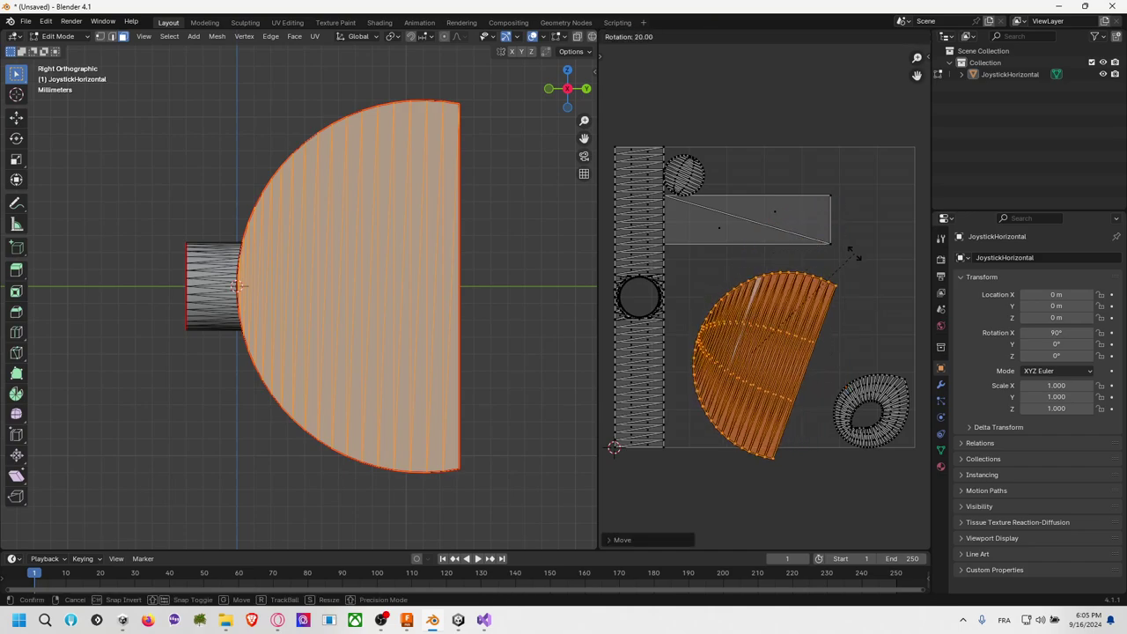
left_click(879, 408)
key("g")
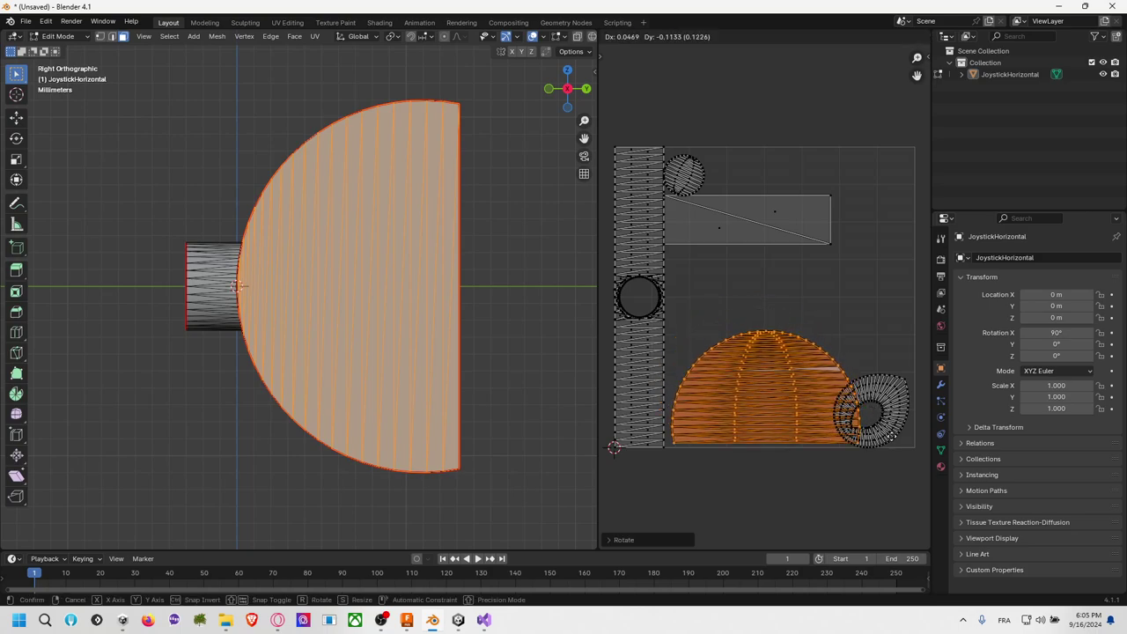
left_click(889, 435)
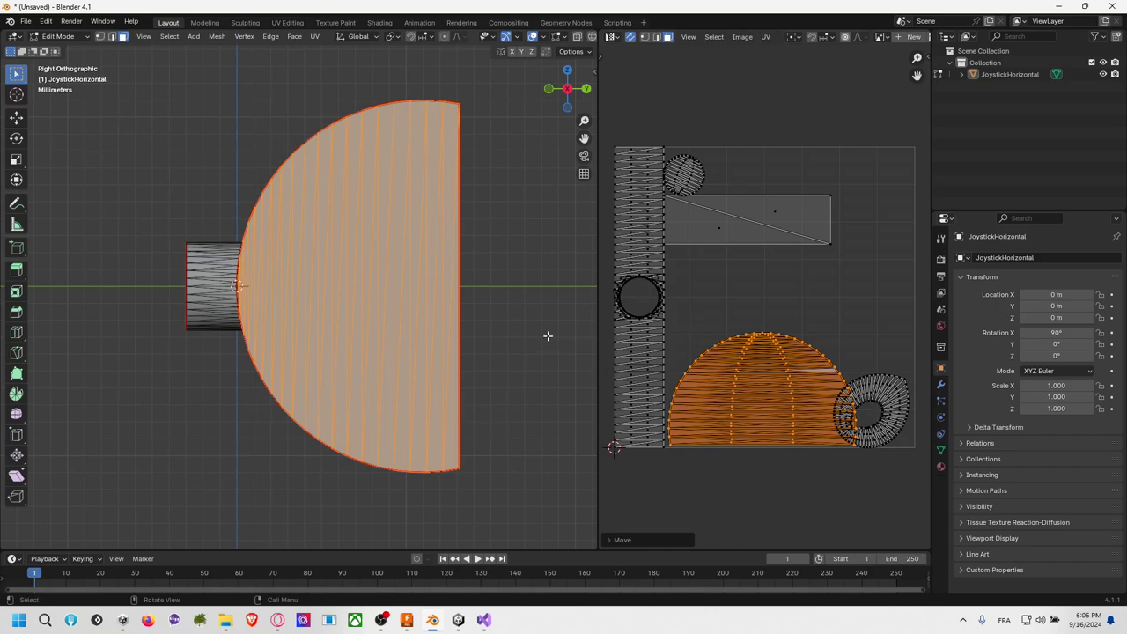
Step: Move the whole rectangle UV island to the bottom of the layout
left_click(735, 220)
key("l")
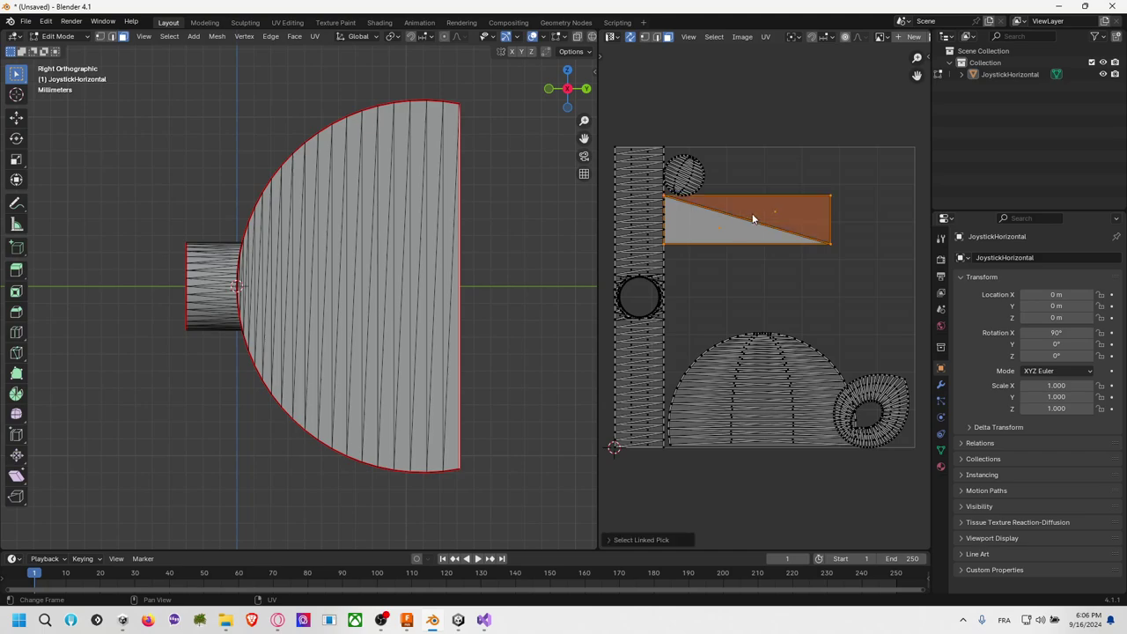
key("g")
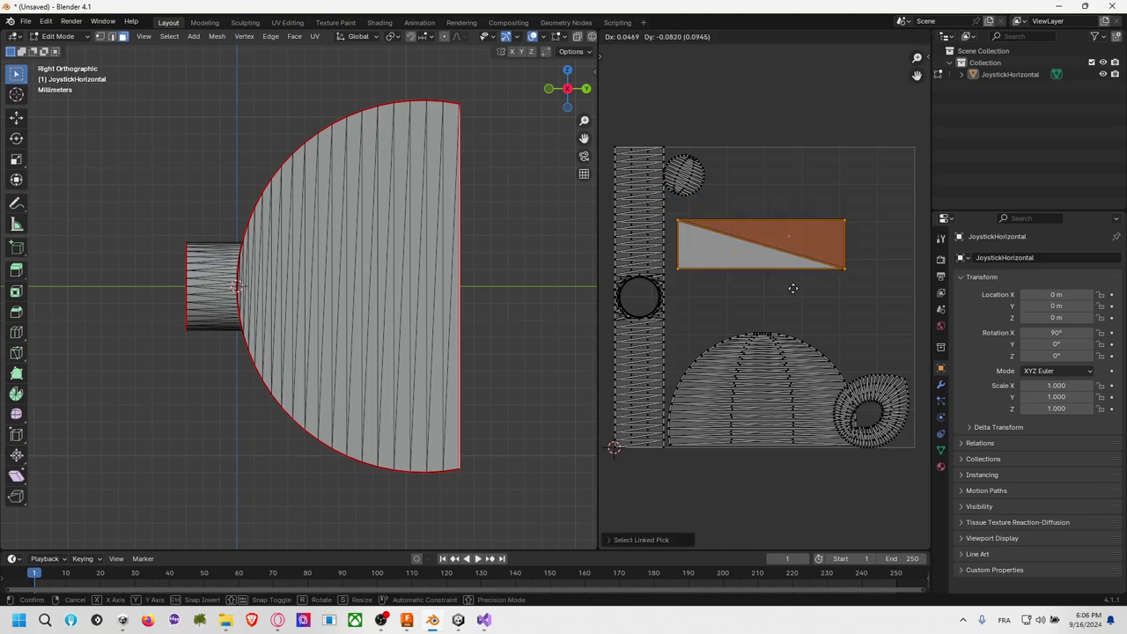
left_click(782, 454)
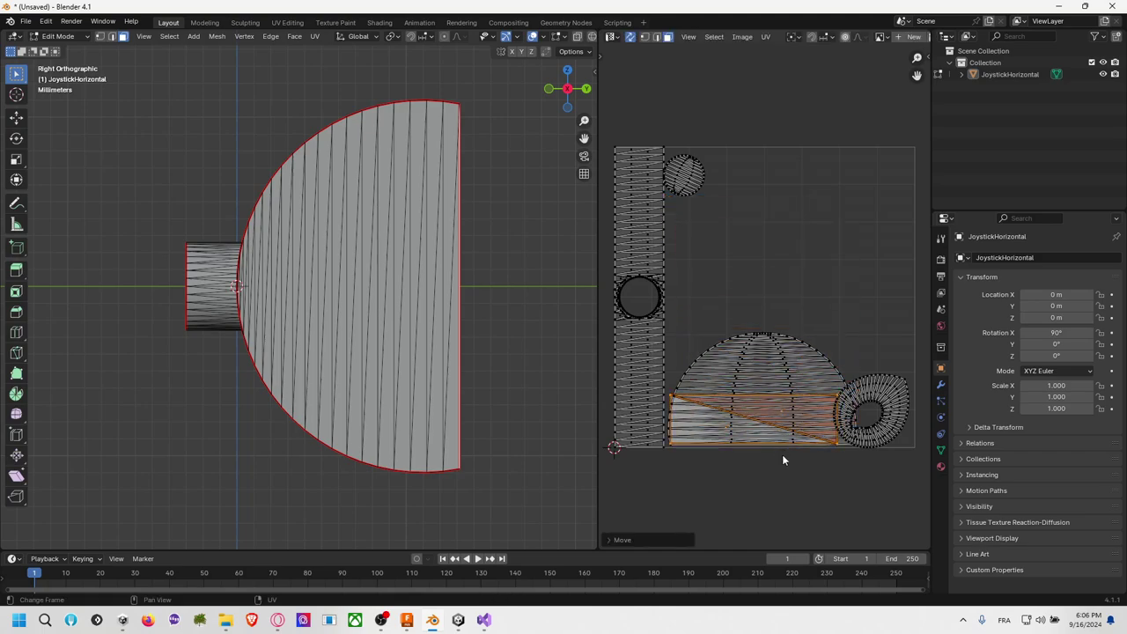
Step: Place the dome island above the rectangle and scale it slightly smaller
left_click(816, 368)
key("l")
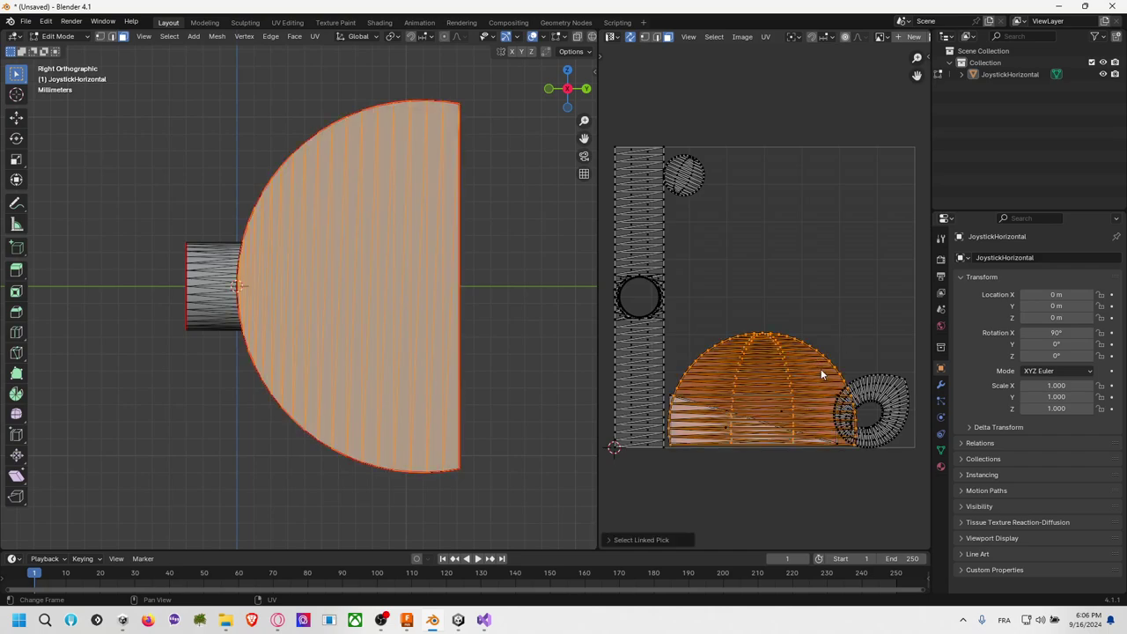
key("g")
key("y")
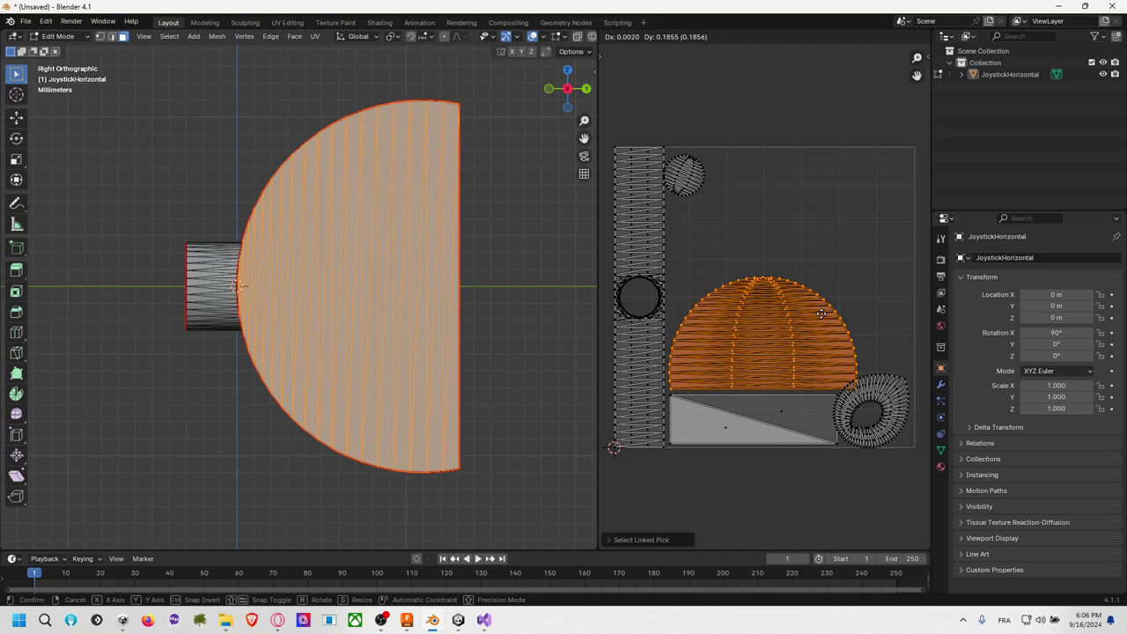
left_click(855, 339)
key("s")
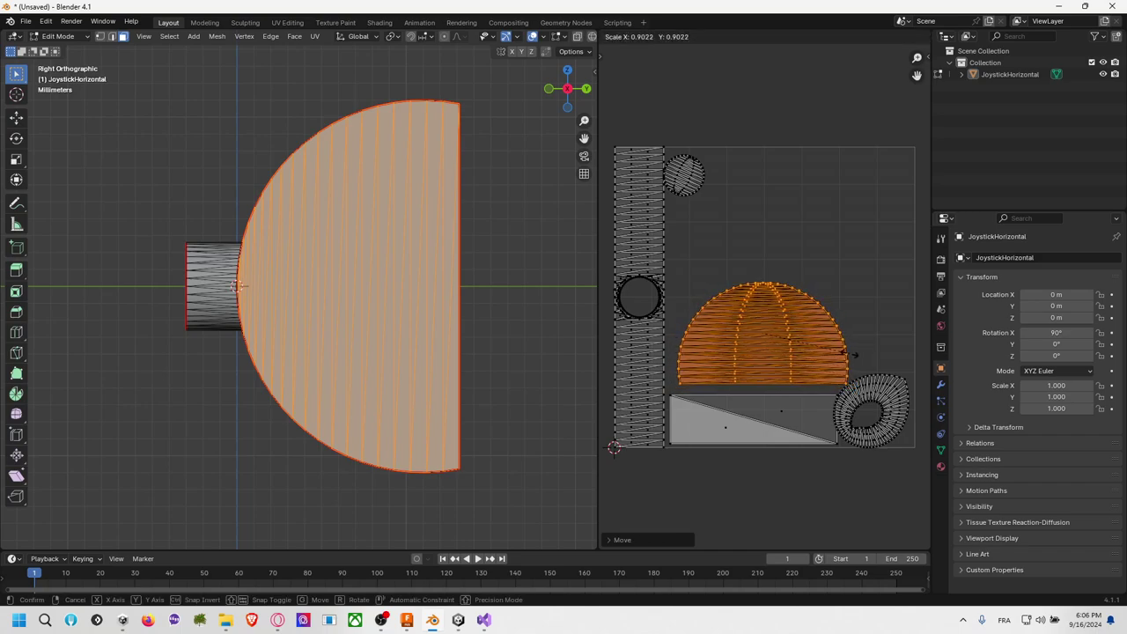
left_click(848, 359)
key("g")
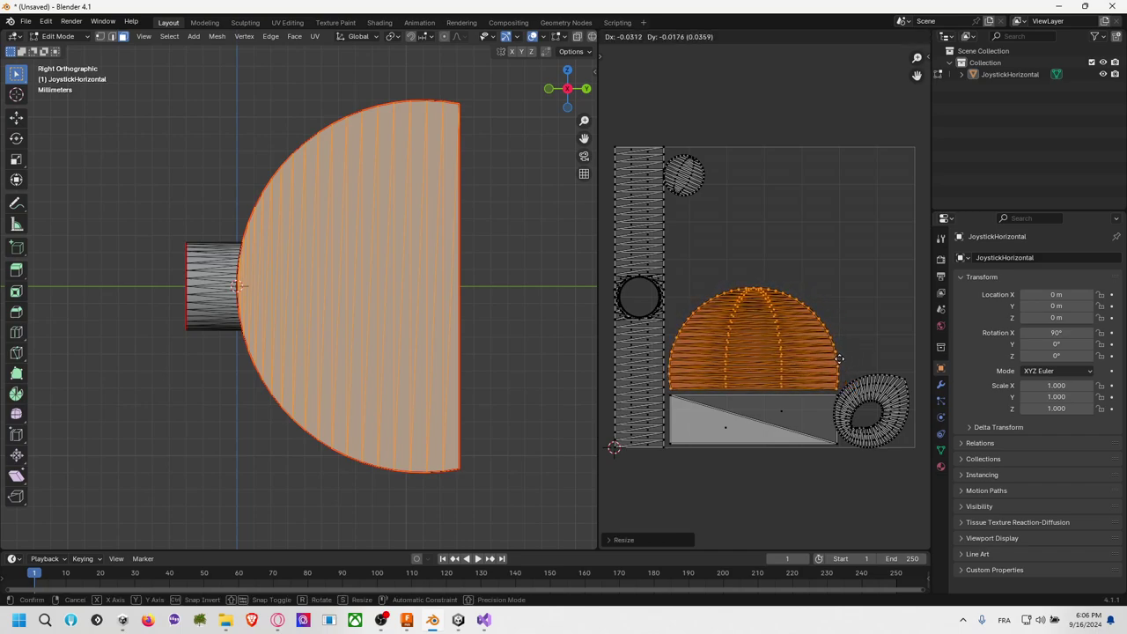
left_click(839, 358)
left_click(843, 304)
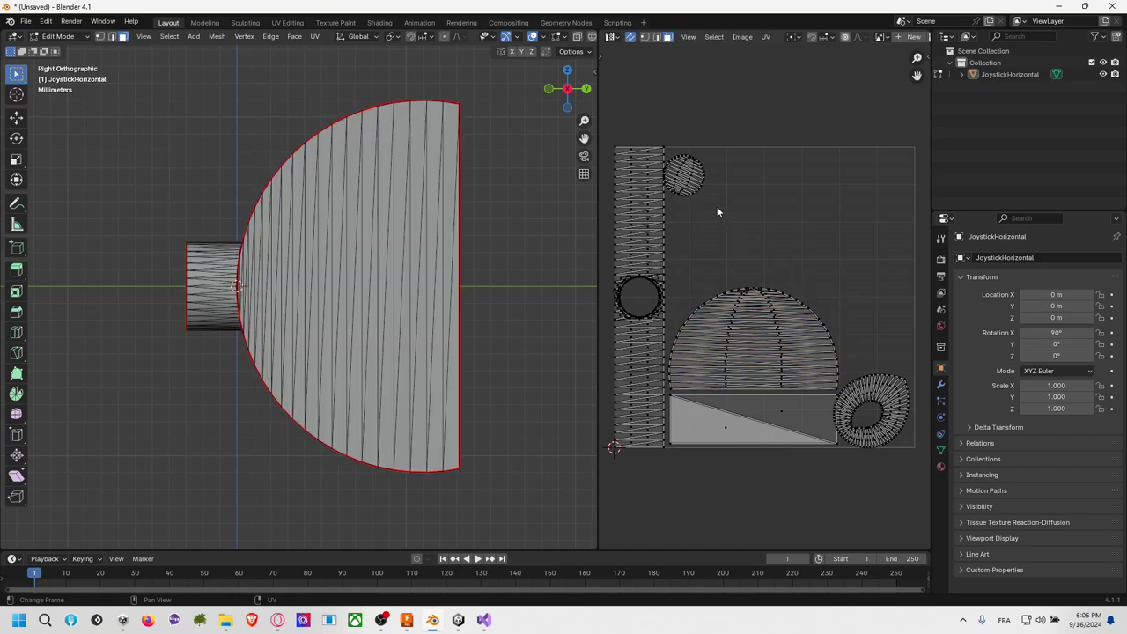
Step: Orbit the view around to the cylinder end of the joystick
scroll(200, 276, "up", 3)
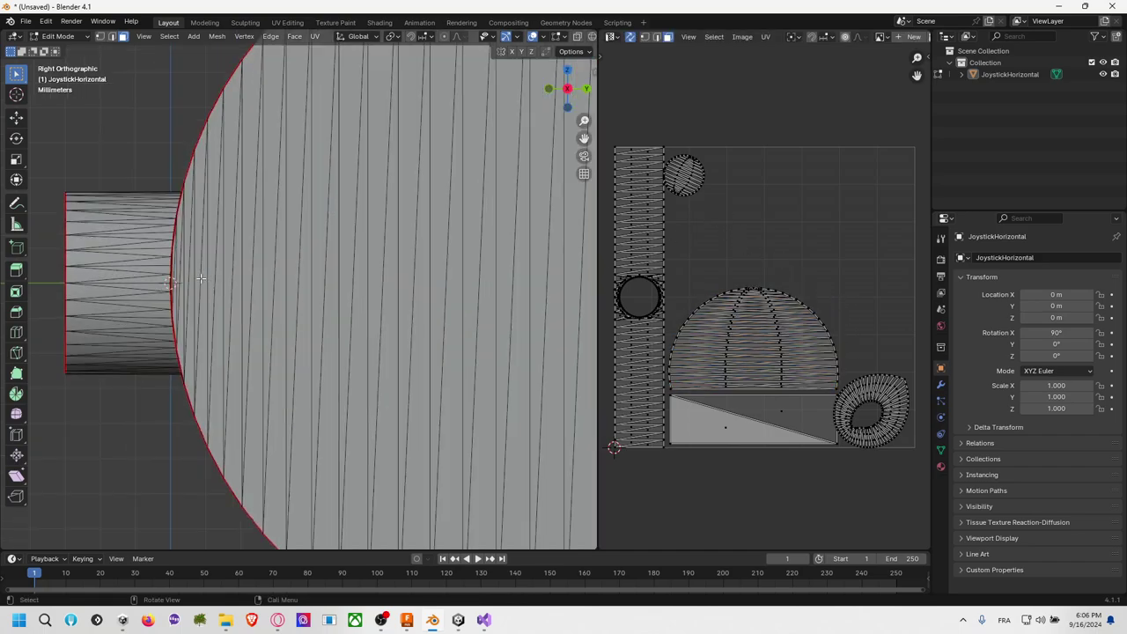
middle_click_drag(200, 277, 366, 315)
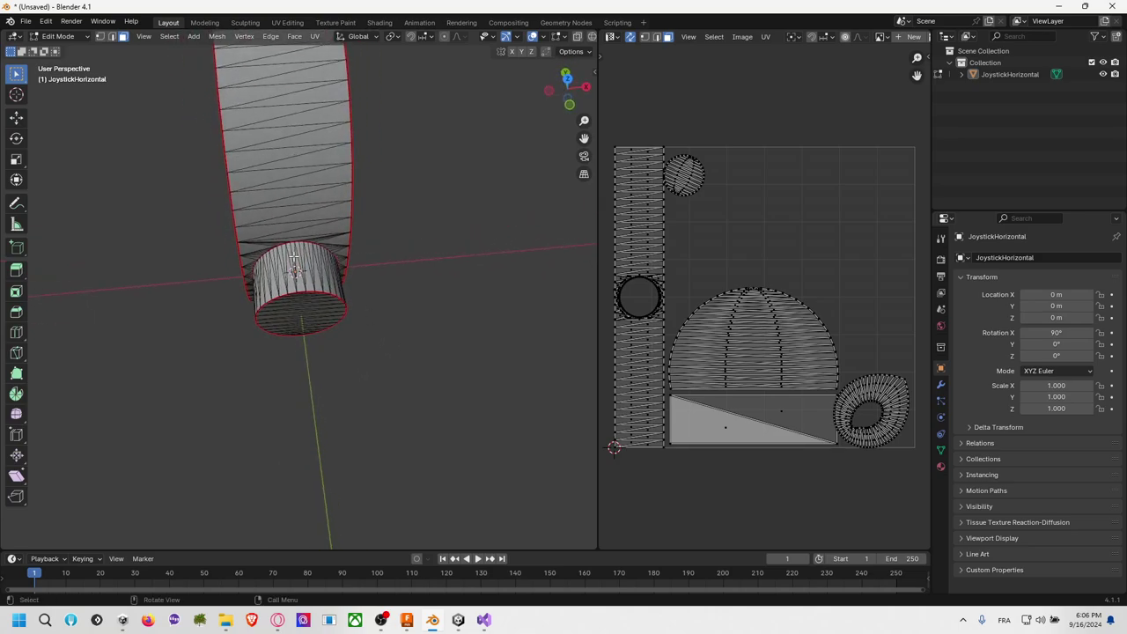
left_click(296, 256, "alt")
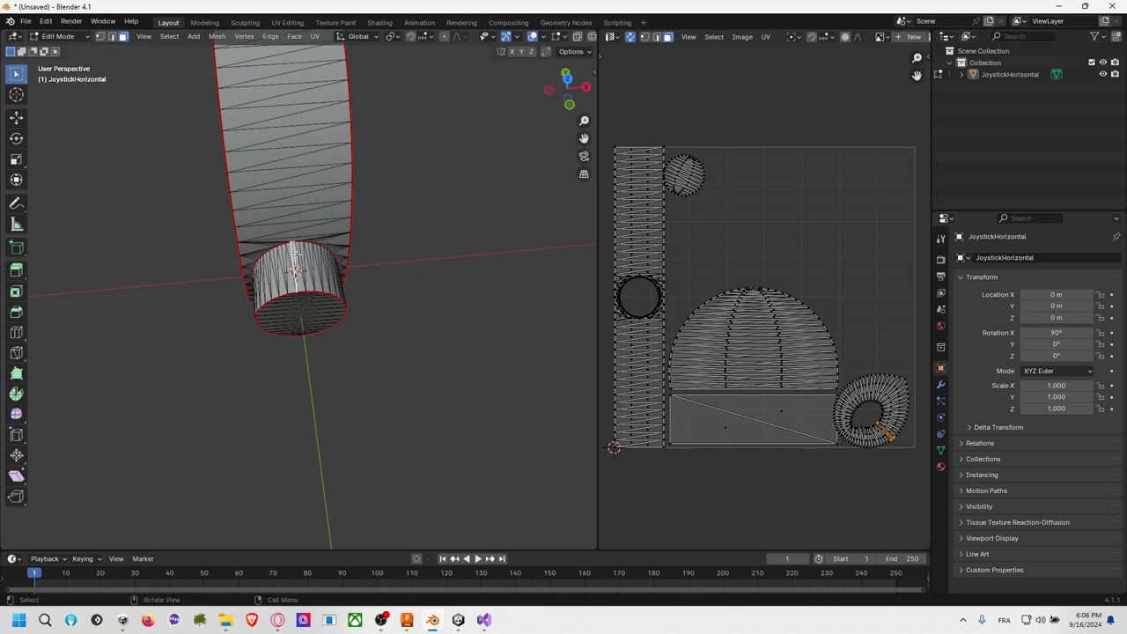
scroll(295, 257, "down", 5)
scroll(303, 260, "up", 10)
scroll(317, 263, "down", 4)
left_click(434, 276)
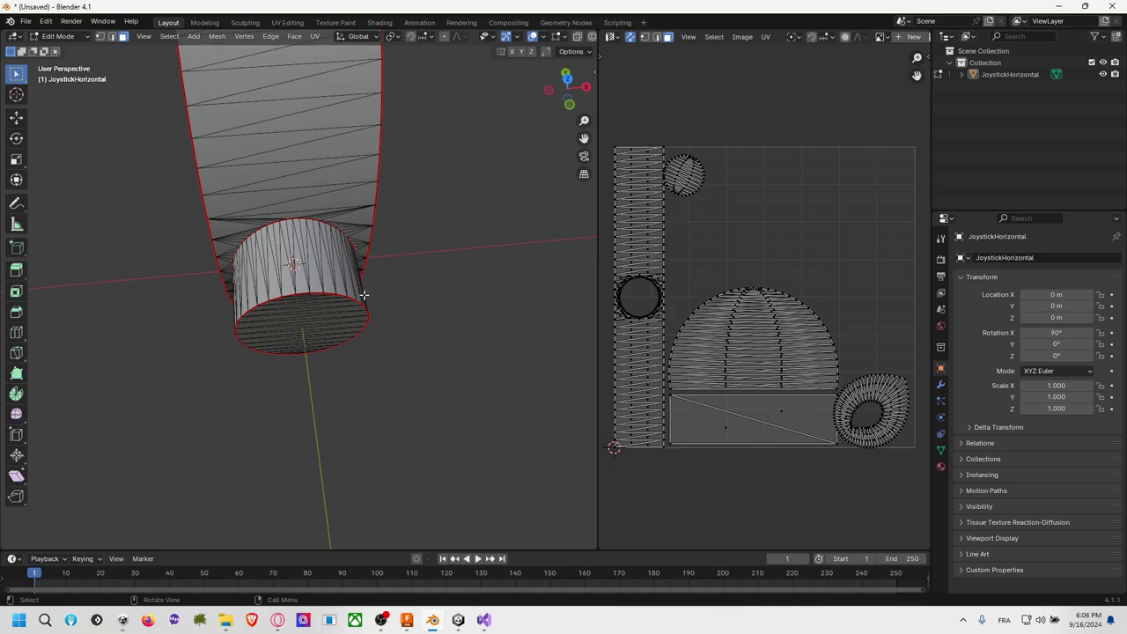
middle_click_drag(382, 300, 377, 253)
Step: Mark a seam on an edge of the cylinder's inner ring
left_click(290, 228)
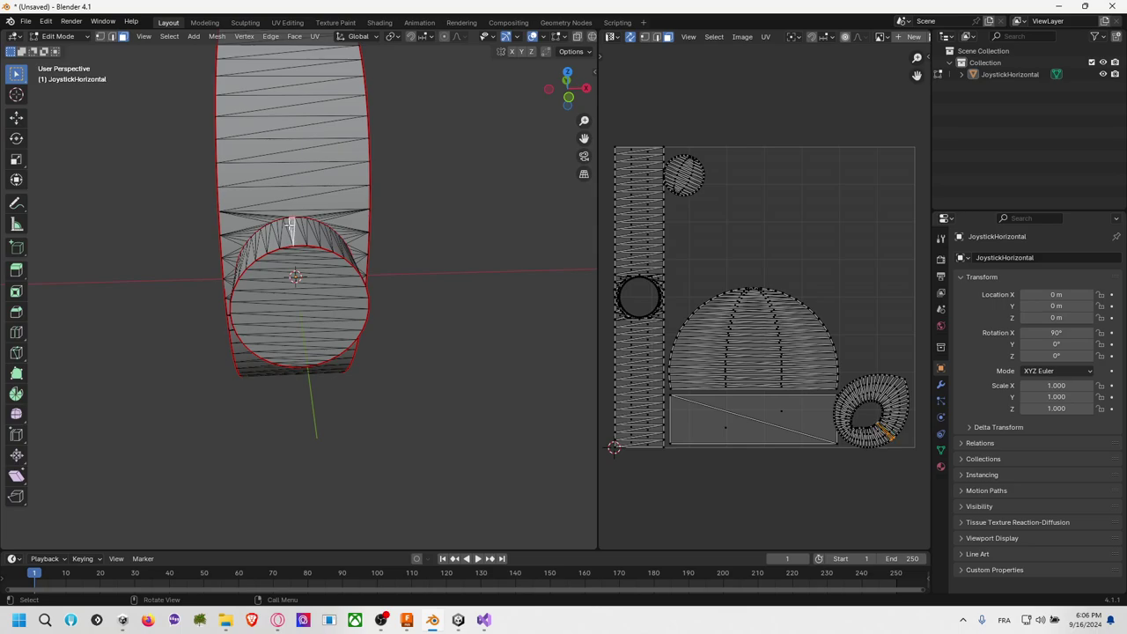
left_click(111, 36)
left_click(308, 236)
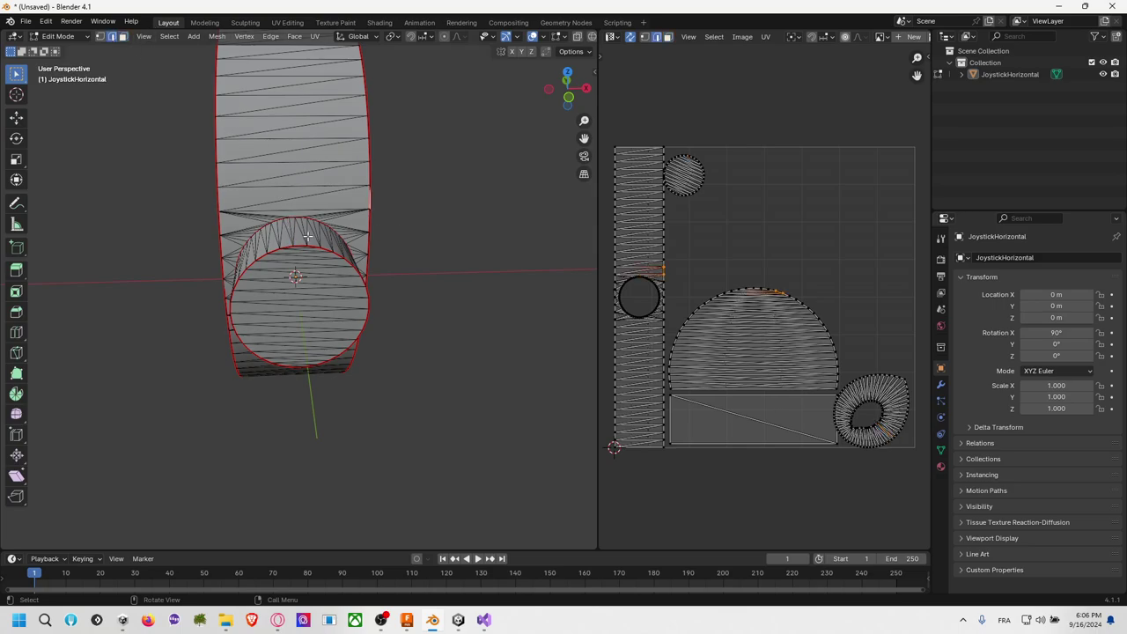
left_click(290, 228)
key("F3")
type("mark")
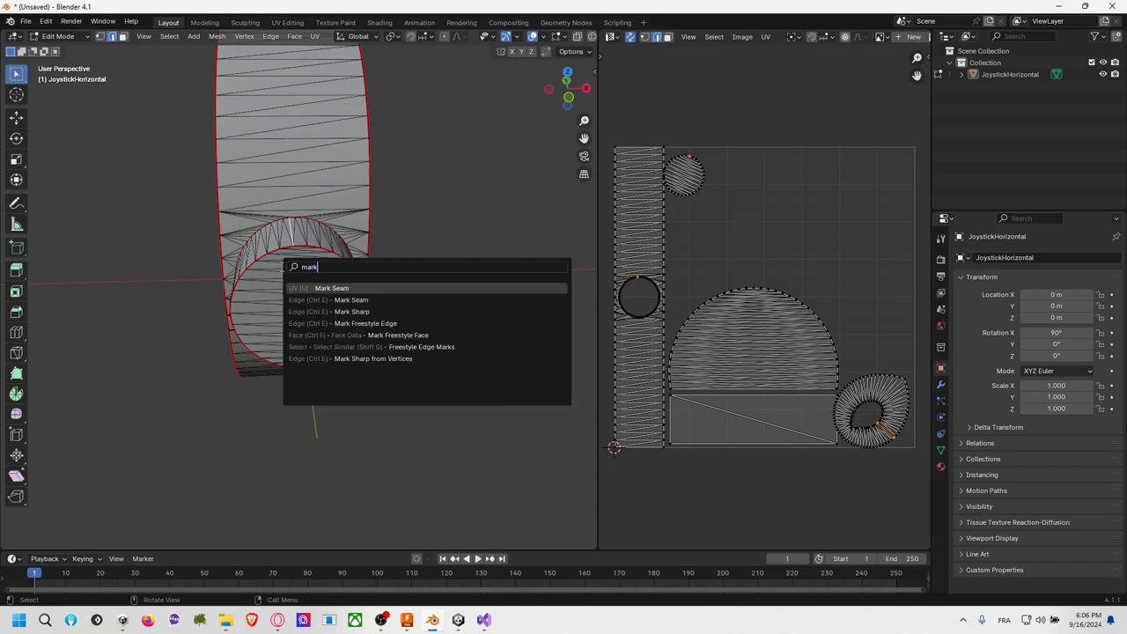
key("Return")
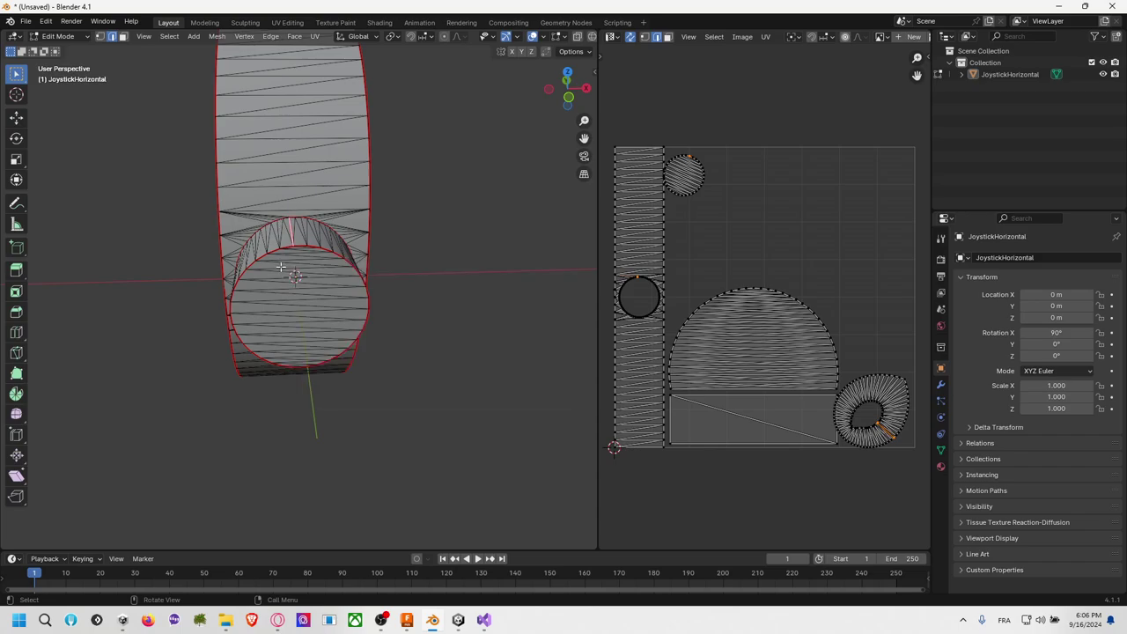
Step: Select all linked faces of the inner ring in face mode
left_click(344, 238)
key("a")
left_click(313, 239)
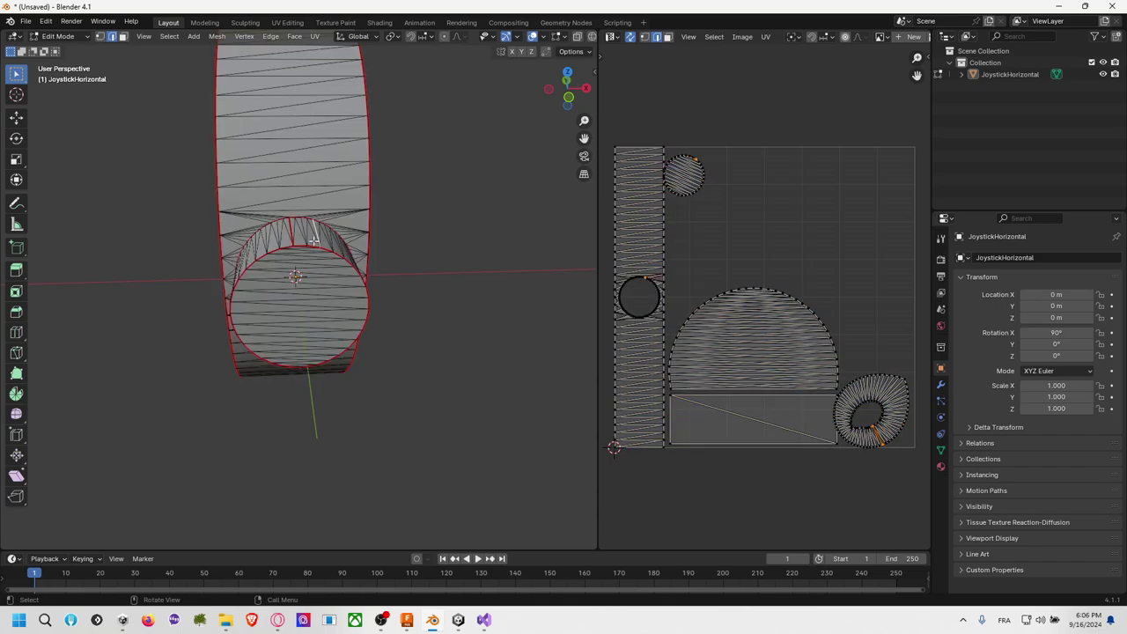
left_click(123, 38)
key("ctrl+l")
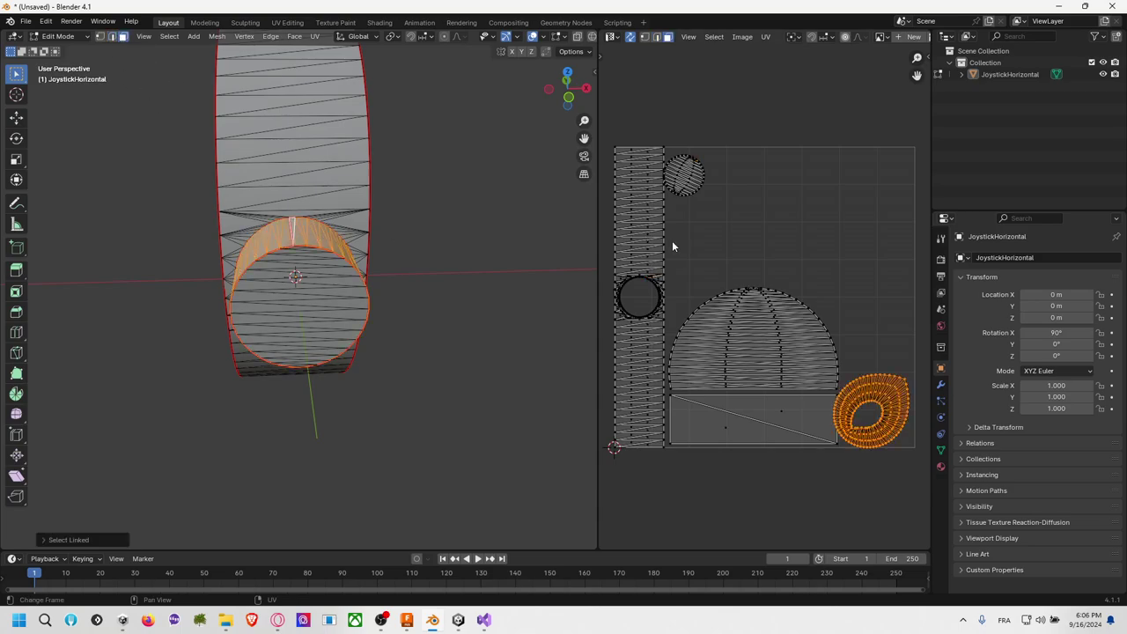
Step: Unwrap the selected ring faces
key("F3")
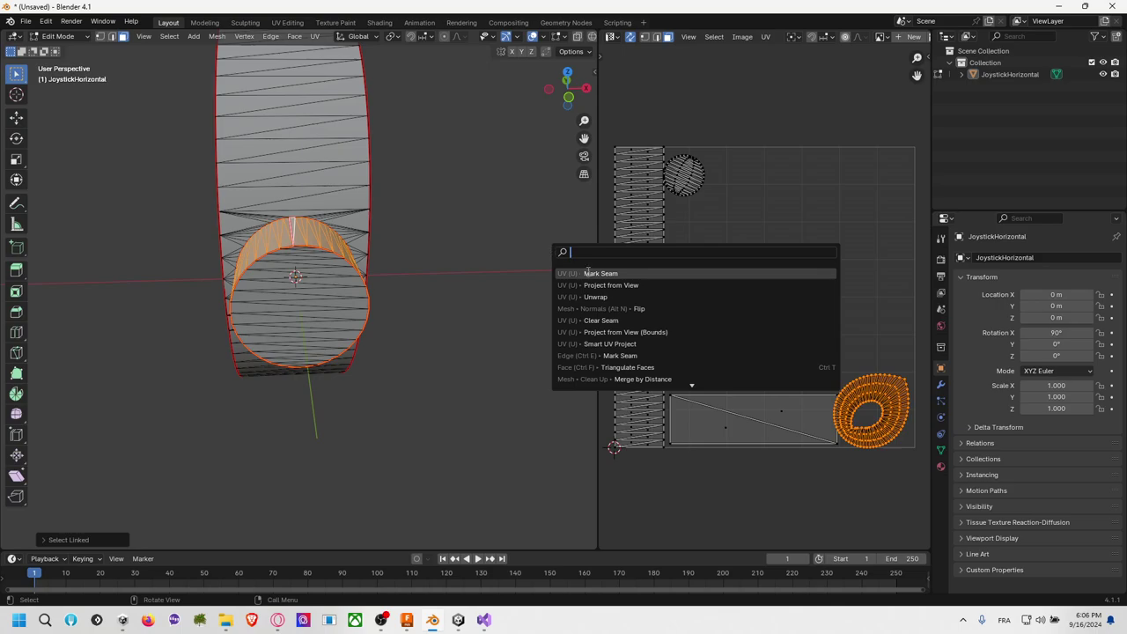
key("Down")
key("Down")
key("Return")
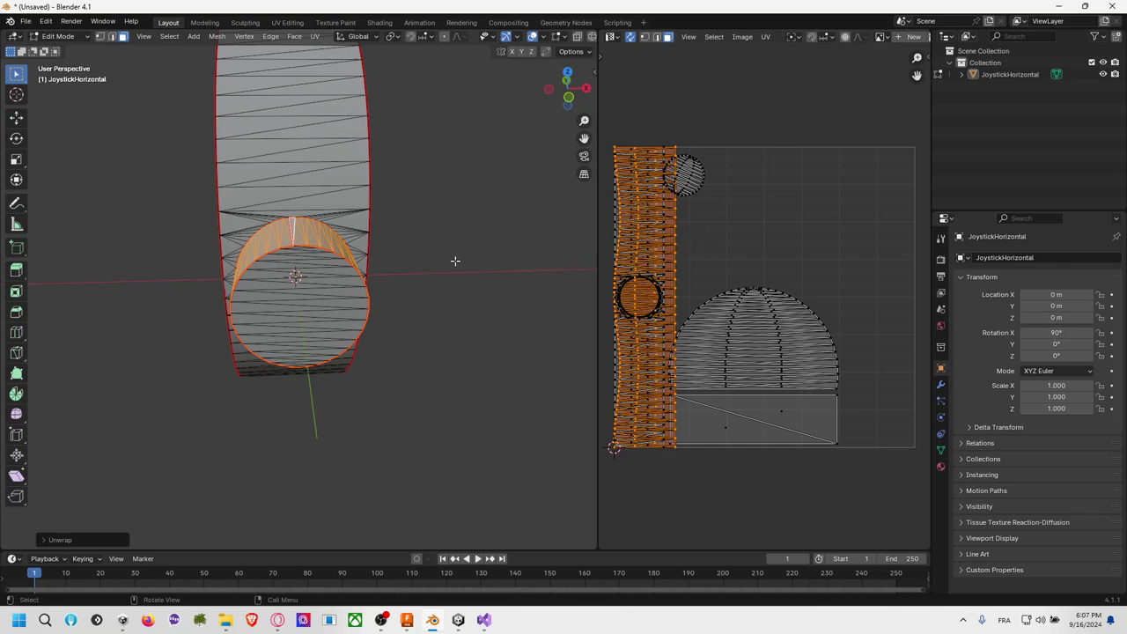
Step: Rotate the new strip island horizontal, resize it, and set it along the top edge
key("r")
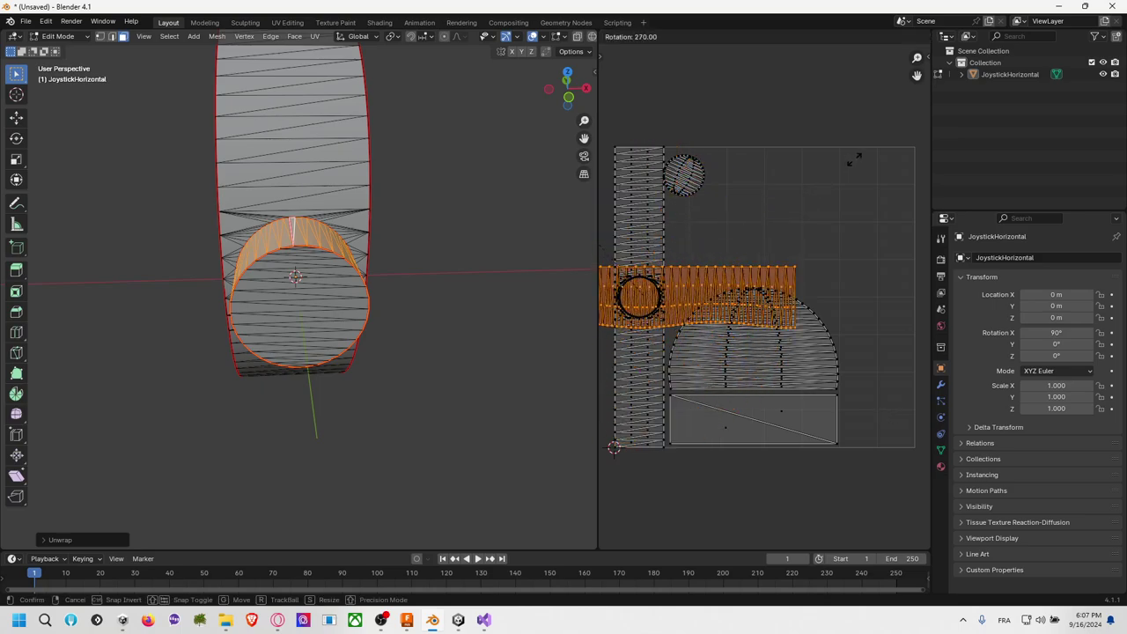
left_click(850, 163)
key("g")
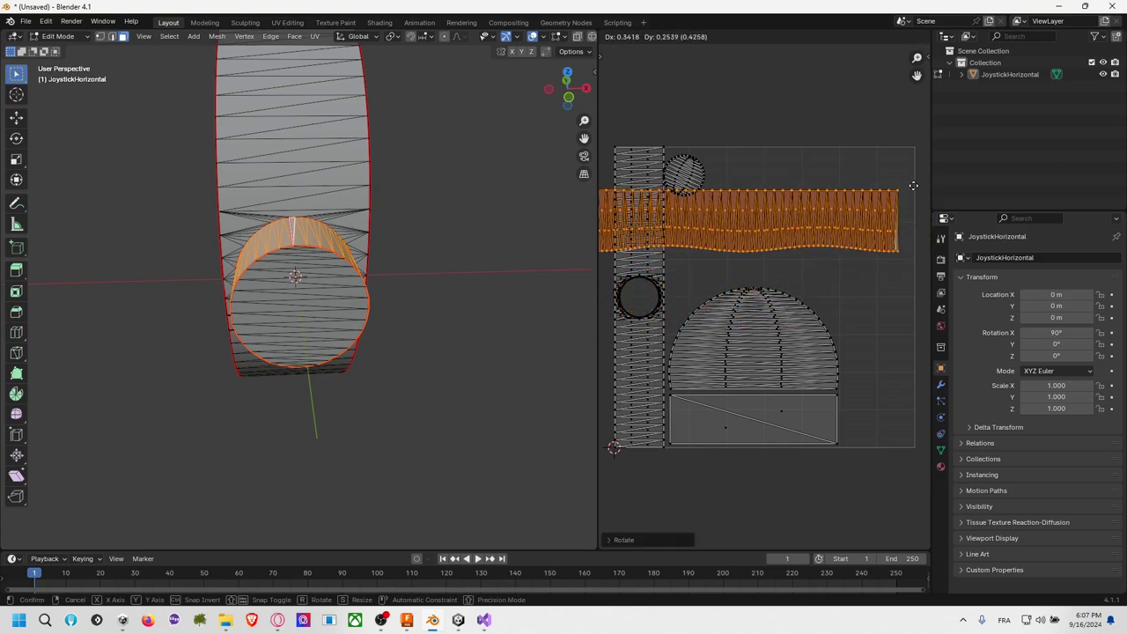
key("s")
left_click(865, 175)
key("g")
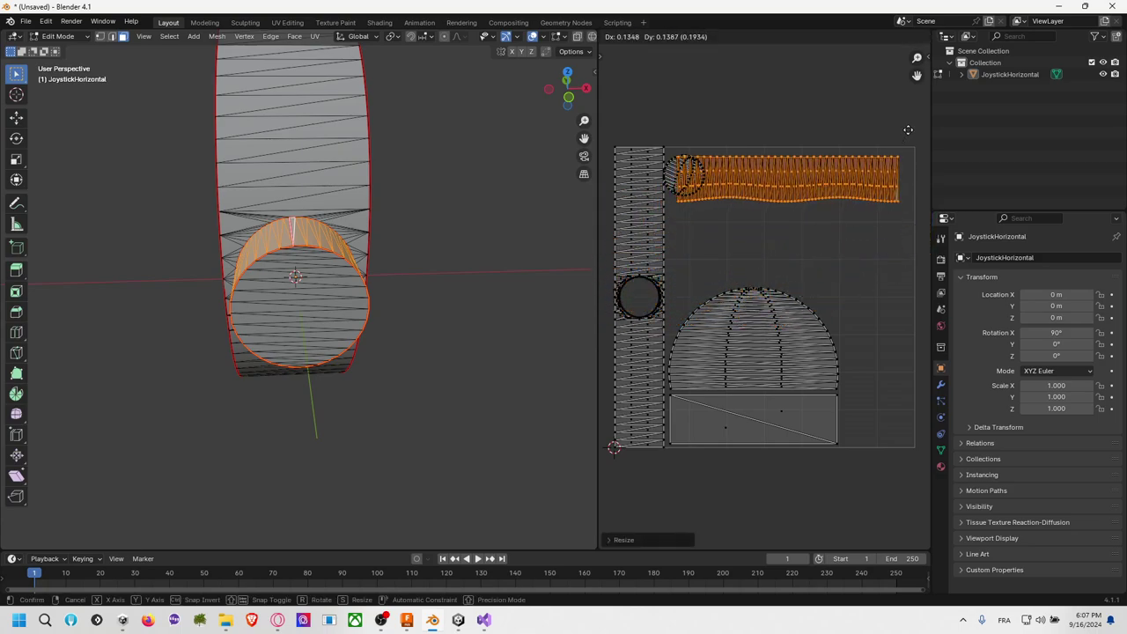
left_click(908, 128)
key("s")
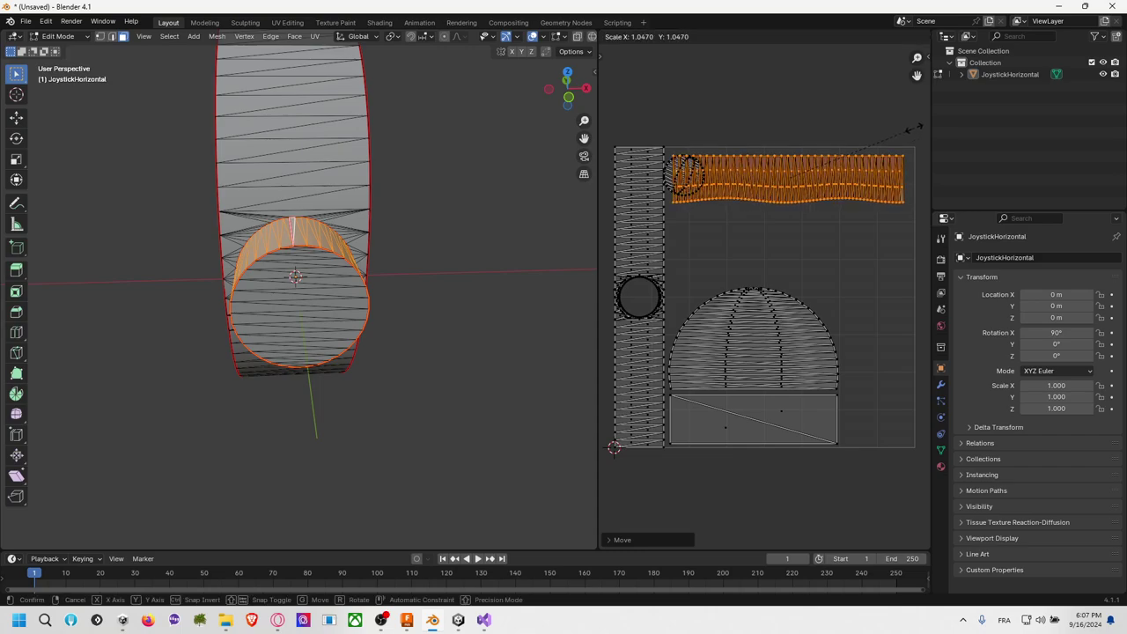
left_click(914, 127)
key("g")
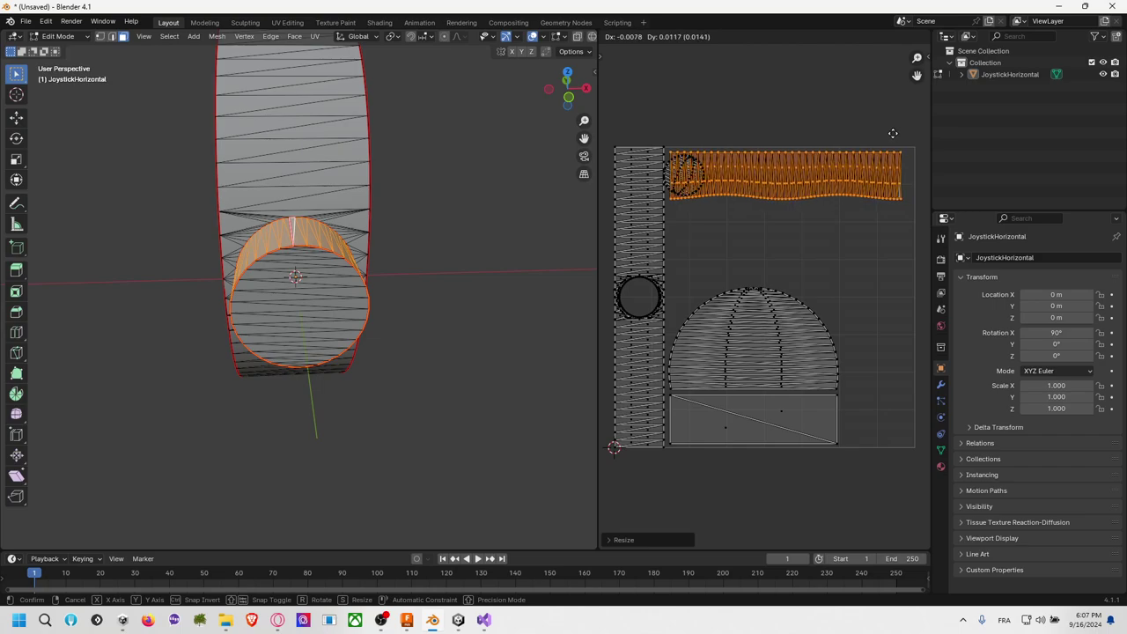
left_click(895, 133)
Step: Enlarge the small circle island and settle it near the top-right
key("alt+a")
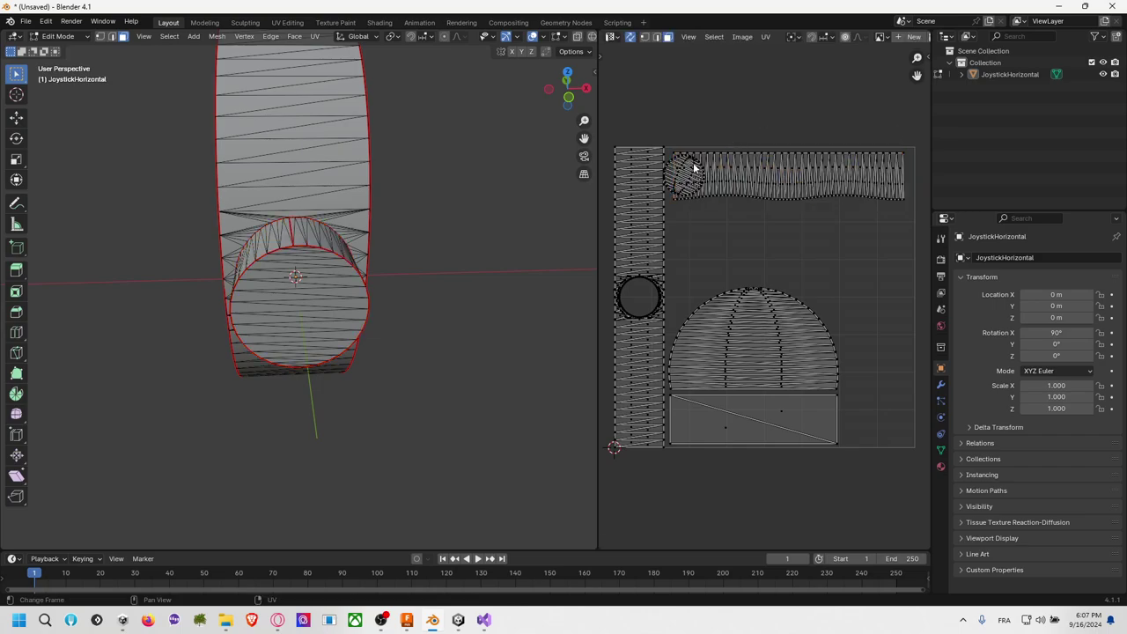
key("l")
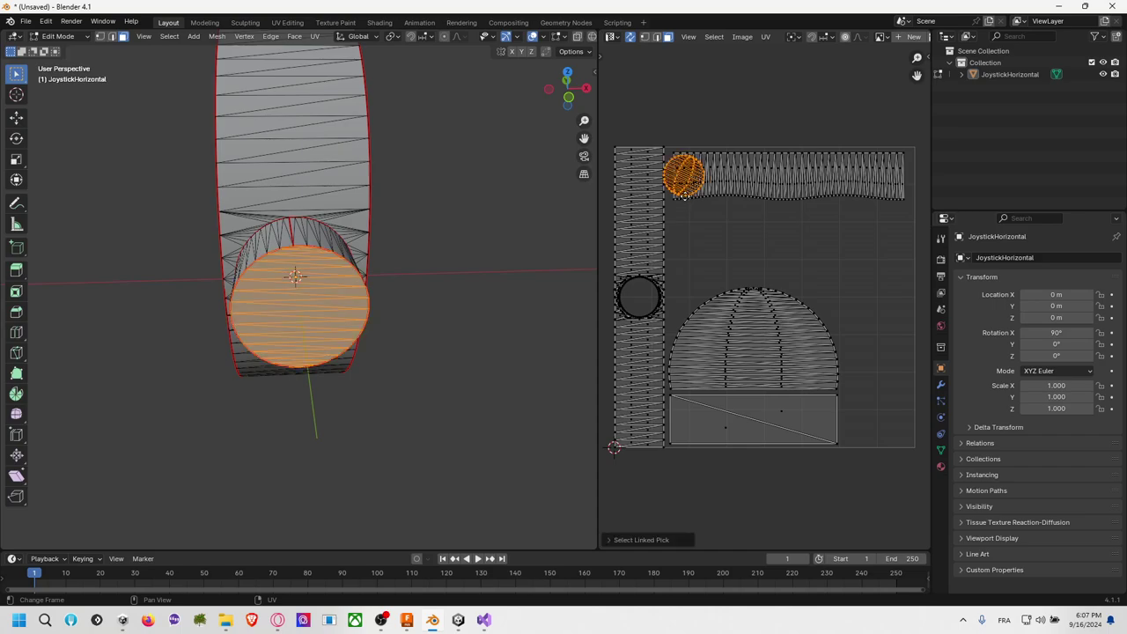
key("g")
left_click(869, 253)
key("s")
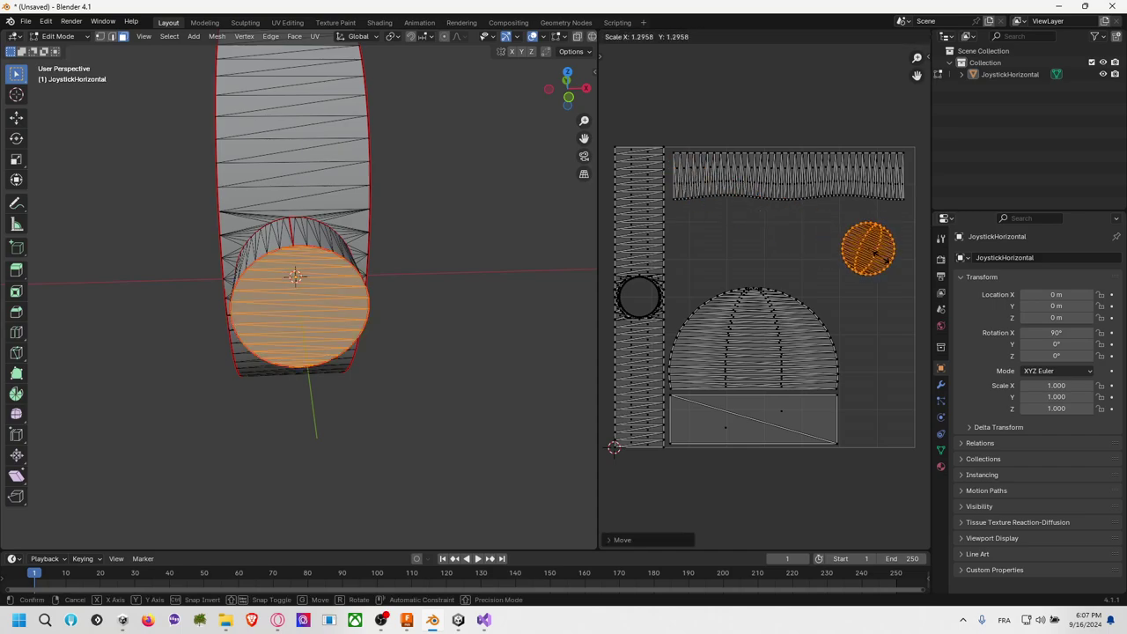
left_click(881, 251)
key("g")
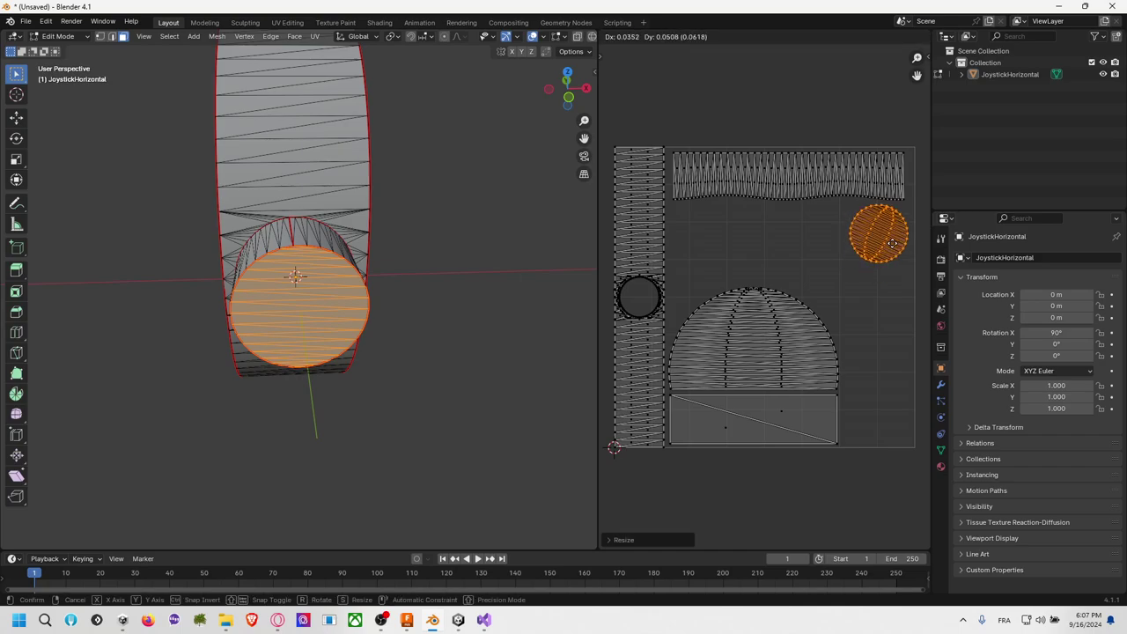
left_click(891, 244)
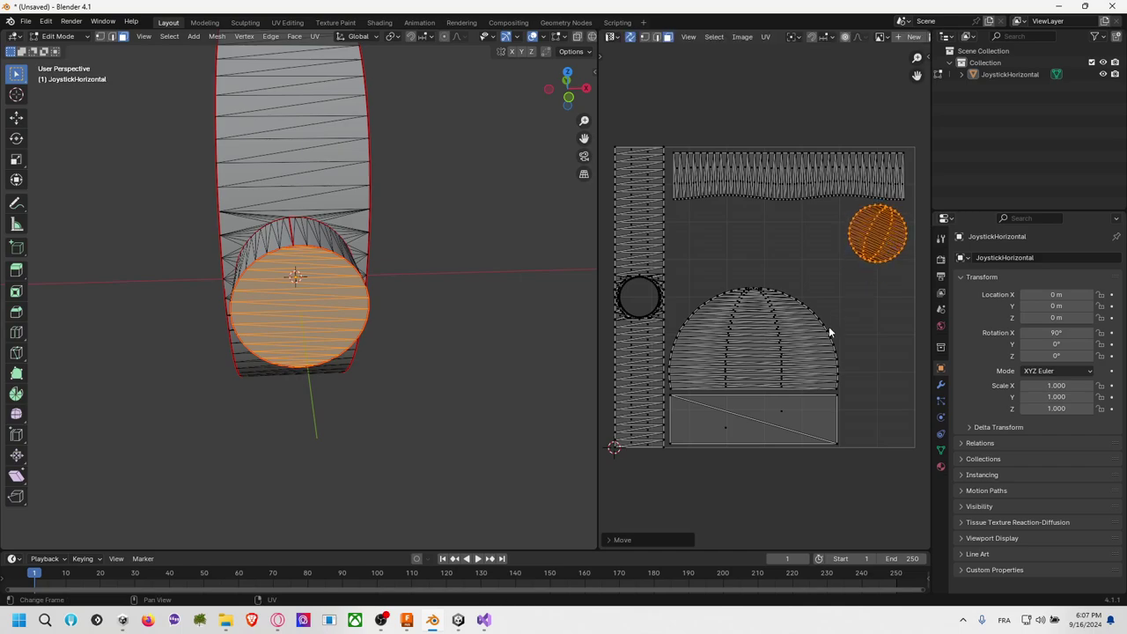
Step: Enlarge the dome and rectangle islands together and move them up and right
key("l")
key("l")
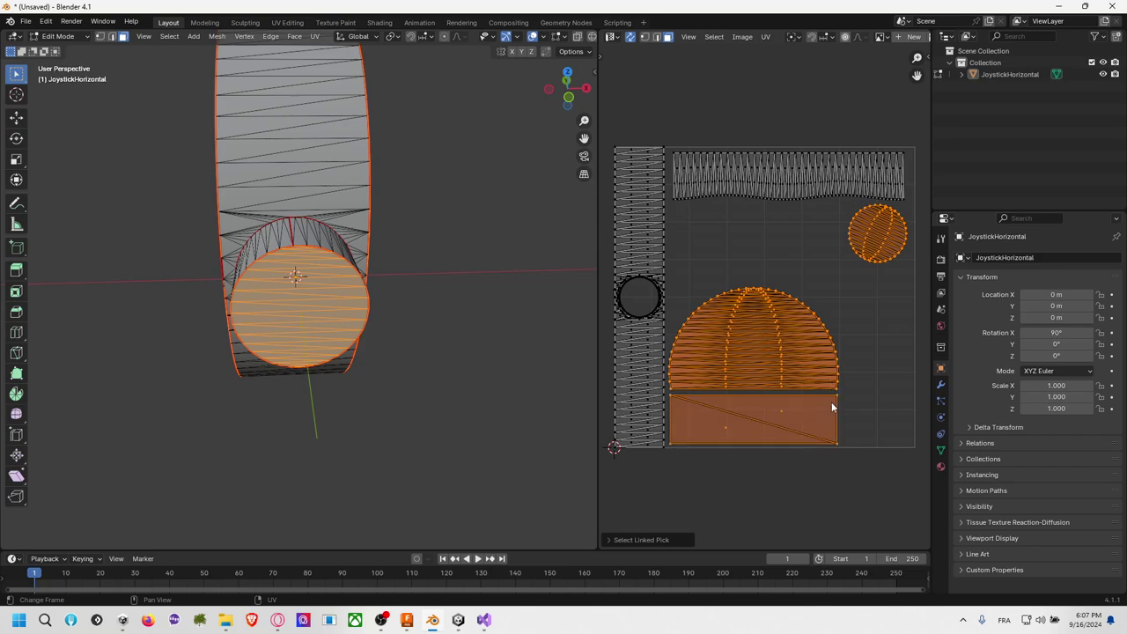
key("g")
key("Escape")
key("alt+a")
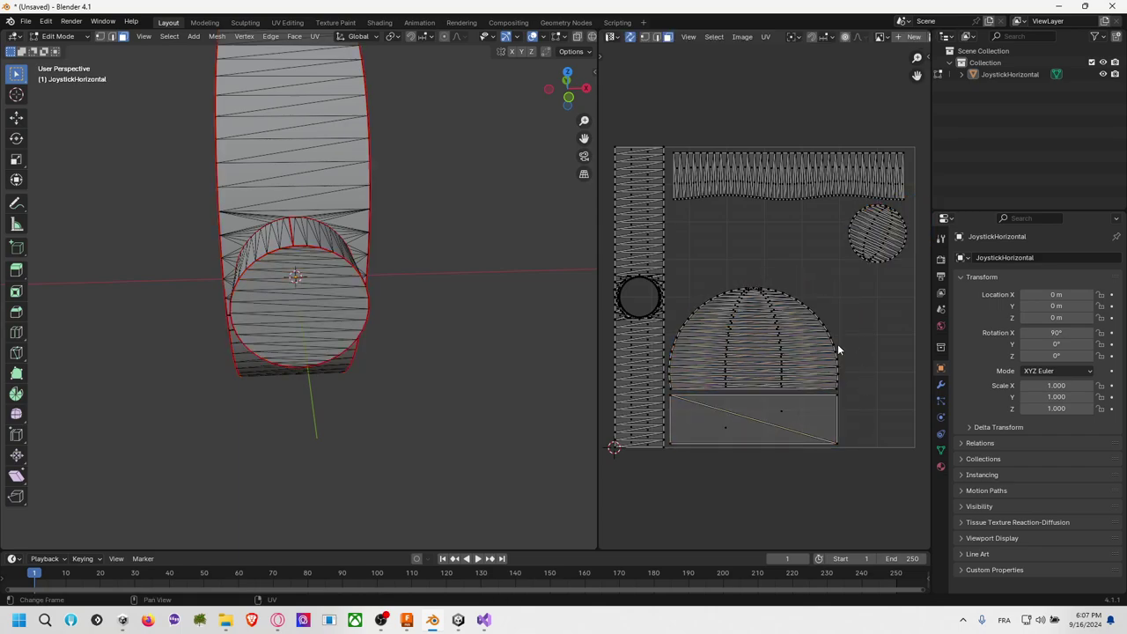
key("l")
key("l")
key("s")
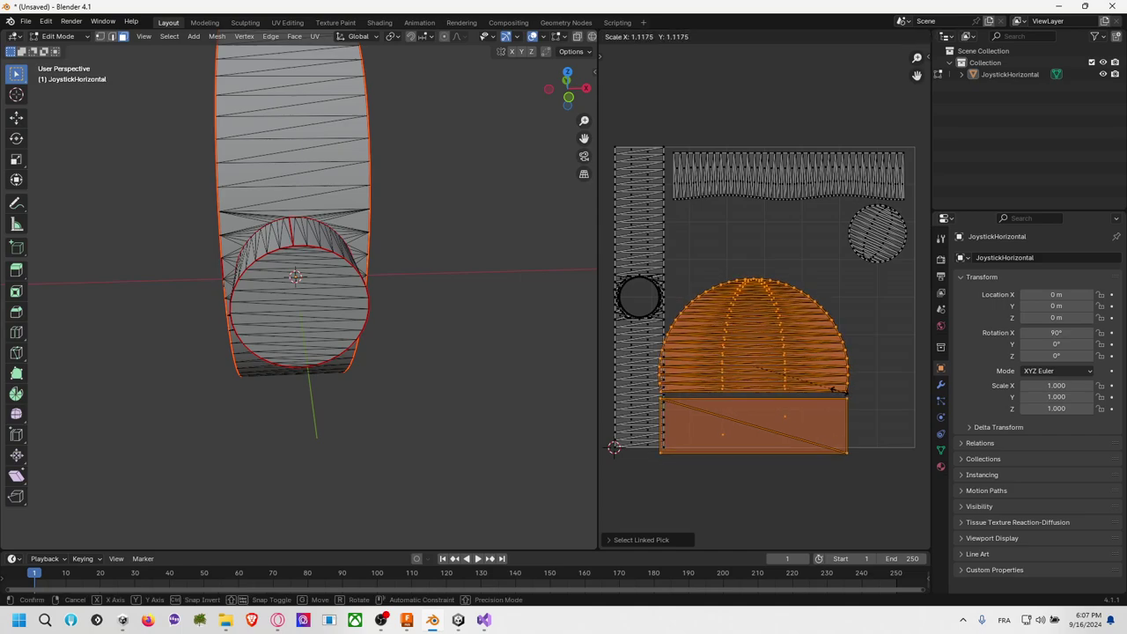
left_click(844, 393)
key("g")
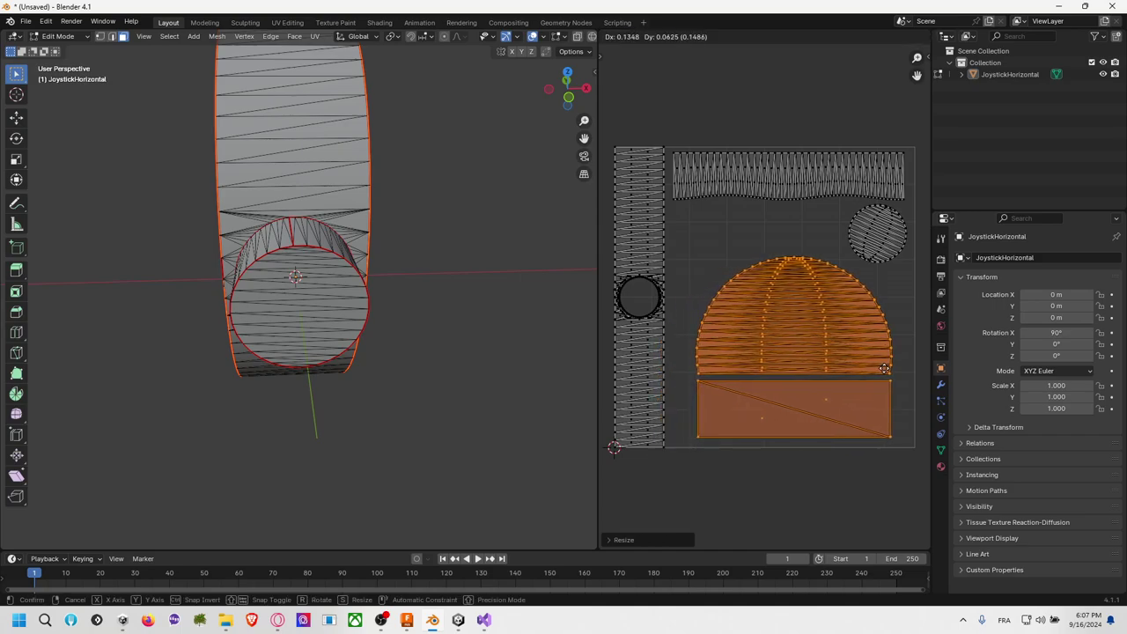
left_click(863, 297)
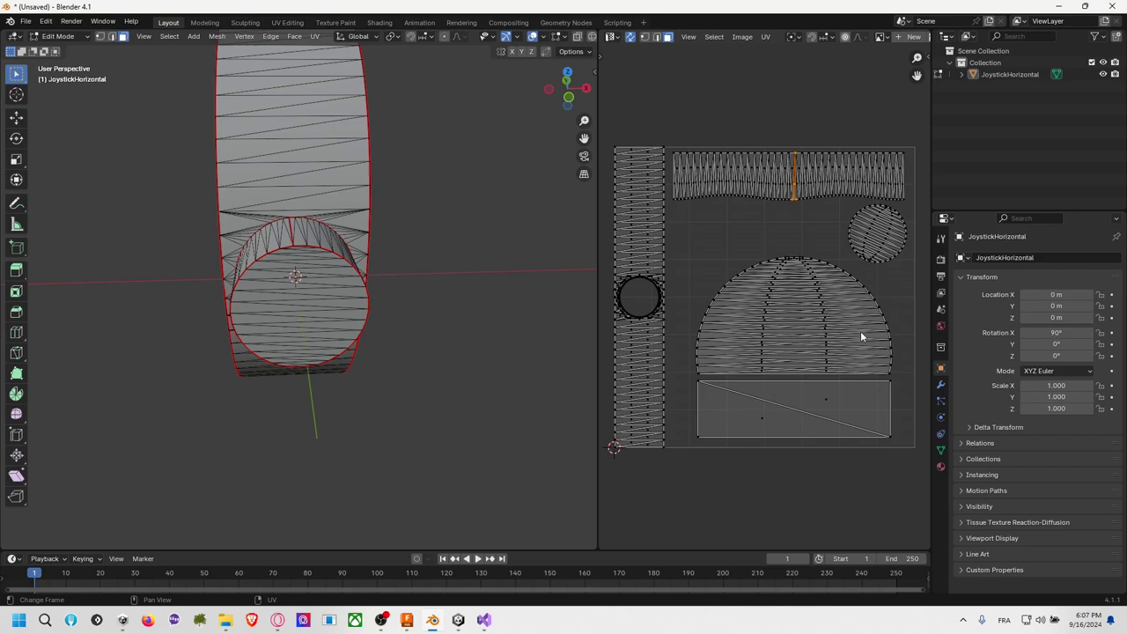
Step: Scale the dome and rectangle islands up further to fill more of the square
key("l")
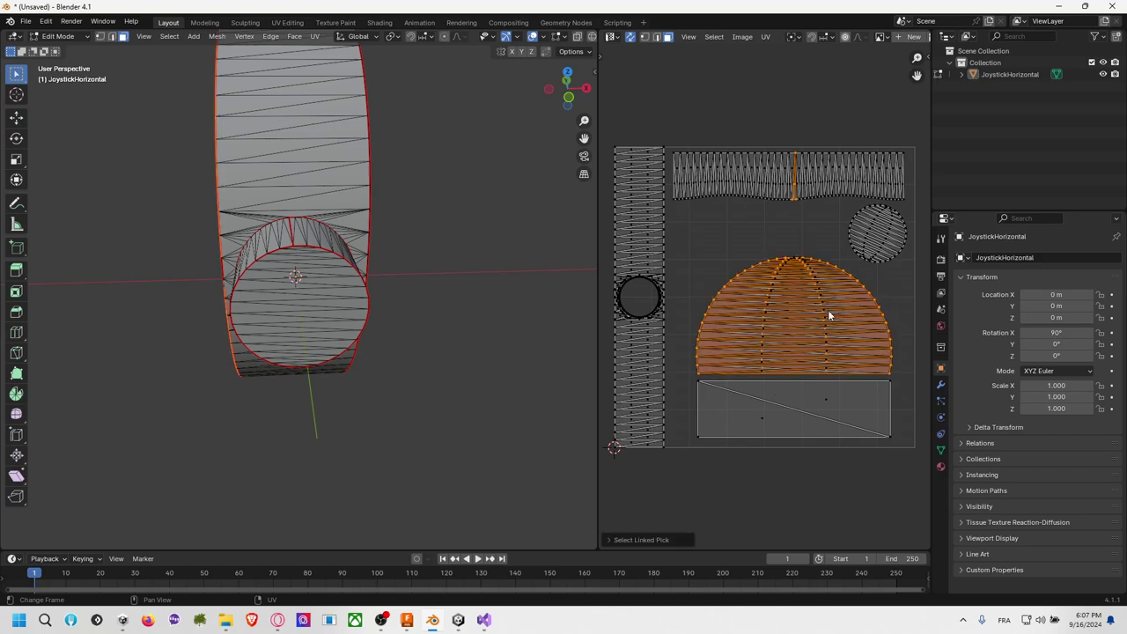
key("l")
key("g")
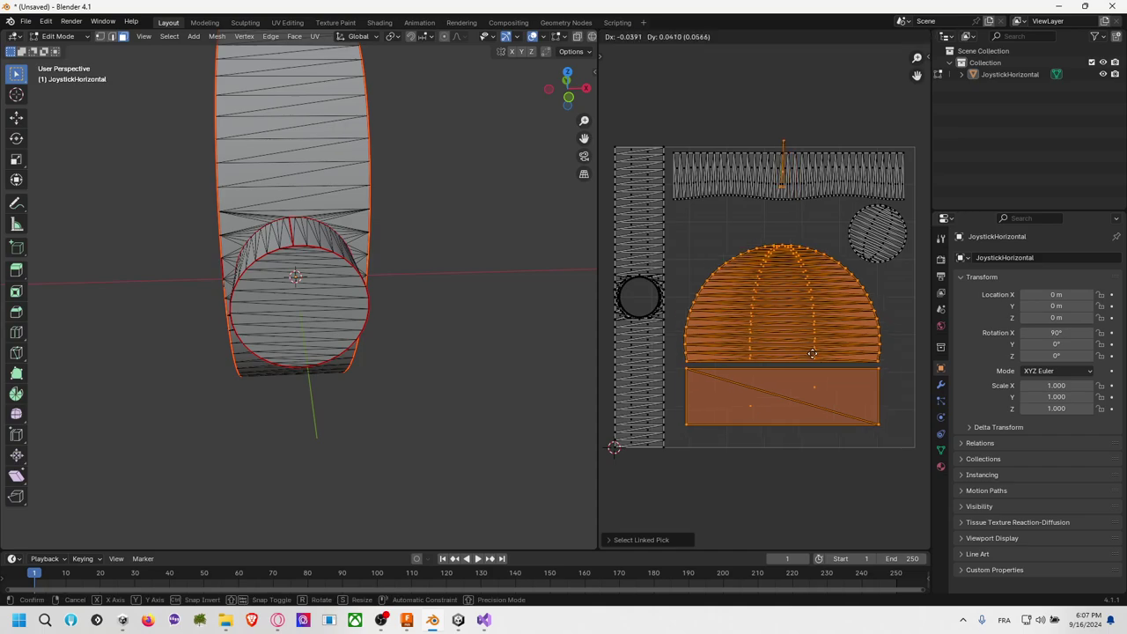
key("Escape")
left_click(815, 245)
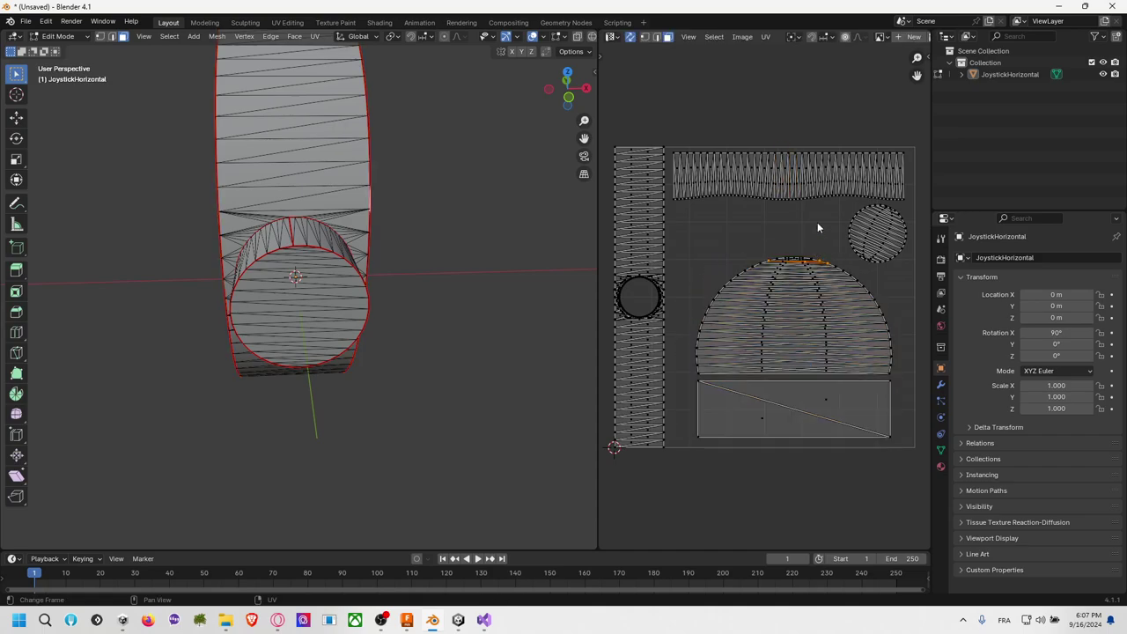
key("l")
key("l")
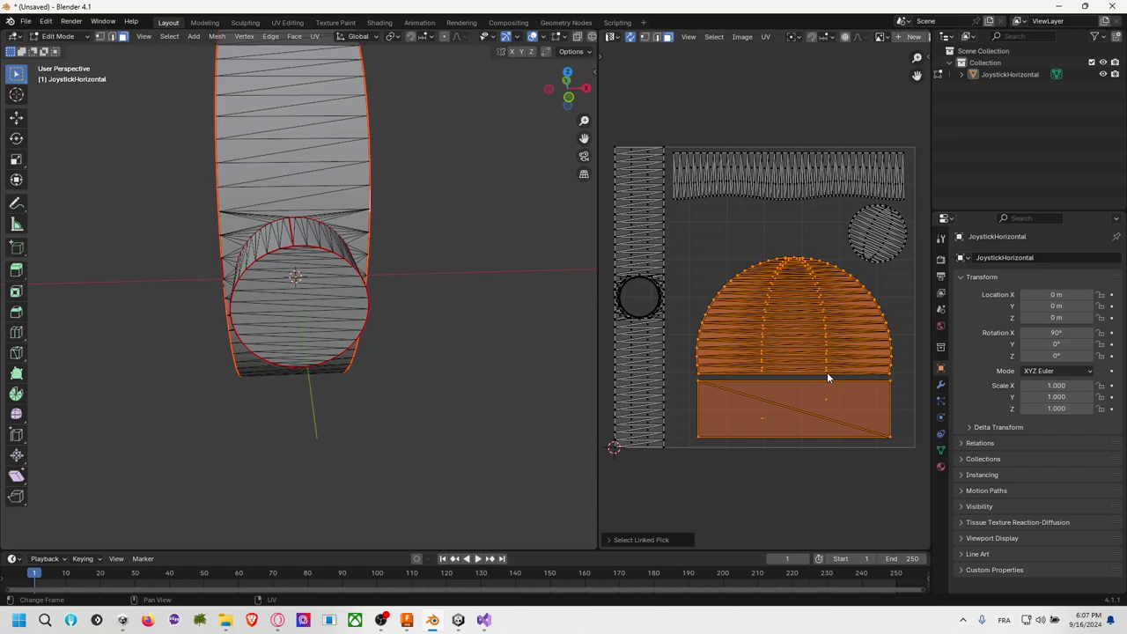
key("s")
left_click(825, 364)
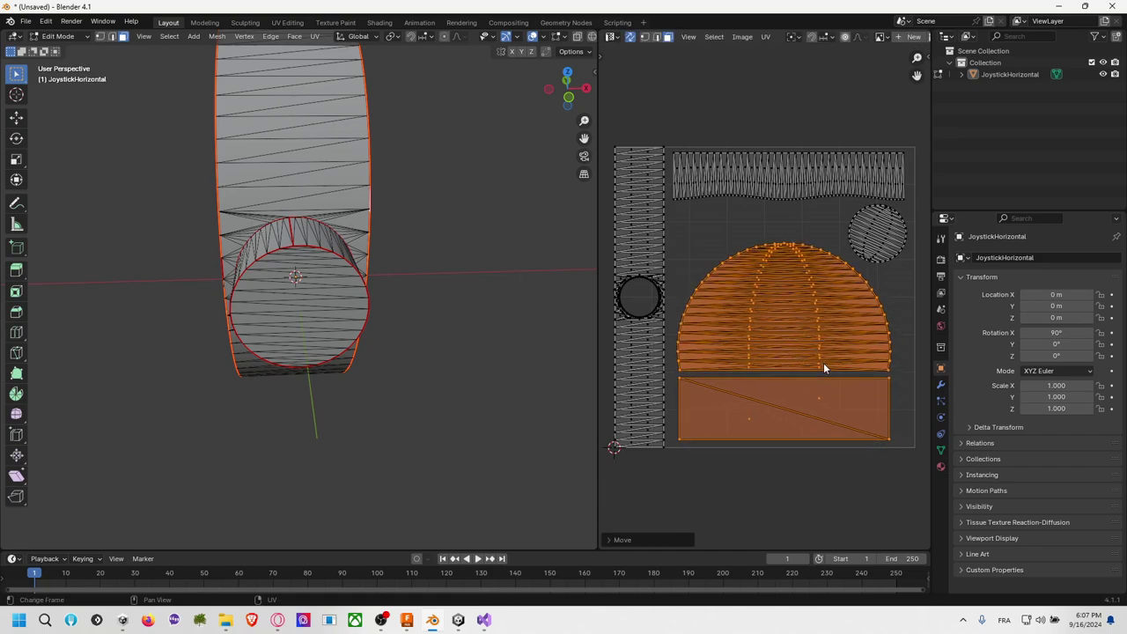
key("s")
left_click(808, 314)
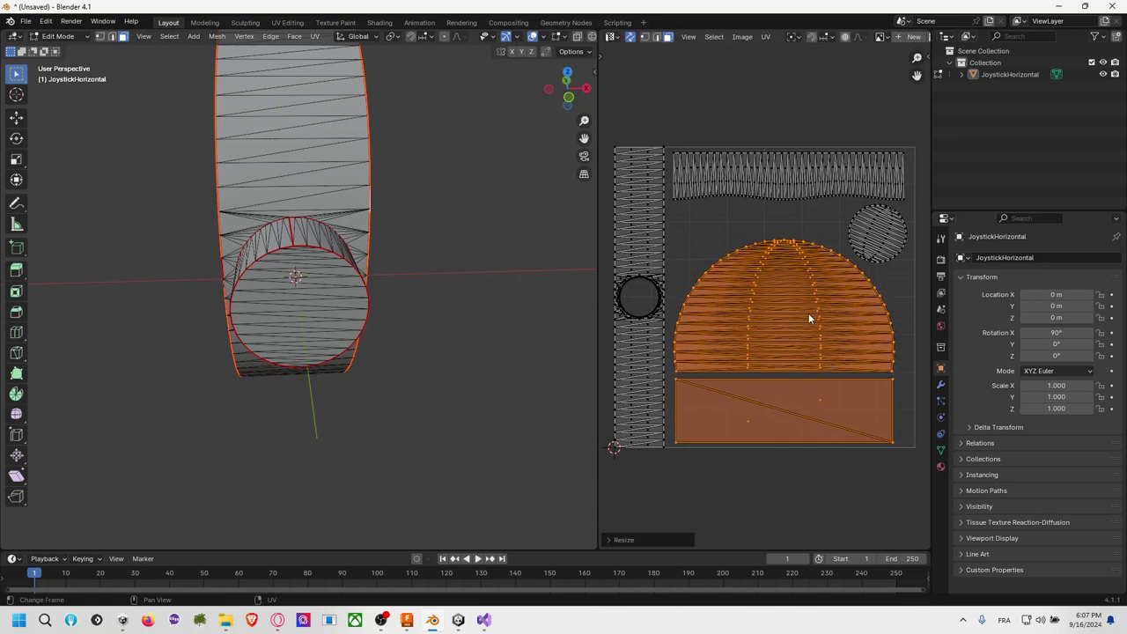
left_click(799, 222)
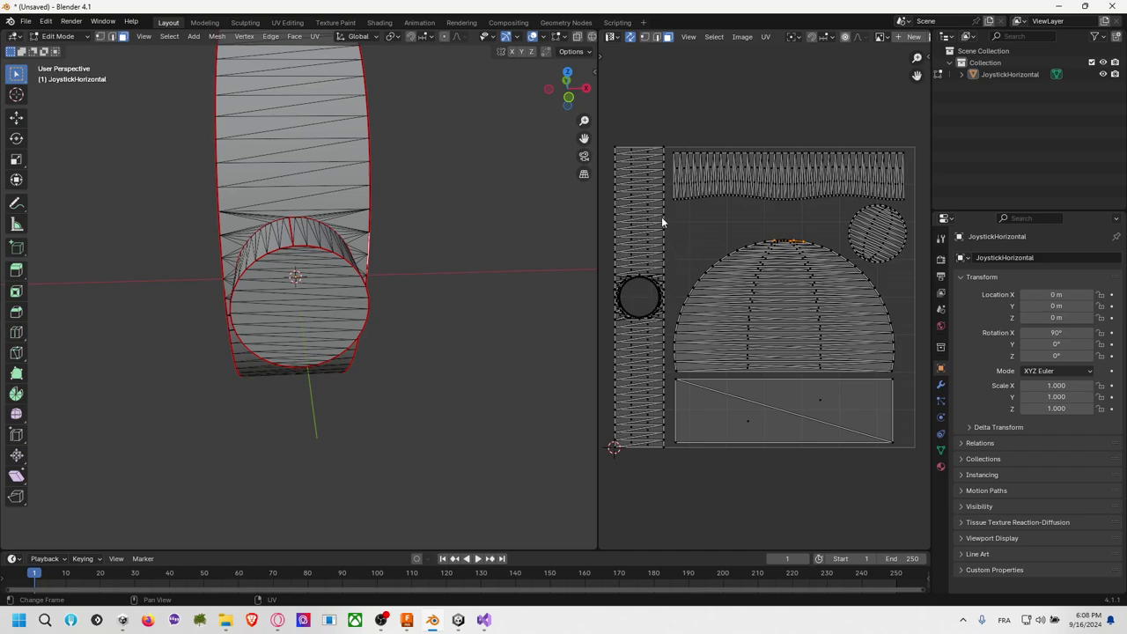
Step: Shrink the long left-hand strip island slightly and slide it horizontally
key("l")
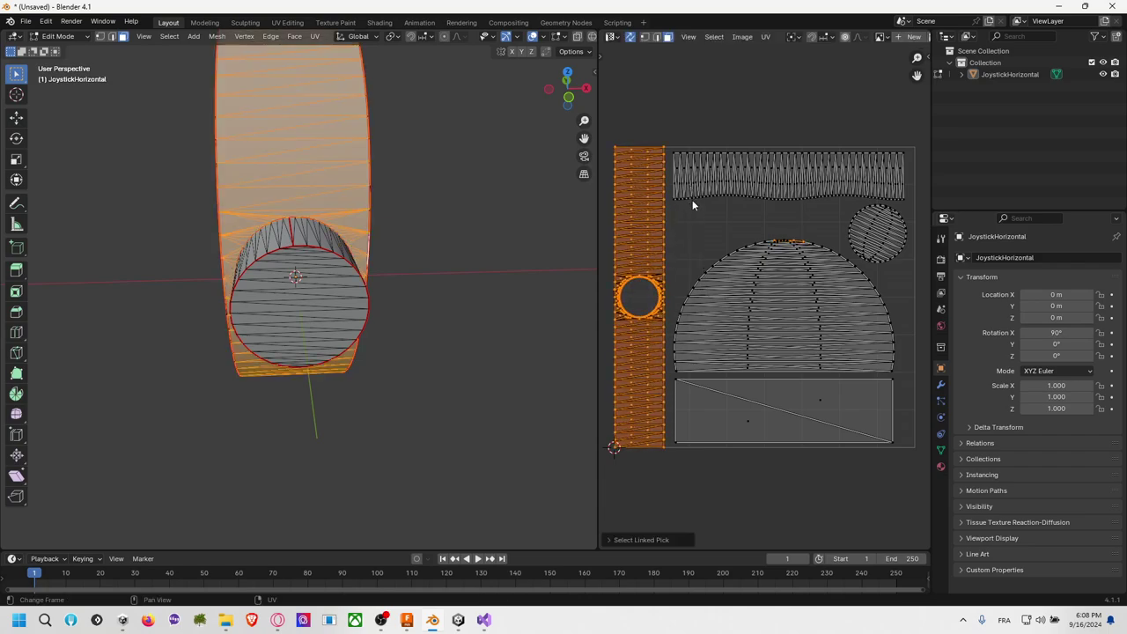
left_click(695, 227)
left_click(659, 236)
key("l")
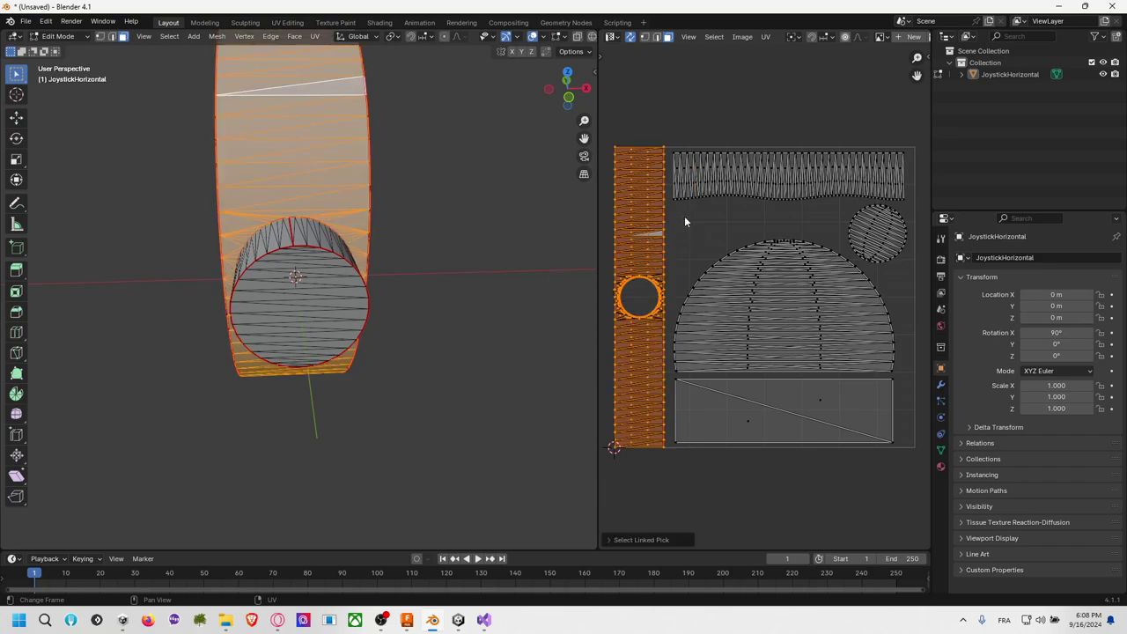
key("s")
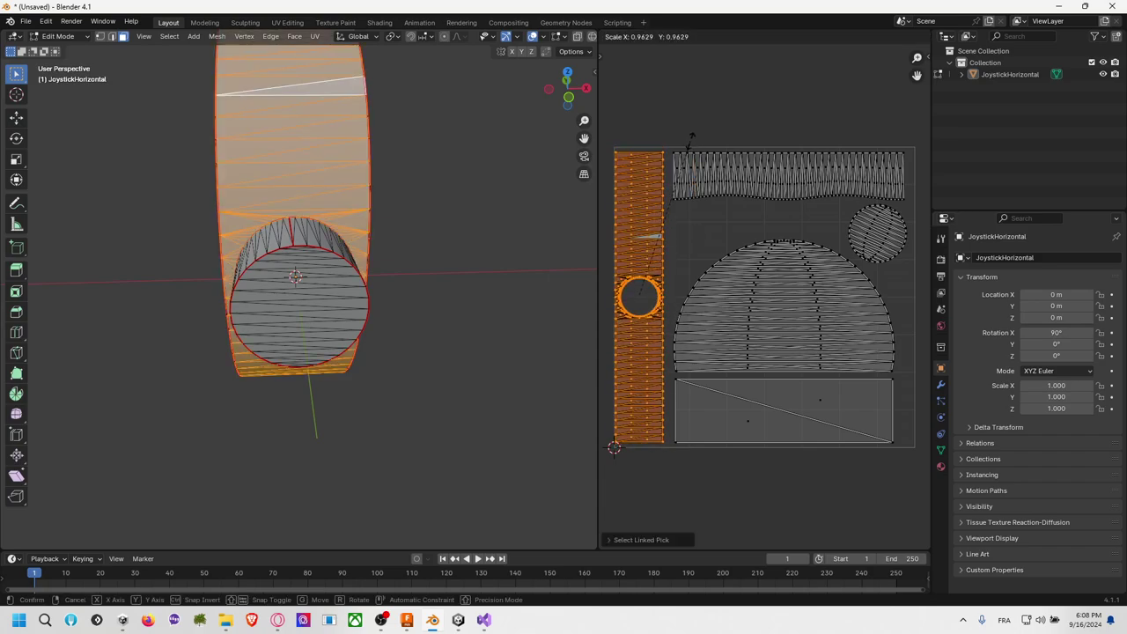
left_click(688, 143)
key("g")
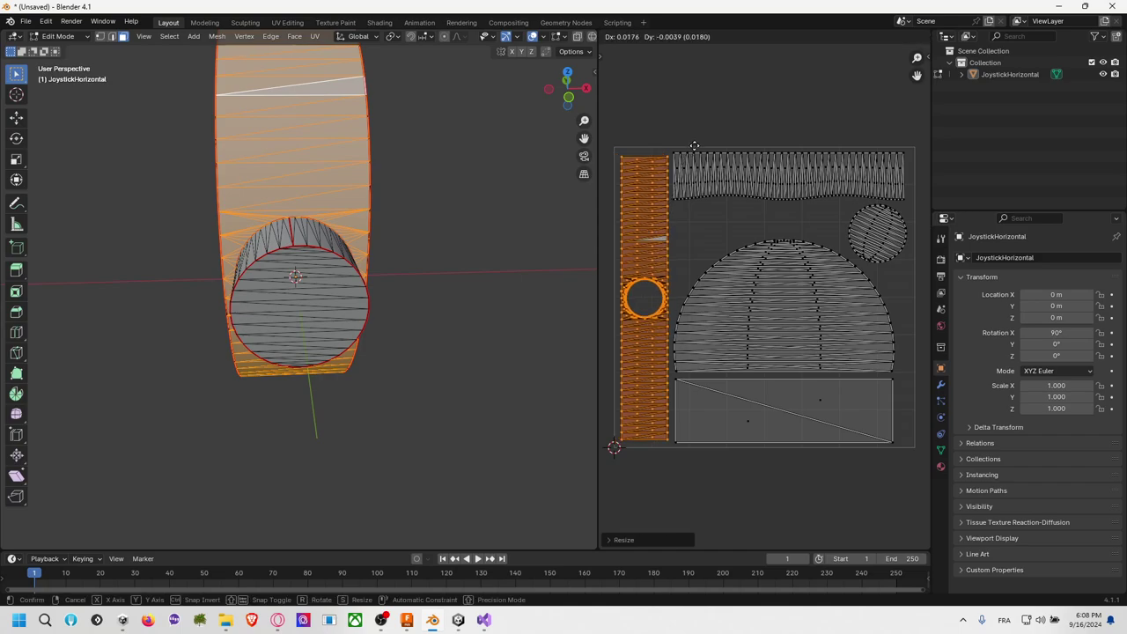
key("x")
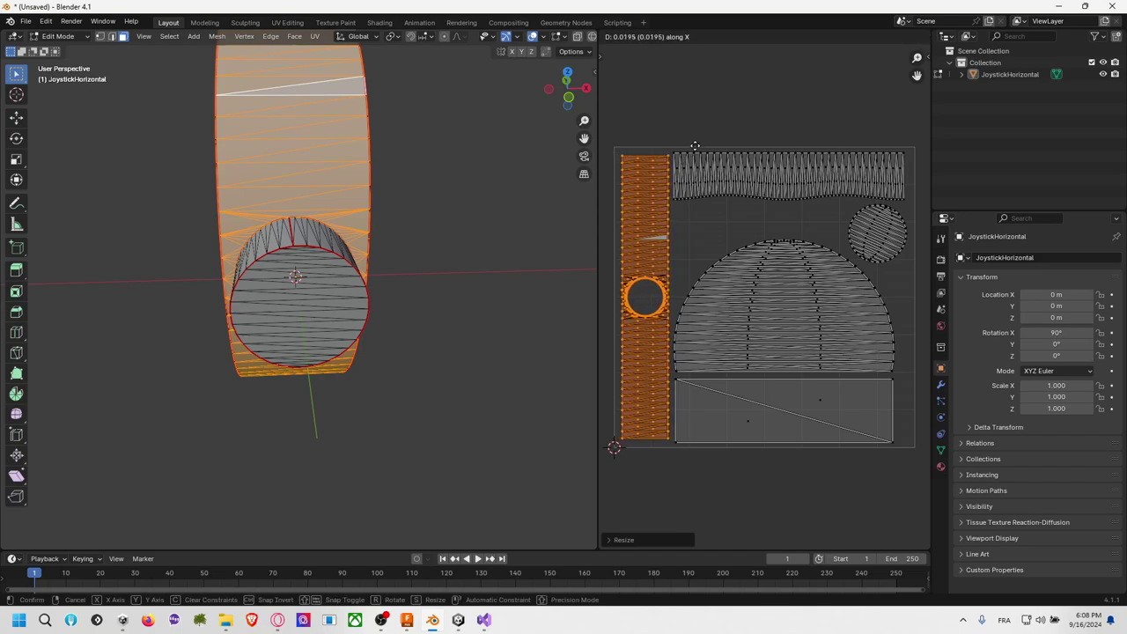
left_click(695, 145)
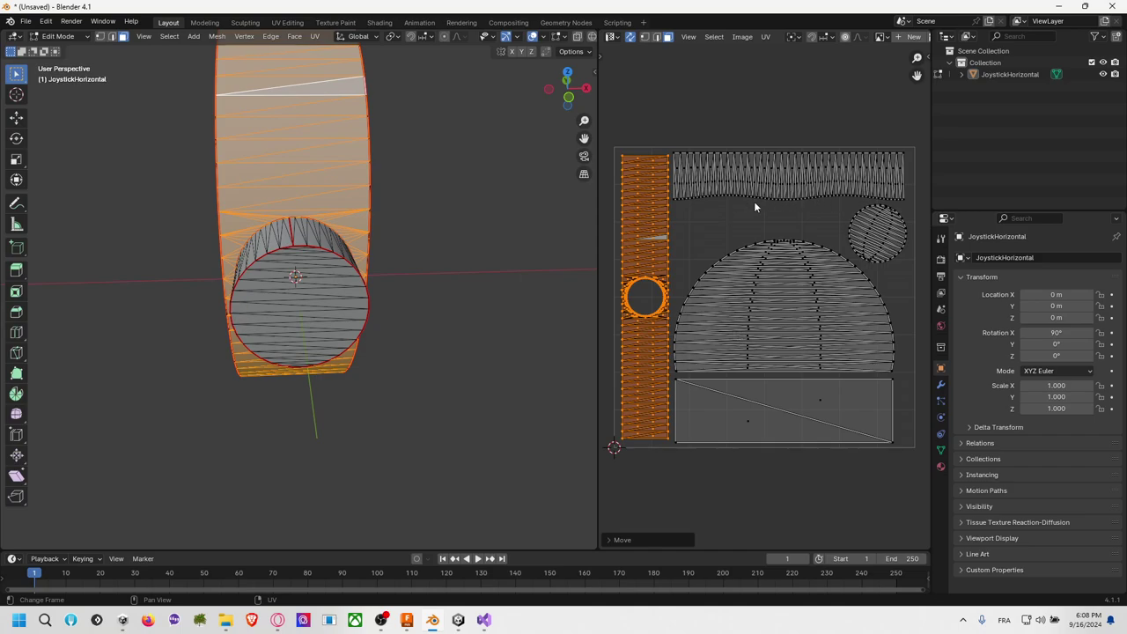
Step: Select the top strip island and one of its edge columns
left_click(742, 180)
key("l")
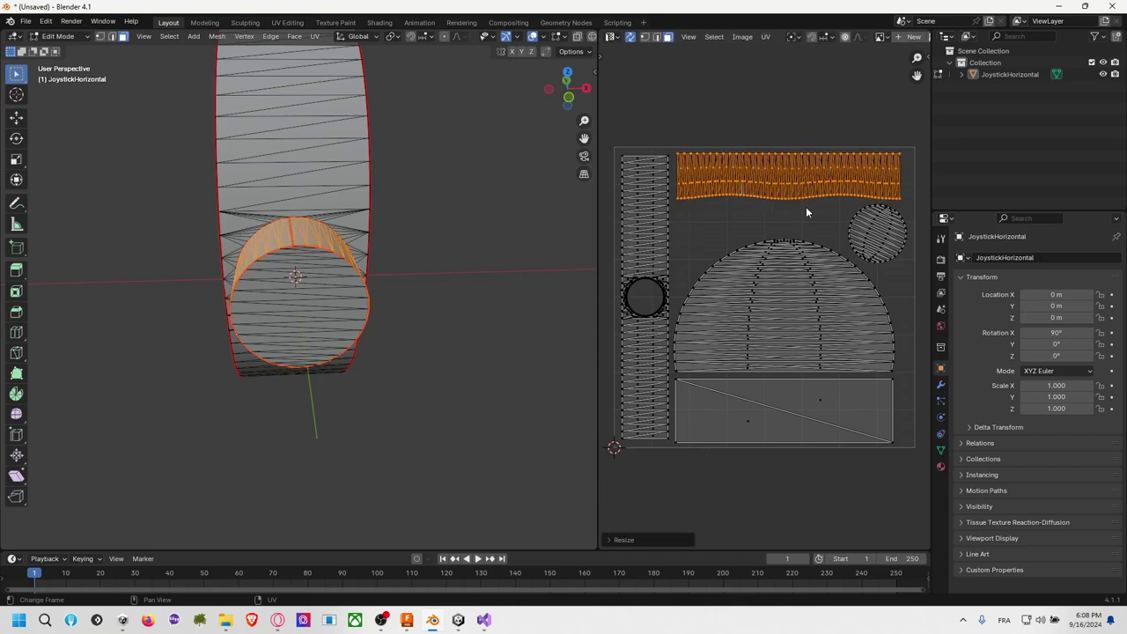
left_click(806, 205)
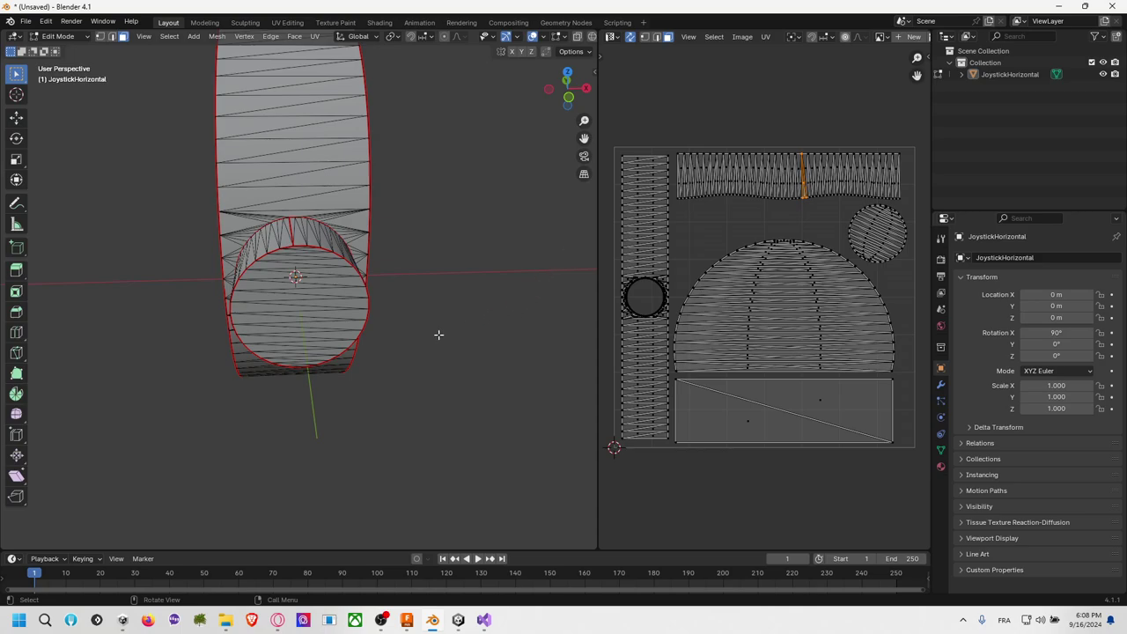
Step: View the mesh in Bottom Orthographic and select edge columns of the top UV strip
middle_click_drag(438, 335, 453, 185)
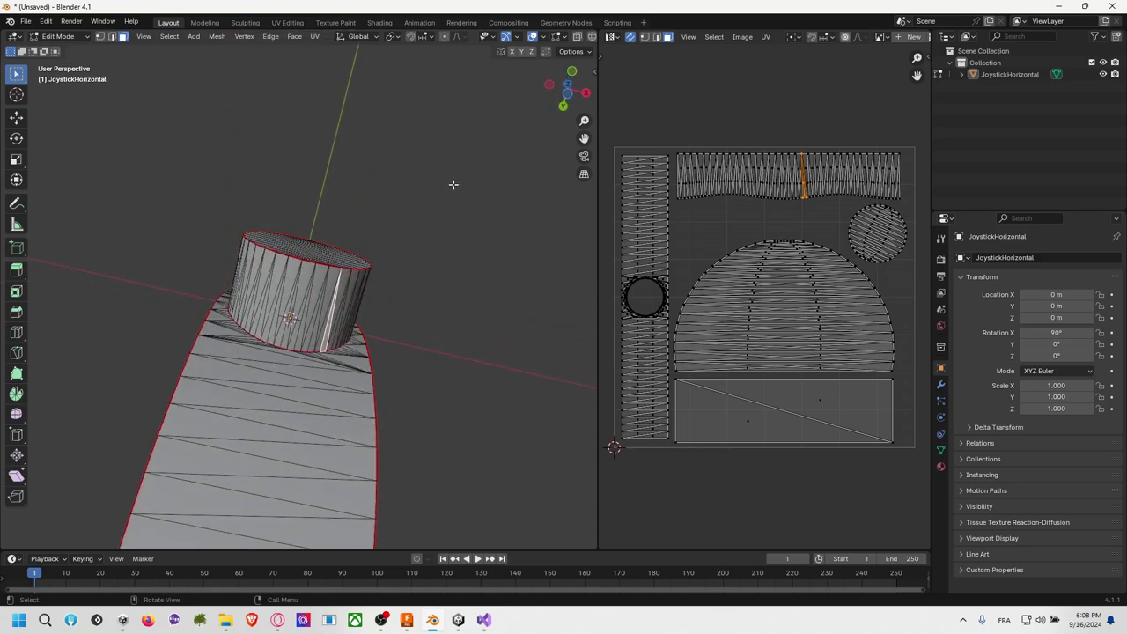
left_click(569, 104)
scroll(401, 304, "up", 7)
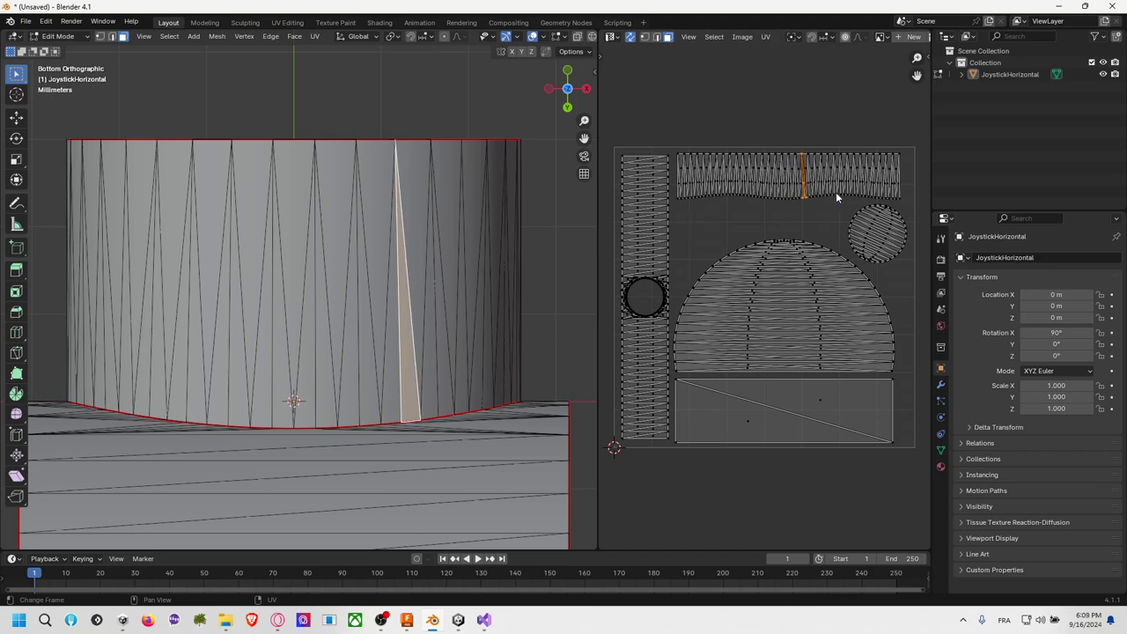
left_click(801, 228)
left_click(740, 220)
Step: Deselect, return to a perspective view and bring up the save-file window
left_click(751, 138)
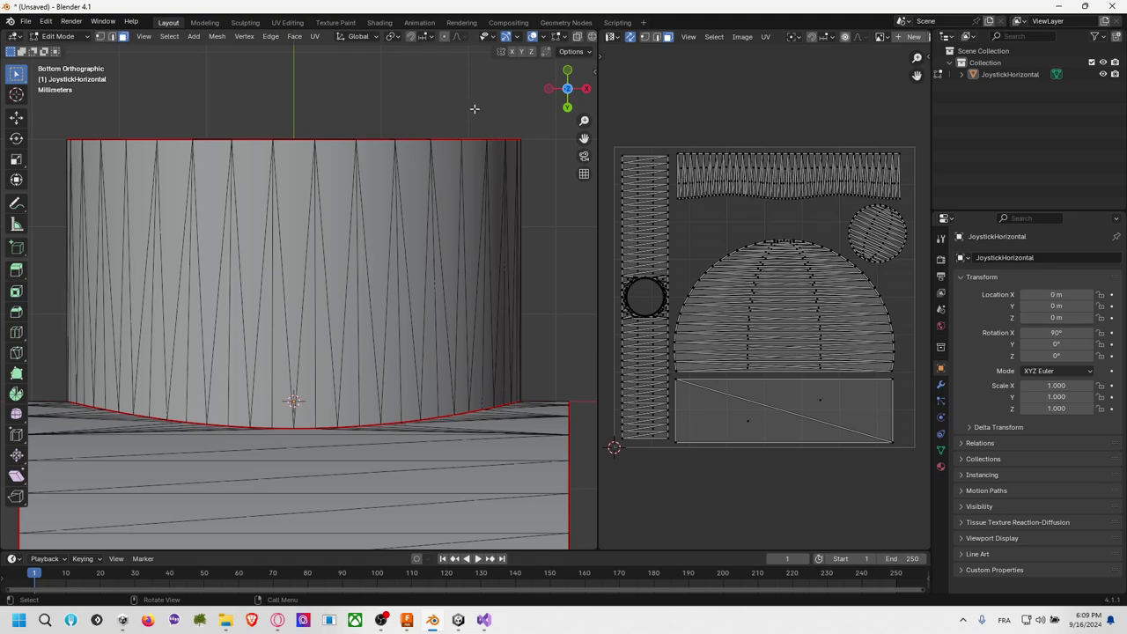
scroll(473, 108, "down", 4)
middle_click_drag(478, 150, 525, 234)
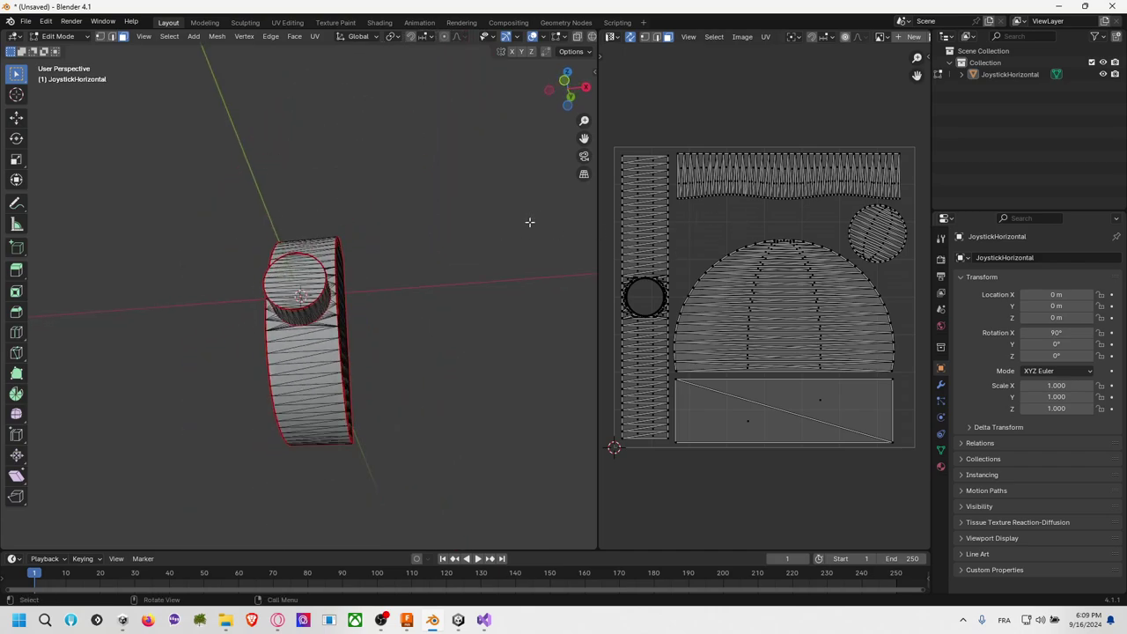
key("ctrl+s")
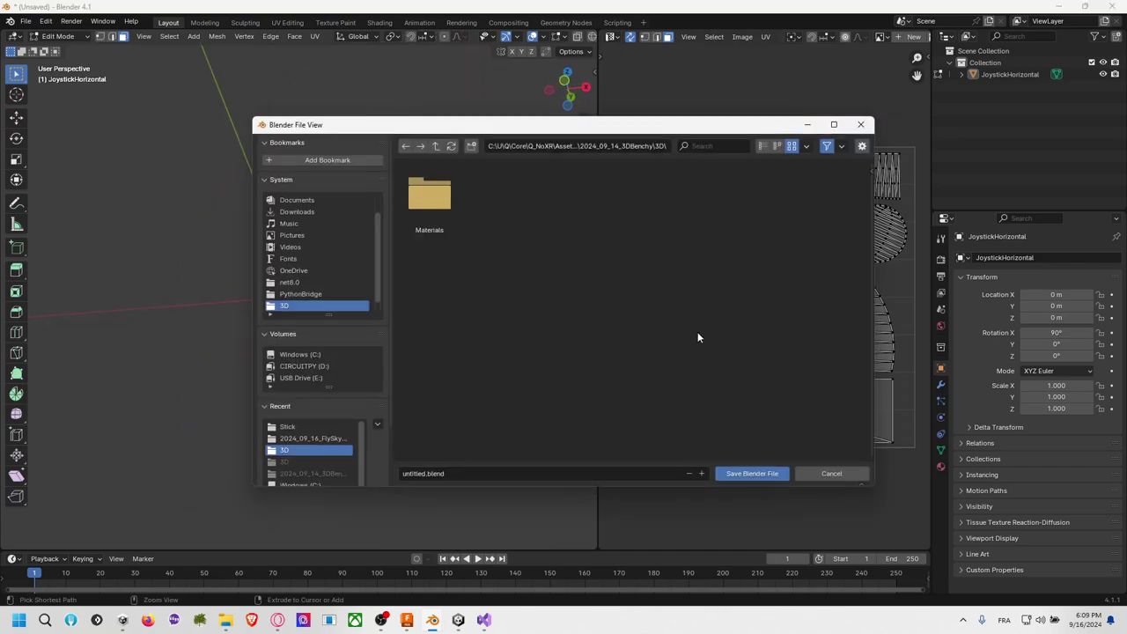
Step: Discard the save prompt and overwrite Stick/JoystickHorizontal.obj with only the selected JoystickHorizontal mesh
left_click(820, 473)
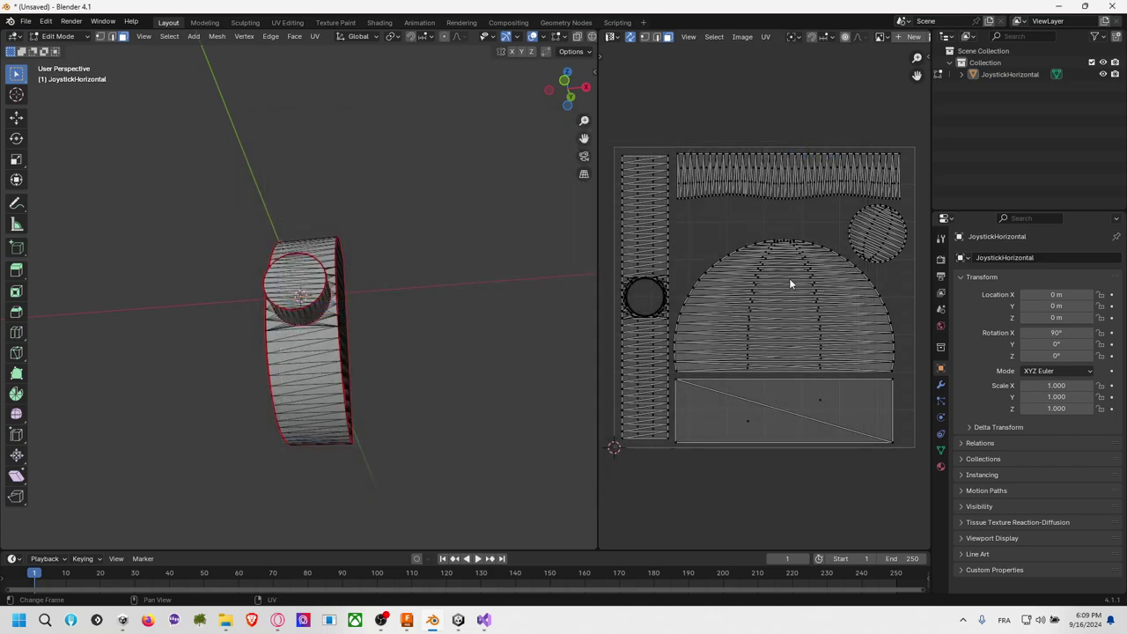
left_click(25, 21)
mouse_move(70, 201)
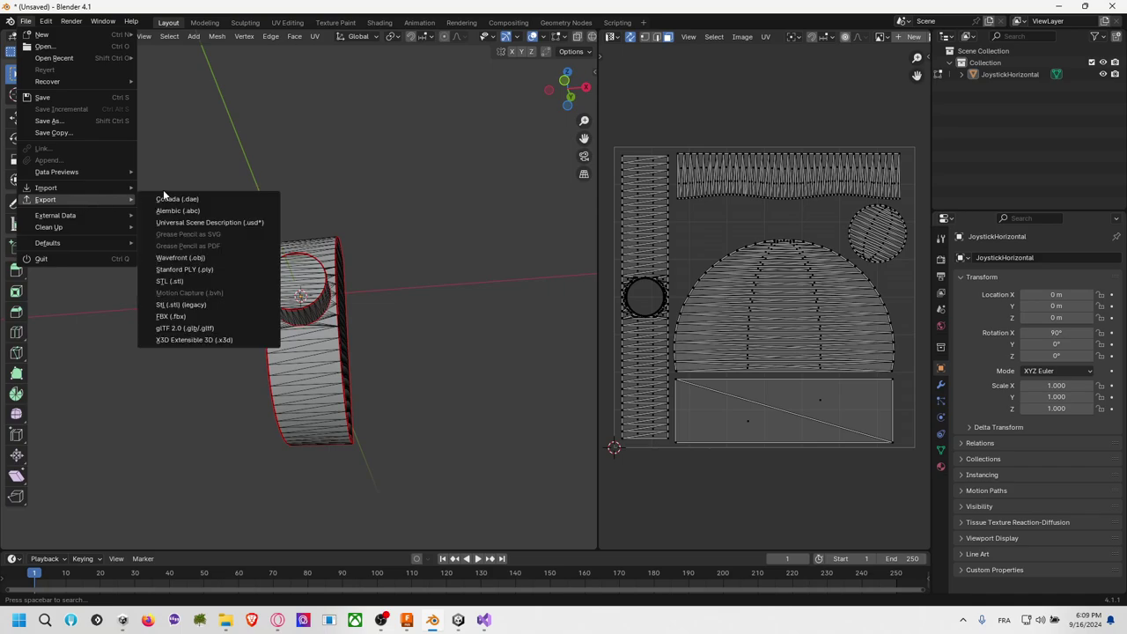
left_click(212, 258)
key("ctrl+v")
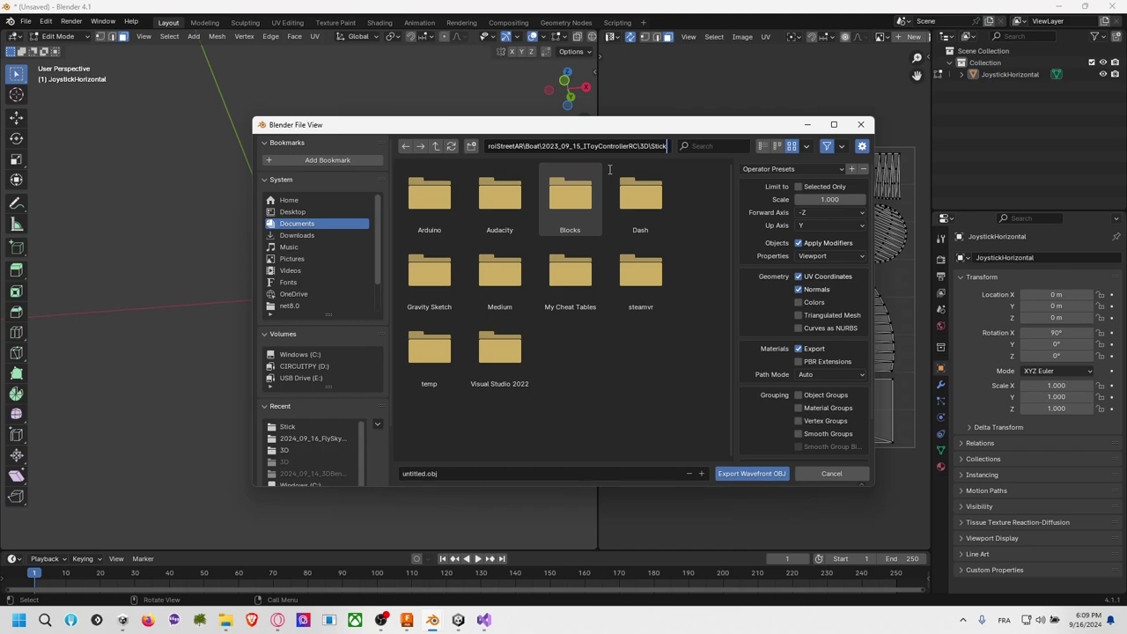
key("Return")
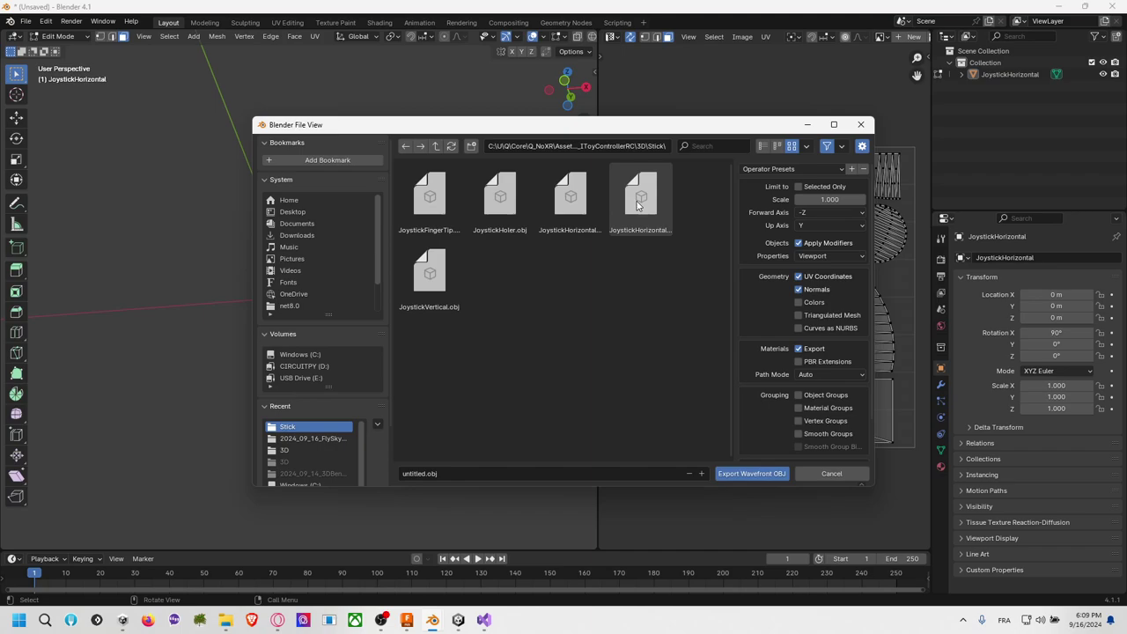
left_click(645, 209)
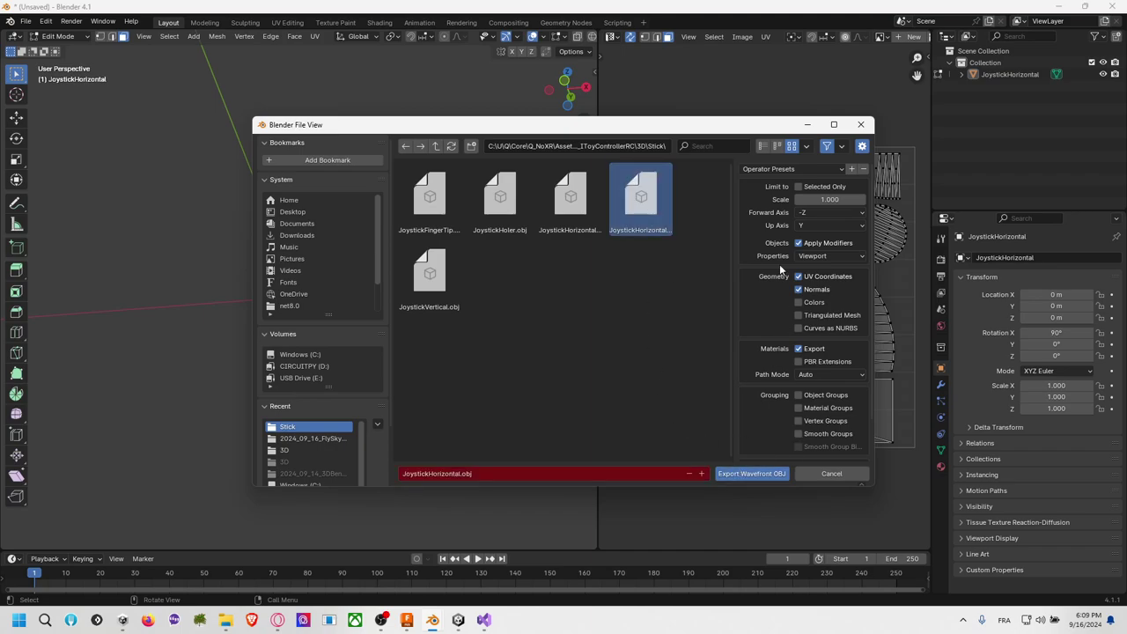
left_click(798, 187)
left_click(998, 76)
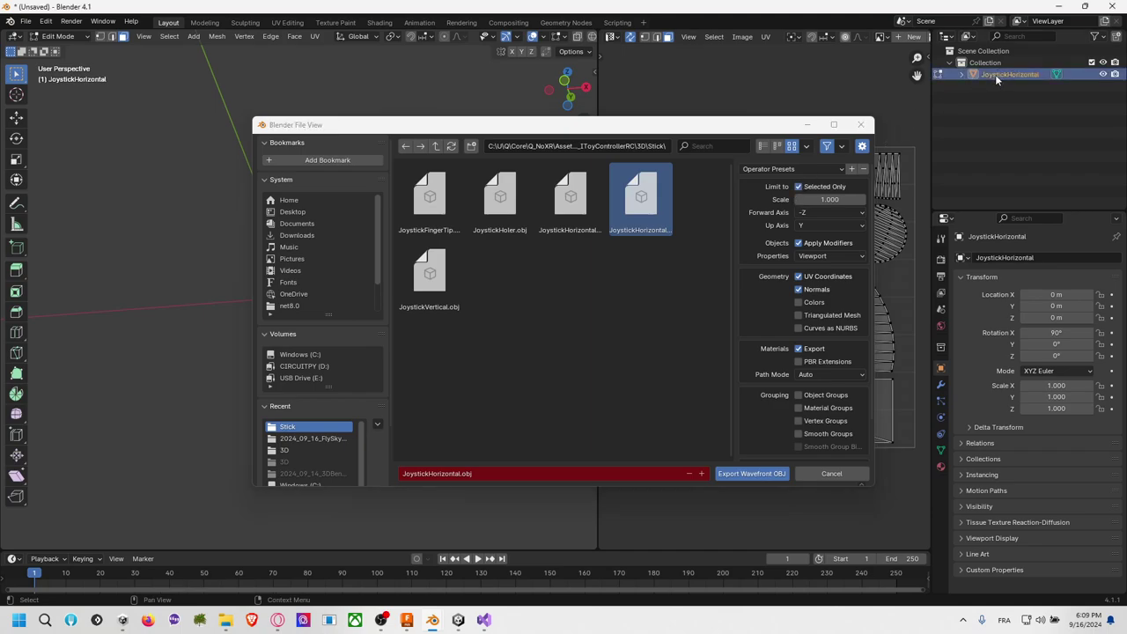
left_click(764, 474)
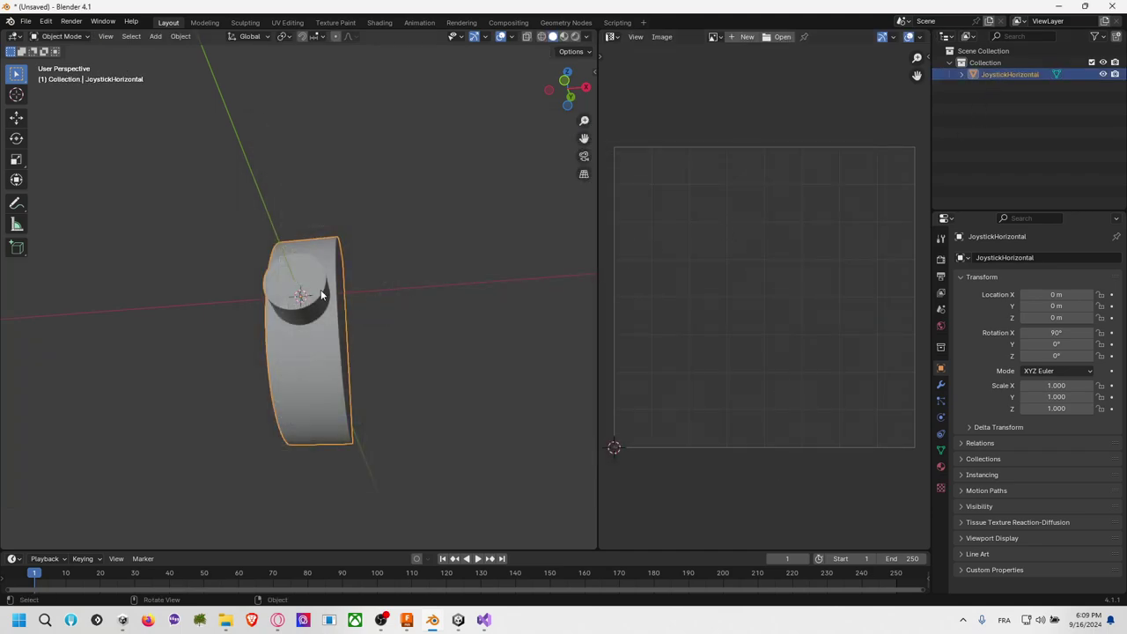
Step: Switch to Edit Mode and select the whole JoystickHorizontal mesh
left_click(60, 36)
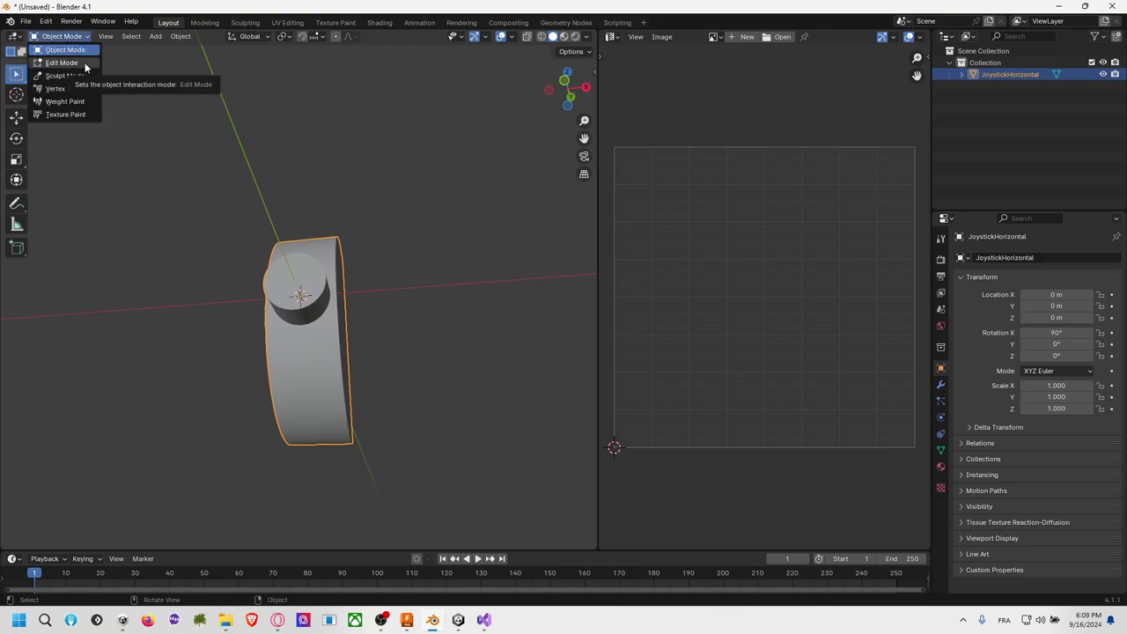
left_click(85, 65)
key("a")
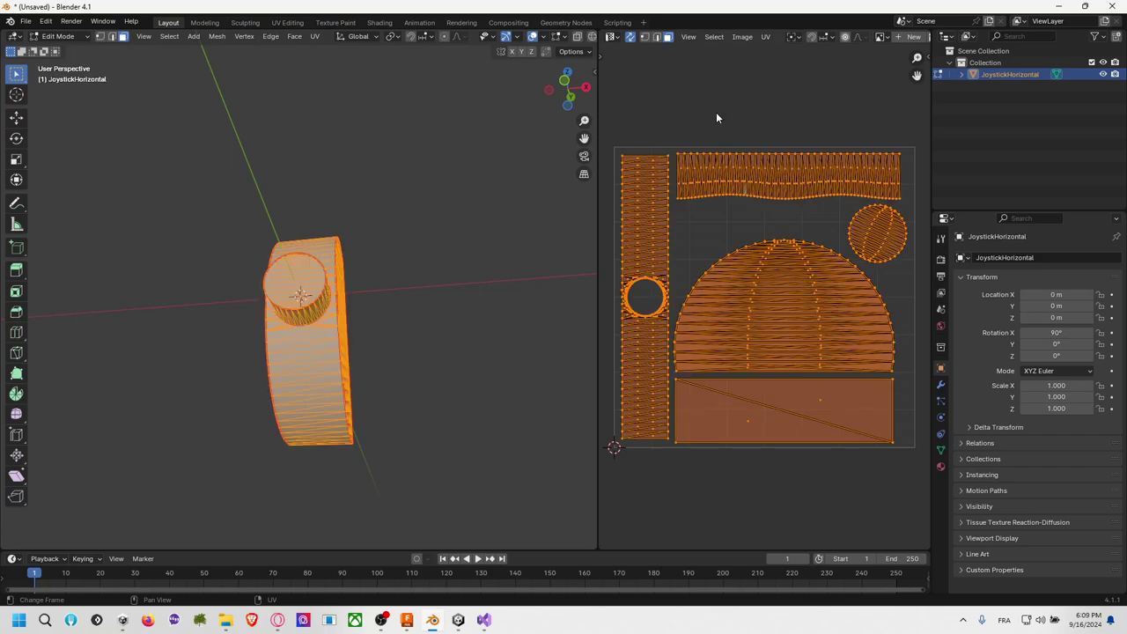
Step: Export the UV layout into the Stick folder as the 1024×1024 JoystickHorizontalUV.png
left_click(763, 36)
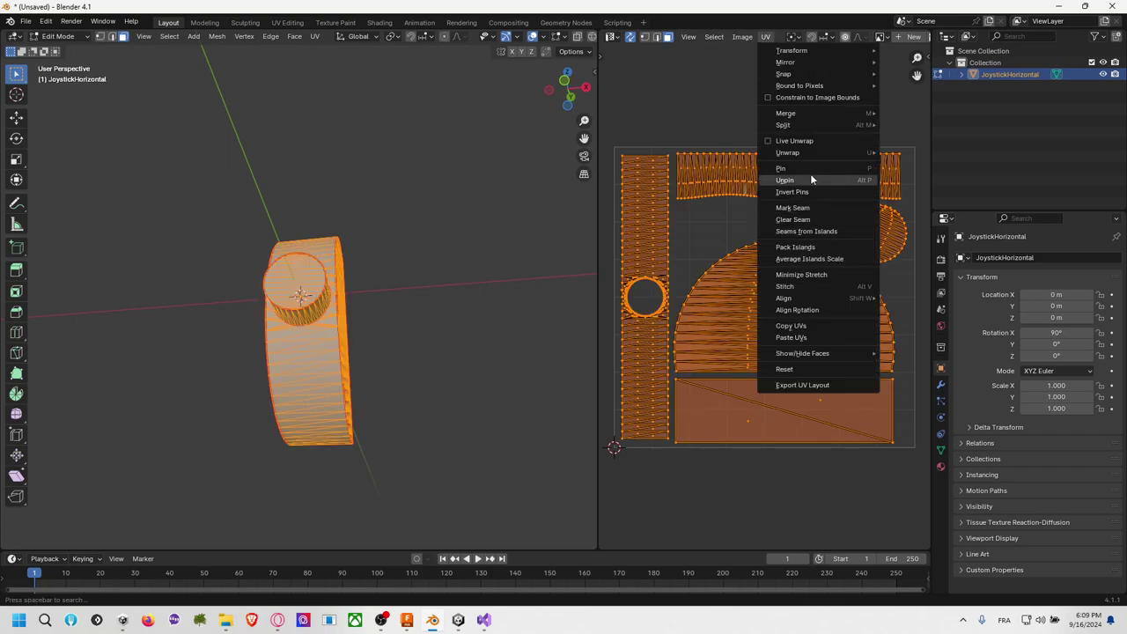
left_click(819, 385)
left_click(622, 149)
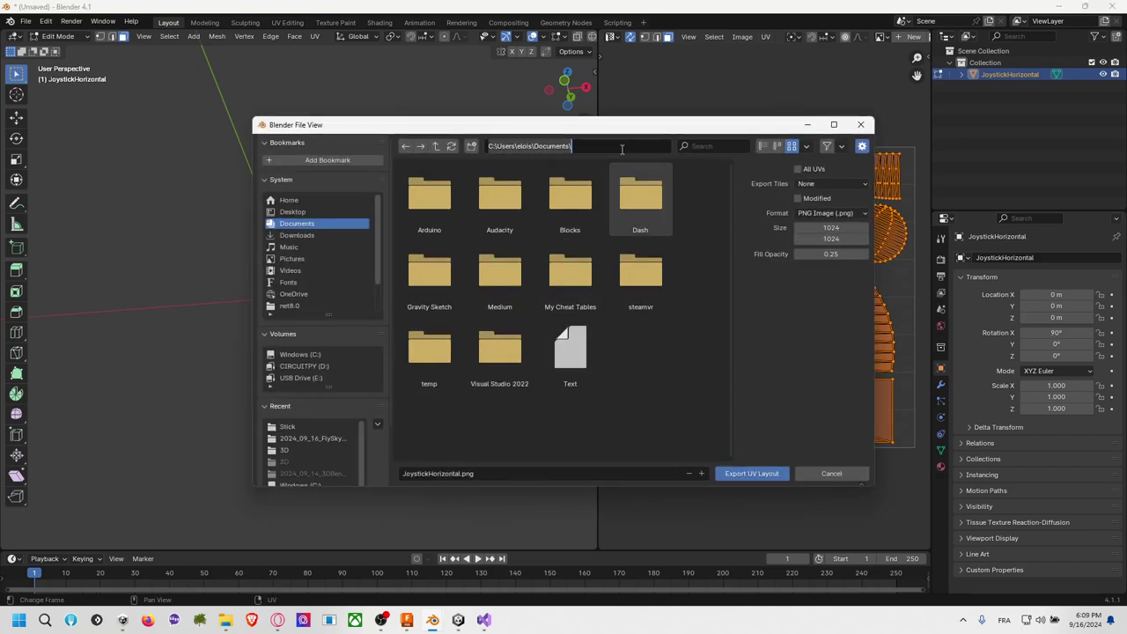
key("ctrl+v")
key("Return")
left_click(464, 474)
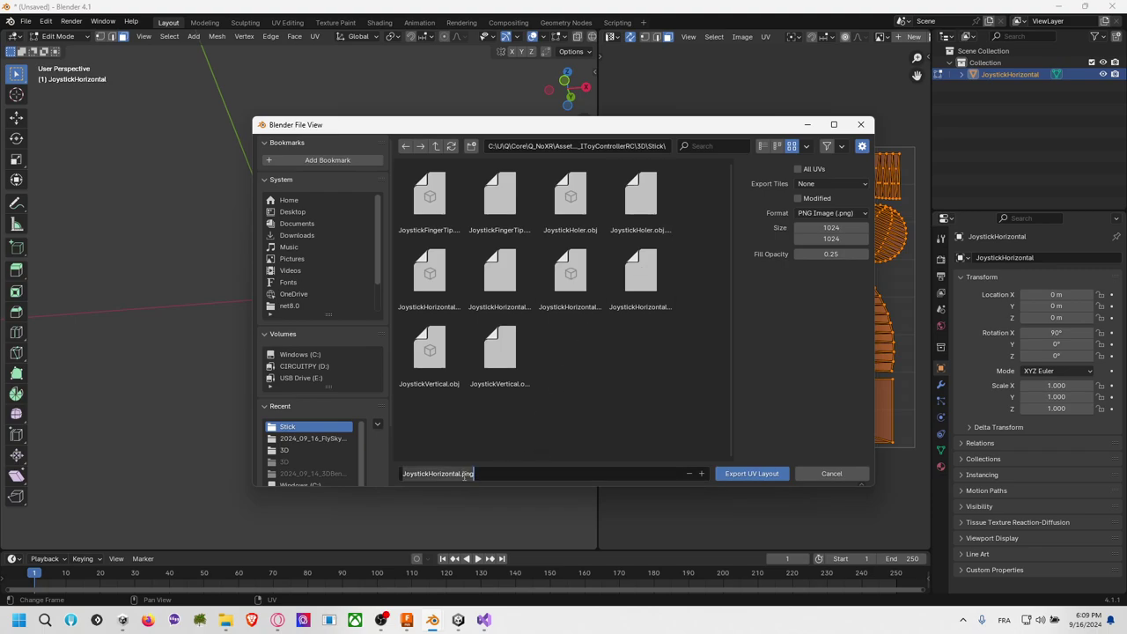
left_click(462, 474)
type("UV")
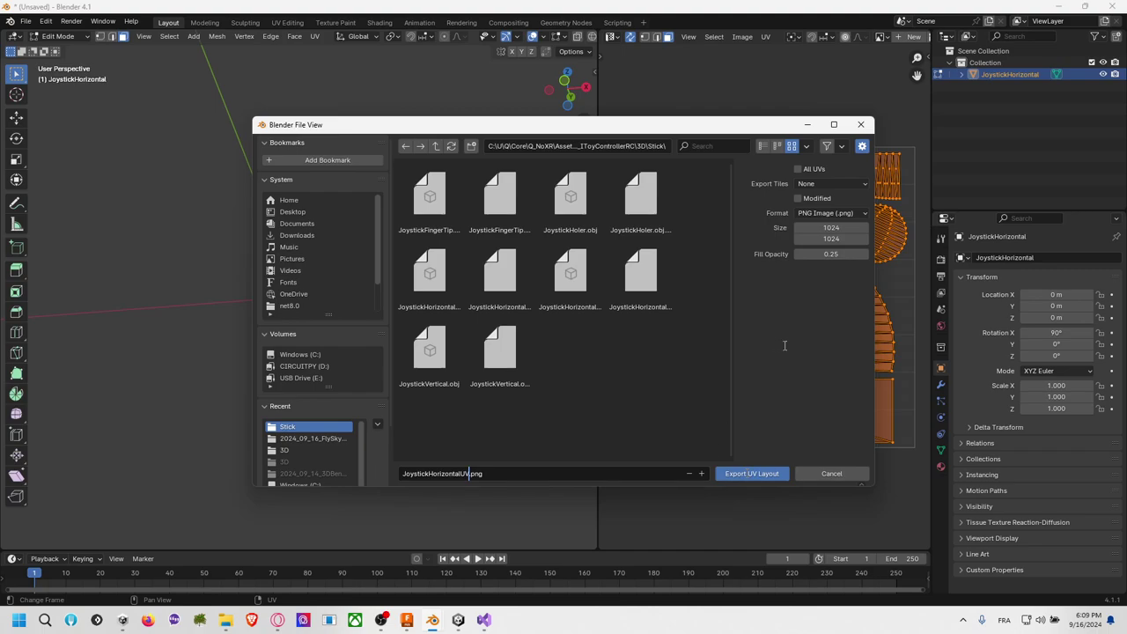
left_click(762, 474)
Step: In Unity, select the imported JoystickHorizontalUV texture in the Project panel
key("alt+Tab")
key("alt+Tab")
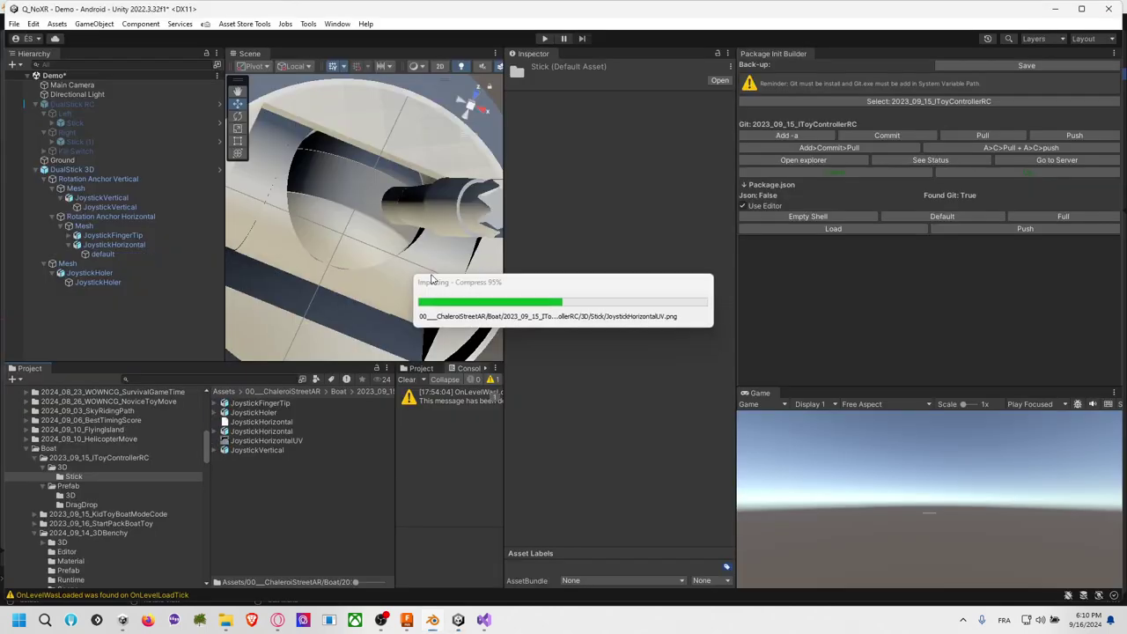
left_click(272, 441)
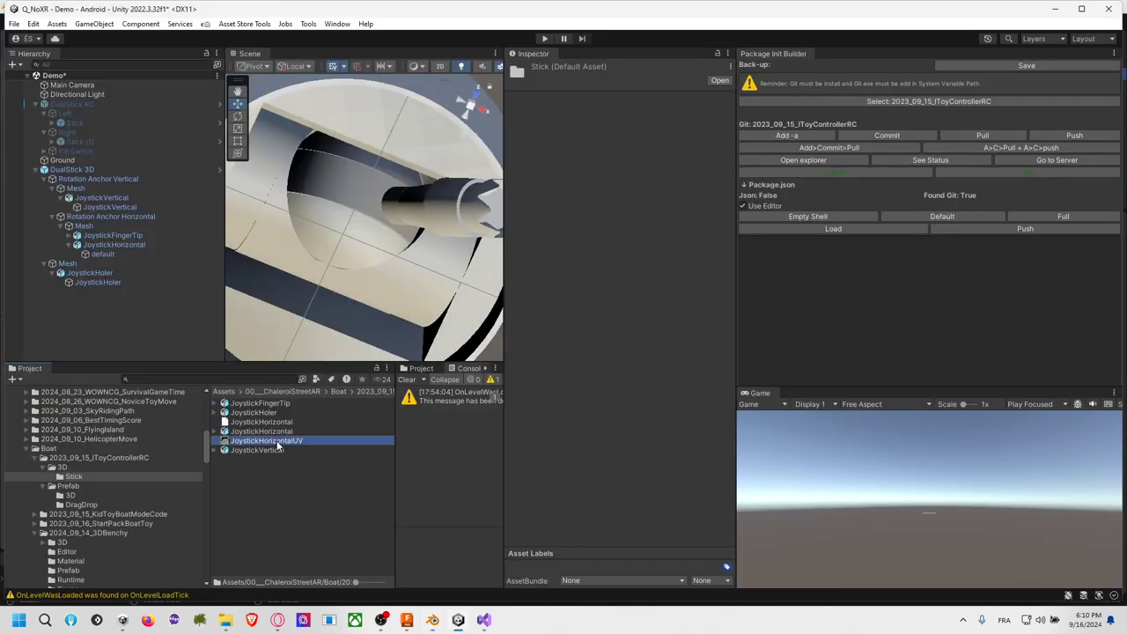
left_click_drag(272, 440, 311, 241)
mouse_move(396, 243)
left_mouse_down("alt")
mouse_move(433, 185)
mouse_move(396, 225)
left_mouse_up("alt")
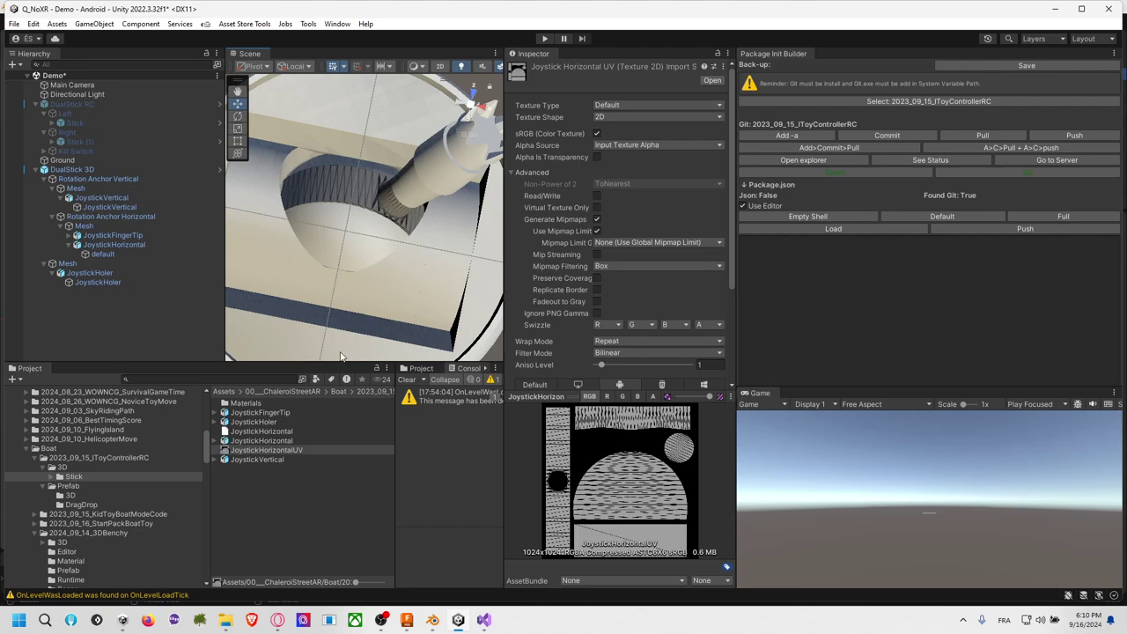
left_click(269, 474)
left_click(269, 450)
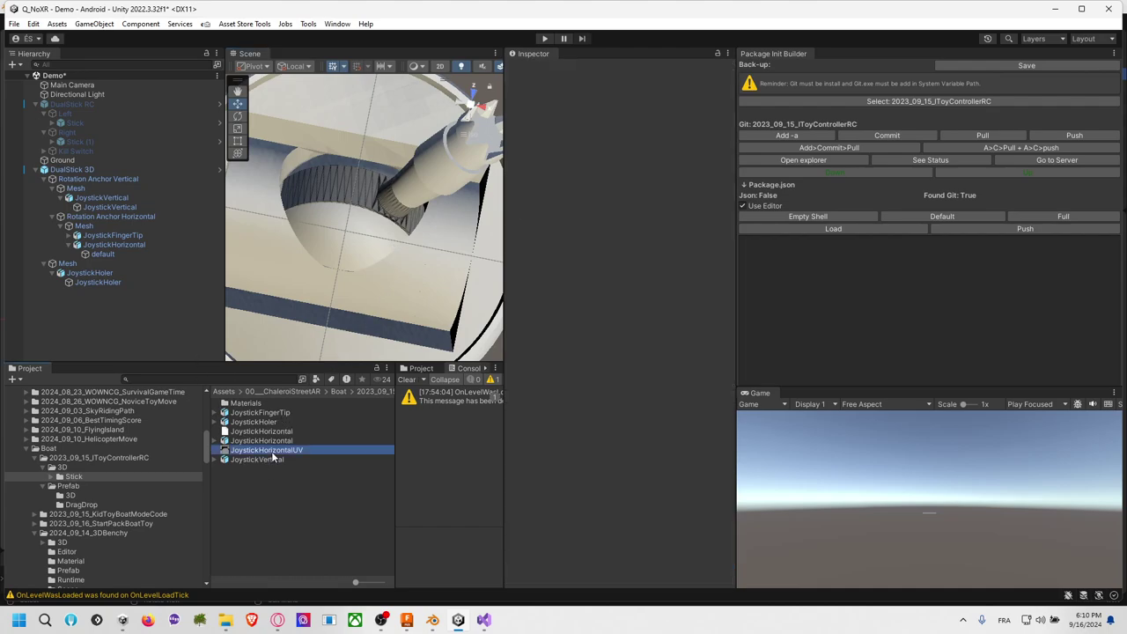
Step: Duplicate the texture with Ctrl+D and rename the copy to JoystickHorizontalUV Colored
key("ctrl+d")
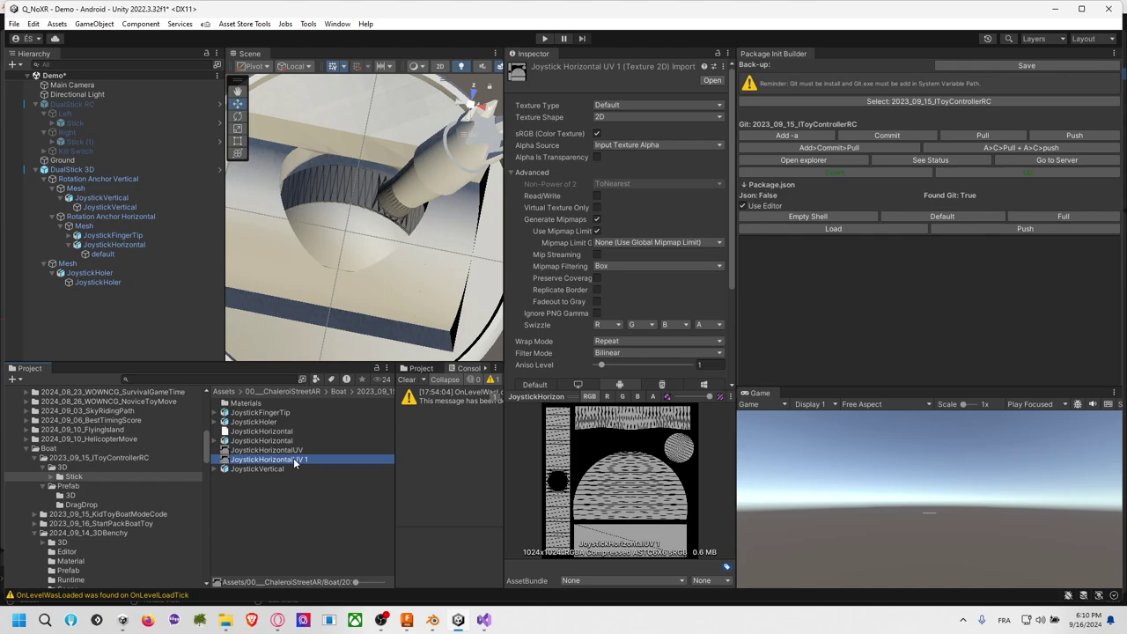
left_click(297, 460)
double_click(319, 462)
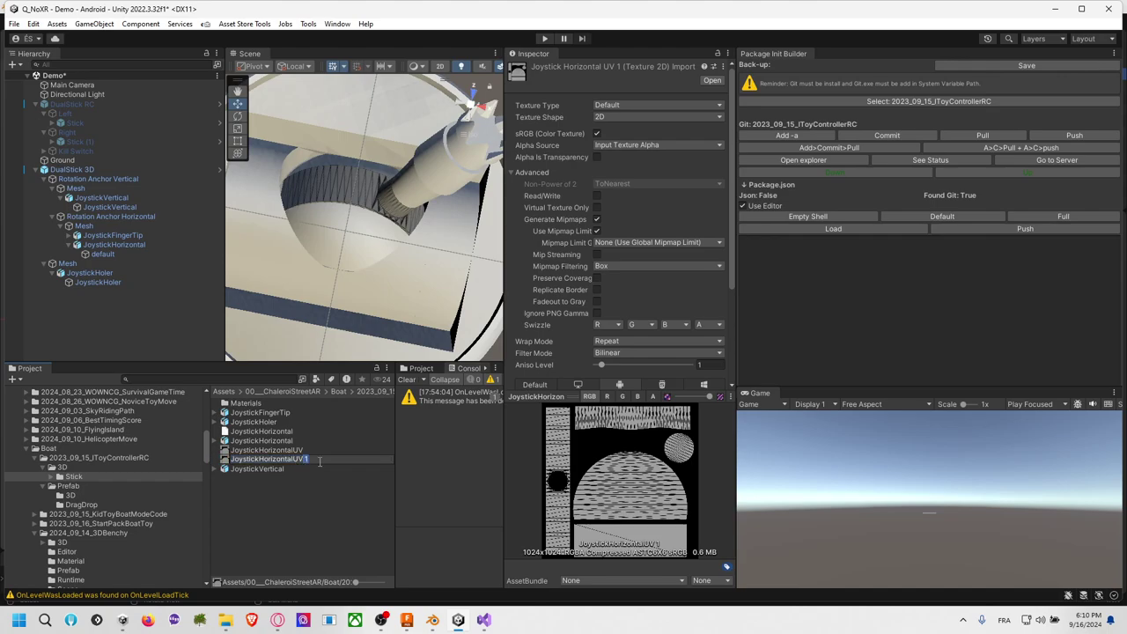
type("Colored")
key("Return")
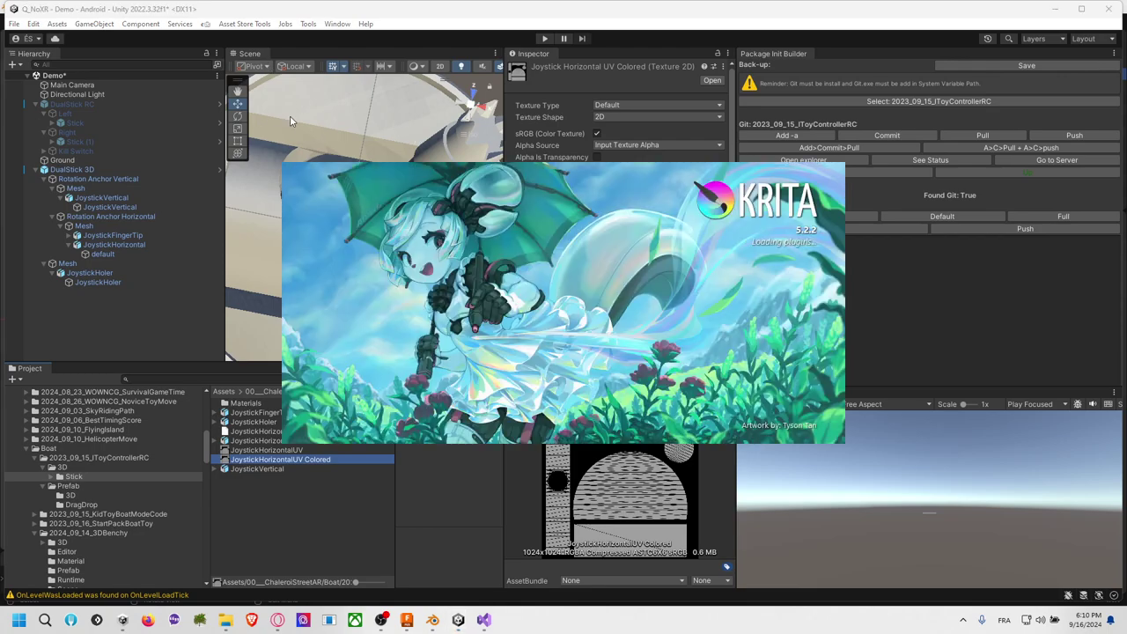
Step: Set DualStick 3D's Horizontal and Vertical State Percent both to 0
left_click(143, 170)
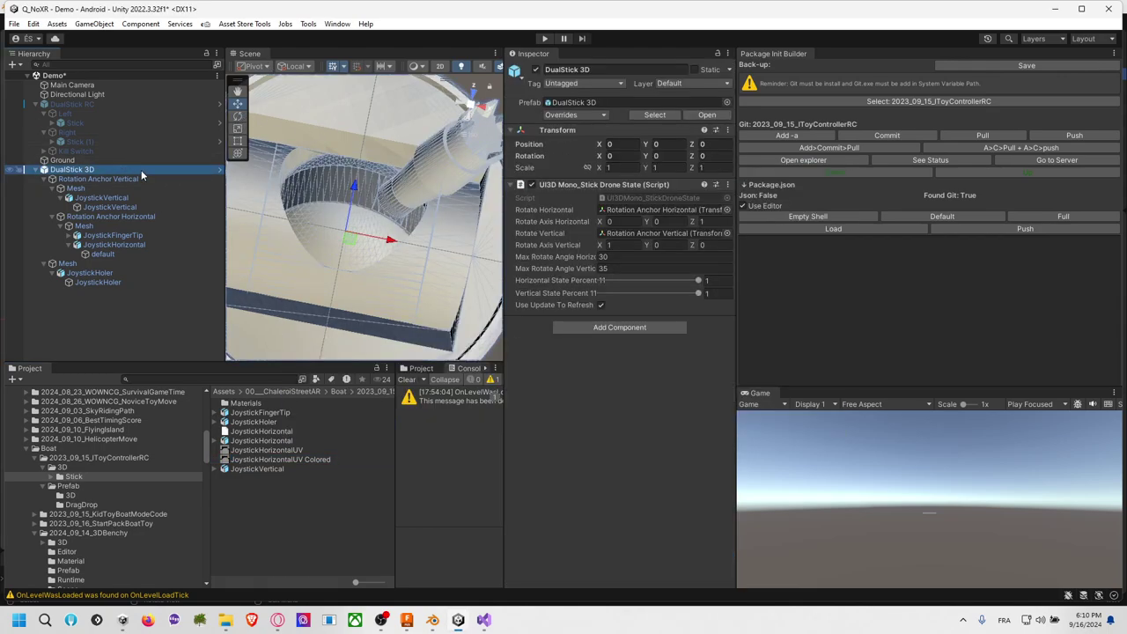
left_click(712, 283)
type("0")
key("Tab")
type("0")
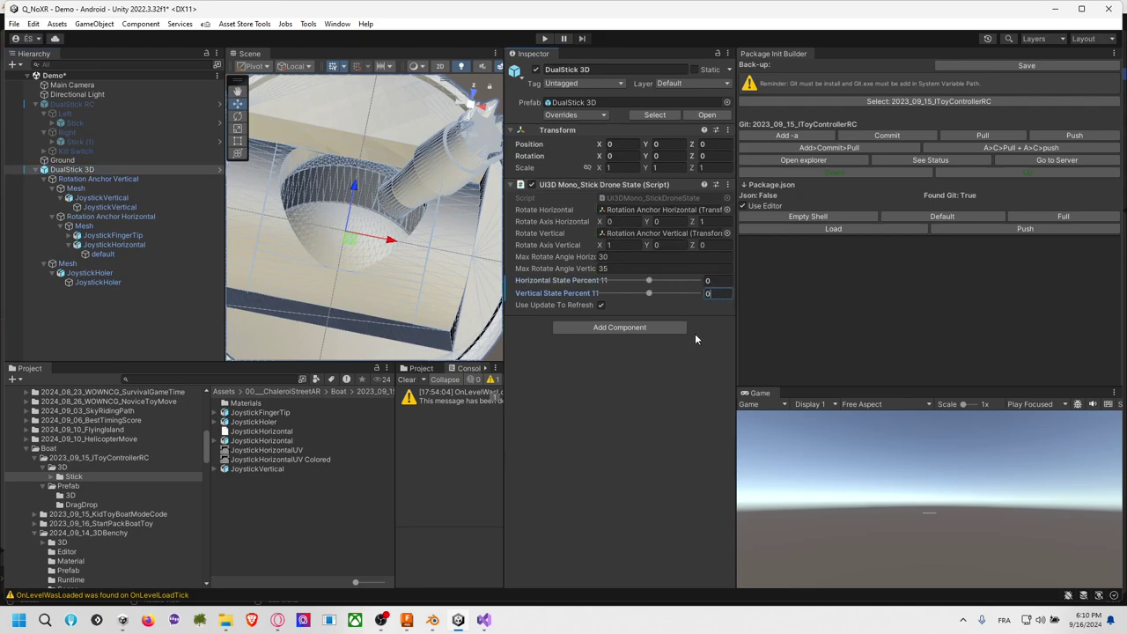
key("Return")
Step: Refresh the drone state component's UI and view the recentred joystick from the side
right_click(607, 185)
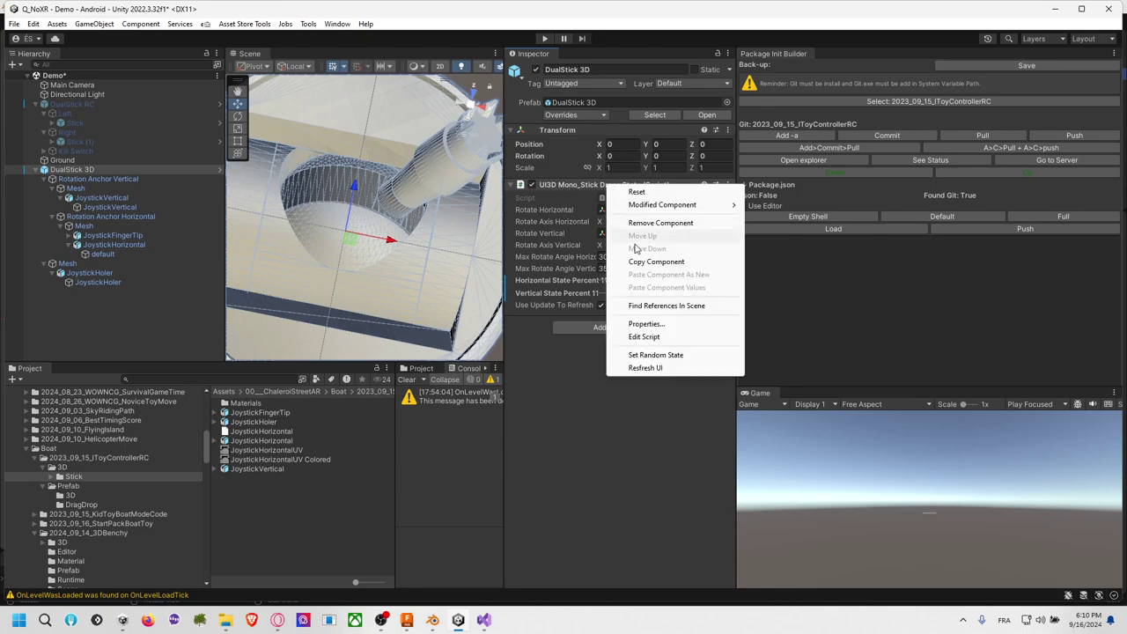
left_click(652, 368)
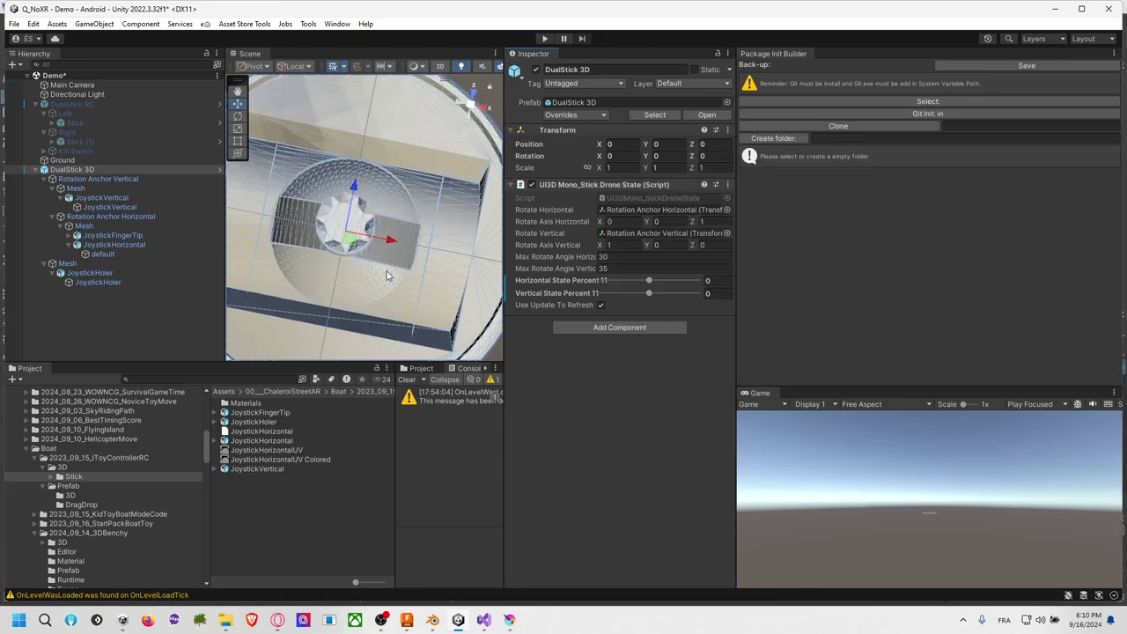
middle_click_drag(385, 269, 388, 239)
left_click_drag(387, 239, 394, 207, "alt")
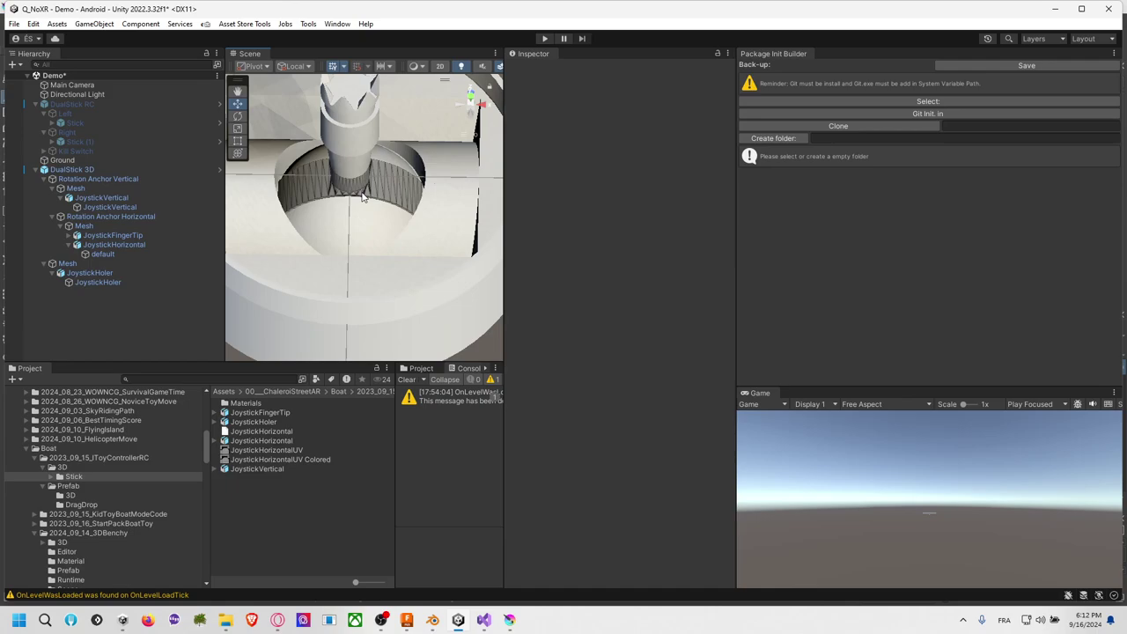
Step: Leave the Unity Scene view and bring up the open-window switcher to reach Fusion
scroll(355, 204, "up", 2)
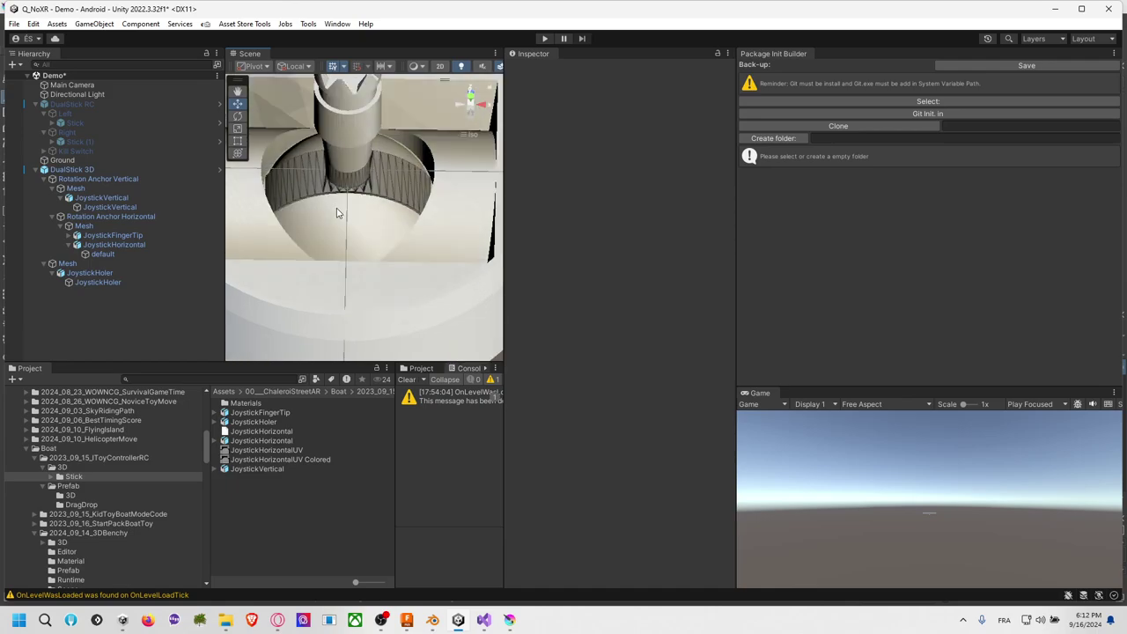
scroll(344, 209, "down", 4)
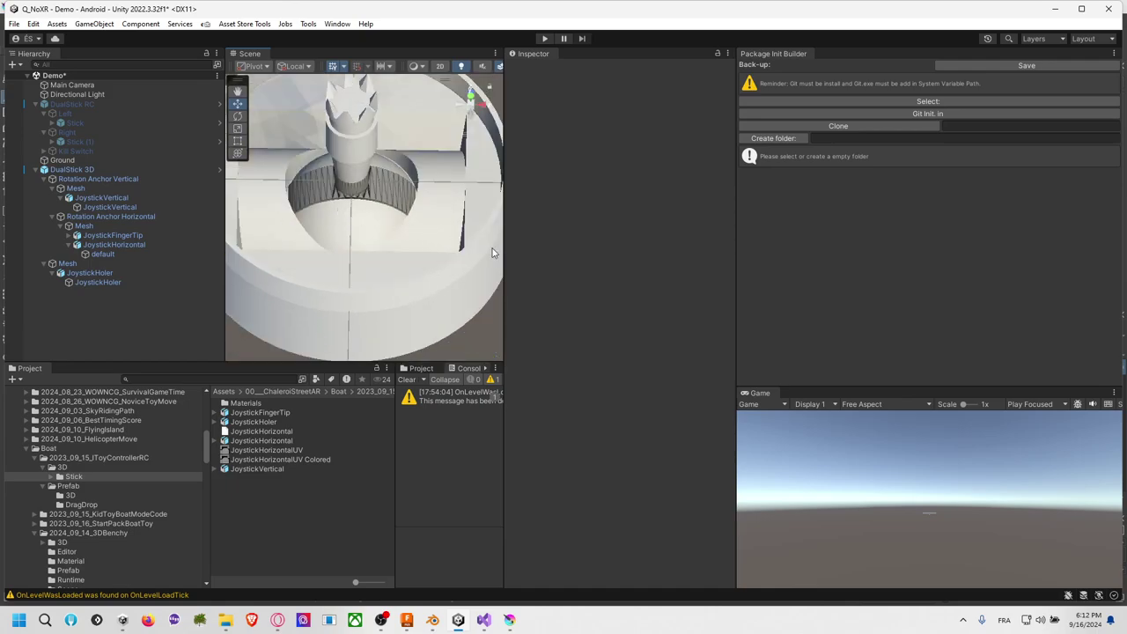
key("alt+Tab")
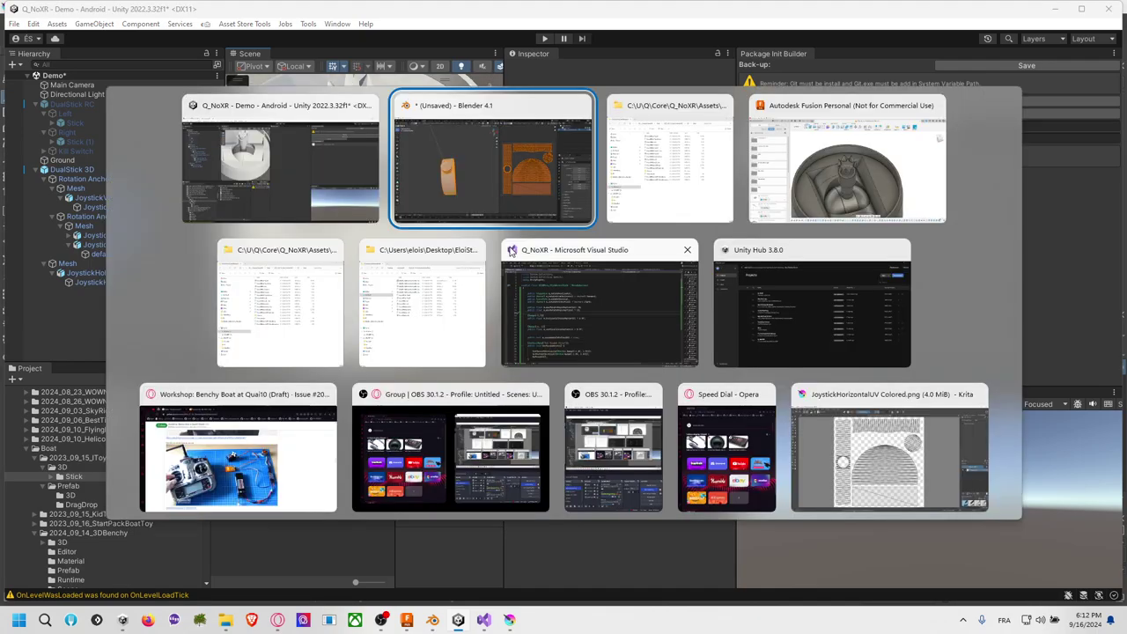
Step: In Fusion's Top view, inspect the JoystickHoler, Vertical, FingerTip and Horizontal bodies one by one
left_click(805, 179)
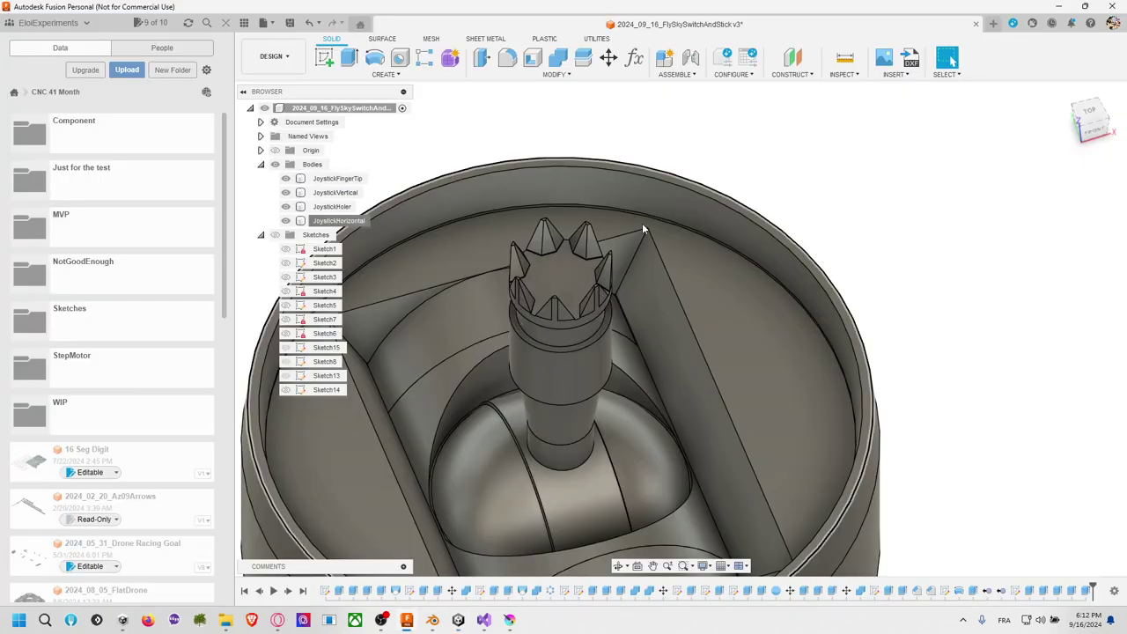
left_click(1090, 112)
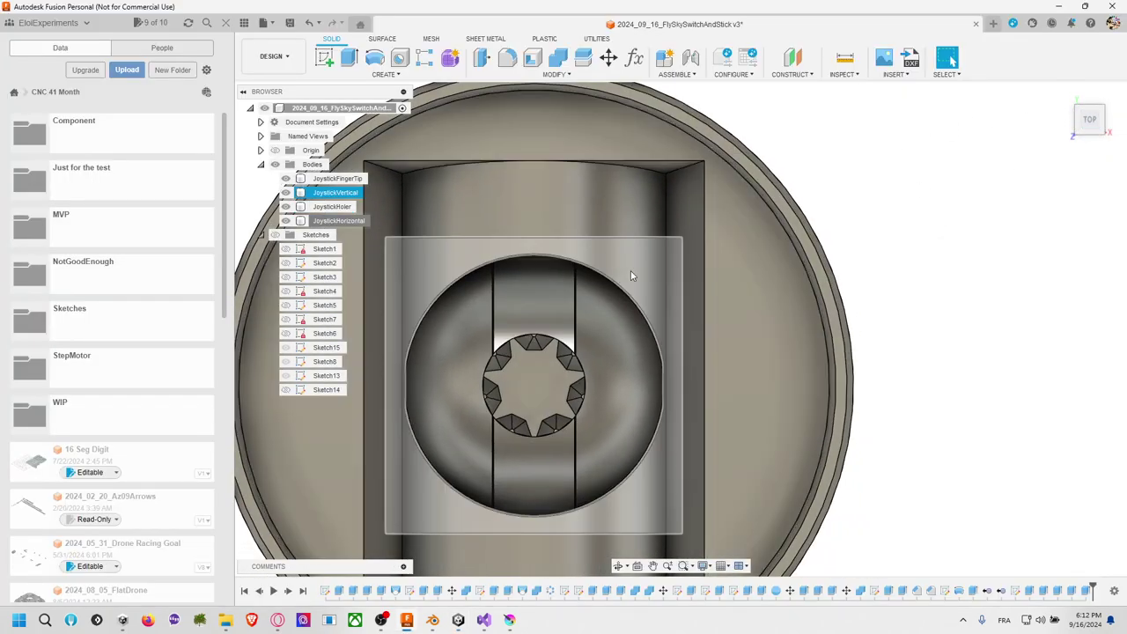
left_click(332, 206)
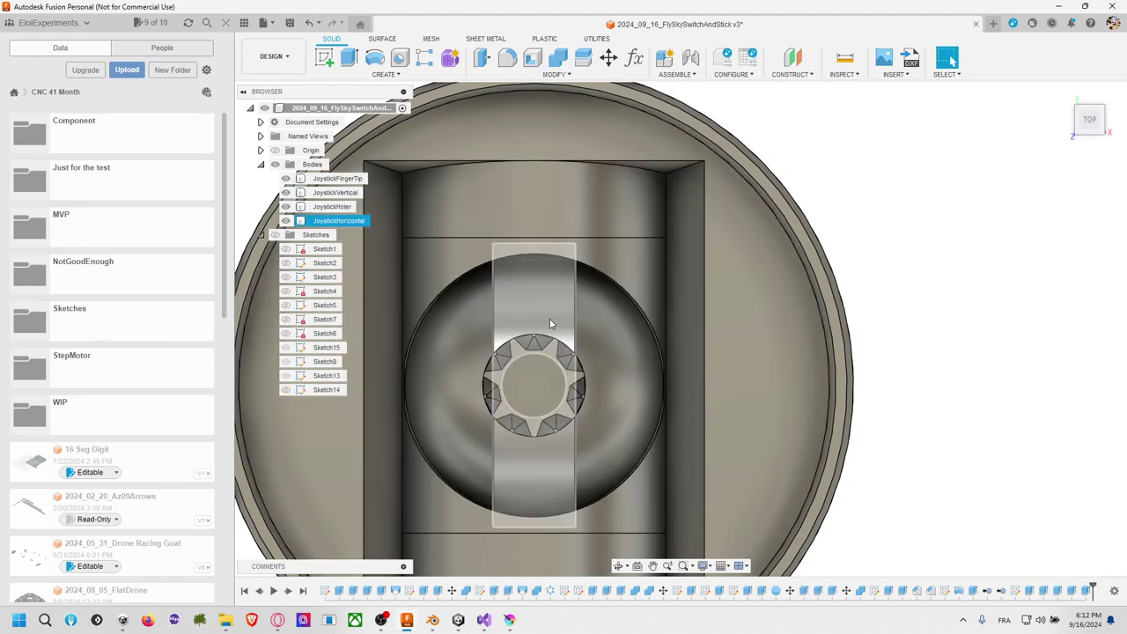
left_click(578, 328)
left_click(584, 374)
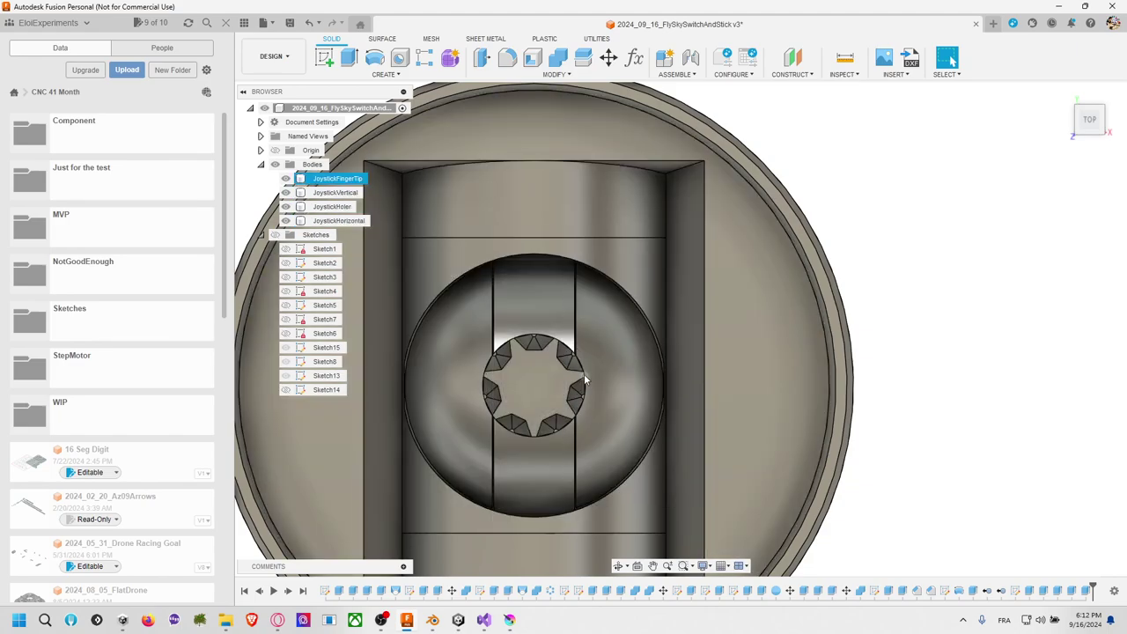
left_click(549, 274)
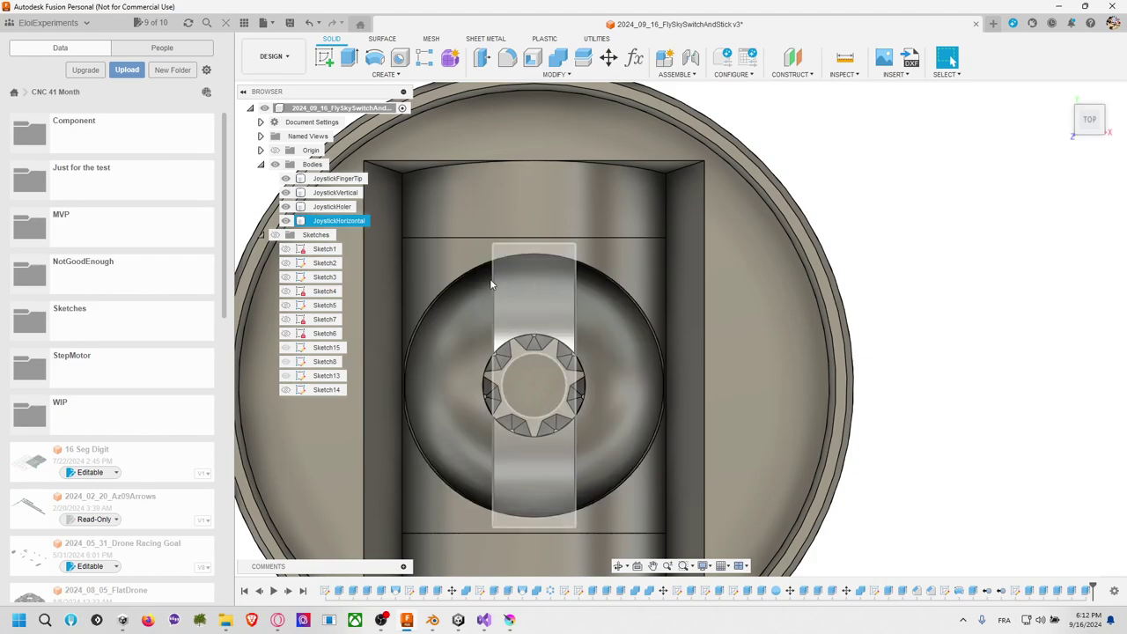
left_click(576, 280)
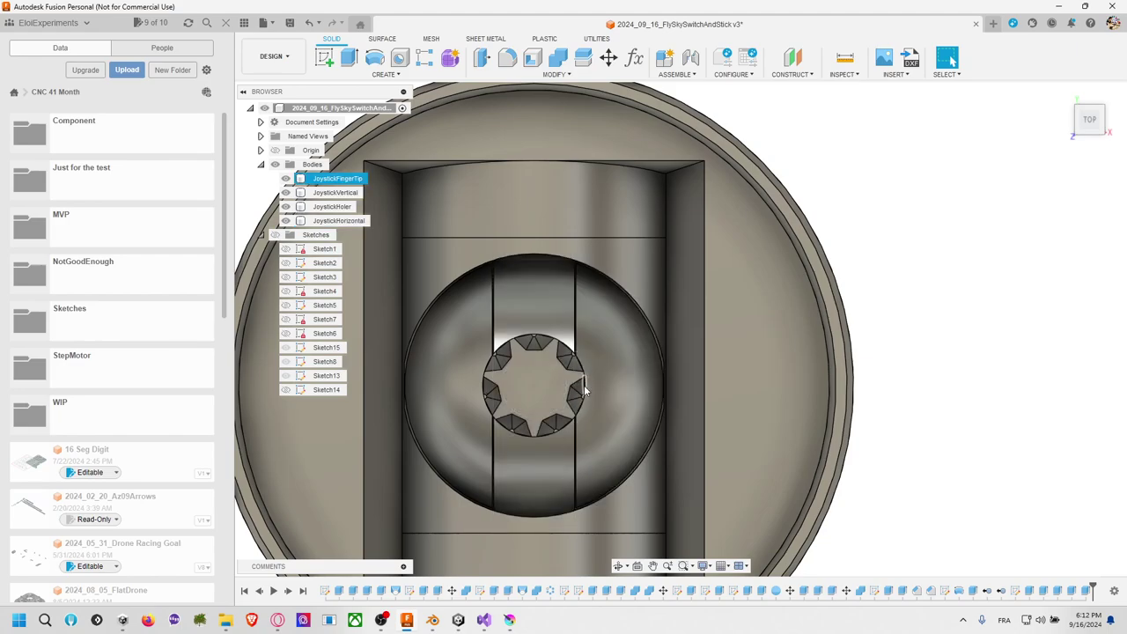
left_click(505, 387)
Step: Orbit to a tilted view, select the JoystickHorizontal bar, hide it, and return to Top view
middle_click_drag(549, 352, 572, 281)
left_click(946, 57)
middle_click_drag(564, 352, 546, 414, "shift")
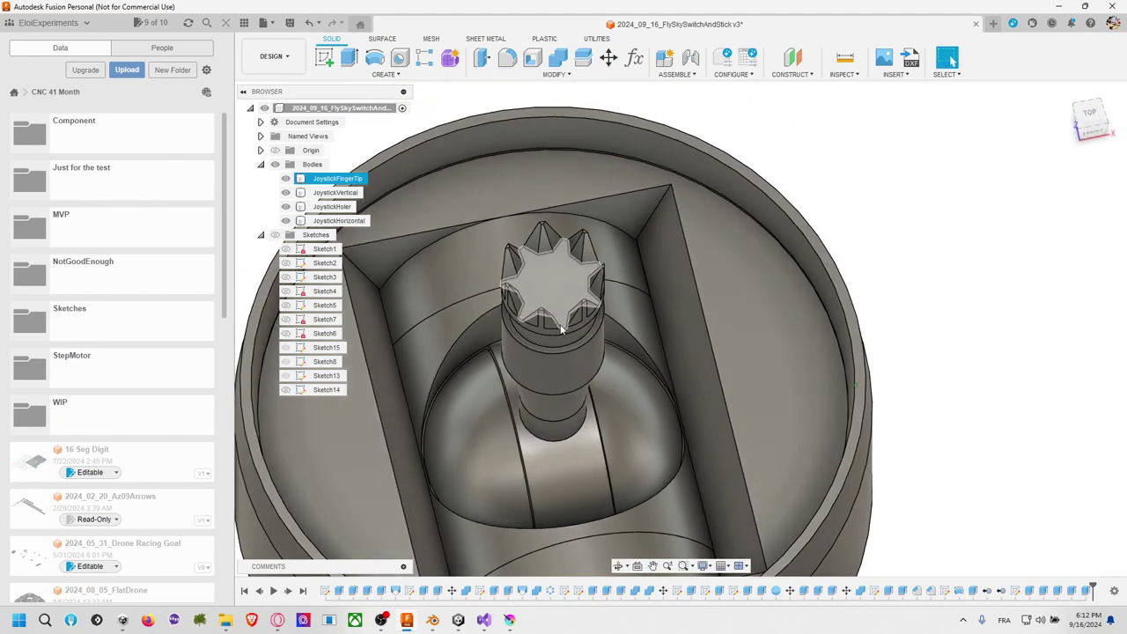
left_click(532, 433)
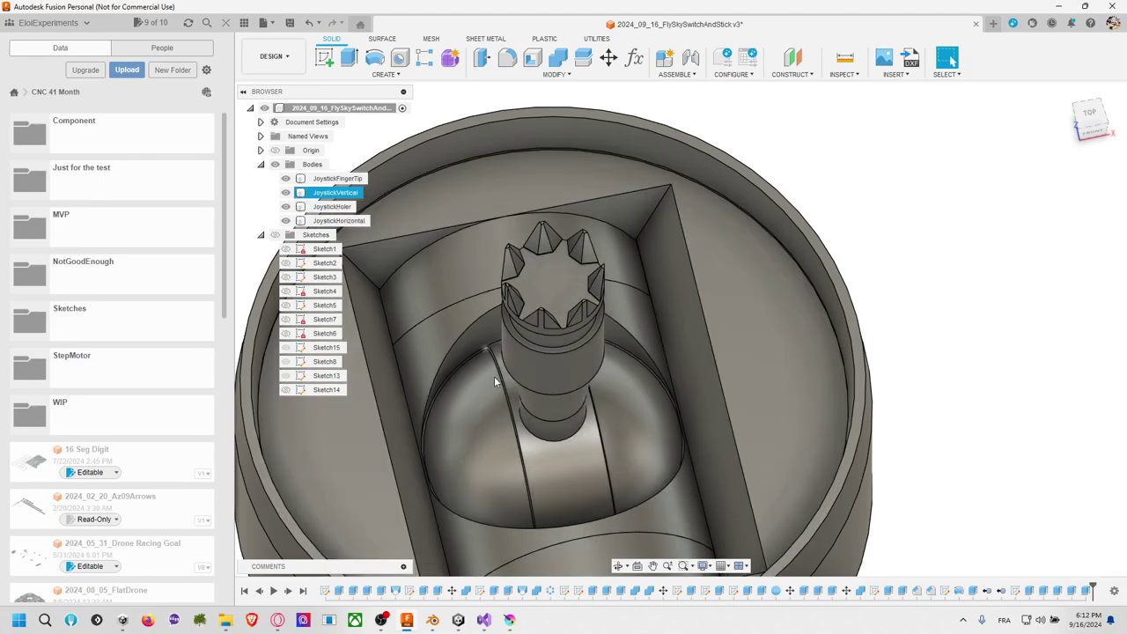
left_click(569, 451)
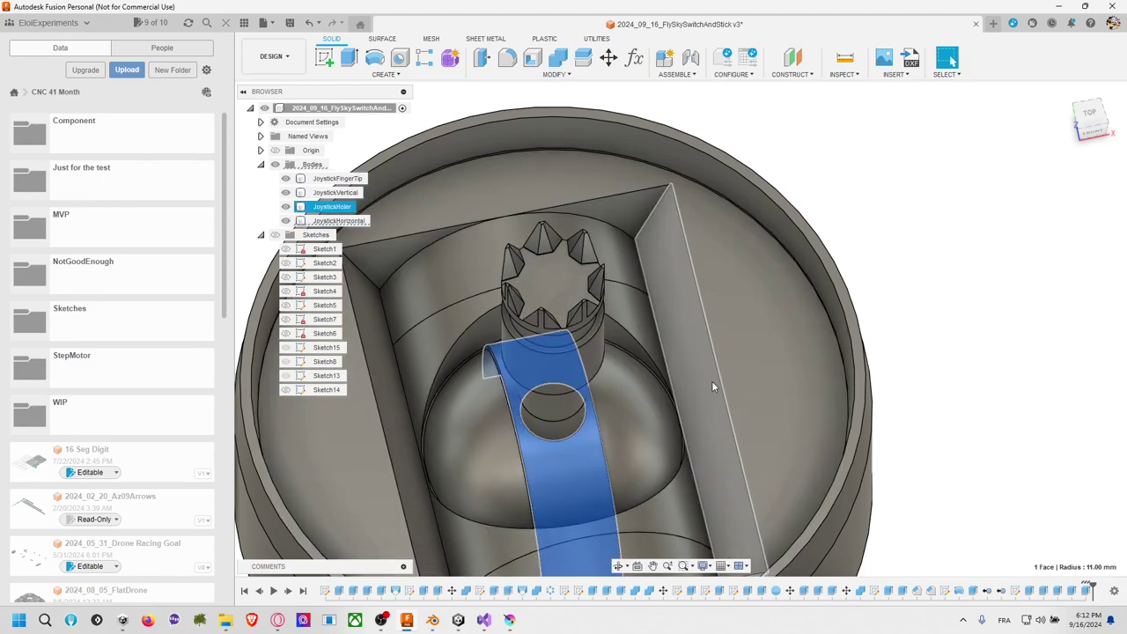
left_click(572, 423)
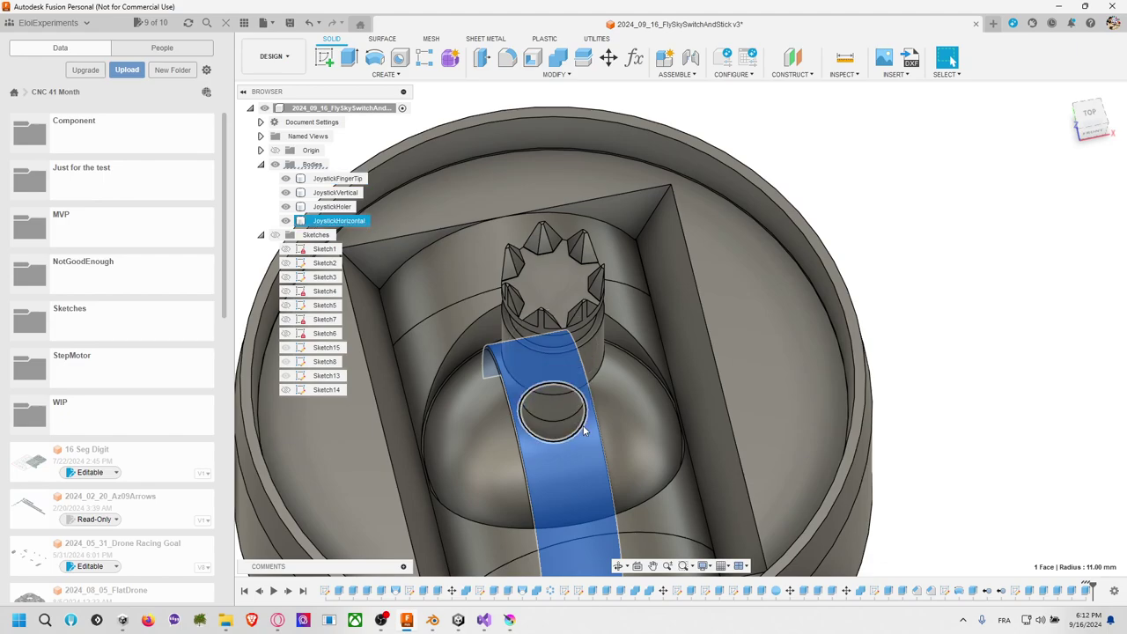
key("v")
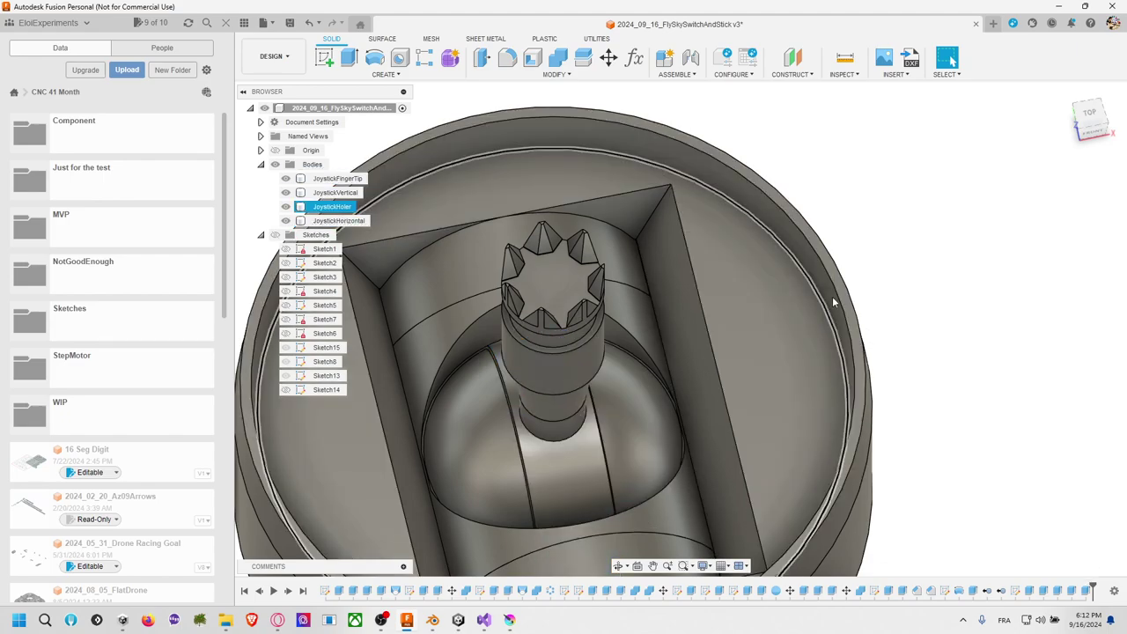
left_click(1089, 113)
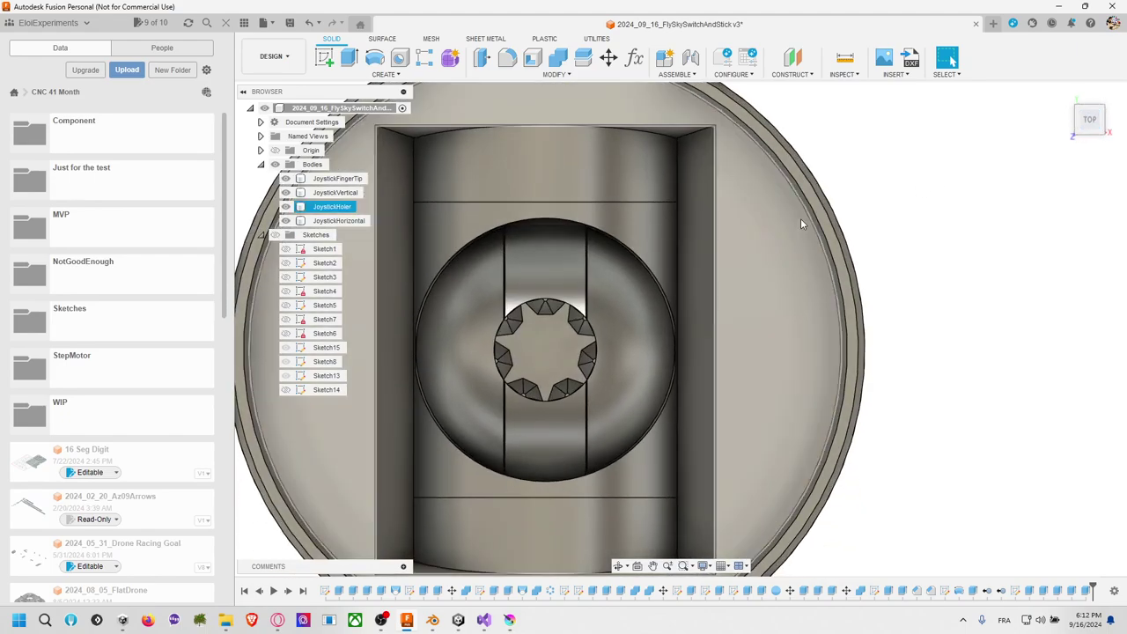
scroll(863, 199, "up", 5)
scroll(863, 198, "down", 5)
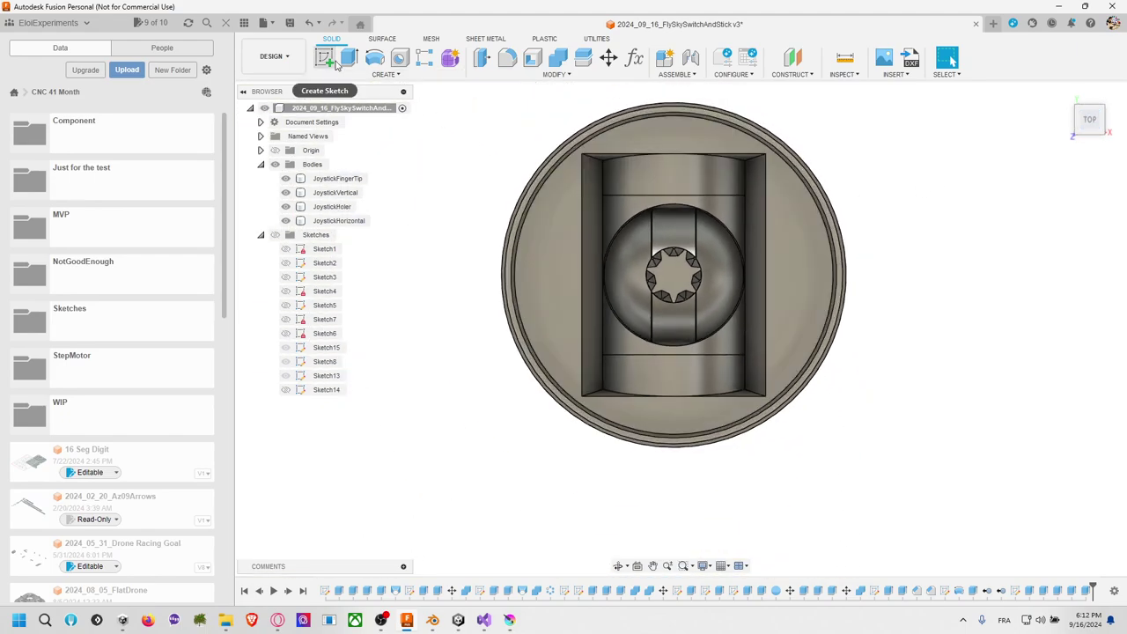
Step: Start a sketch on the stick's top face and hide JoystickFingerTip; cancel a trial circle
left_click(324, 57)
left_click(574, 293)
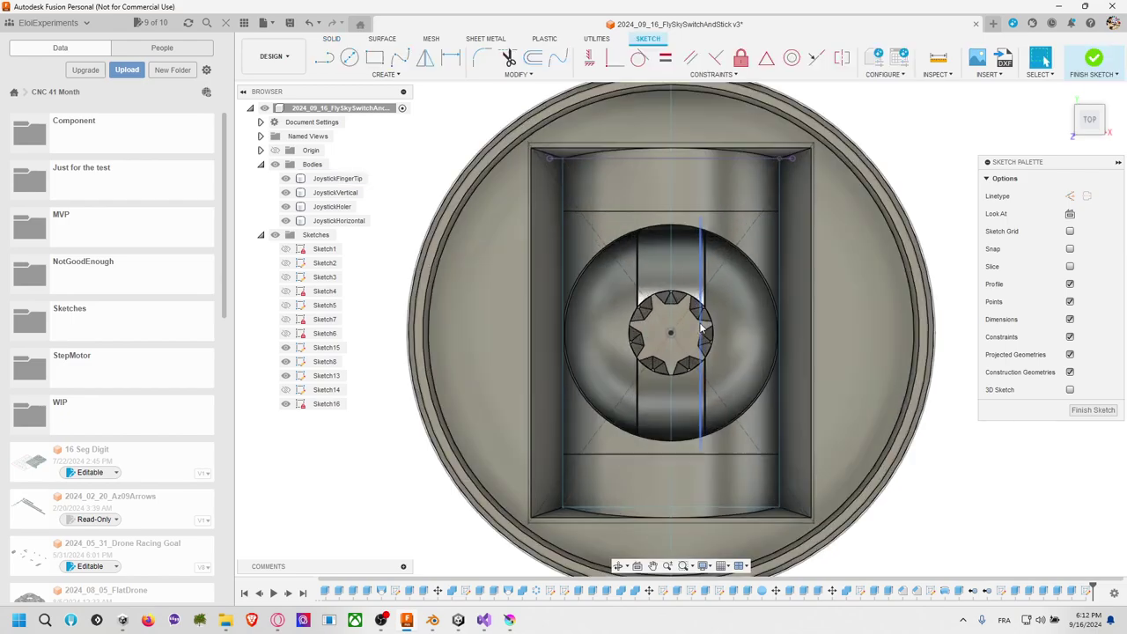
key("v")
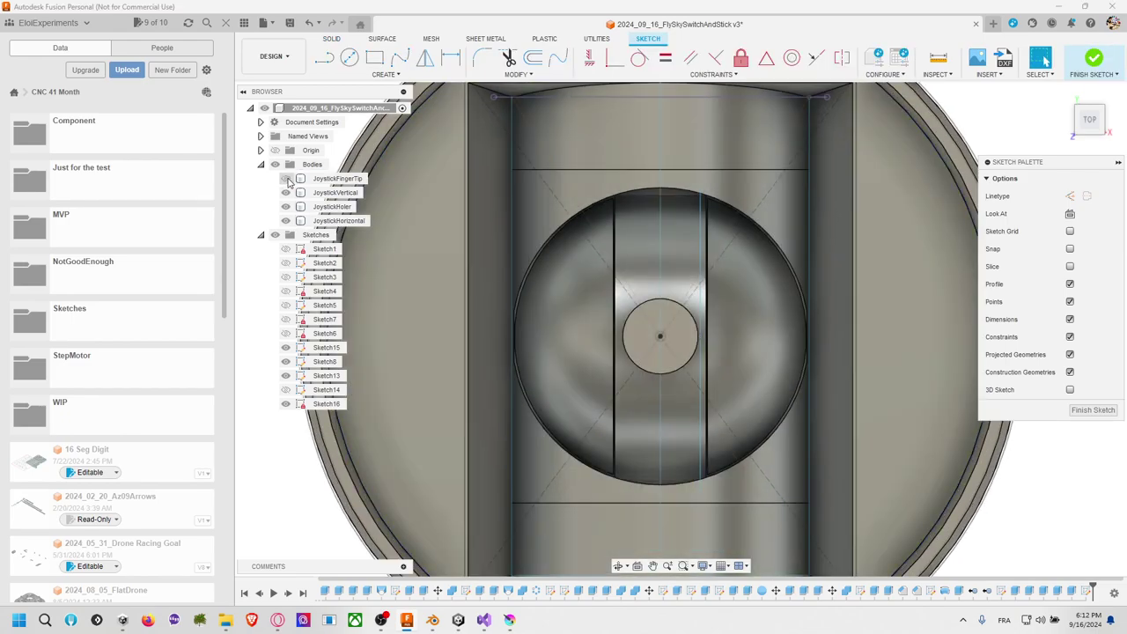
scroll(690, 330, "up", 1)
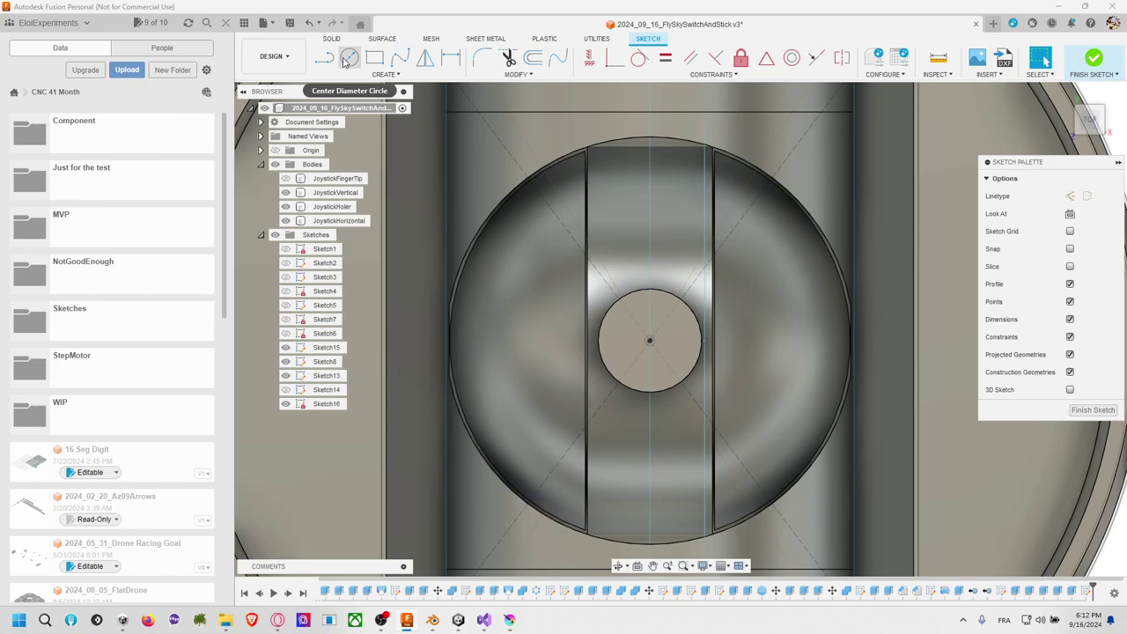
left_click(349, 59)
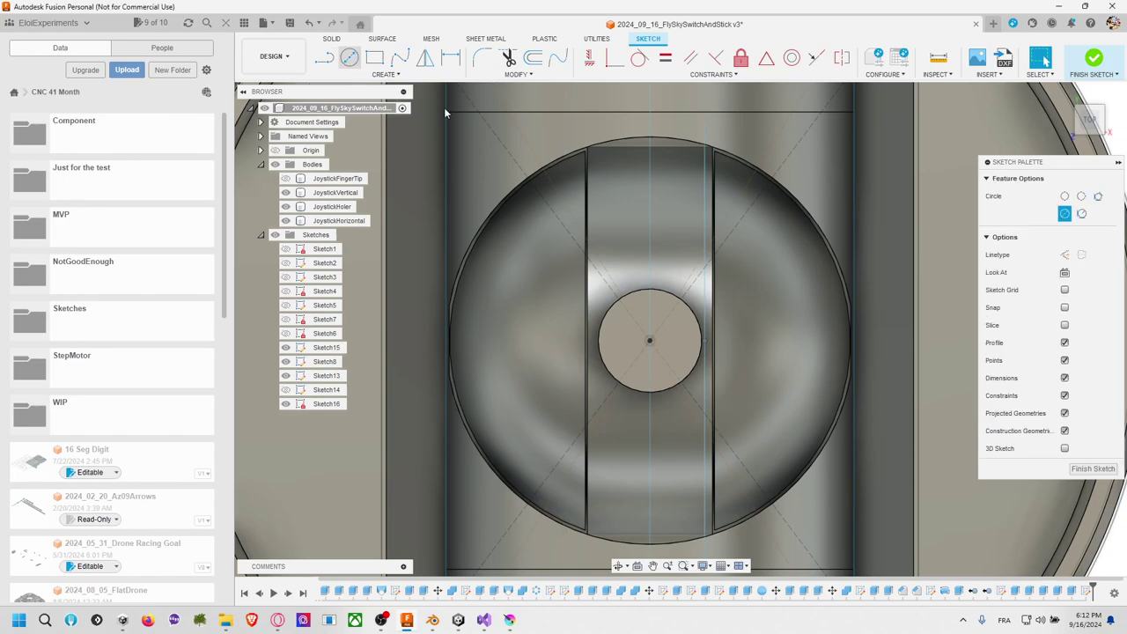
left_click(650, 341)
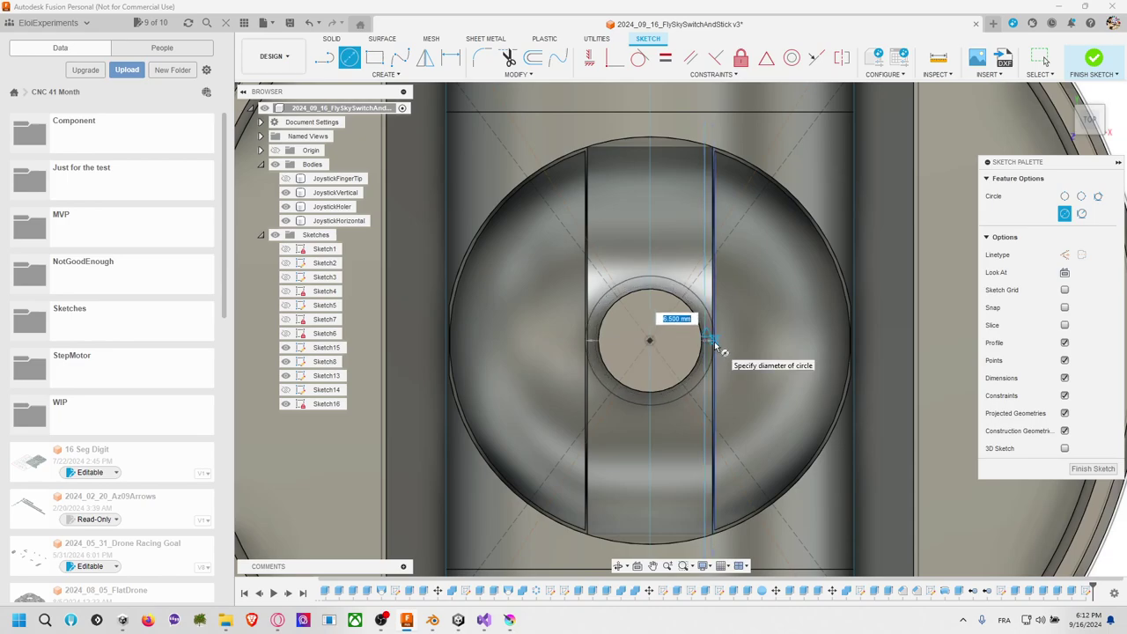
key("Escape")
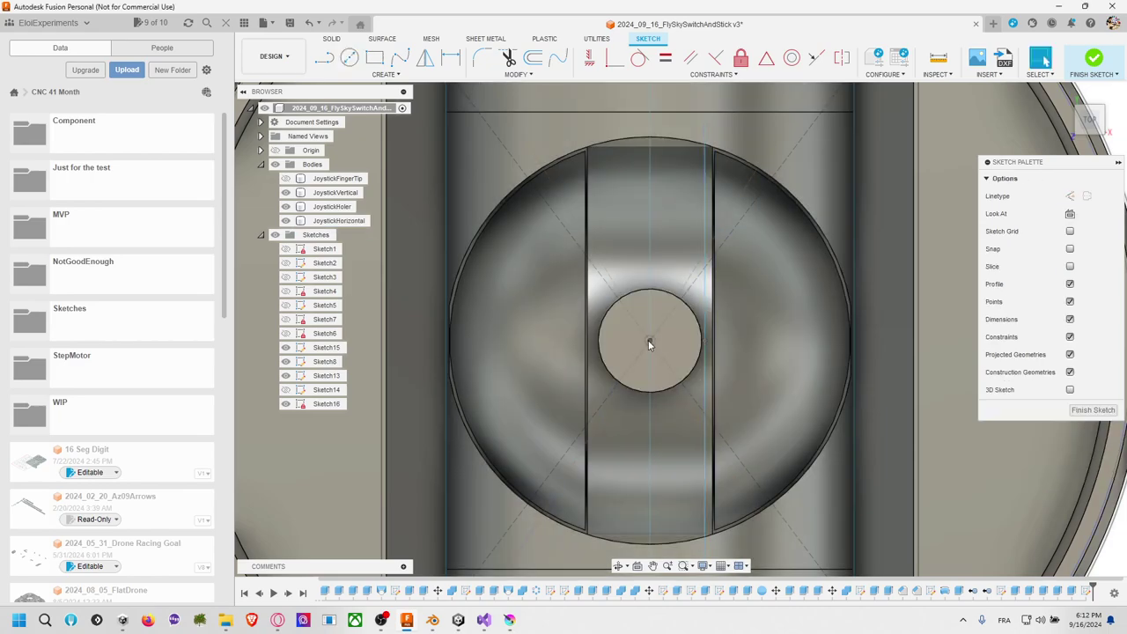
Step: Draw a center rectangle on the stick centre, 11.615 mm wide and 1 mm high, then finish Sketch16
left_click(375, 57)
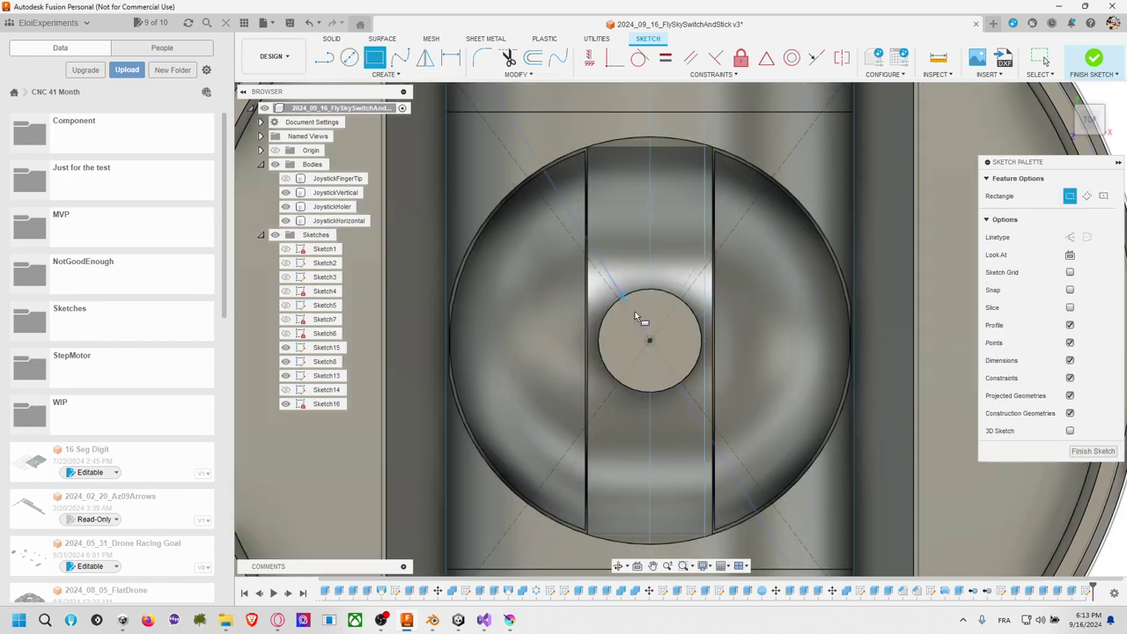
left_click(384, 73)
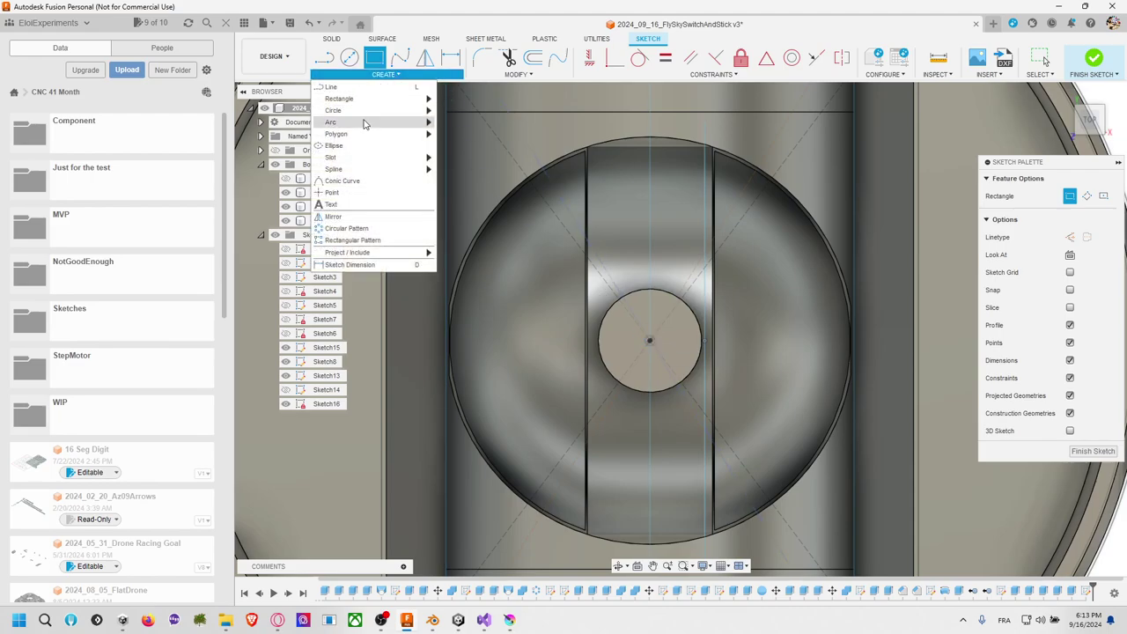
mouse_move(378, 98)
left_click(466, 121)
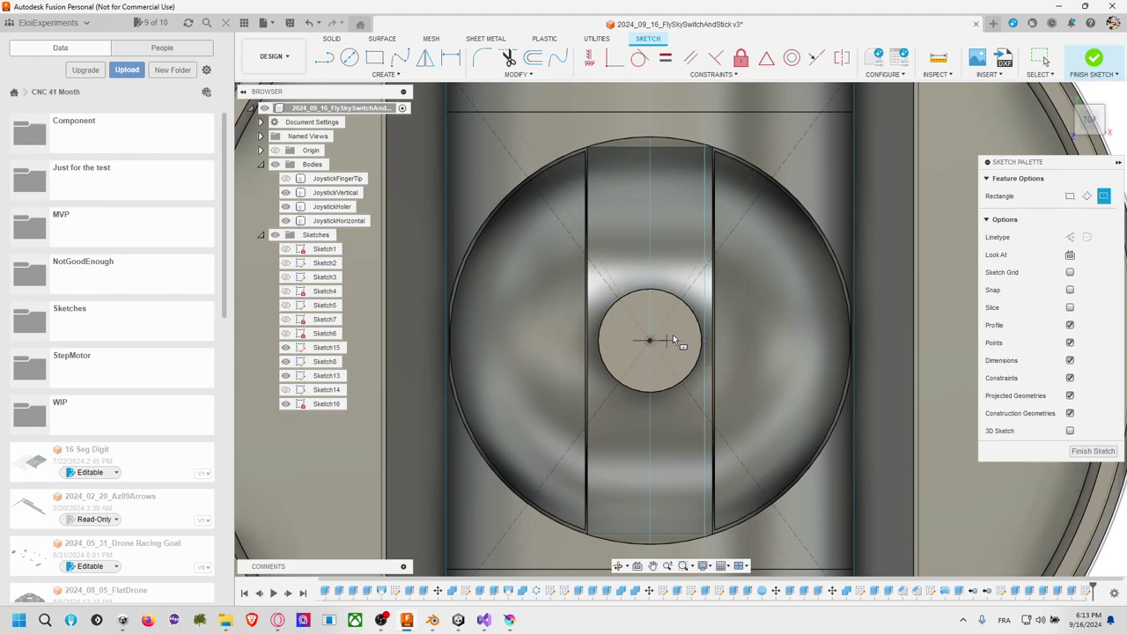
left_click(673, 337)
left_click(763, 335)
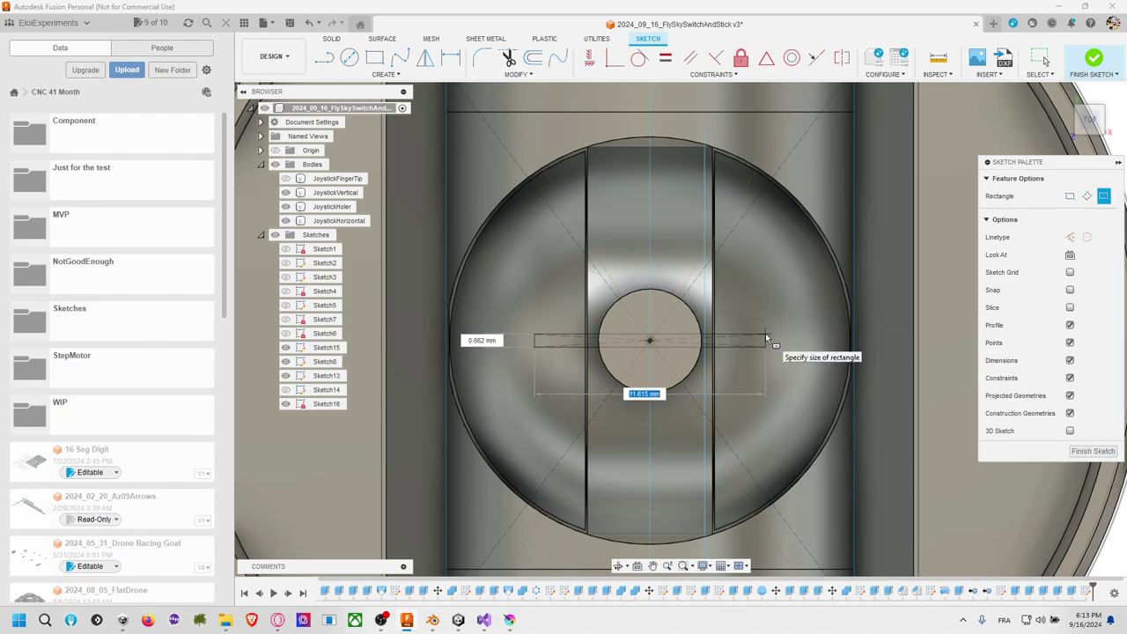
key("Tab")
type("1")
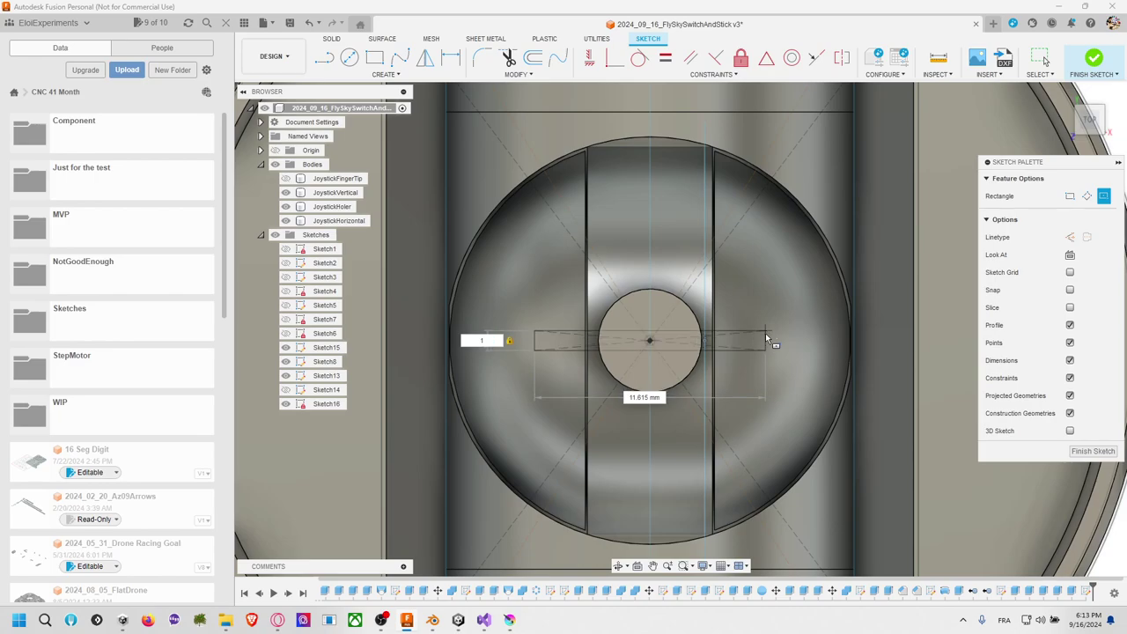
key("Return")
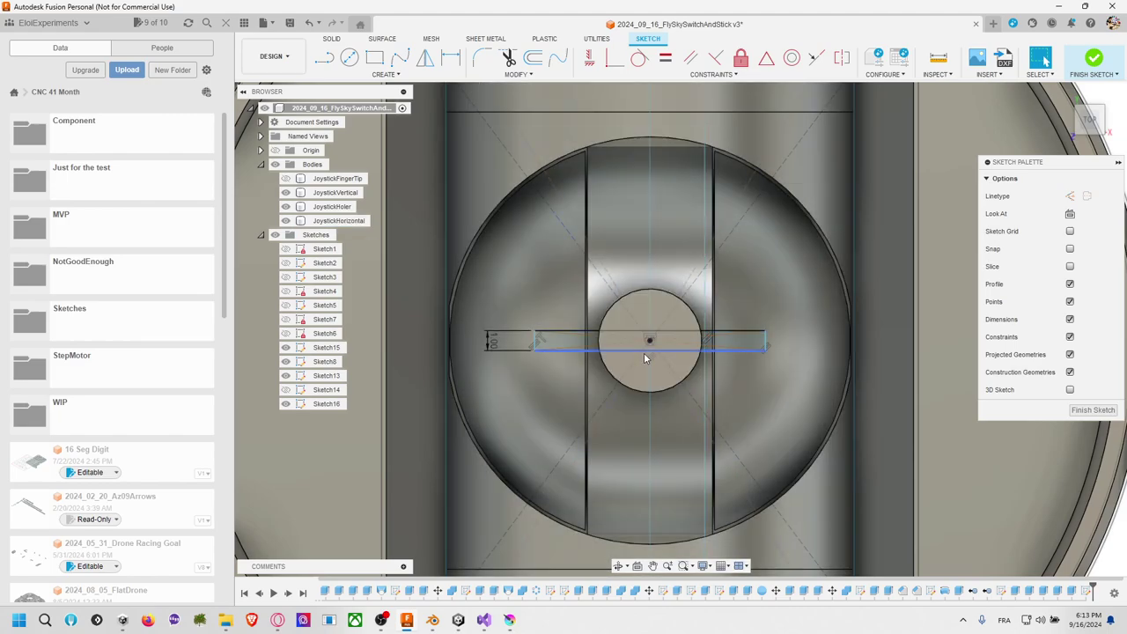
double_click(670, 339)
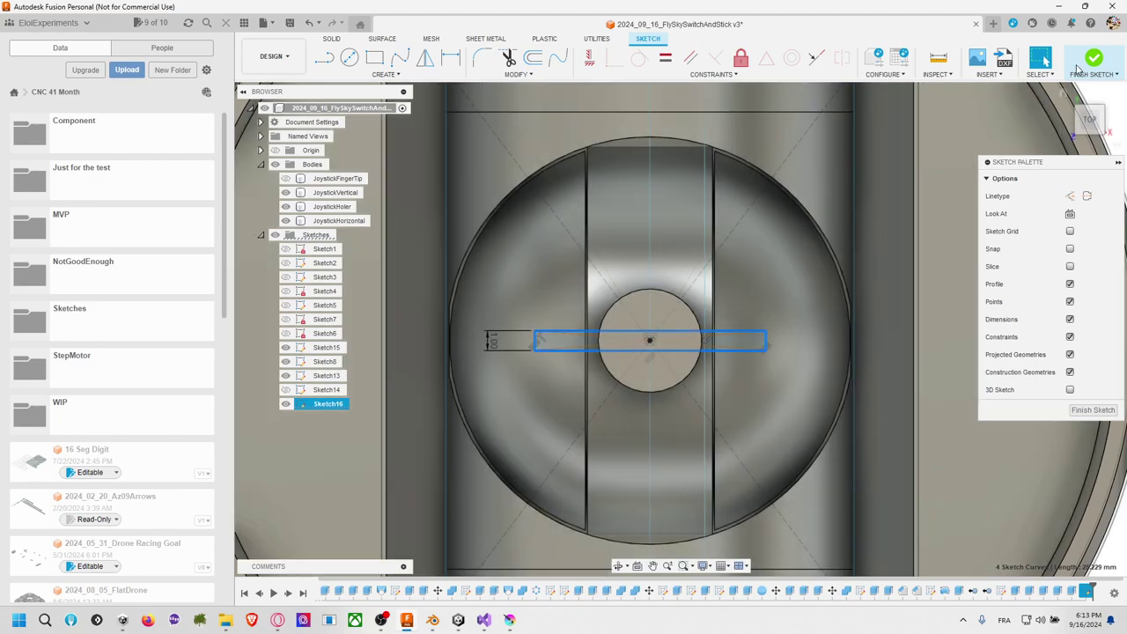
left_click(1079, 69)
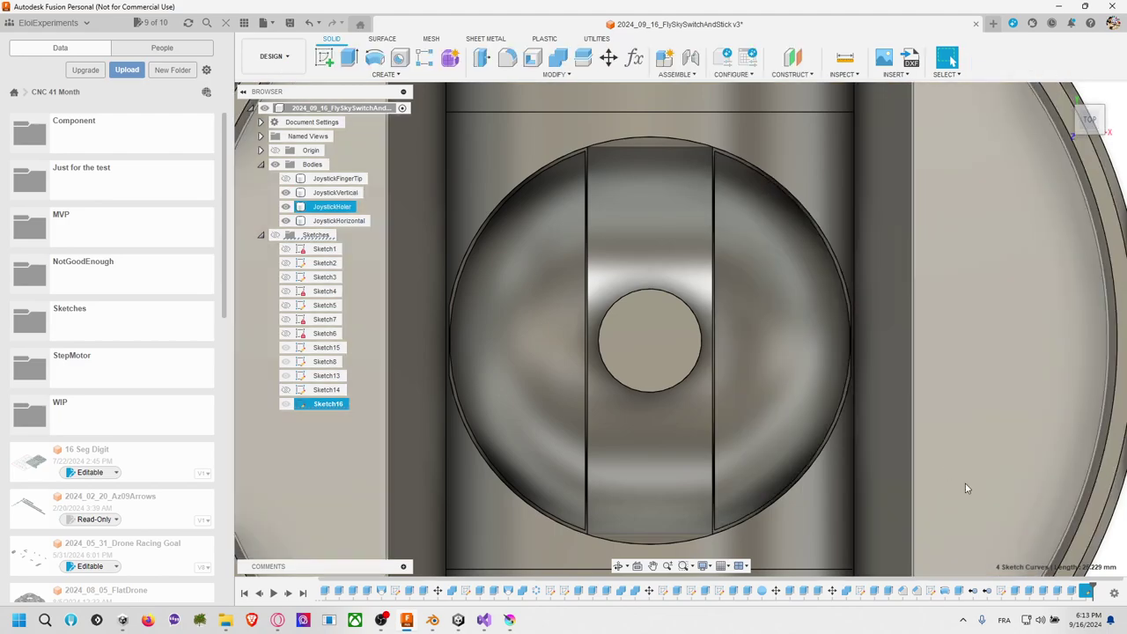
Step: Select Extrude27 in the timeline and pan and zoom into a tilted view of the joystick holder
left_click(1072, 591)
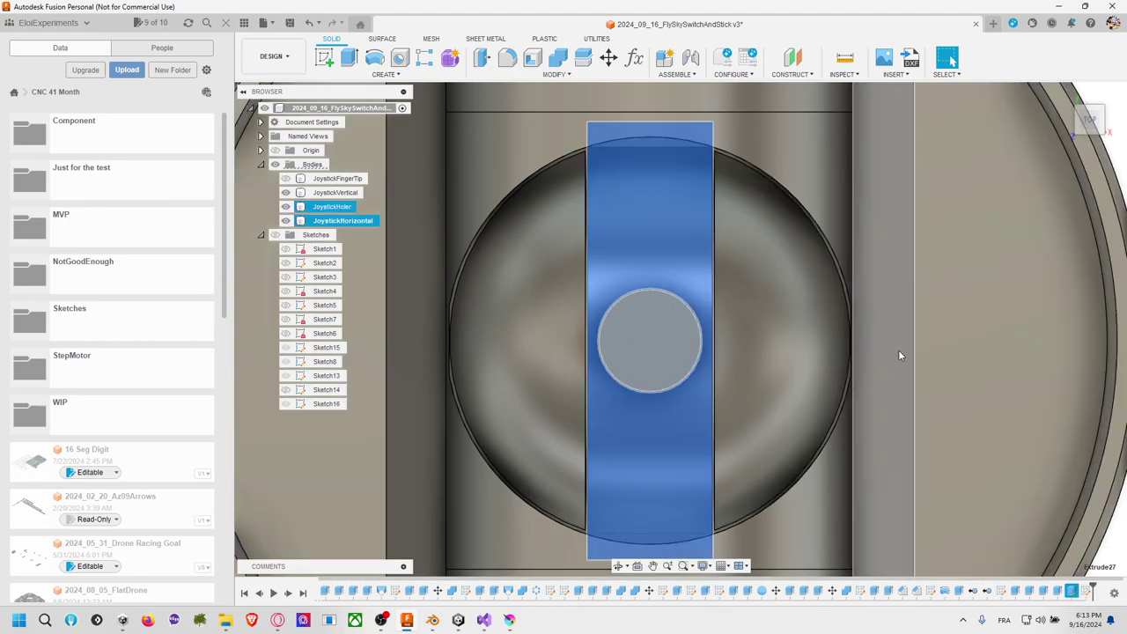
middle_click_drag(920, 343, 833, 297)
scroll(927, 282, "down", 5)
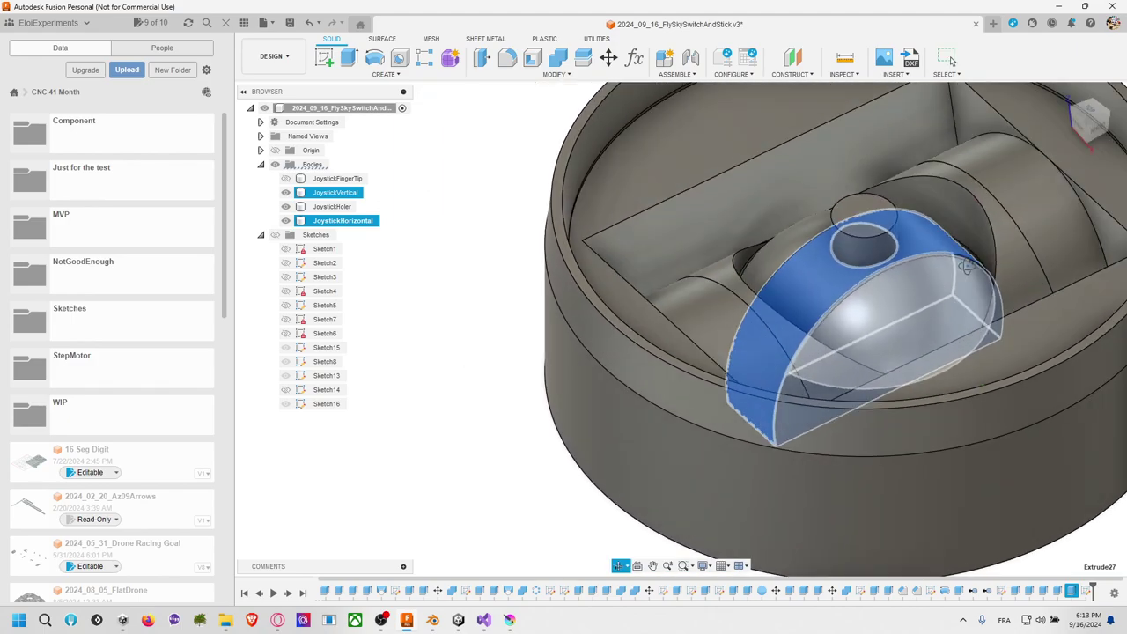
left_click(900, 211)
Step: With Move/Copy, rotate the curved band face -50° around the ball's circular edge
key("m")
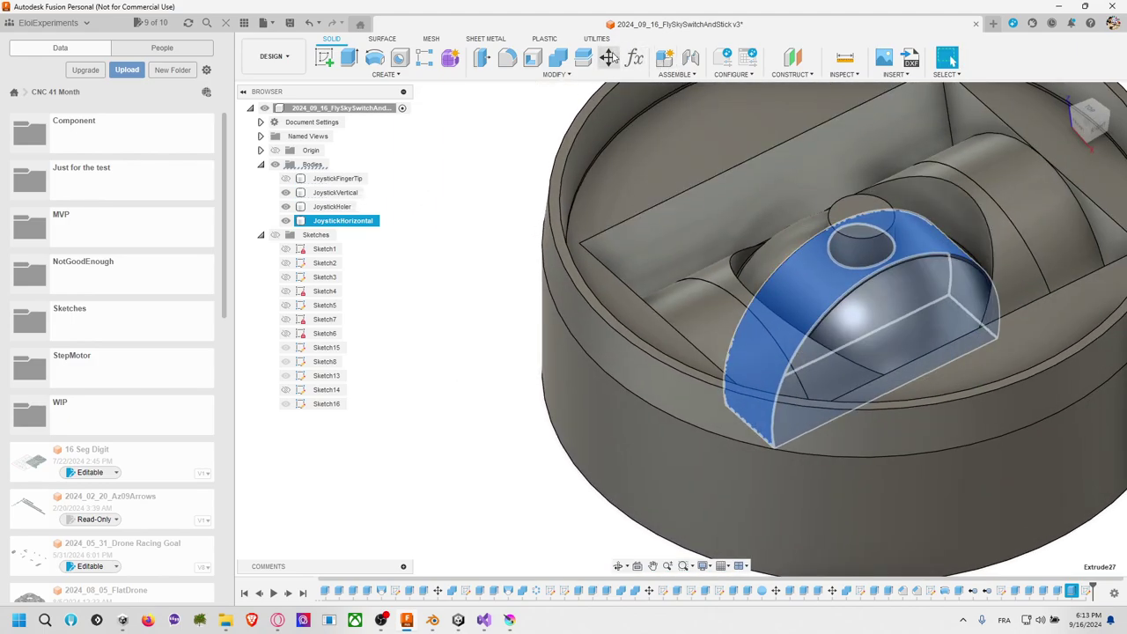
left_click(1069, 214)
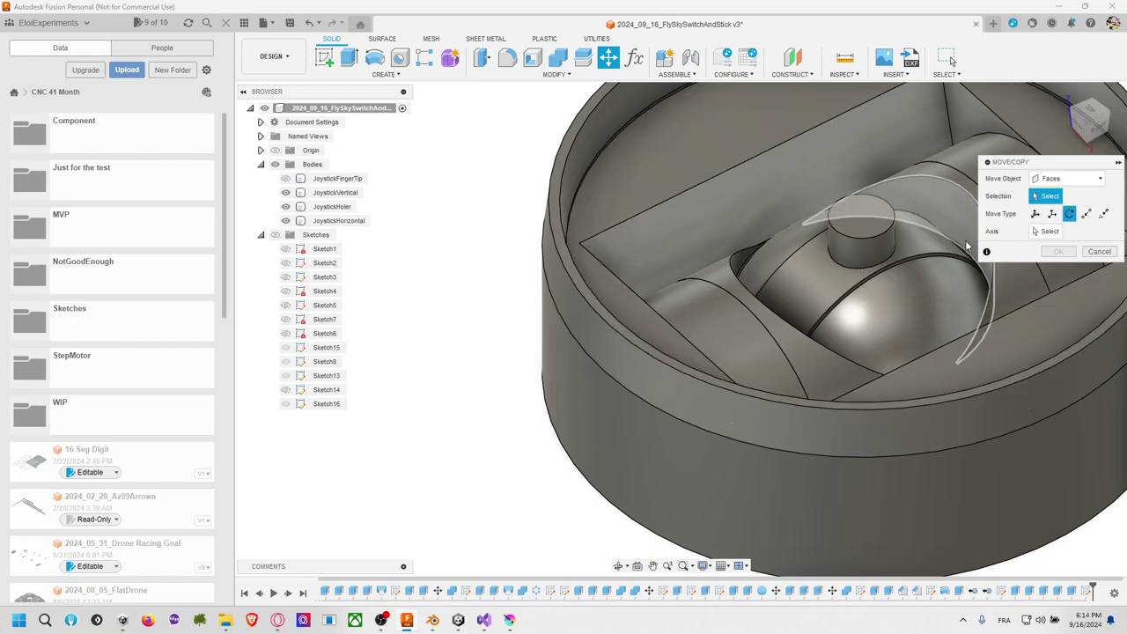
left_click(982, 256)
left_click(1049, 230)
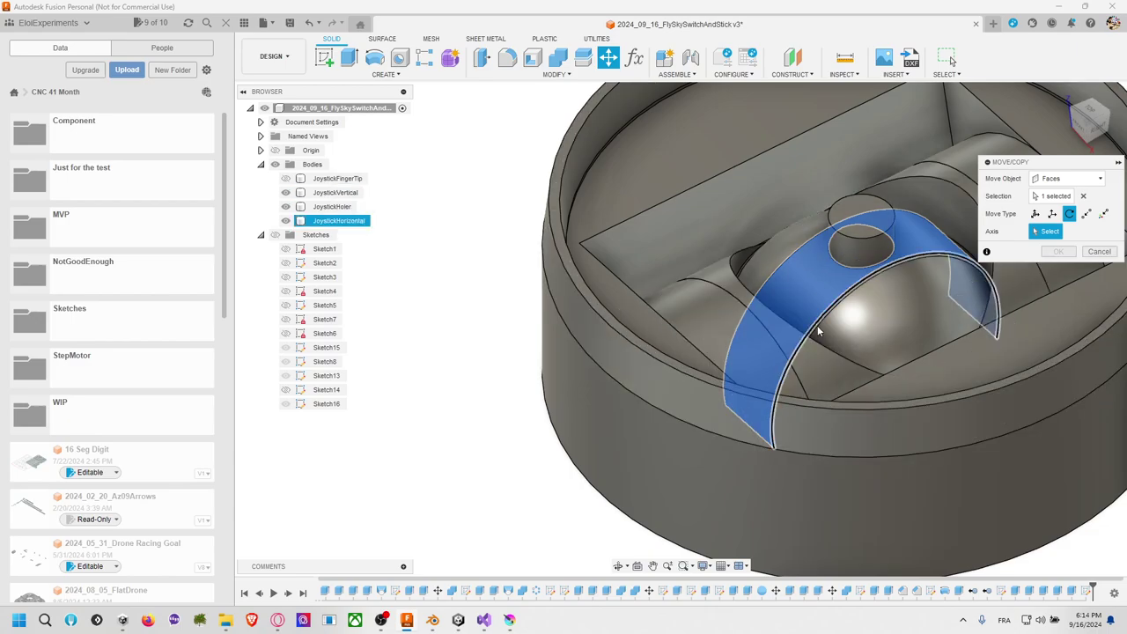
left_click(884, 326)
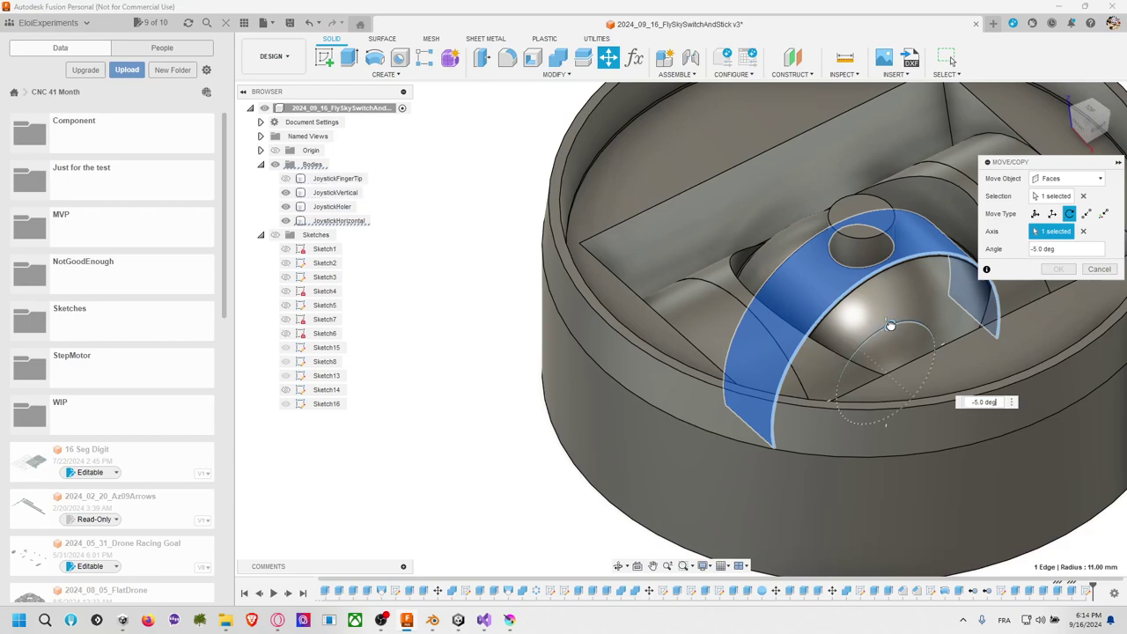
type("-50")
key("Return")
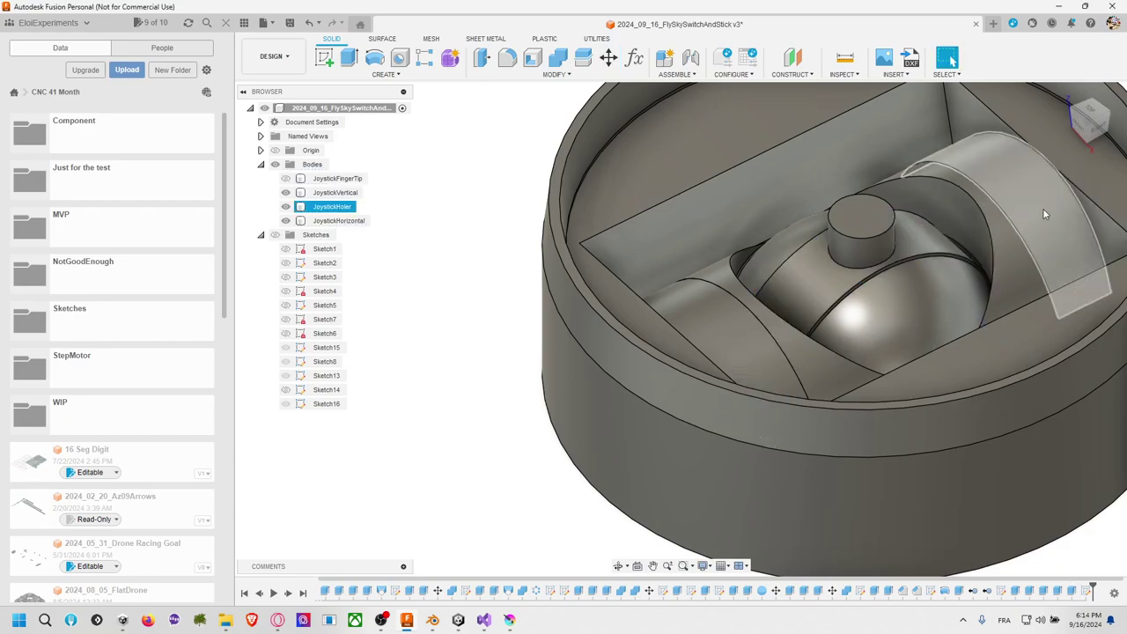
Step: Rotate the JoystickHorizontal and Vertical bodies 30° around the ball's circular edge
left_click(611, 62)
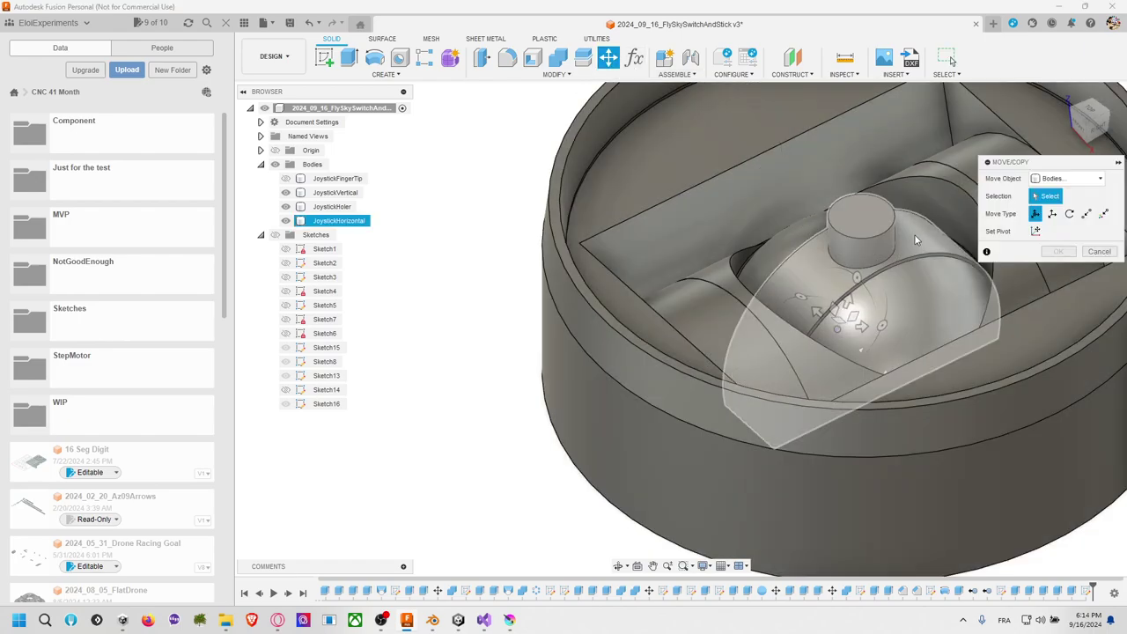
left_click(924, 235)
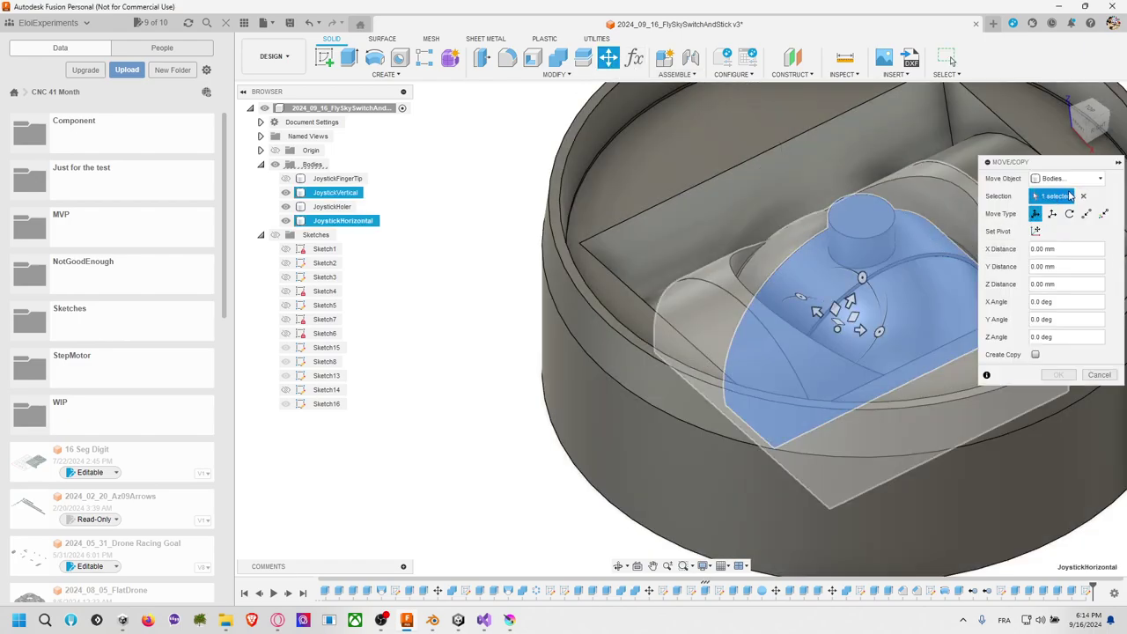
left_click(1068, 179)
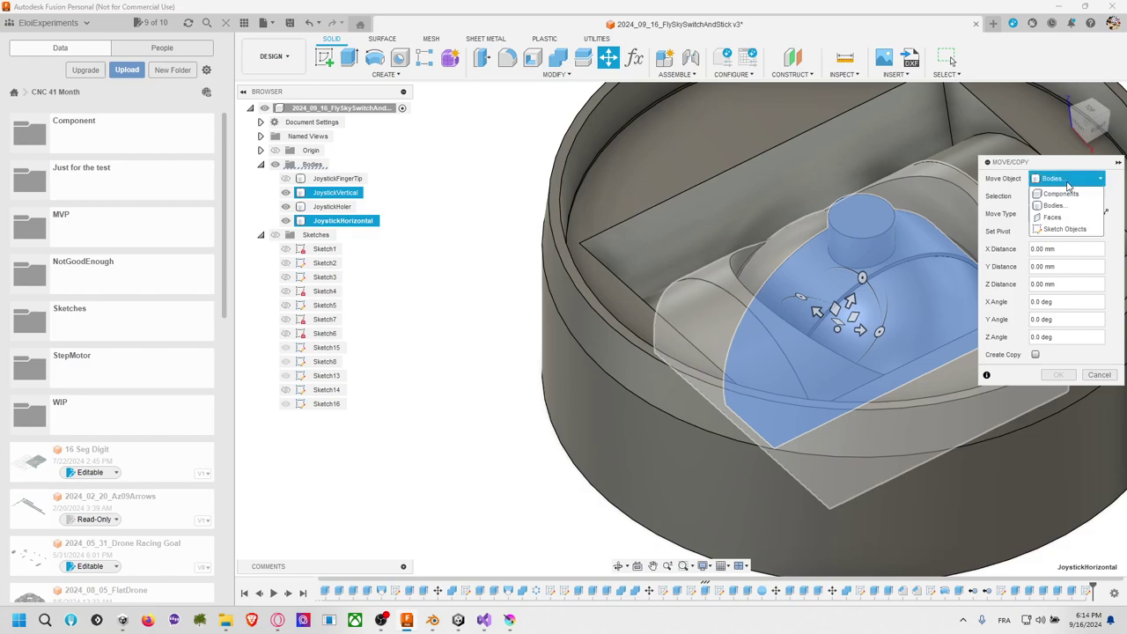
left_click(1066, 212)
left_click(1068, 213)
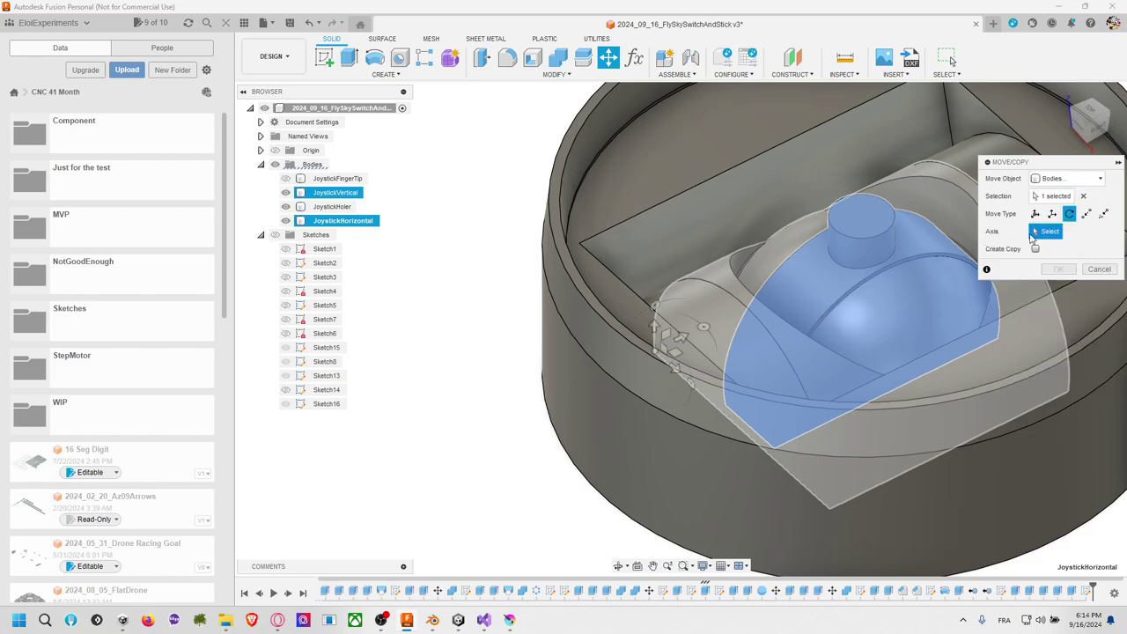
left_click(930, 250)
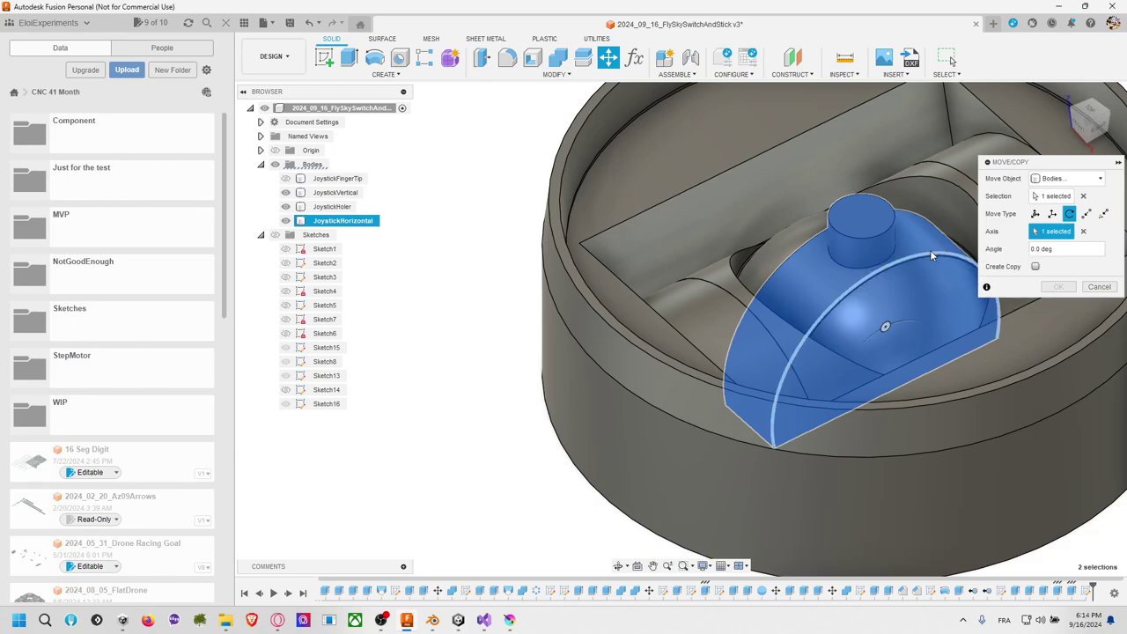
left_click_drag(888, 322, 916, 317)
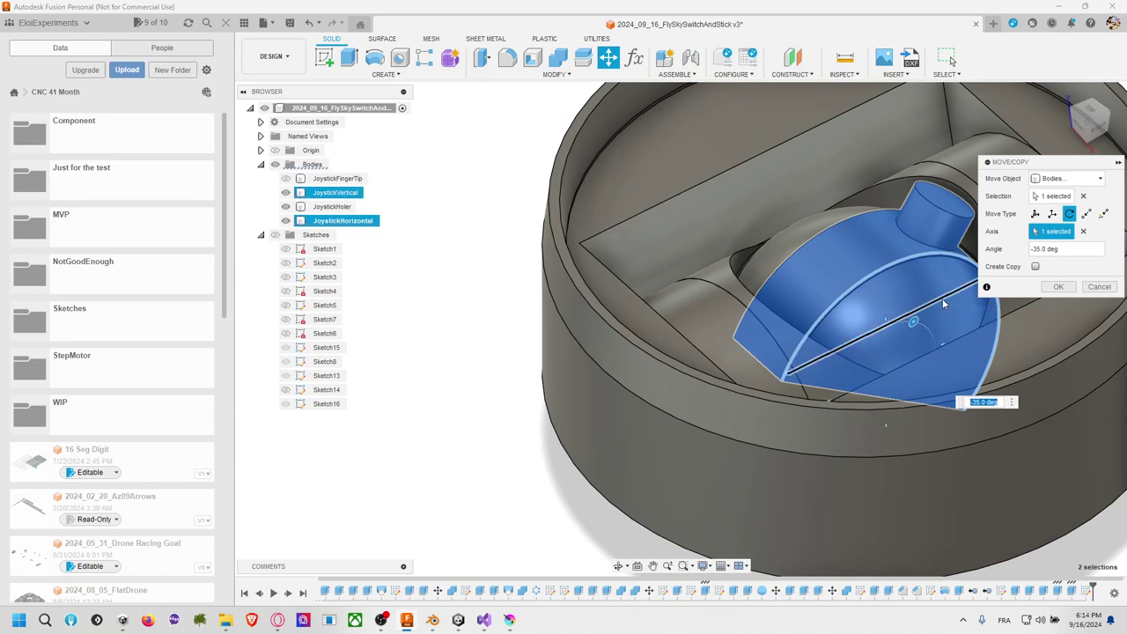
key("Return")
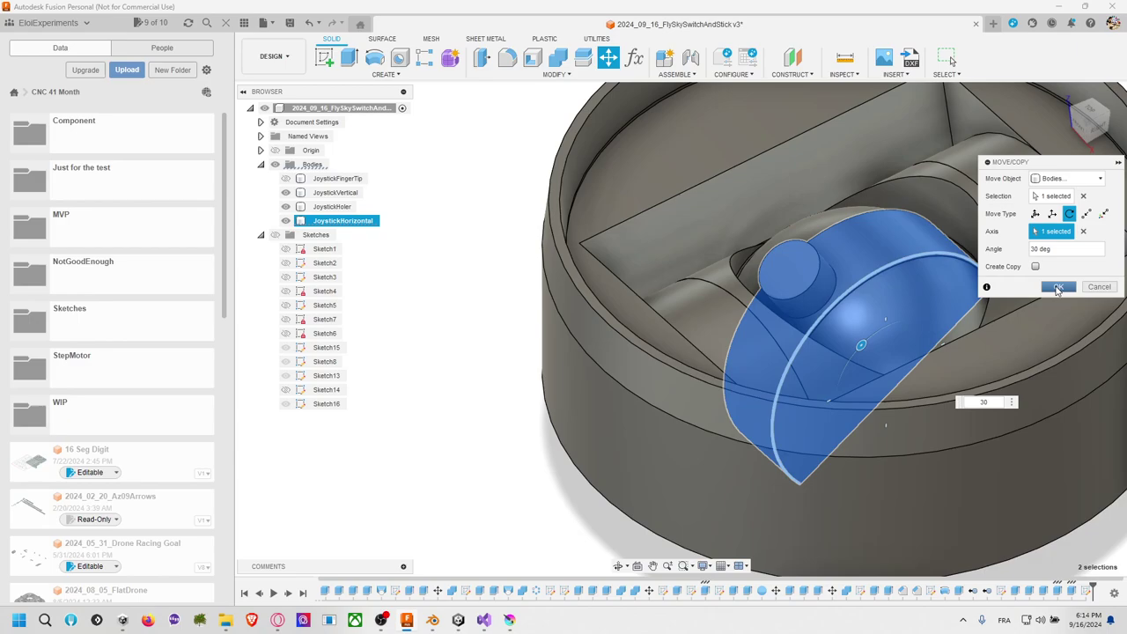
left_click(1058, 288)
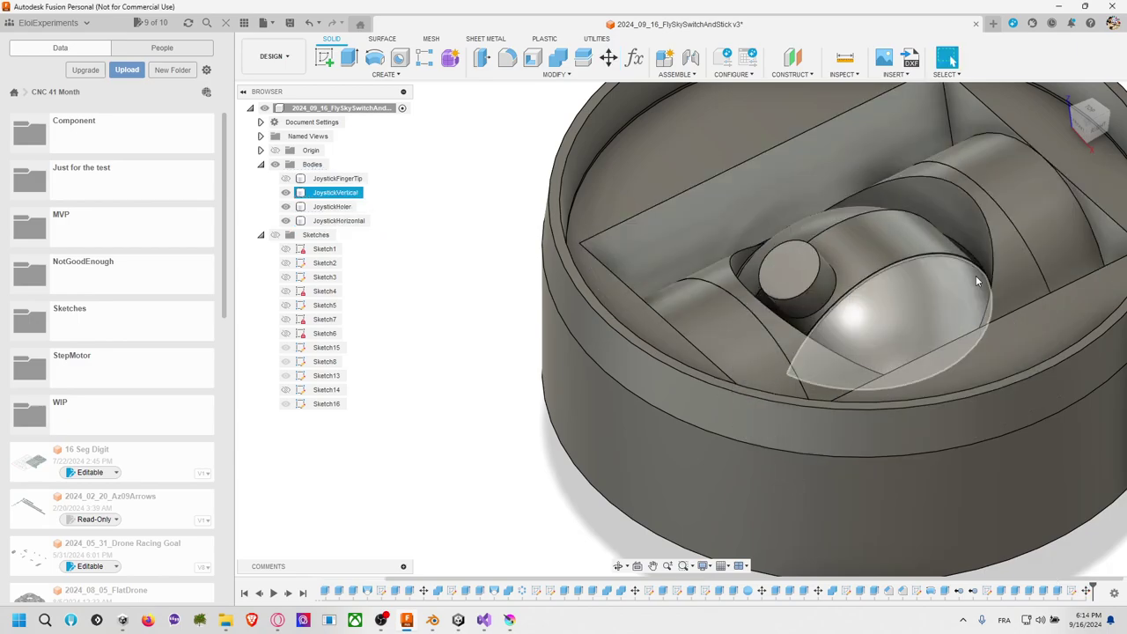
Step: Undo the tilt and roll the history back before Extrude27, then orbit to an elevated front view
left_click(927, 278)
key("ctrl+z")
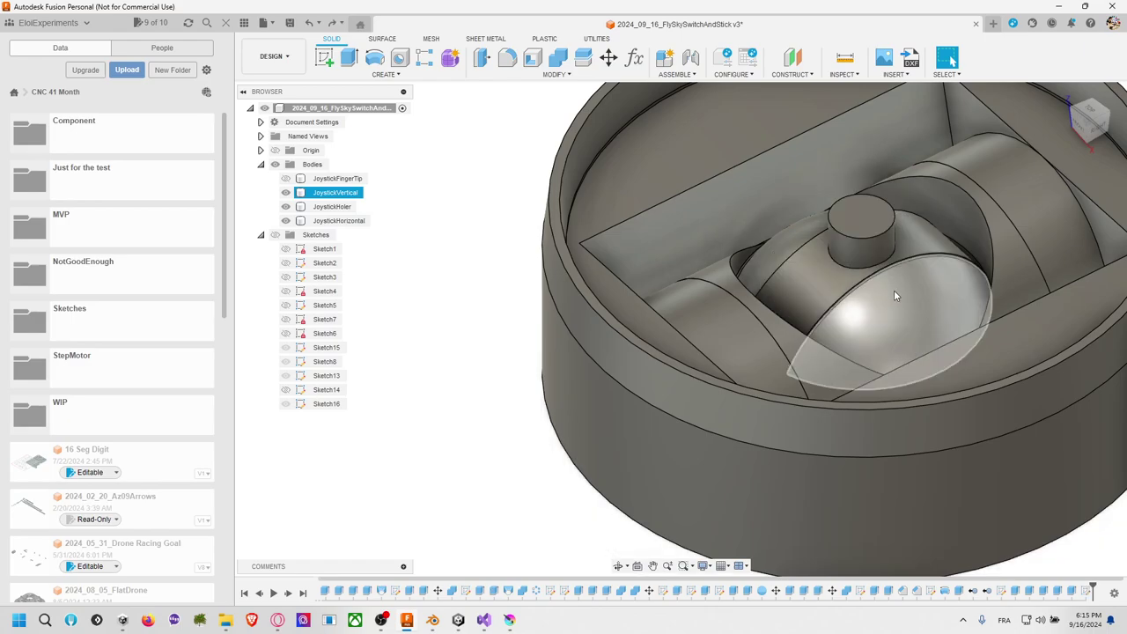
left_click(1074, 591)
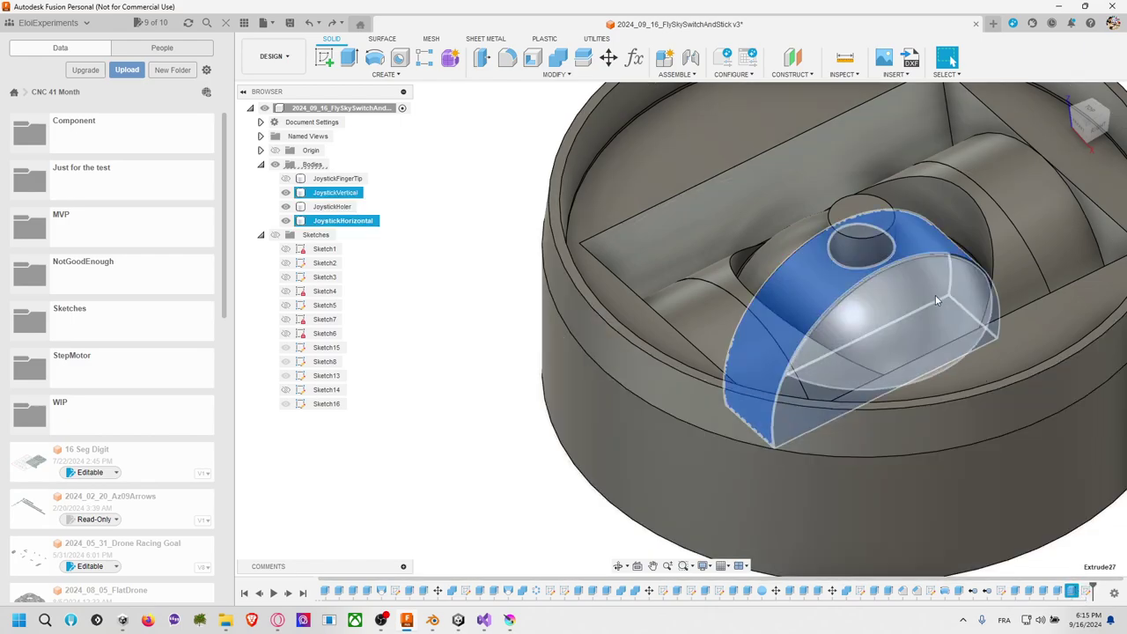
key("ctrl+z")
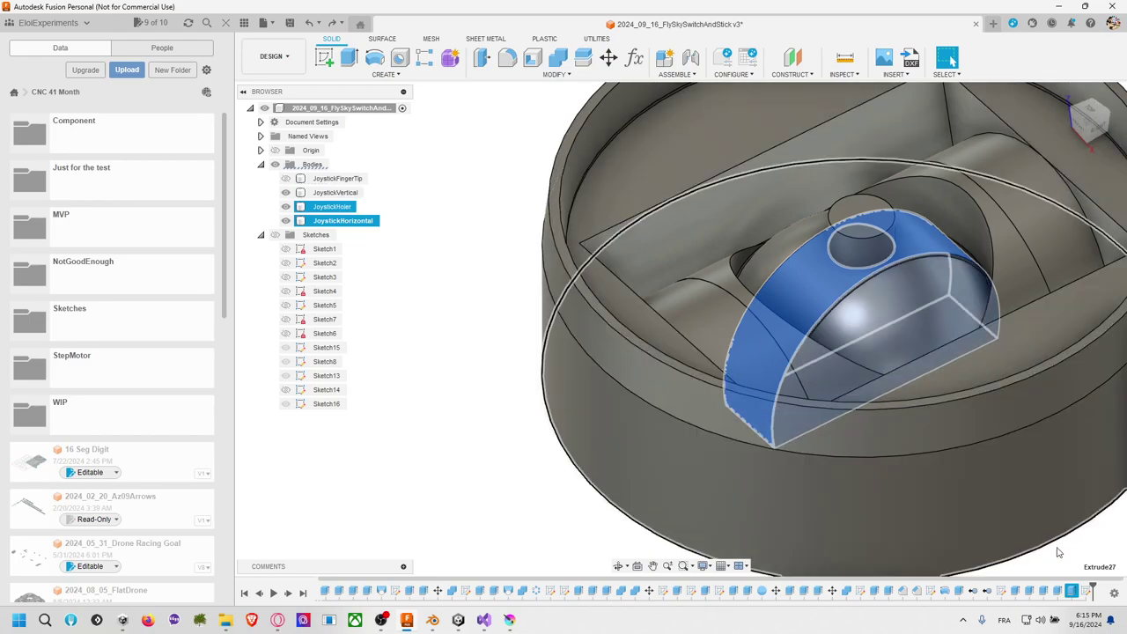
middle_click_drag(976, 332, 950, 59, "shift")
key("Escape")
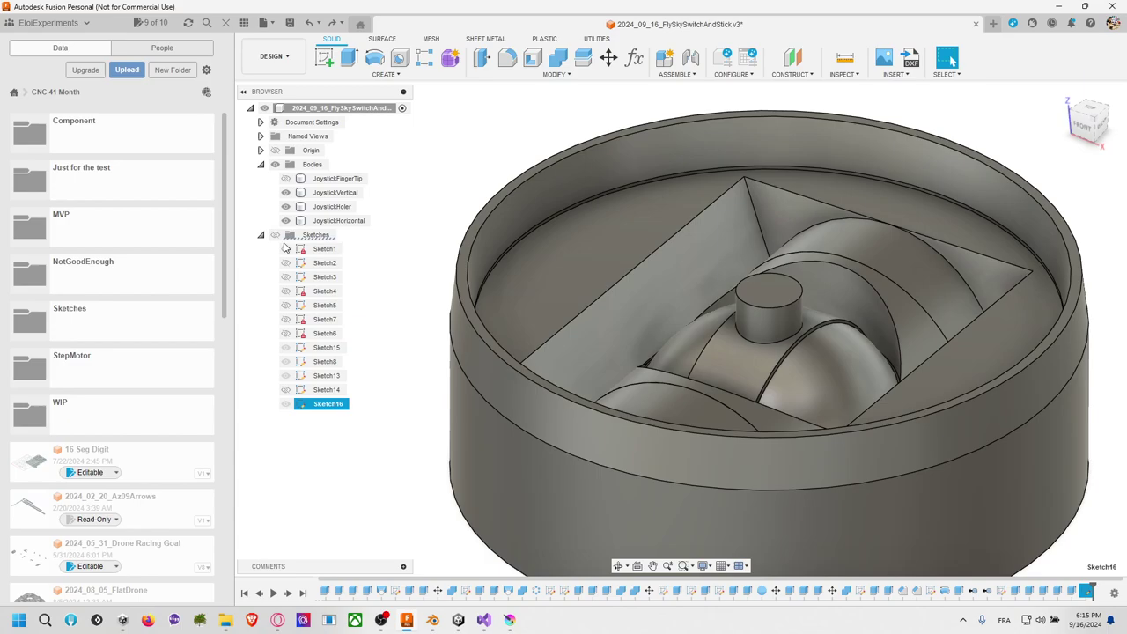
Step: Make all sketches visible, cancel a trial extrusion in Top view, and bring up Sketch16's options
left_click(275, 235)
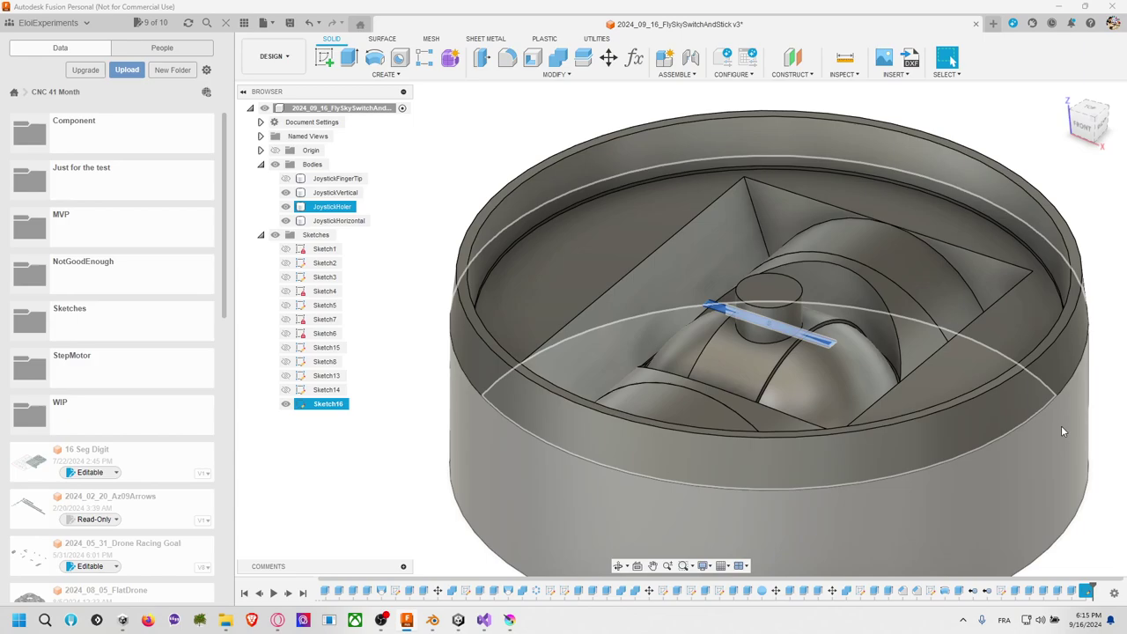
key("e")
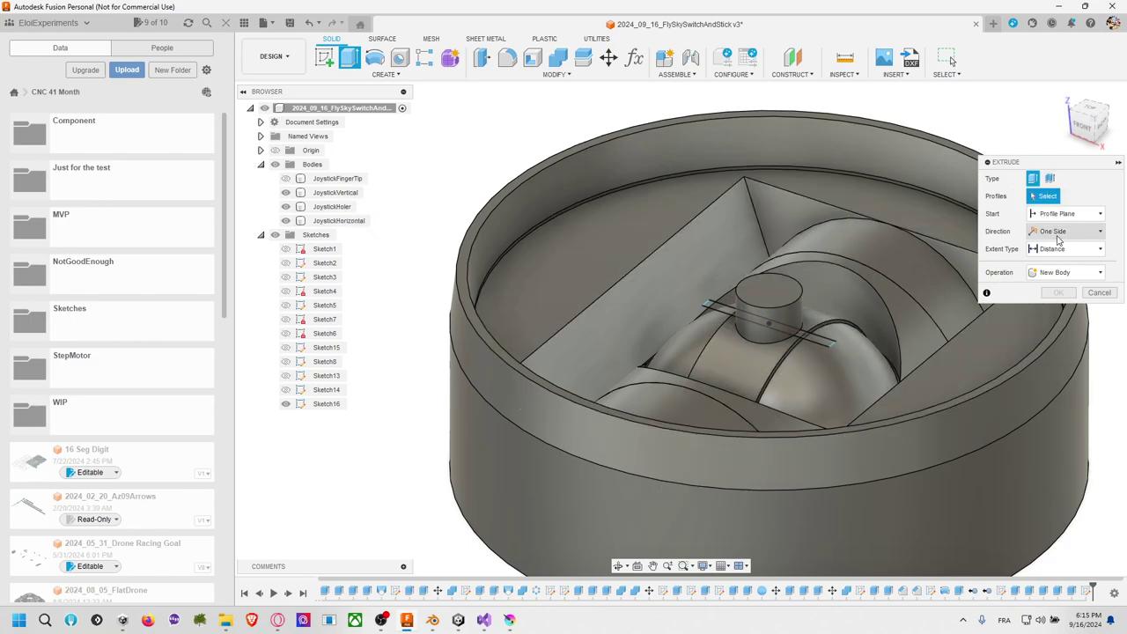
left_click(1085, 111)
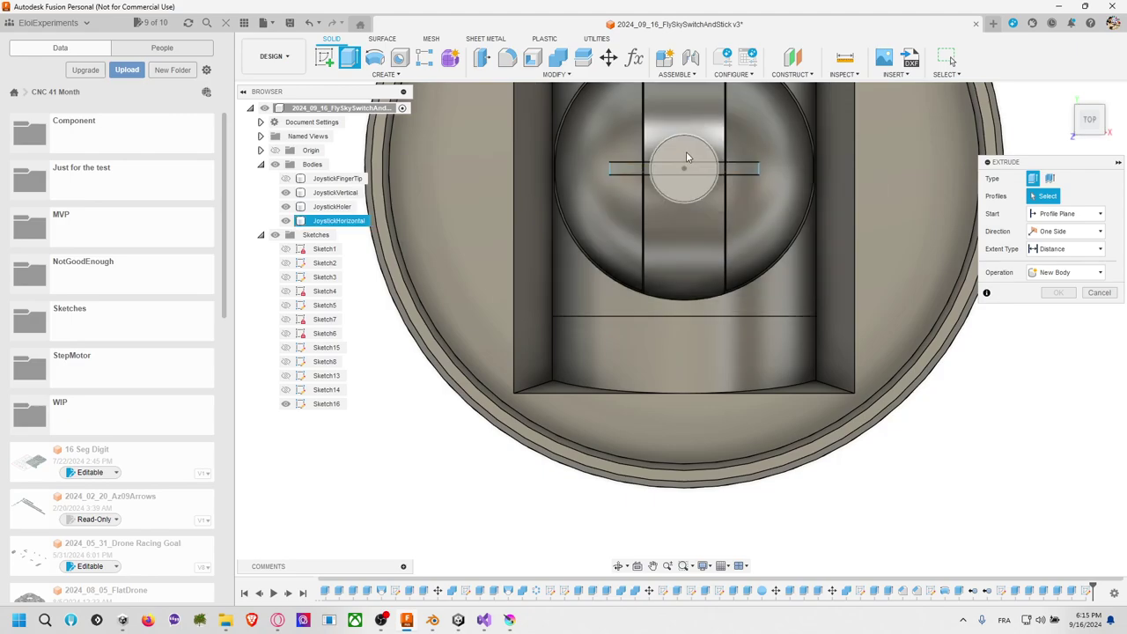
scroll(725, 174, "up", 3)
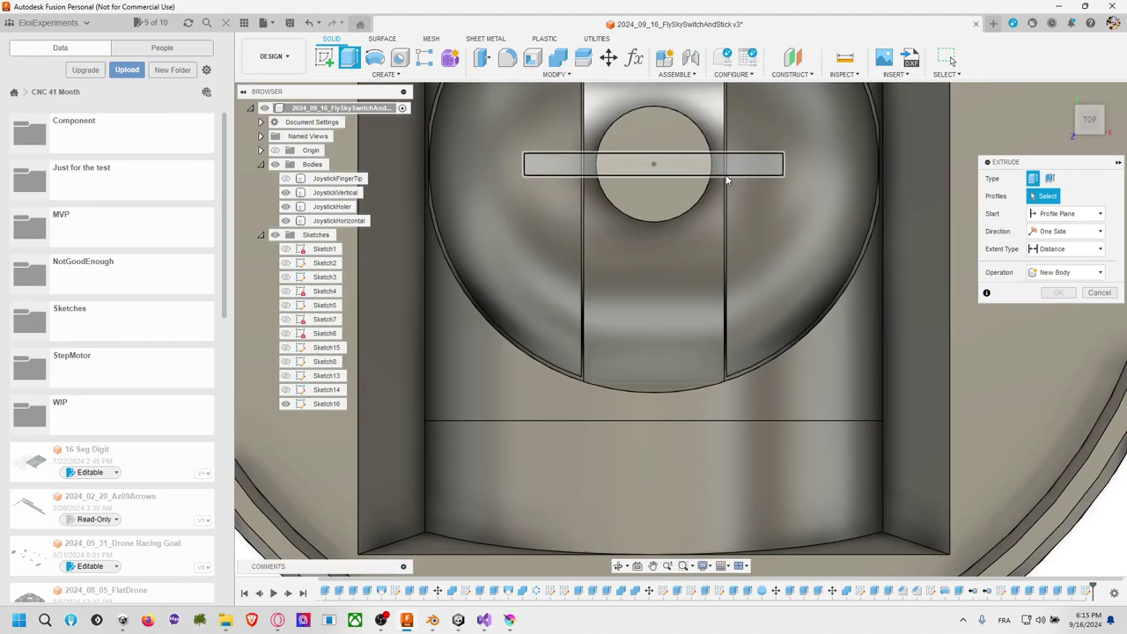
scroll(727, 180, "up", 2)
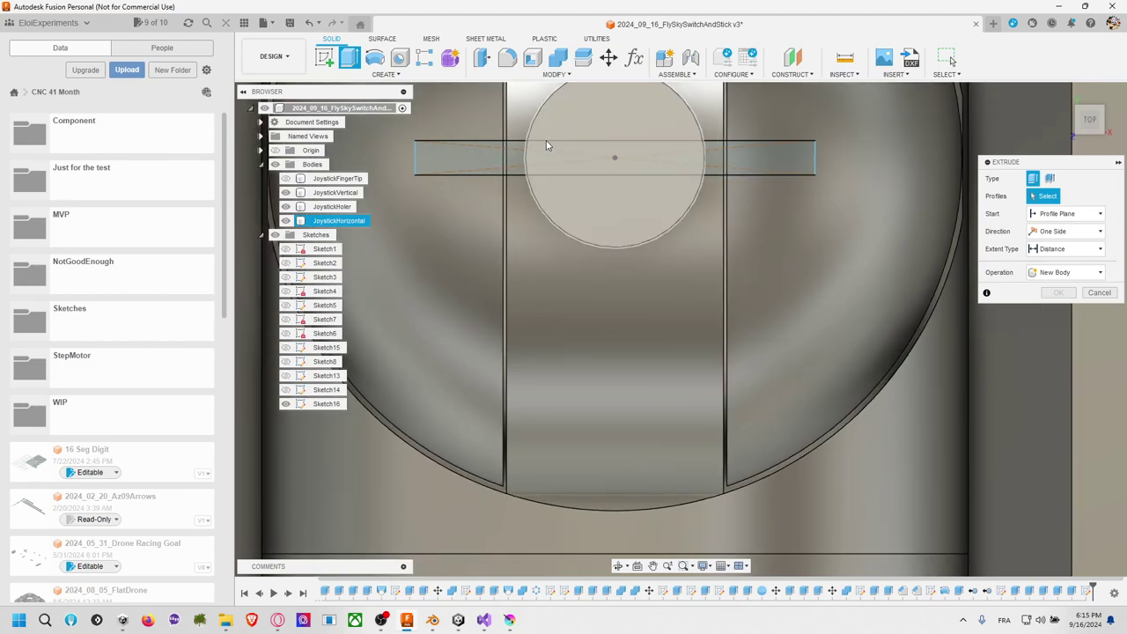
left_click(527, 153)
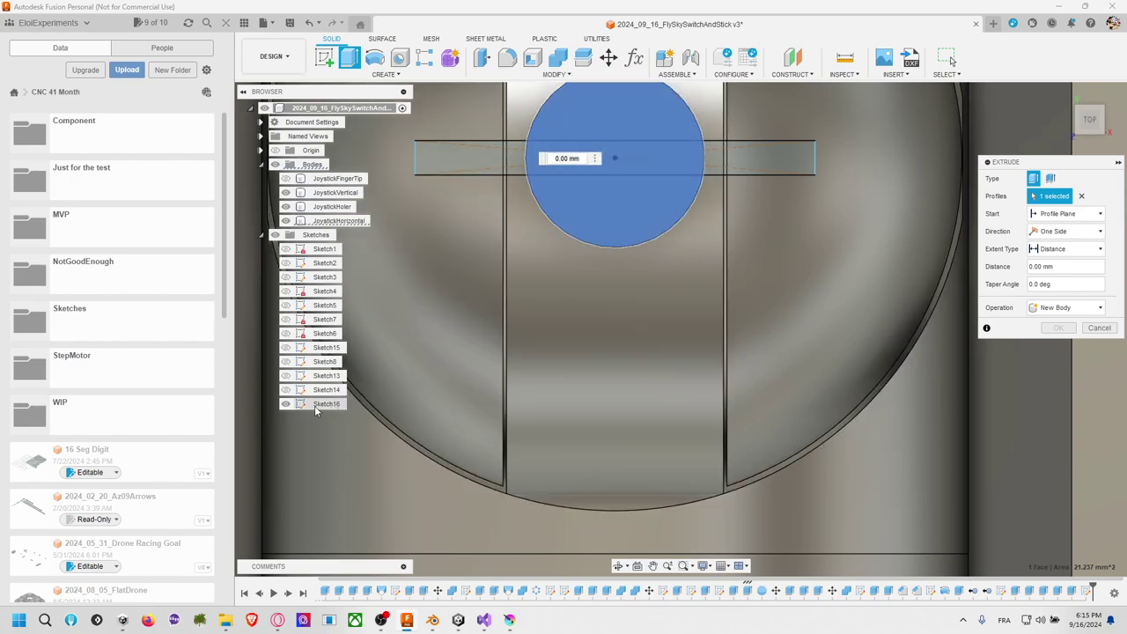
left_click(1098, 327)
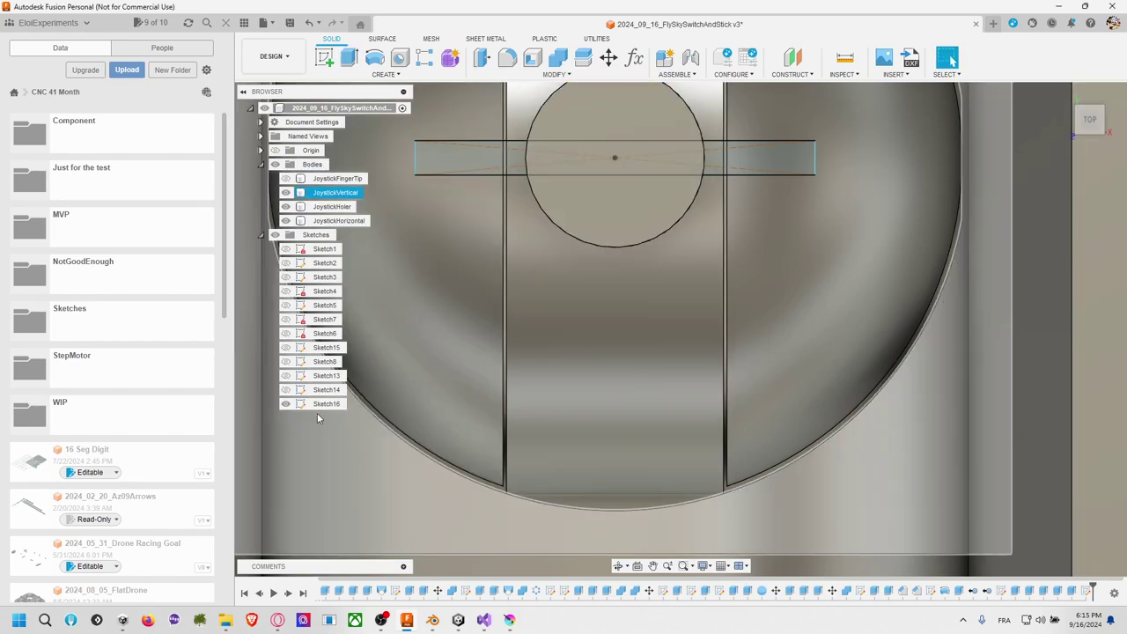
right_click(318, 406)
Step: Edit Sketch16 and add a circle concentric with the 5.20 mm stick circle to split the bar
left_click(374, 201)
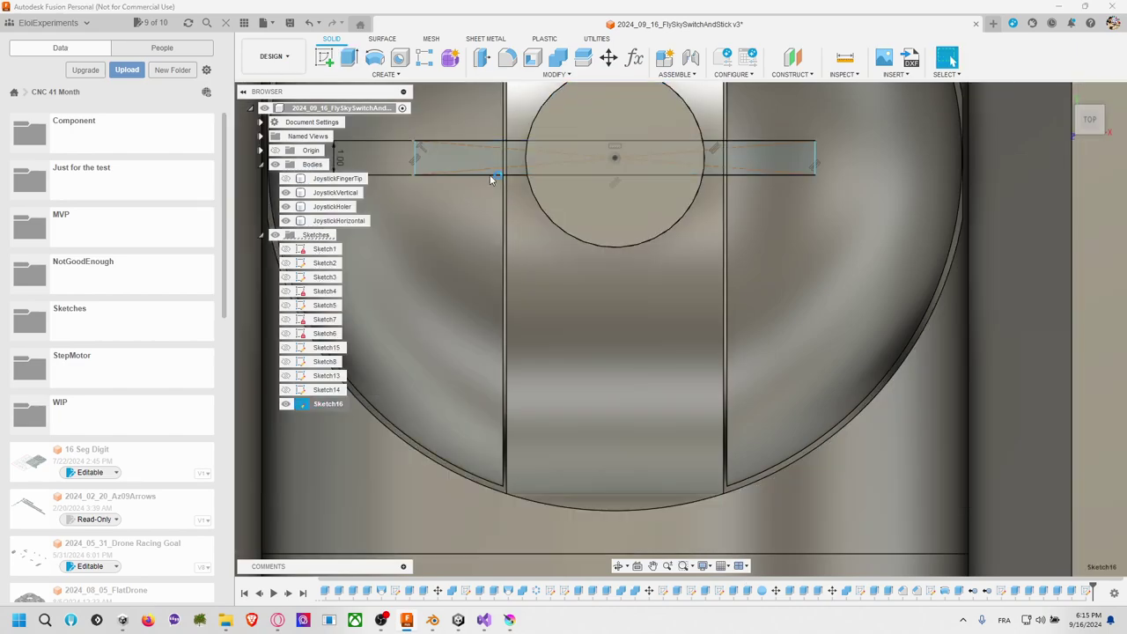
left_click(550, 211)
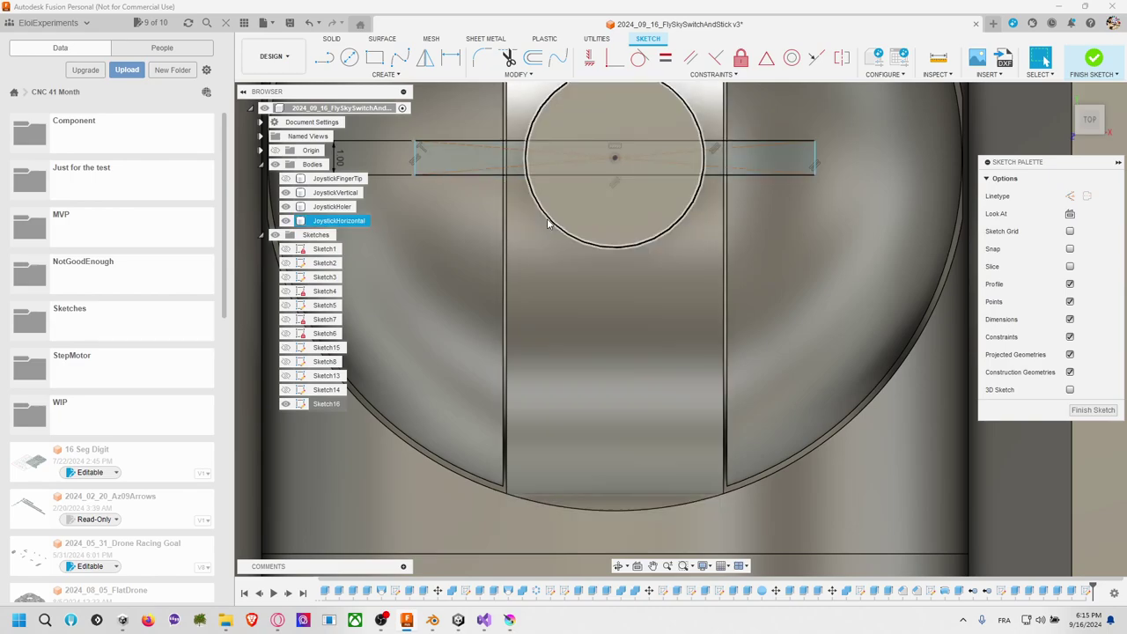
left_click(549, 224)
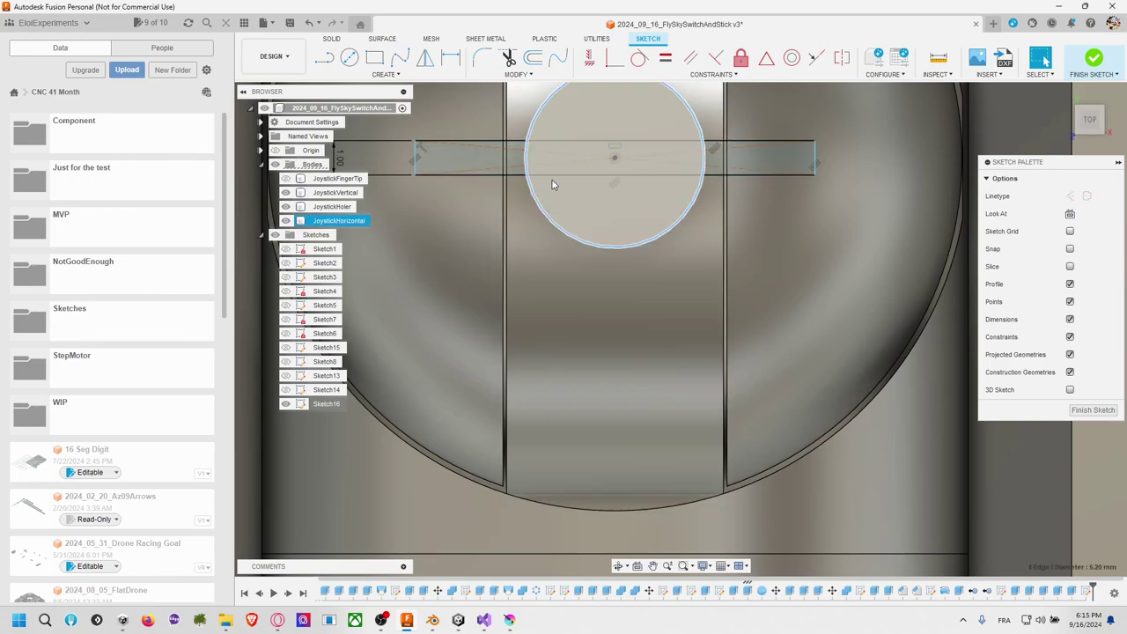
key("Escape")
key("c")
left_click(614, 158)
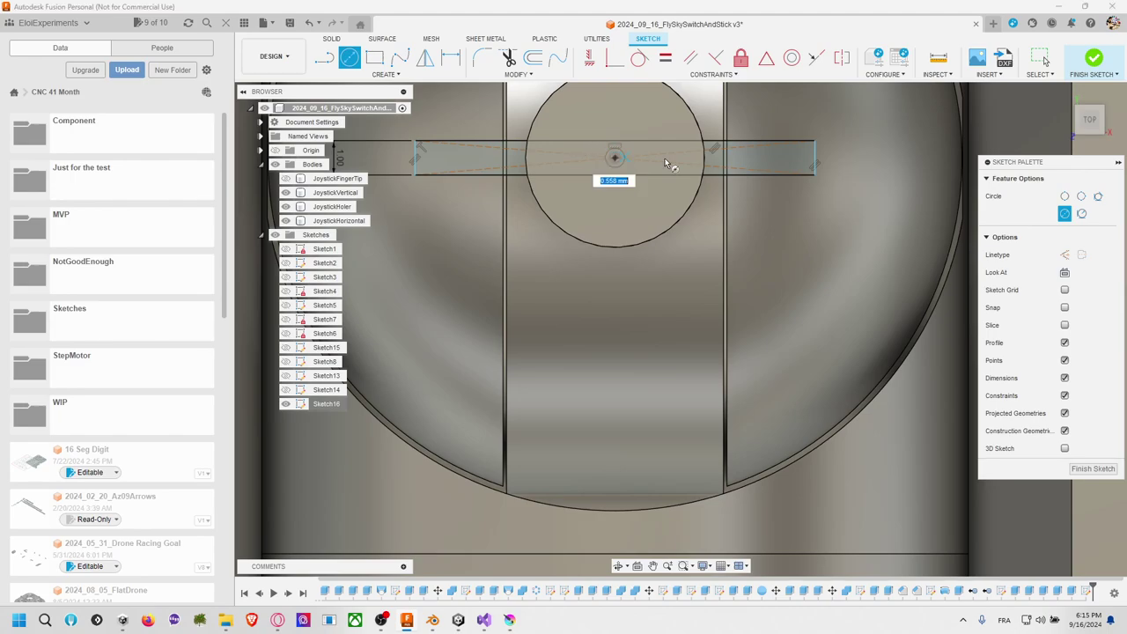
left_click(709, 163)
key("Escape")
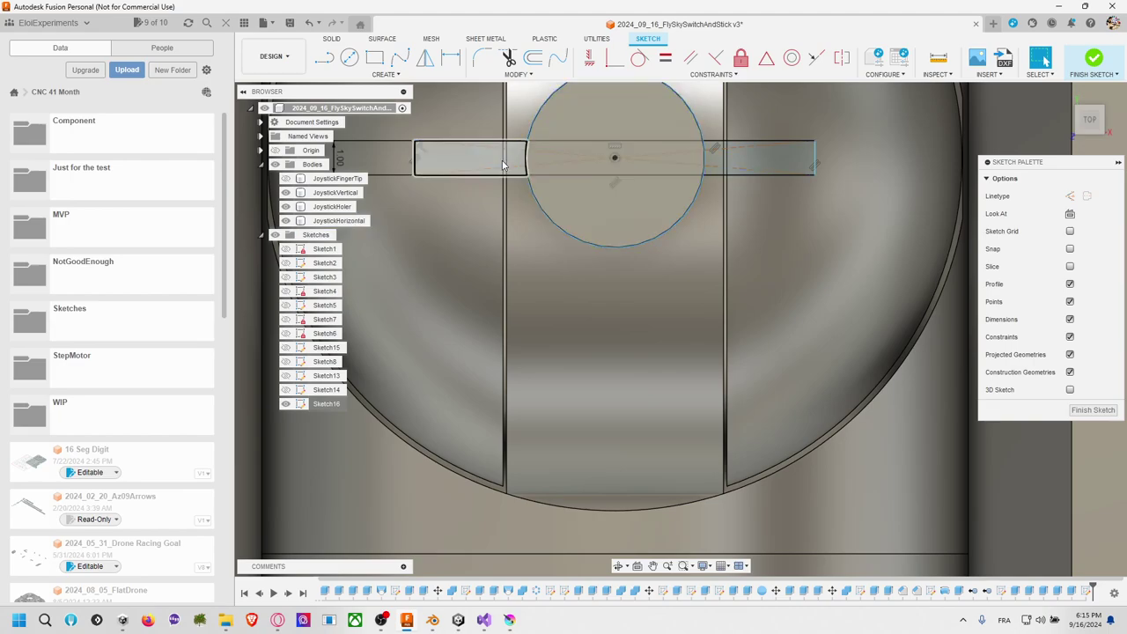
Step: Cut Sketch16's left and right bar profiles 1.50 mm down into the body
key("e")
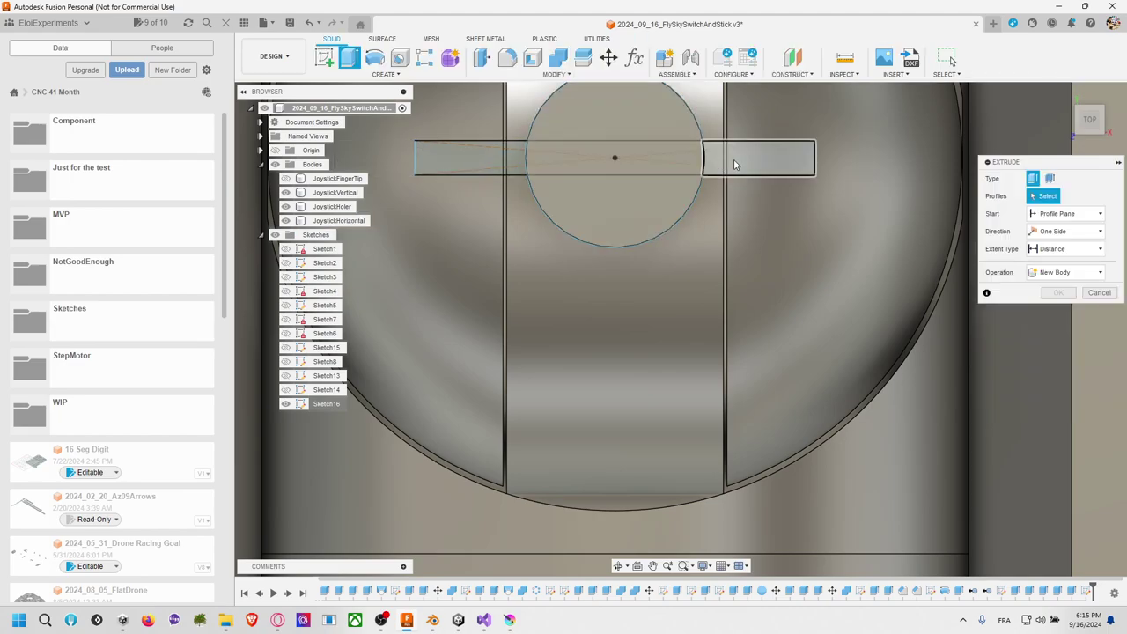
left_click(735, 160)
left_click(507, 160)
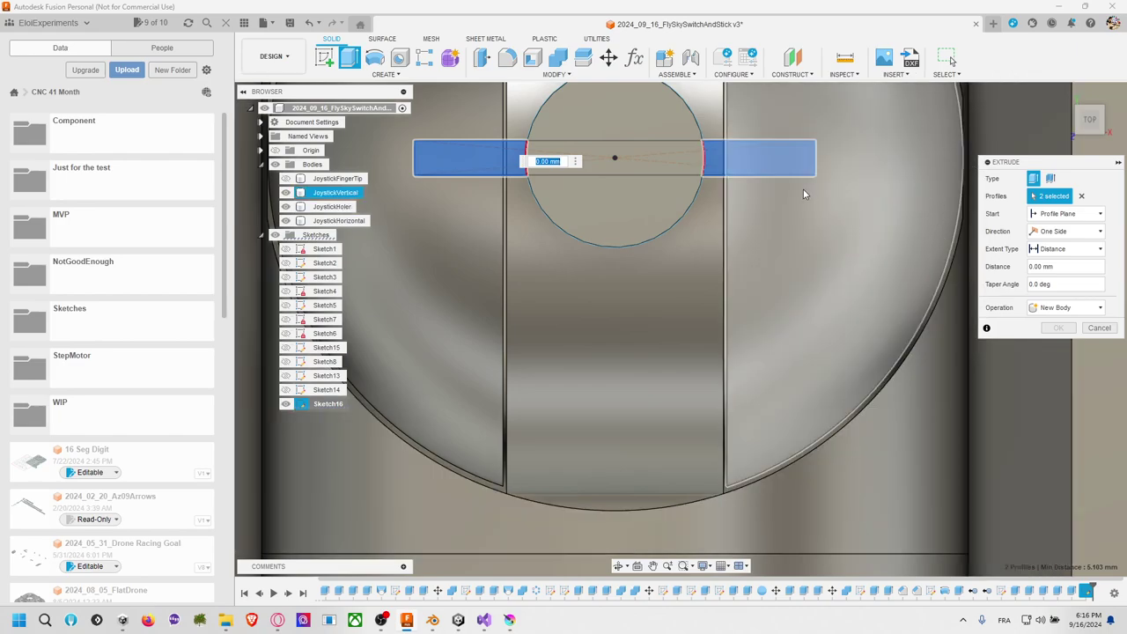
middle_click_drag(803, 194, 758, 204, "shift")
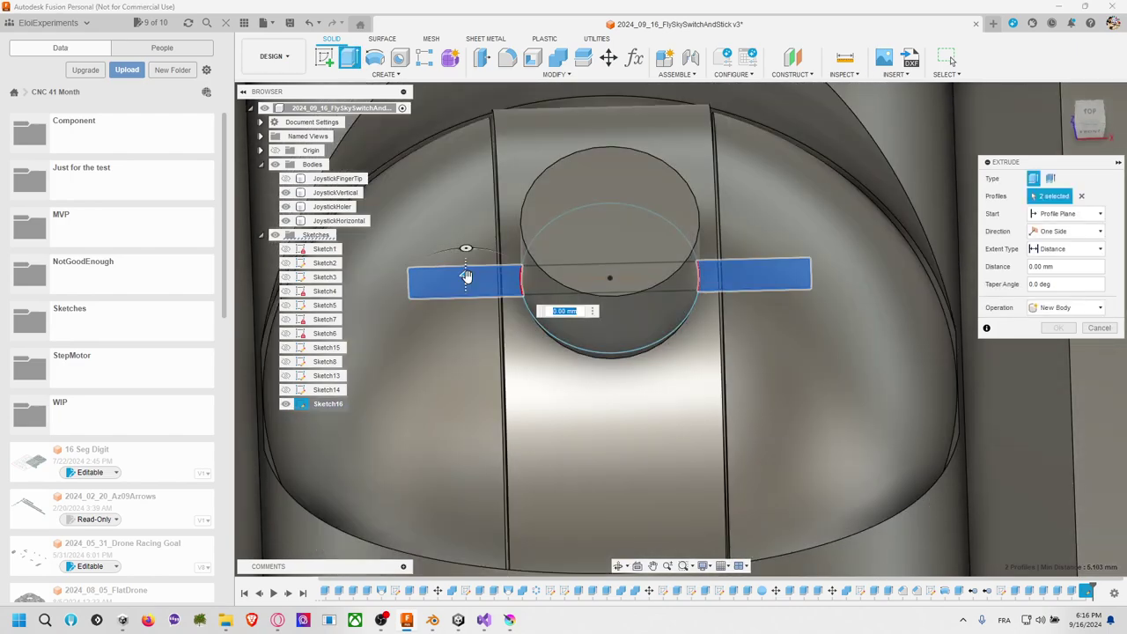
left_click_drag(467, 278, 470, 312)
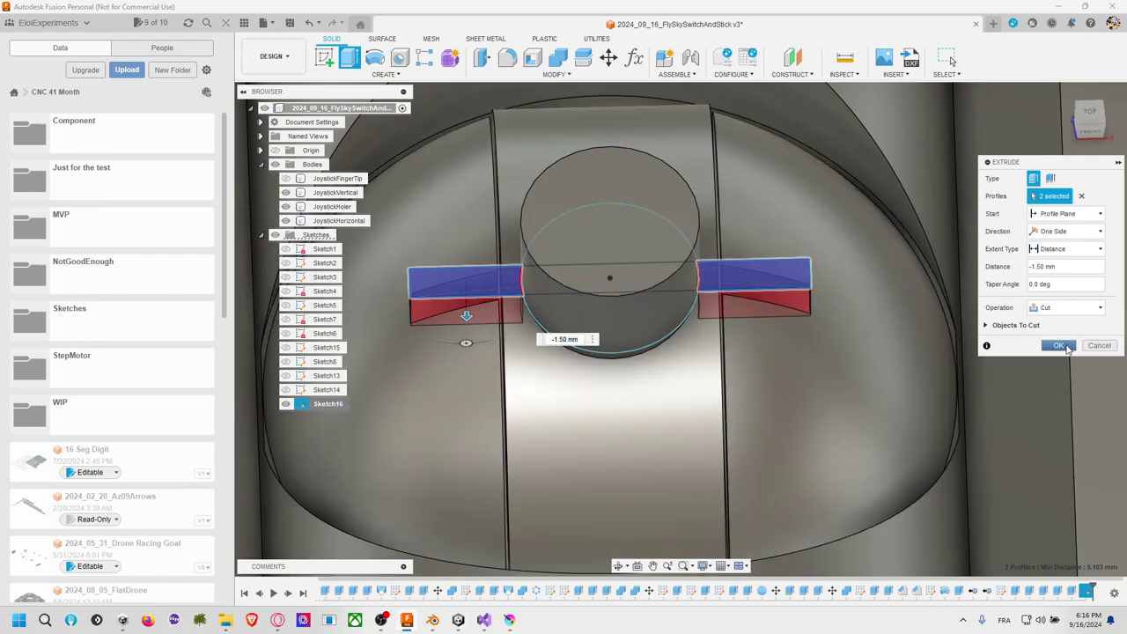
left_click(1061, 345)
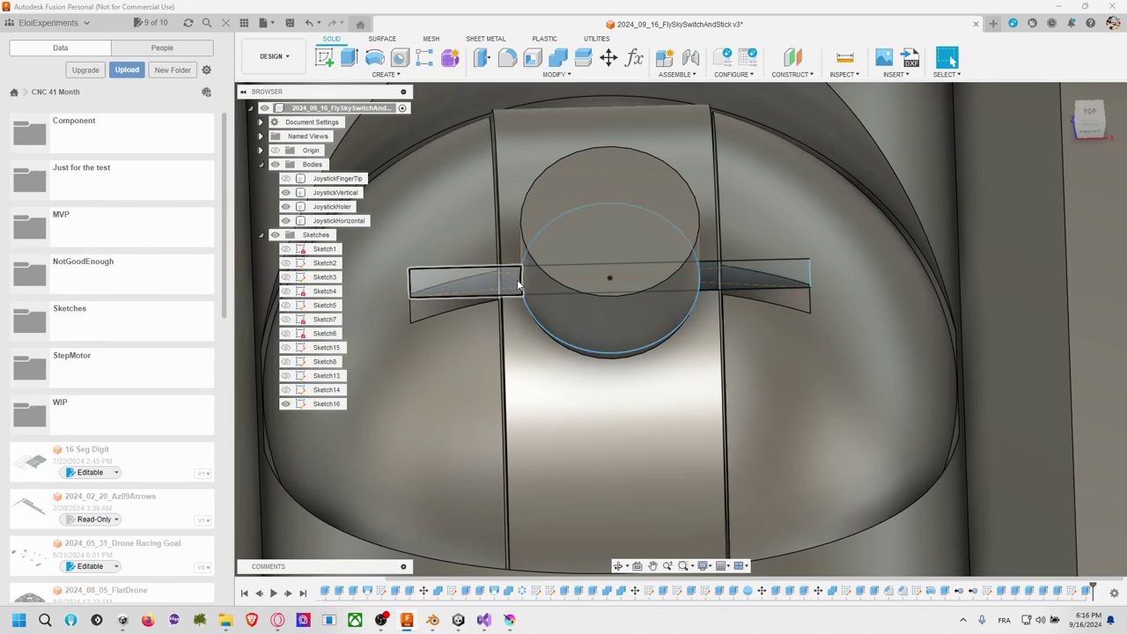
Step: Select the left, middle and right bar profiles of Sketch16
left_click(473, 274)
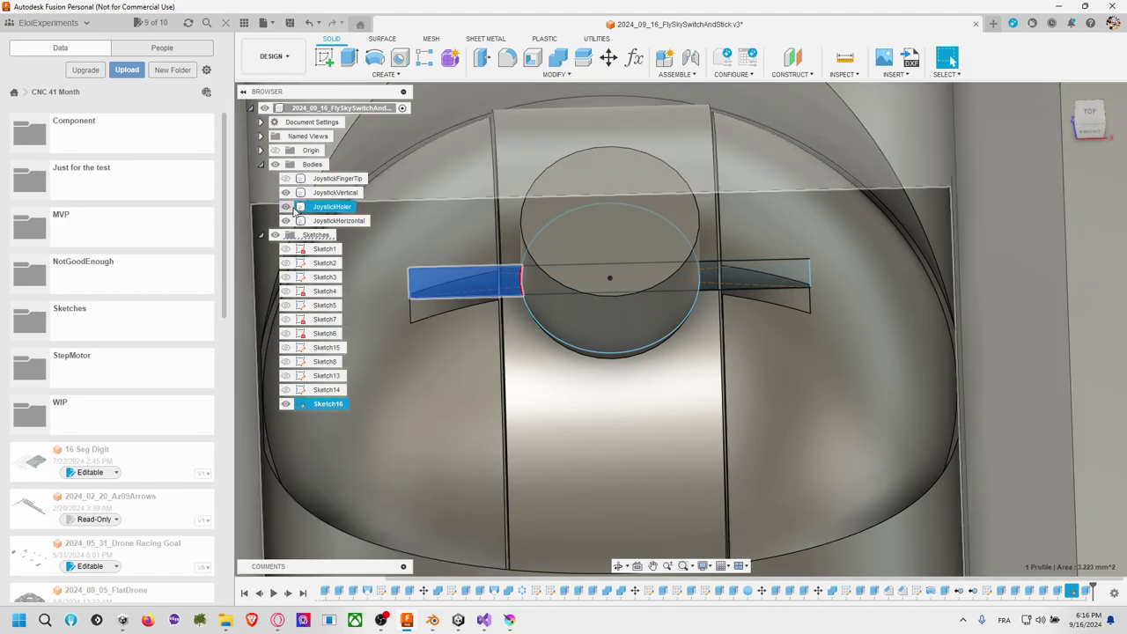
left_click(287, 207)
left_click(288, 207)
left_click(287, 207)
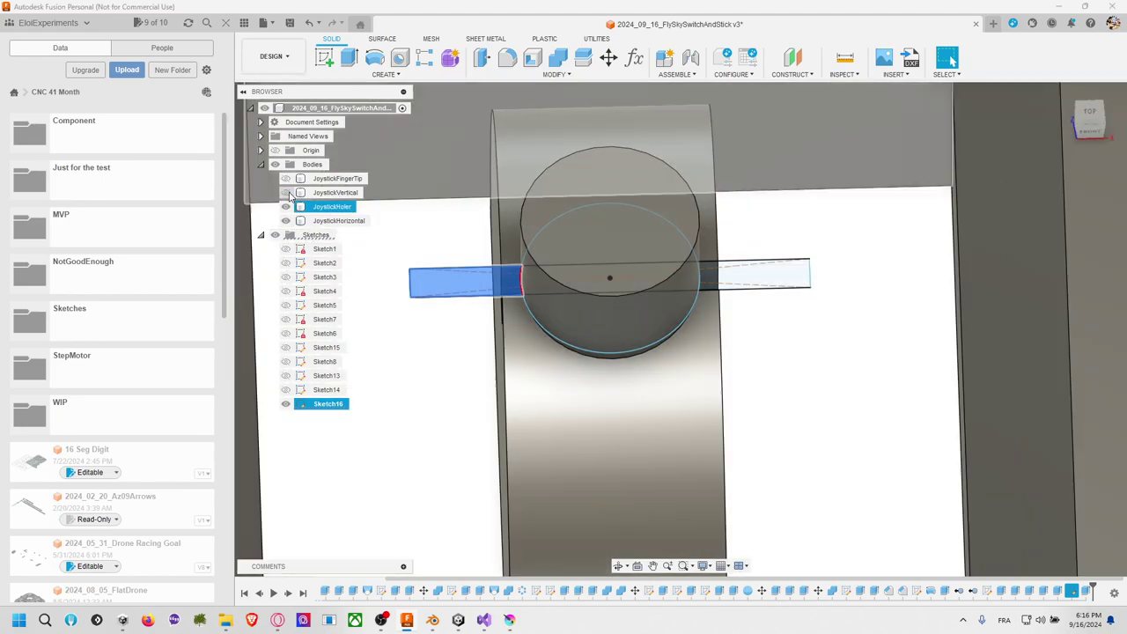
left_click(287, 207)
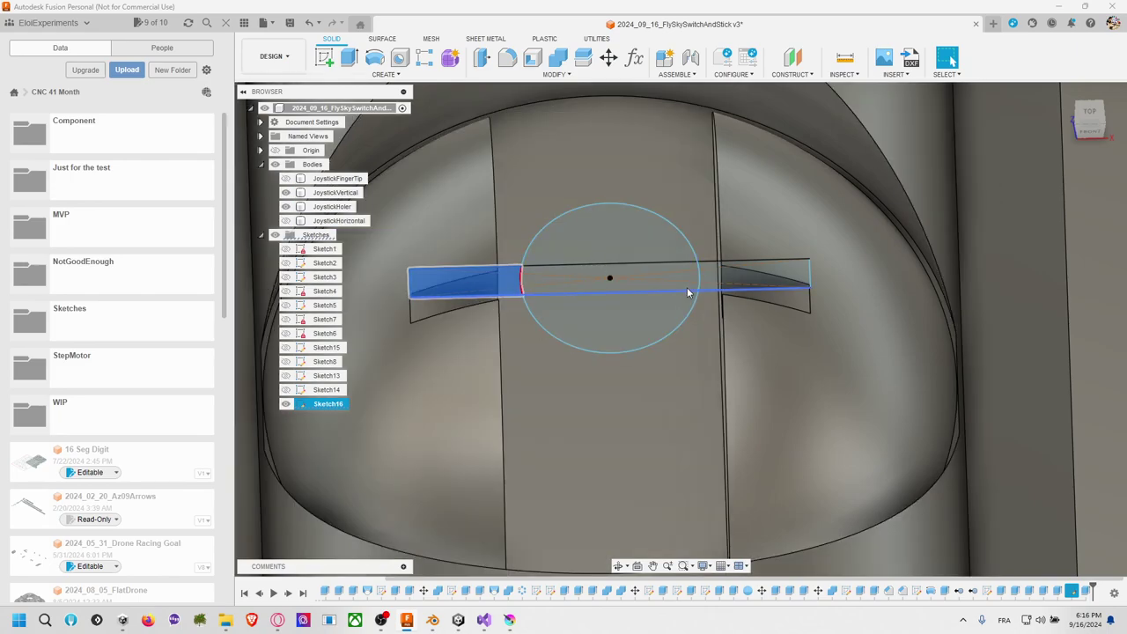
left_click(691, 286)
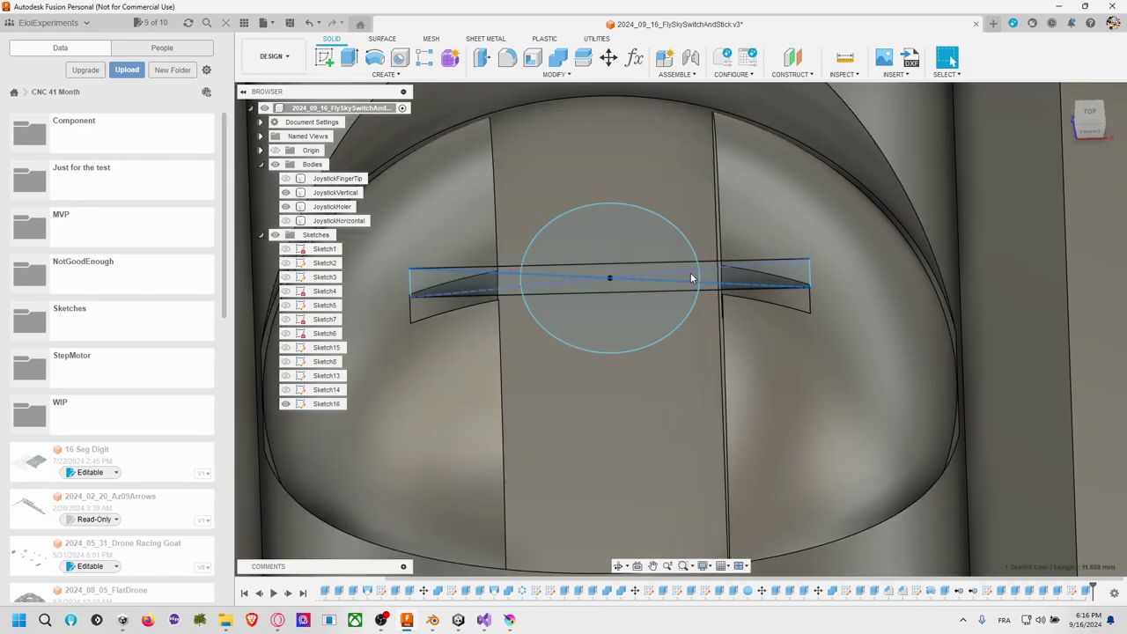
left_click(656, 280)
left_click(754, 276)
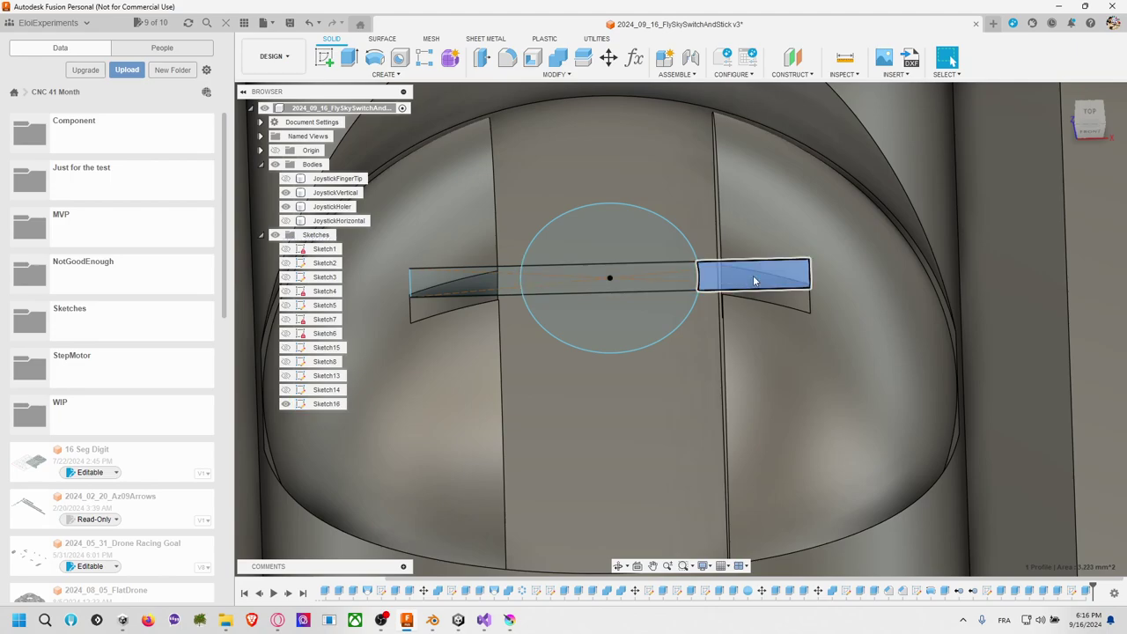
left_click(473, 282)
left_click(537, 285, "ctrl")
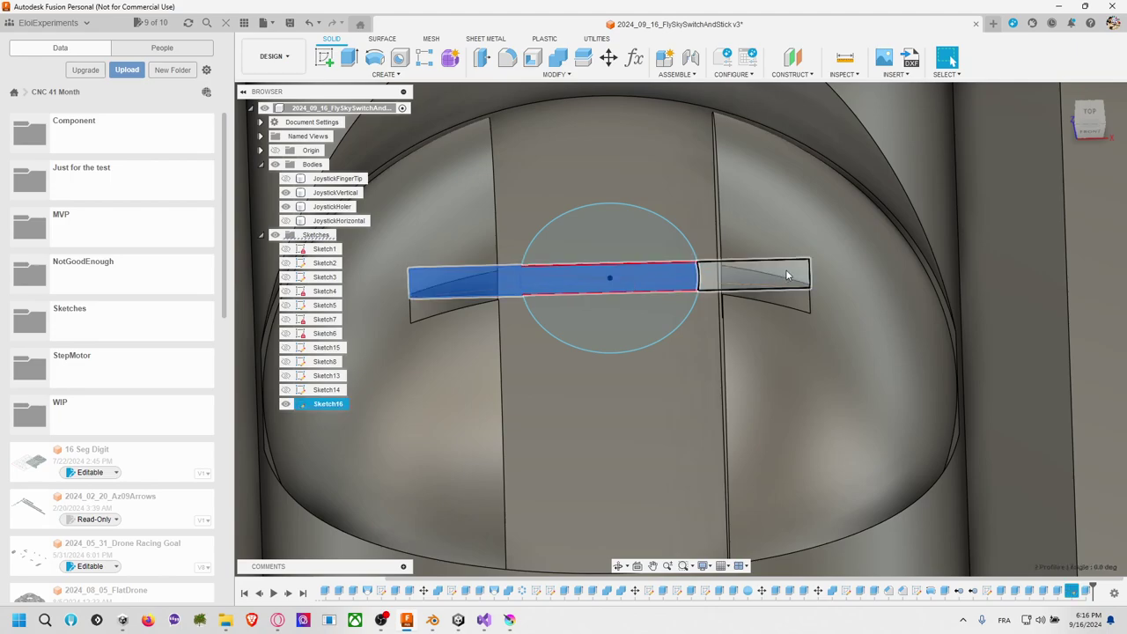
left_click(787, 275, "ctrl")
Step: Extrude the three profiles -1.5 mm as a new body, Body22
type("e")
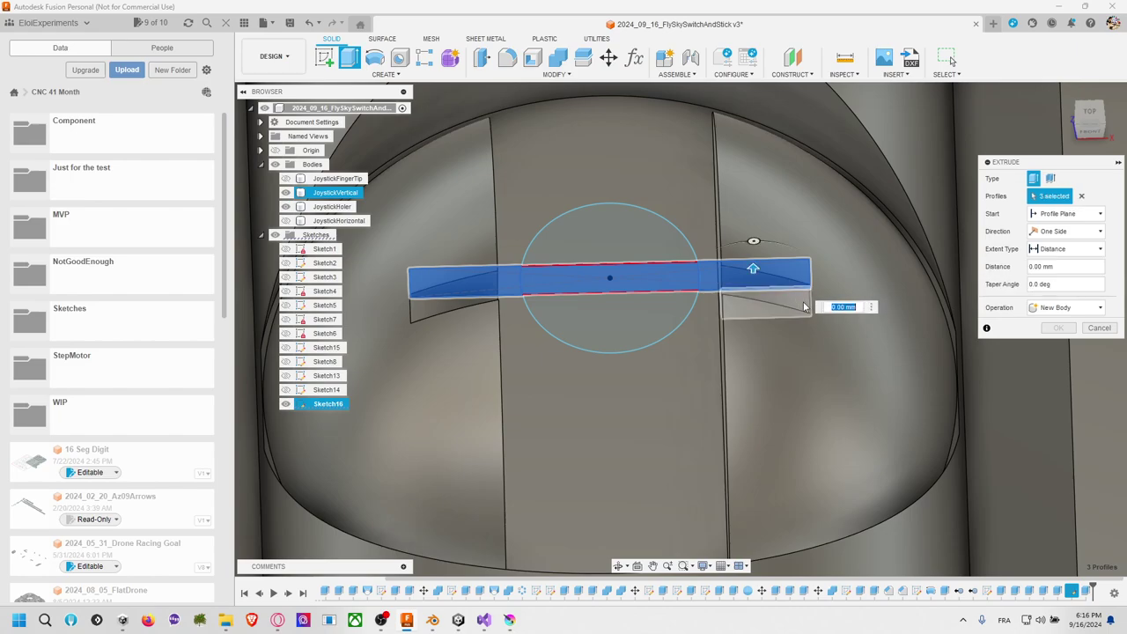
type("-1.5")
left_click(1055, 306)
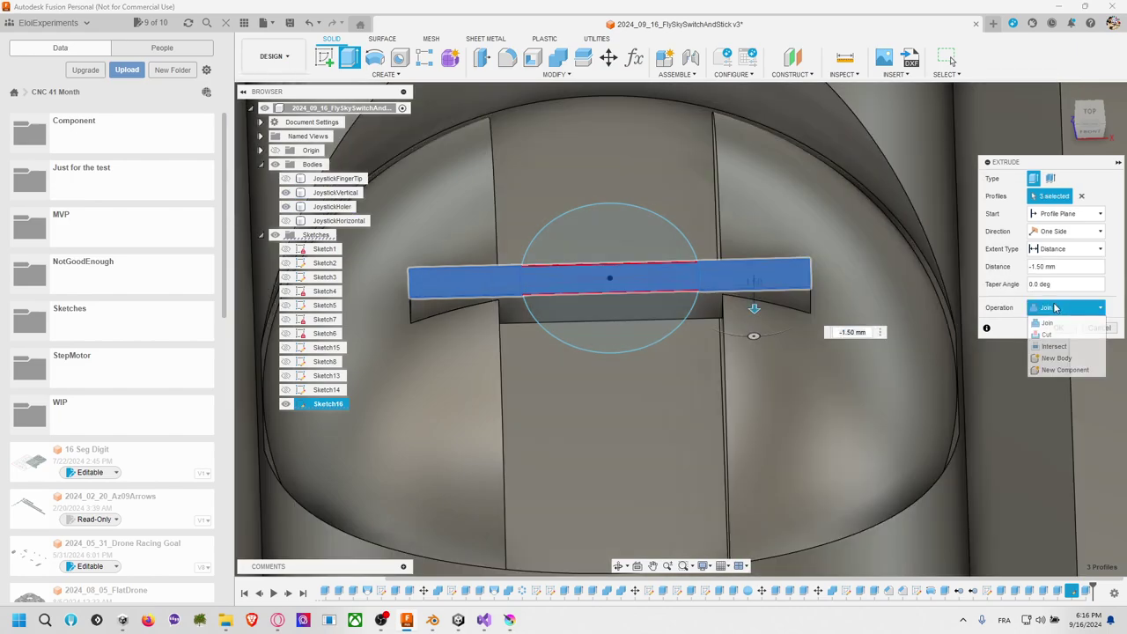
left_click(1056, 358)
key("Return")
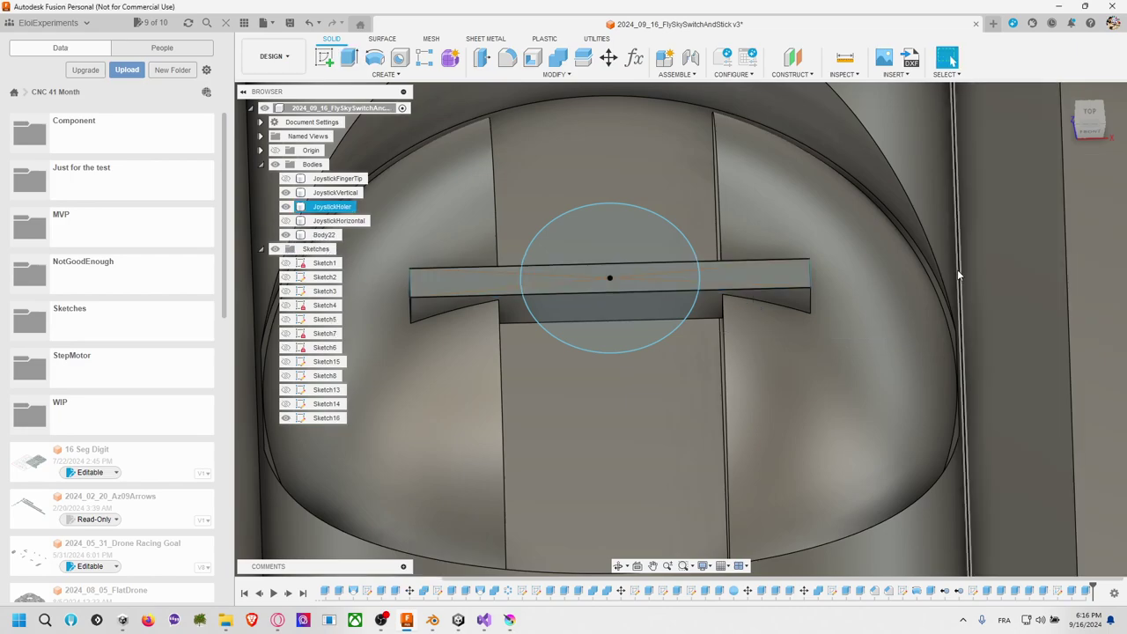
middle_click_drag(957, 276, 832, 208, "shift")
Step: Open a Circular Pattern of bodies from the Create > Pattern menu
scroll(879, 204, "up", 3)
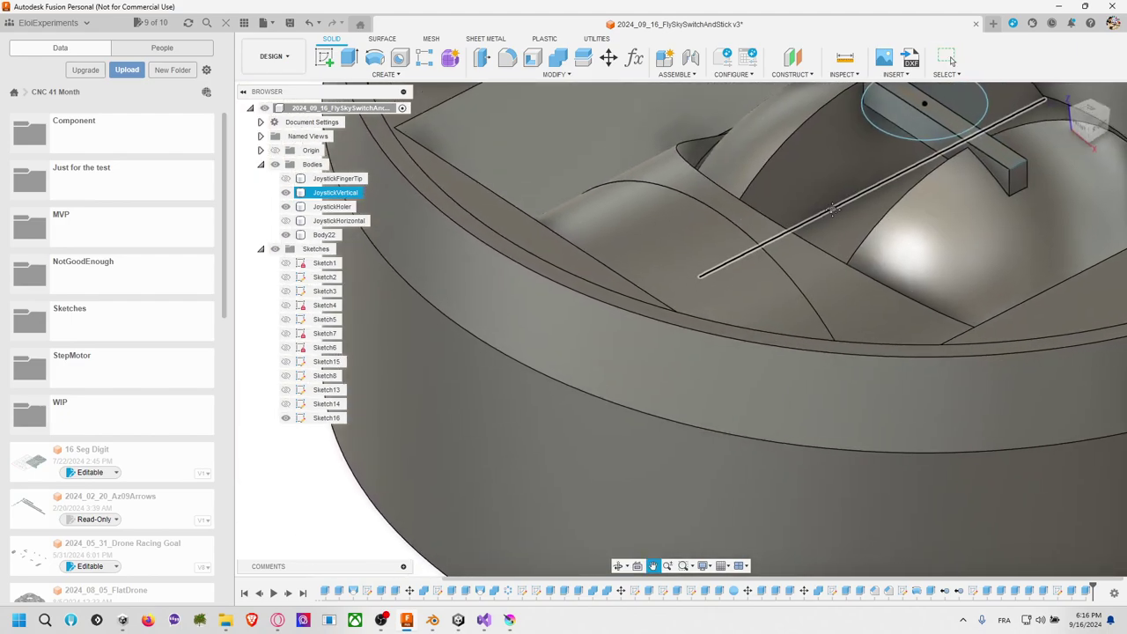
scroll(630, 326, "down", 5)
middle_click_drag(629, 326, 705, 132, "shift")
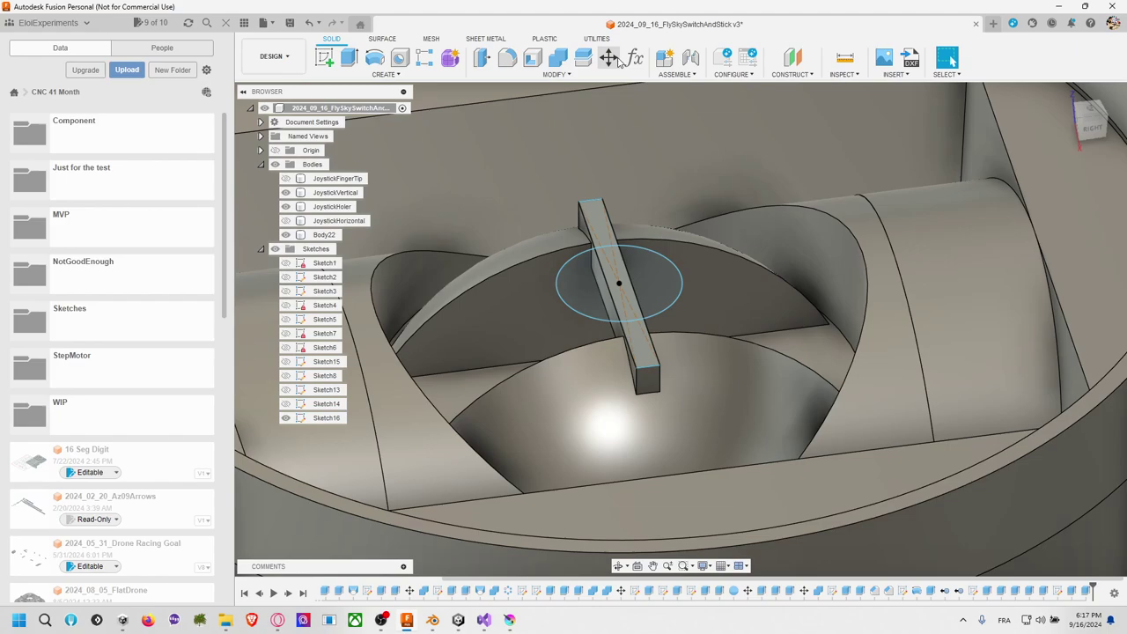
left_click(615, 58)
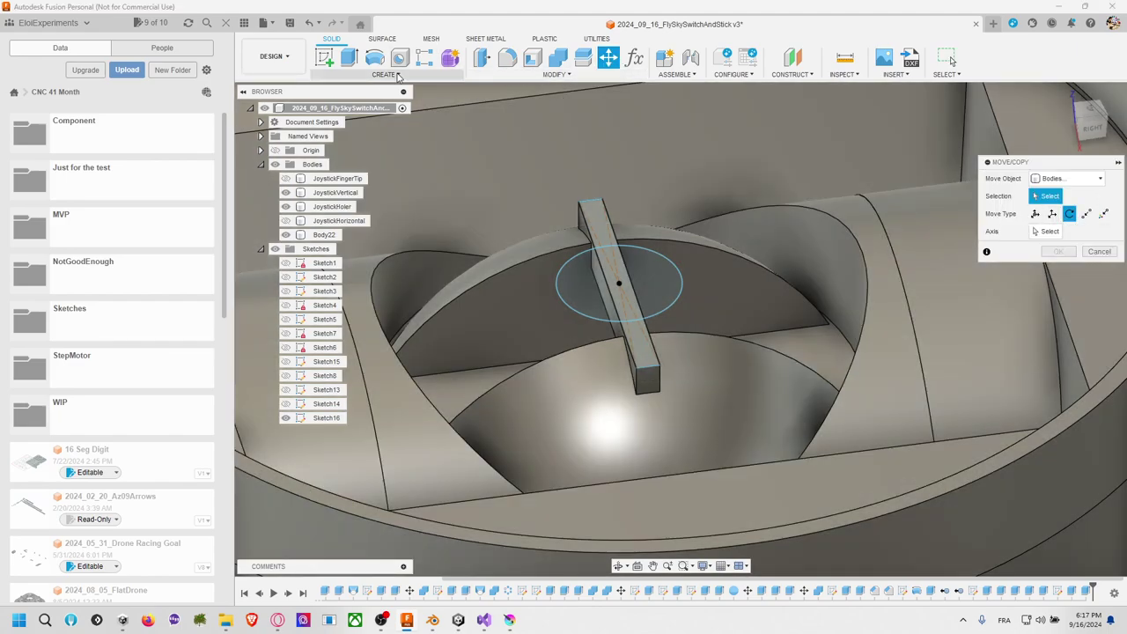
left_click(385, 74)
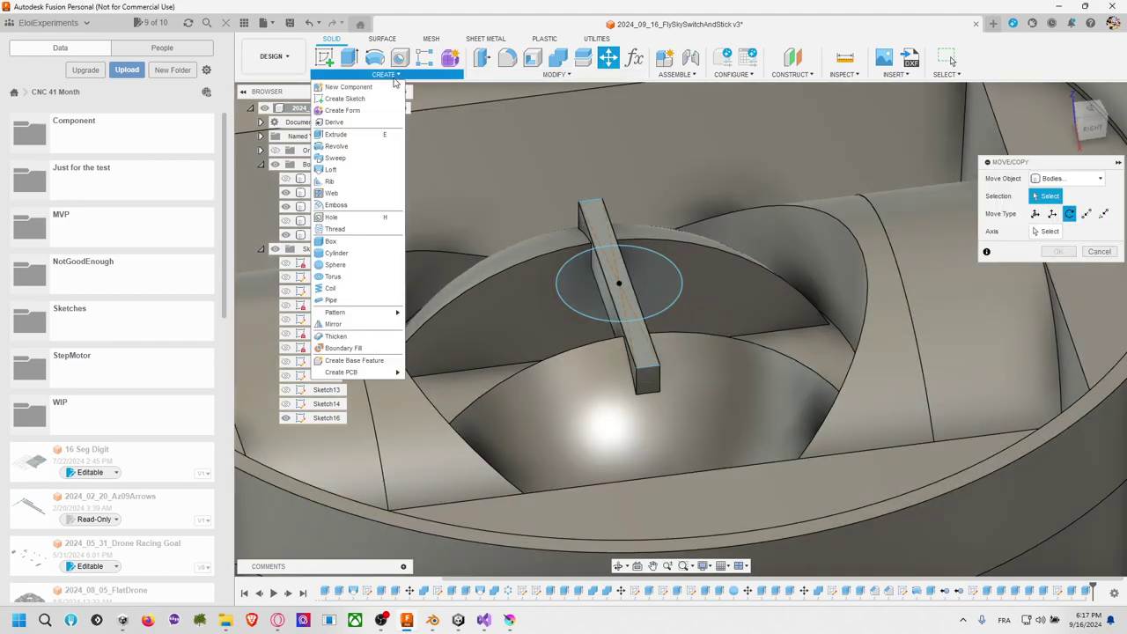
mouse_move(354, 315)
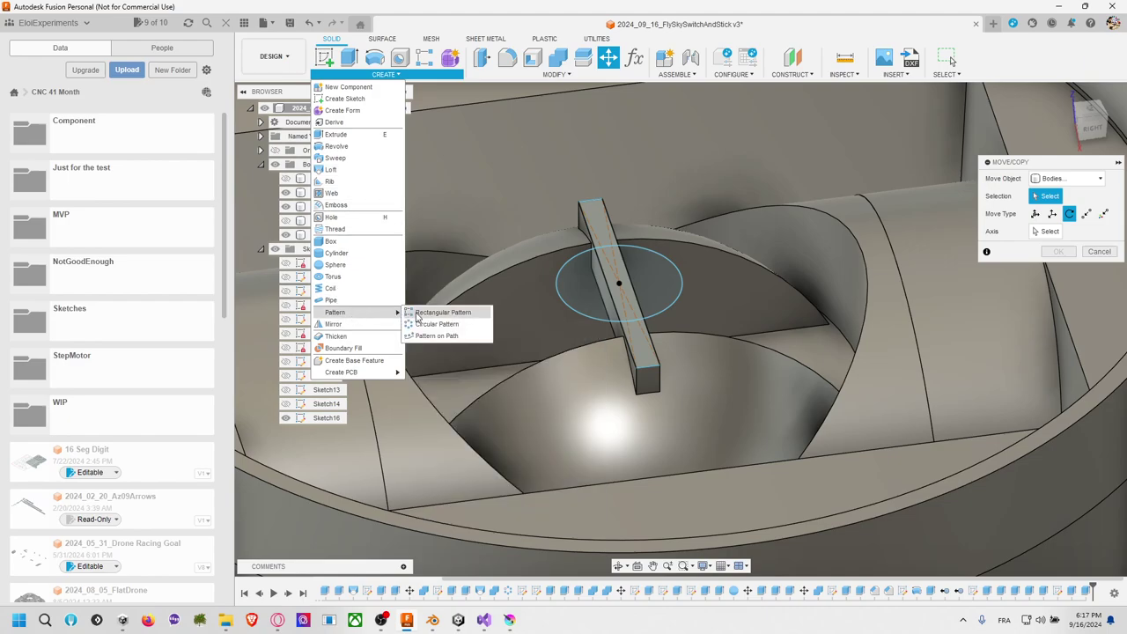
left_click(430, 325)
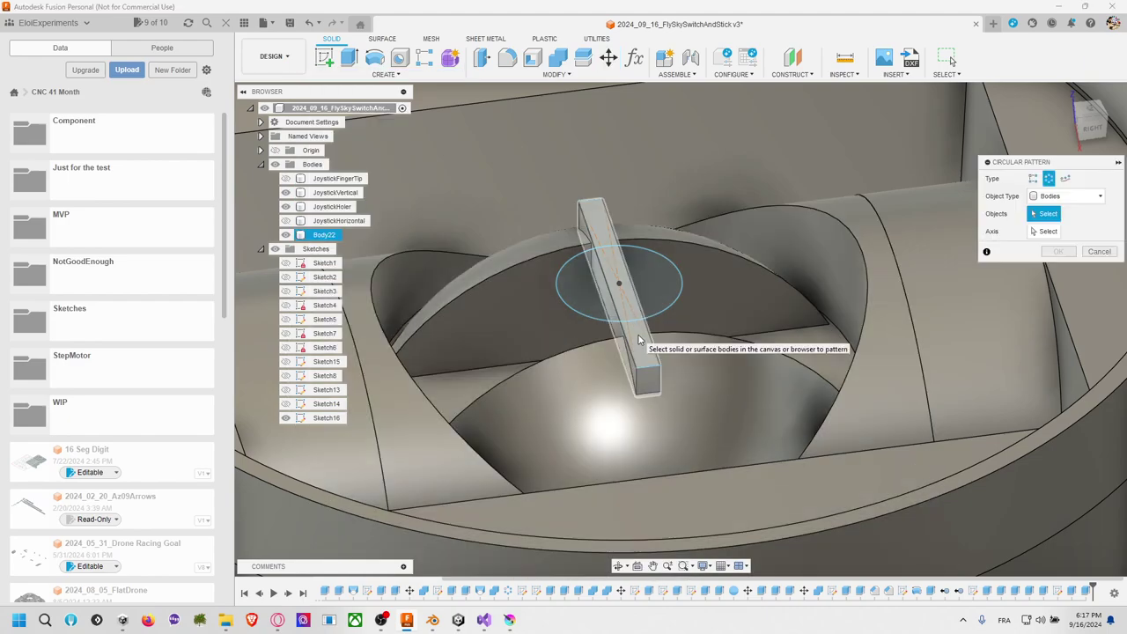
Step: Preview a circular pattern of Body22 around the stick's circular edge, then cancel it
left_click(640, 339)
left_click(1045, 231)
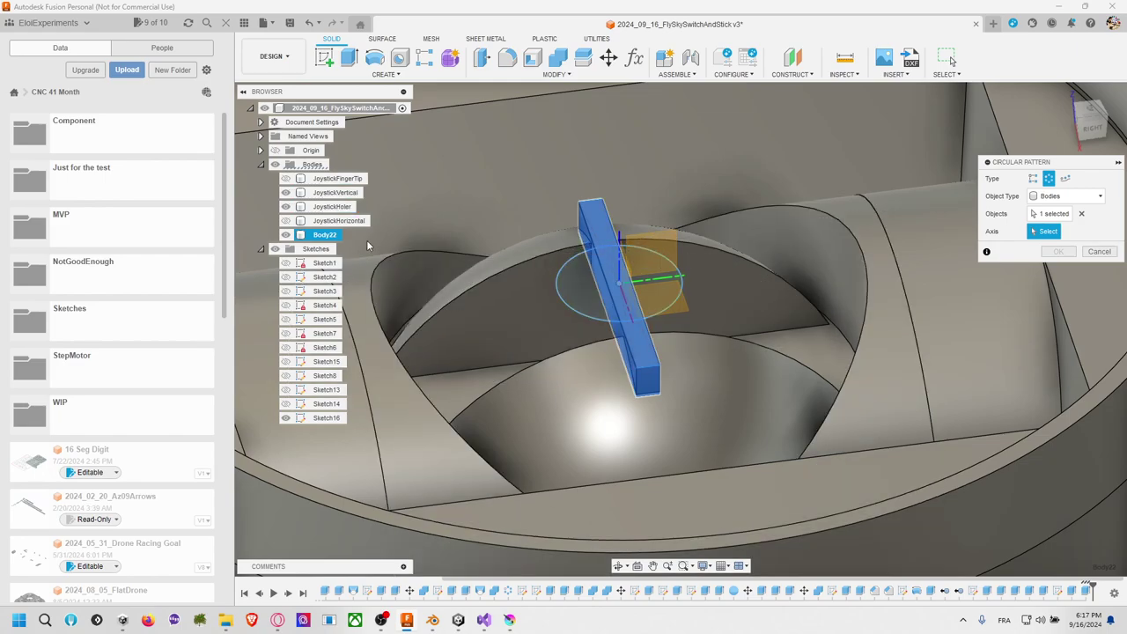
left_click(285, 178)
left_click(285, 179)
left_click(285, 221)
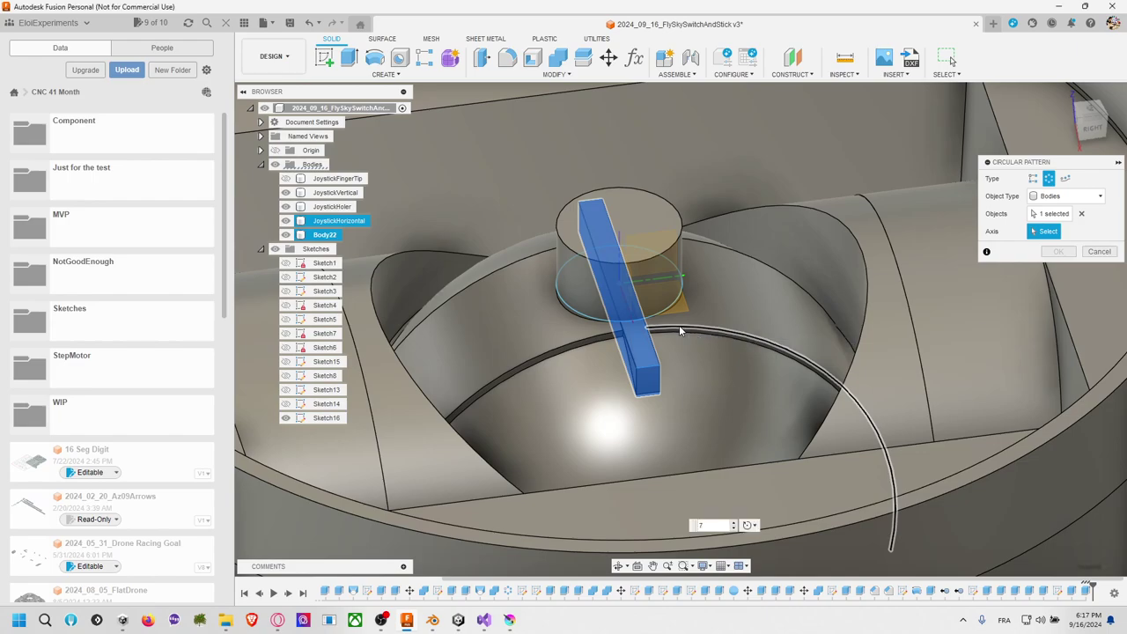
left_click(680, 331)
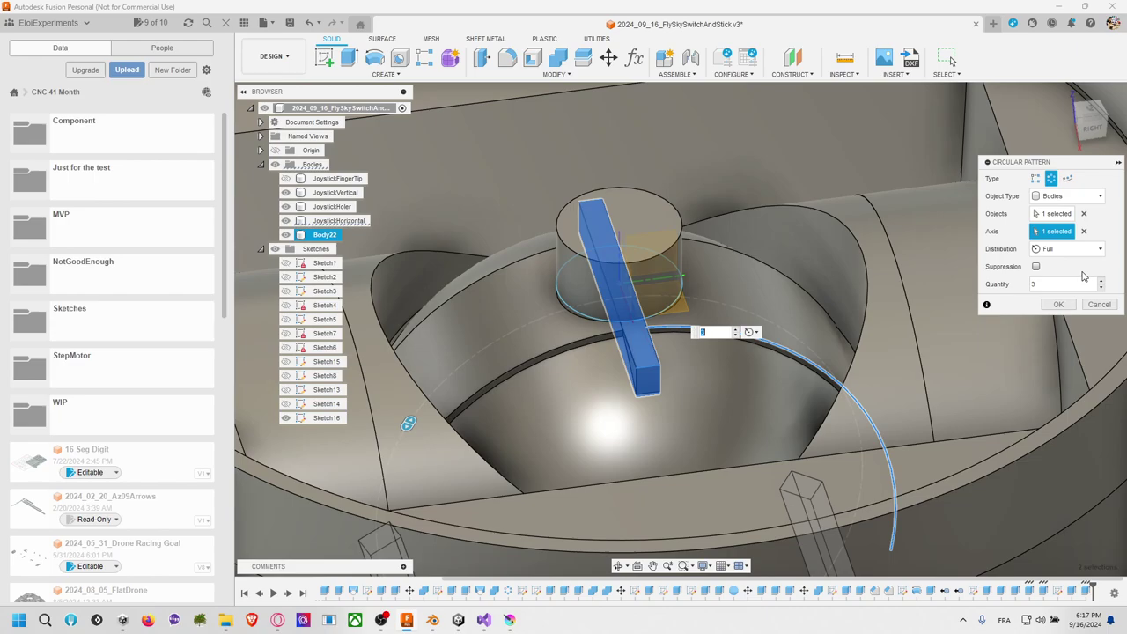
left_click(1101, 304)
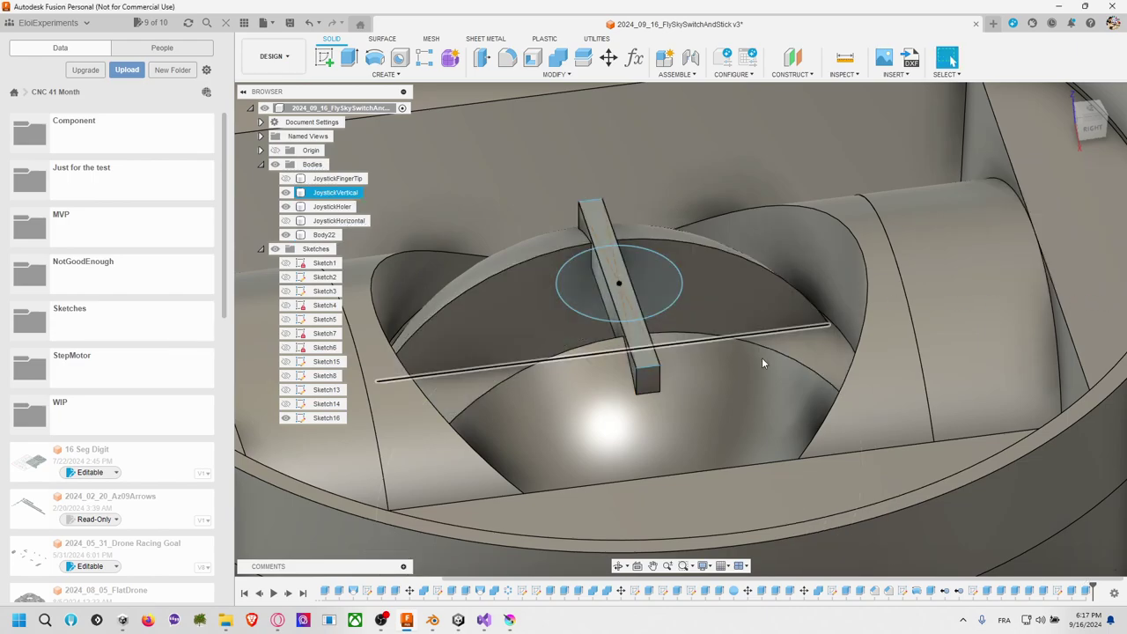
Step: Abandon a move of Body22 and make the circular Sketch8 visible
key("m")
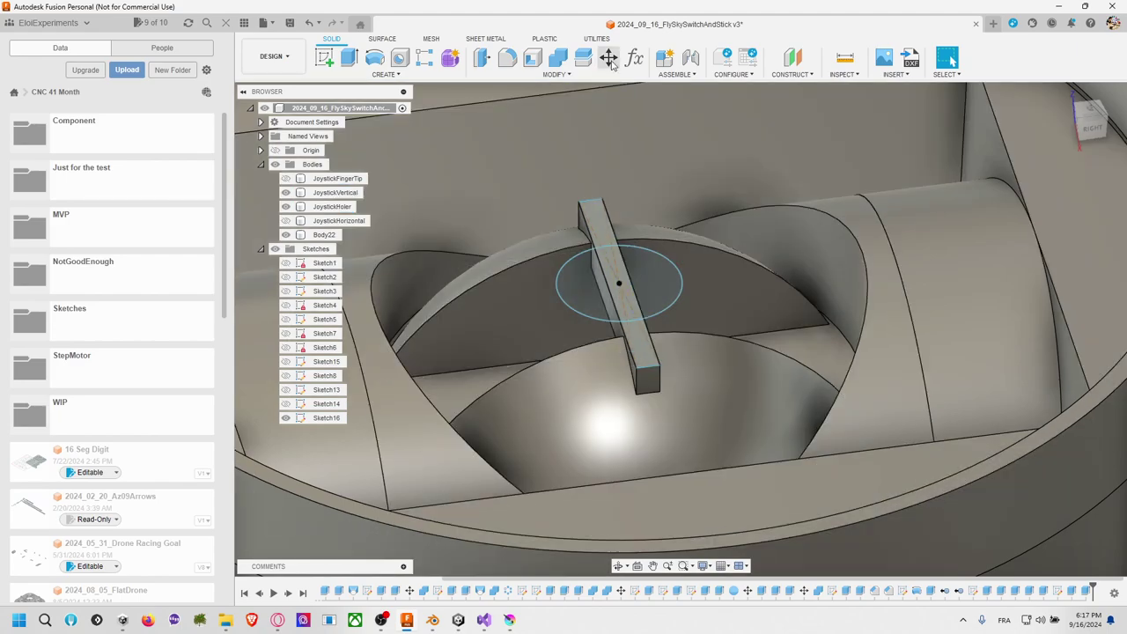
left_click(641, 324)
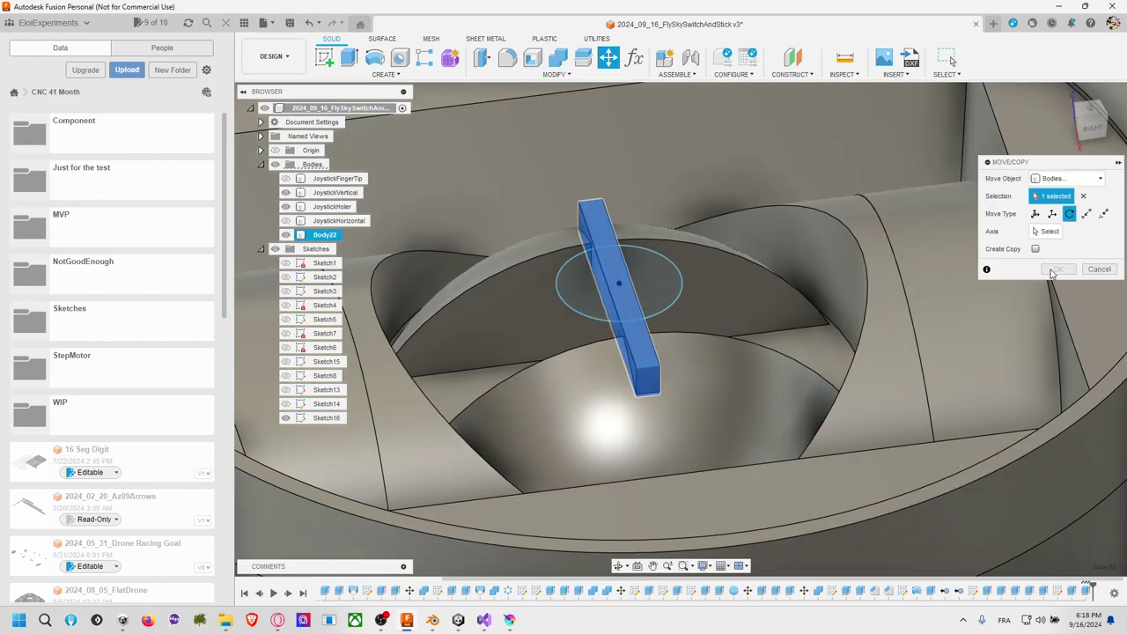
key("Escape")
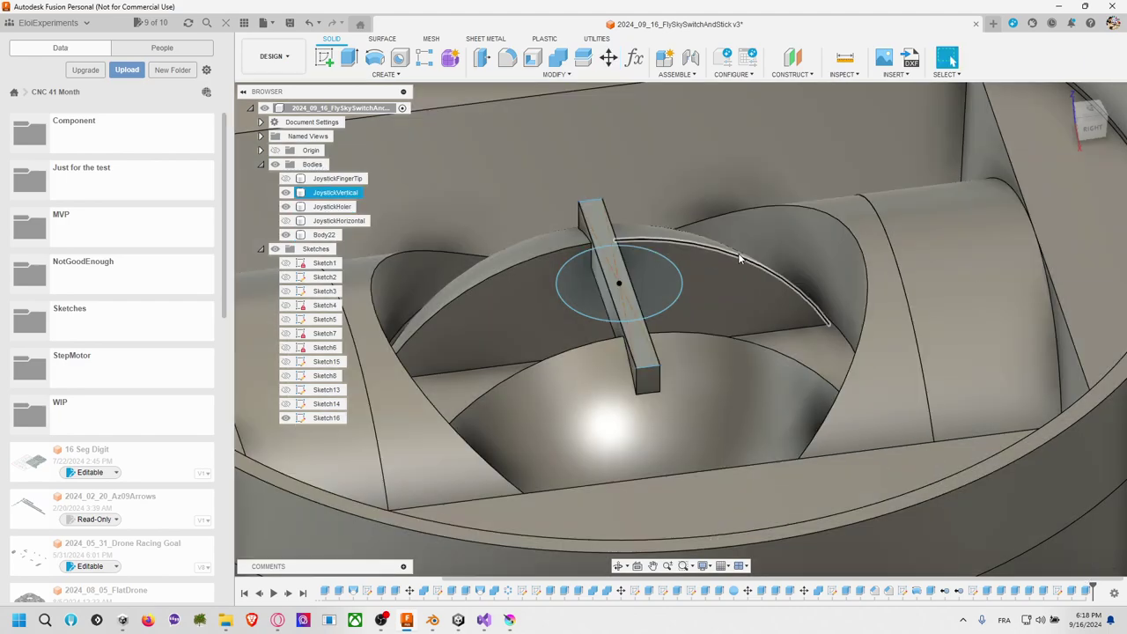
left_click(369, 358)
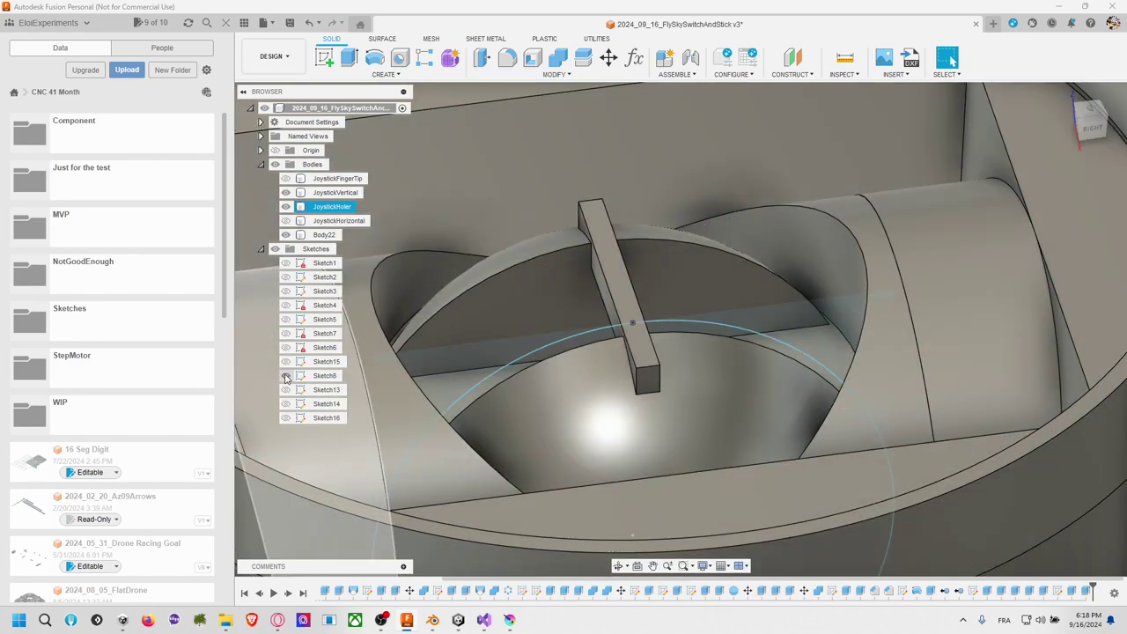
left_click(286, 378)
left_click(669, 372)
scroll(669, 372, "down", 5)
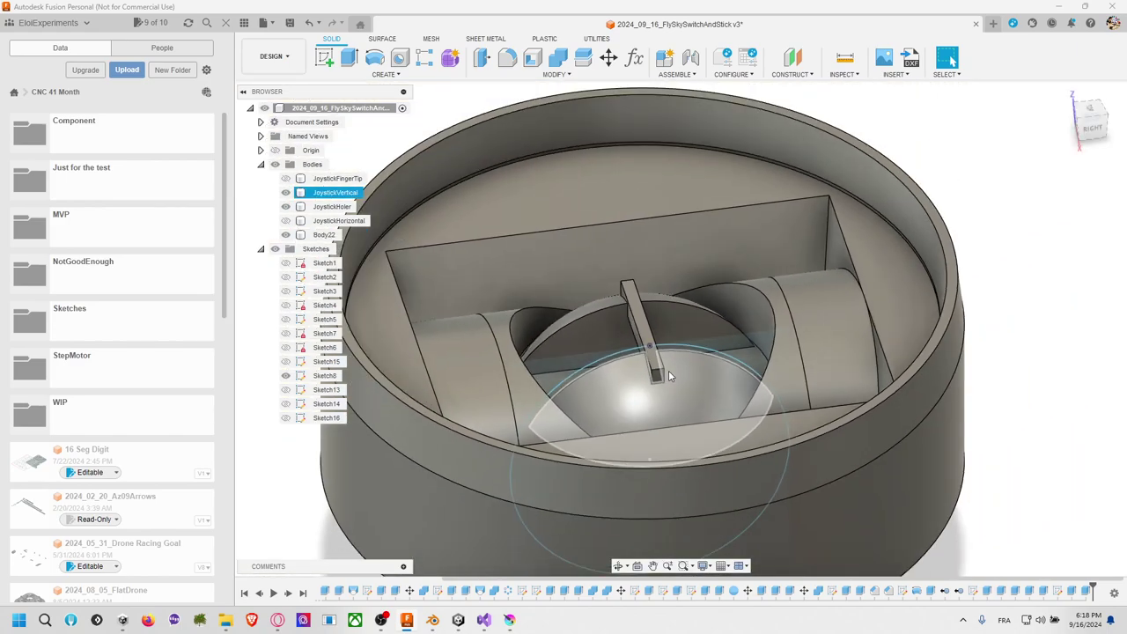
scroll(668, 370, "up", 3)
Step: Start a Move/Copy of the Body22 bar and bring up the Create pattern commands
middle_click_drag(668, 370, 699, 290, "shift")
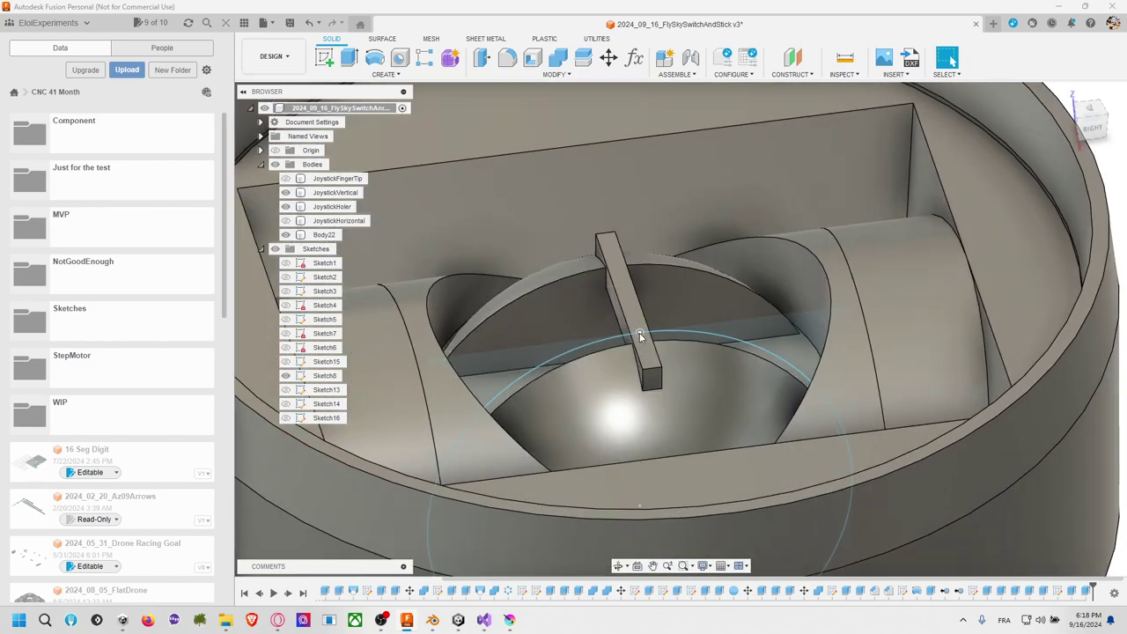
left_click(593, 316)
left_click(609, 57)
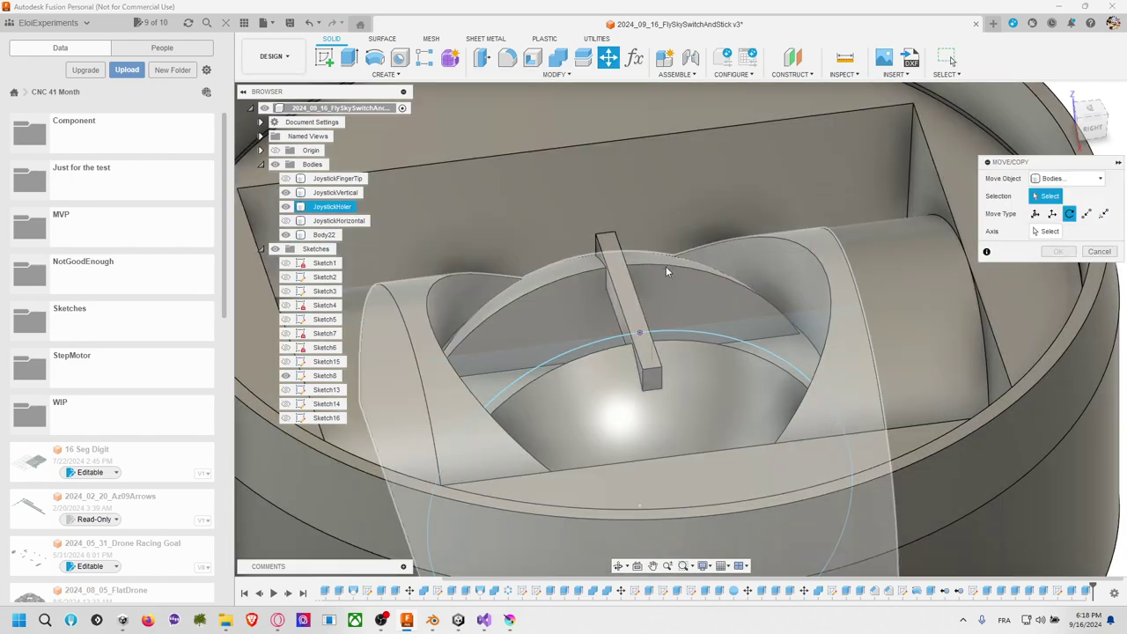
left_click(643, 314)
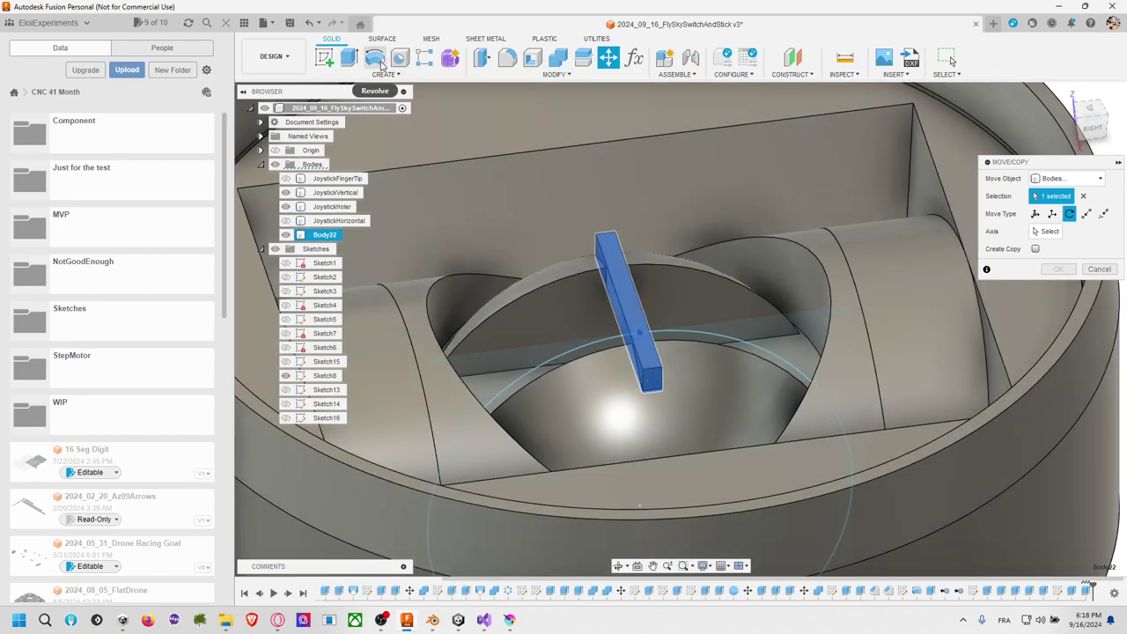
left_click(384, 74)
mouse_move(392, 321)
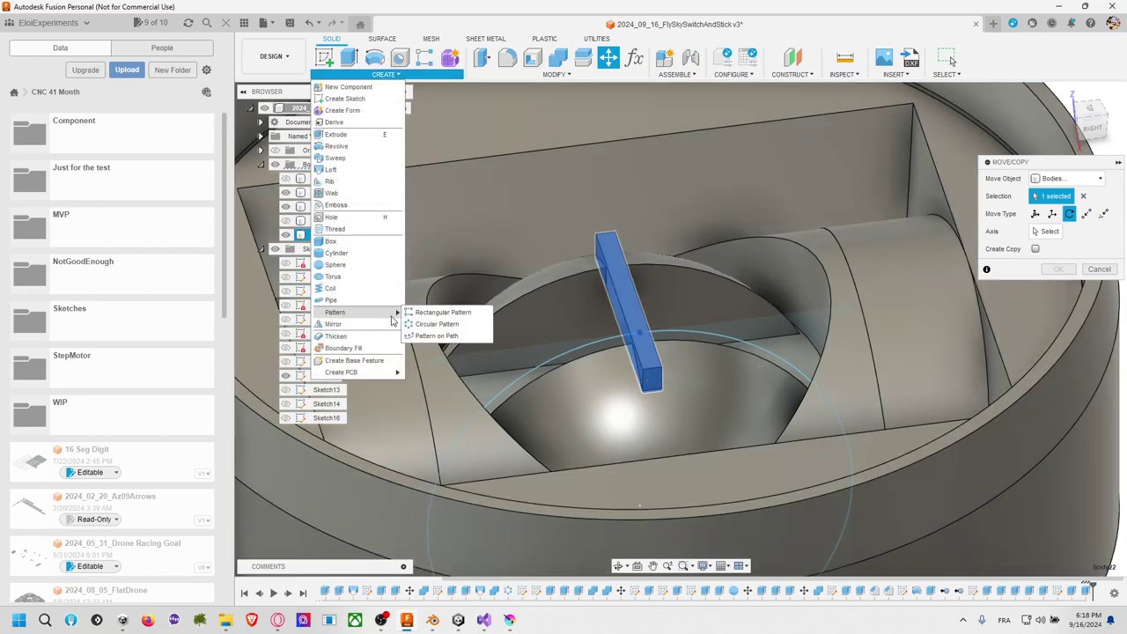
Step: Preview a symmetric Pattern on Path of Body22 along Sketch8, then cancel it
left_click(436, 336)
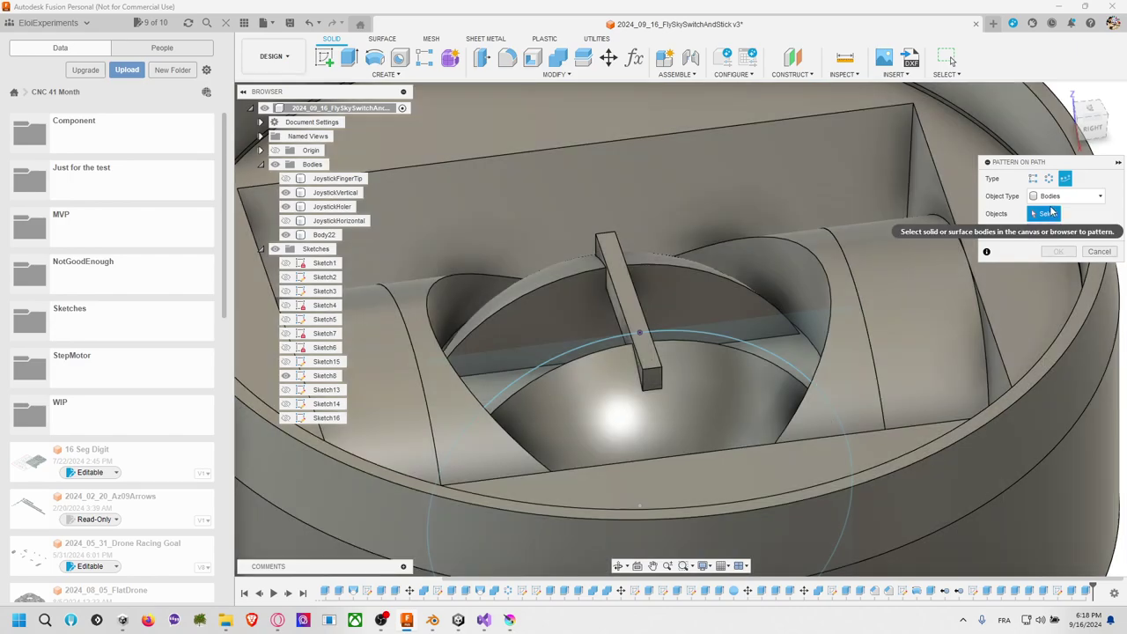
left_click(632, 312)
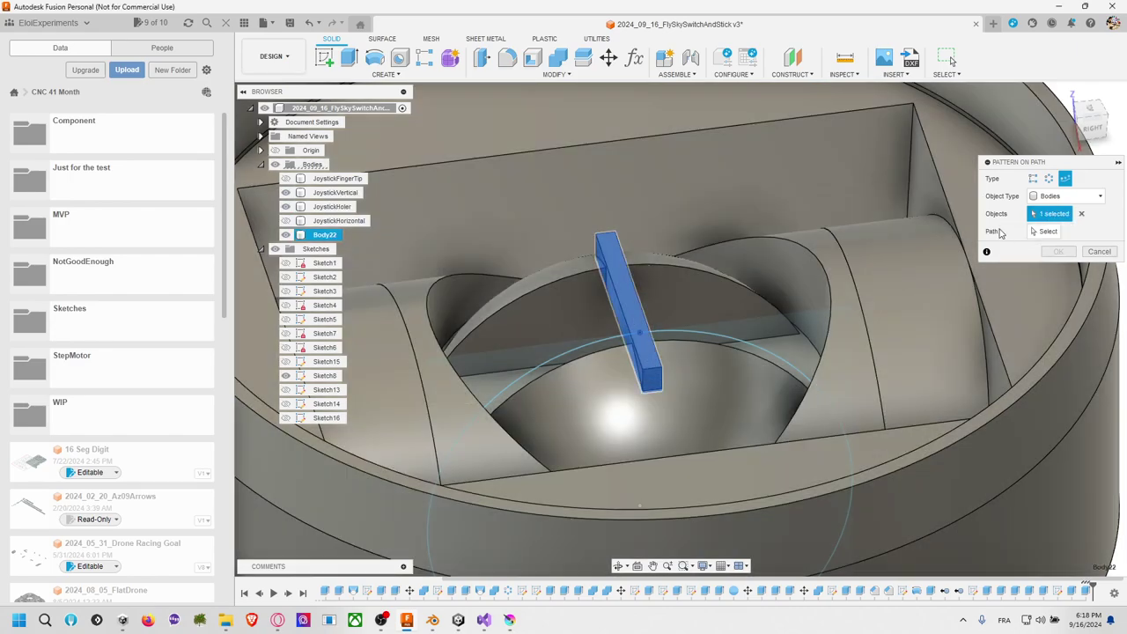
left_click(1049, 232)
left_click(667, 334)
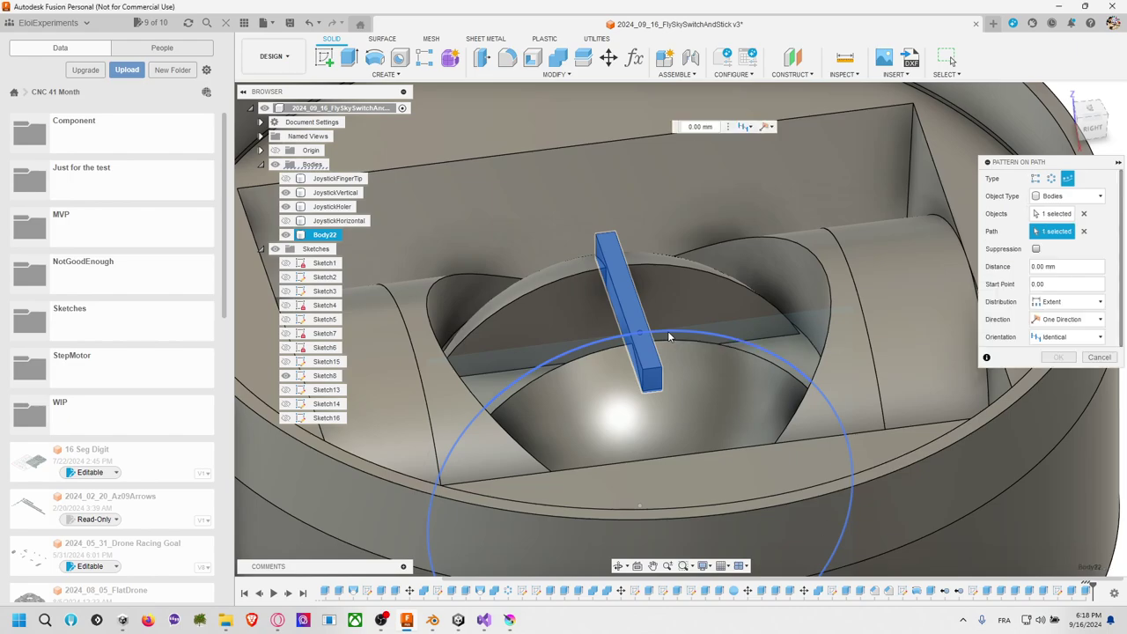
left_click(1065, 319)
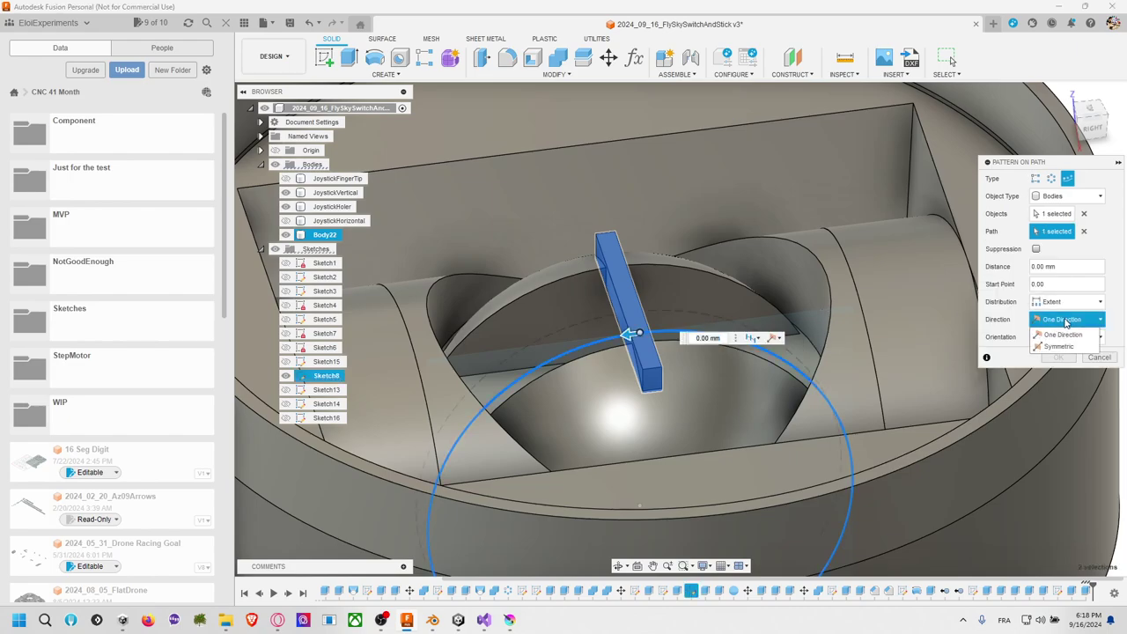
left_click(1062, 334)
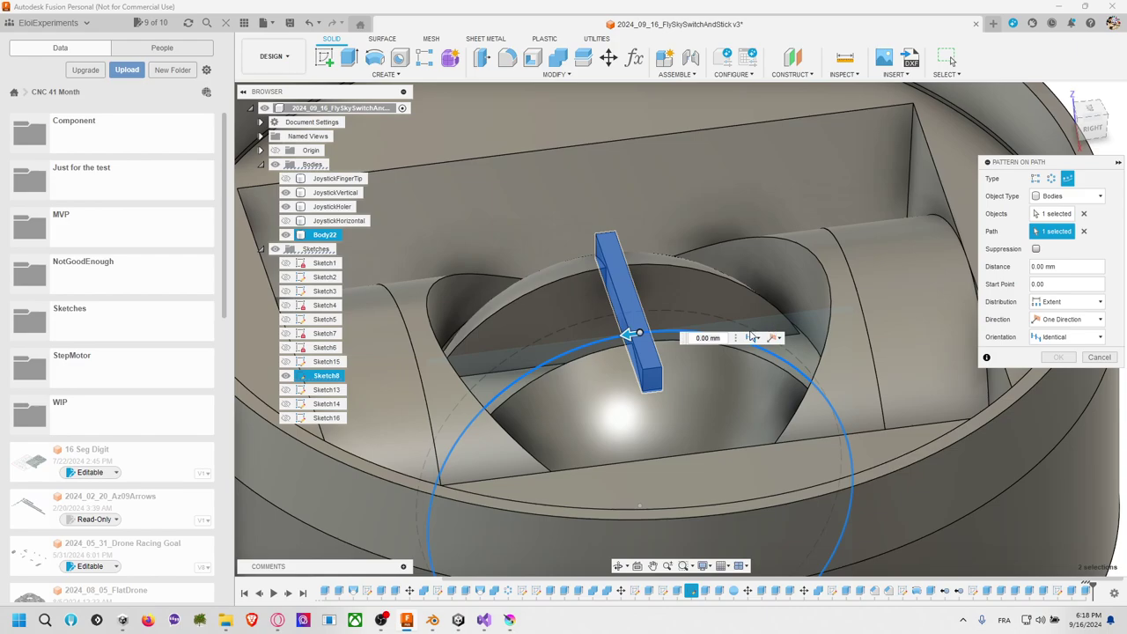
left_click(1065, 319)
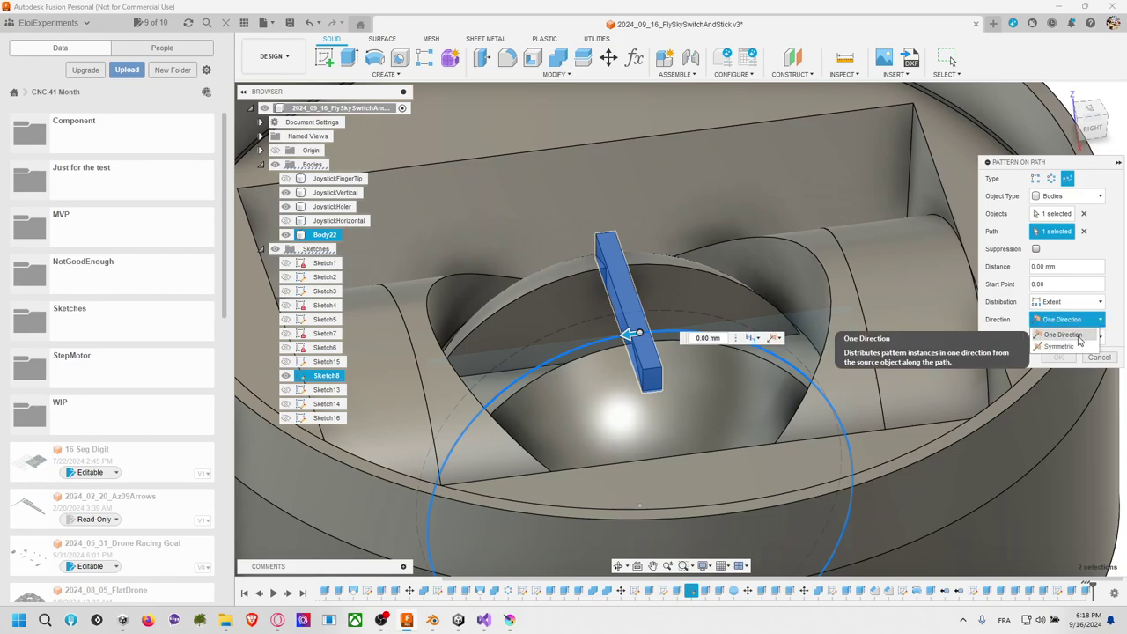
left_click(1063, 334)
left_click(1066, 319)
left_click(1073, 347)
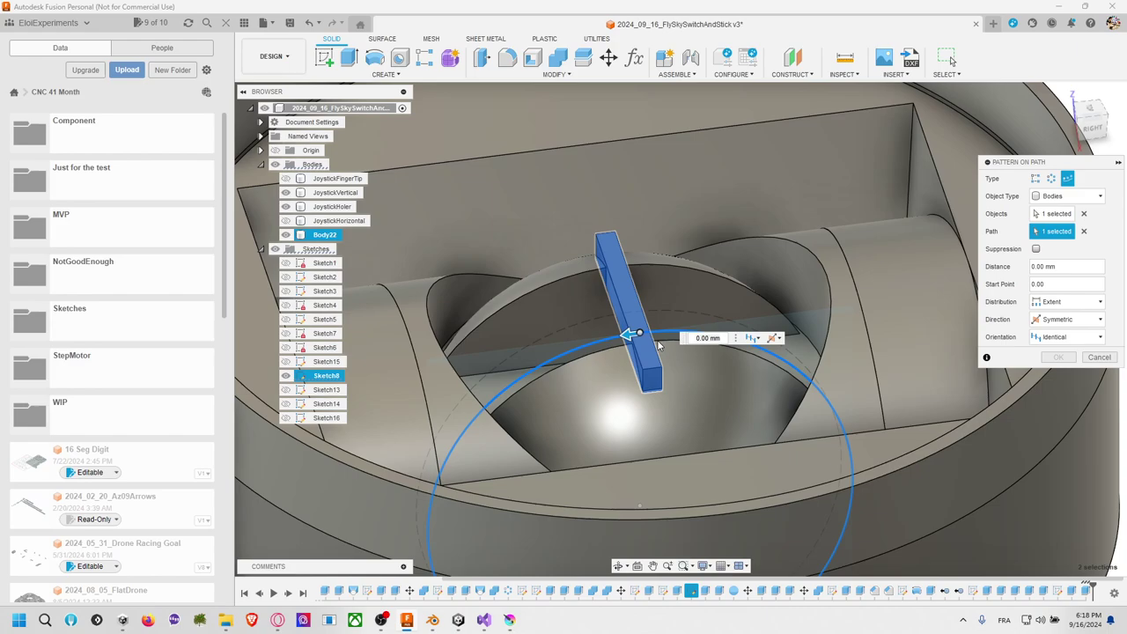
left_click_drag(626, 337, 599, 341)
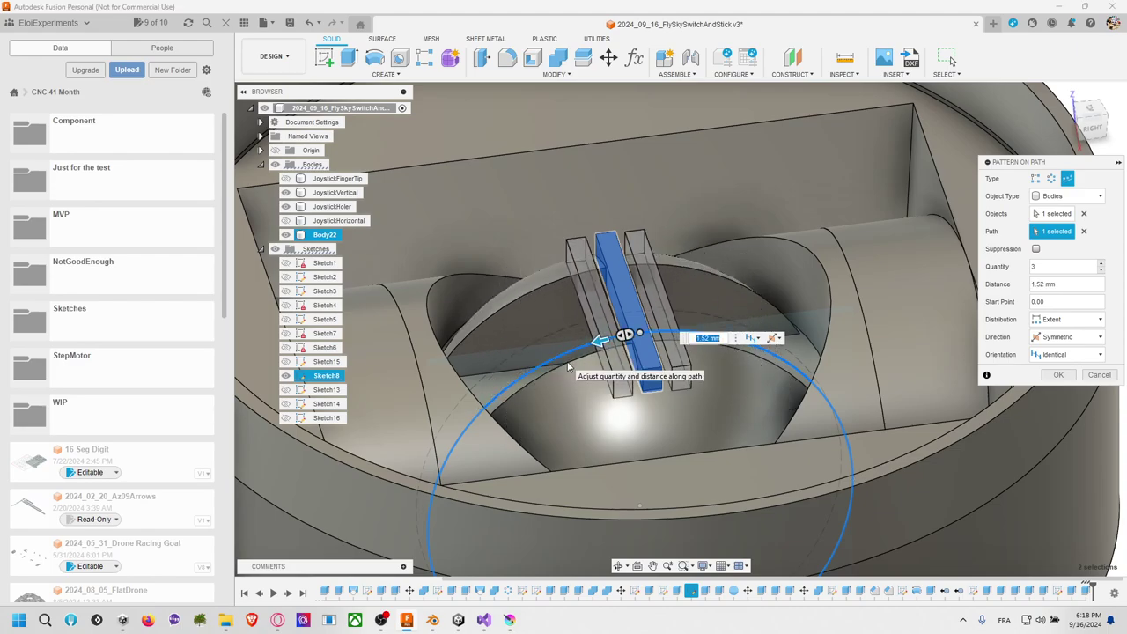
key("Escape")
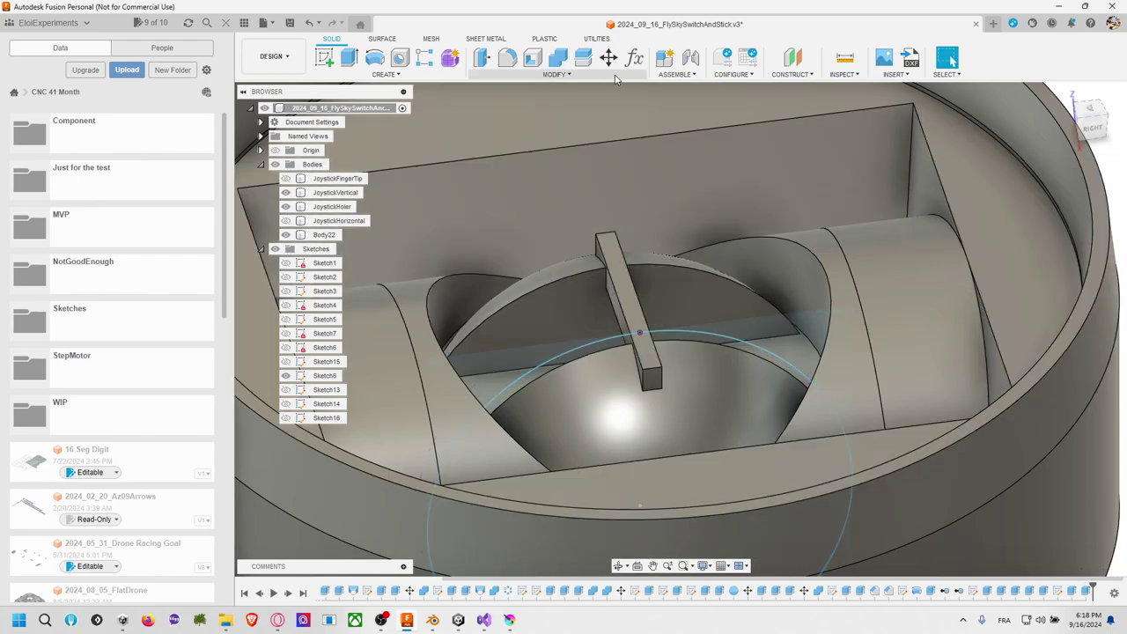
Step: Copy Body22 rotated 30° about the Sketch8 axis
left_click(608, 57)
left_click(631, 289)
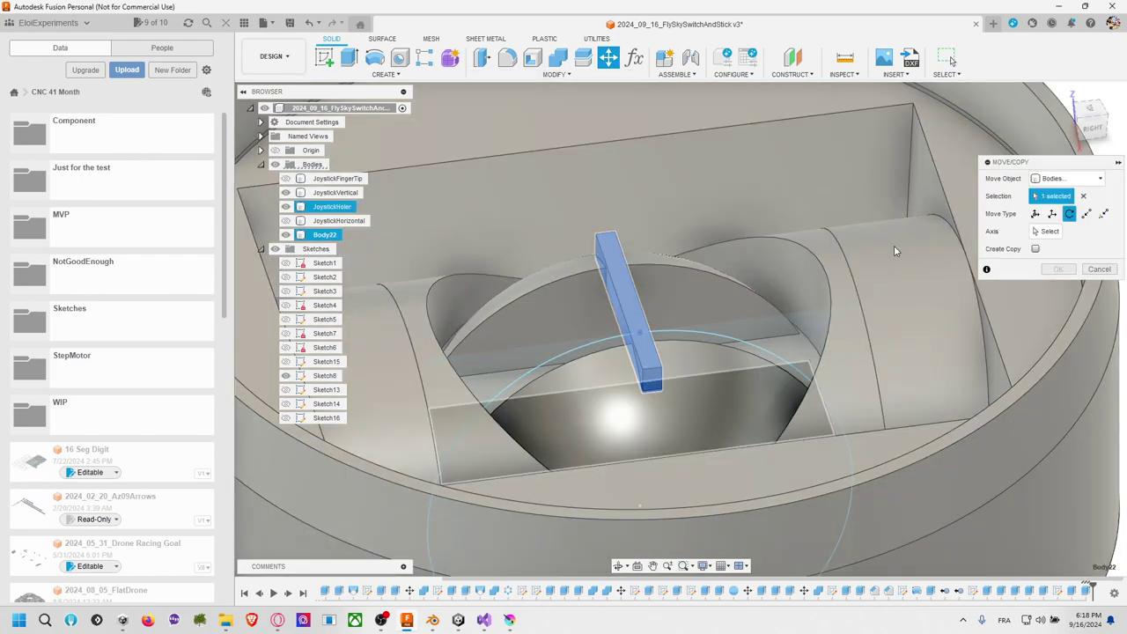
left_click(1035, 248)
left_click(1048, 231)
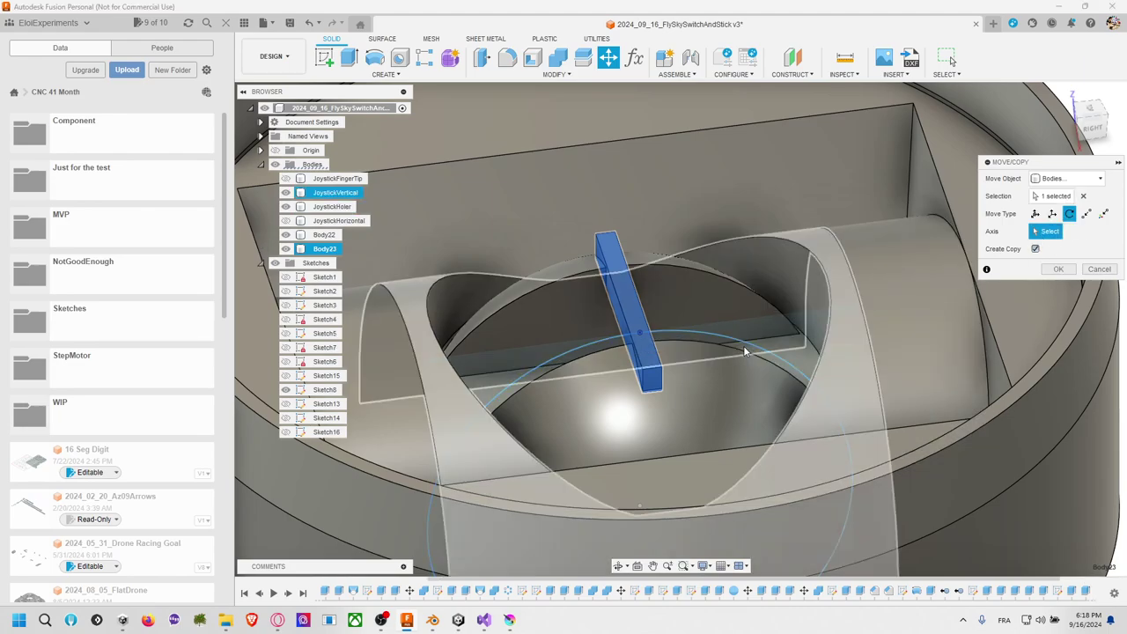
left_click(745, 342)
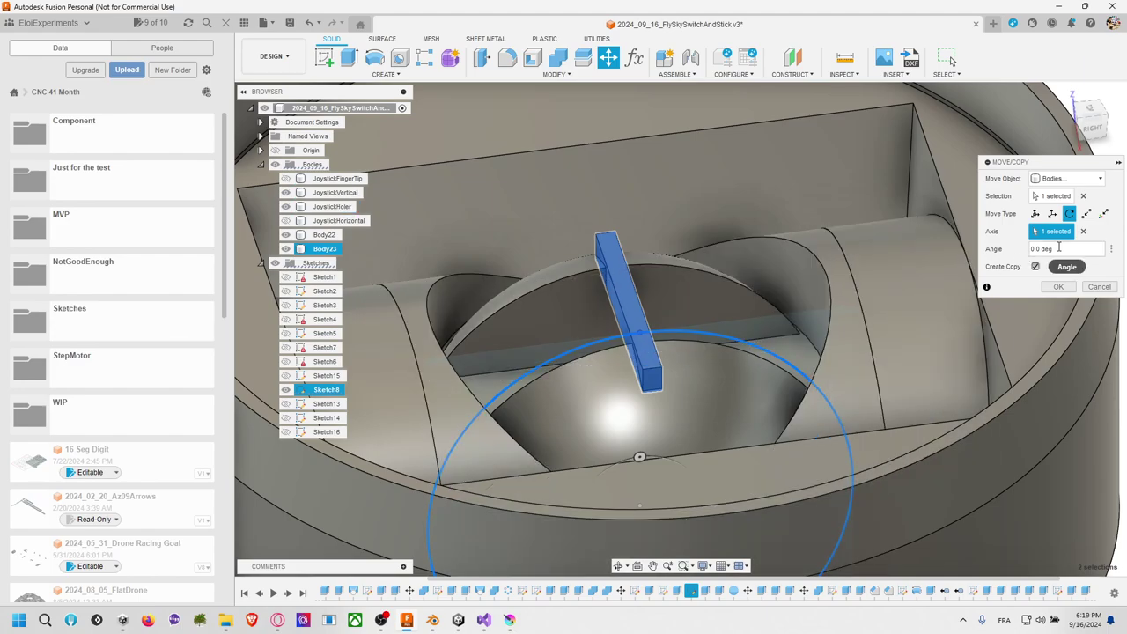
double_click(1058, 248)
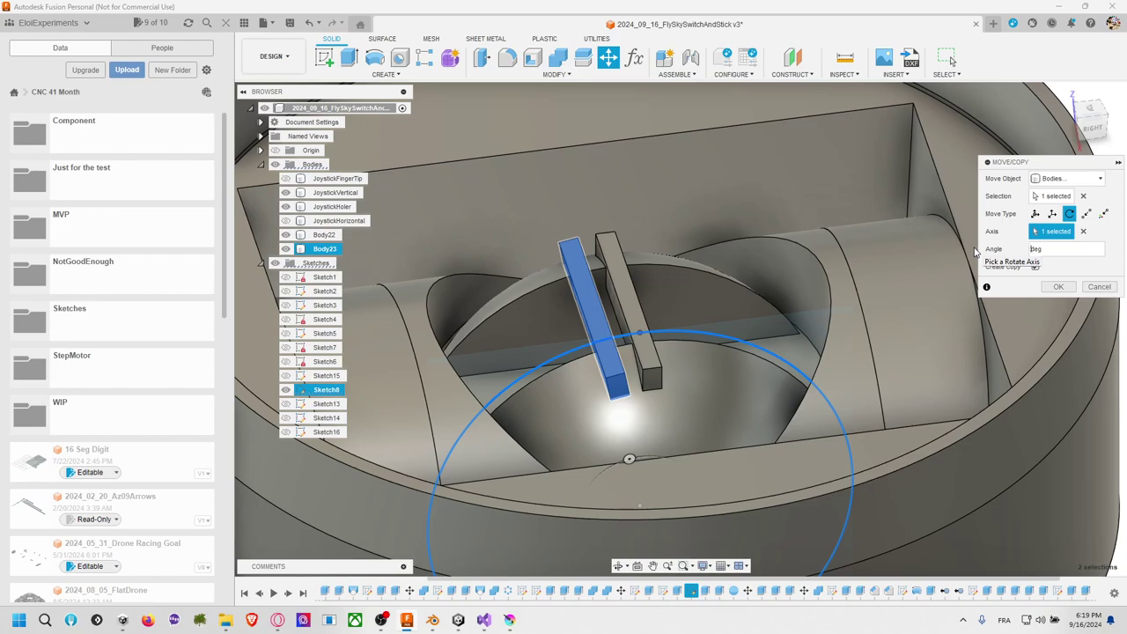
type("30")
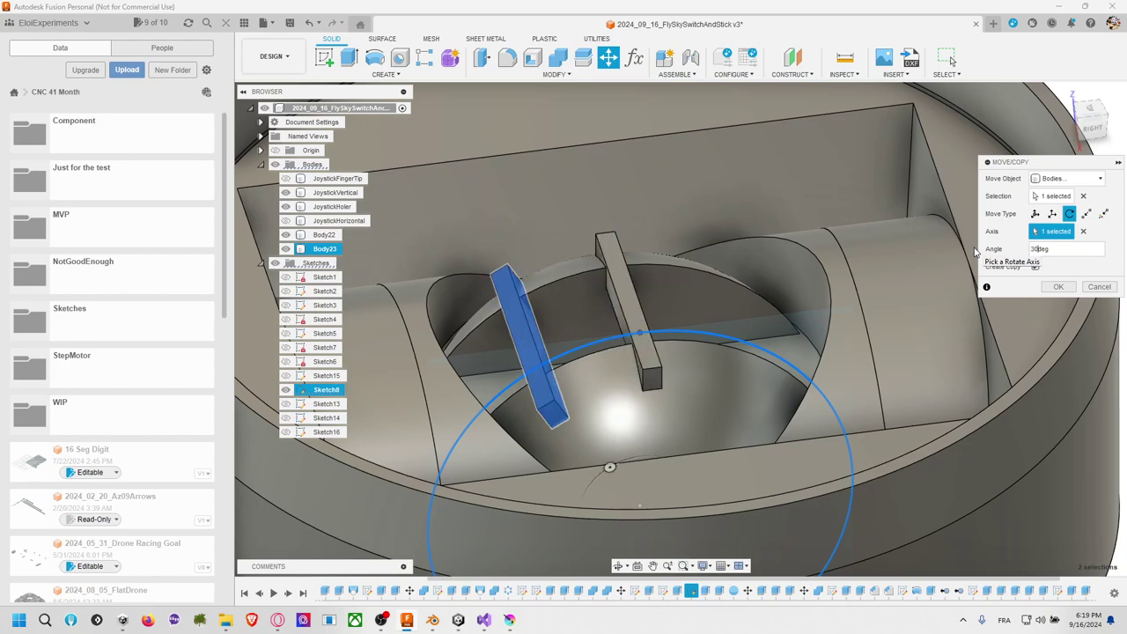
key("Return")
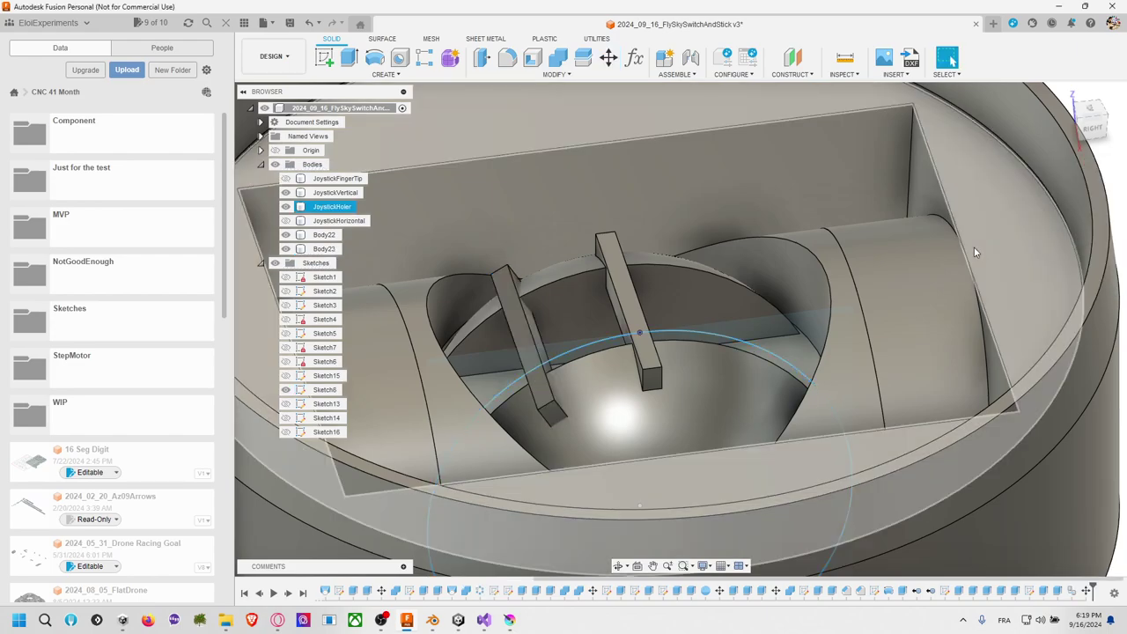
Step: Add a second copy of Body22 rotated -30° about the same Sketch8 axis
left_click(607, 57)
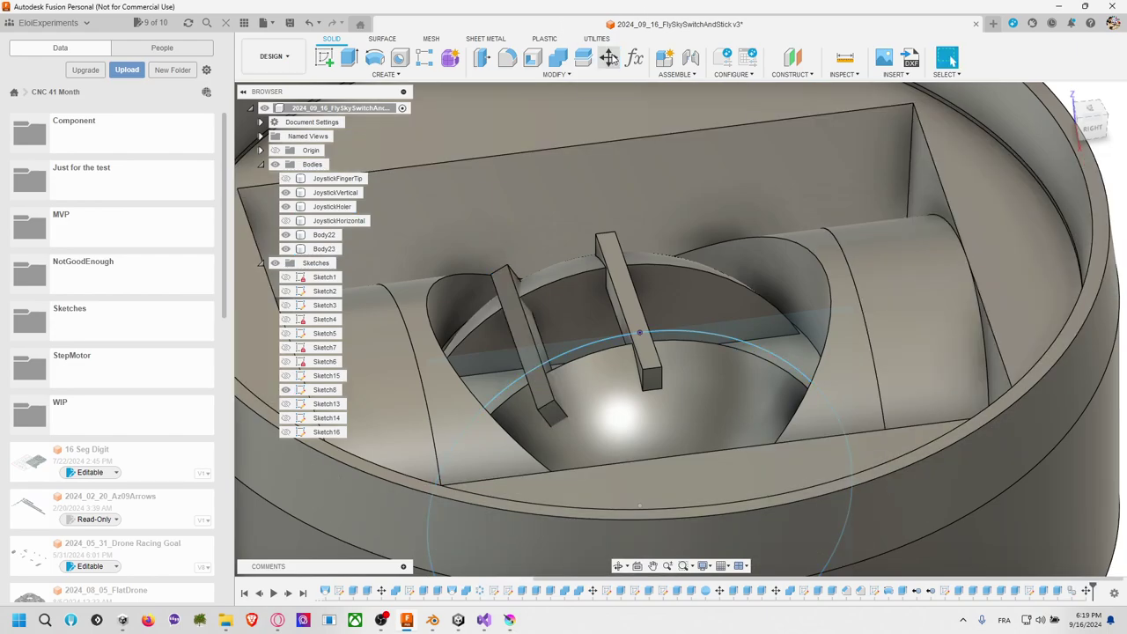
left_click(622, 281)
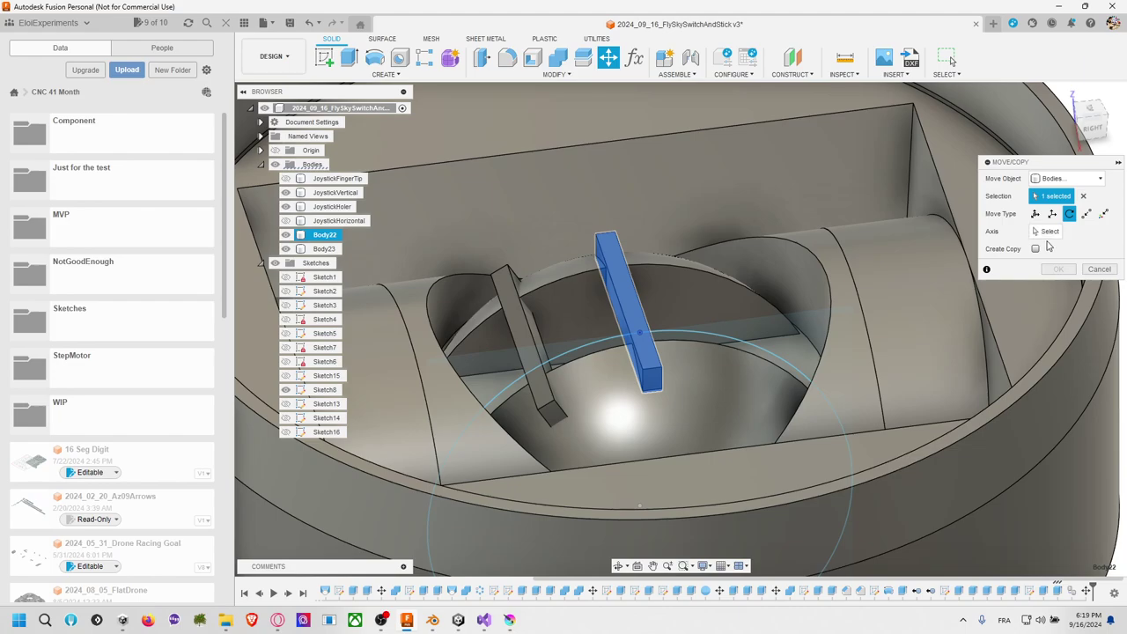
left_click(1035, 248)
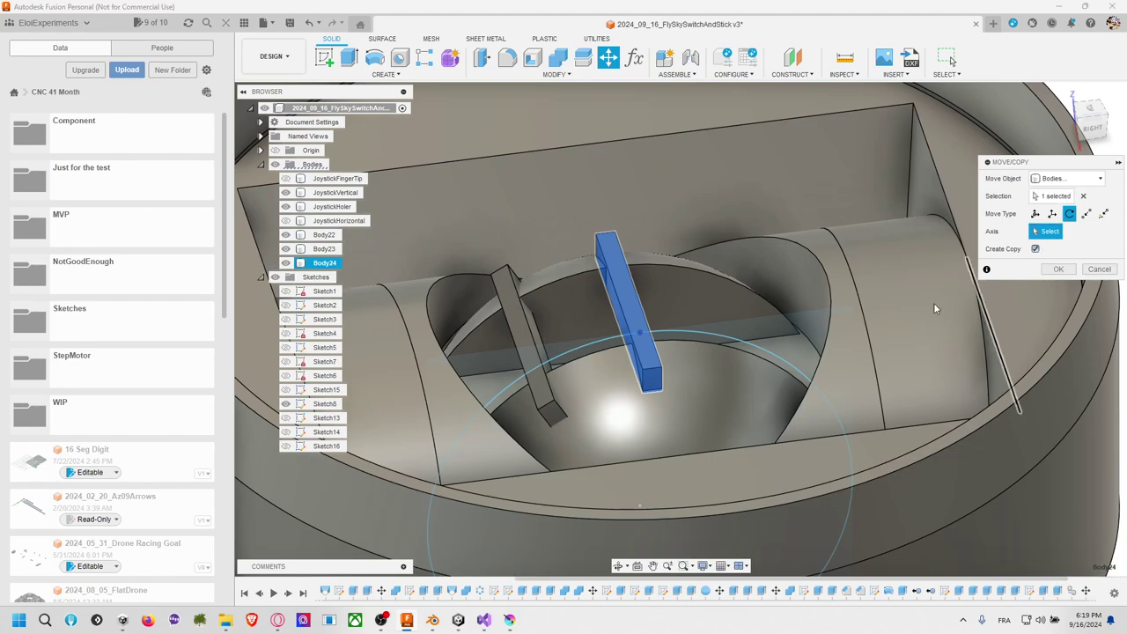
left_click(749, 340)
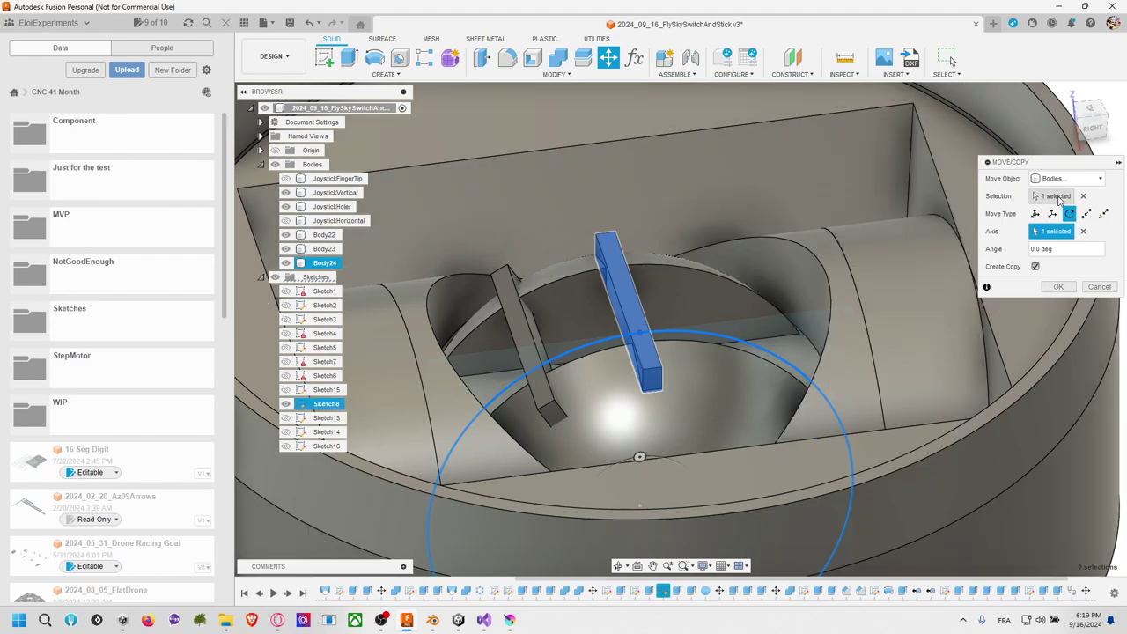
left_click(1052, 249)
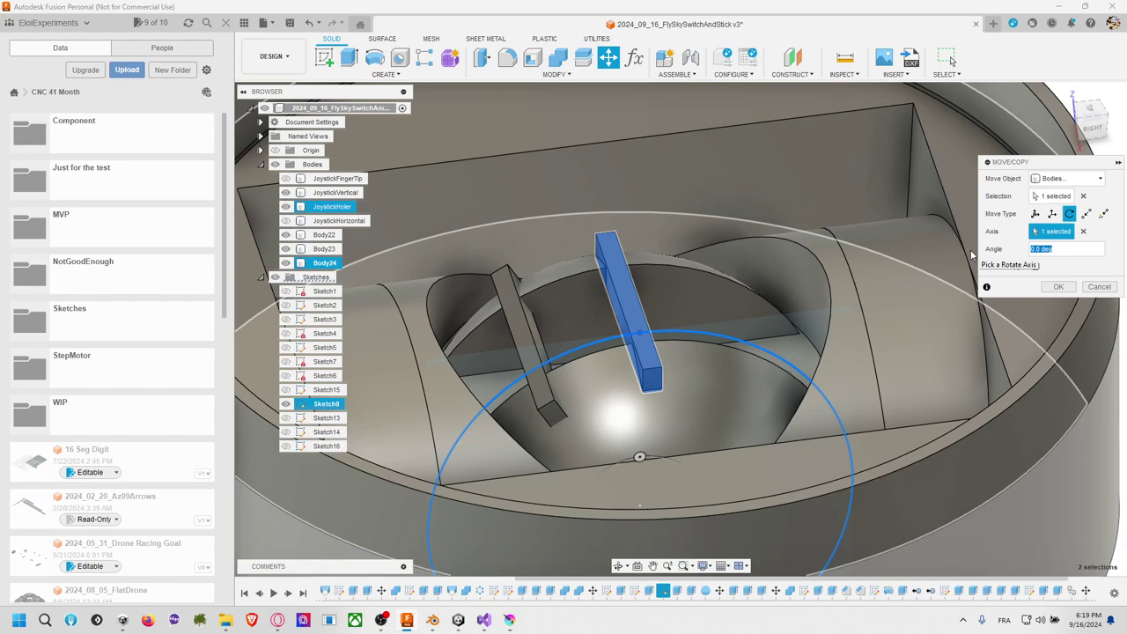
type("-30")
key("Return")
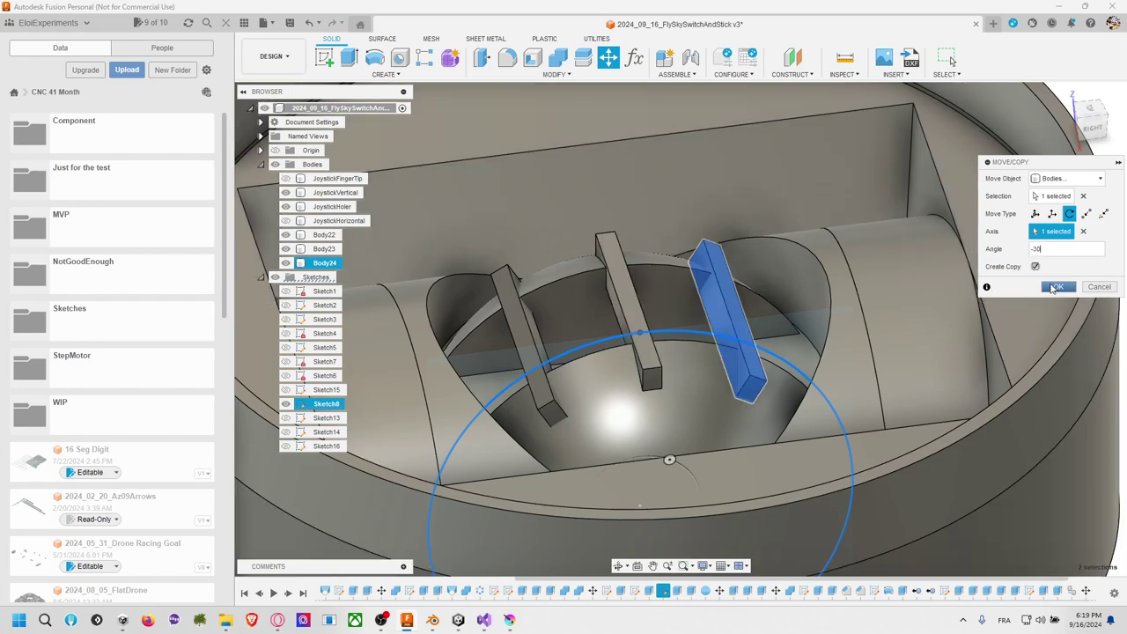
left_click(1057, 287)
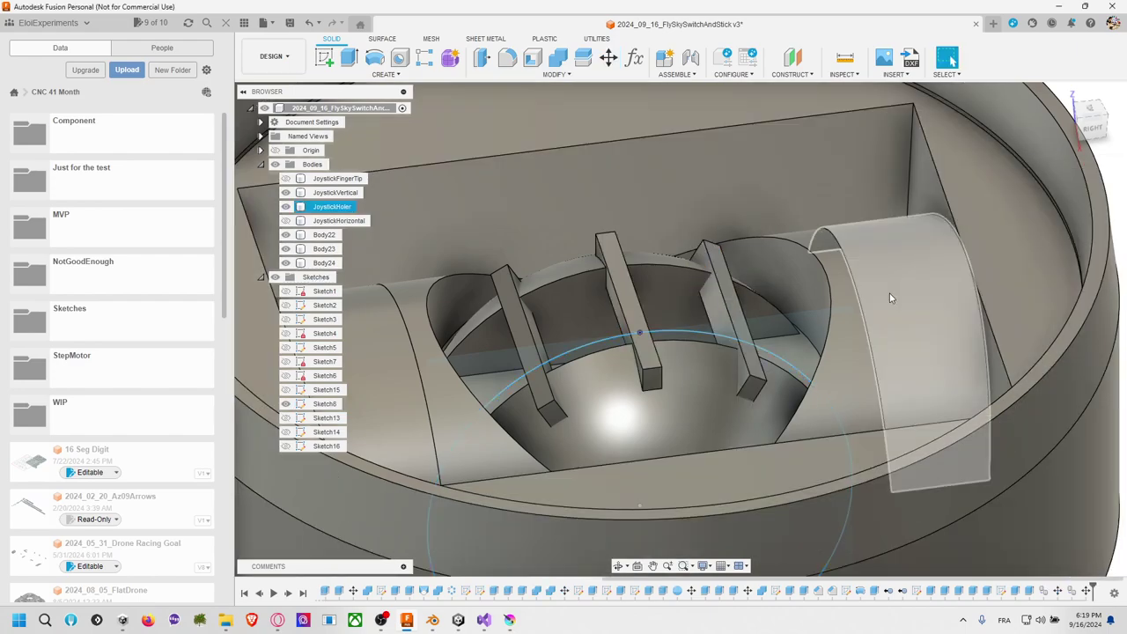
Step: Duplicate the middle Body22 bar in place with Move/Copy, producing Body25
left_click(630, 302)
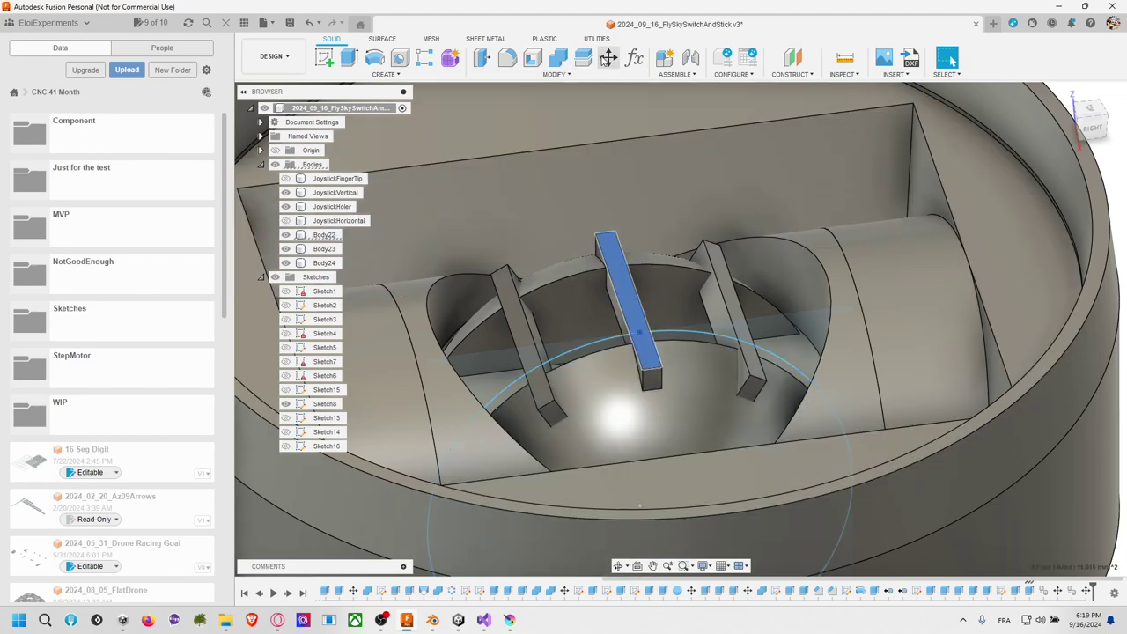
left_click(607, 58)
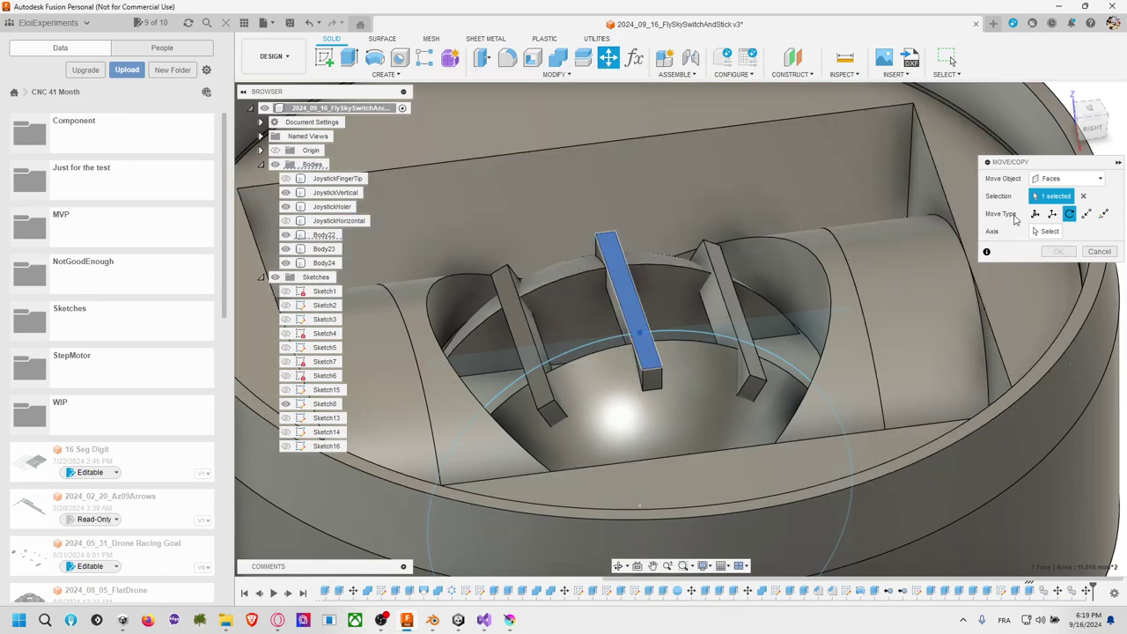
left_click(619, 63)
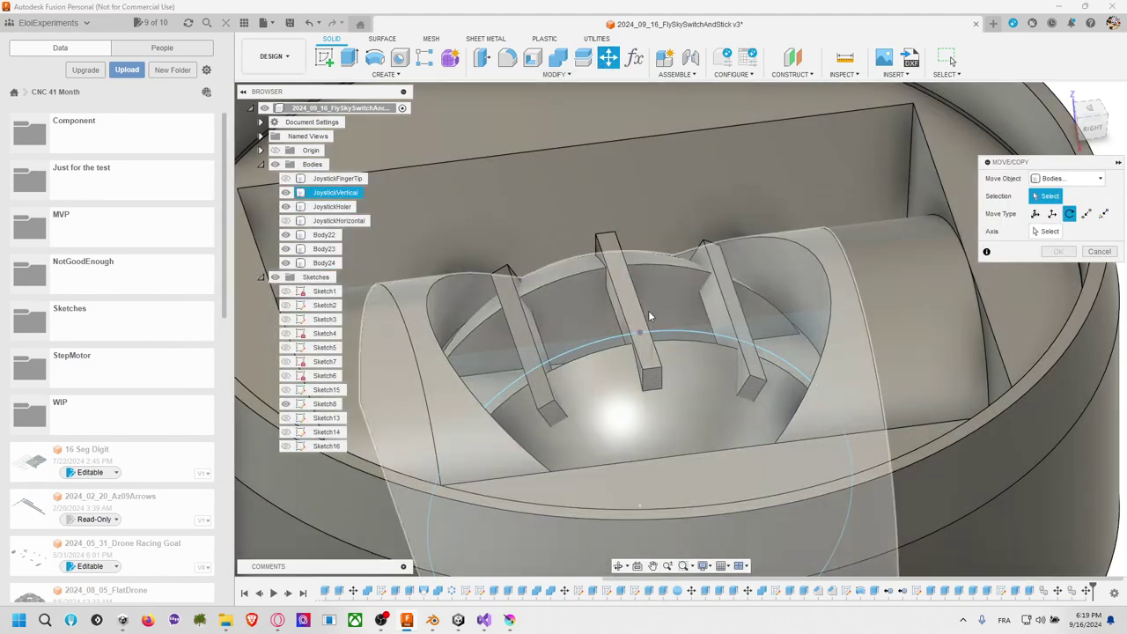
left_click(632, 307)
left_click(1036, 249)
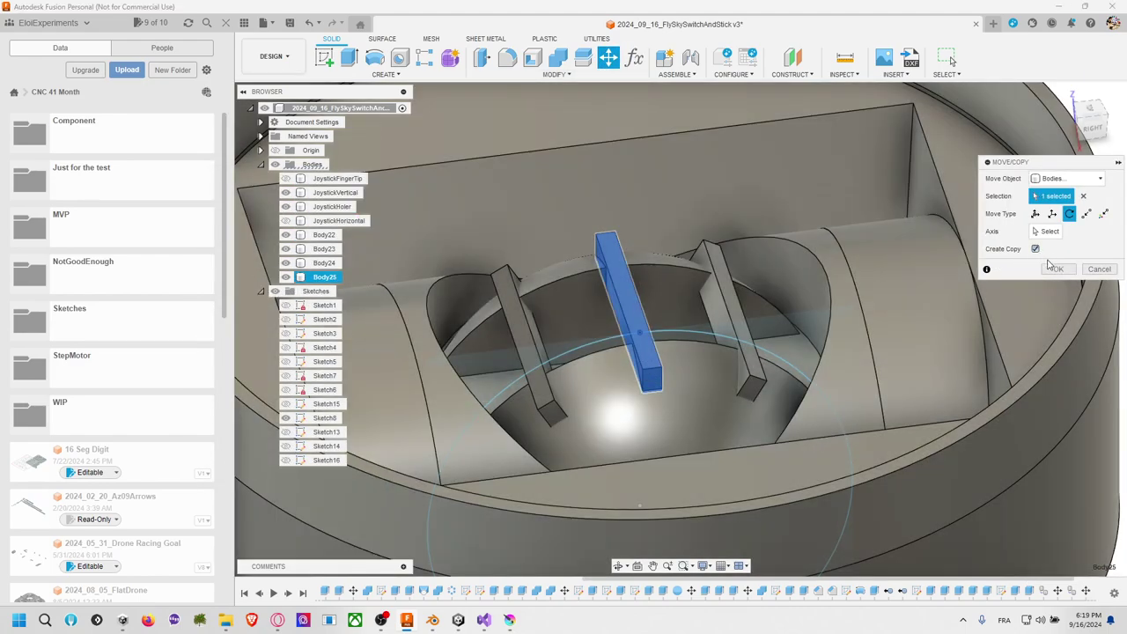
left_click(1035, 248)
left_click(1052, 213)
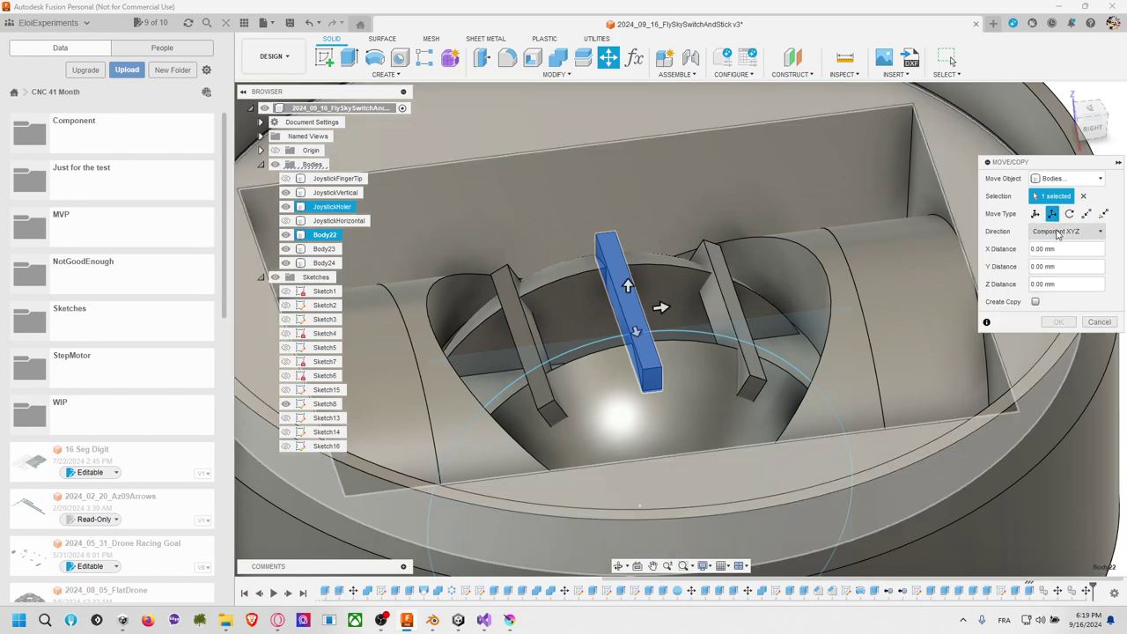
left_click(1036, 214)
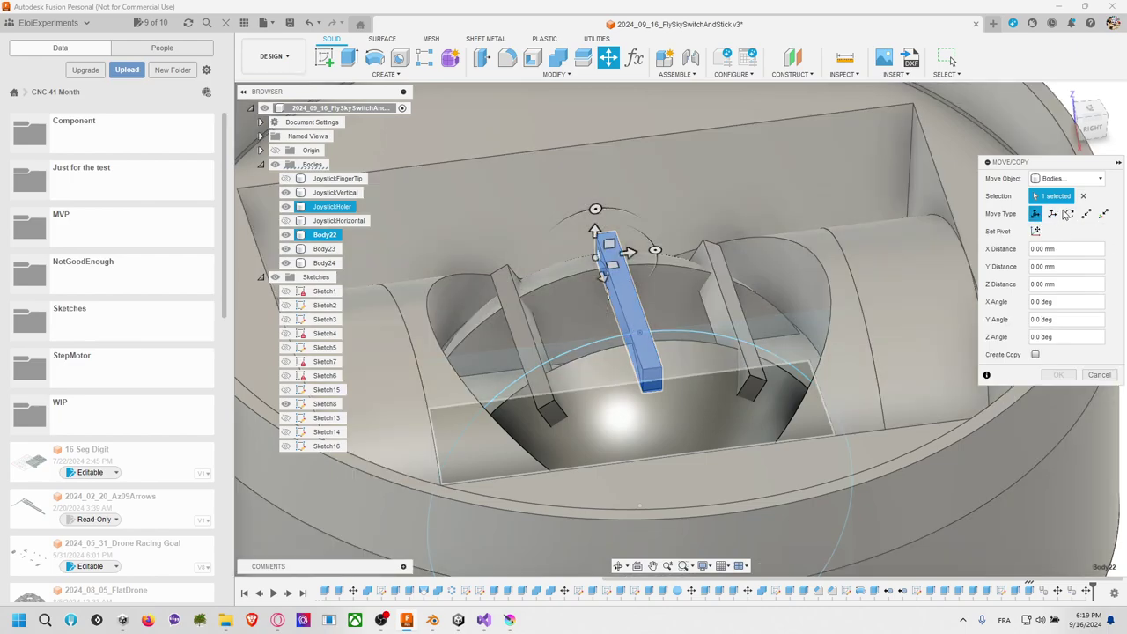
left_click(1069, 214)
left_click(1037, 249)
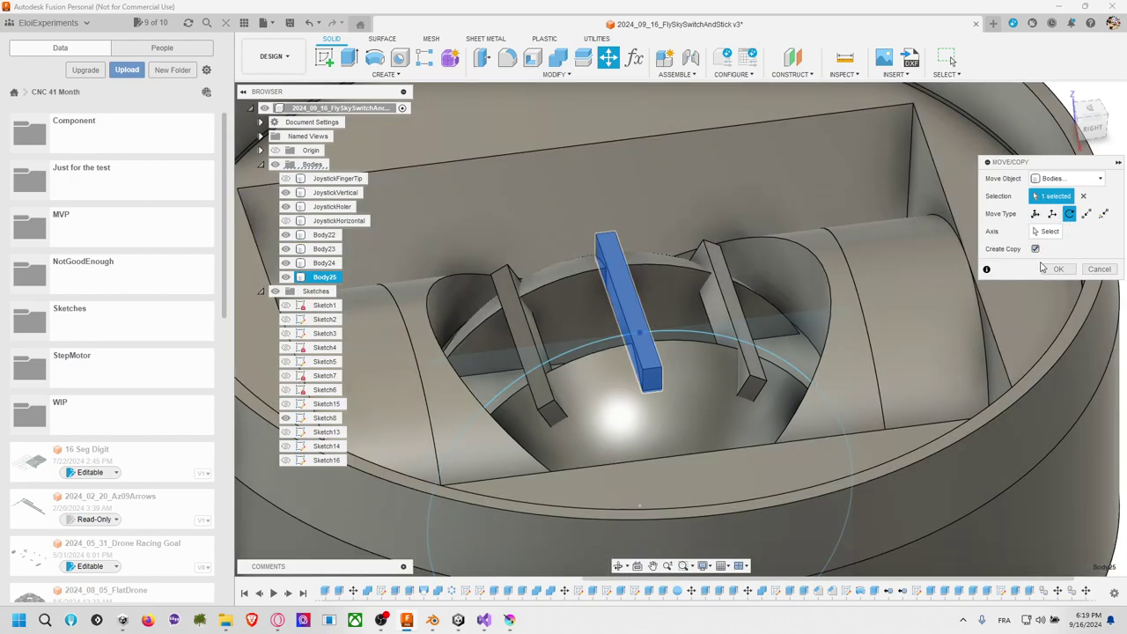
left_click(1056, 271)
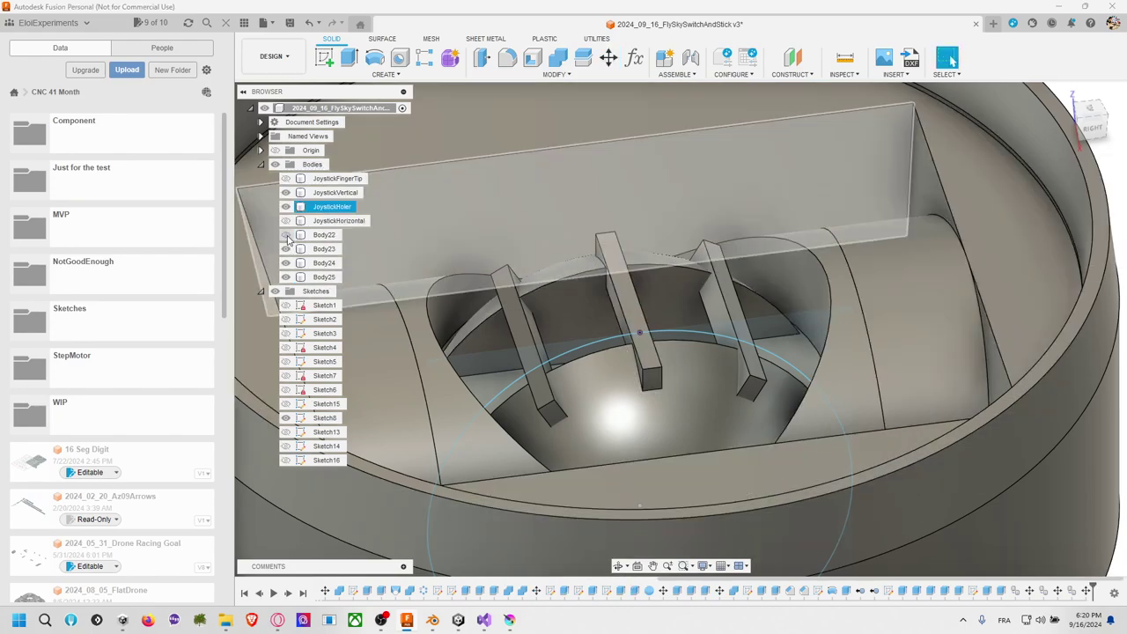
left_click(285, 249)
left_click(286, 249)
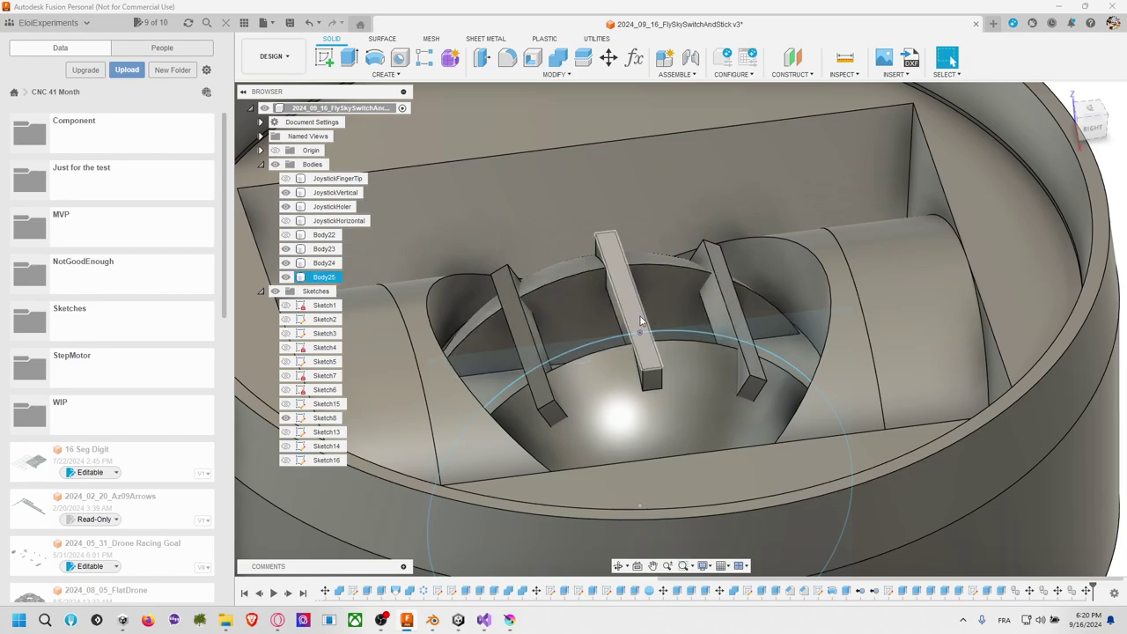
Step: Cut 0.3 mm off one long side face of the middle bar
left_click(630, 319)
key("e")
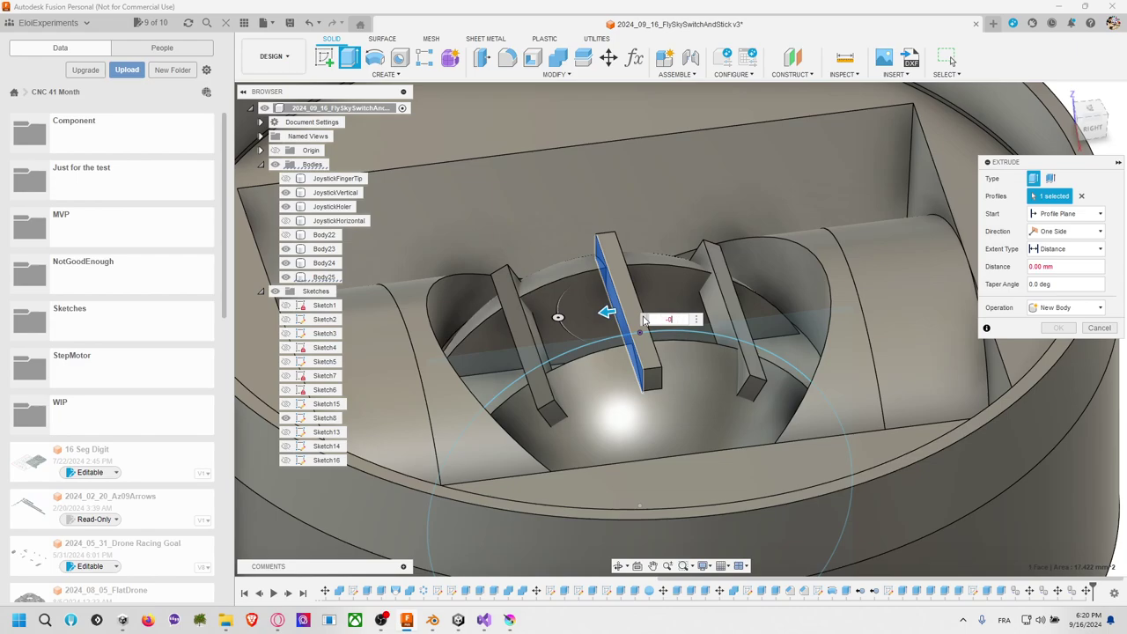
type("-0.3")
key("Return")
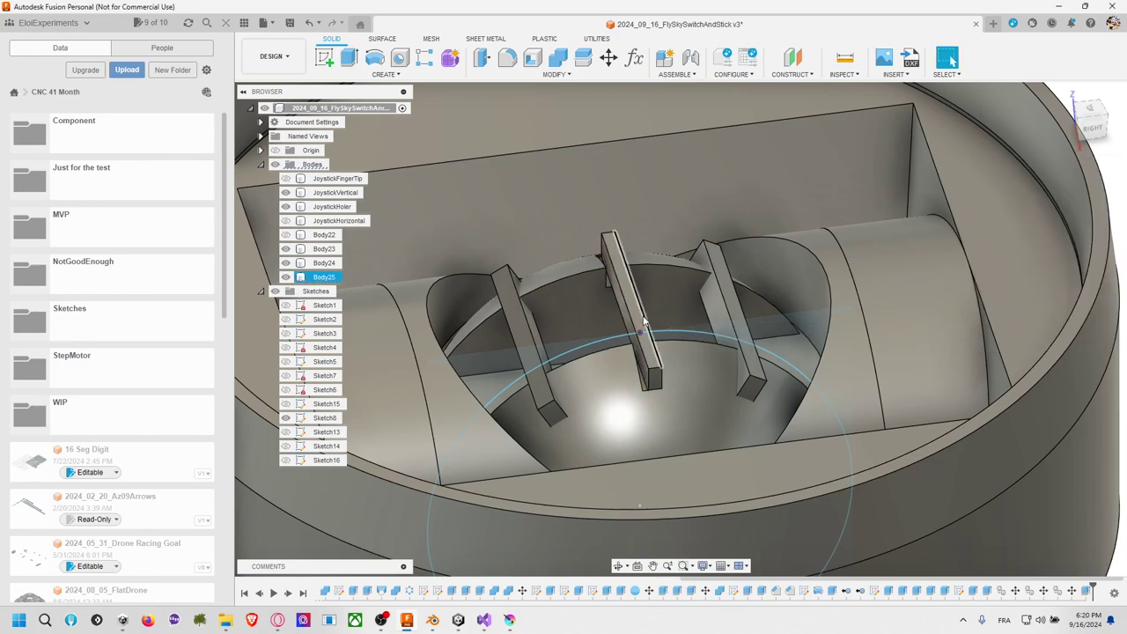
Step: Cut 0.3 mm off the bar's opposite side face as well
middle_click_drag(687, 294, 756, 310, "shift")
key("e")
left_click(847, 349)
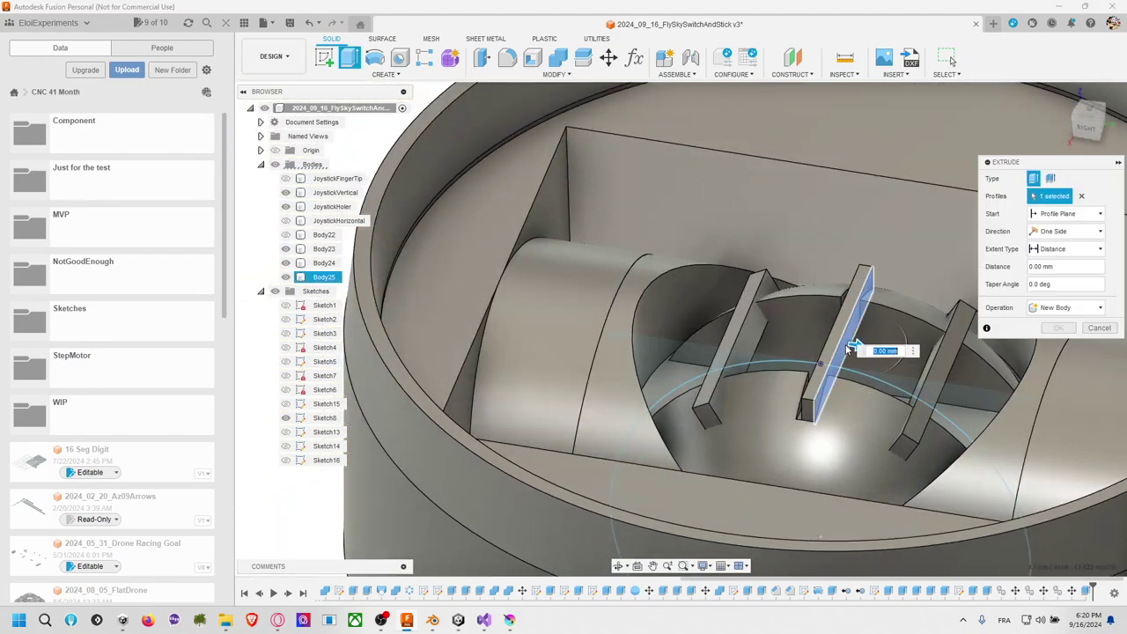
type("-0.3")
key("Return")
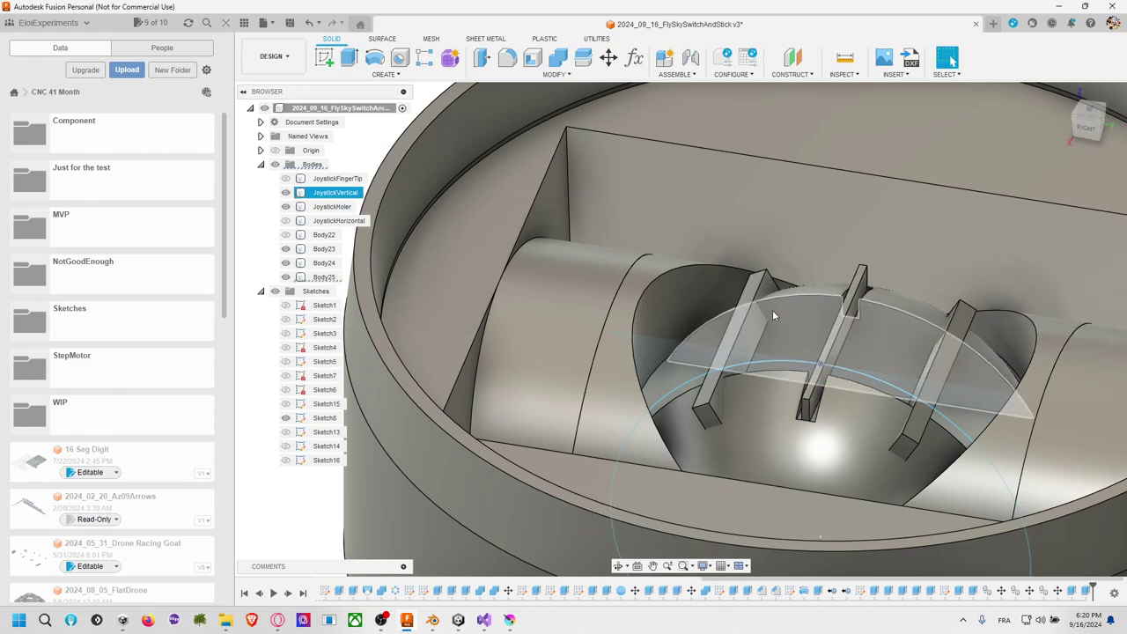
scroll(817, 318, "up", 1)
middle_click_drag(824, 319, 776, 308, "shift")
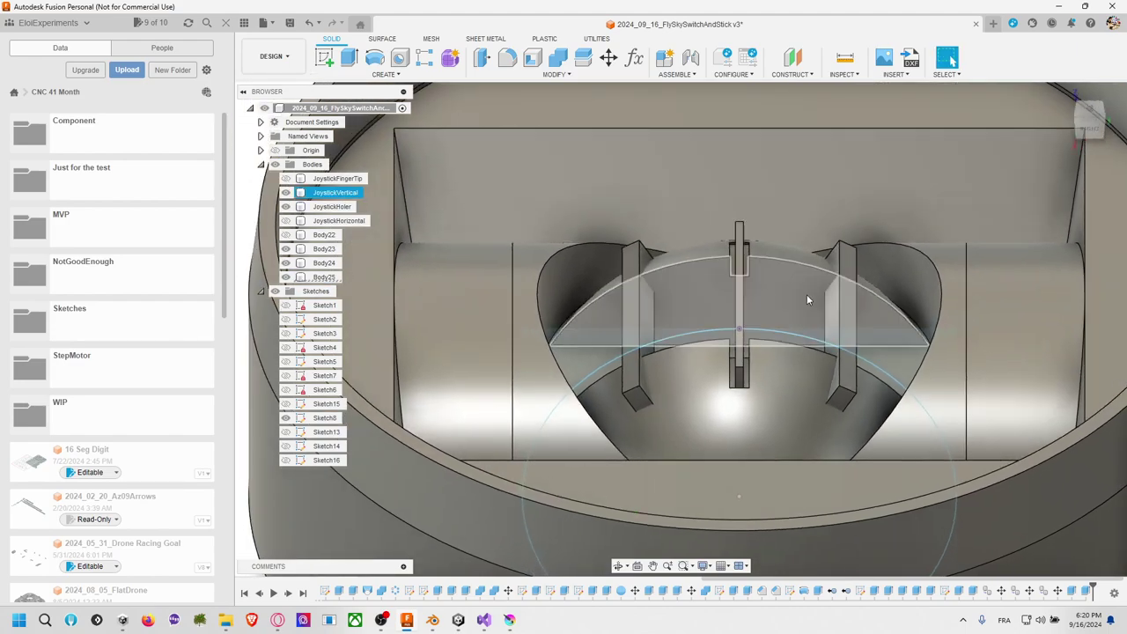
Step: Make rotated copy Body26 of the vertical bar about the horizontal sketch line
left_click(608, 57)
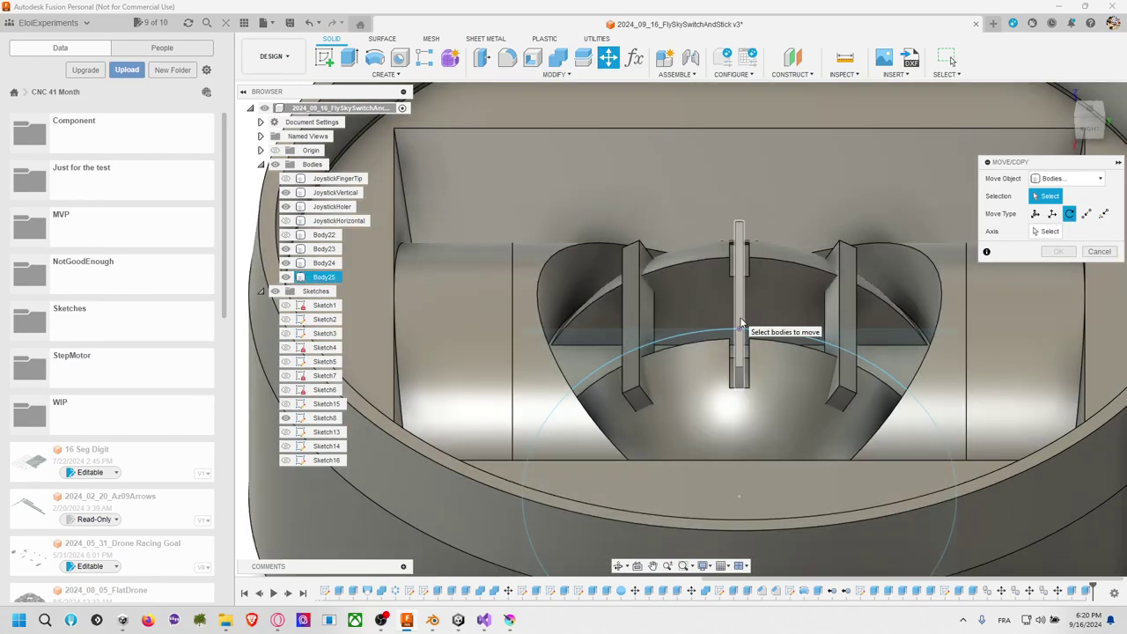
left_click(741, 331)
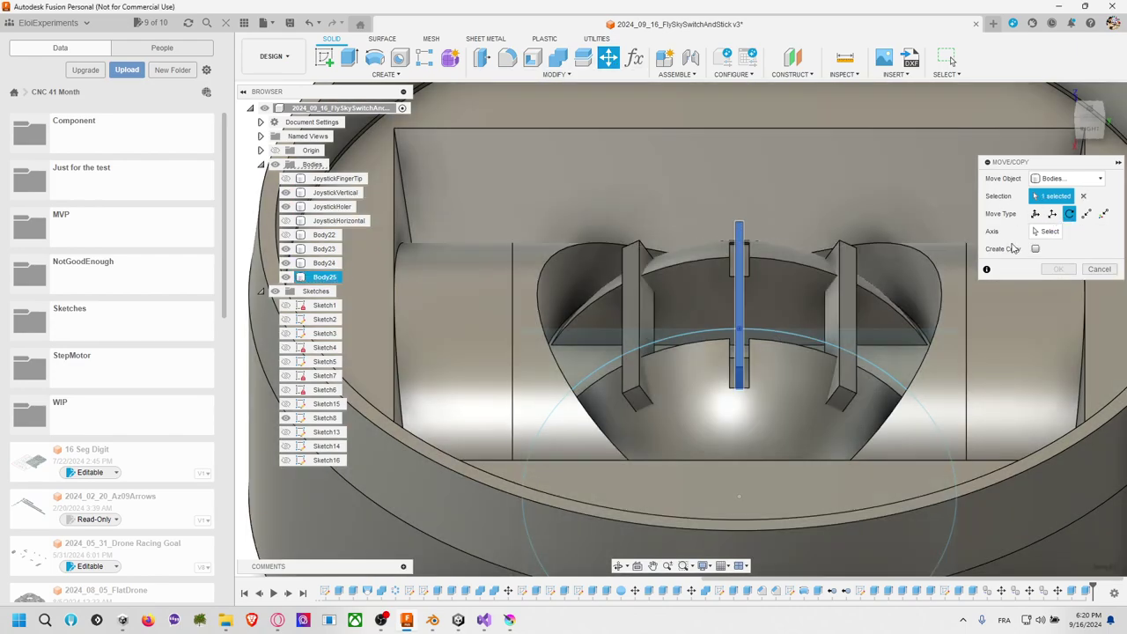
left_click(801, 331)
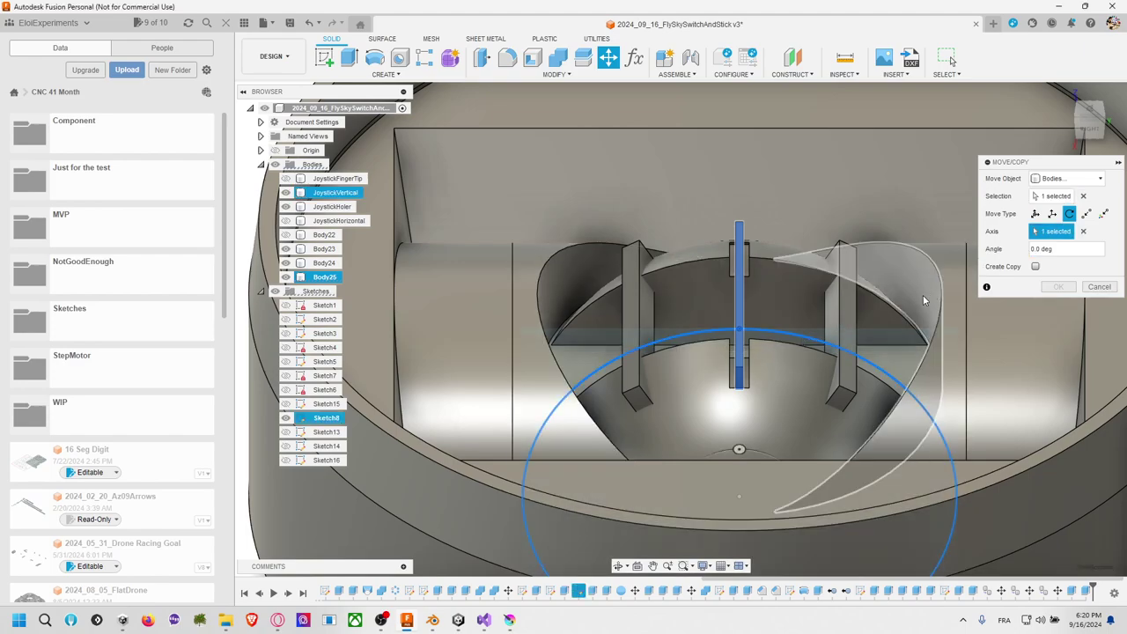
left_click(1034, 267)
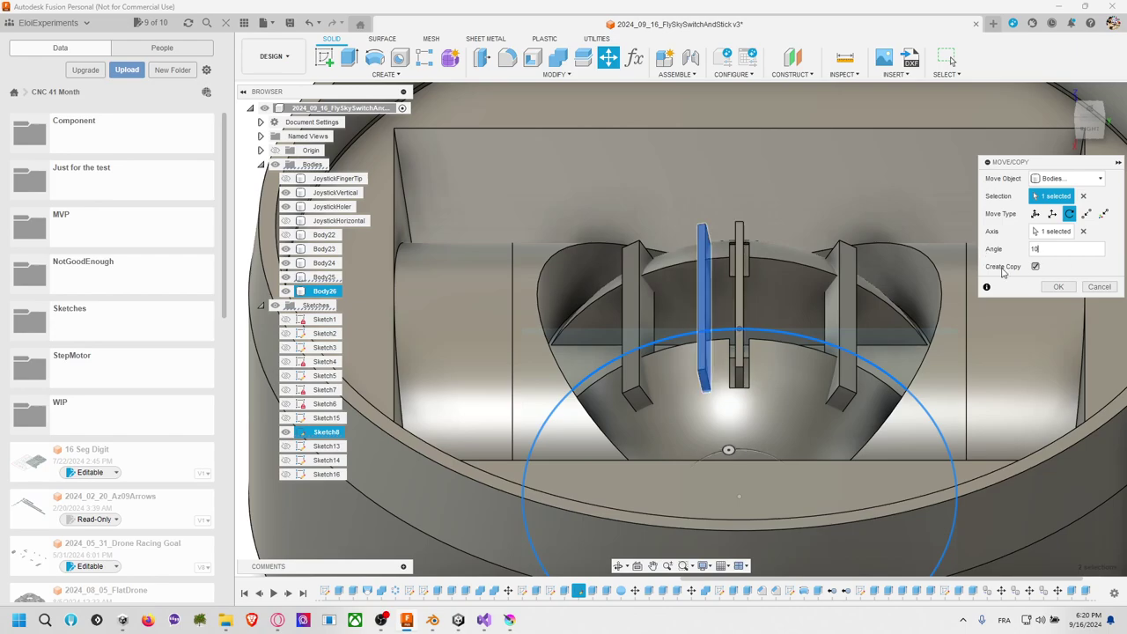
left_click(1060, 287)
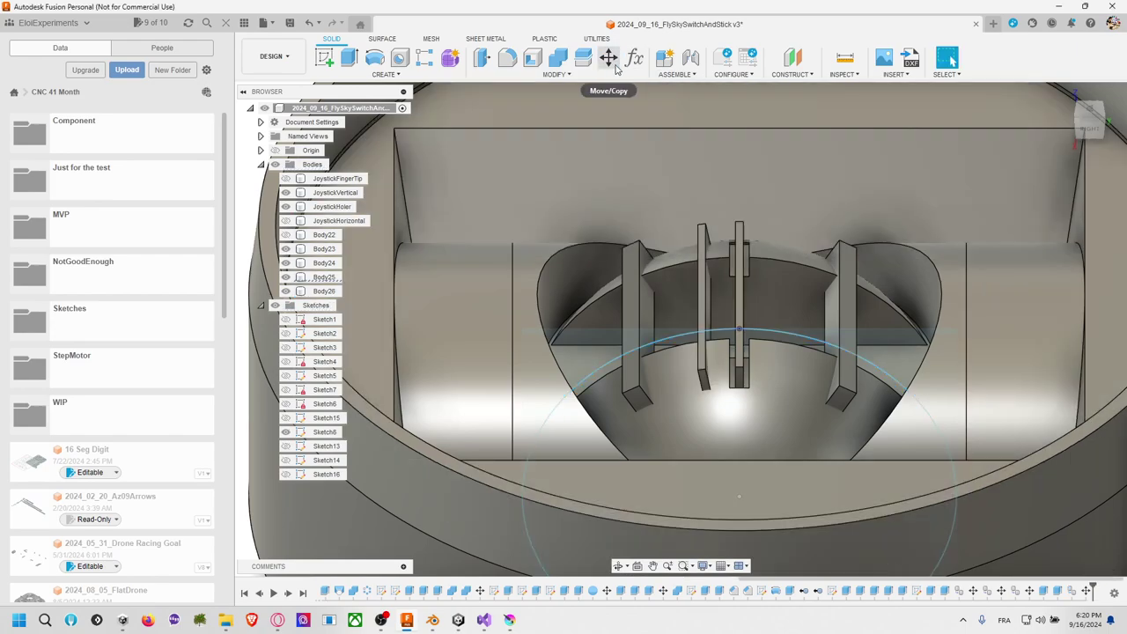
left_click(608, 58)
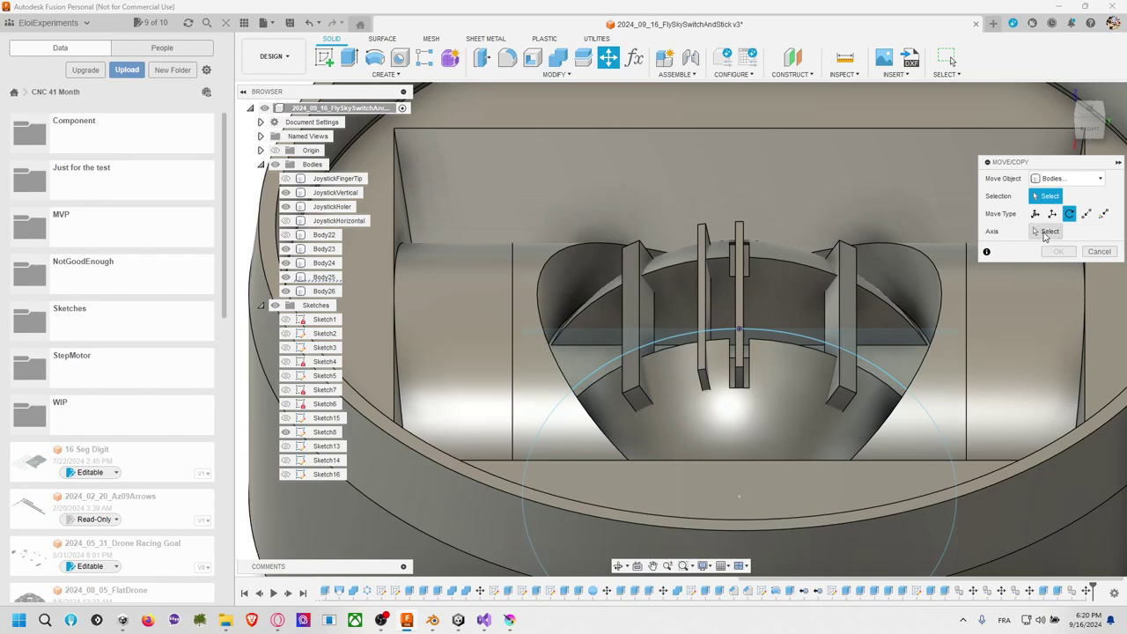
left_click(1047, 232)
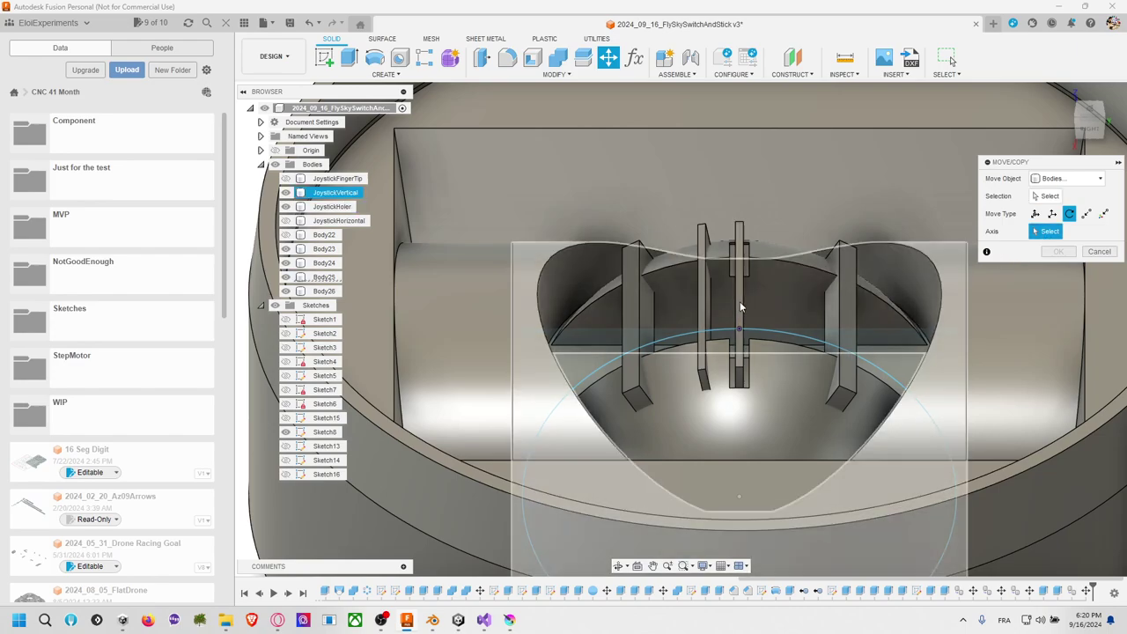
left_click(739, 299)
key("Escape")
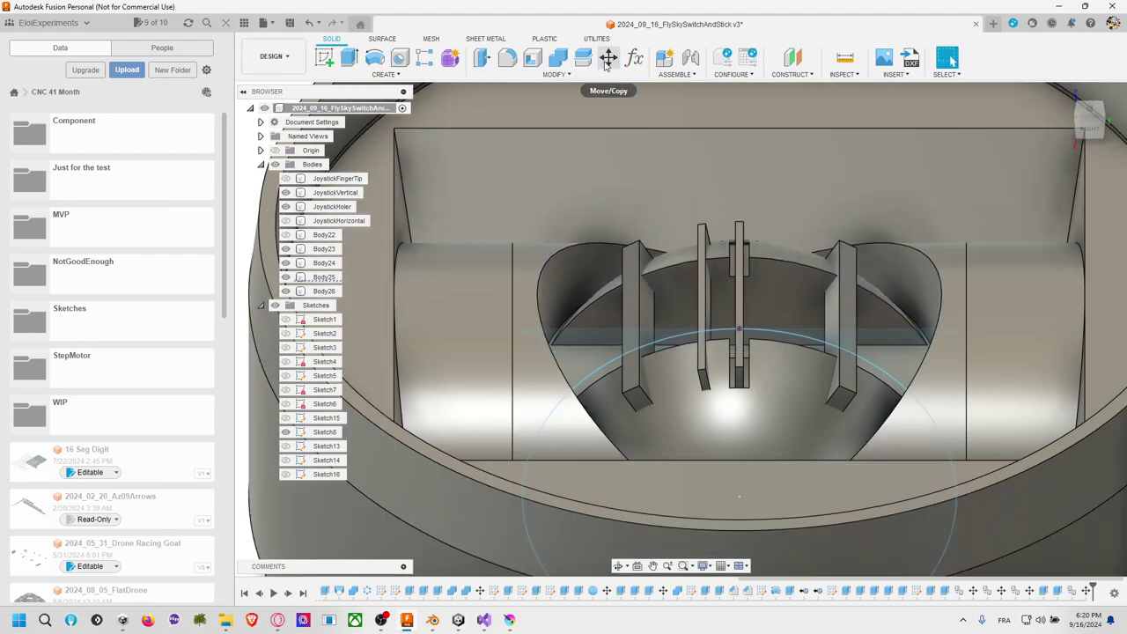
Step: Add a copy of Body25 rotated 20° about the sketch circle, creating Body27
left_click(609, 58)
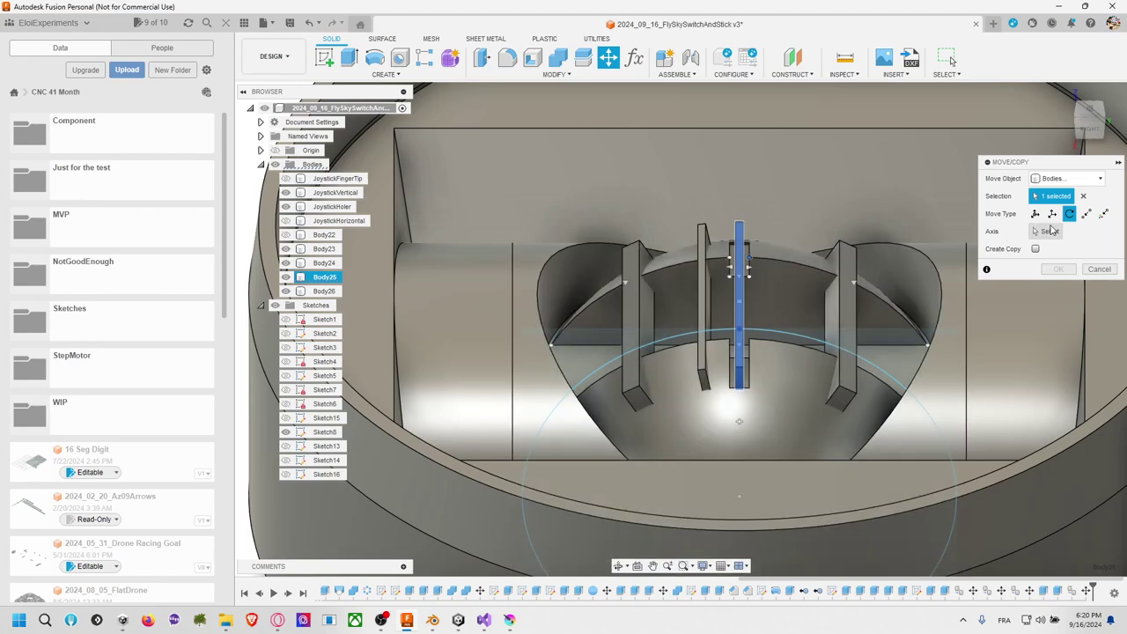
left_click(1046, 231)
left_click(783, 335)
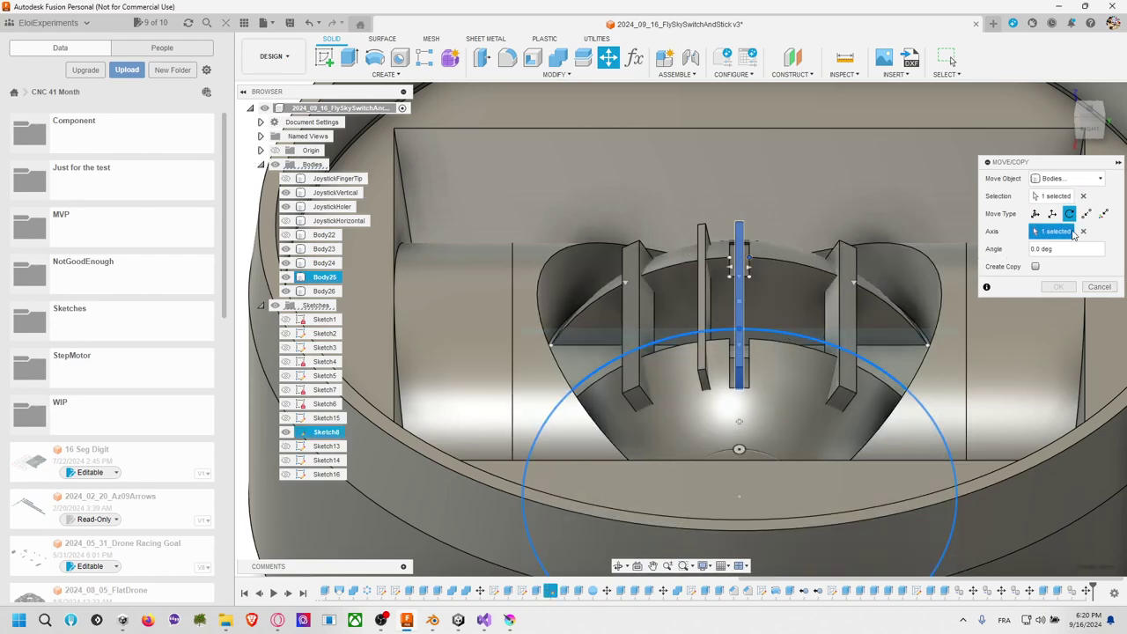
type("20")
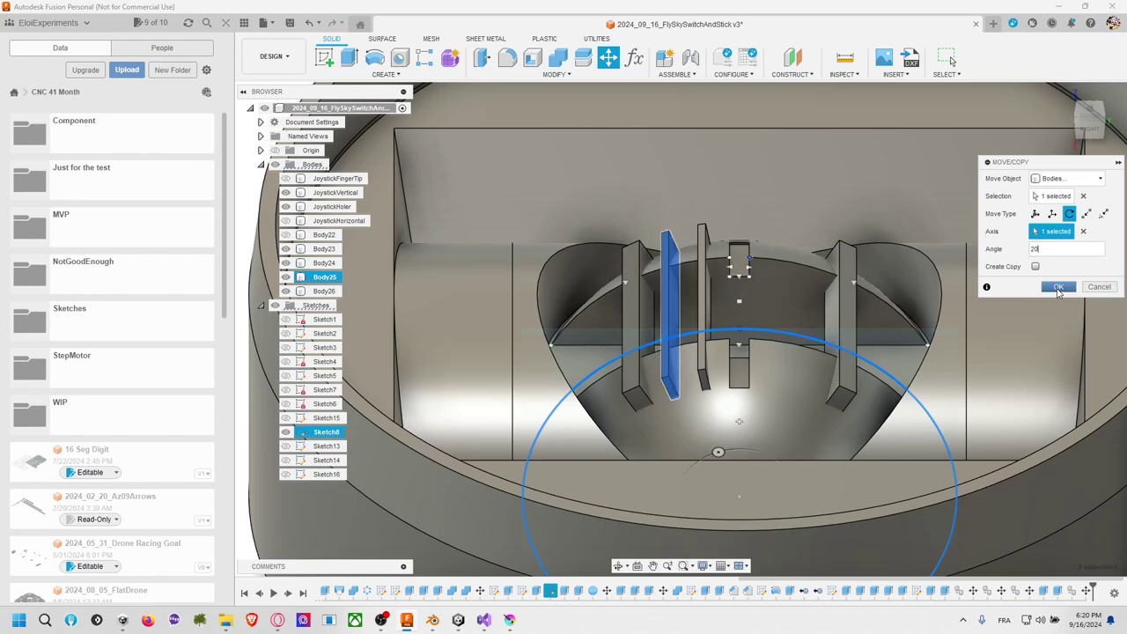
left_click(1036, 267)
left_click(1061, 287)
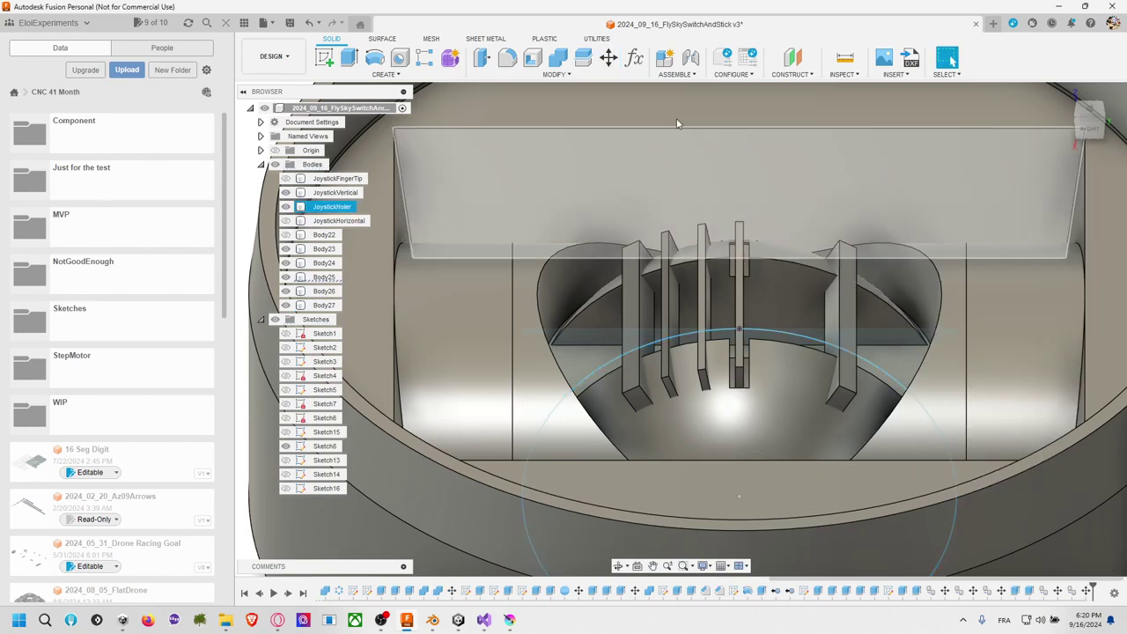
Step: Add another copy of Body25 rotated 10° about the sketch circle
left_click(606, 59)
left_click(745, 279)
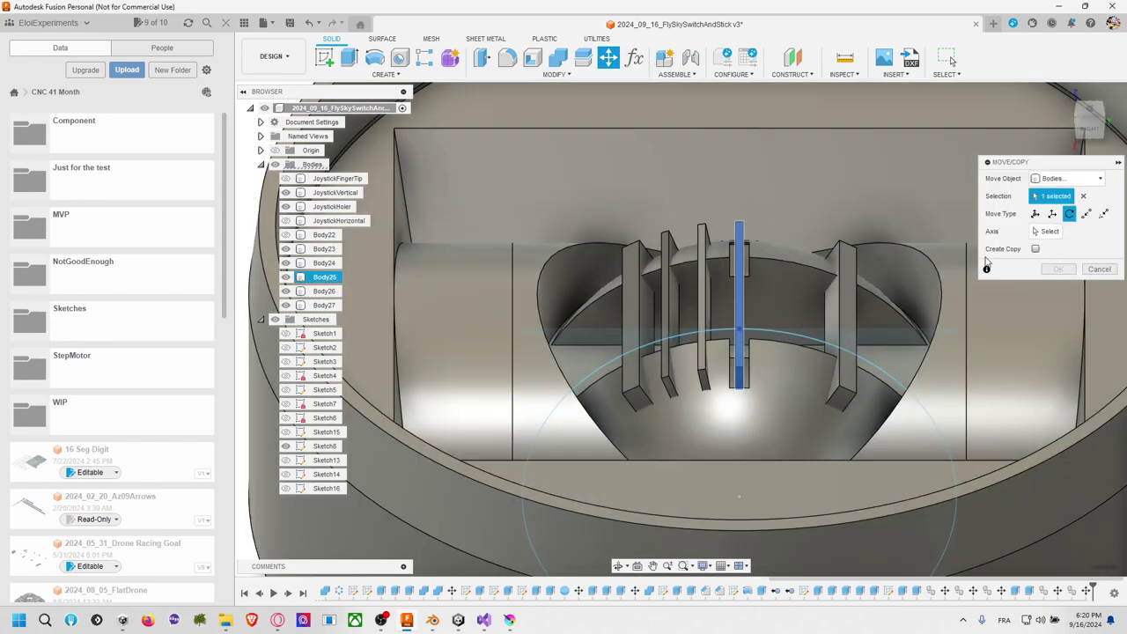
left_click(1052, 231)
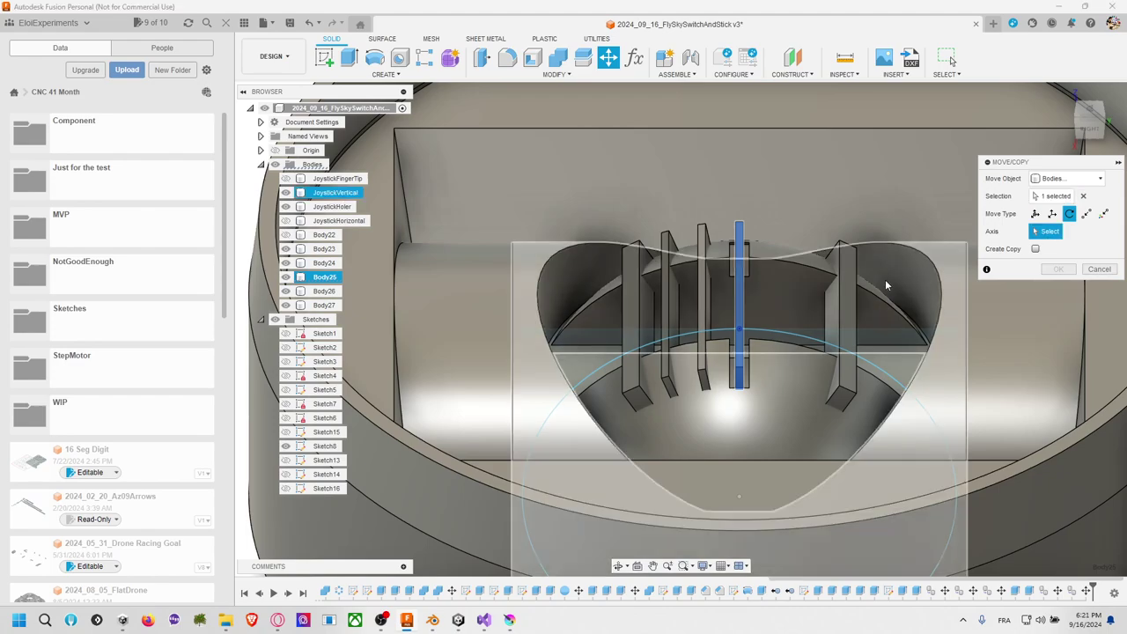
left_click(814, 332)
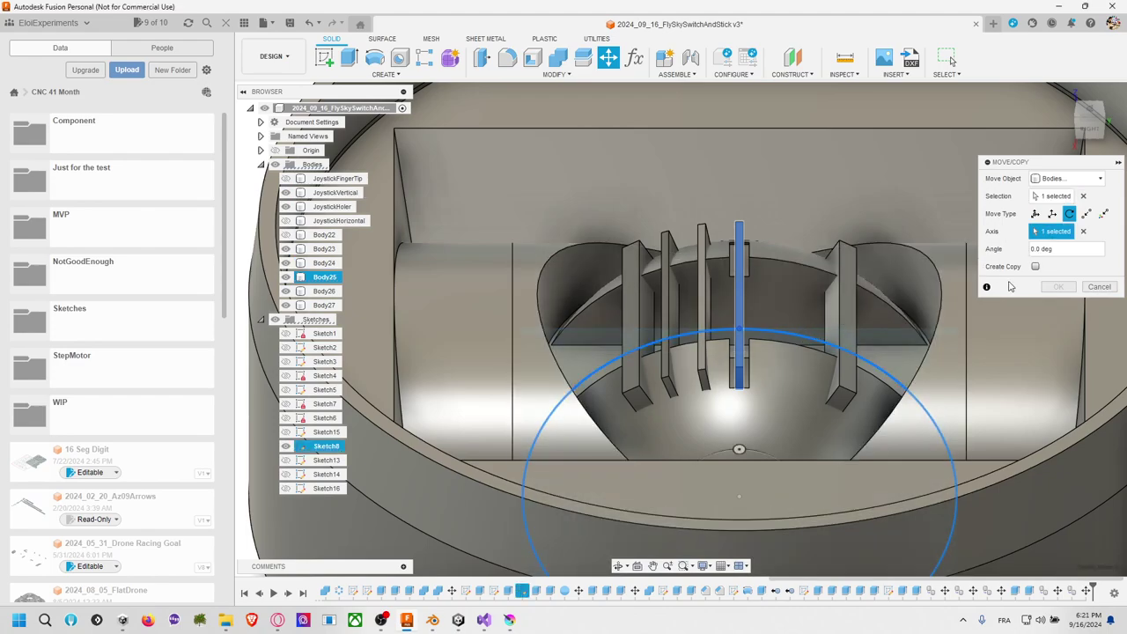
left_click(1035, 266)
type("10")
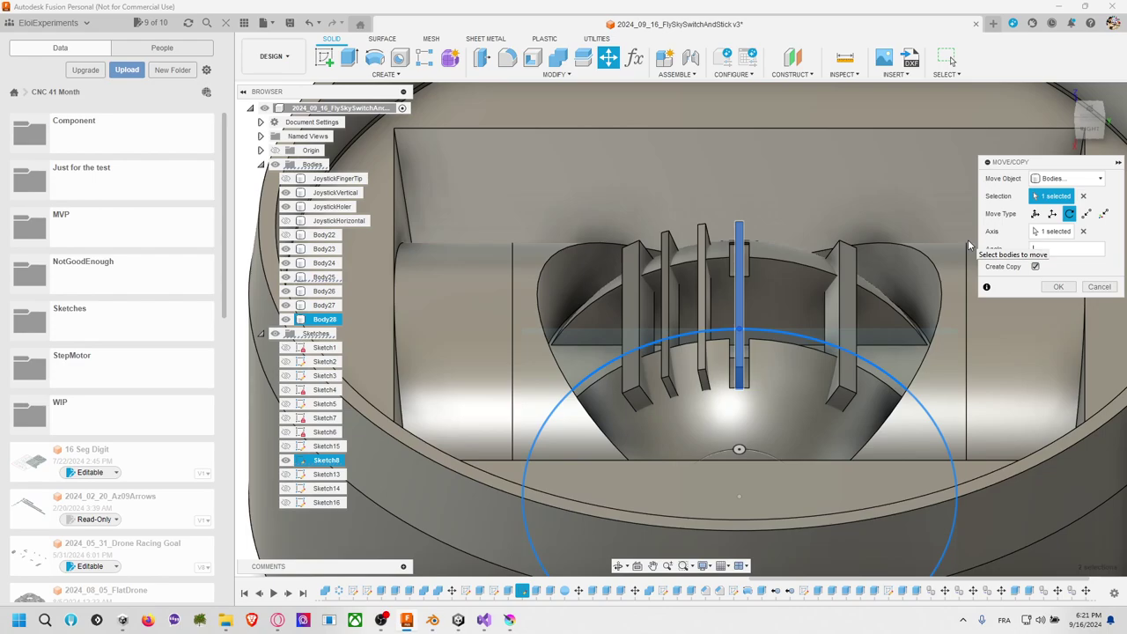
key("Return")
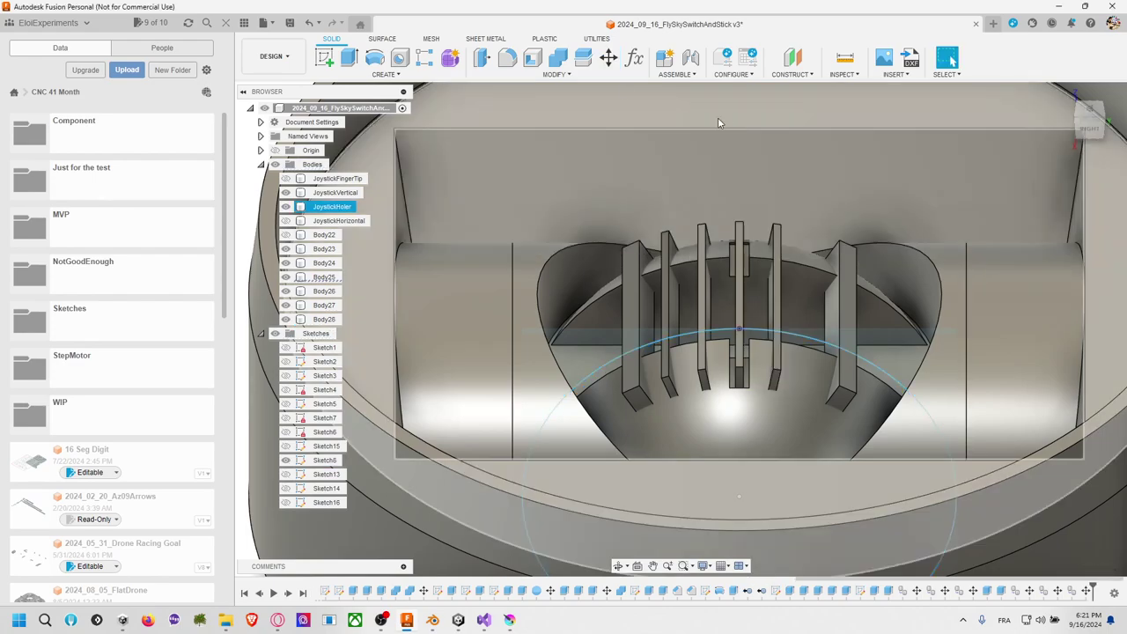
Step: Rotate the slim centre fin -20° about the circular arc edge
key("m")
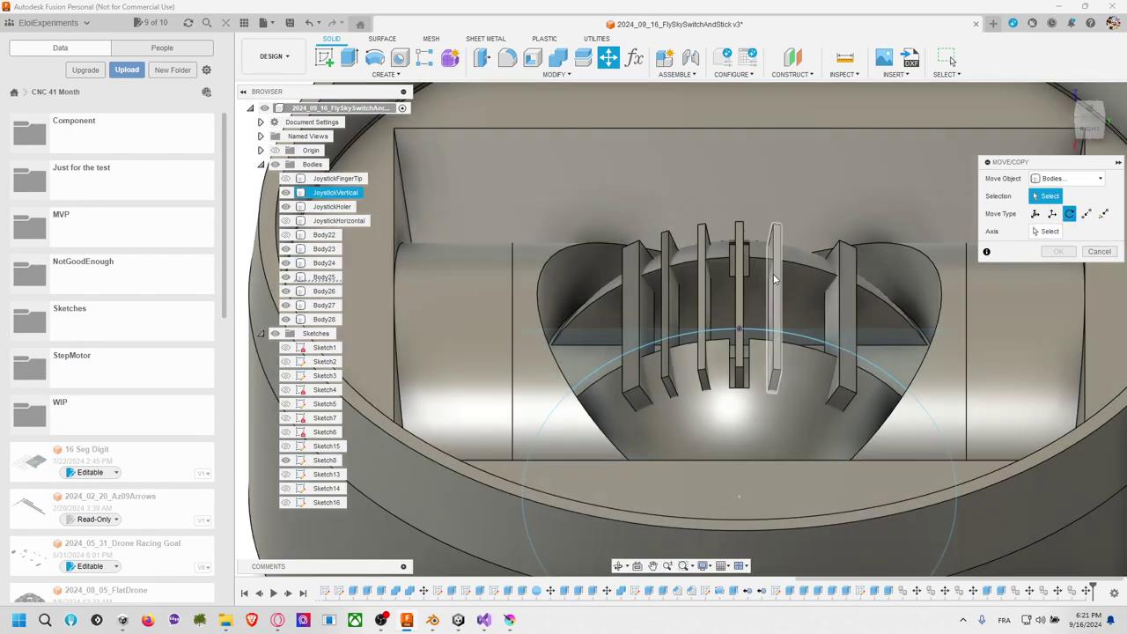
left_click(741, 290)
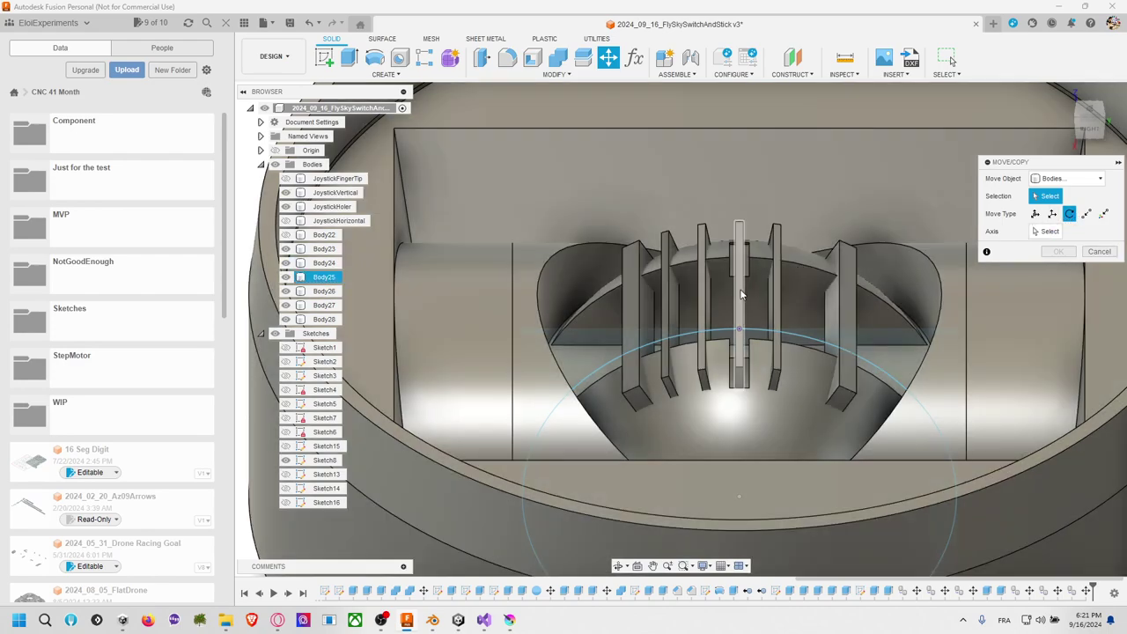
left_click(1048, 231)
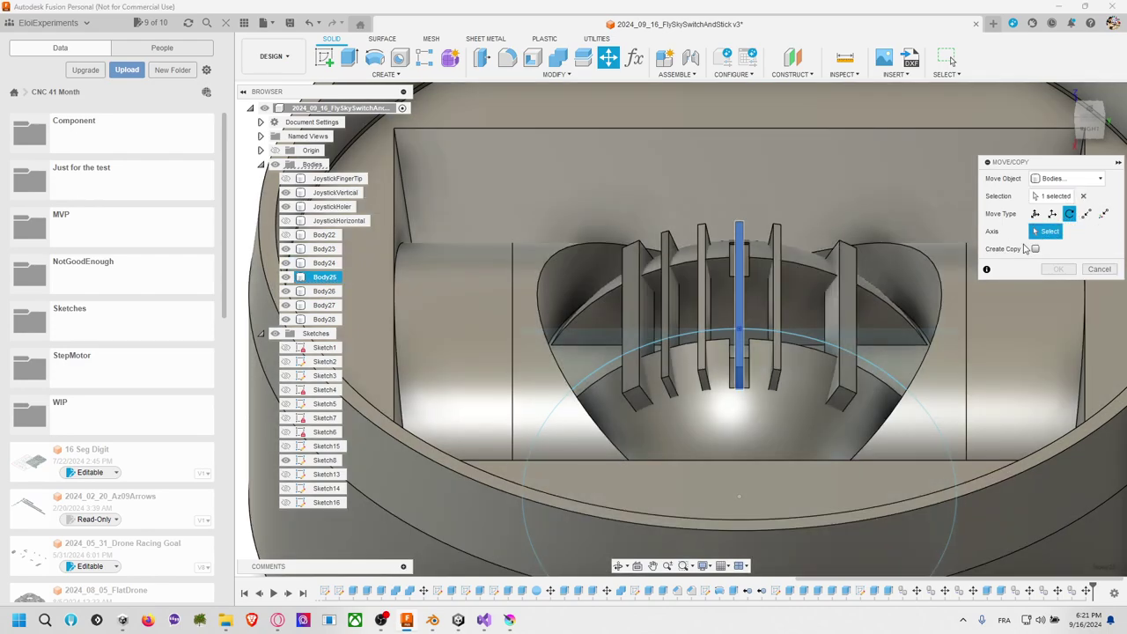
left_click(803, 340)
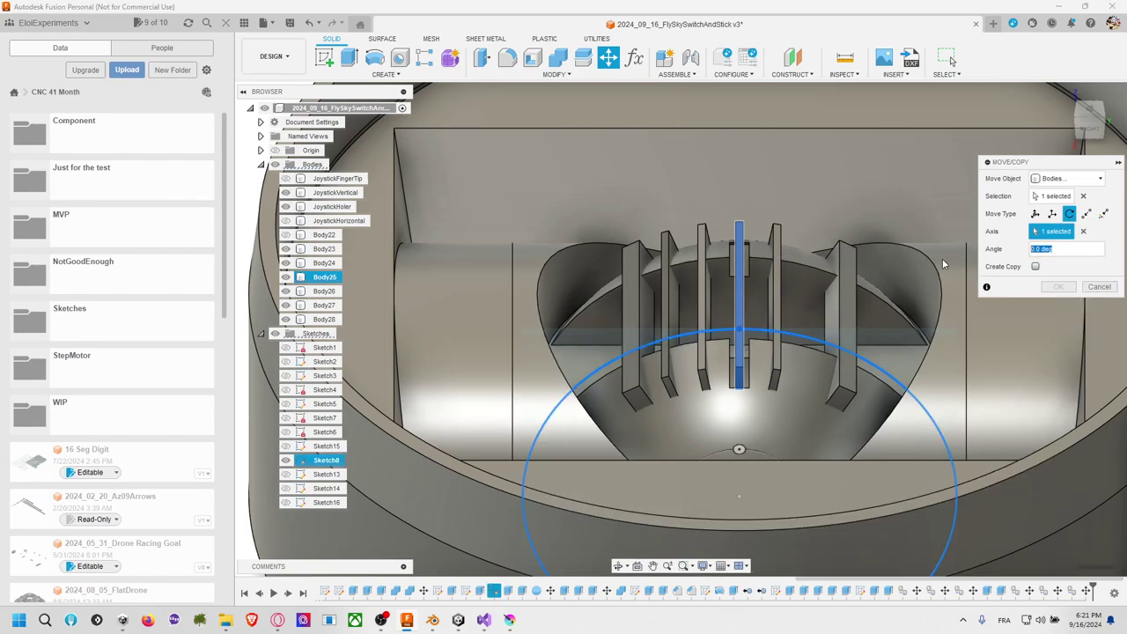
type("-0")
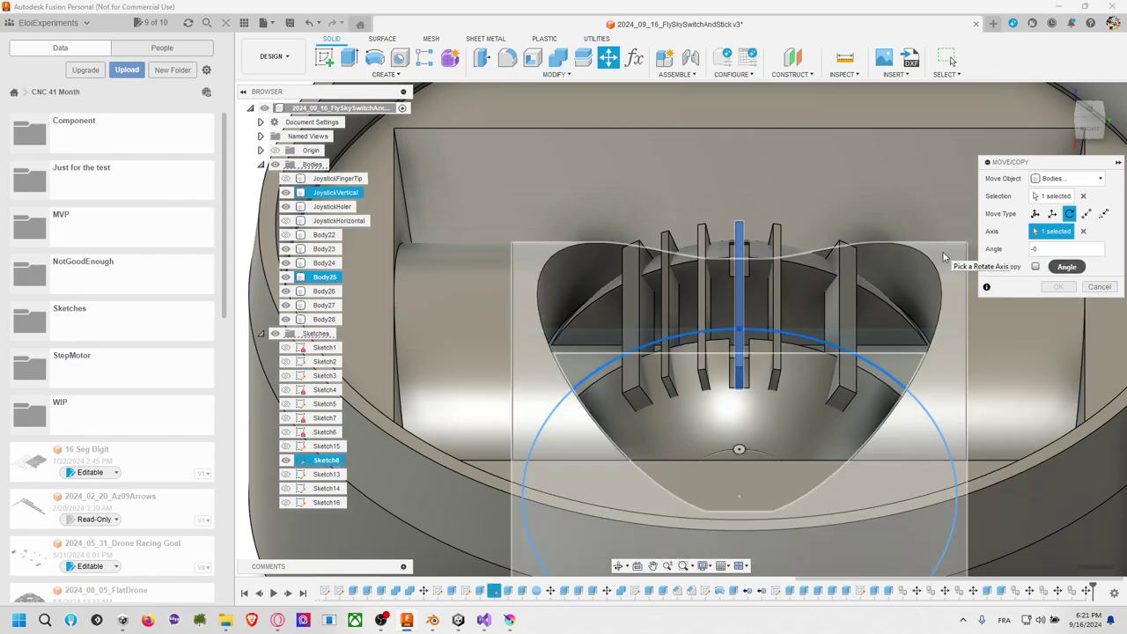
key("BackSpace")
type("20")
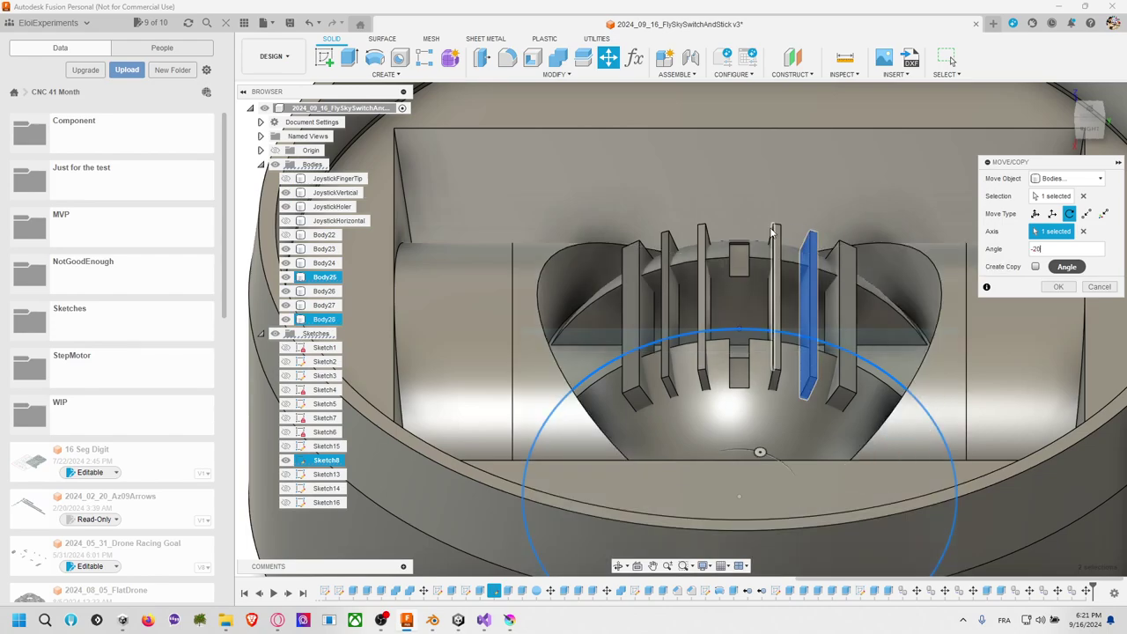
key("Return")
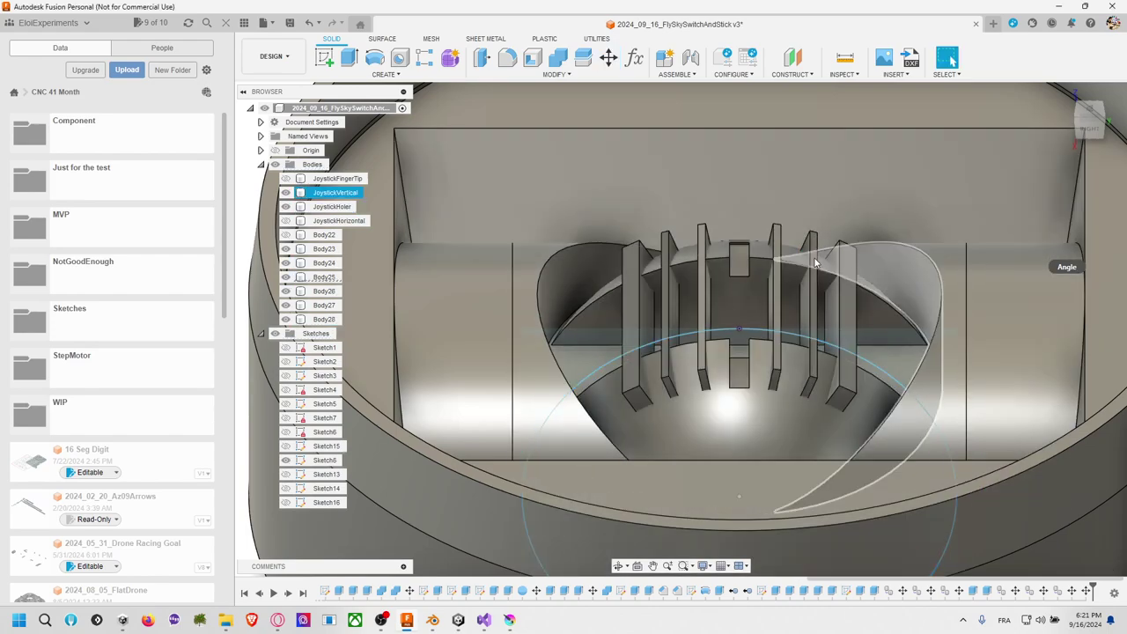
Step: Cut the six fin bodies out of JoystickVertical with a Combine Cut operation
left_click(557, 58)
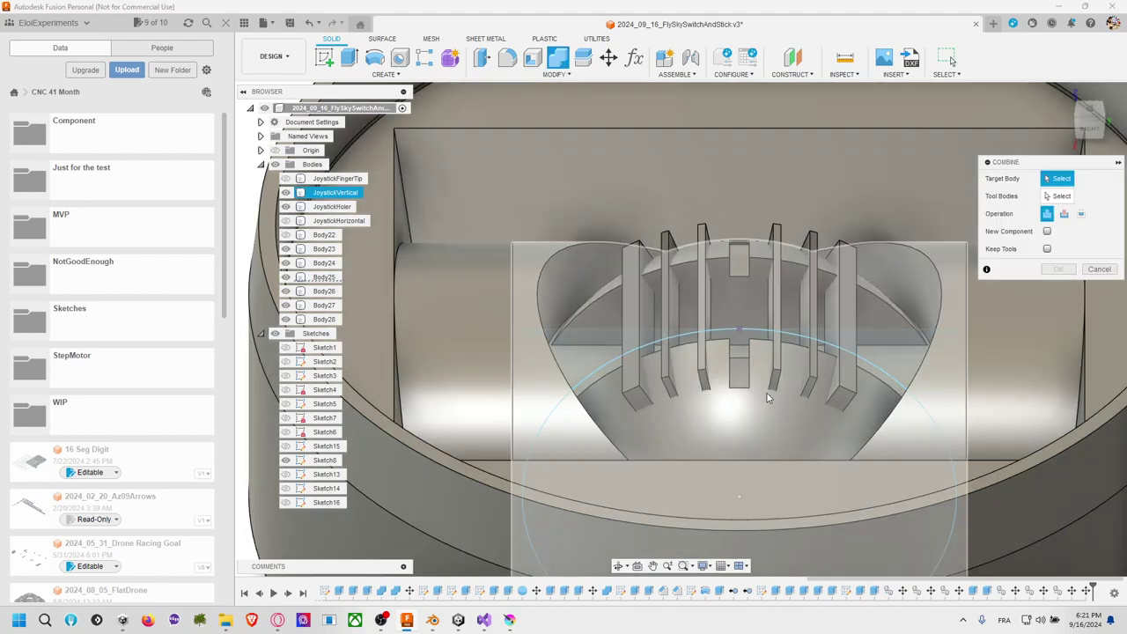
left_click(767, 401)
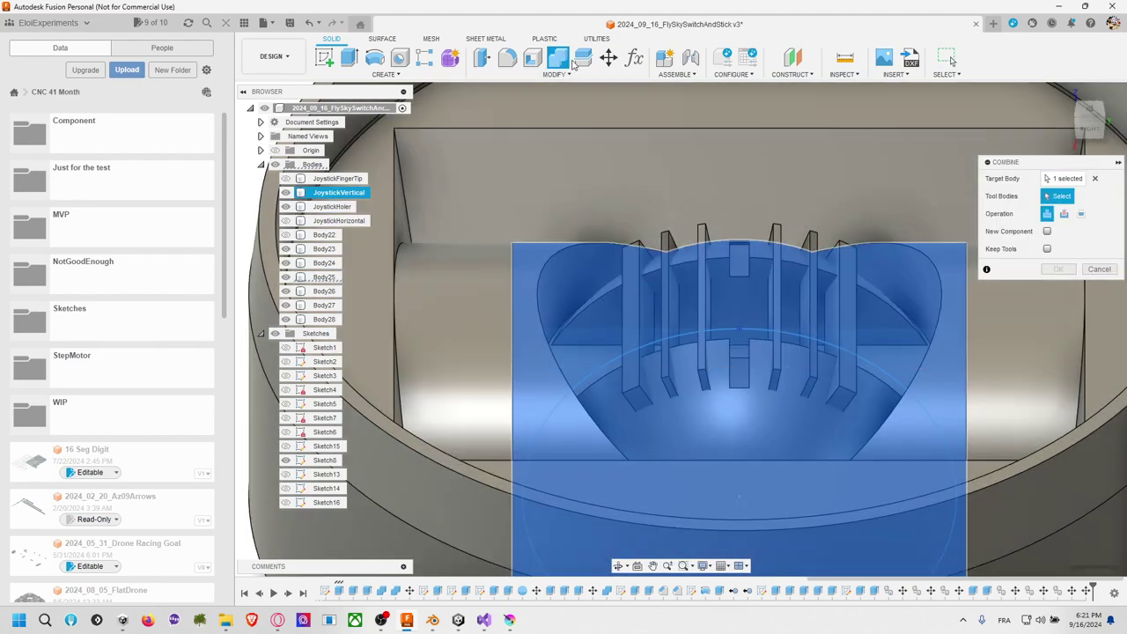
left_click(1063, 213)
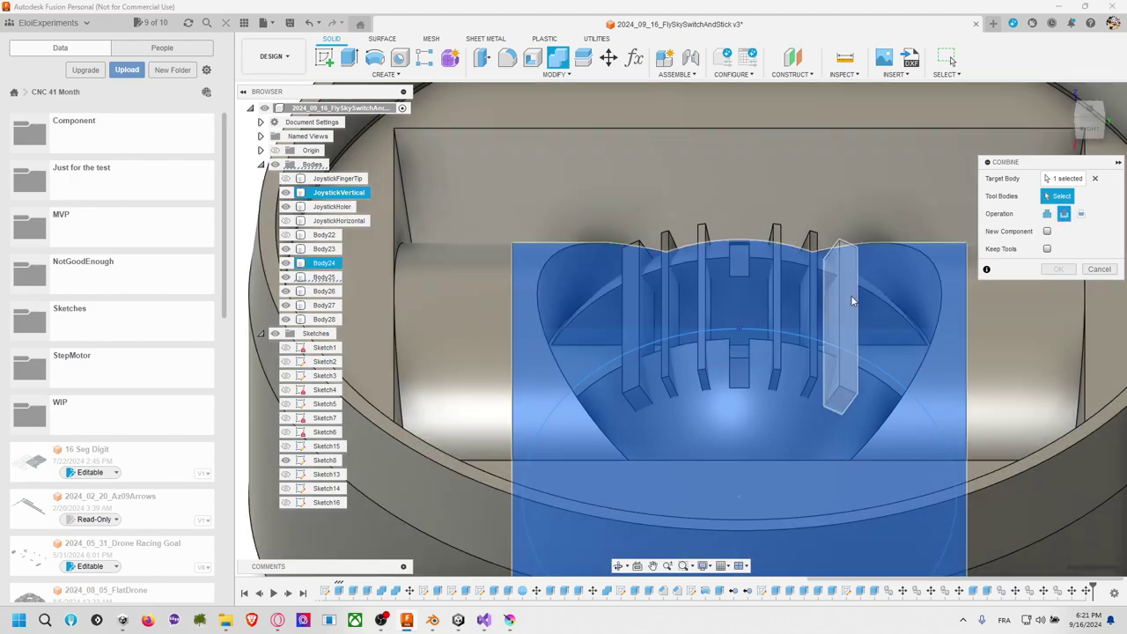
left_click(851, 301)
left_click(807, 299)
left_click(773, 301)
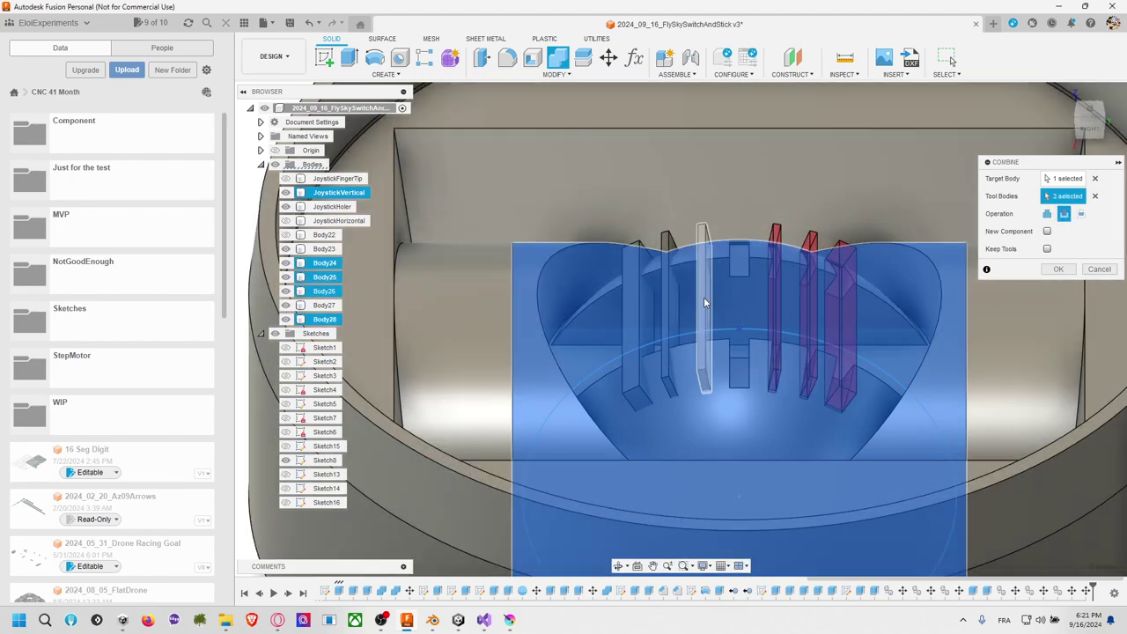
left_click(704, 300)
left_click(671, 304)
left_click(640, 305)
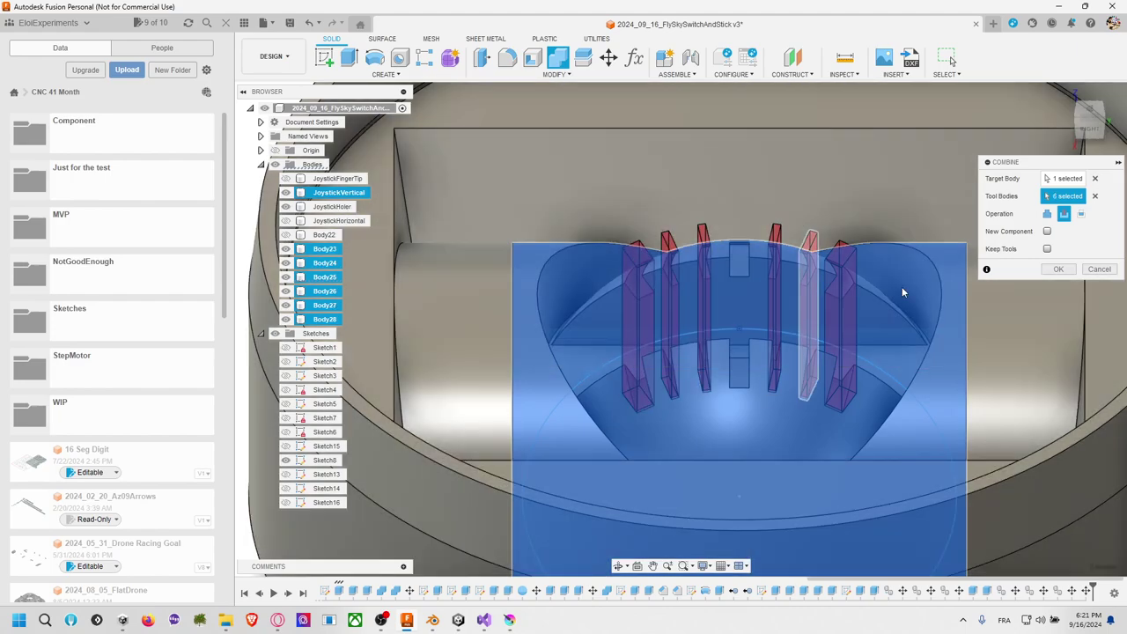
key("Return")
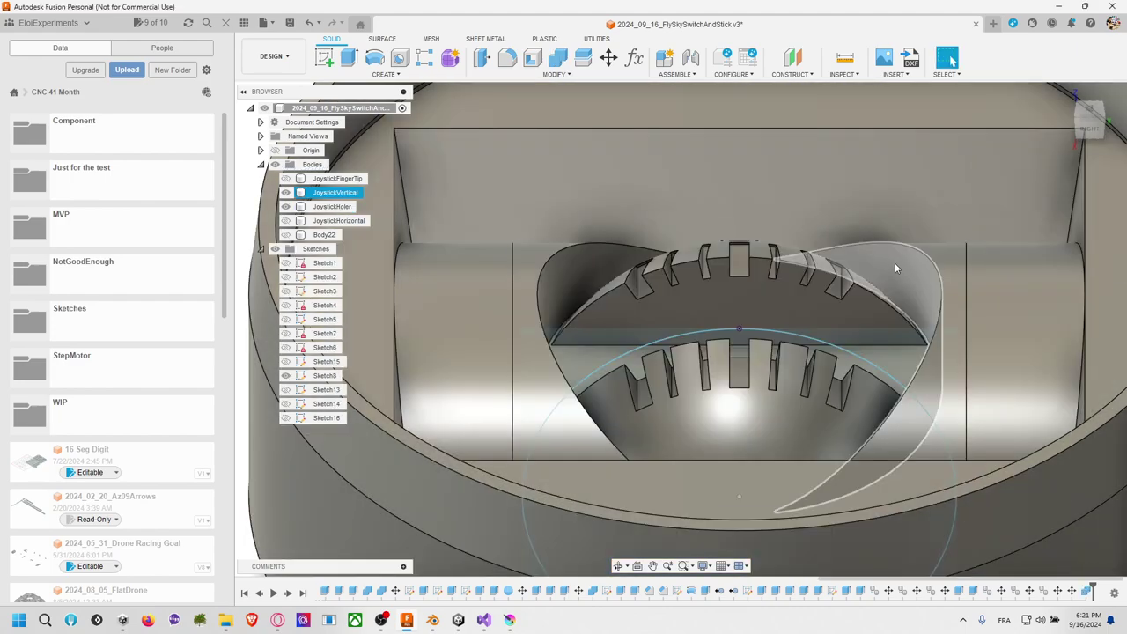
Step: Orbit and zoom in to inspect the row of slots on the dome
middle_click_drag(866, 255, 847, 230)
middle_click_drag(831, 291, 840, 262, "shift")
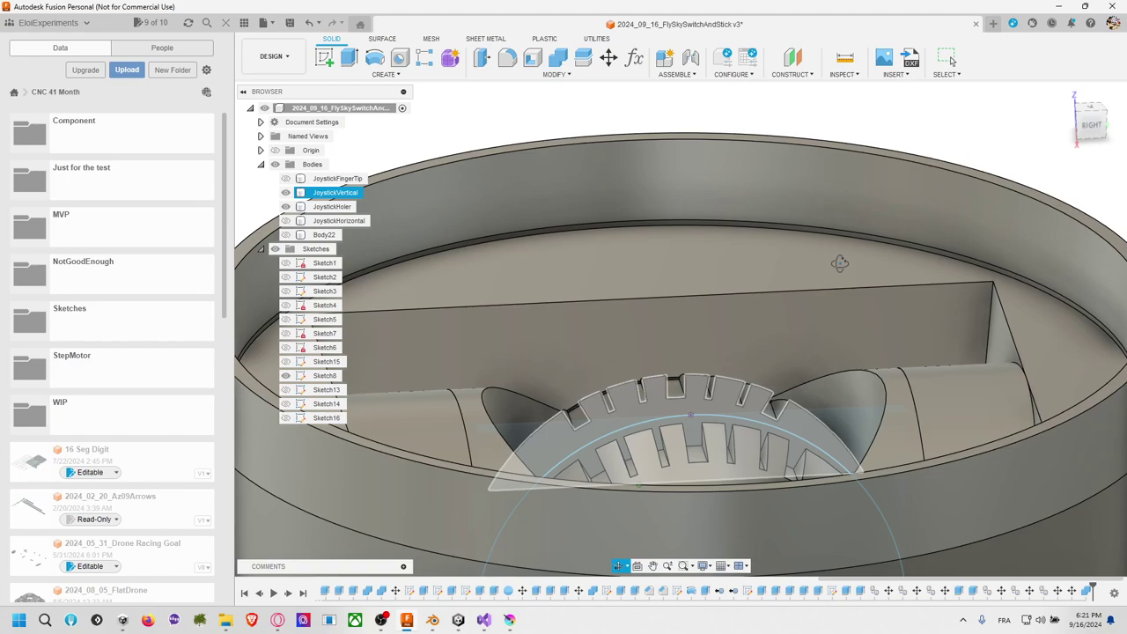
scroll(839, 263, "up", 3)
middle_click_drag(839, 262, 823, 295, "shift")
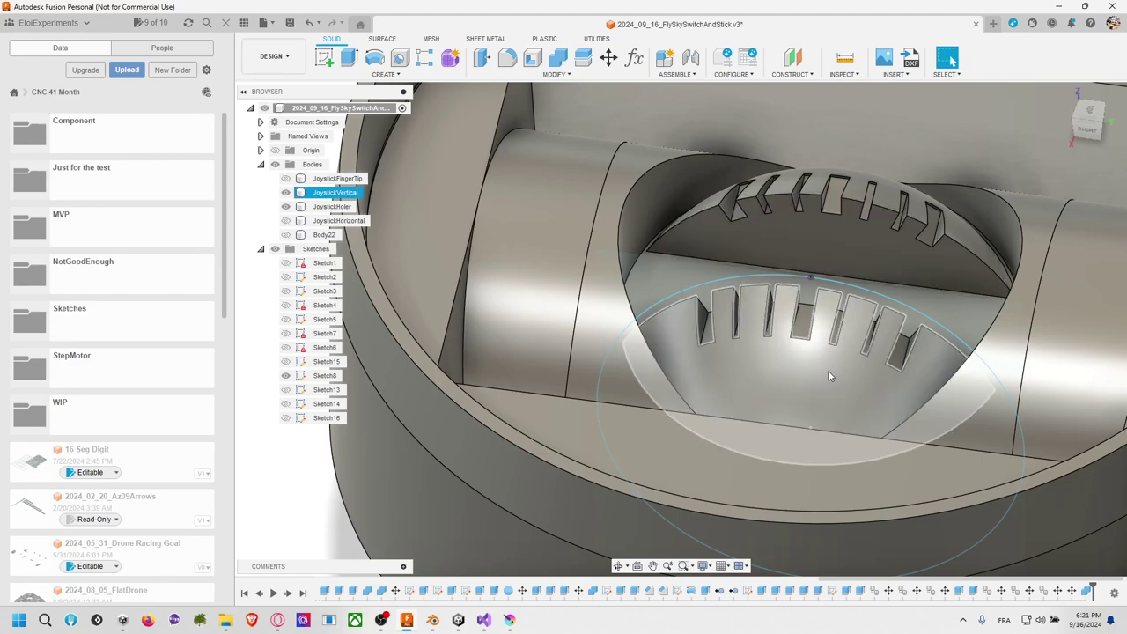
Step: Edit Extrude29 so the thin bar extrudes -0.5 mm instead of -1.50 mm
left_click(960, 591)
right_click(961, 592)
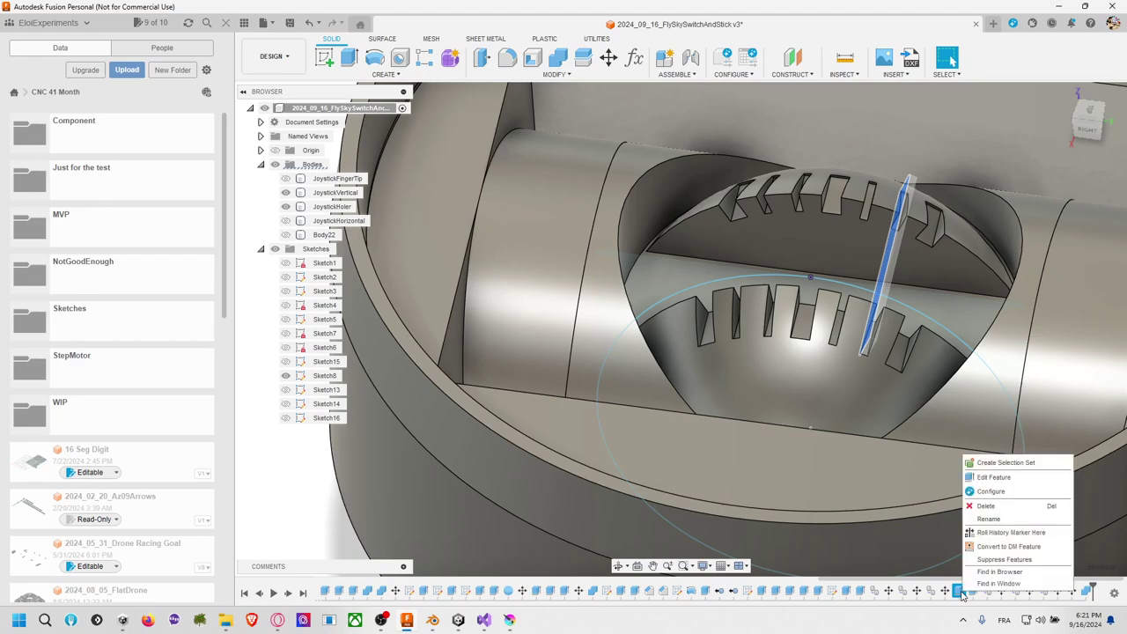
left_click(860, 591)
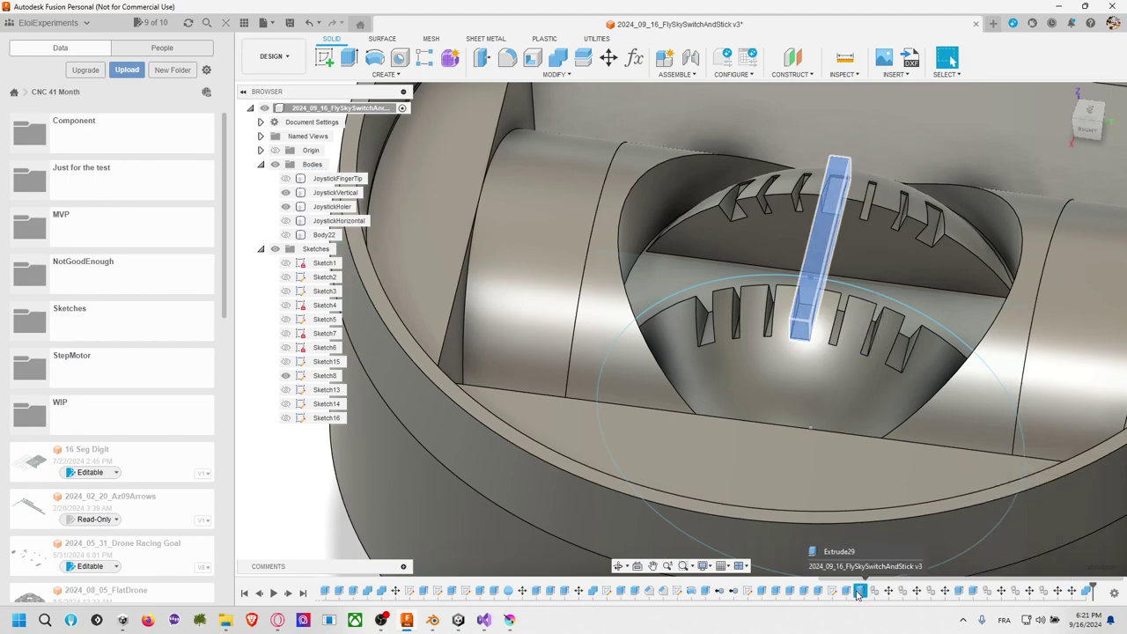
right_click(866, 592)
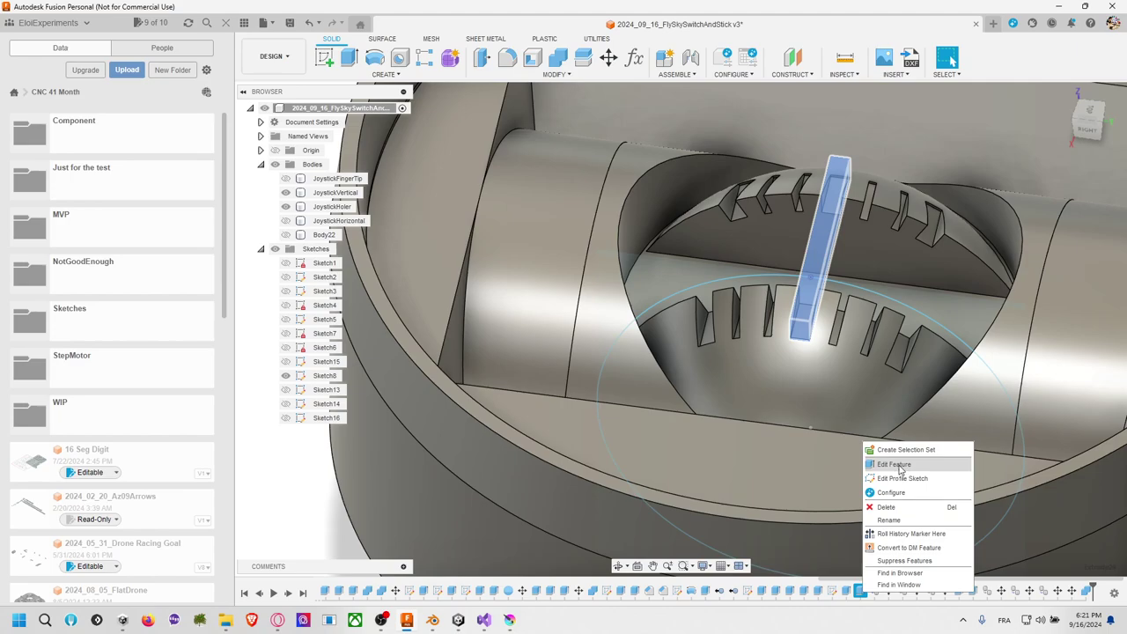
left_click(896, 465)
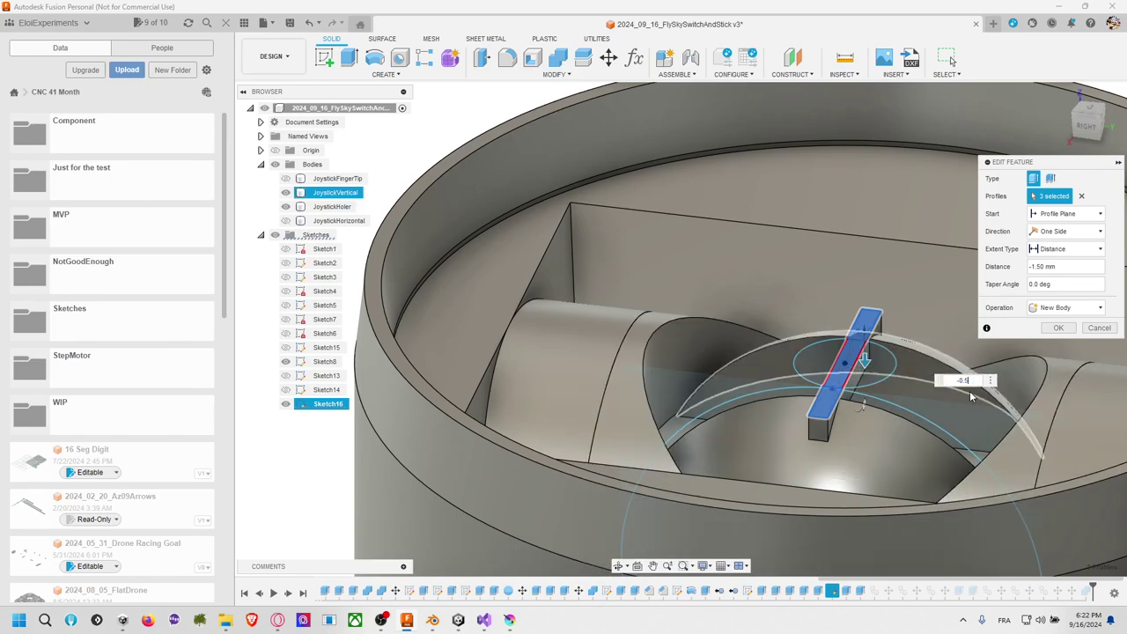
type("-0.5")
key("Return")
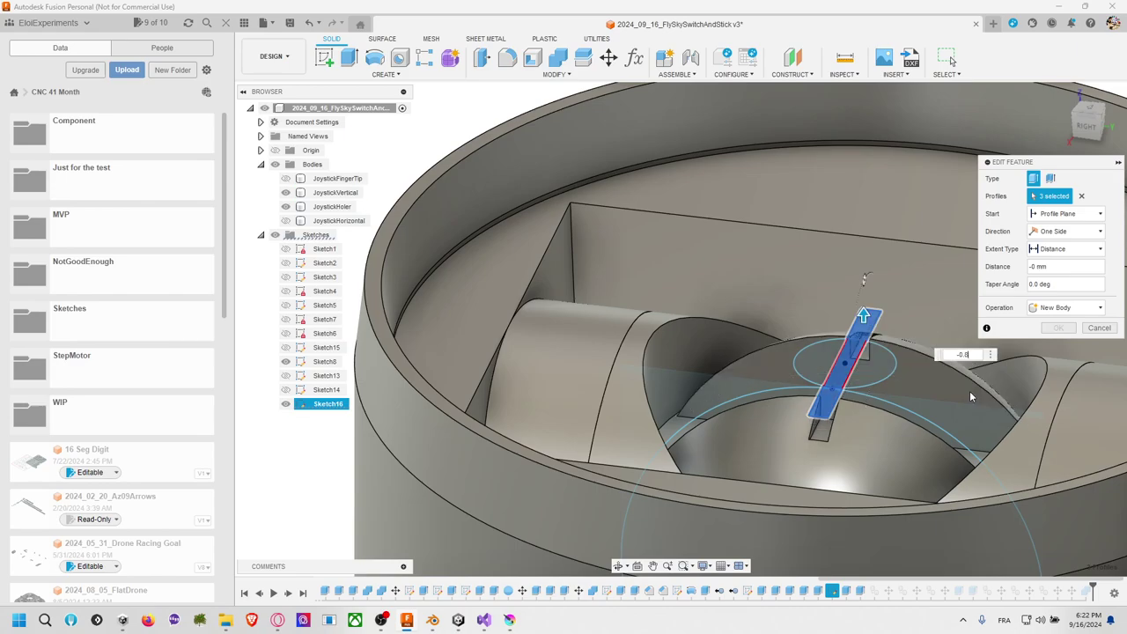
key("Return")
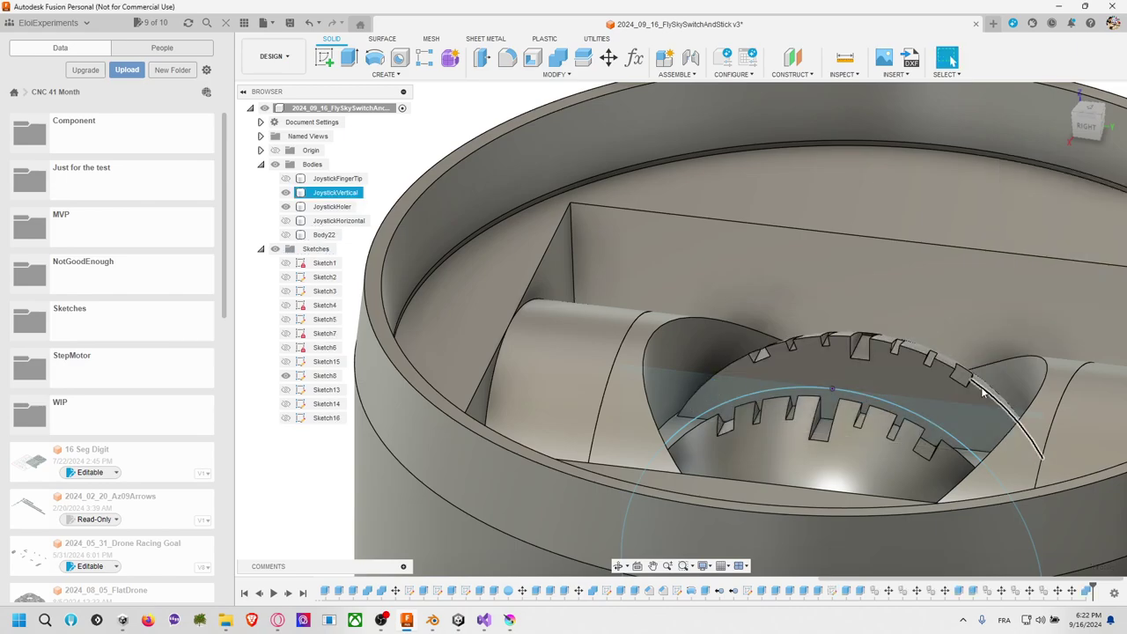
left_click(974, 357)
Step: Orbit the view to look down into the holder's dish
left_click(954, 395)
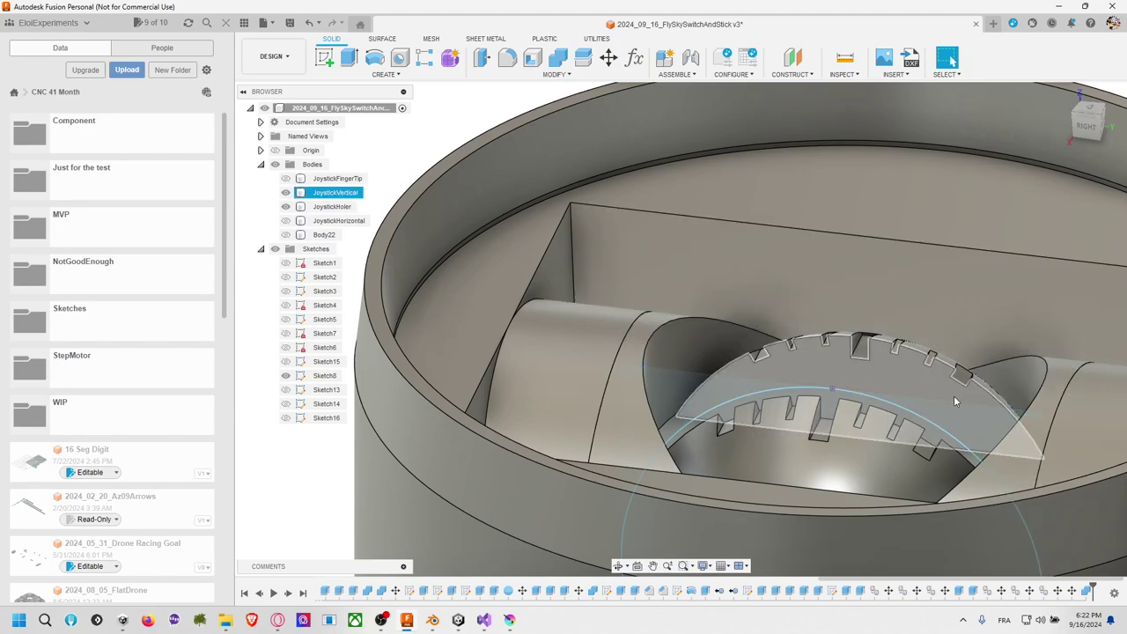
middle_click_drag(953, 396, 951, 409, "shift")
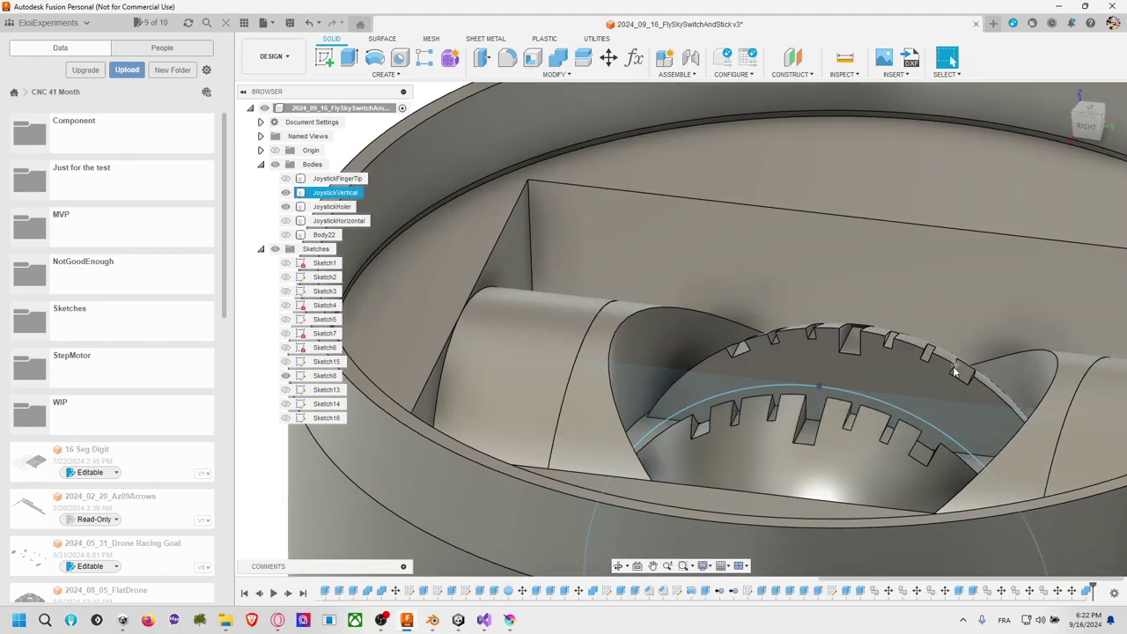
middle_click_drag(944, 375, 949, 347, "shift")
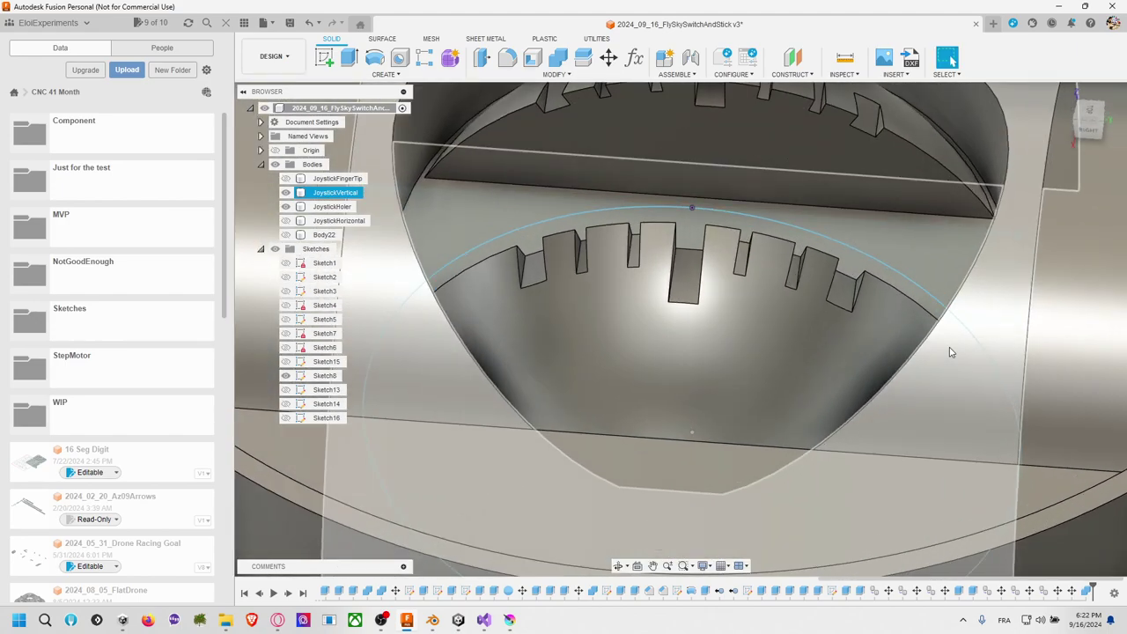
scroll(949, 347, "down", 3)
key("Escape")
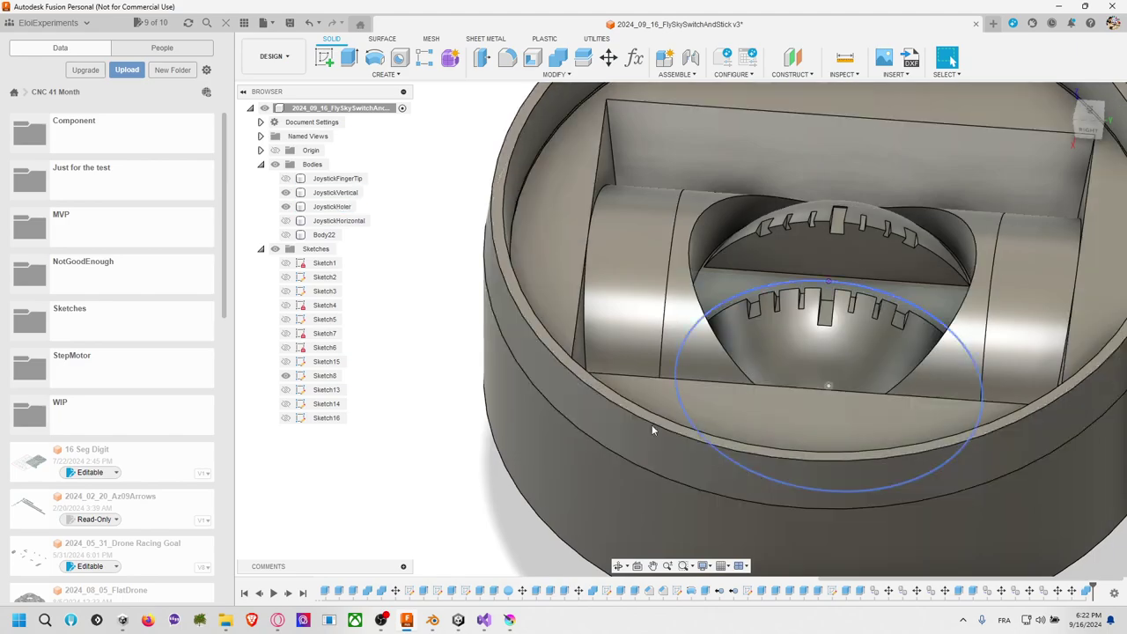
Step: Make JoystickHorizontal visible again and orbit to a tilted top view
left_click(285, 220)
left_click(338, 220)
left_click(876, 339)
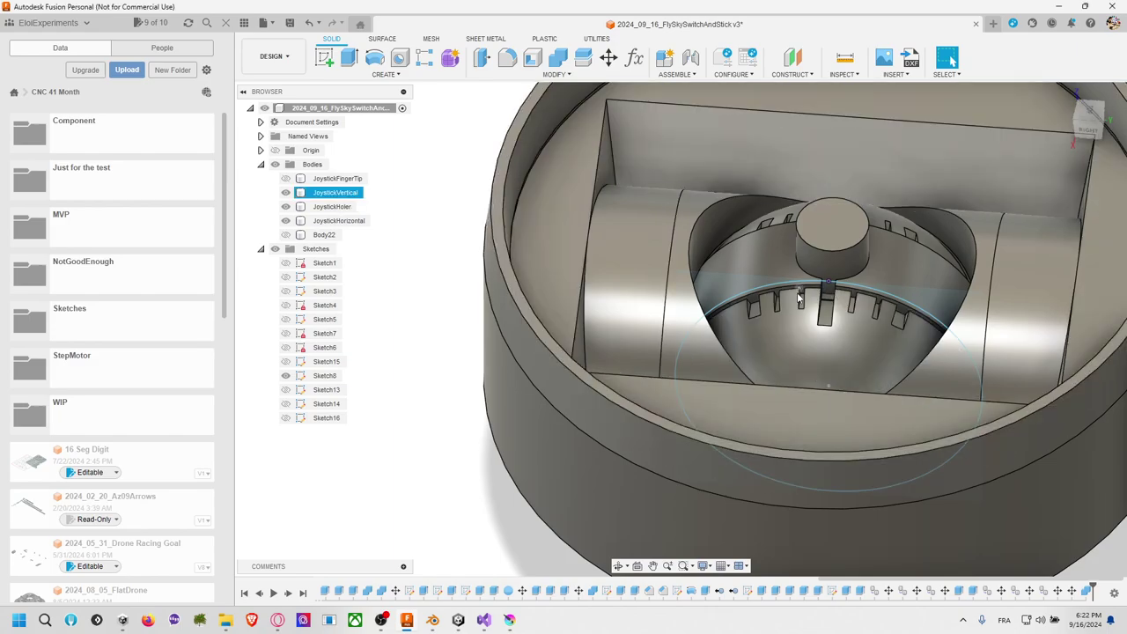
middle_click_drag(874, 323, 833, 344, "shift")
left_click(833, 343)
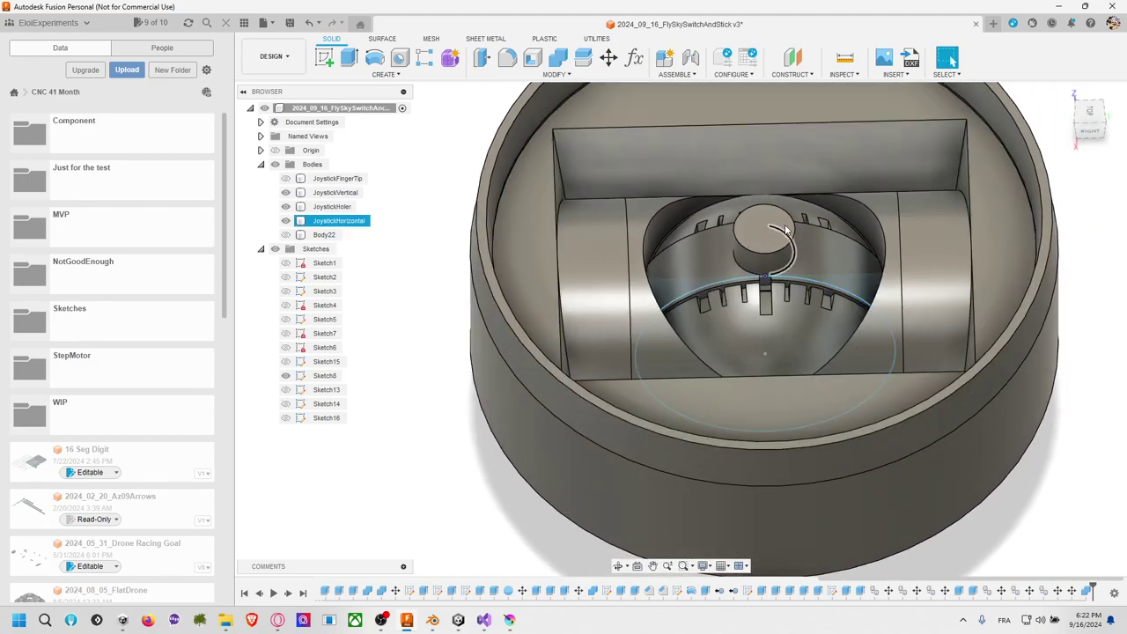
Step: Trial-rotate the JoystickHorizontal dish 30° about its arc edge, then cancel the move
left_click(608, 58)
left_click(868, 269)
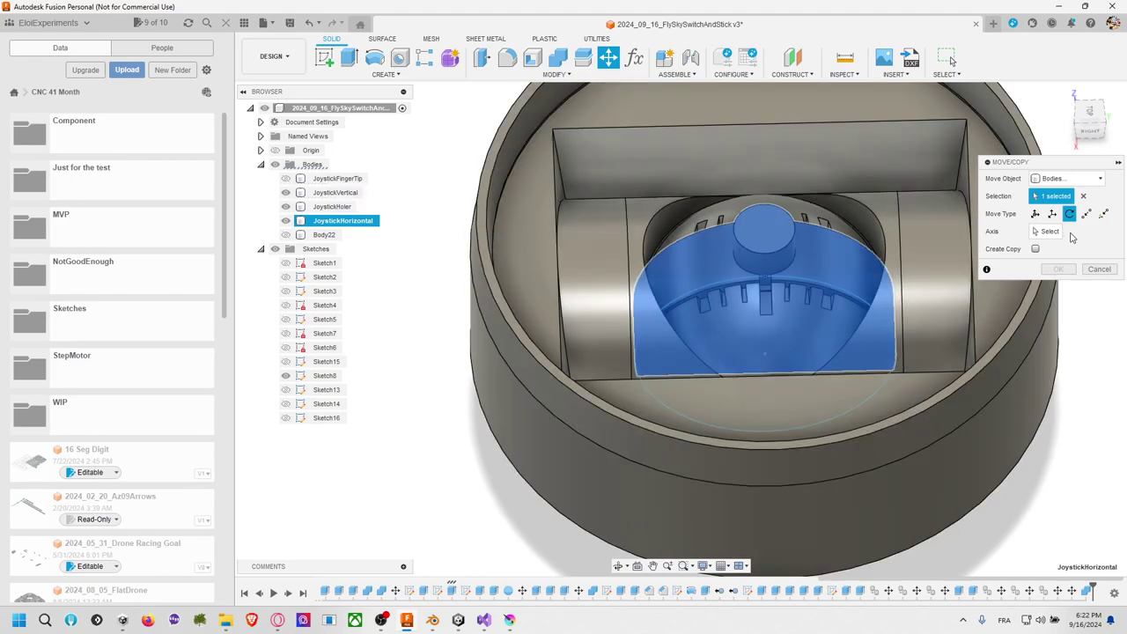
left_click(828, 295)
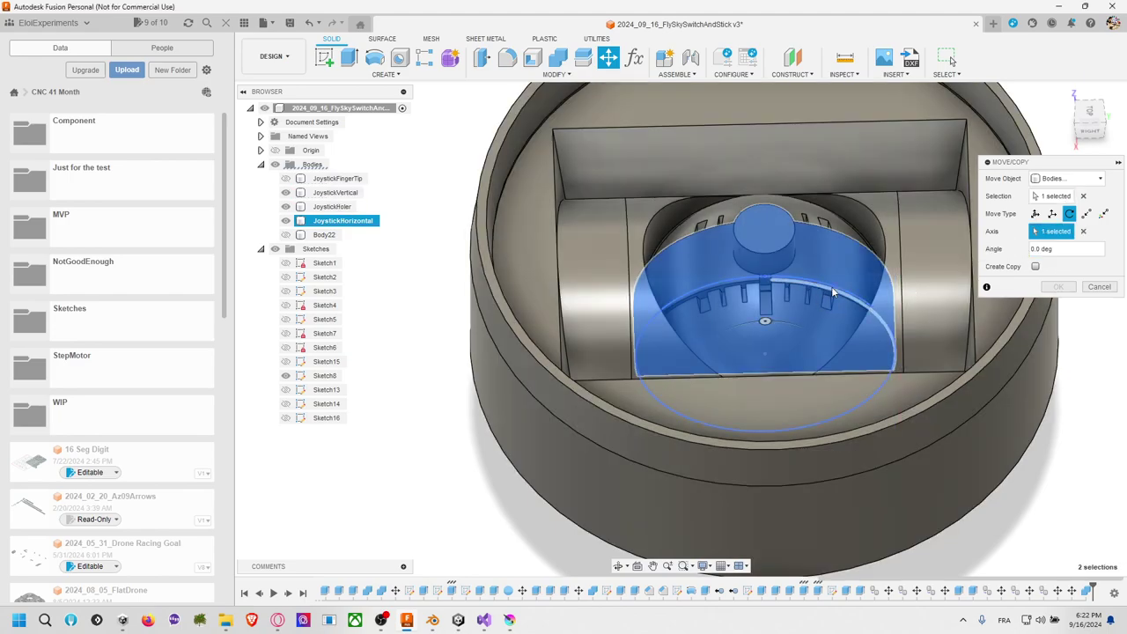
key("Escape")
left_click(954, 282)
left_click(857, 254)
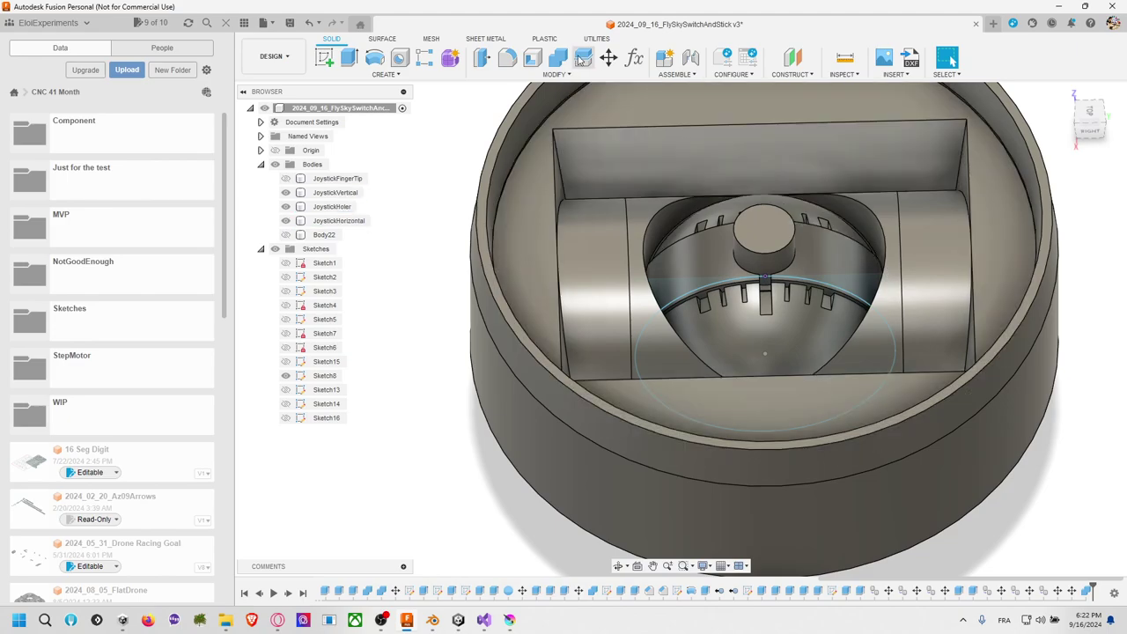
left_click(609, 58)
left_click(808, 267)
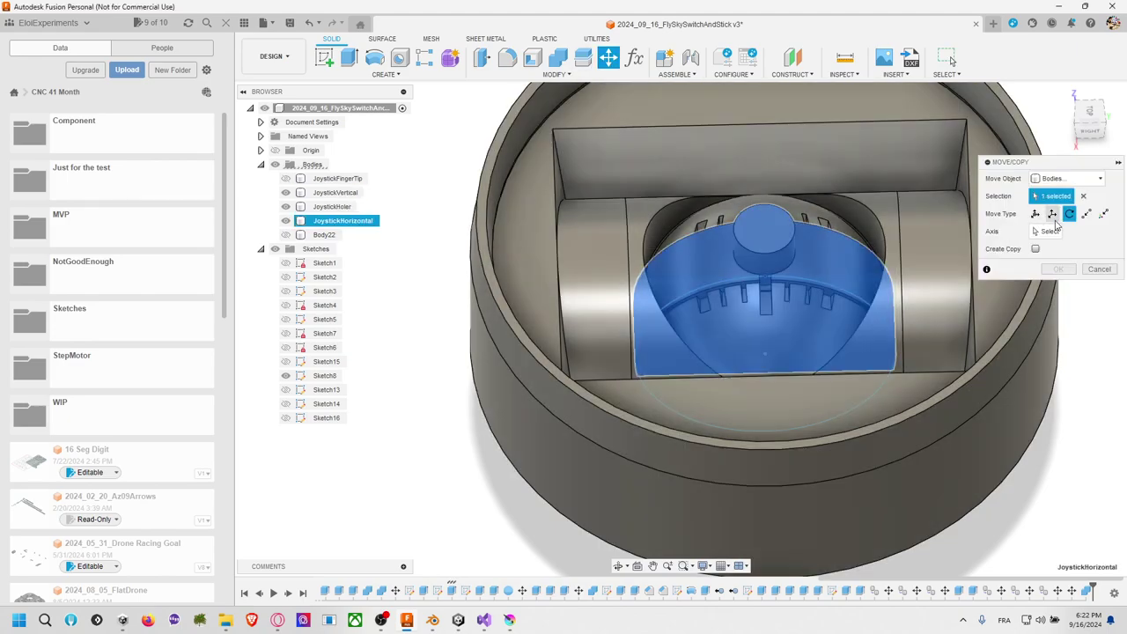
left_click(765, 275)
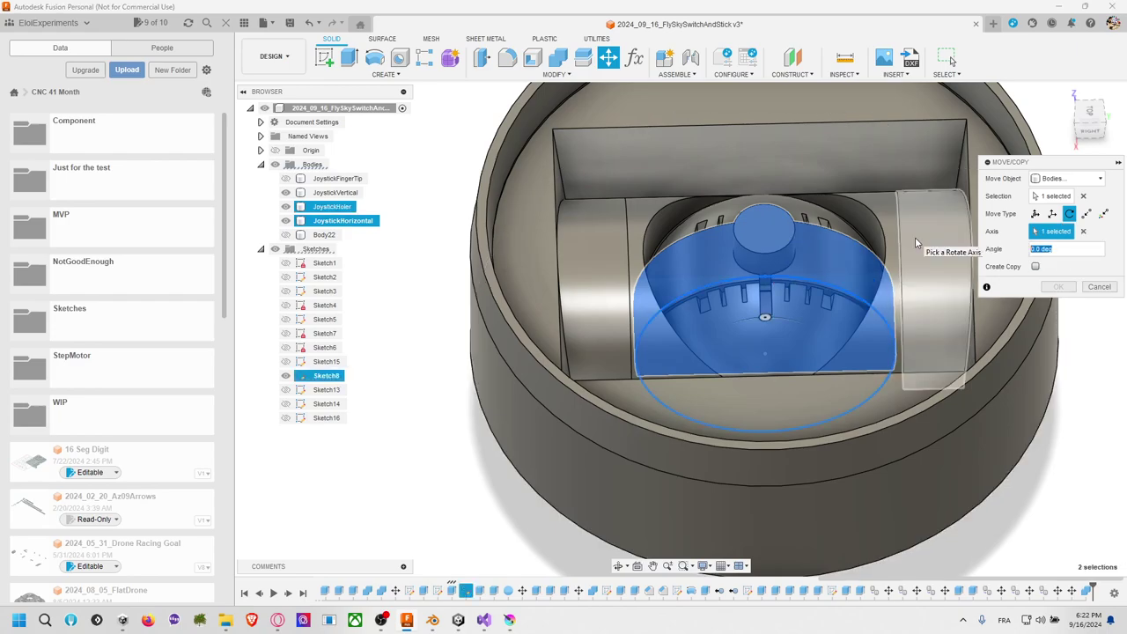
type("30")
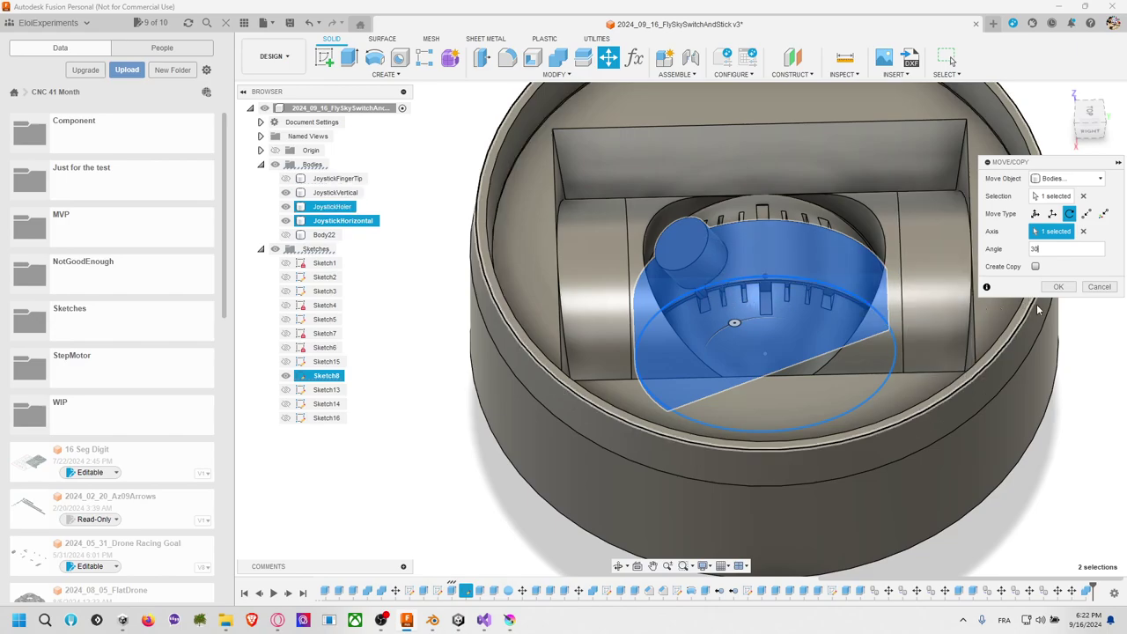
left_click(1097, 288)
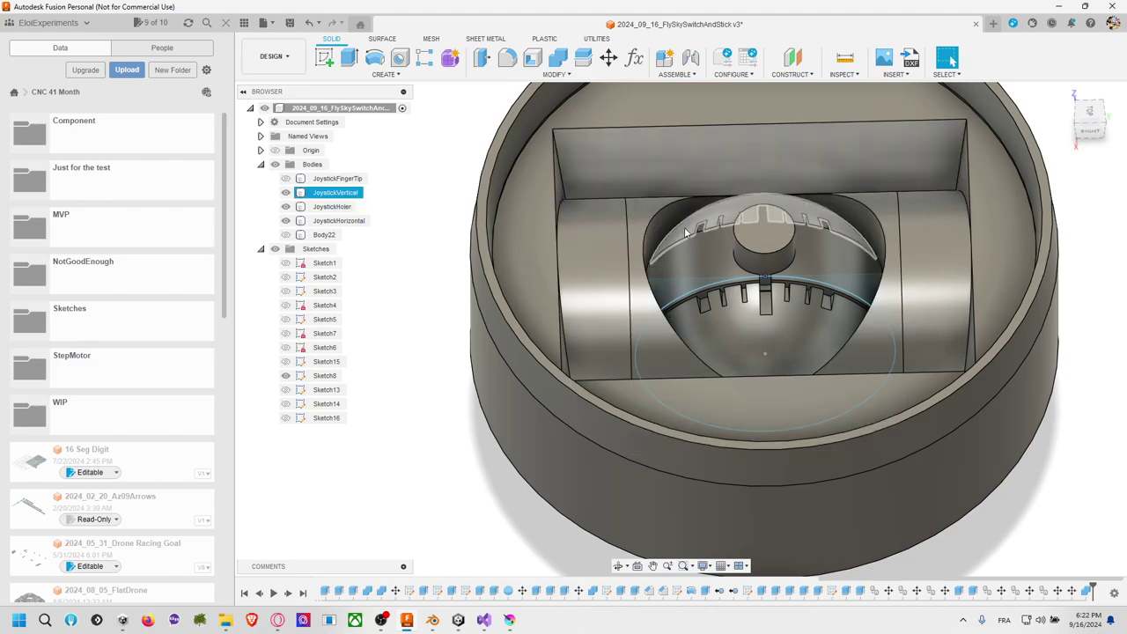
Step: From a near-top view, hide the JoystickHorizontal body to expose the stick
left_click(1091, 115)
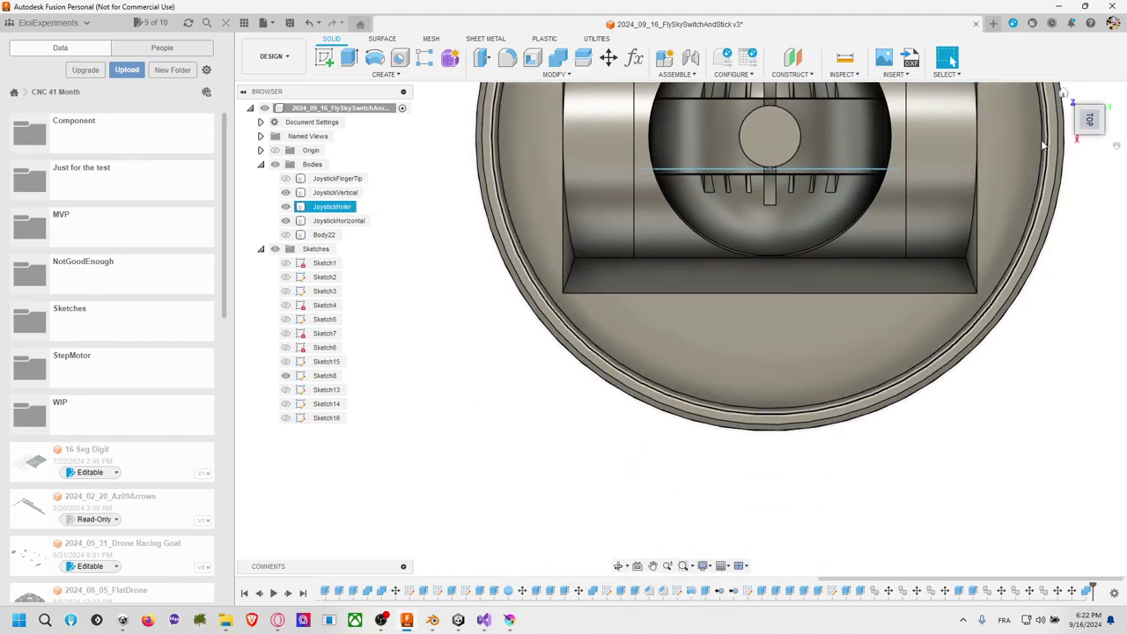
key("F4")
left_click_drag(1089, 255, 1089, 189)
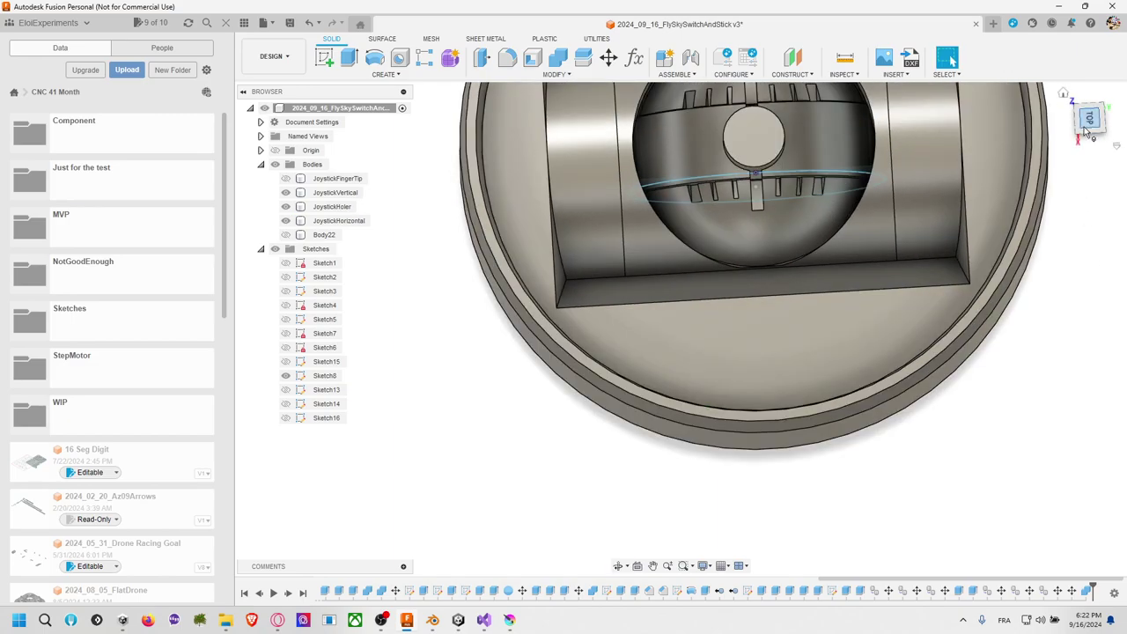
middle_click_drag(1078, 168, 1024, 450, "shift")
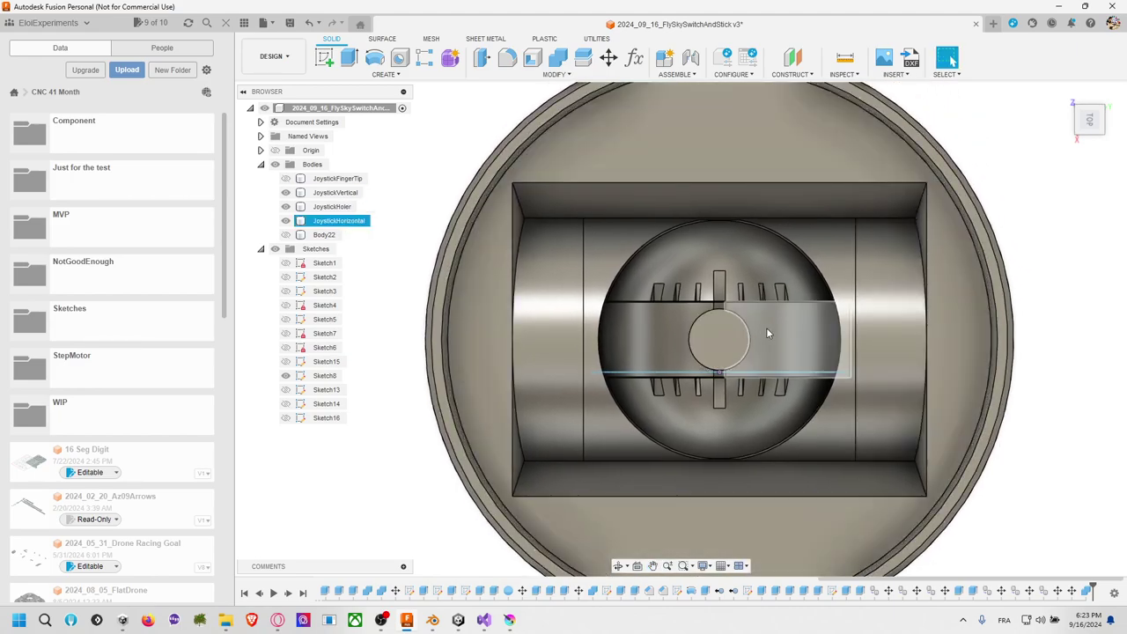
key("Escape")
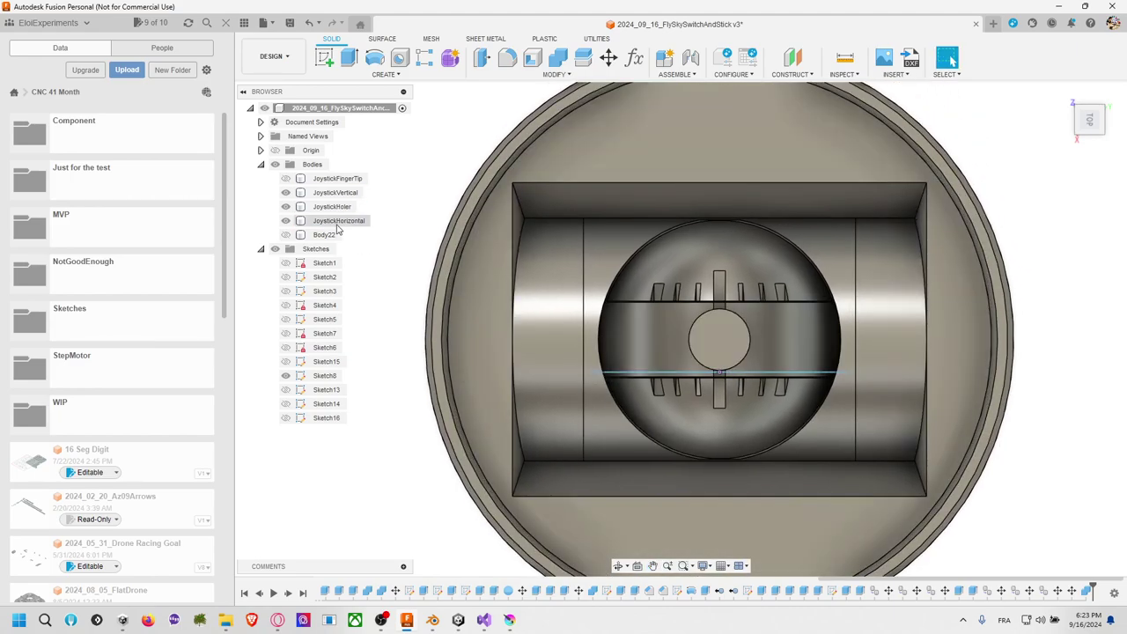
left_click(286, 221)
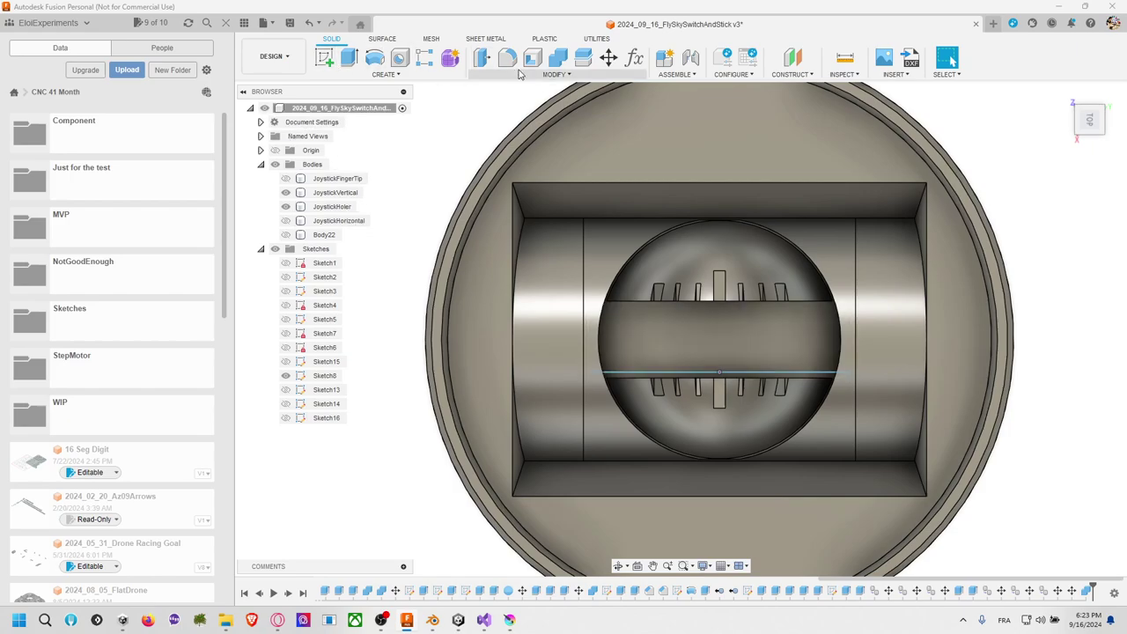
left_click(600, 241)
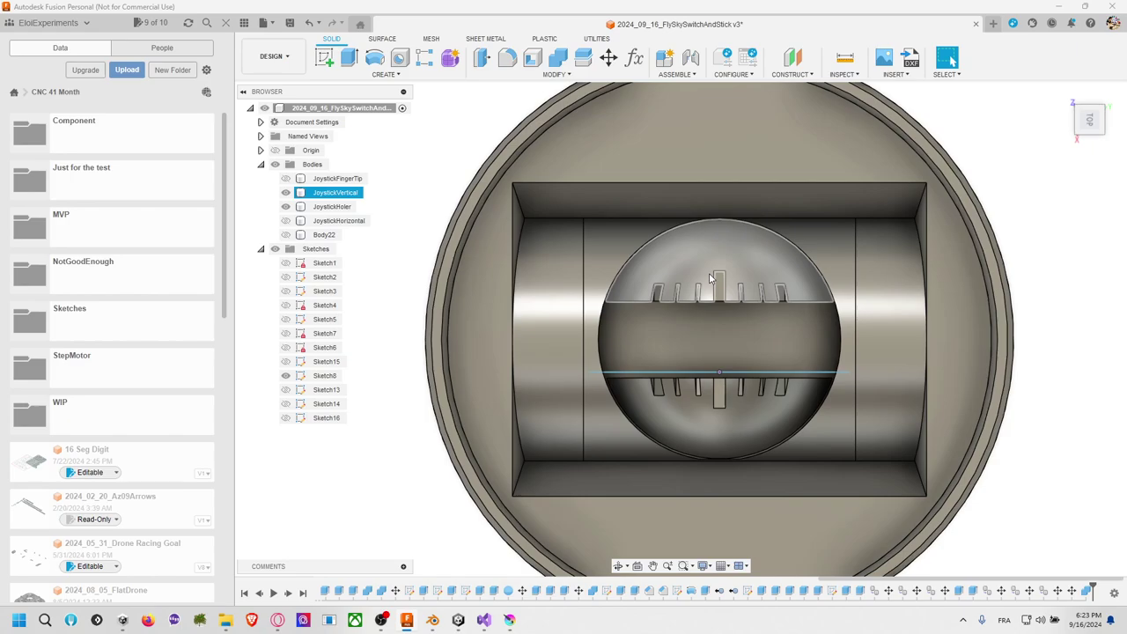
key("Escape")
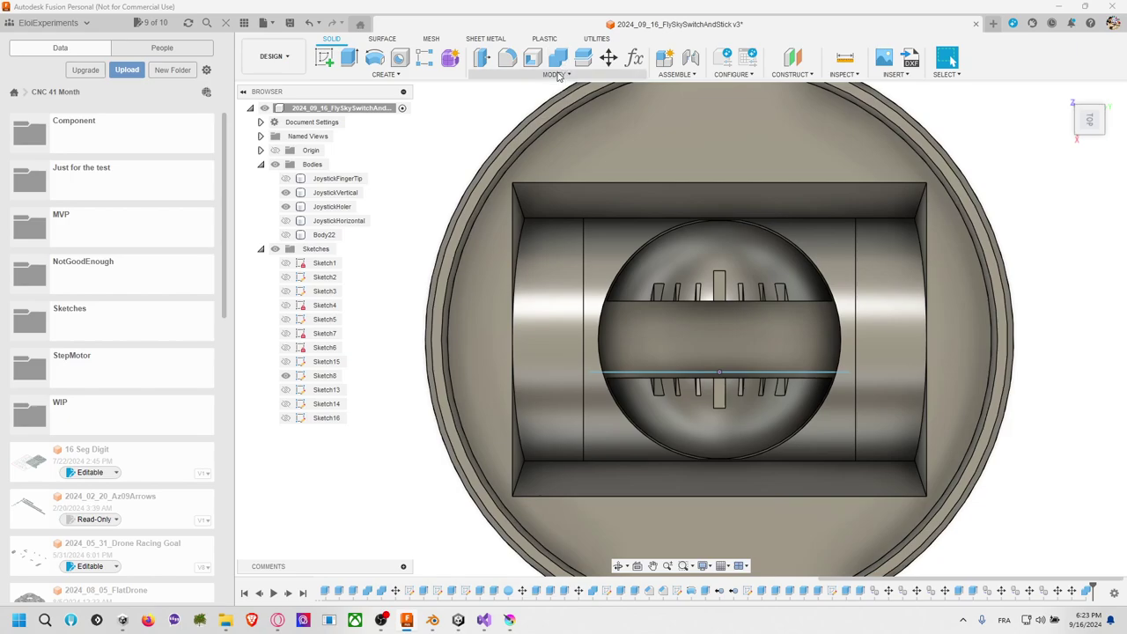
left_click(843, 339)
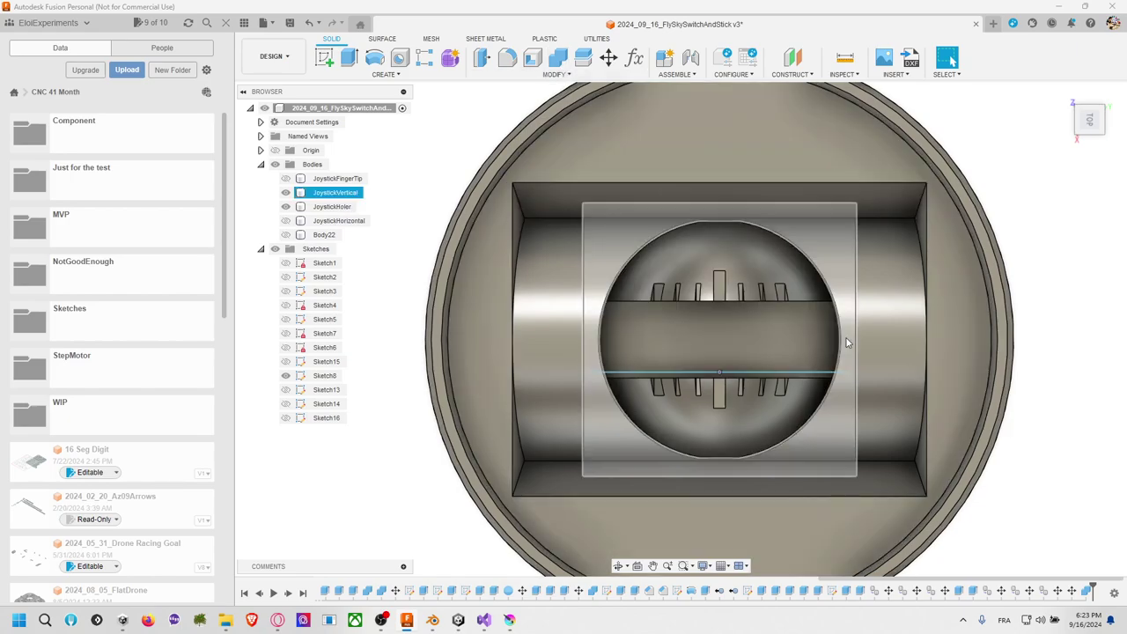
key("Escape")
Step: On the stick's face, sketch a 1 mm-wide center rectangle through the stick centre
left_click(324, 57)
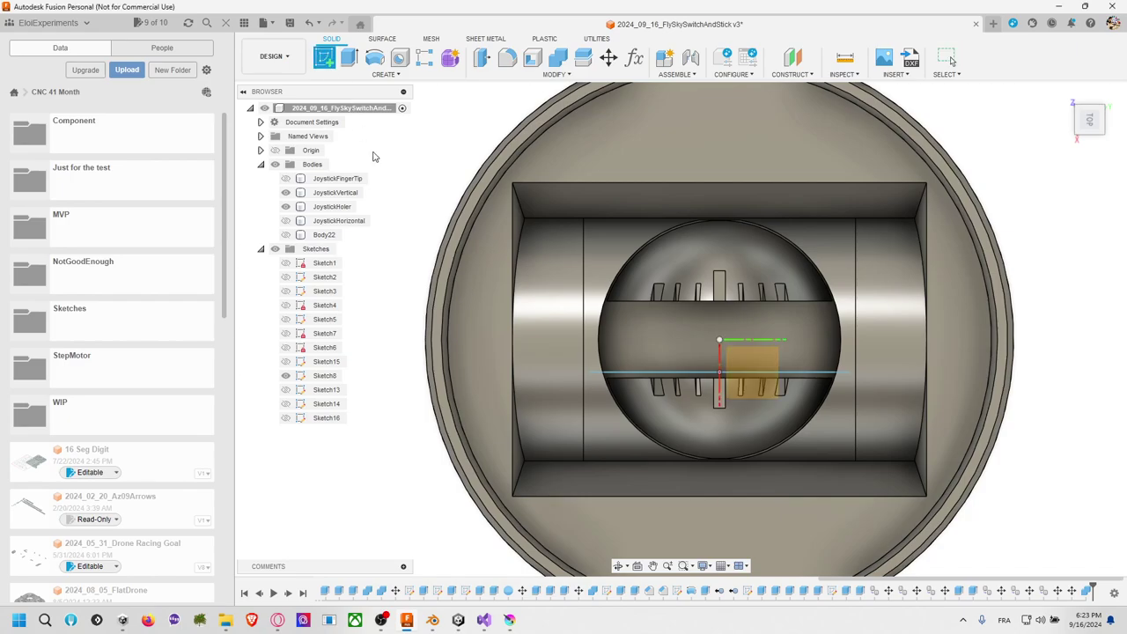
left_click(749, 374)
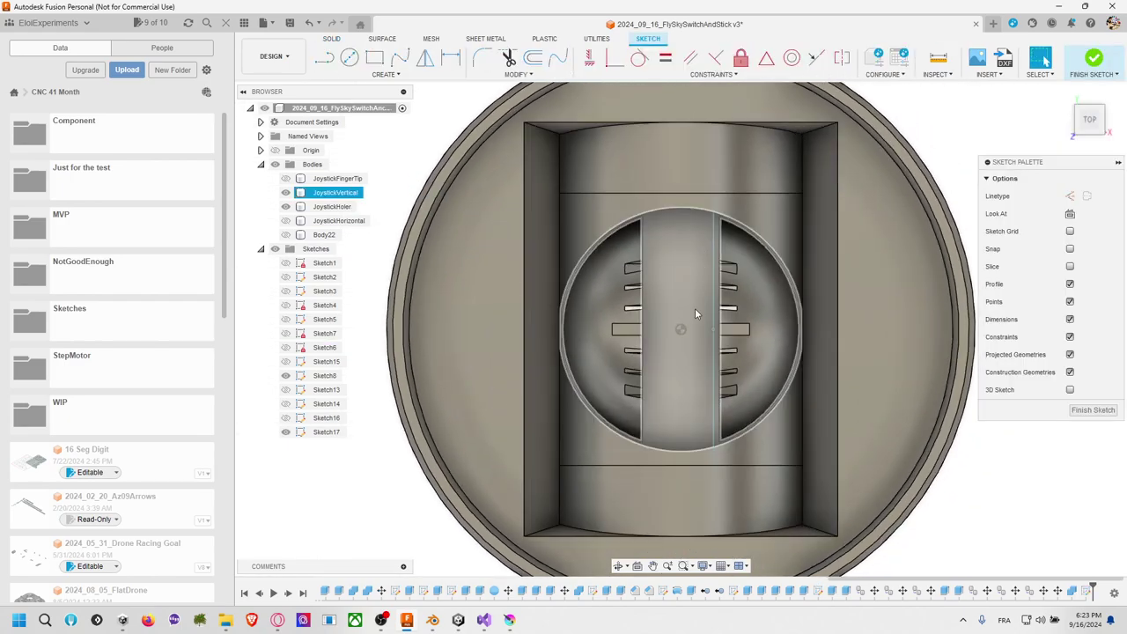
left_click(384, 75)
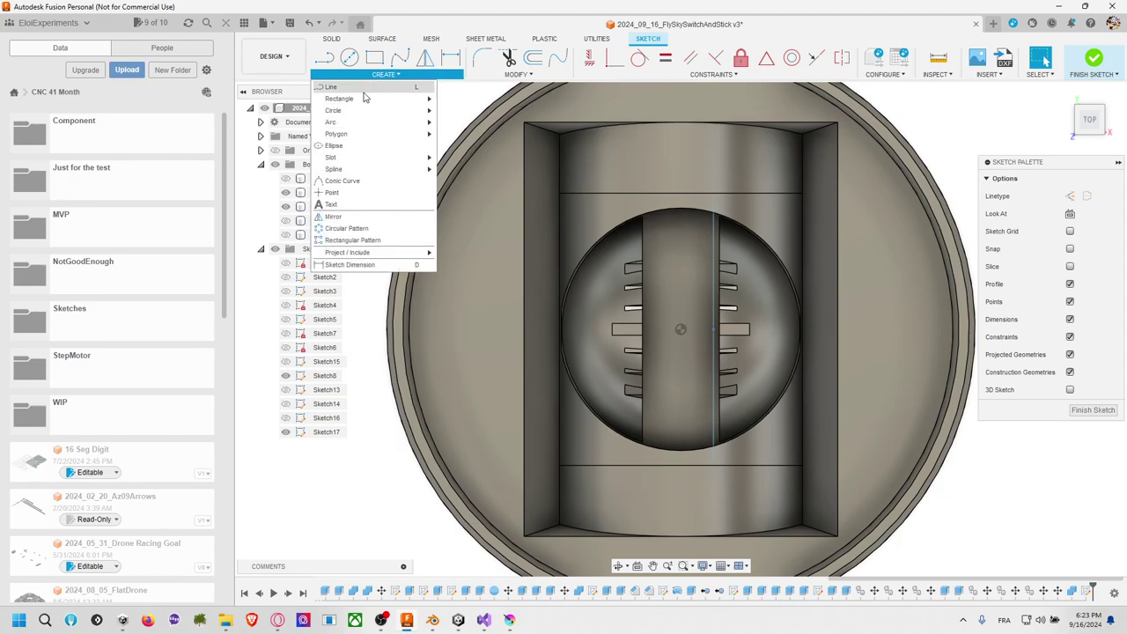
mouse_move(379, 98)
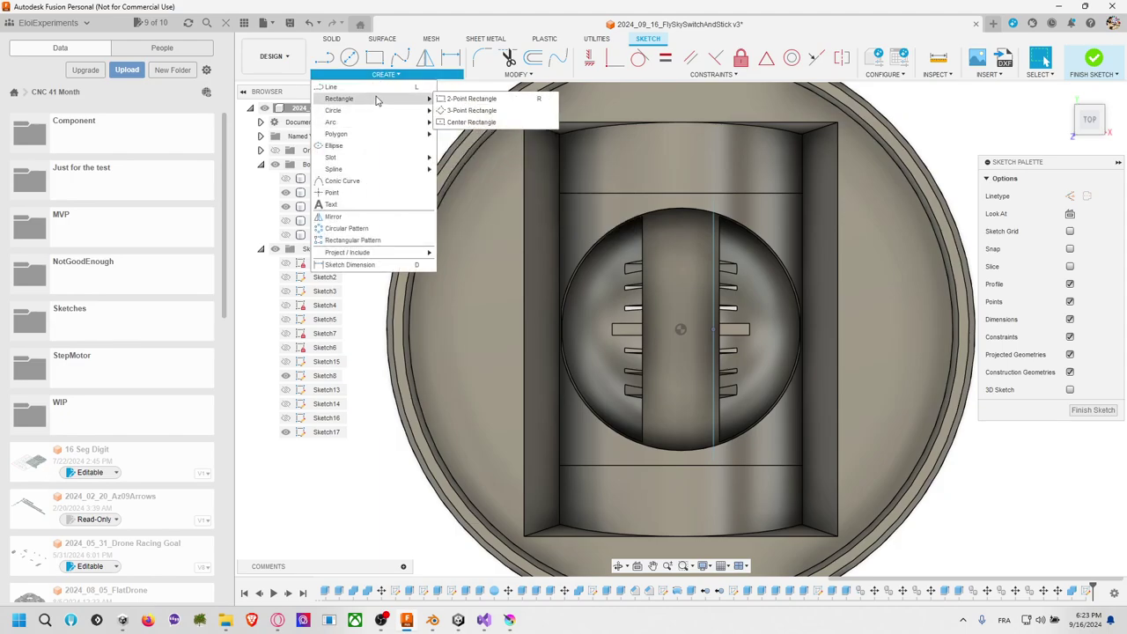
left_click(466, 123)
left_click(682, 328)
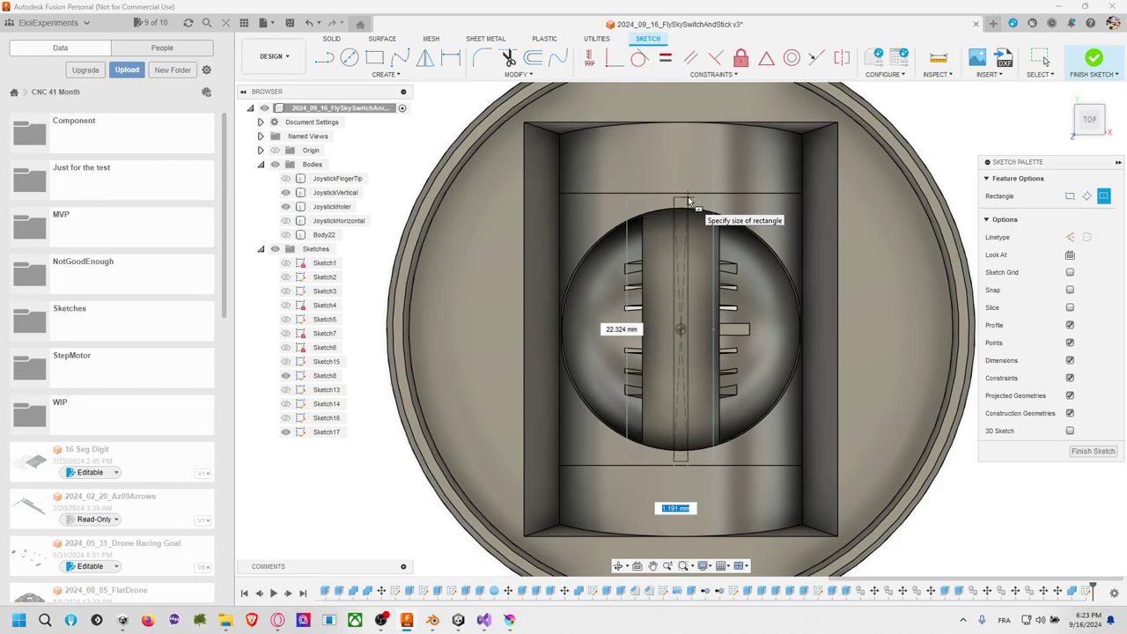
type("1")
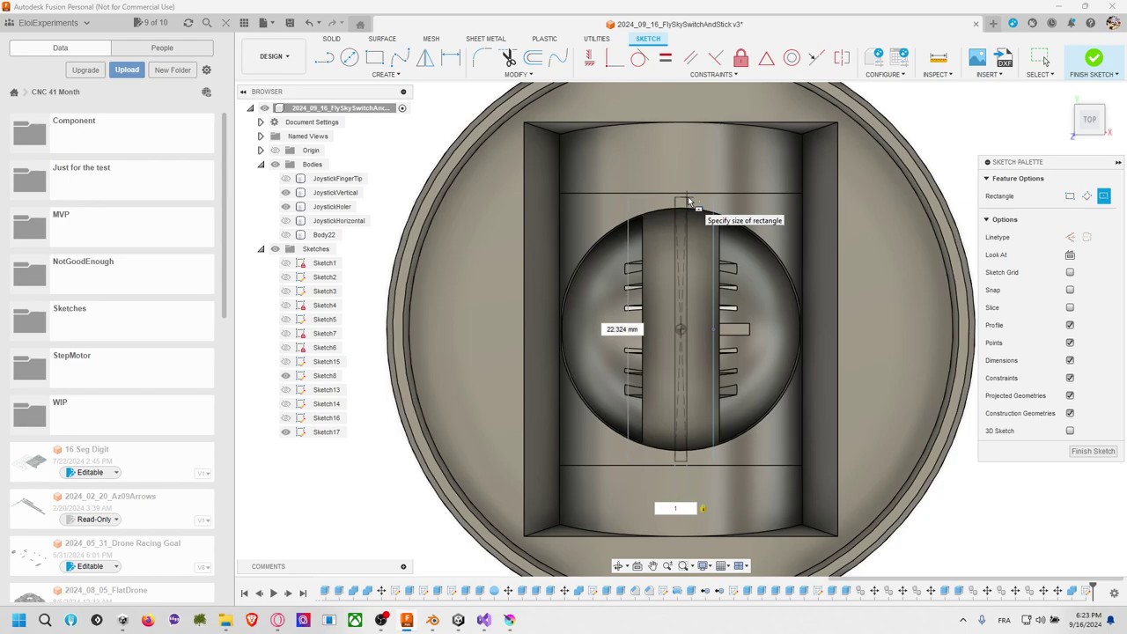
type(".5")
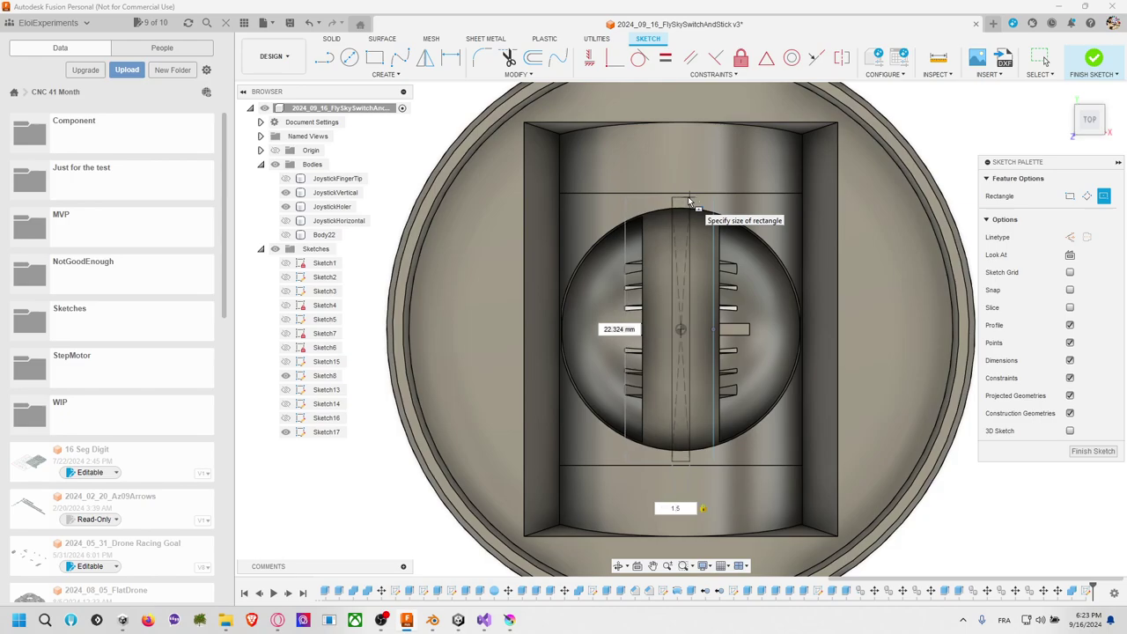
type("1")
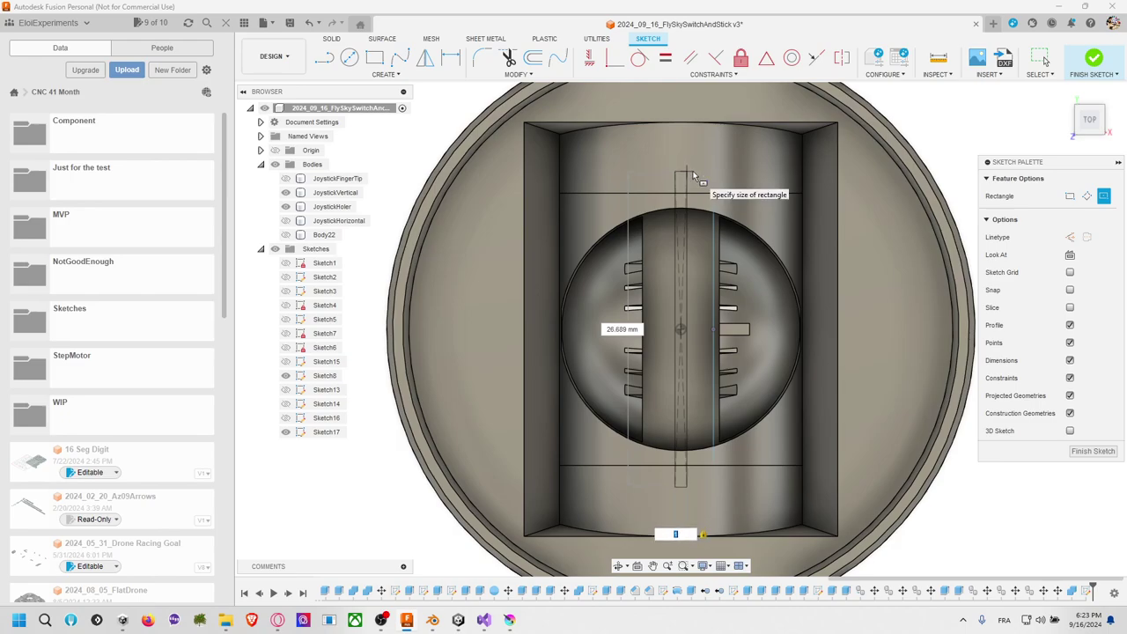
left_click(693, 169)
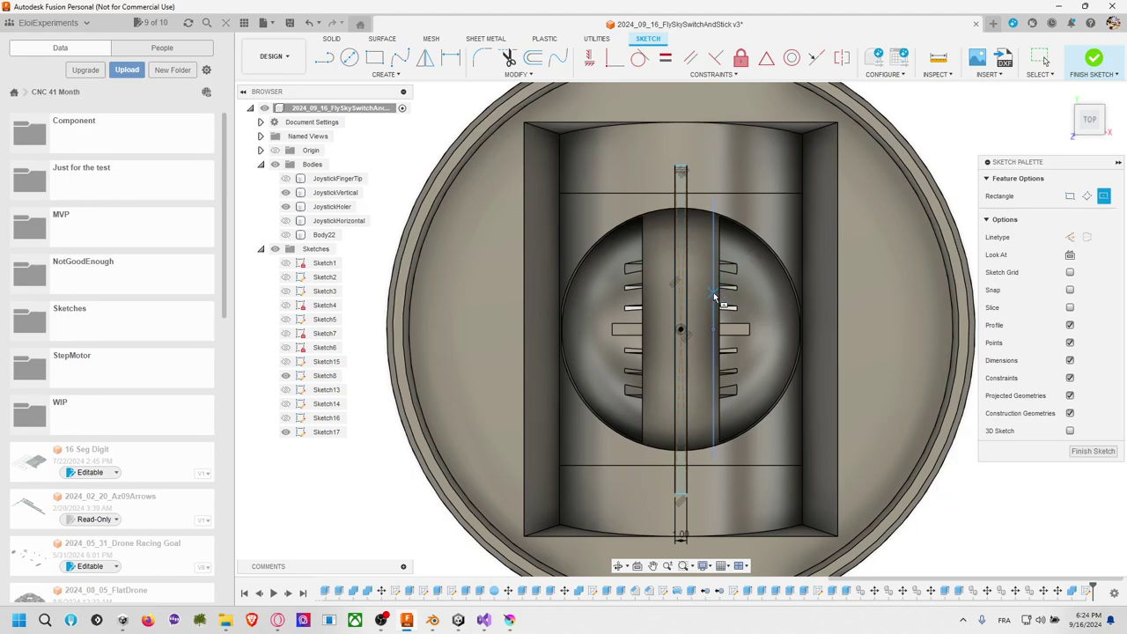
middle_click_drag(714, 297, 702, 226, "shift")
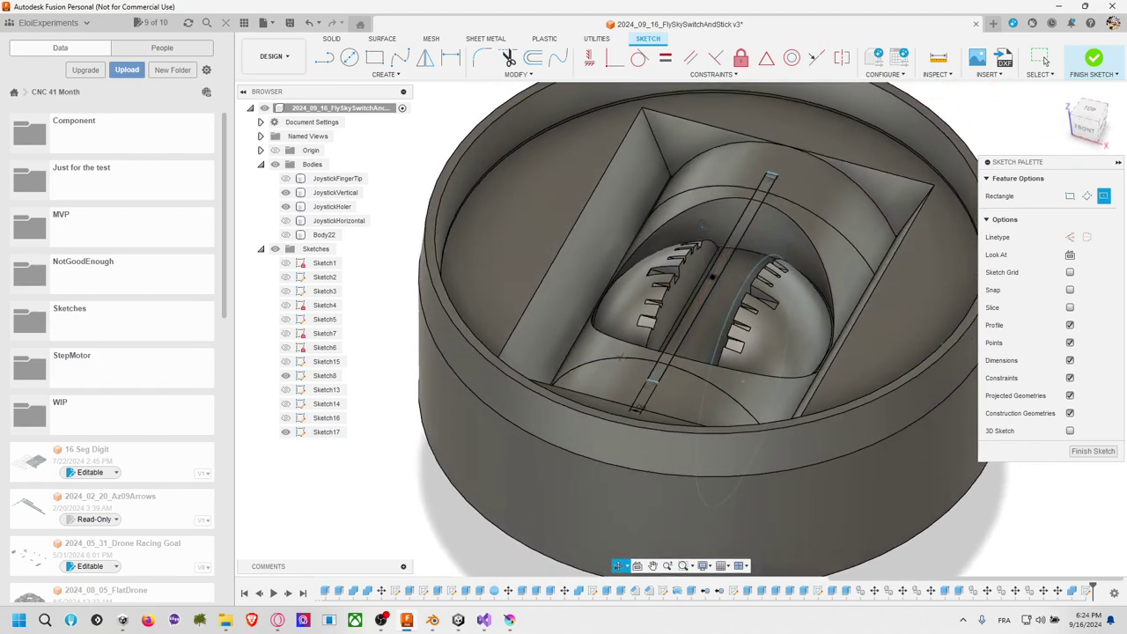
Step: Extrude Sketch17's thin rectangle downward as a new body, Body29
key("e")
left_click(753, 206)
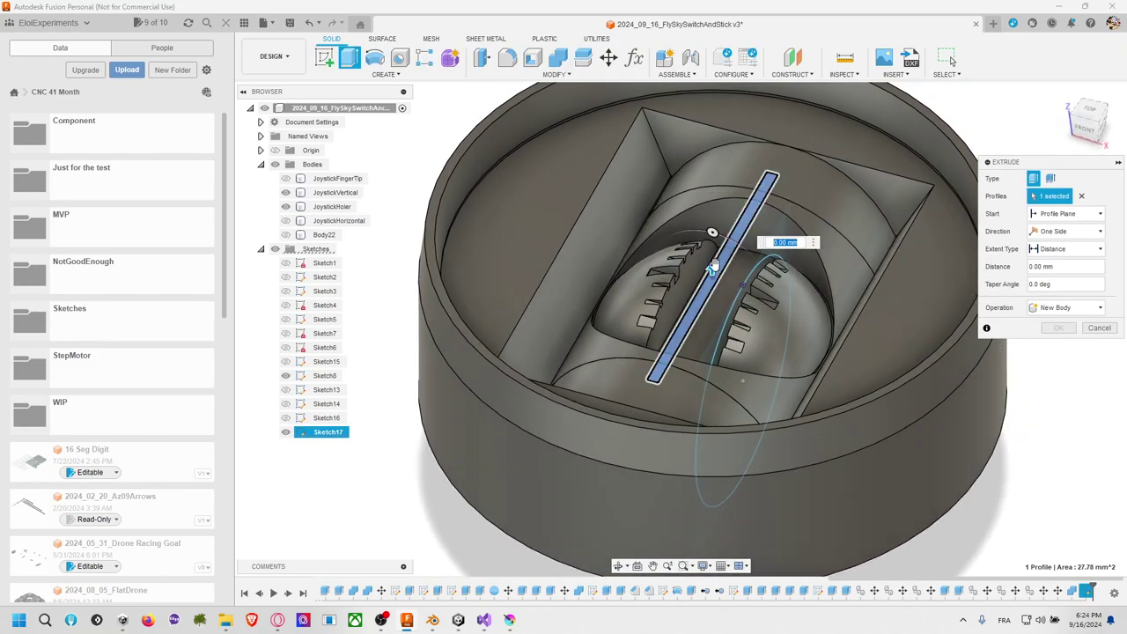
mouse_move(712, 269)
left_mouse_down()
mouse_move(739, 384)
mouse_move(716, 272)
mouse_move(711, 285)
left_mouse_up()
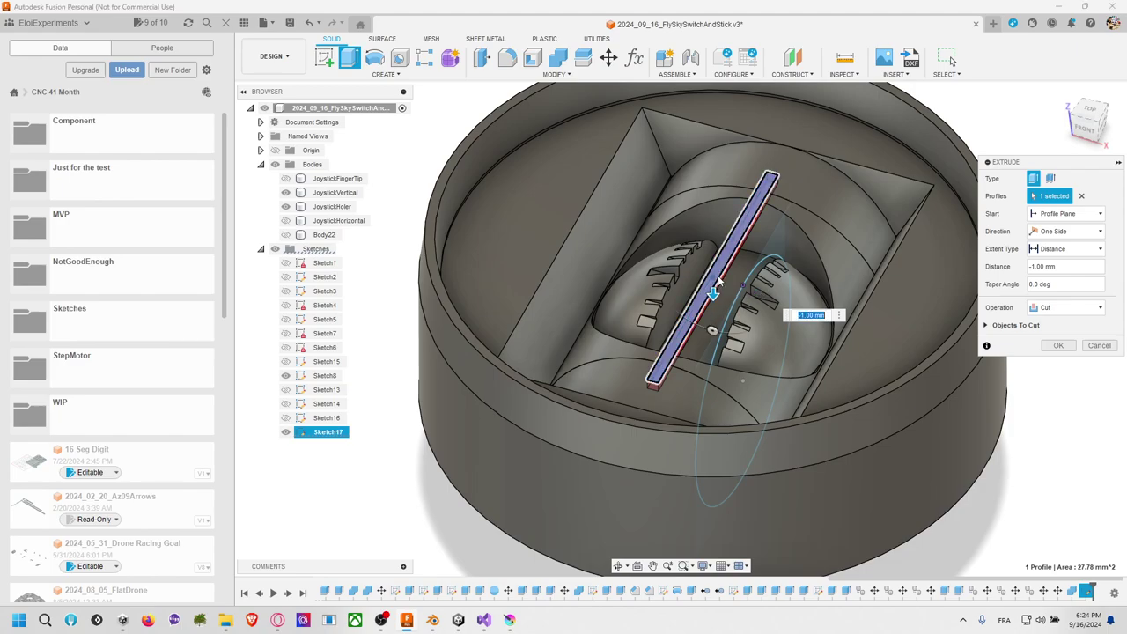
middle_click_drag(705, 260, 732, 266)
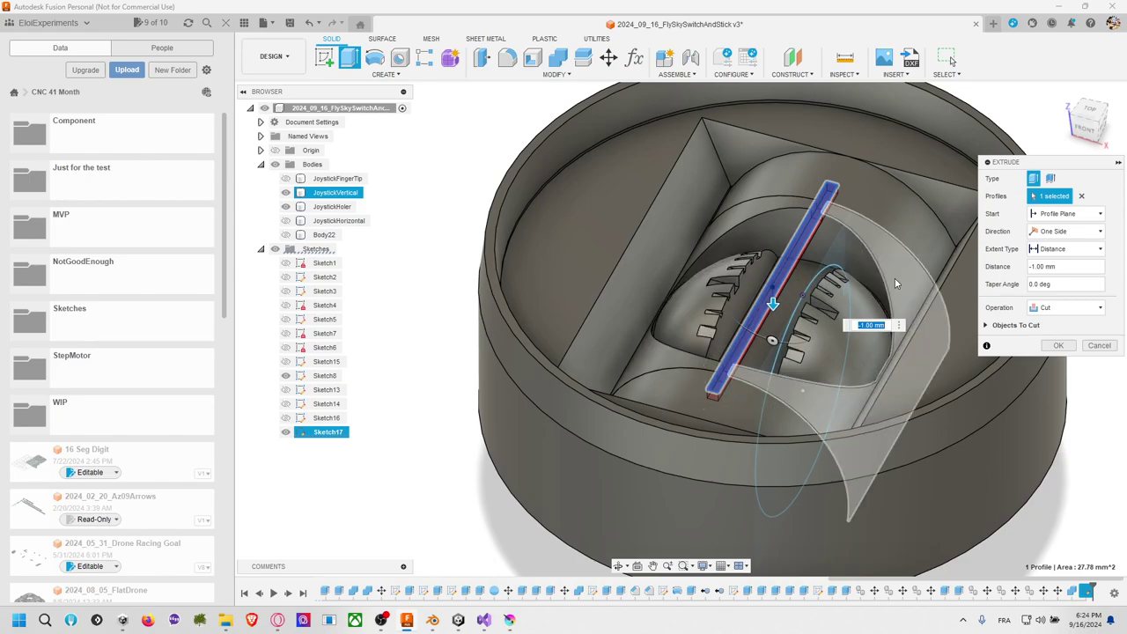
left_click(1057, 307)
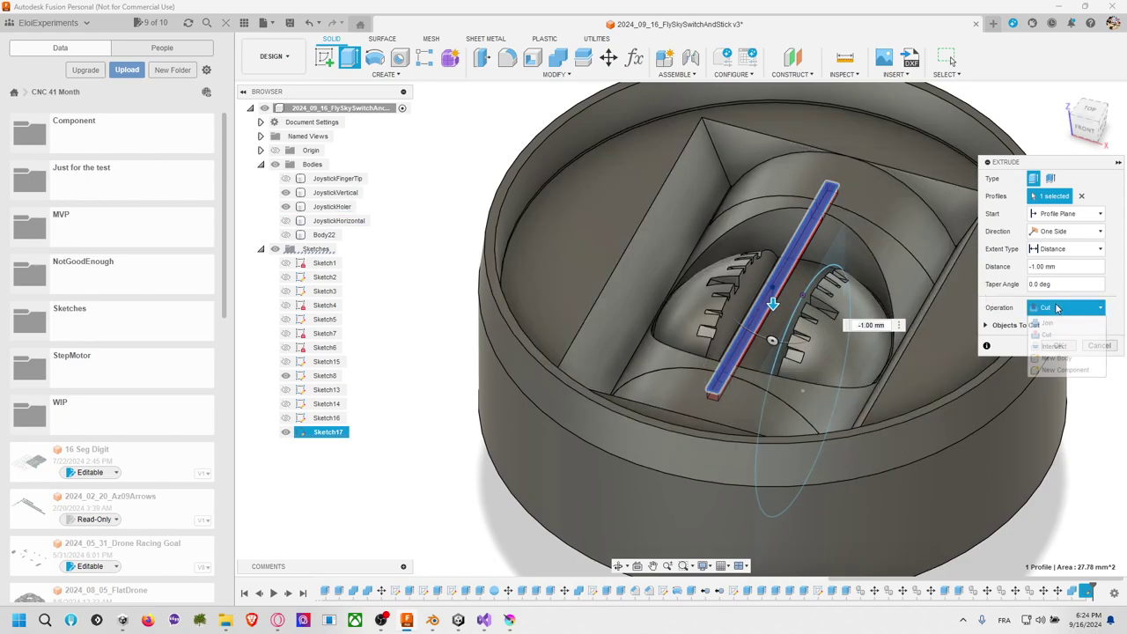
left_click(1060, 356)
left_click(1057, 327)
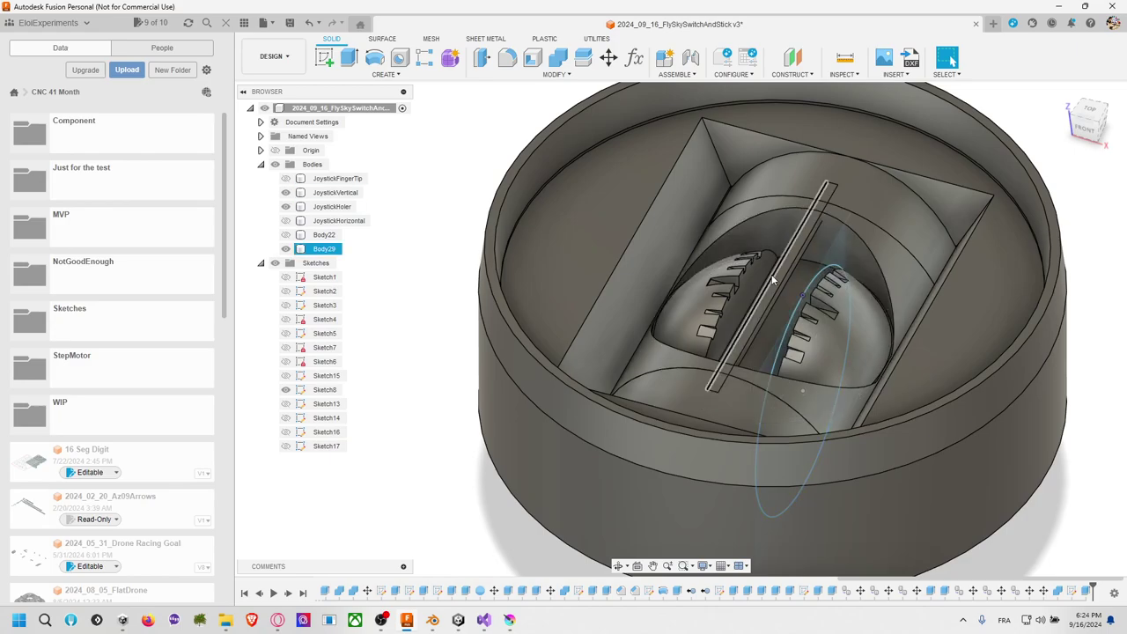
middle_click_drag(806, 304, 744, 318, "shift")
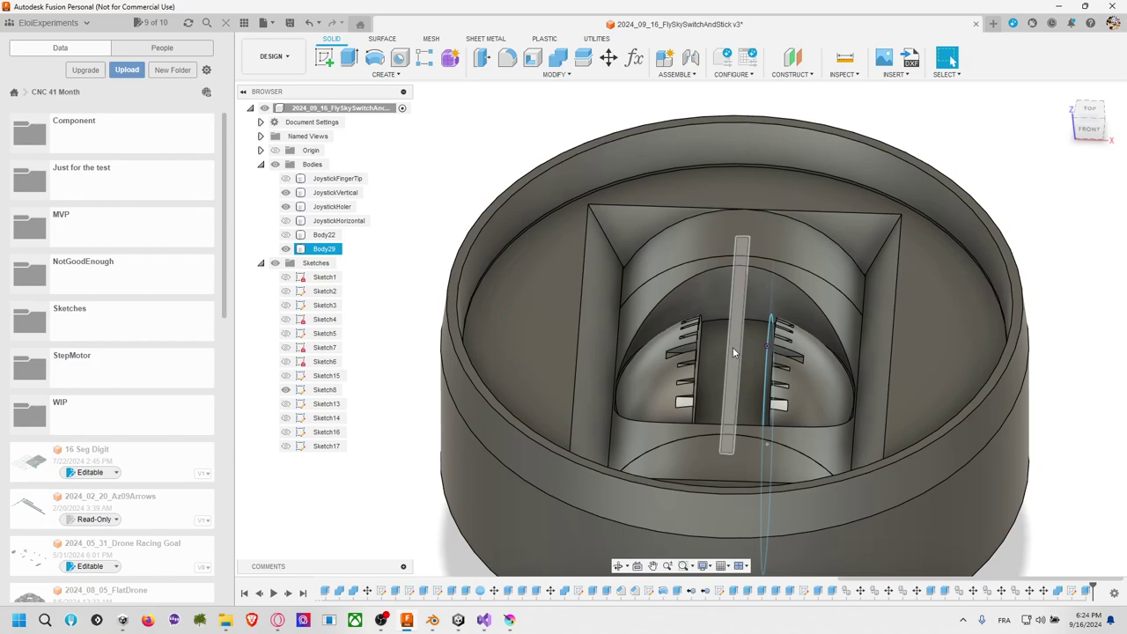
left_click(608, 57)
left_click(739, 292)
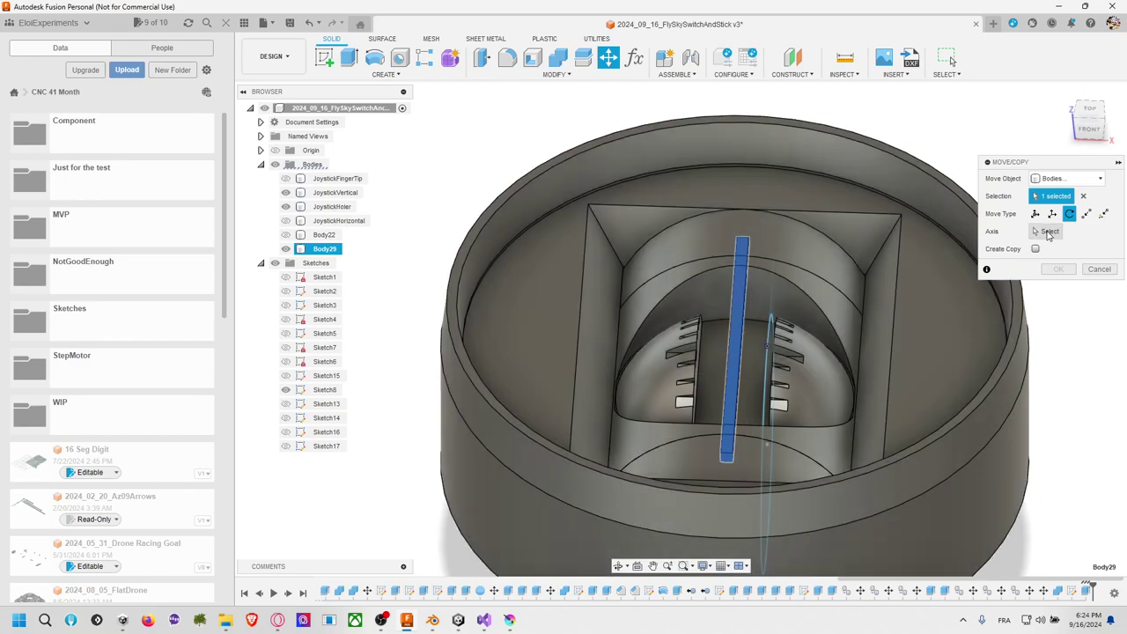
left_click(1049, 232)
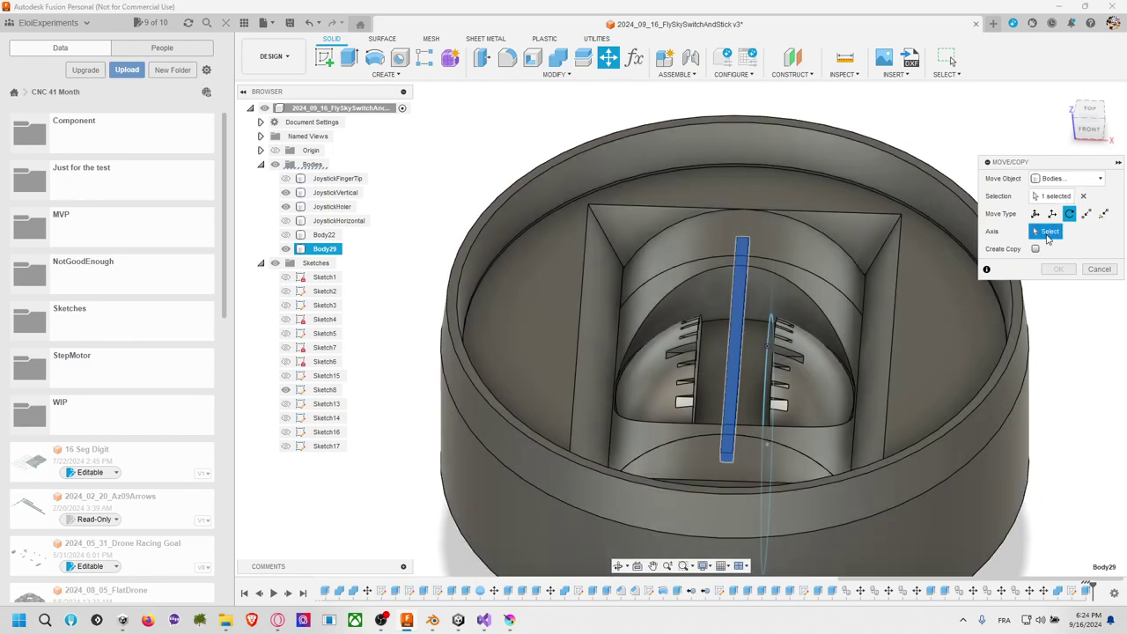
left_click(803, 273)
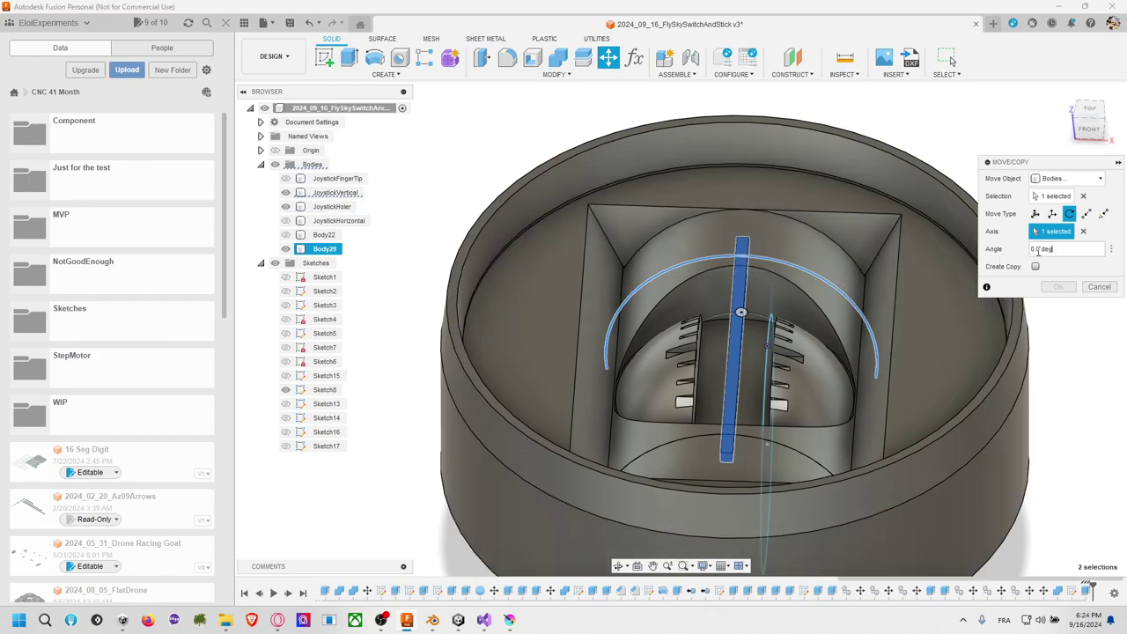
type("35")
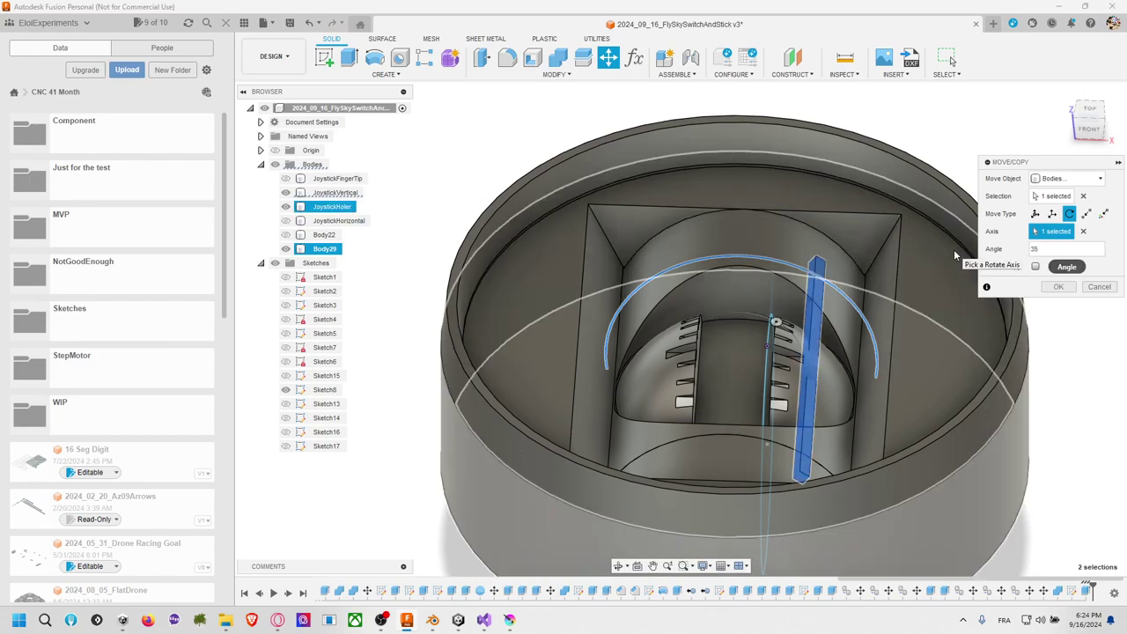
left_click(1035, 267)
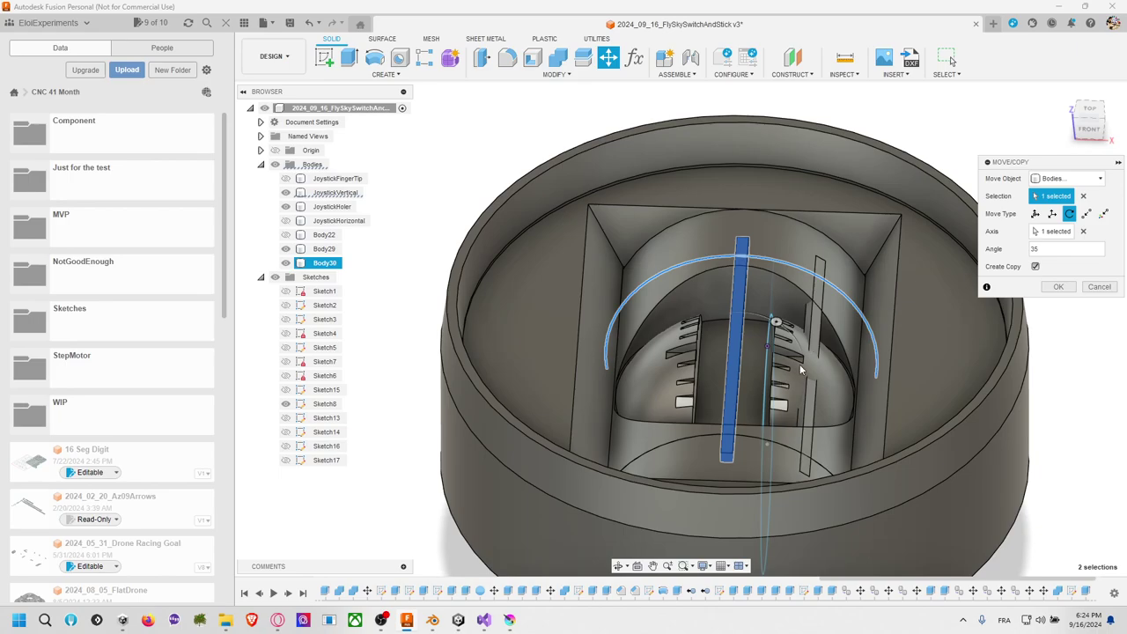
left_click(1092, 287)
left_click(938, 300)
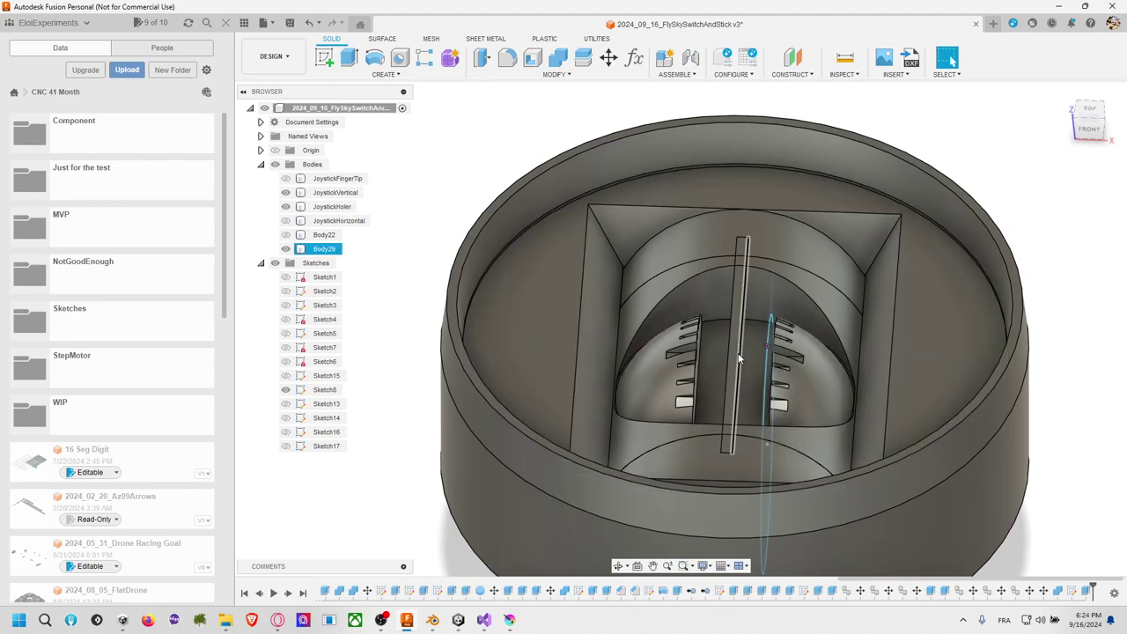
left_click(737, 322)
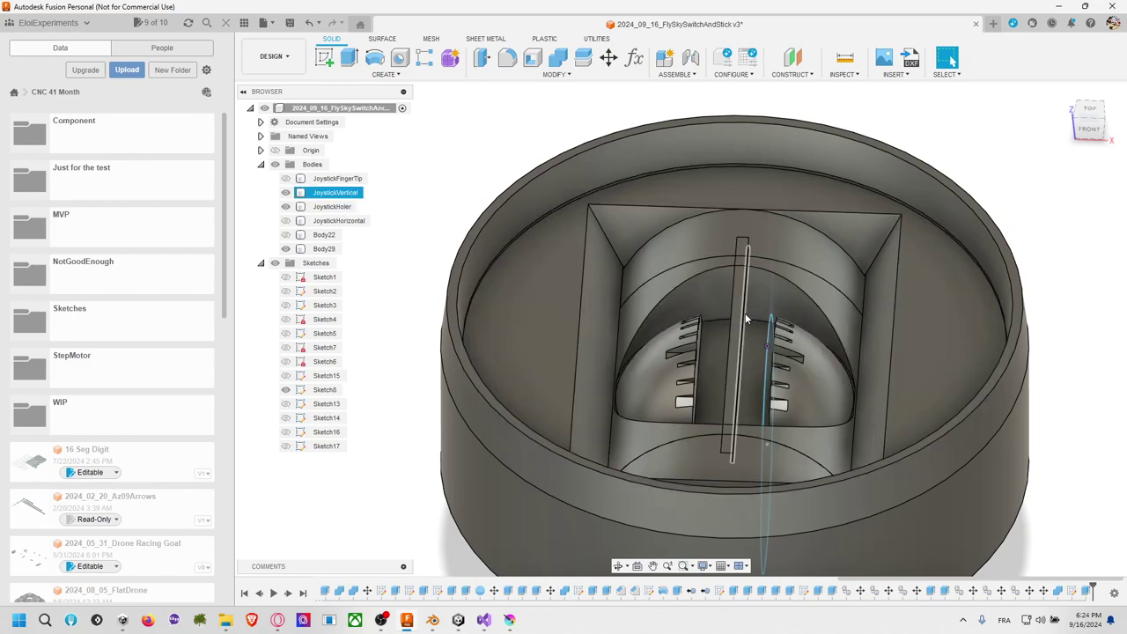
left_click(741, 319)
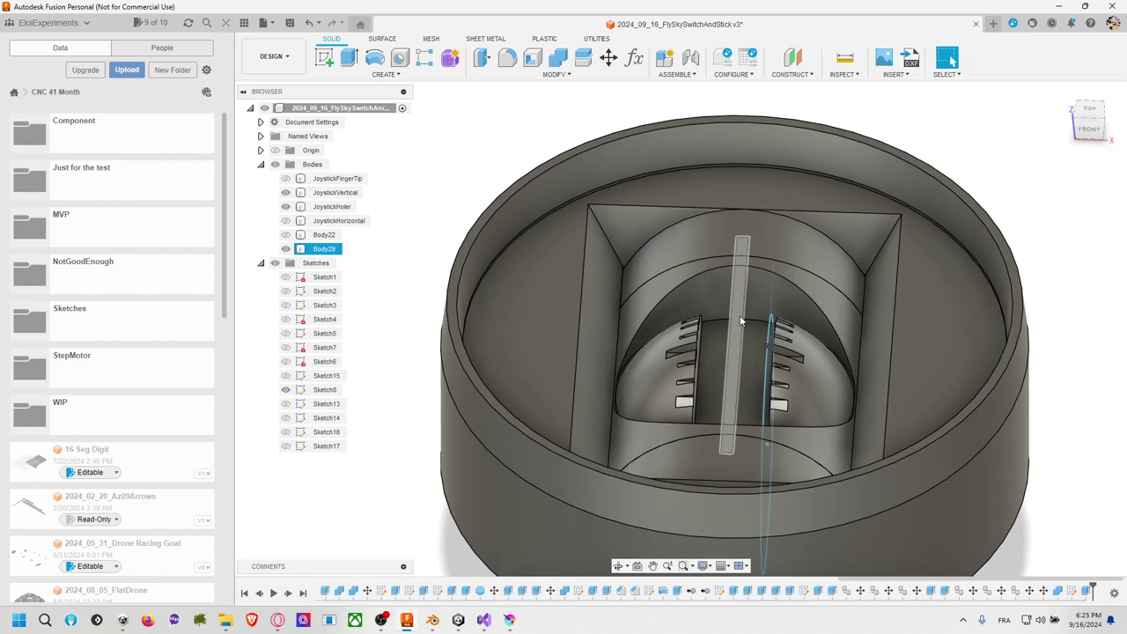
Step: Reopen Sketch17 for editing from the timeline
left_click(1072, 591)
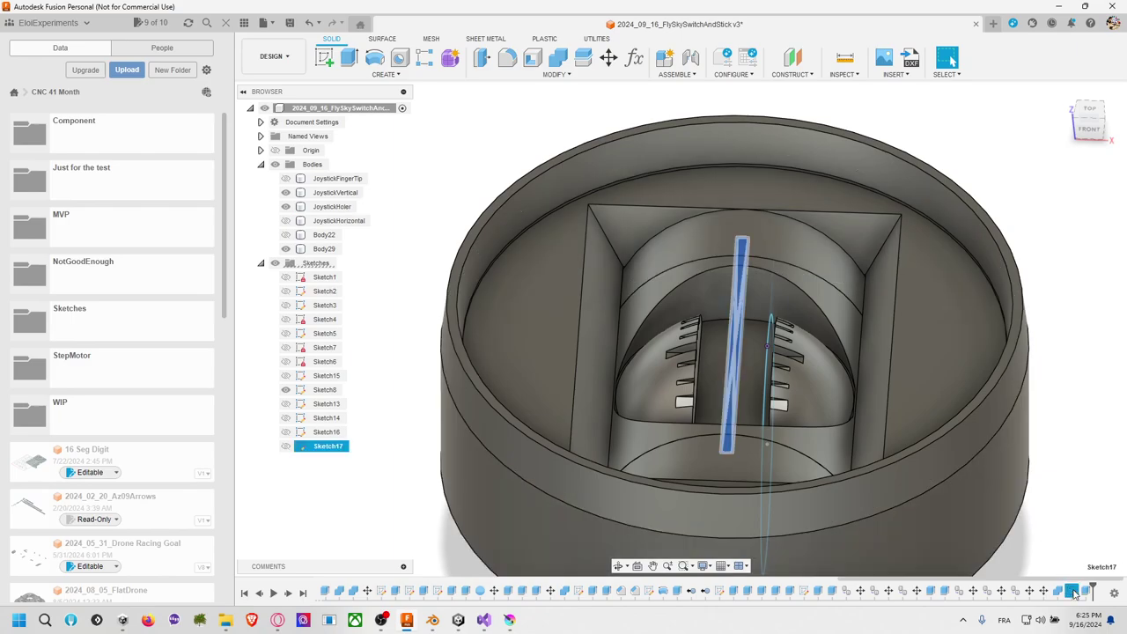
right_click(1072, 591)
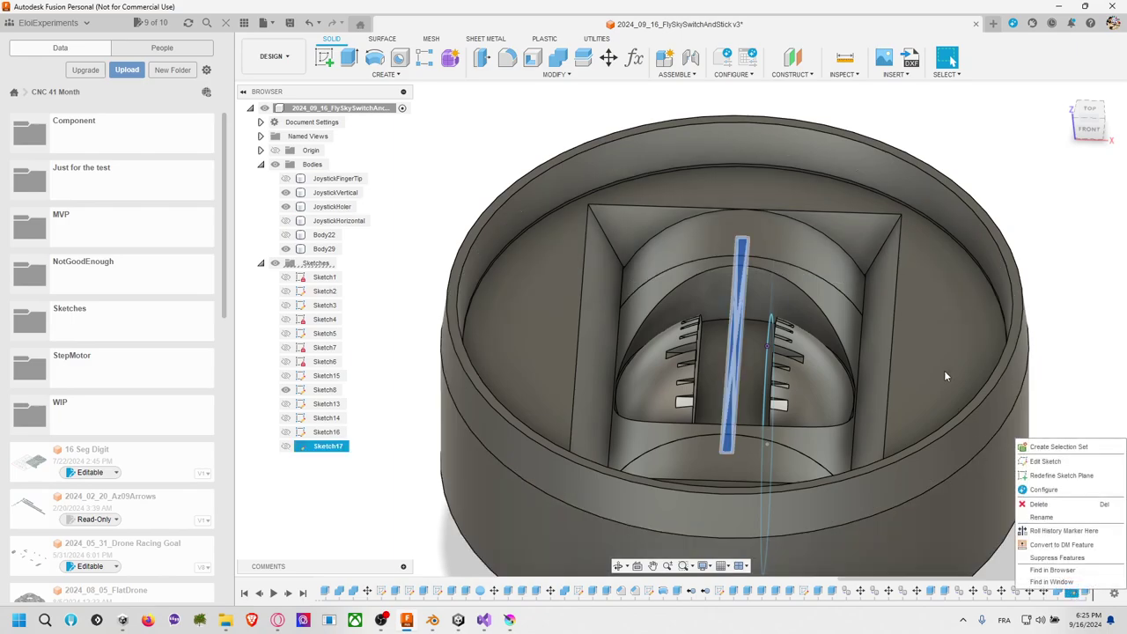
left_click(1048, 463)
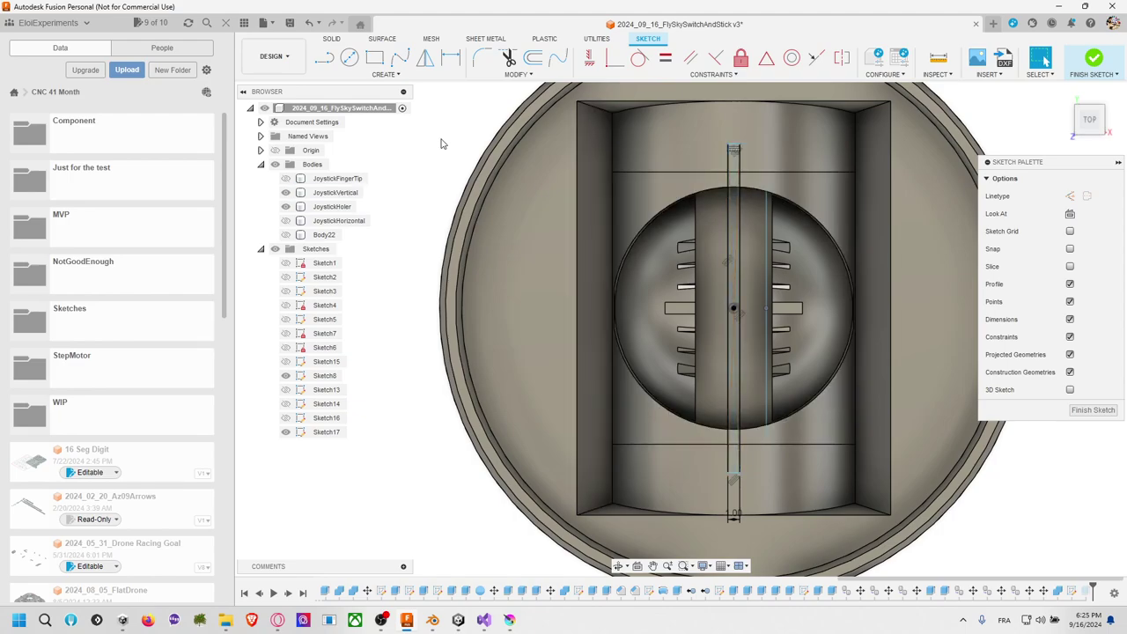
left_click(349, 57)
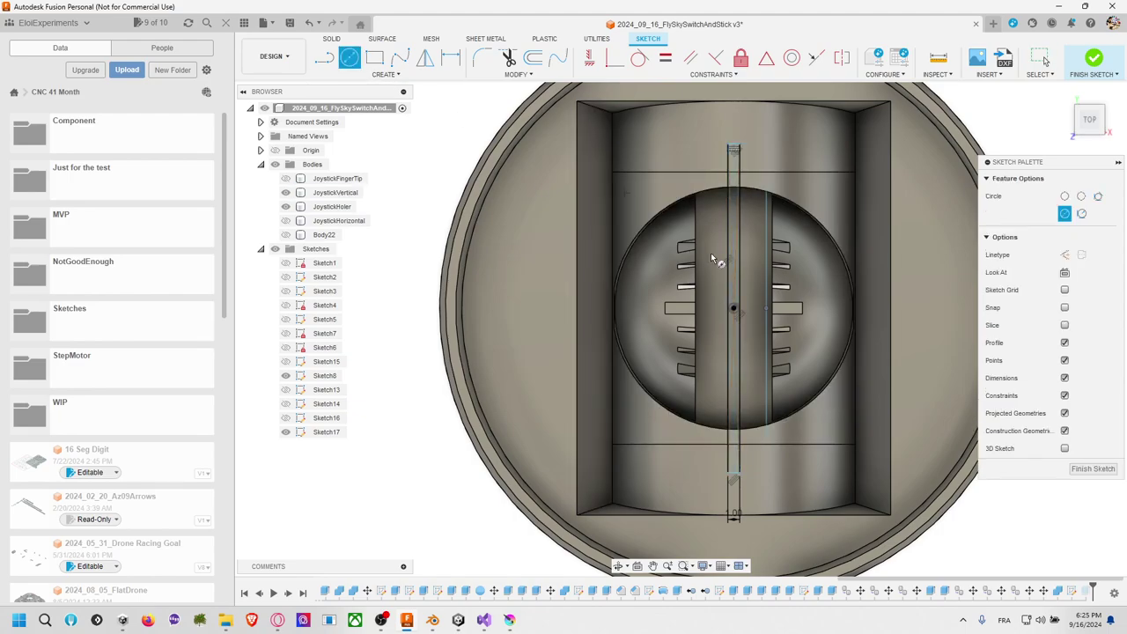
left_click(733, 307)
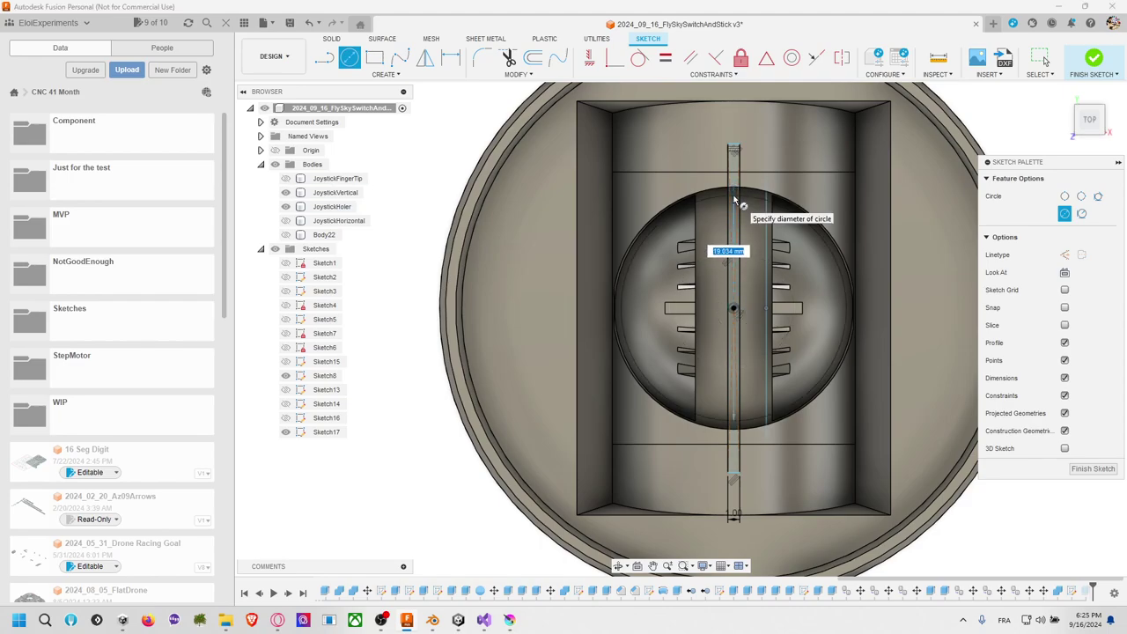
key("Escape")
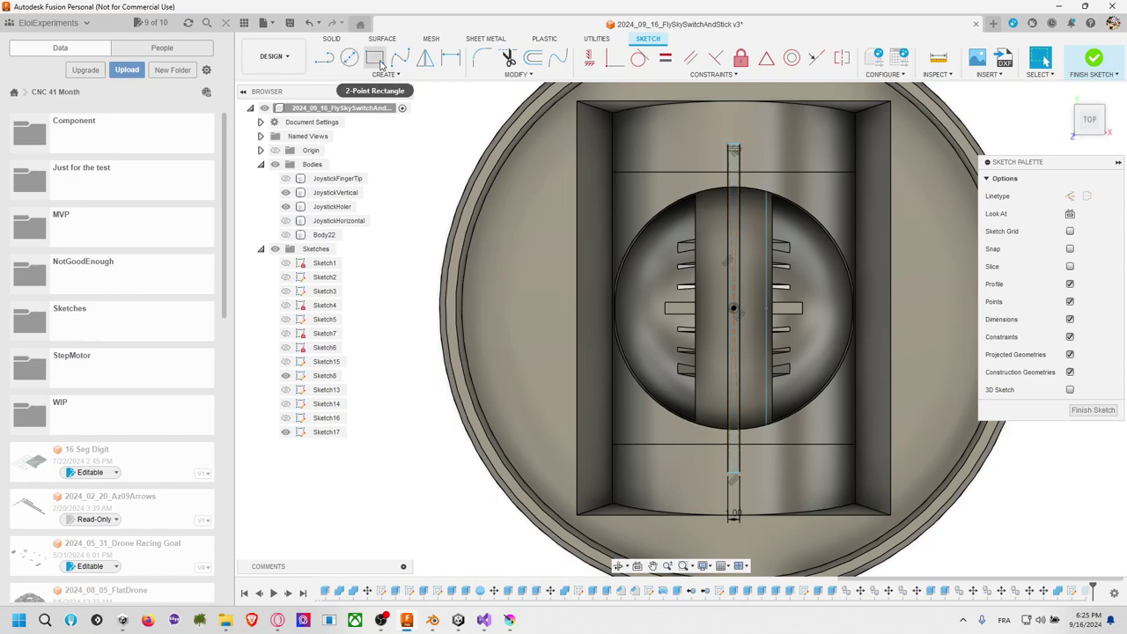
Step: Draw a 20.475 × 1 mm center rectangle on the stick's pivot point
left_click(374, 58)
left_click(384, 74)
mouse_move(352, 98)
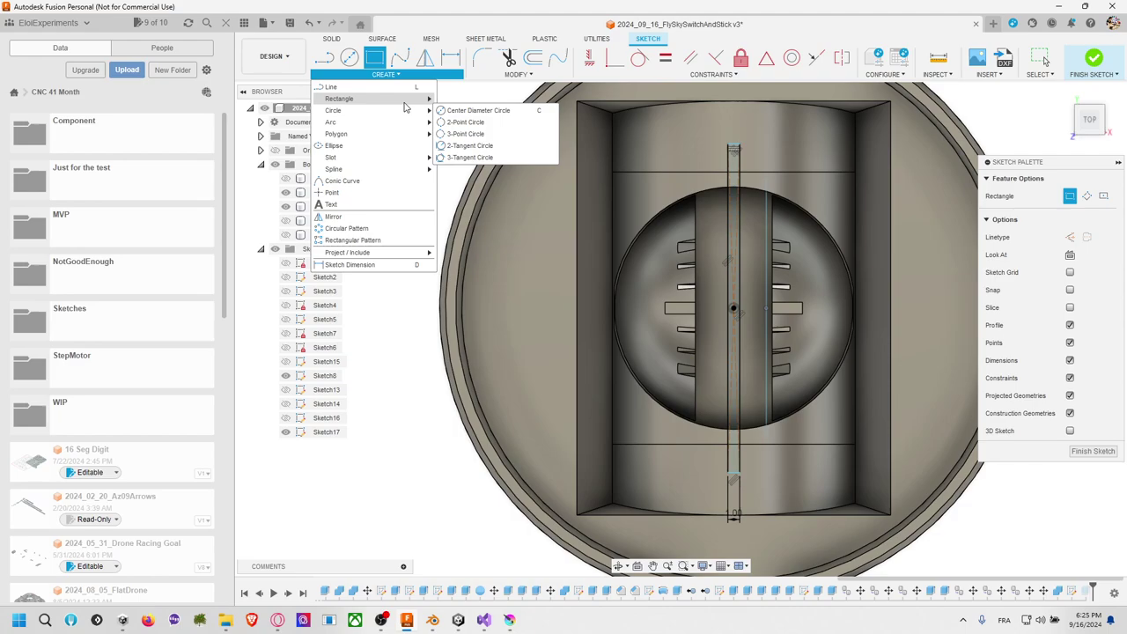
left_click(463, 121)
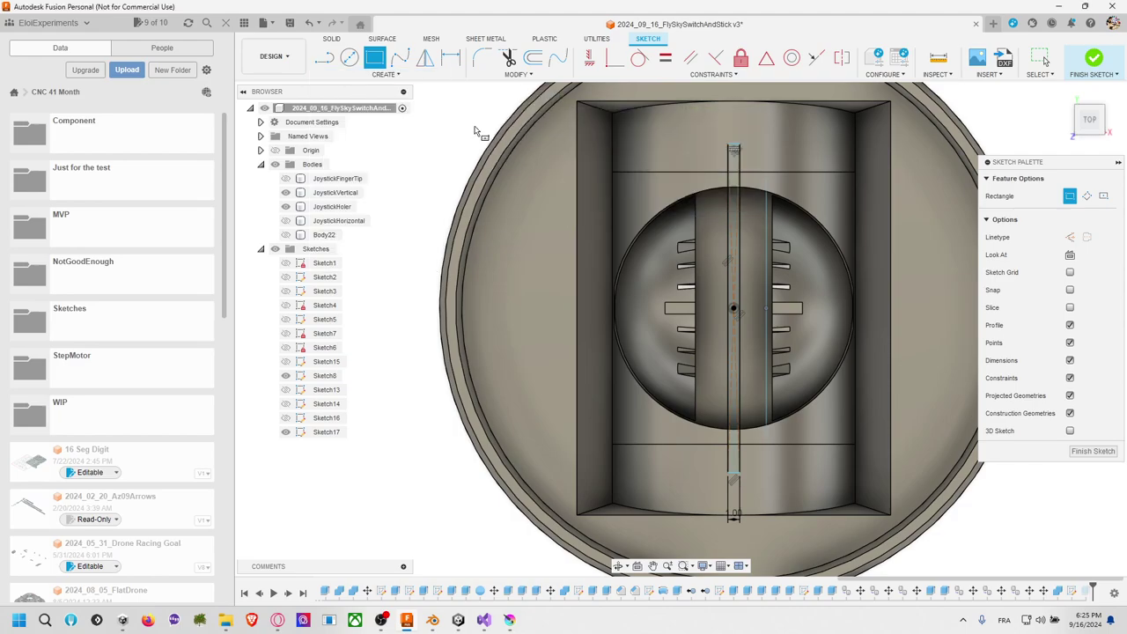
left_click(733, 308)
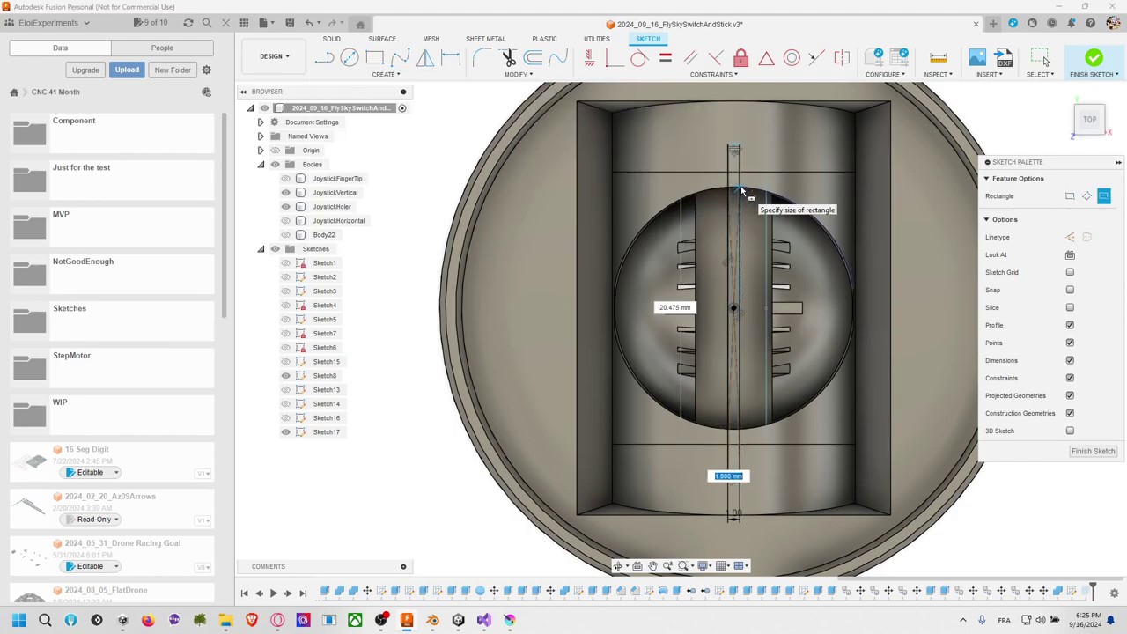
left_click(741, 185)
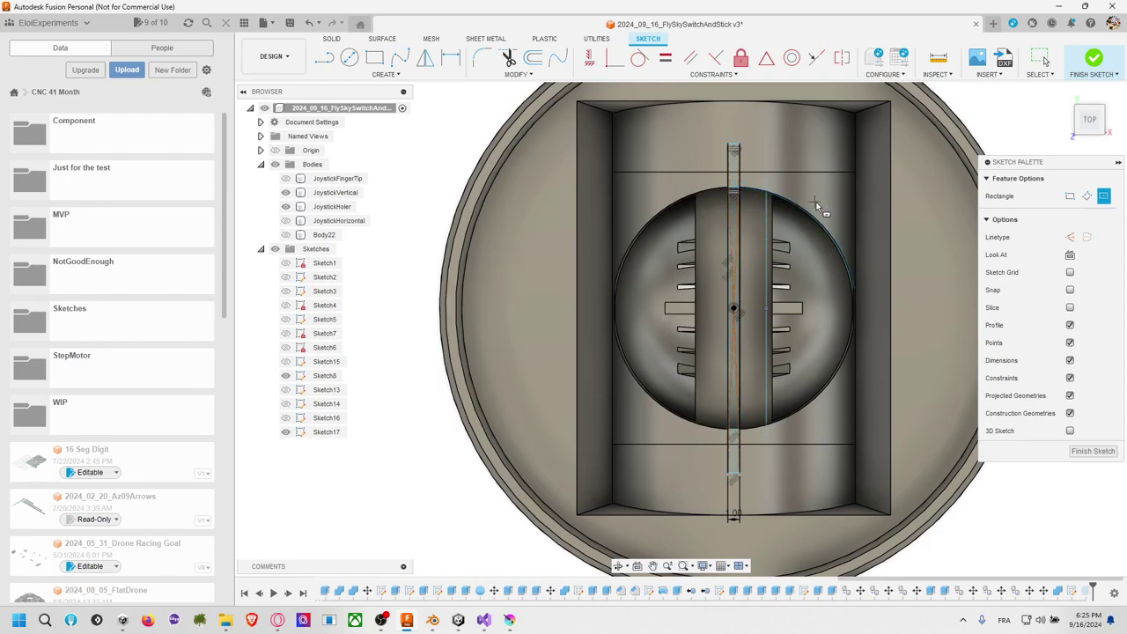
scroll(744, 198, "up", 3)
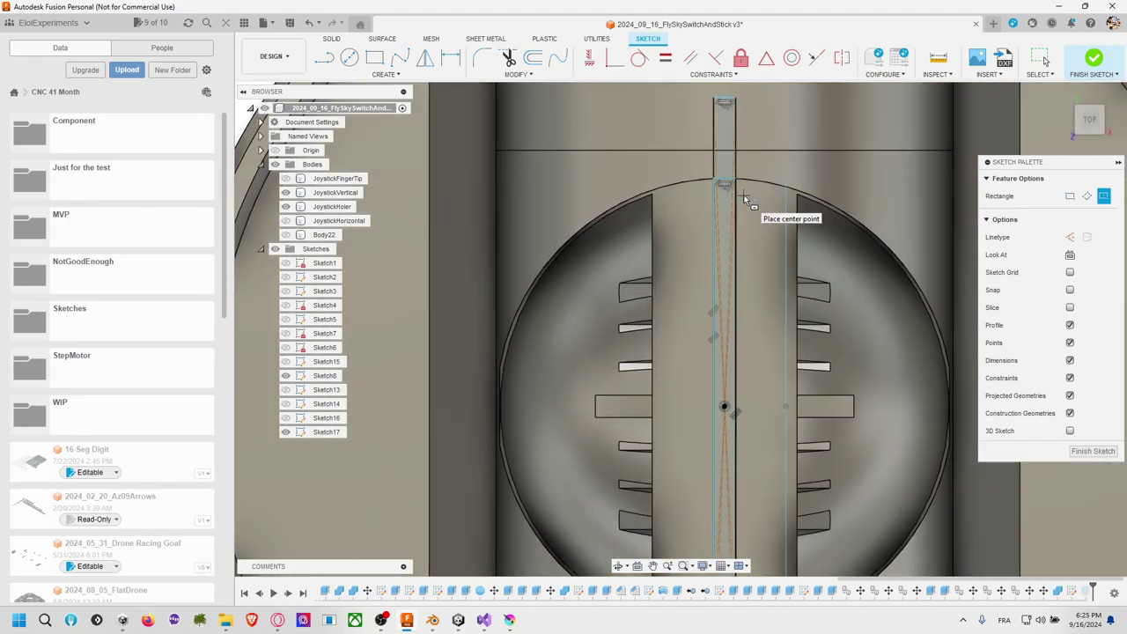
key("Escape")
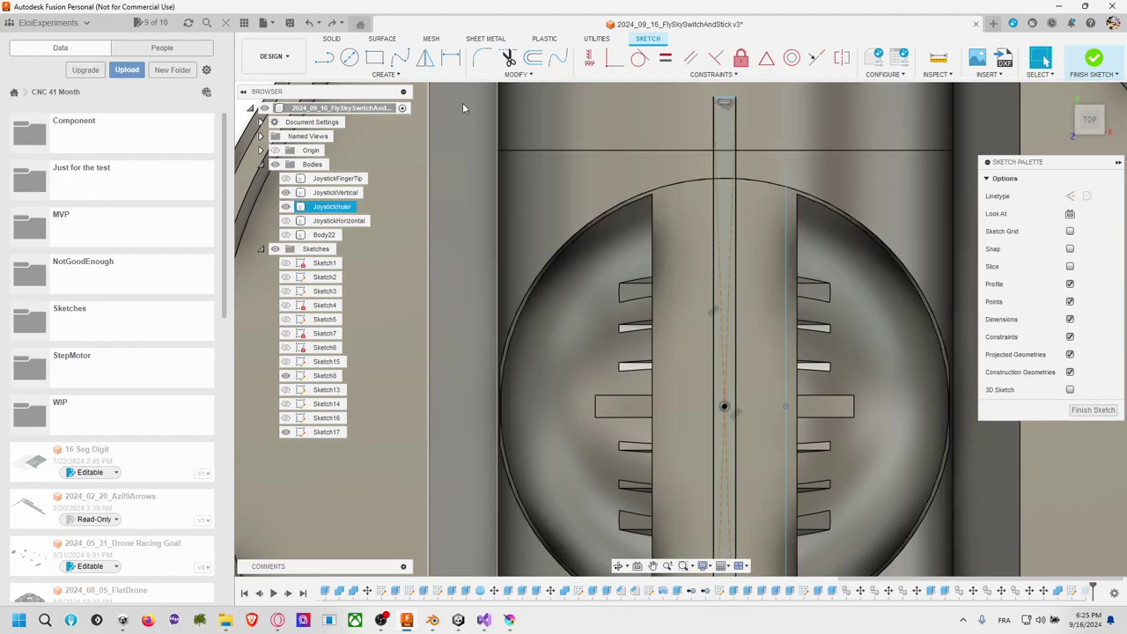
Step: Start another center rectangle anchored at the central pivot point
left_click(384, 74)
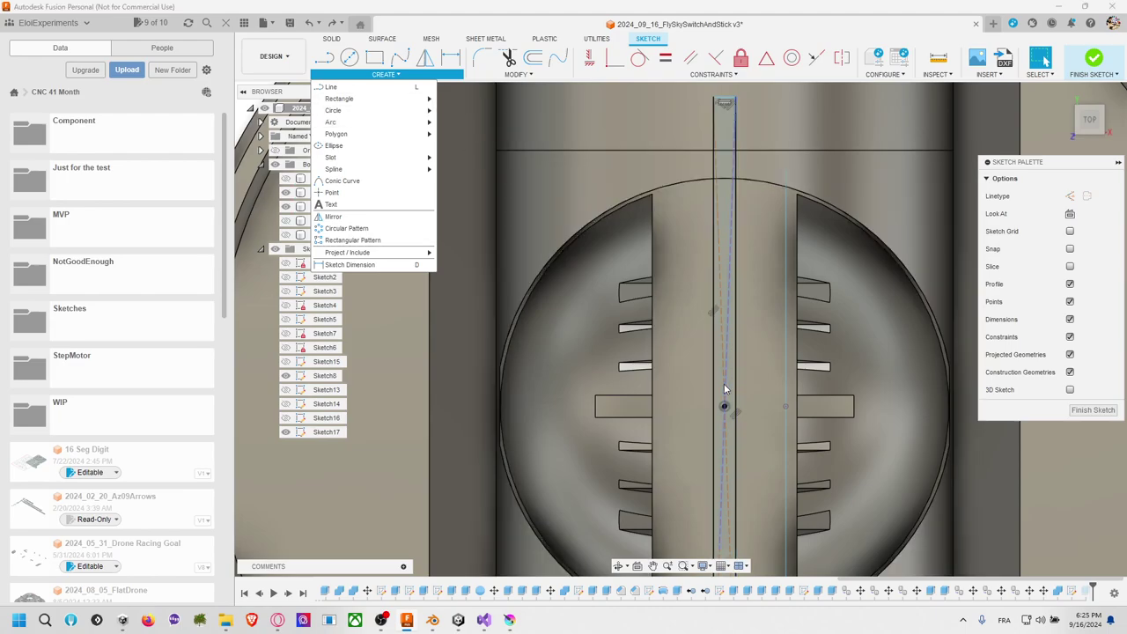
left_click(723, 408)
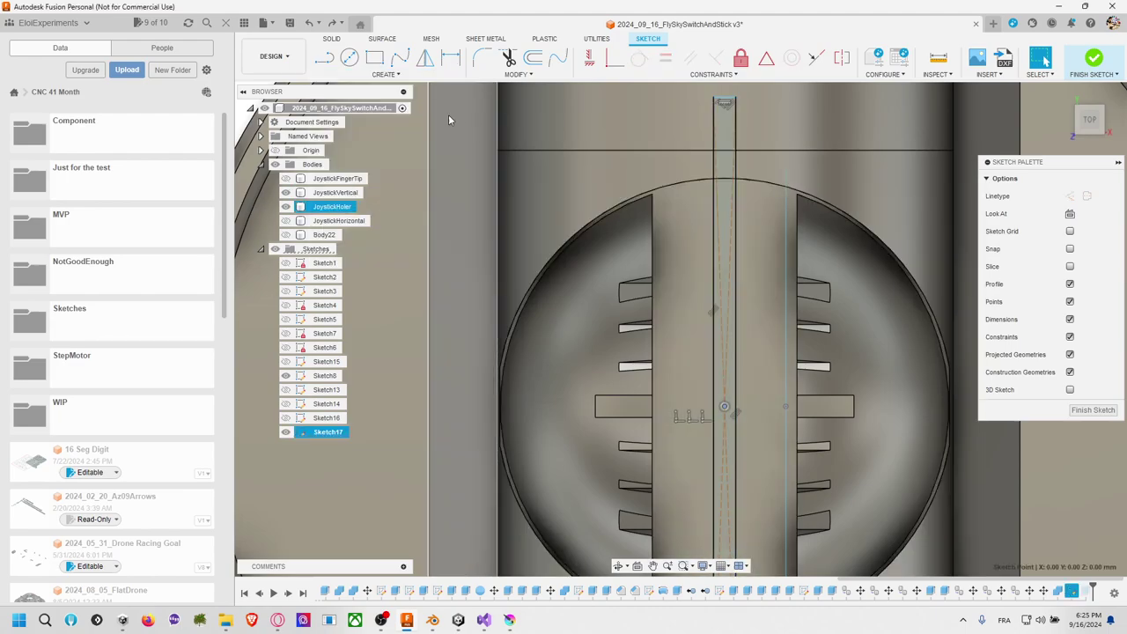
left_click(373, 76)
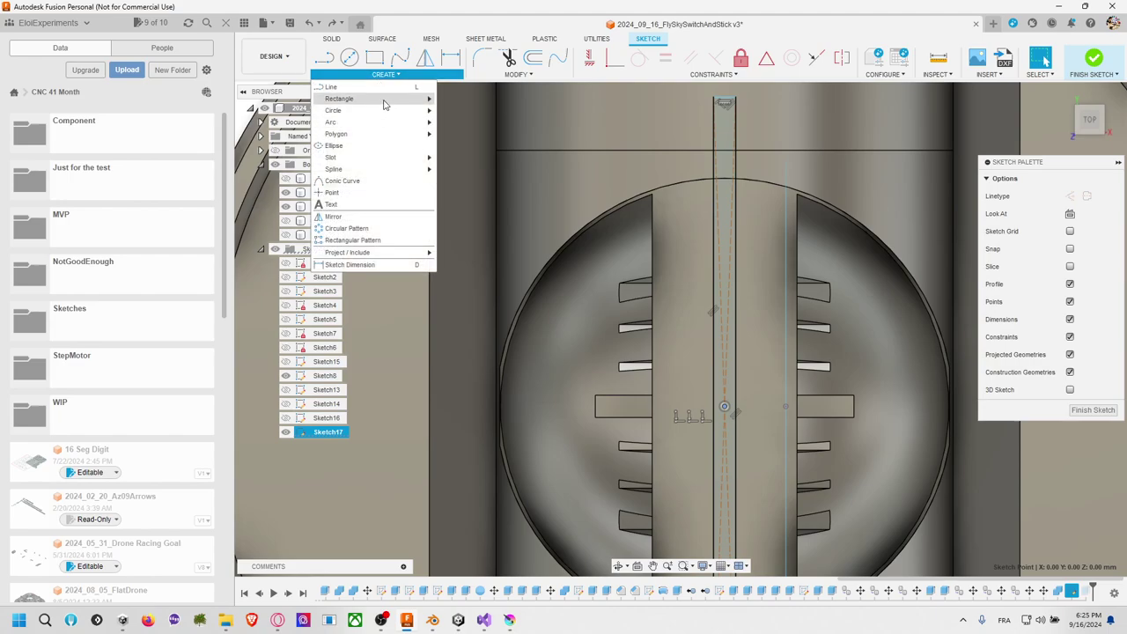
mouse_move(385, 99)
left_click(471, 121)
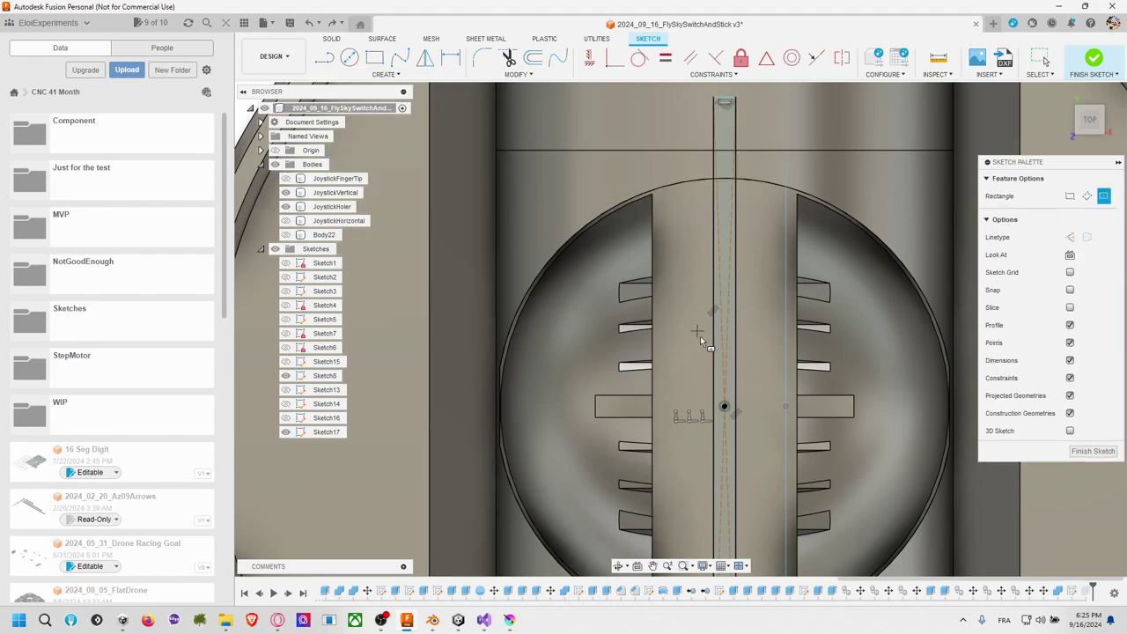
left_click(724, 408)
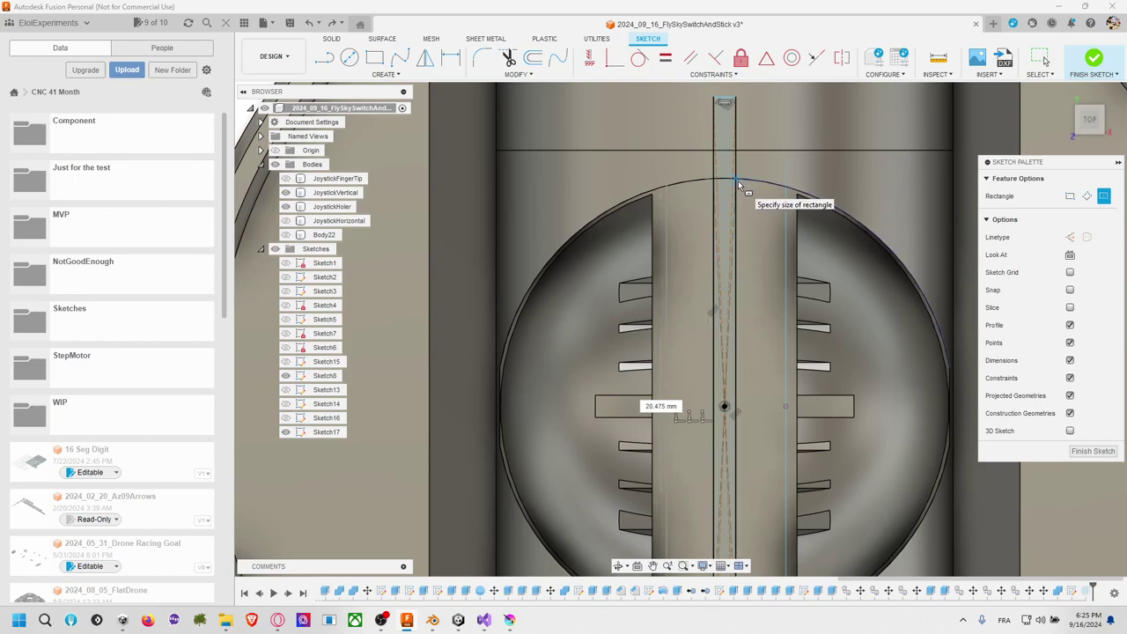
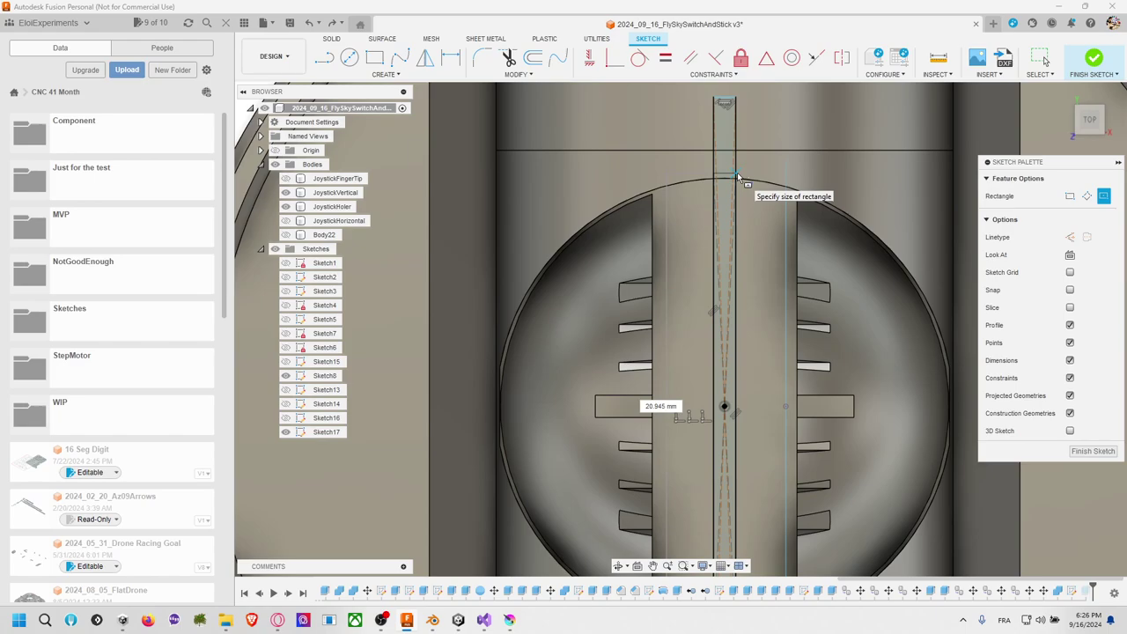
Step: Place the rectangle at its previewed size and finish the sketch
left_click(737, 175)
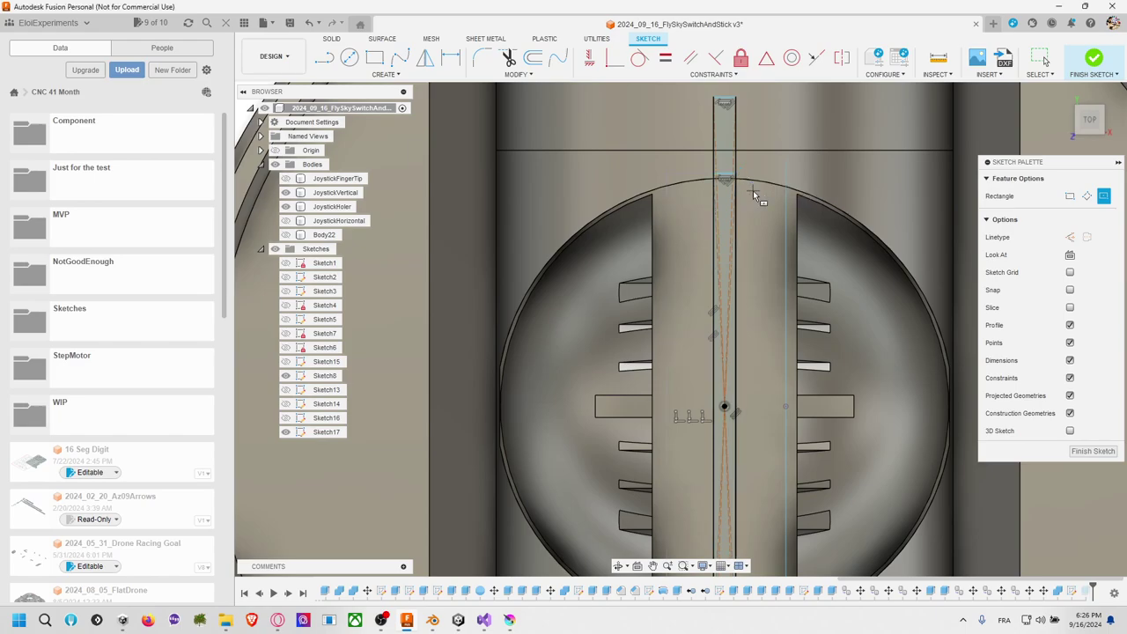
scroll(753, 192, "down", 2)
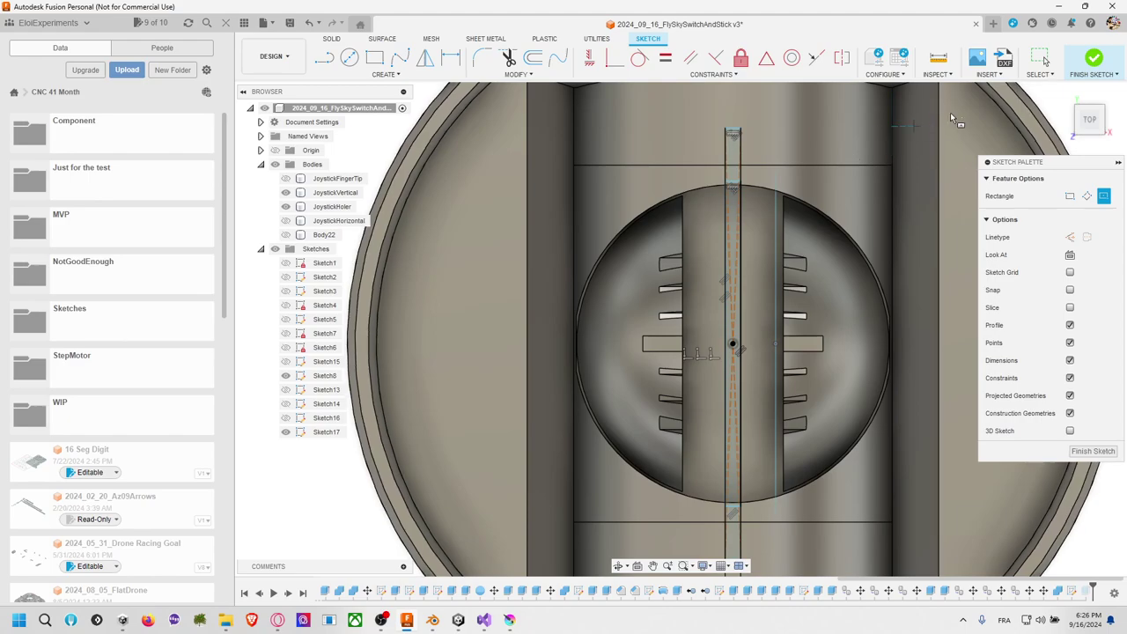
left_click(1092, 62)
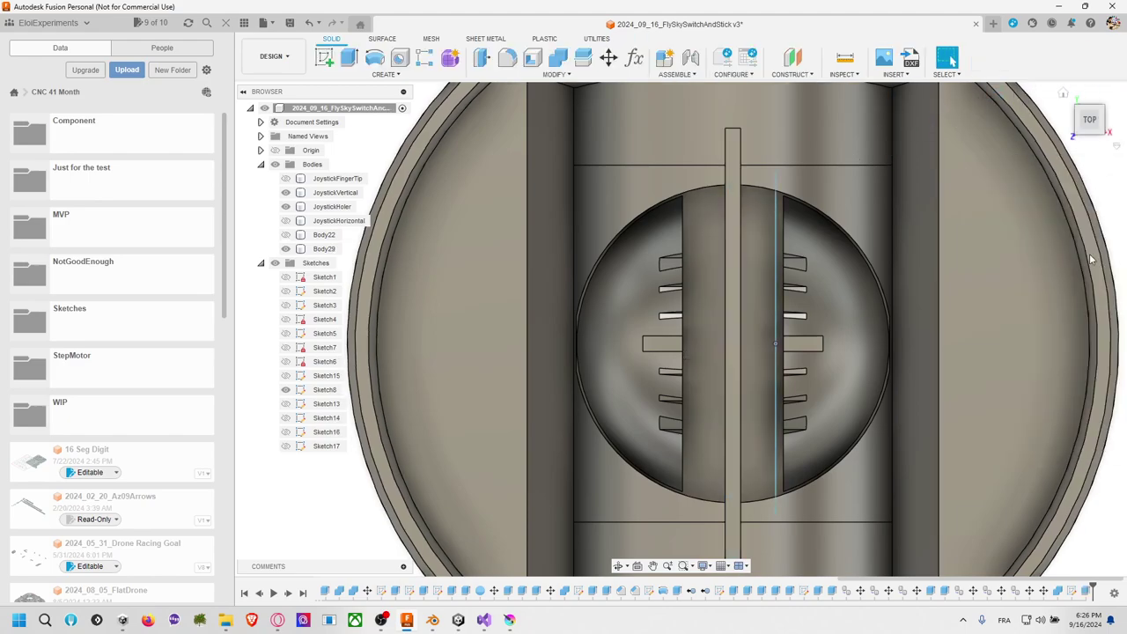
Step: Edit the last extrude to drop the middle profile, leaving two tab bodies
right_click(1089, 594)
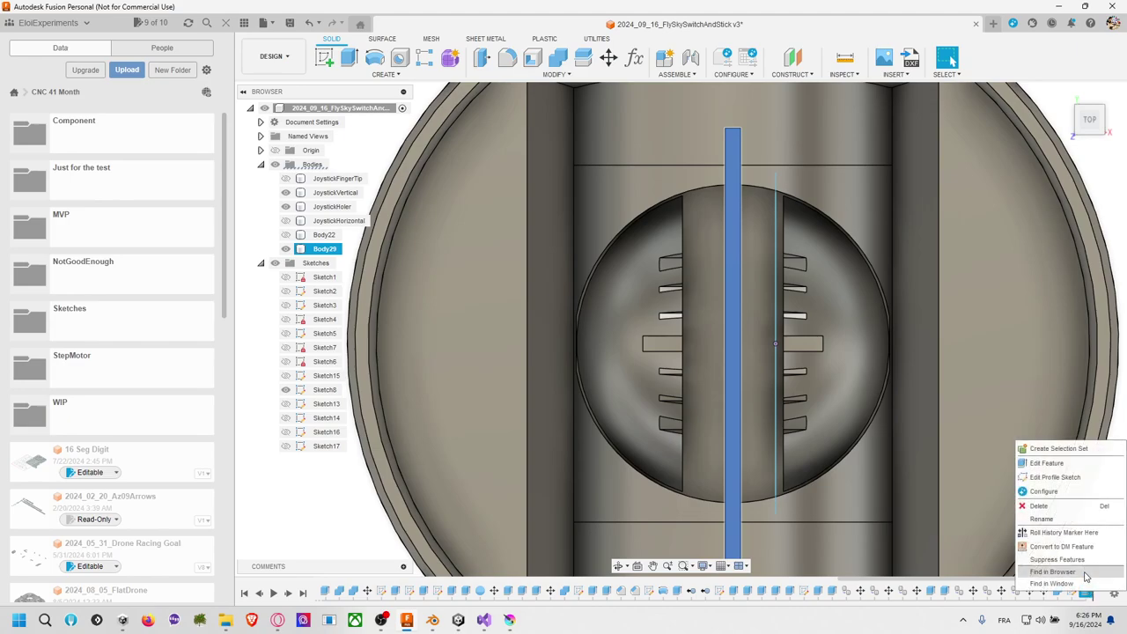
left_click(1068, 467)
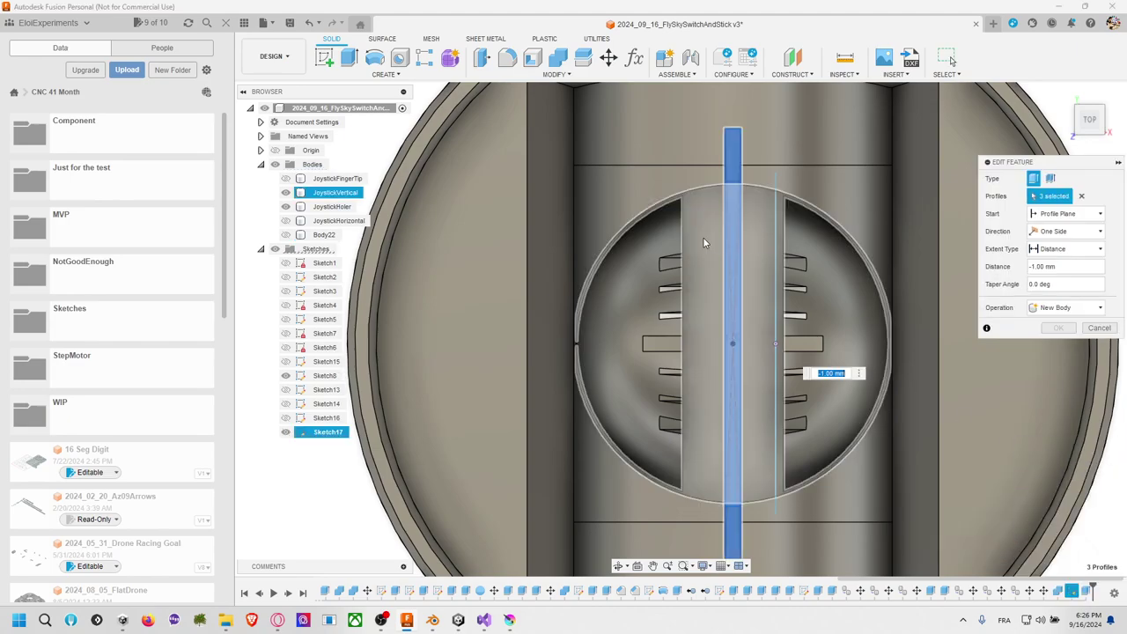
left_click(741, 236, "ctrl")
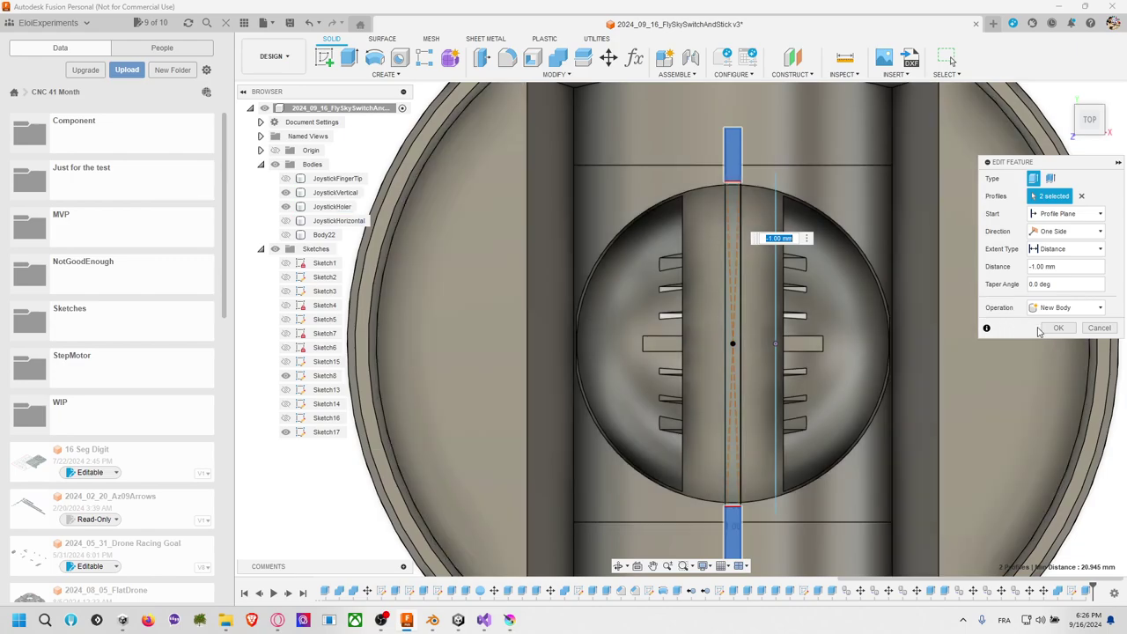
left_click(1058, 327)
left_click(878, 296)
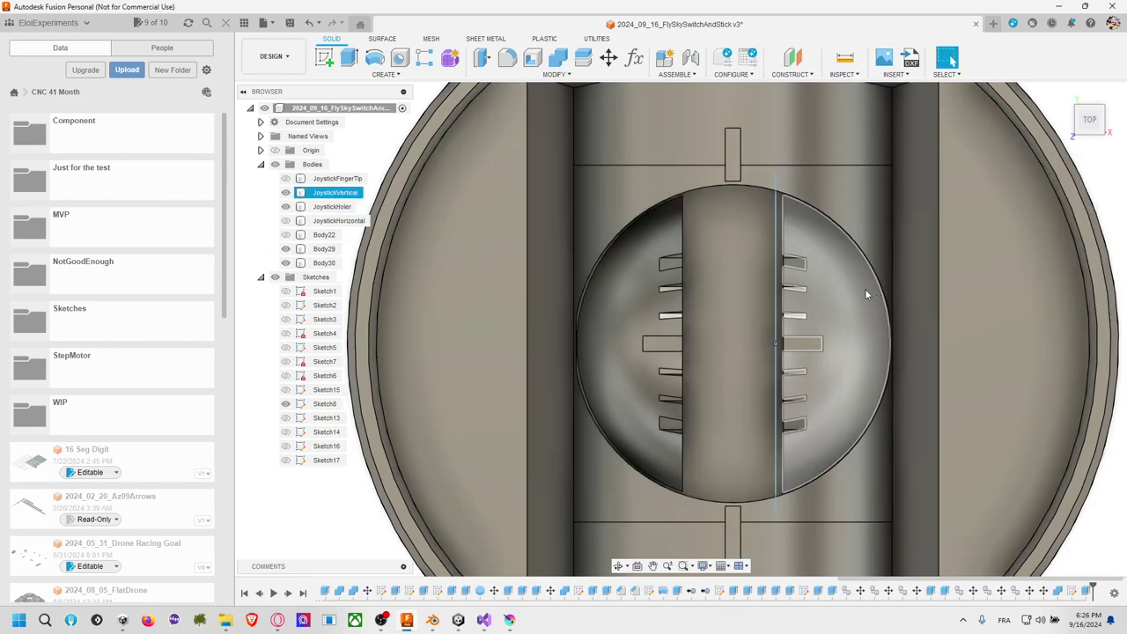
Step: Inspect the new Body29 and Body30 tabs from an angled view
key("F6")
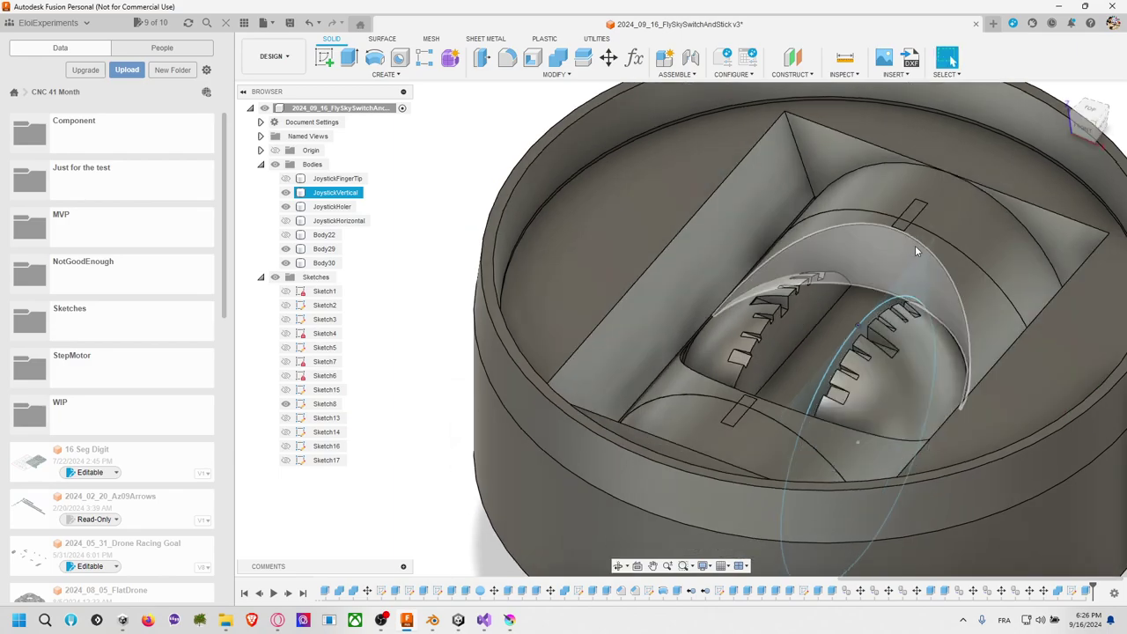
left_click(914, 218)
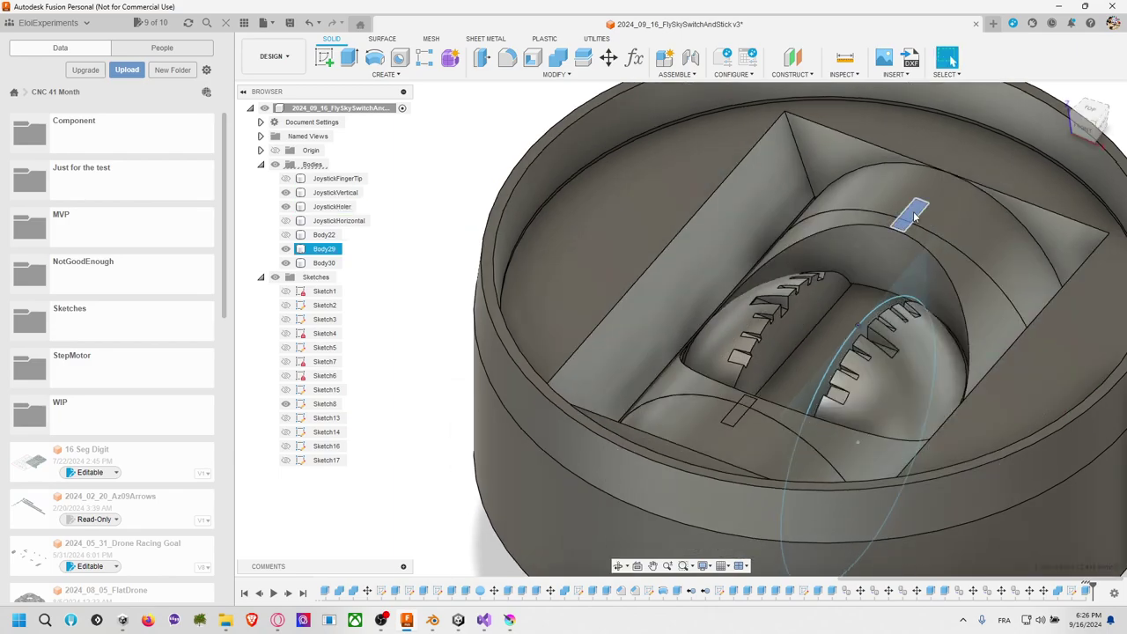
left_click(914, 216)
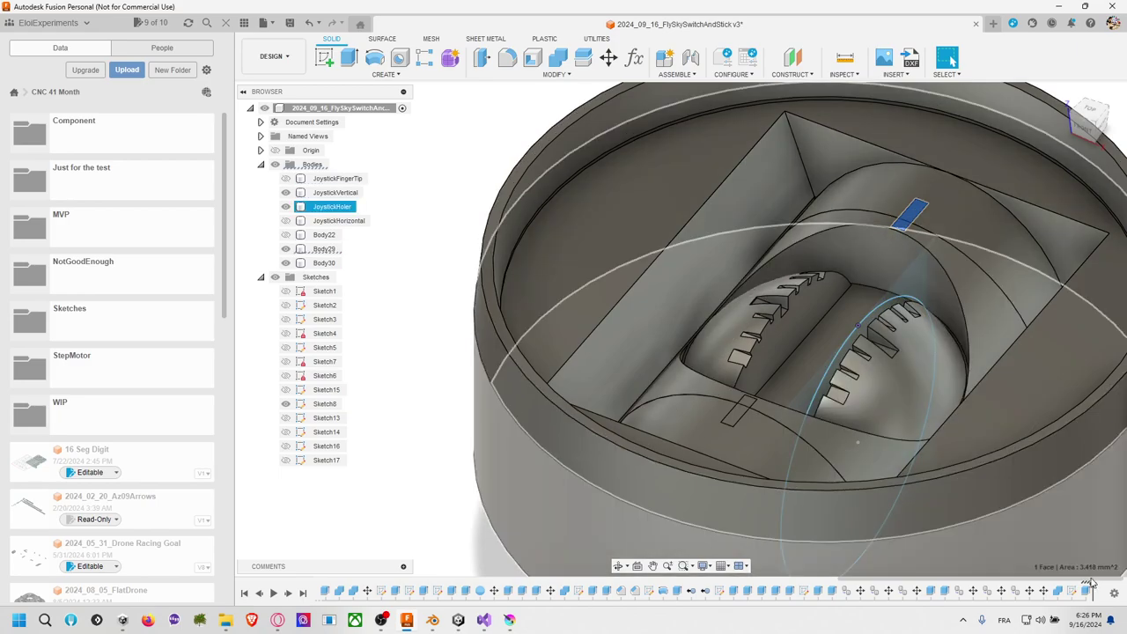
left_click(1087, 592)
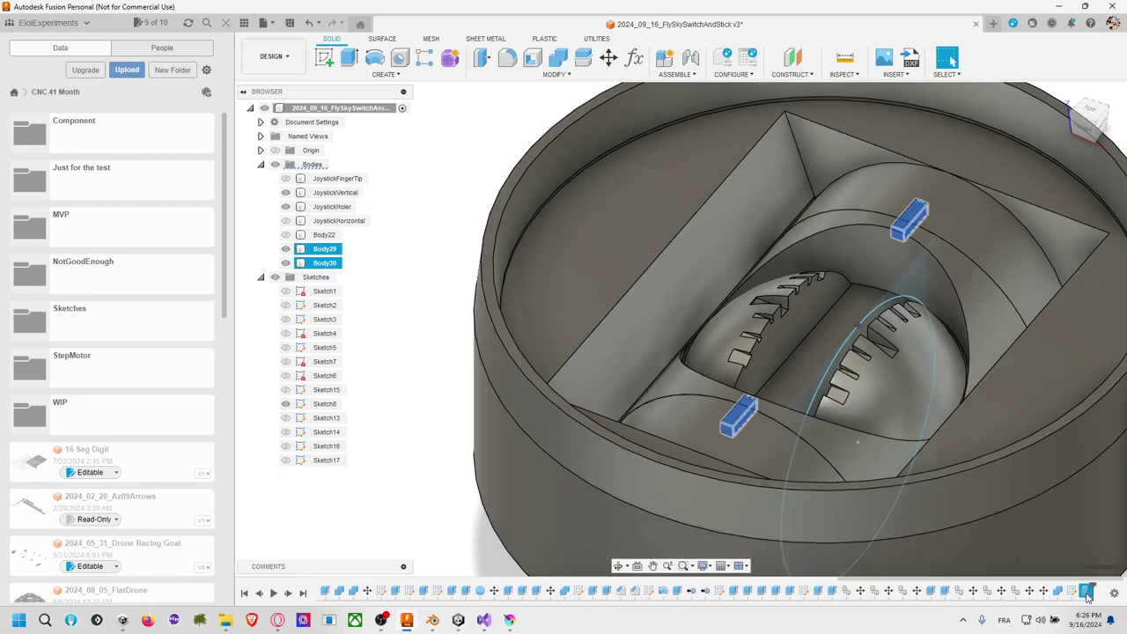
Step: Change the tab extrude to Two Sides, with -1 mm on the second side
right_click(1088, 592)
left_click(1056, 474)
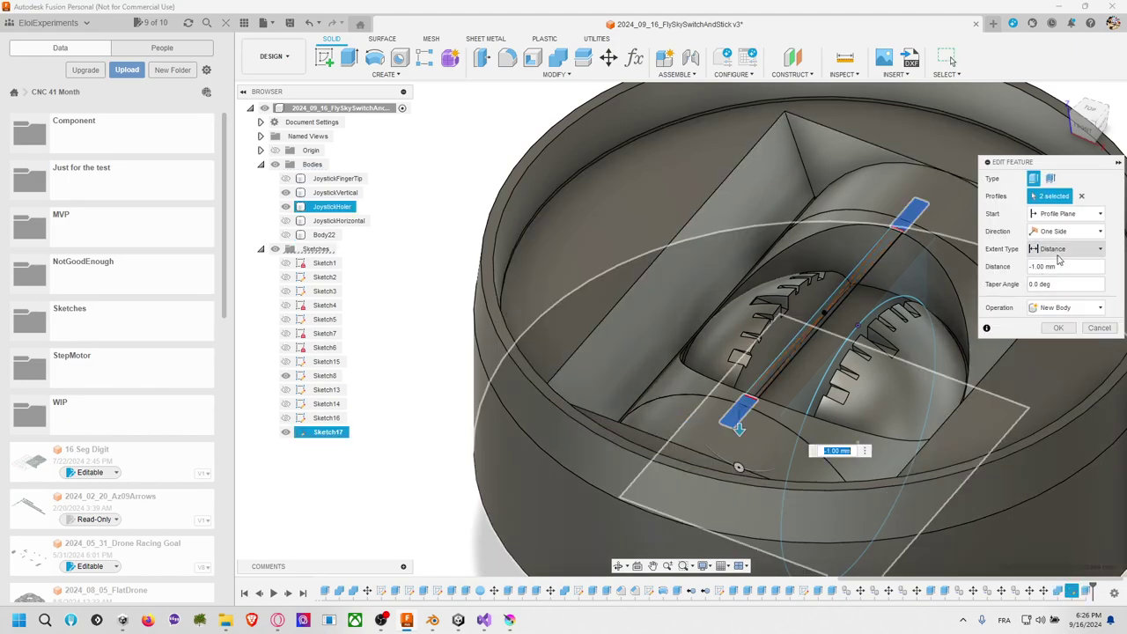
left_click(1056, 231)
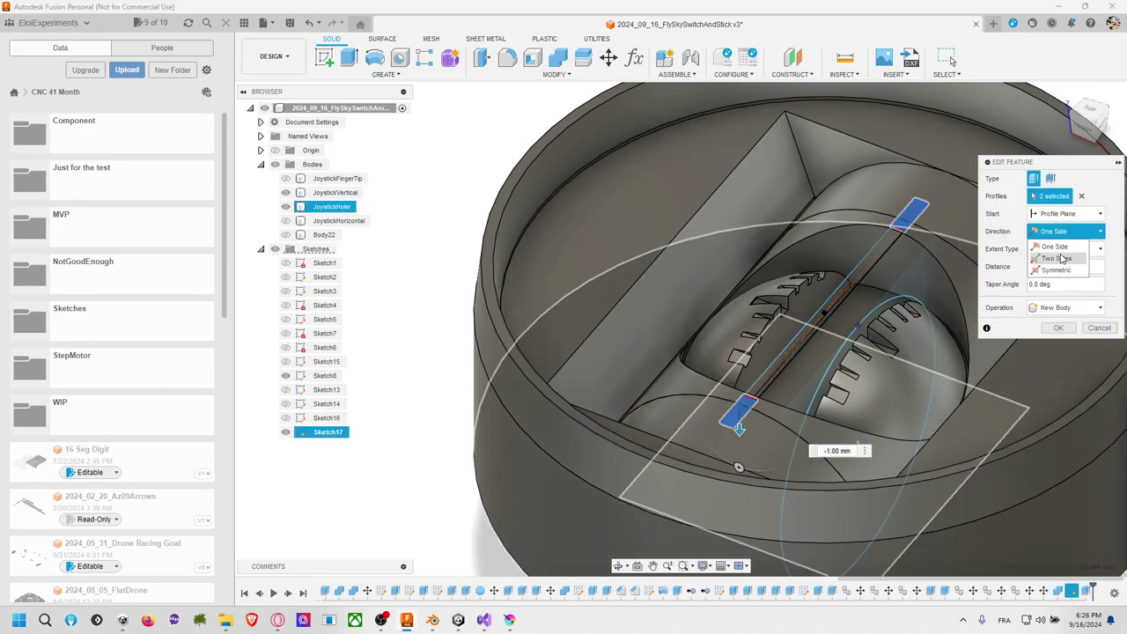
left_click(1057, 258)
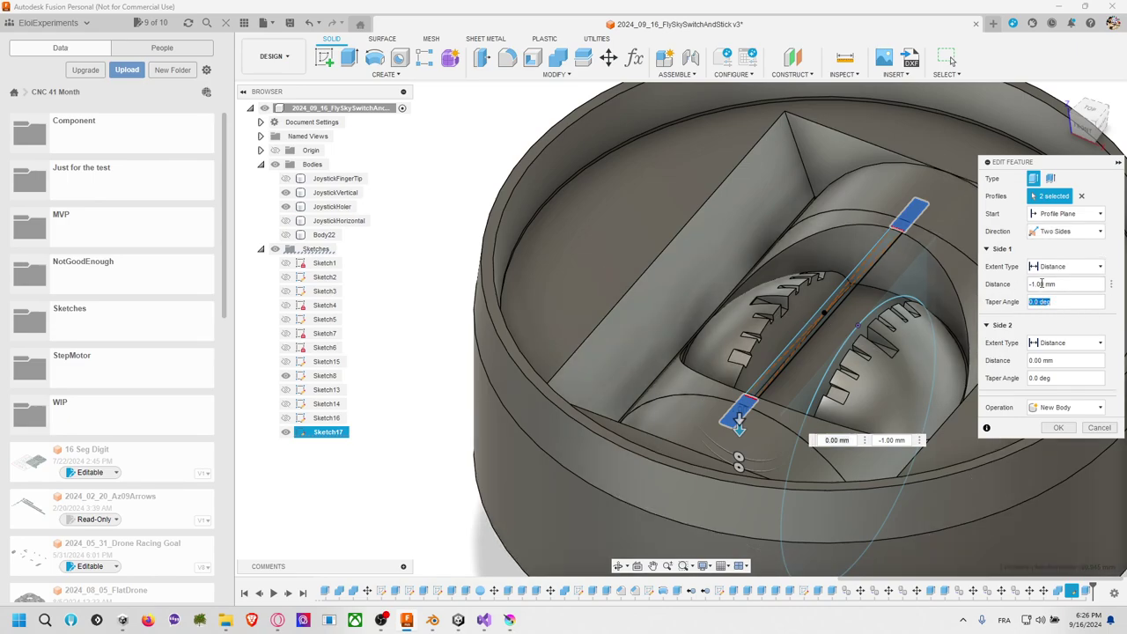
left_click(1052, 360)
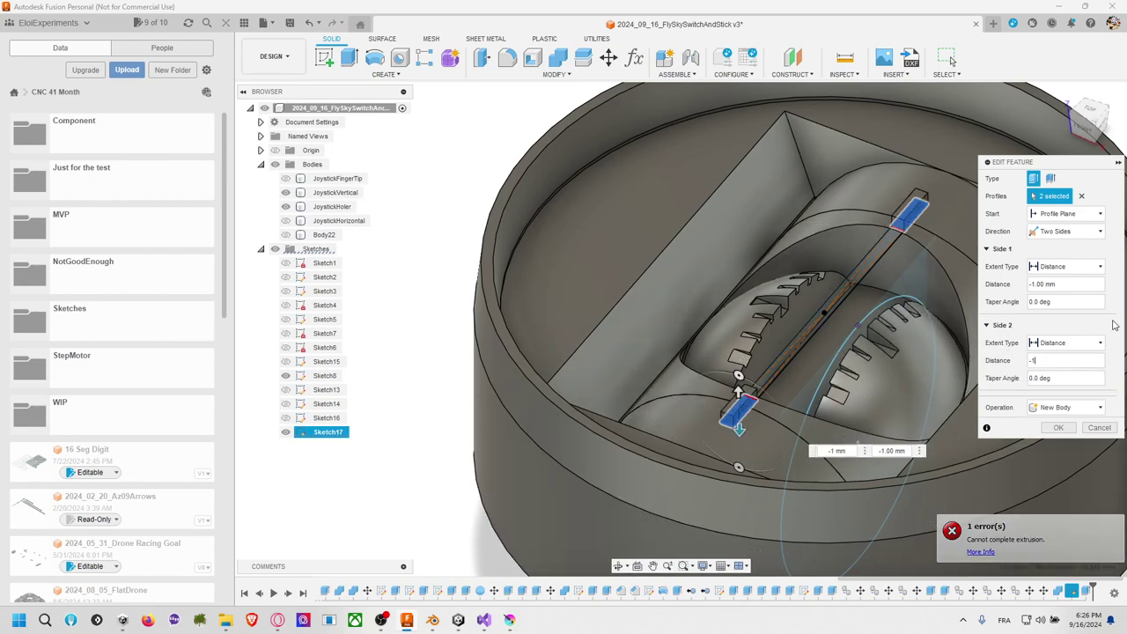
left_click(1061, 428)
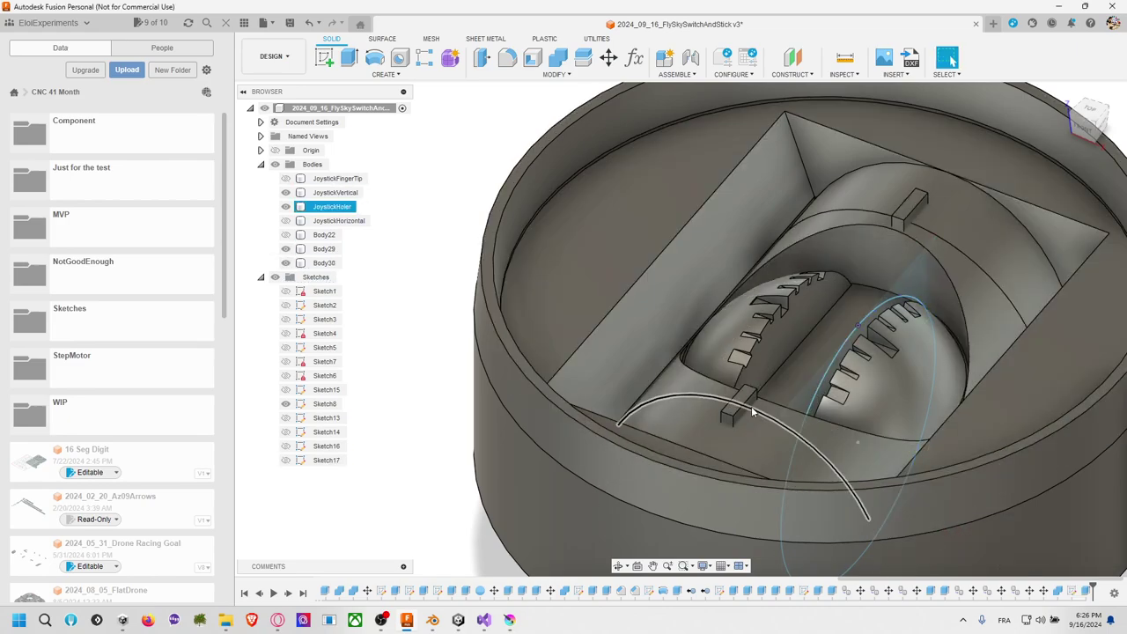
Step: Copy both tab blocks rotated 35° about the arc edge
left_click(608, 57)
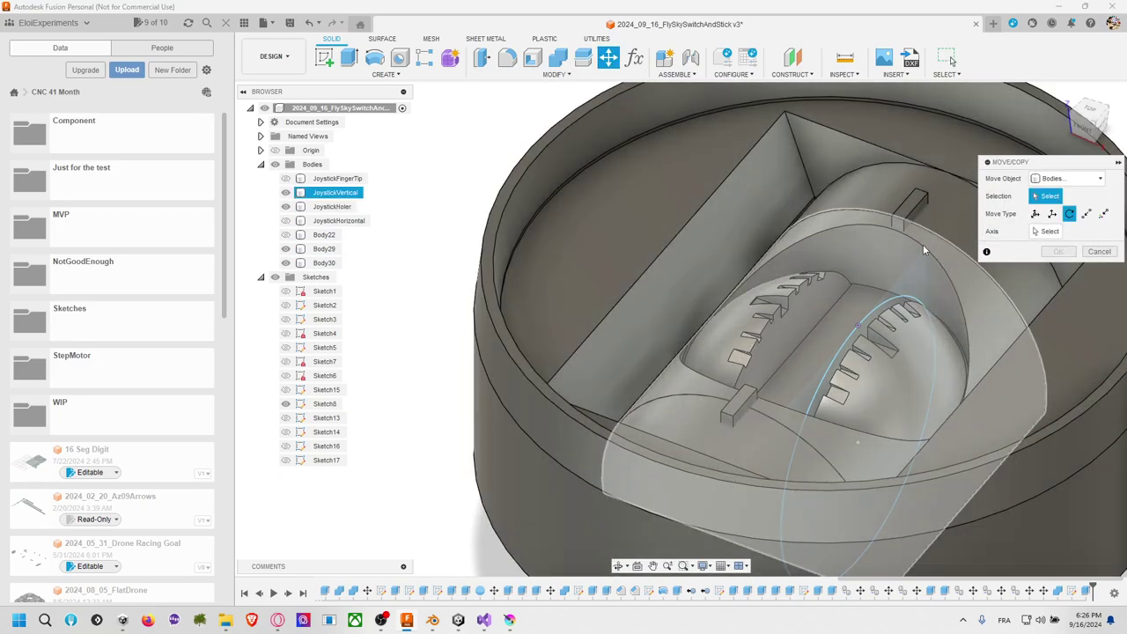
left_click(912, 212)
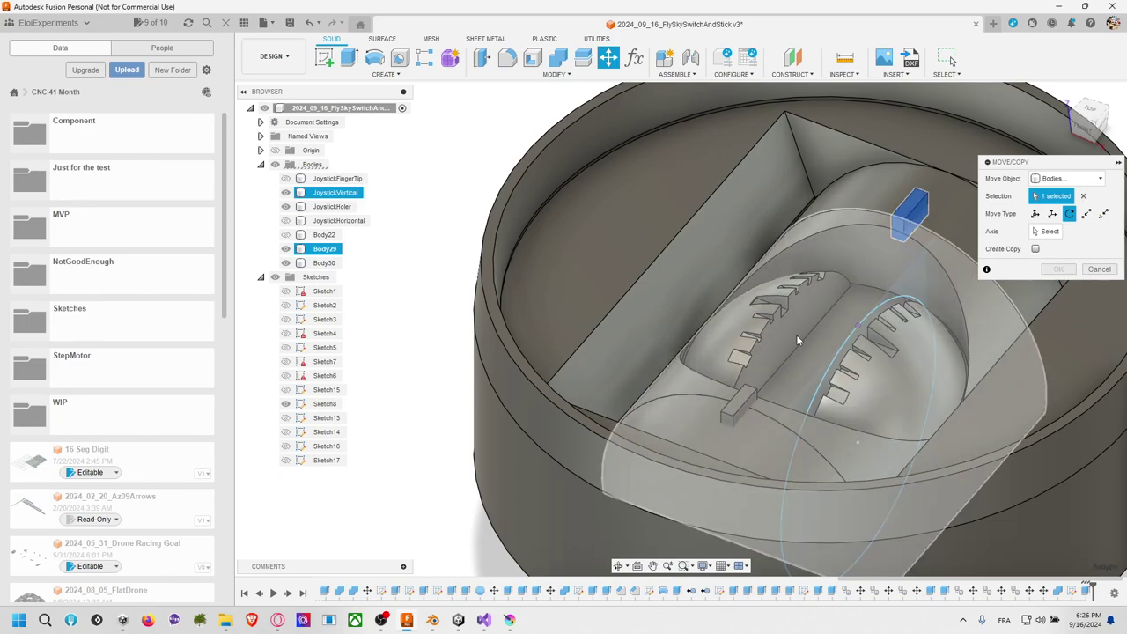
left_click(741, 406)
left_click(1048, 231)
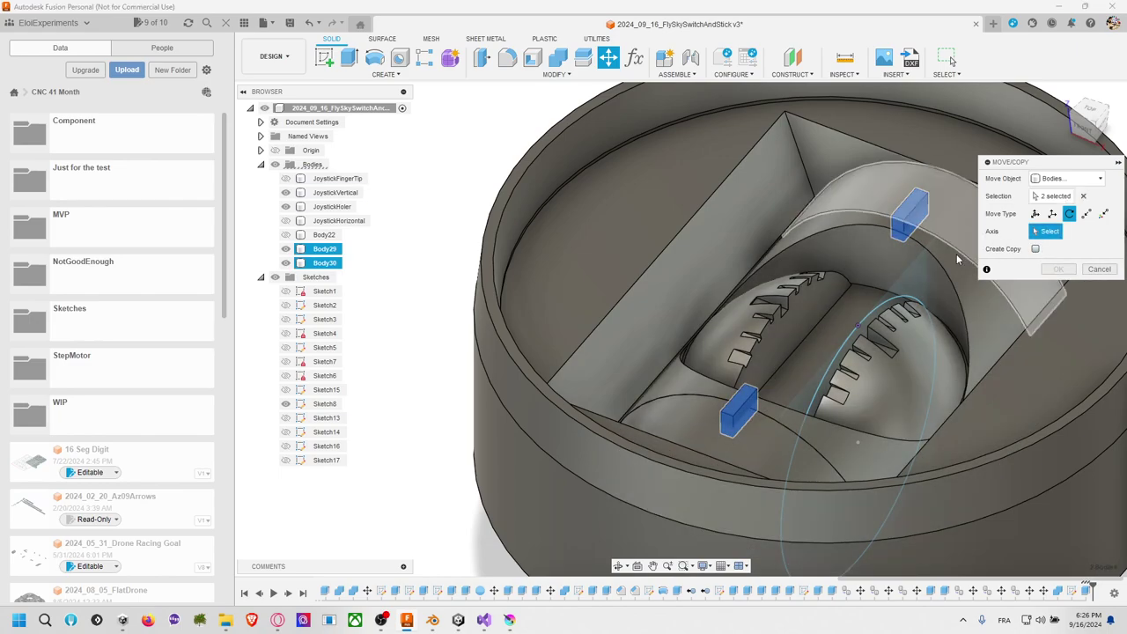
left_click(942, 245)
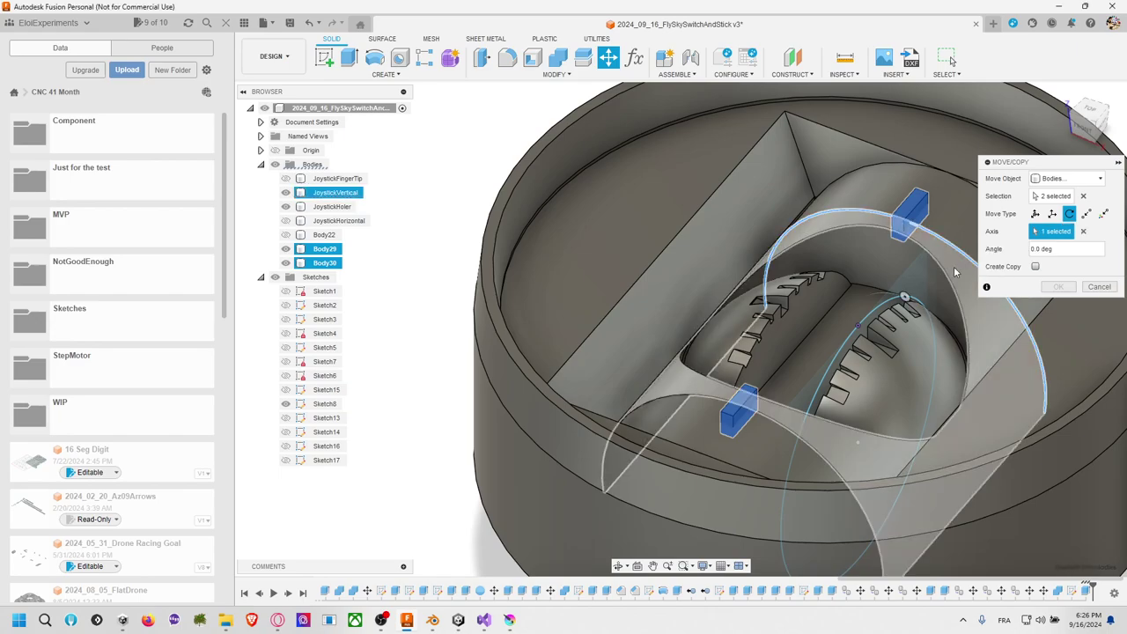
left_click(1035, 267)
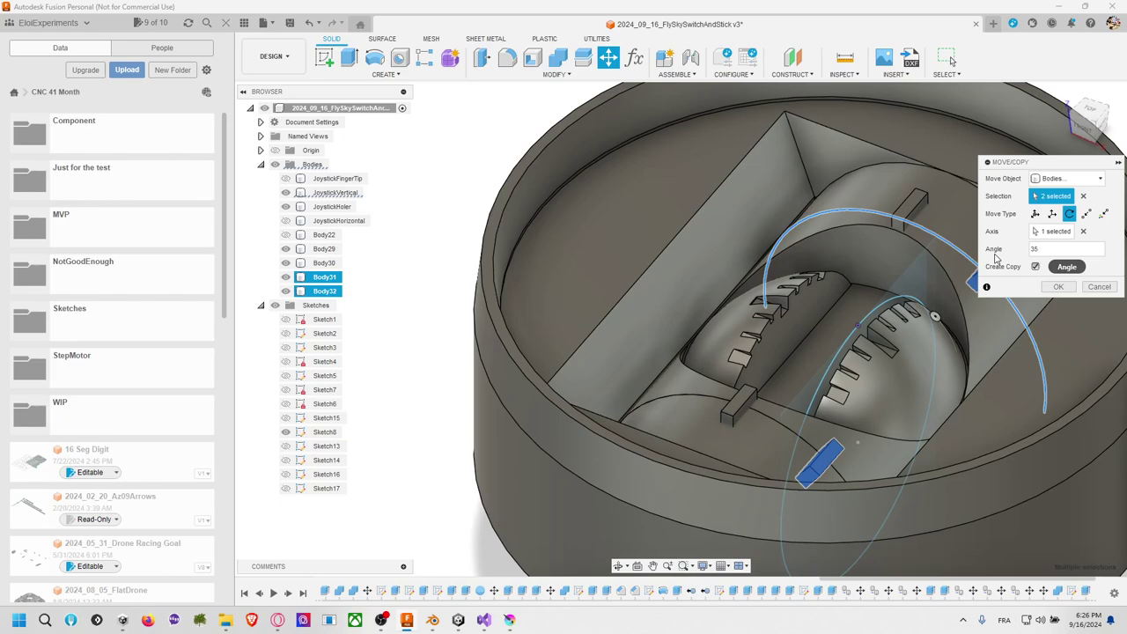
left_click(1057, 287)
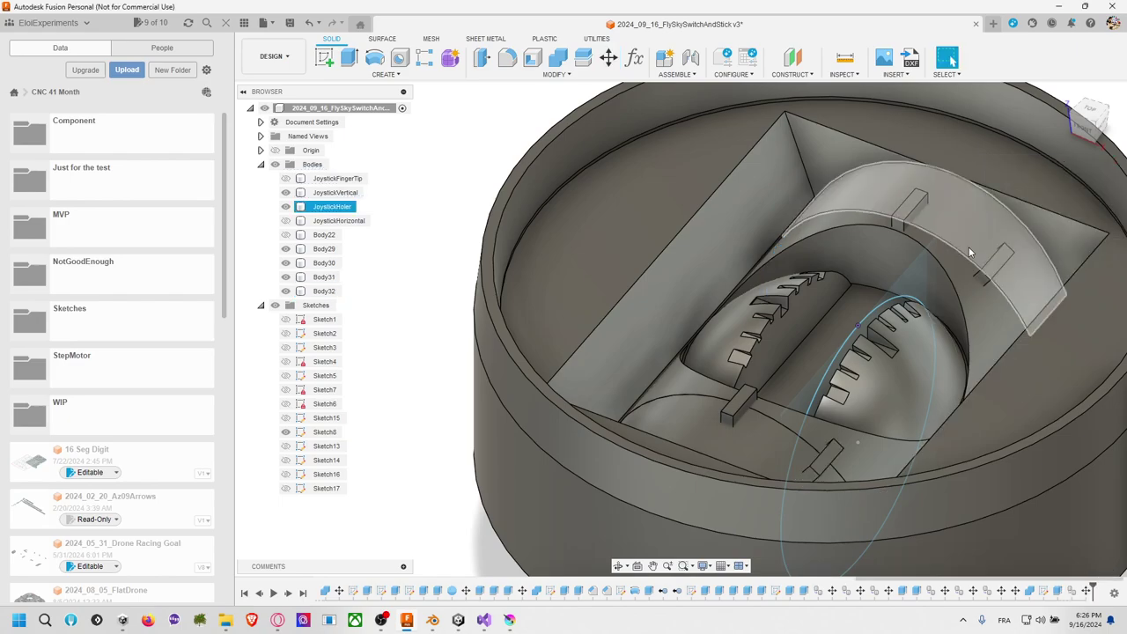
Step: Copy both original tab blocks rotated -35° about the cylinder edge
left_click(608, 58)
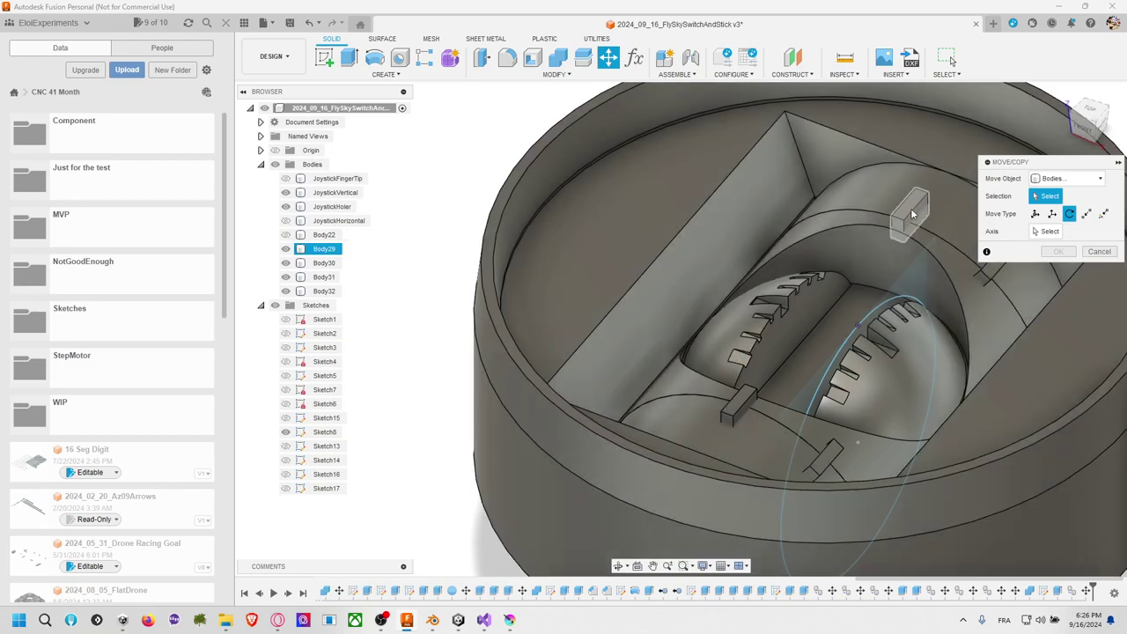
left_click(910, 209)
left_click(738, 407)
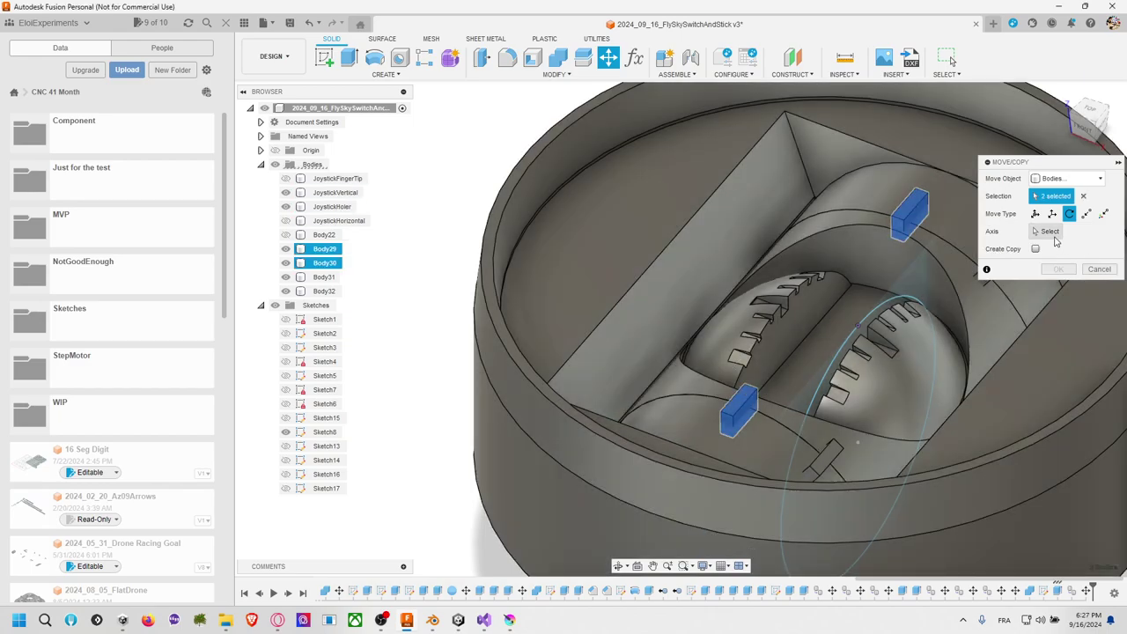
left_click(1049, 232)
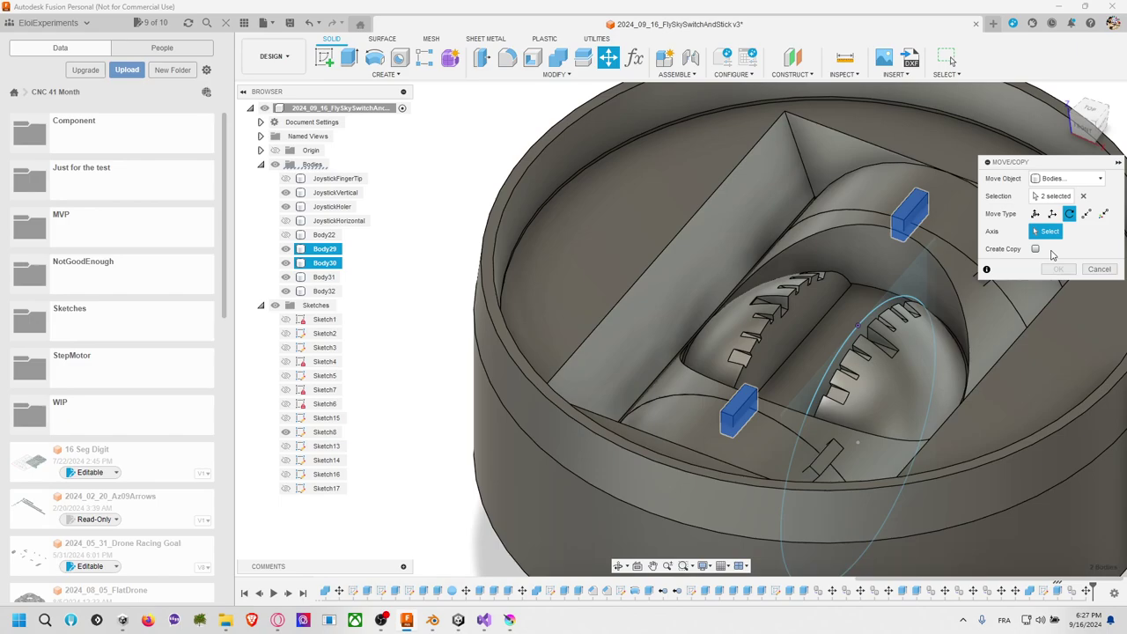
left_click(1037, 249)
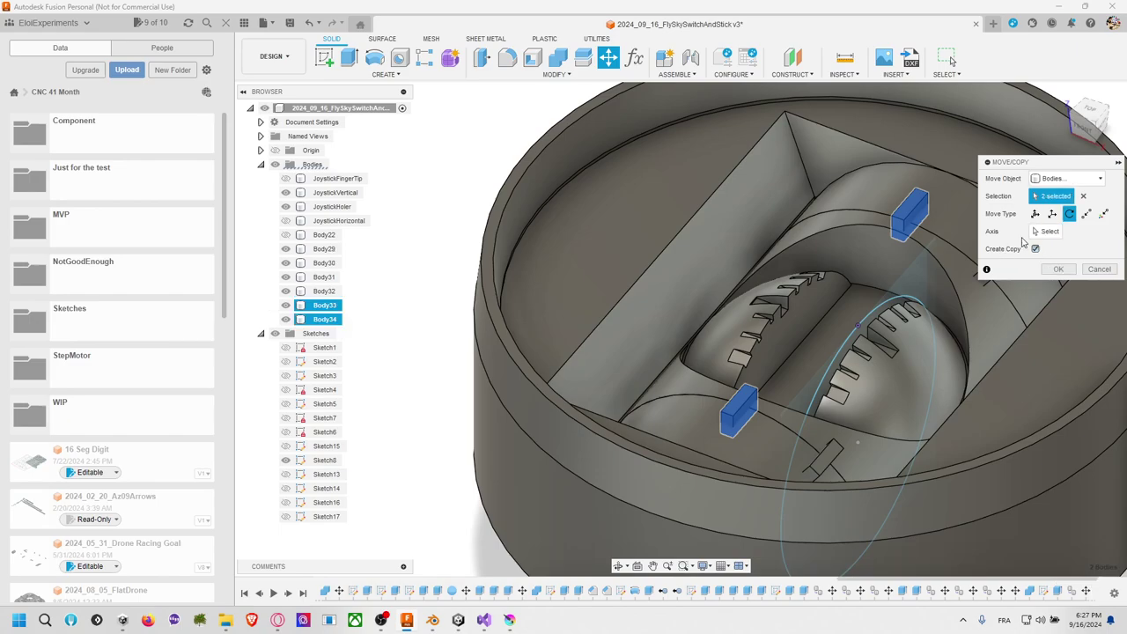
left_click(1047, 231)
left_click(976, 269)
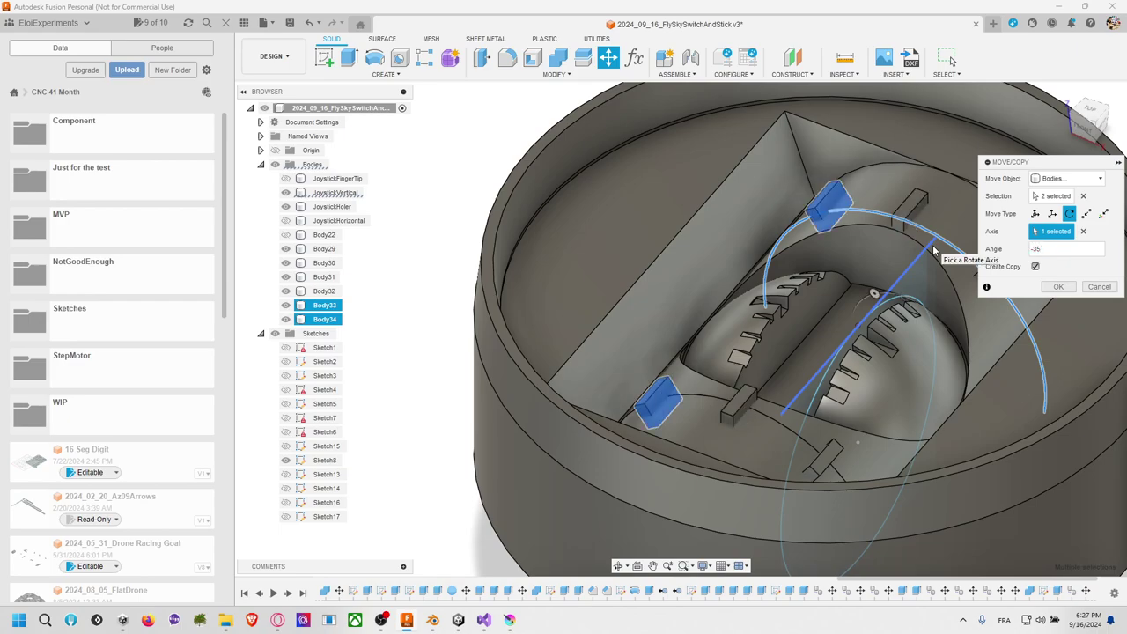
key("Return")
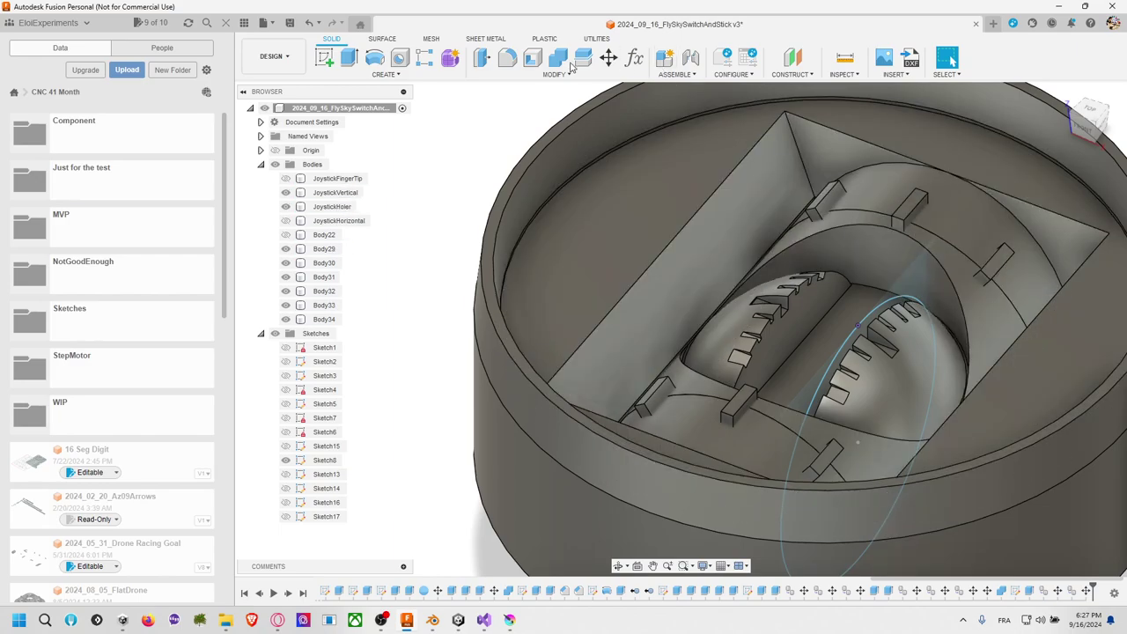
Step: Make one more copy of the two tab blocks with Move/Copy
key("m")
left_click(918, 214)
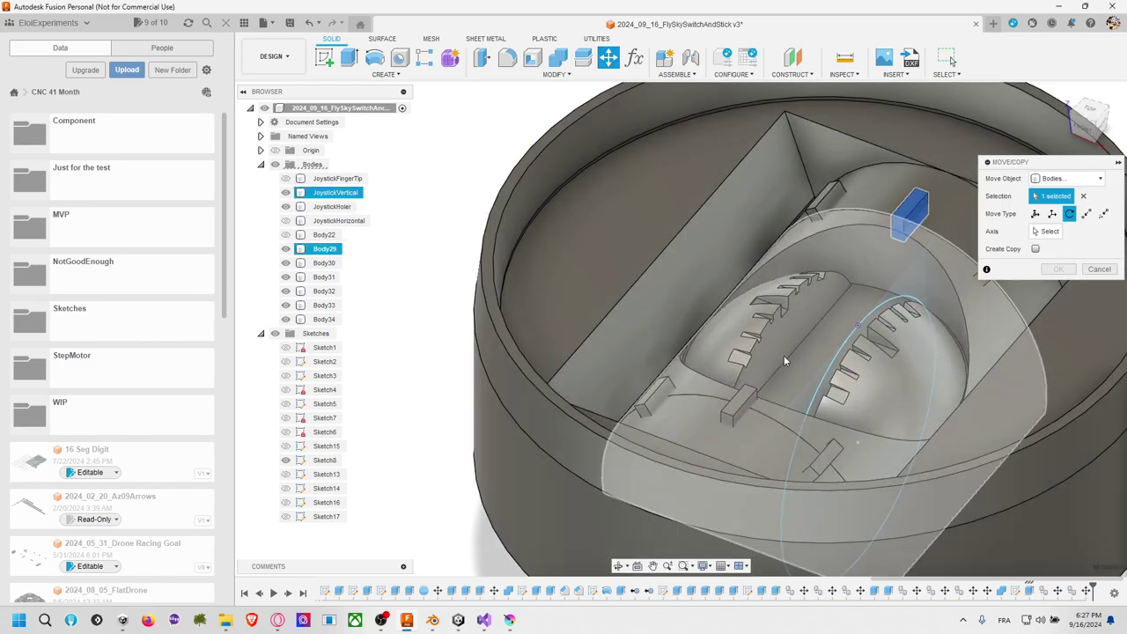
left_click(738, 405)
left_click(1035, 250)
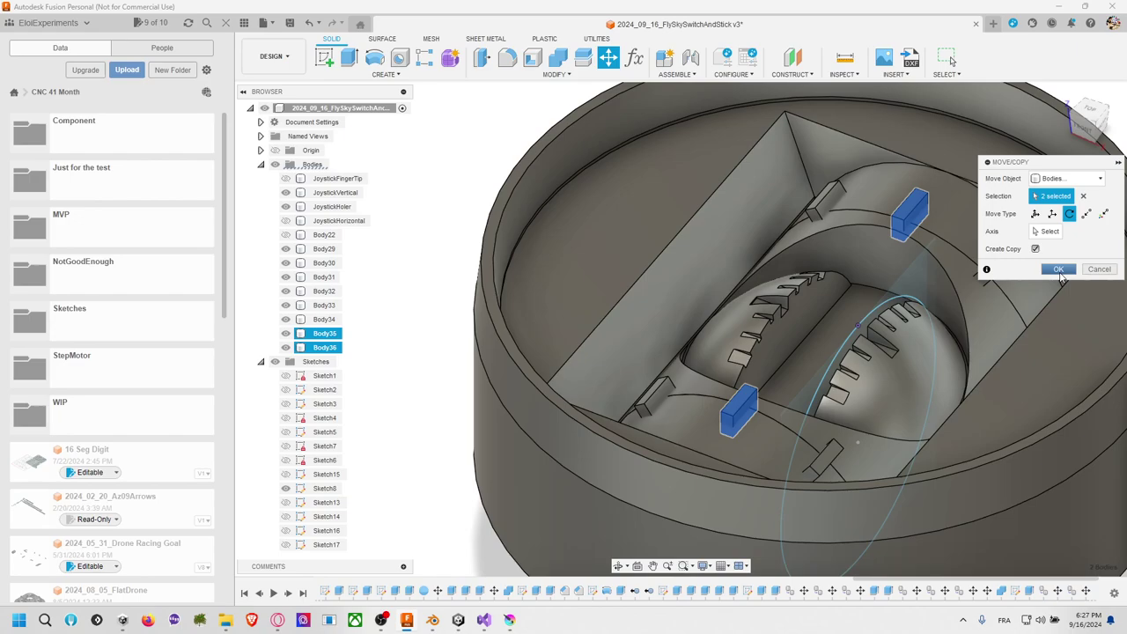
left_click(1059, 269)
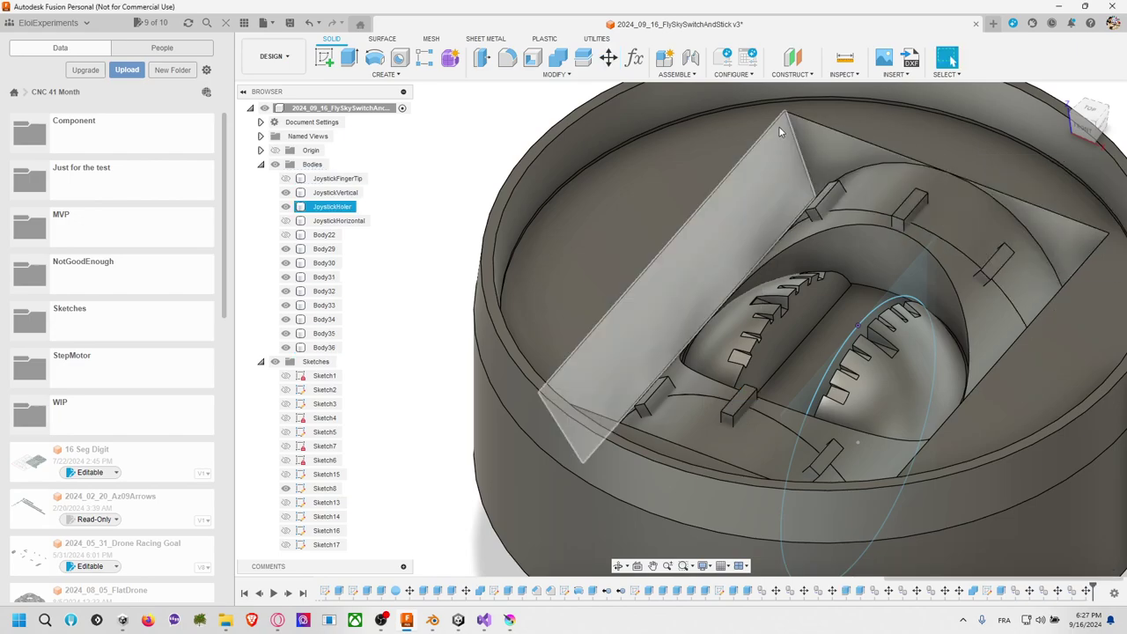
Step: Cut the six tab blocks from JoystickVertical, keeping the tool bodies
left_click(567, 59)
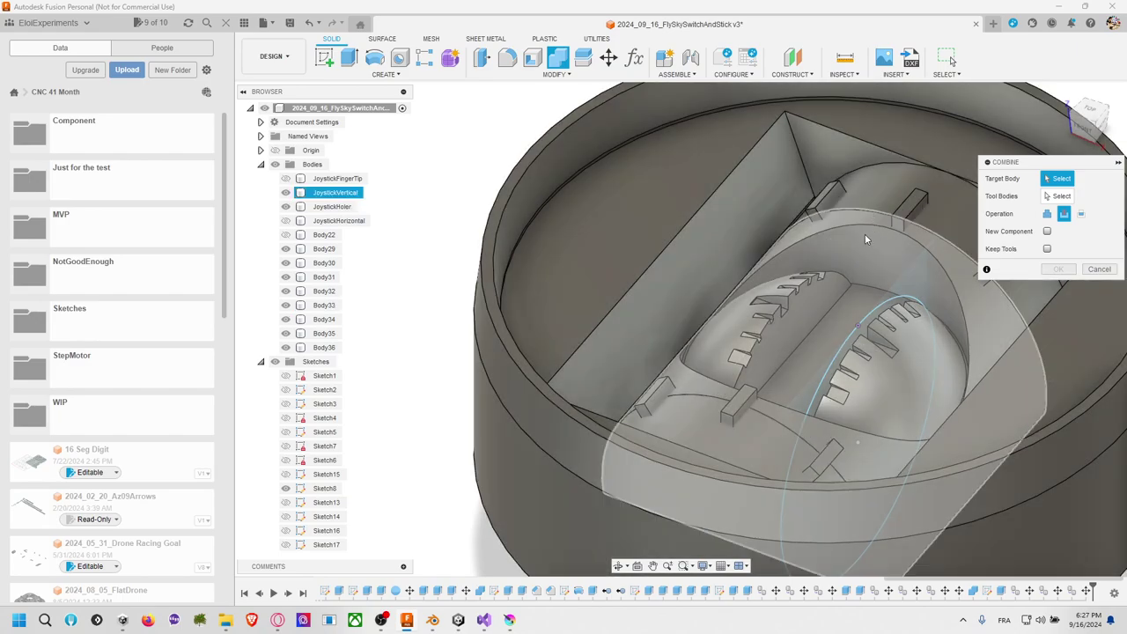
left_click(864, 235)
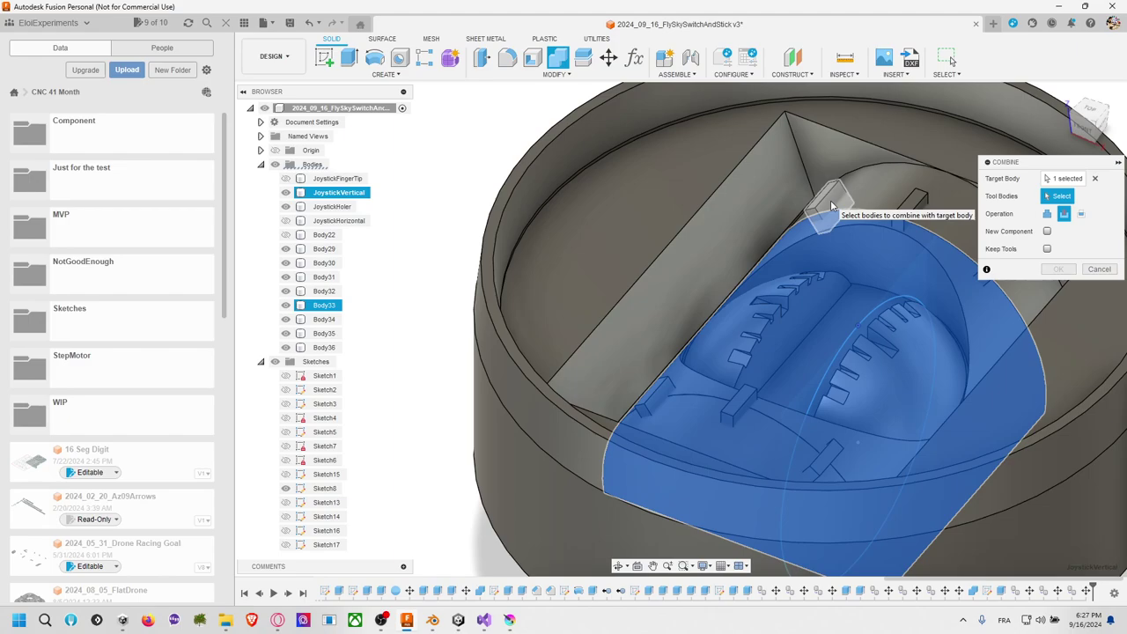
left_click(1047, 249)
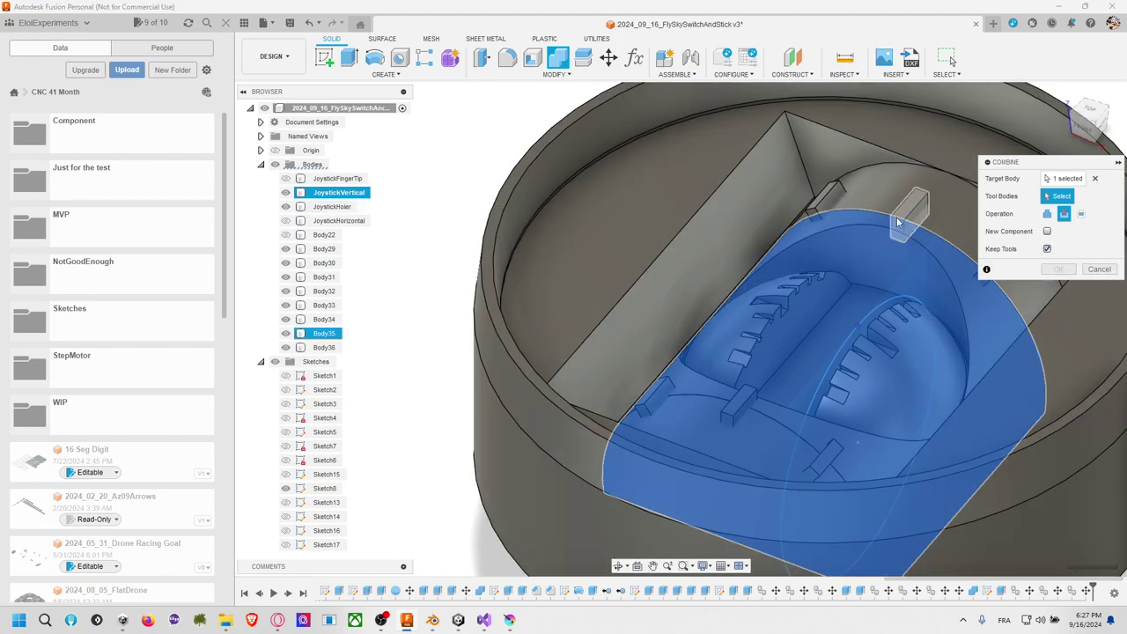
left_click(829, 197)
left_click(913, 206)
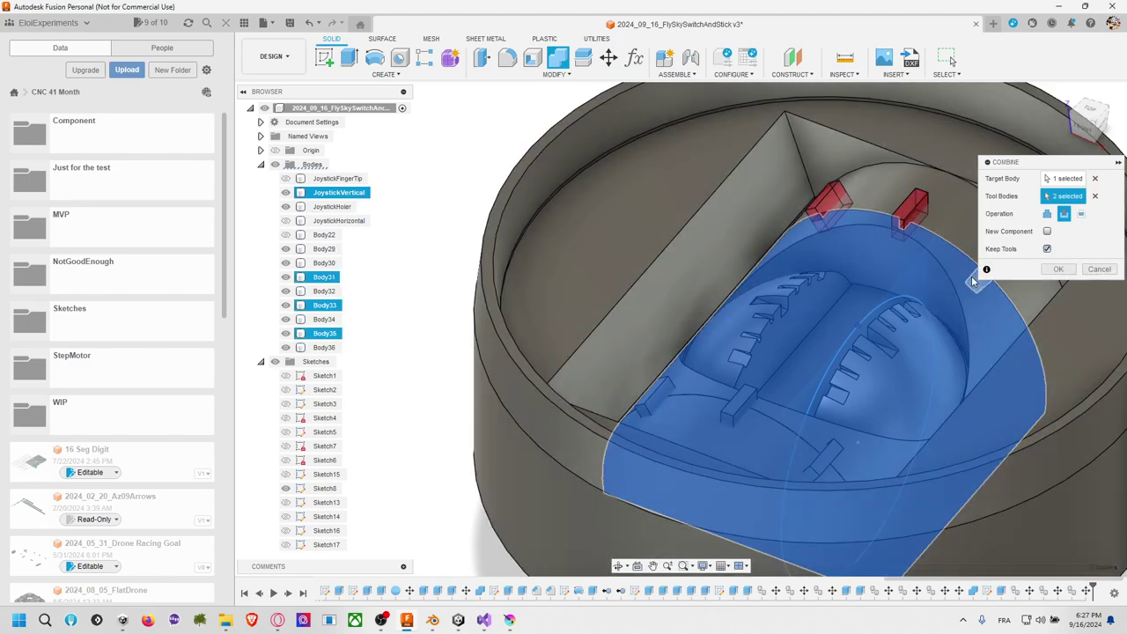
left_click(668, 398)
left_click(740, 405)
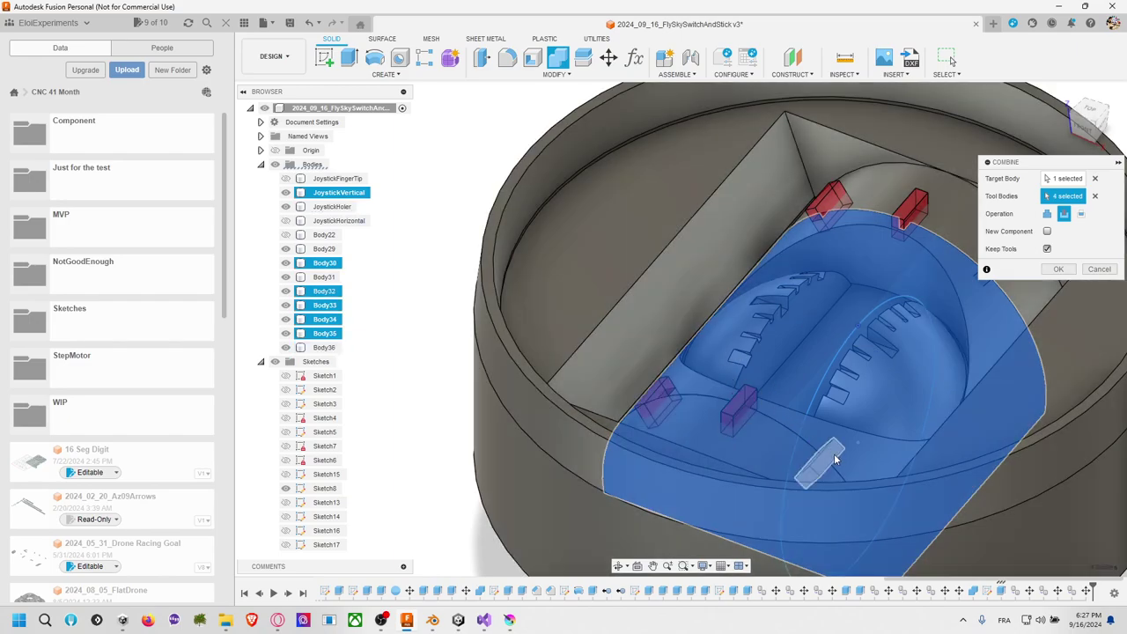
left_click(836, 459)
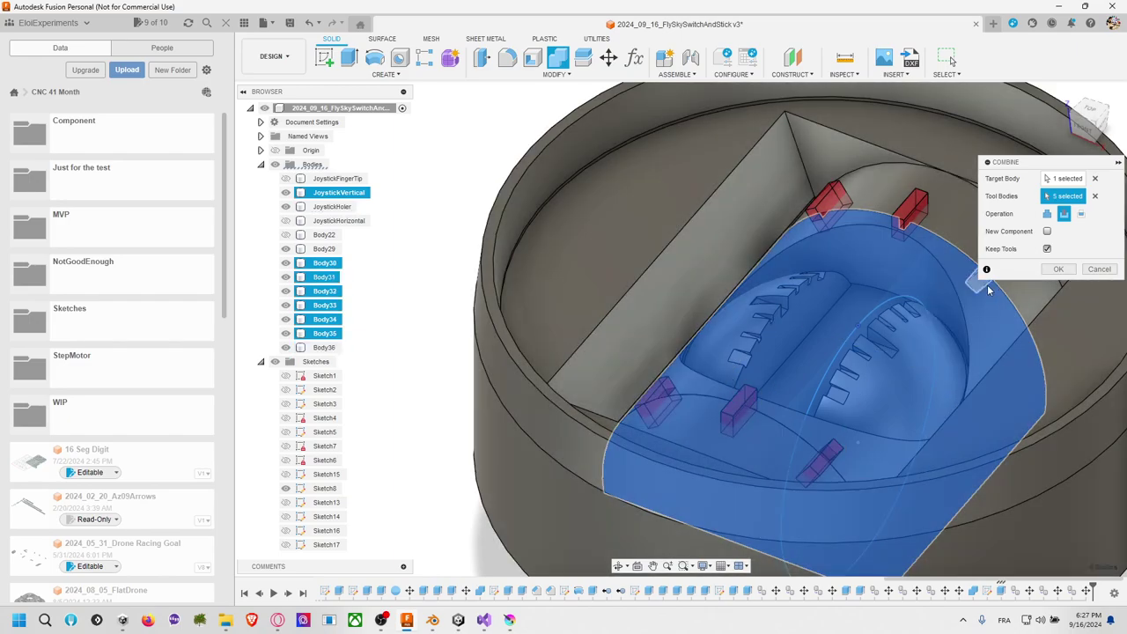
left_click(988, 285)
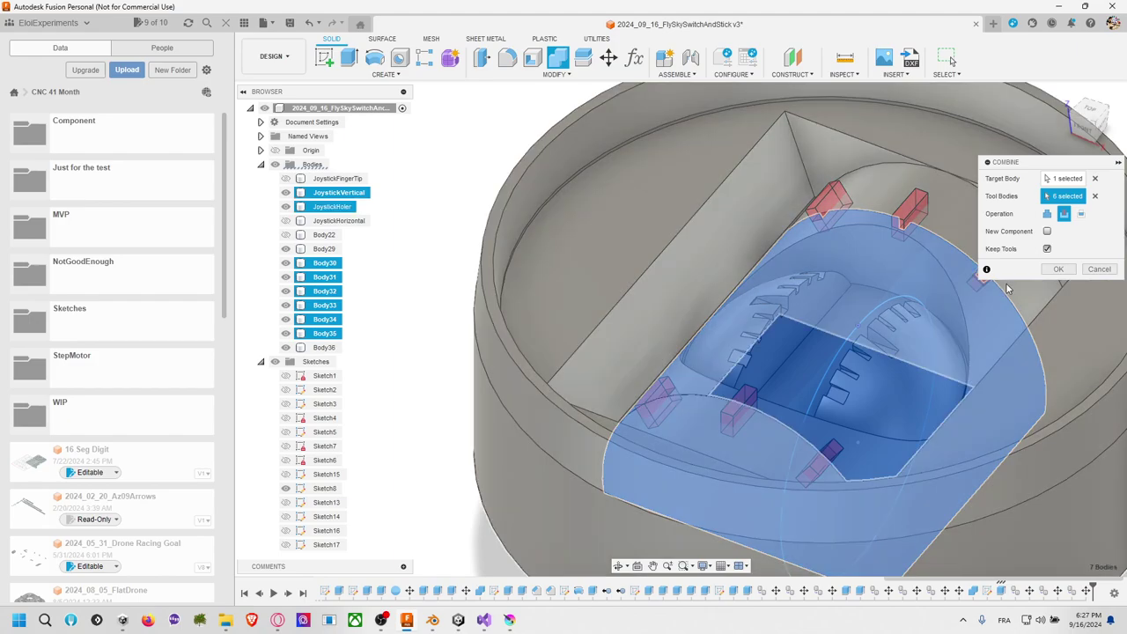
left_click(1058, 268)
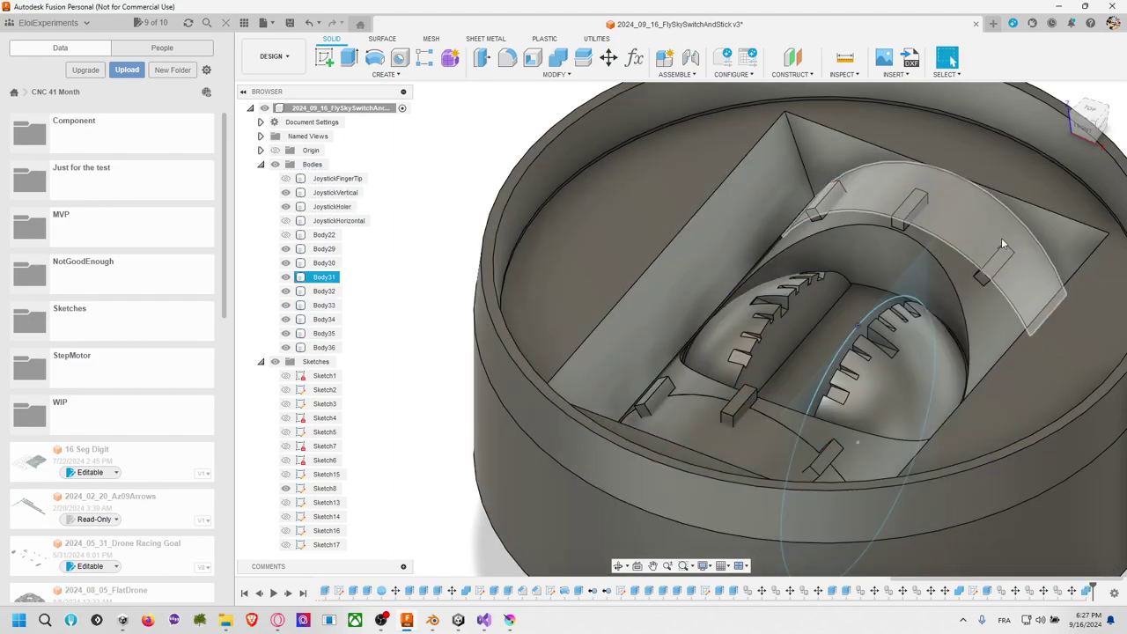
Step: Start a combine on JoystickHoler, removing the dome from the cutters
left_click(558, 58)
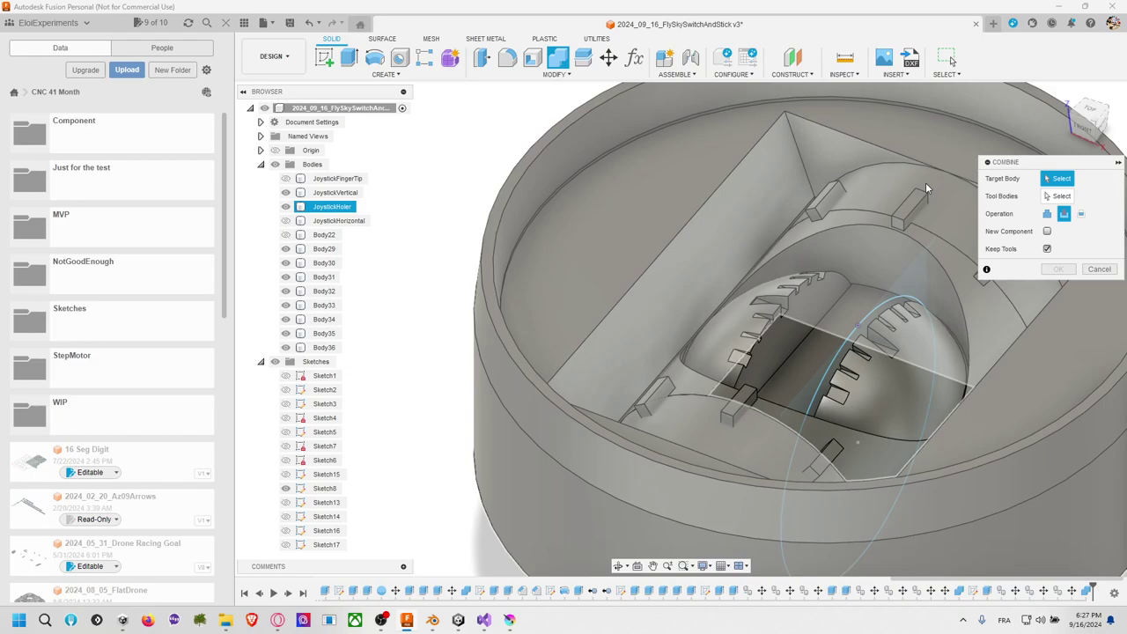
left_click(955, 192)
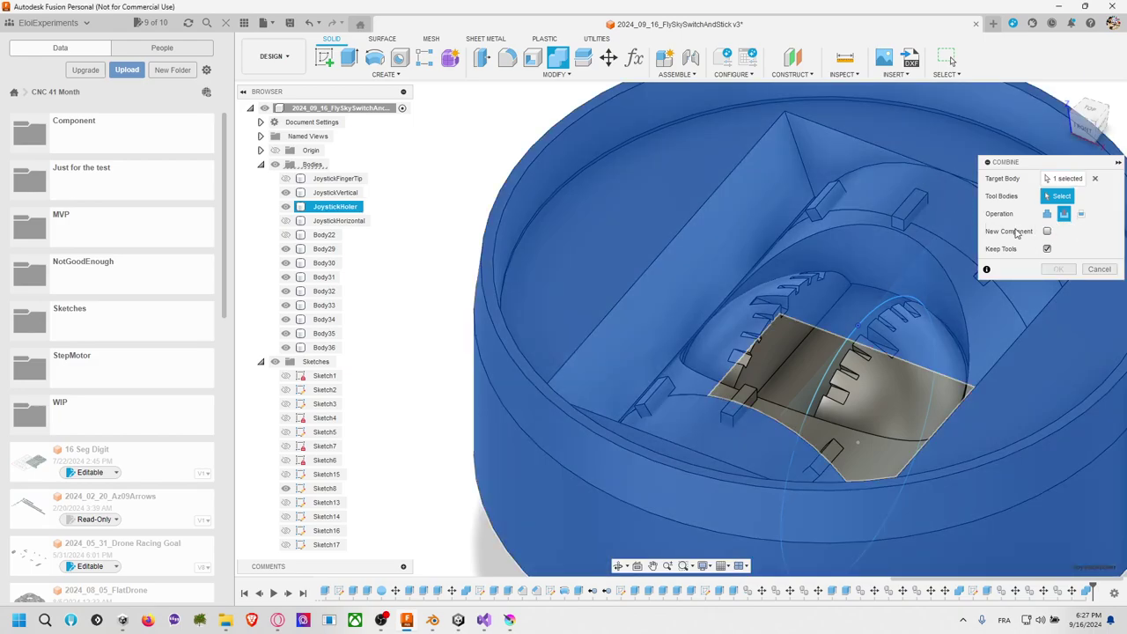
left_click(916, 238)
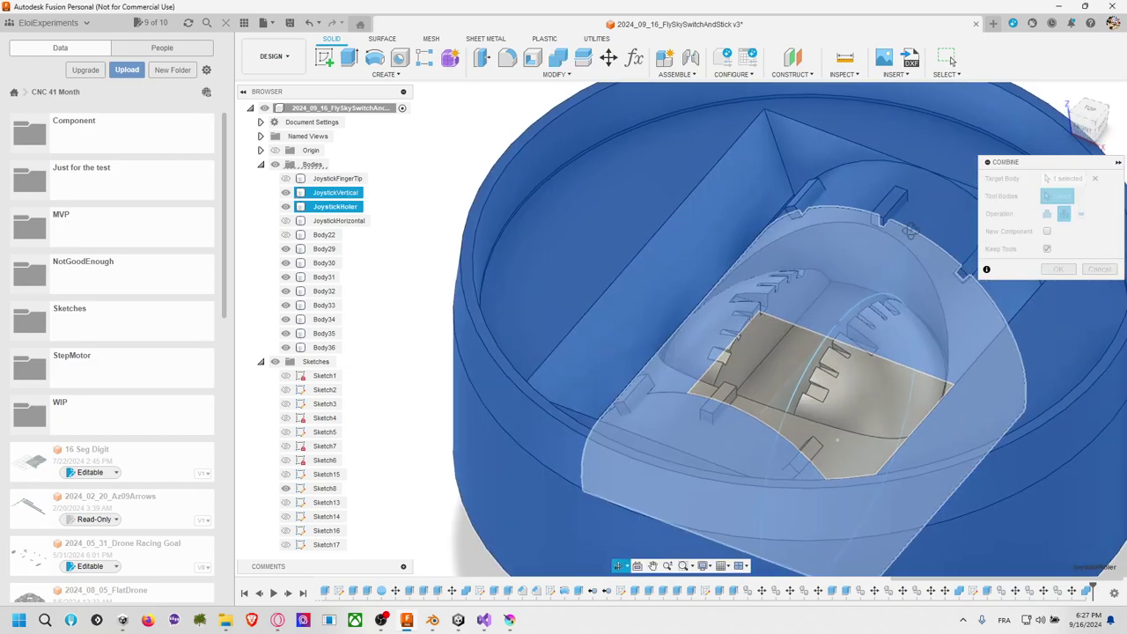
middle_click_drag(914, 229, 810, 225, "shift")
left_click(347, 193)
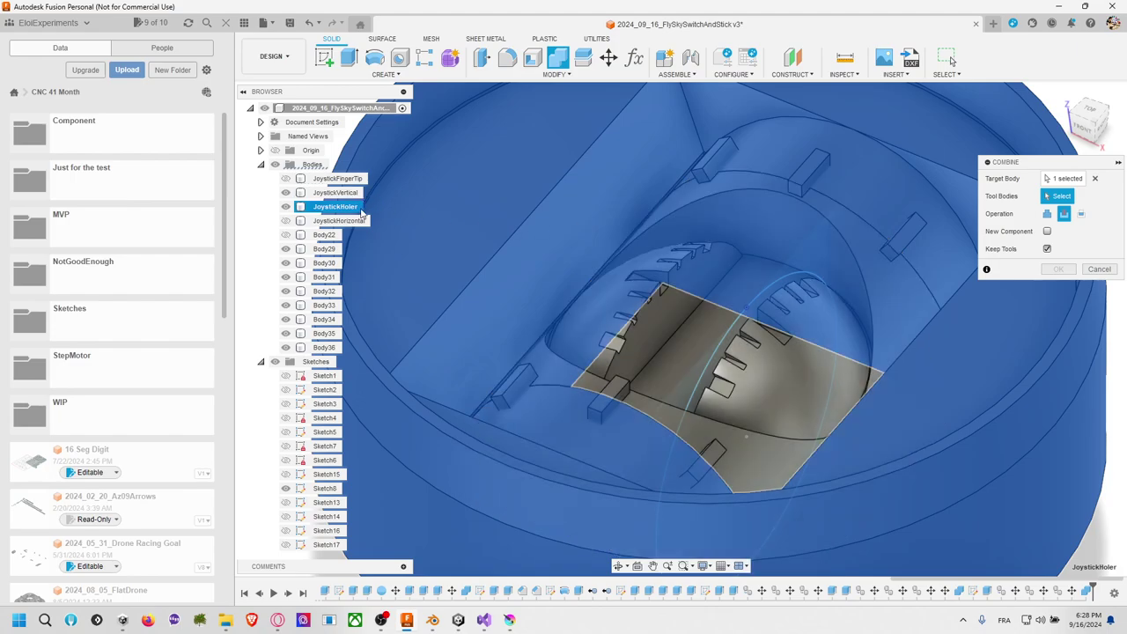
left_click(283, 208)
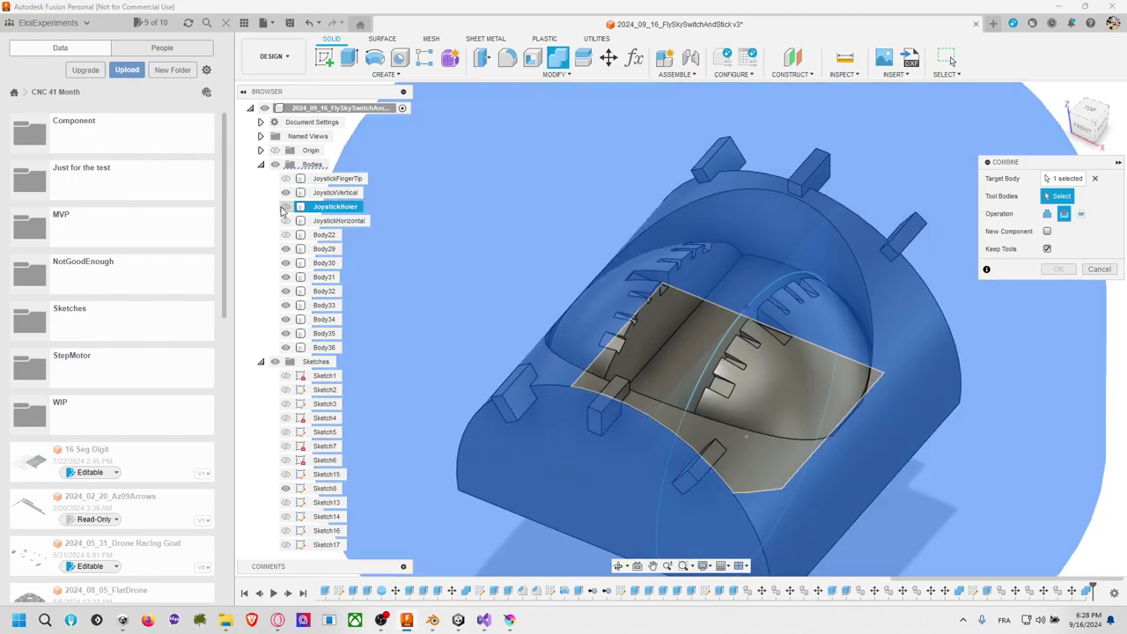
left_click(284, 209)
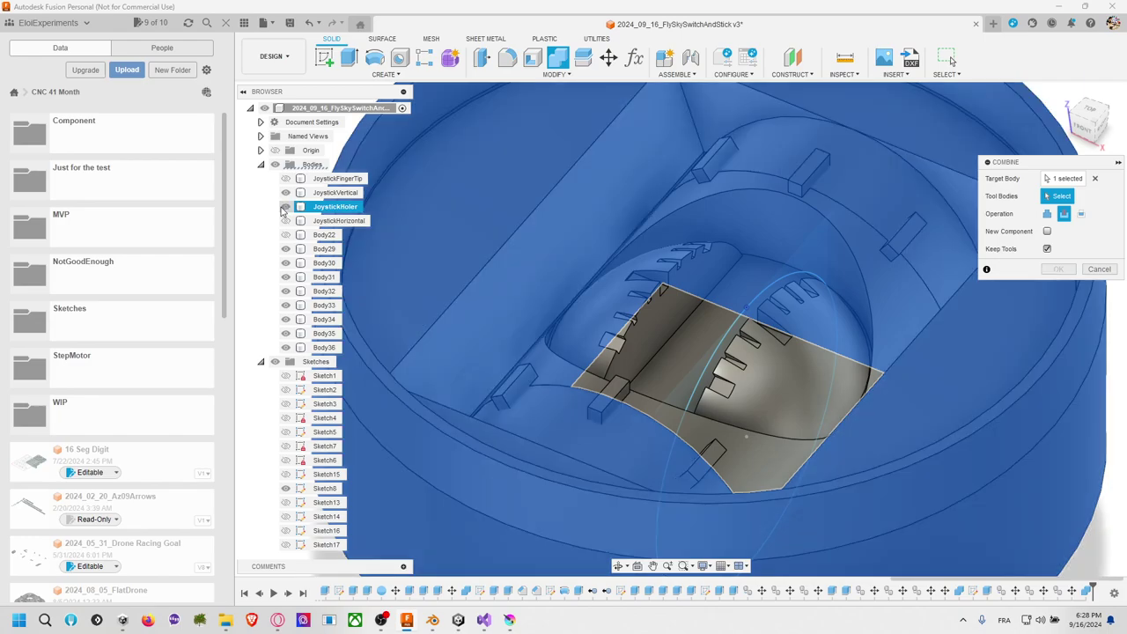
Step: Cut the tab blocks out of JoystickHoler without keeping the tool bodies
left_click(1047, 249)
left_click(907, 235)
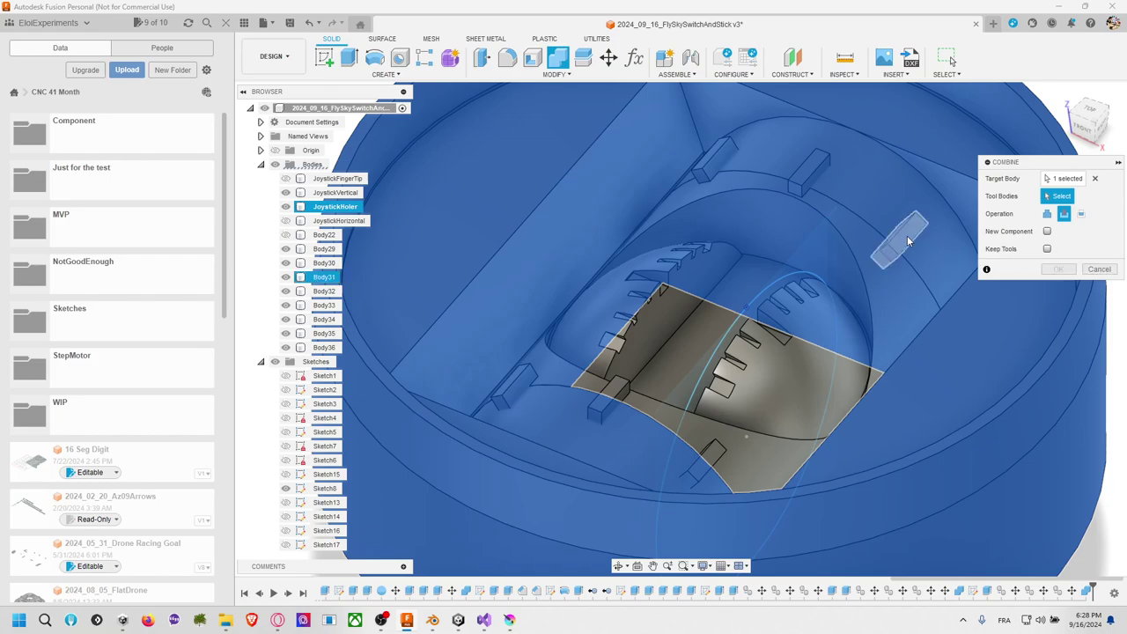
left_click(804, 193)
left_click(804, 187)
left_click(723, 161)
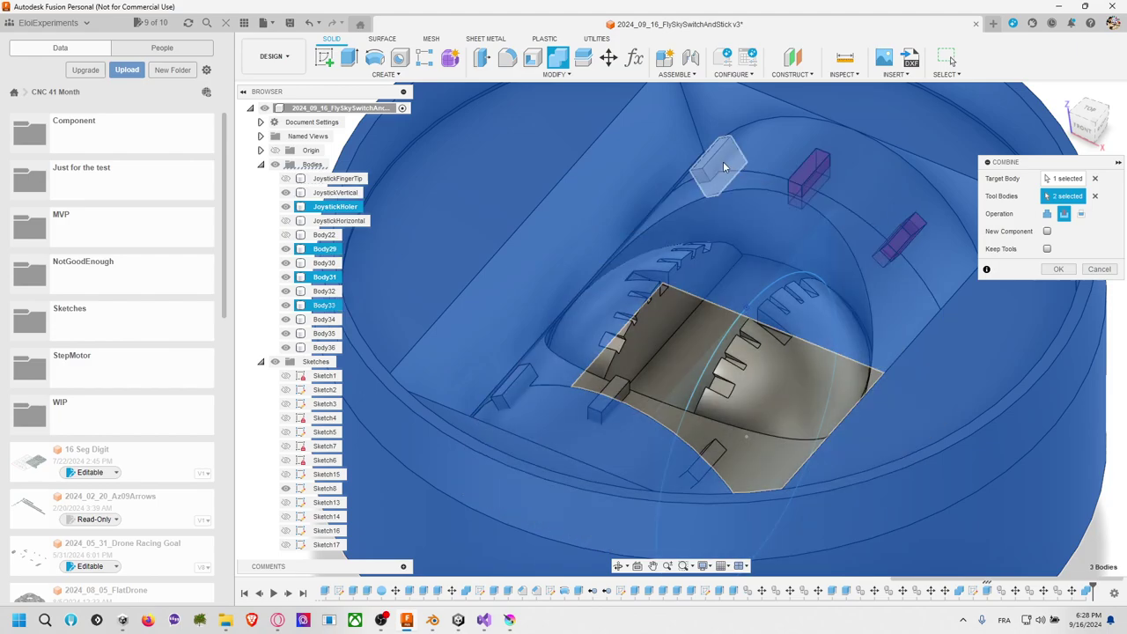
left_click(539, 385)
left_click(614, 392)
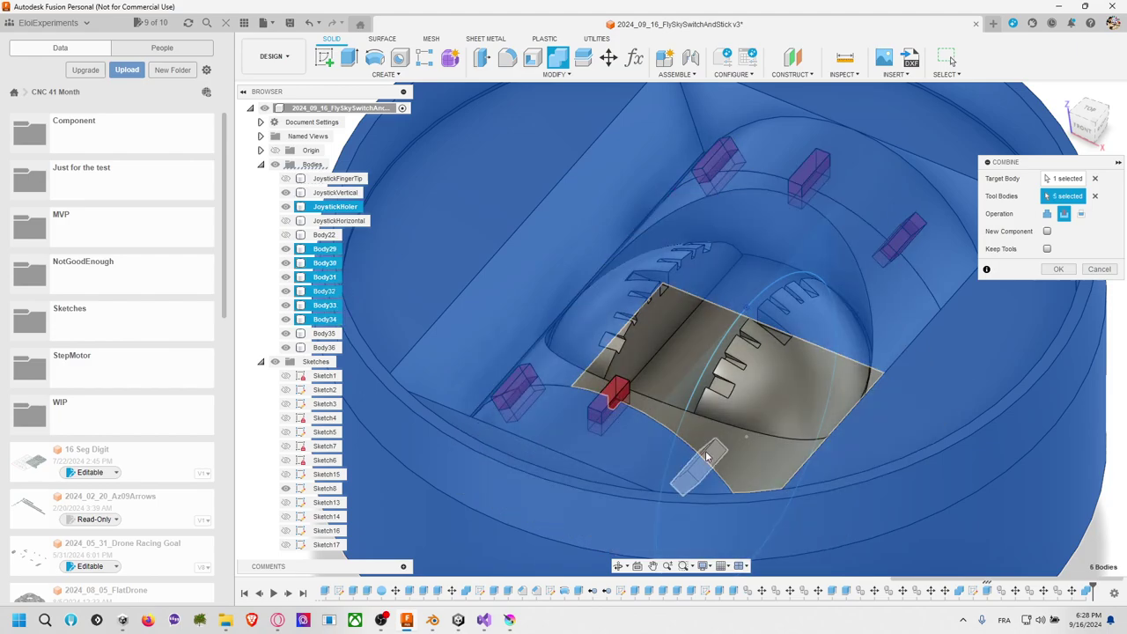
left_click(709, 454)
left_click(1058, 269)
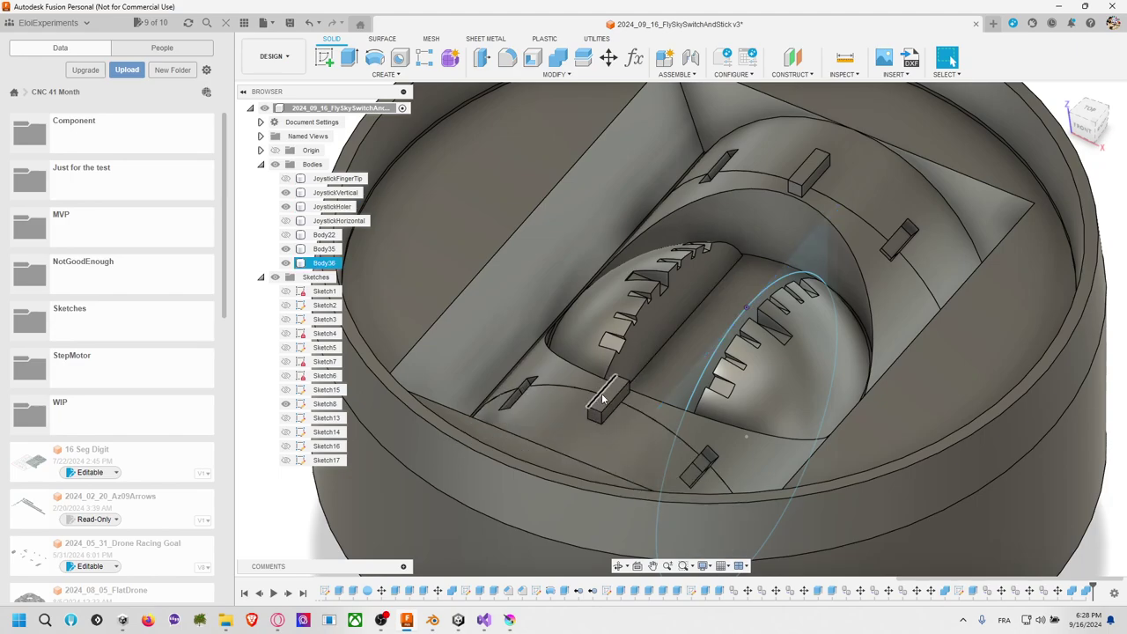
Step: Cut 0.3 mm off one face of each copied tab block
key("e")
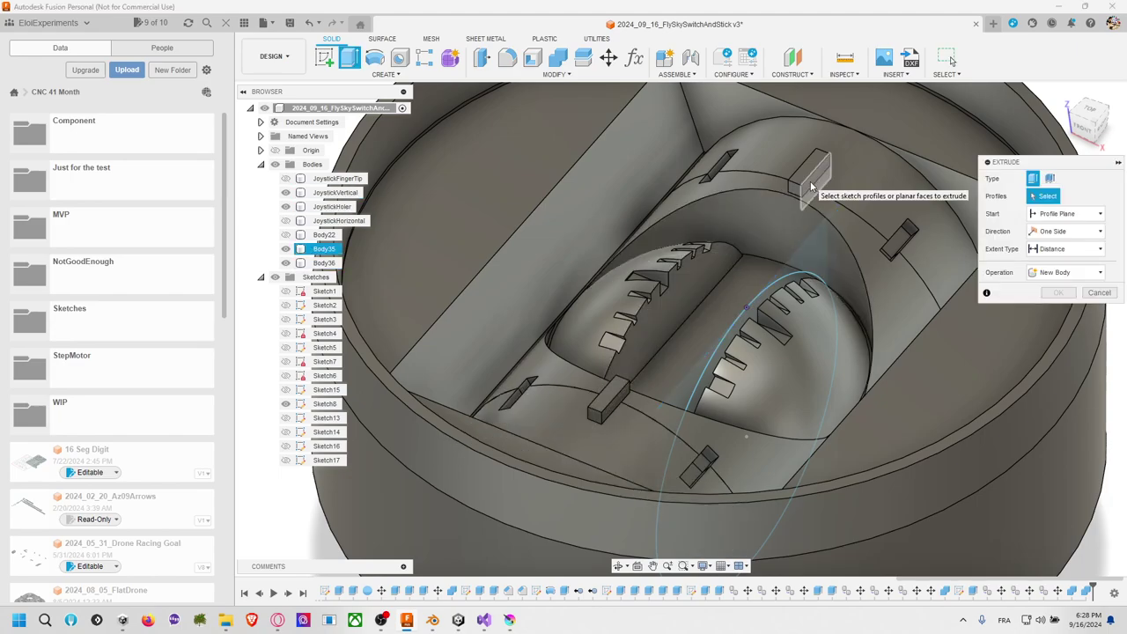
left_click(812, 187)
left_click(619, 405)
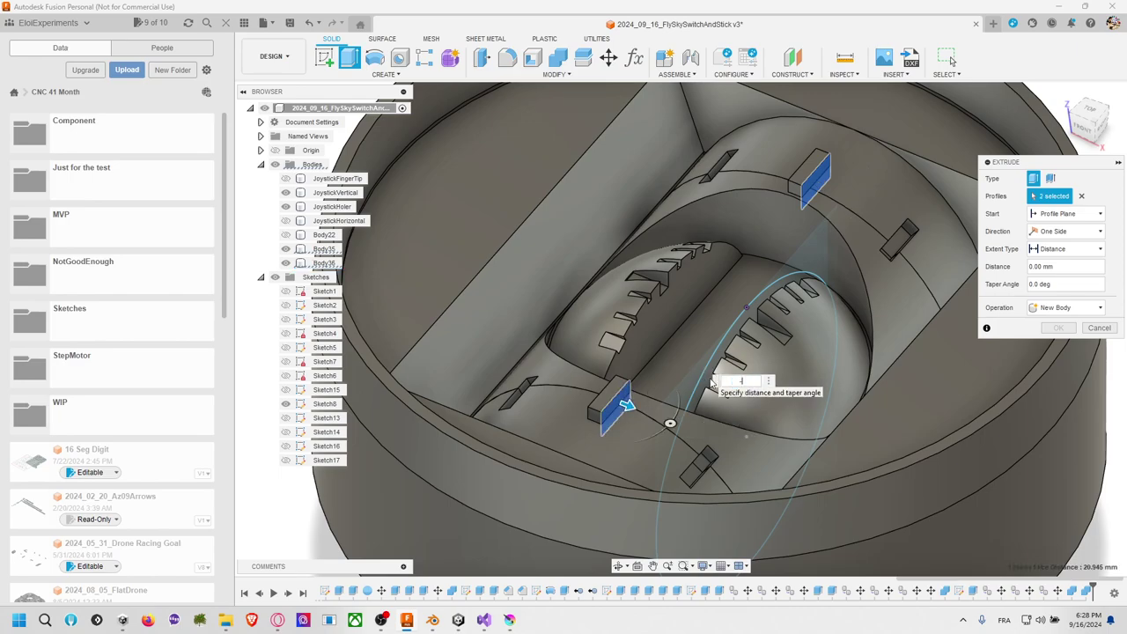
type("-0.3")
key("Return")
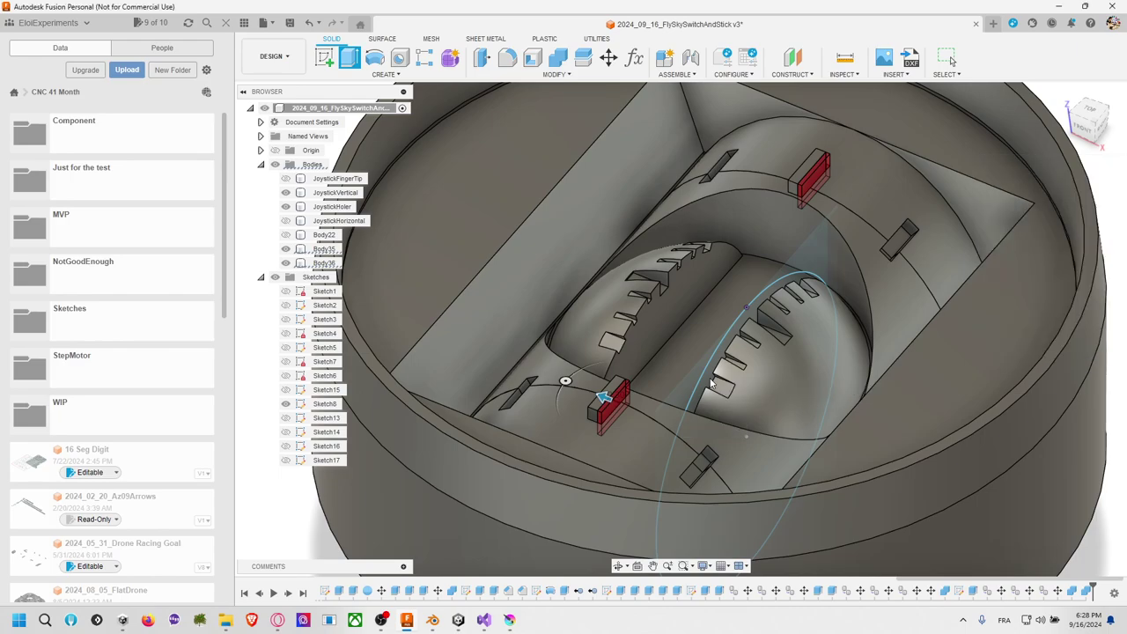
Step: Trim 0.3 mm off the opposite faces of both tab blocks
left_click(648, 332)
left_click(627, 295)
middle_click_drag(626, 295, 697, 340, "shift")
left_click(658, 339)
key("e")
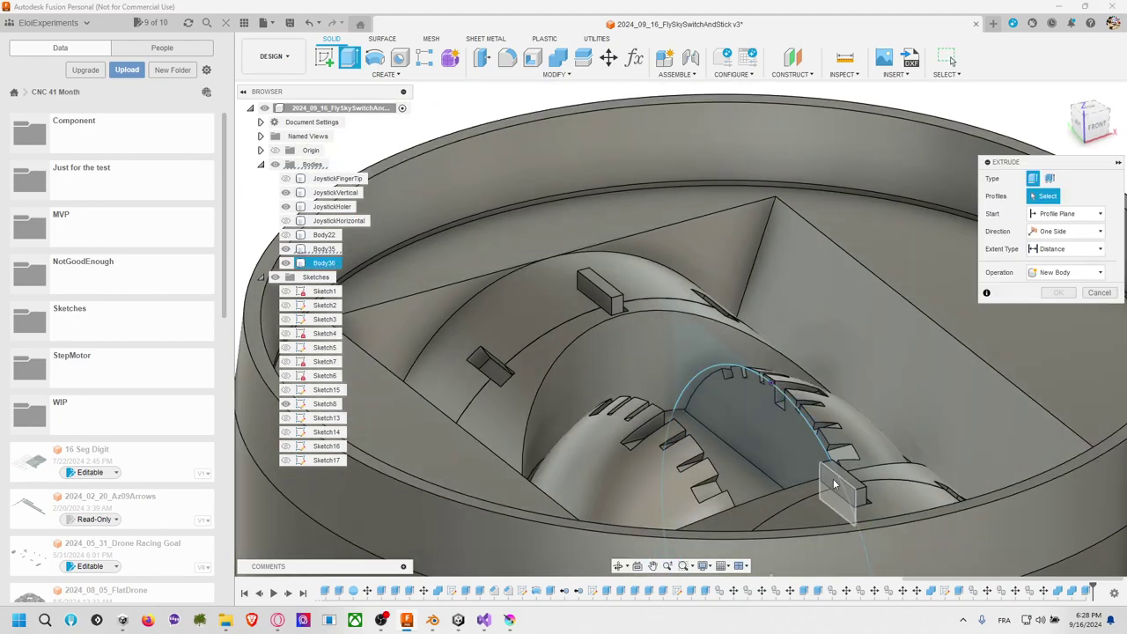
left_click(833, 480)
left_click(610, 307)
type("-0.3")
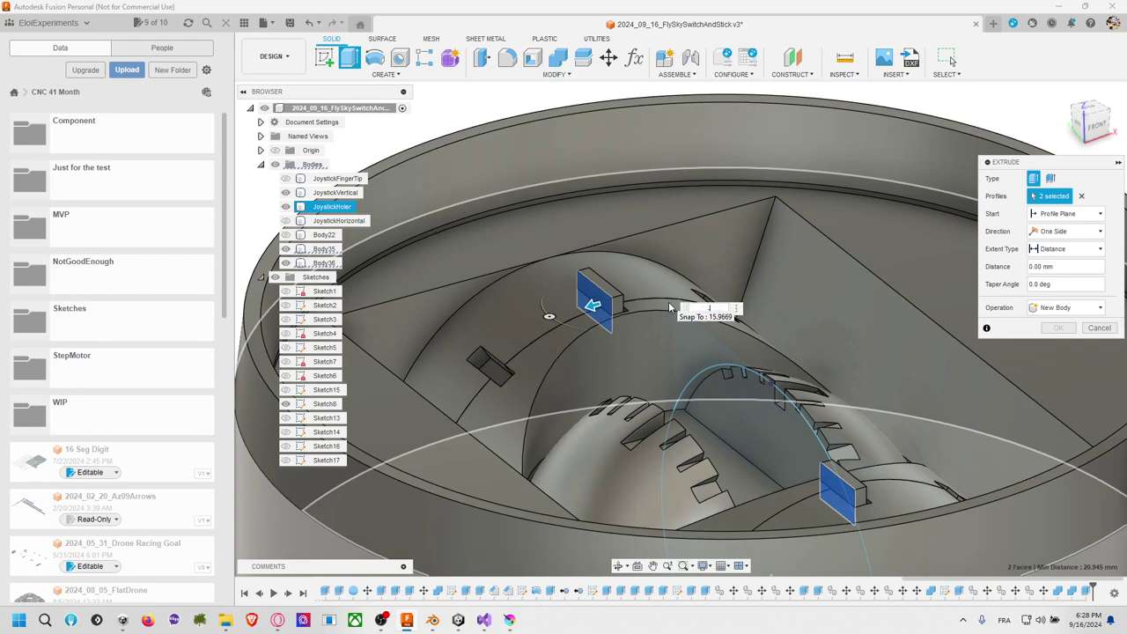
key("Return")
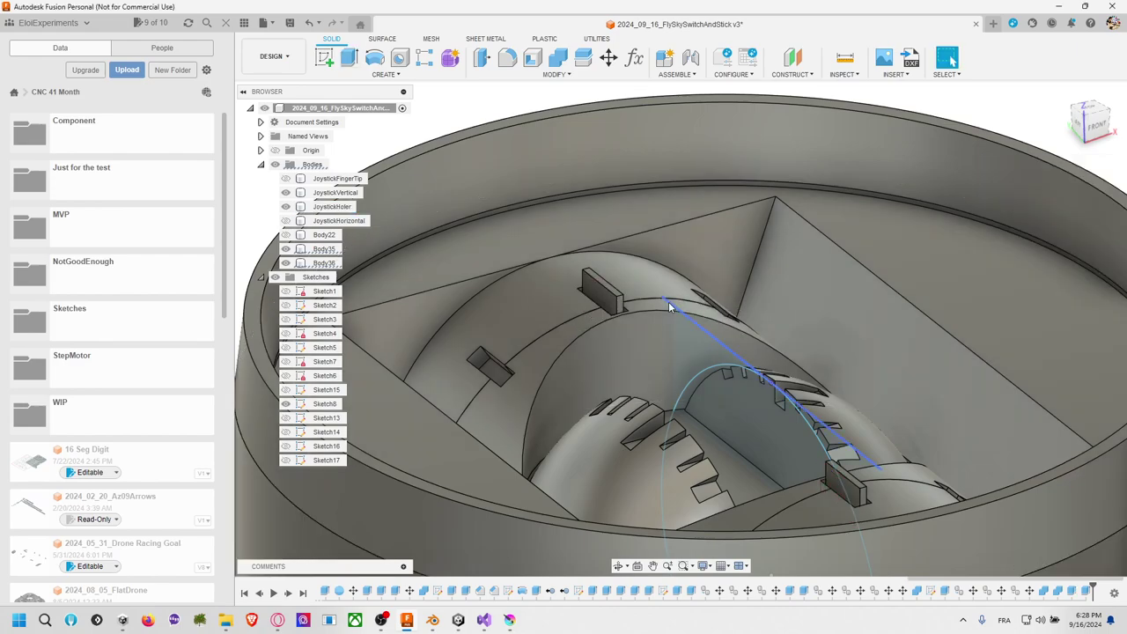
middle_click_drag(722, 265, 641, 281, "shift")
scroll(642, 283, "down", 5)
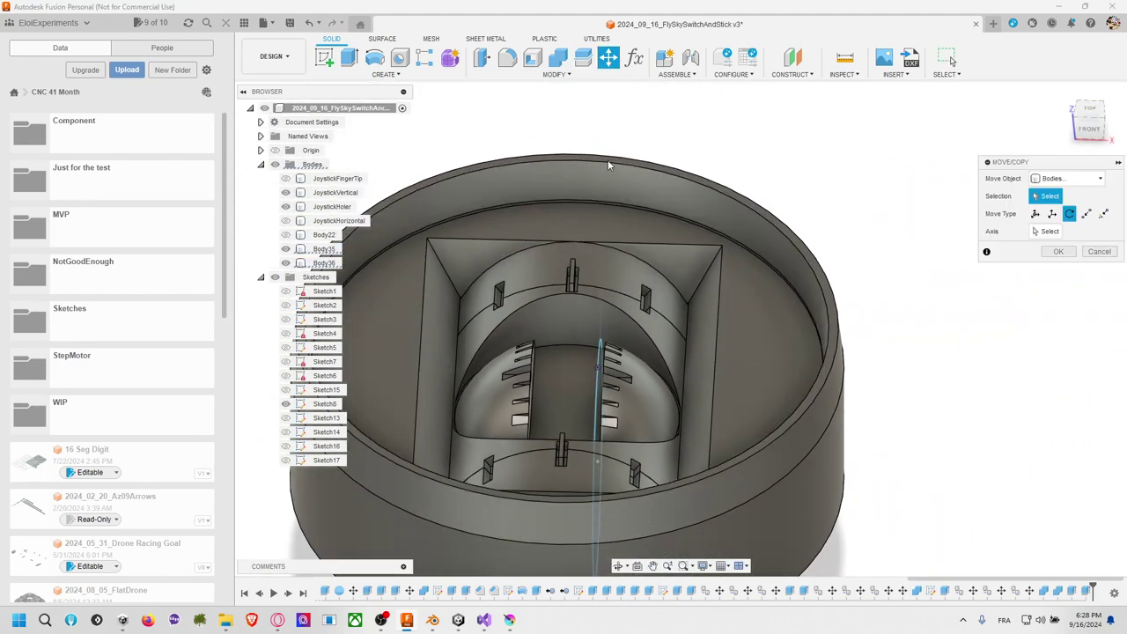
Step: Rotate Body35 and Body36 by 35/2° about the sketch circle's axis
key("m")
left_click(572, 284)
left_click(561, 451)
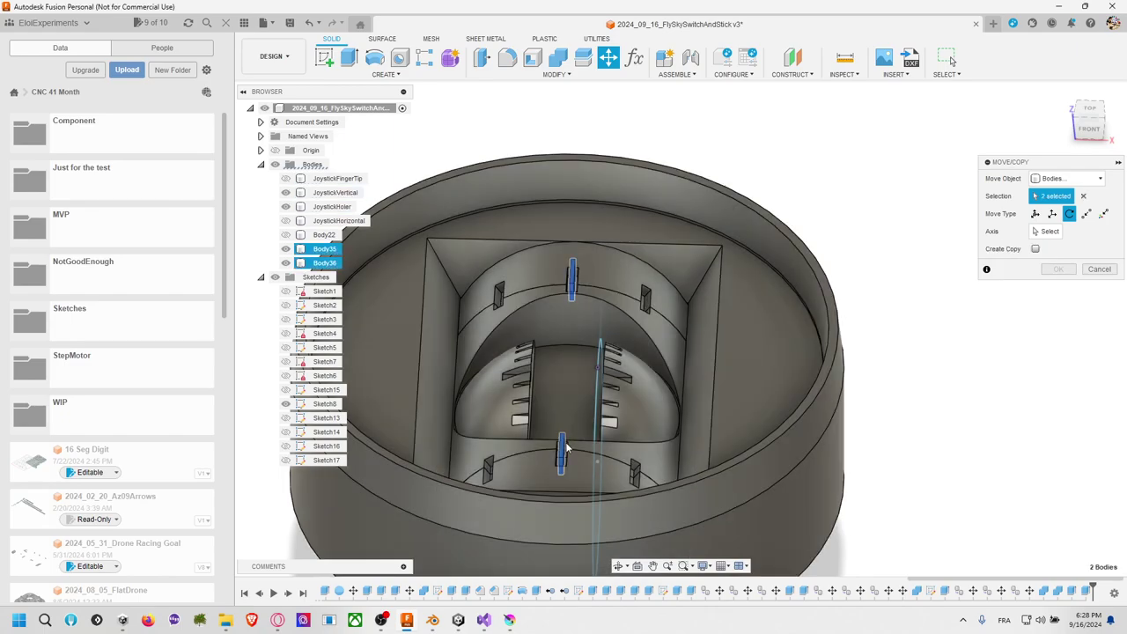
left_click(1046, 233)
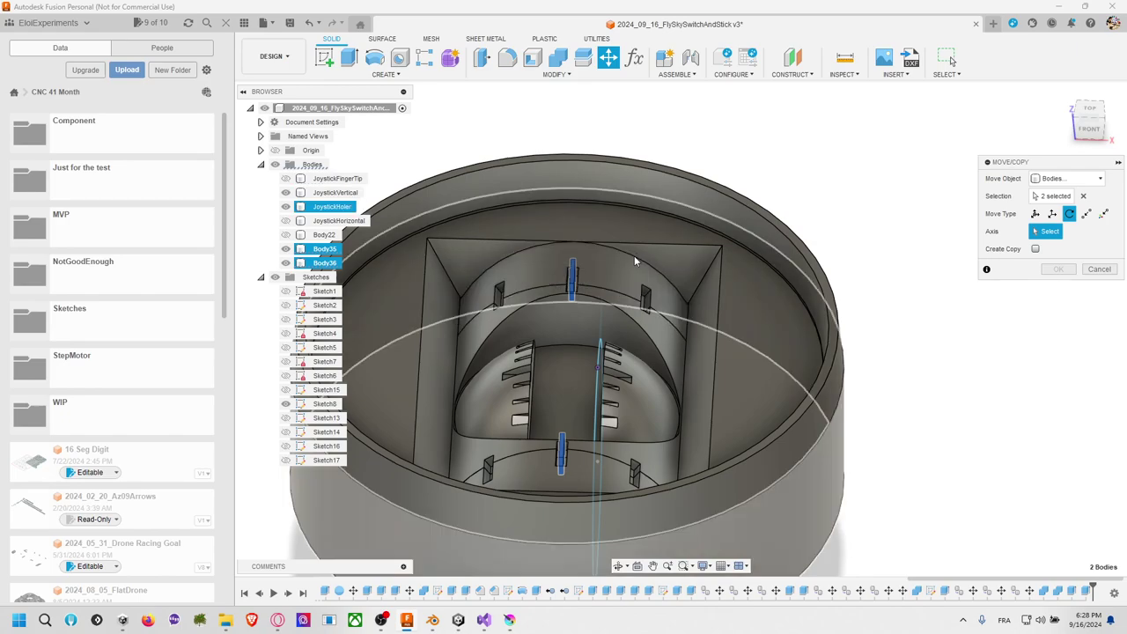
left_click(286, 389)
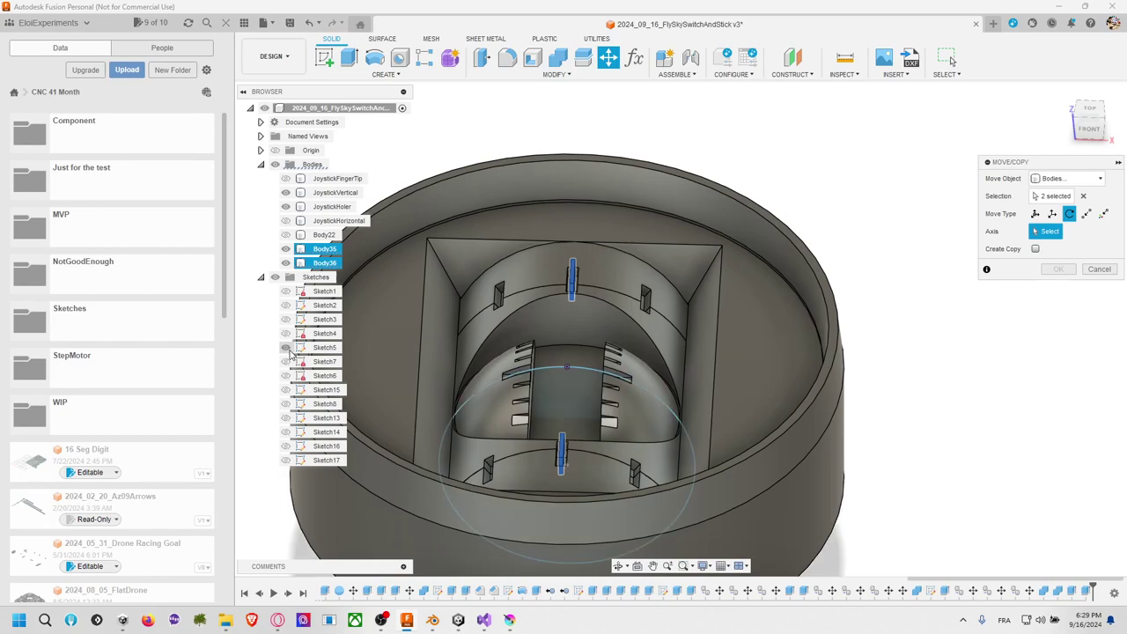
left_click(582, 368)
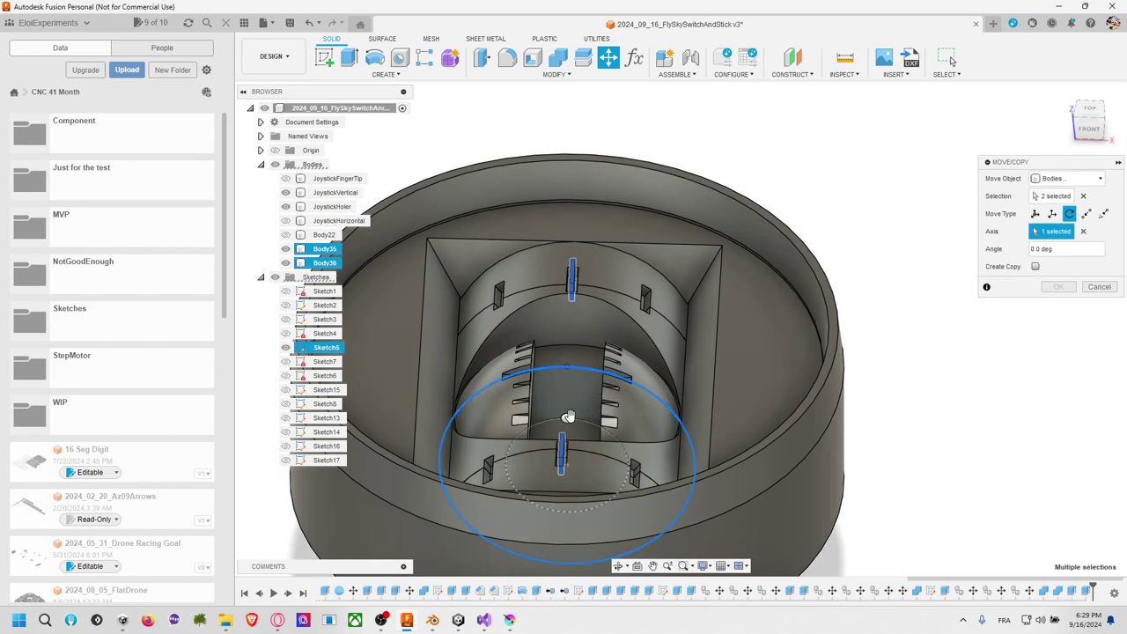
left_click(1056, 249)
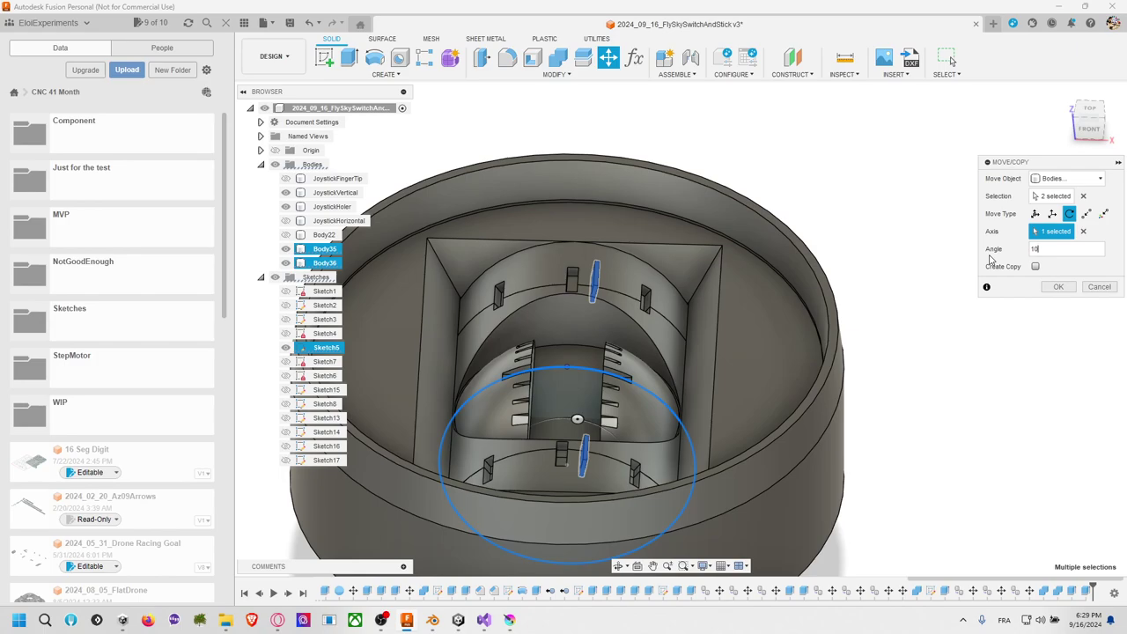
double_click(1057, 249)
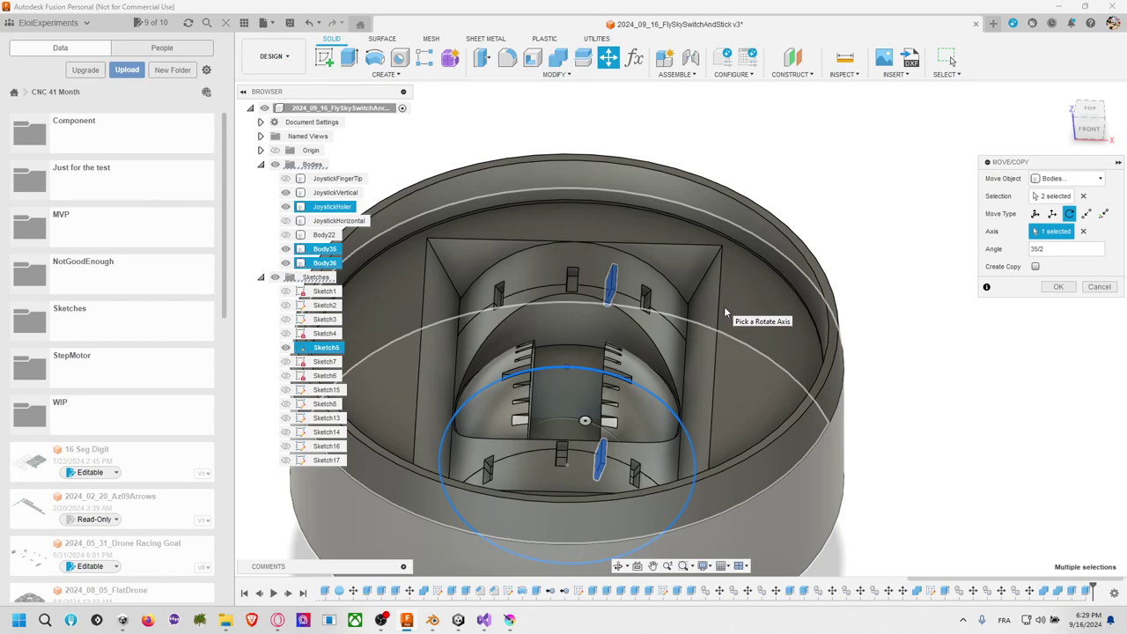
left_click(1057, 287)
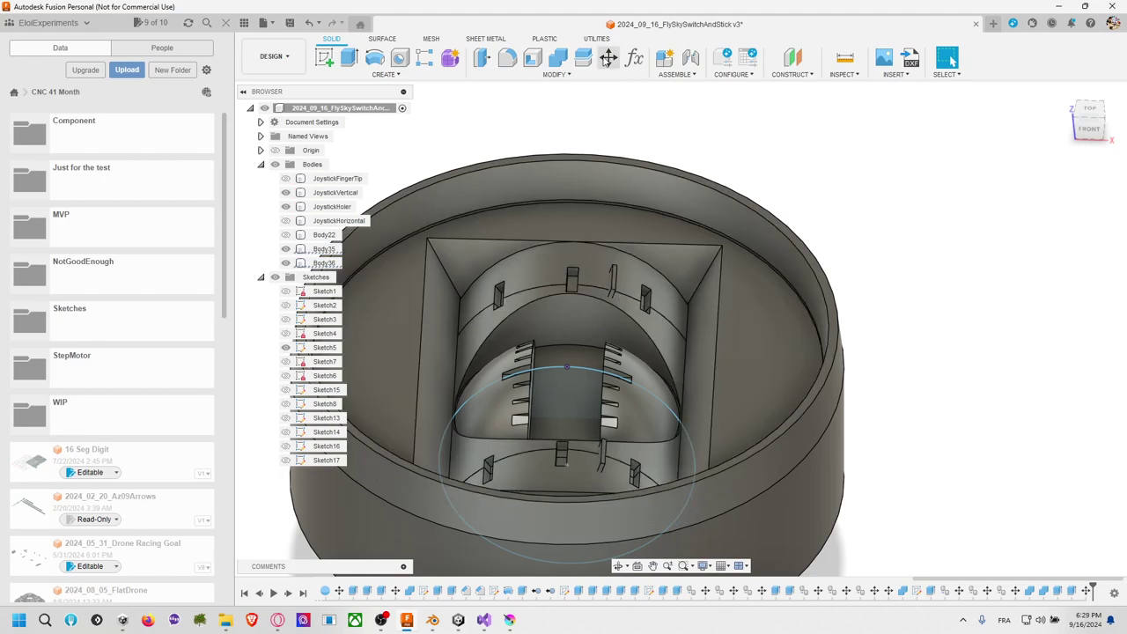
Step: Review the previous 35/2° rotation feature without changing it
left_click(607, 57)
left_click(612, 284)
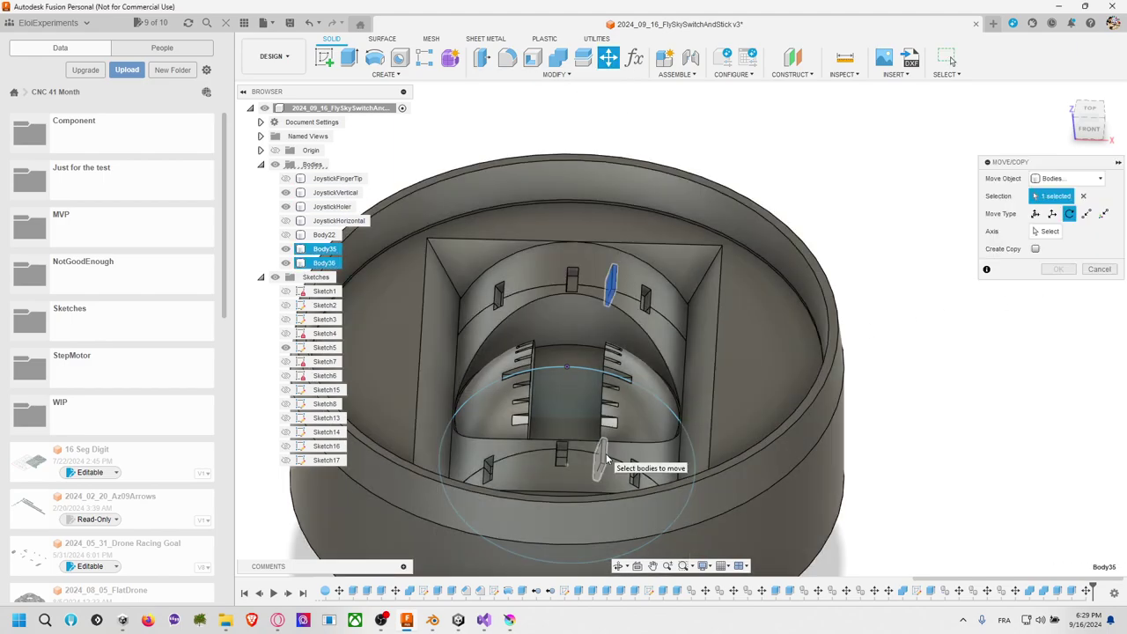
left_click(606, 458)
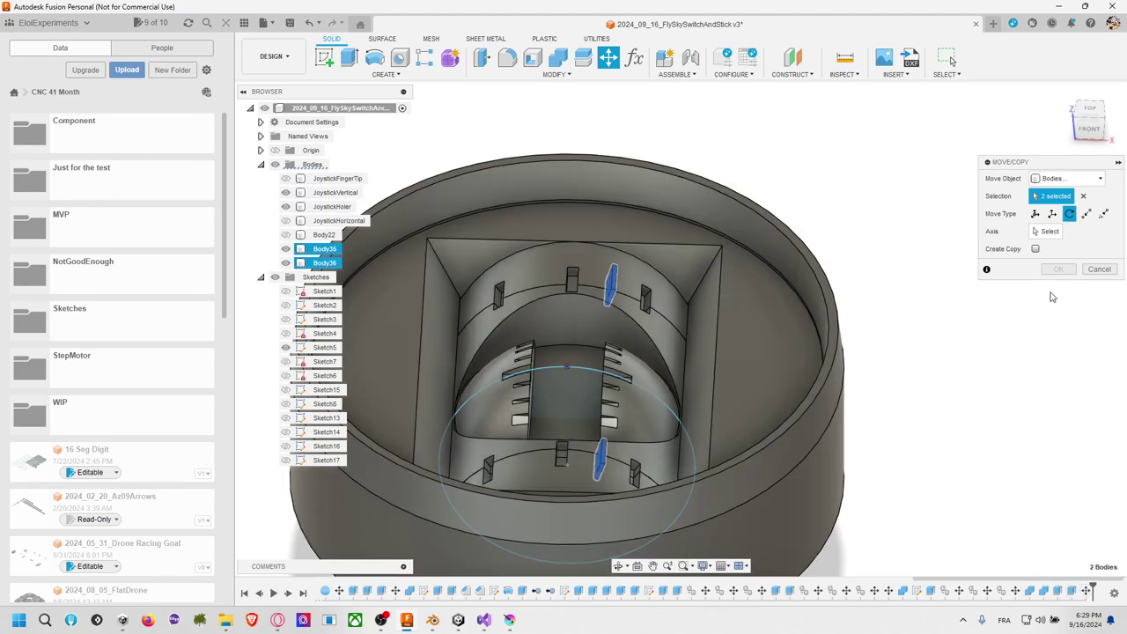
key("Escape")
right_click(1087, 591)
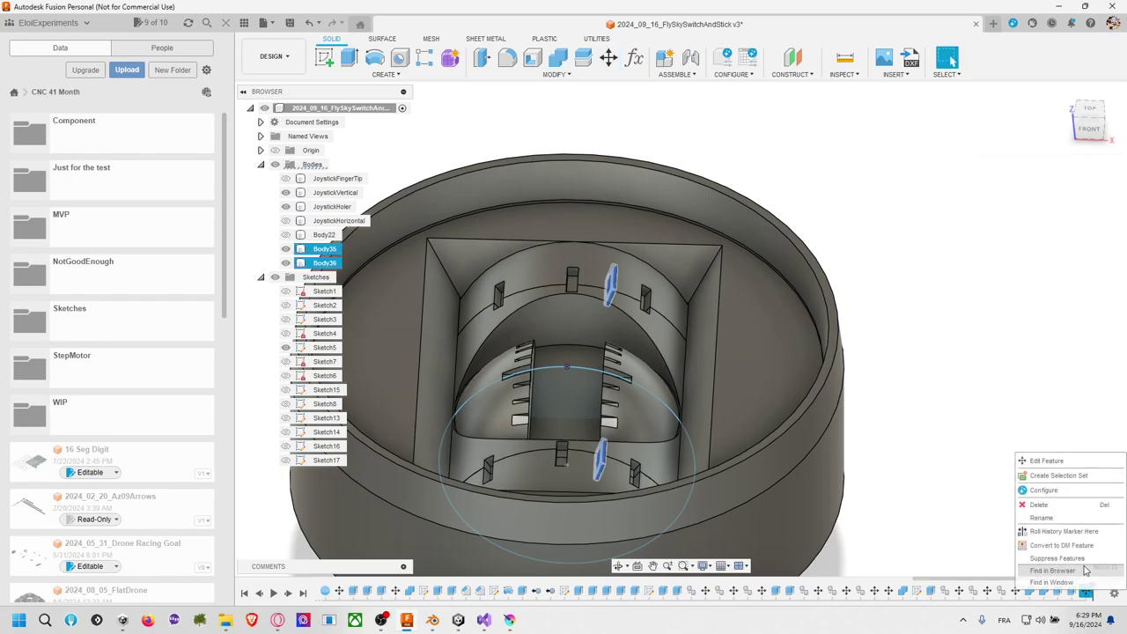
left_click(1046, 461)
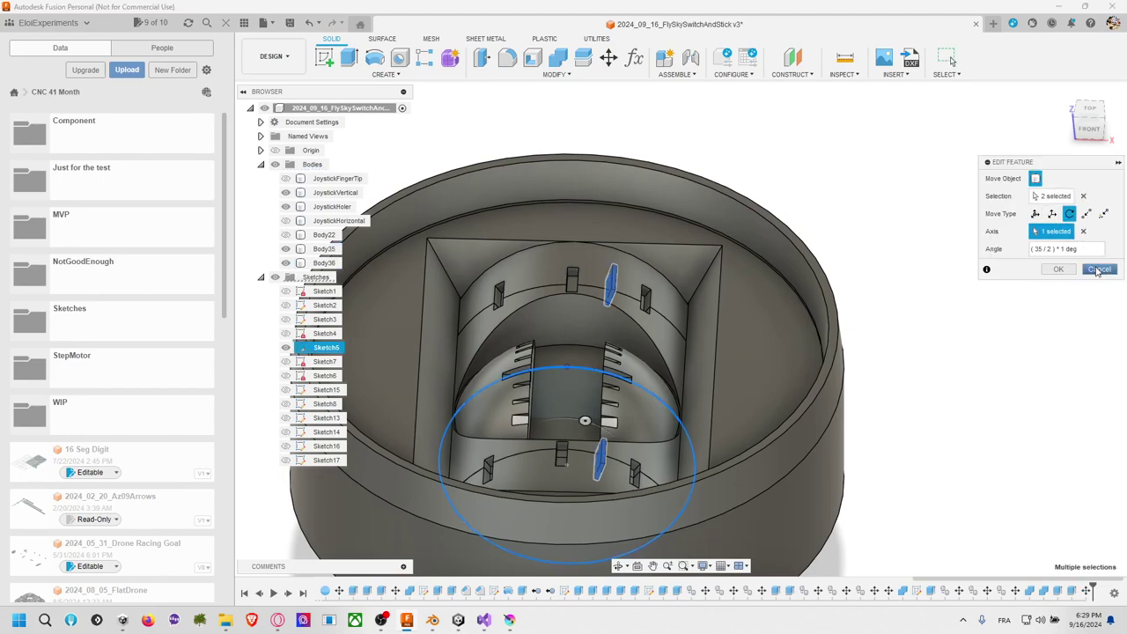
left_click(1099, 269)
Step: Create copies of Body35 and Body36 rotated (-35/2)*2° about the sketch circle
left_click(607, 58)
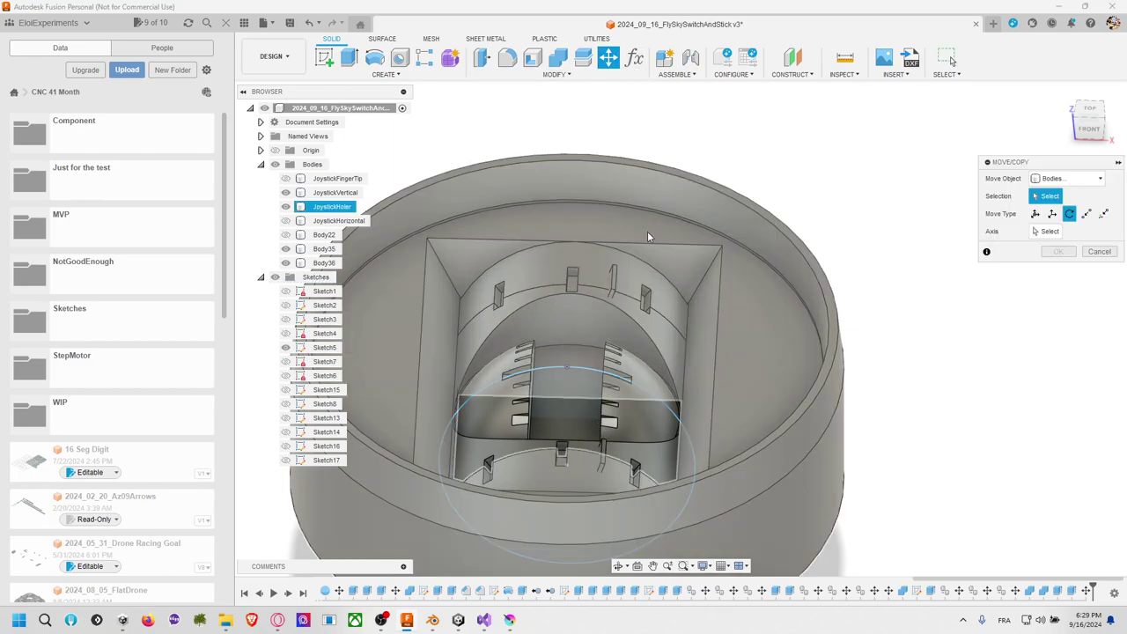
left_click(613, 285)
left_click(600, 458)
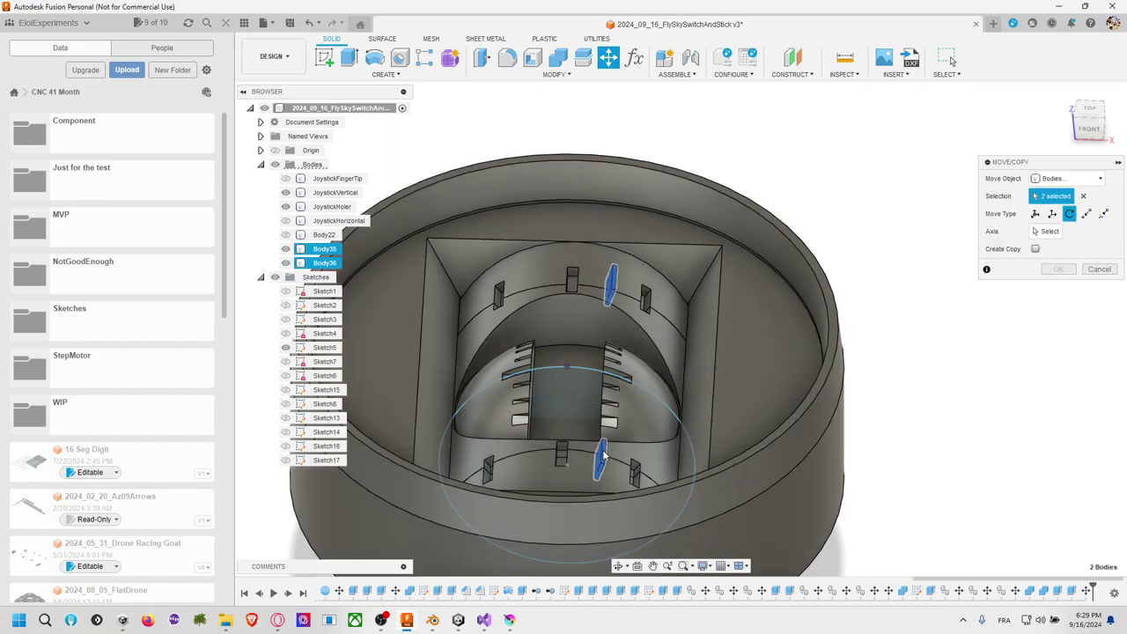
left_click(1046, 231)
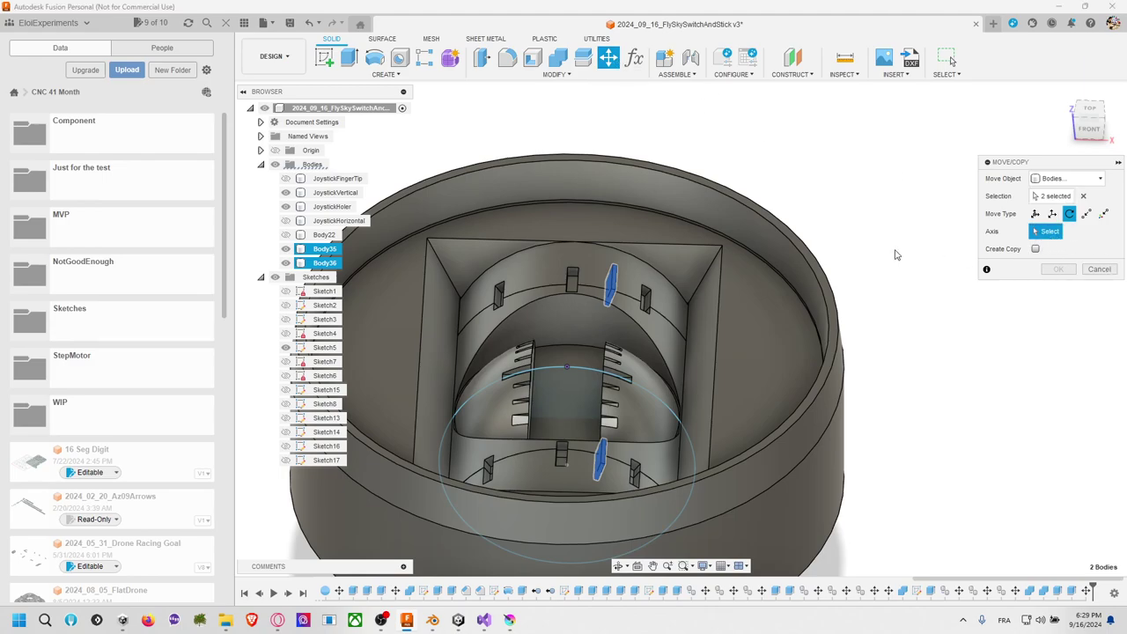
left_click(566, 368)
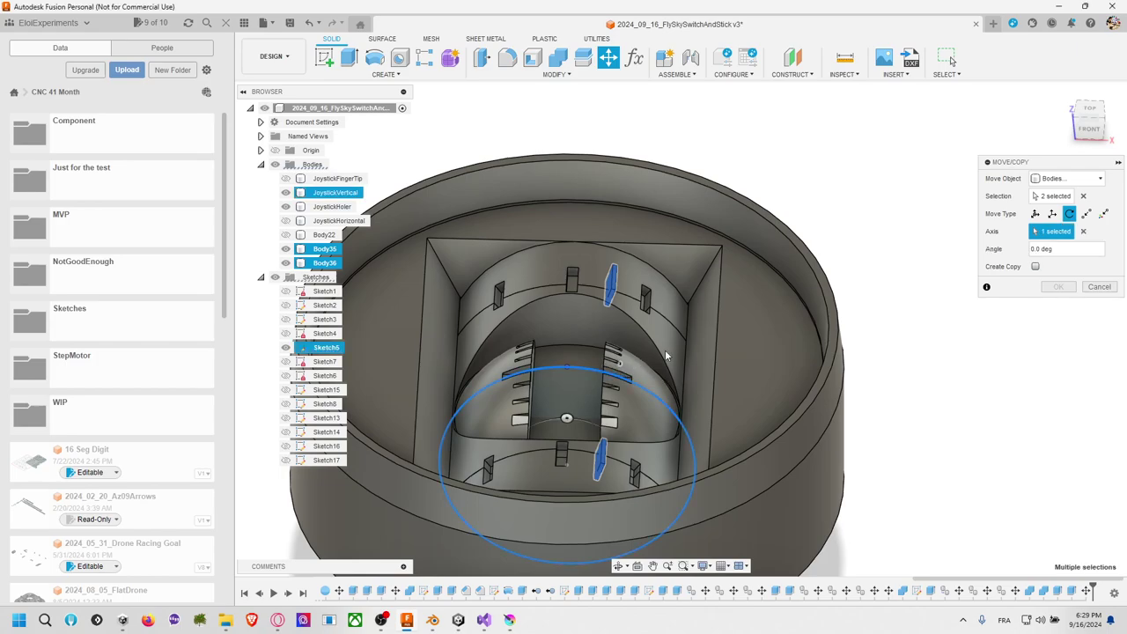
left_click(1035, 267)
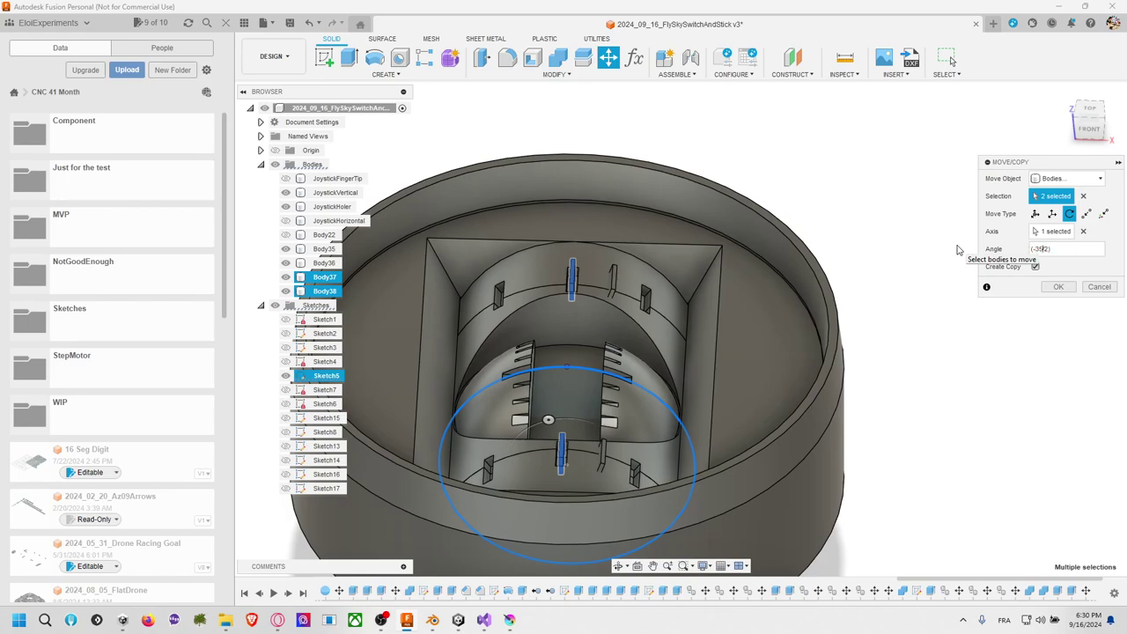
type("*2")
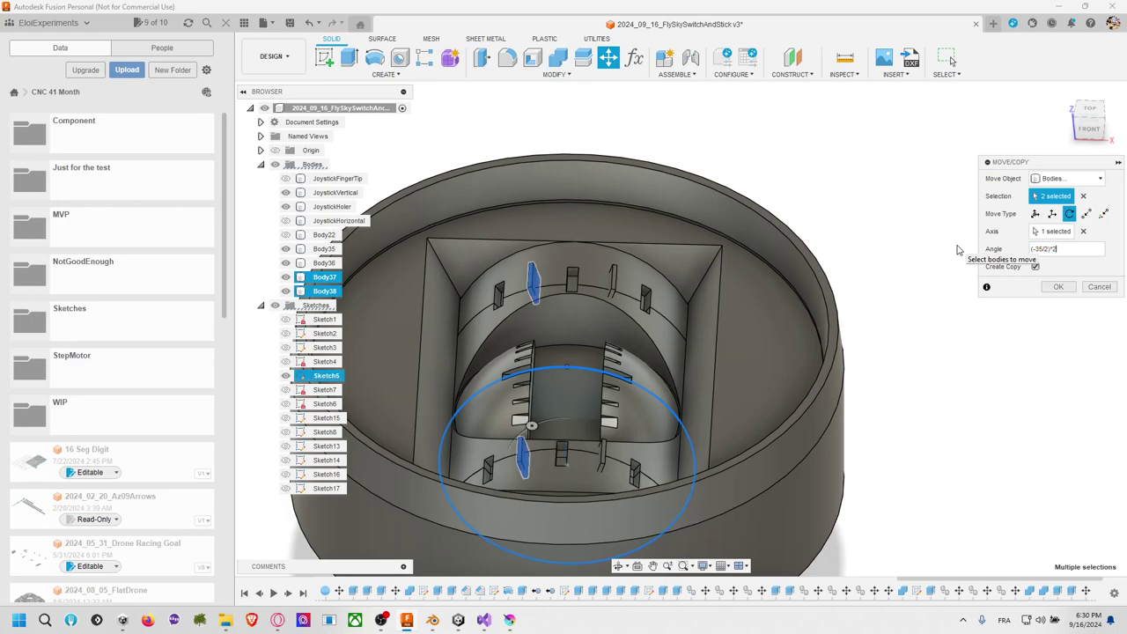
key("Return")
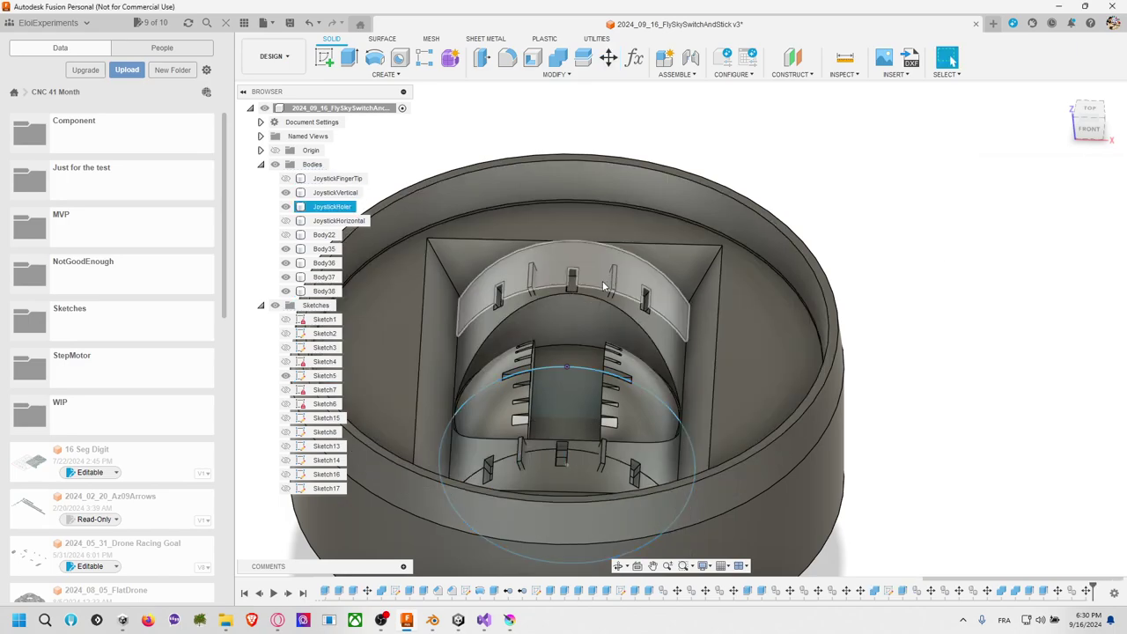
Step: Combine-cut the Body35–Body38 slot bodies from JoystickHoler
middle_click_drag(896, 230, 730, 159, "shift")
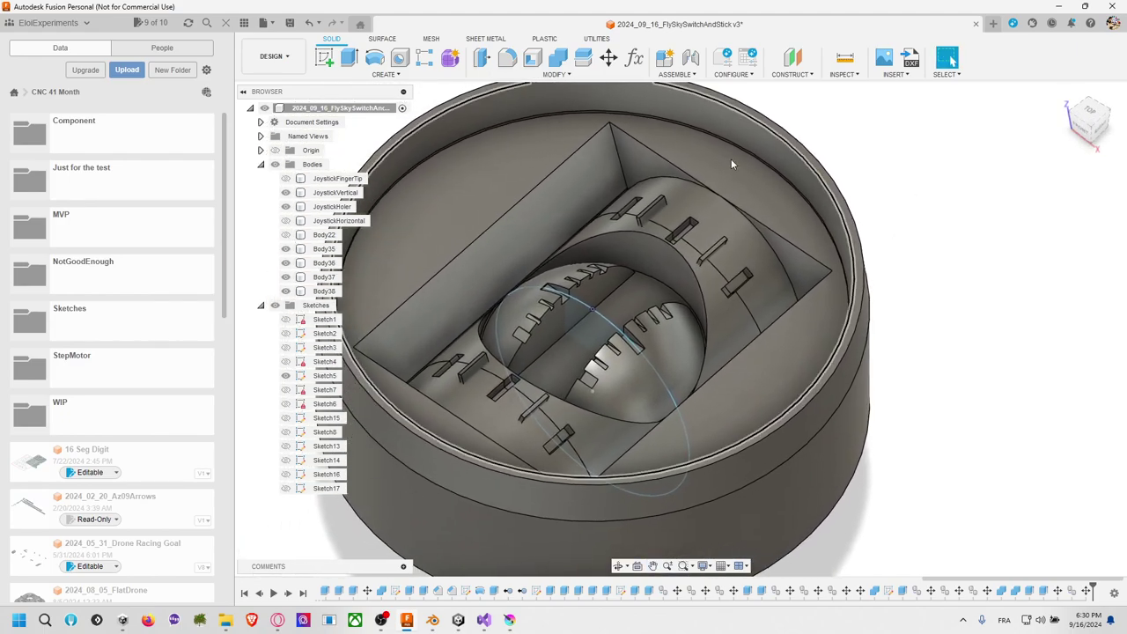
left_click(558, 59)
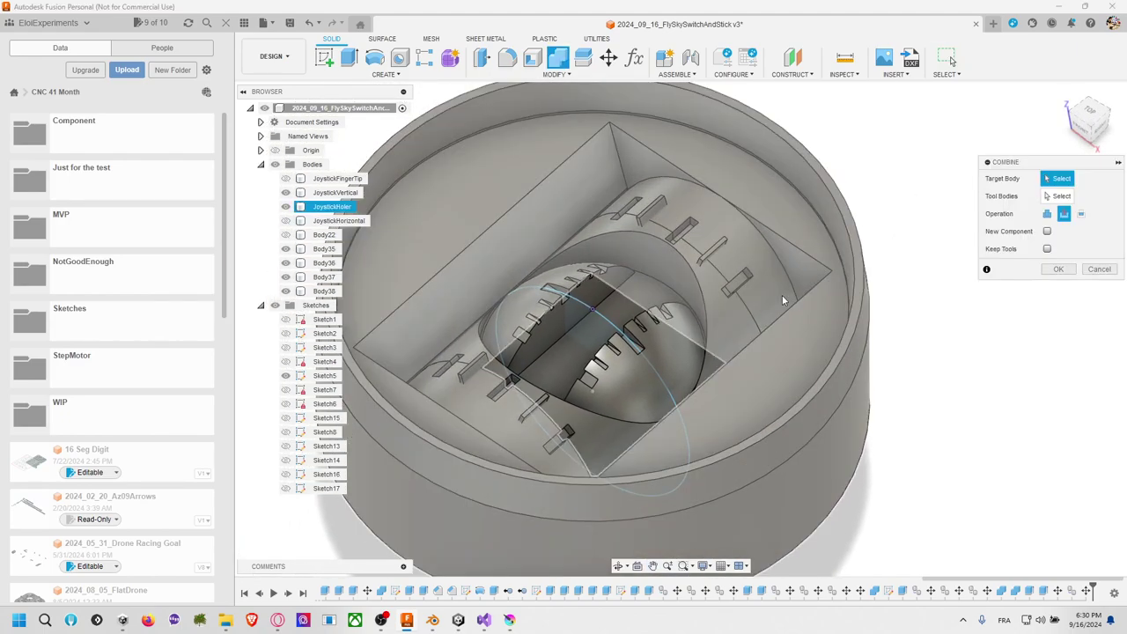
left_click(746, 249)
left_click(720, 252)
left_click(652, 211)
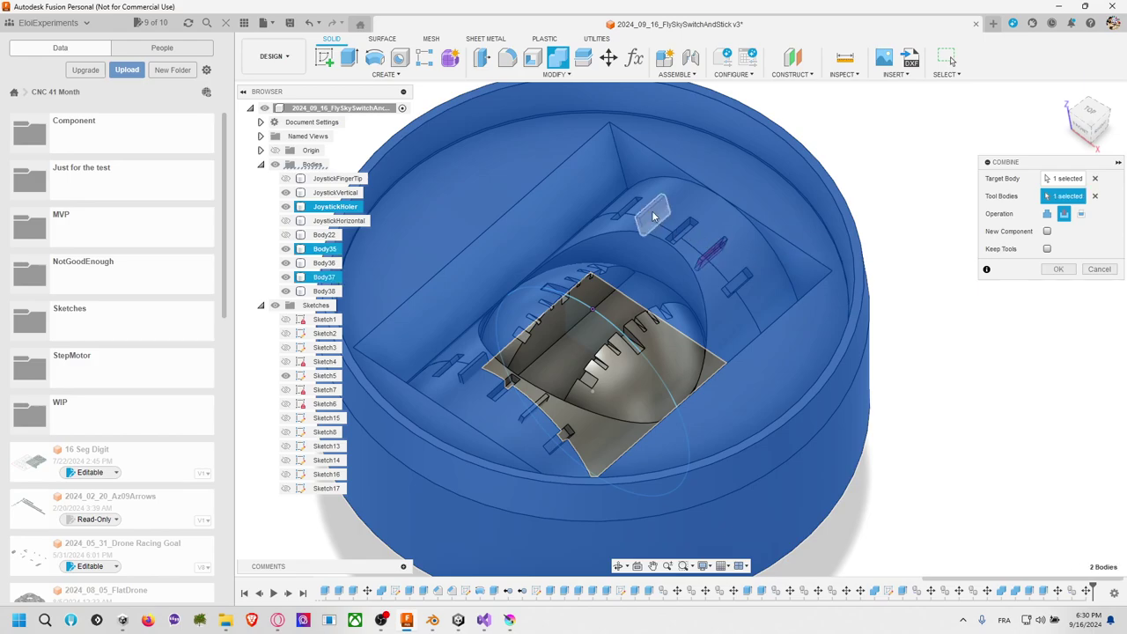
left_click(474, 368)
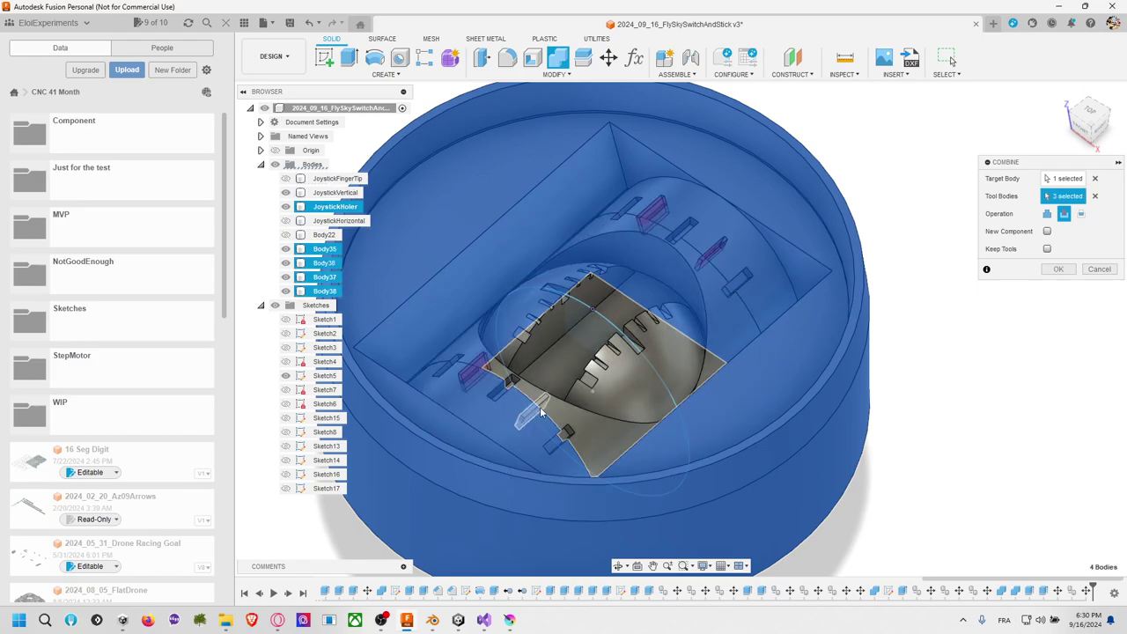
left_click(1058, 268)
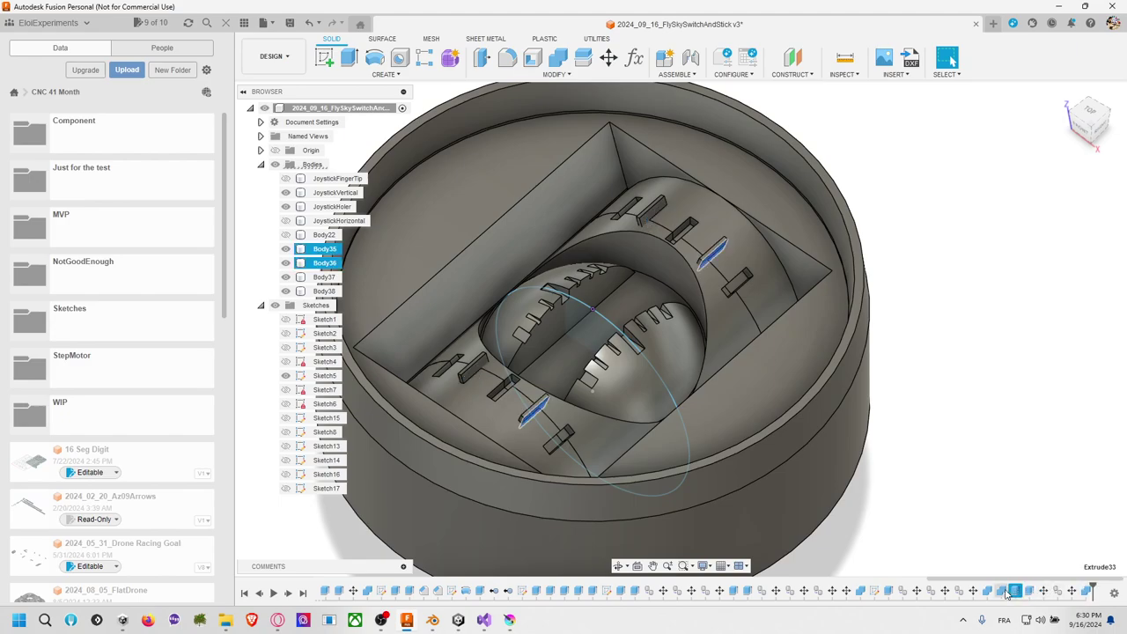
Step: Review the last combine and Combine7 without changing them
right_click(1086, 592)
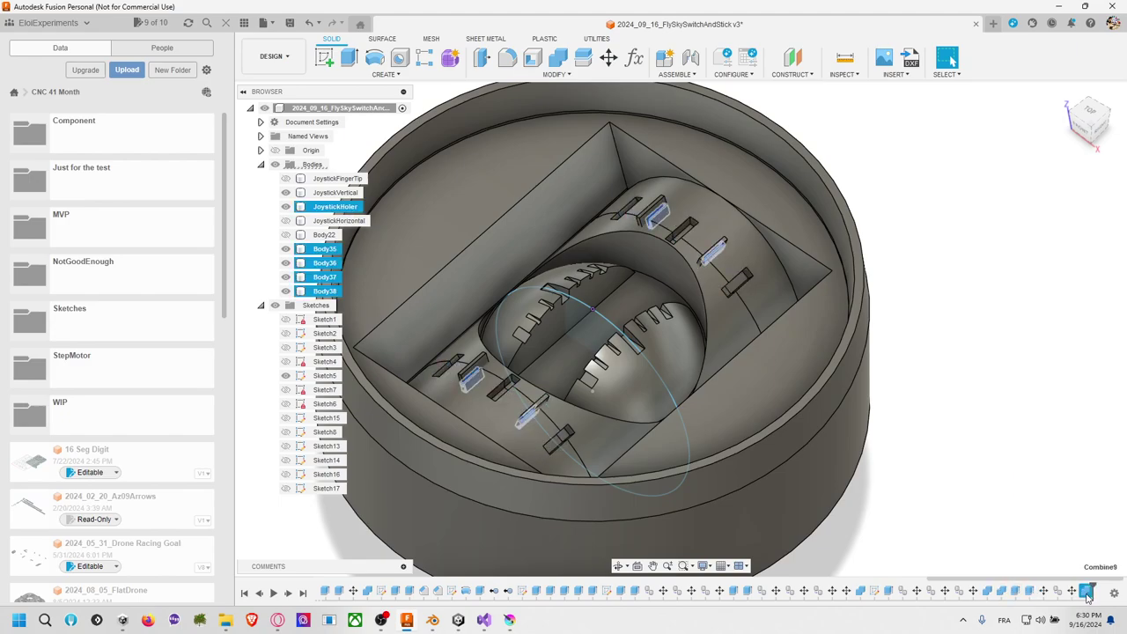
left_click(1048, 480)
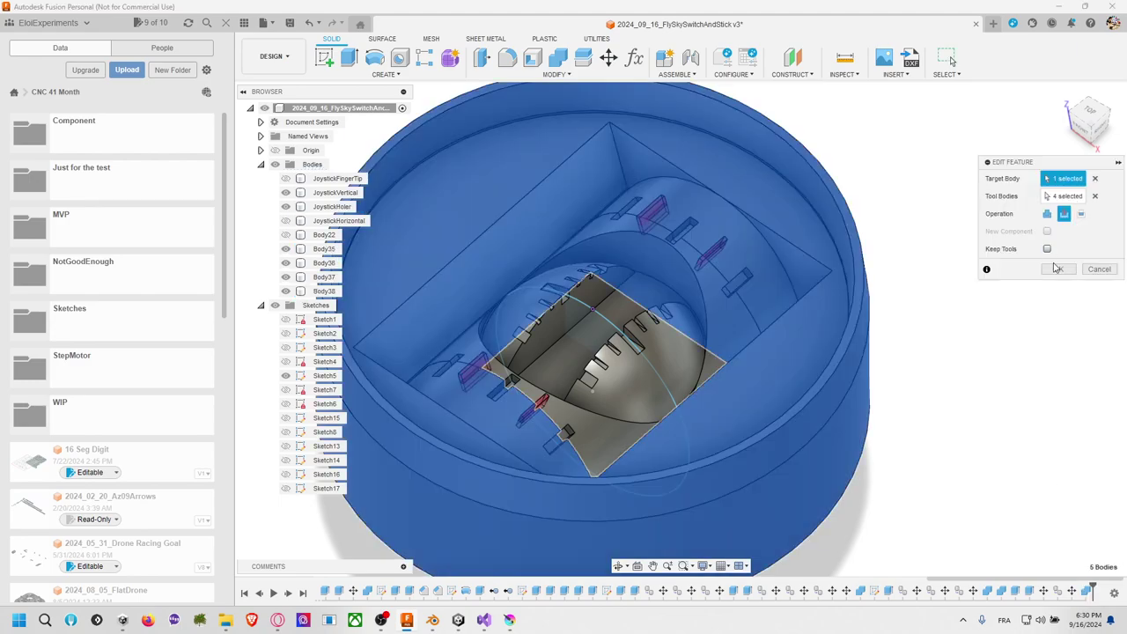
left_click(1056, 269)
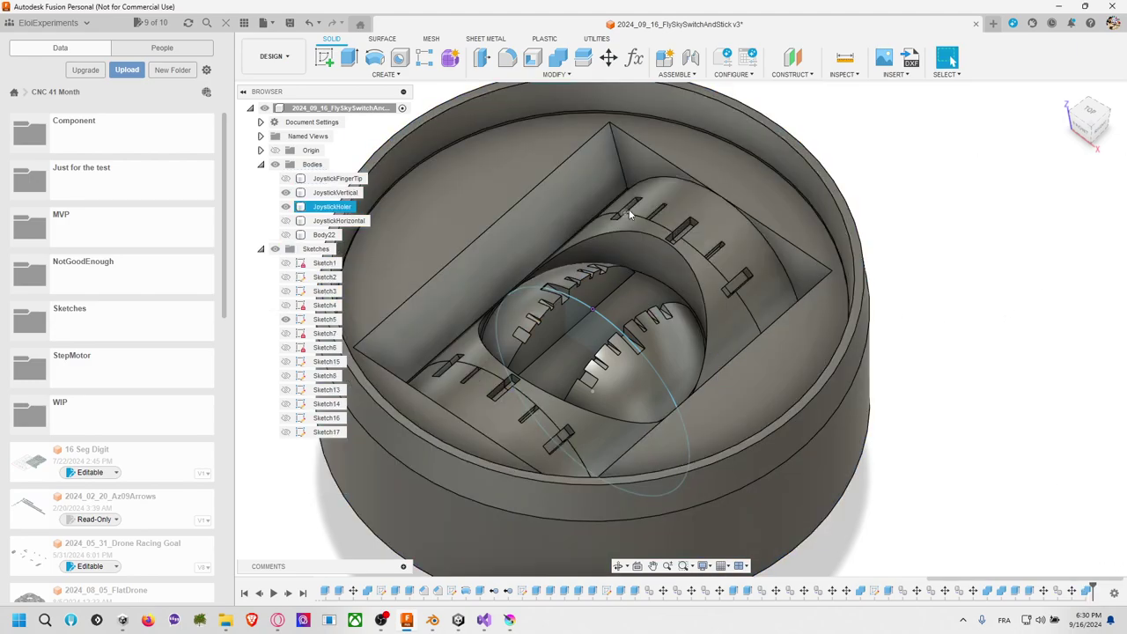
right_click(989, 592)
left_click(1011, 481)
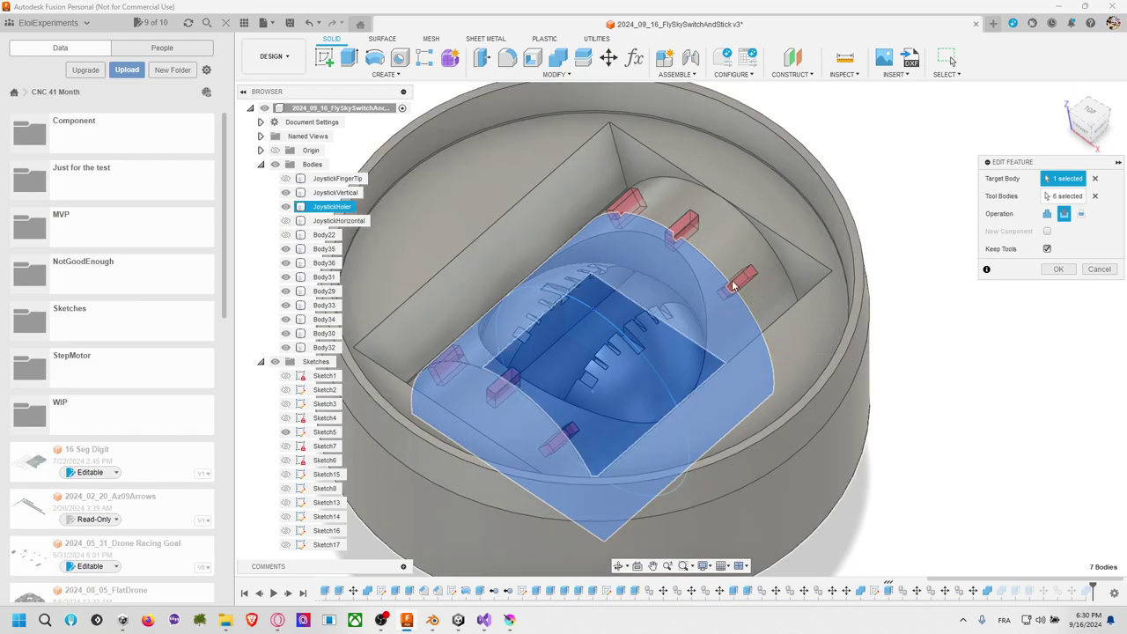
left_click(1058, 269)
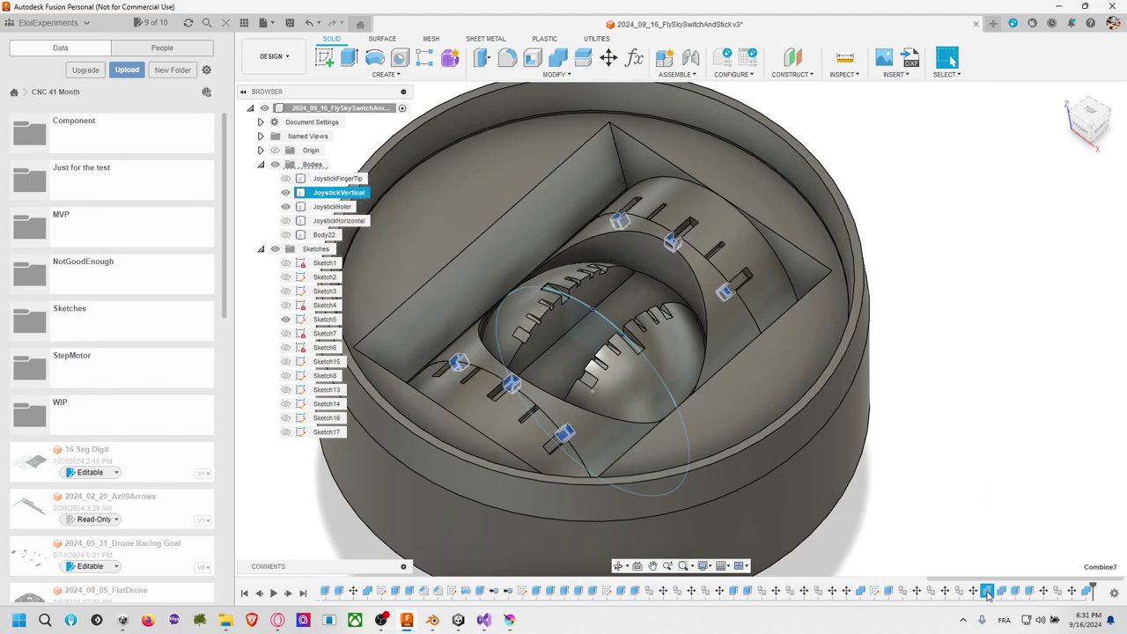
Step: Set Combine7 to cut with only the two small block bodies, then check JoystickVertical and JoystickHoler
right_click(988, 592)
left_click(1013, 483)
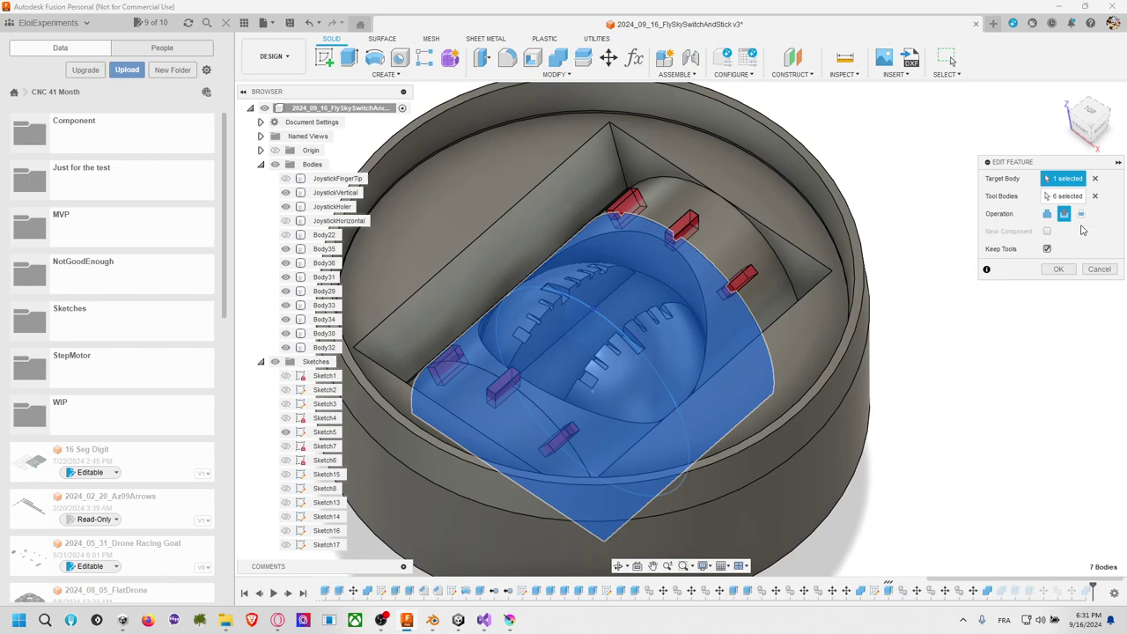
left_click(1095, 197)
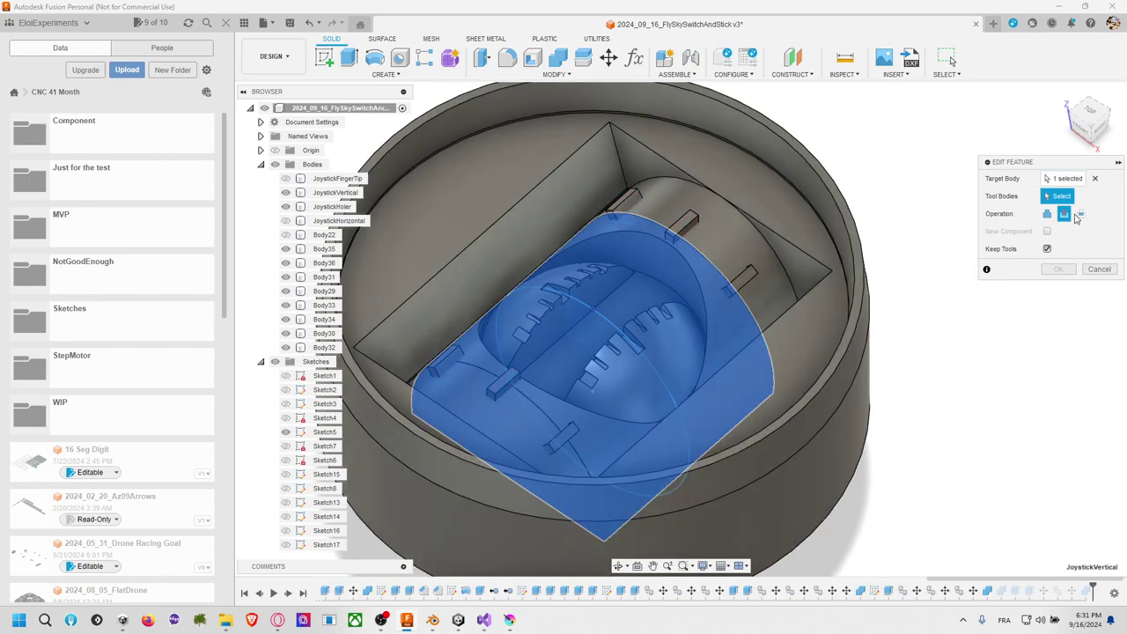
left_click(685, 223)
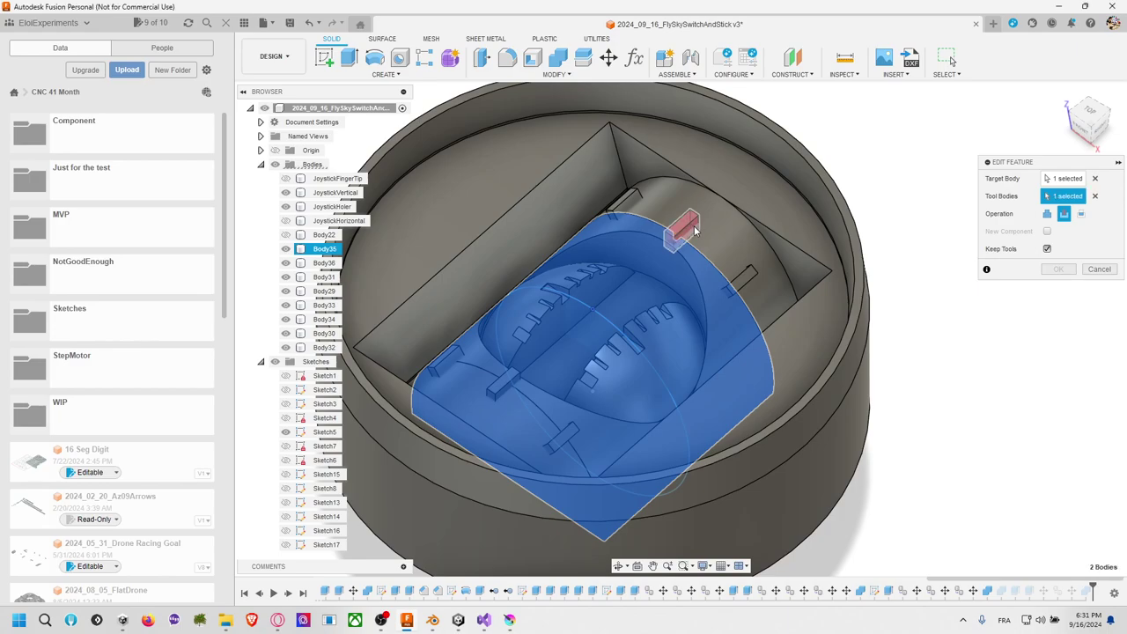
left_click(498, 391)
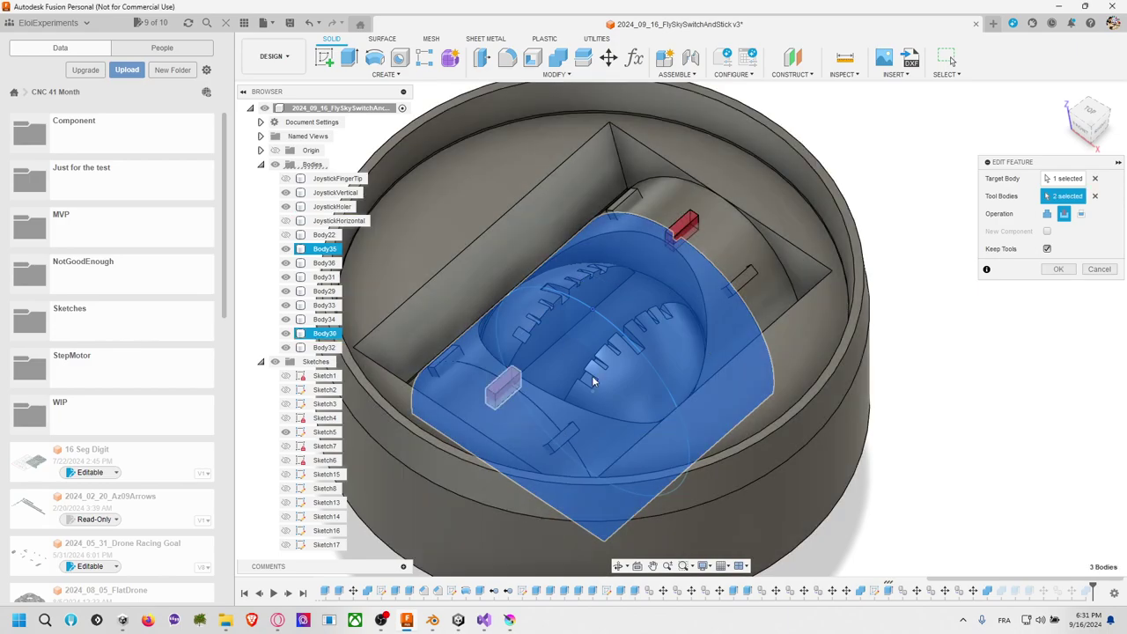
left_click(1061, 271)
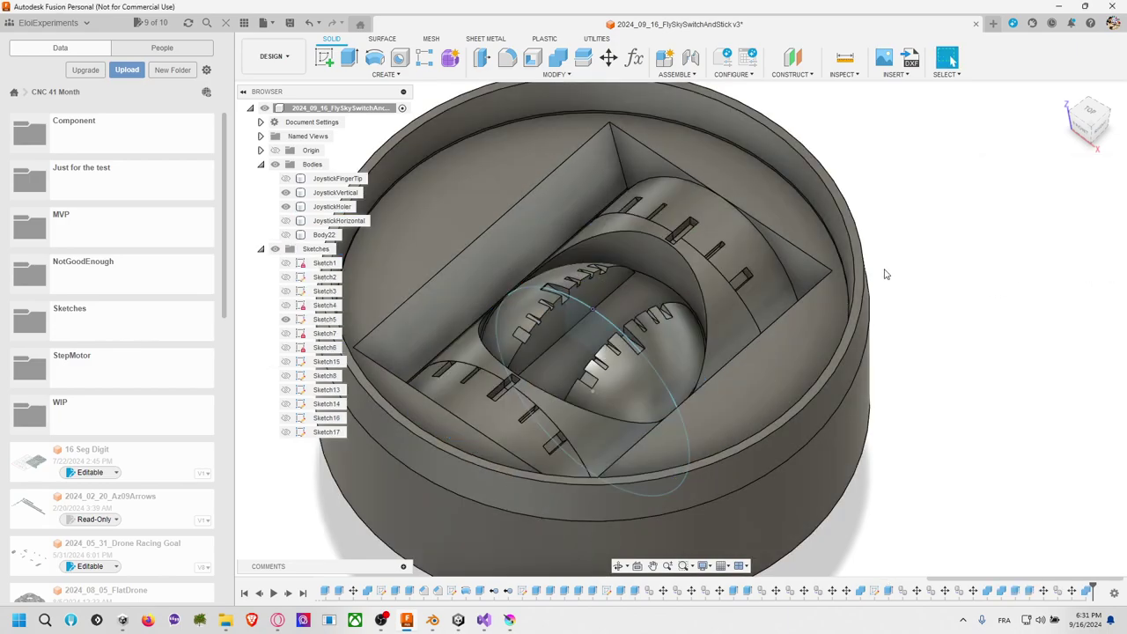
left_click(686, 256)
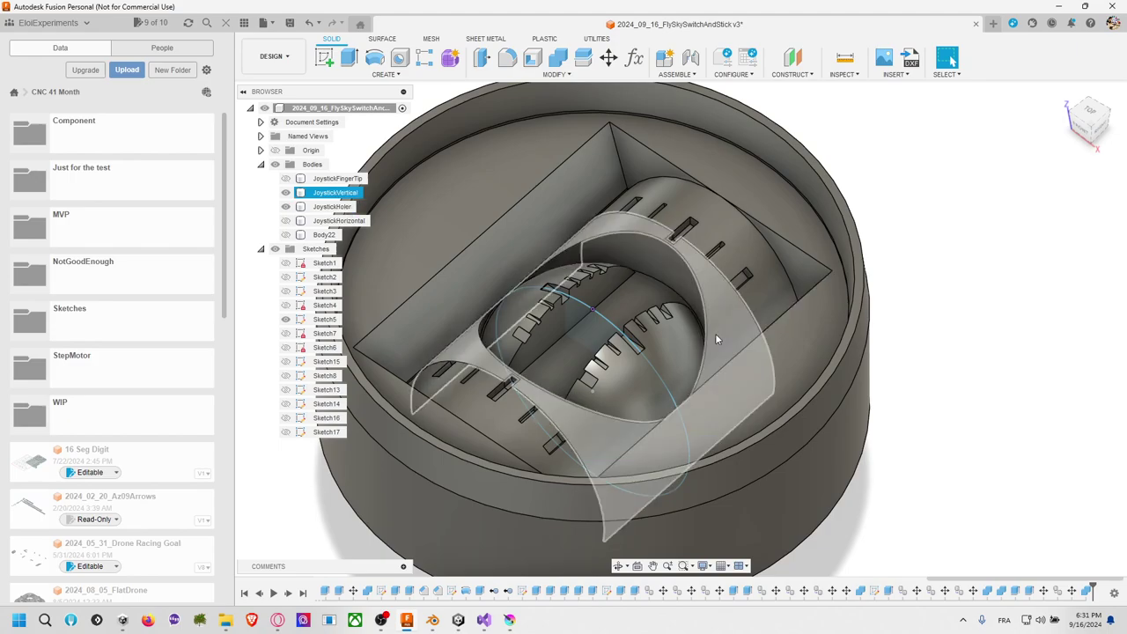
left_click(775, 328)
Step: Look into the housing and inspect the Sketch5 circle and Combine8 feature
left_click(925, 274)
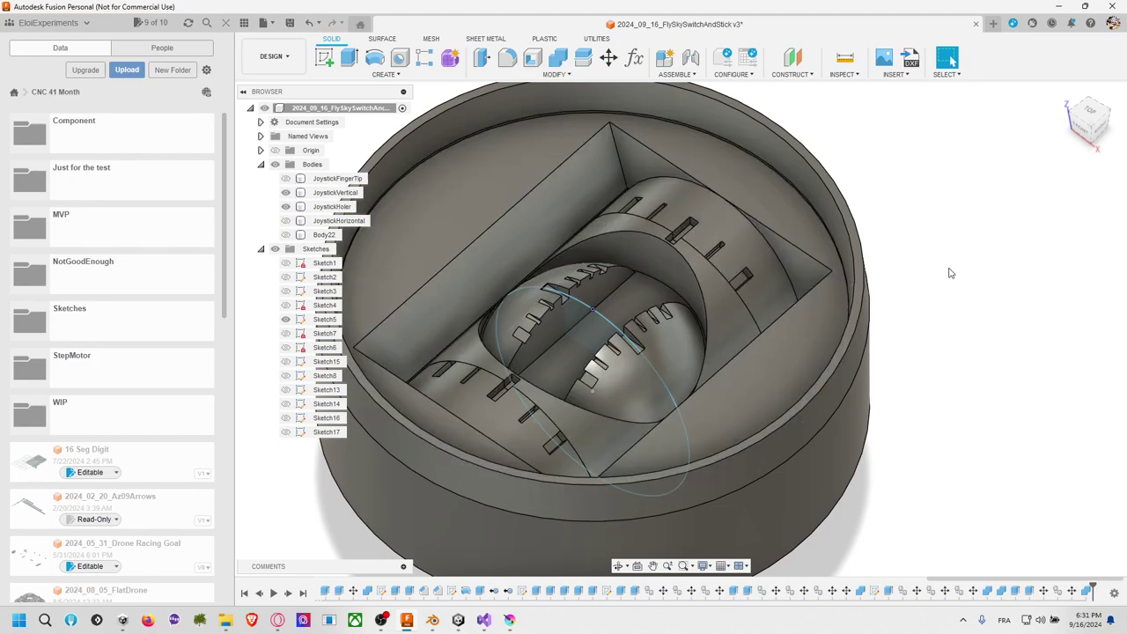
mouse_move(952, 274)
middle_mouse_down("shift")
mouse_move(958, 305)
mouse_move(883, 320)
mouse_move(851, 370)
mouse_move(936, 302)
mouse_move(1018, 322)
mouse_move(1004, 312)
mouse_move(1012, 291)
mouse_move(1017, 299)
mouse_move(925, 319)
mouse_move(837, 302)
mouse_move(953, 302)
mouse_move(925, 316)
mouse_move(989, 330)
mouse_move(1029, 277)
mouse_move(905, 310)
mouse_move(836, 304)
mouse_move(833, 255)
mouse_move(872, 244)
mouse_move(876, 227)
middle_mouse_up("shift")
left_click(794, 300)
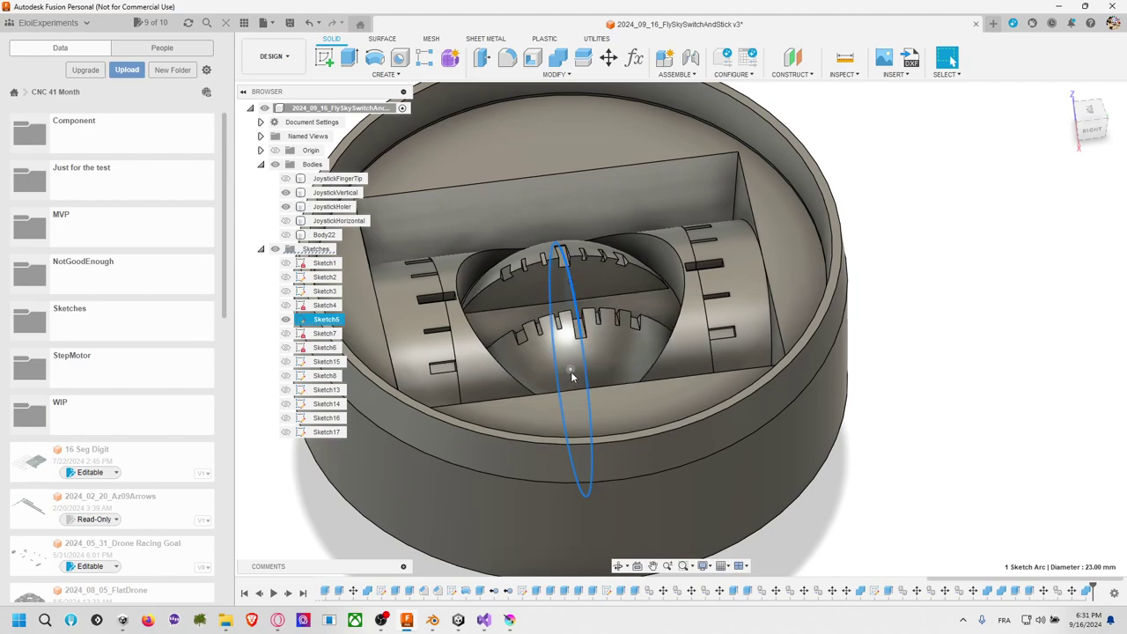
left_click(1003, 591)
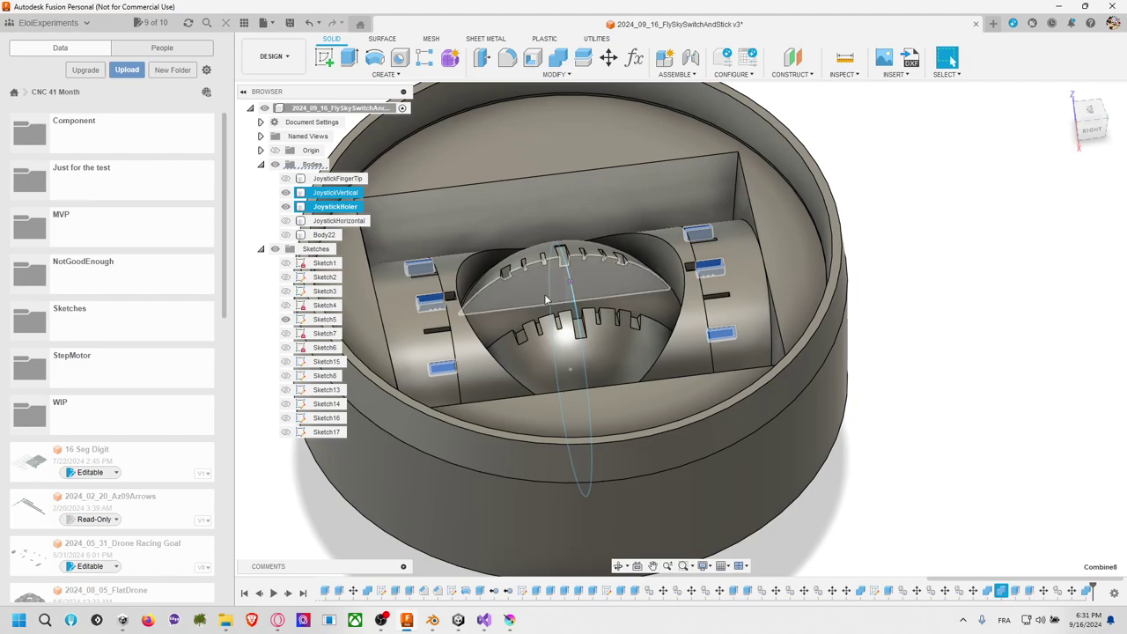
left_click(951, 298)
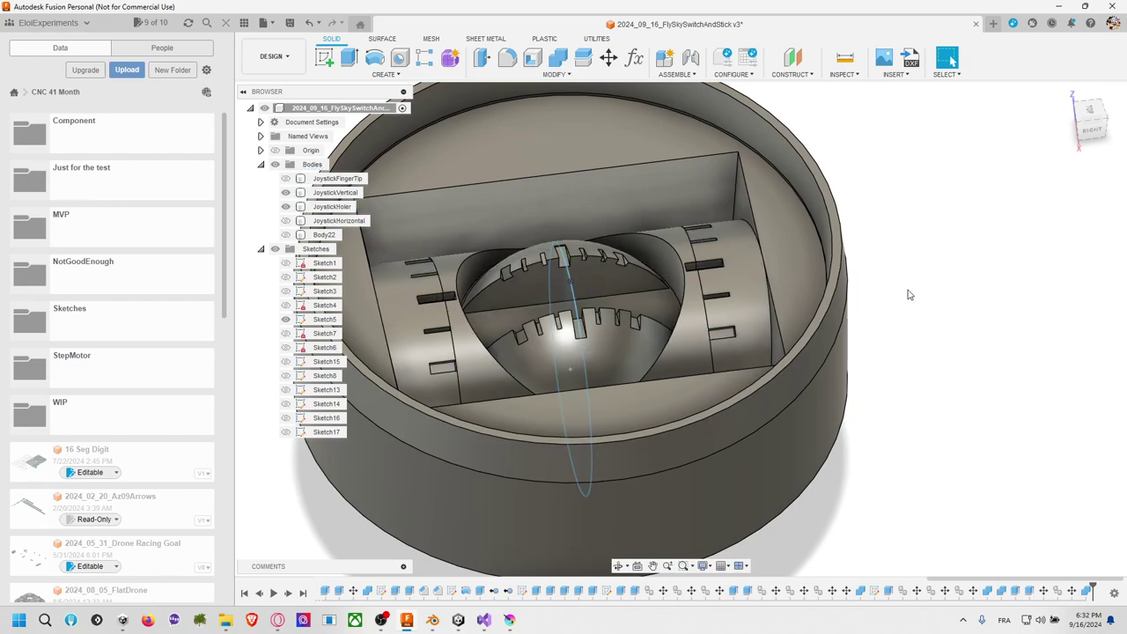
Step: Drag the timeline marker back to an earlier history step
middle_click_drag(912, 297, 944, 312)
scroll(945, 311, "up", 2)
scroll(924, 304, "down", 4)
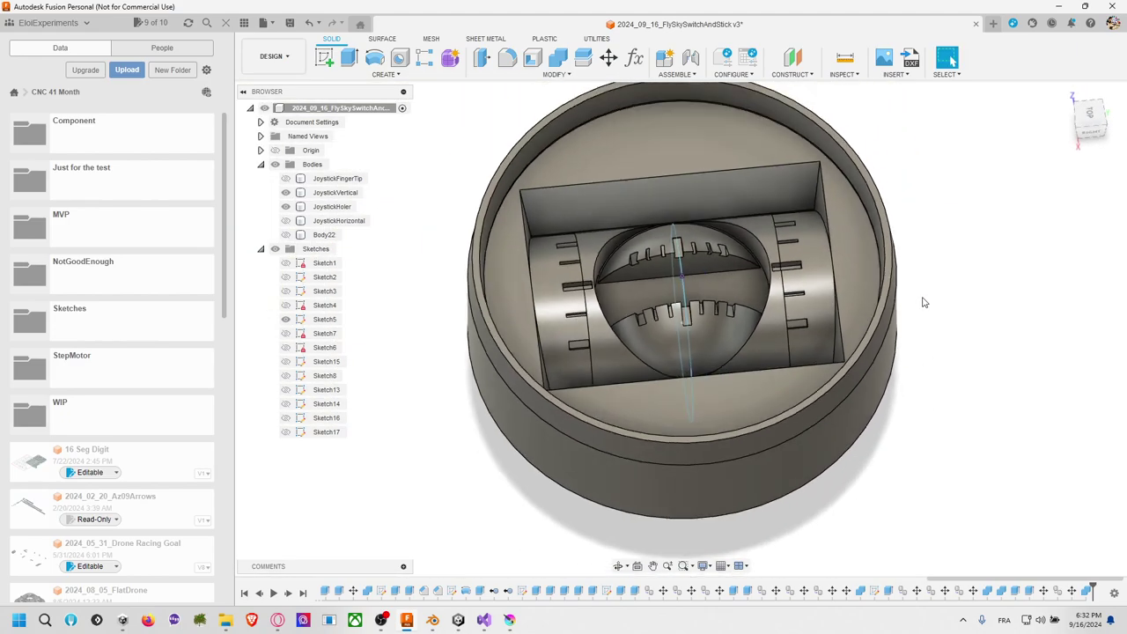
left_click(670, 316)
scroll(670, 315, "up", 2)
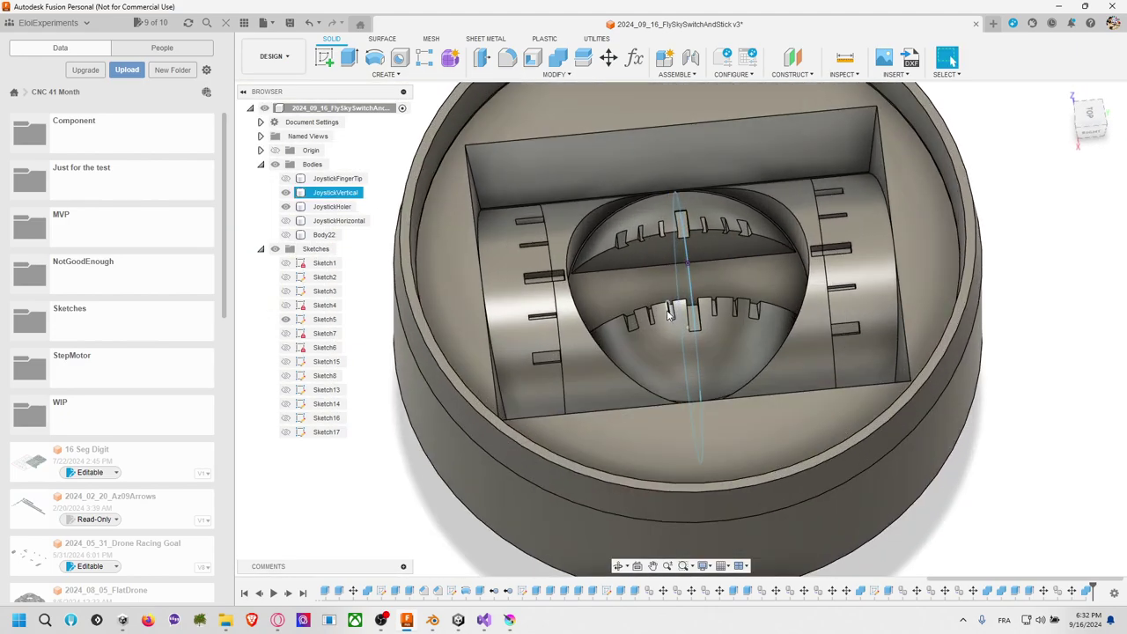
key("Escape")
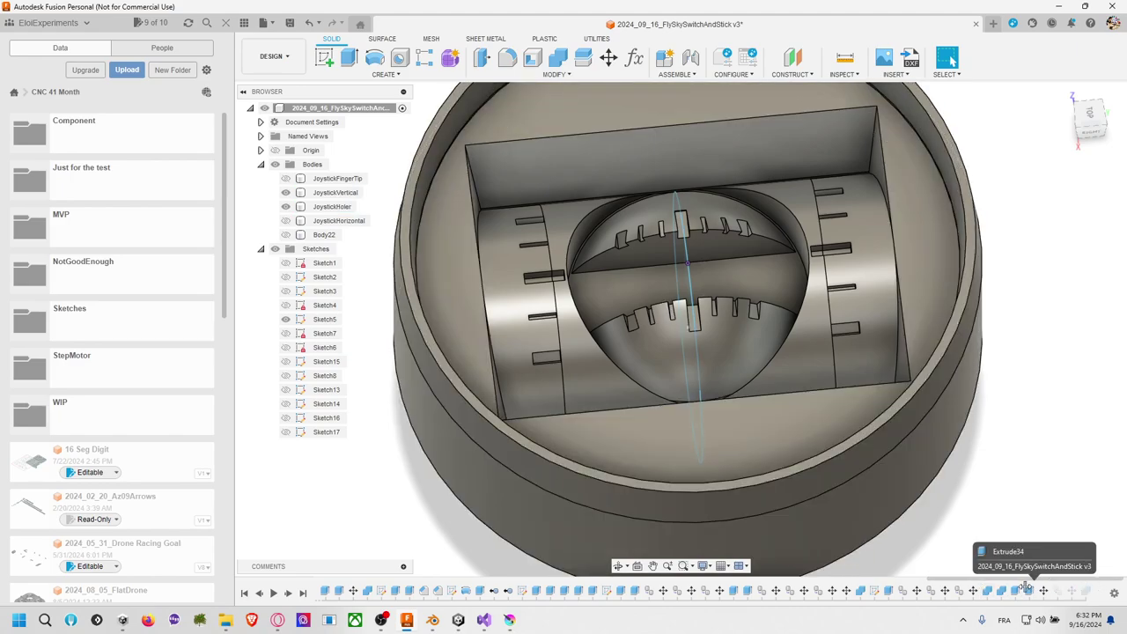
left_click_drag(1095, 588, 925, 589)
Step: Step the history forward to show the slats and delete the Move8 slat rotation
left_click_drag(847, 588, 852, 589)
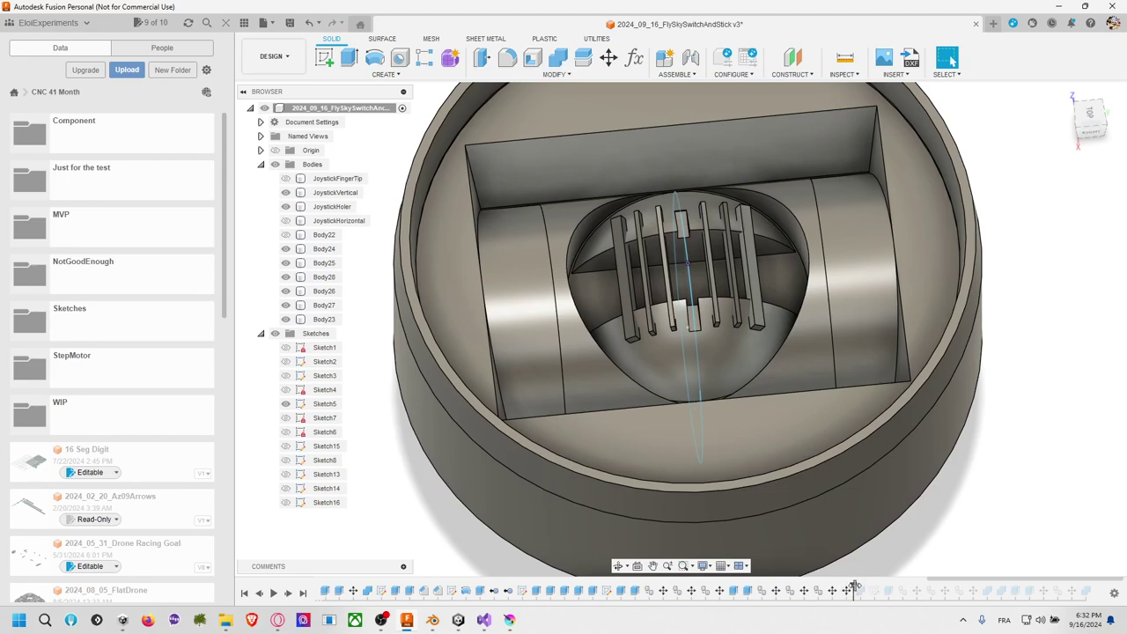
left_click(847, 592)
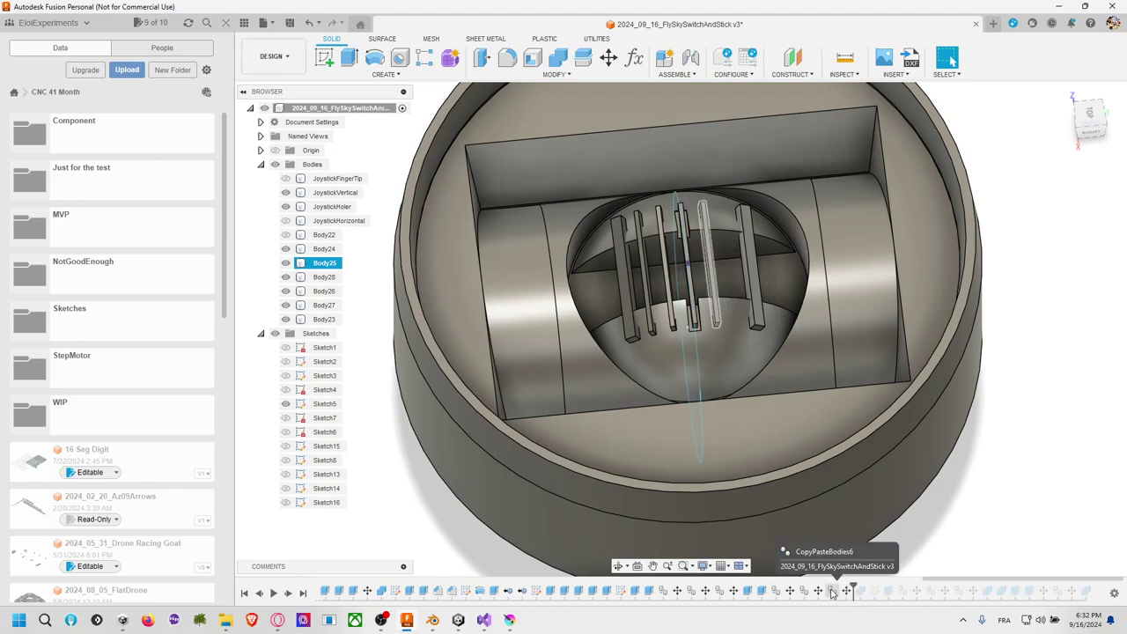
left_click(791, 591)
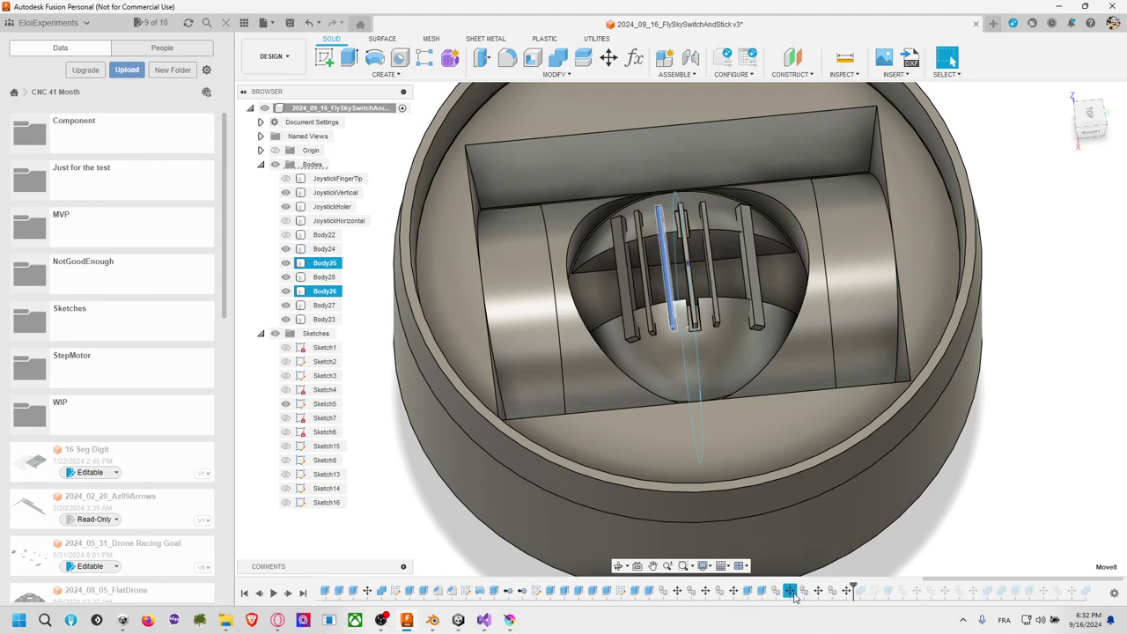
key("Delete")
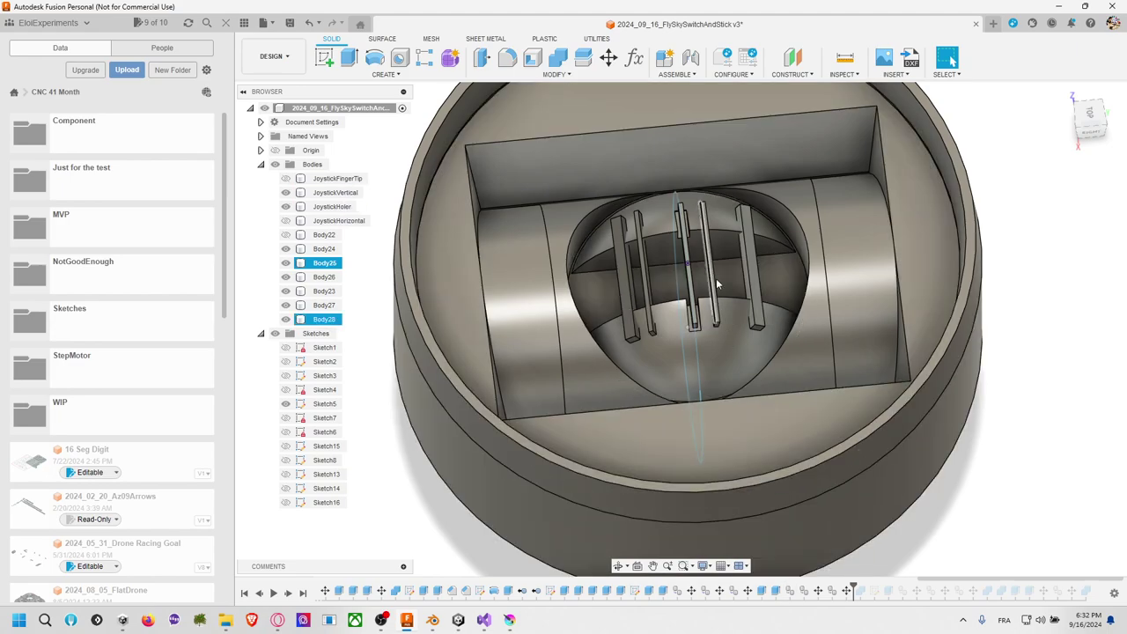
Step: Reopen the Move10 rotation and keep its -15° slat angle
right_click(846, 592)
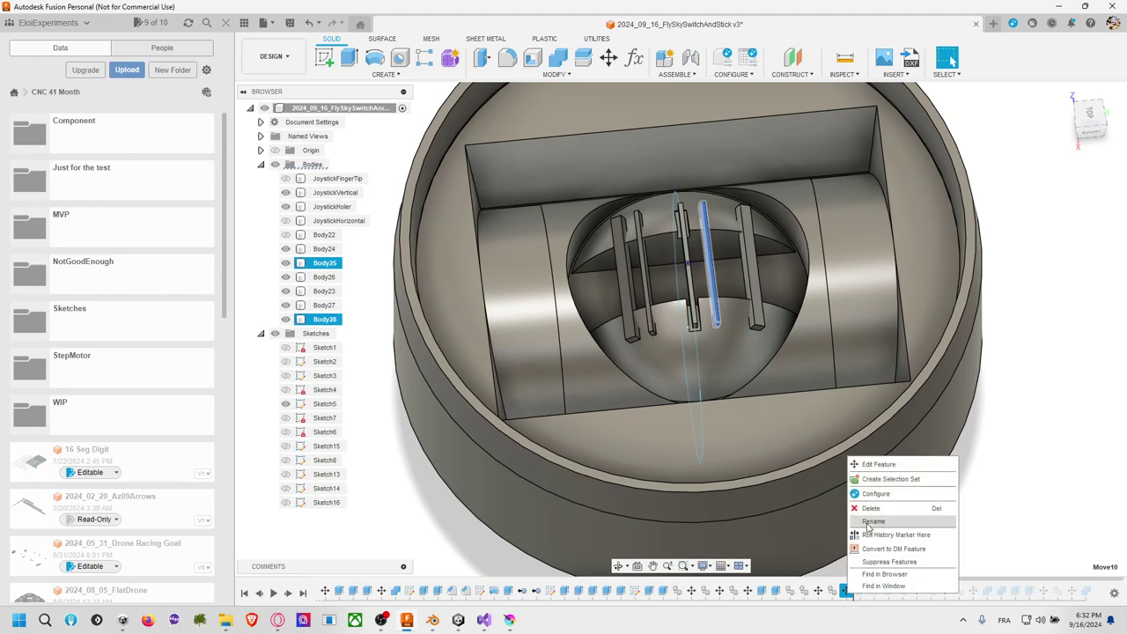
left_click(881, 466)
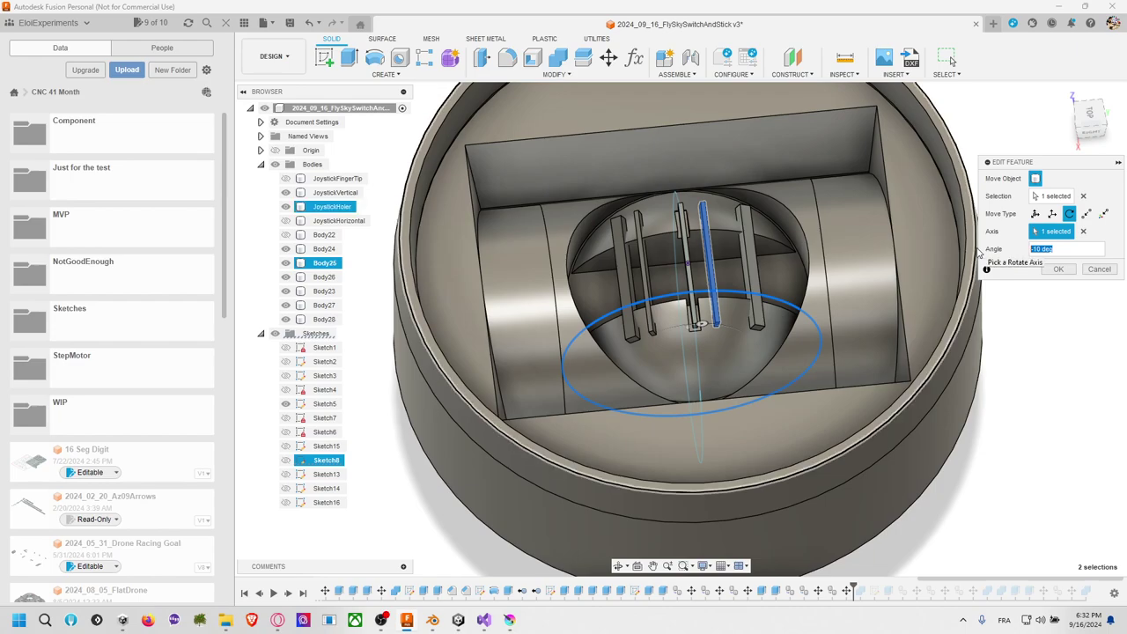
left_click(1055, 270)
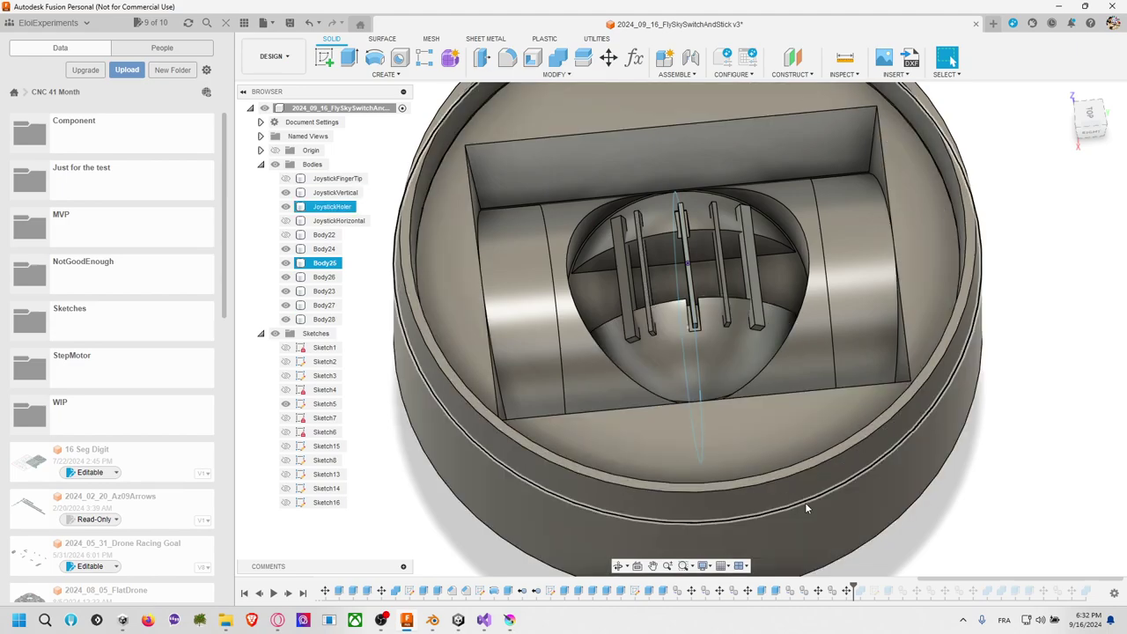
Step: Change the Move9 slat rotation from 20° to 15° and roll the history to the end
right_click(818, 589)
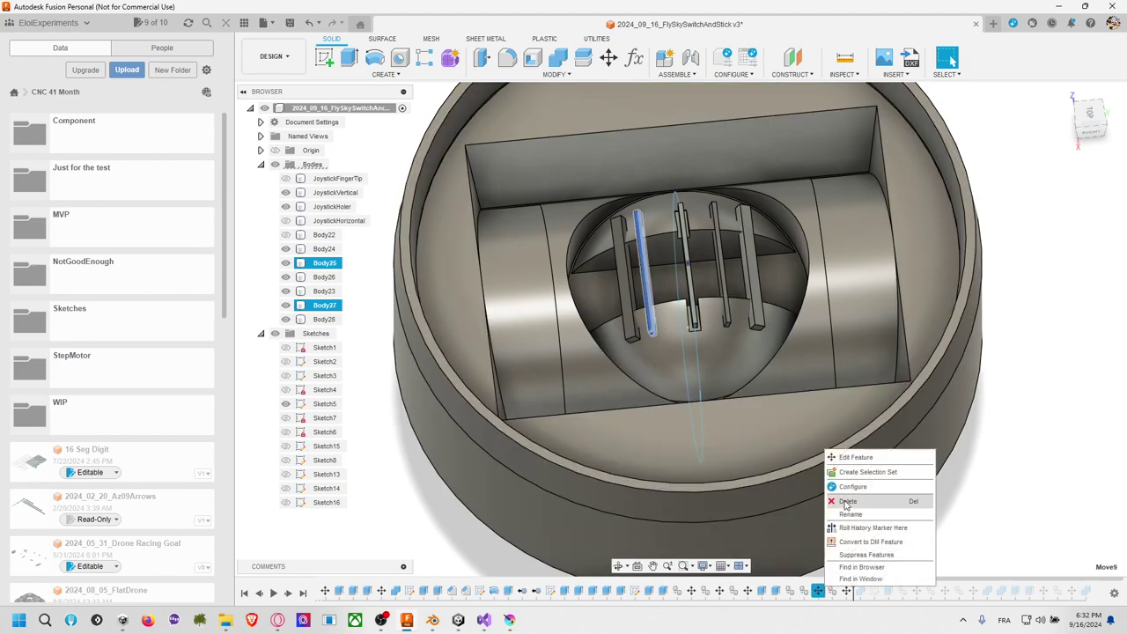
left_click(854, 458)
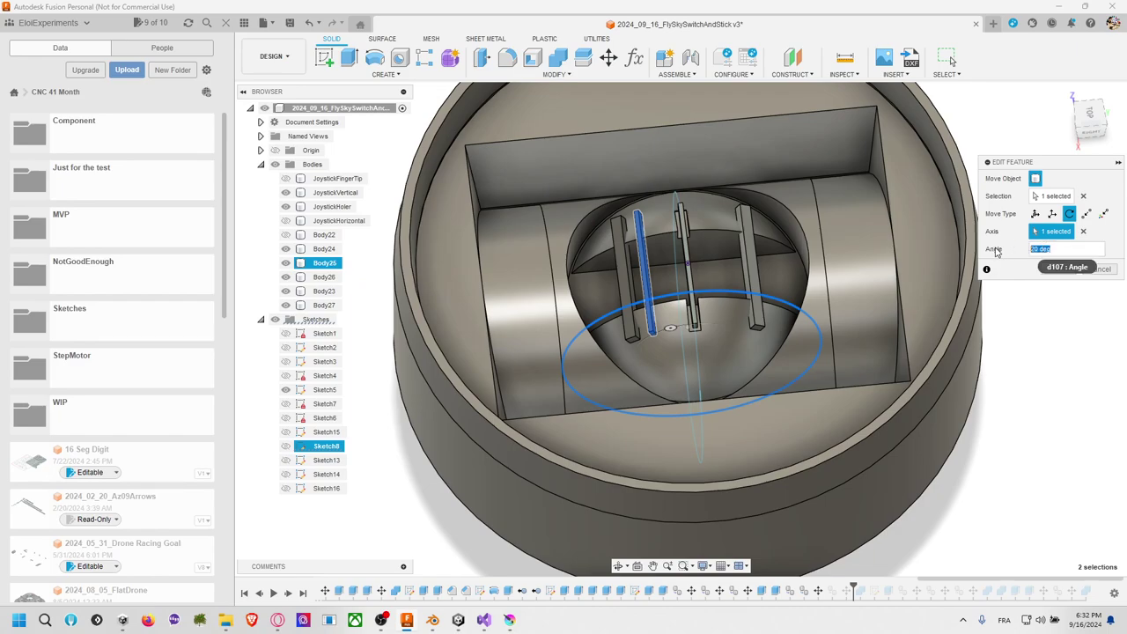
type("5")
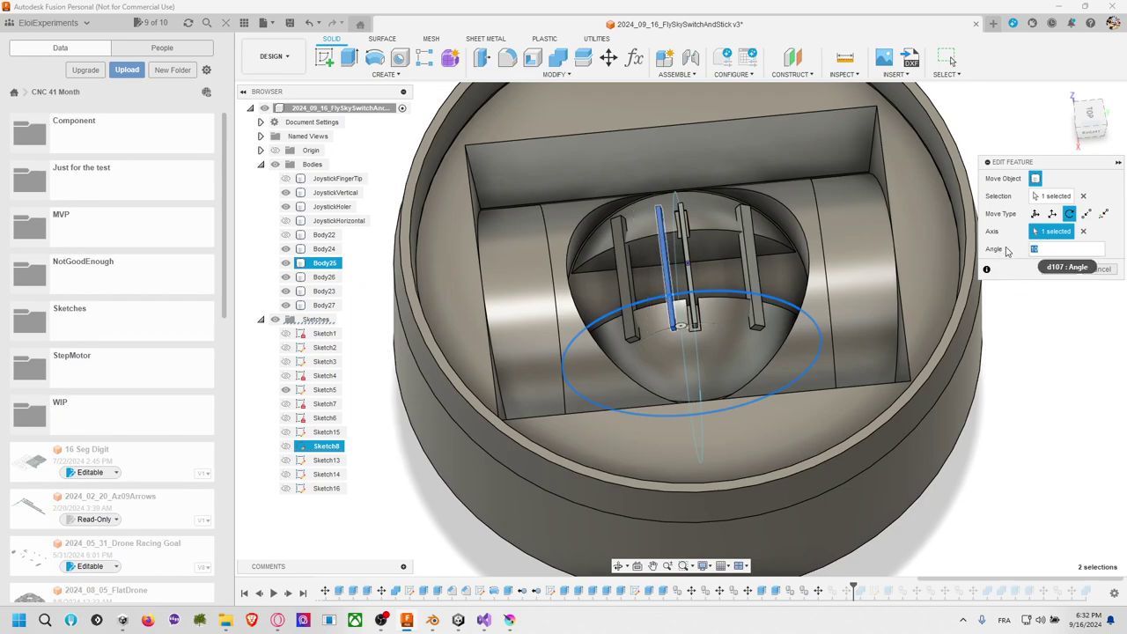
left_click(1061, 270)
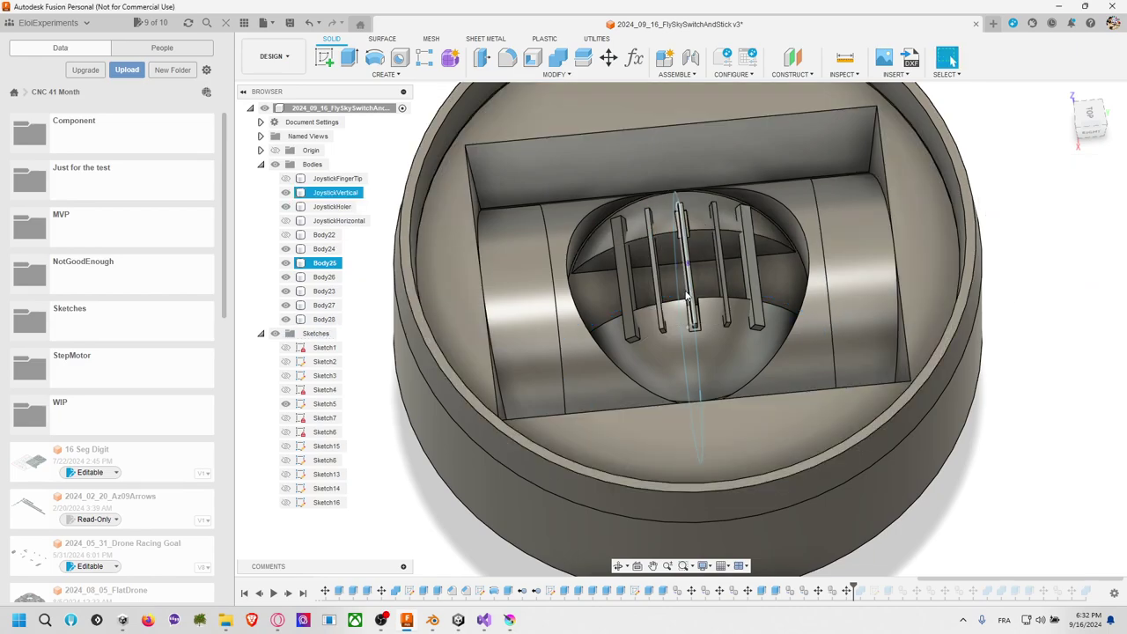
left_click(840, 422, "ctrl")
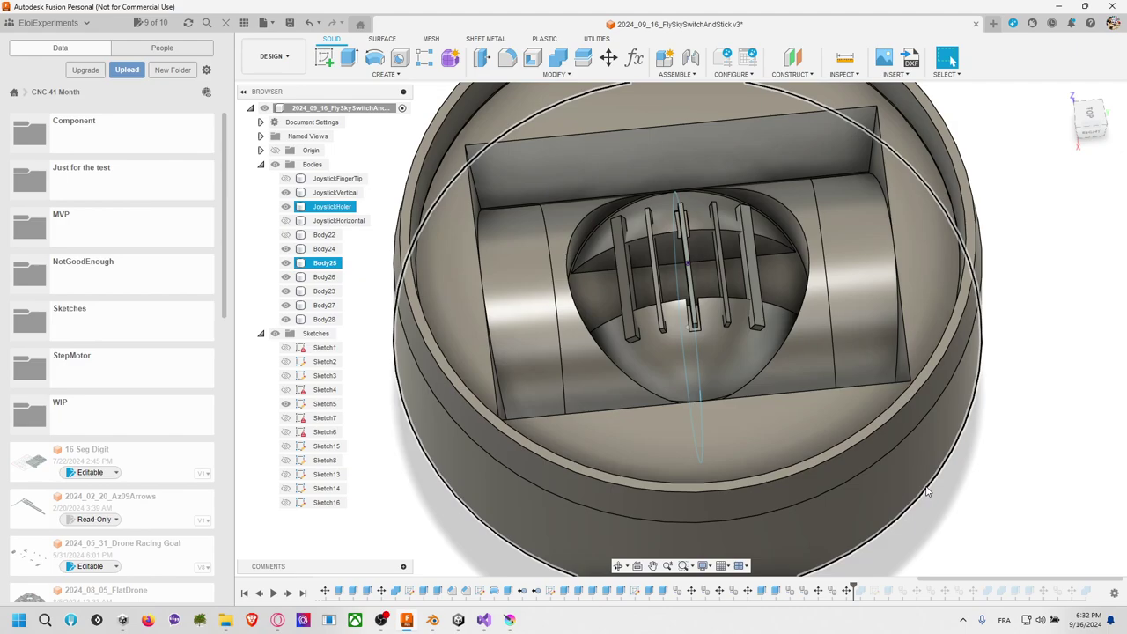
left_click_drag(854, 590, 1076, 590)
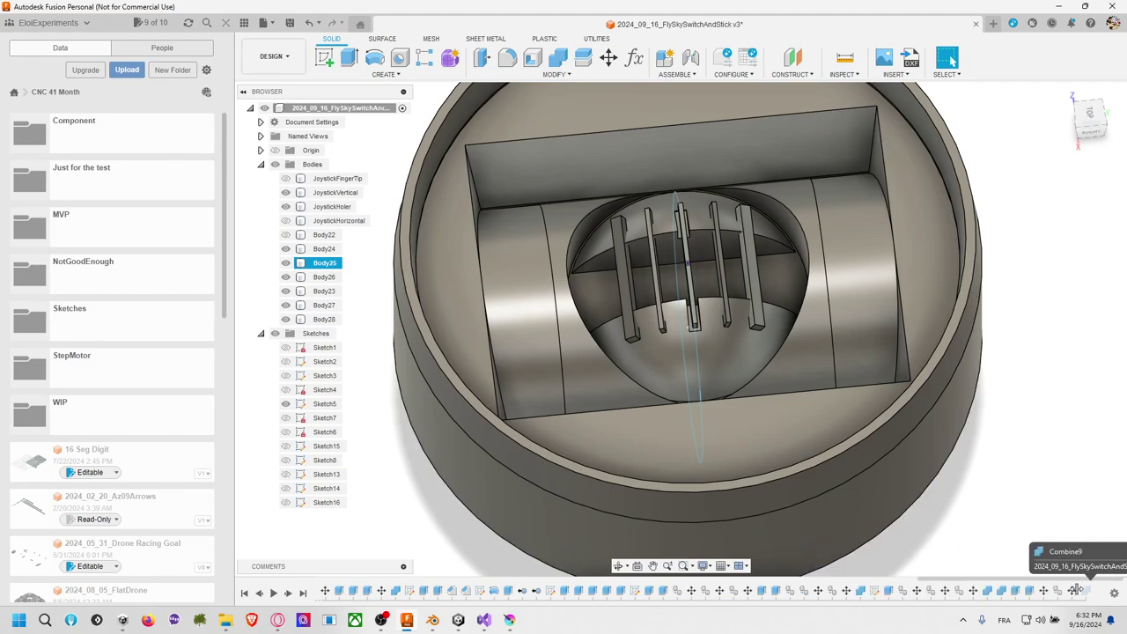
left_click(691, 273)
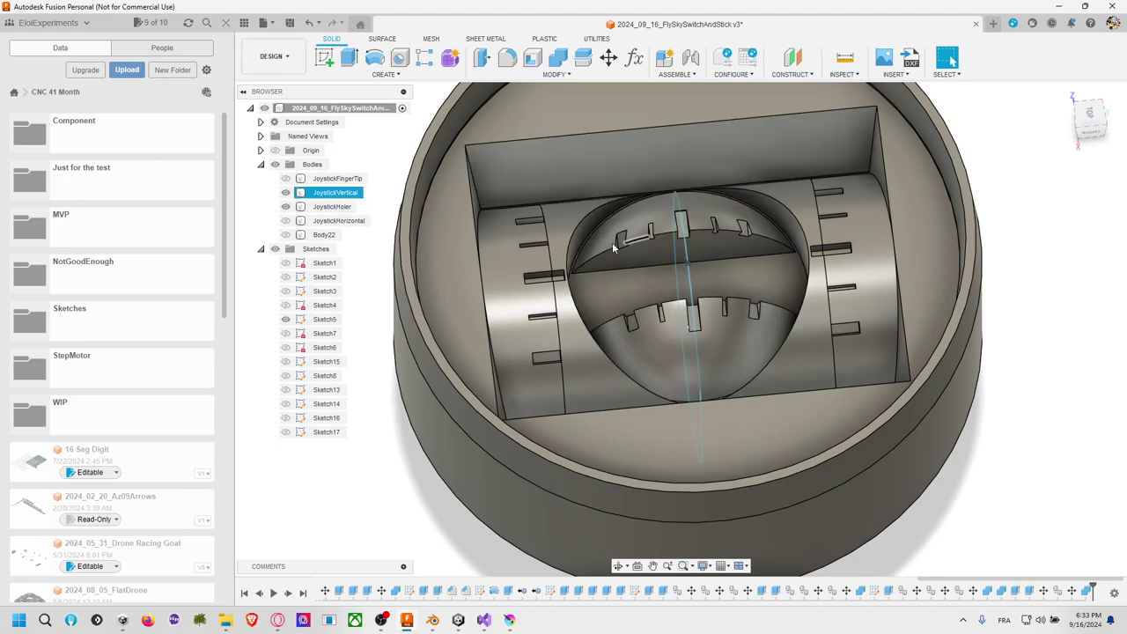
scroll(597, 232, "down", 3)
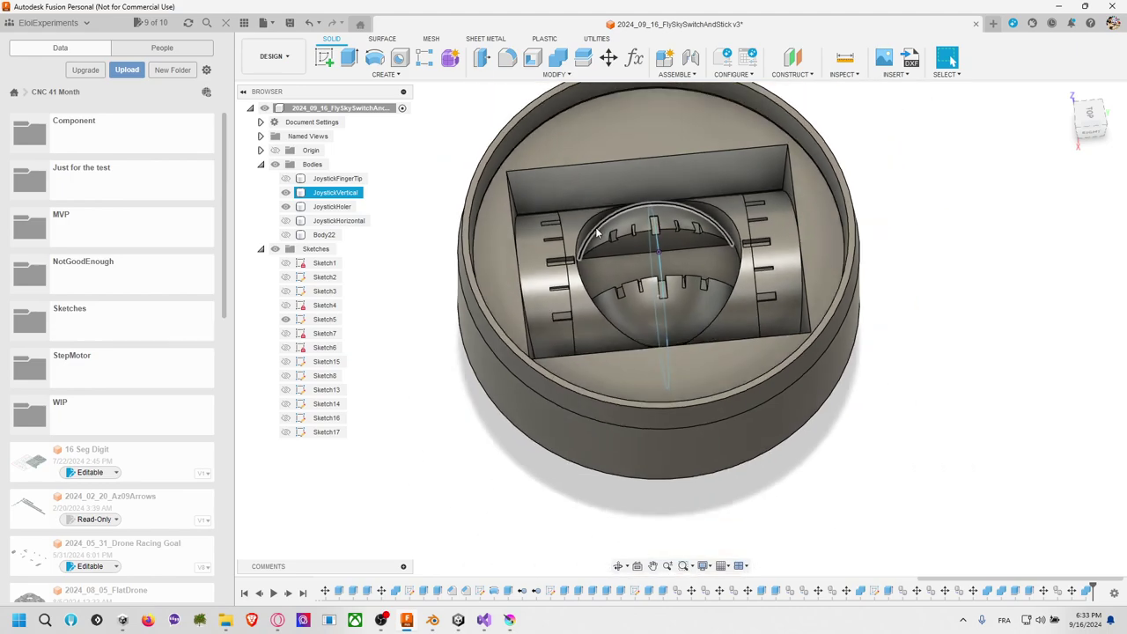
left_click(768, 215)
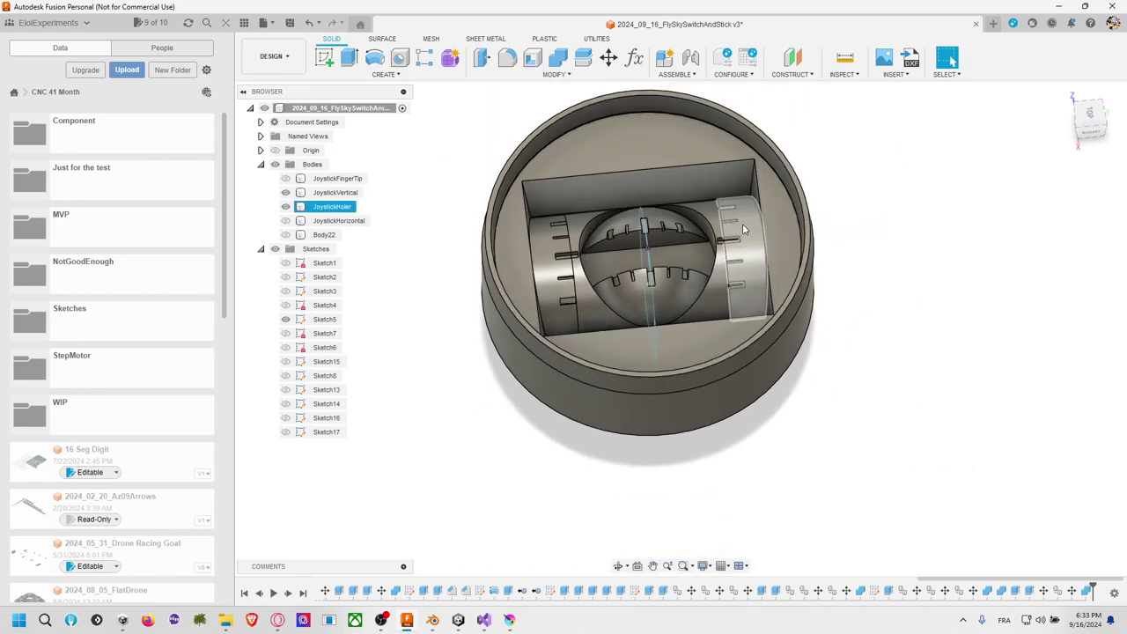
left_click(676, 244)
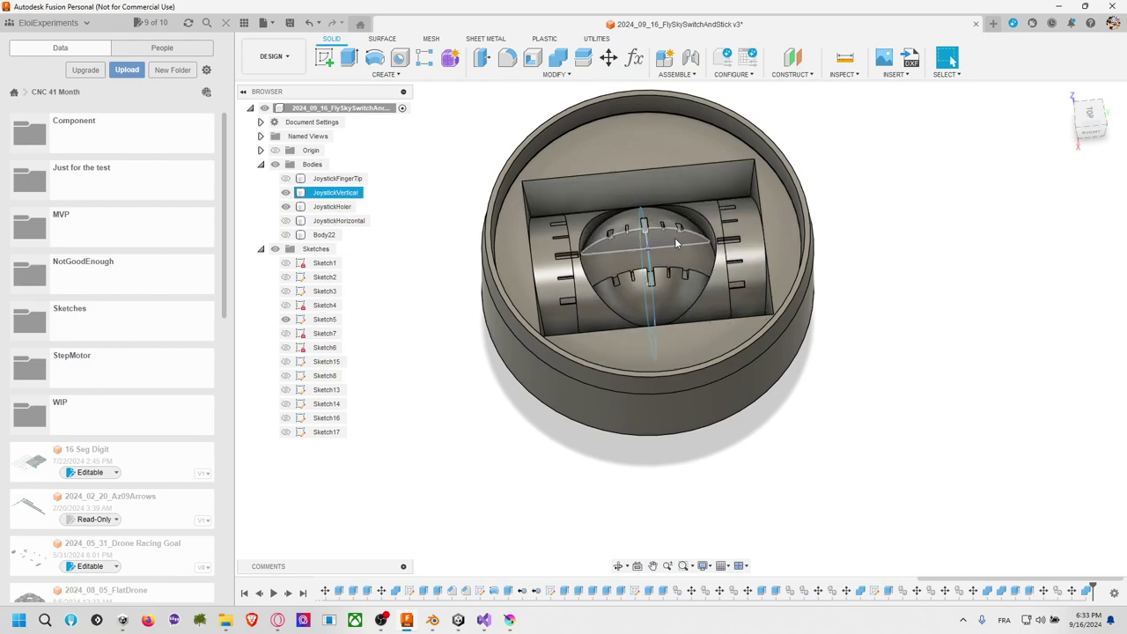
left_click(415, 206)
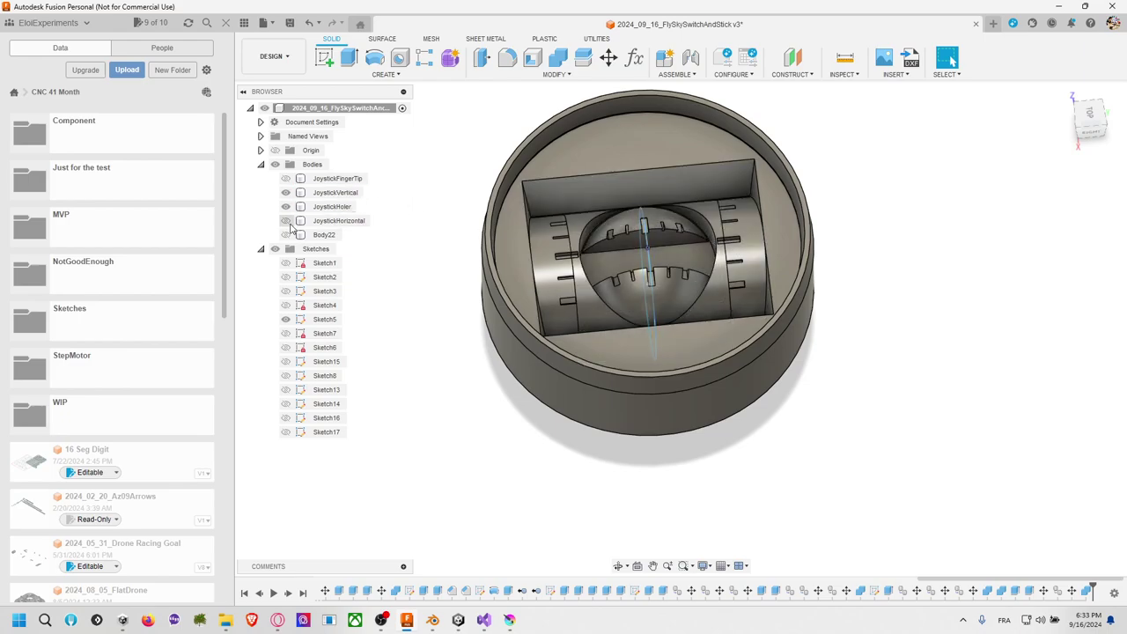
left_click(285, 179)
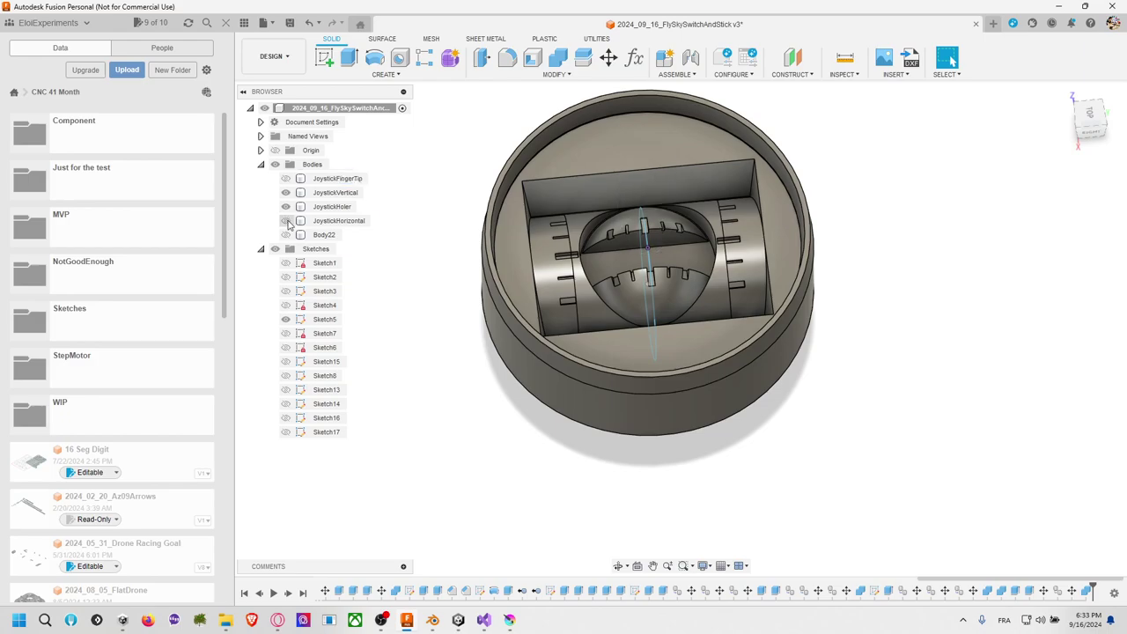
left_click(331, 206)
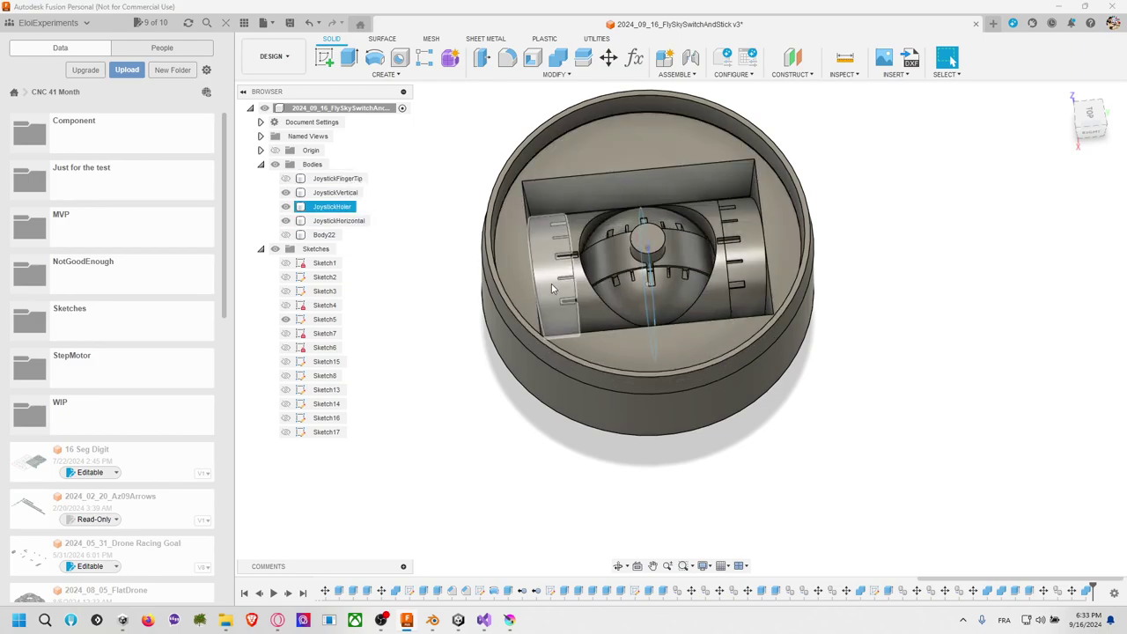
left_click(470, 238)
scroll(721, 299, "down", 3)
left_click(670, 275)
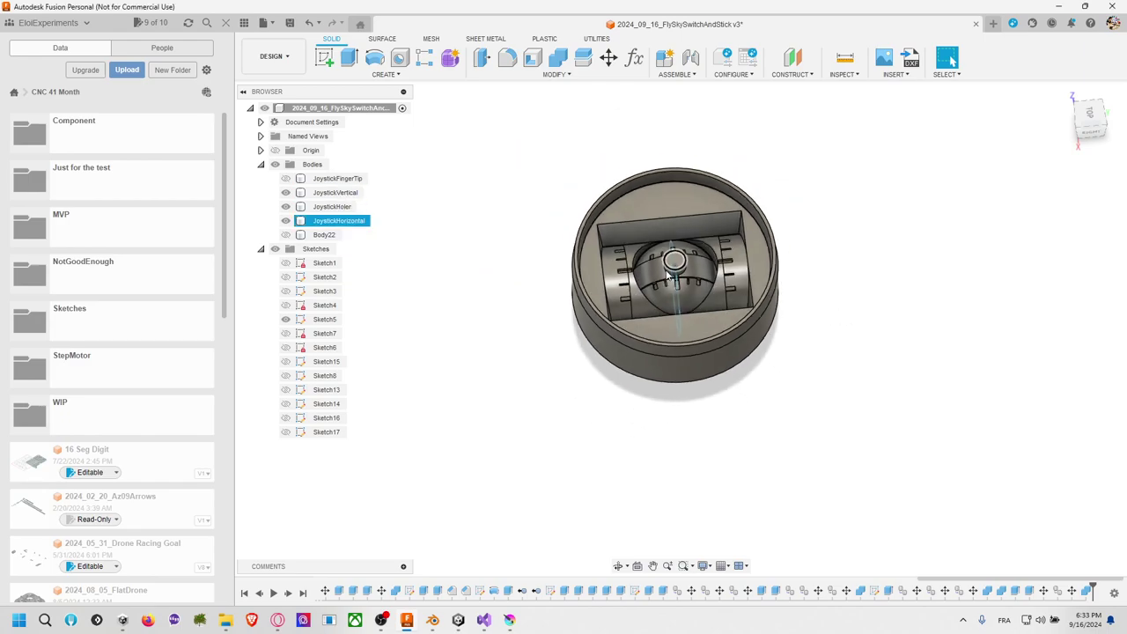
scroll(669, 275, "up", 8)
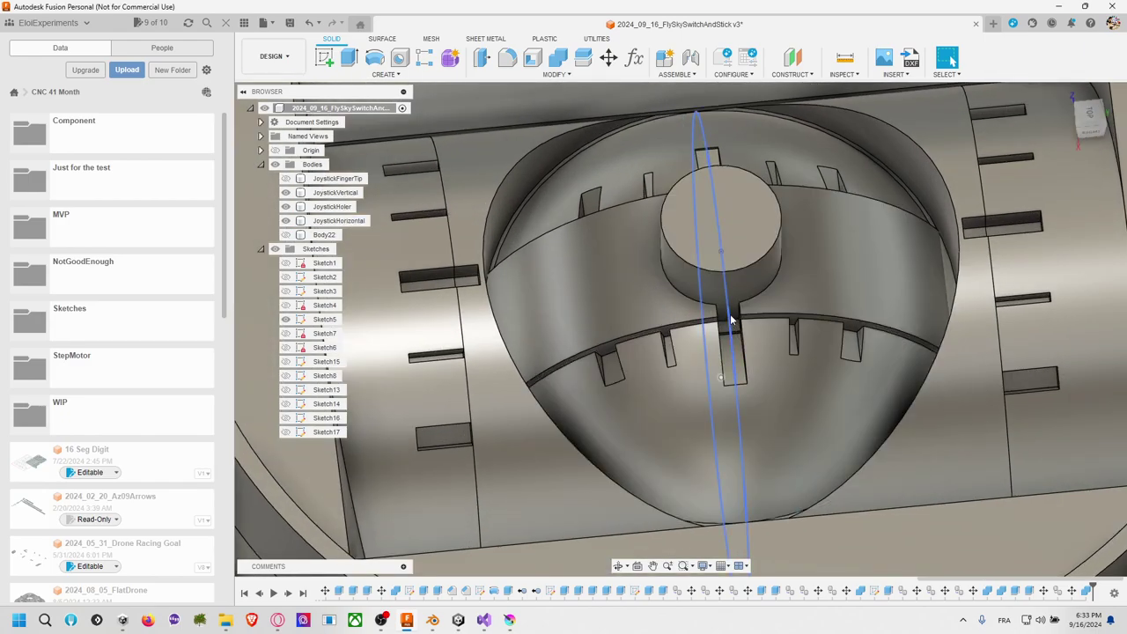
left_click(734, 246)
scroll(734, 246, "down", 5)
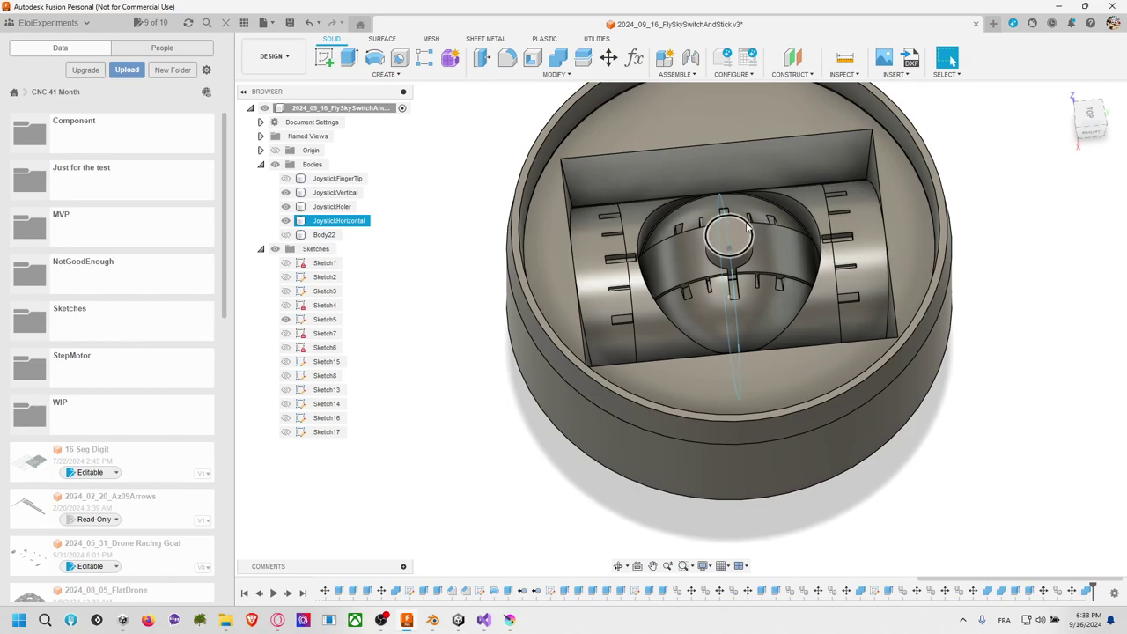
scroll(745, 225, "down", 2)
left_click(749, 217)
middle_click_drag(749, 217, 765, 195, "shift")
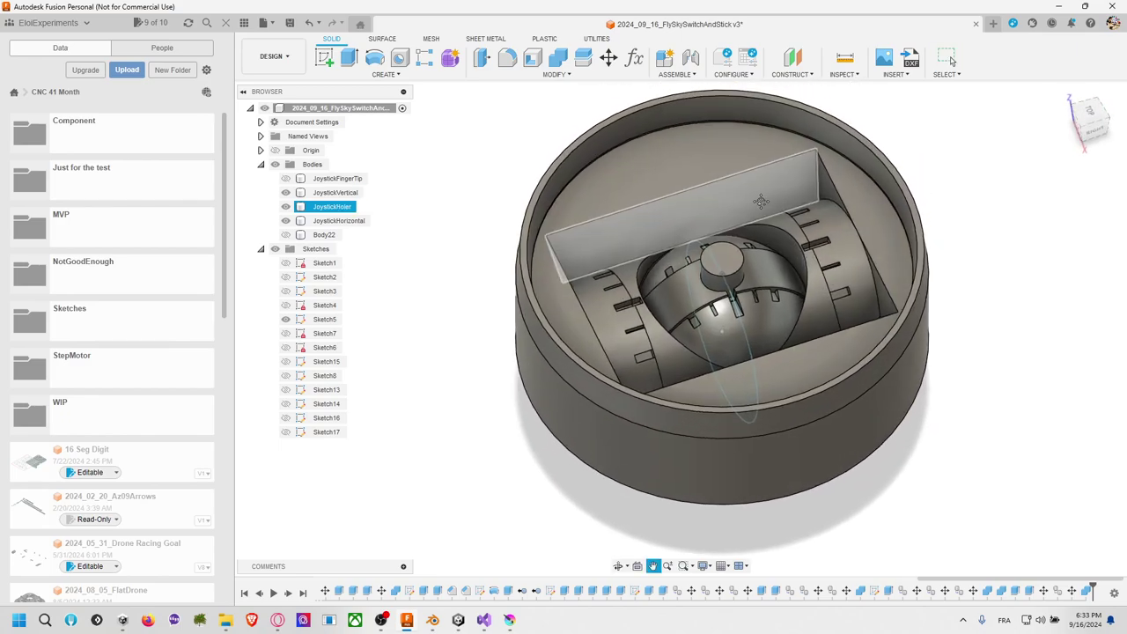
left_click(947, 57)
left_click(536, 250)
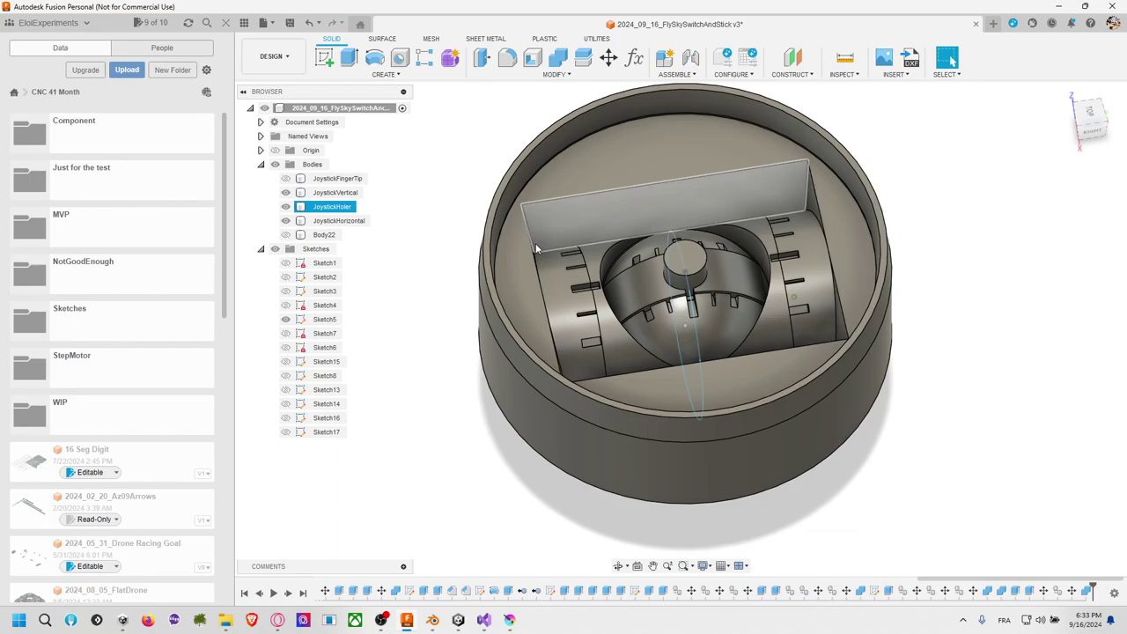
Step: Save JoystickVertical as a low-refinement OBJ mesh in meters, overwriting JoystickVertical.obj
right_click(335, 193)
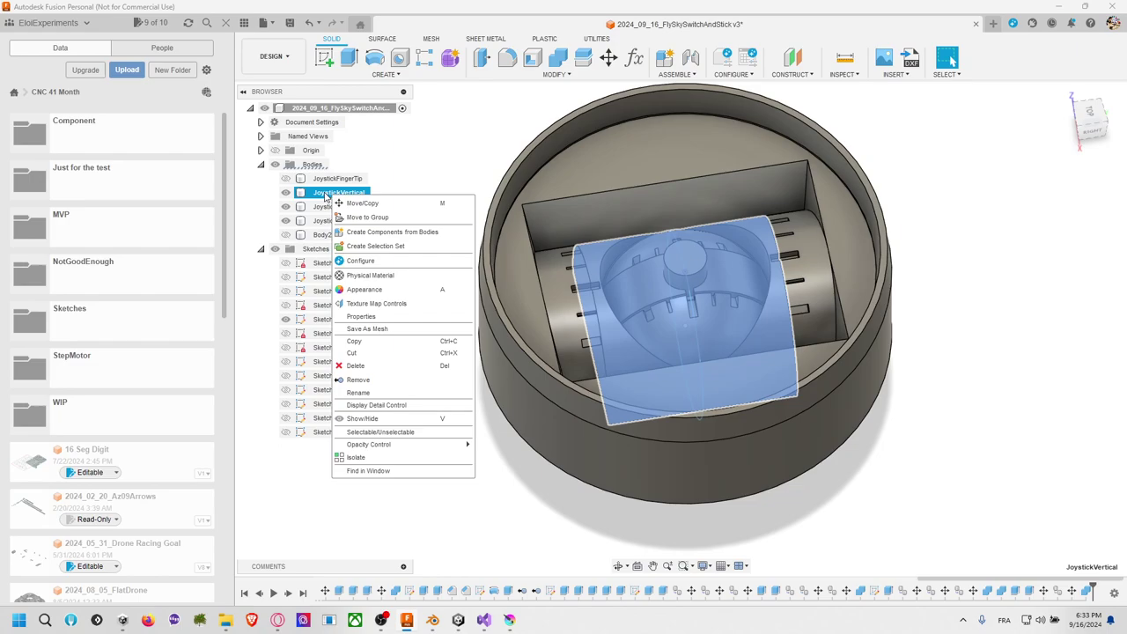
left_click(326, 193)
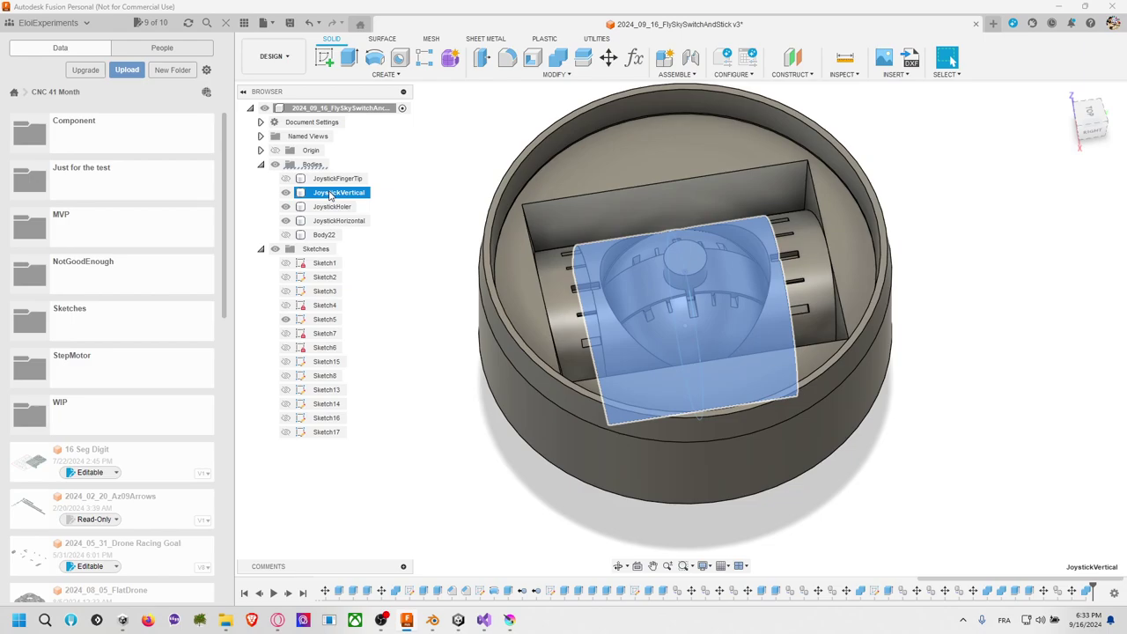
right_click(335, 199)
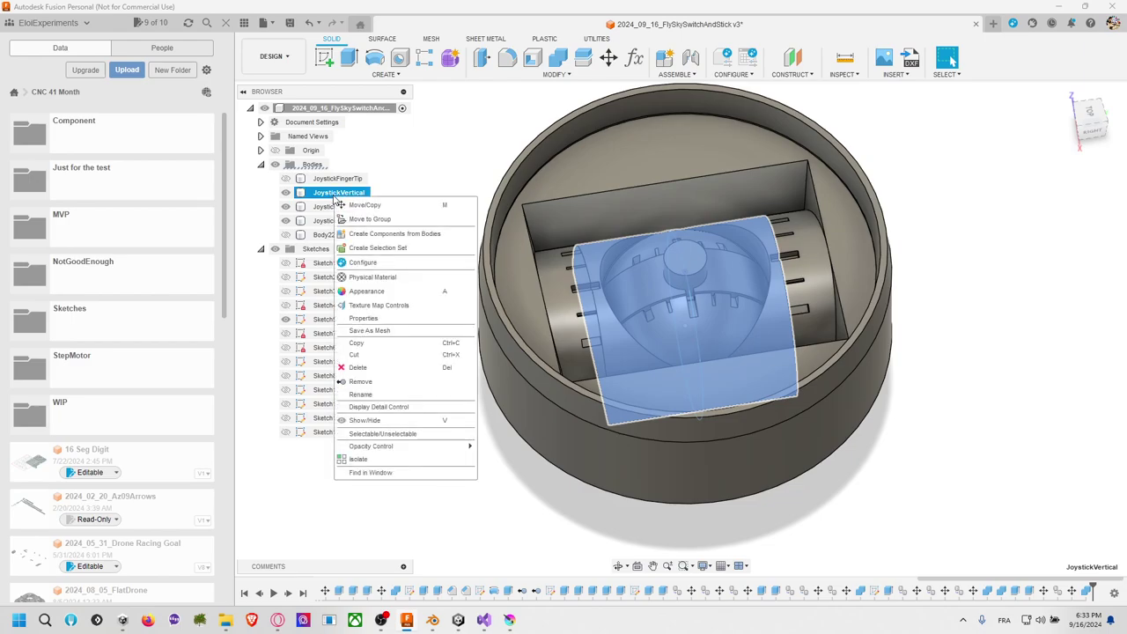
left_click(399, 333)
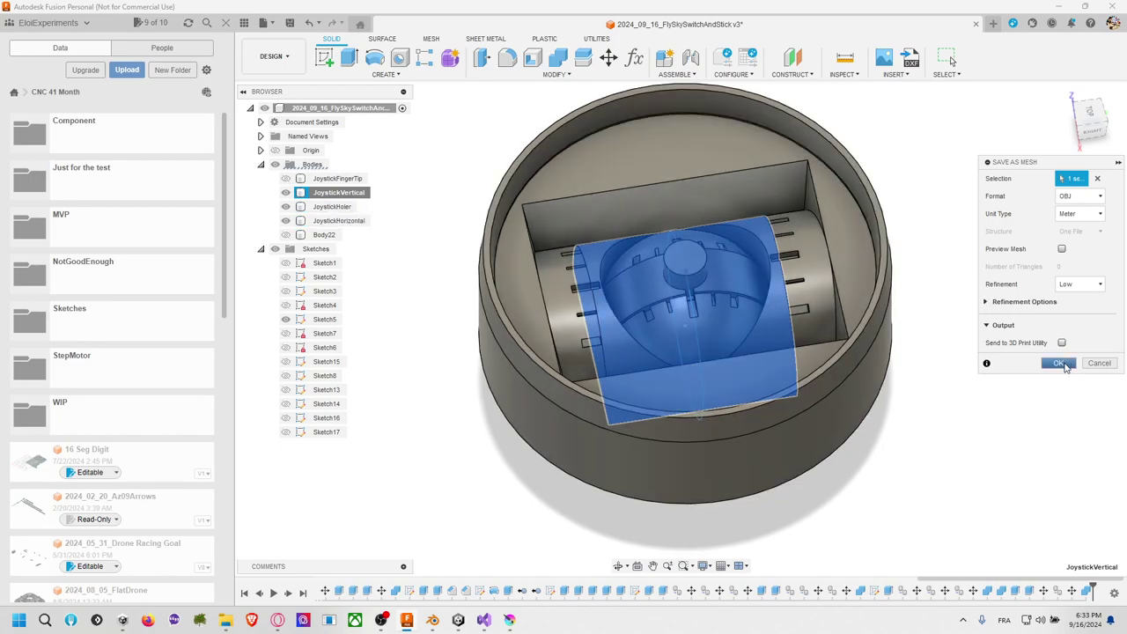
left_click(1059, 364)
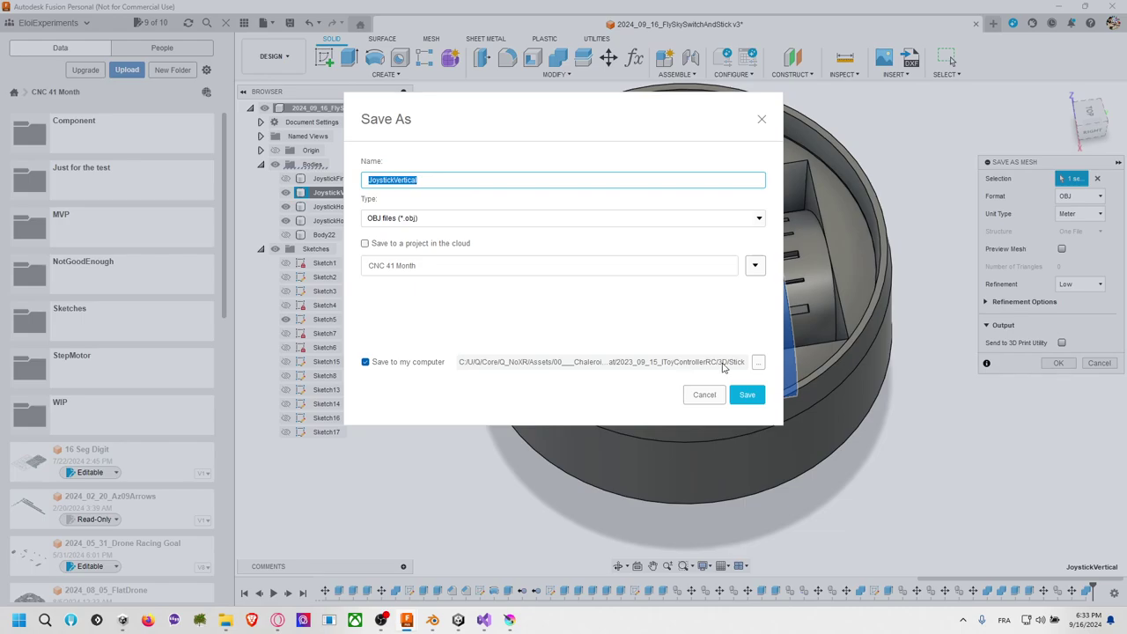
left_click(742, 395)
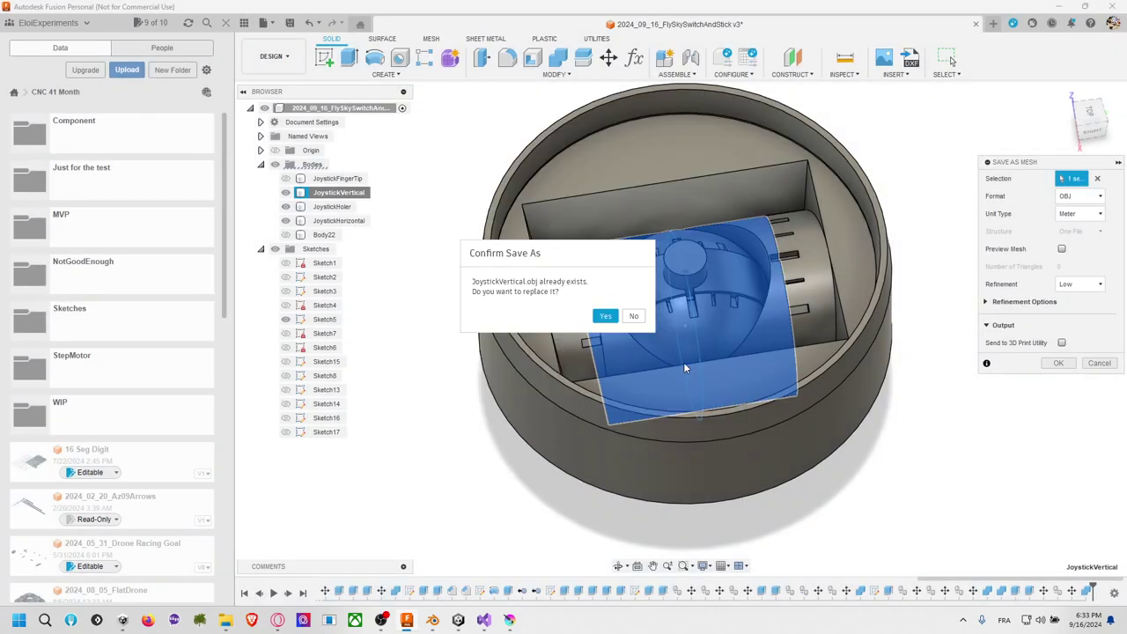
left_click(604, 316)
Step: Export JoystickHorizontal as an OBJ mesh, replacing JoystickHorizontal.obj
left_click(349, 221)
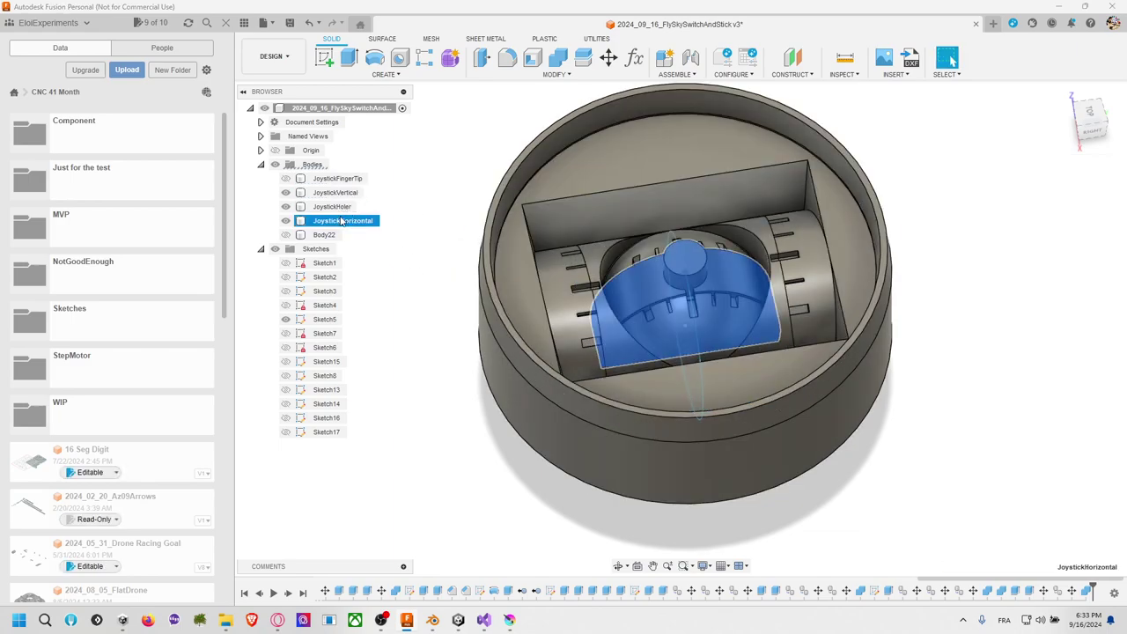
right_click(346, 222)
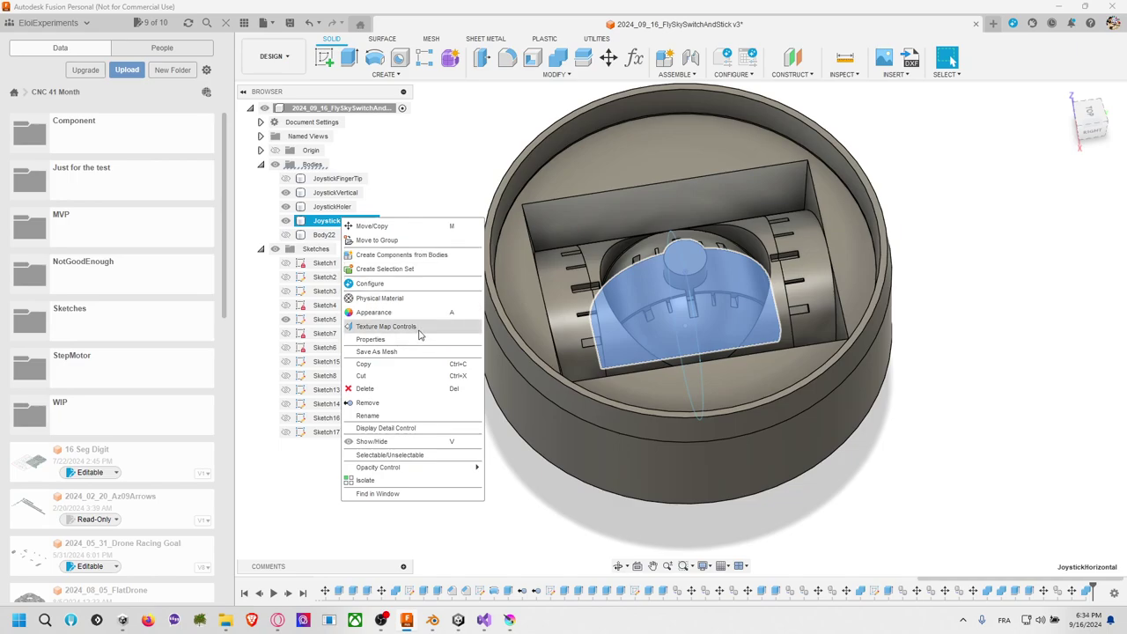
left_click(377, 351)
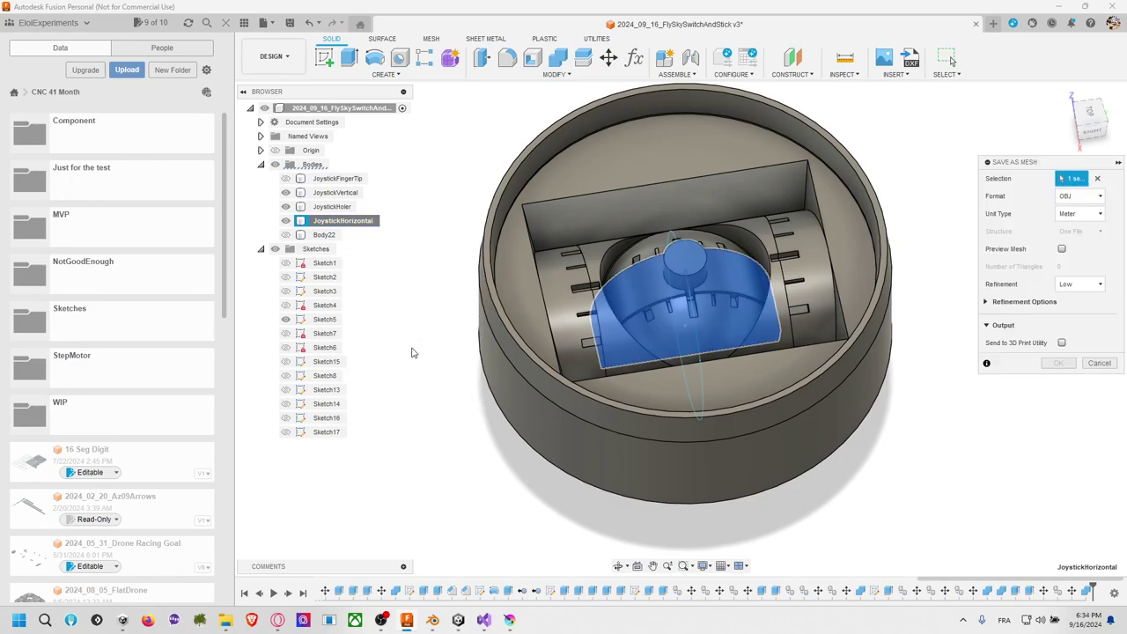
left_click(1056, 363)
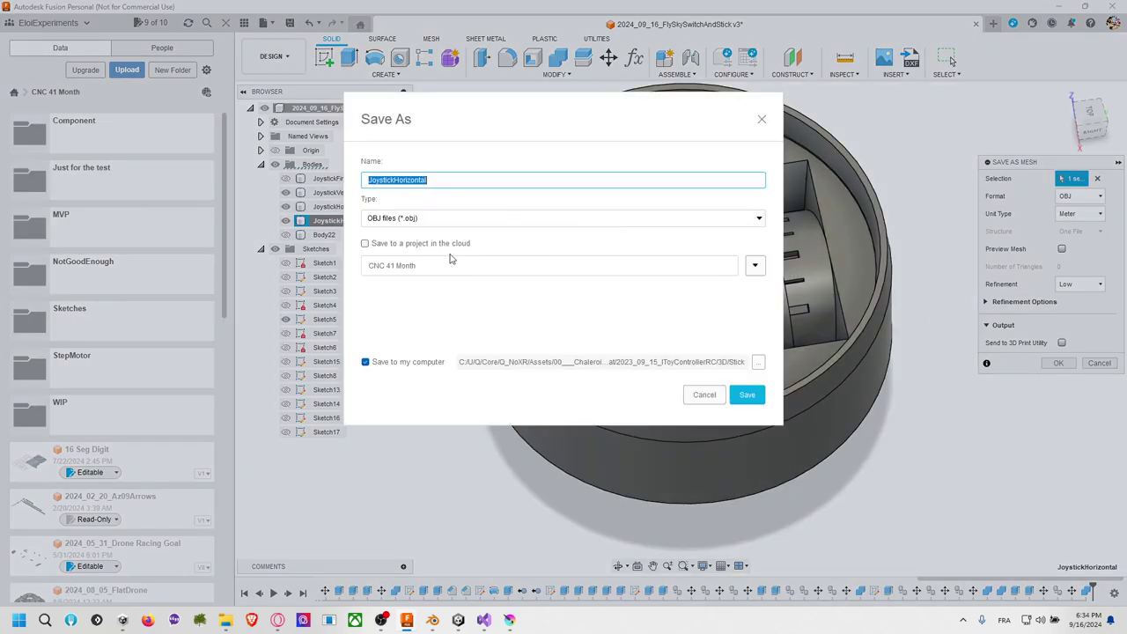
left_click(747, 393)
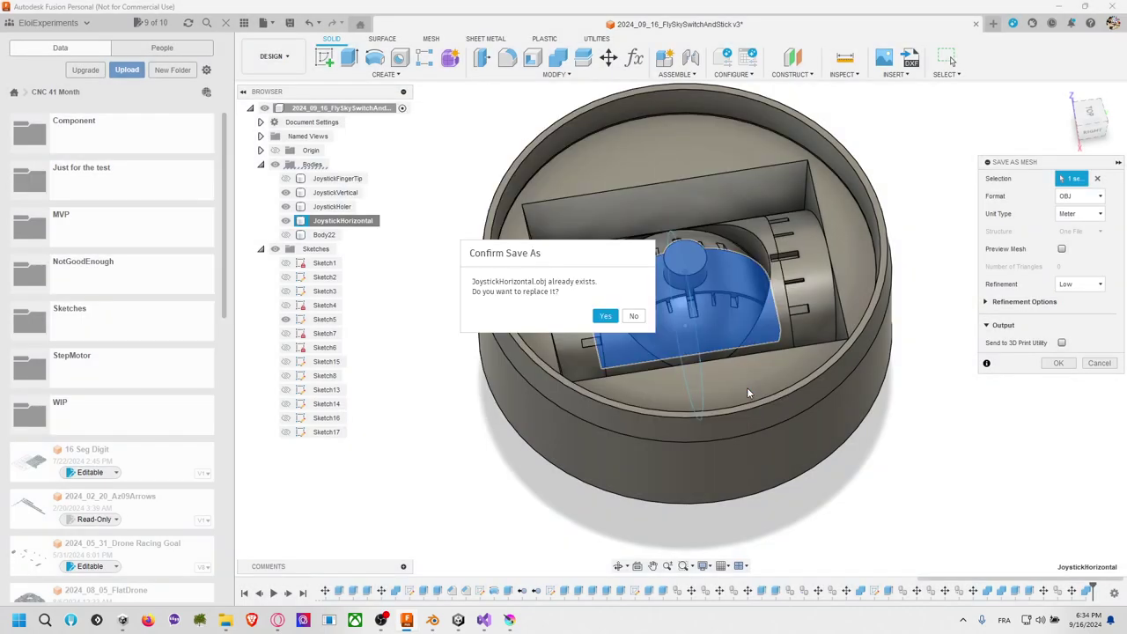
left_click(605, 320)
Step: Export JoystickHoler as an OBJ mesh, replacing JoystickHoler.obj
left_click(345, 193)
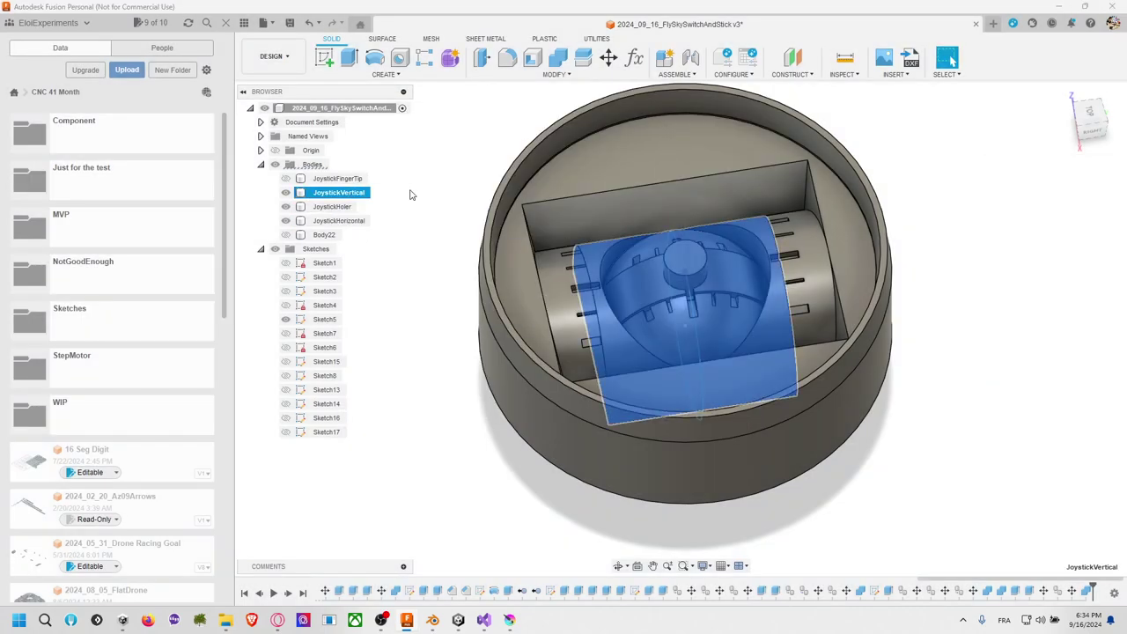
right_click(343, 208)
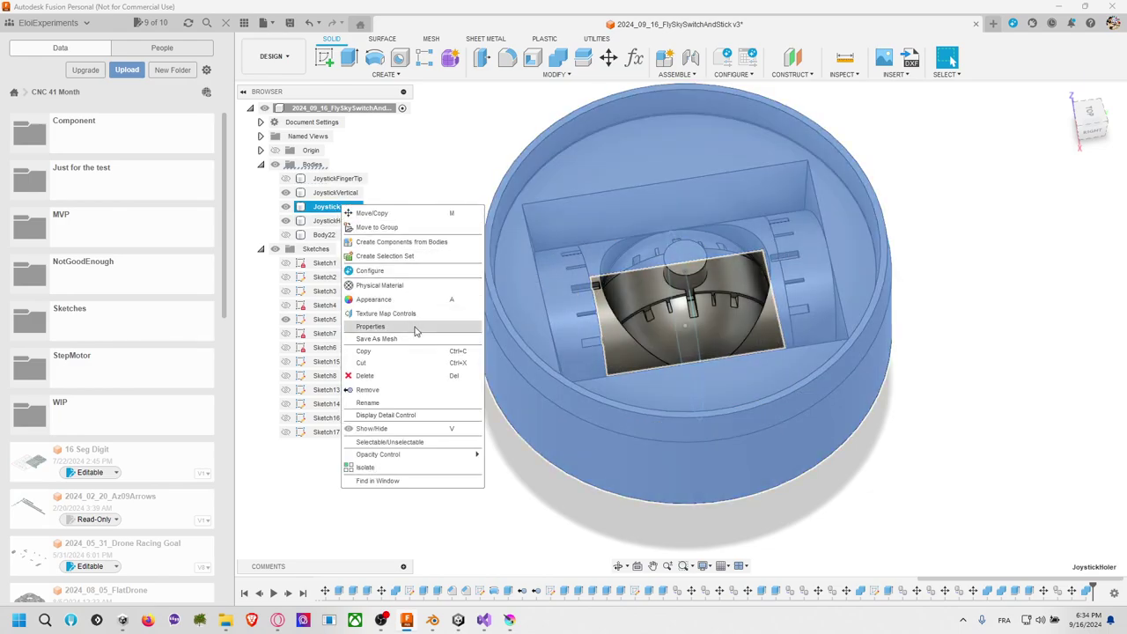
left_click(376, 338)
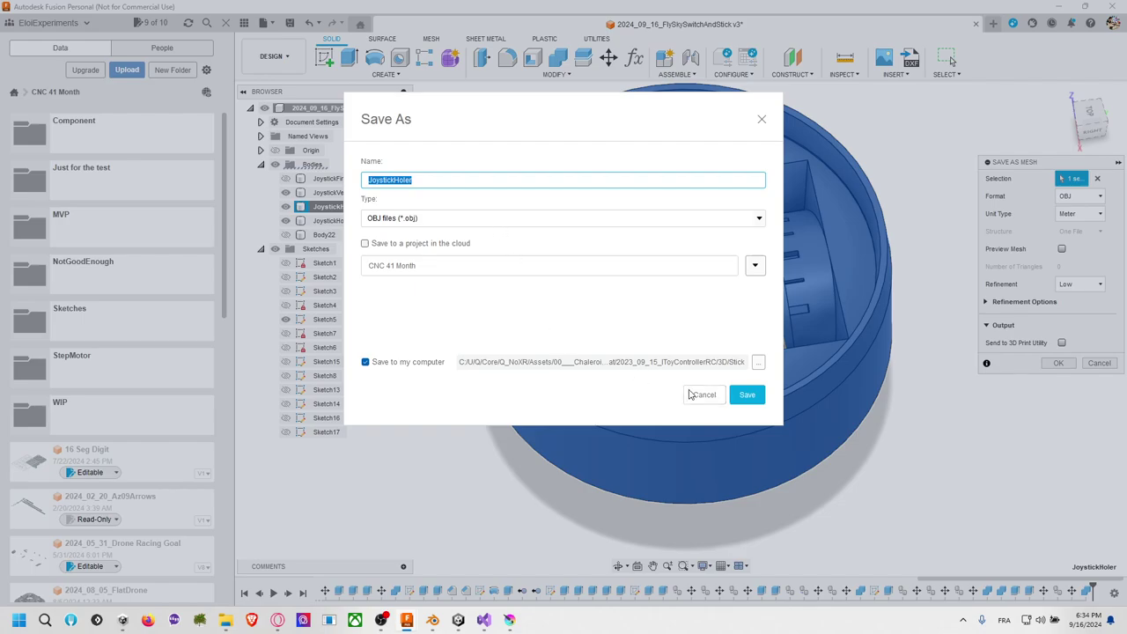
left_click(746, 395)
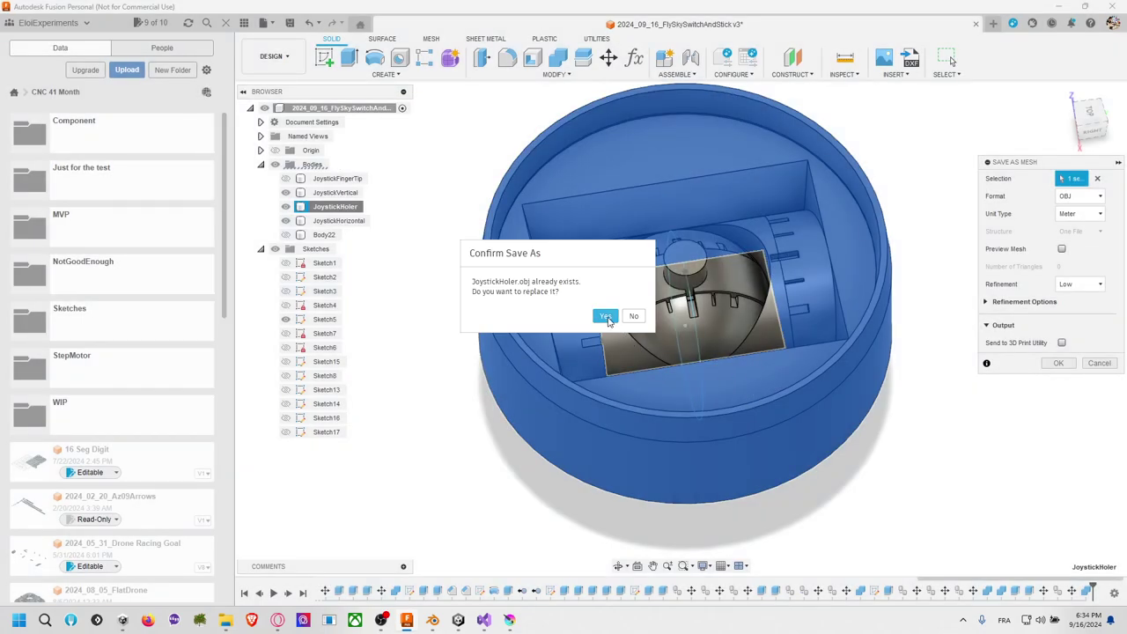
left_click(606, 317)
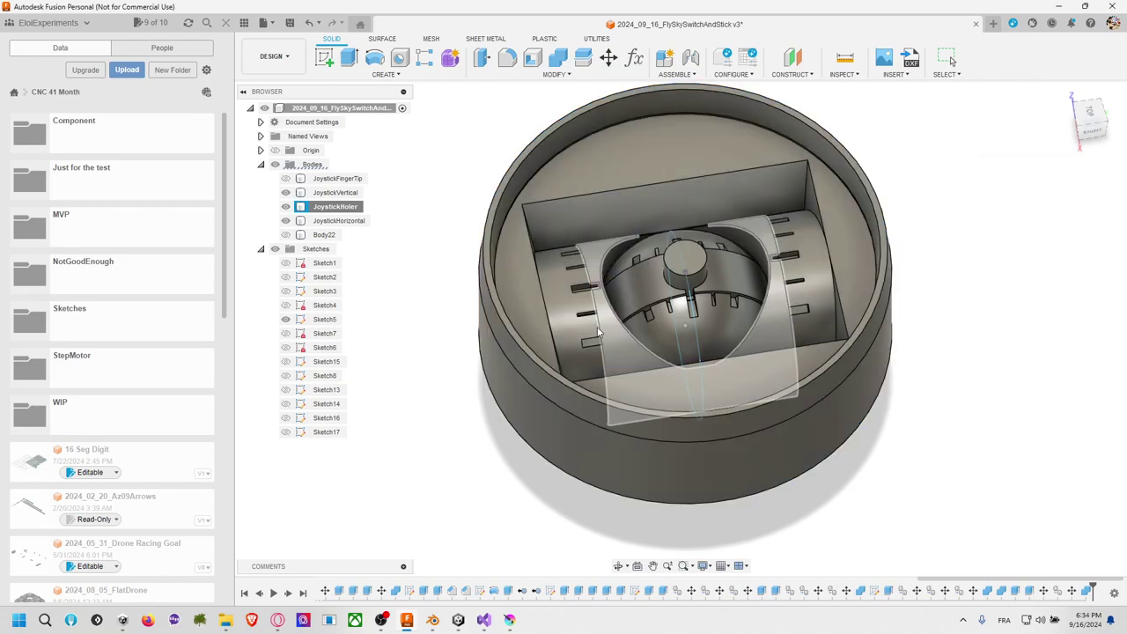
Step: Check the imported JoystickHoler model in Unity, then return to Fusion
left_click(351, 208)
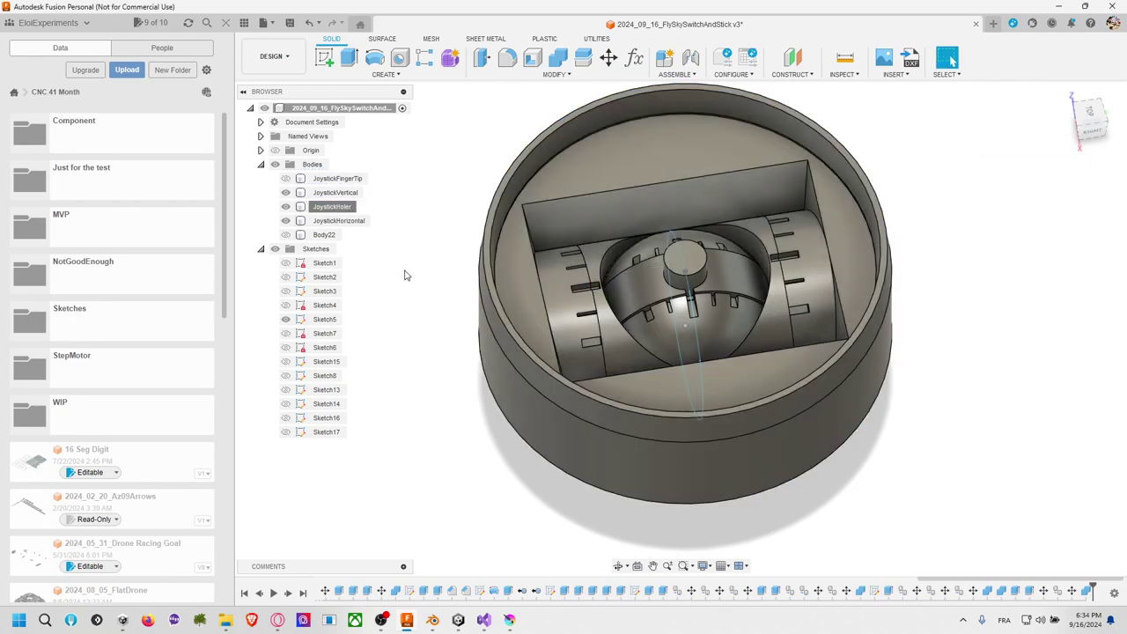
key("alt+Tab")
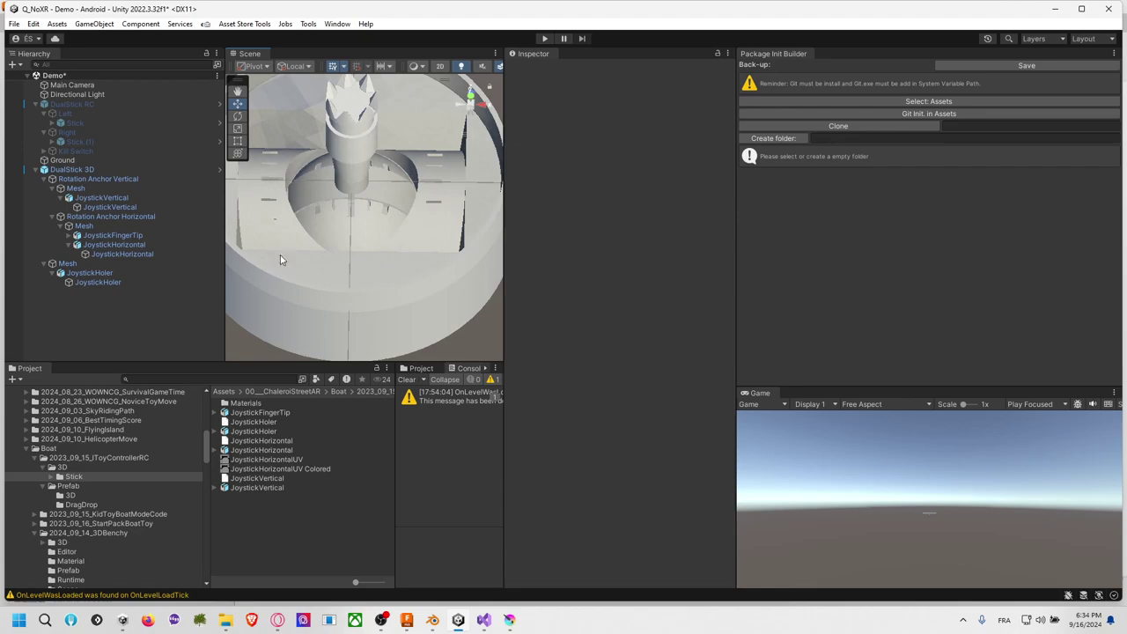
left_click(262, 433)
key("alt+Tab")
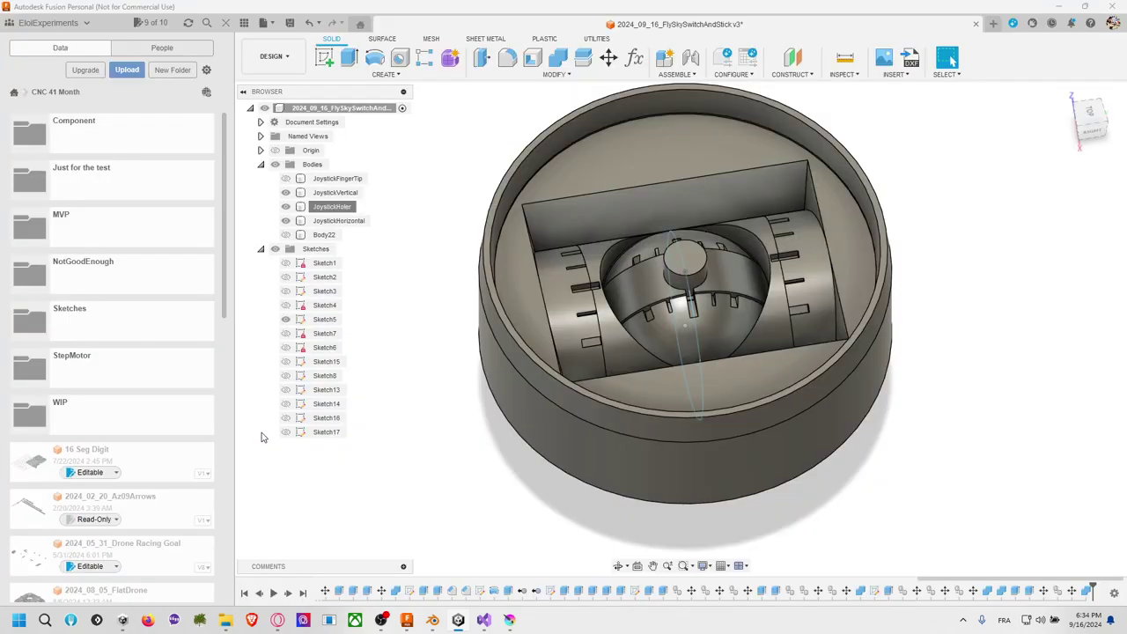
Step: Rename the JoystickHoler body to JoystickHolder
double_click(323, 206)
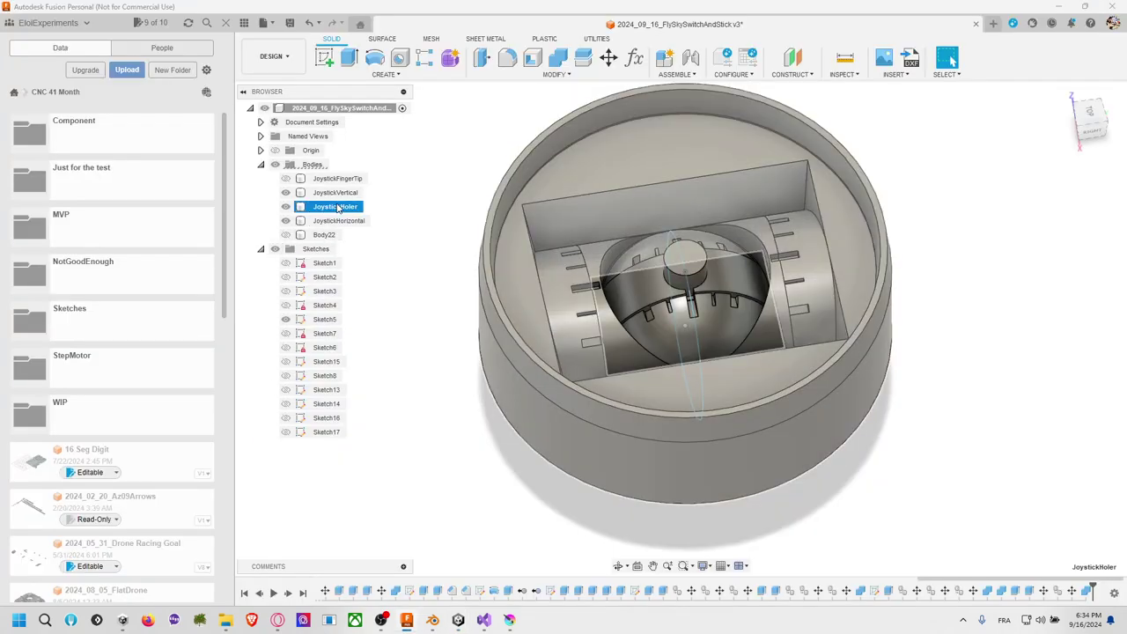
left_click(352, 208)
type("d")
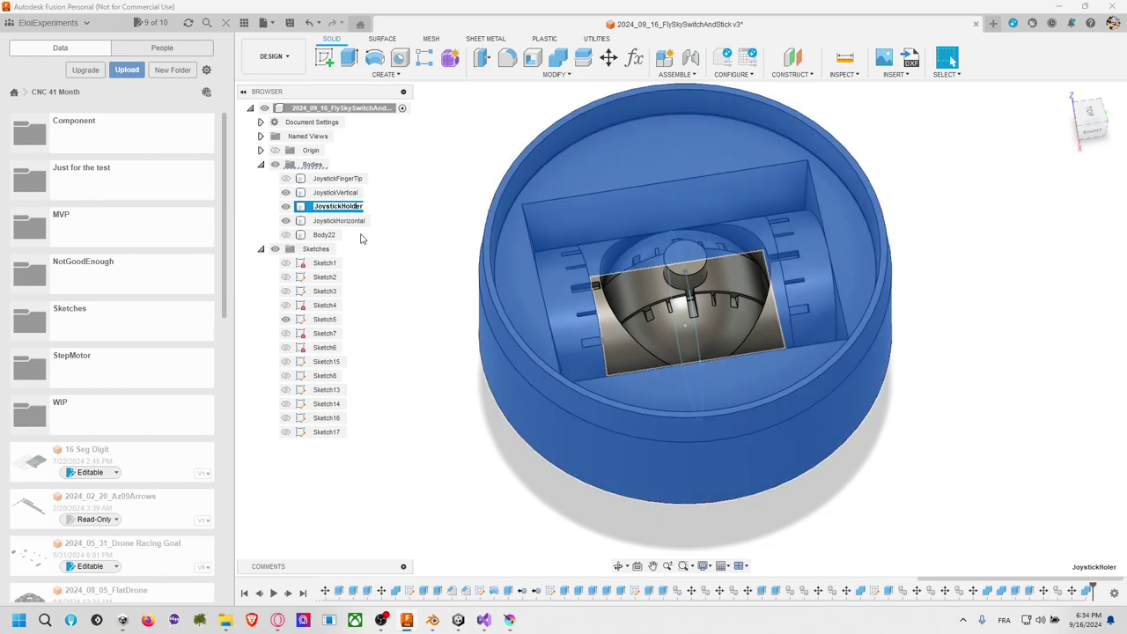
left_click(327, 234)
Step: Export JoystickHolder as an OBJ mesh file
right_click(343, 212)
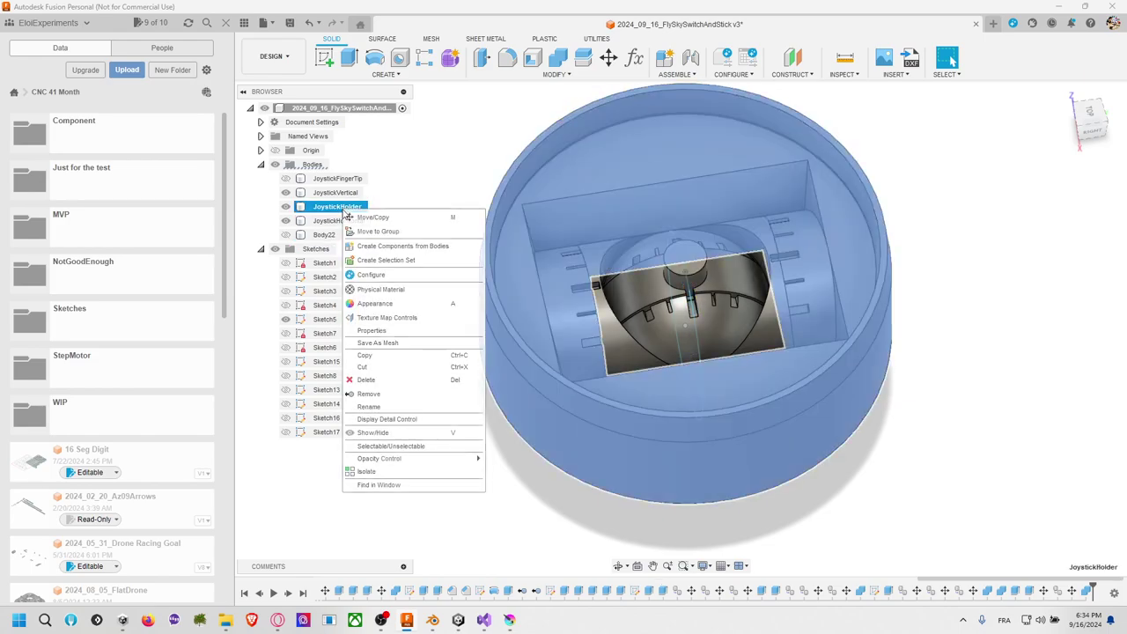
left_click(480, 343)
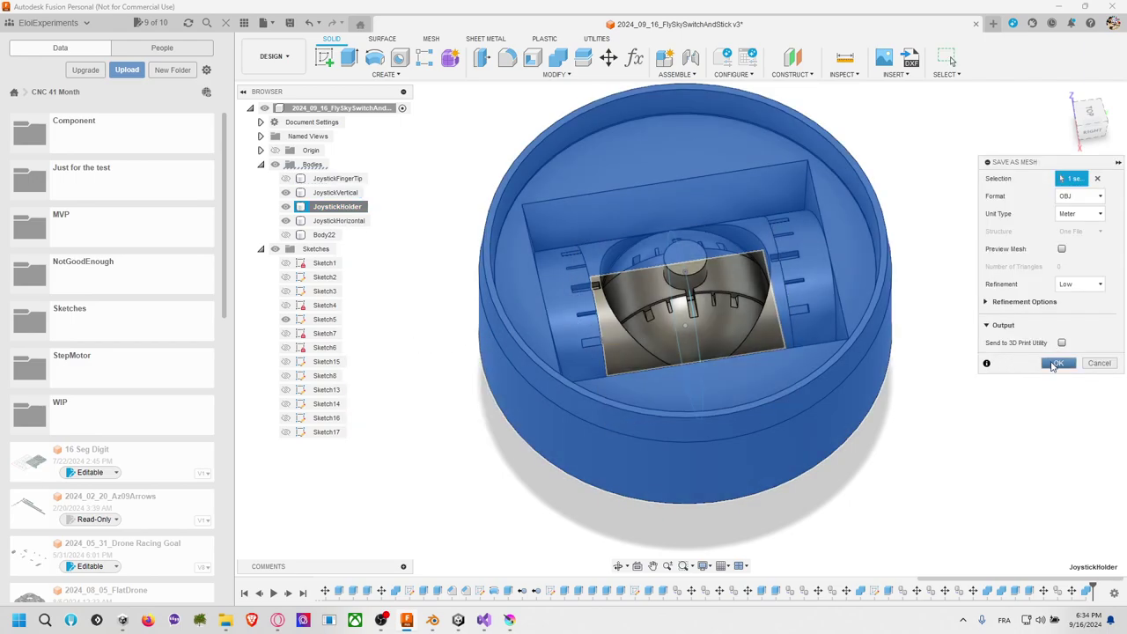
left_click(1054, 364)
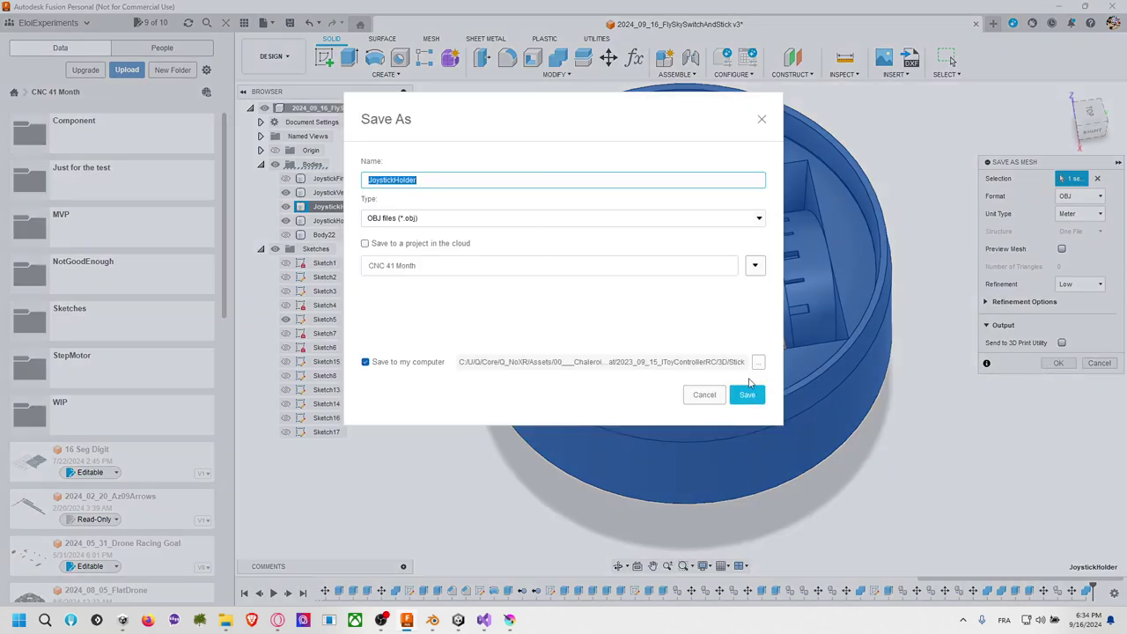
left_click(748, 390)
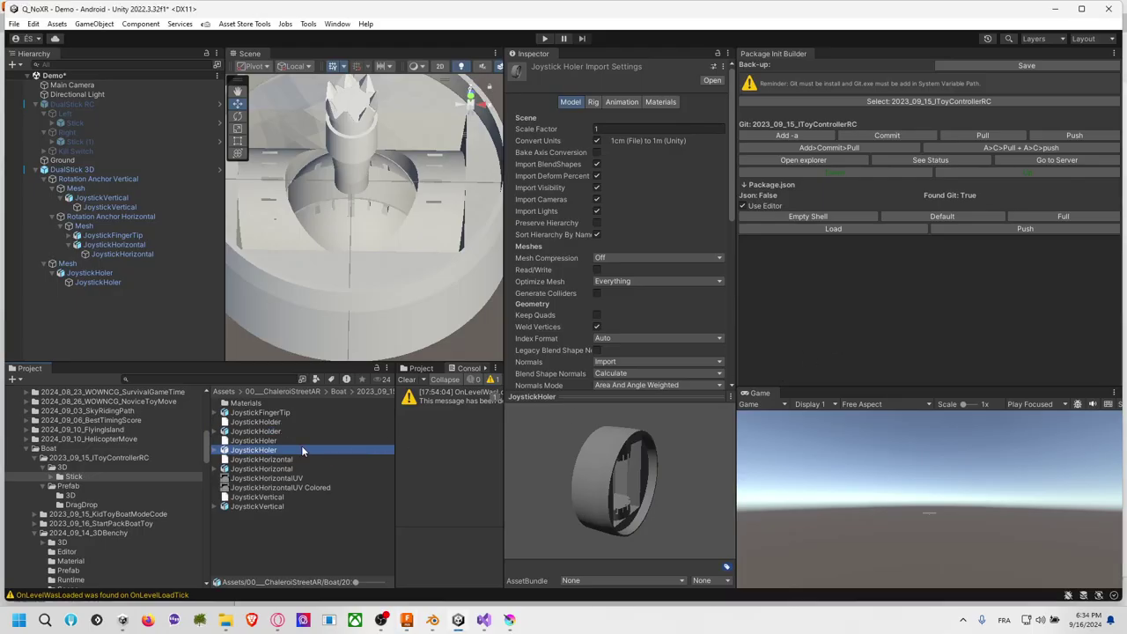
Step: Delete the misspelled JoystickHoler model asset from the project
left_click(292, 459)
left_click(282, 435)
left_click(276, 451)
key("Delete")
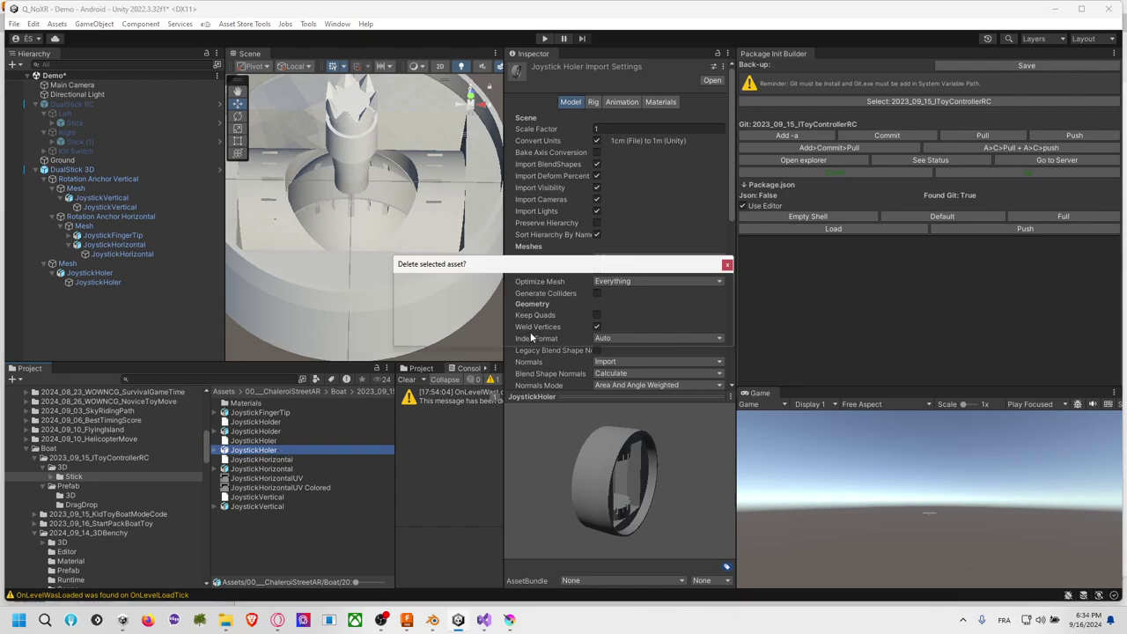
key("Return")
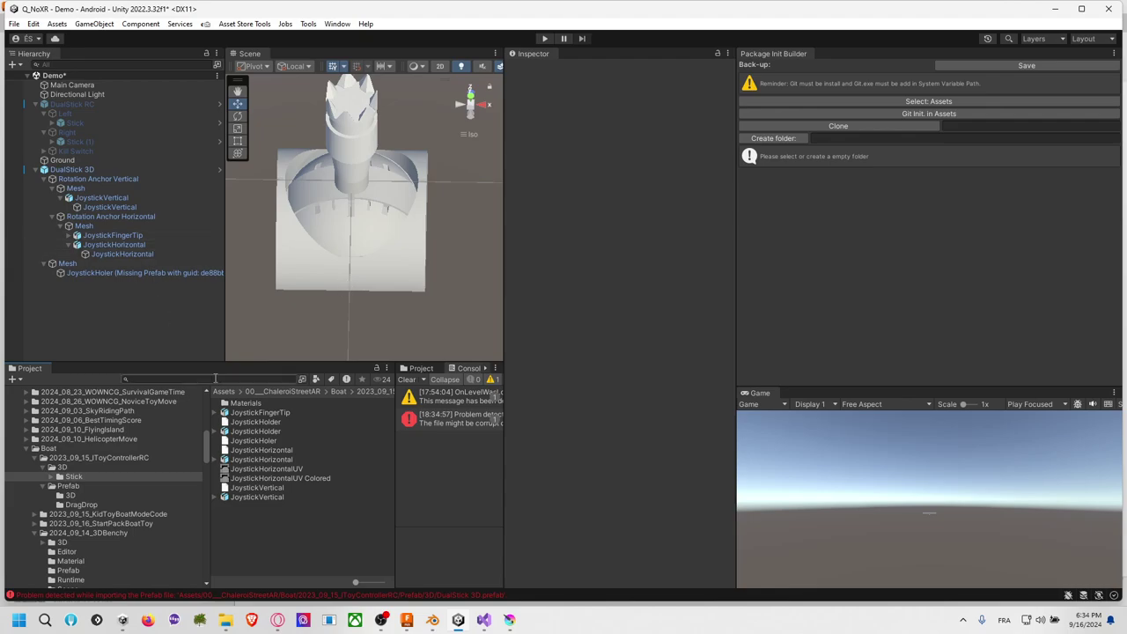
Step: Place the JoystickHolder model under Mesh and delete the missing-prefab entry
left_click(260, 433)
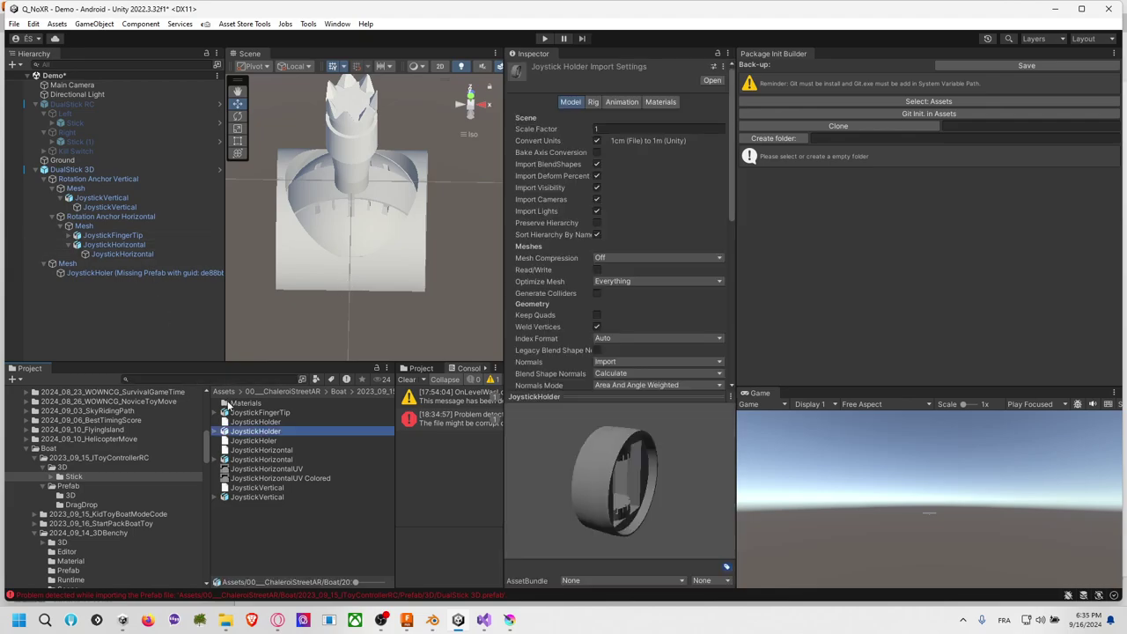
left_click_drag(256, 432, 99, 275)
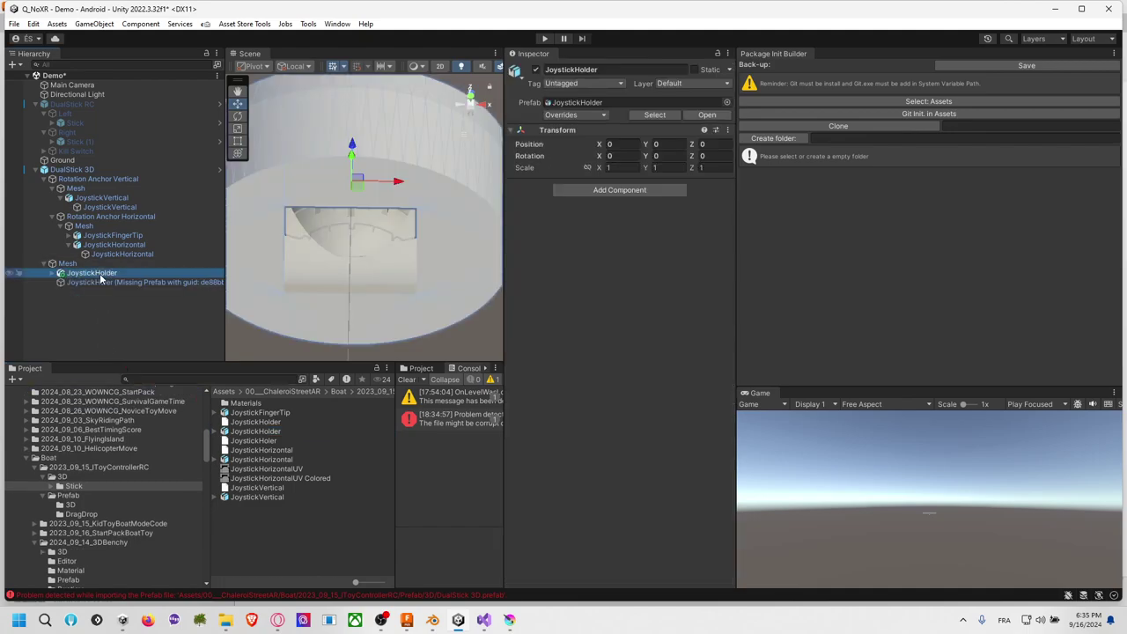
left_click(101, 282)
key("Delete")
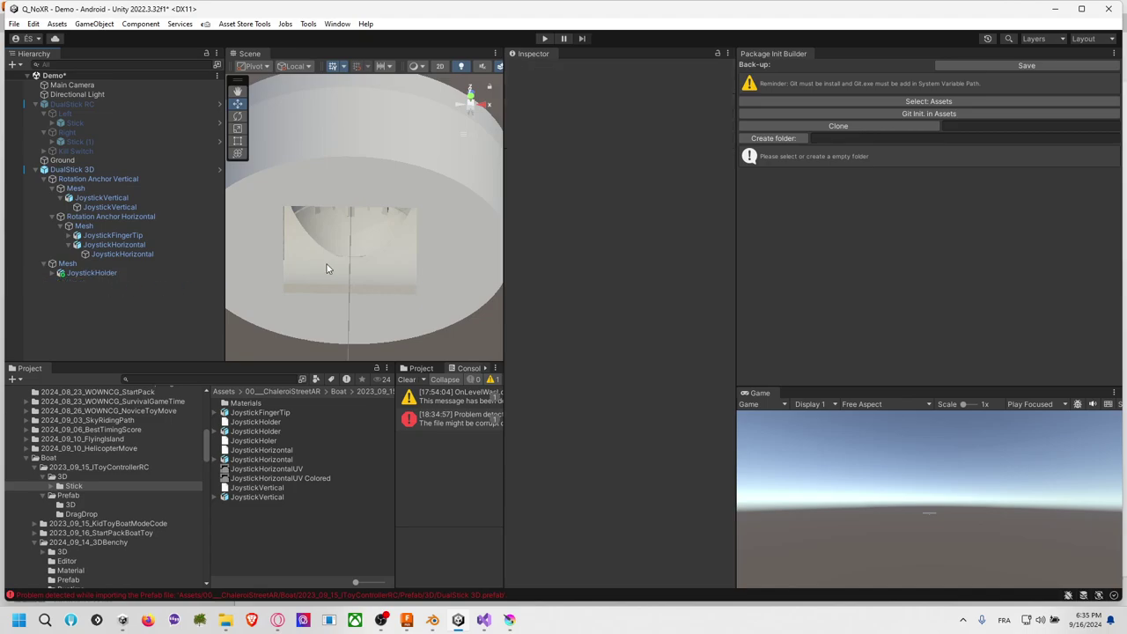
left_click_drag(325, 268, 423, 184, "alt")
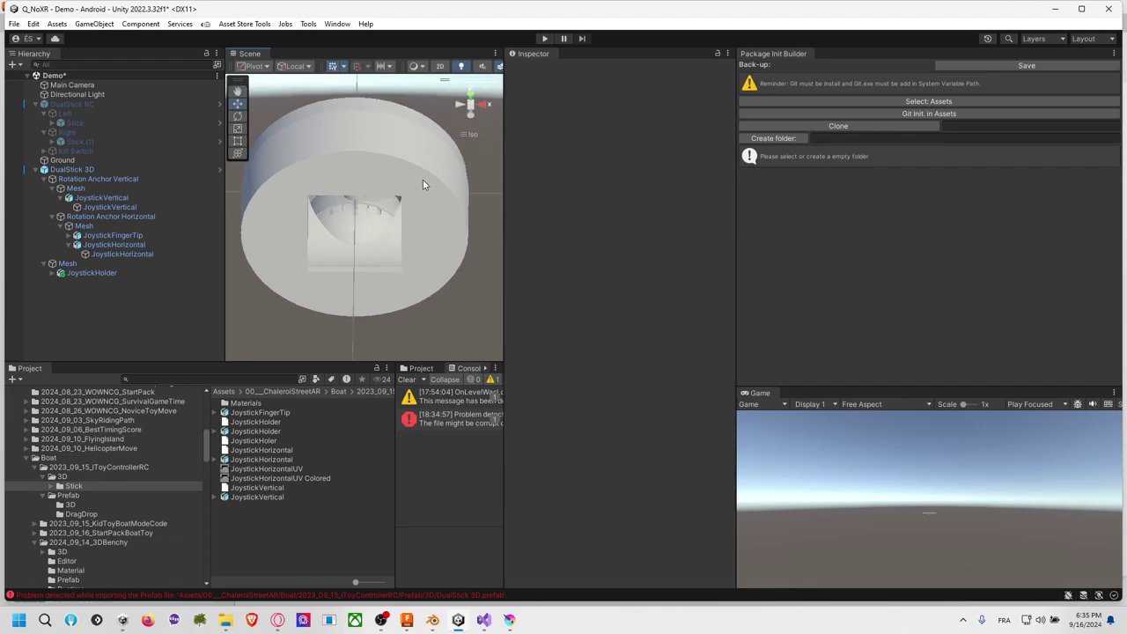
left_click(426, 176)
left_click(119, 273)
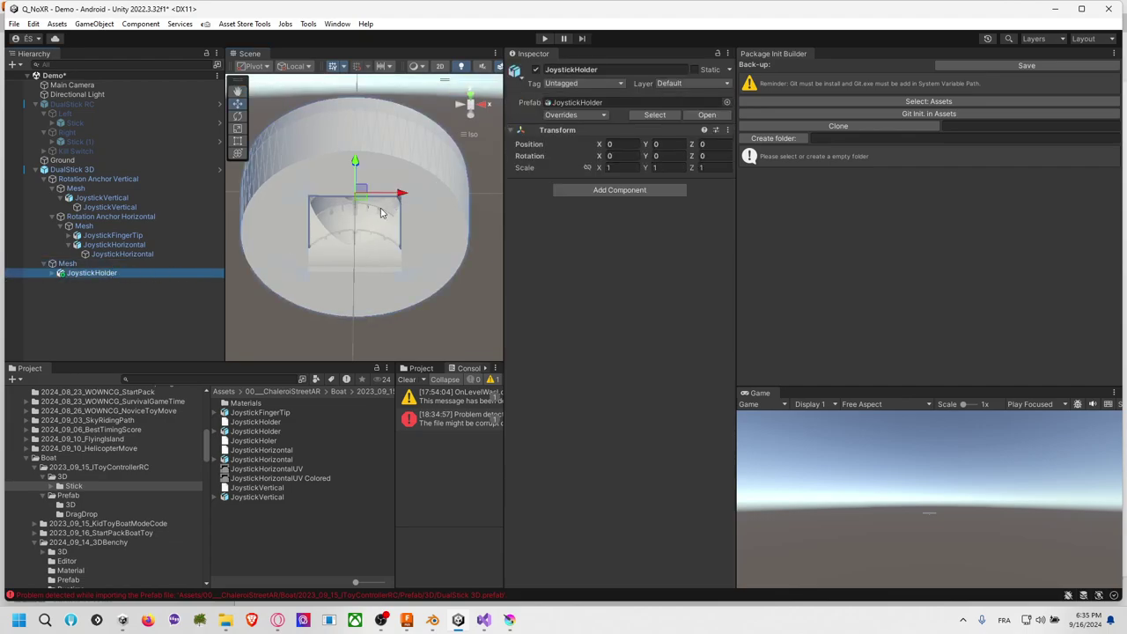
Step: Rotate the JoystickHolder to -90° on X with the Rotate tool
key("e")
left_click_drag(355, 174, 387, 308)
left_click_drag(370, 264, 237, 332, "alt")
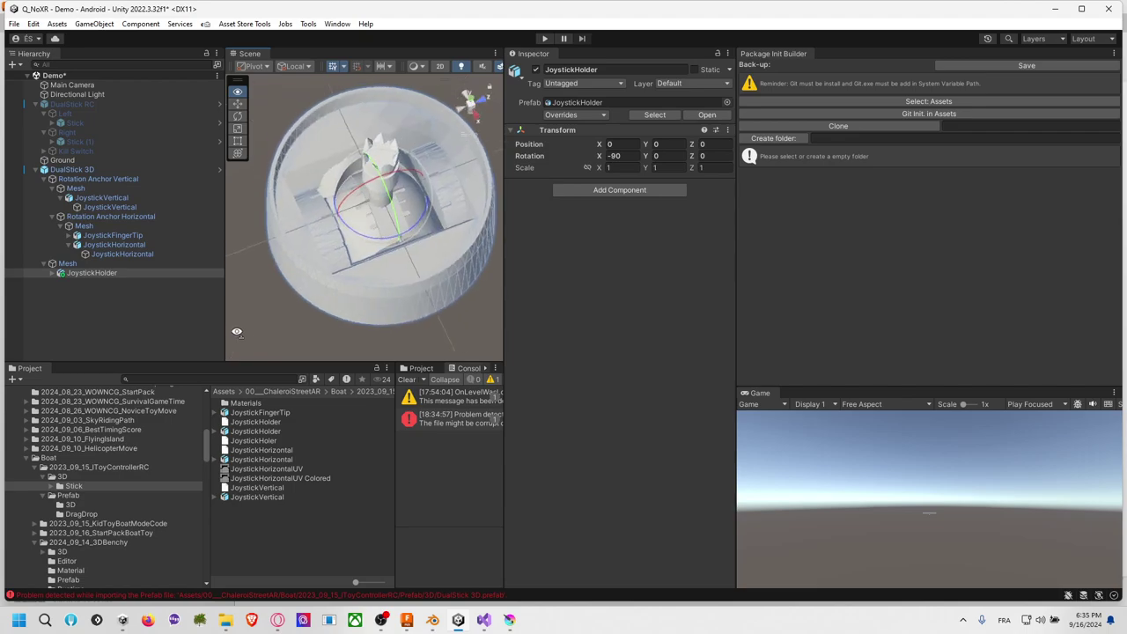
scroll(365, 269, "up", 4)
scroll(364, 271, "down", 4)
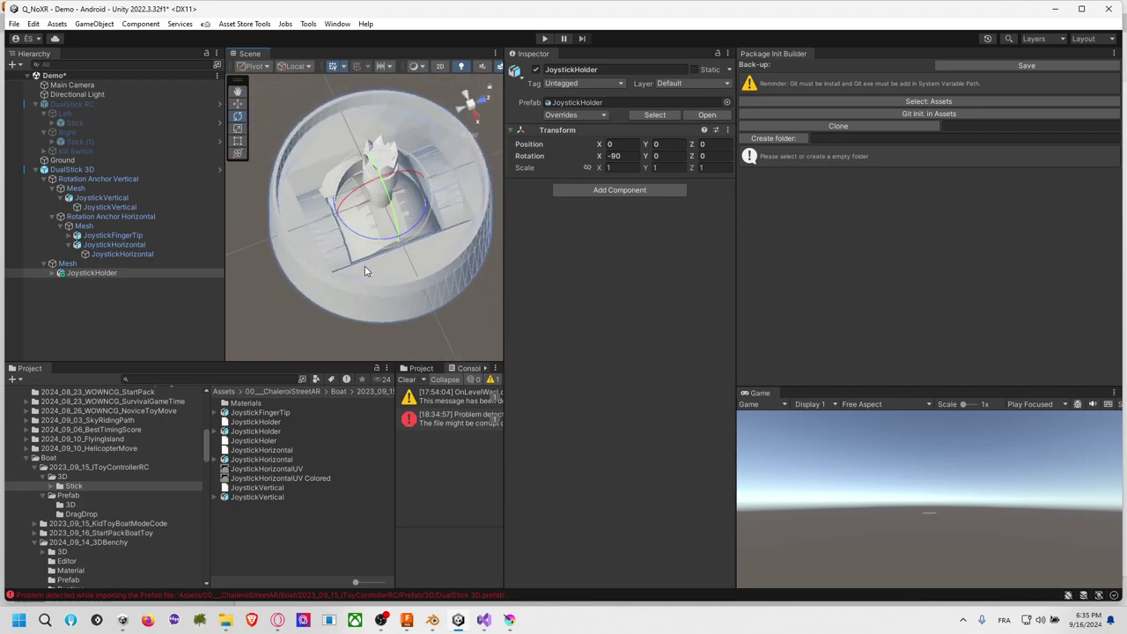
left_click_drag(381, 239, 247, 235)
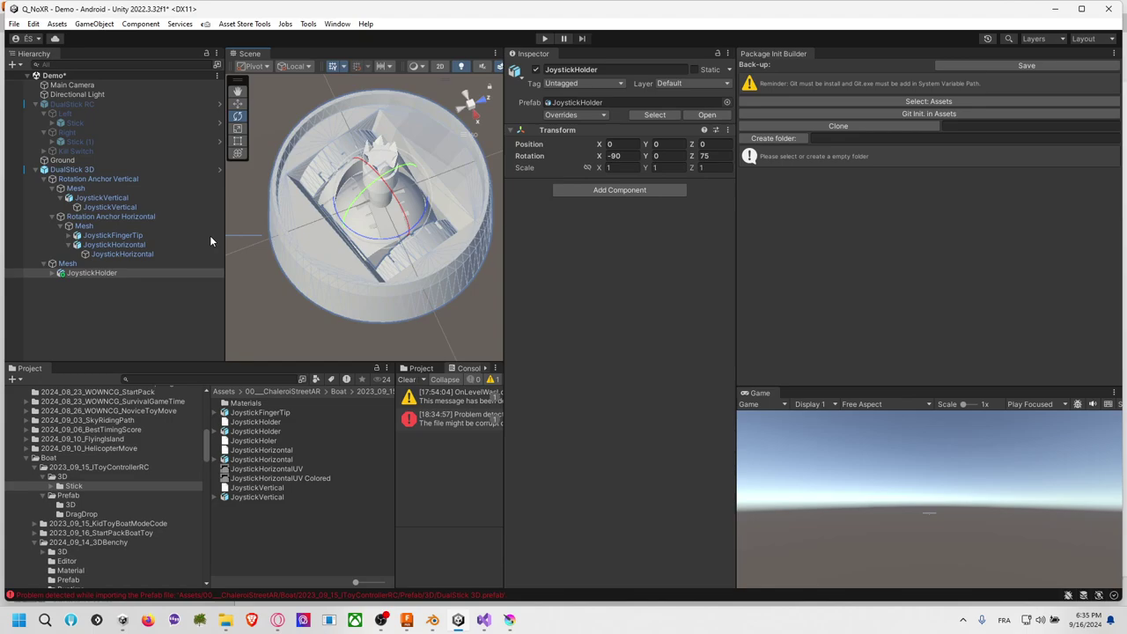
Step: Set the JoystickHolder's Z rotation to -90 and orbit to check its upright orientation
left_click(708, 156)
type("90")
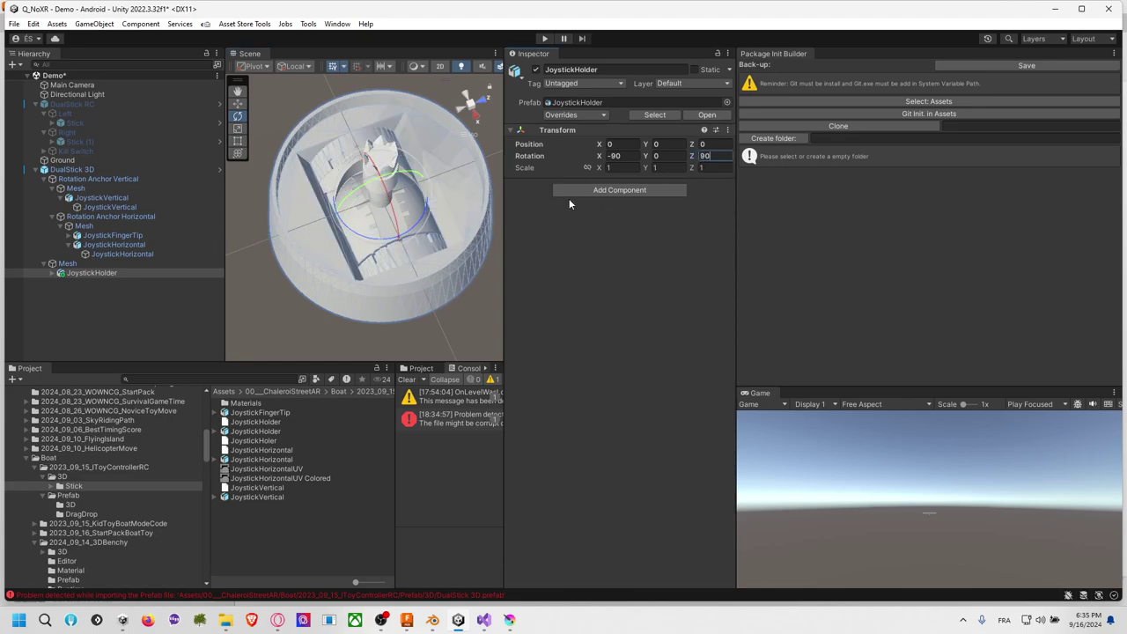
left_click(133, 235)
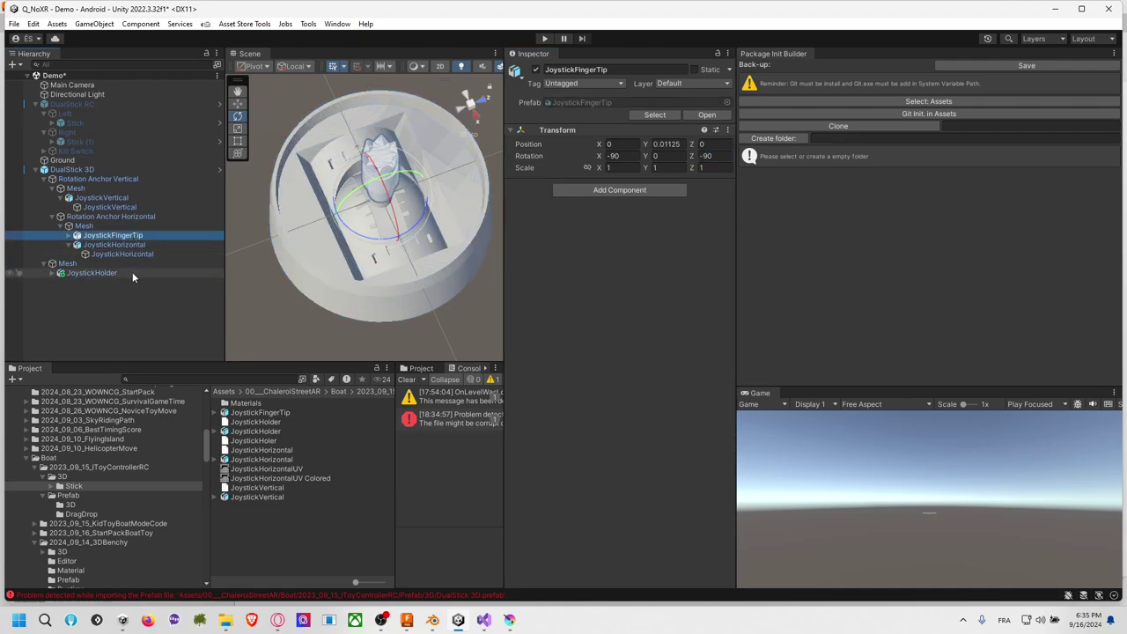
left_click(91, 273)
left_click(714, 155)
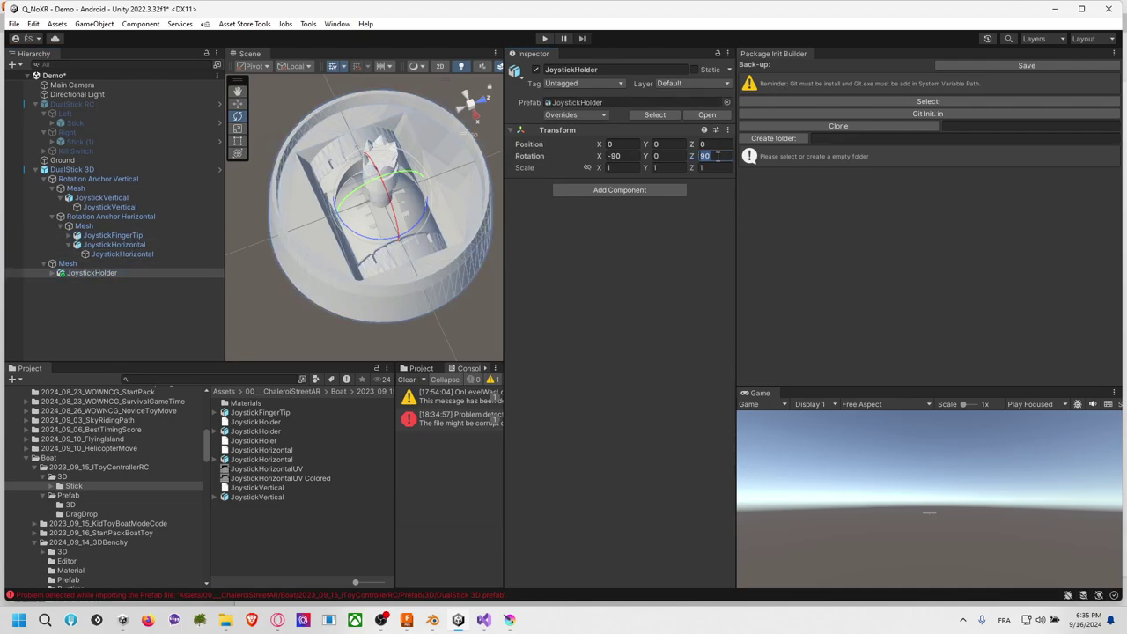
type("-90")
left_click(420, 305)
left_click_drag(420, 304, 609, 221, "alt")
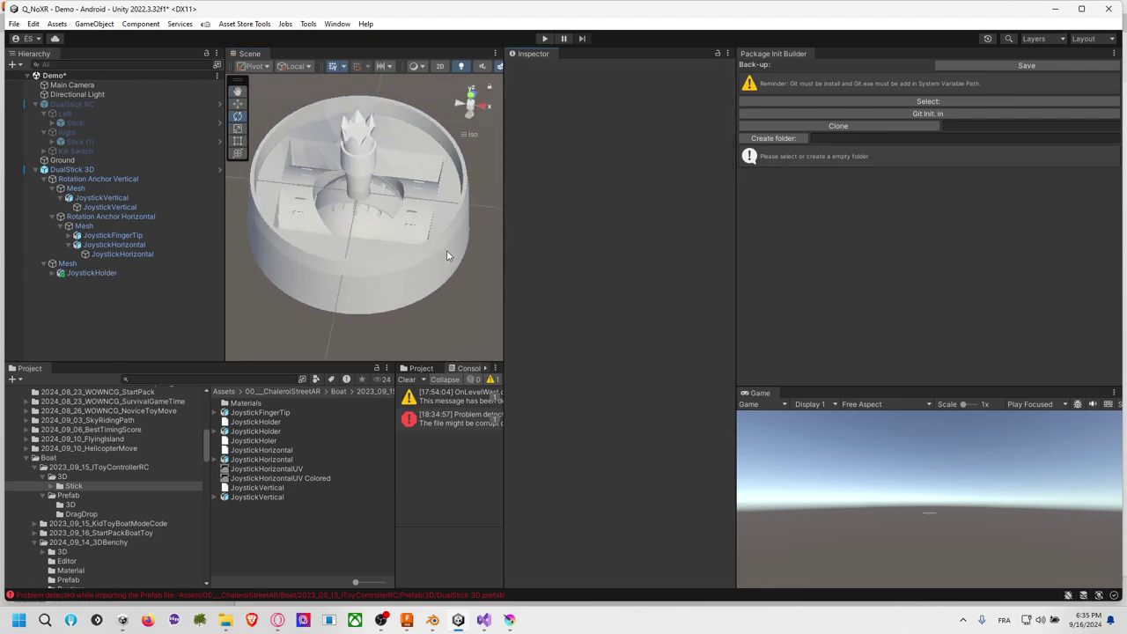
scroll(447, 255, "up", 3)
left_click_drag(436, 253, 282, 248, "alt")
Step: Adjust DualStick 3D's Horizontal State Percent and enter play mode
left_click(89, 168)
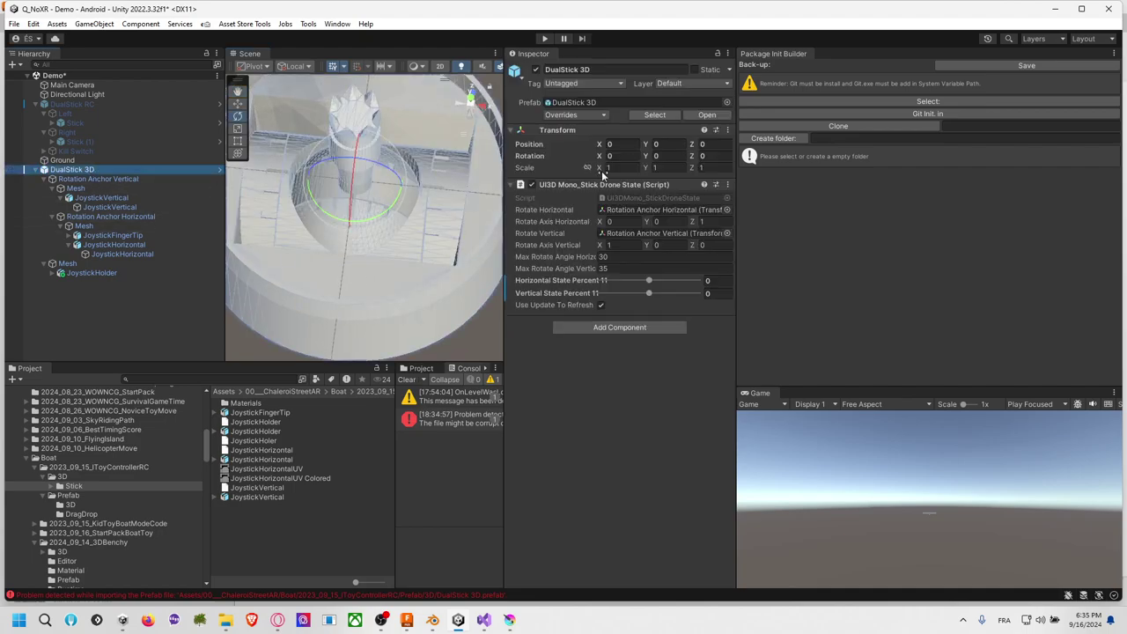
left_click_drag(649, 280, 628, 284)
left_click(543, 38)
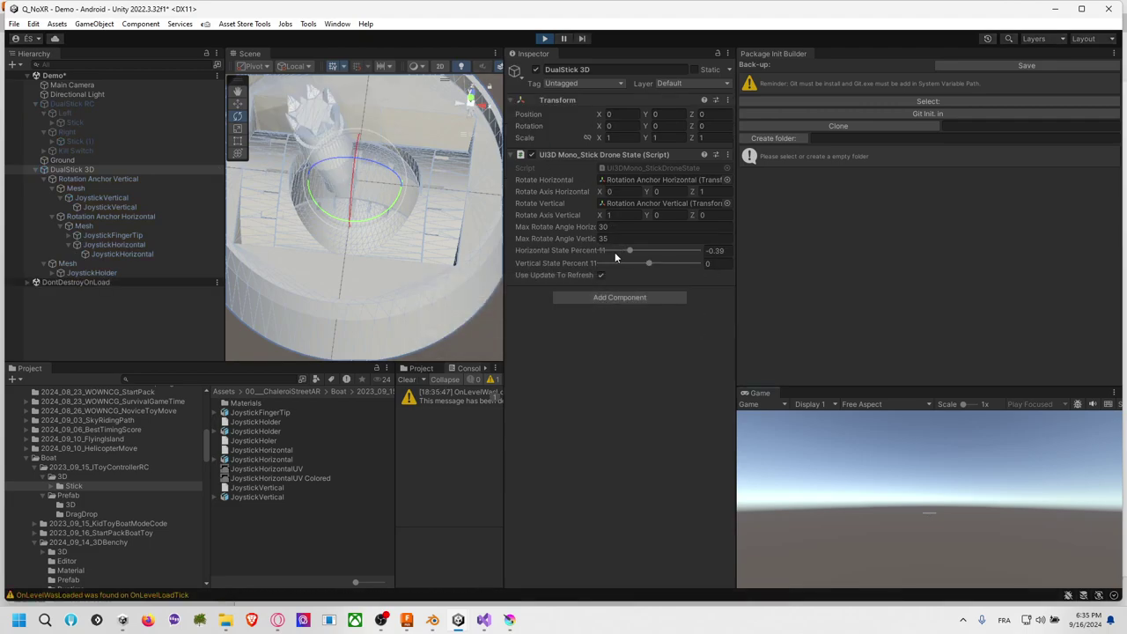
Step: Inspect the JoystickFingerTip and Rotation Anchor Horizontal while the scene plays
left_click(469, 355)
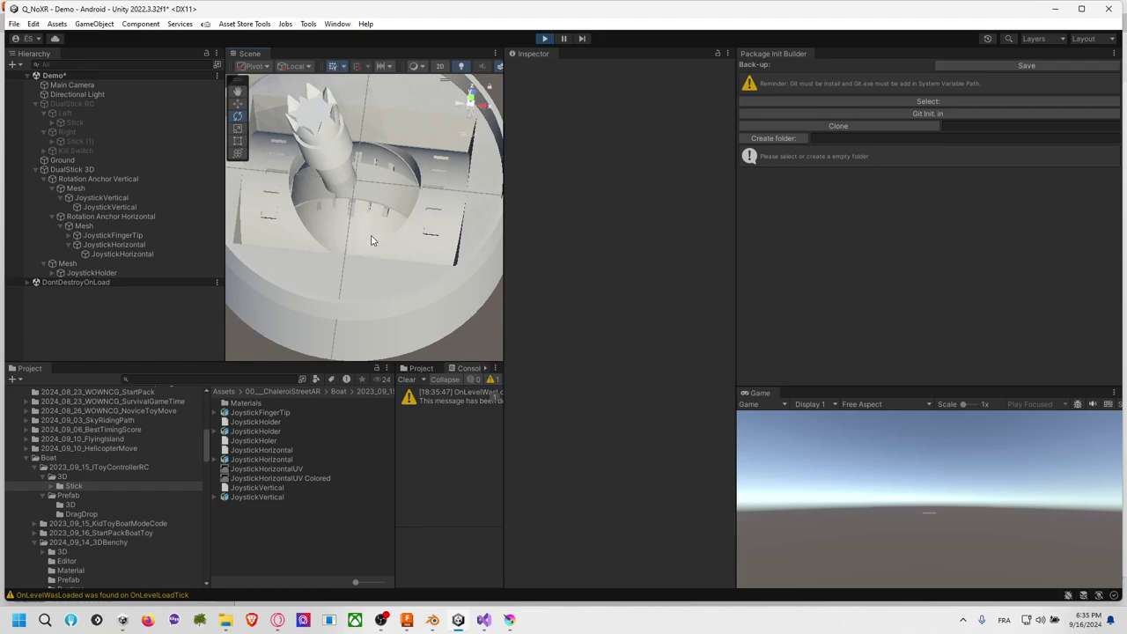
left_click_drag(343, 219, 112, 247, "alt")
left_click(112, 236)
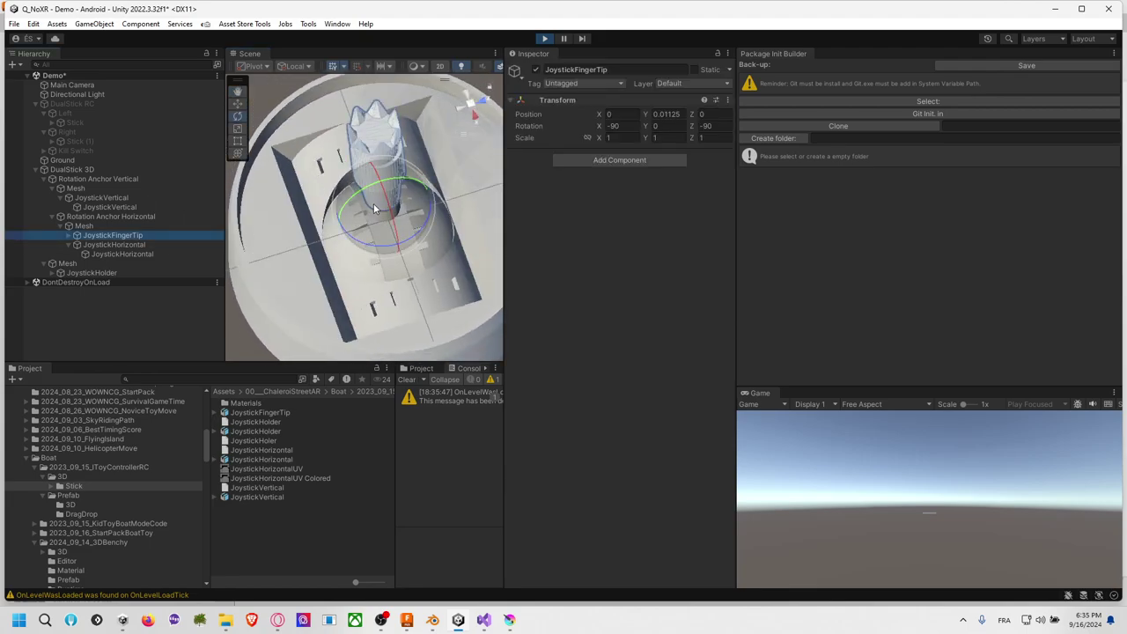
key("f")
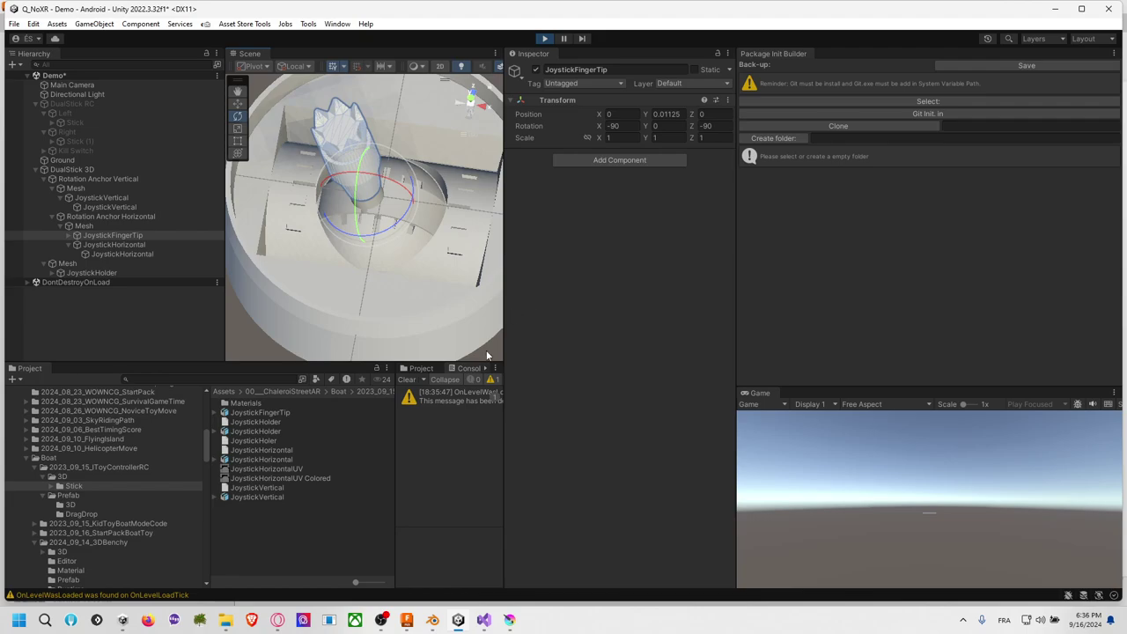
left_click(487, 355)
scroll(366, 177, "down", 3)
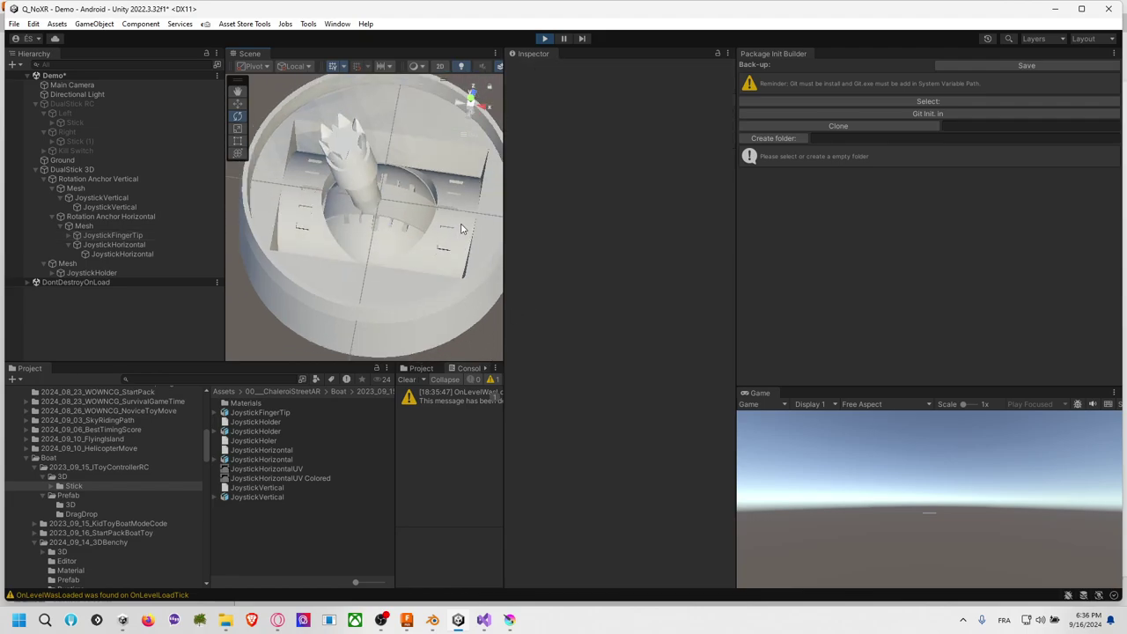
left_click(366, 176)
left_click(132, 255)
left_click(139, 218)
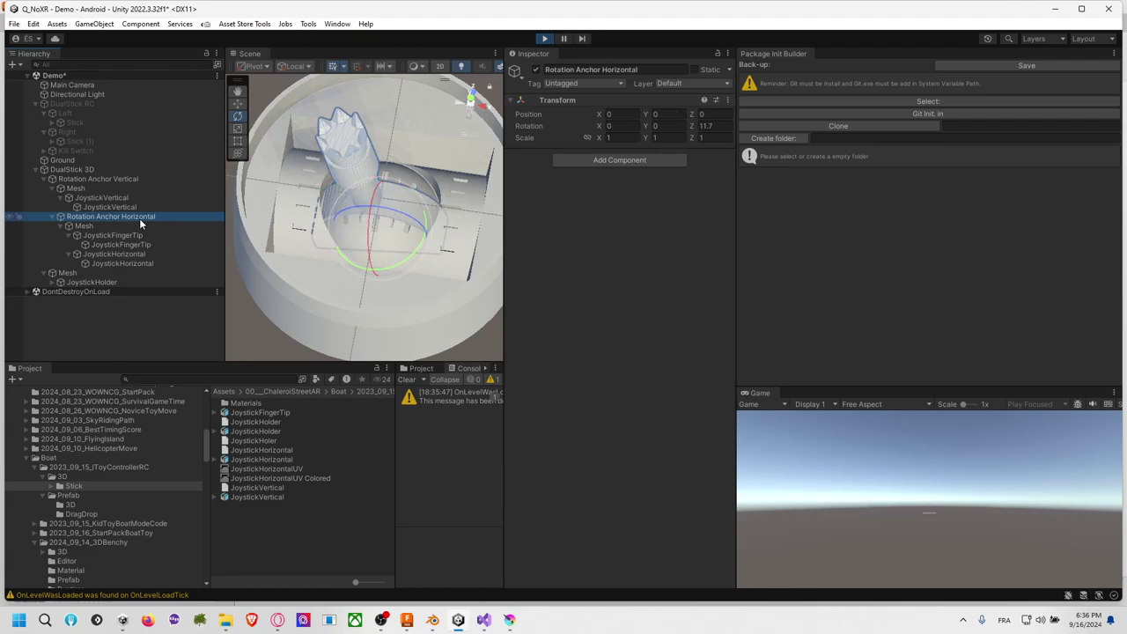
left_click(144, 234)
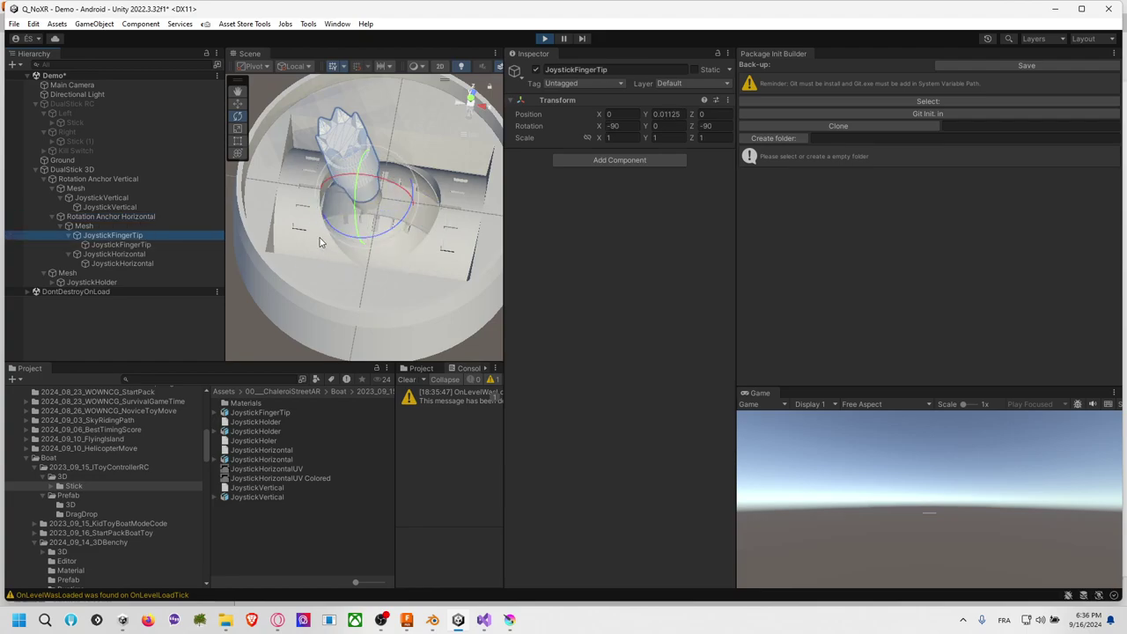
left_click(487, 334)
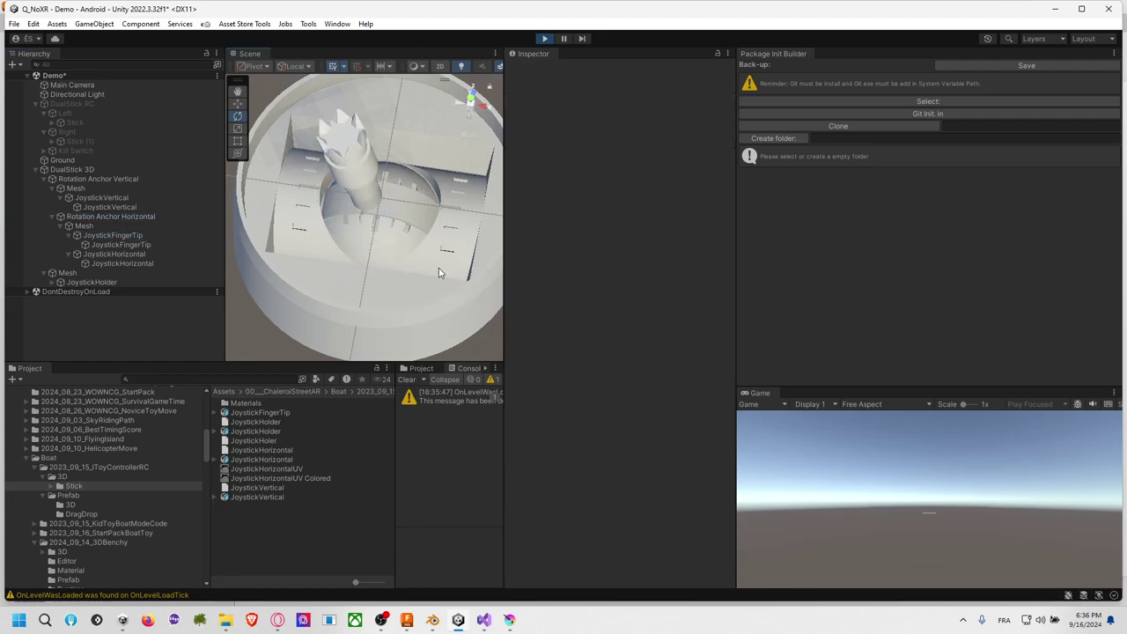
Step: Clear the console, attempt a Ctrl+S save, exit play mode, and switch windows
left_click(415, 379)
key("ctrl+s")
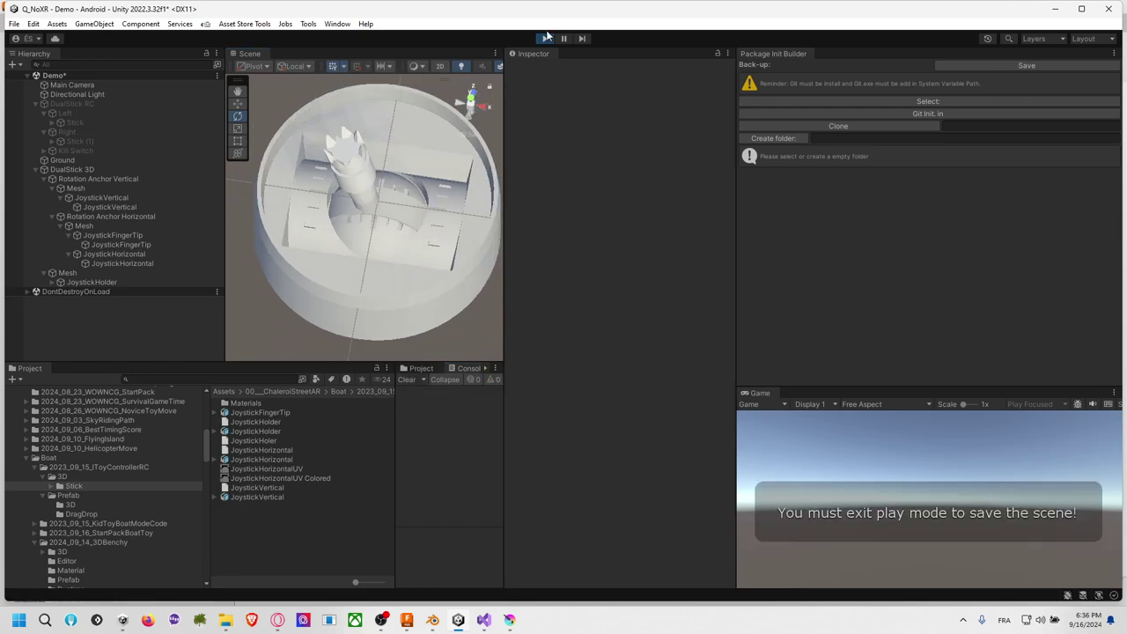
left_click(545, 38)
key("alt+Tab")
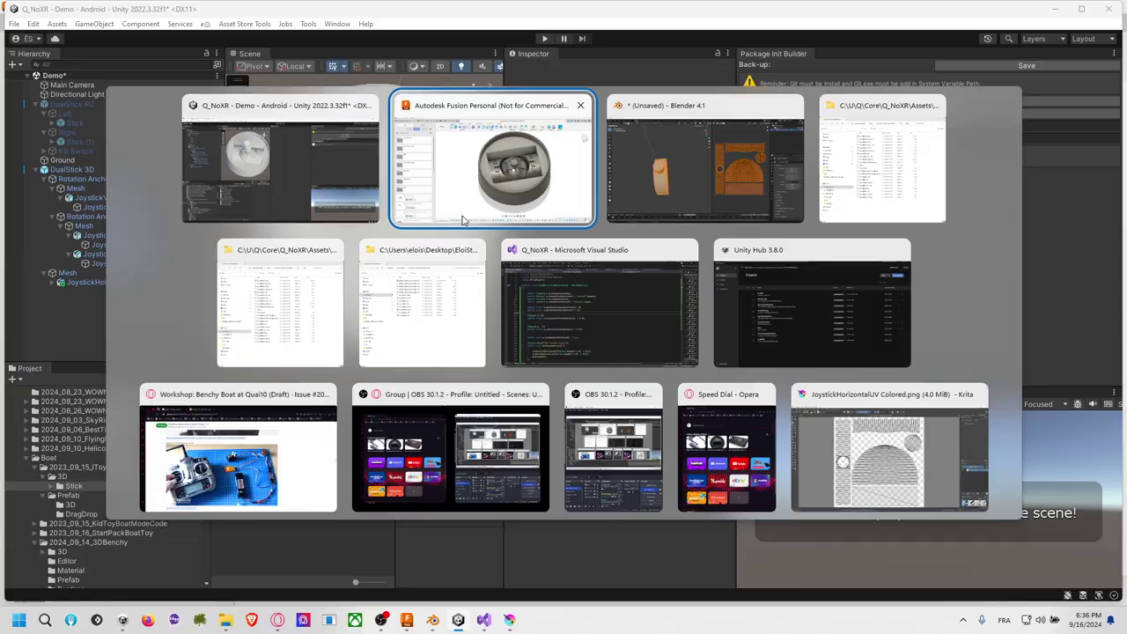
Step: Delete JoystickHorizontal in Blender, leaving an empty collection, and return to Unity
key("alt+Tab")
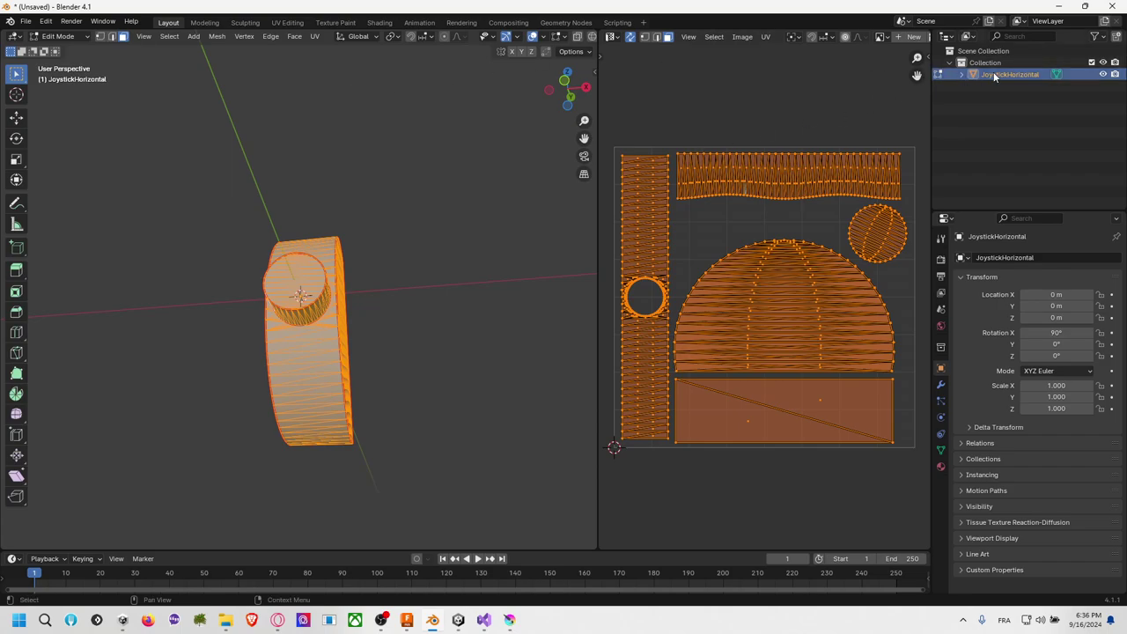
key("Delete")
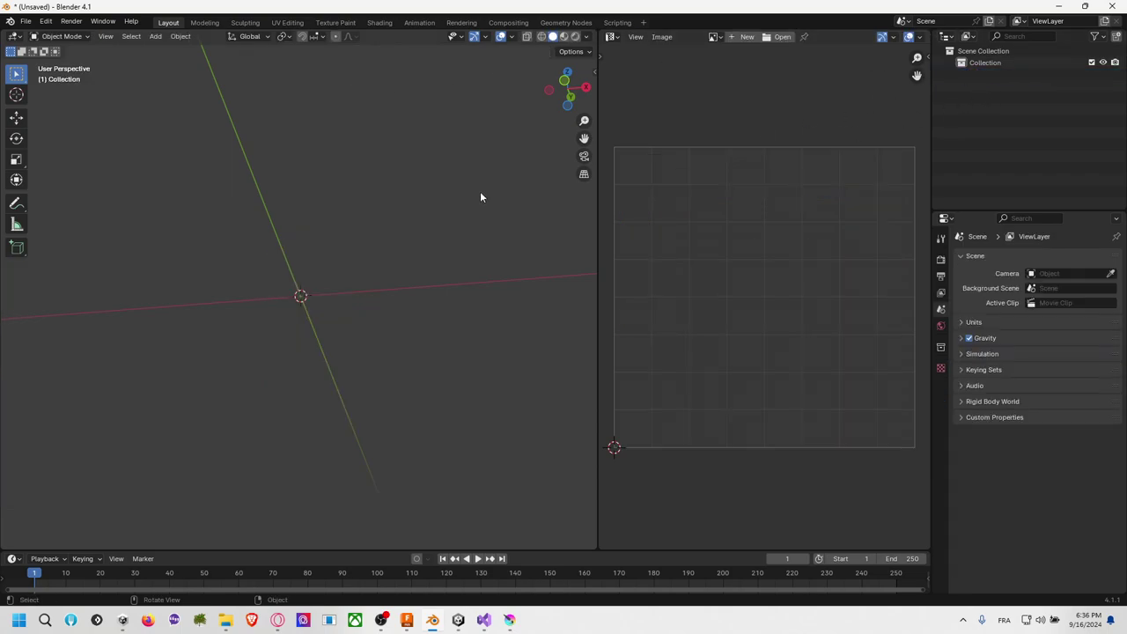
key("alt+Tab")
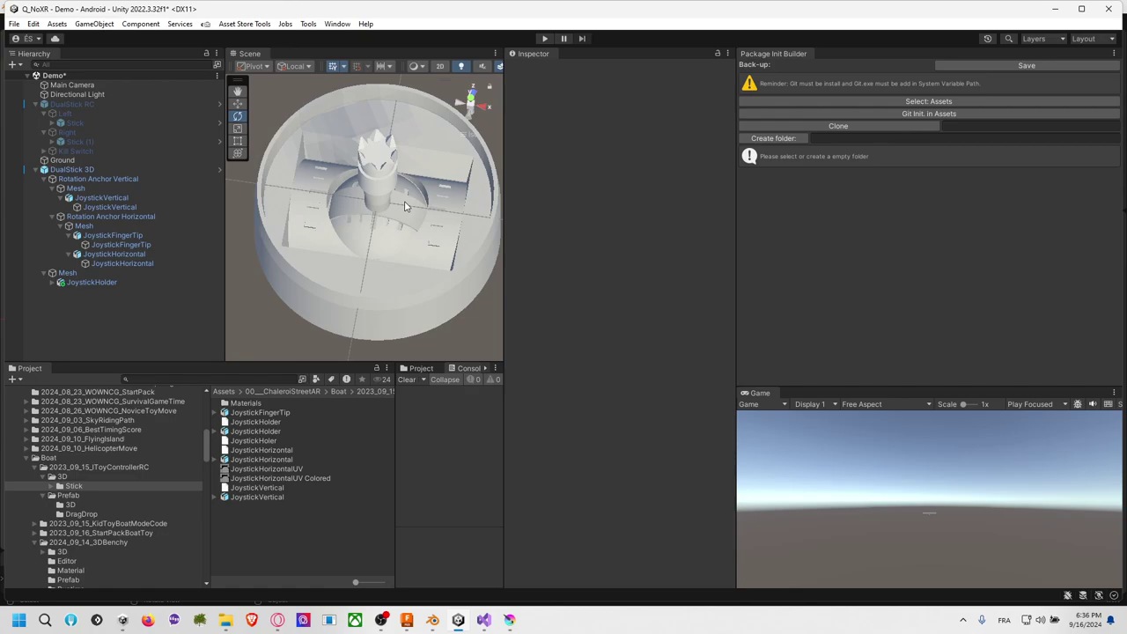
Step: Review the JoystickHolder and JoystickFingerTip models and open the Stick Materials folder
left_click(278, 430)
left_click(280, 412)
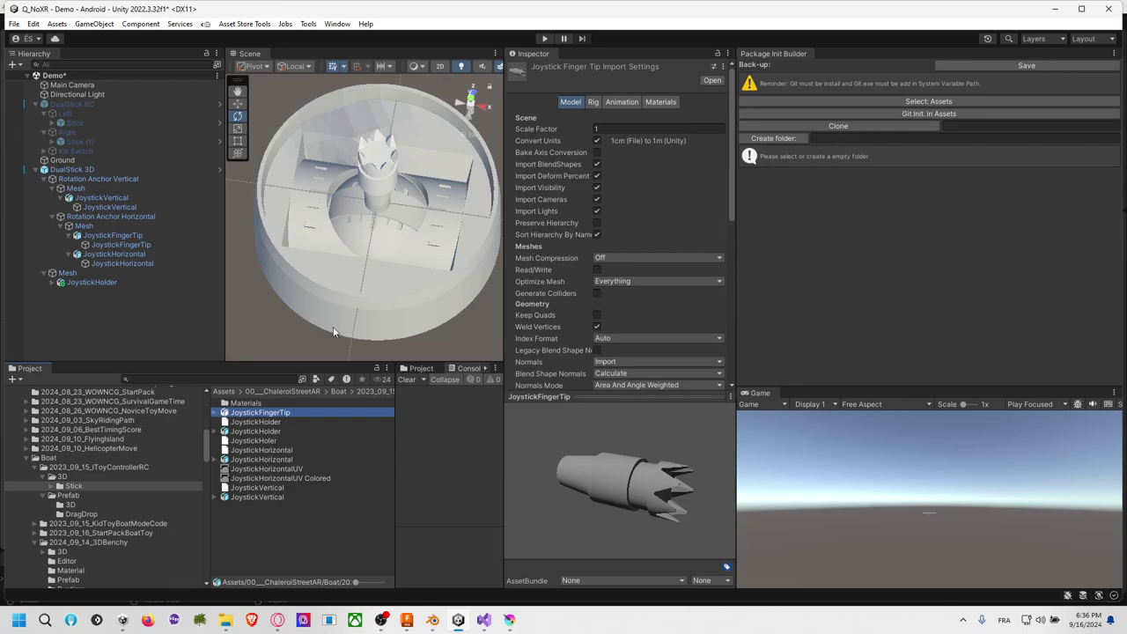
right_click(279, 543)
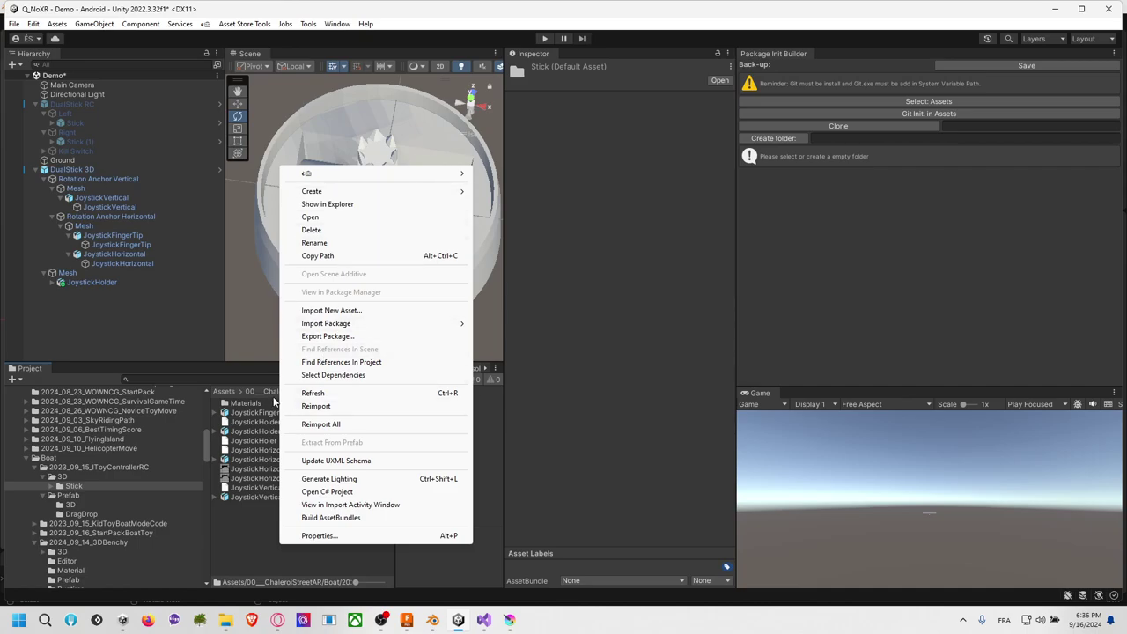
double_click(228, 403)
Step: Create a new material named JoystickTipColor in the Materials folder
right_click(275, 499)
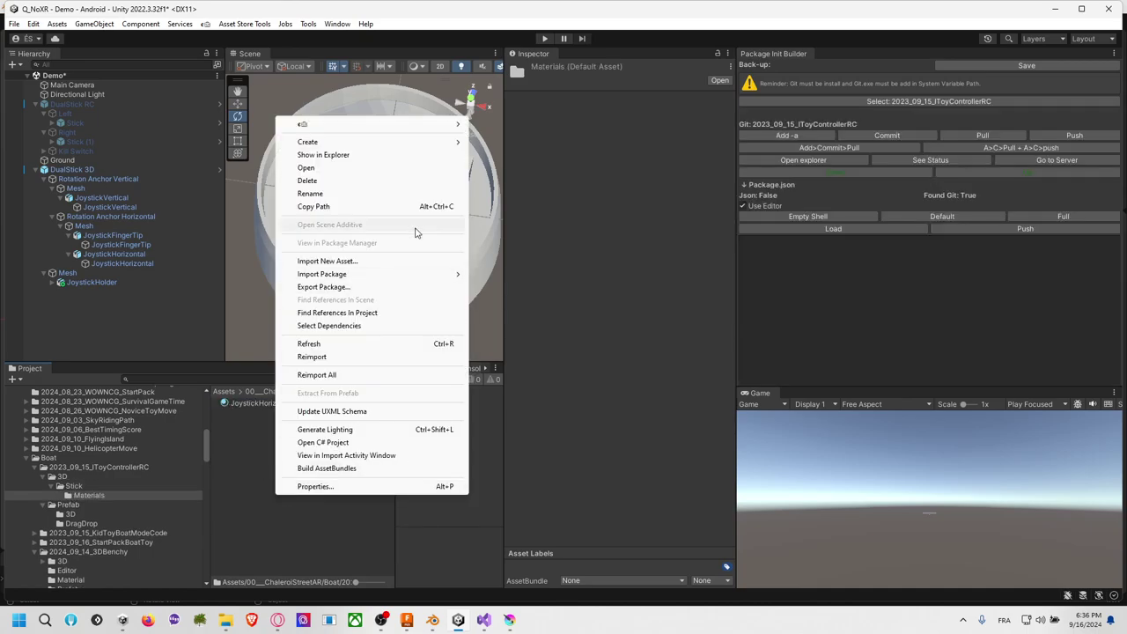
mouse_move(432, 144)
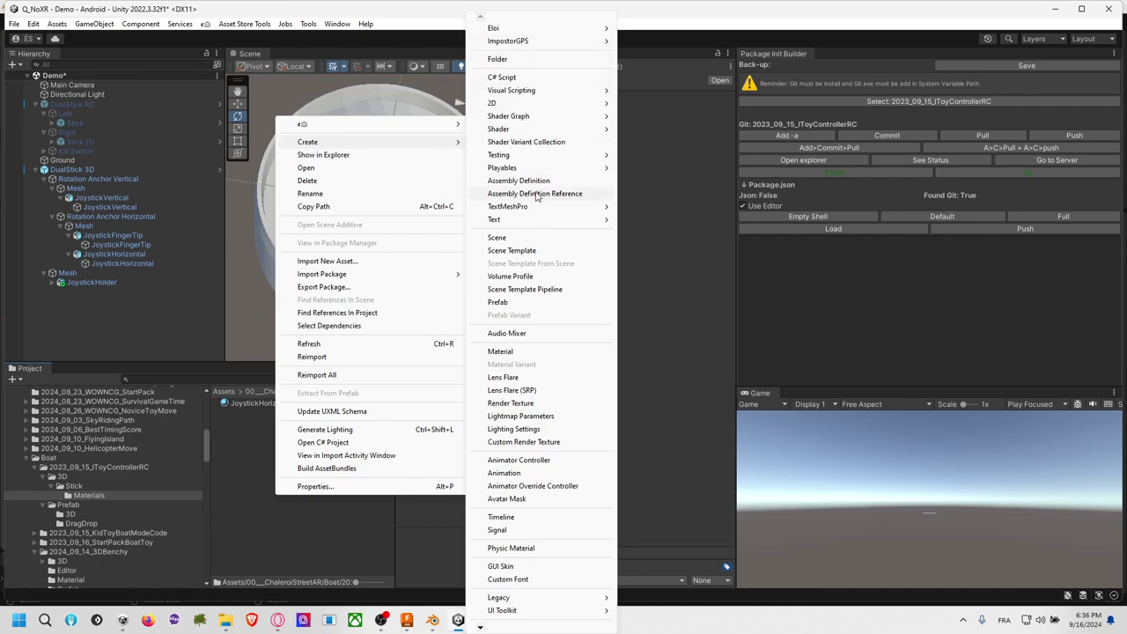
left_click(231, 420)
right_click(265, 438)
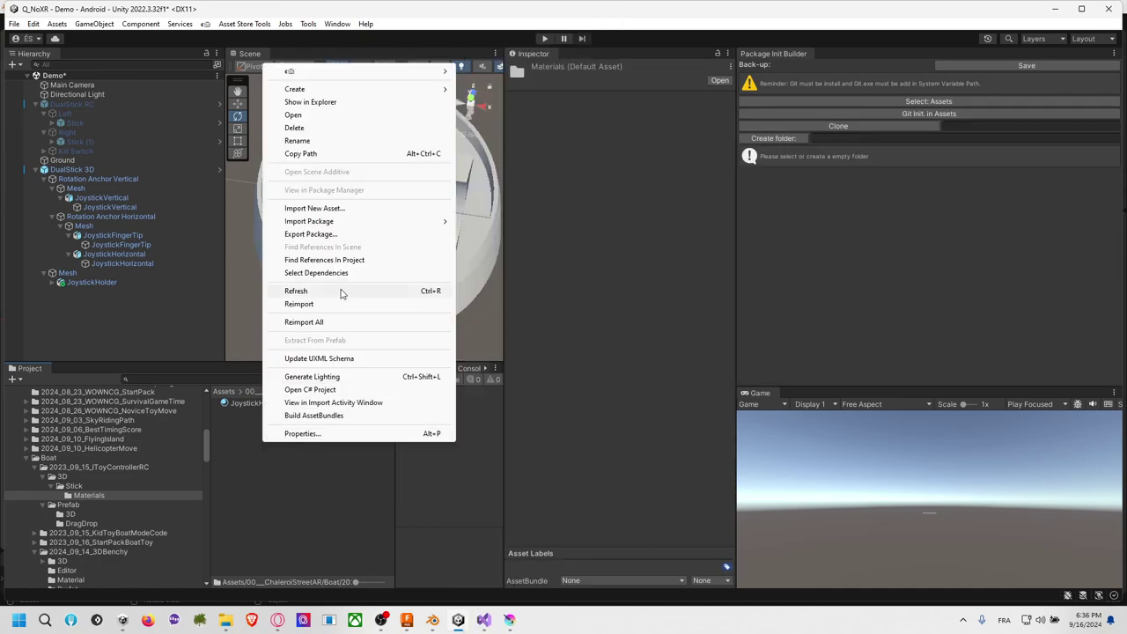
mouse_move(390, 90)
left_click(506, 350)
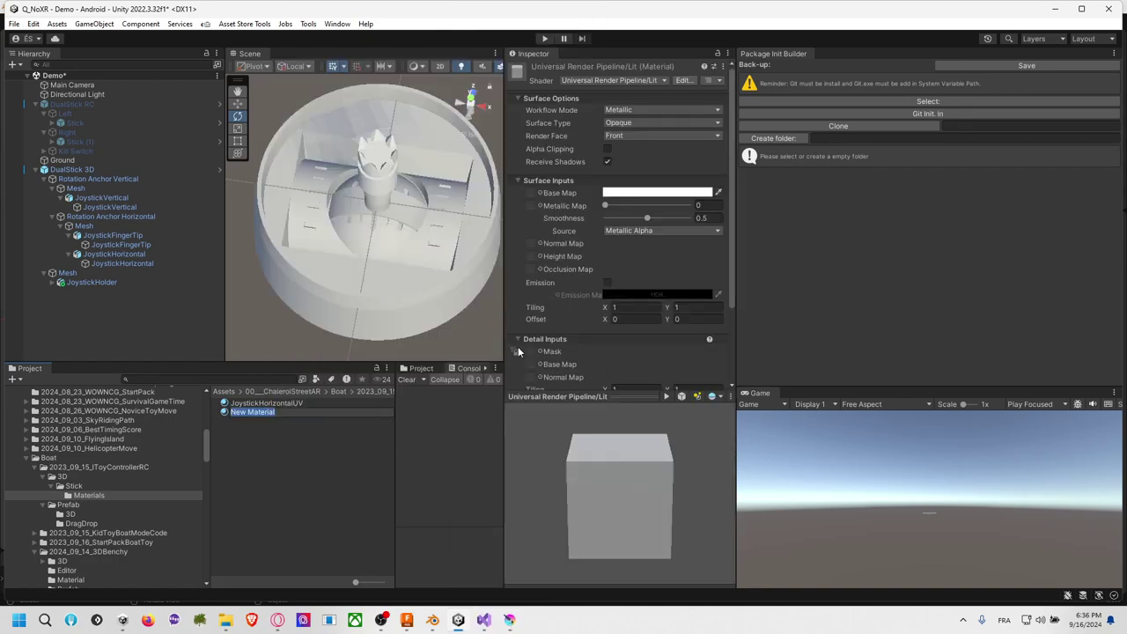
type("H")
type("oystickTipColor")
key("Return")
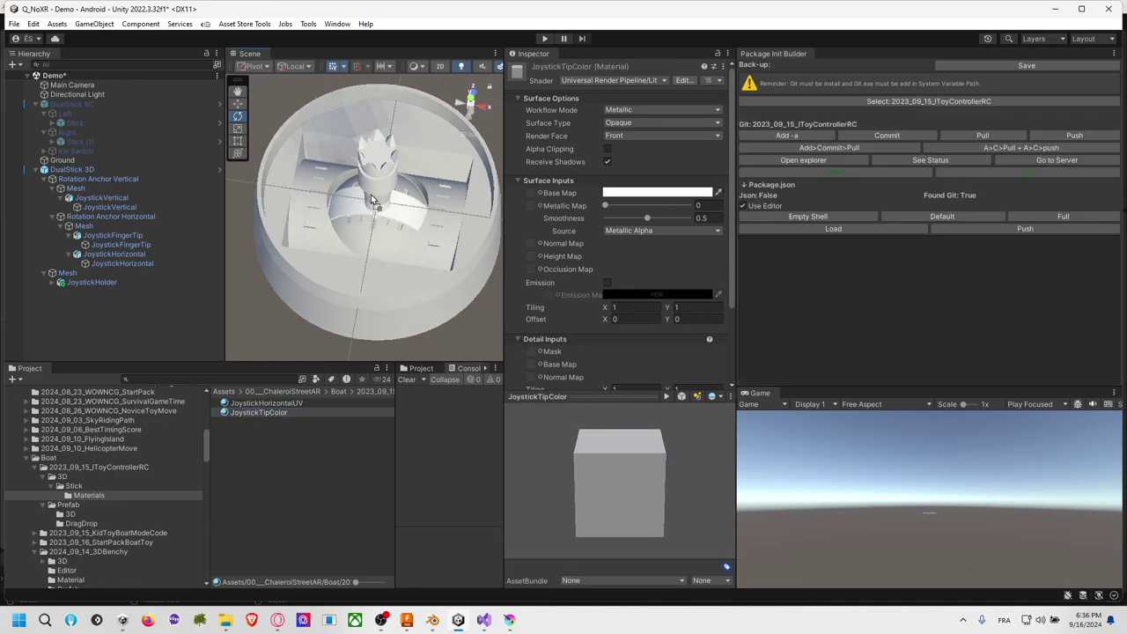
Step: Make JoystickTipColor red with smoothness about 0.298
left_click(656, 192)
mouse_move(717, 273)
left_mouse_down()
mouse_move(763, 245)
mouse_move(713, 253)
mouse_move(735, 245)
mouse_move(763, 293)
left_mouse_up()
left_click(781, 183)
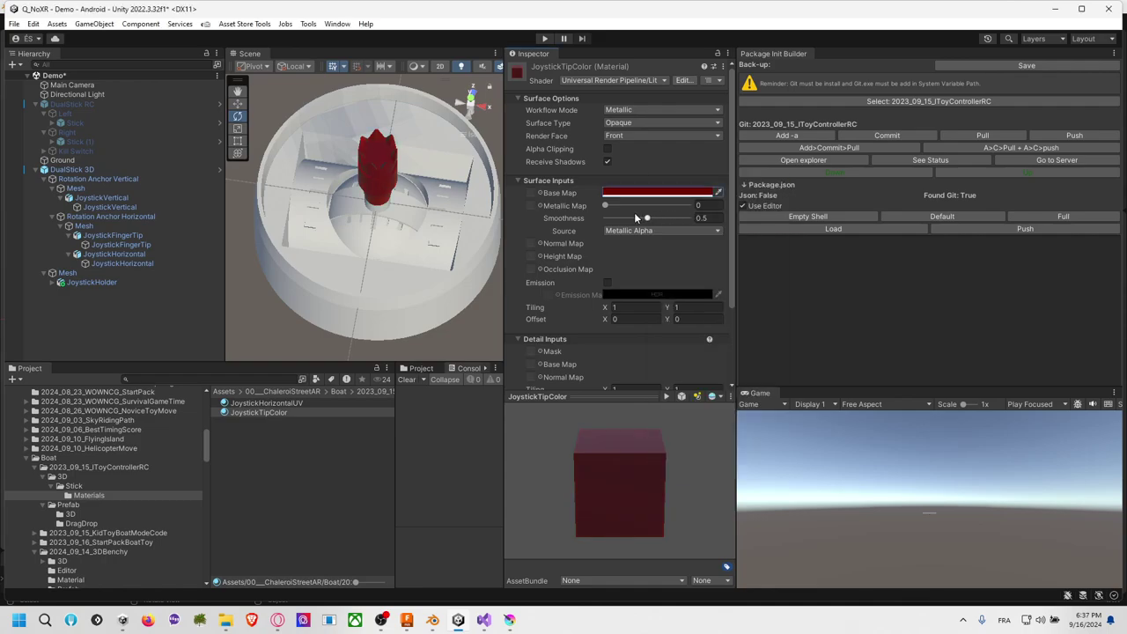
left_click_drag(609, 207, 630, 219)
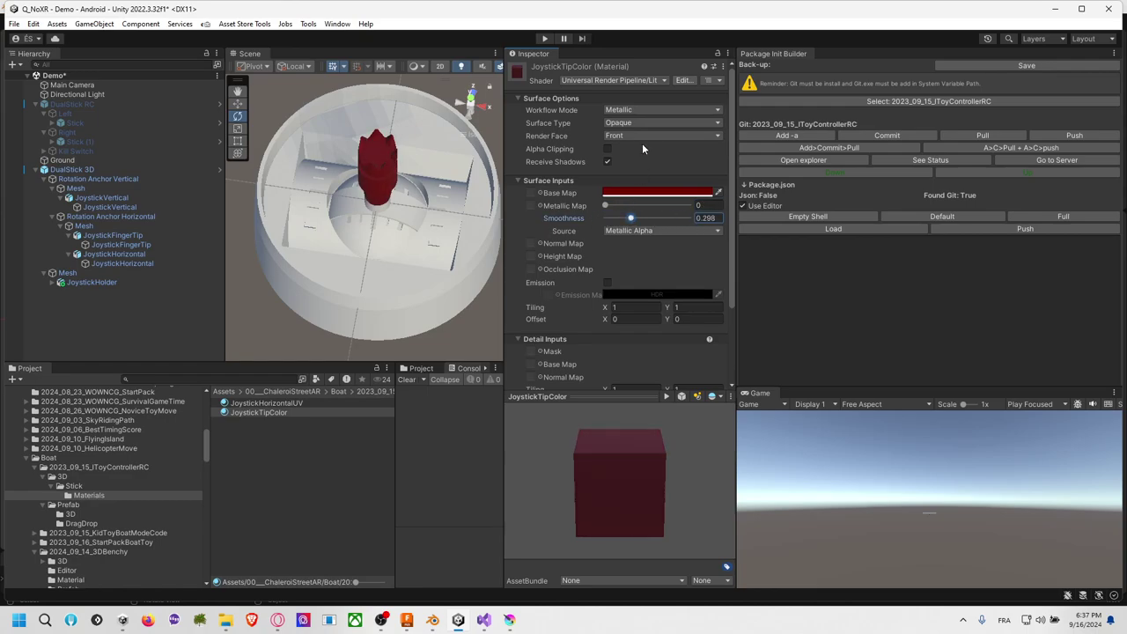
Step: Orbit around the joystick to view the red finger tip
left_click(496, 314)
left_click_drag(496, 313, 448, 228, "alt")
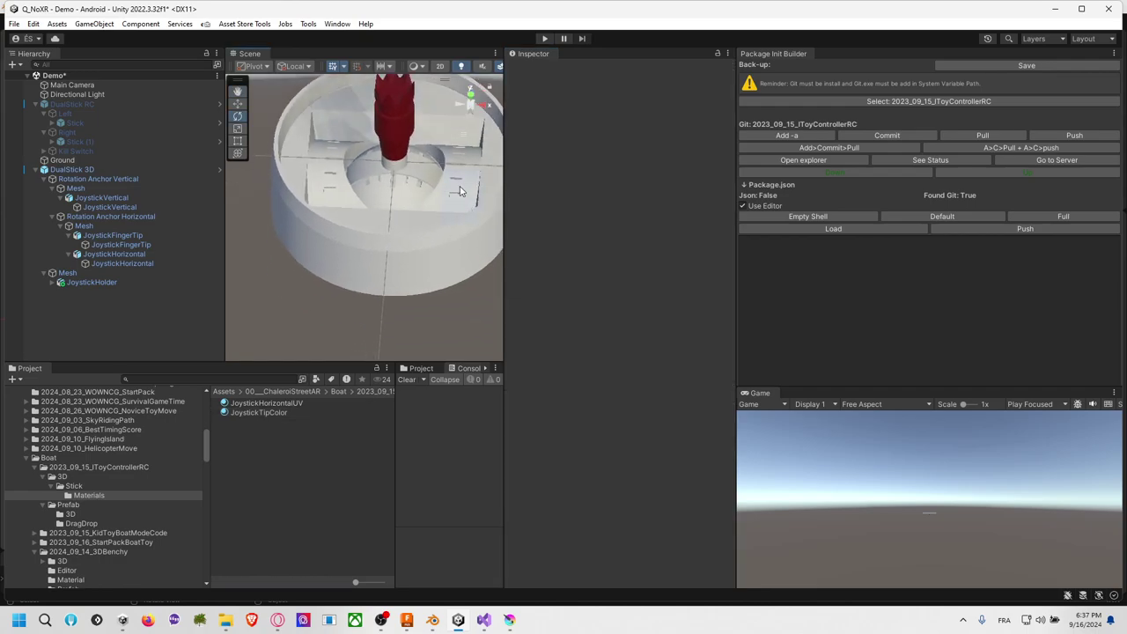
middle_click_drag(460, 189, 413, 233)
left_click_drag(413, 232, 462, 160, "alt")
key("e")
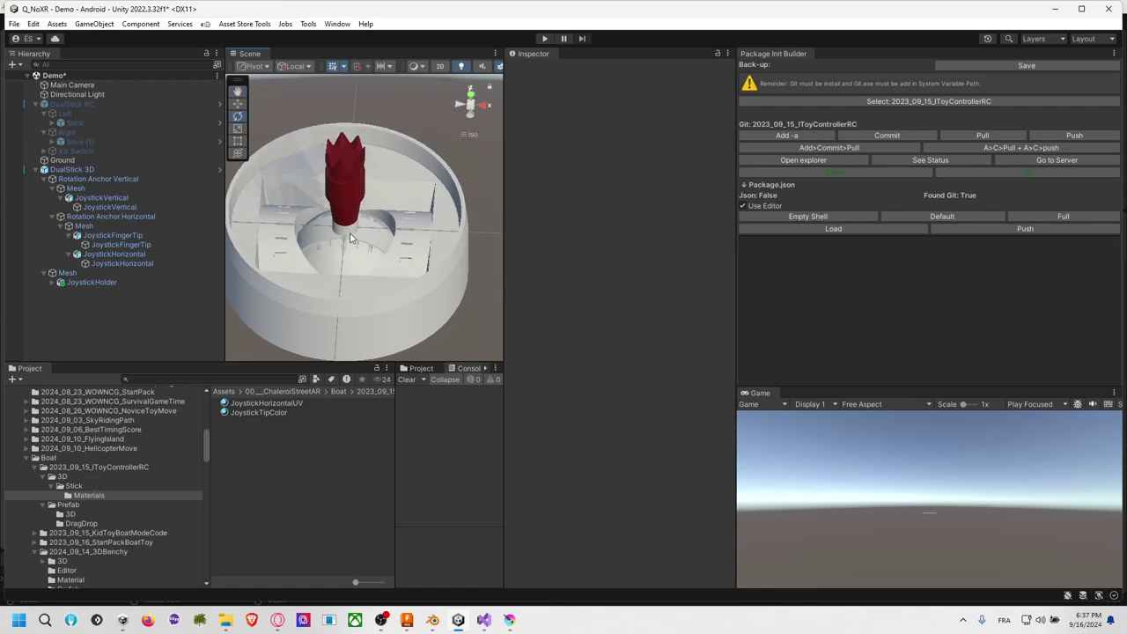
left_click(361, 205)
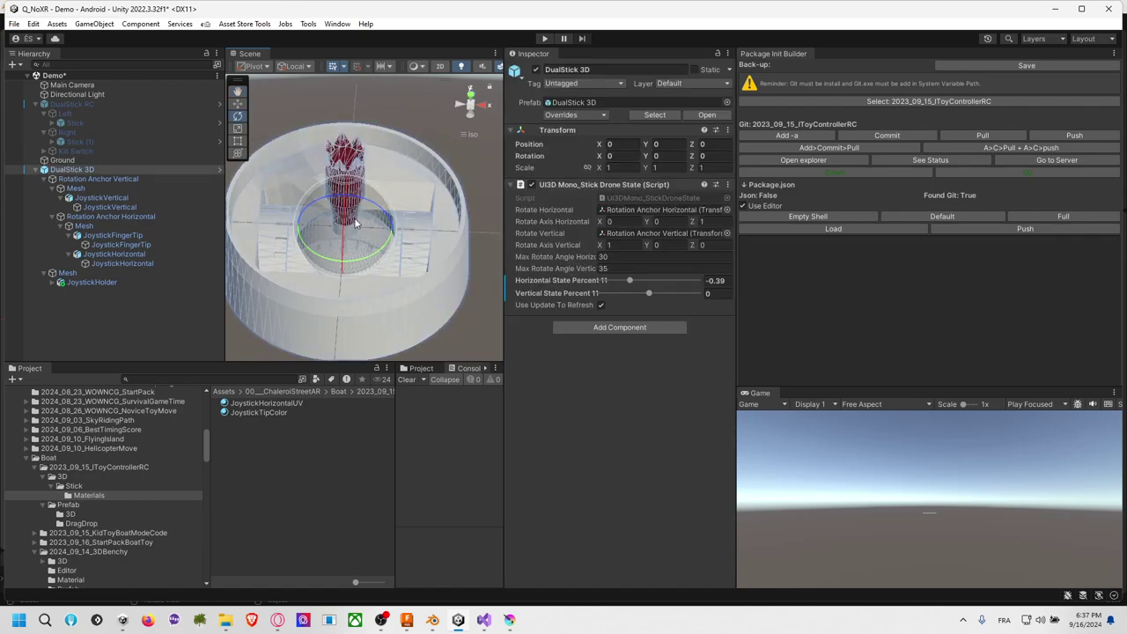
left_click(484, 196)
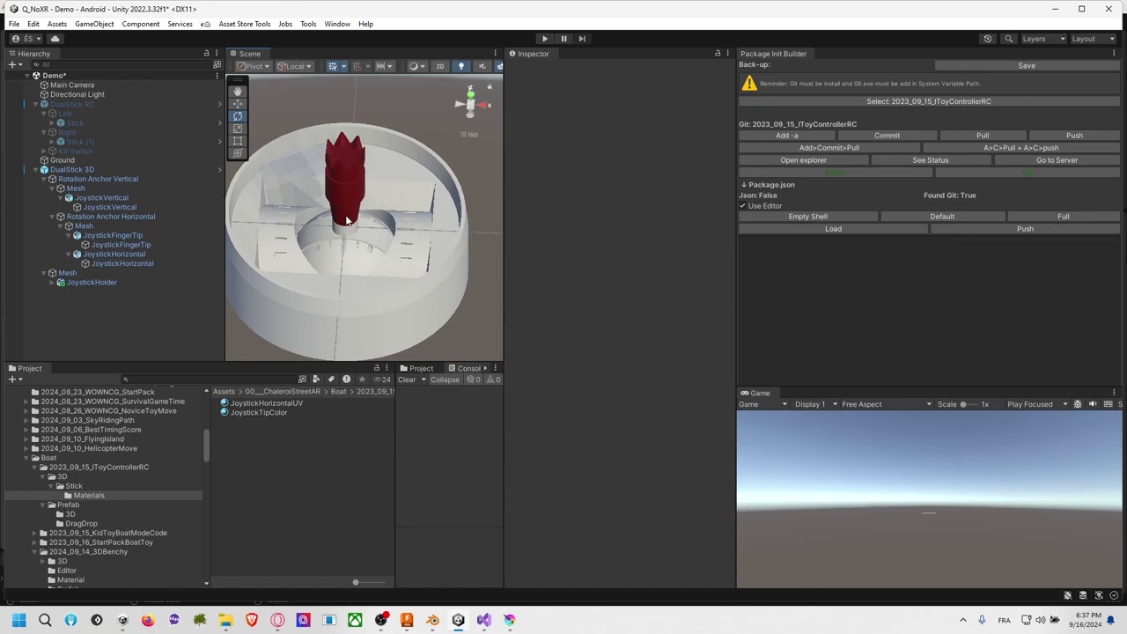
Step: Duplicate JoystickTipColor and rename the copy JoystickHolderColor
left_click(281, 412)
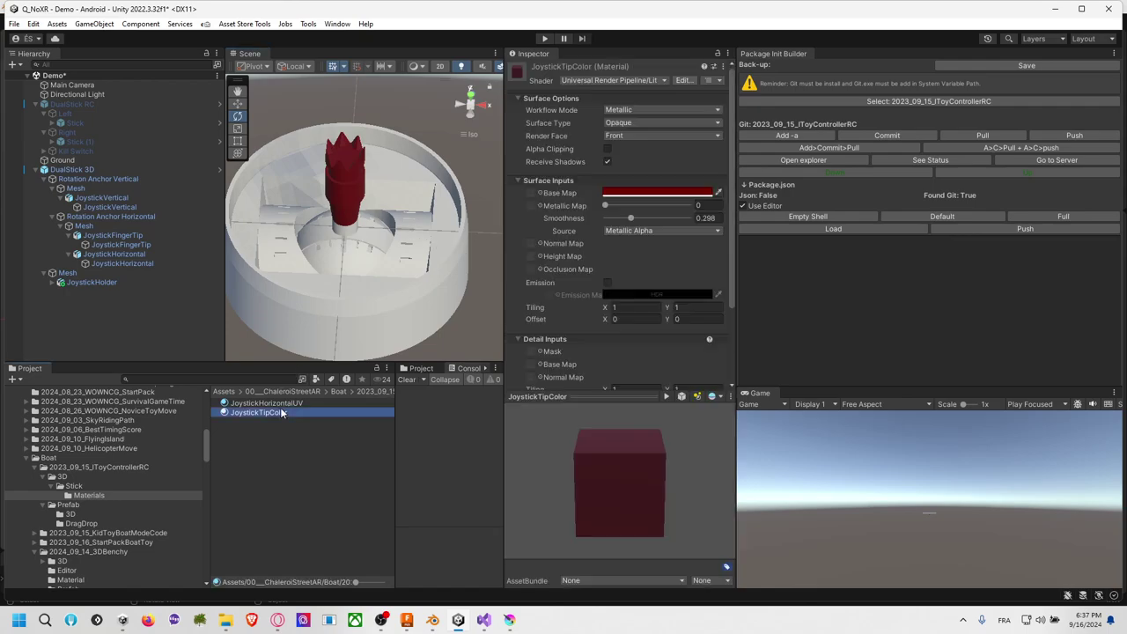
key("ctrl+d")
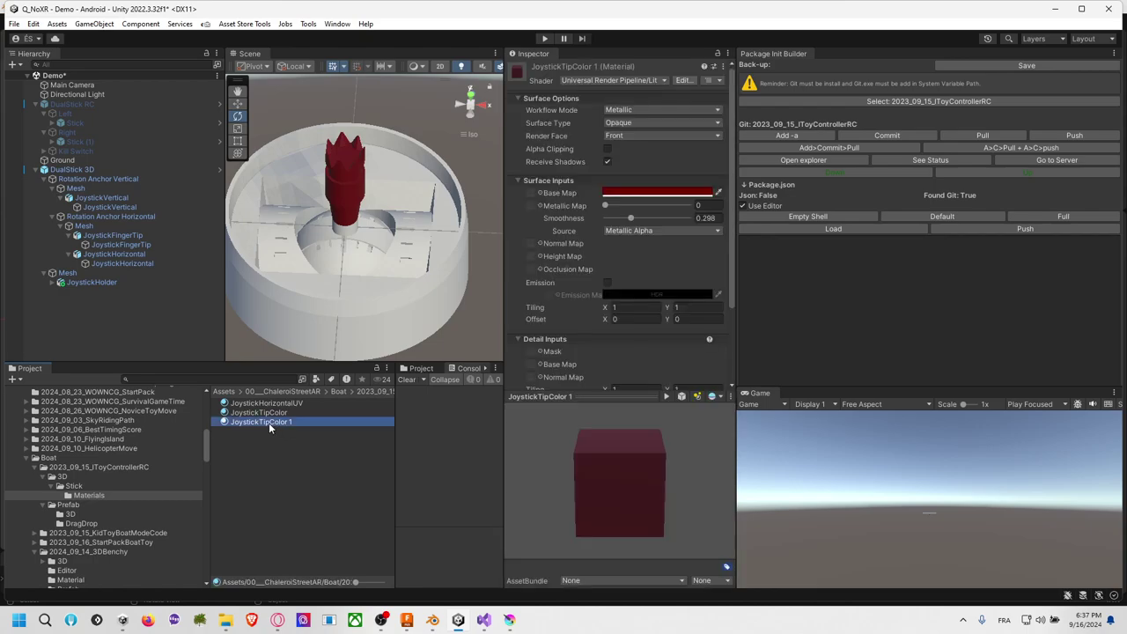
left_click(269, 423)
left_click_drag(259, 422, 319, 422)
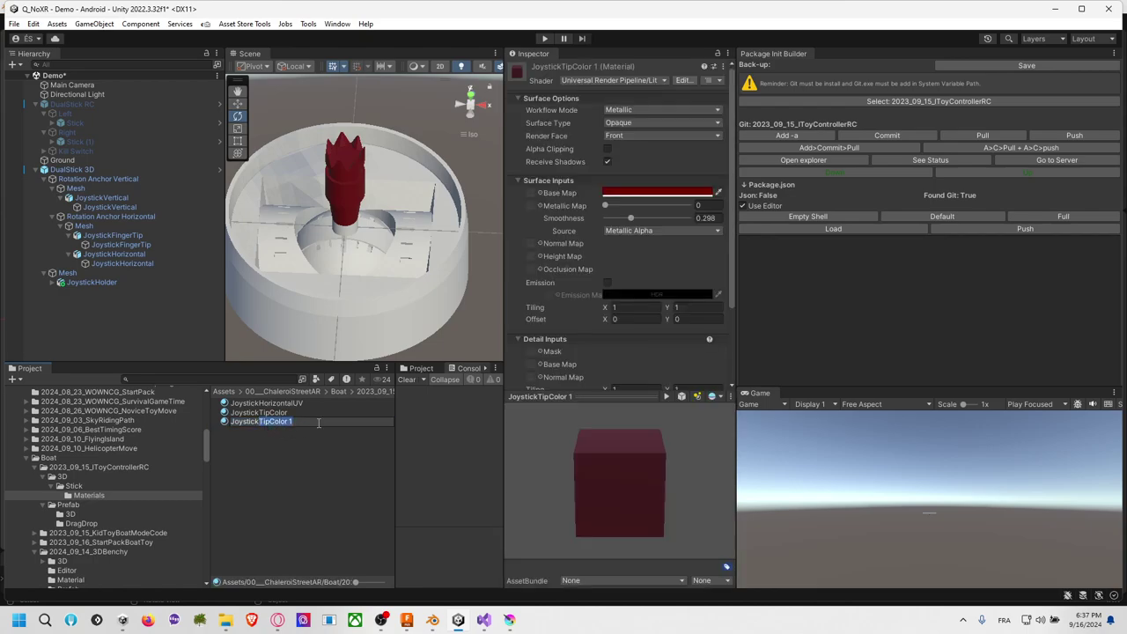
type("HolderColor")
key("Return")
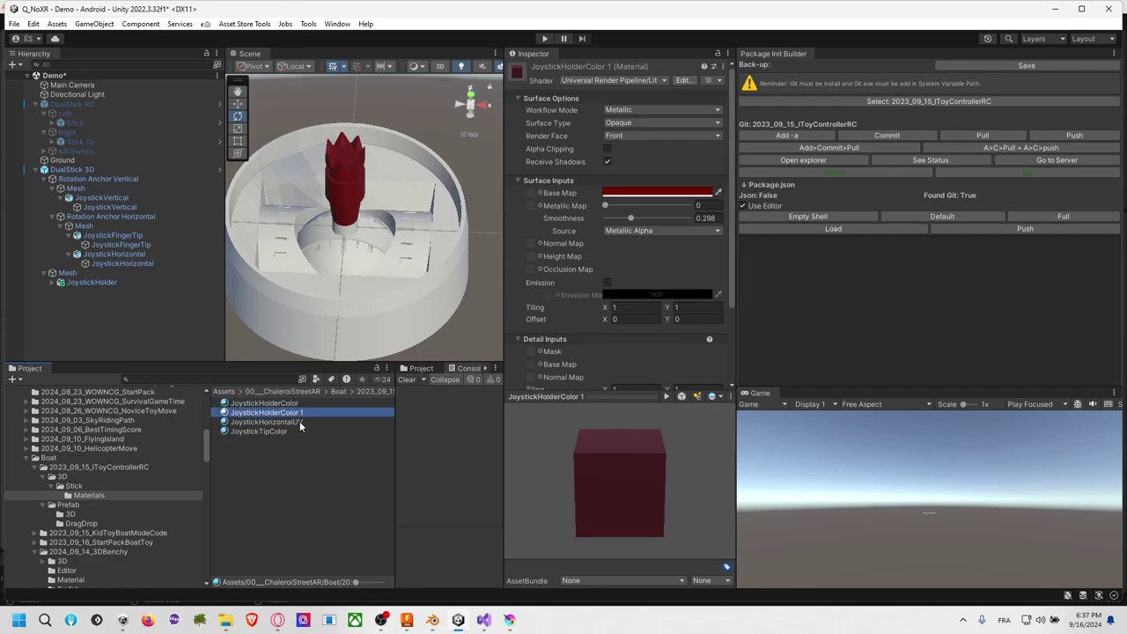
Step: Rename another copy JoystickHorizontalColor and delete the extra JoystickHorizontalColor 1
left_click(287, 415)
left_click_drag(259, 416, 336, 414)
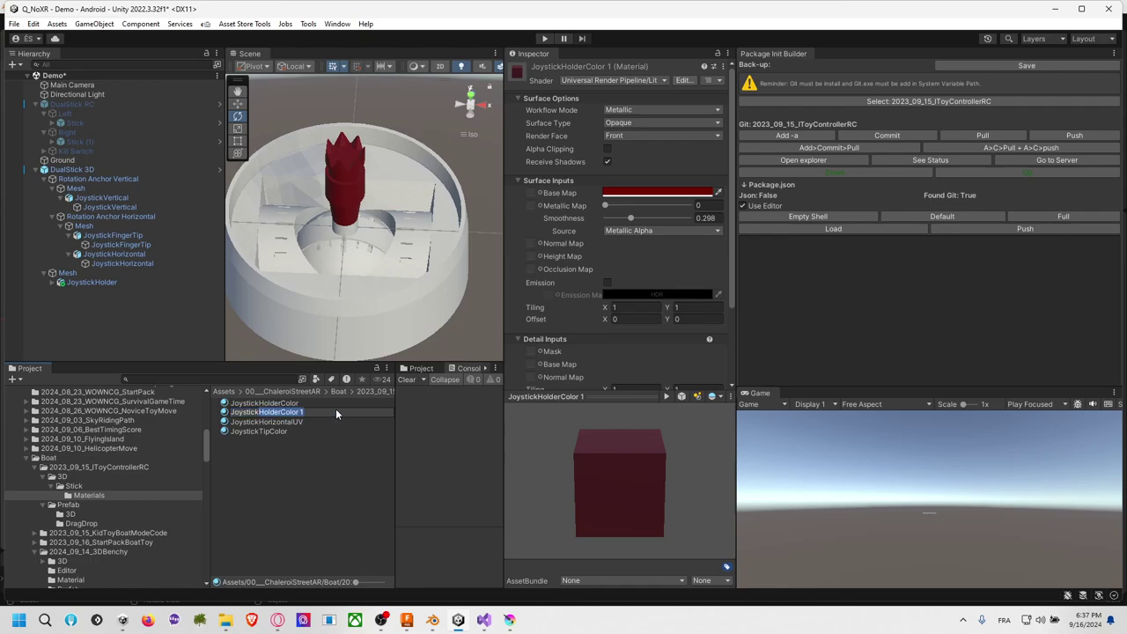
type("HorizontalColor")
key("Return")
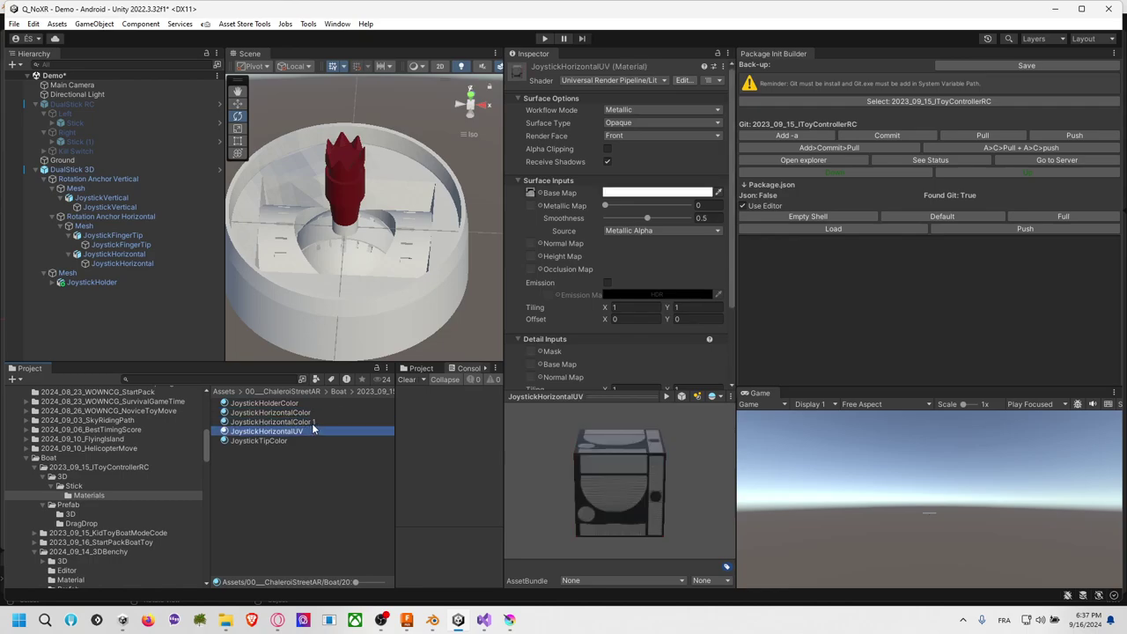
key("Delete")
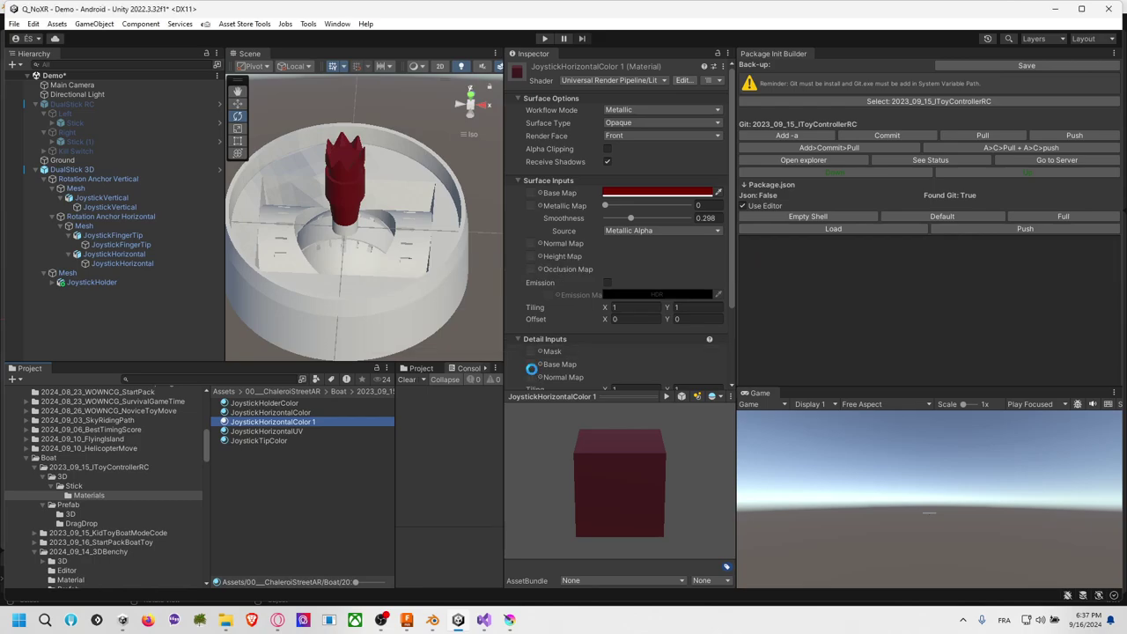
left_click(310, 424)
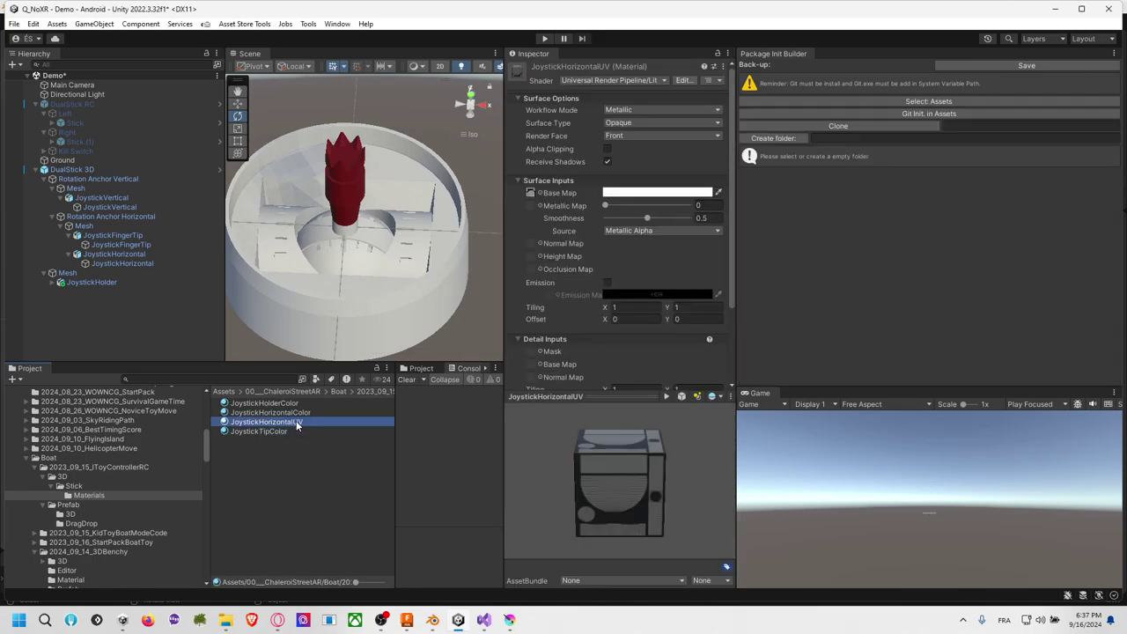
Step: Remove the old JoystickHorizontalUV material
left_click(296, 421)
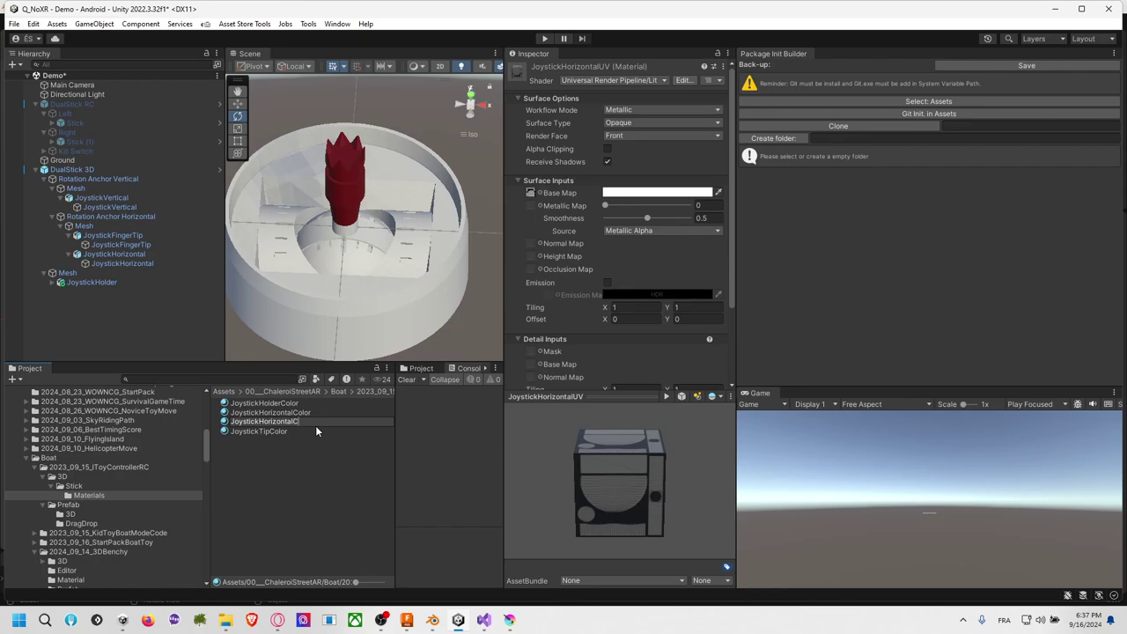
type("JoystickHorizontalColor")
key("Return")
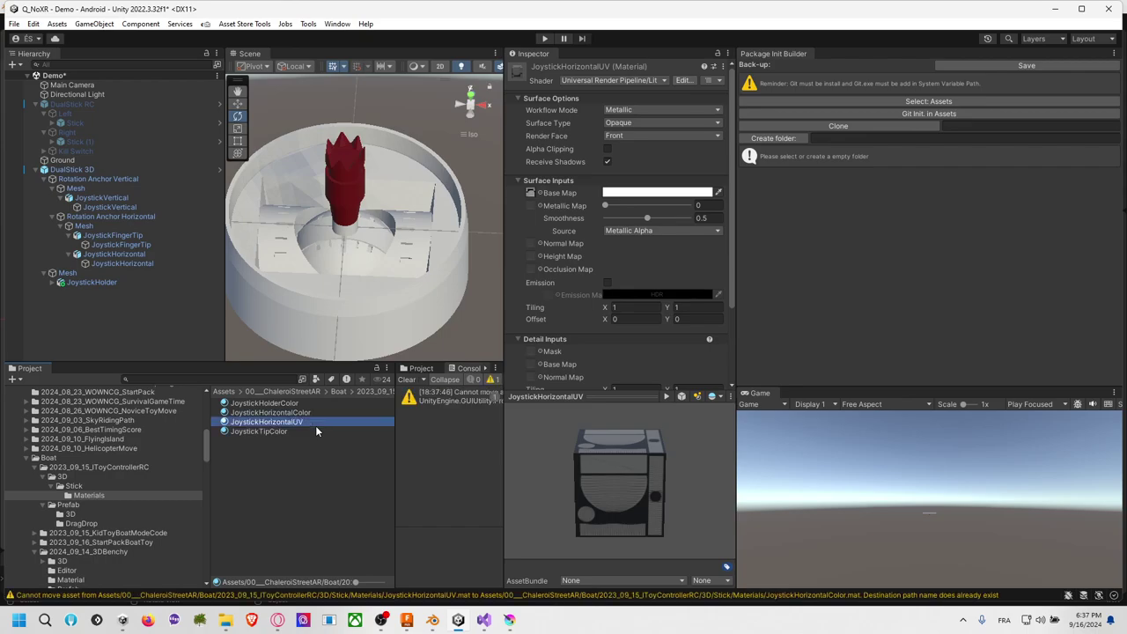
key("Delete")
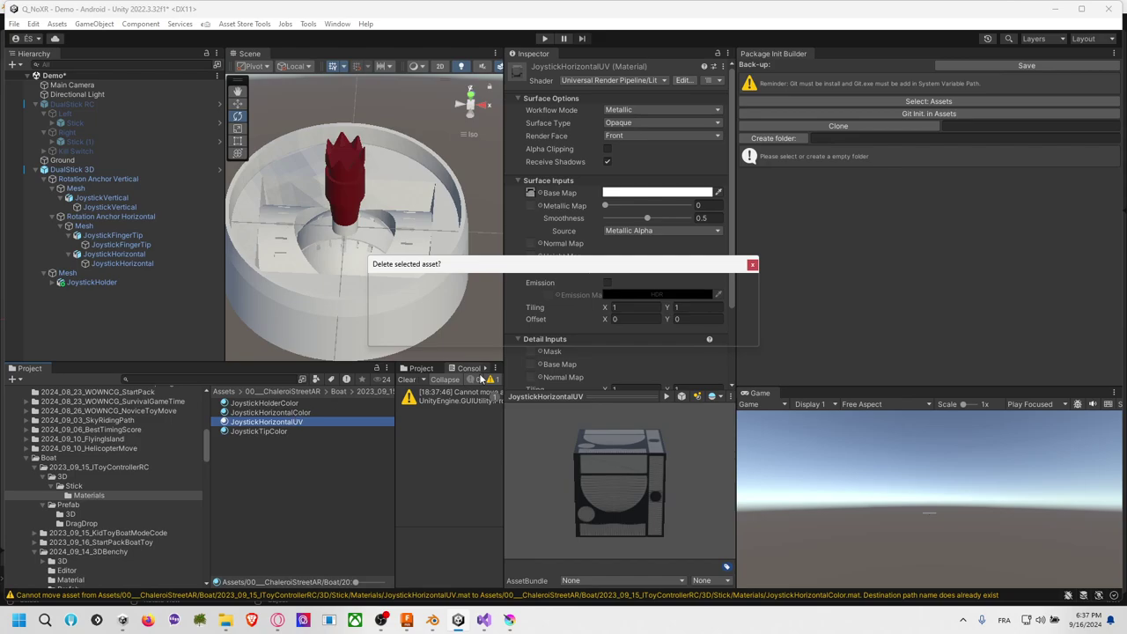
key("Return")
Step: Duplicate JoystickHorizontalColor as JoystickVerticalColor and apply it to the vertical gimbal part
left_click(310, 412)
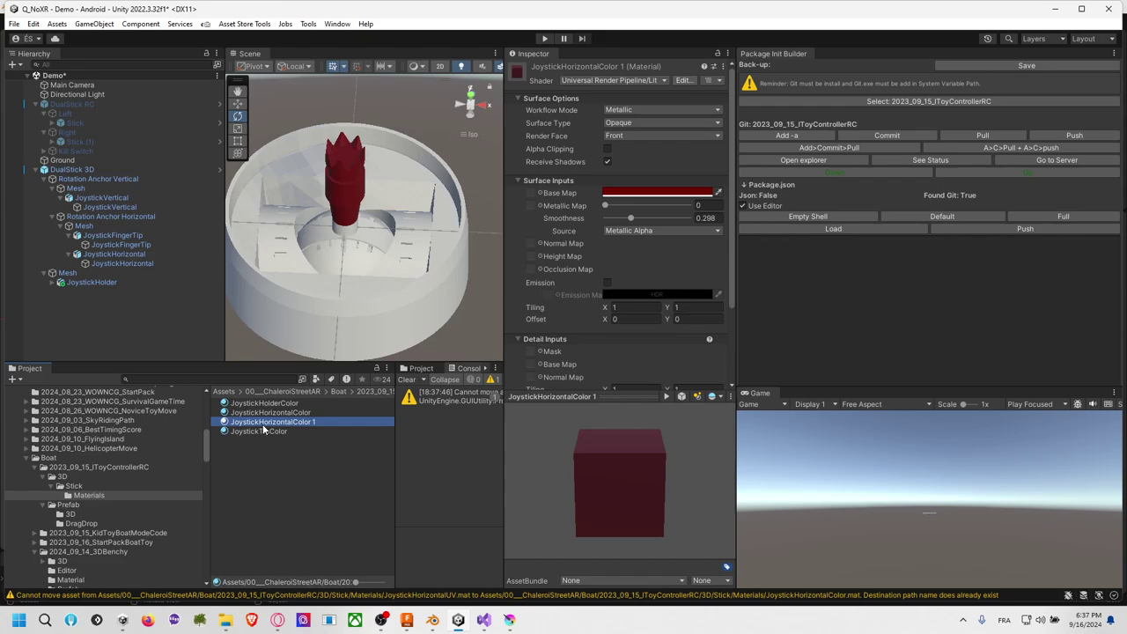
key("ctrl+d")
left_click_drag(259, 422, 352, 426)
type("Vertica")
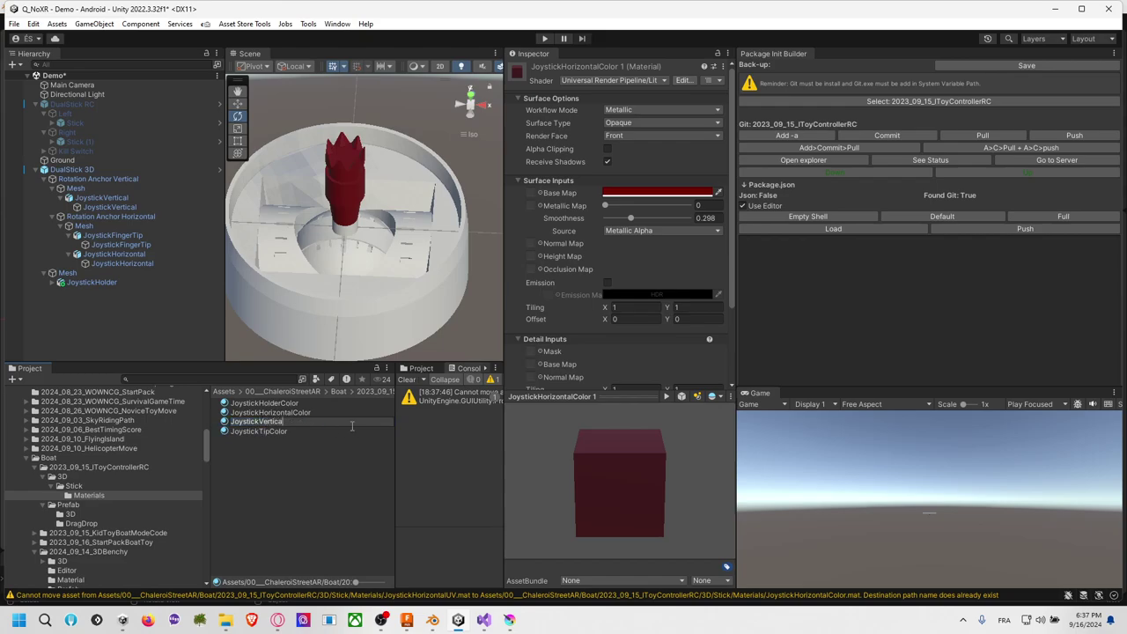
type("lColor")
key("Return")
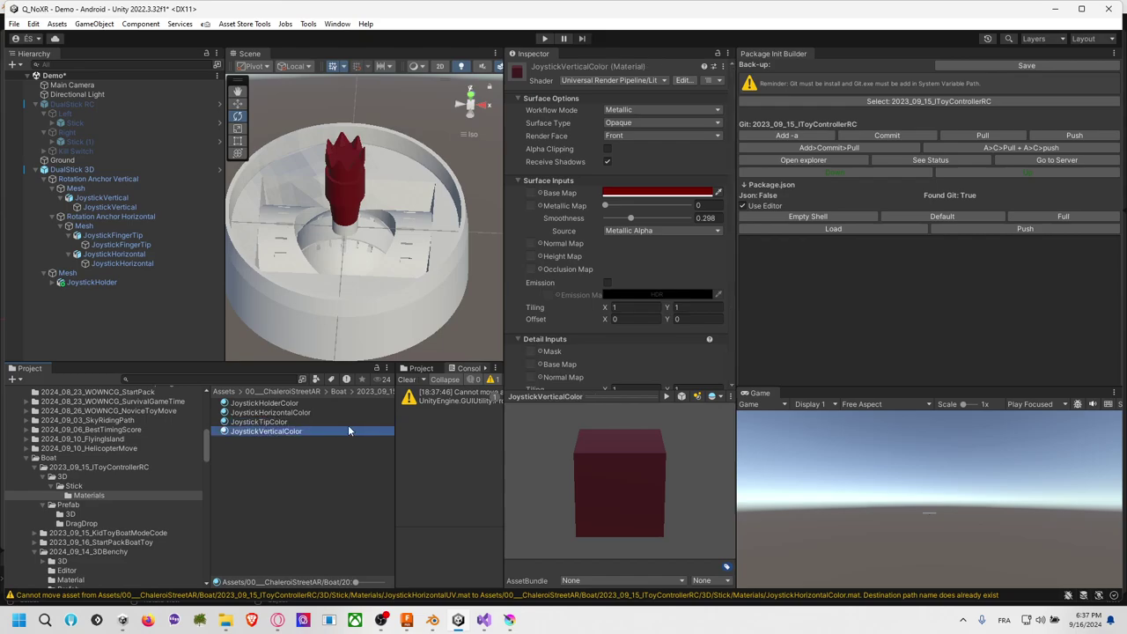
left_click_drag(300, 427, 385, 267)
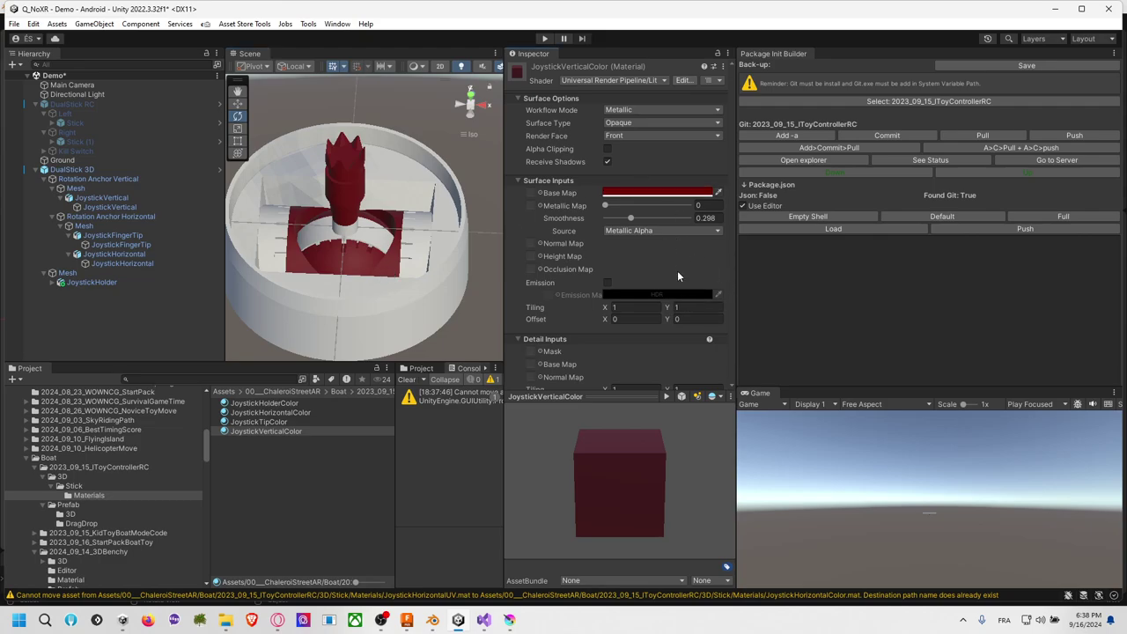
Step: Darken the JoystickVerticalColor material's base colour to dark grey 1D1D1D
left_click(368, 440)
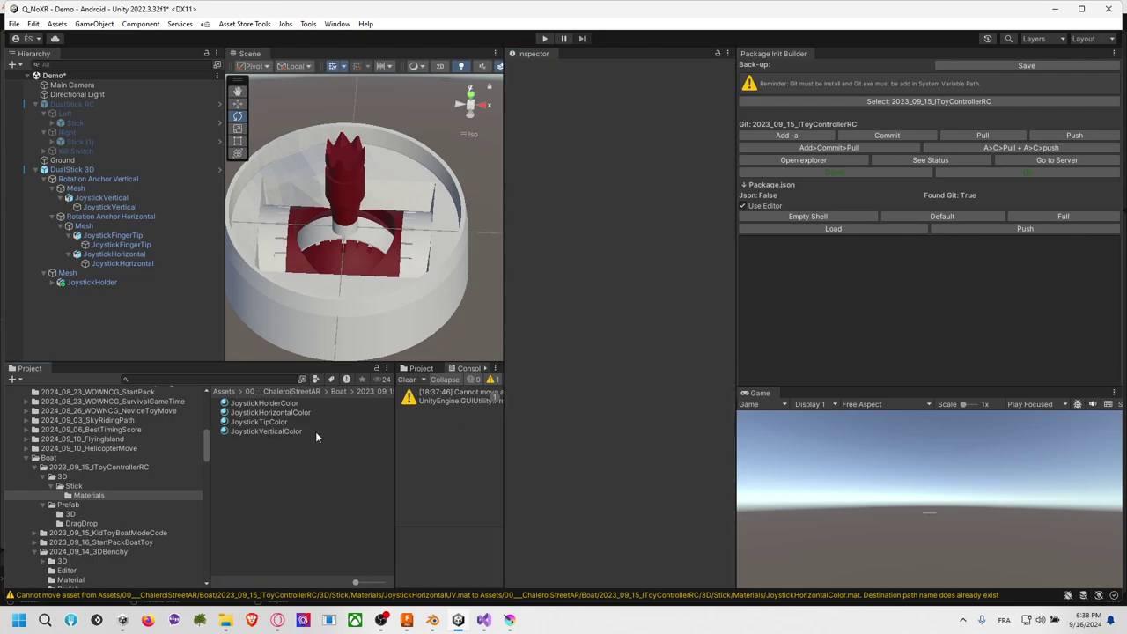
left_click(316, 432)
left_click(656, 192)
left_click_drag(722, 264, 681, 333)
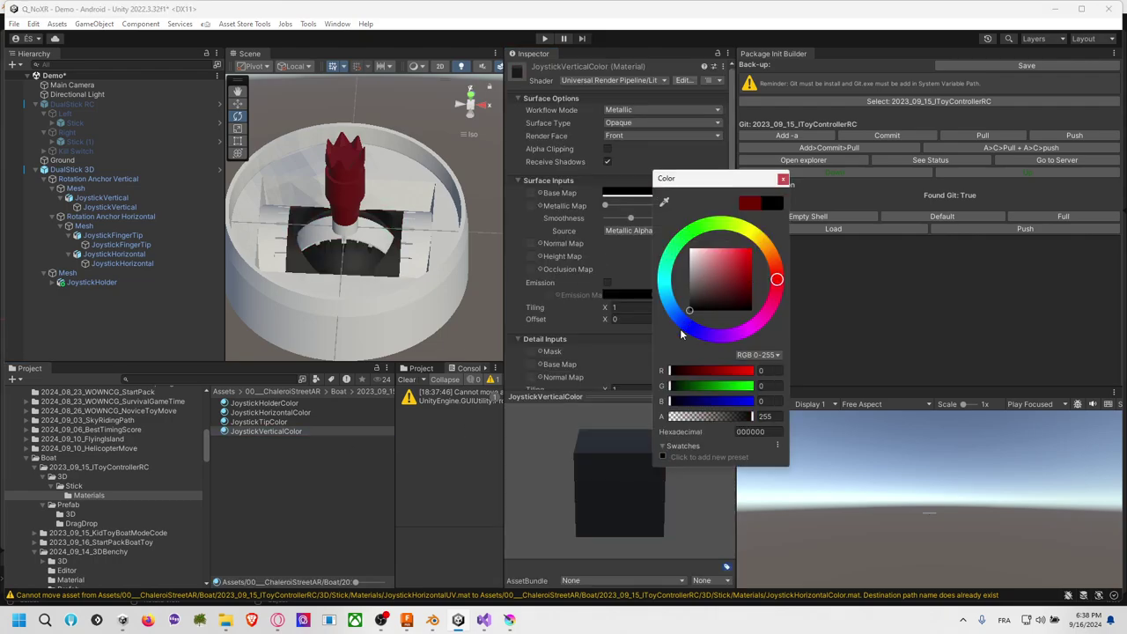
left_click(783, 179)
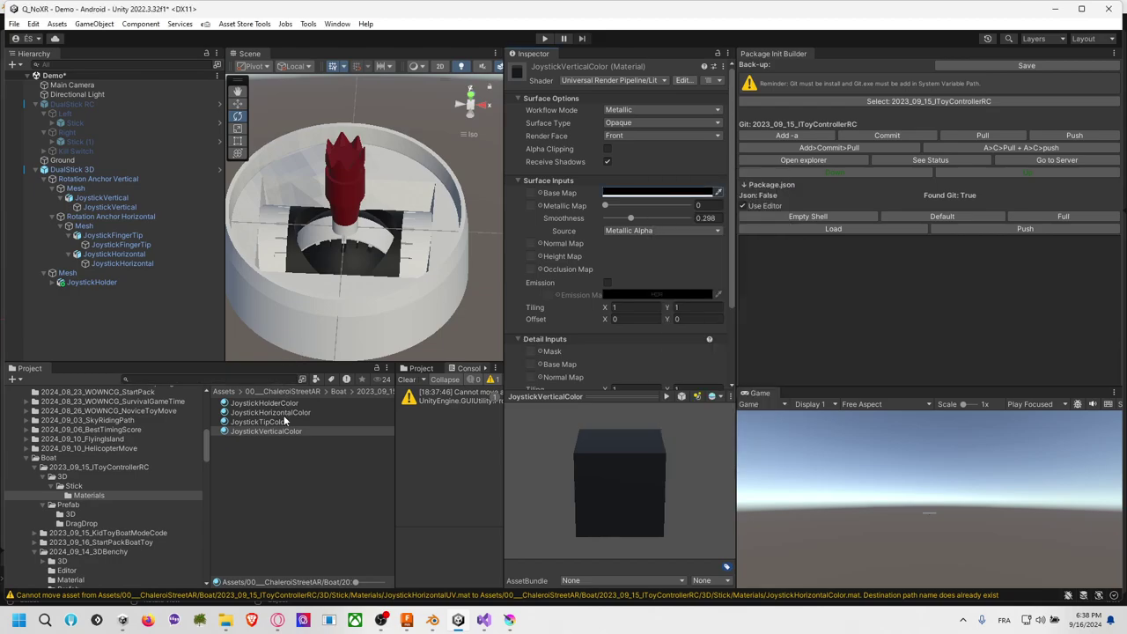
left_click_drag(284, 421, 377, 247)
left_click(638, 193)
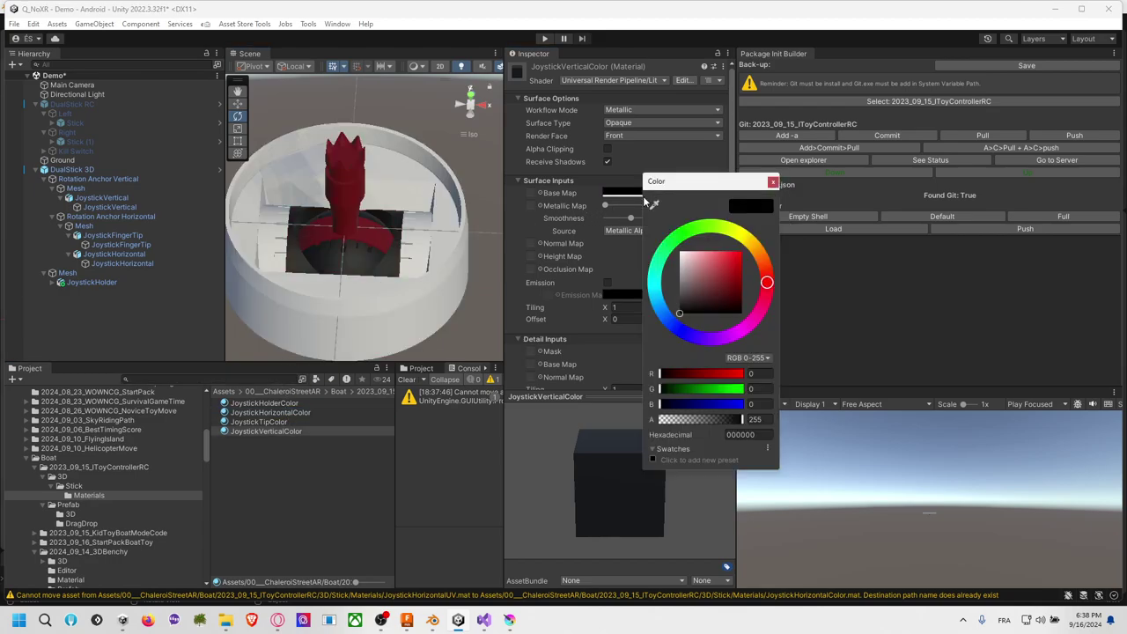
left_click_drag(679, 283, 646, 321)
left_click(772, 183)
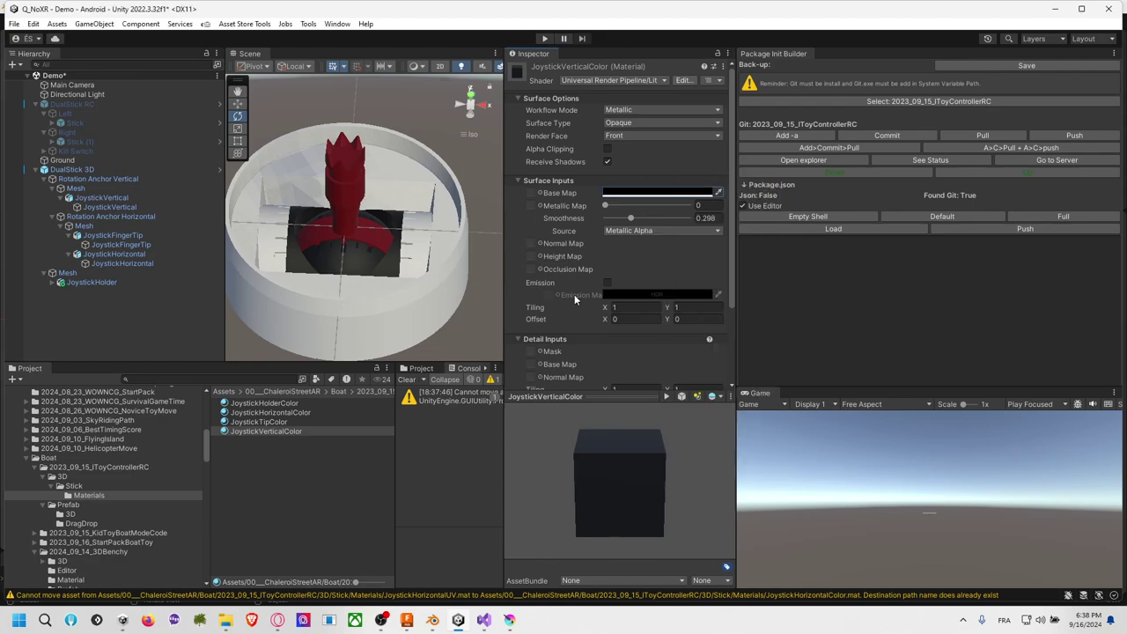
Step: Change the JoystickHorizontalColor base colour to grey 333333
left_click(290, 411)
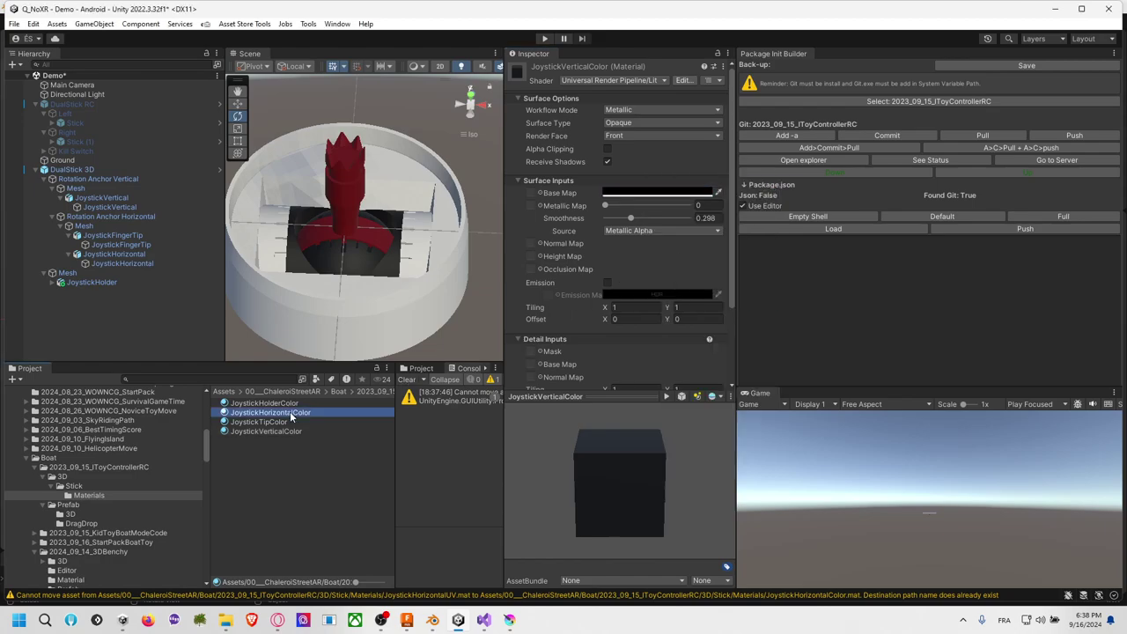
left_click(647, 193)
left_click(684, 305)
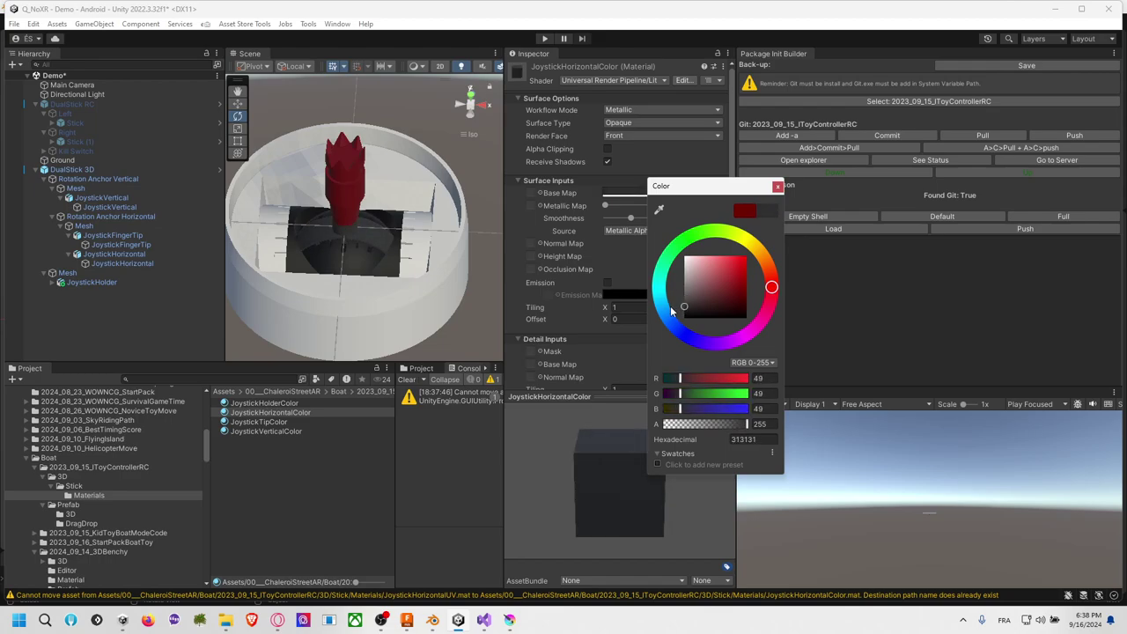
left_click(778, 187)
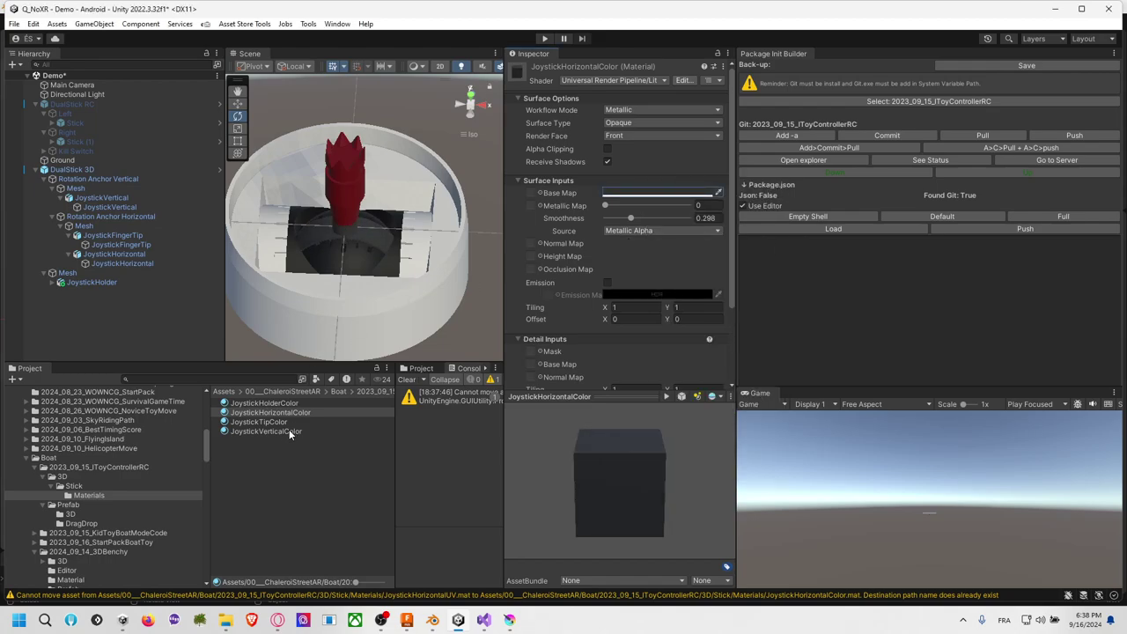
Step: Turn the red JoystickHolderColor material grey and check the holder from several angles
left_click(283, 404)
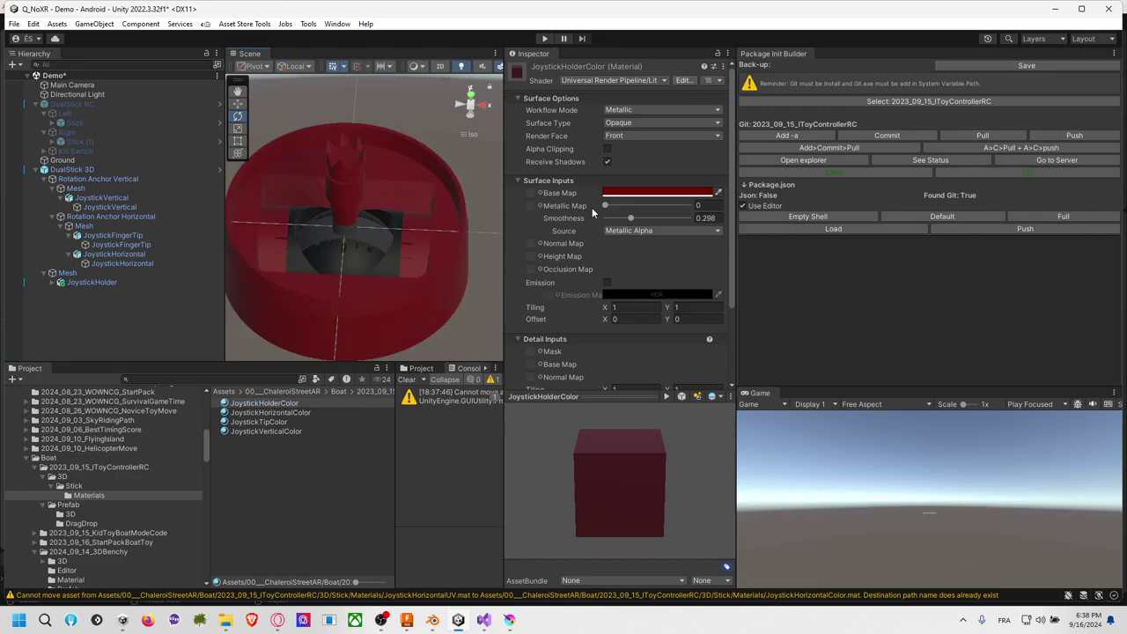
left_click(648, 193)
left_click_drag(693, 308, 667, 308)
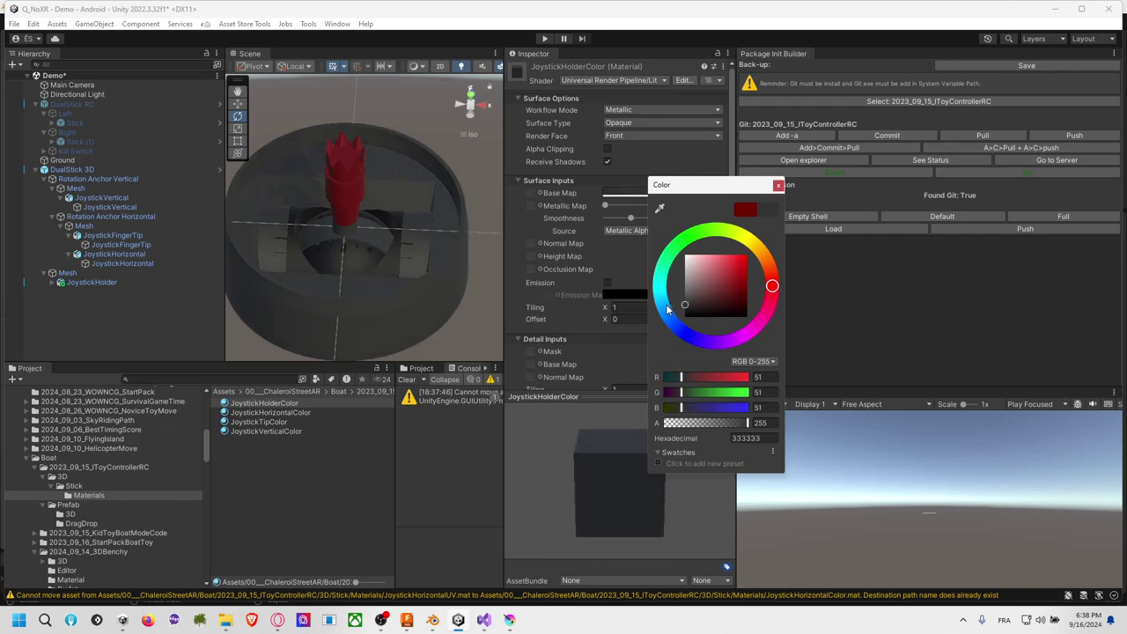
left_click(482, 247)
left_click_drag(478, 181, 446, 174, "alt")
left_click_drag(362, 256, 415, 226, "alt")
Step: Review the Holder, Horizontal, Tip and Vertical joystick materials in turn
left_click(387, 256)
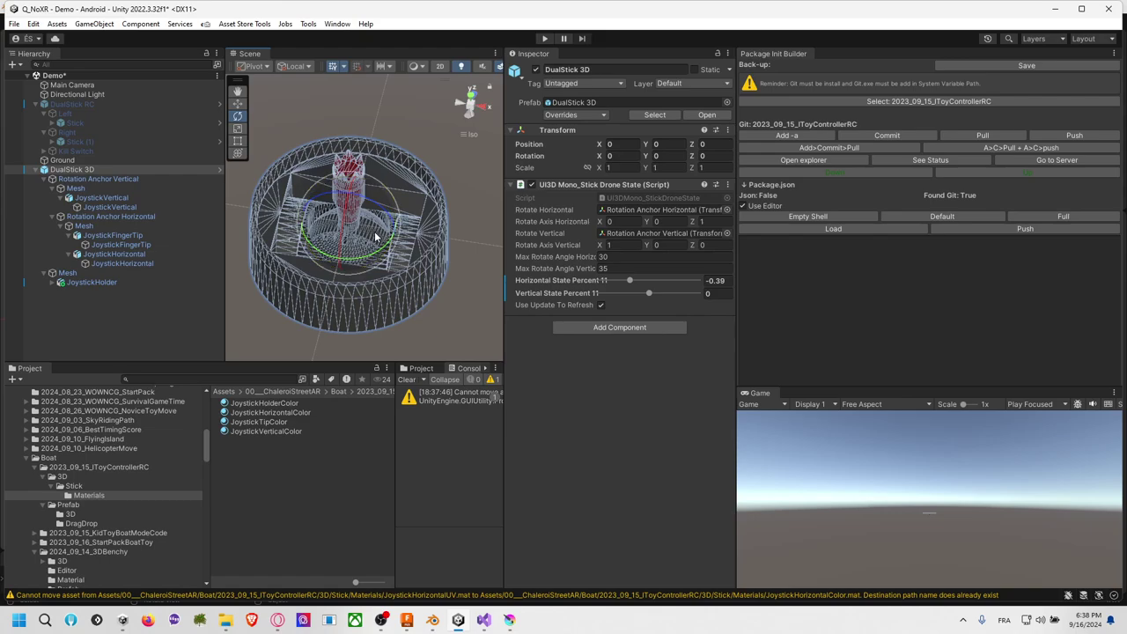
left_click(282, 403)
left_click(307, 411)
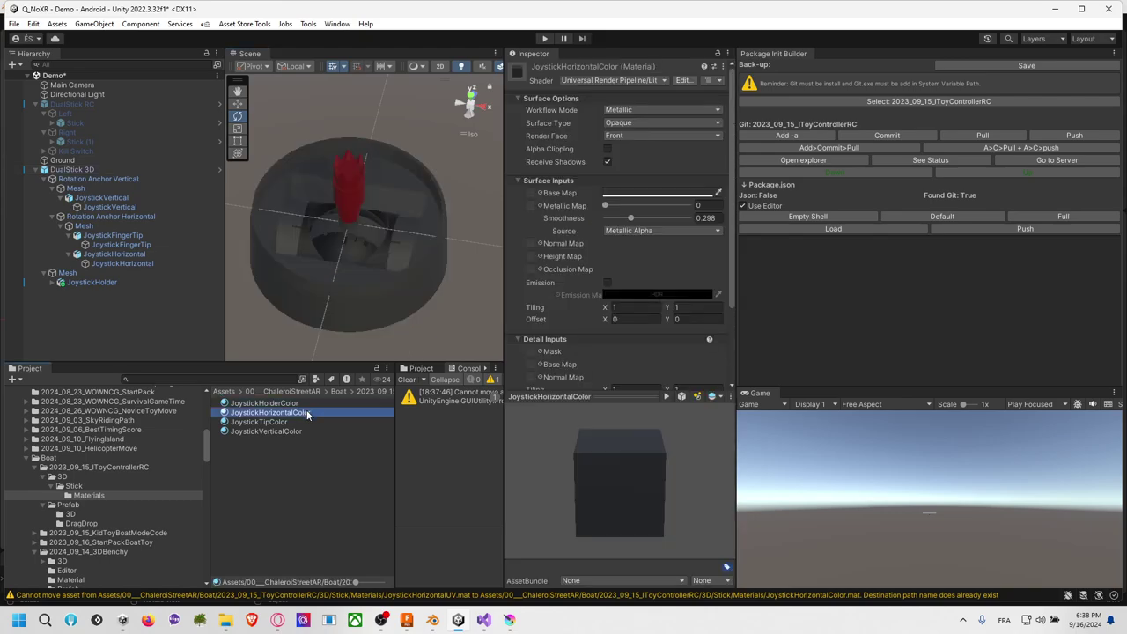
left_click(296, 422)
left_click(296, 432)
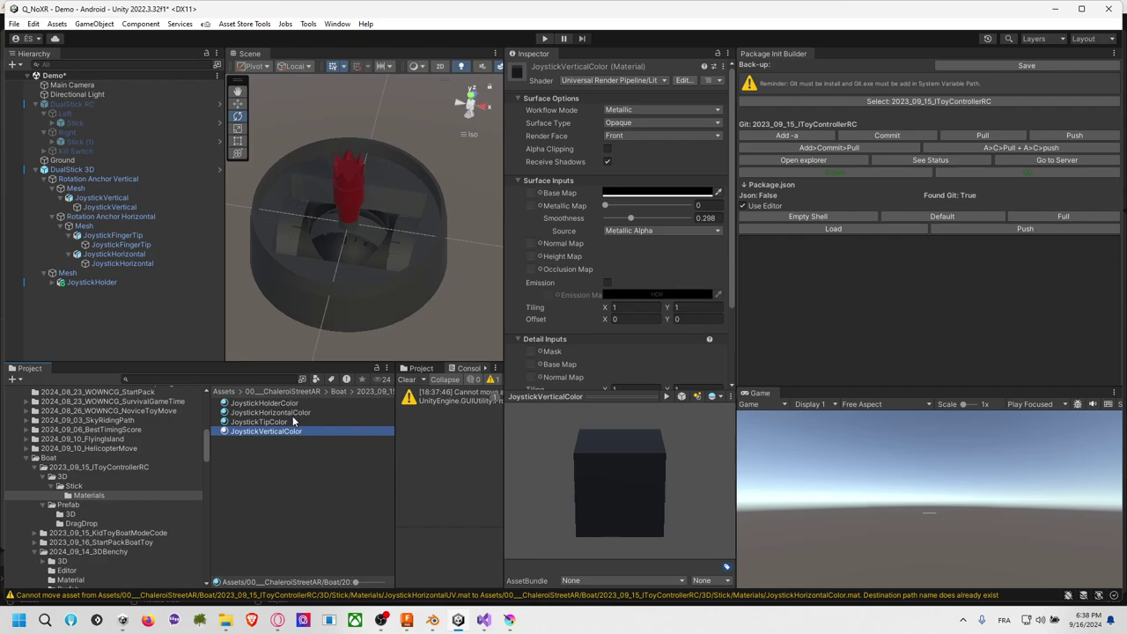
Step: Make the JoystickHorizontalColor base colour near-black 0D0D0D
left_click(317, 412)
left_click(627, 193)
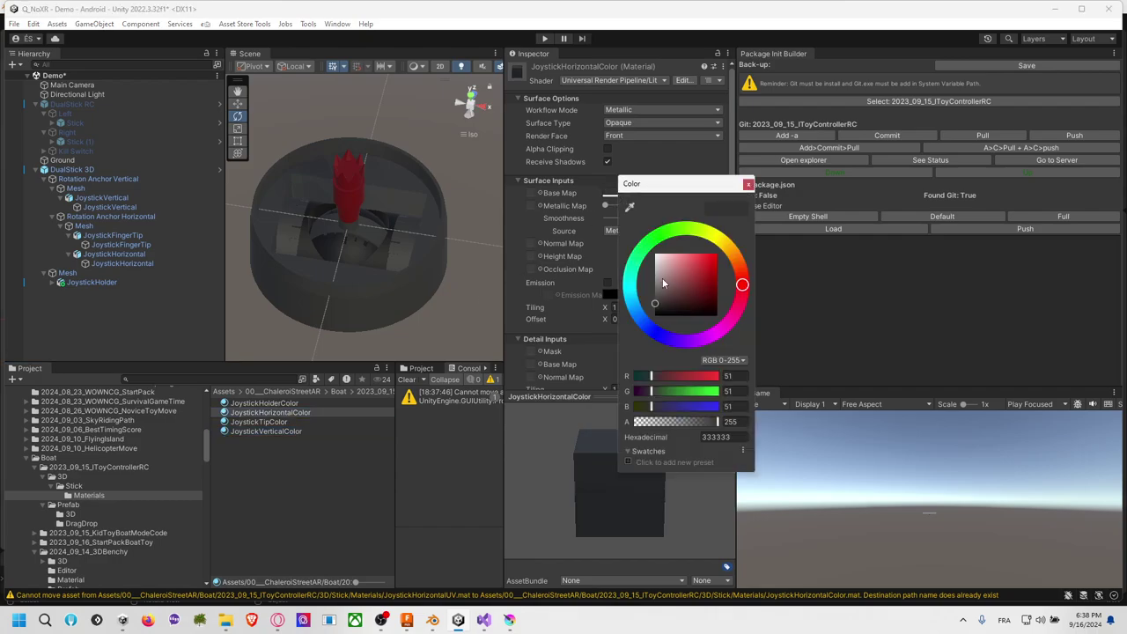
left_click_drag(662, 277, 648, 317)
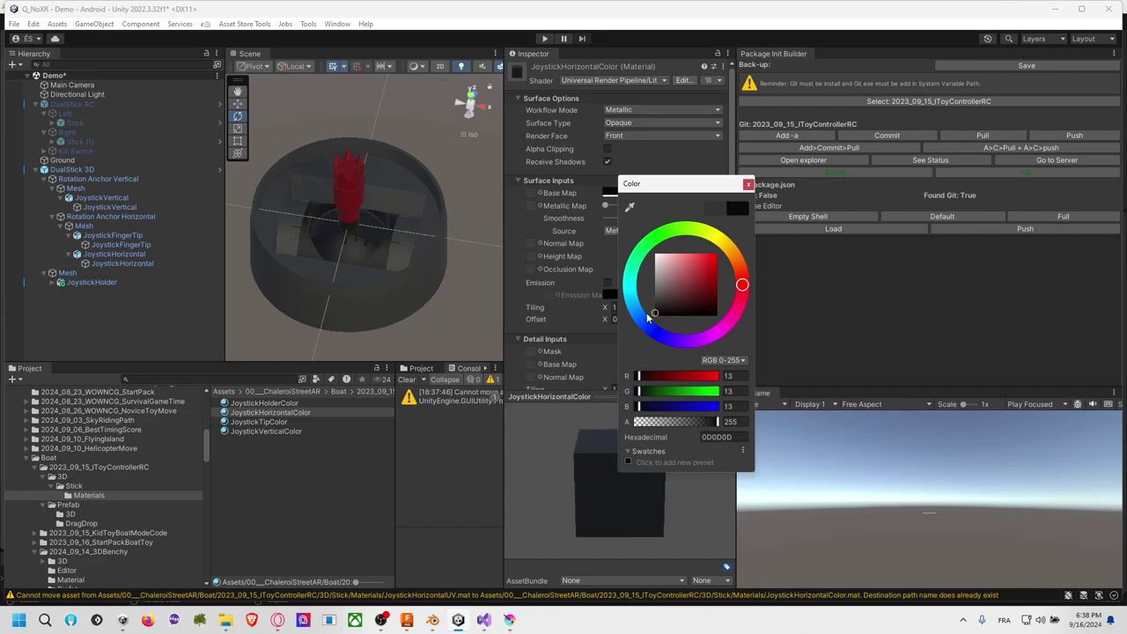
left_click(748, 184)
left_click(482, 231)
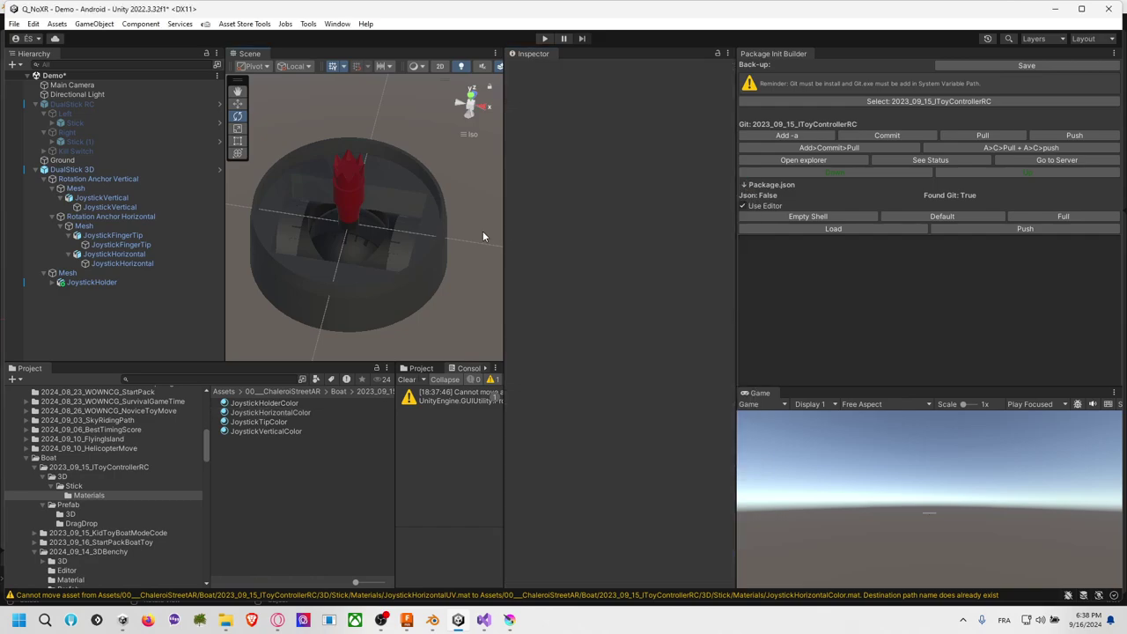
left_click_drag(482, 230, 583, 333, "alt")
left_click_drag(512, 256, 416, 209, "alt")
scroll(414, 211, "up", 4)
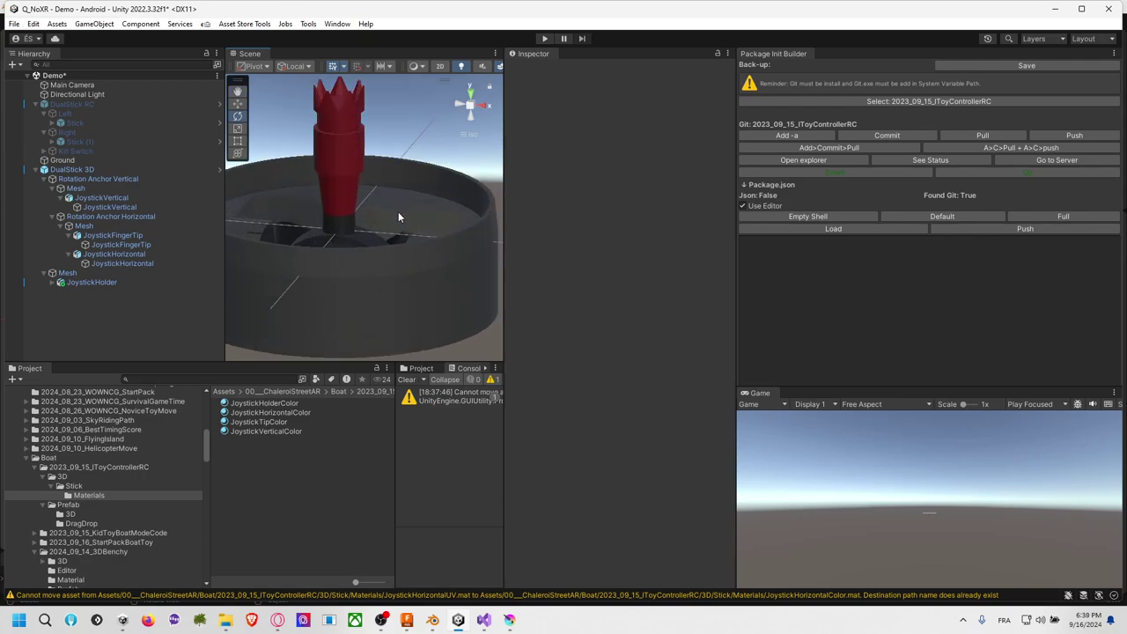
scroll(396, 214, "up", 5)
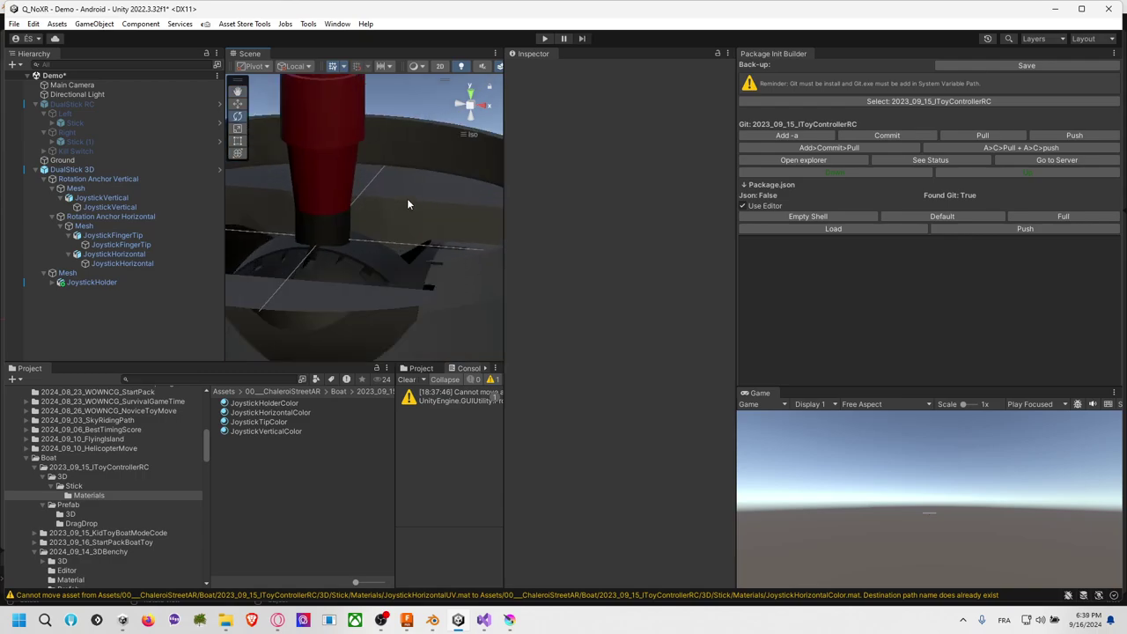
scroll(408, 205, "down", 6)
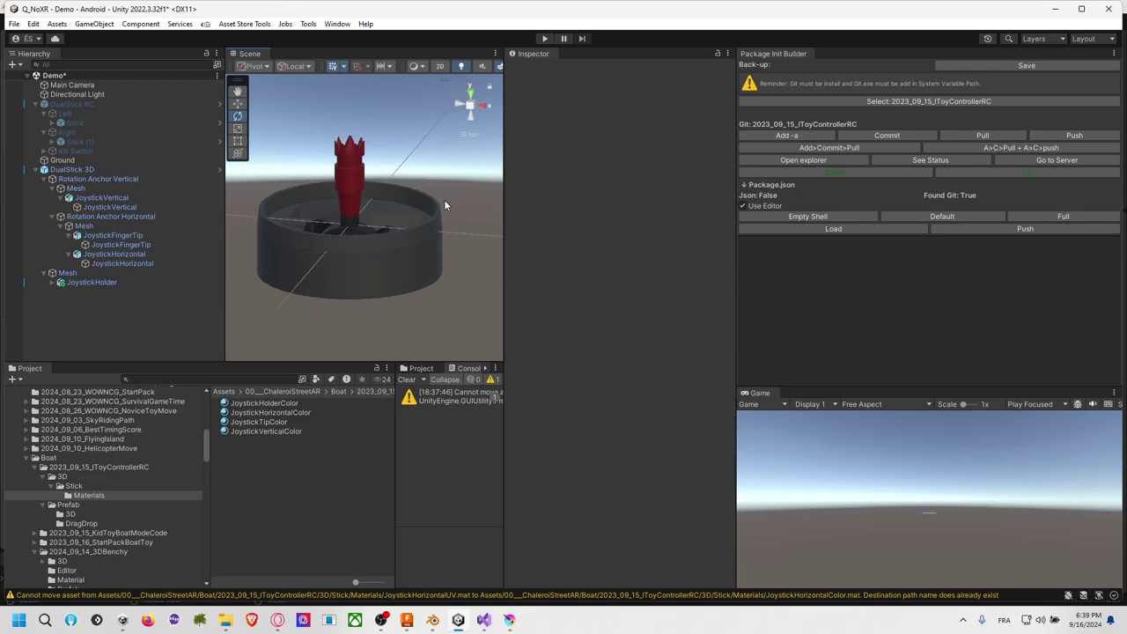
middle_click_drag(444, 199, 413, 225)
left_click_drag(413, 225, 493, 222, "alt")
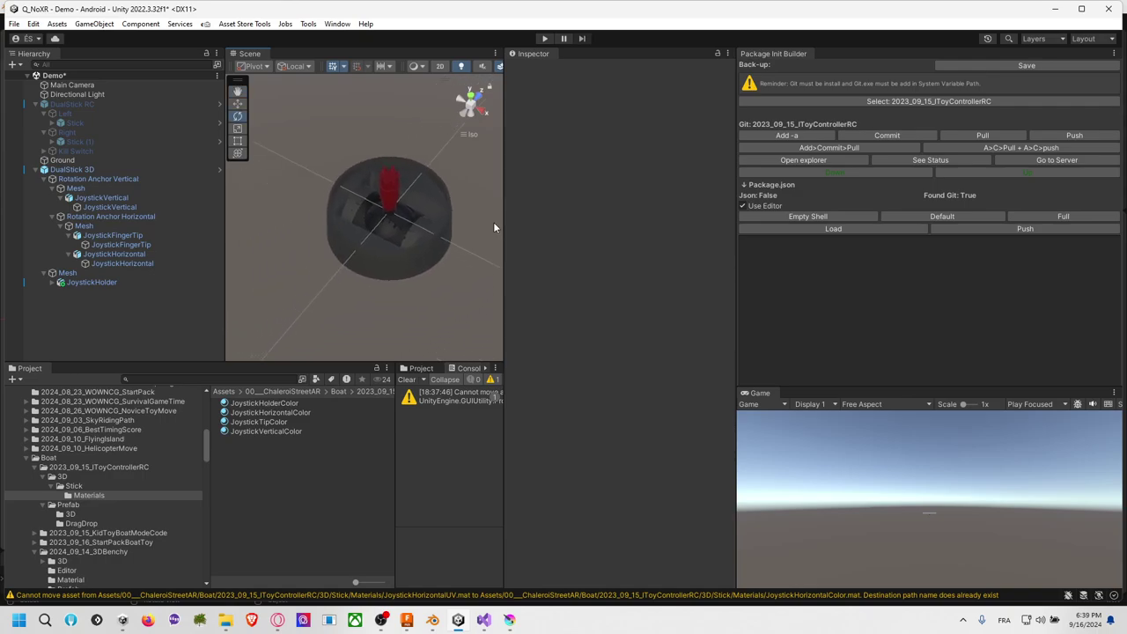
scroll(425, 262, "up", 4)
left_click_drag(425, 262, 447, 233, "alt")
scroll(406, 209, "down", 5)
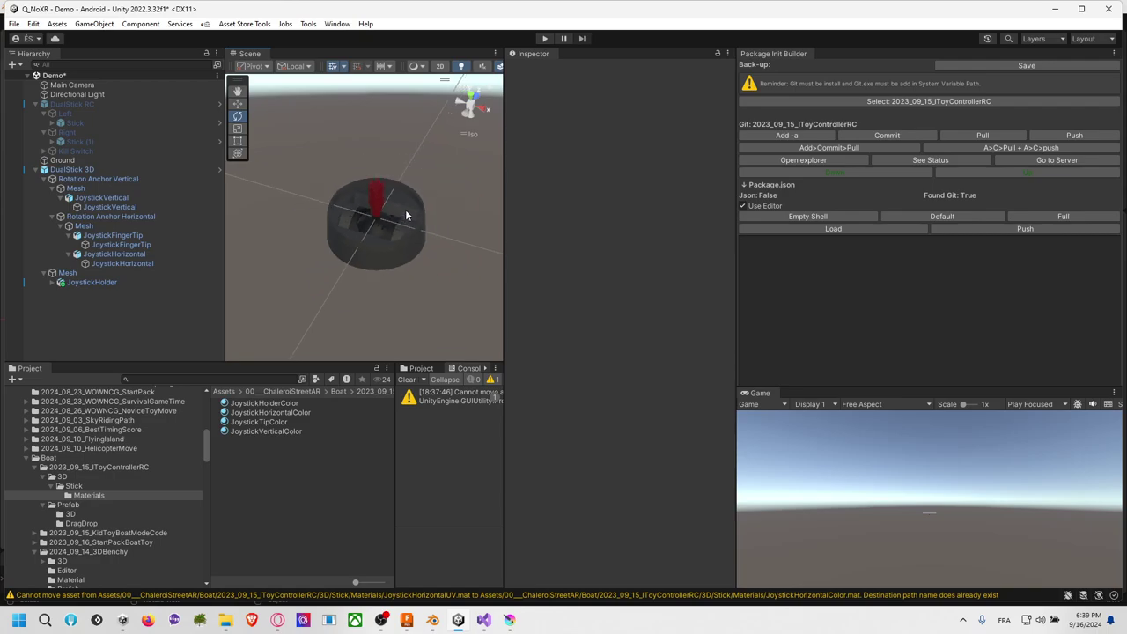
Step: Apply all overrides to the DualStick 3D prefab and bring Horizontal State Percent near zero
left_click(123, 170)
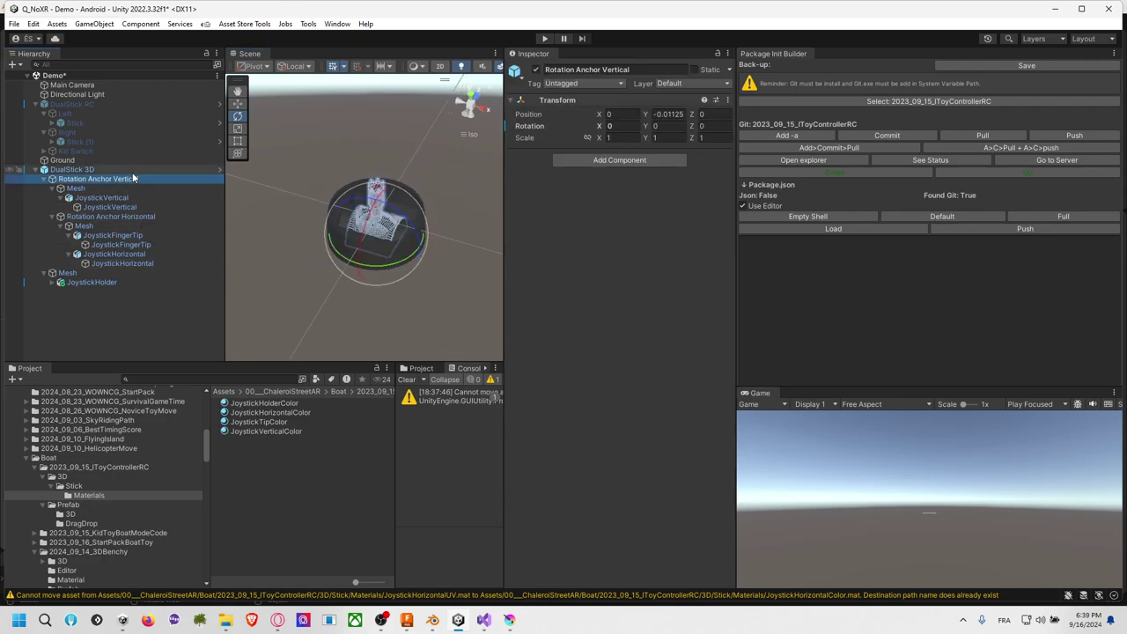
left_click(581, 115)
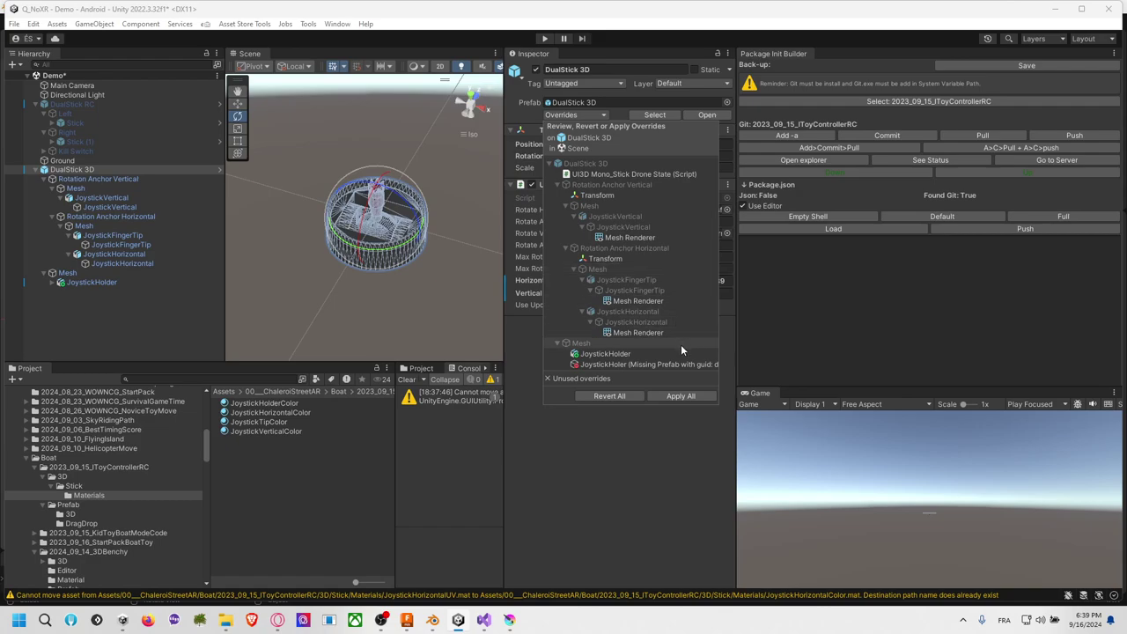
left_click(695, 395)
left_click_drag(629, 280, 652, 282)
left_click(718, 282)
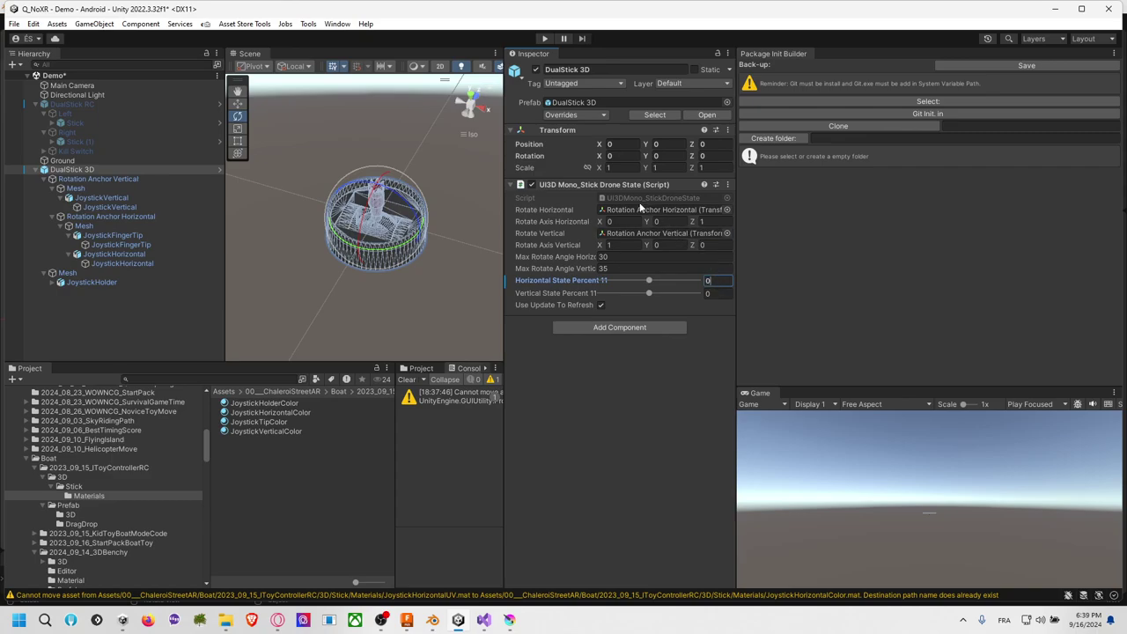
Step: Give the stick a random tilt, refresh the component, then reset Horizontal State Percent to 0
right_click(570, 186)
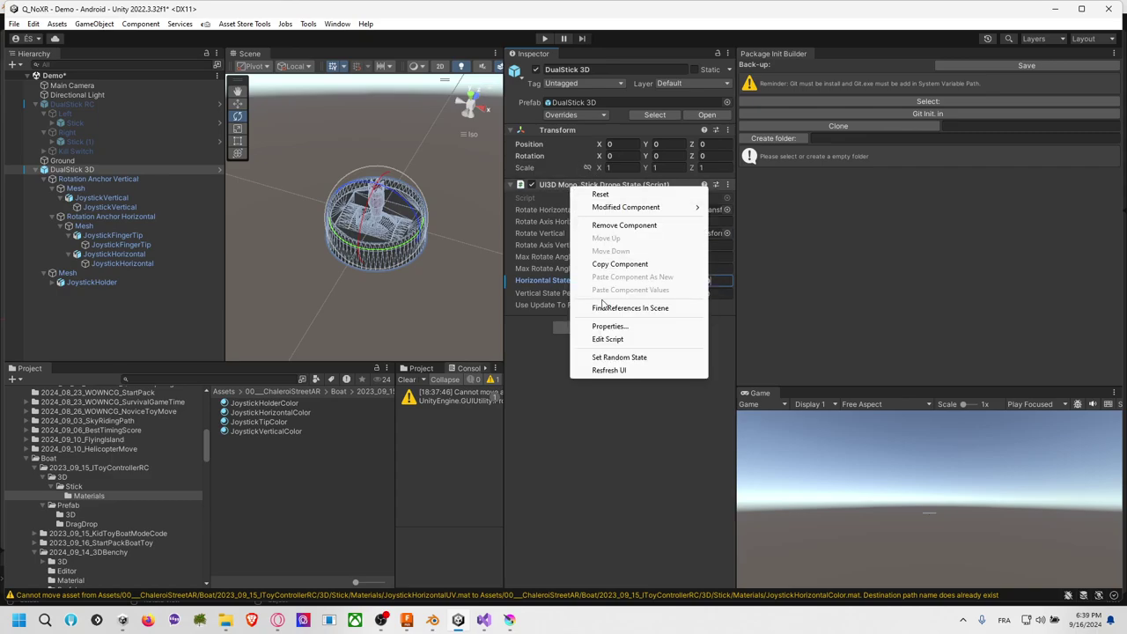
left_click(623, 370)
right_click(563, 187)
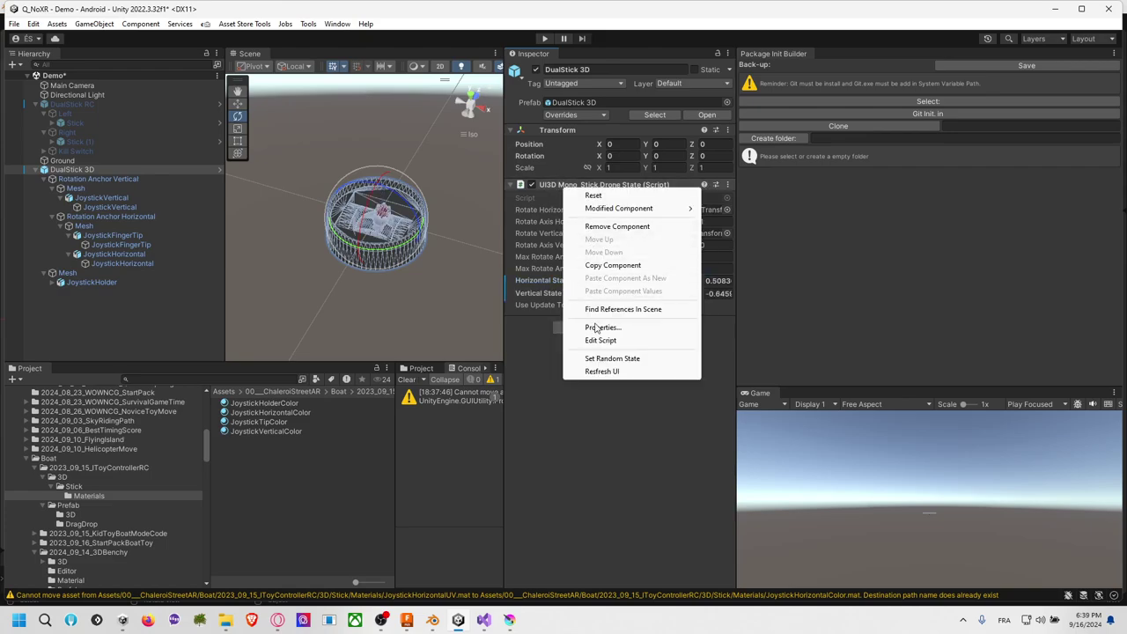
left_click(622, 371)
left_click(713, 281)
type("0")
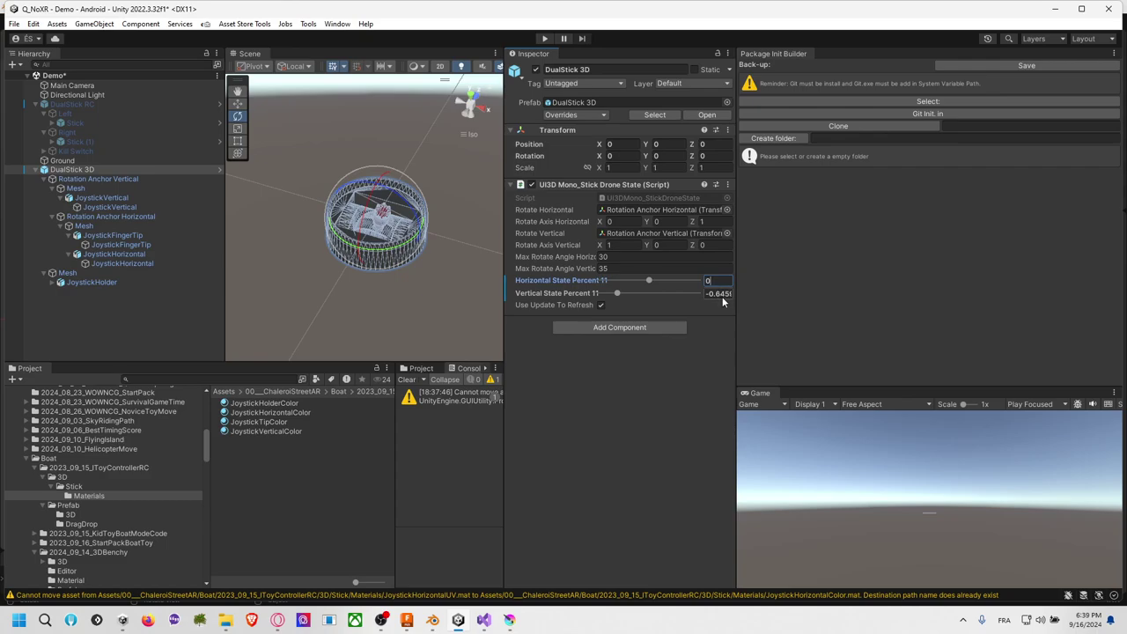
right_click(568, 187)
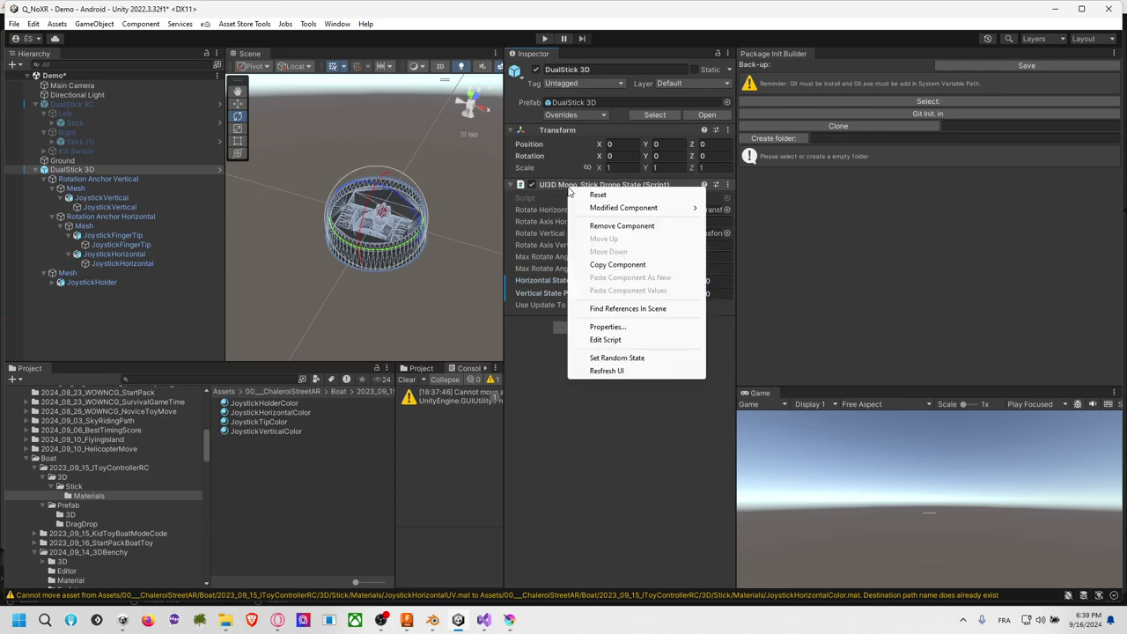
left_click(553, 350)
Step: Apply the DualStick 3D prefab overrides again, refresh the component and recheck the overrides
left_click(572, 114)
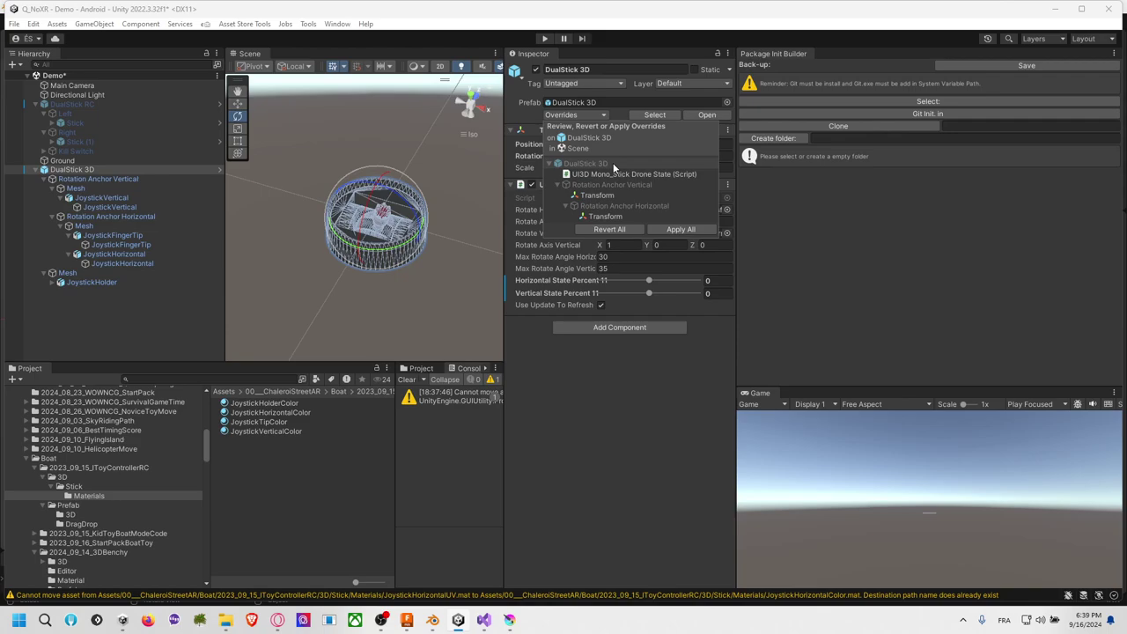
left_click(679, 229)
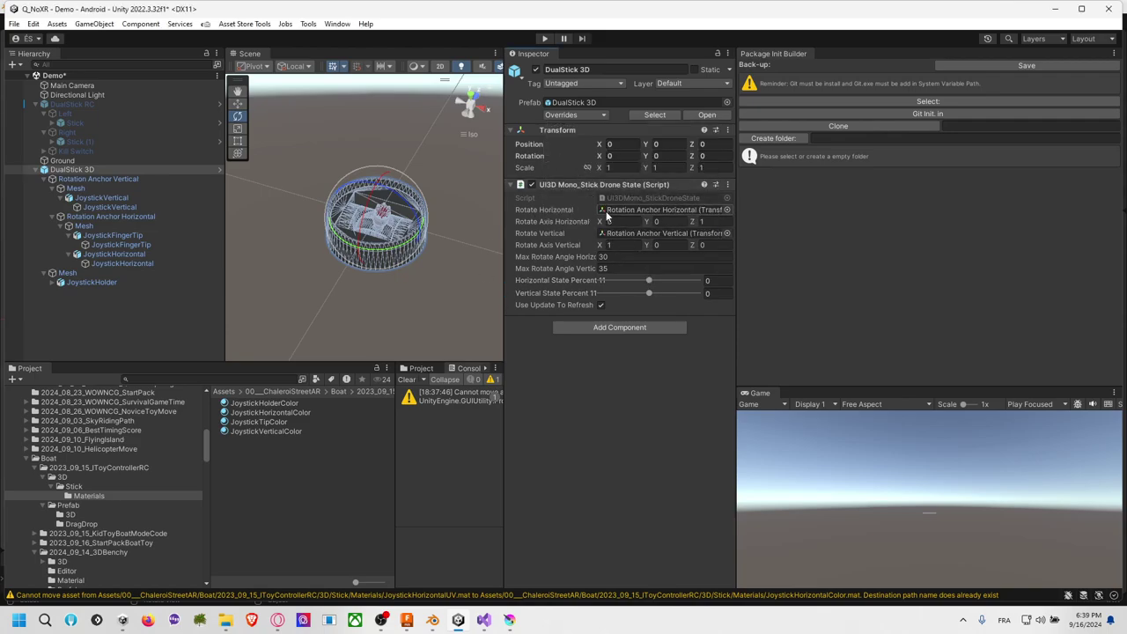
right_click(602, 186)
left_click(639, 356)
left_click(572, 115)
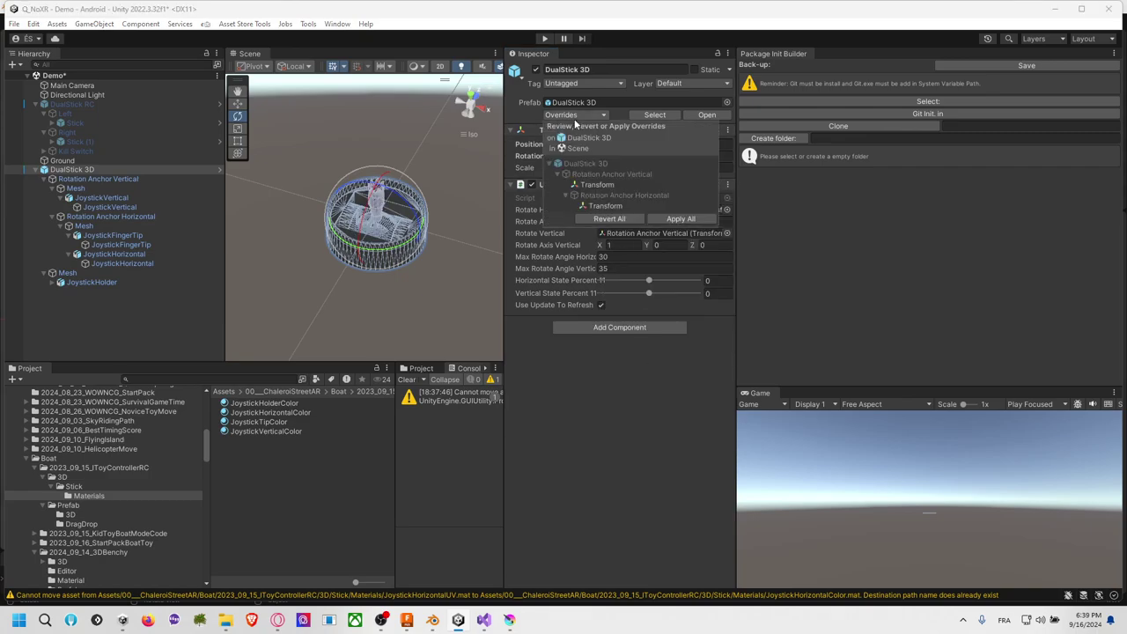
left_click(618, 387)
Step: View the stick from lower and reselect DualStick 3D and its Rotation Anchor Vertical child
left_click(485, 308)
left_click_drag(485, 308, 445, 308, "alt")
scroll(445, 308, "up", 2)
left_click(67, 170)
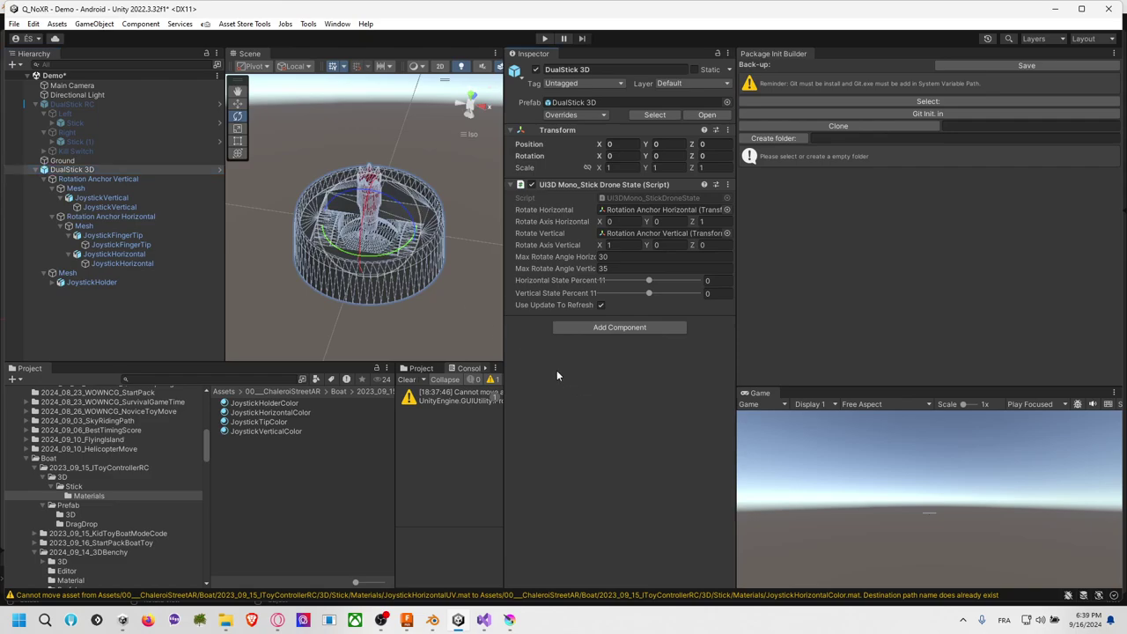
left_click(115, 182)
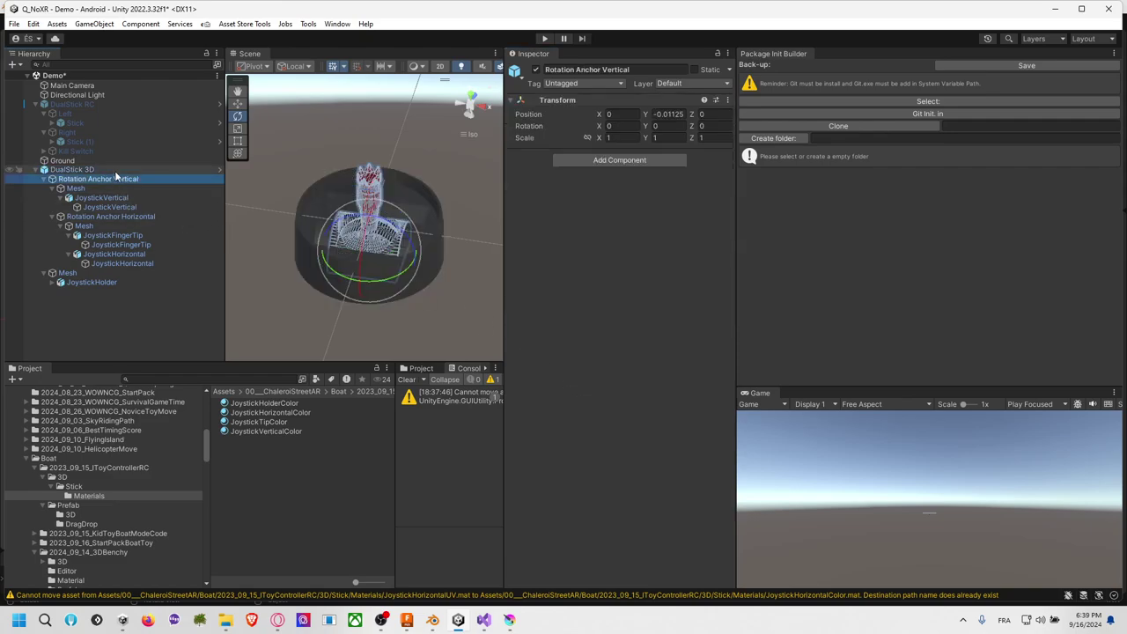
left_click(69, 170)
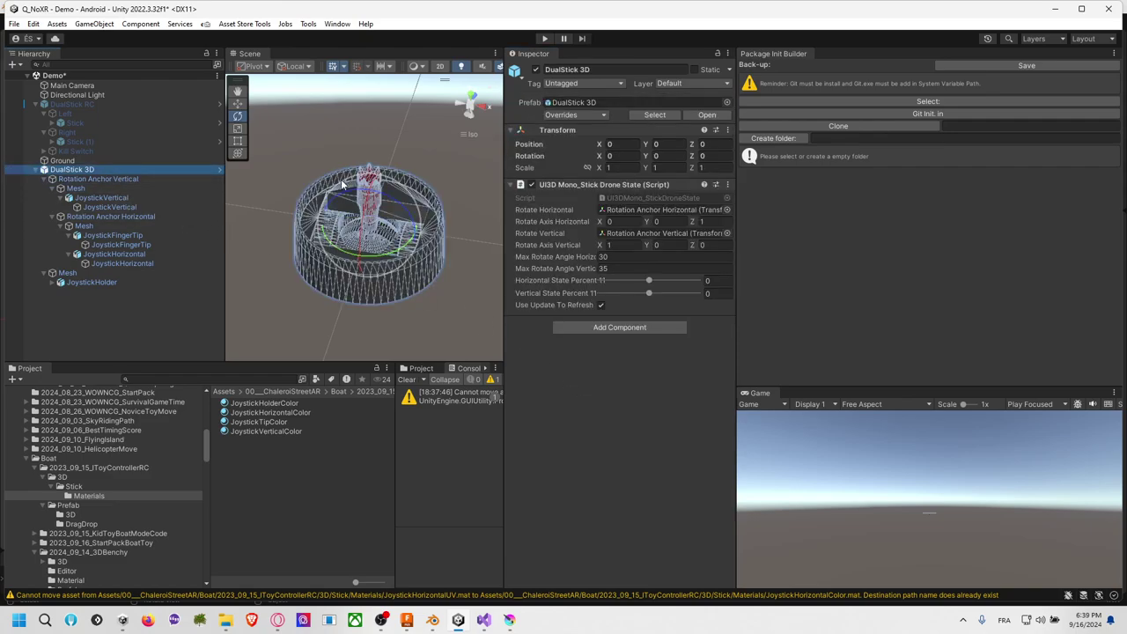
left_click(449, 285)
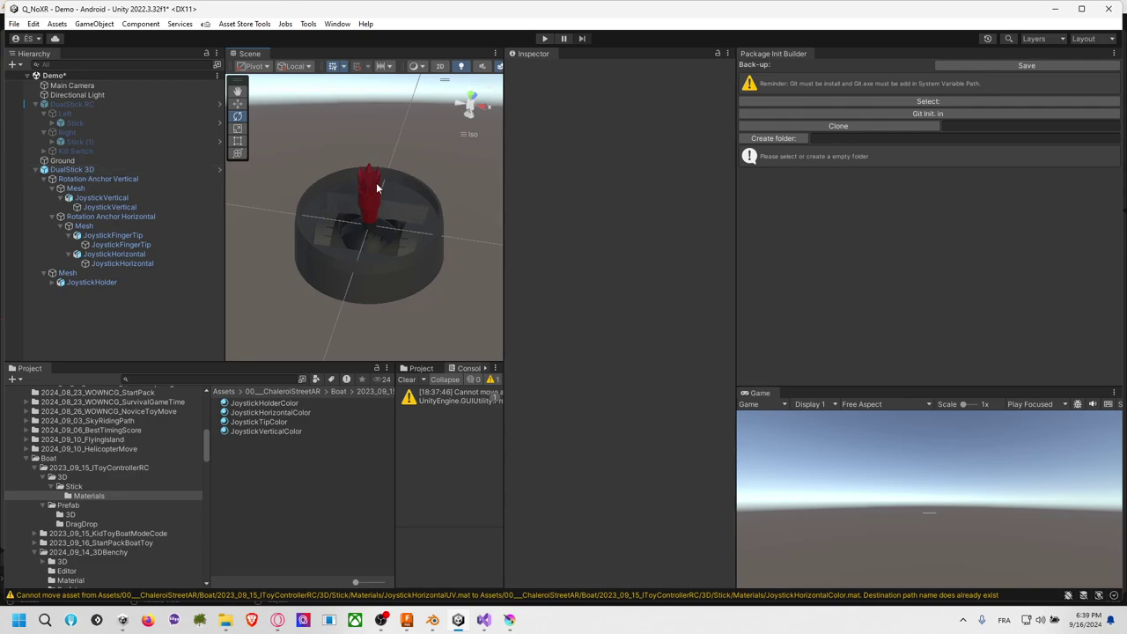
Step: Switch the scene view to Wireframe and back to Shaded
left_click(104, 170)
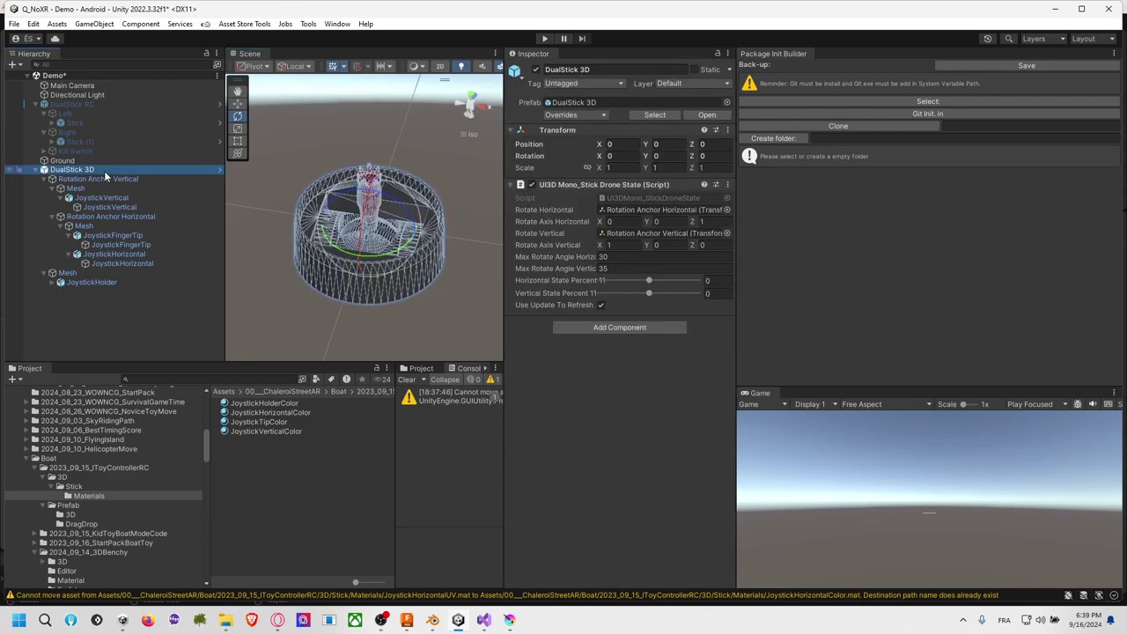
left_click(417, 66)
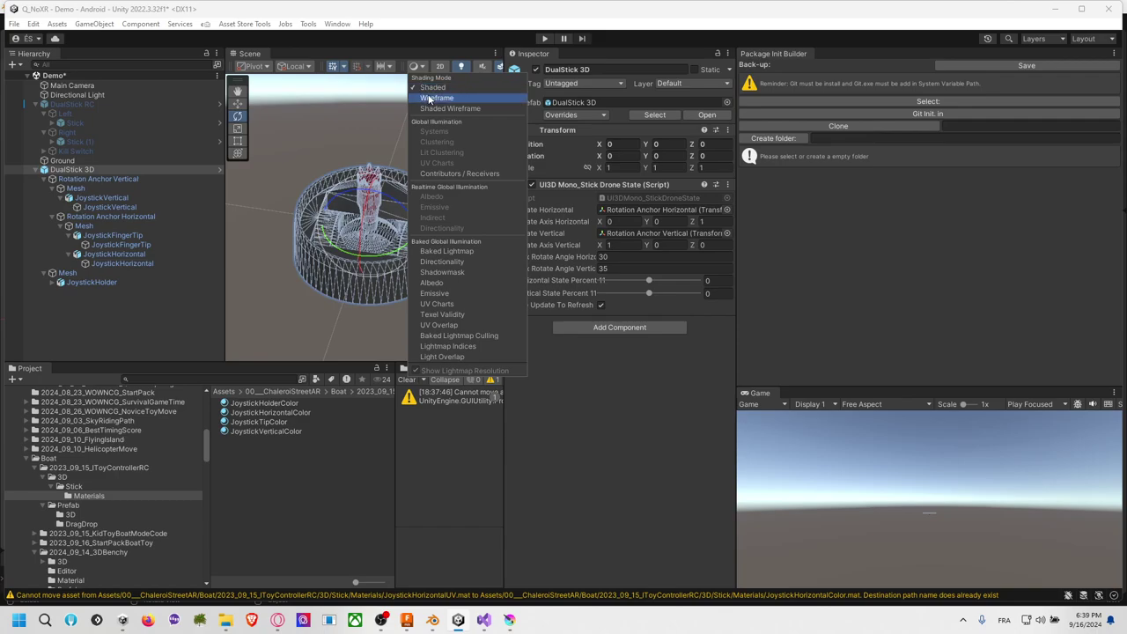
left_click(430, 99)
left_click(423, 99)
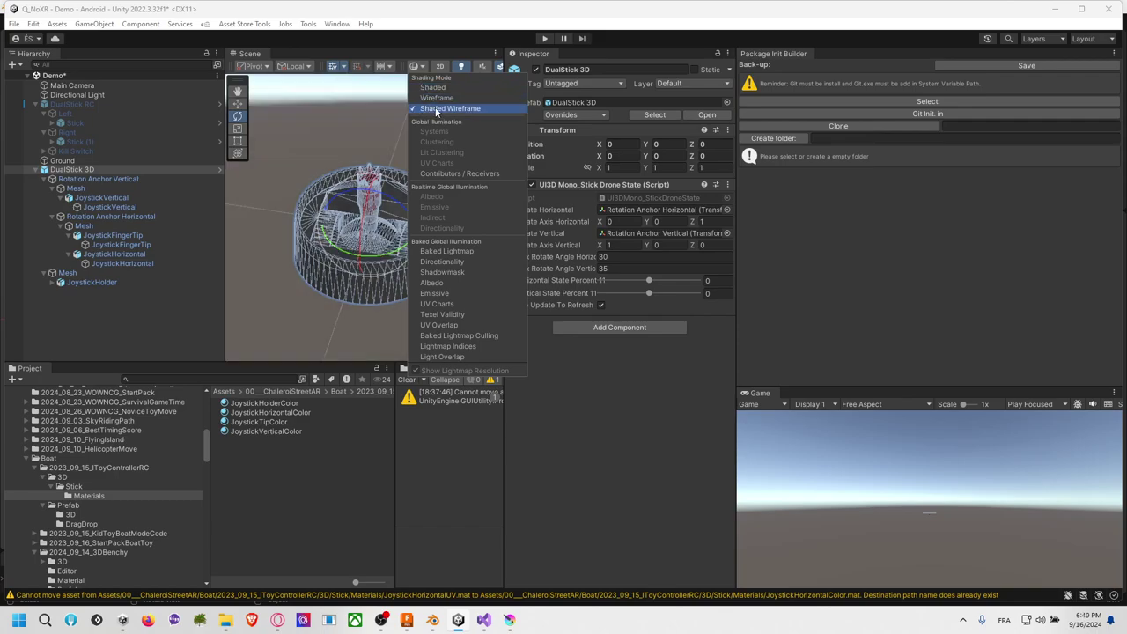
left_click(346, 130)
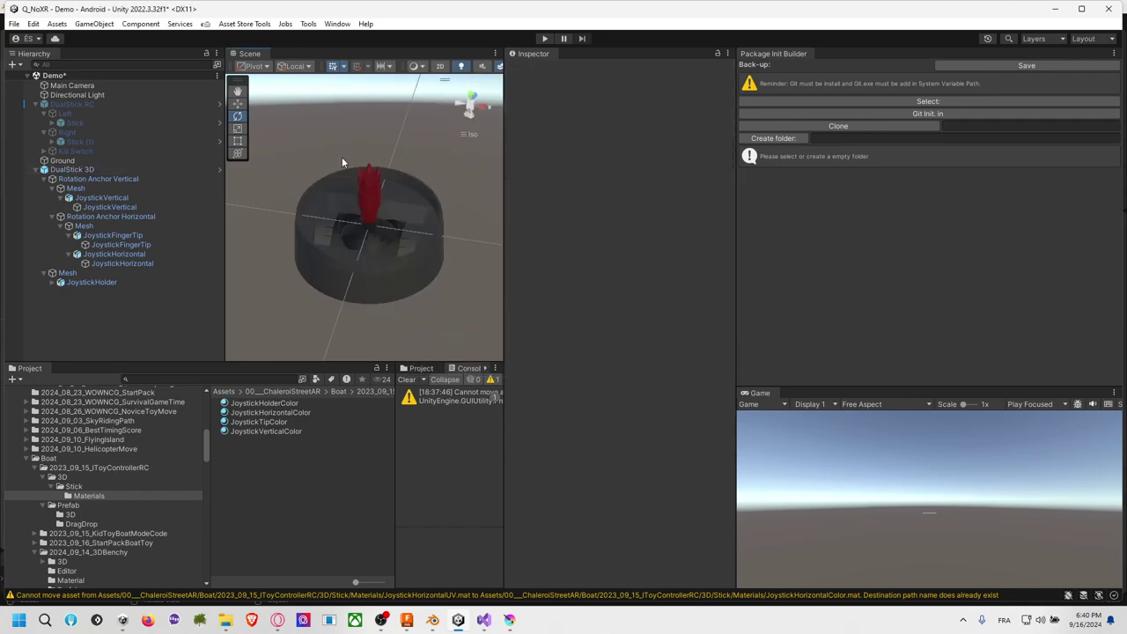
Step: Open the DualStick 3D stick drone state component in a separate Properties window
left_click(122, 171)
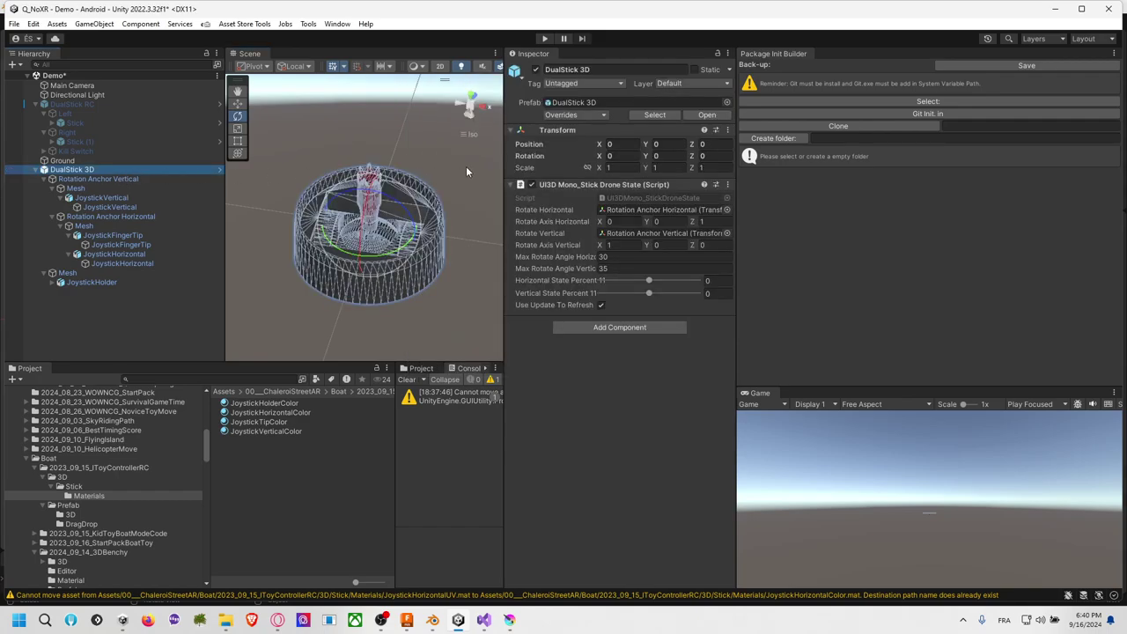
right_click(583, 186)
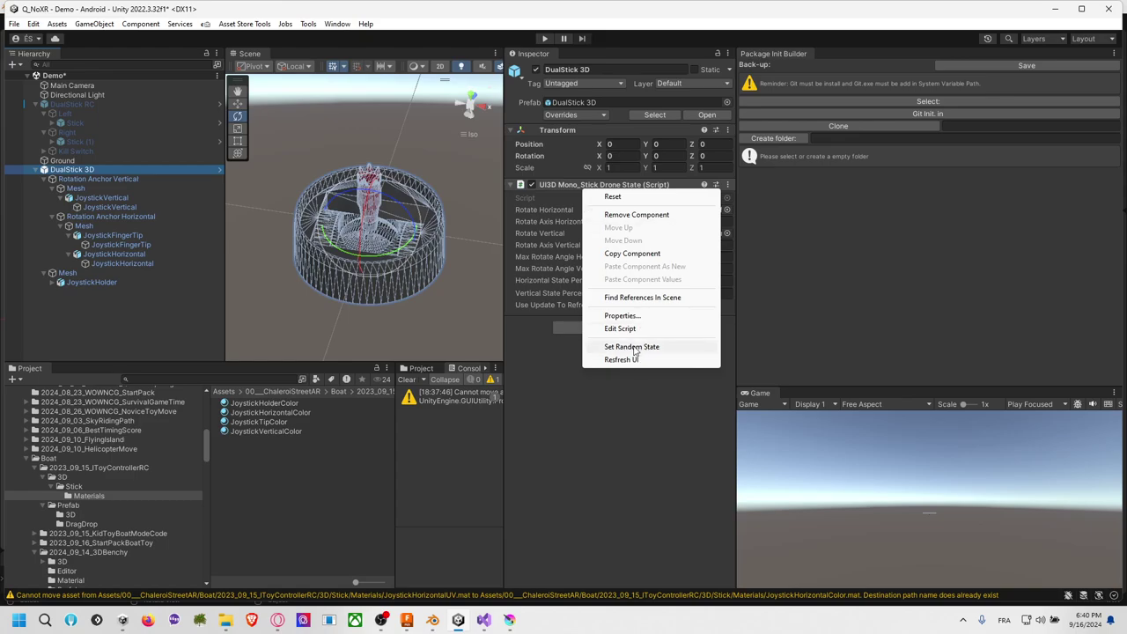
left_click(621, 316)
Step: Dock the stick properties between Scene and Inspector, and widen that panel
left_click_drag(251, 128, 497, 132)
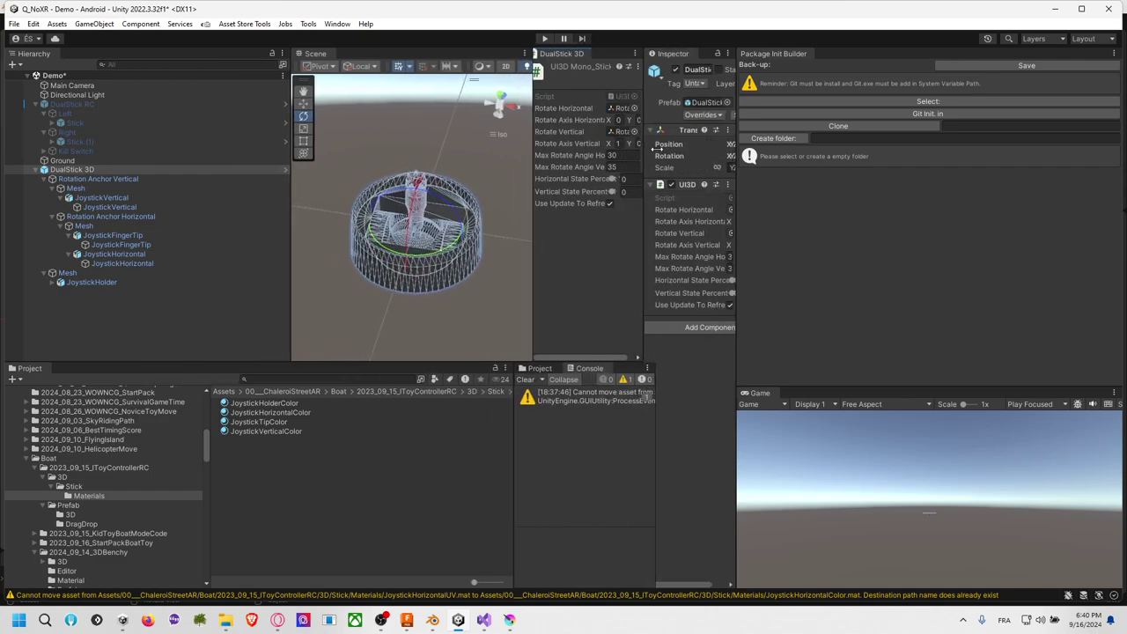
left_click_drag(692, 56, 797, 55)
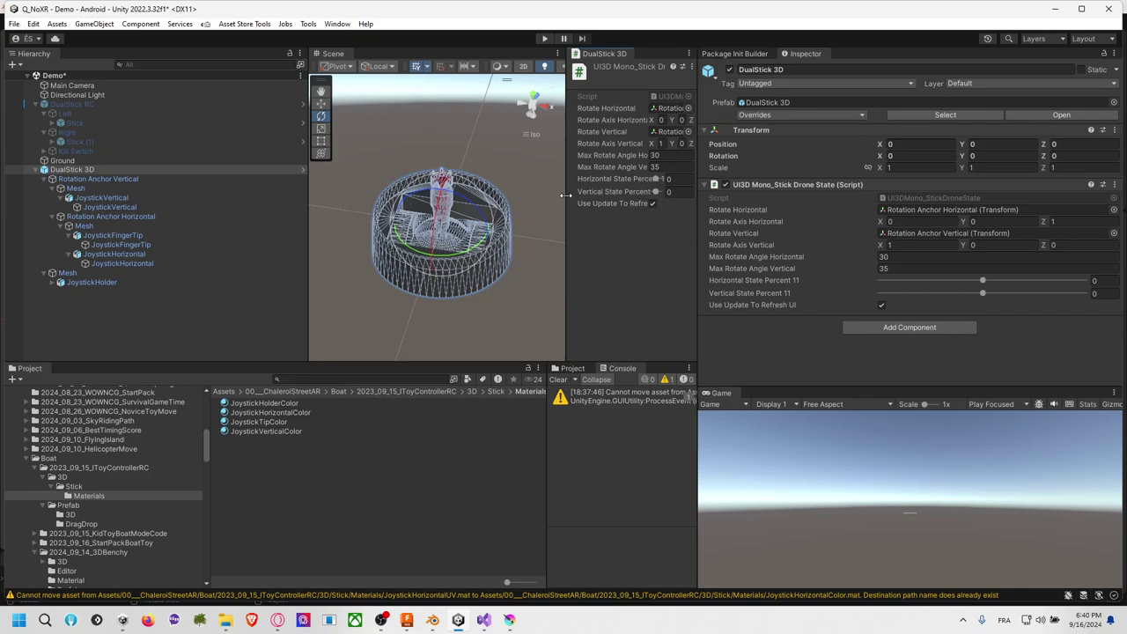
left_click_drag(566, 195, 525, 215)
Step: Deselect DualStick 3D and snip the hierarchy, scene and stick properties area
left_click(500, 234)
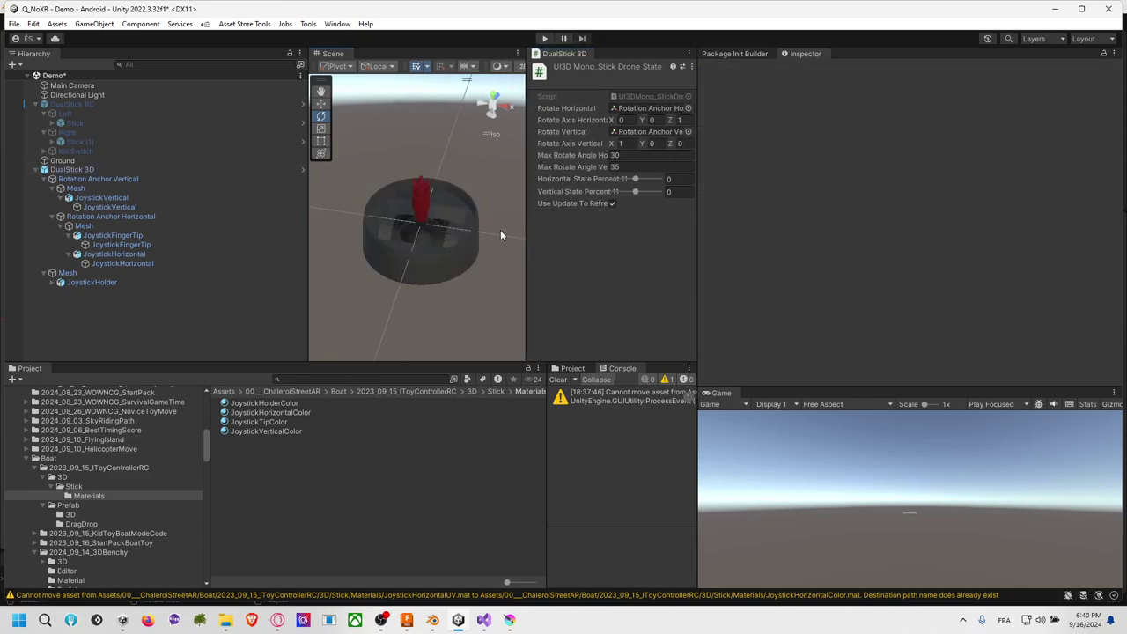
key("super+shift+s")
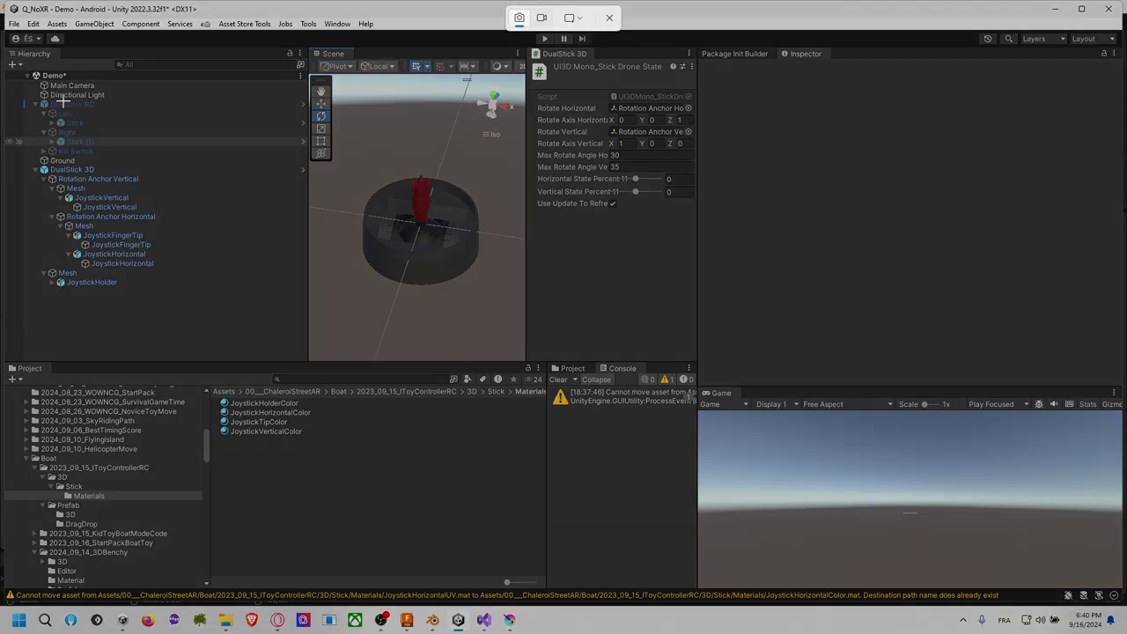
left_click_drag(5, 60, 696, 307)
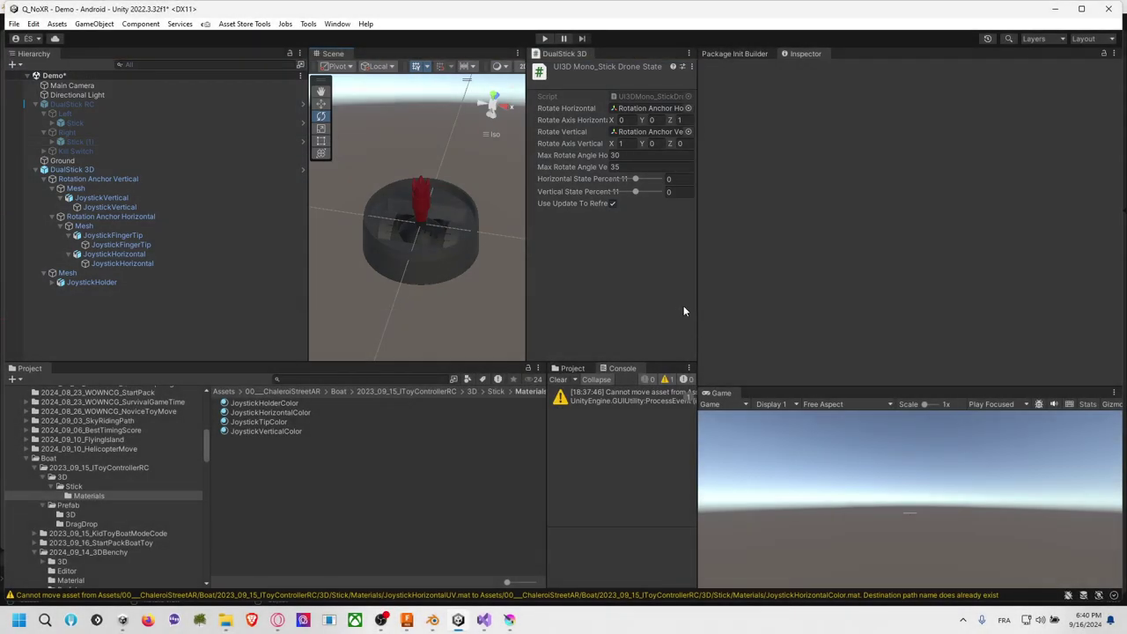
Step: Open the 2023_09_15_IToyControllerRC repository on GitHub in a new browser tab
mouse_move(278, 619)
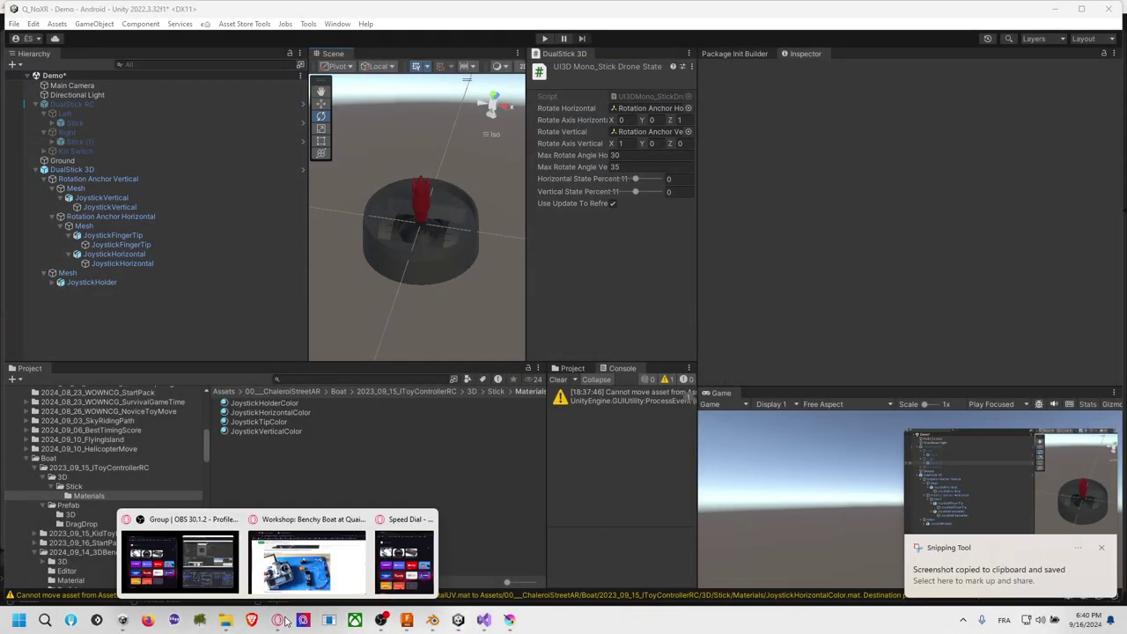
left_click(314, 564)
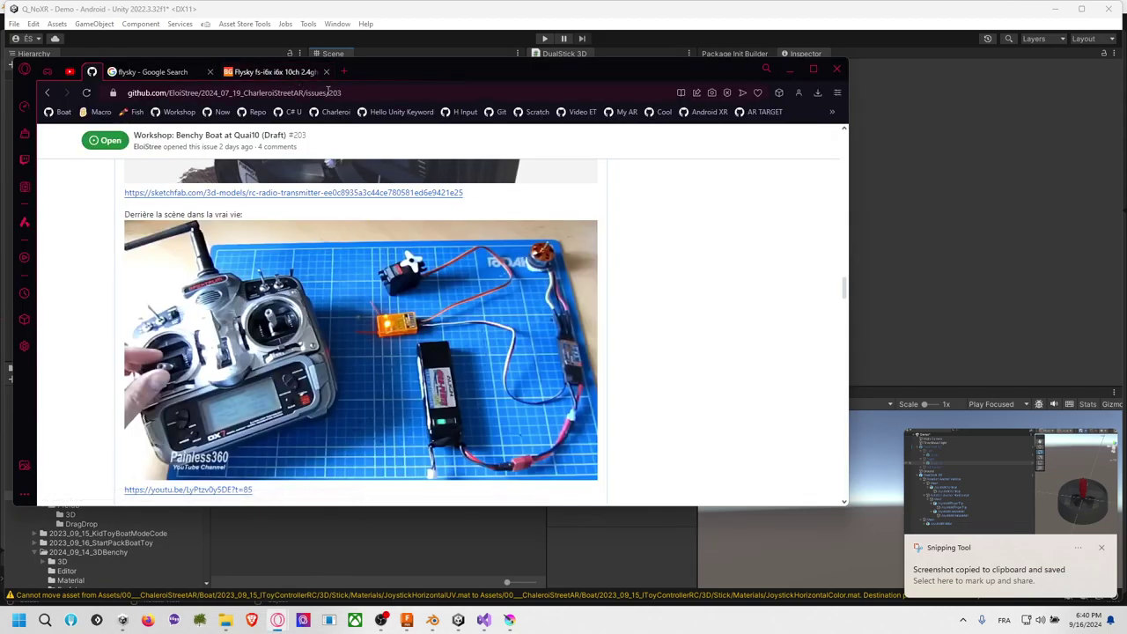
left_click(345, 72)
type("gi")
key("Return")
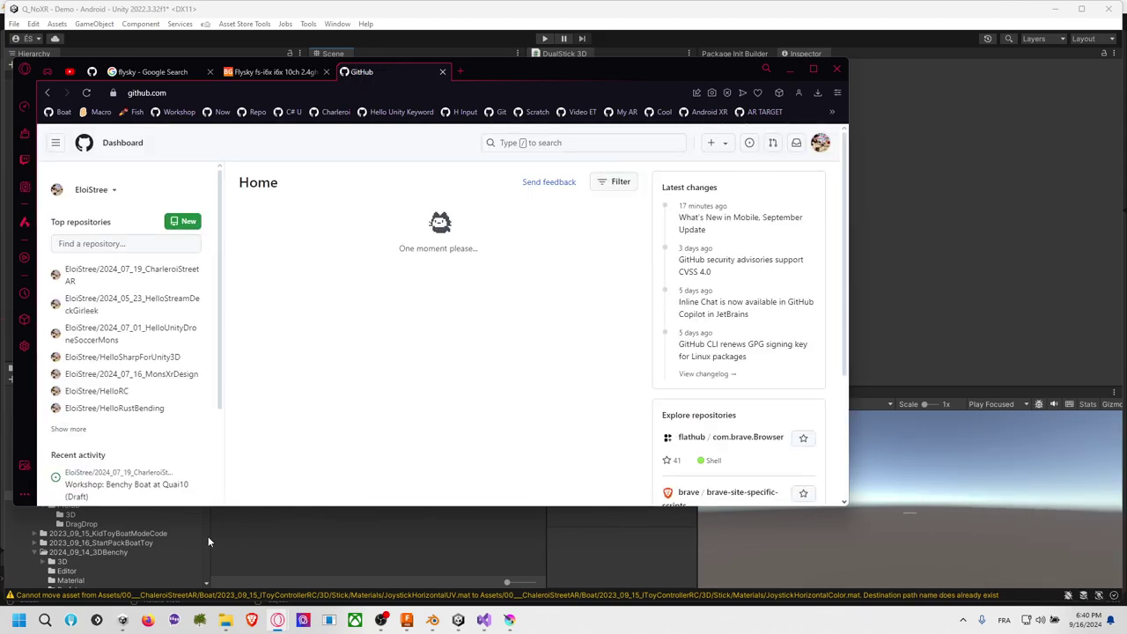
left_click(163, 246)
type("lo")
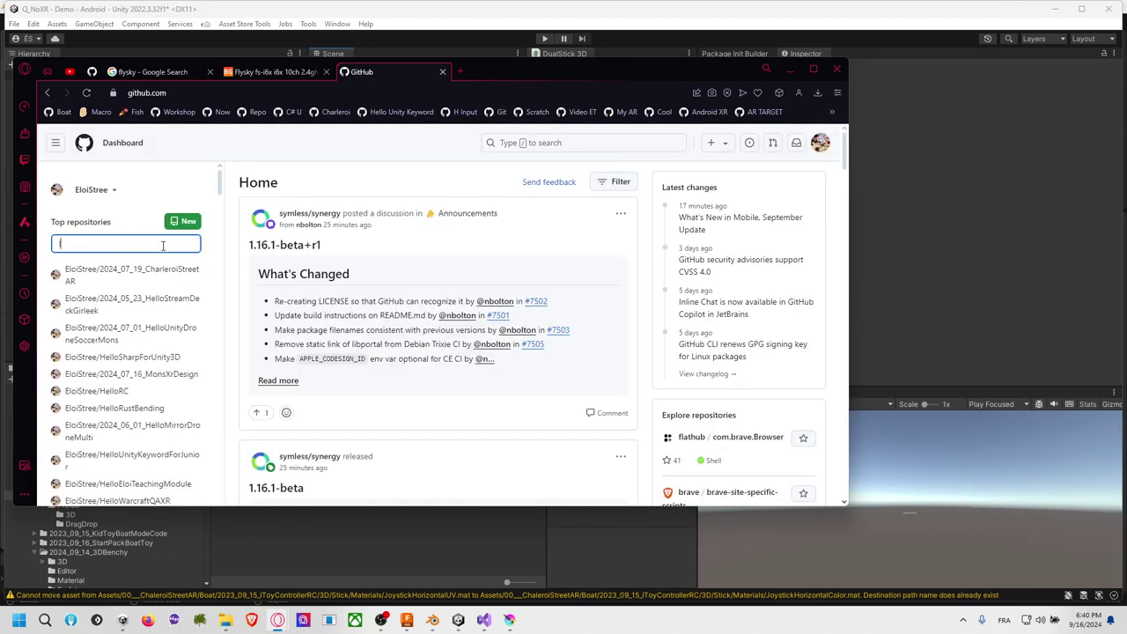
type("on")
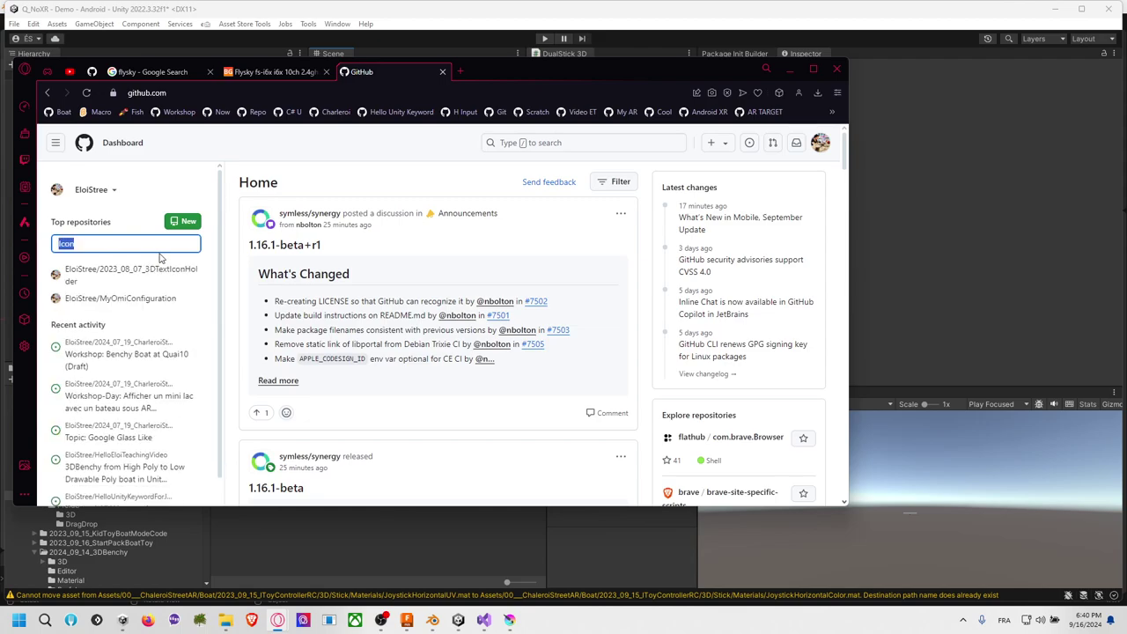
type("Itoy")
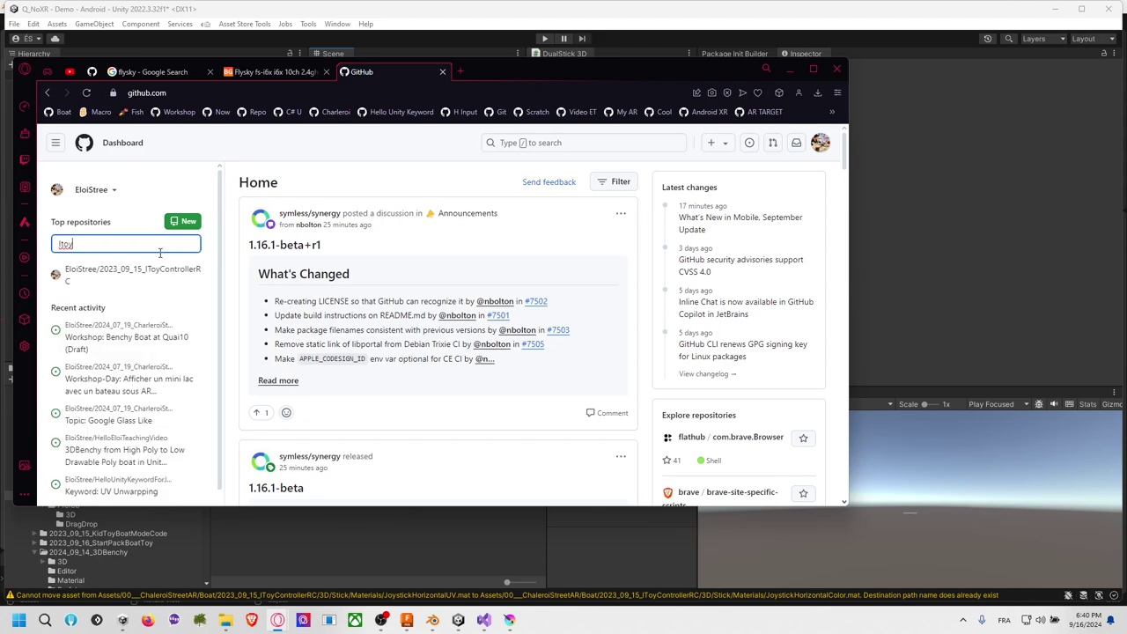
left_click(193, 272)
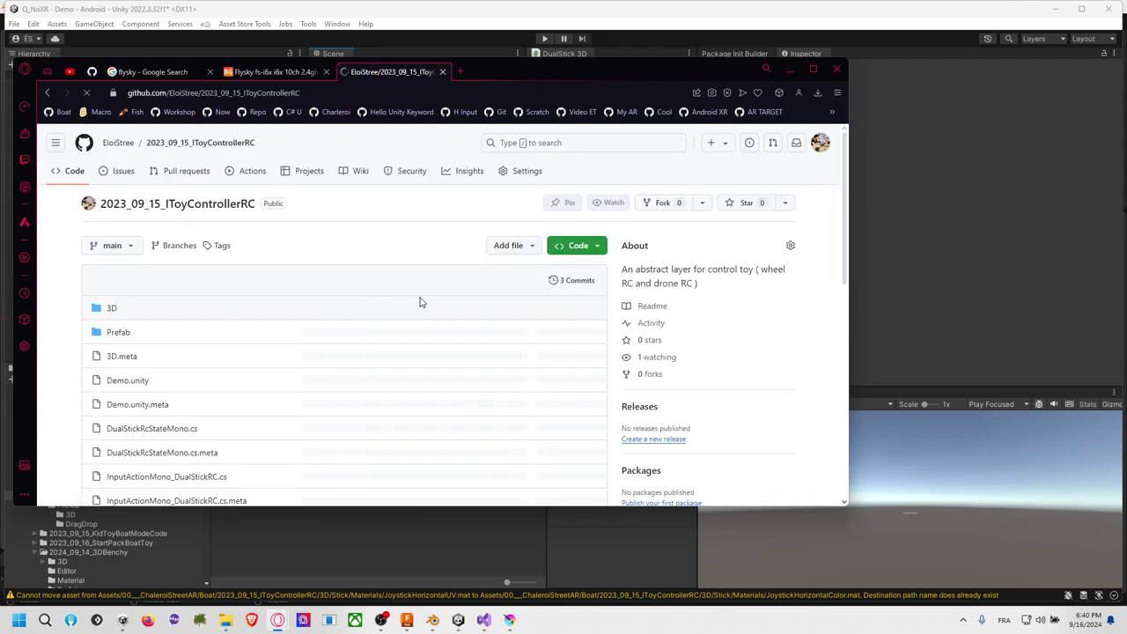
Step: Paste the screenshot into the README and commit it as 'Update README.md'
scroll(576, 294, "down", 6)
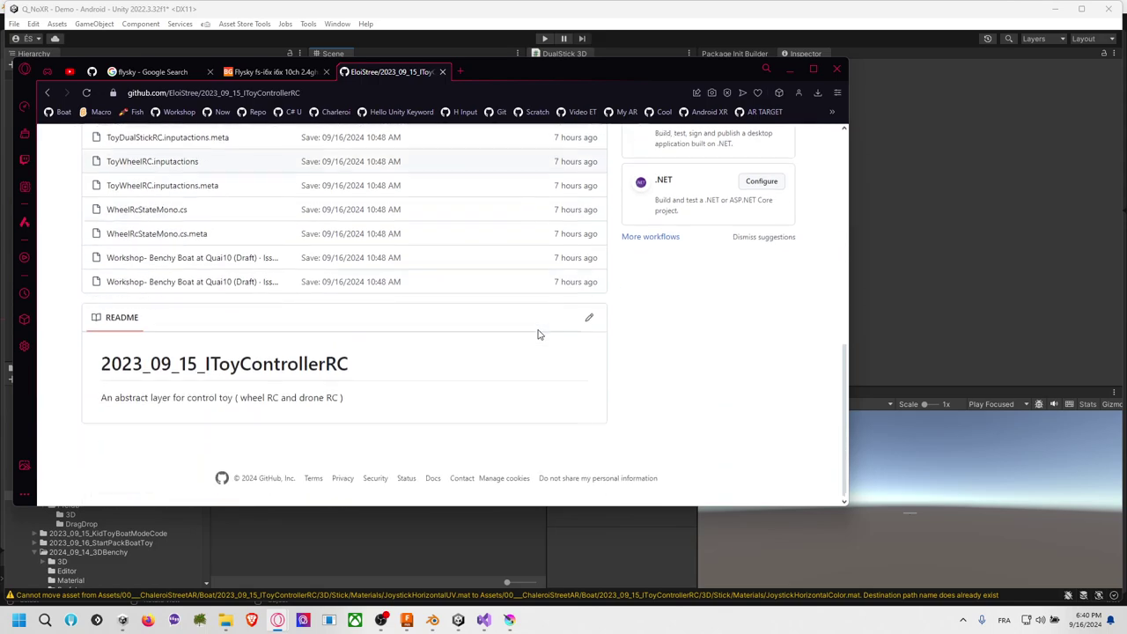
left_click(589, 314)
key("ctrl+v")
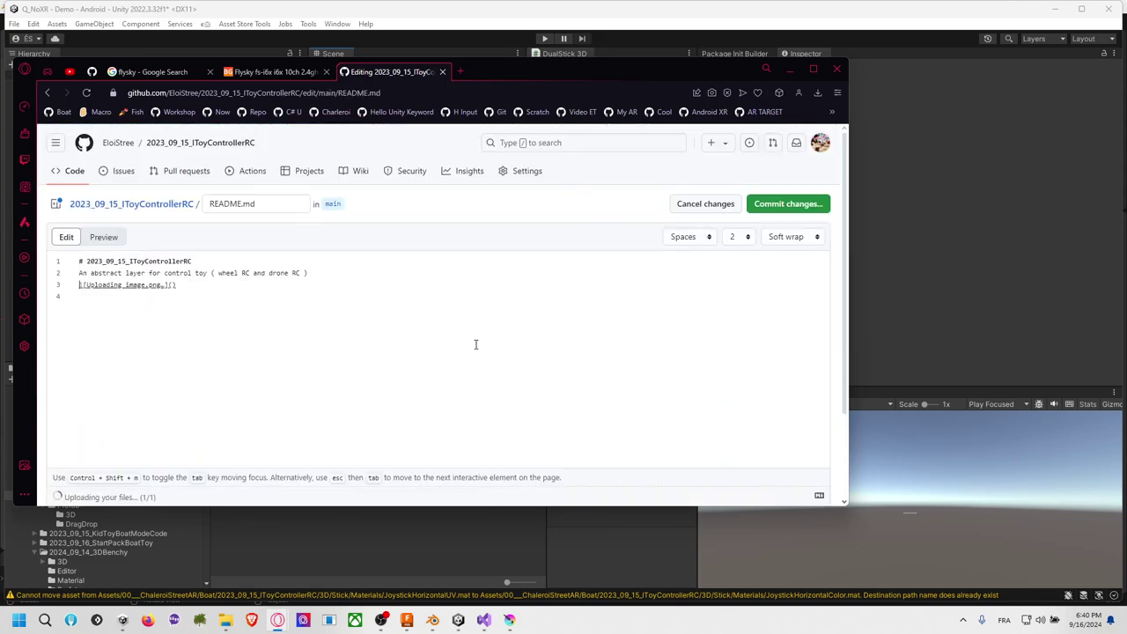
left_click(803, 209)
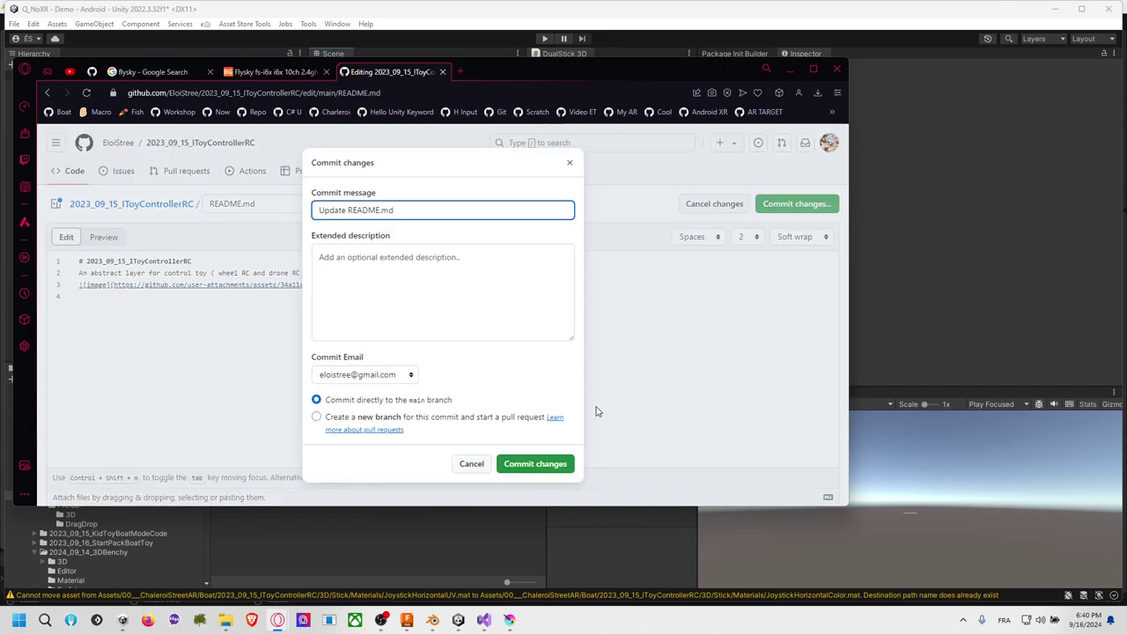
left_click(564, 461)
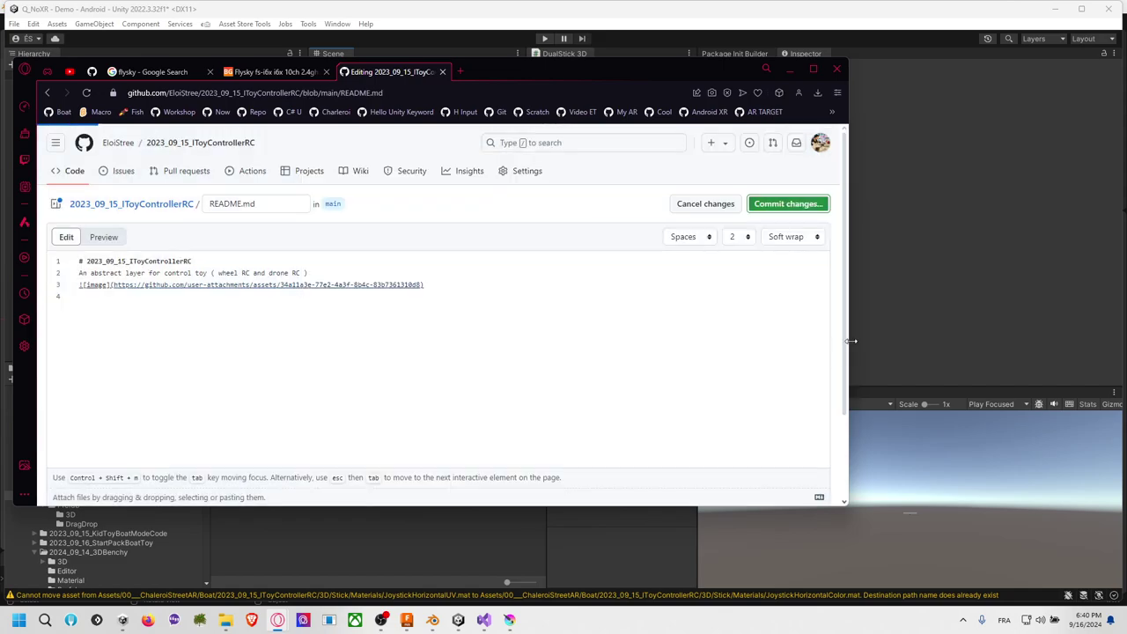
scroll(617, 370, "down", 1)
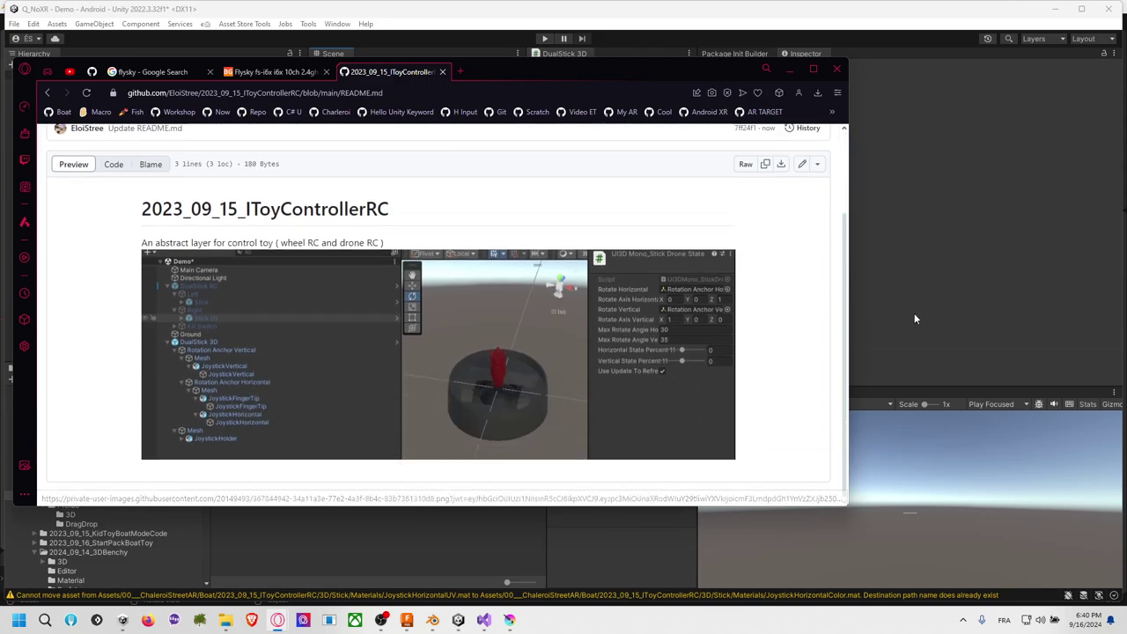
left_click(913, 317)
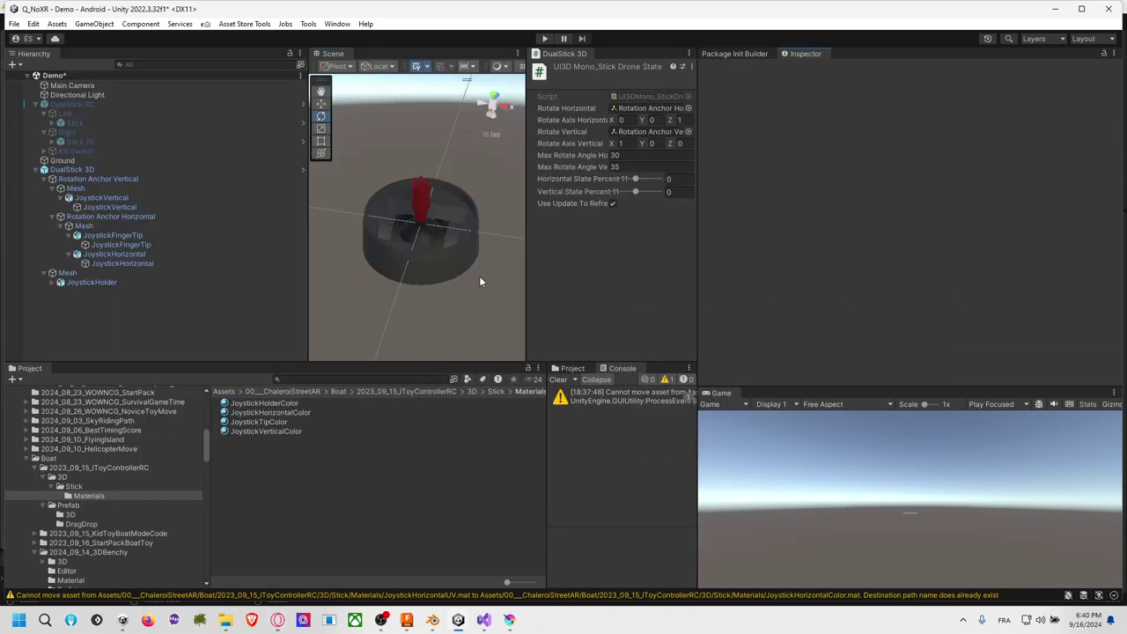
Step: Inspect the Rotation Anchor Vertical and Horizontal pivots, then reselect DualStick 3D
left_click(119, 179)
left_click(97, 169)
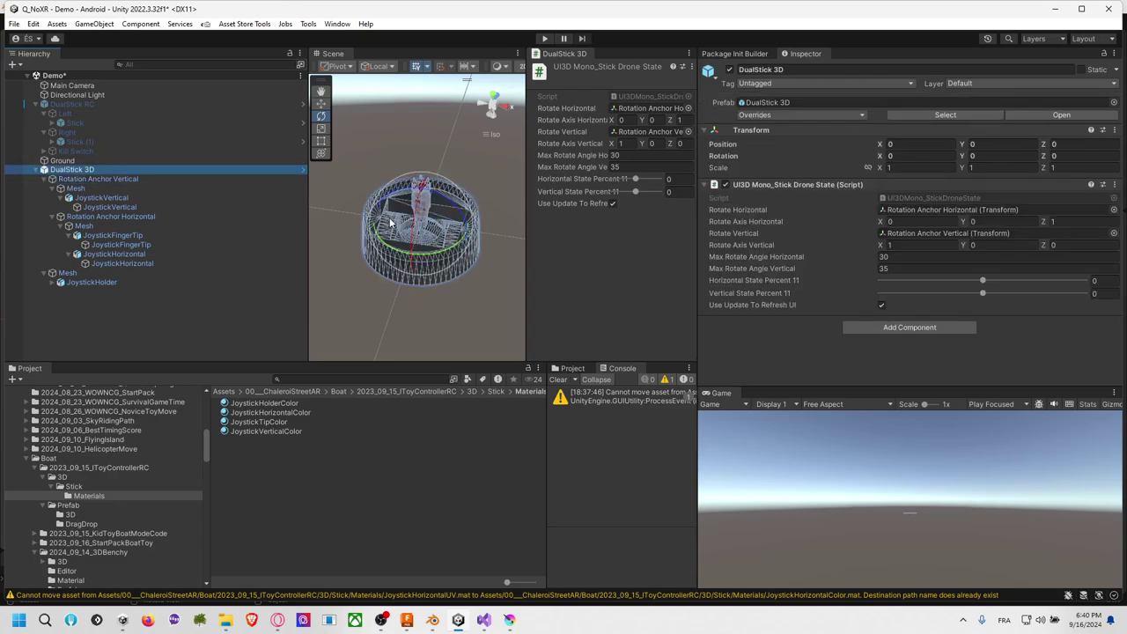
left_click(128, 217)
left_click(119, 170)
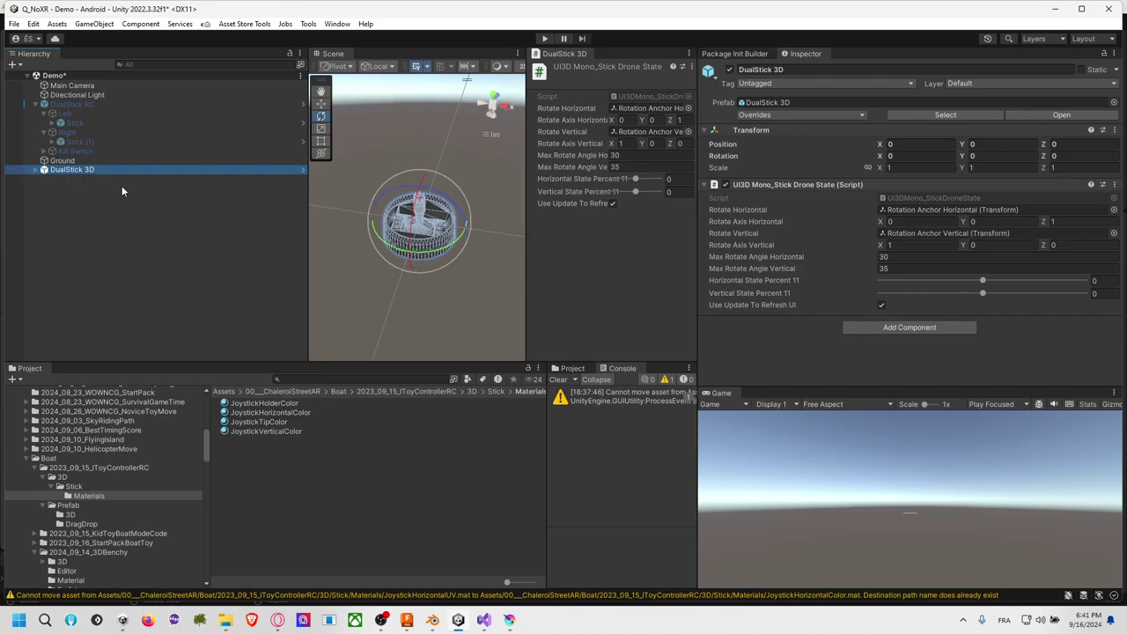
Step: Duplicate DualStick 3D and slide the copy along X to 0.097
key("ctrl+d")
left_click(321, 103)
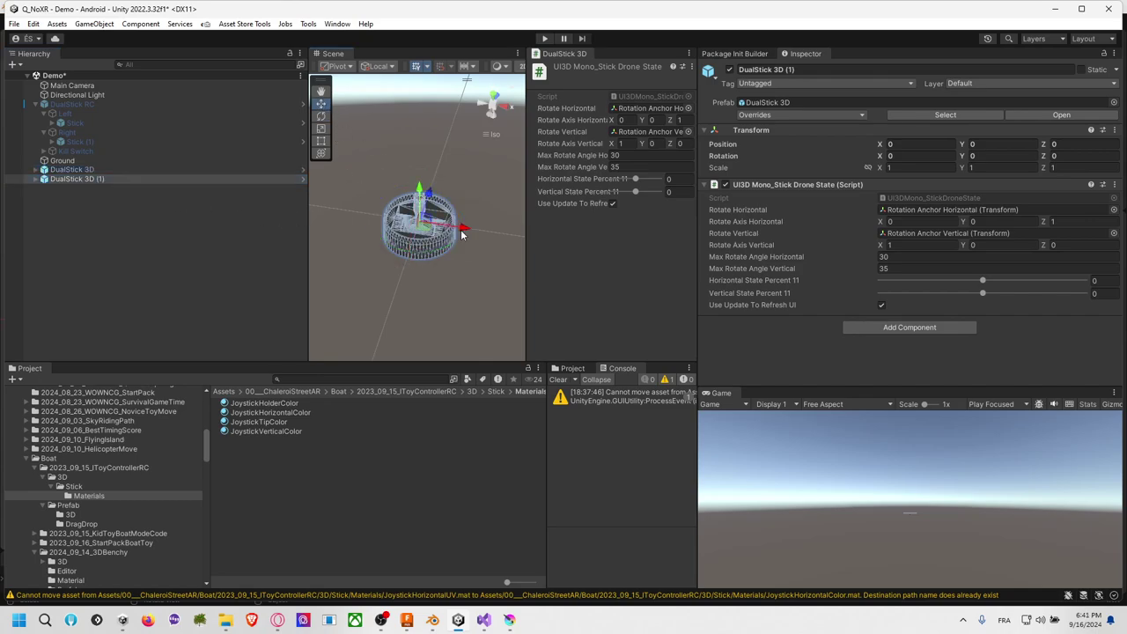
left_click_drag(465, 231, 585, 256)
middle_click_drag(463, 259, 435, 264)
Step: Rename the copy from 'DualStick 3D (1)' to 'DualStick 3D'
left_click(102, 178)
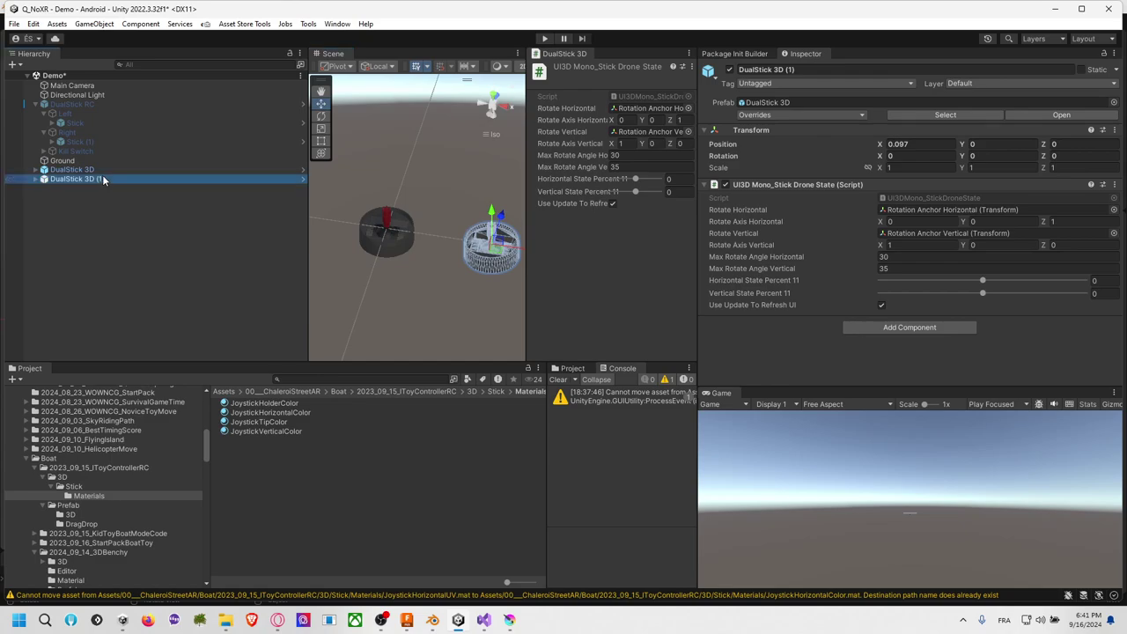
double_click(98, 180)
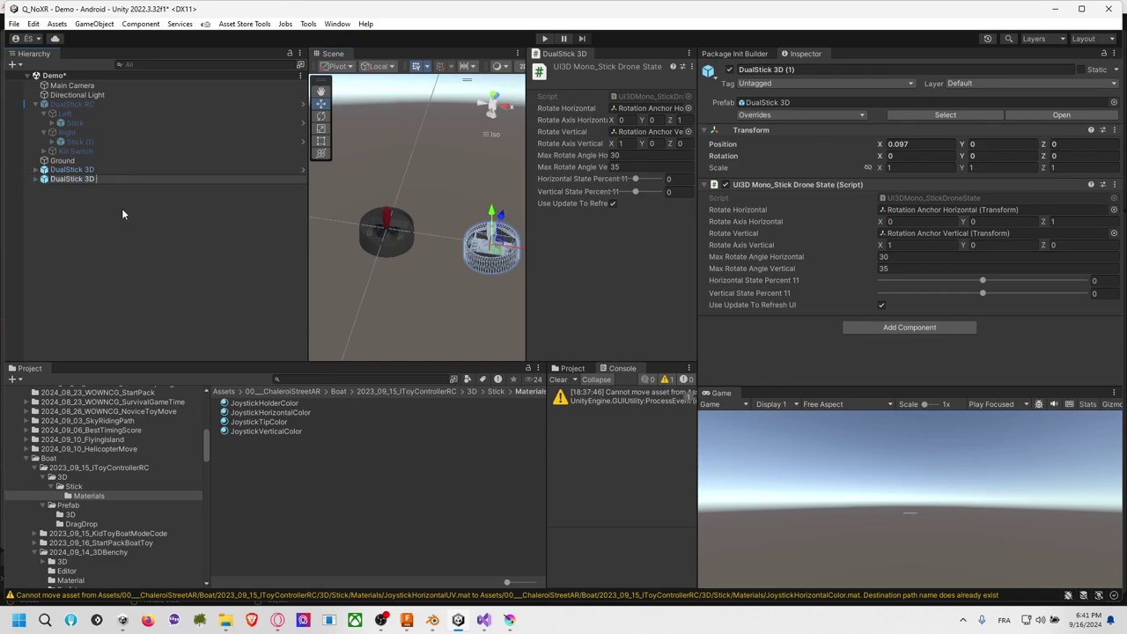
left_click(117, 212)
left_click(100, 170)
left_click(85, 180)
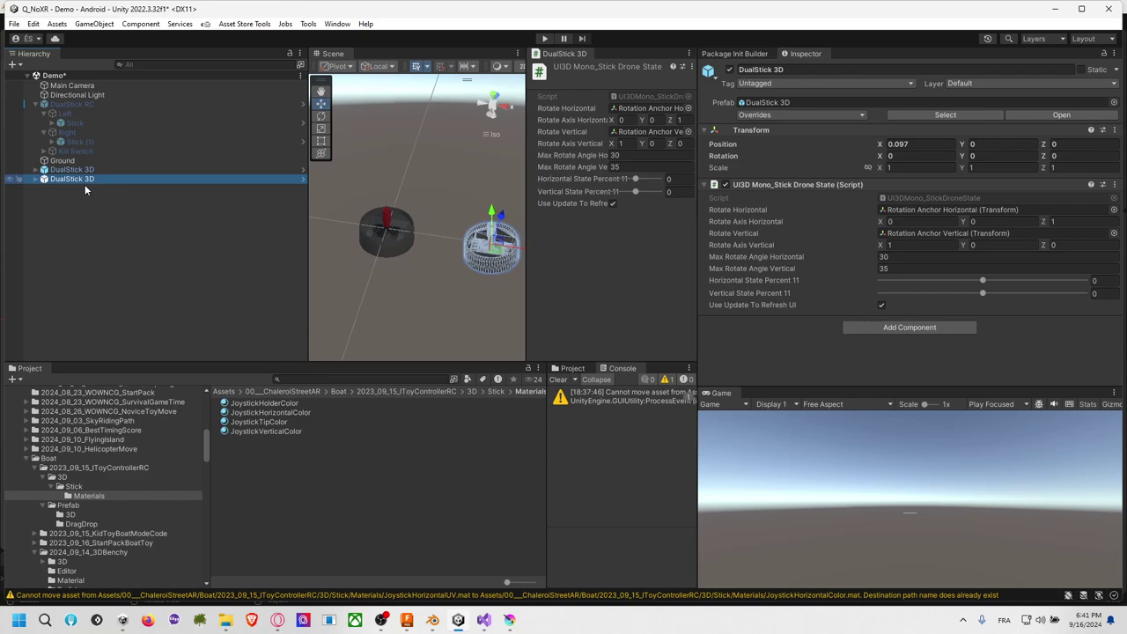
Step: Create an empty object and set its position to 0, 0, 0
left_click(81, 212)
right_click(80, 214)
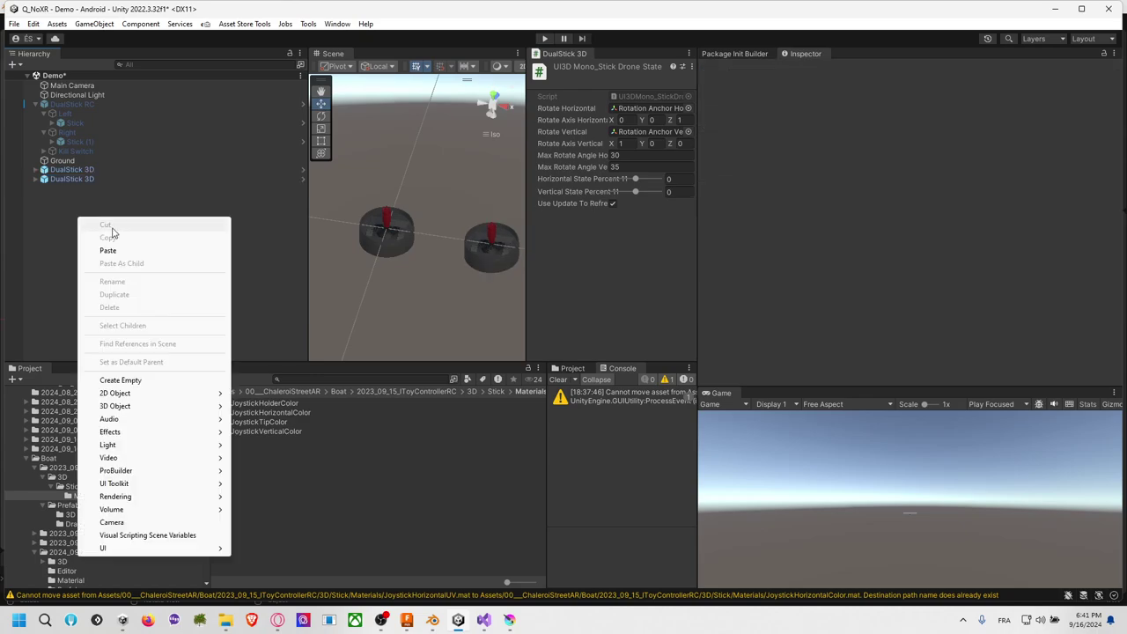
left_click(155, 381)
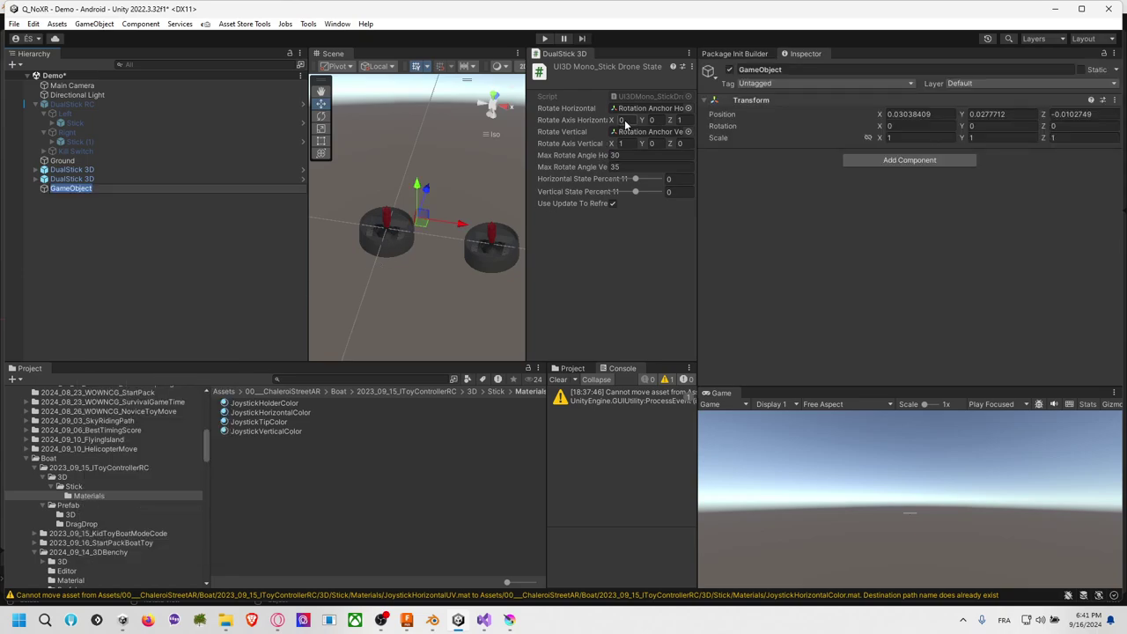
left_click(907, 113)
type("0")
key("Return")
left_click(986, 113)
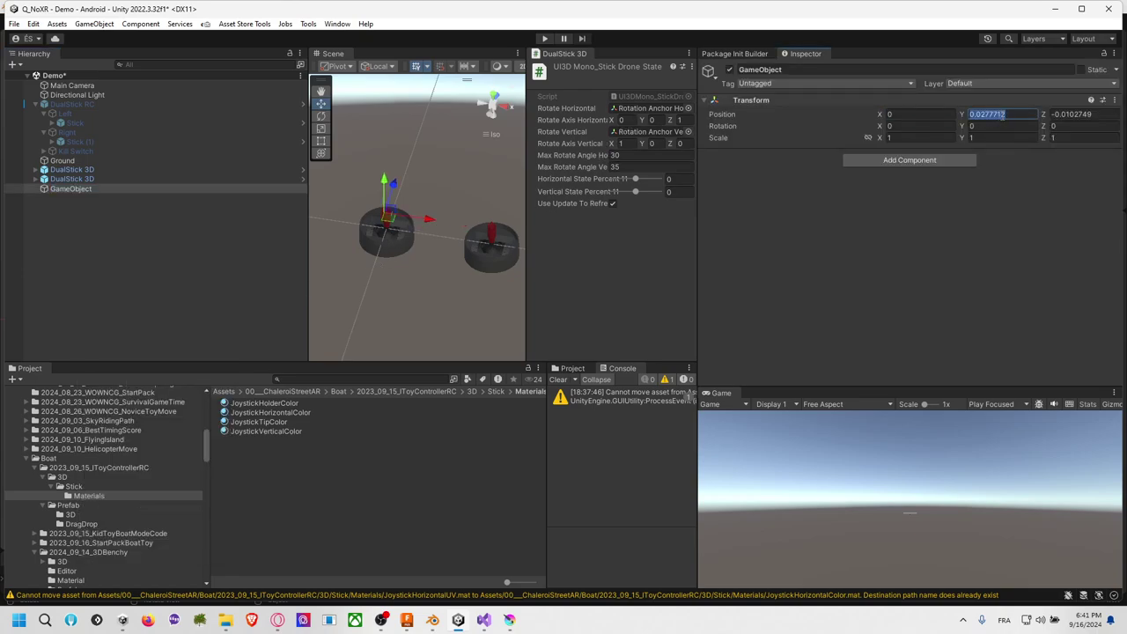
type("0")
key("Tab")
type("0")
Step: Name the empty object 'Dual Joystick Gamepad 3D' and select both DualStick 3D gimbals
left_click(123, 179)
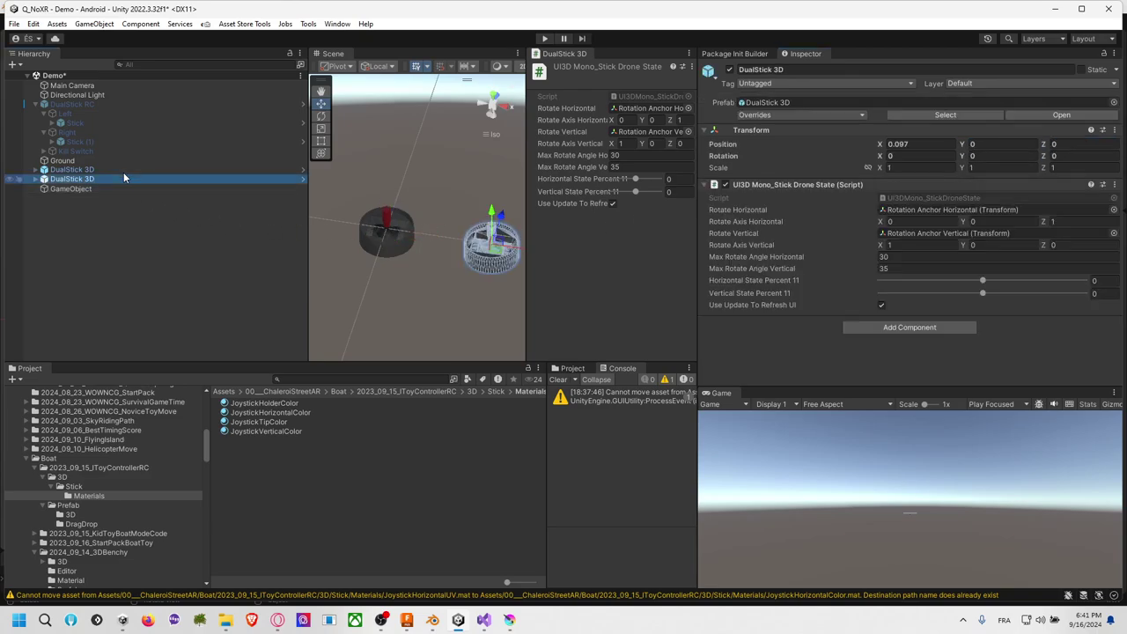
left_click(123, 169)
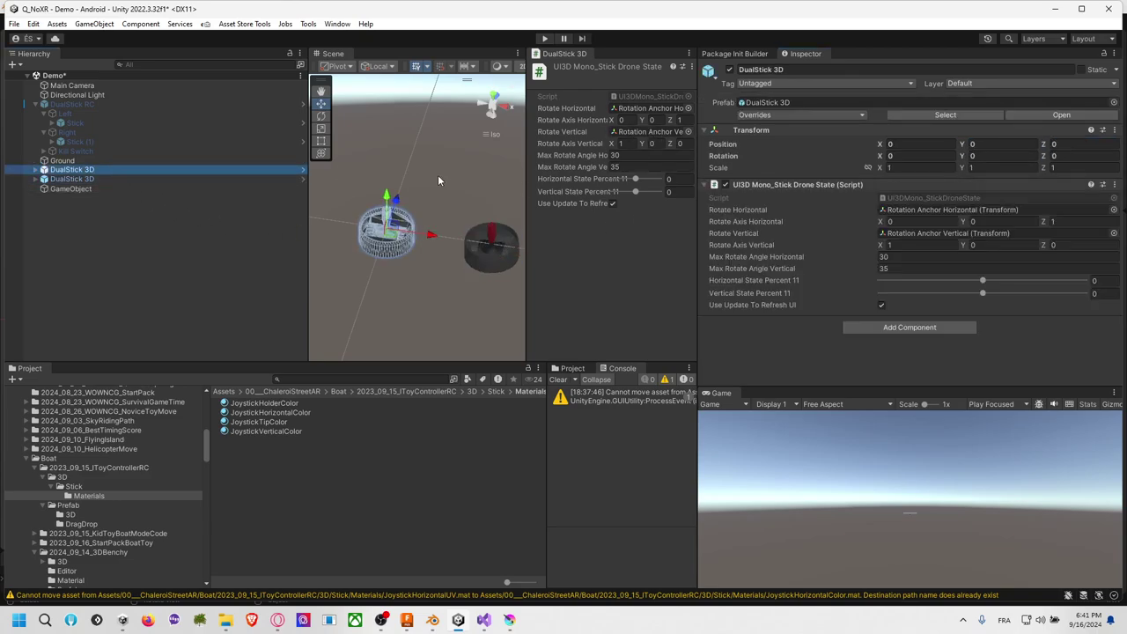
left_click(101, 190)
left_click(88, 191)
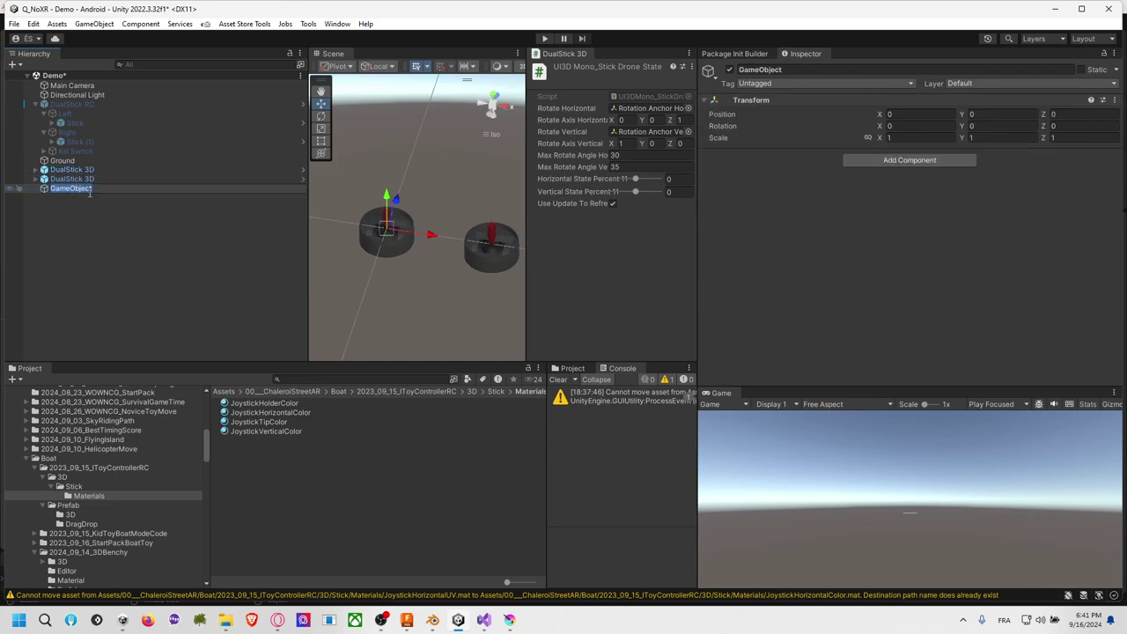
type("Game")
key("BackSpace")
key("BackSpace")
key("BackSpace")
key("BackSpace")
type("Dual Joystick Gamepad 3D")
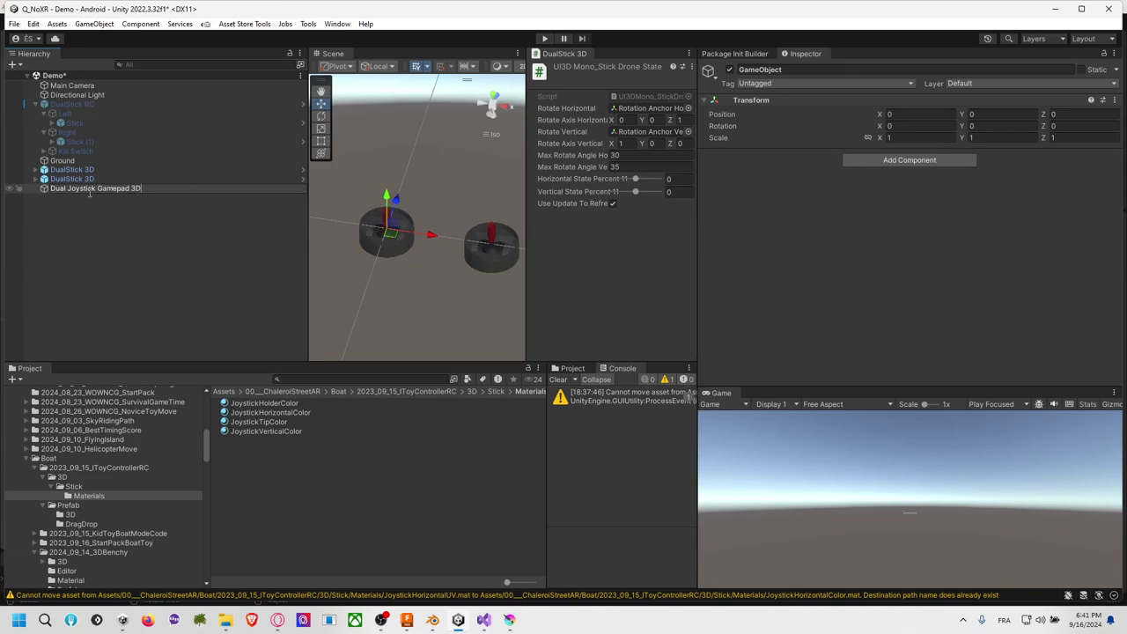
key("Return")
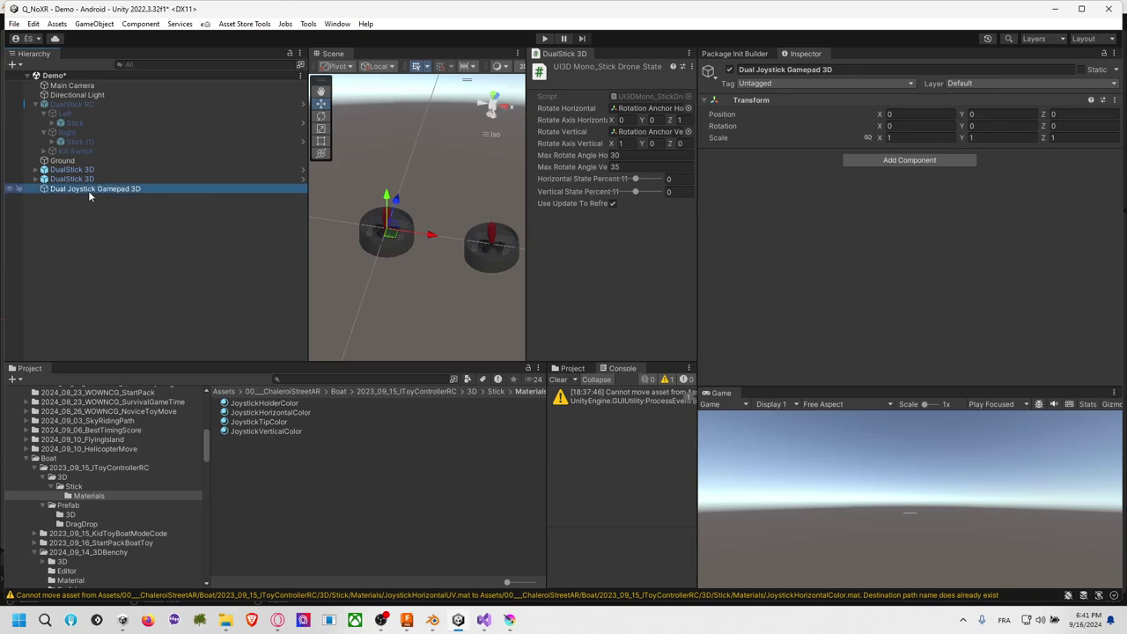
left_click(93, 179)
left_click(88, 169, "ctrl")
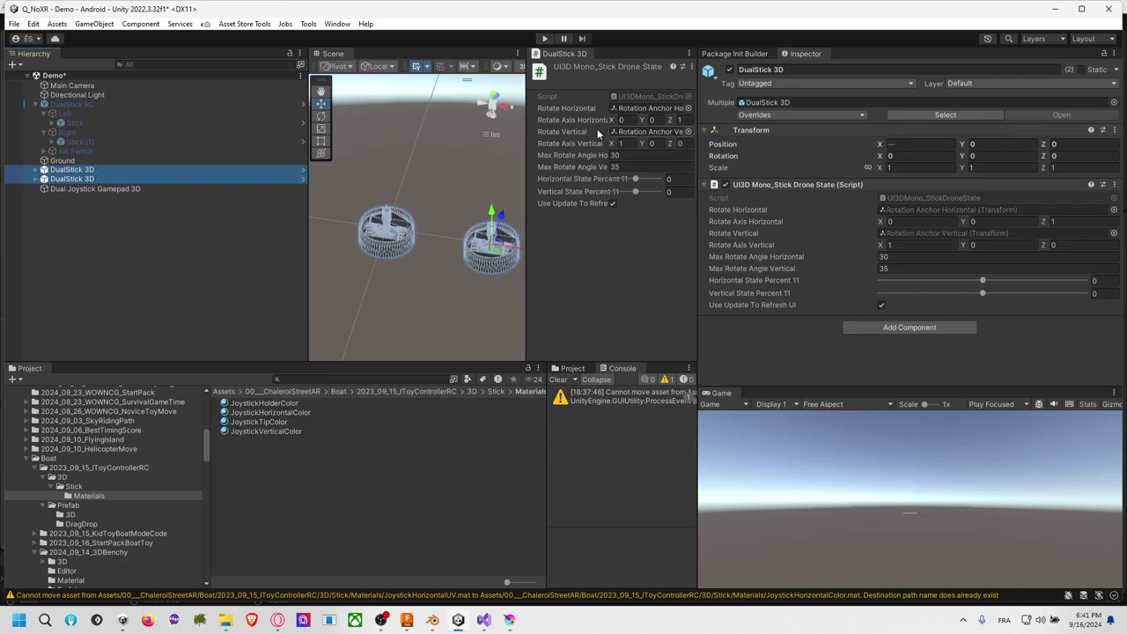
Step: Parent both DualStick 3D gimbals under Dual Joystick Gamepad 3D and zero their X position
left_click_drag(72, 176, 91, 186)
left_click(90, 180, "ctrl")
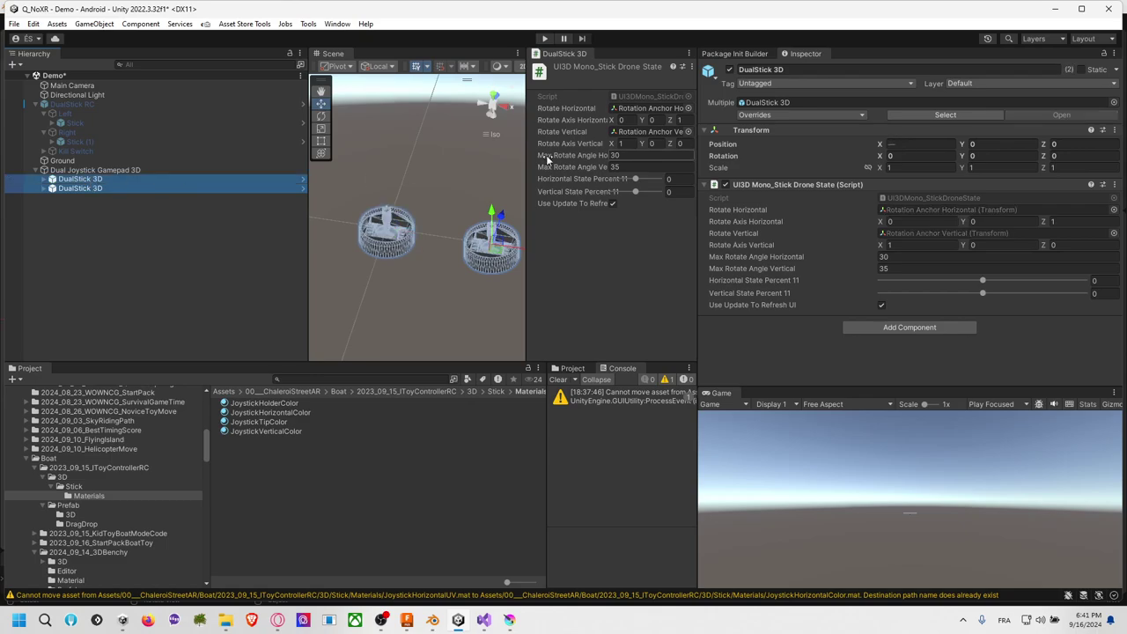
left_click(912, 146)
type("0")
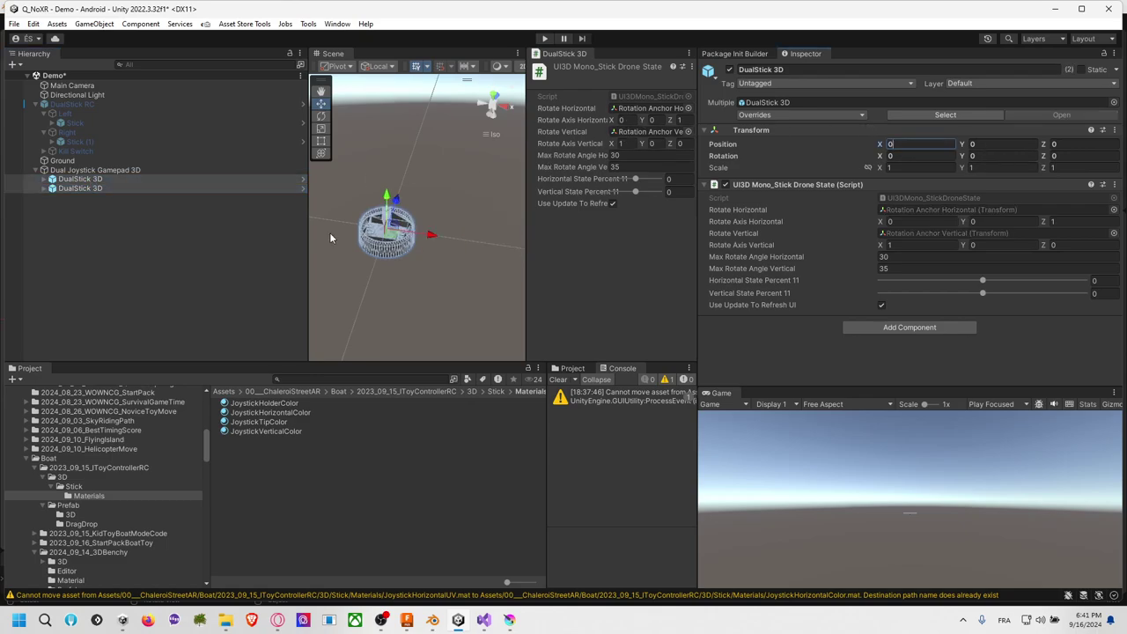
Step: Place the first gimbal at X -0.05 and the second at X 0.05
left_click(148, 179)
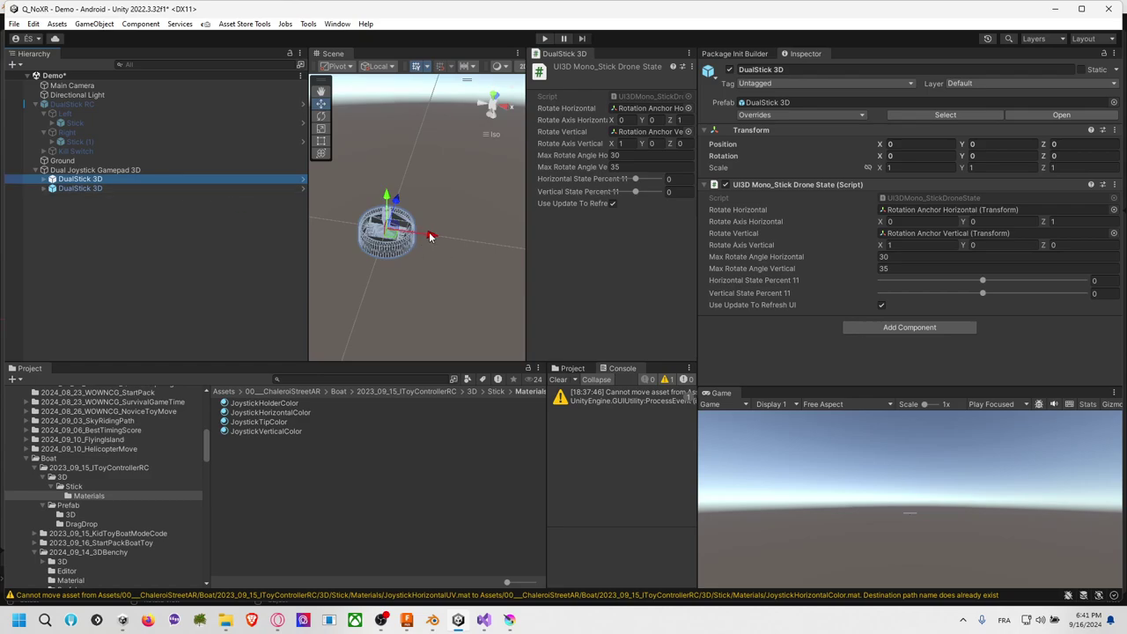
left_click_drag(430, 236, 376, 229)
left_click(921, 145)
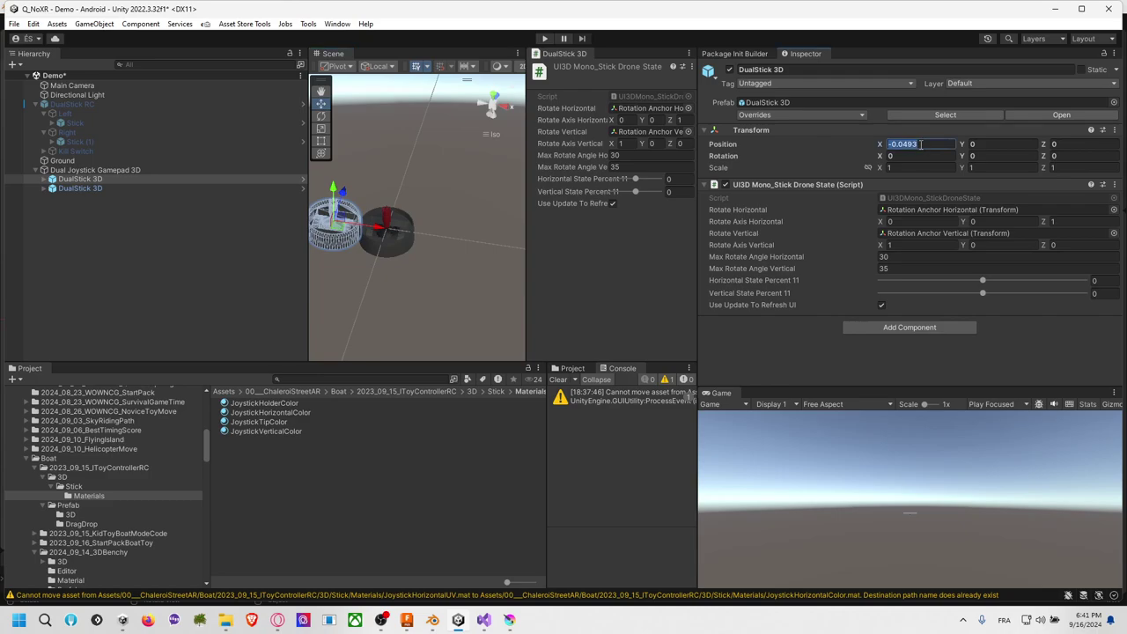
type("-0.05")
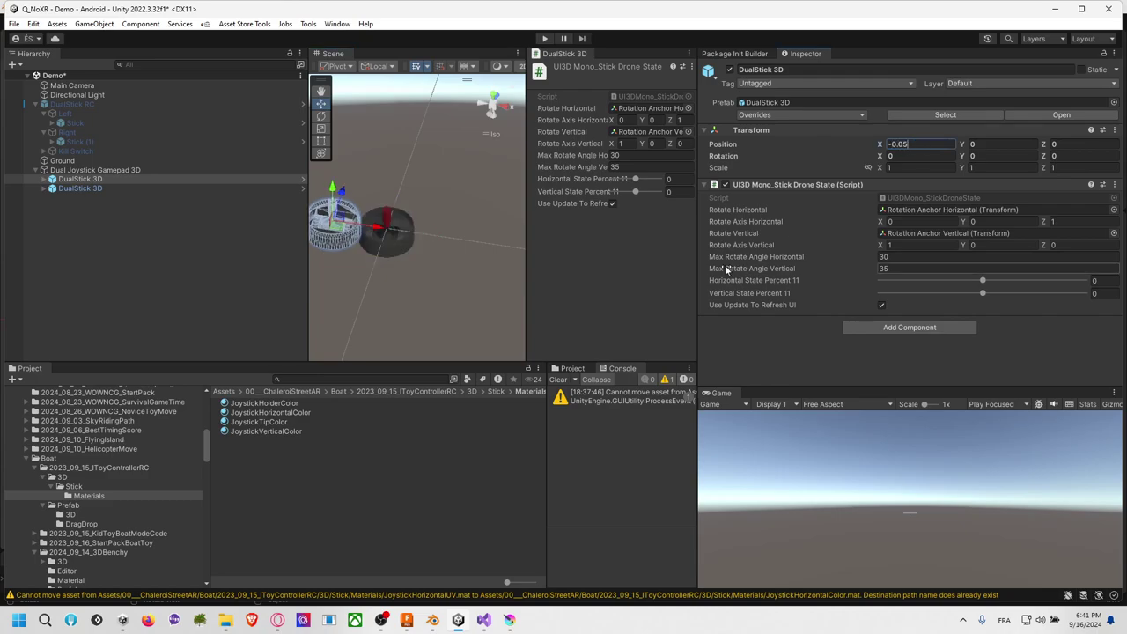
left_click(83, 188)
left_click(920, 147)
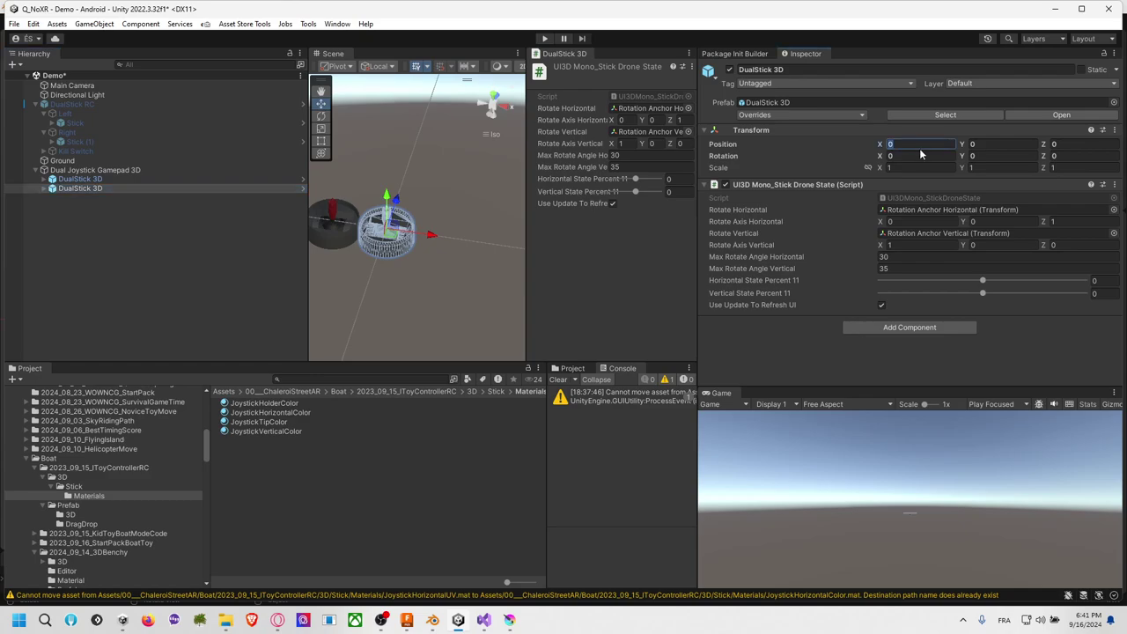
type(".05")
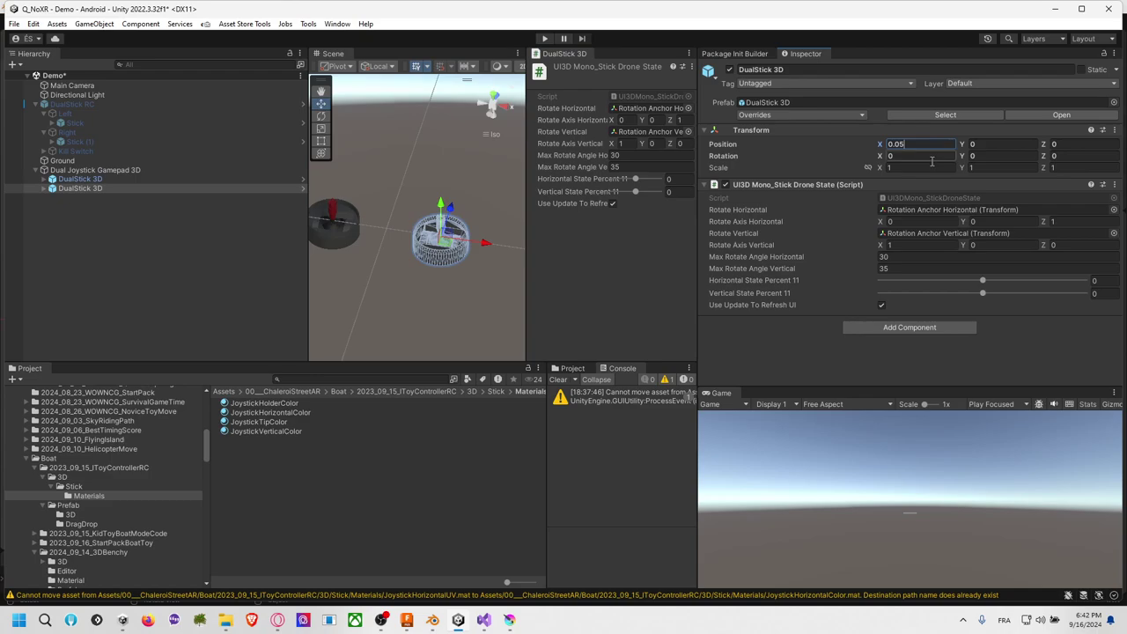
key("Return")
Step: Set the first gimbal to X -0.027 and mirror the second to X 0.027
left_click(197, 178)
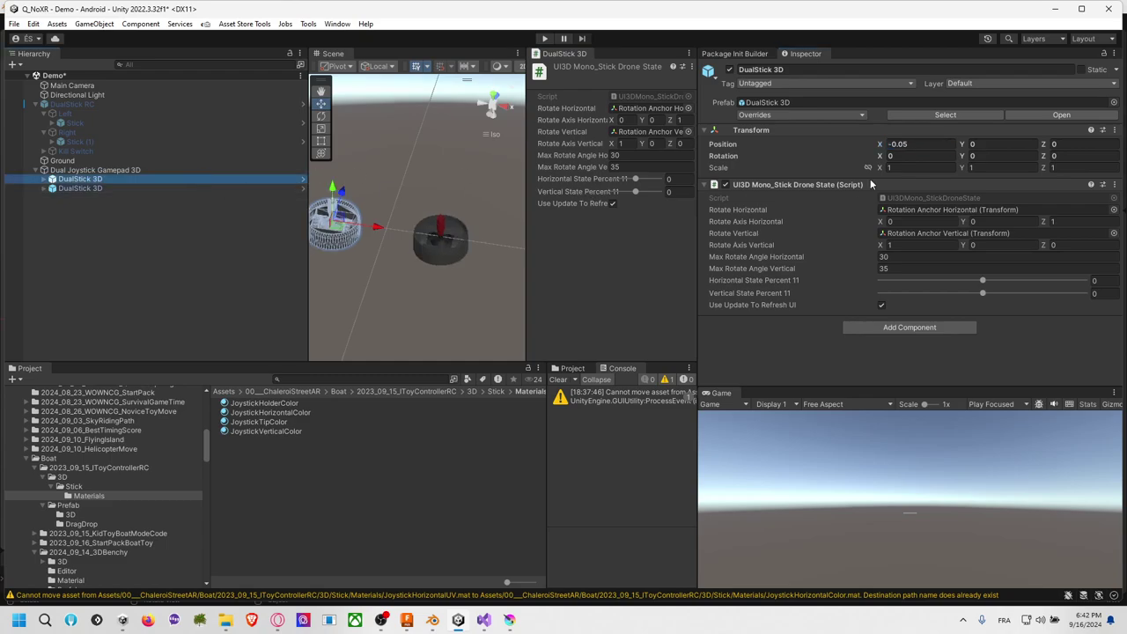
left_click(935, 143)
type("-0.27")
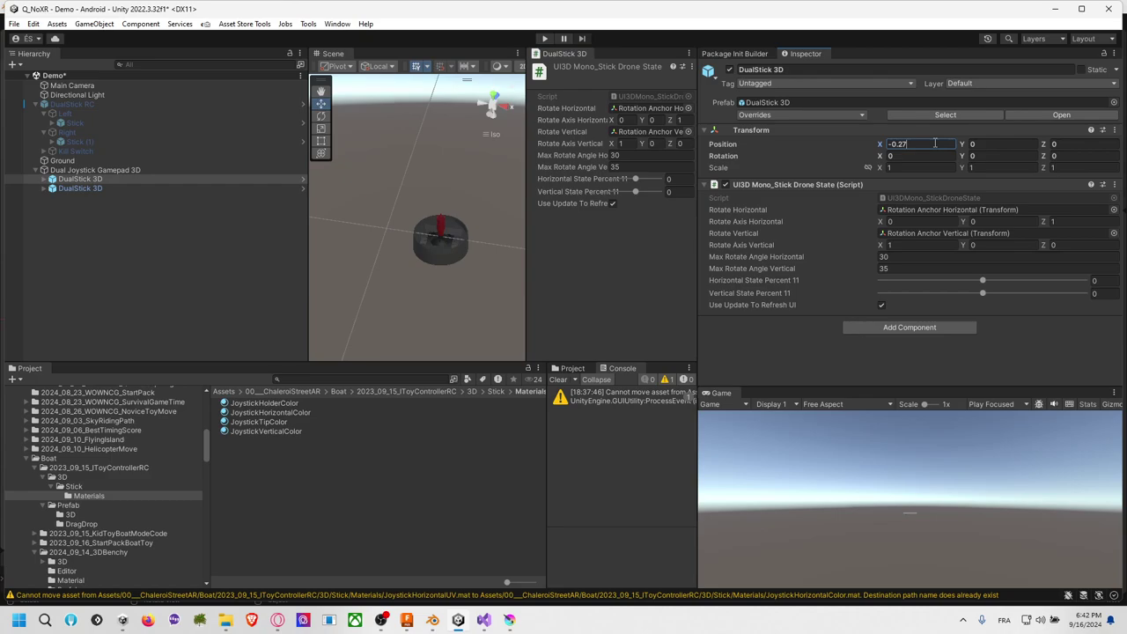
type("0")
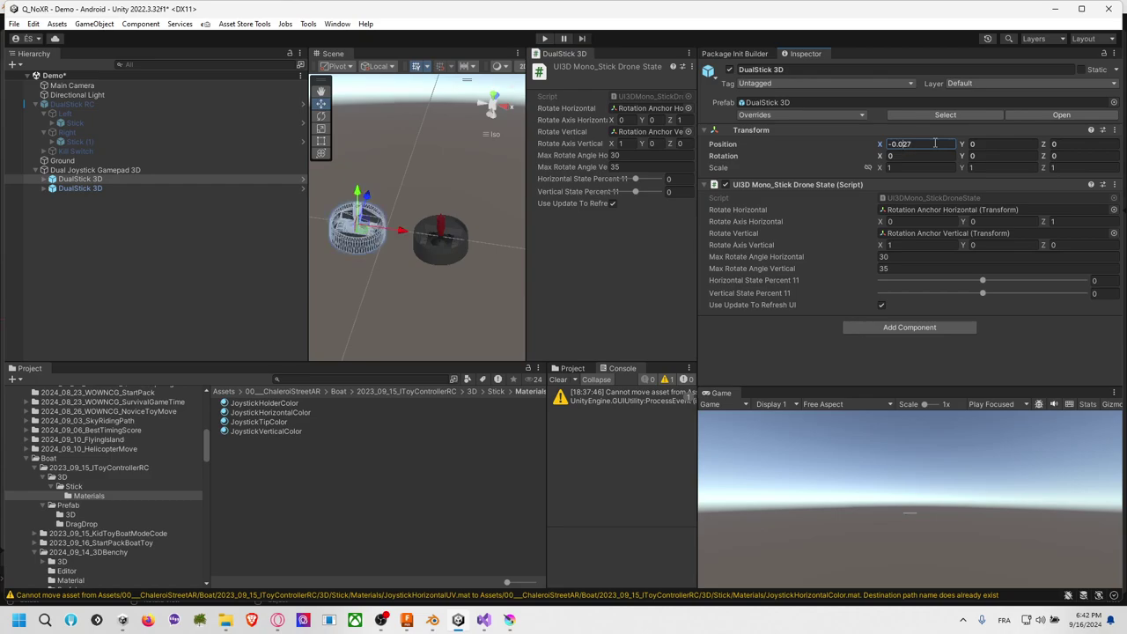
key("Return")
key("ctrl+c")
left_click(167, 188)
left_click(915, 145)
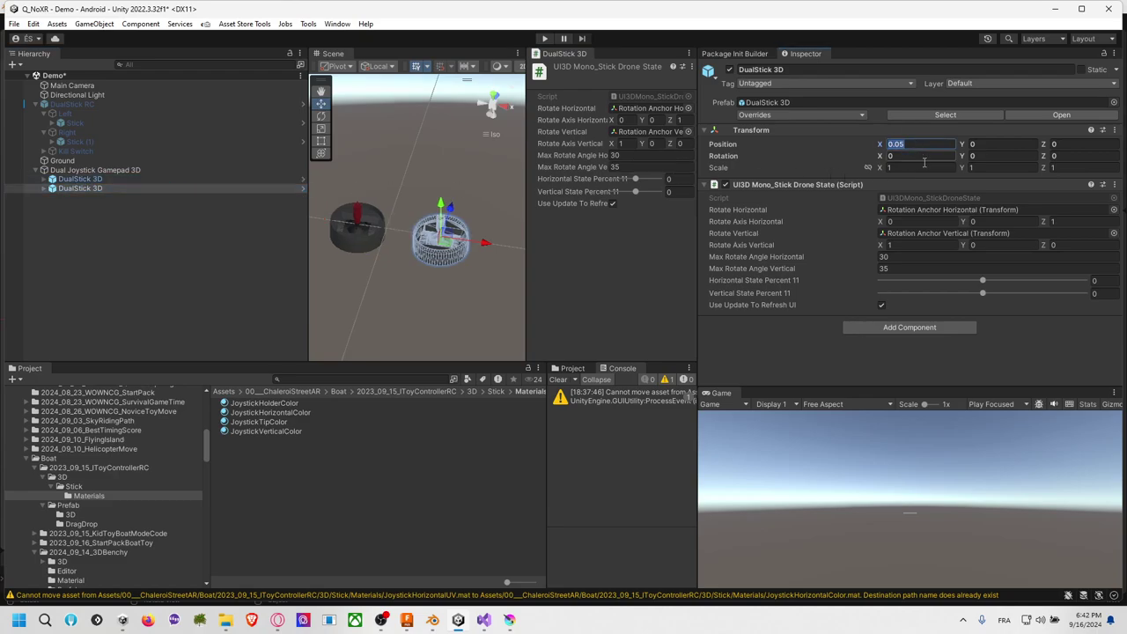
key("ctrl+v")
key("Return")
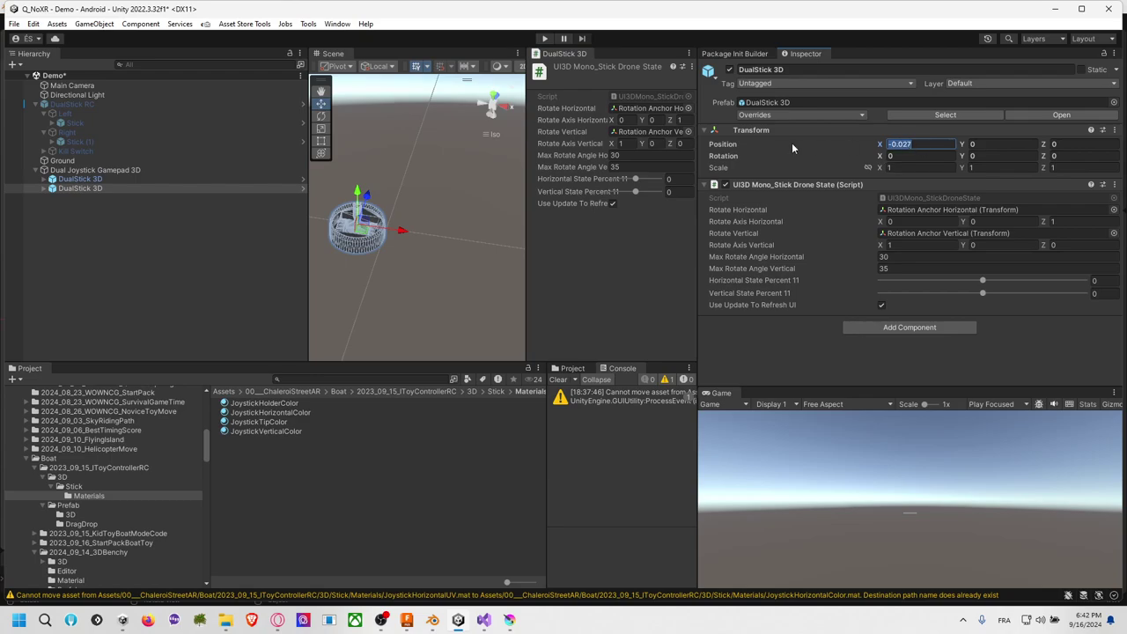
left_click(888, 144)
key("Delete")
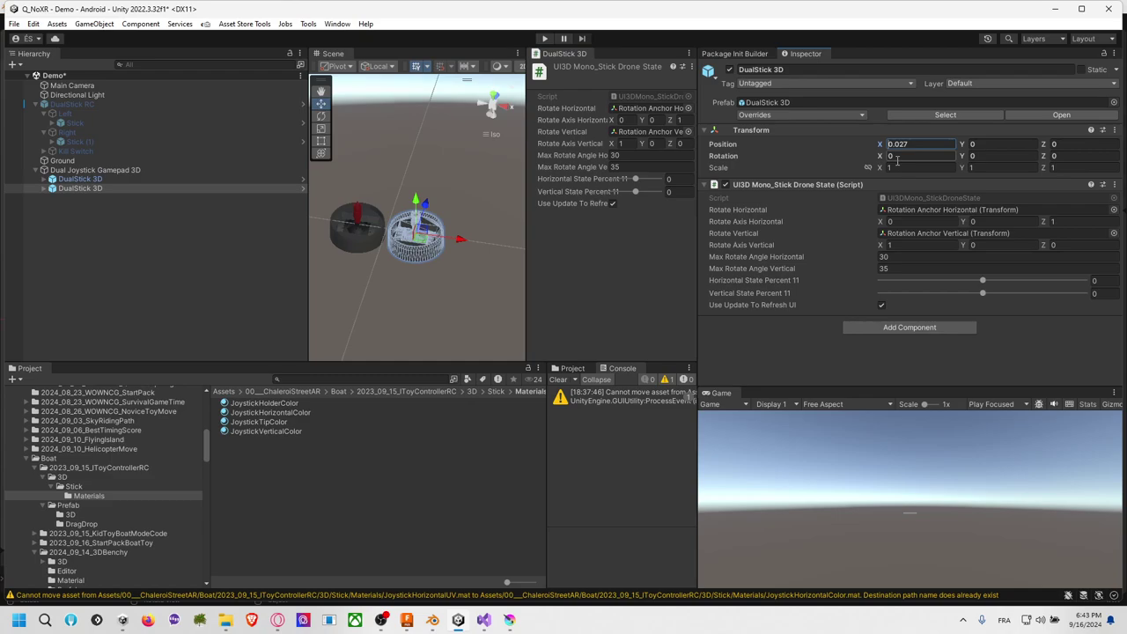
Step: Set the first DualStick 3D's Transform Position X to 0.052
key("ctrl+a")
type("0.52")
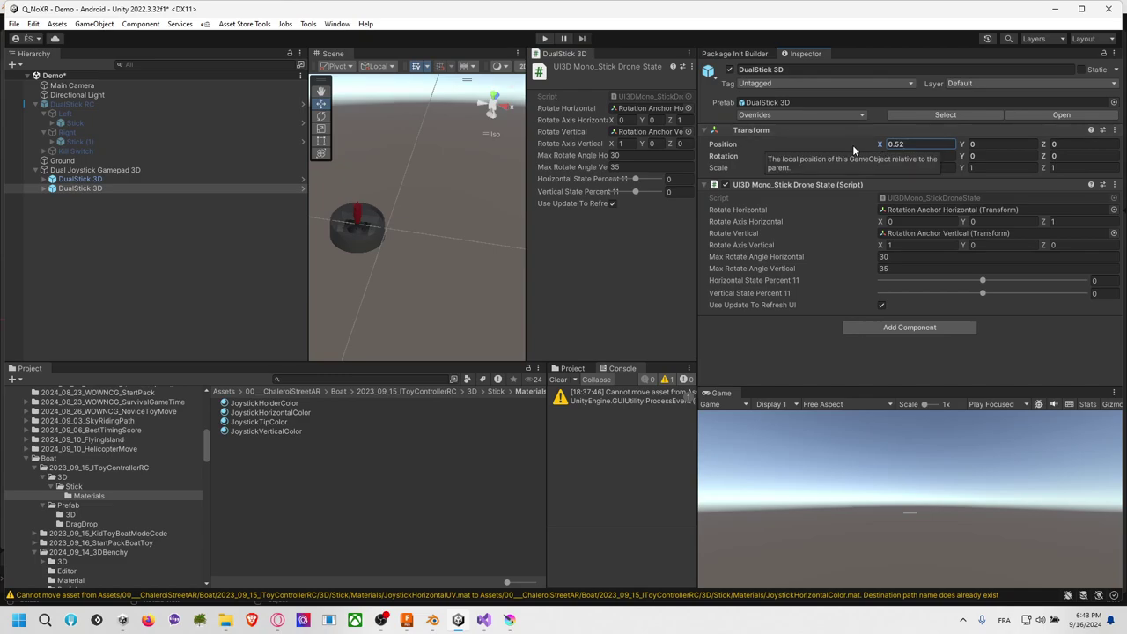
key("ctrl+a")
type("0.052")
Step: Set the other DualStick 3D's Position X to -0.052 and view both joysticks
left_click(209, 182)
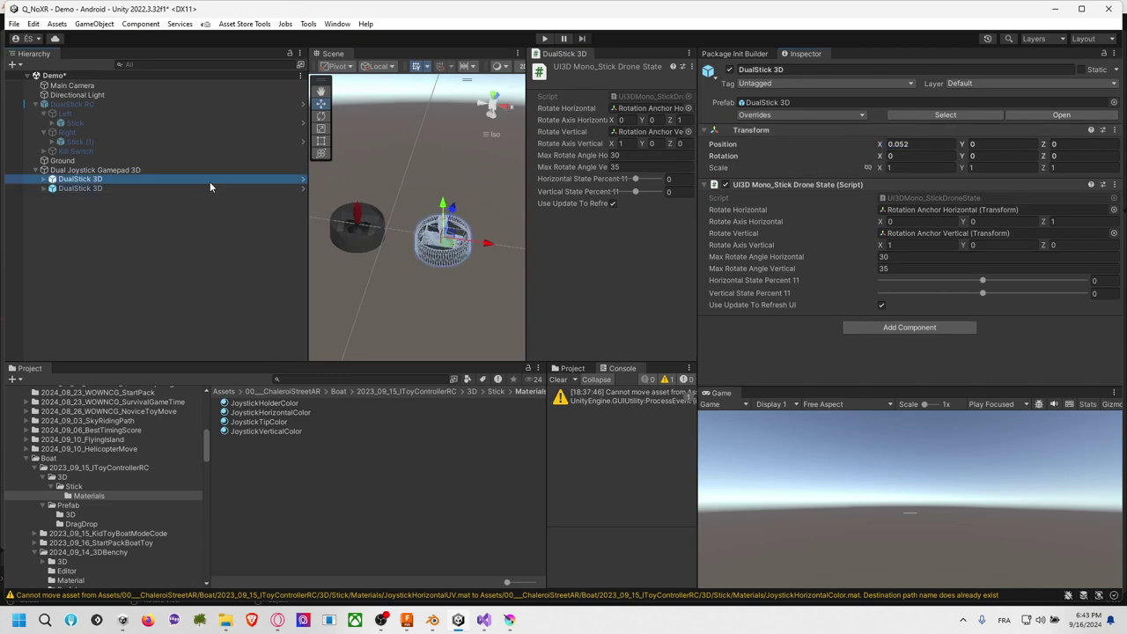
left_click(912, 147)
key("ctrl+a")
type("-0.052")
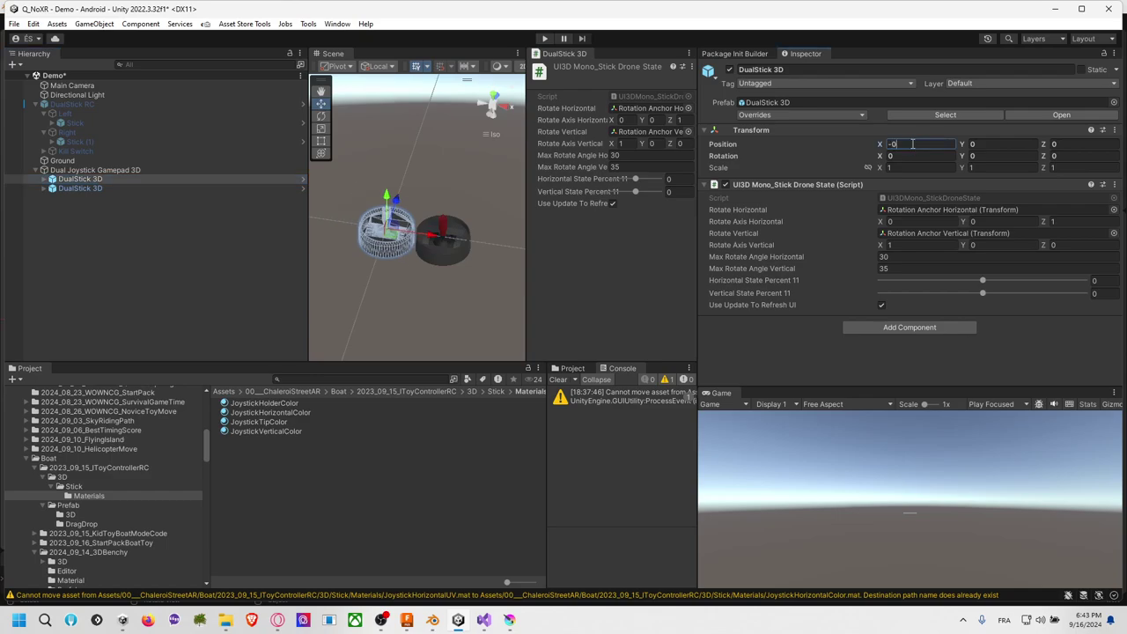
left_click(437, 174)
middle_click_drag(440, 222, 469, 204)
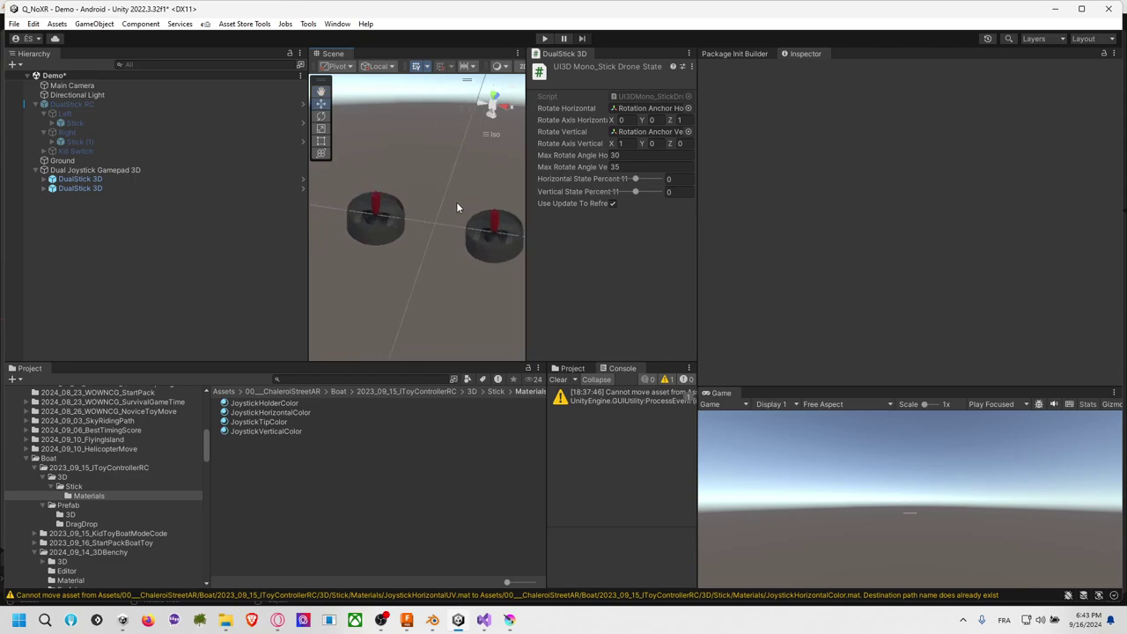
scroll(457, 208, "down", 2)
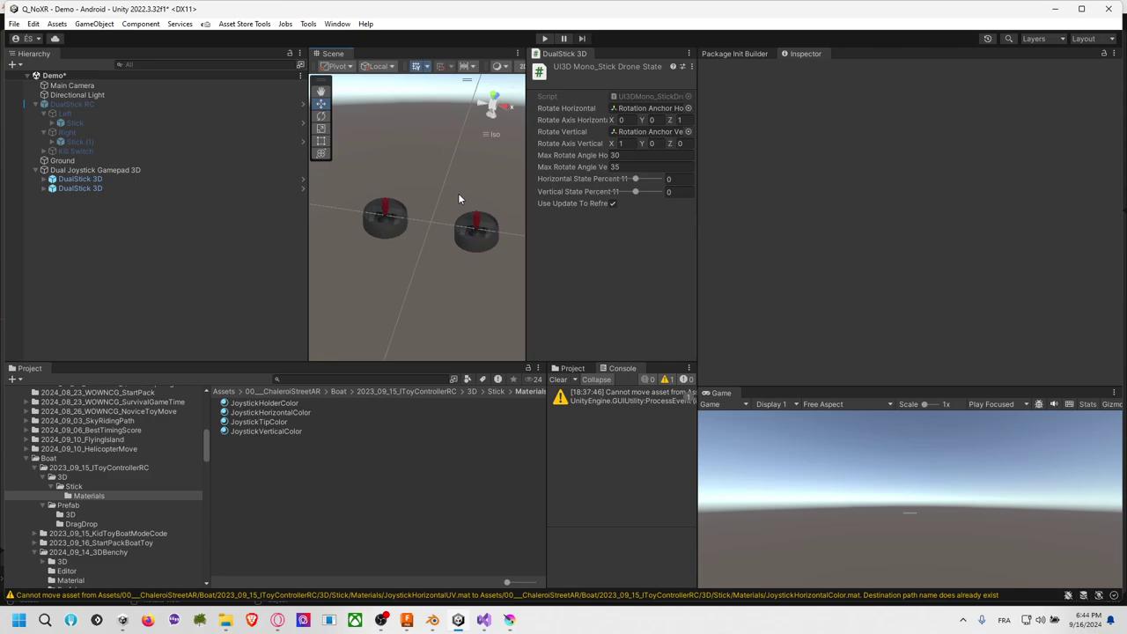
Step: Clear the console warnings and browse to the 3D folder in the Project window
left_click(558, 379)
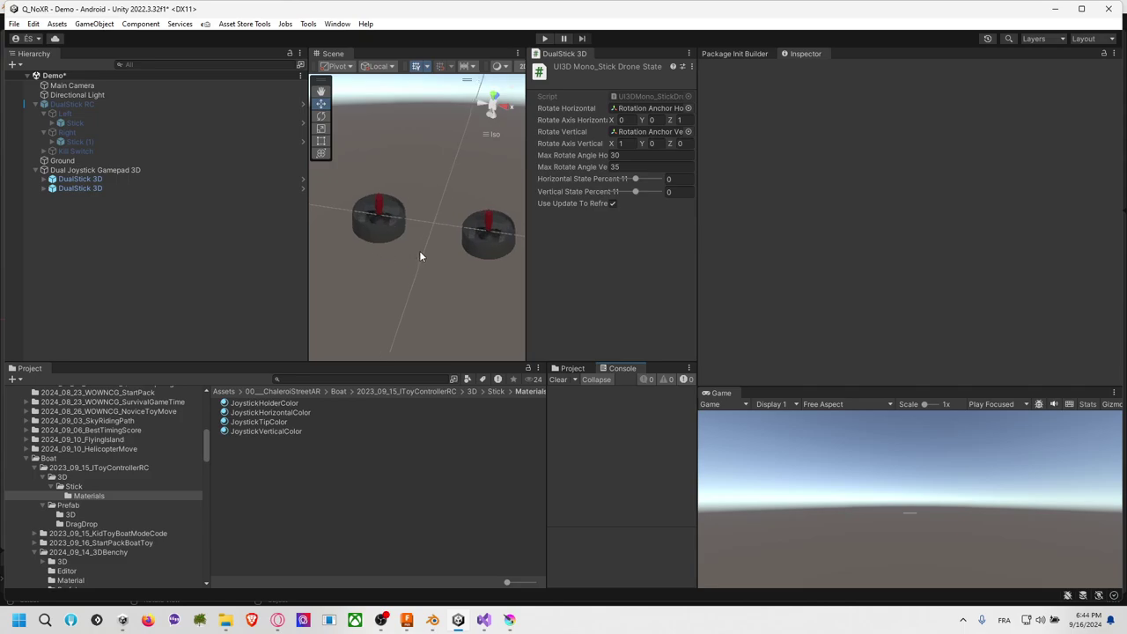
scroll(420, 256, "up", 2)
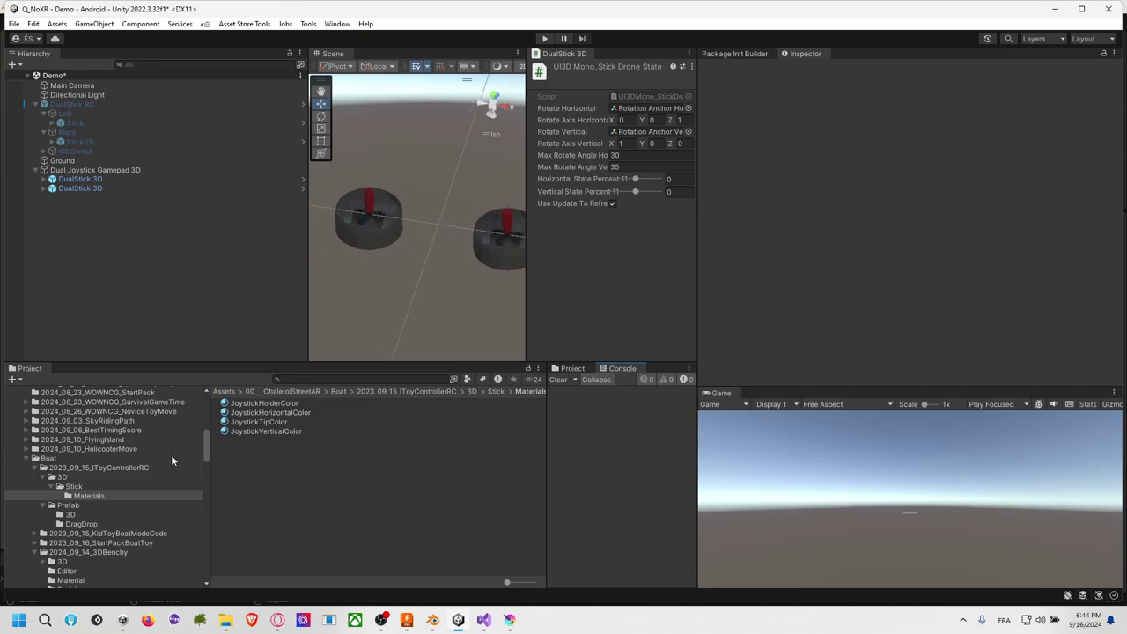
left_click(145, 477)
double_click(240, 403)
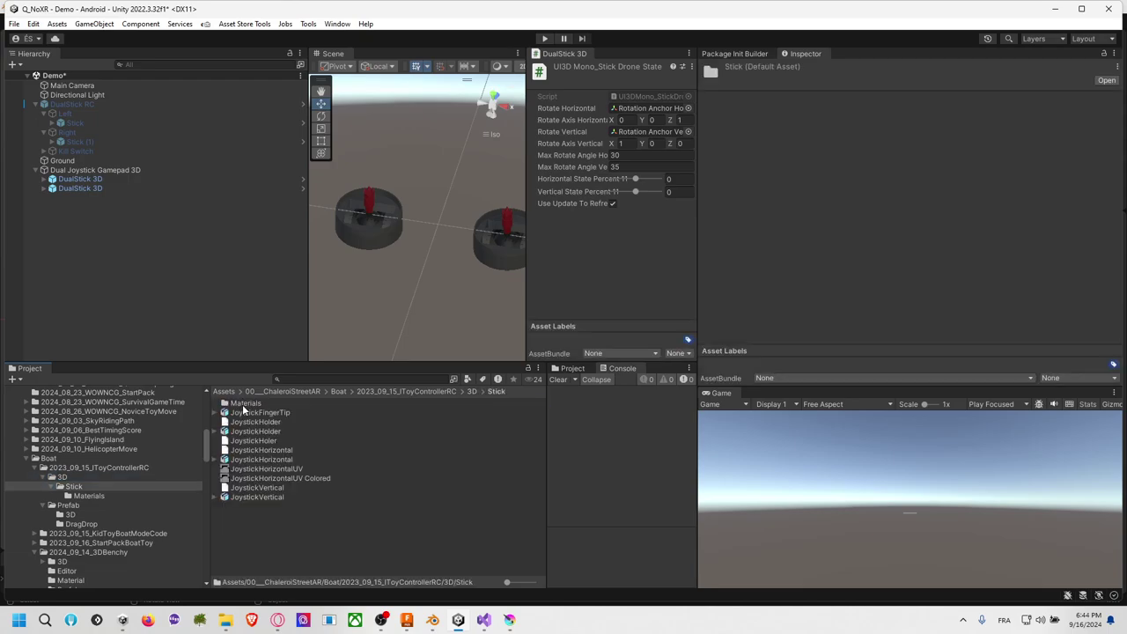
left_click(141, 477)
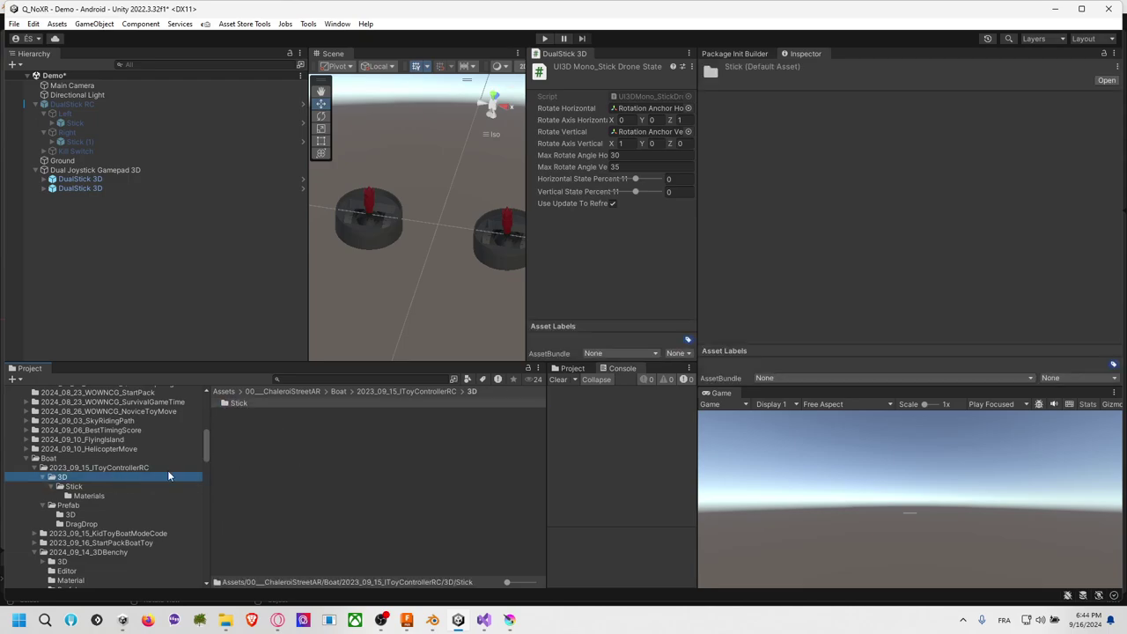
Step: Create a new folder inside the 3D folder
right_click(245, 459)
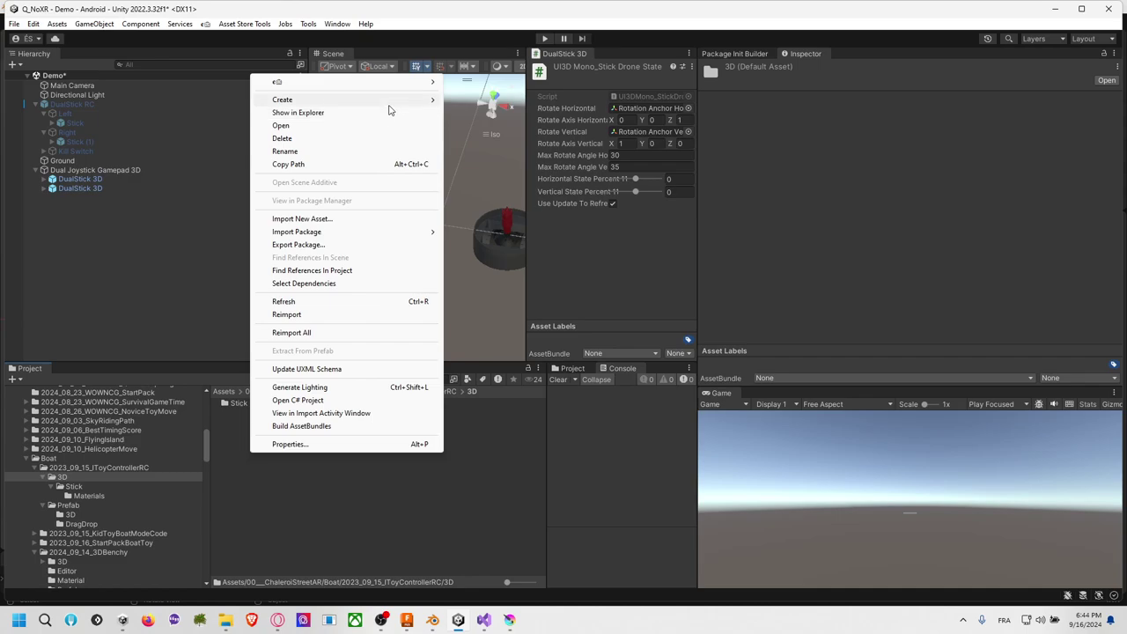
mouse_move(393, 103)
left_click(495, 68)
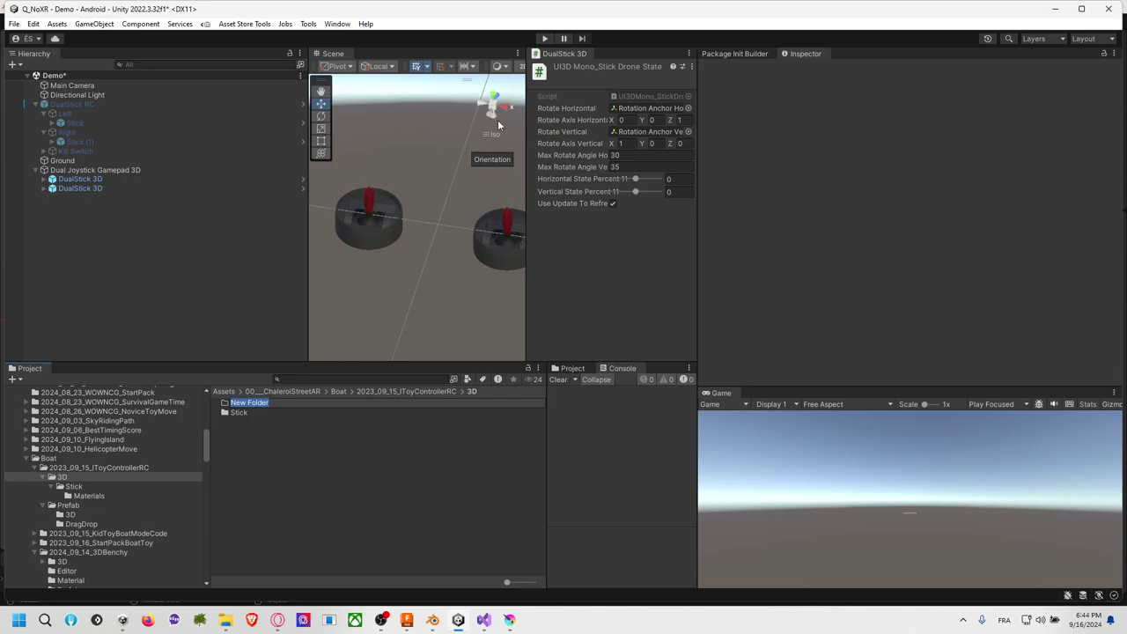
left_click_drag(523, 252, 586, 250)
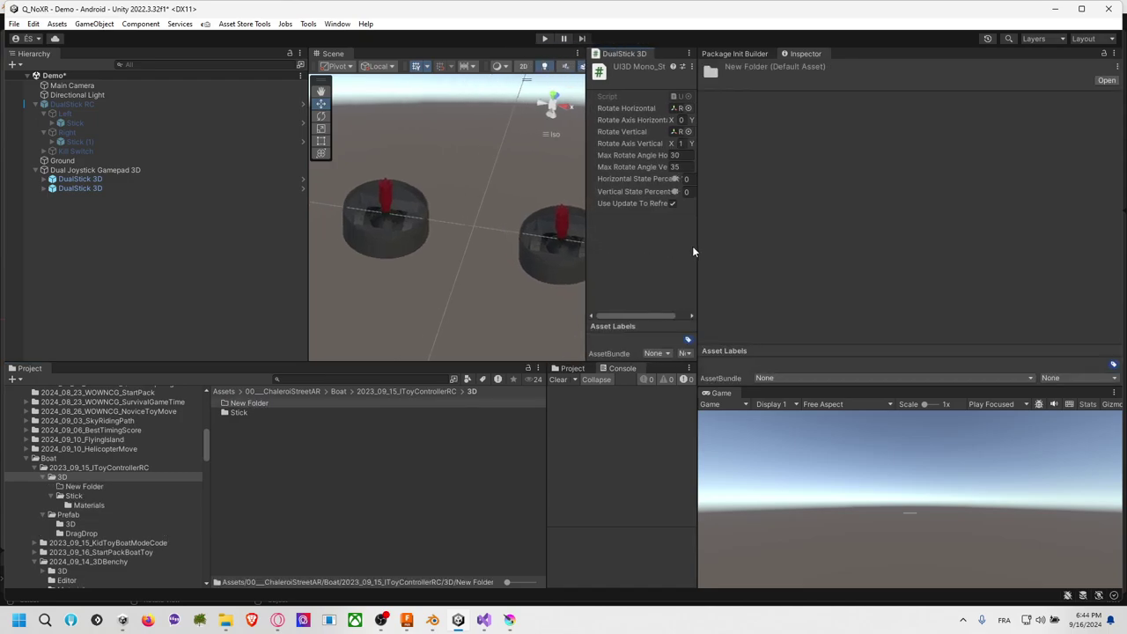
scroll(440, 212, "down", 2)
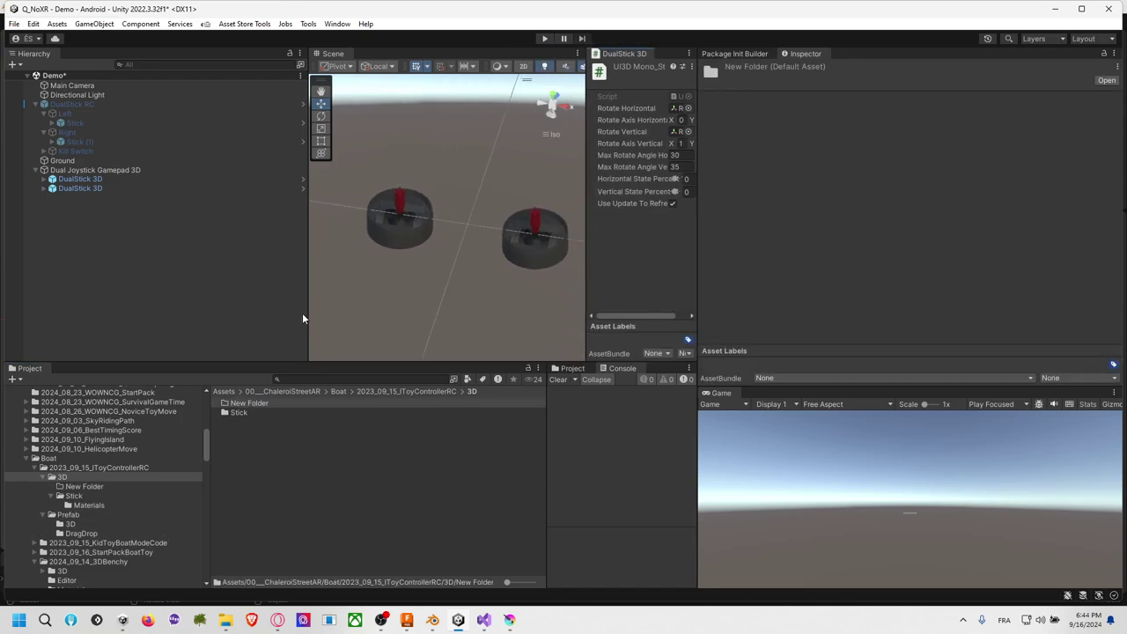
Step: Rename the new folder to DualJoystick
left_click(262, 403)
left_click(261, 405)
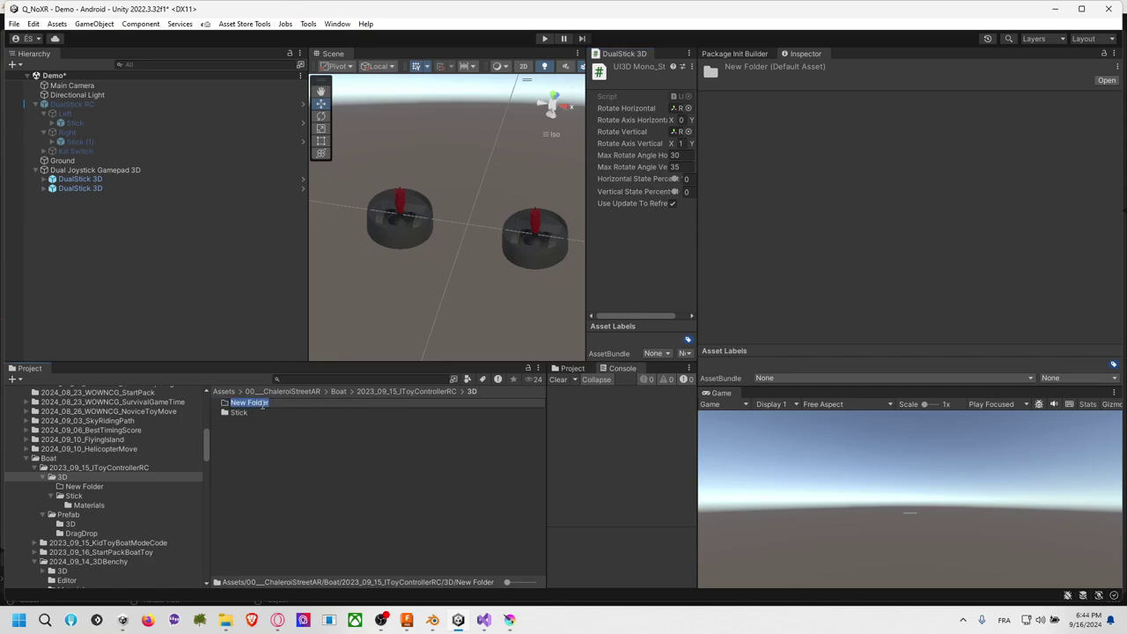
type("Dual Jo")
key("BackSpace")
key("BackSpace")
key("BackSpace")
type("JoystickG")
key("BackSpace")
key("Return")
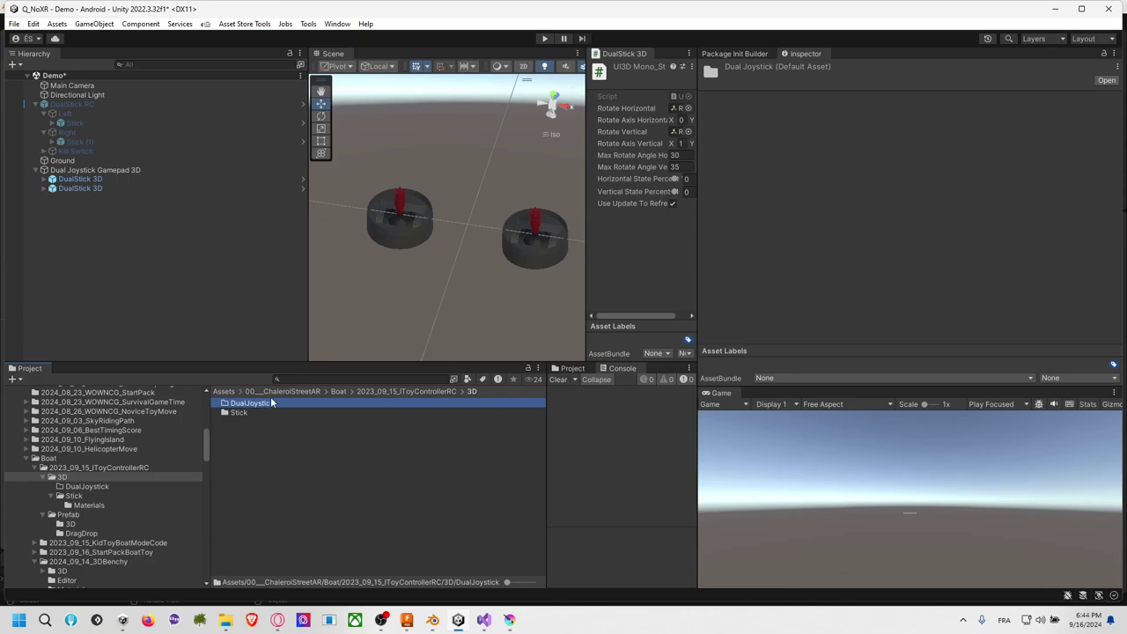
Step: Extend the folder name to DualJoystickPad with a capital P
left_click(275, 403)
type("pad")
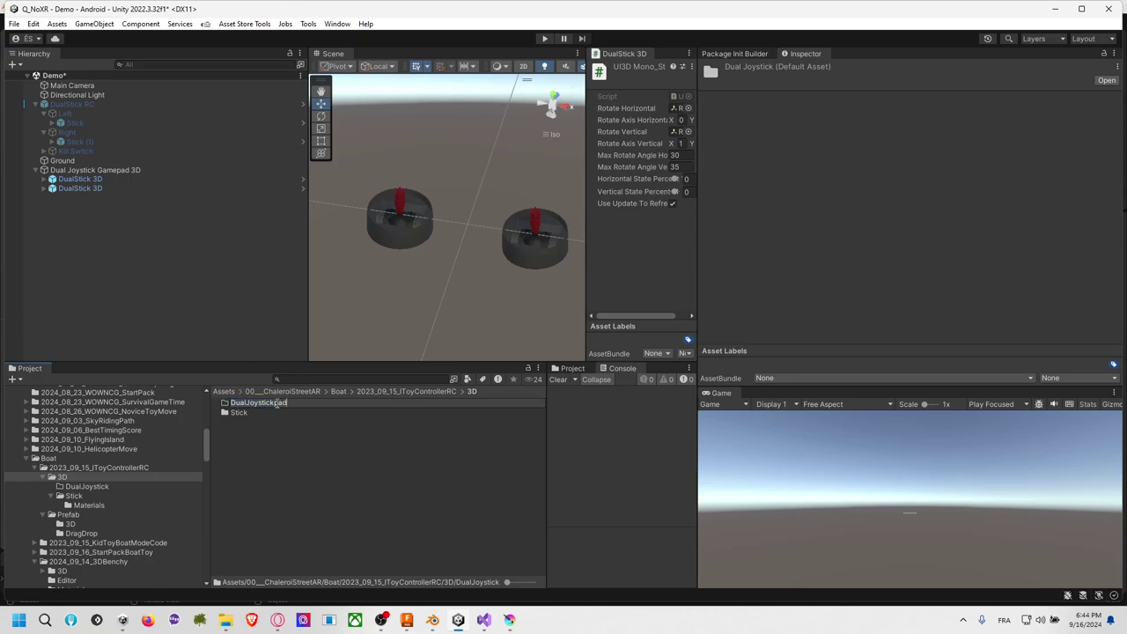
key("Return")
left_click(279, 403)
key("Delete")
type("P")
key("Return")
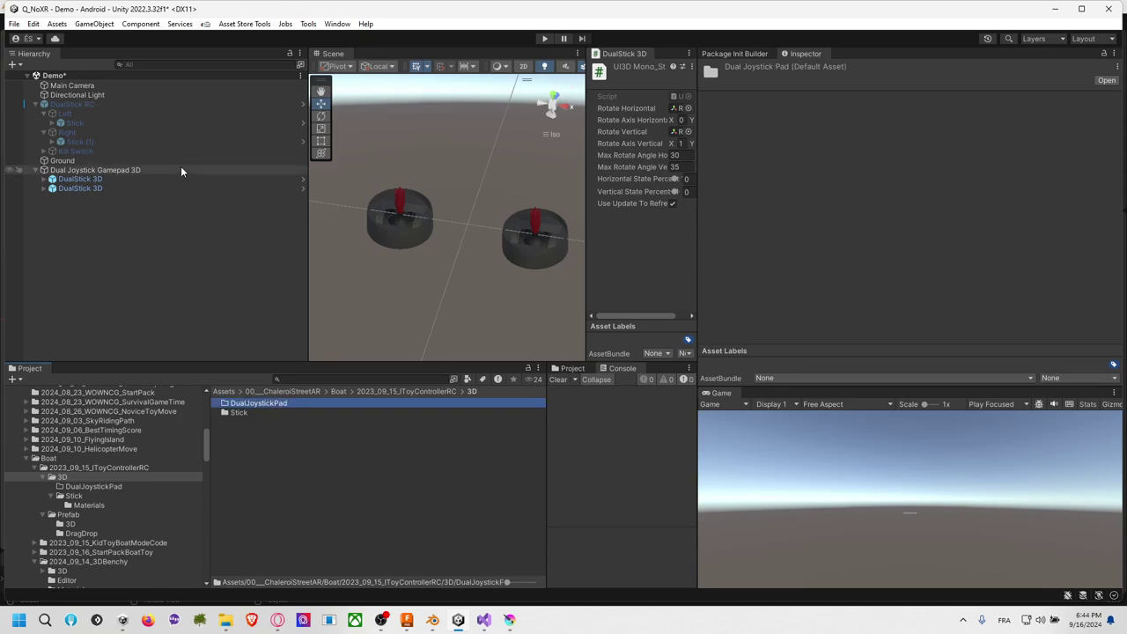
Step: Drag Dual Joystick Gamepad 3D into DualJoystickPad as a prefab and check its joysticks
left_click_drag(126, 170, 253, 406)
left_click(197, 270)
left_click(133, 187)
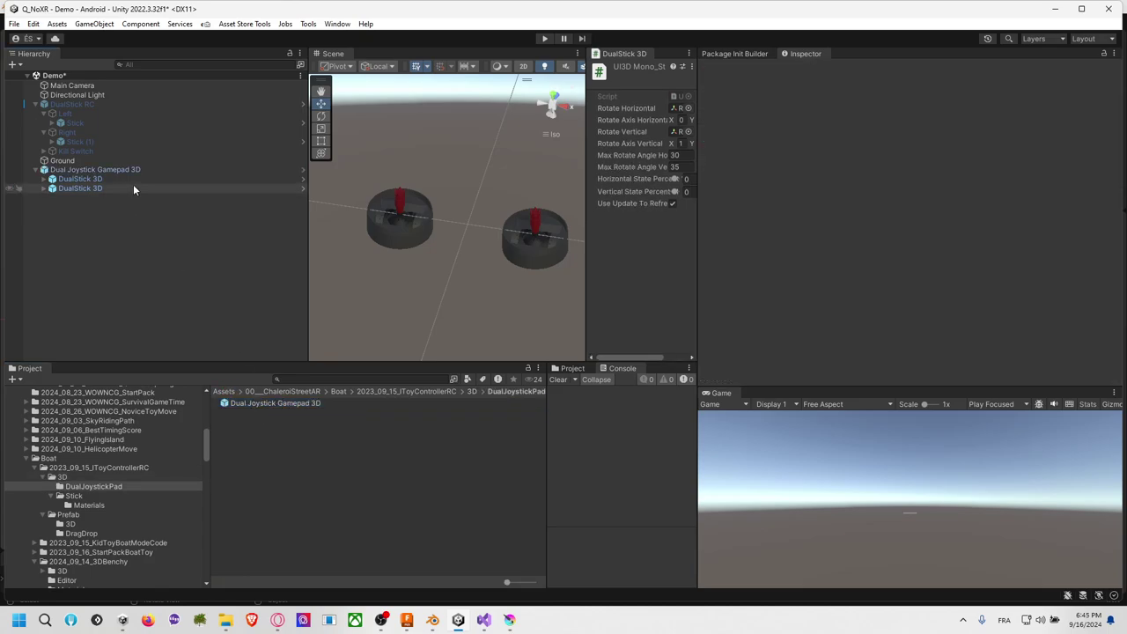
left_click(139, 170)
left_click(137, 180)
left_click(137, 188)
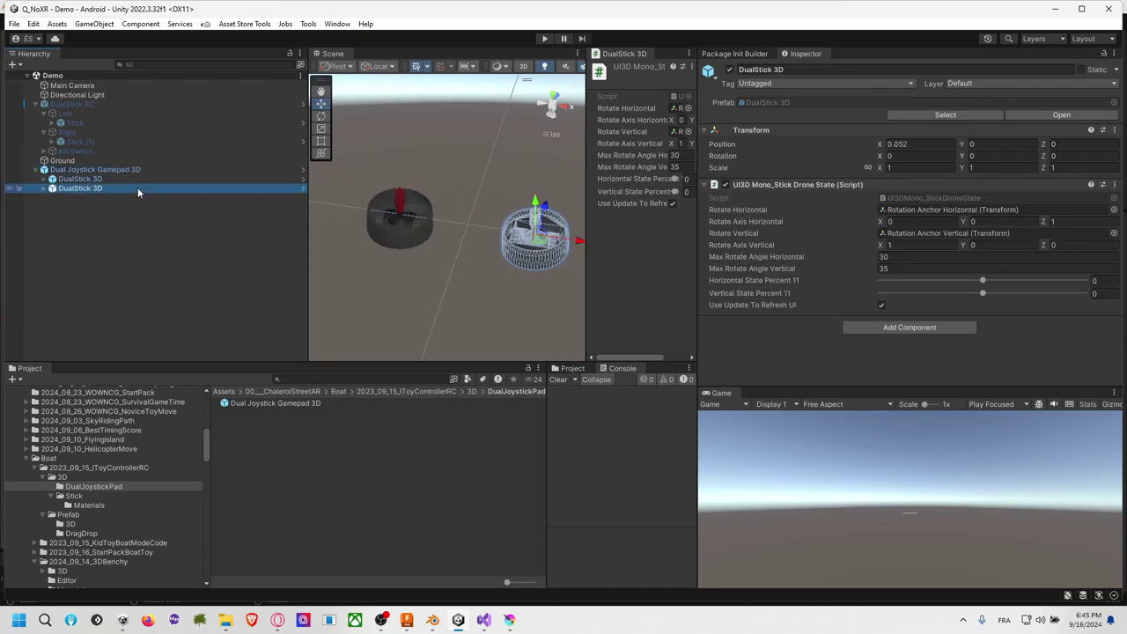
left_click(163, 266)
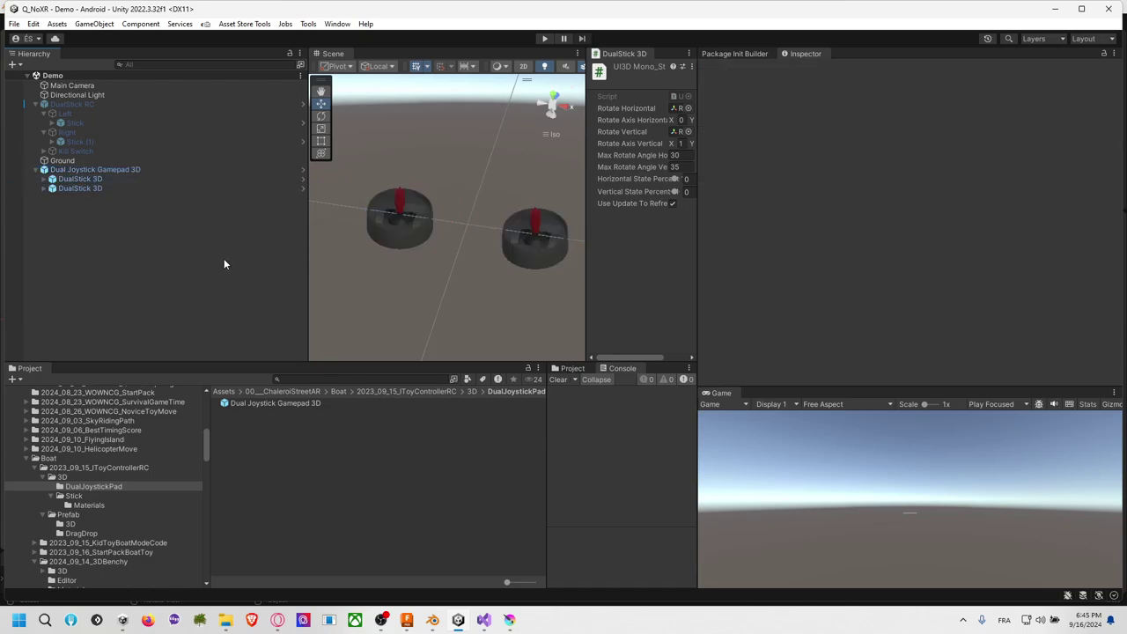